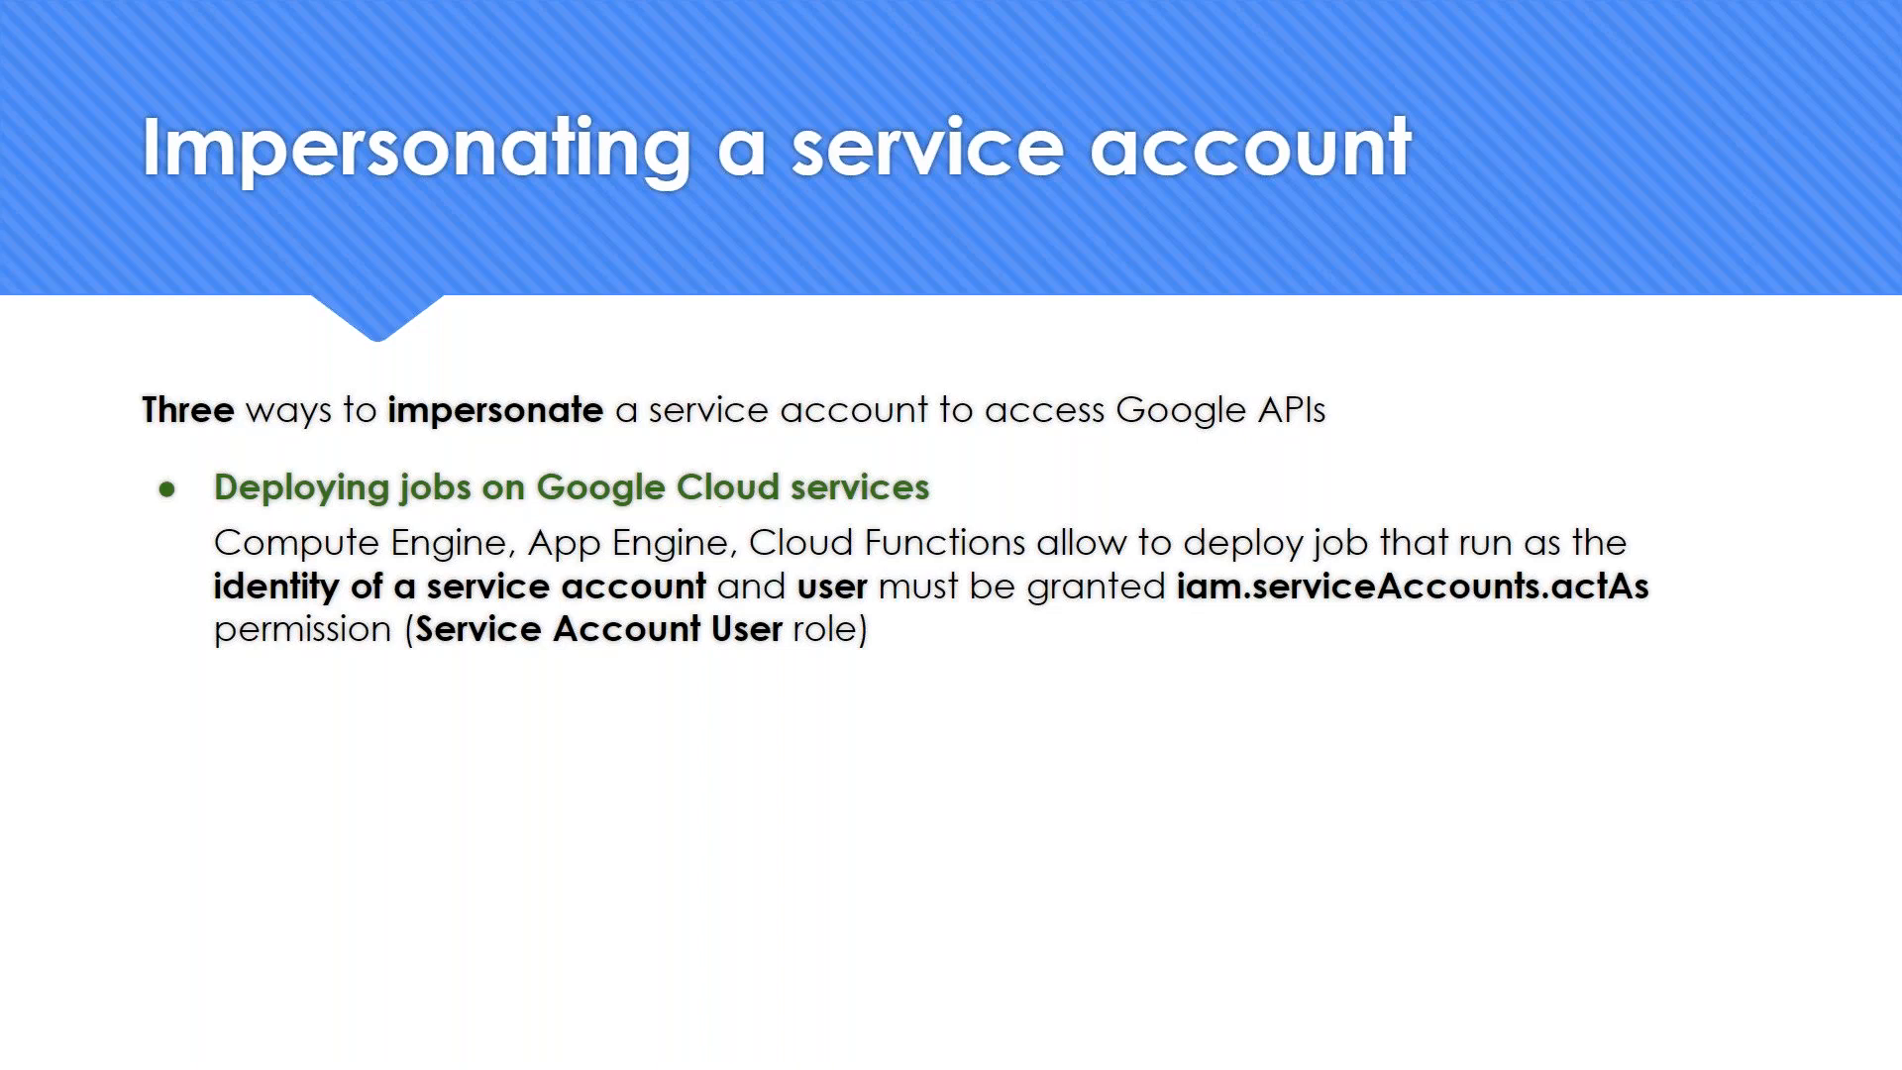
- Switch to the Google Cloud console, filter the IAM members of Batch 6 by type User, and clear the filter
key("alt+Tab")
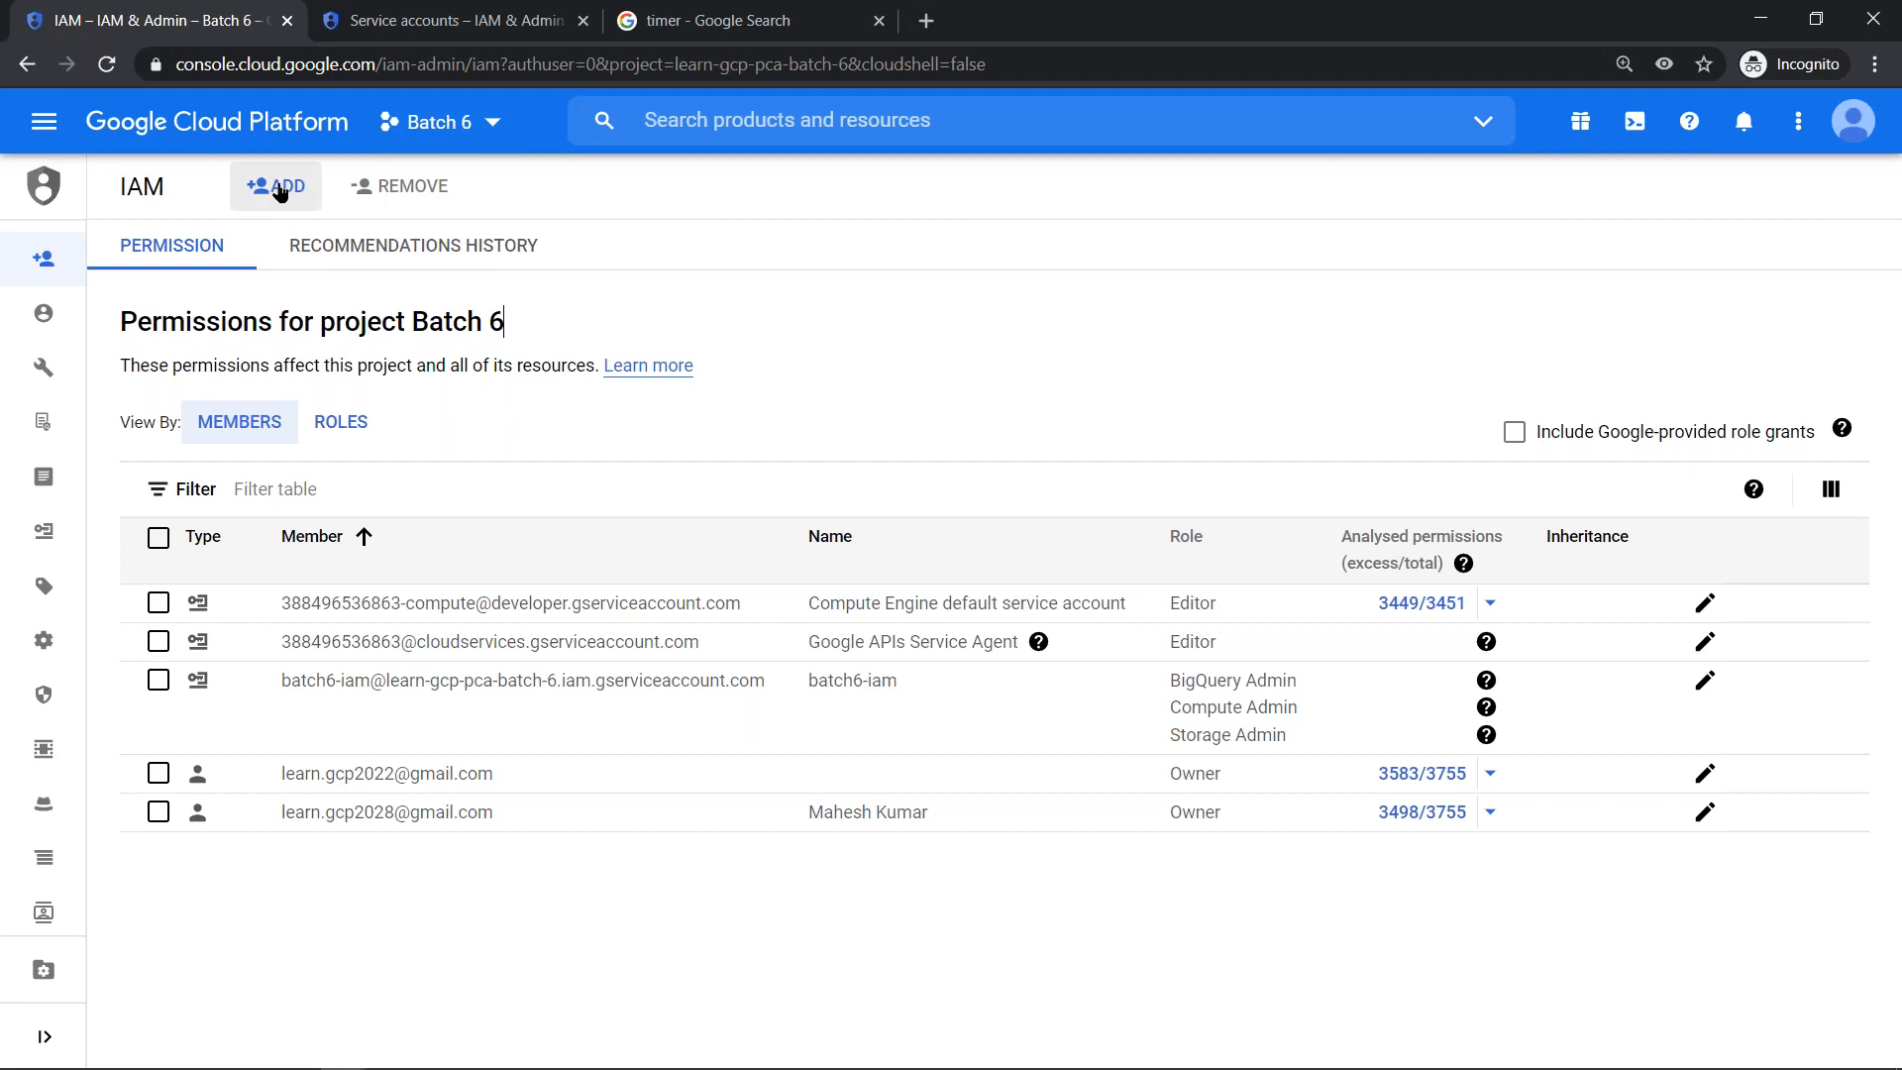
left_click(352, 477)
left_click(308, 572)
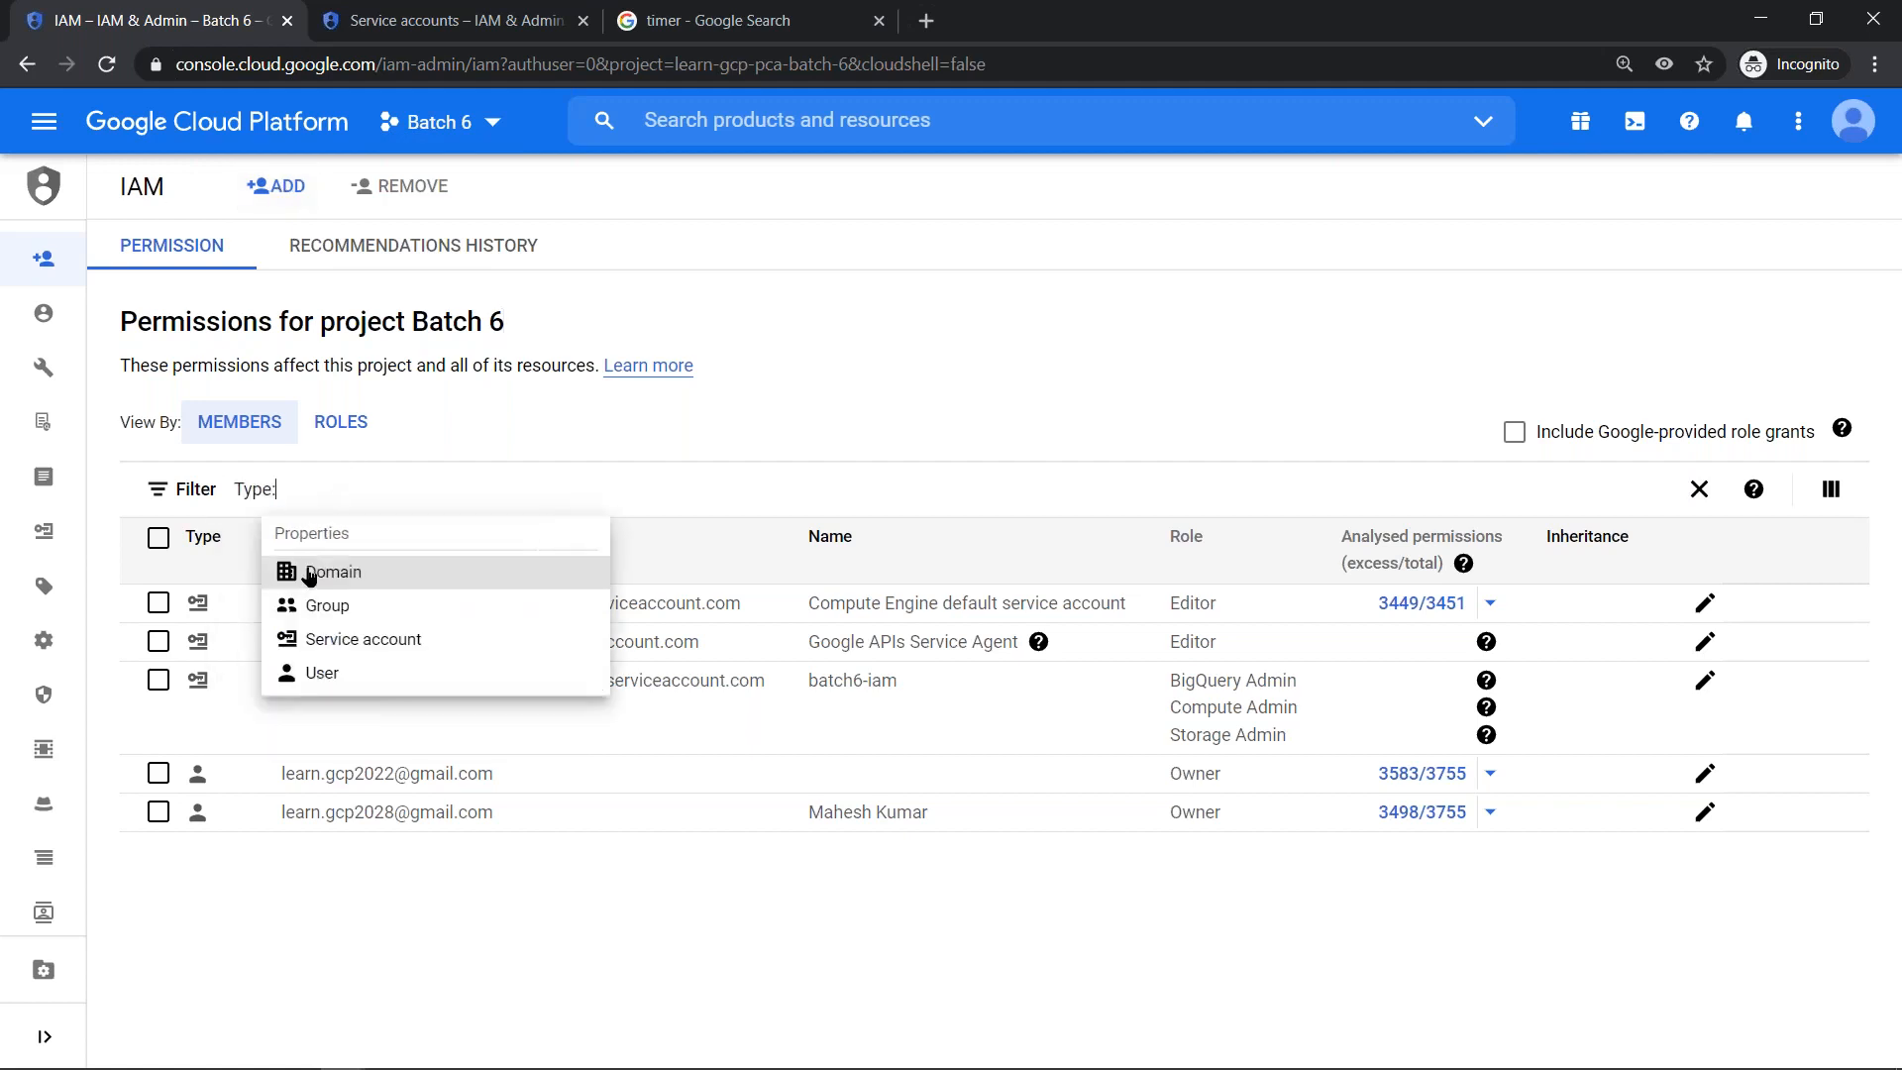
left_click(315, 673)
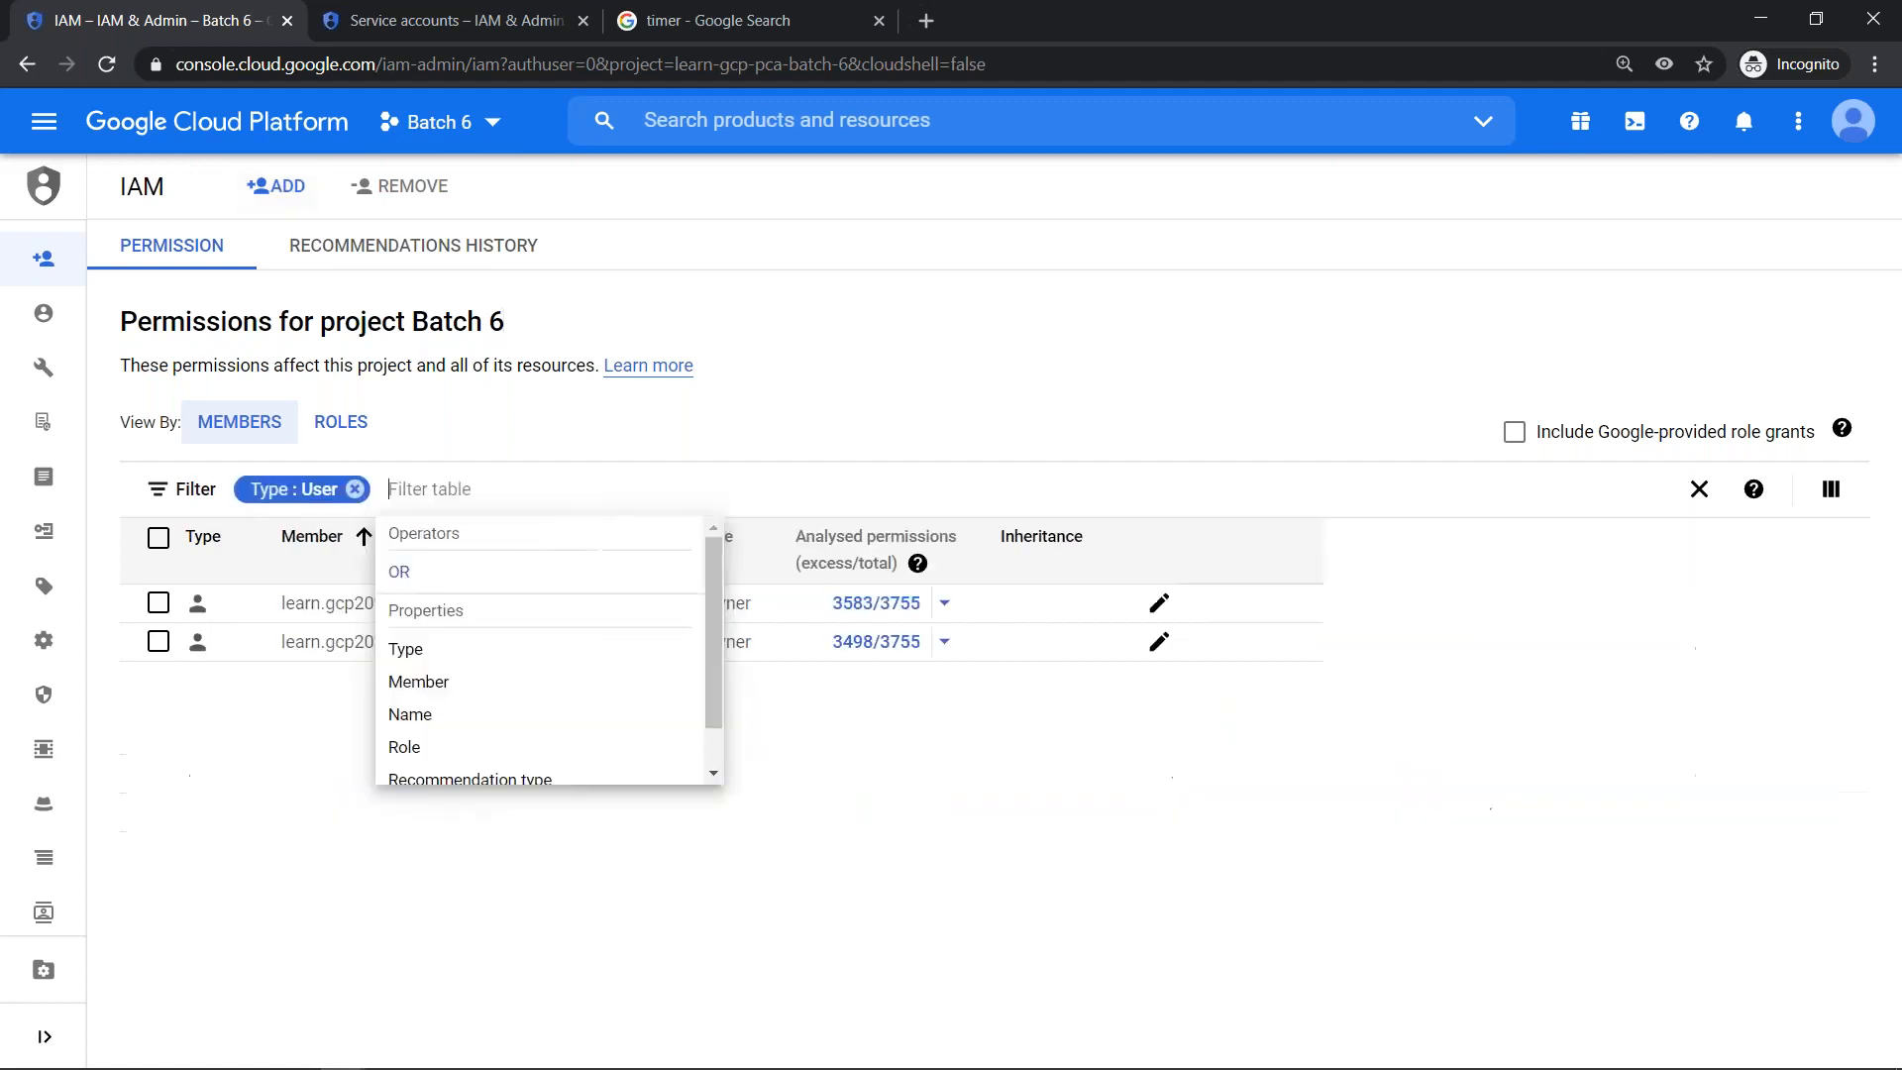
left_click(293, 865)
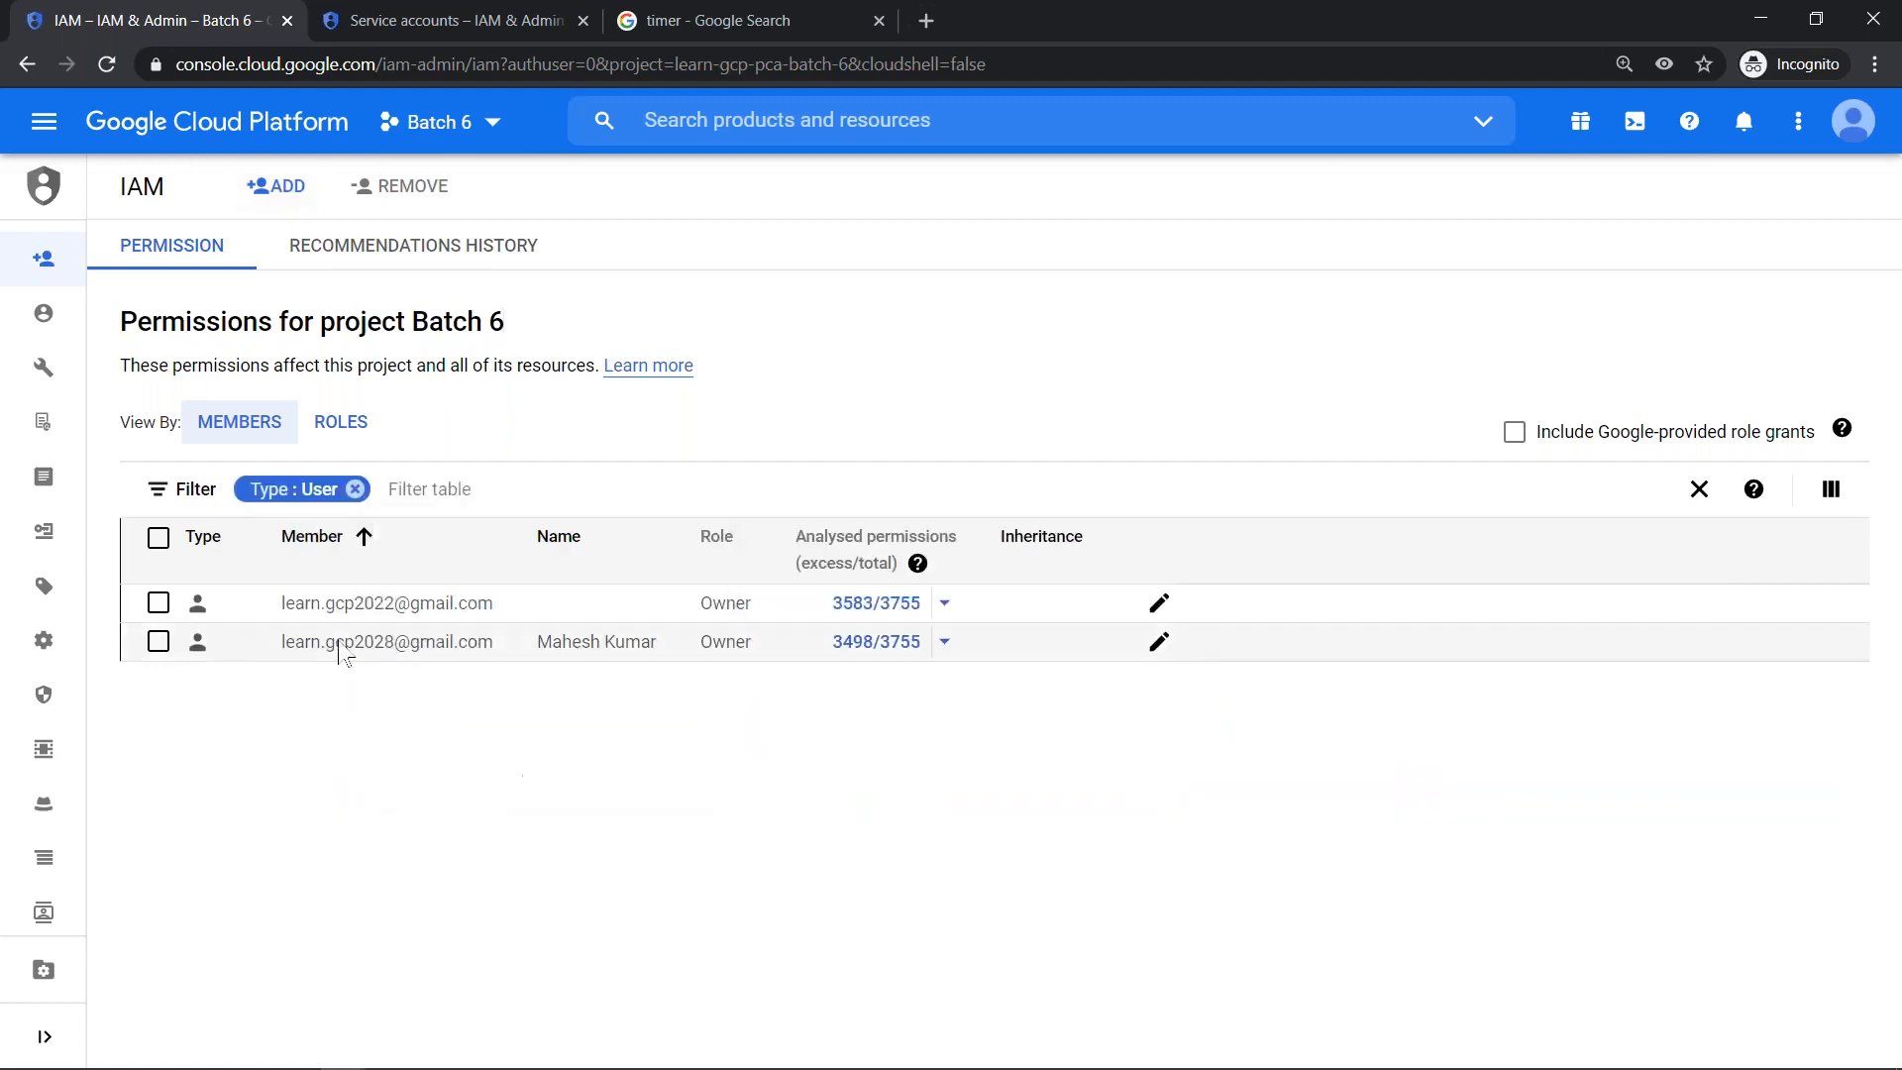
left_click(355, 489)
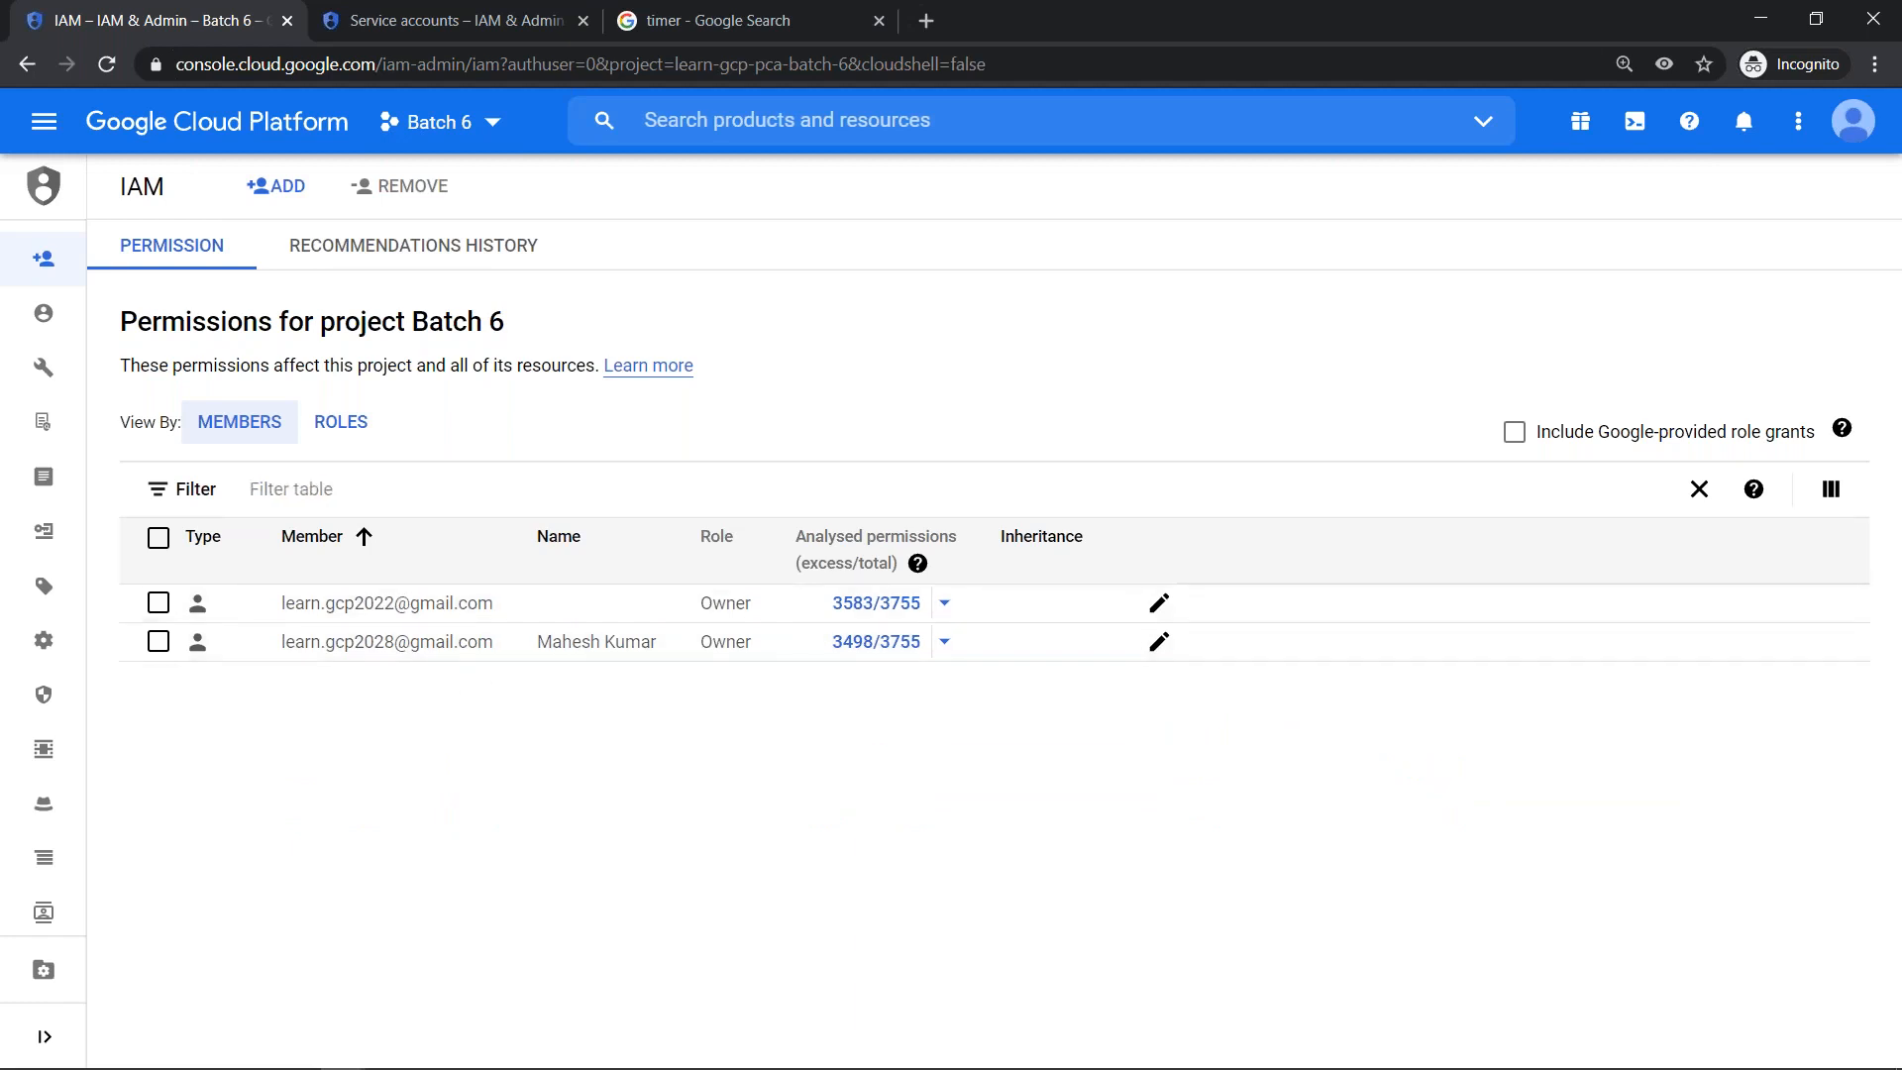
- Start adding a new member to the Batch 6 project and enter the member's e-mail address
left_click(289, 191)
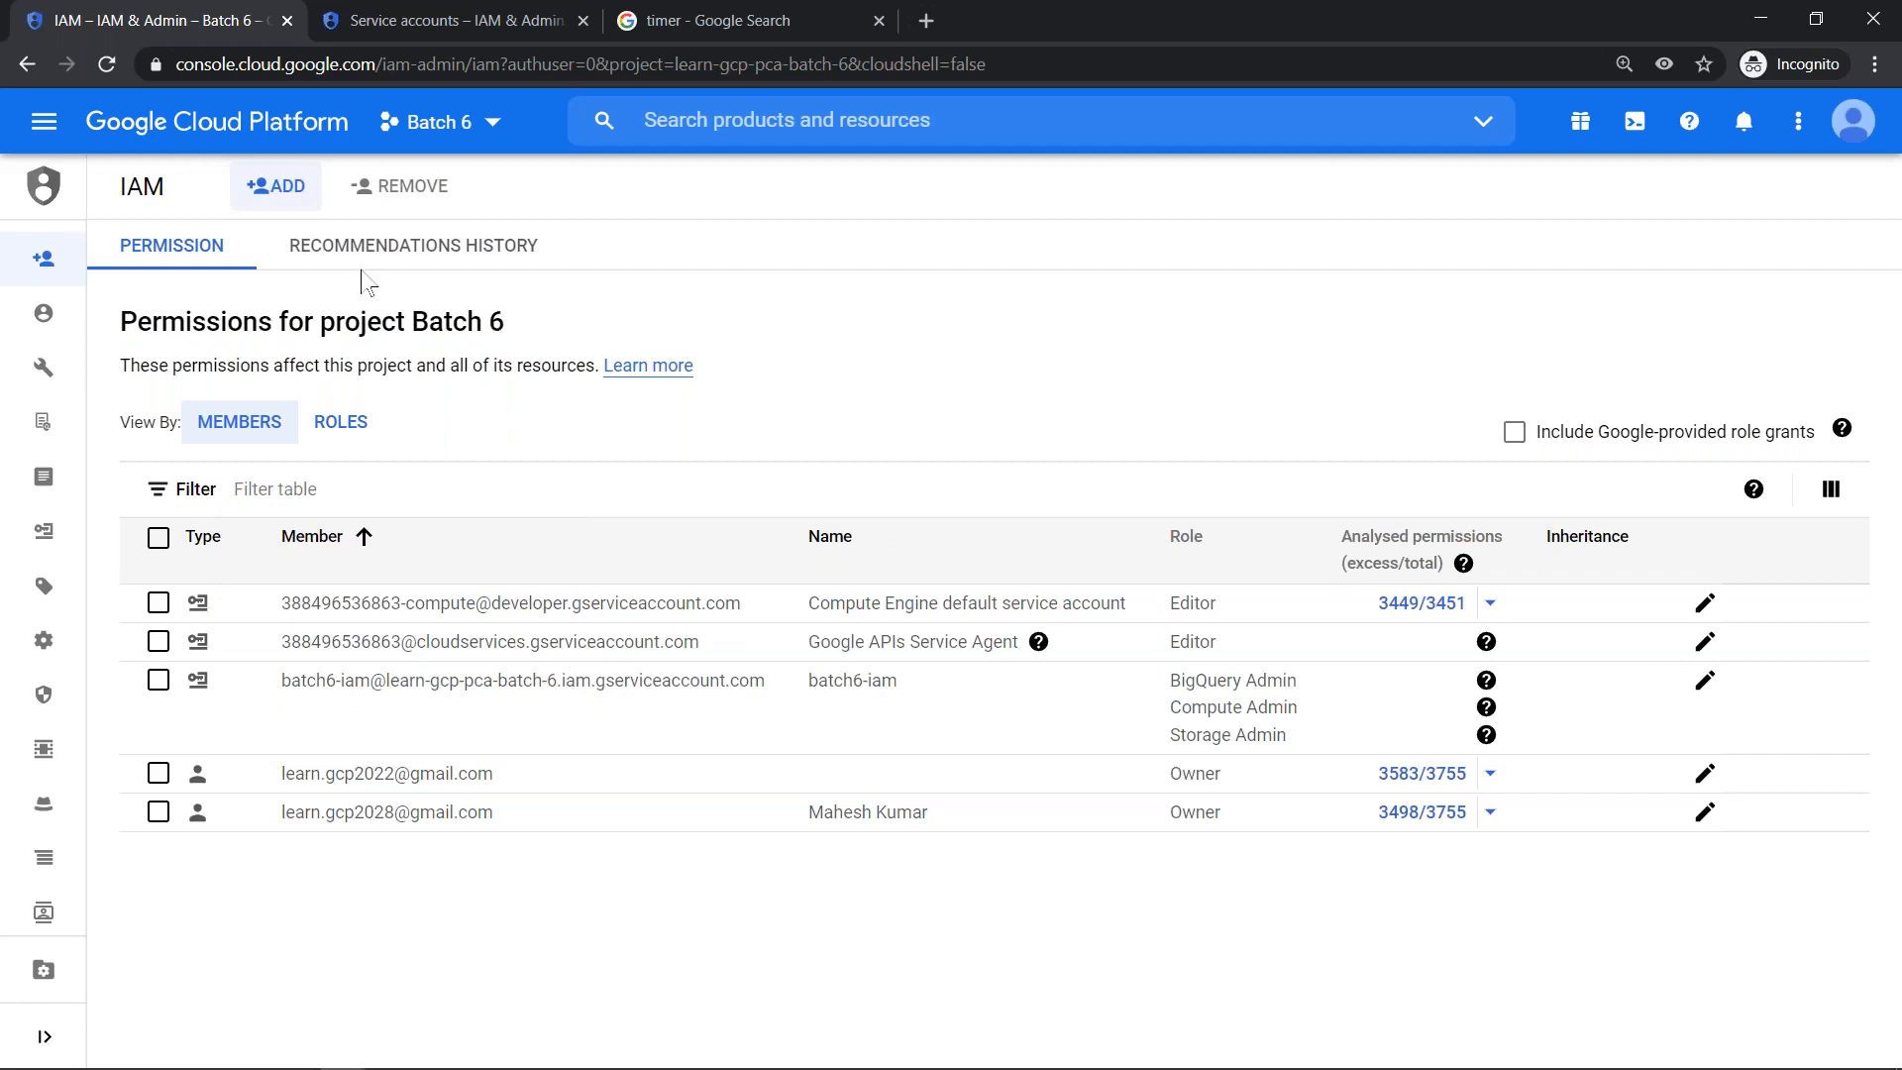
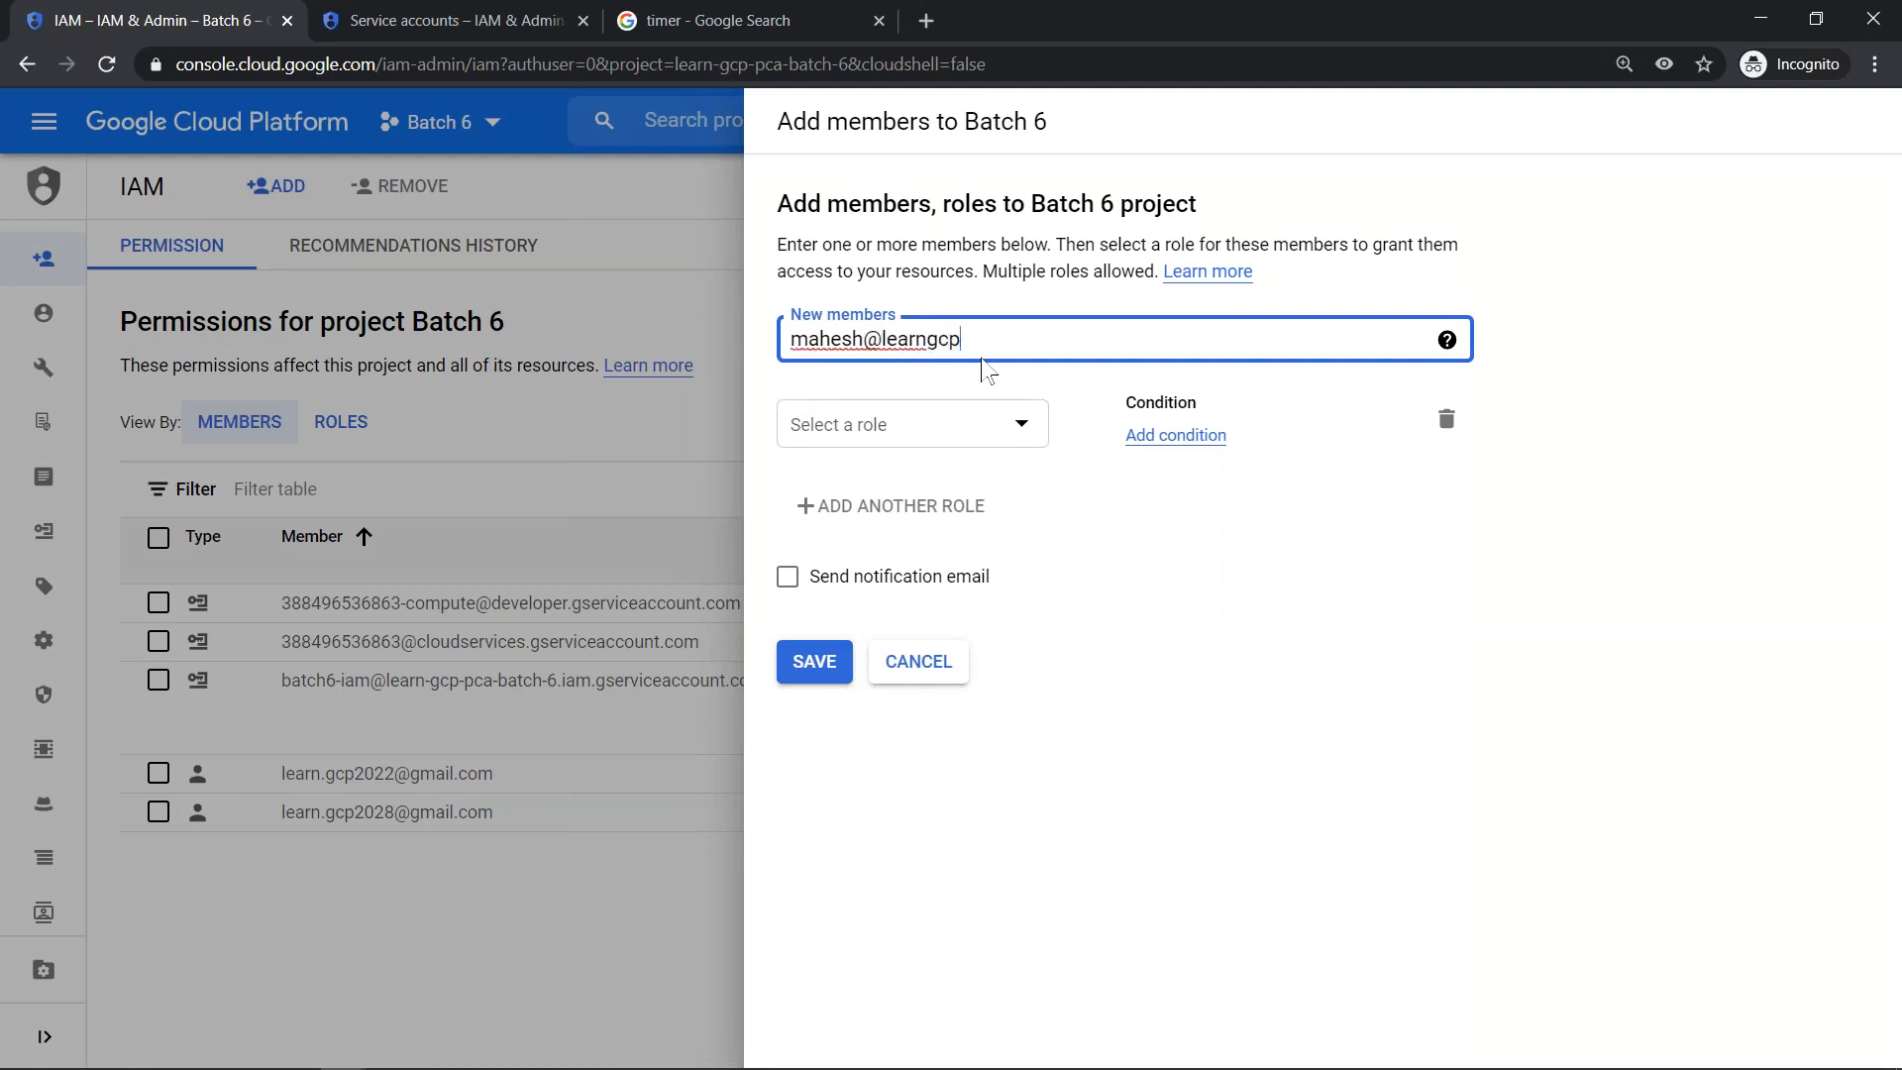
left_click(948, 388)
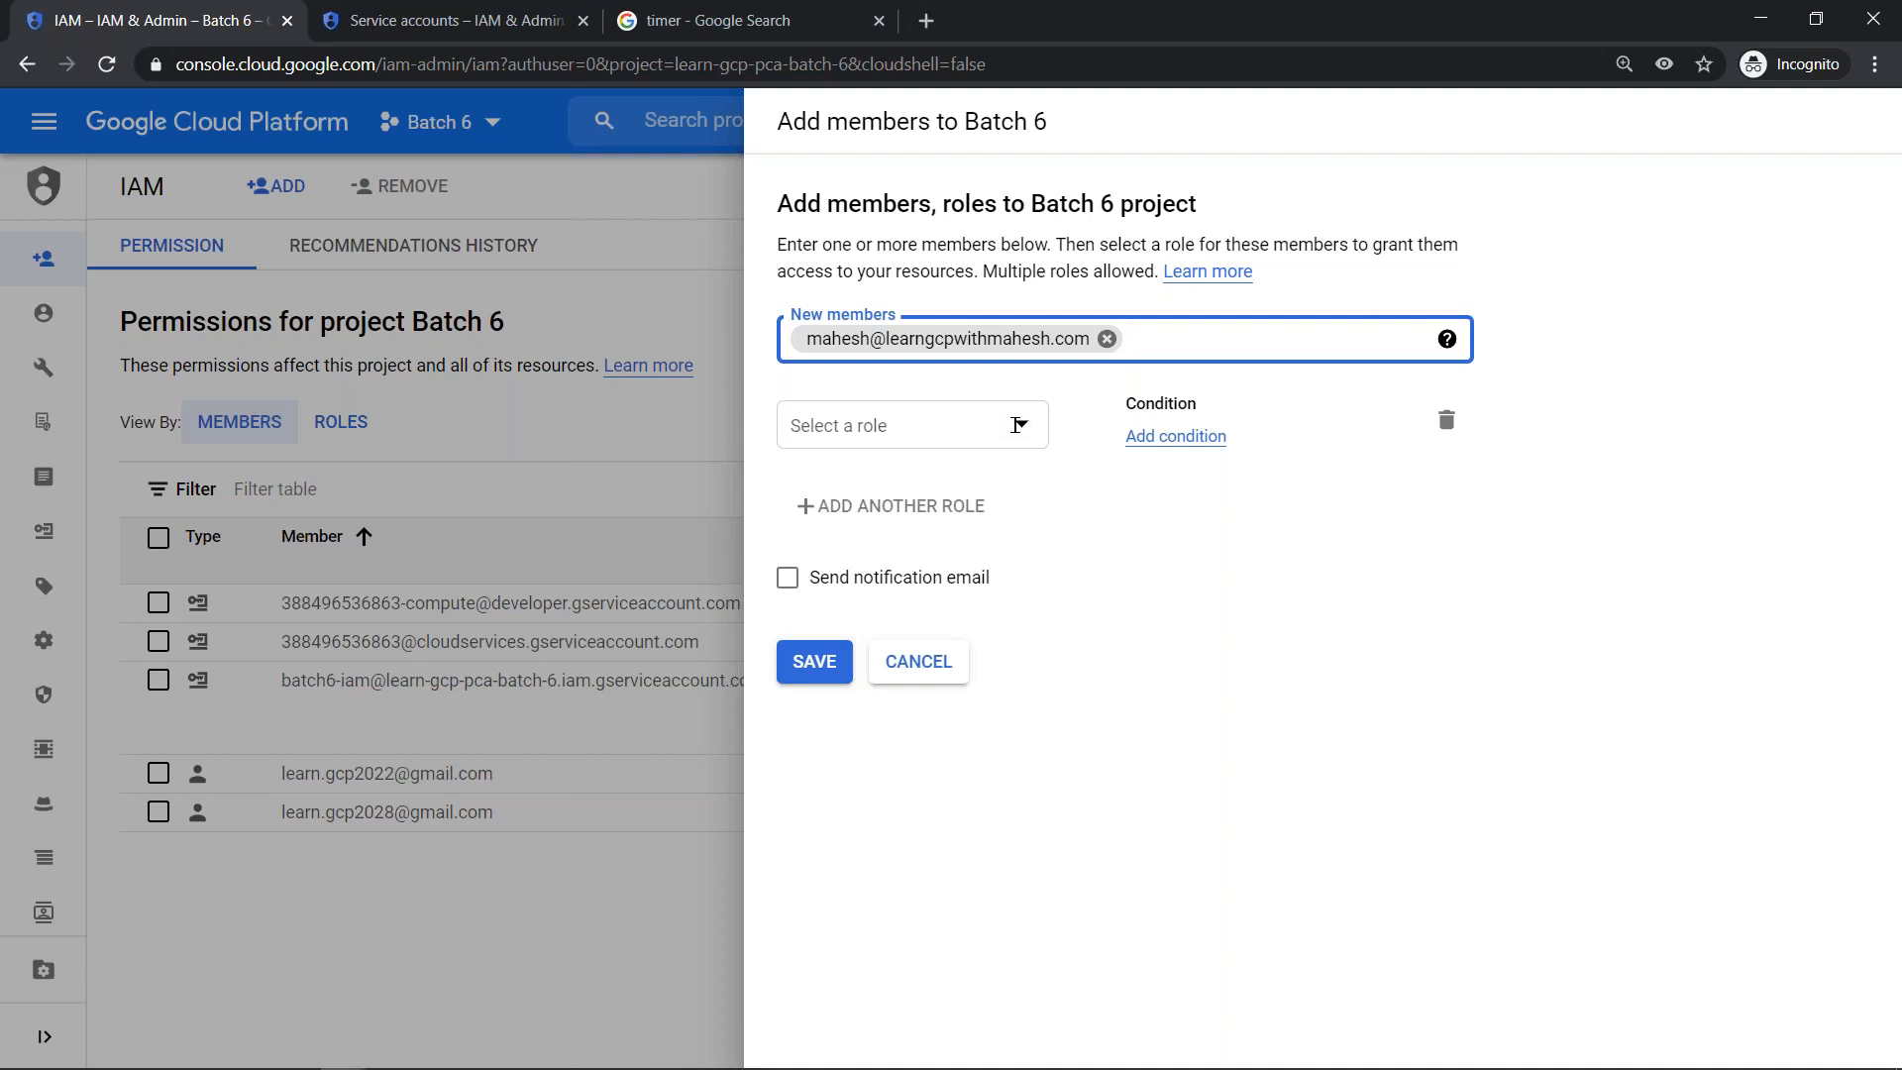
- Give the new member the Compute Engine role Compute Instance Admin (v1) and save the permission
left_click(1016, 425)
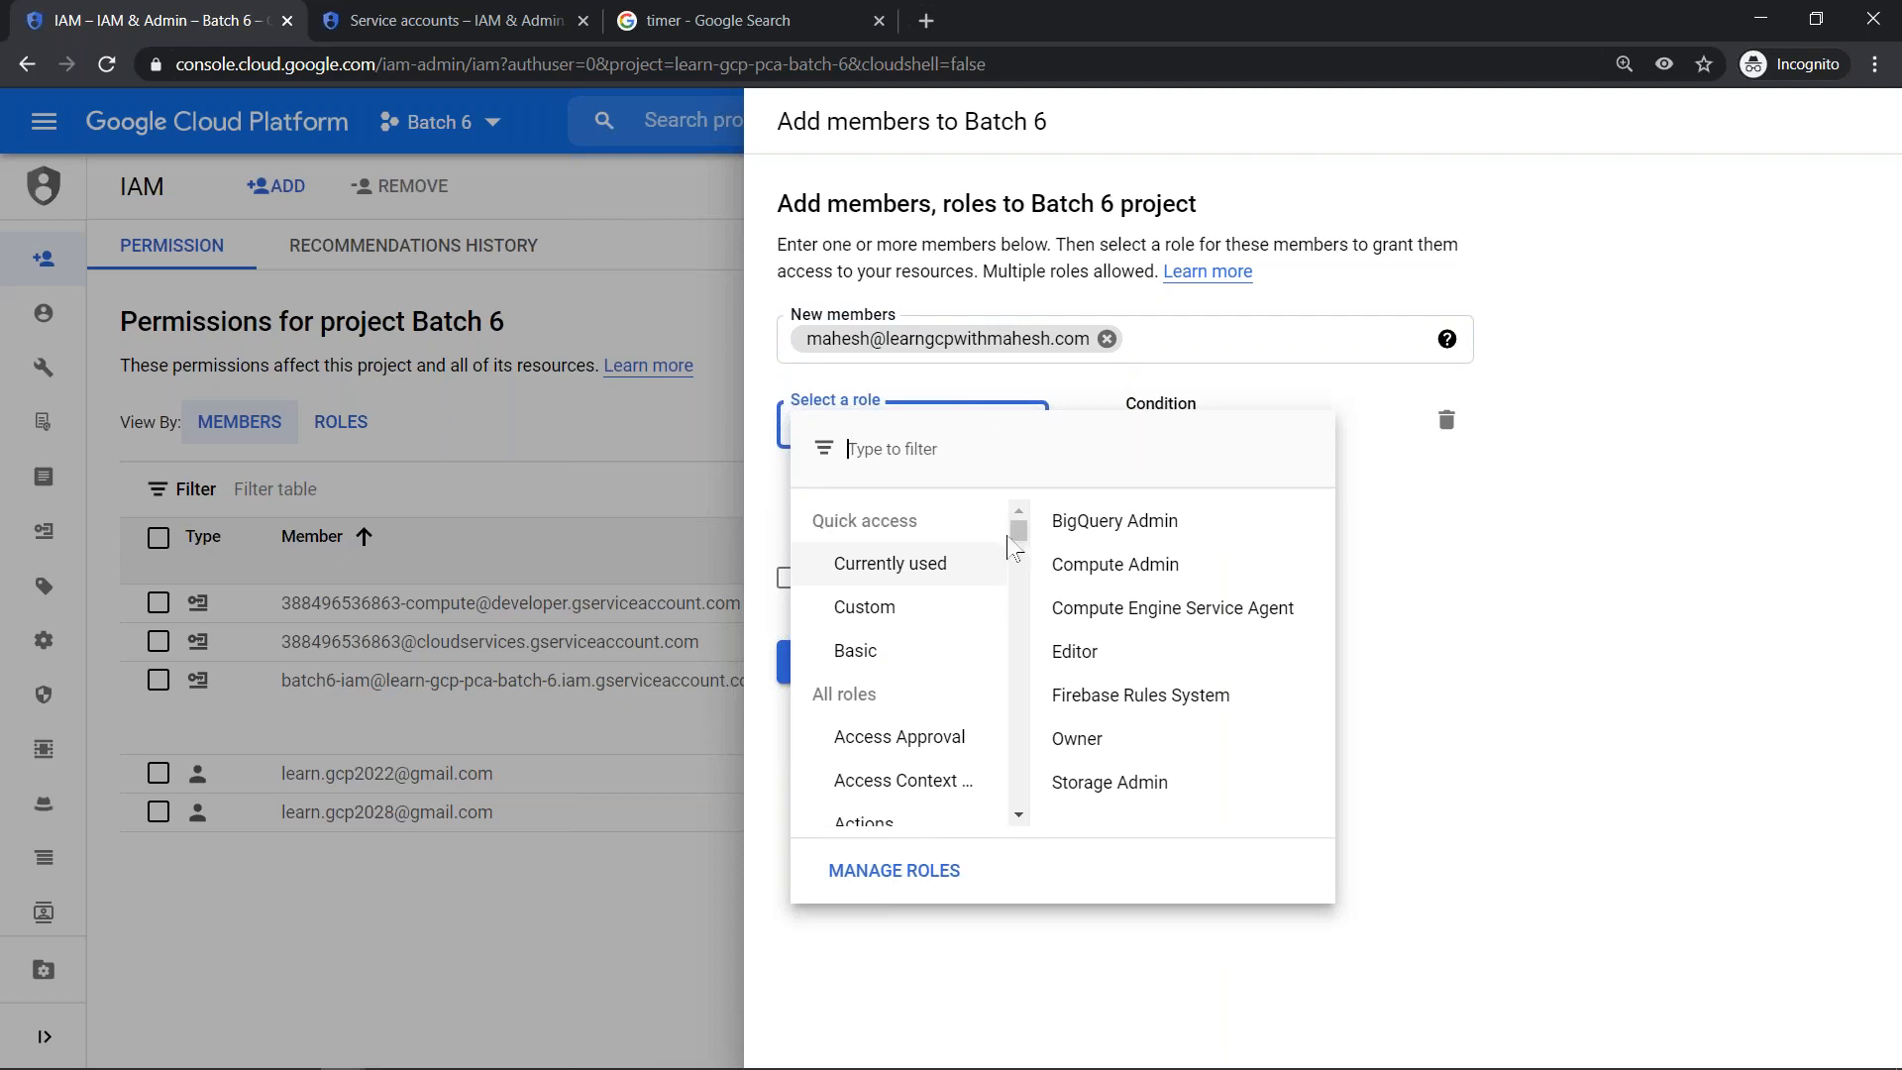
scroll(1015, 550, "down", 1)
left_click_drag(1025, 552, 1024, 674)
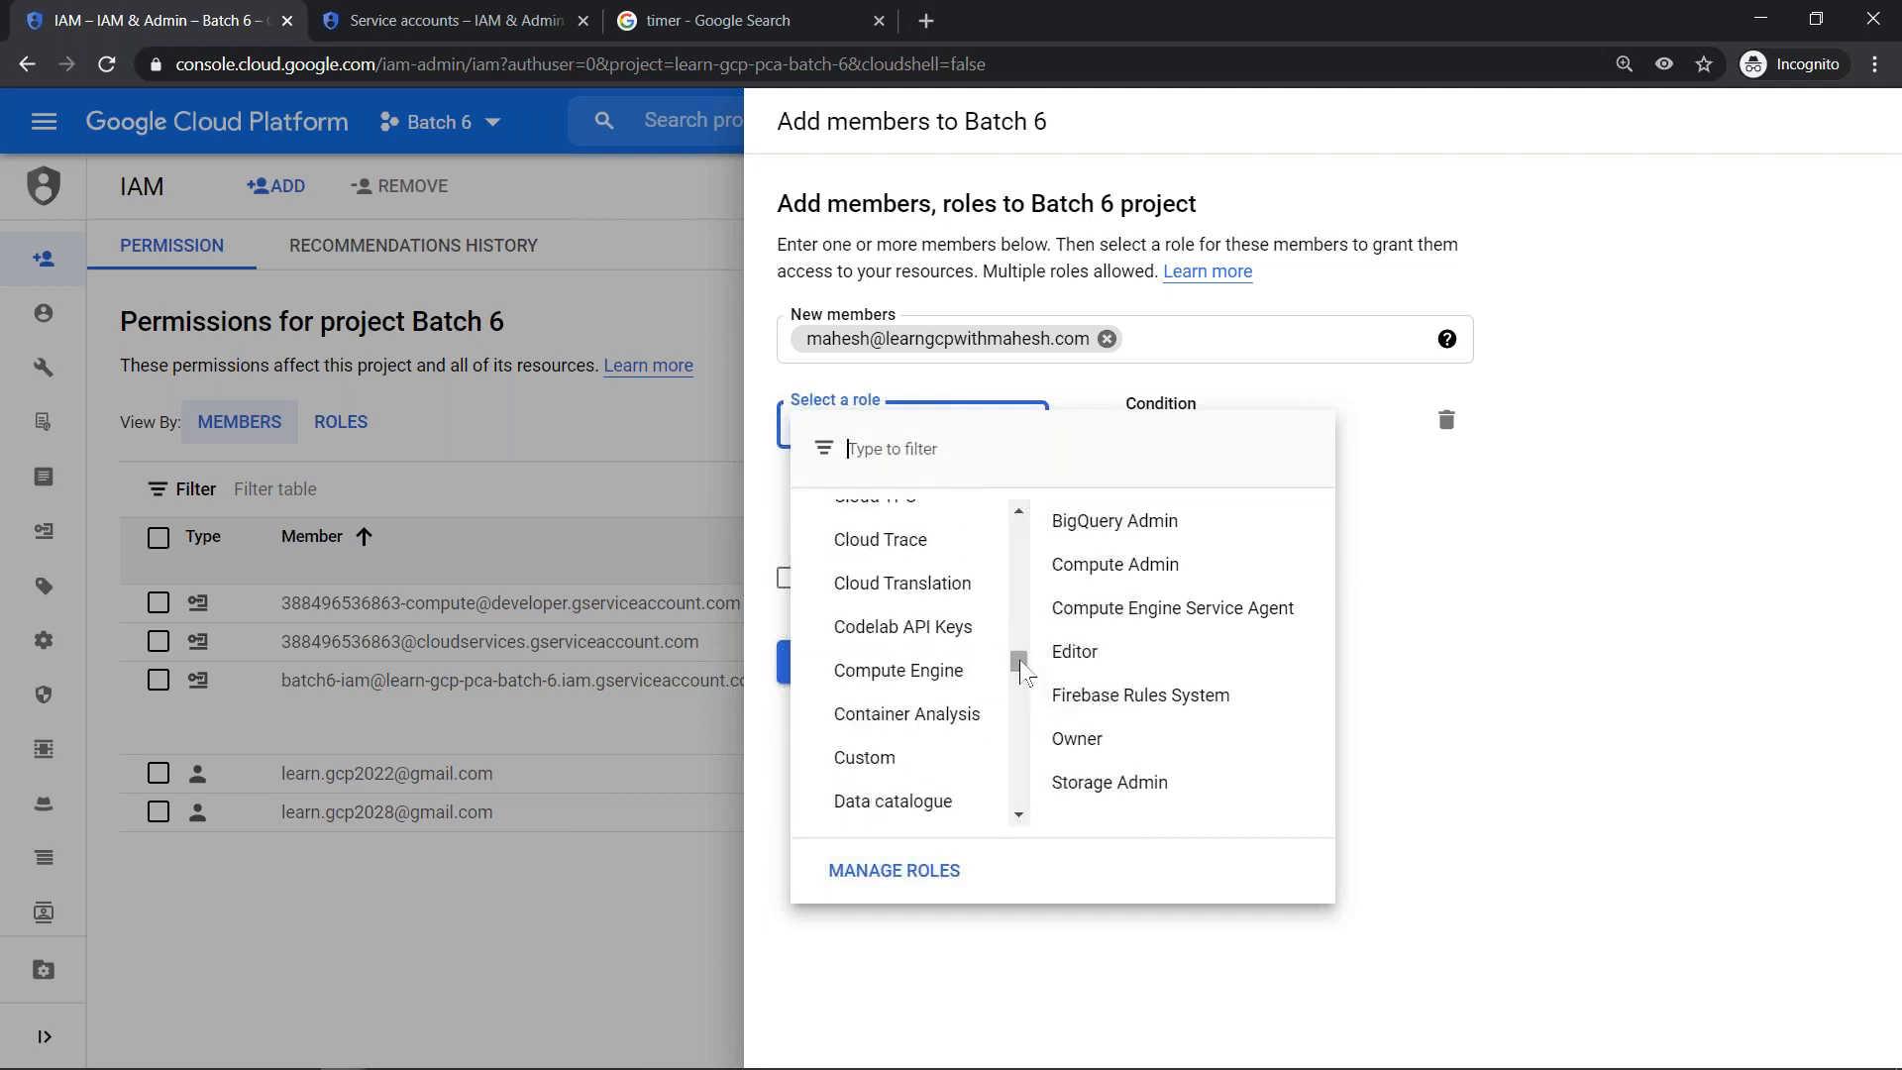
mouse_move(1001, 673)
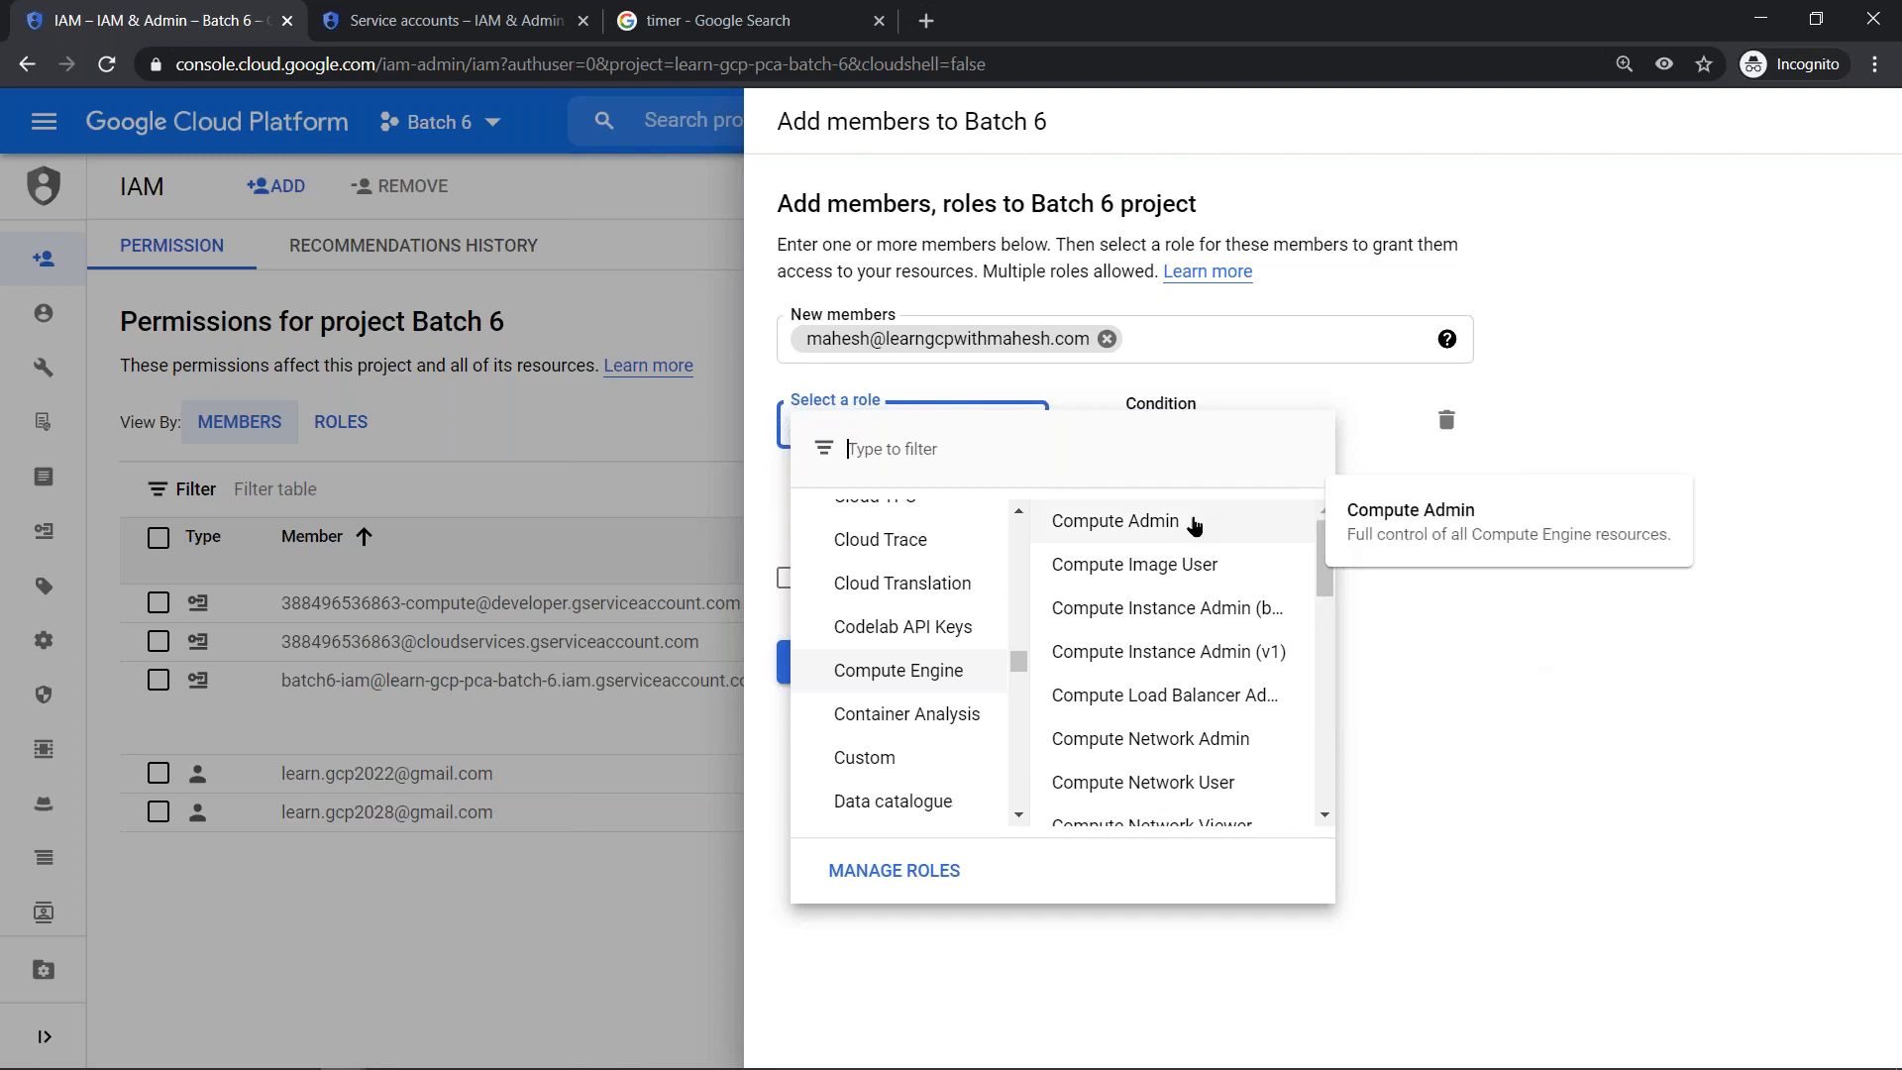
left_click(1192, 661)
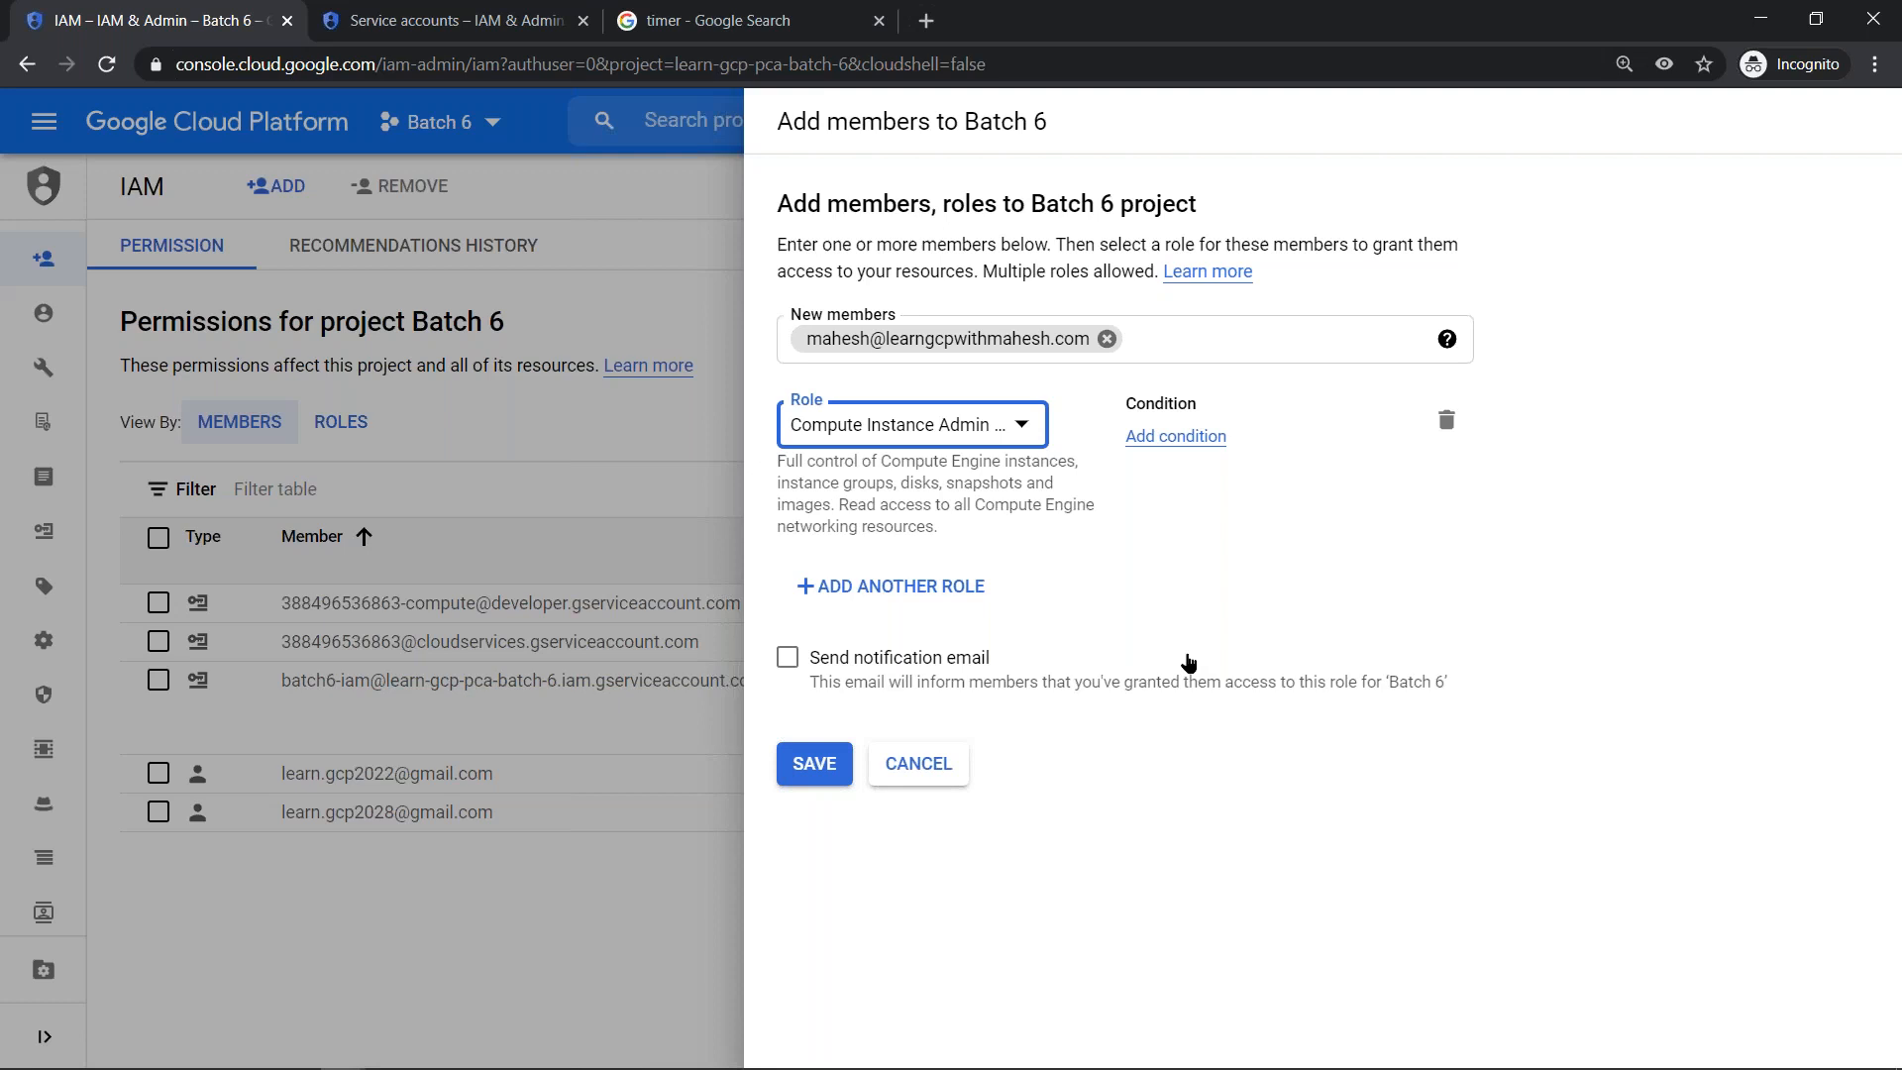
left_click(814, 761)
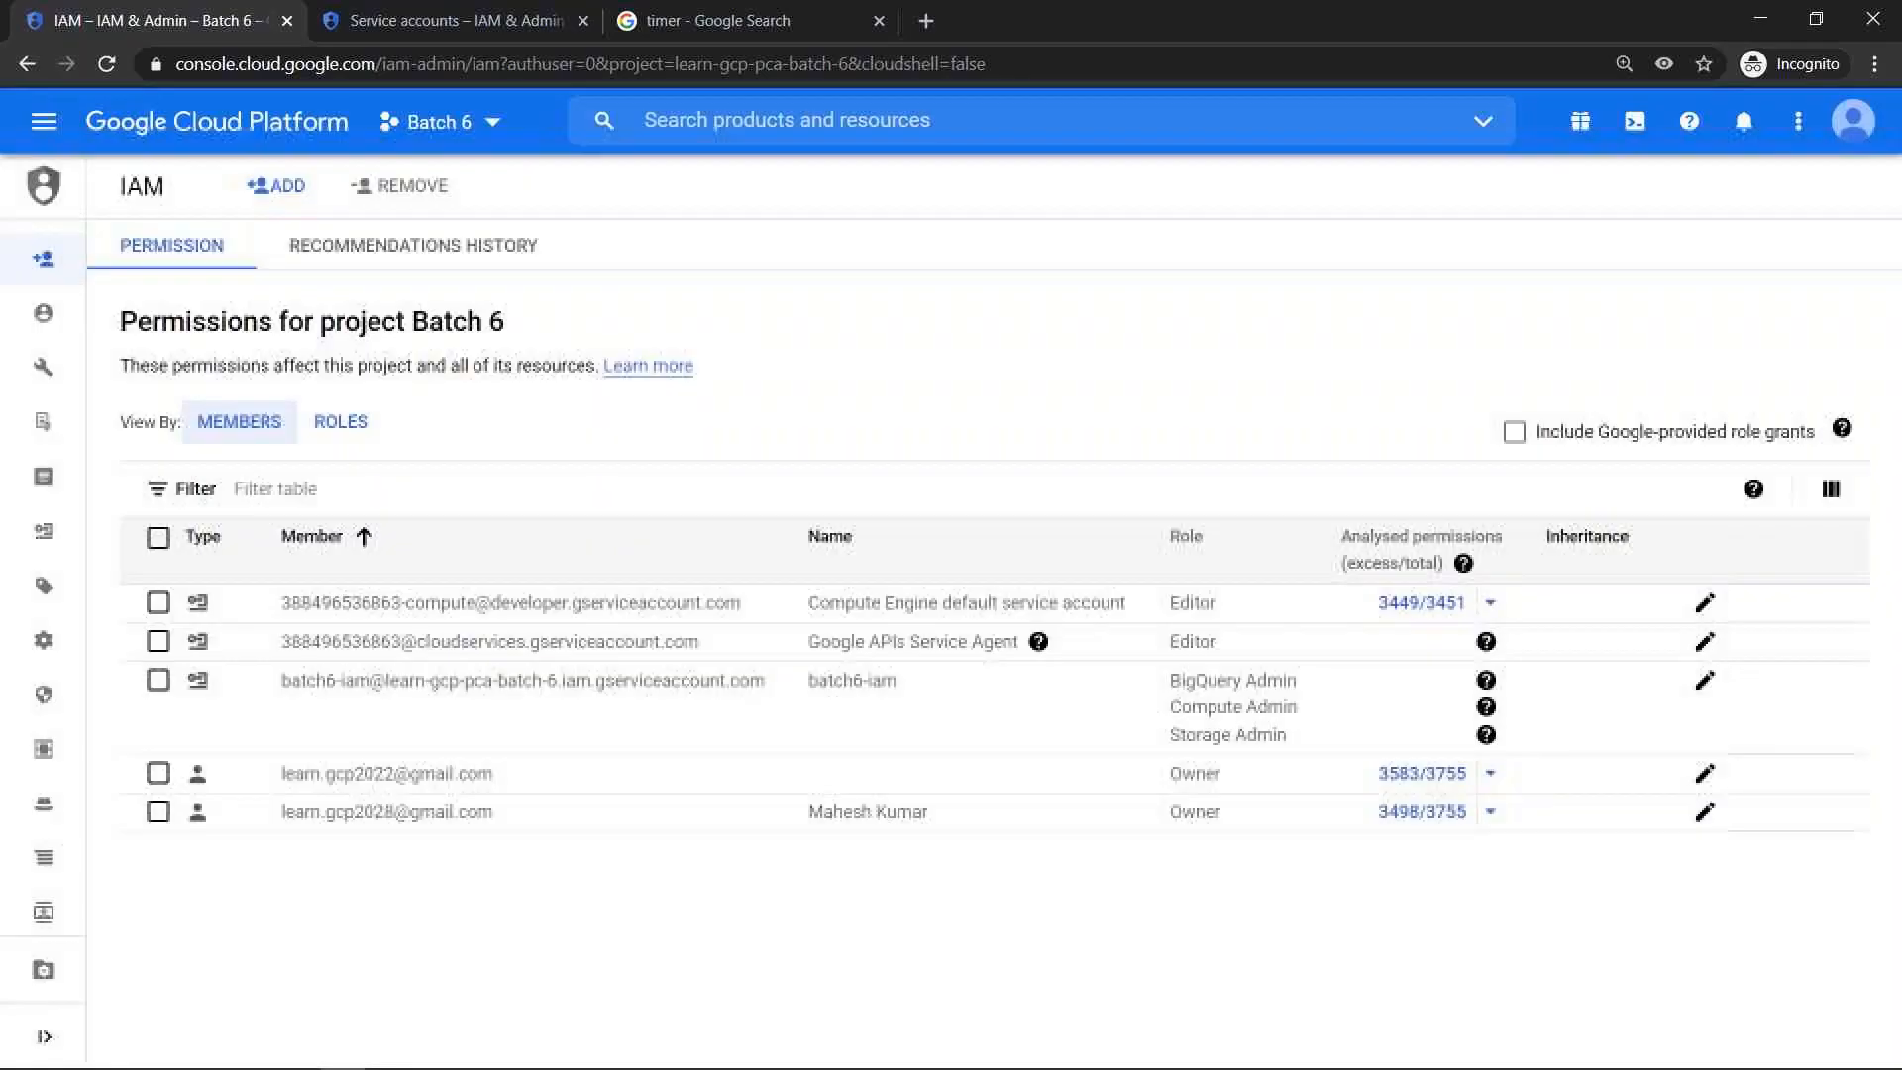
- Filter the IAM permissions table by type User to check the new member's role
left_click(462, 495)
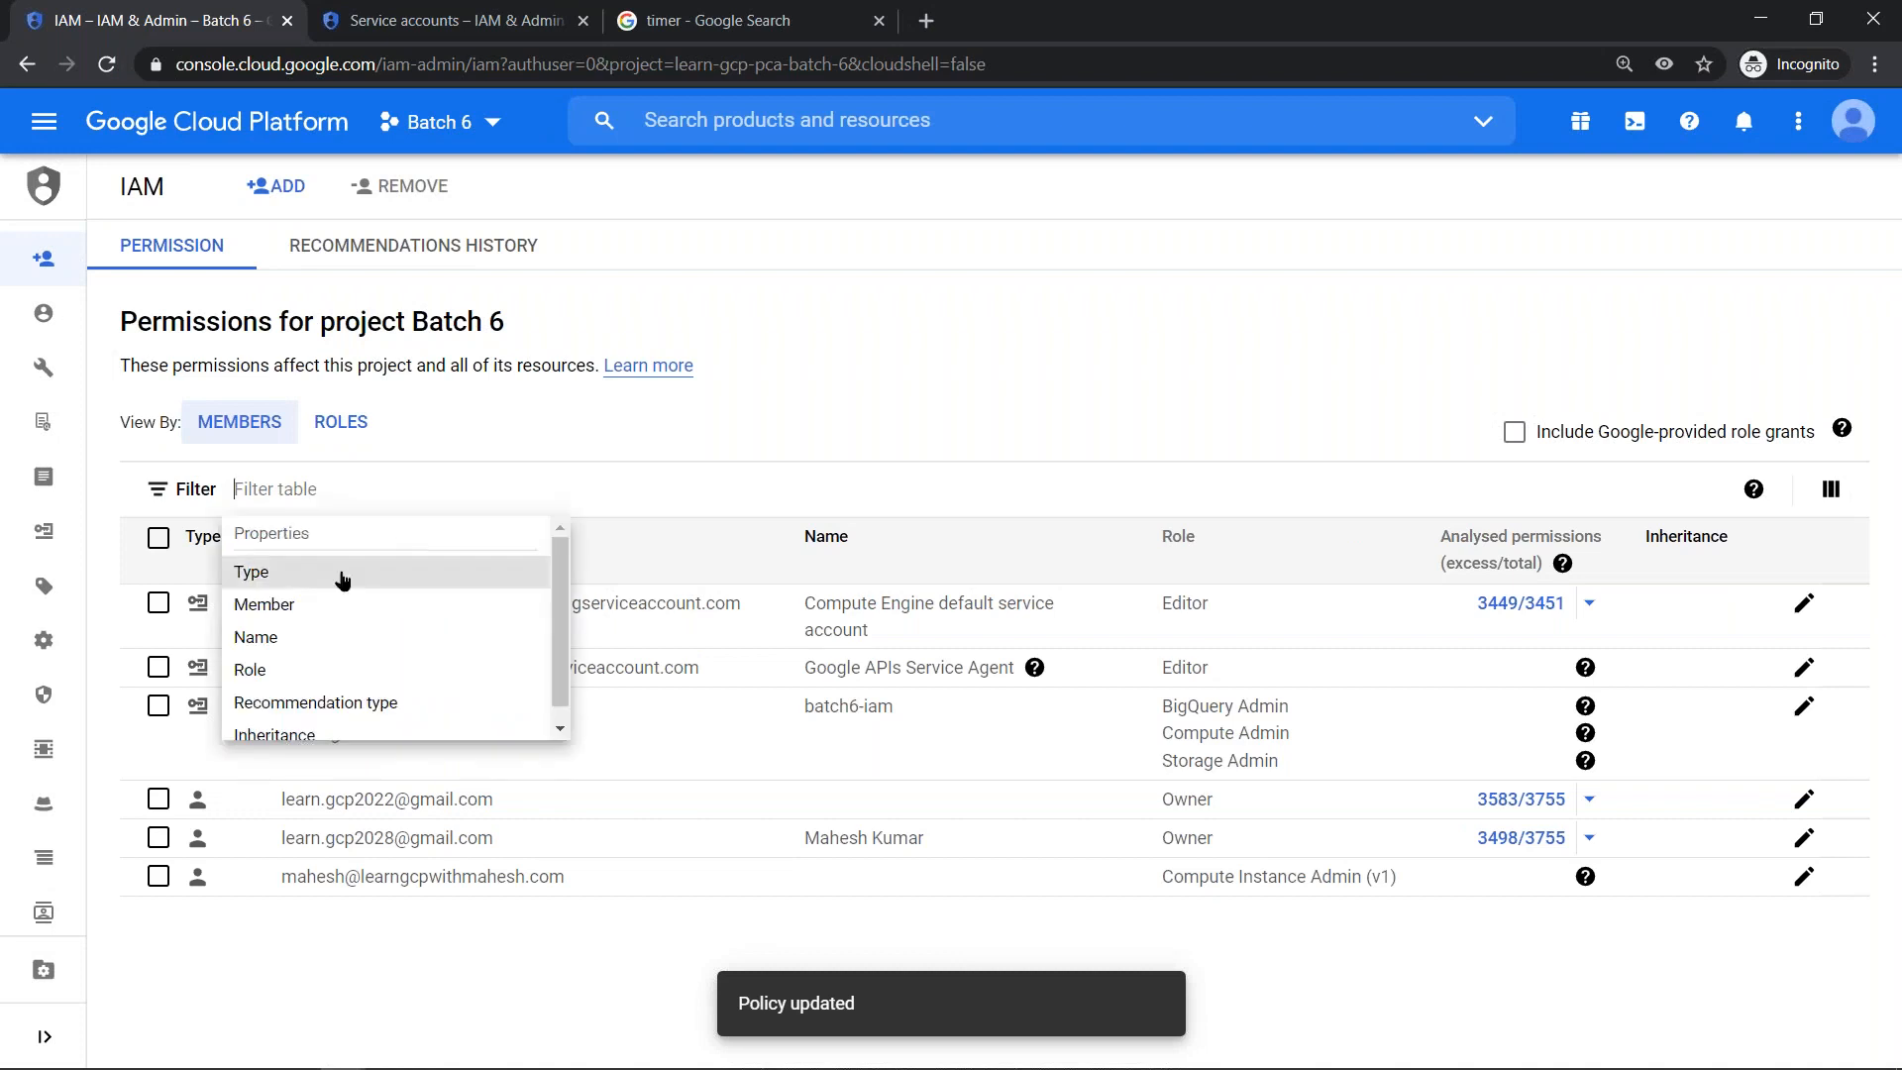
left_click(340, 572)
left_click(322, 673)
left_click(385, 854)
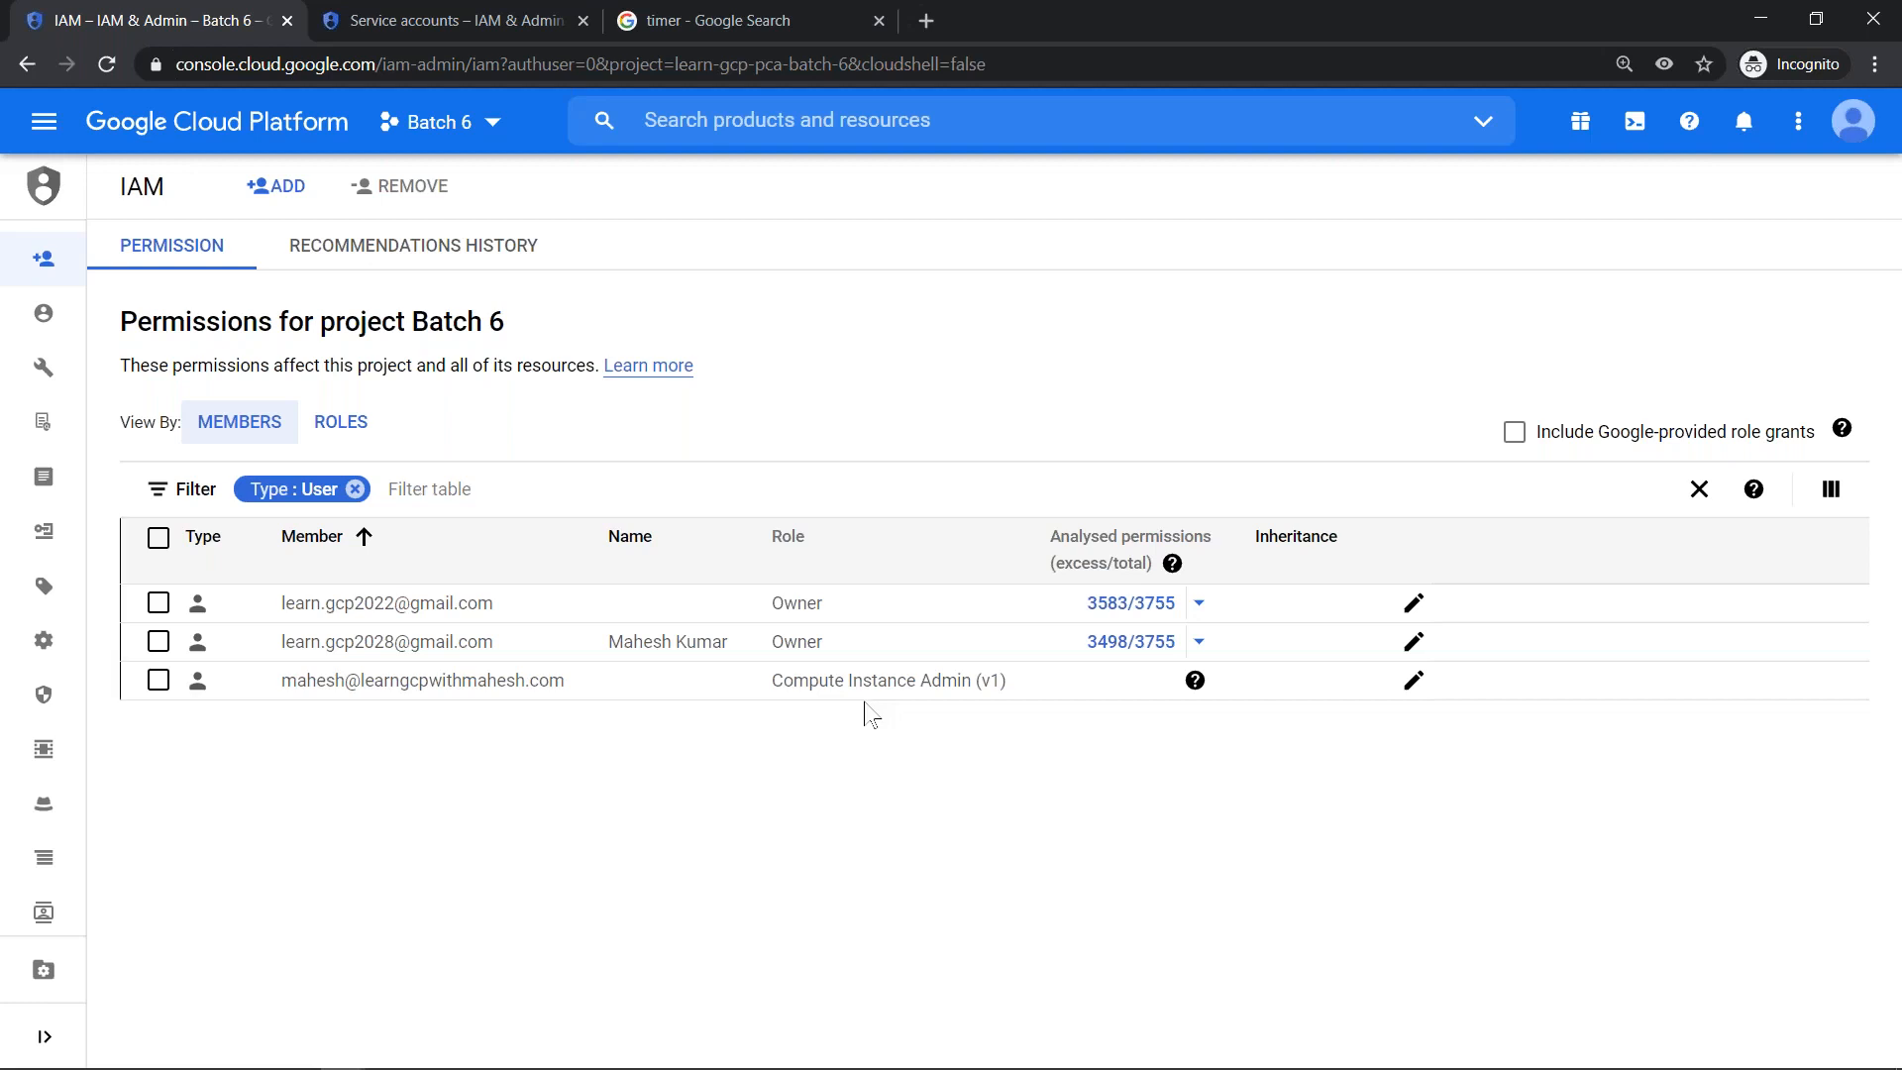
- Switch to the new member's browser session, reload the project list, open Batch 6, and check the signed-in account
key("alt+Tab")
key("alt+Tab")
key("alt+Tab")
key("alt+Tab")
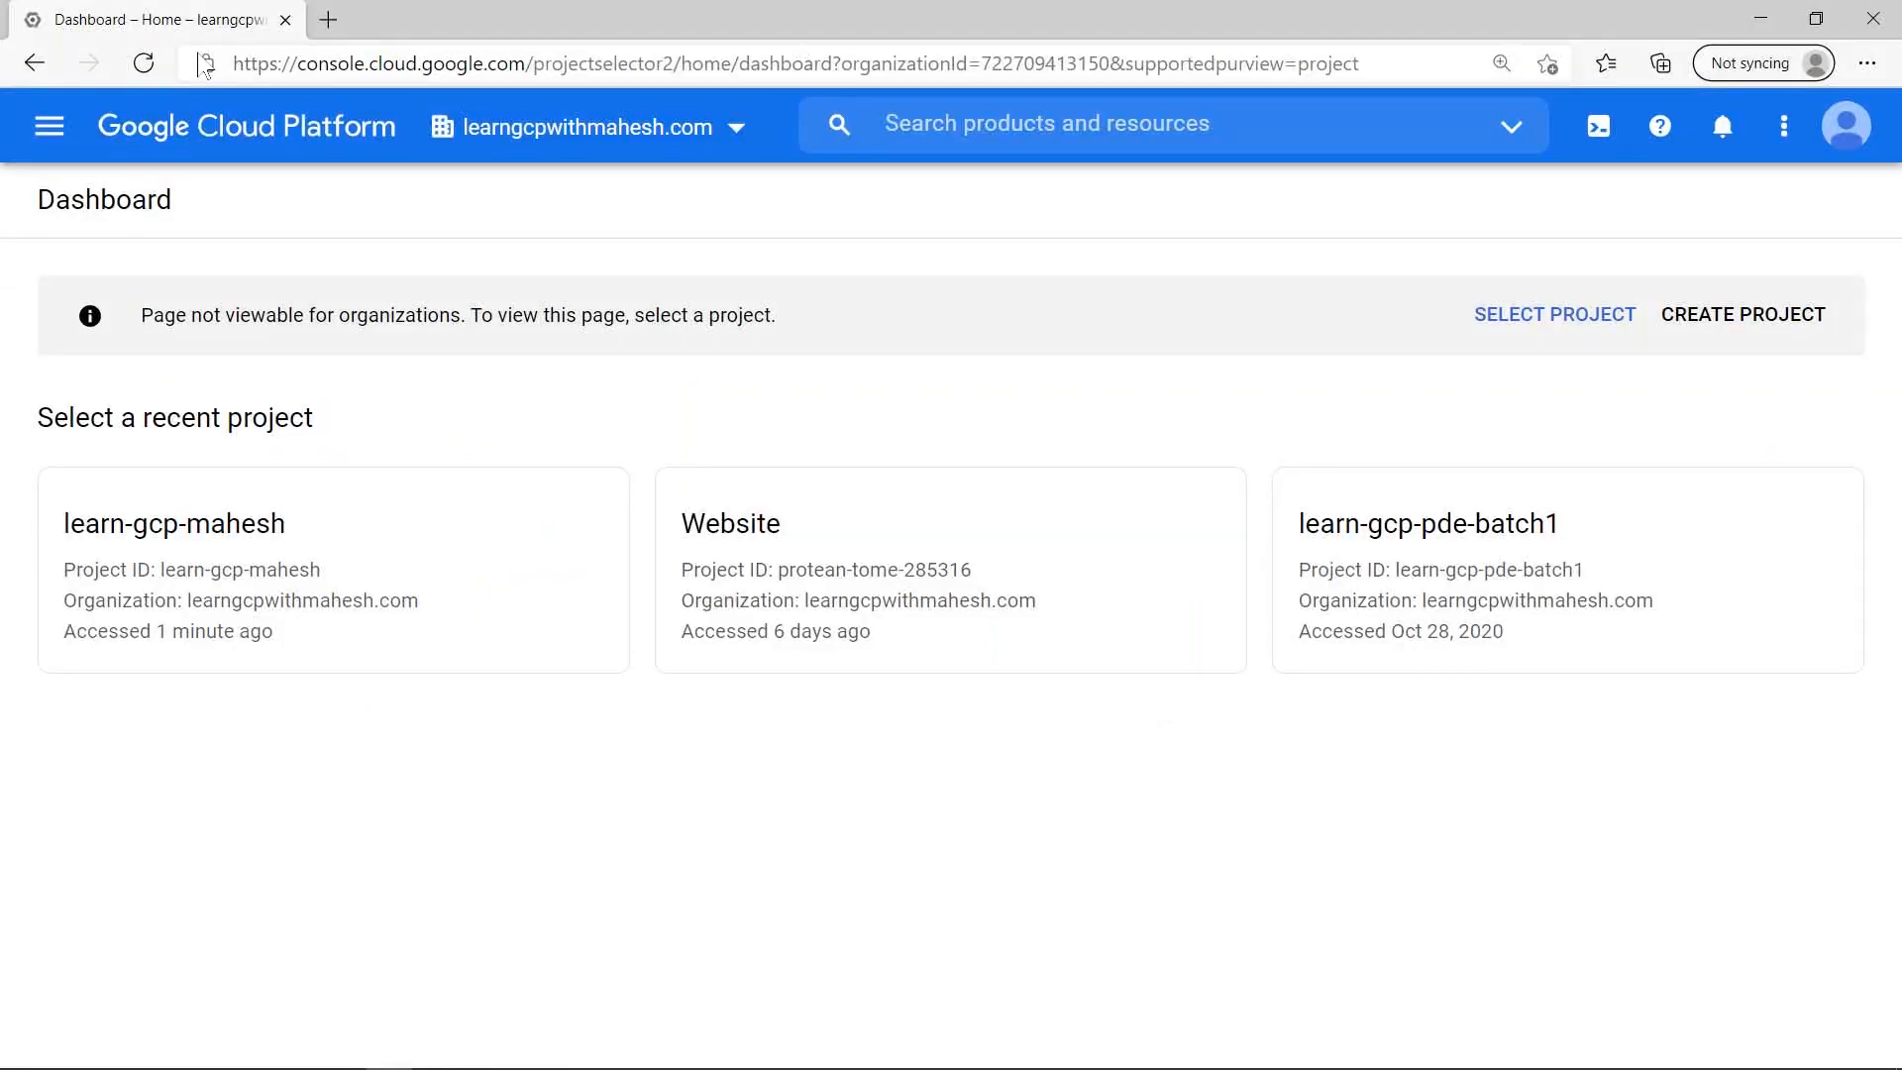
left_click(154, 68)
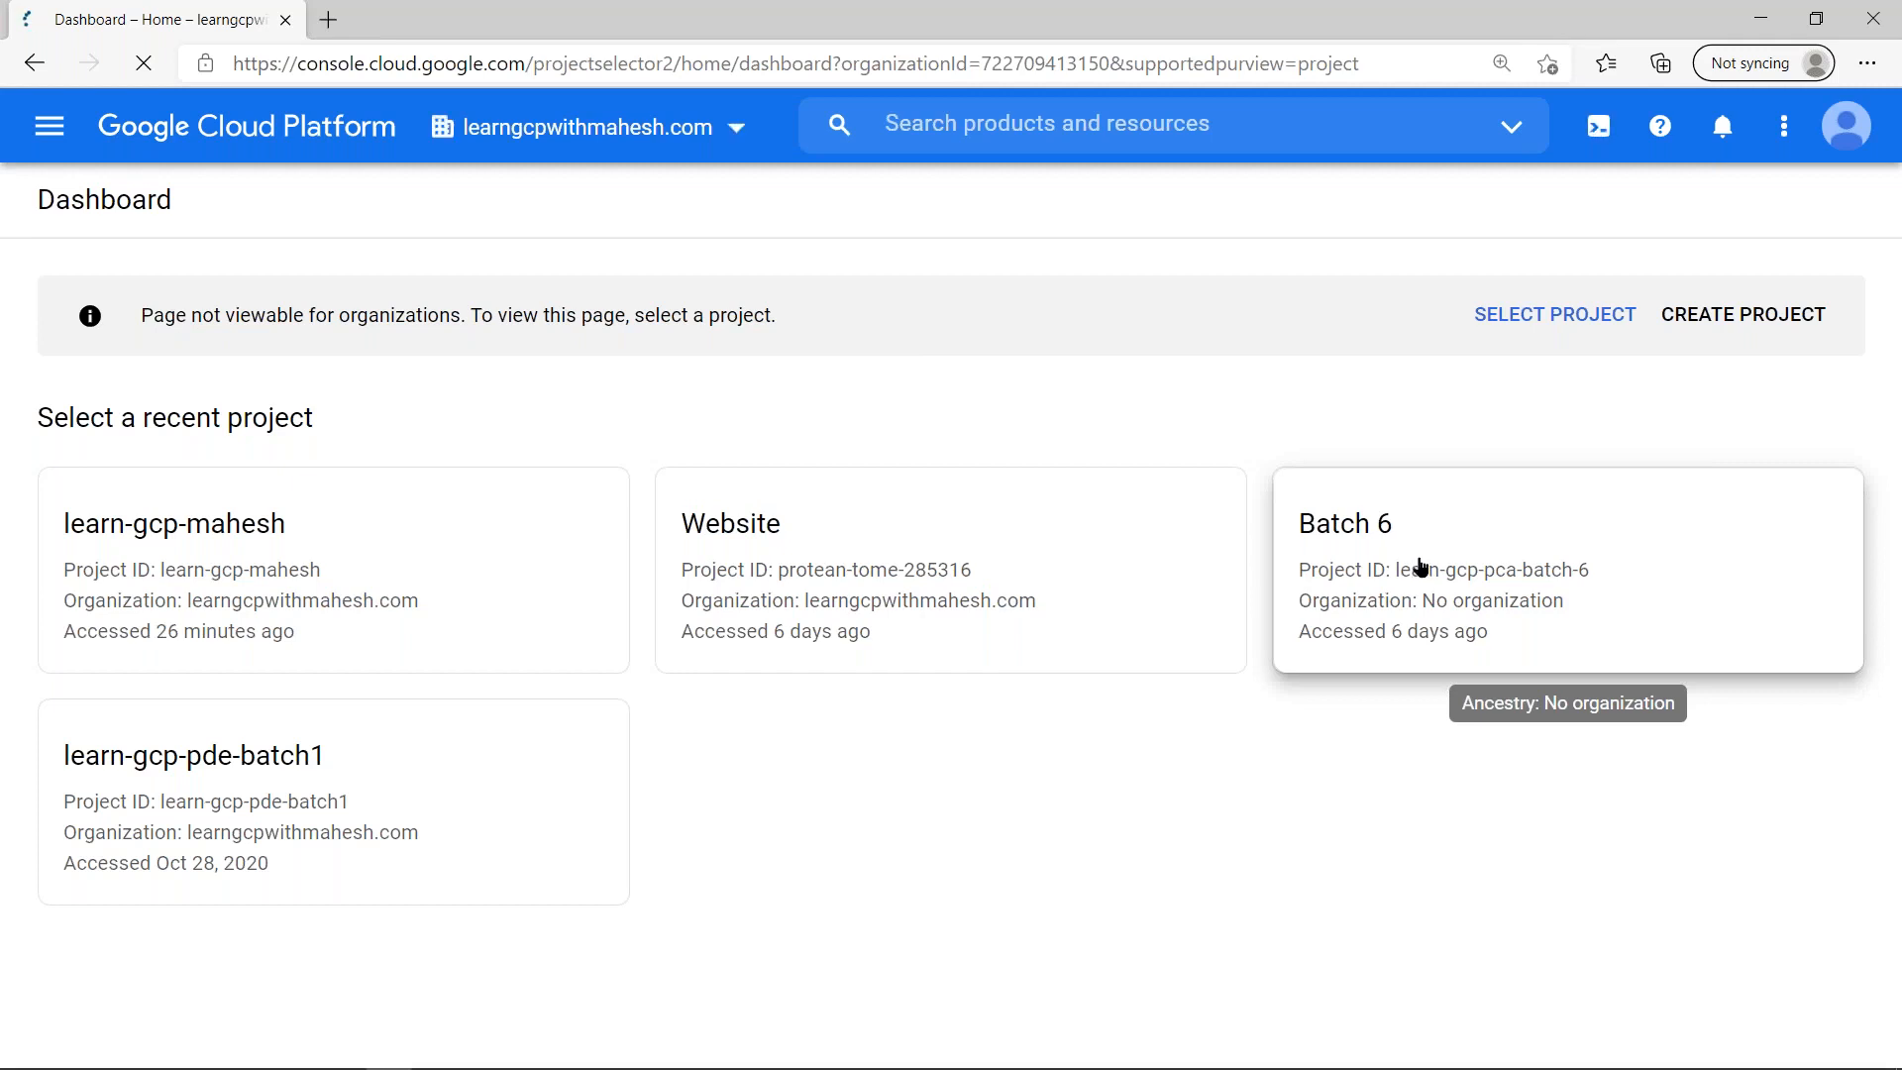
left_click(1383, 548)
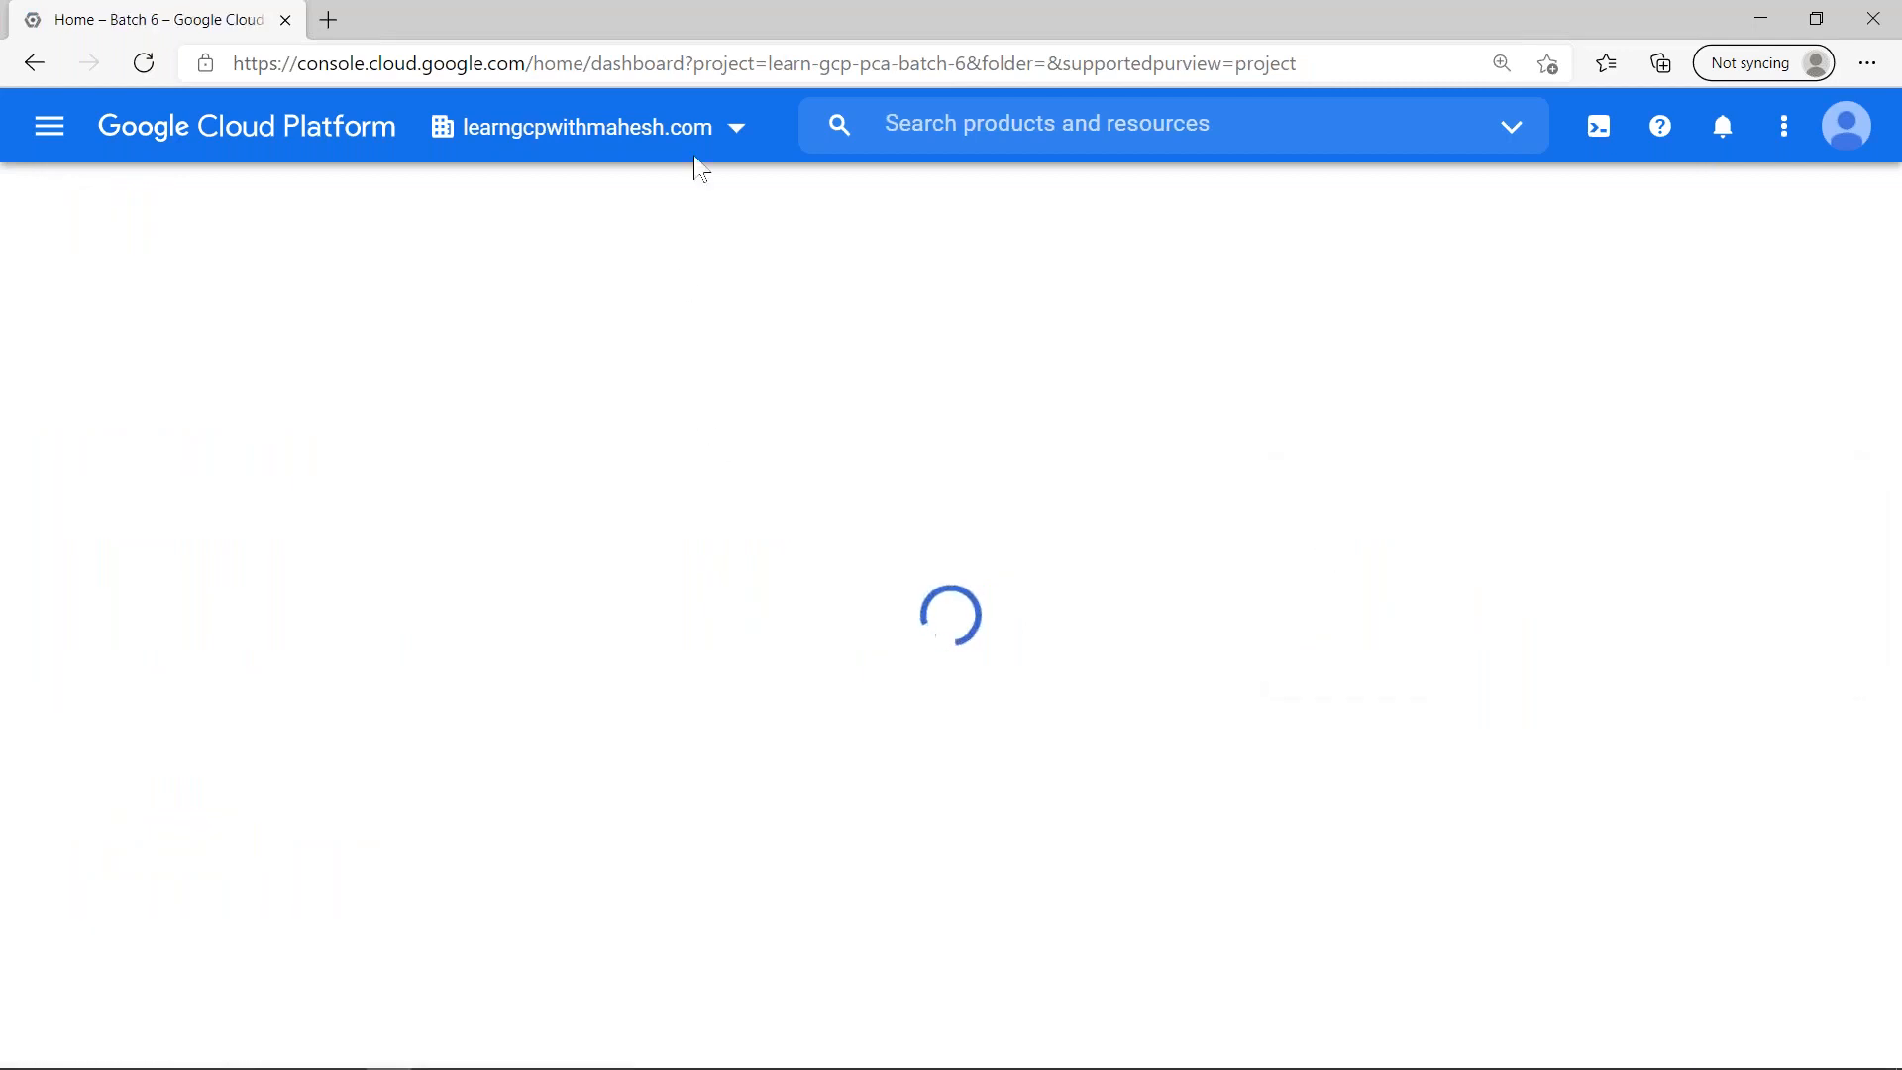
left_click(1845, 138)
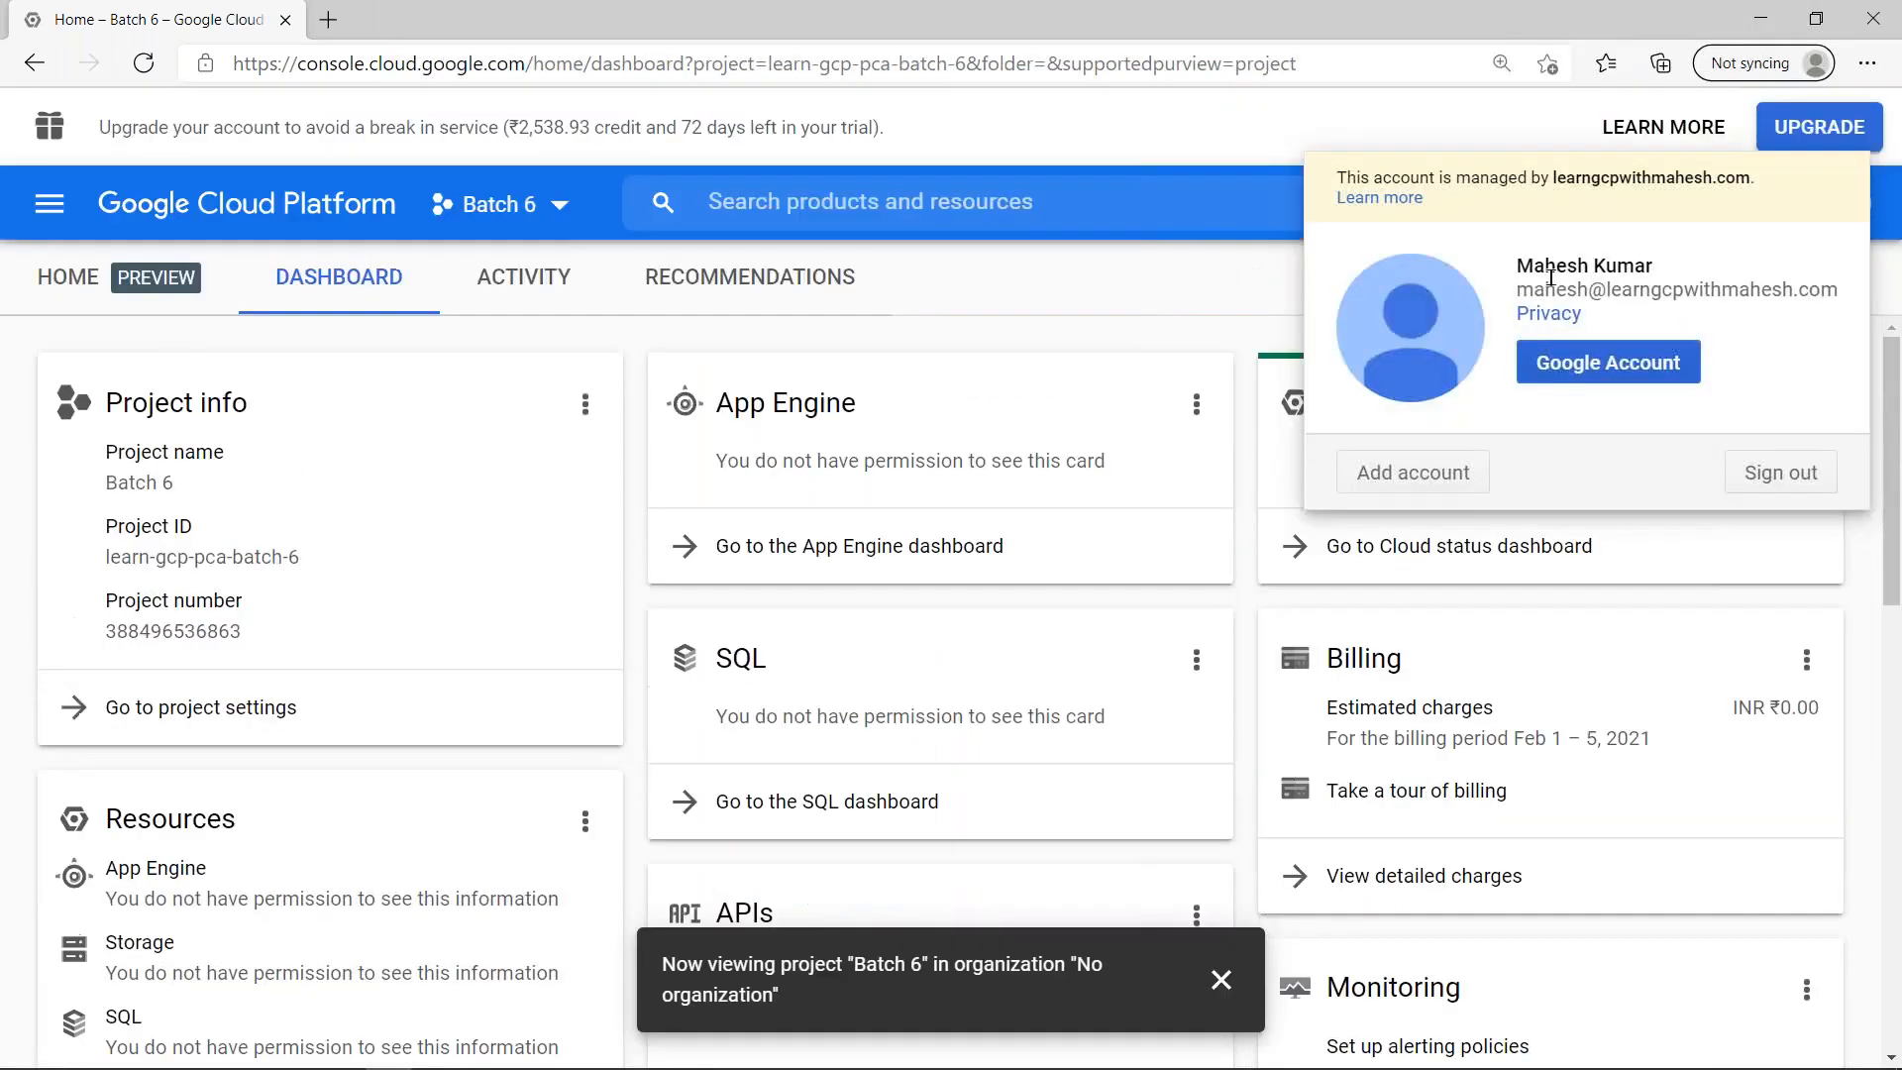
left_click(1144, 297)
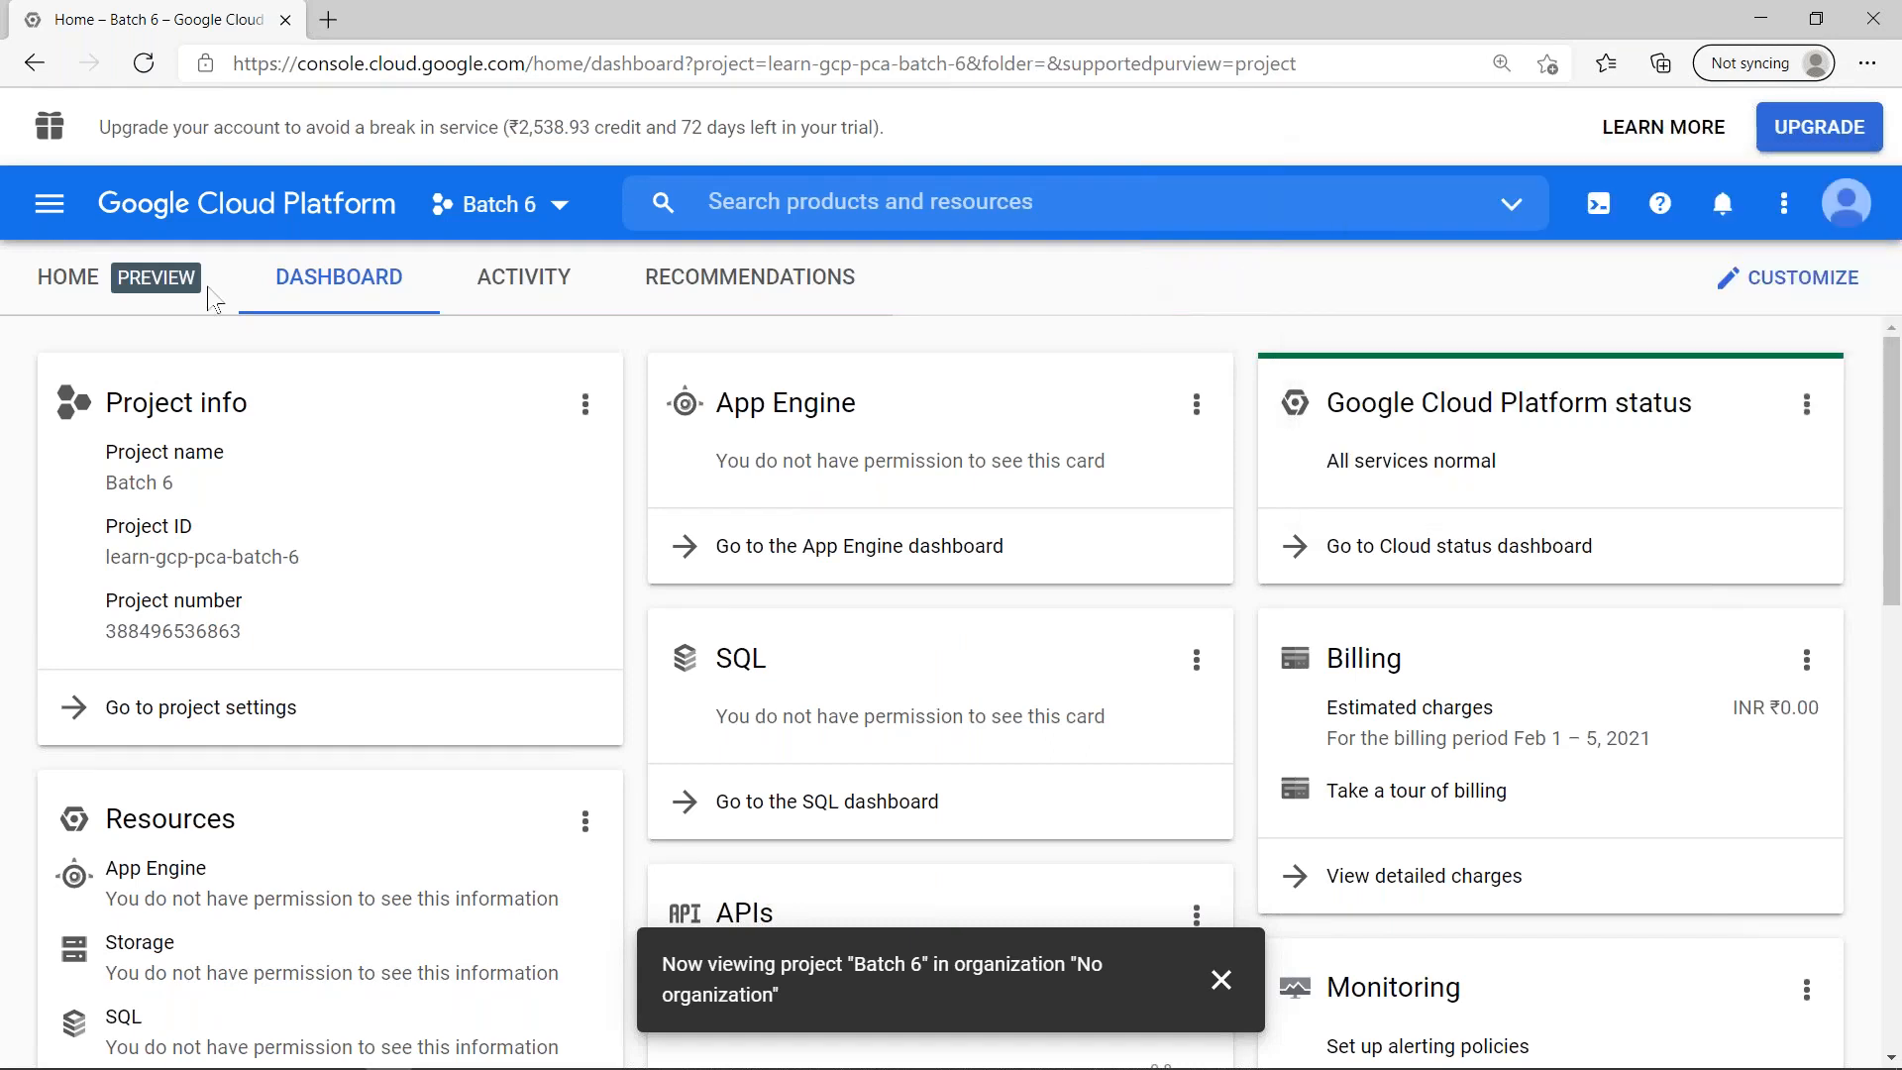
- Open the VM instances page of Compute Engine for the Batch 6 project
left_click(49, 207)
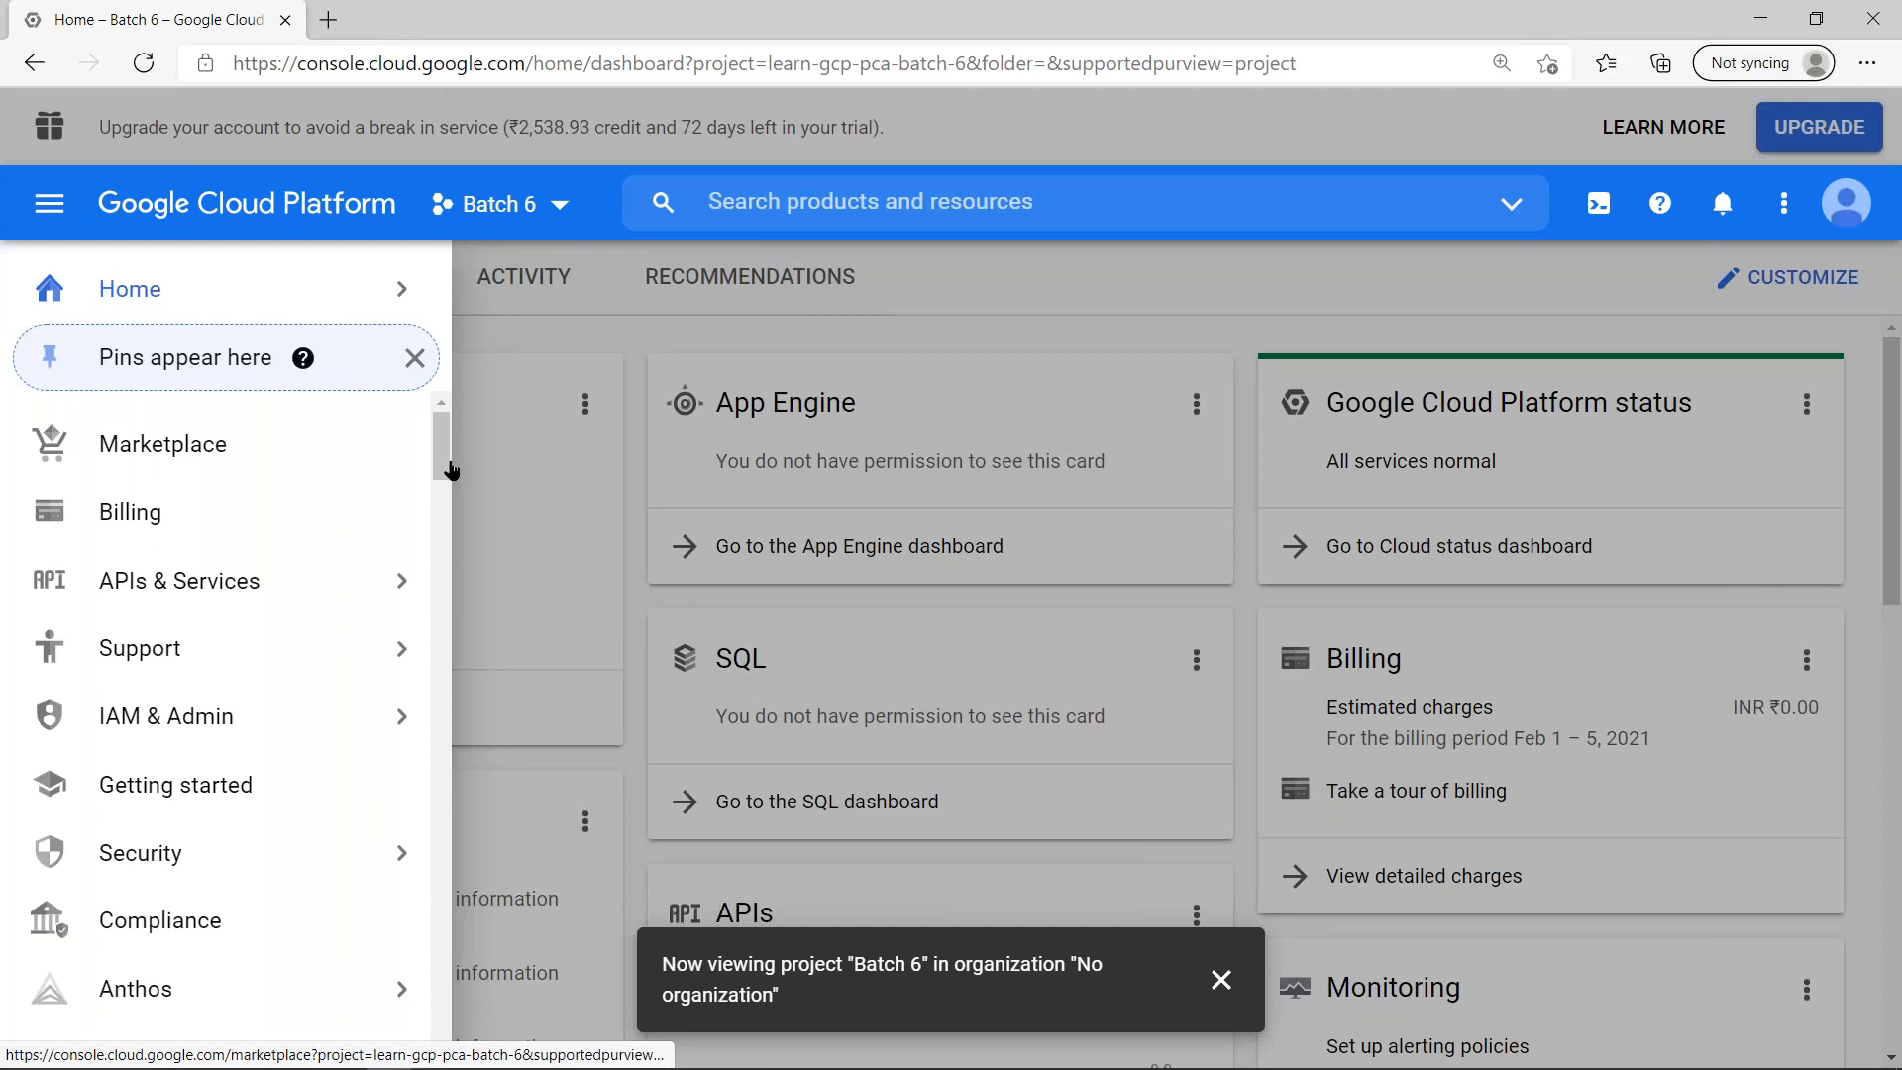
scroll(440, 505, "down", 6)
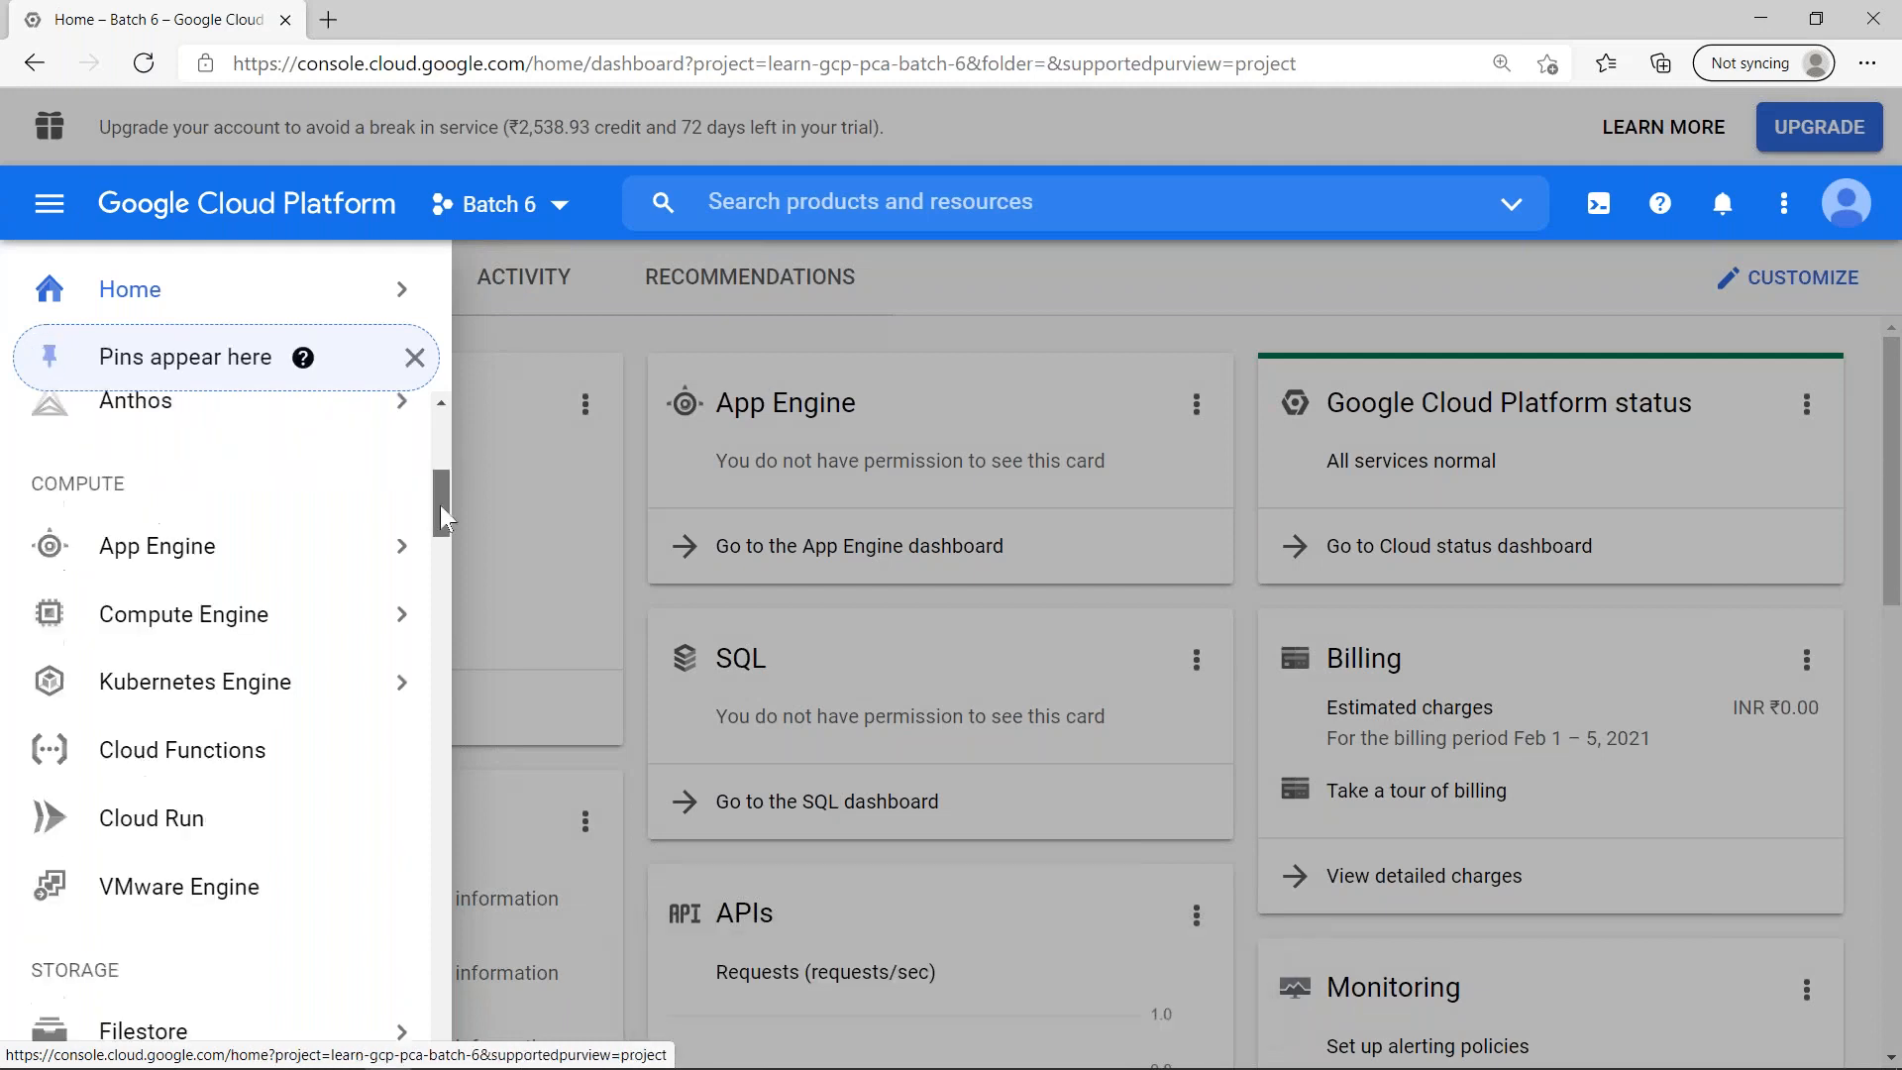
left_click(285, 517)
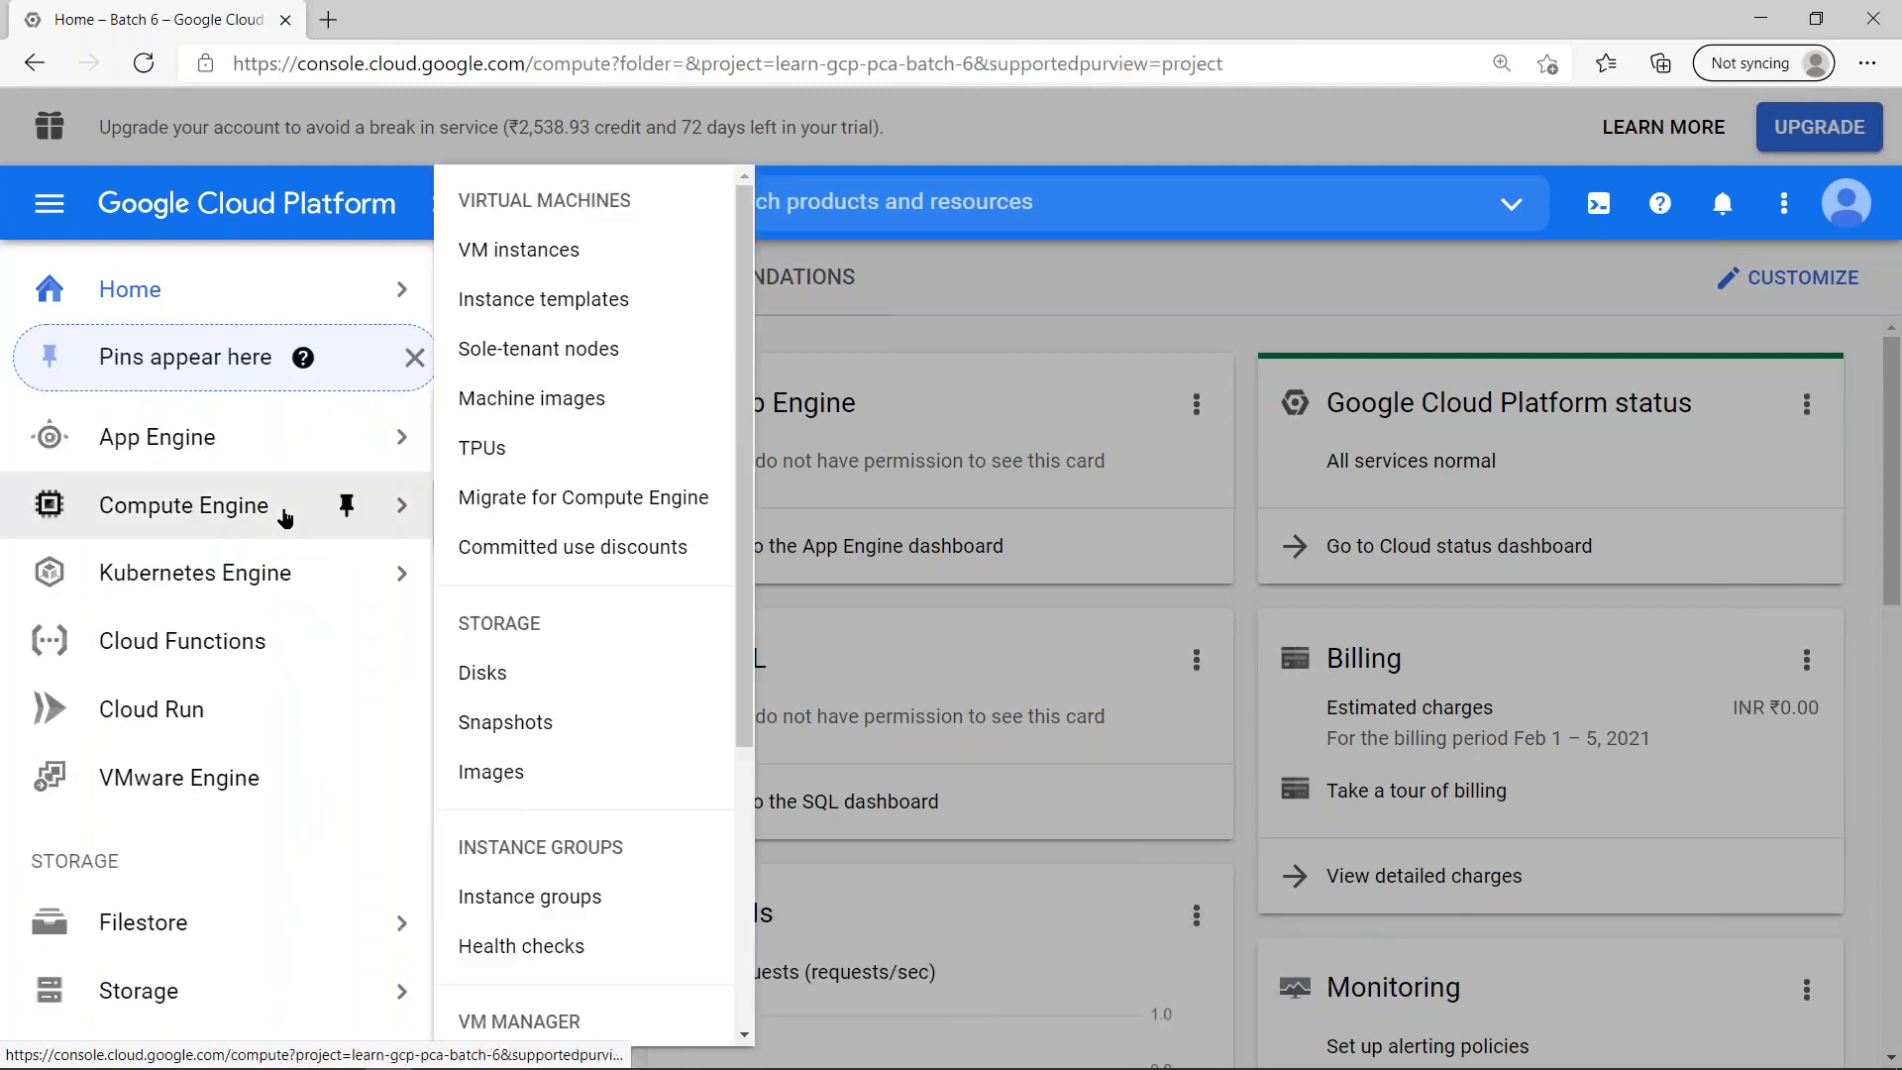
left_click(559, 252)
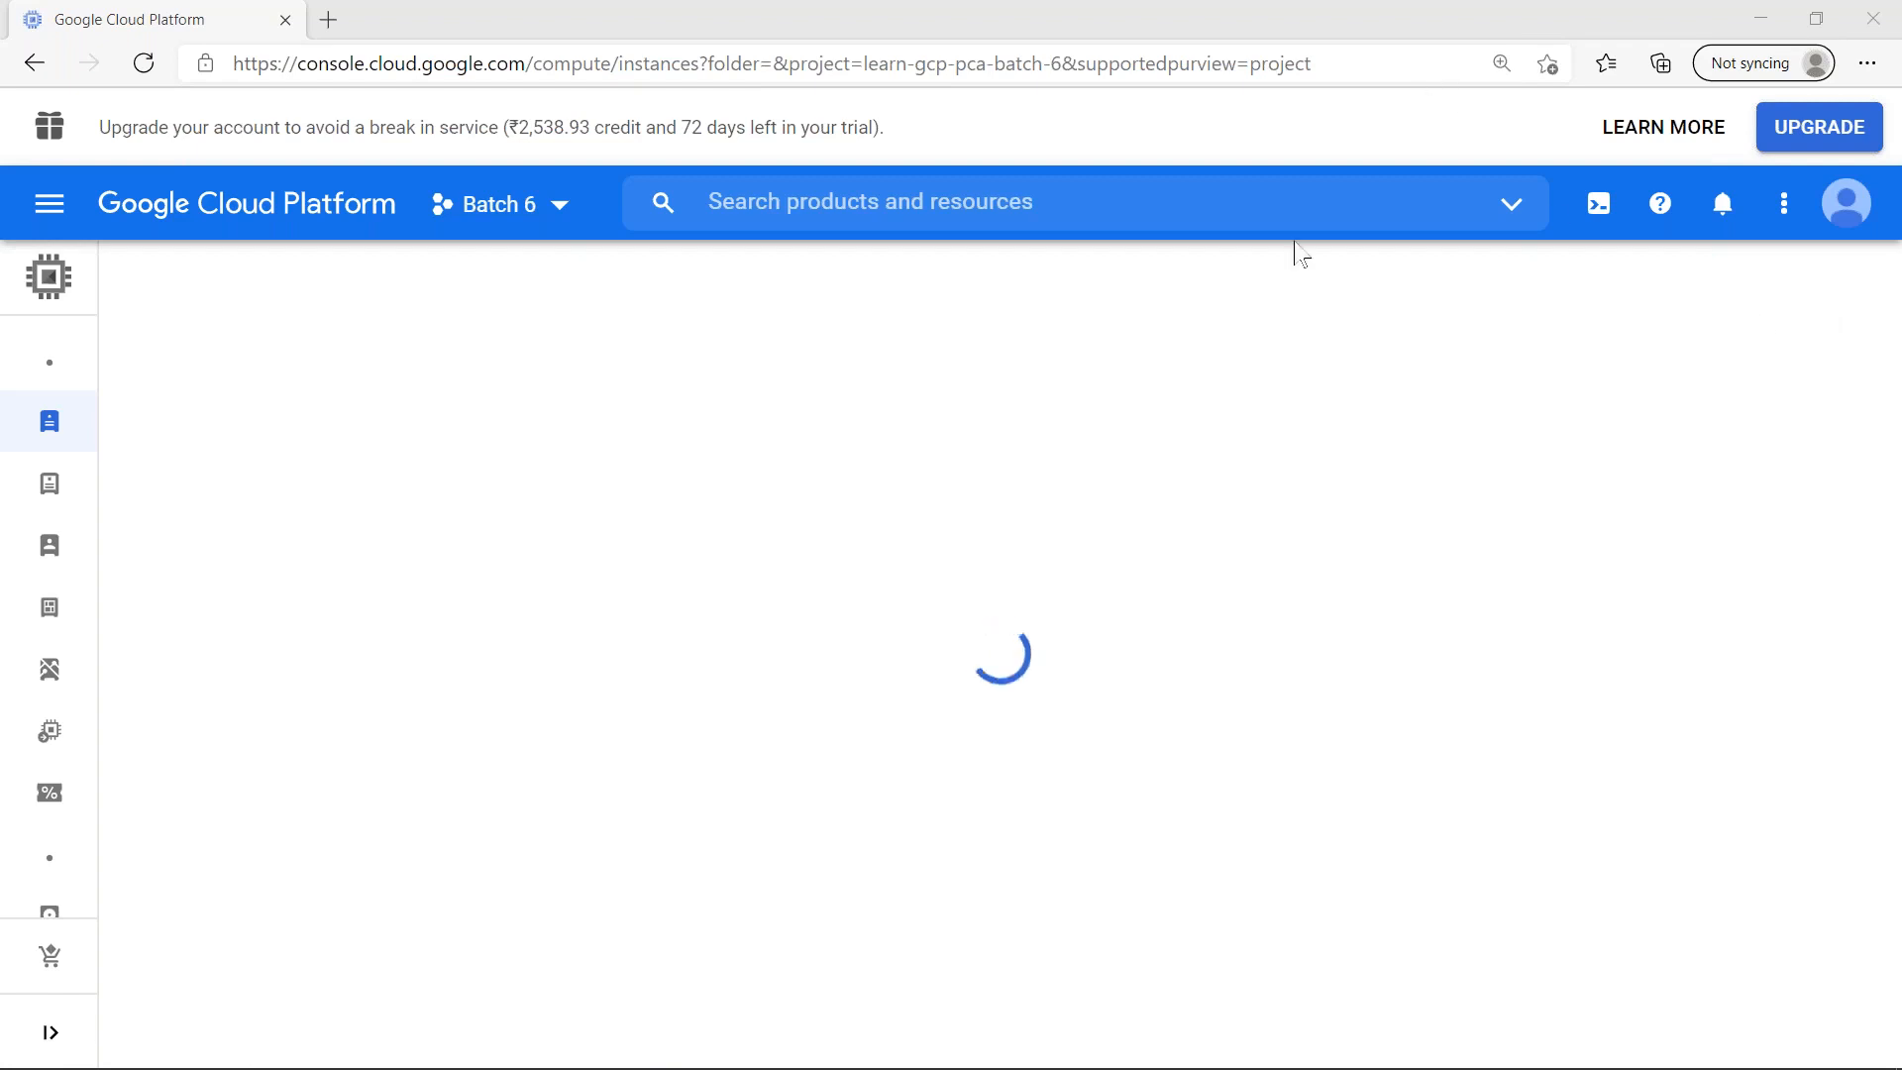
- Start creating a VM instance and name it option0-no-impersonation
left_click(762, 750)
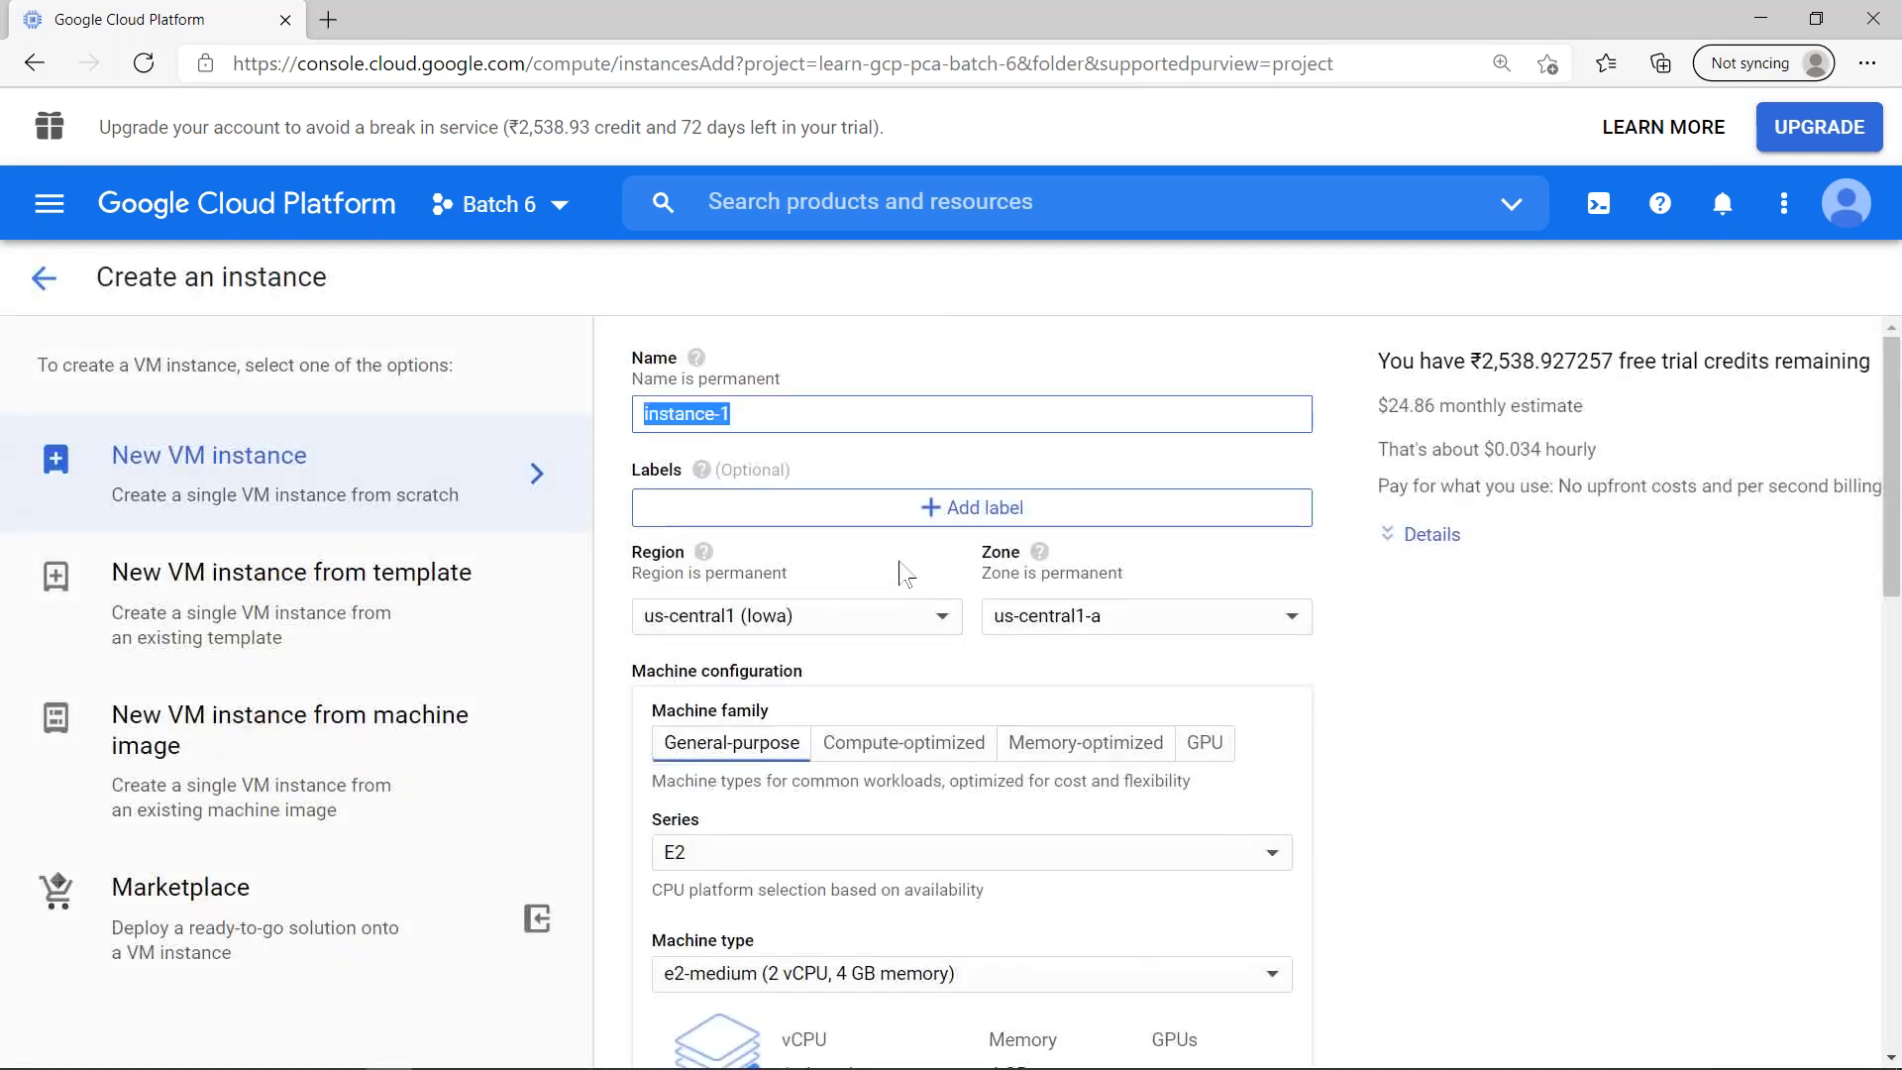
type("option0")
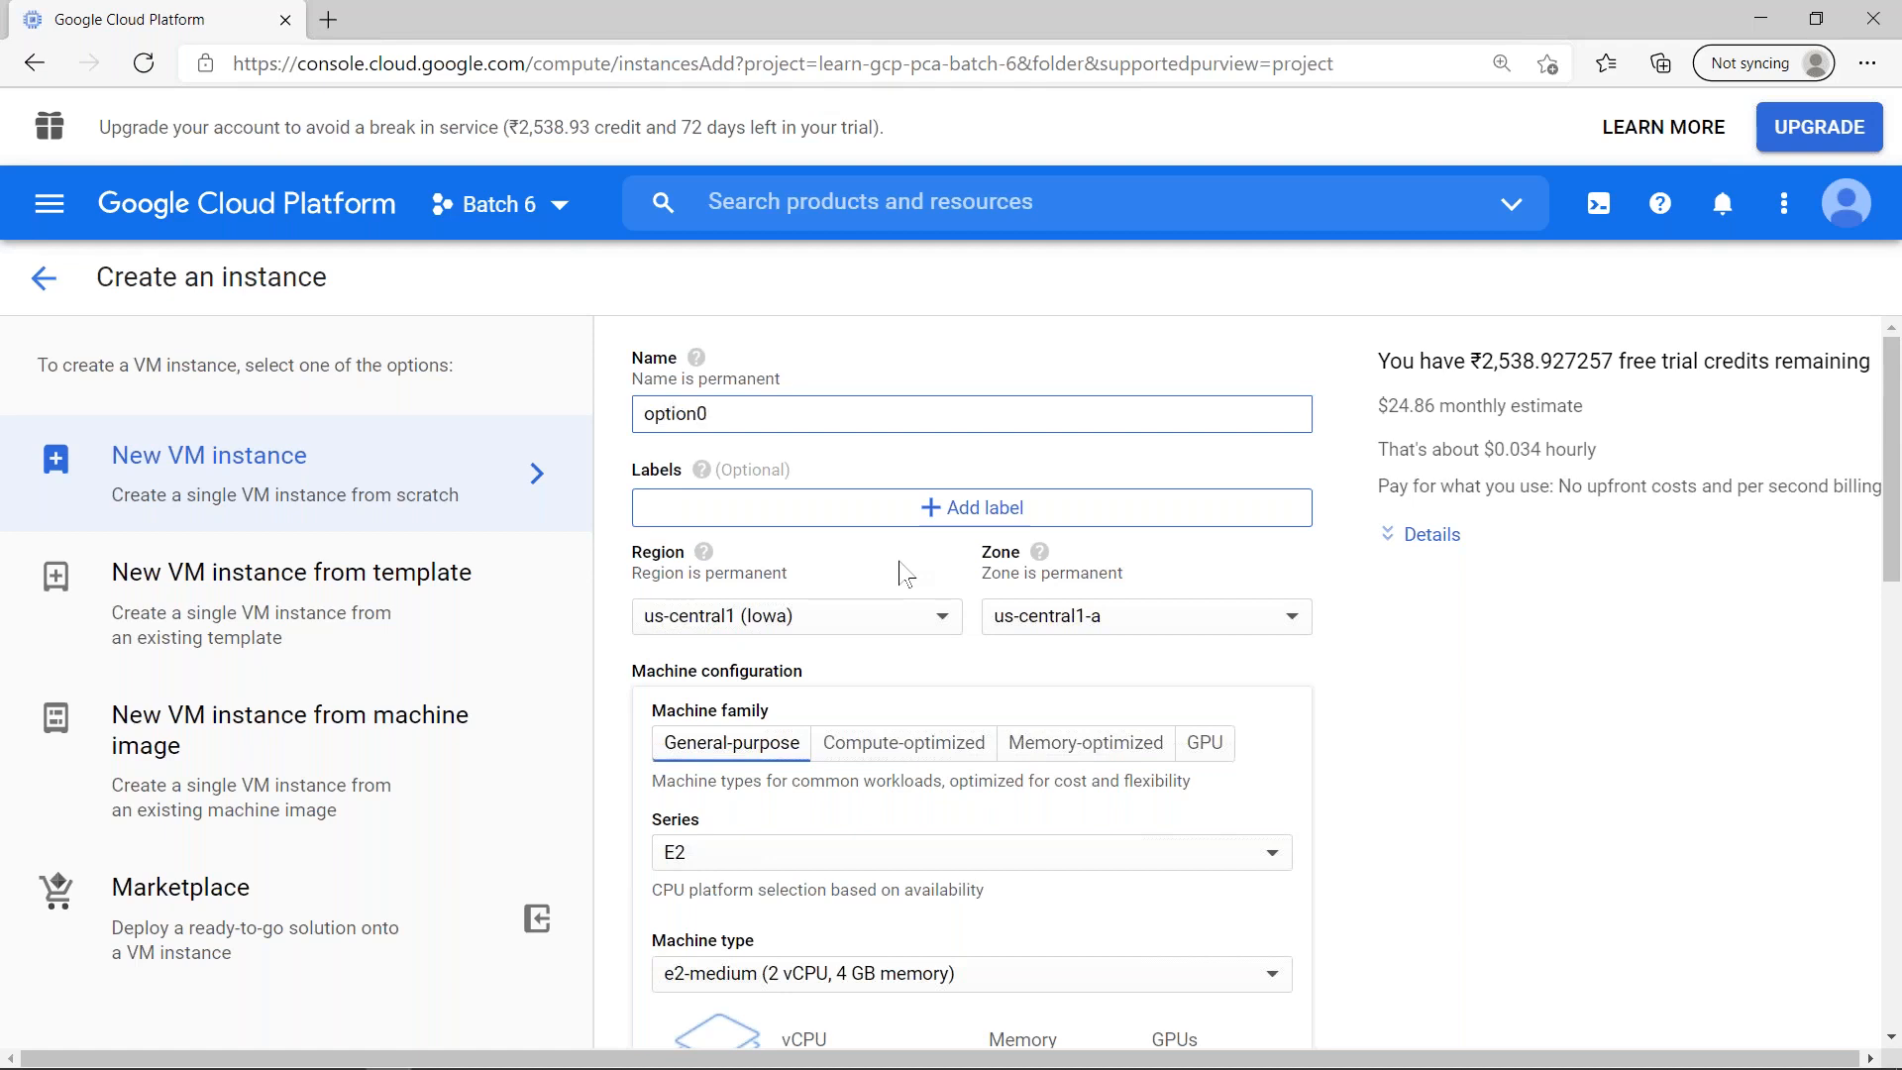
type("-no-impersonation")
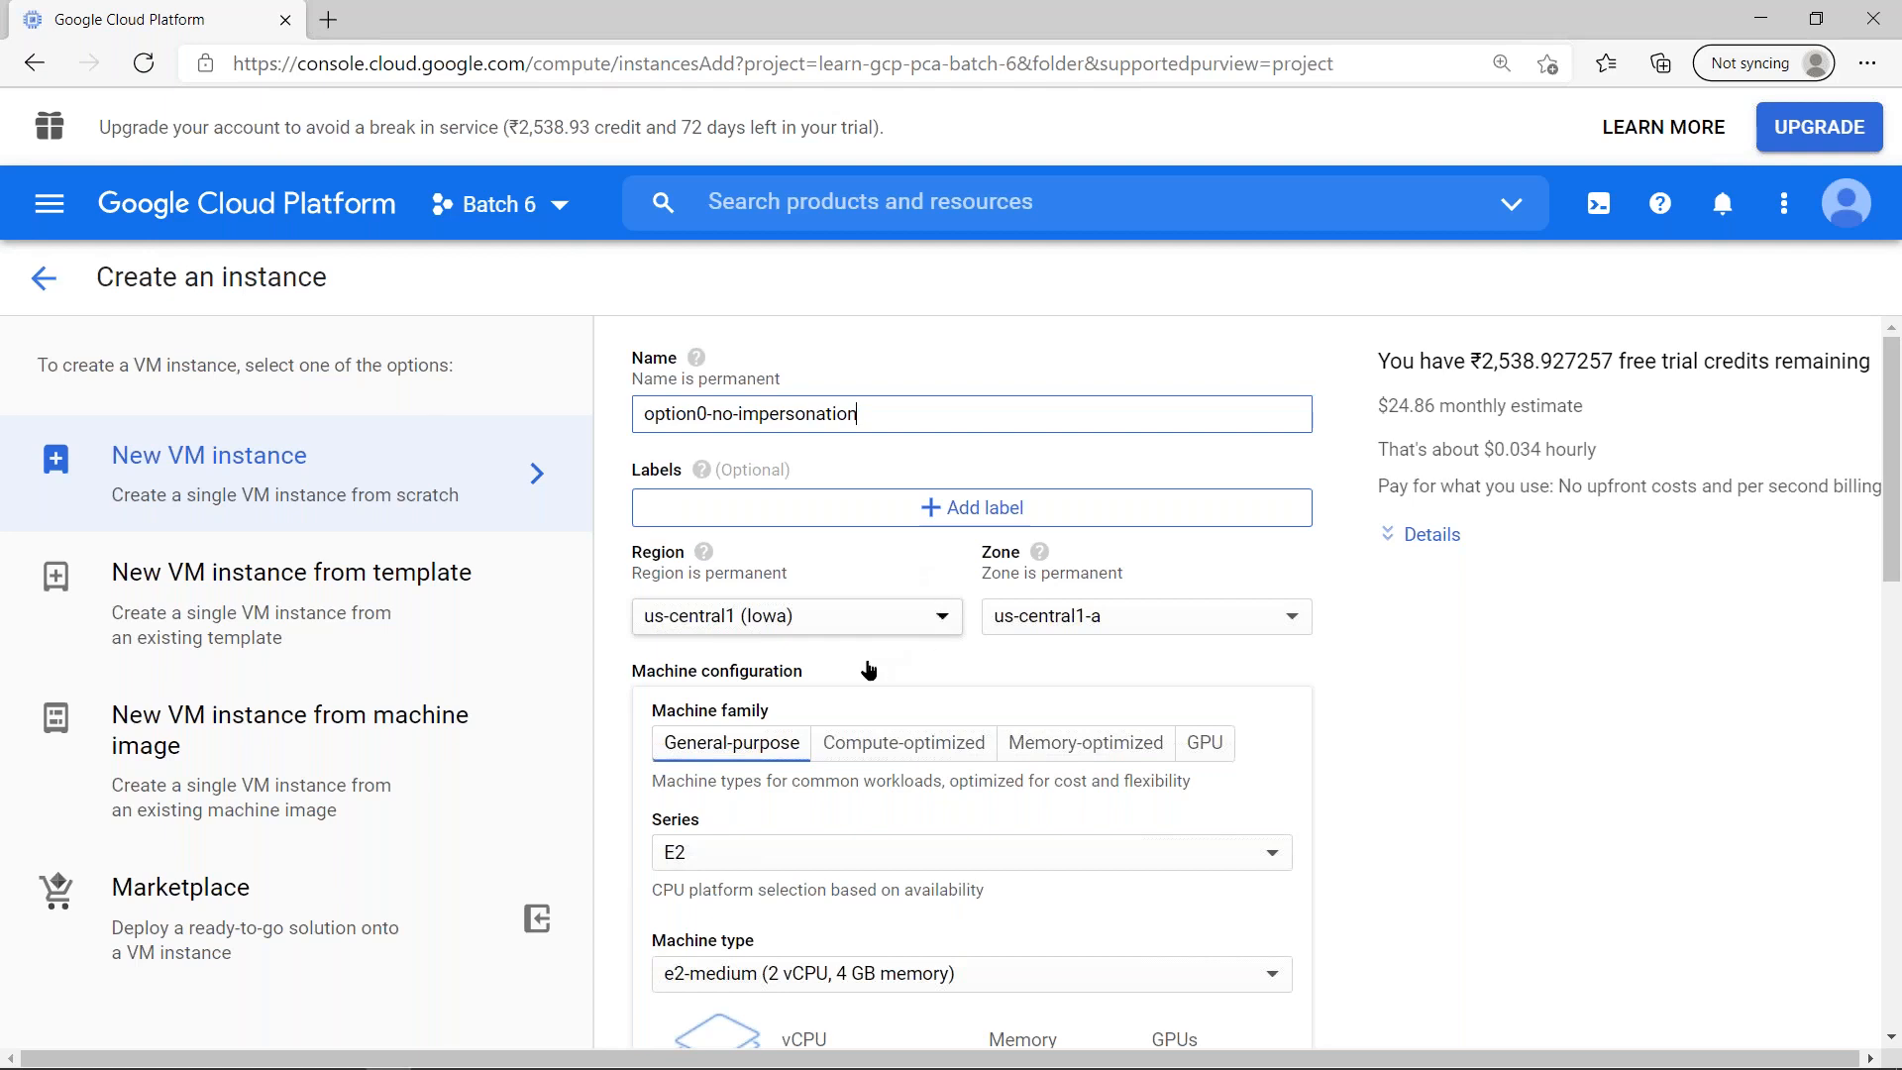
- Set the instance's region to asia-southeast1 (Singapore)
left_click(826, 606)
scroll(832, 790, "down", 3)
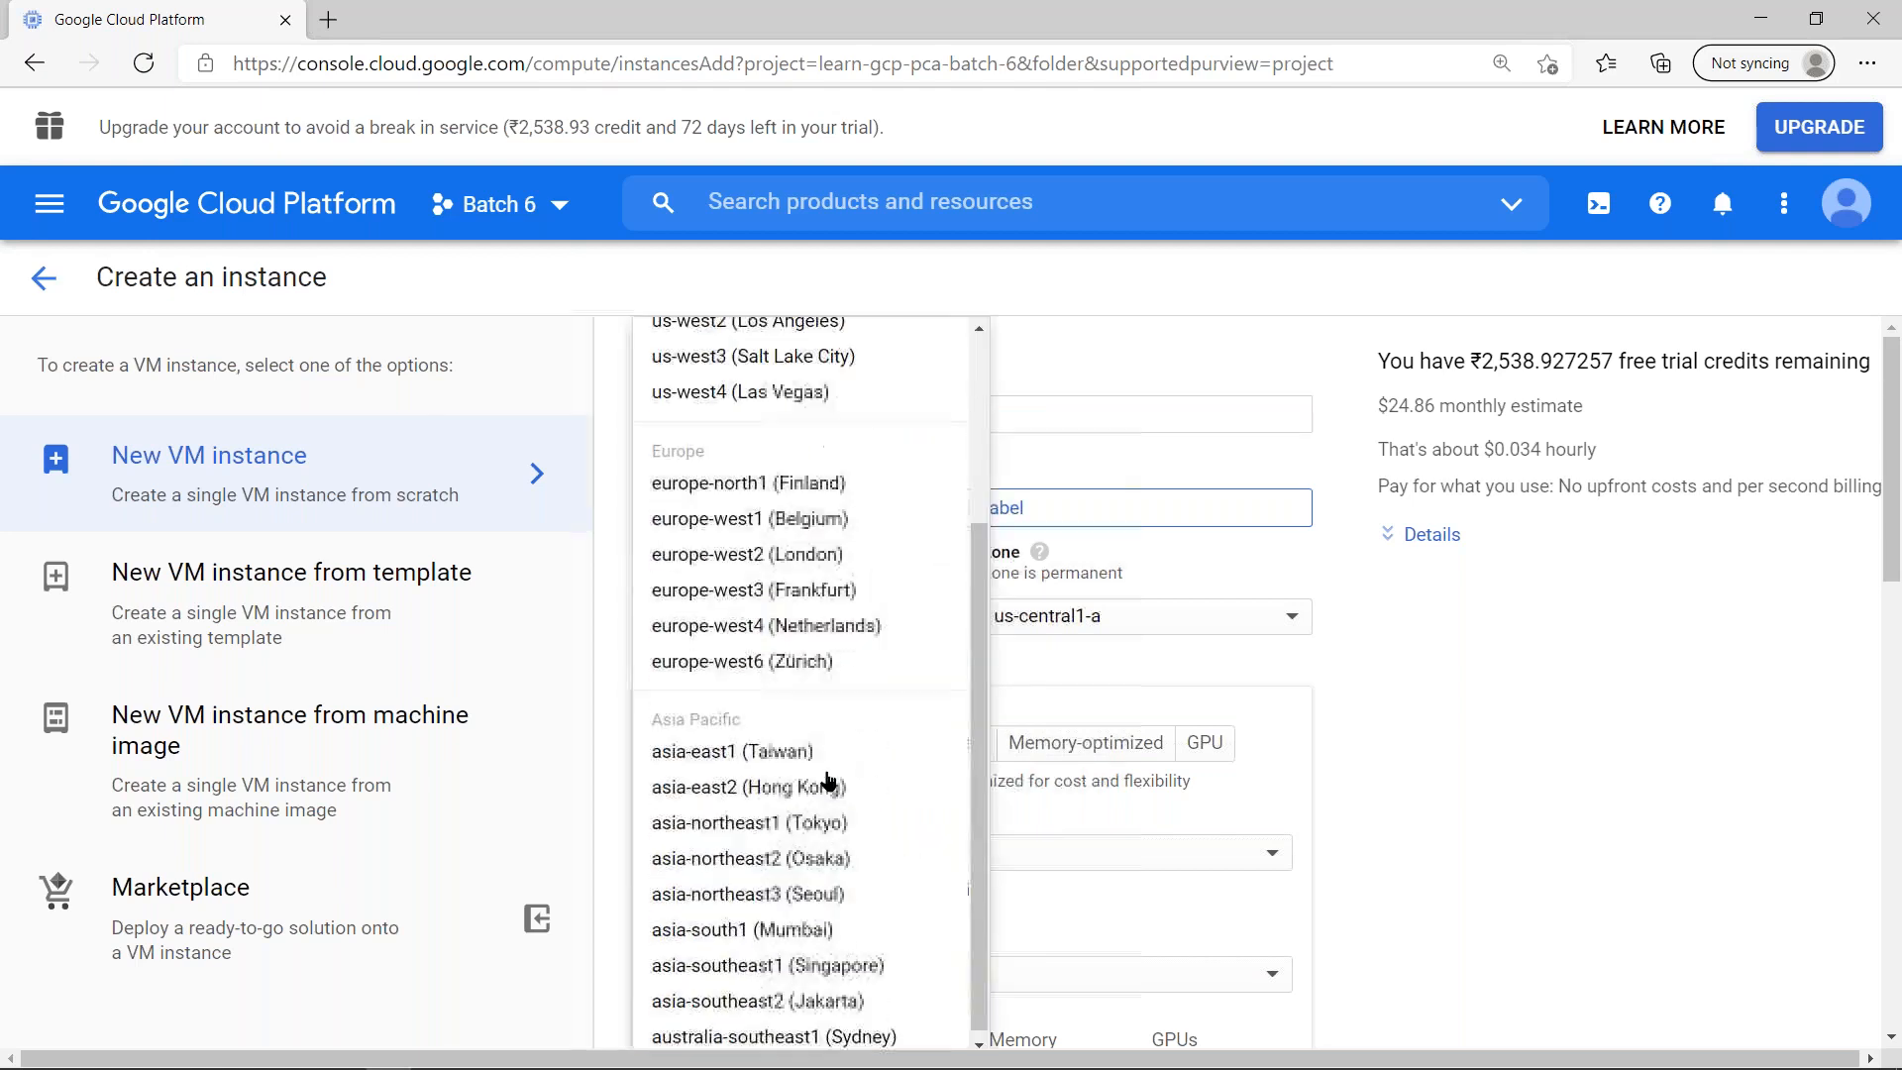
left_click(863, 966)
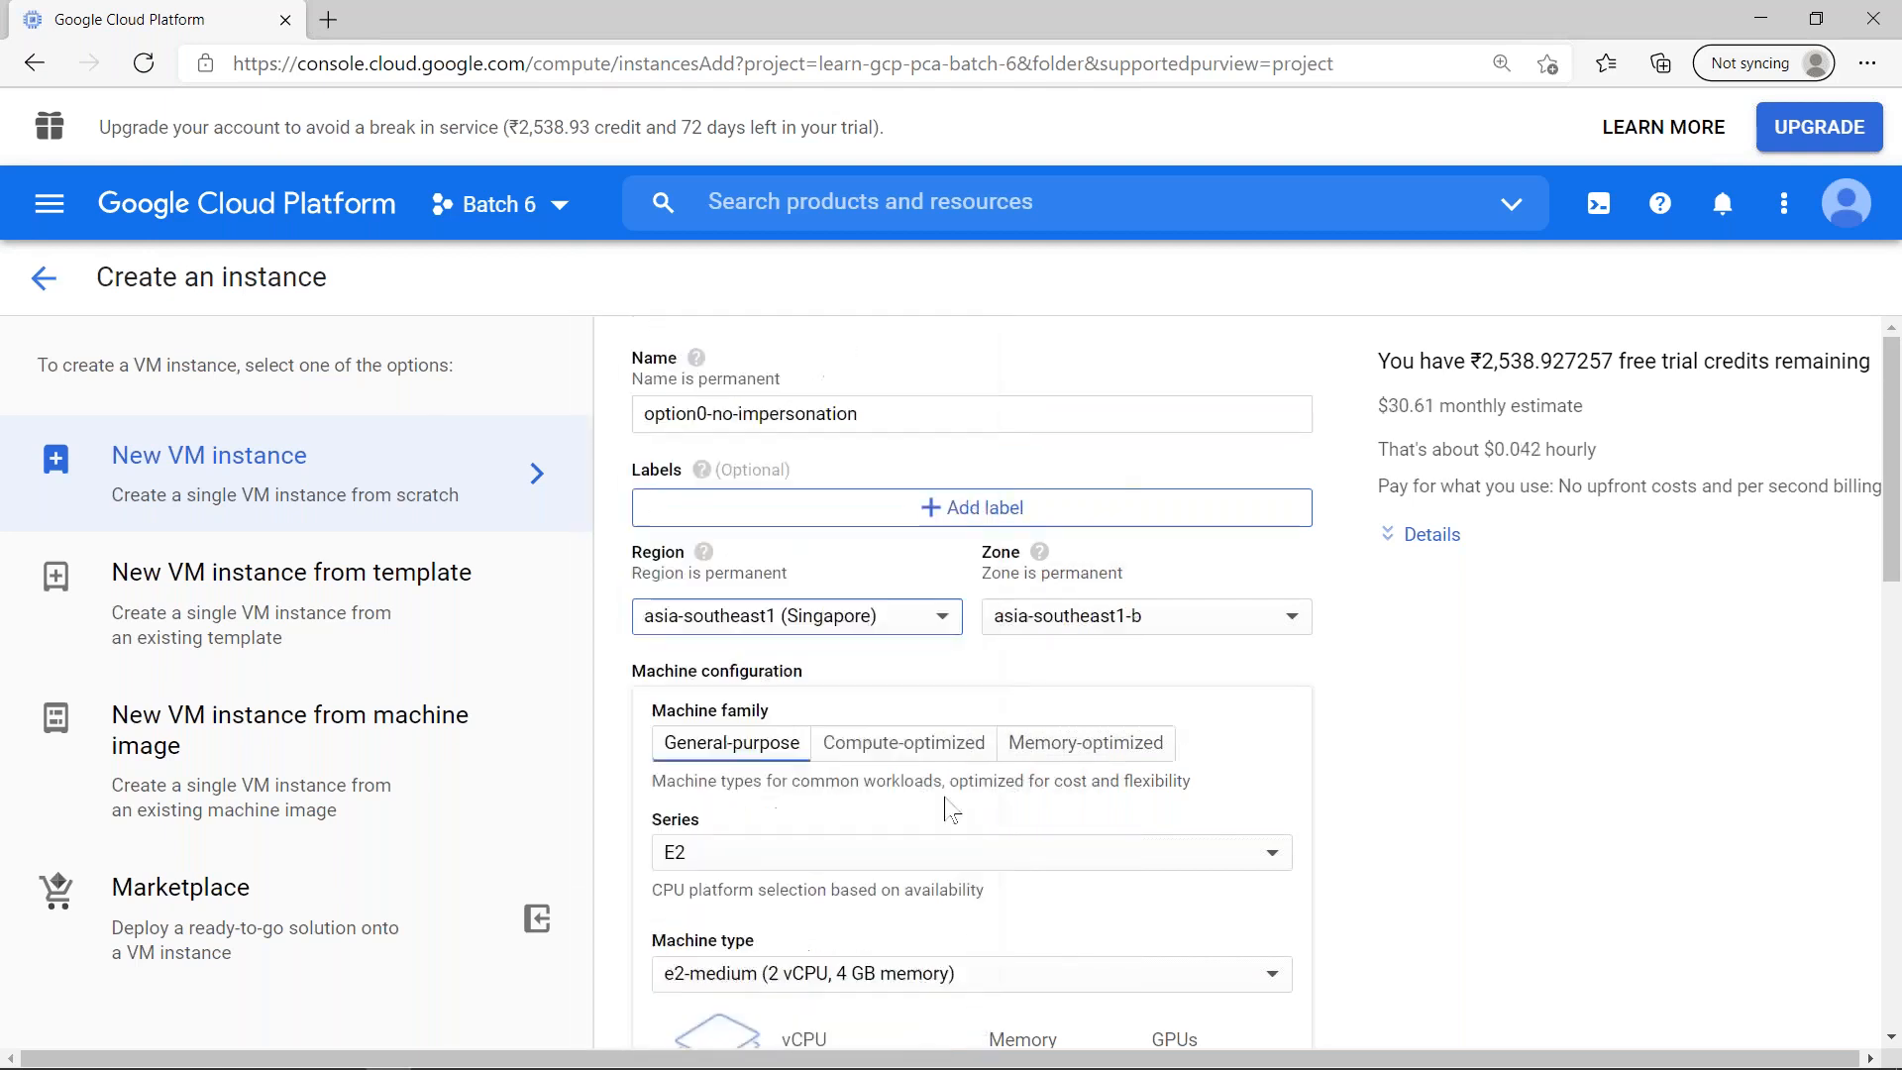
- Set the machine series to N1 and the machine type to f1-micro
left_click(843, 858)
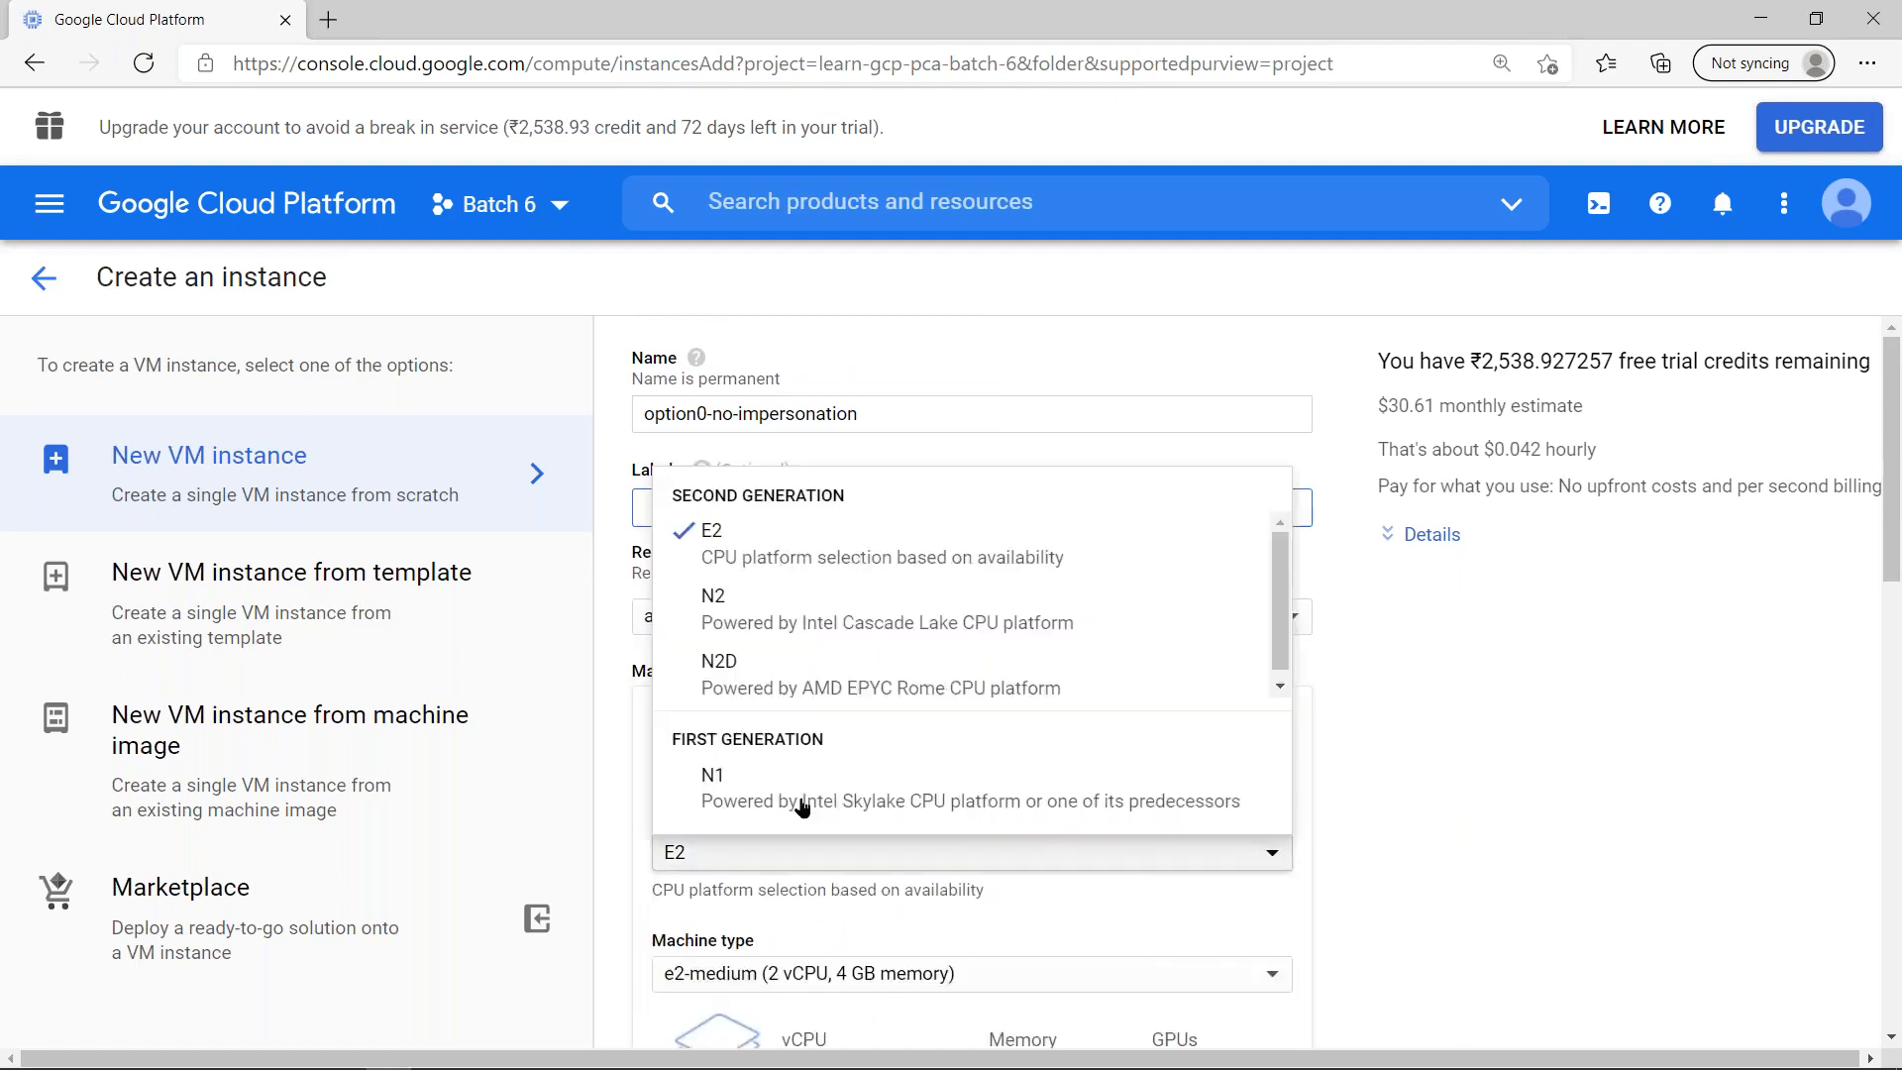
left_click(812, 792)
left_click(812, 974)
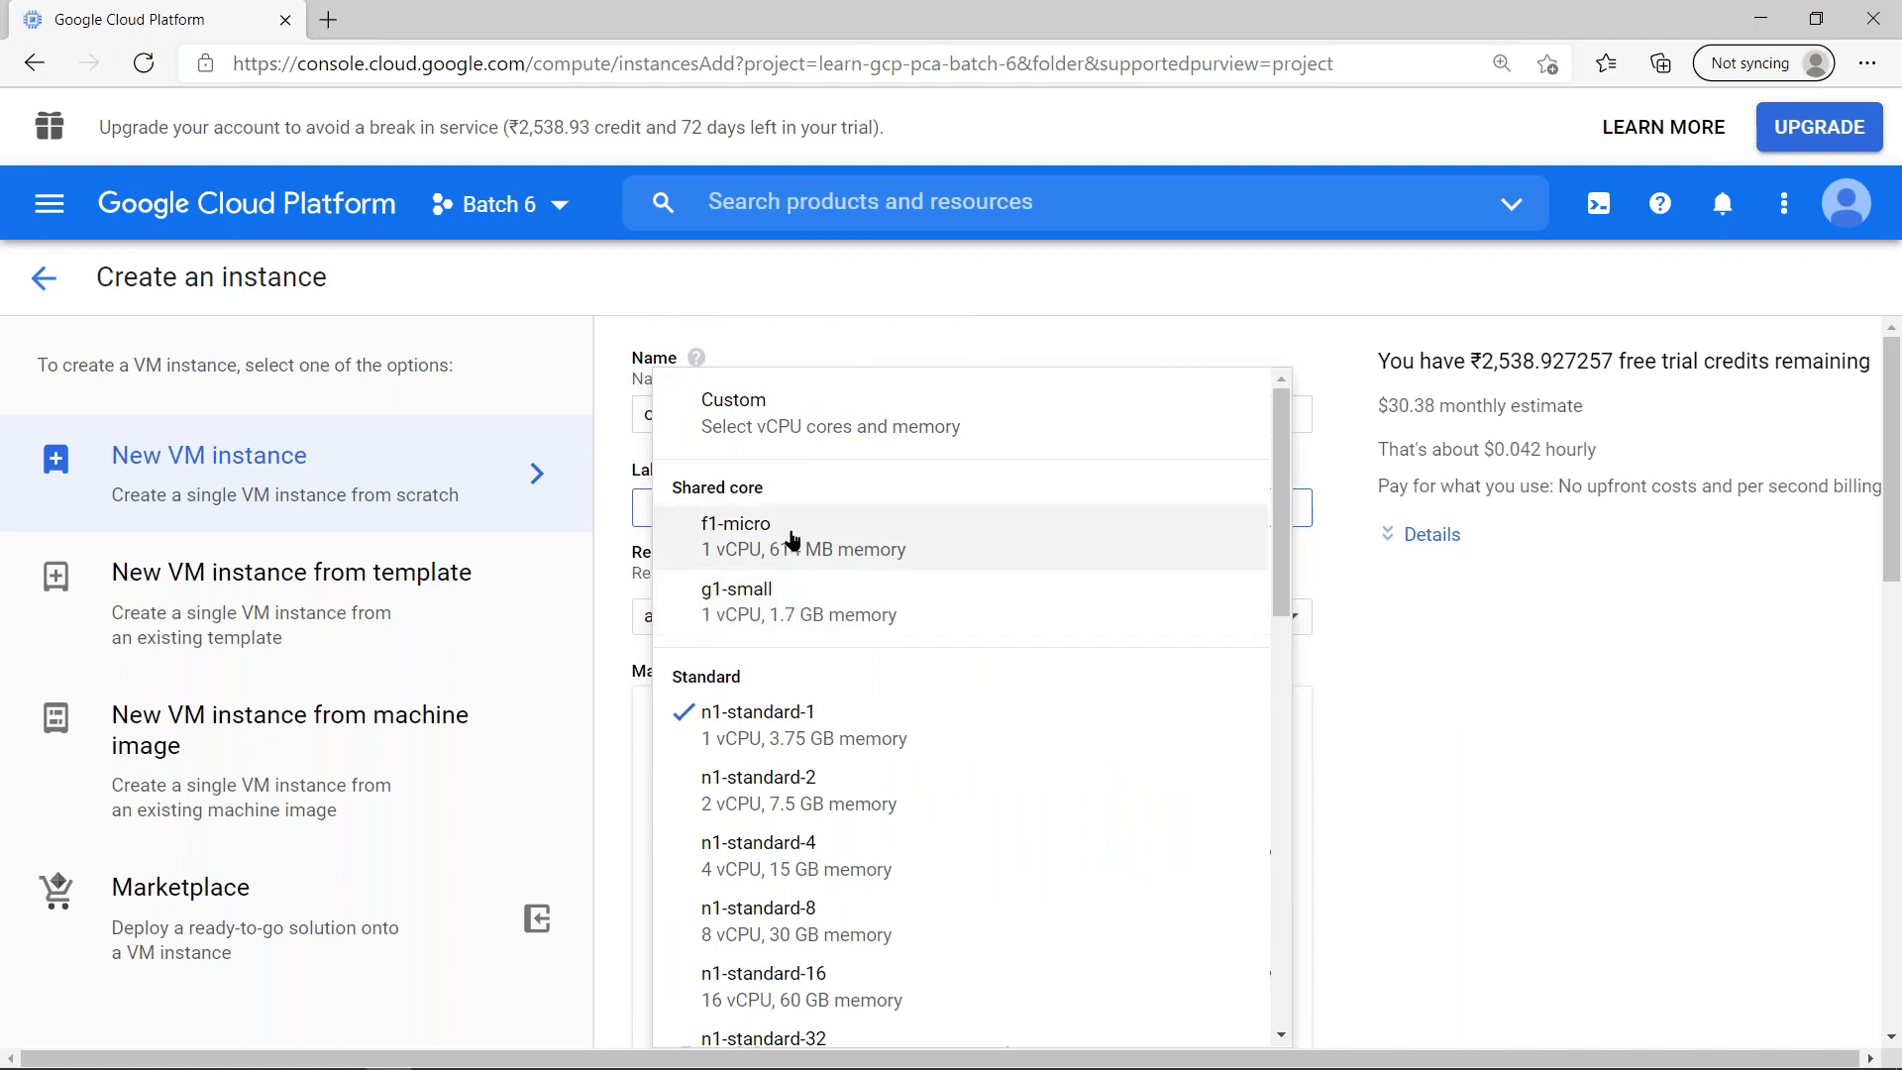
left_click(878, 552)
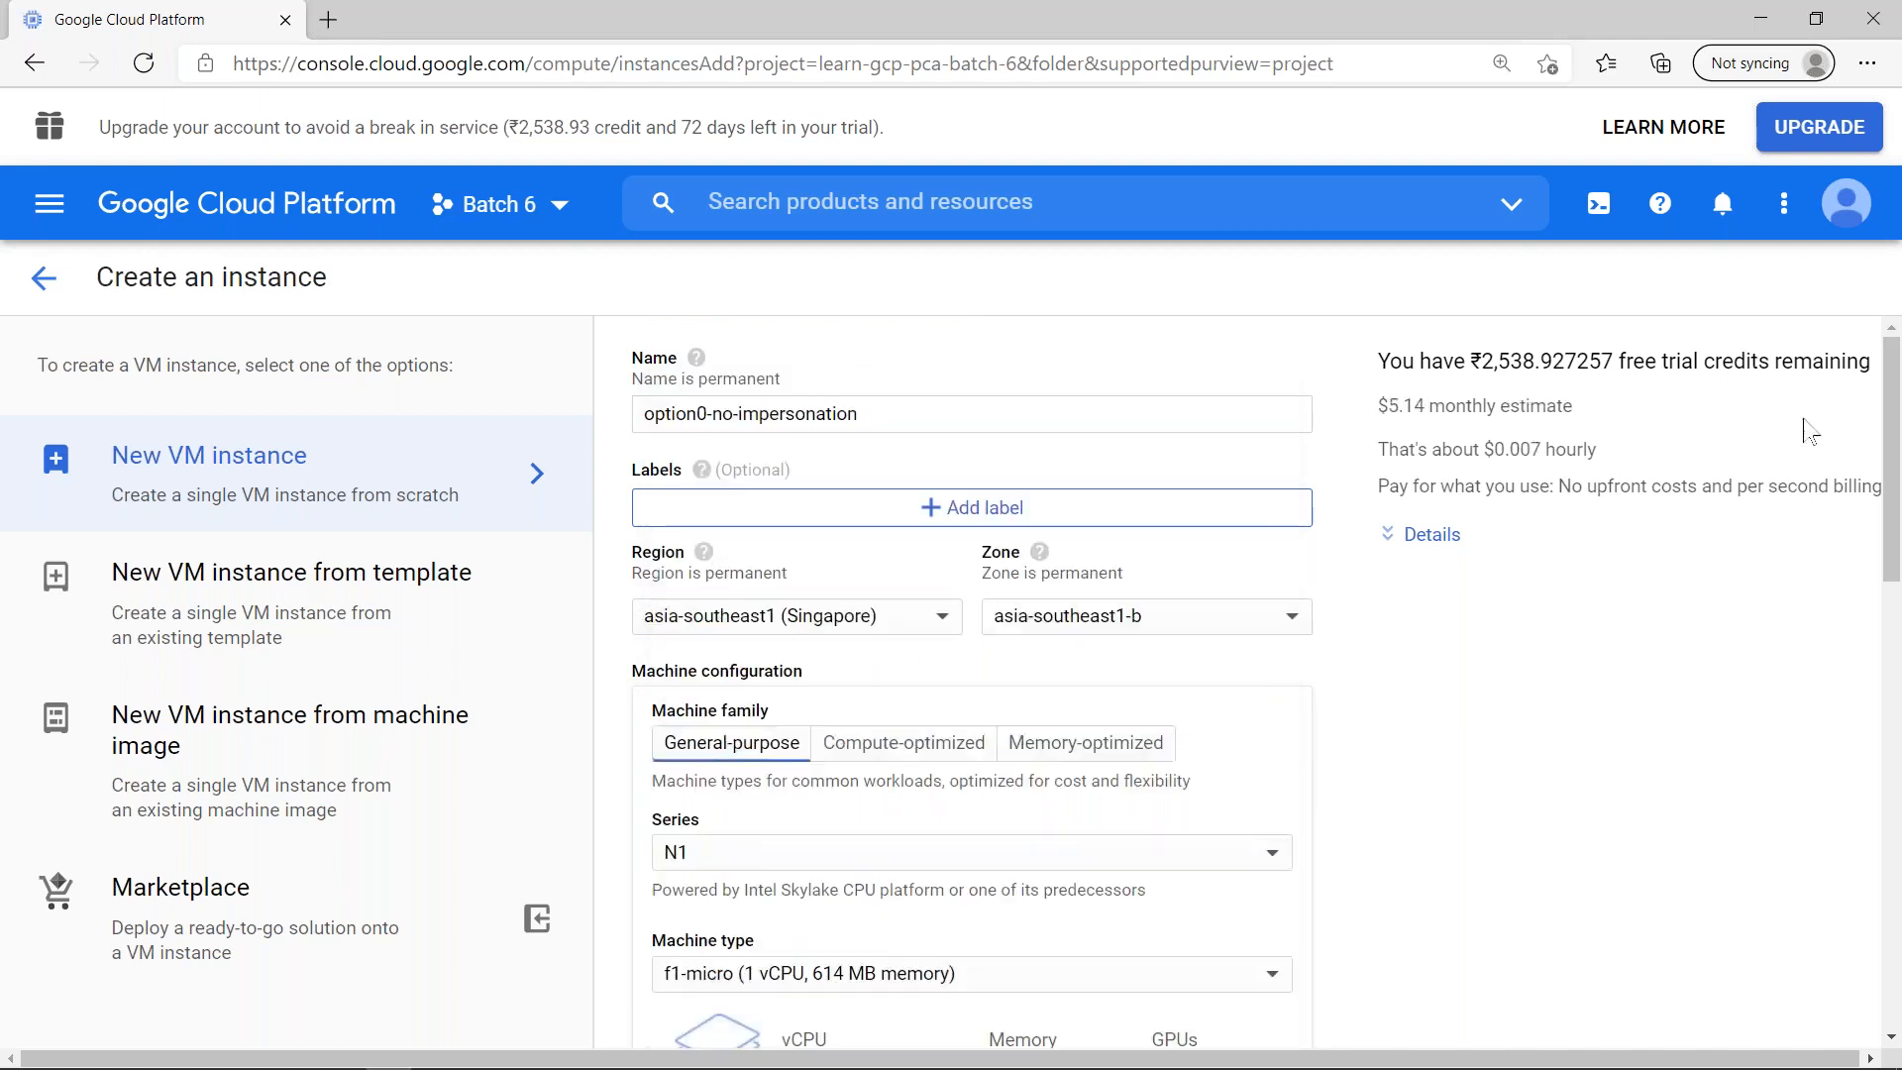
- Examine which service accounts are offered for the new instance under Identity and API access
left_click_drag(1892, 402, 985, 743)
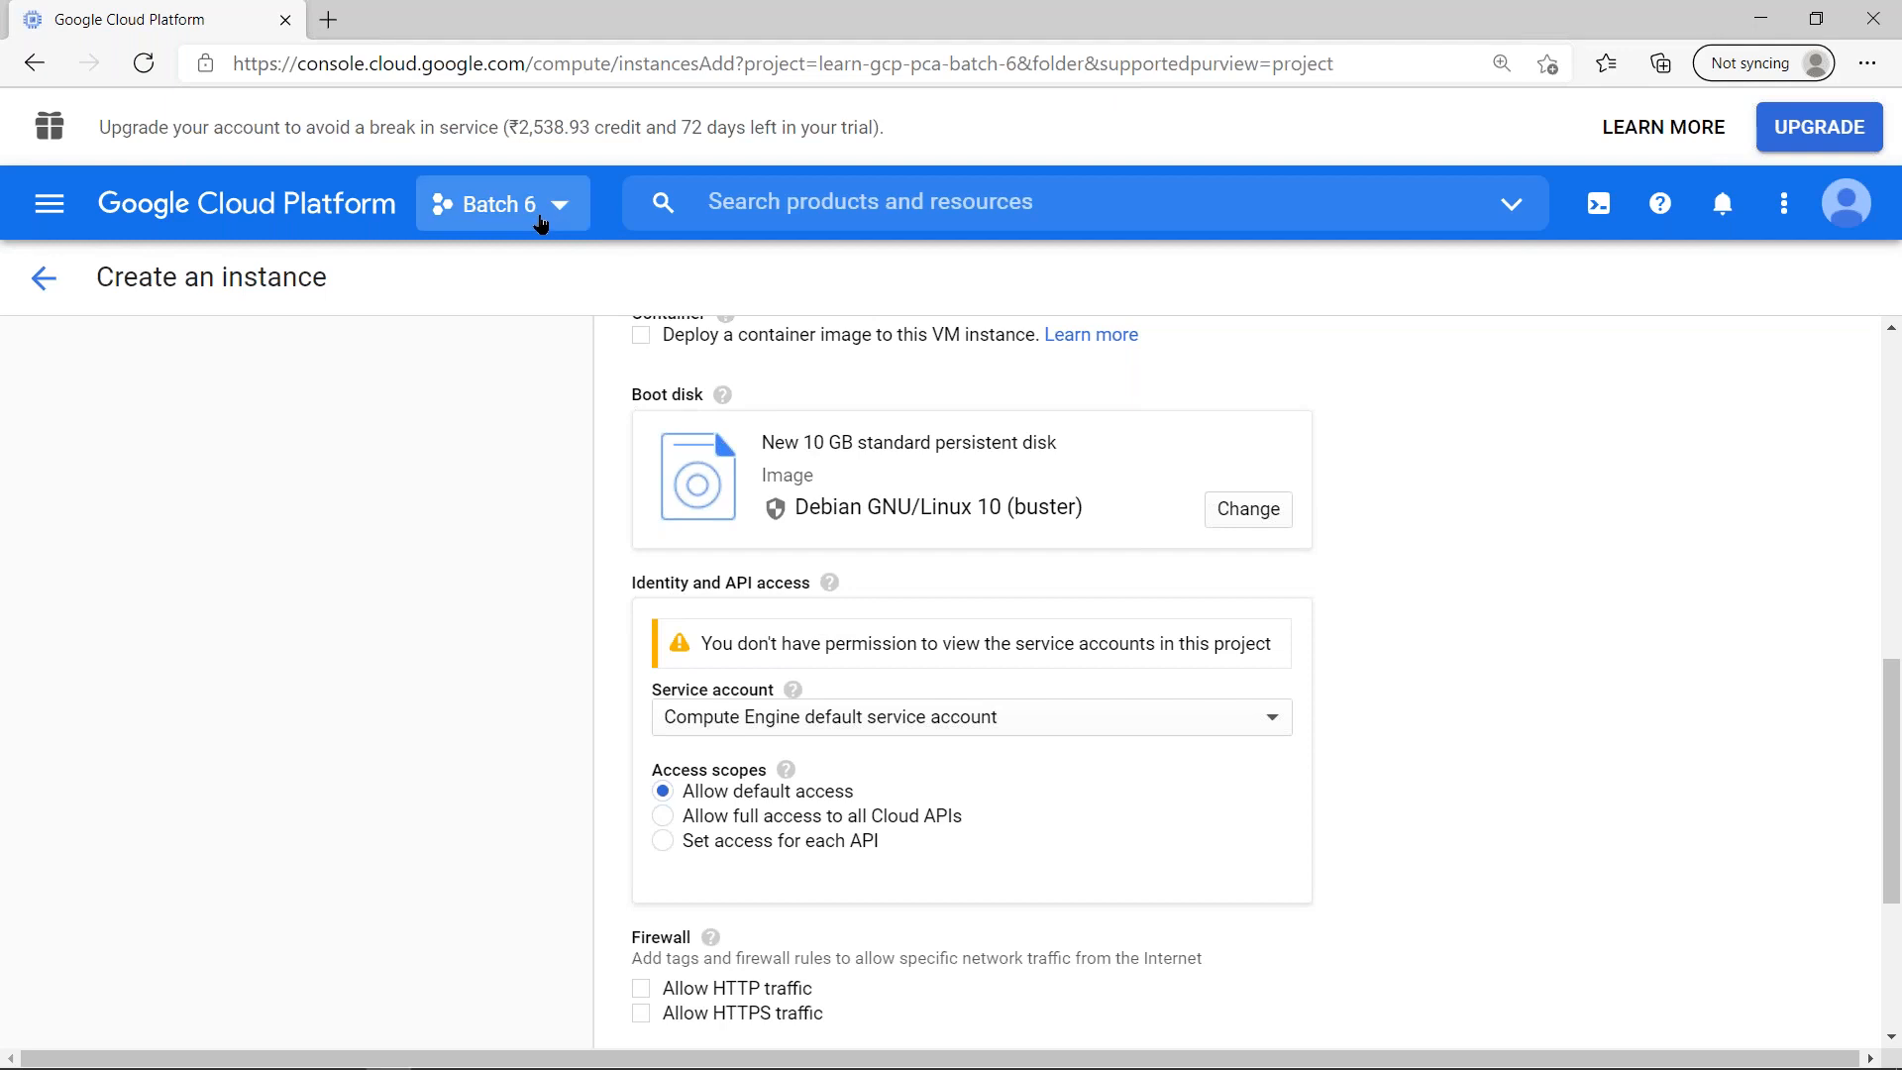
left_click(1265, 725)
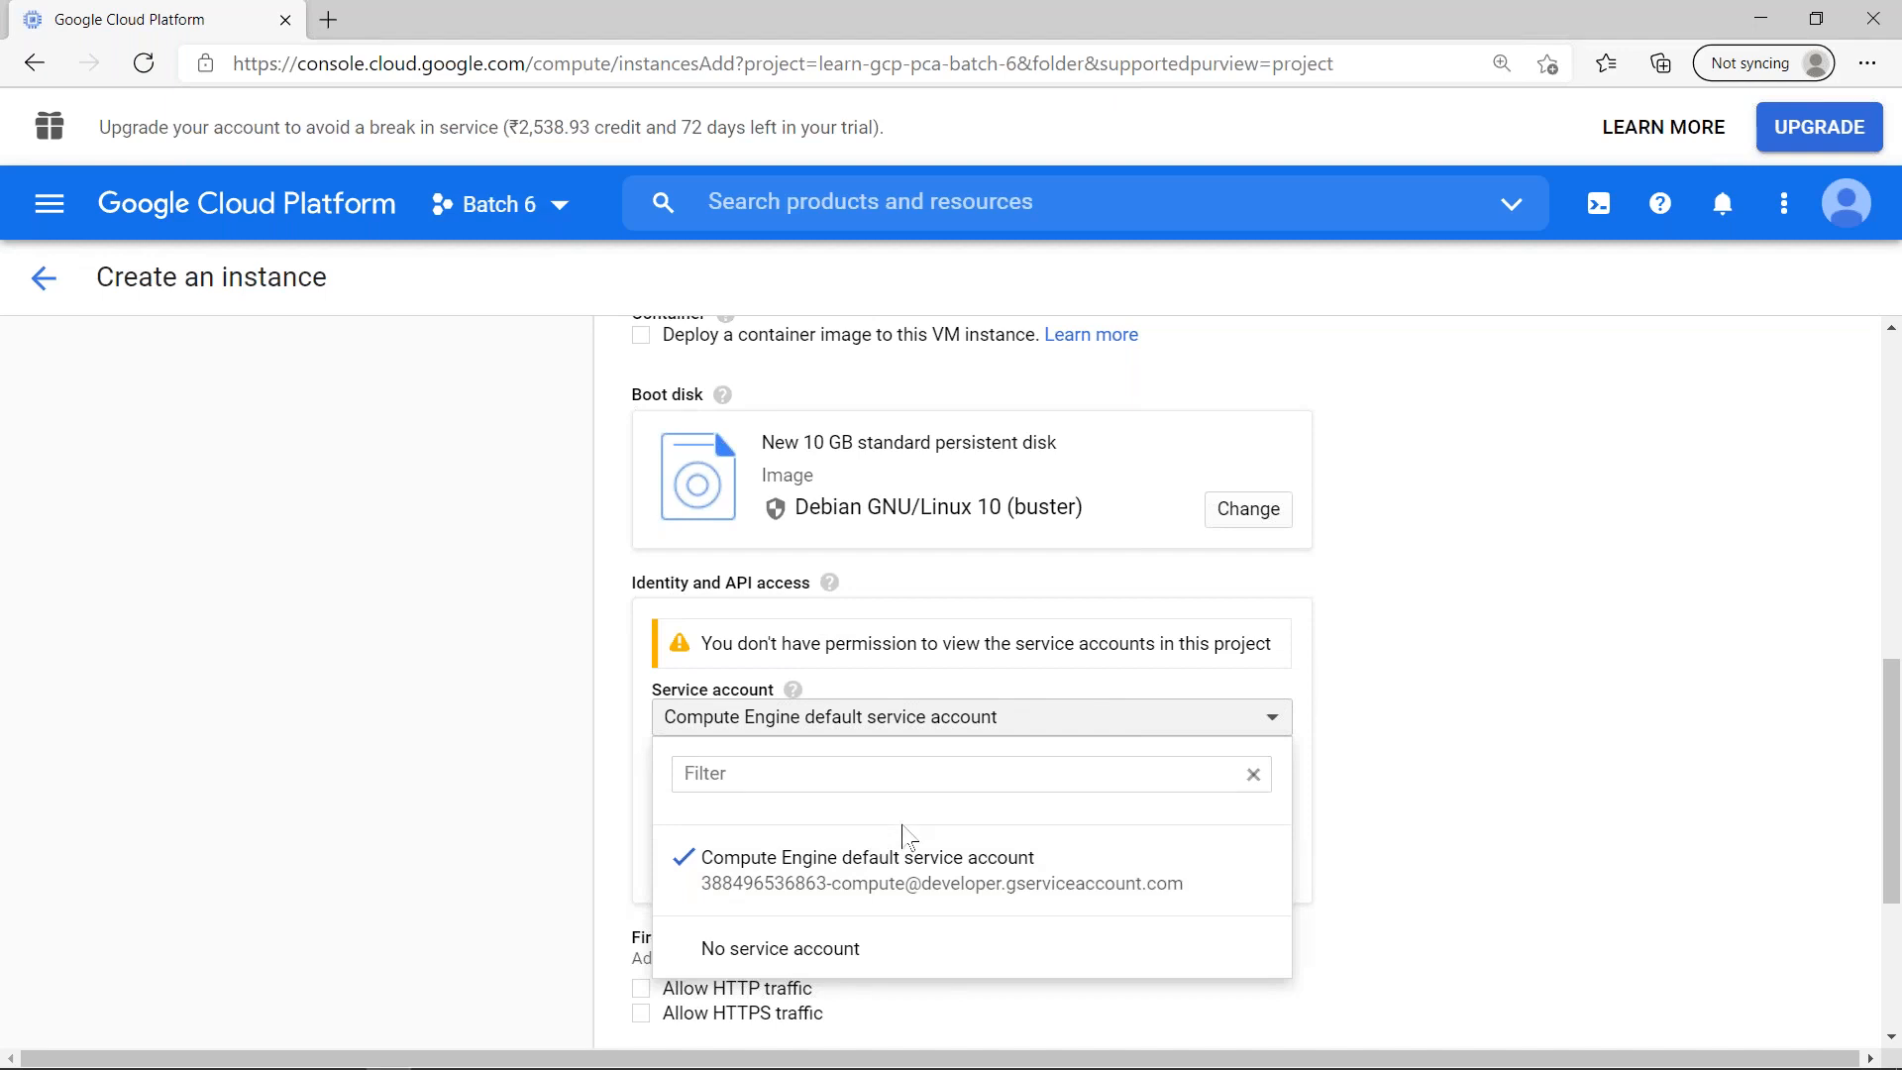
left_click(1463, 622)
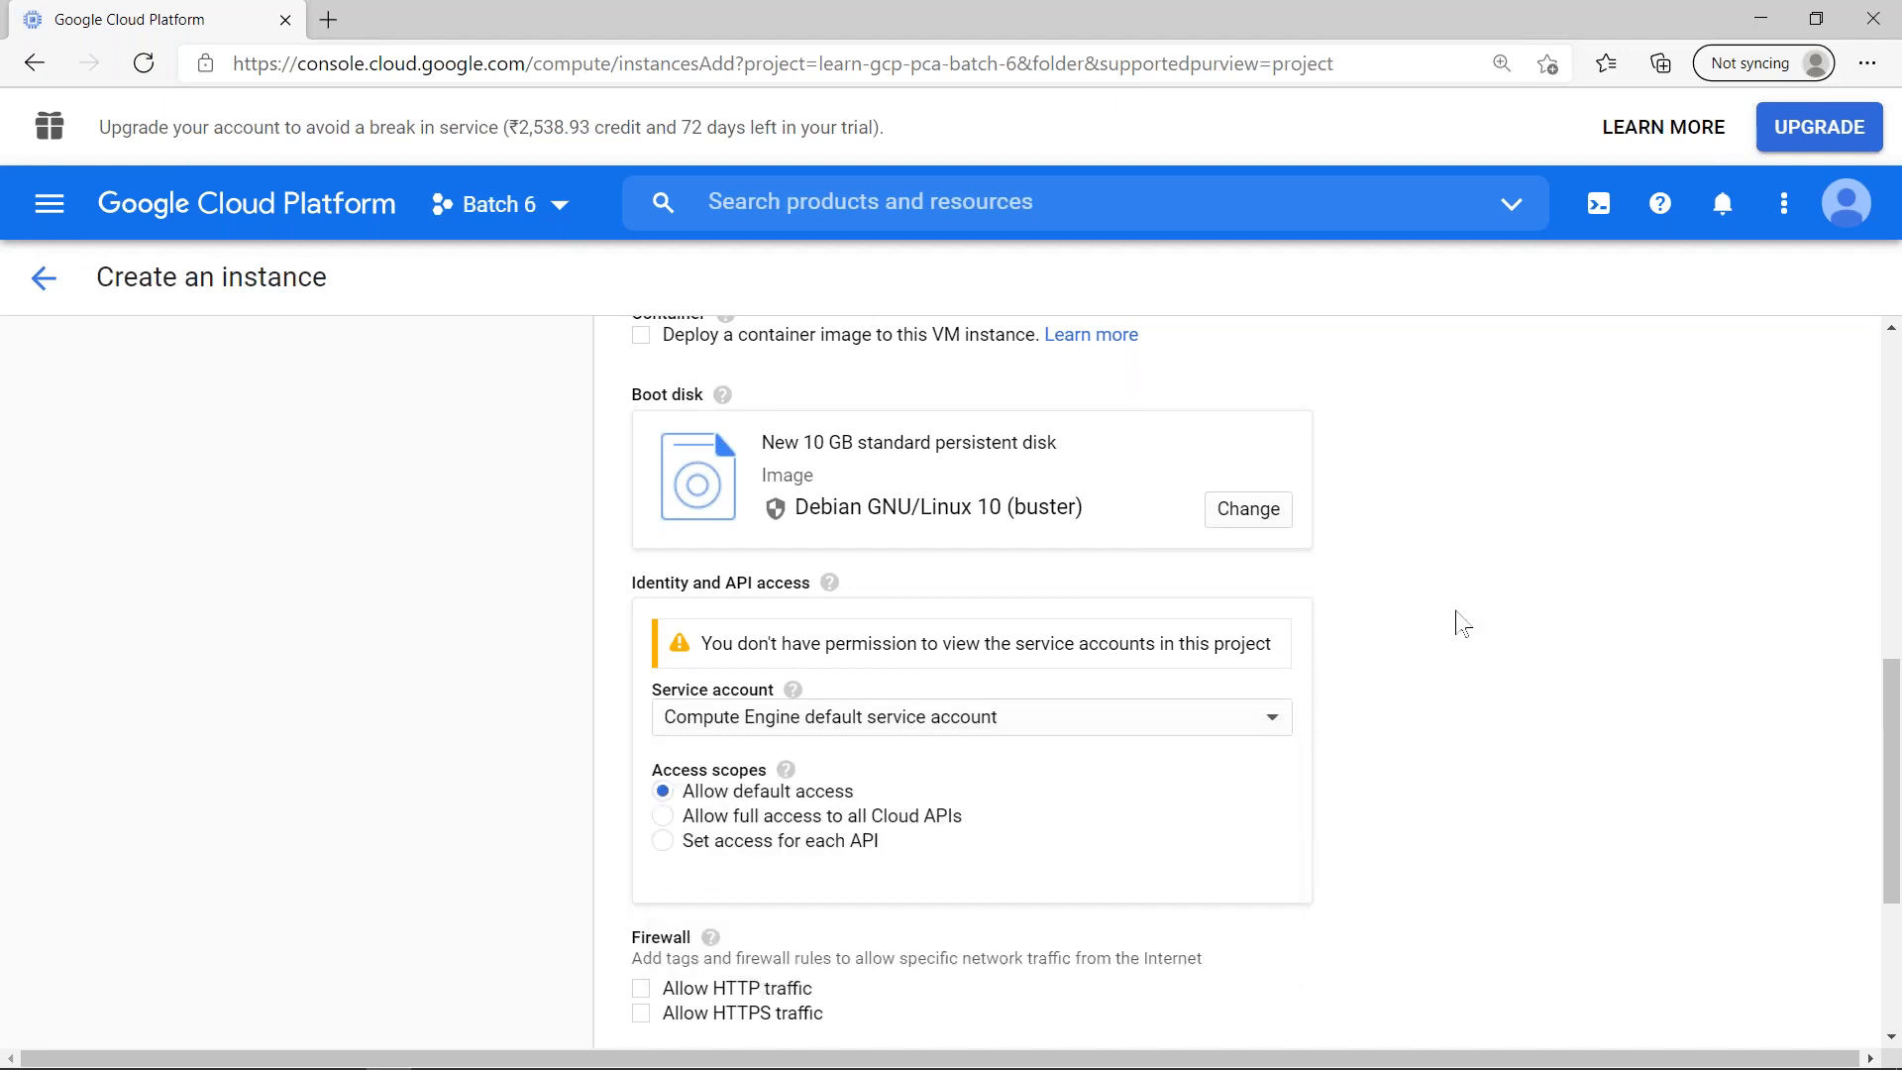
- Open an enlarged Cloud Shell terminal, shorten its prompt to $ with PS1=$ and clear the output
left_click(1590, 223)
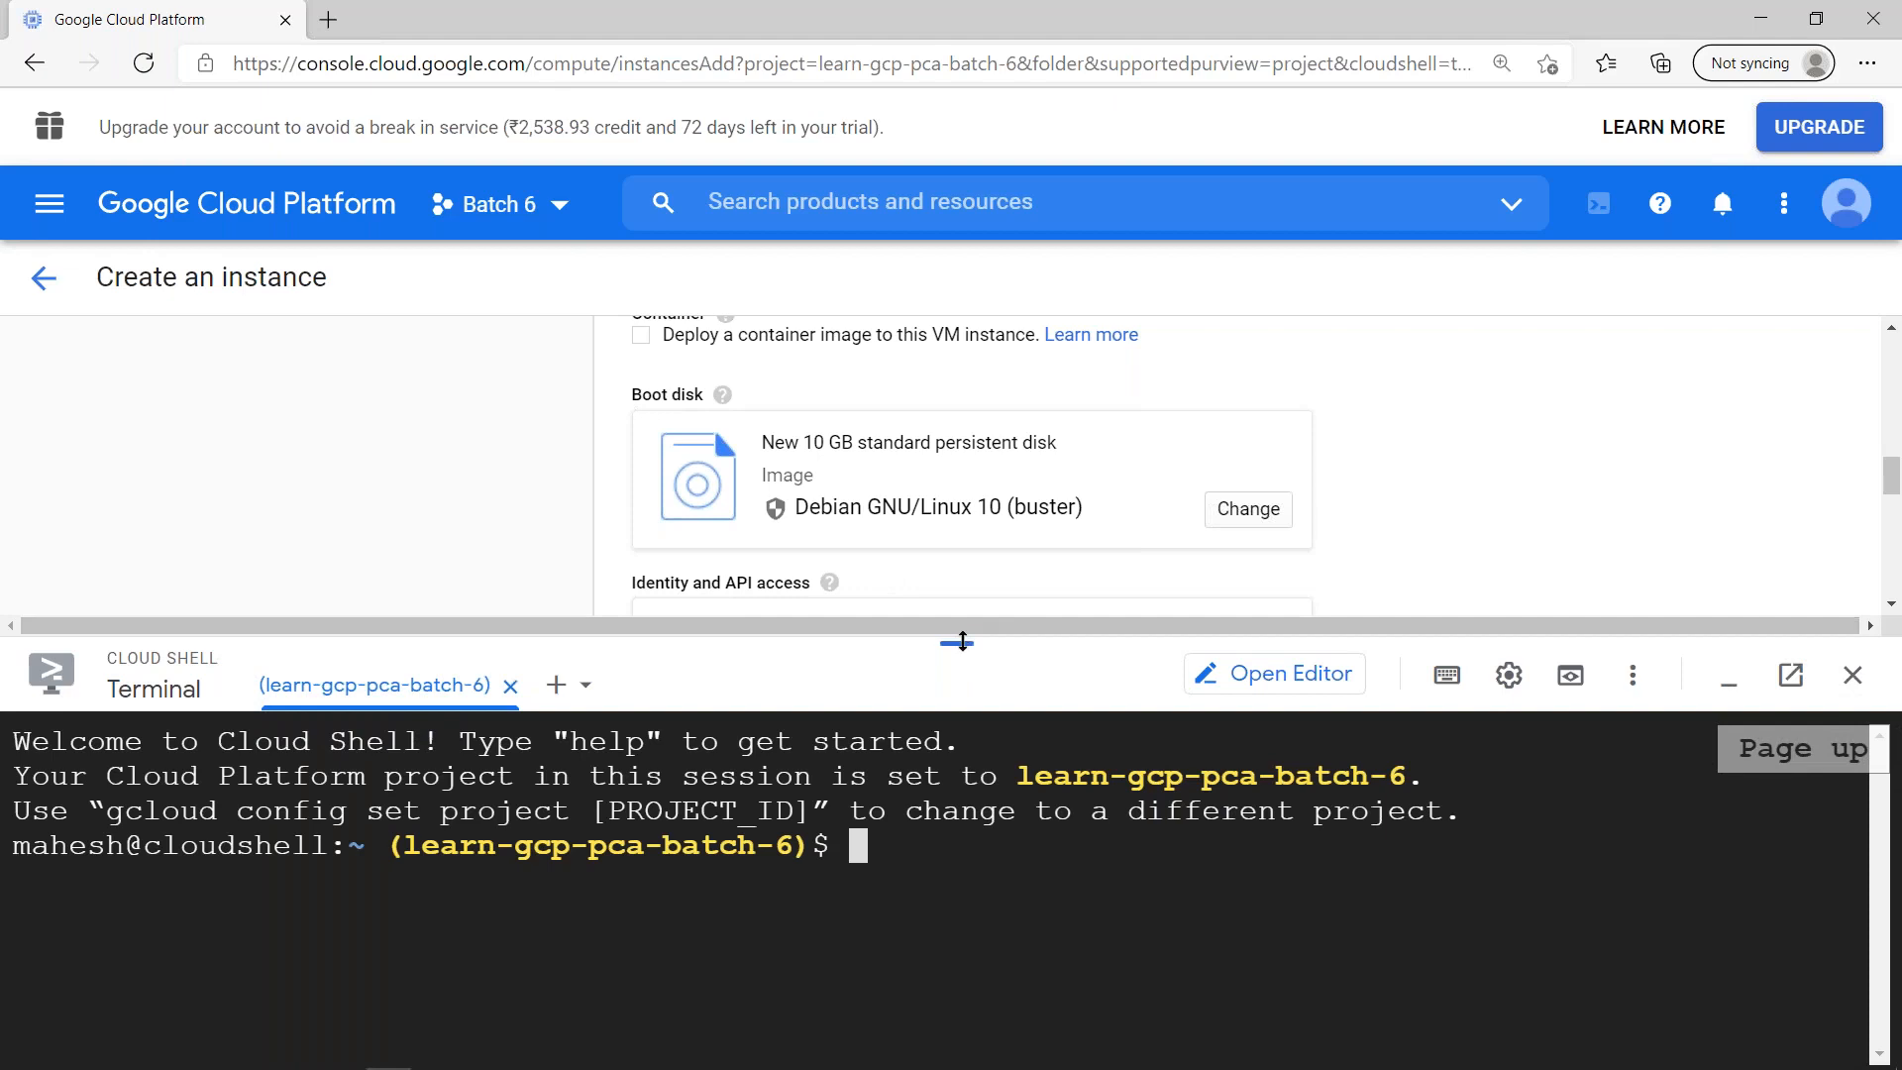
left_click_drag(977, 545, 997, 276)
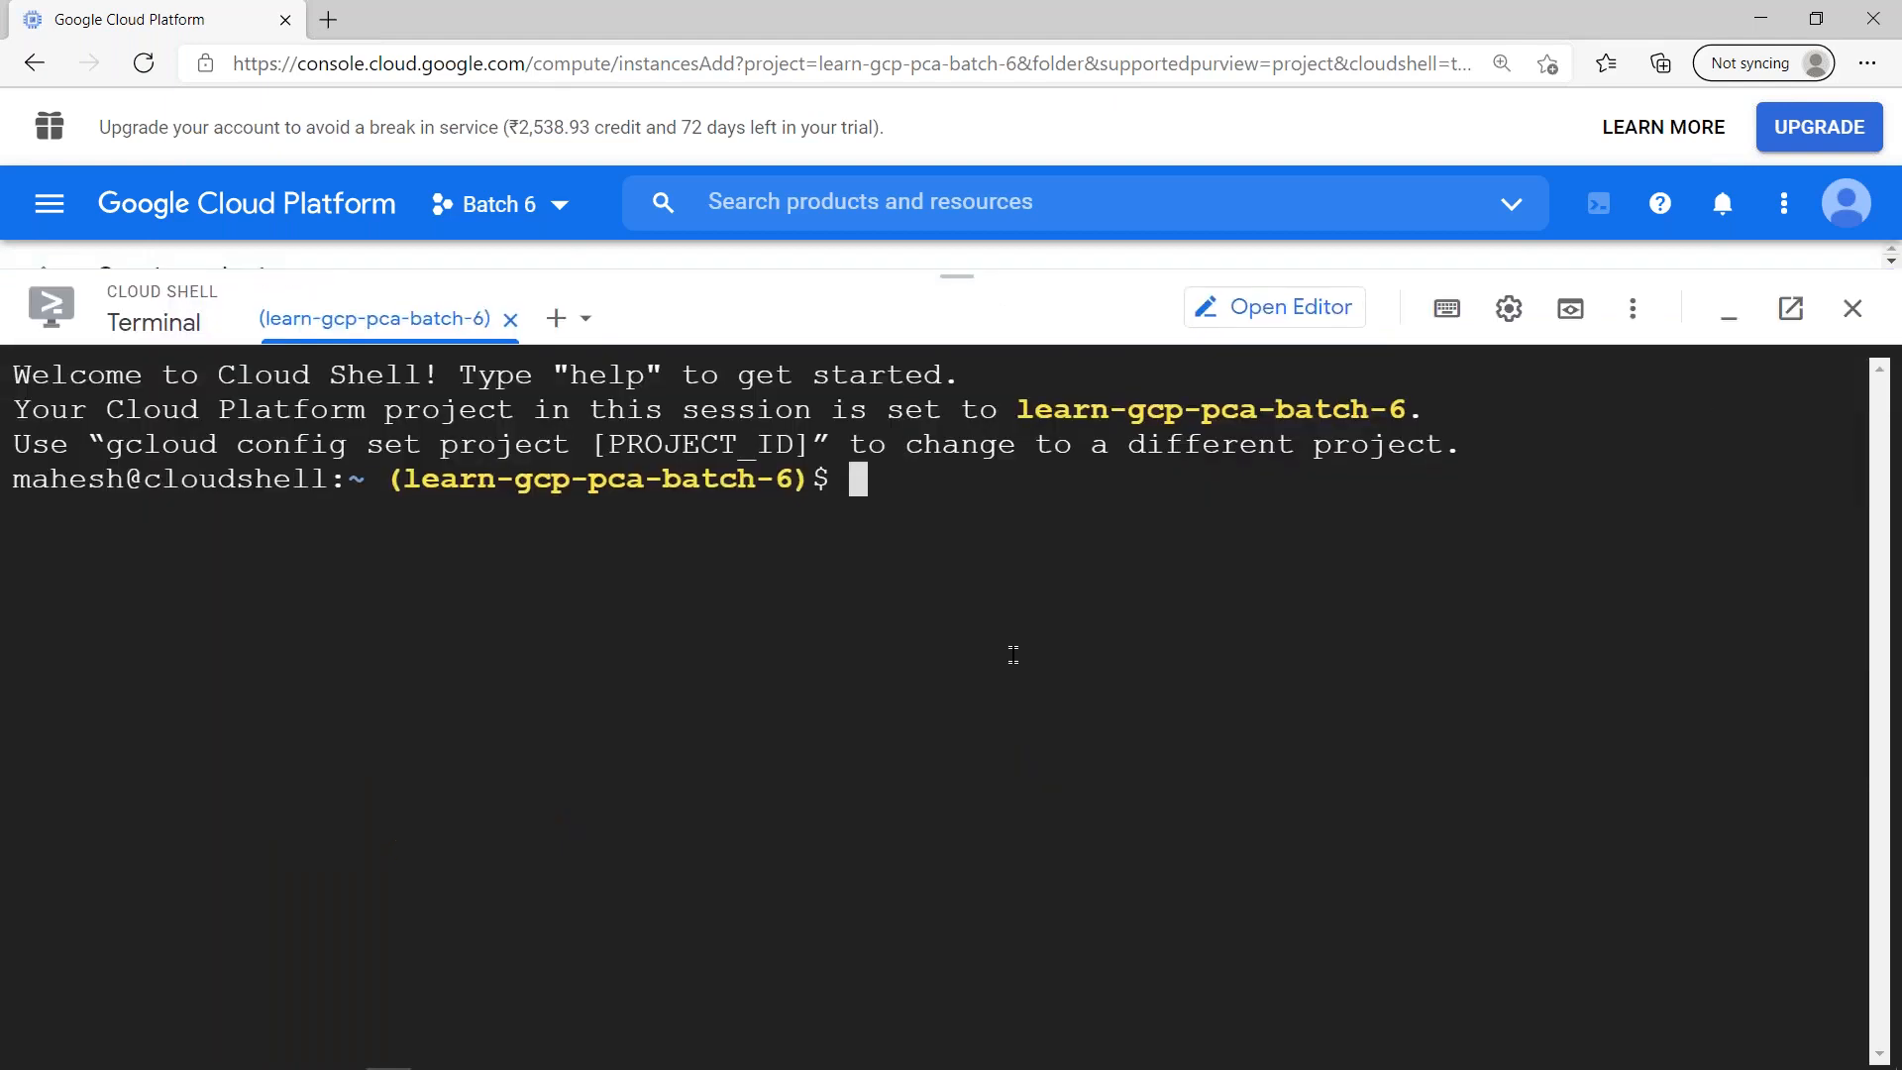
type("PS1=$")
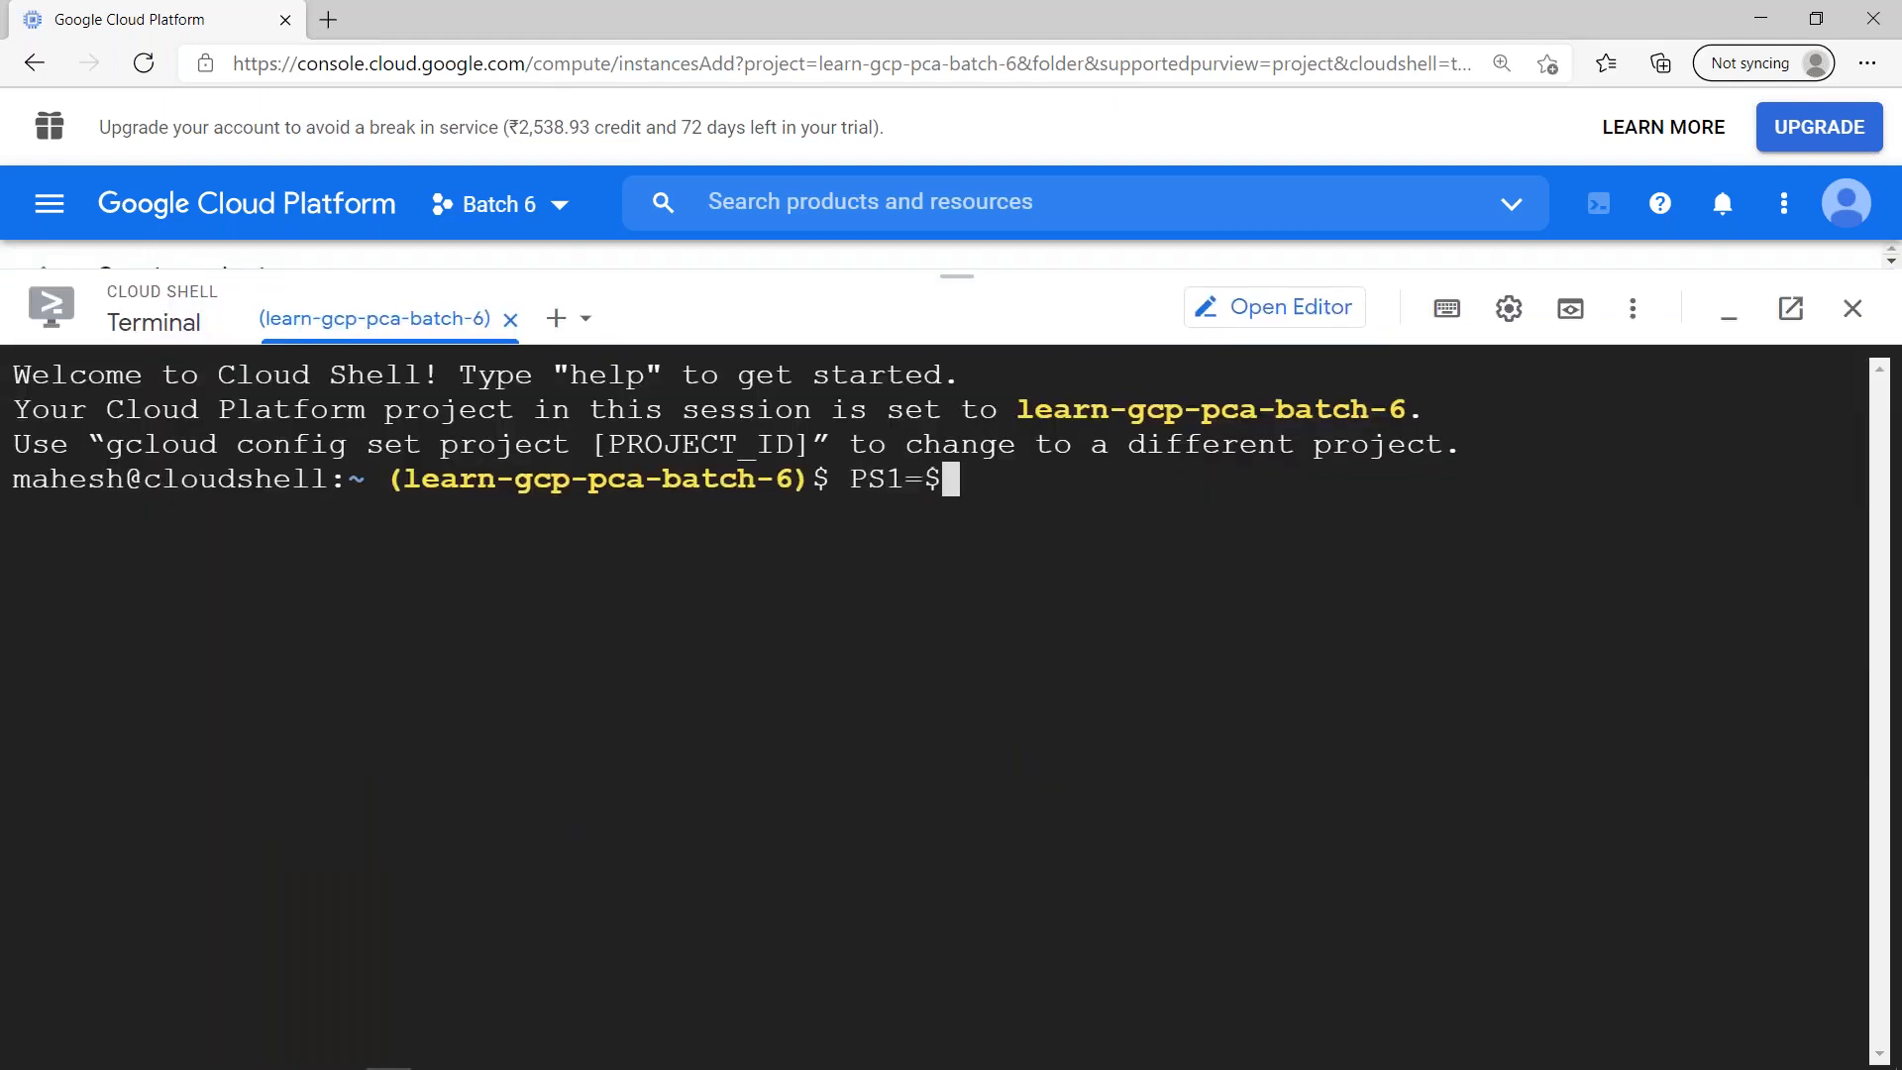
key("Return")
key("ctrl+l")
- Run gcloud iam service-accounts list in Cloud Shell and authorize the API call
type("gcloud iam ser")
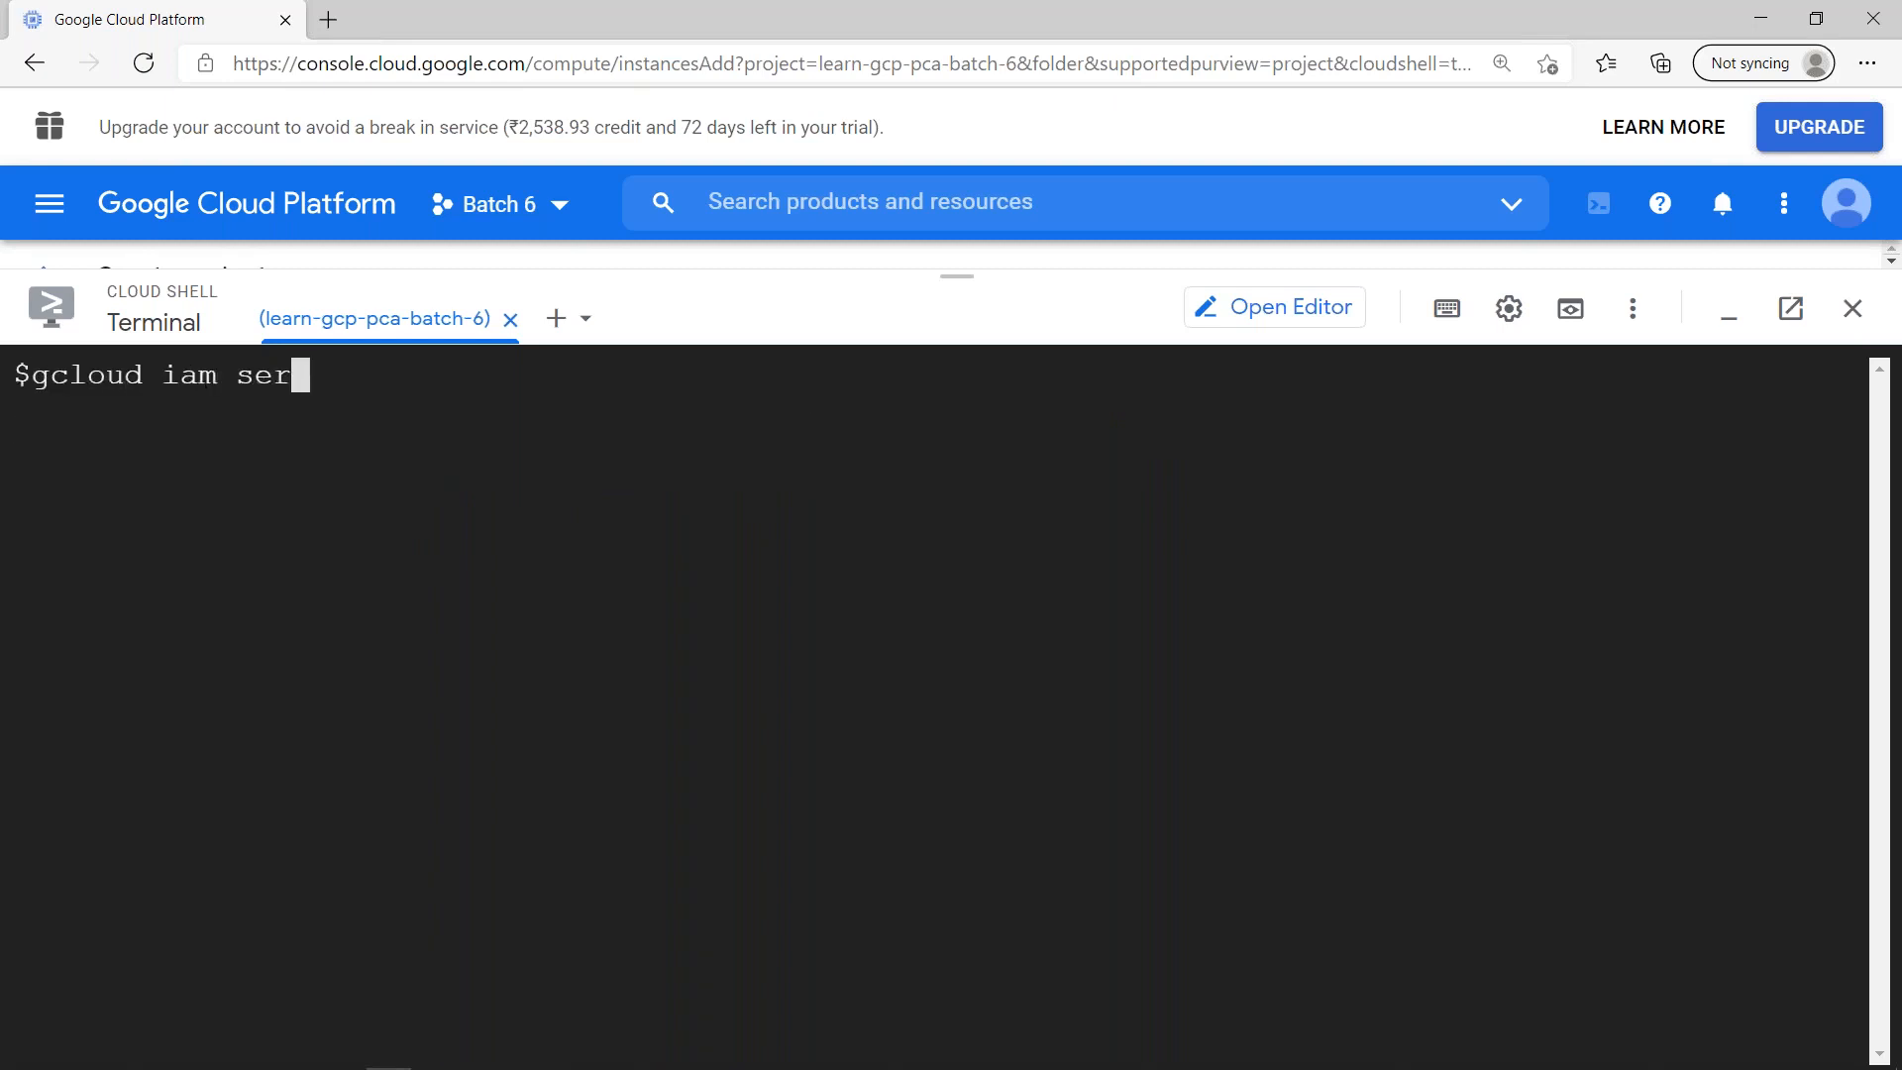
key("Tab")
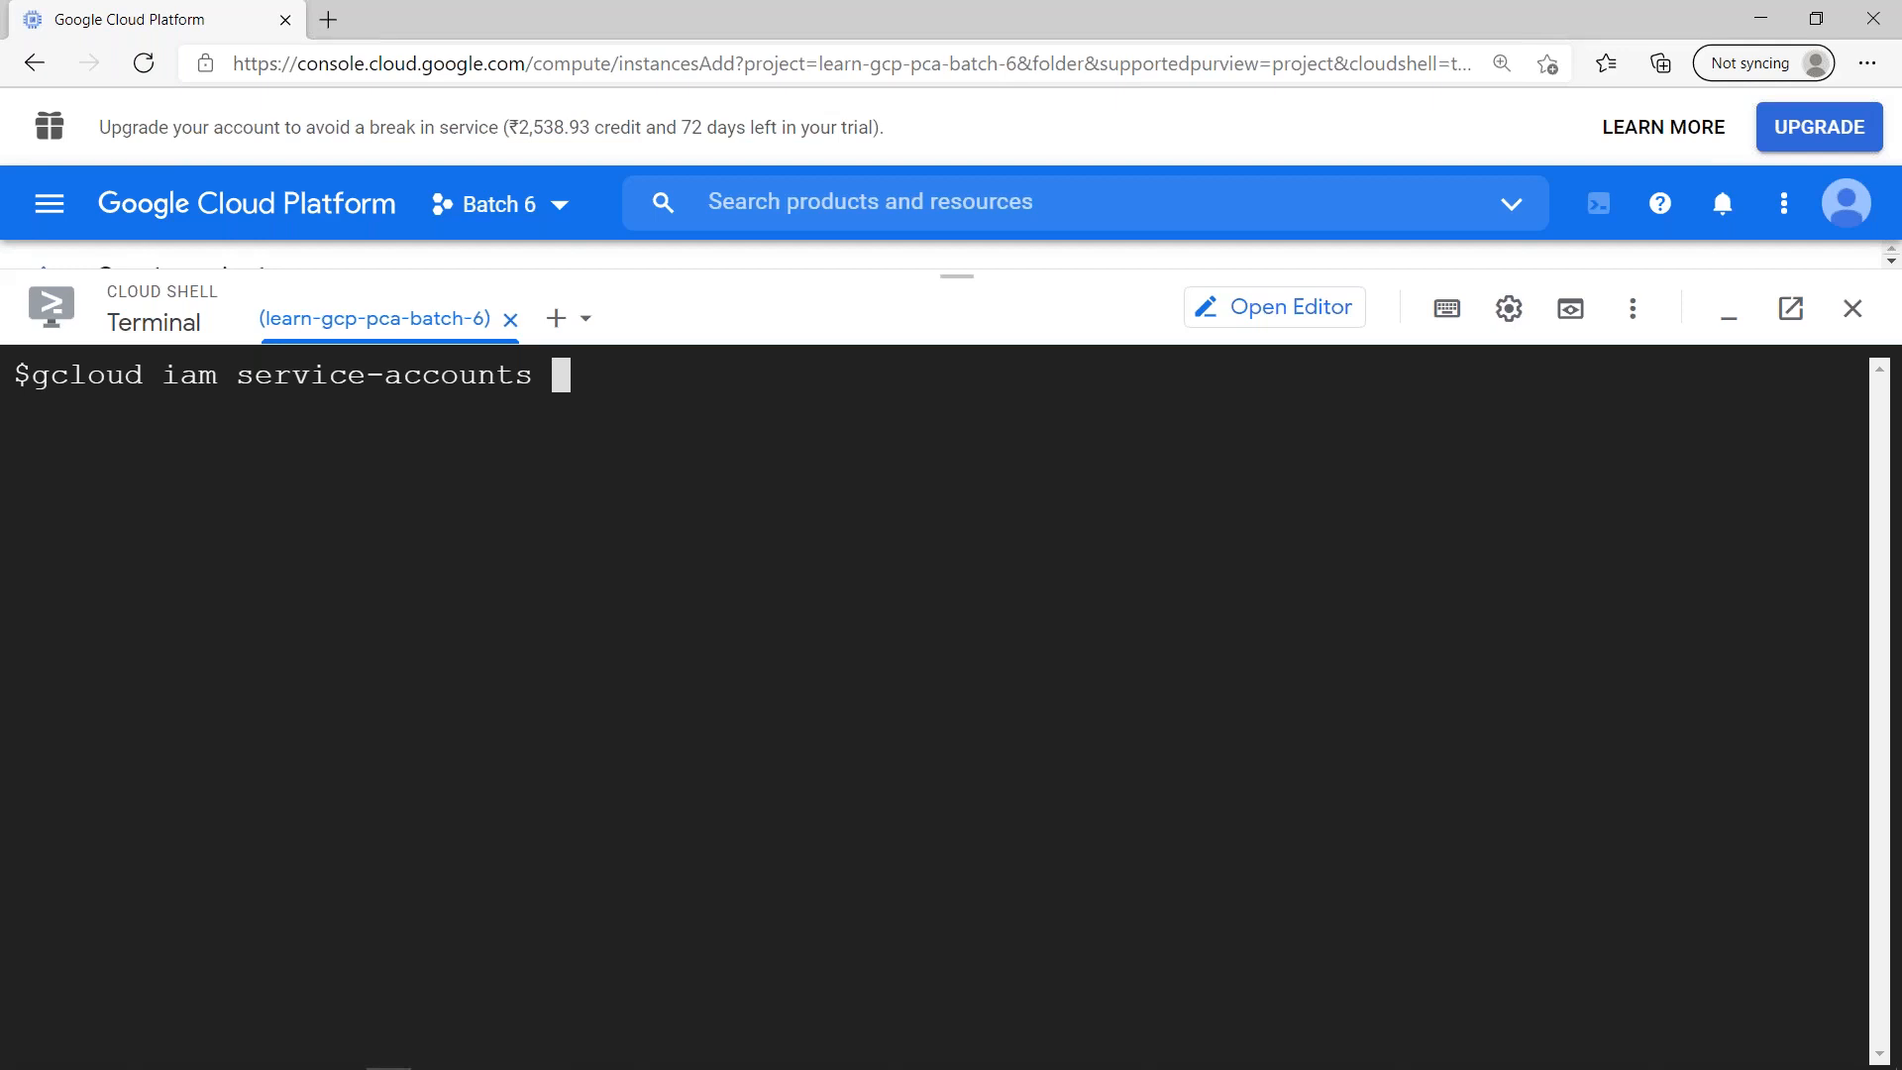
type("list")
key("Return")
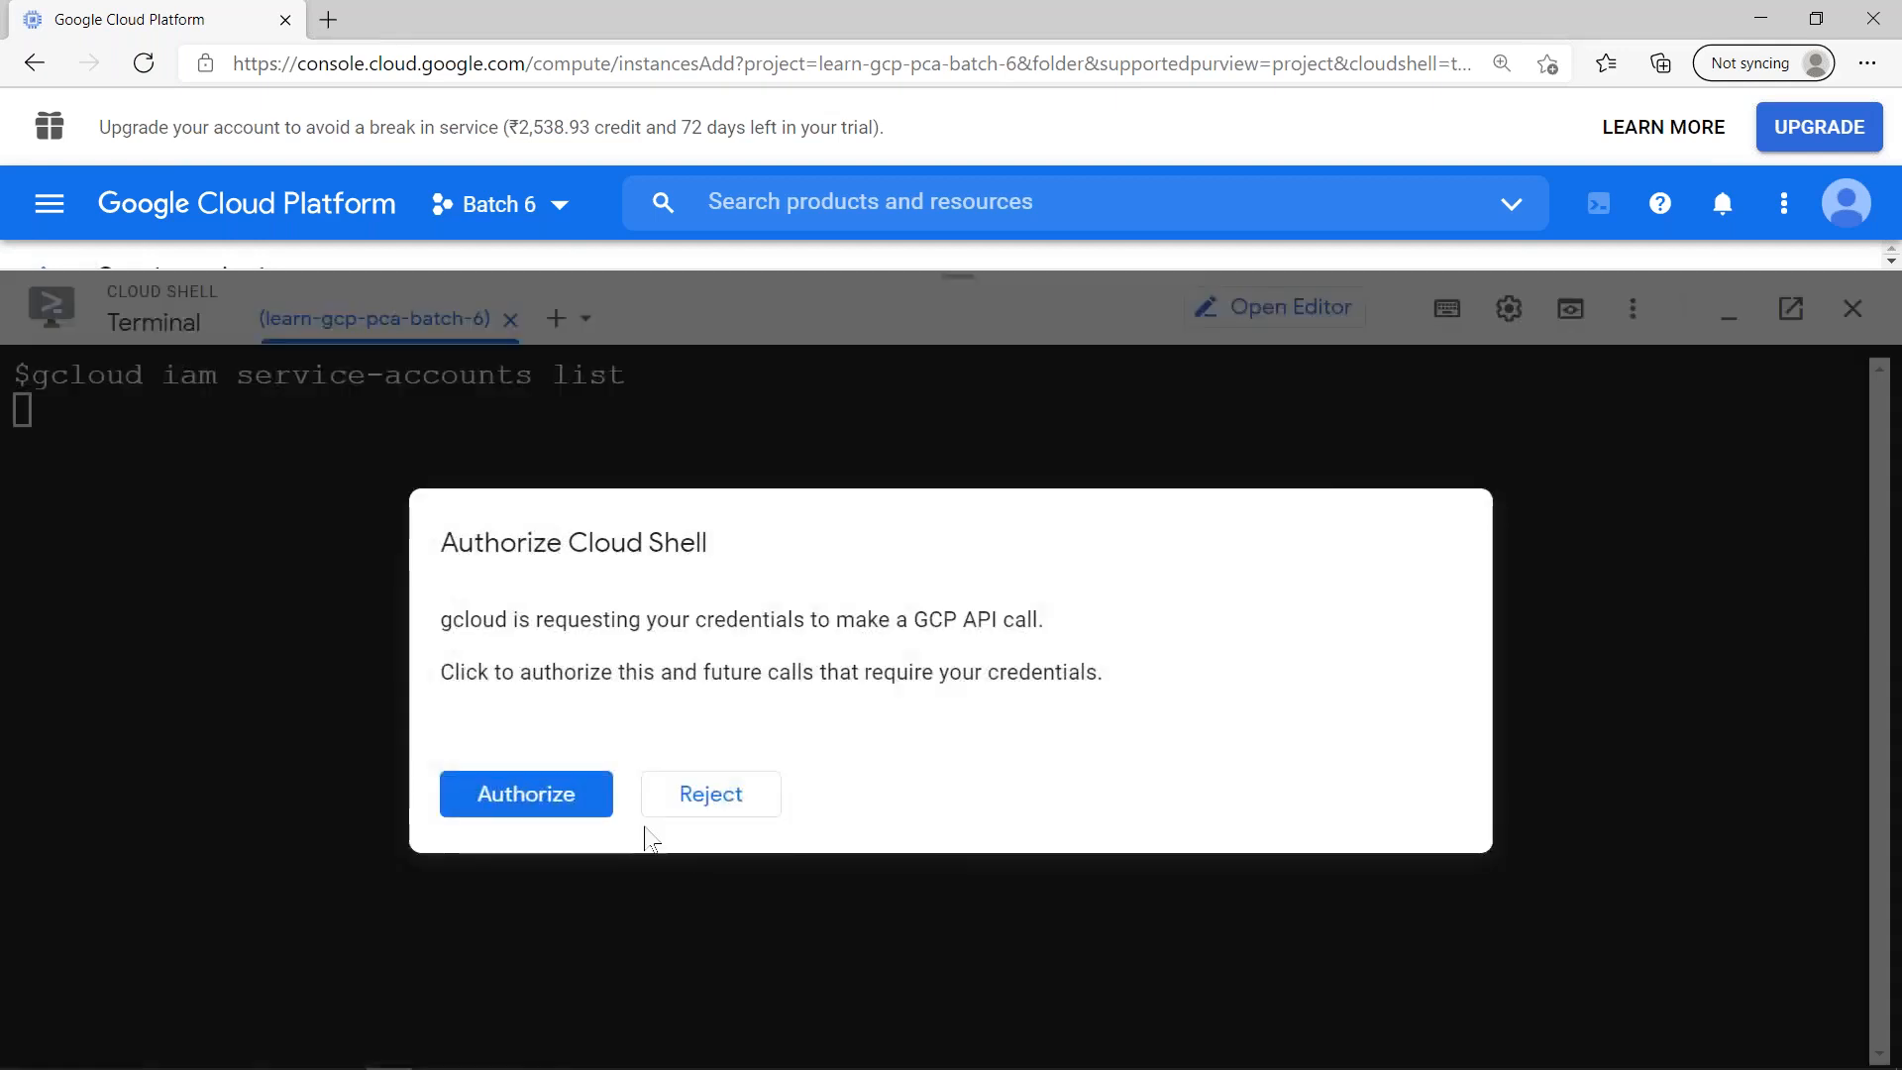
left_click(532, 791)
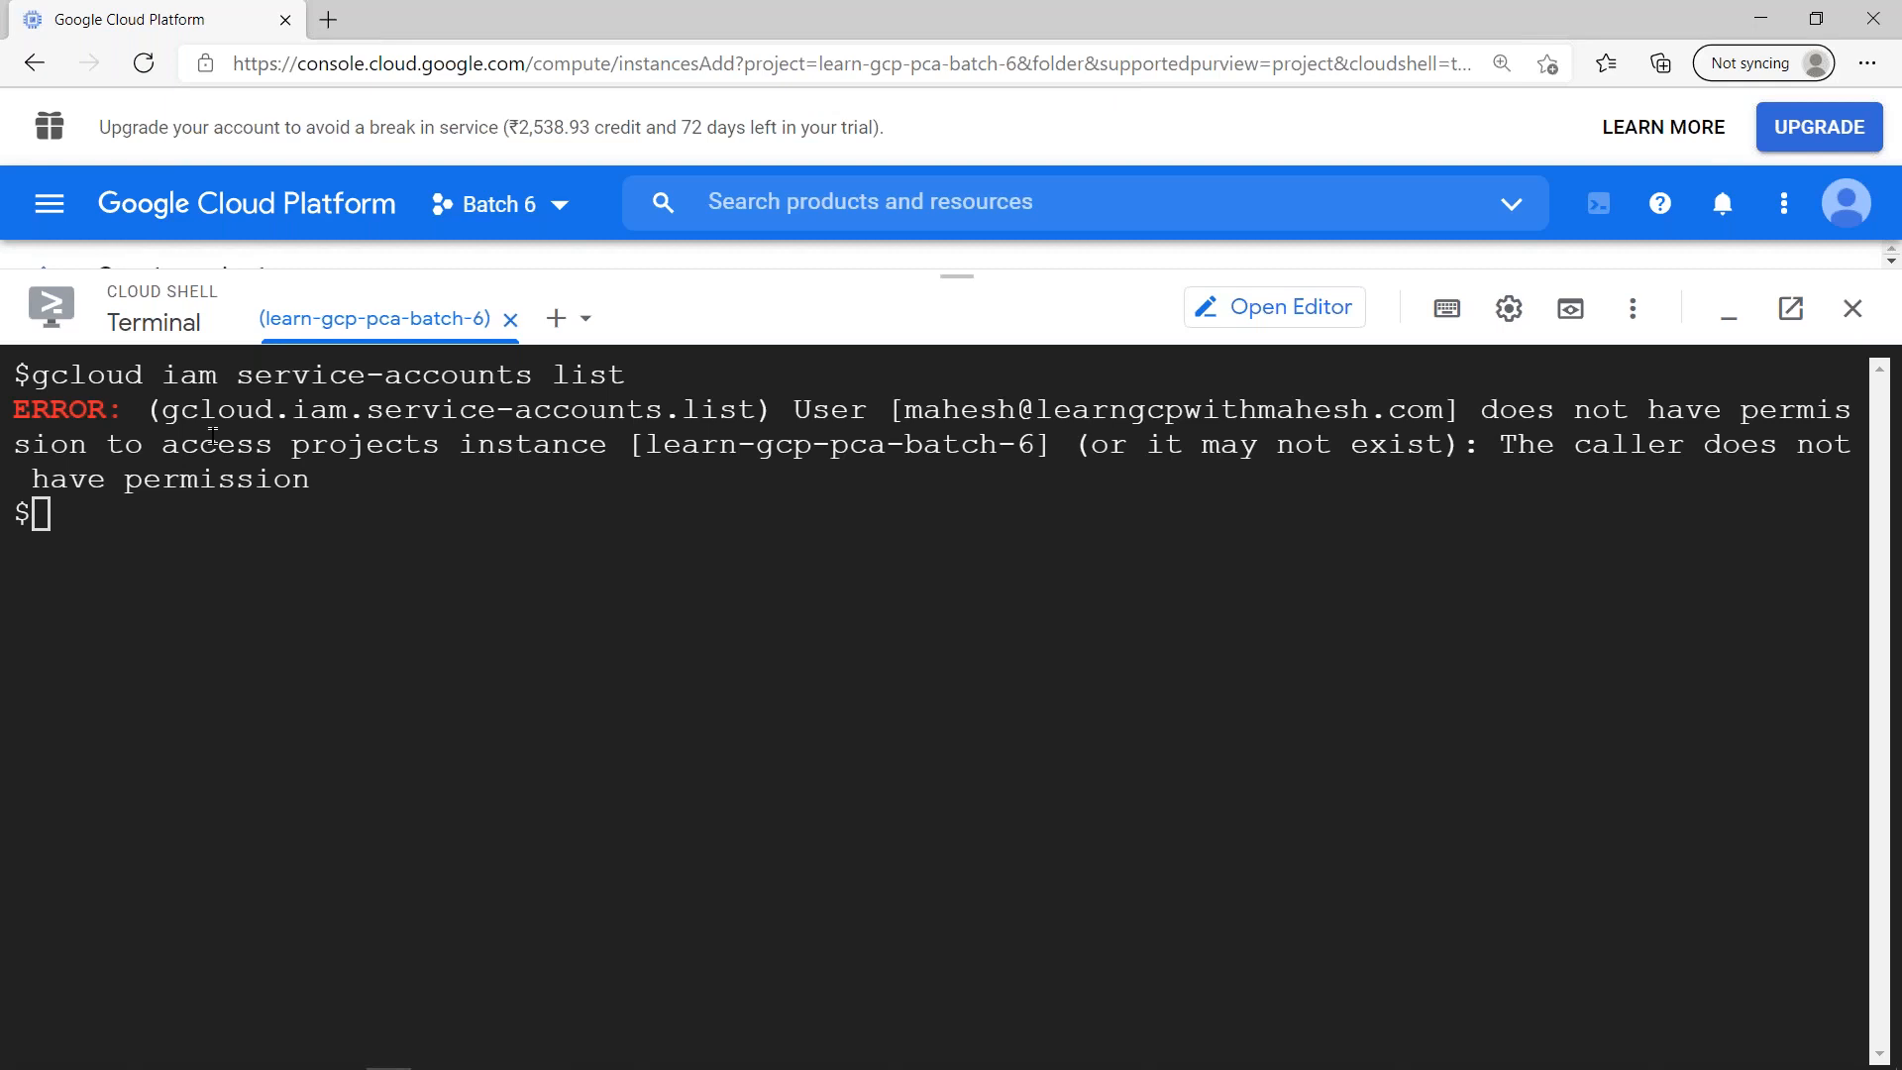
- Examine the user and project named in the command output and copy the command gcloud iam service-accounts list
left_click_drag(909, 409, 1427, 409)
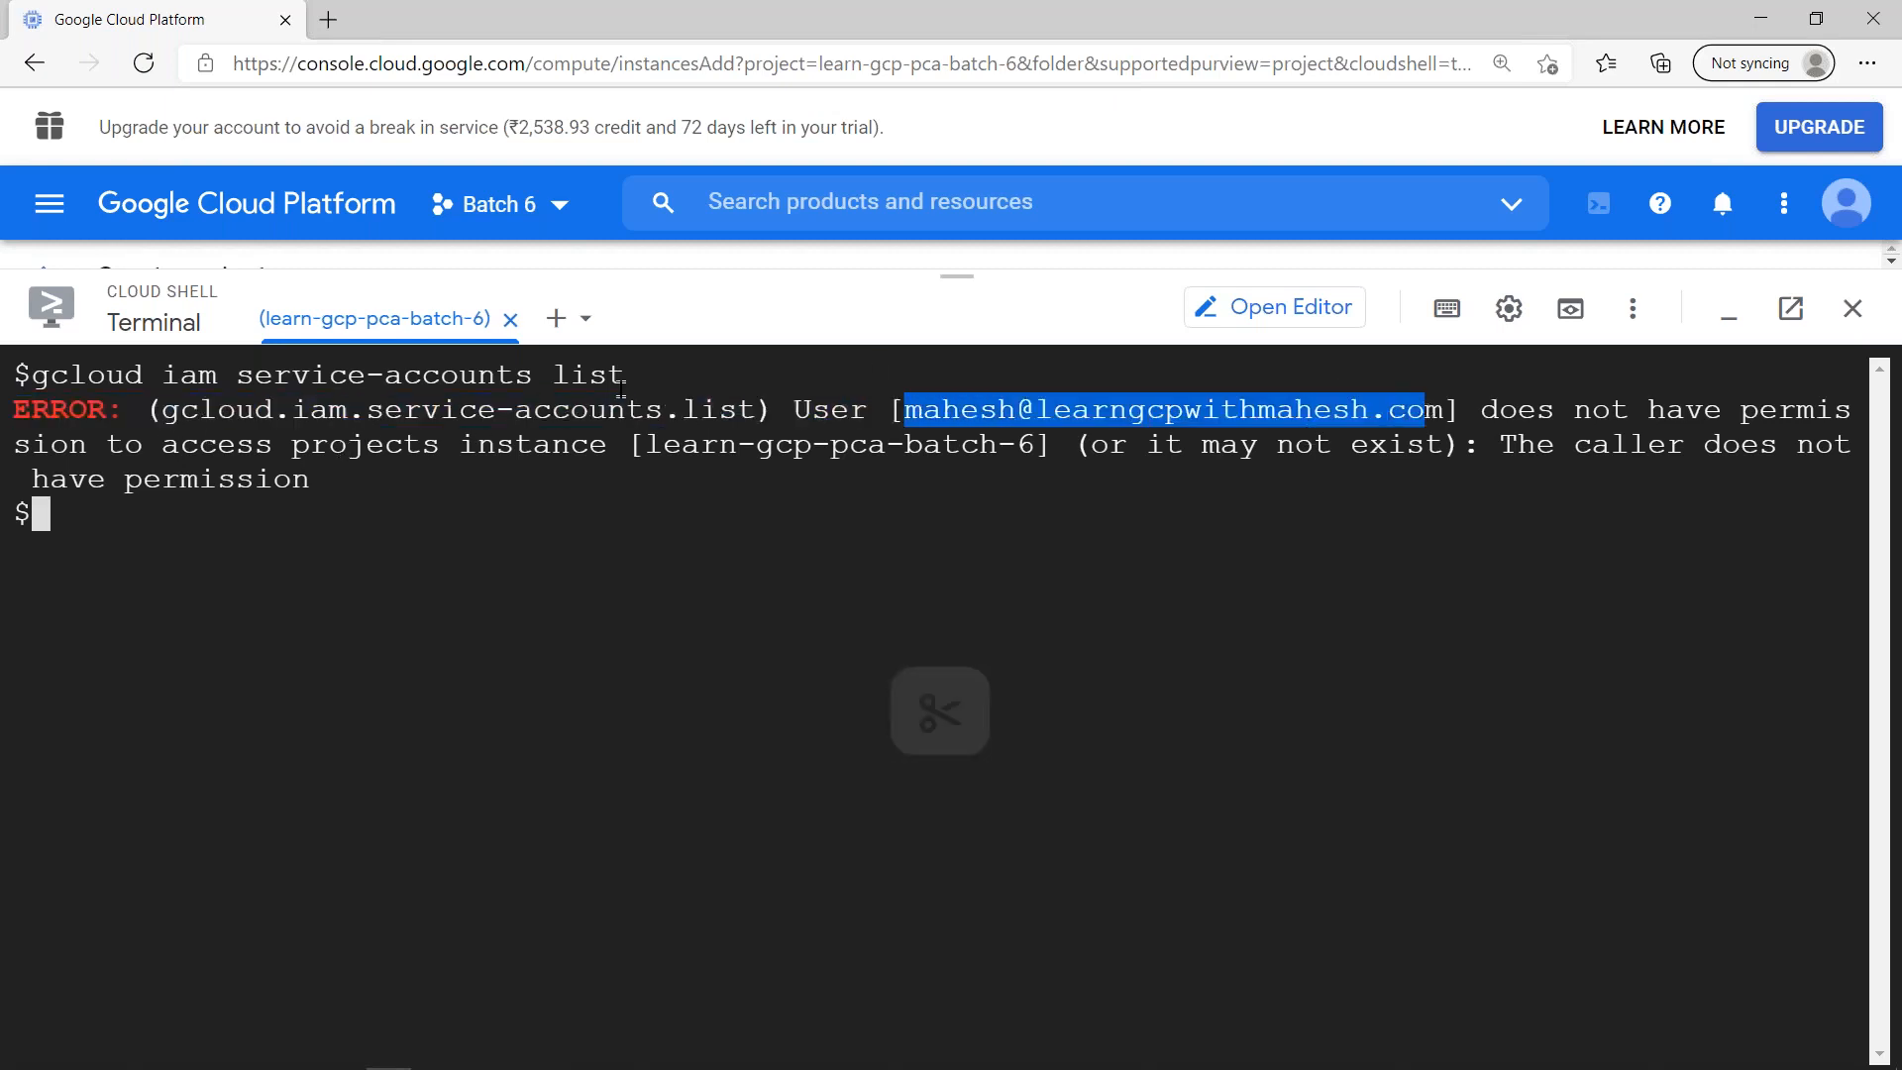
left_click_drag(661, 446, 1015, 446)
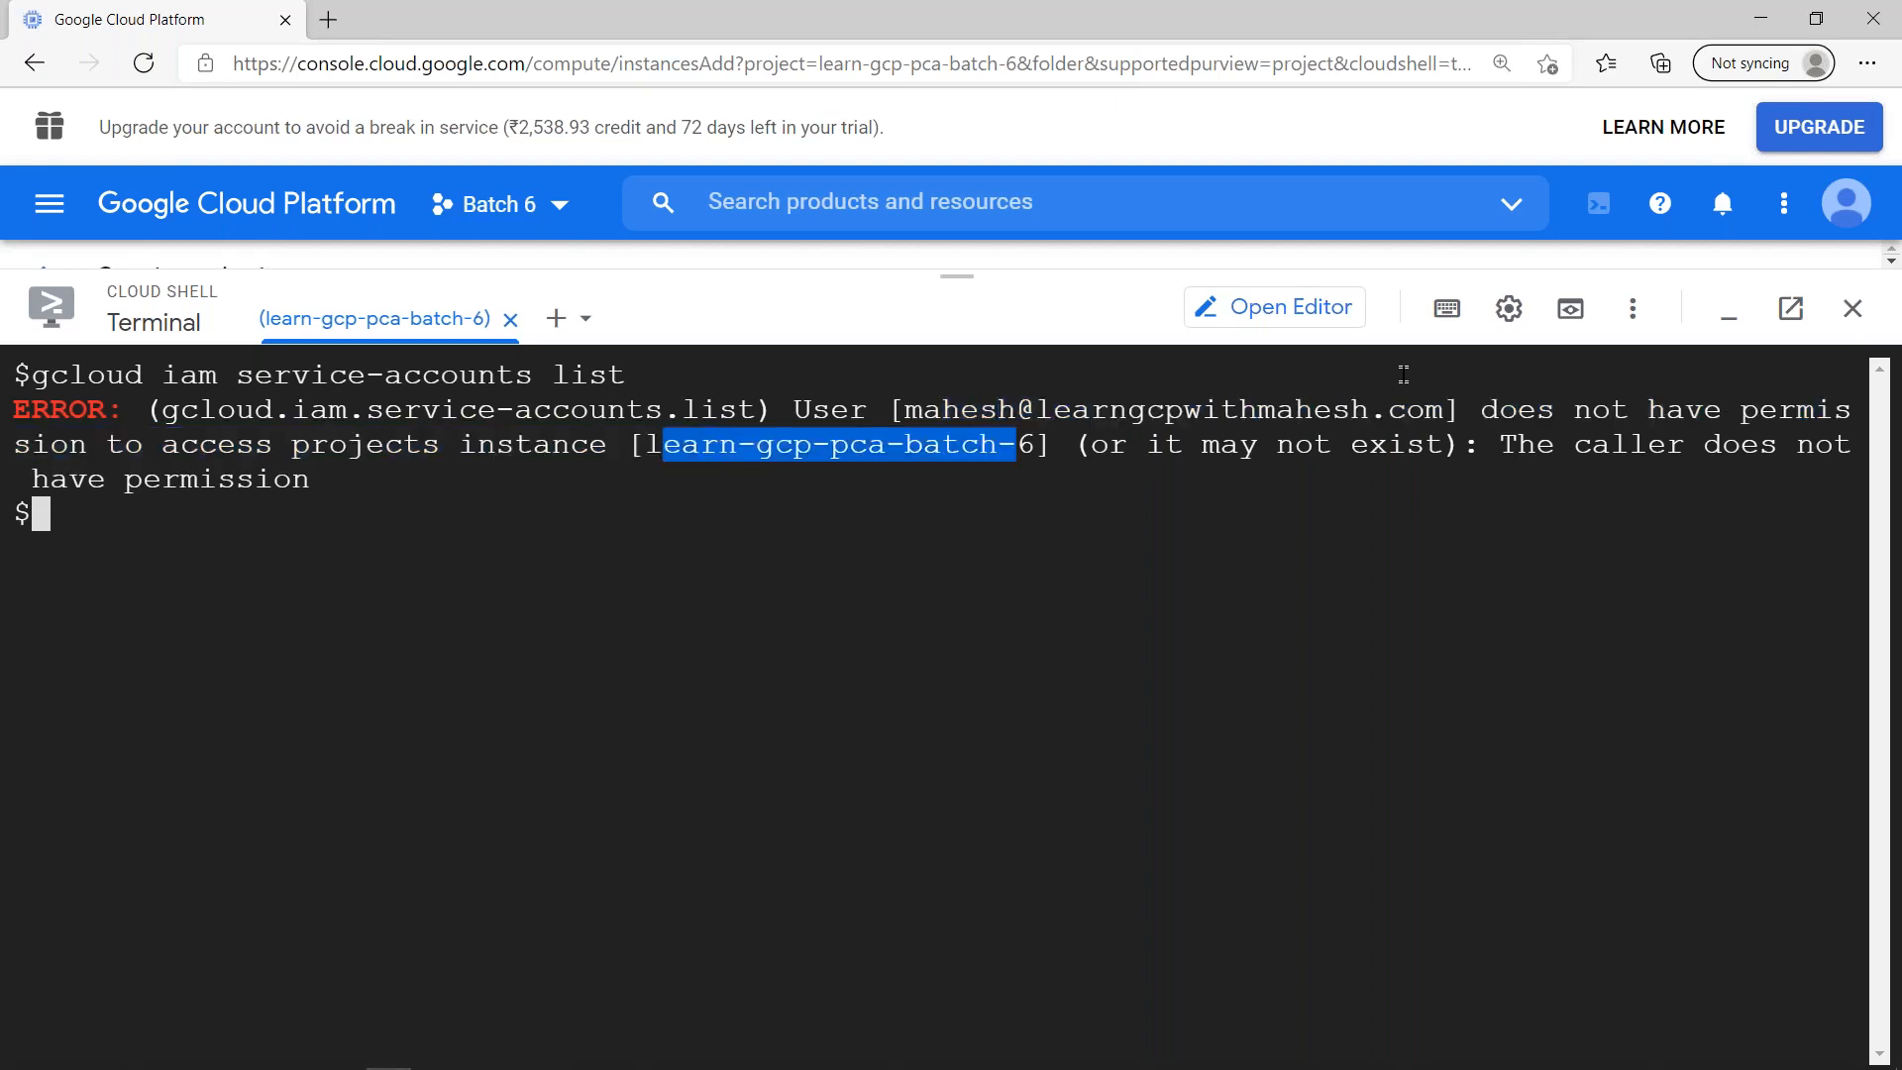
left_click_drag(626, 376, 32, 381)
key("ctrl+c")
- Switch to the project owner's Incognito window, check its Service accounts page and open an enlarged Cloud Shell on the IAM page
key("alt+Tab")
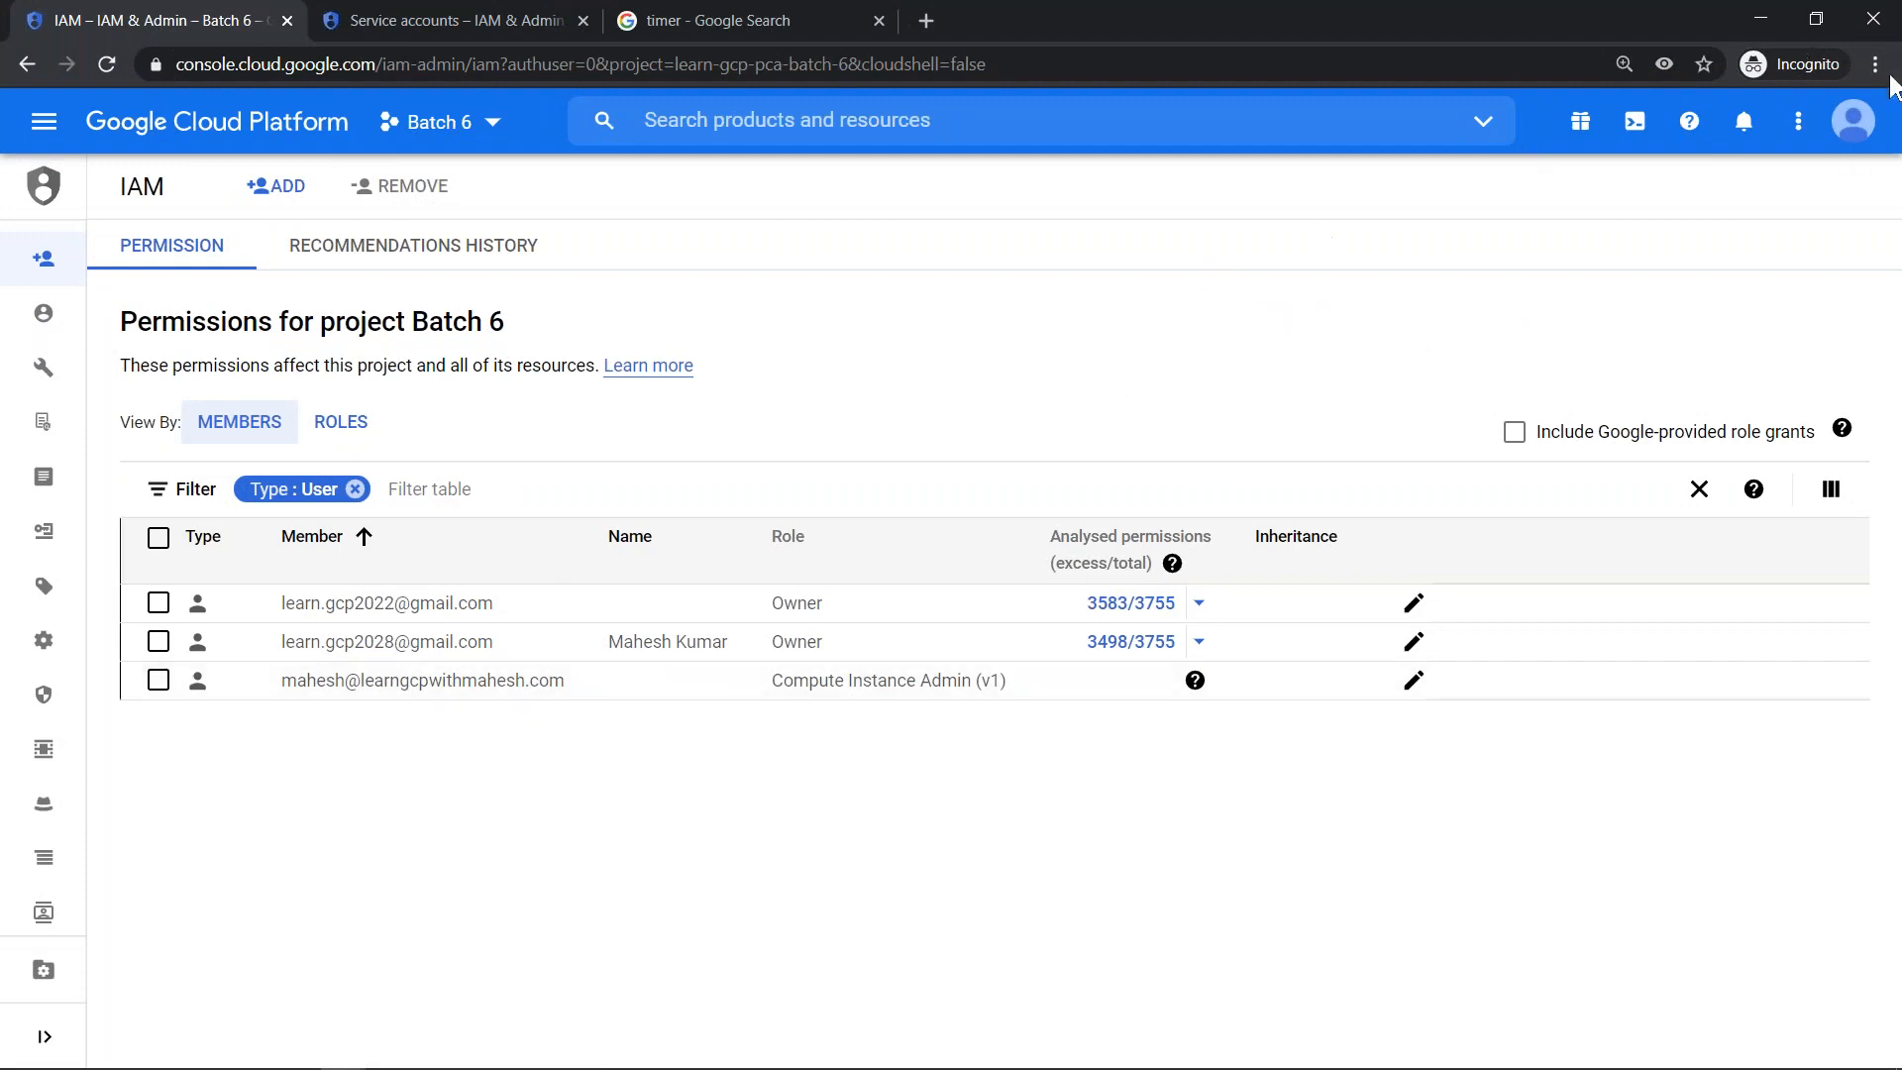
left_click(1861, 123)
left_click(1635, 124)
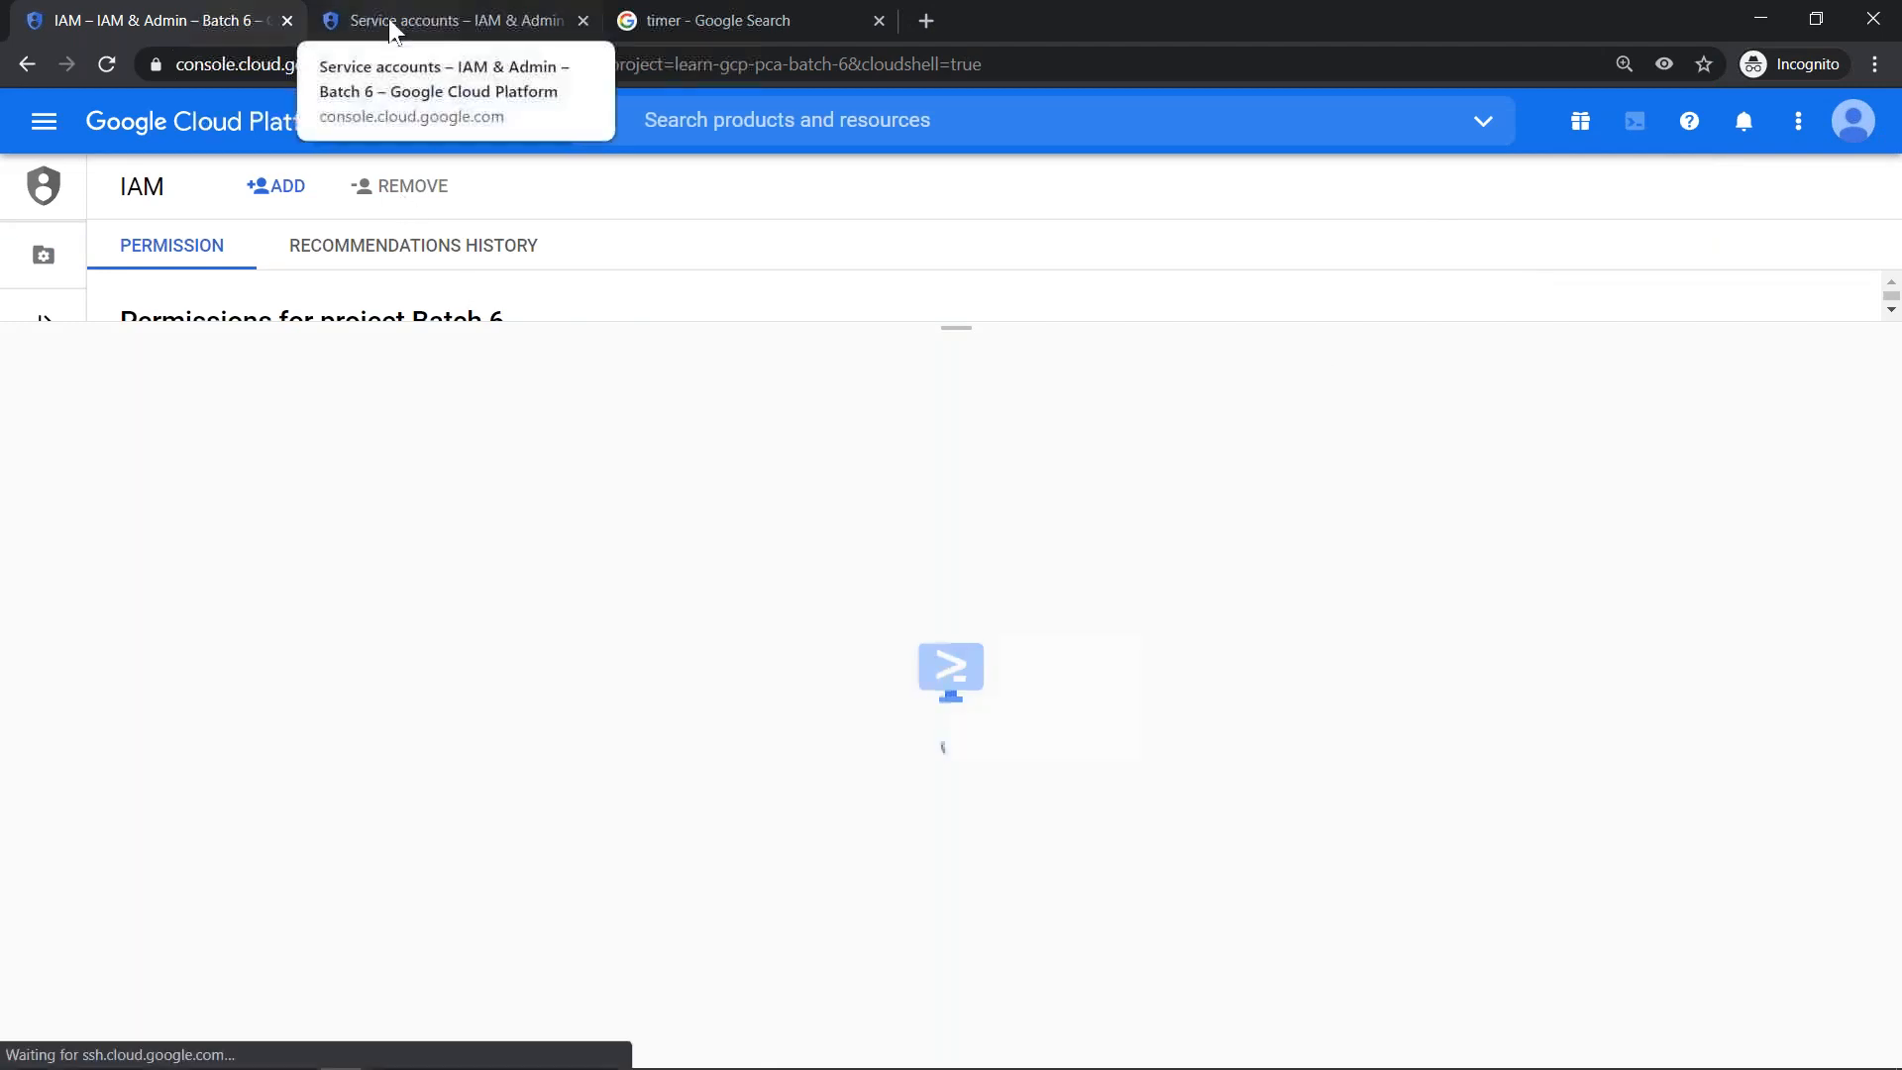
left_click(455, 21)
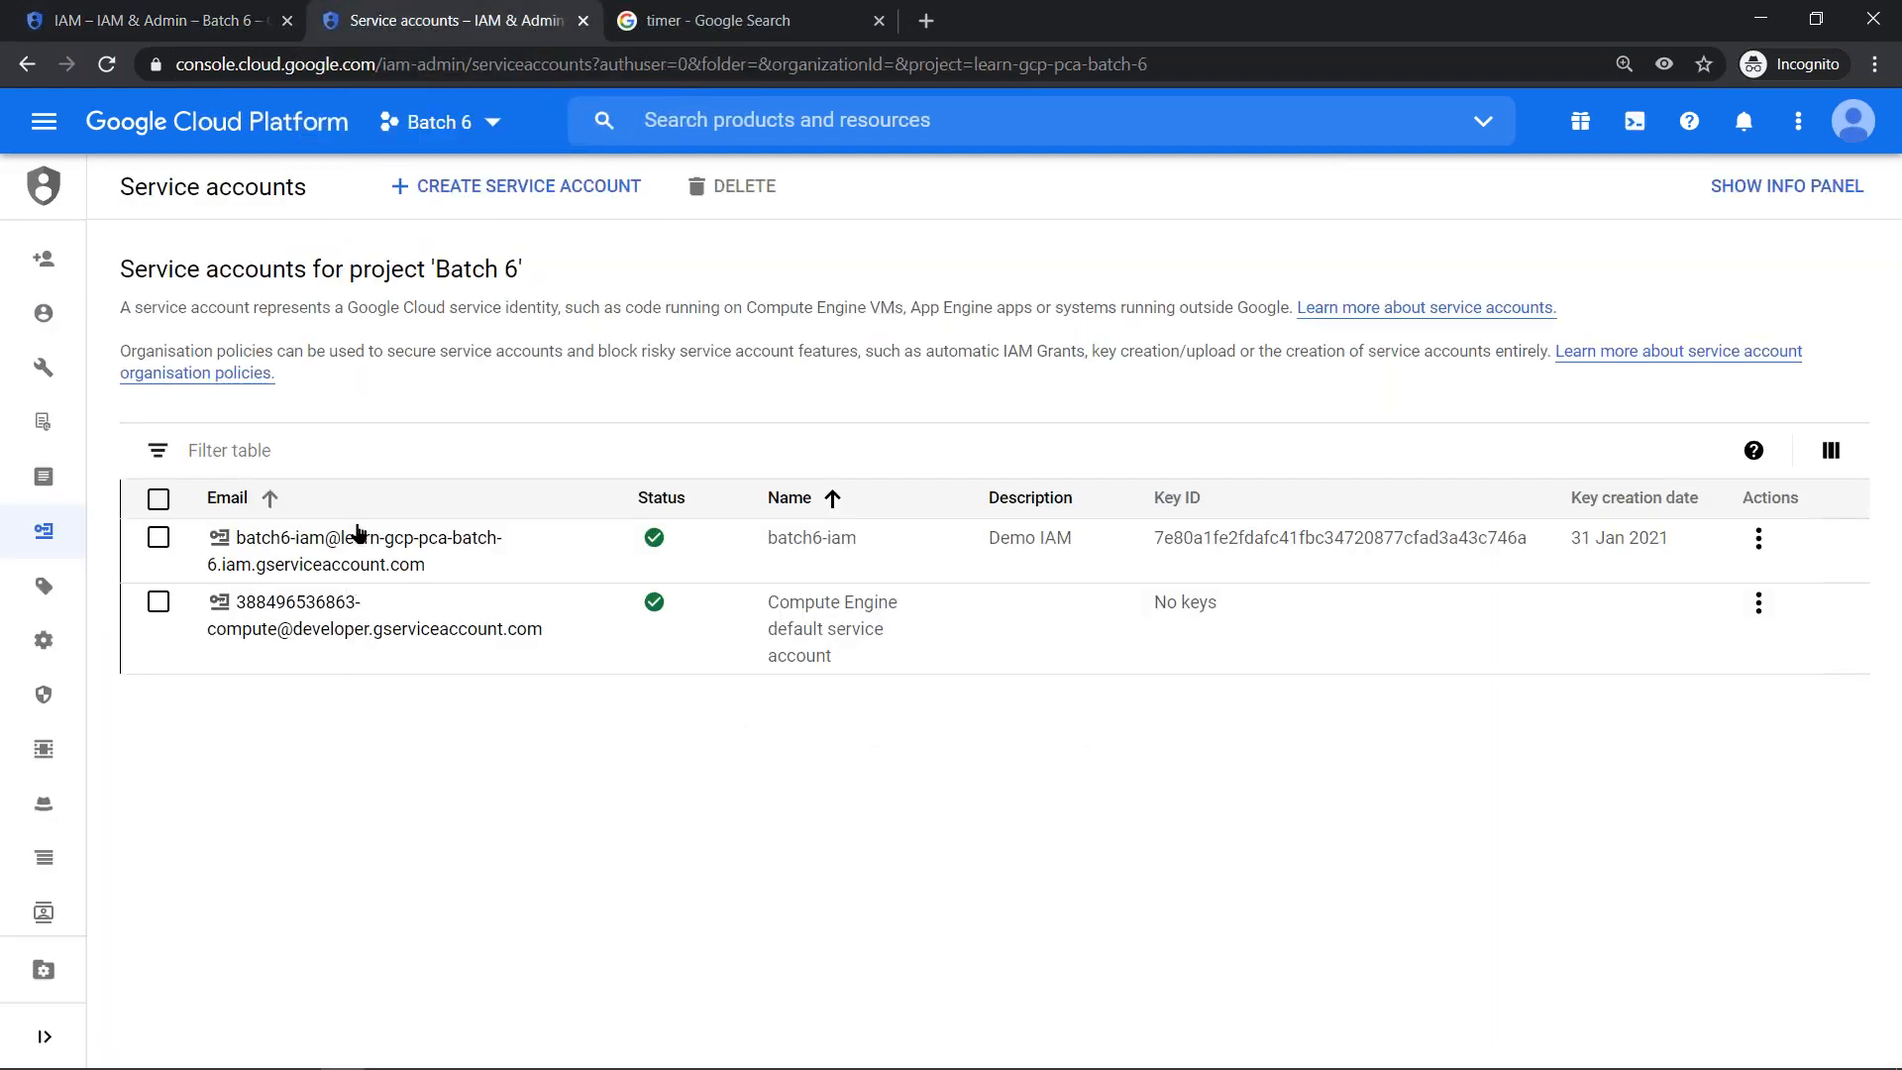
left_click(198, 30)
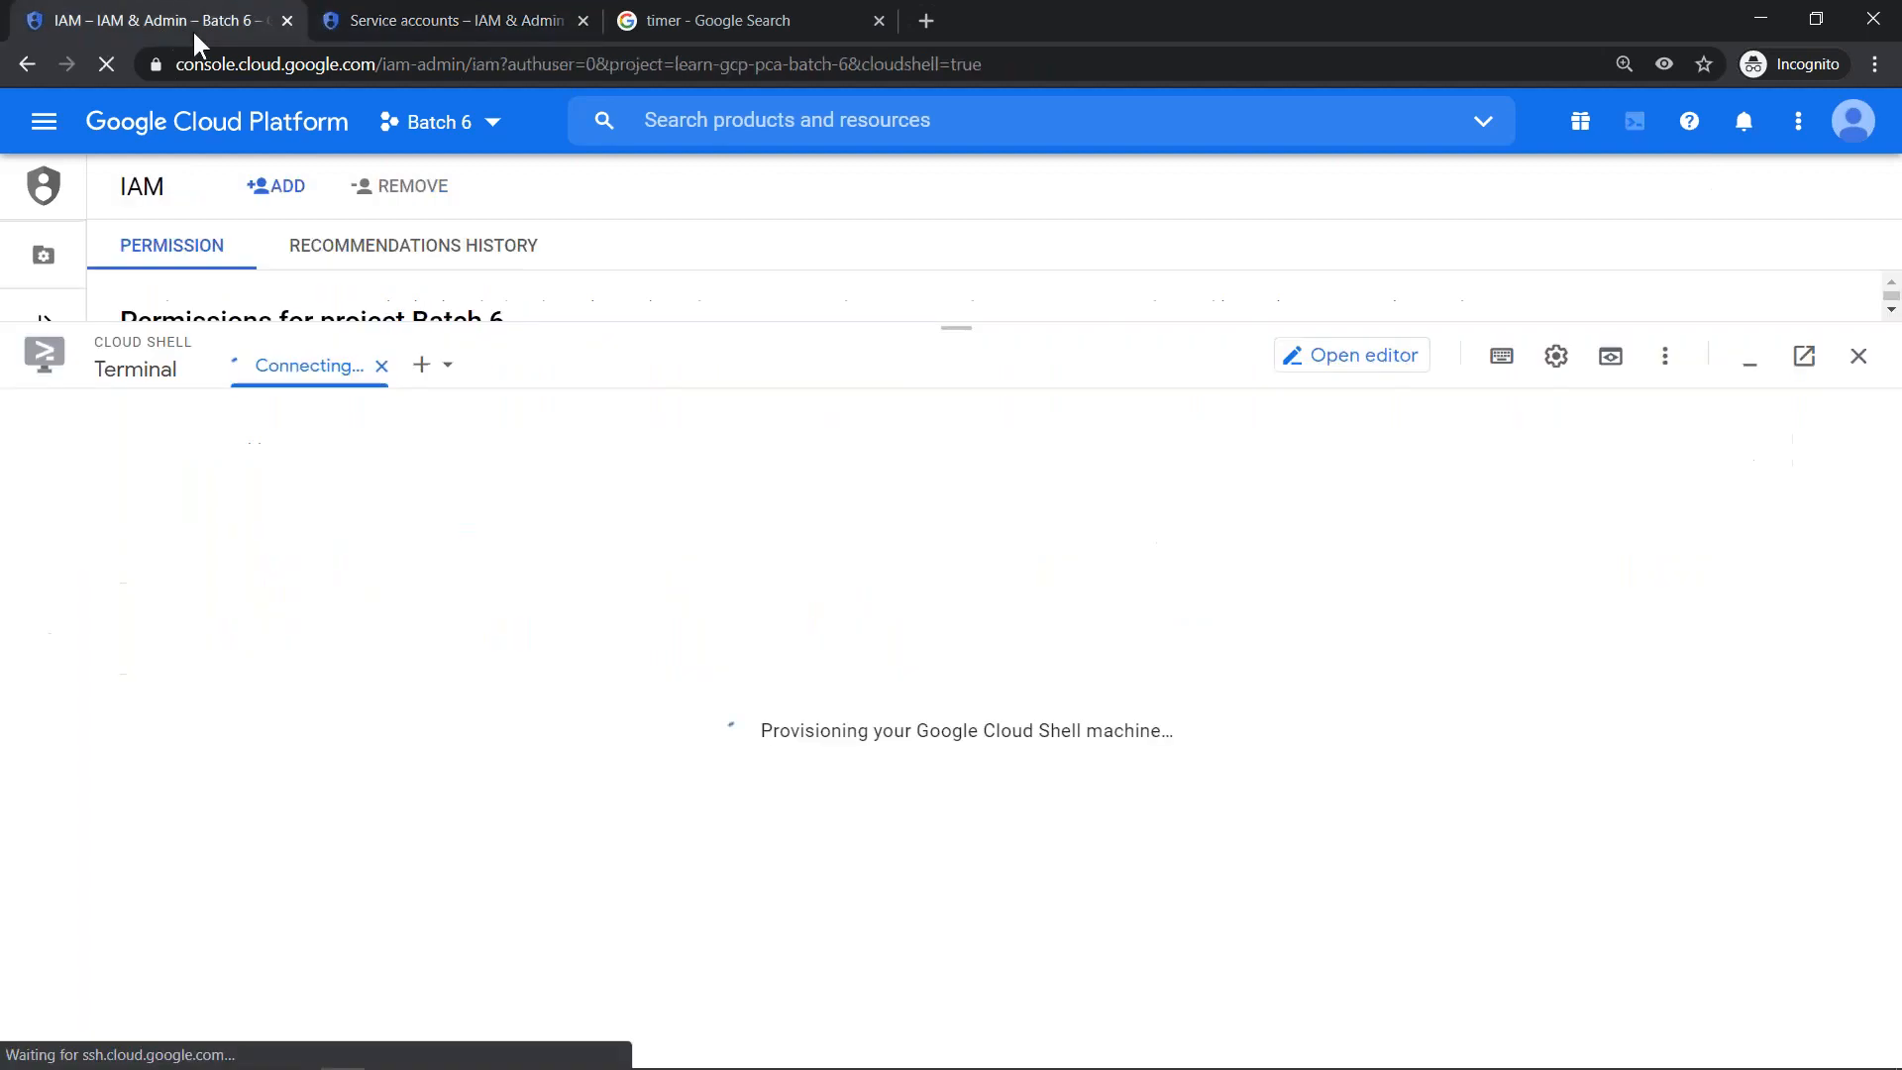
left_click_drag(966, 330, 977, 135)
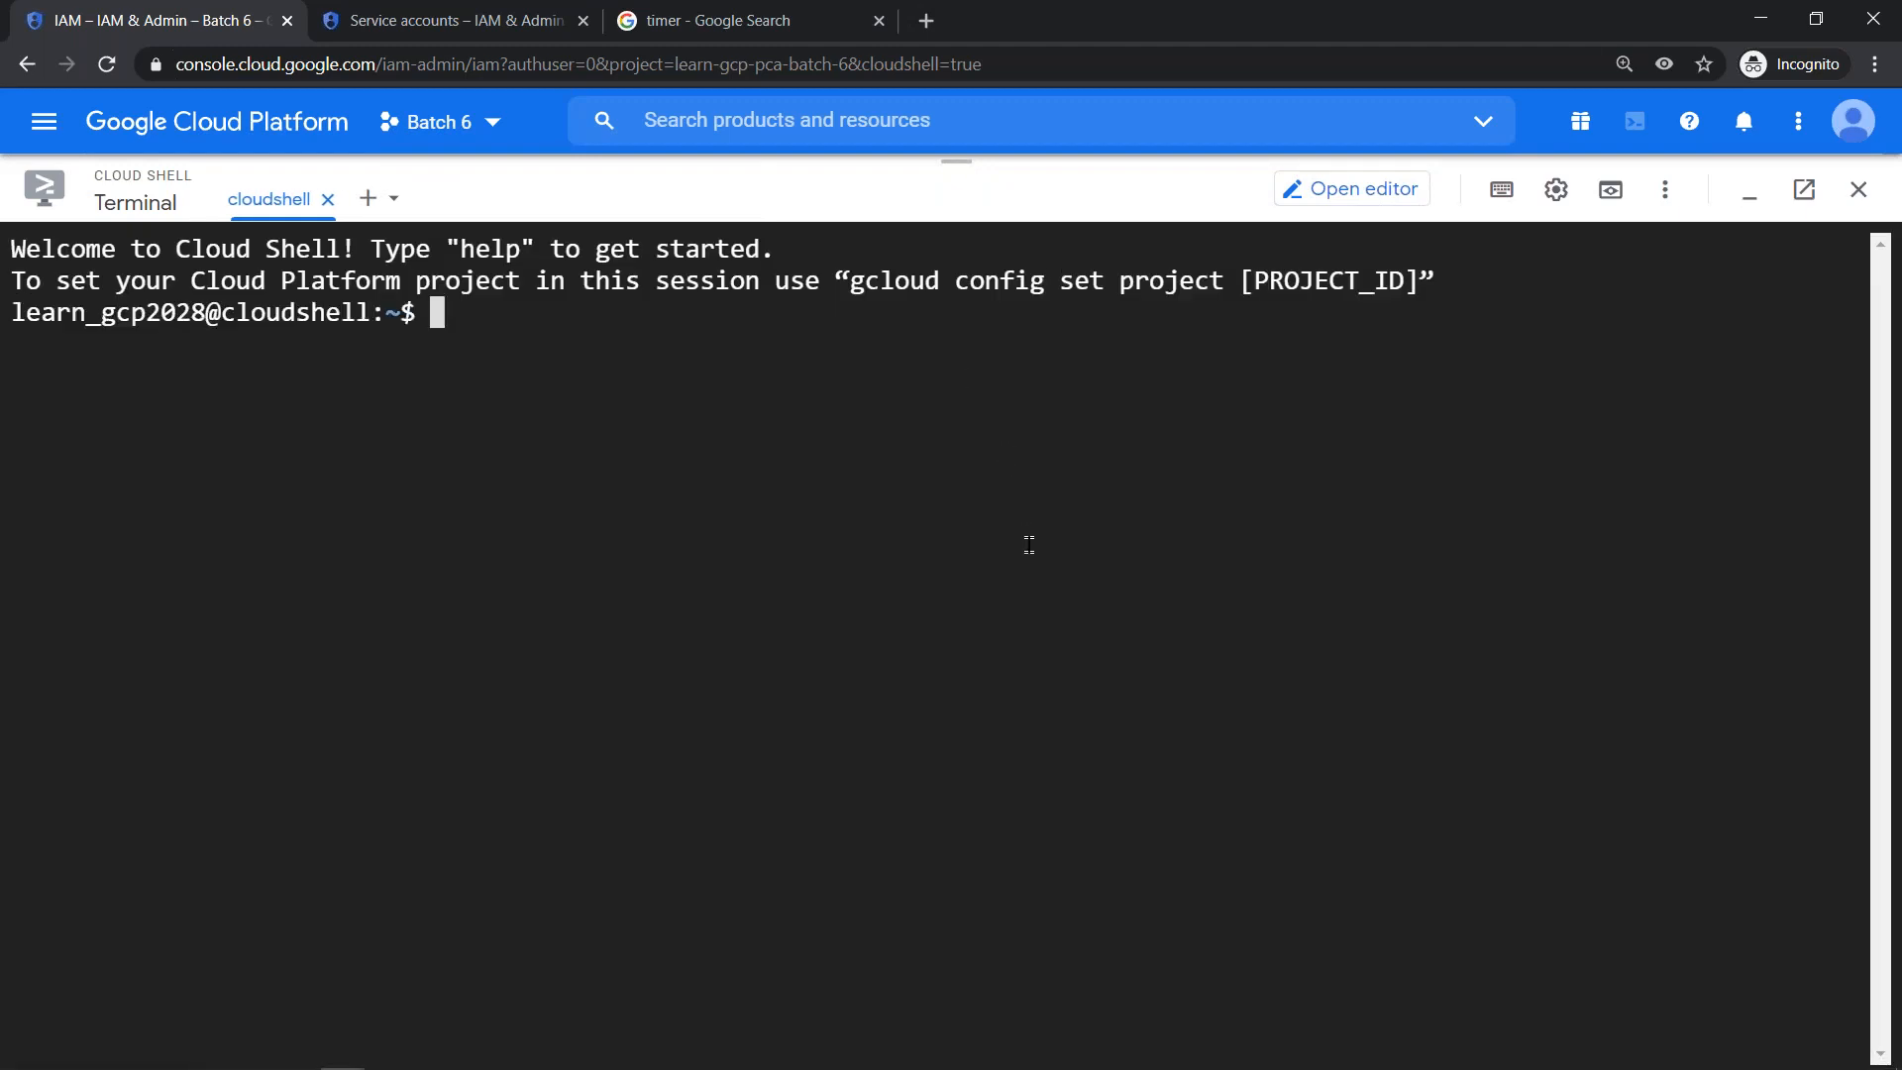
- Try to set the owner's Cloud Shell project with gcloud config set project learn-gcp-pca-batch6
key("ctrl+l")
type("gcloud confi")
key("BackSpace")
type("fiog")
key("BackSpace")
key("BackSpace")
type("g set project learn-gcp-pca-")
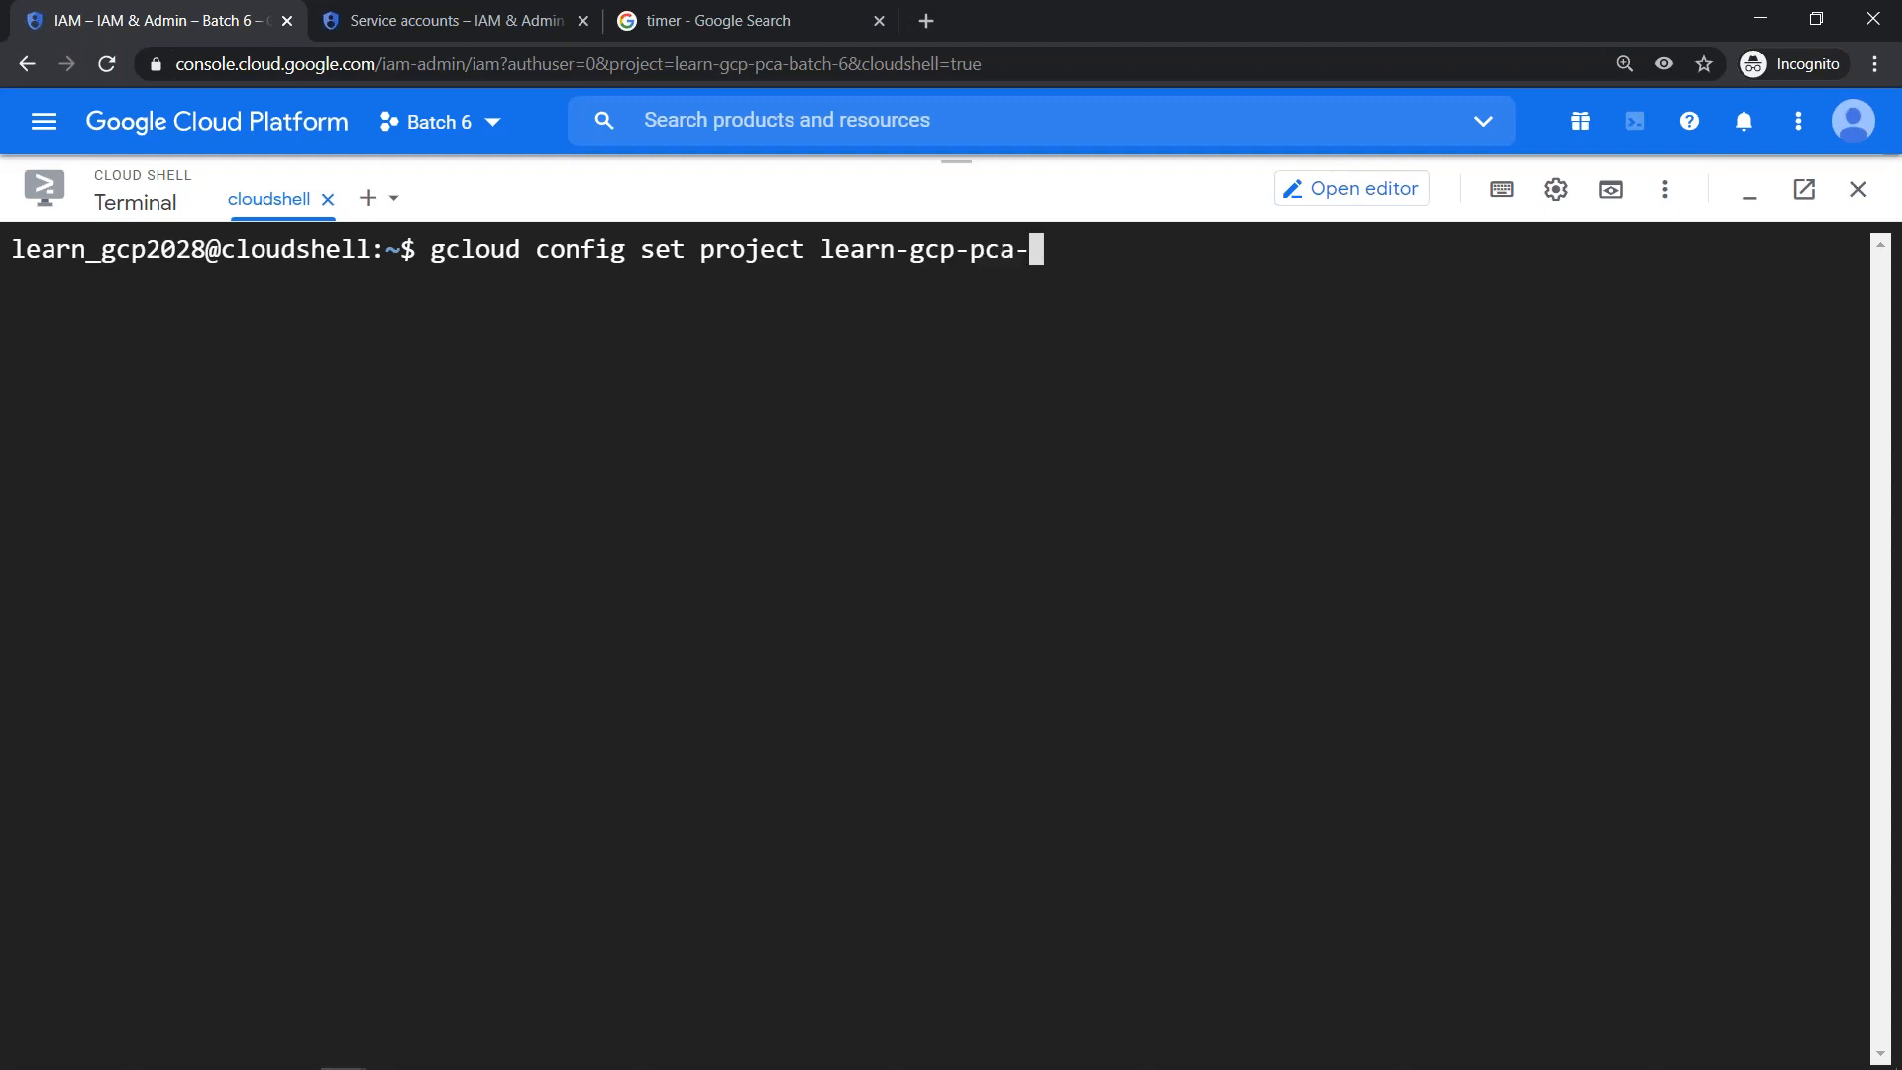
type("batch6")
key("Return")
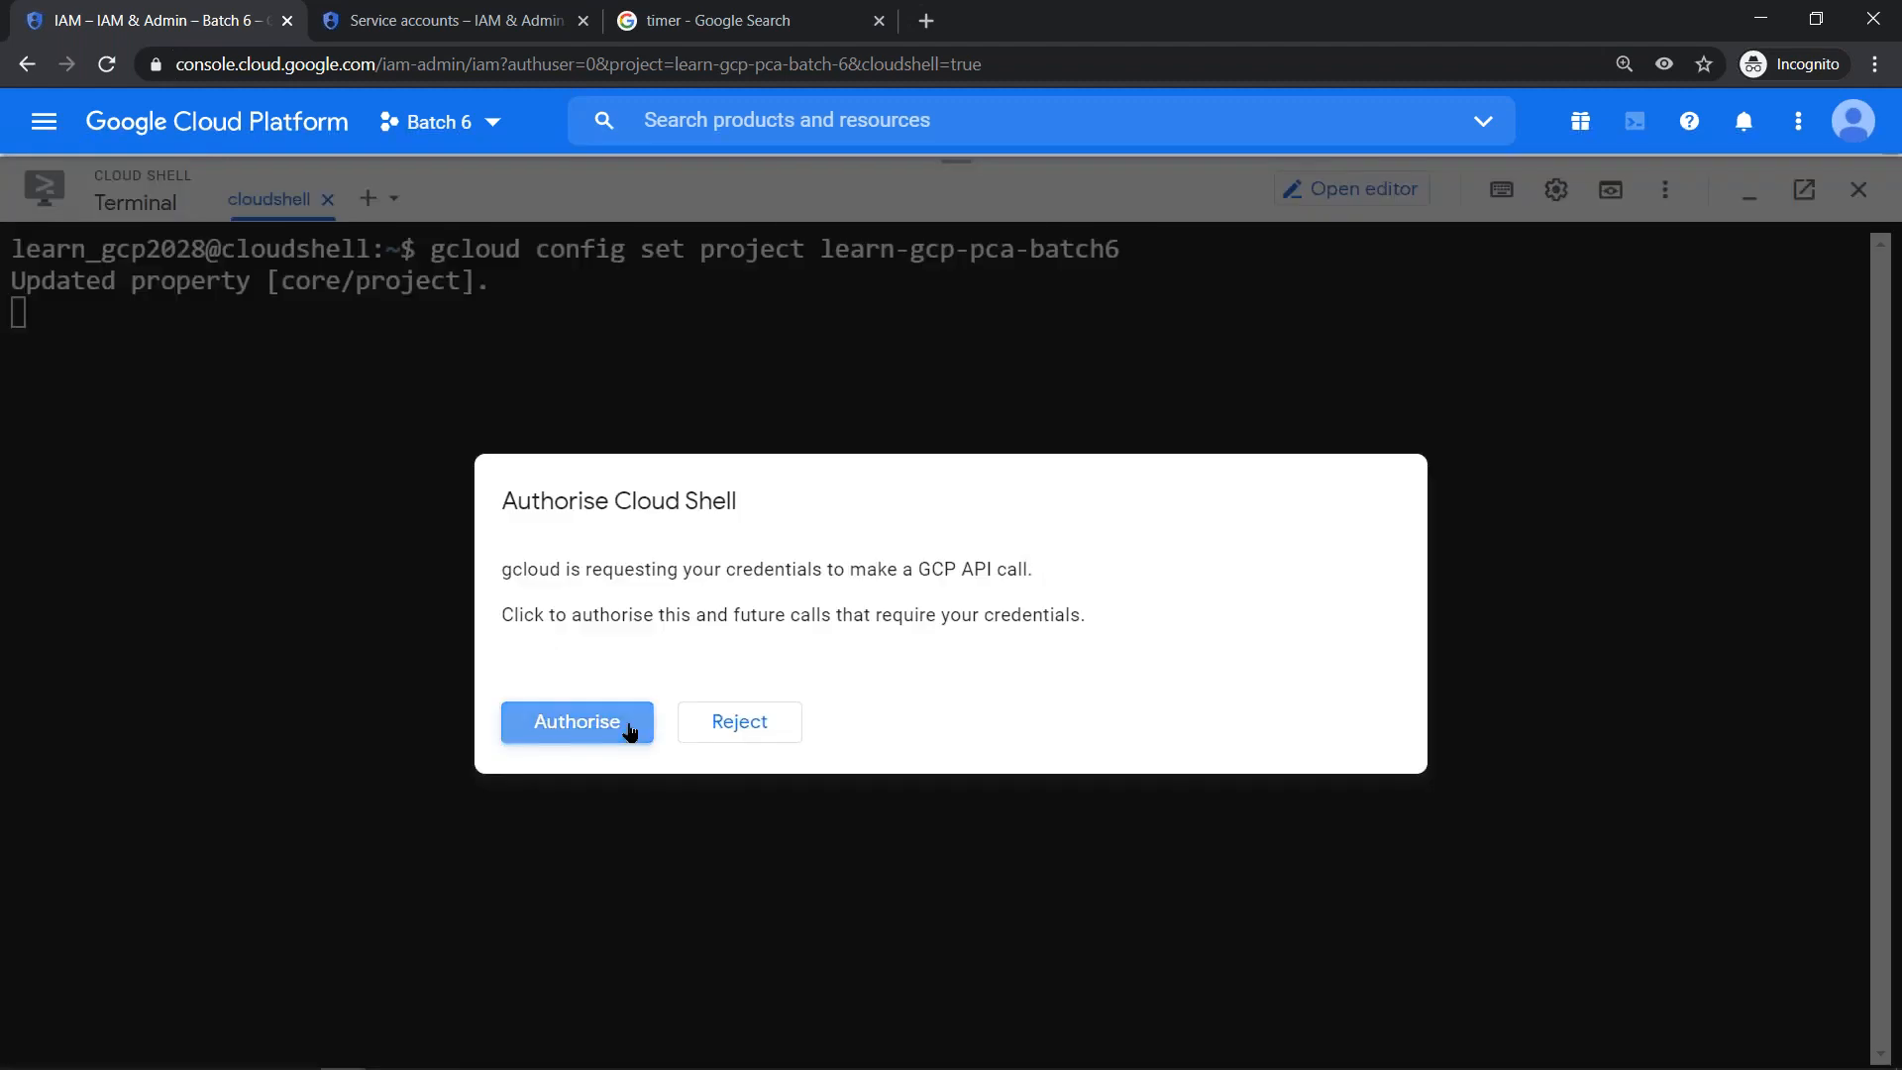
left_click(629, 725)
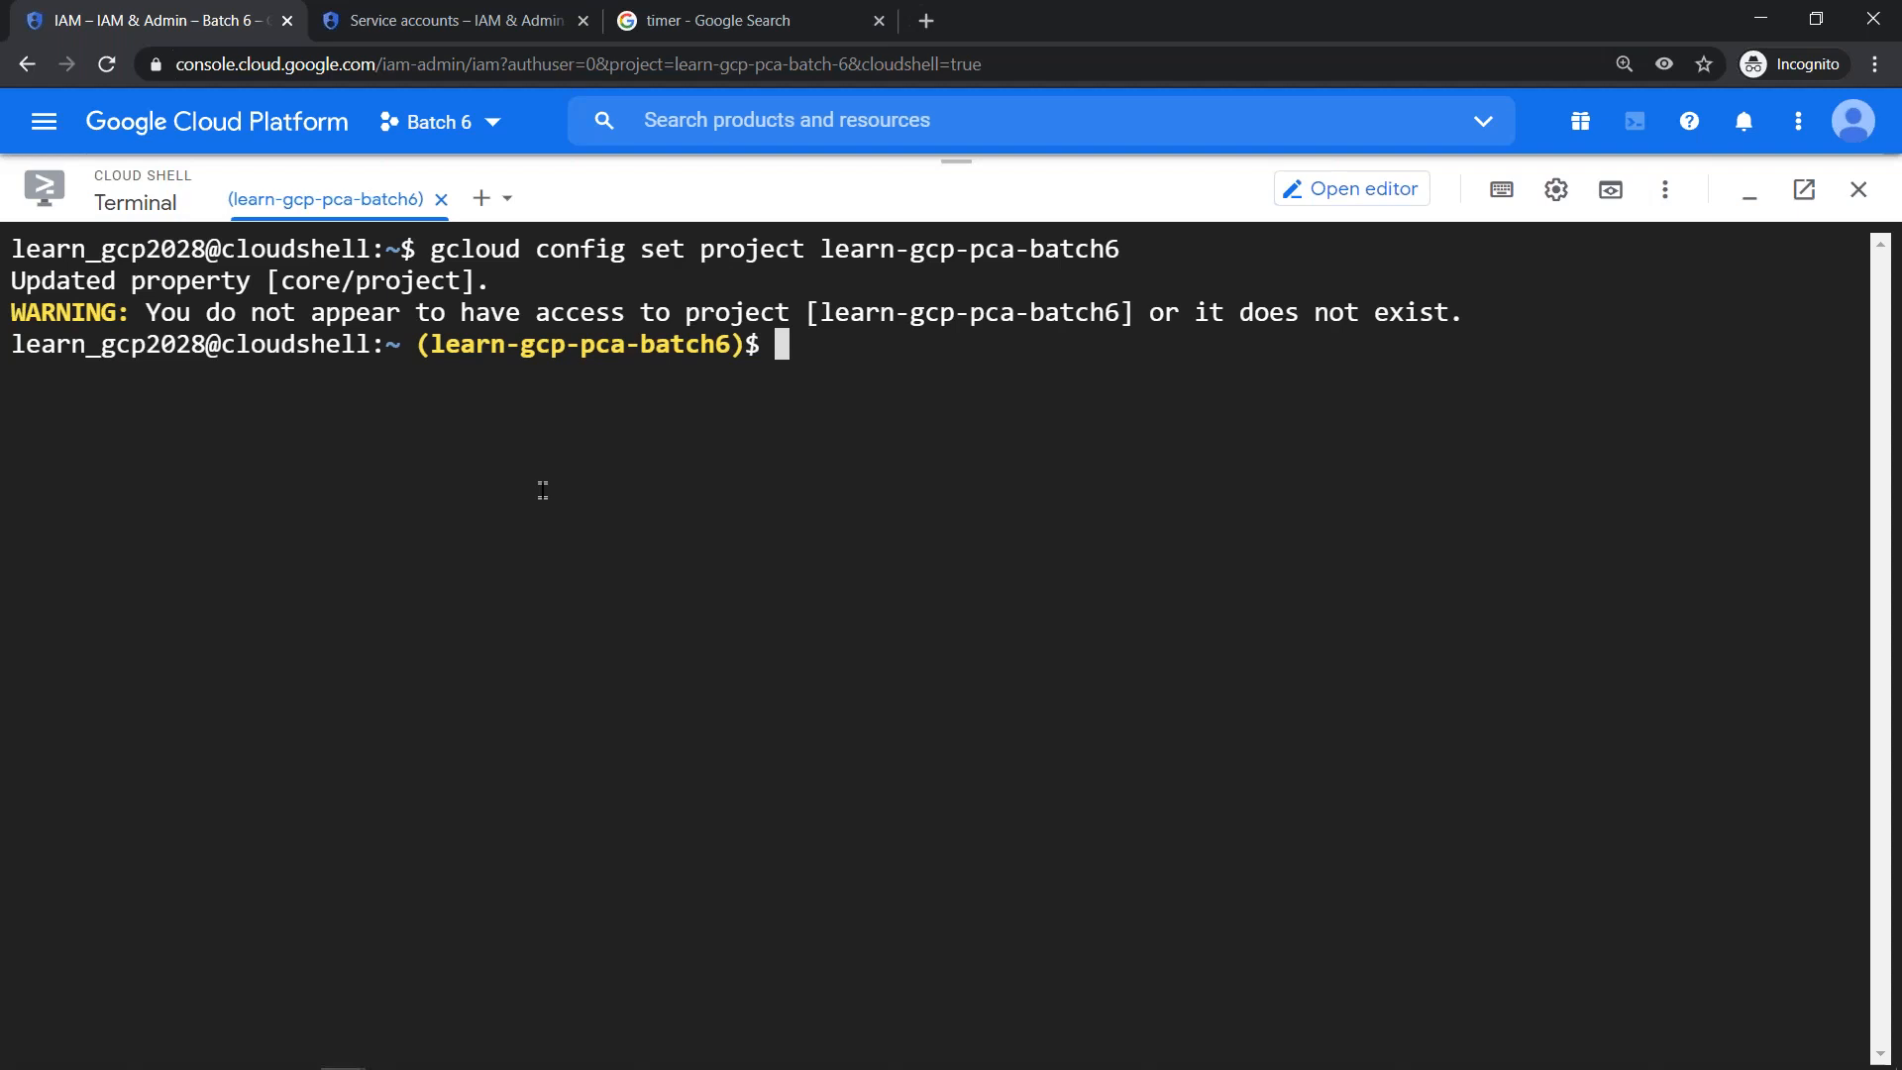
- Set the Cloud Shell project to learn-gcp-pca-batch-6 and clear the terminal
key("Up")
key("Left")
type("-")
key("Return")
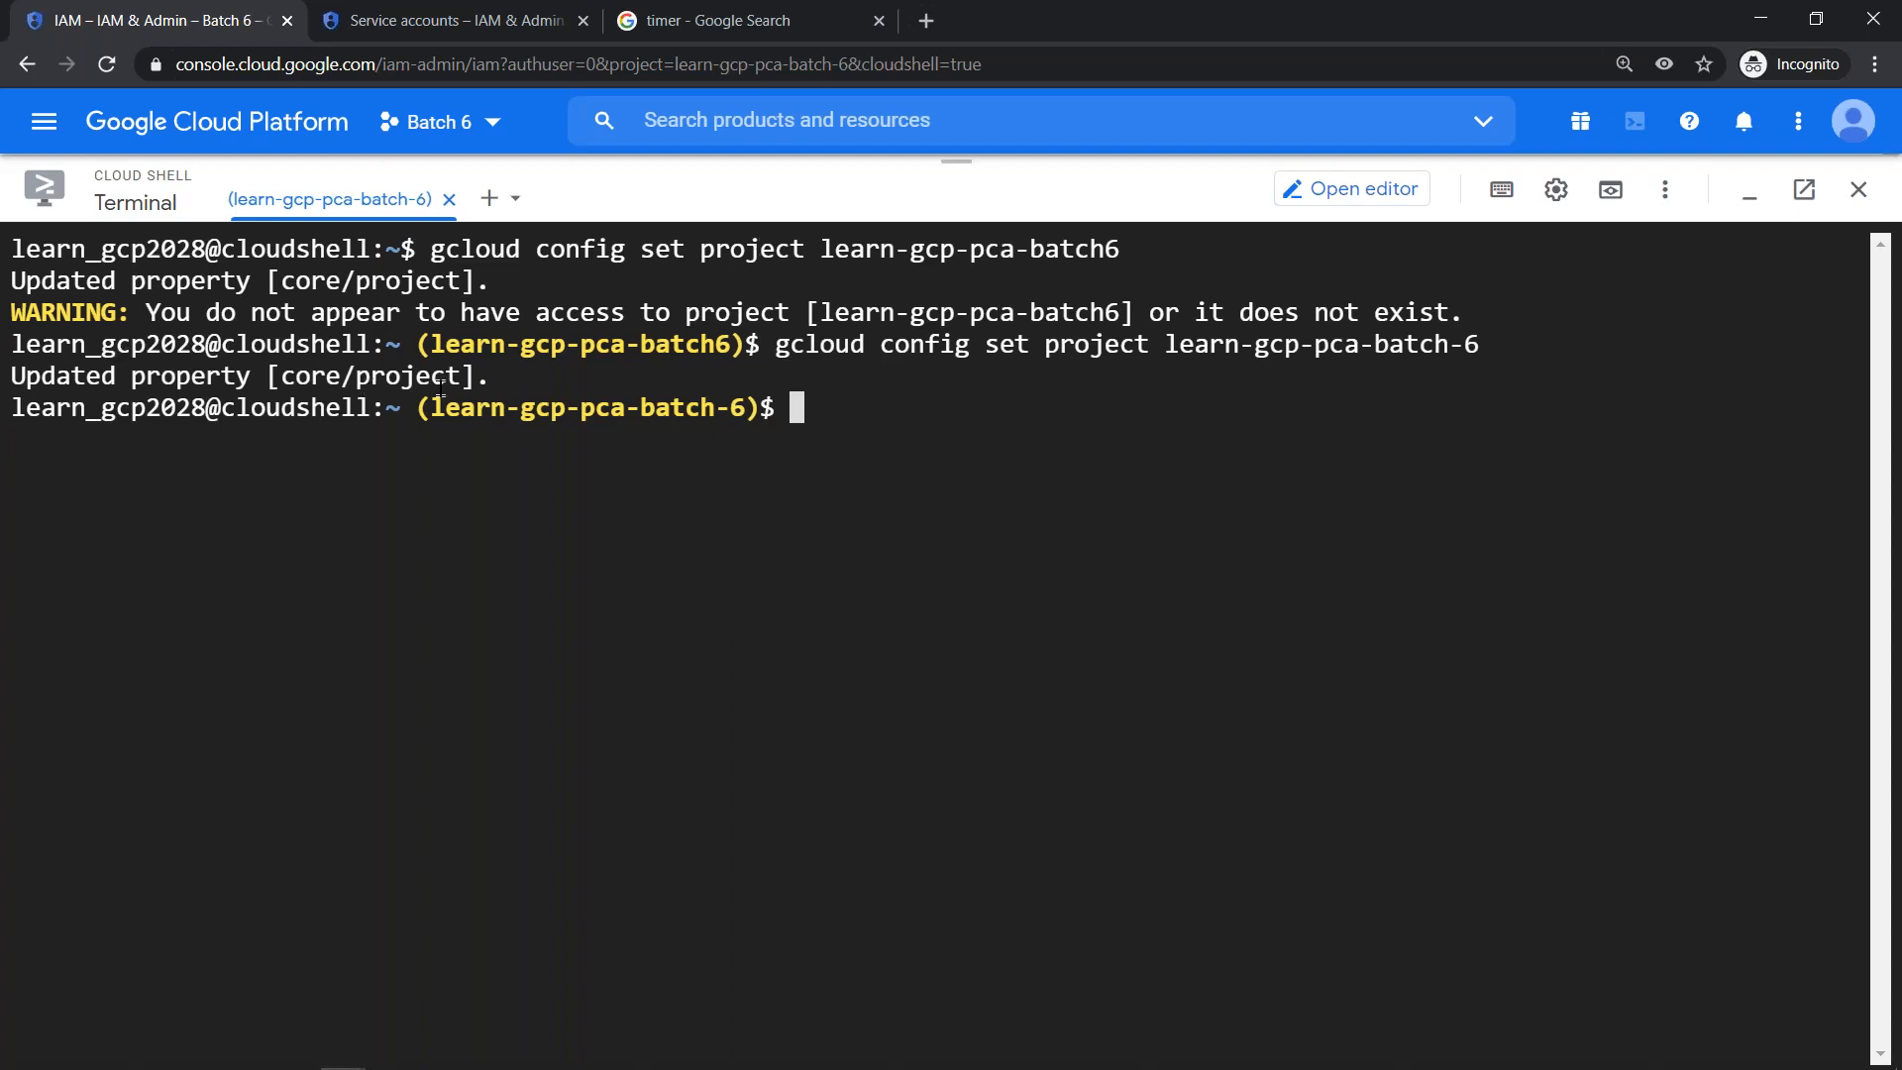
key("ctrl+l")
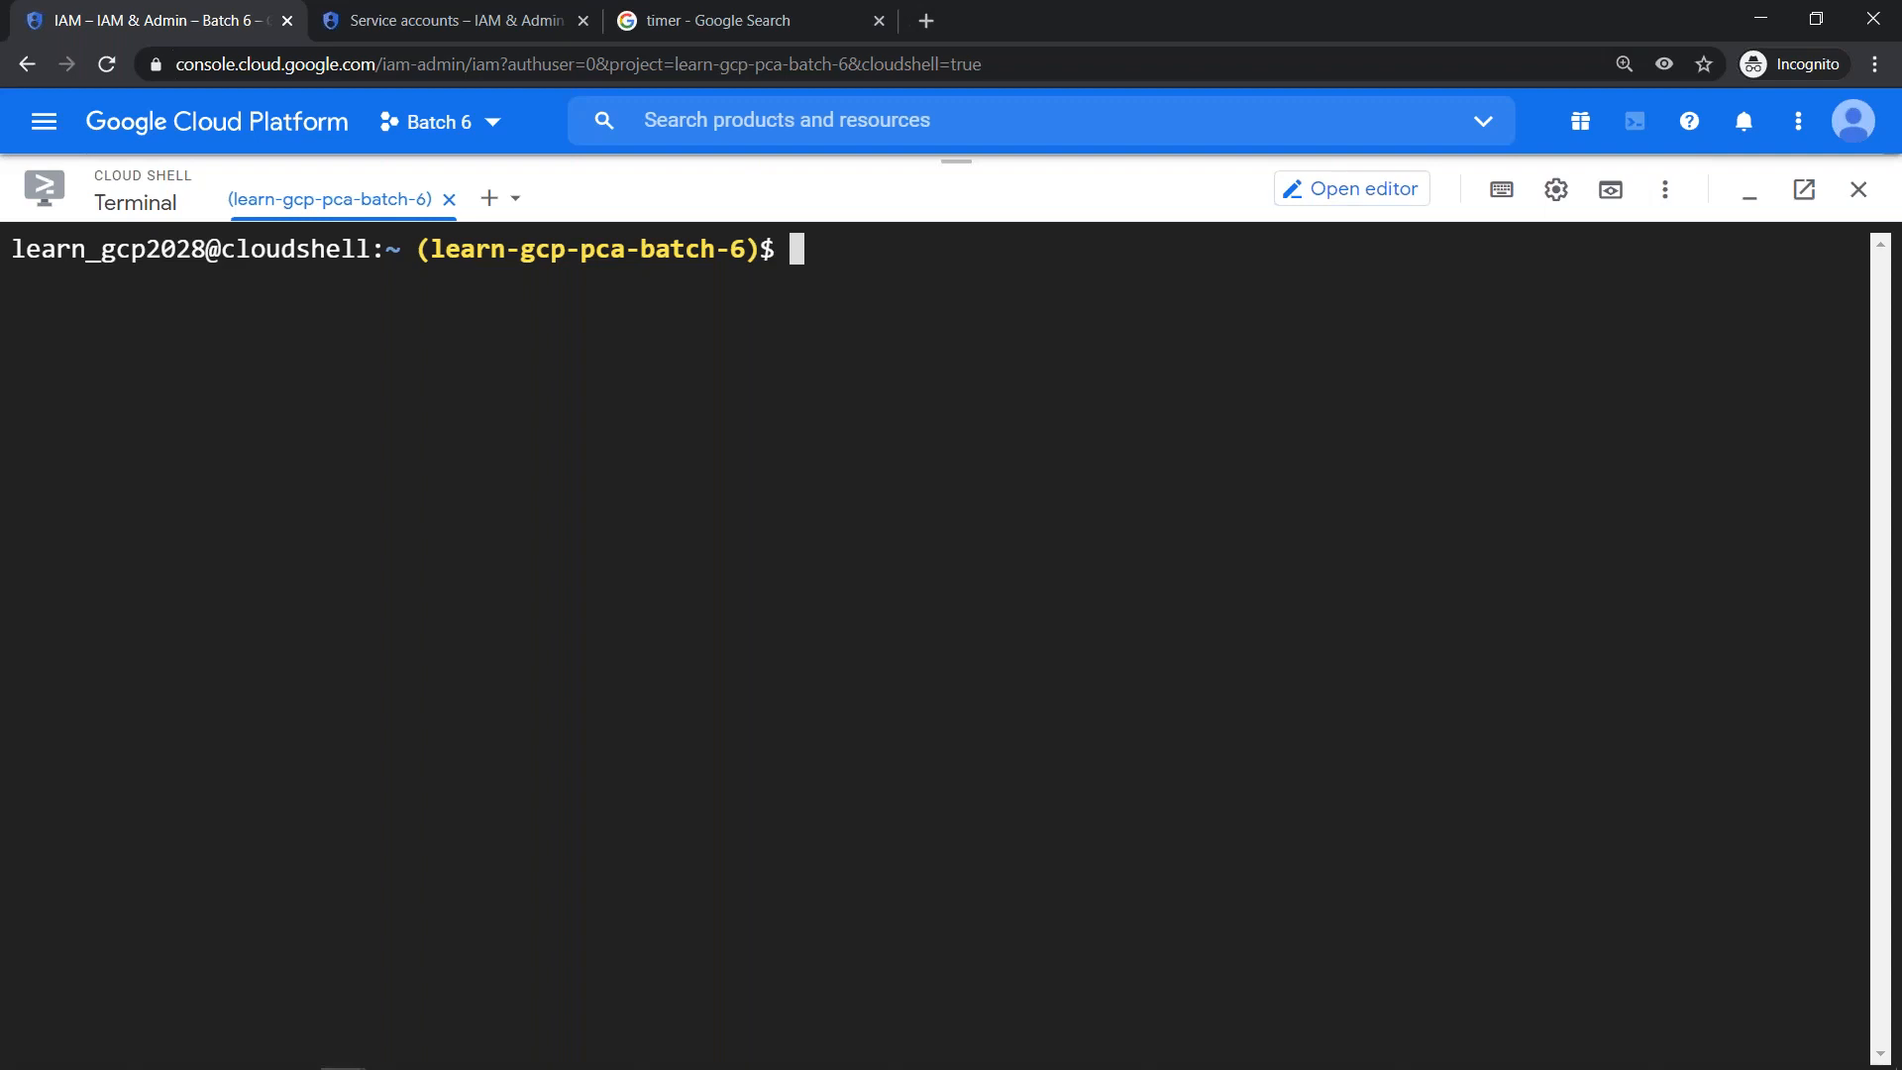
- Run the copied gcloud iam service-accounts list command as the owner and compare its output with the Service accounts page
key("ctrl+v")
key("Return")
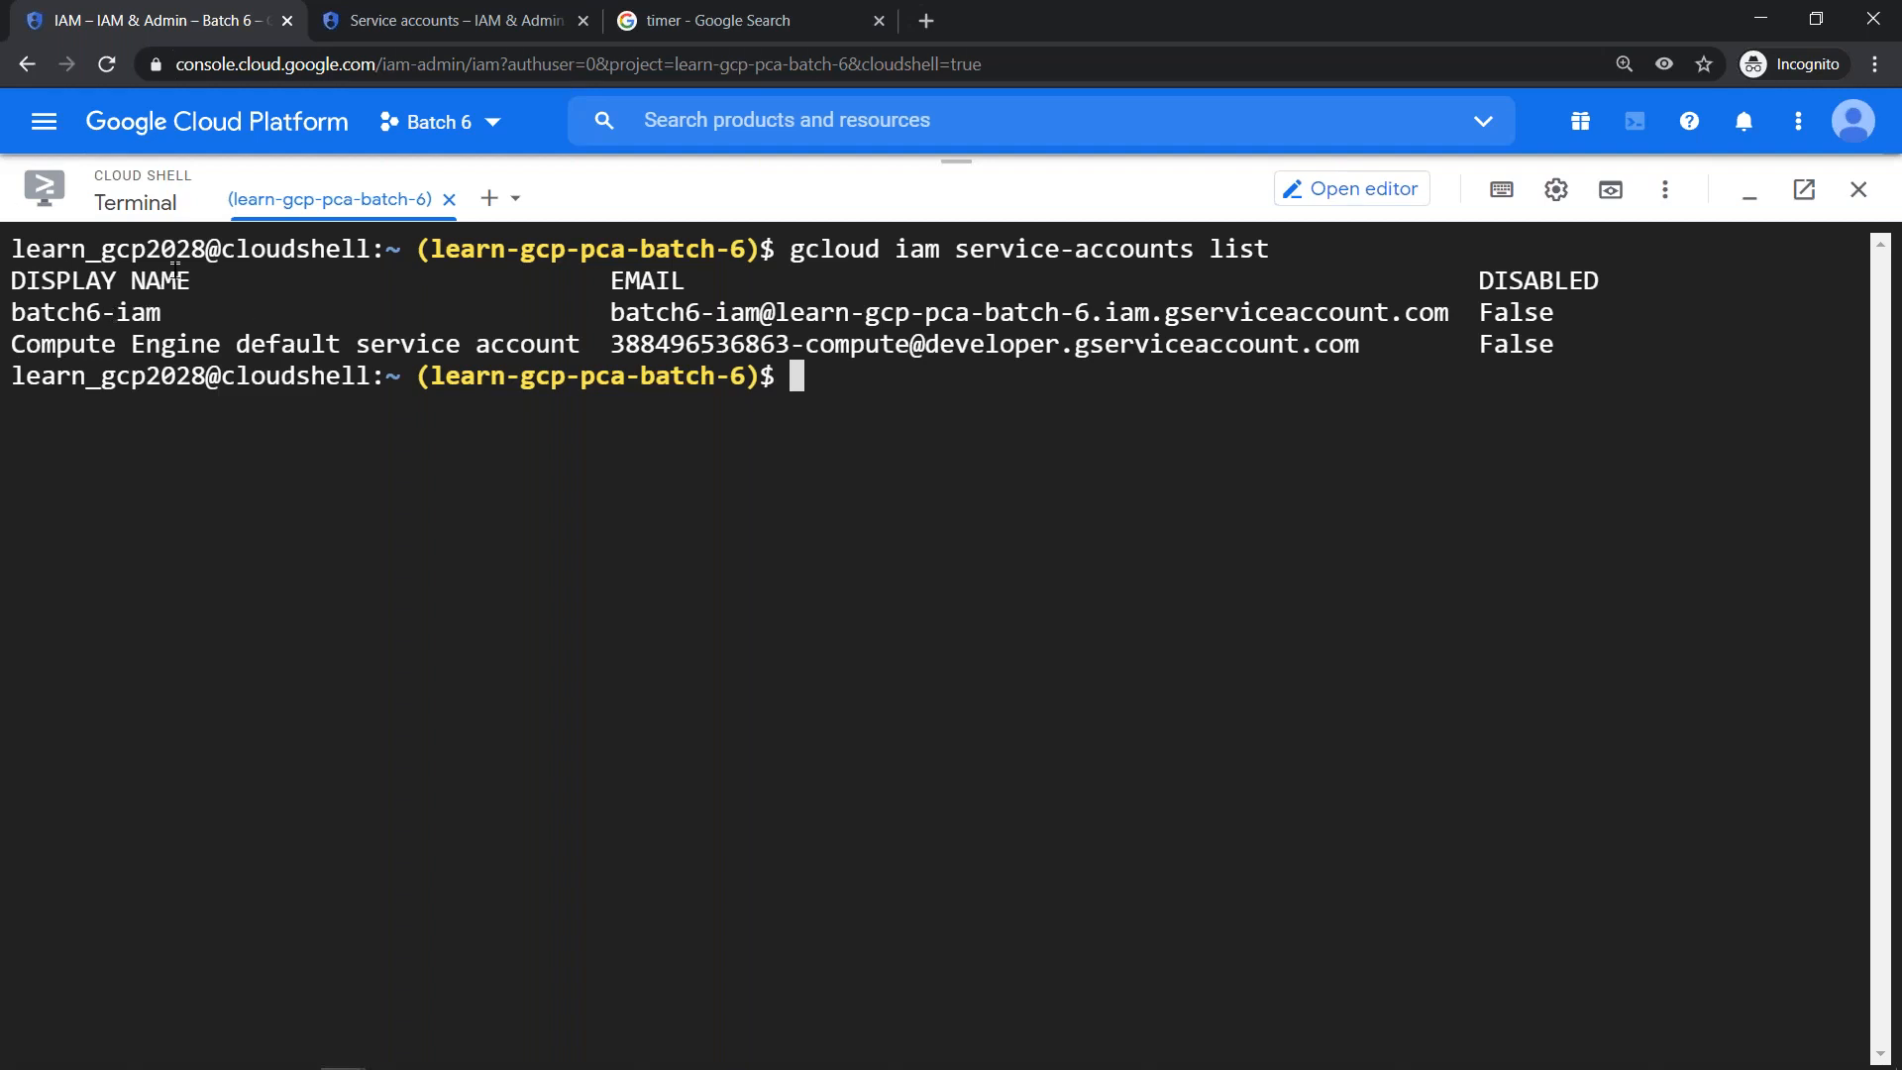
left_click(436, 33)
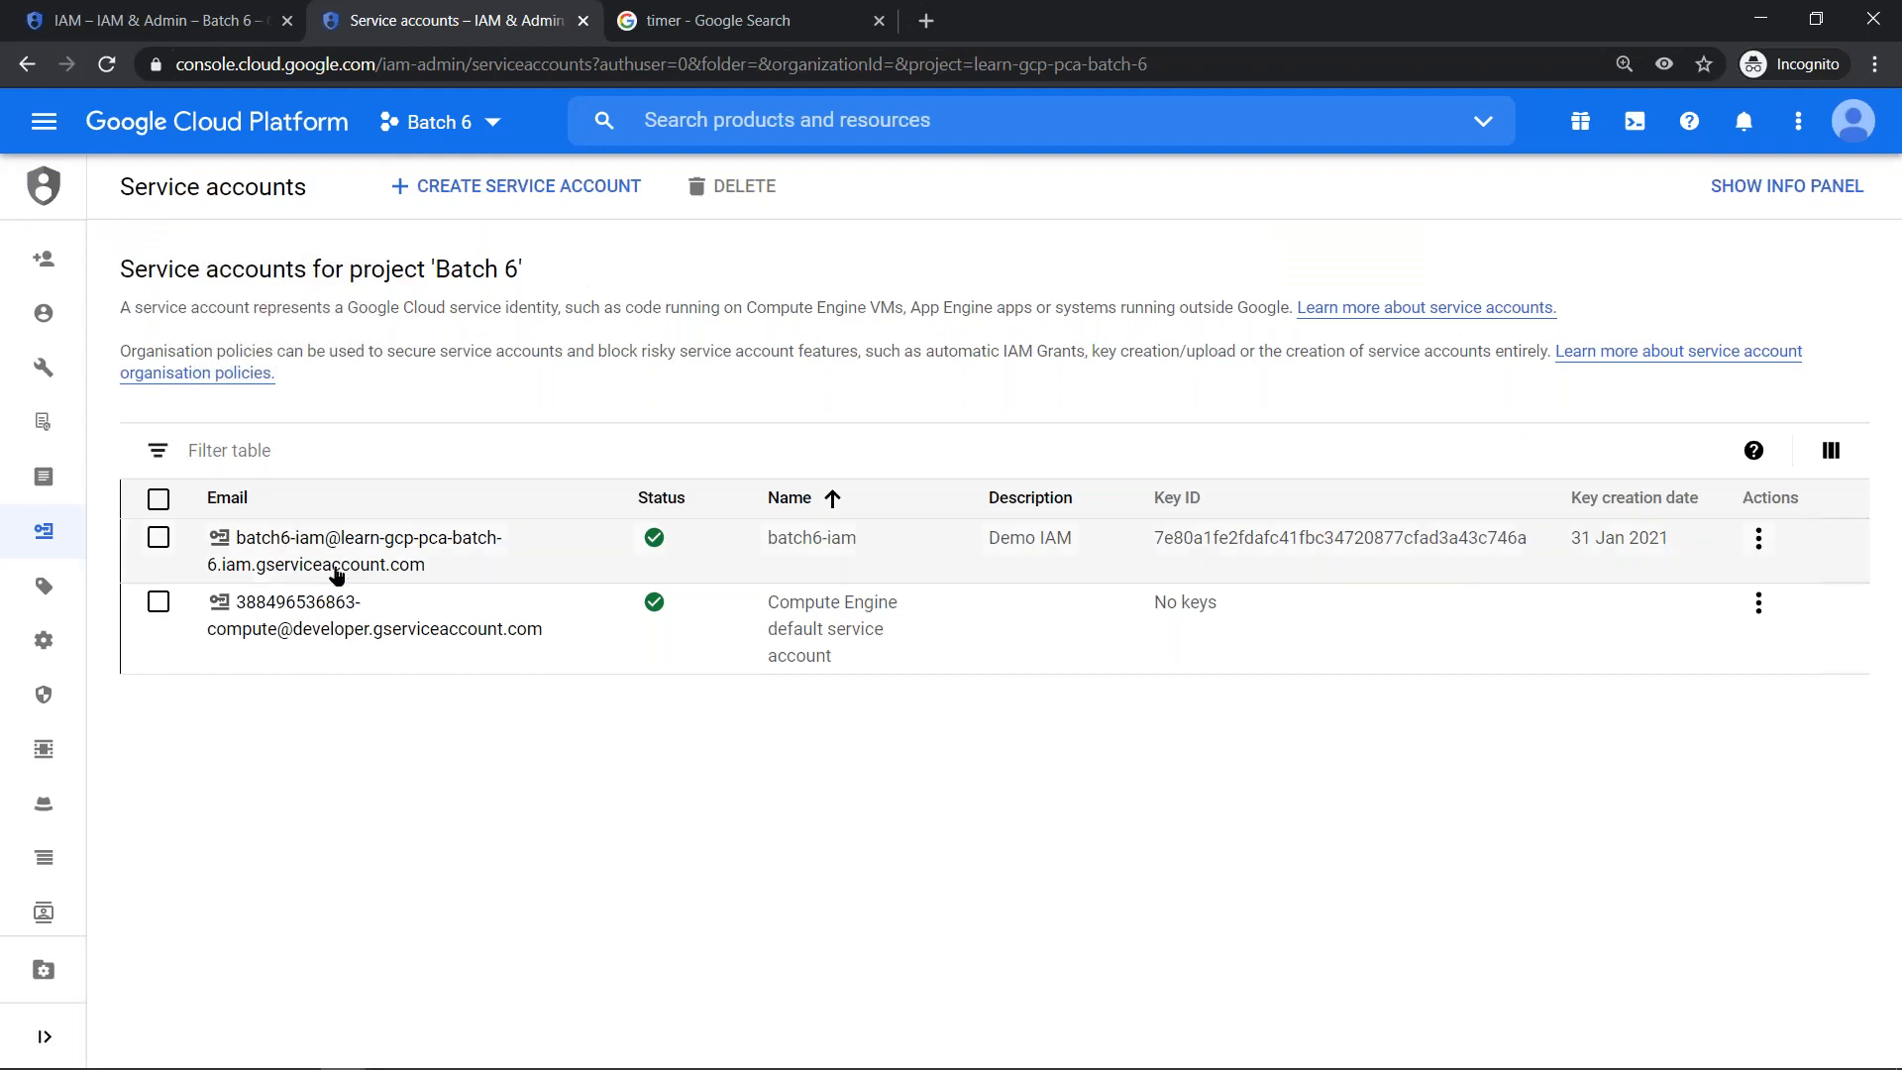
left_click(159, 22)
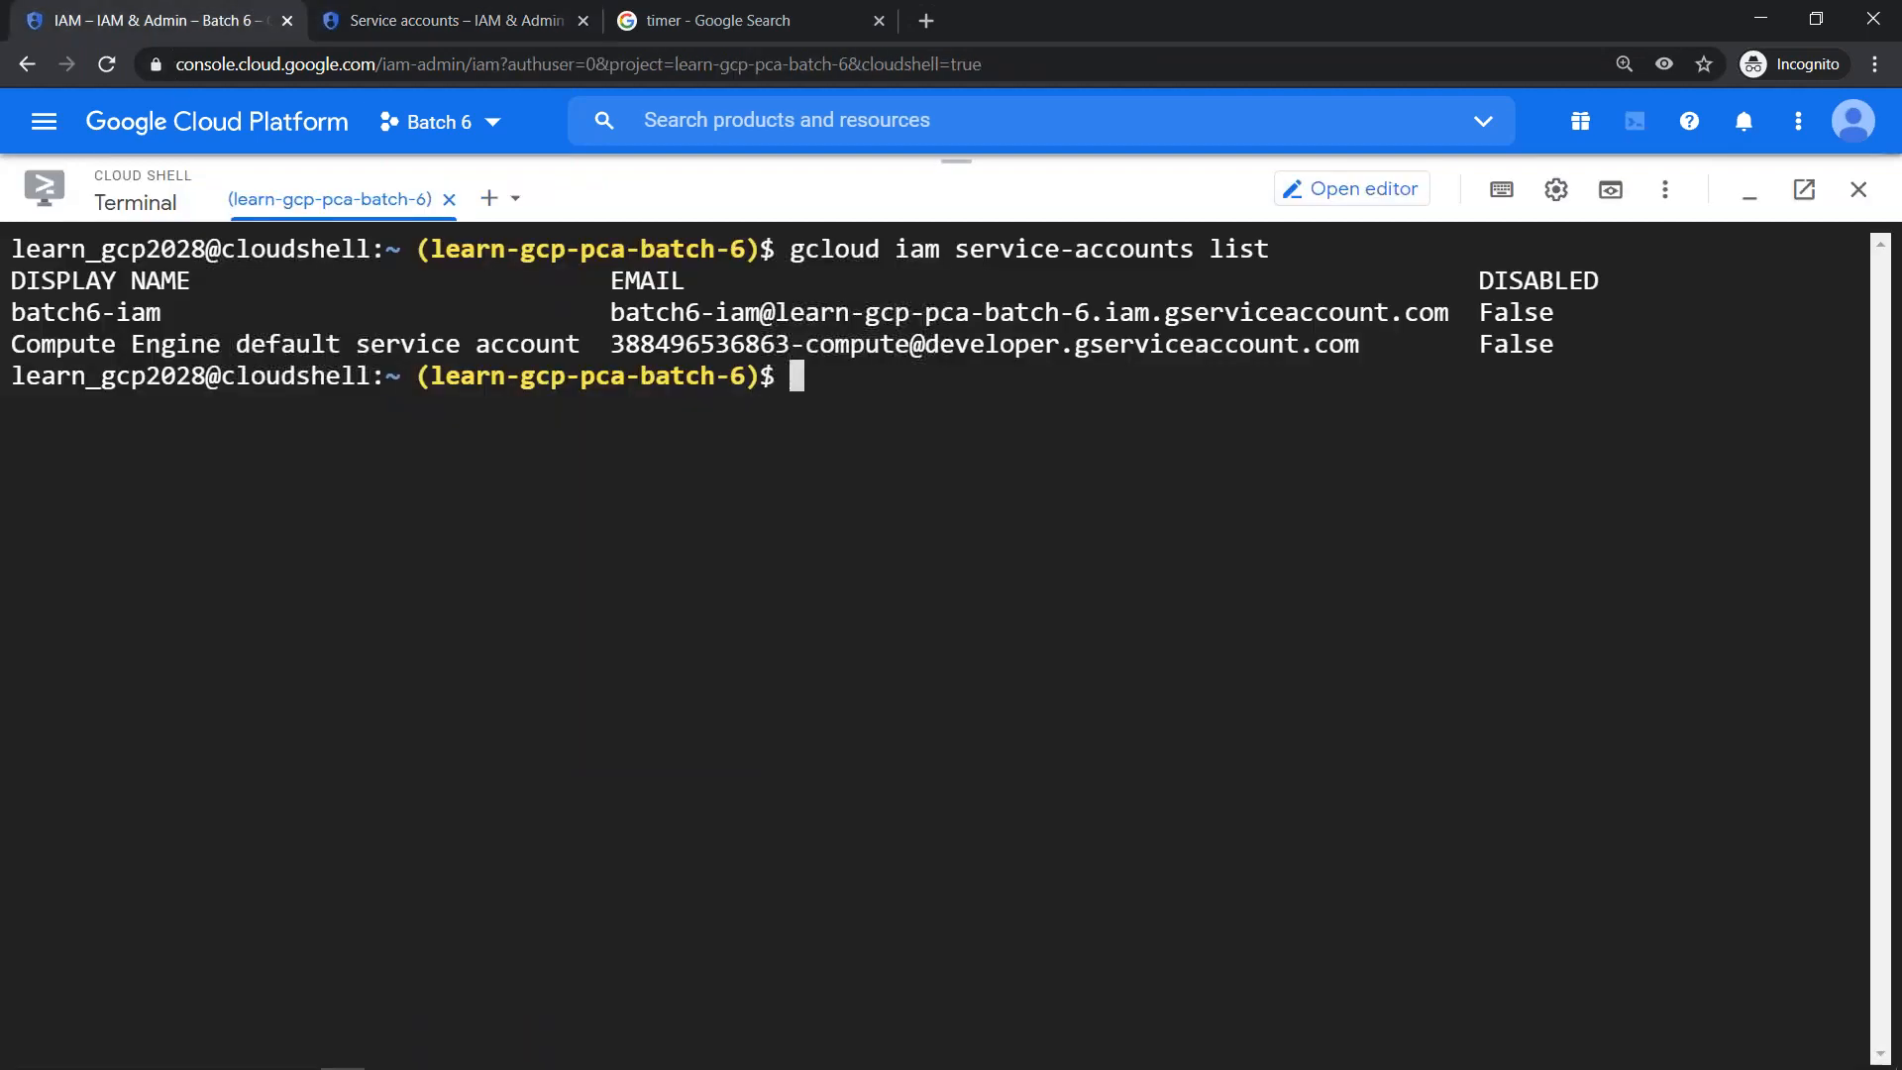
- Switch back to the restricted user's window and compare the instance's service account choices with the Cloud Shell output
key("alt+Tab")
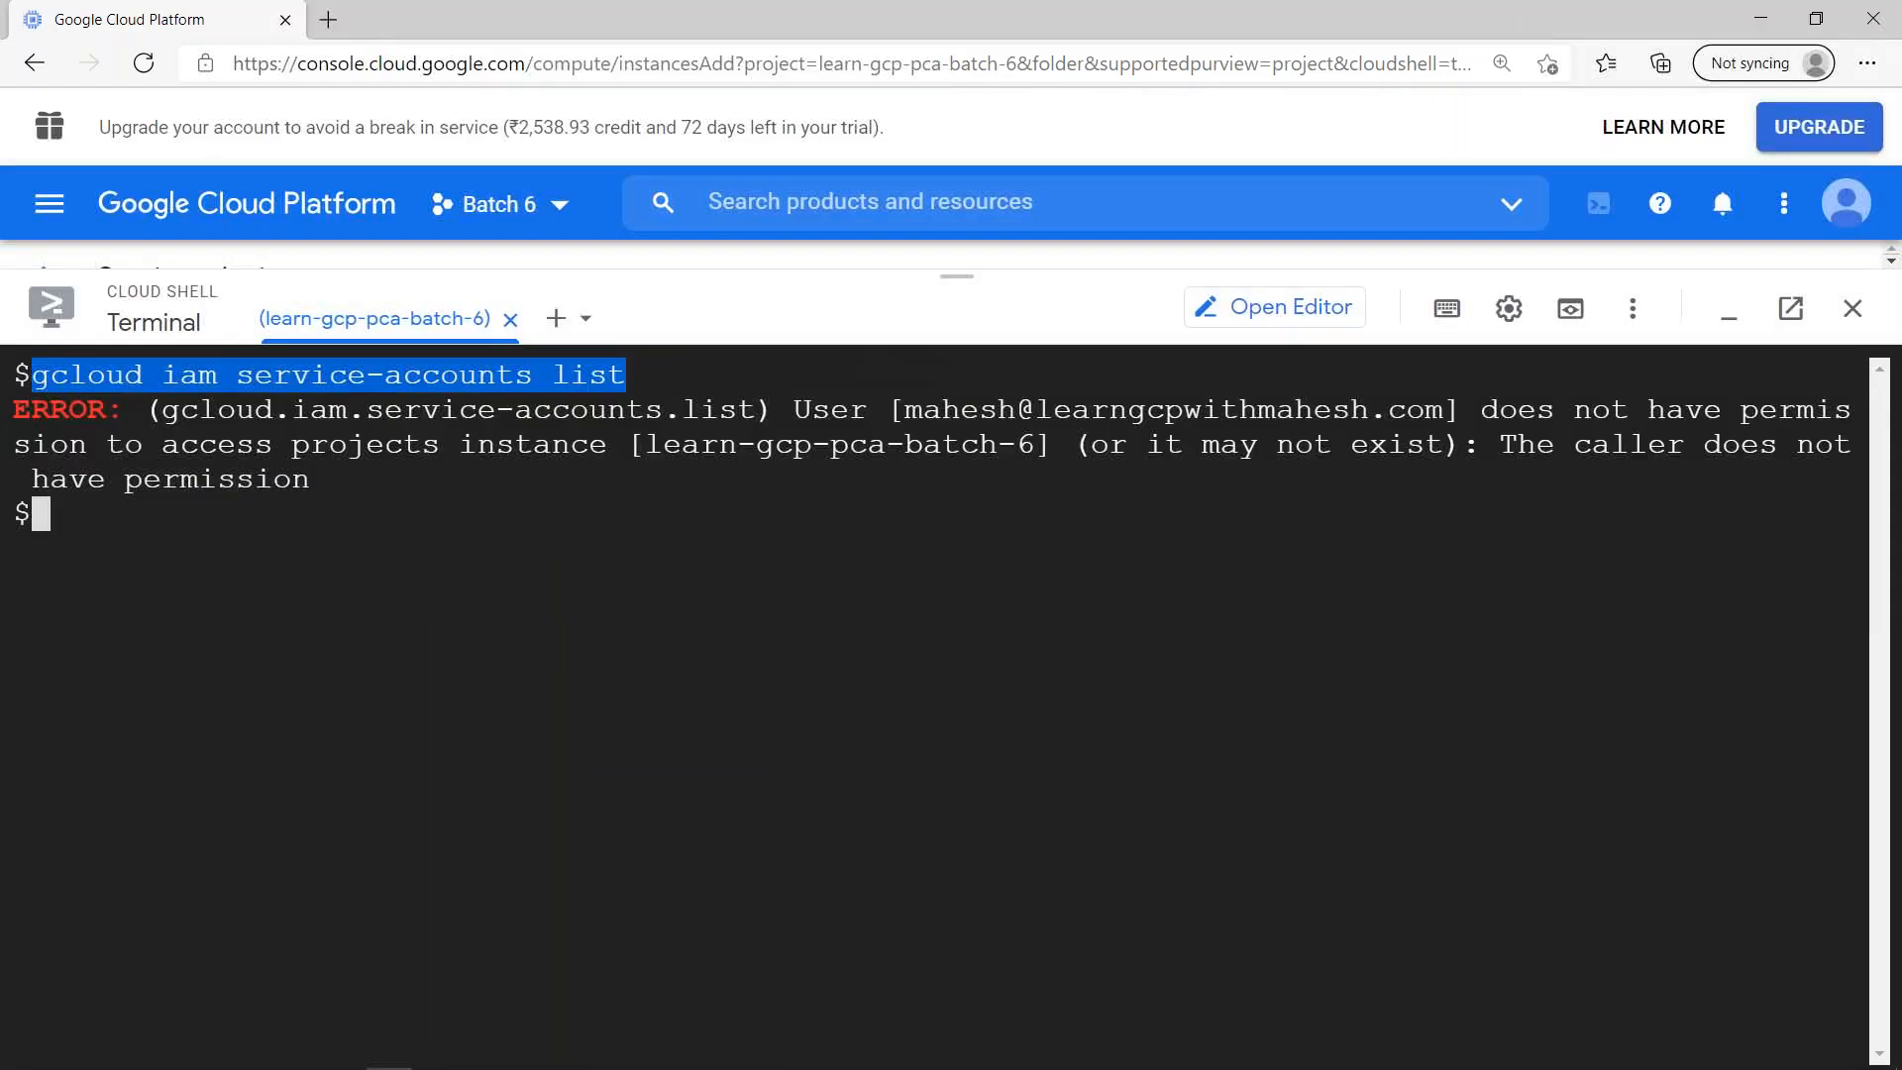
left_click(1734, 319)
left_click(836, 723)
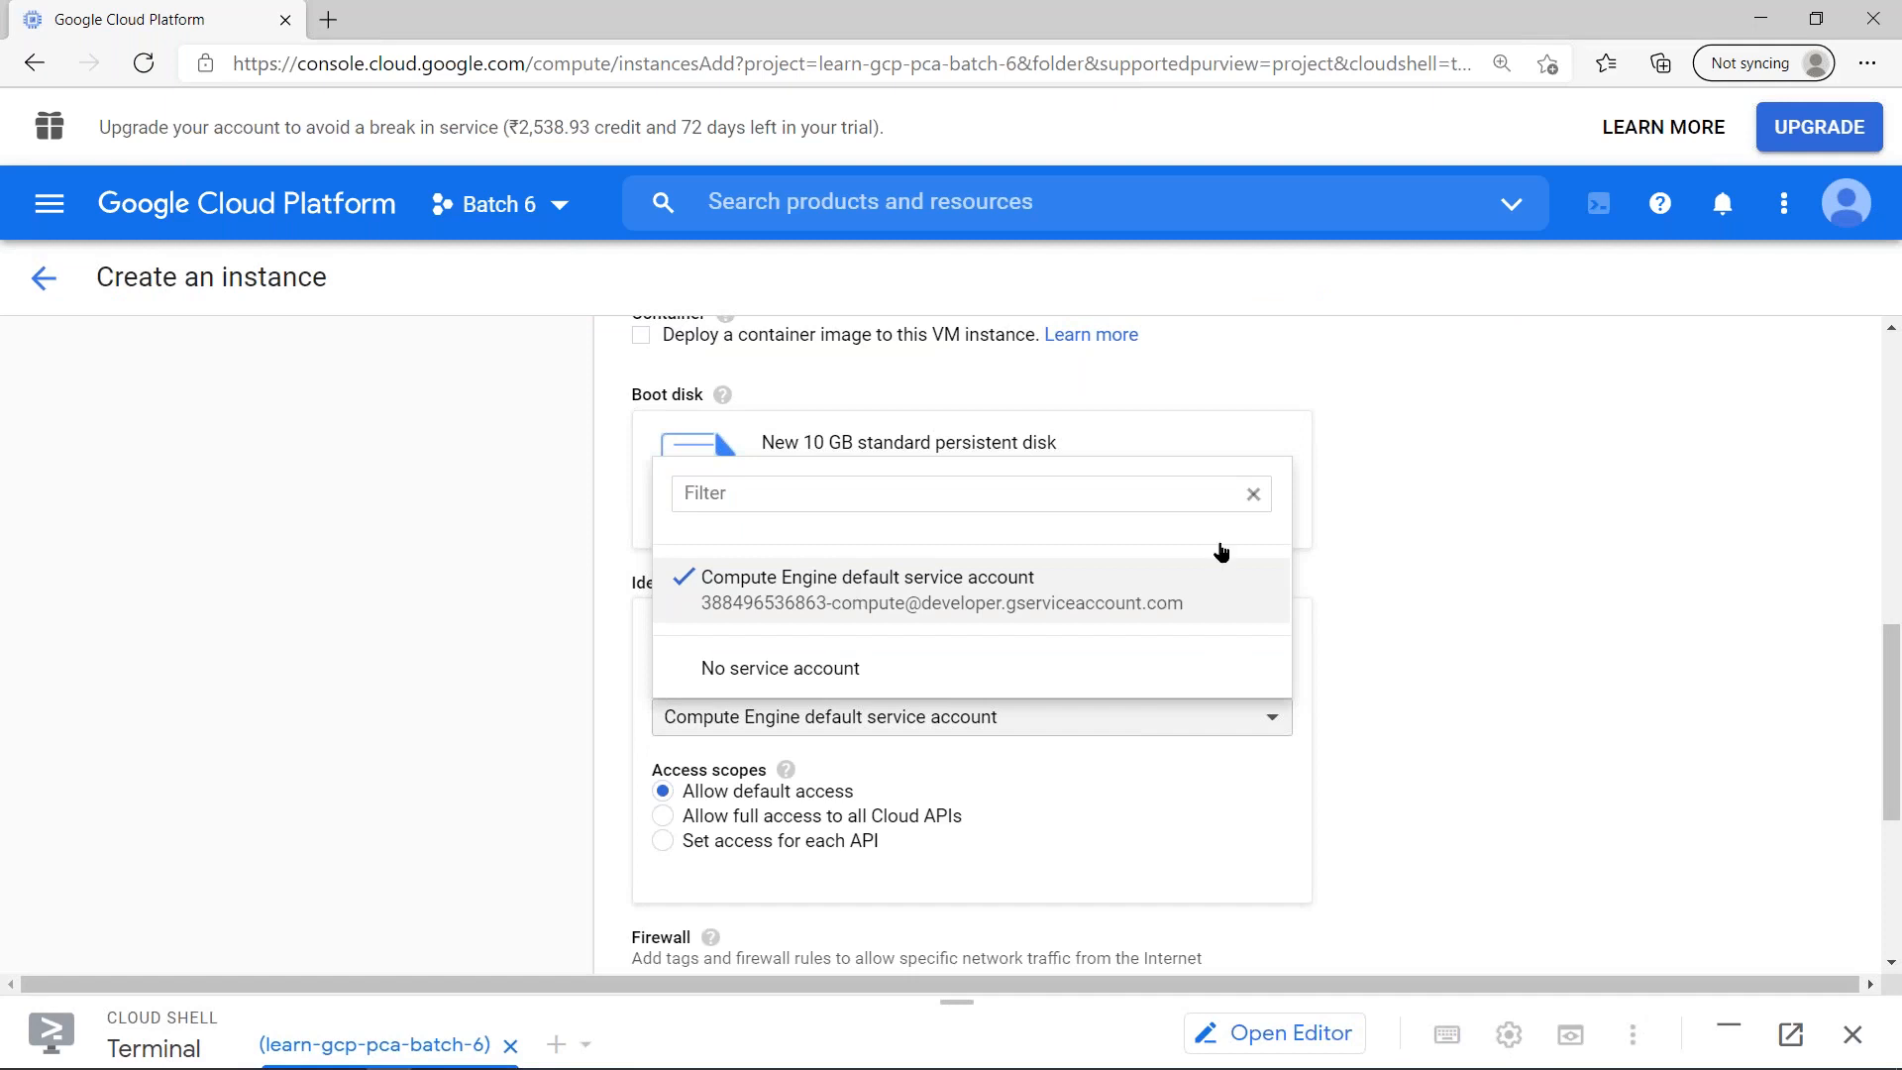
left_click(1389, 552)
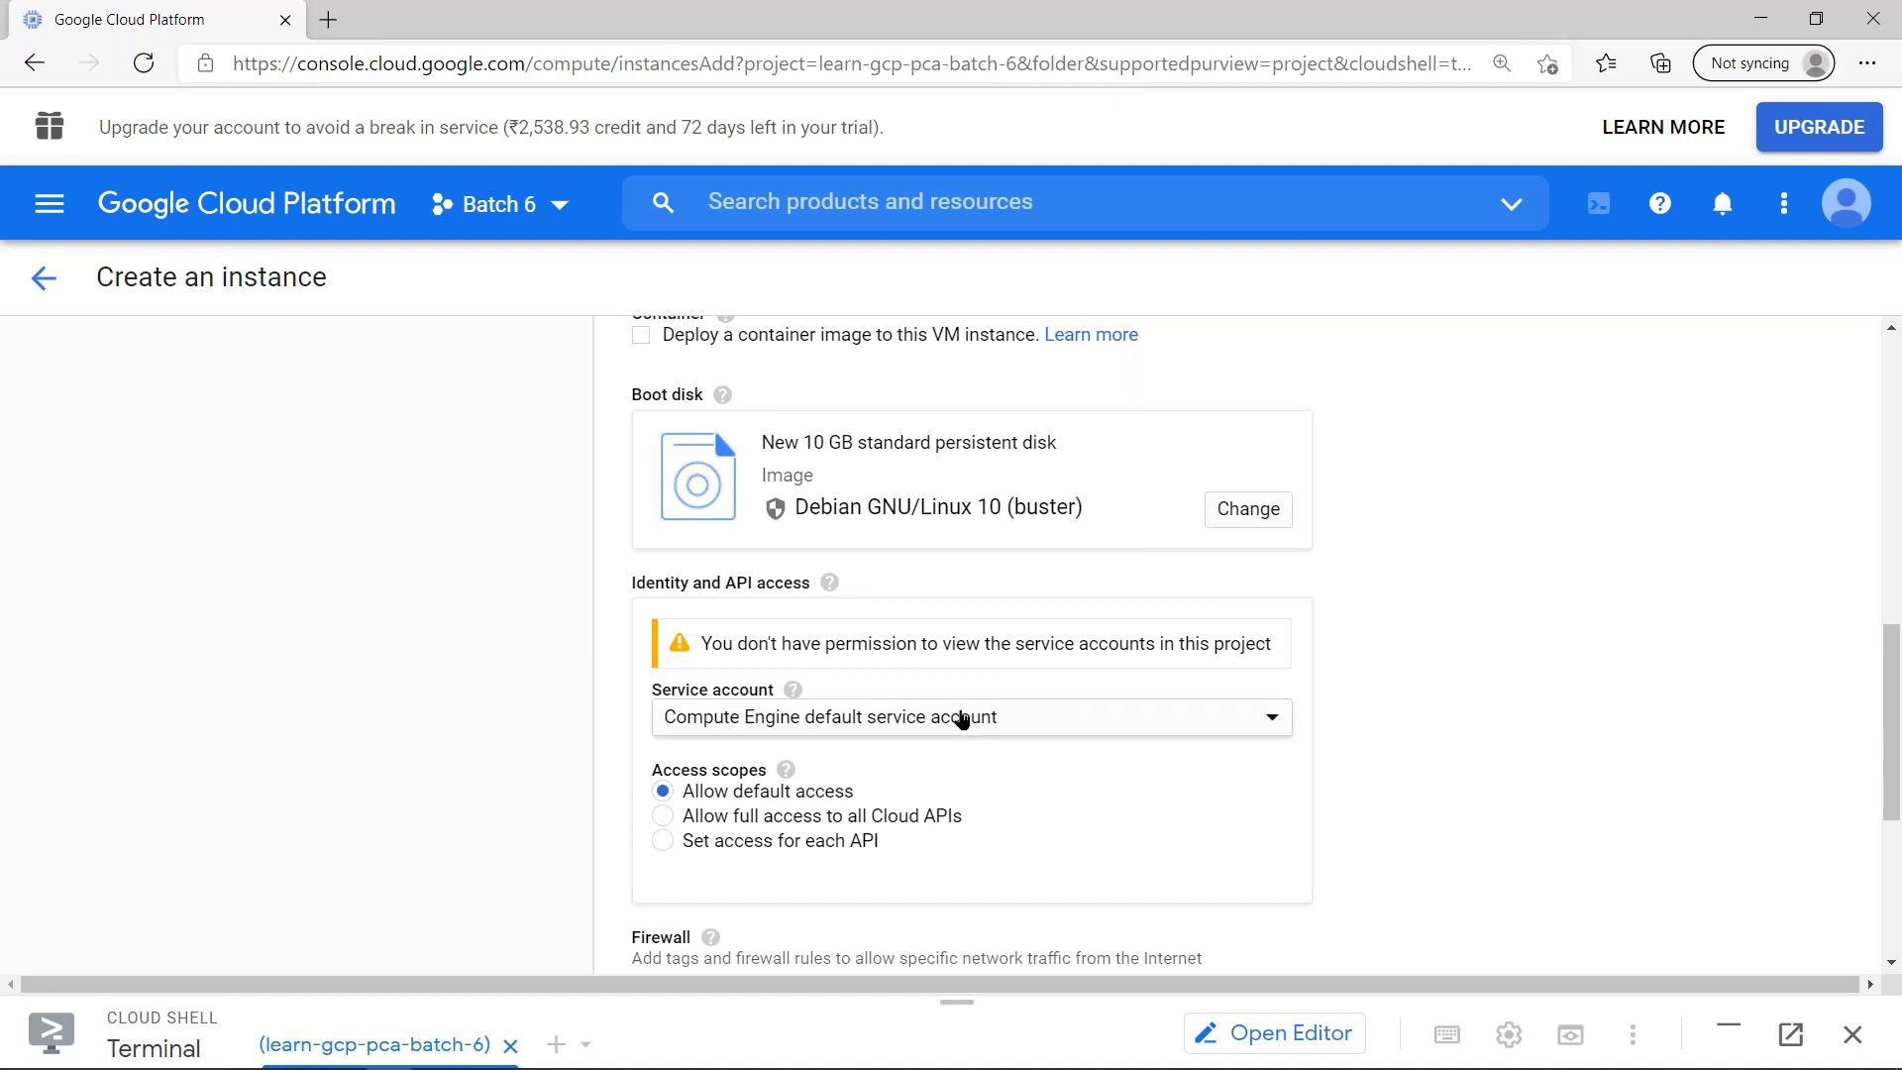
left_click_drag(976, 957, 1010, 308)
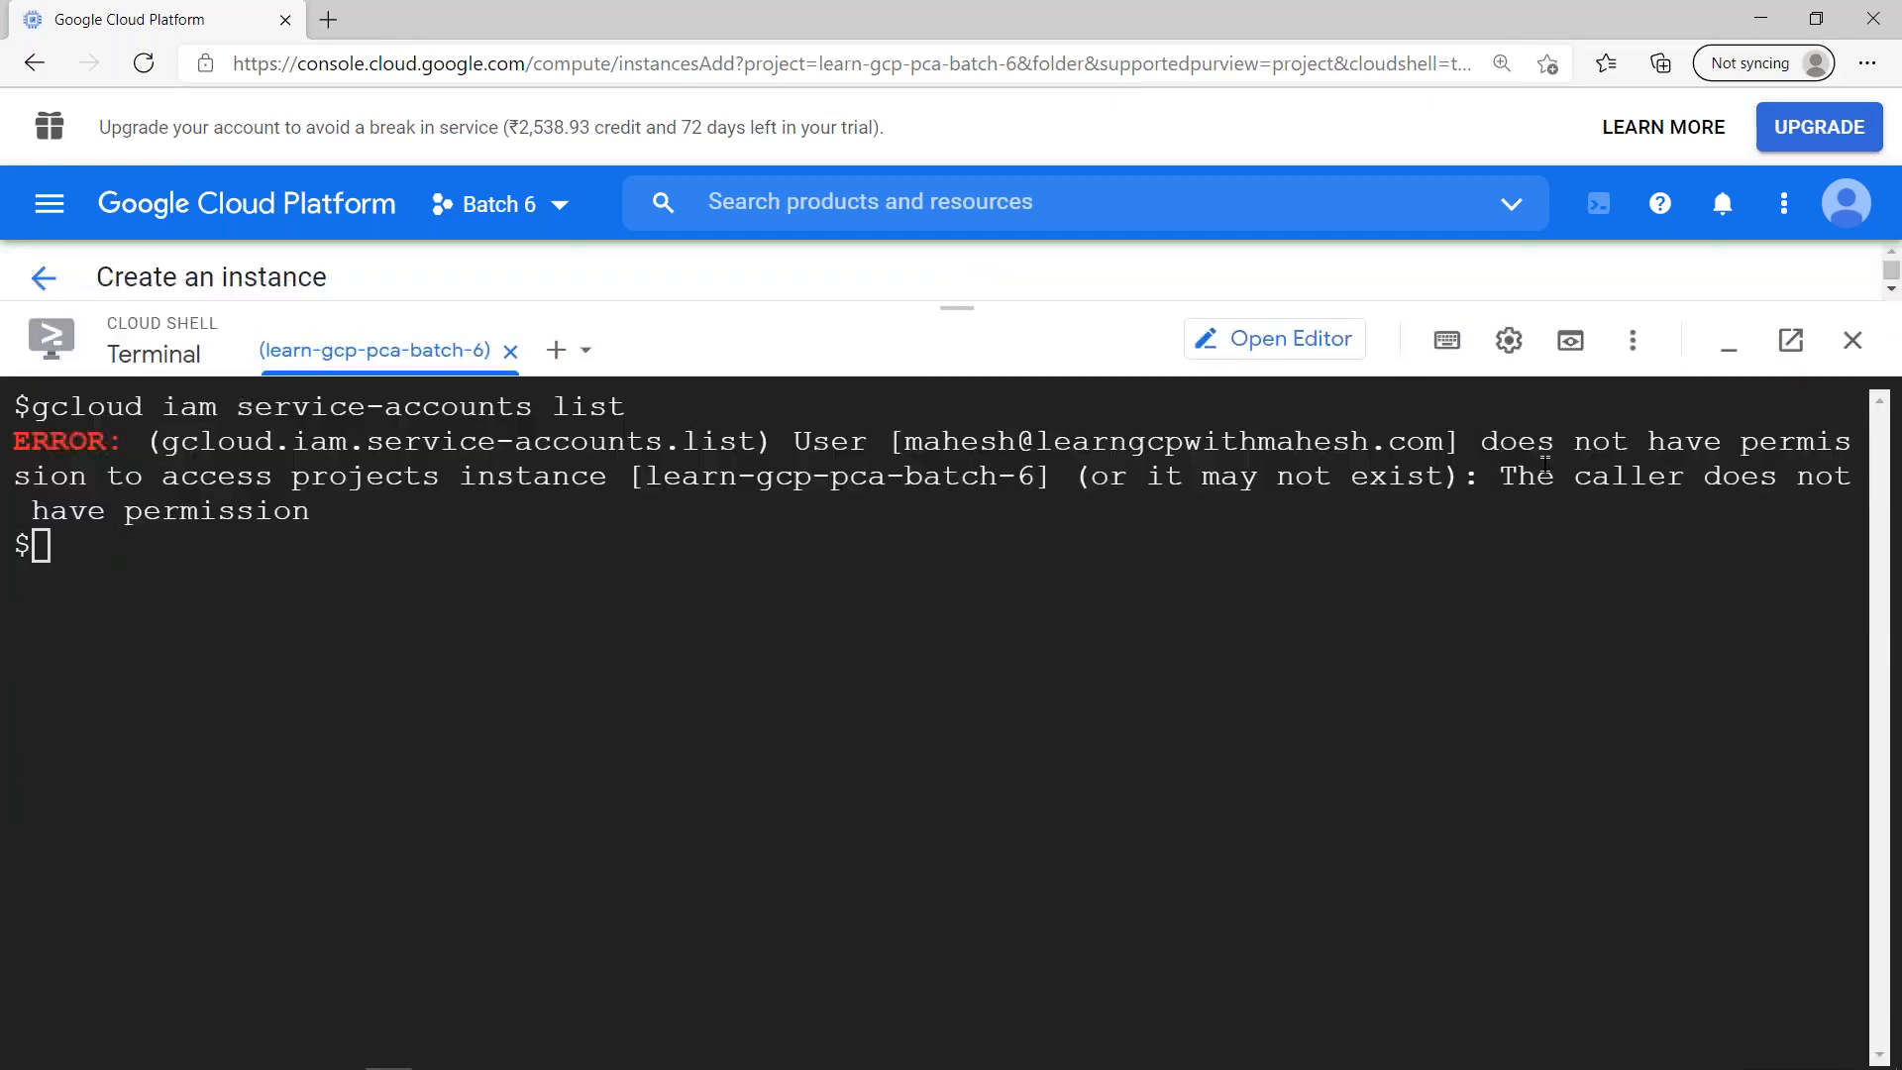
left_click(1729, 342)
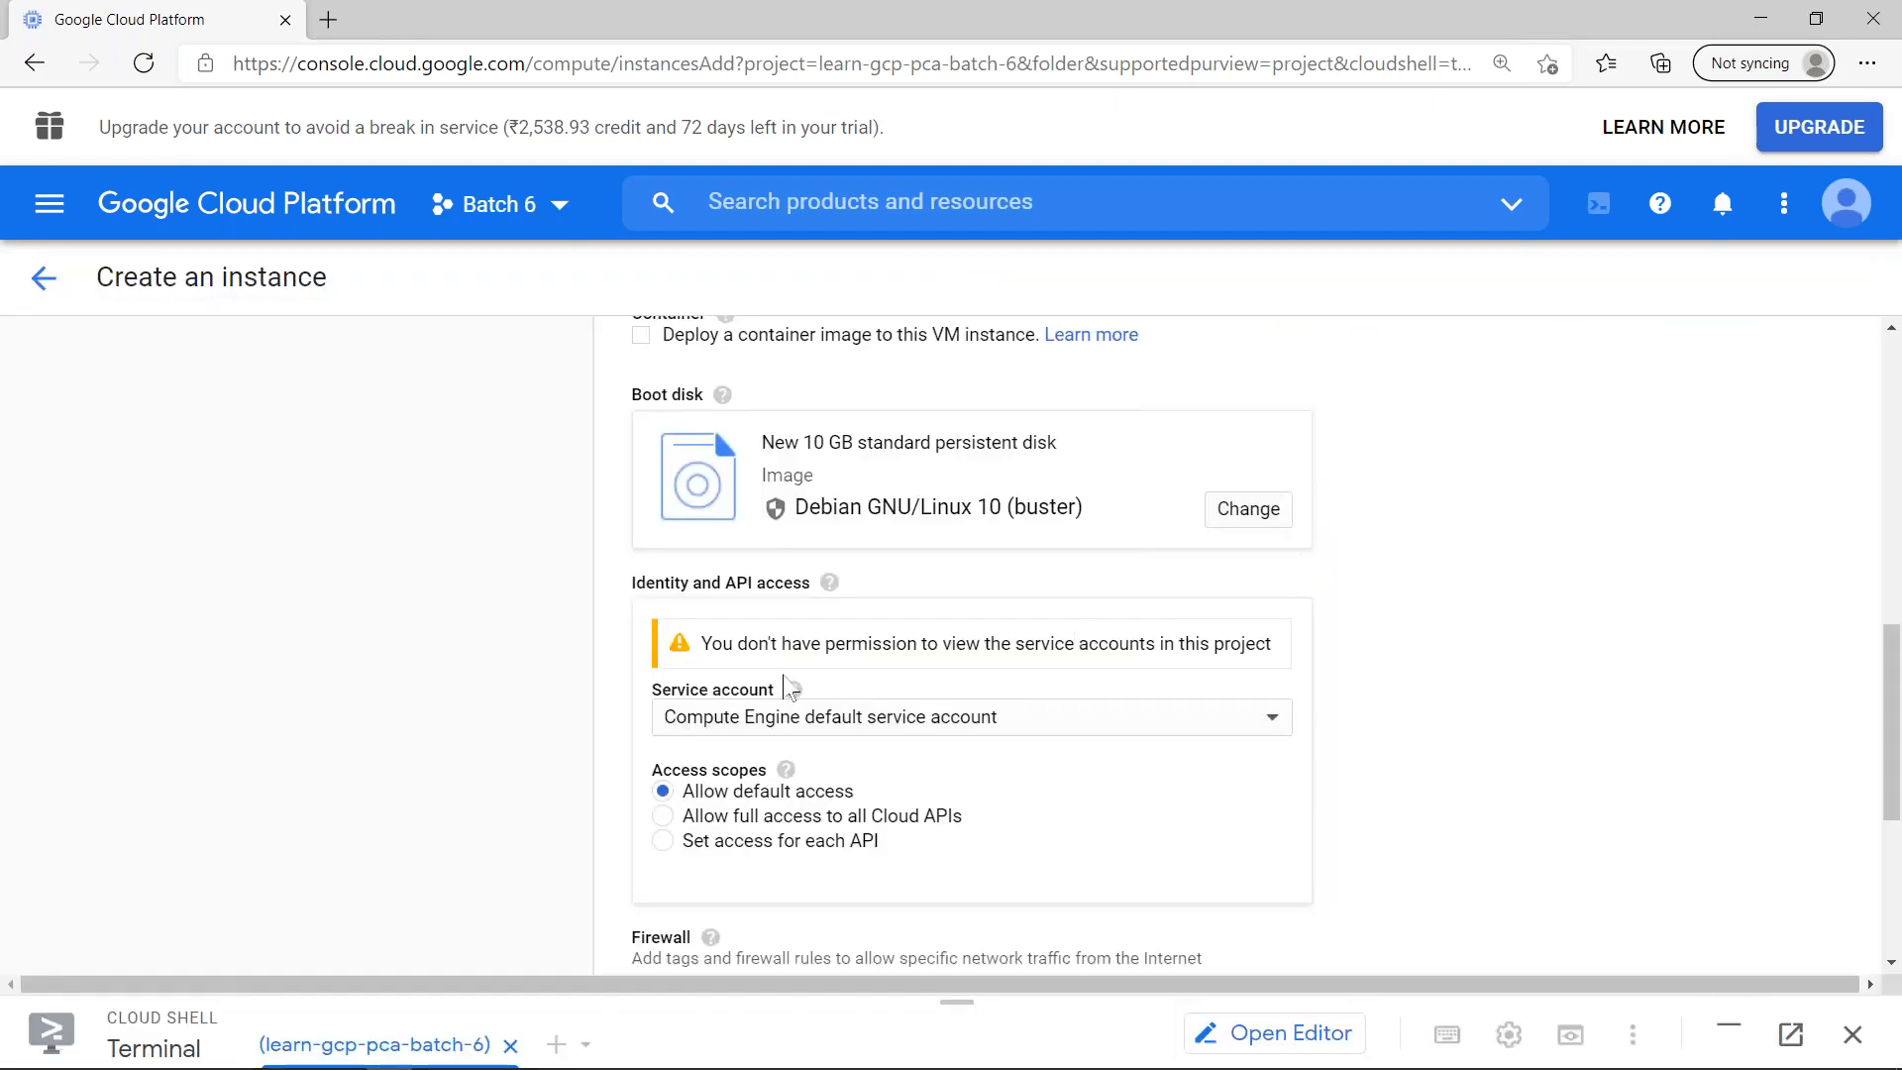
- Choose the Compute Engine default service account and create the option0-no-impersonation instance
left_click(854, 722)
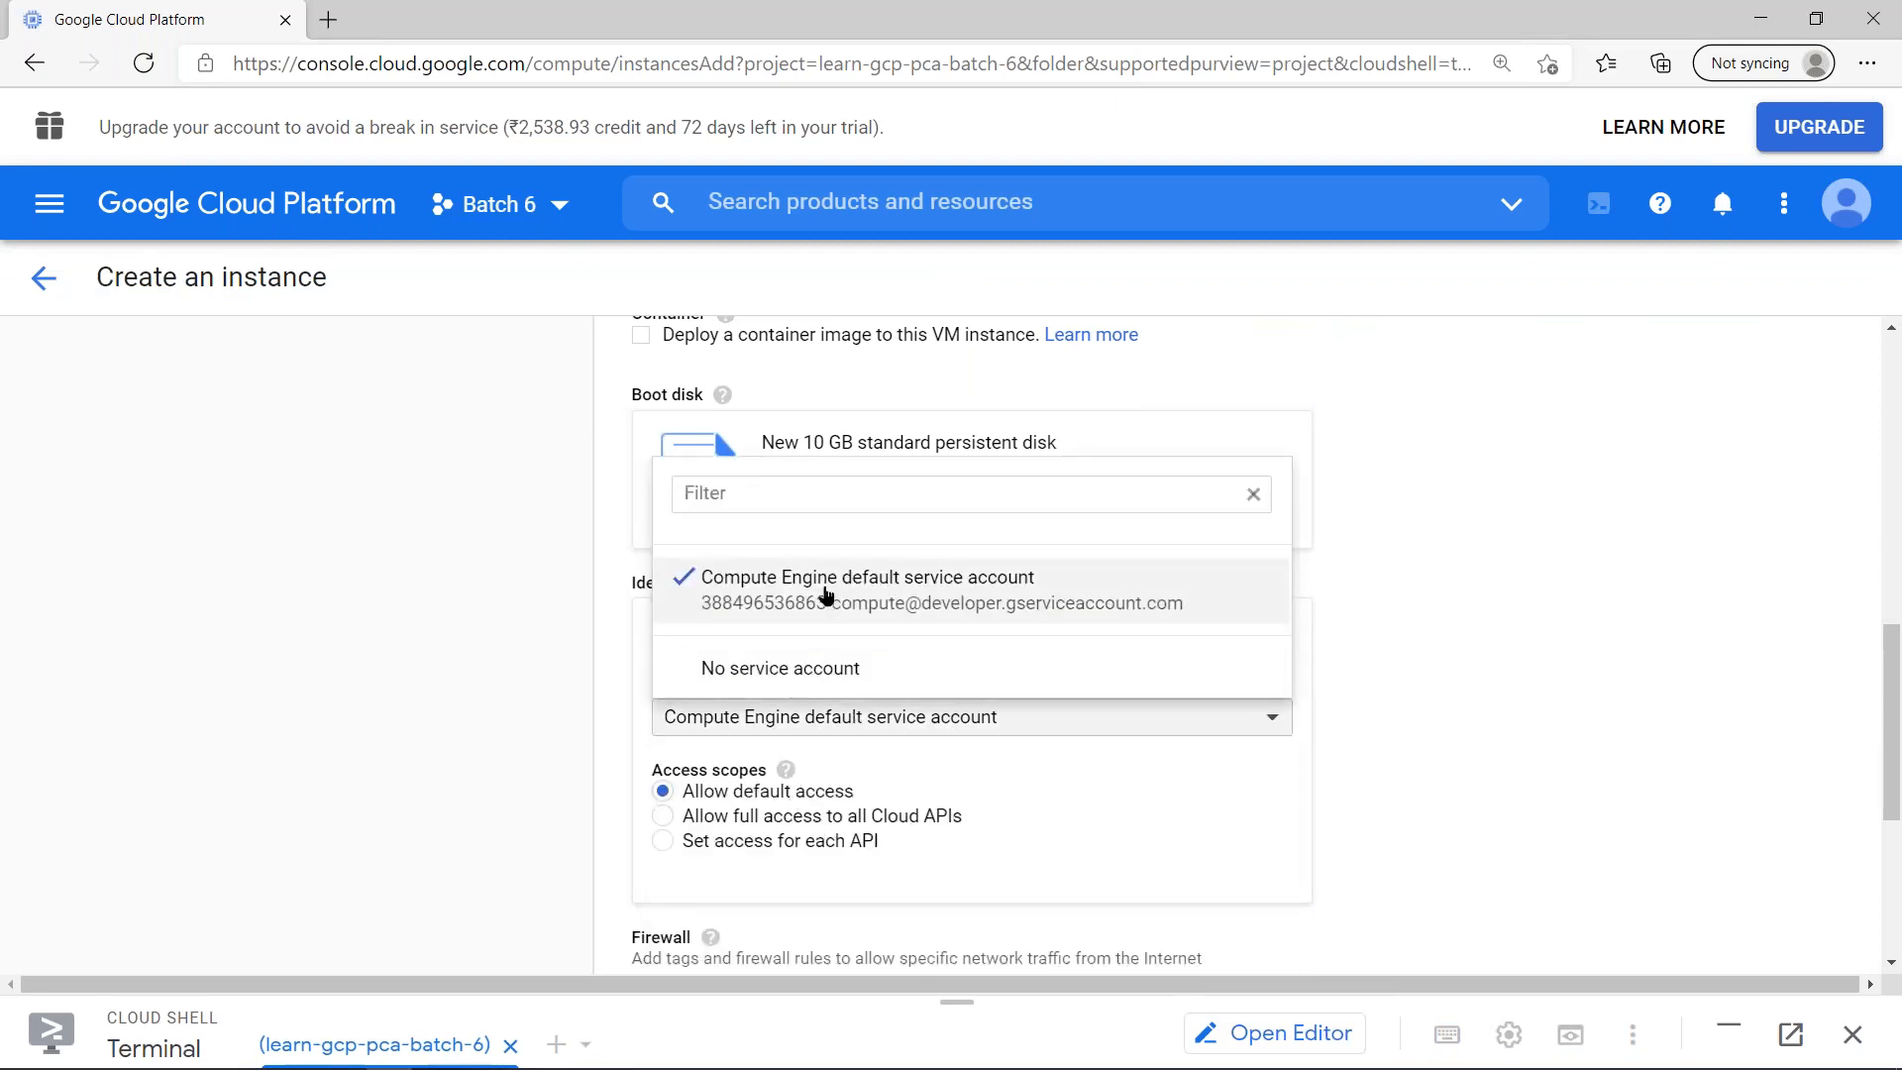
left_click(827, 594)
scroll(1341, 595, "down", 5)
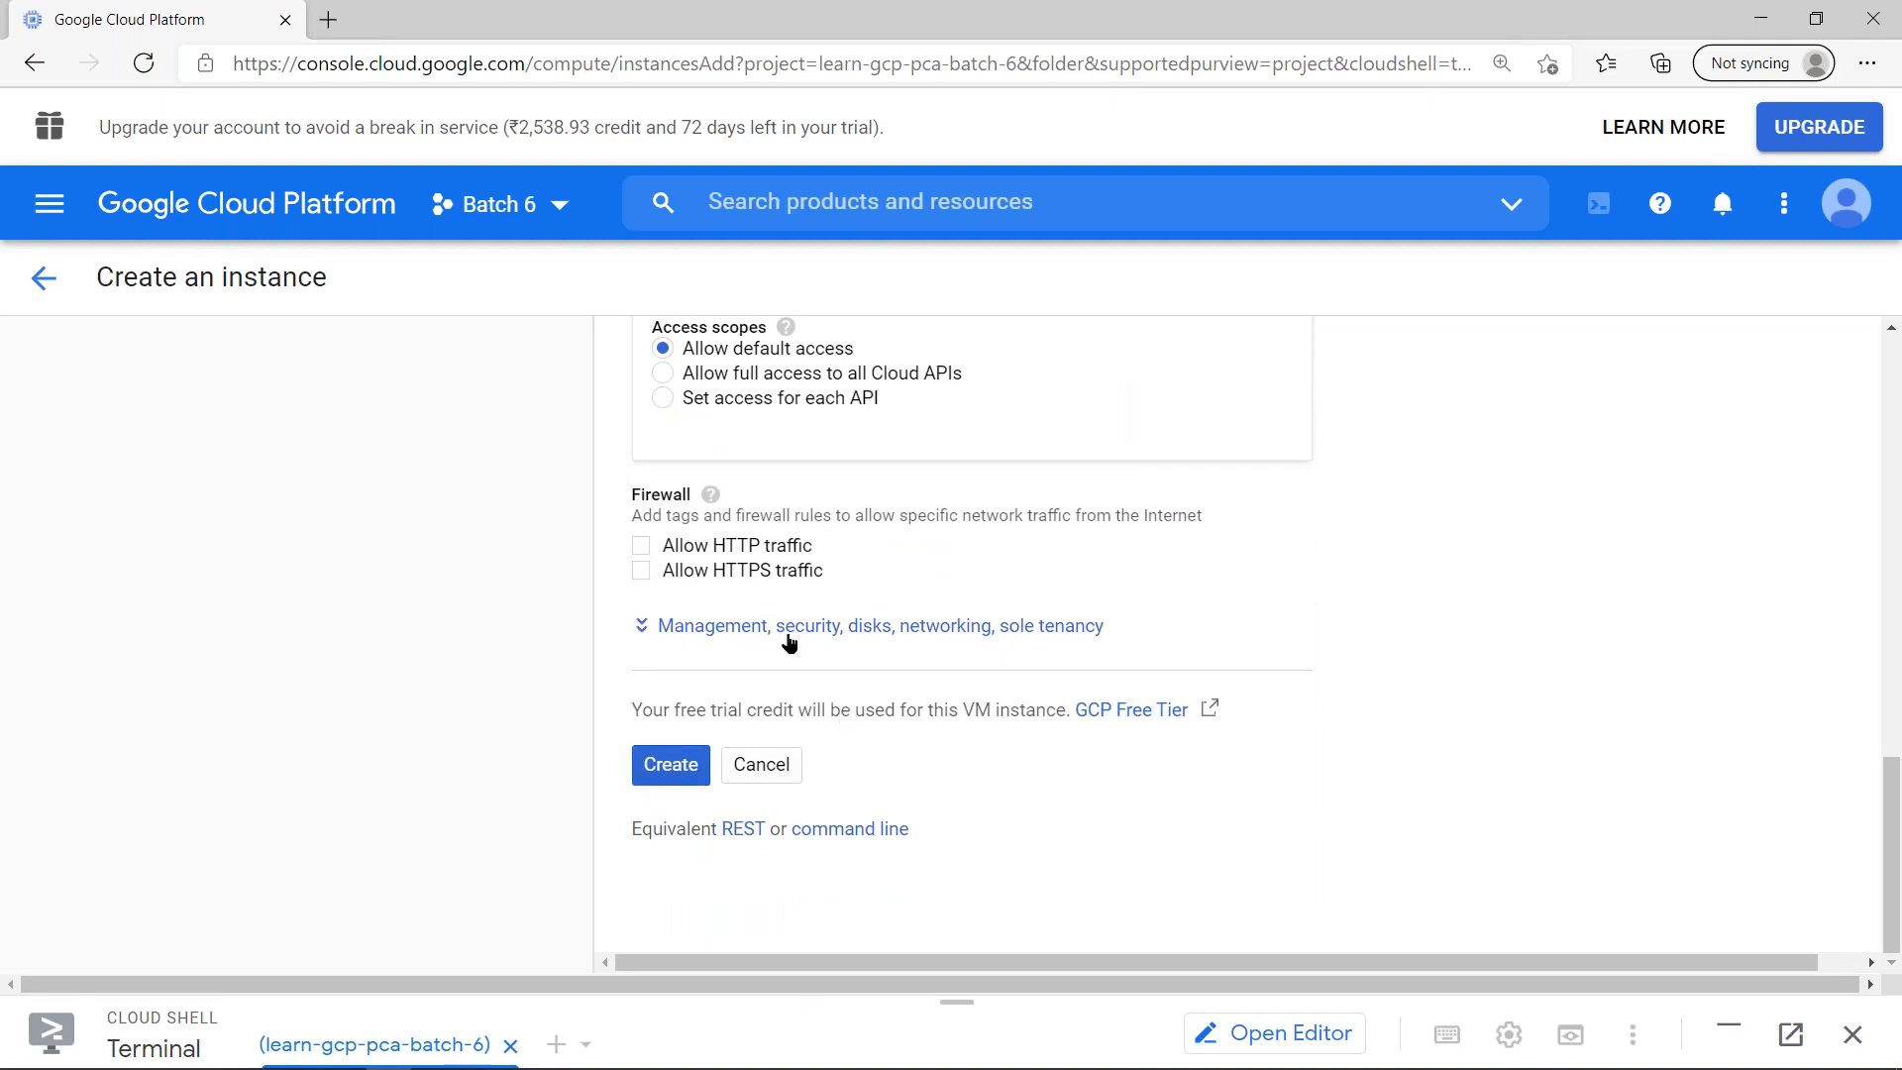
scroll(788, 639, "up", 4)
scroll(790, 642, "up", 2)
scroll(773, 694, "down", 6)
left_click(684, 776)
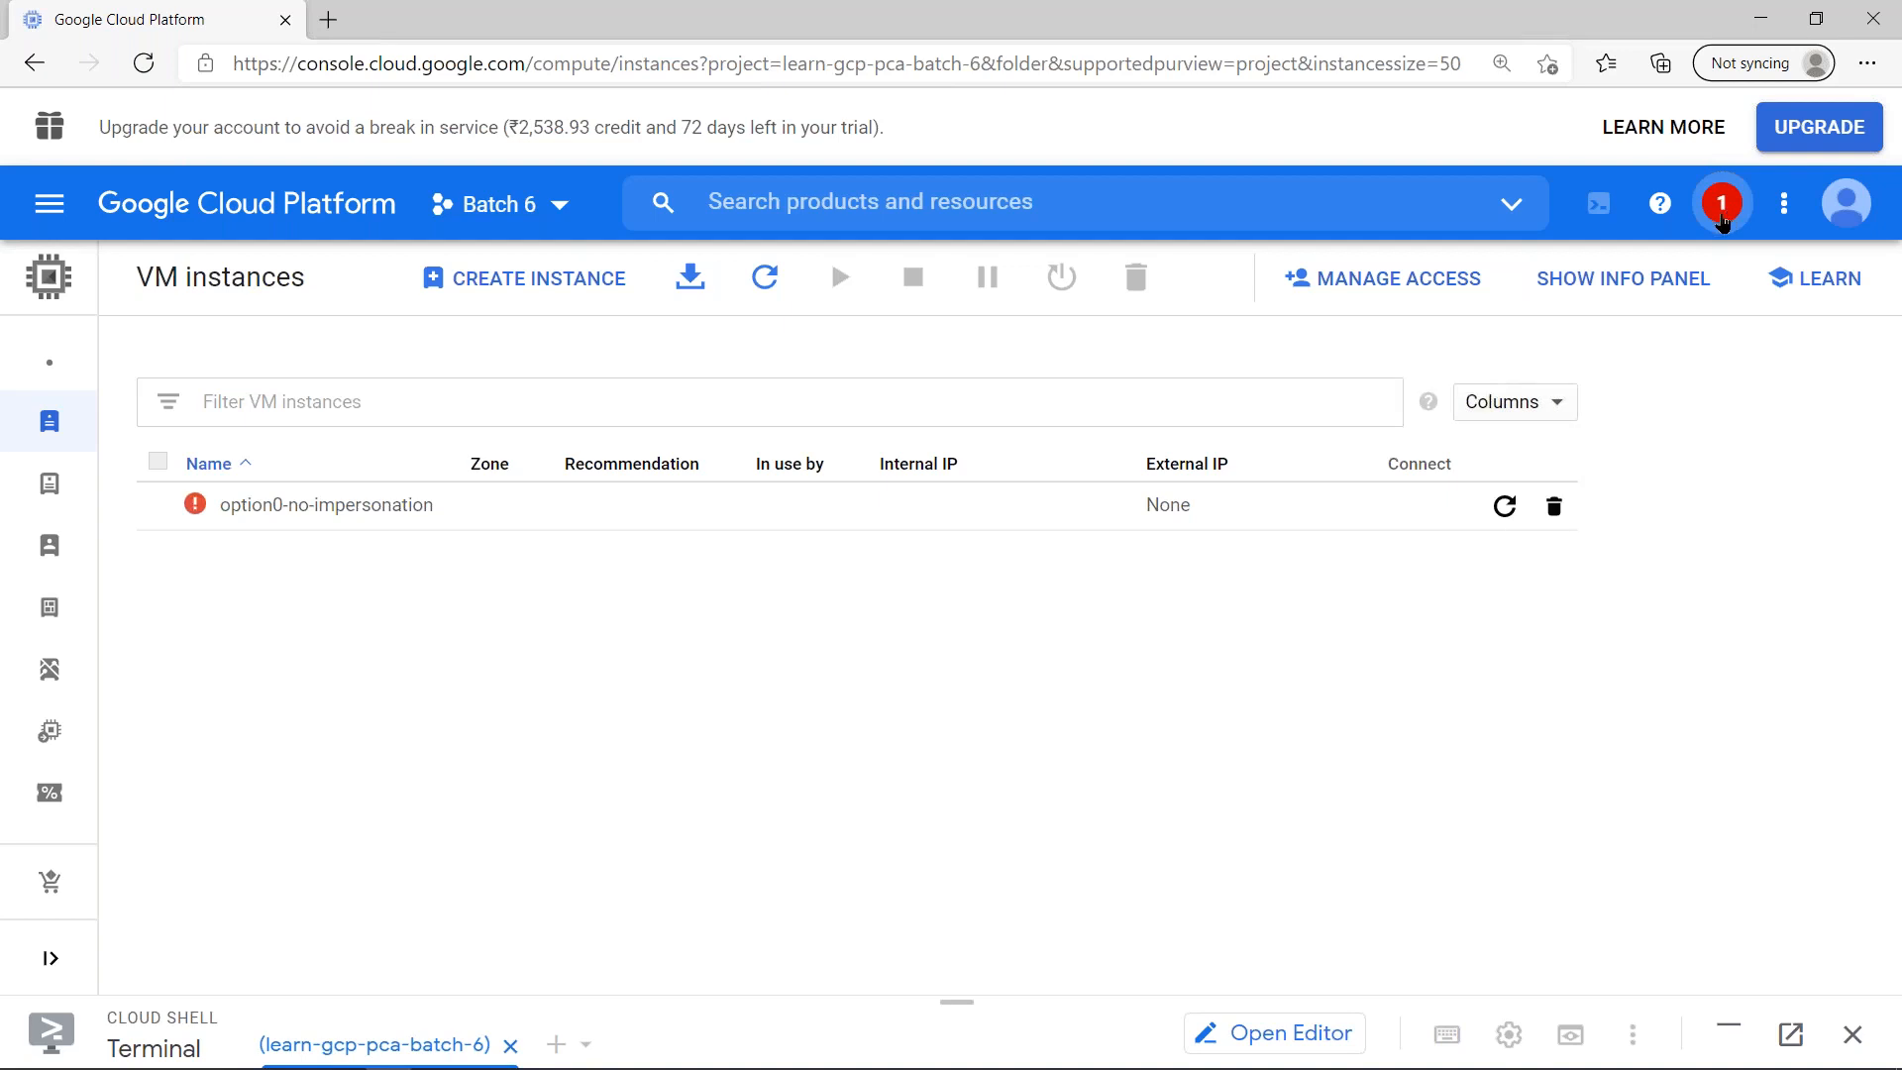
- Read the notification about creating option0-no-impersonation and close the notifications
left_click(1722, 204)
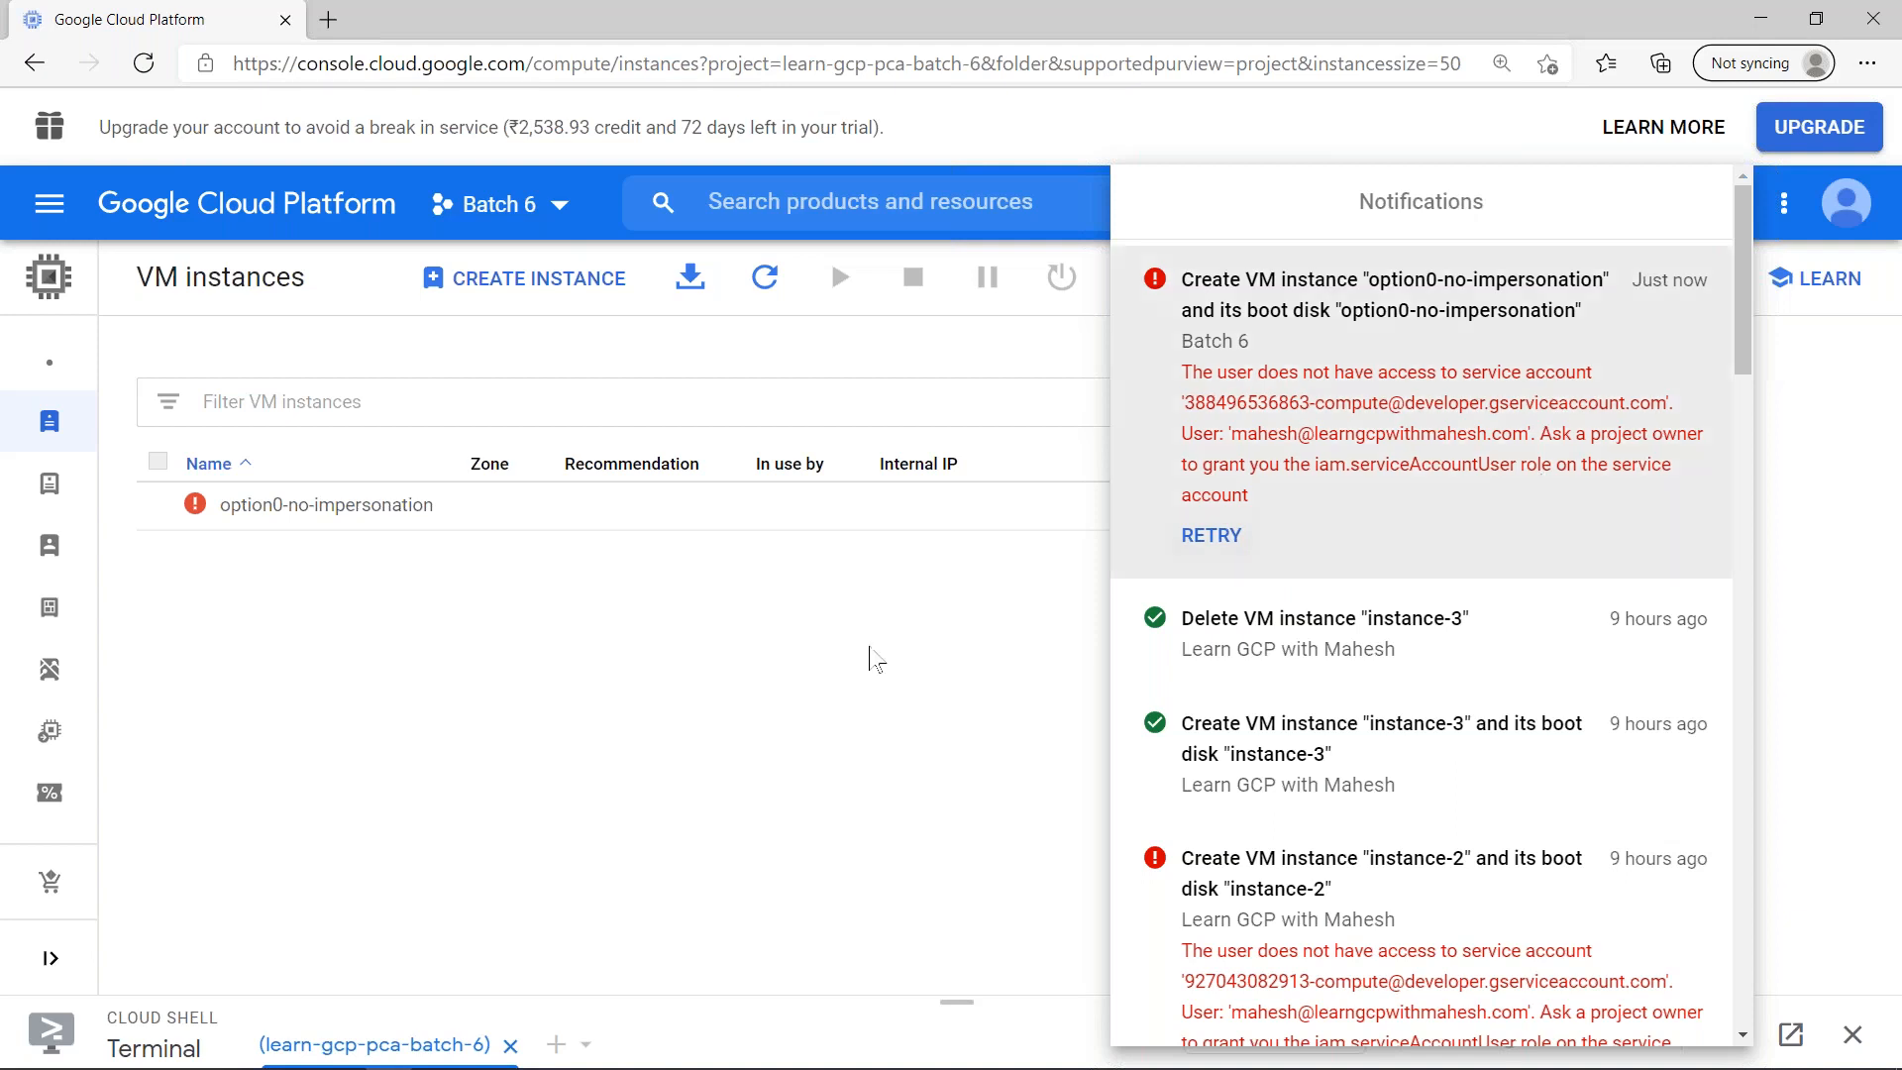
left_click(872, 654)
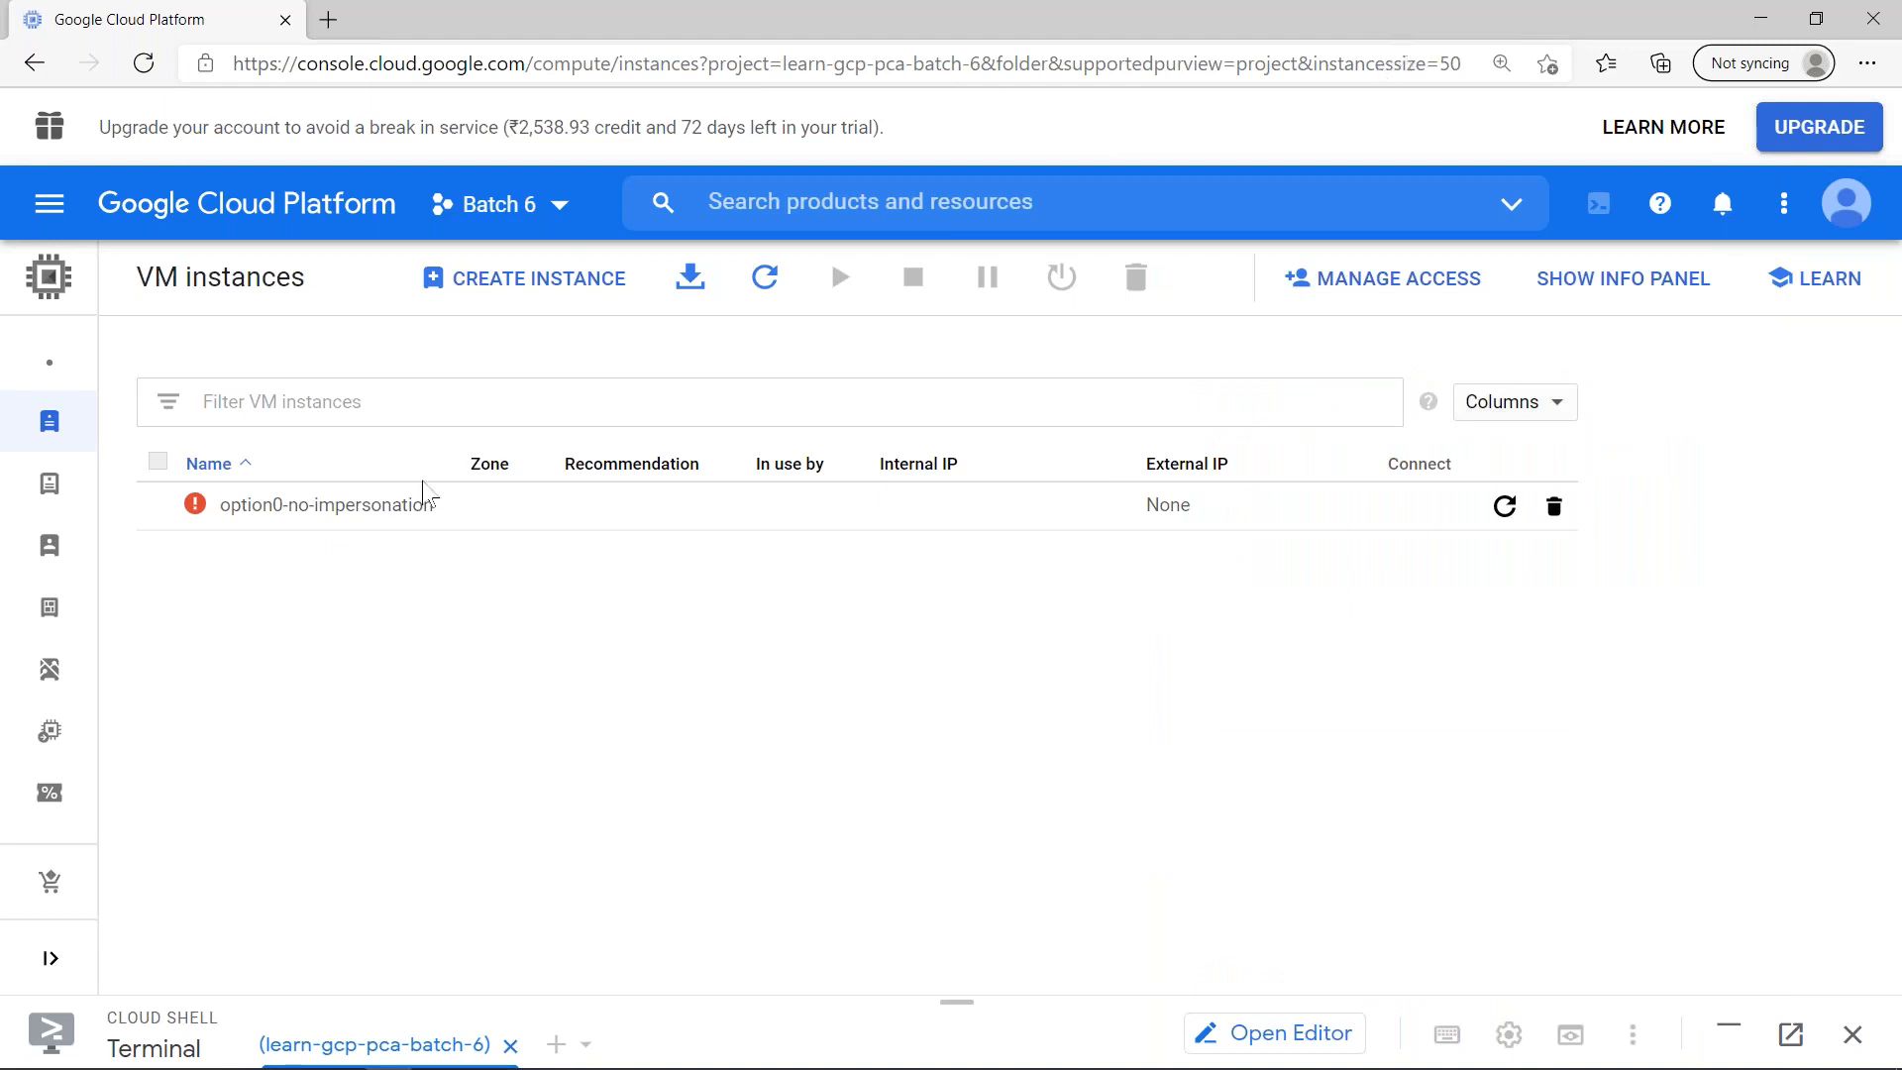
- Copy the name of the failed option0-no-impersonation entry and dismiss that entry from the VM instances list
left_click_drag(456, 517, 220, 525)
key("ctrl+c")
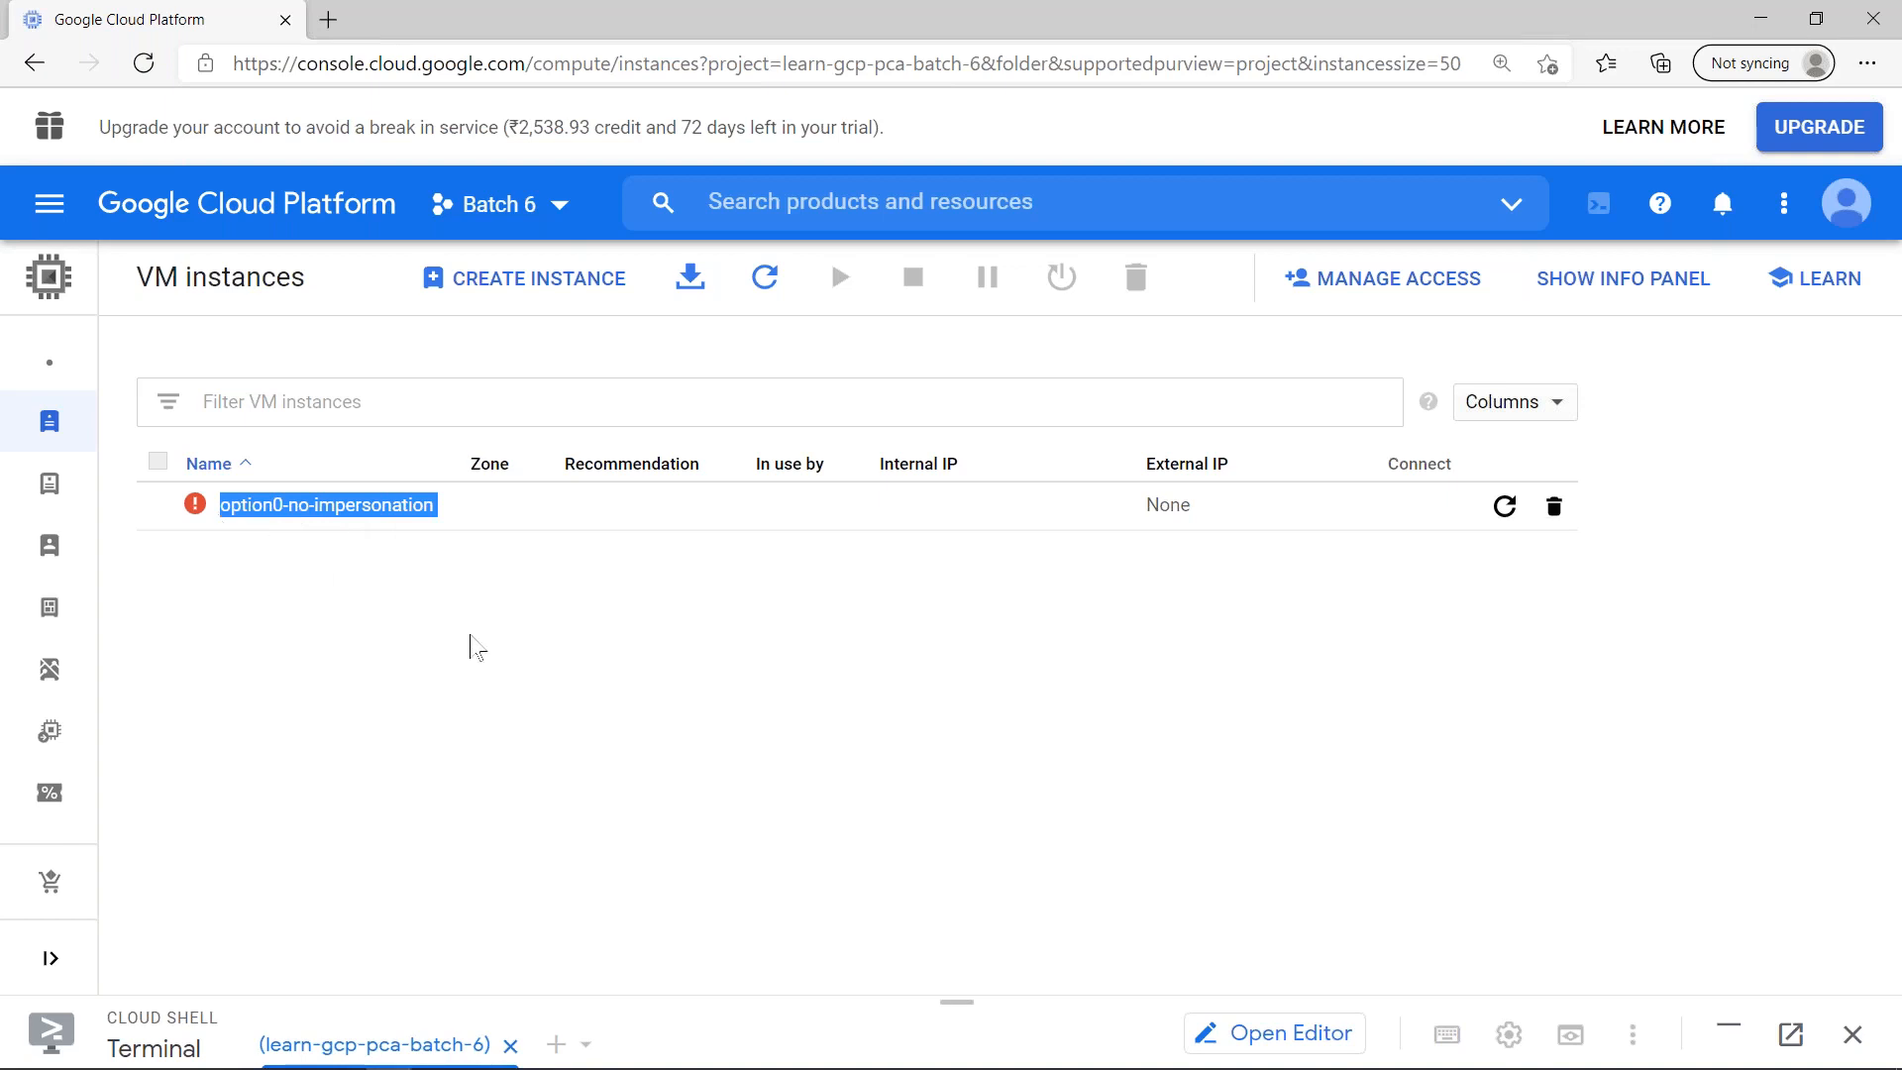
left_click(650, 633)
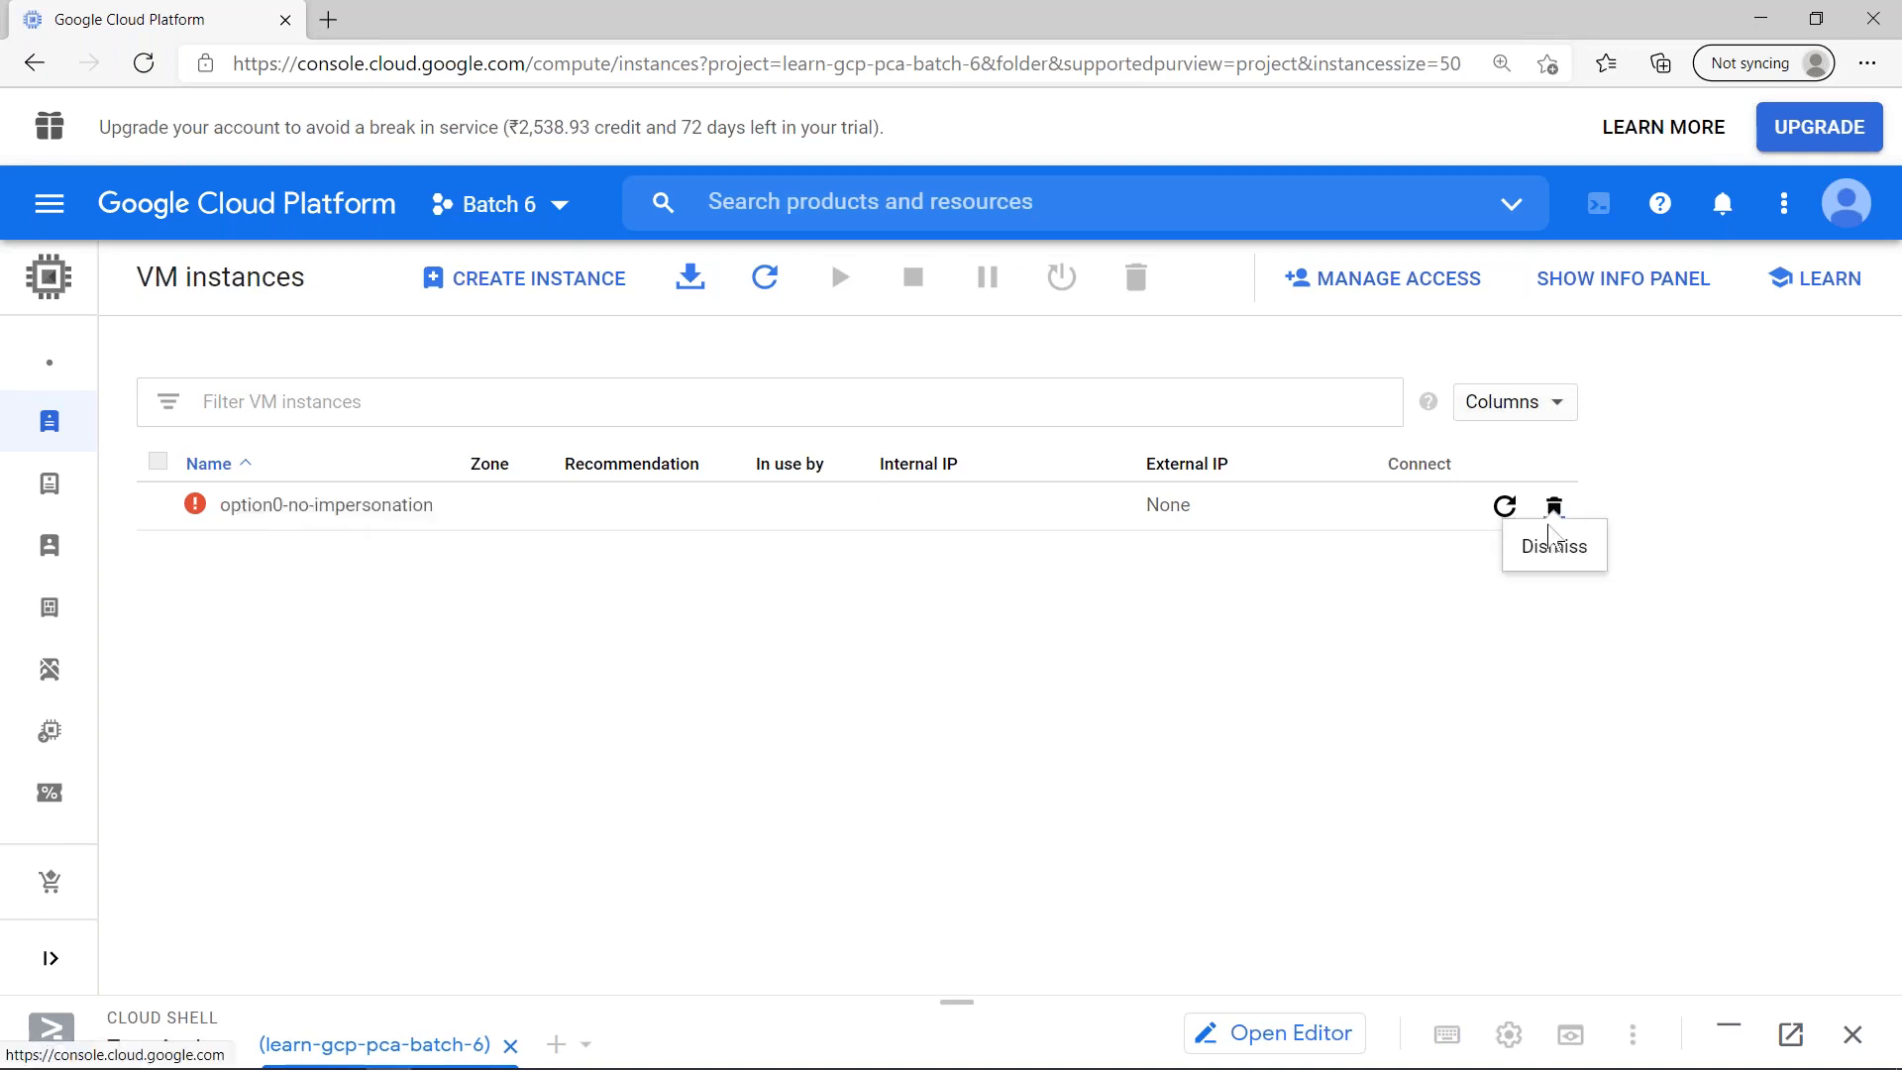
left_click(1554, 507)
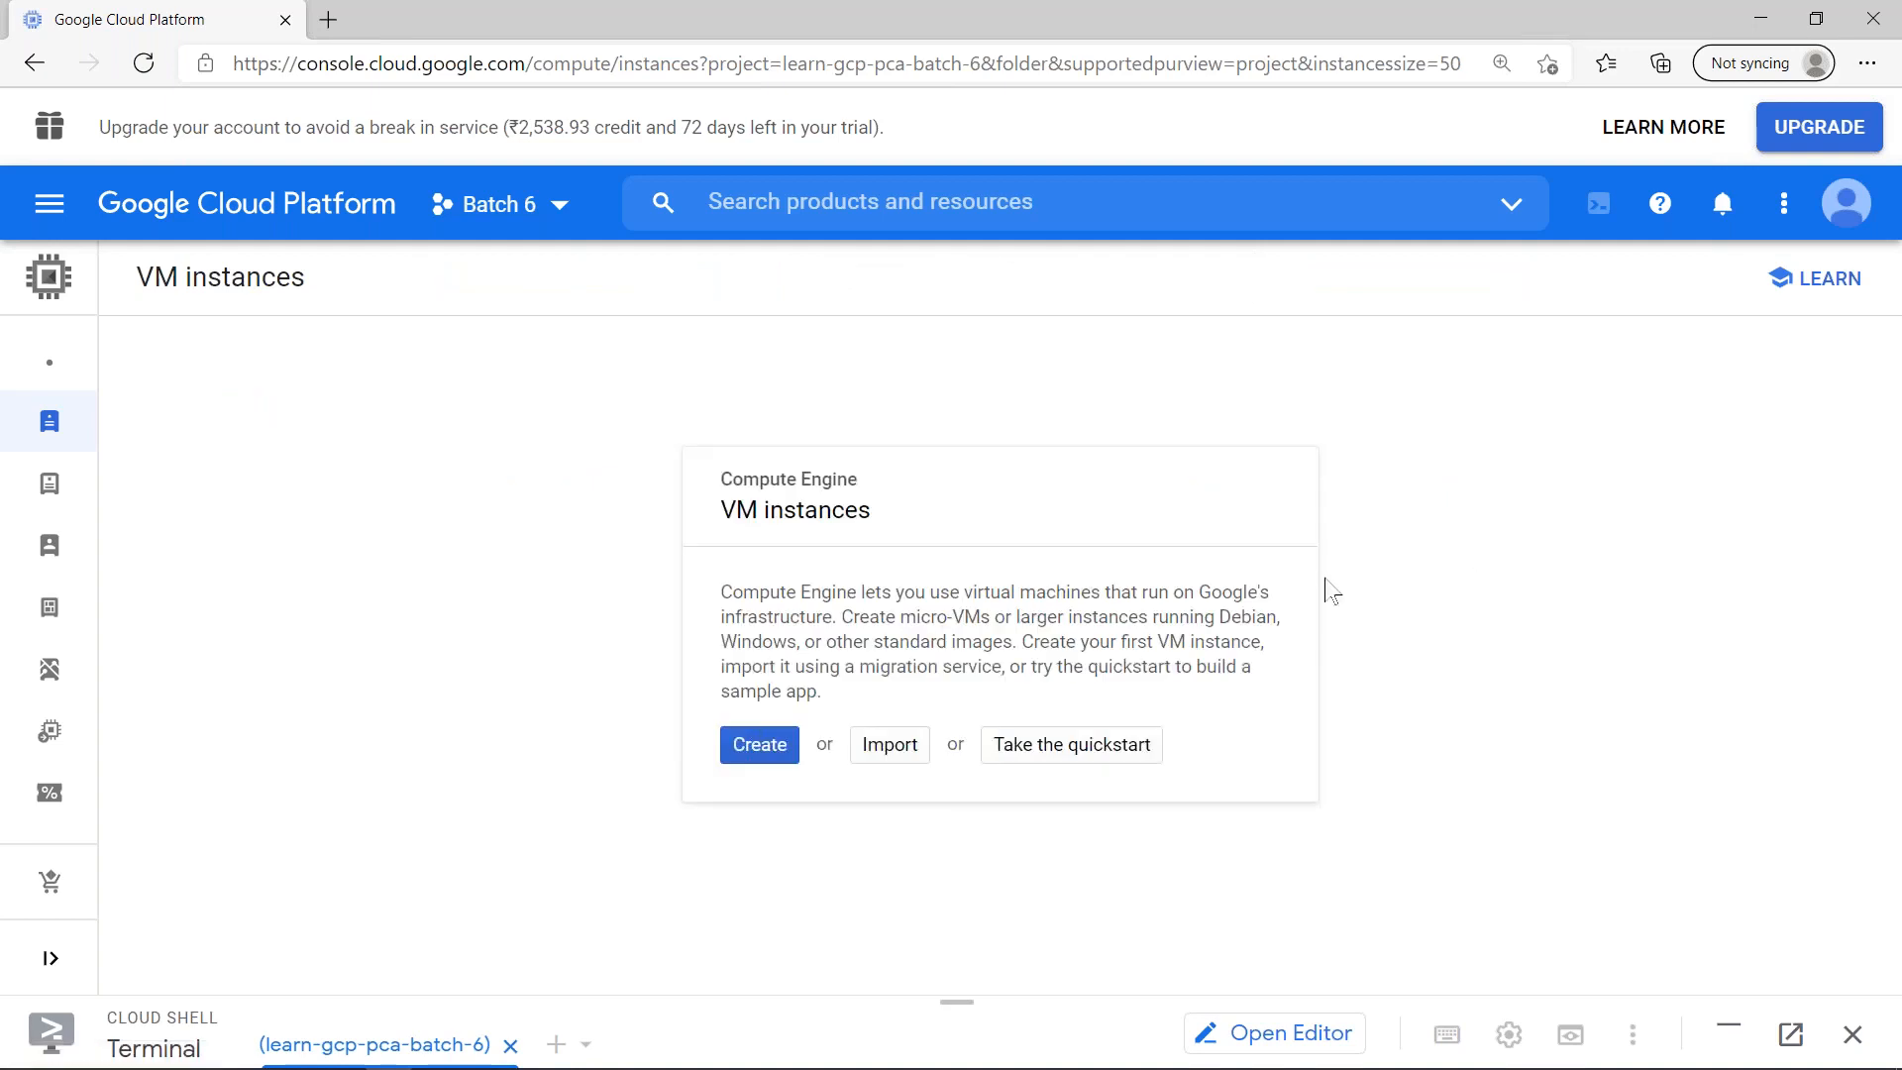
- Start creating a new VM instance and name it option0-no-impersonation
left_click(793, 759)
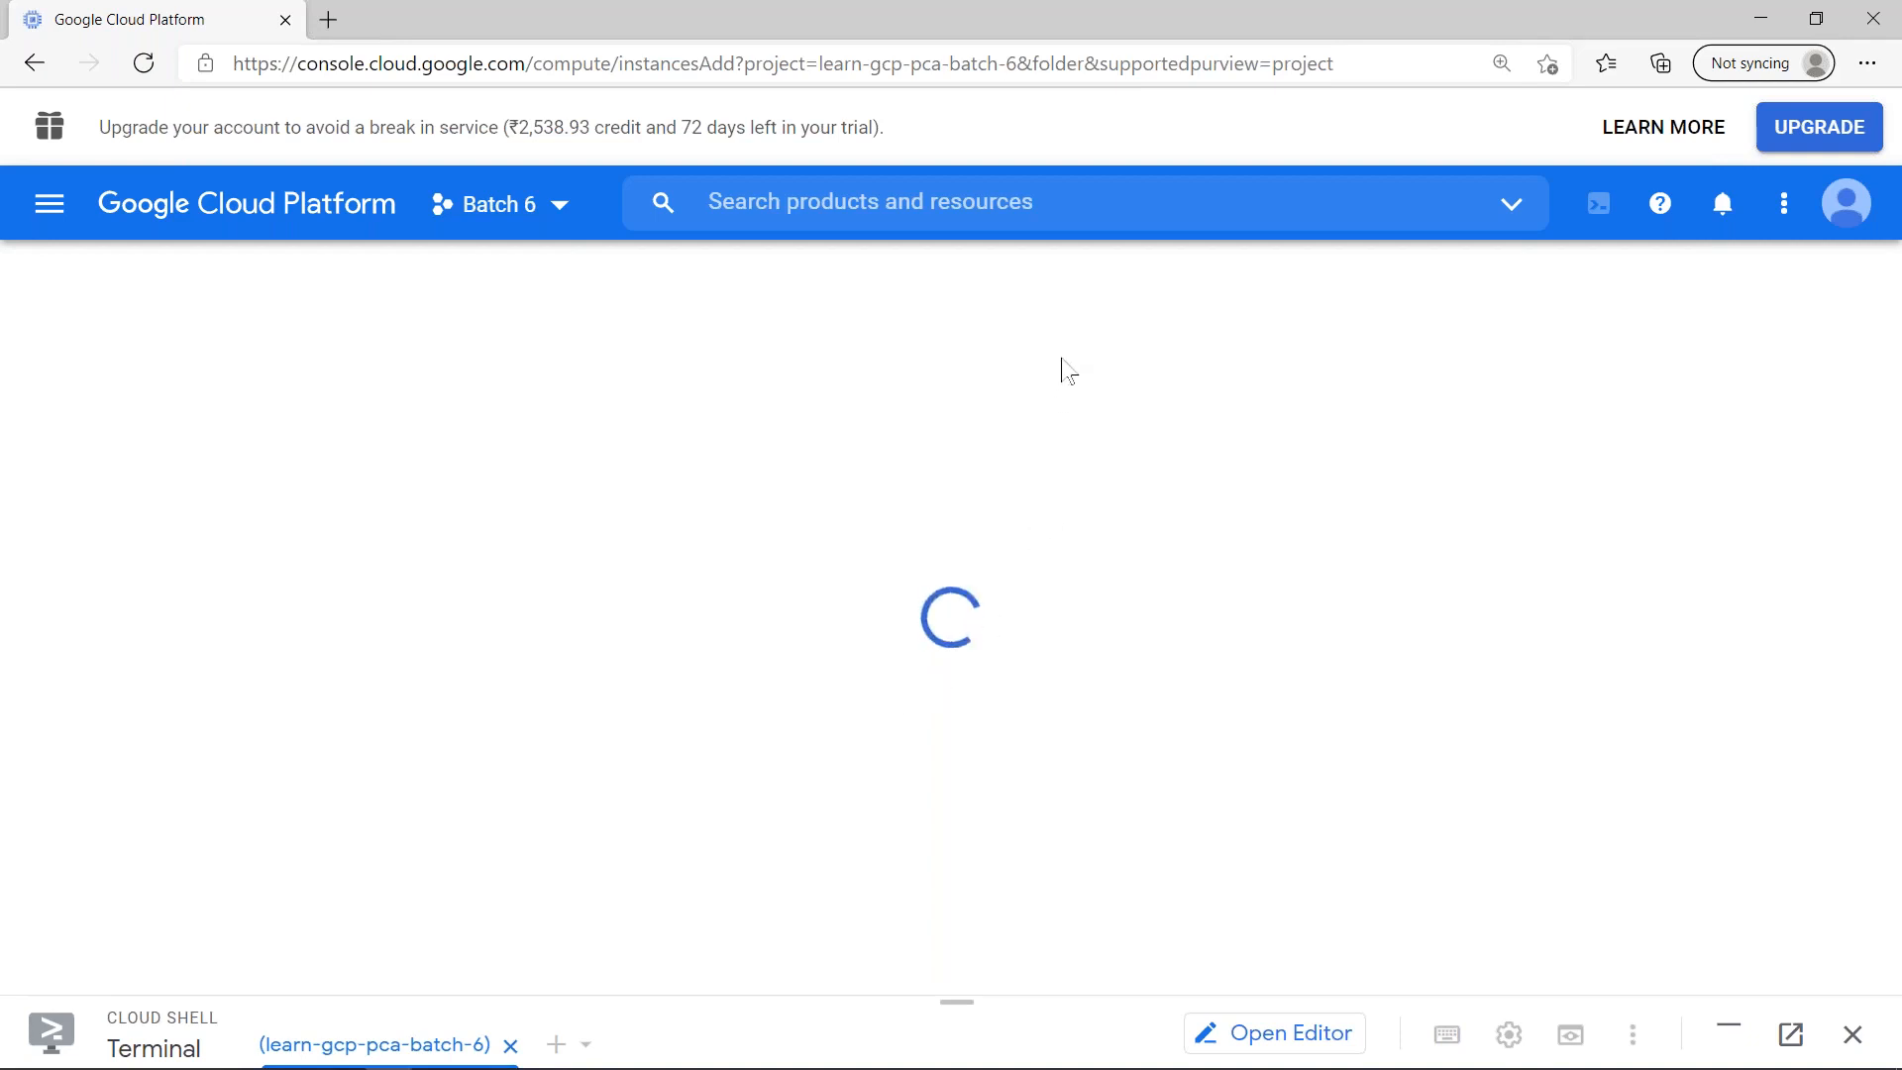
left_click(833, 416)
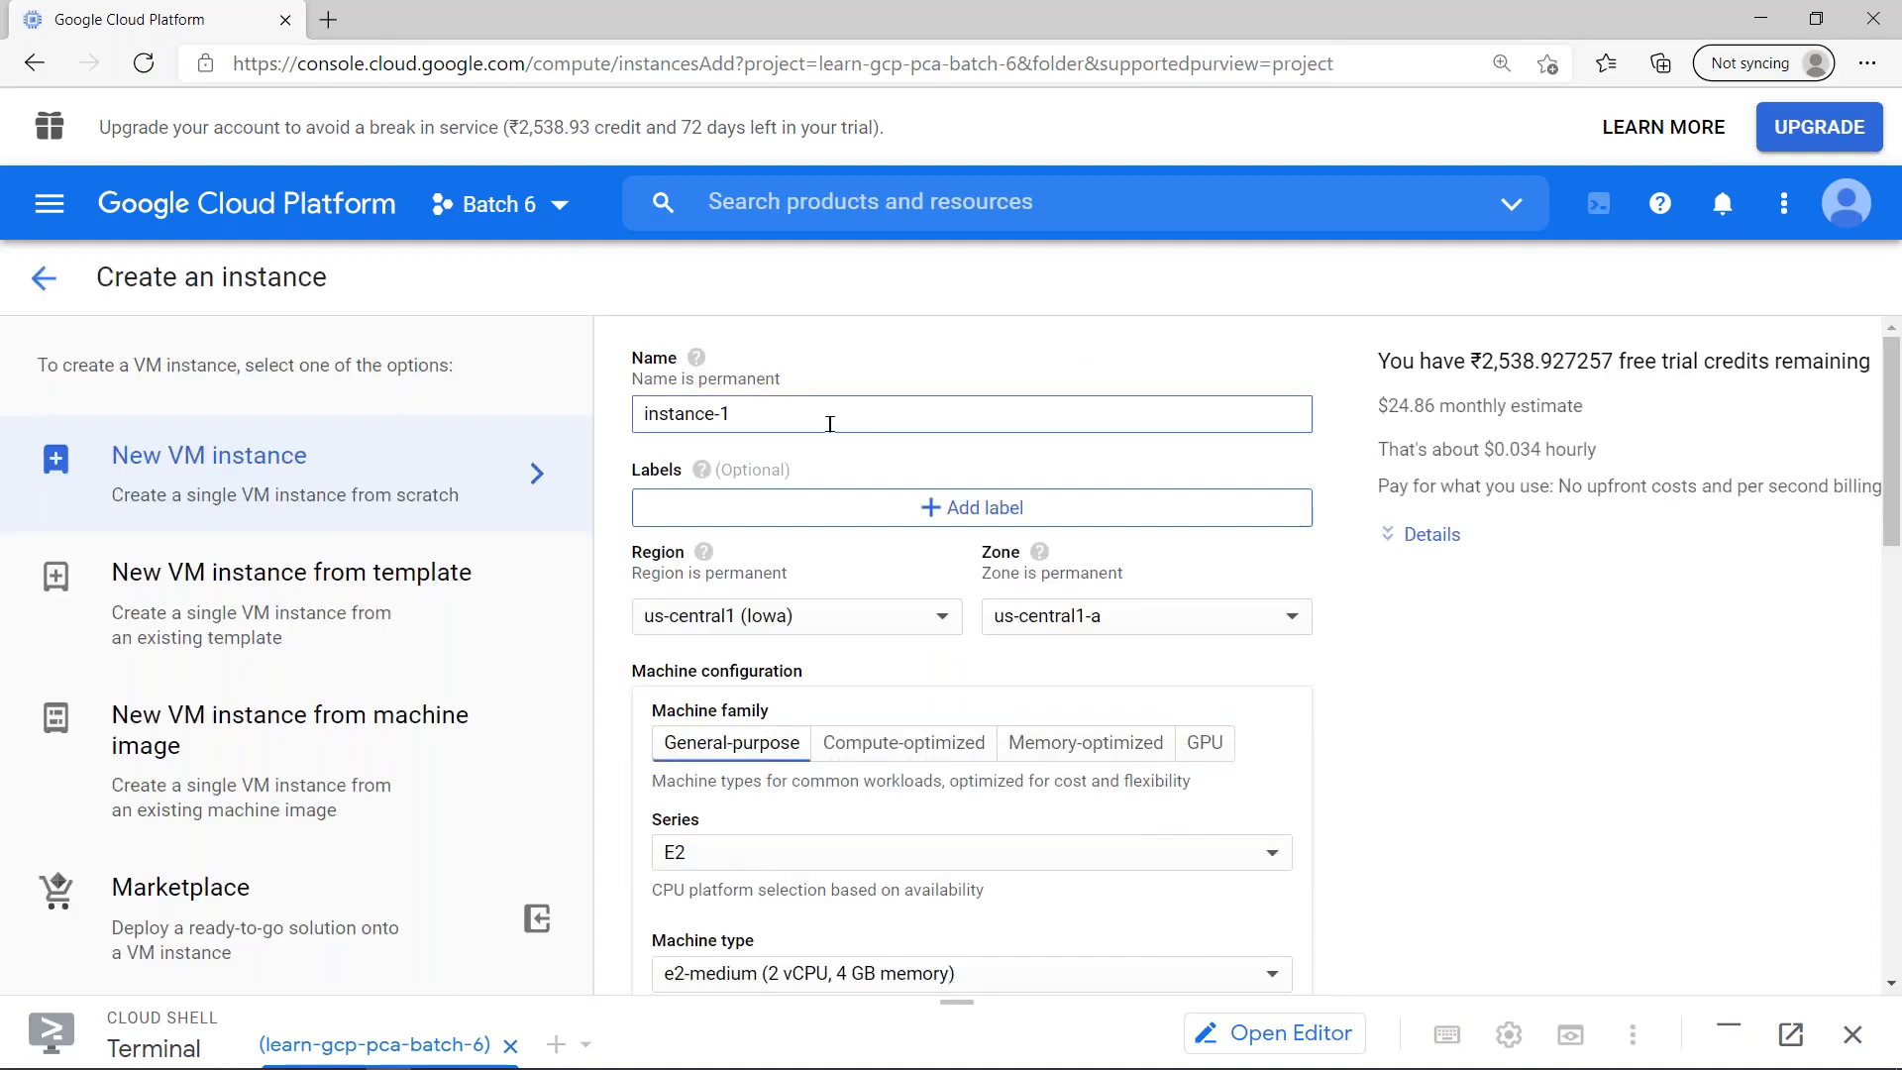
triple_click(699, 407)
key("ctrl+v")
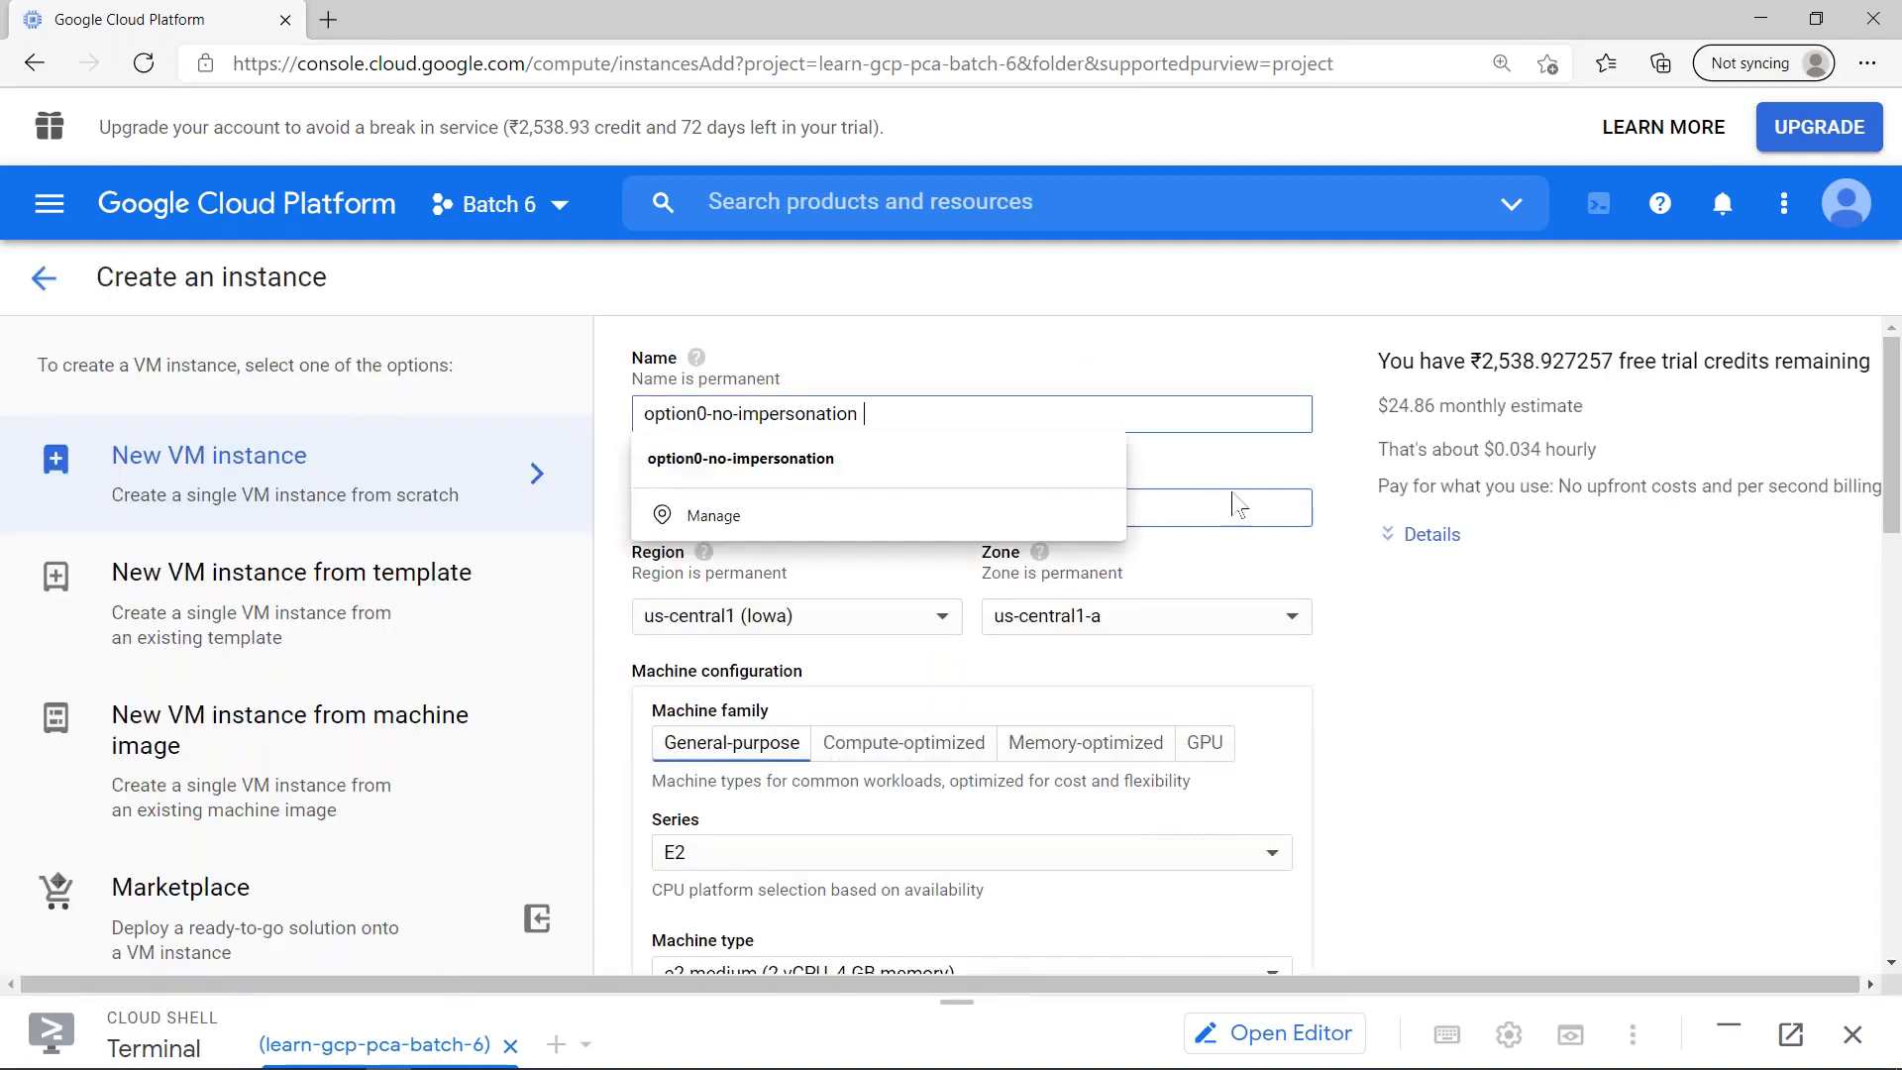
left_click(1236, 315)
- Set the instance's region to asia-southeast1 (Singapore)
left_click(886, 639)
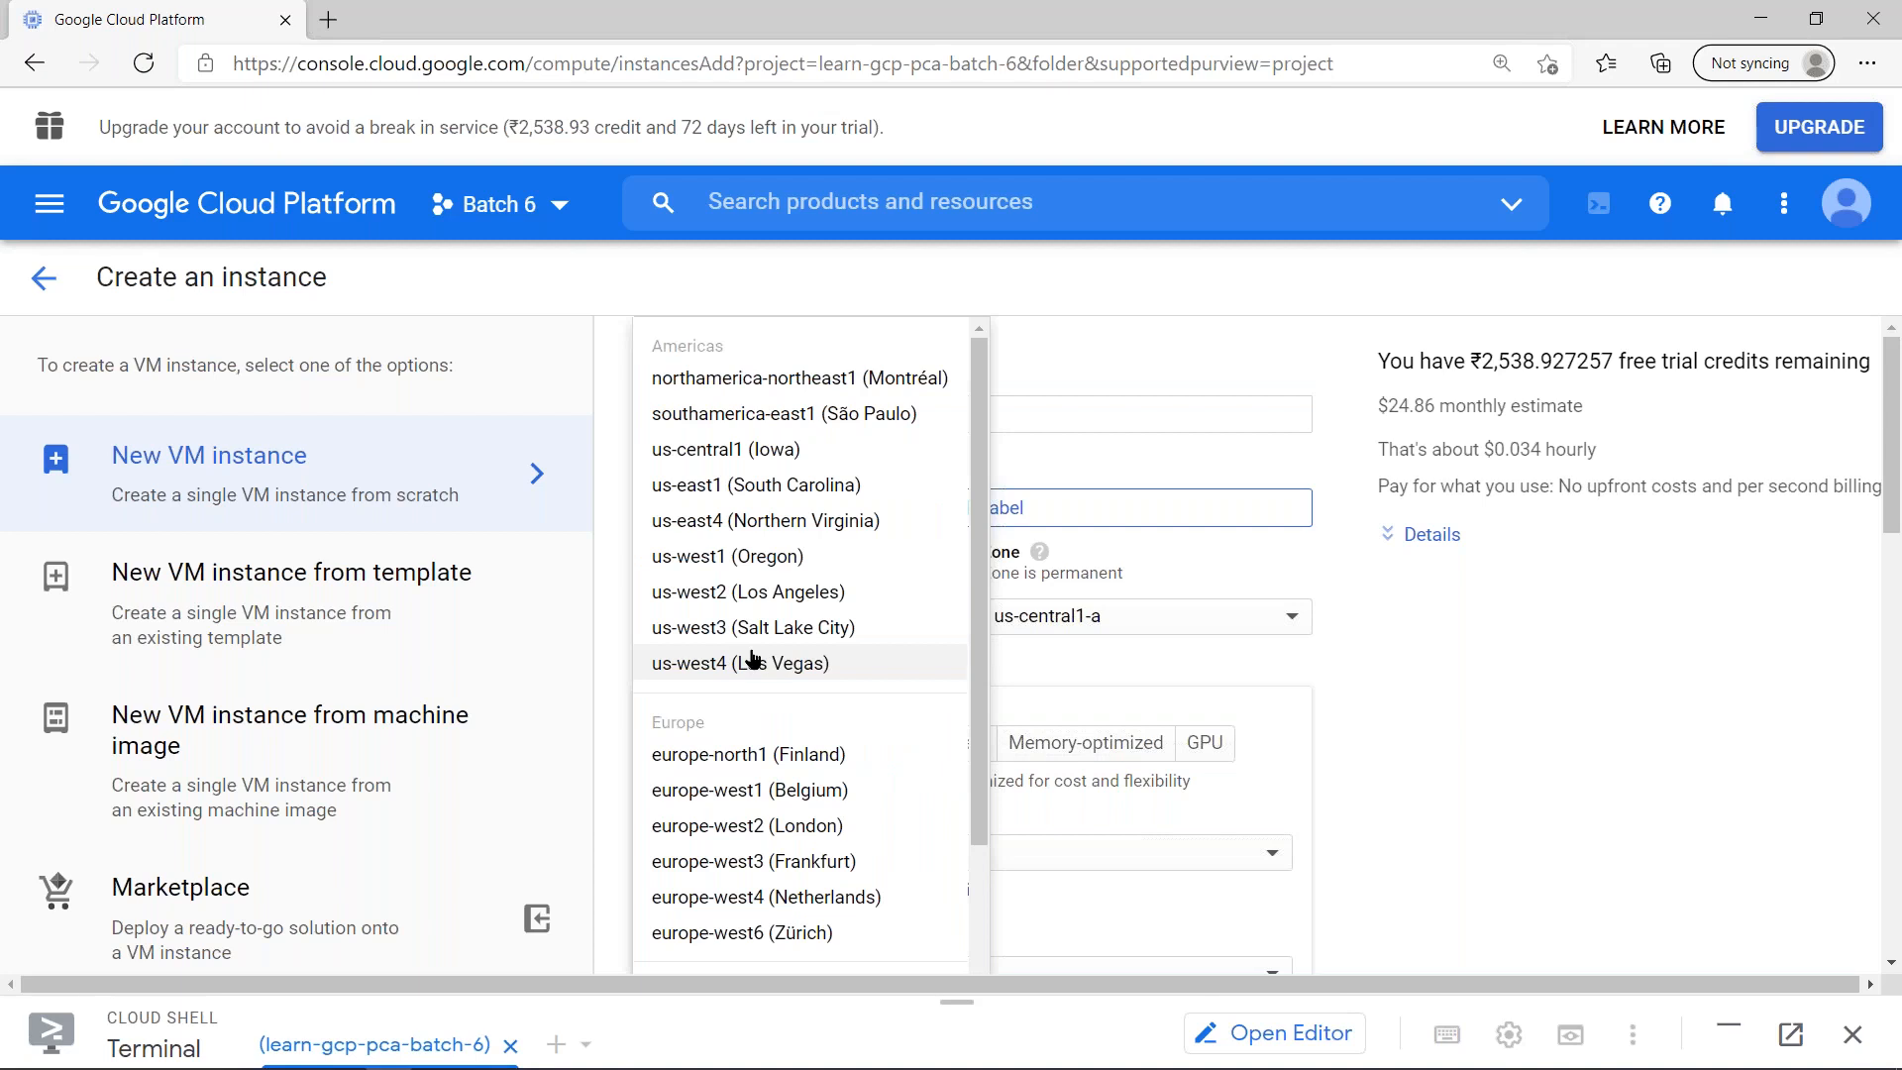
scroll(822, 872, "down", 4)
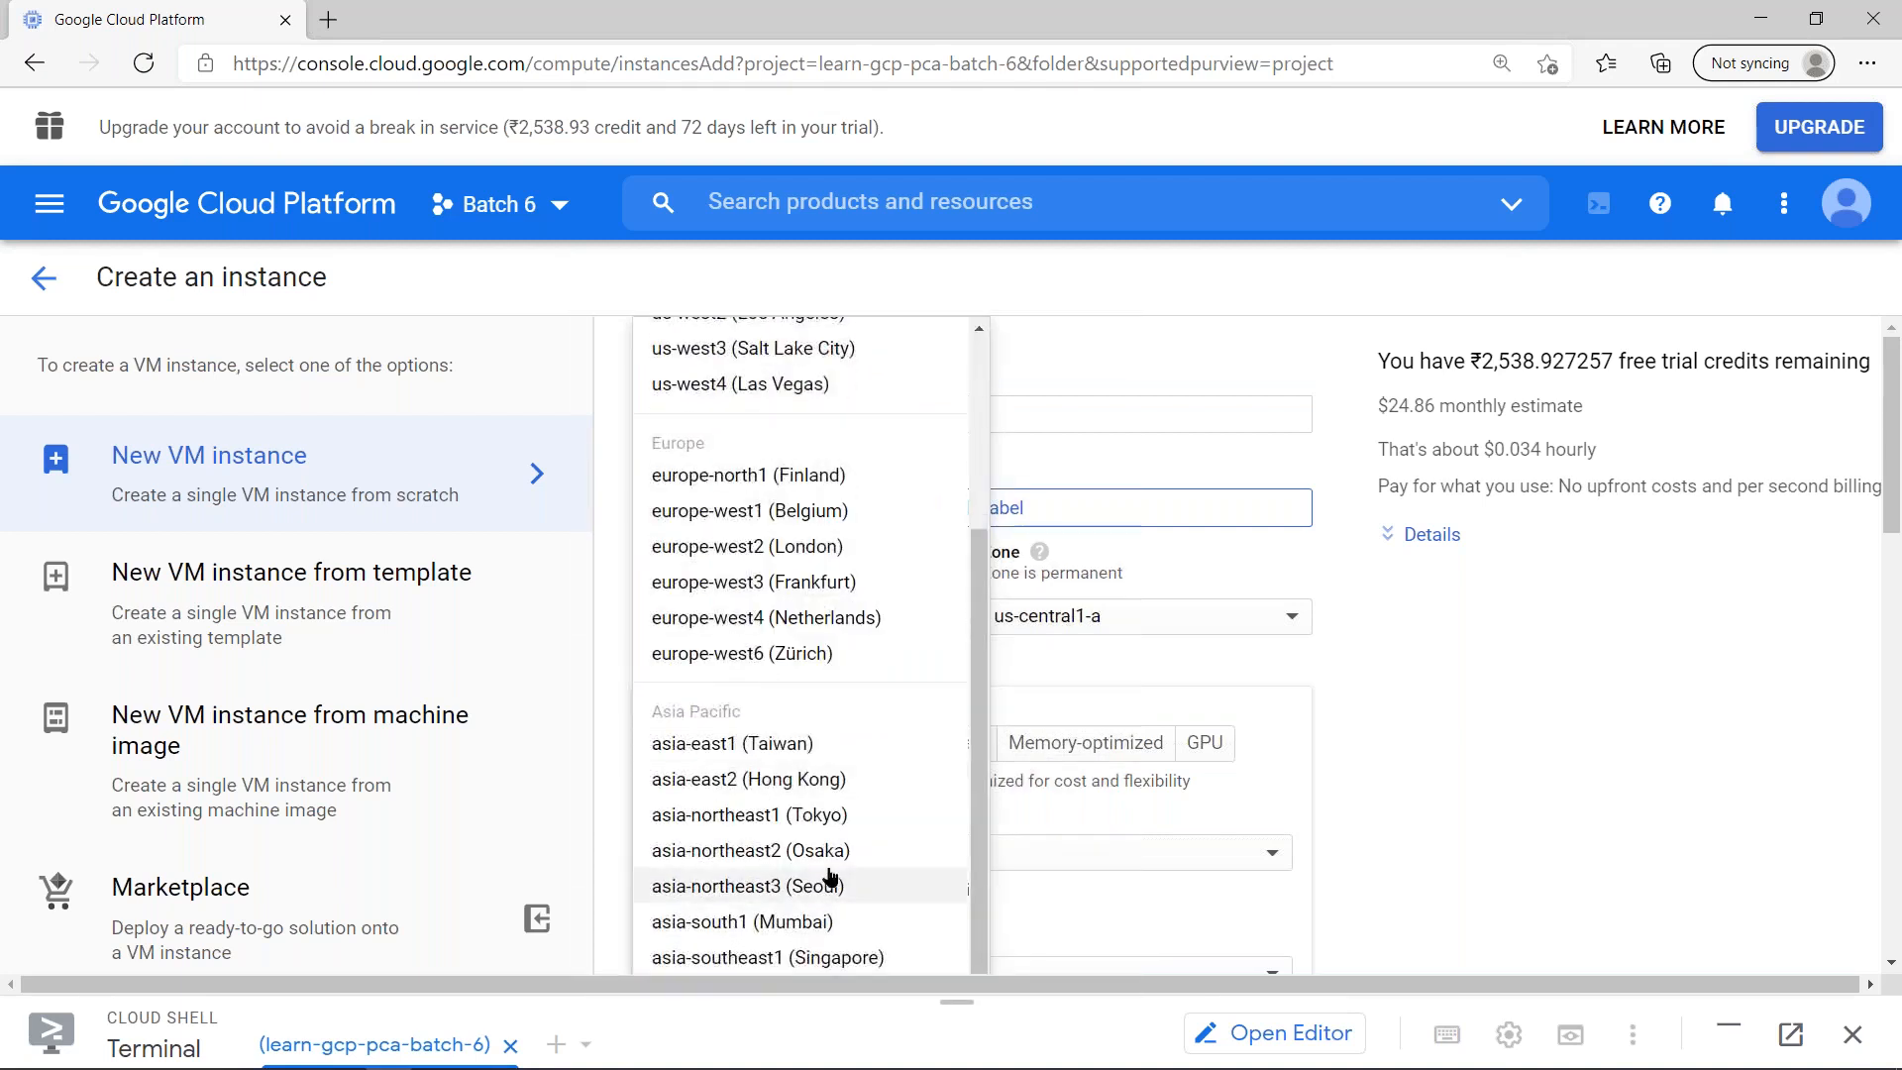
left_click(862, 957)
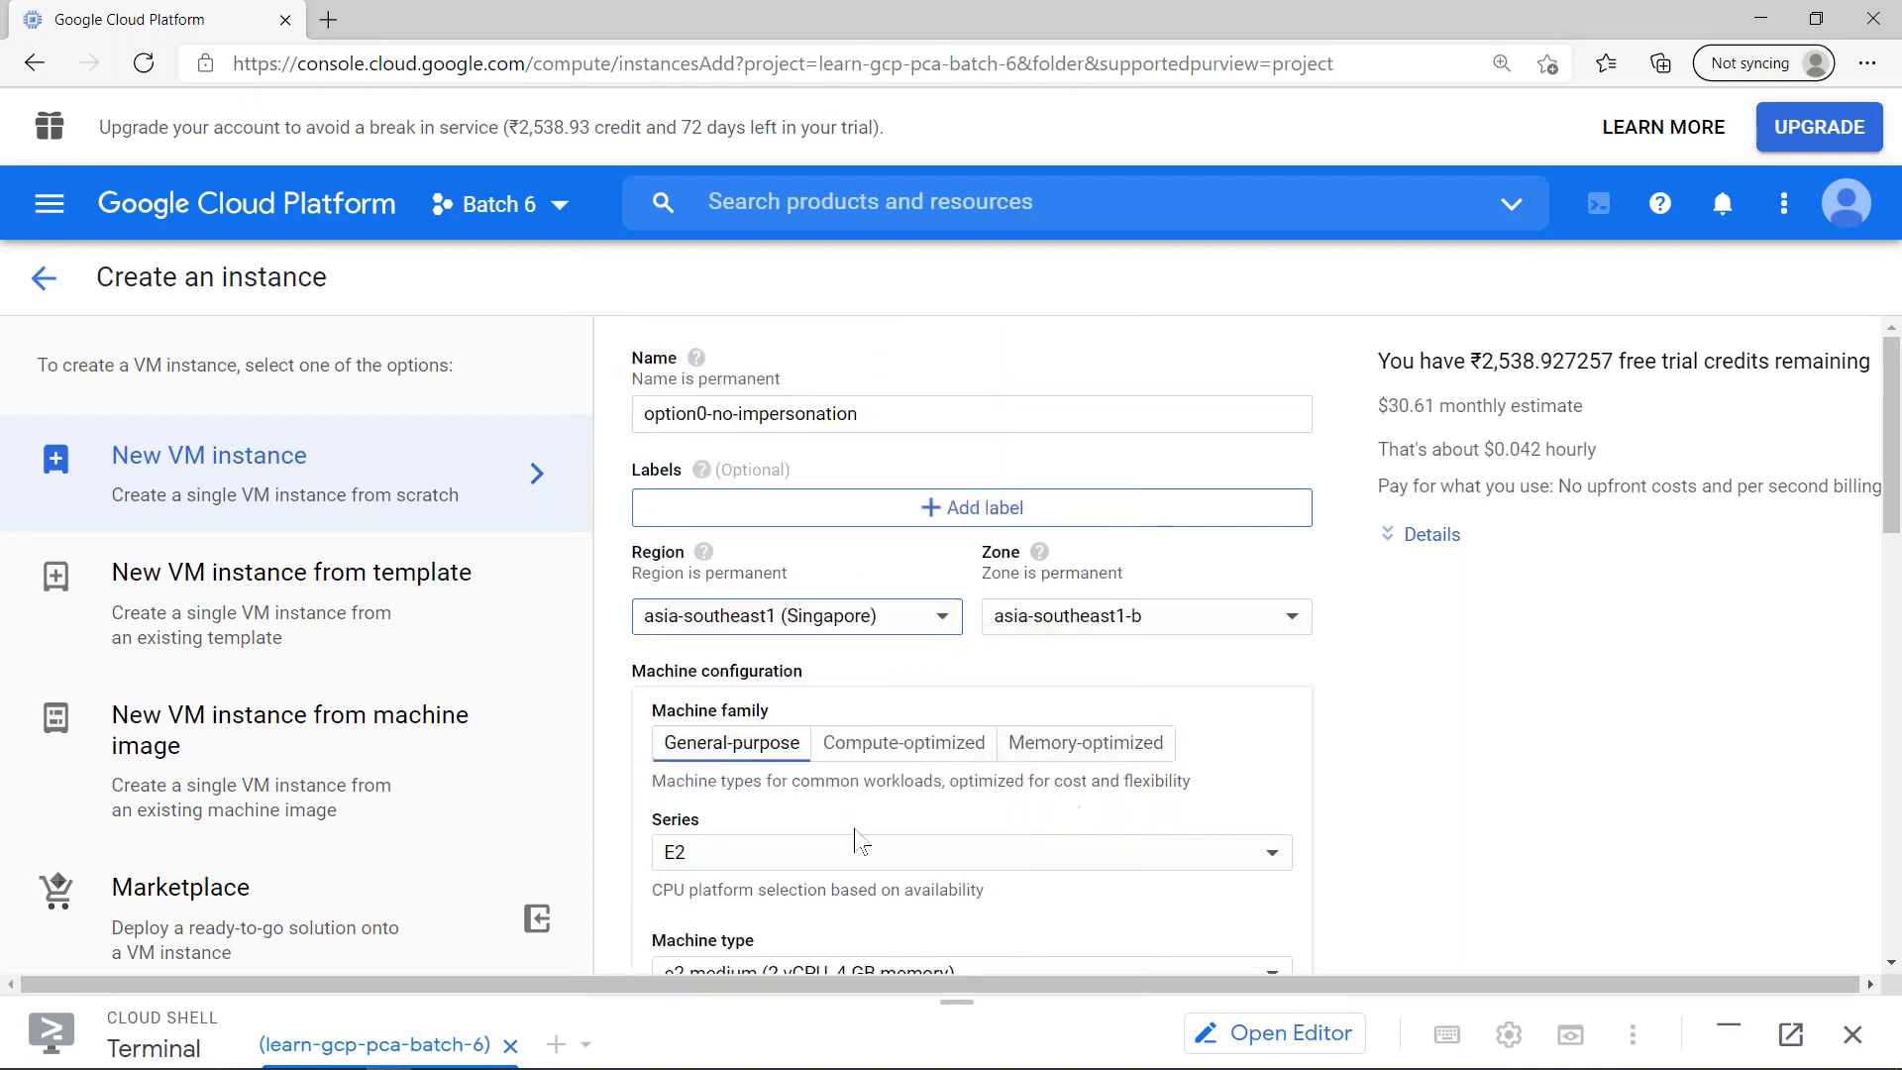
- Configure the machine with the N1 series and the f1-micro machine type
left_click(847, 862)
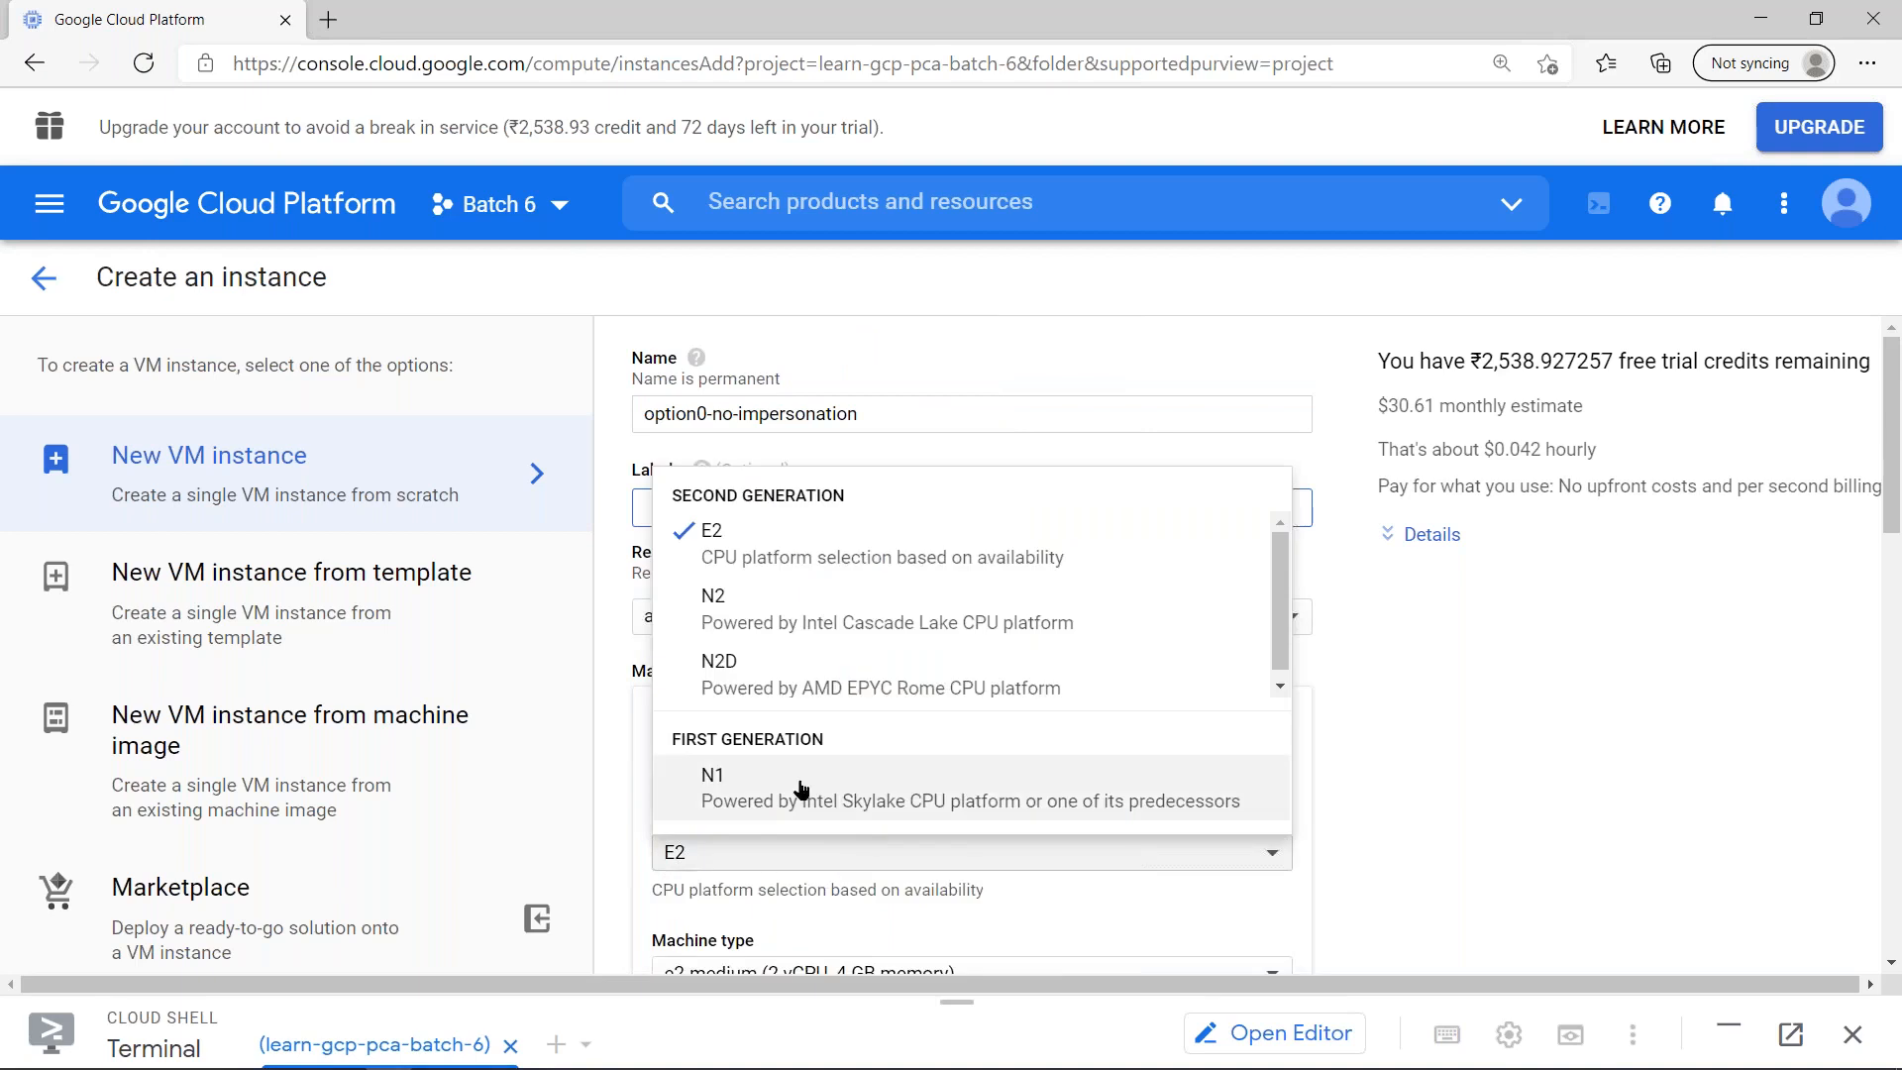
left_click(847, 805)
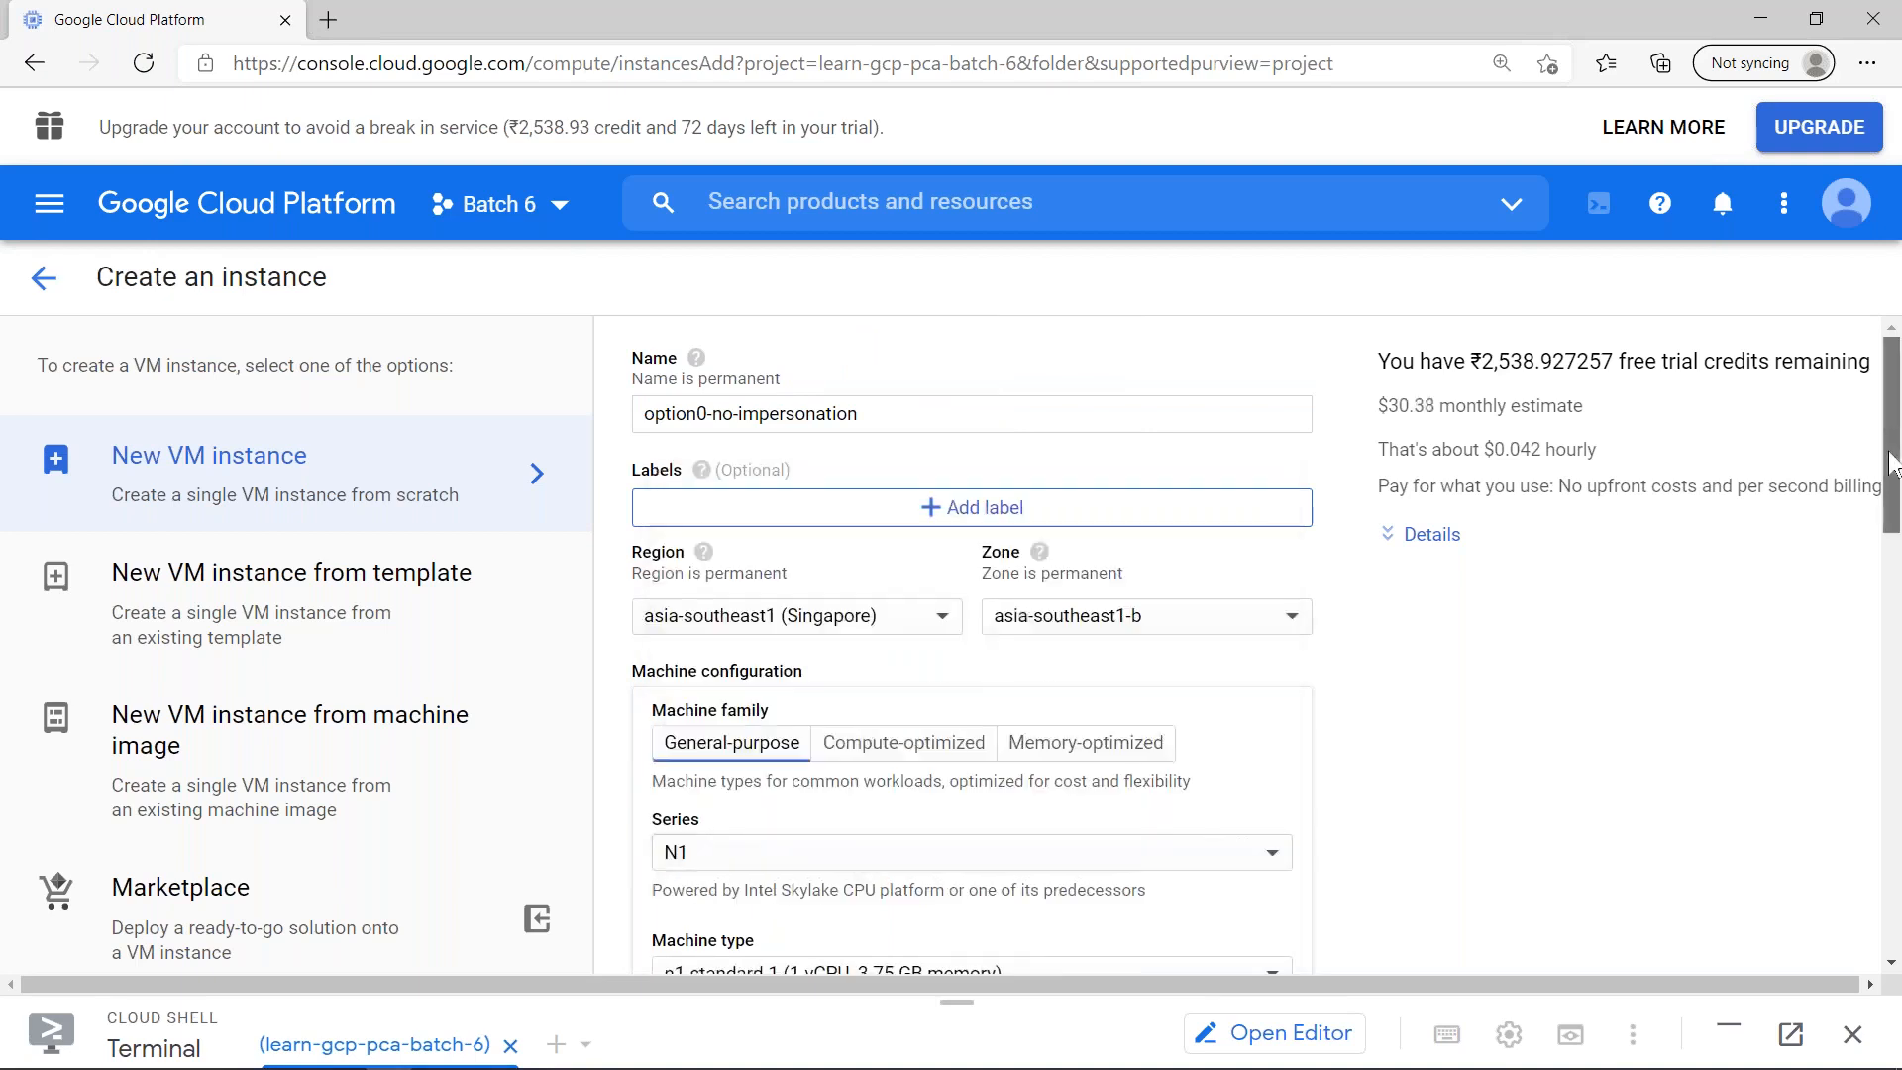
scroll(991, 595, "down", 4)
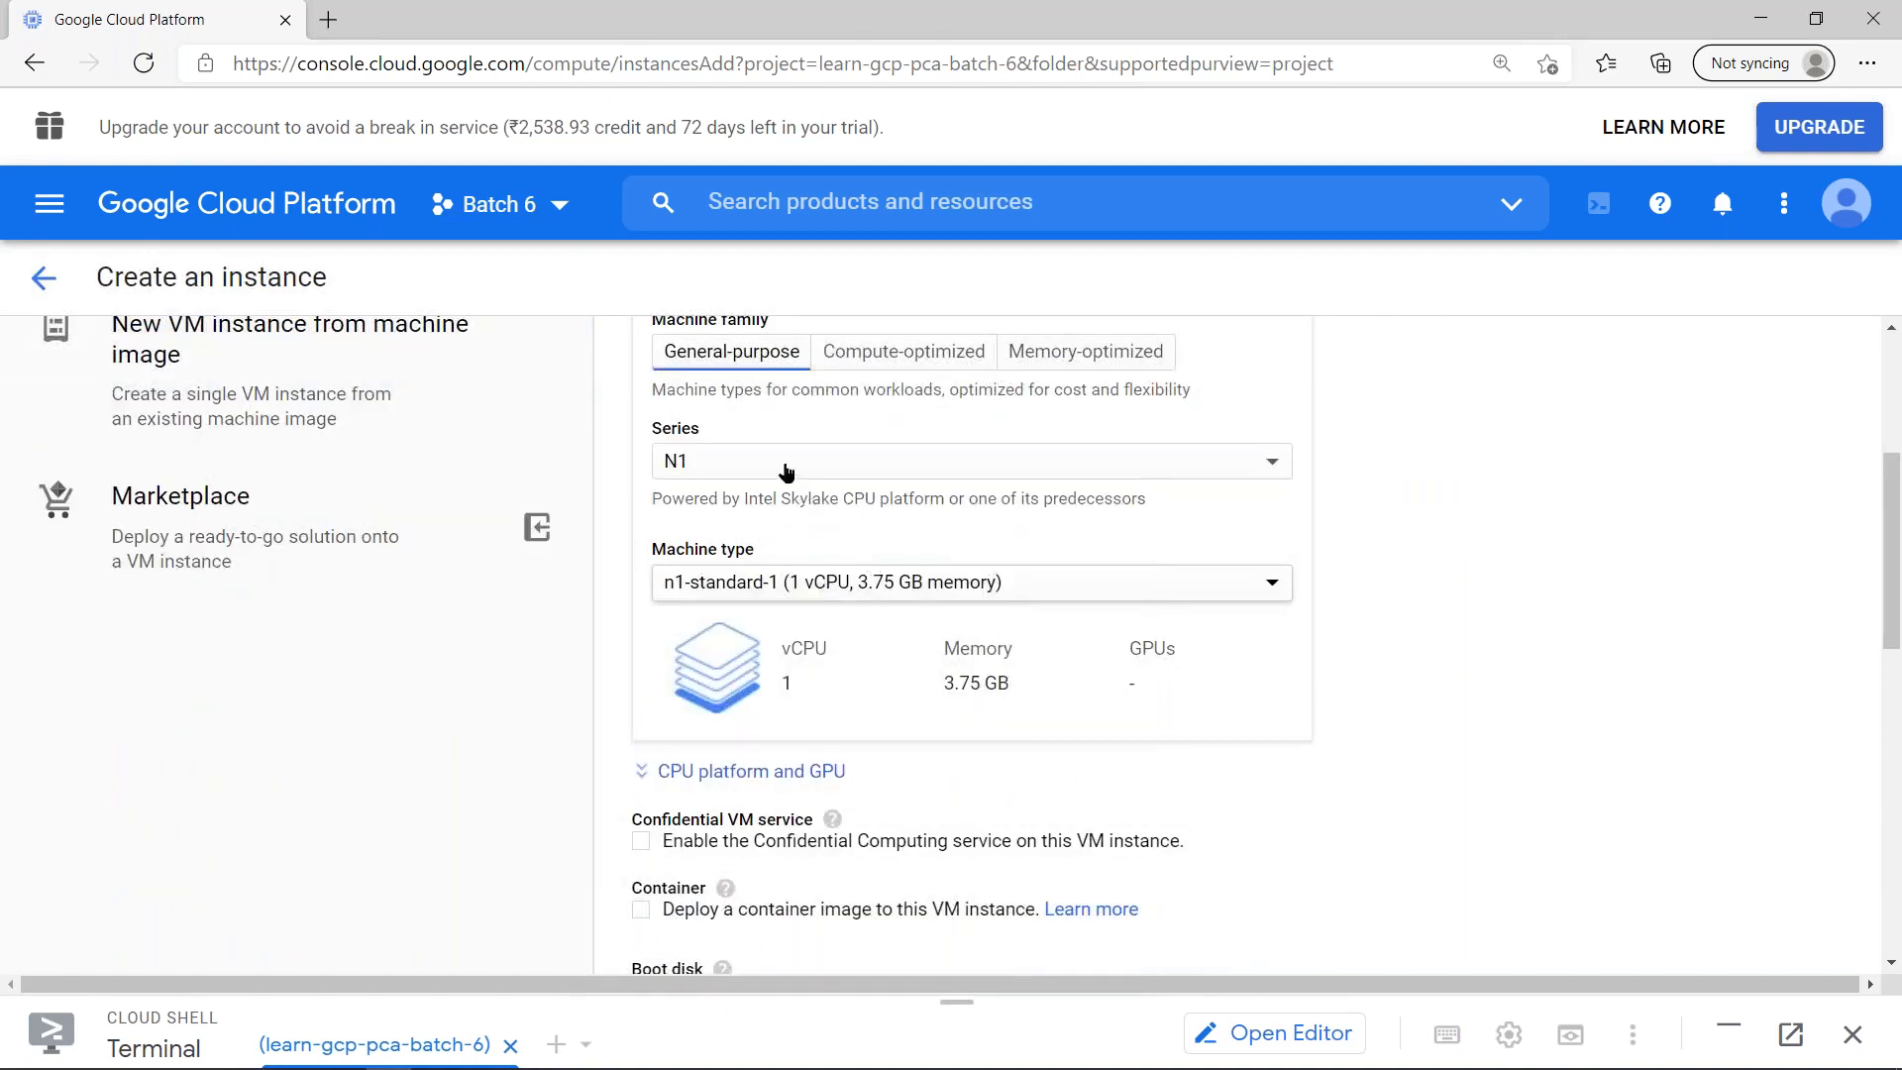
left_click(758, 583)
left_click(753, 492)
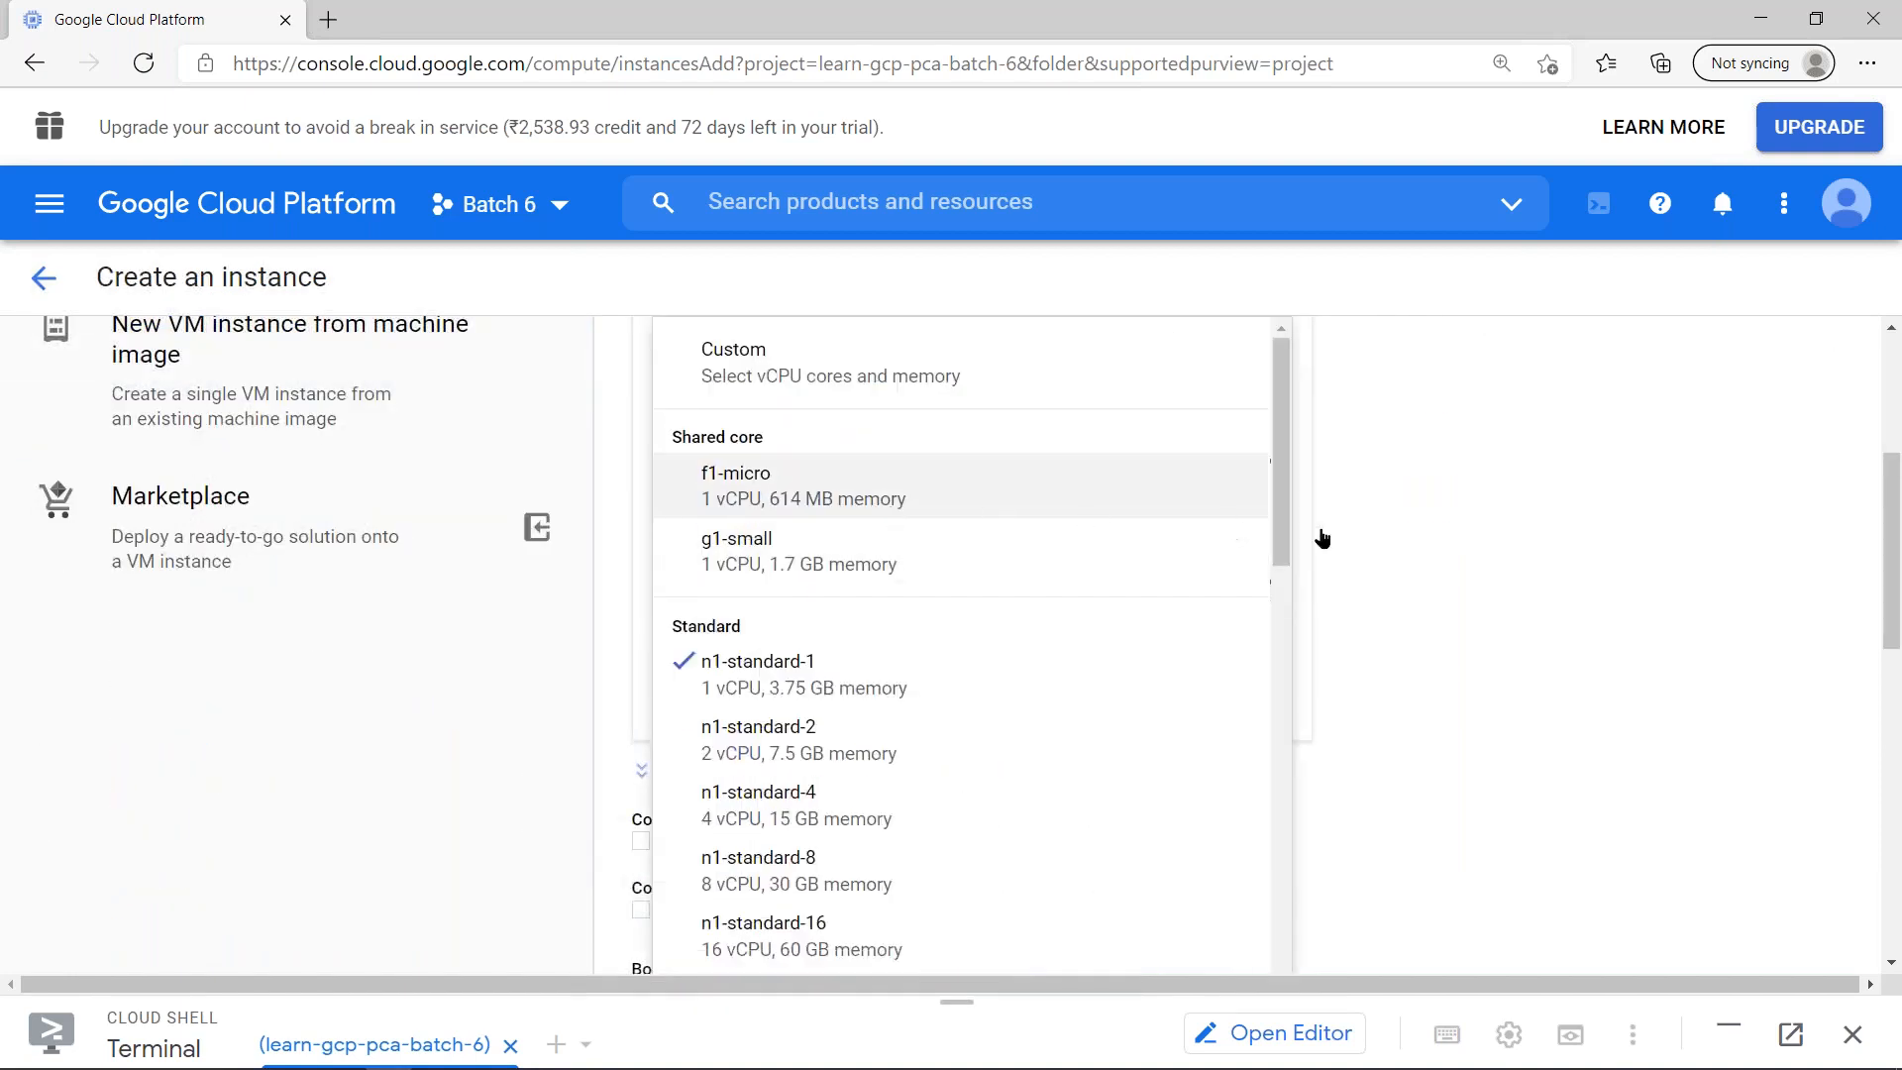
- Set the instance's service account to No service account under Identity and API access
scroll(1375, 525, "down", 6)
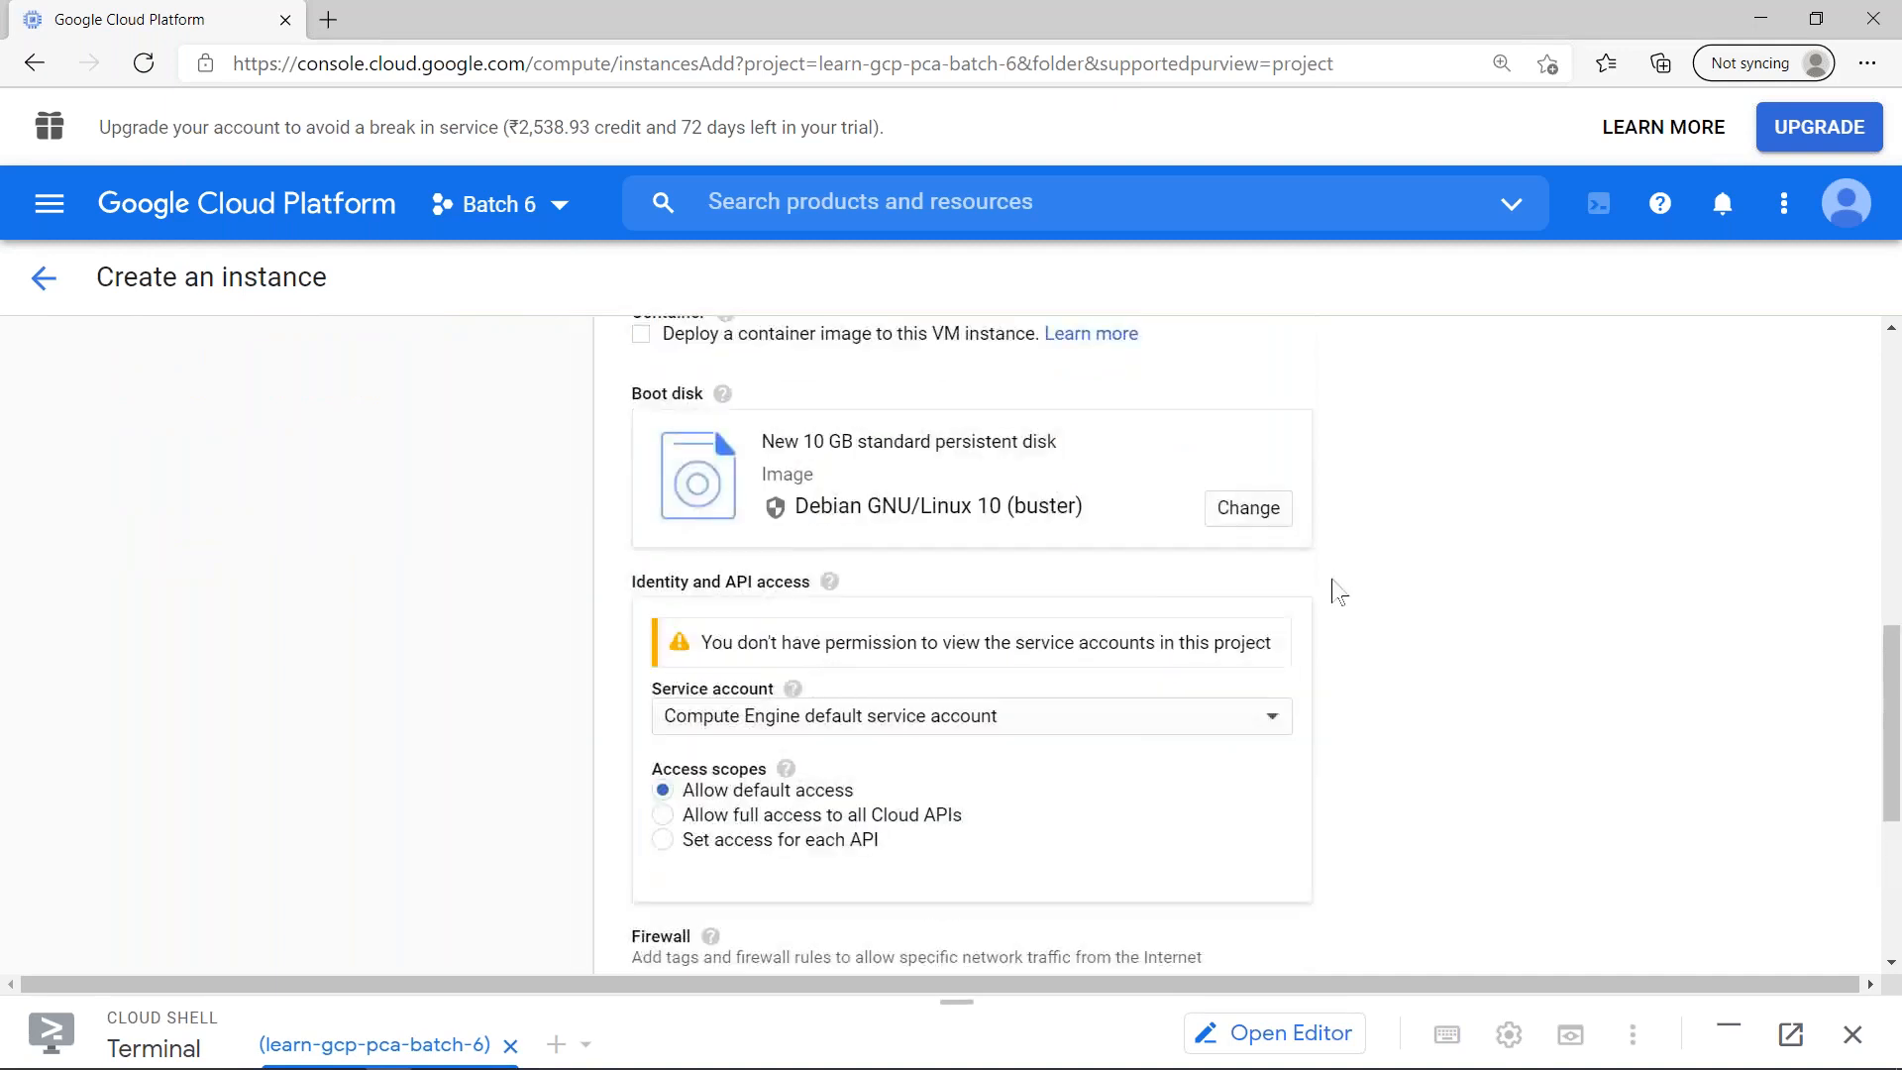
left_click(1195, 734)
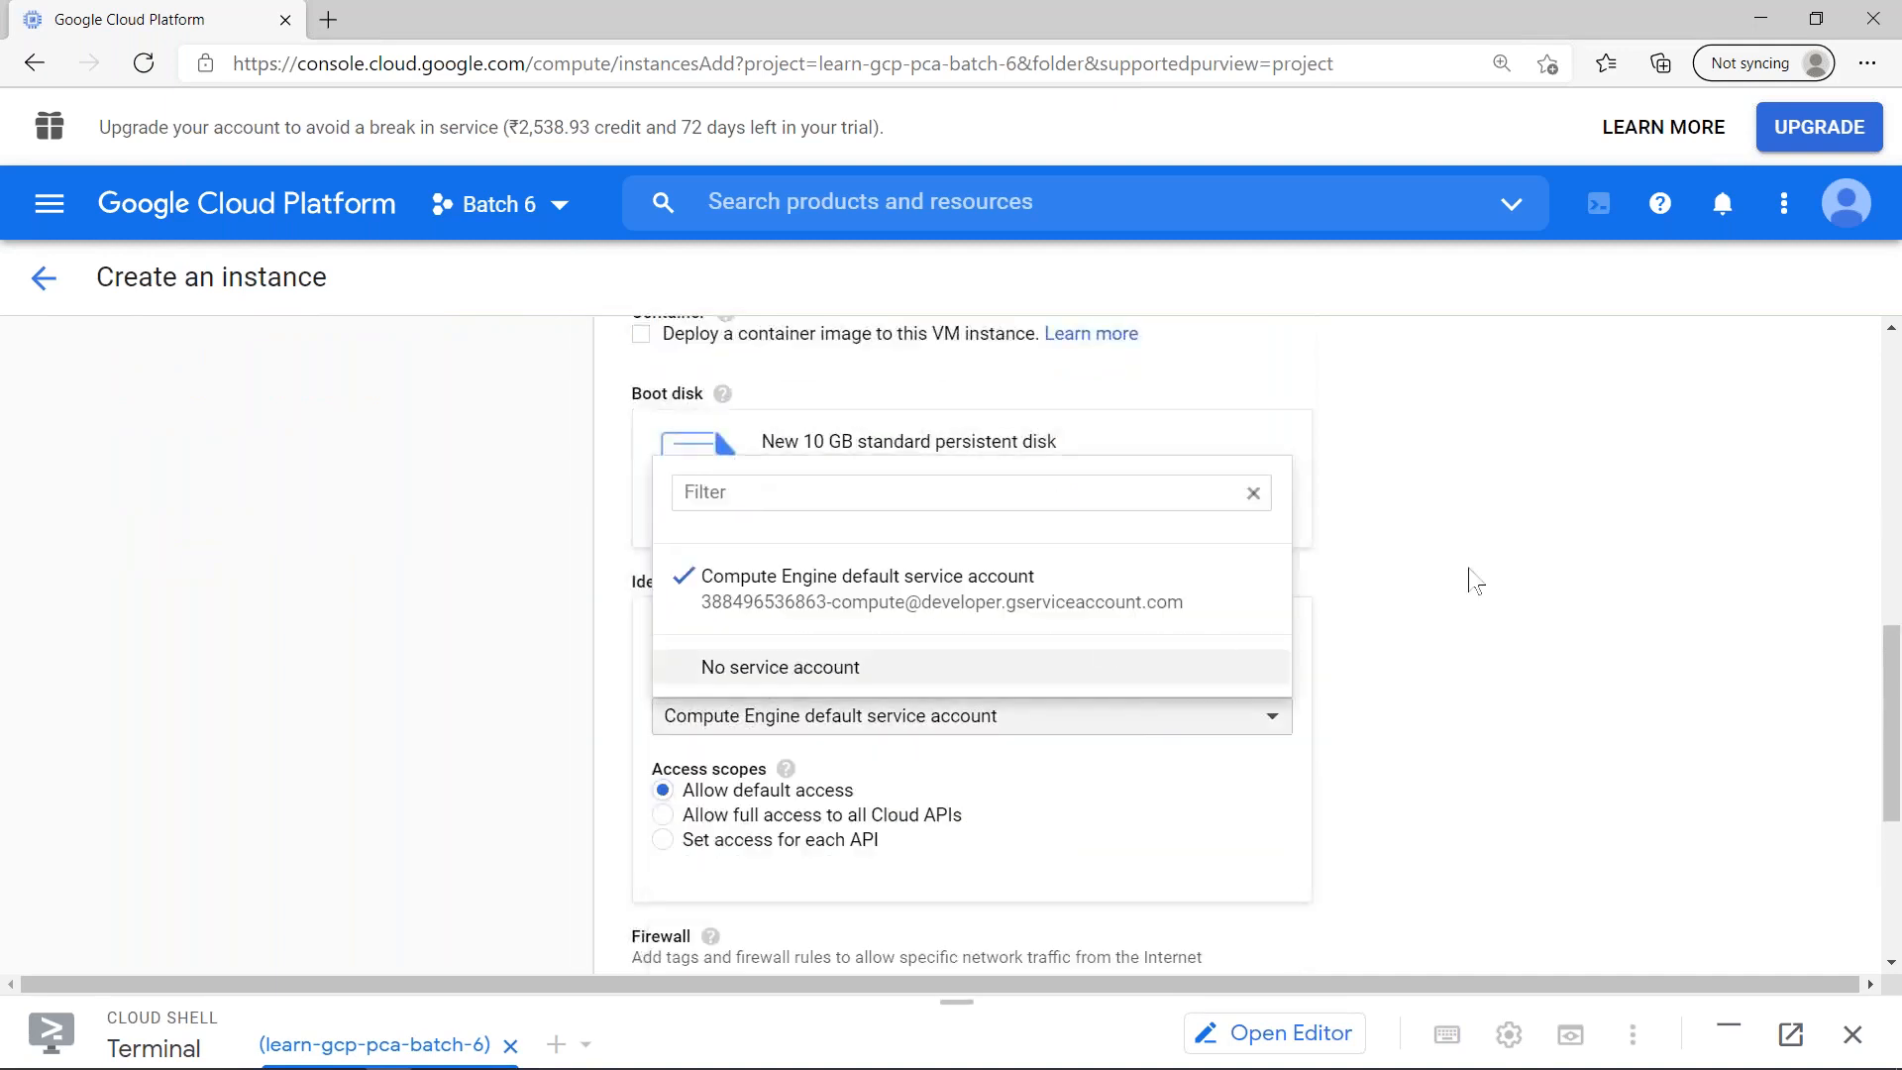
key("Return")
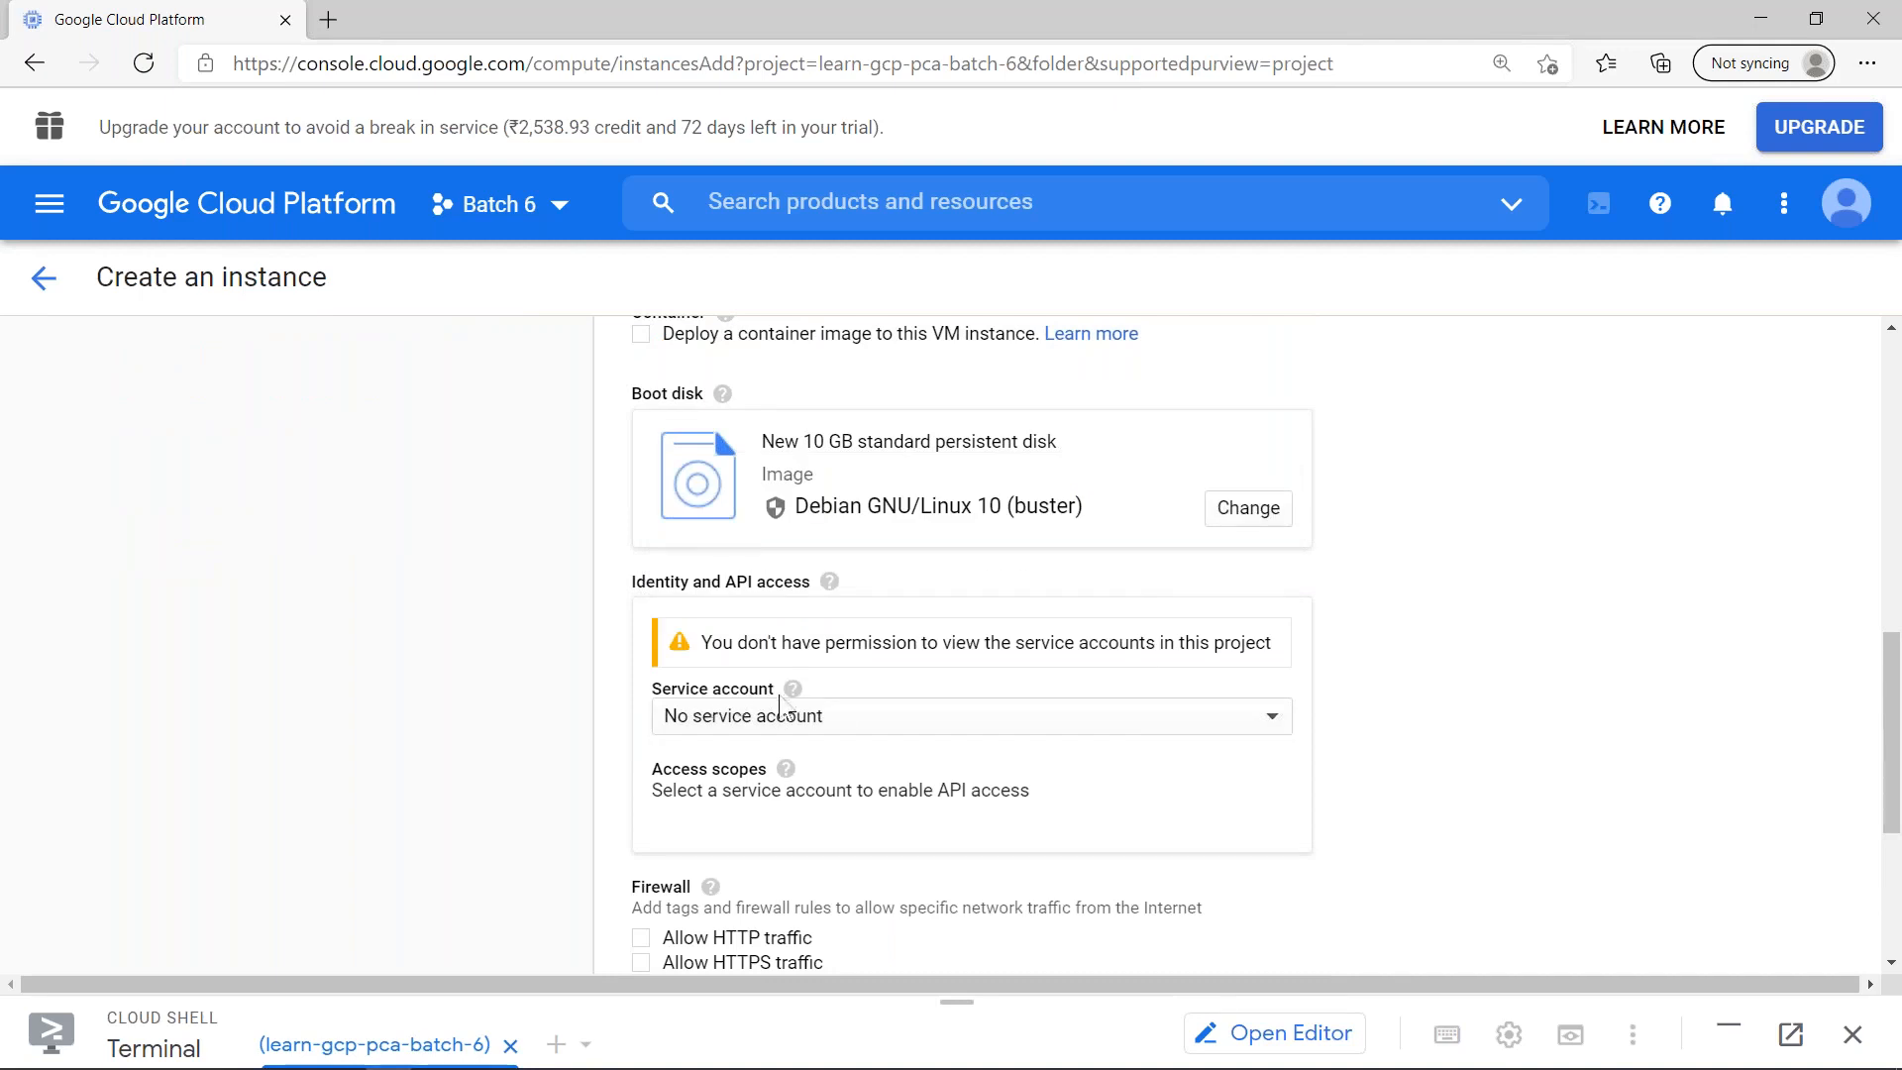
- Examine the --no-service-account and --no-scopes flags in the equivalent gcloud command line, then close it
scroll(734, 713, "down", 4)
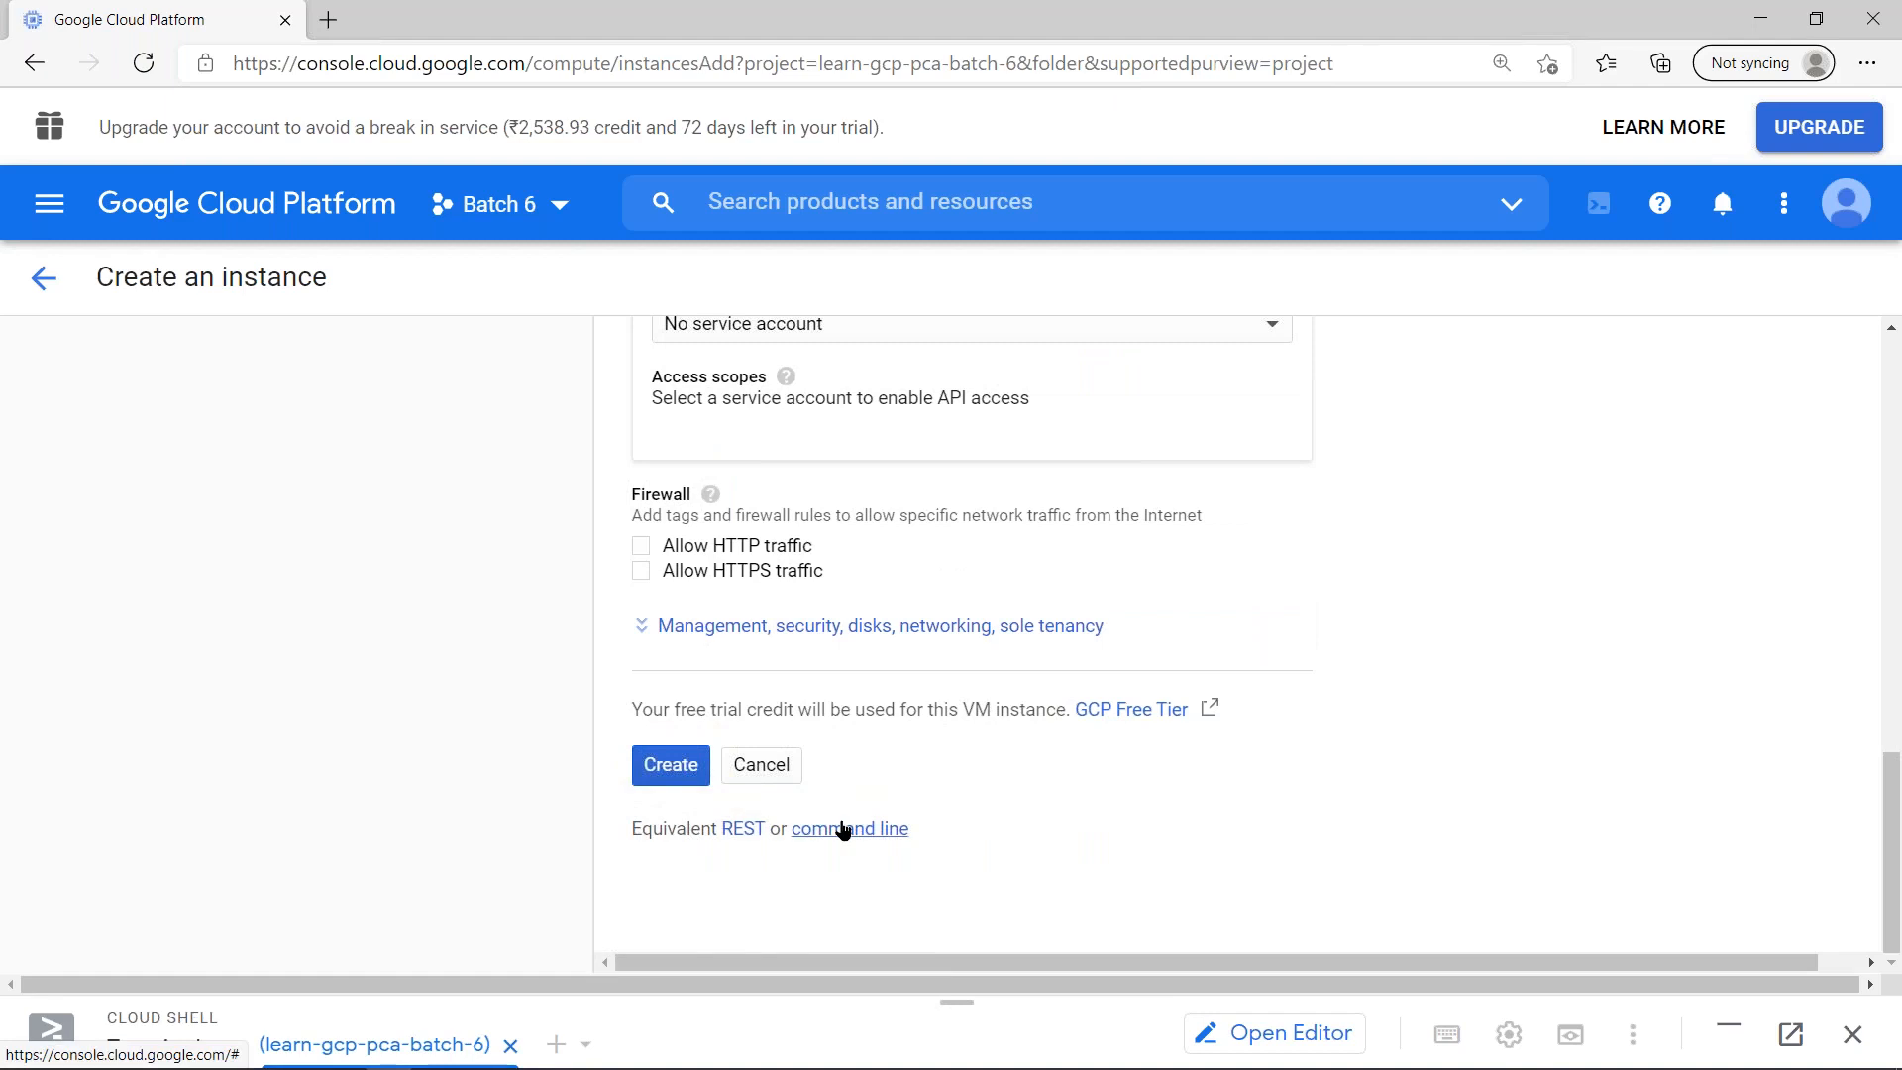
left_click(843, 831)
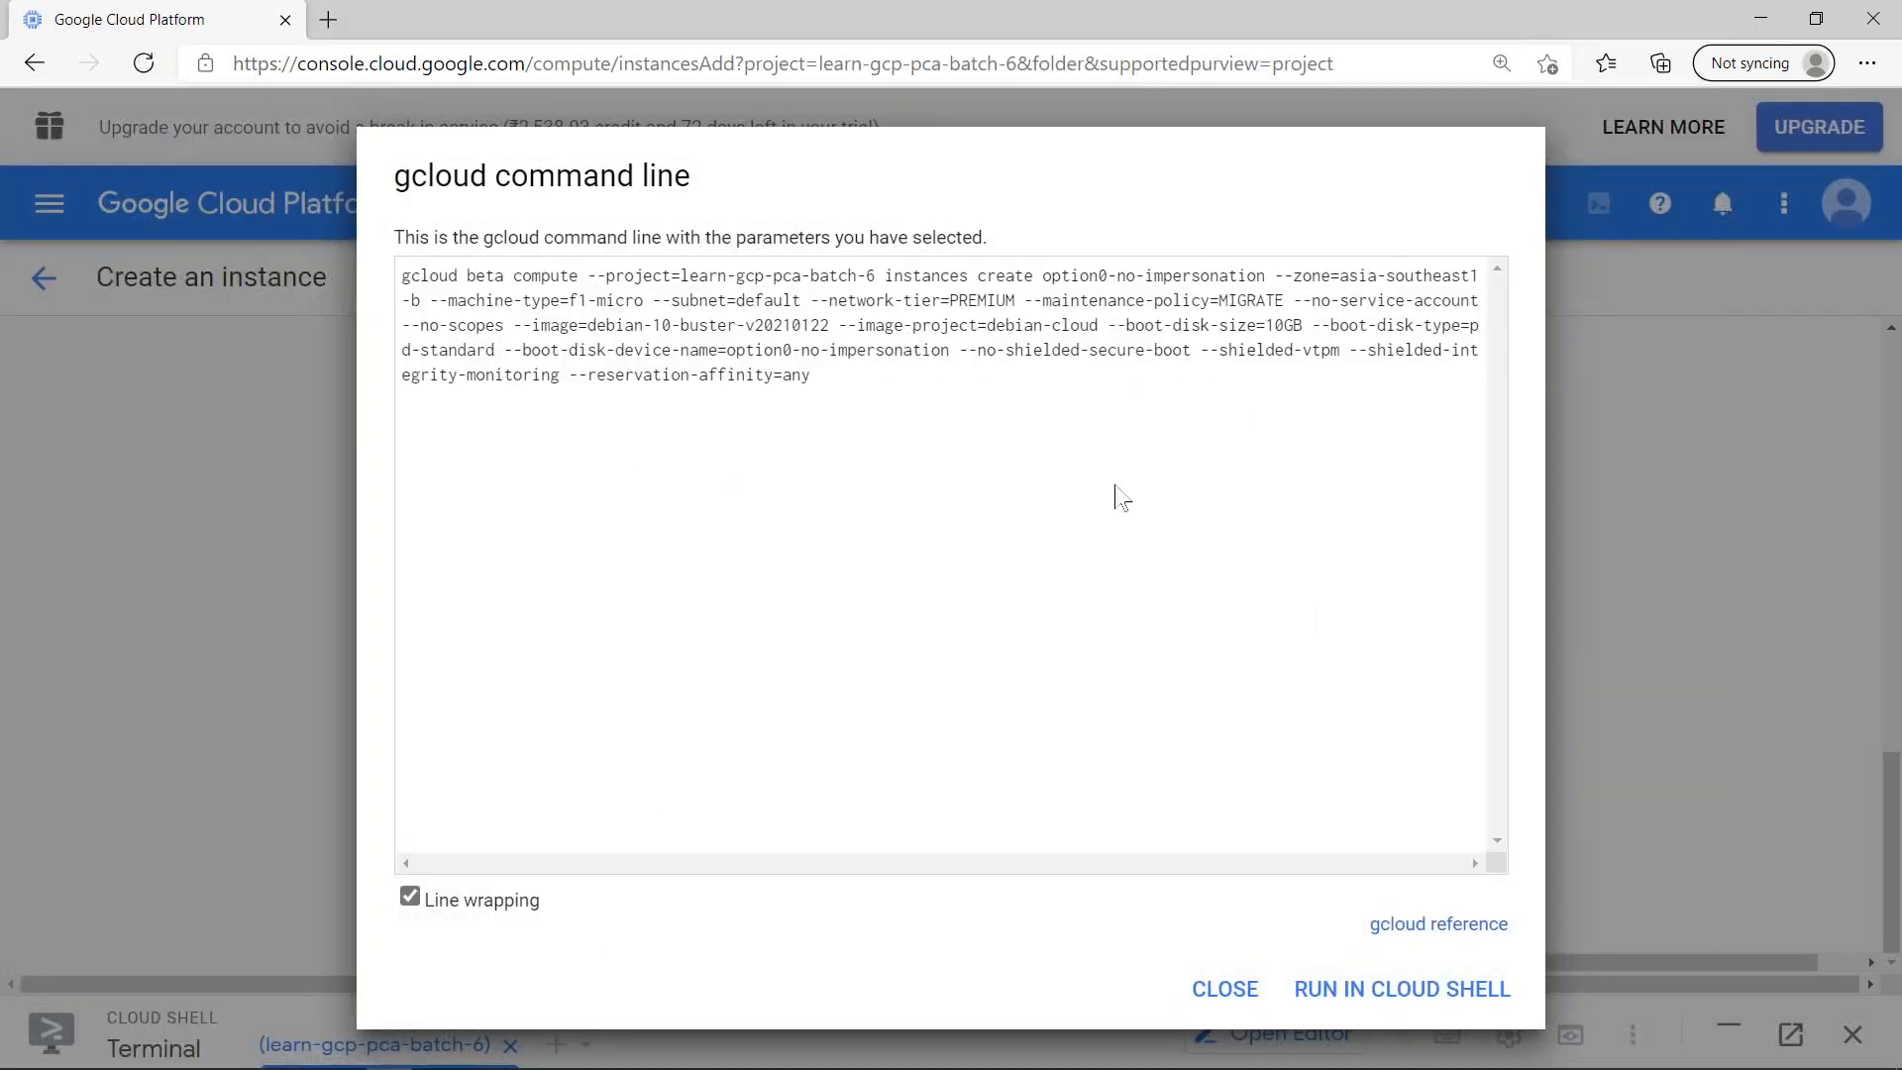
scroll(1116, 493, "up", 3)
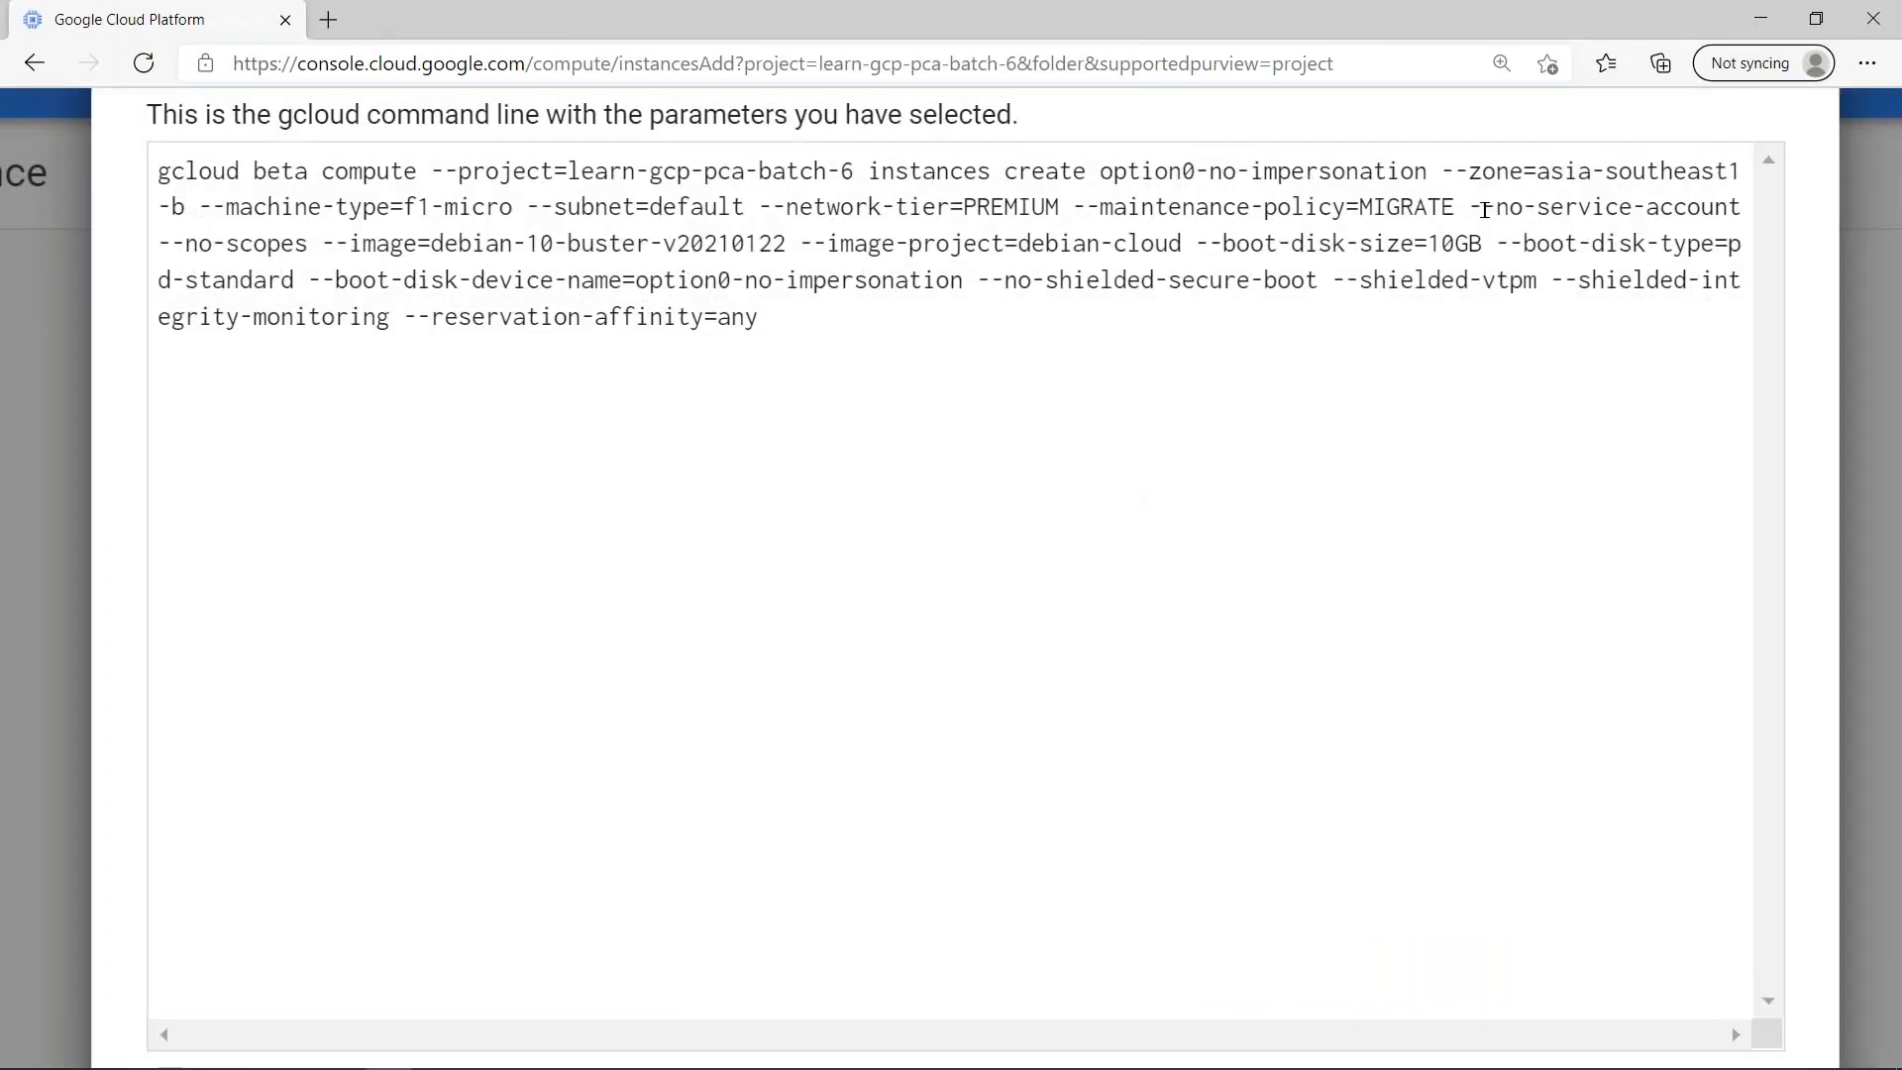
left_click_drag(1472, 205, 311, 235)
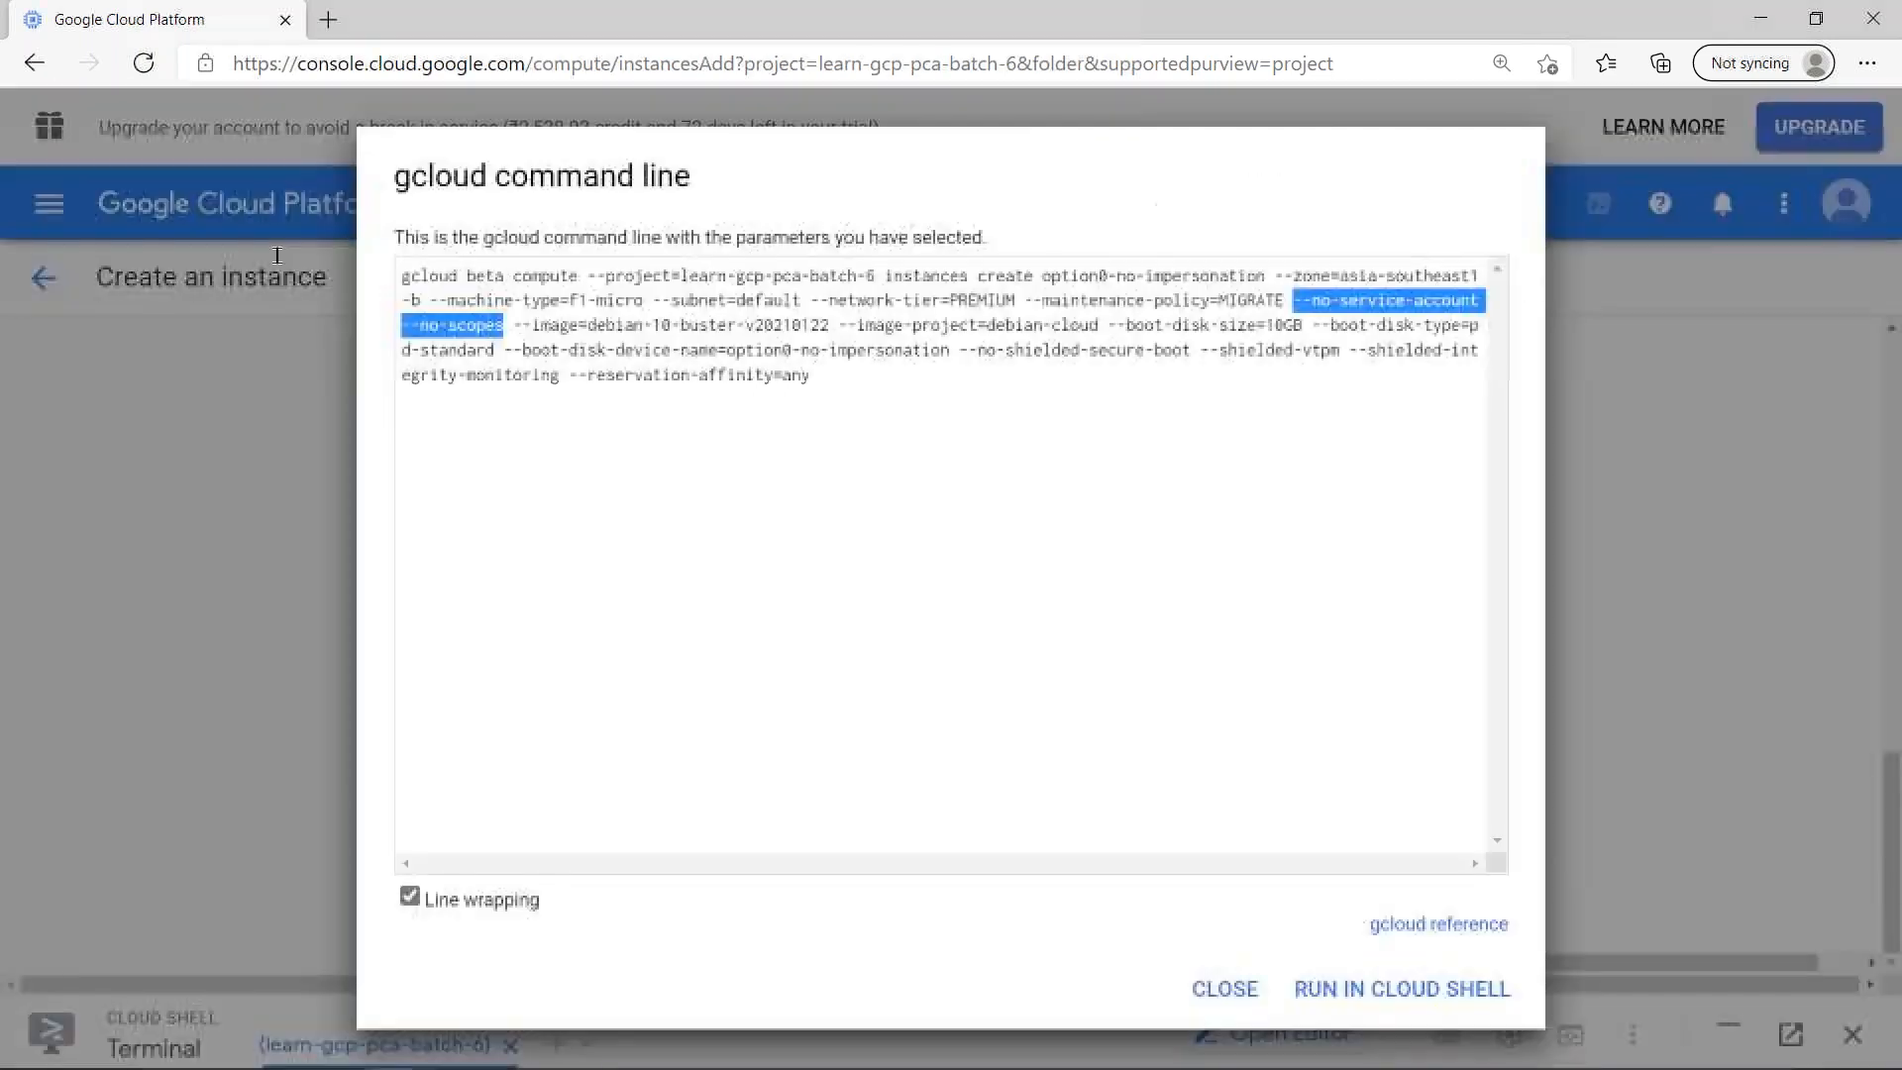
key("Escape")
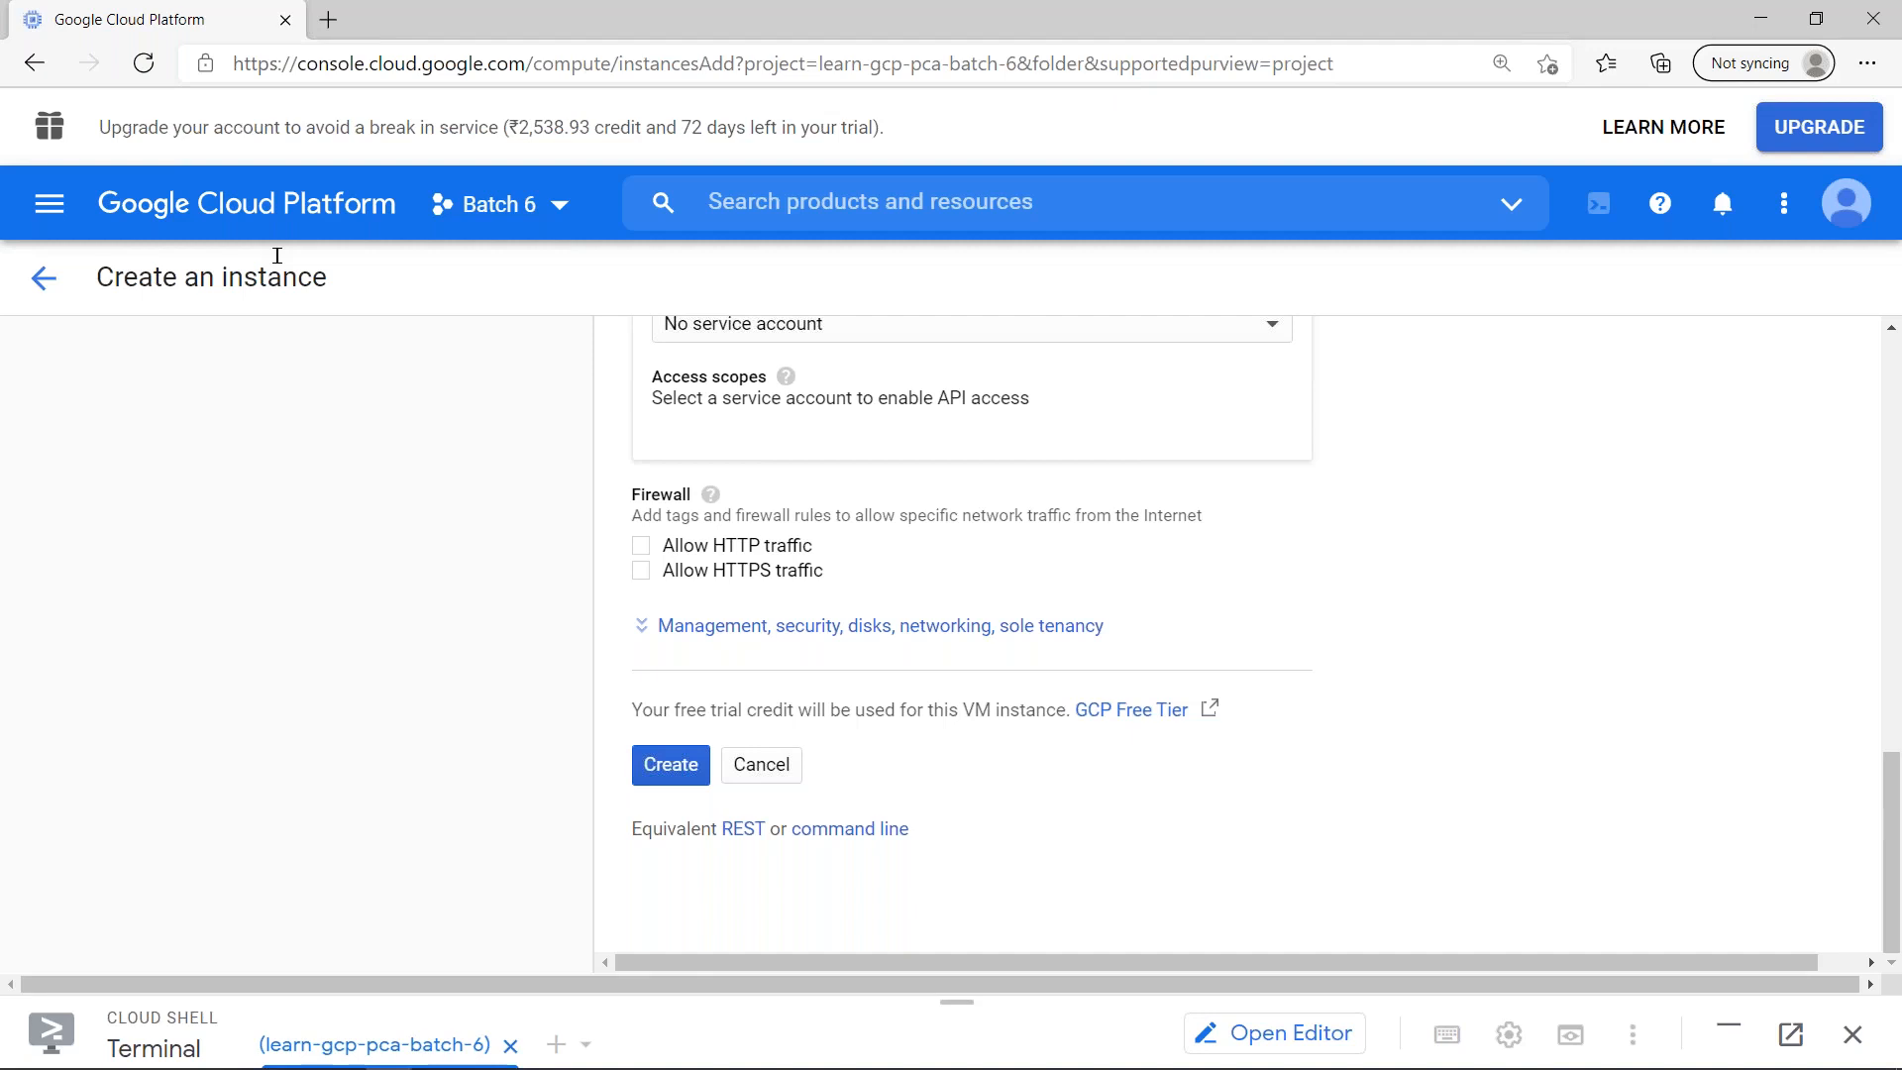
- Create the option0-no-impersonation instance and refresh the VM instances list
left_click(671, 773)
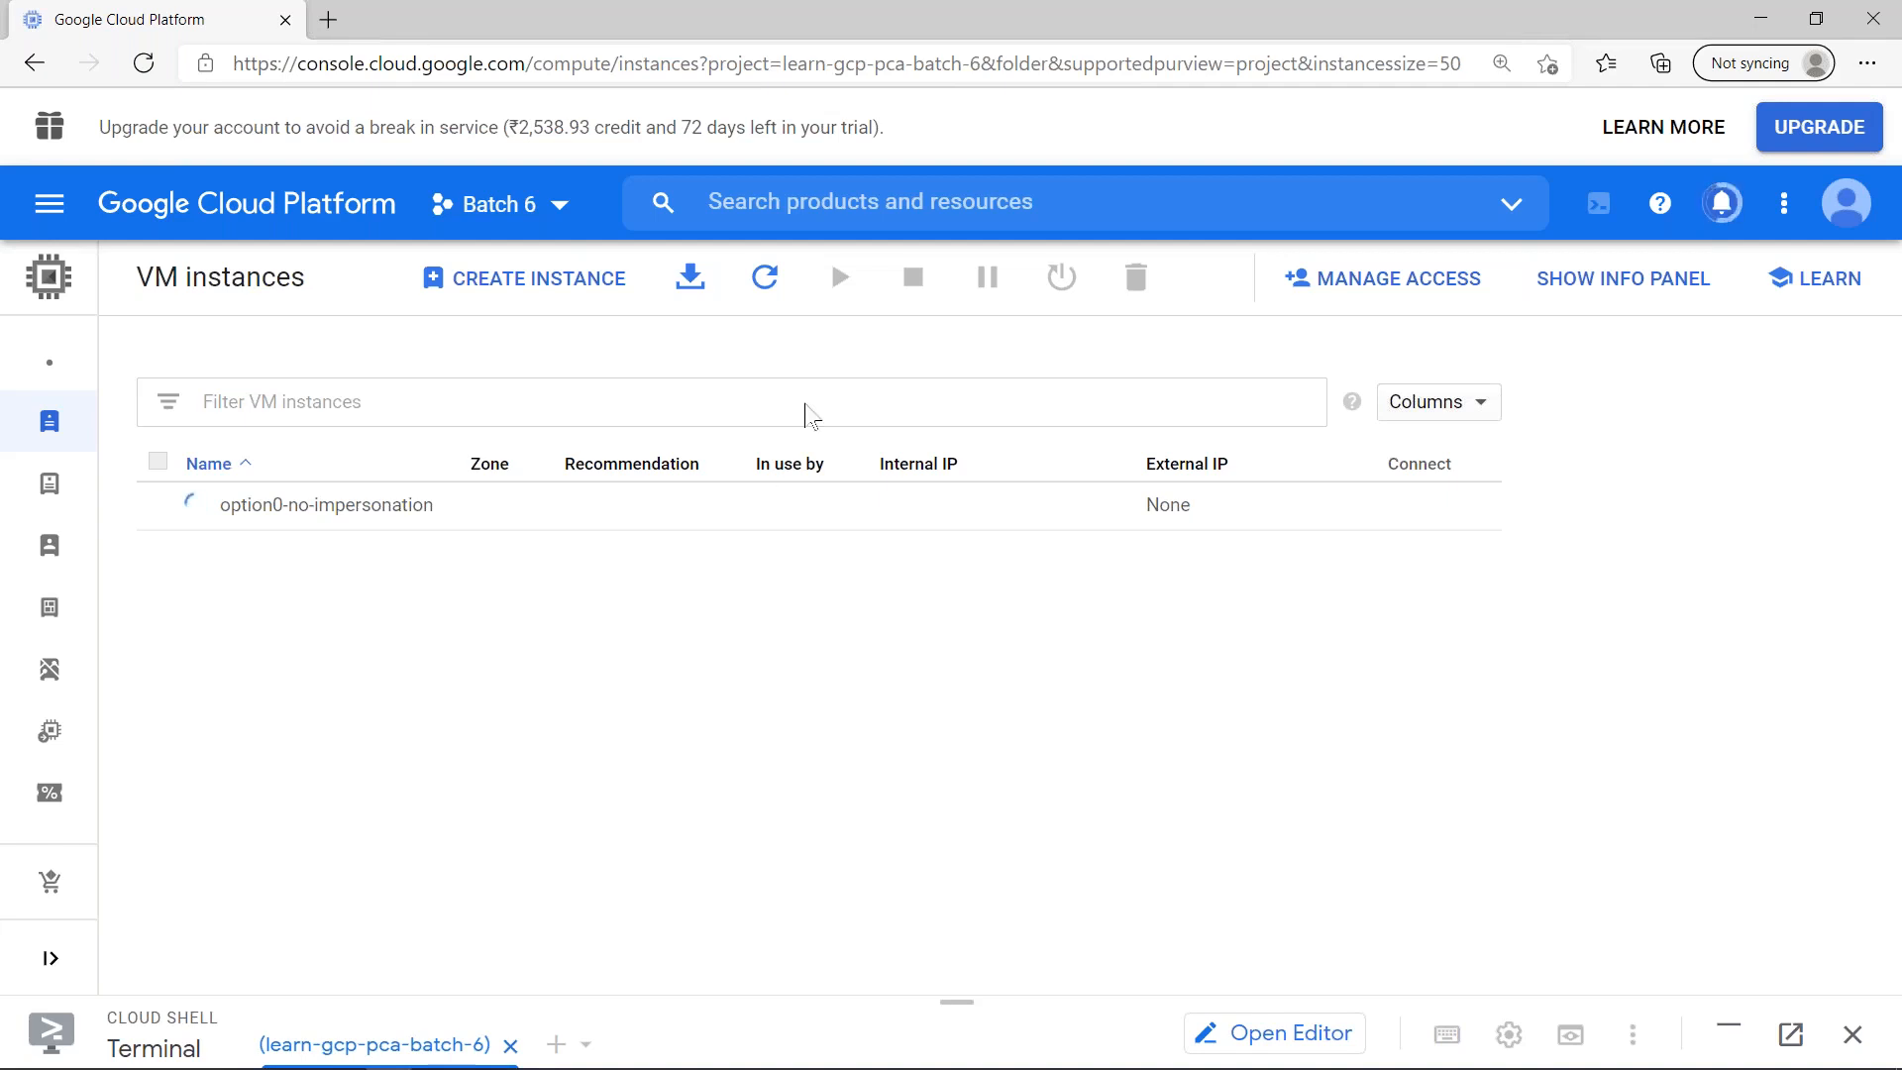
left_click(766, 281)
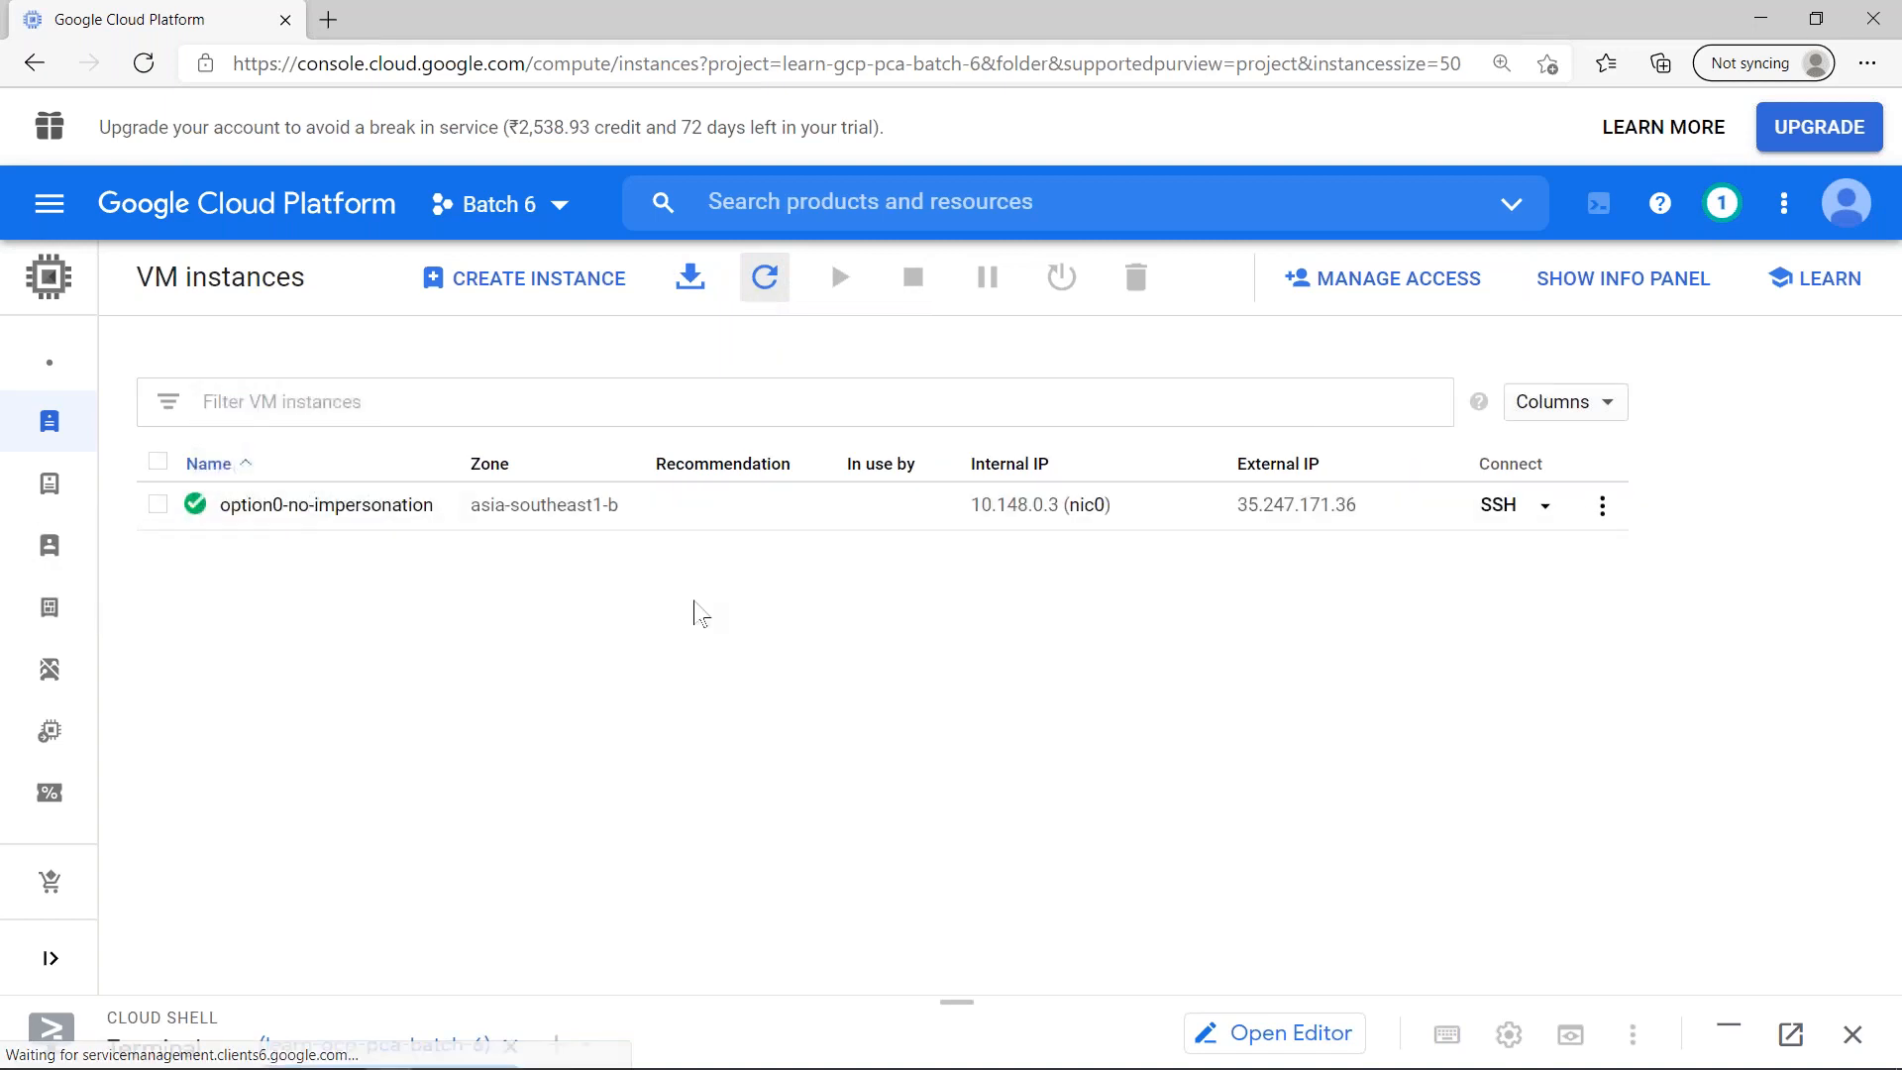
- Open an SSH session to option0-no-impersonation, dismissing the IAP tunnel suggestion
left_click(1496, 505)
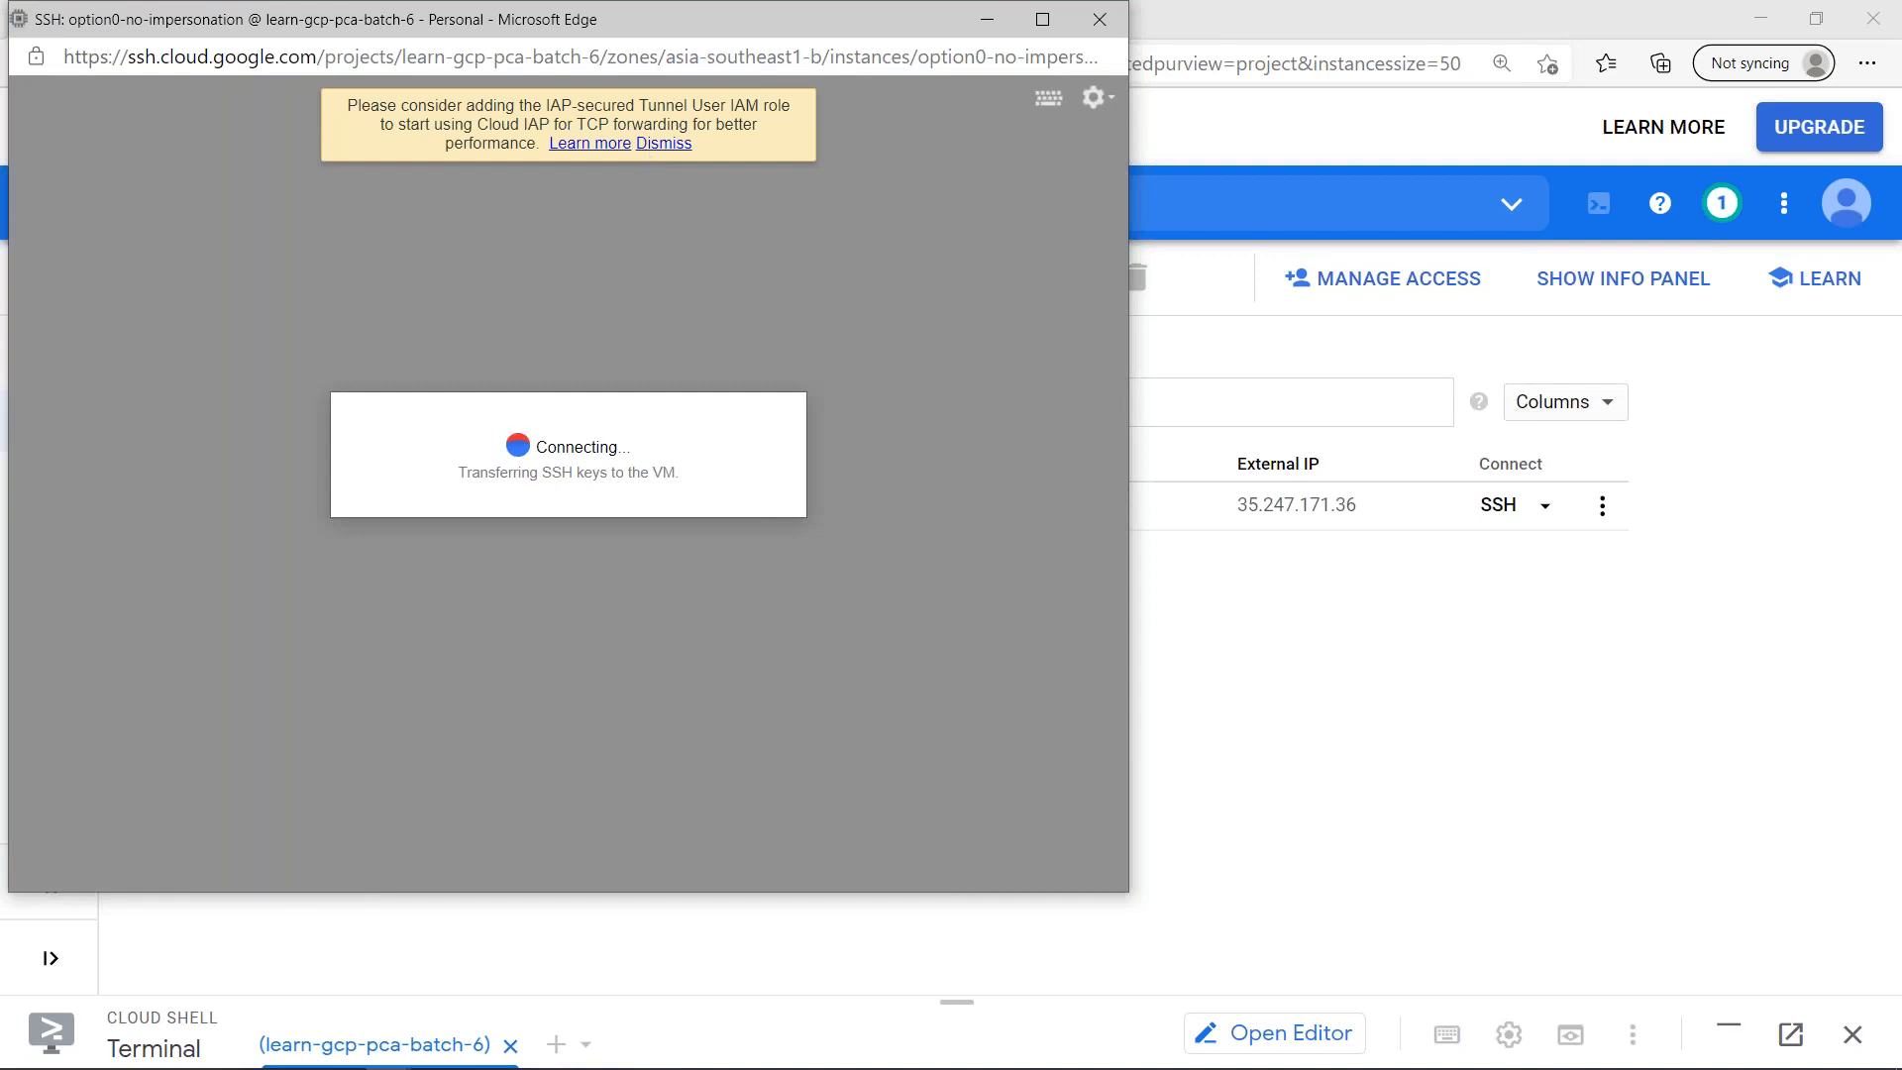
left_click(663, 145)
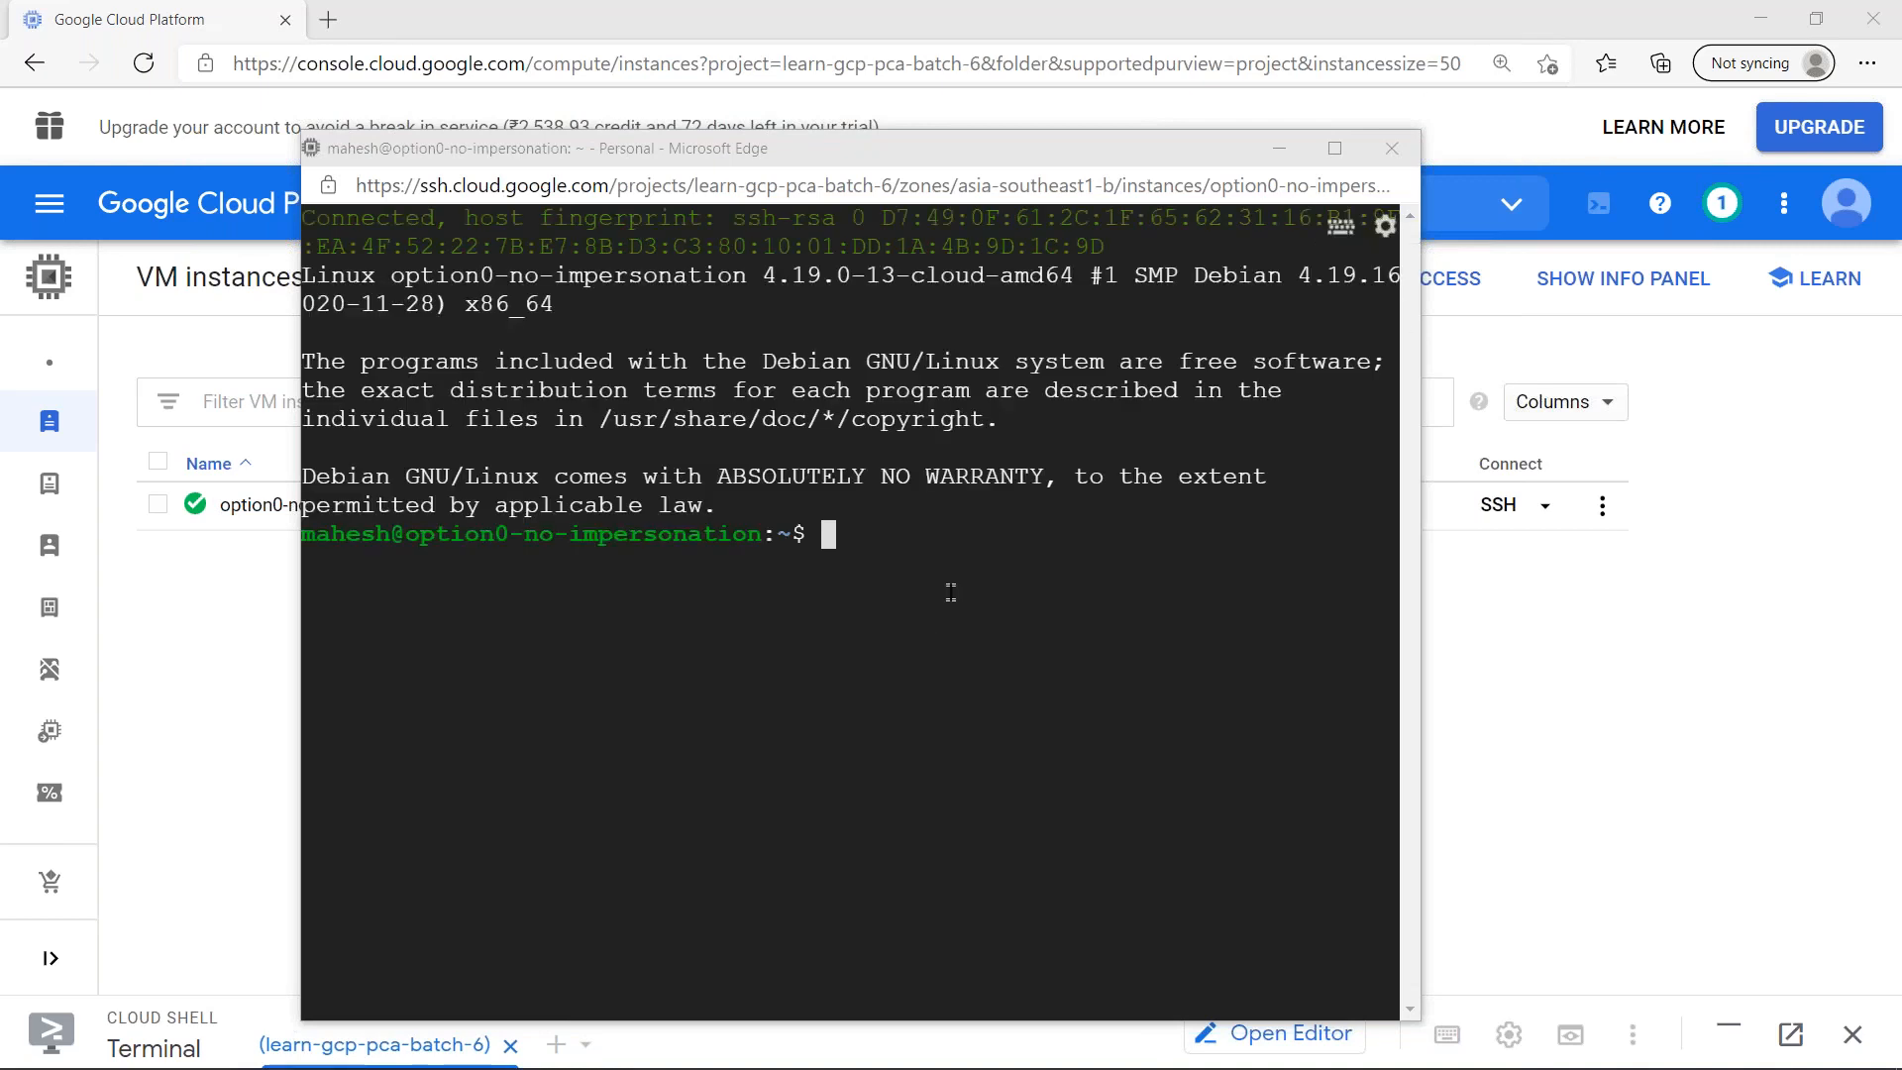
left_click(895, 642)
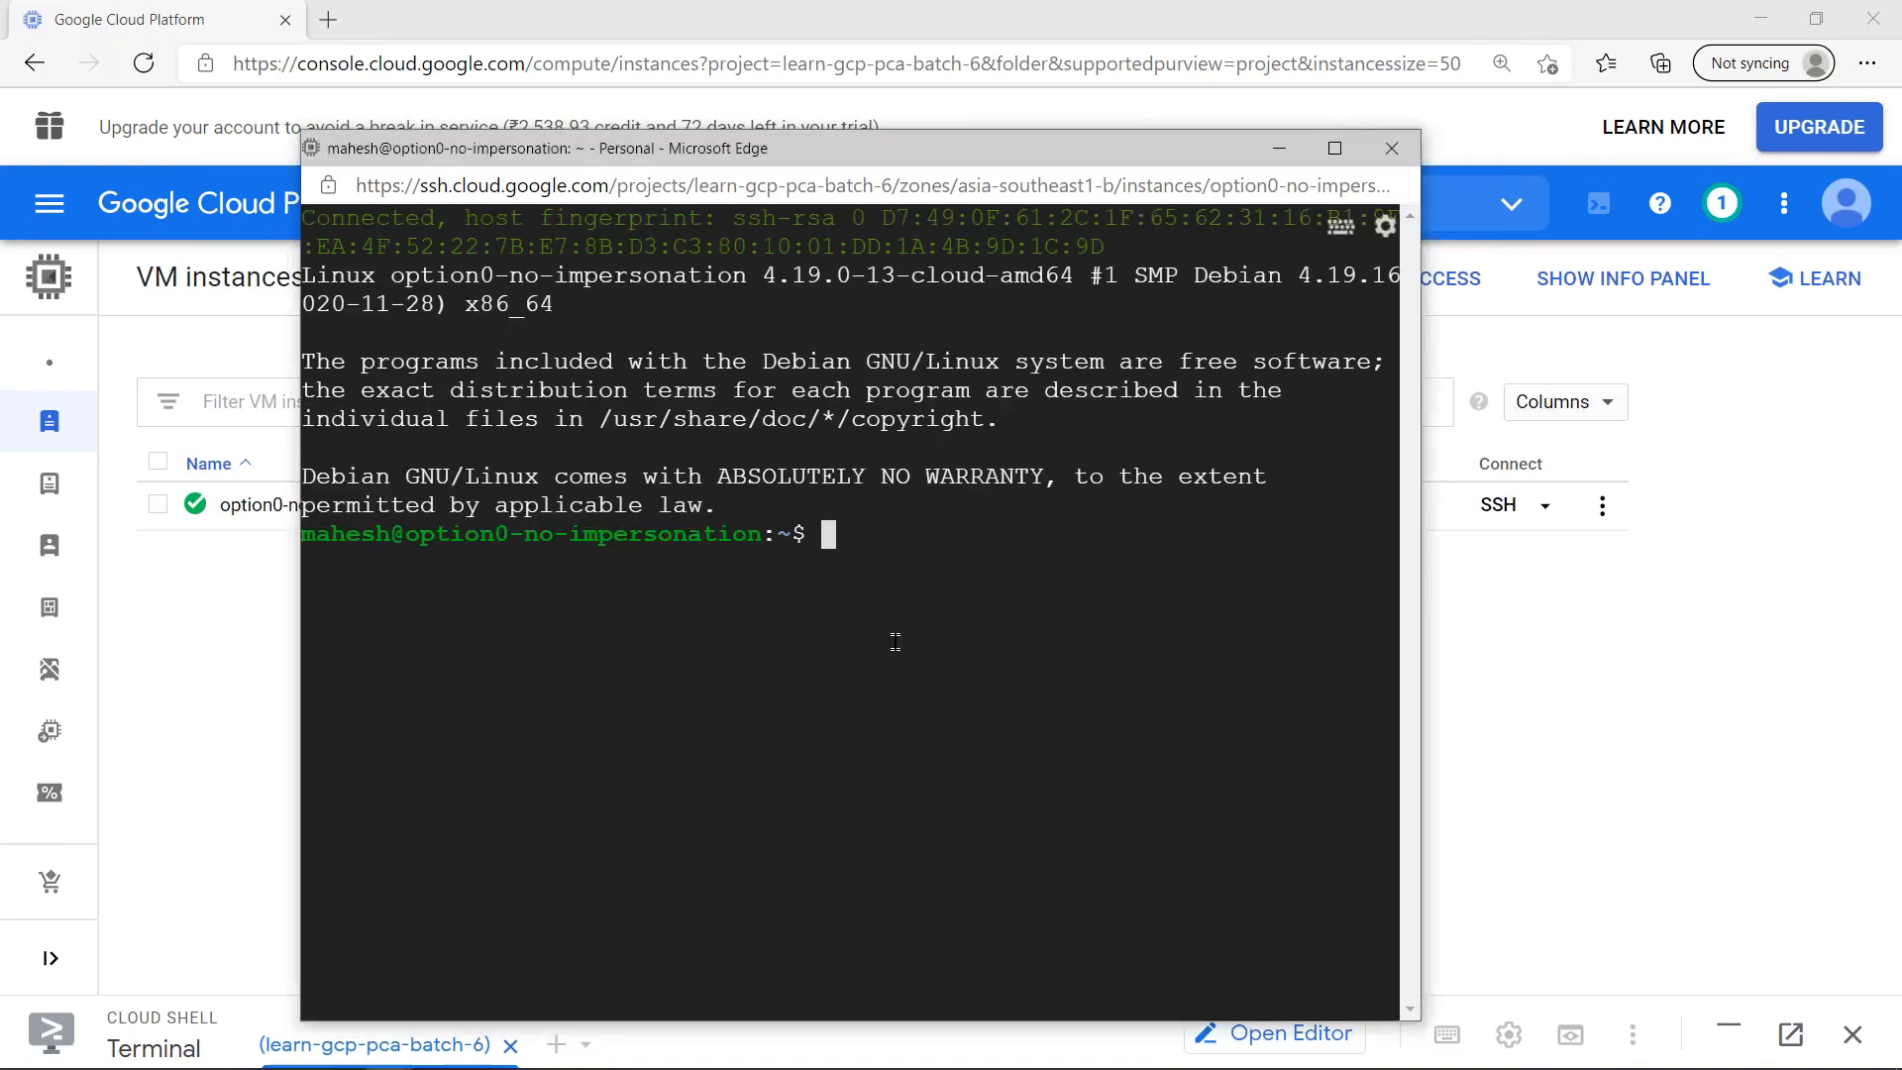
- Run sudo apt update on the VM and clear the terminal
type("sp")
key("BackSpace")
type("udo apt update")
key("Return")
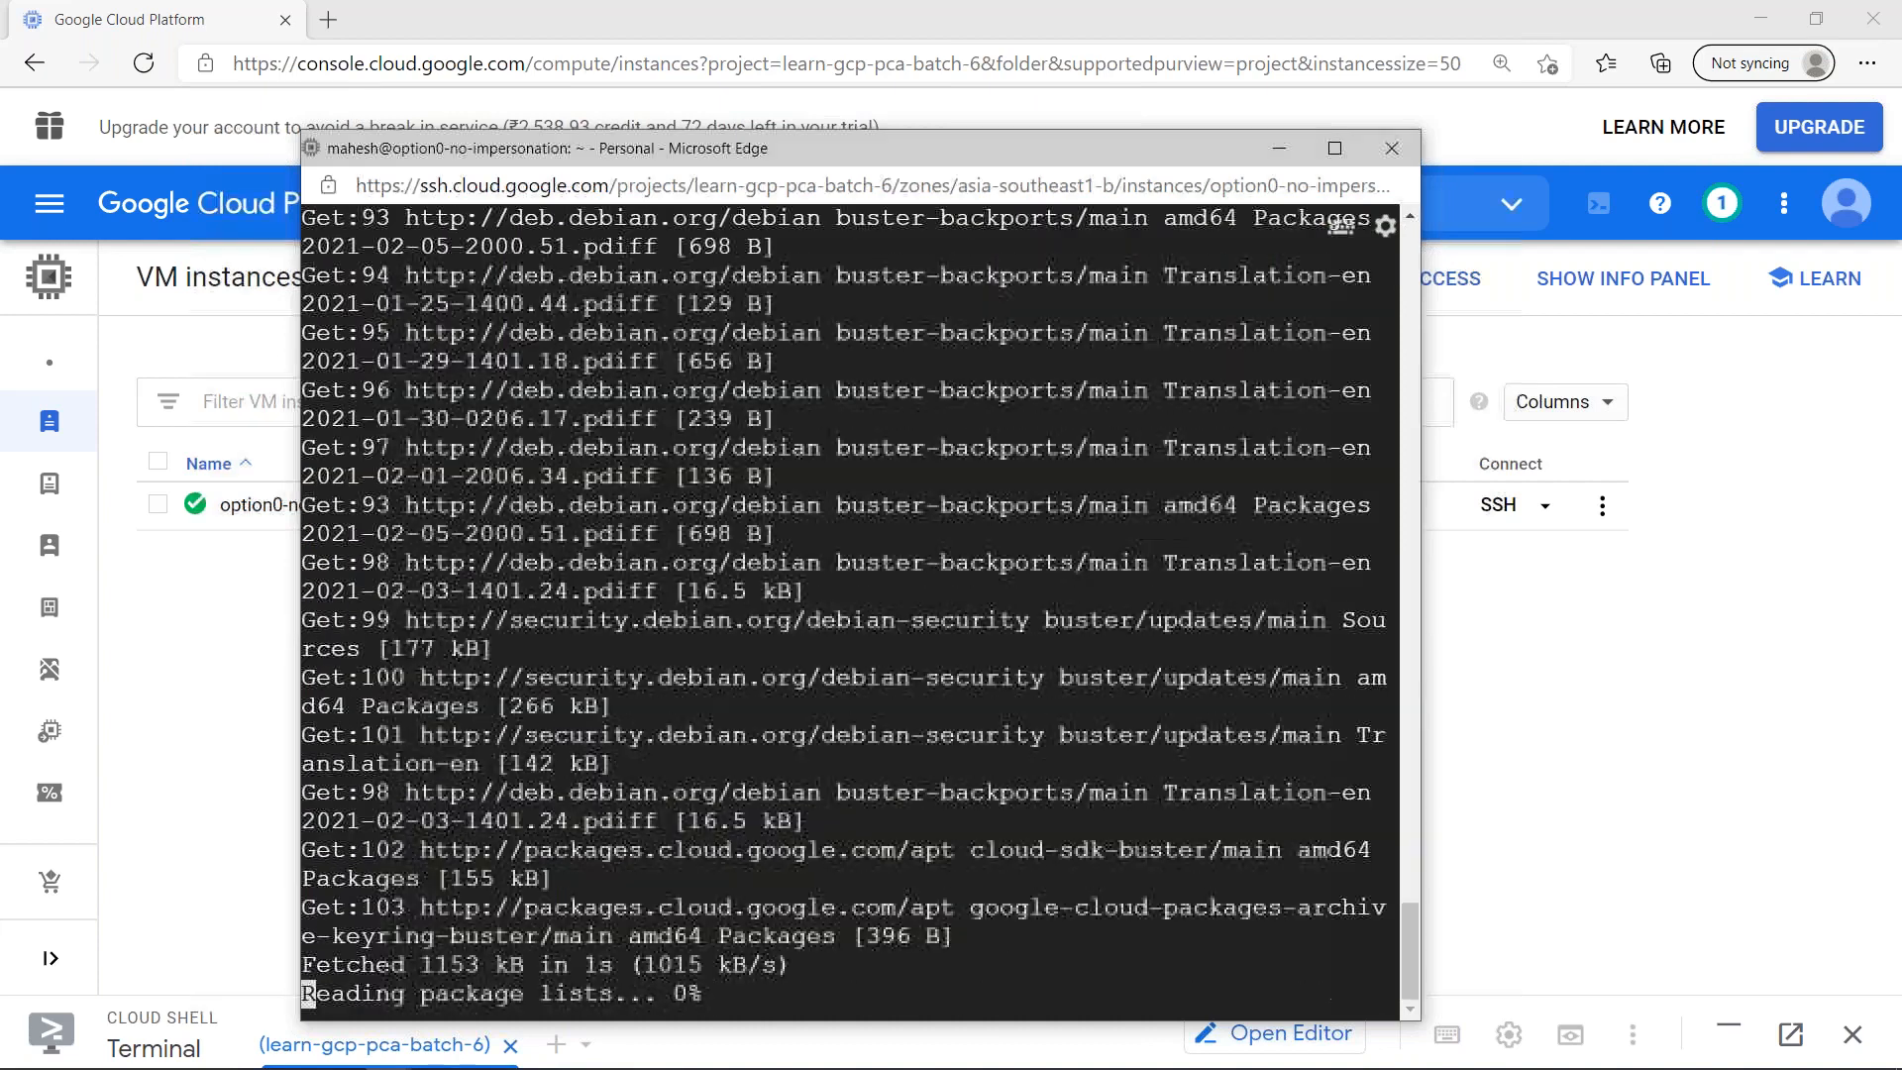
key("ctrl+l")
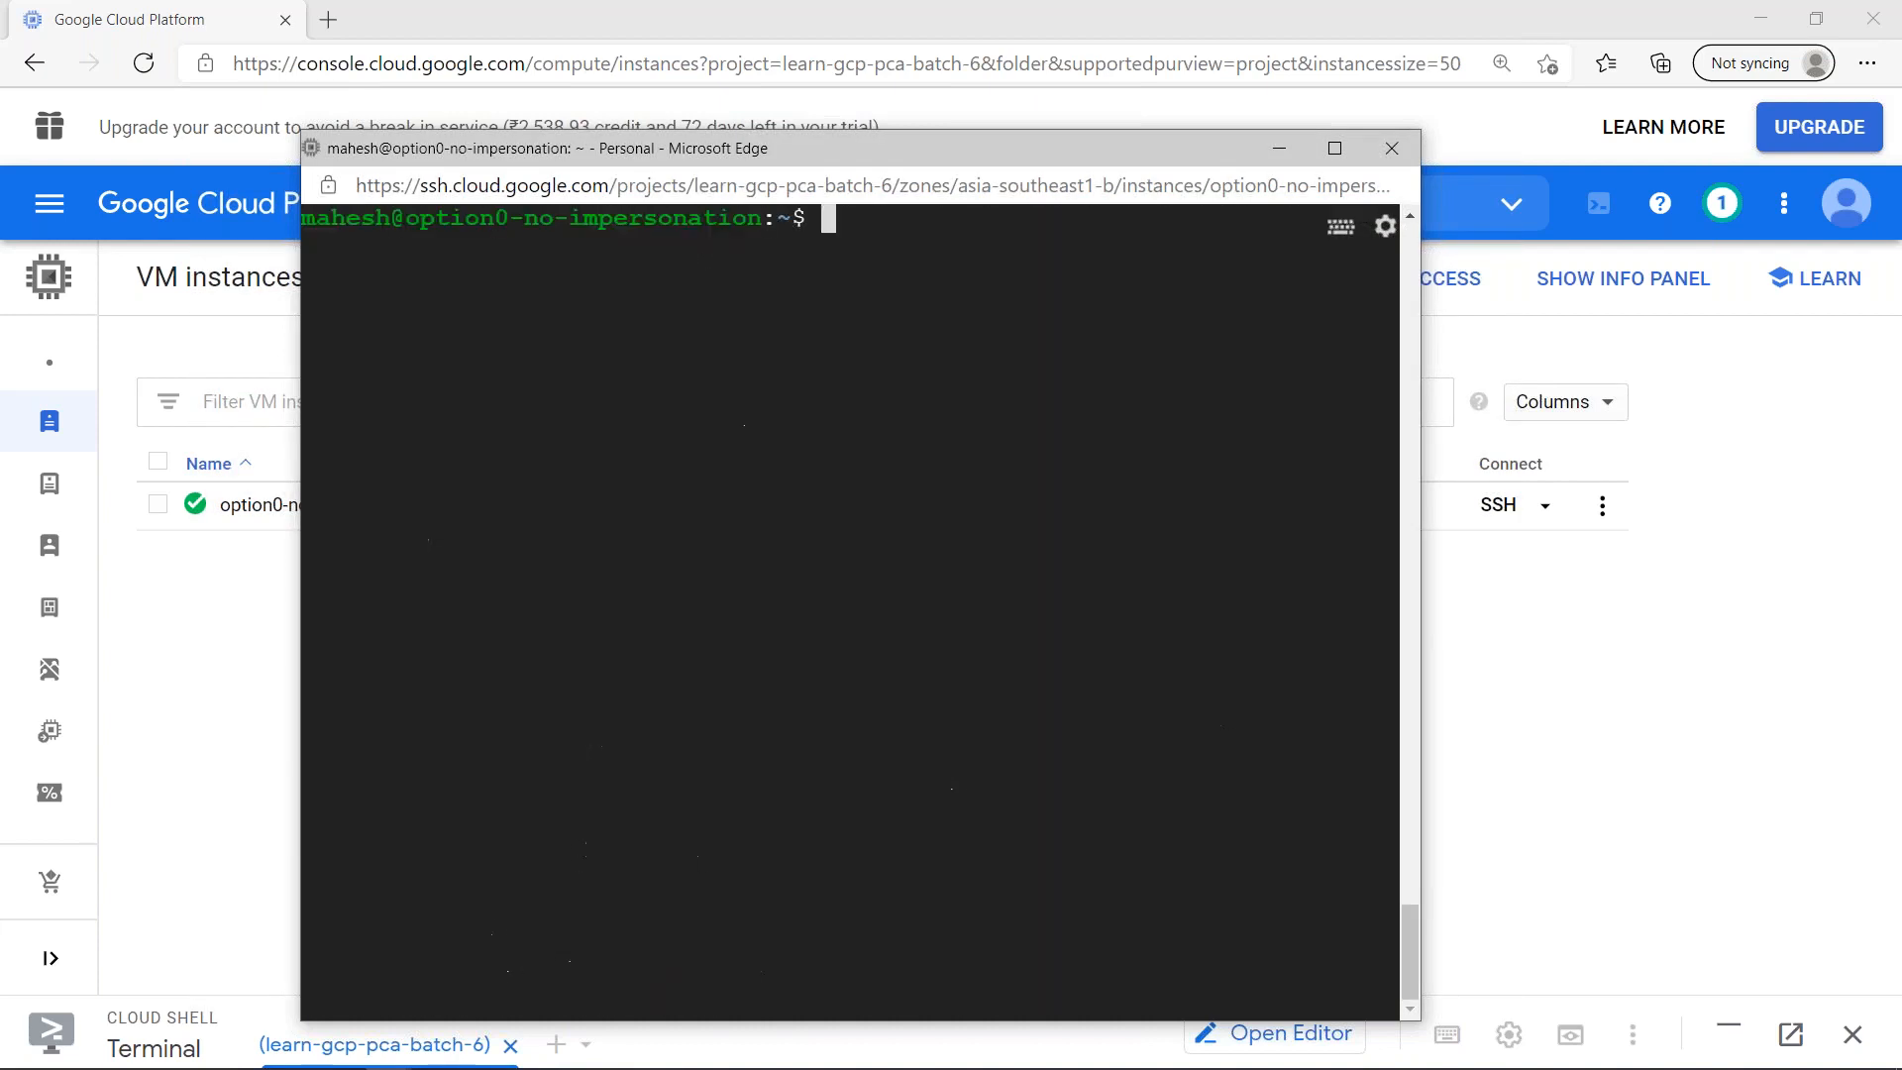
- Test the VM's internet connectivity with ping google.com, stop the ping and clear the terminal
key("Up")
key("BackSpace")
key("BackSpace")
key("BackSpace")
key("BackSpace")
key("BackSpace")
key("BackSpace")
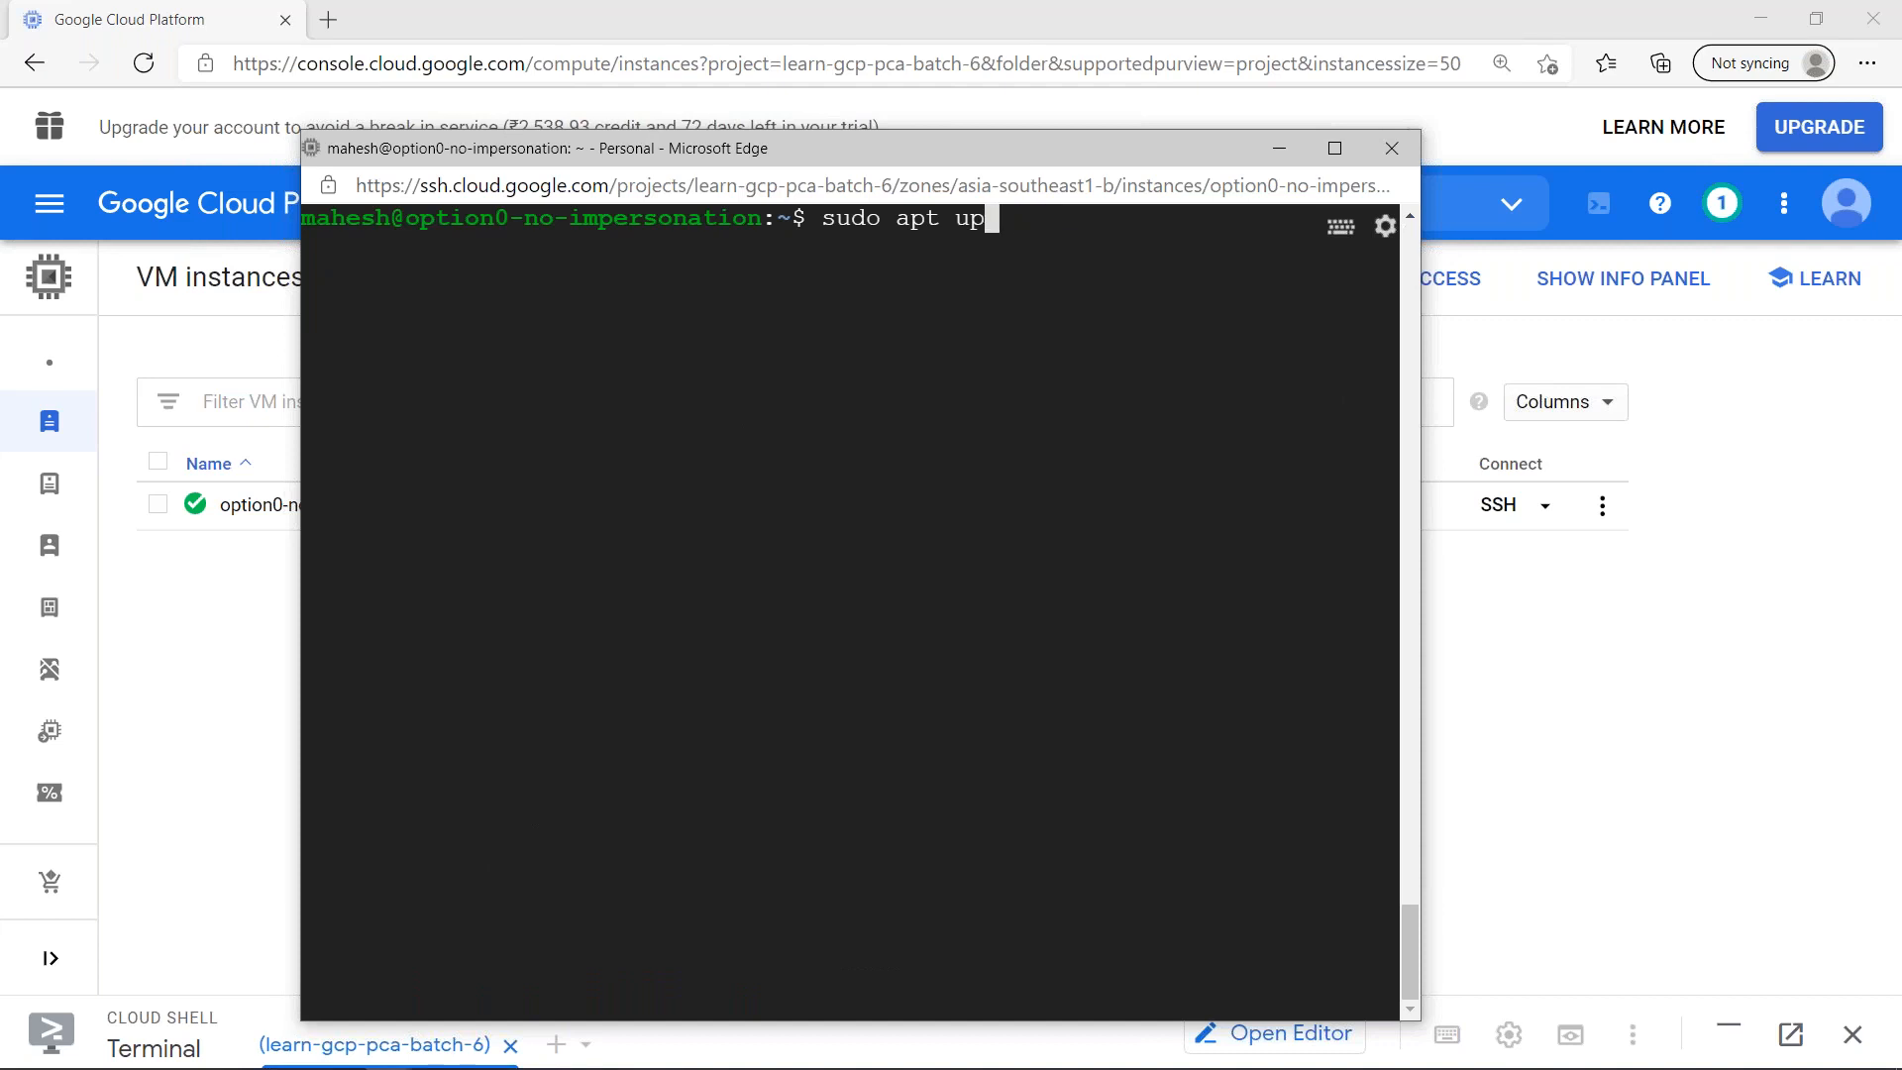
key("BackSpace")
key("BackSpace")
key("BackSpace")
key("BackSpace")
key("BackSpace")
key("BackSpace")
key("BackSpace")
key("BackSpace")
key("BackSpace")
type("ping googl")
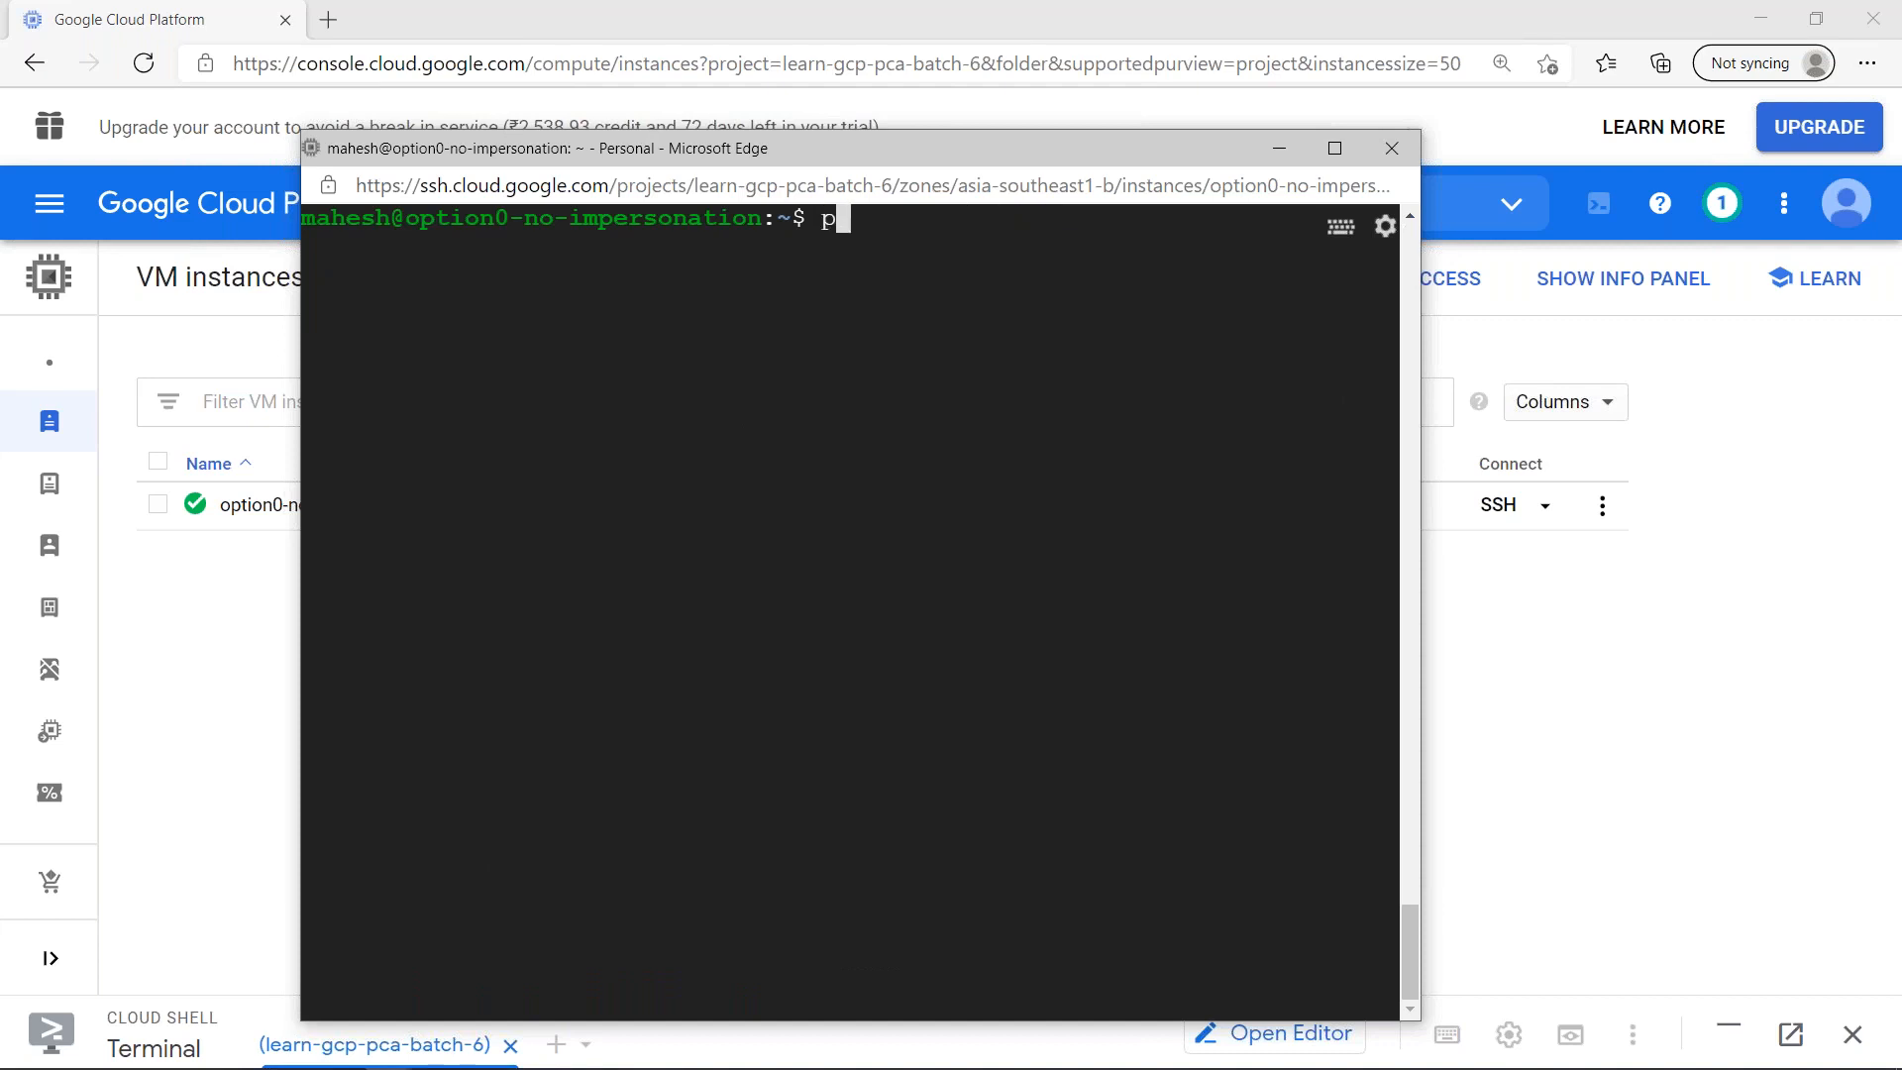
type("e.com")
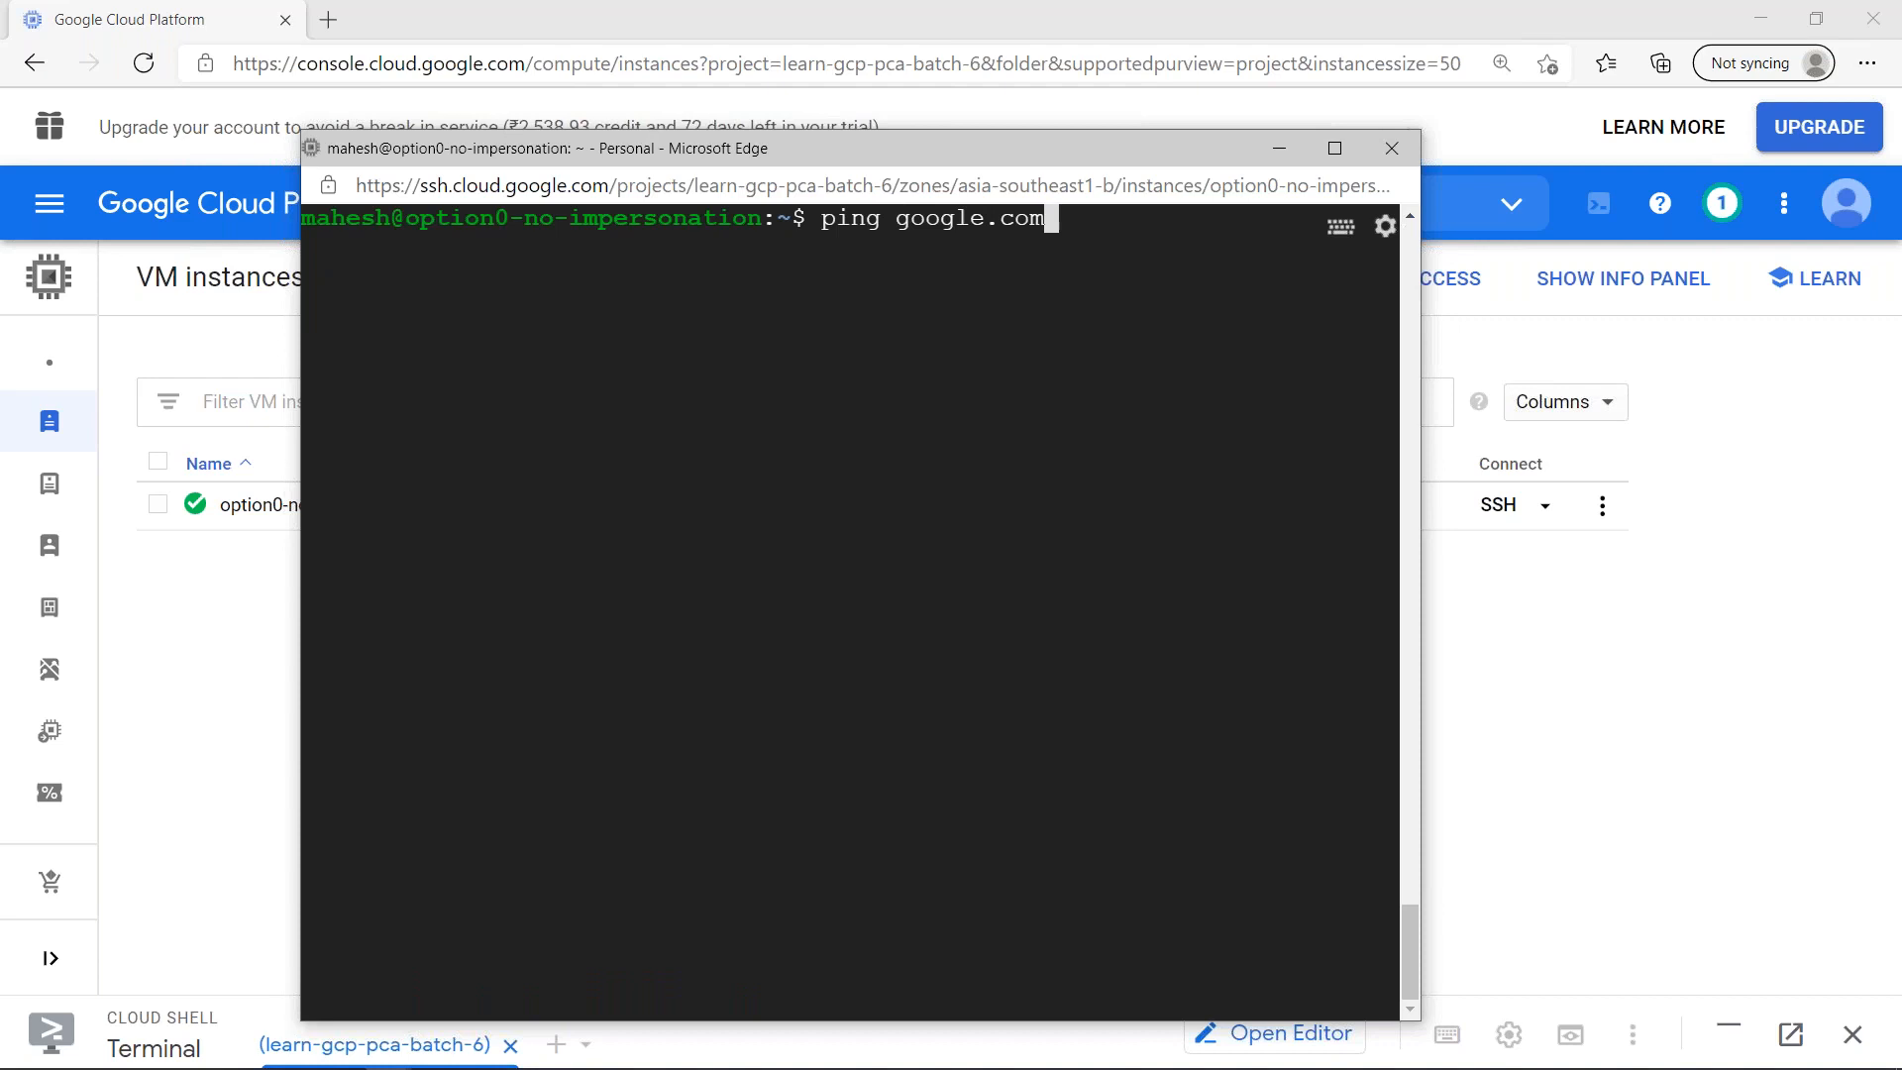
key("Return")
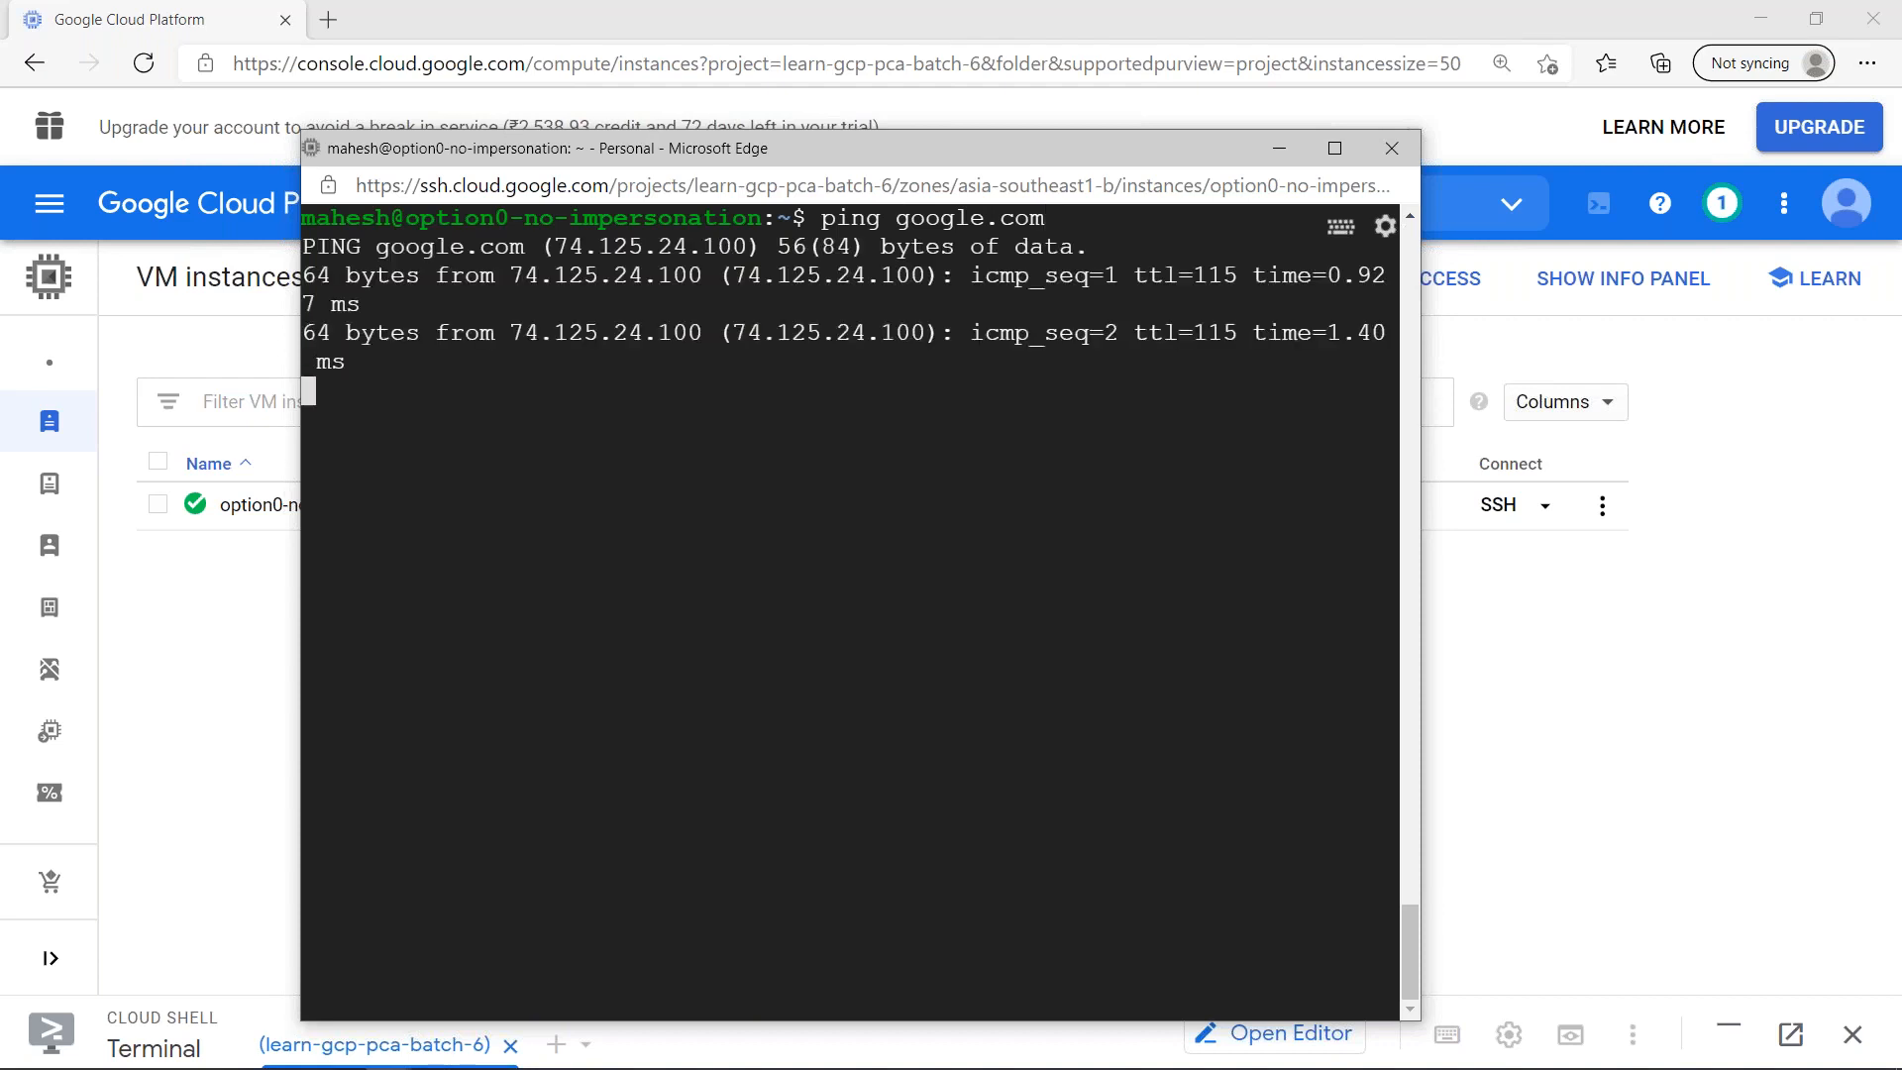
key("ctrl+c")
key("ctrl+l")
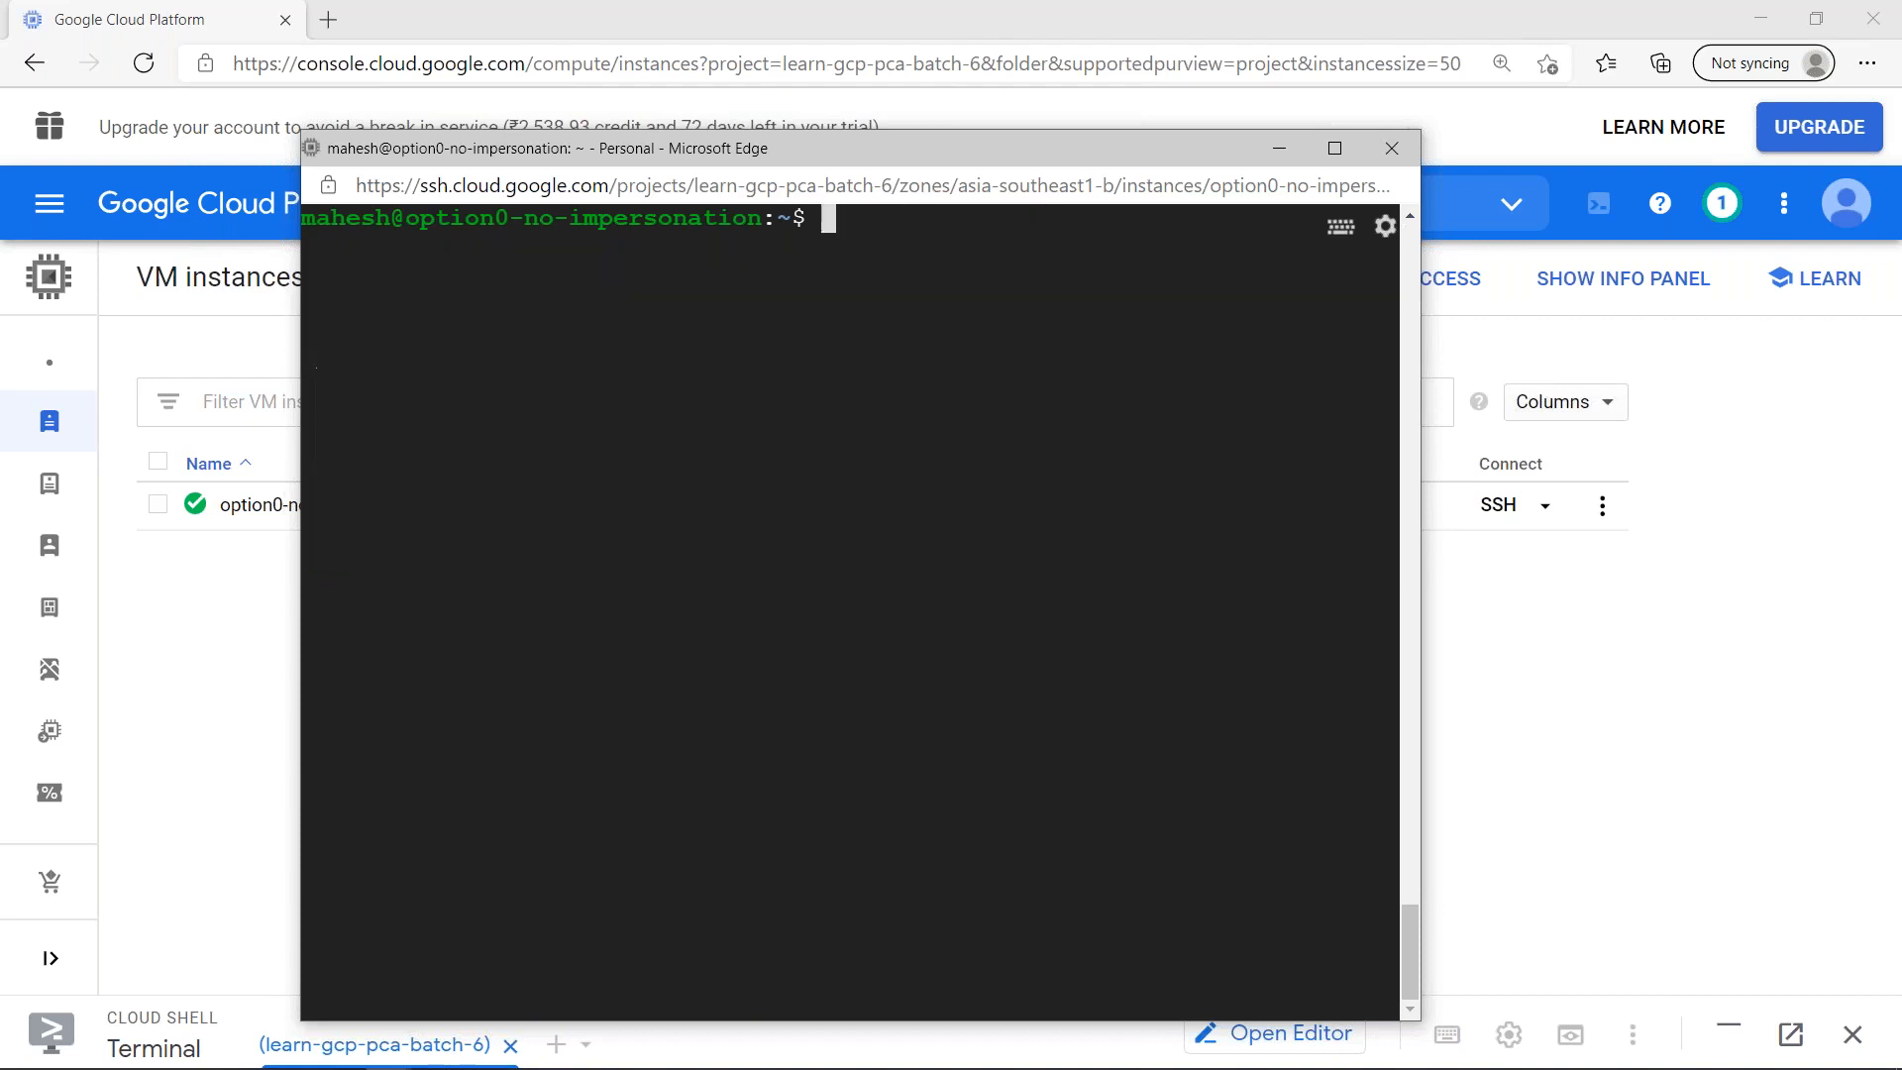
- Run gsutil ls on the VM to test Cloud Storage access and widen the SSH window
type("gsutil ls")
key("Return")
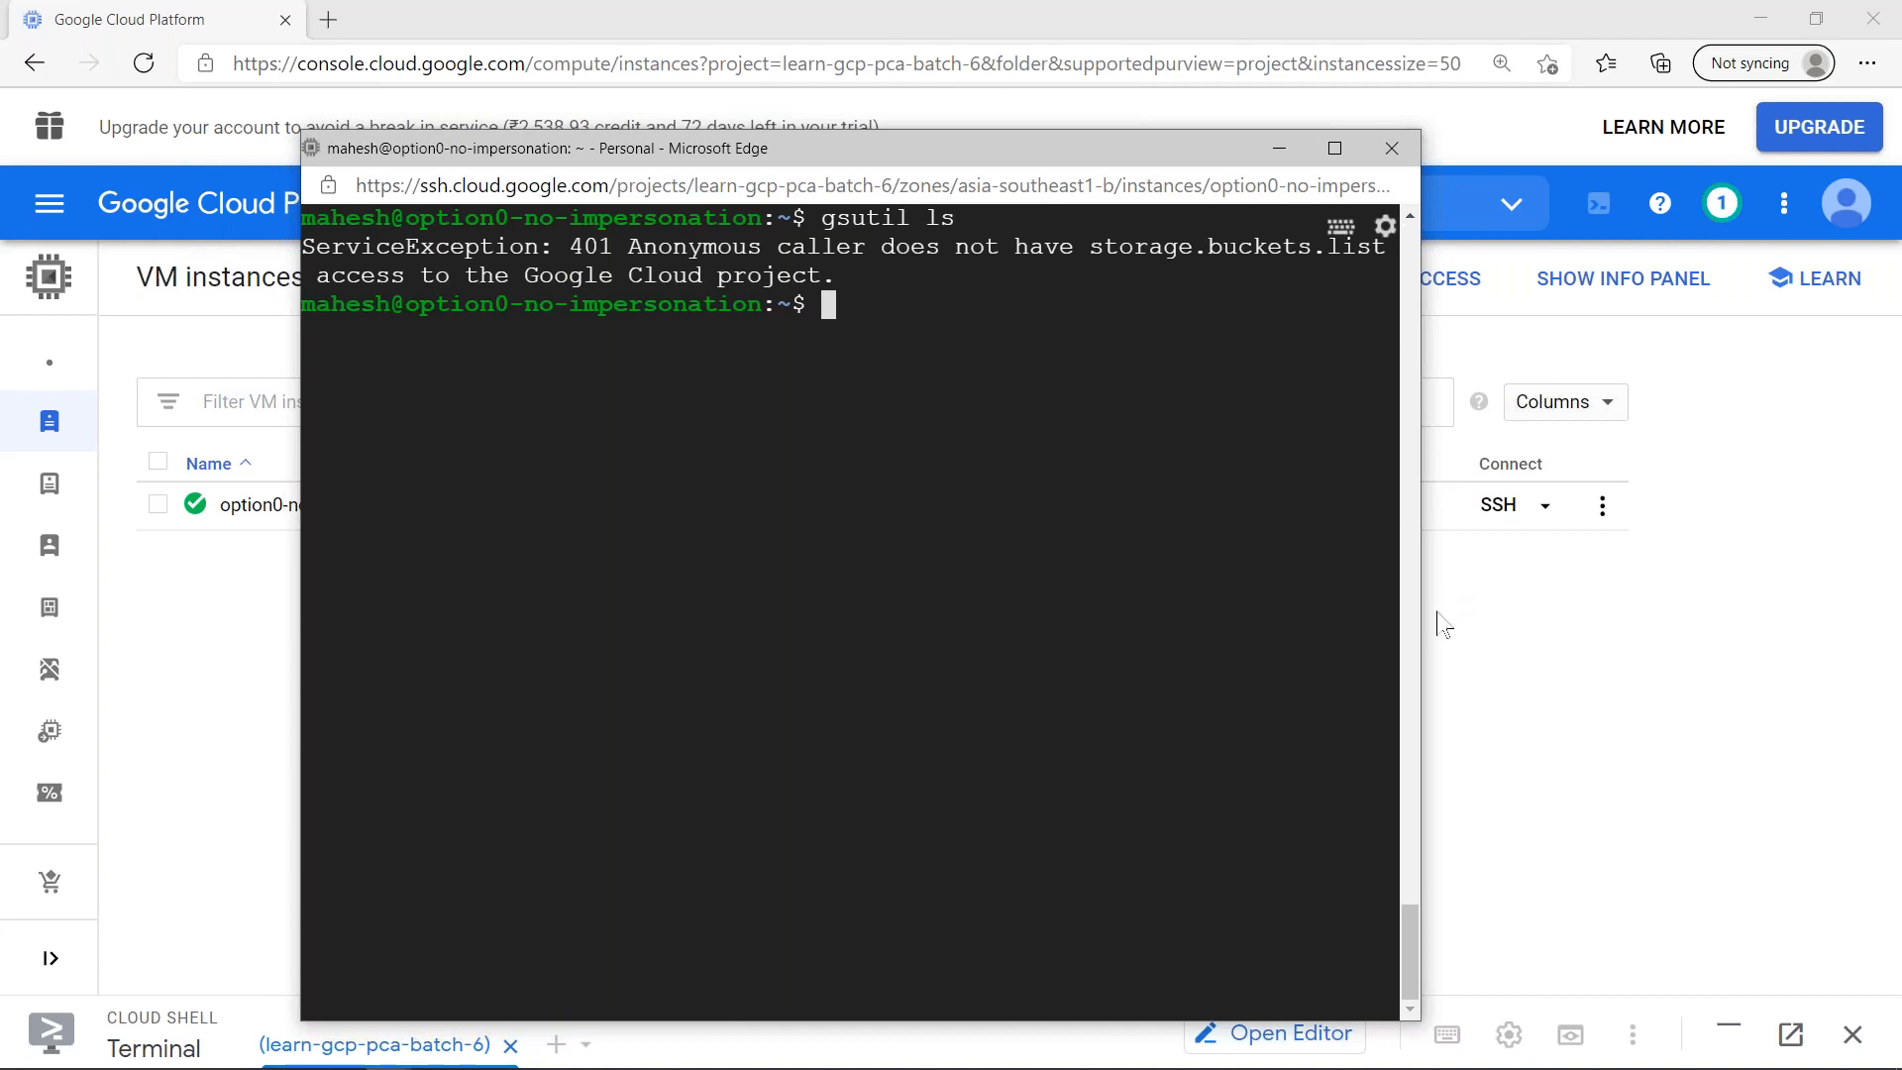
left_click_drag(1422, 614, 1901, 604)
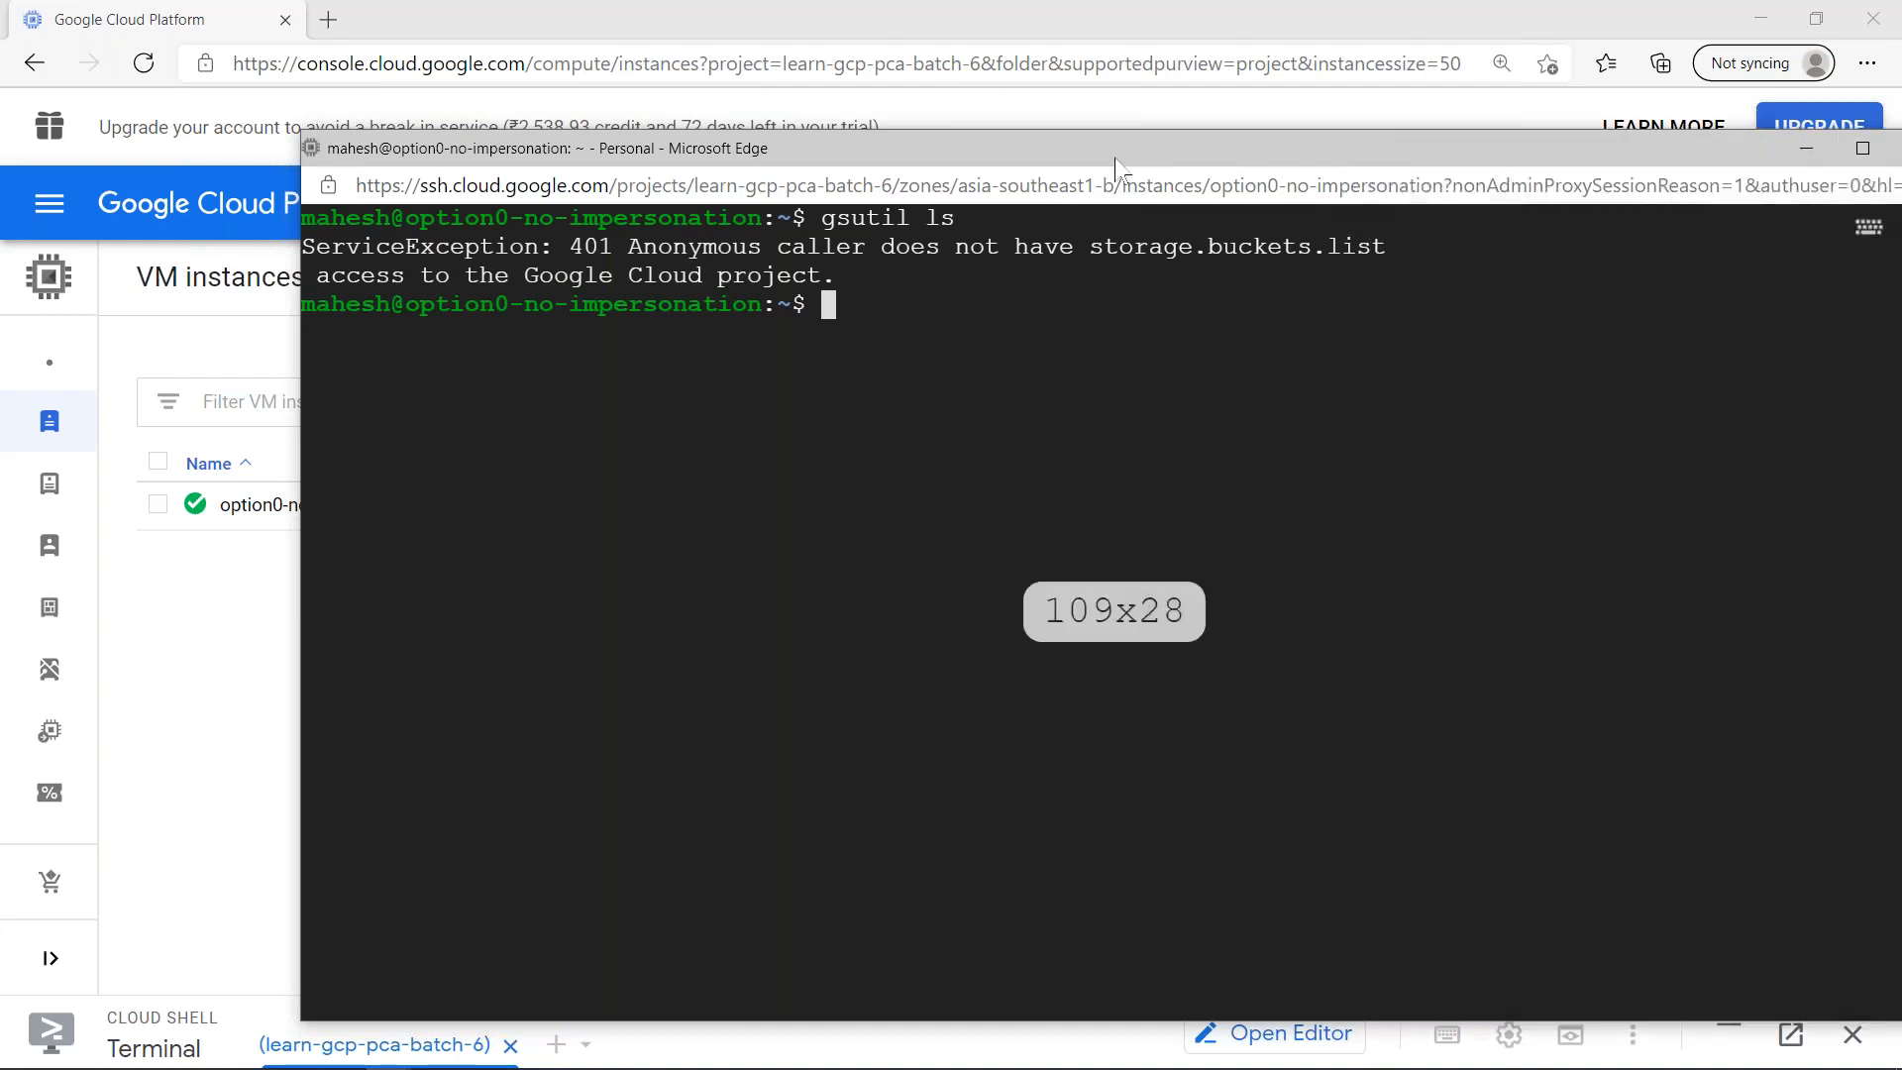
- Run gcloud auth list on the VM to check its credentialed accounts, then close the SSH session
left_click_drag(1027, 159, 918, 188)
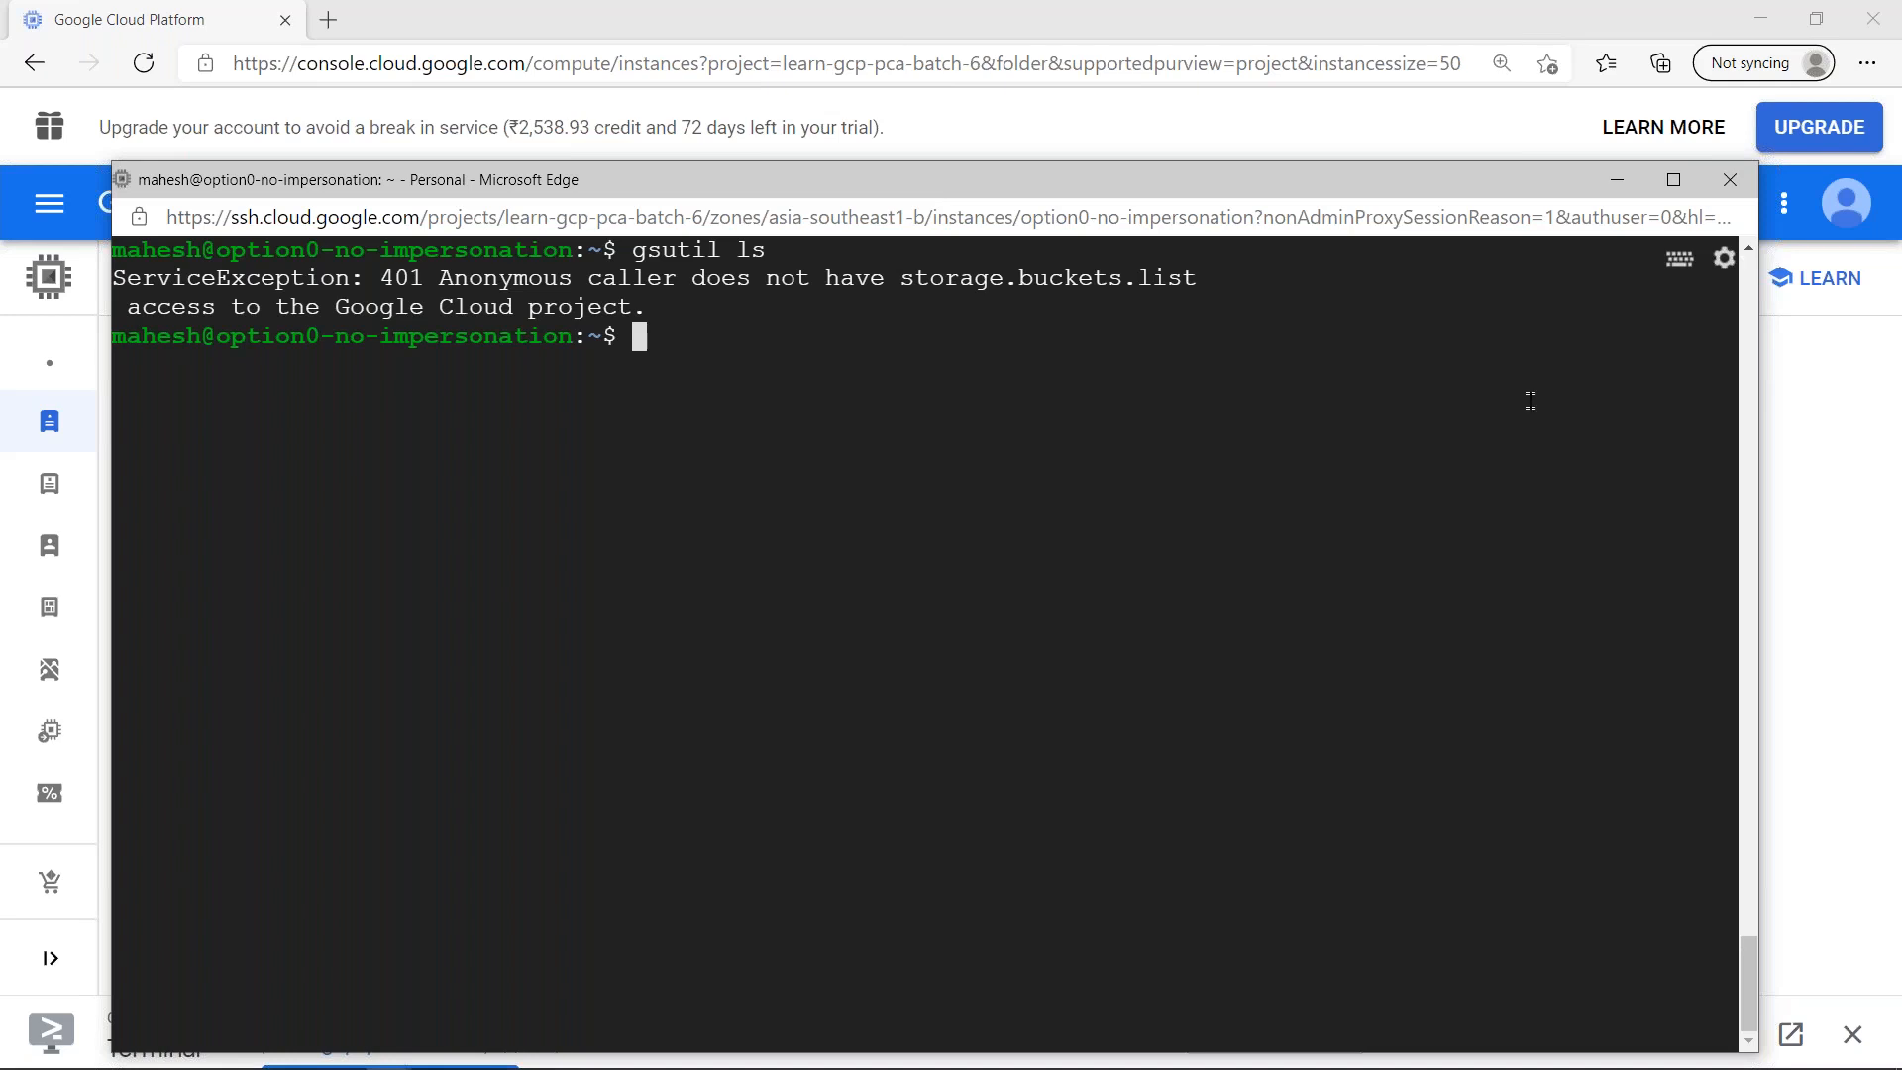
left_click(1730, 180)
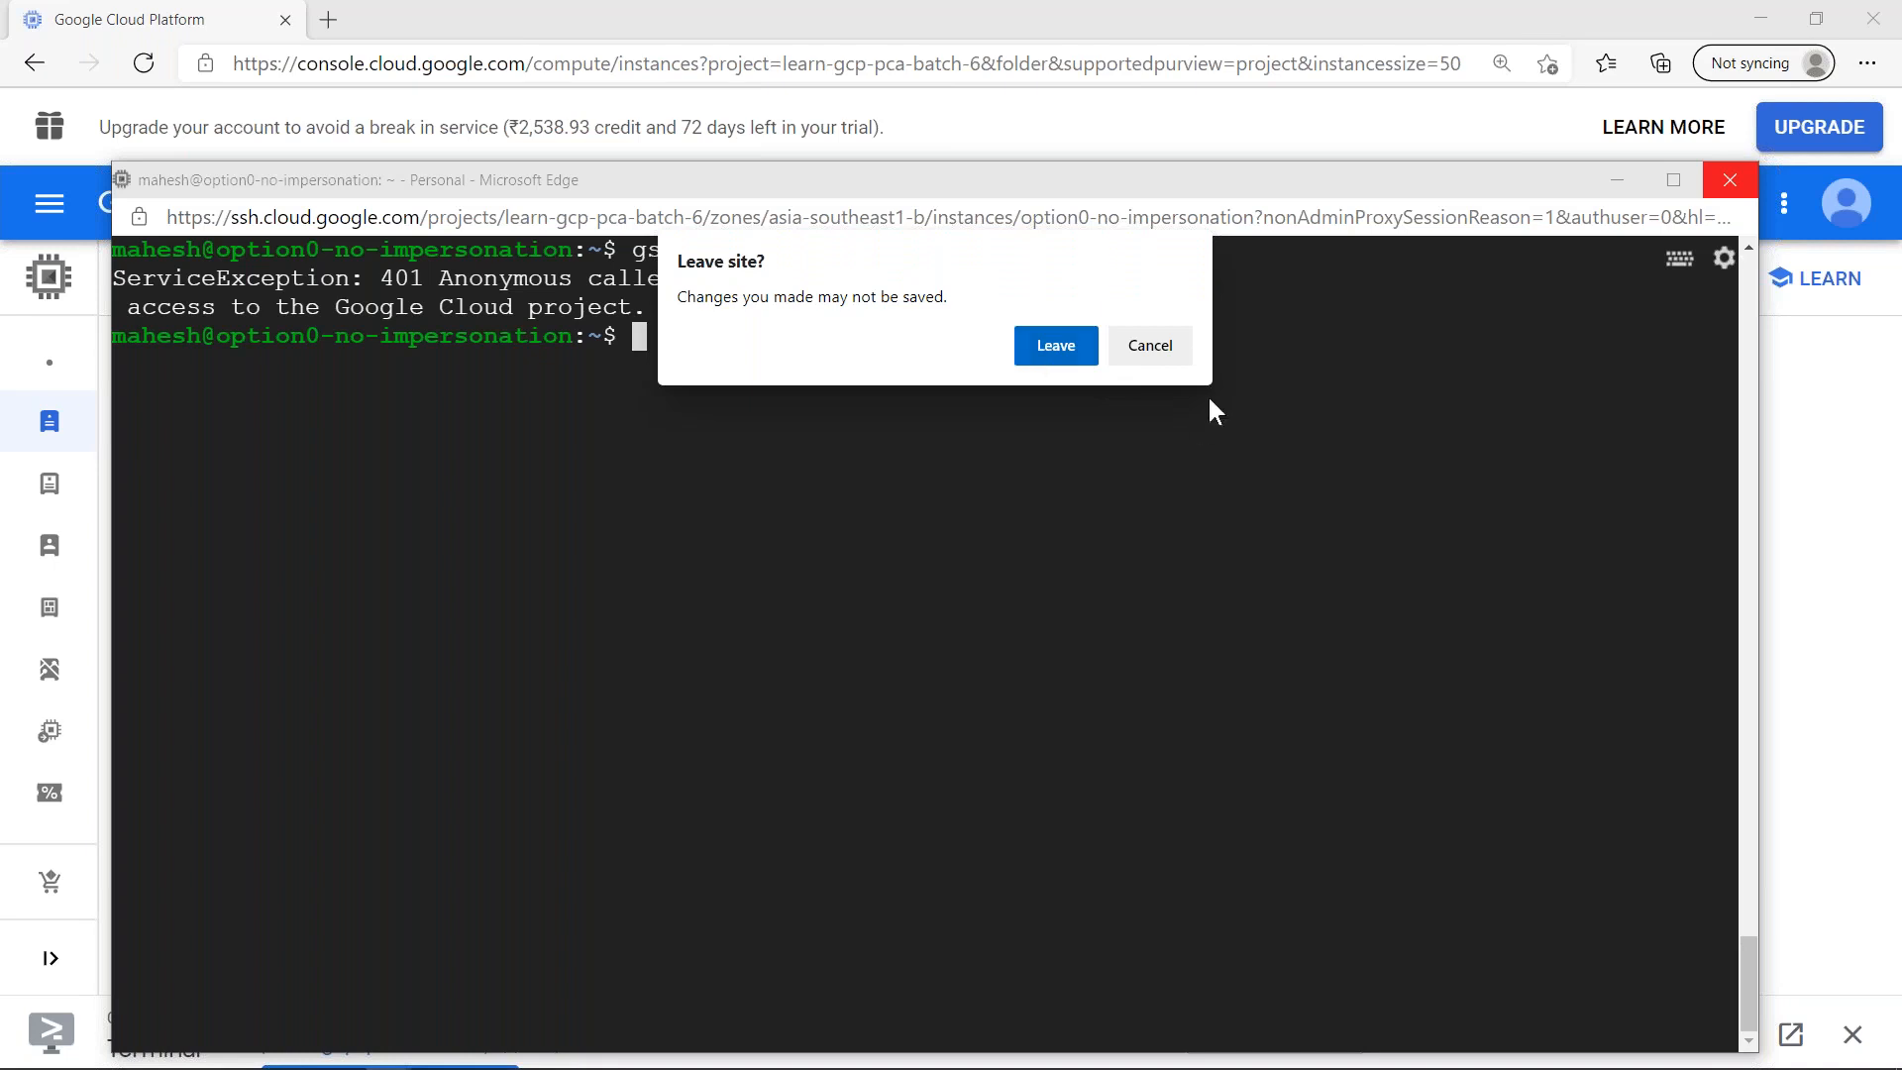
left_click(1150, 346)
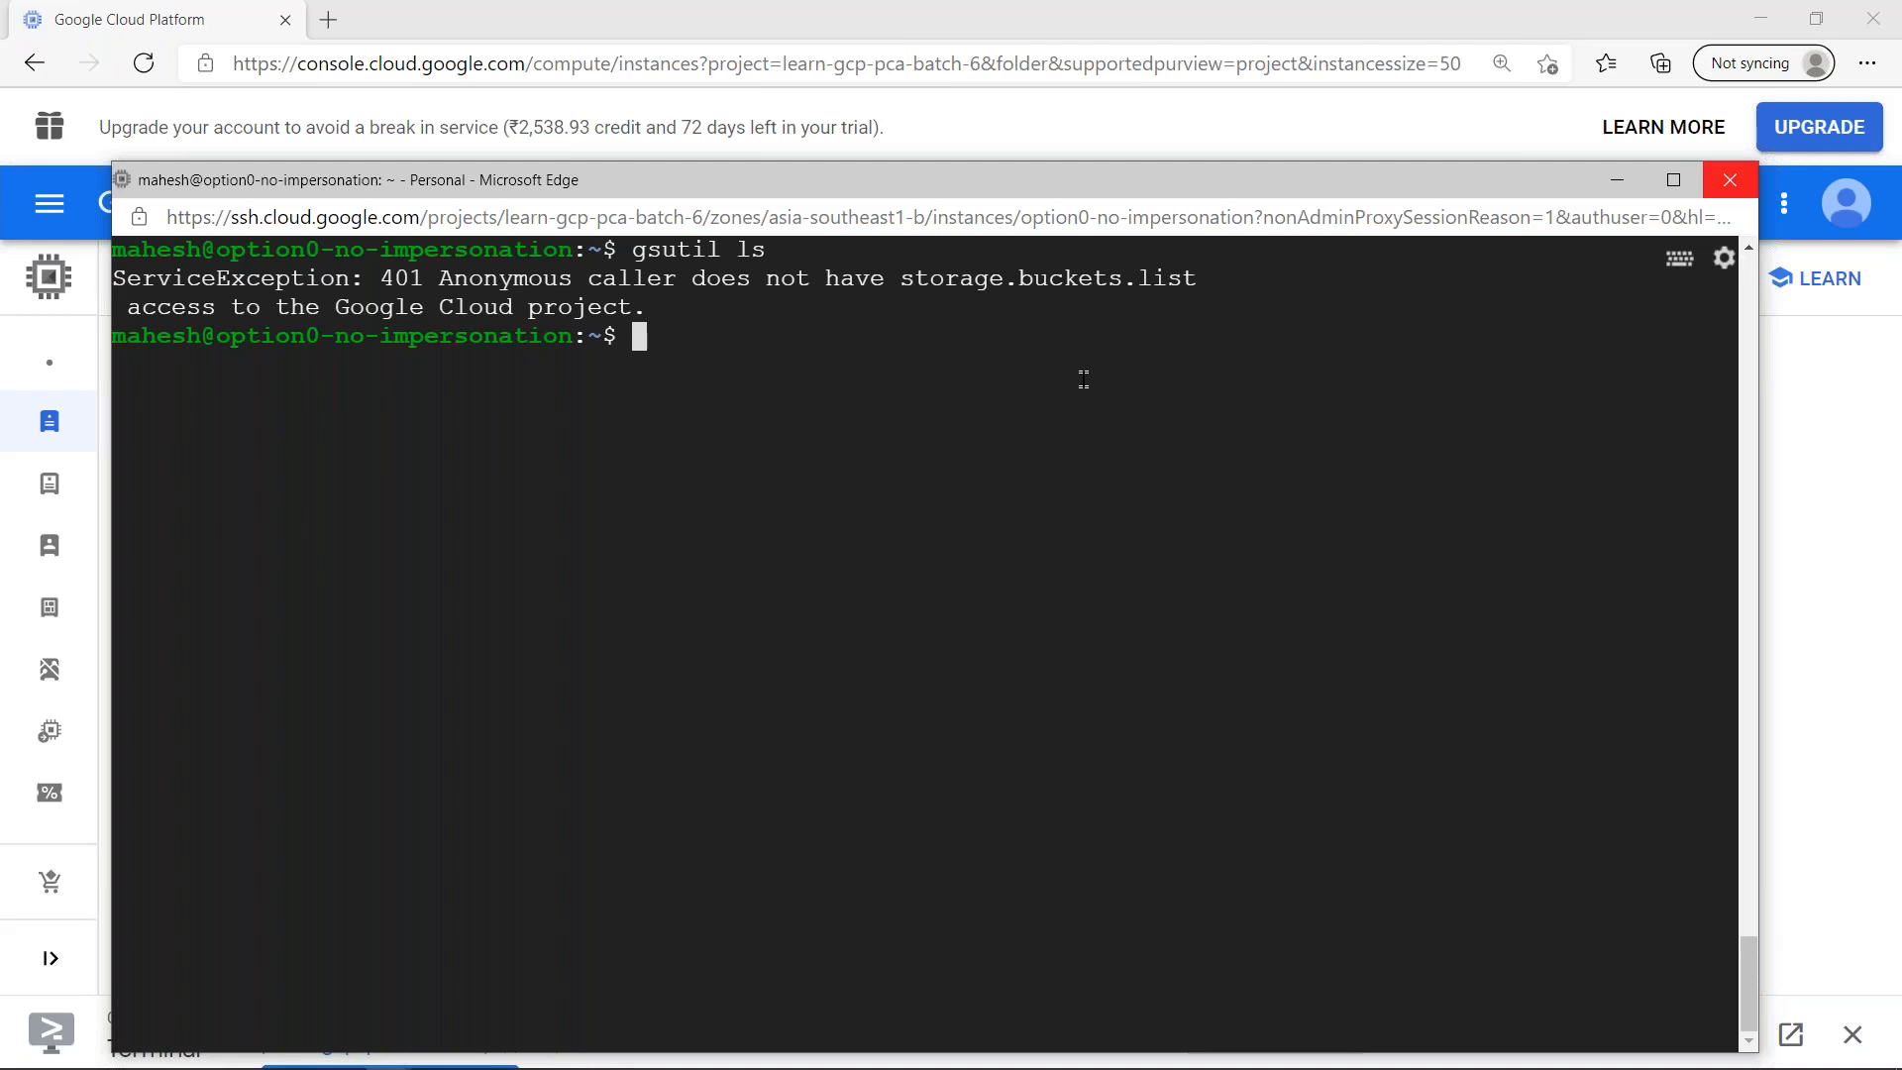
type("gcloud auth list")
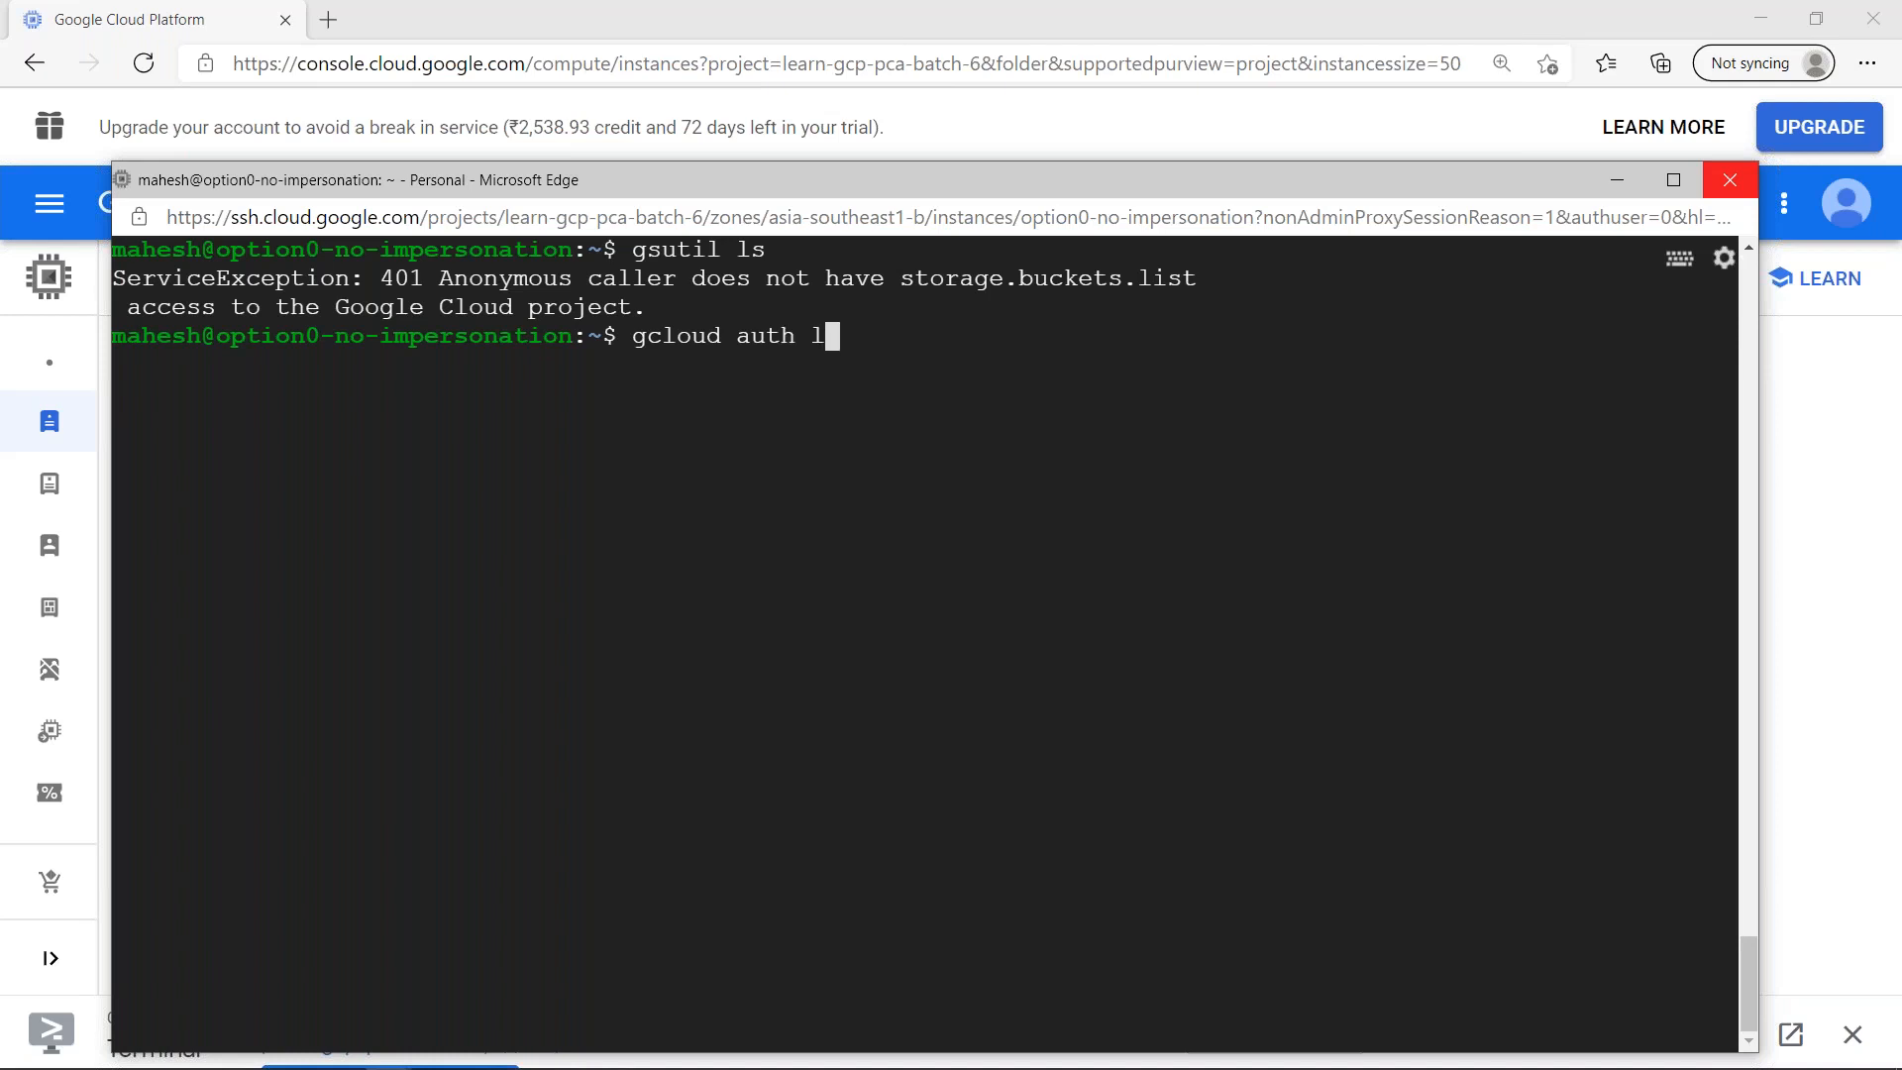
key("Return")
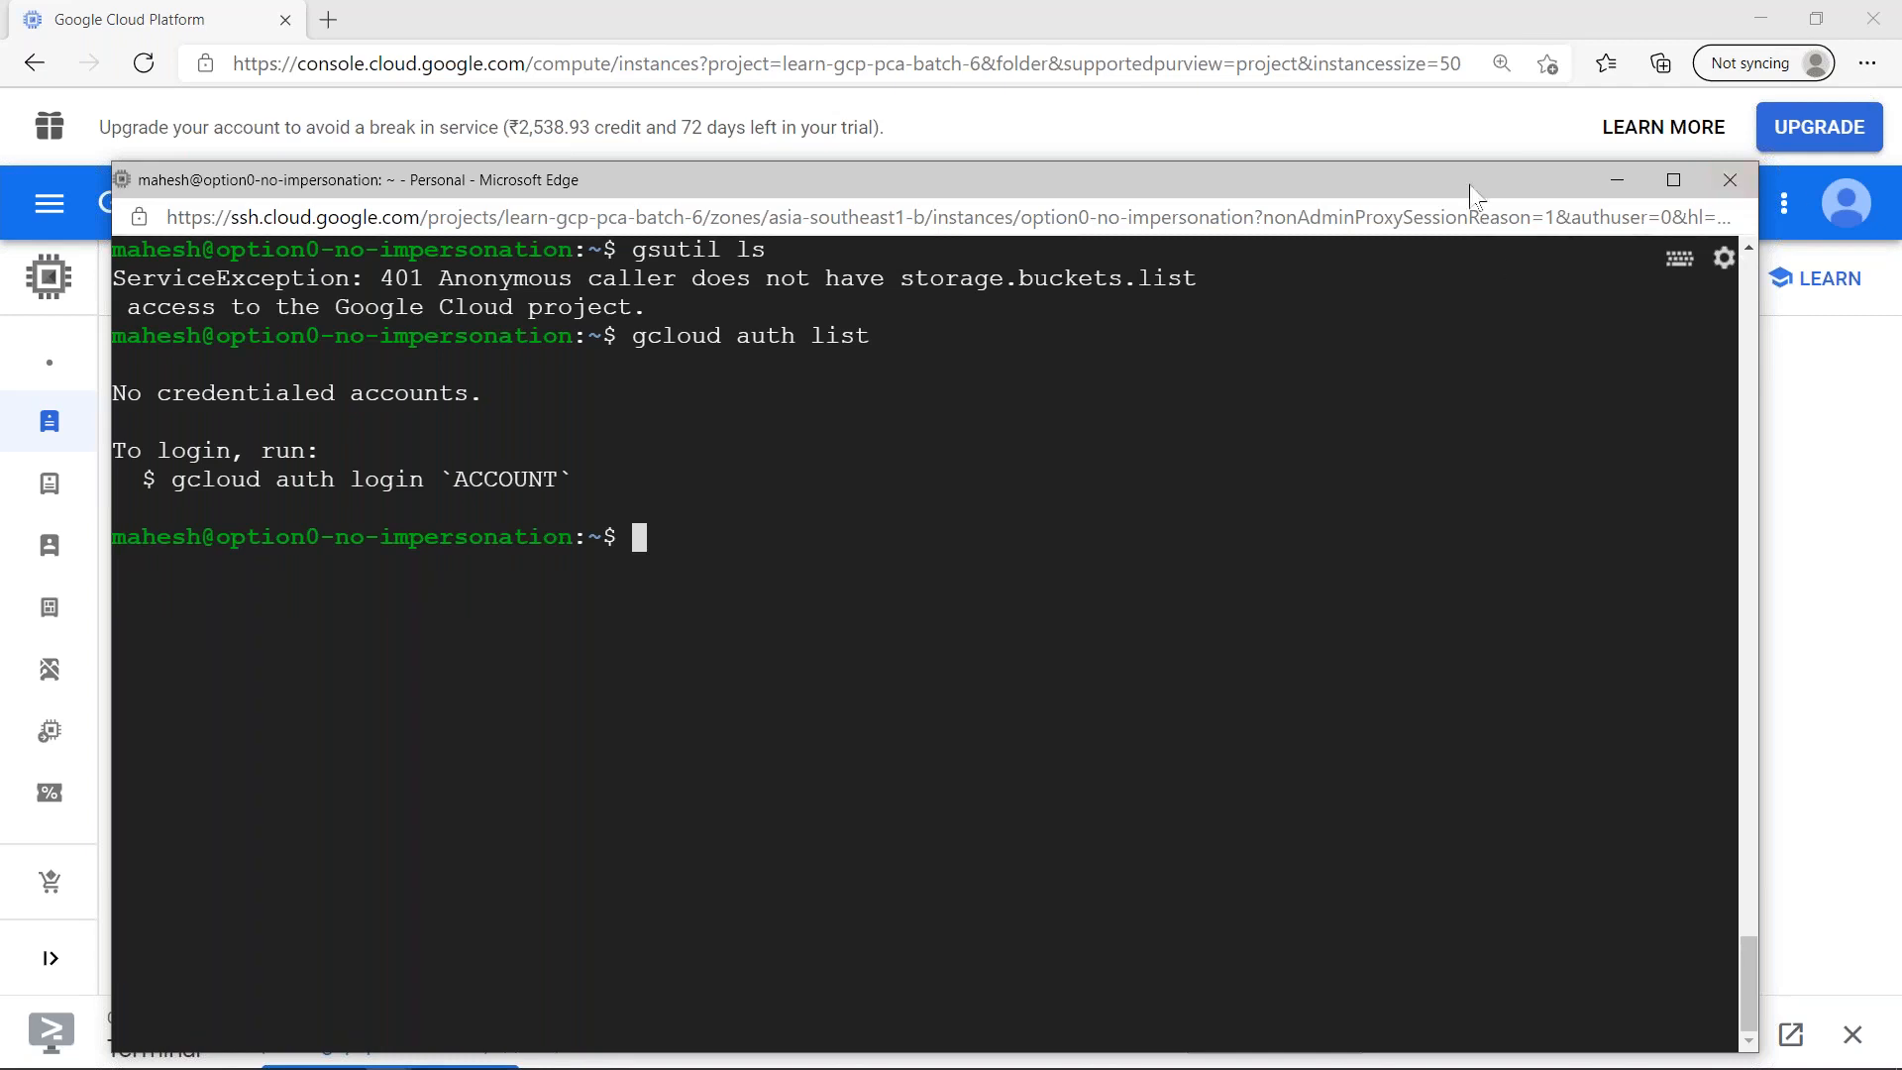
left_click(1732, 180)
left_click(1055, 393)
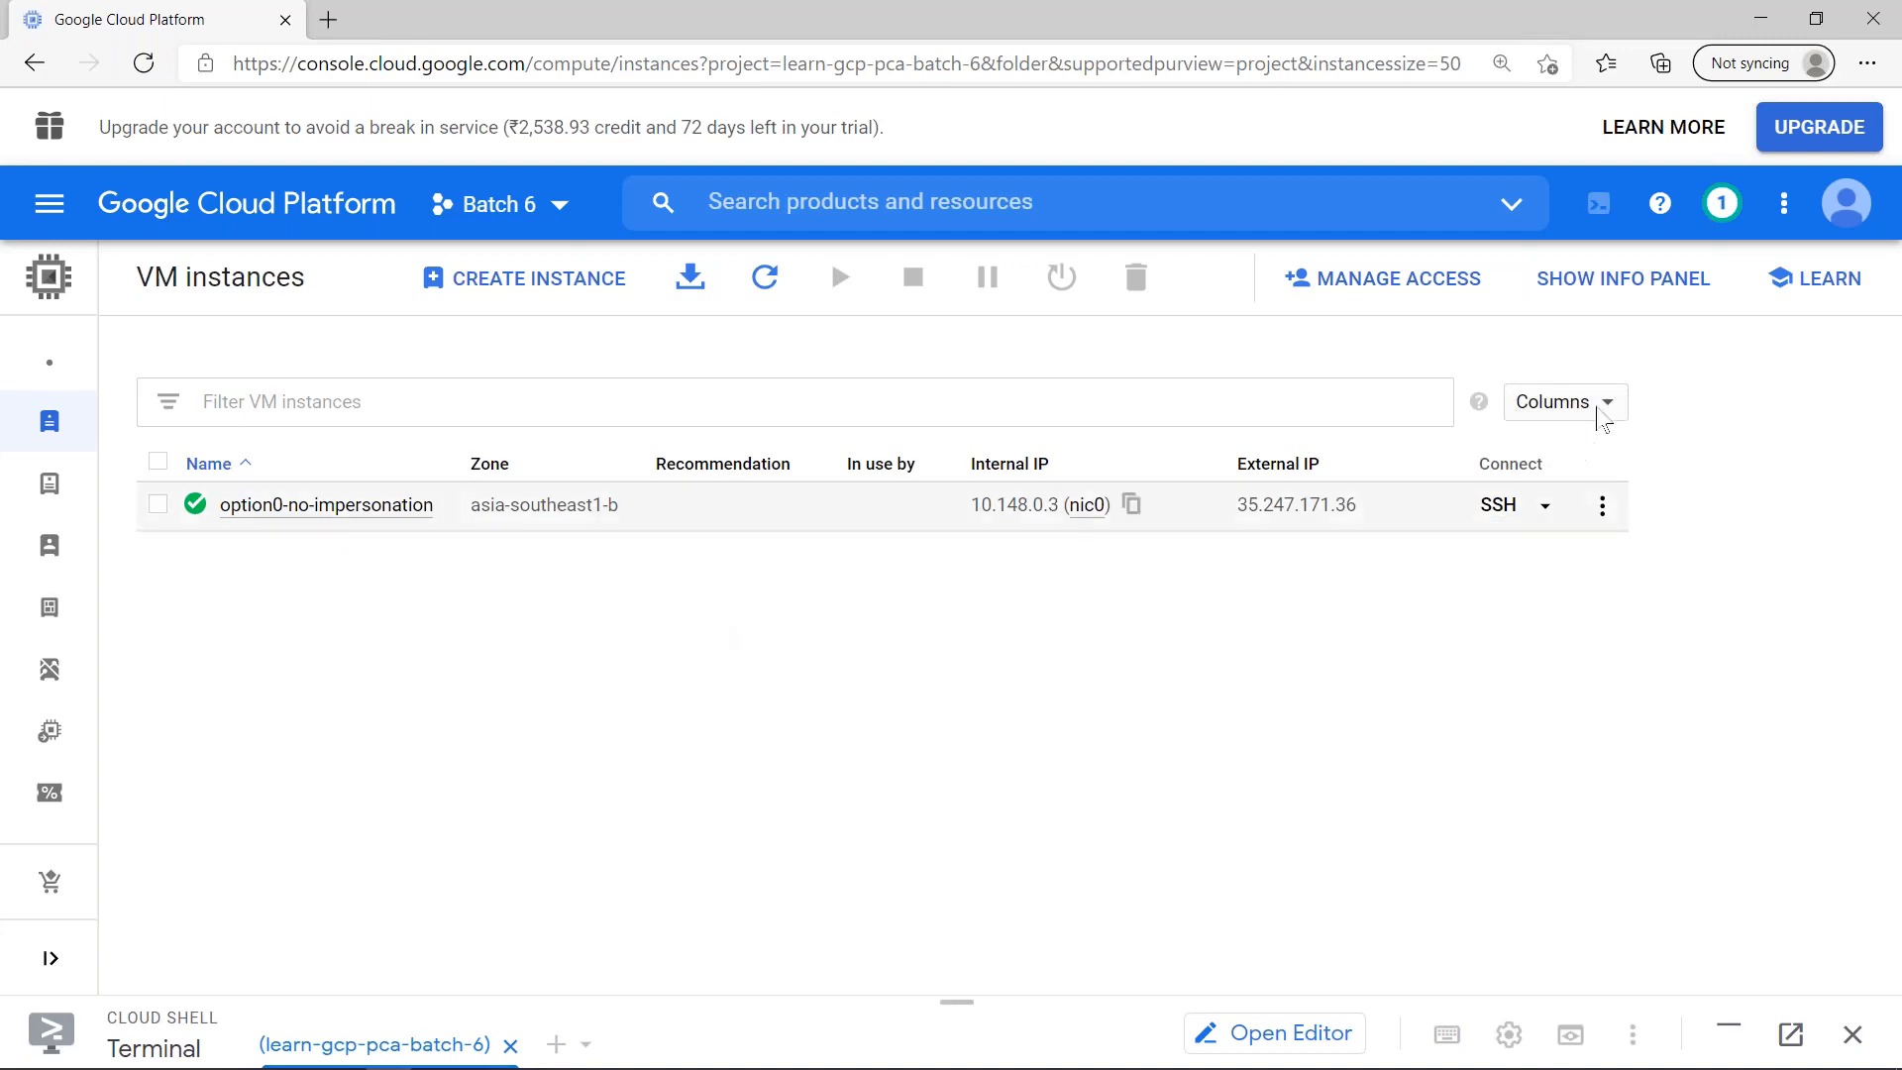
- Hide the Recommendation and In use by columns, show Machine type in the VM instances table, and refresh the list
left_click(1597, 414)
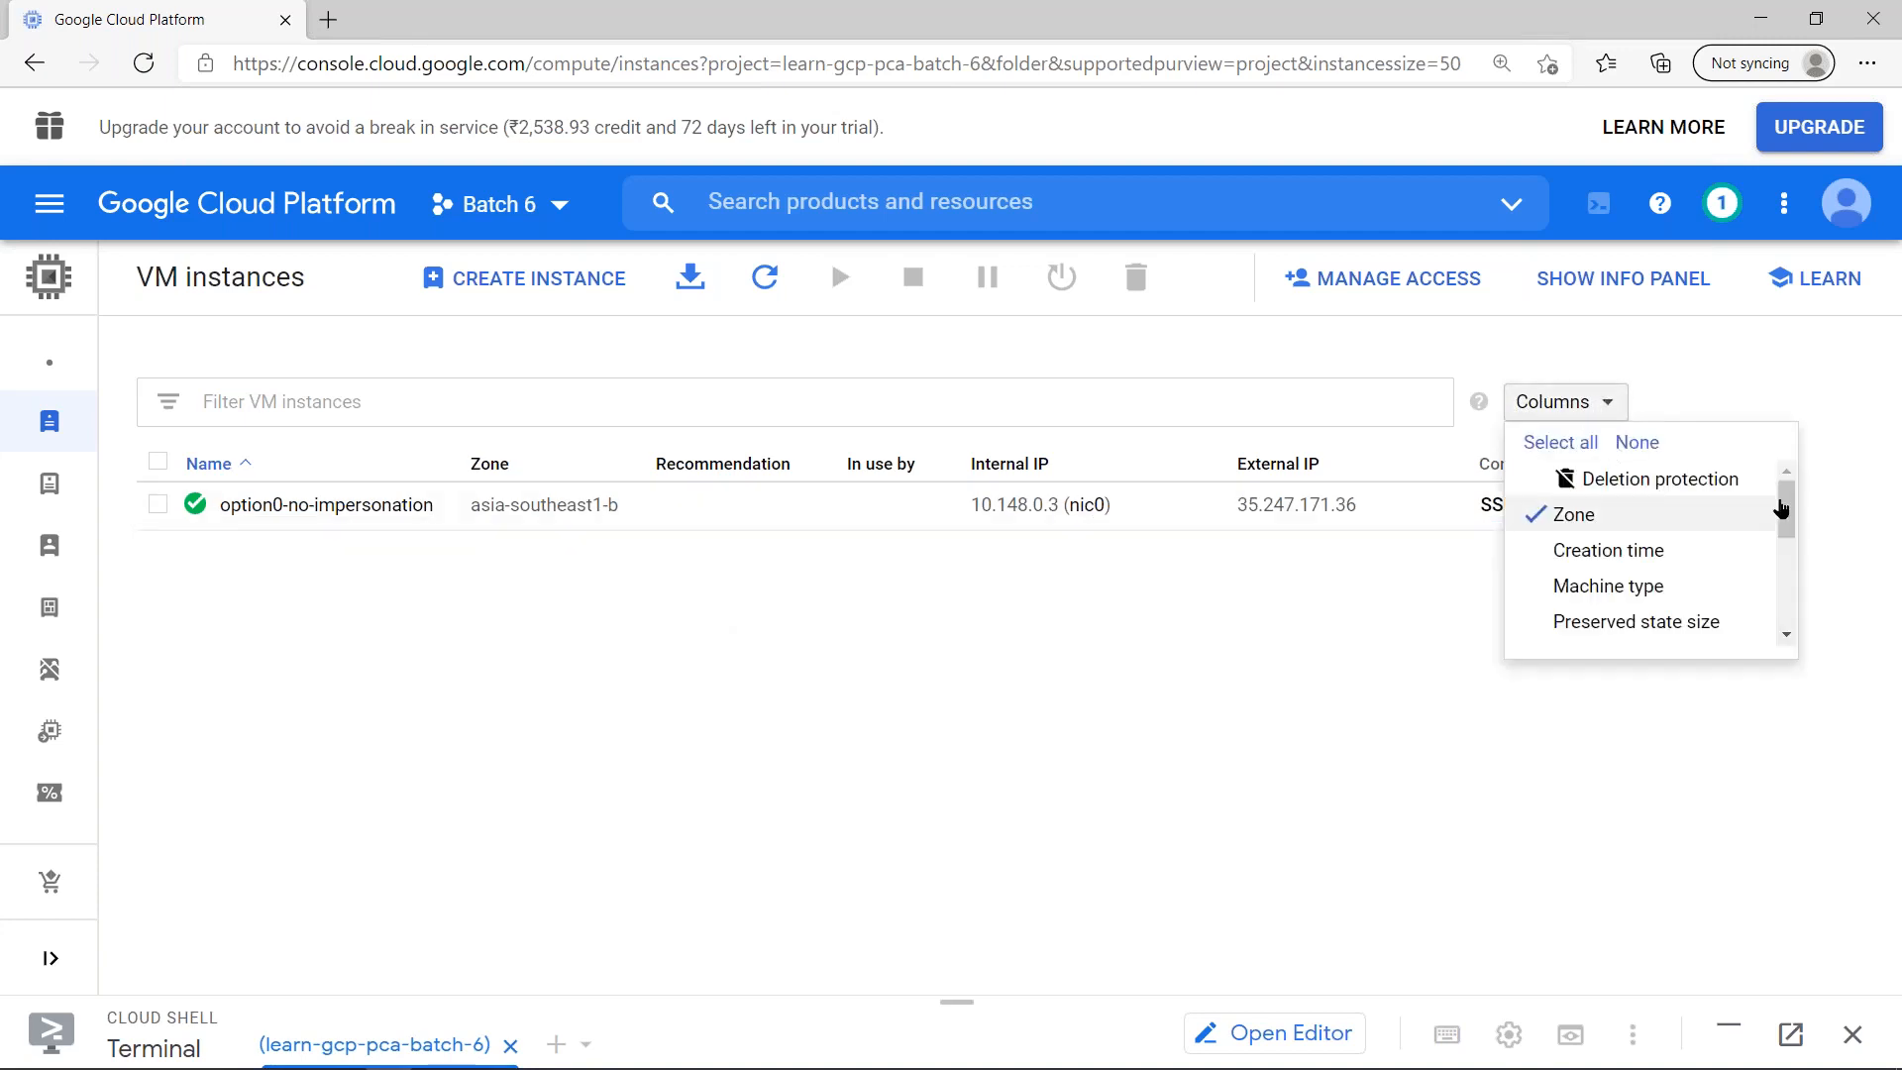
scroll(1784, 514, "down", 3)
left_click(1597, 533)
left_click(1414, 566)
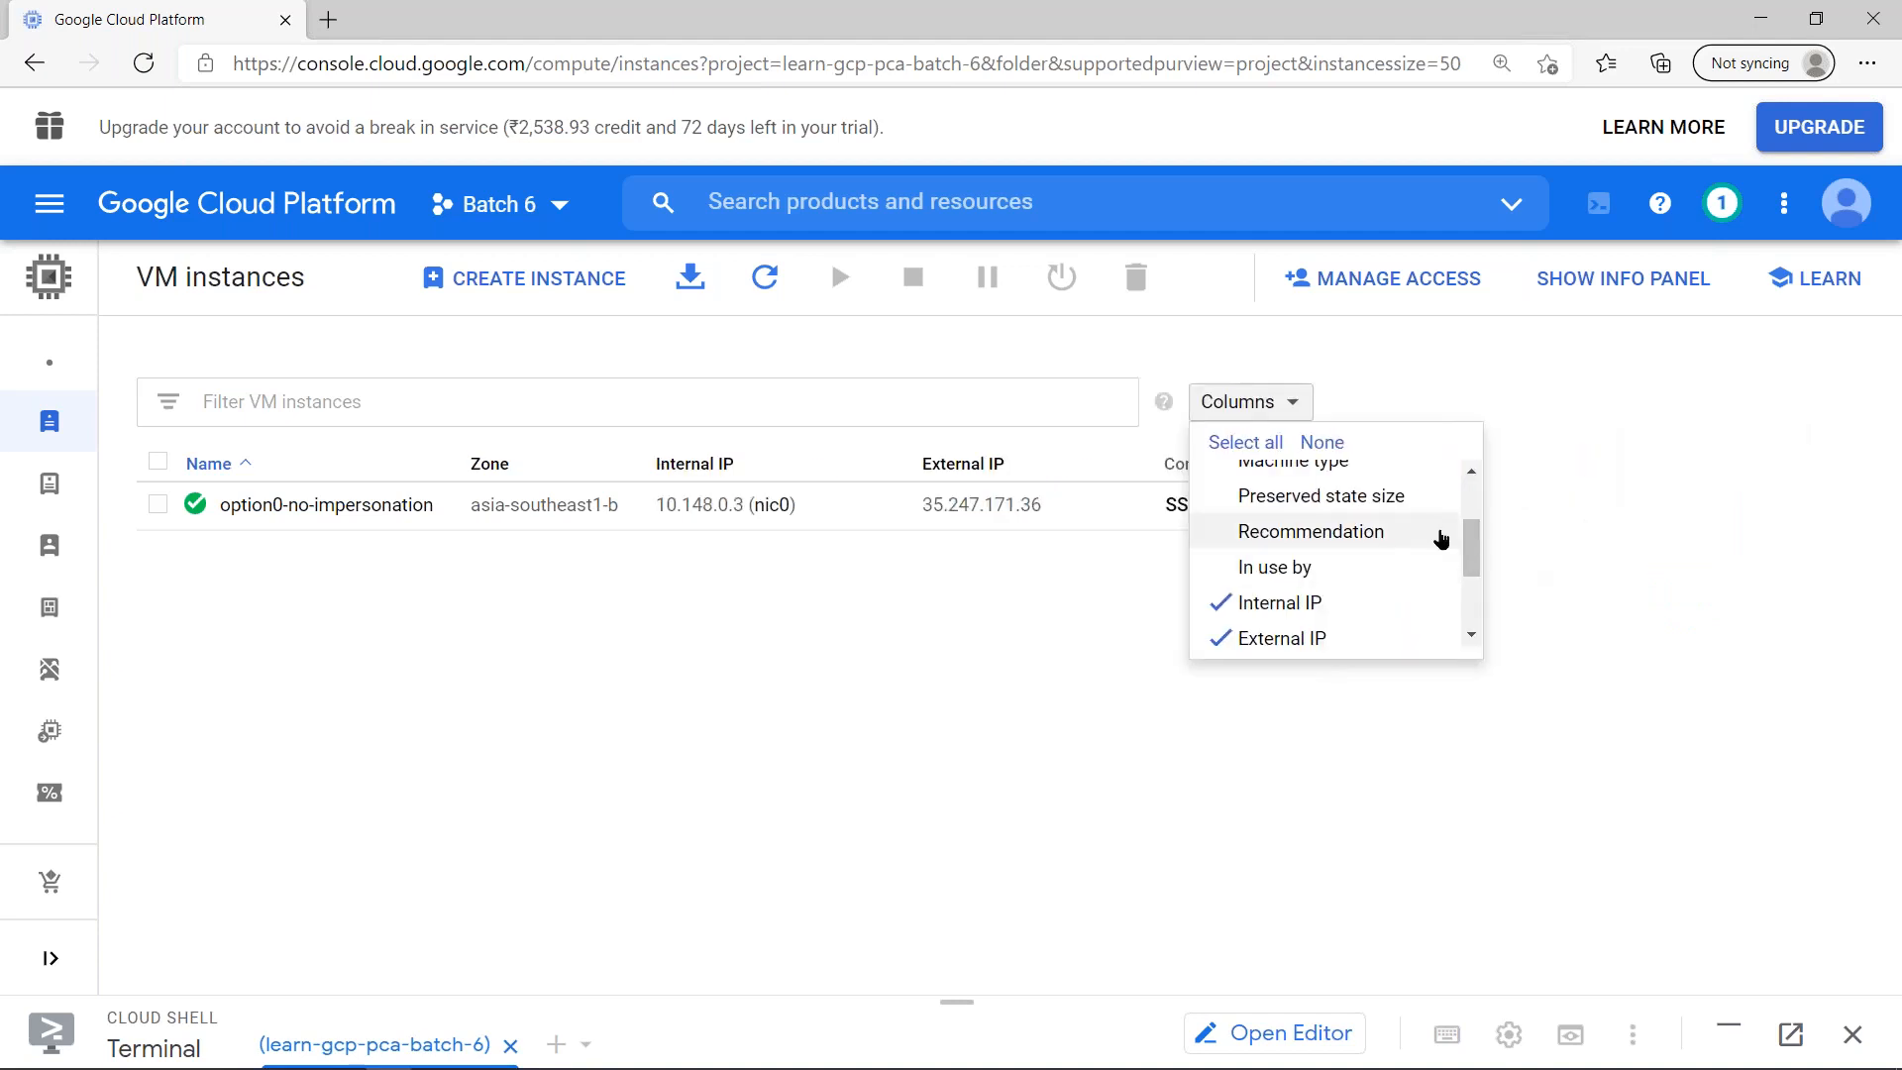
mouse_move(1471, 539)
left_mouse_down()
mouse_move(1478, 575)
mouse_move(1466, 519)
left_mouse_up()
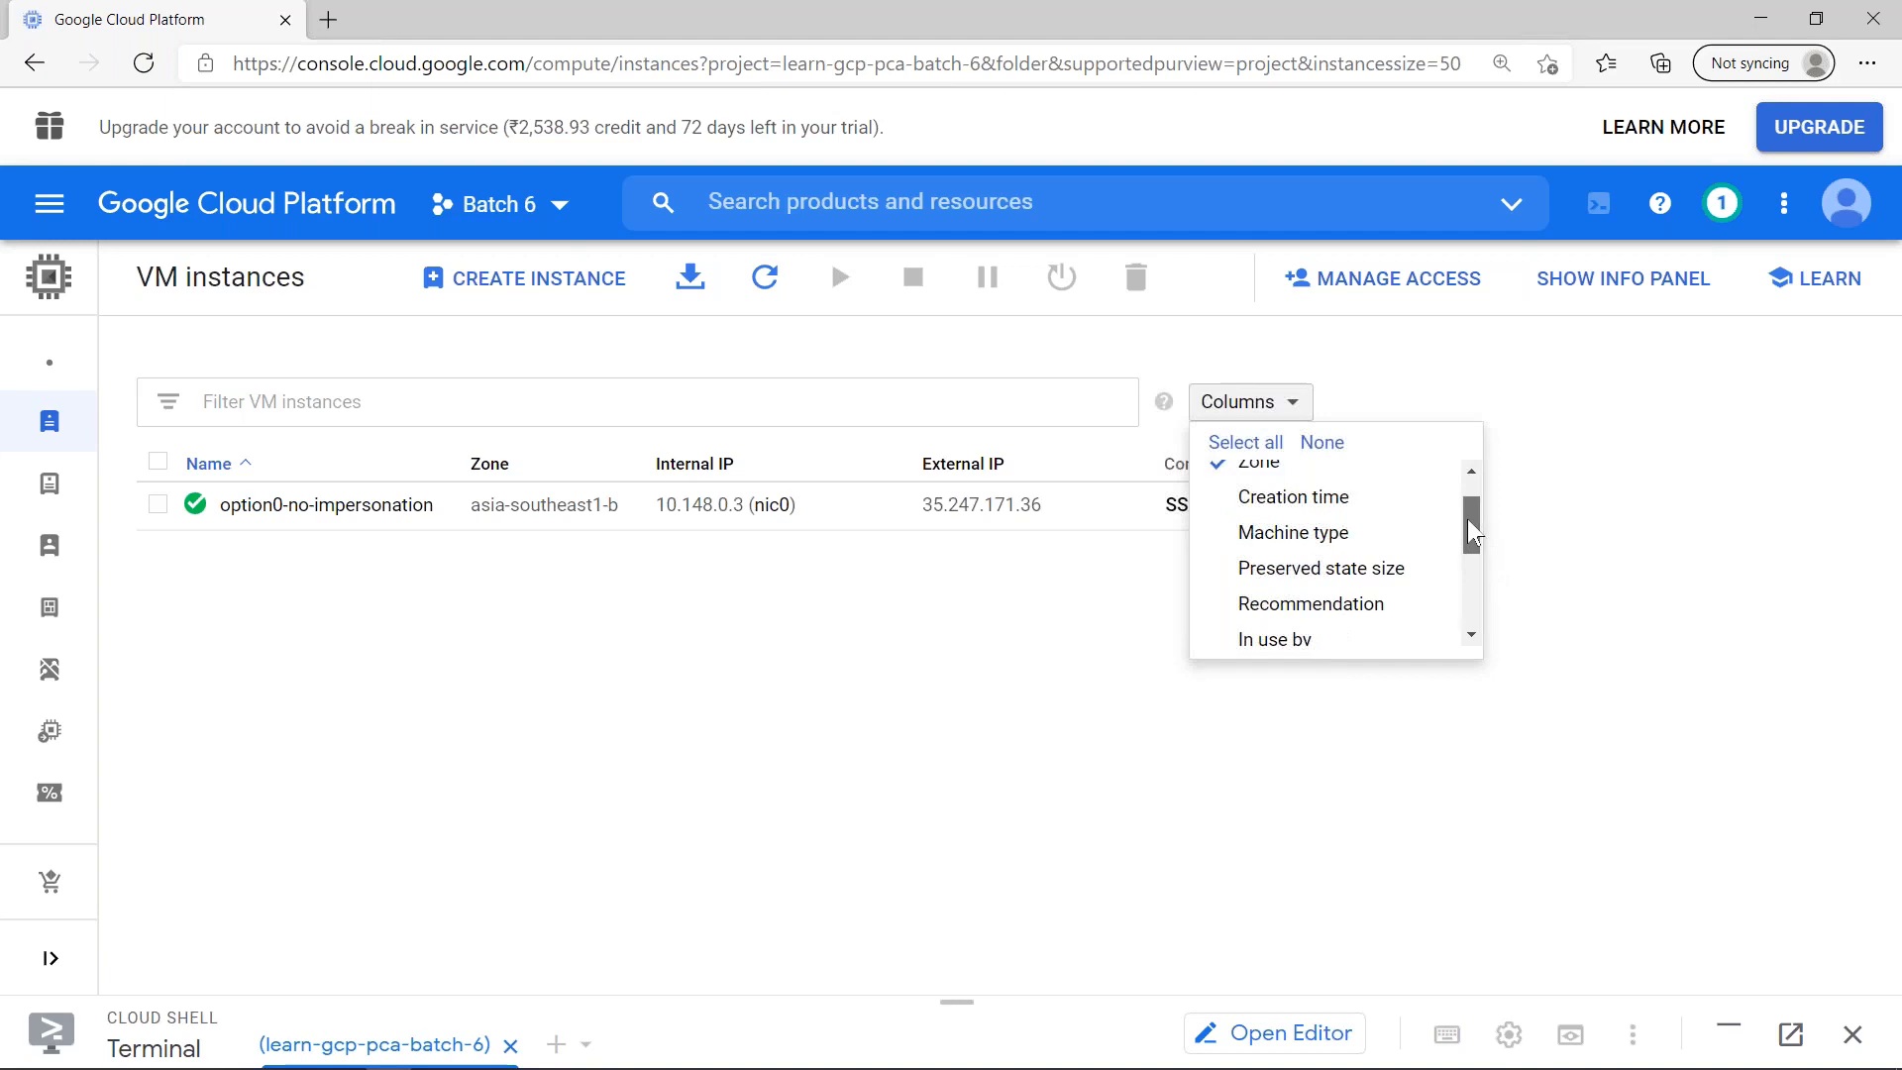
left_click(1370, 533)
left_click(830, 258)
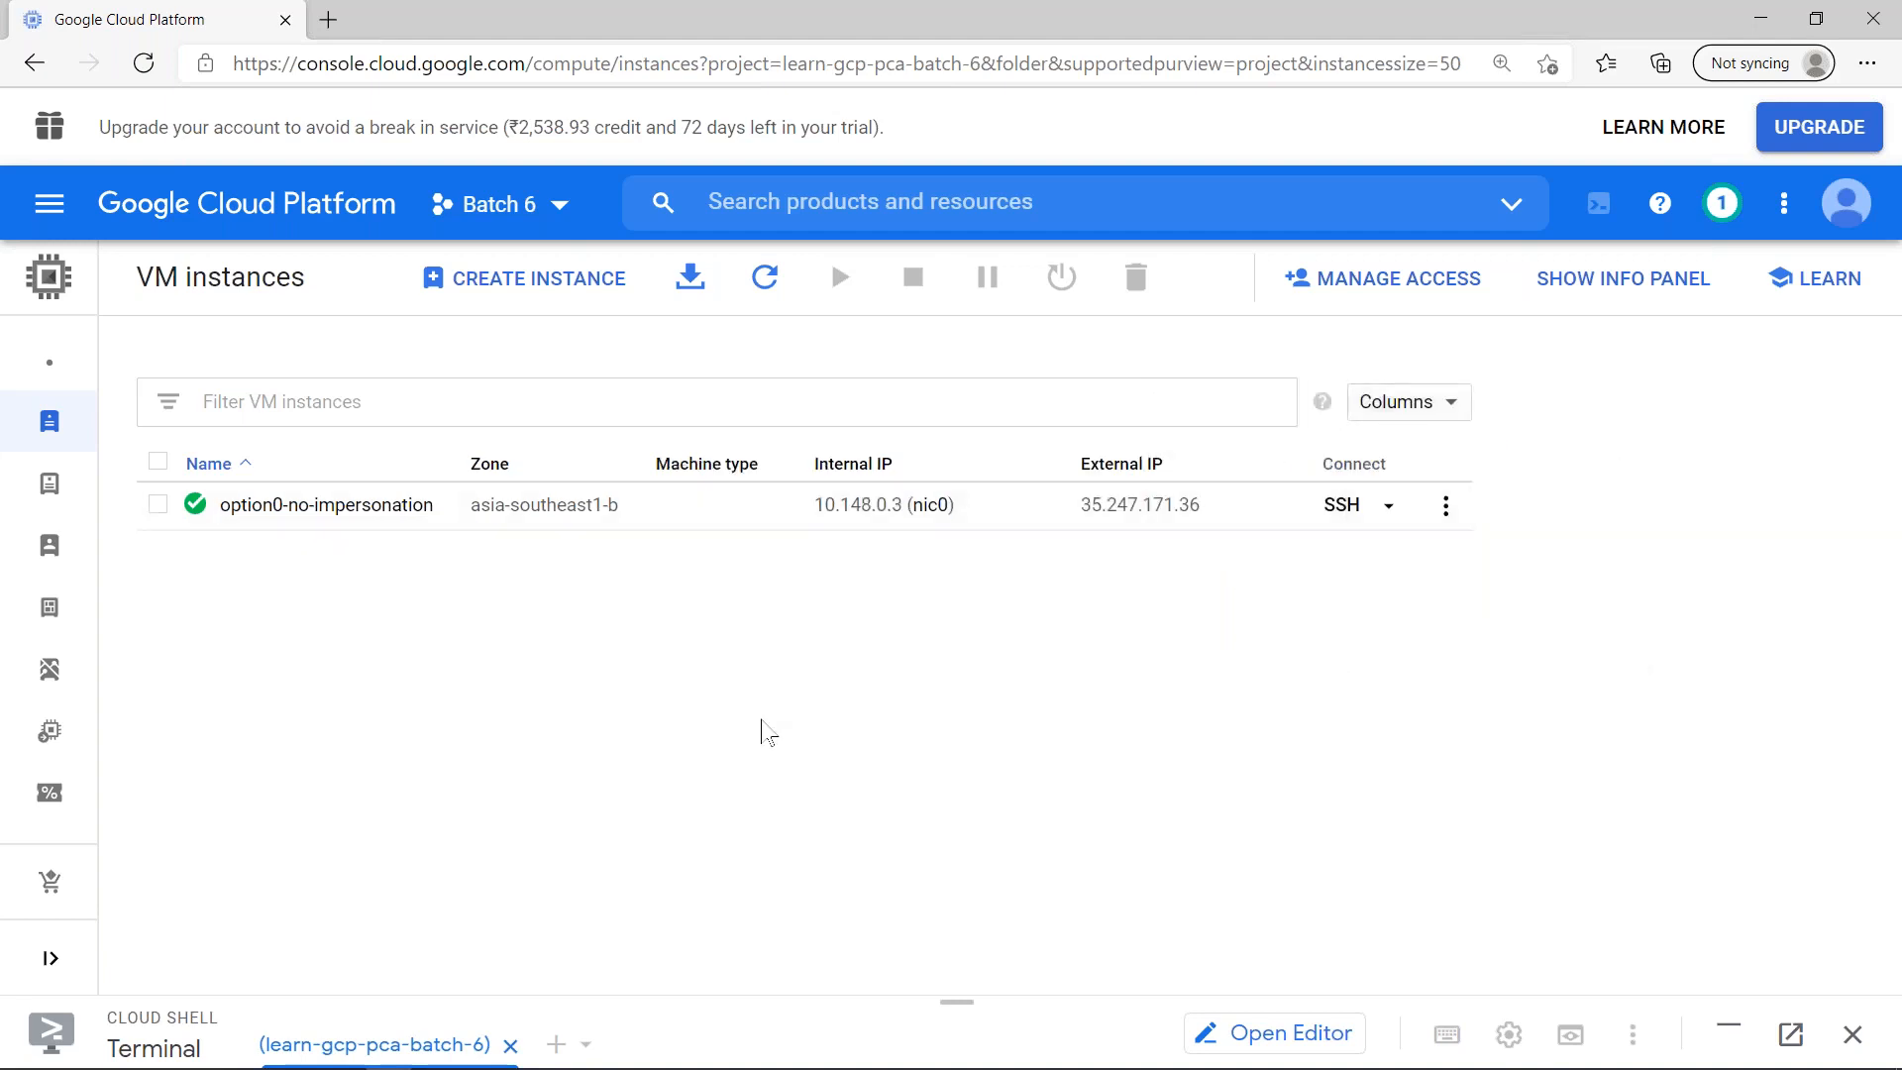
left_click(765, 288)
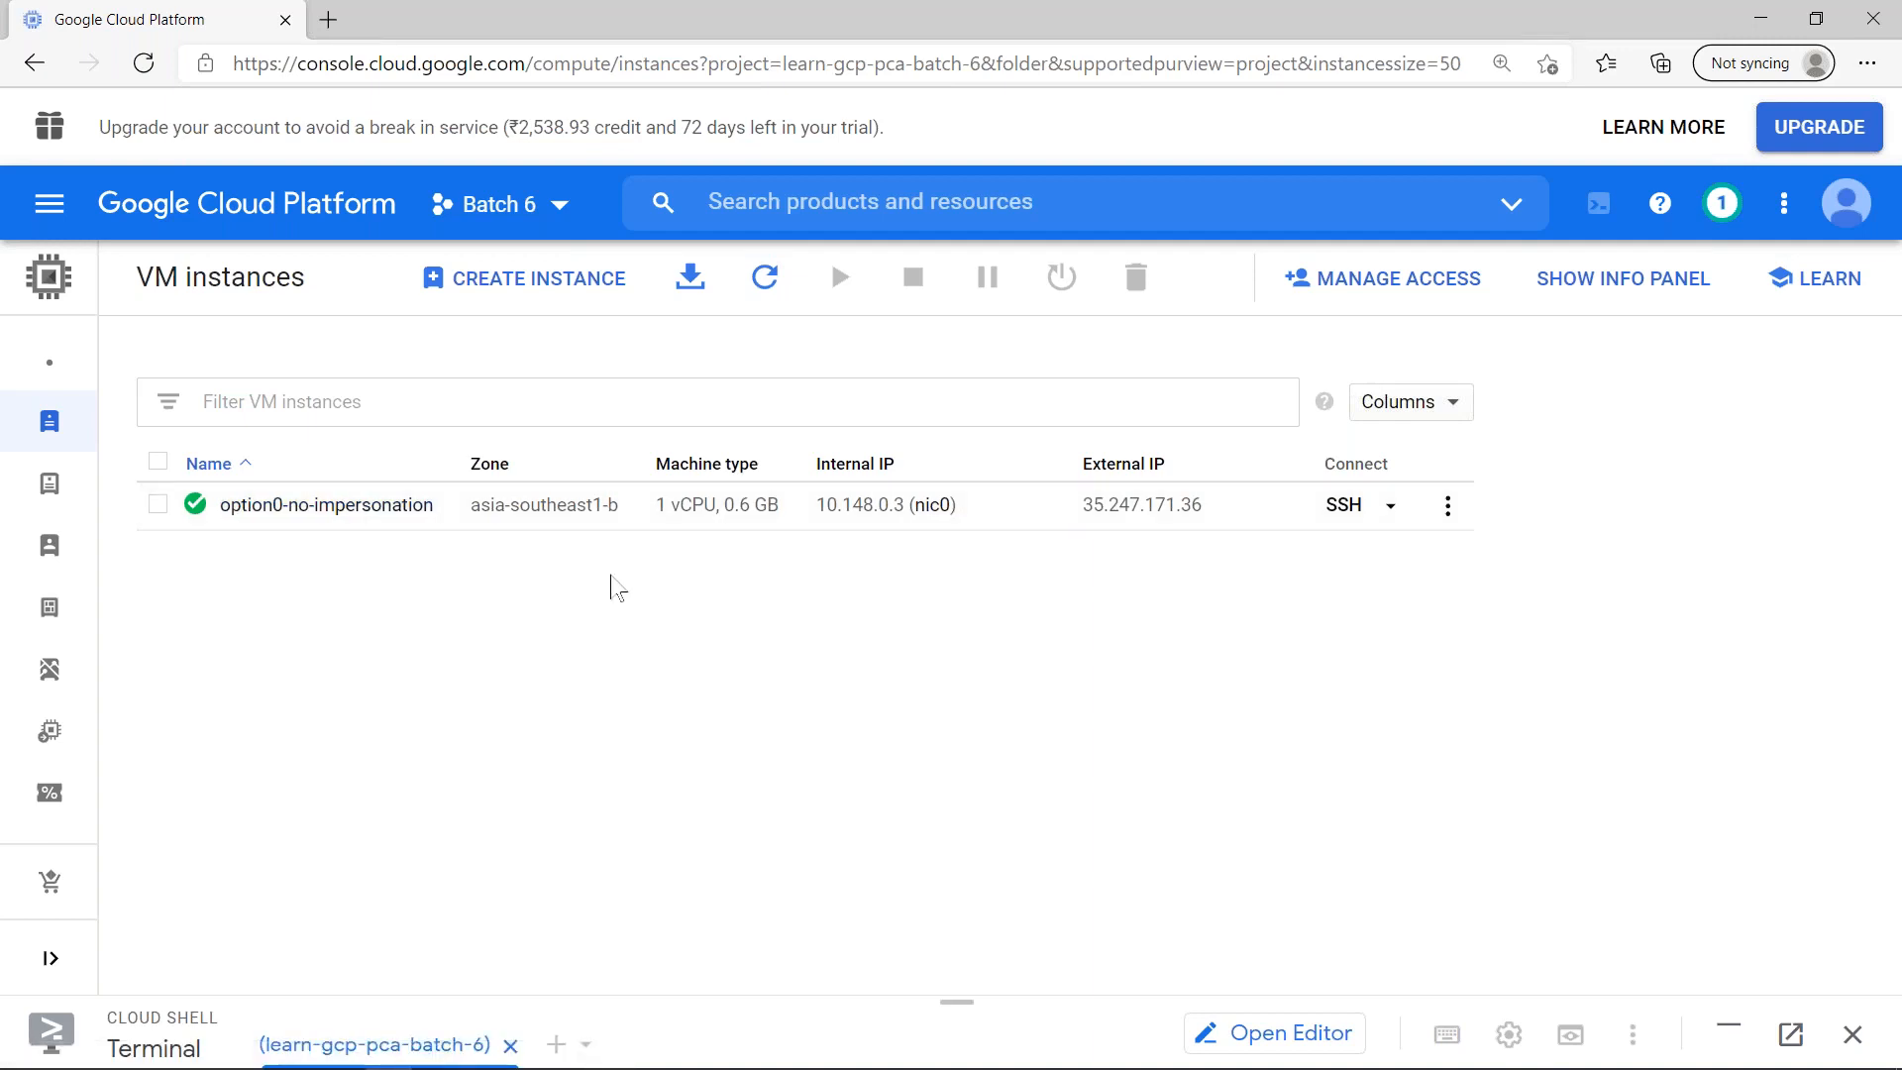
- Review the service account impersonation slide and the notification about the failed creation of option0-no-impersonation
key("alt+Tab")
key("alt+Tab")
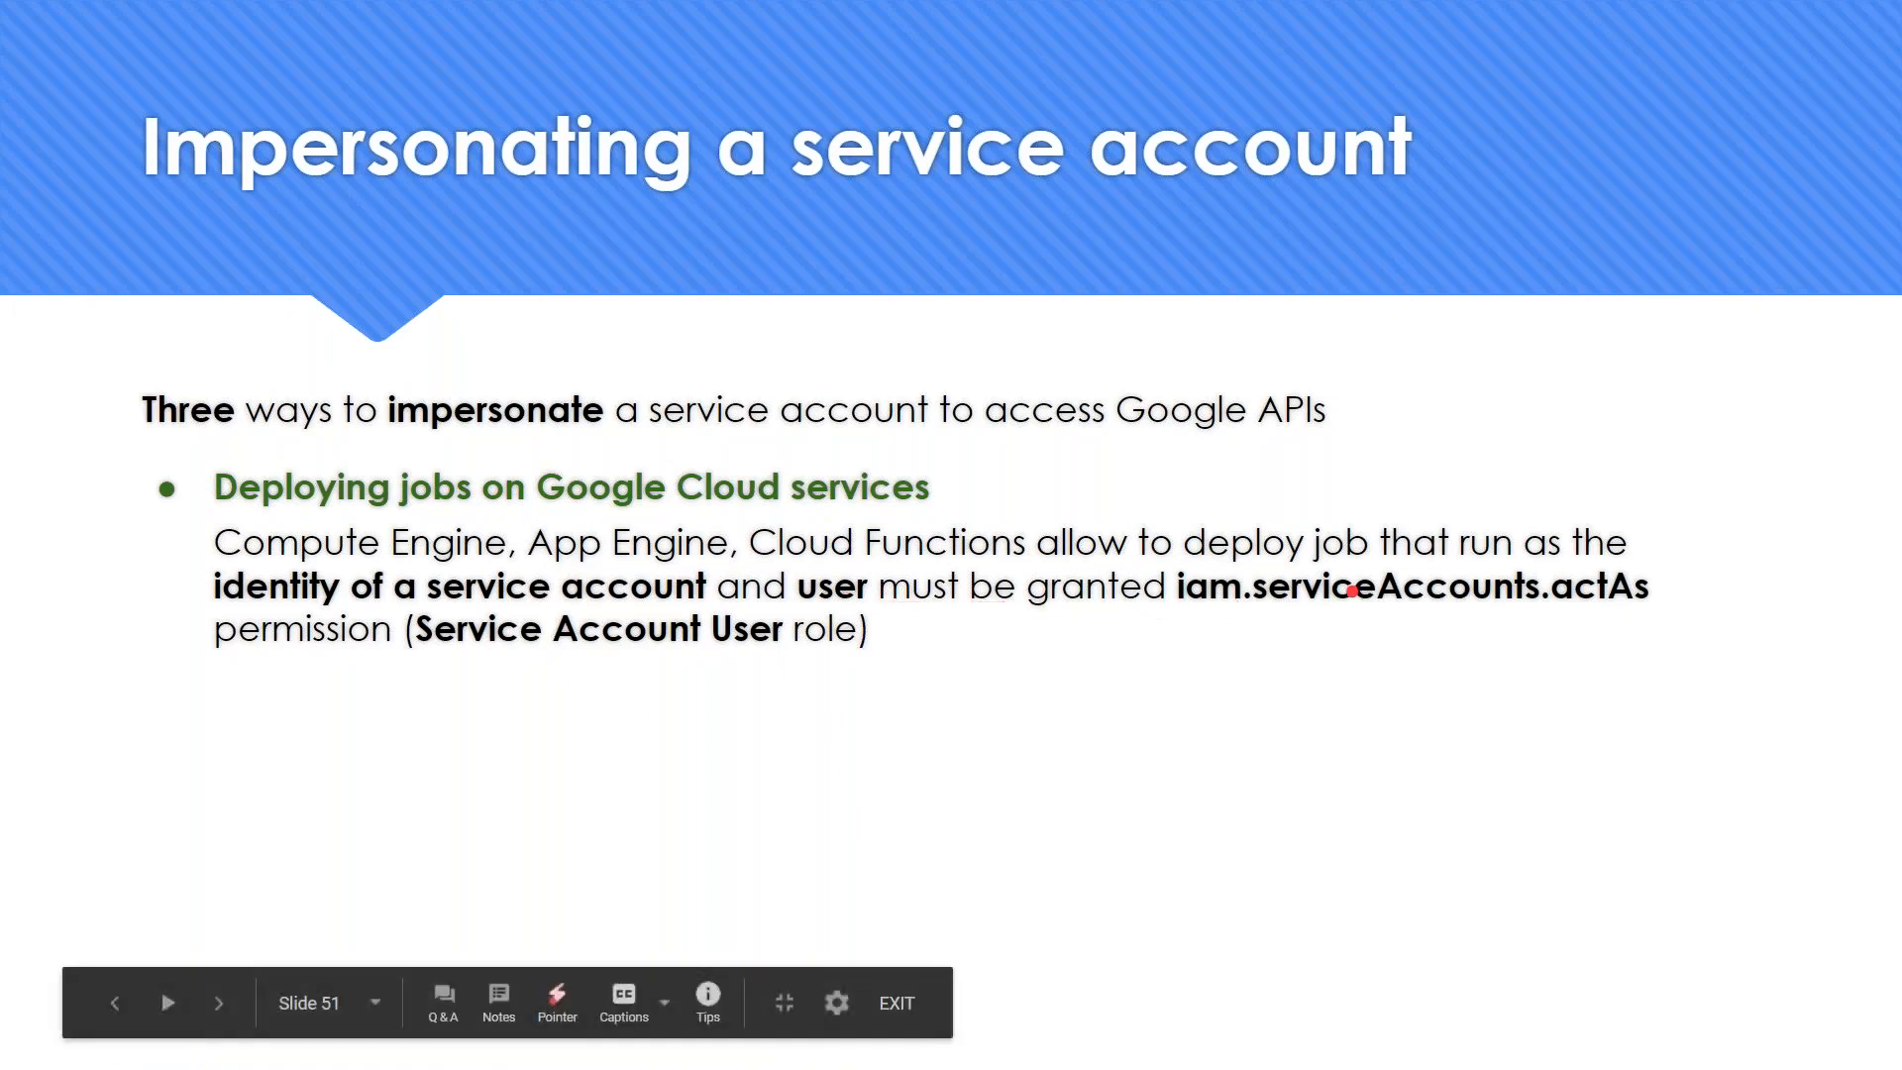
key("alt+Tab")
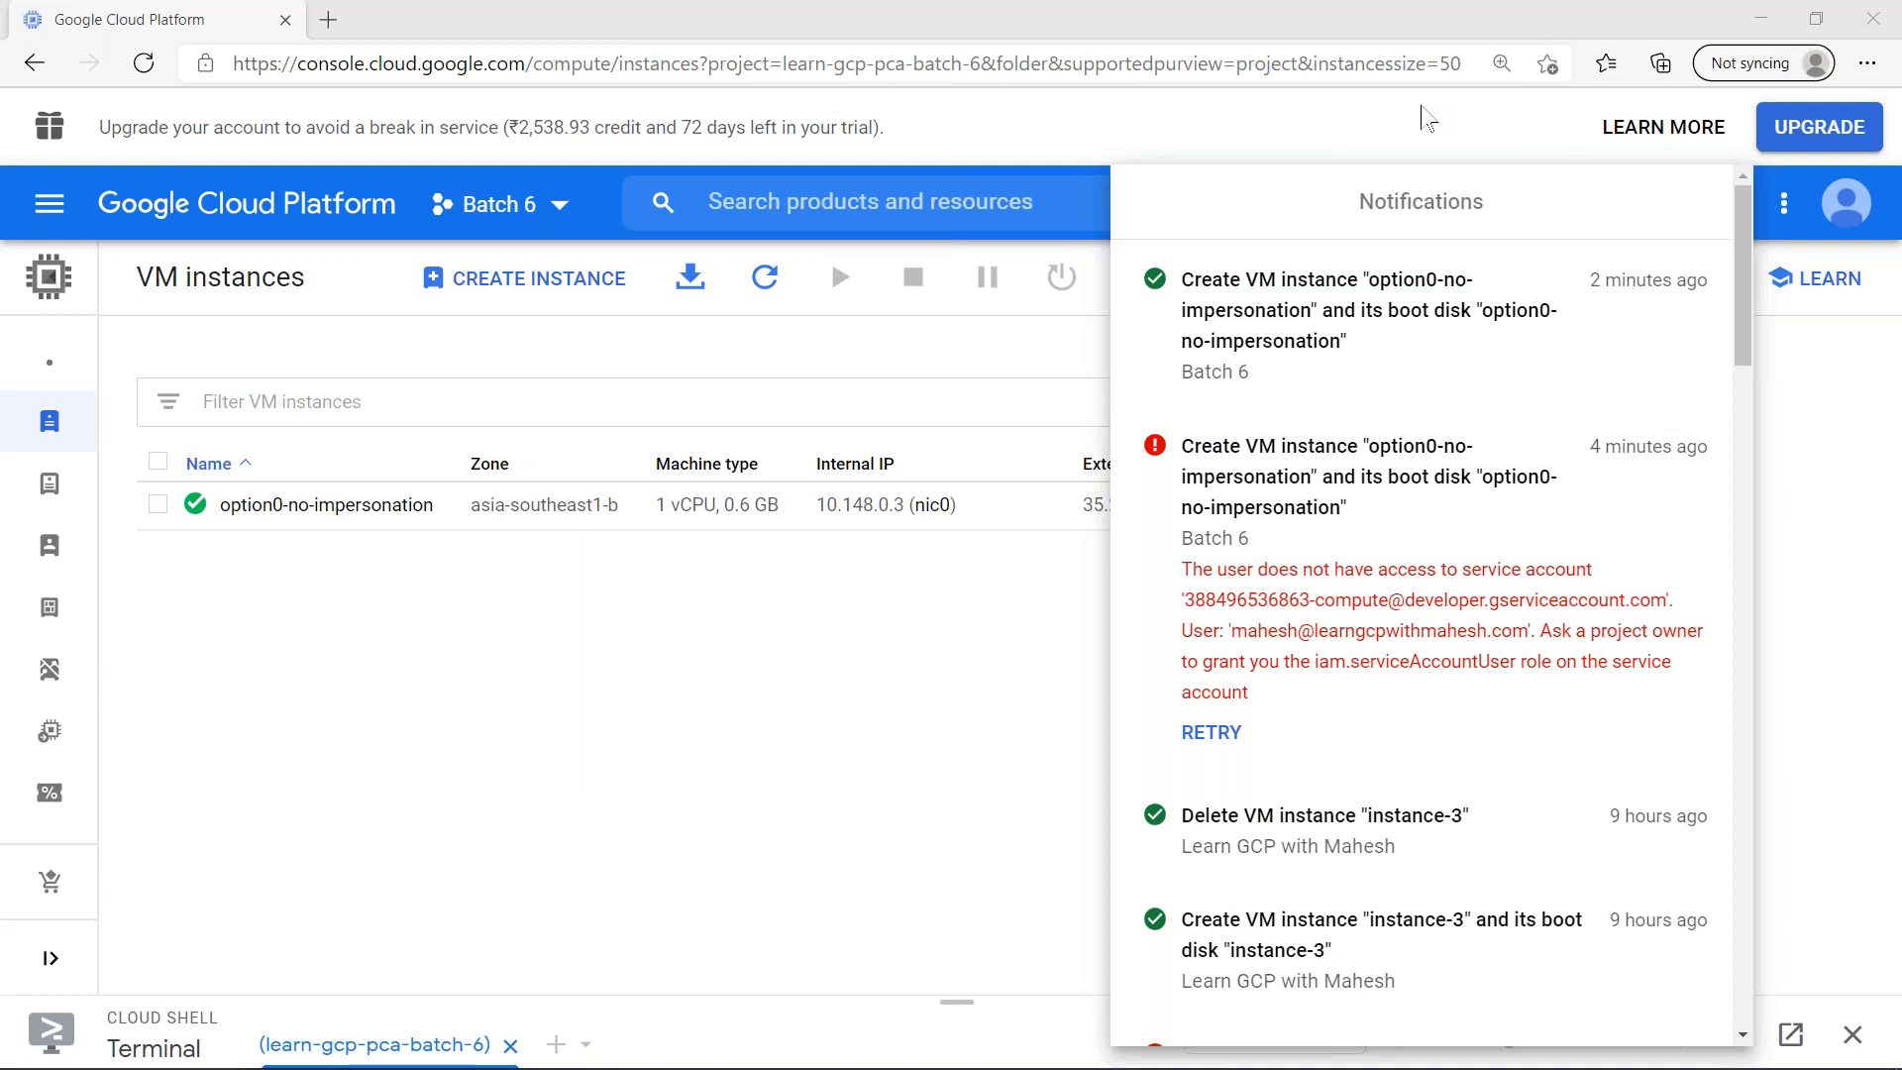
left_click(1239, 207)
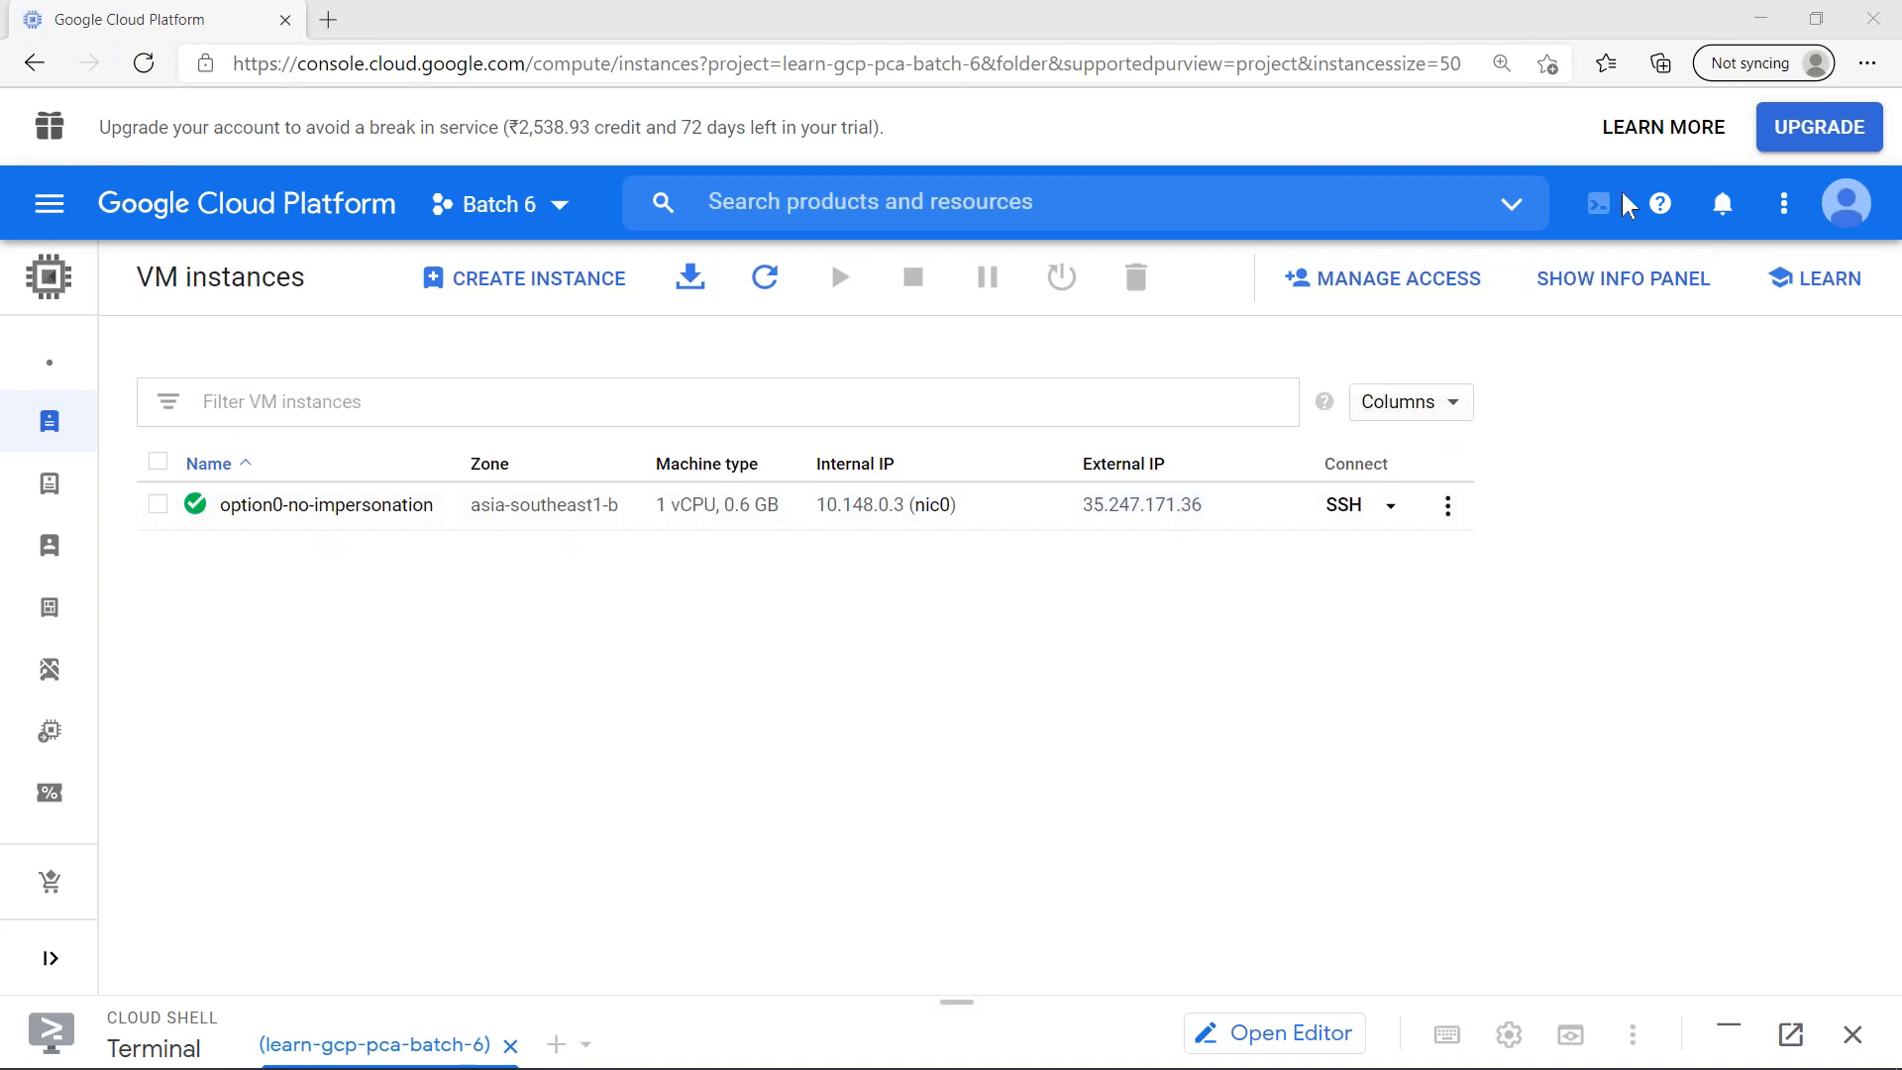
left_click(1725, 205)
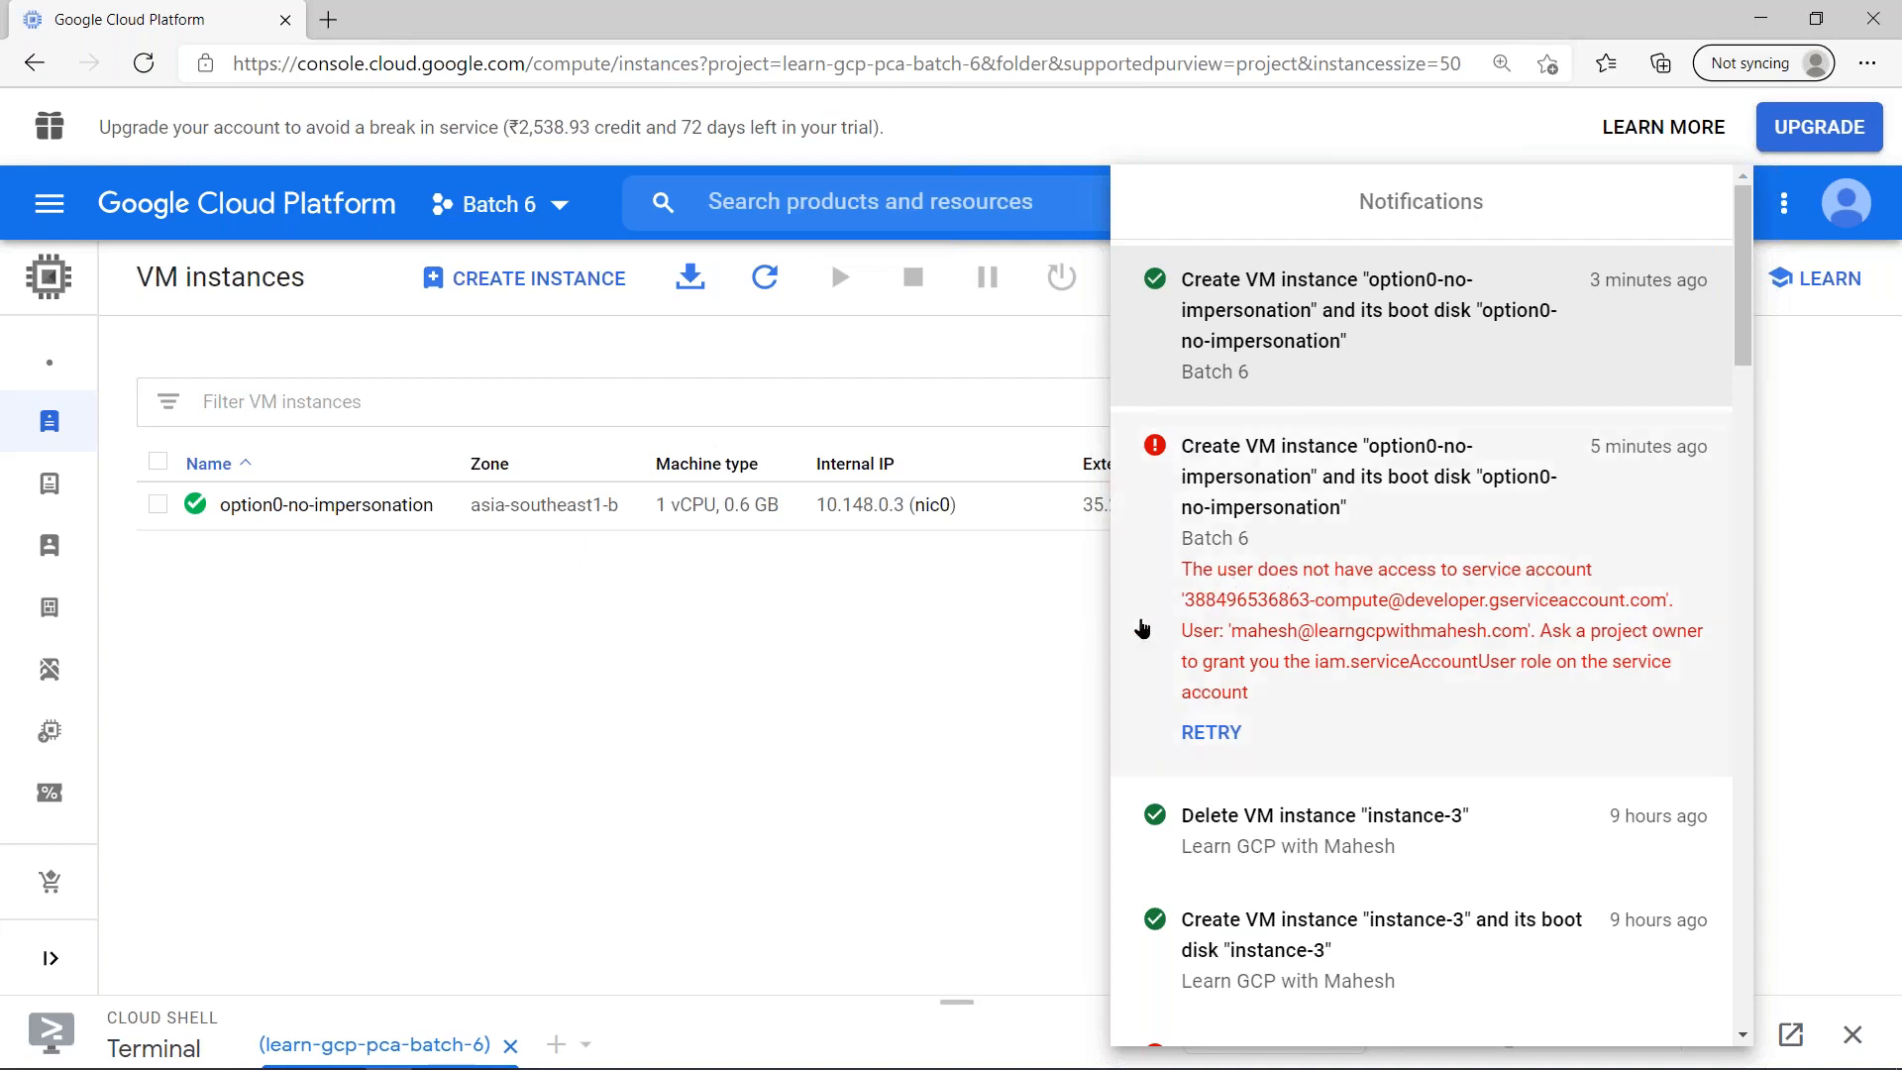
left_click(994, 626)
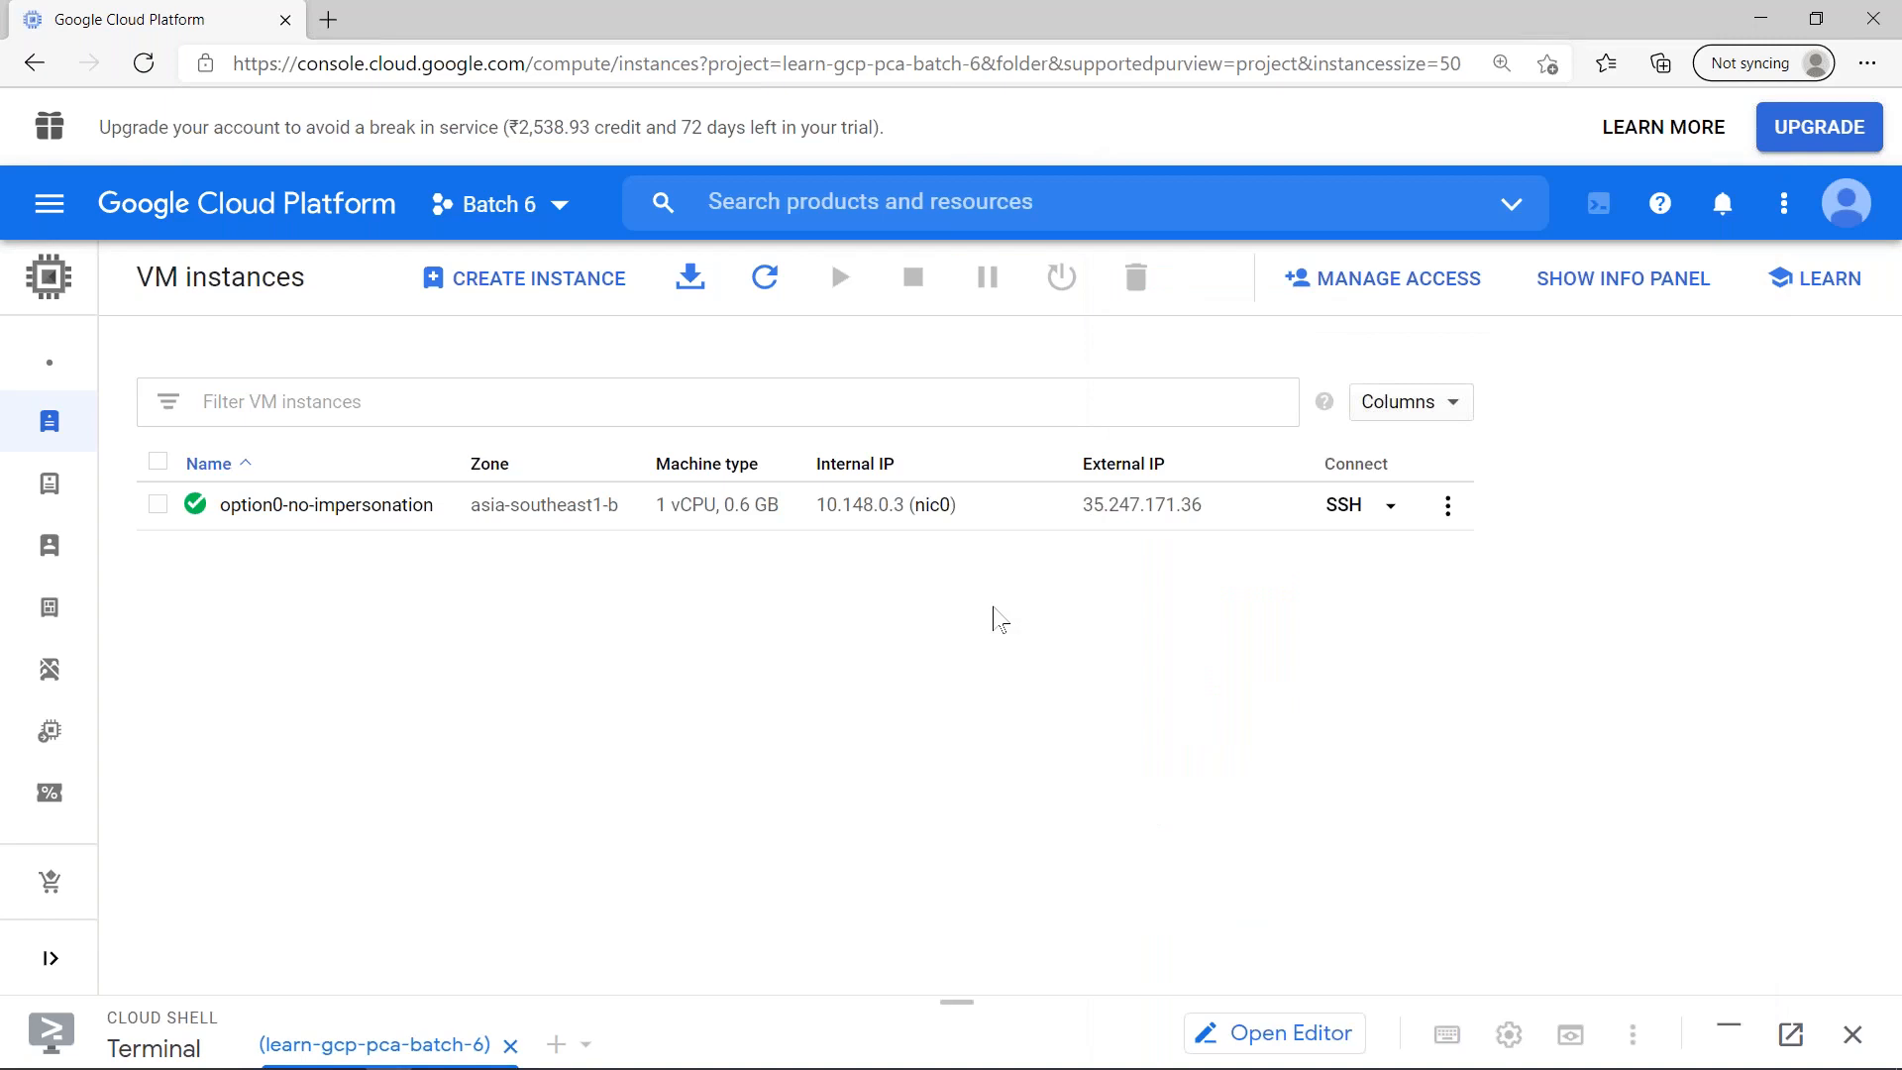
- Switch to the Chrome window with the IAM page of project Batch 6 and minimise Cloud Shell
key("alt+Tab")
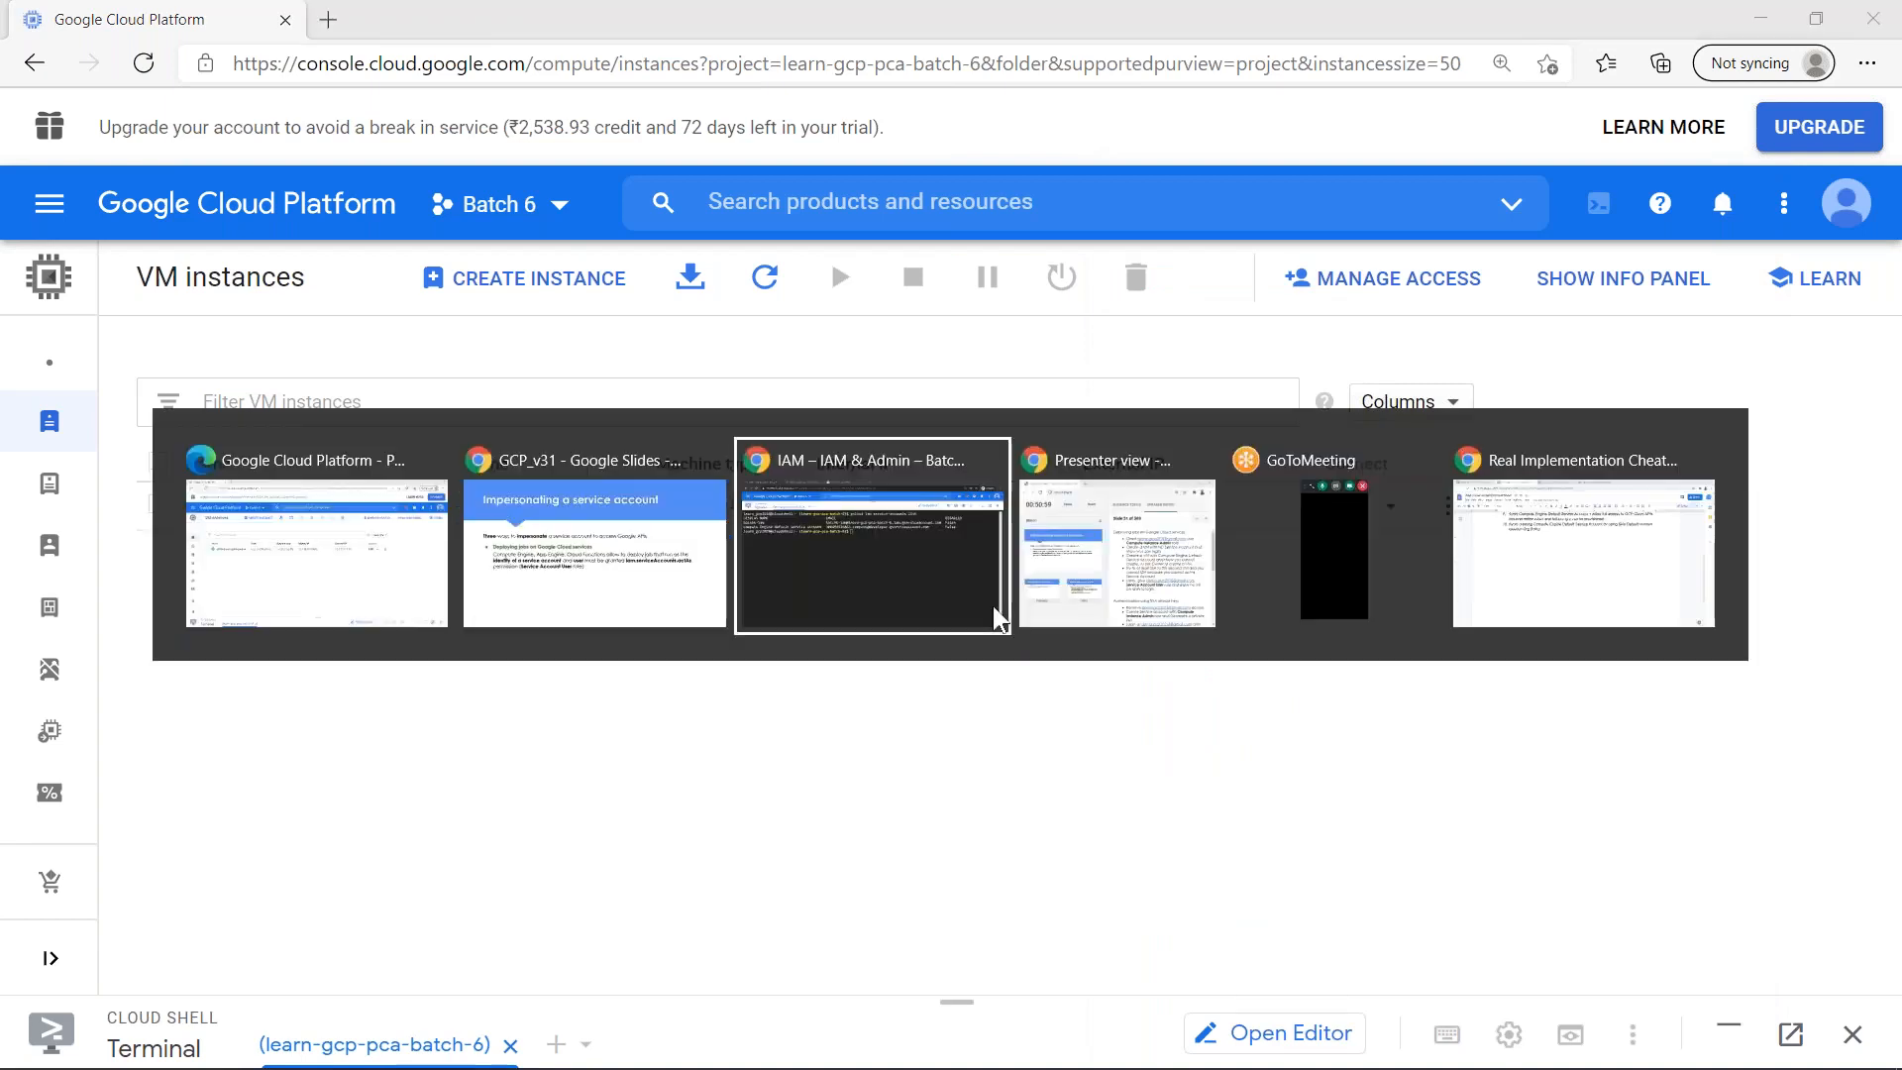
left_click(993, 604)
left_click(1750, 194)
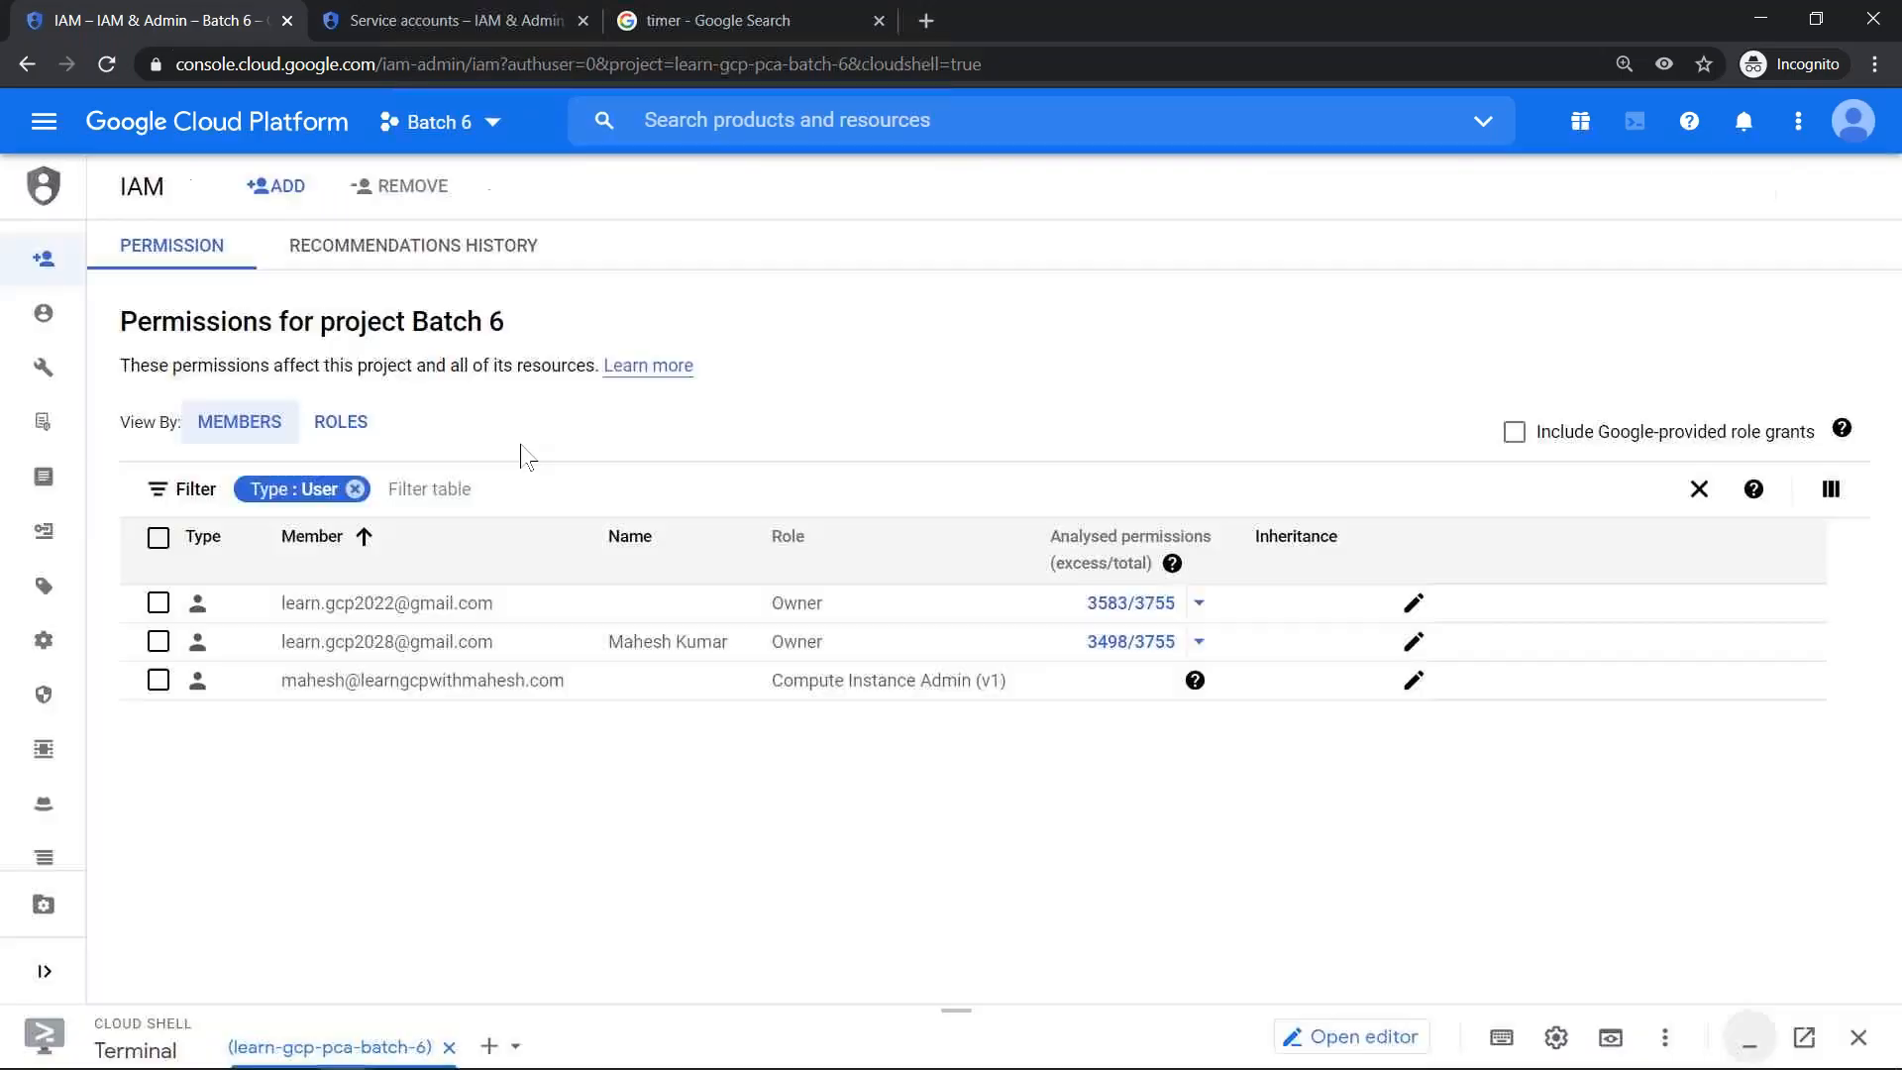
left_click(1428, 697)
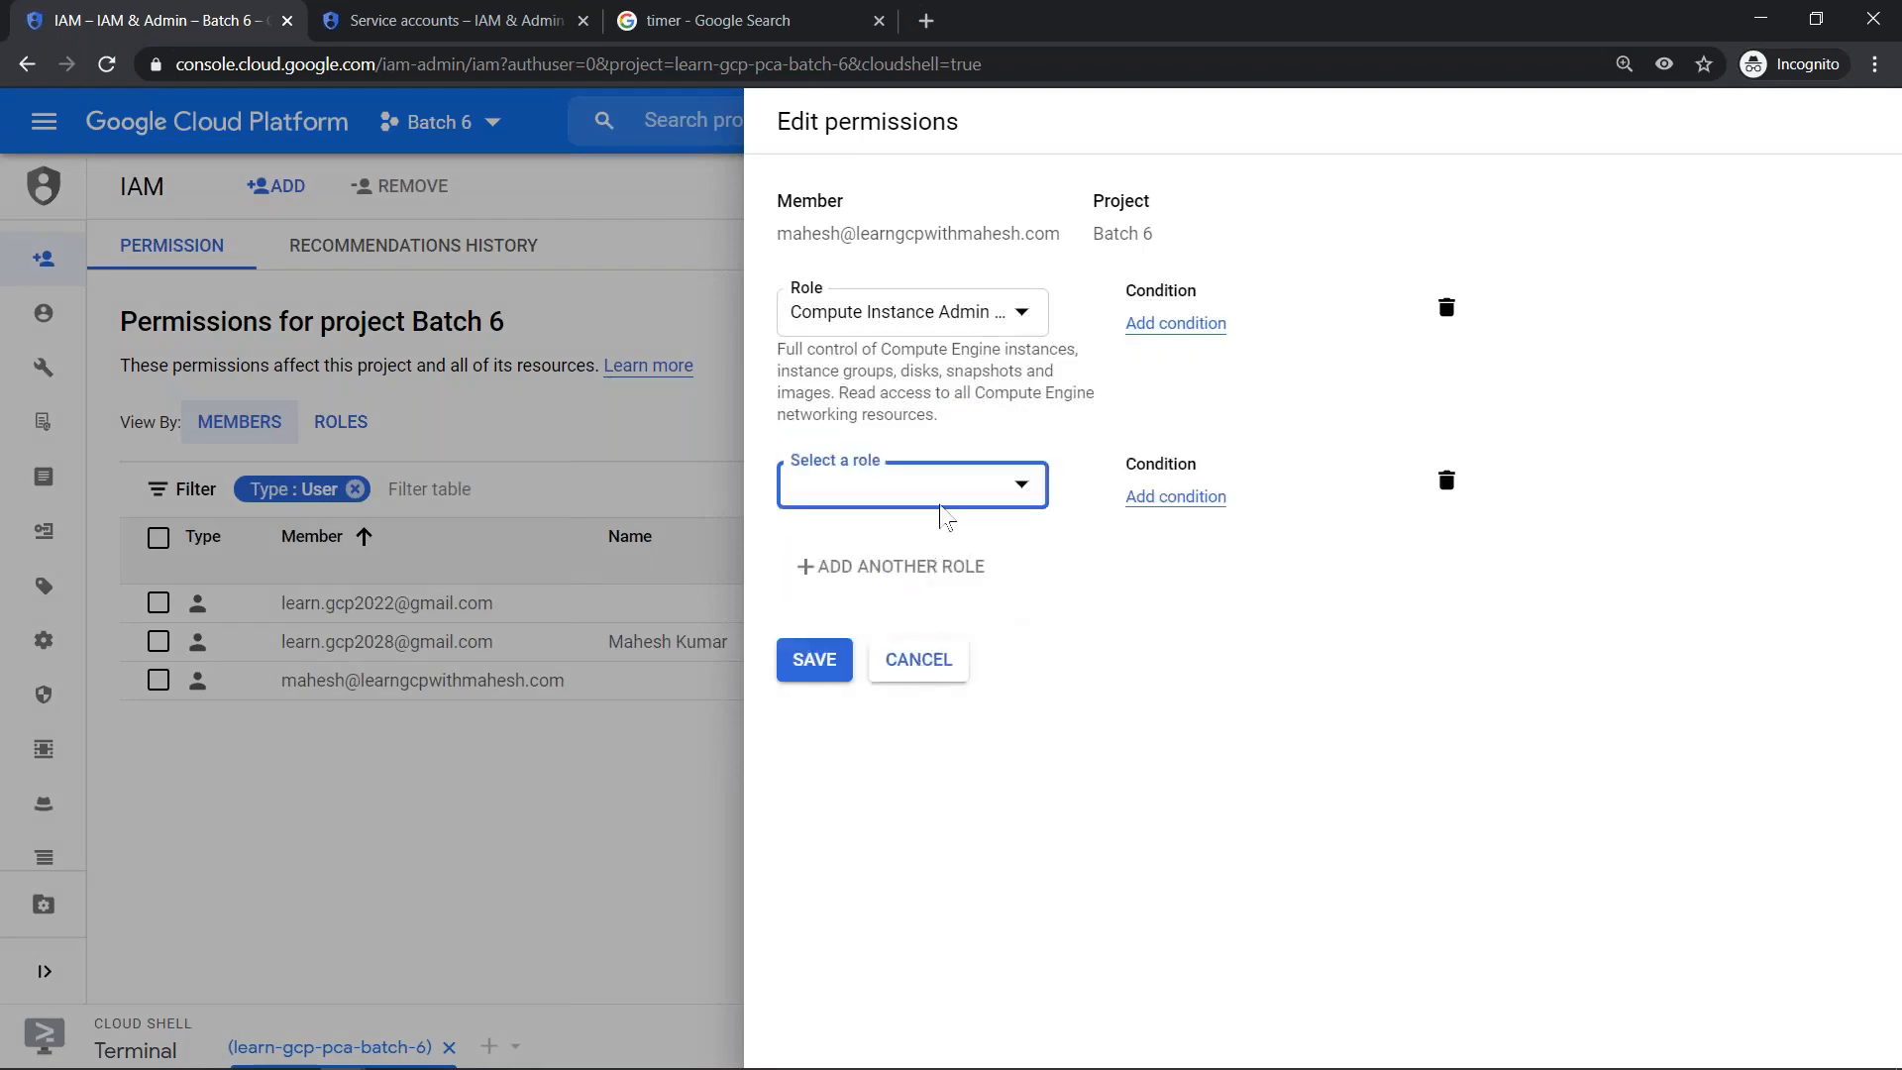
left_click(913, 506)
left_click(591, 819)
left_click(921, 673)
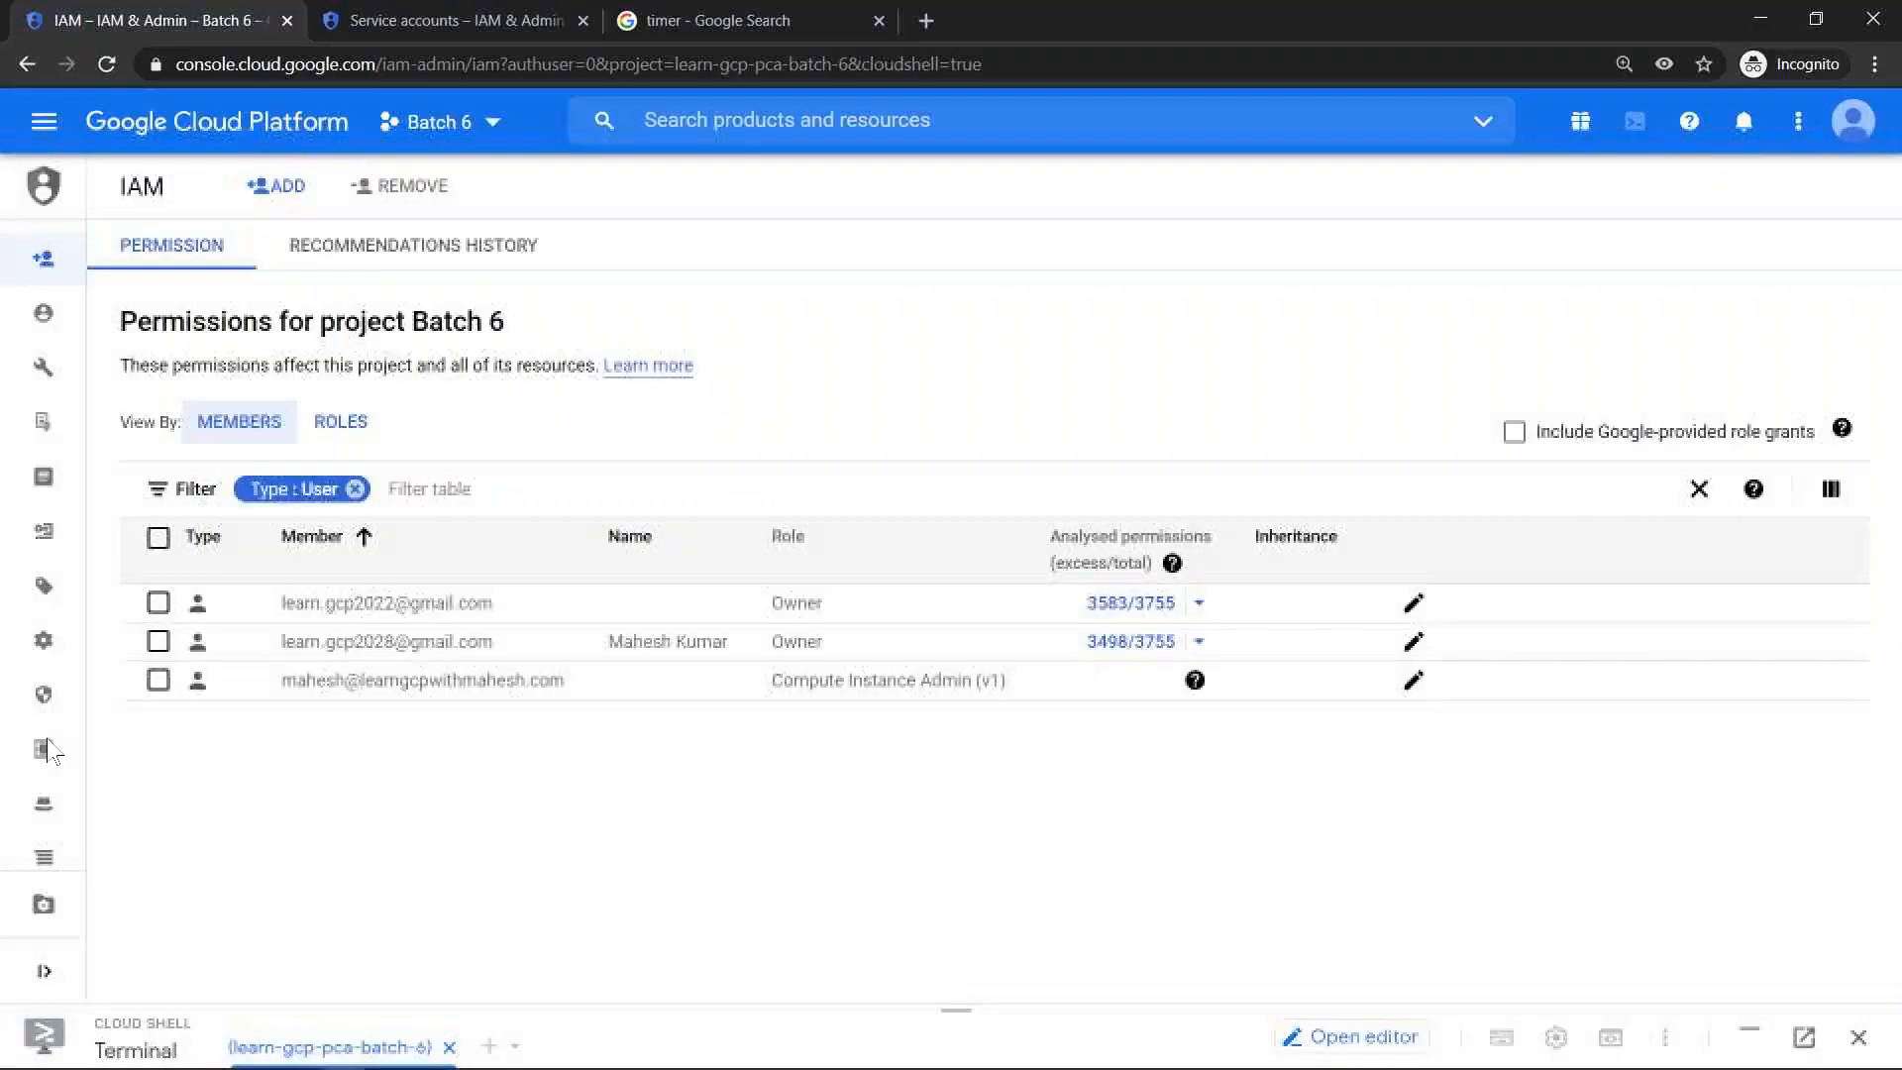
- Open the Roles page for Batch 6 and check the required permission on the service account impersonation slide
mouse_move(149, 614)
scroll(147, 612, "down", 3)
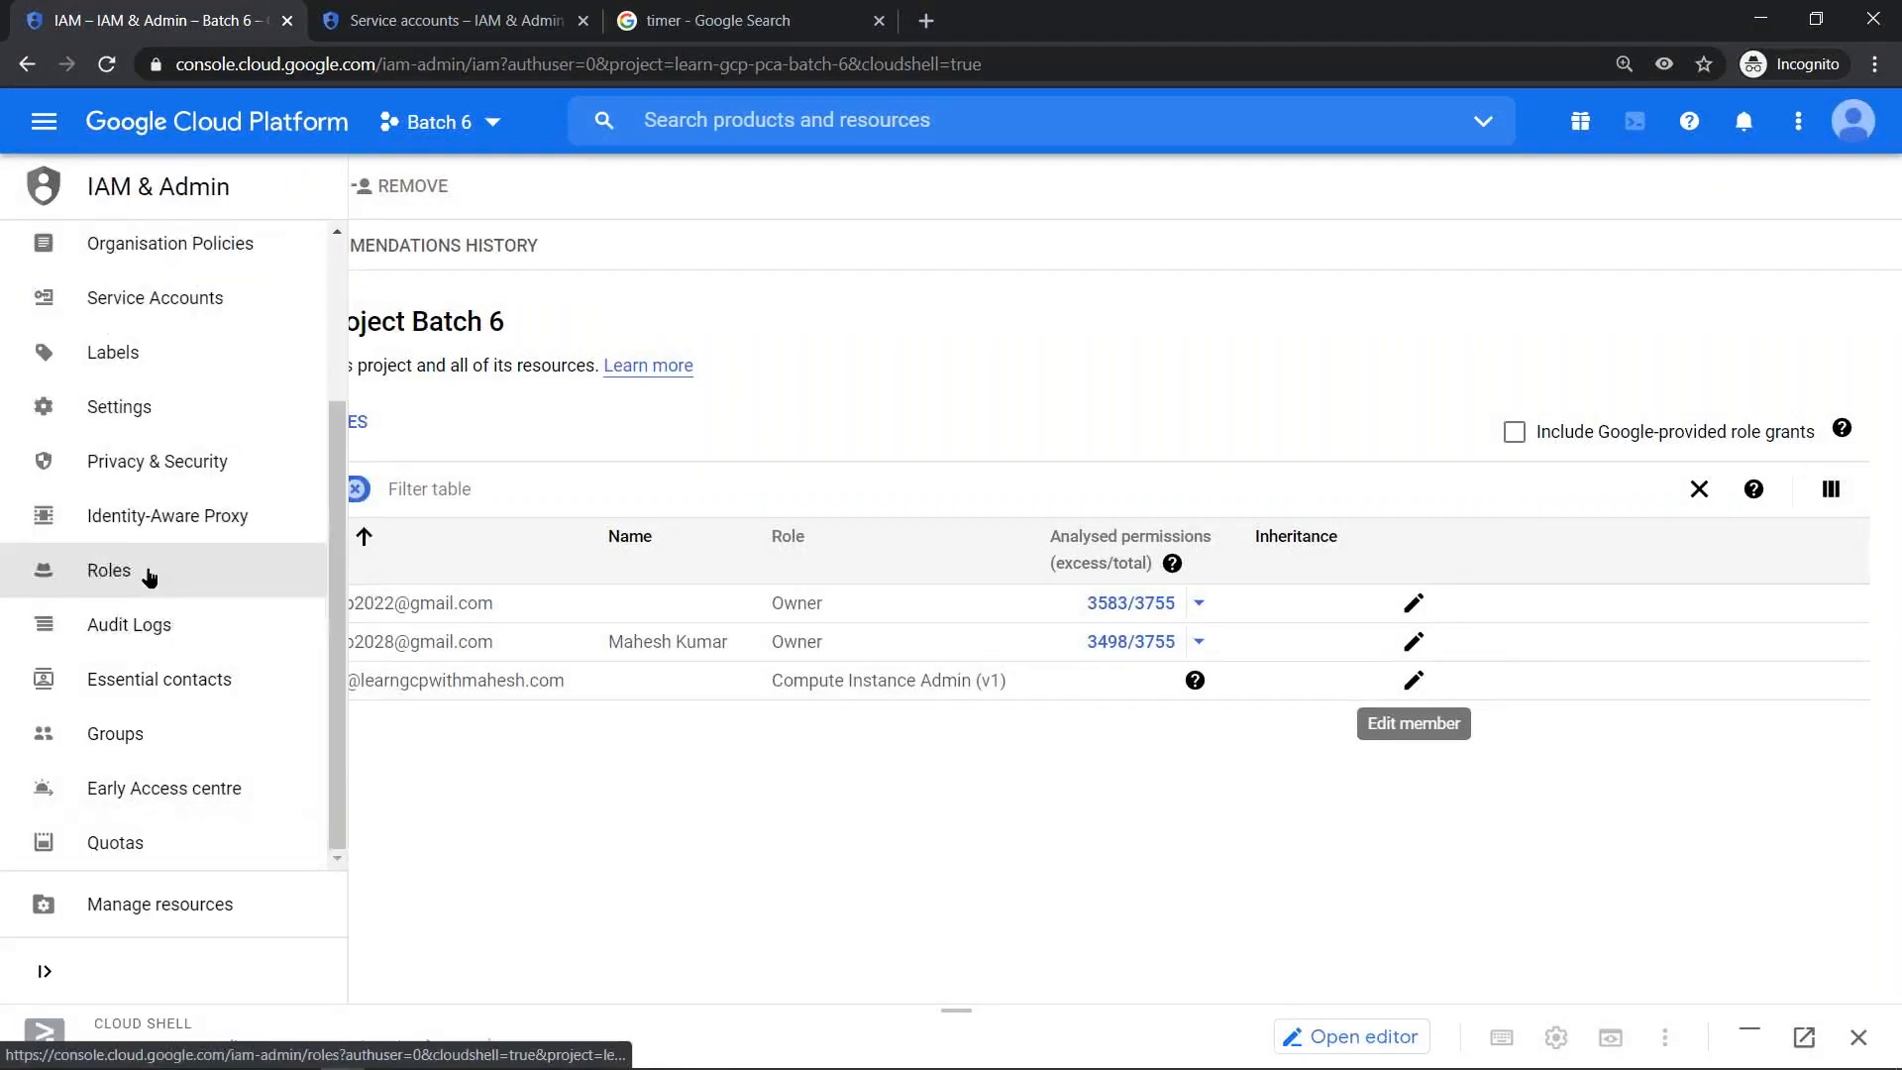
left_click(149, 575)
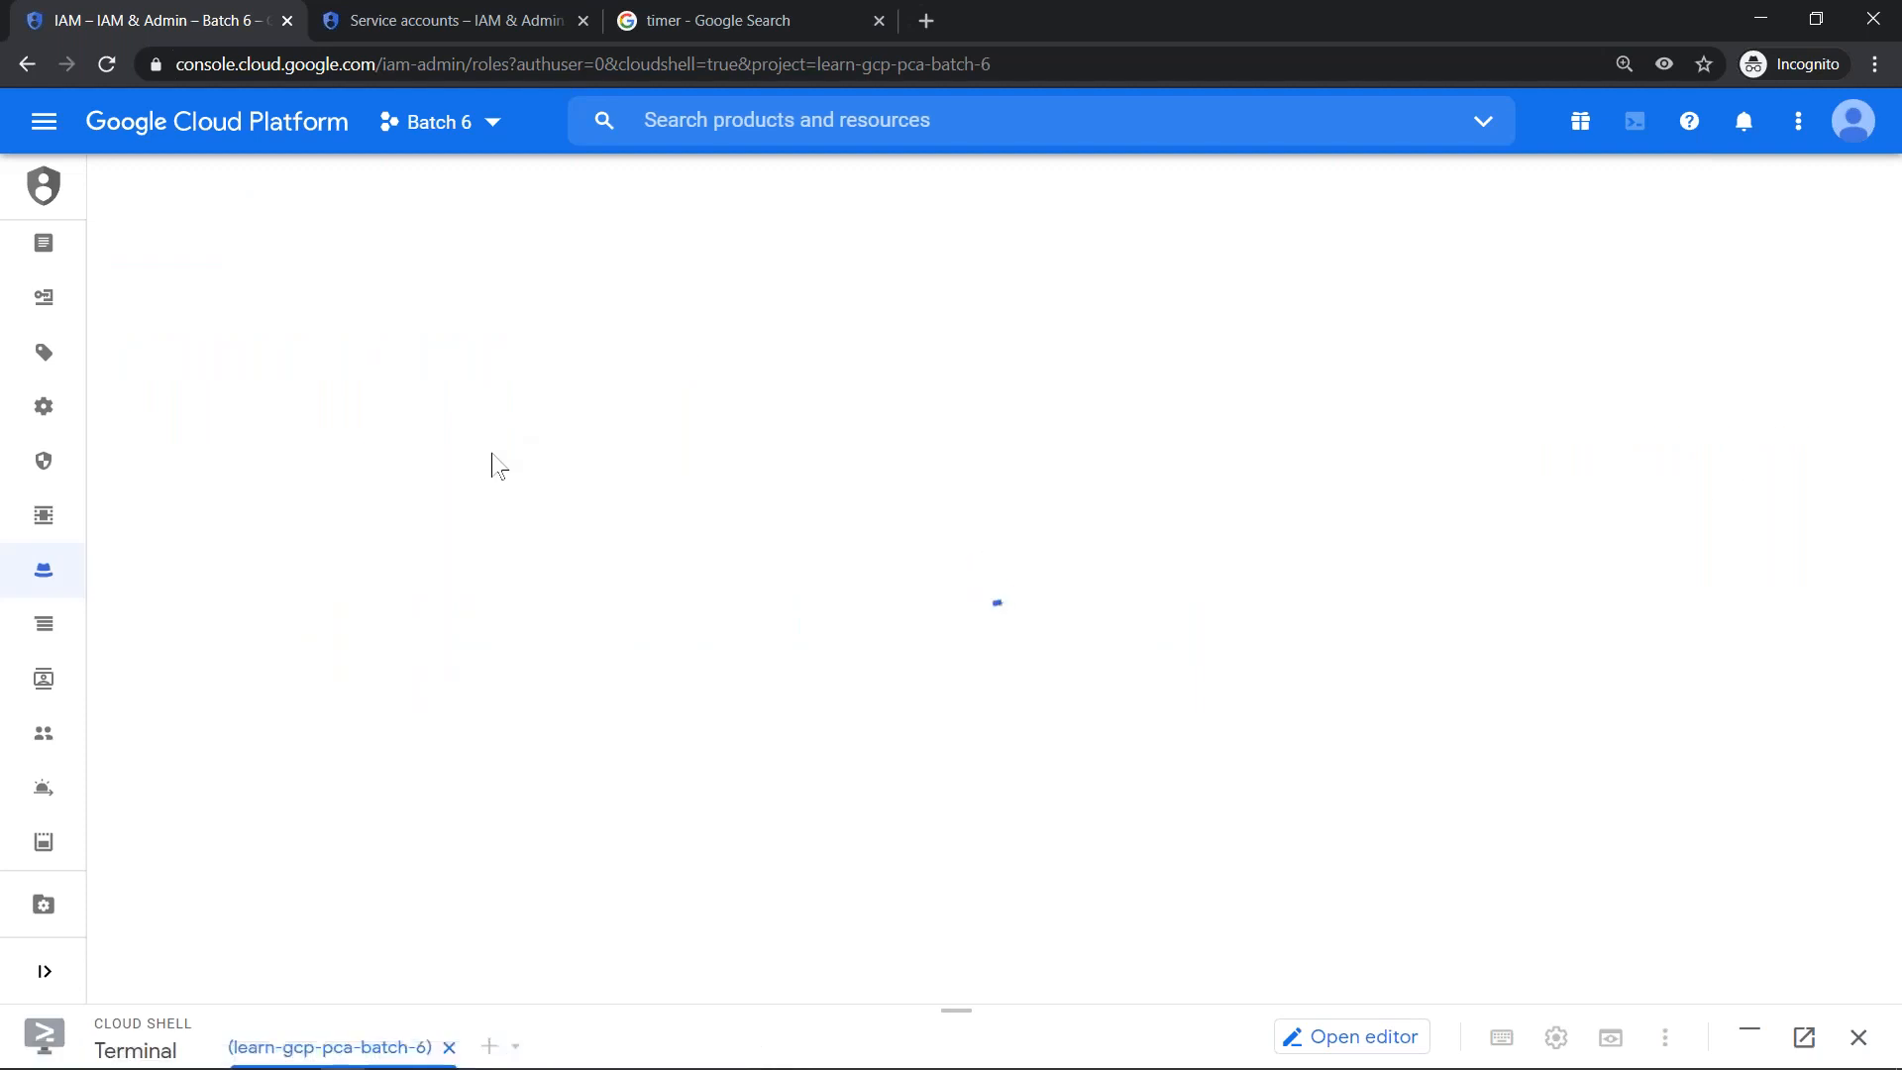
key("alt+Tab")
key("alt+Tab")
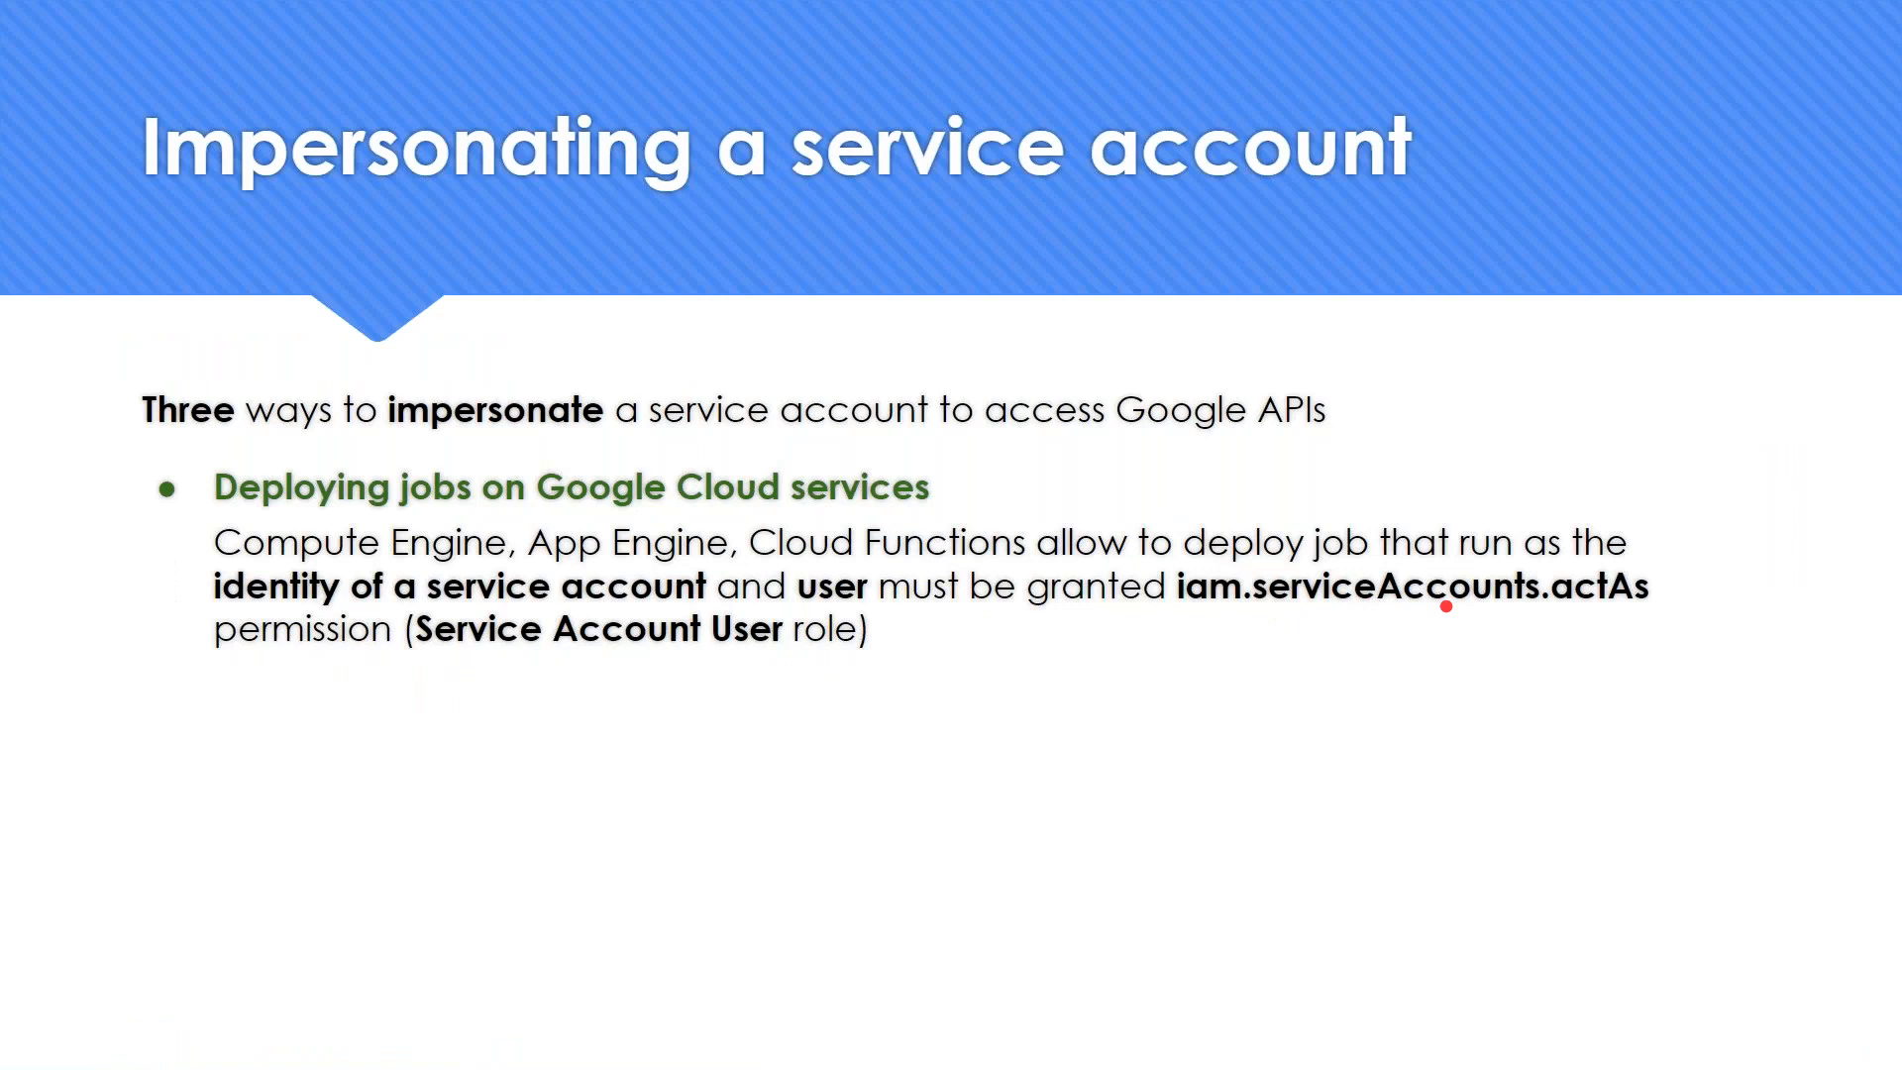
key("alt+Tab")
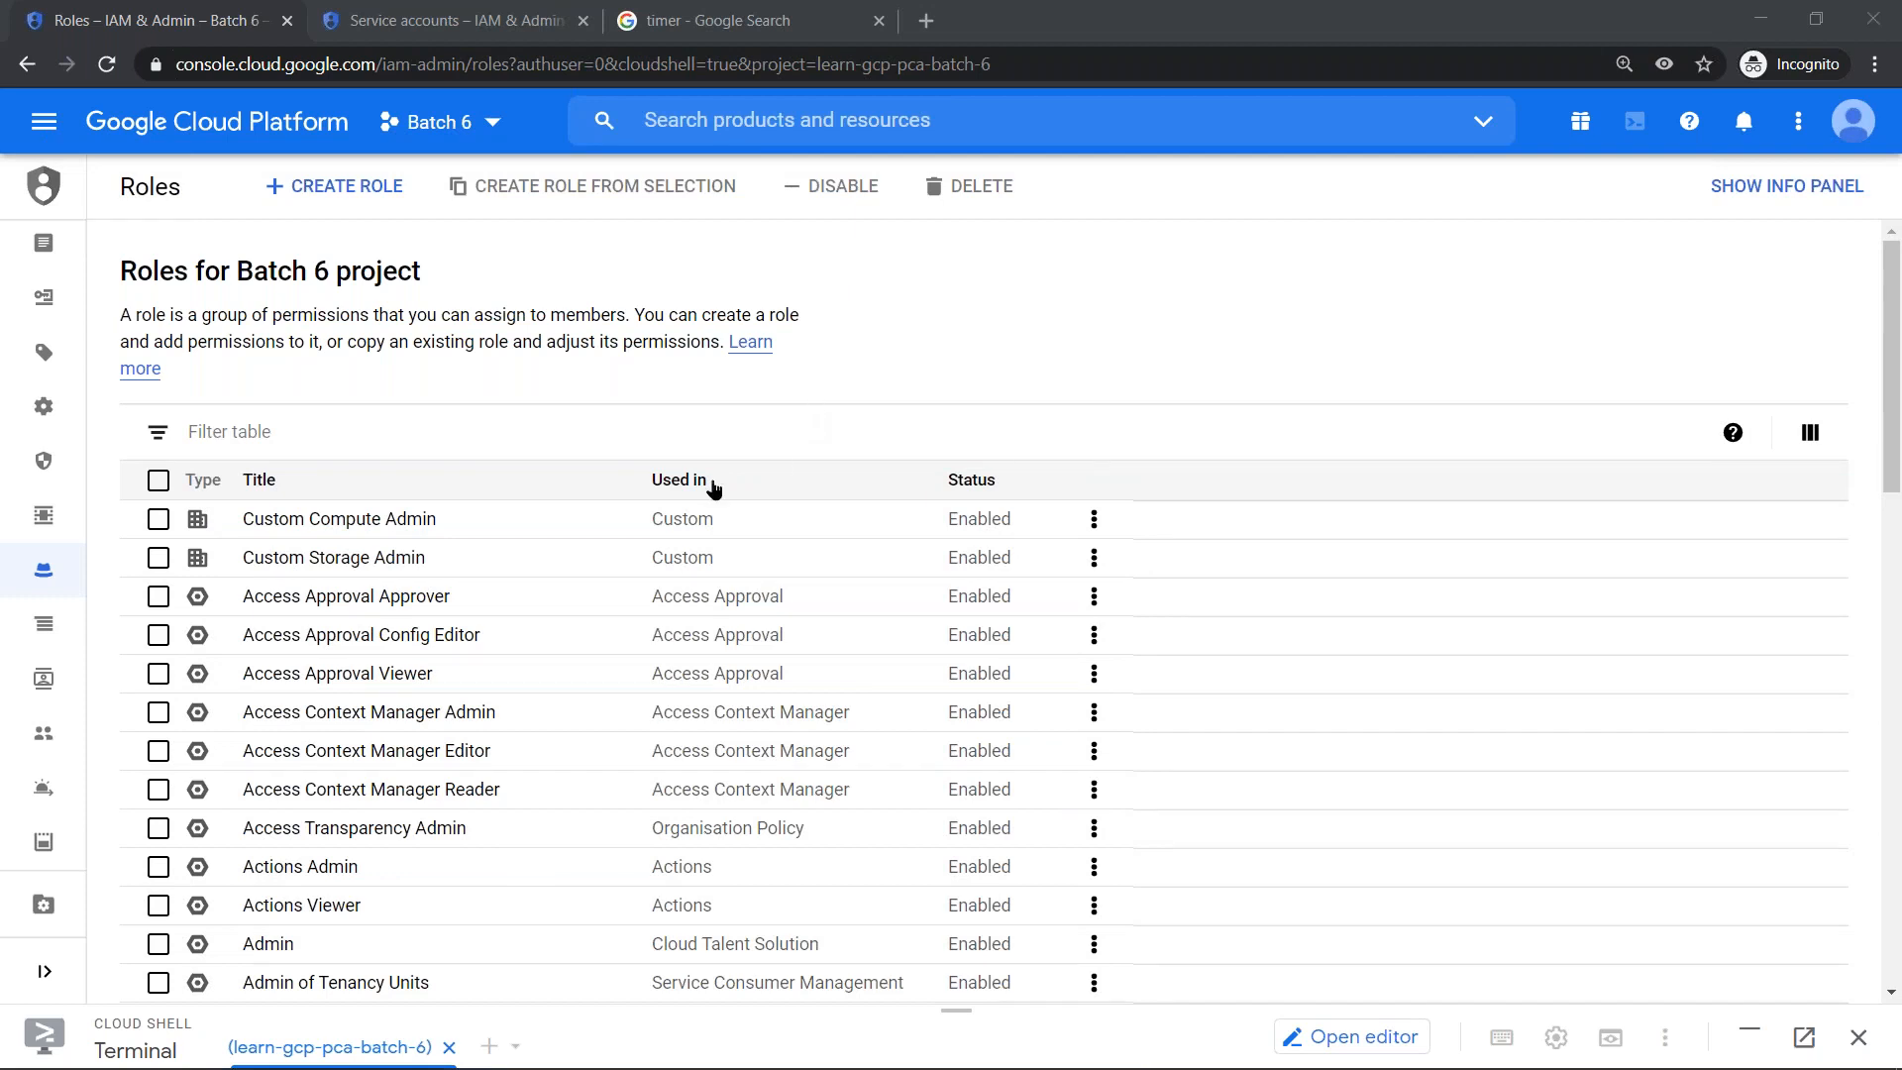
- Filter the Batch 6 roles by the iam.serviceAccounts.actAs permission and look through the matching roles
left_click(496, 428)
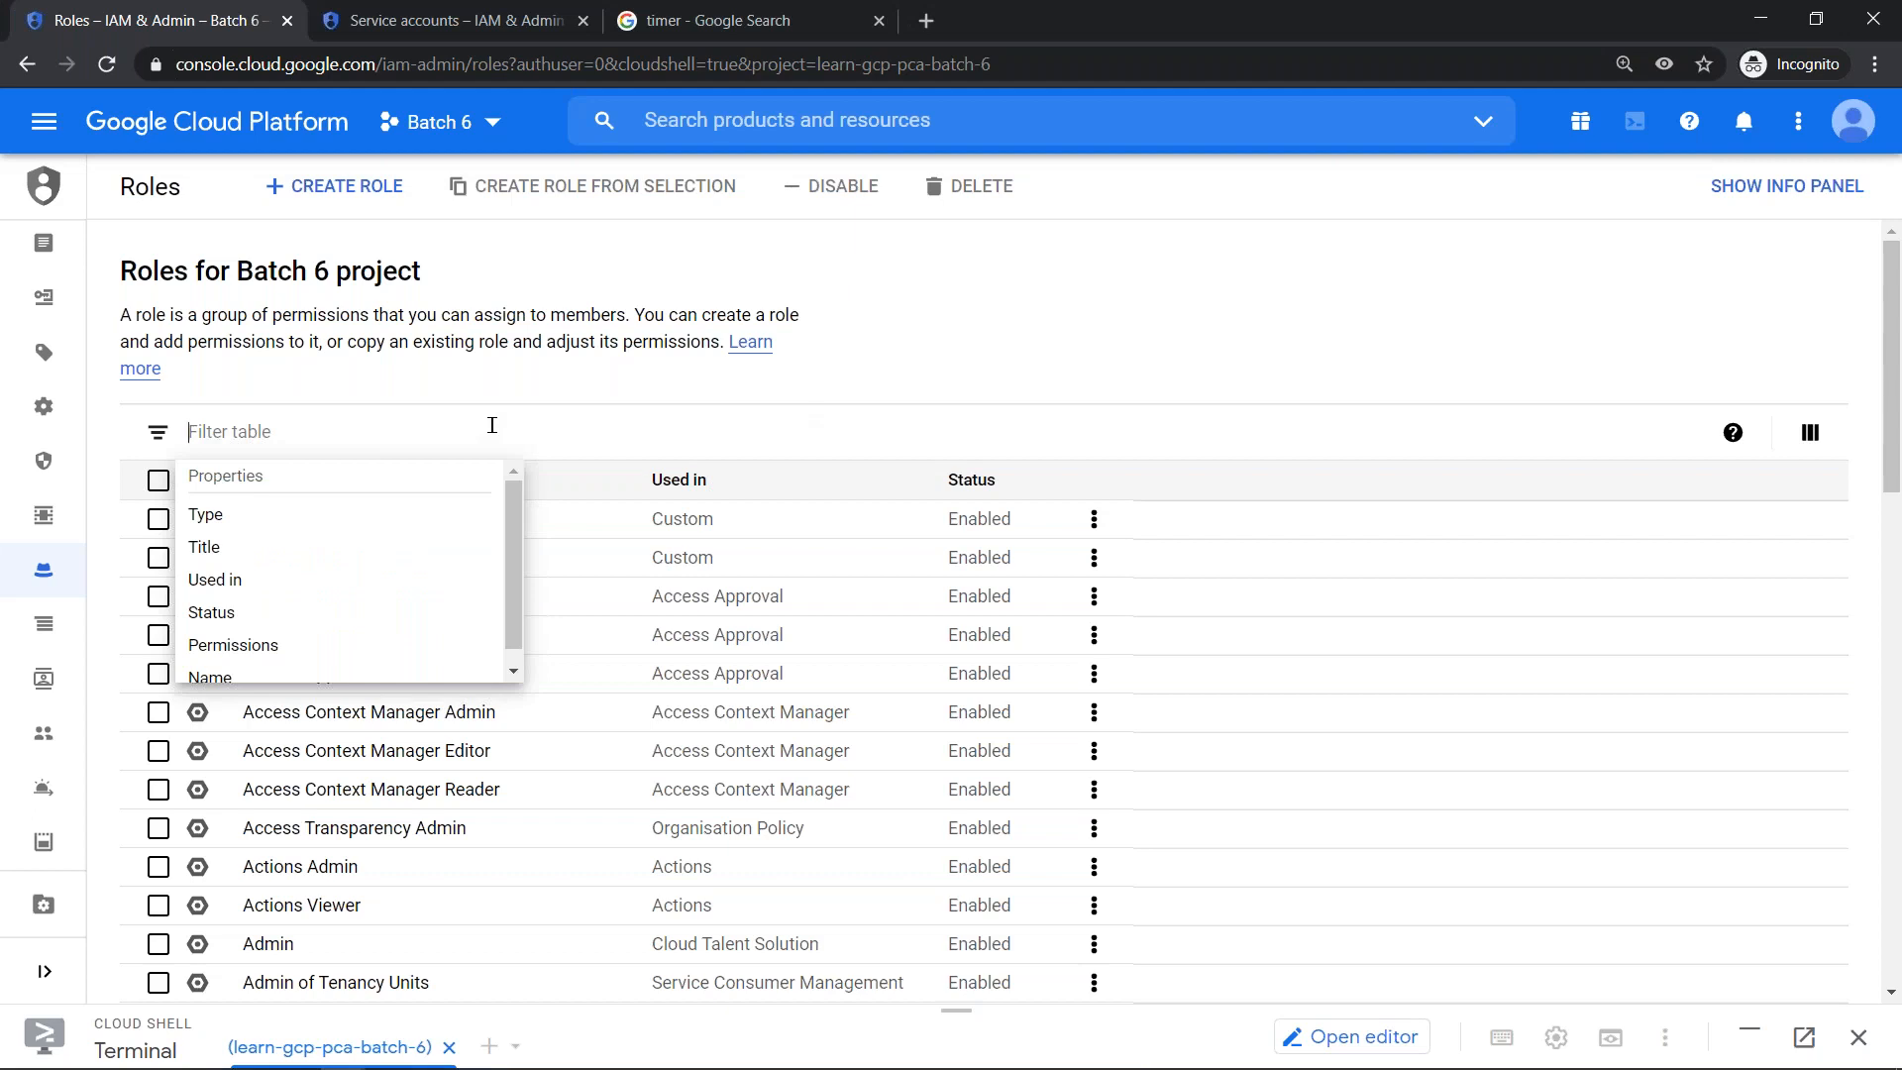
type("u")
type("s")
key("BackSpace")
key("BackSpace")
type("serviceacc")
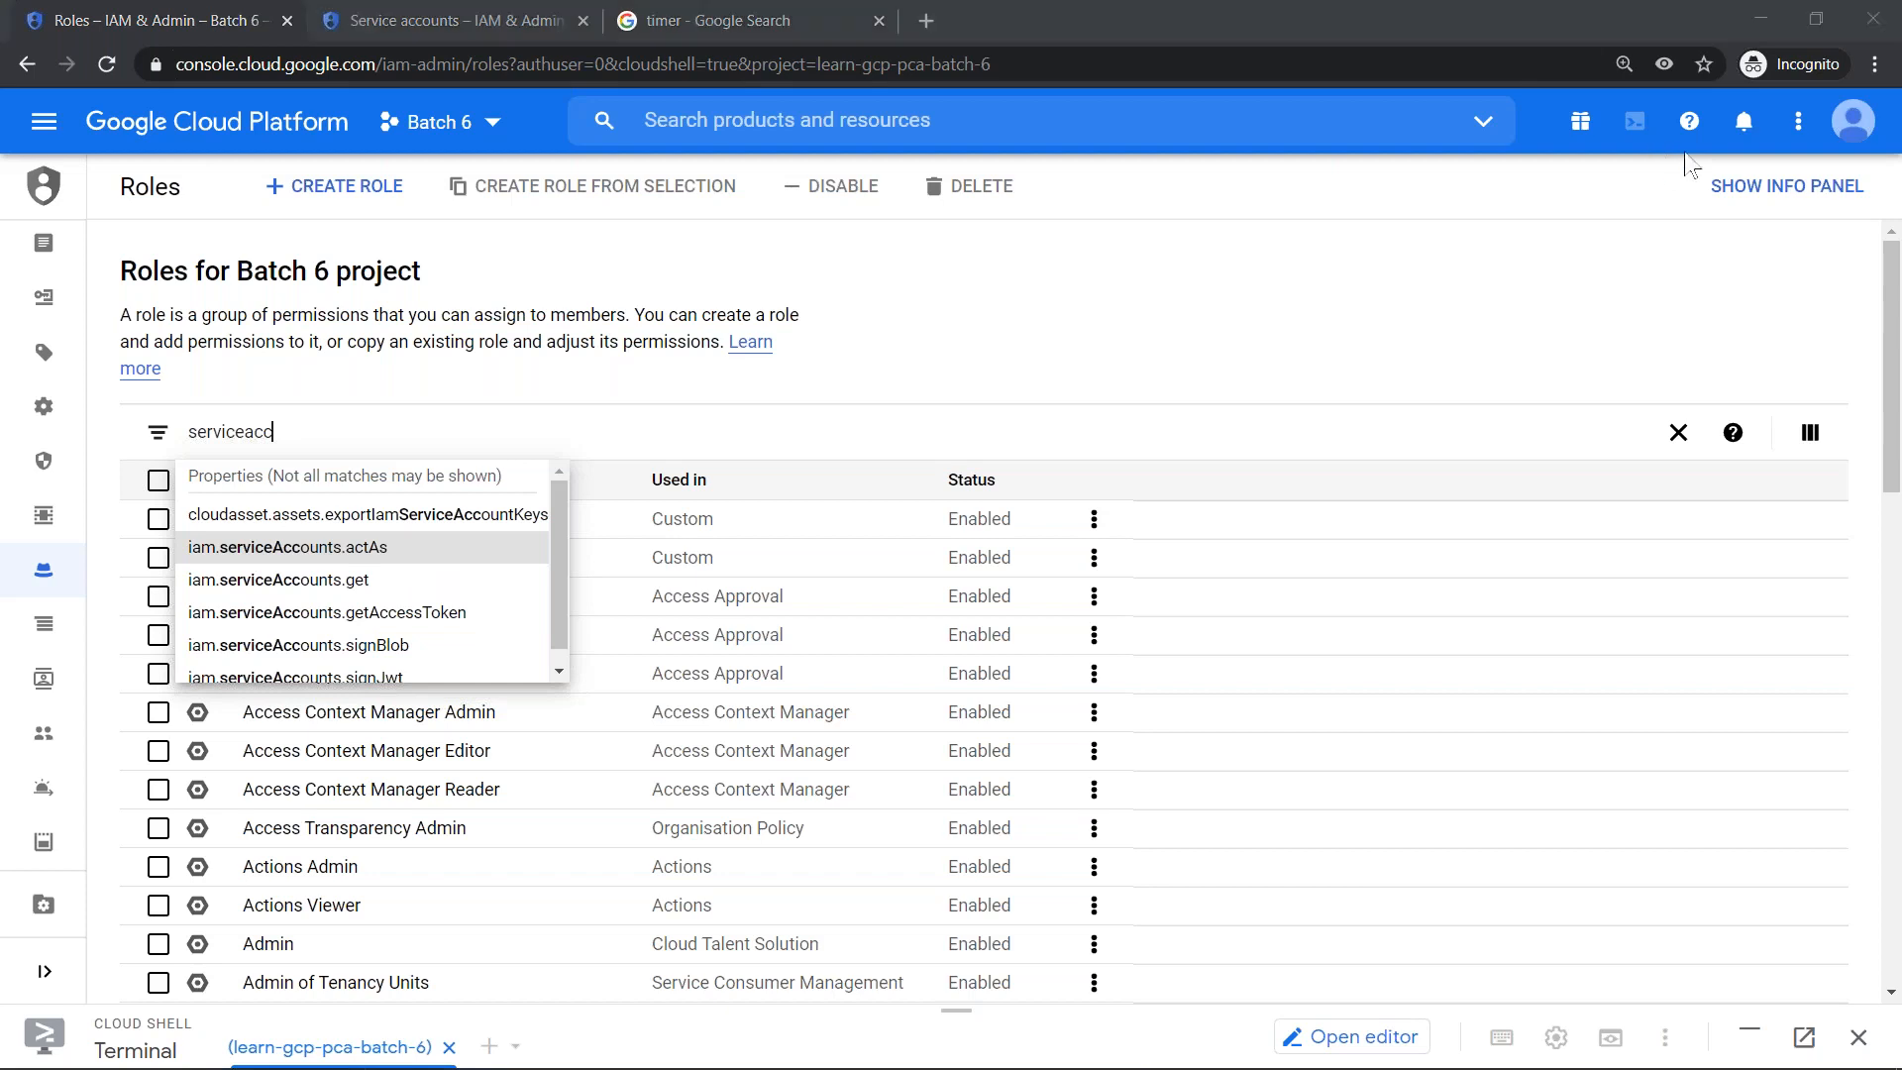
key("Return")
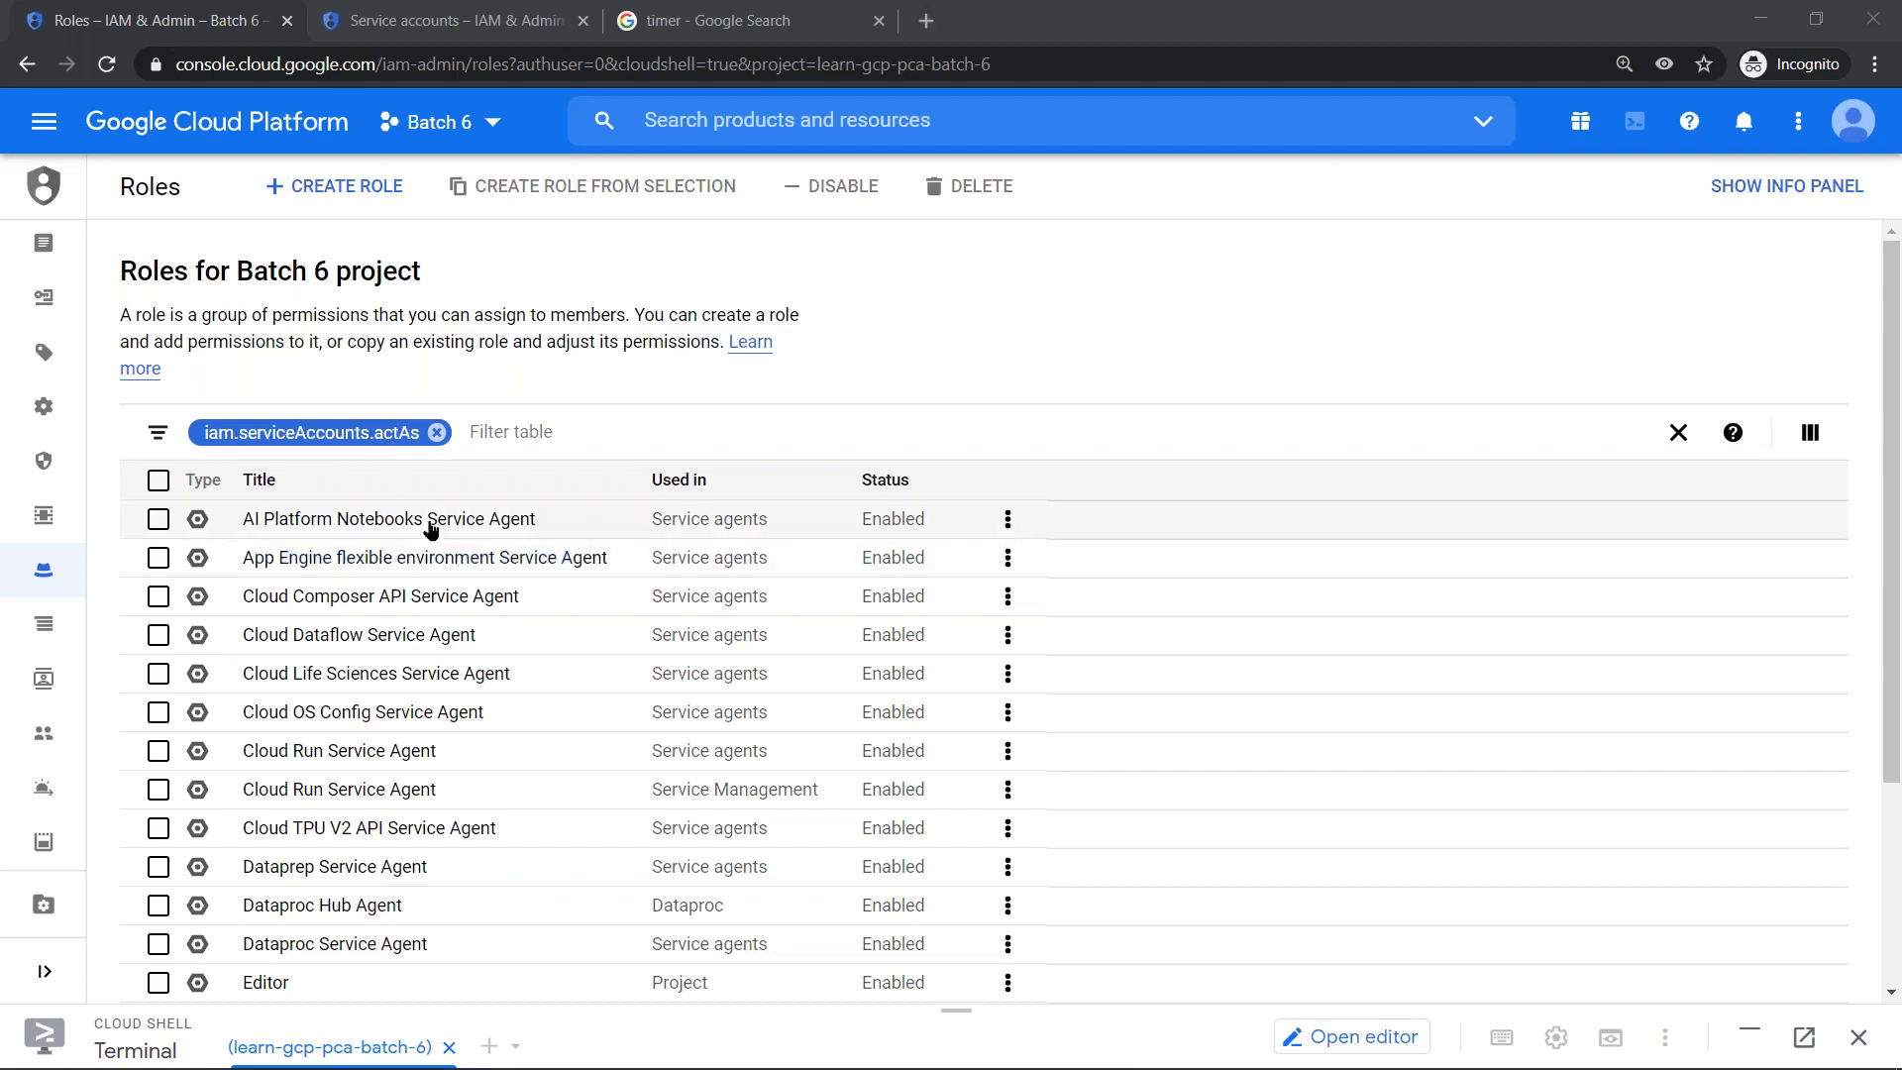
scroll(431, 572, "down", 2)
scroll(431, 572, "down", 1)
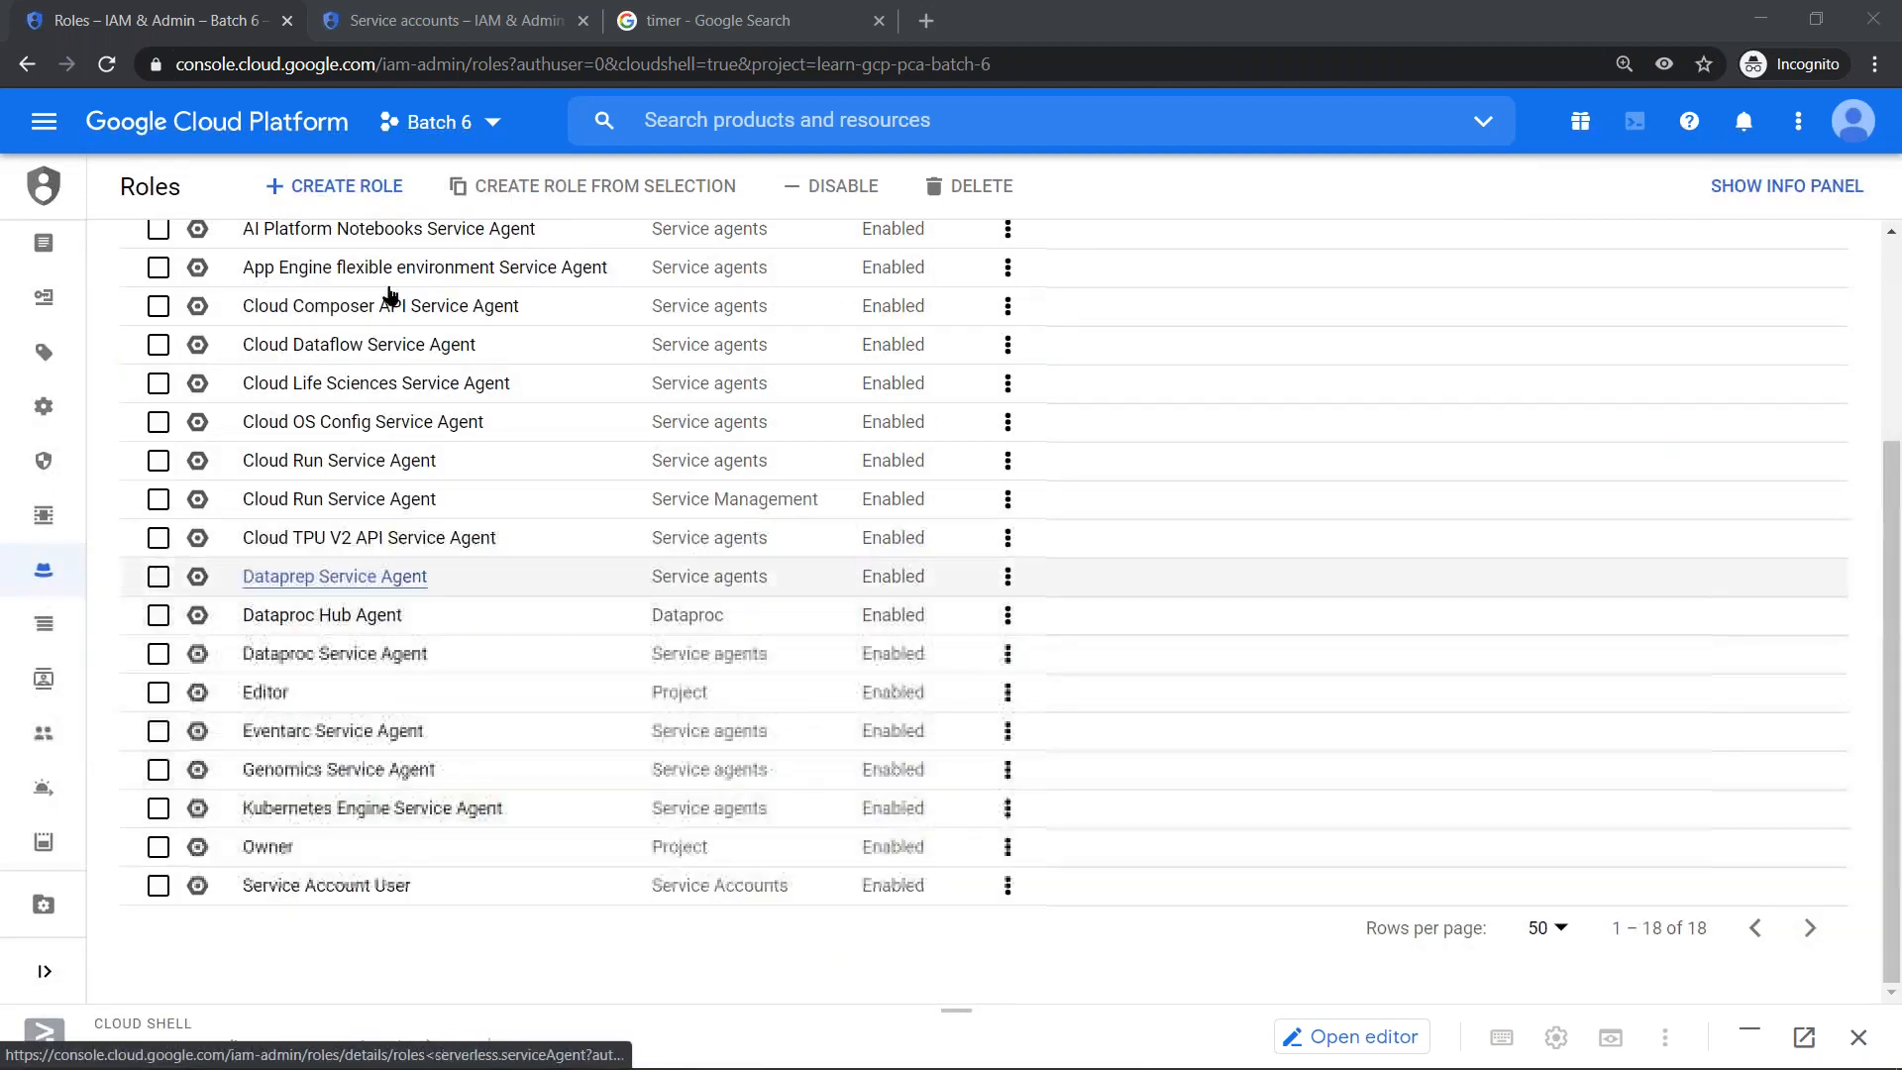
scroll(377, 535, "up", 3)
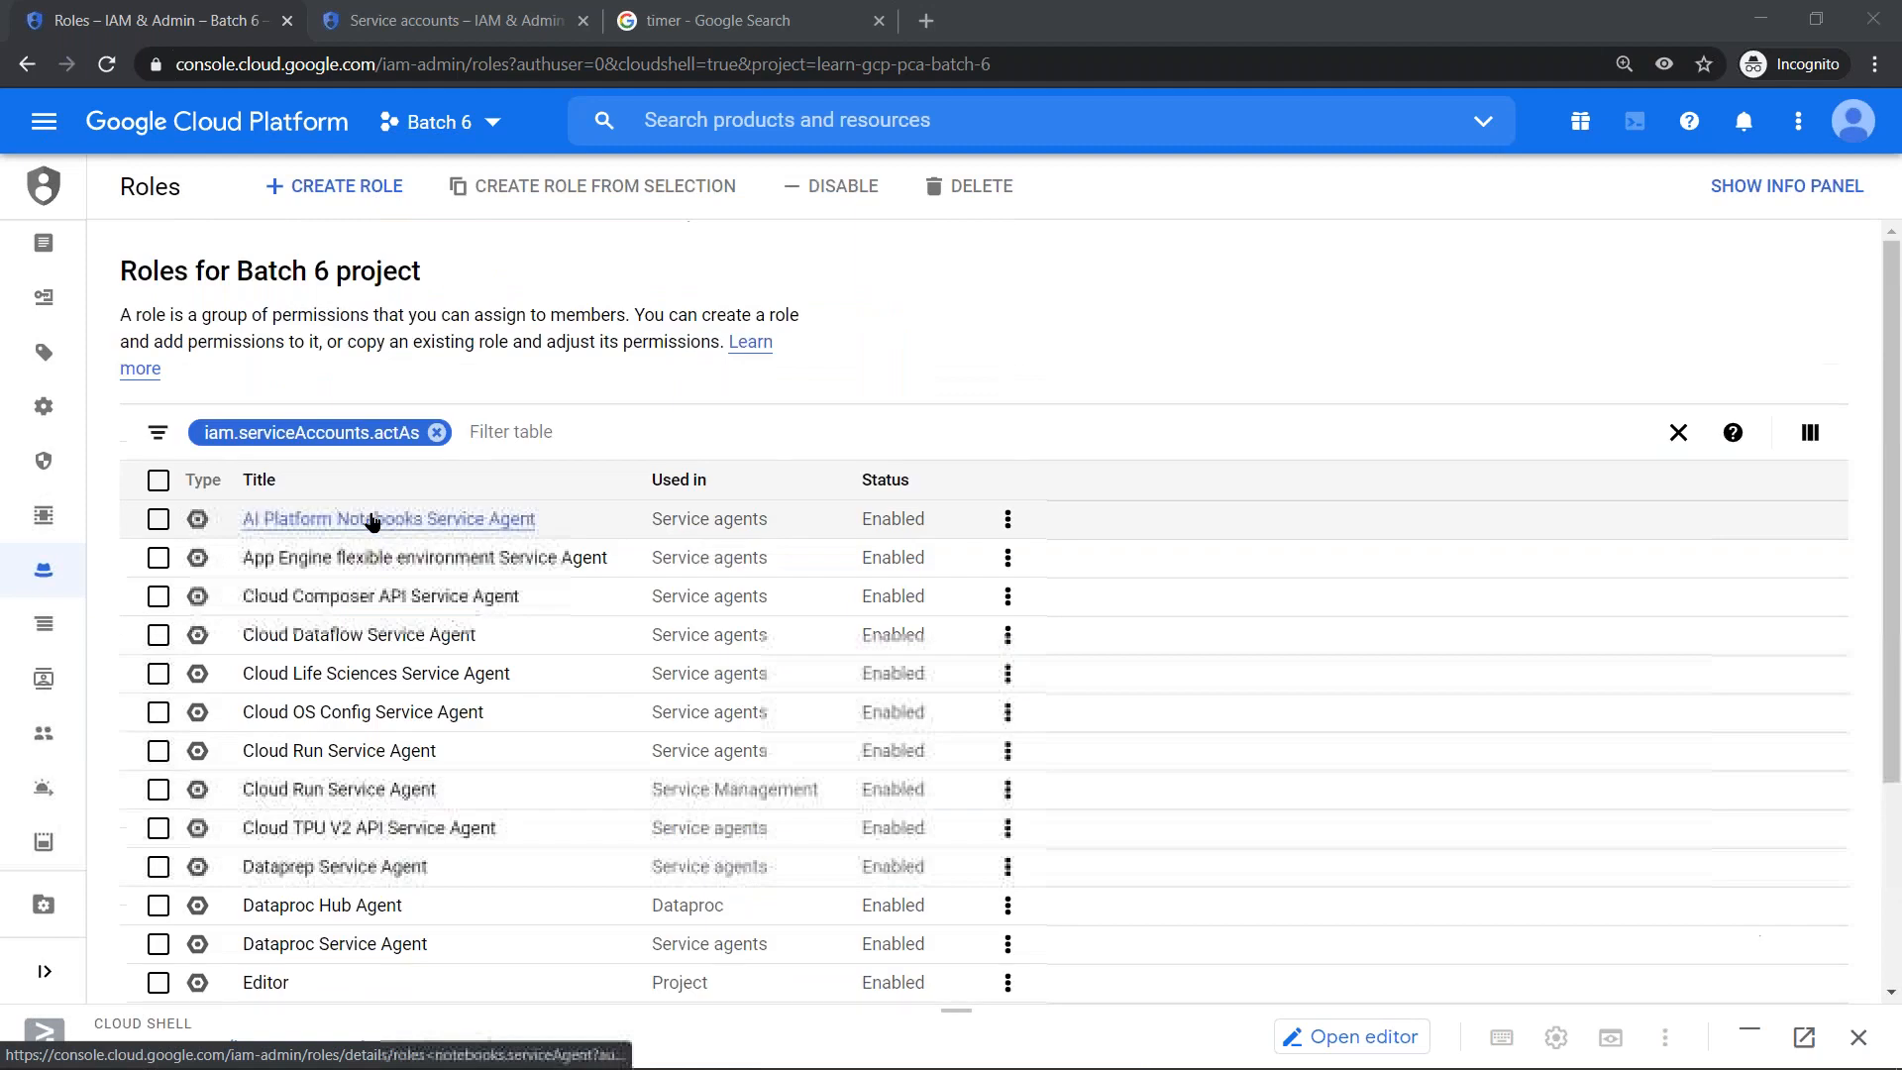
scroll(373, 524, "down", 3)
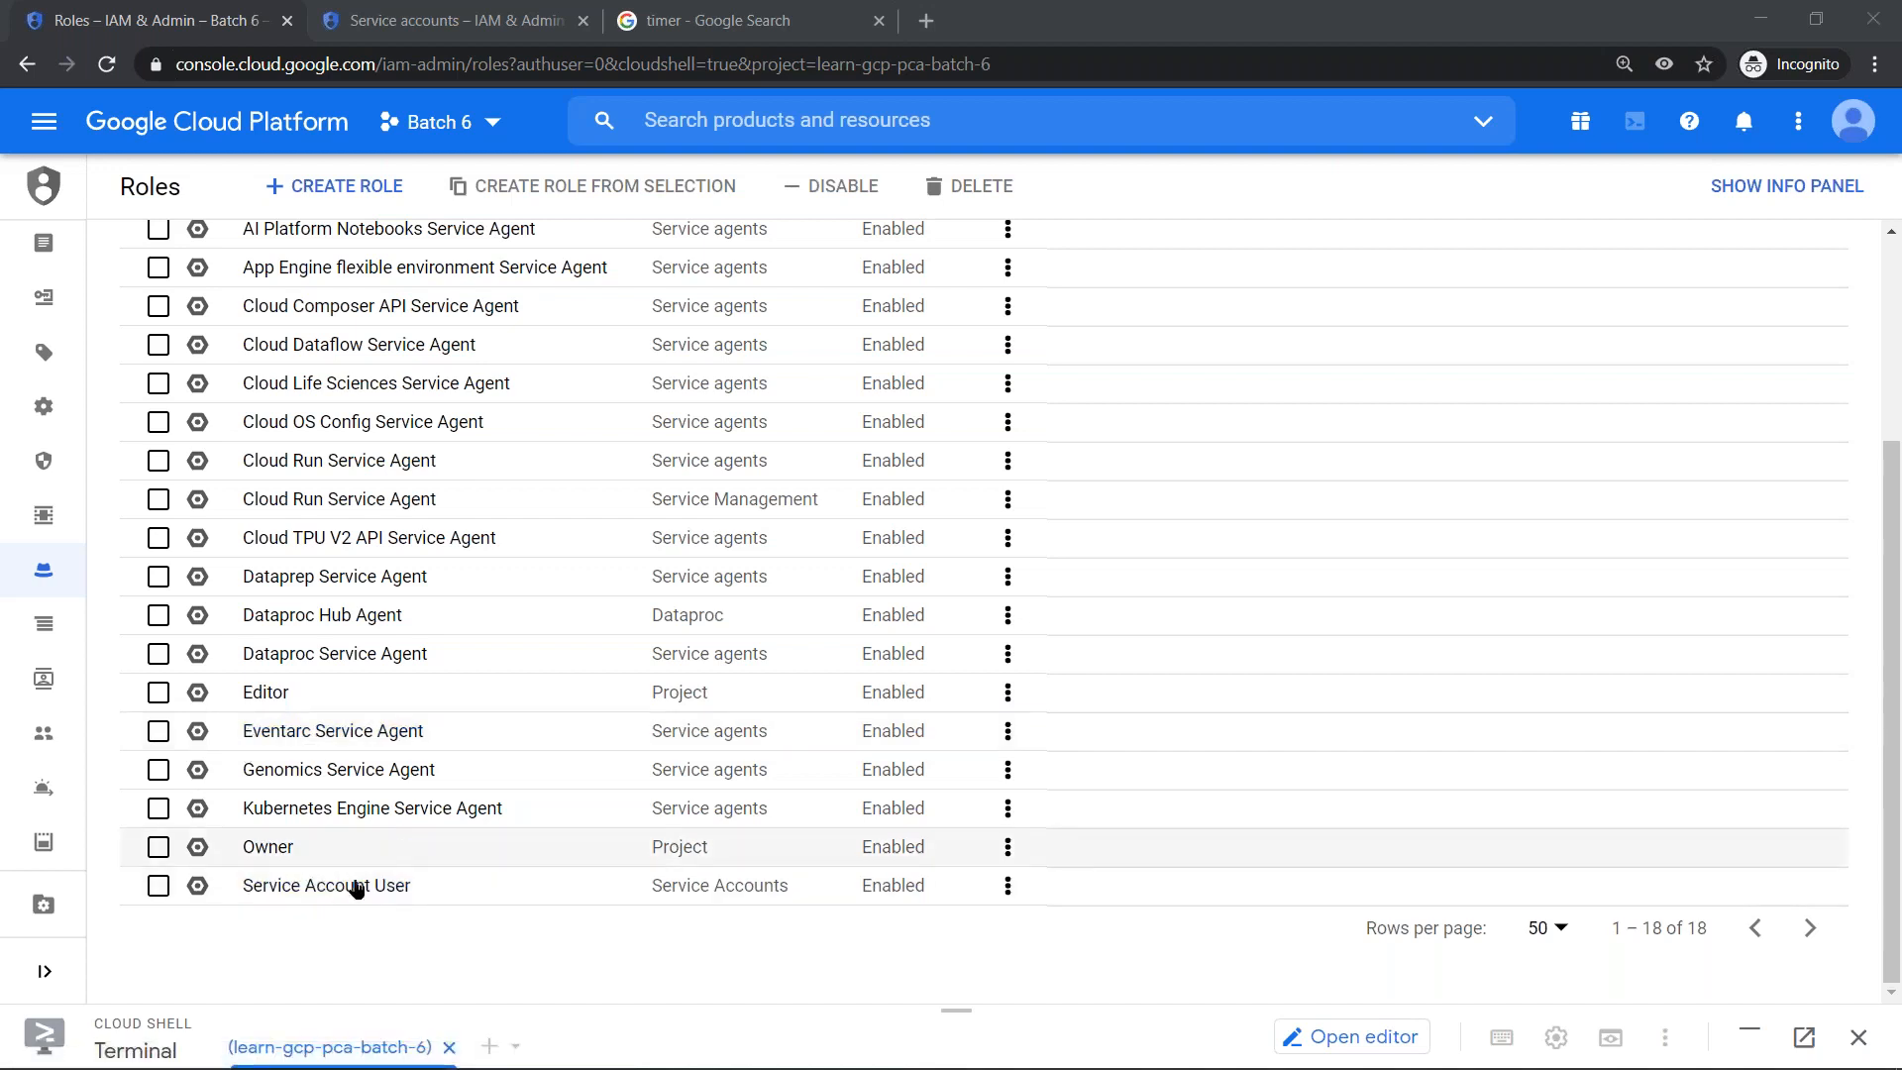
scroll(74, 344, "up", 5)
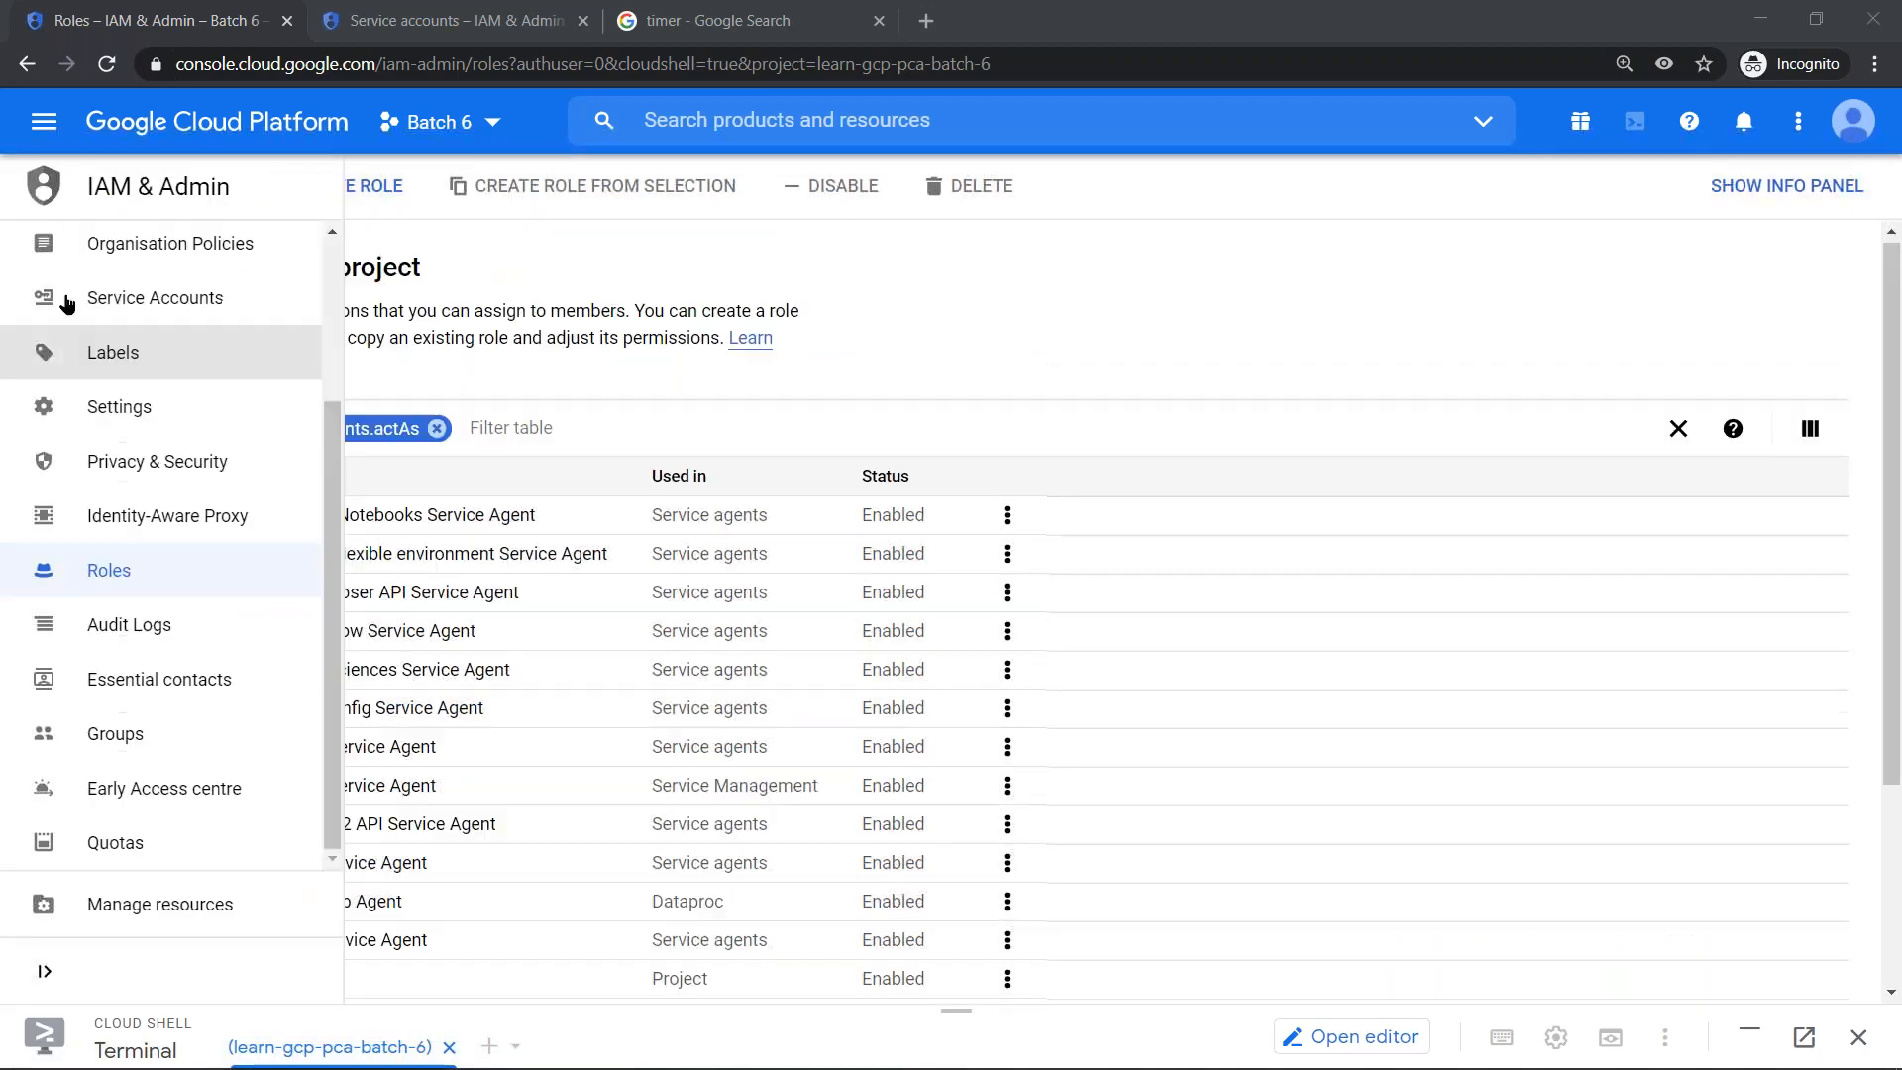
- On the IAM page, grant the Compute Instance Admin (v1) member the additional Service Account User role and save it
left_click(134, 266)
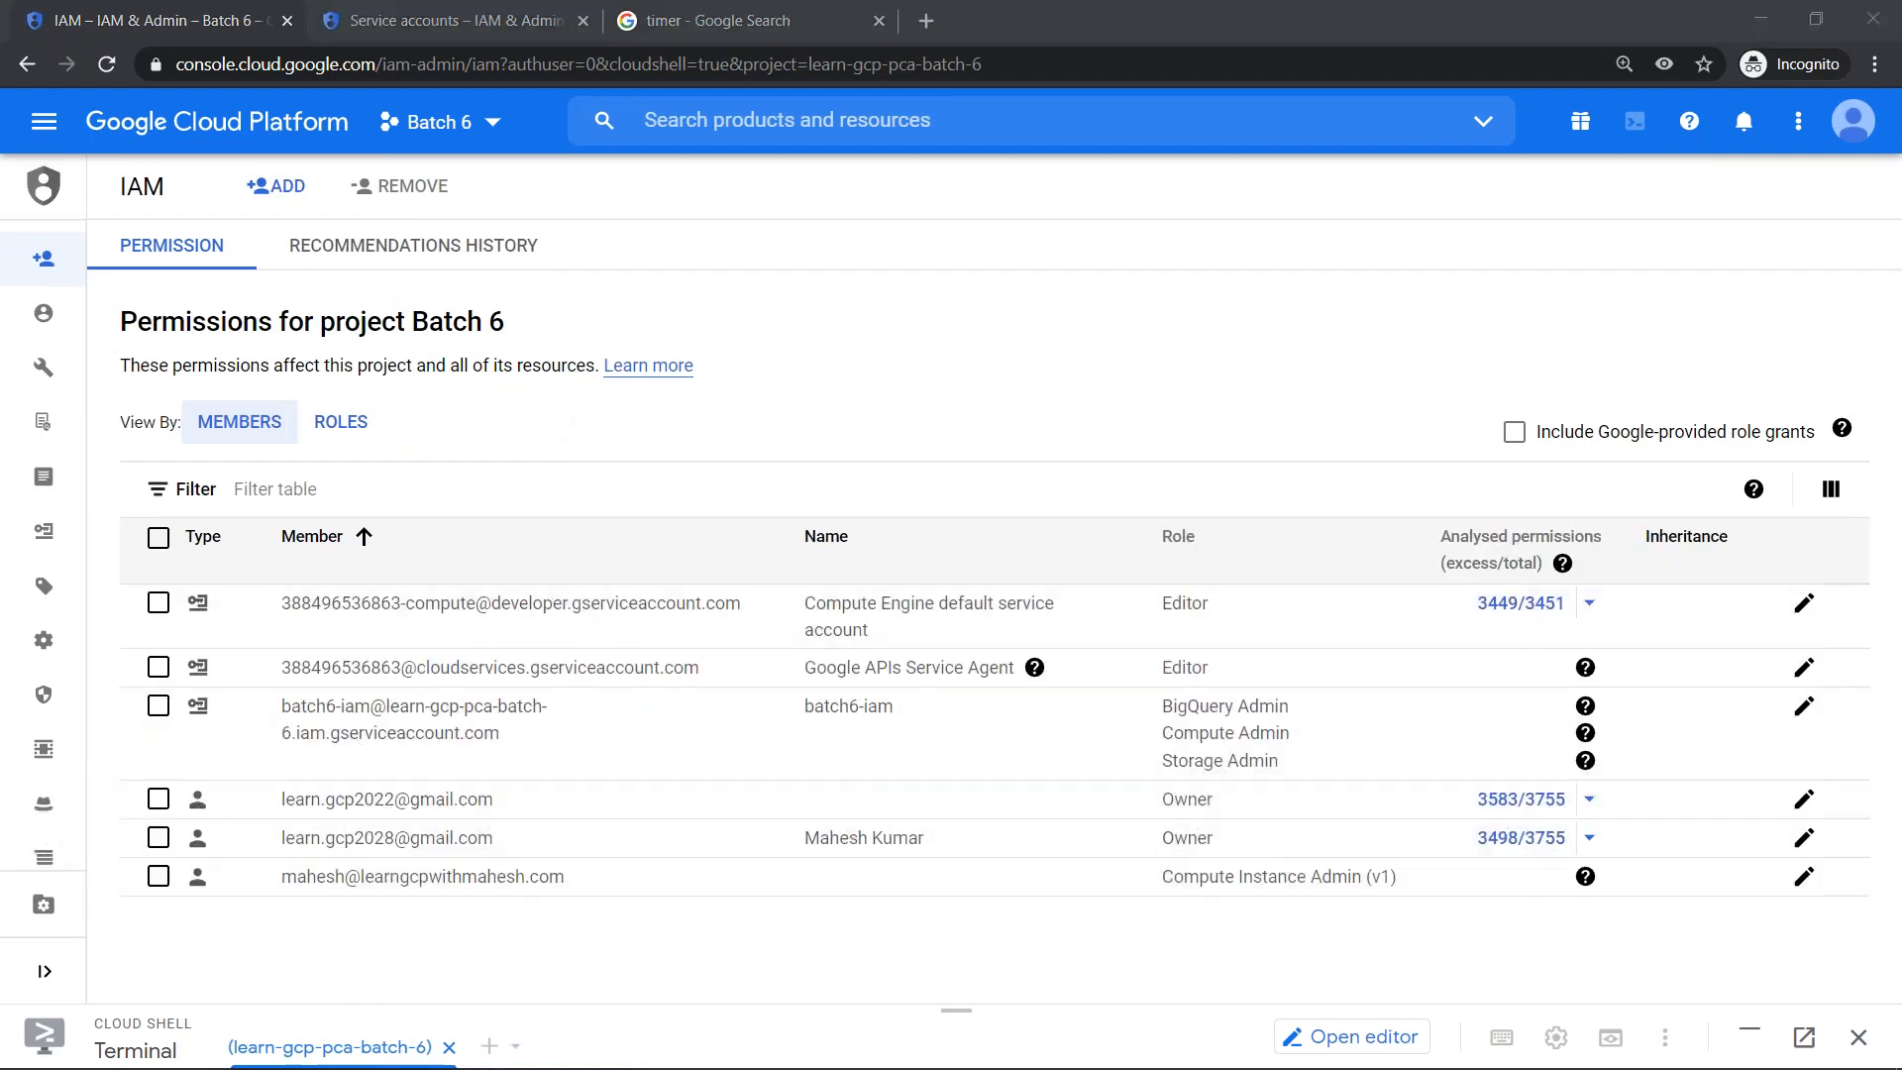
left_click(1804, 877)
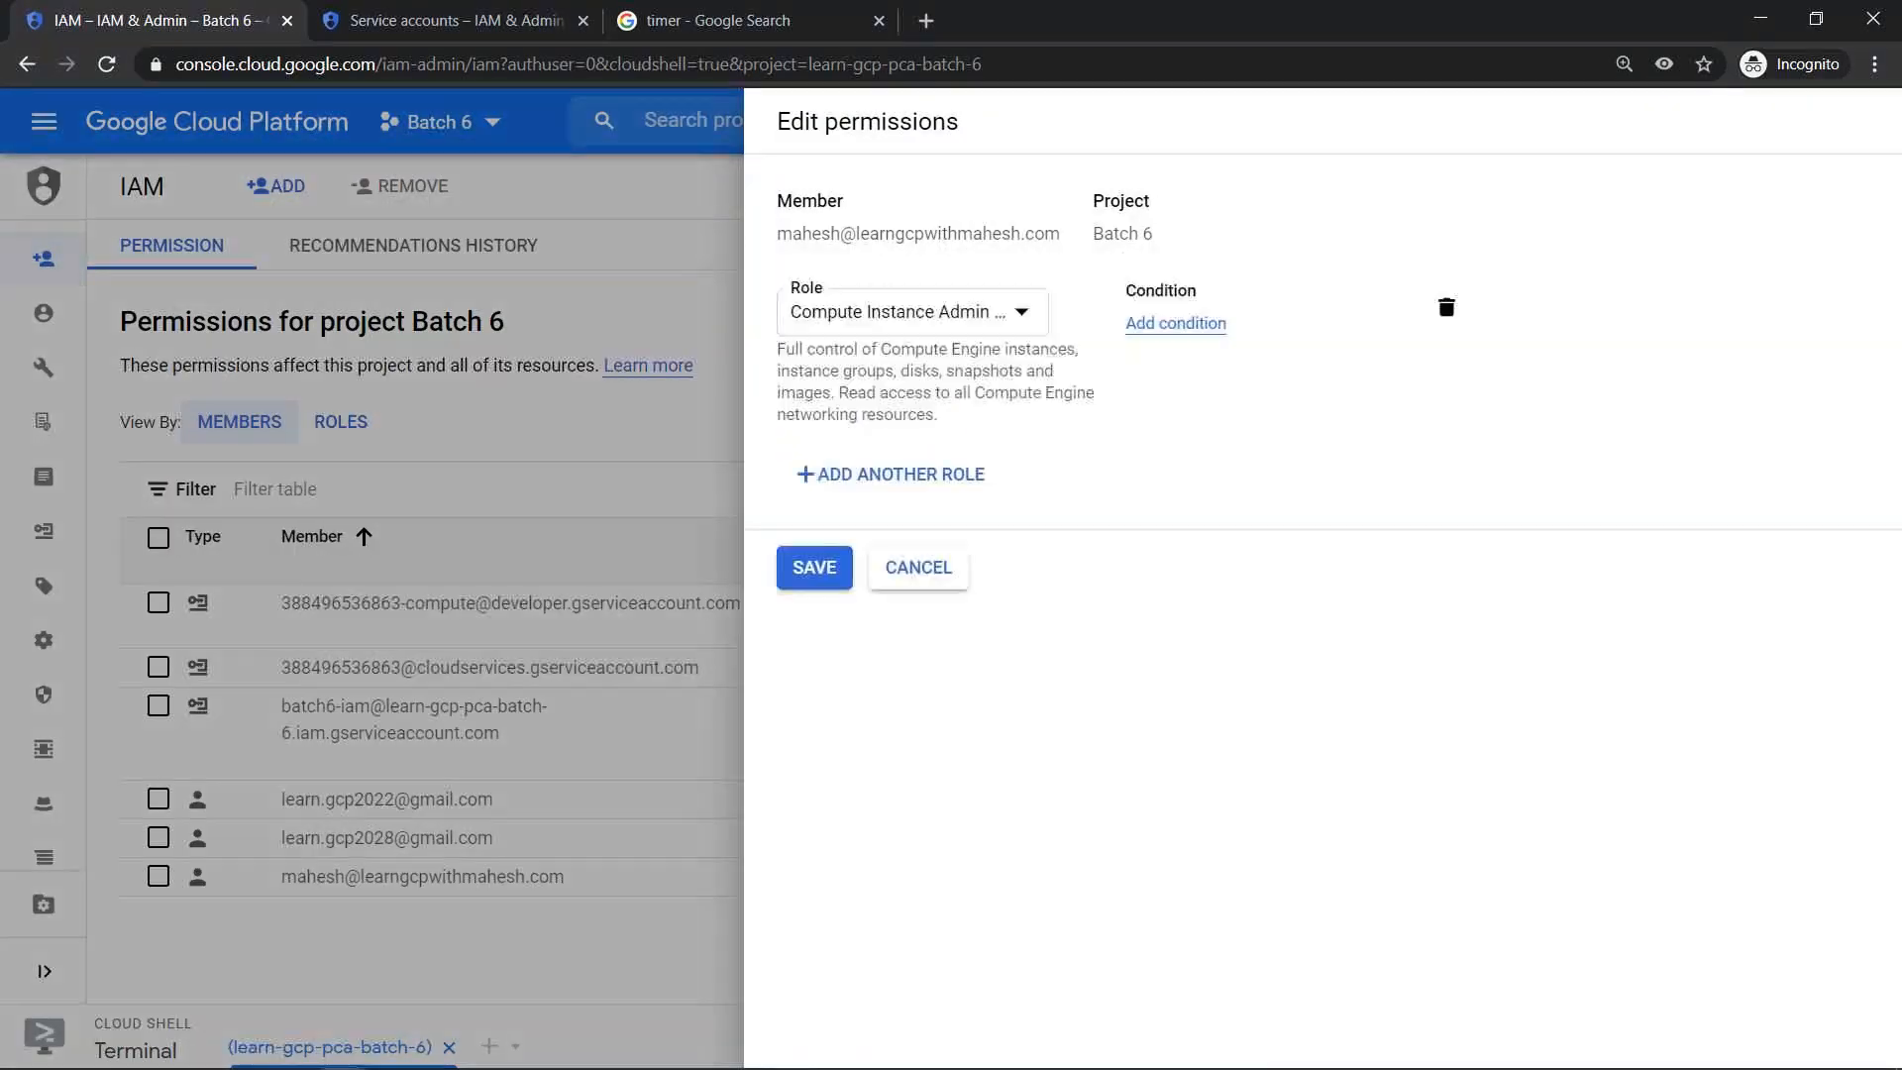
left_click(932, 483)
left_click(951, 493)
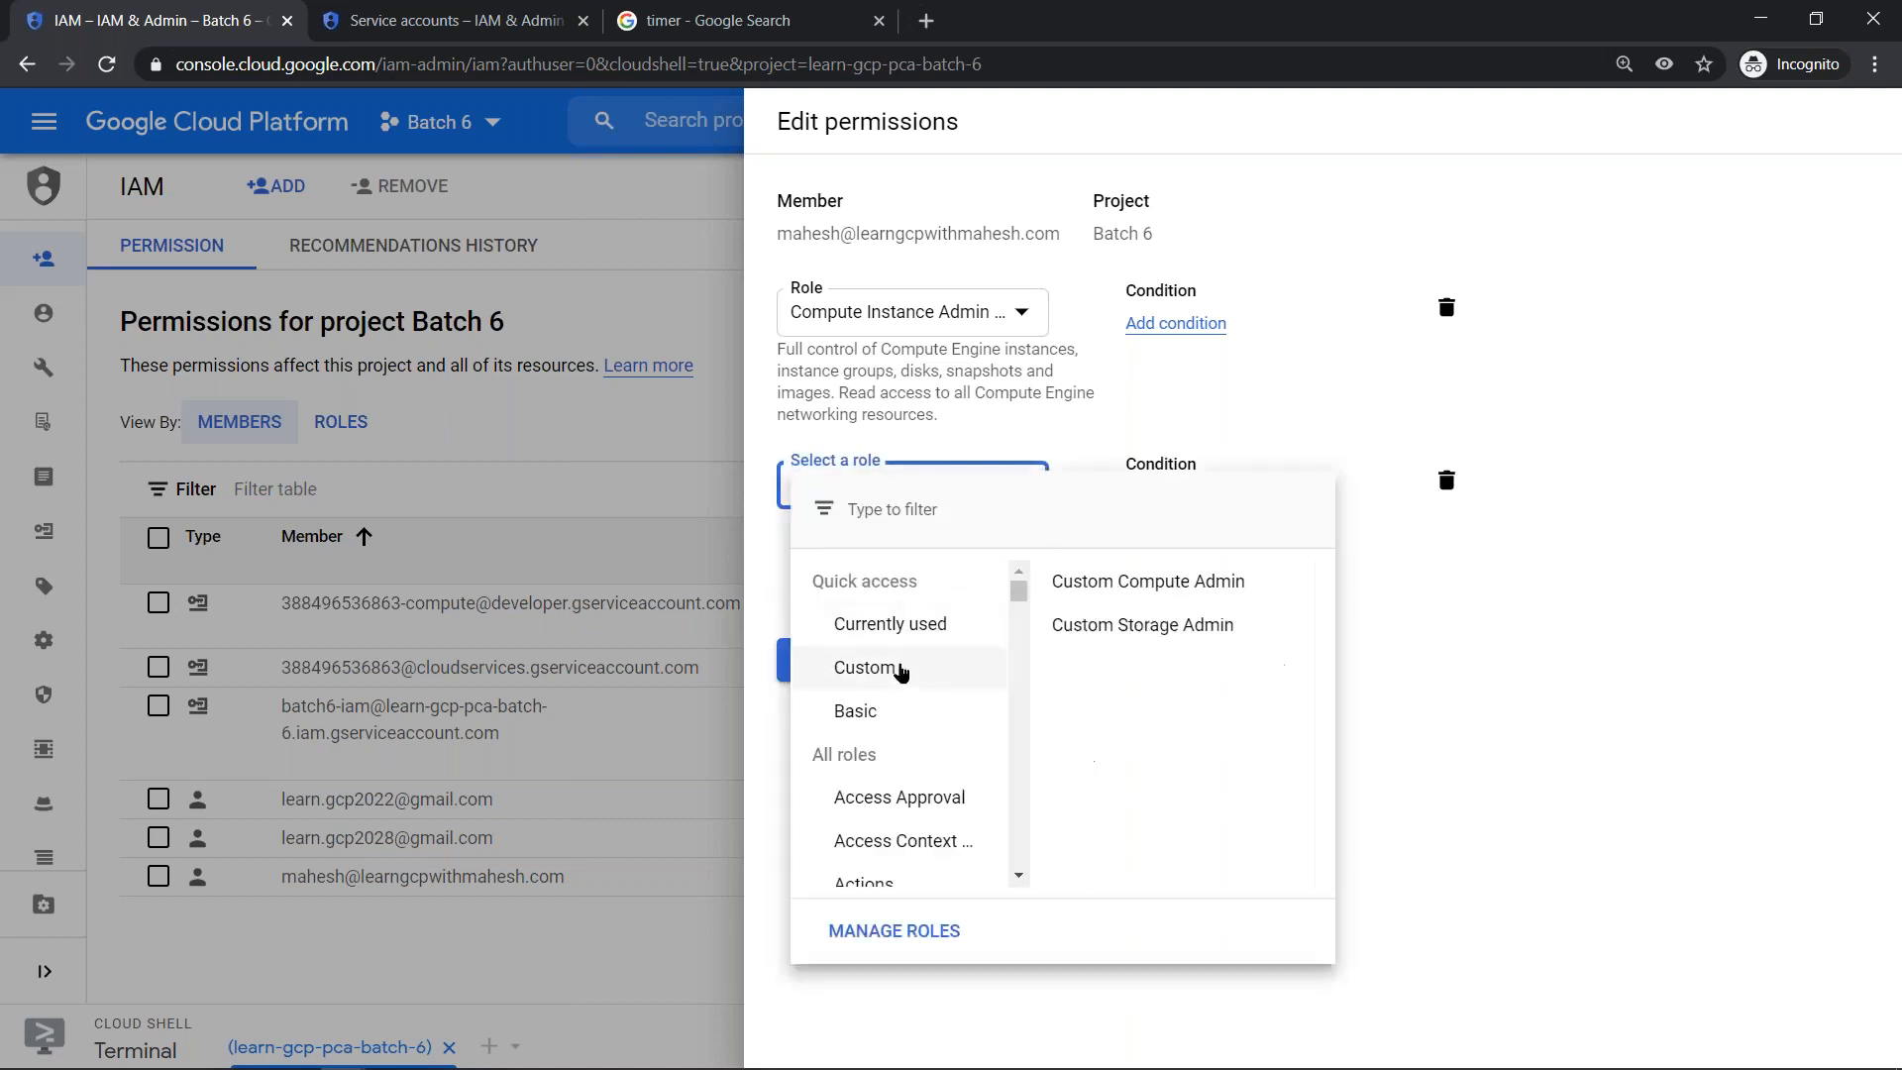
scroll(894, 697, "down", 20)
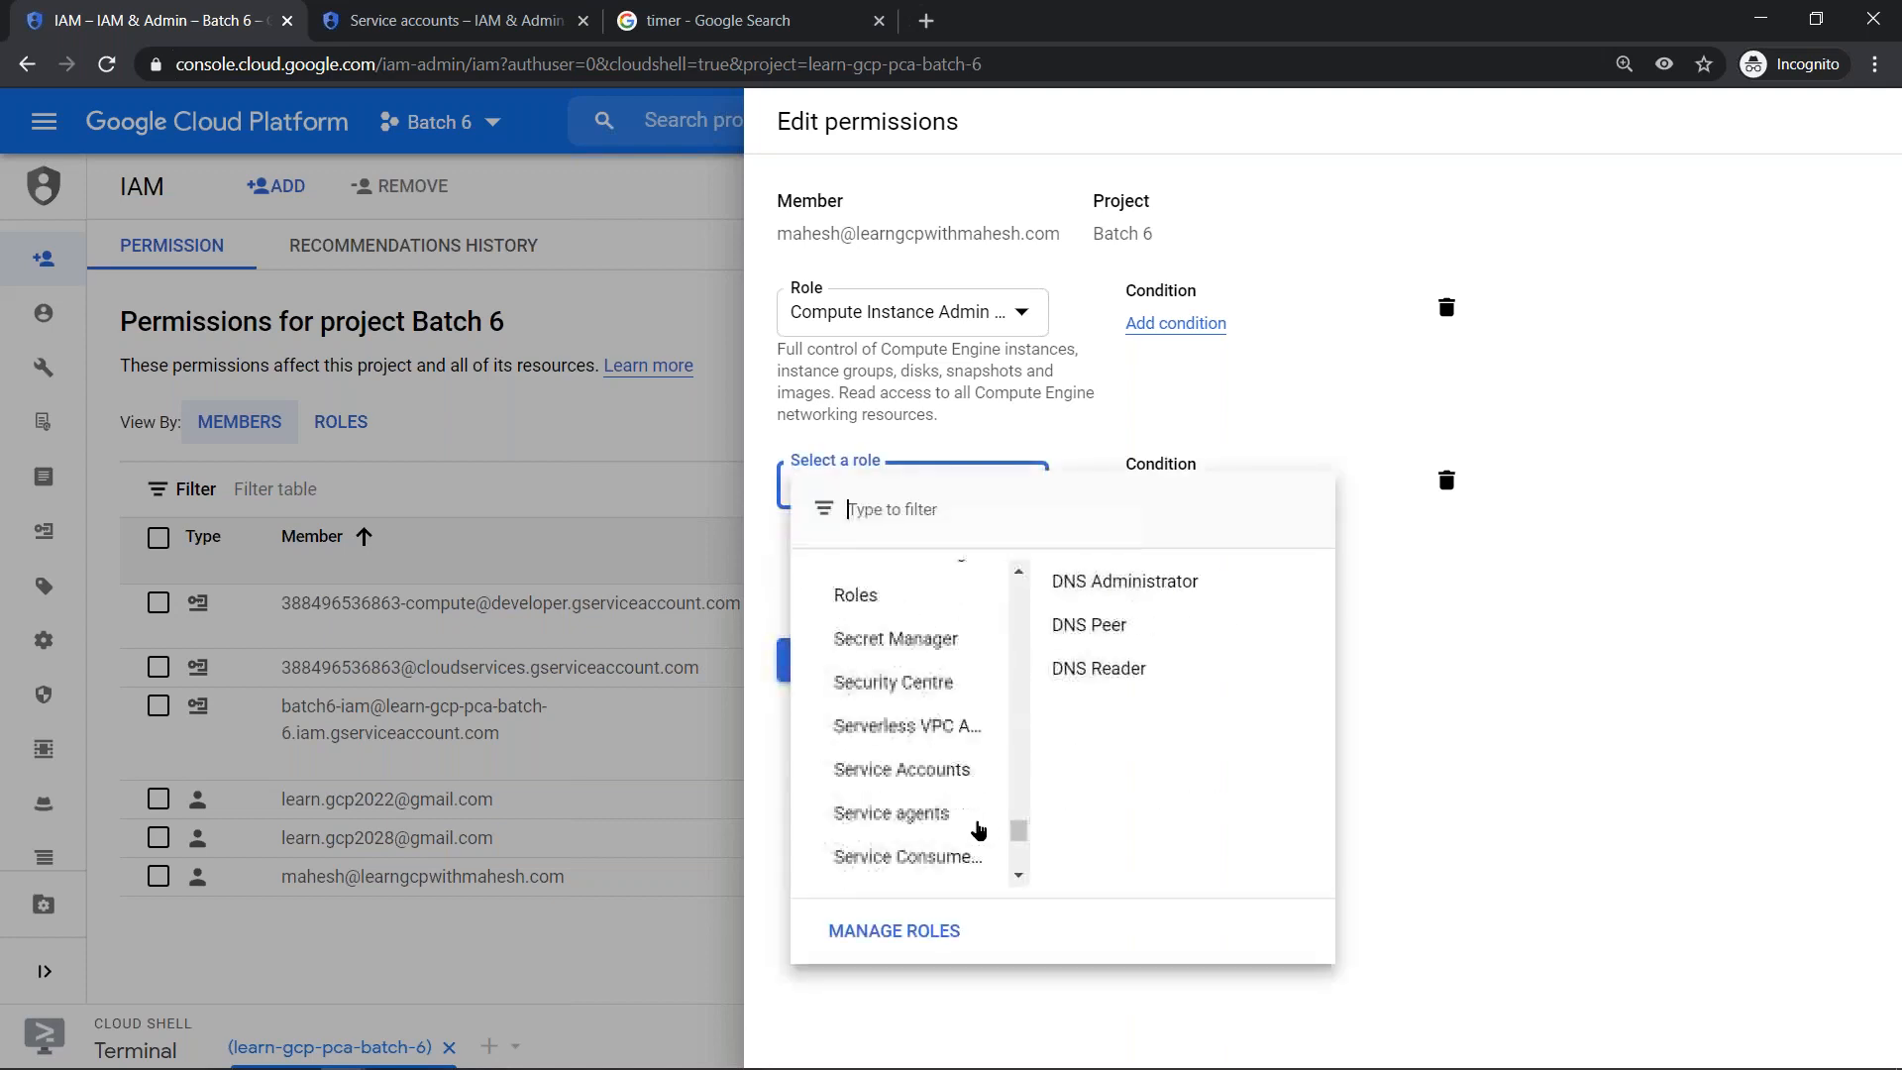
scroll(946, 814, "down", 2)
scroll(983, 769, "up", 3)
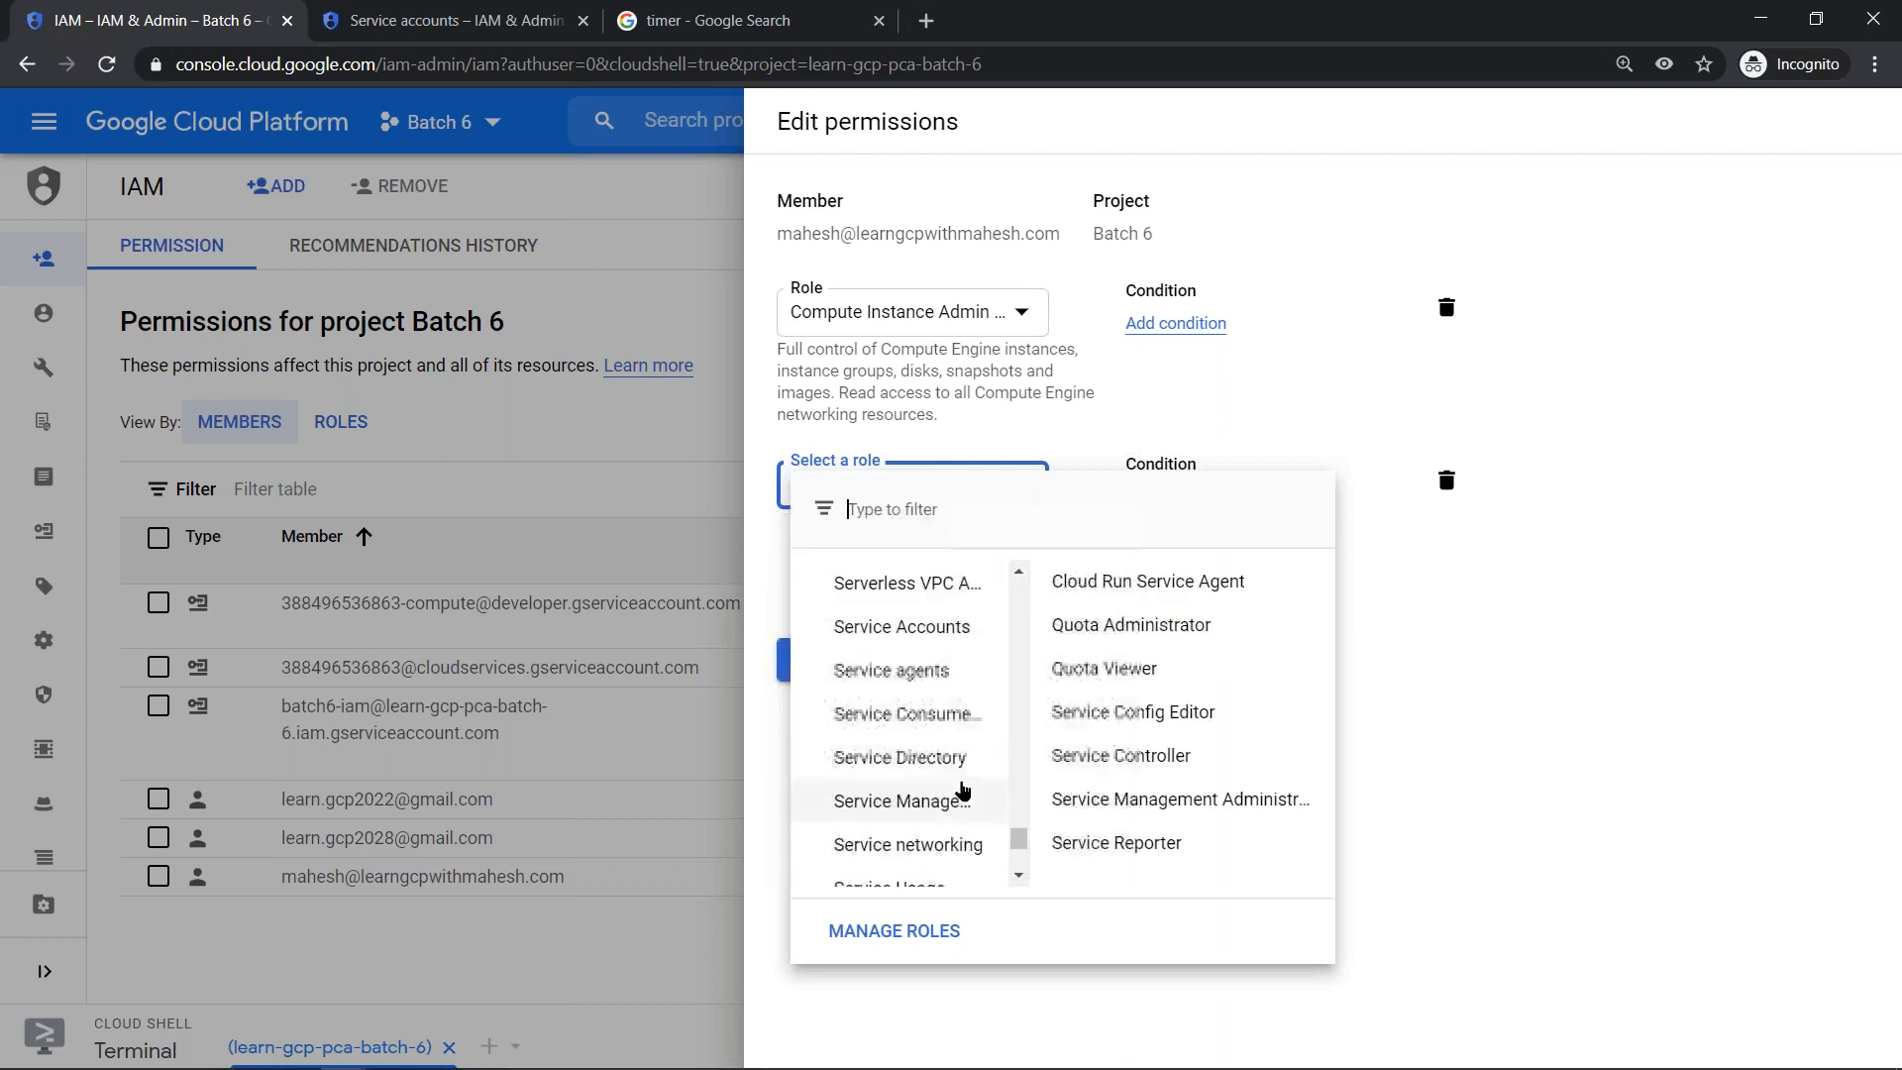
mouse_move(951, 634)
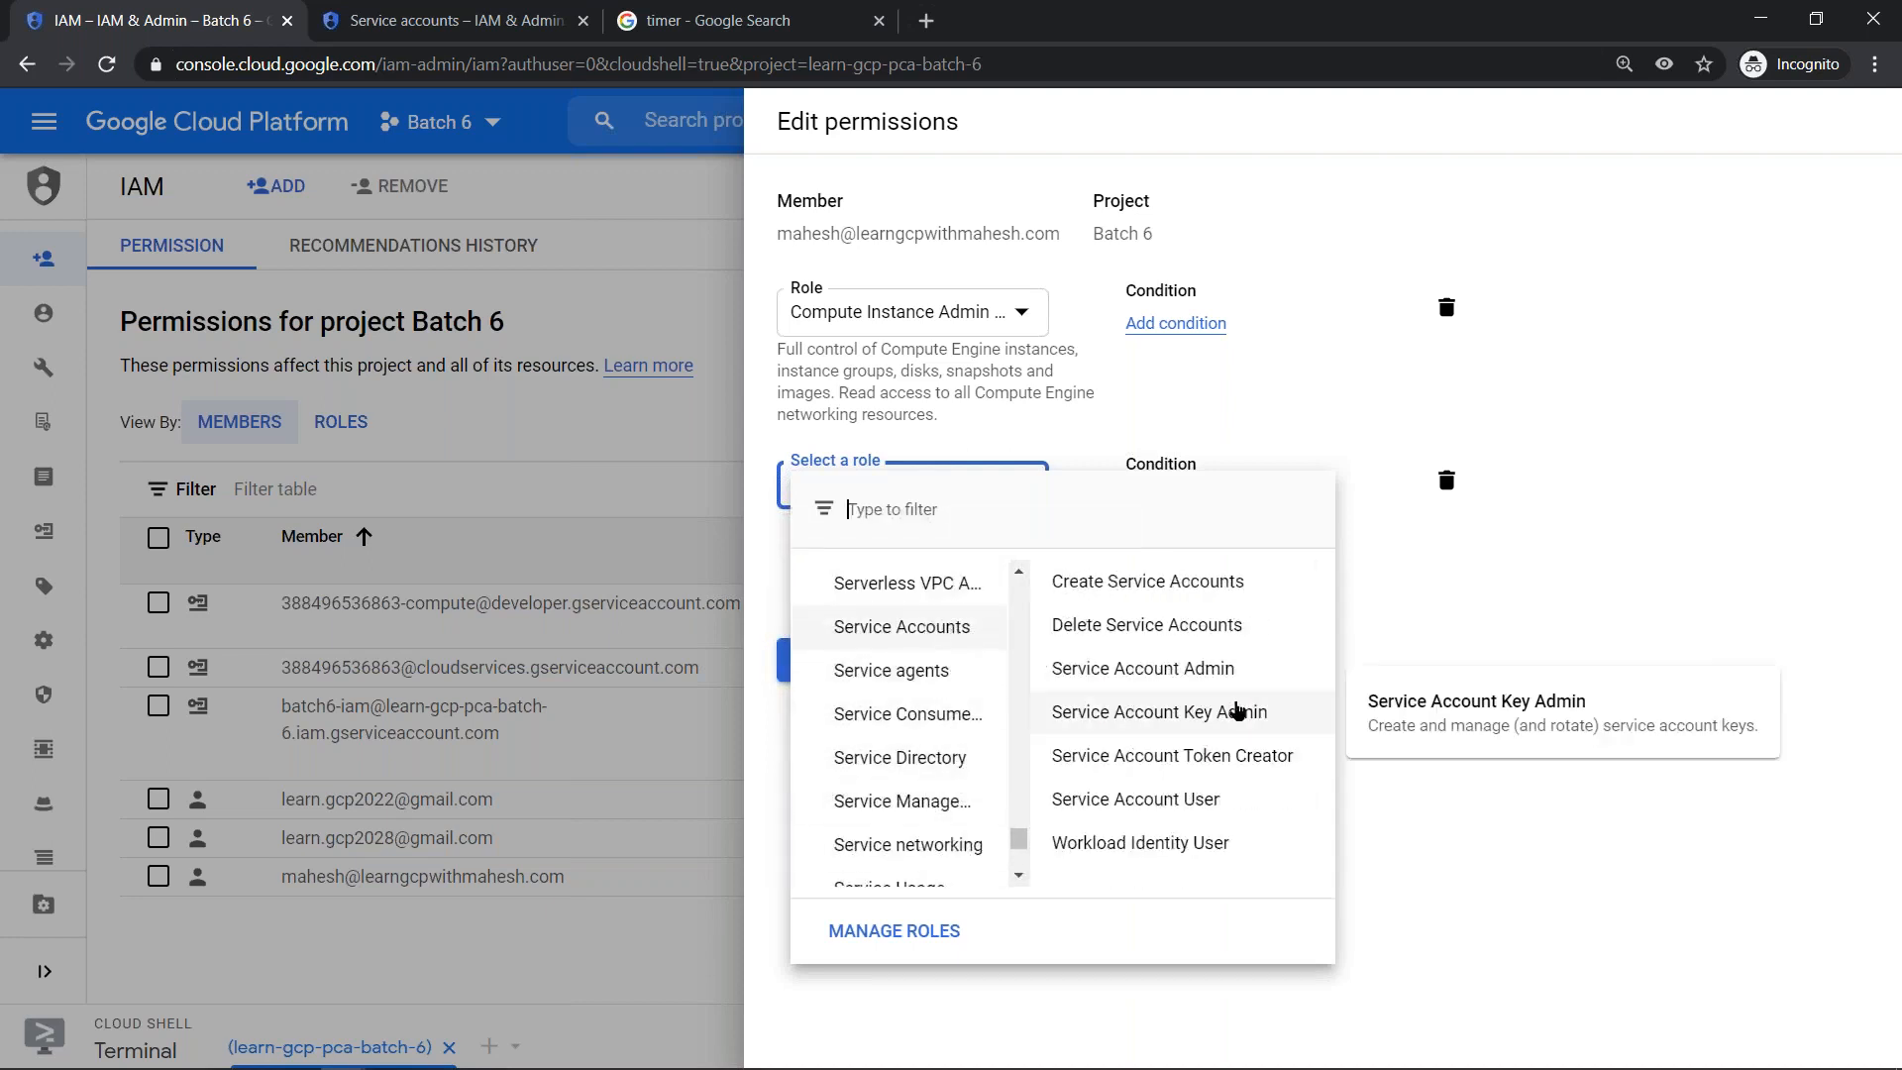
mouse_move(1166, 664)
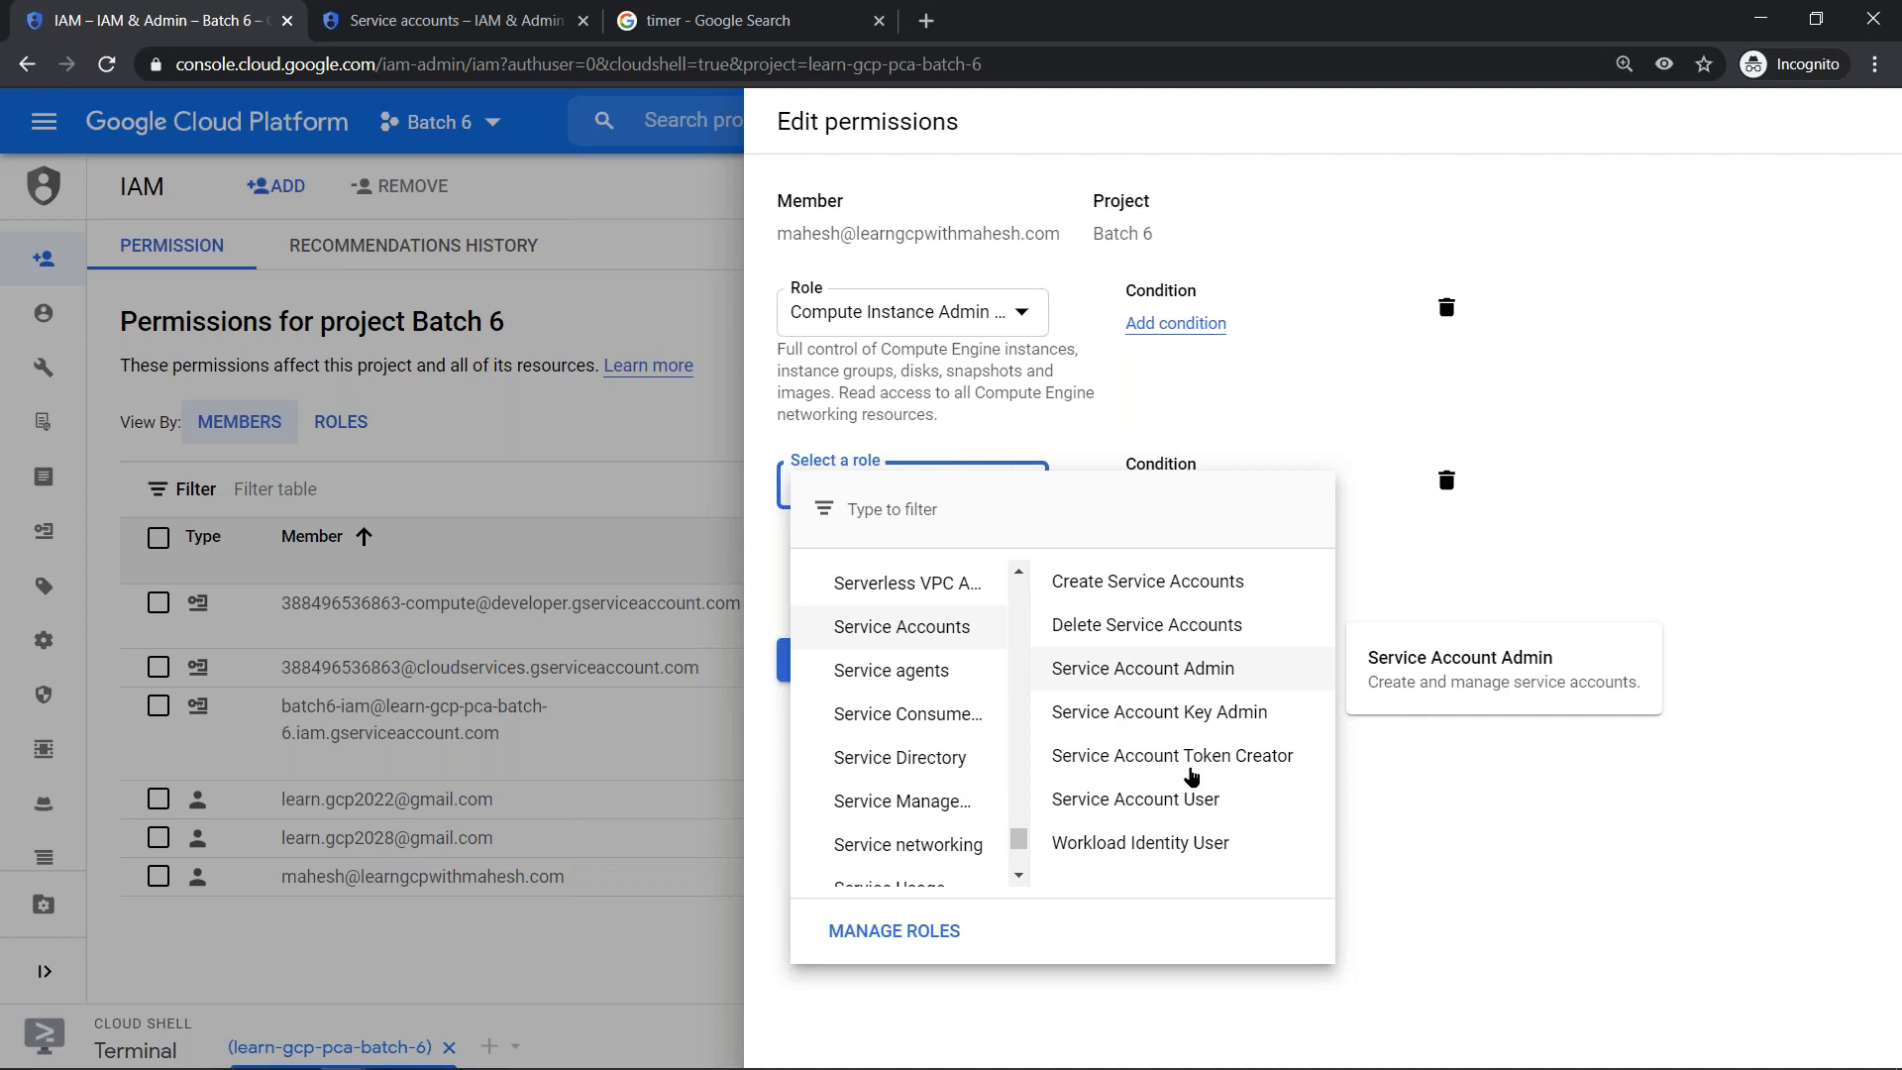
mouse_move(1192, 807)
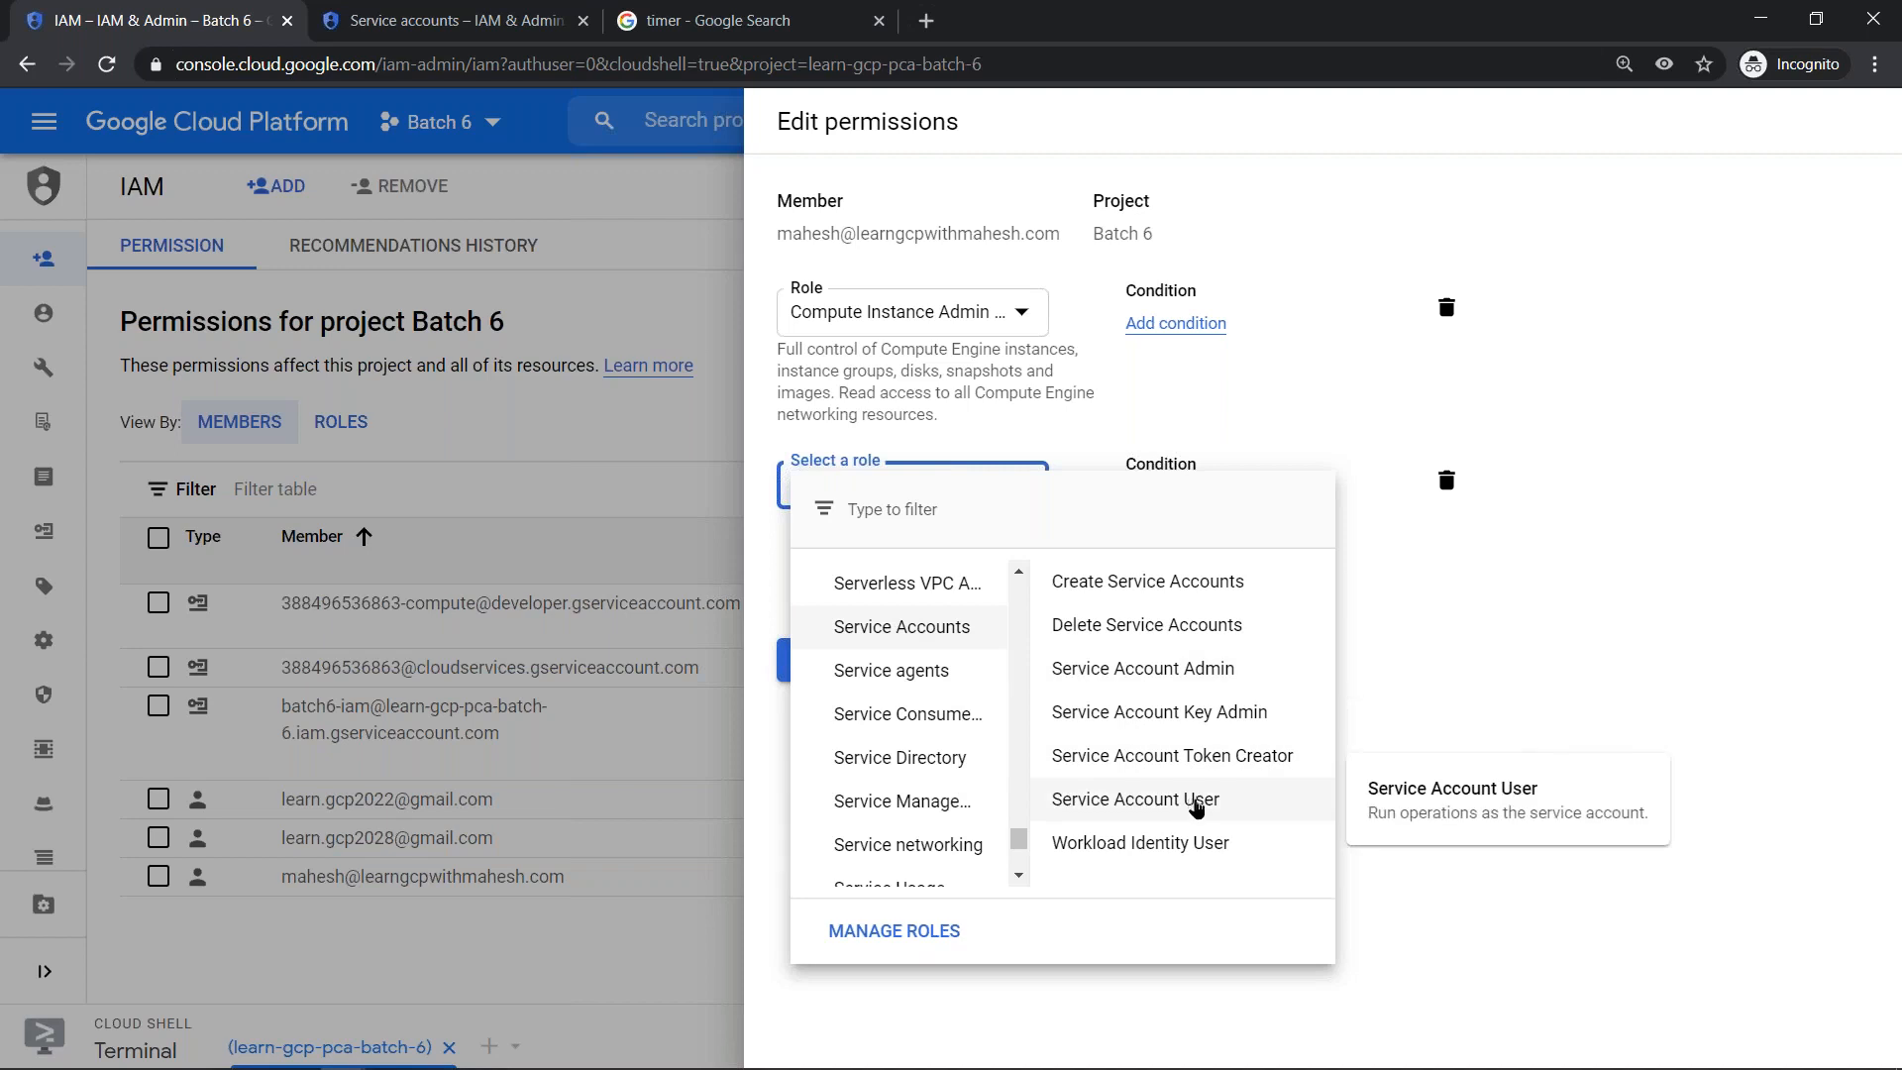
left_click(1192, 806)
left_click(821, 677)
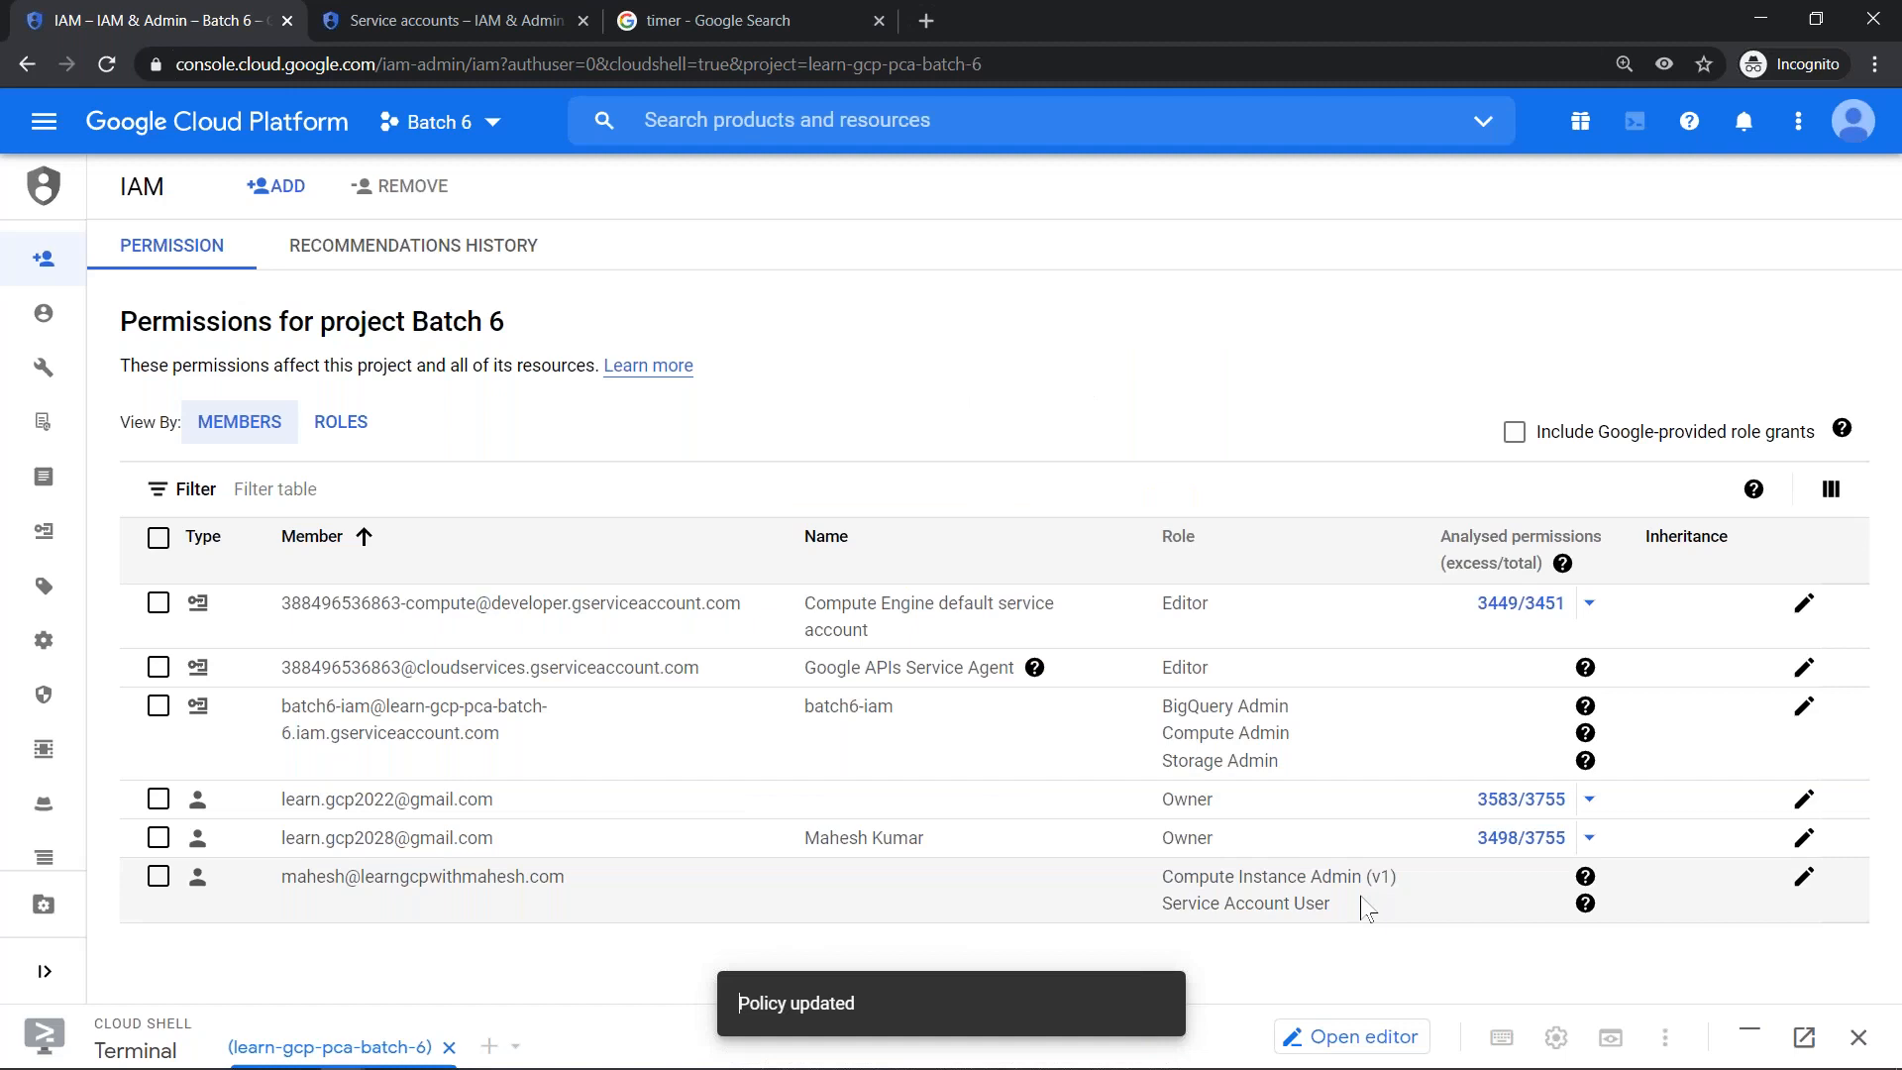
- Compare the member's Service Account User role on the project IAM page with the Compute Engine default account on the Service accounts page
left_click_drag(1355, 913, 1165, 917)
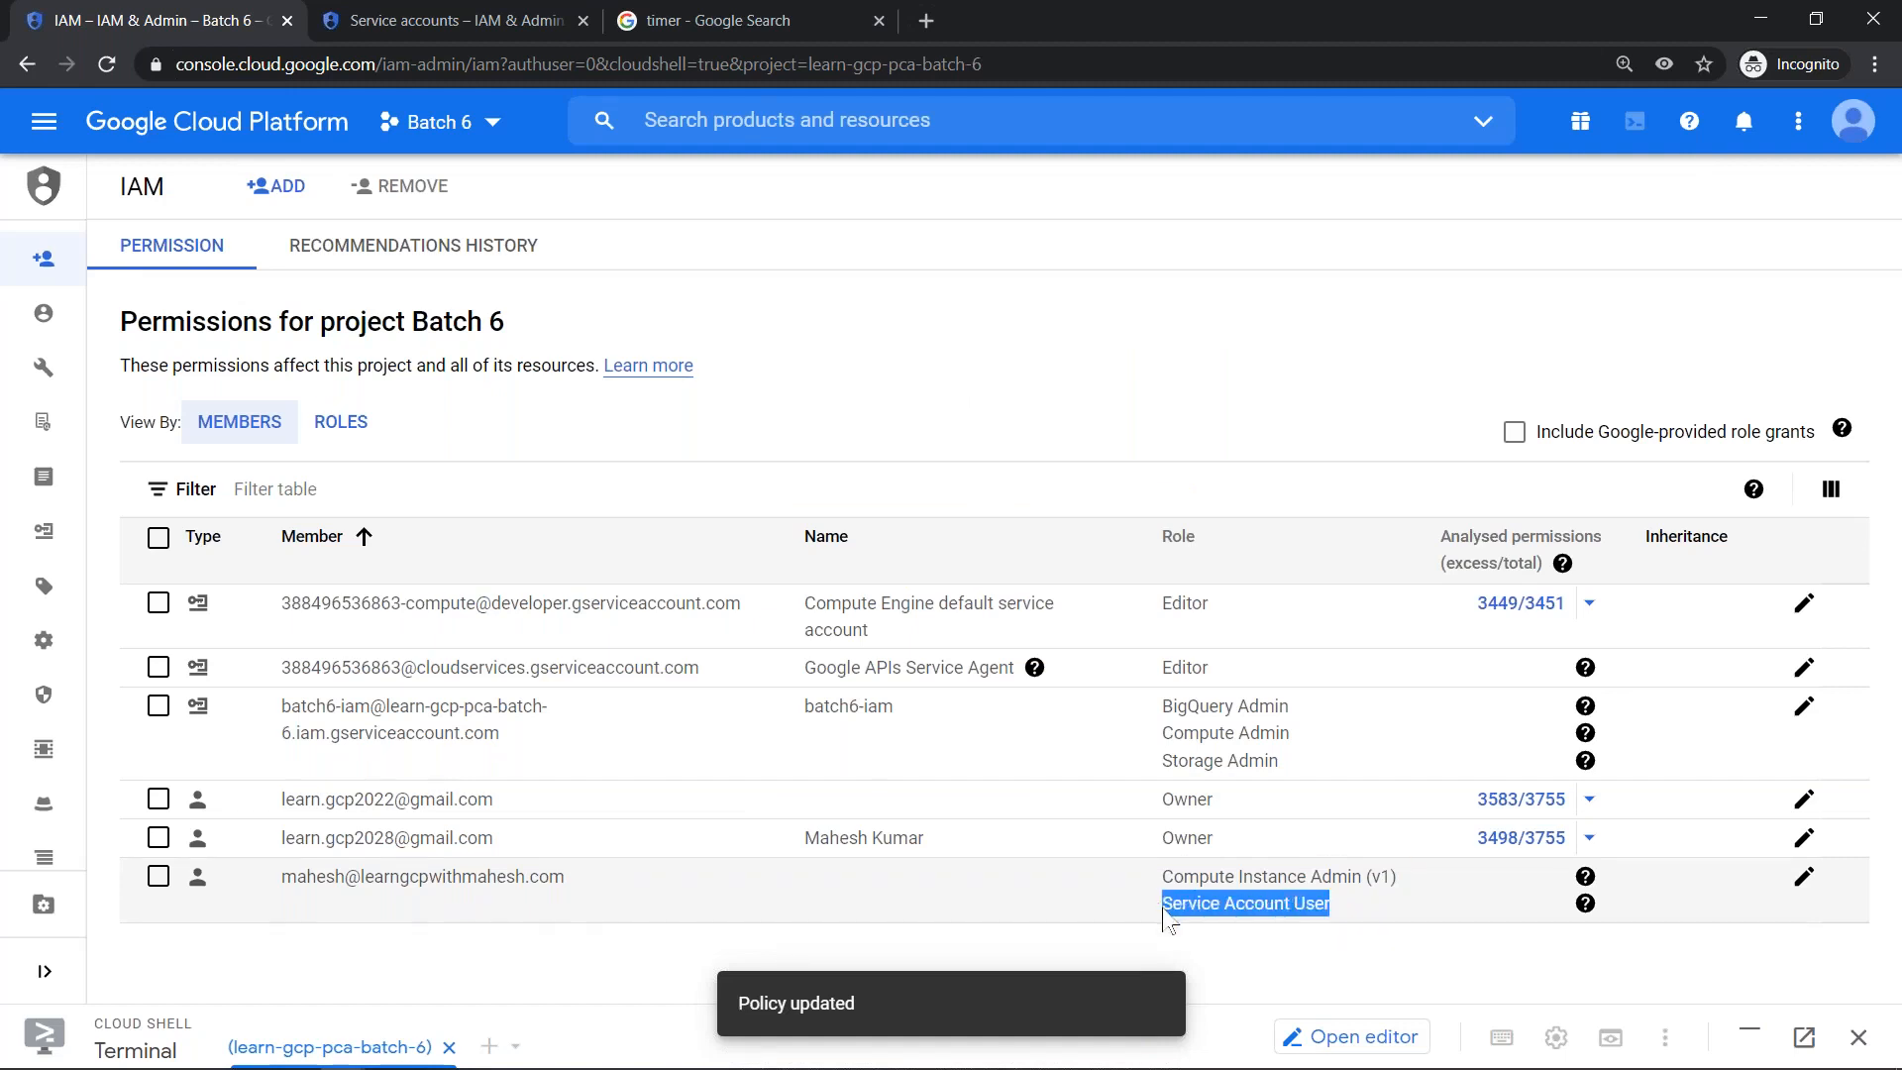
left_click(437, 21)
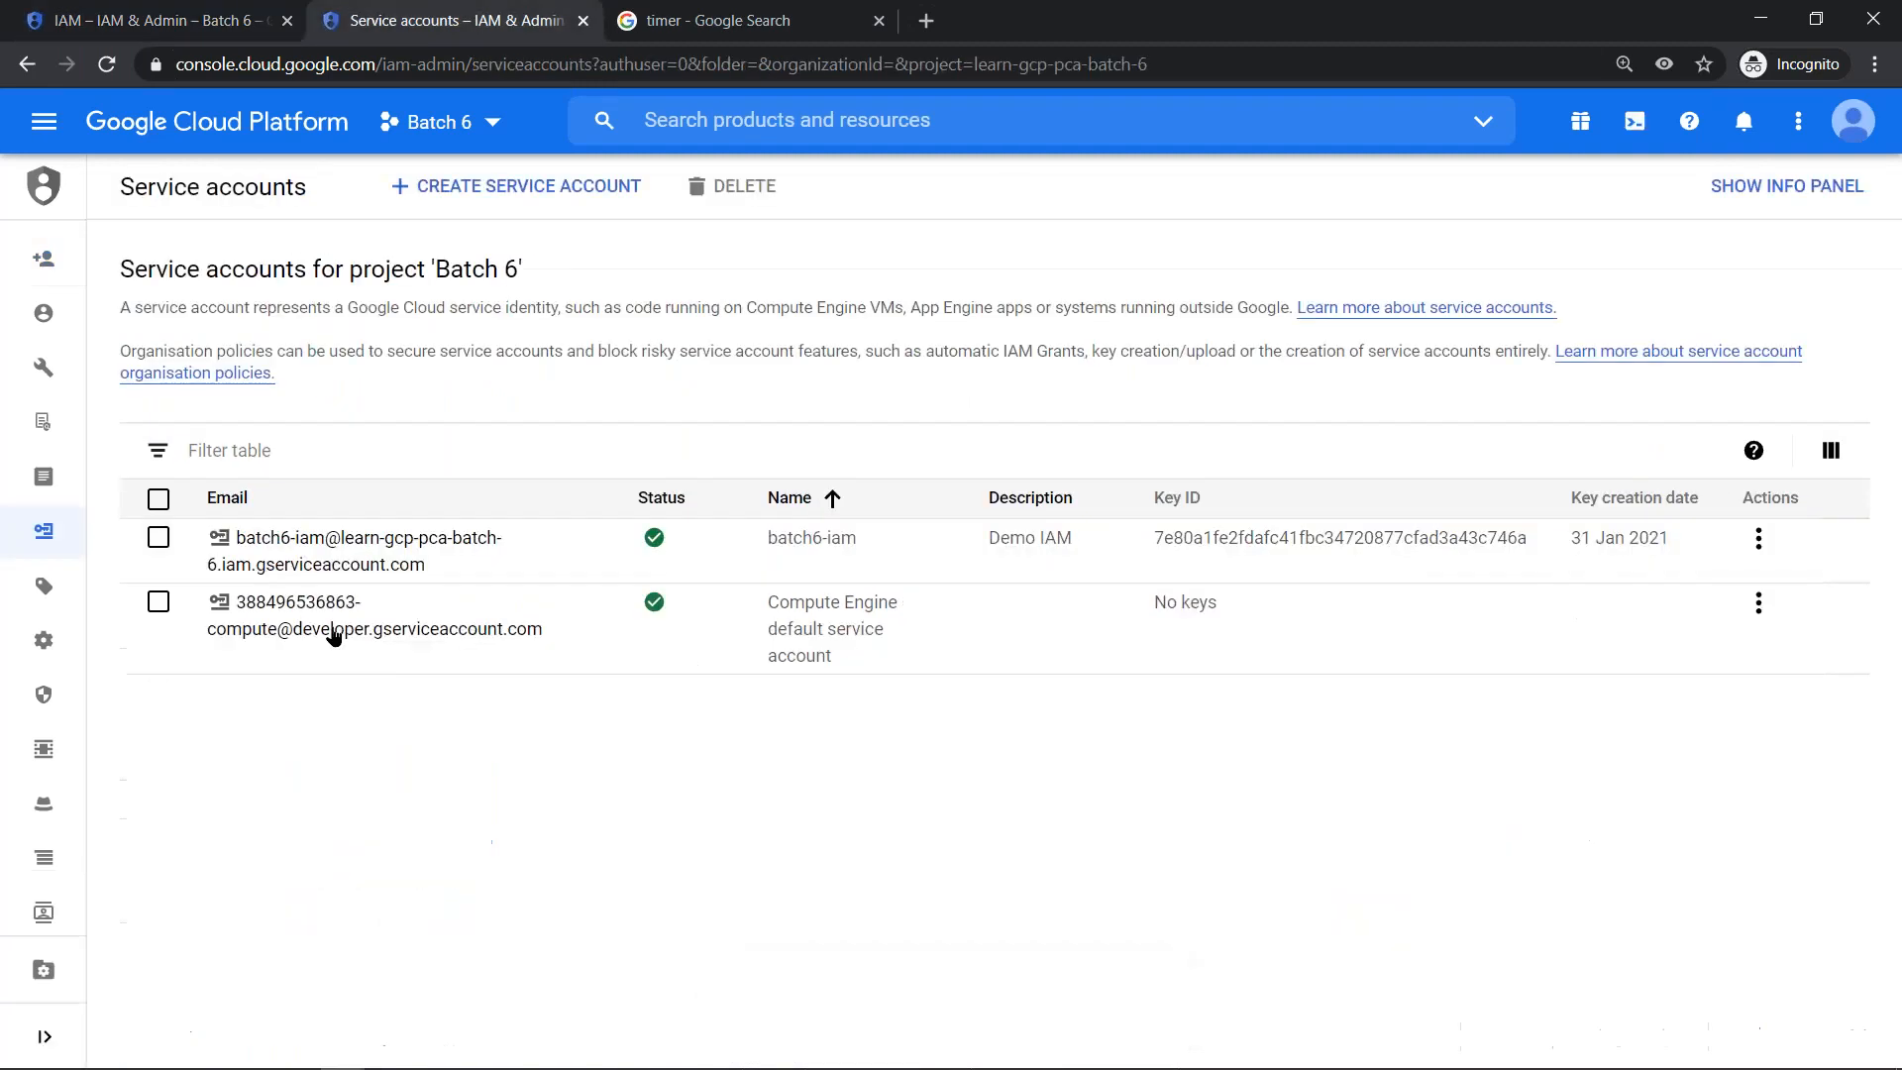
left_click_drag(543, 628, 210, 596)
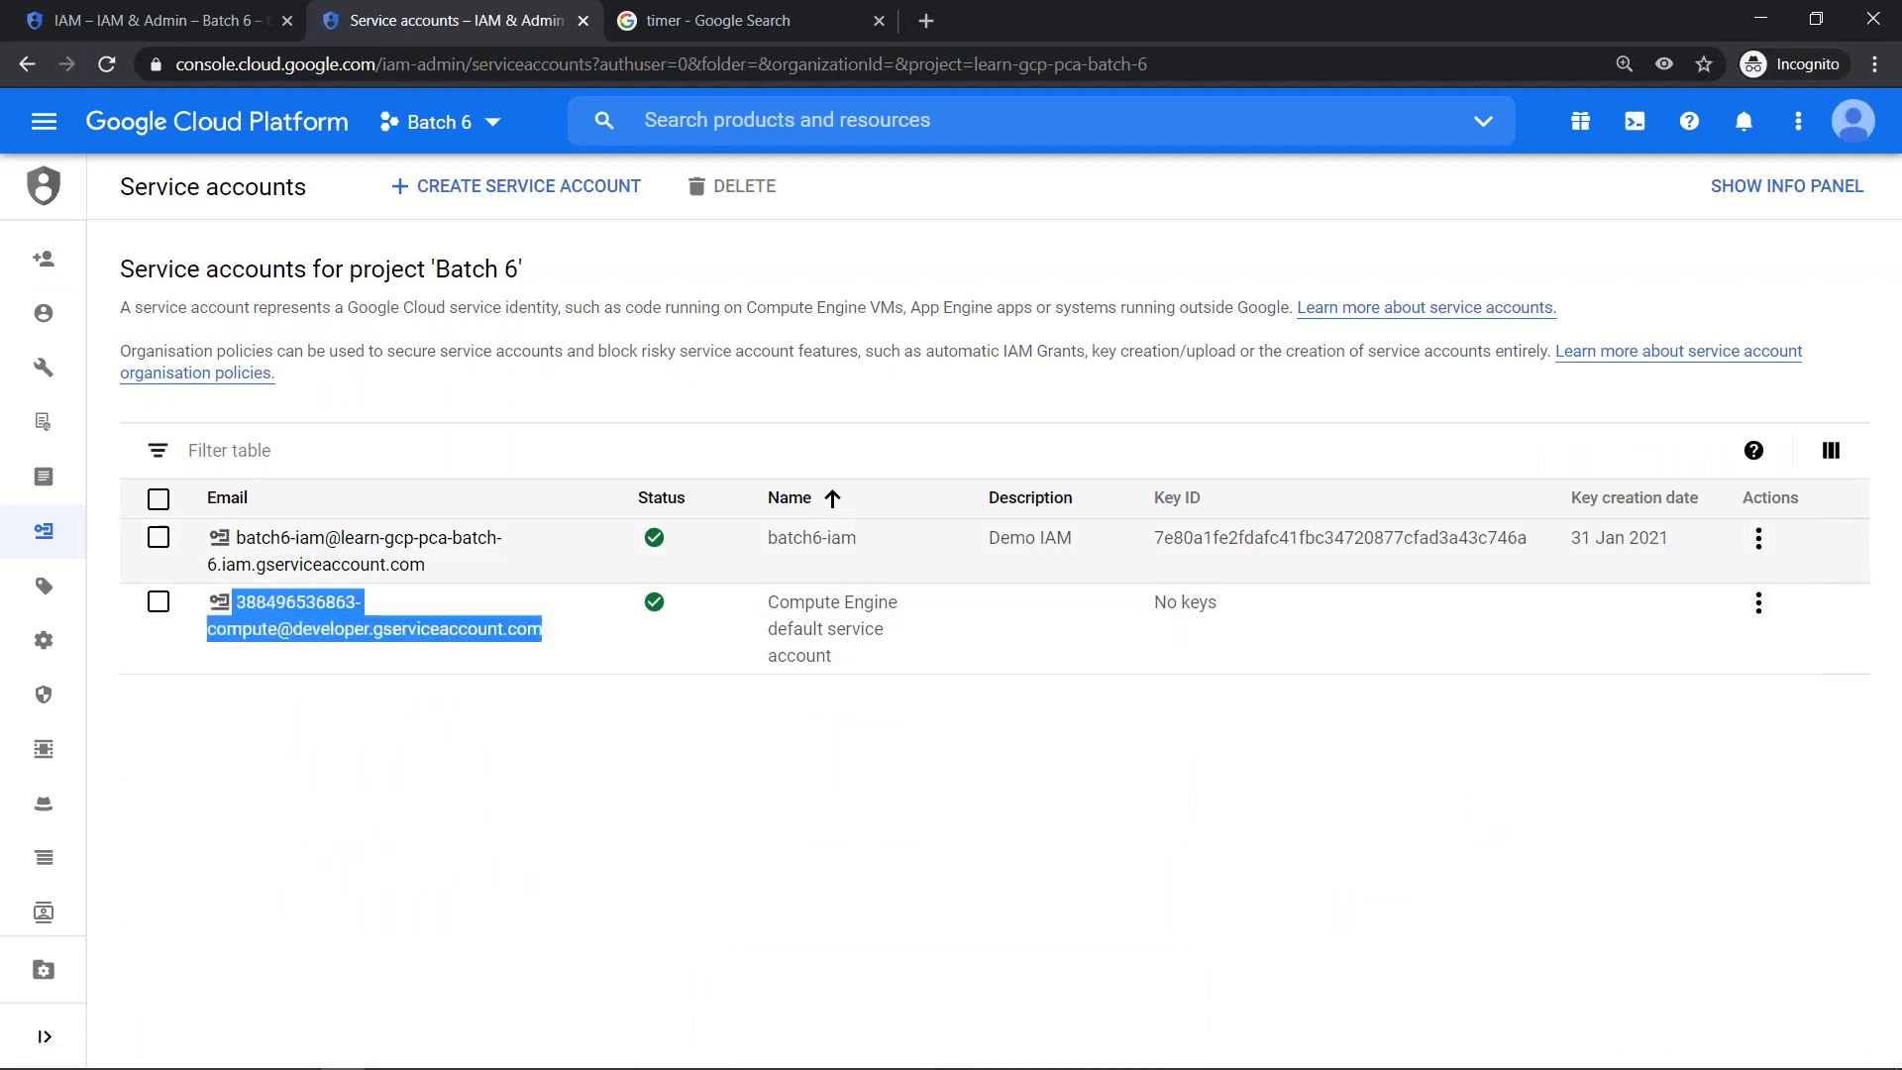
left_click(165, 8)
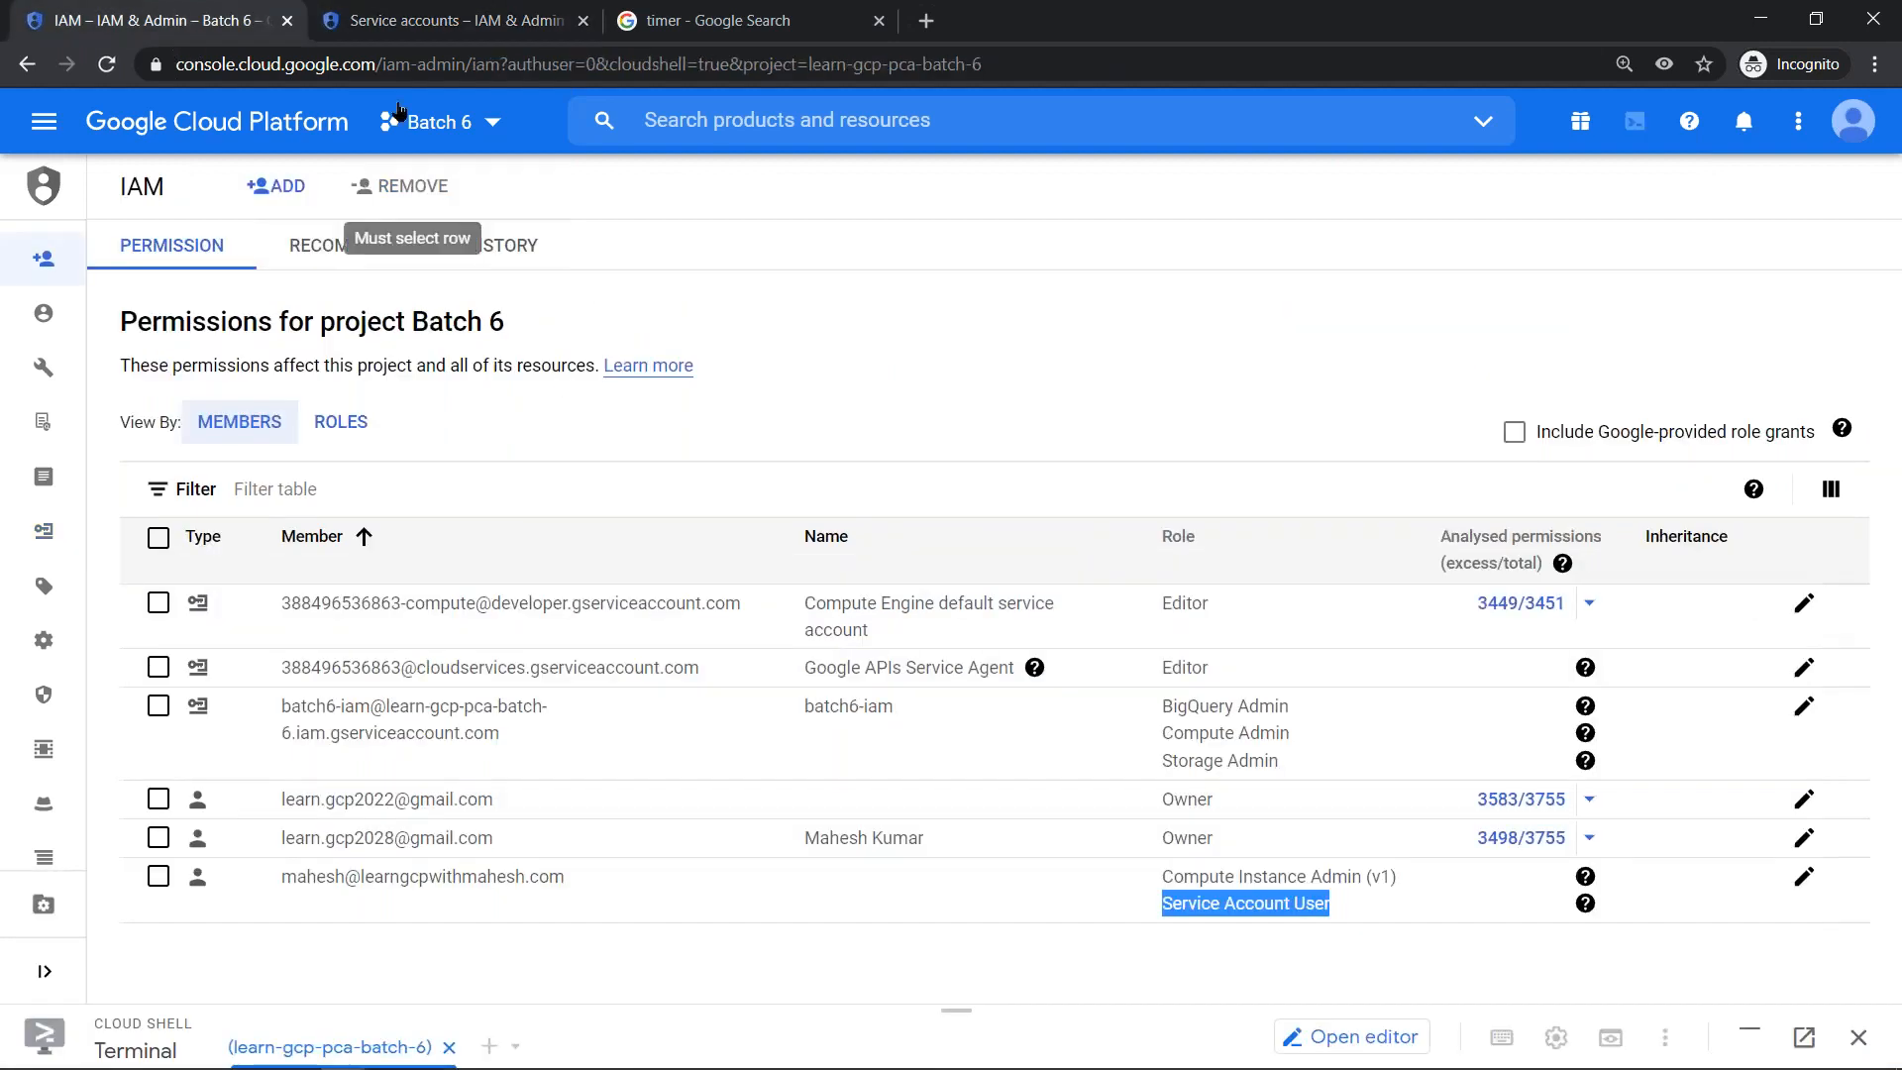
left_click(448, 16)
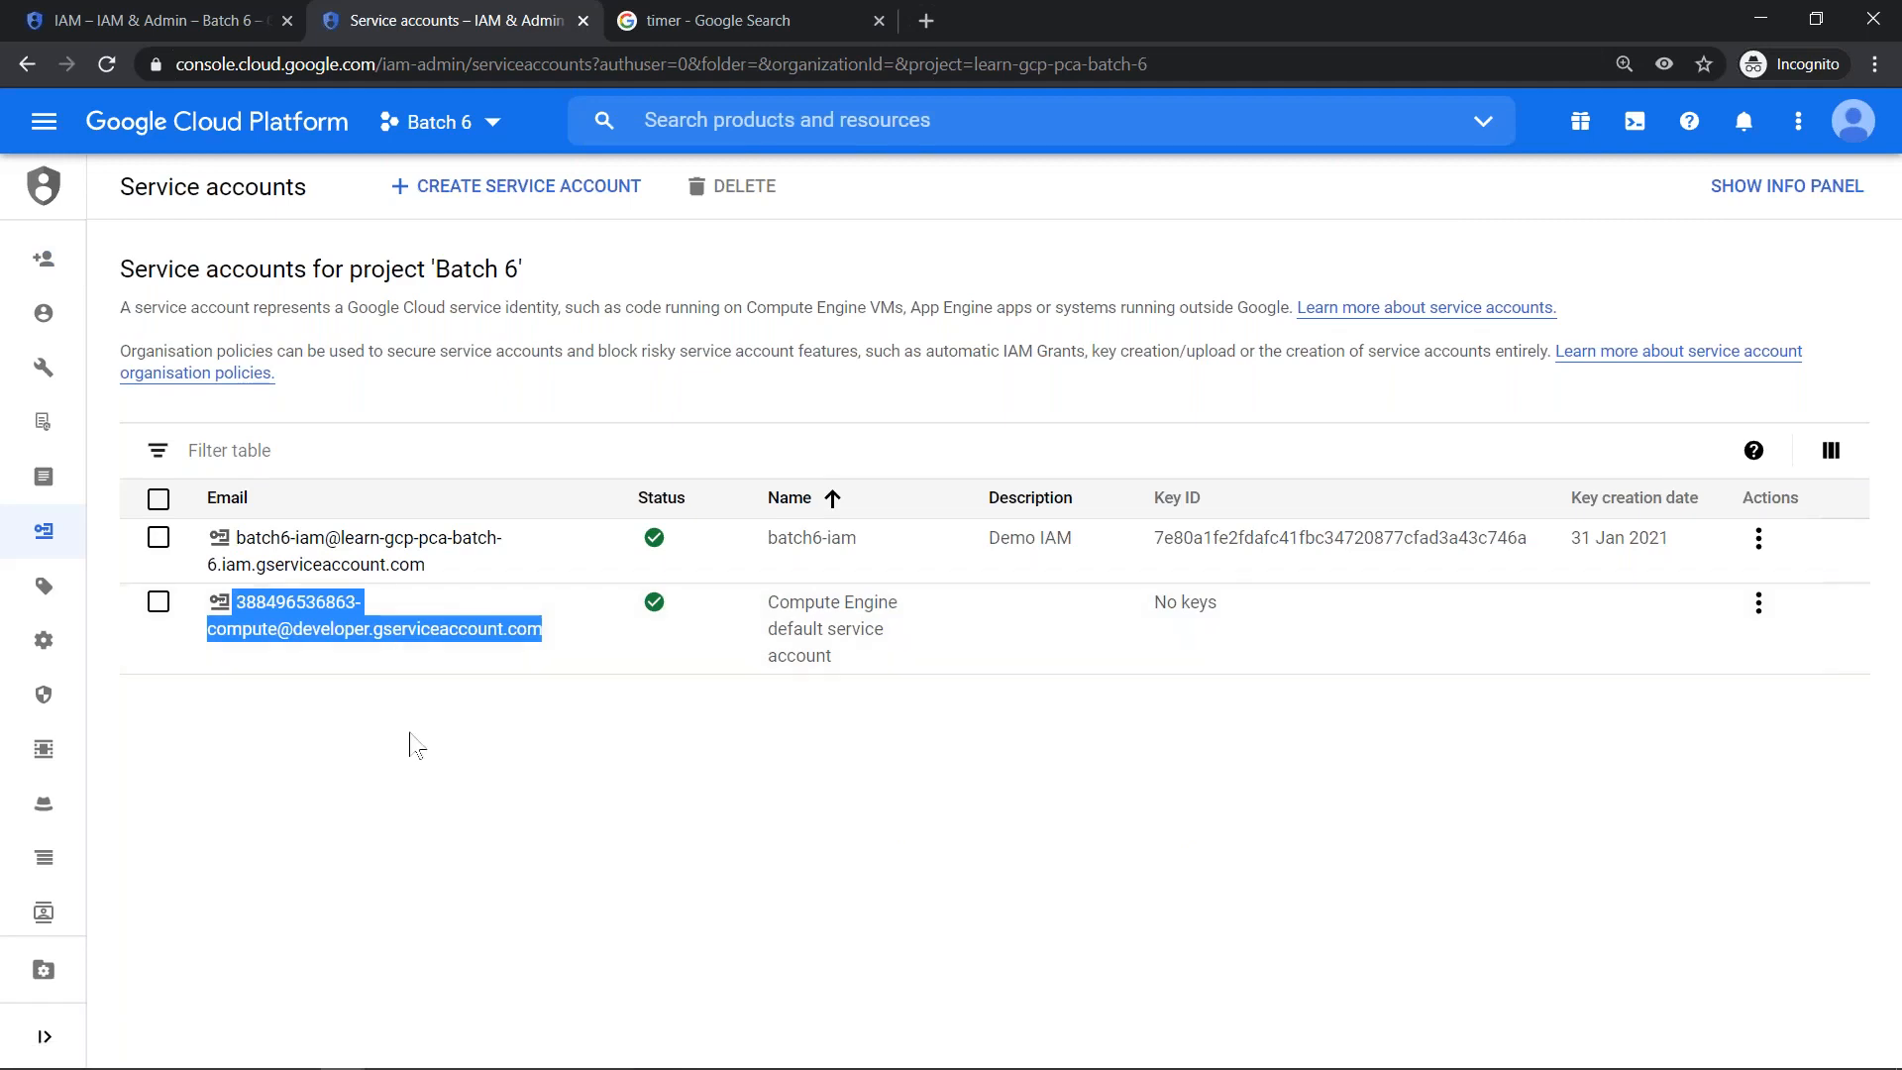
left_click(158, 602)
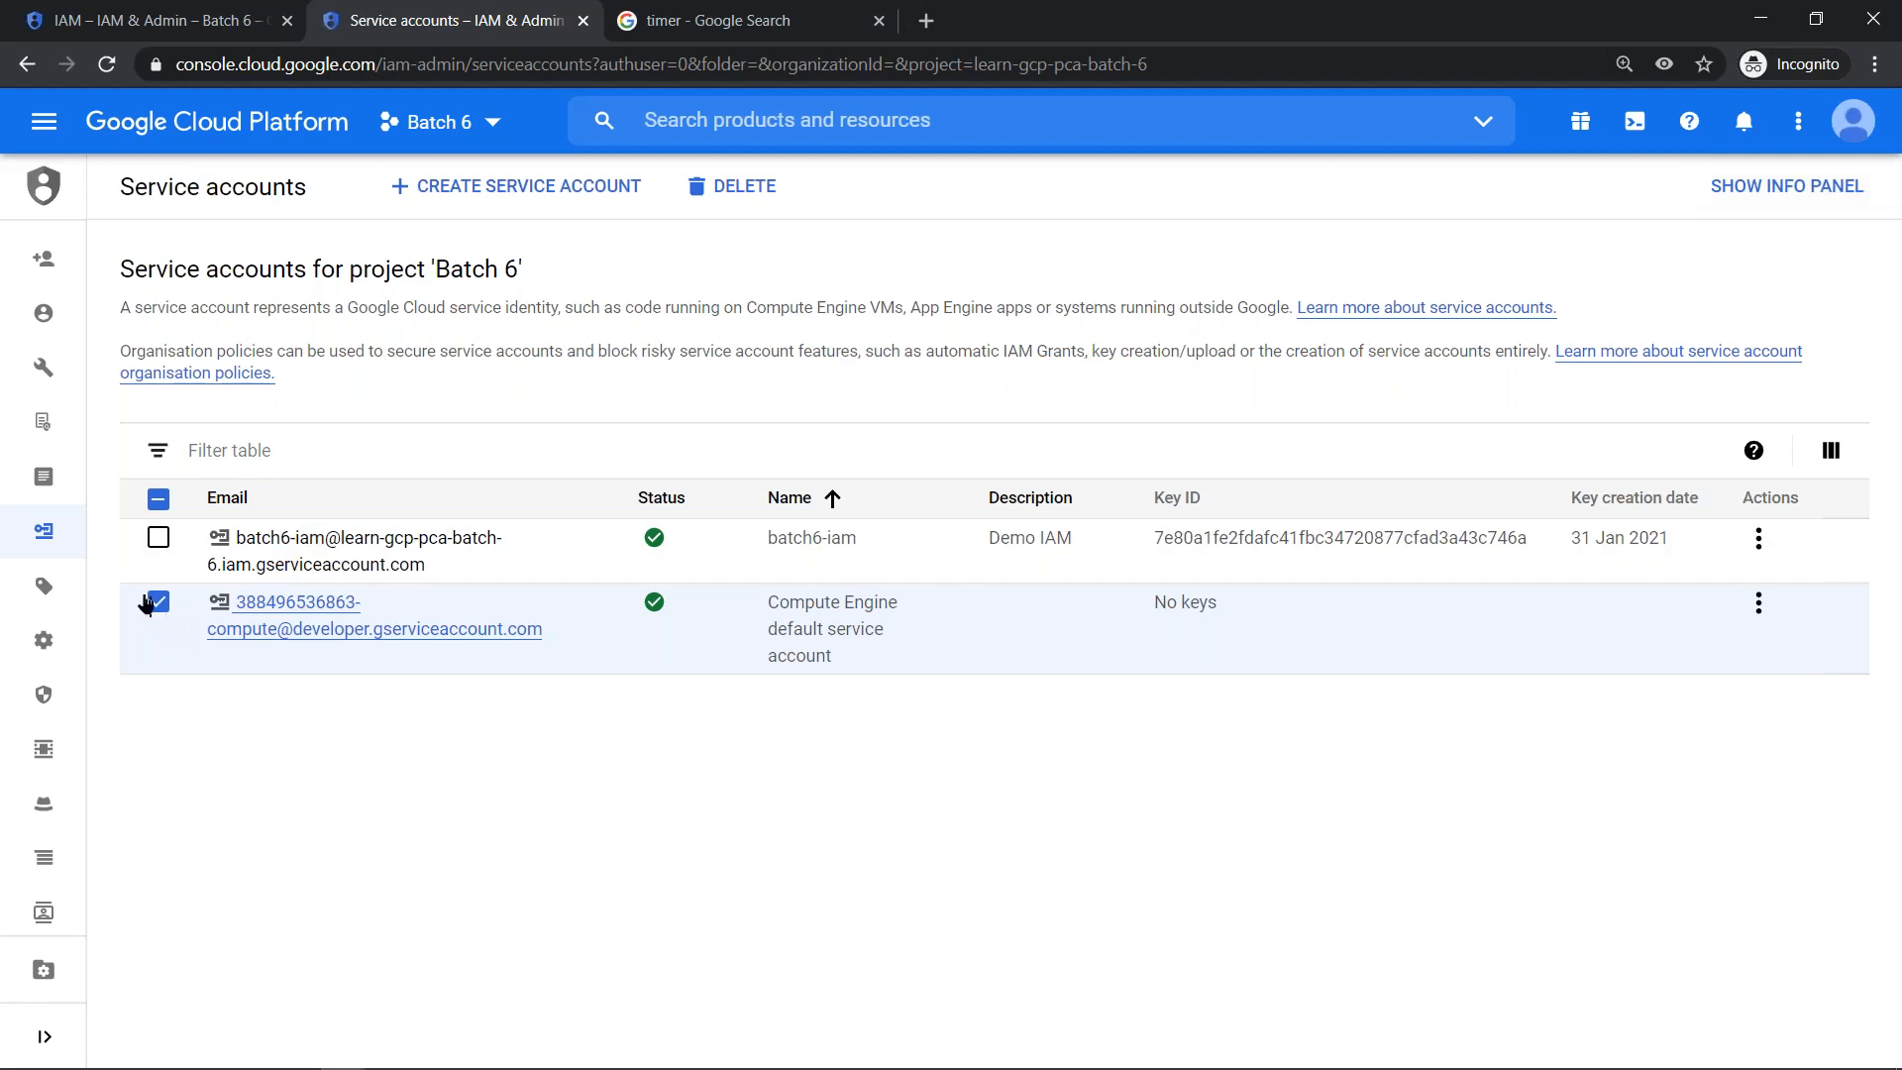
left_click(157, 602)
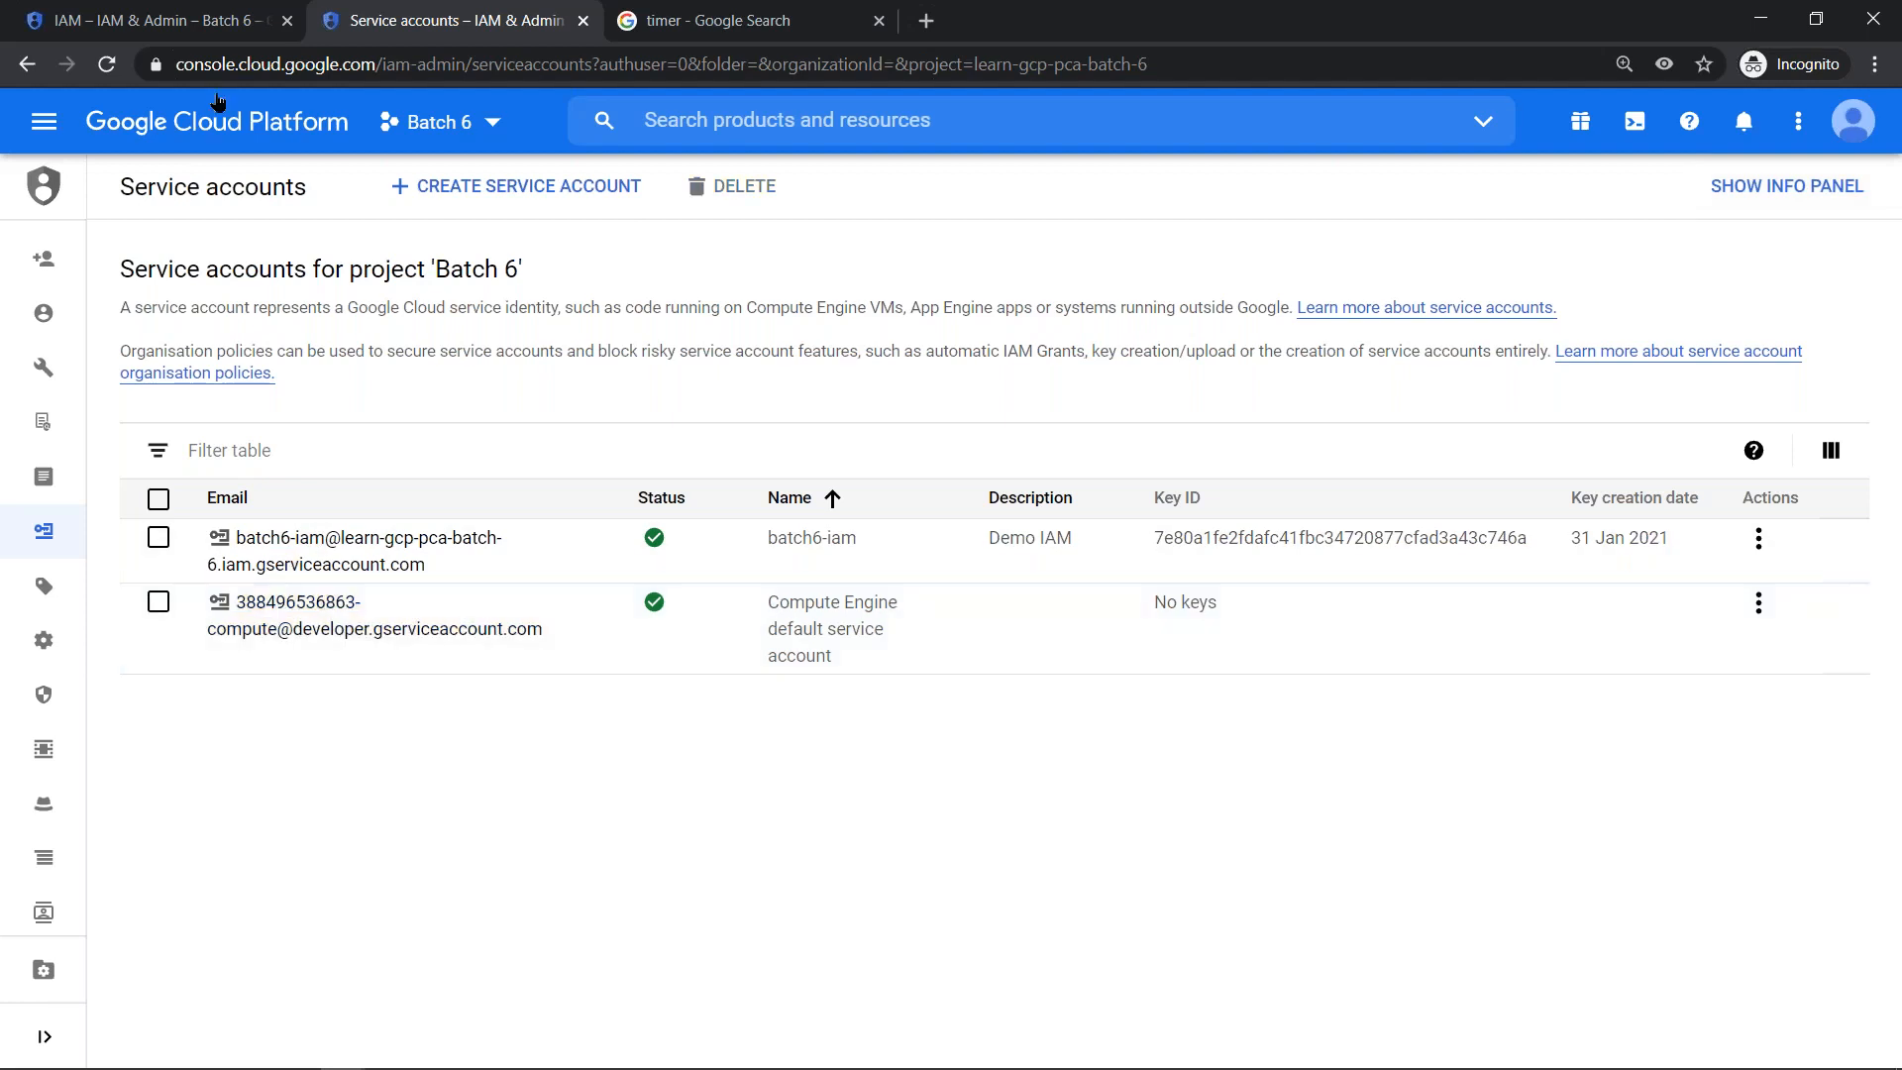
left_click(220, 27)
left_click(751, 306)
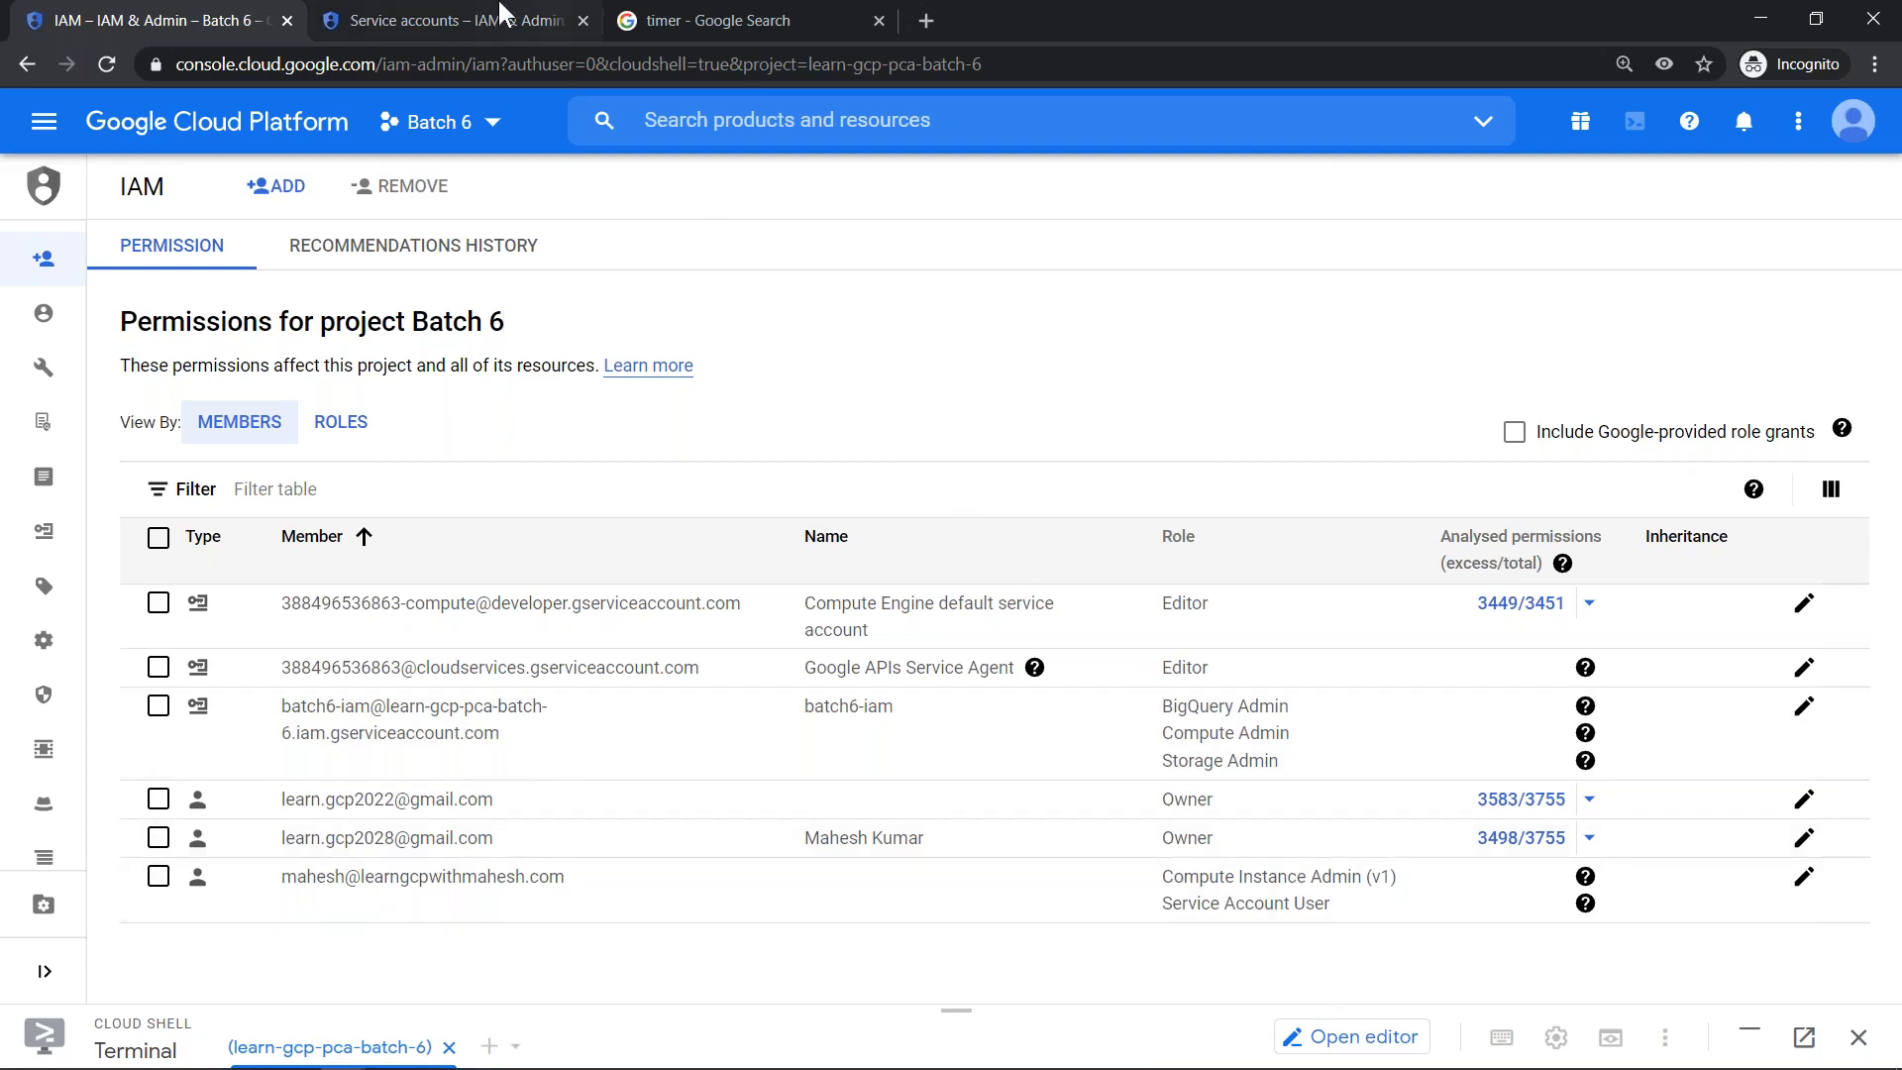
left_click(451, 12)
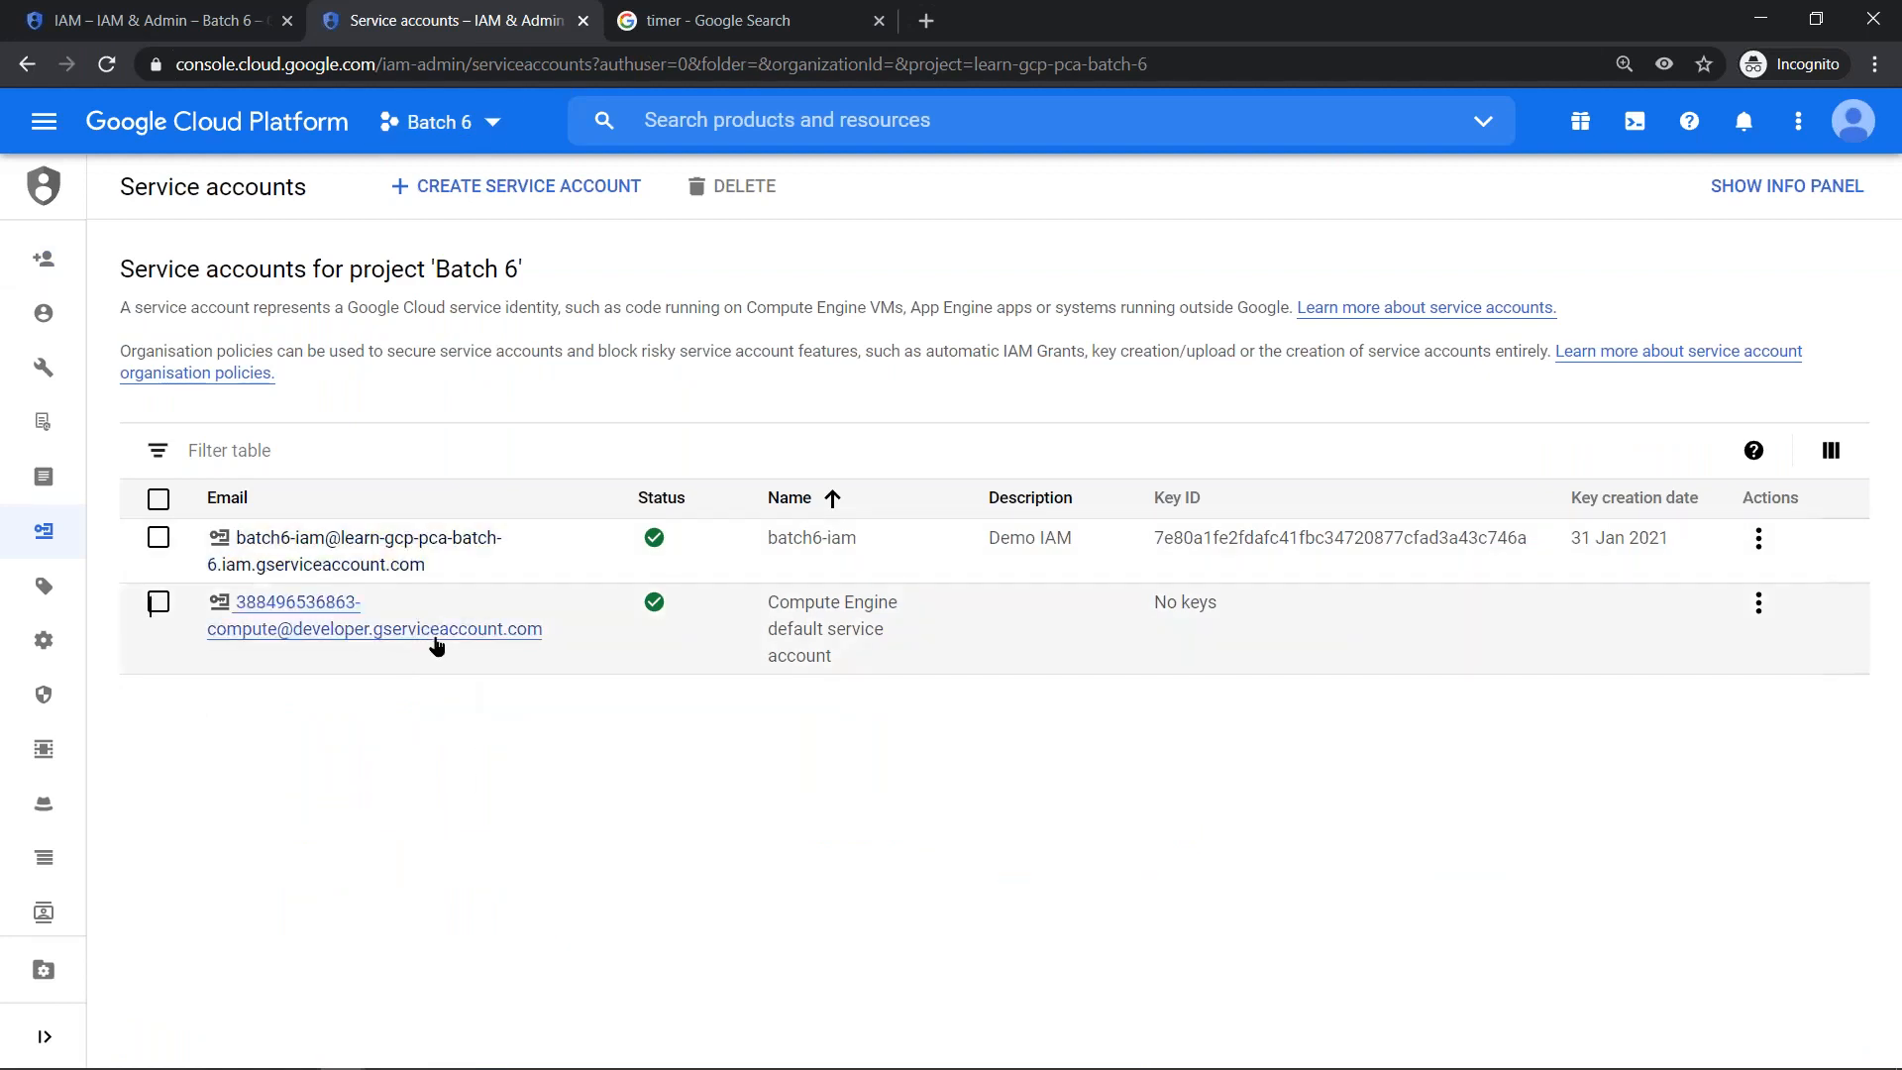
left_click(179, 20)
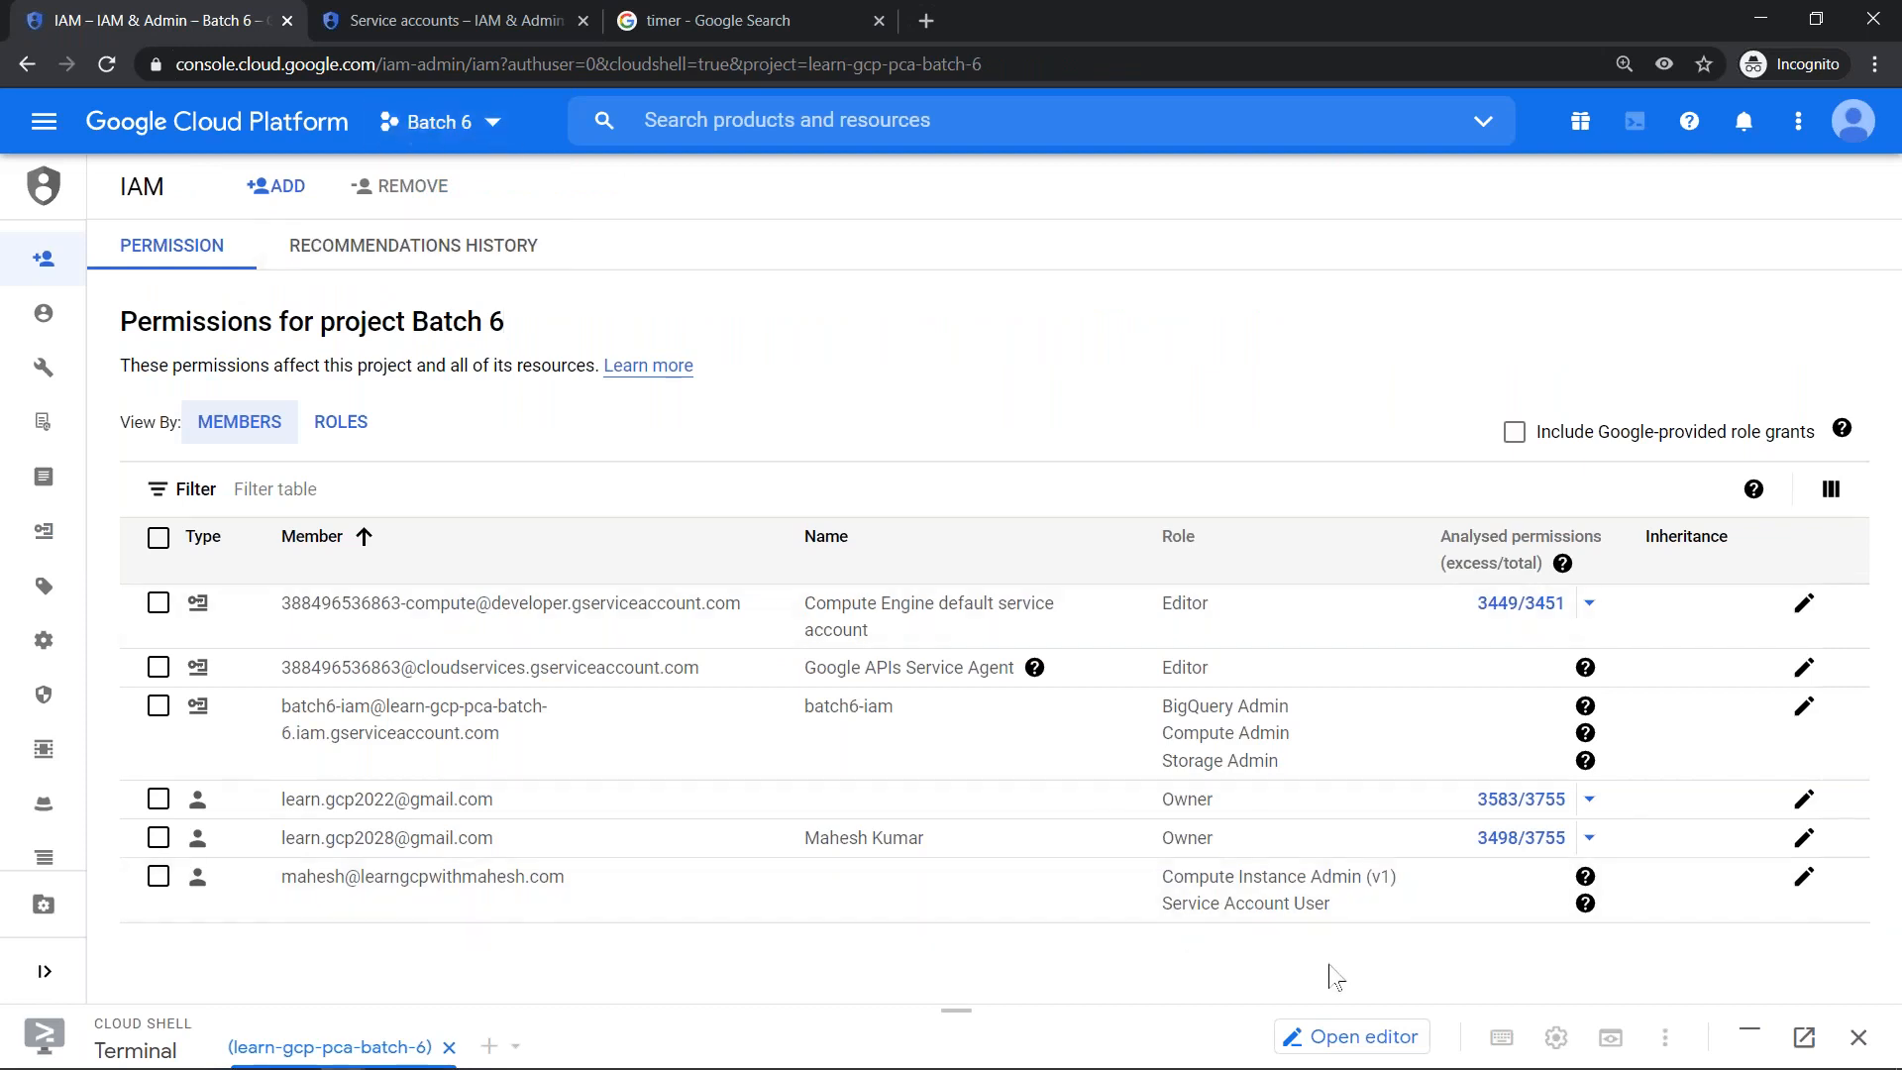
left_click(933, 329)
- Switch to the Edge window showing the VM instances page and reload it, accepting the reload confirmation
key("alt+Tab")
key("alt+Tab")
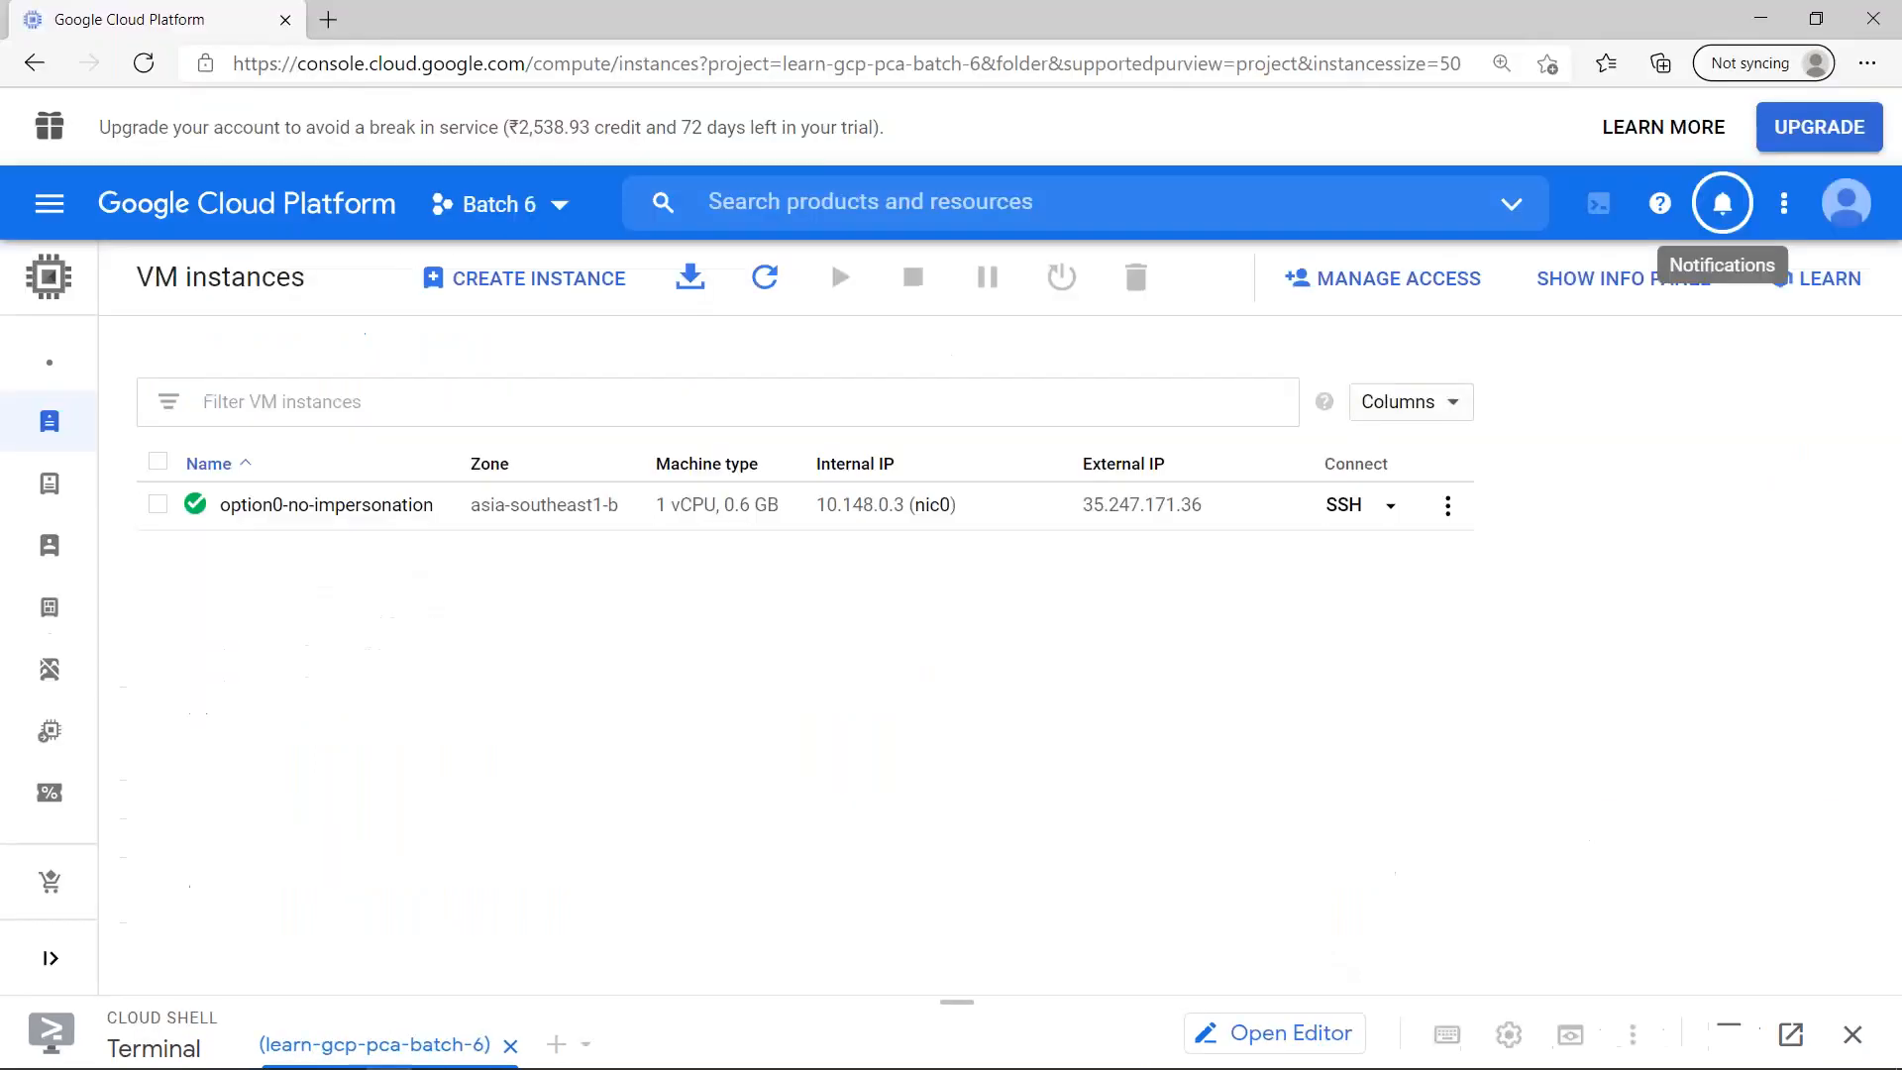
left_click(144, 65)
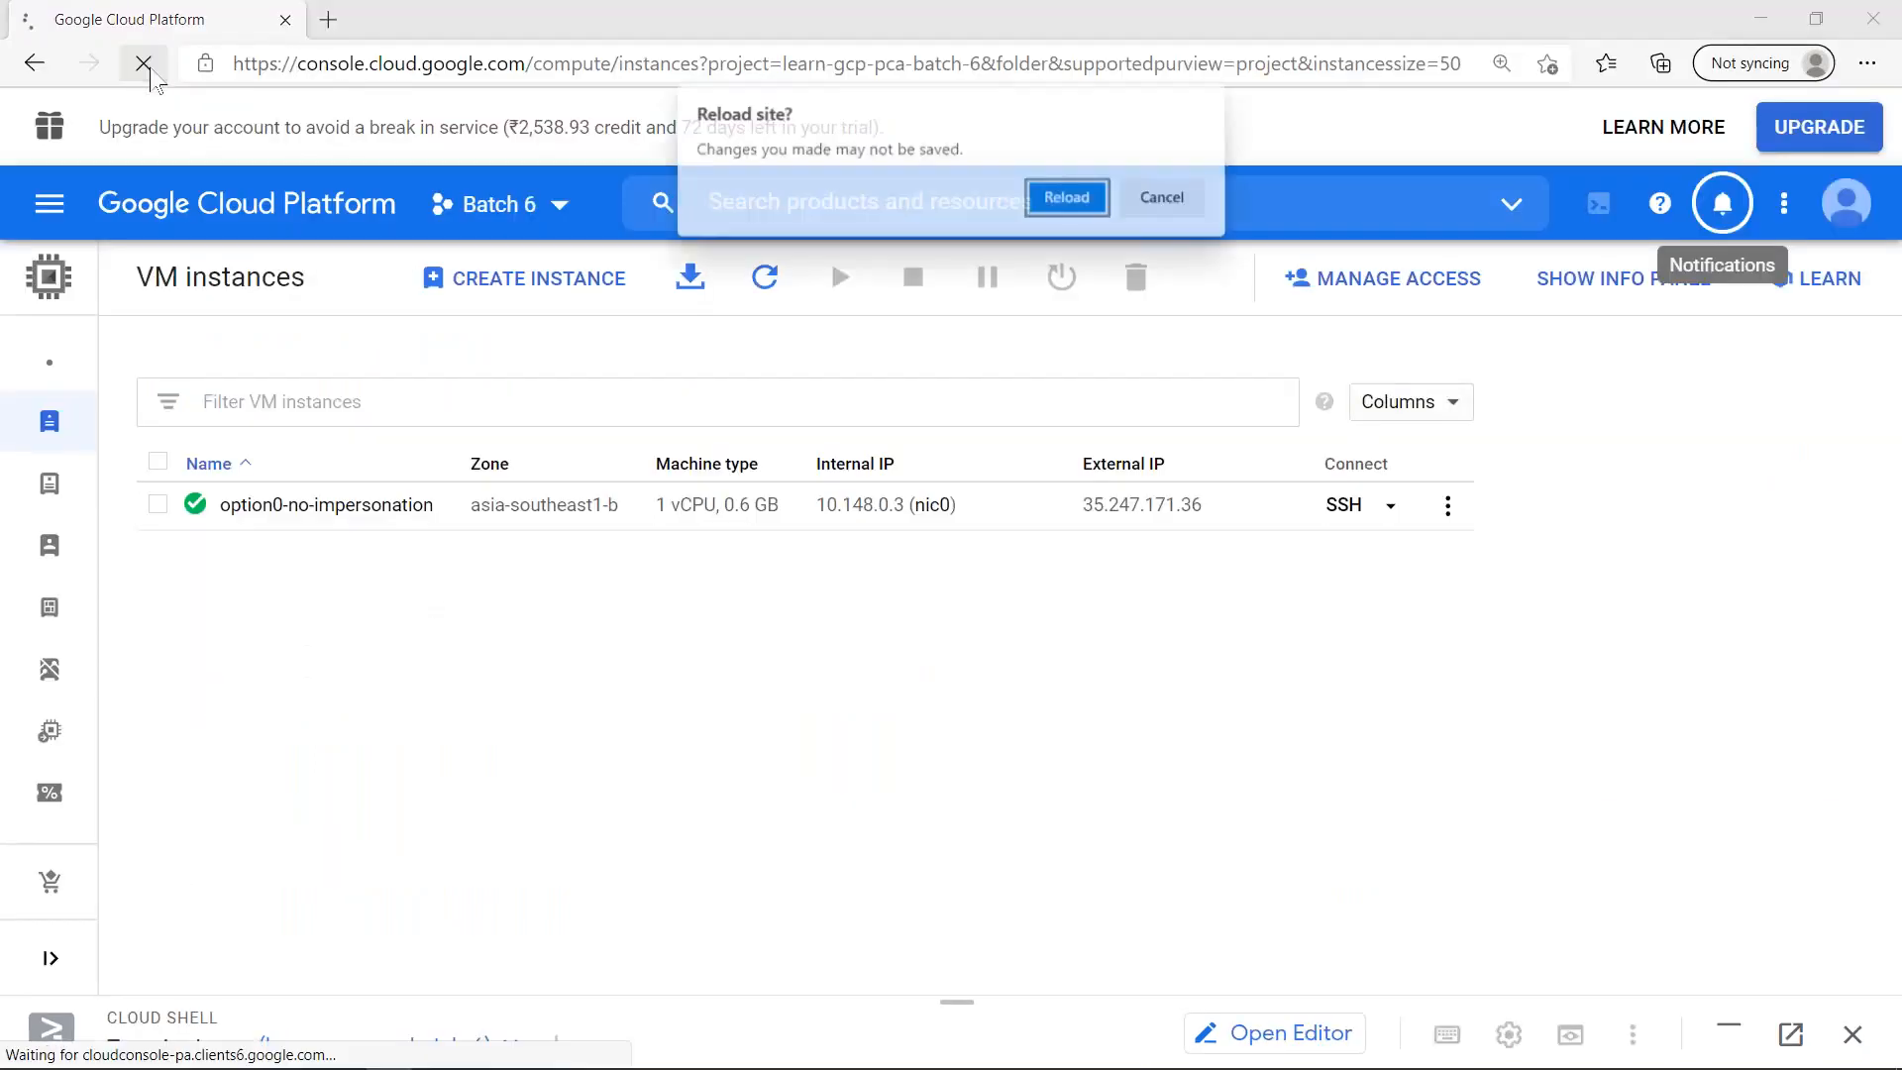
left_click(1068, 196)
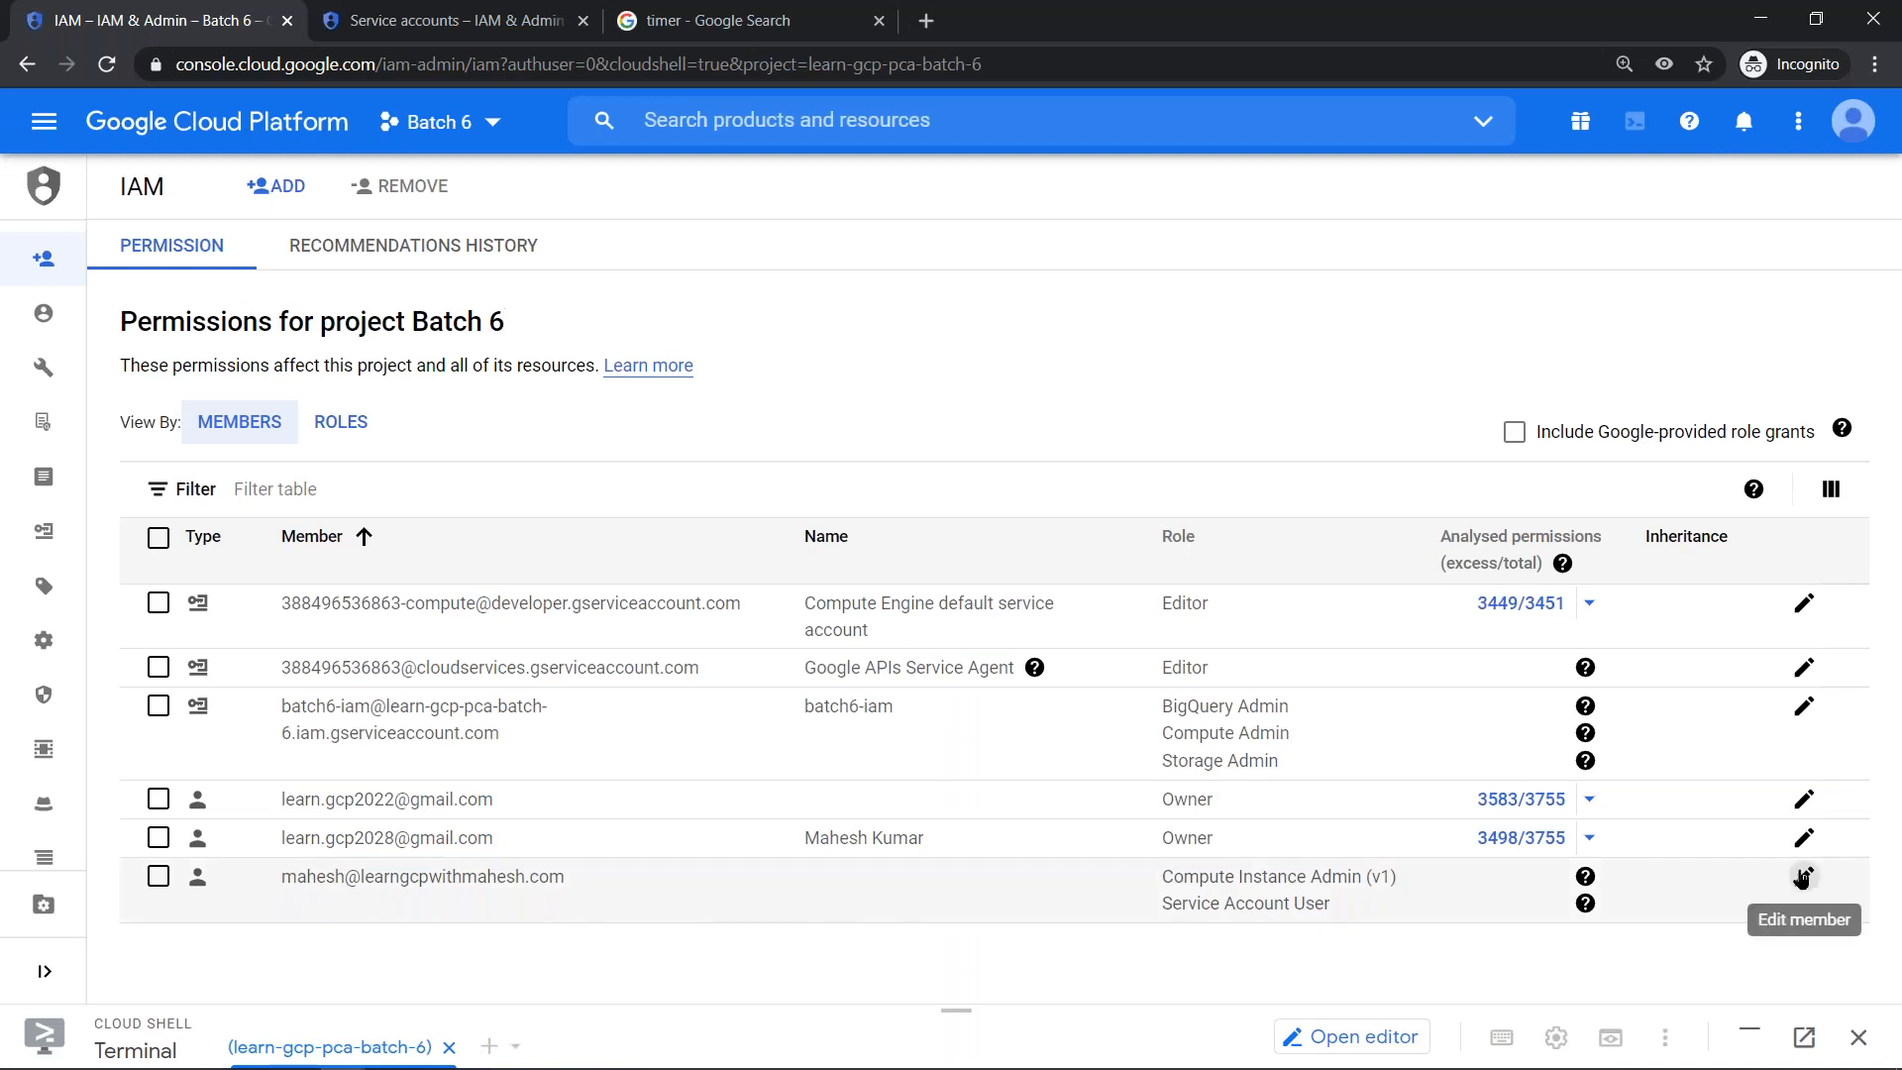
- Grant the Compute Instance Admin (v1) member the additional Storage Admin role from the Cloud Storage category and save it
left_click(1802, 878)
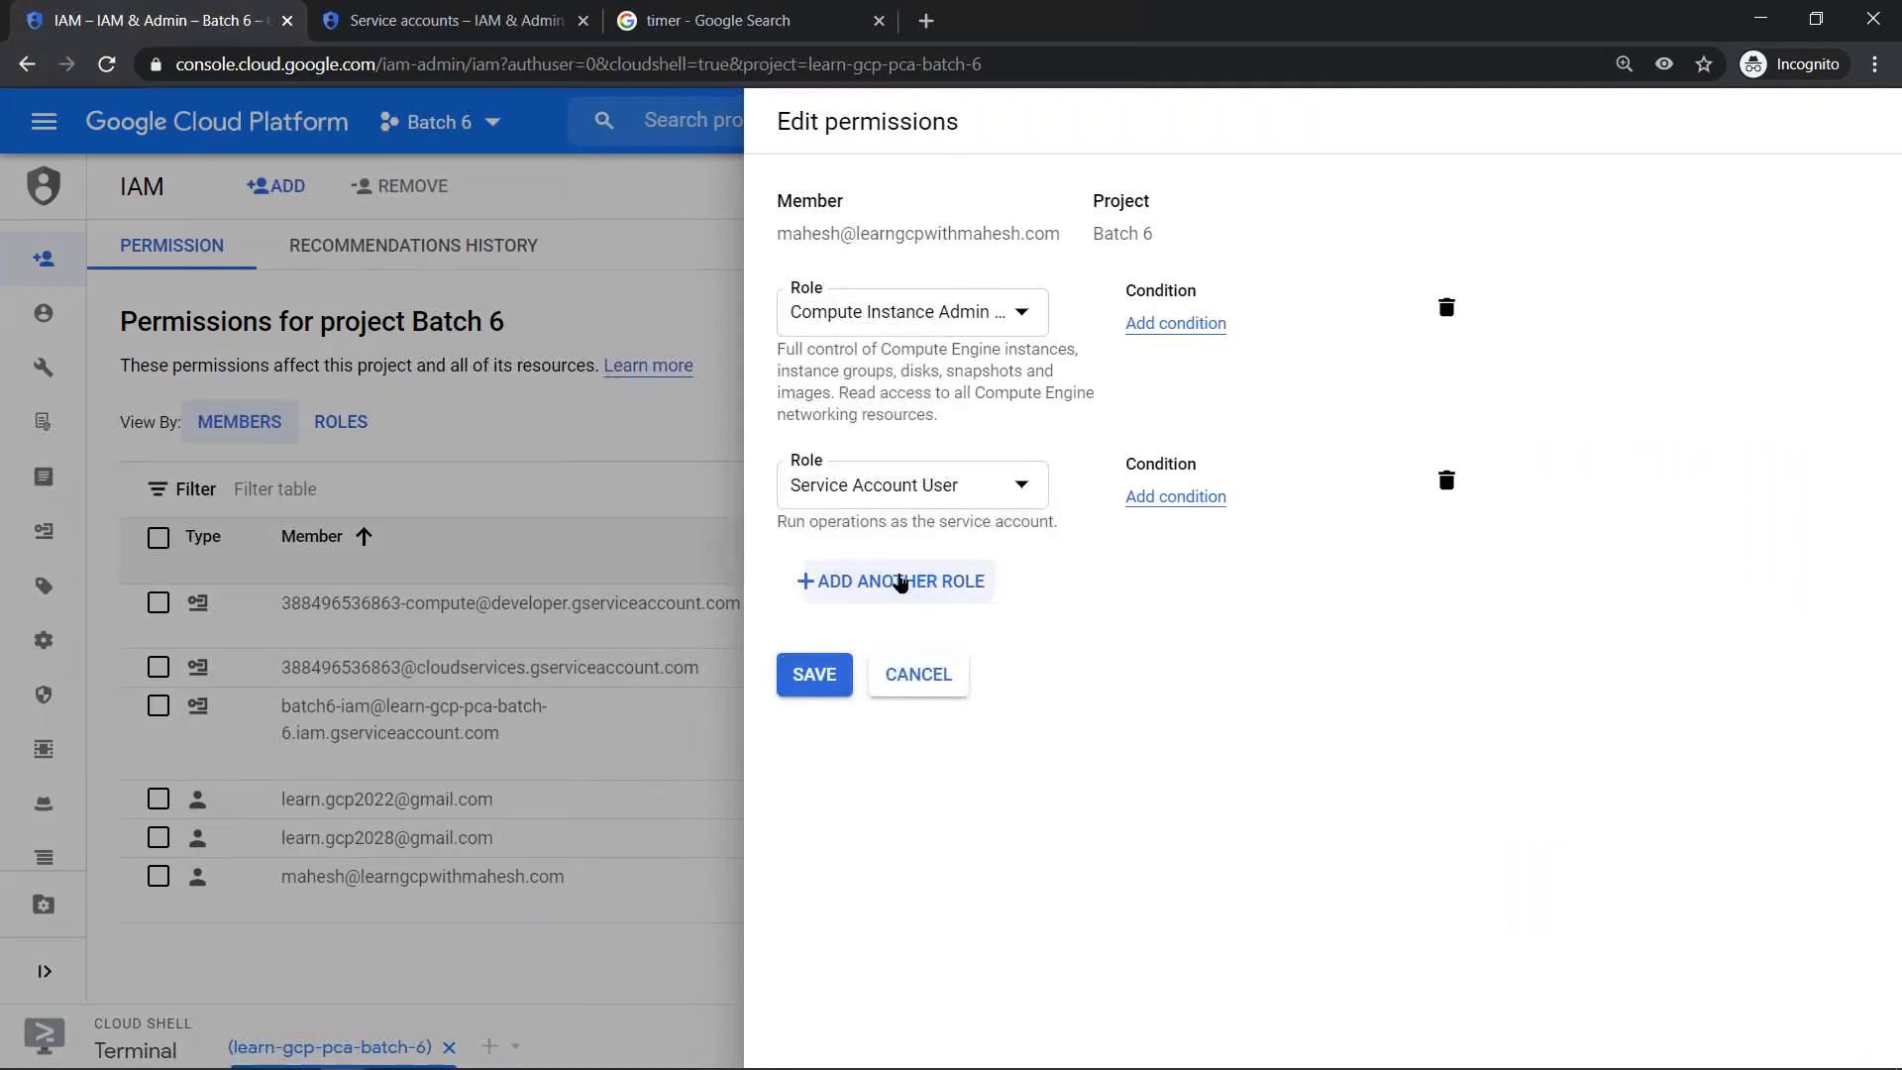
left_click(914, 595)
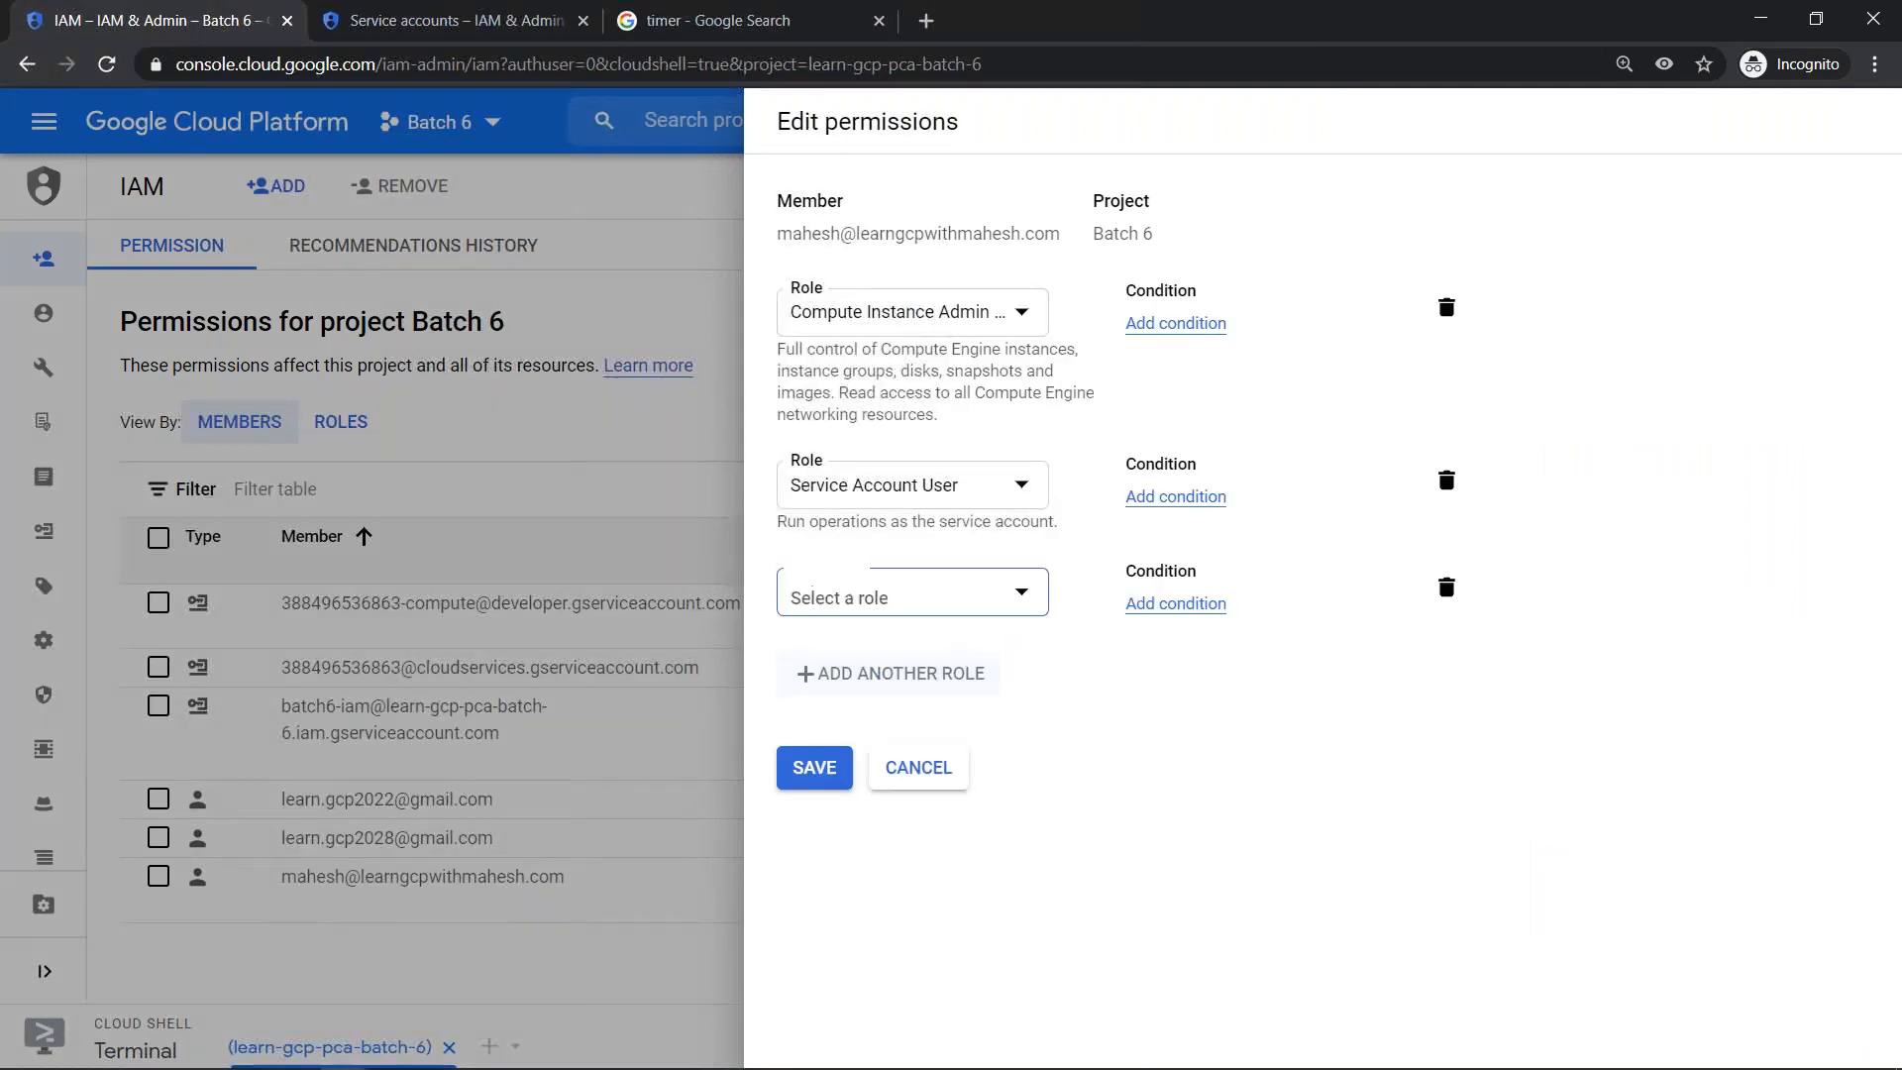
left_click(919, 595)
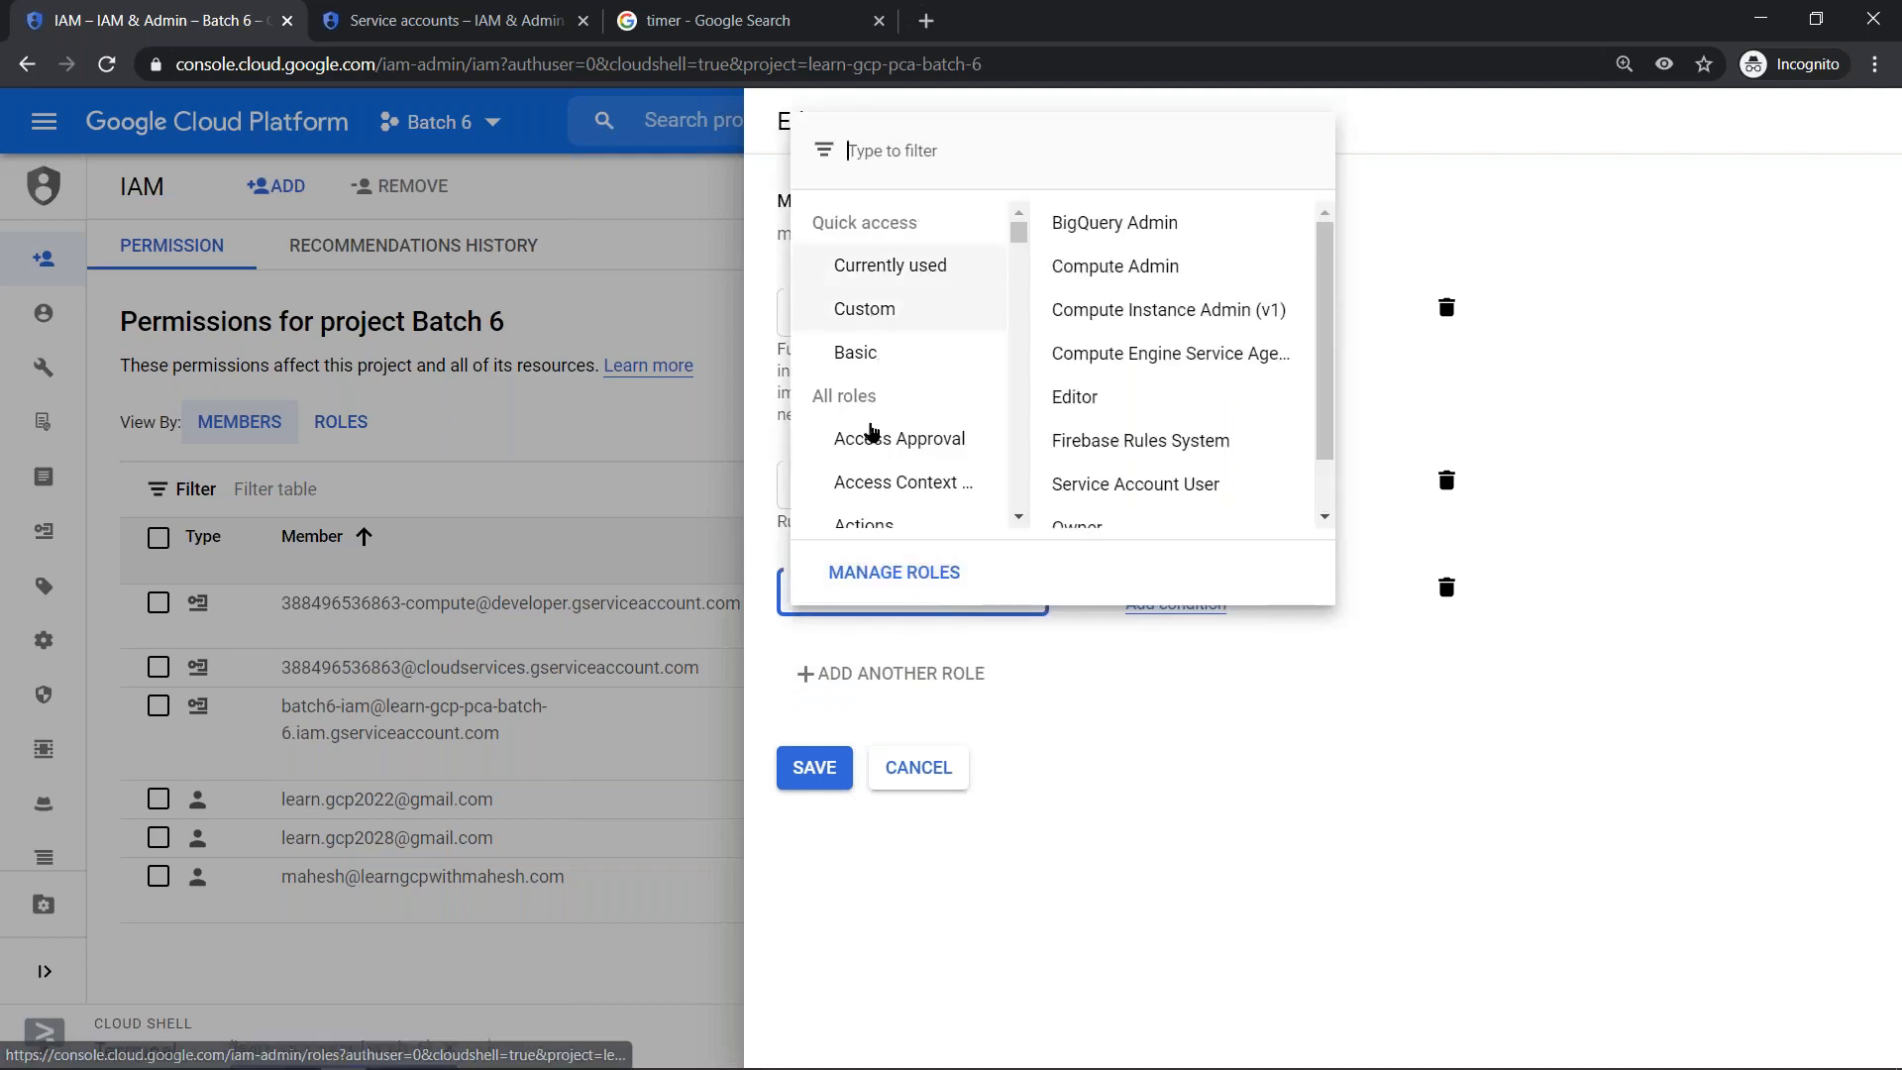
scroll(885, 414, "down", 4)
scroll(884, 414, "down", 15)
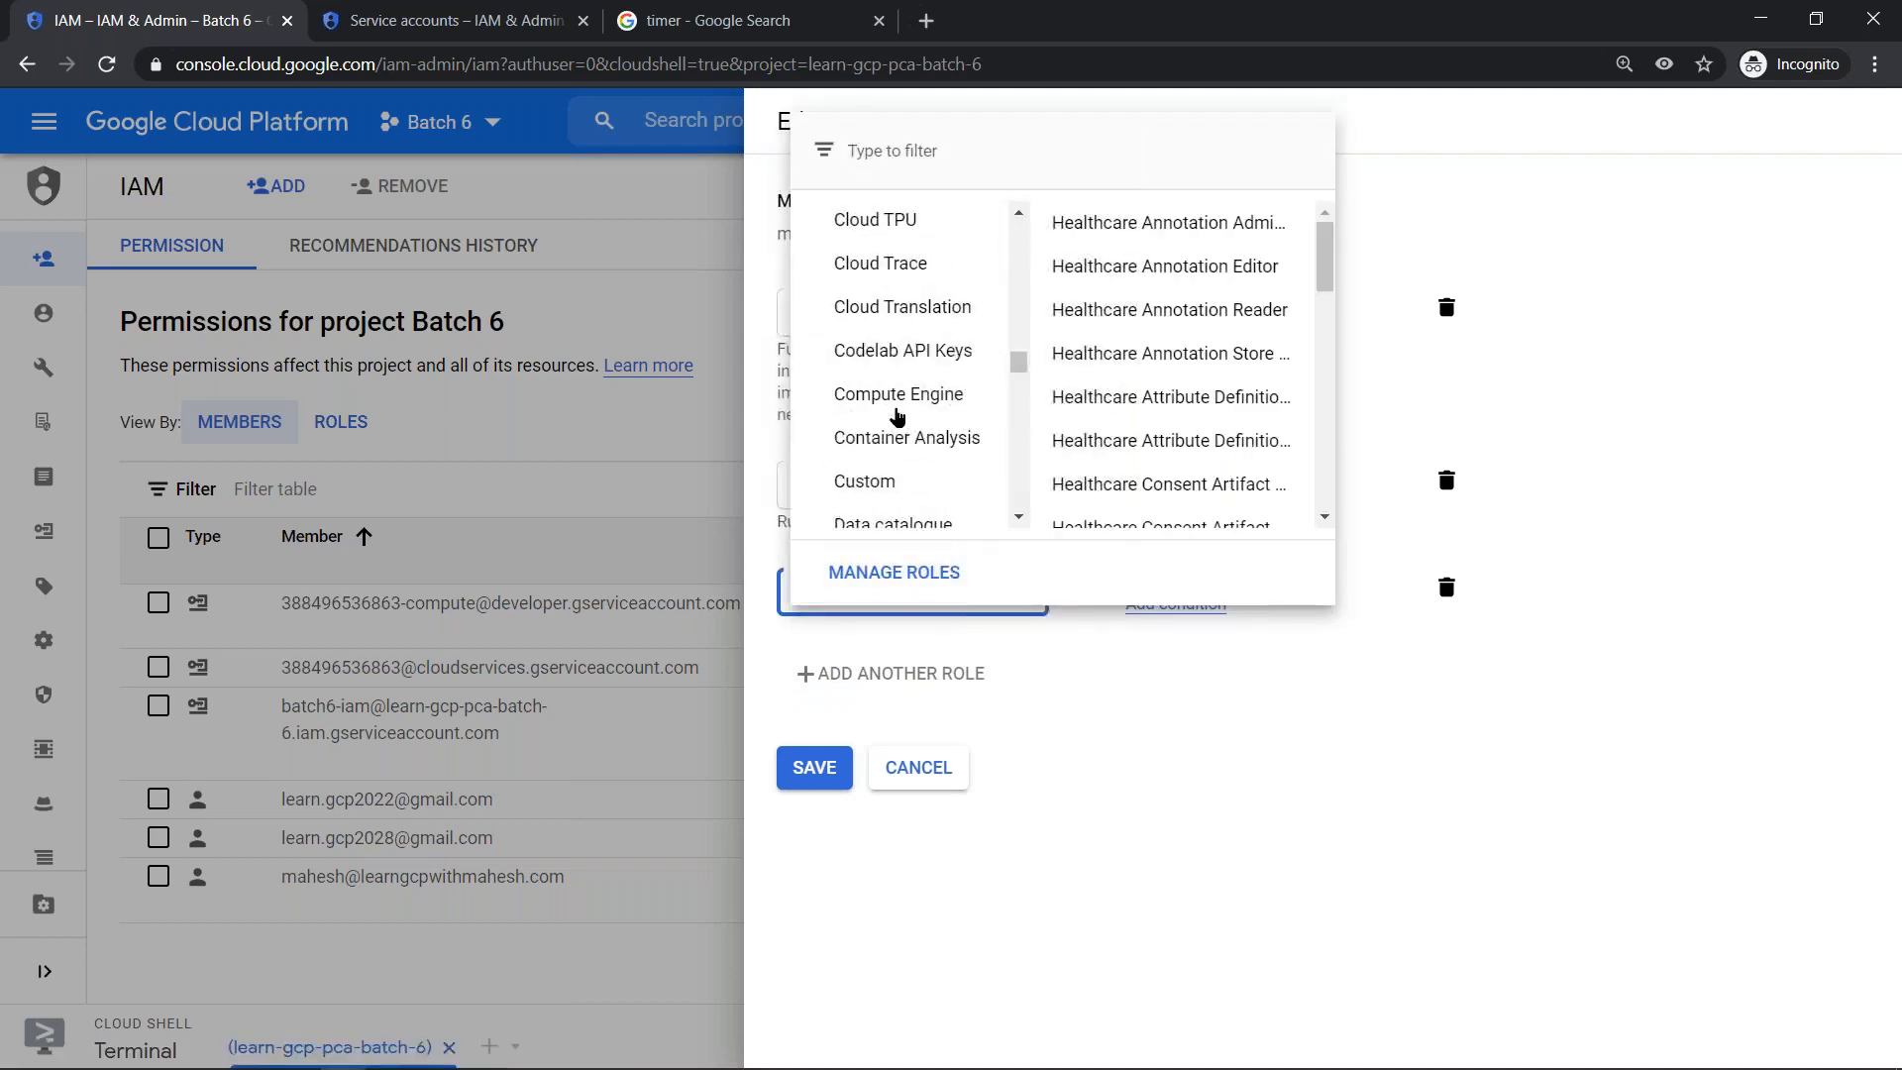
scroll(902, 411, "up", 10)
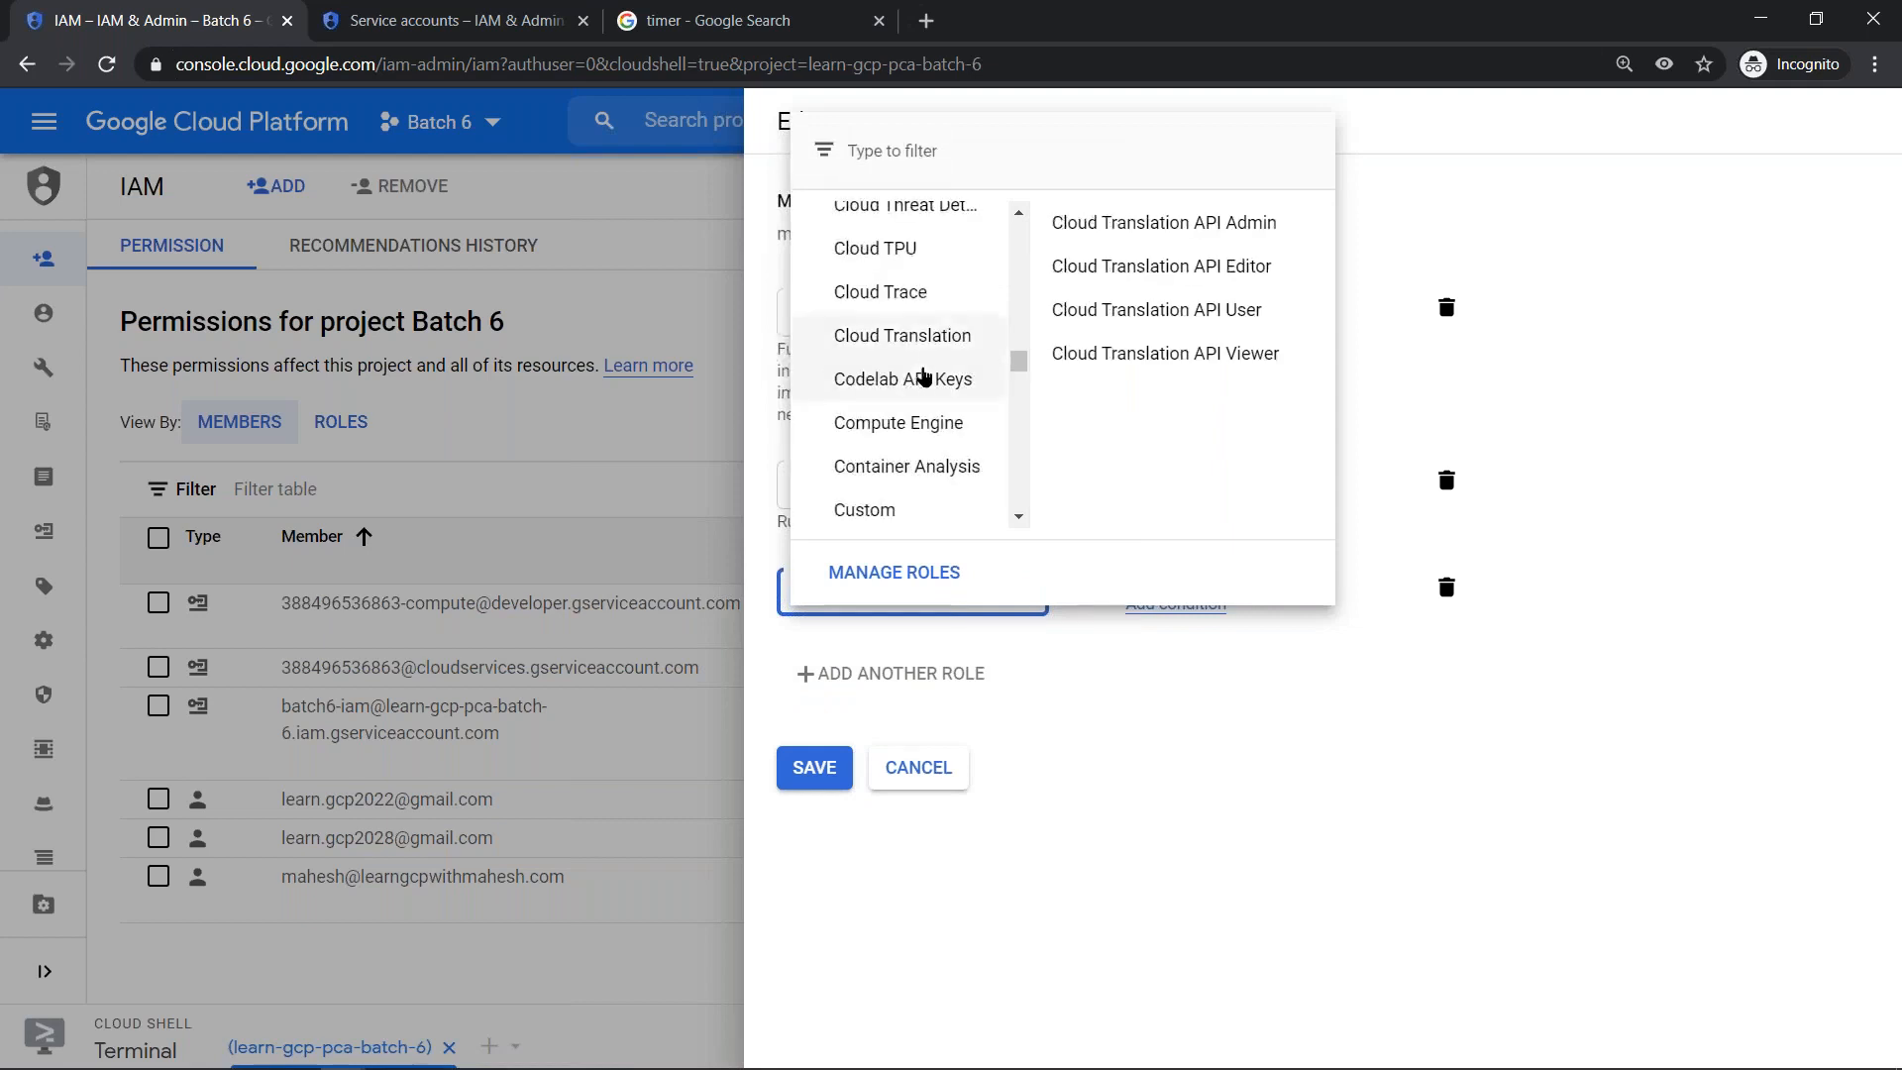
scroll(923, 373, "up", 3)
scroll(930, 327, "up", 3)
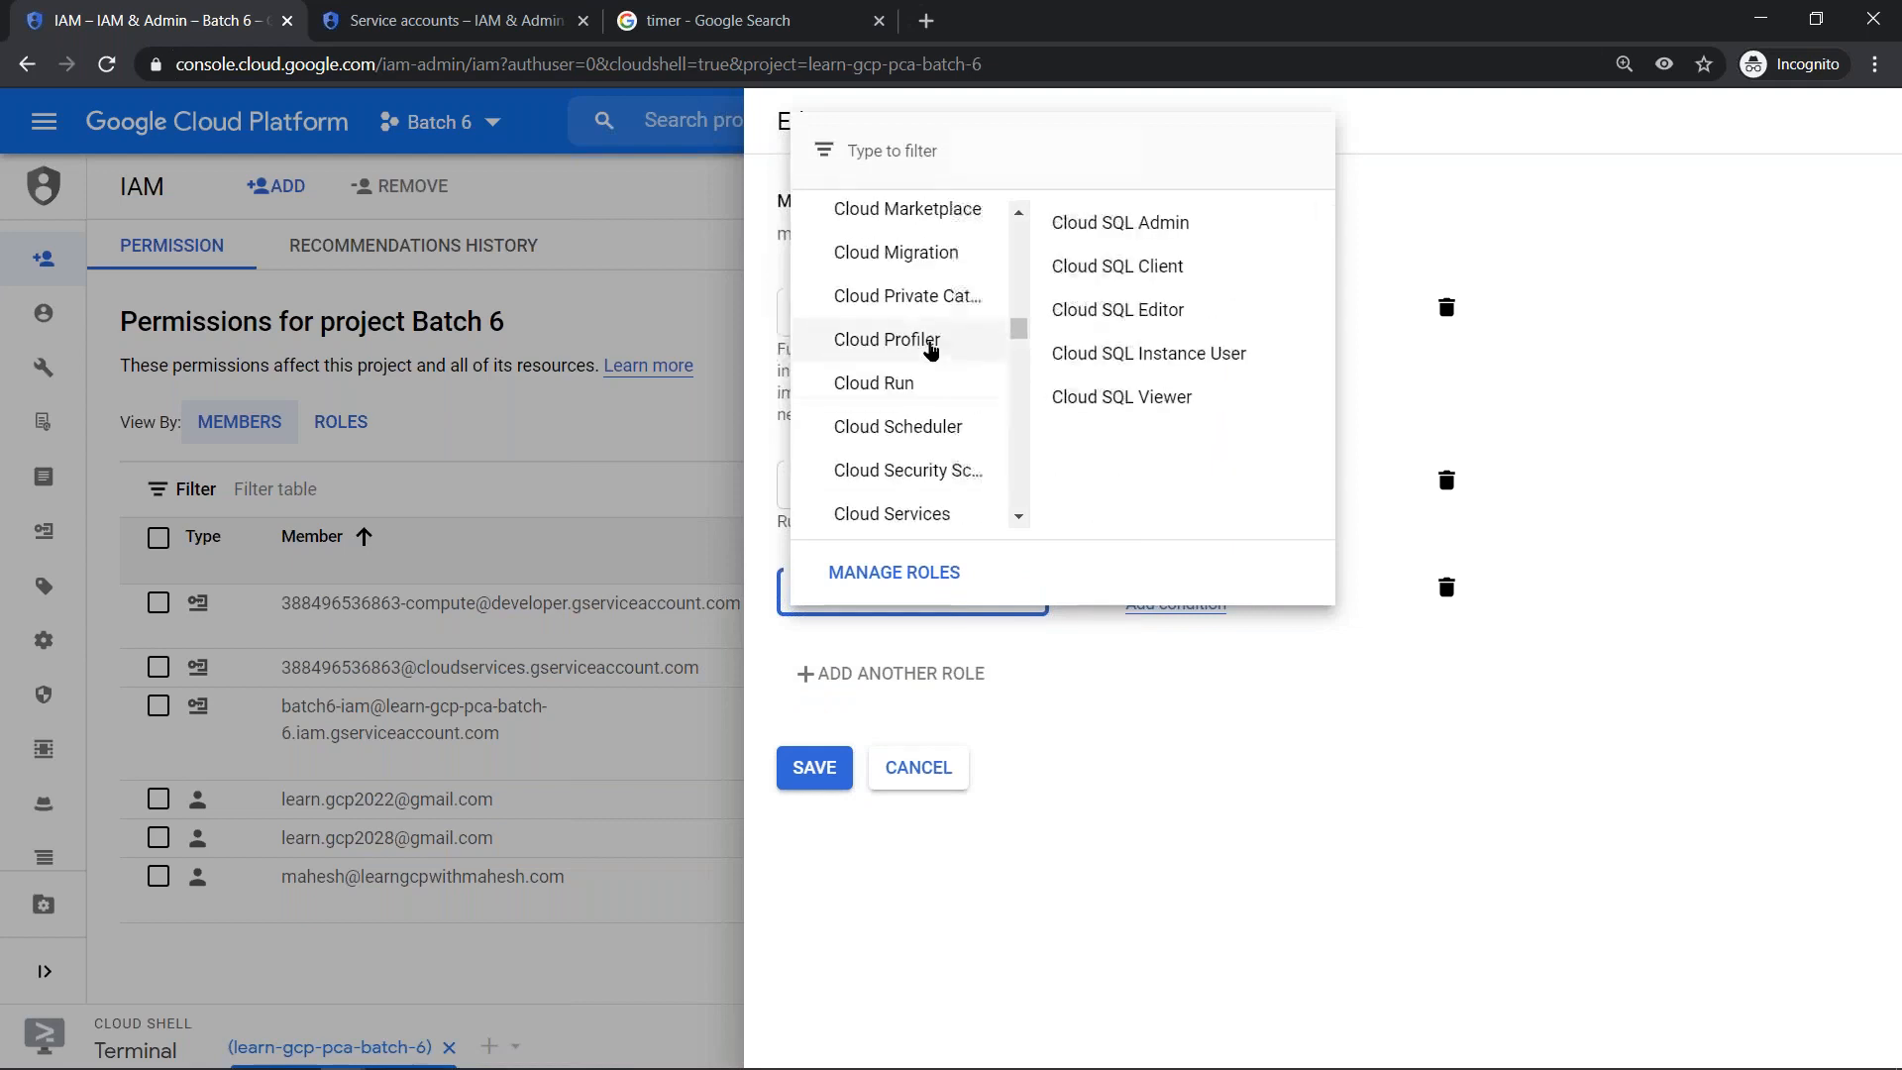
scroll(931, 421, "up", 3)
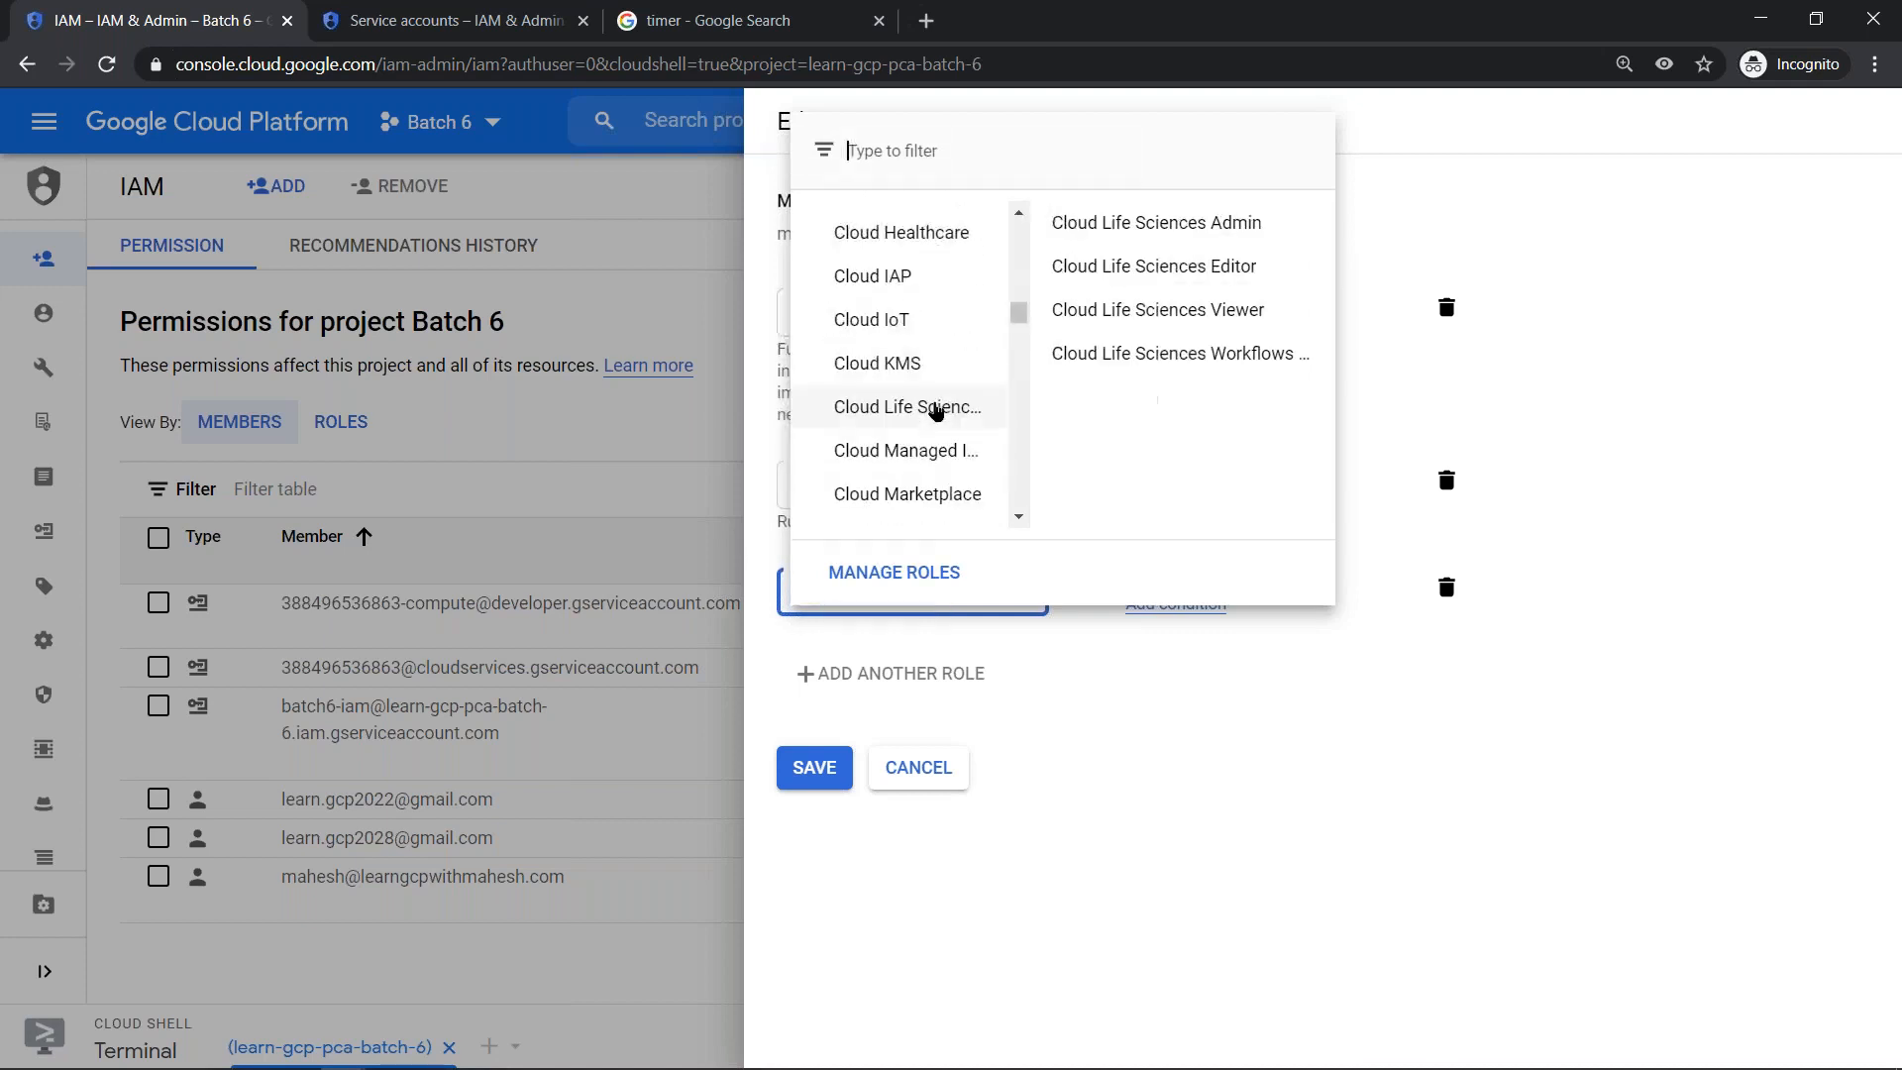
scroll(936, 411, "down", 6)
scroll(937, 406, "down", 6)
scroll(939, 396, "up", 4)
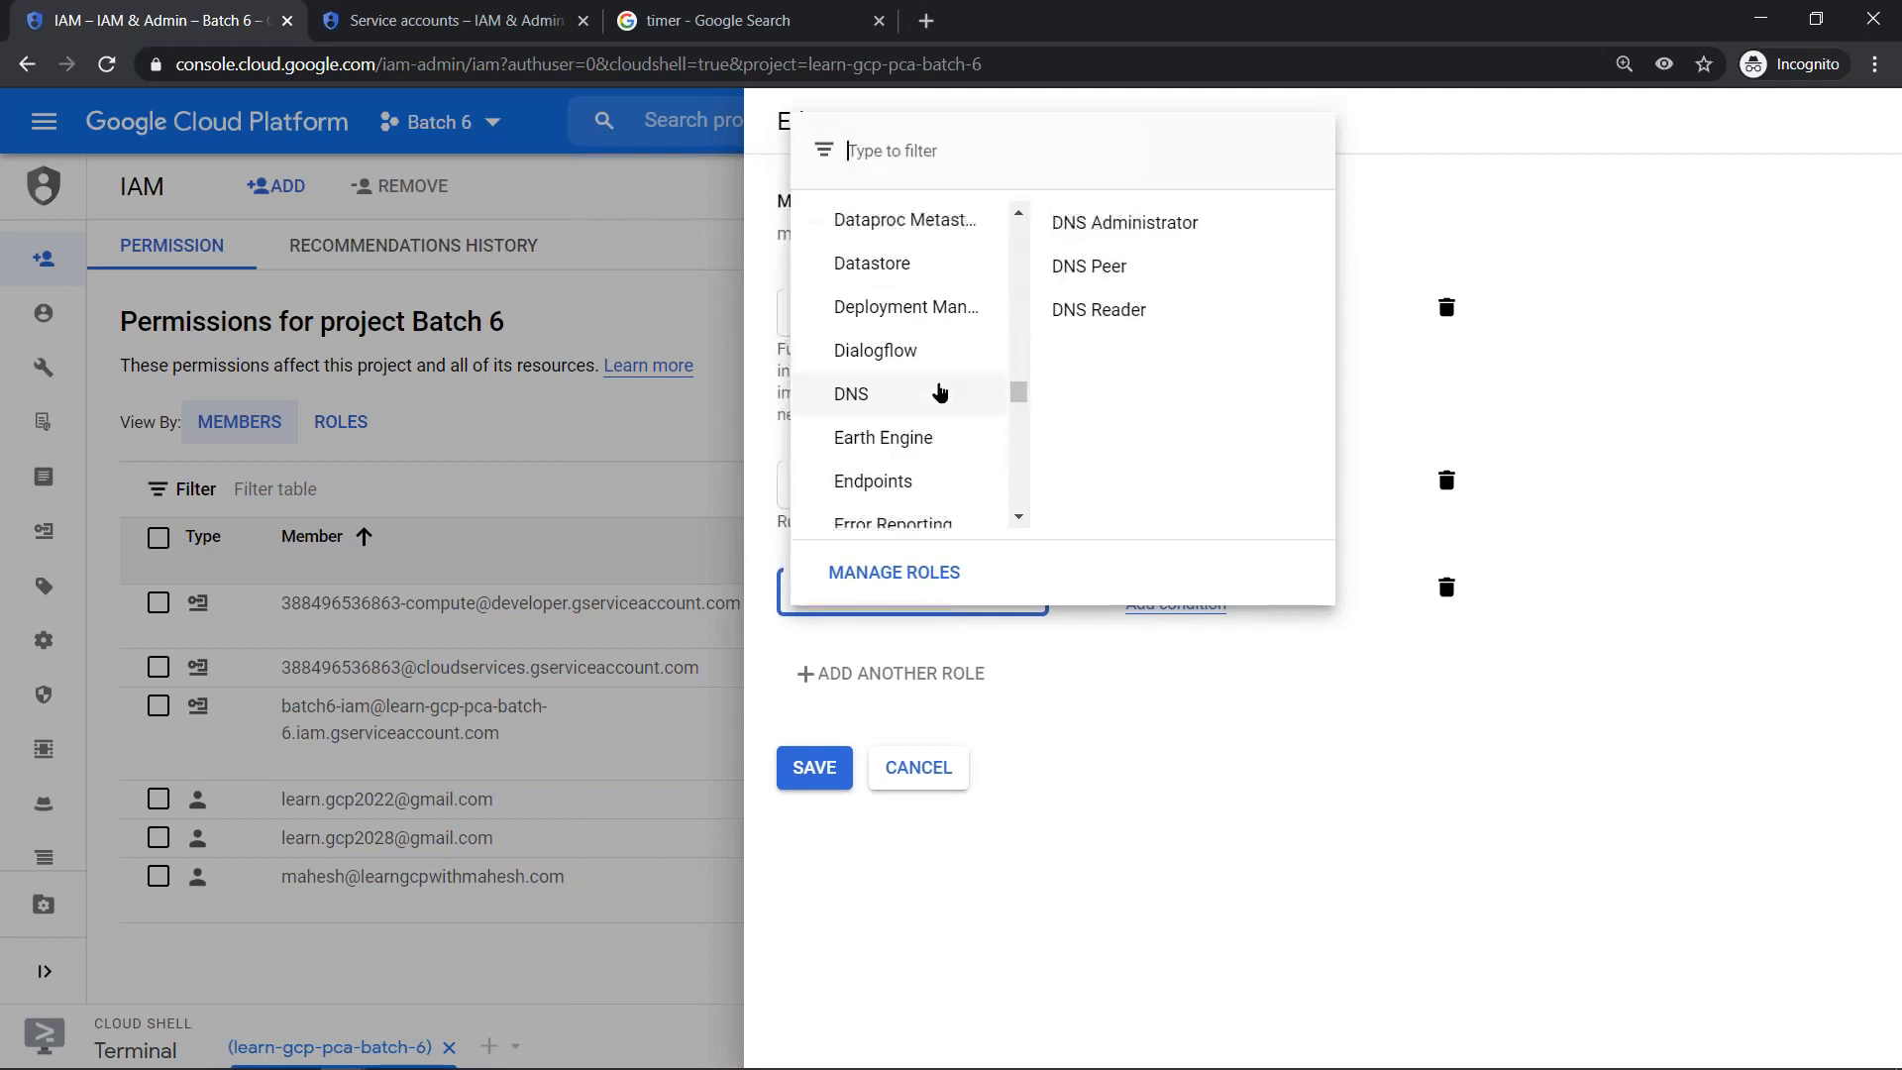
scroll(941, 396, "up", 3)
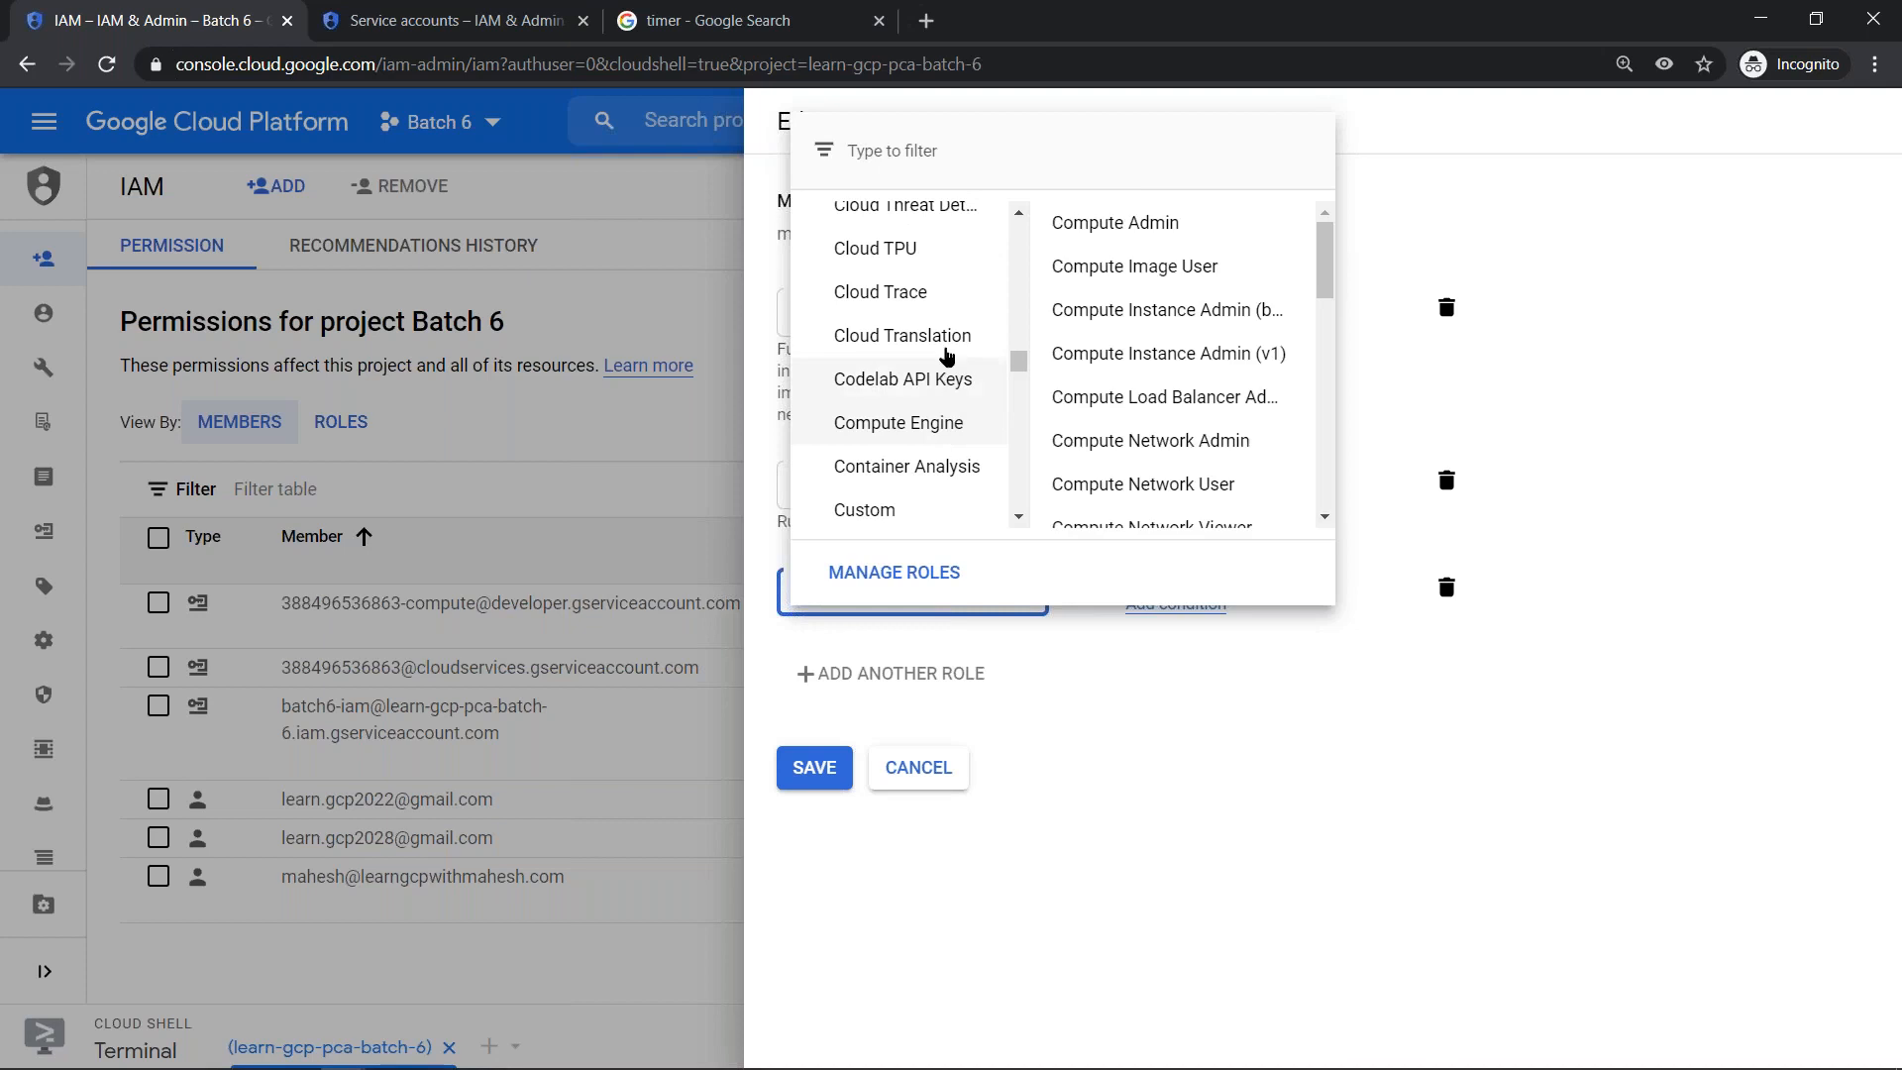
scroll(951, 340, "up", 3)
mouse_move(936, 361)
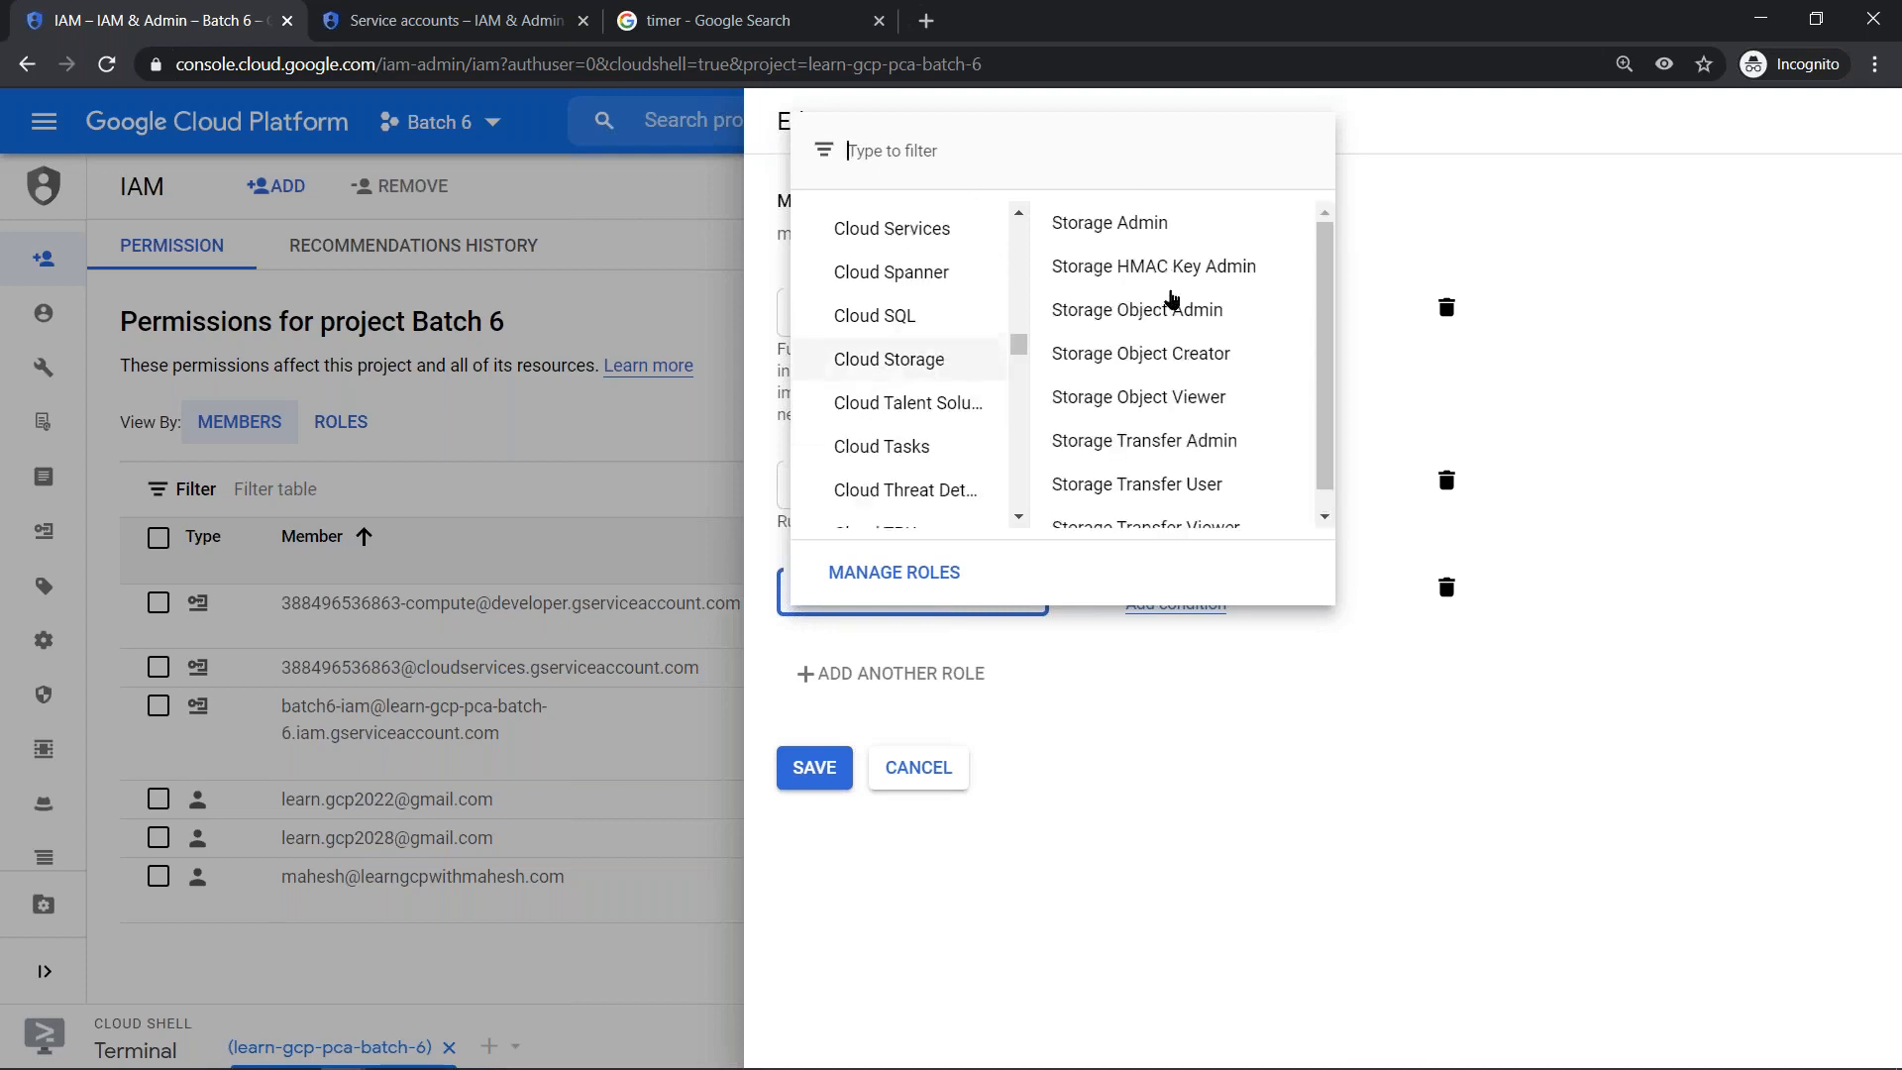
left_click(1171, 224)
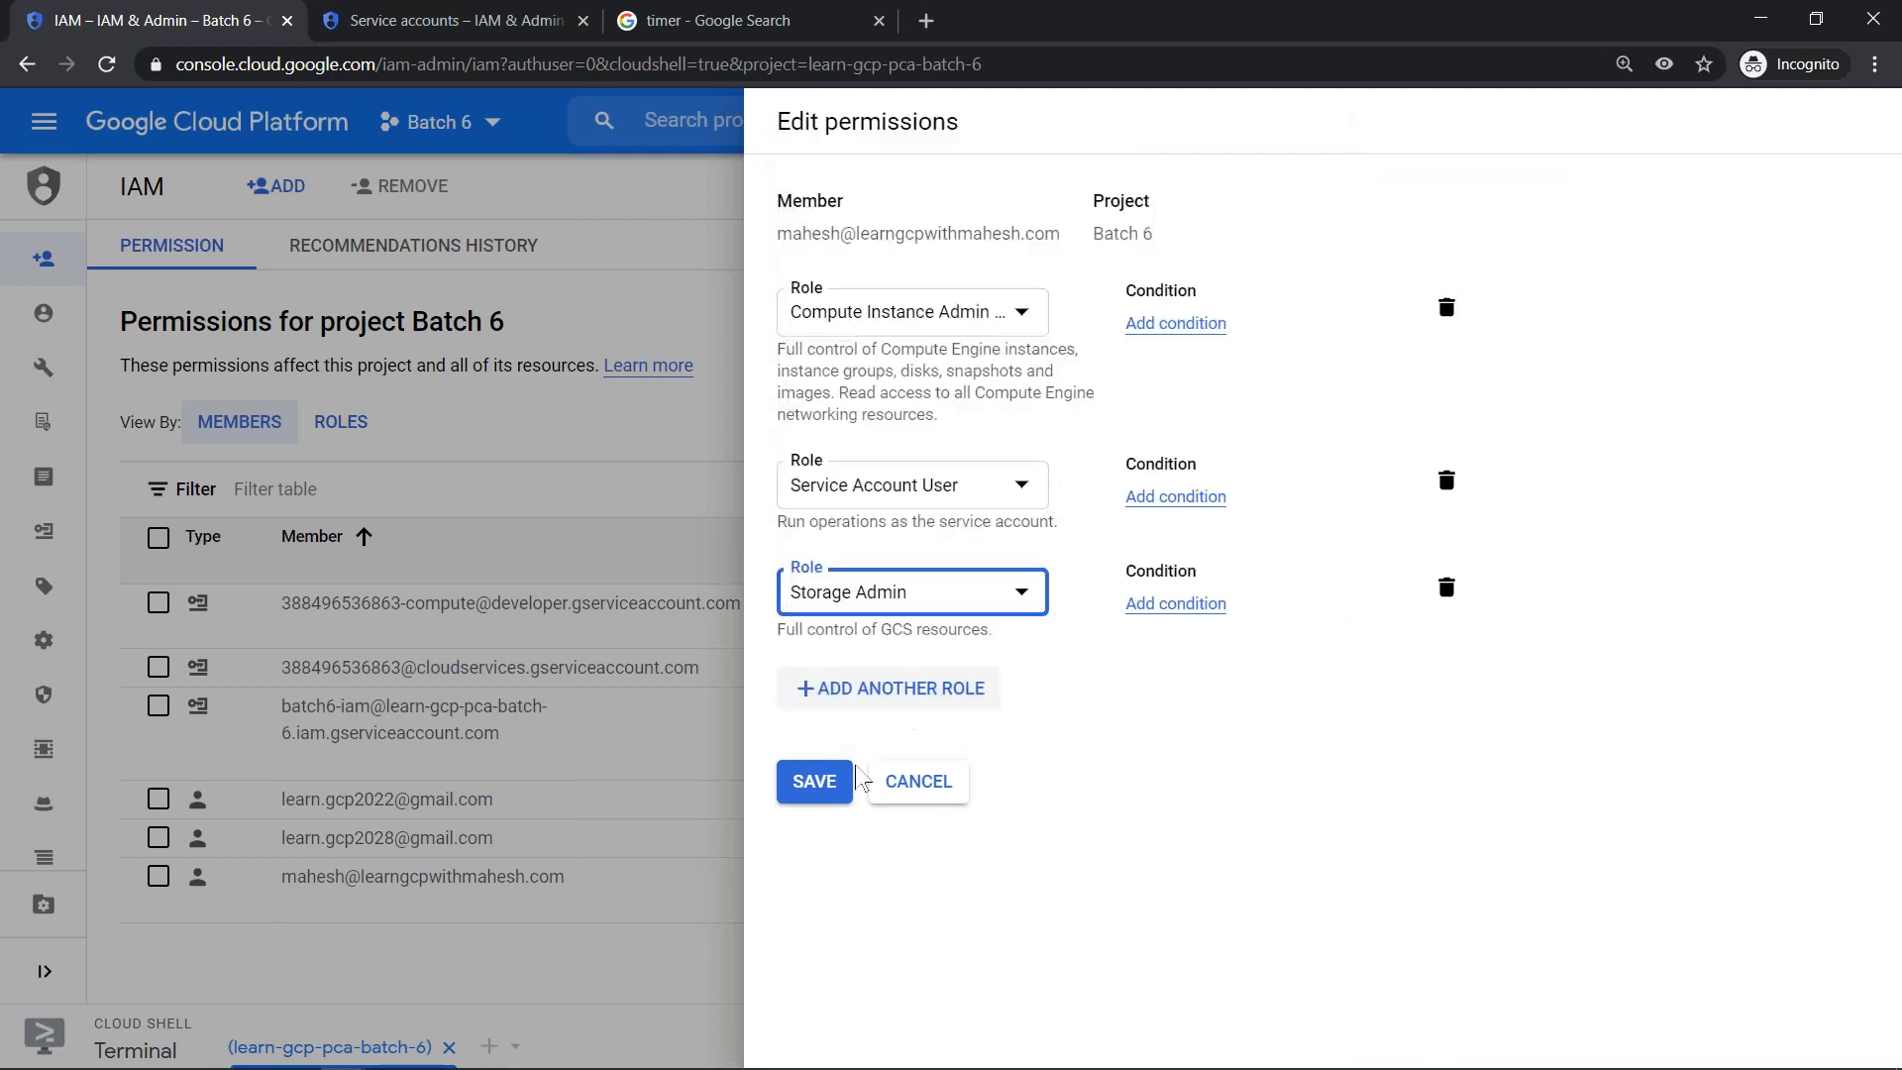
left_click(827, 795)
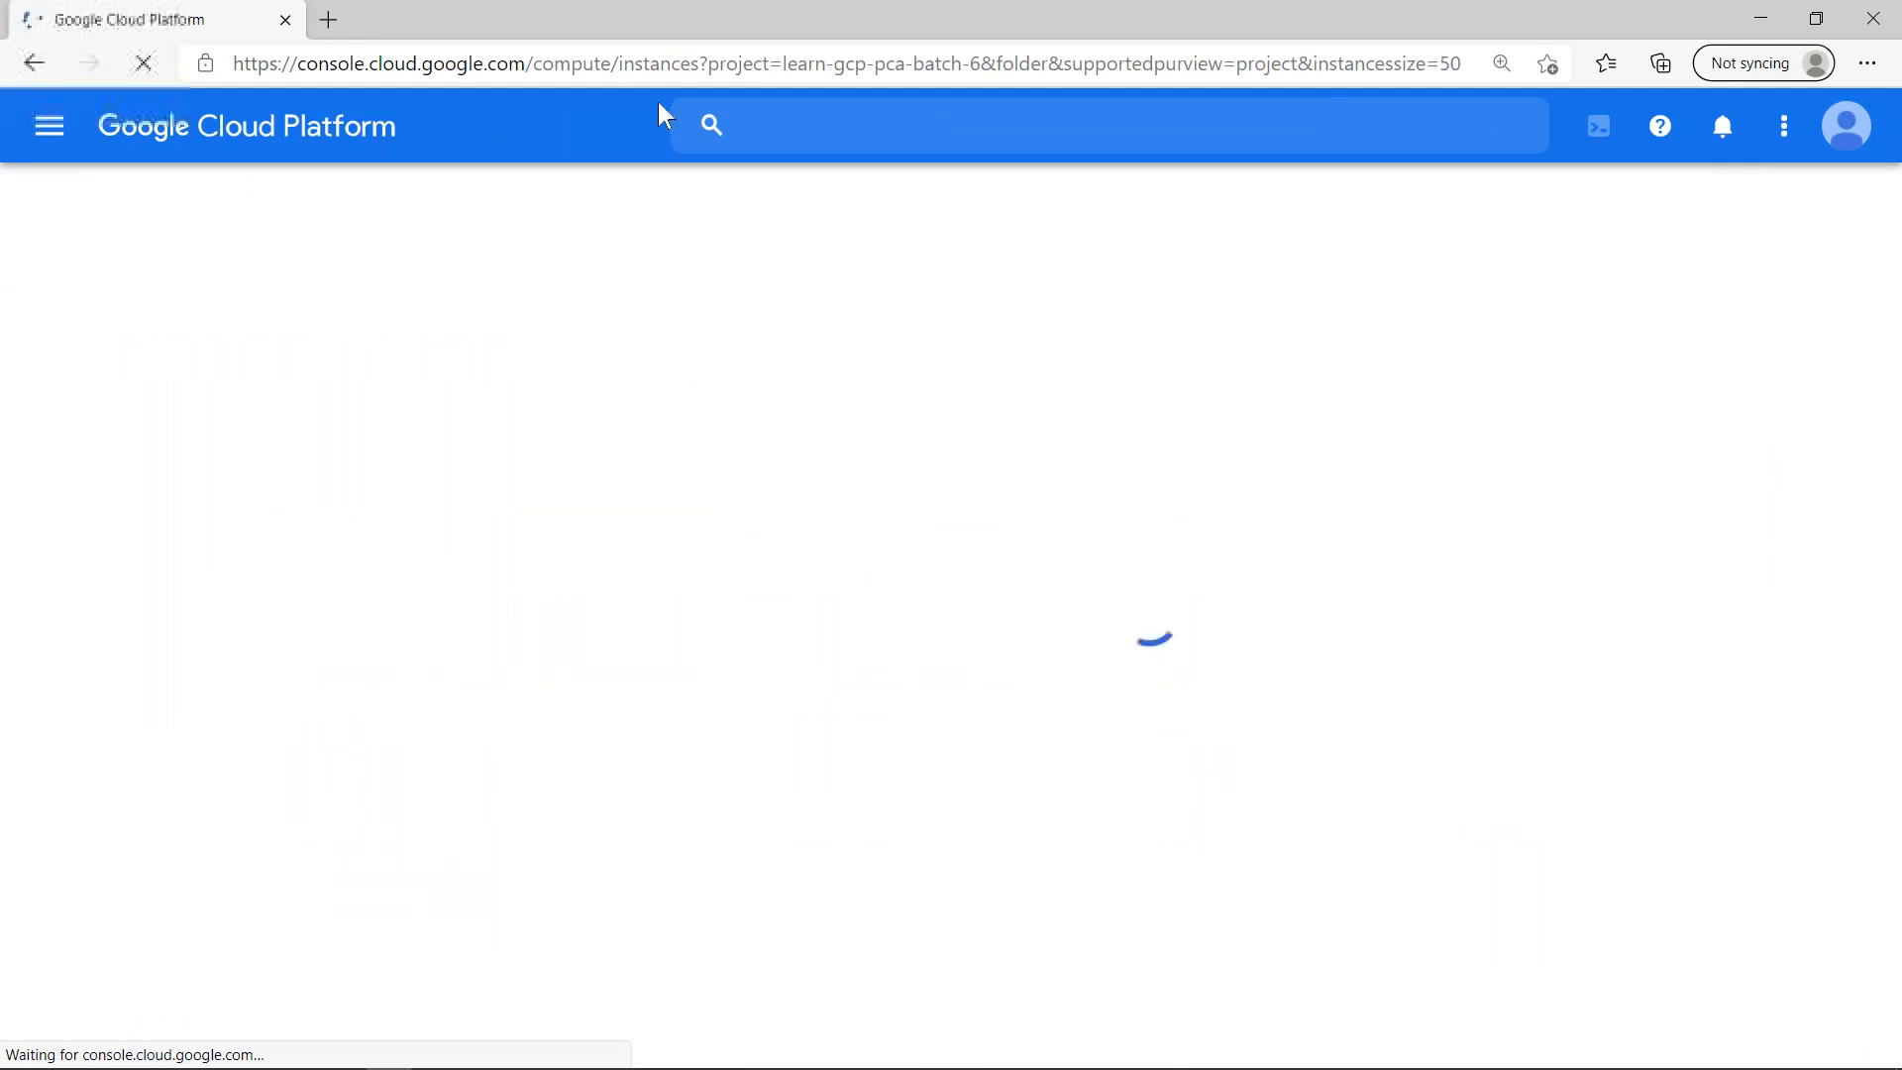
- Open the form for creating a new VM instance in the Batch 6 project
key("ctrl+minus")
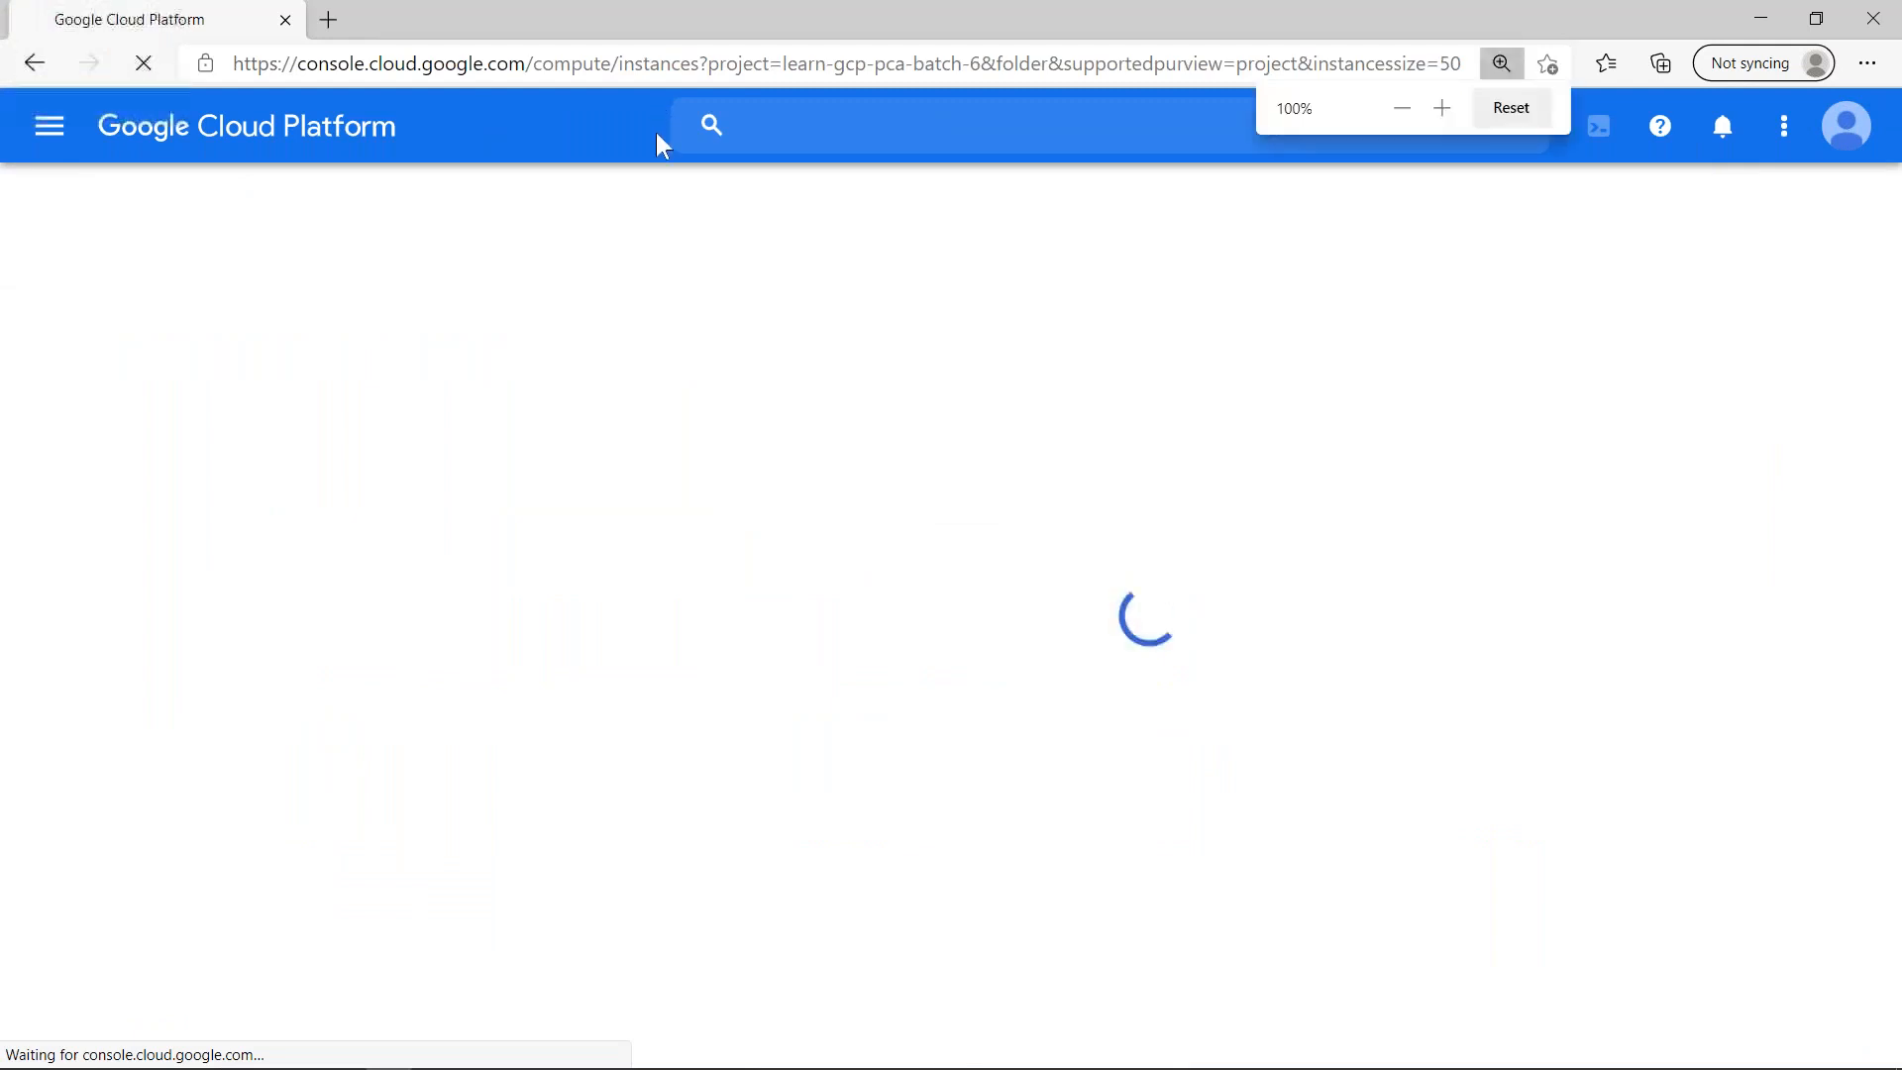
key("ctrl+minus")
key("ctrl+minus")
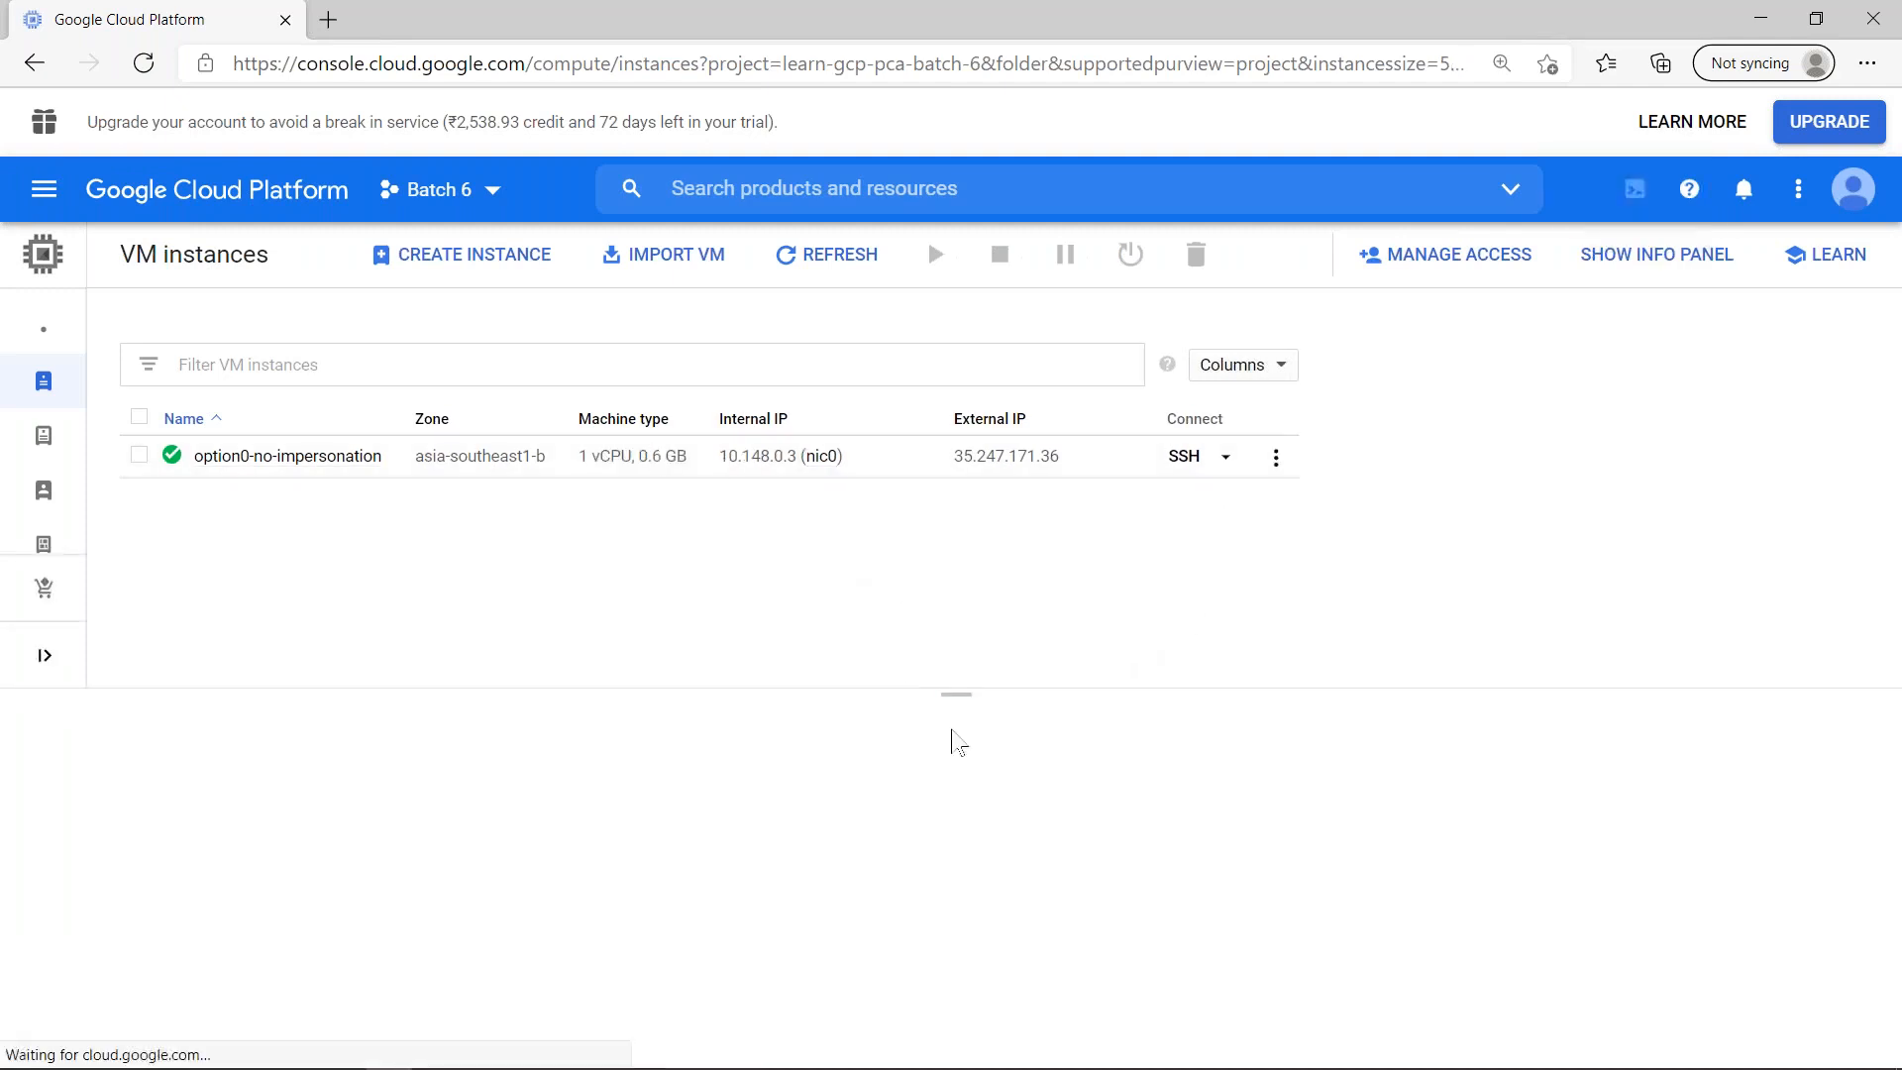
left_click(470, 258)
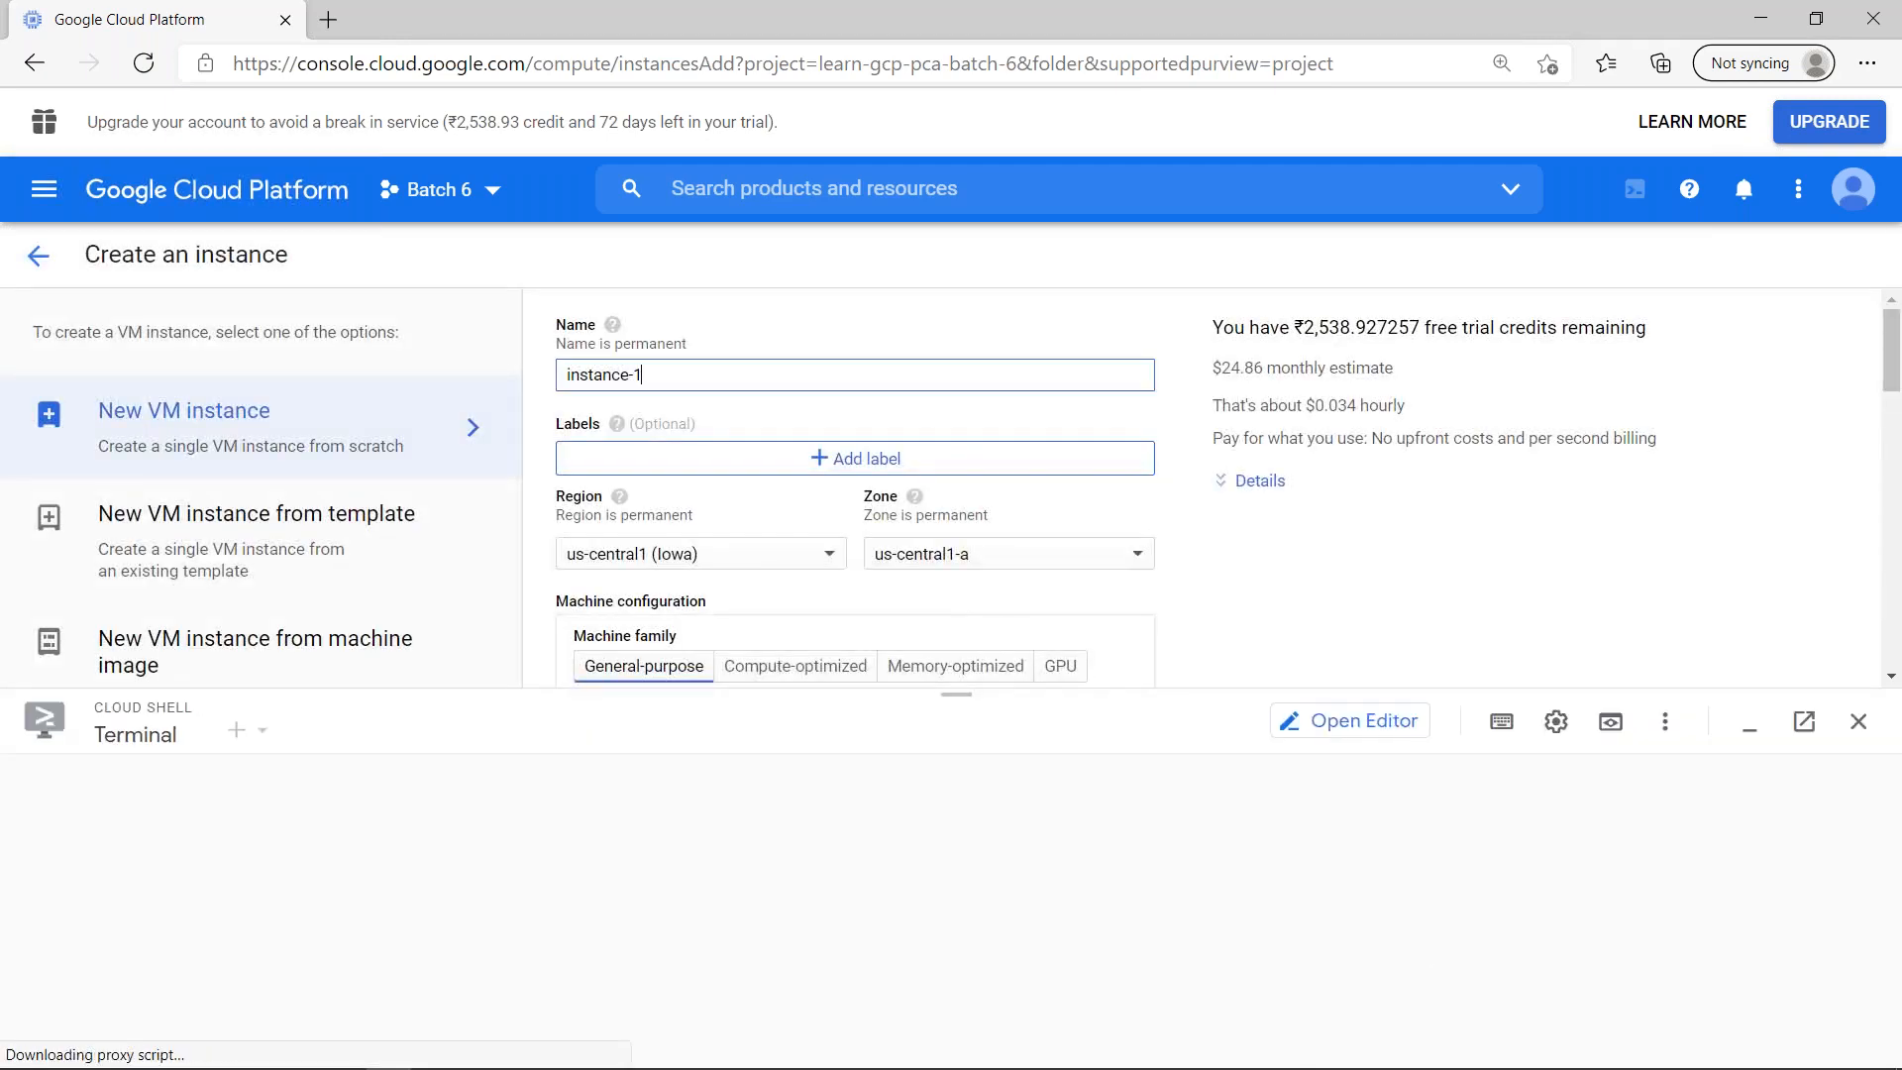
- Name the new VM instance option1-serviceaccount-user-role
key("ctrl+a")
type("o")
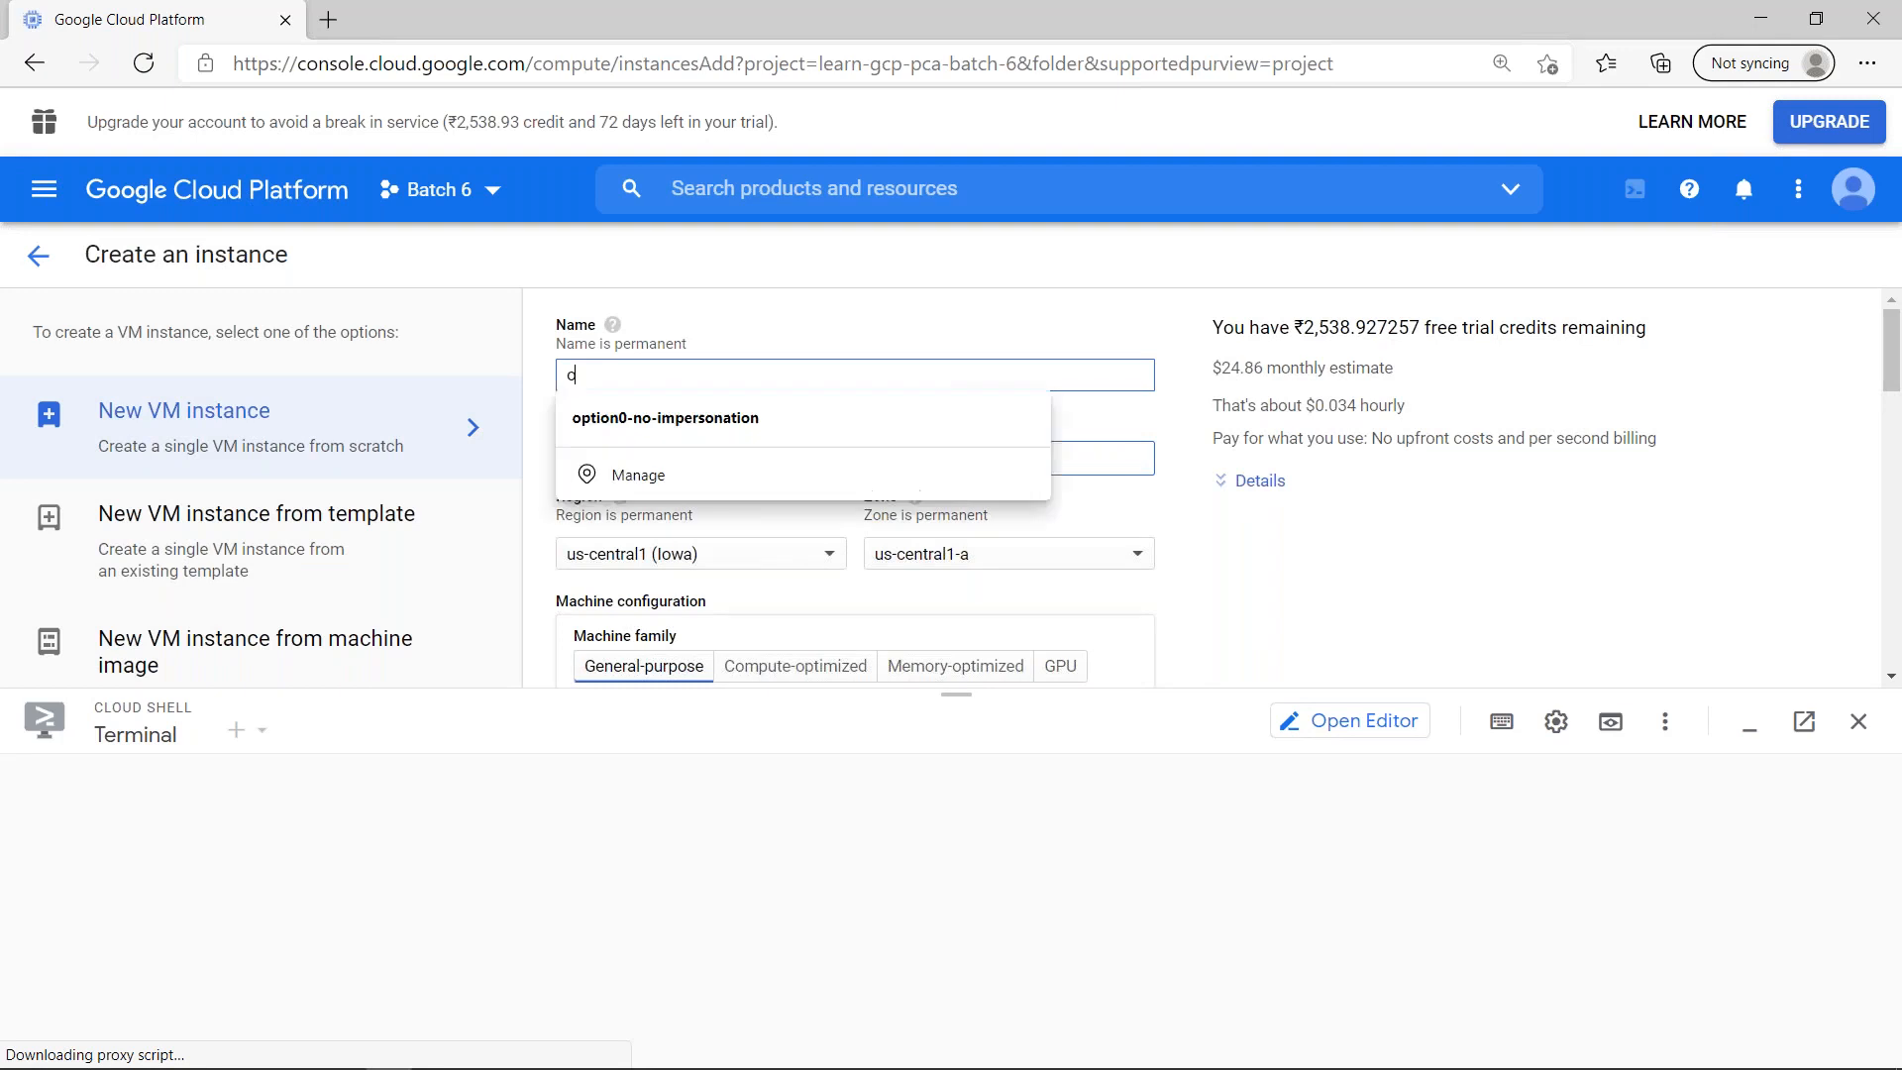
key("Down")
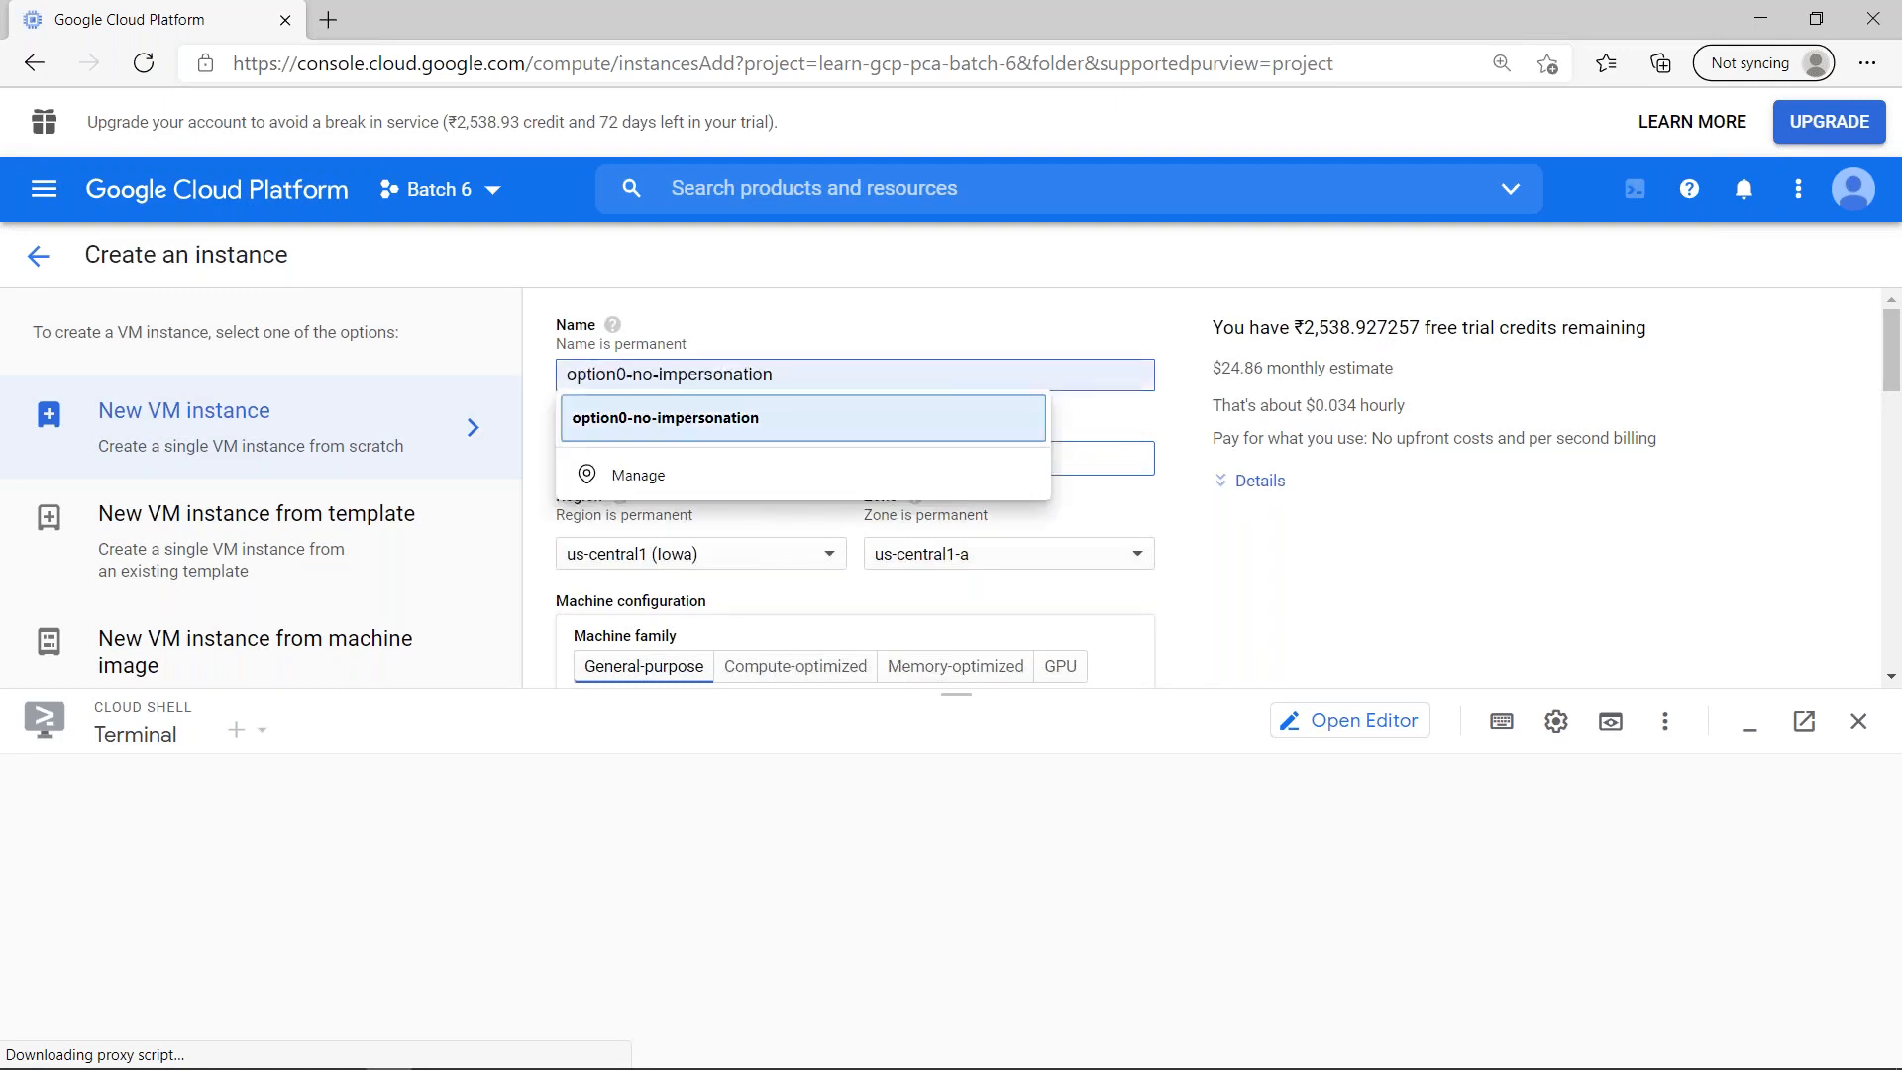
type("ption")
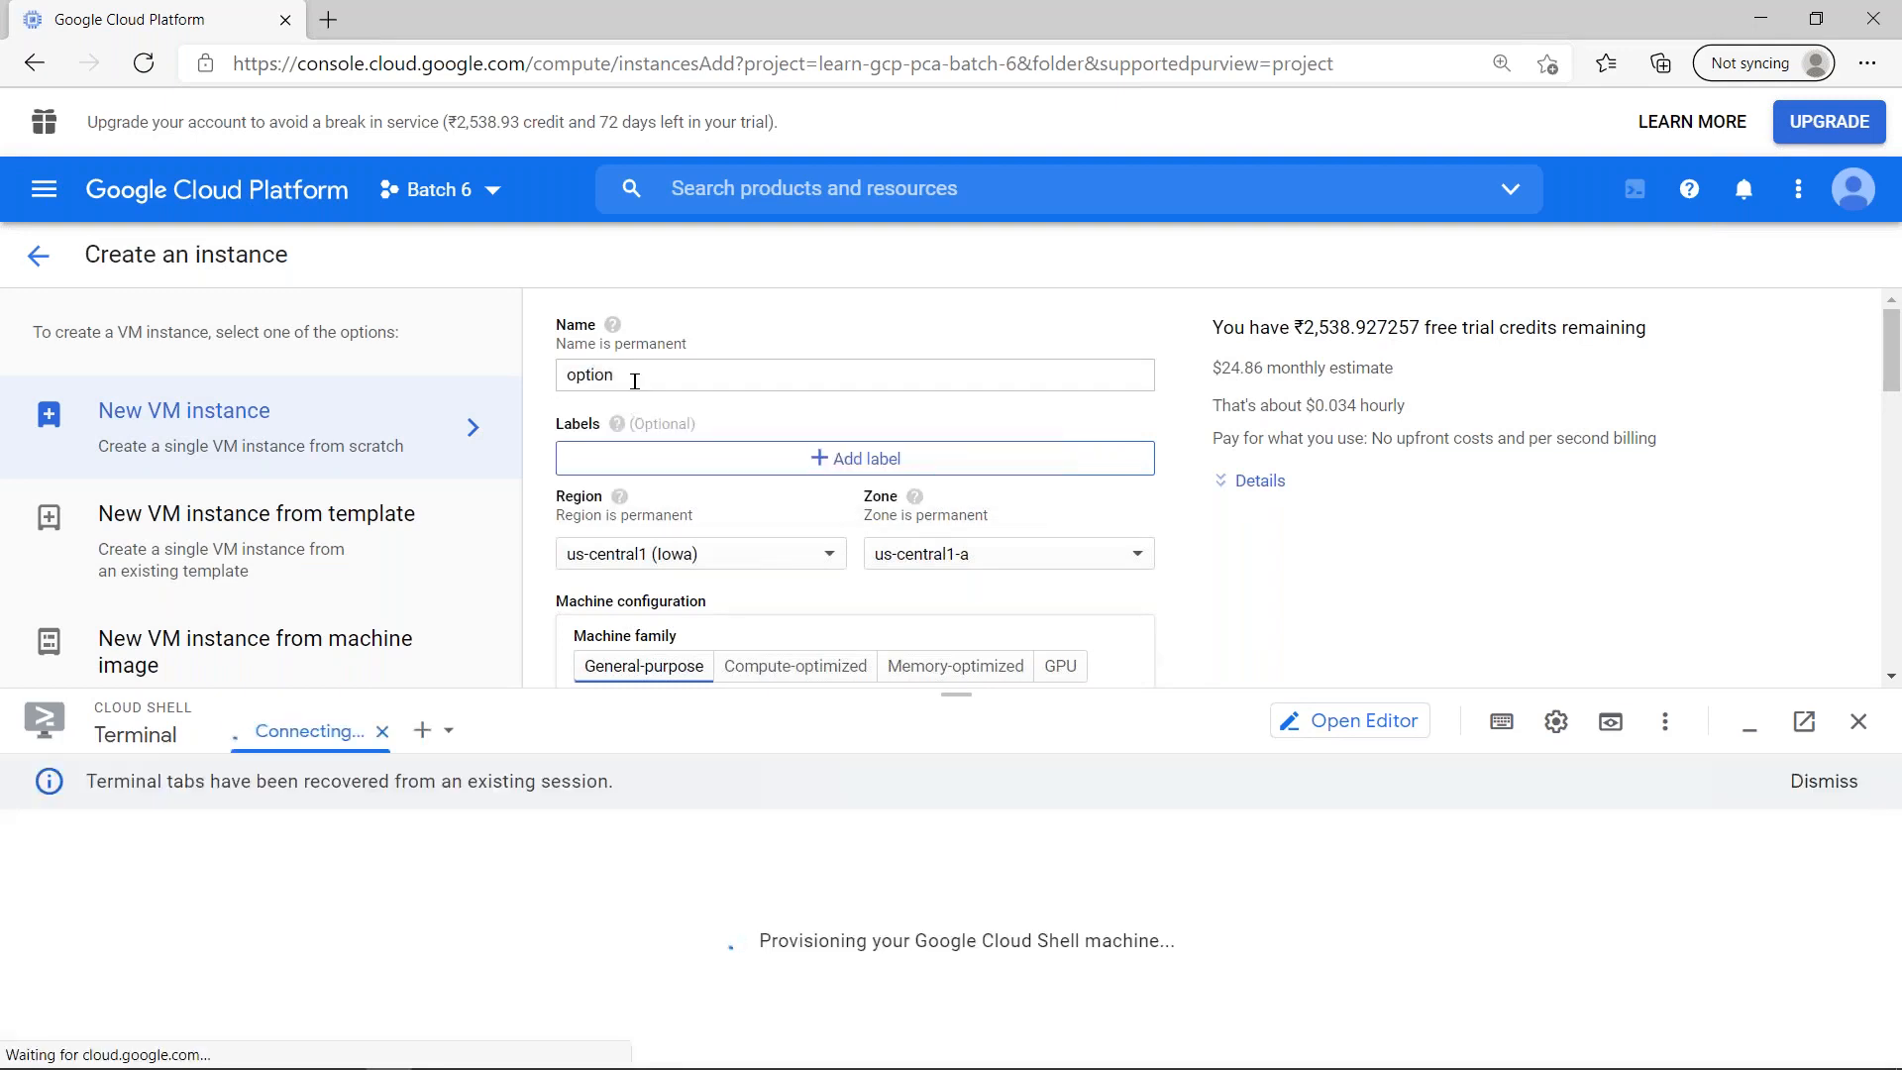
left_click(635, 381)
type("1-")
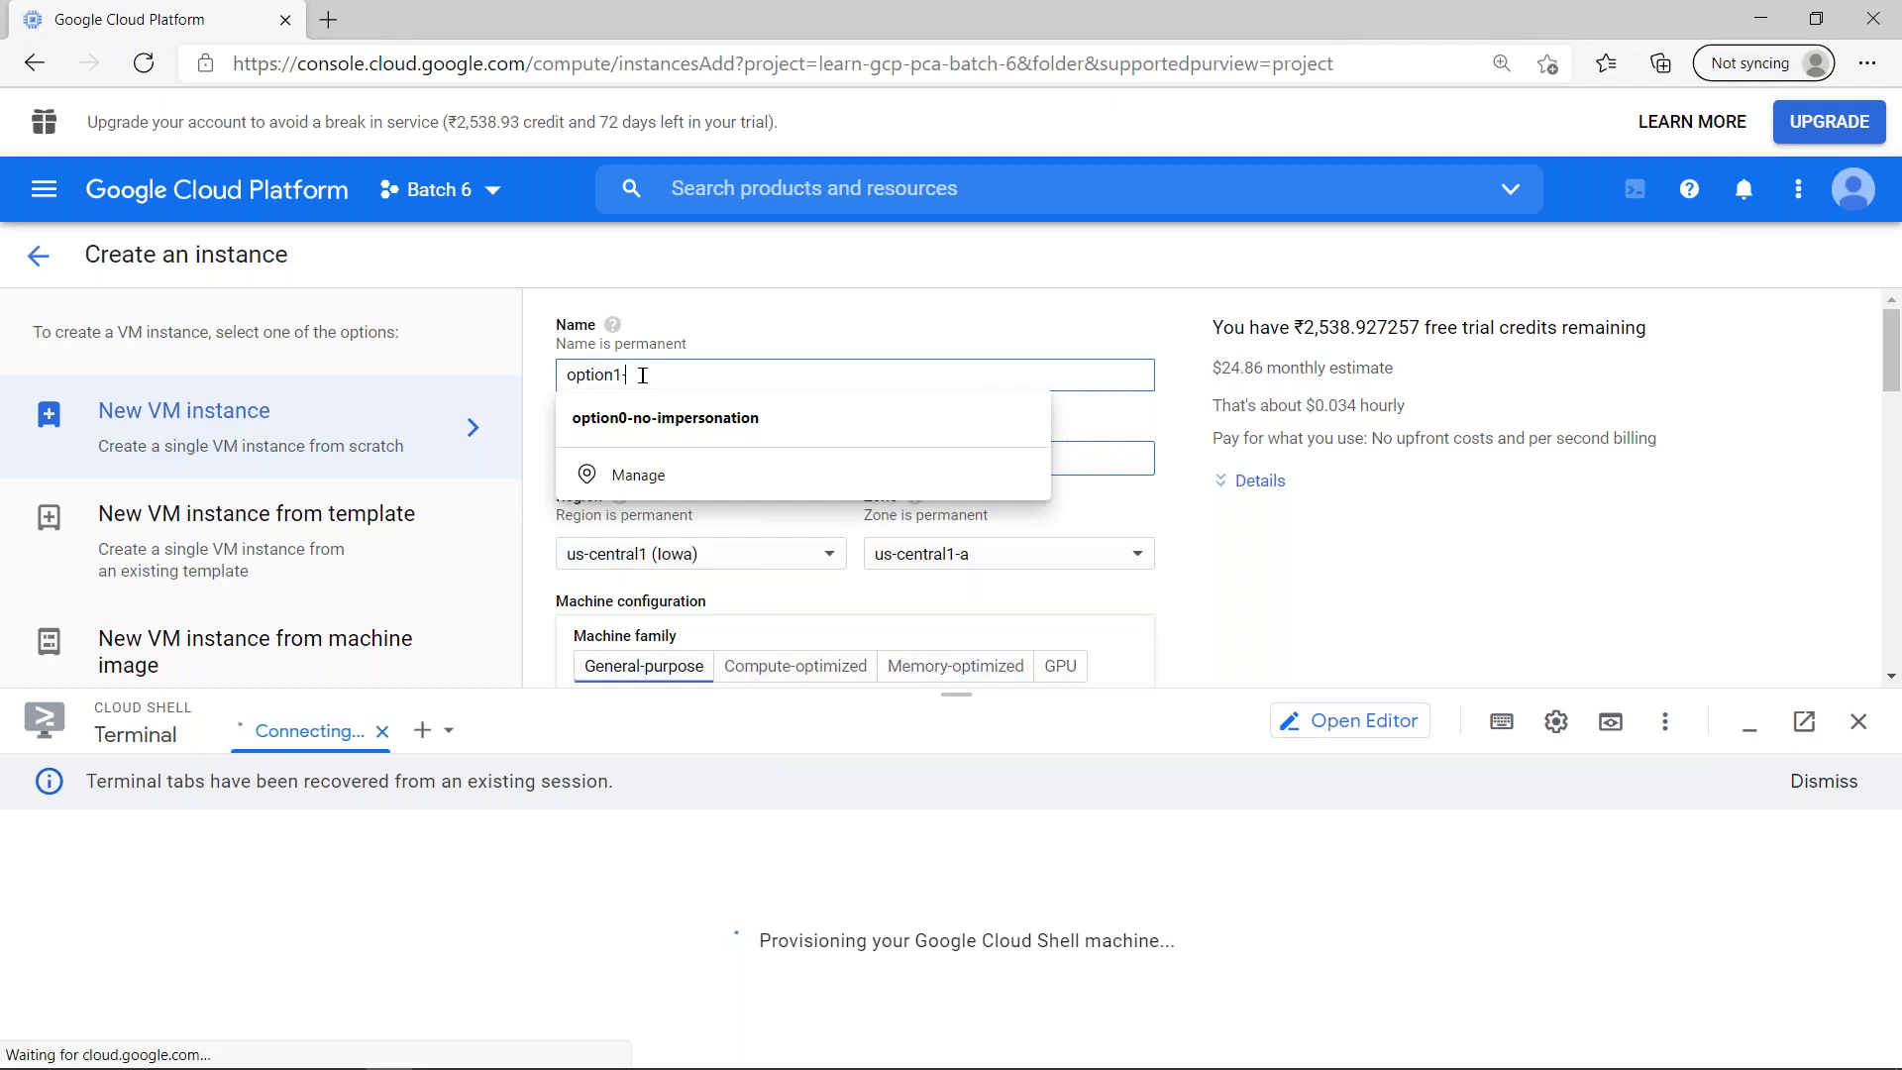
type("service")
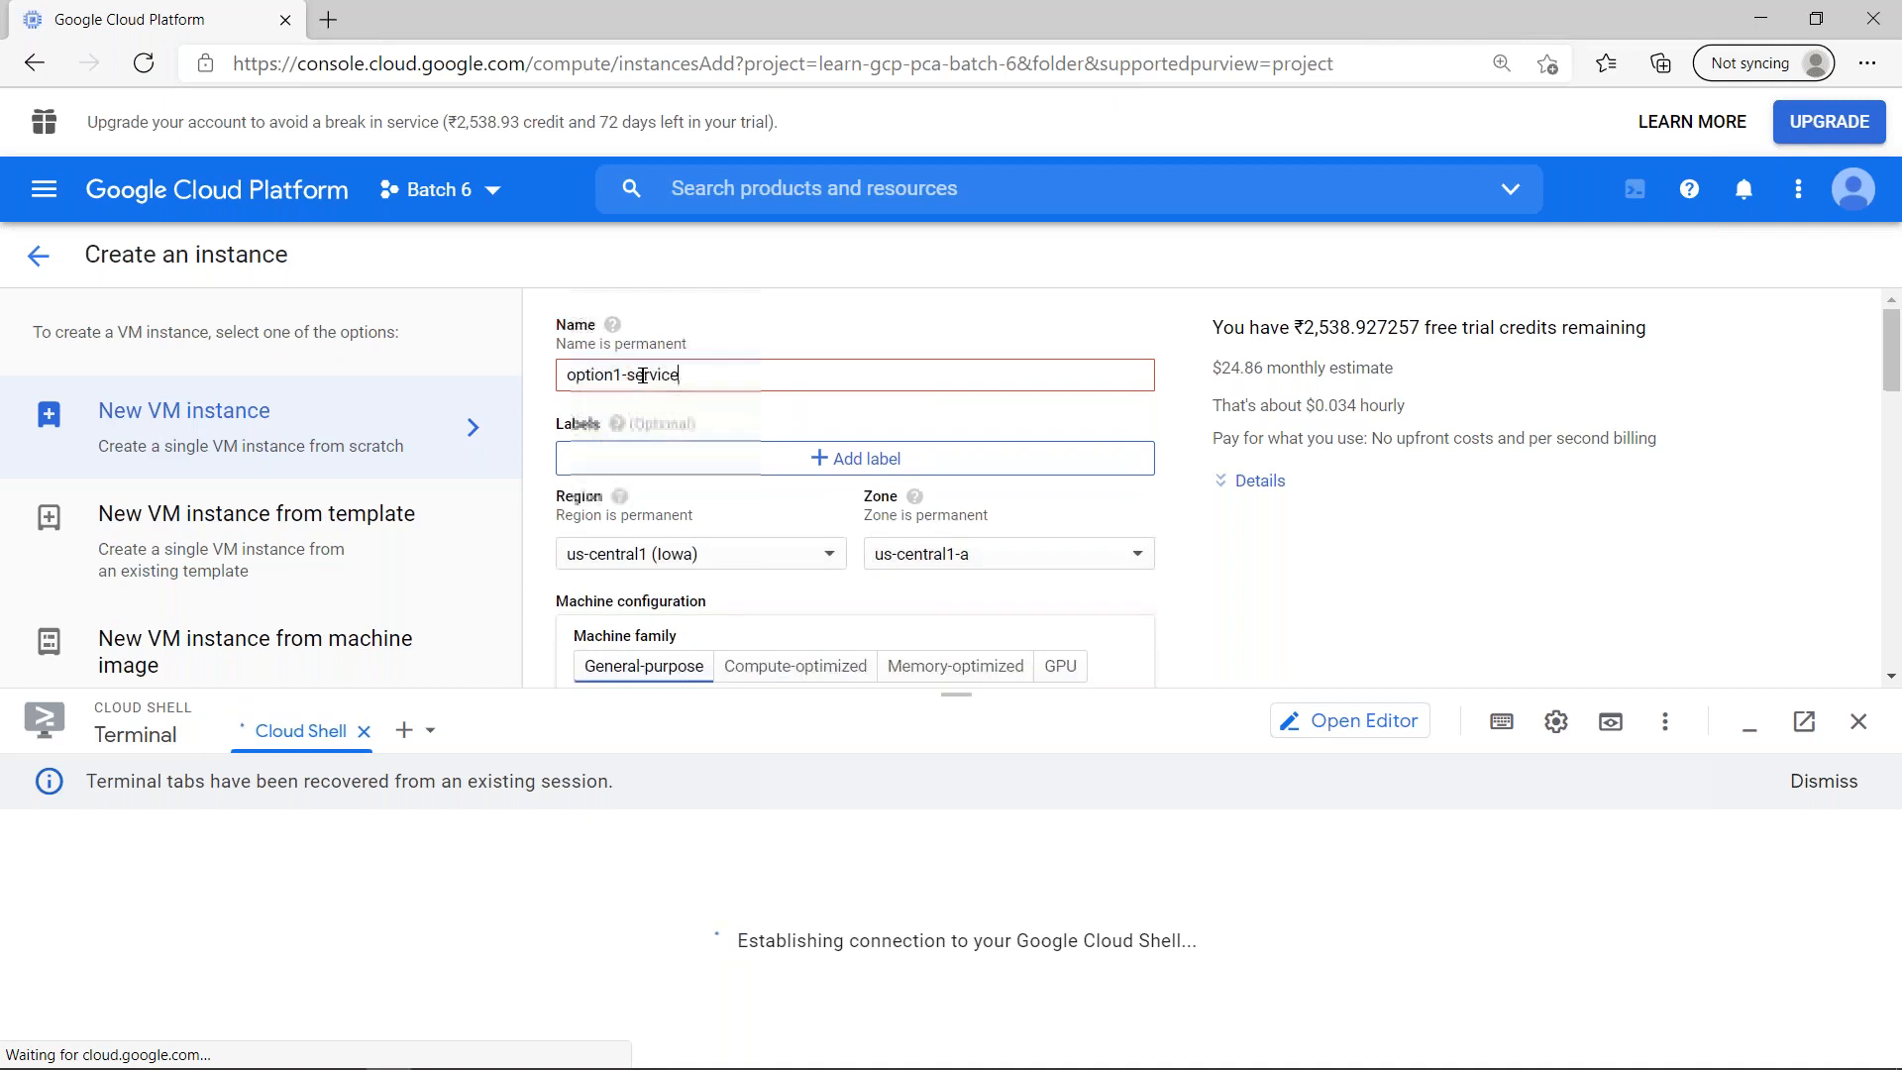
type("account")
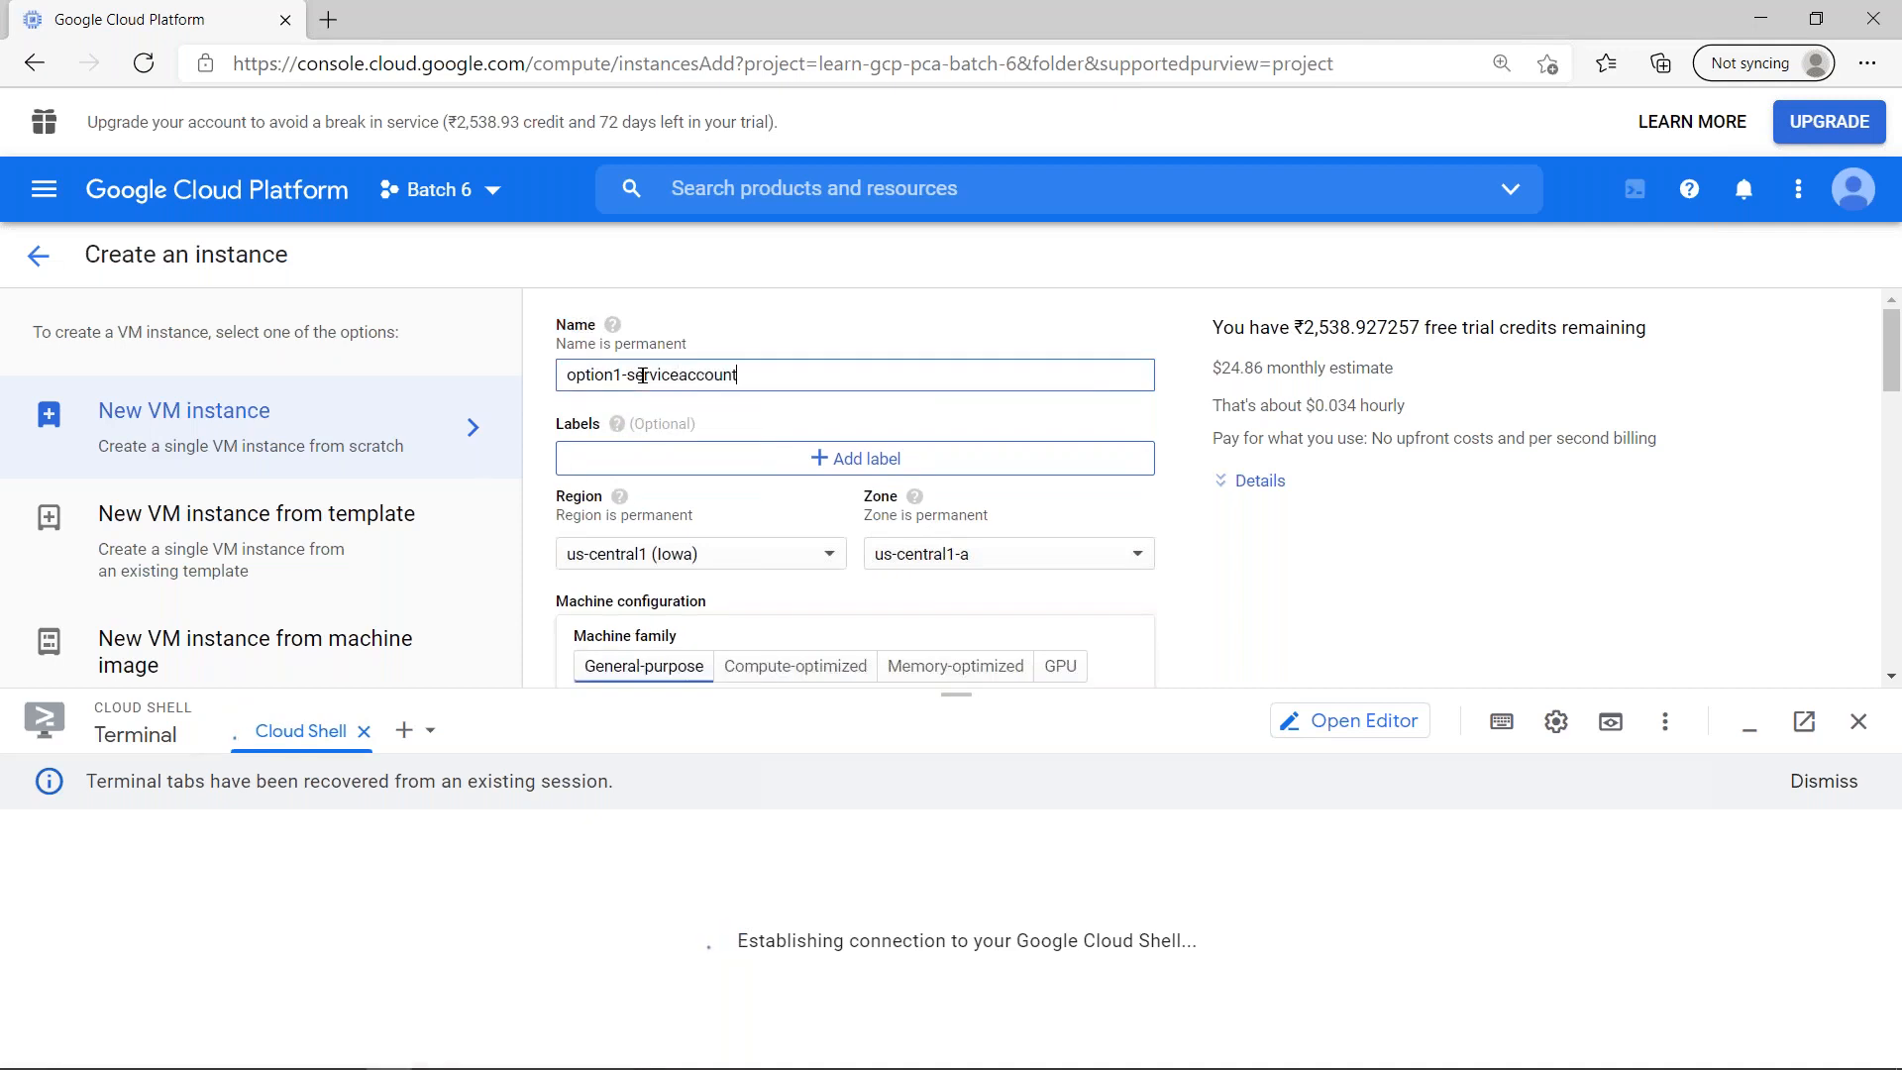
type("user")
key("Left")
key("Left")
key("Left")
key("Left")
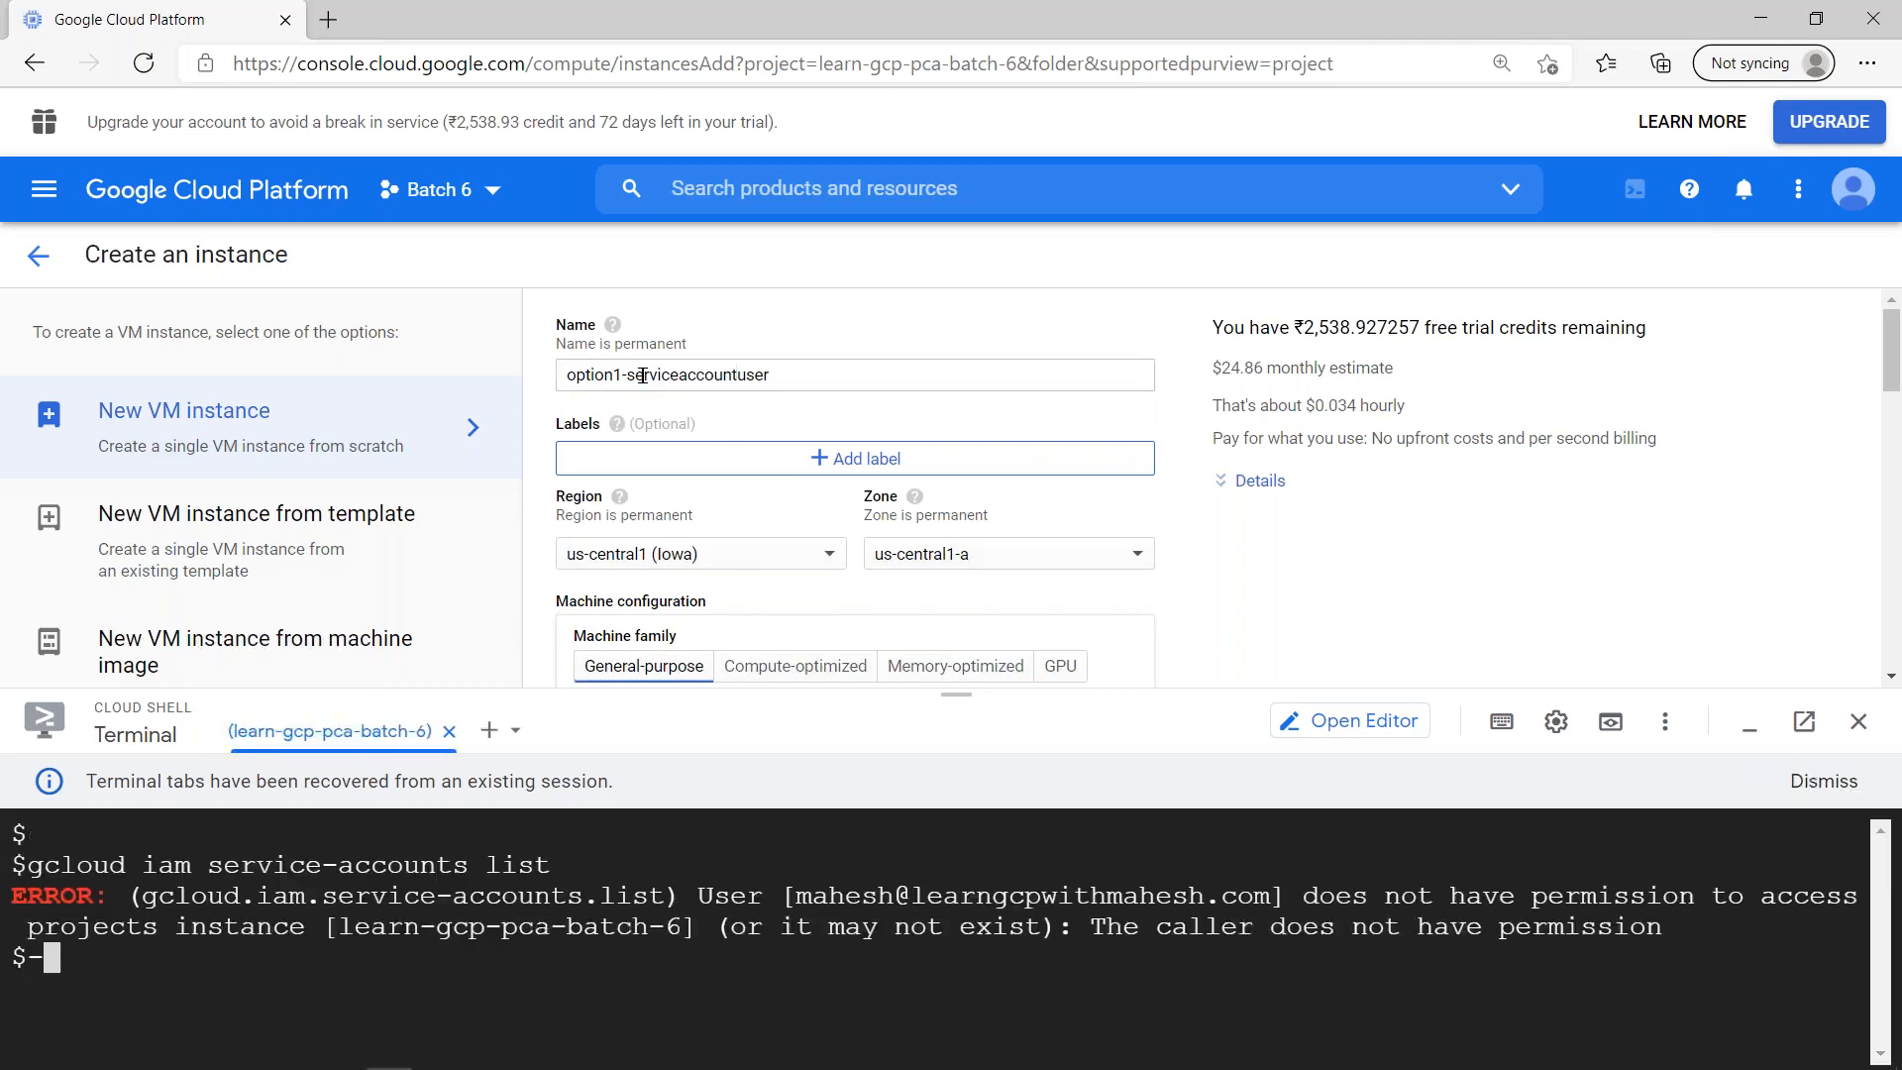
left_click(753, 381)
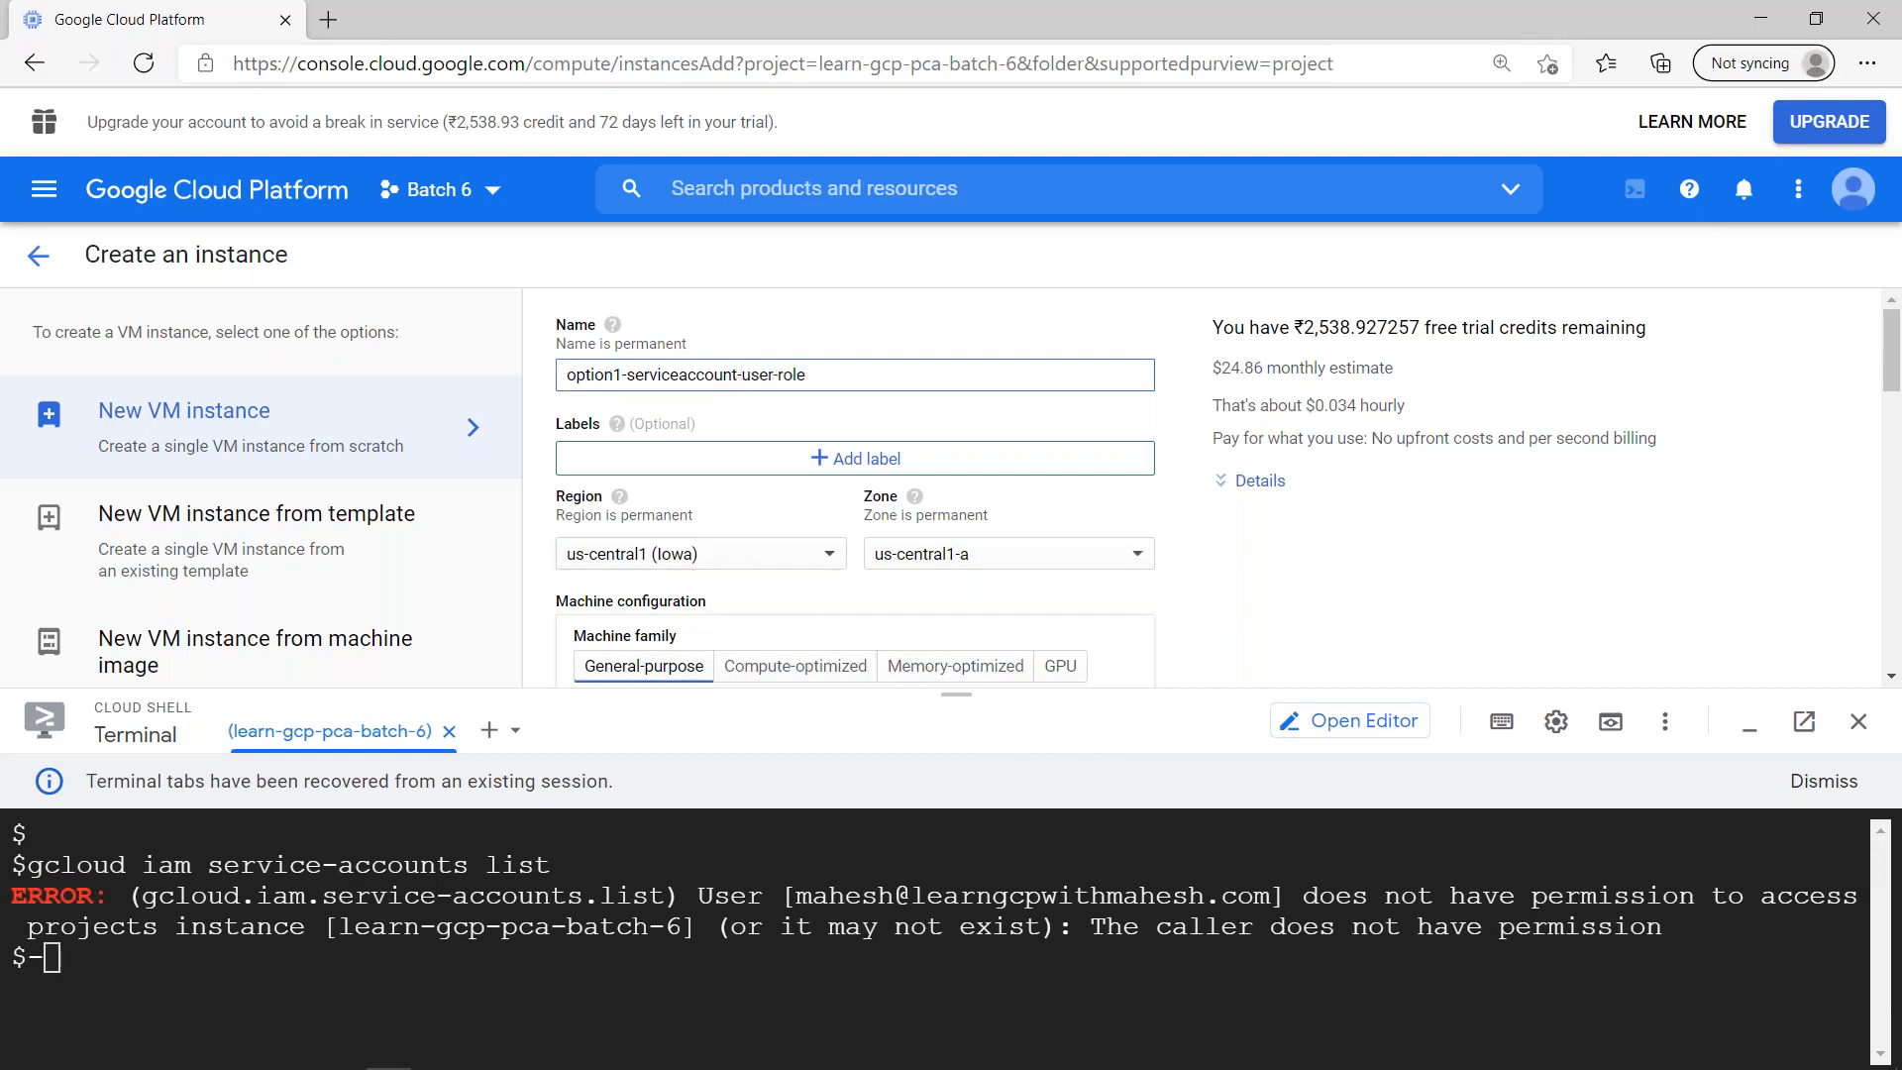
- Minimize the Cloud Shell terminal and set the instance's region to asia-southeast1 (Singapore)
left_click(1749, 724)
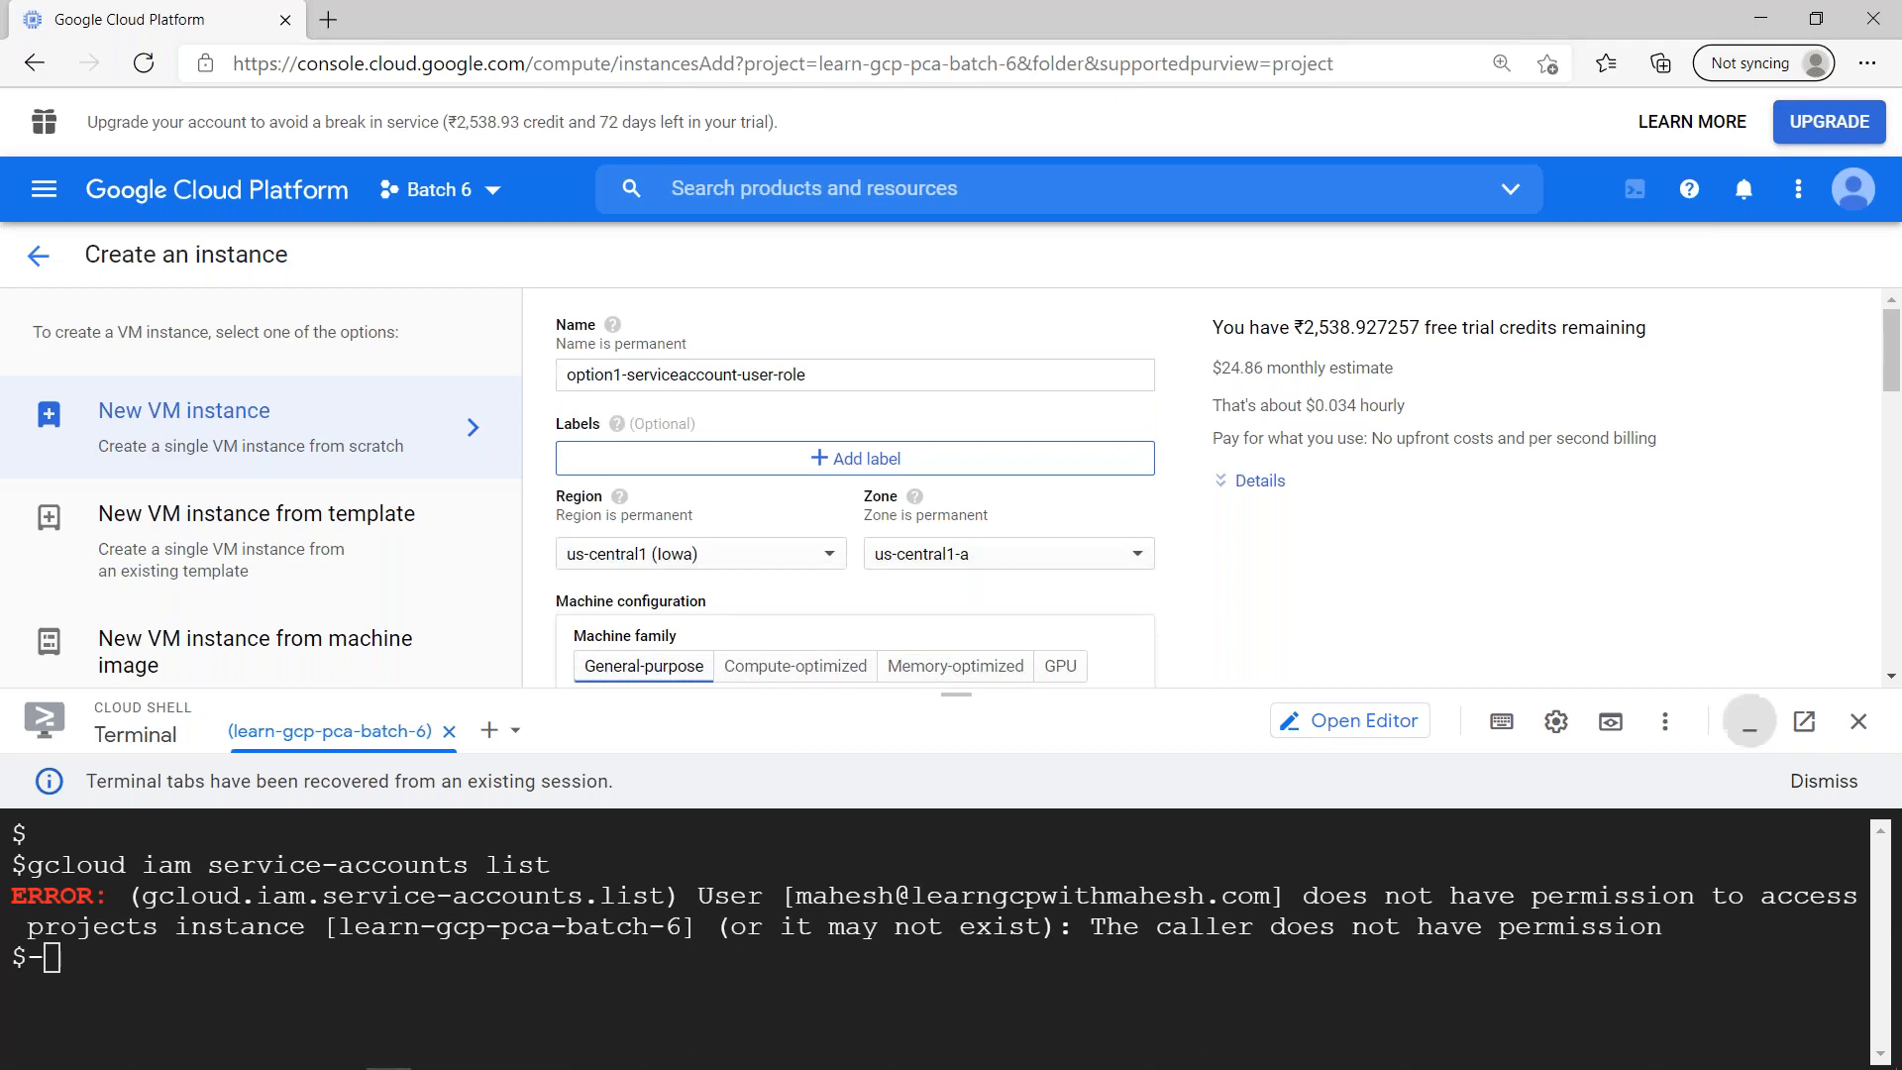
left_click(712, 562)
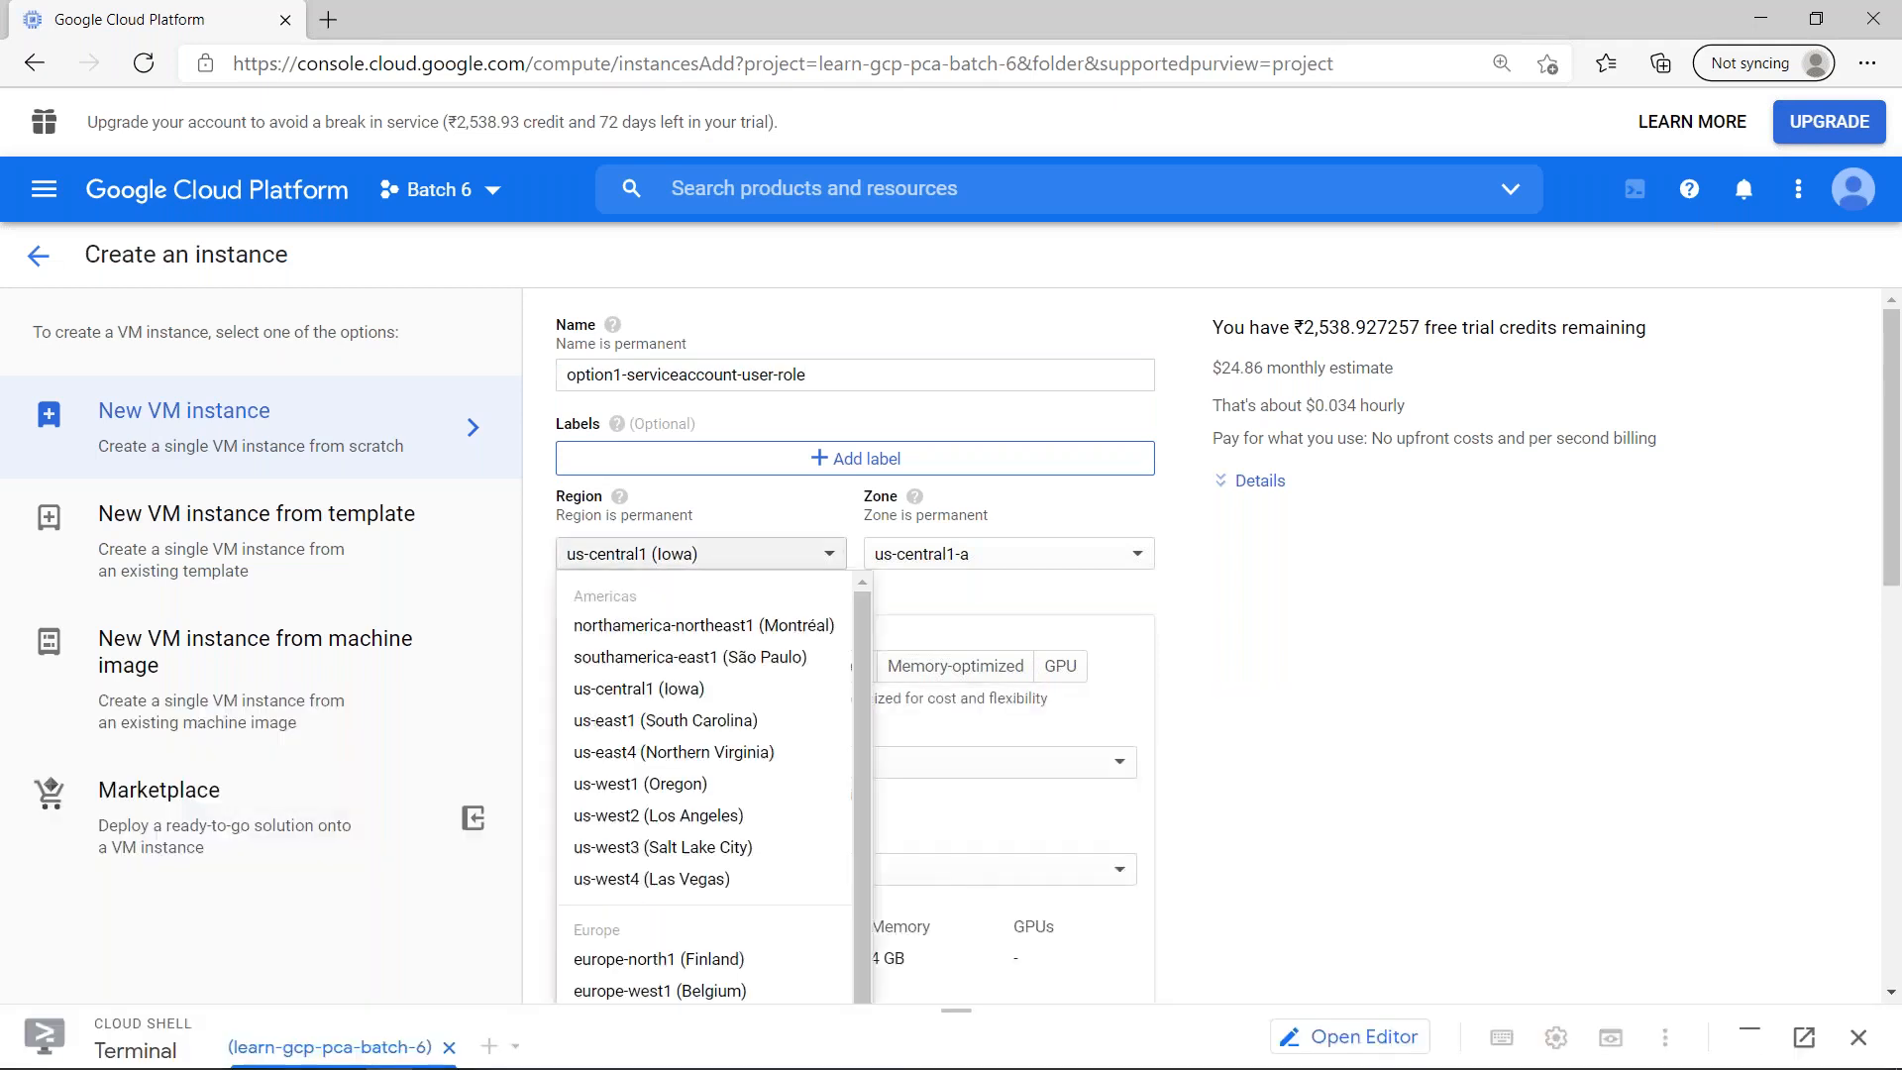
scroll(709, 734, "down", 2)
scroll(734, 733, "down", 2)
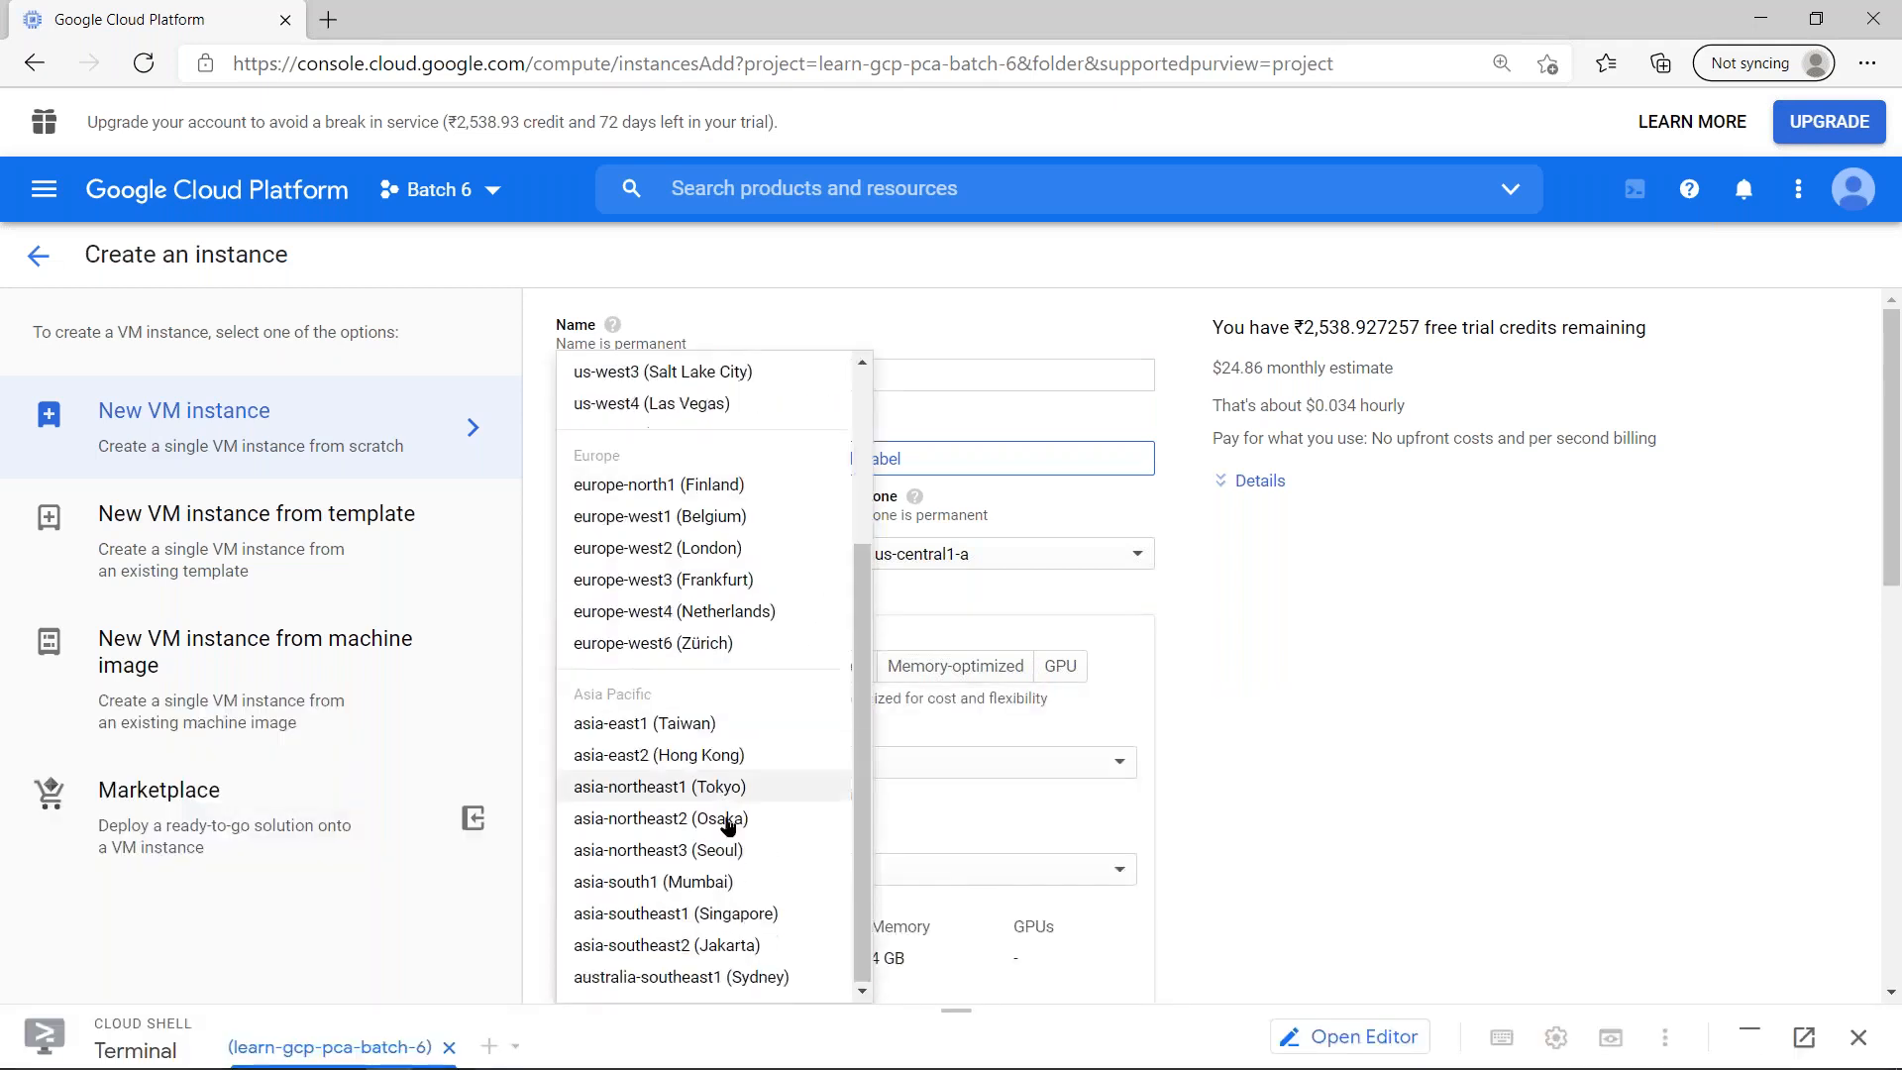
left_click(752, 912)
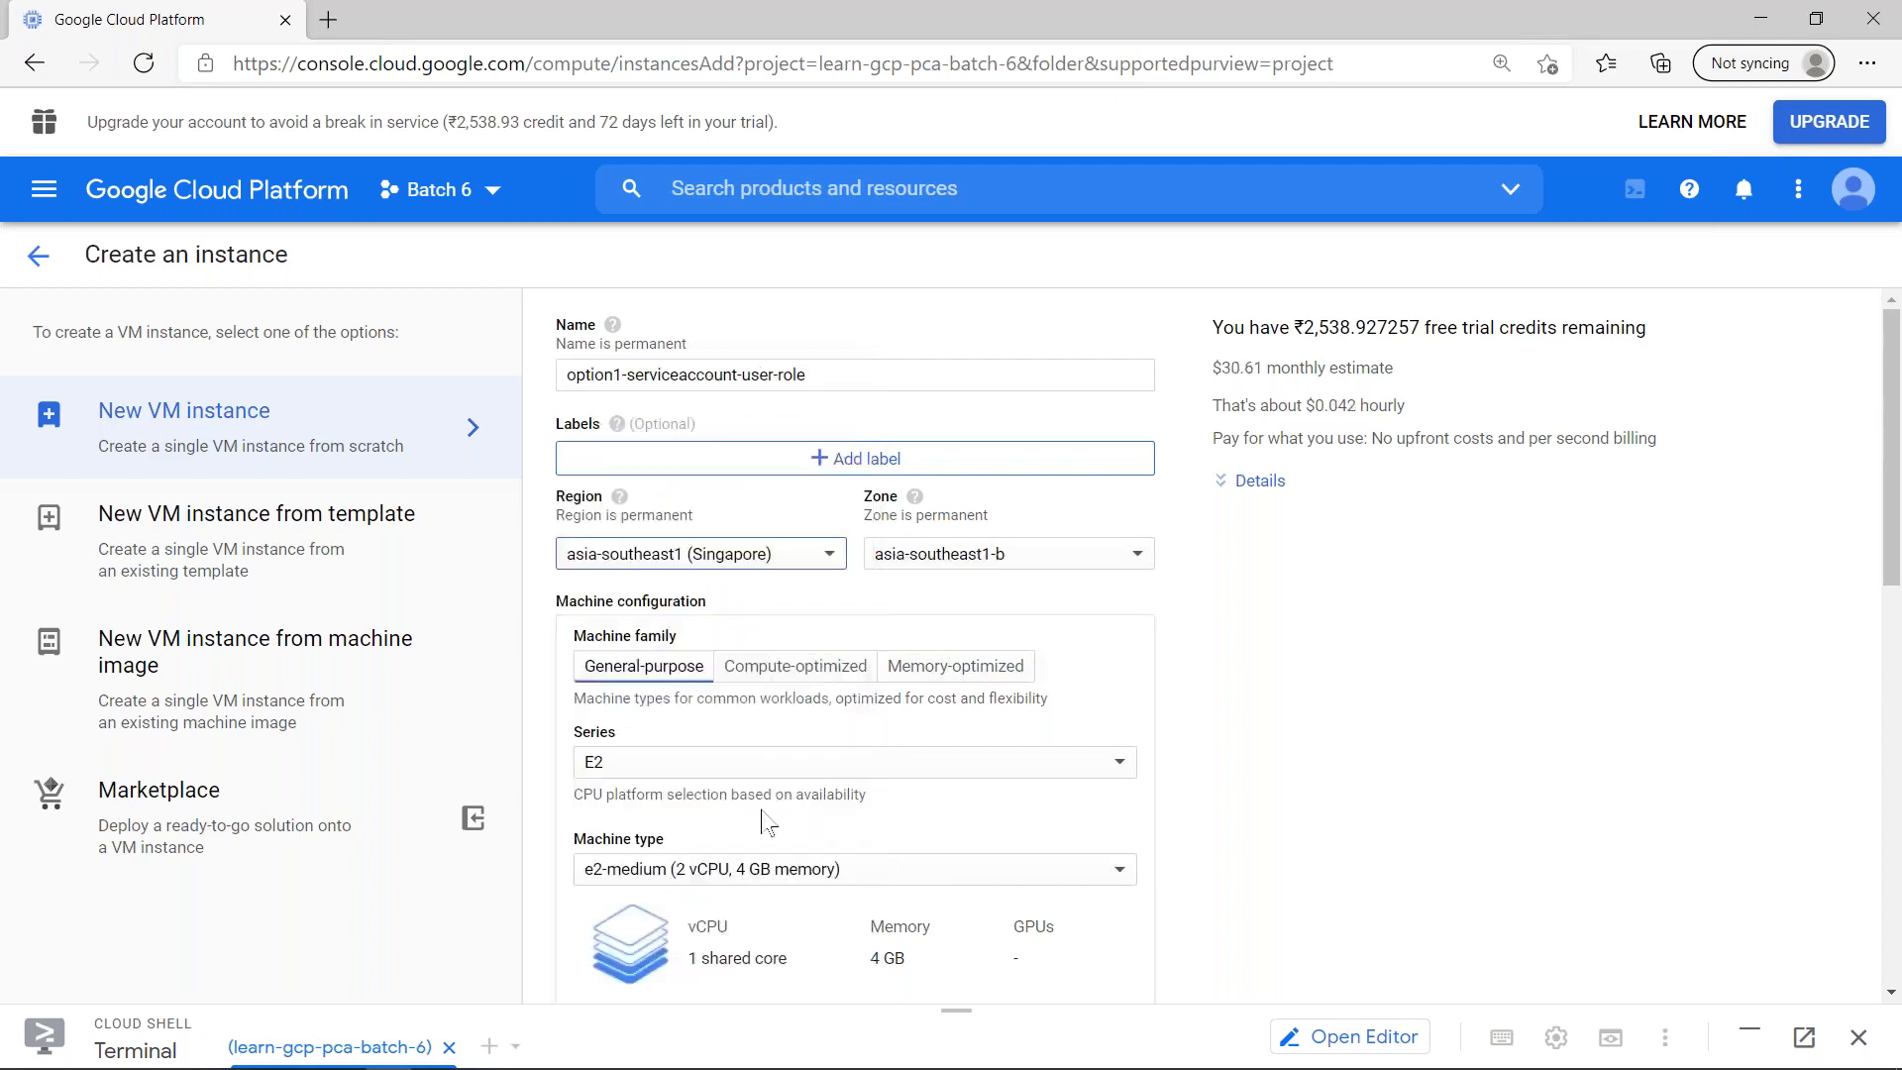
- Set the instance's machine series to N1 and its machine type to f1-micro
left_click(731, 768)
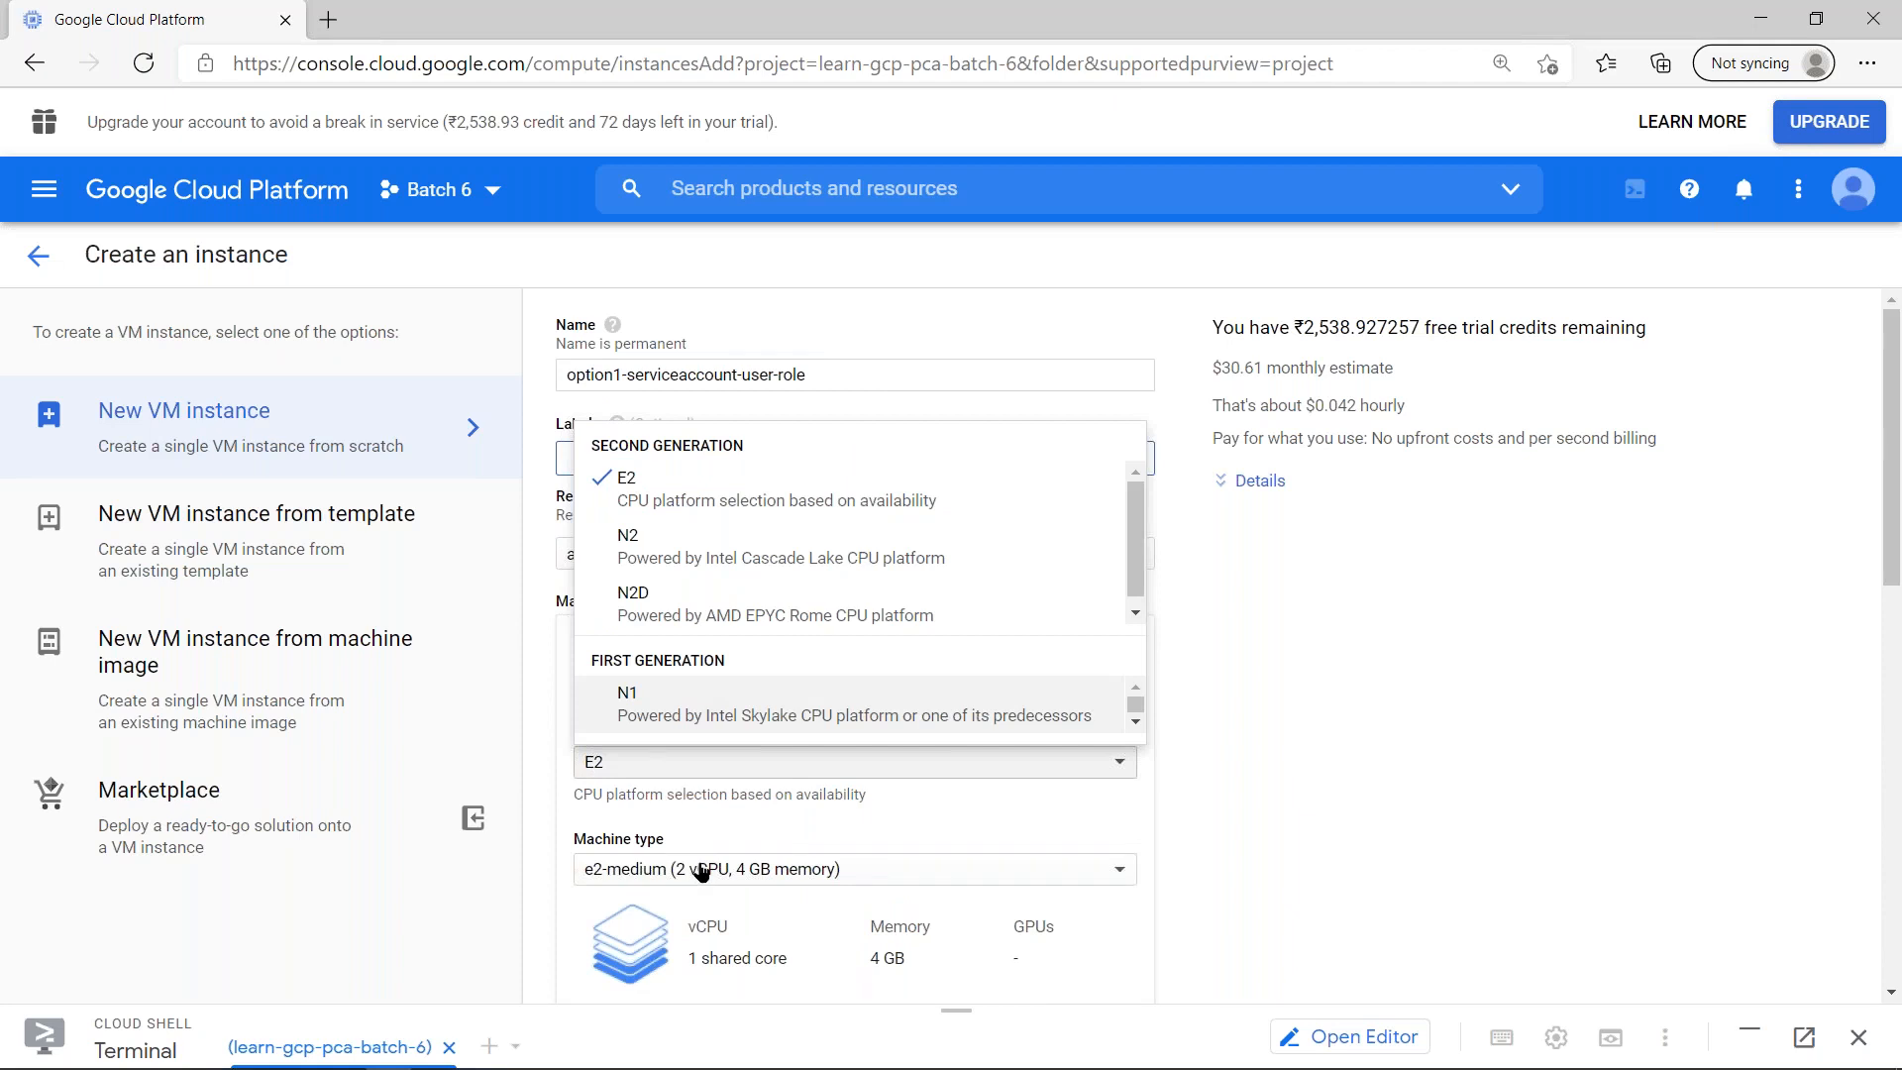
left_click(667, 725)
left_click(711, 869)
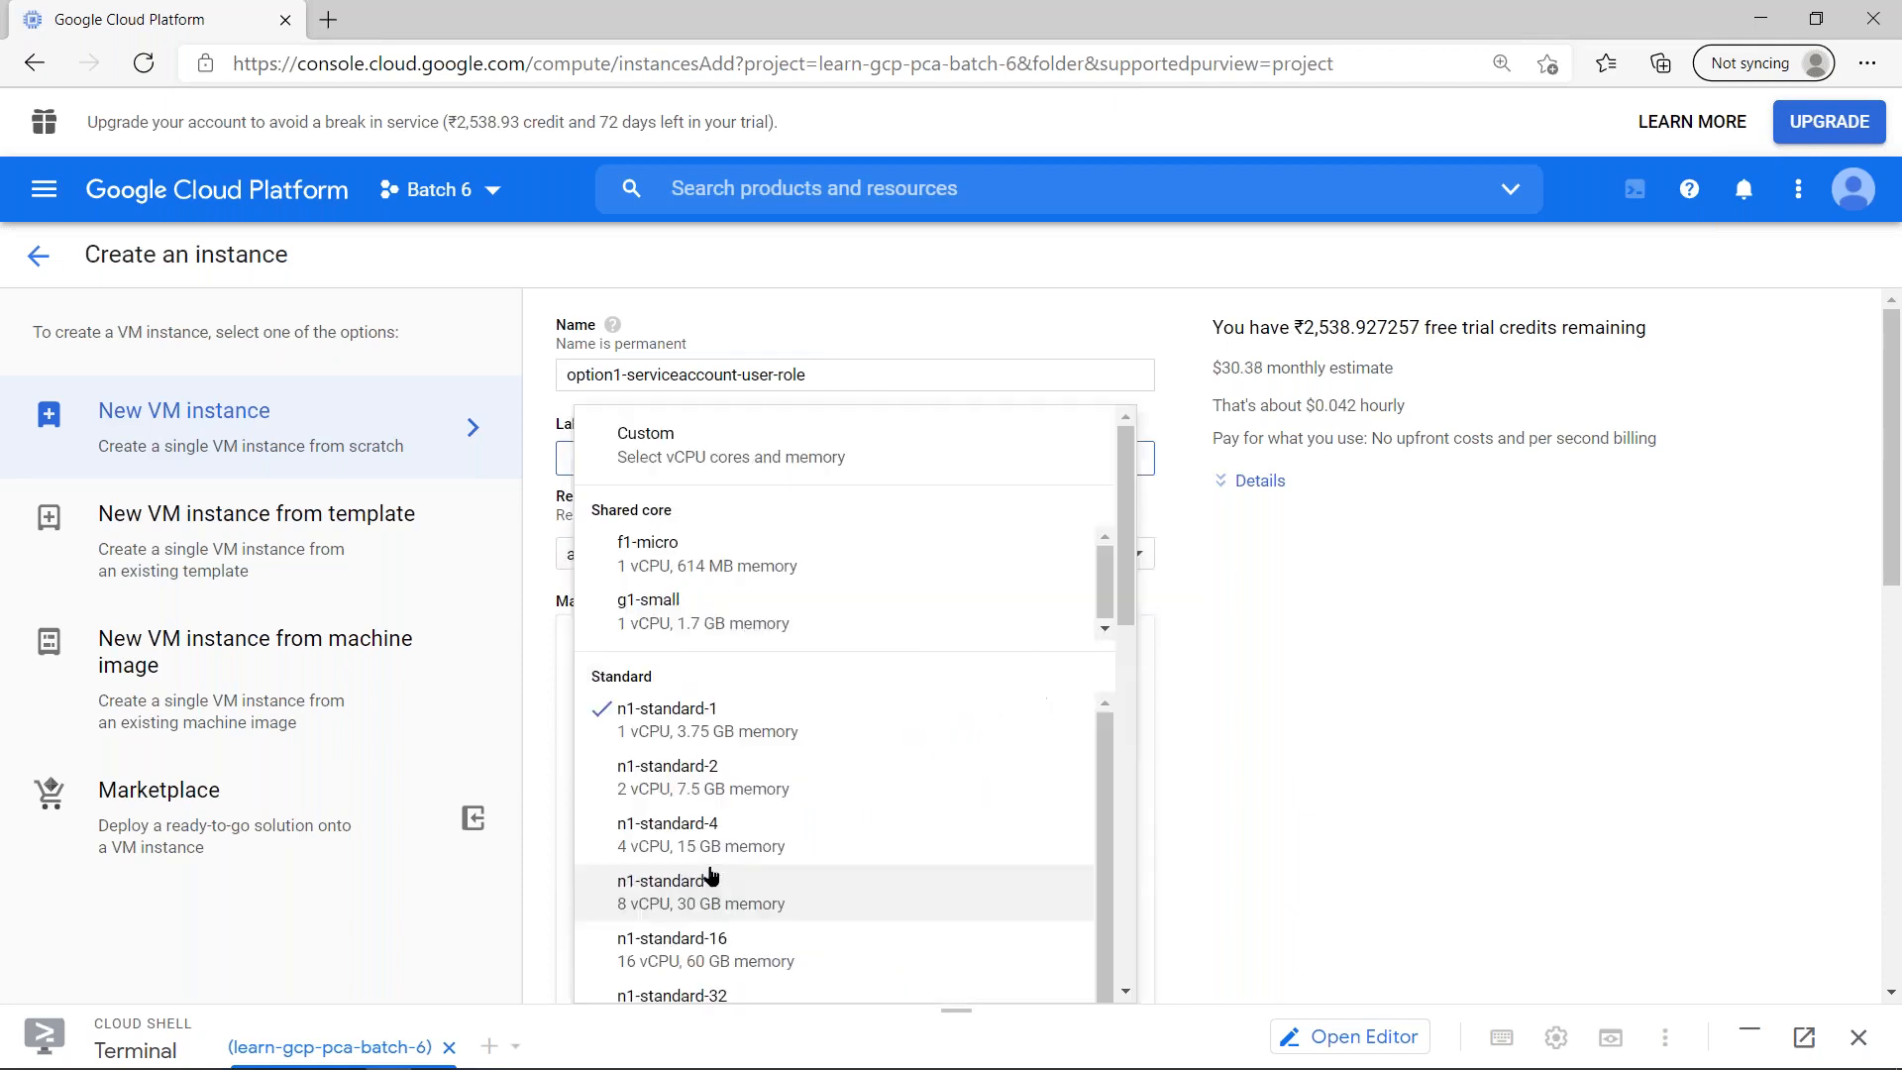
left_click(684, 553)
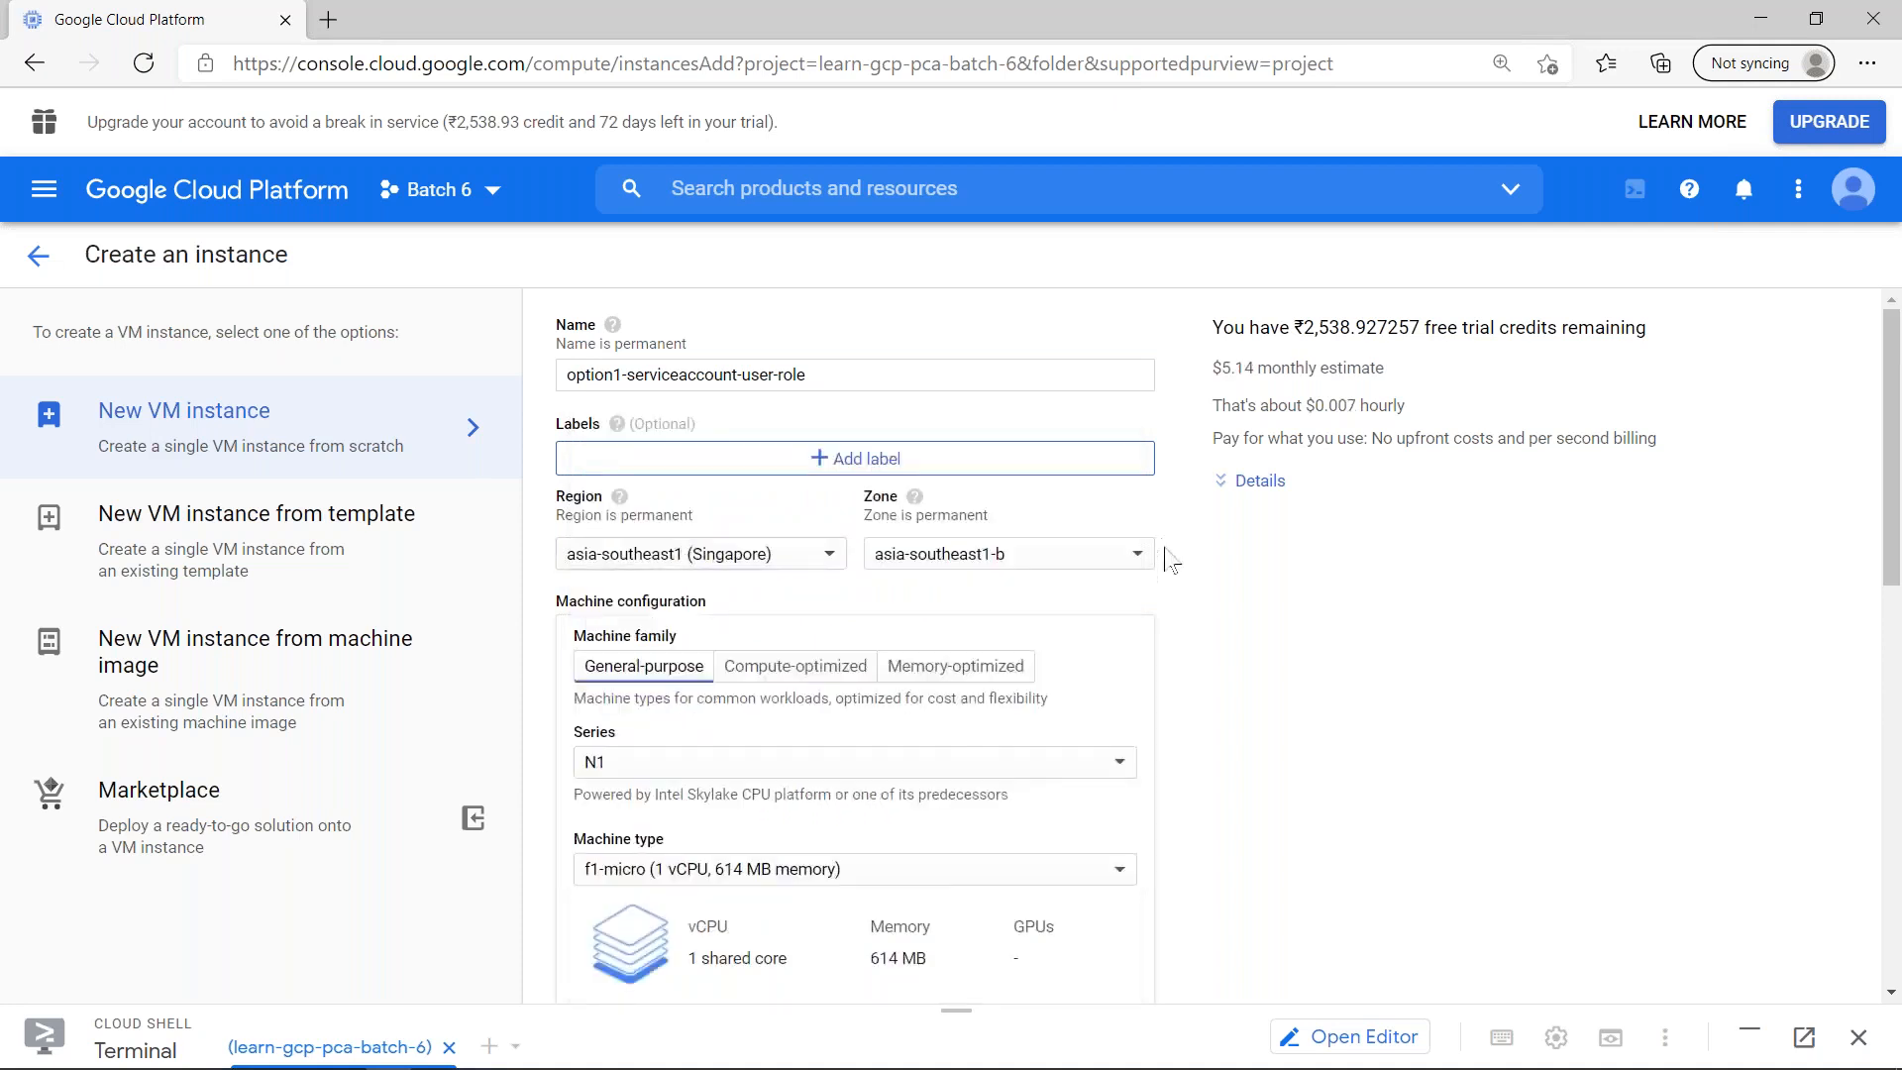
- Check which account is signed in and list the service accounts selectable for the new instance
scroll(1181, 539, "down", 12)
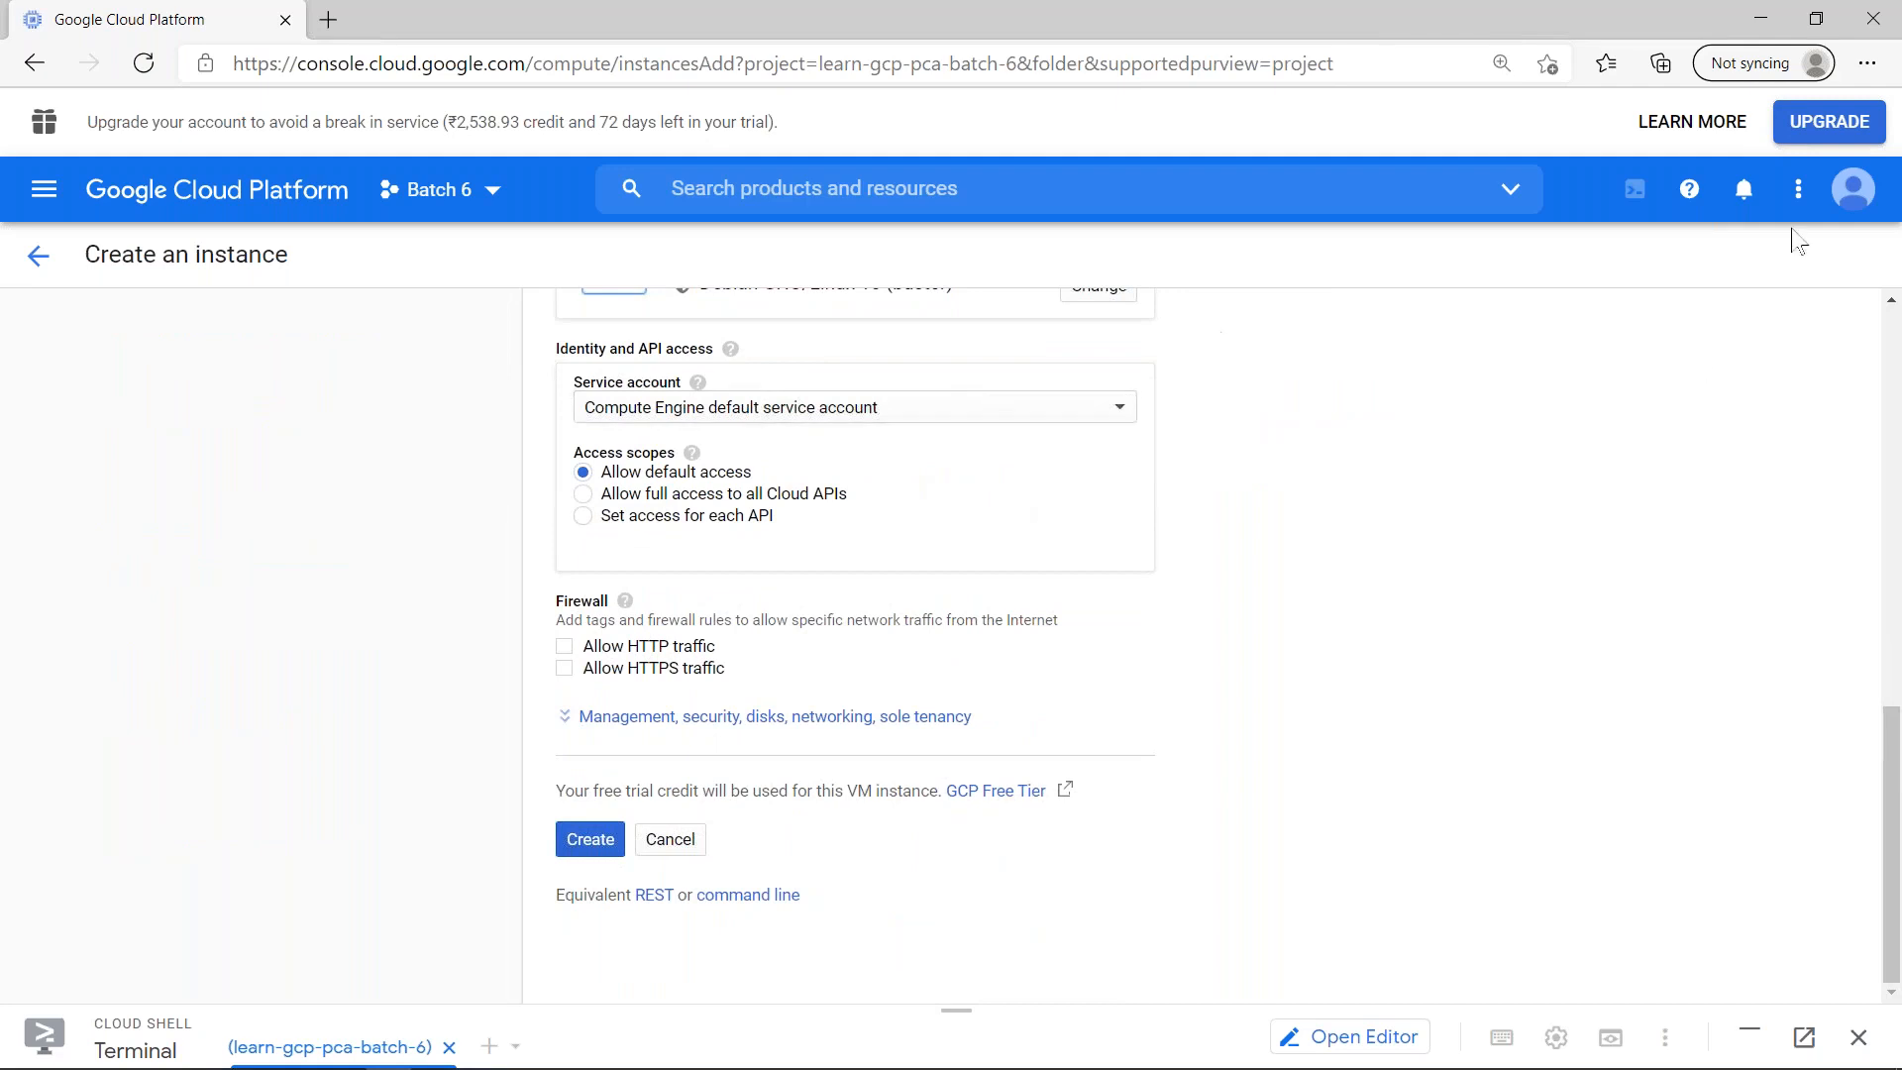
left_click(1856, 195)
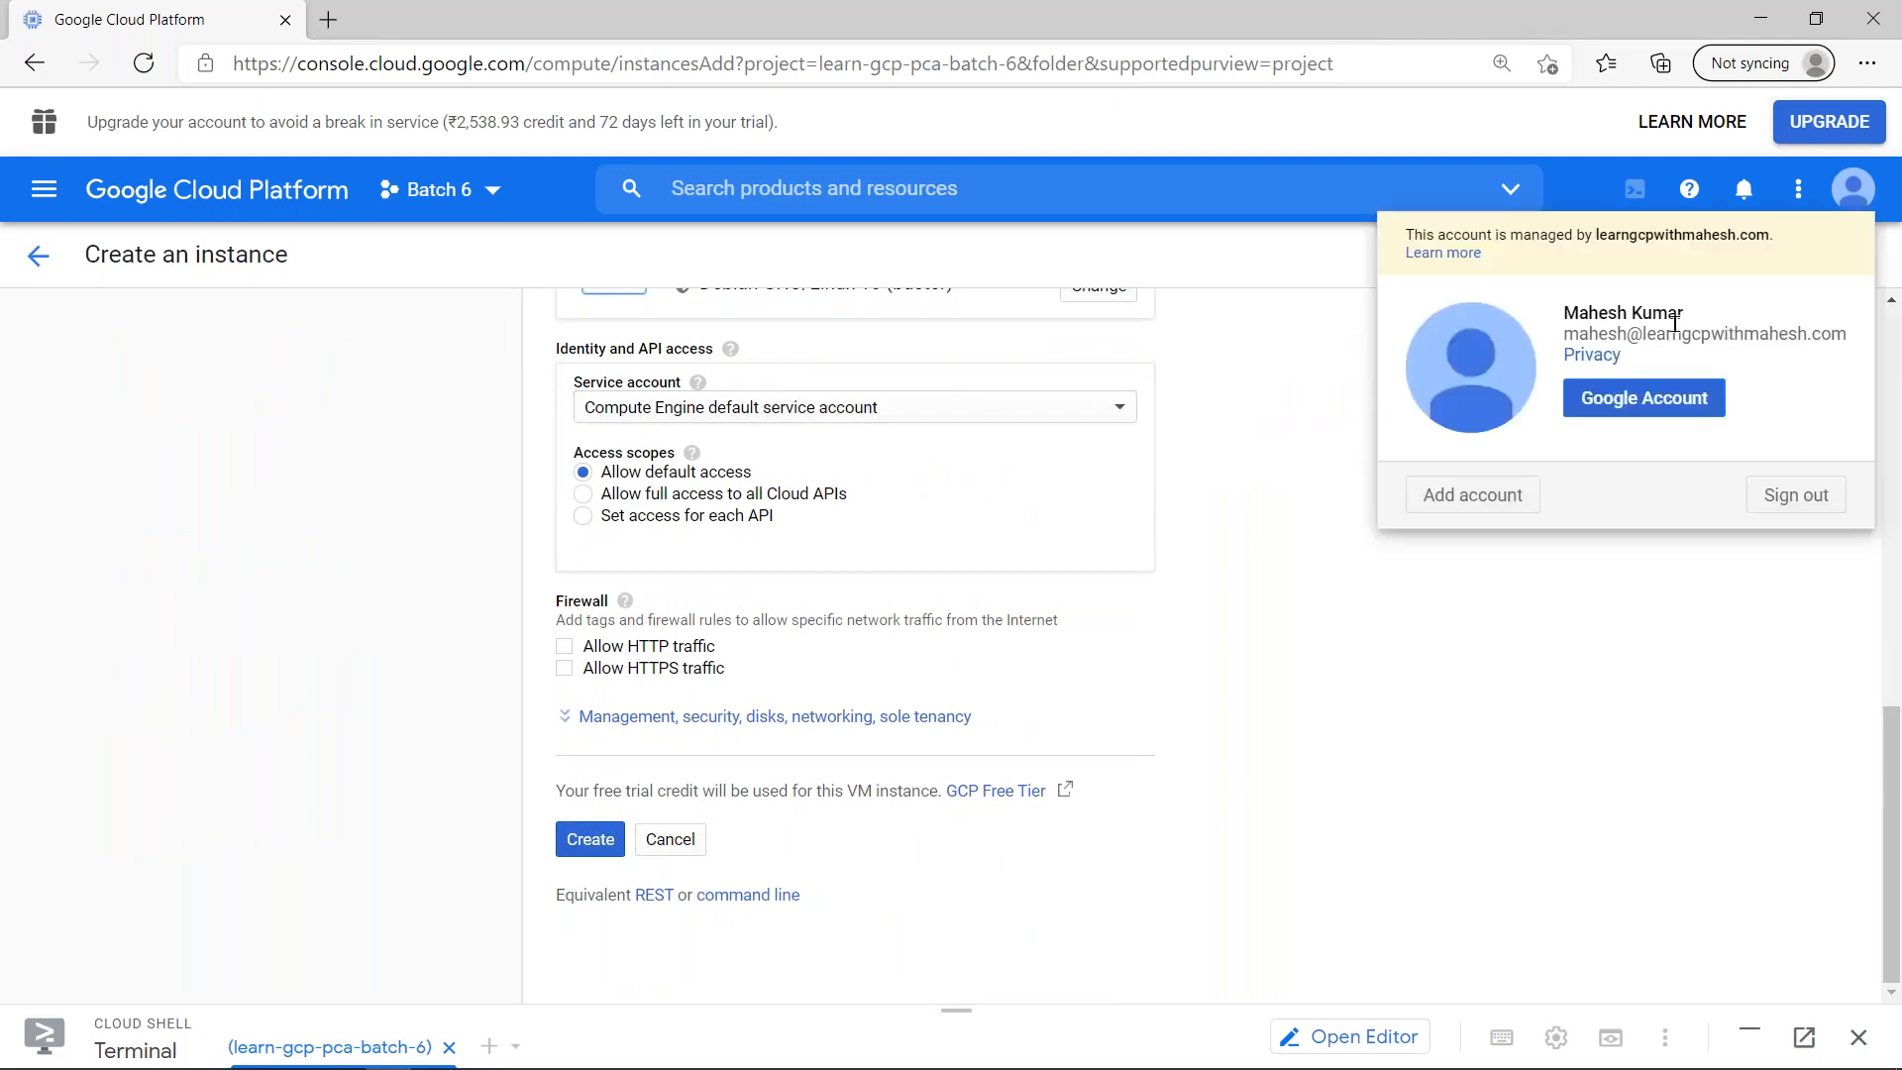
left_click(1084, 547)
left_click(994, 406)
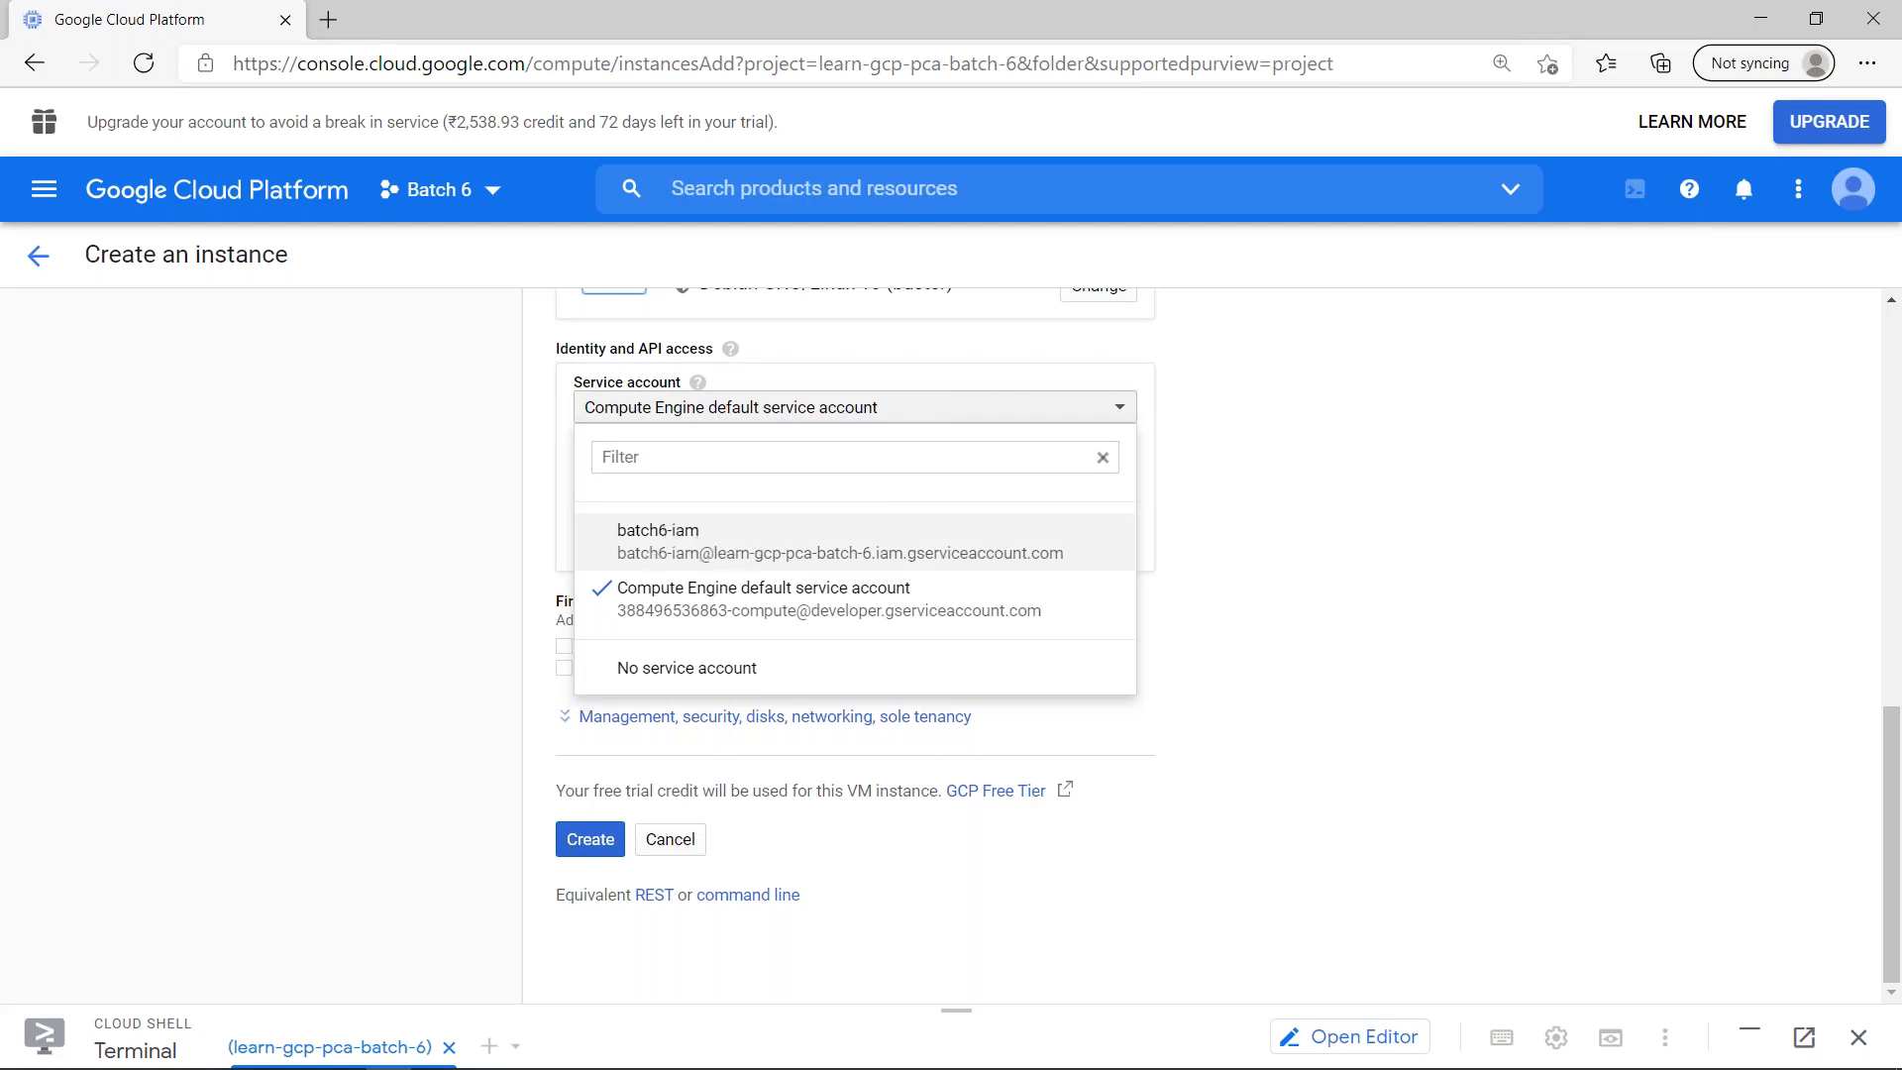
- Enlarge the Cloud Shell terminal and rerun gcloud iam service-accounts list
left_click_drag(956, 1015, 1001, 382)
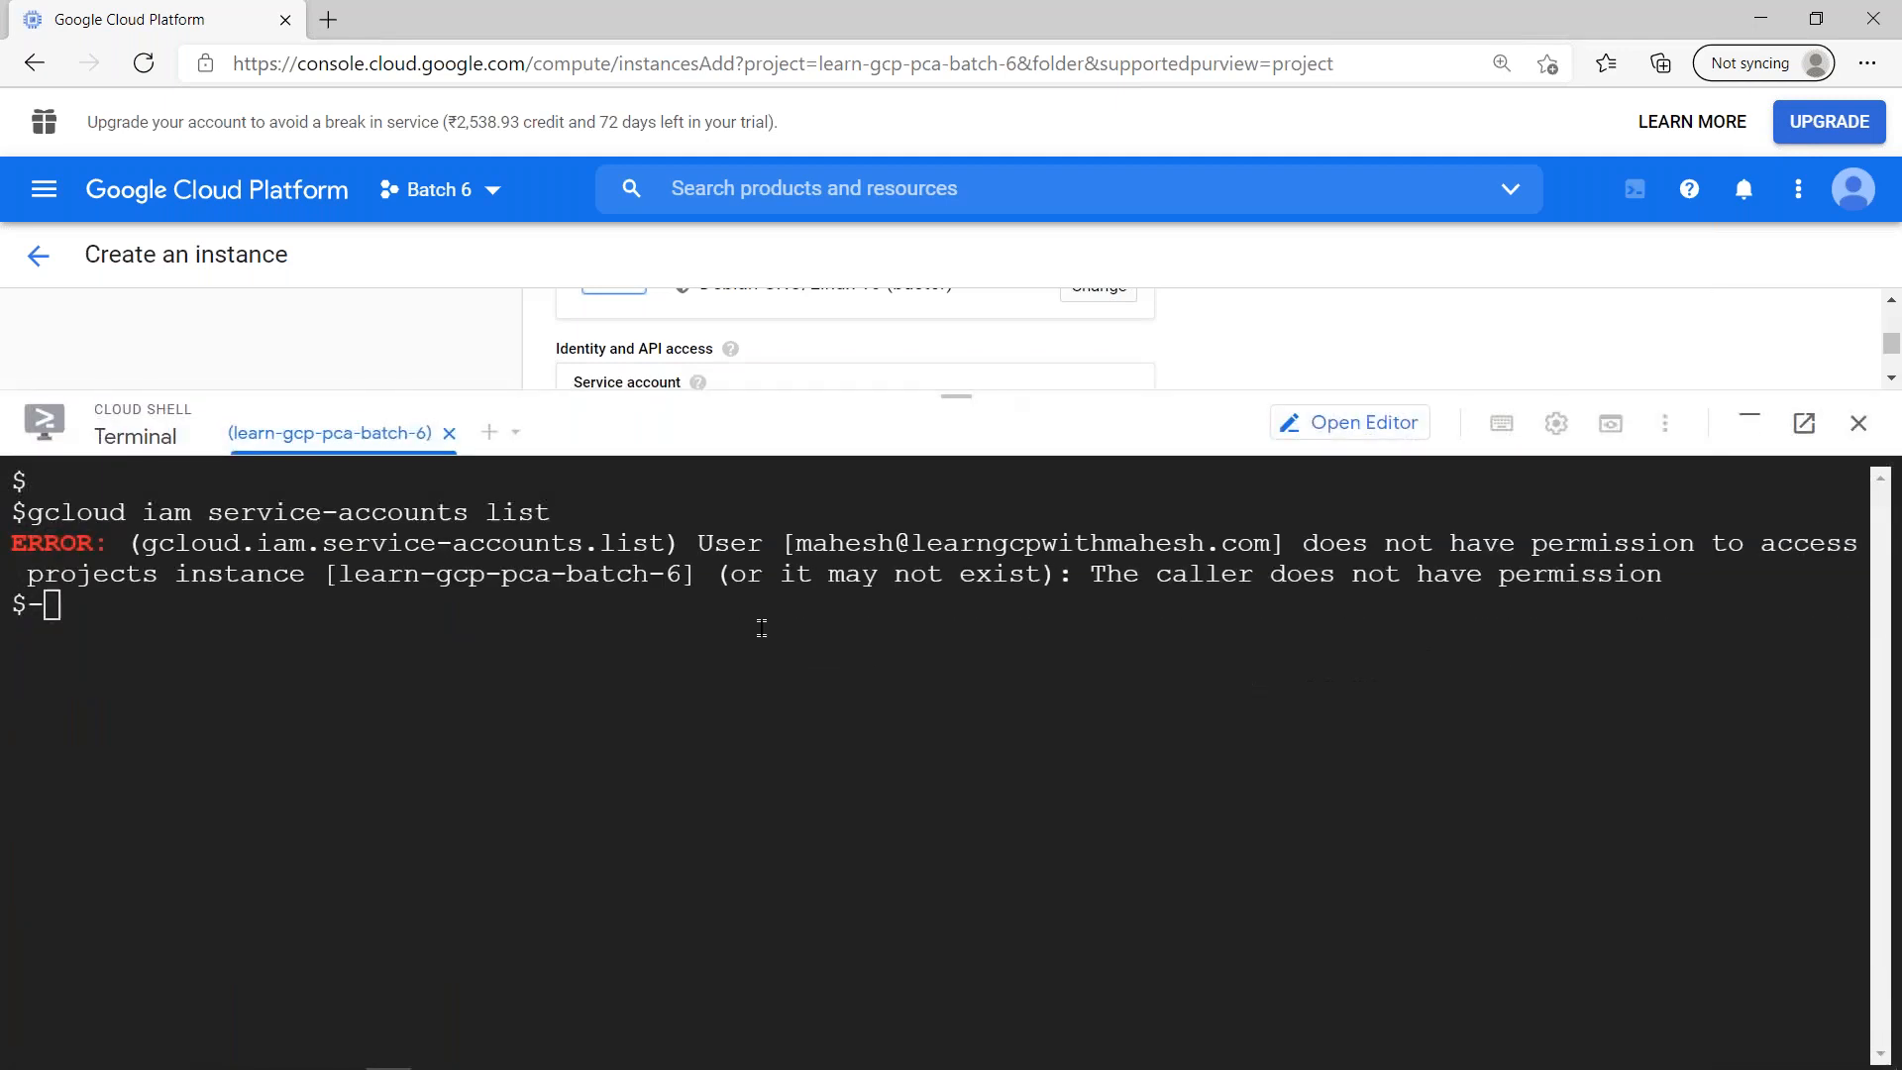
key("BackSpace")
key("Return")
key("Up")
key("Return")
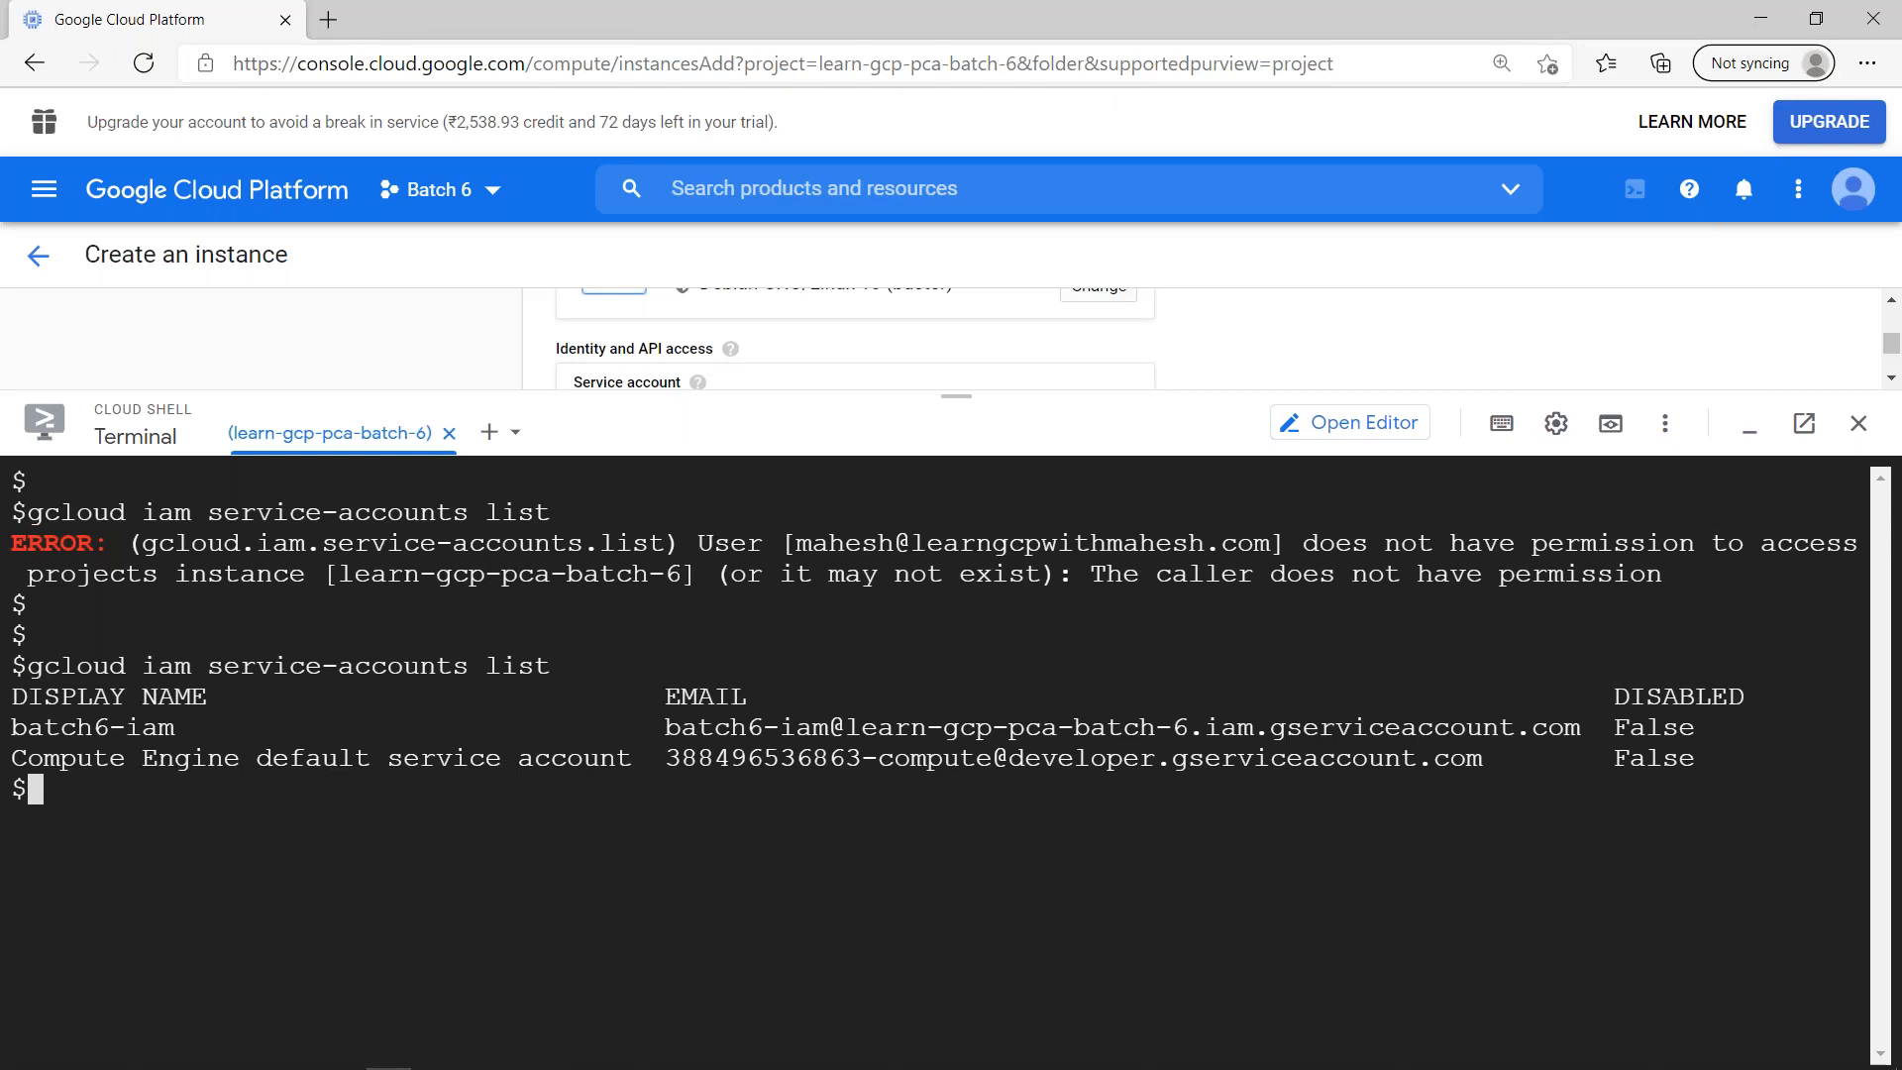
left_click(1757, 447)
- Switch to the Chrome incognito window and open the Roles page of IAM & Admin
key("alt+Tab")
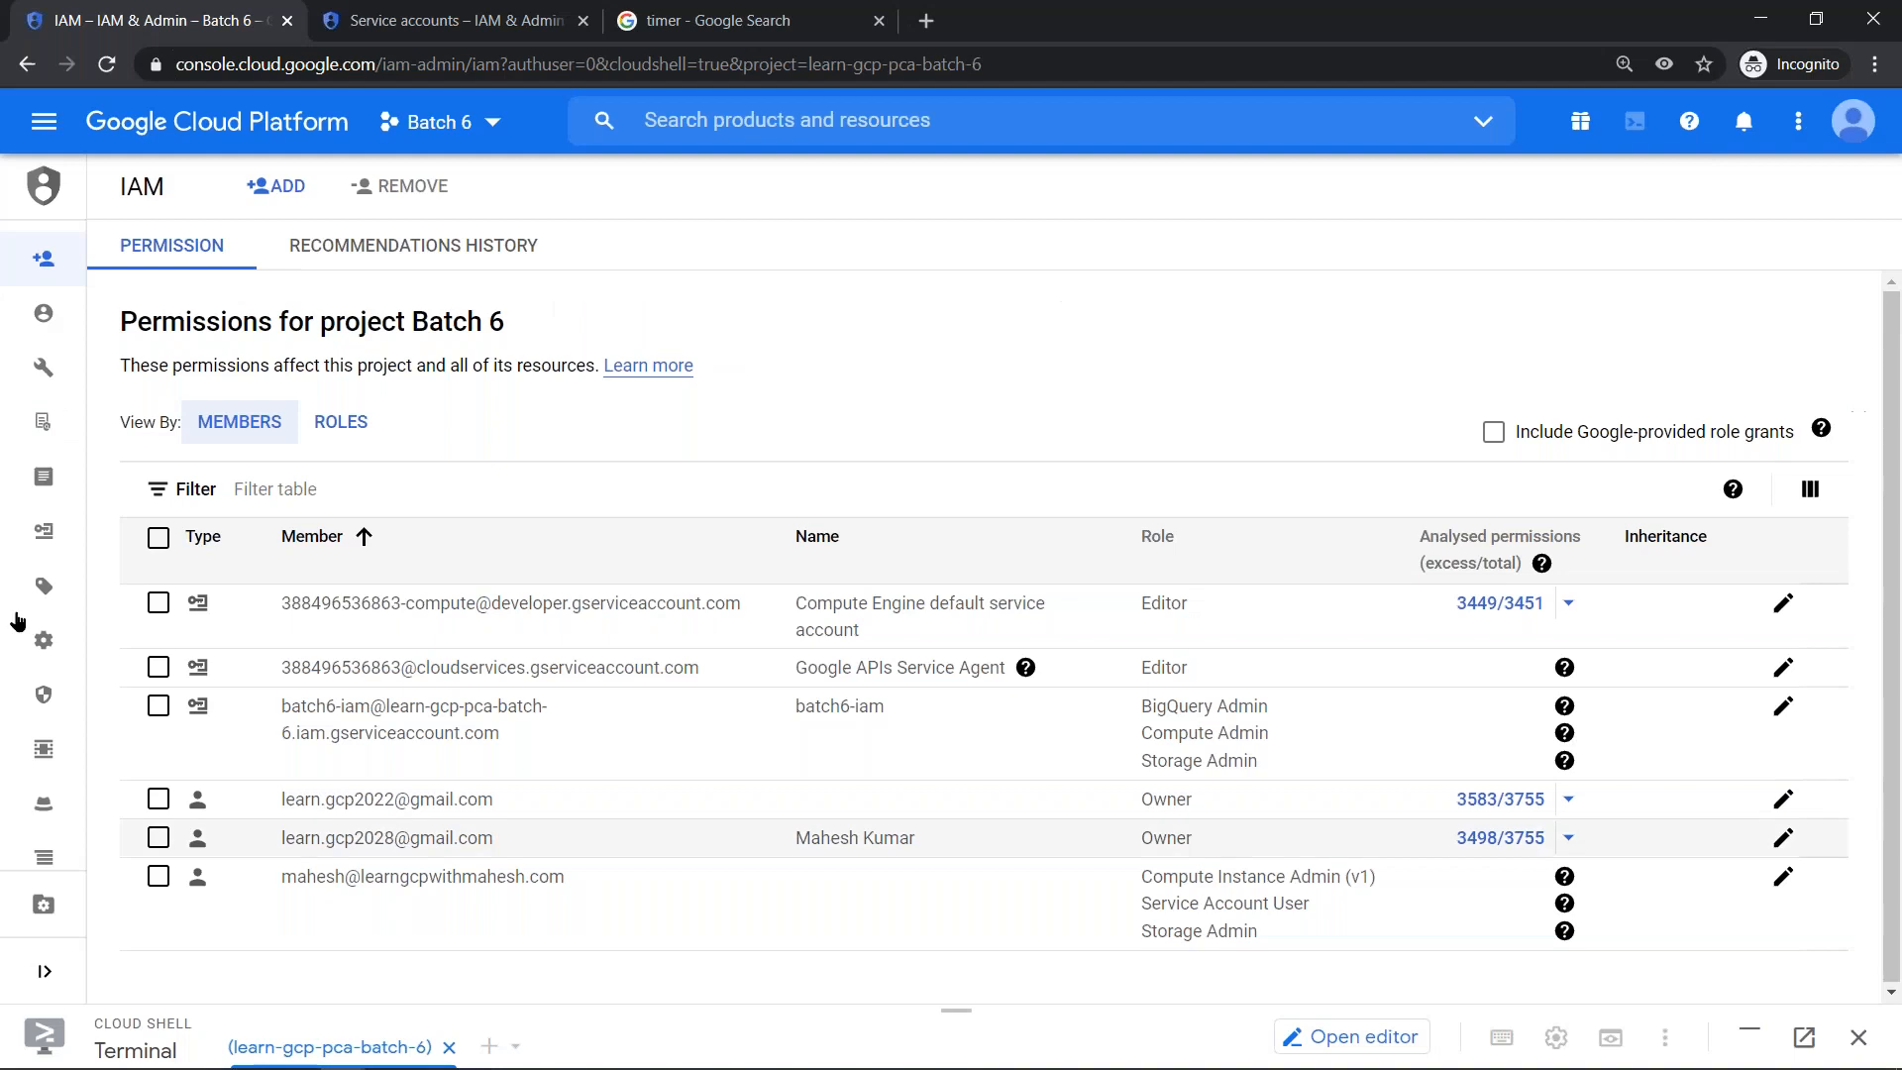
mouse_move(51, 633)
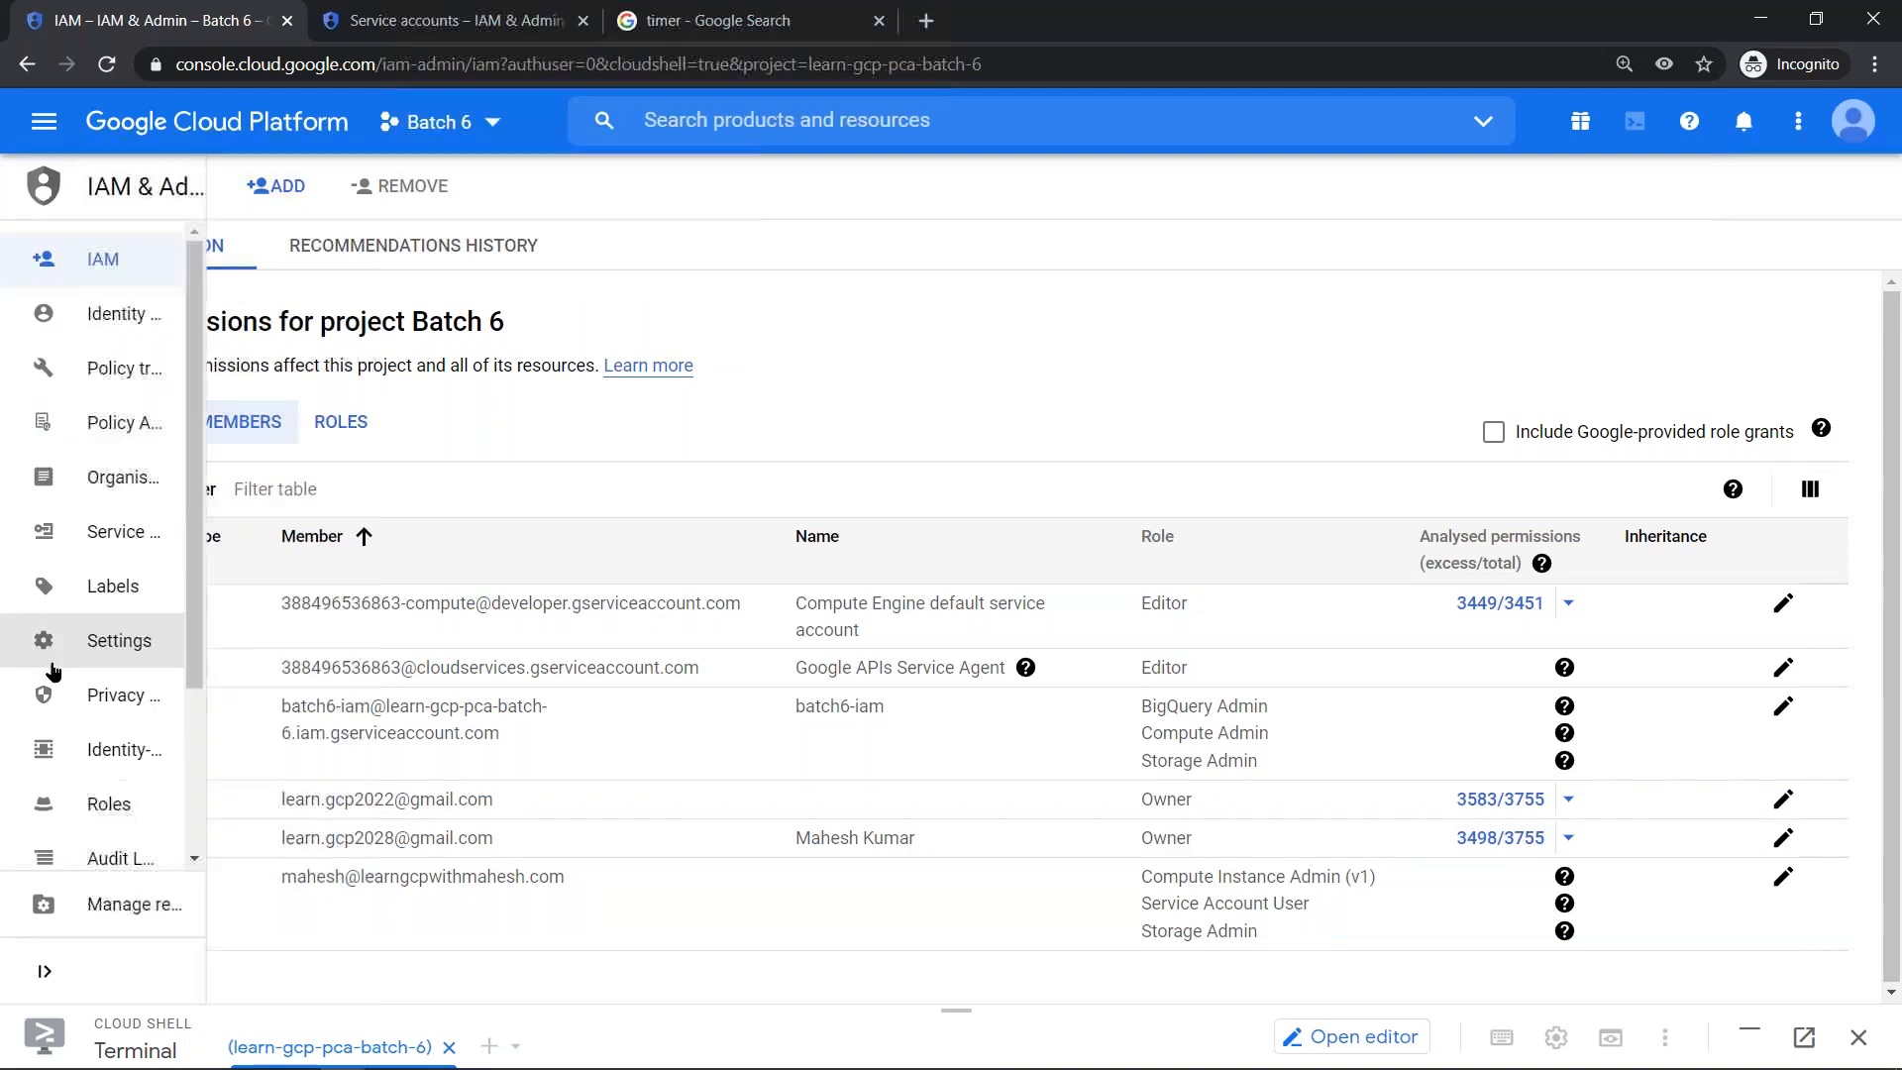
left_click(150, 812)
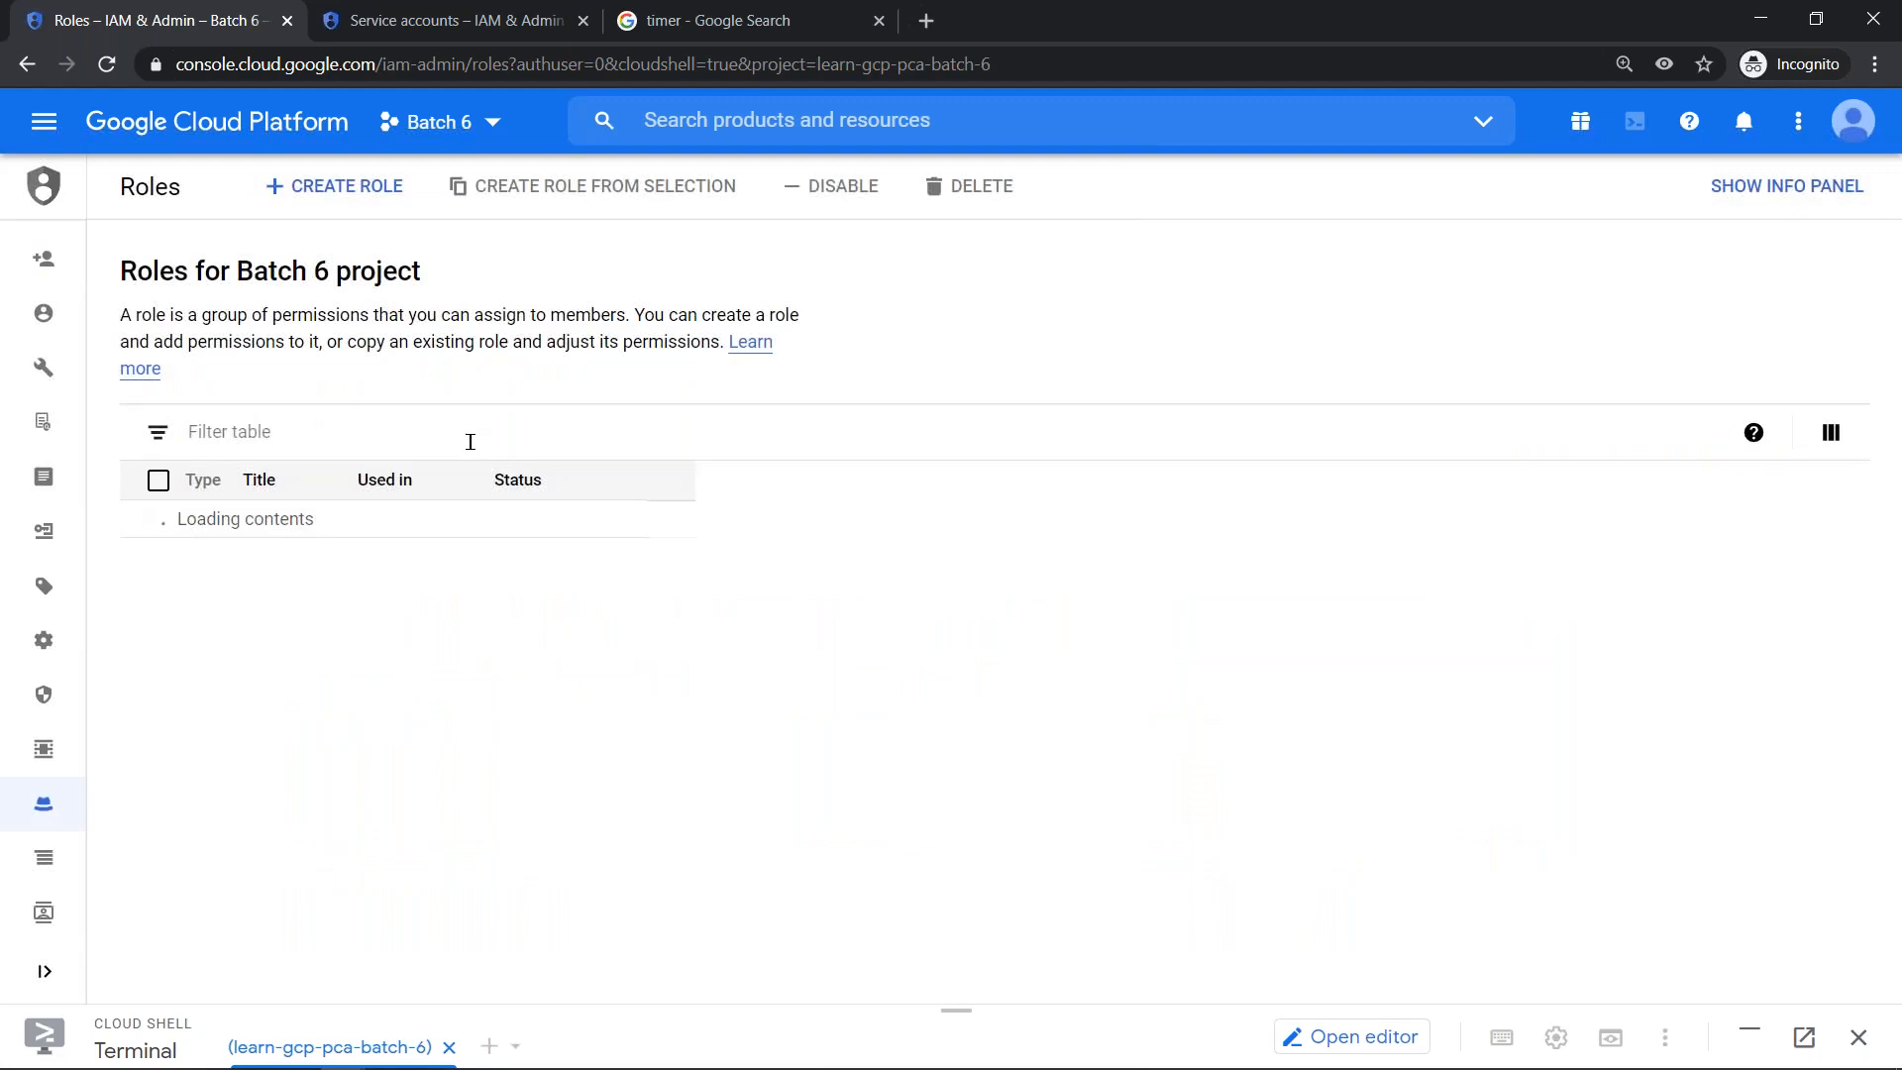
- Filter the project's roles by Service Account User
left_click(471, 441)
type("servicea")
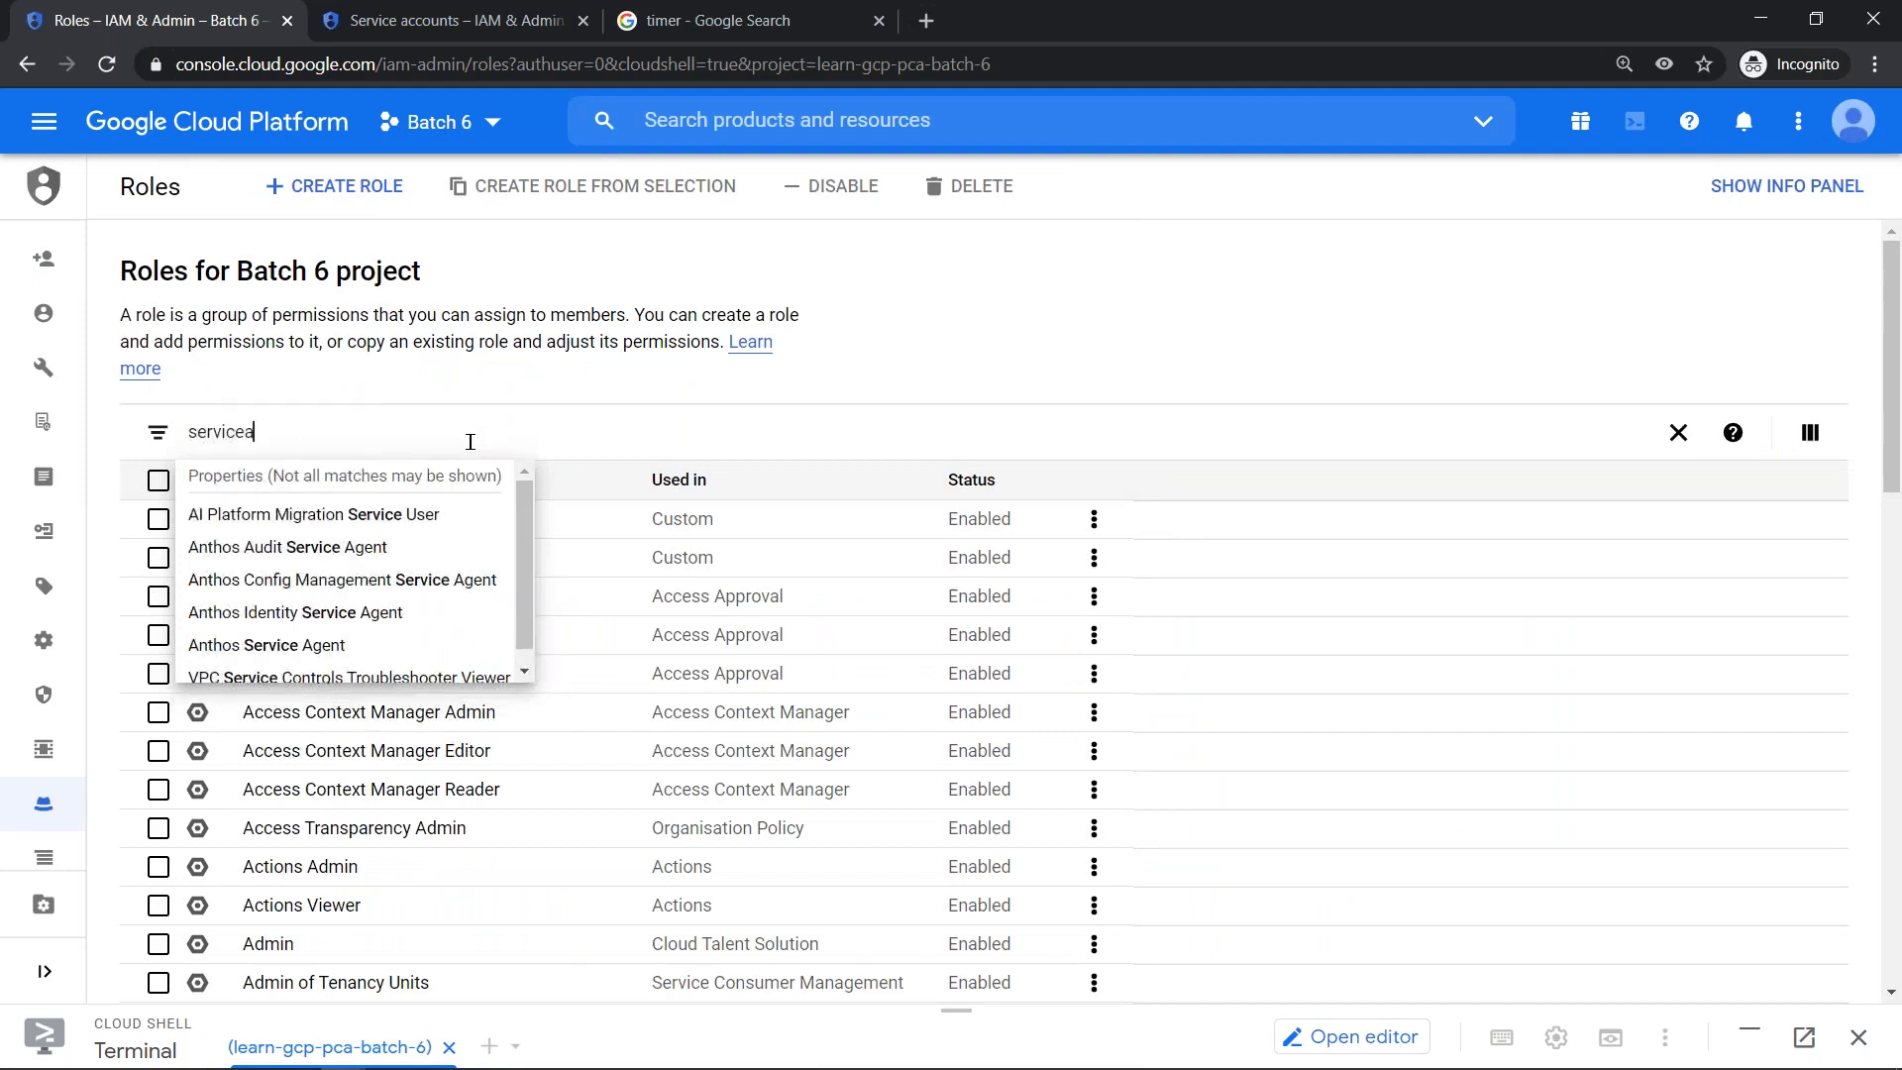
type("ccoun")
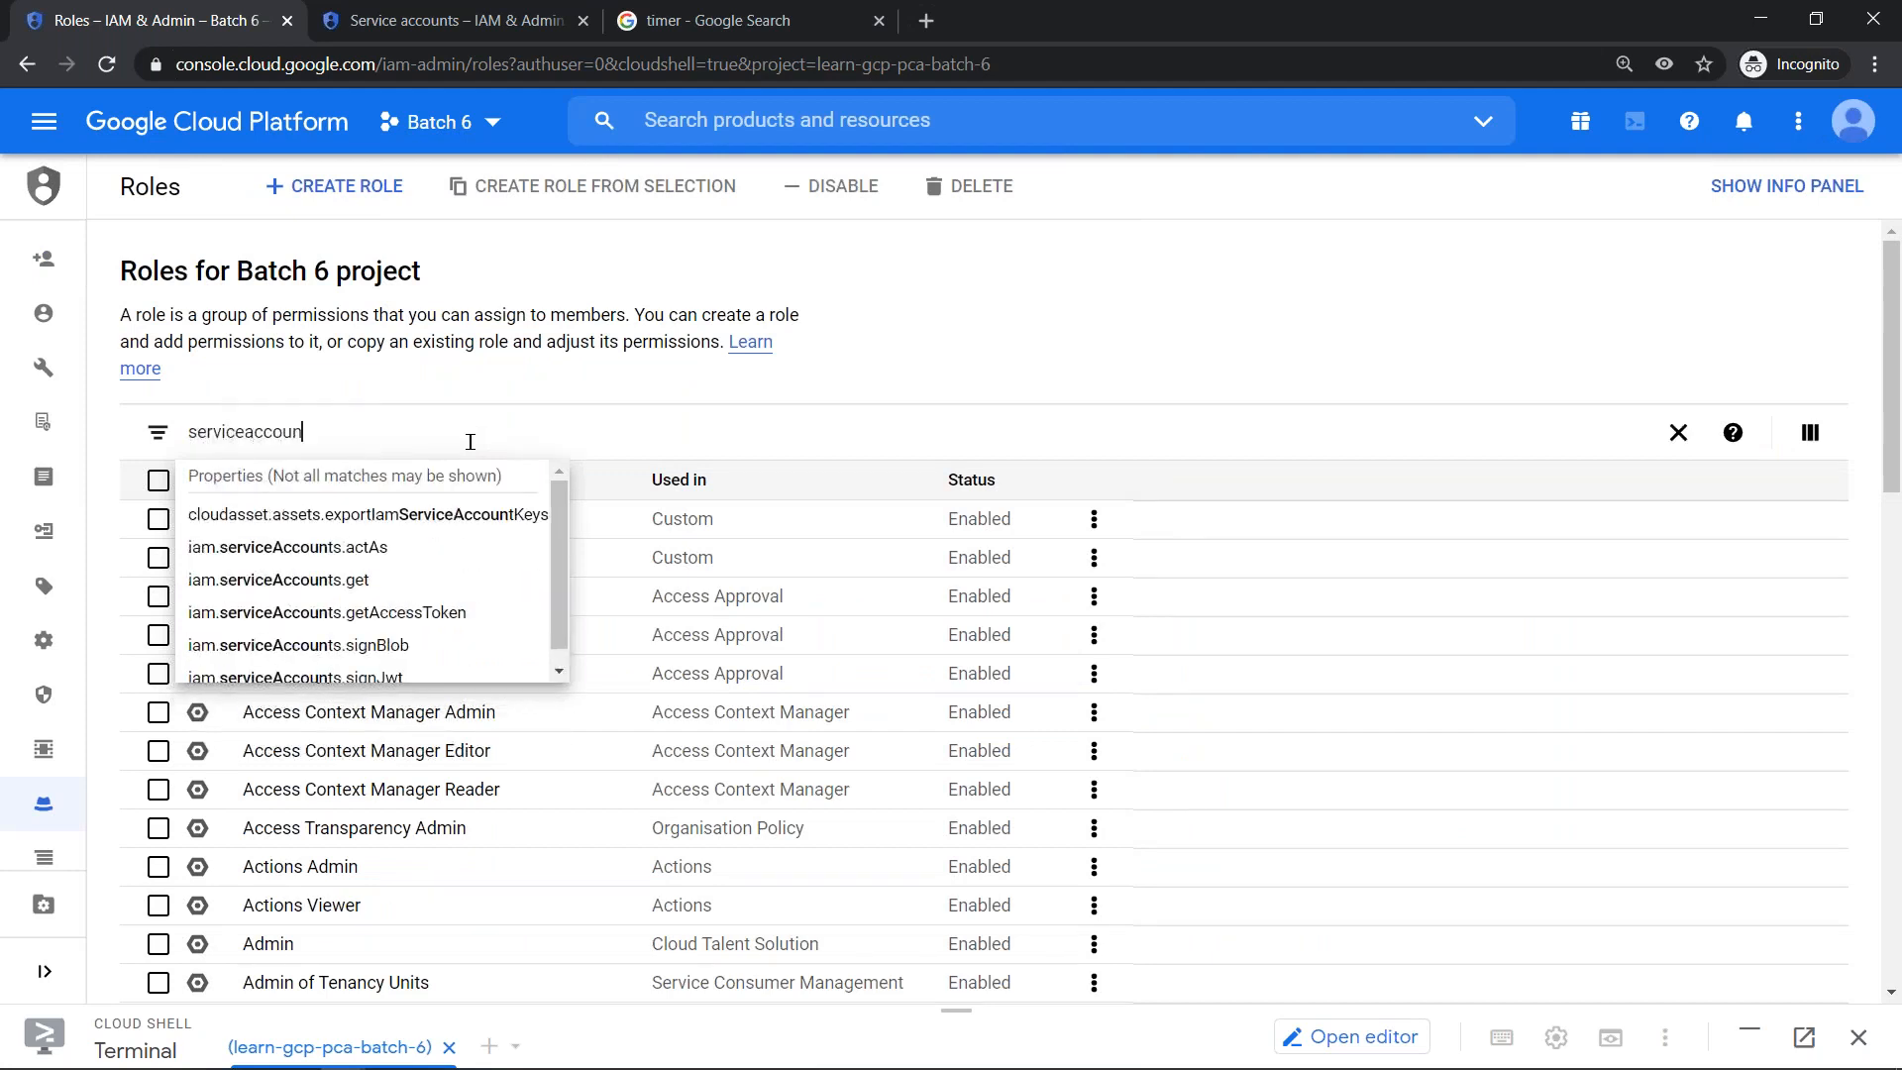
key("ctrl+a")
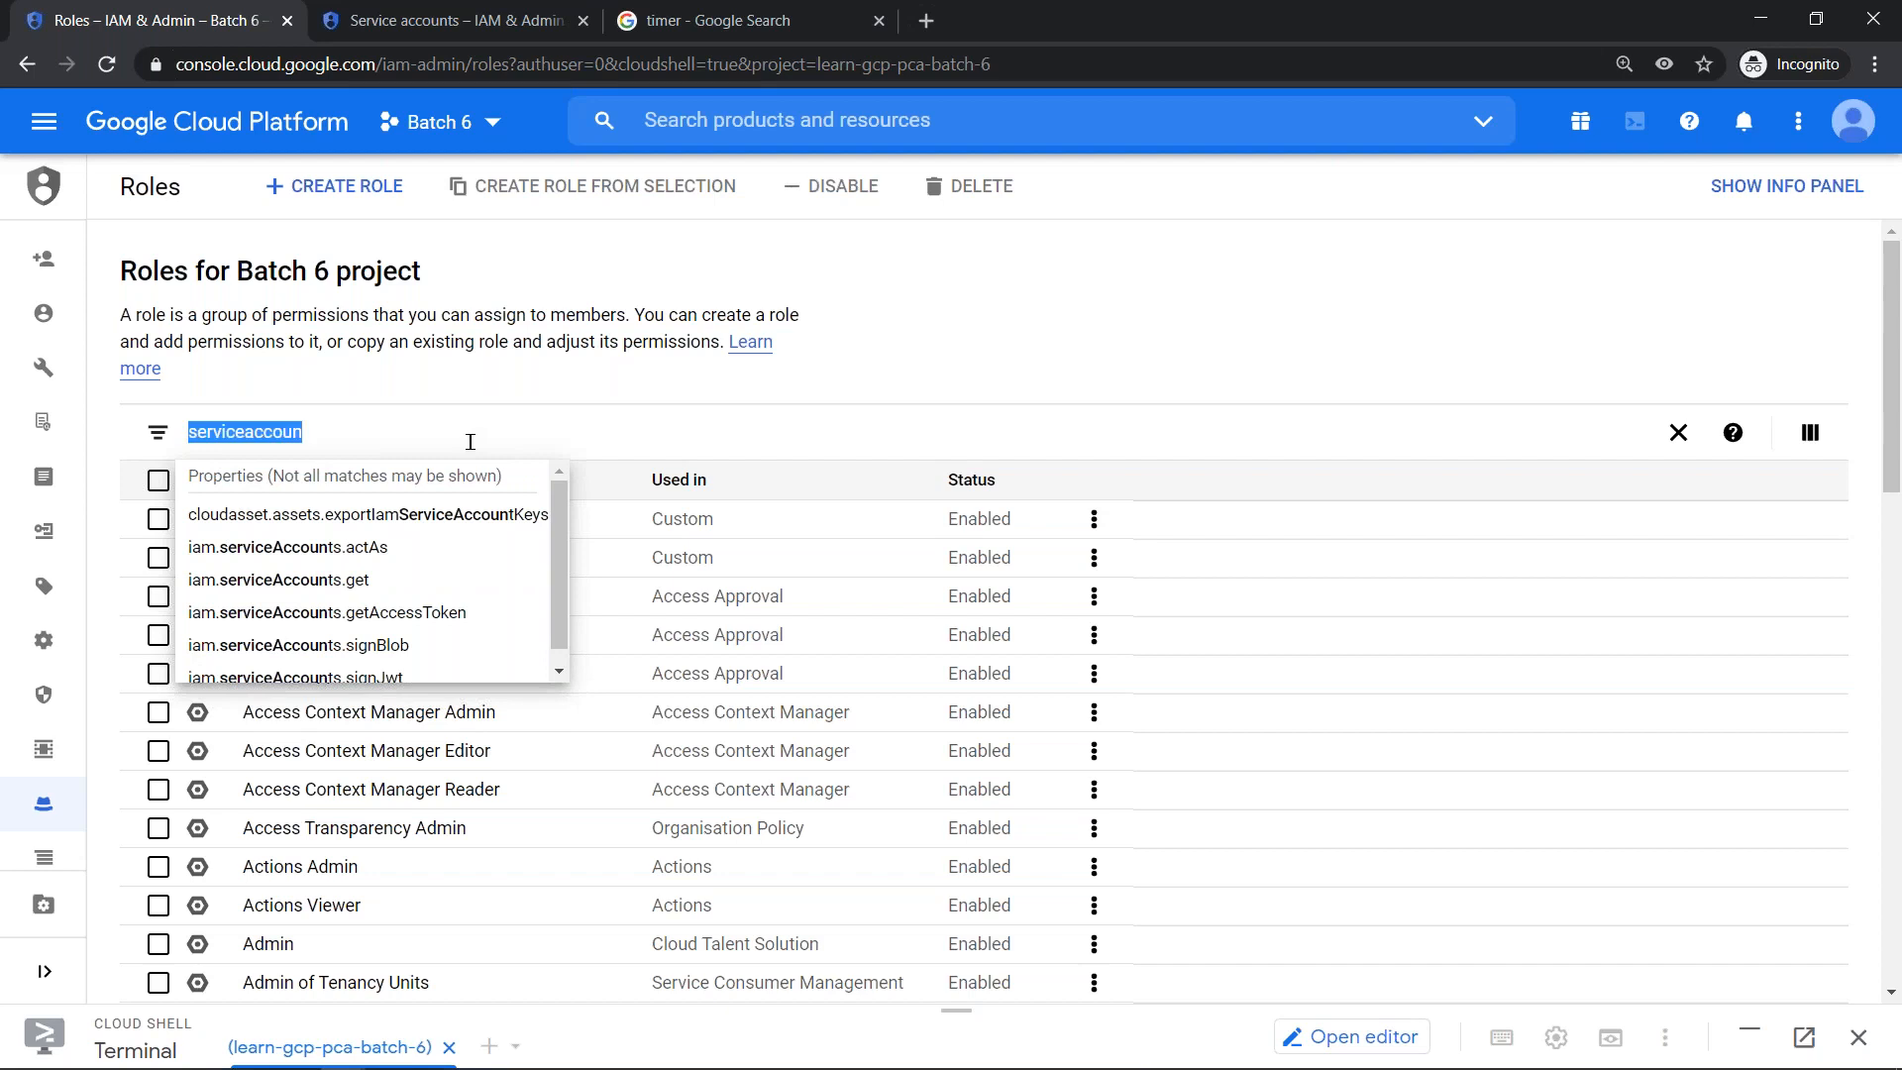
type("service account u")
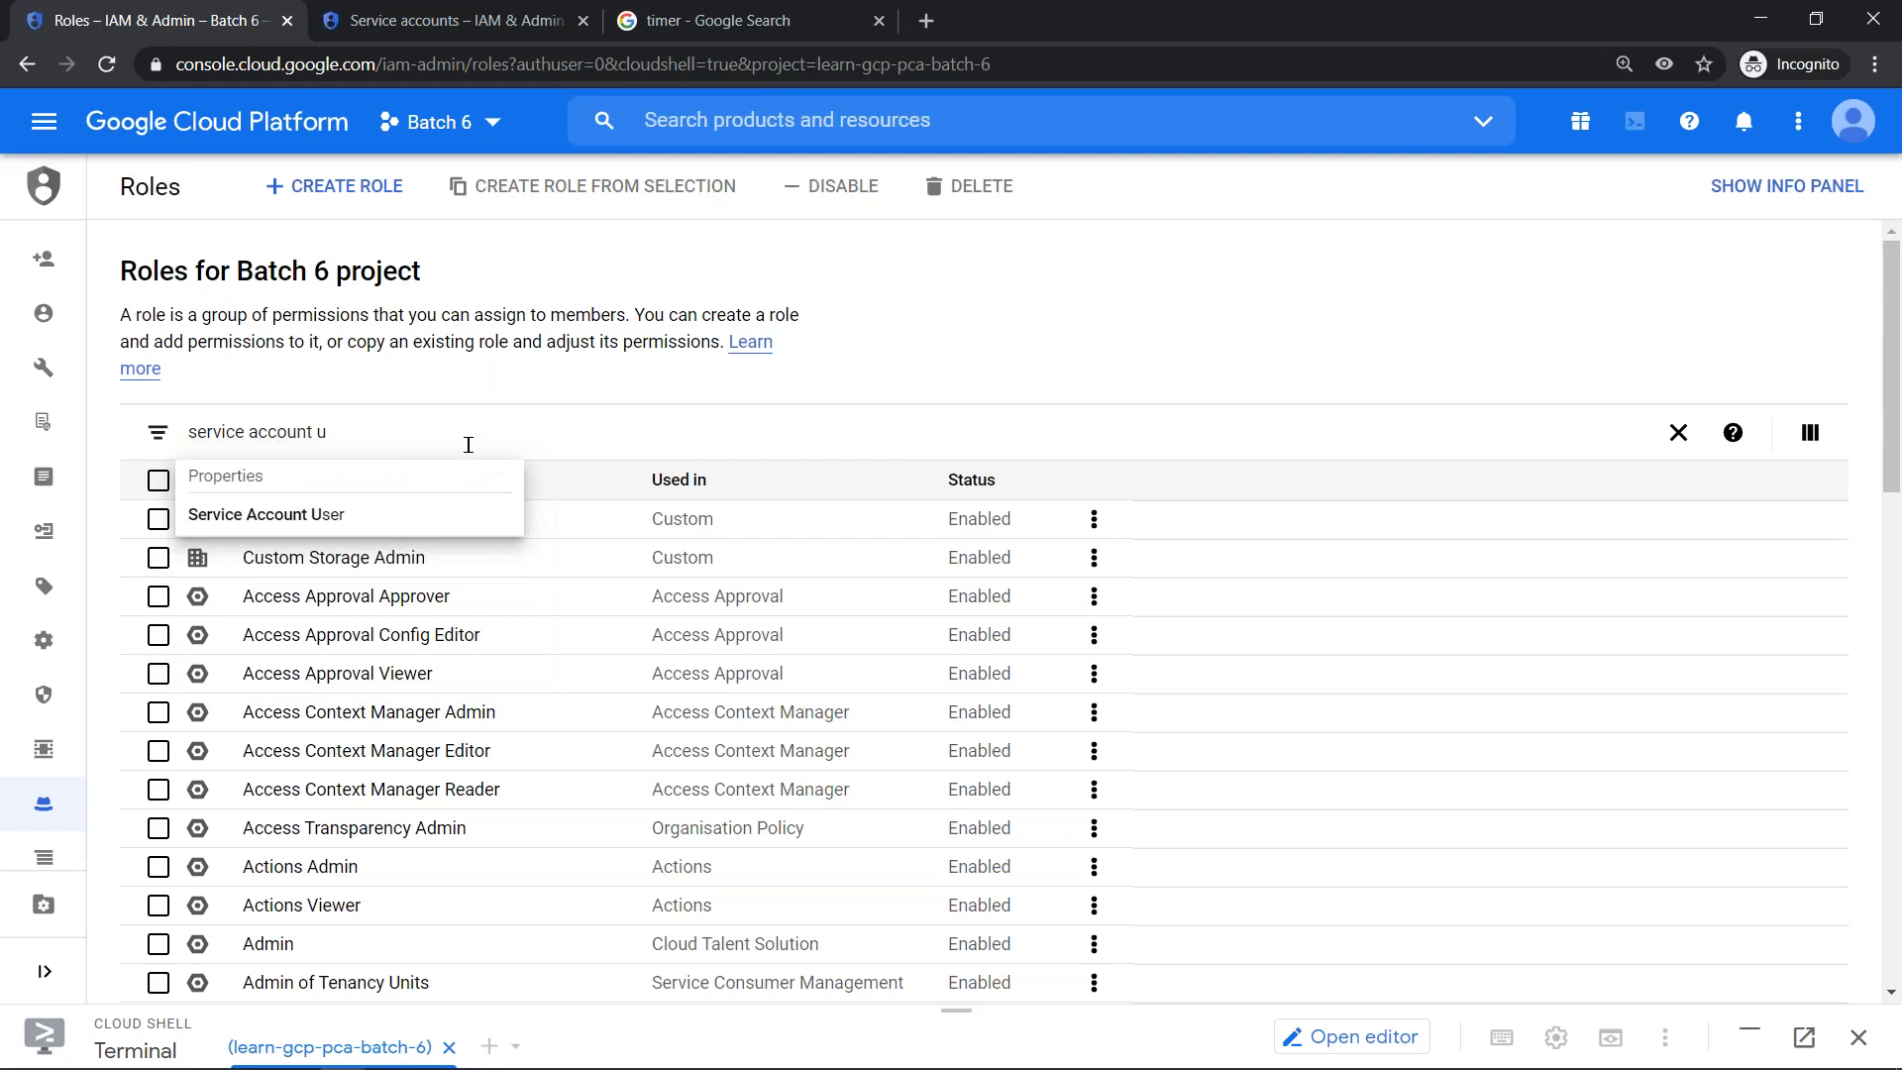
left_click(355, 512)
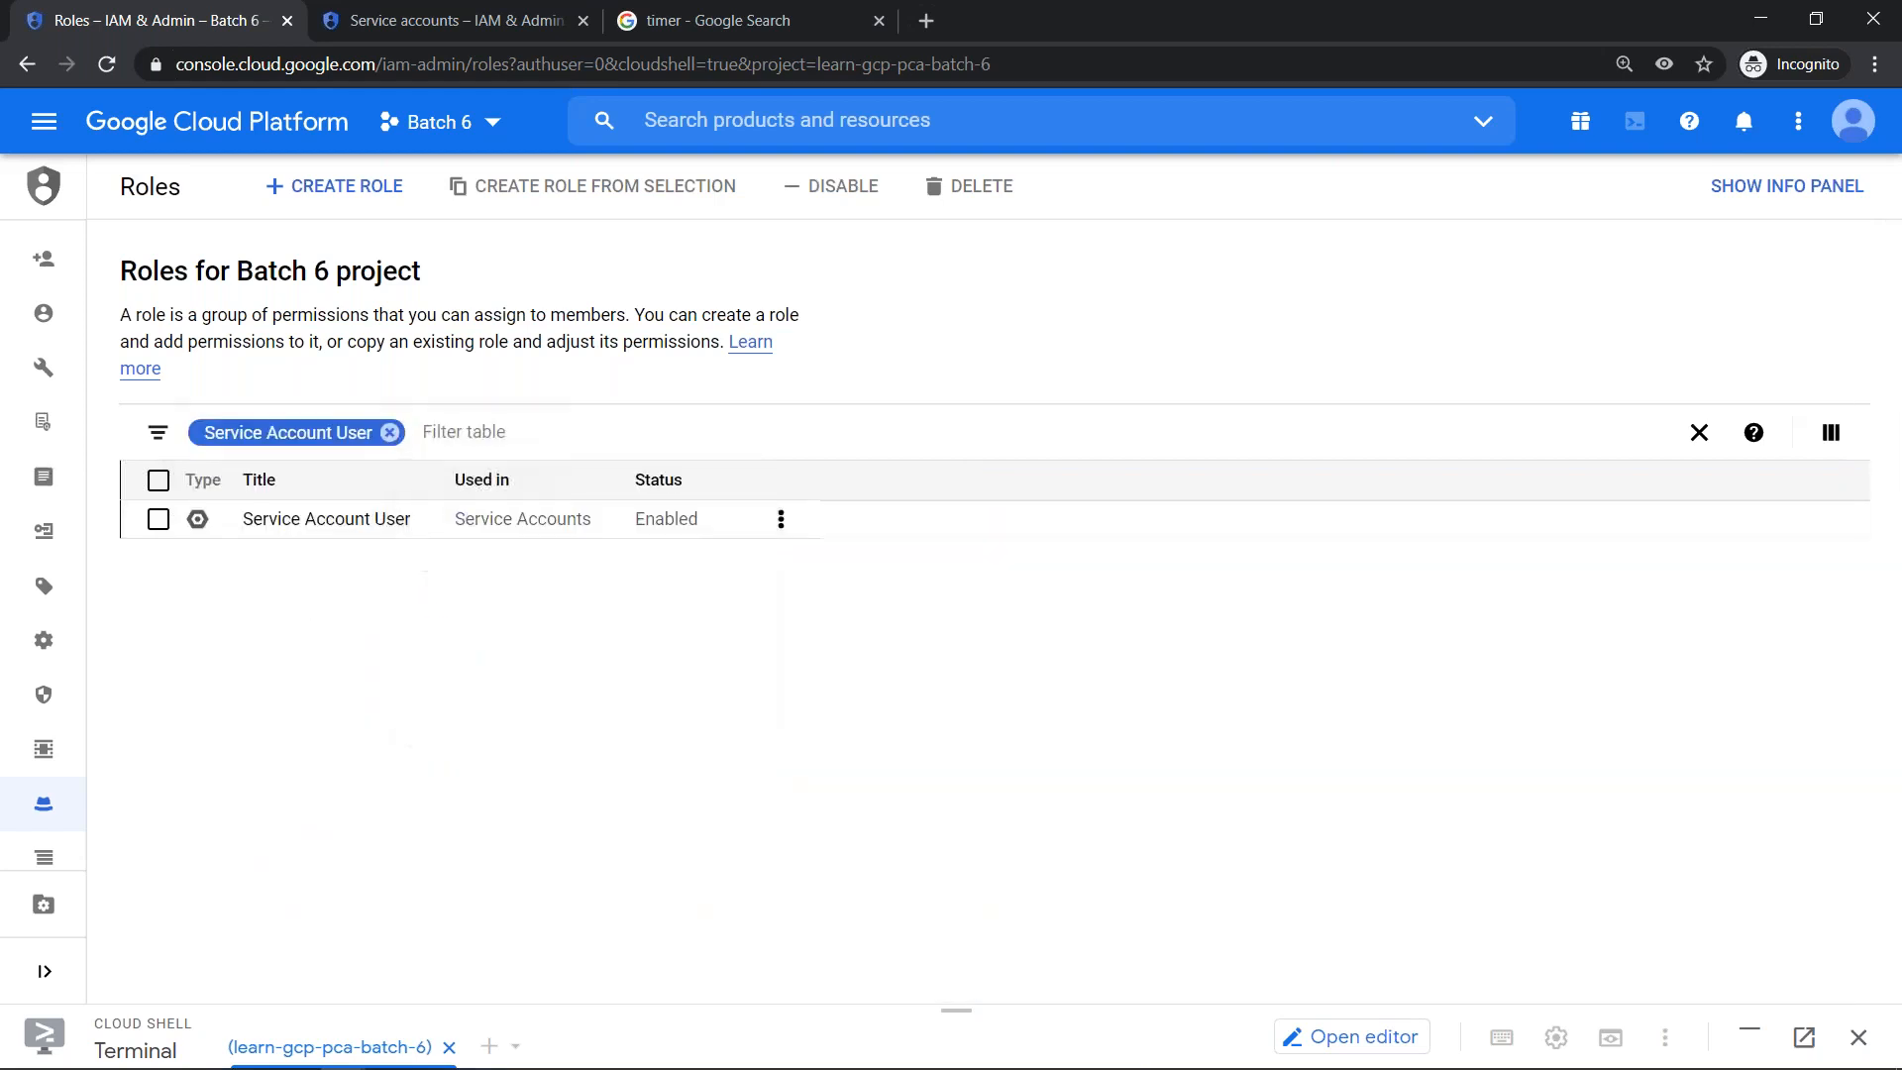
- Open the Service Account User role and highlight its iam.serviceAccounts.actAs and iam.serviceAccounts.list permissions
left_click(330, 528)
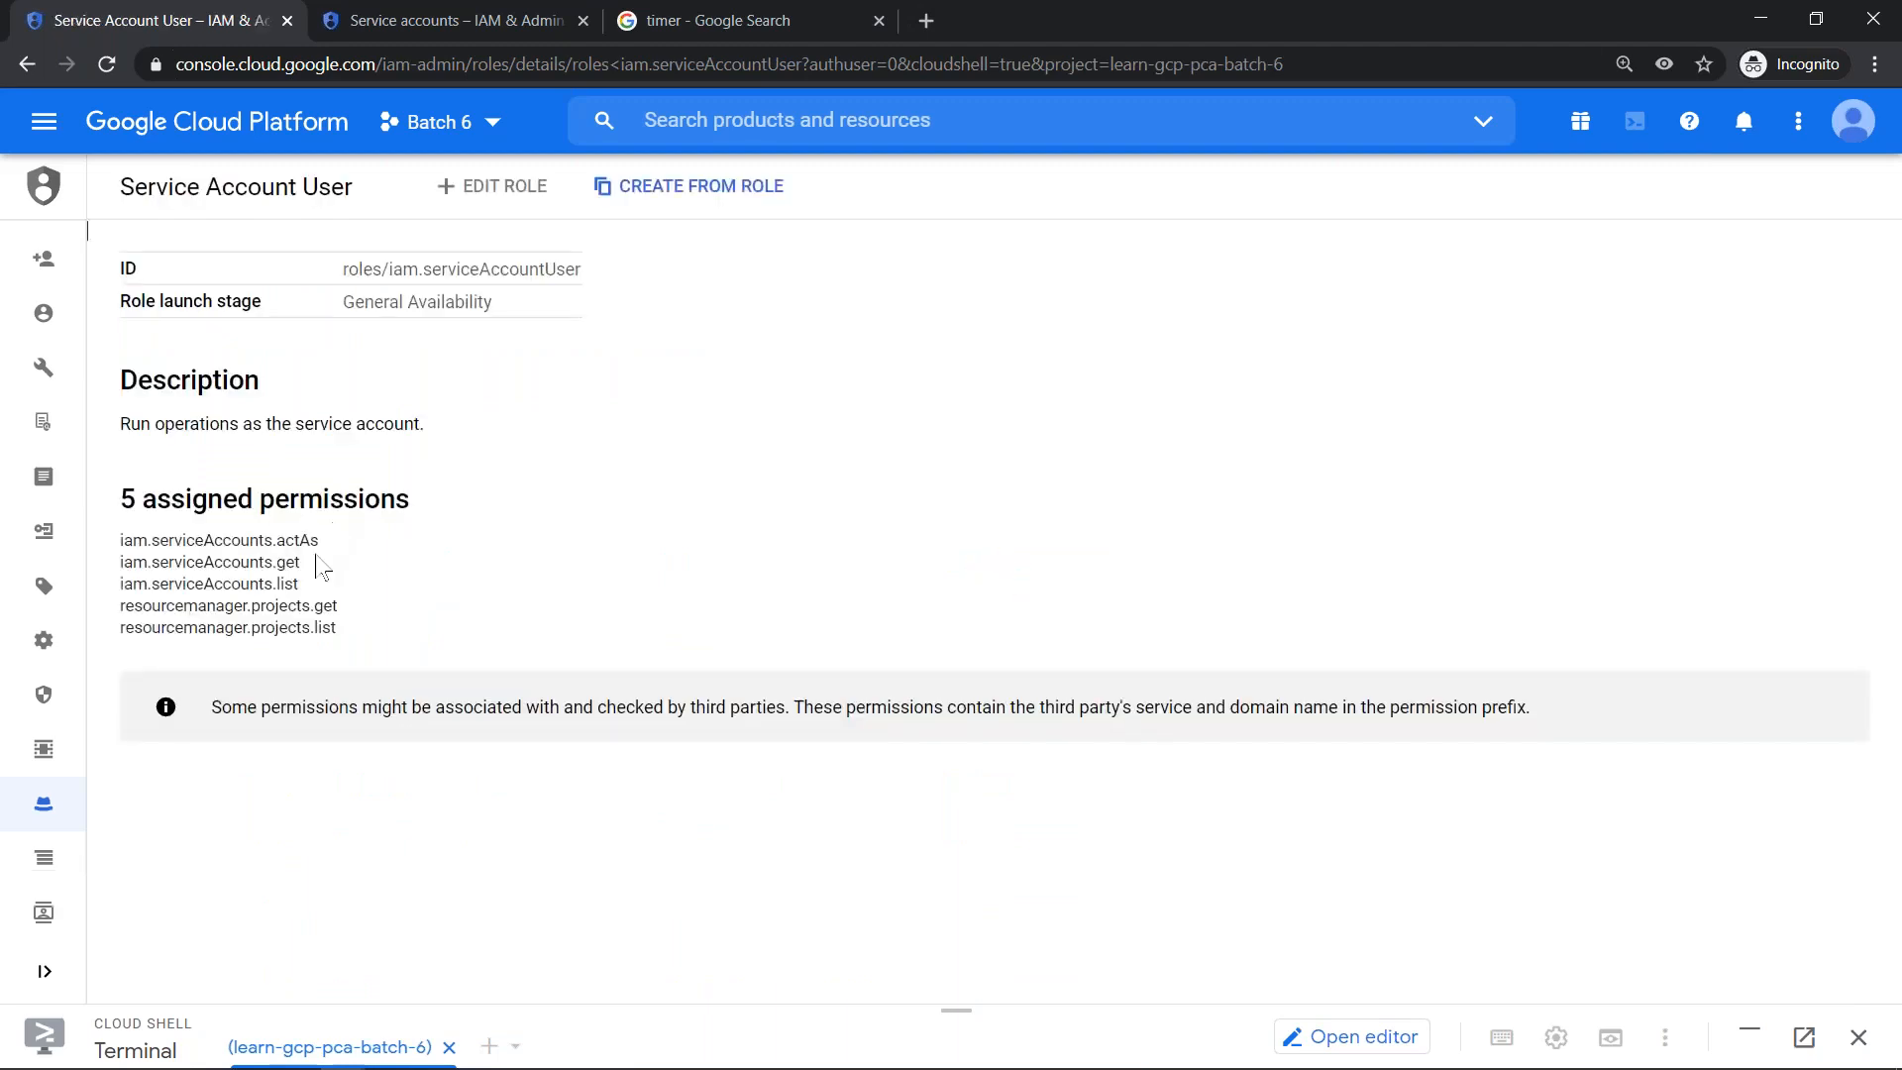
left_click_drag(310, 540, 107, 555)
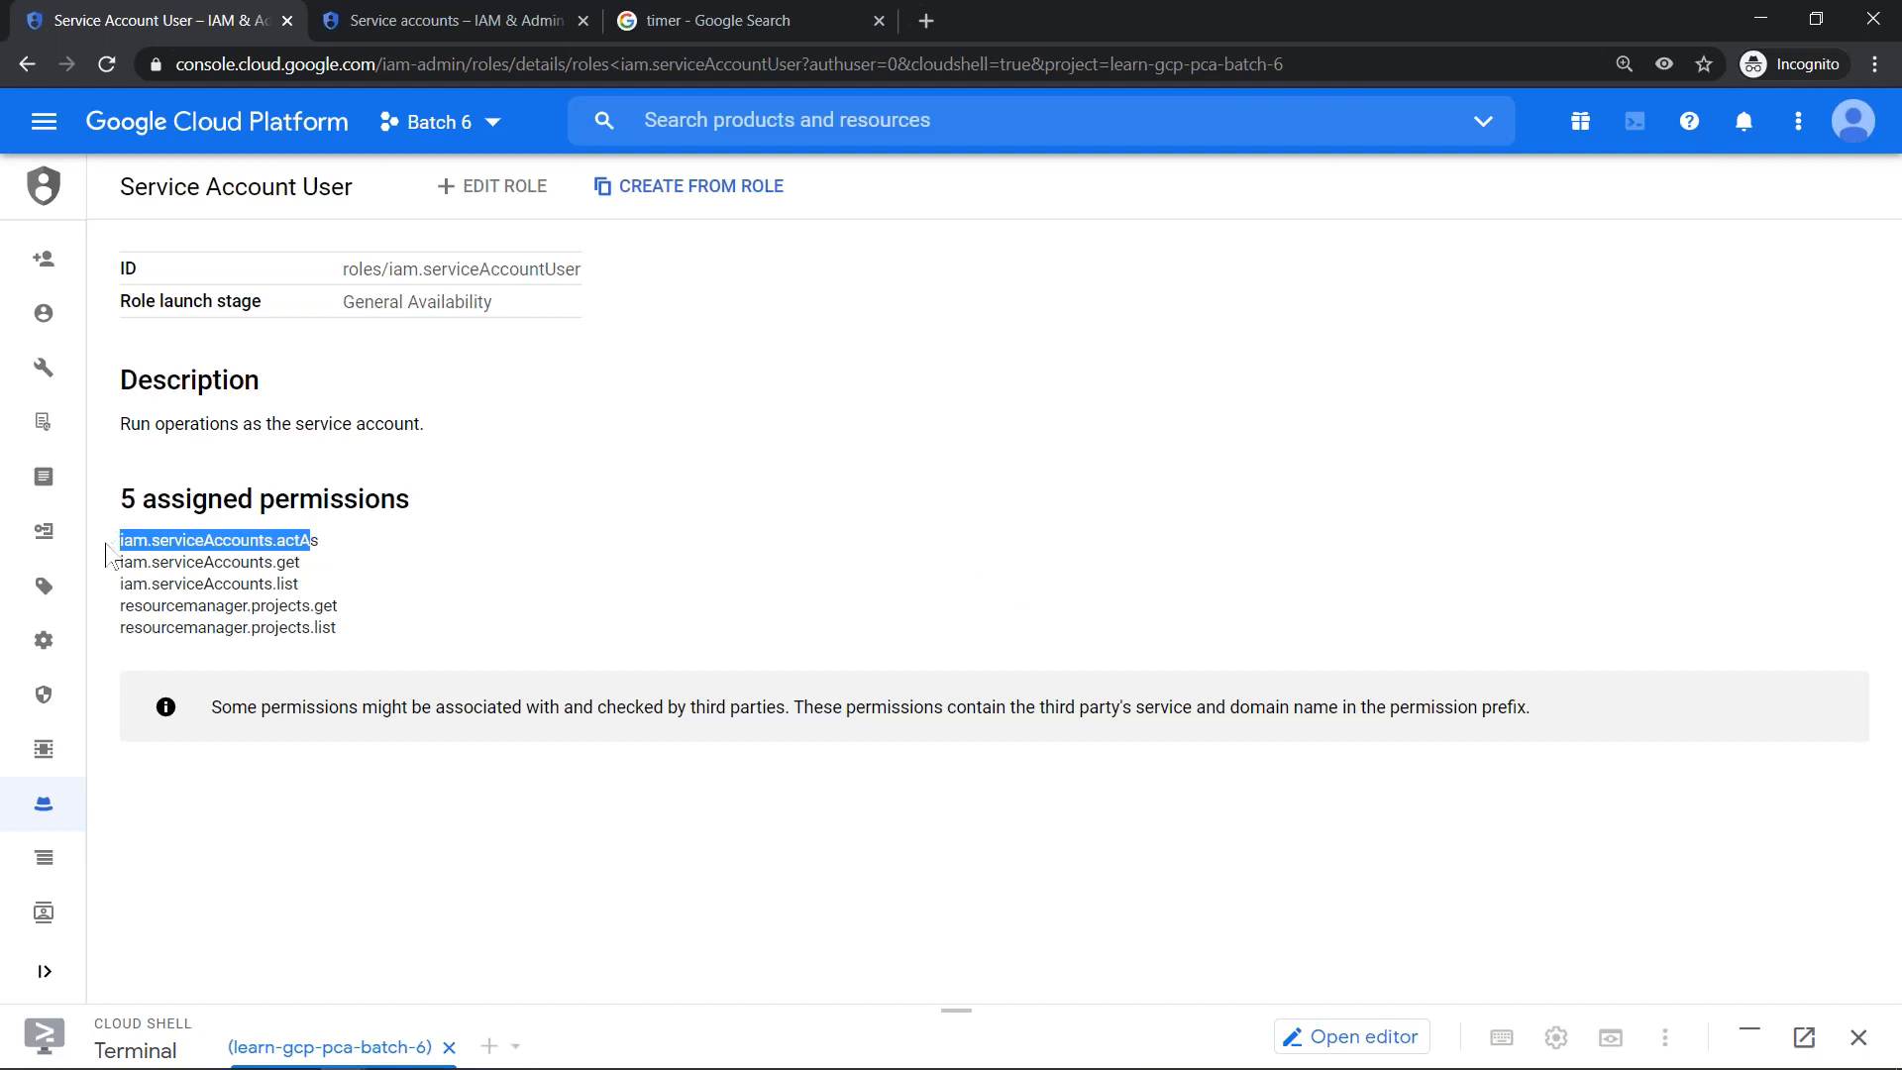
left_click_drag(301, 584, 99, 594)
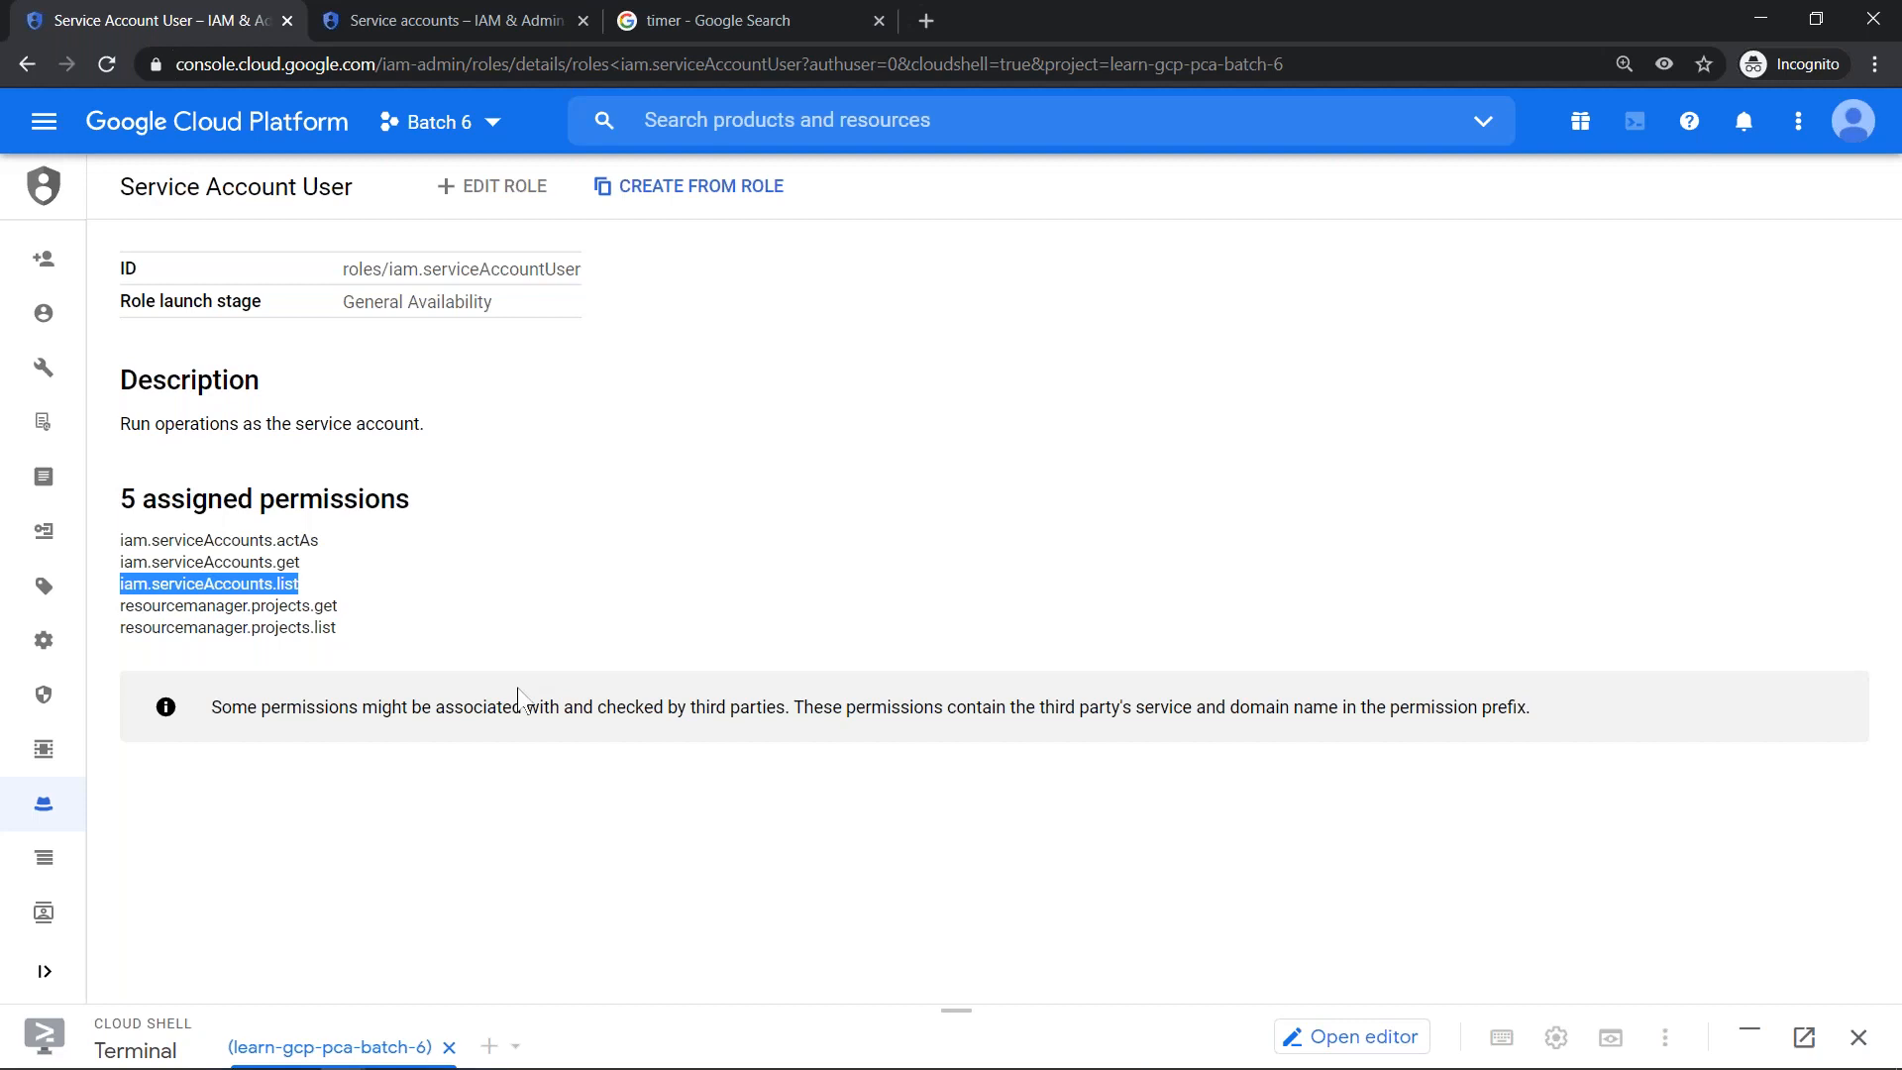
- Switch back to the Edge window and minimize Cloud Shell to return to the instance's service account choices
key("alt+Tab")
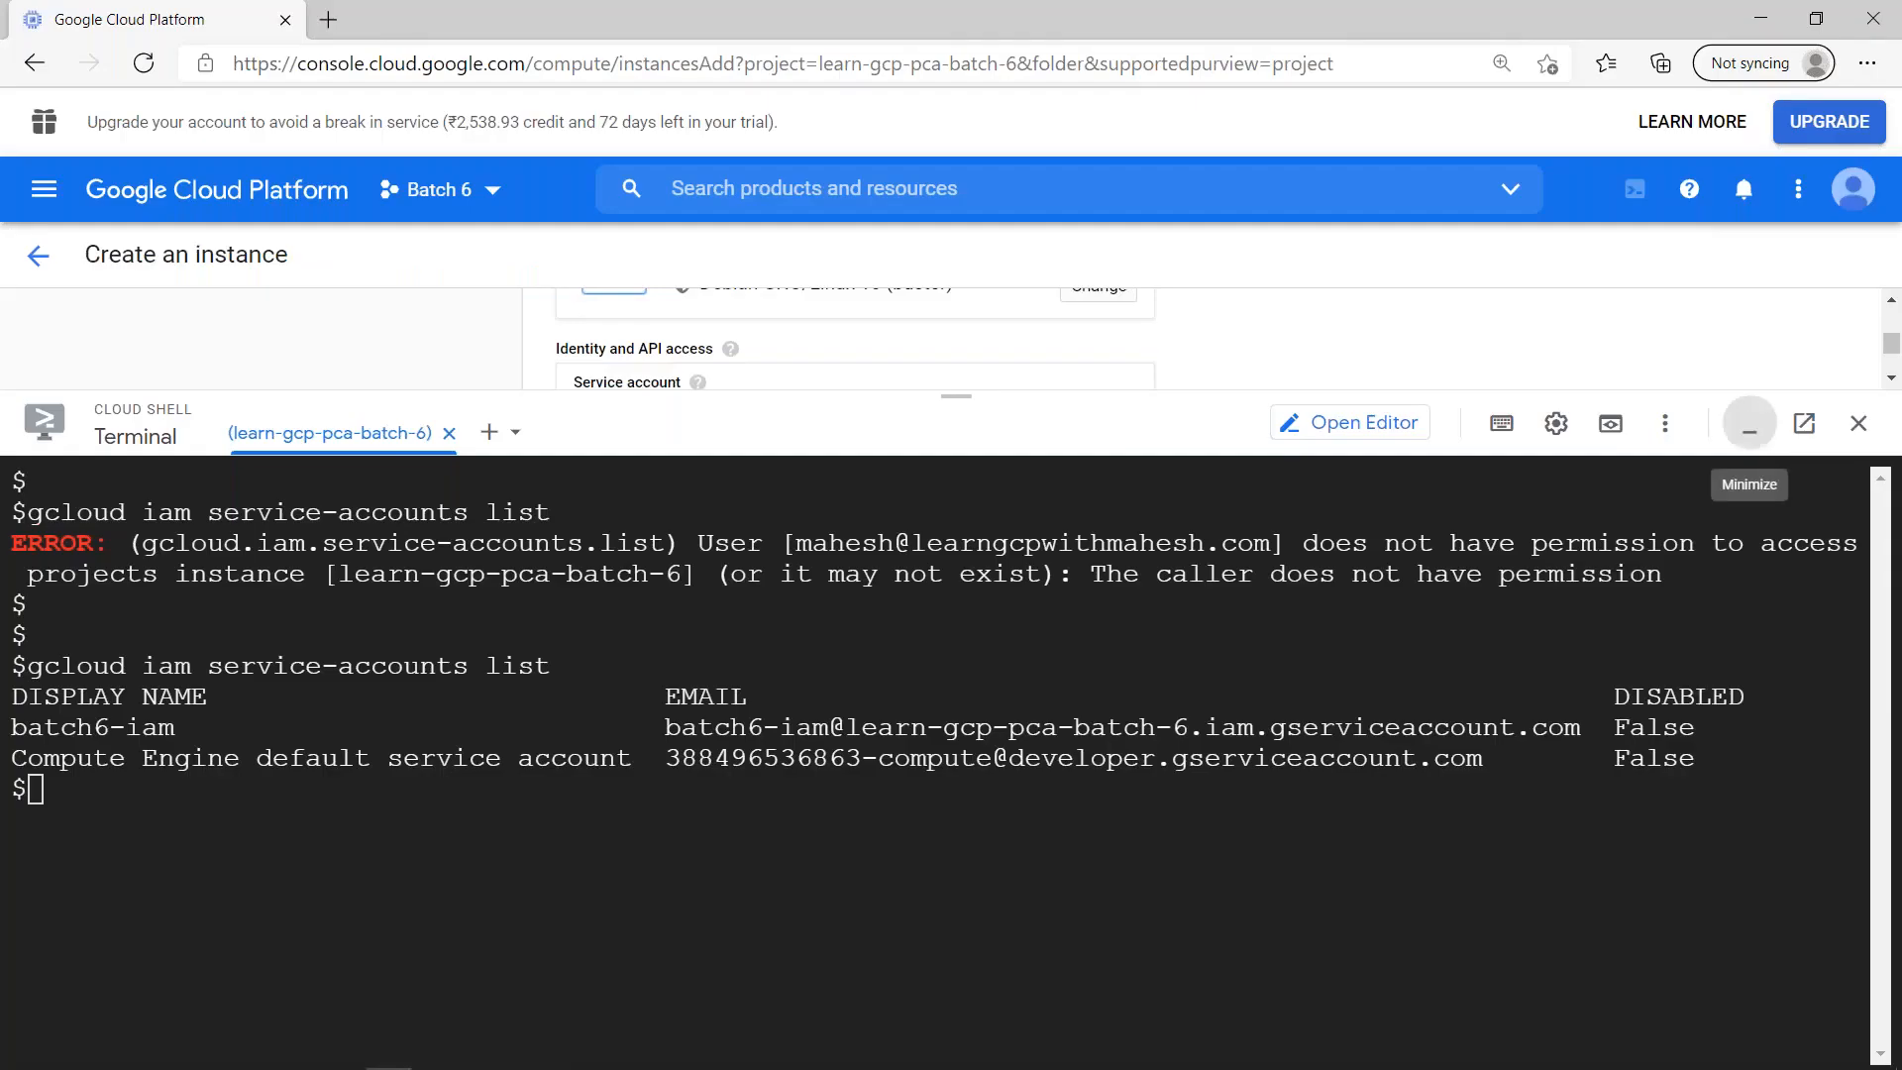
left_click(1747, 418)
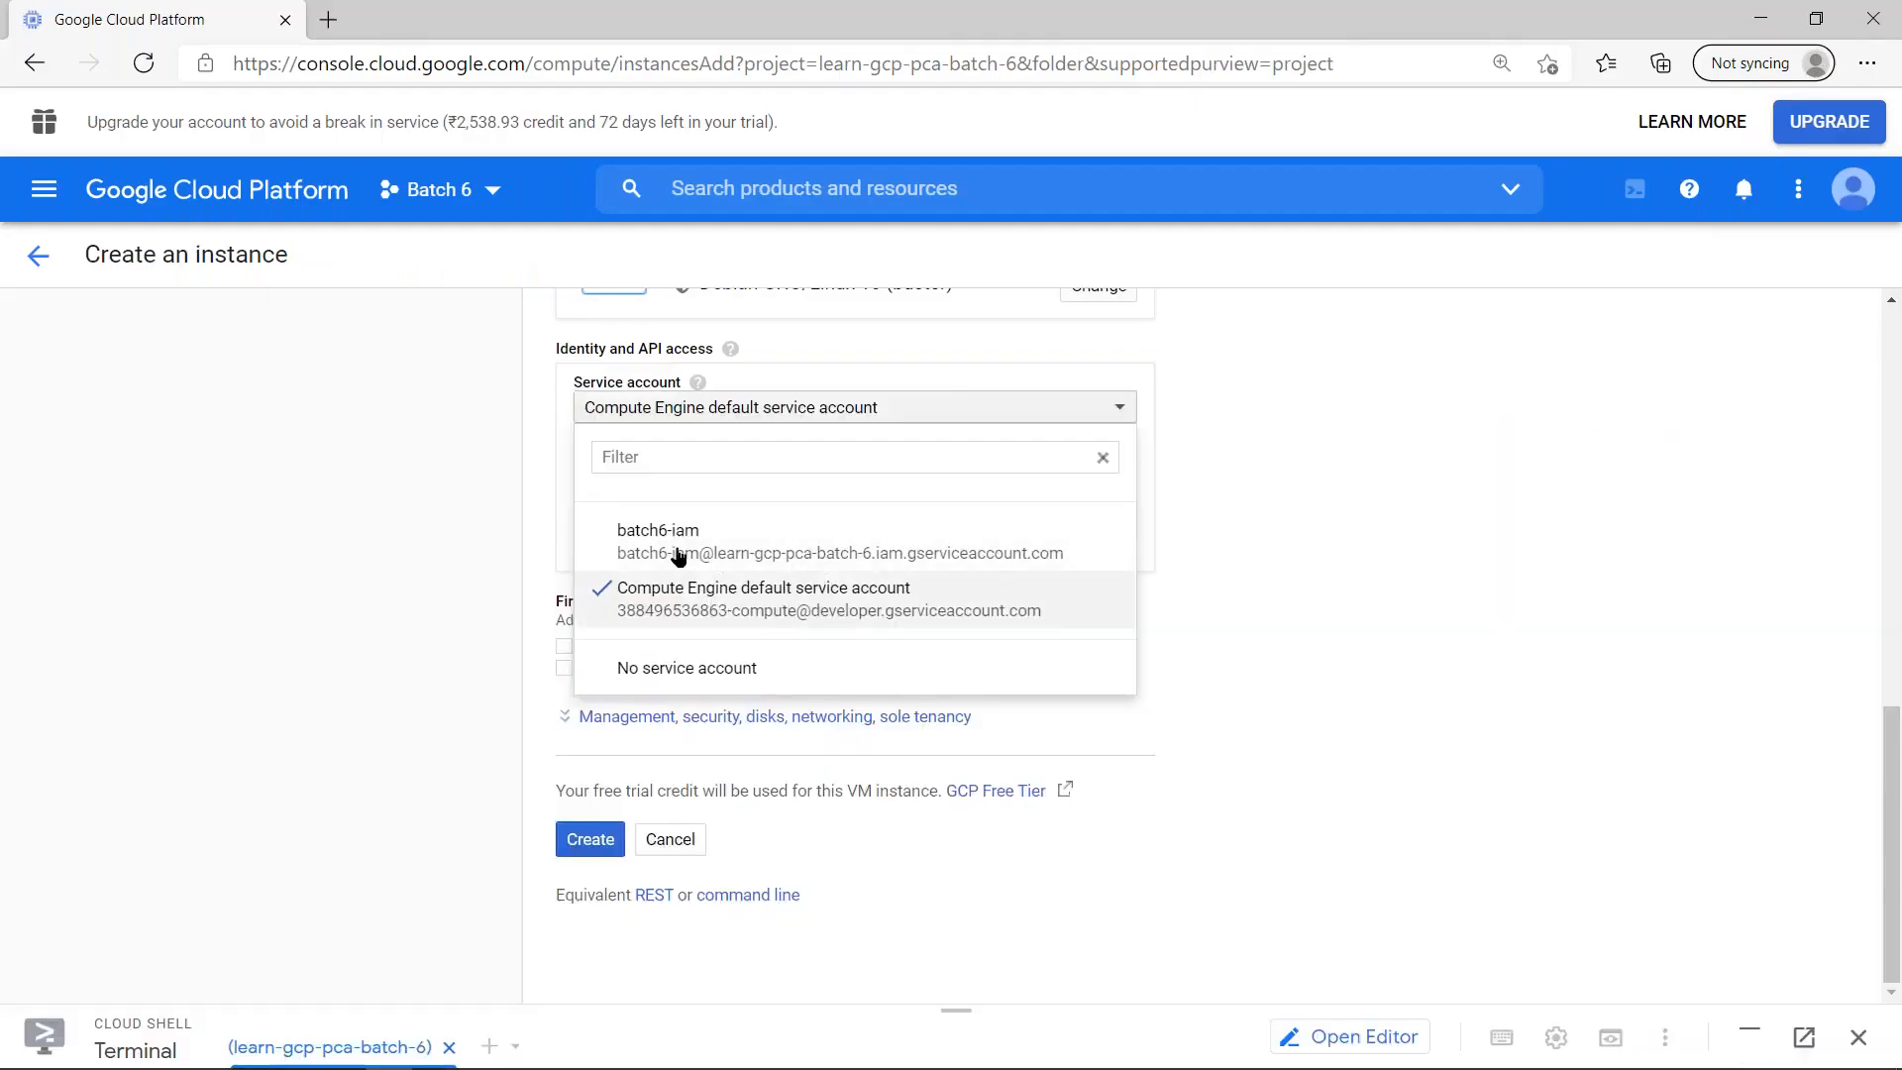
- Select the Compute Engine default service account and highlight the service account and scopes parameters in the equivalent gcloud command line
left_click(707, 609)
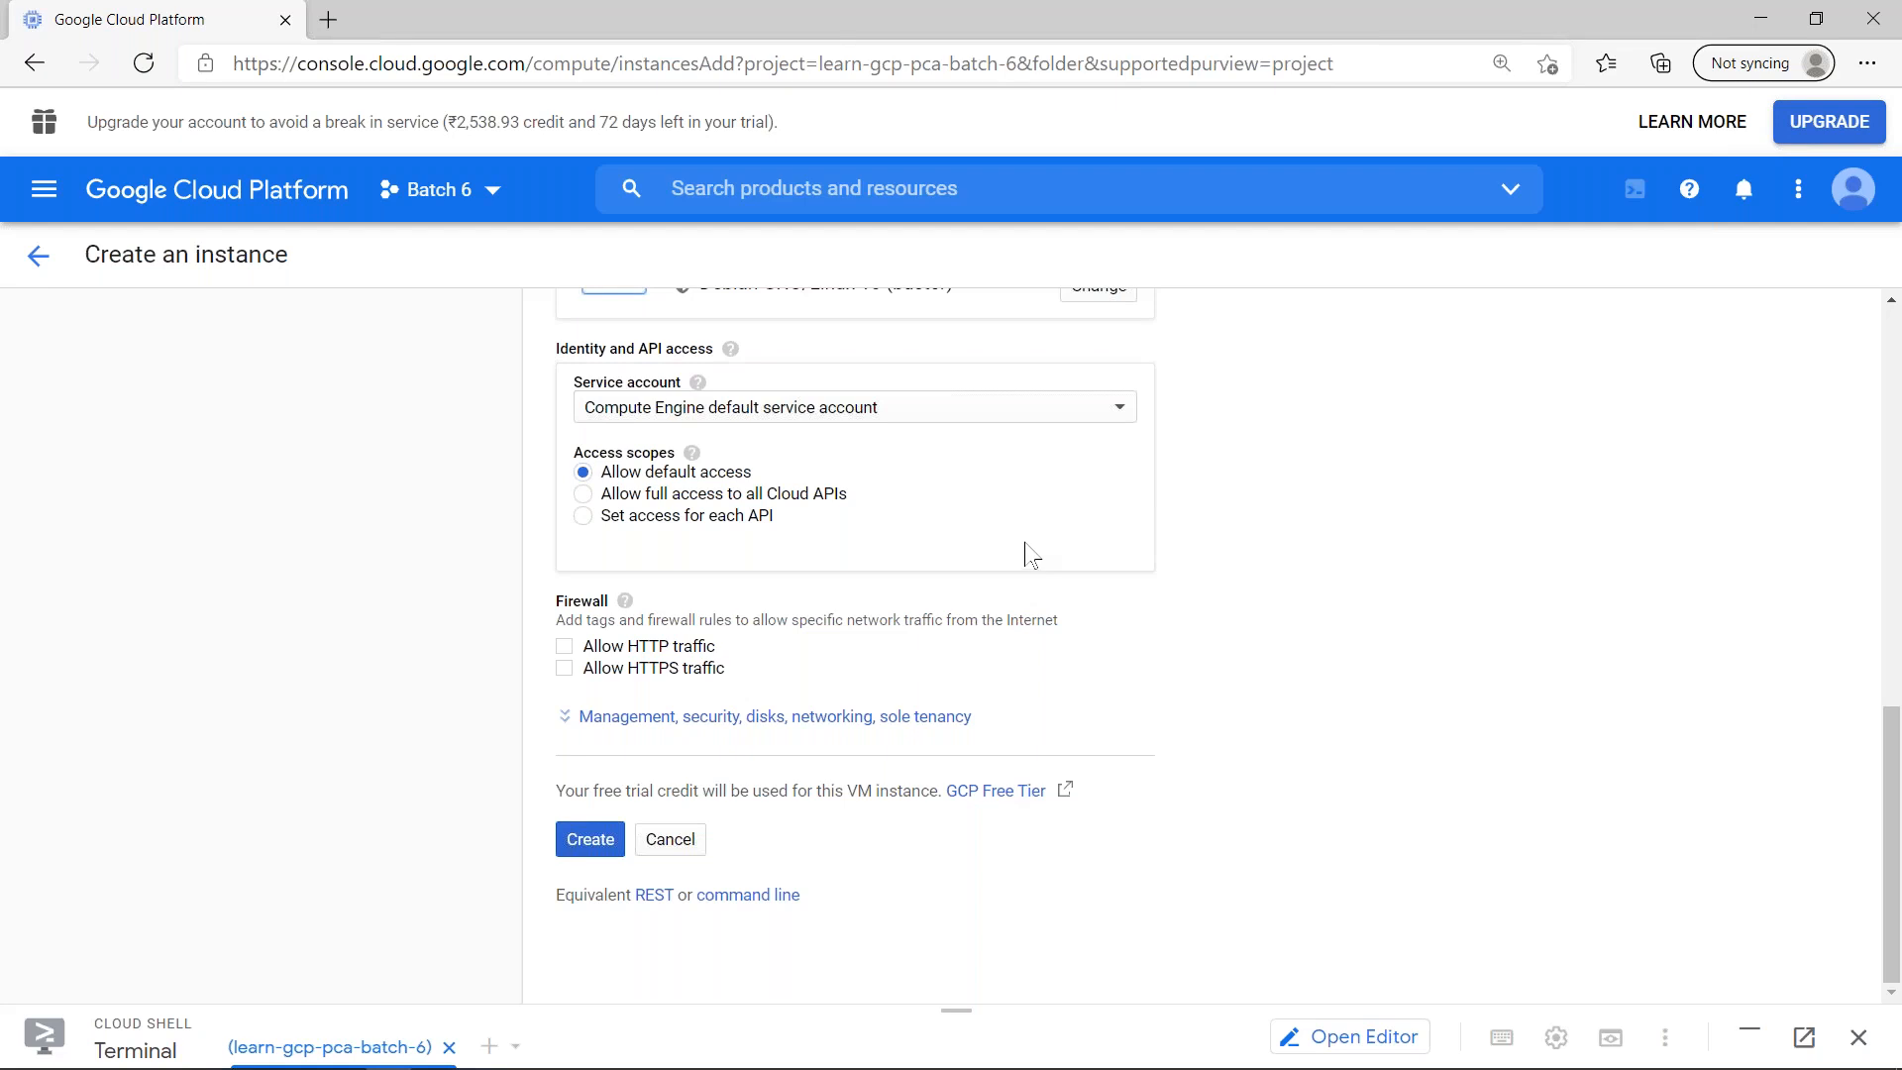
left_click(766, 896)
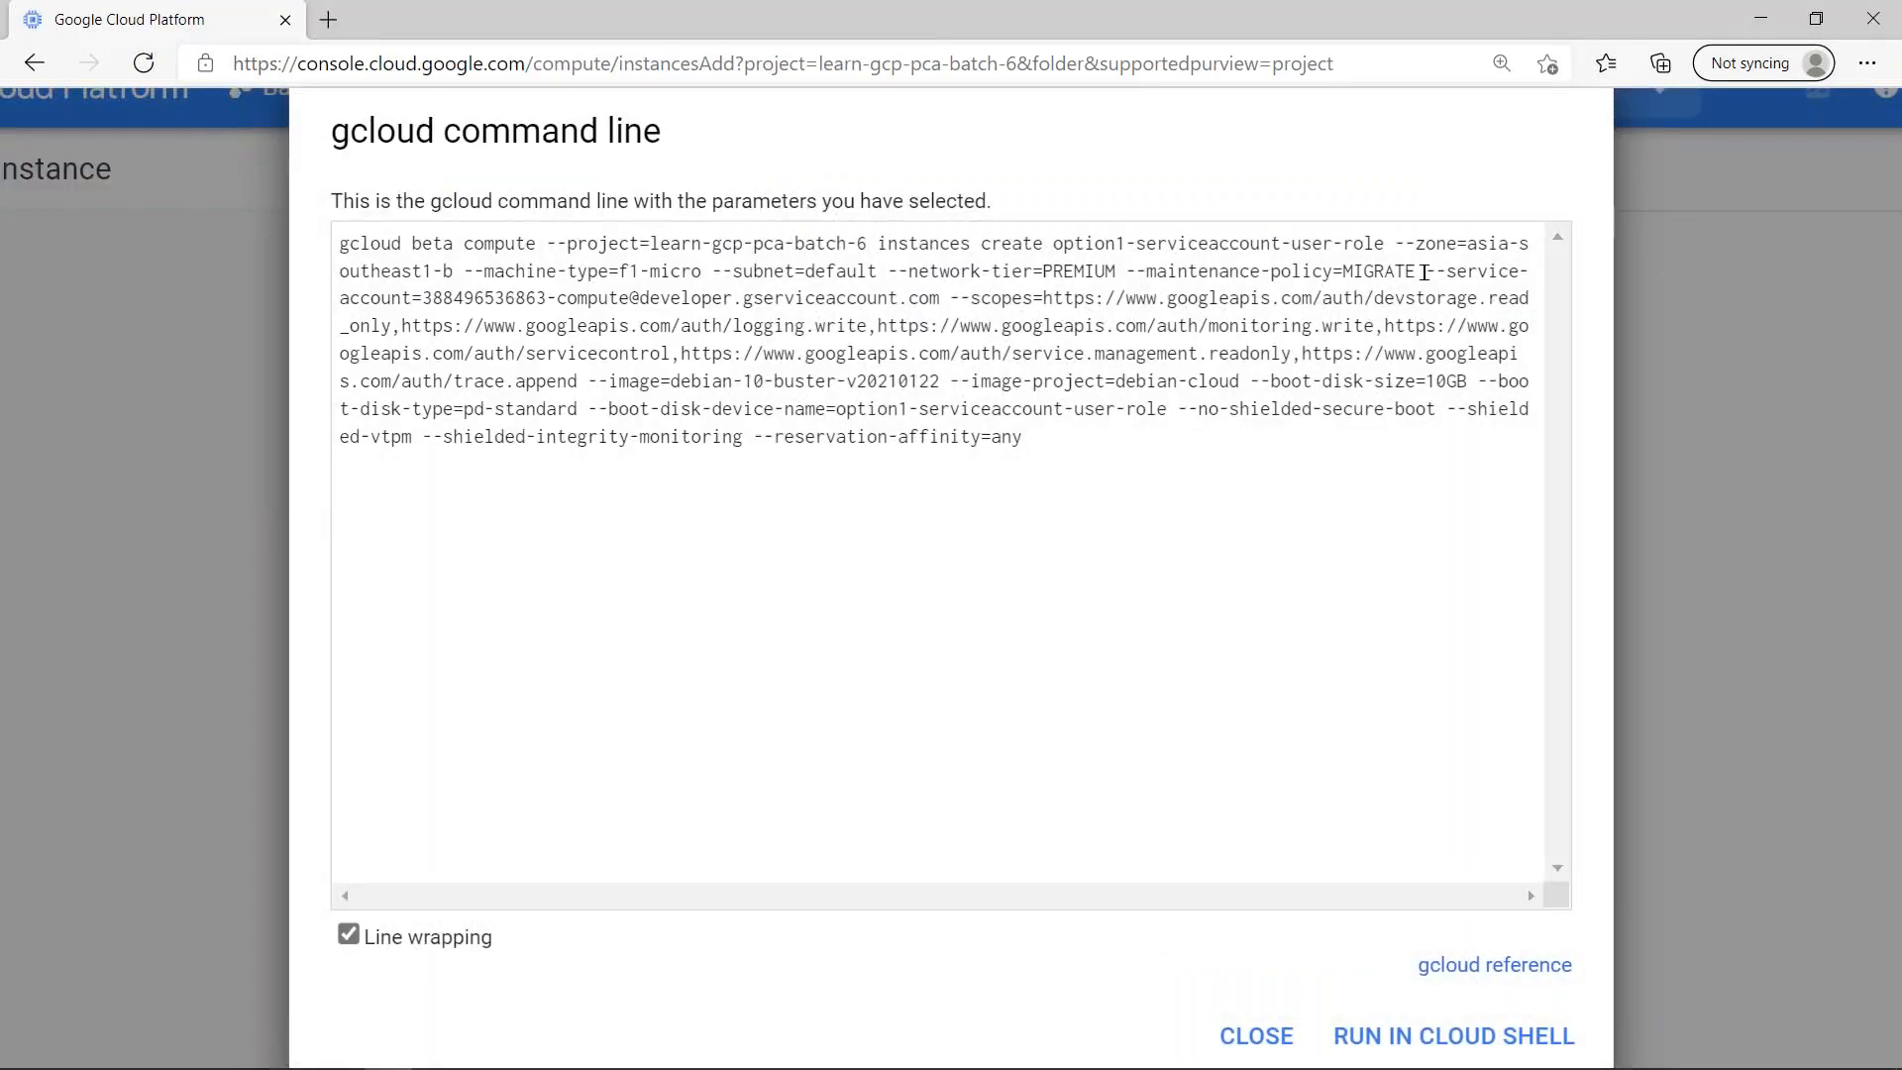
left_click_drag(1427, 270, 1090, 357)
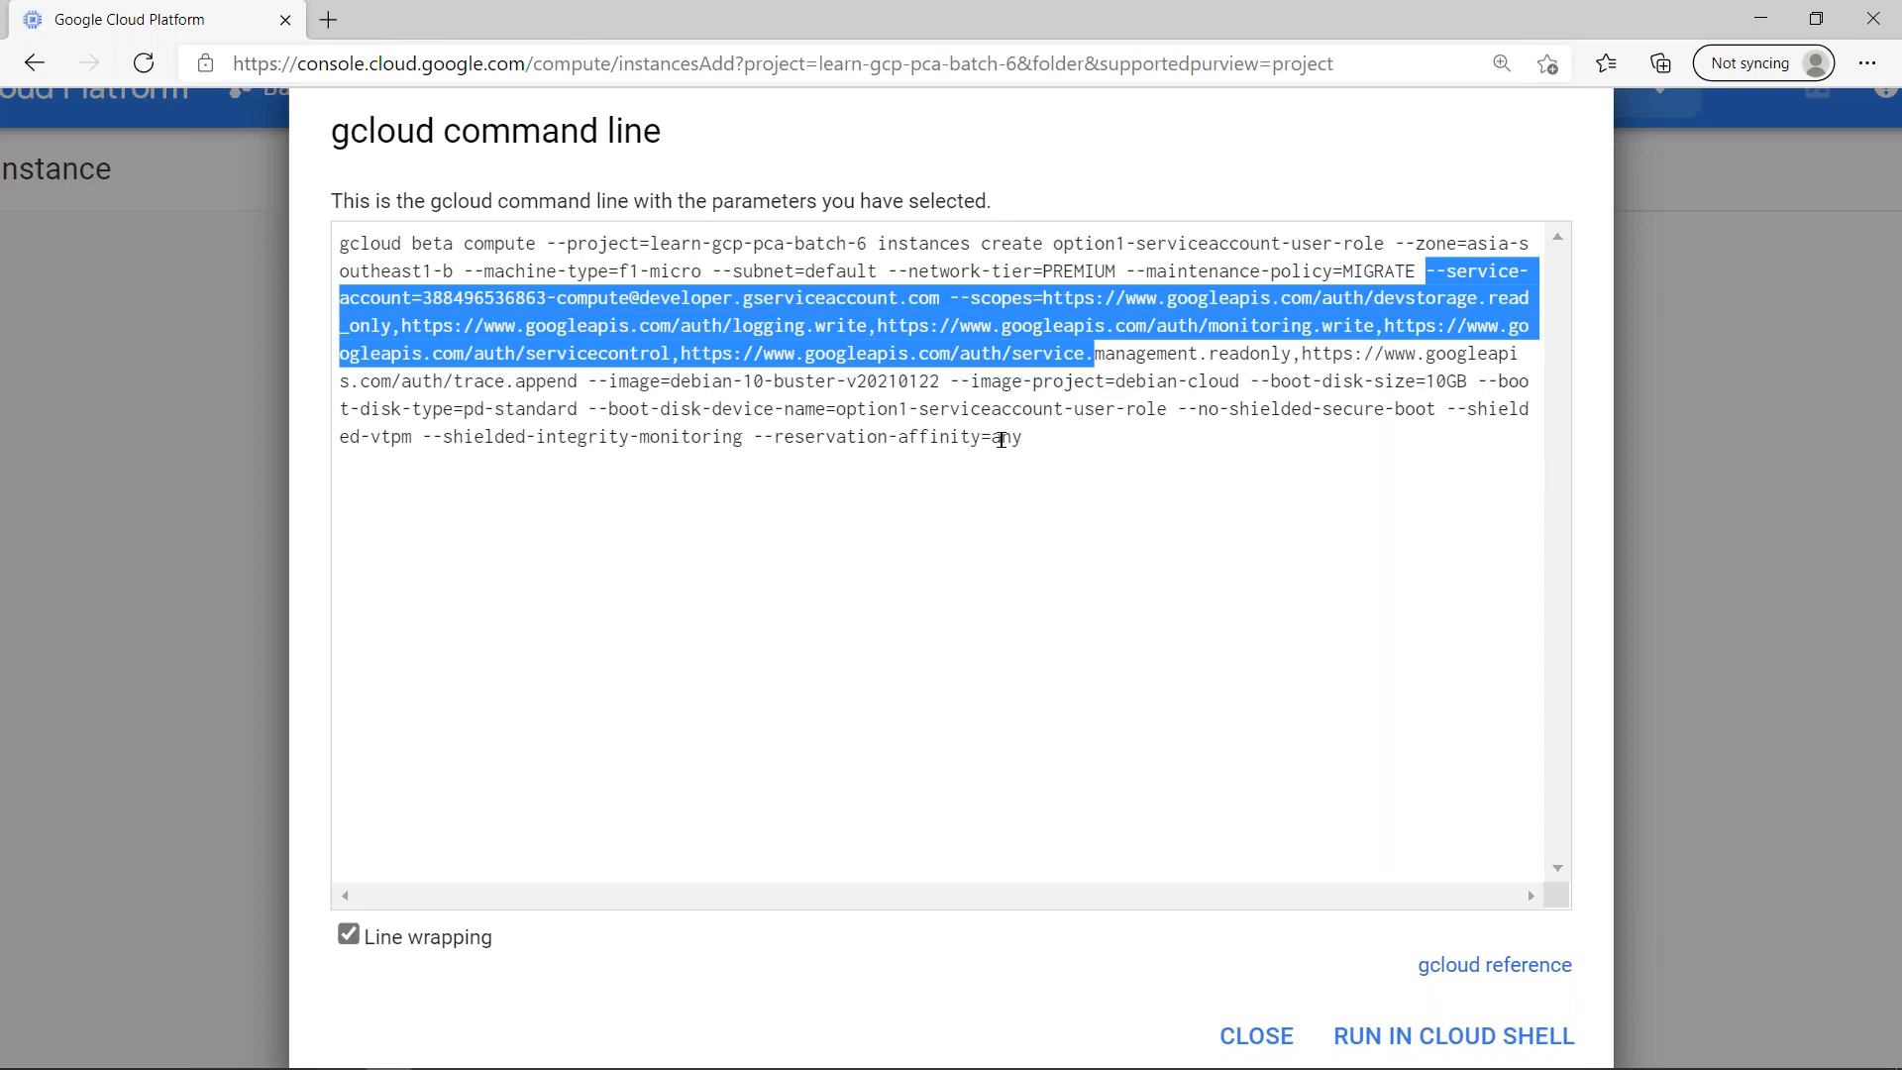
key("Escape")
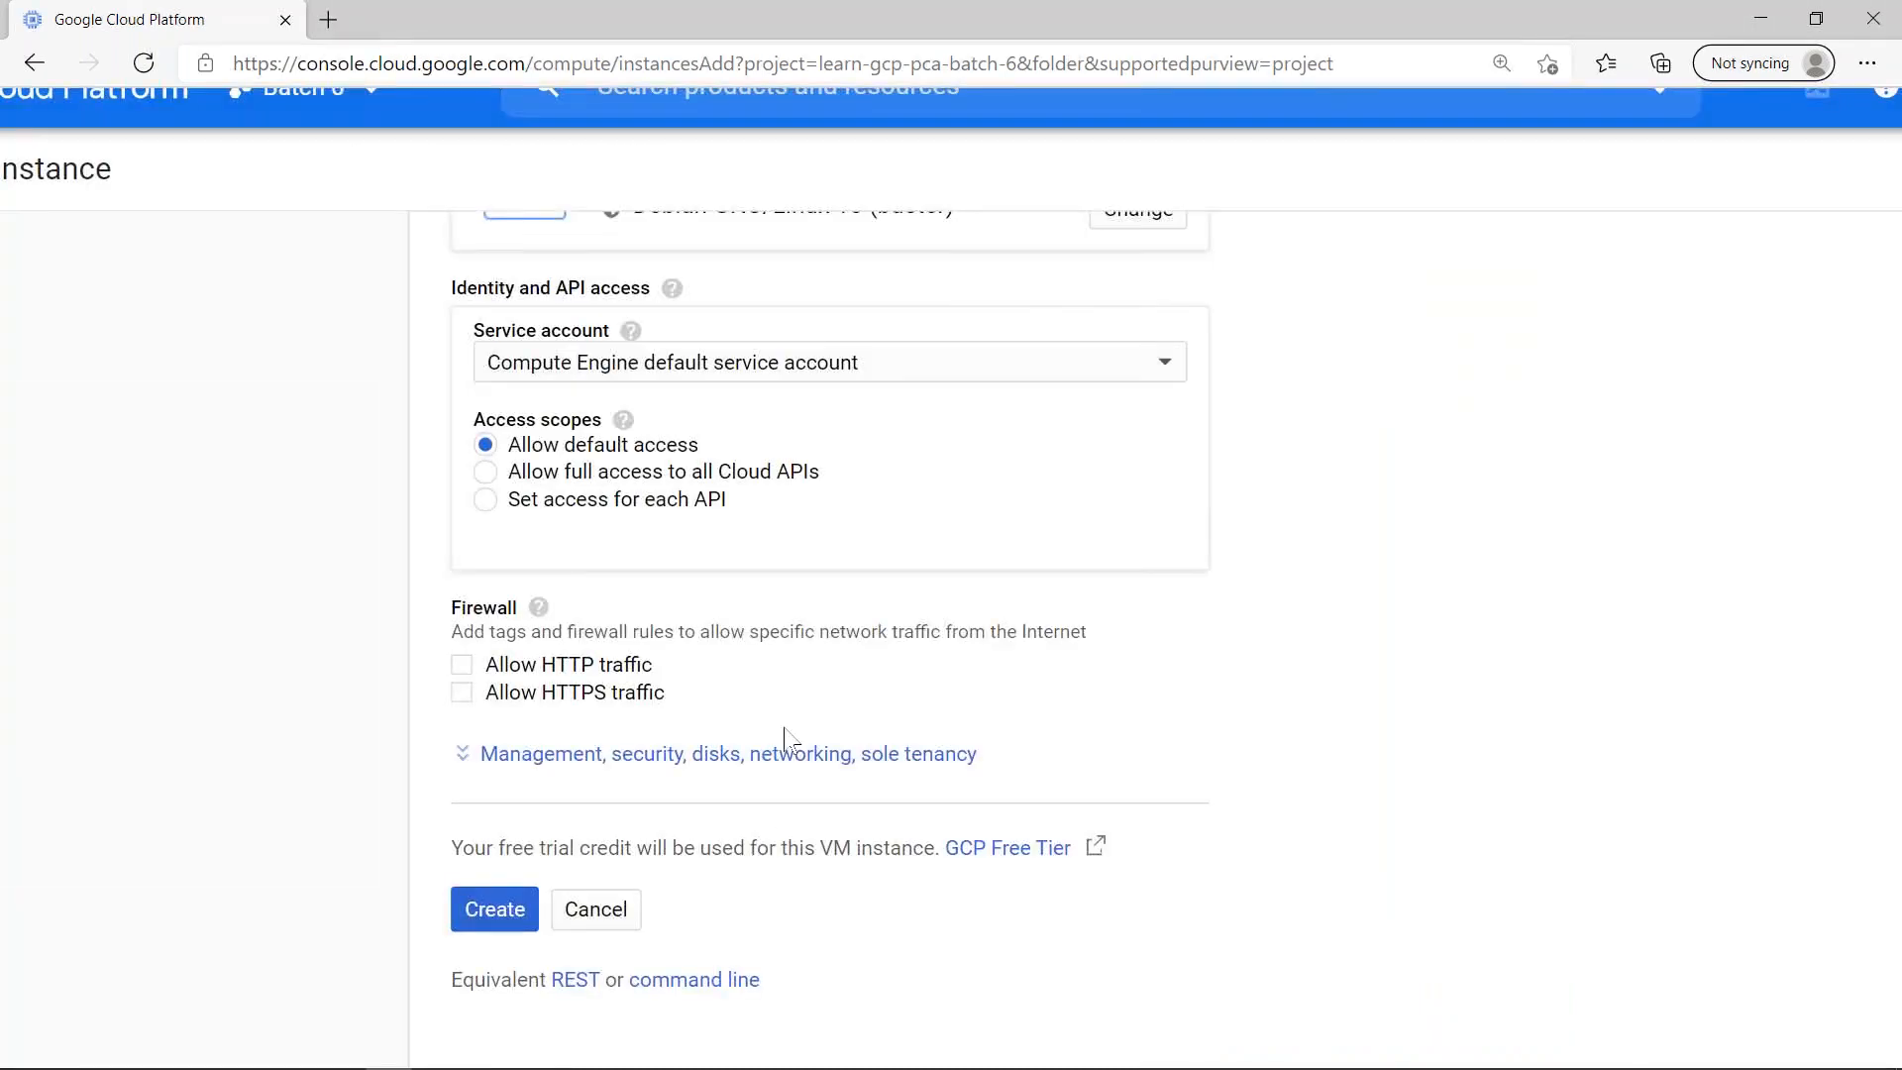
- Create the VM instance with the default access scopes and refresh the VM instances list
key("ctrl+0")
key("ctrl+plus")
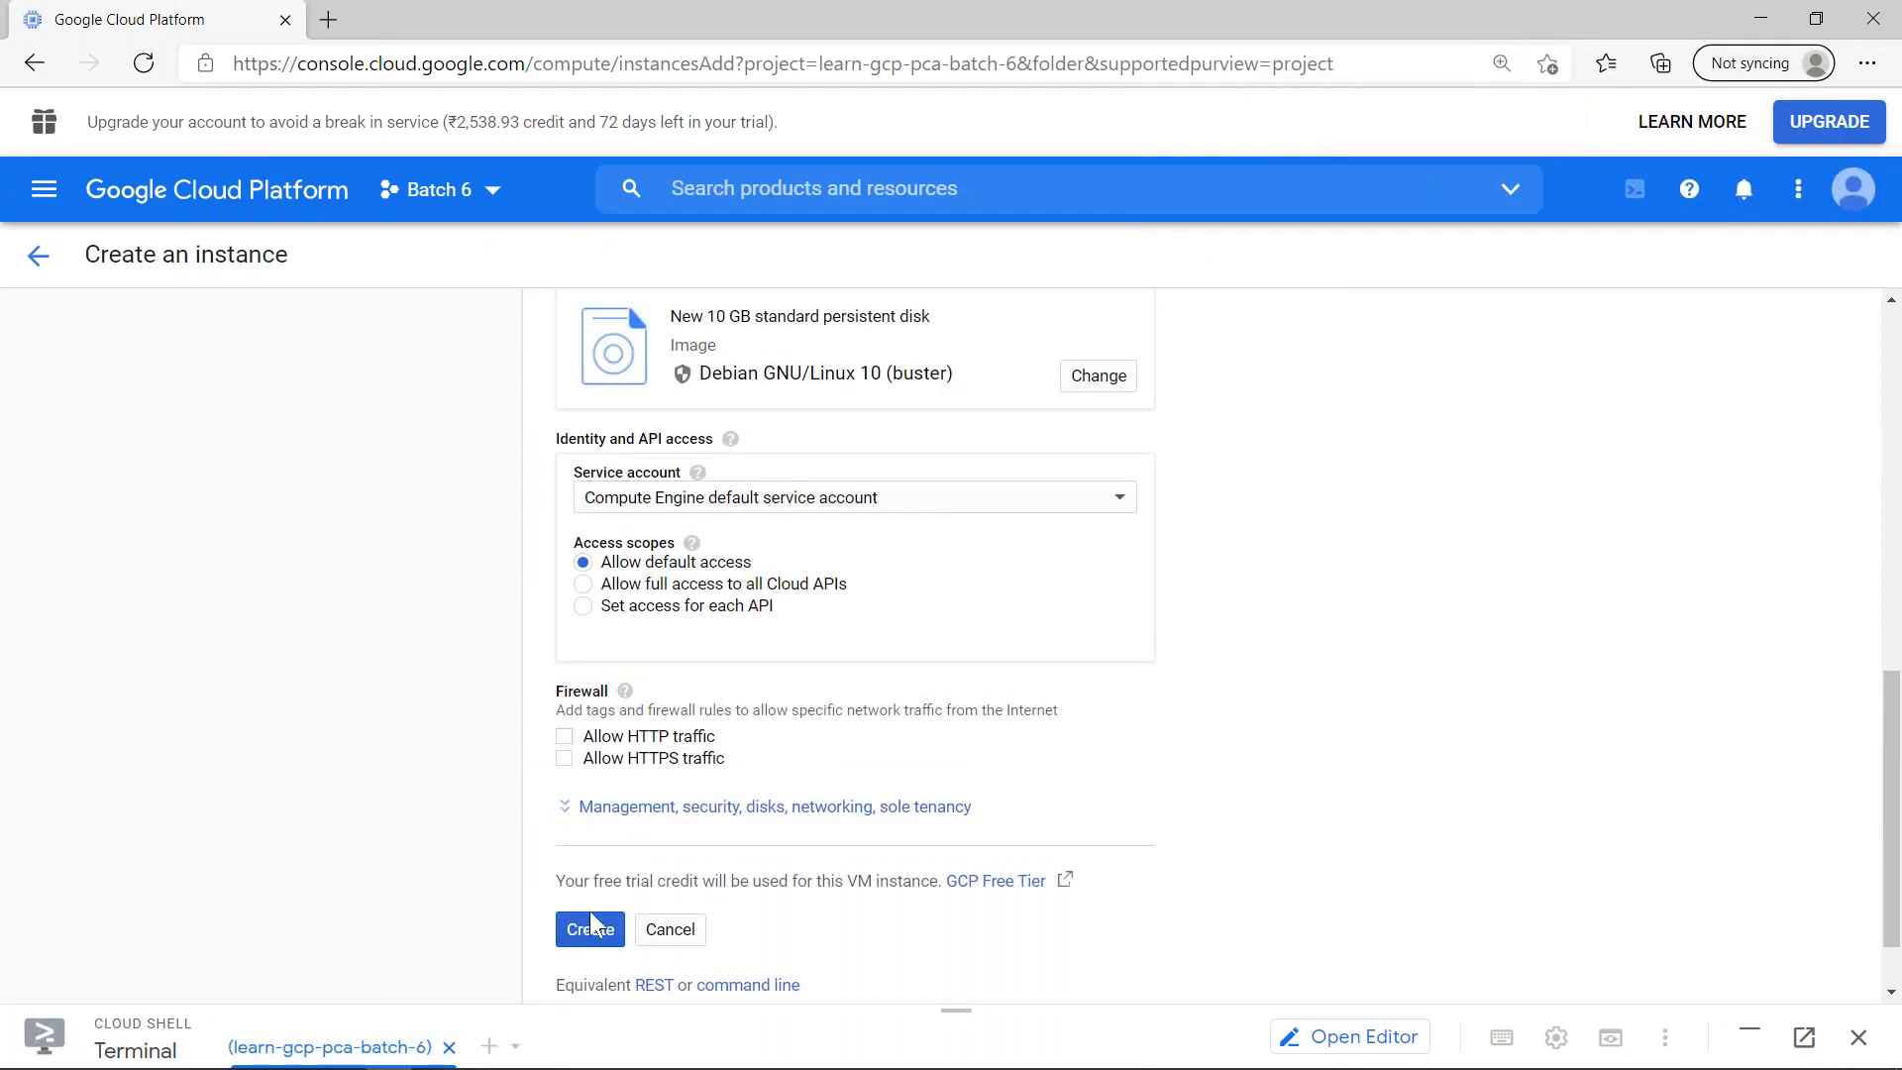
left_click(575, 939)
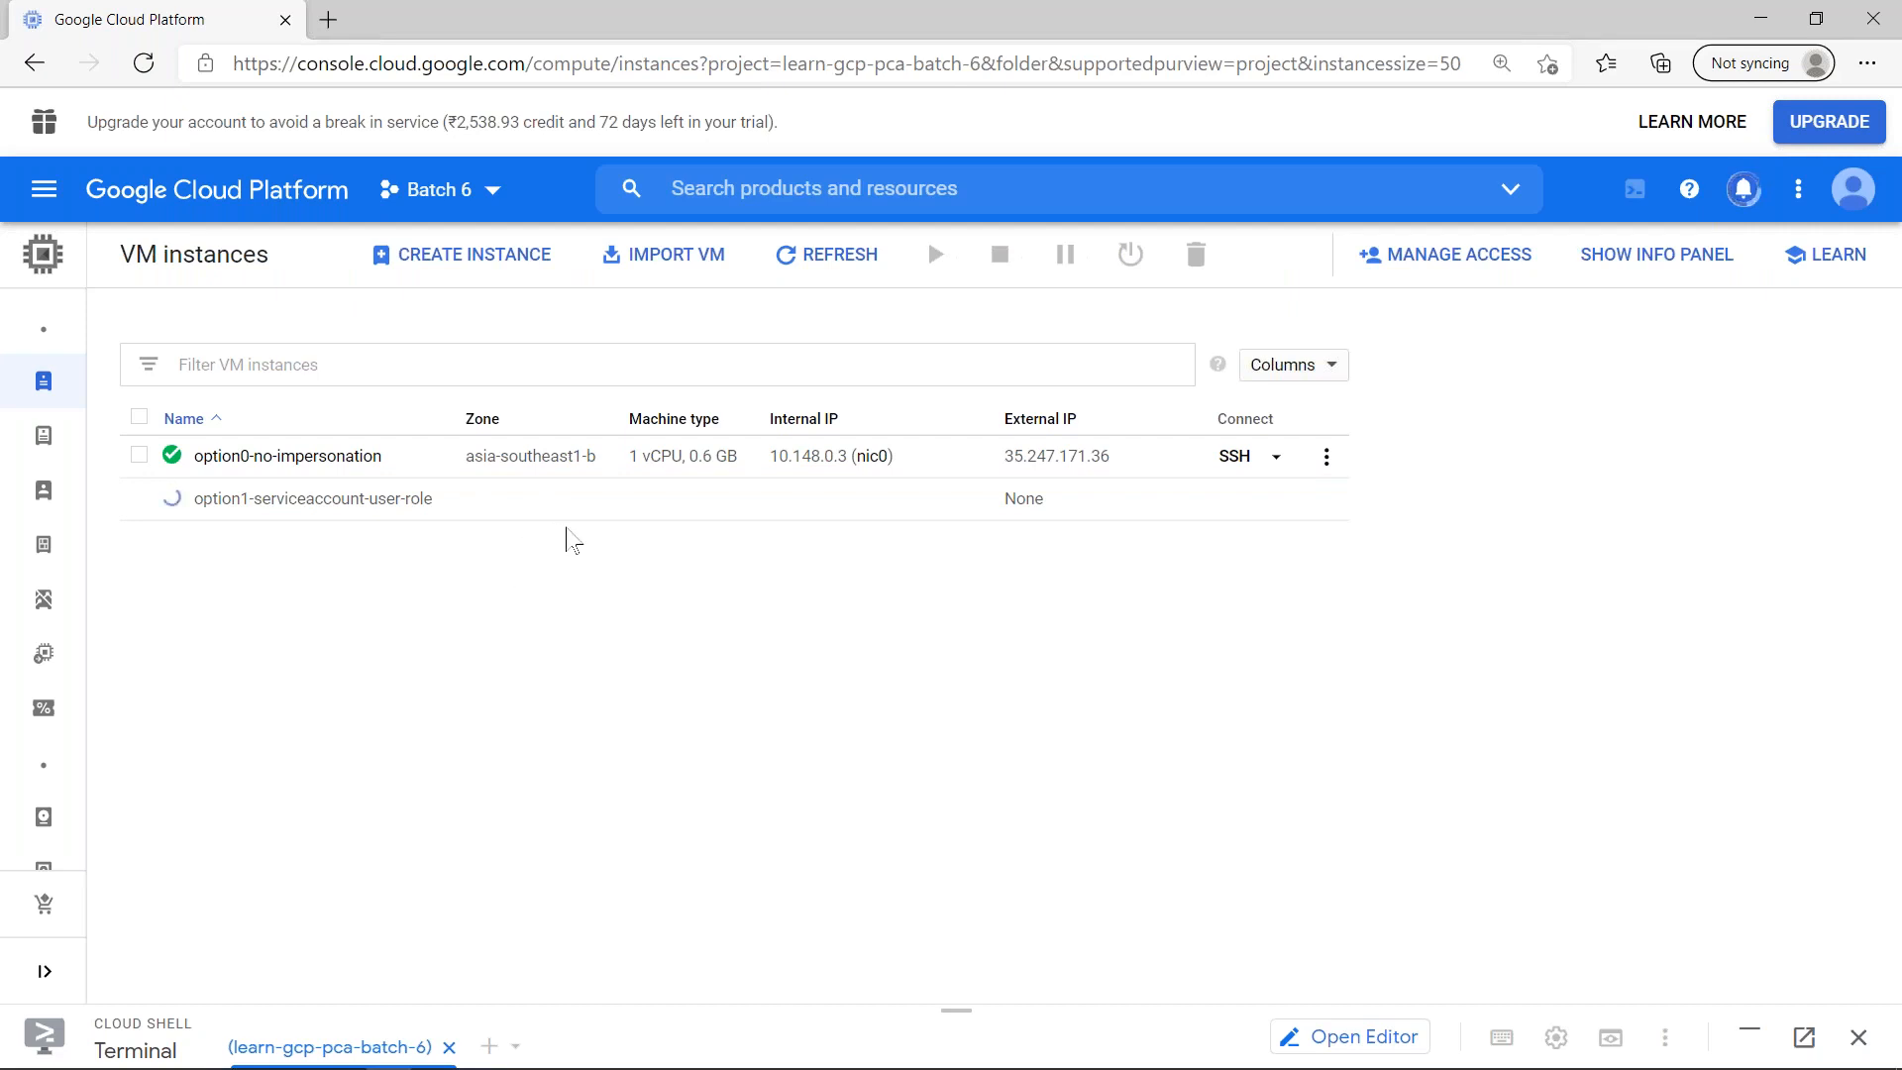
left_click(840, 258)
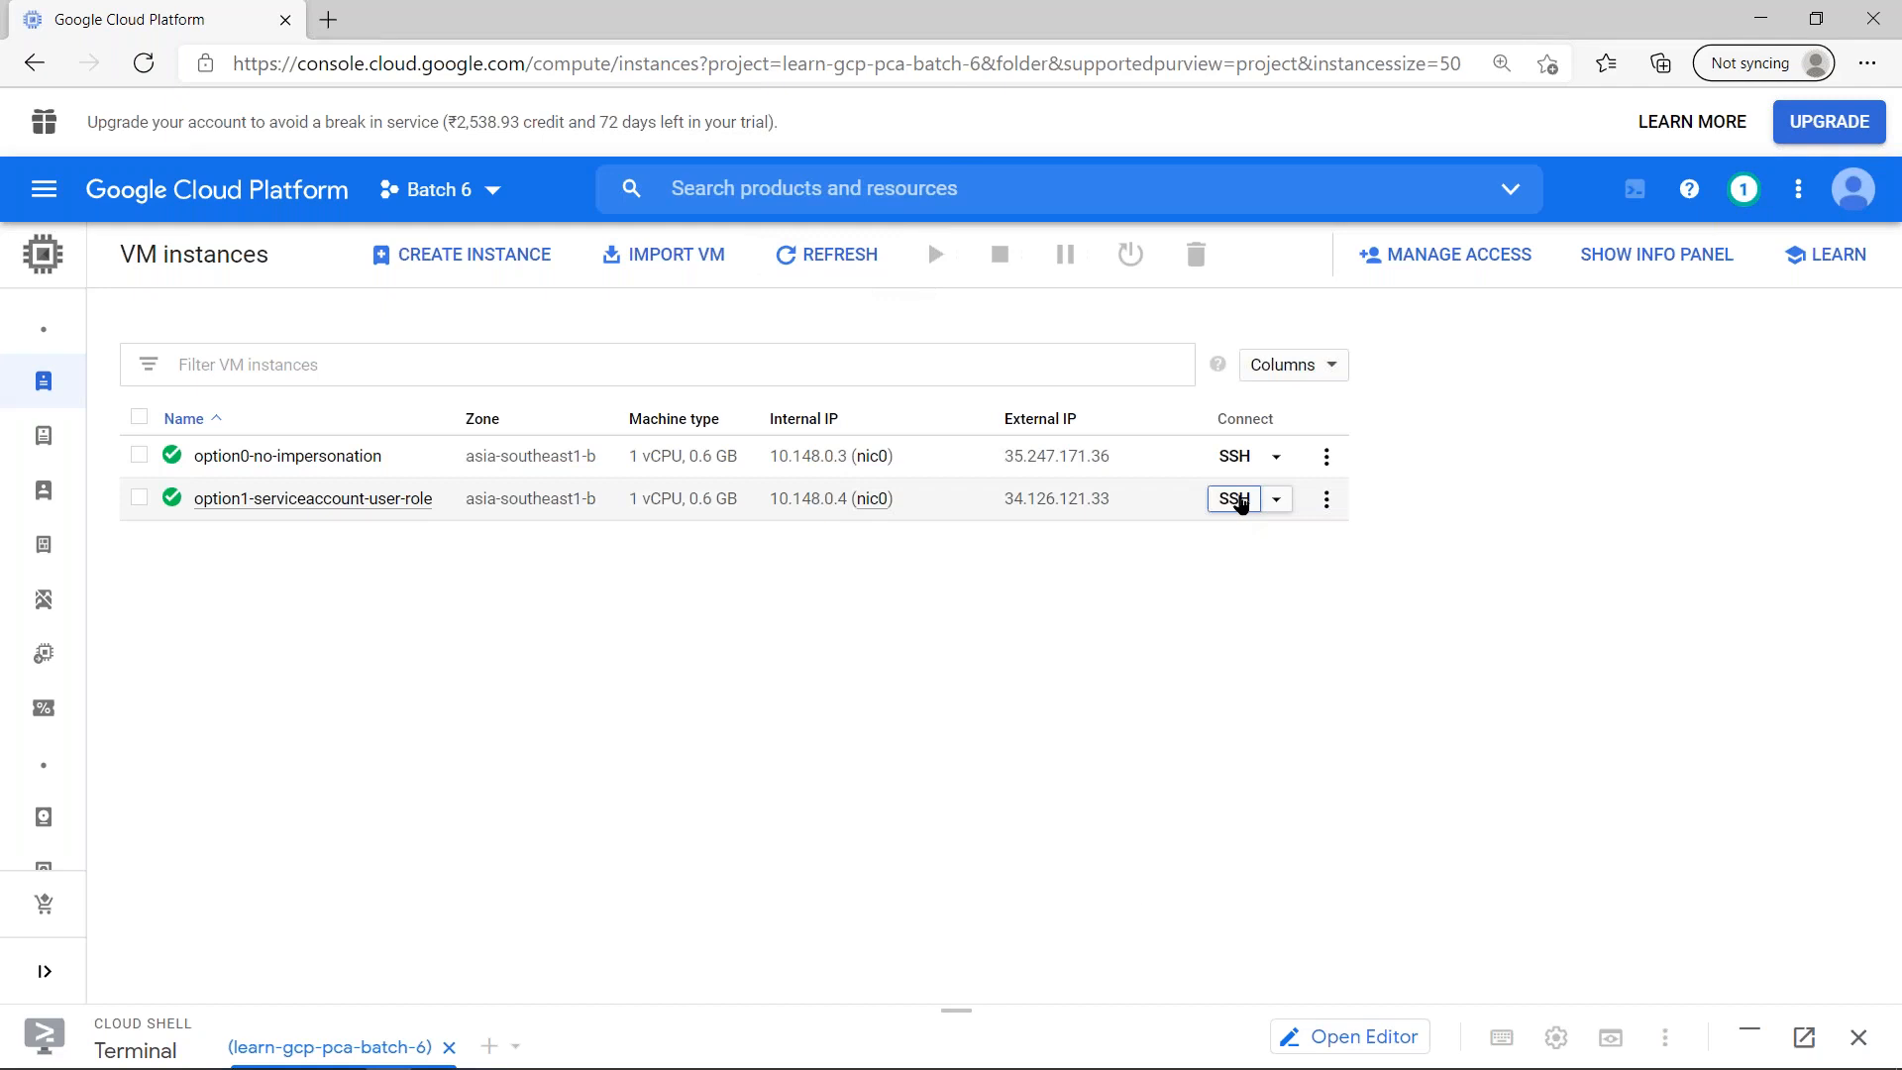
- Open an SSH session to option1-serviceaccount-user-role, clear its terminal and widen the window
left_click(1240, 501)
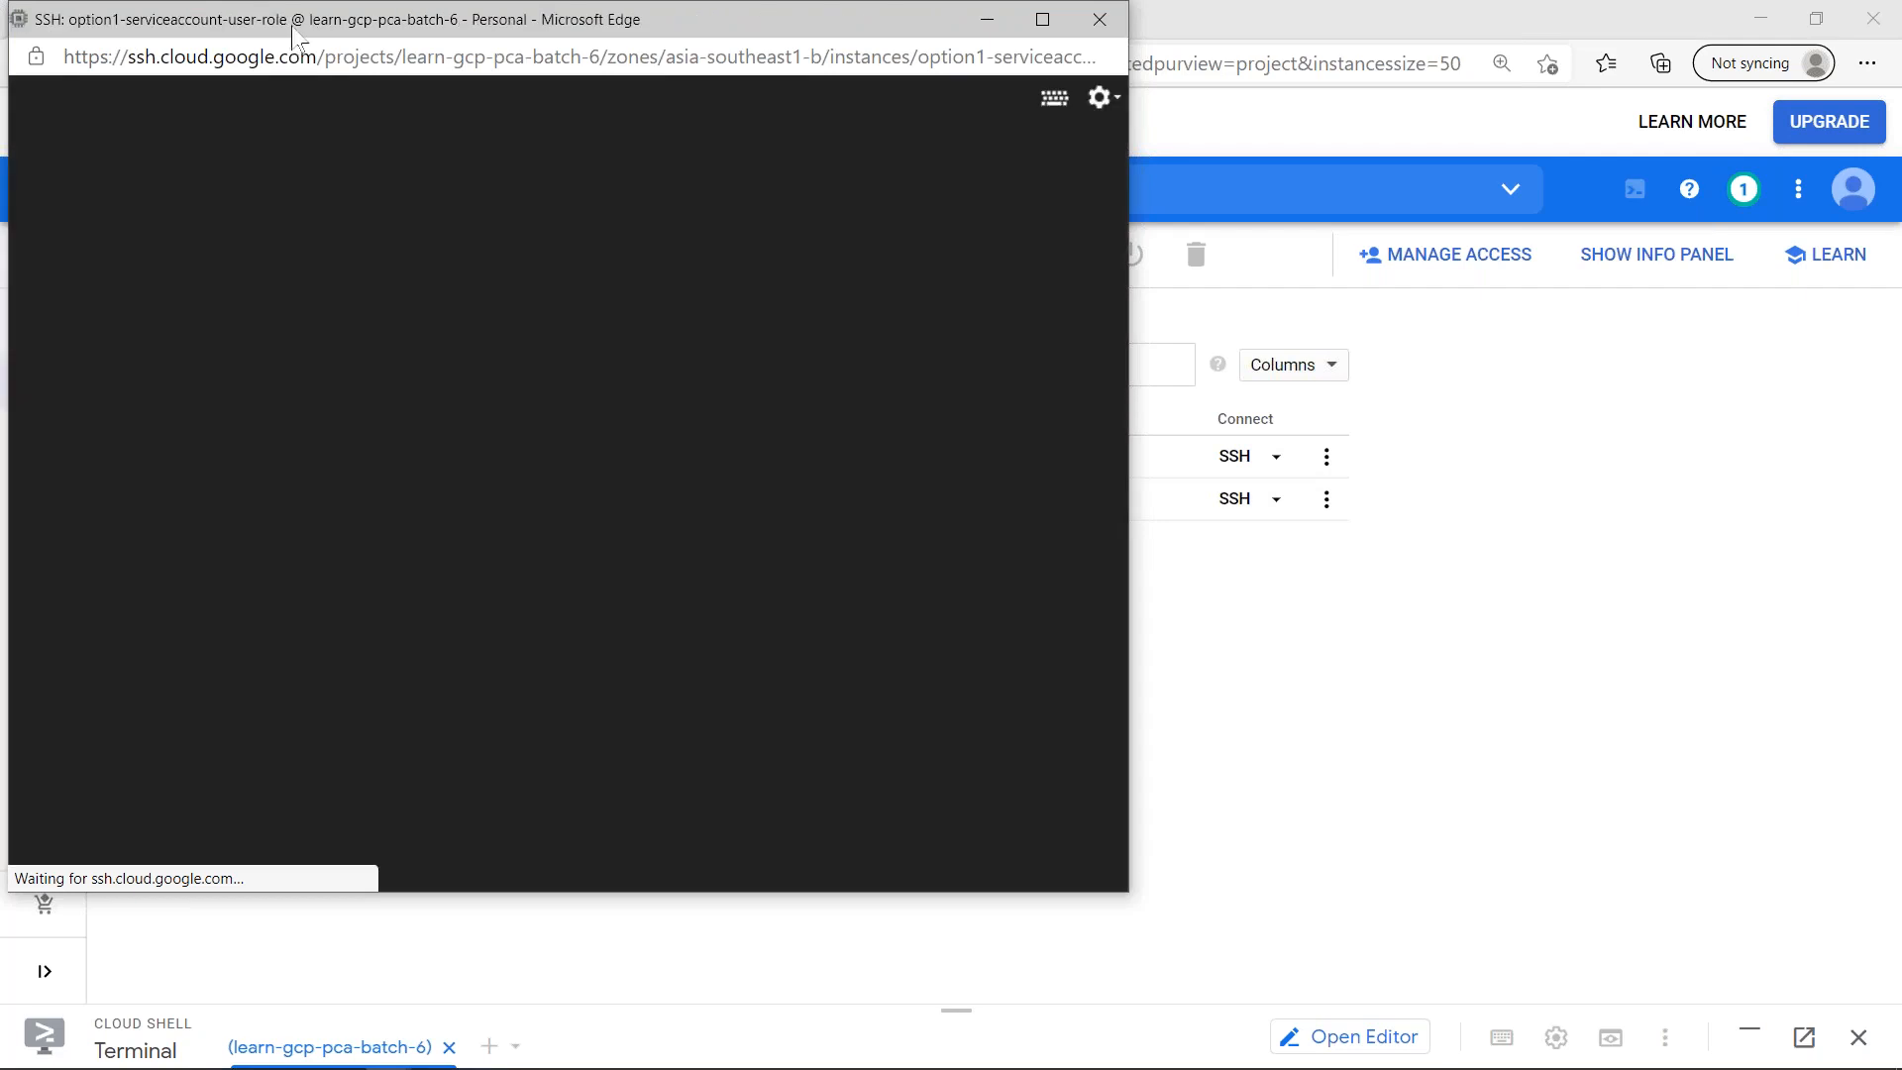
left_click_drag(290, 26, 452, 141)
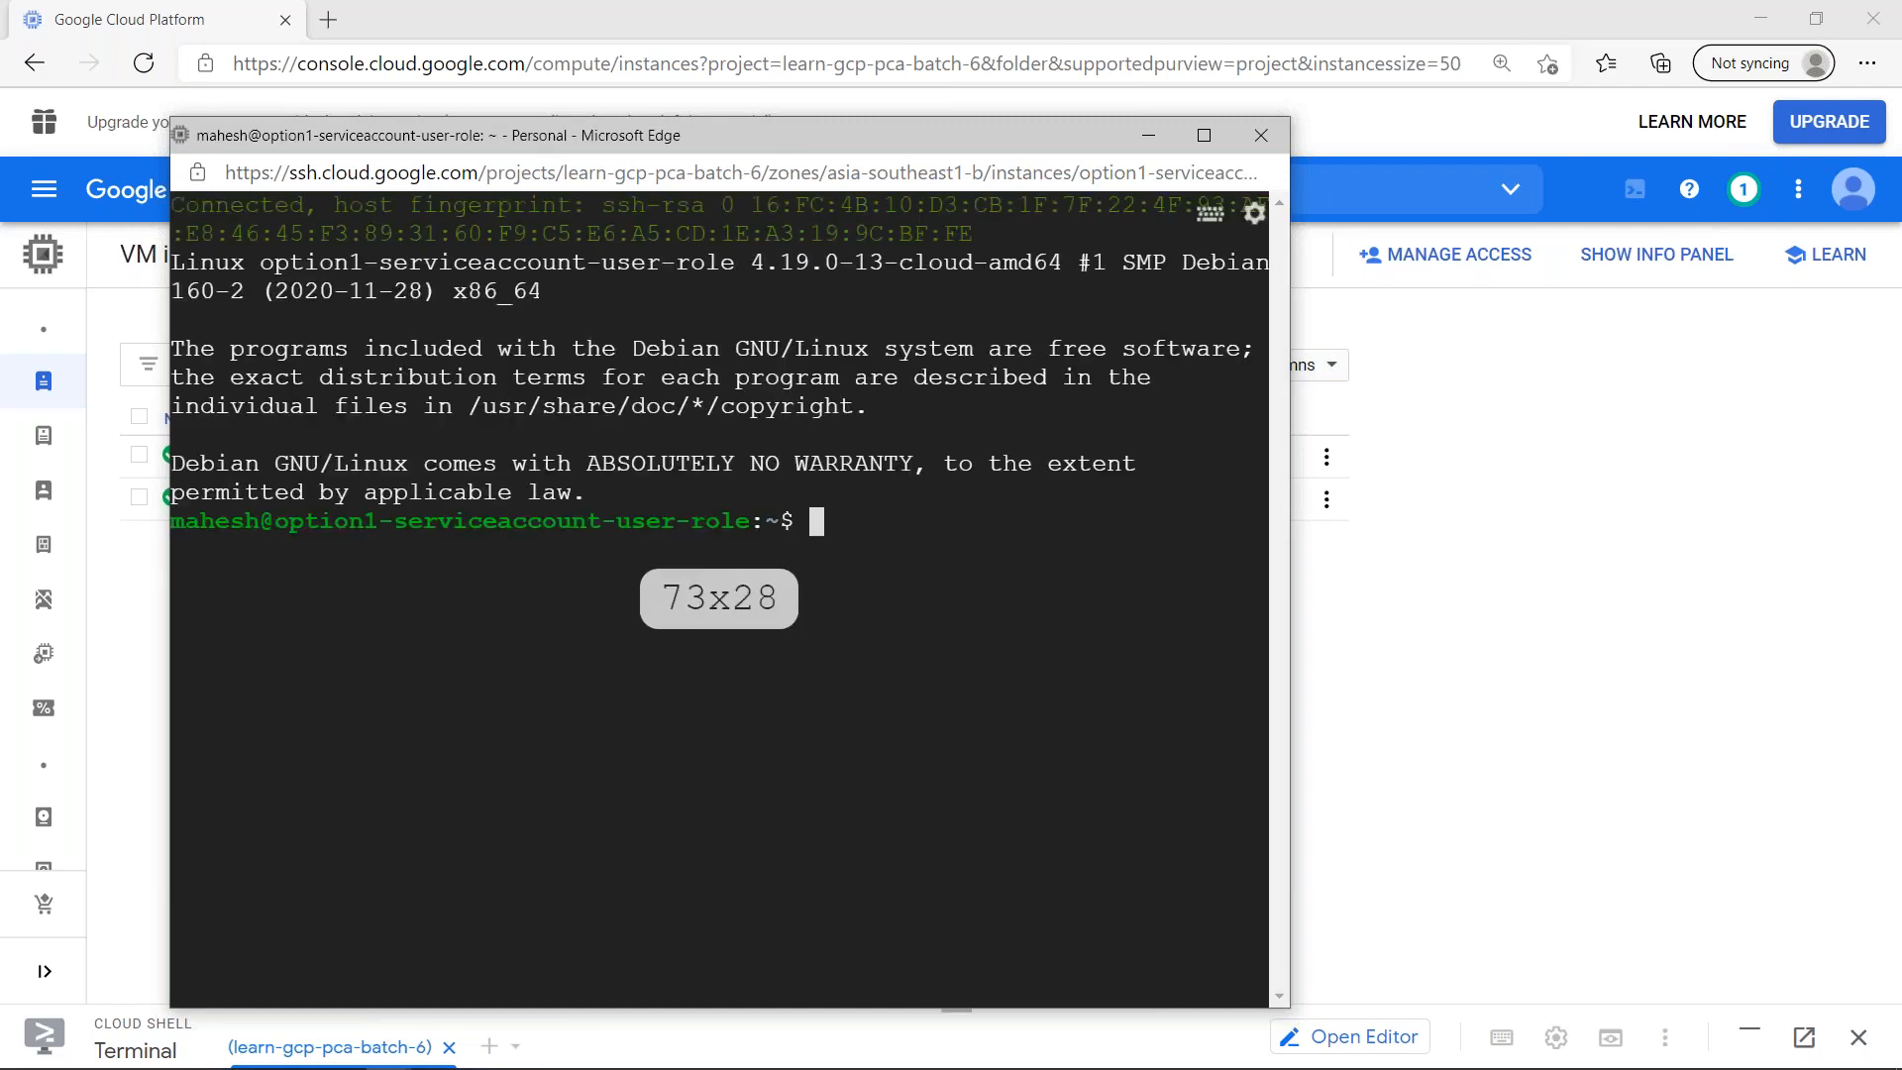
key("ctrl+l")
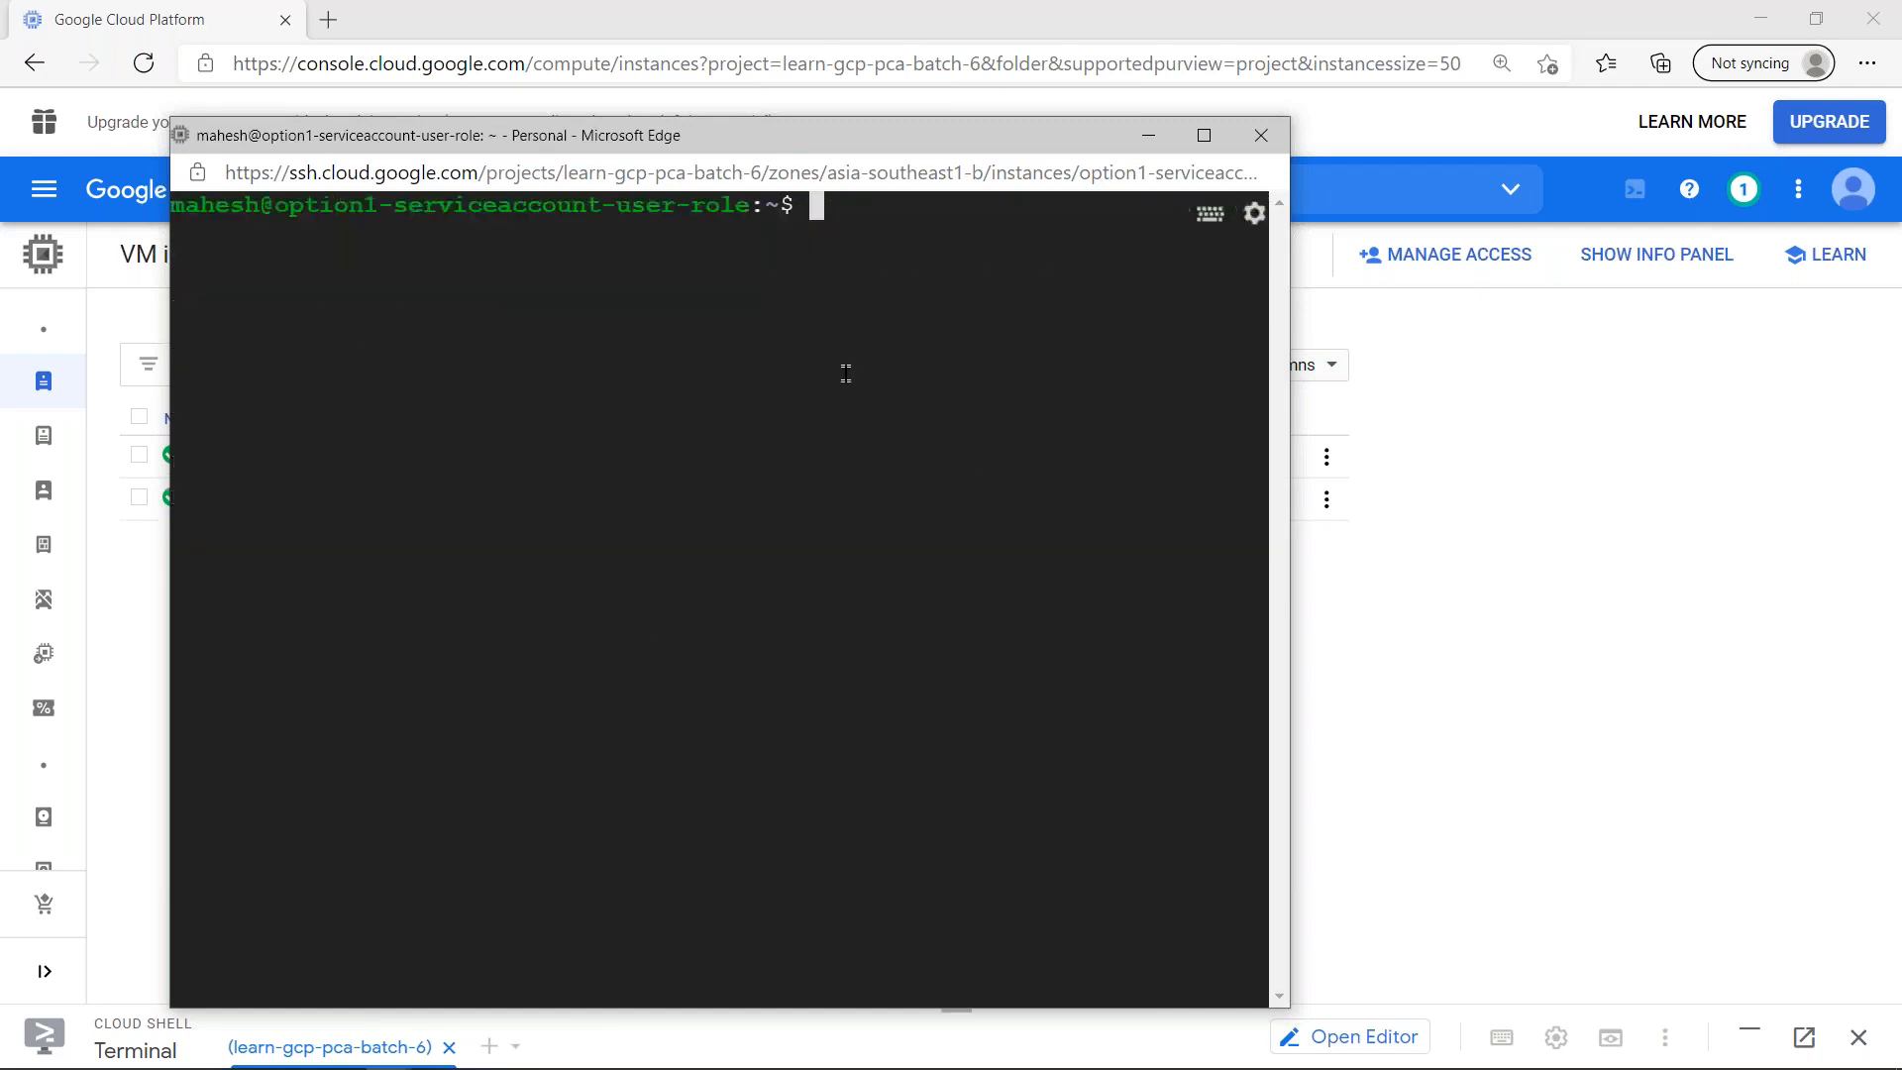
left_click_drag(1299, 591, 1731, 512)
- Run gcloud auth list to show the credentialed accounts and gsutil ls to list the storage buckets
type("g")
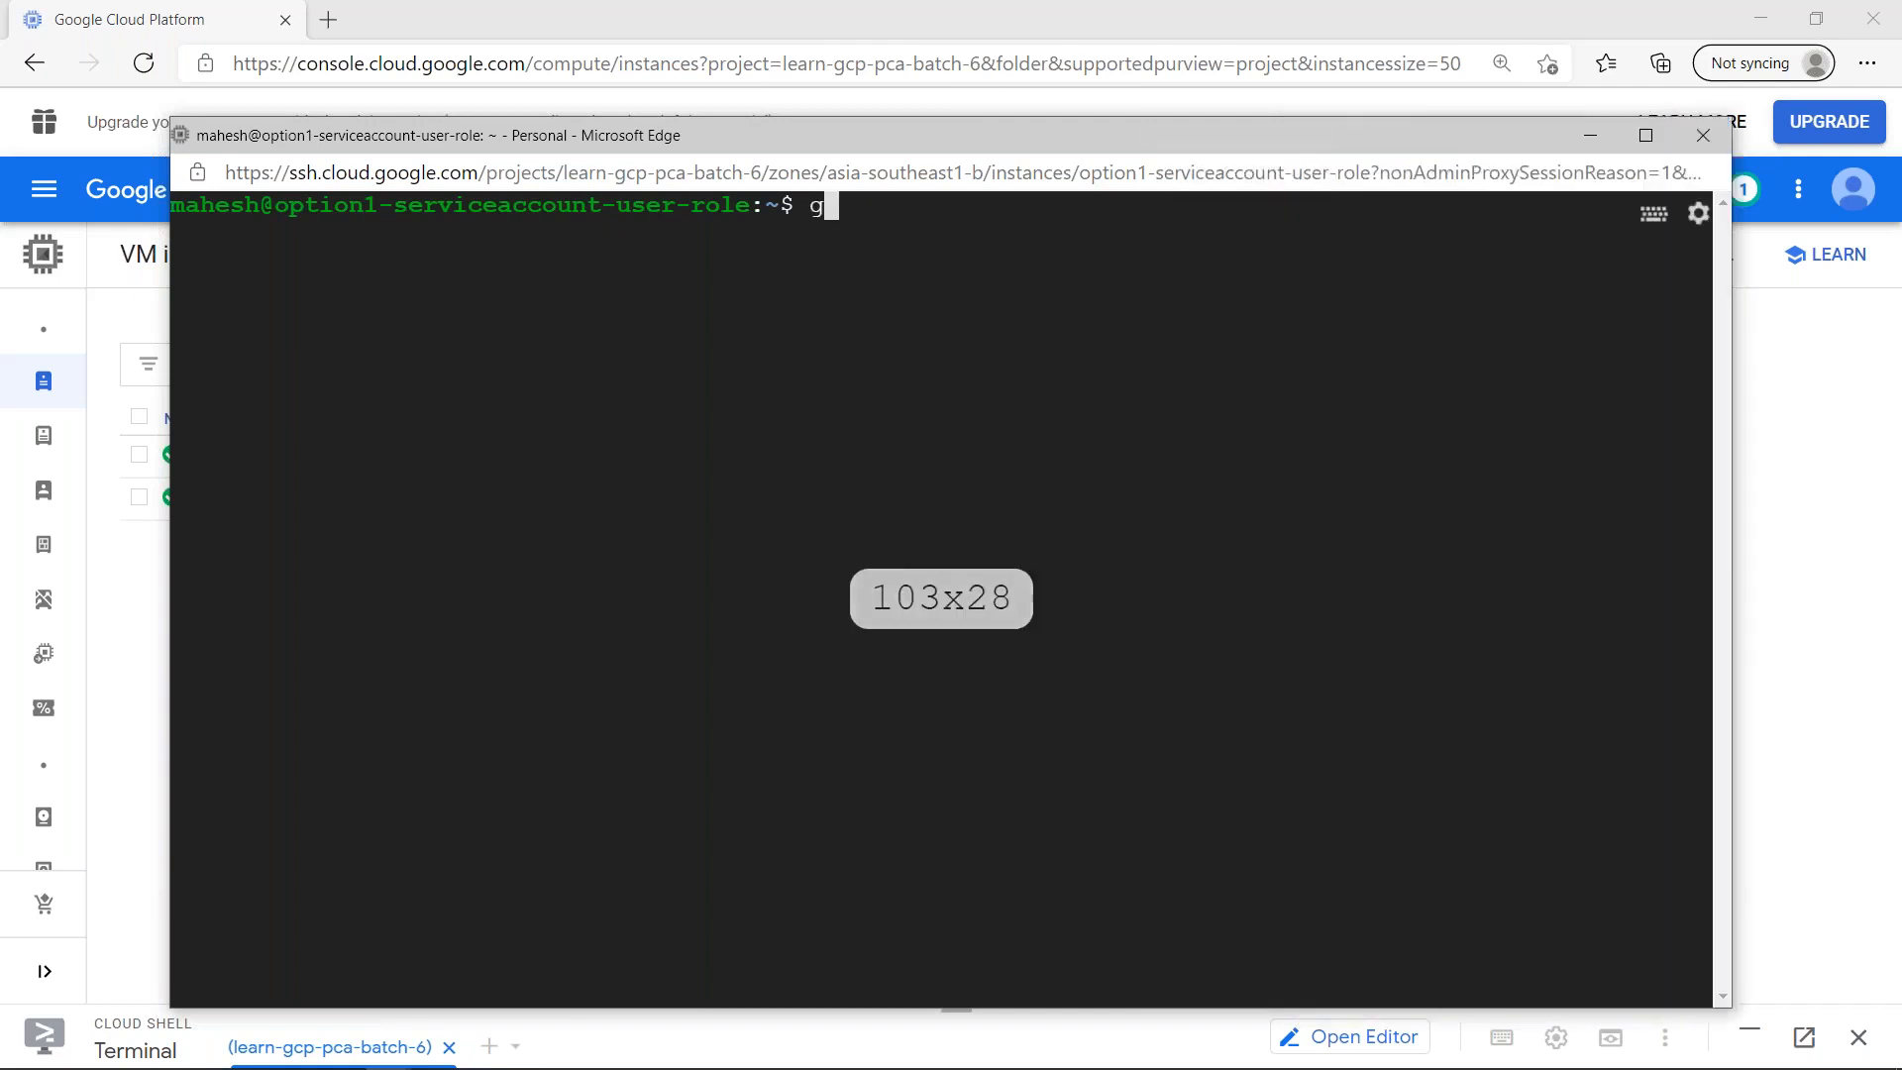
type("cloud auth list")
key("Return")
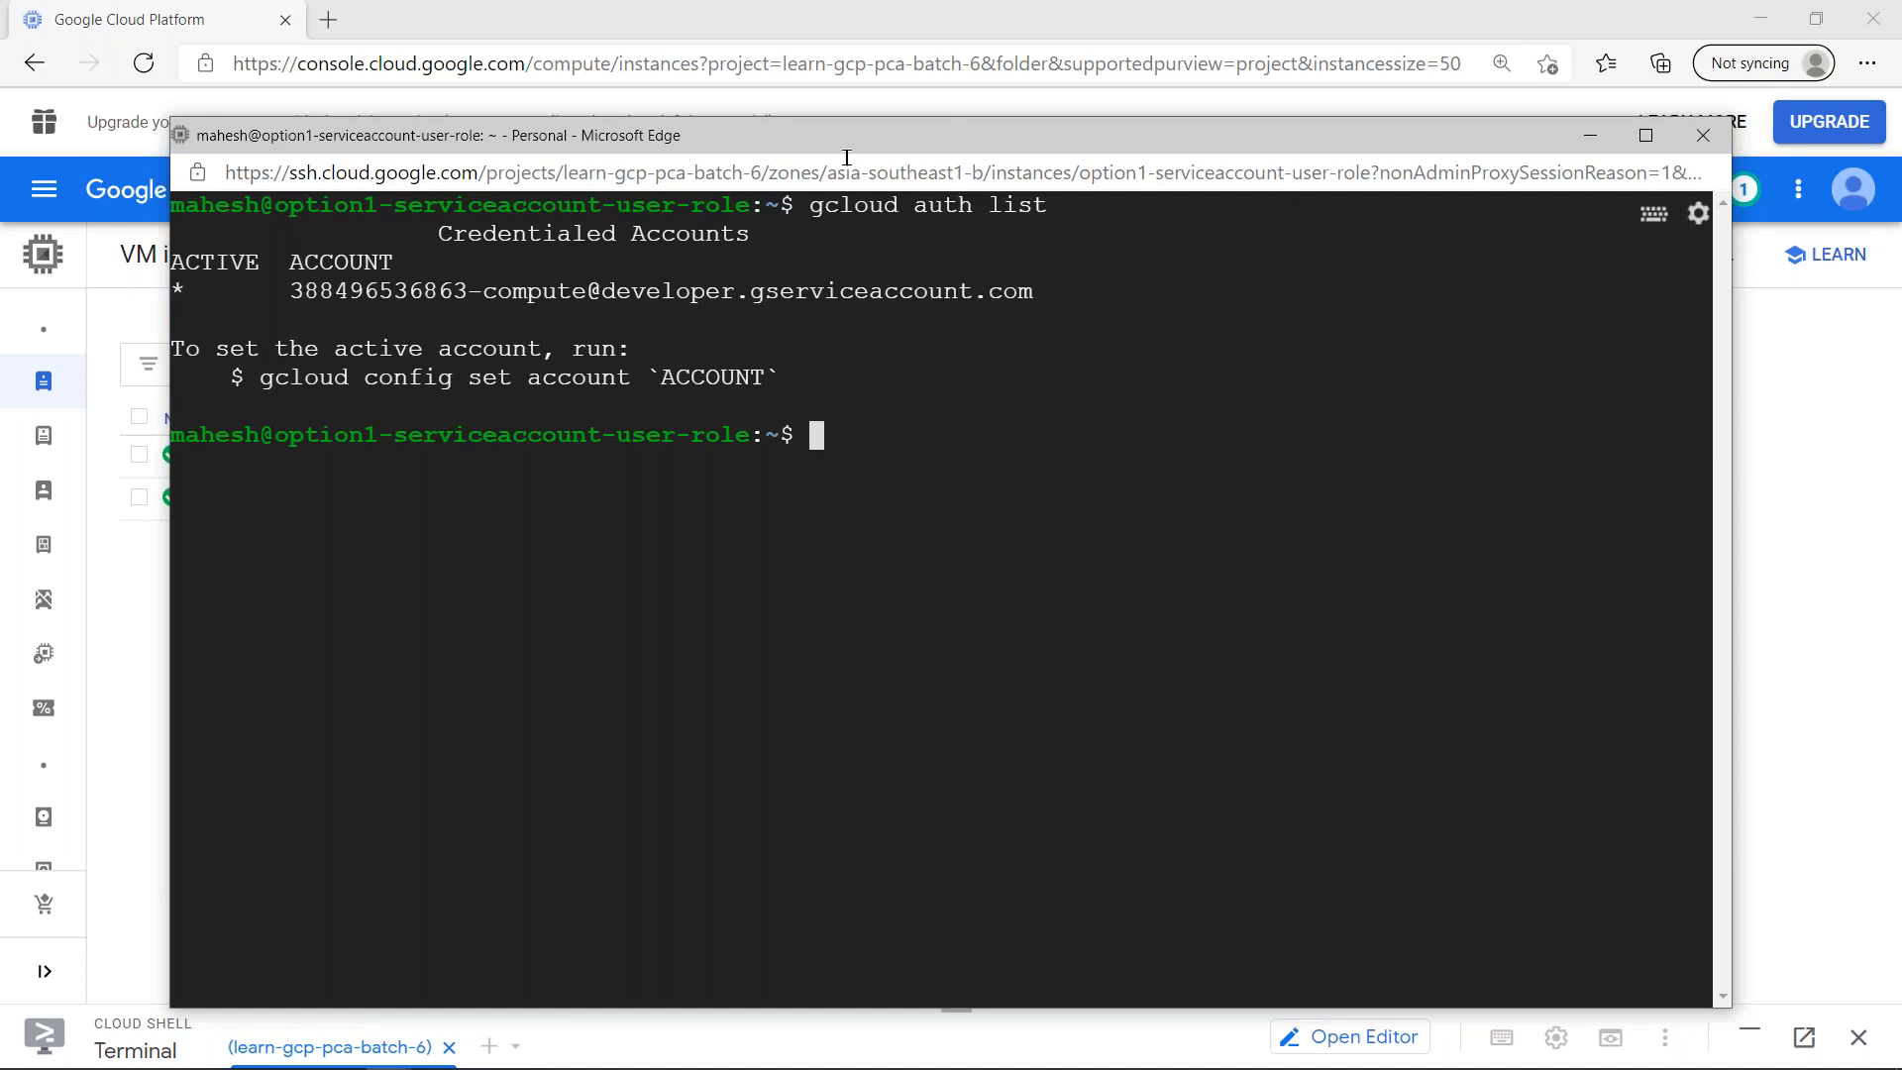
type("gsutil ls")
key("Return")
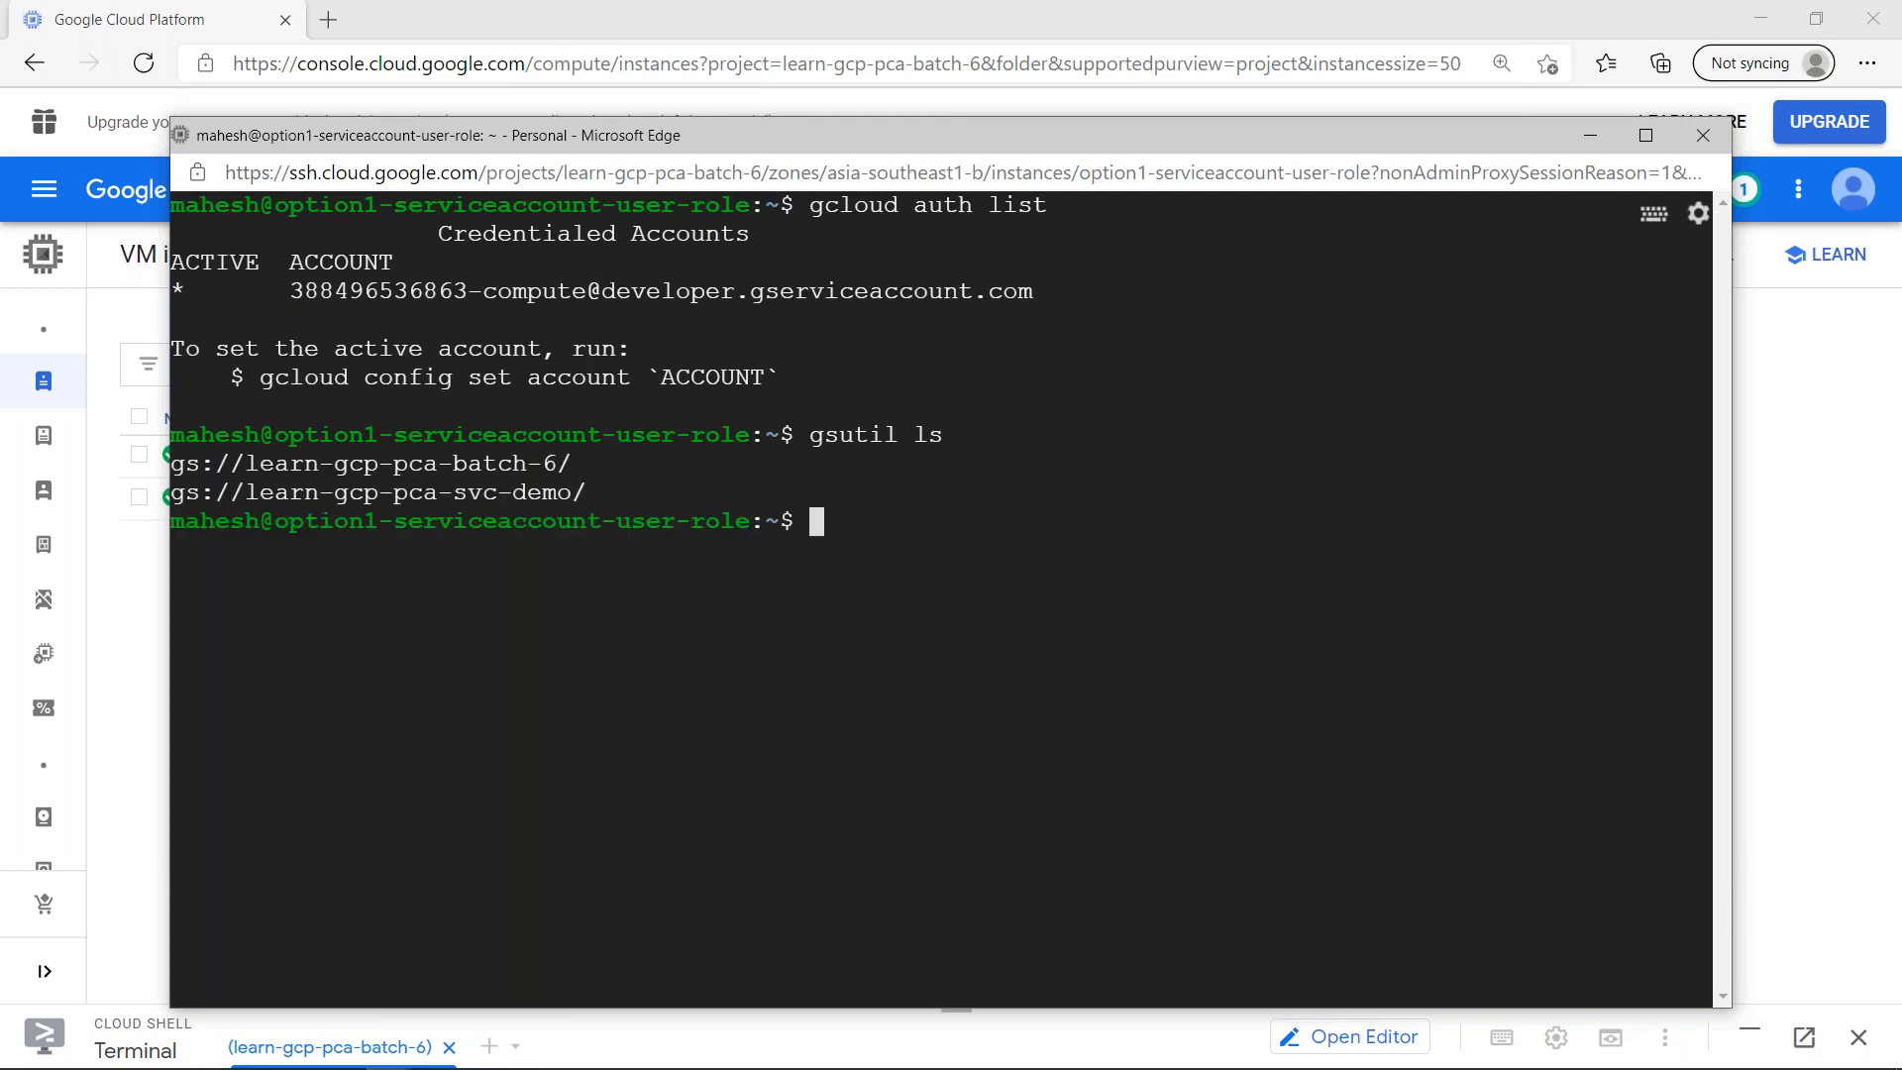
- Try to create the bucket gs://learn-gcp-pca-batch-6-option1 with gsutil mb
type("gsutil mb ")
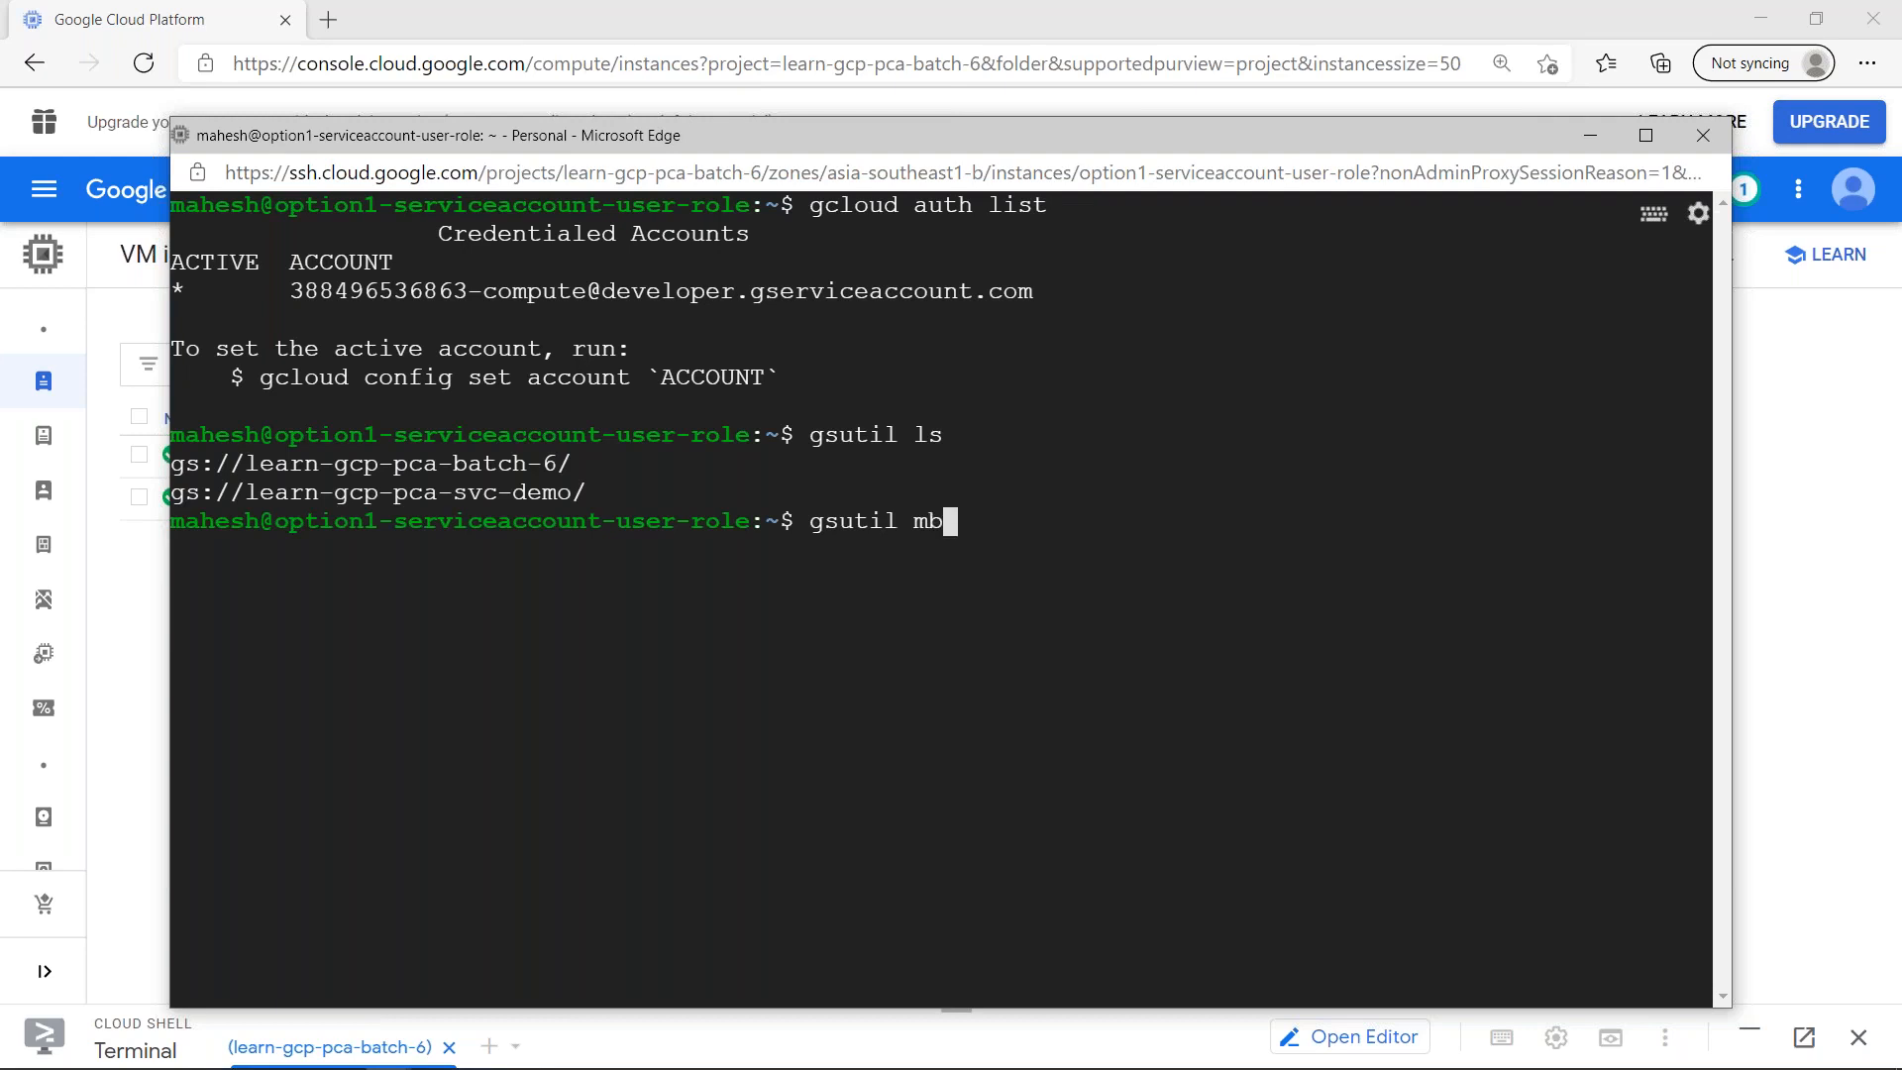
type("gs://")
left_click_drag(263, 466, 606, 458)
key("ctrl+c")
type("l")
key("ctrl+v")
type("-option1")
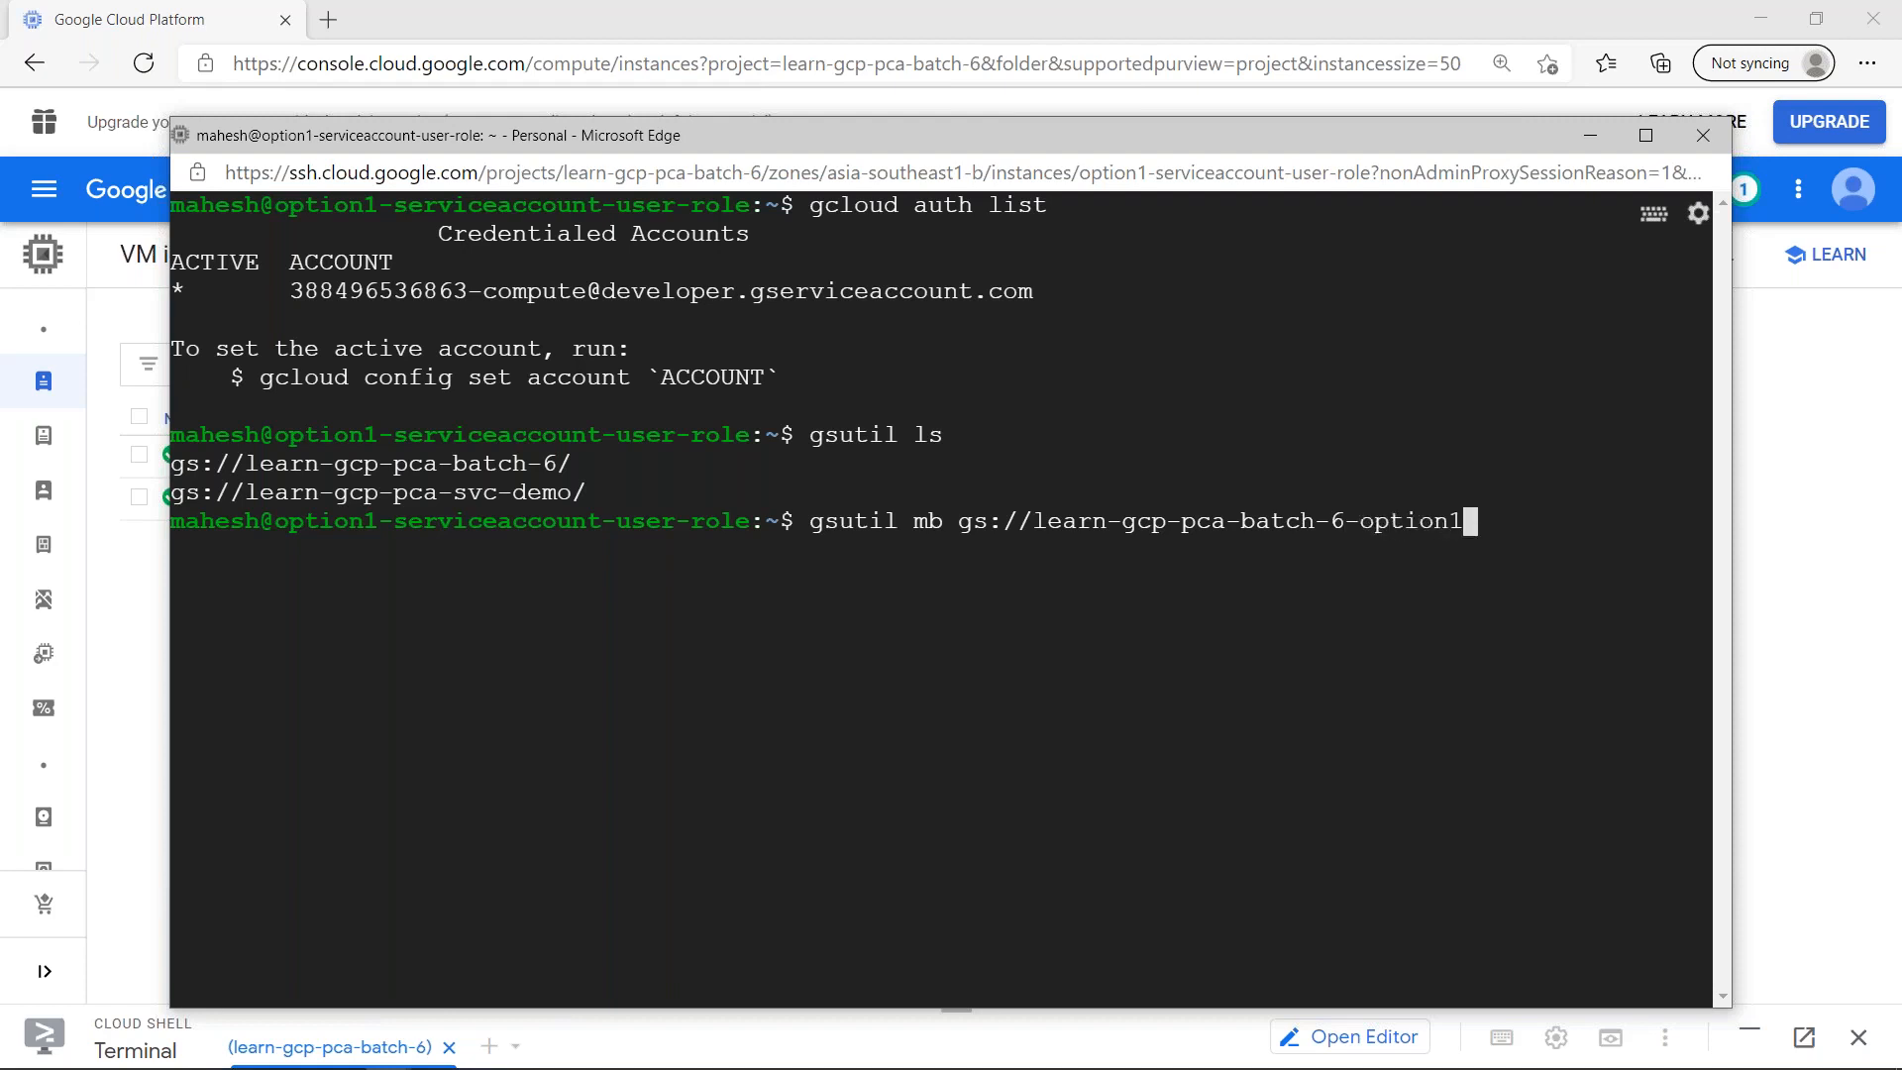
key("Return")
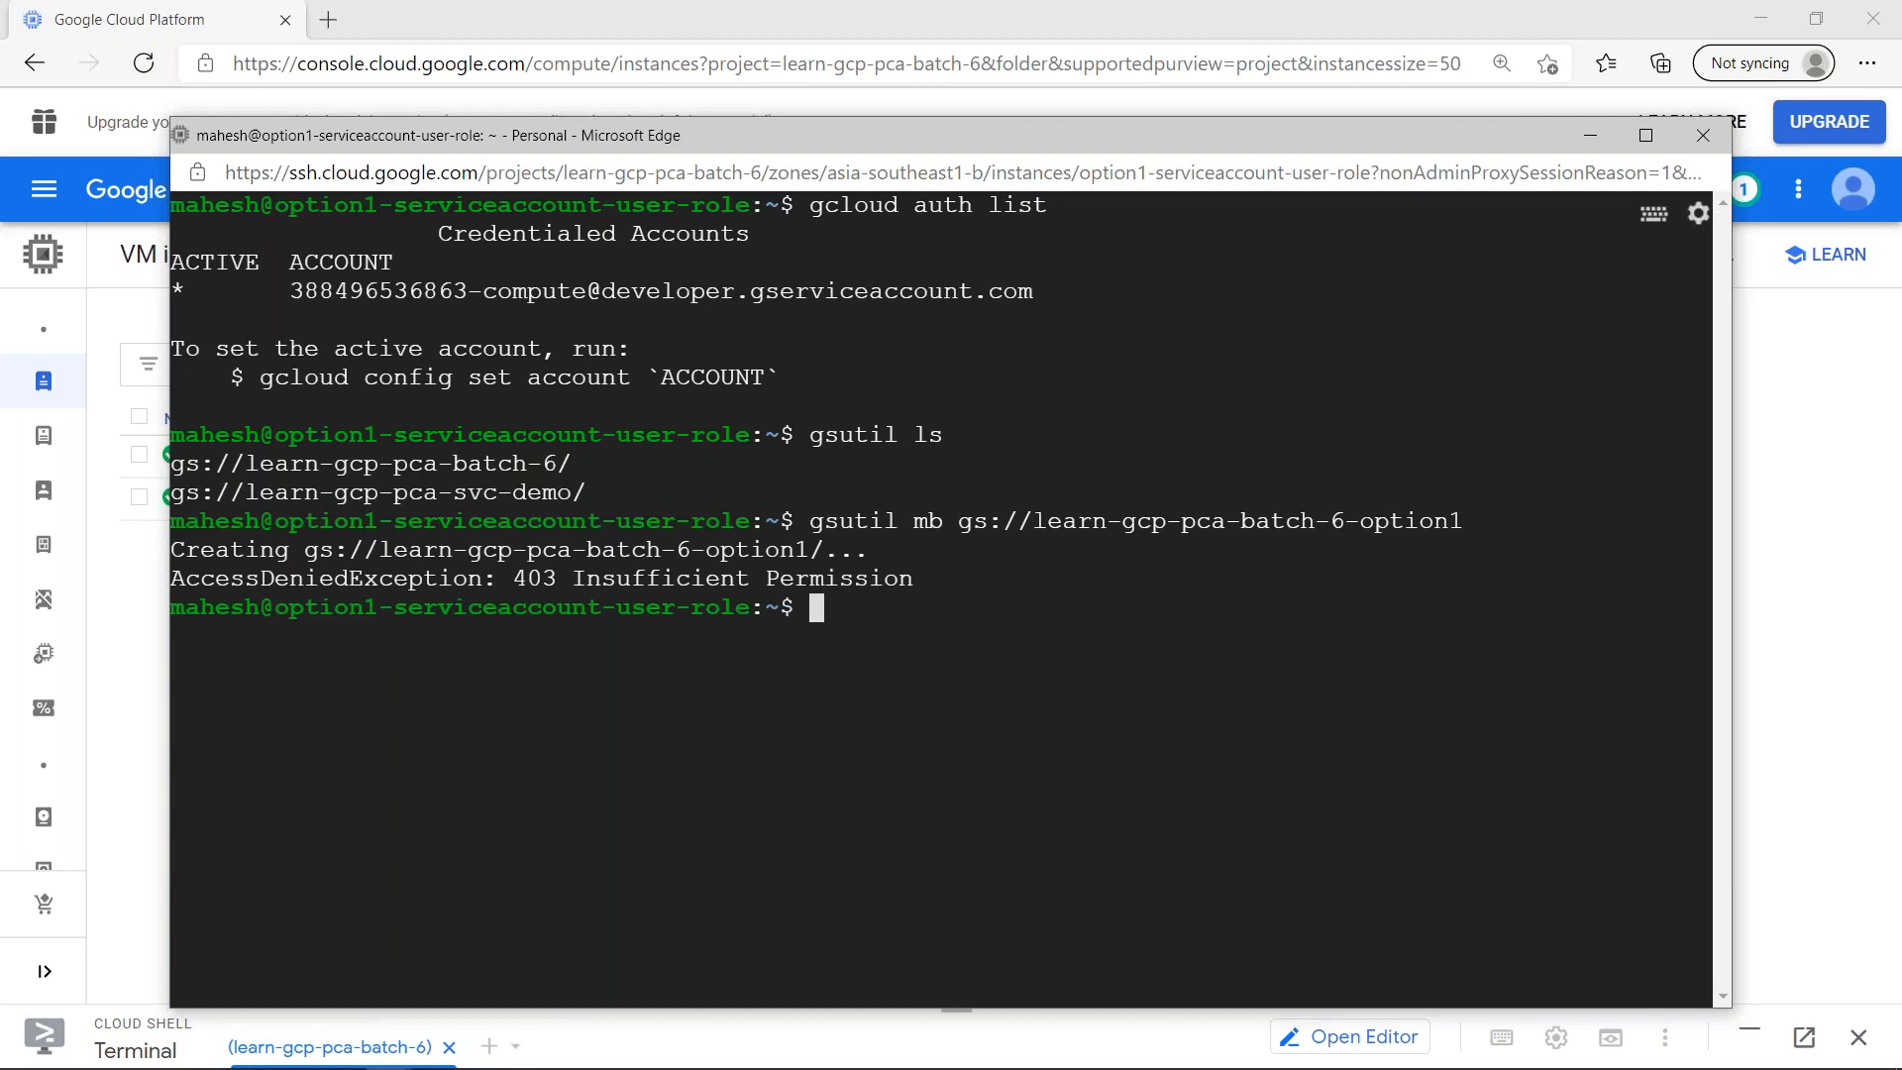
- Rerun the same gsutil mb command for gs://learn-gcp-pca-batch-6-option1
key("Up")
key("Left")
key("Left")
key("Left")
key("Left")
key("Left")
key("Left")
key("Left")
key("Left")
key("Left")
key("Left")
key("Left")
key("Left")
key("Left")
key("Left")
key("Left")
key("Left")
key("Left")
key("Left")
key("Left")
key("Left")
key("Left")
key("Left")
key("Left")
key("Left")
key("Left")
key("Left")
key("Left")
key("Left")
key("Left")
key("Left")
key("Left")
key("Left")
key("Left")
key("Left")
key("End")
key("Left")
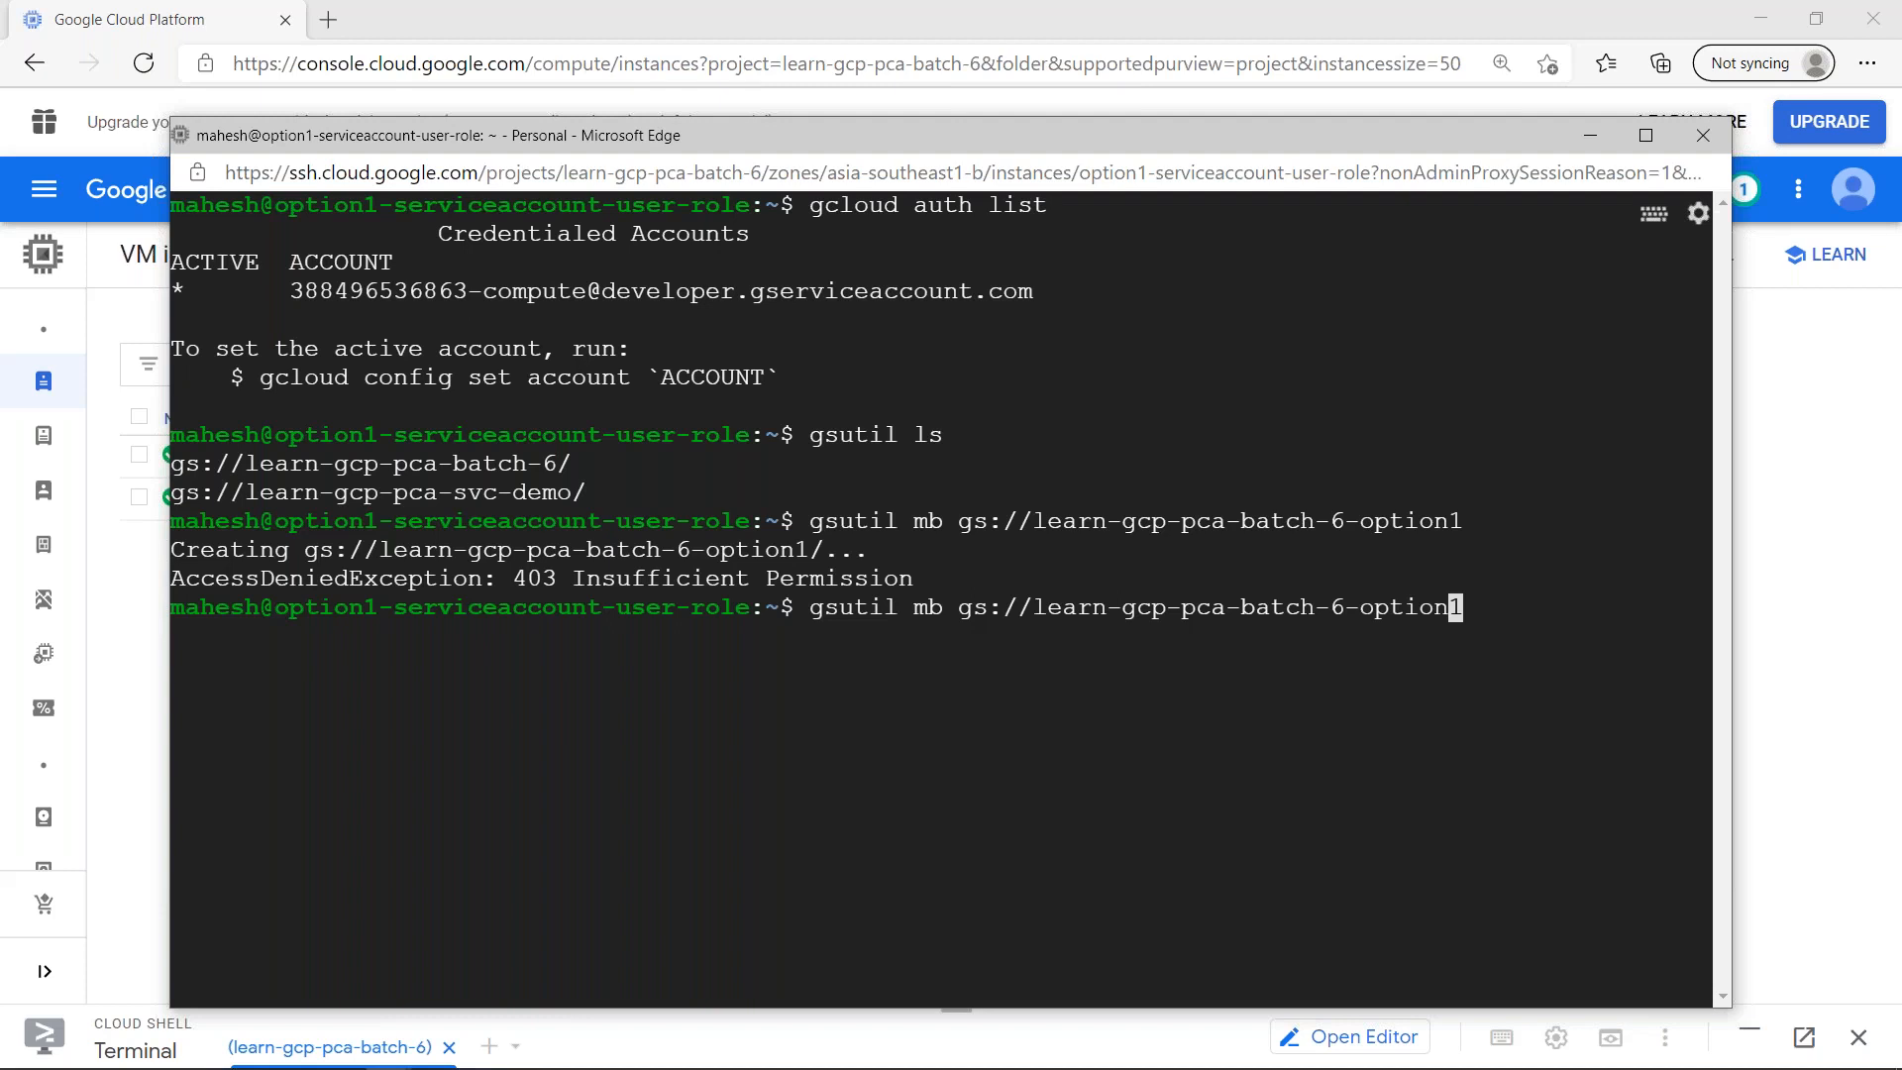
key("Right")
key("Return")
- Try to create the learn-gcp-pca-batch-6-option1 bucket by running the gsutil mb command with sudo
key("Up")
key("Home")
type("sudo")
key("Return")
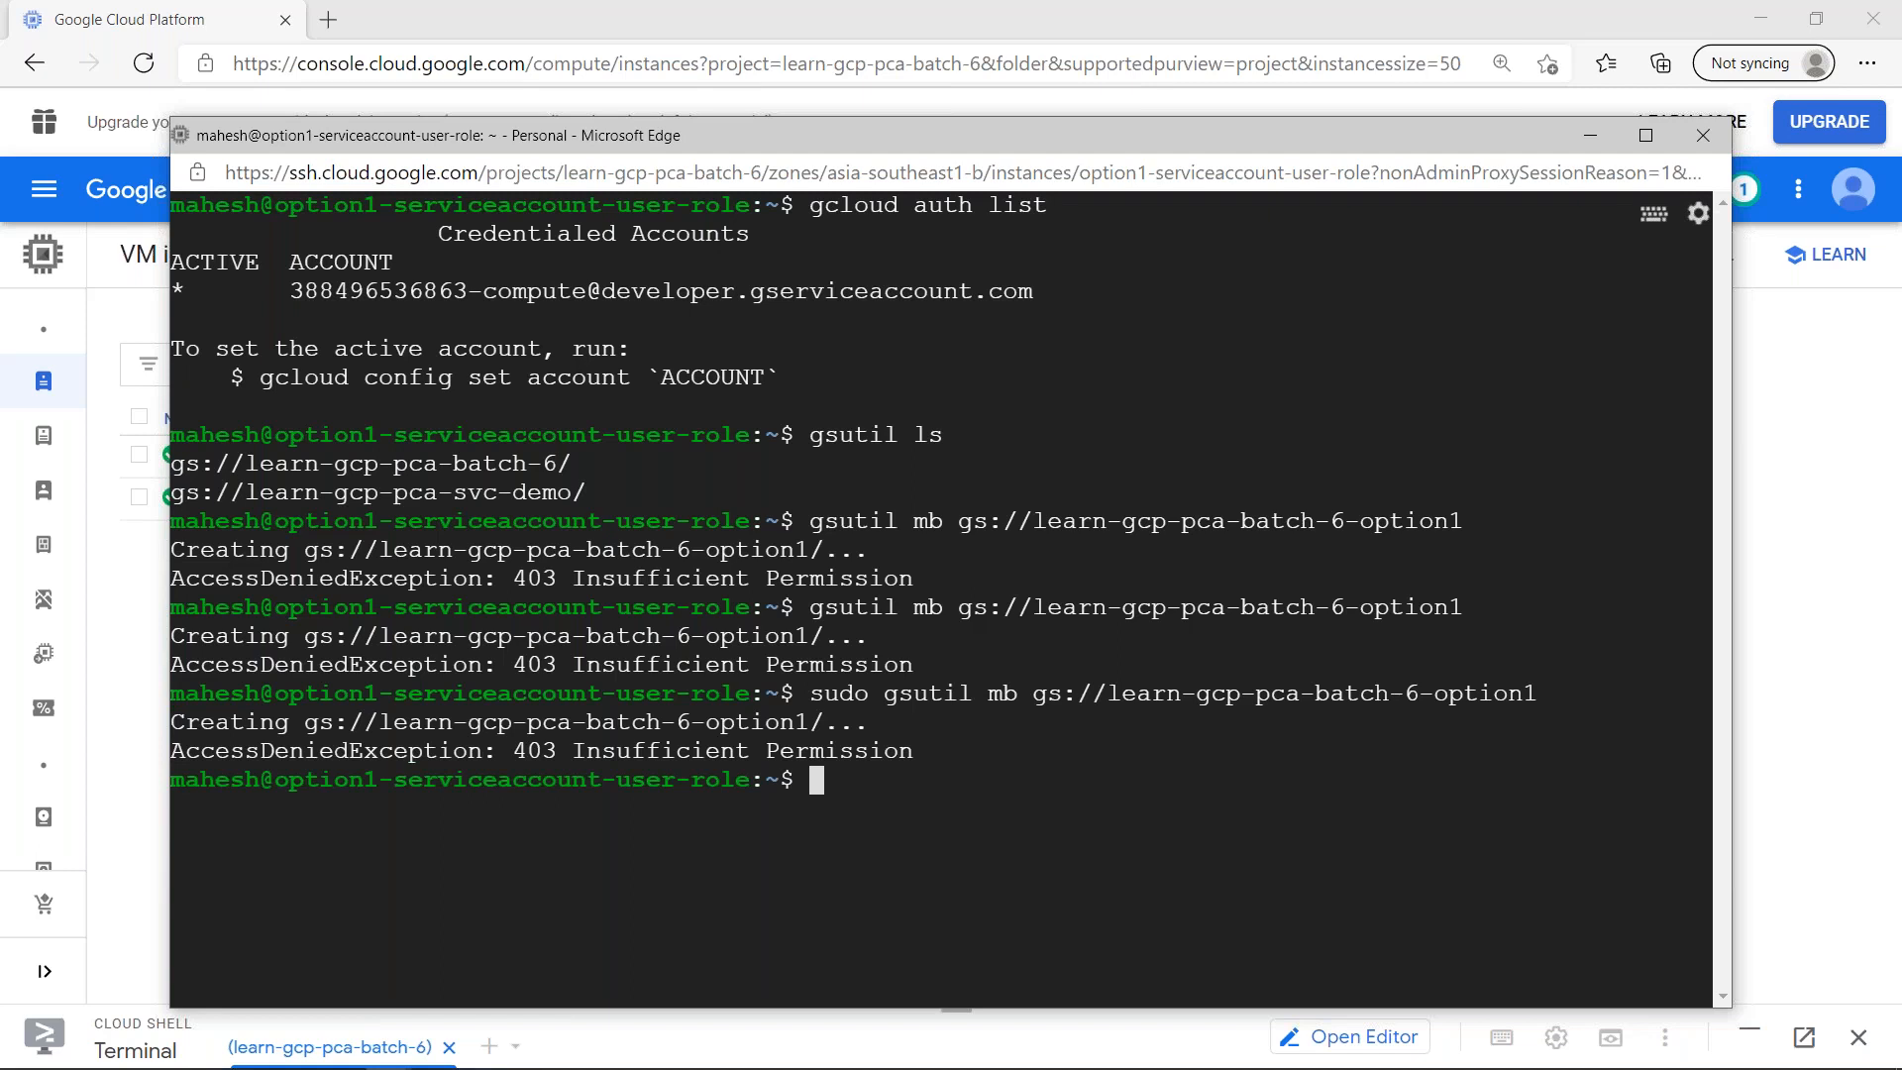
- Try to create a bucket named gs://learn-gcp-pca-batch-6-option with gsutil mb, without sudo
key("Up")
key("BackSpace")
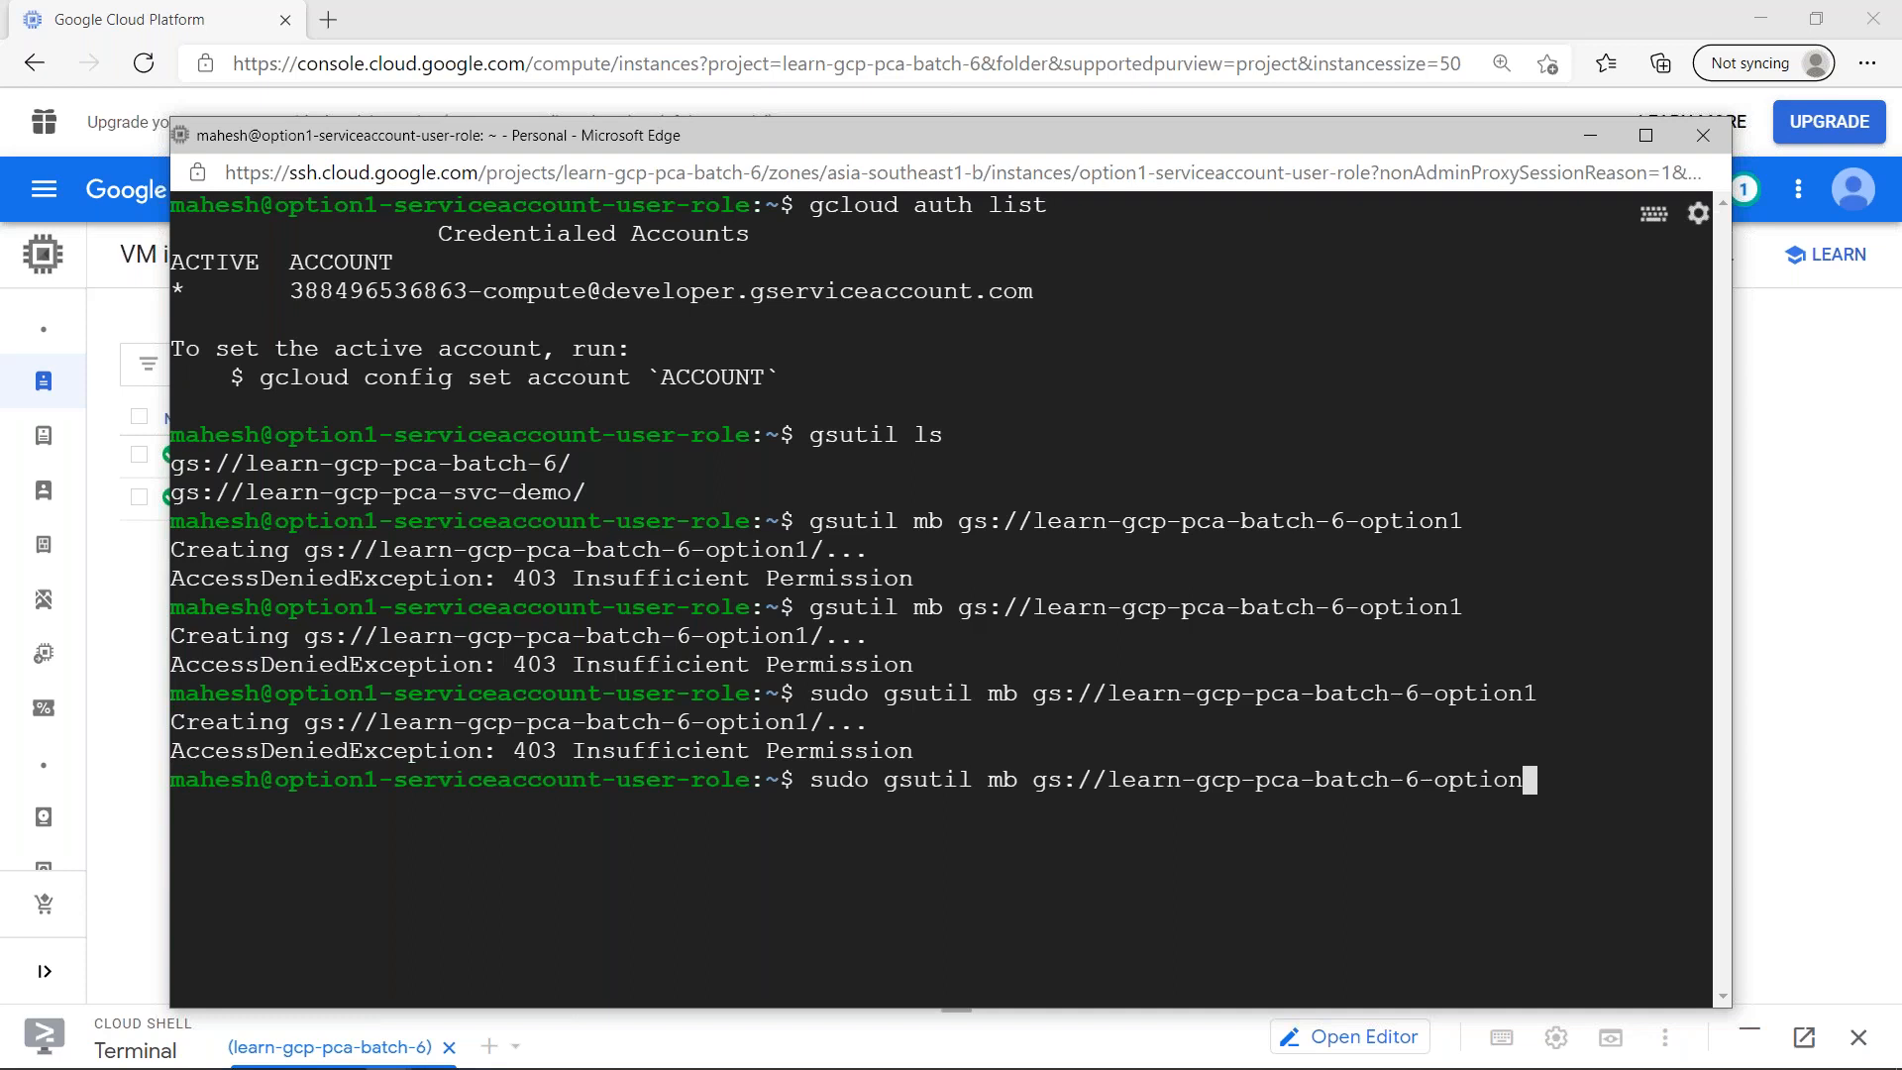
key("Home")
key("Delete")
key("Delete")
key("Delete")
key("Delete")
key("Delete")
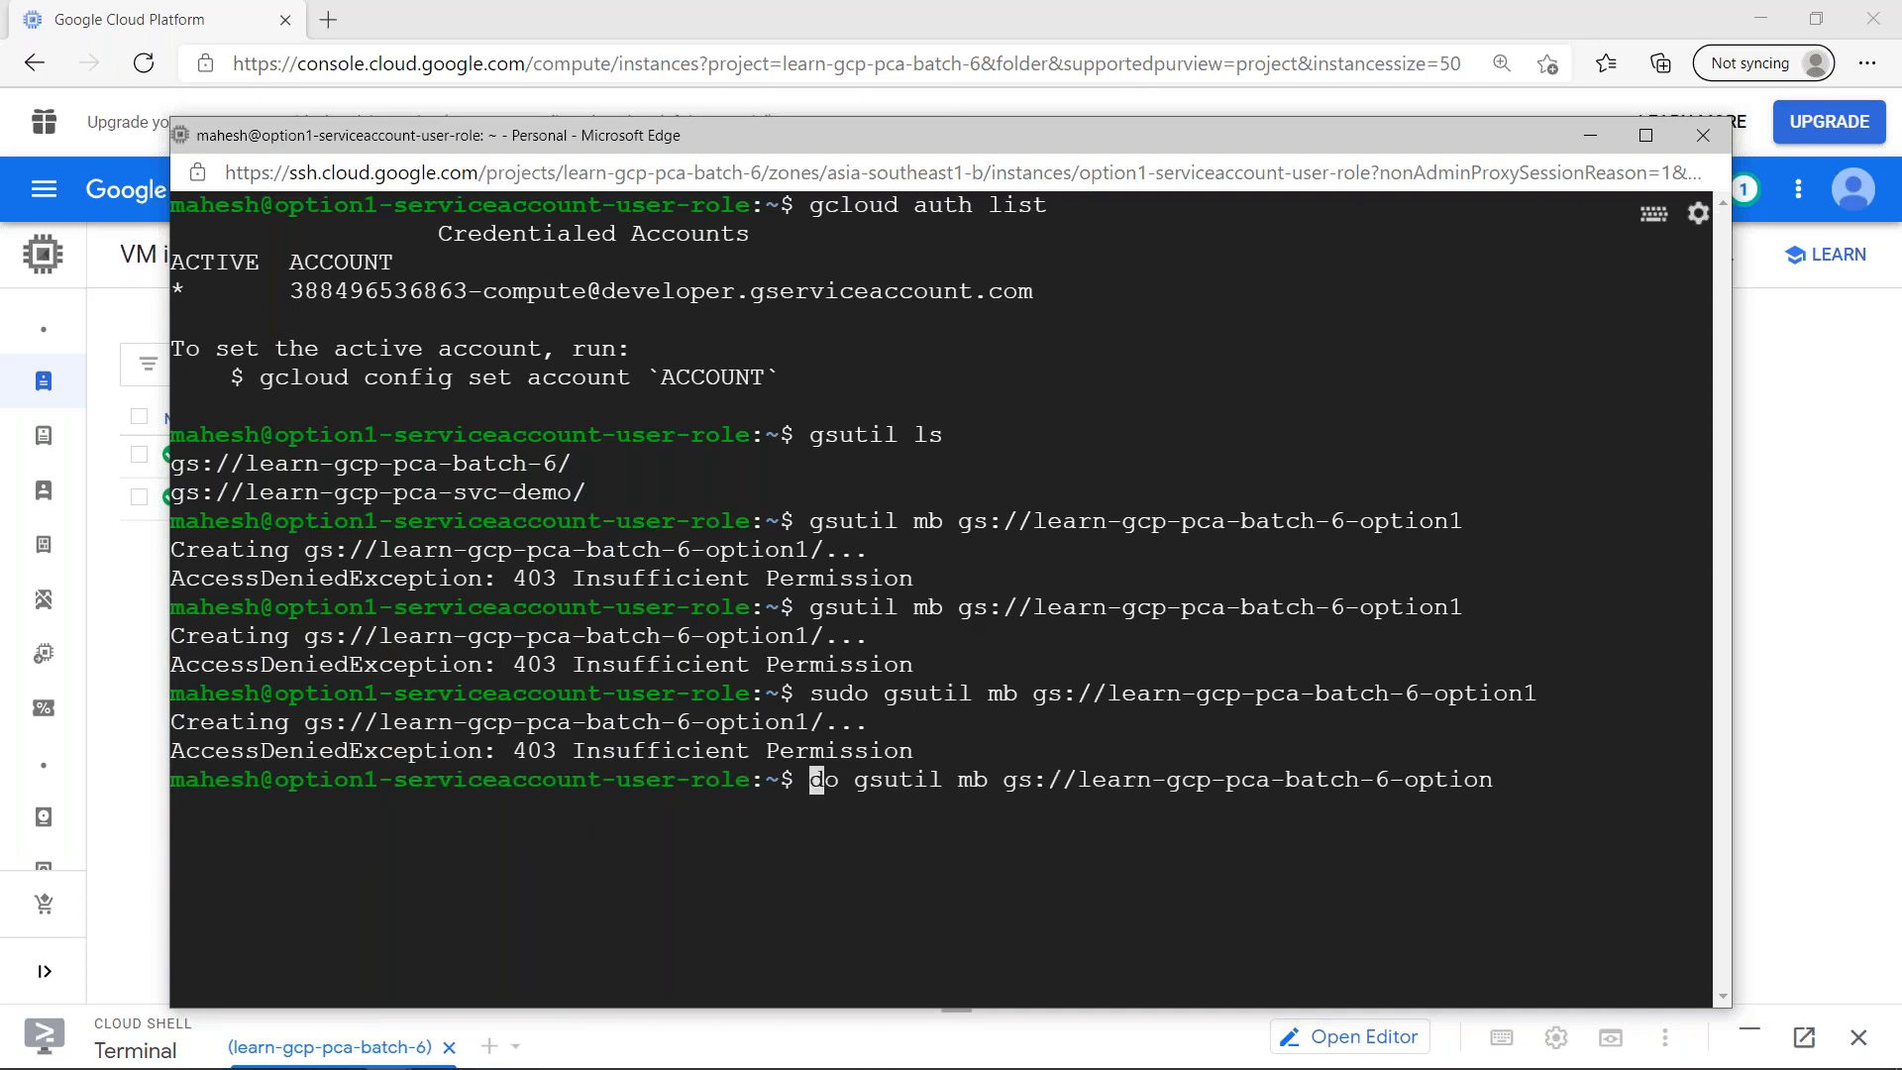
key("End")
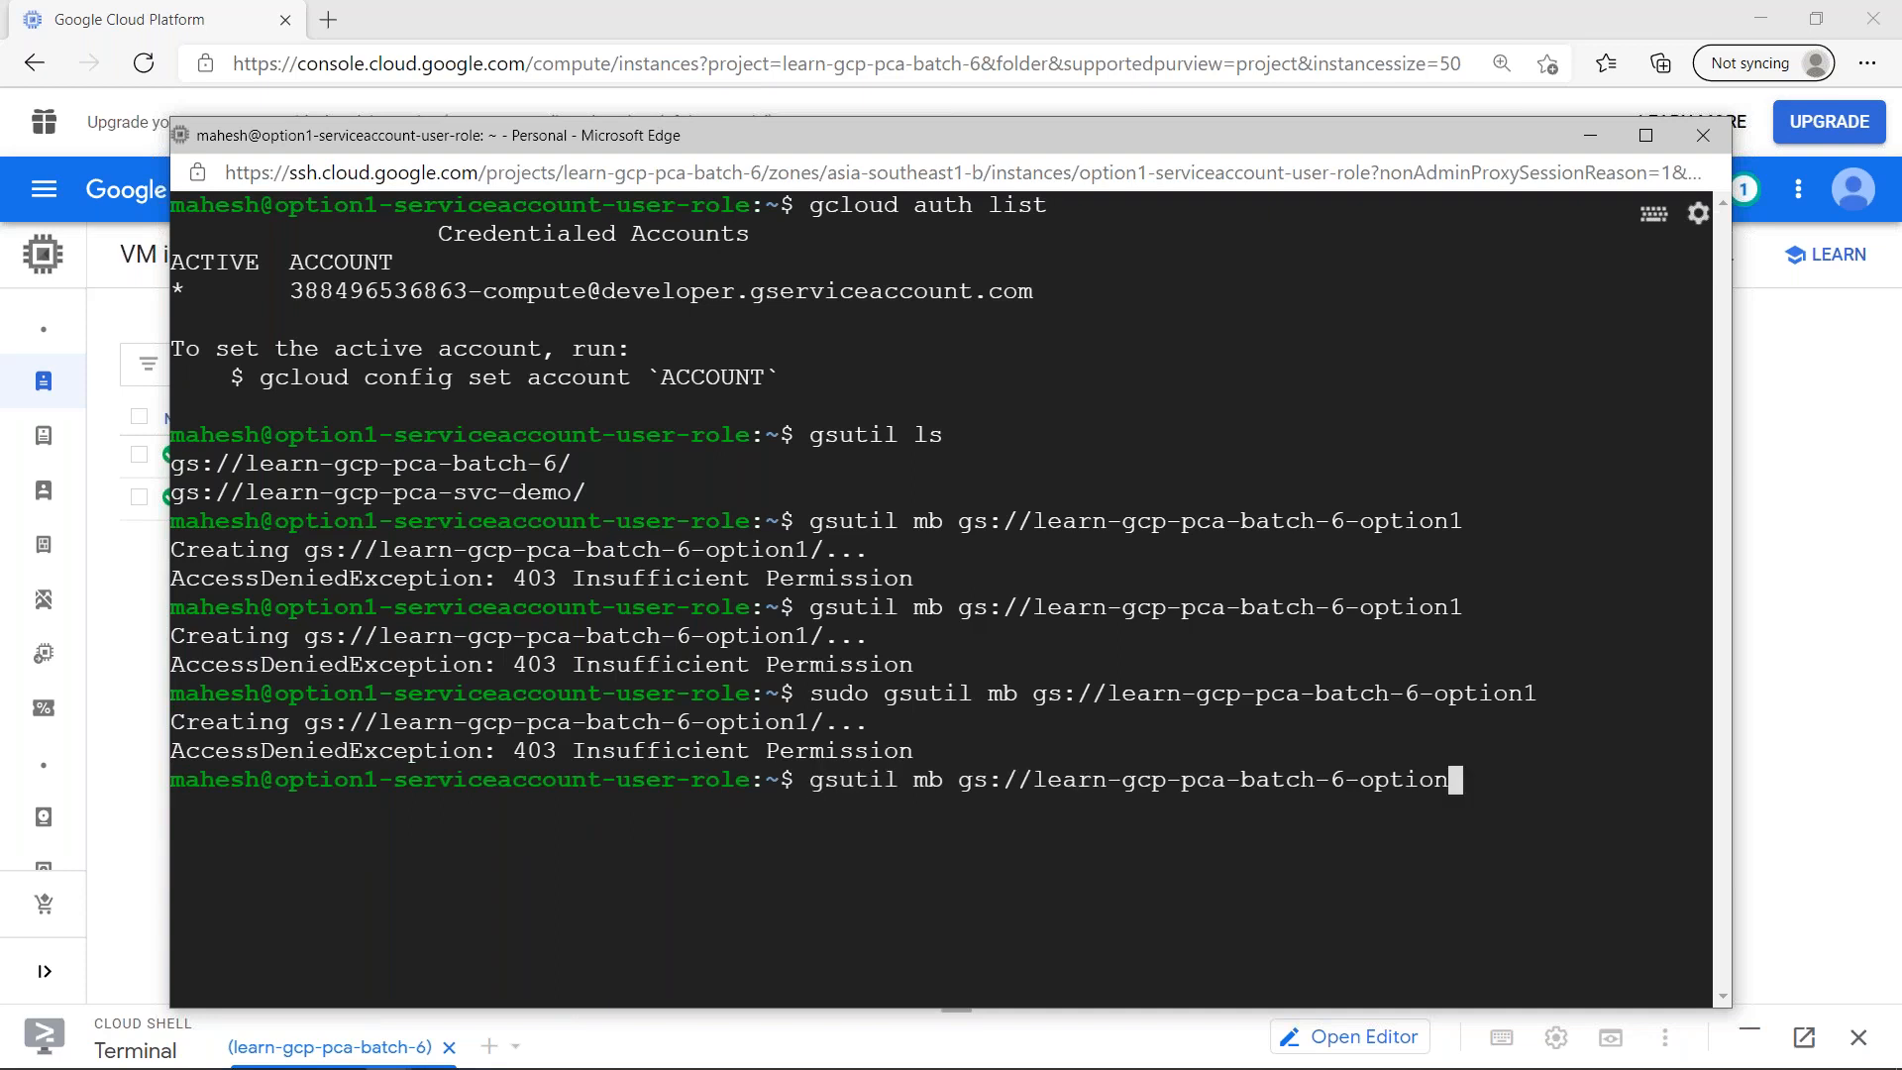
key("Return")
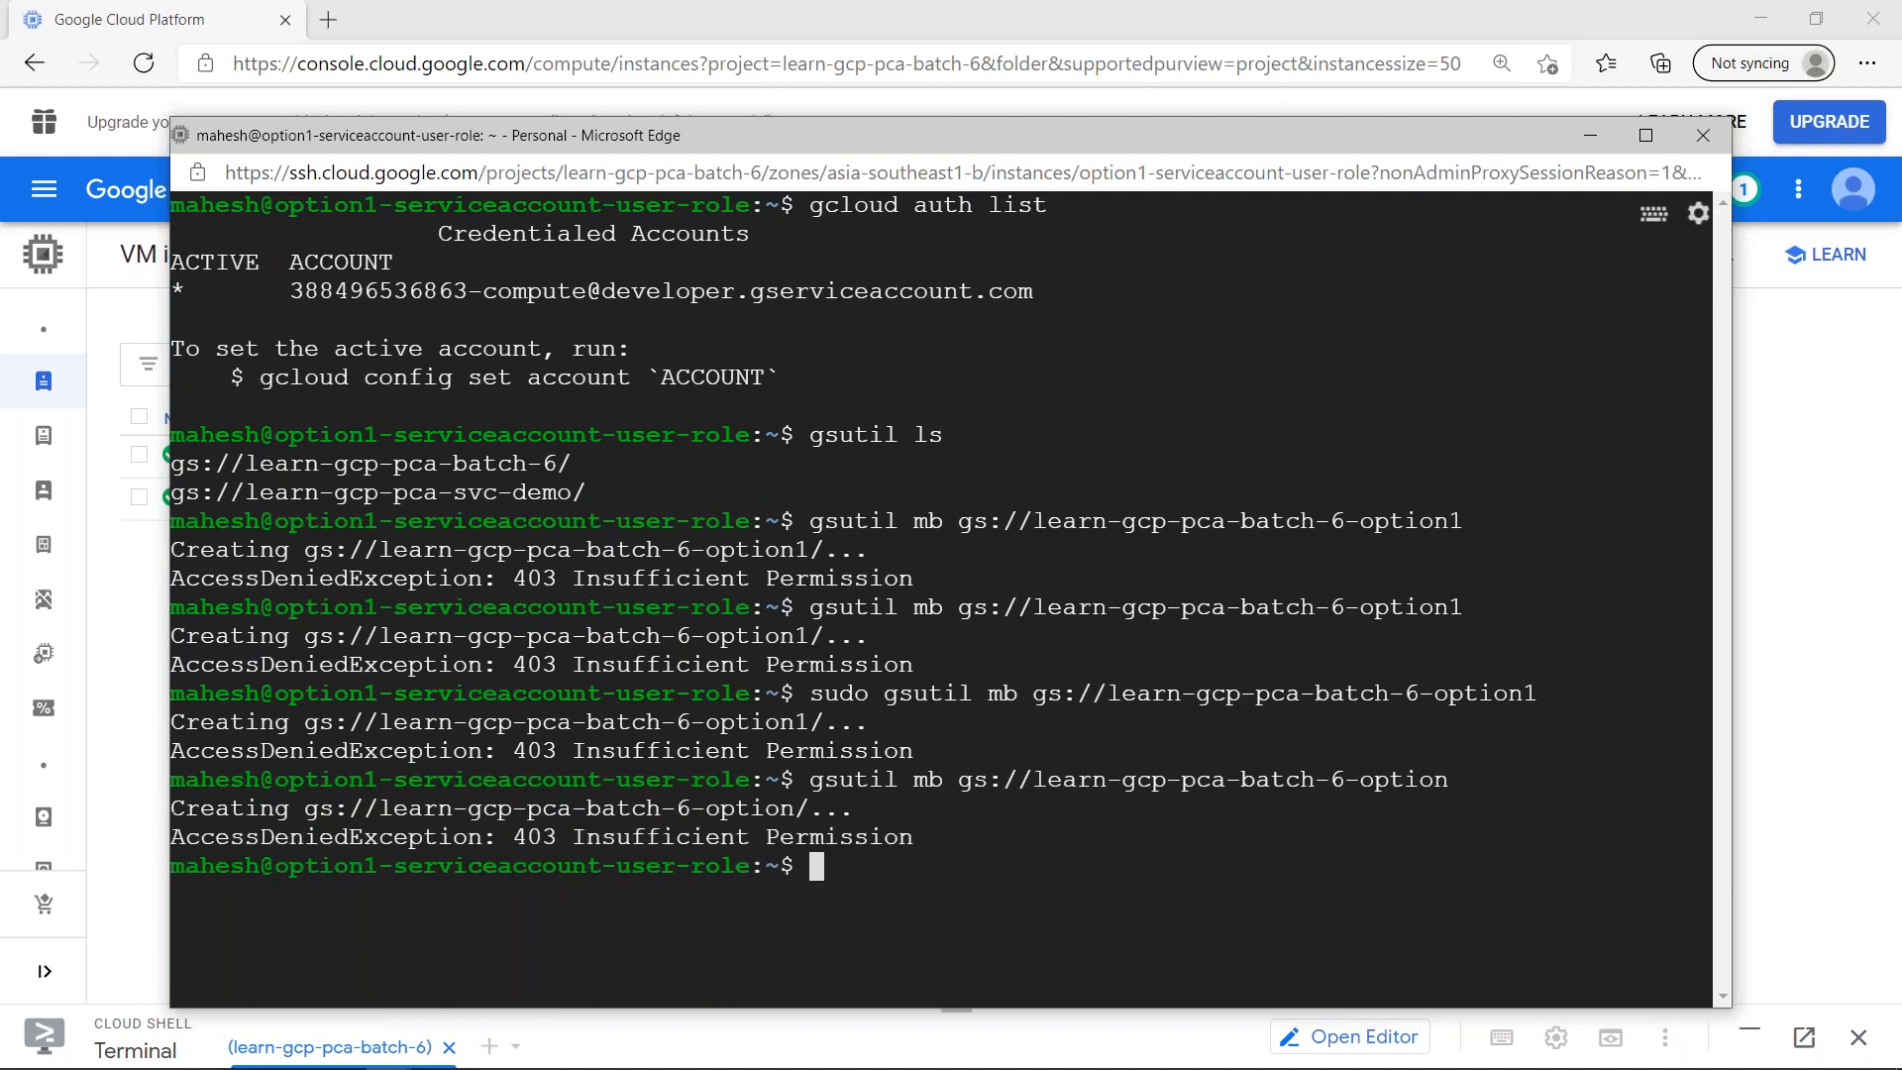
- Clear the terminal, list all files including hidden ones with ls -a, and delete the .gsutil directory using rm -rf
key("ctrl+l")
type("ls -a")
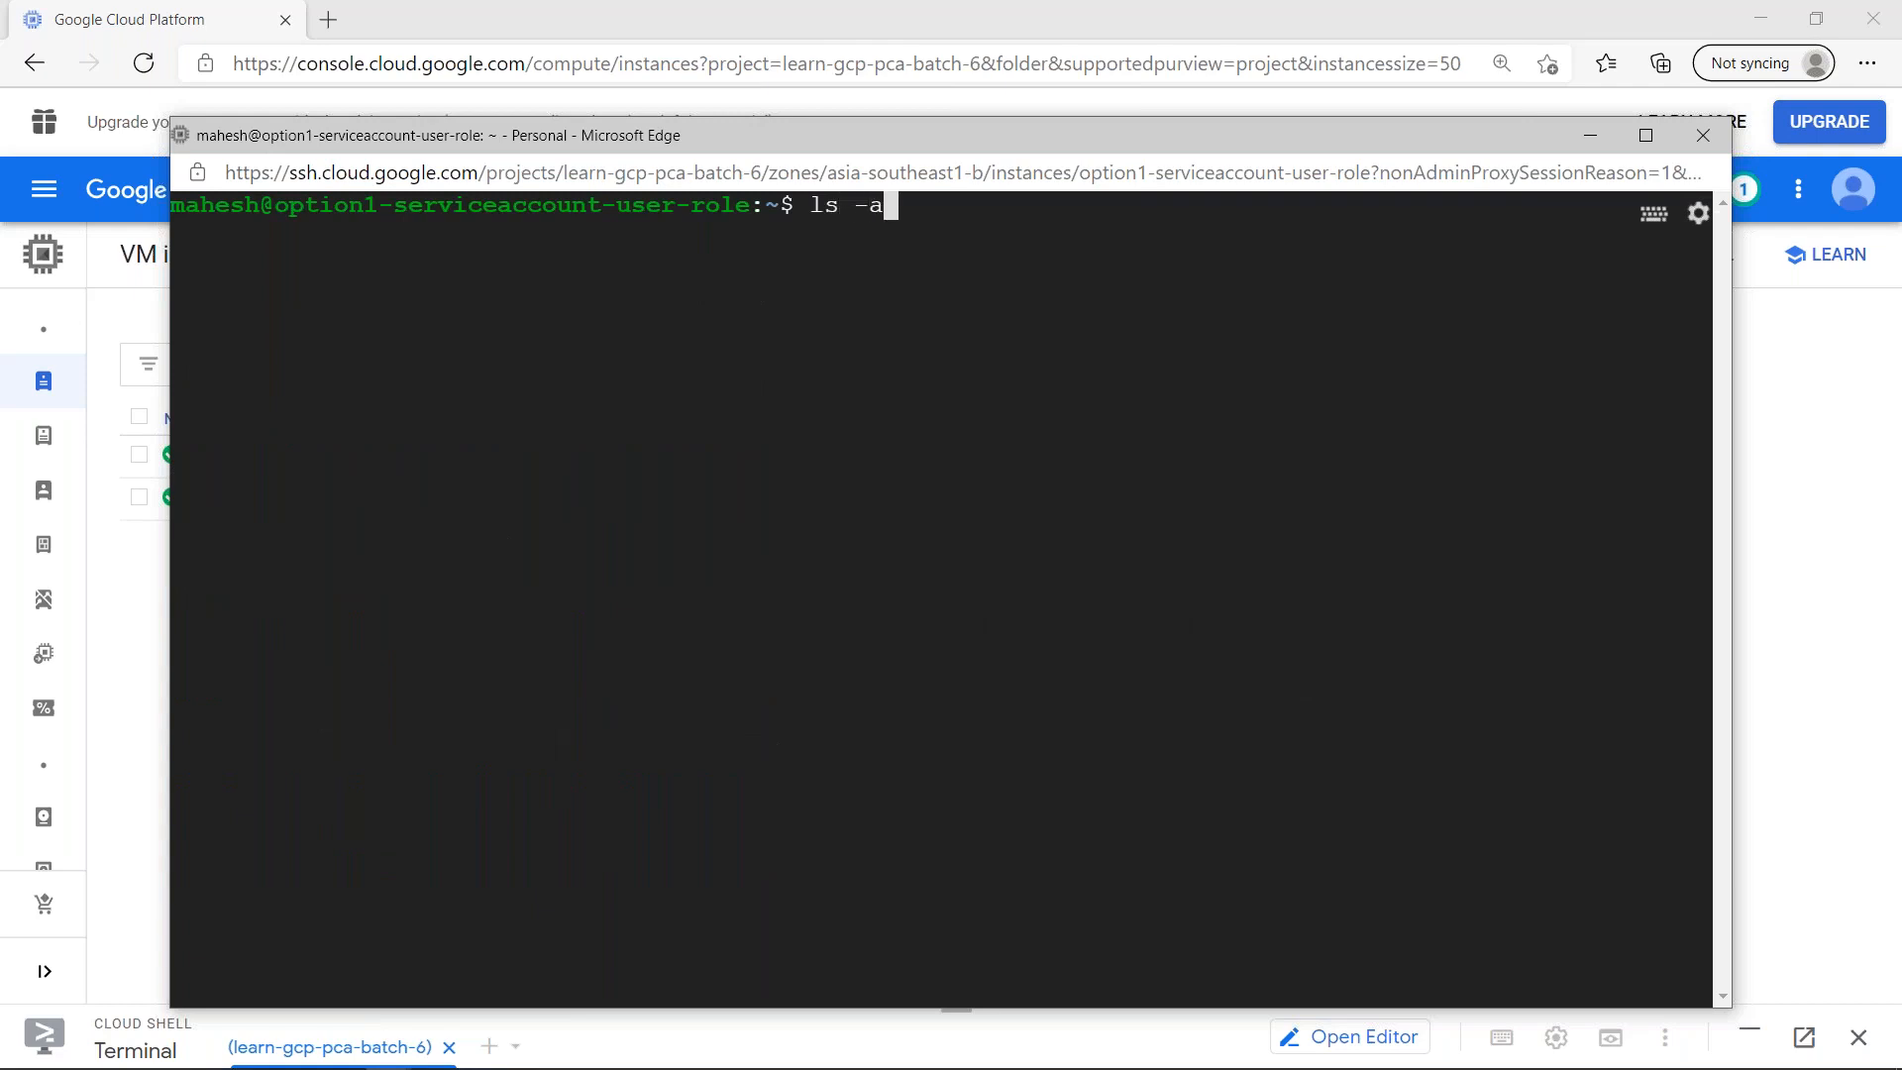
key("Return")
type("rm -rf .gs")
key("Tab")
key("Return")
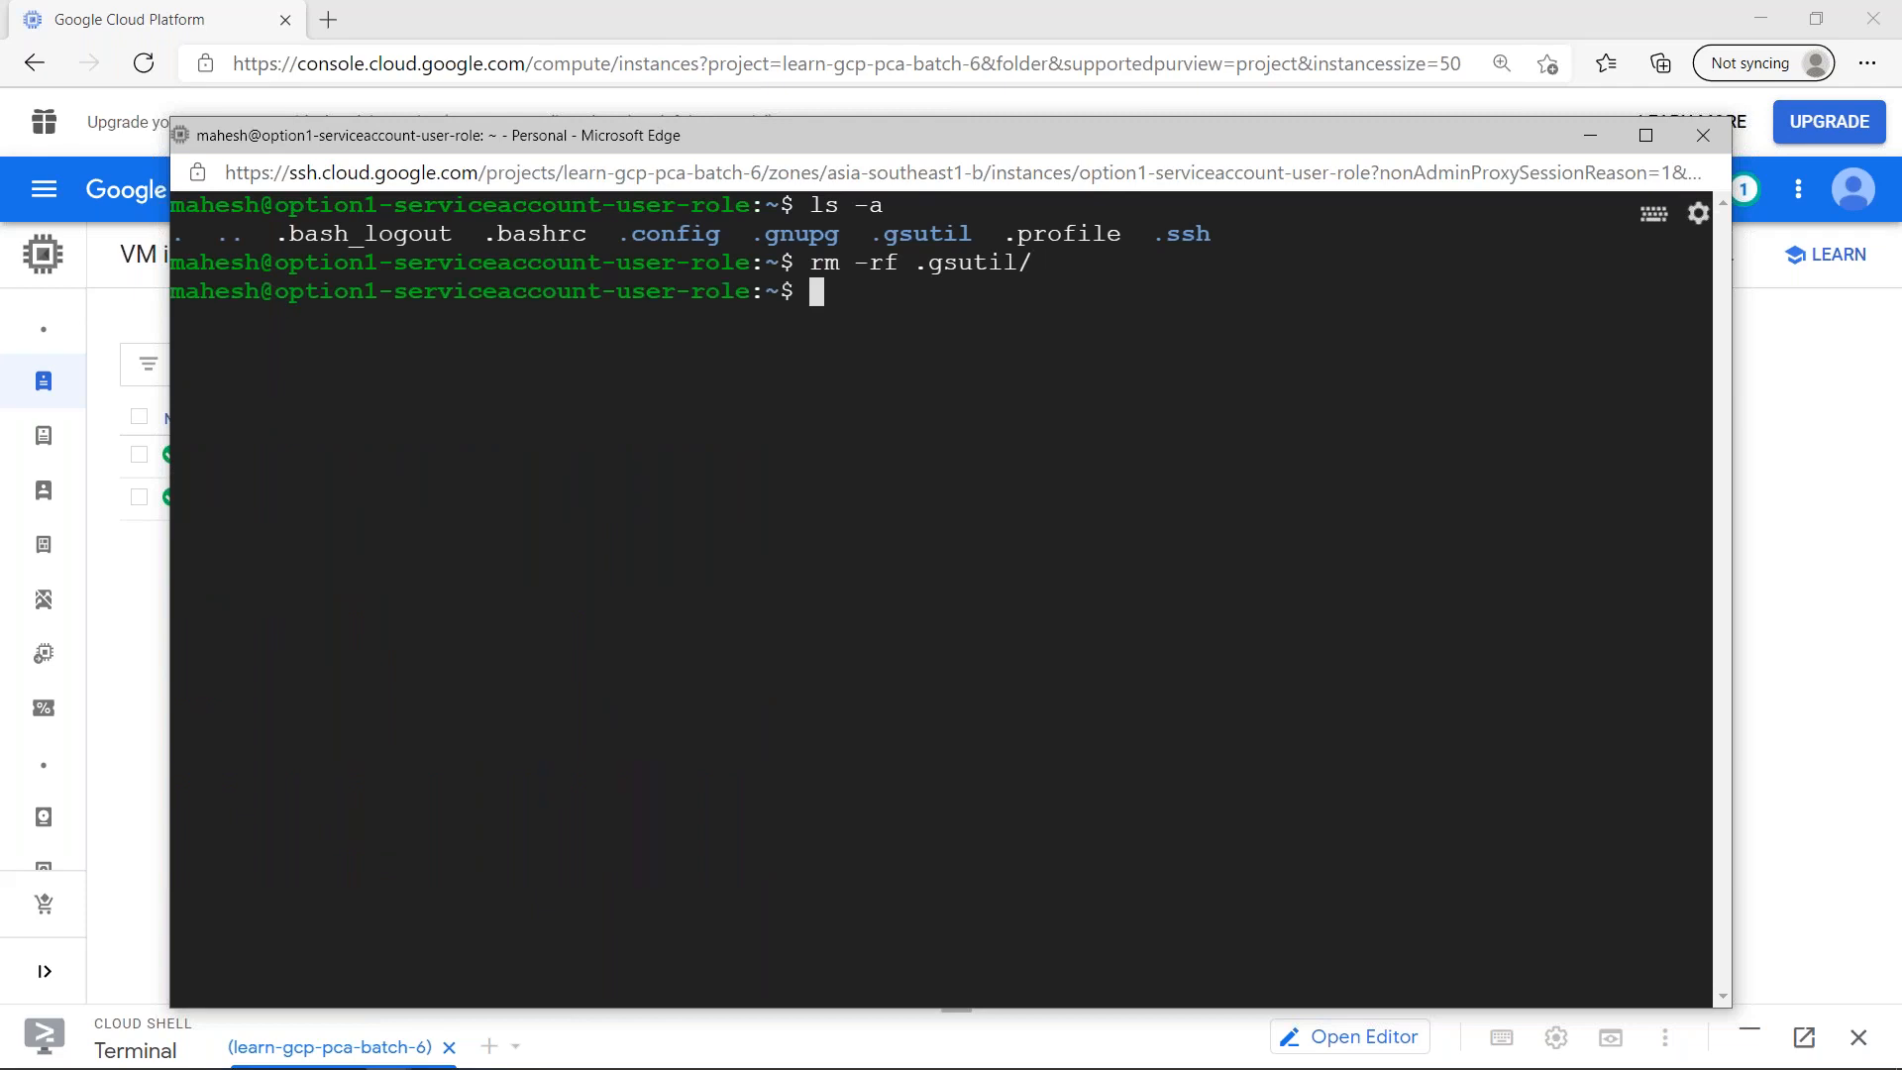
- Recall the earlier command without sudo and retry creating the bucket gs://learn-gcp-pca-batch-6-option1
key("Up")
key("Up")
key("Up")
key("Up")
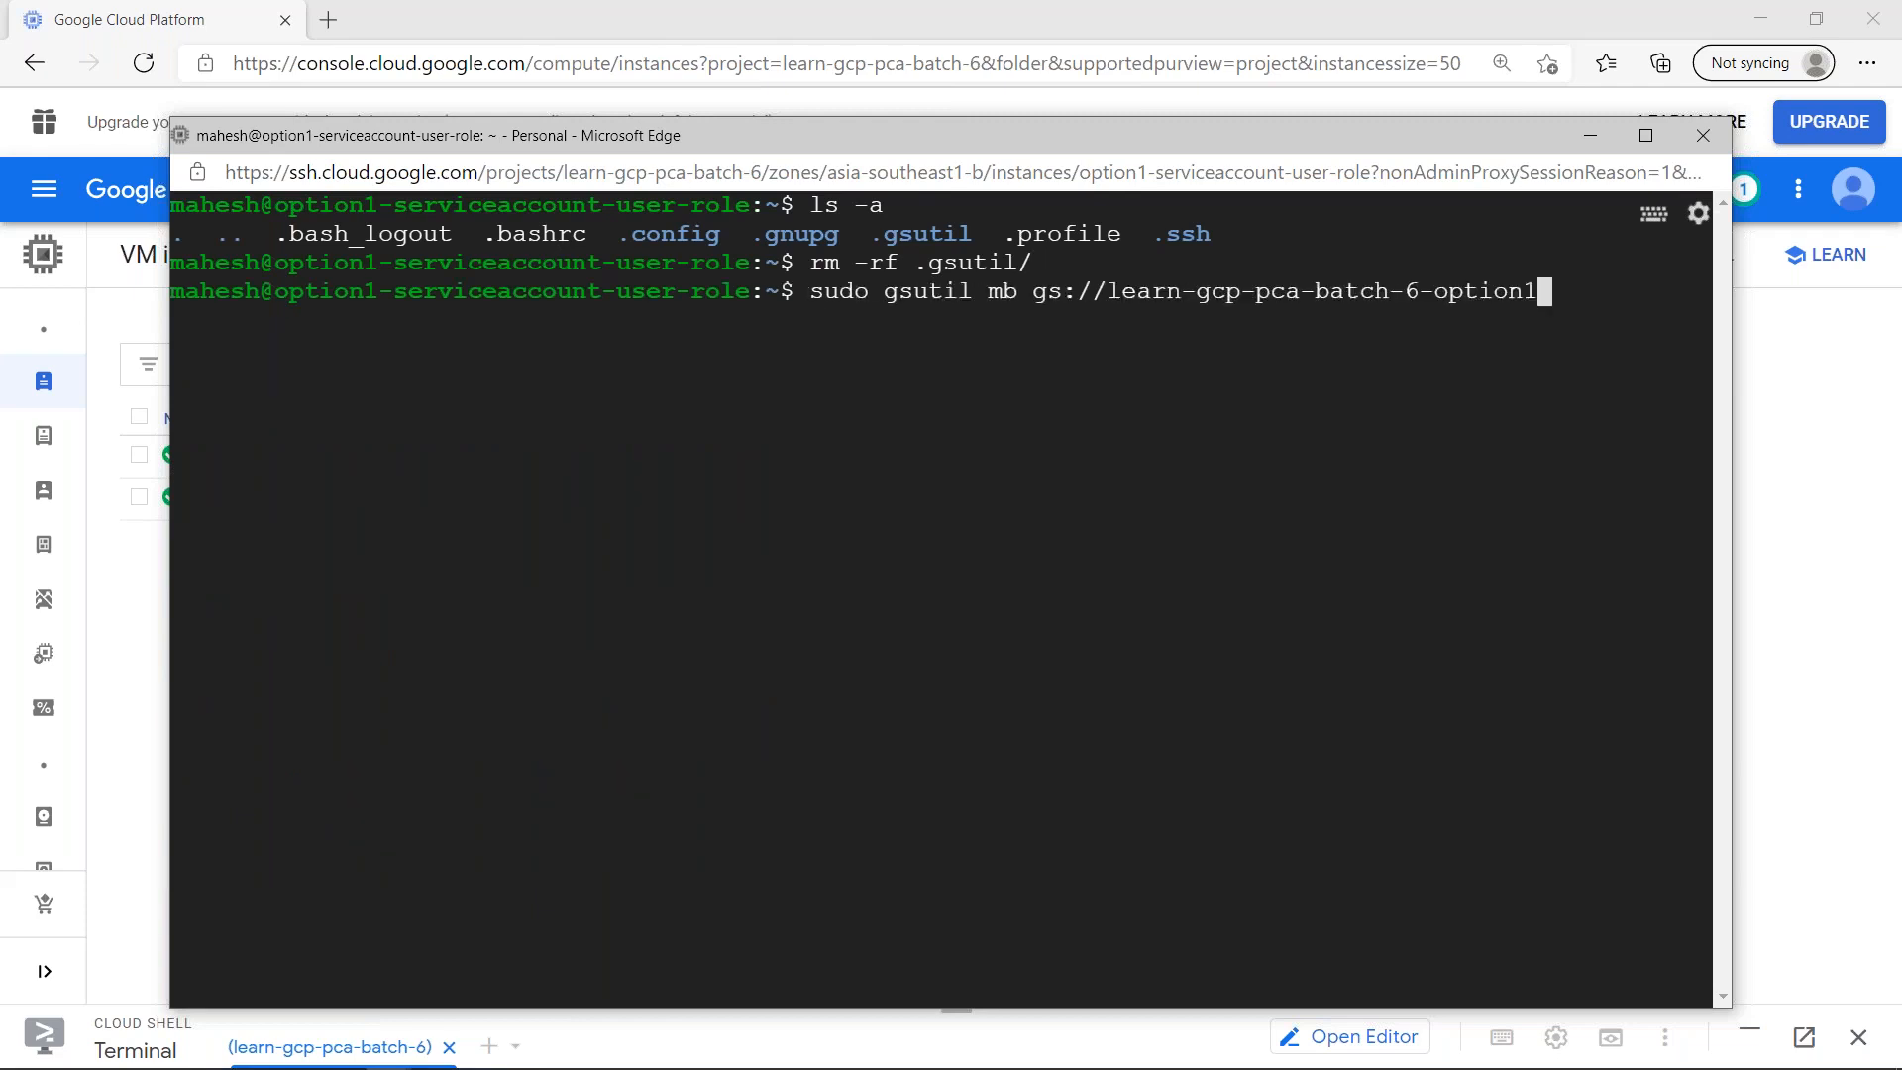
key("Down")
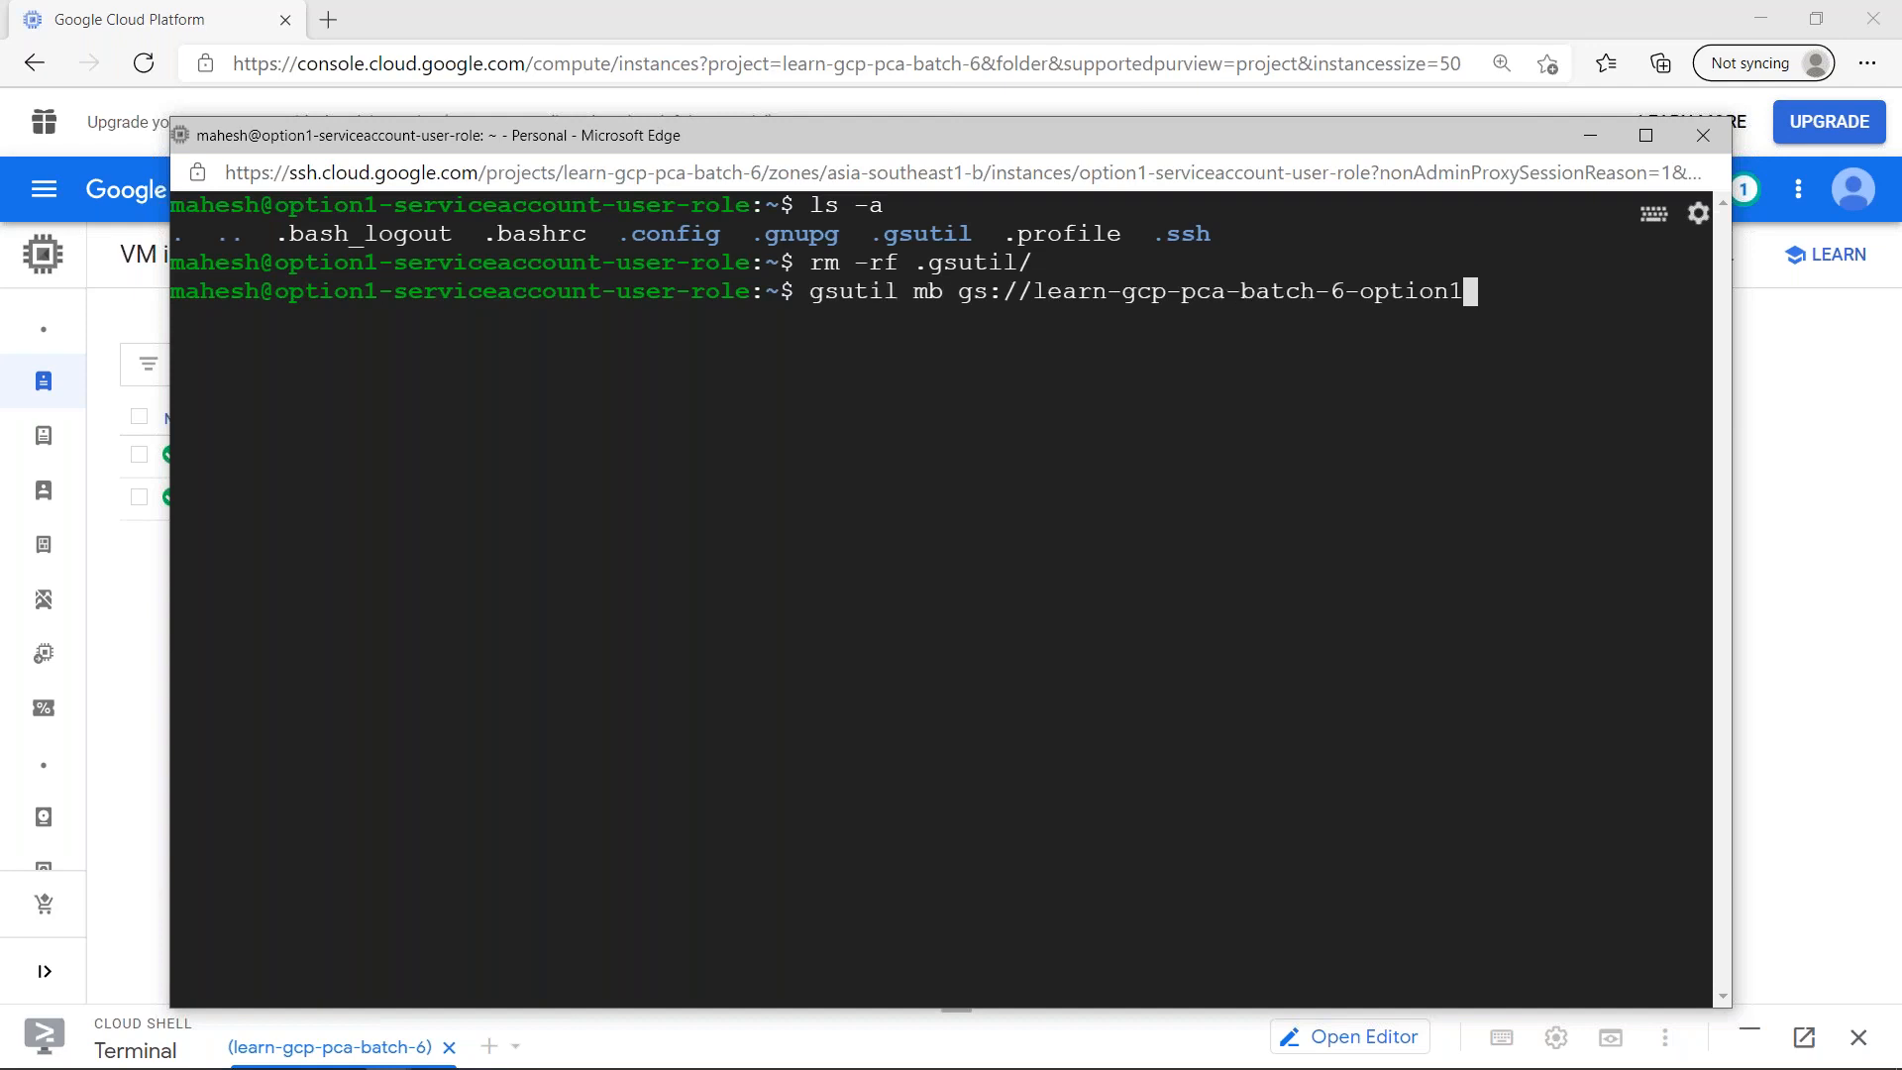
key("Return")
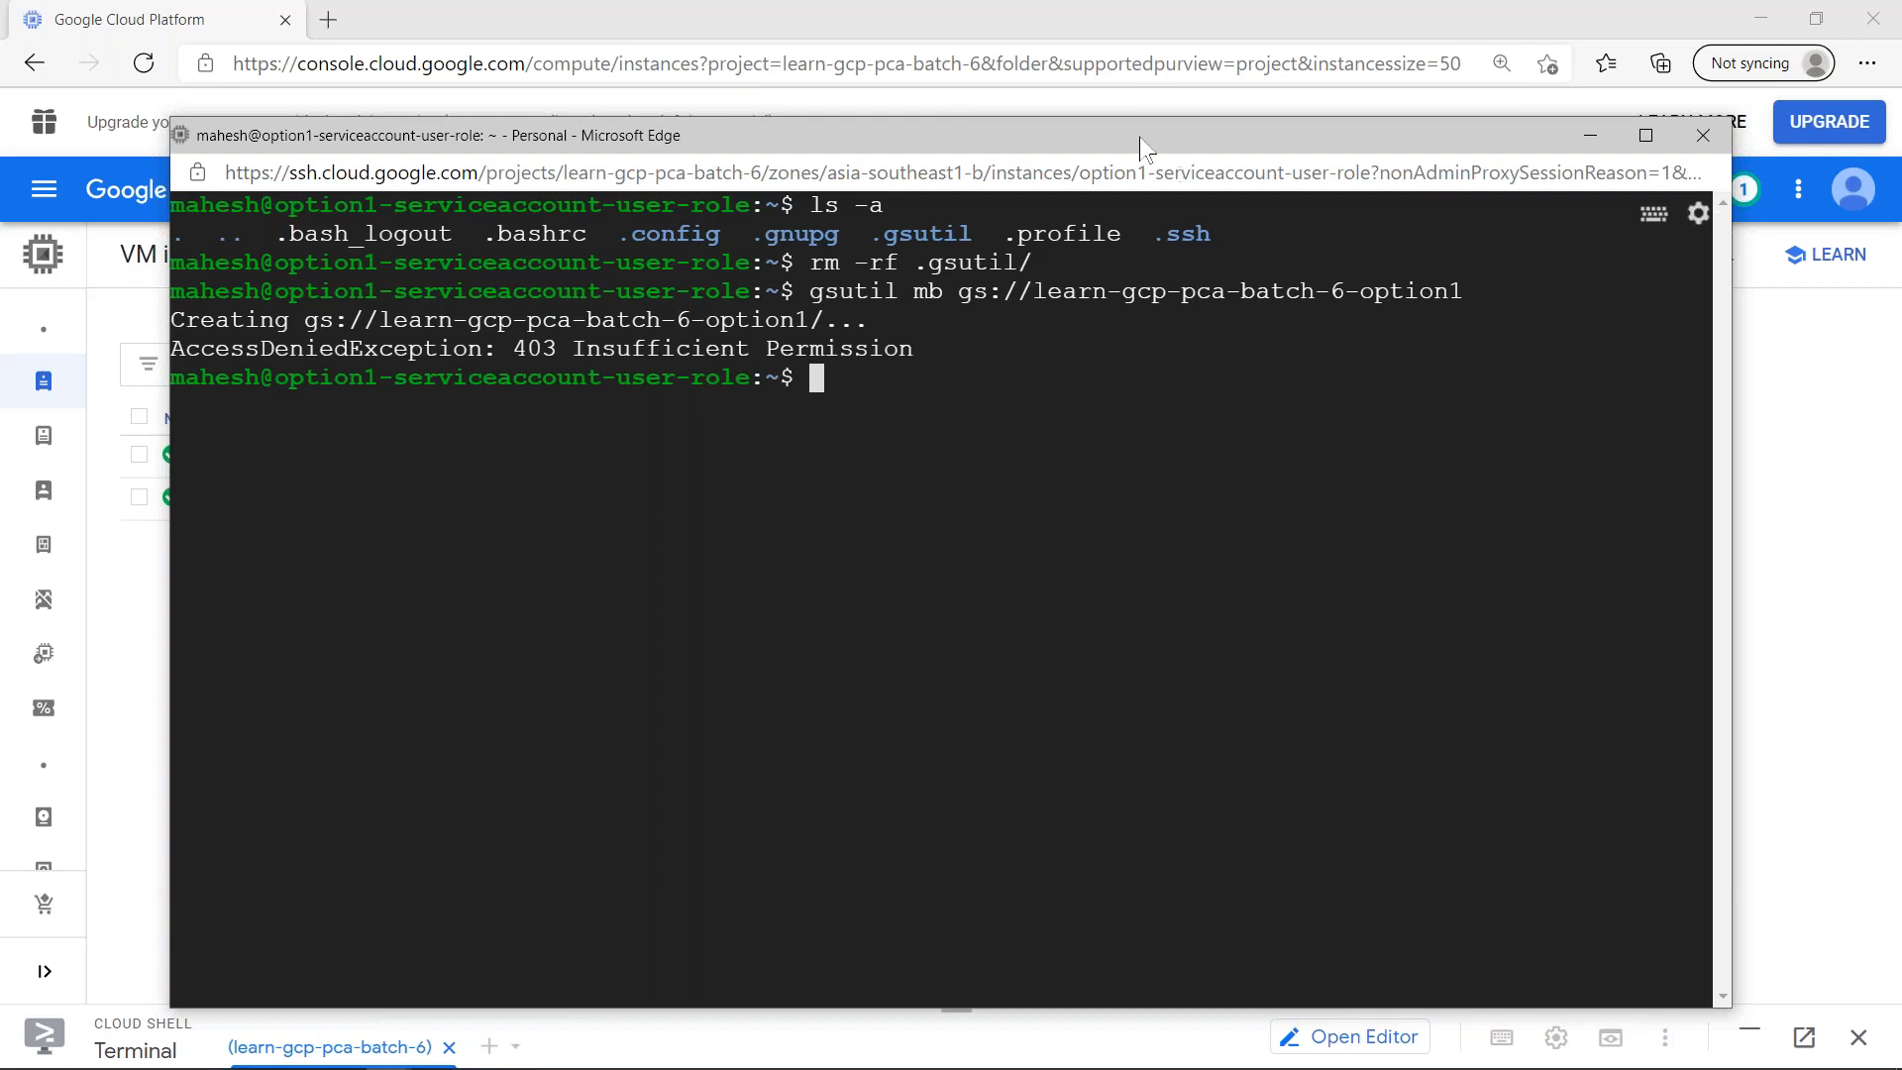
- Run gcloud auth list again and highlight the active service account in its output
key("alt+Tab")
key("Escape")
type("g")
key("BackSpace")
type("gcloud auth list")
key("Return")
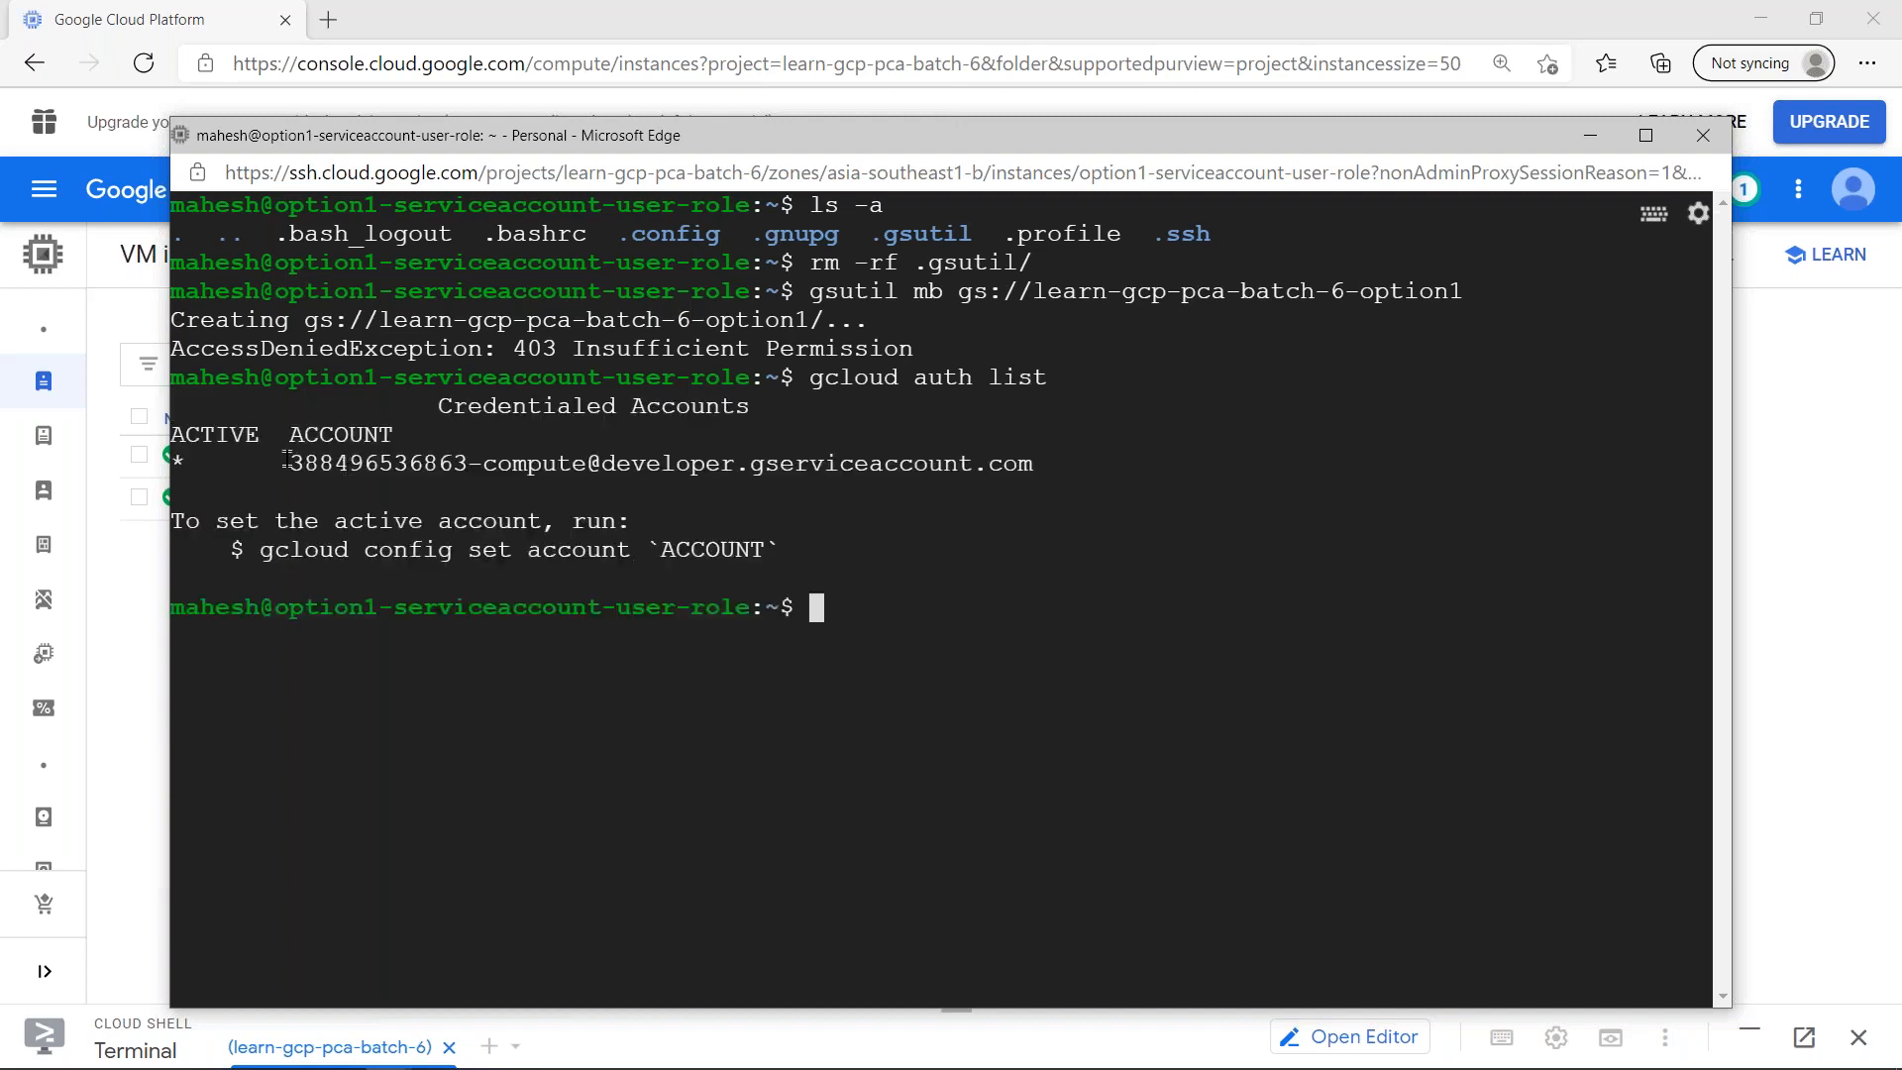
left_click_drag(290, 463, 1028, 463)
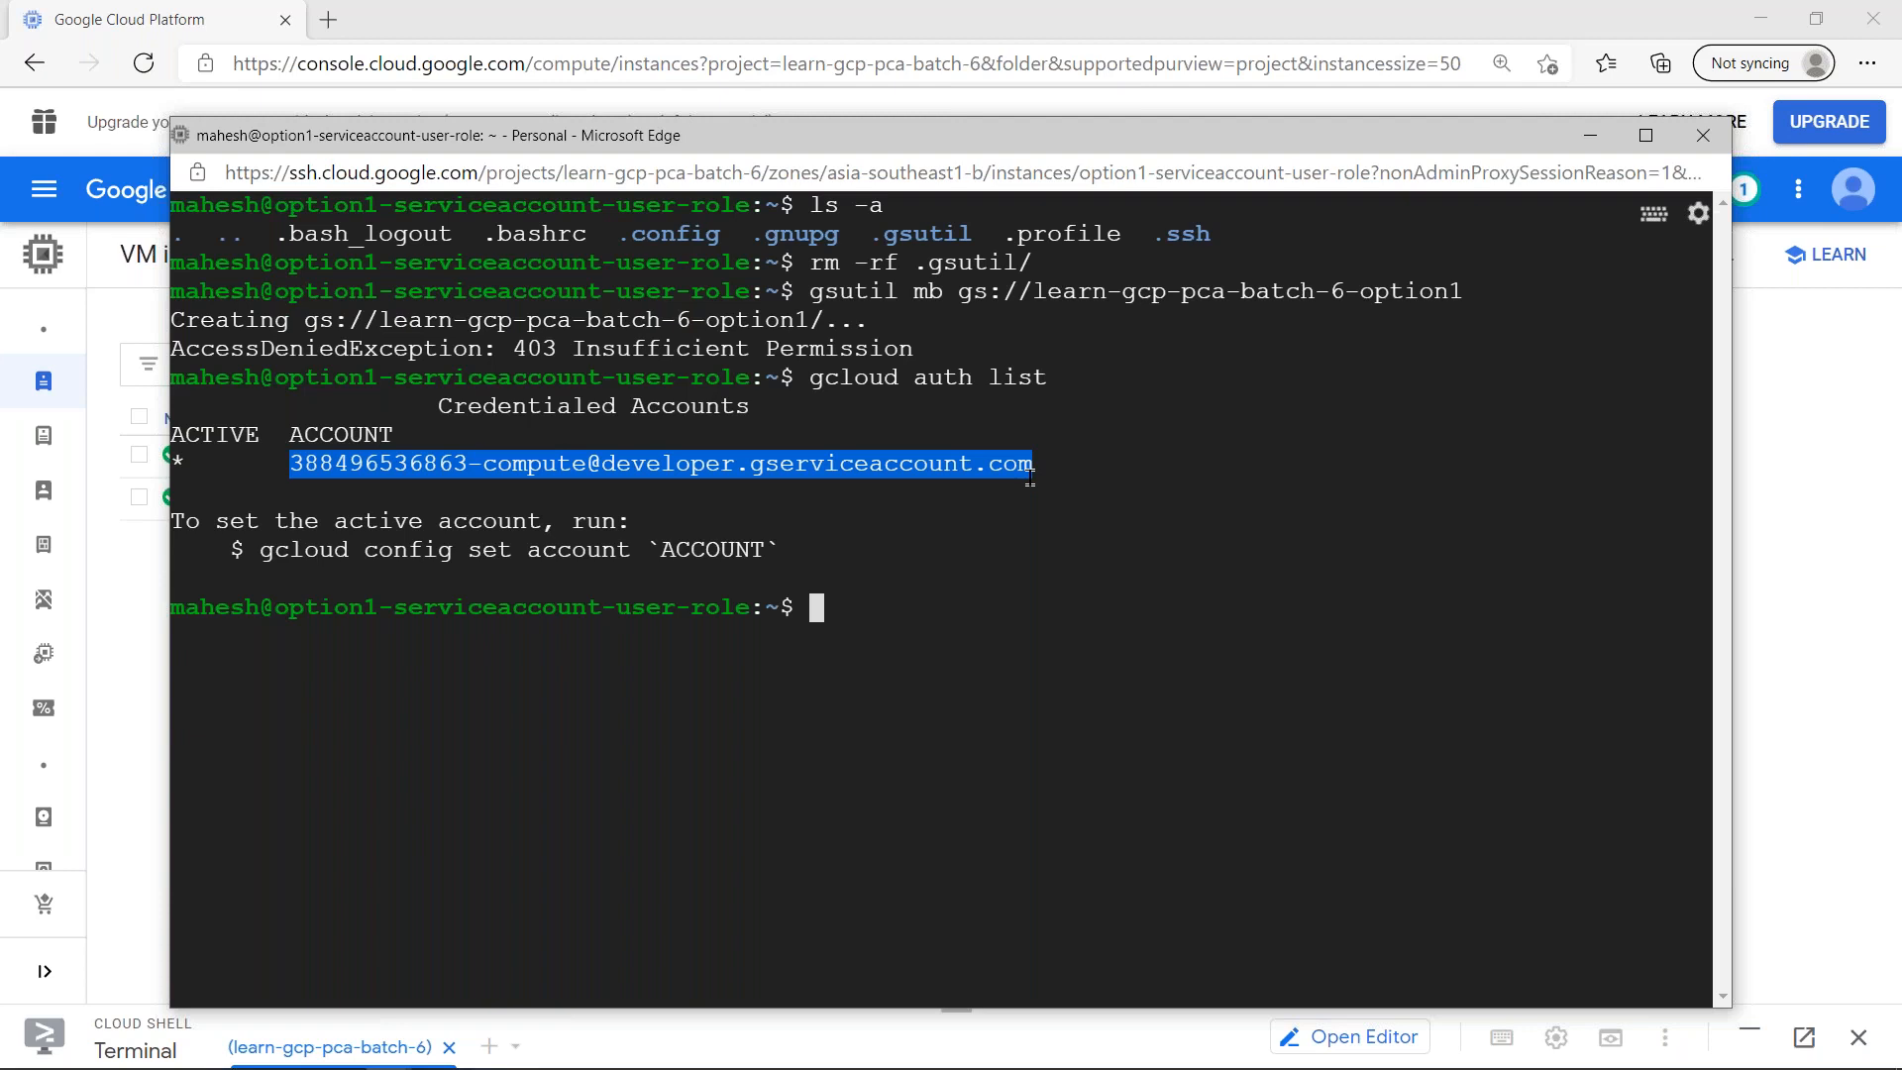
key("alt+Tab")
key("alt+Tab")
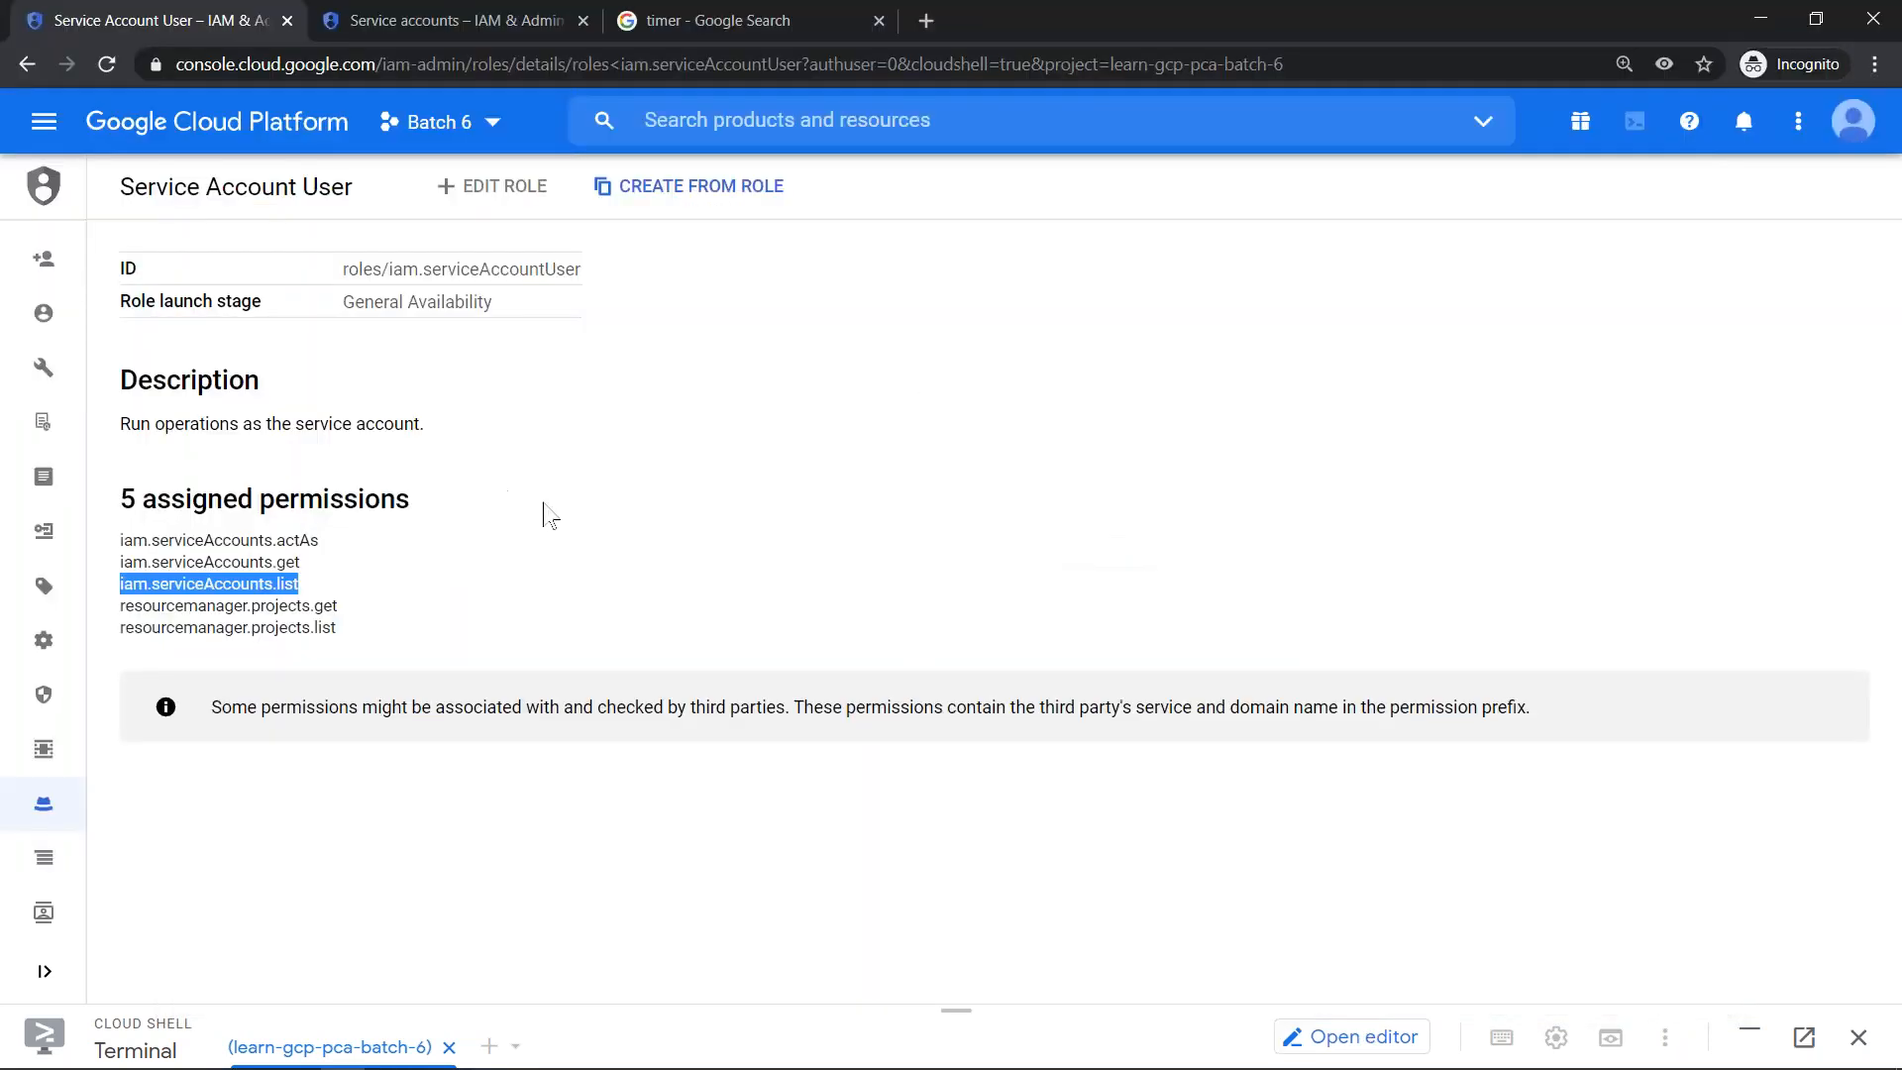
key("alt+Tab")
left_click(965, 696)
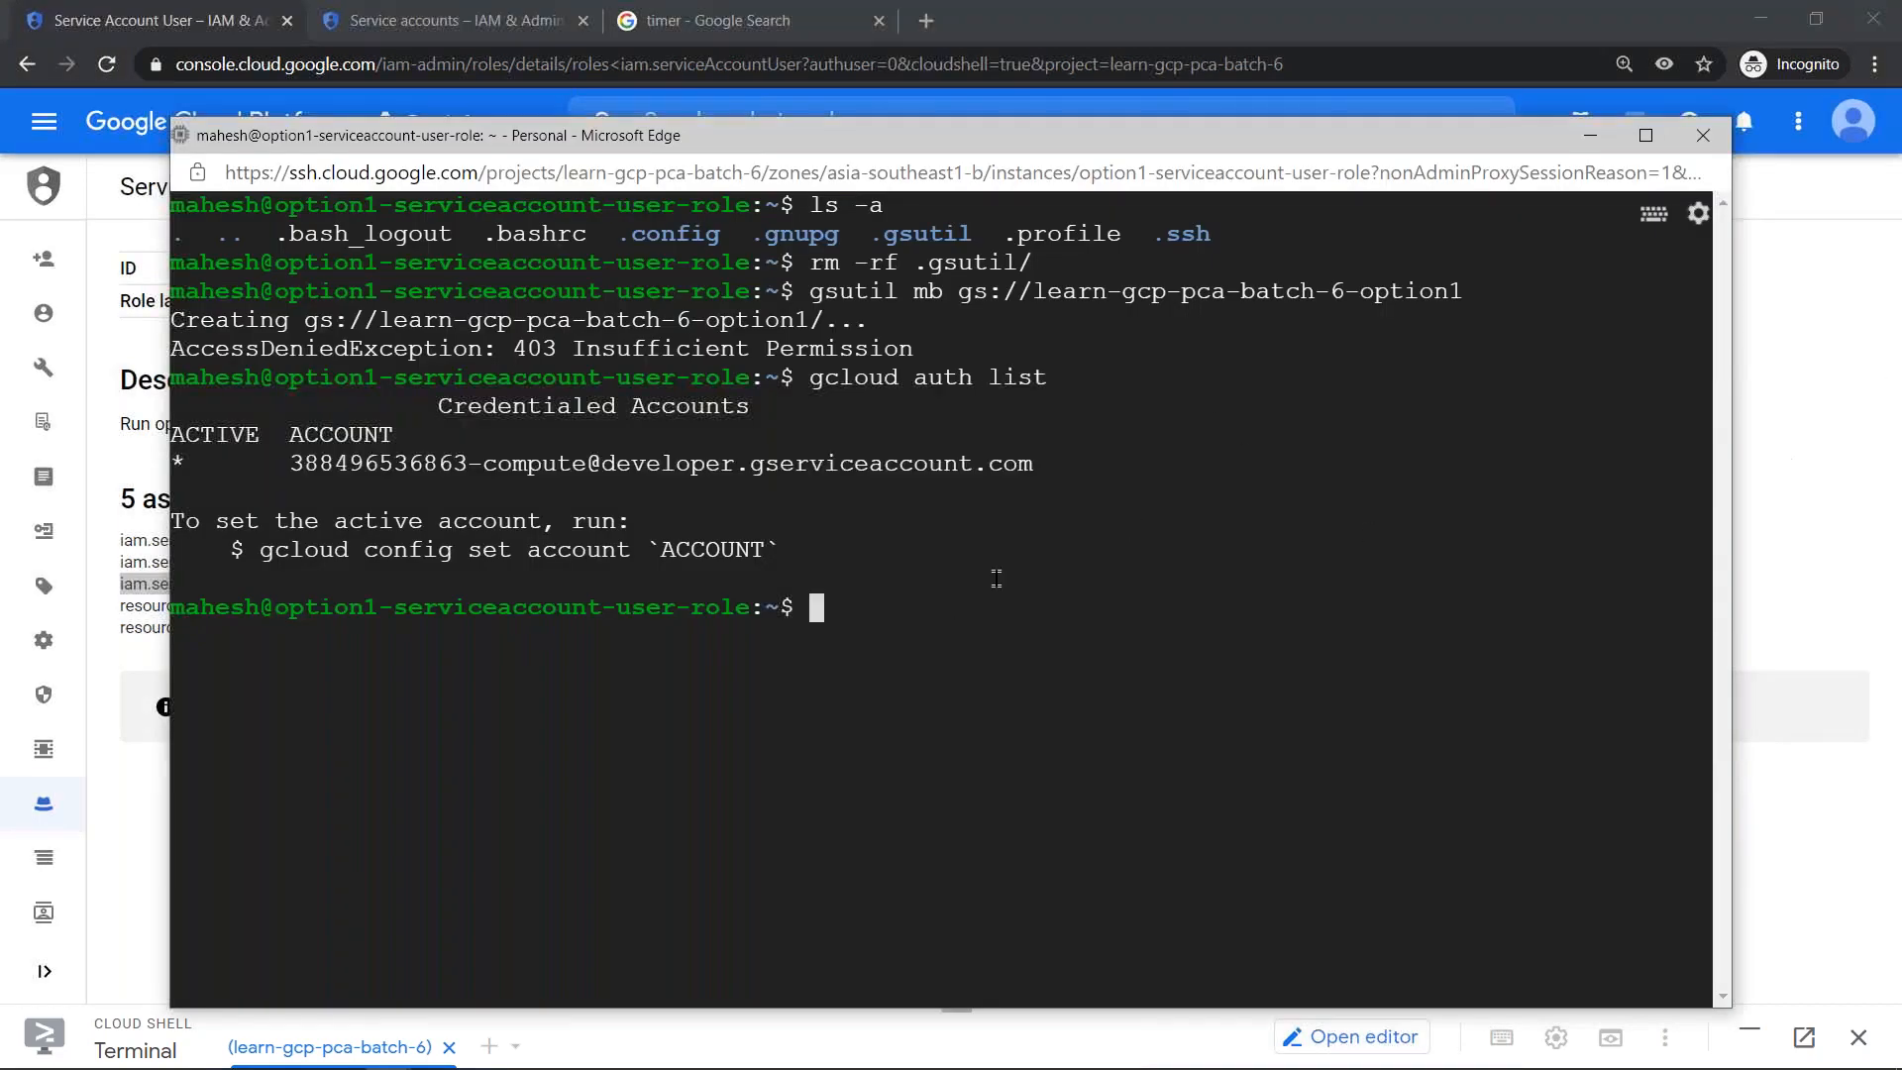
- Switch to the Edge console window and examine the service account and Cloud API access scopes in option1-serviceaccount-user-role's details
key("alt+Tab")
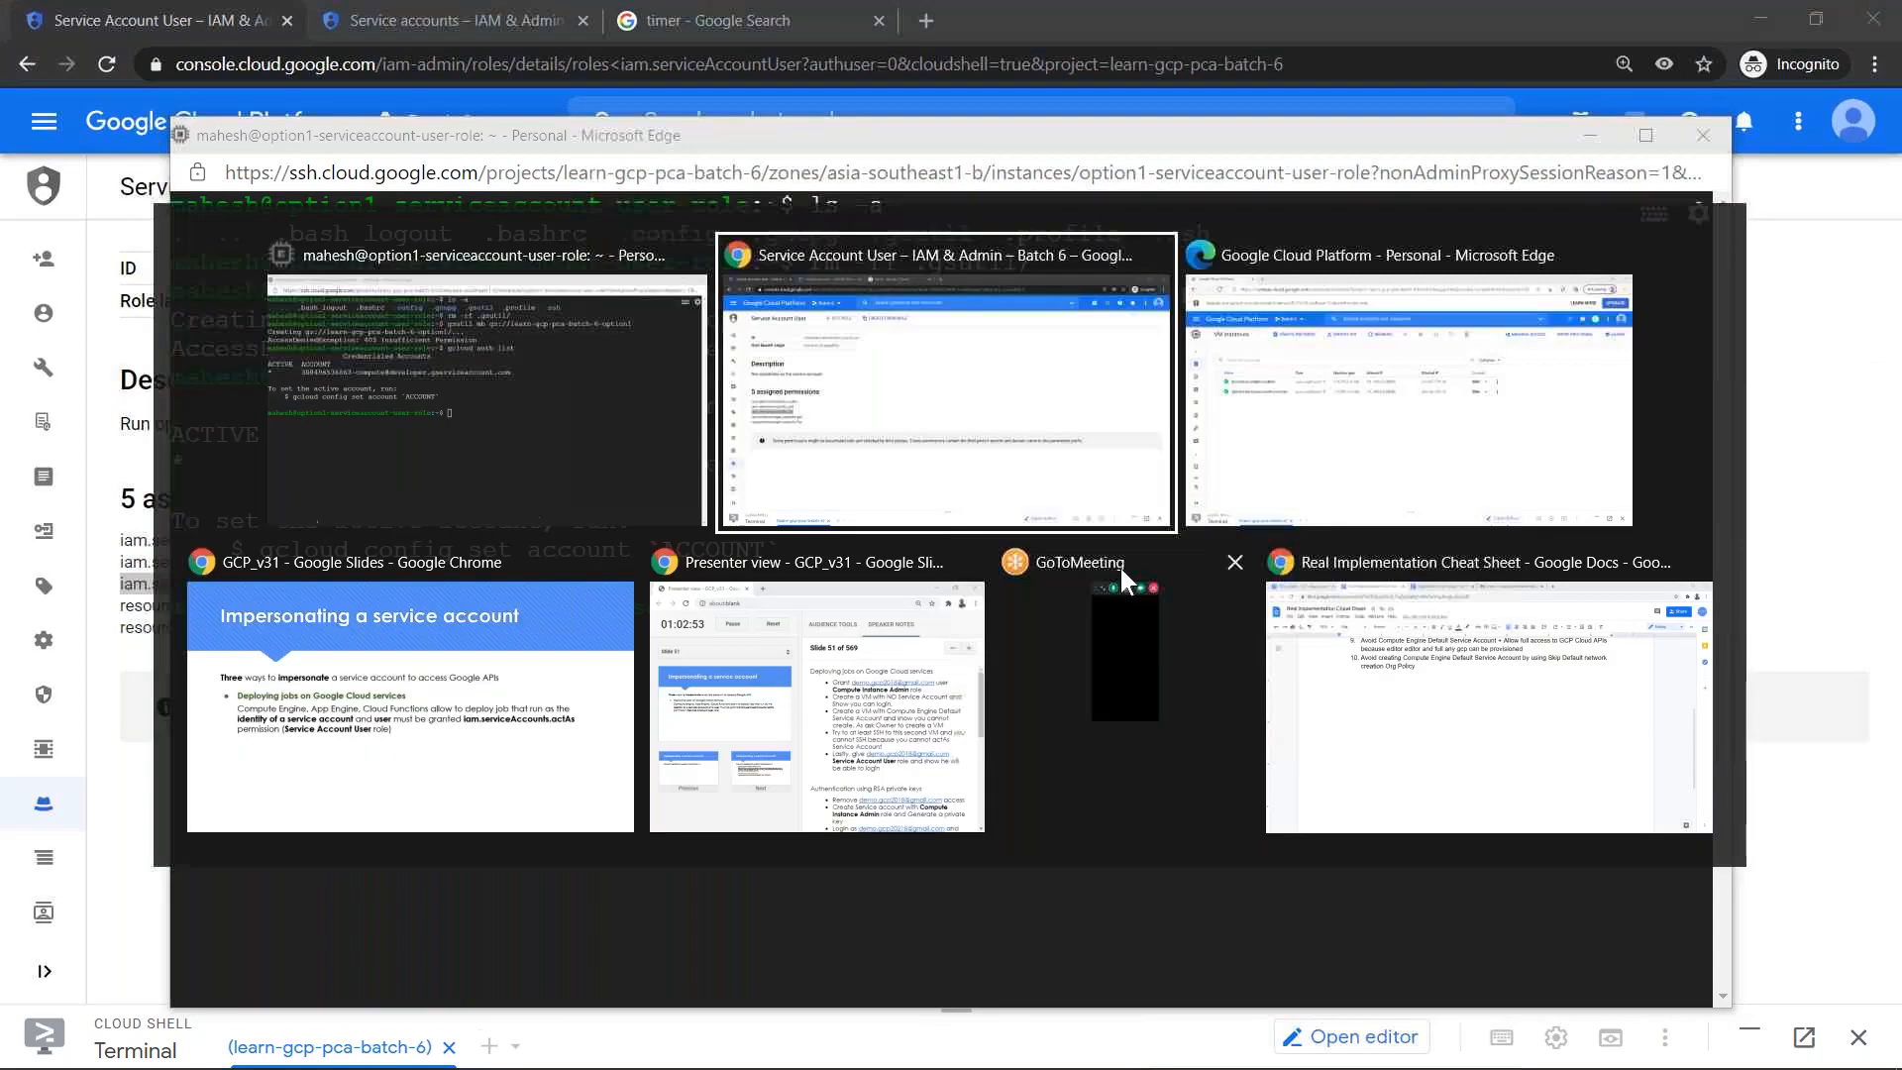
key("alt+Tab")
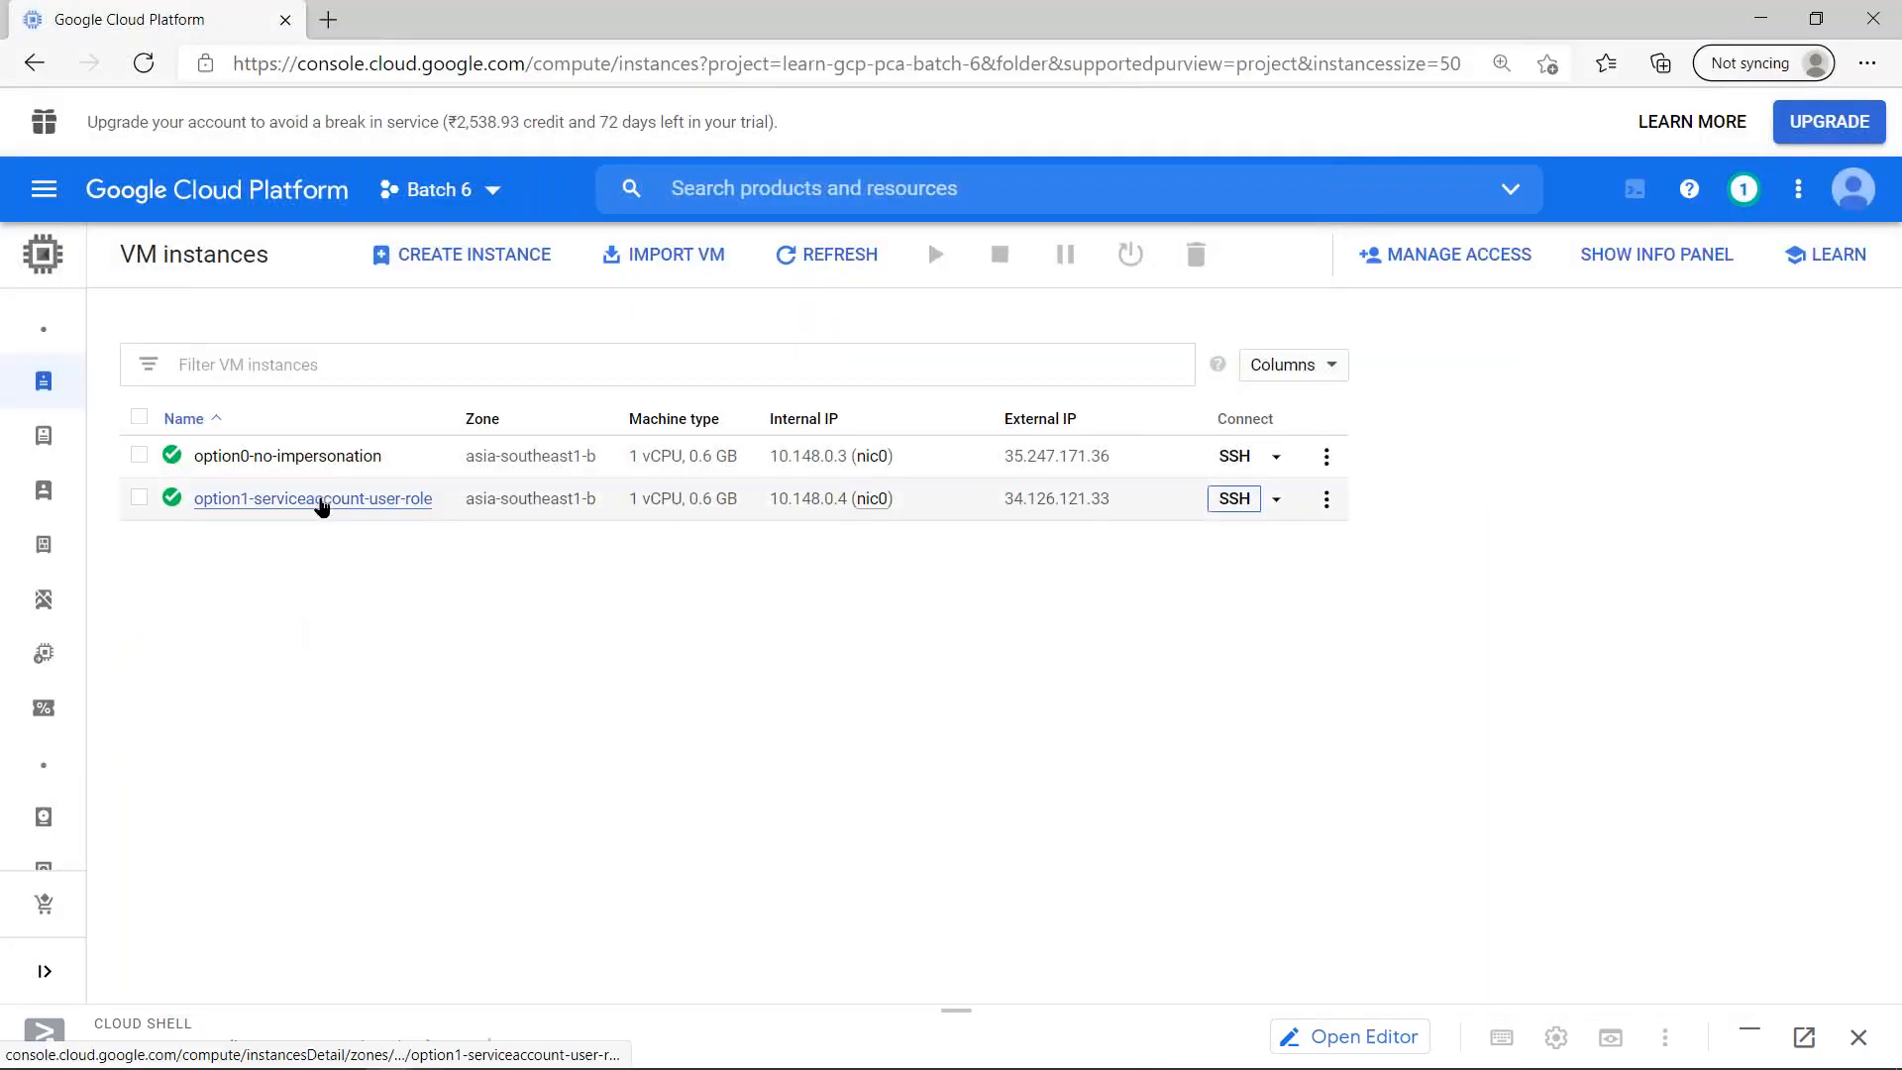
left_click(317, 500)
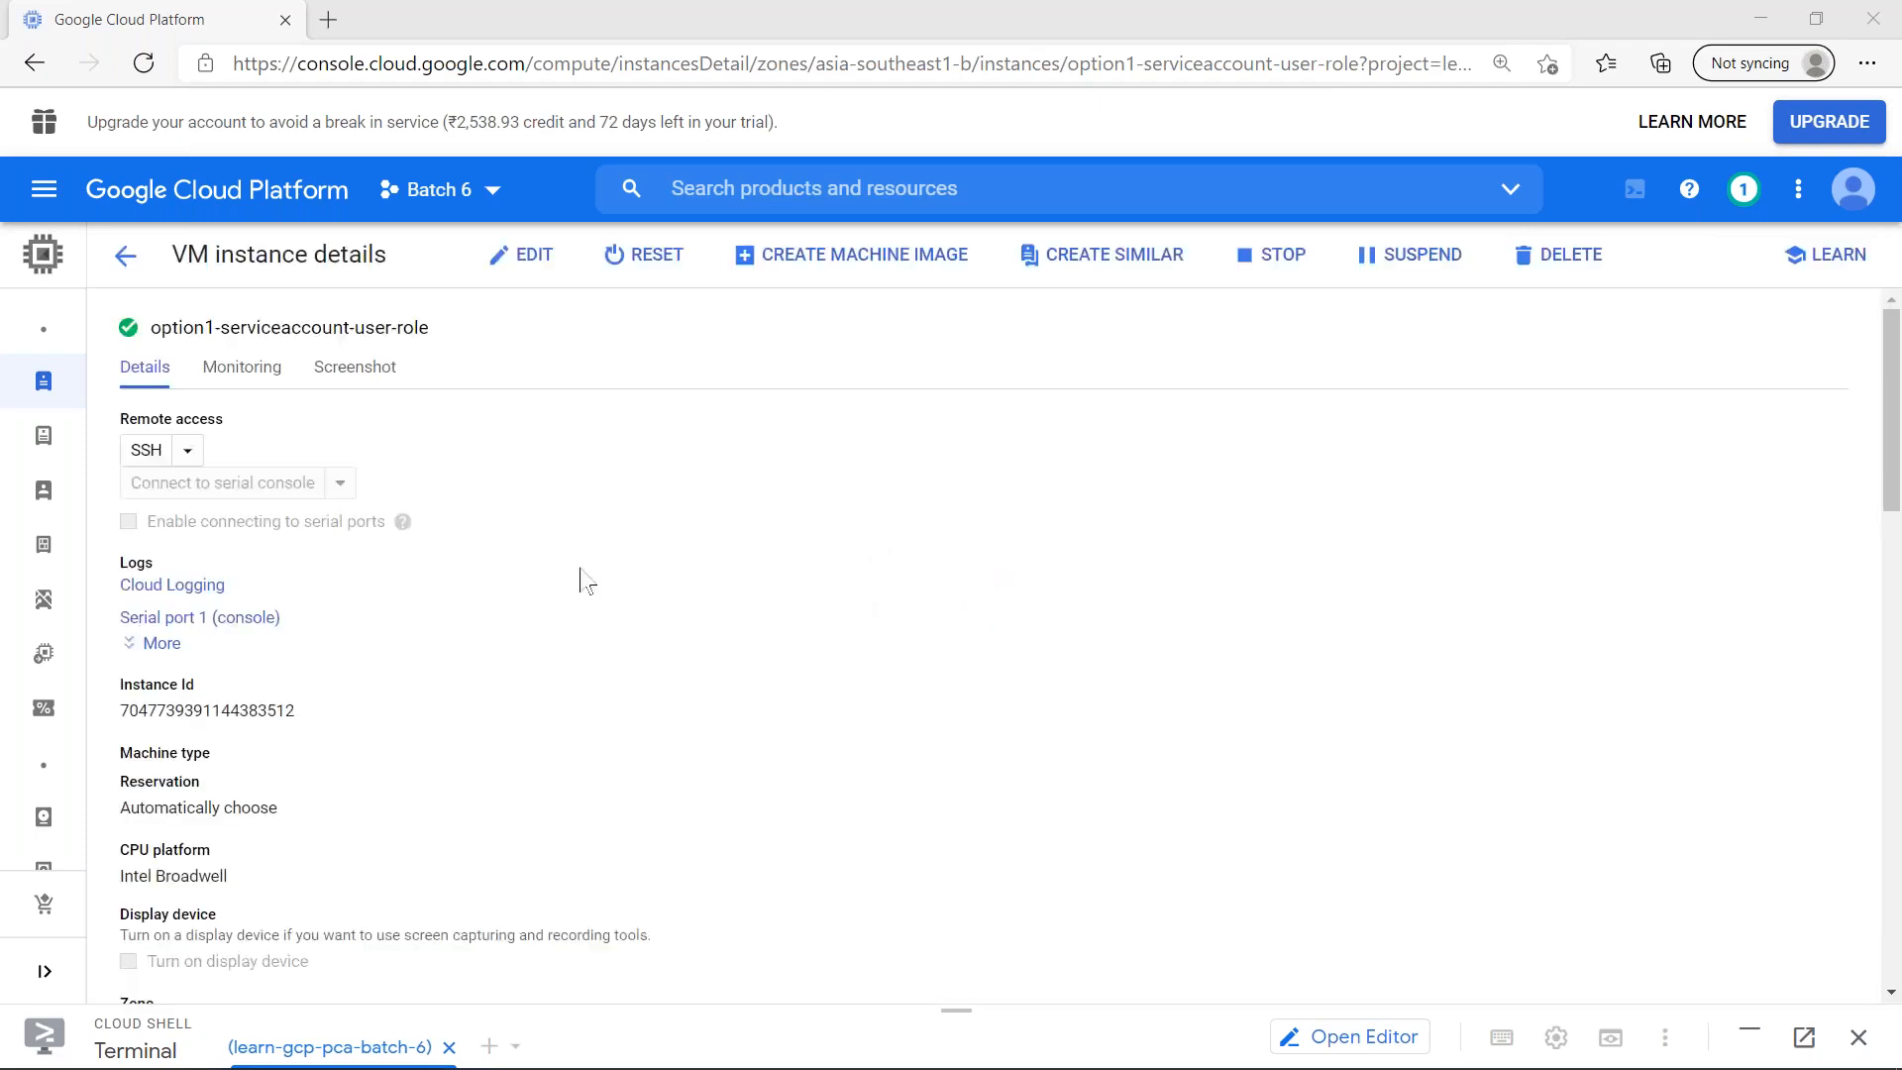
scroll(361, 666, "down", 7)
scroll(360, 674, "down", 5)
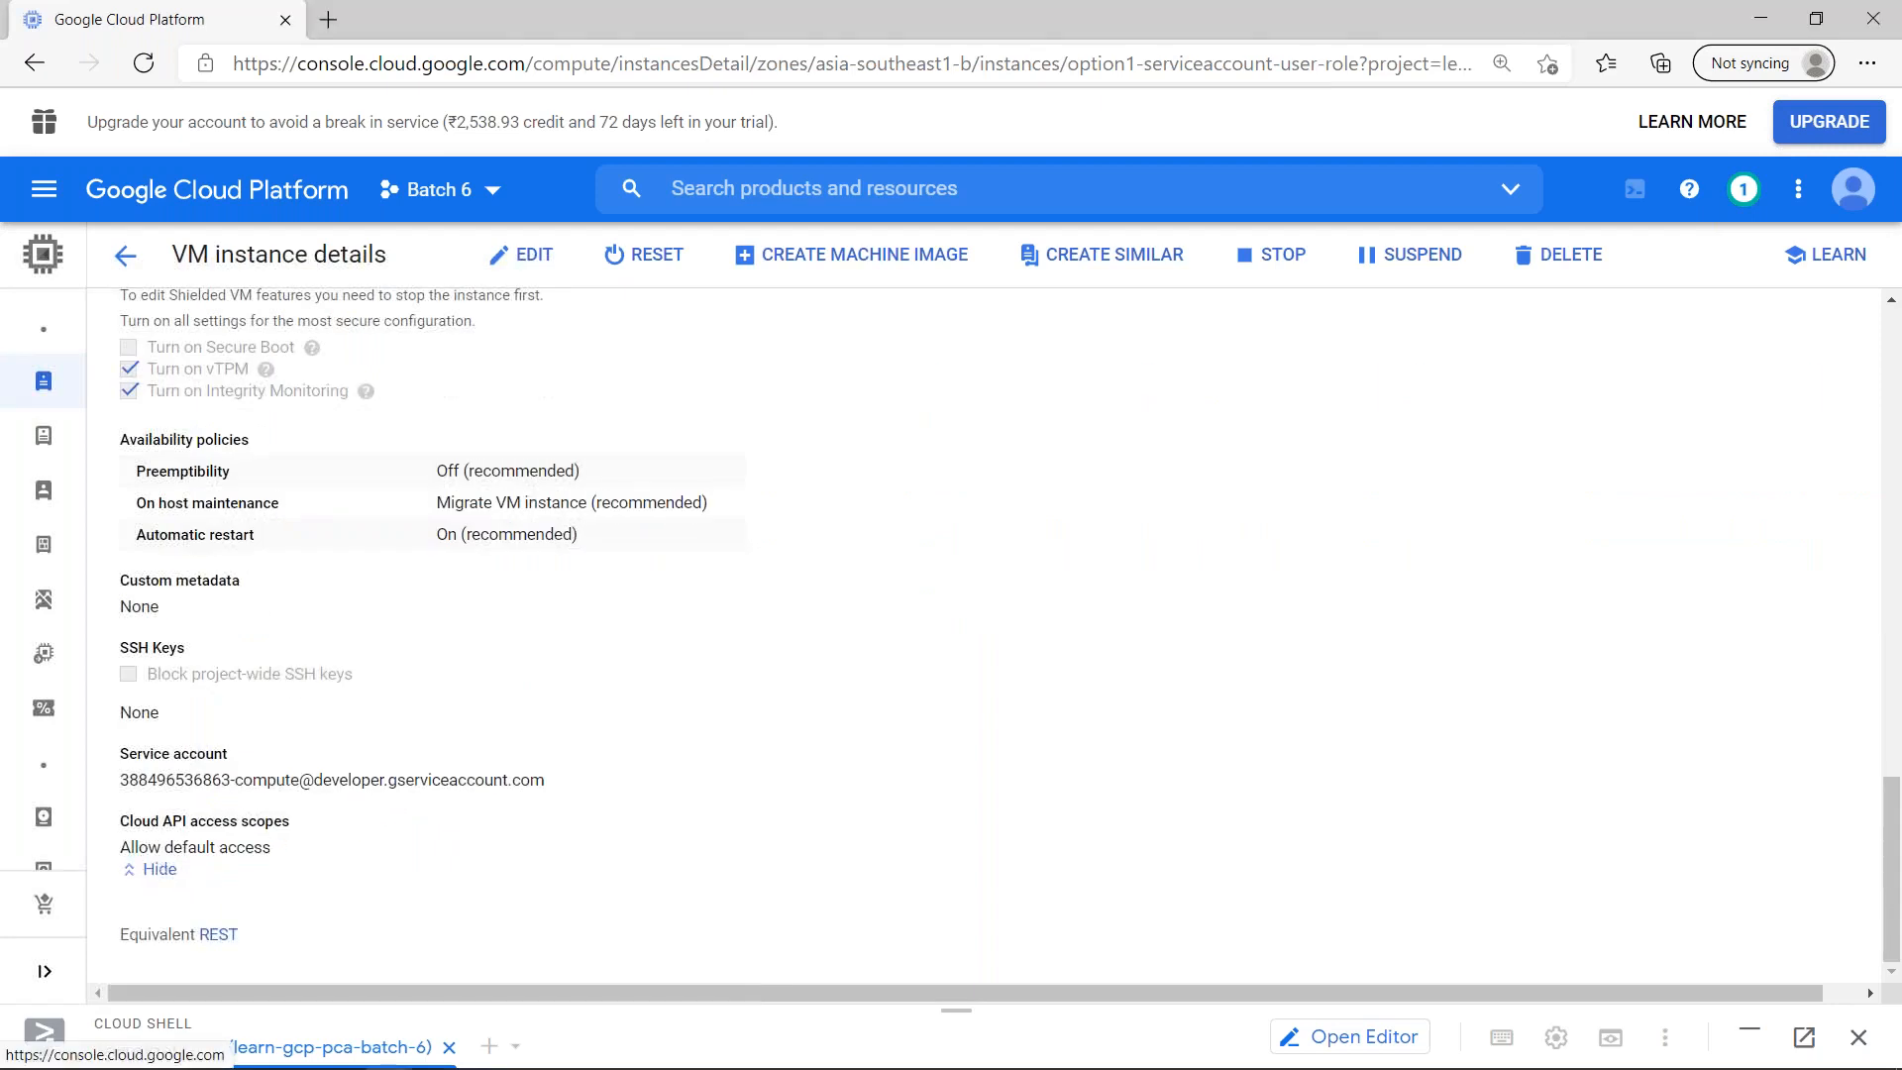
- Expand the instance's Cloud API access scopes and highlight the Storage entry
left_click(168, 869)
scroll(142, 557, "down", 1)
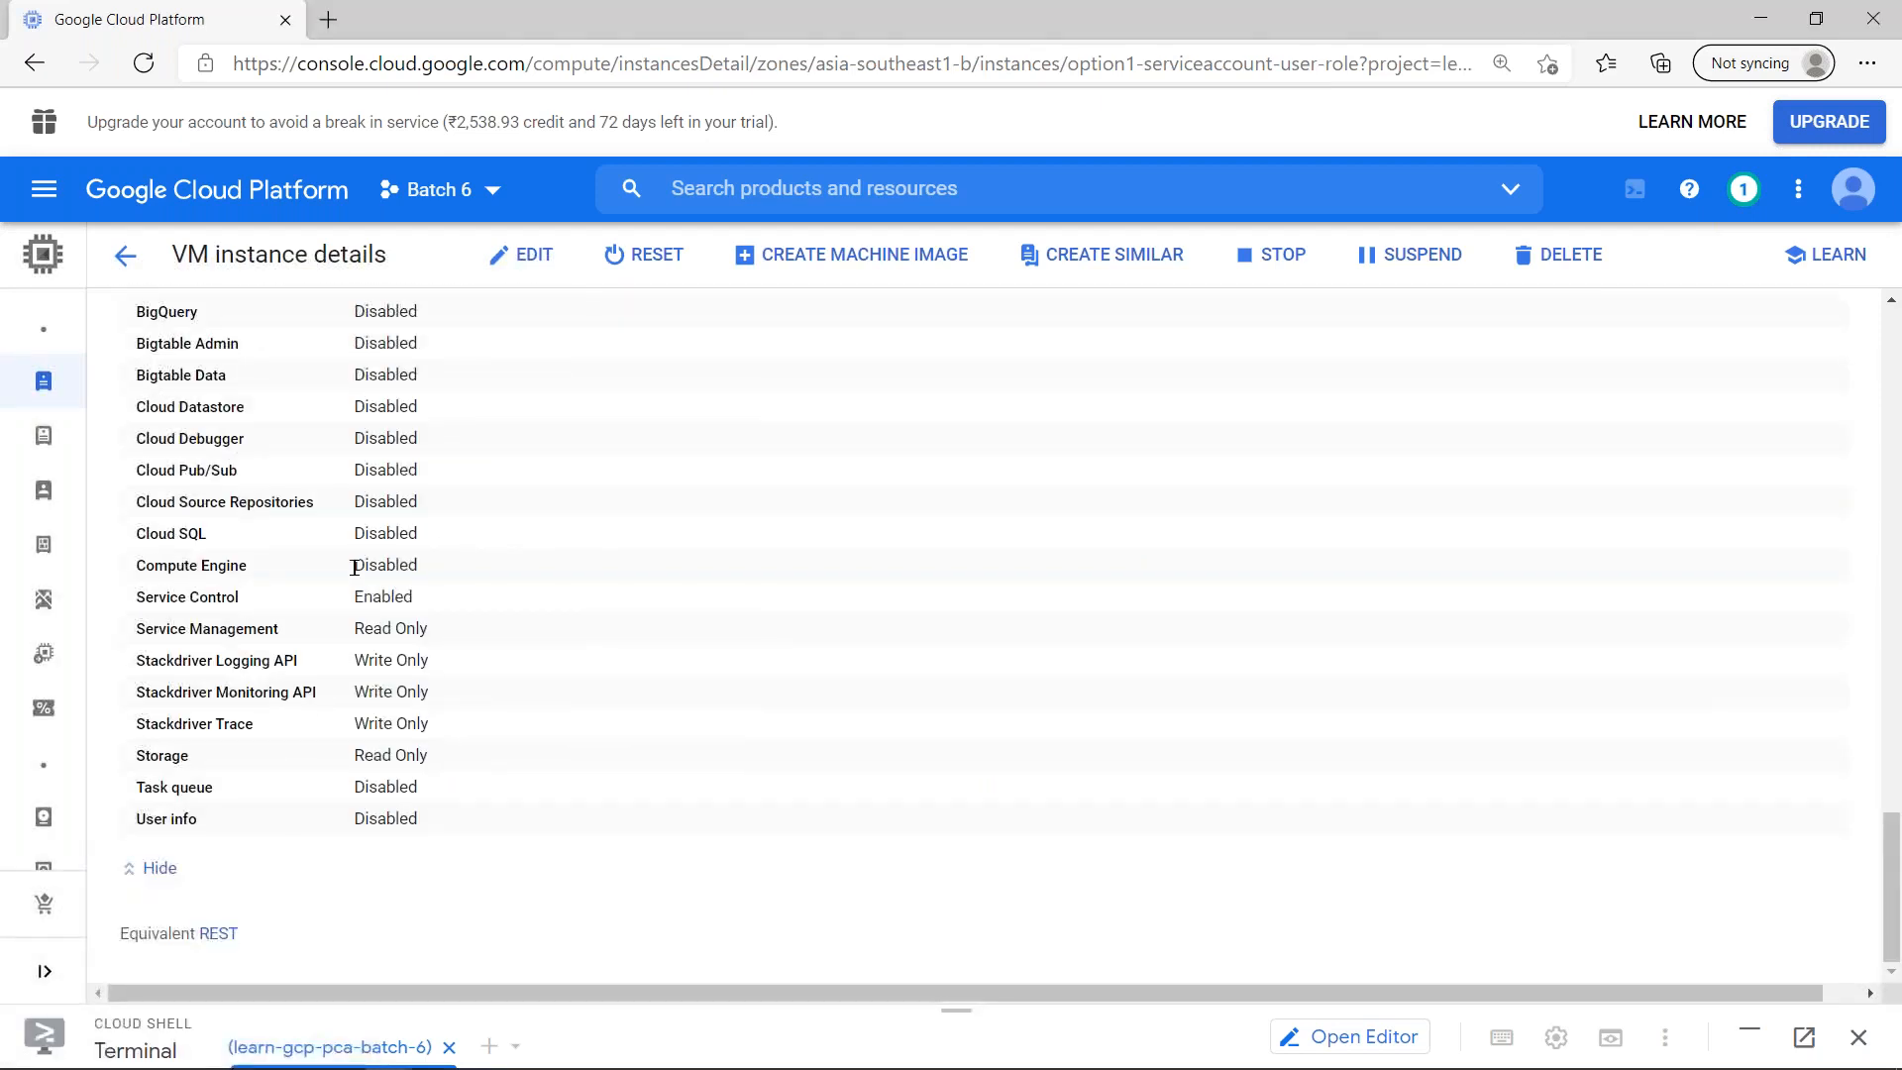
left_click_drag(438, 764, 137, 760)
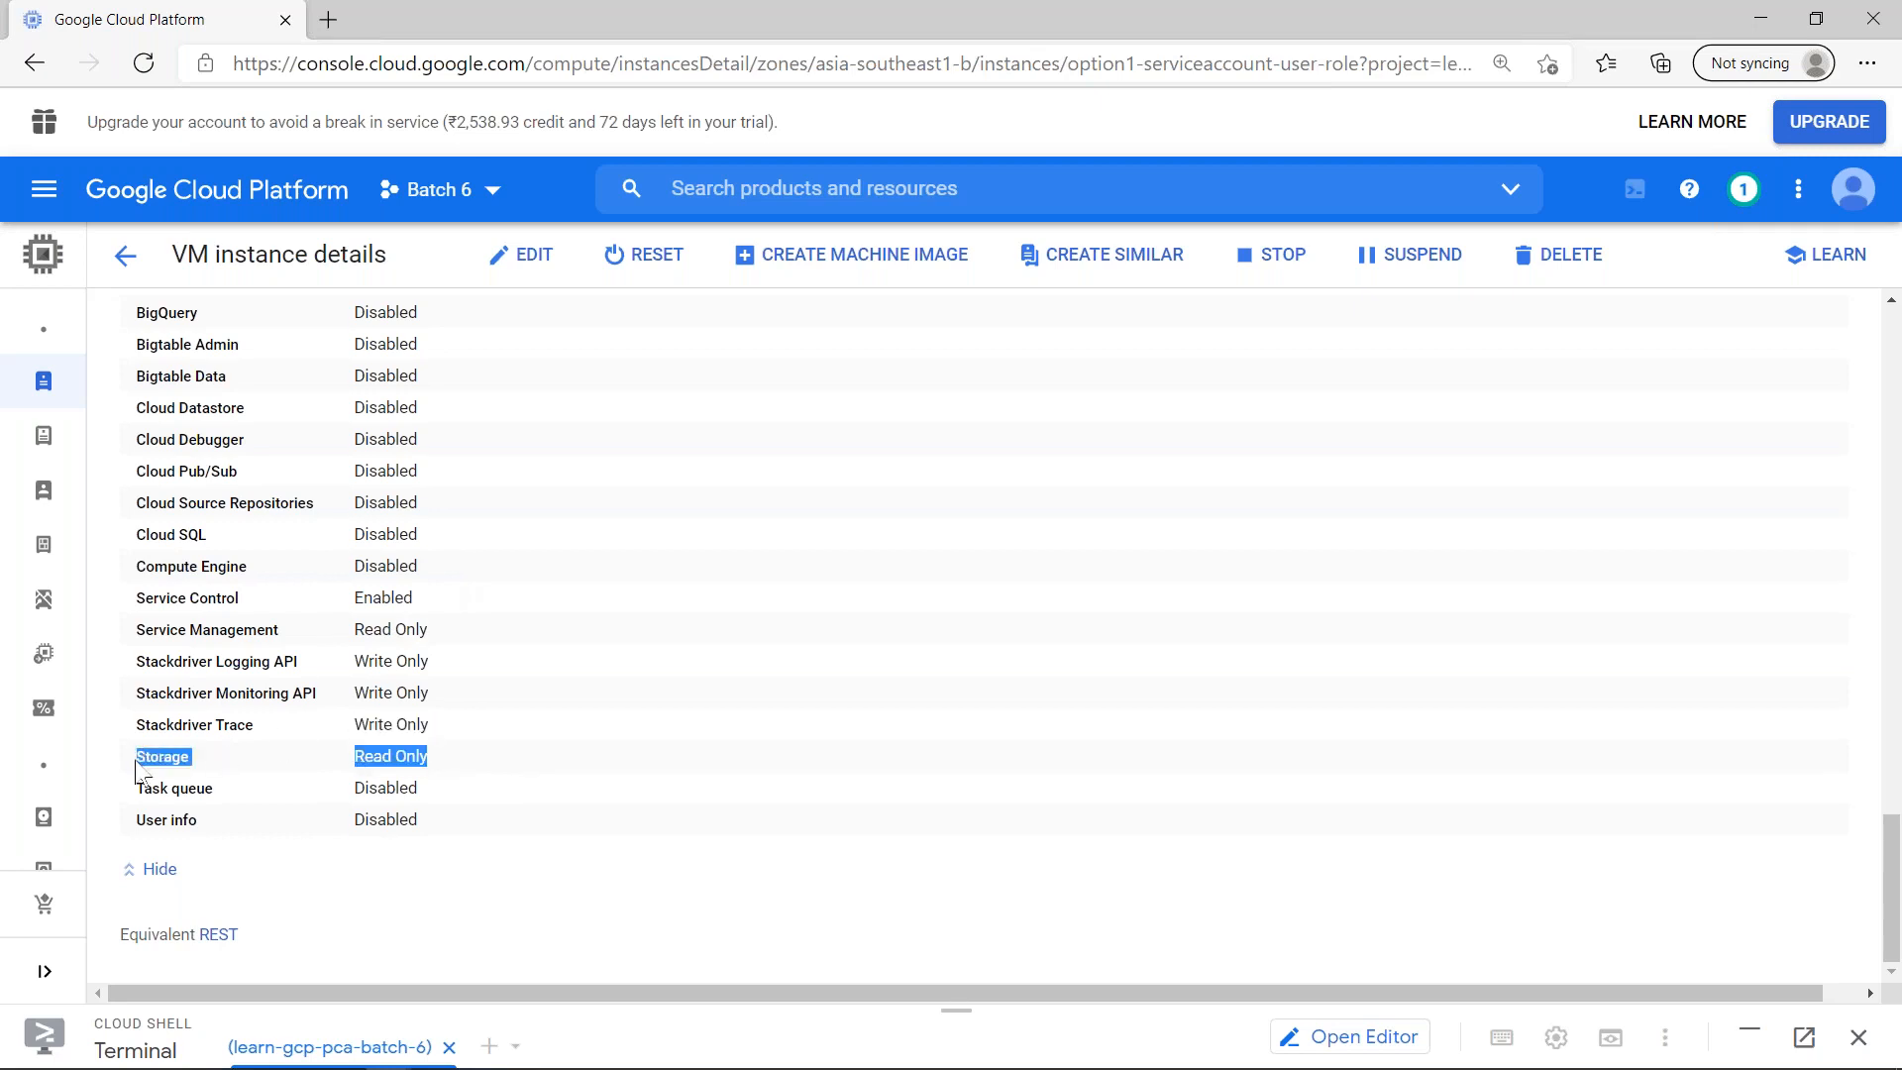
- Compare the bucket creation output in the SSH terminal with the Storage access scope in the instance details, highlighting that scope again
key("alt+Tab")
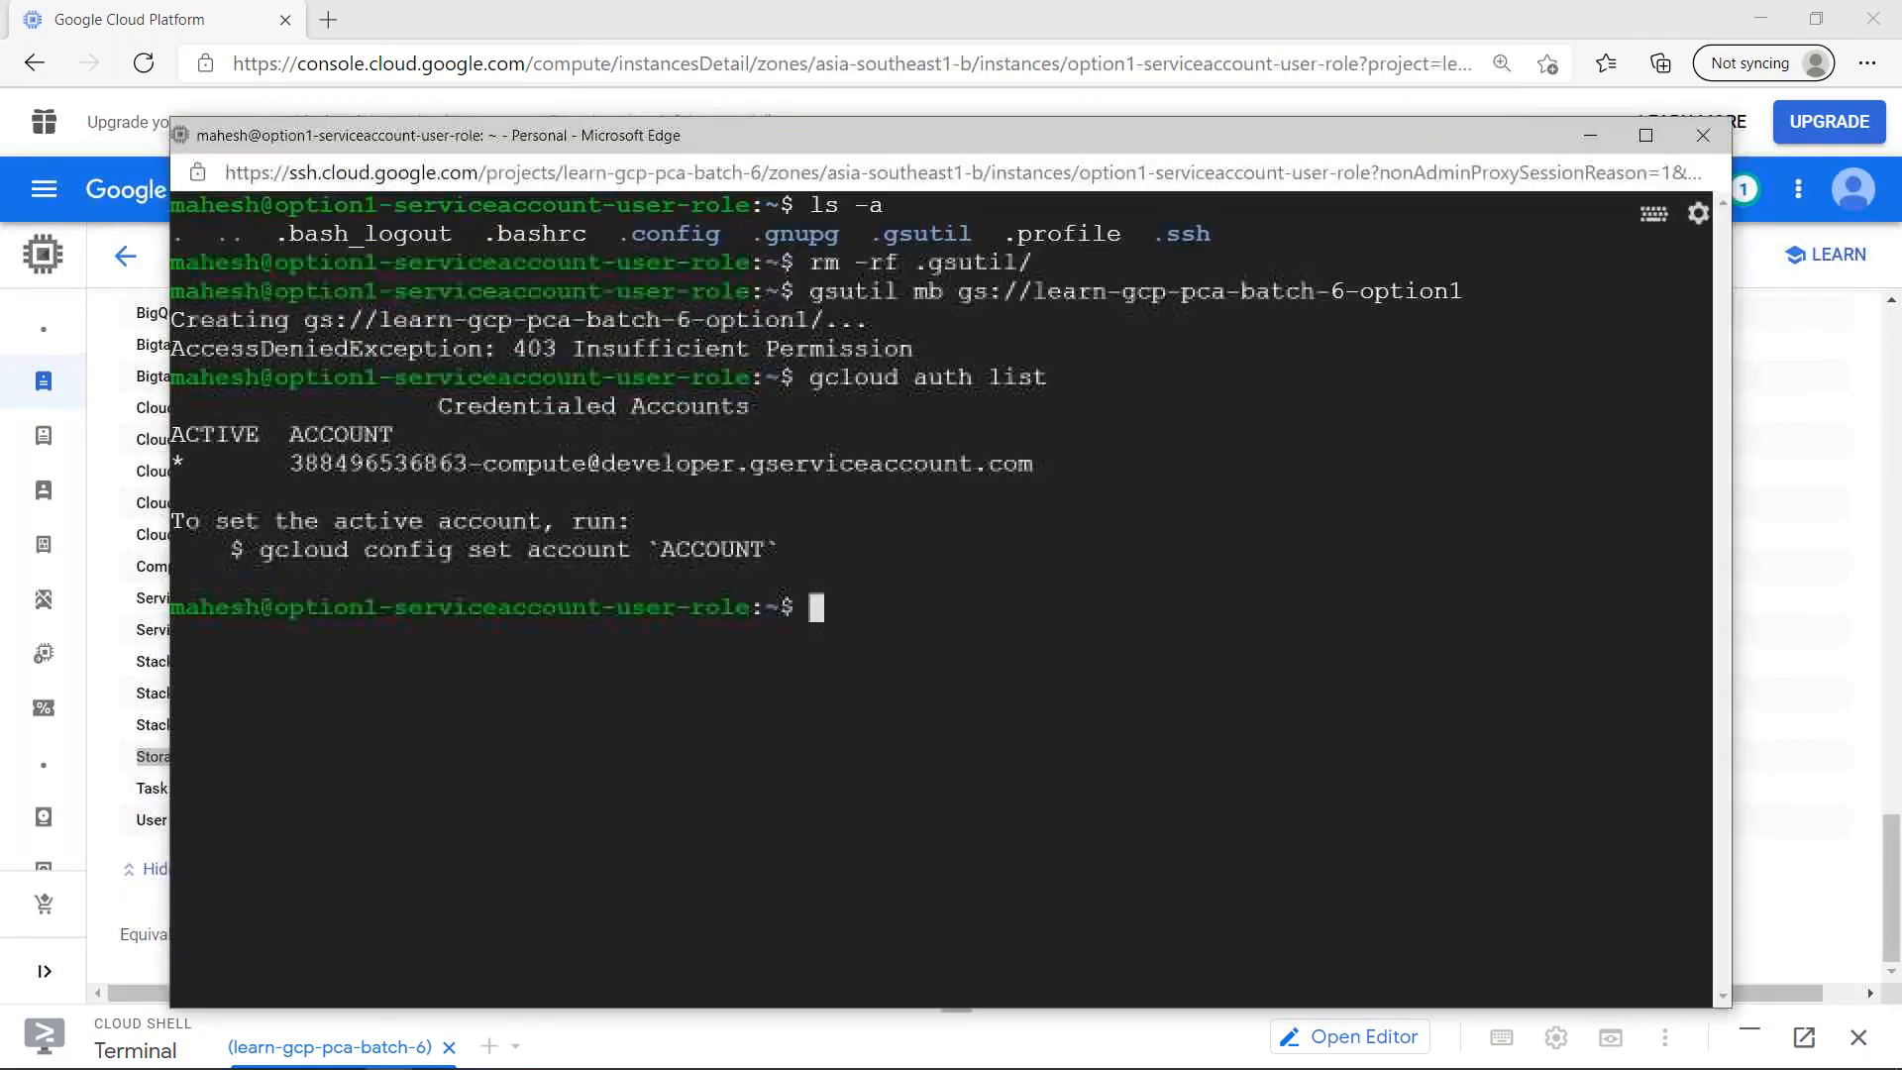
left_click(1404, 111)
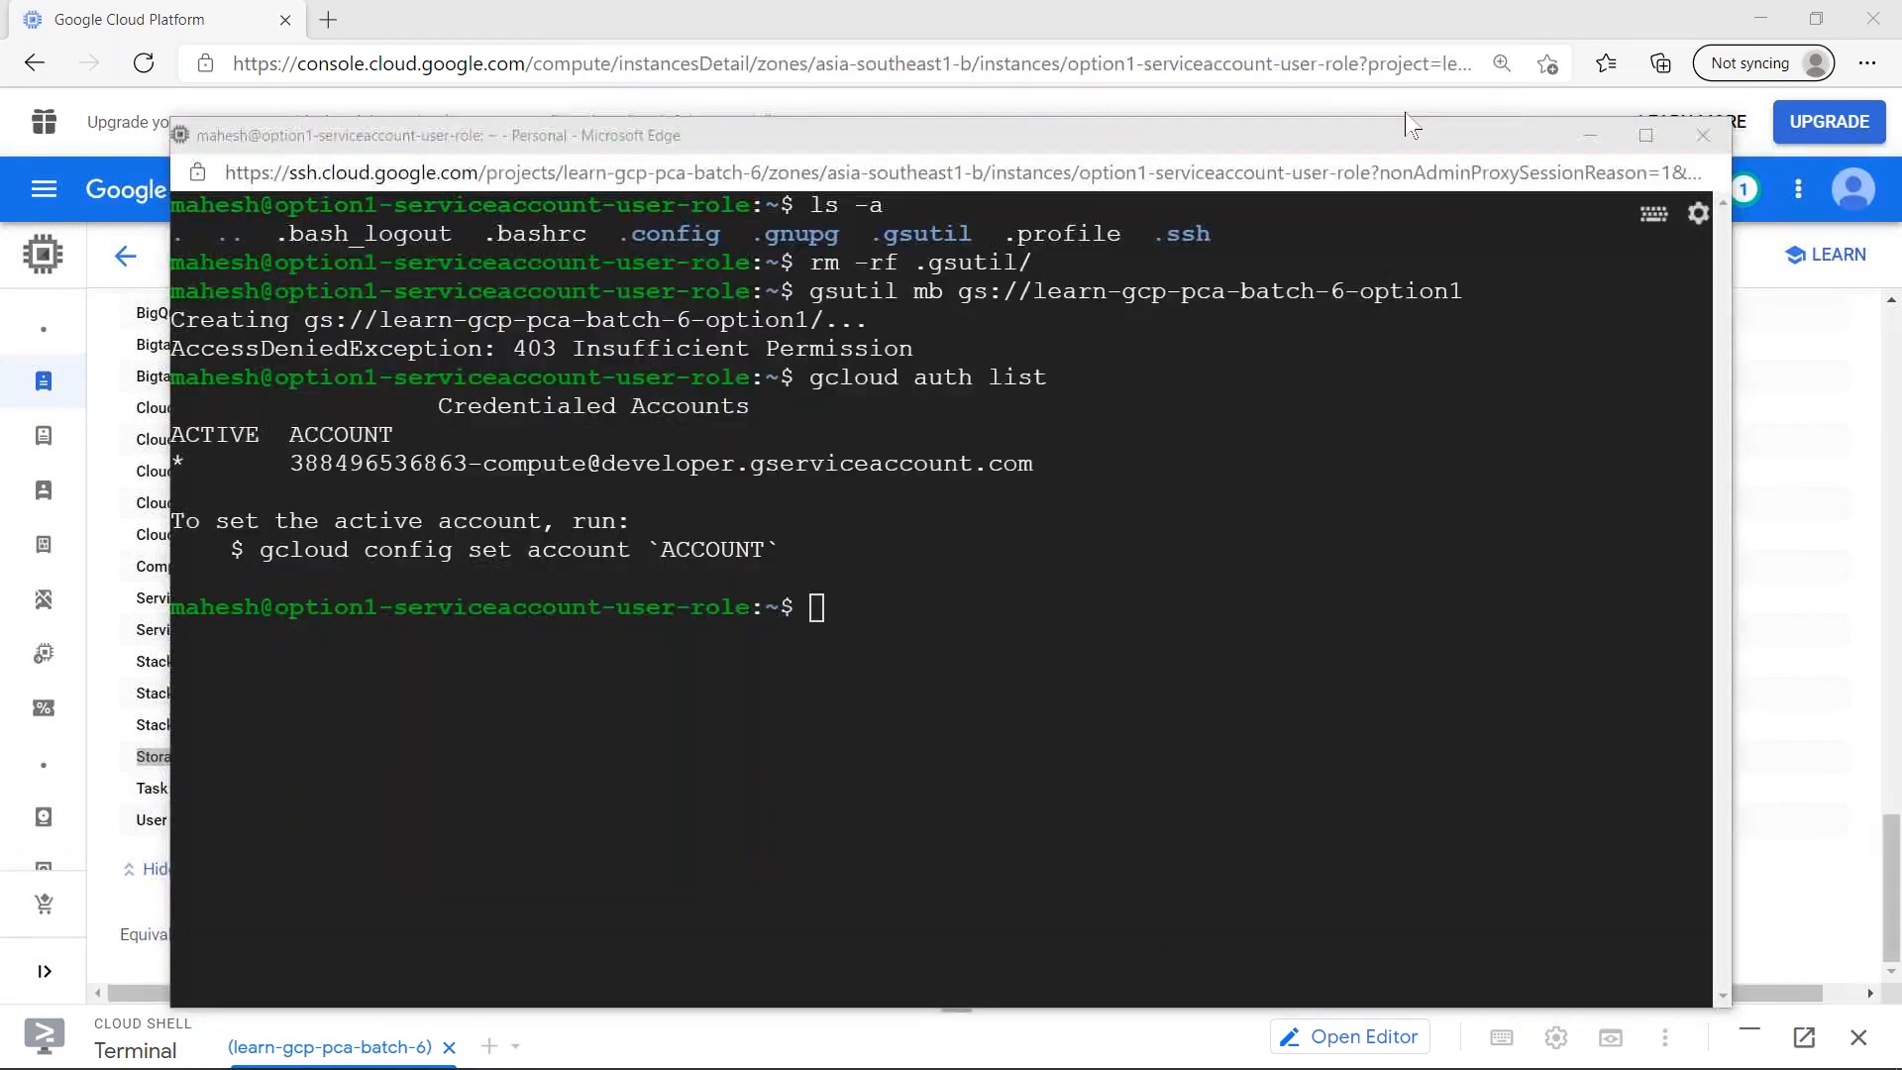
left_click(895, 612)
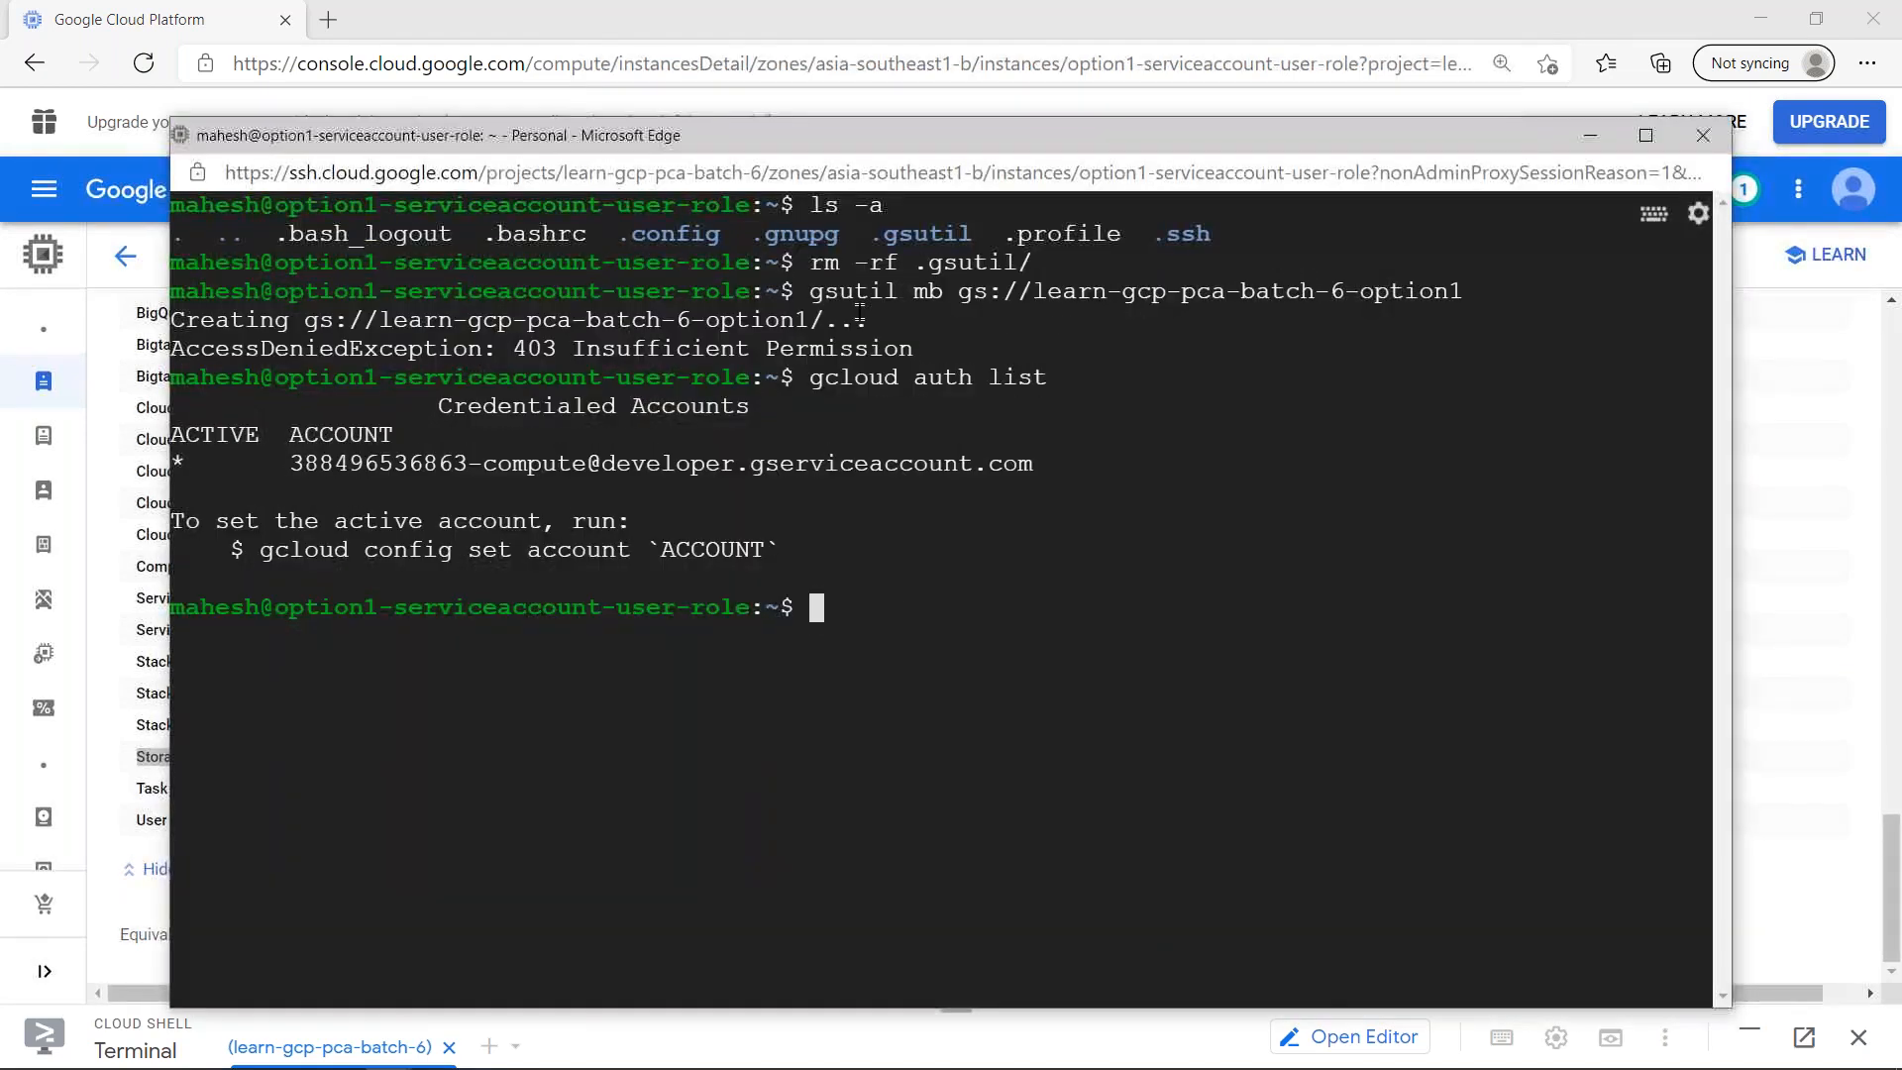
left_click(1805, 477)
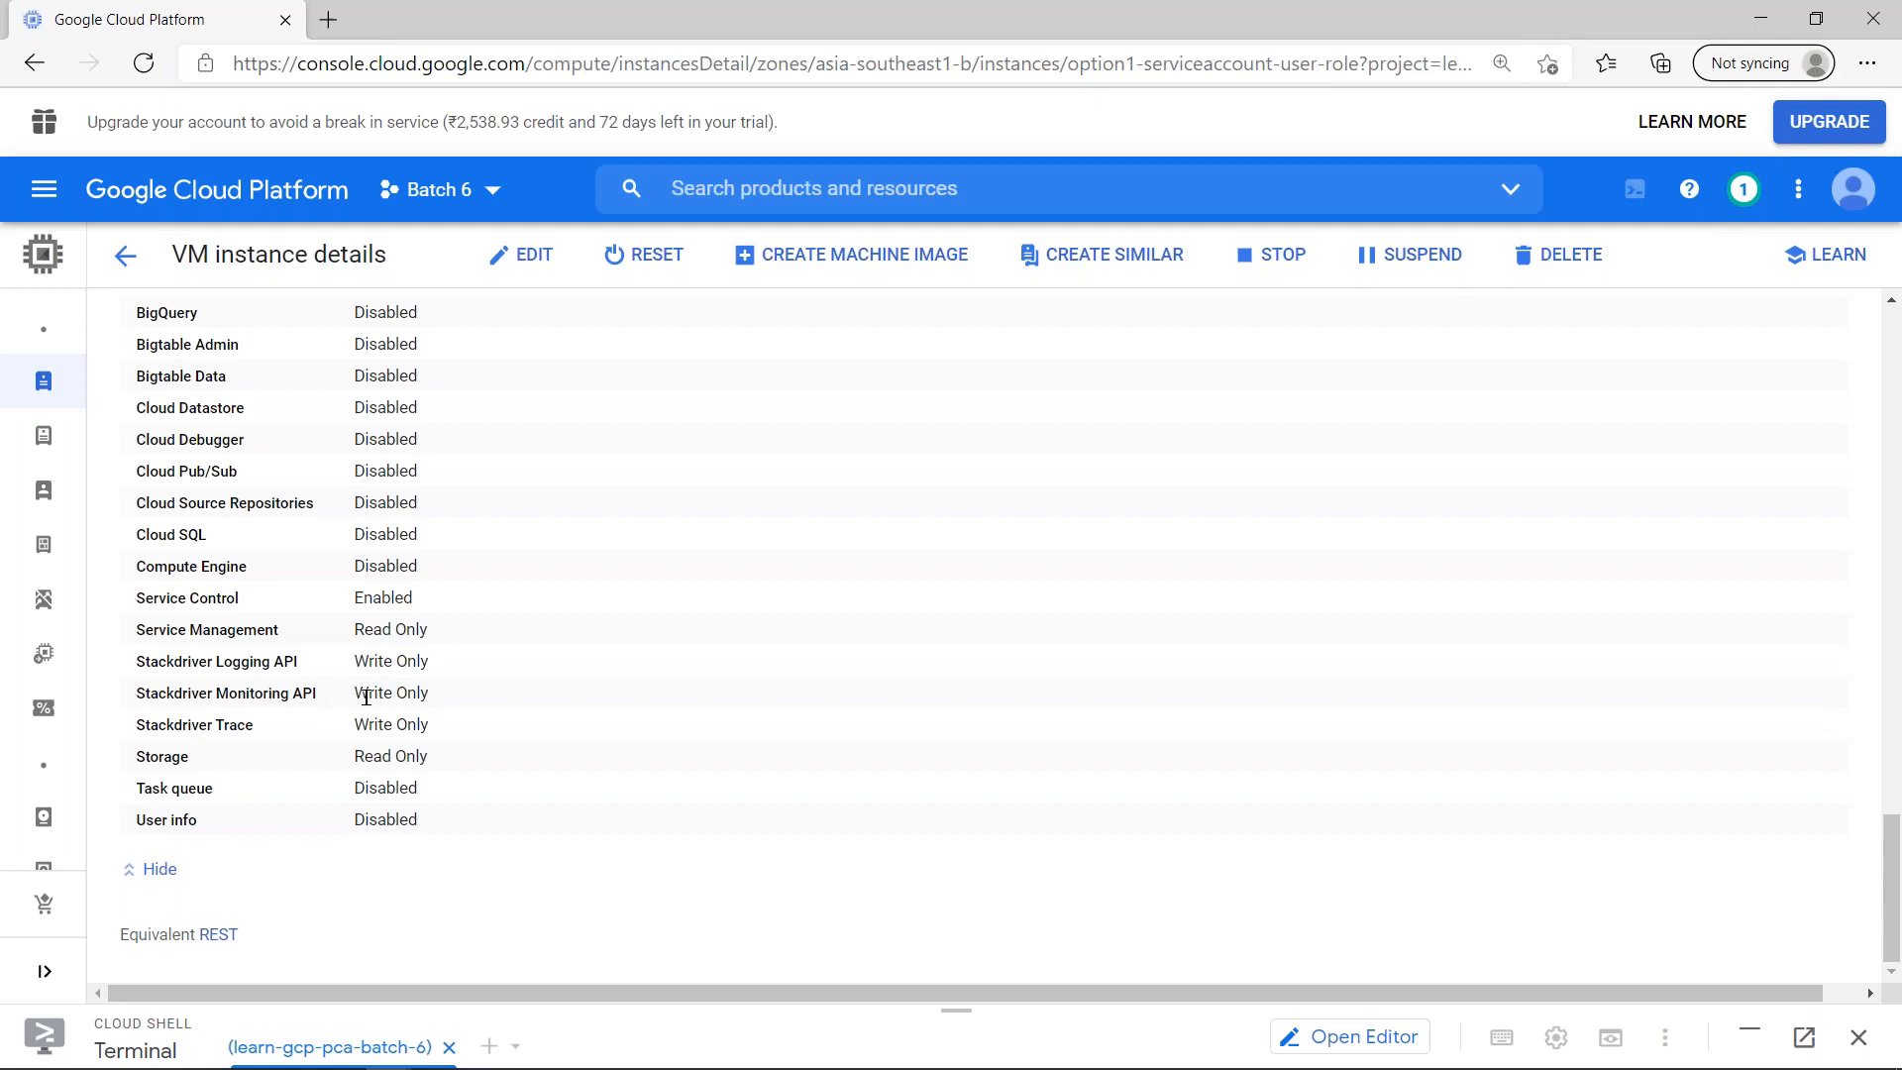
left_click_drag(433, 769, 130, 766)
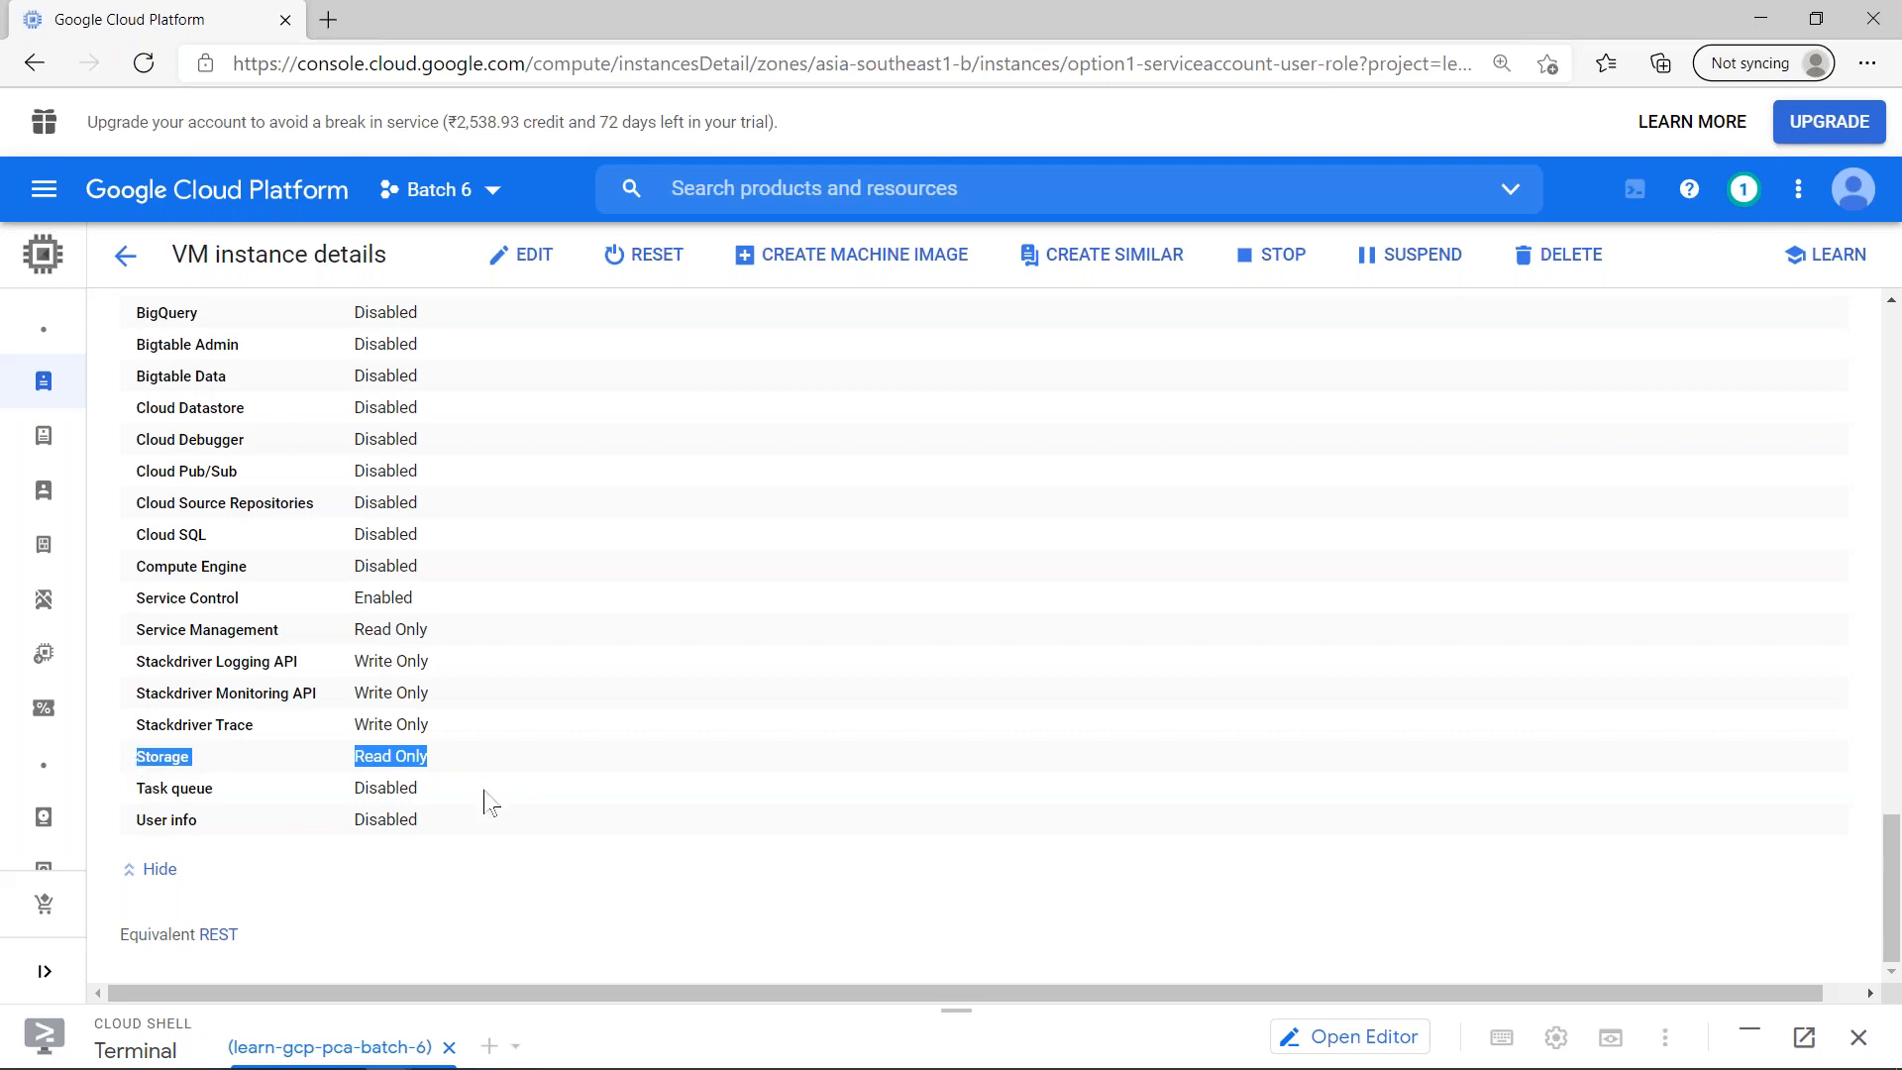
- Close the SSH terminal window and stop the option1-serviceaccount-user-role VM instance
key("alt+Tab")
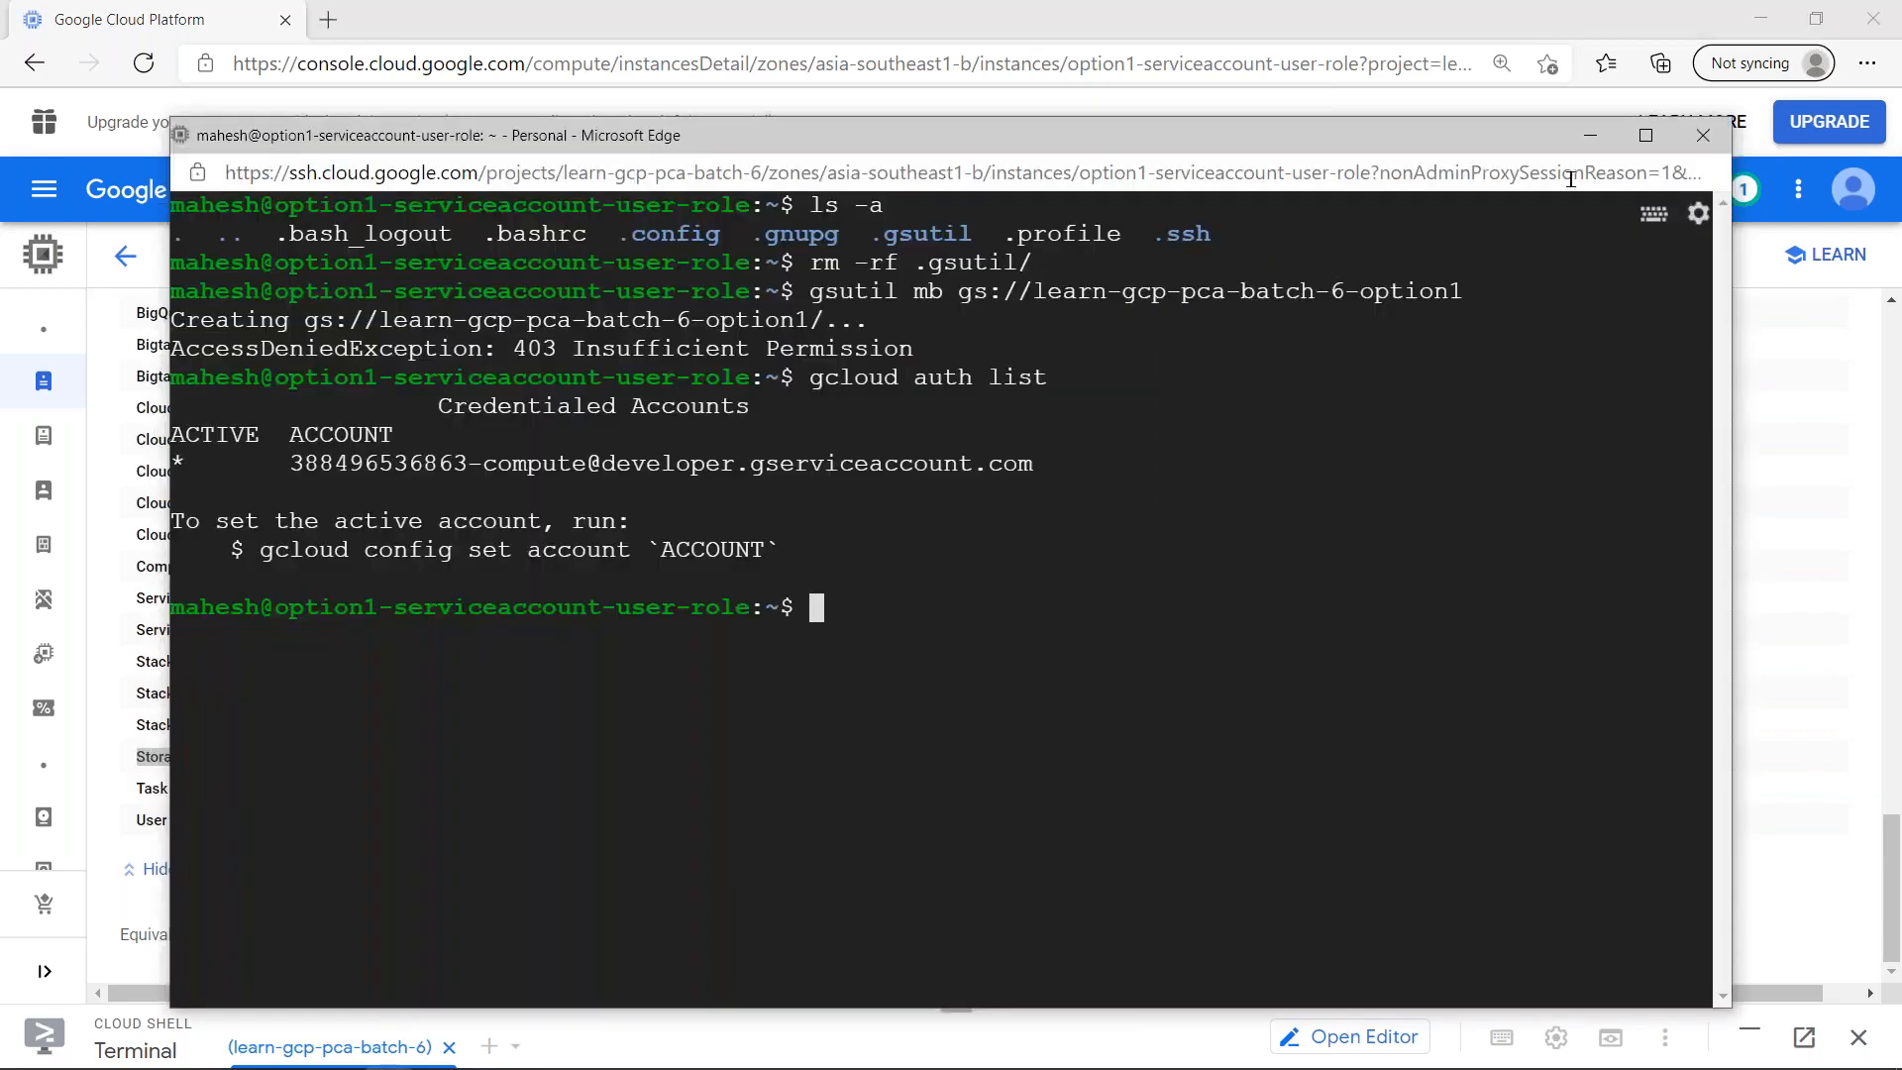
left_click(1700, 144)
left_click(1066, 296)
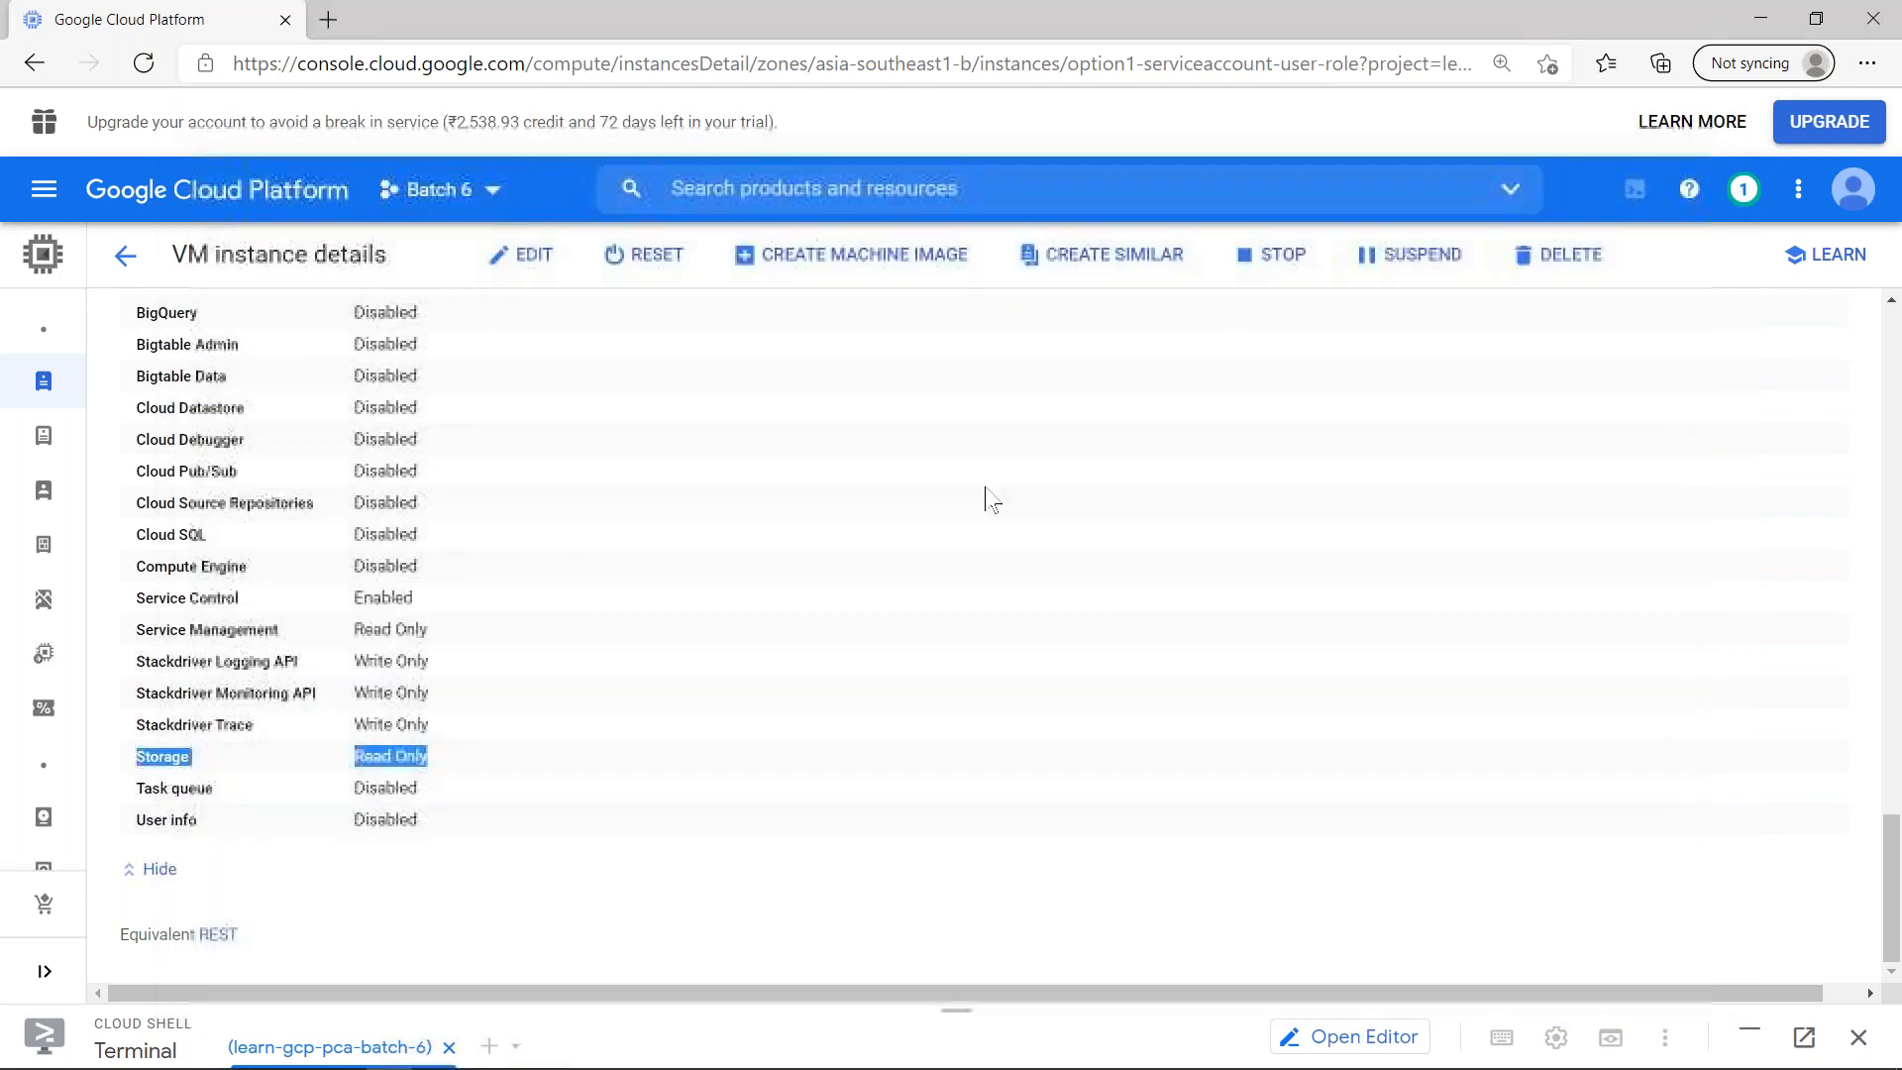
scroll(948, 493, "up", 10)
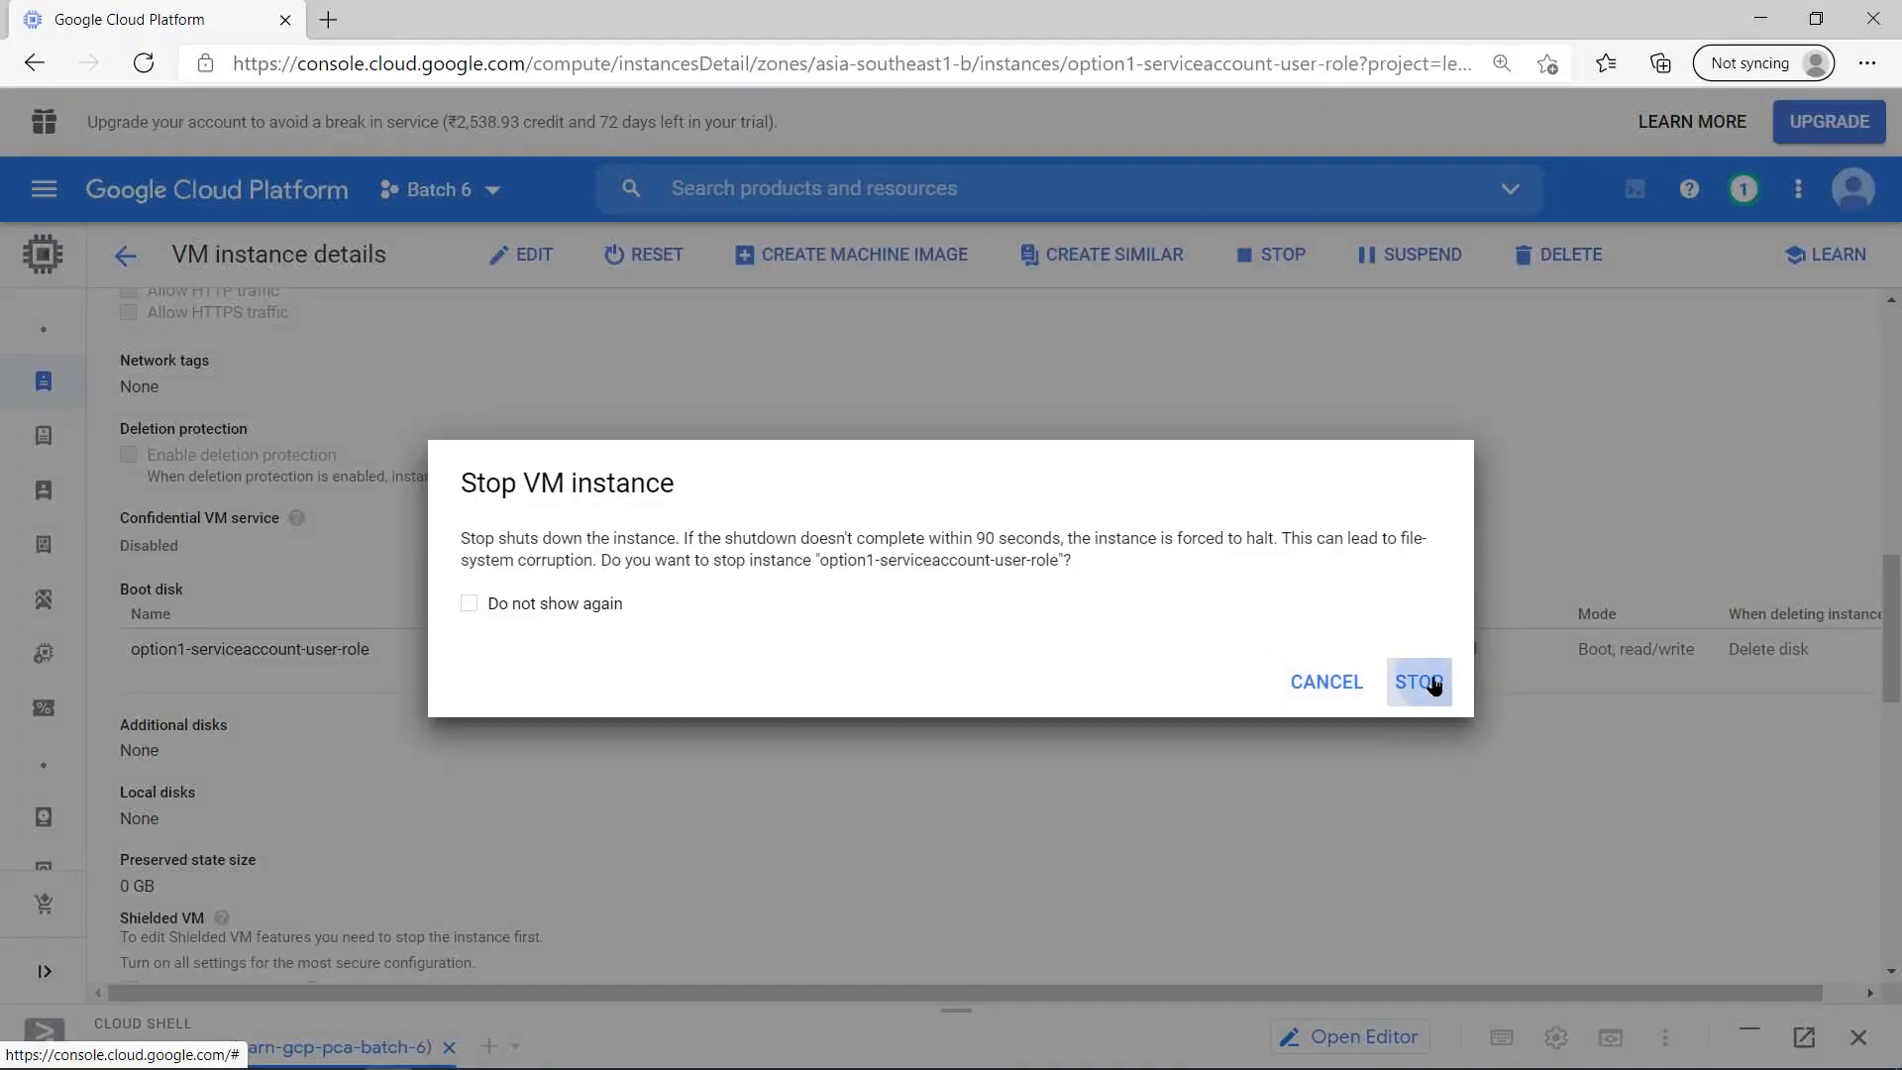
left_click(1433, 686)
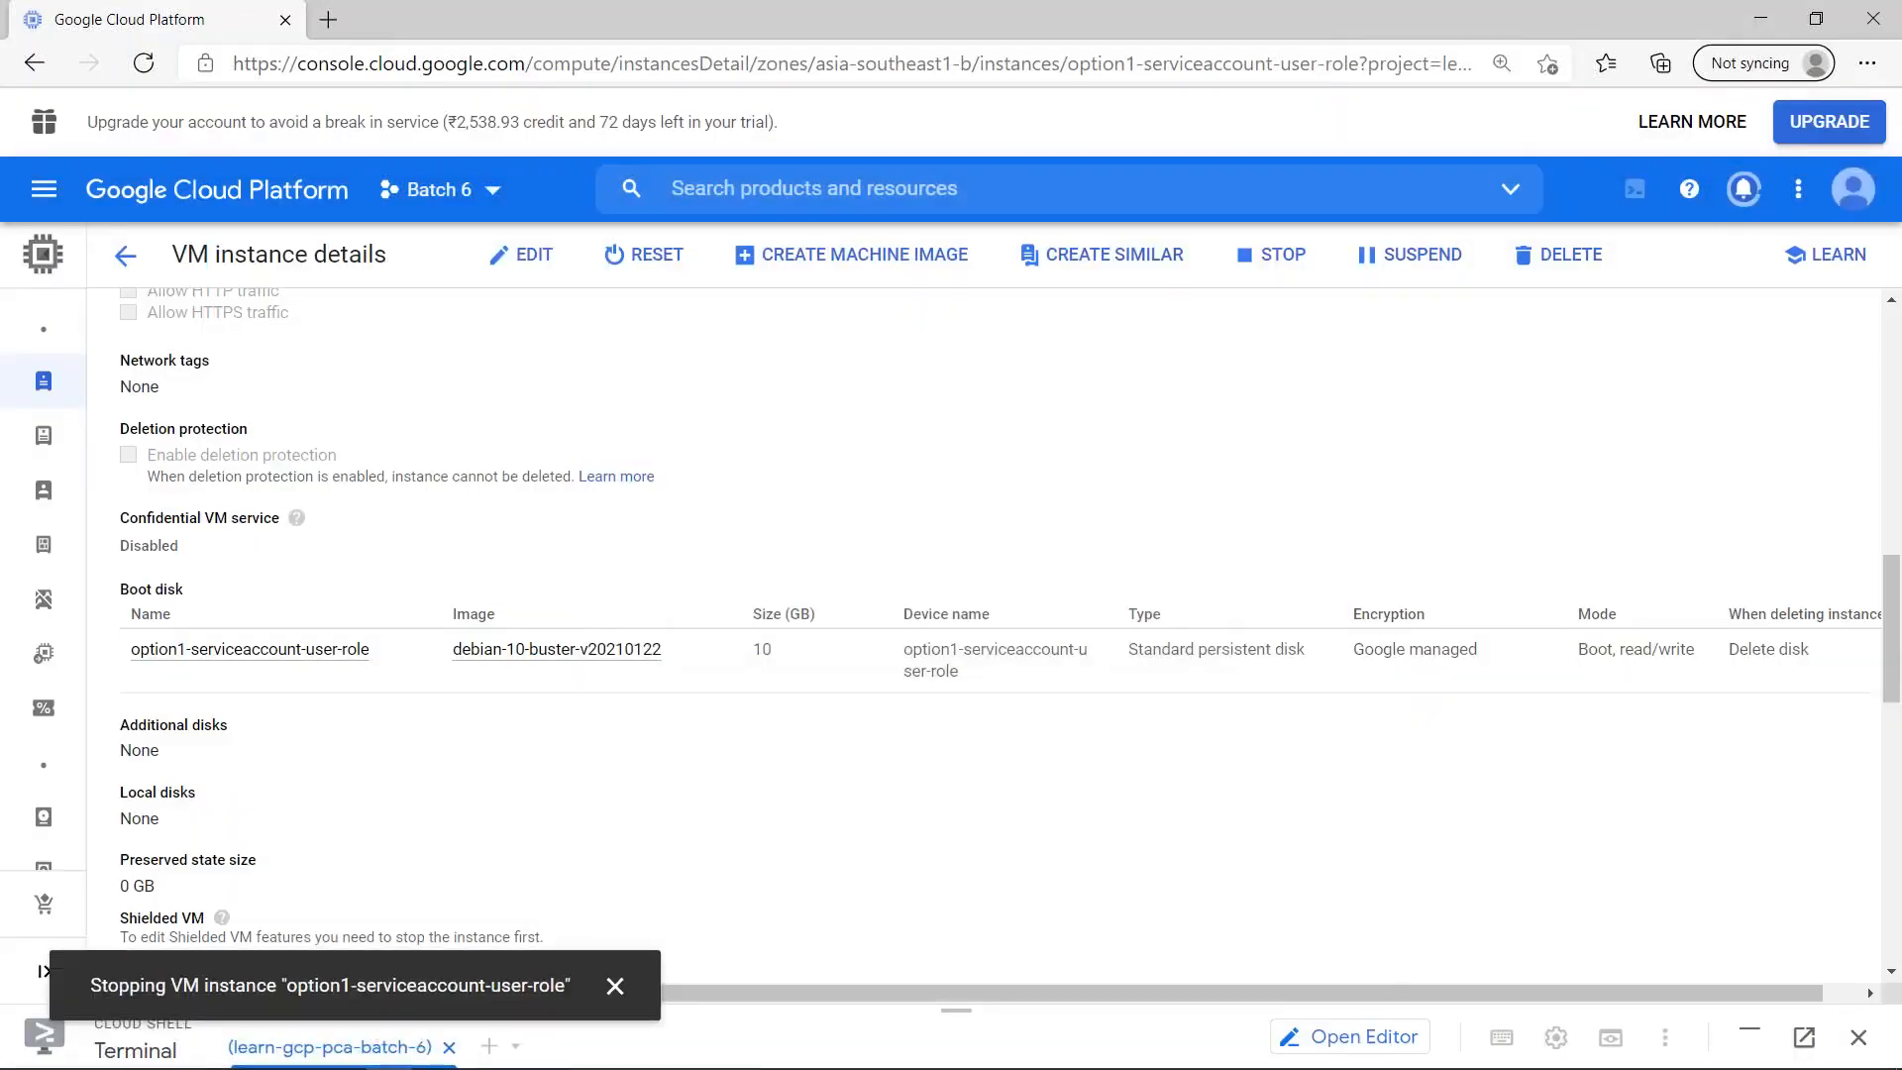
- In the Chrome console's IAM permissions for Batch 6, remove the Storage Admin role from the user with Compute Instance Admin (v1) and save
key("alt+Tab")
key("alt+Tab")
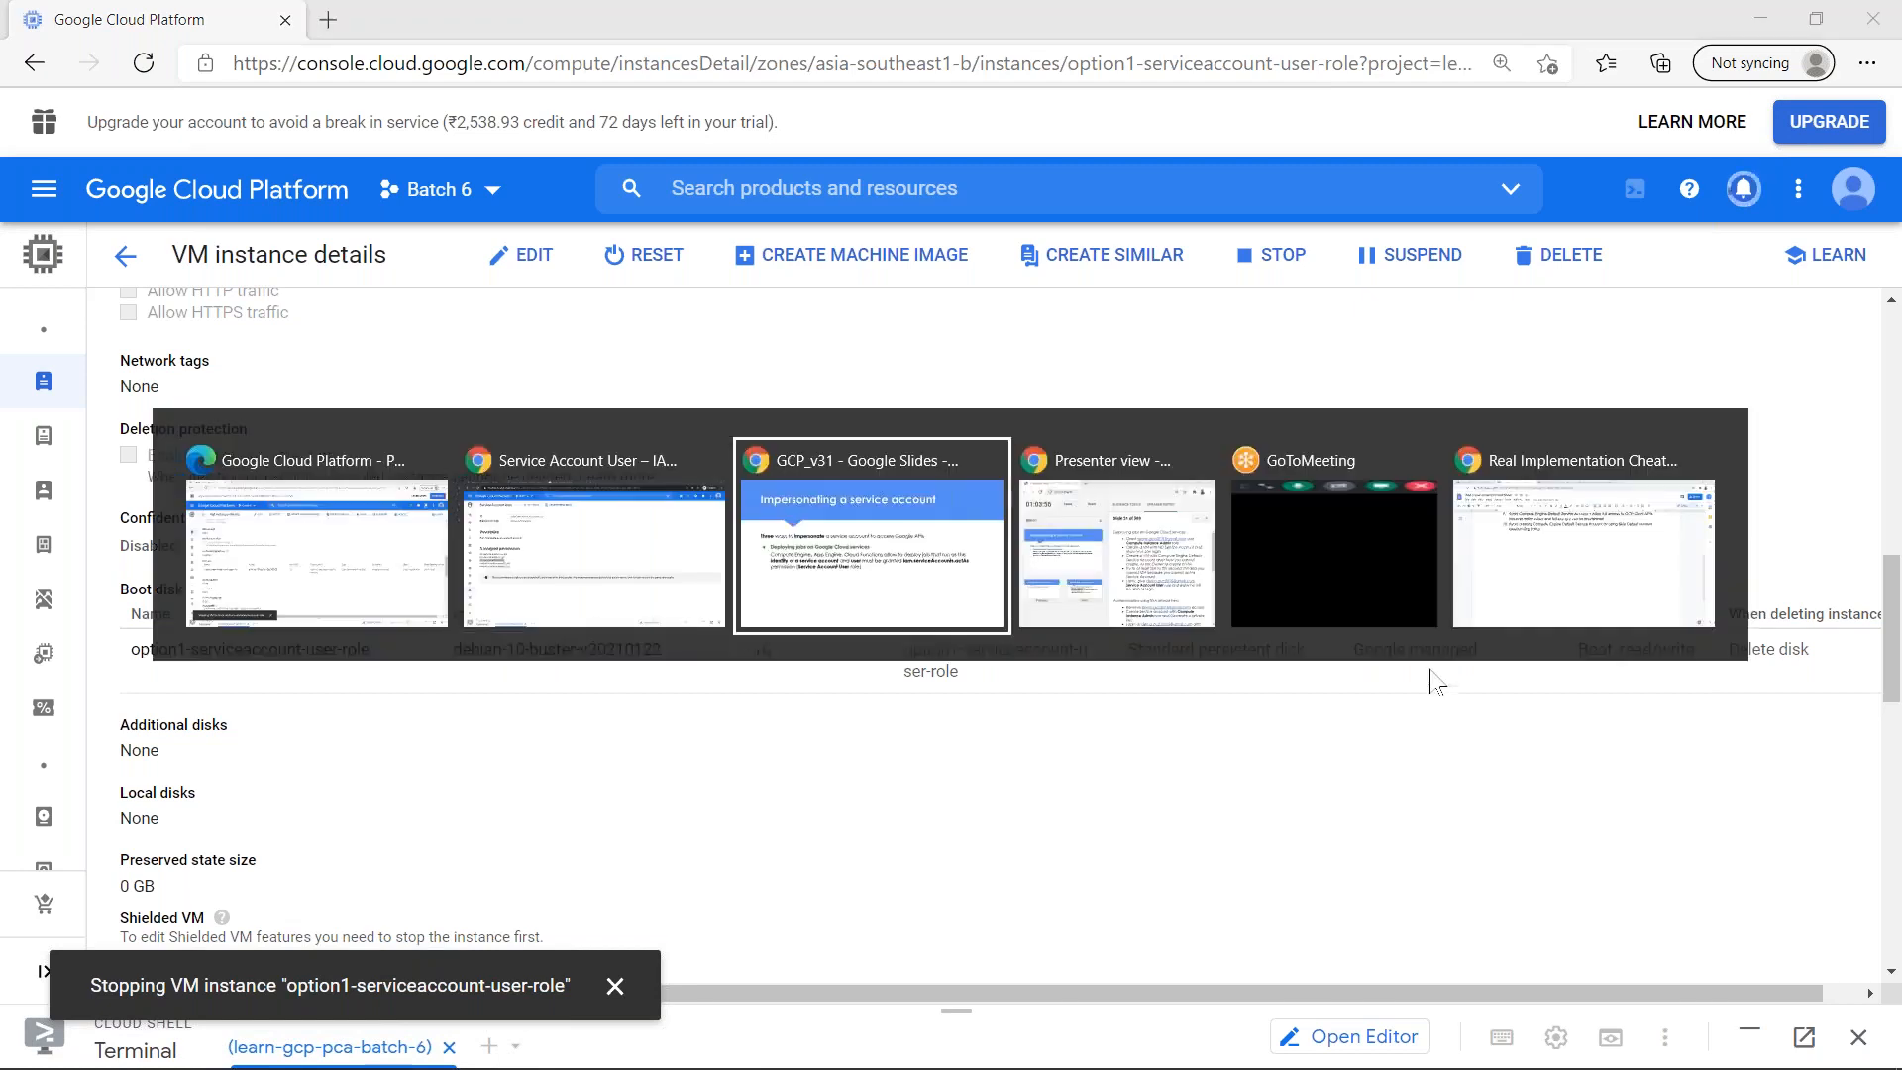
key("alt+shift+Tab")
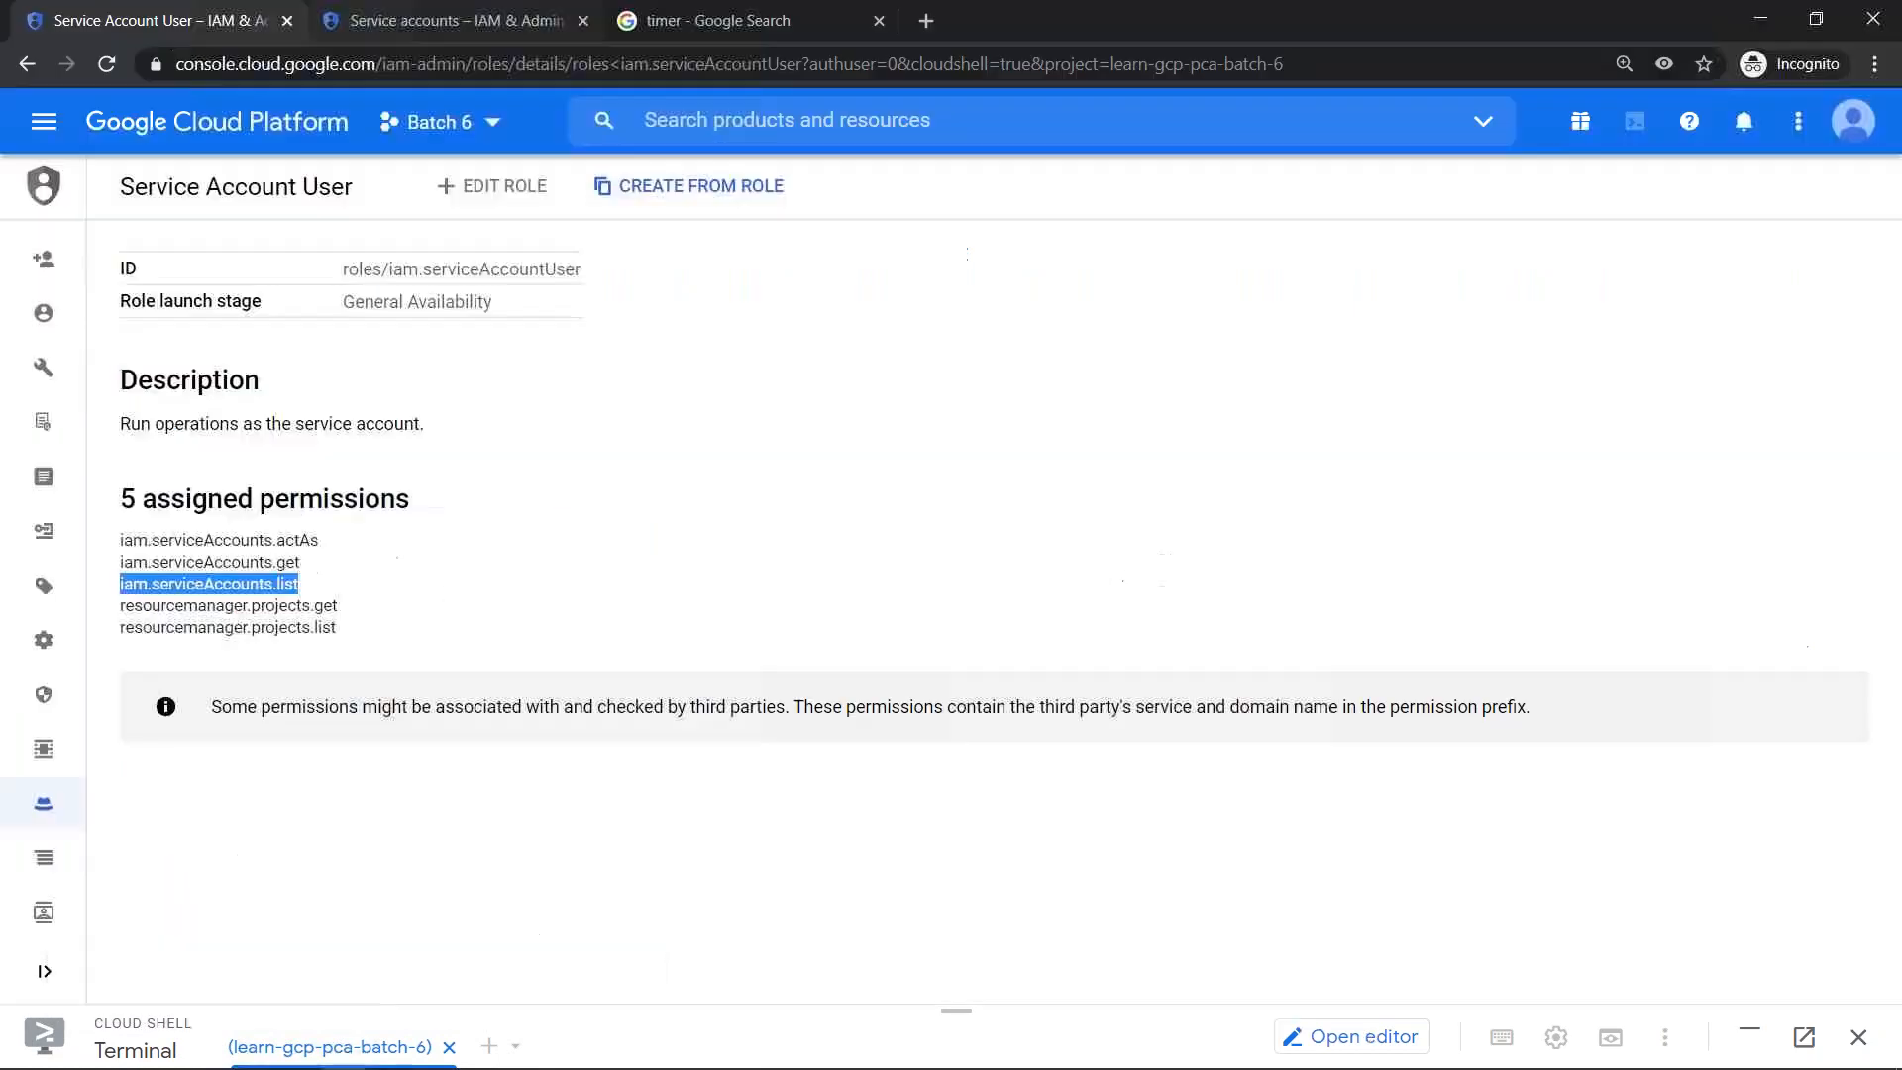
mouse_move(87, 256)
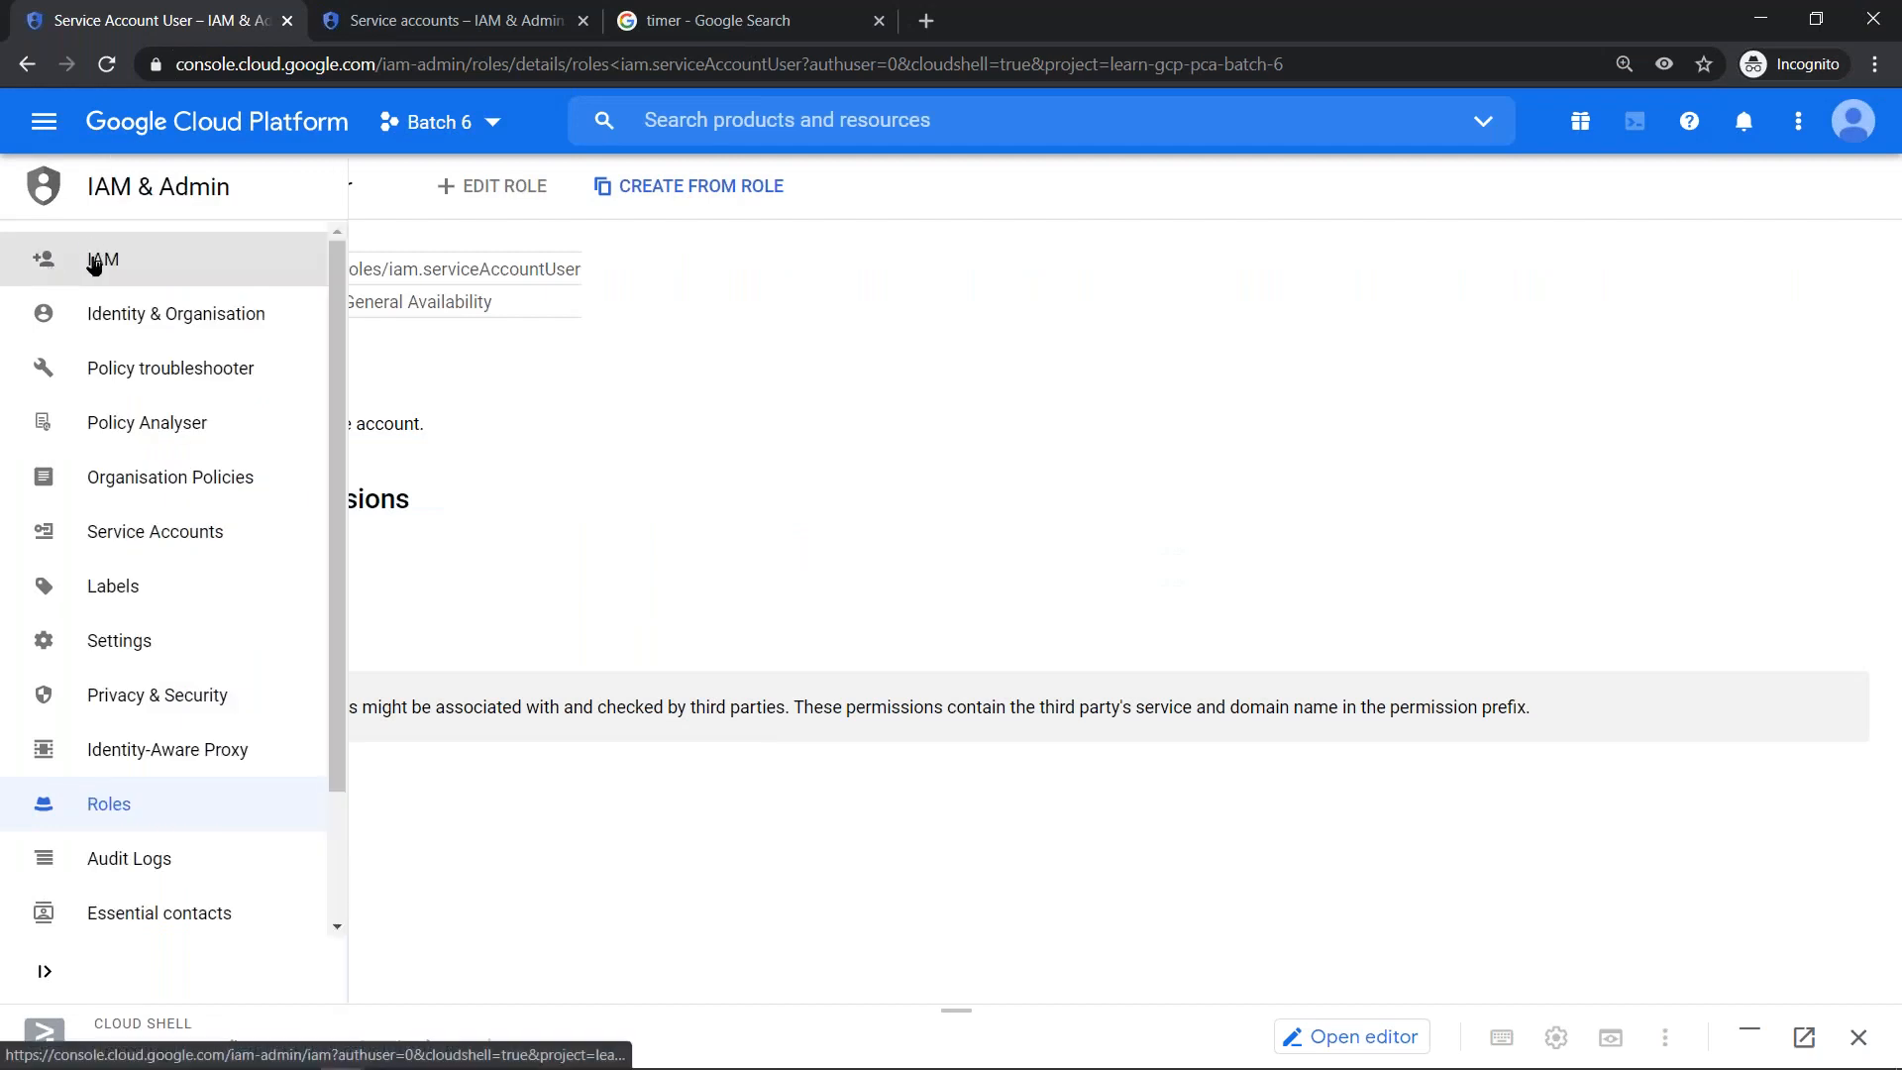
left_click(99, 262)
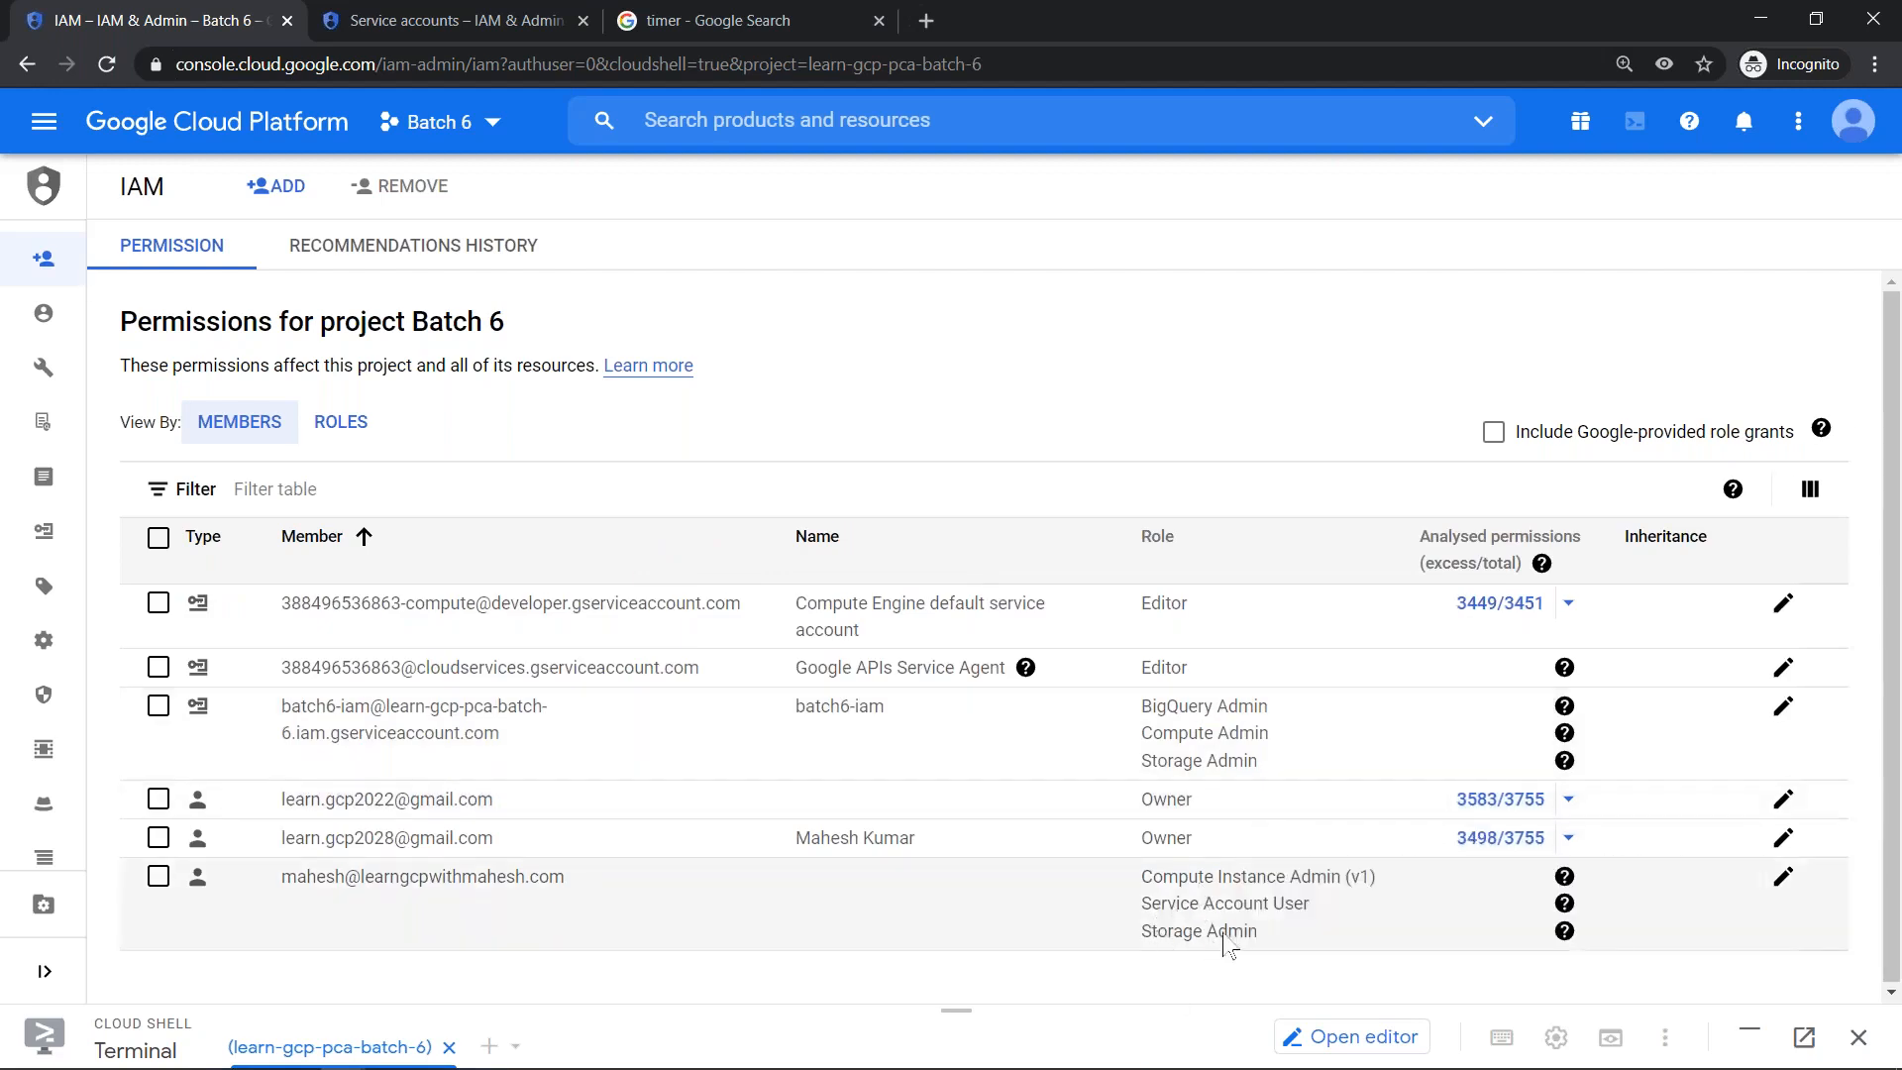
left_click(1783, 877)
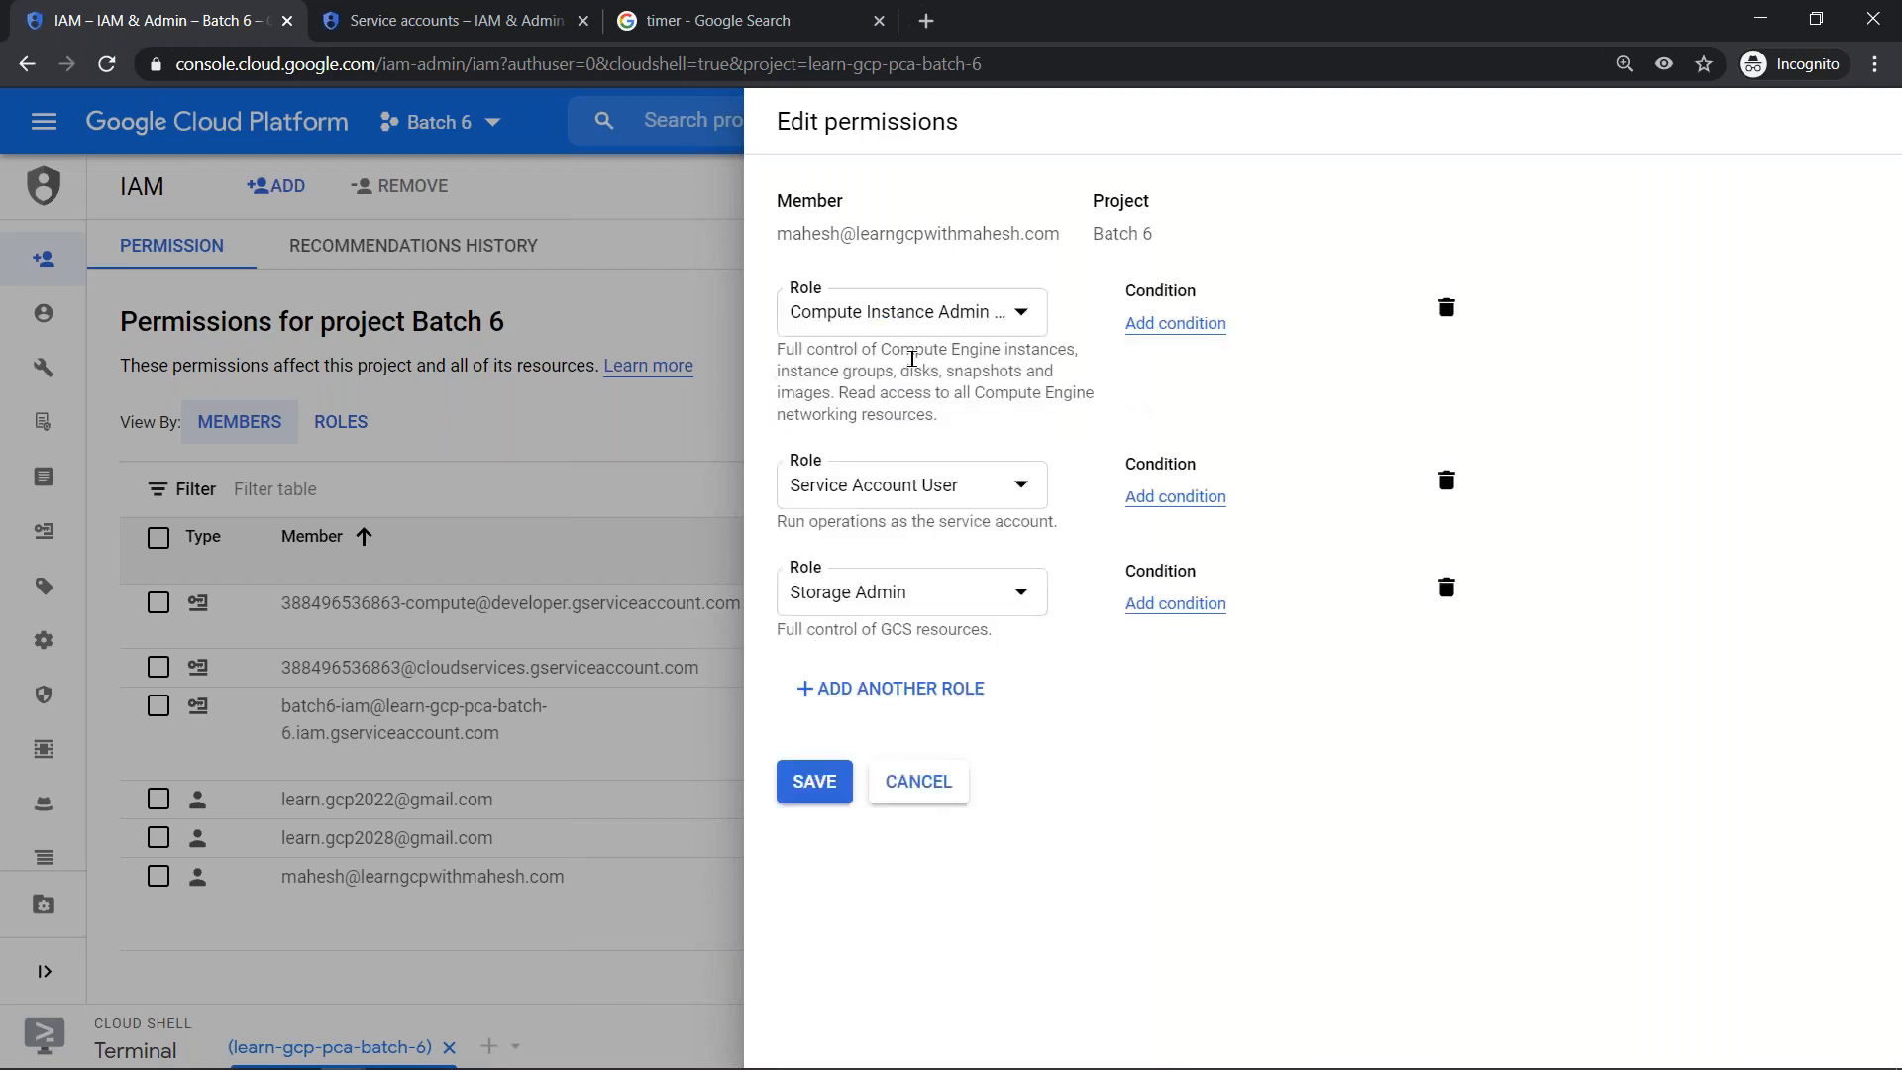
left_click(1447, 587)
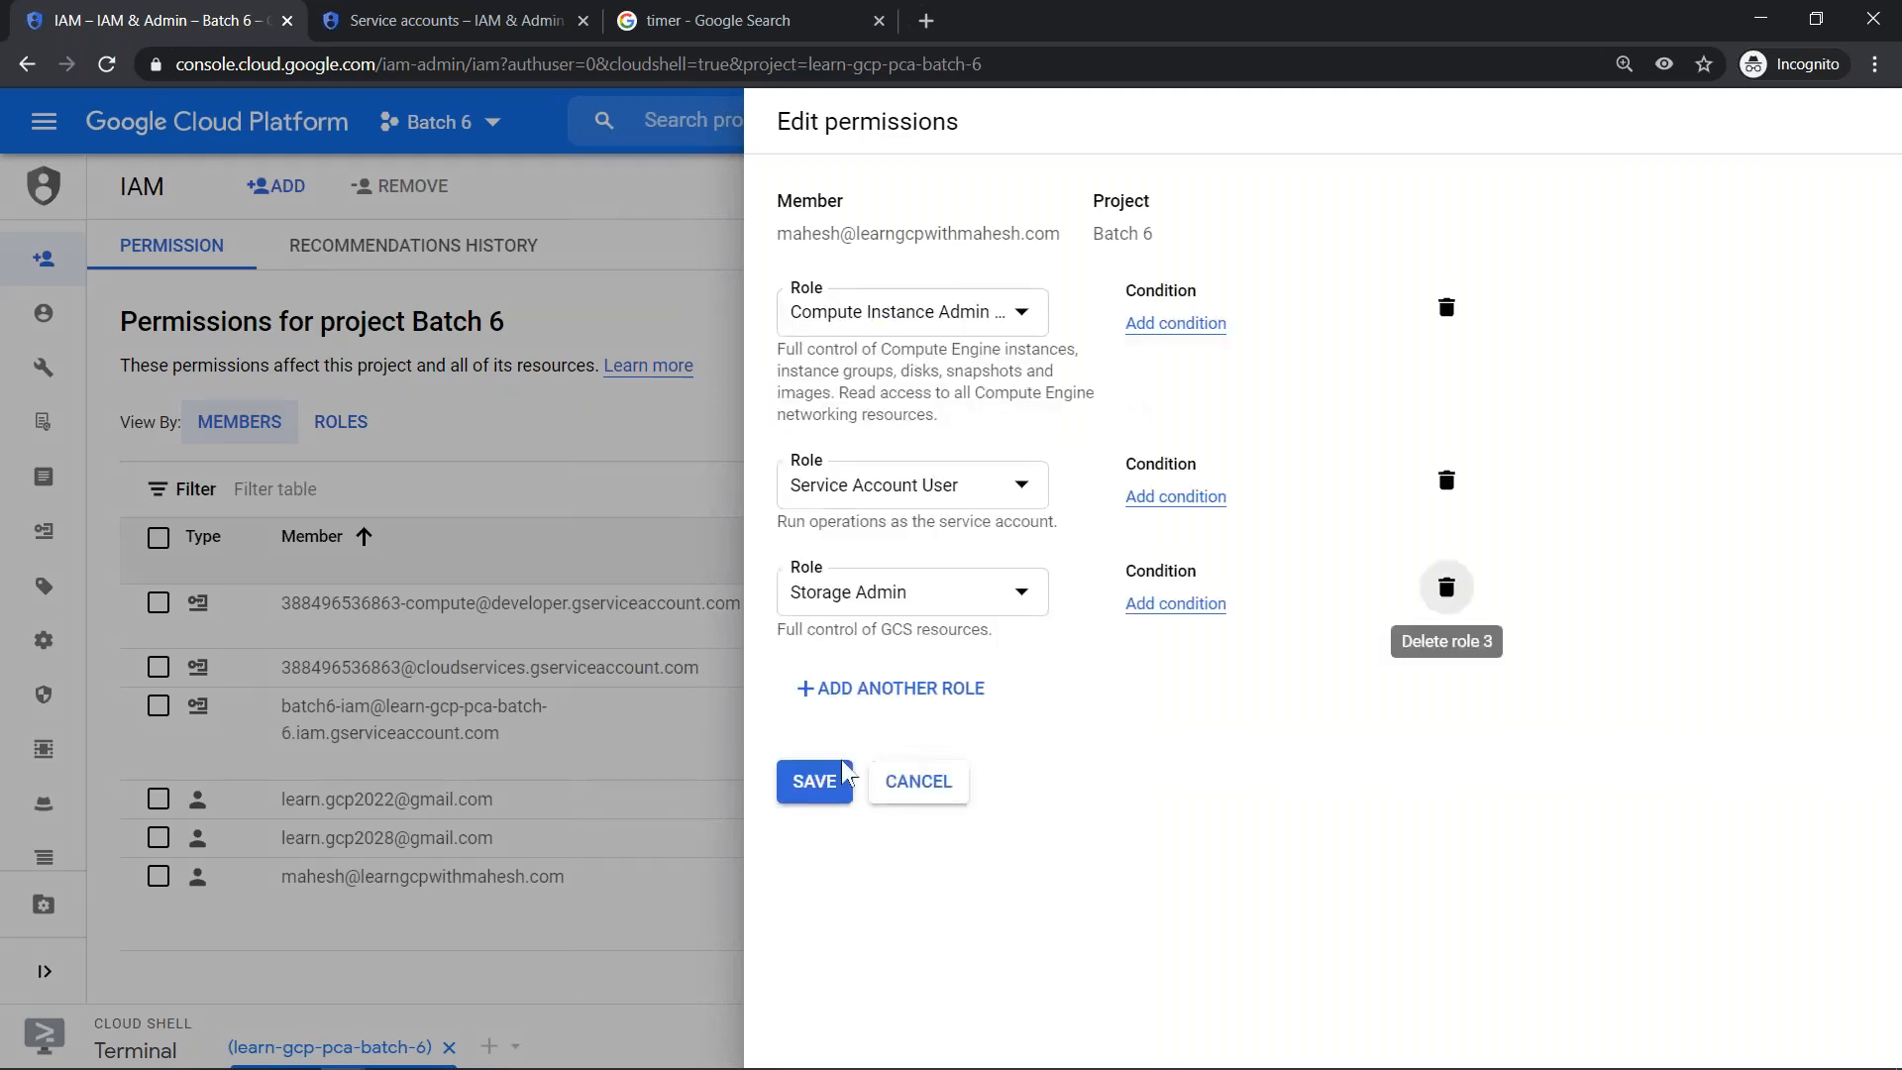
left_click(820, 671)
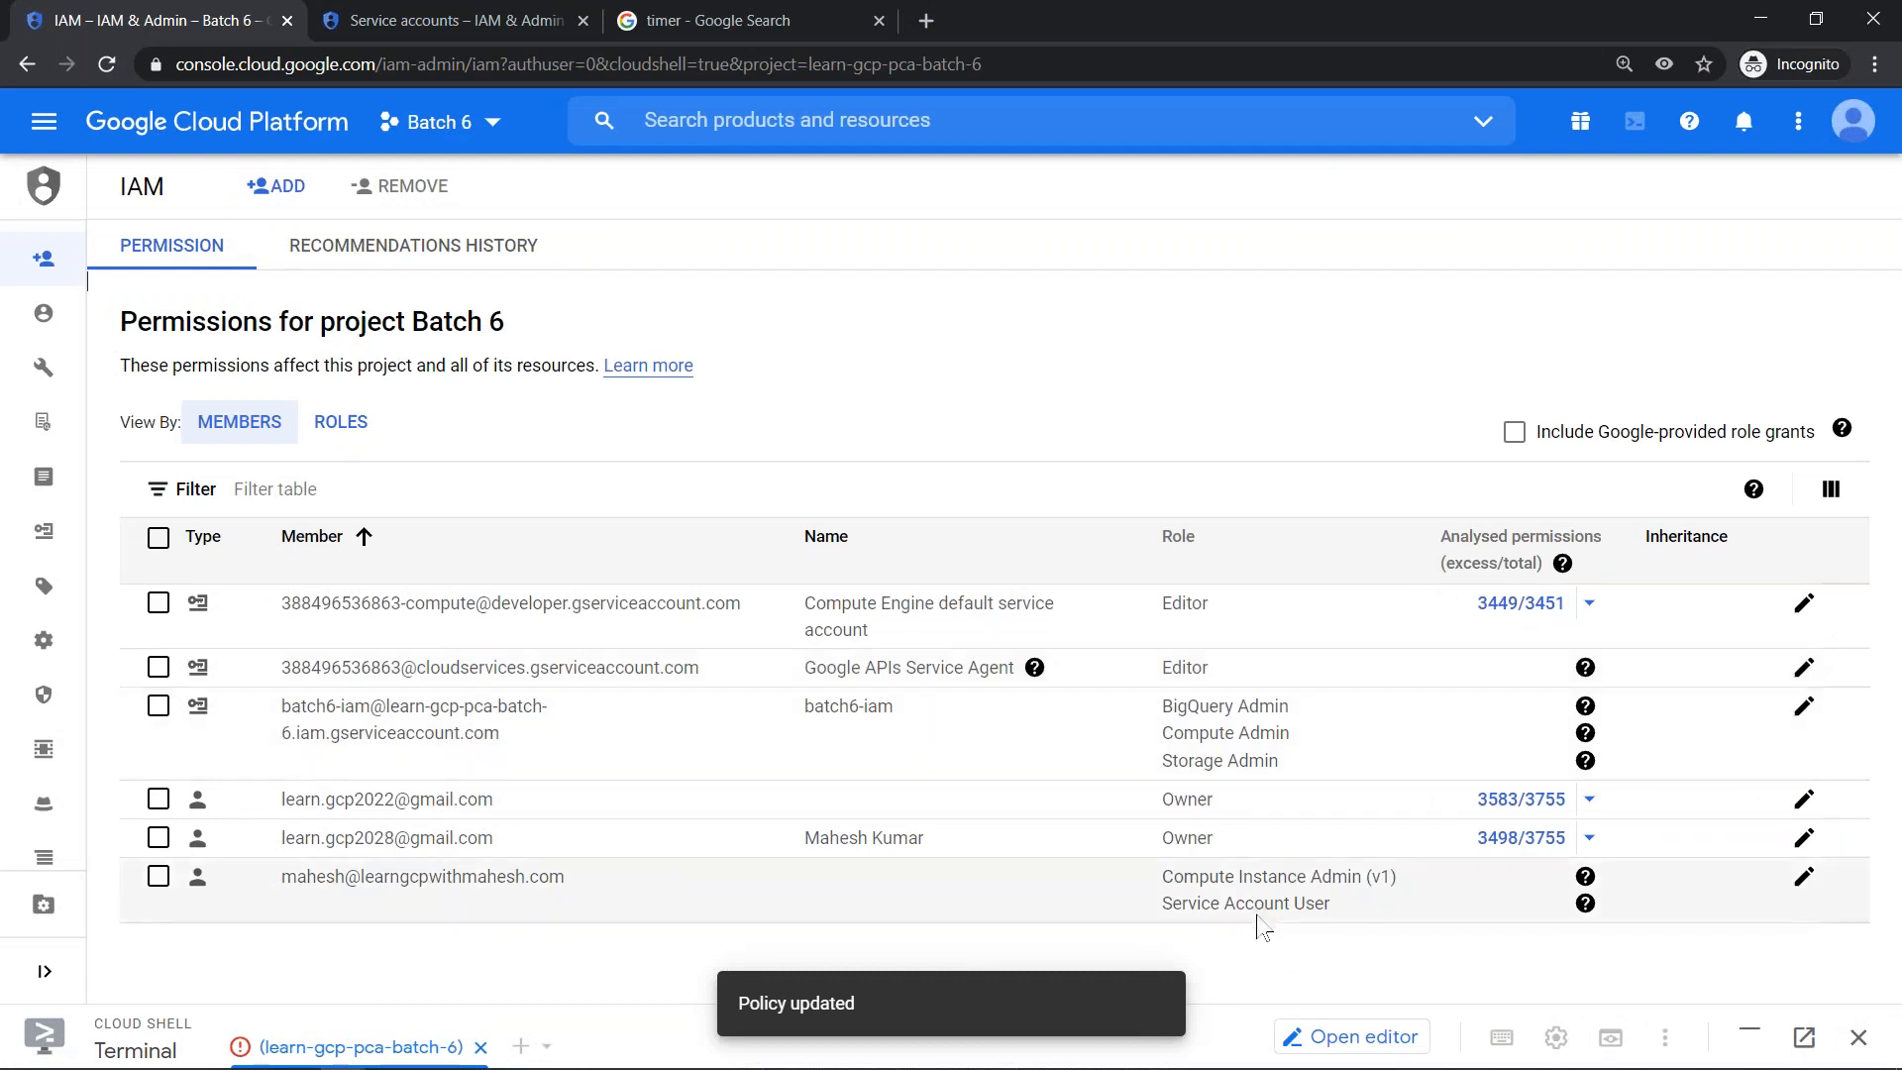
- Highlight the Compute Engine default service account's member entry and its role in the IAM permissions list
left_click_drag(286, 618, 743, 619)
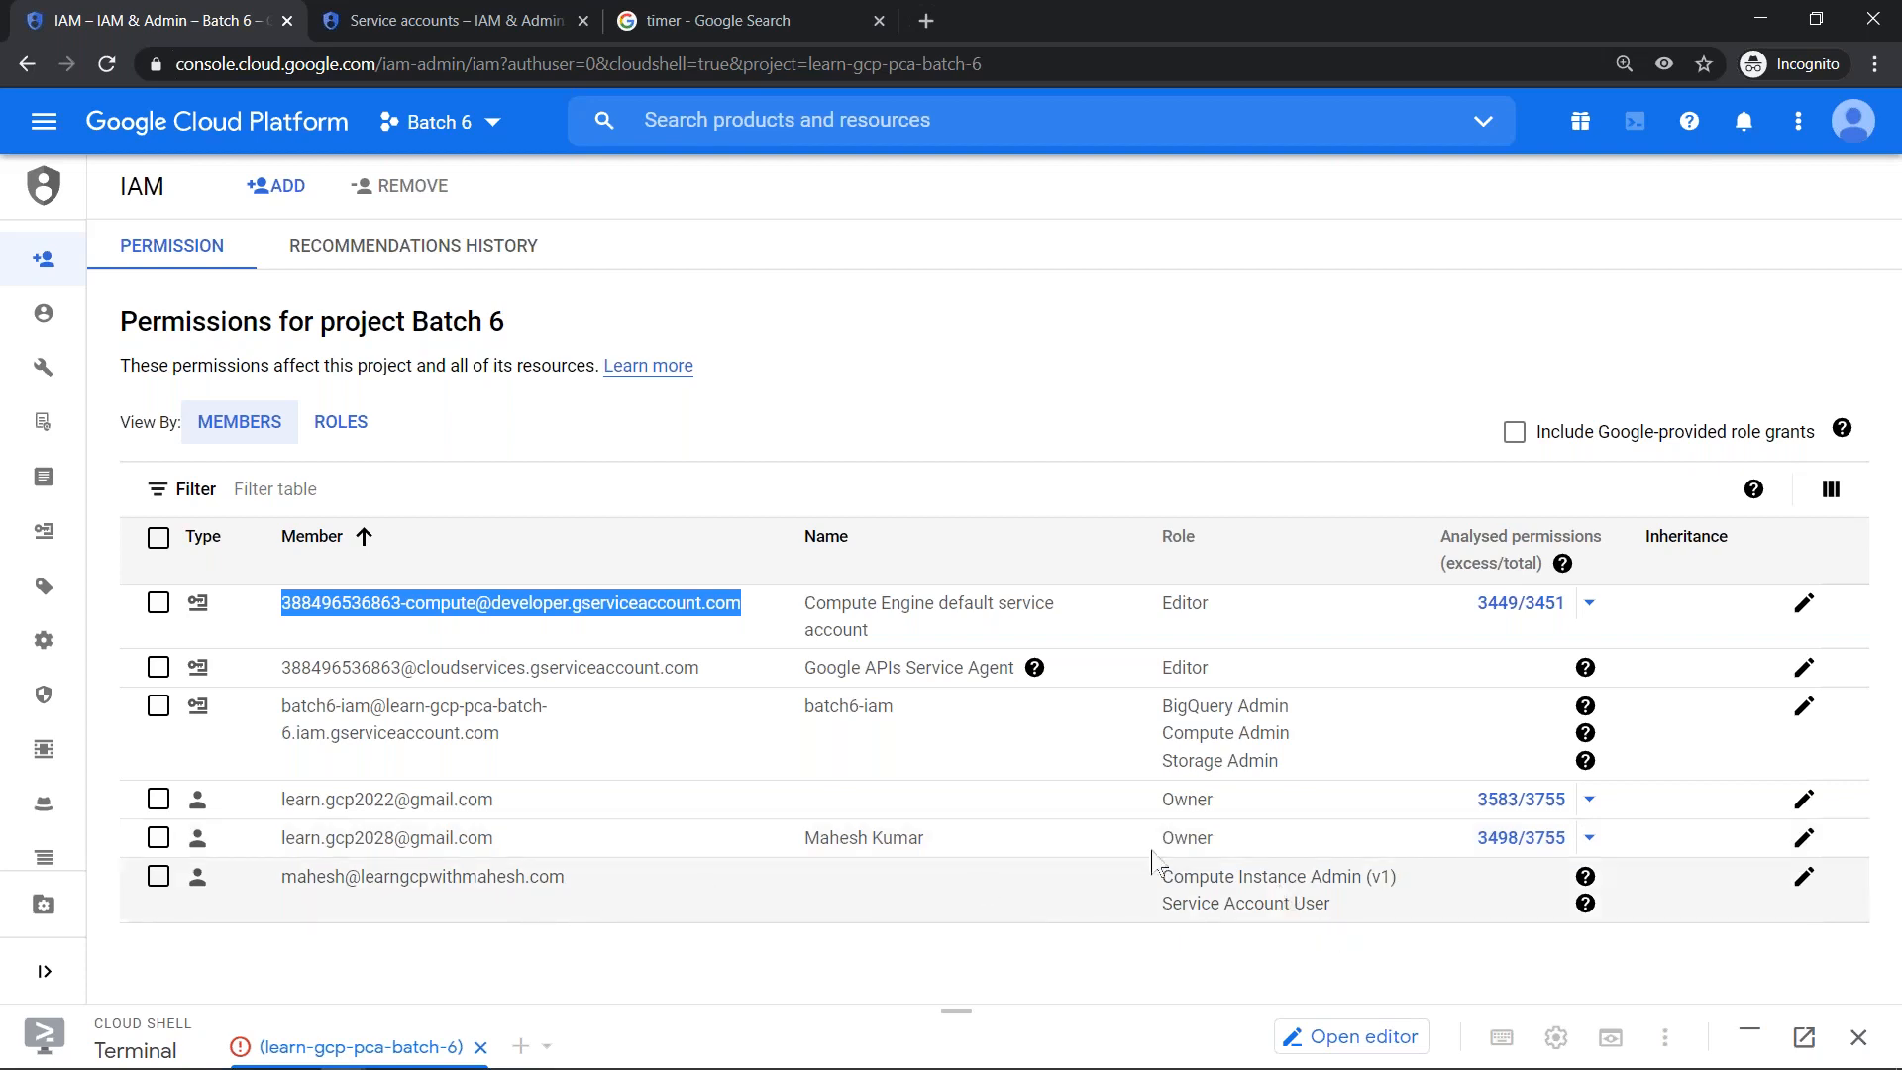
left_click(1169, 616)
left_click_drag(1168, 612, 1206, 607)
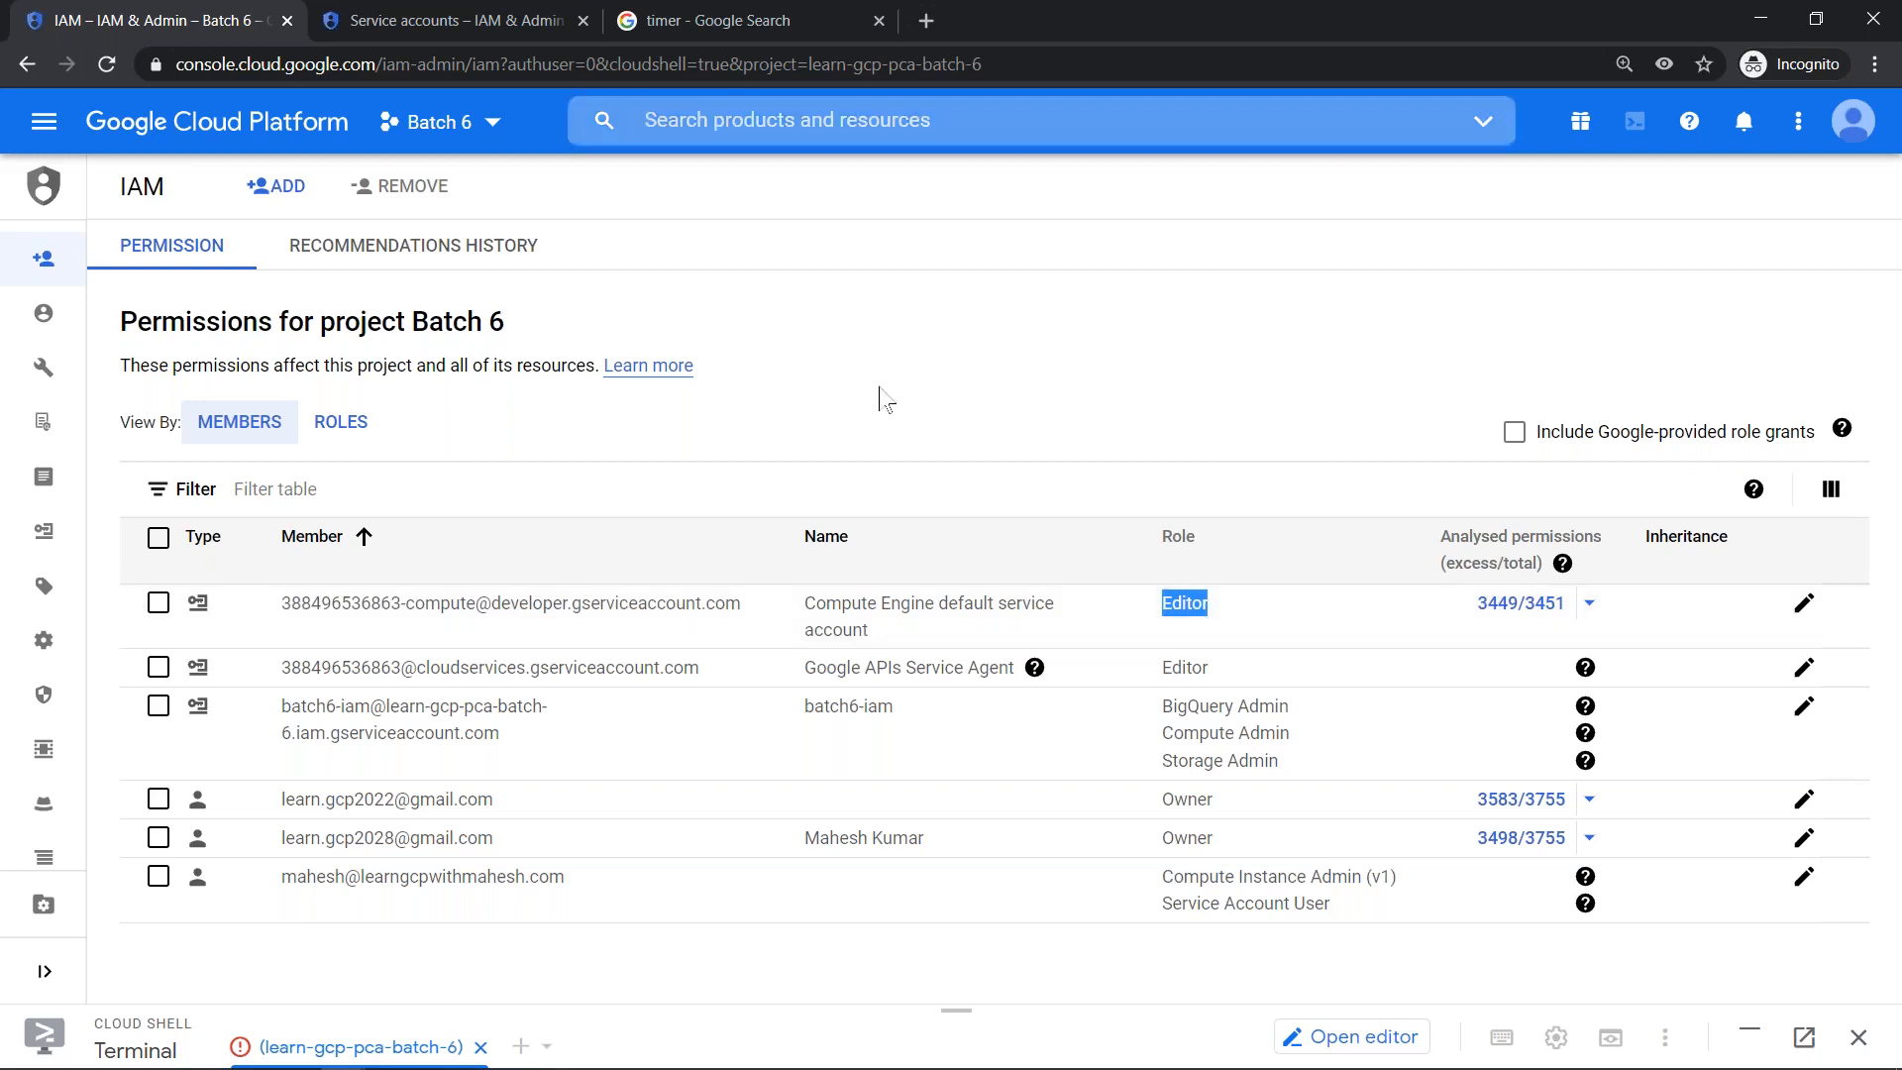
- Back in Edge, edit option1-serviceaccount-user-role to set access for each API, with Storage at Full, and save the instance
key("alt+Tab")
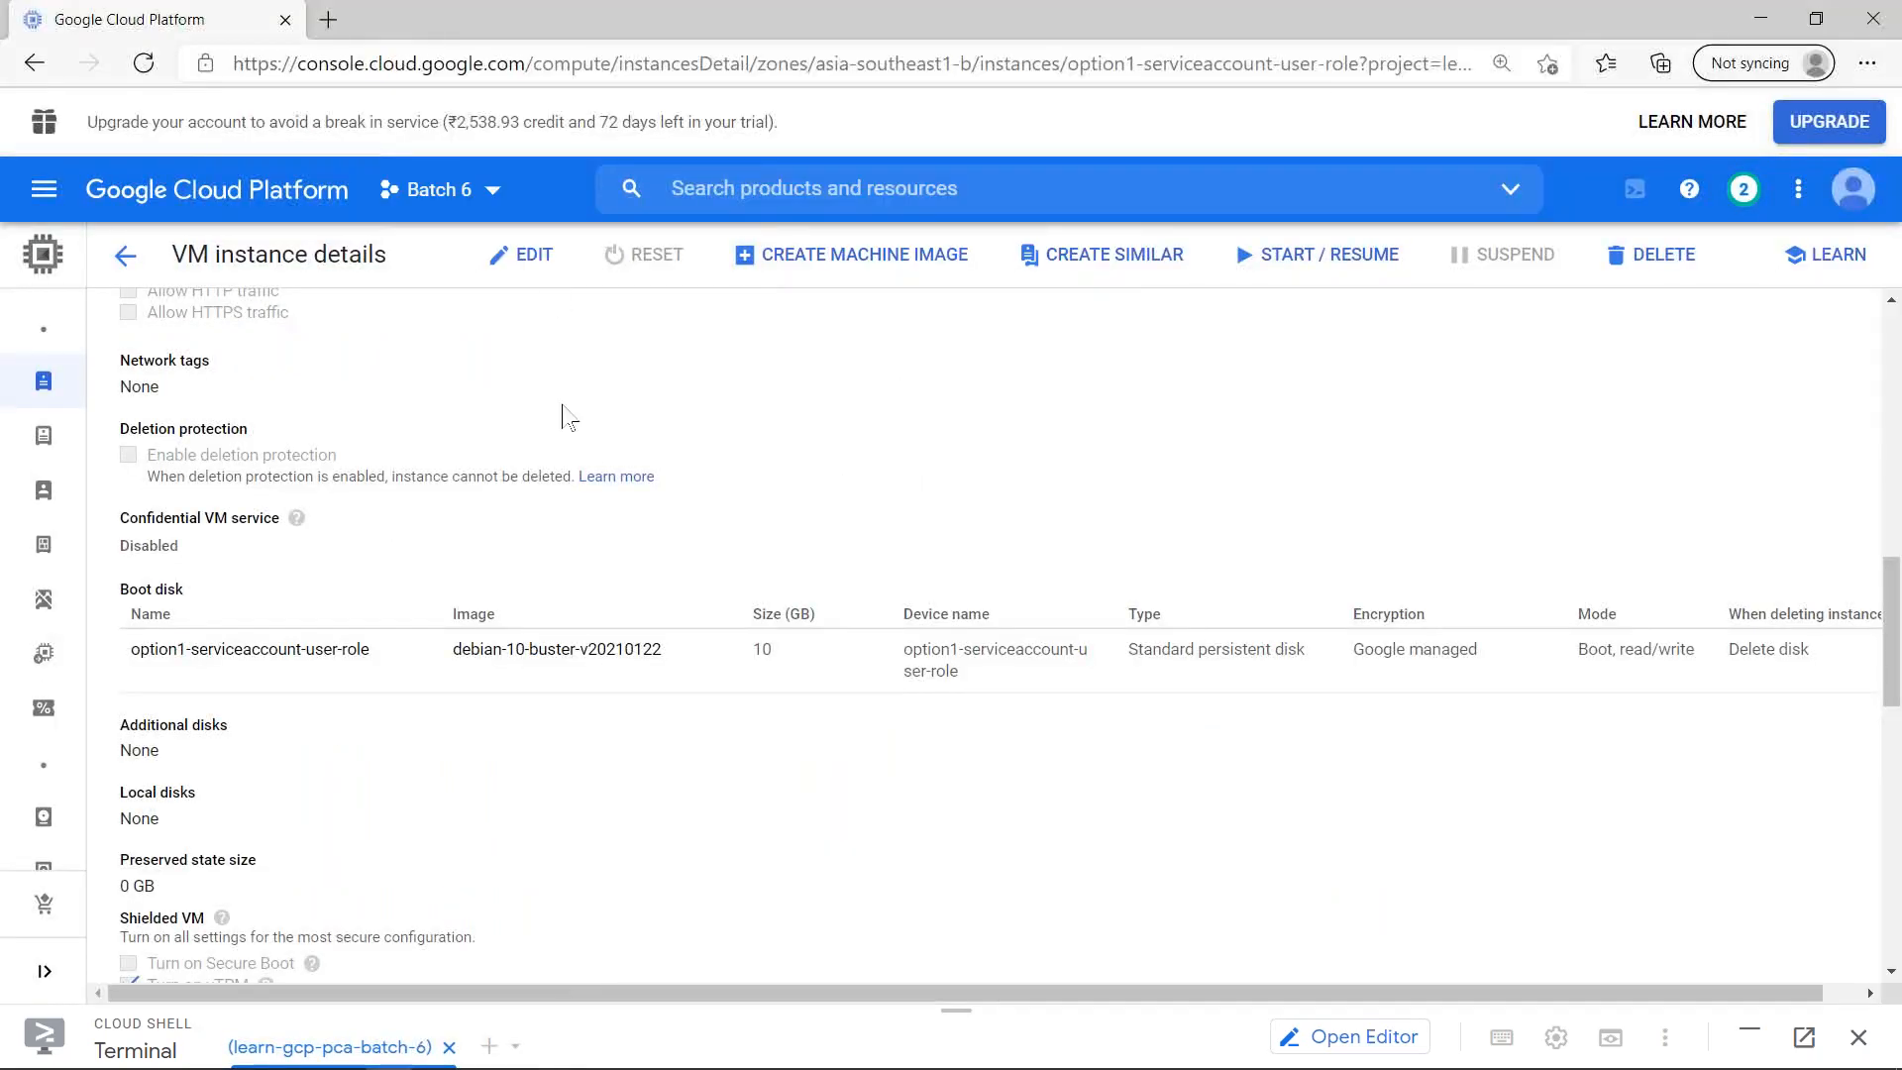
left_click(523, 255)
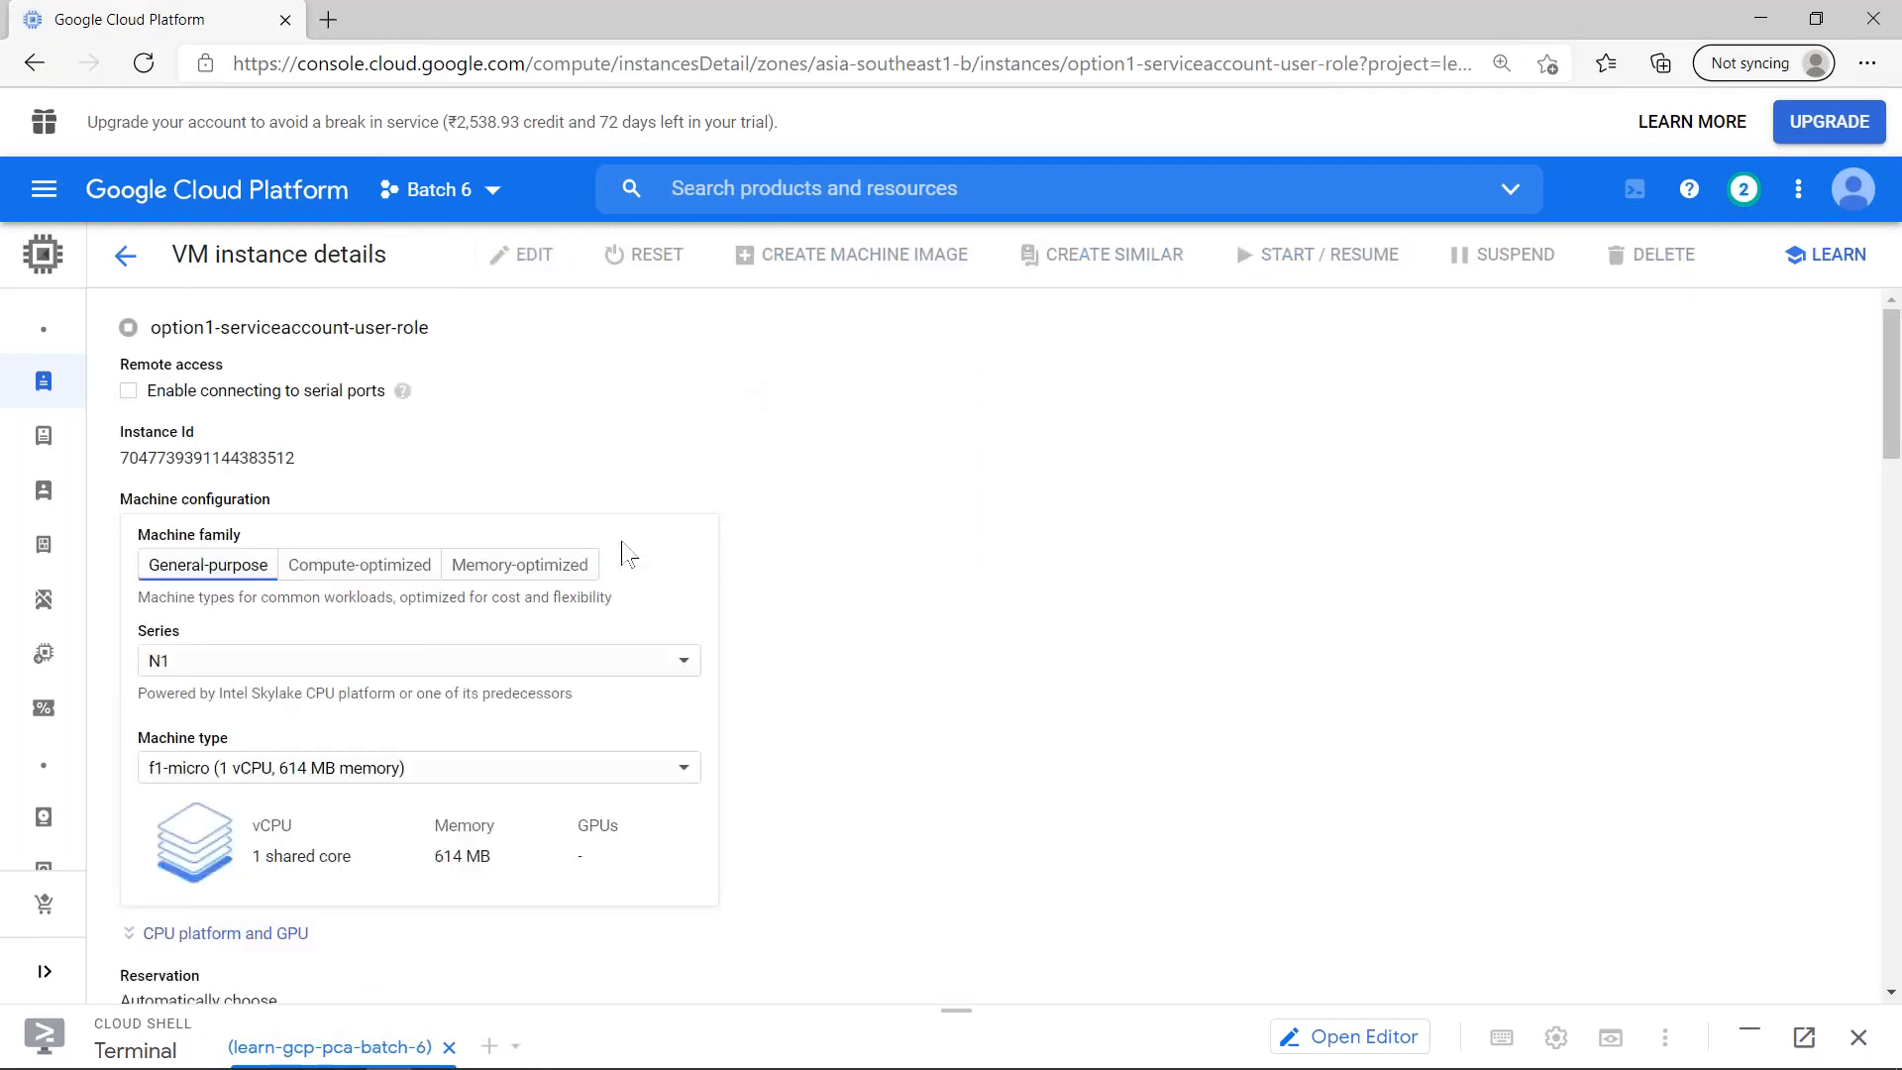
scroll(582, 610, "down", 15)
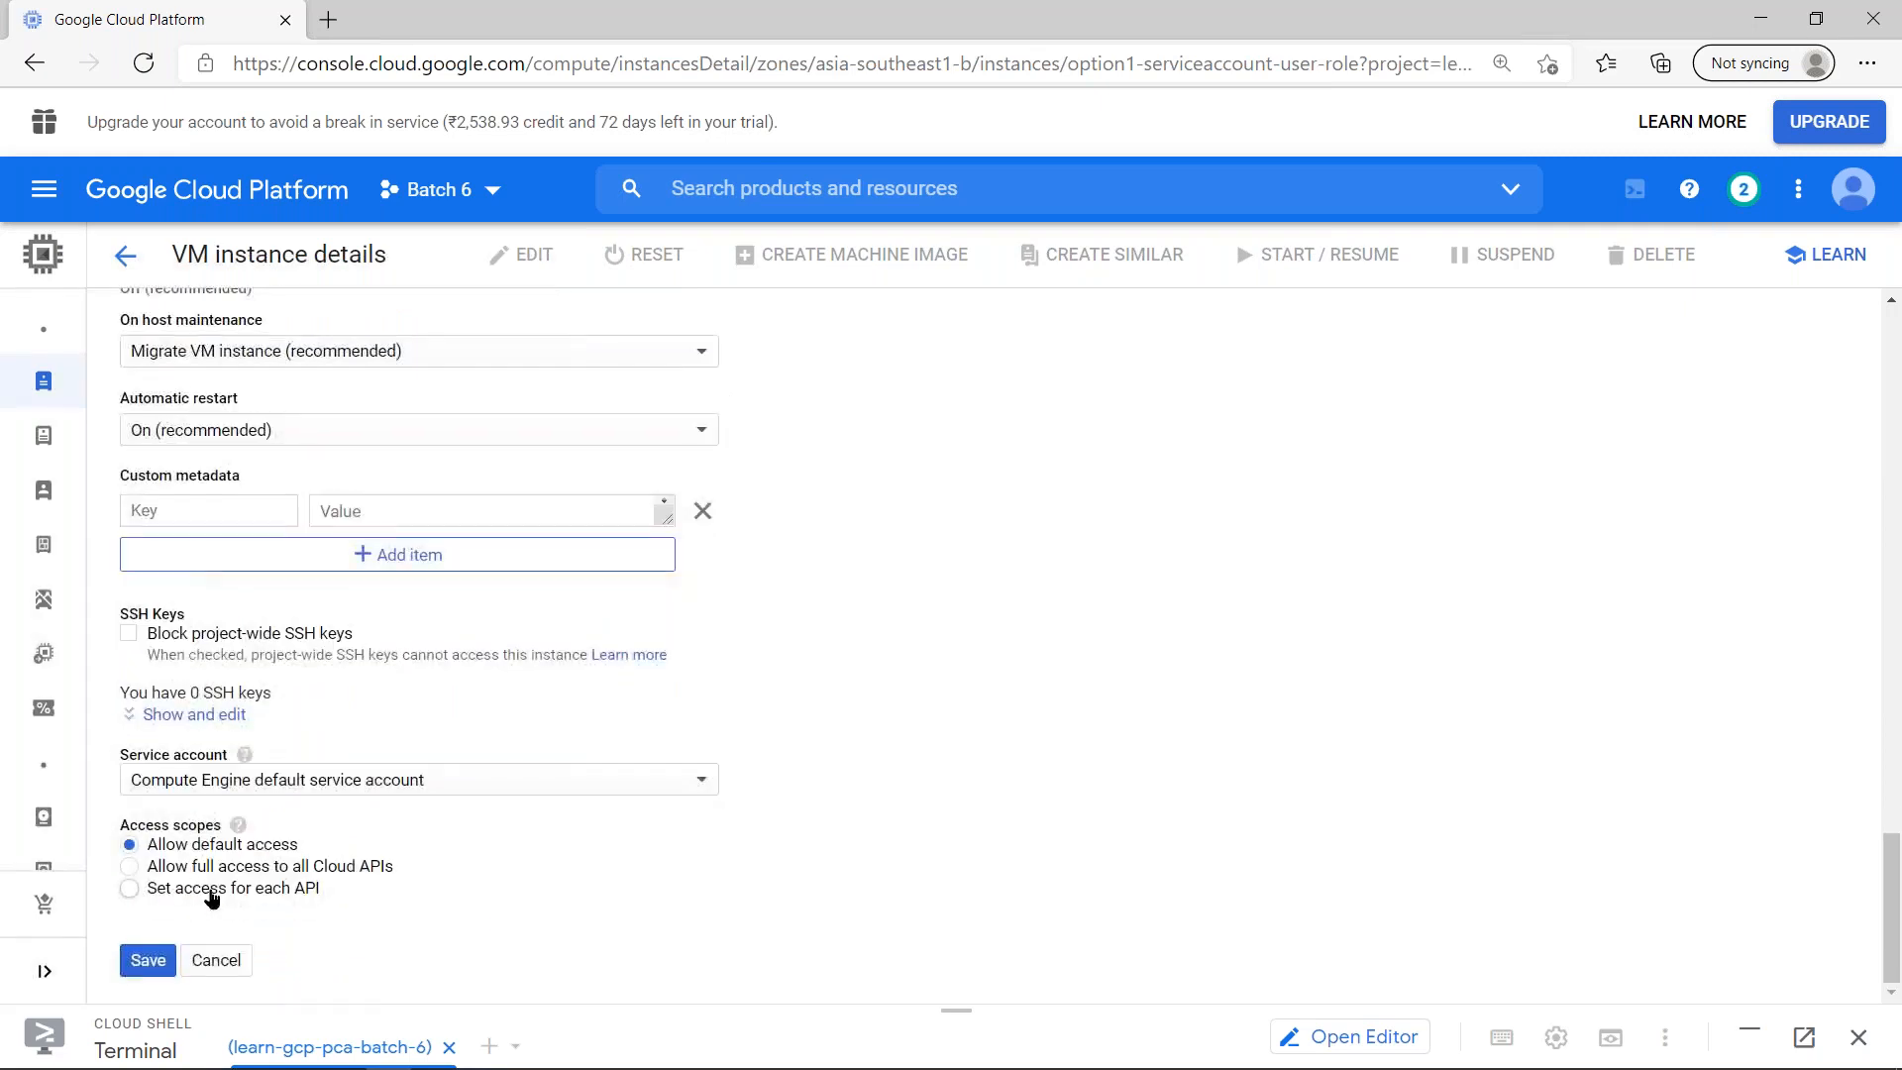
left_click(212, 899)
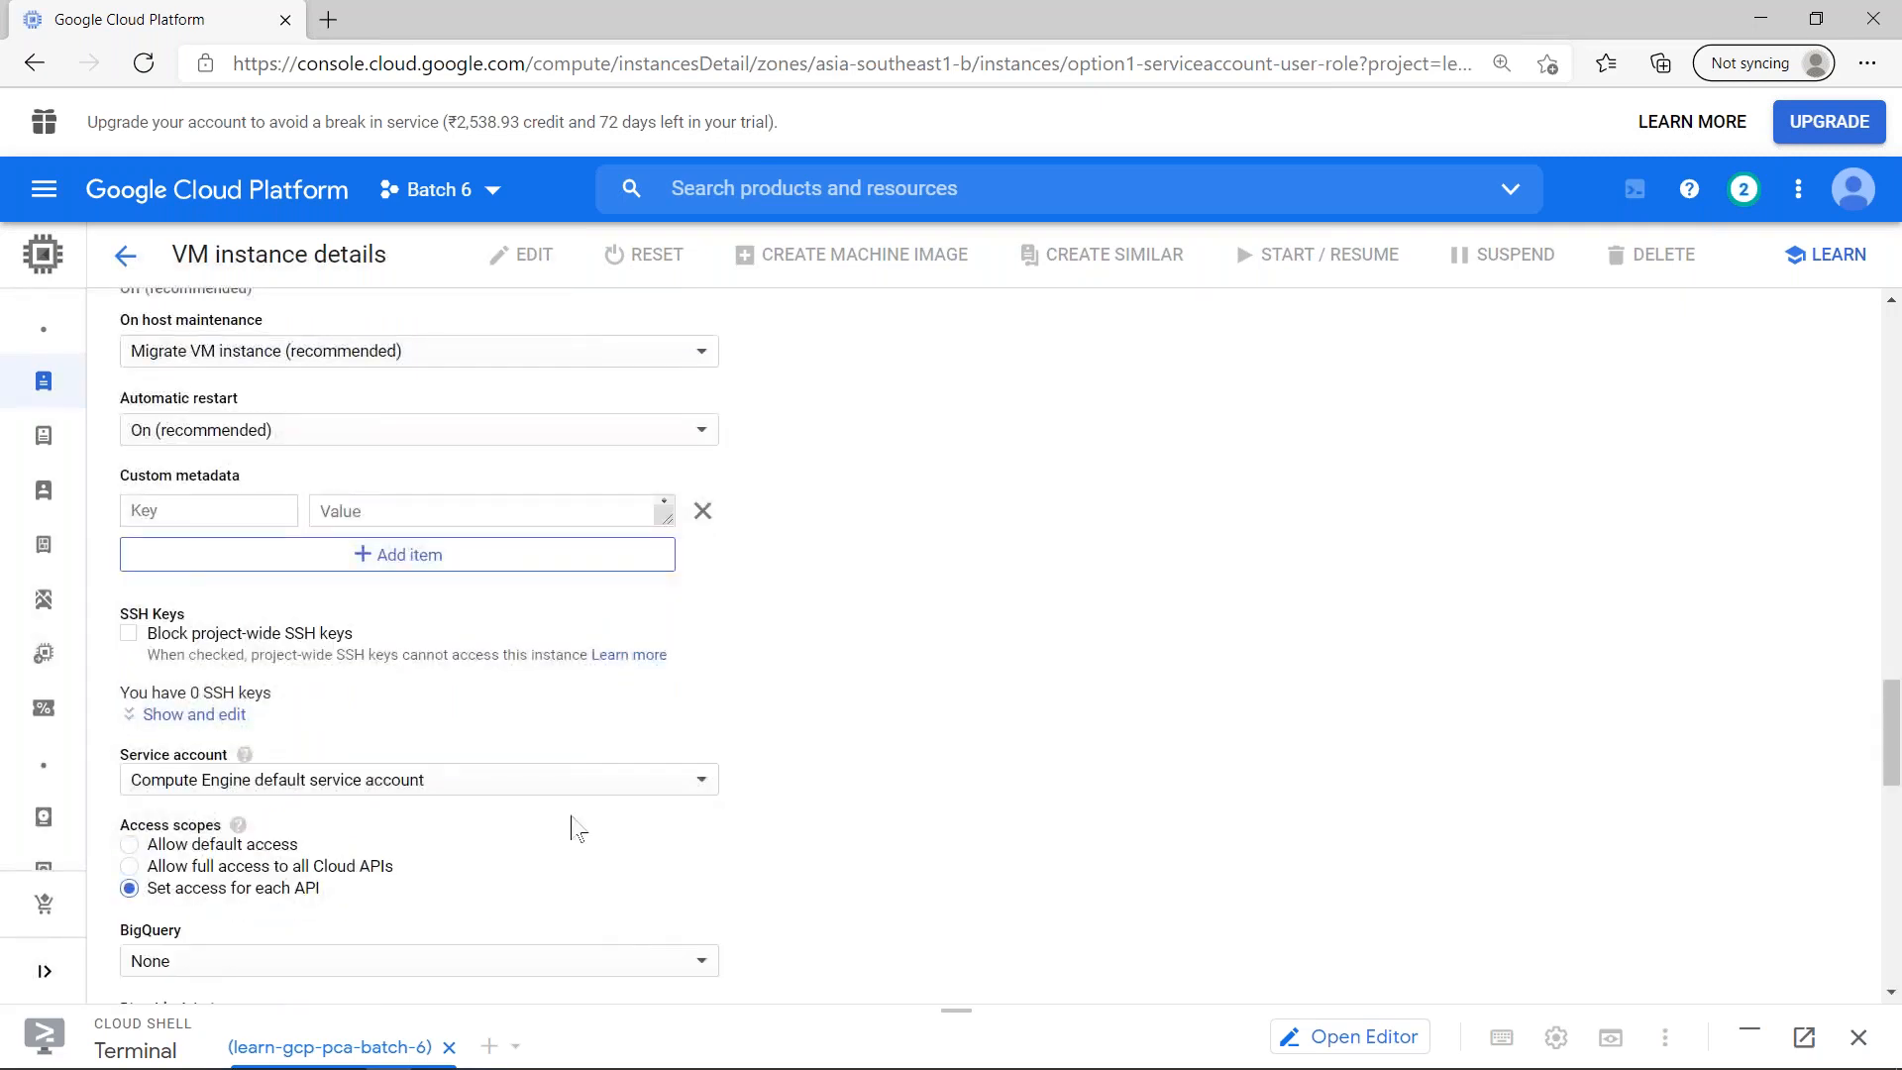
scroll(558, 828, "down", 8)
scroll(552, 830, "down", 5)
left_click(243, 728)
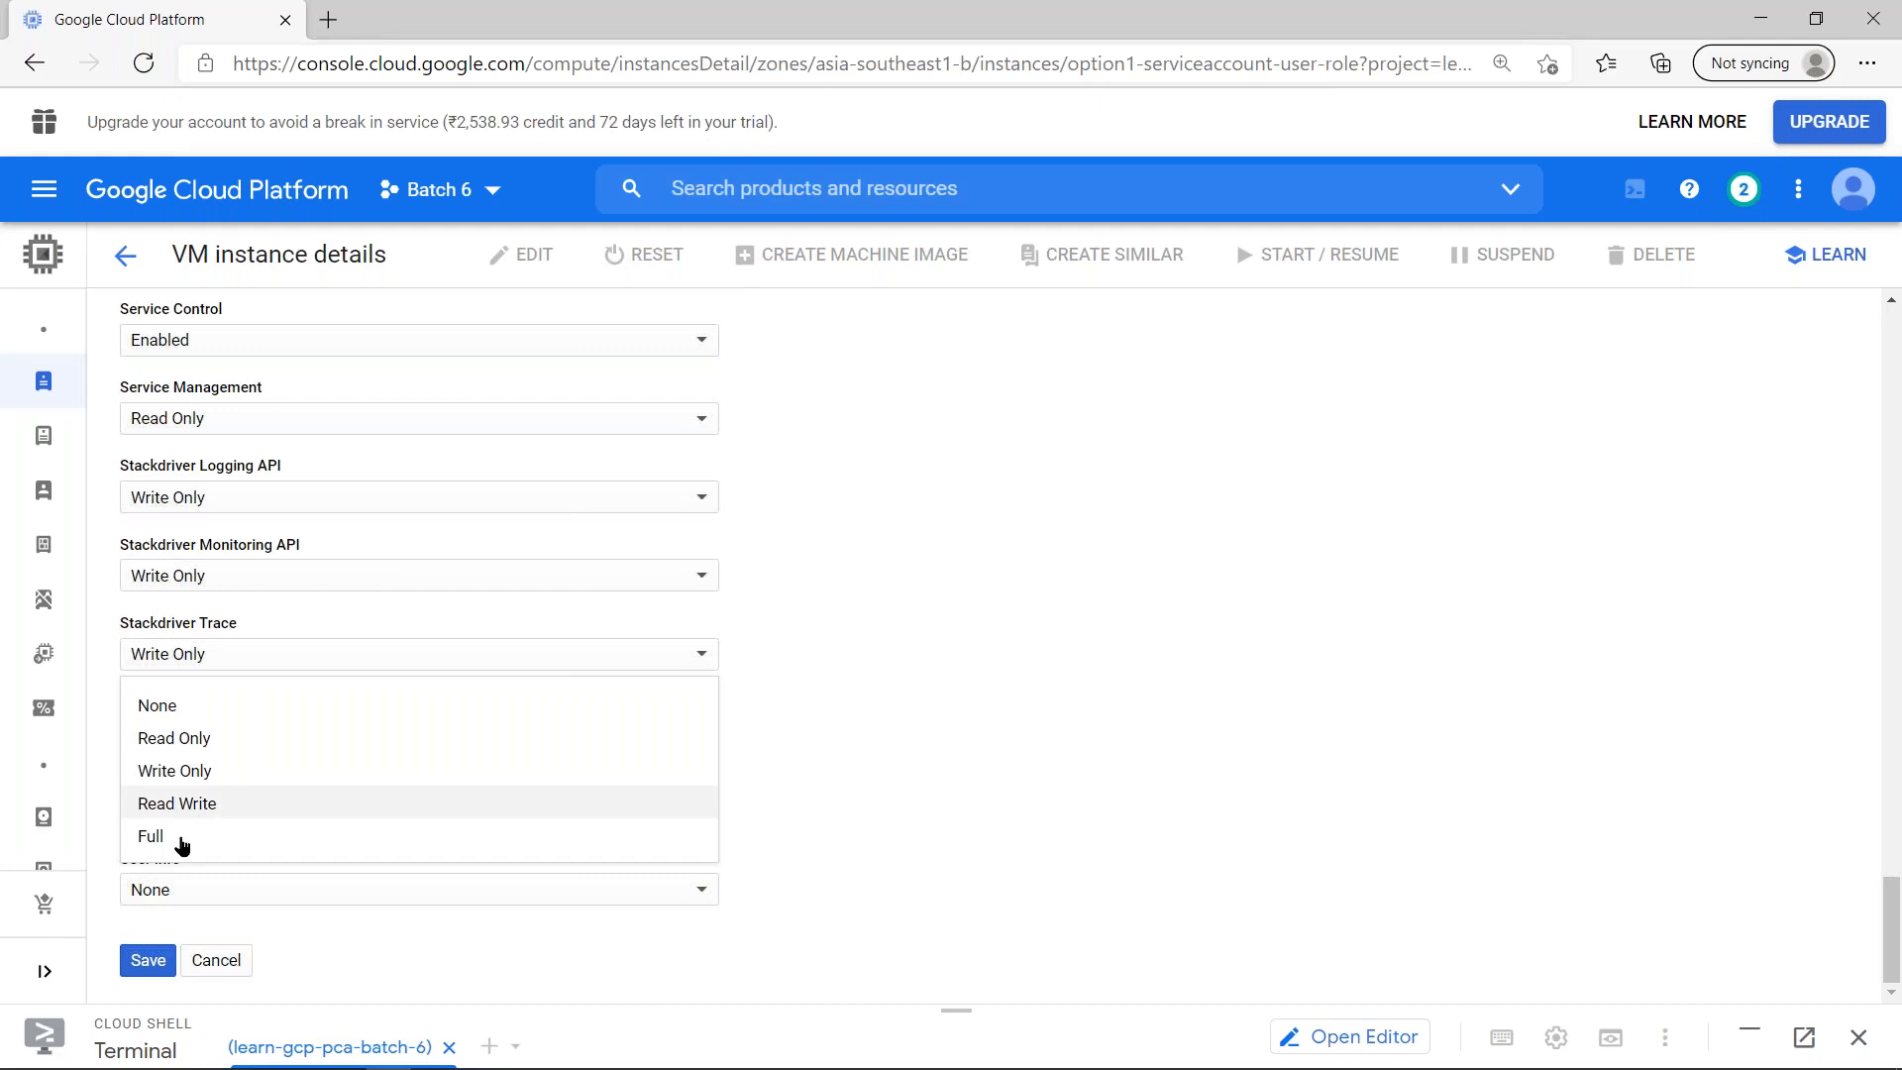
left_click(181, 843)
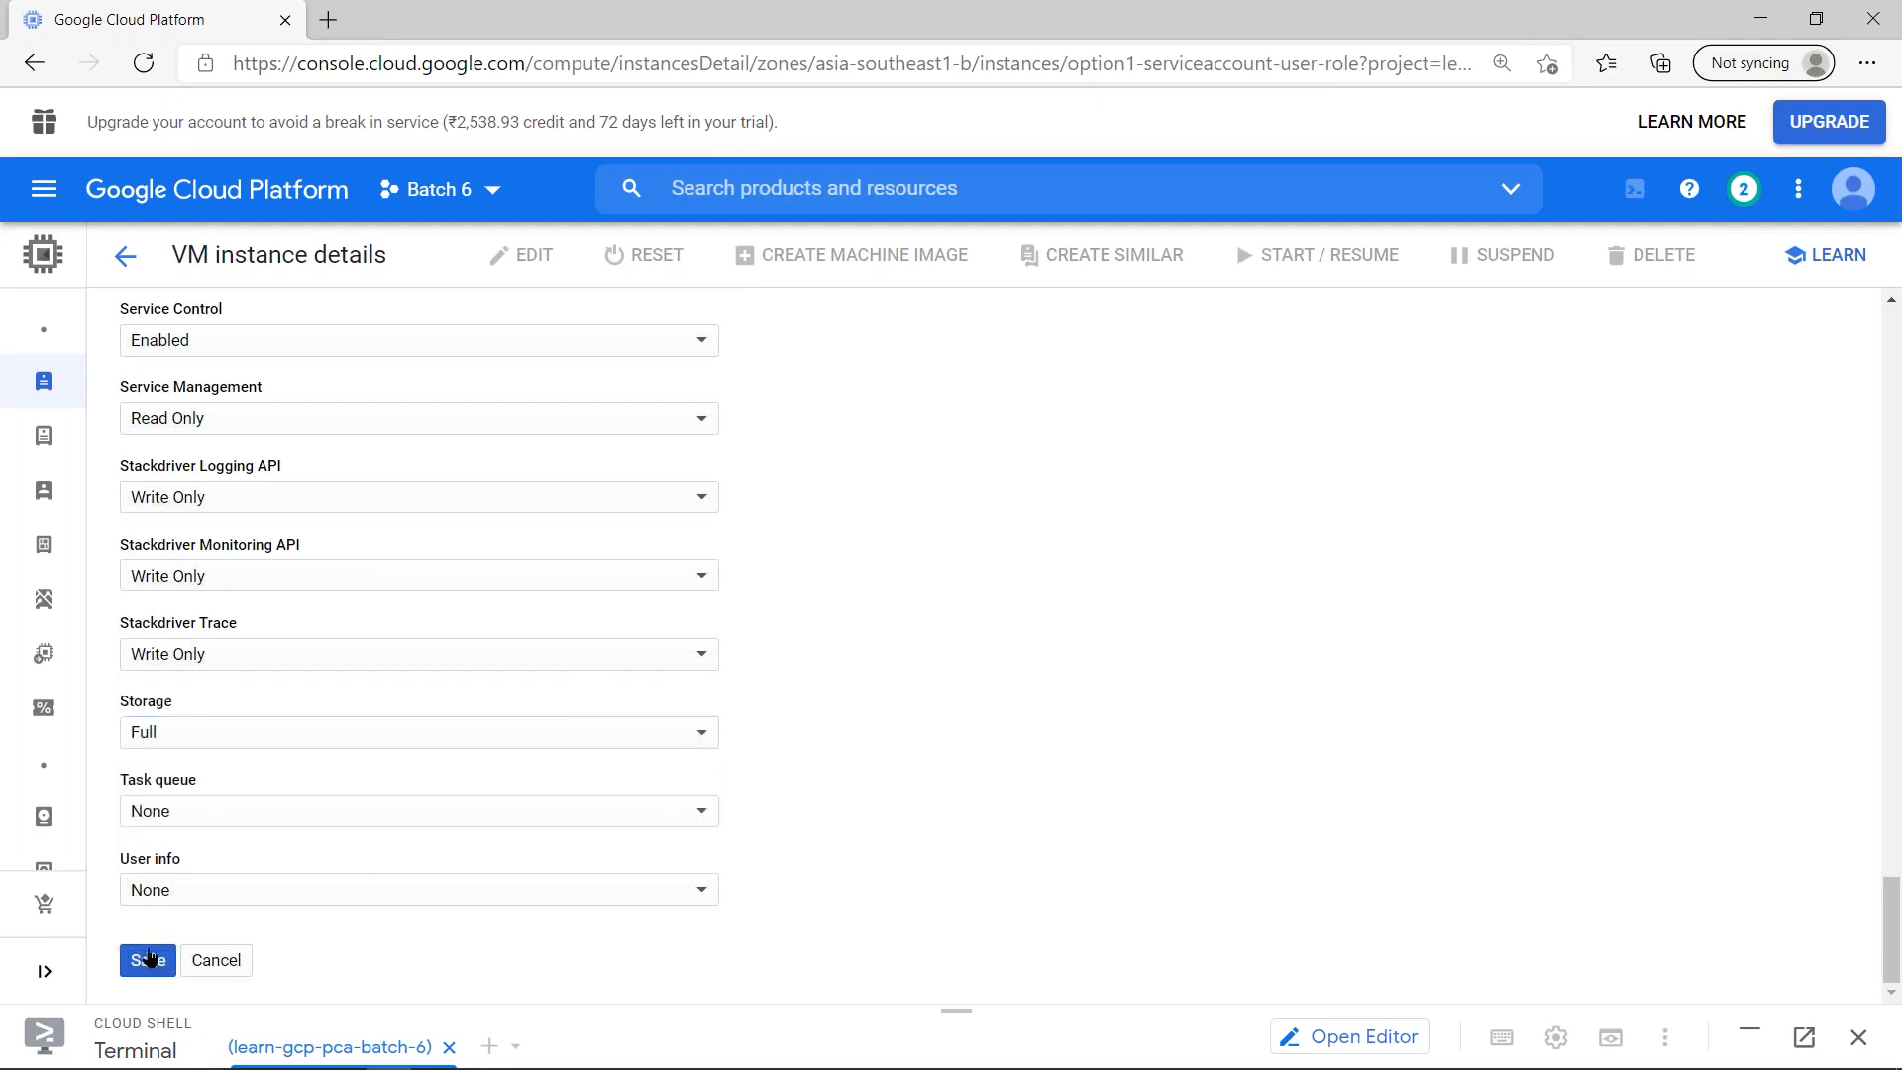
left_click(150, 957)
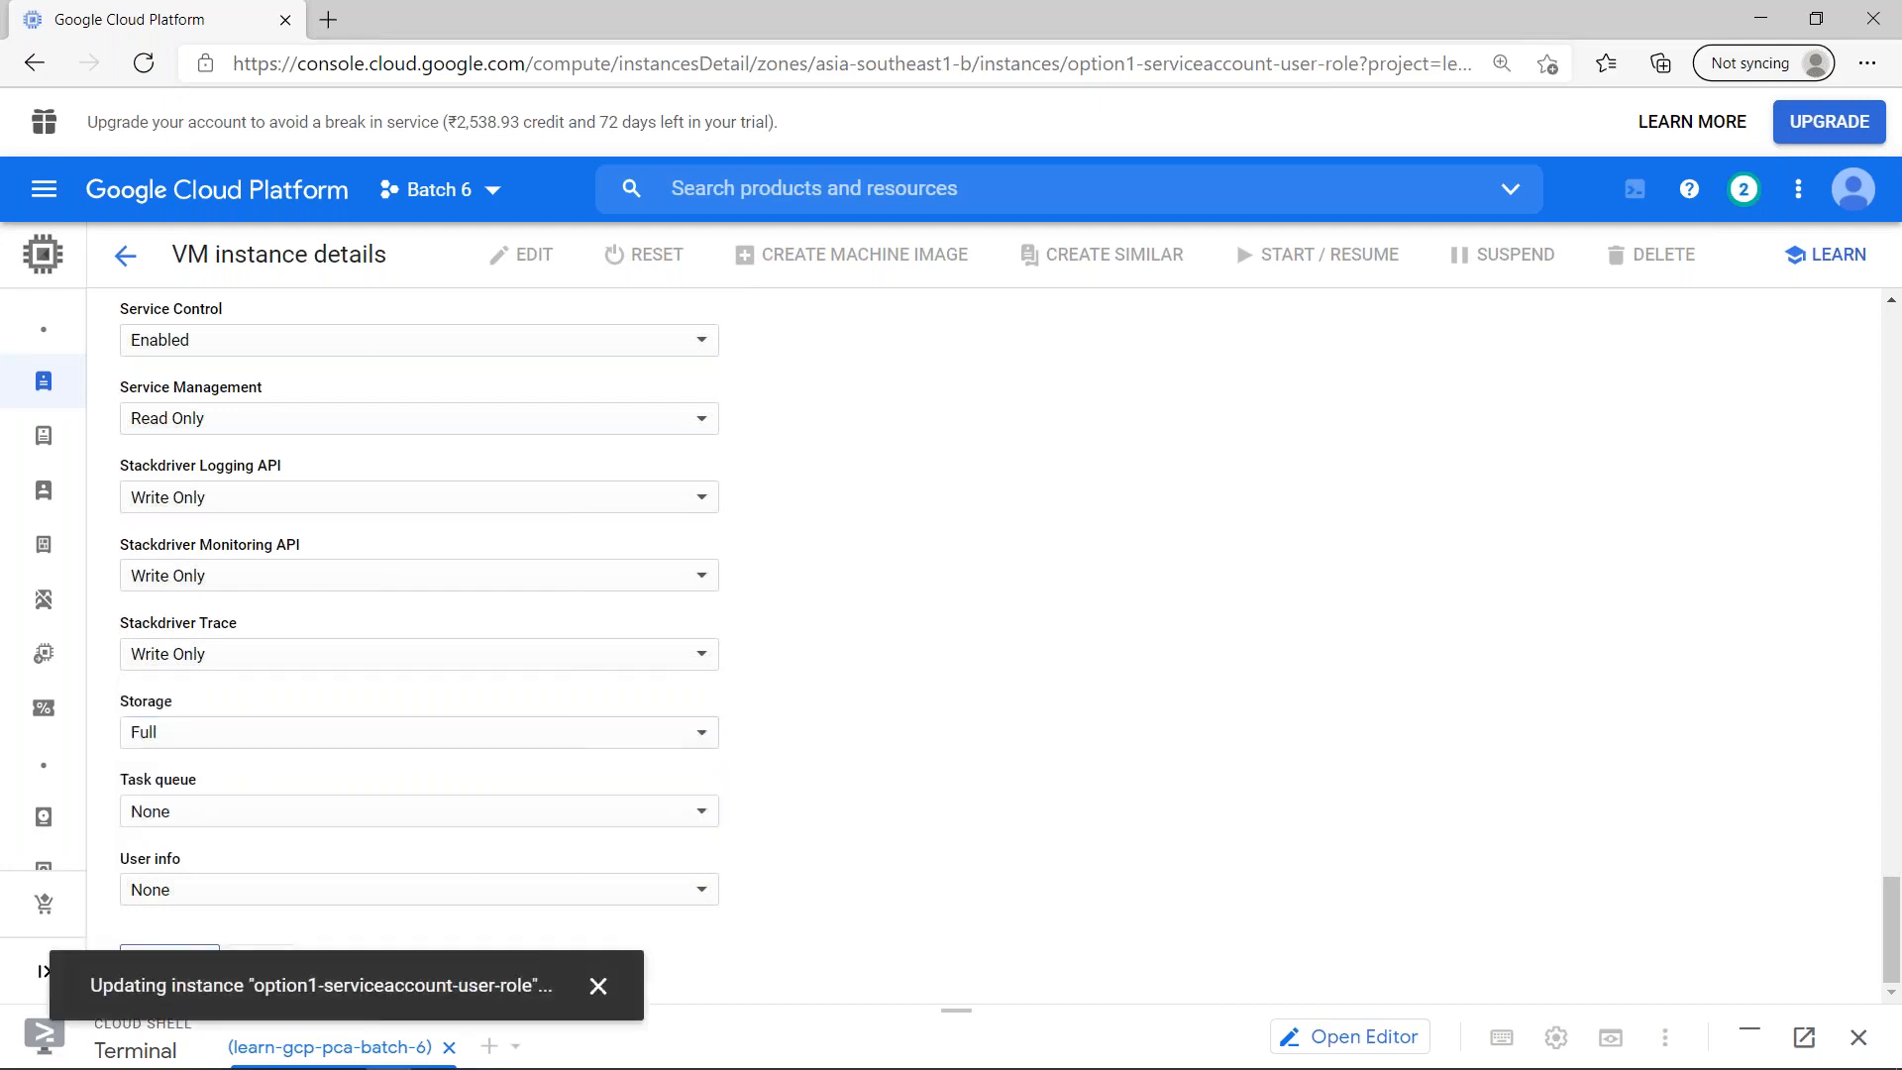
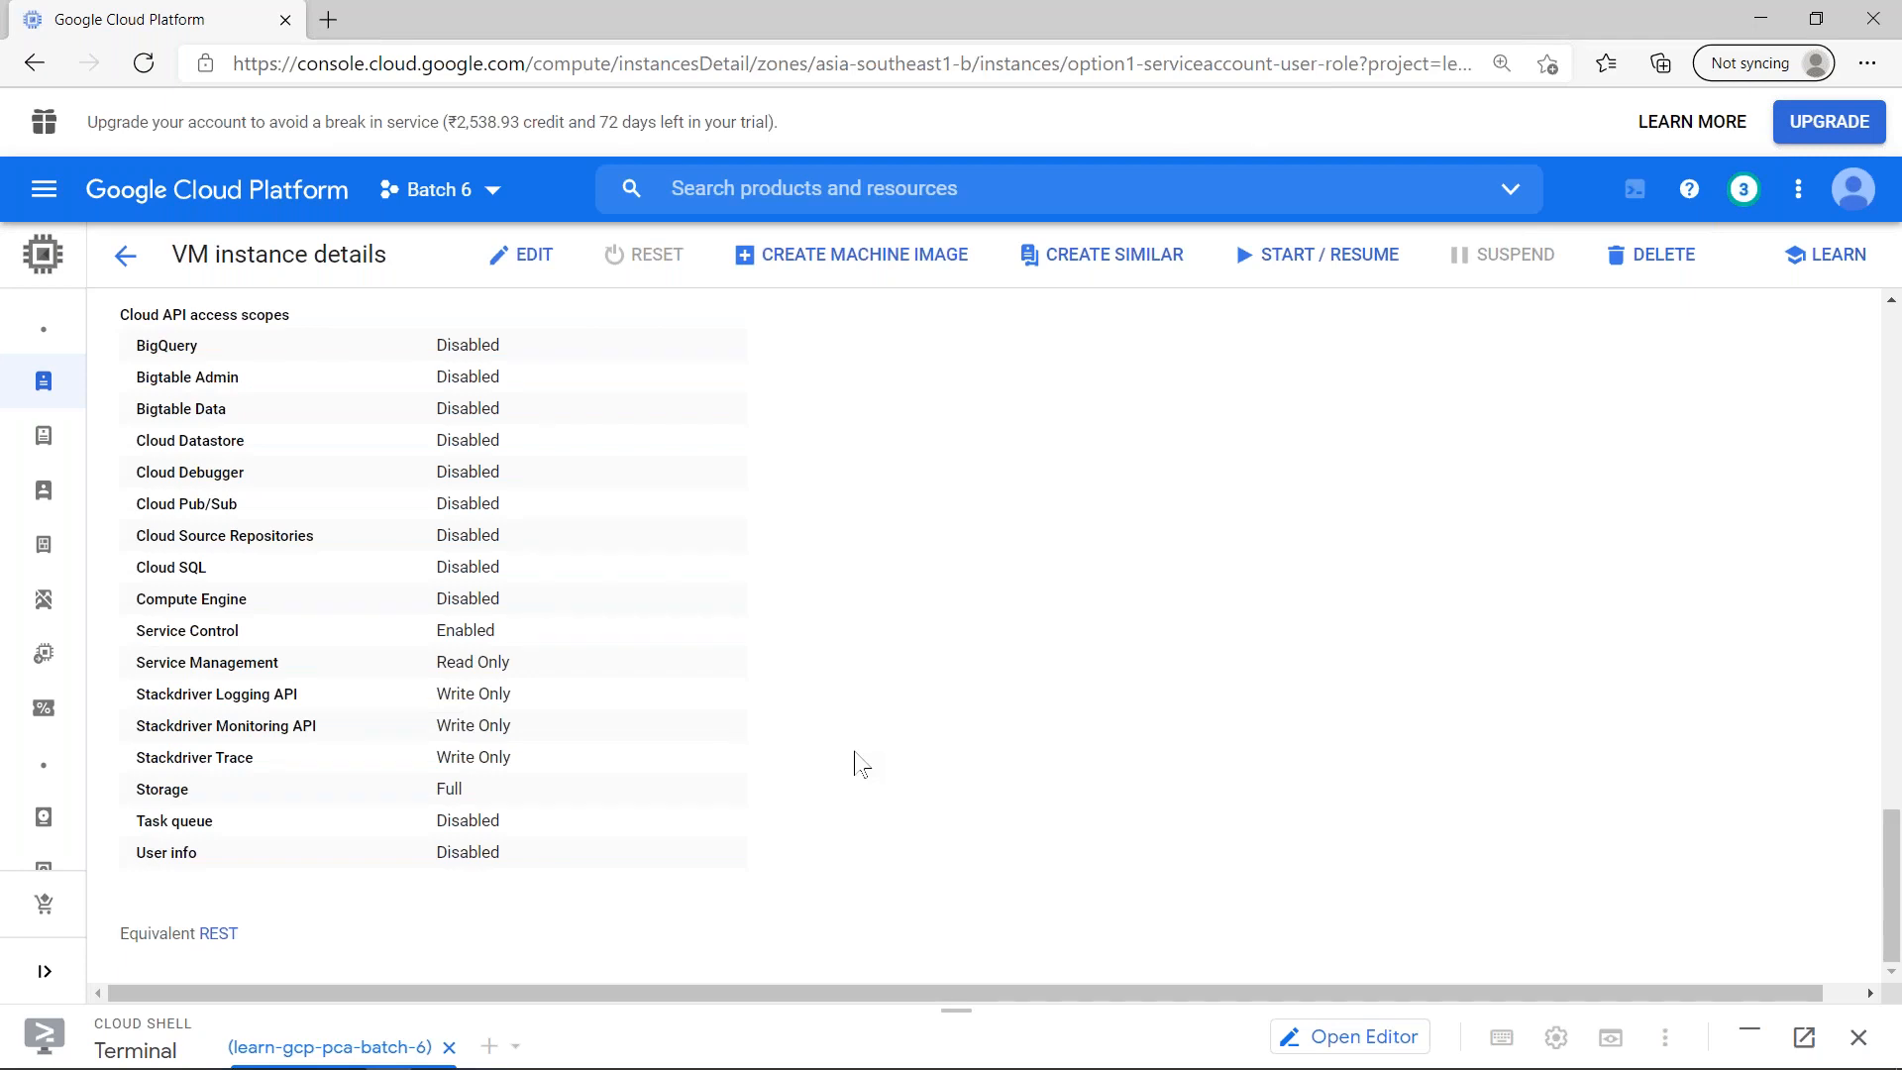
- Start the option1-serviceaccount-user-role VM instance and confirm the start
scroll(696, 451, "up", 5)
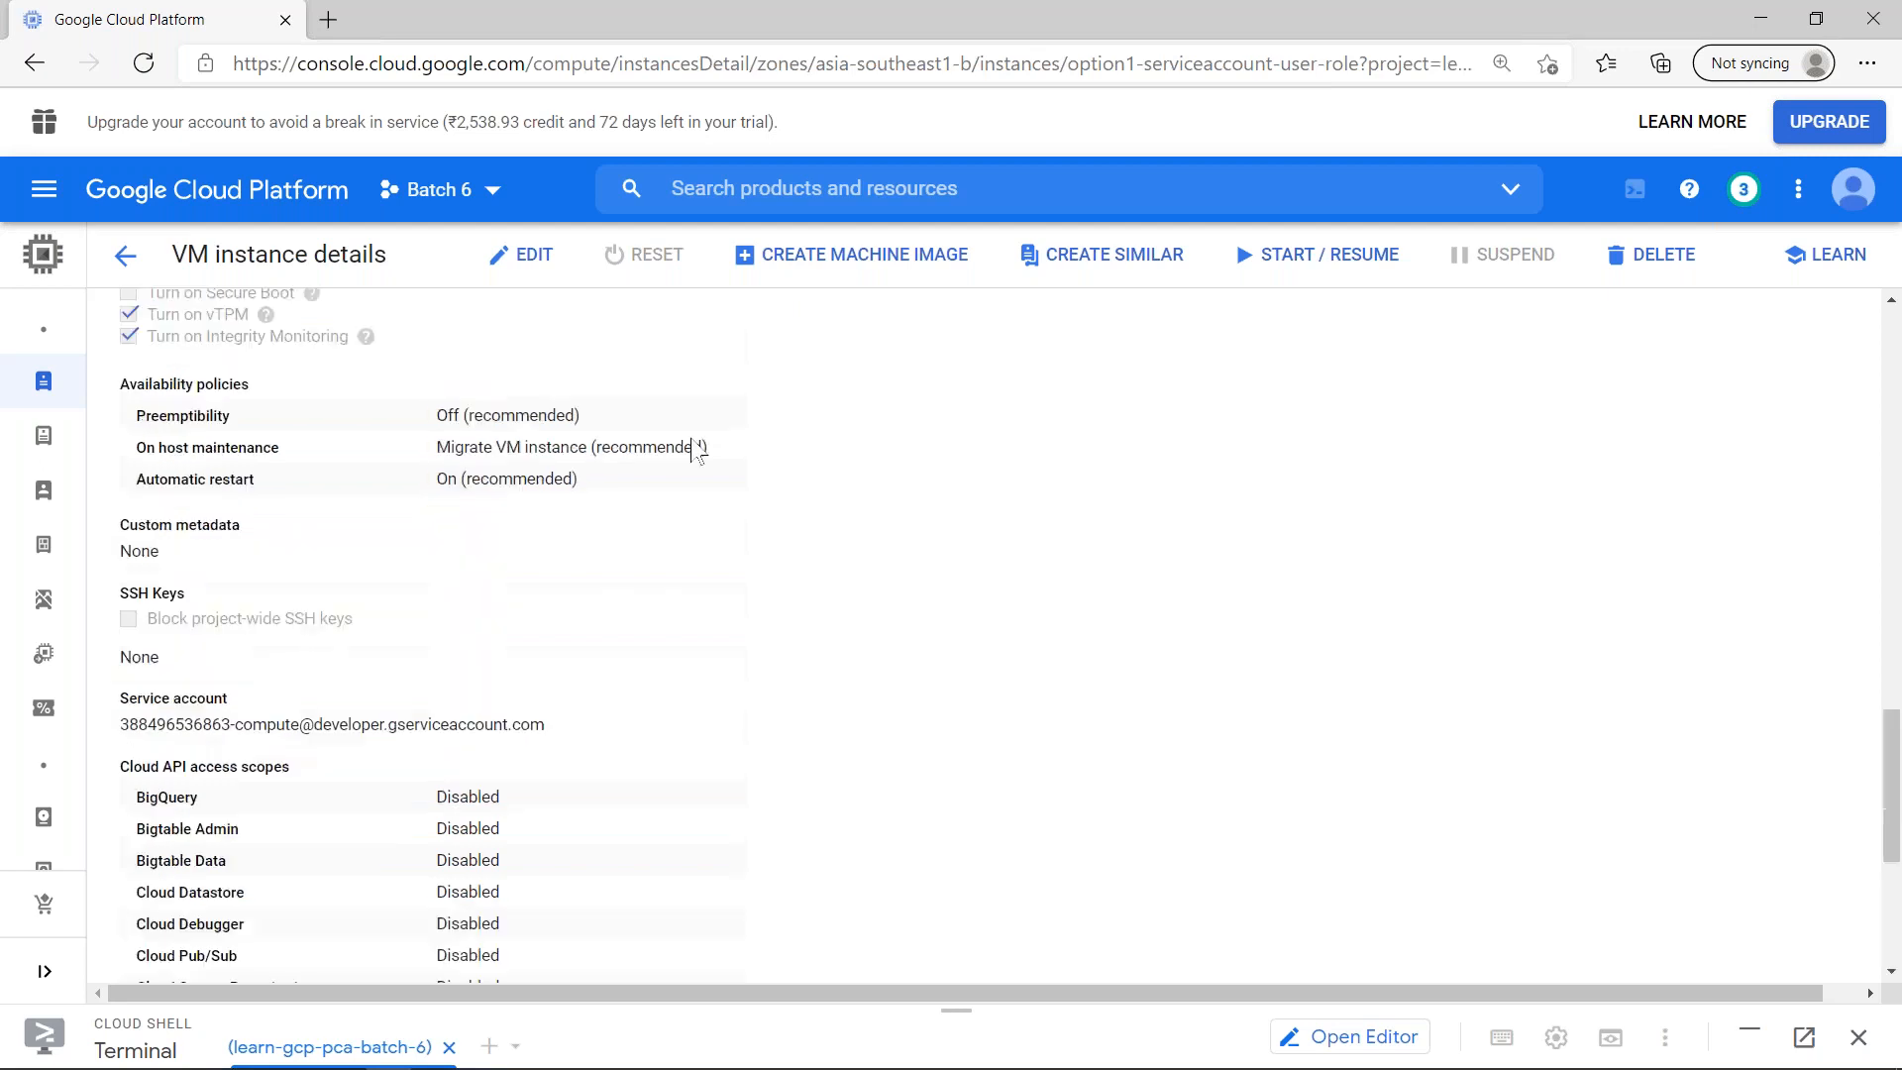
scroll(696, 451, "up", 2)
left_click(1317, 254)
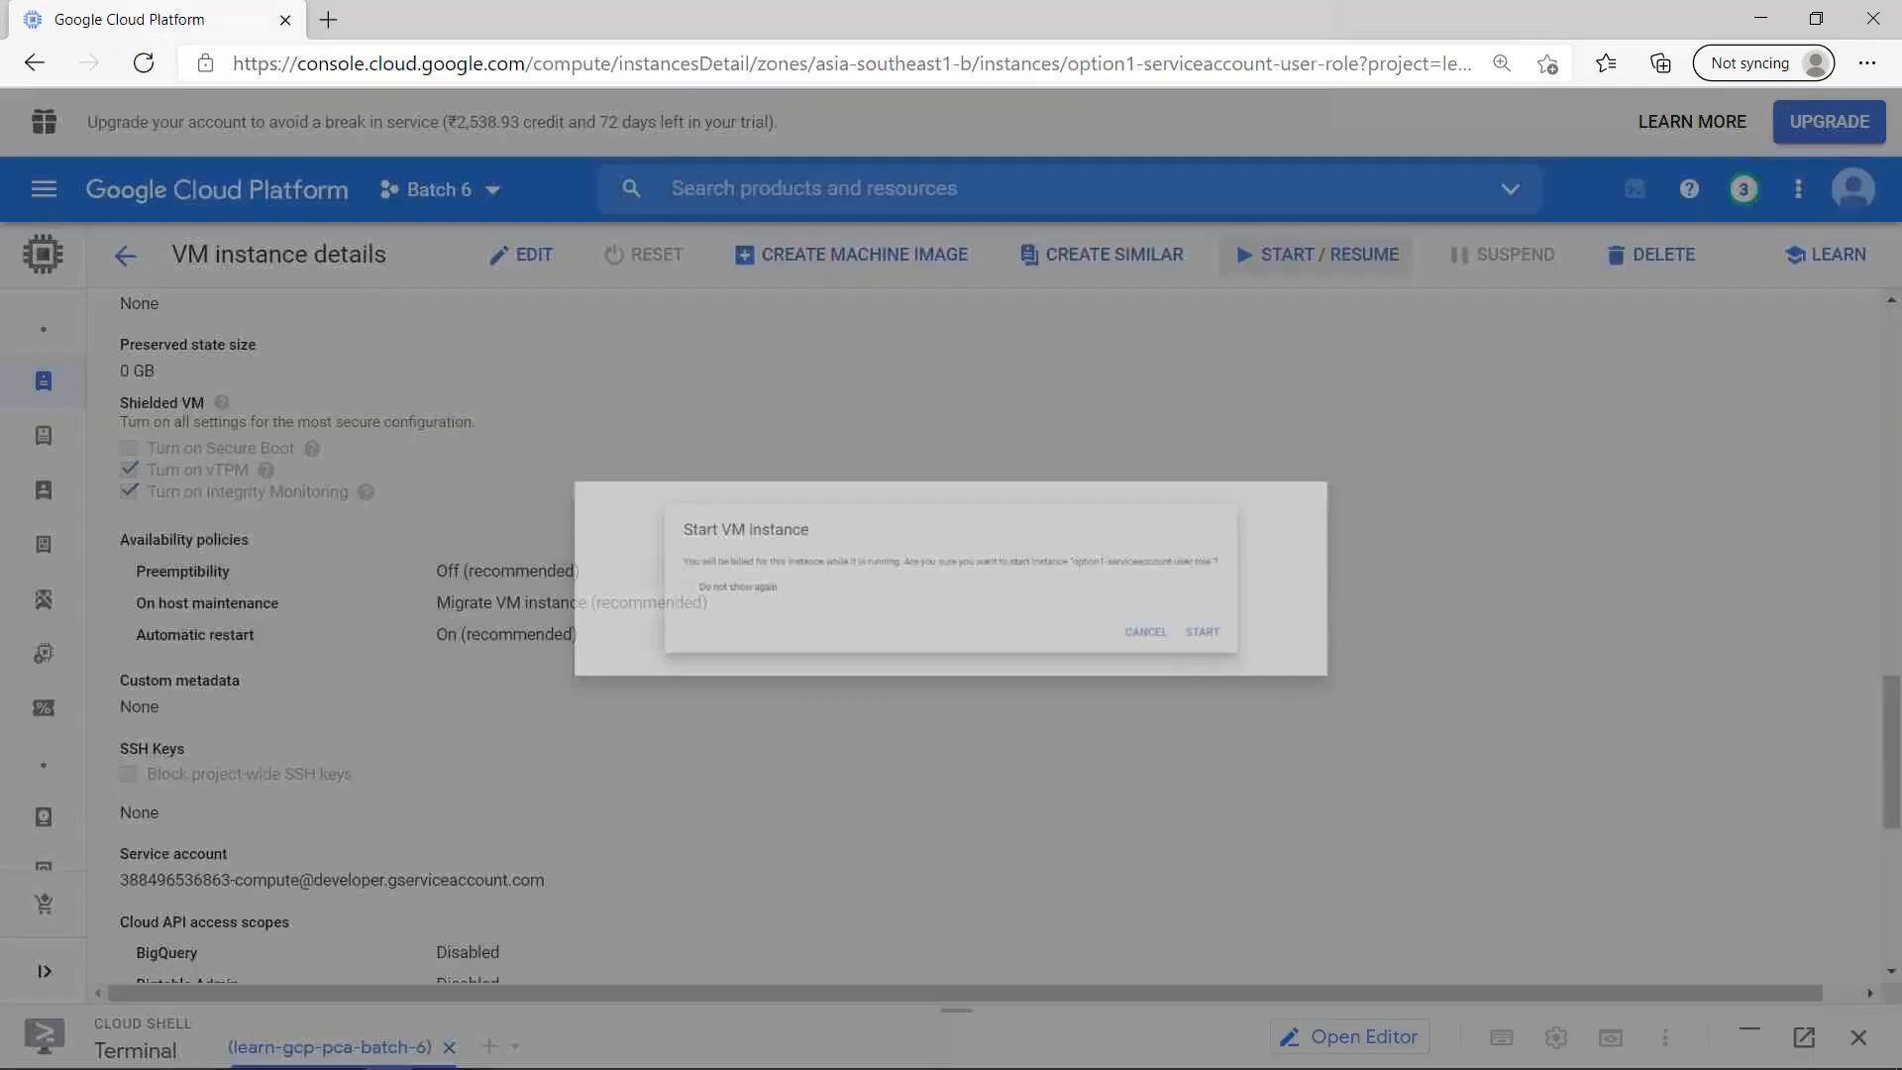
left_click(1395, 671)
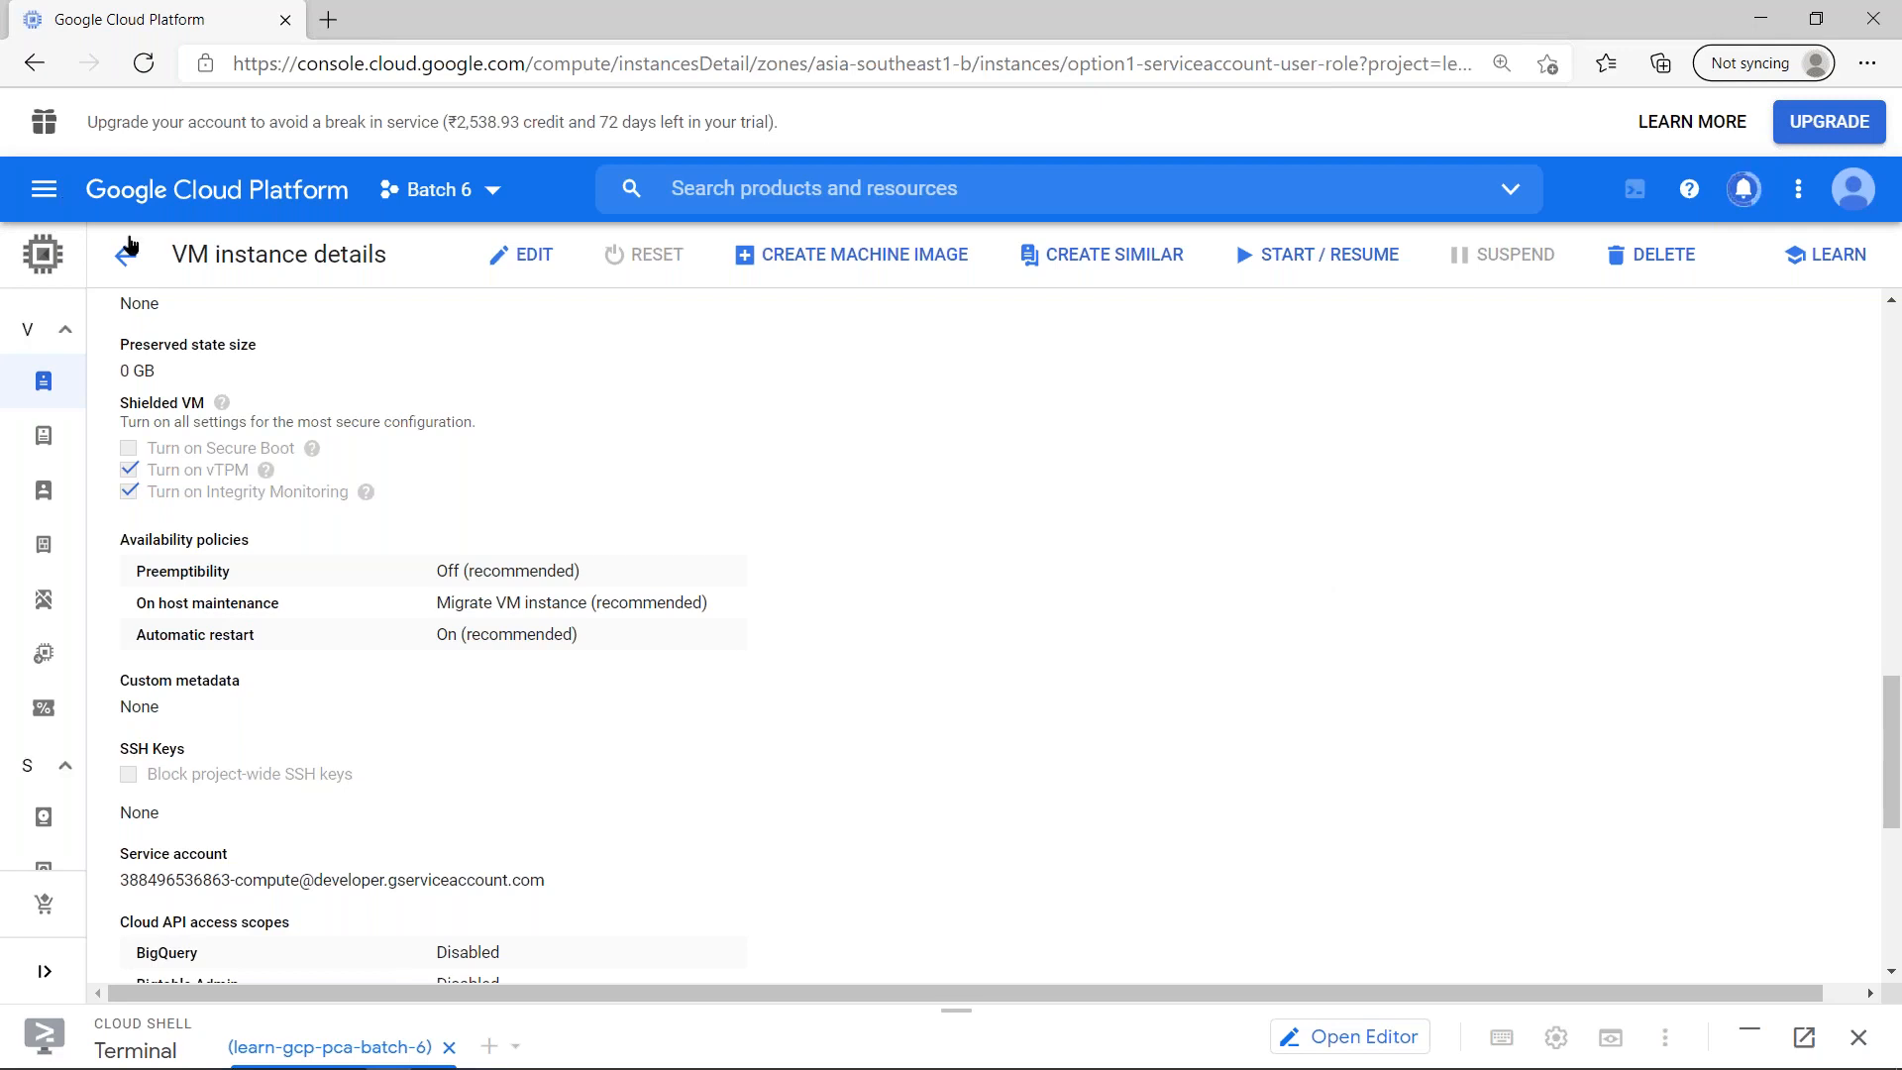
- Review the instance's Cloud API access scopes, then open an SSH session to option1-serviceaccount-user-role from the instances list and enlarge its window
scroll(733, 681, "down", 5)
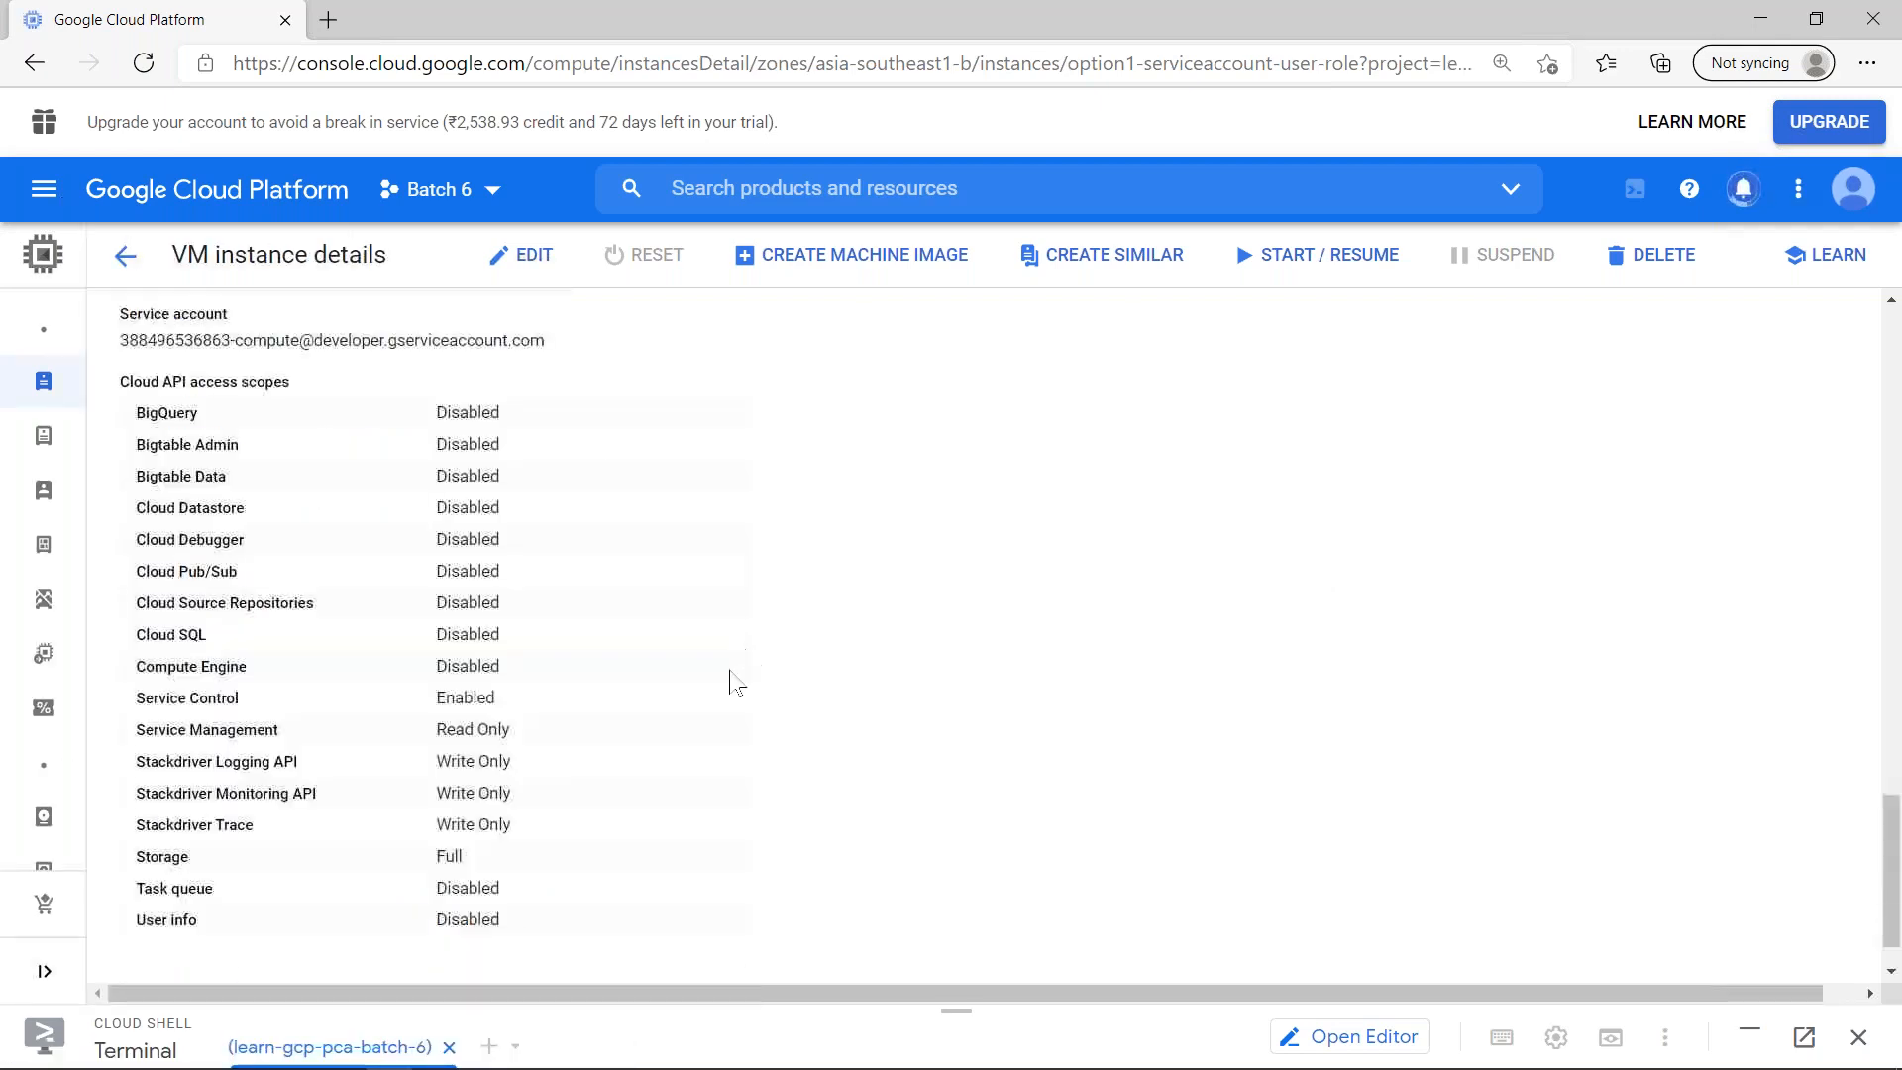
scroll(466, 861, "down", 1)
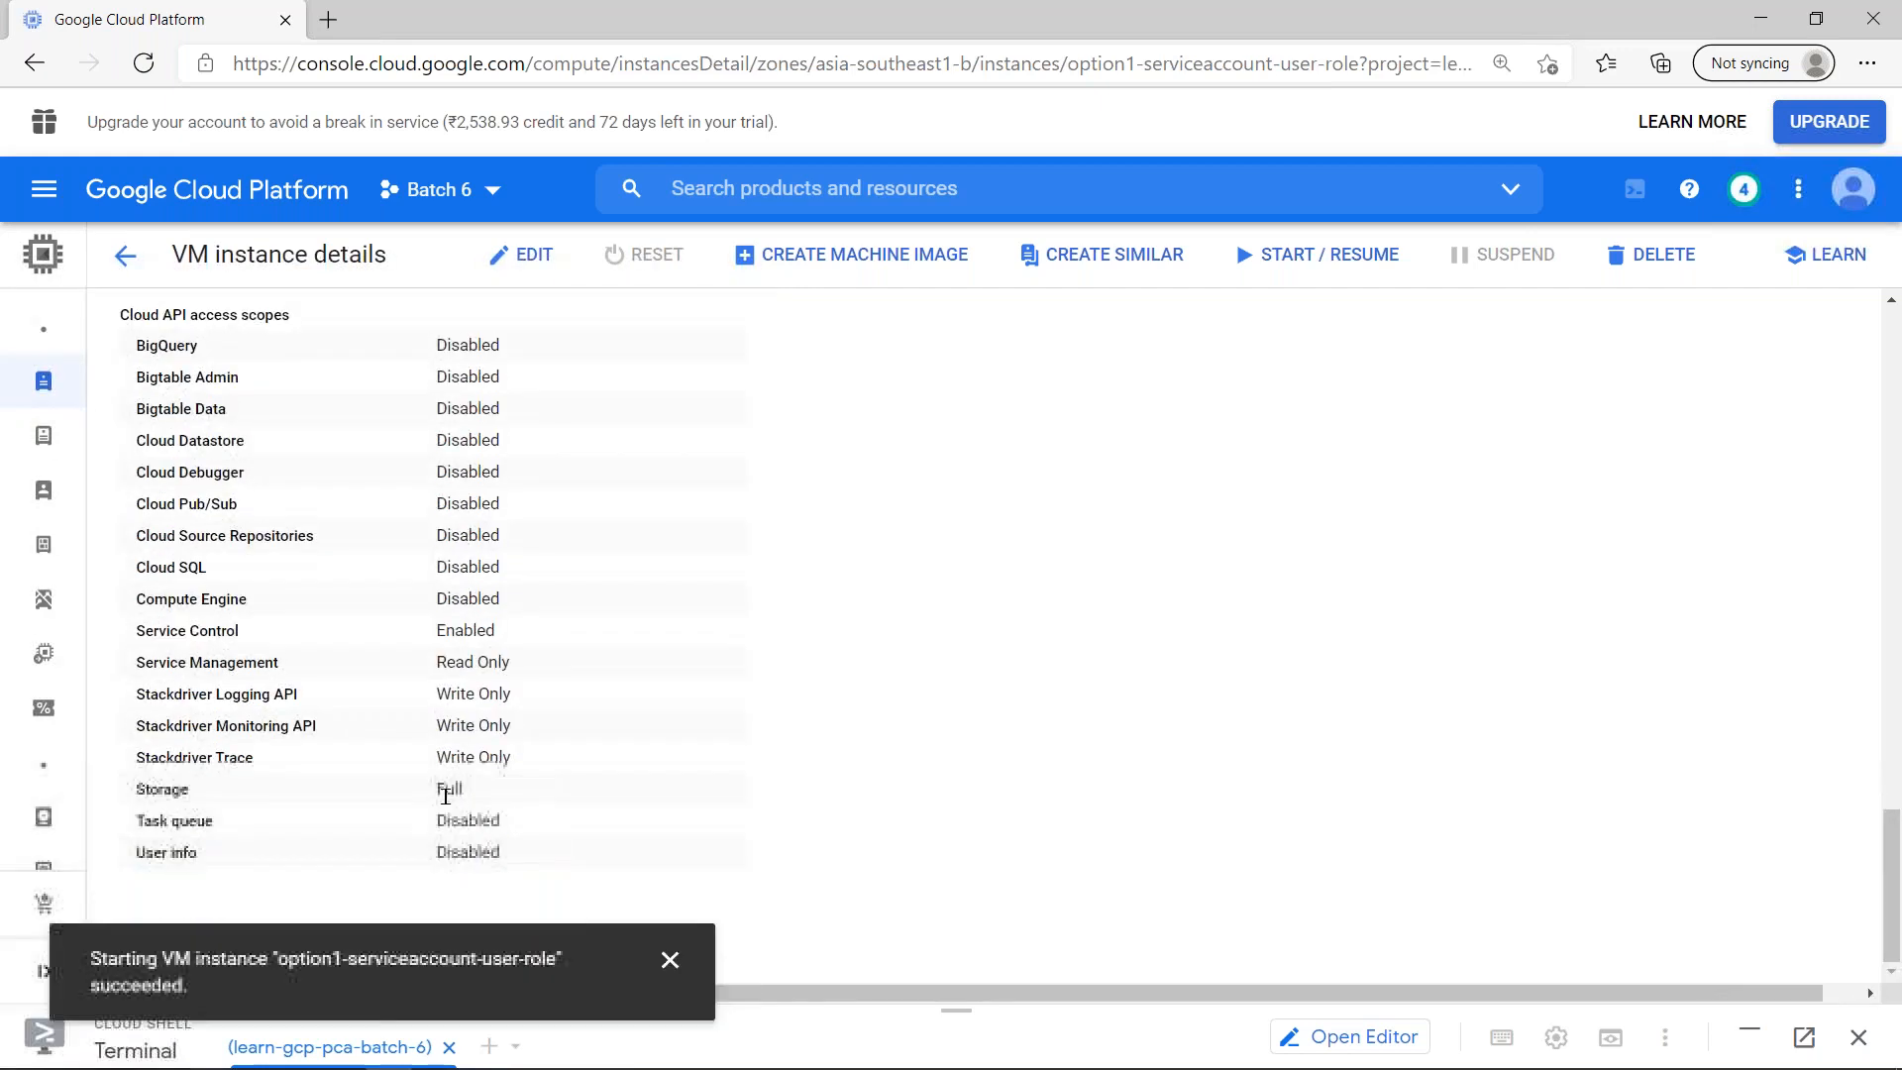
left_click(135, 259)
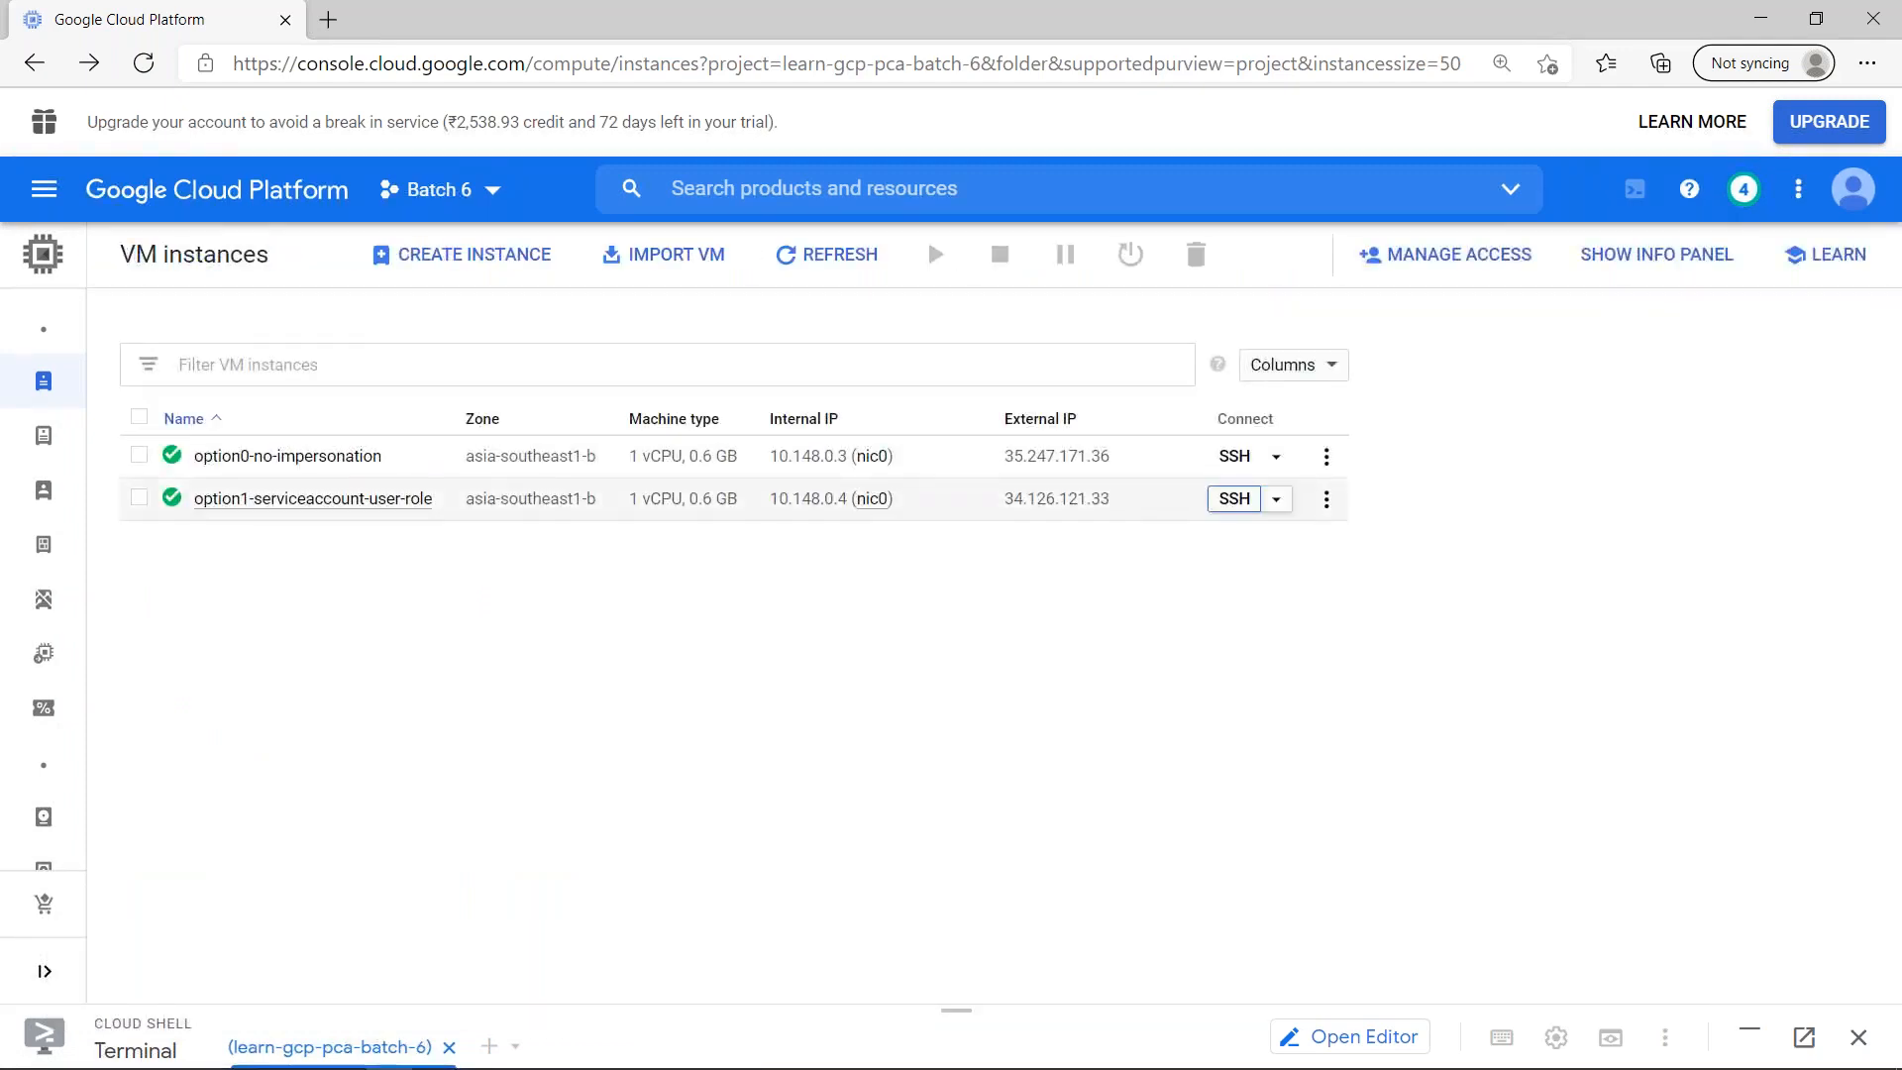
left_click(1236, 498)
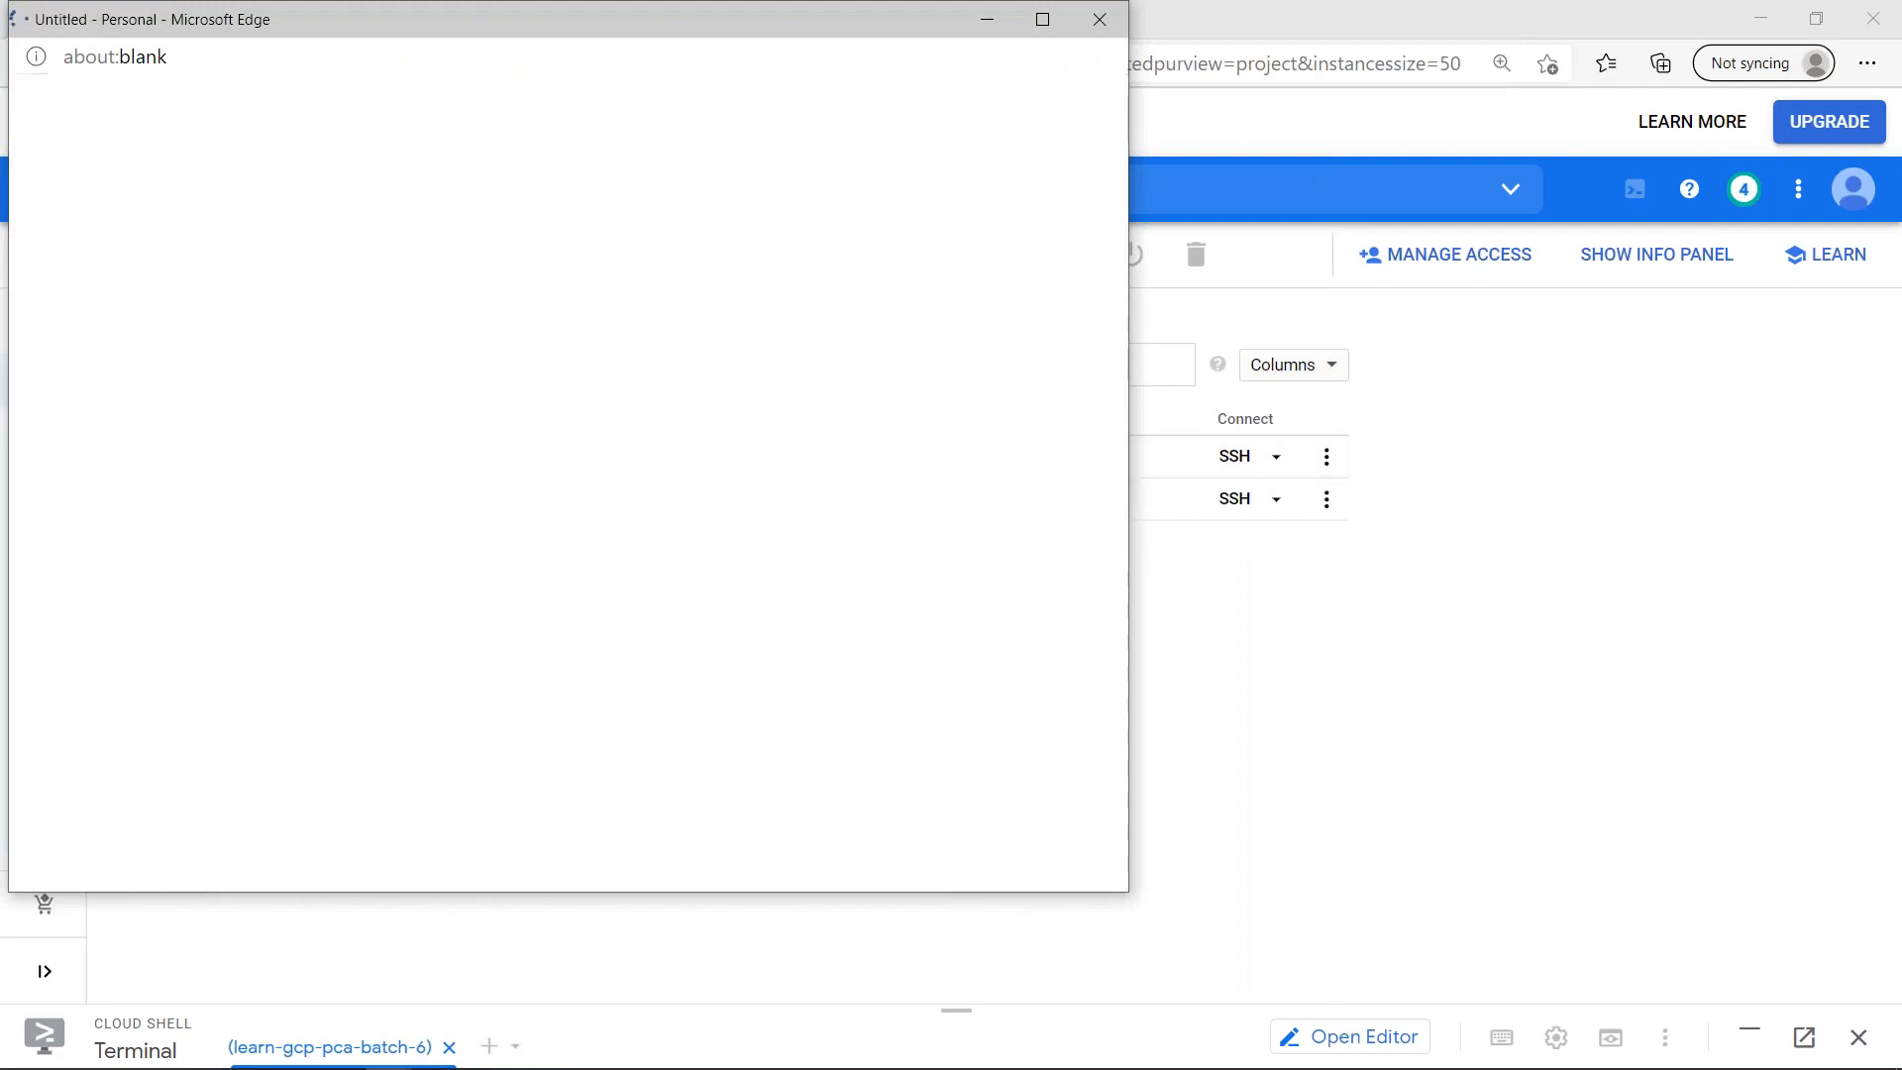
left_click_drag(346, 30, 429, 185)
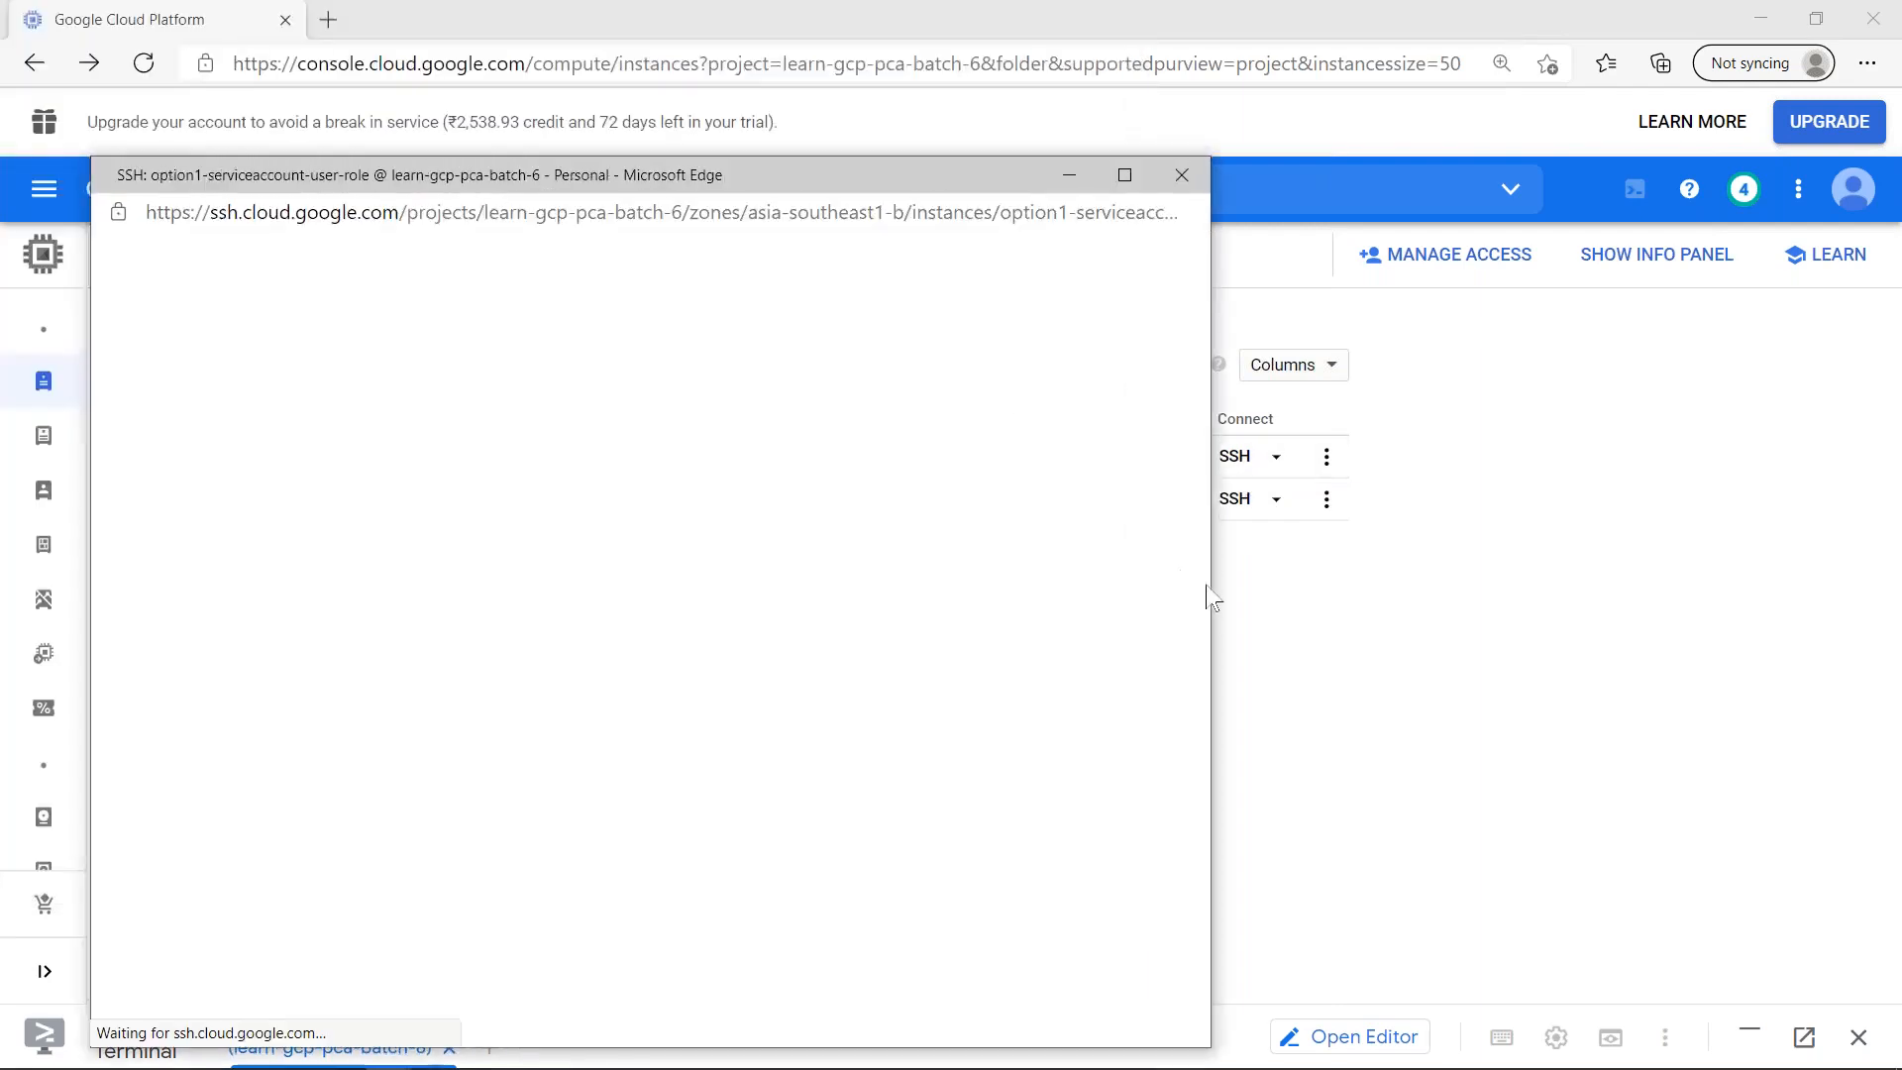
left_click_drag(1248, 595, 1745, 567)
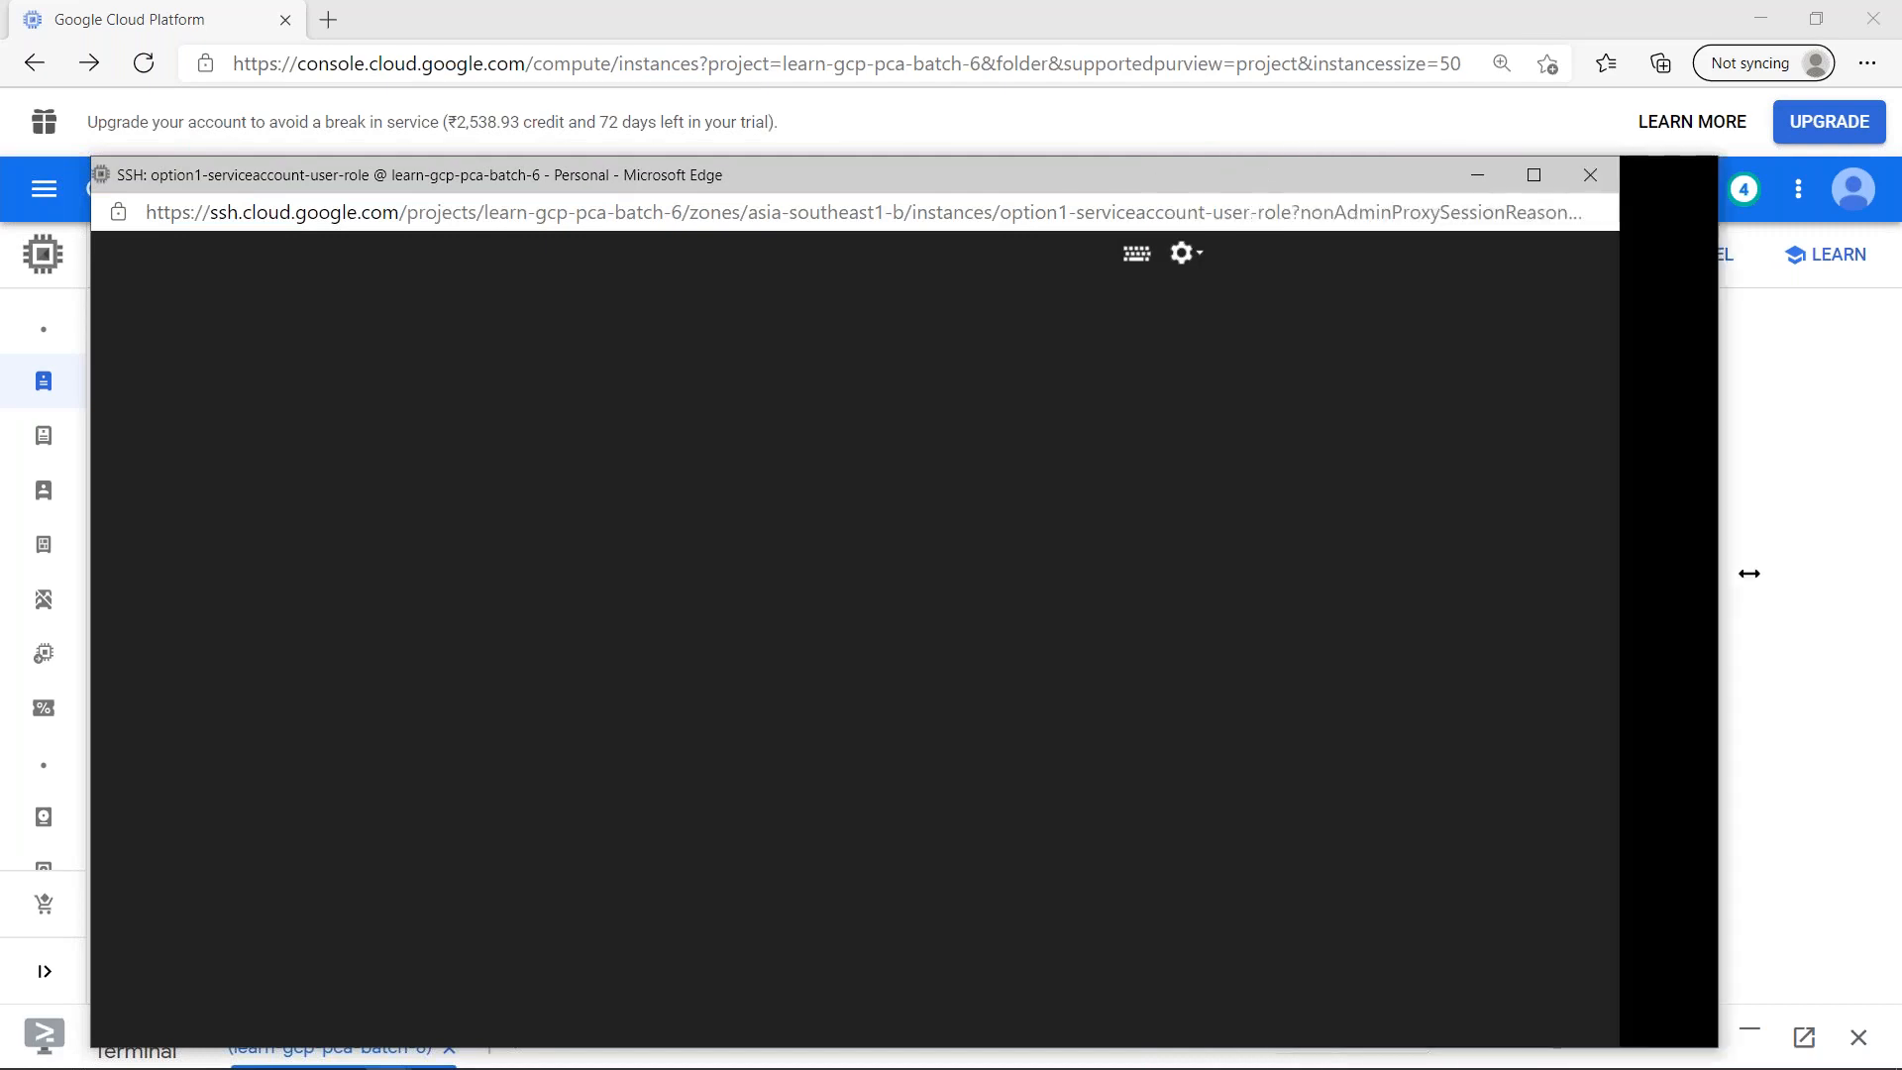
left_click_drag(823, 170, 822, 126)
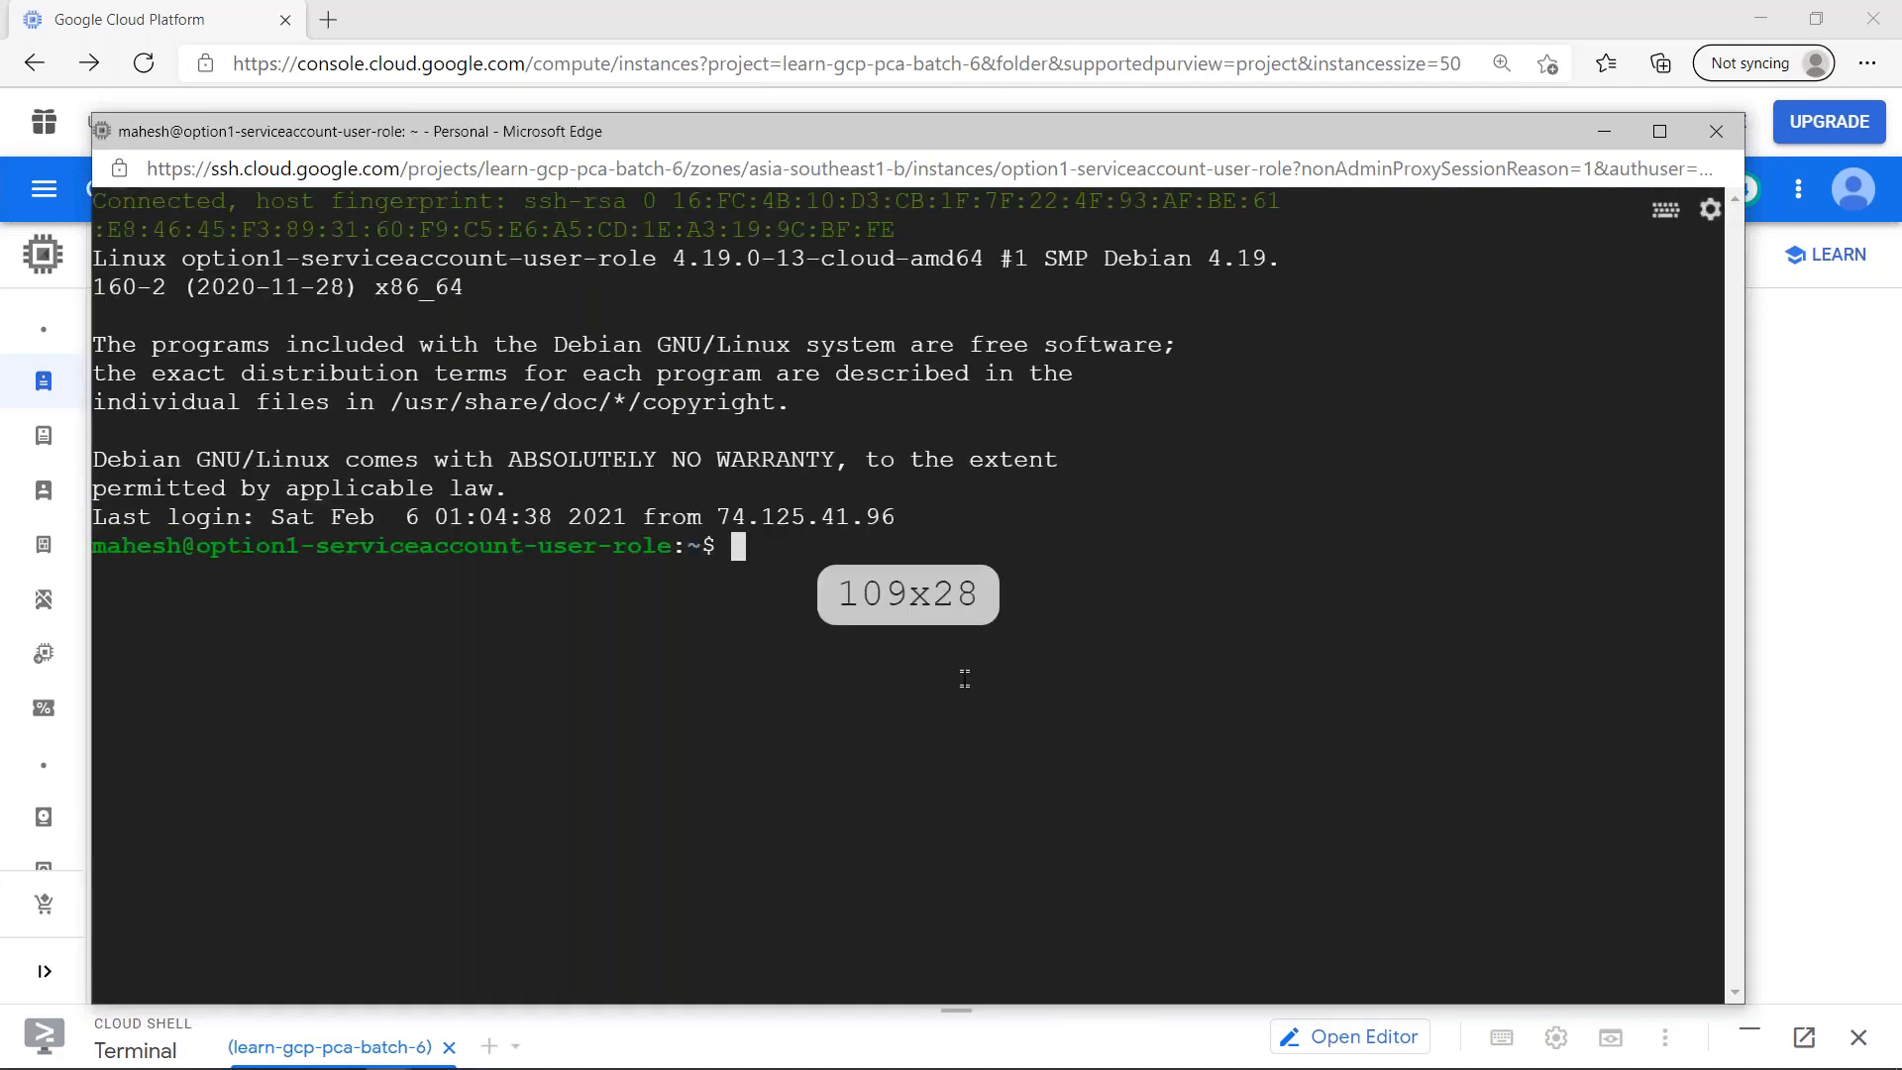
- Clear the SSH terminal and list the credentialed accounts with gcloud auth list
key("ctrl+l")
key("Up")
key("Up")
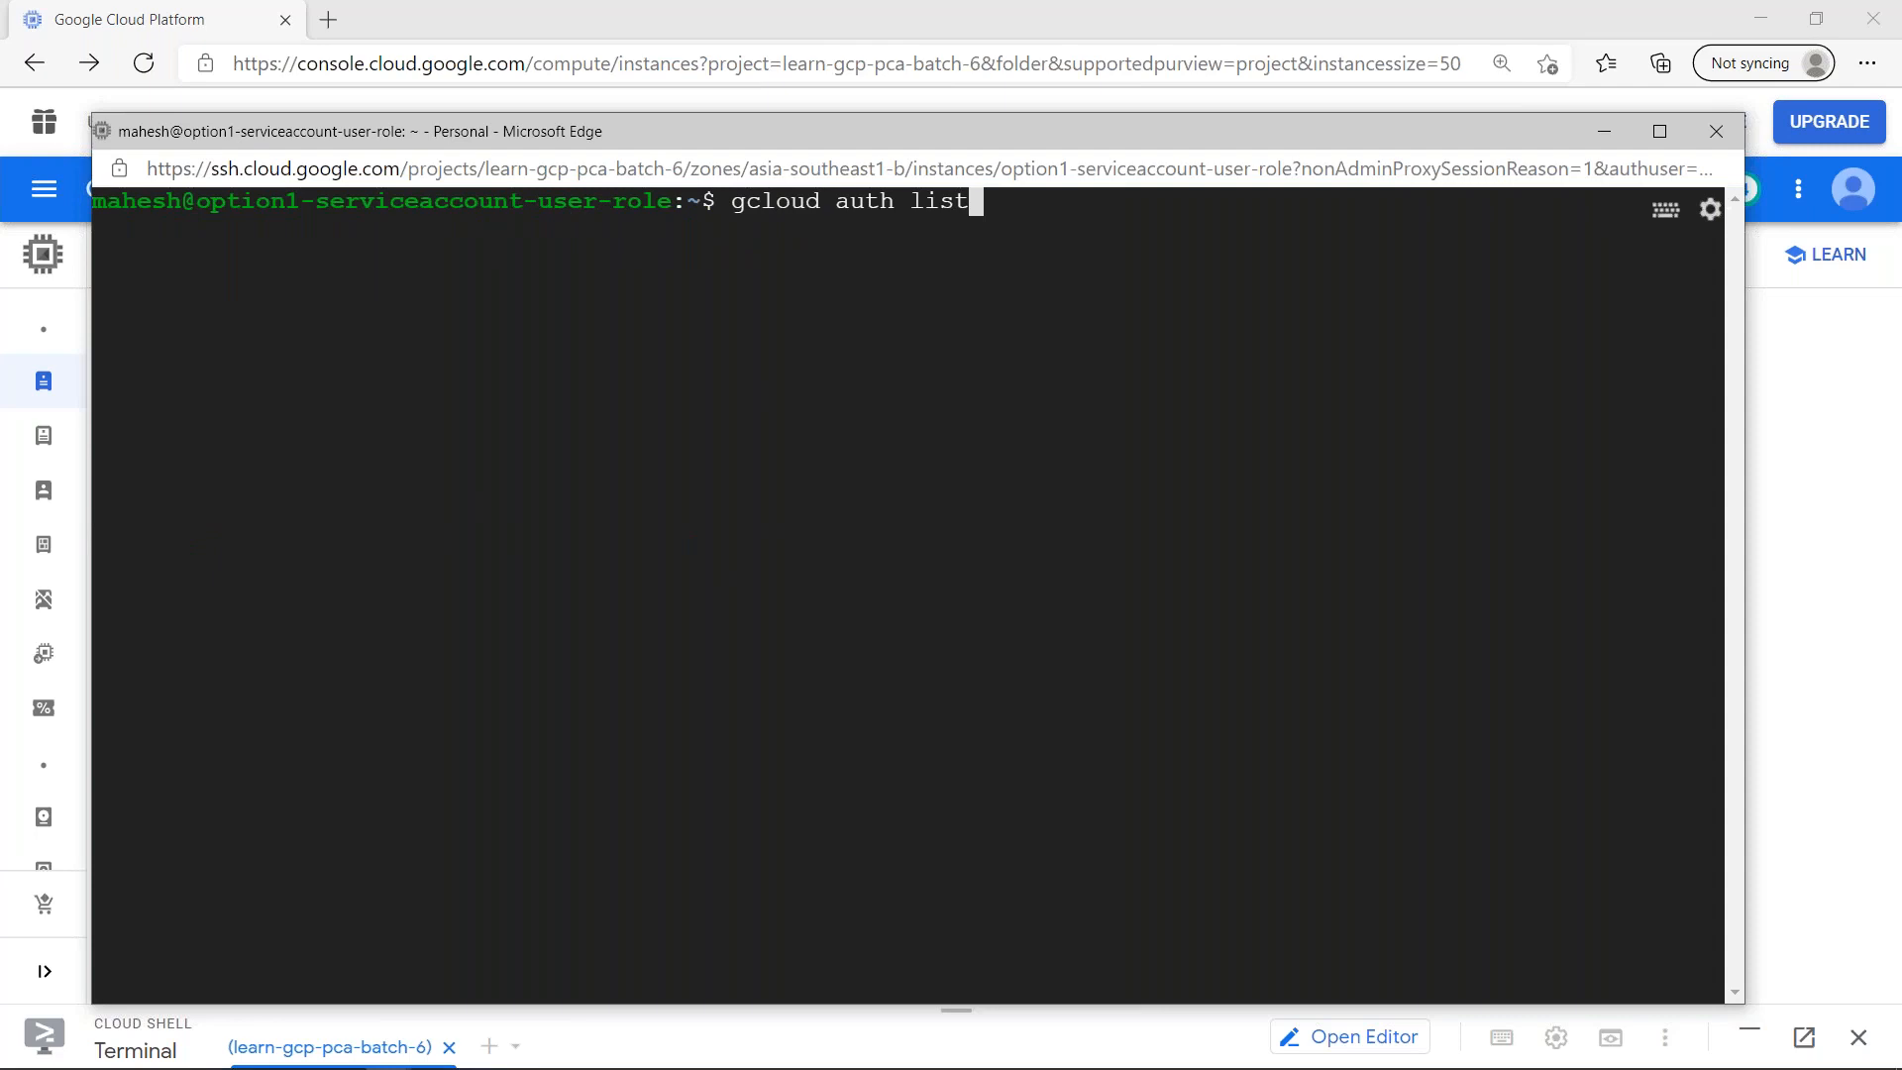
key("Down")
key("Return")
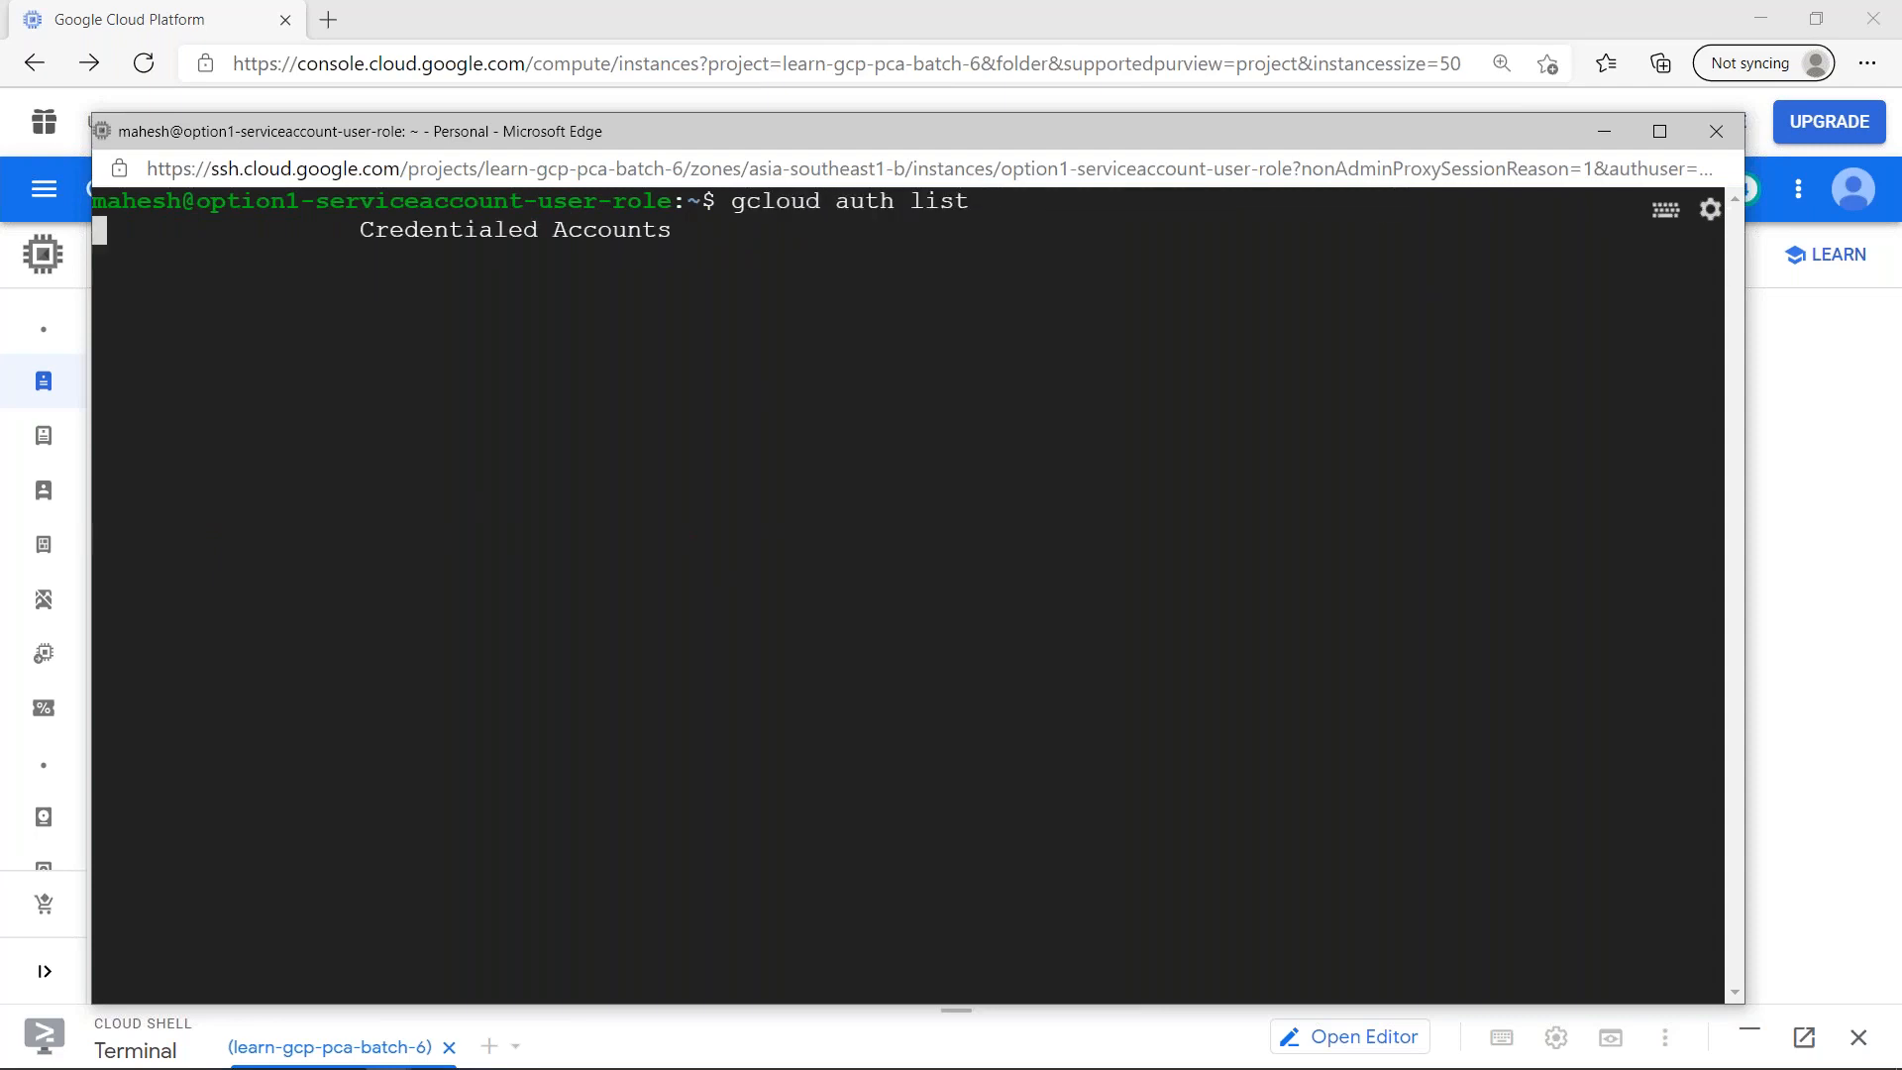
key("Return")
key("Return")
- Try to create the bucket gs://learn-gcp-pca-batch-6-option1 with gsutil mb
key("Up")
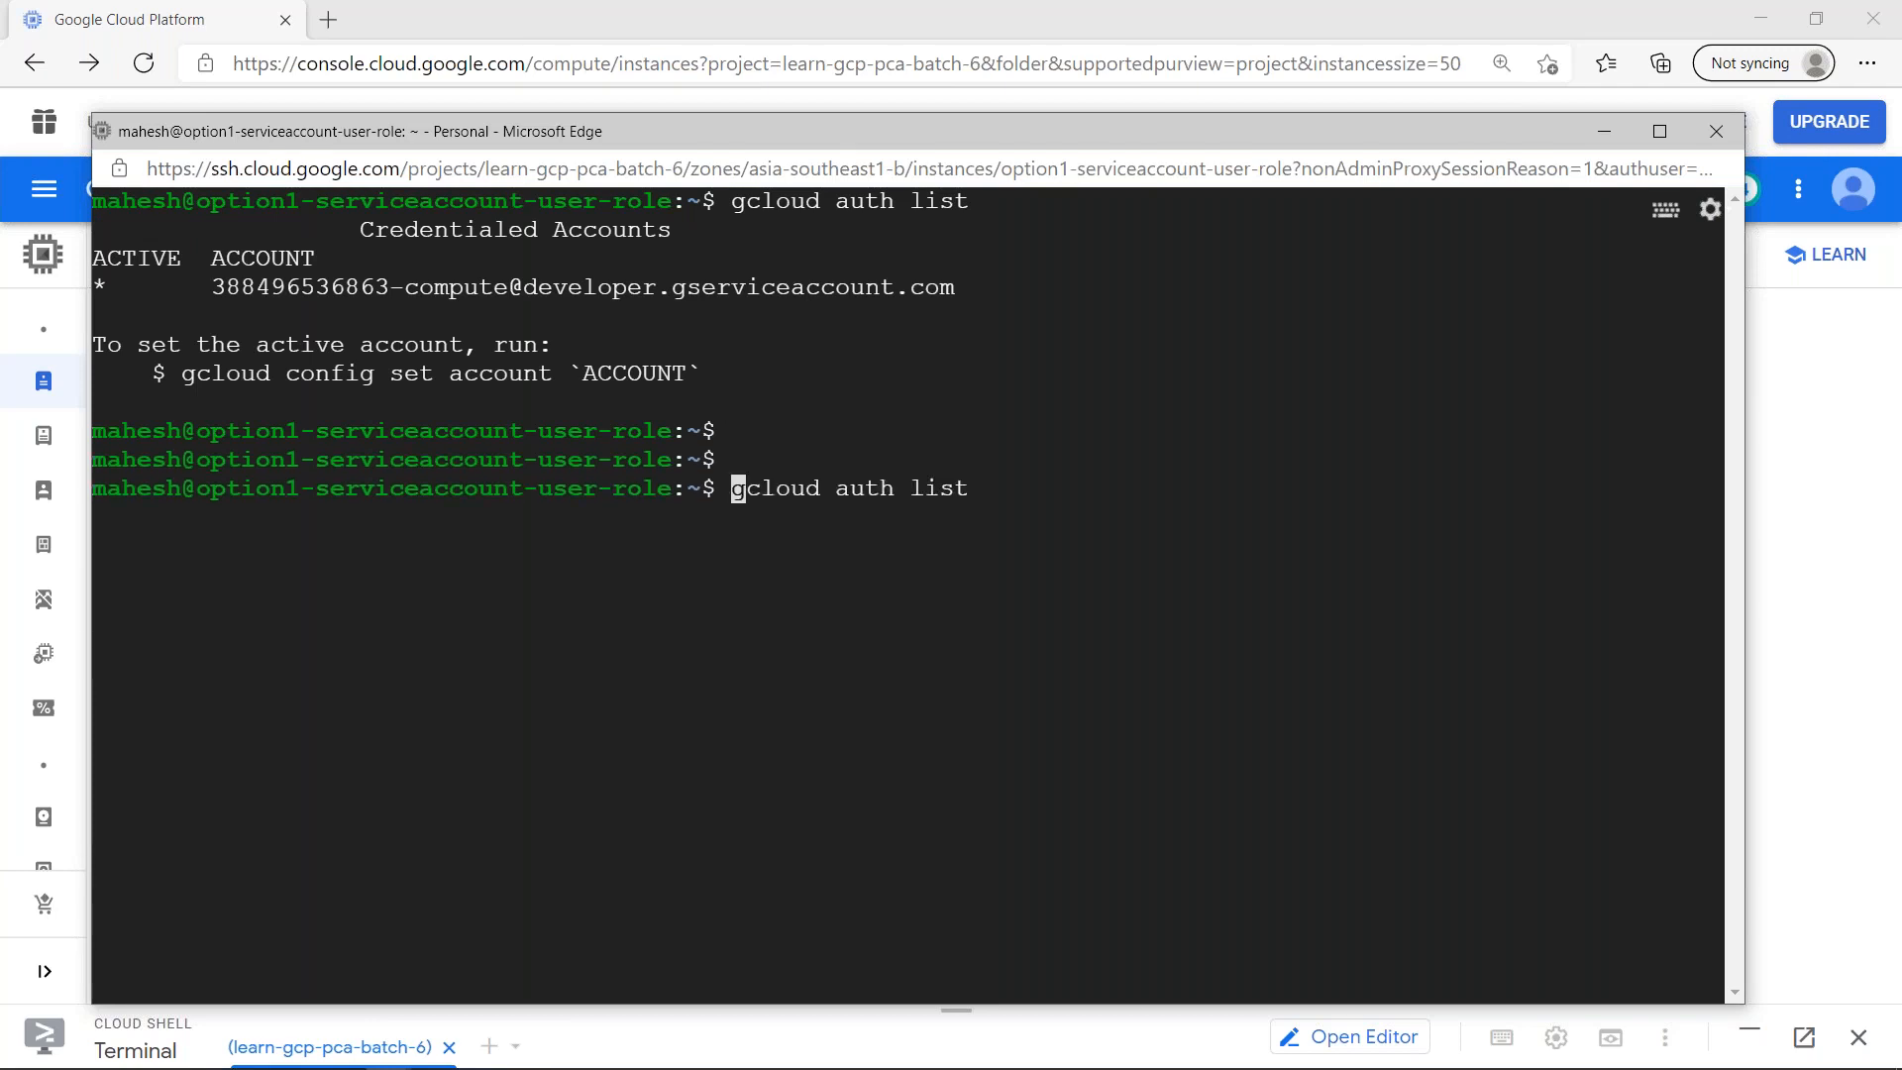
key("Up")
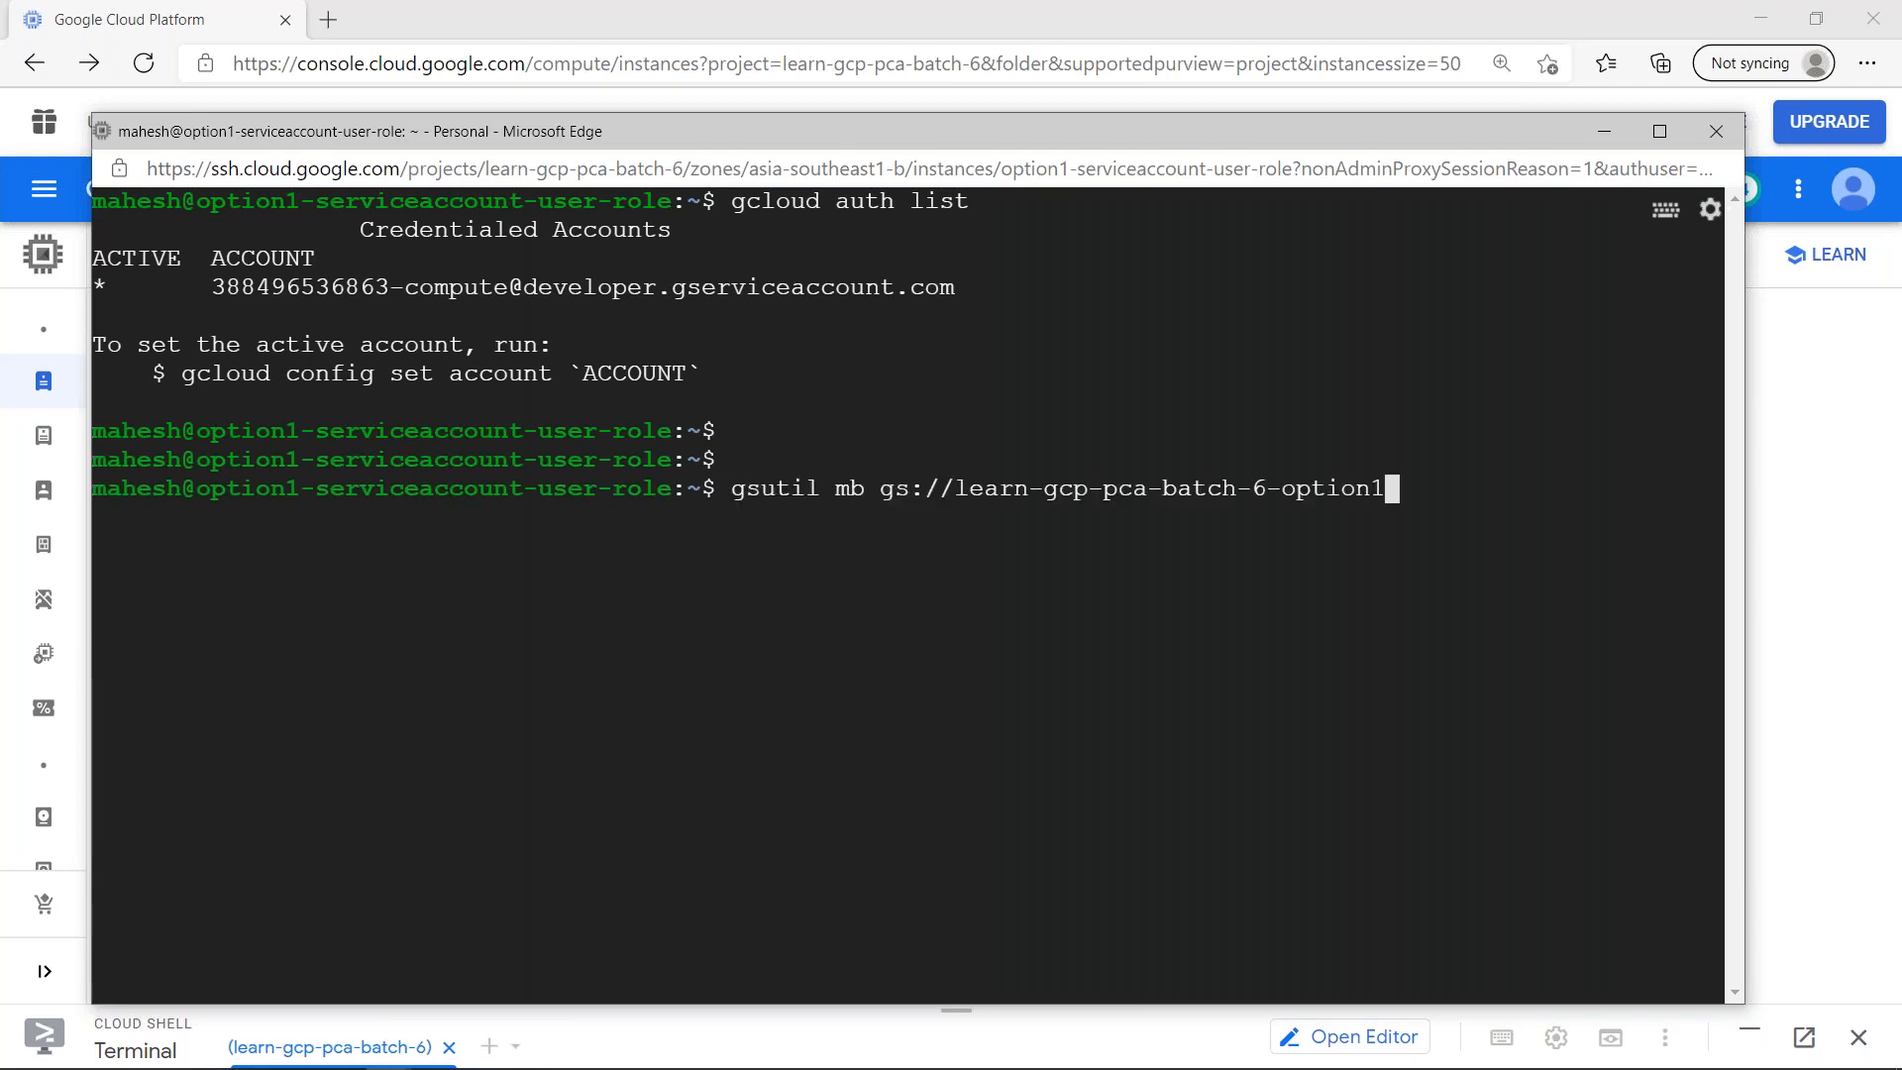
key("Return")
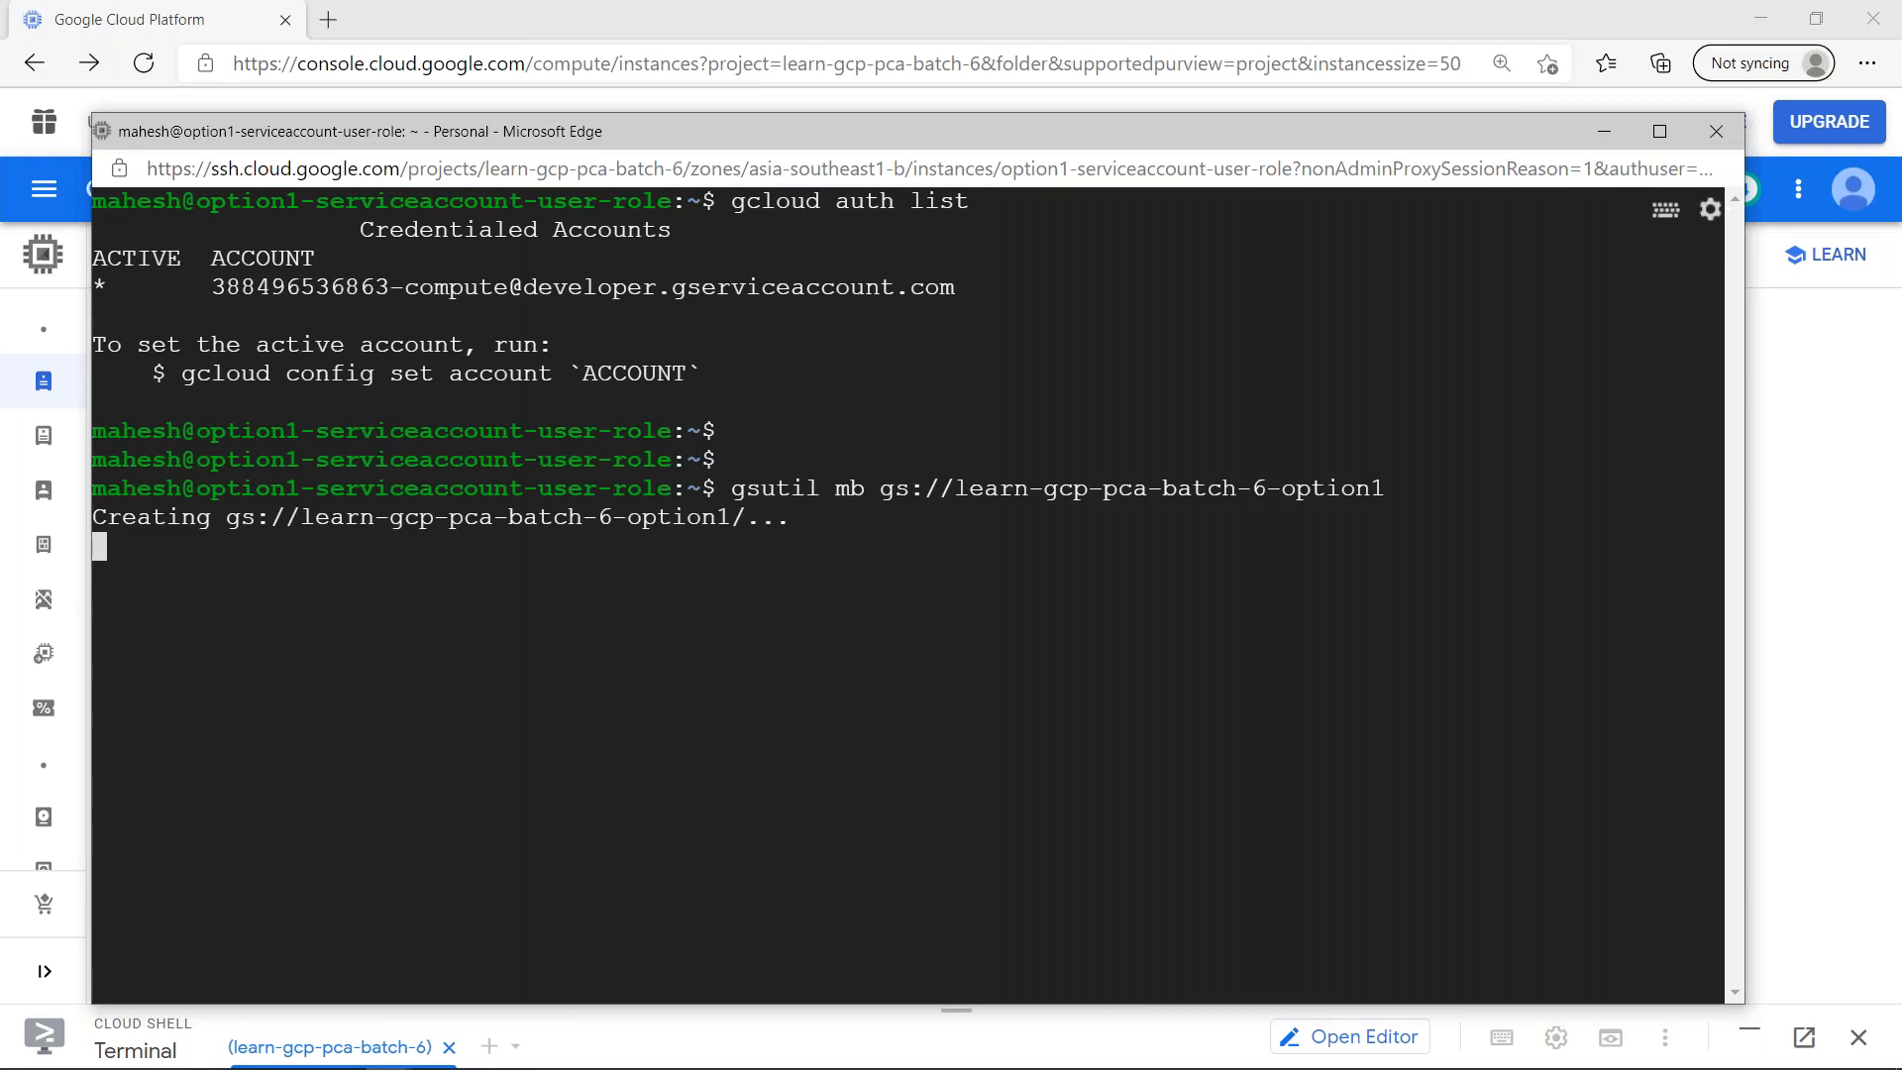
- Delete the .gsutil/ directory on the VM with rm -rf
type("gsut")
key("BackSpace")
key("BackSpace")
key("BackSpace")
key("BackSpace")
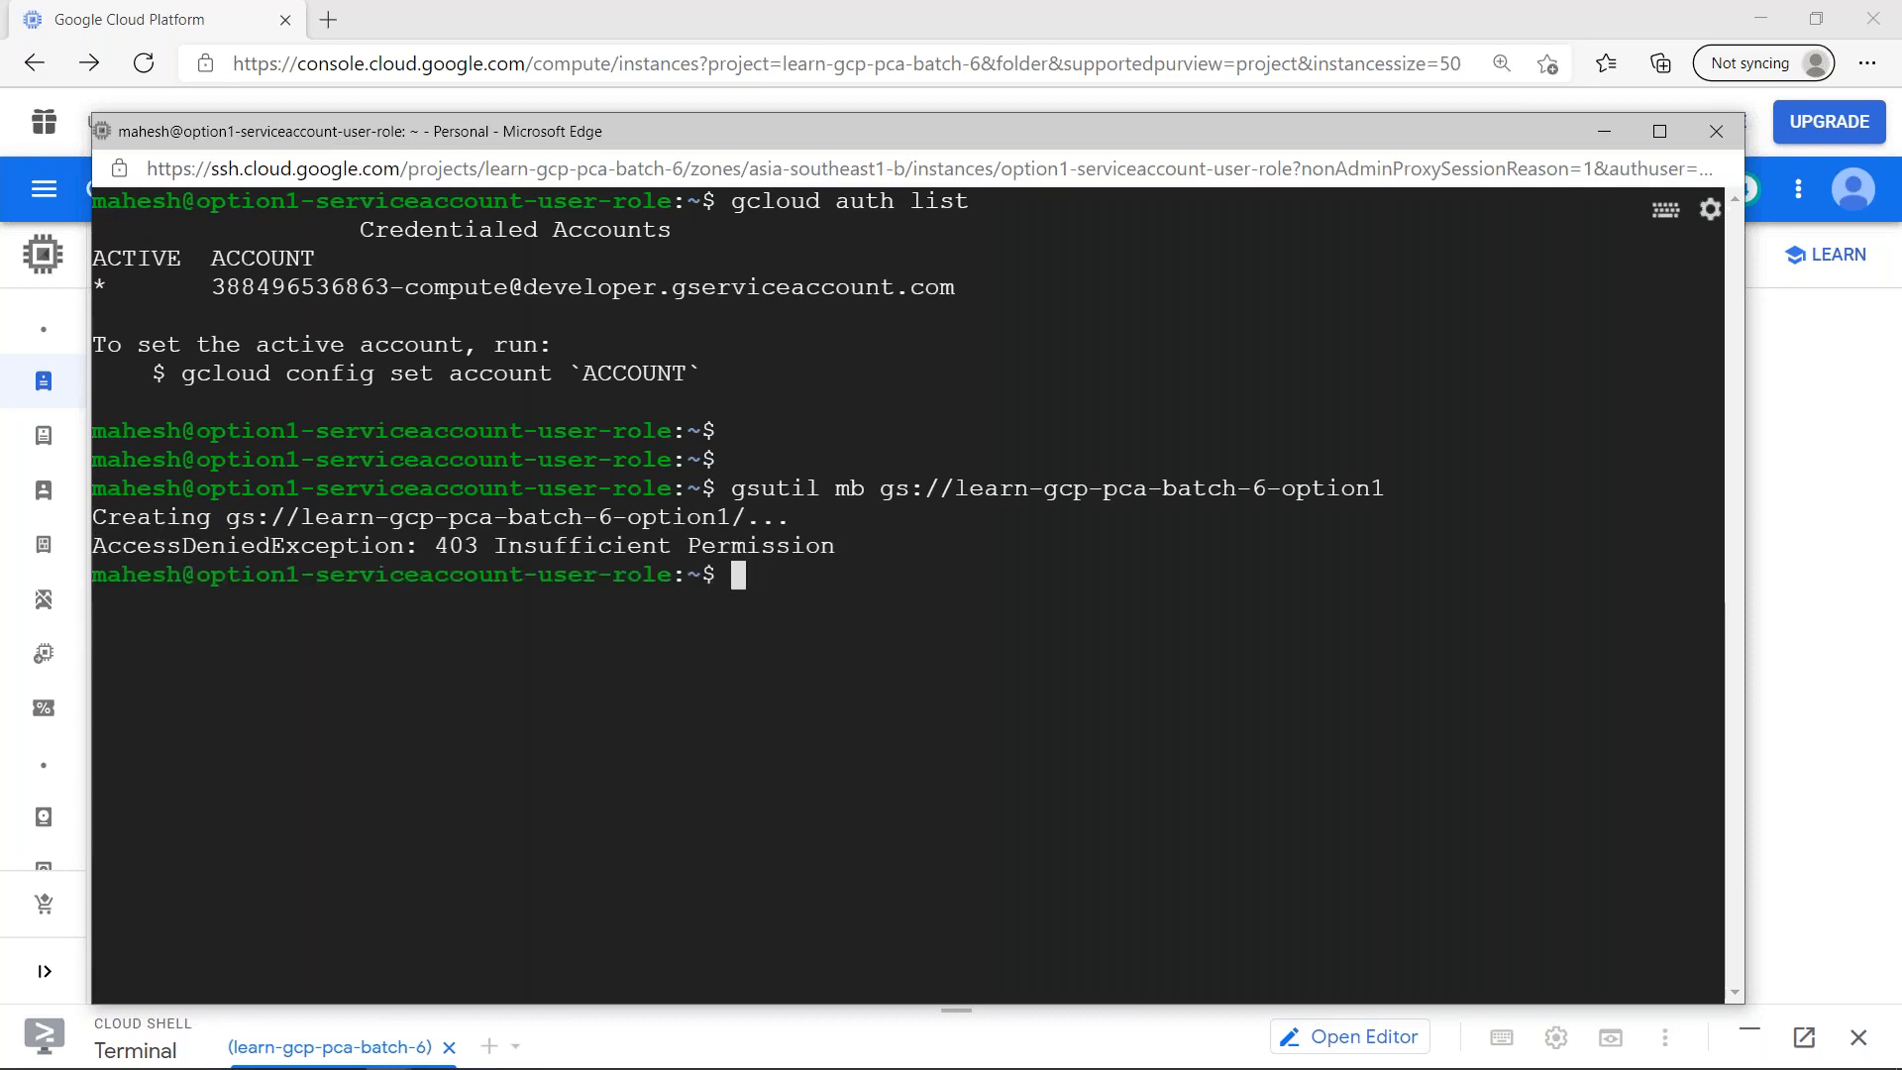
type("ls -i")
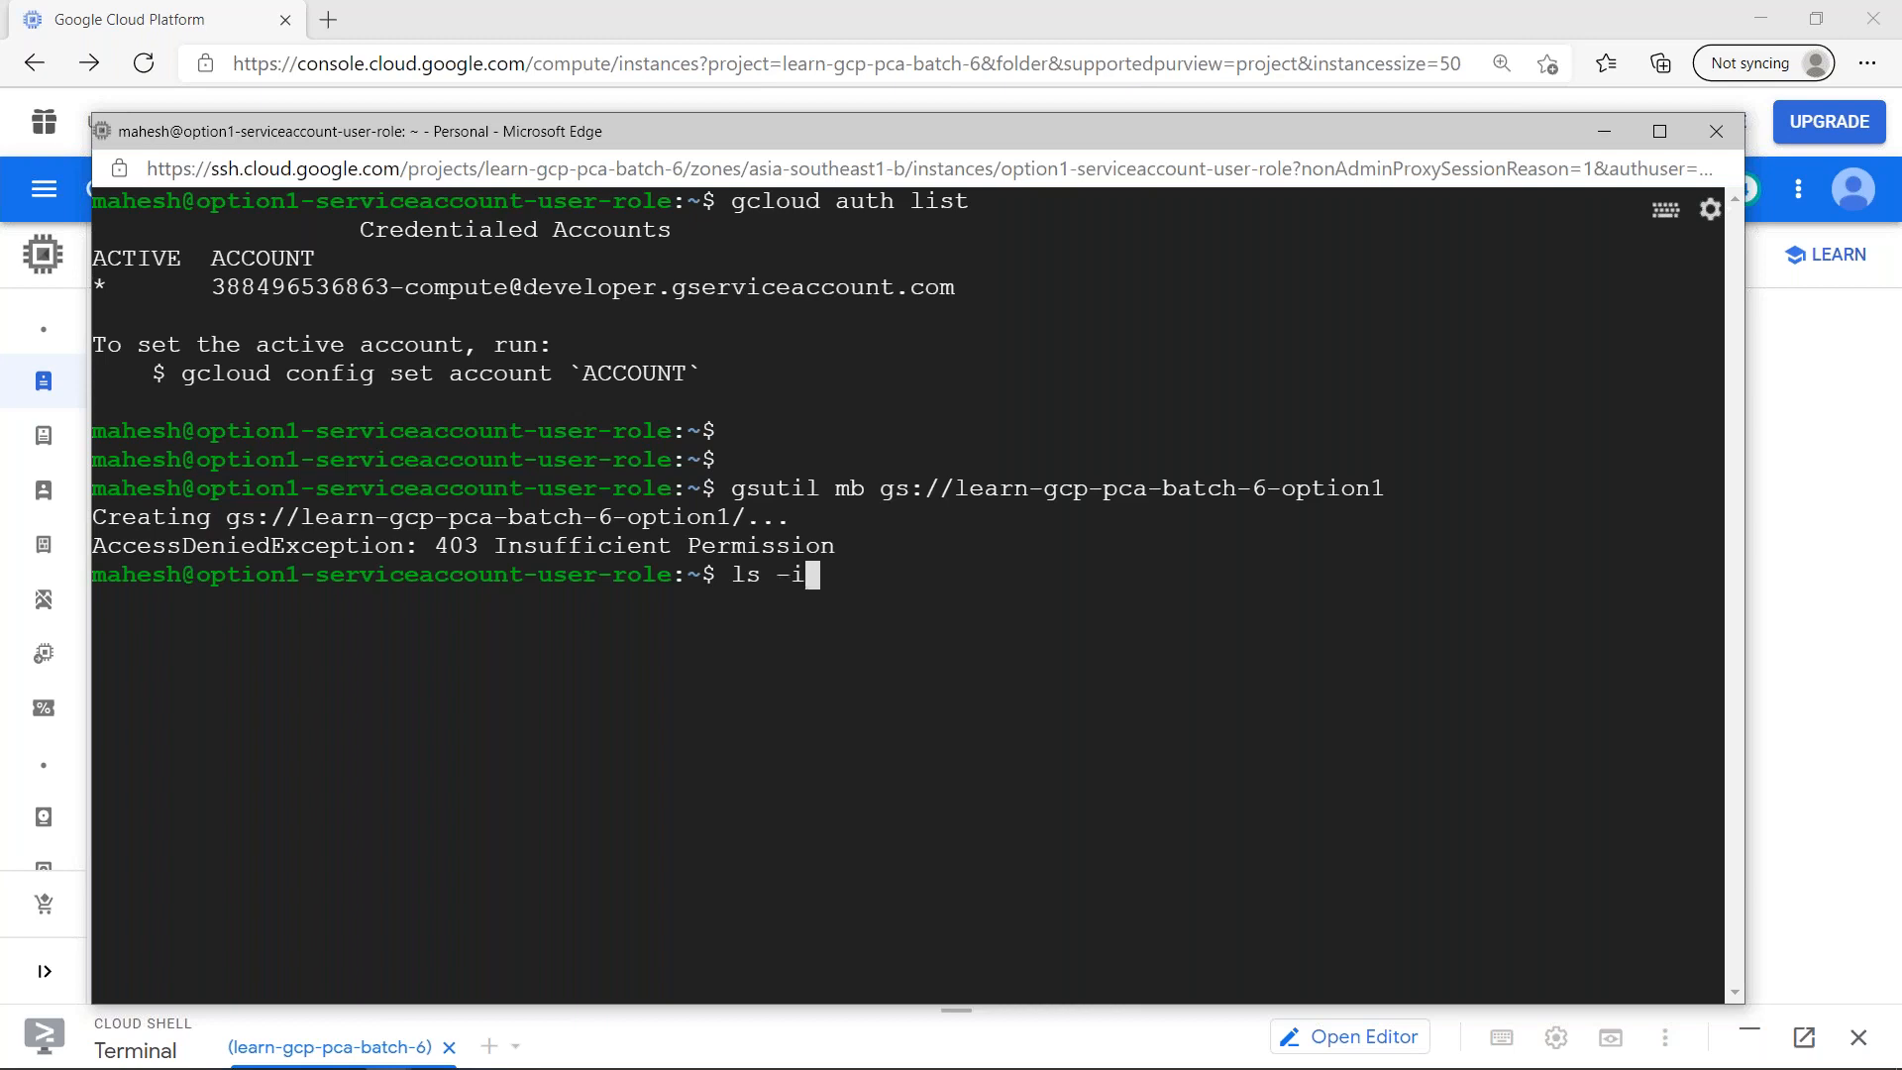
key("BackSpace")
key("BackSpace")
key("BackSpace")
key("BackSpace")
type("t")
key("BackSpace")
type("rm -rf .gs")
key("Tab")
key("Return")
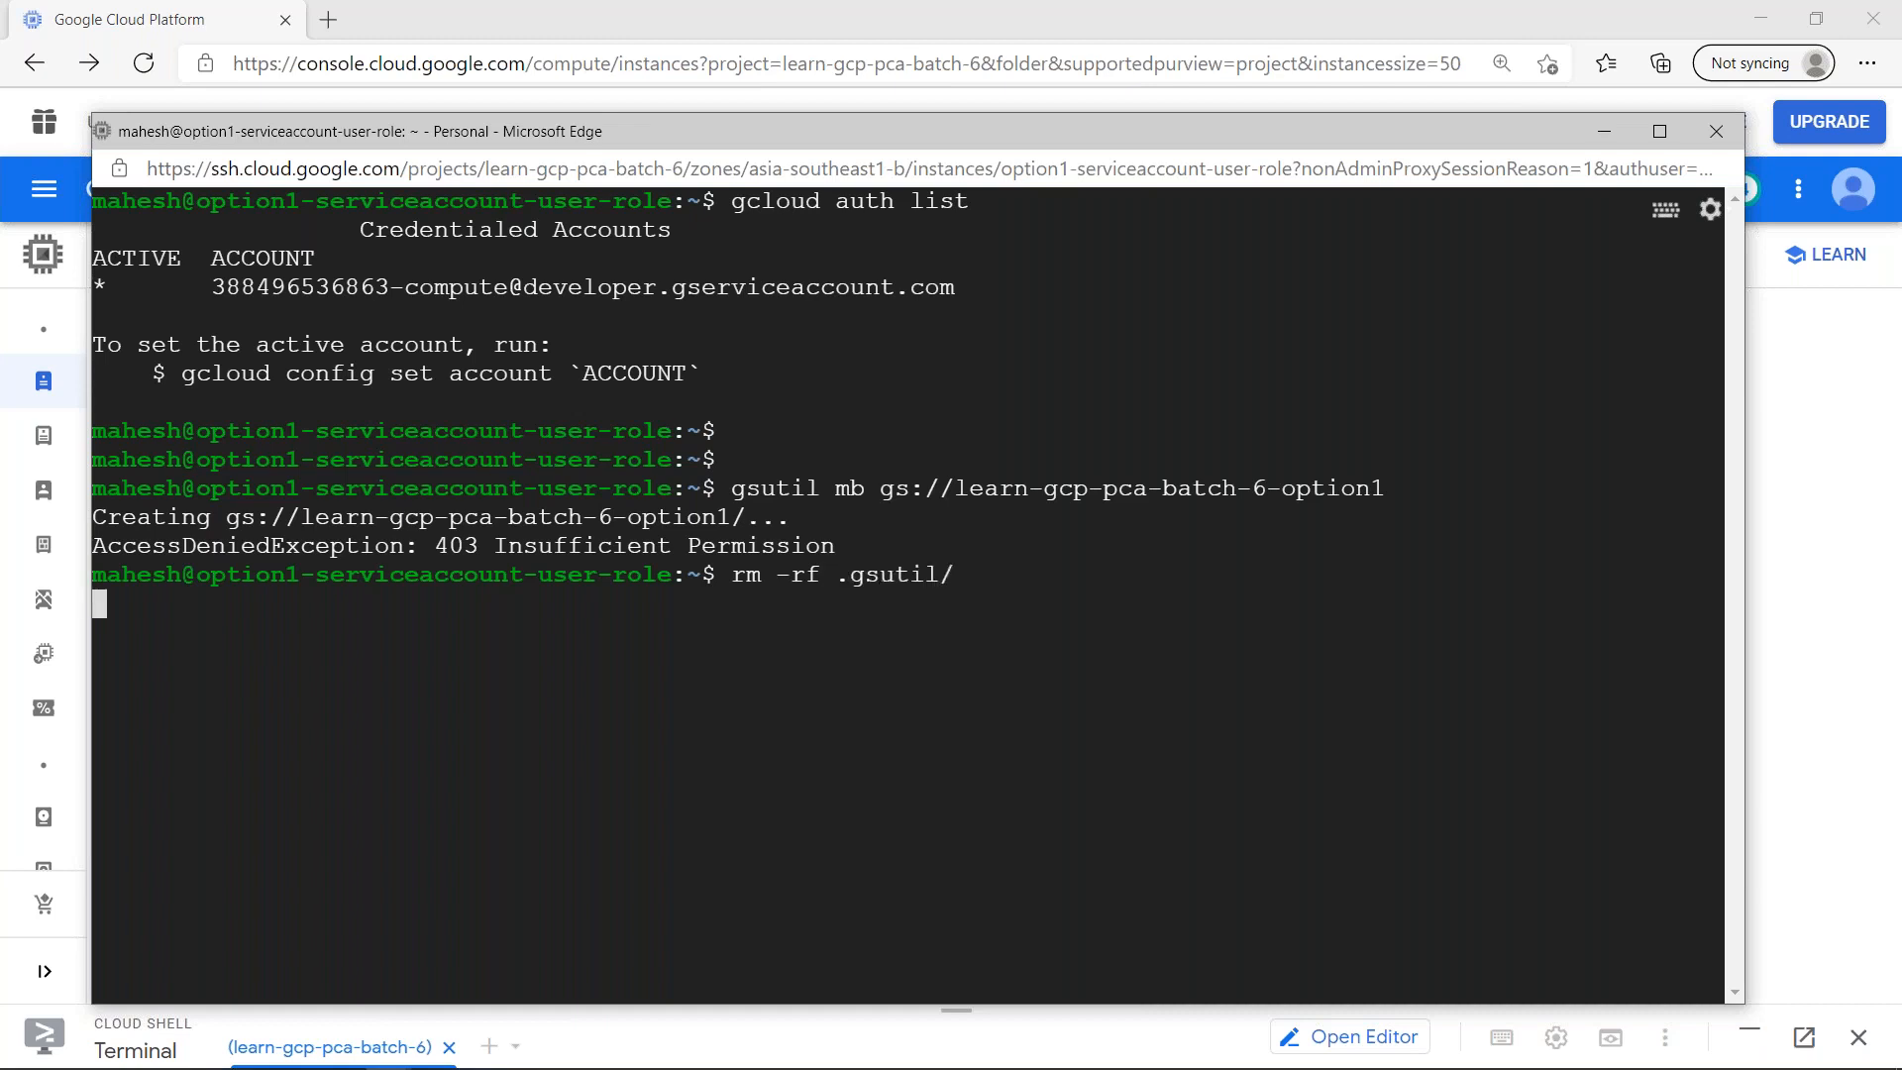
key("Return")
key("Return")
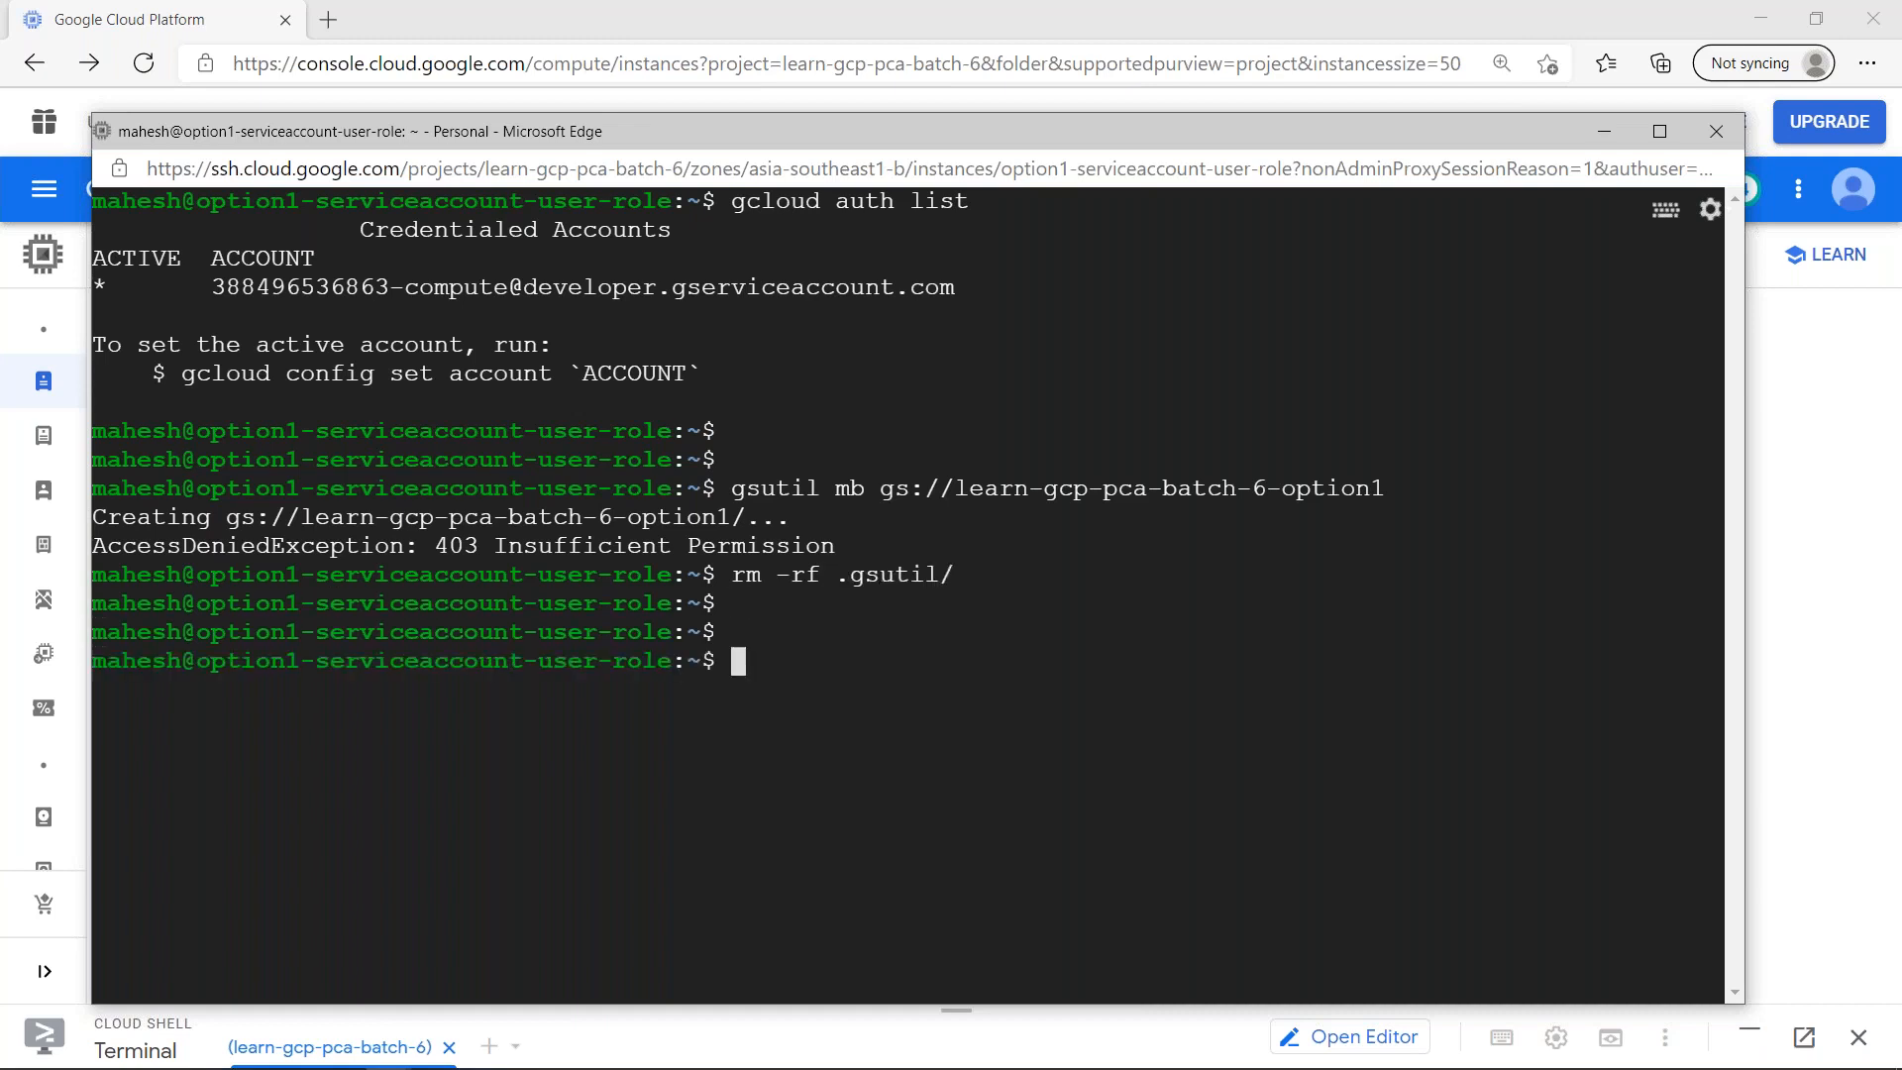
- Rerun gsutil mb to create the bucket gs://learn-gcp-pca-batch-6-option1 after the .gsutil cleanup
key("Up")
key("Up")
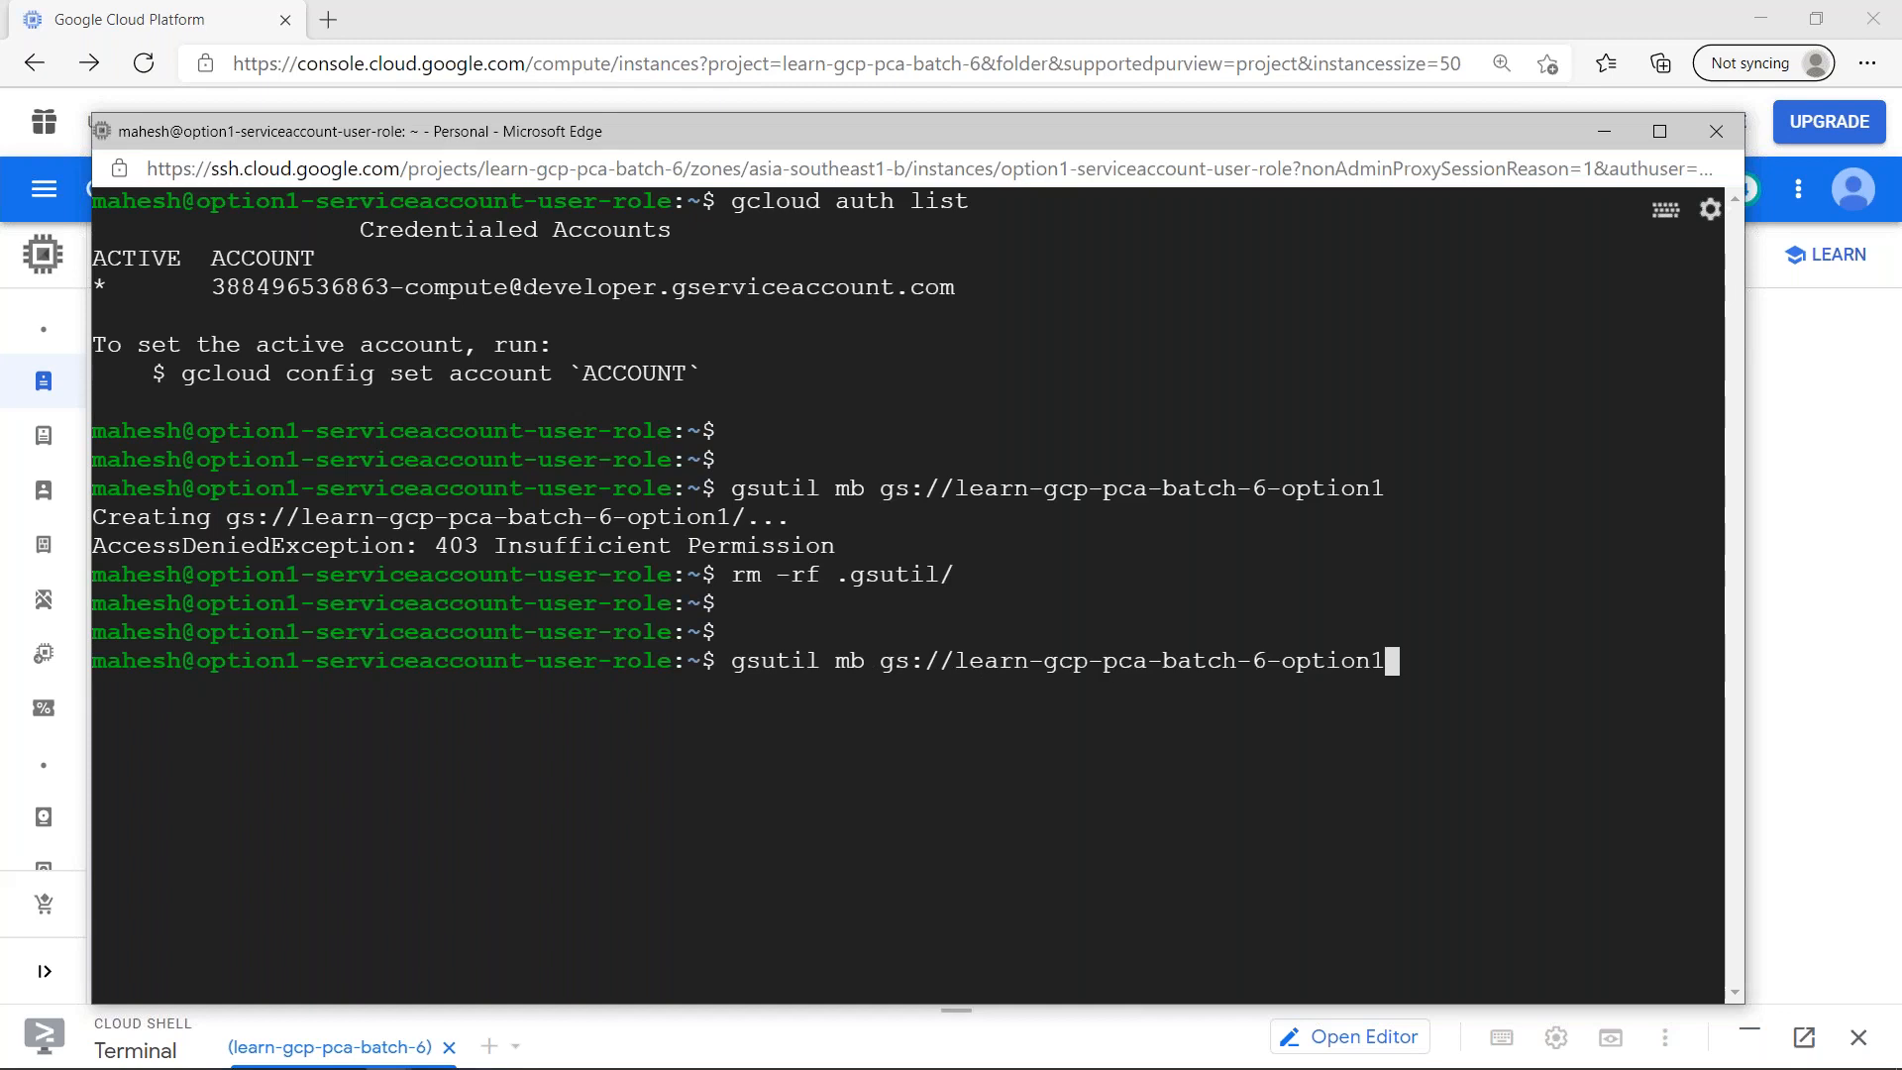
key("Return")
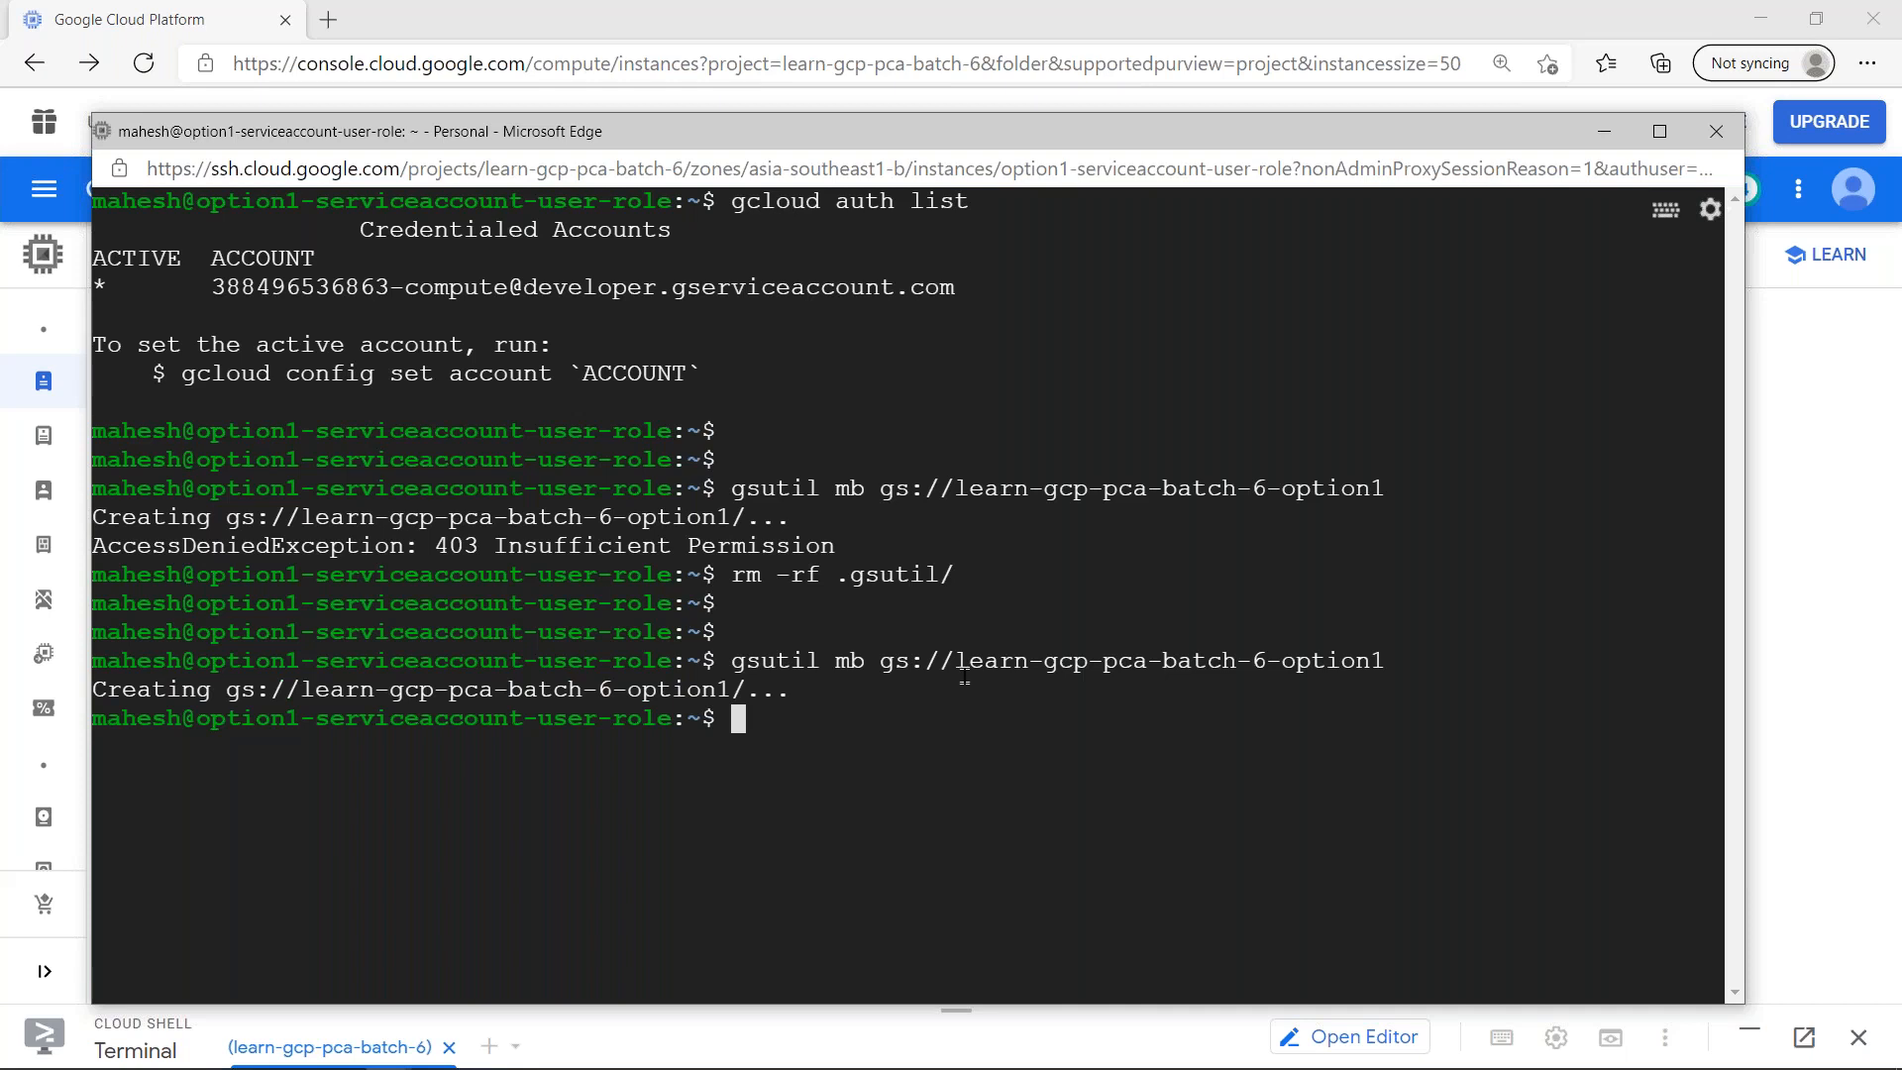
- Switch to the Chrome console and open the activity log of project Batch 6
key("alt+Tab")
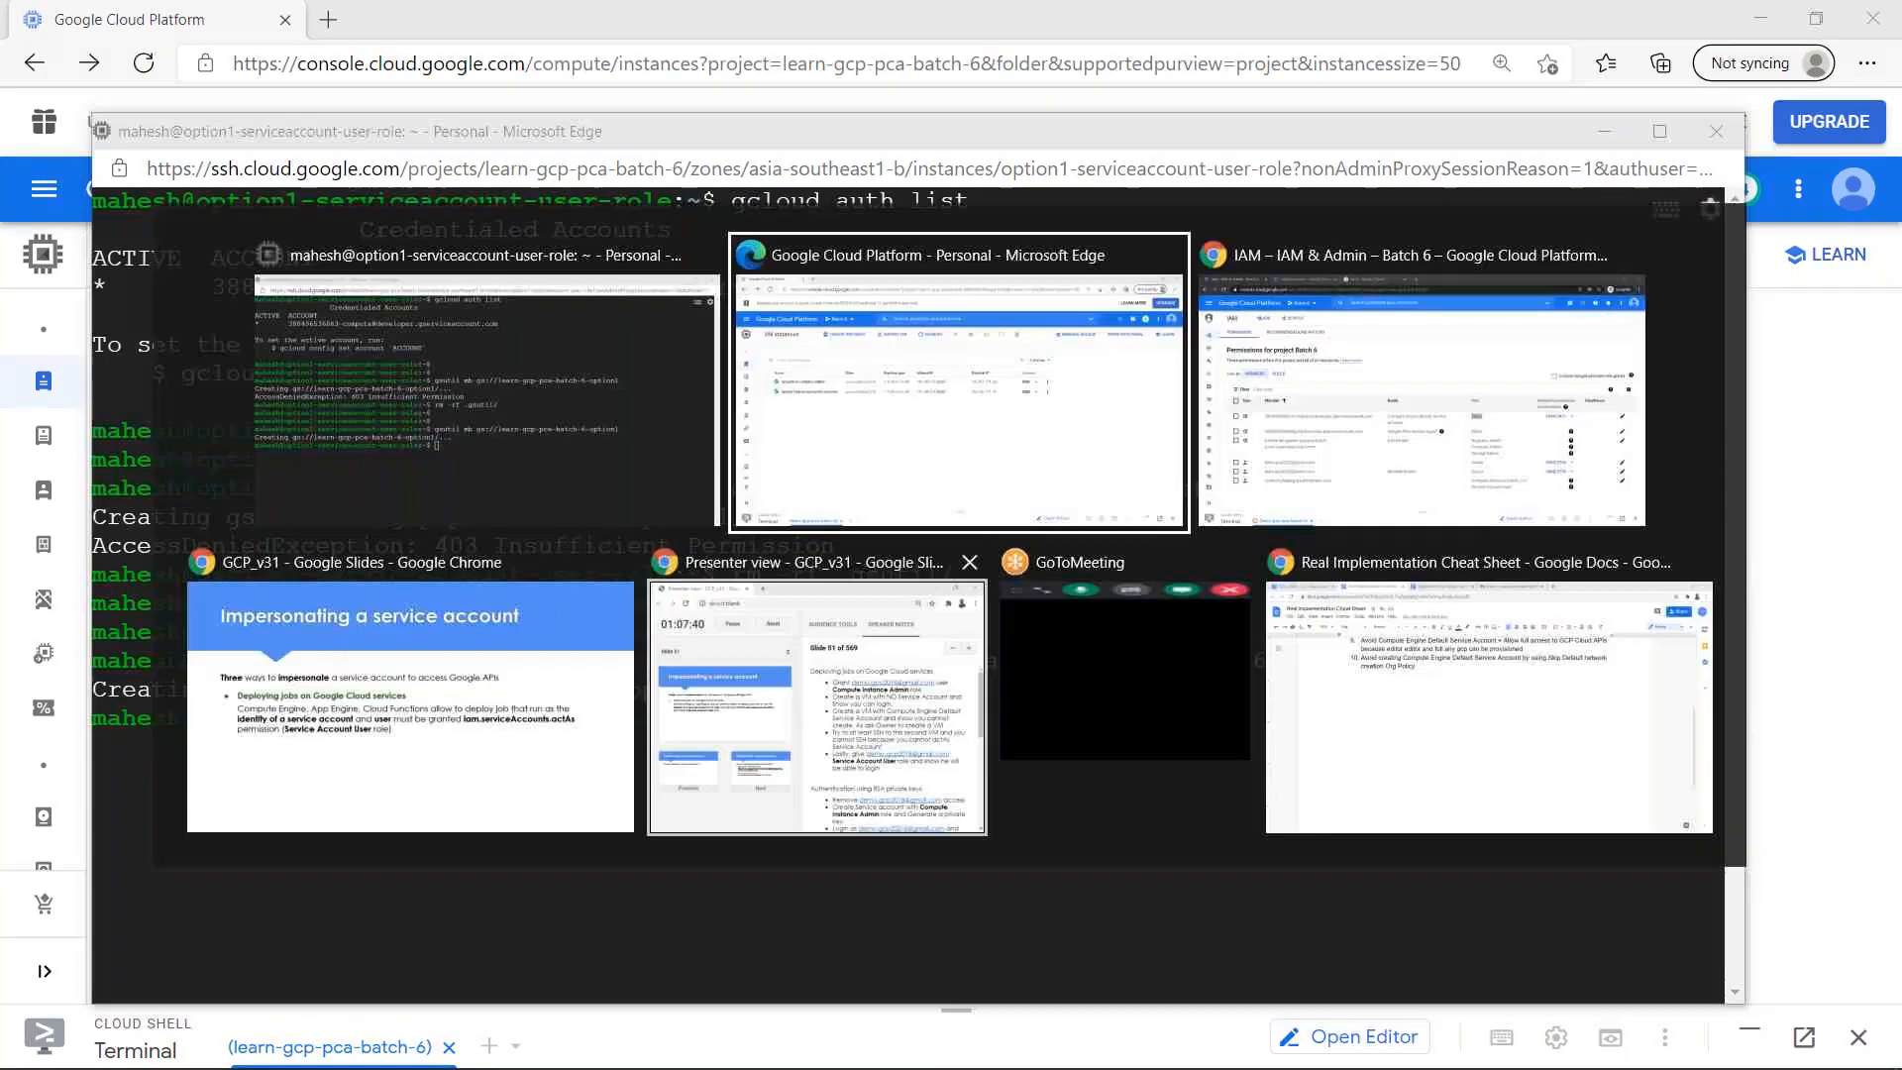
key("alt+Tab")
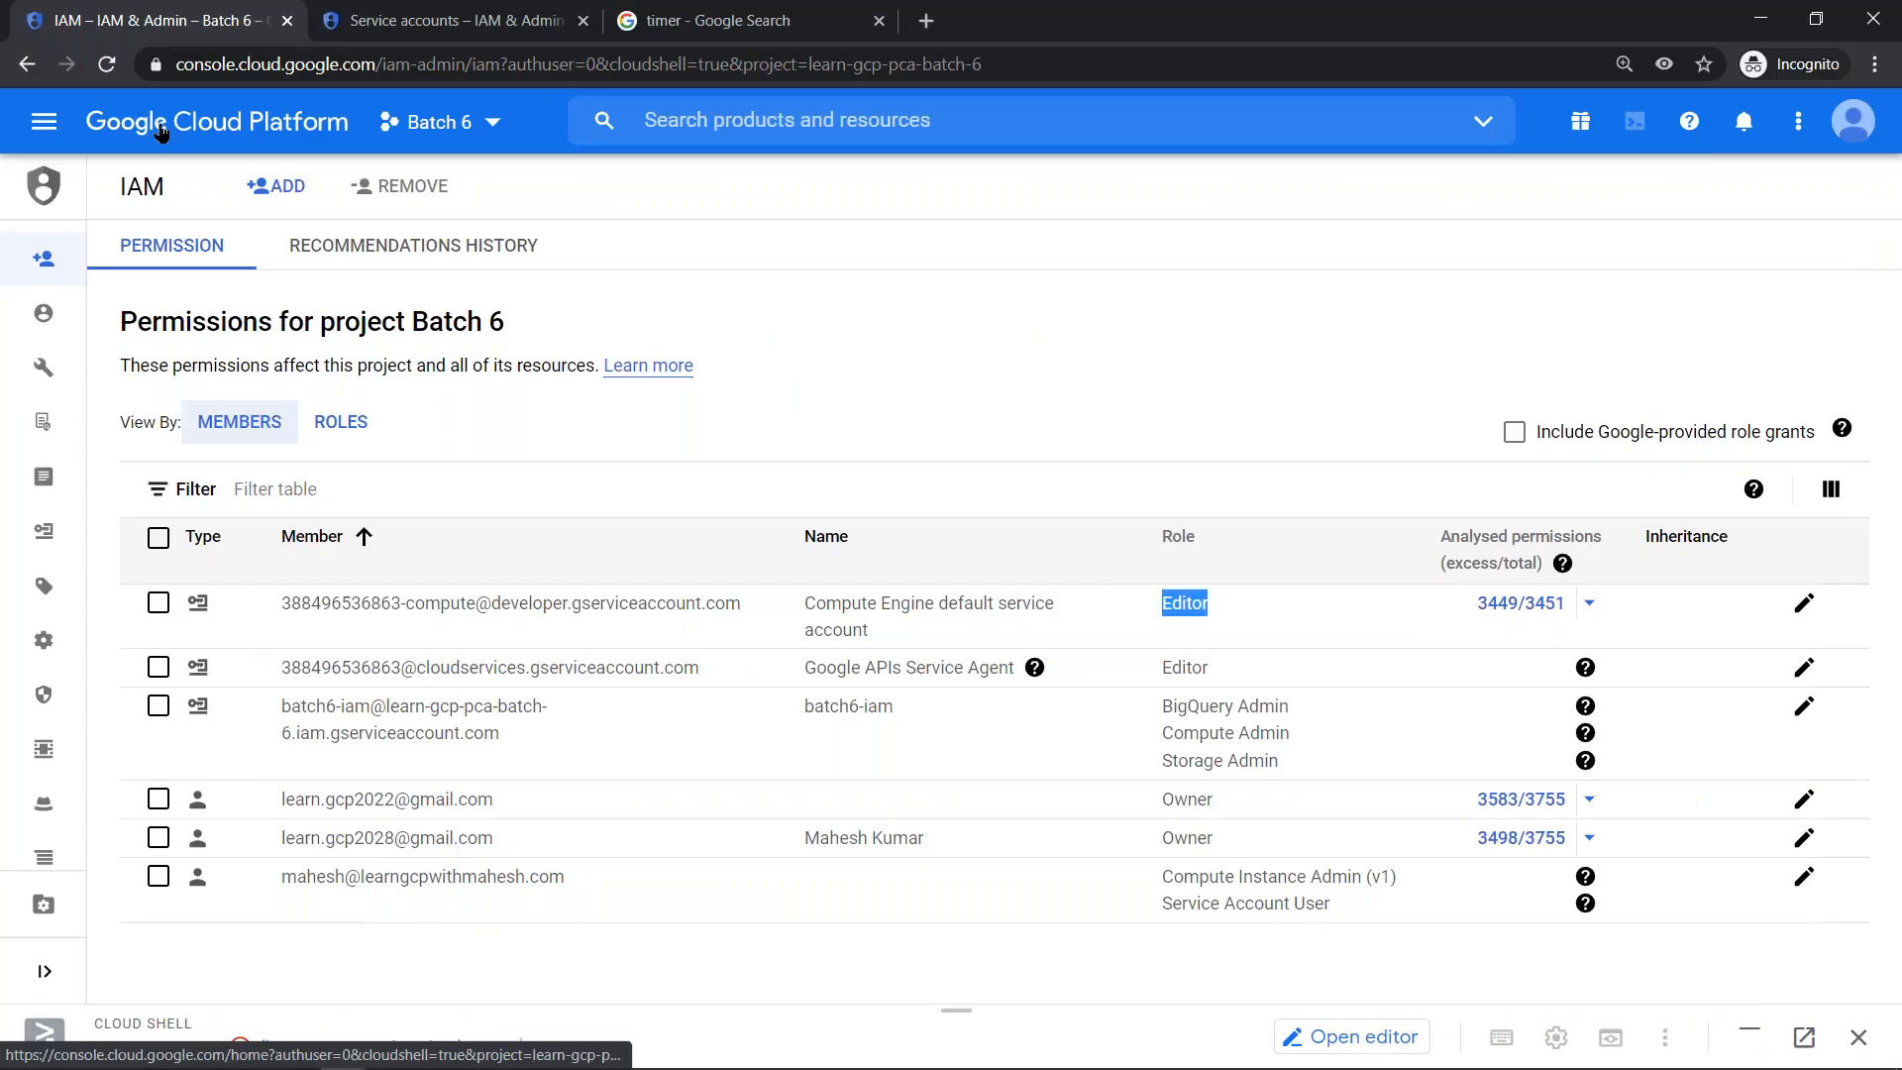
left_click(161, 129)
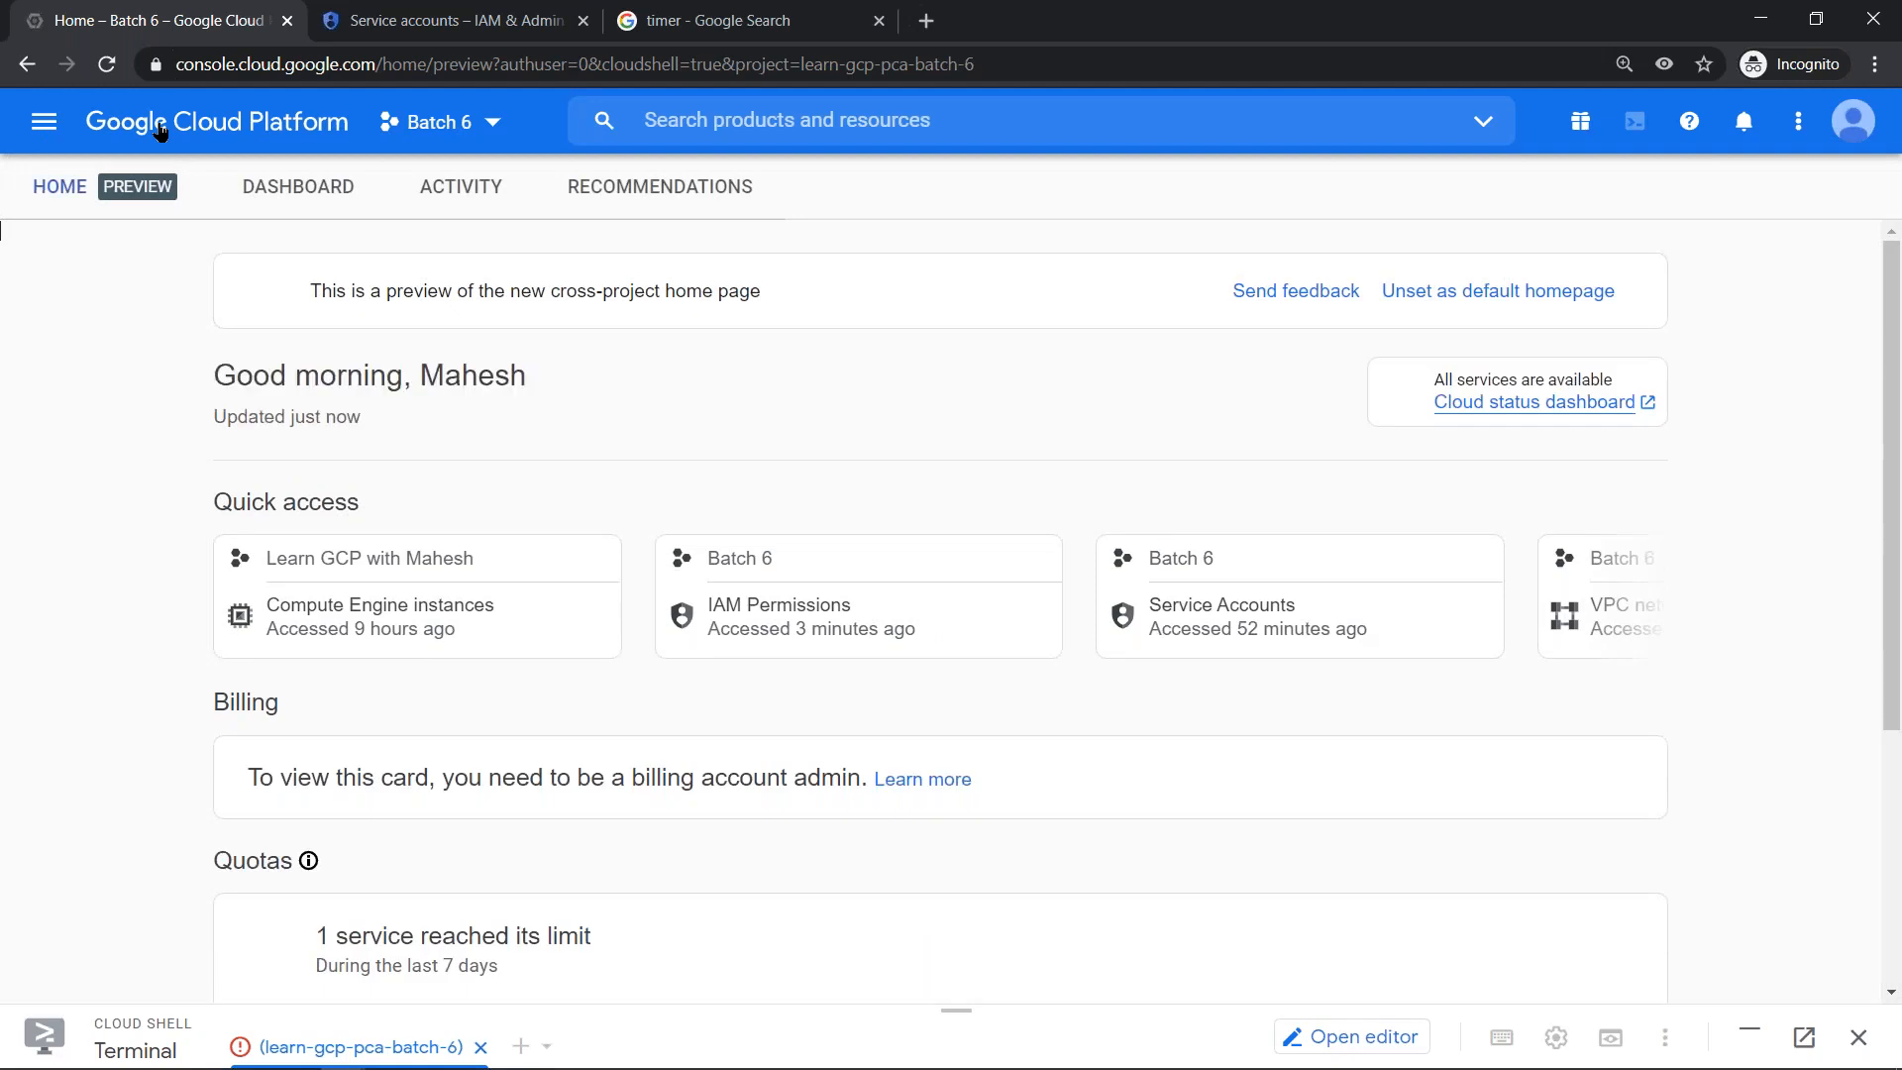
left_click(433, 197)
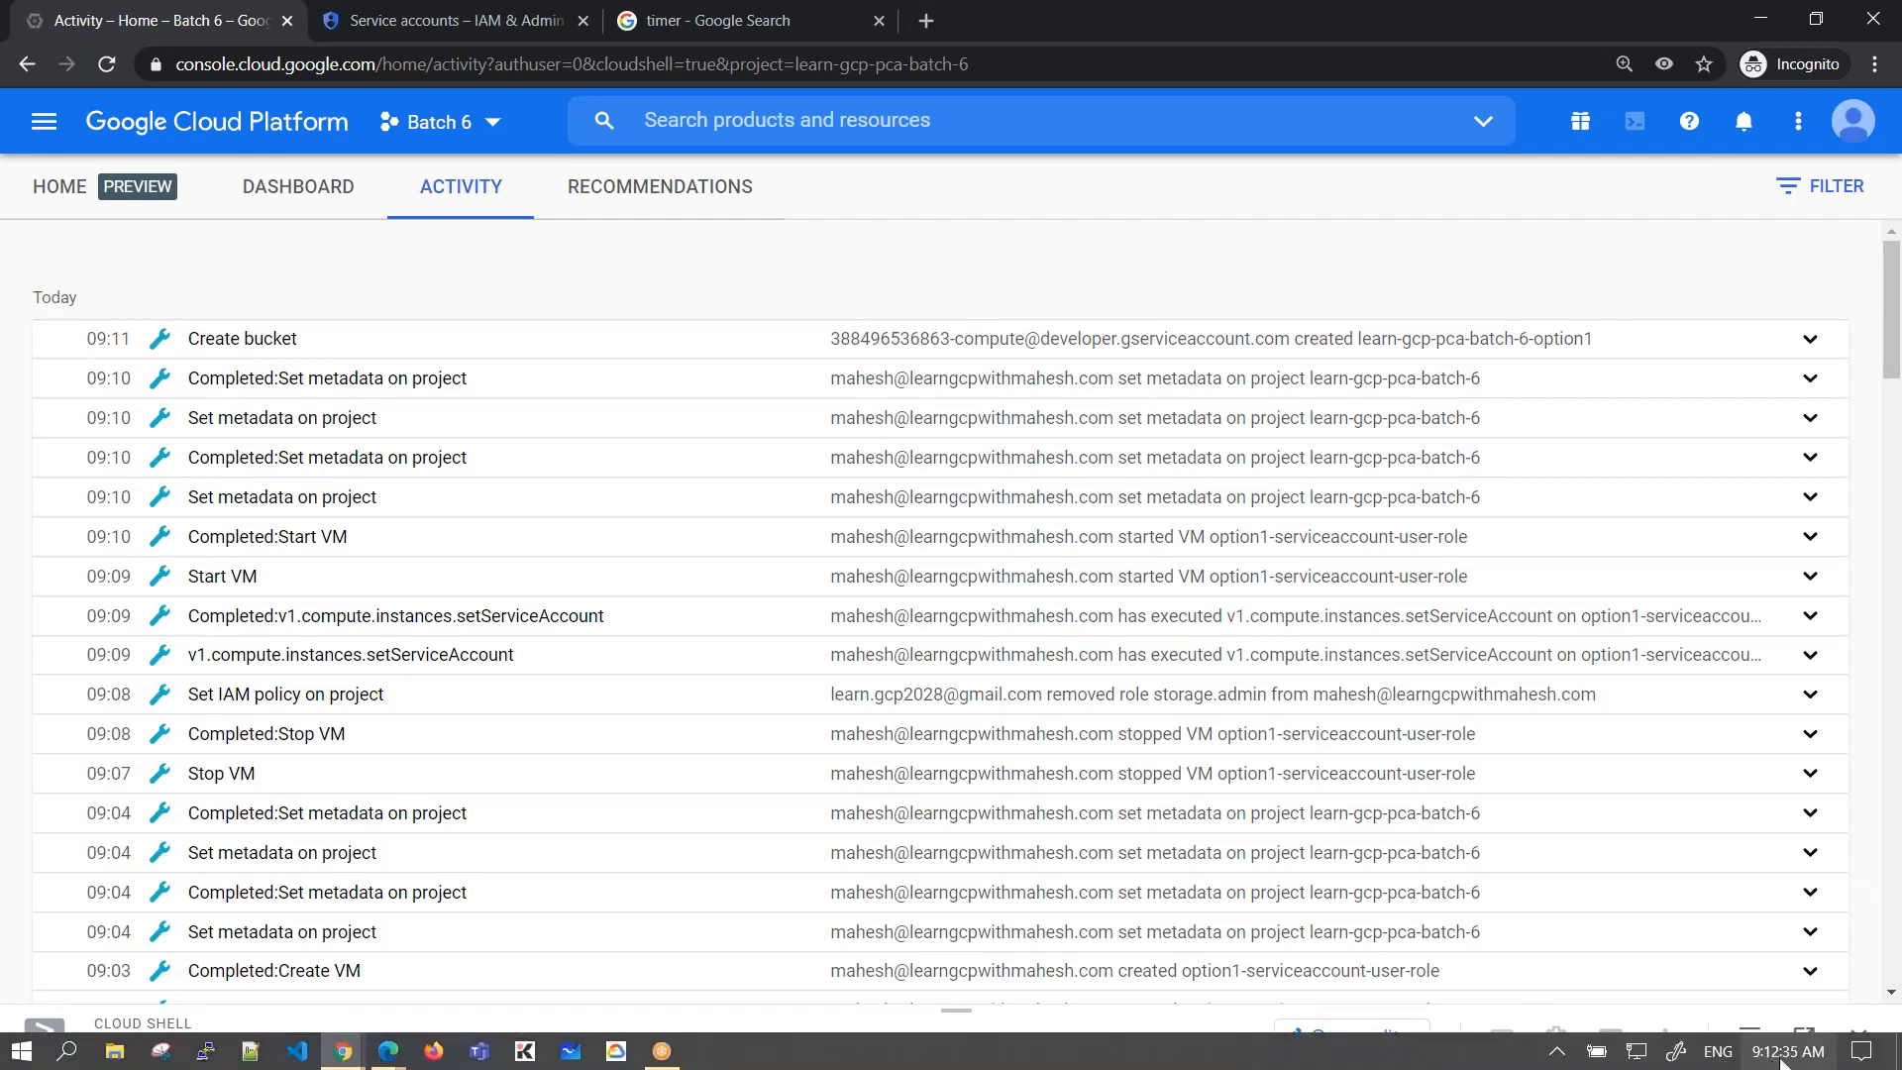
- Check the system clock, expand the latest Create bucket activity and highlight the account in its User field
left_click(1780, 1058)
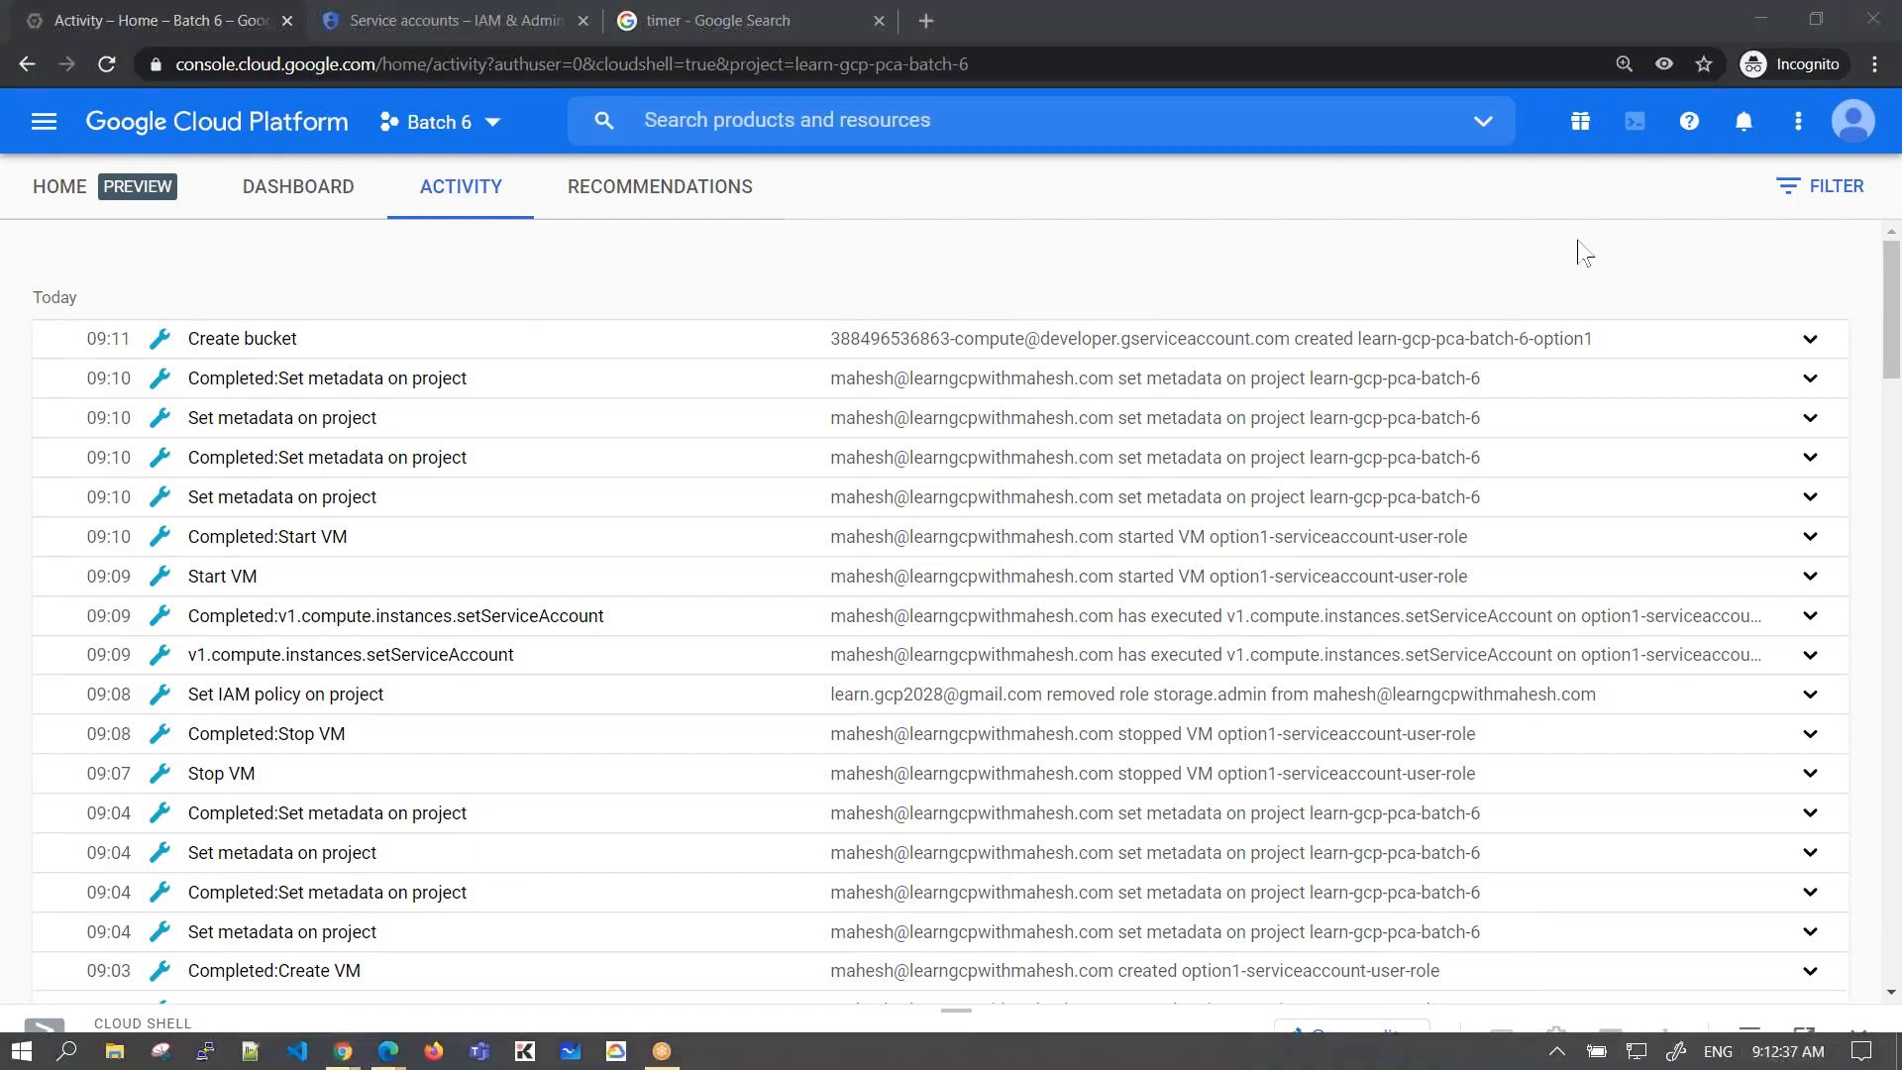
left_click(1068, 288)
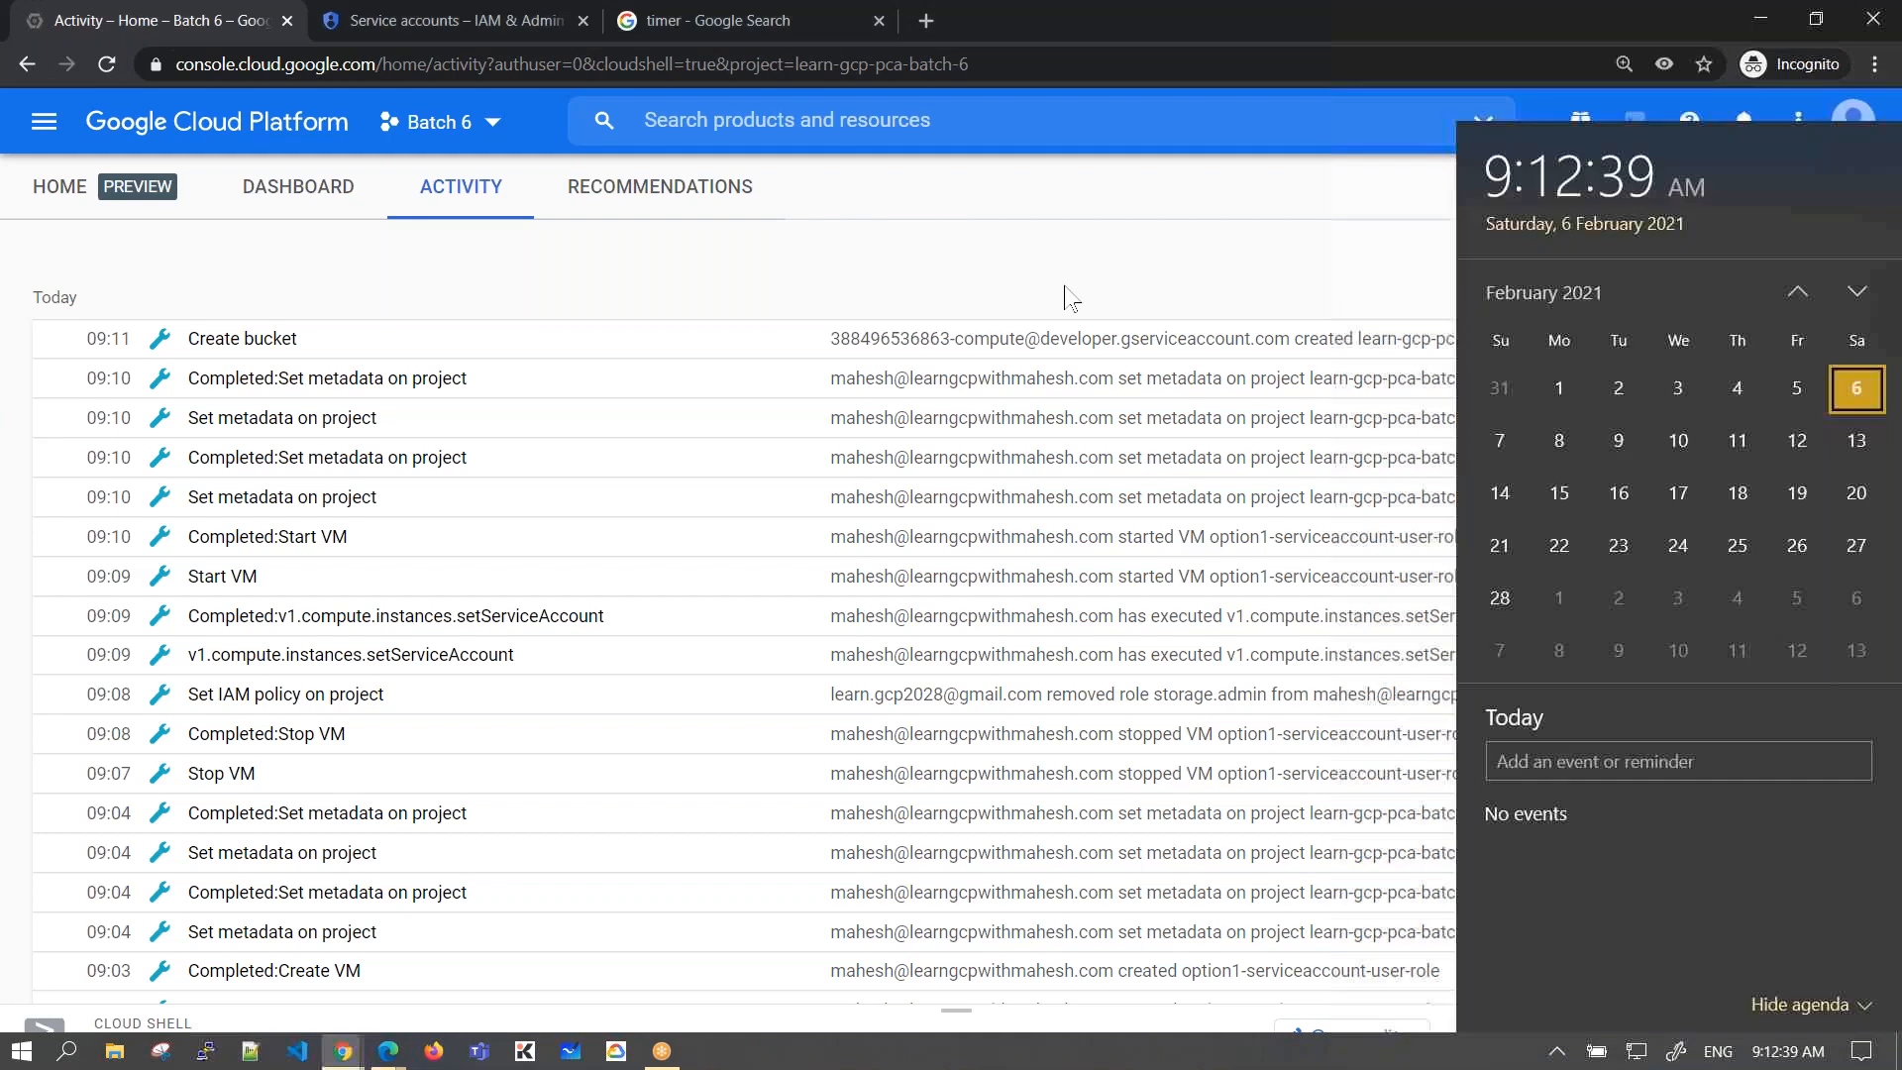
left_click(229, 343)
left_click_drag(410, 484, 939, 492)
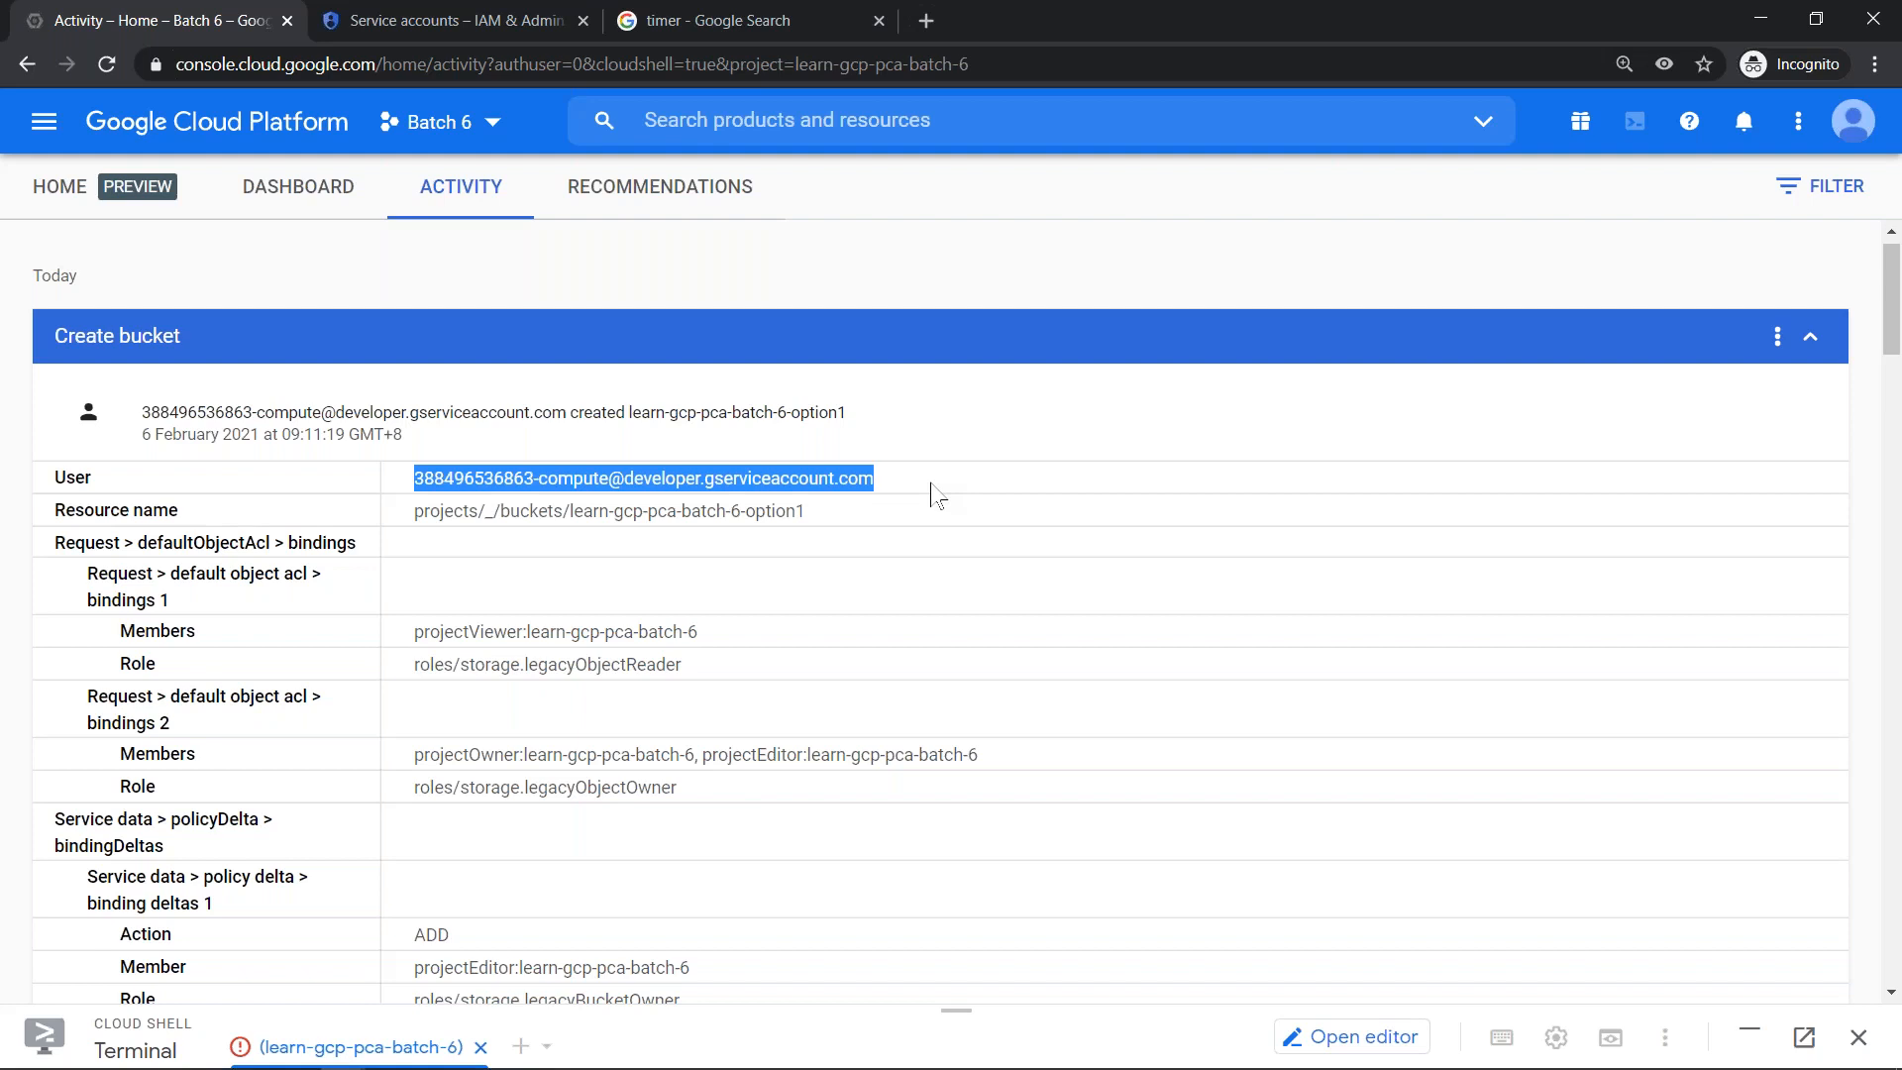
- Open the IAM permissions for Batch 6 in the browser tab showing the service accounts
key("alt+Tab")
key("alt+Tab")
key("alt+shift+Tab")
key("alt+shift+Tab")
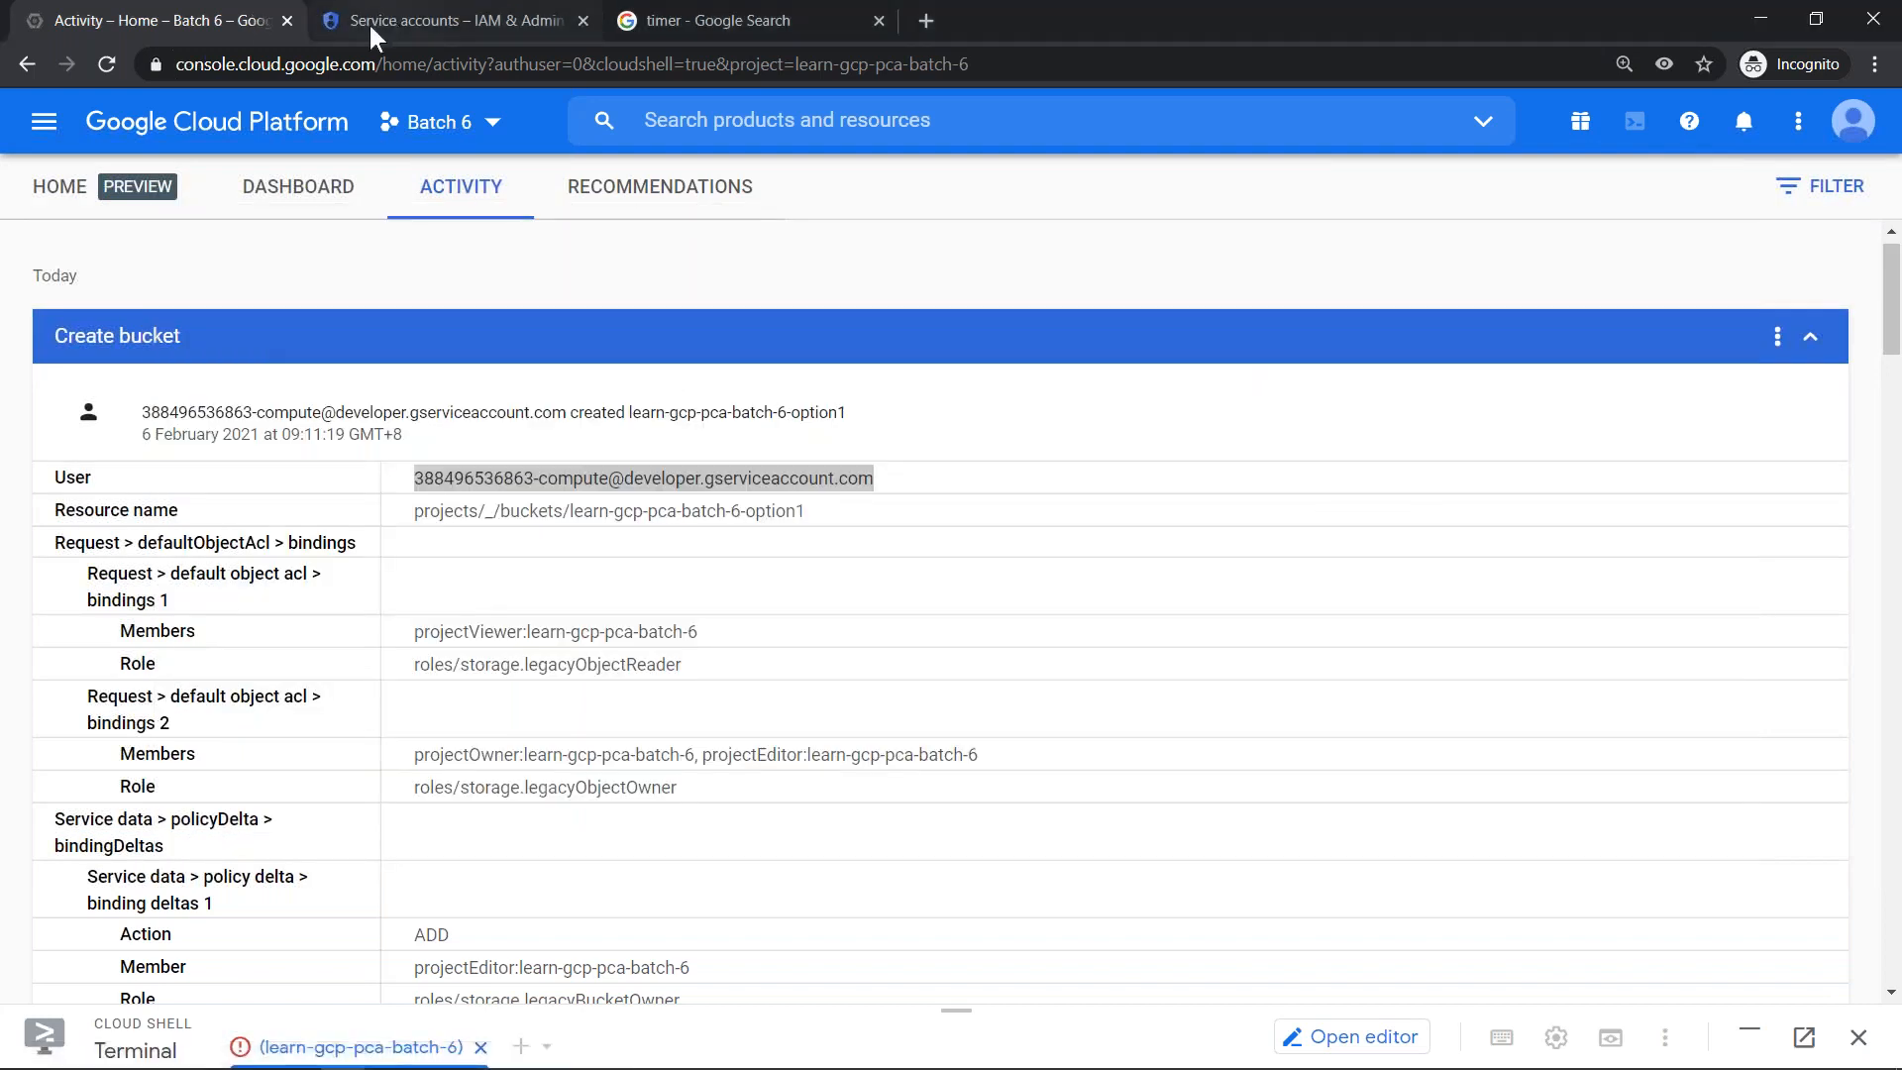
left_click(378, 22)
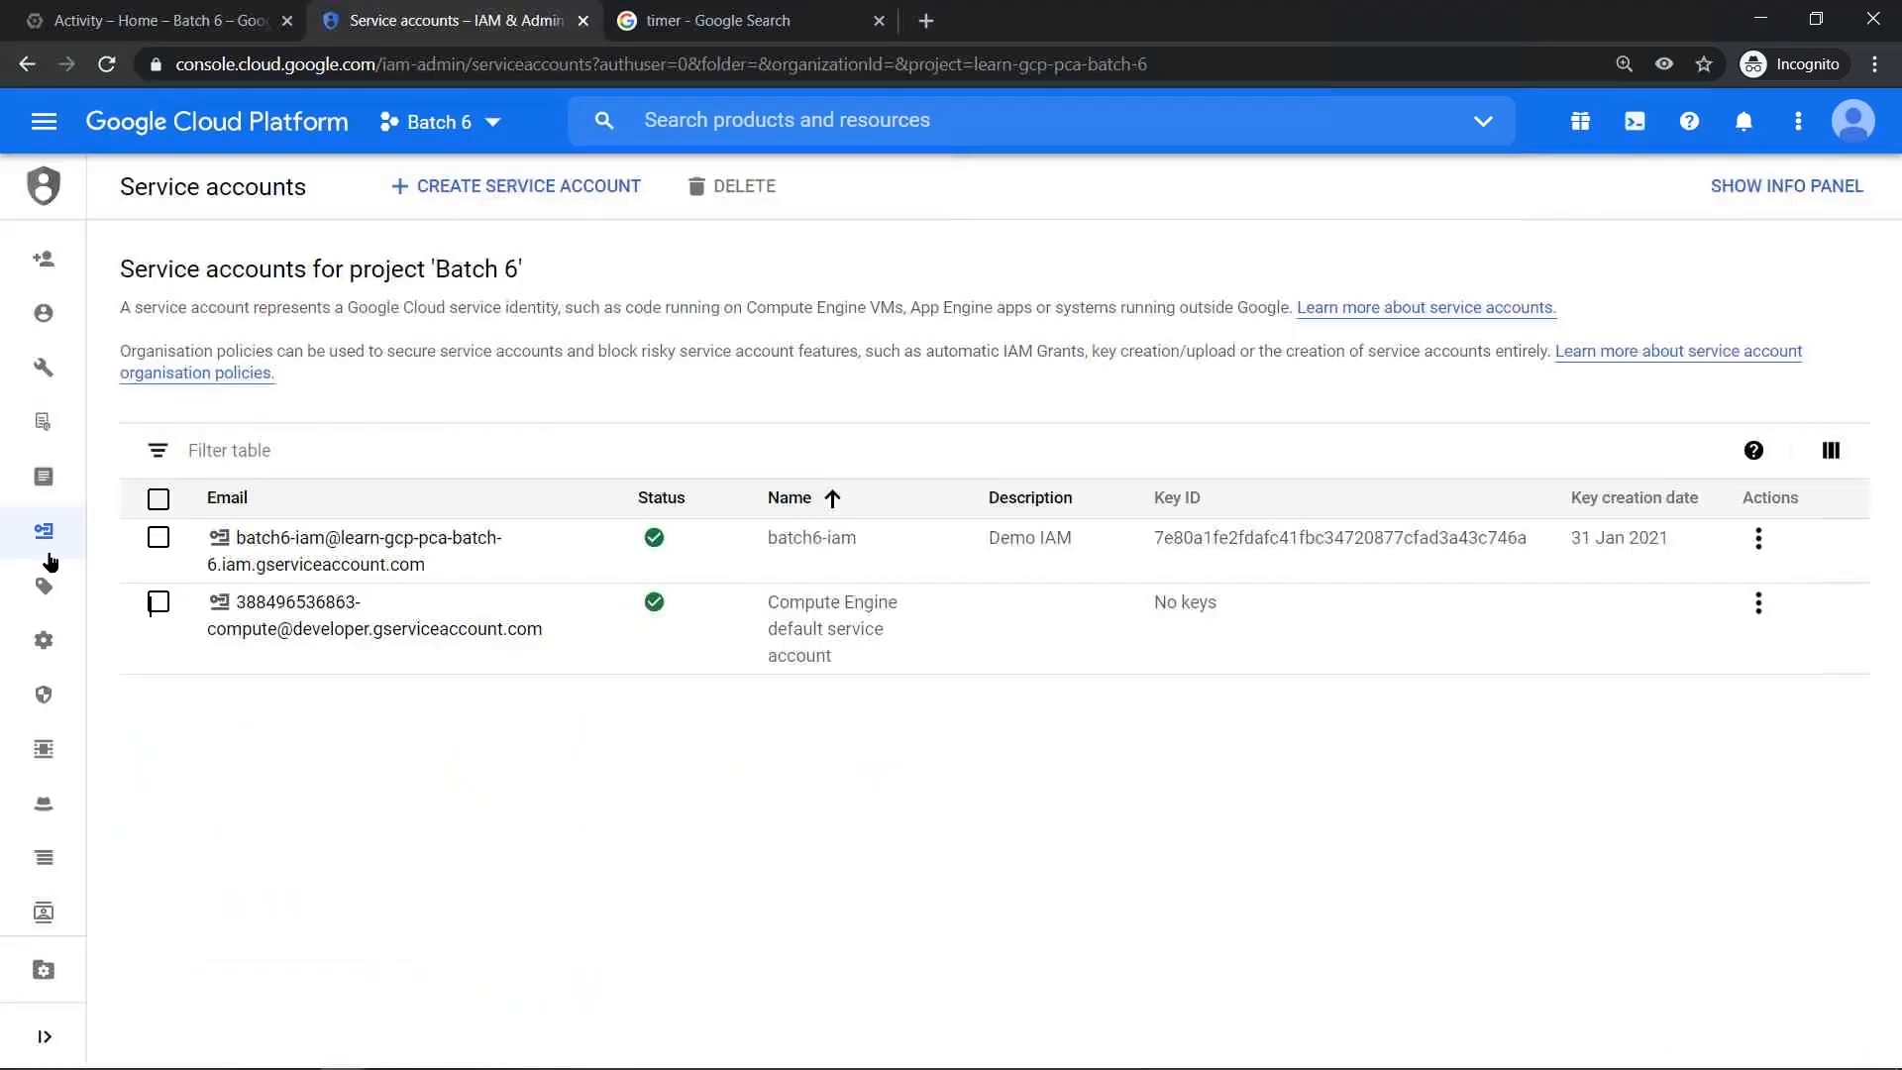
left_click(114, 266)
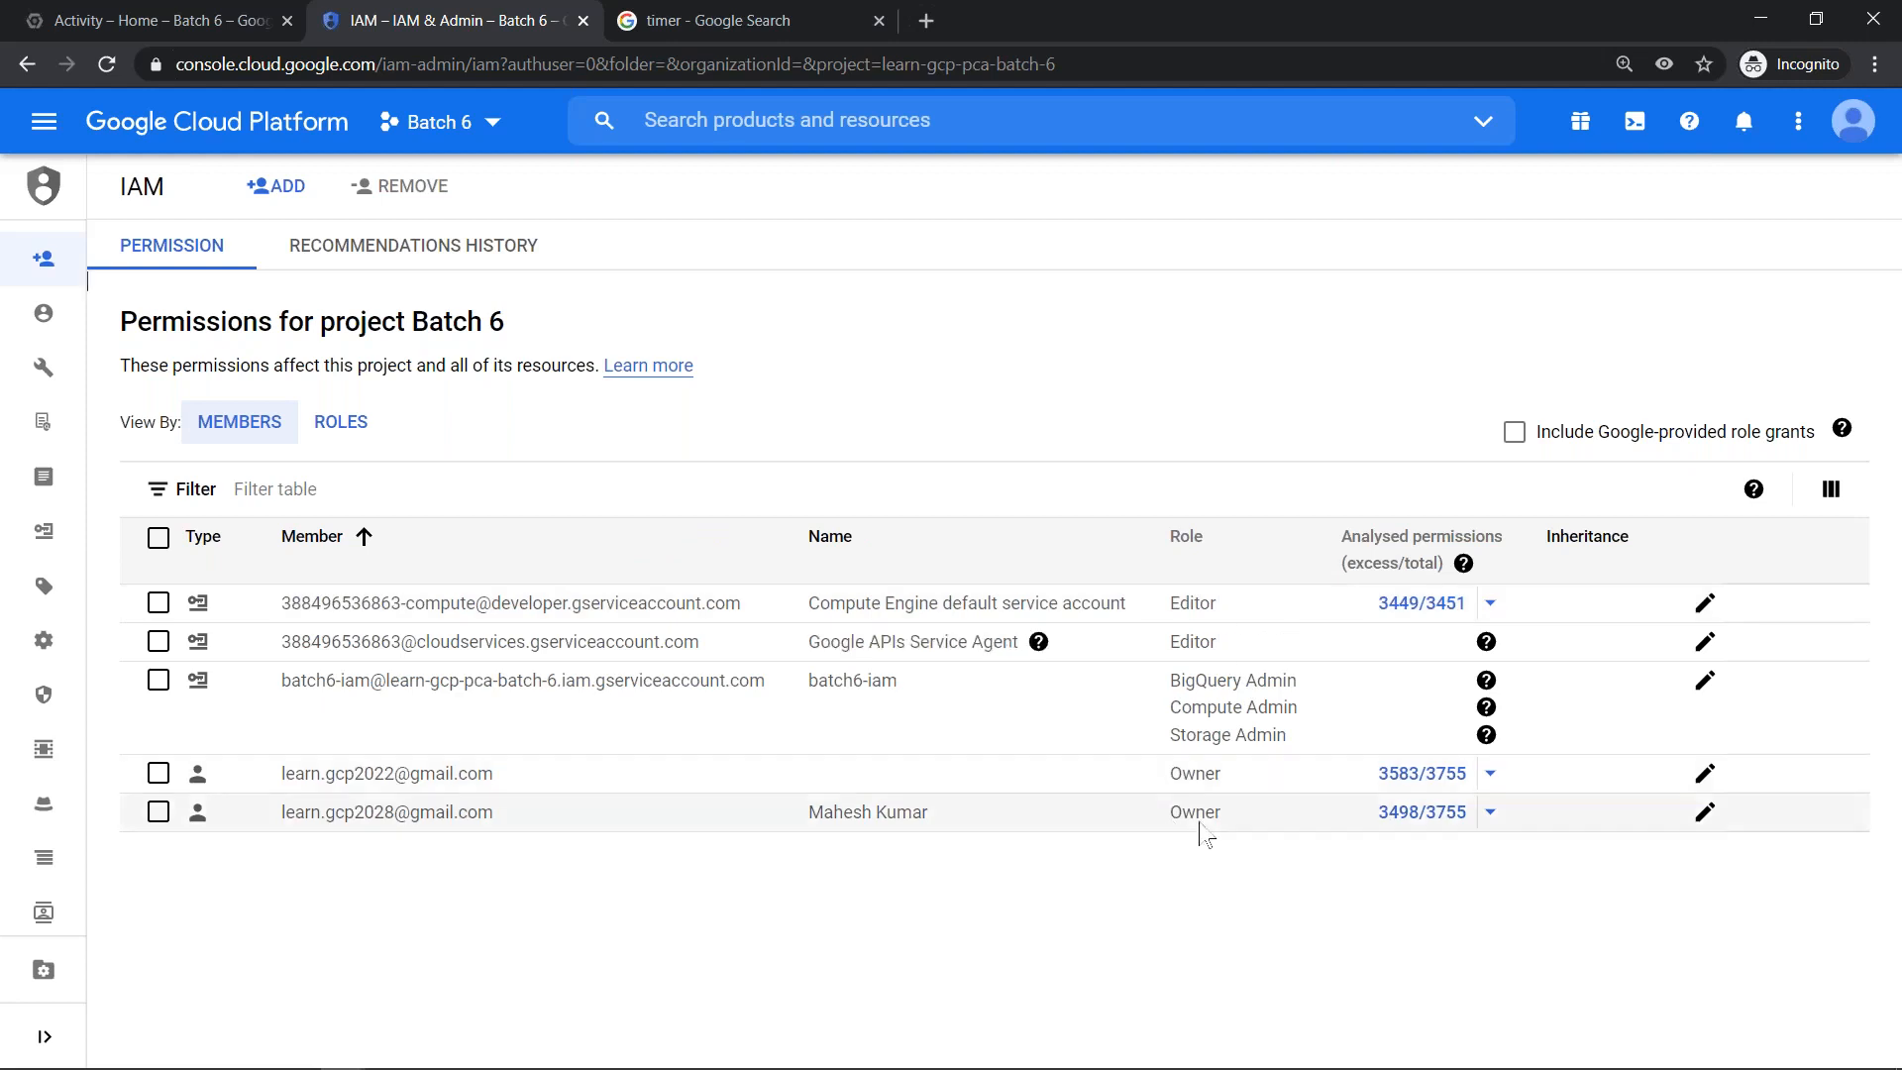
- Reload the IAM permissions page, view the project's activity log meanwhile, and return to the member list
left_click(368, 483)
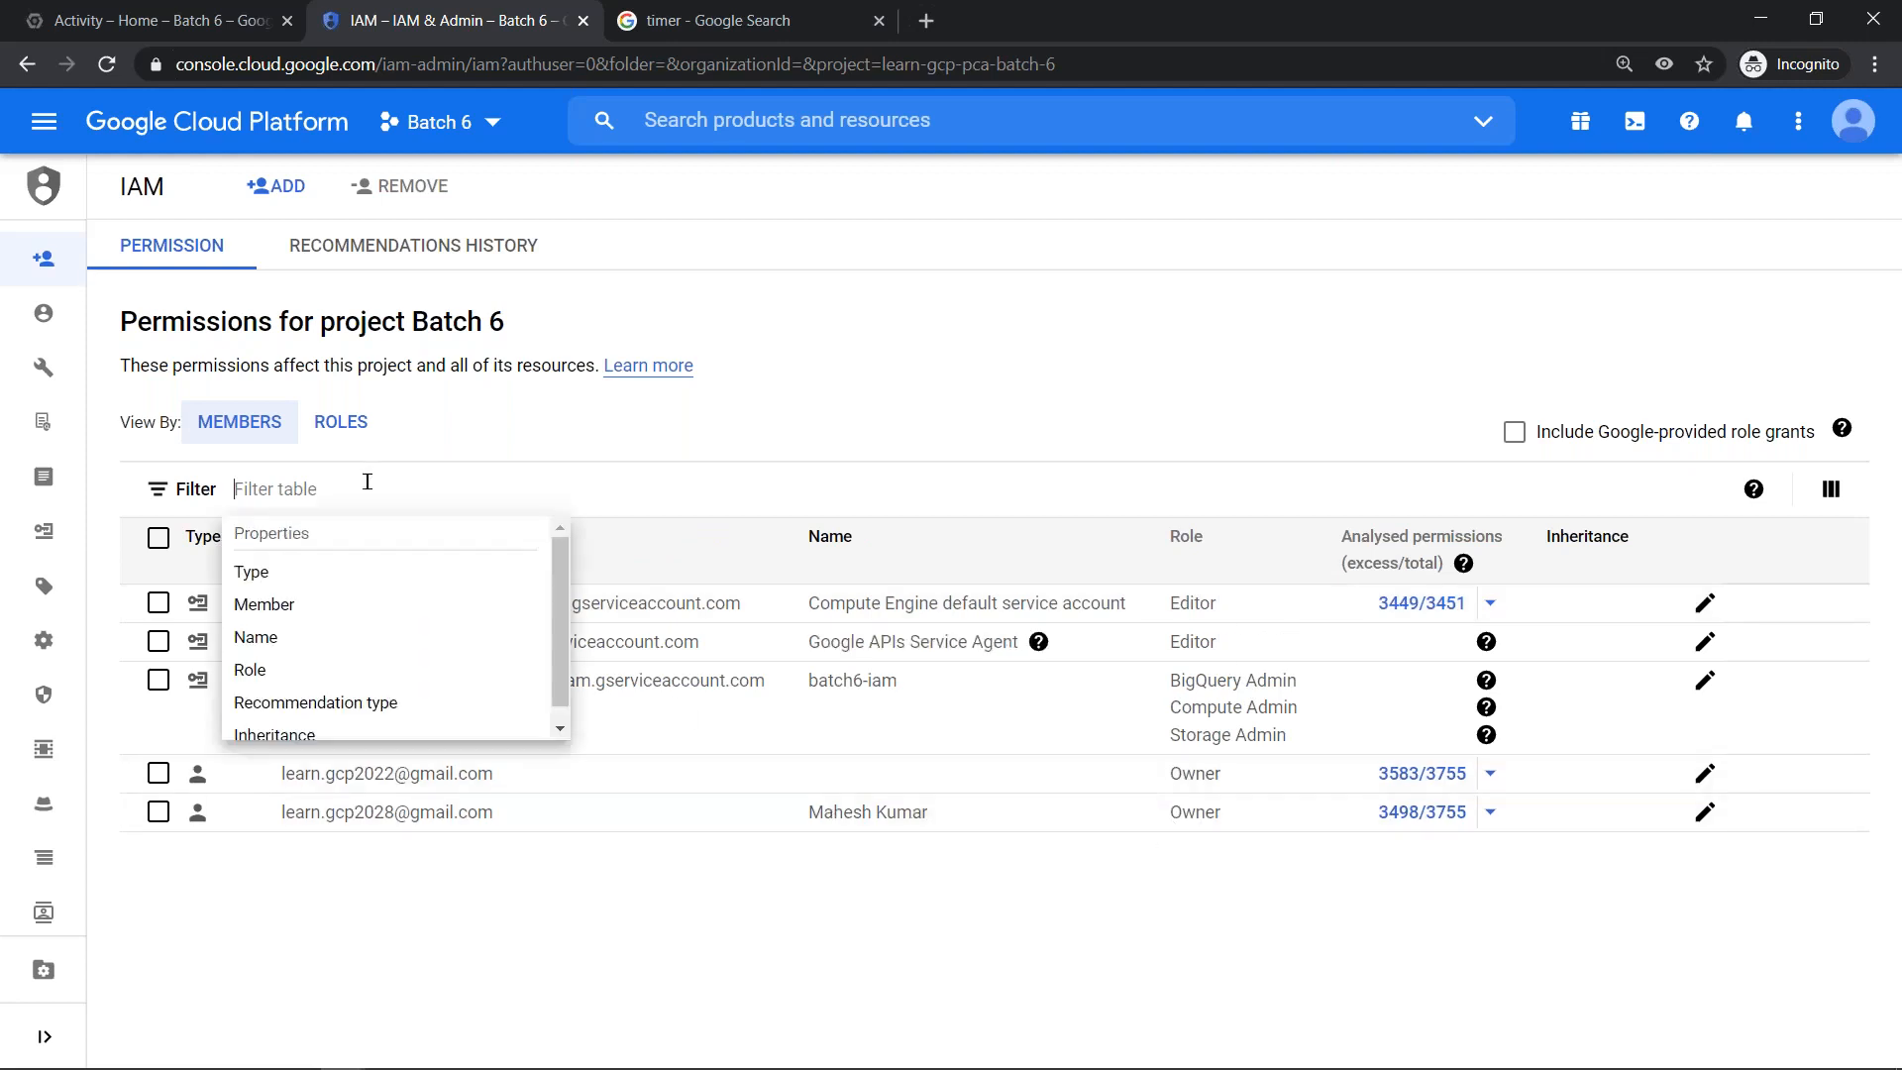
left_click(99, 64)
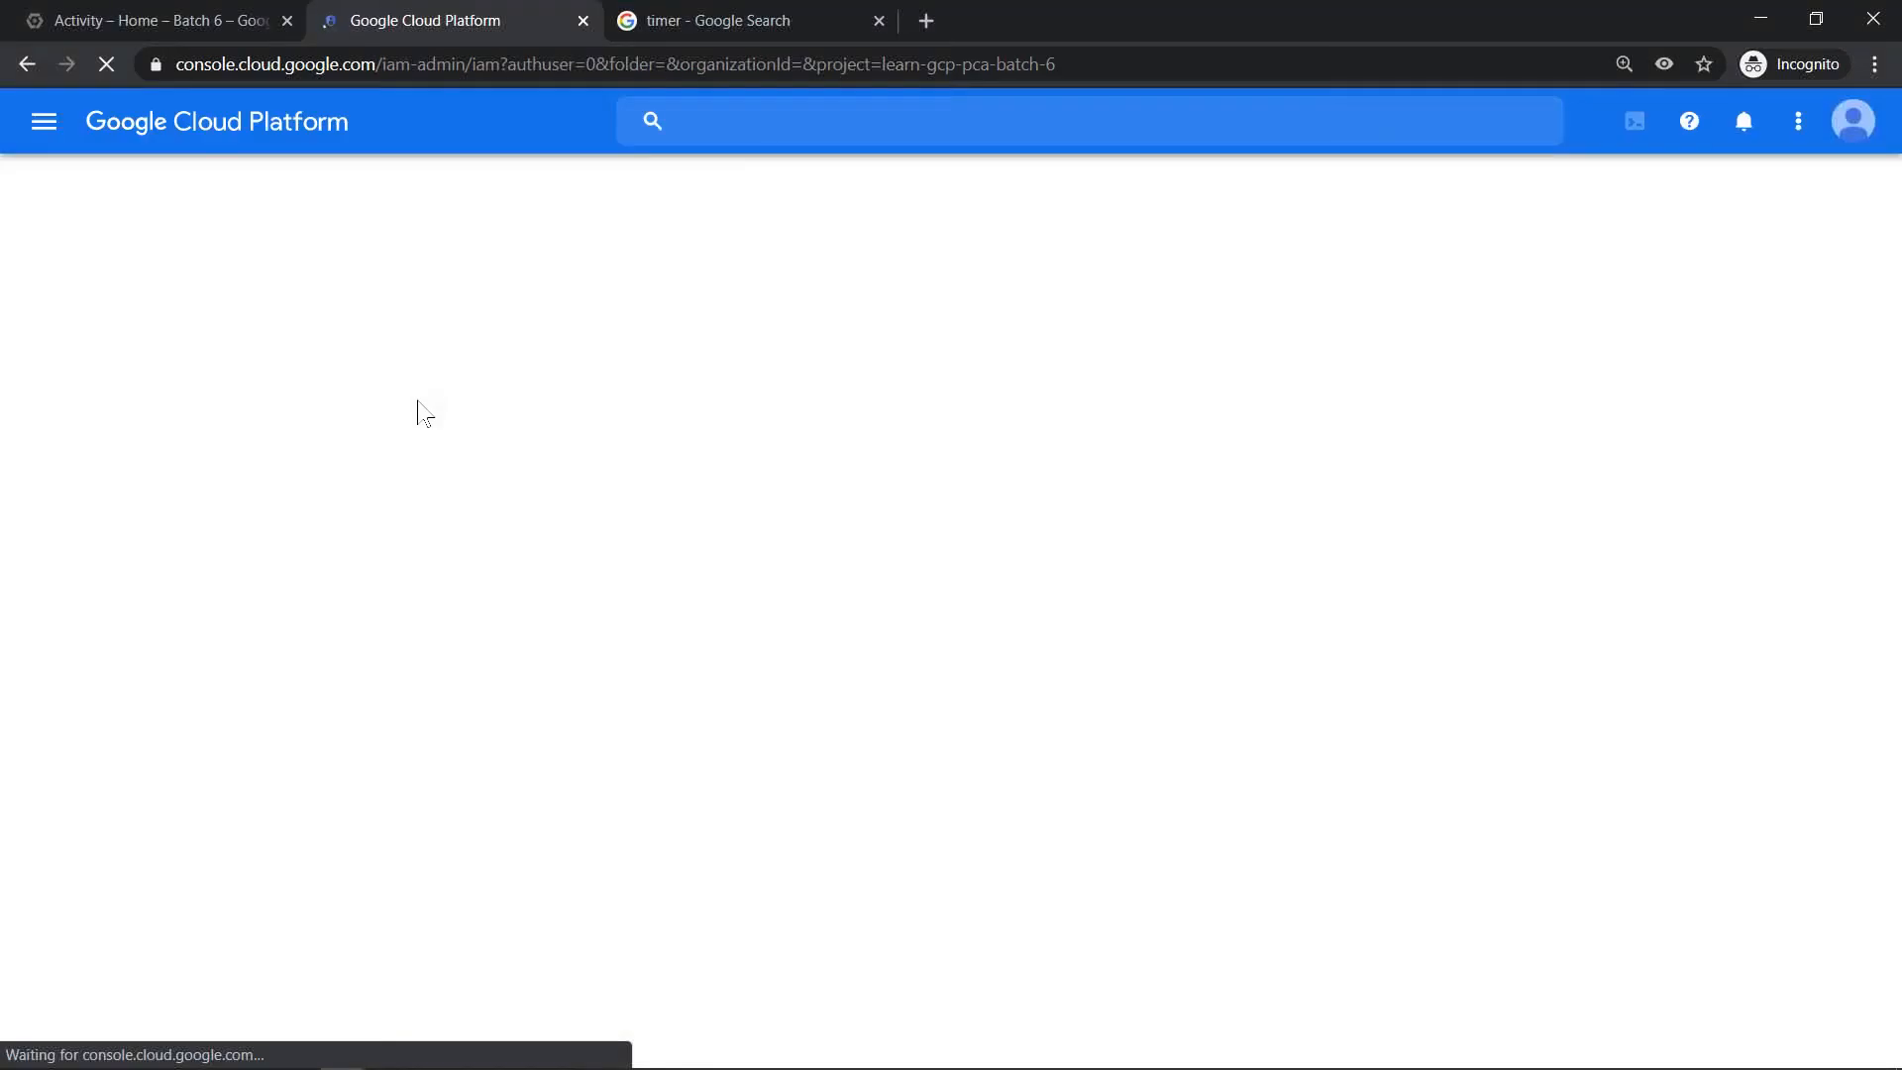
left_click(81, 11)
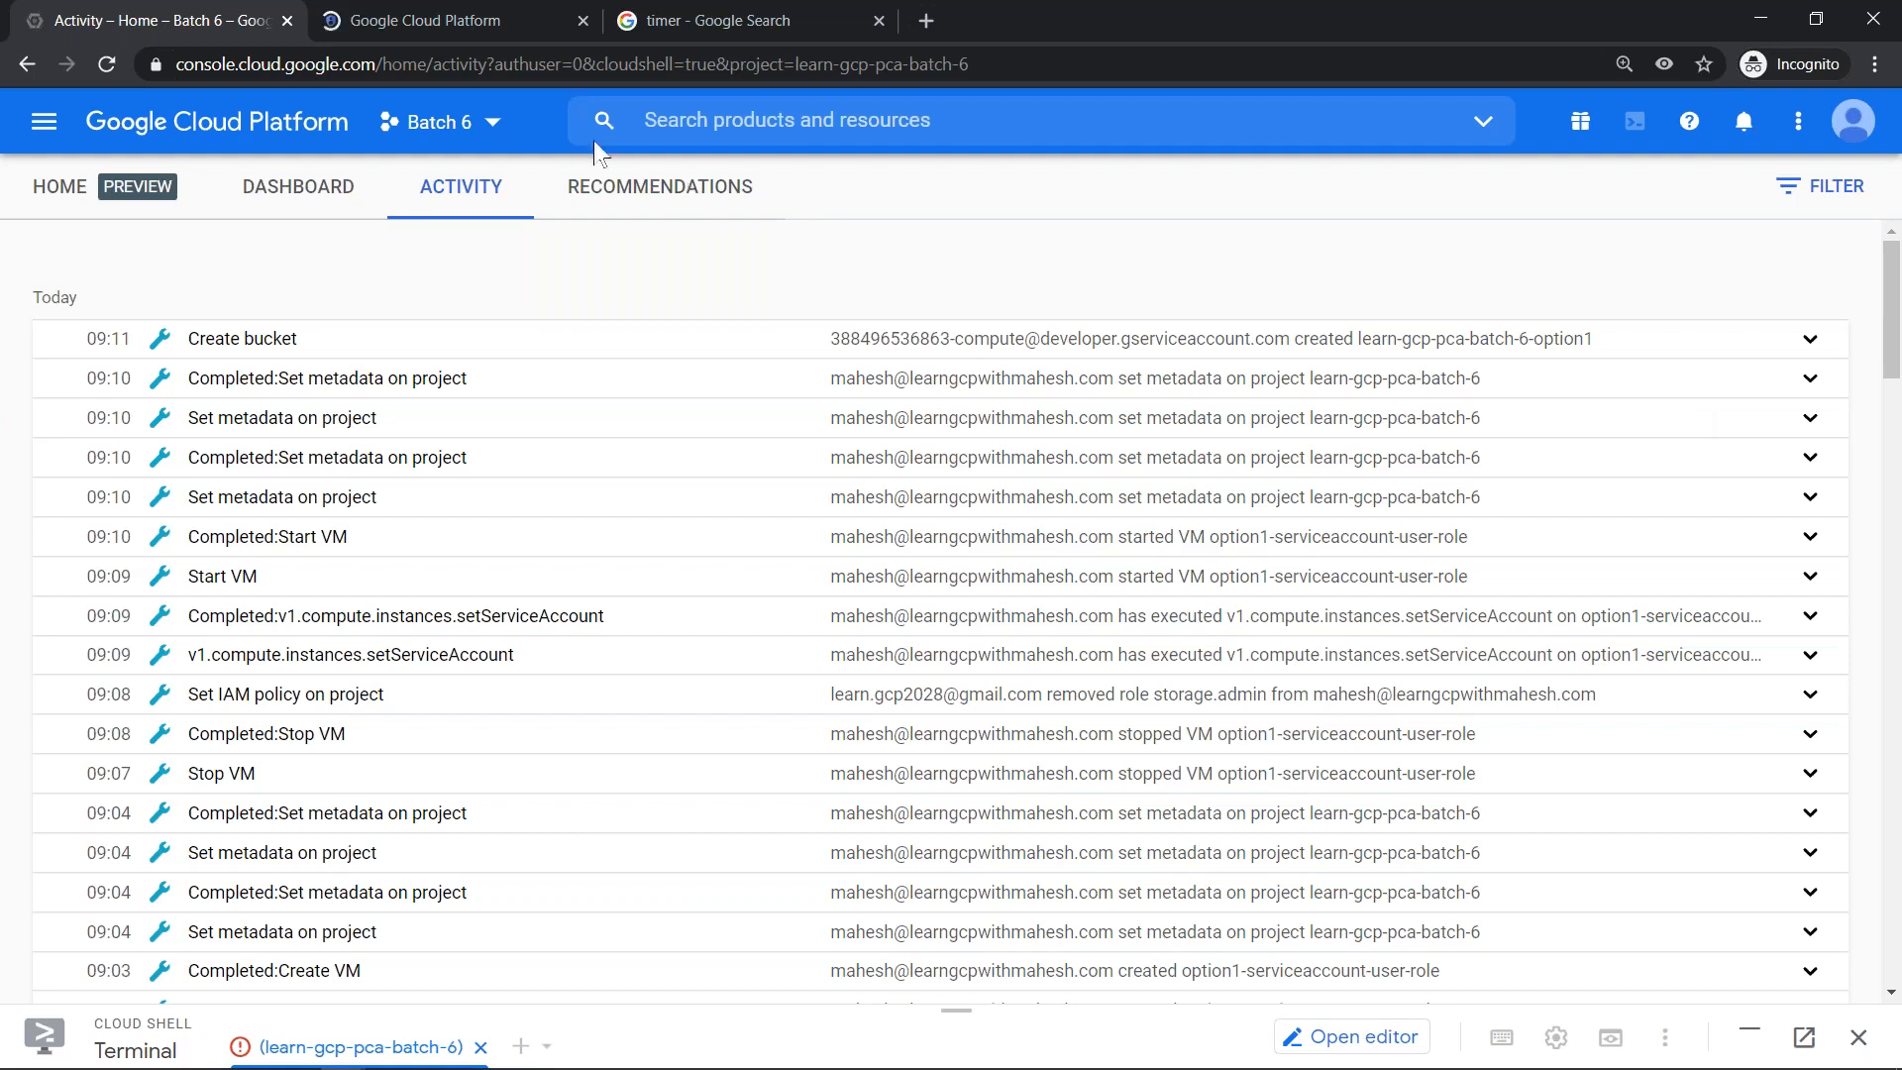
left_click(448, 8)
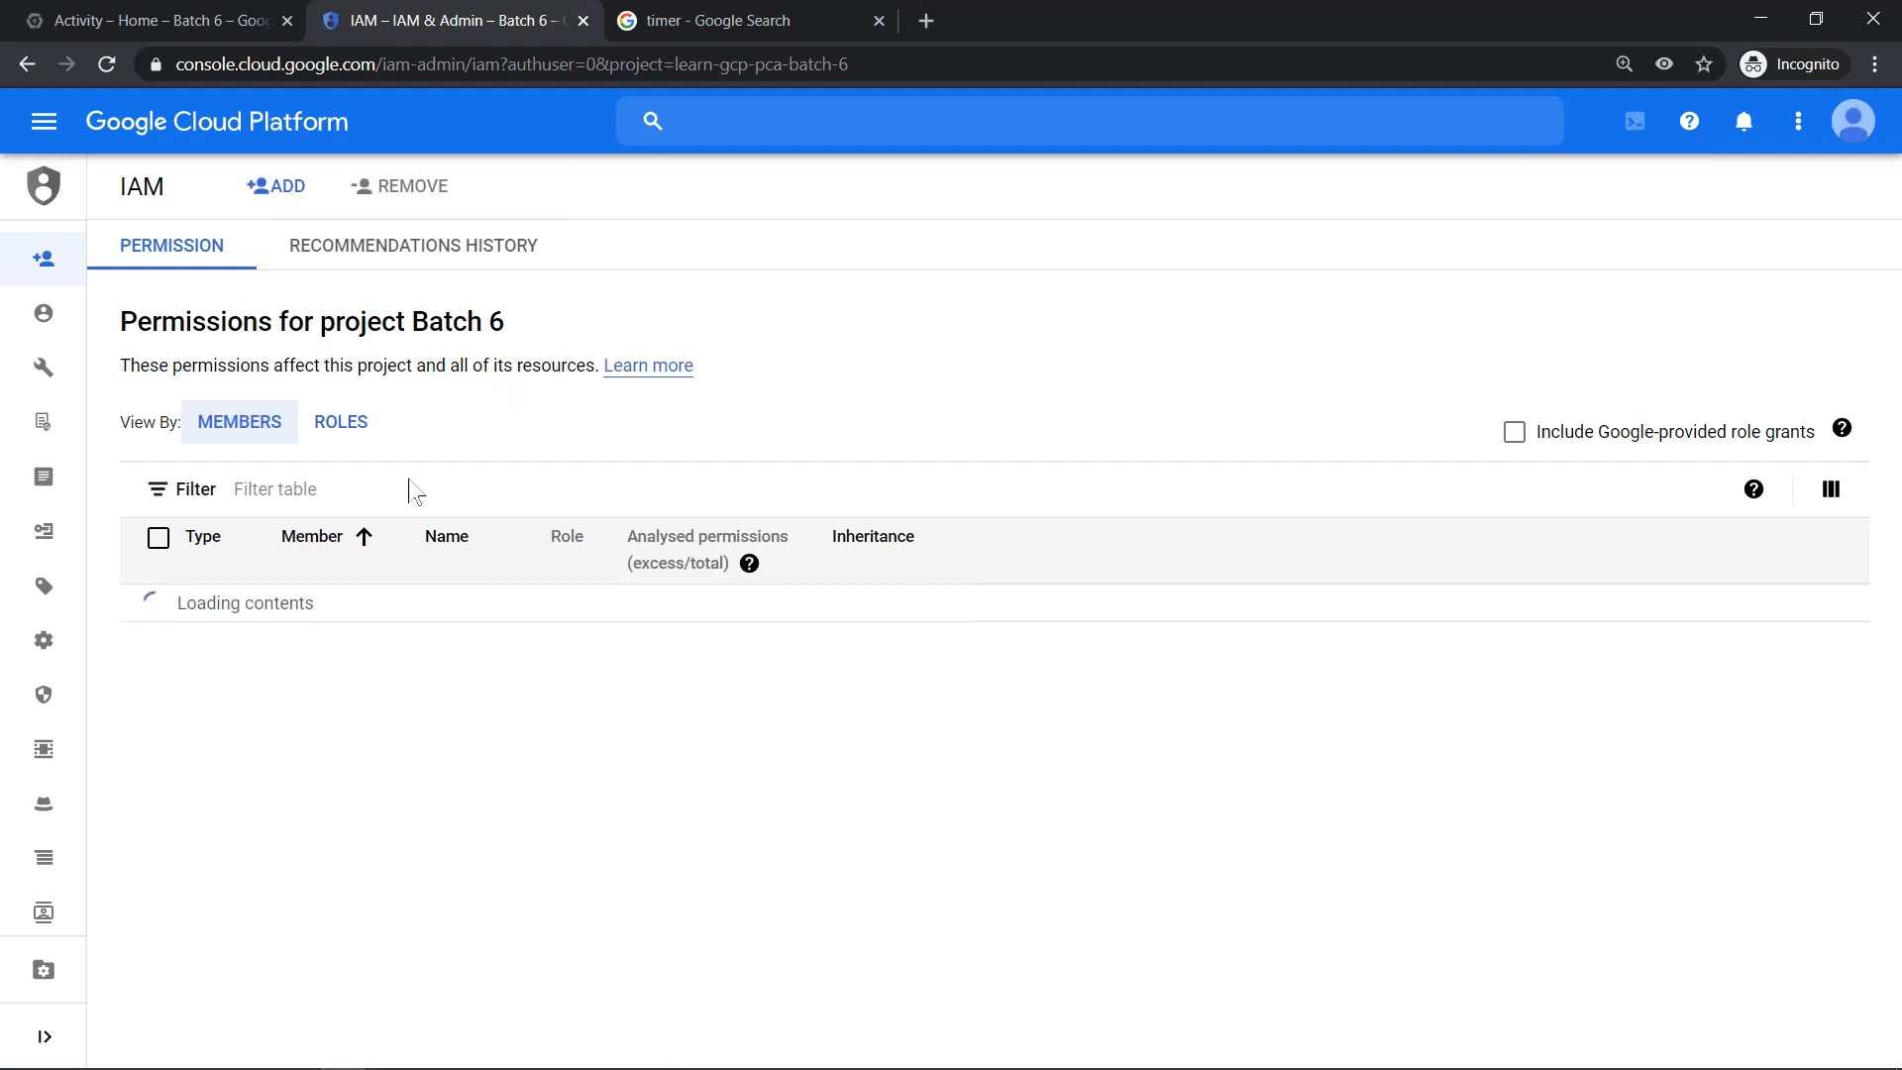
- Group the Batch 6 IAM permissions by role and expand the Service Account User role to see its member
left_click(330, 502)
left_click(347, 429)
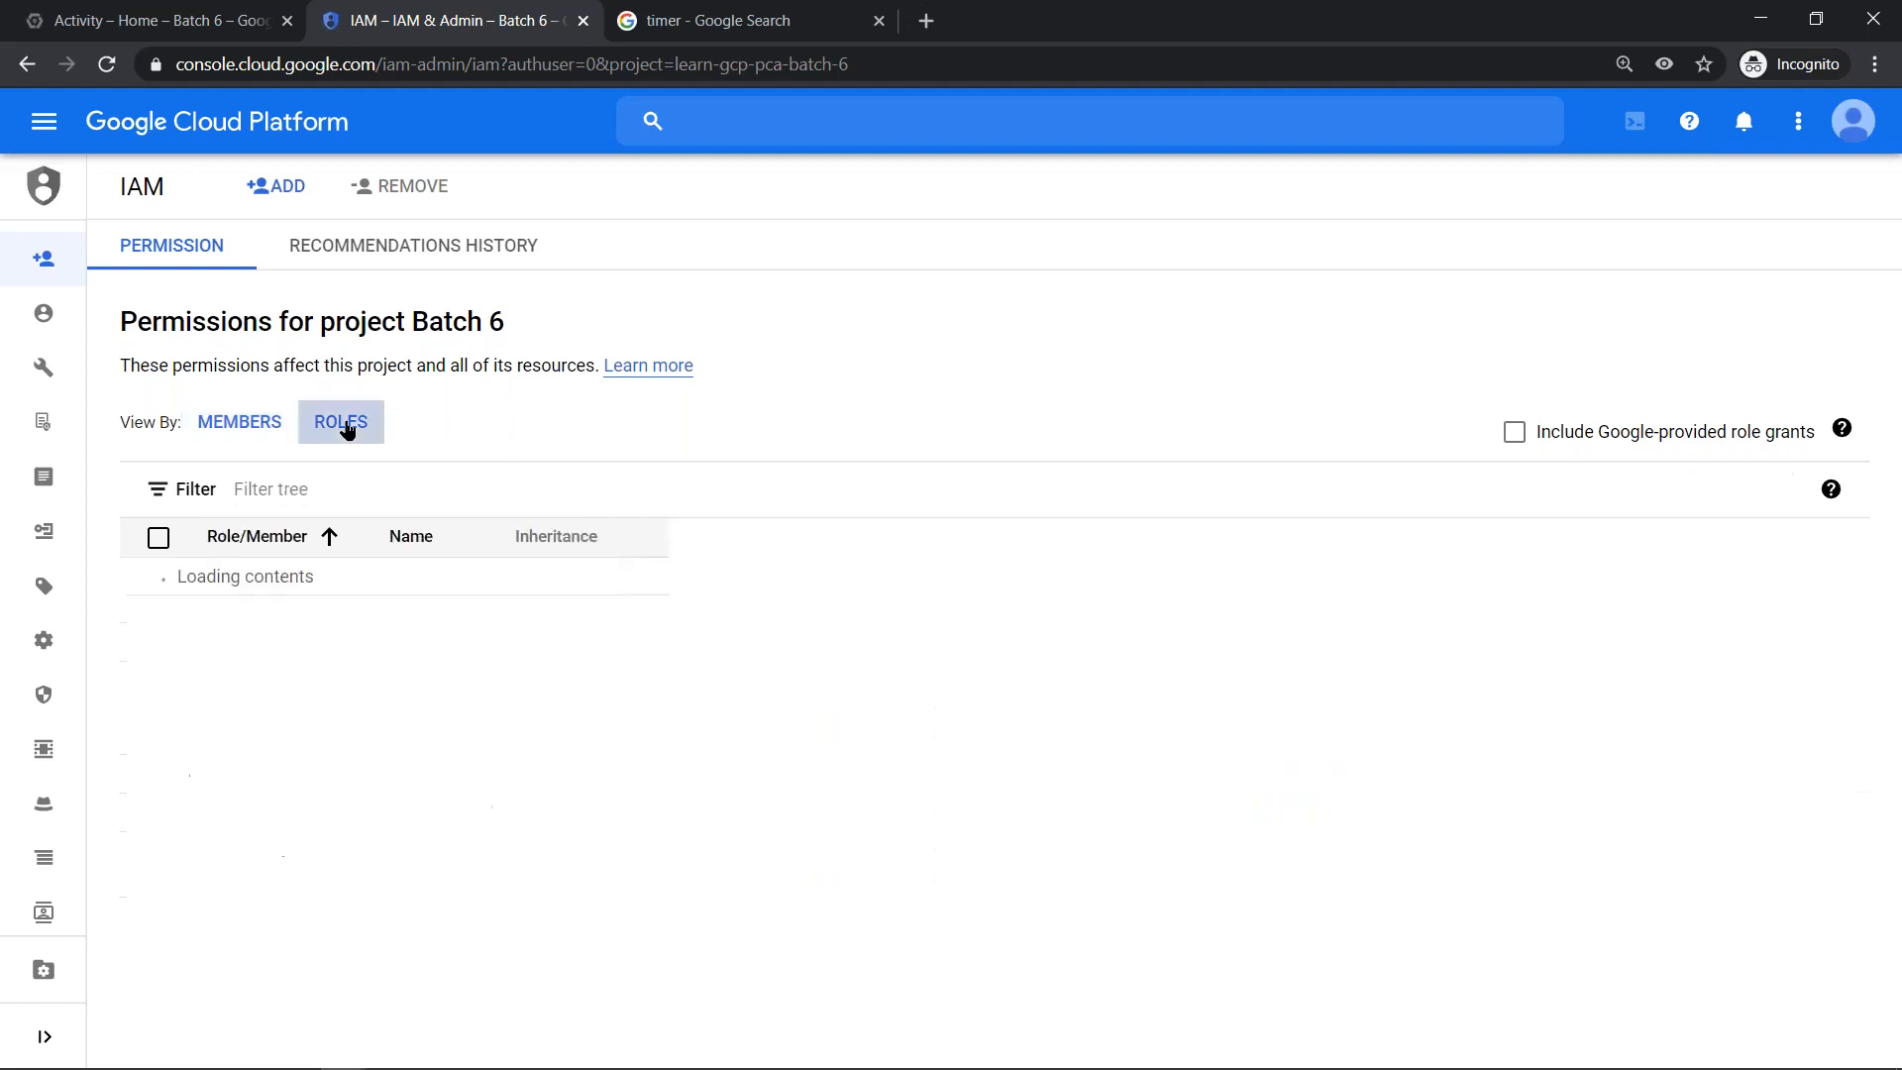
left_click(302, 488)
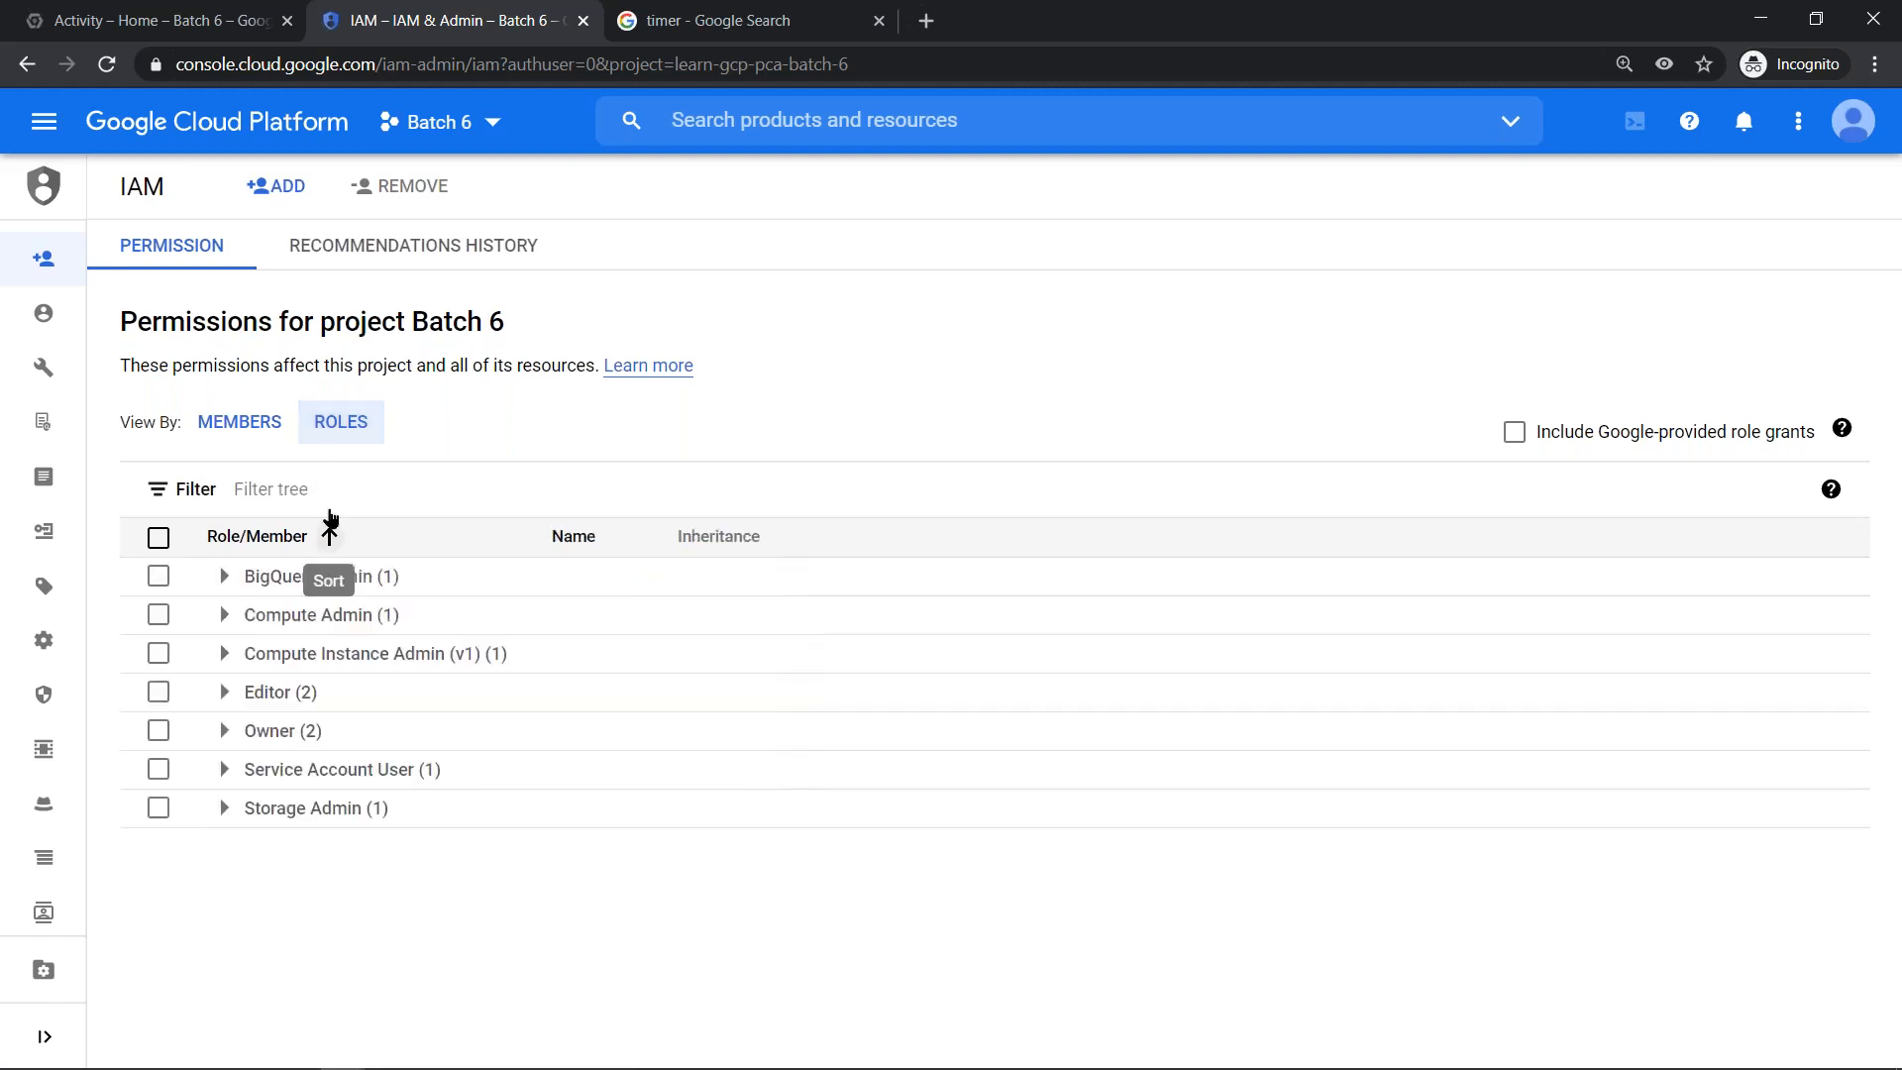
left_click(337, 486)
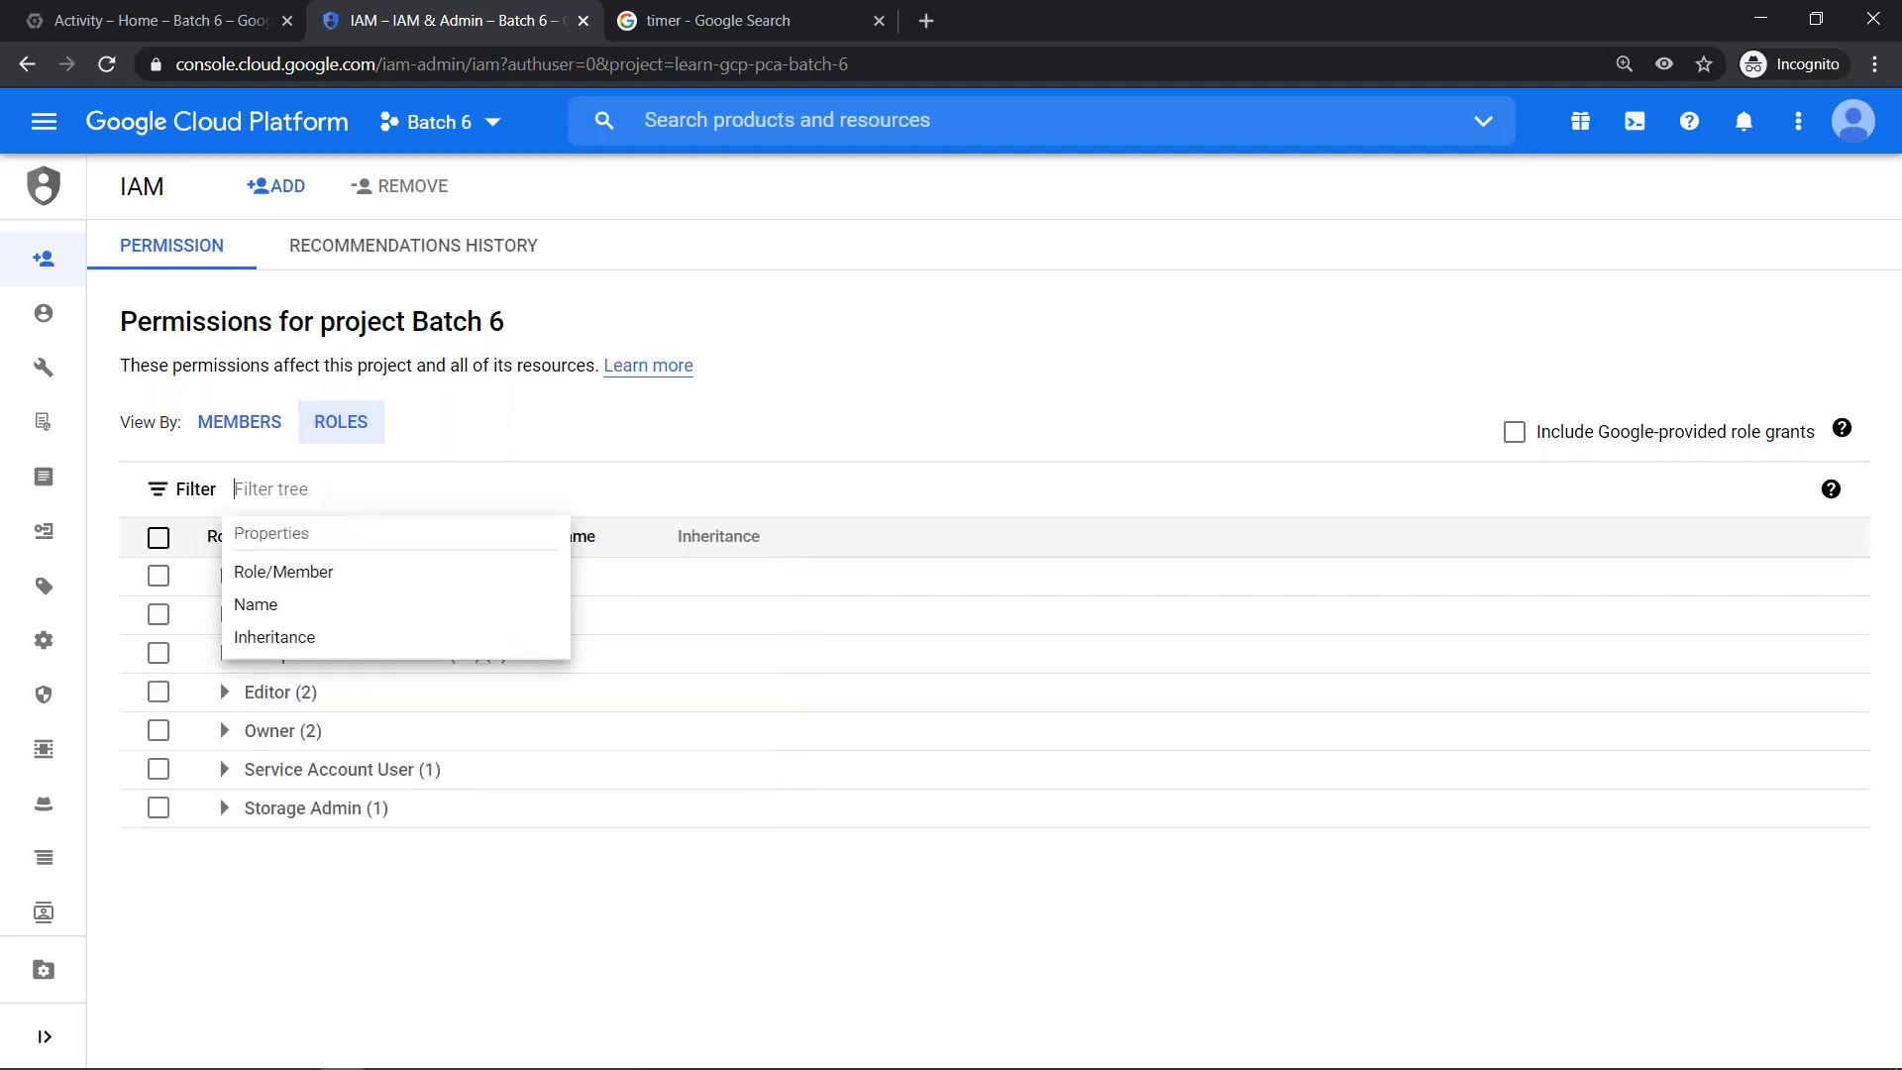
left_click(224, 769)
left_click(224, 769)
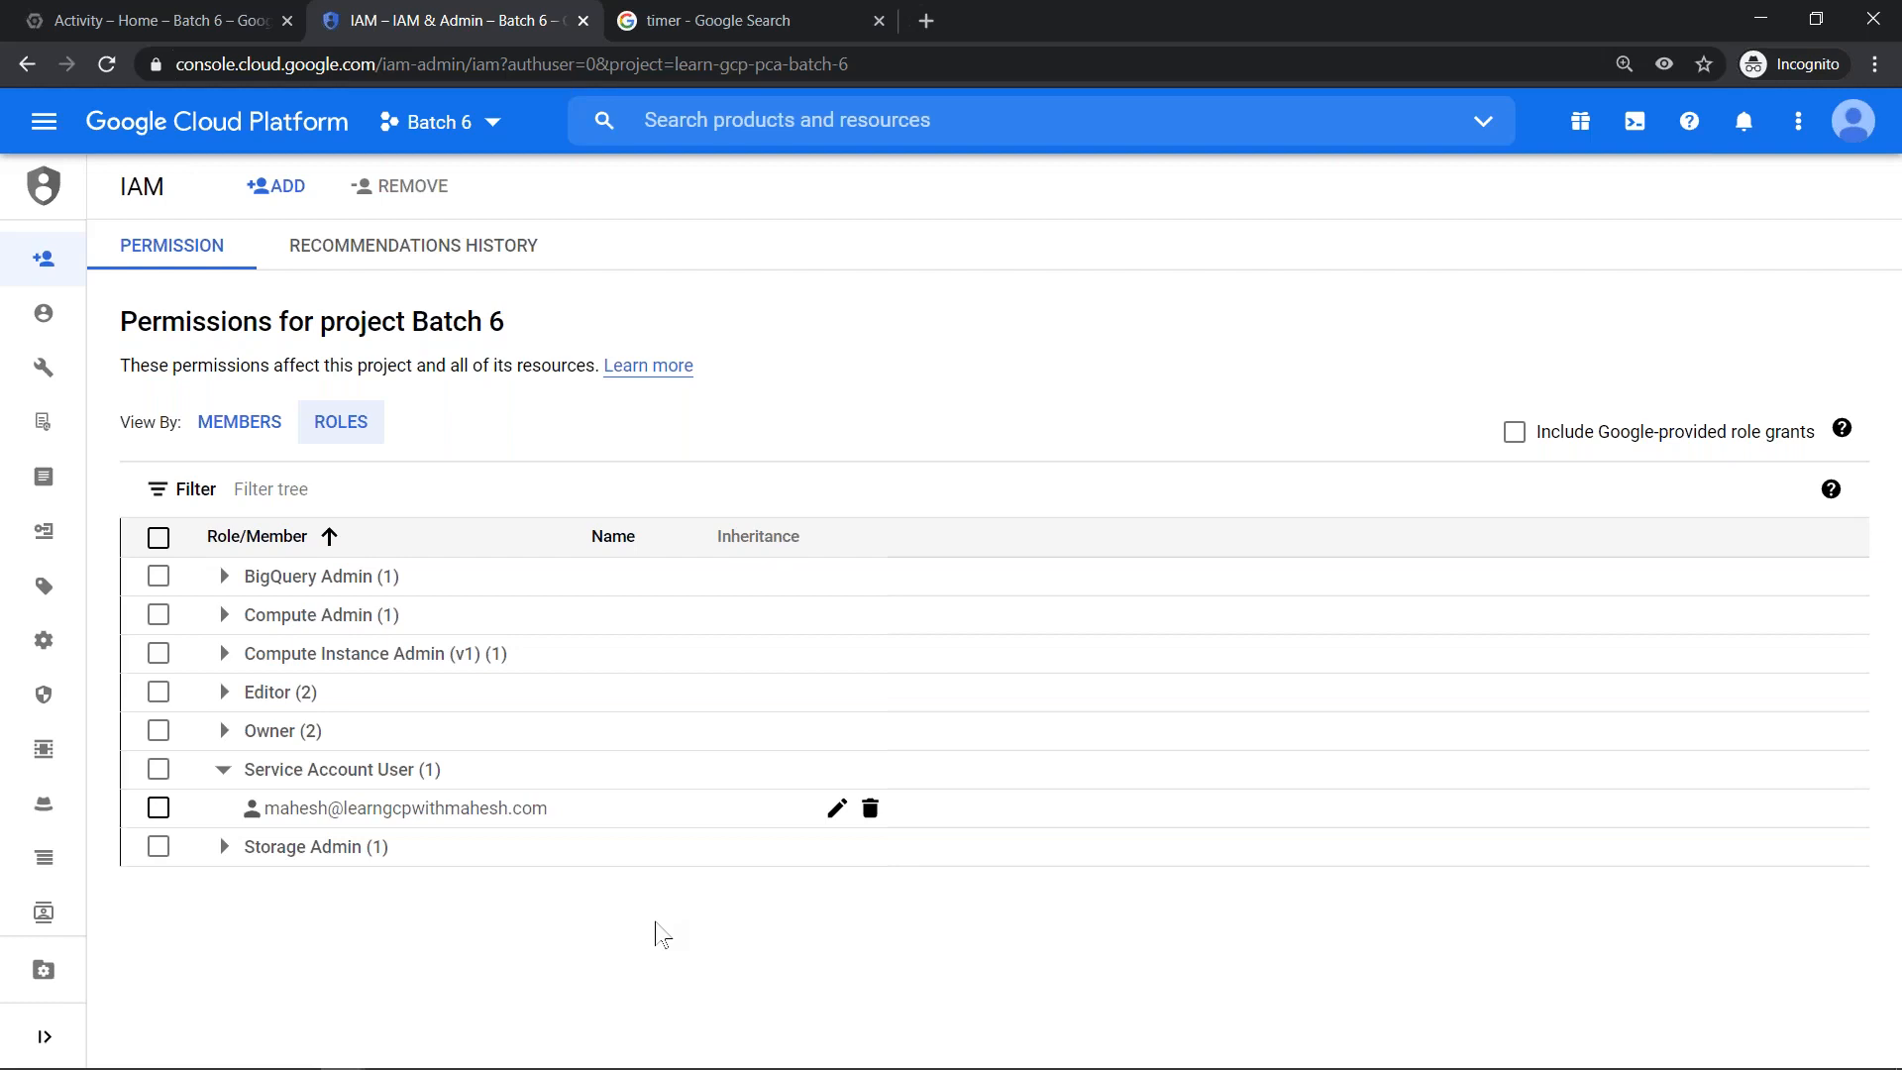
- Switch to the SSH terminal of the option1-serviceaccount-user-role VM, clear it and start a root shell with sudo -s
key("alt+Tab")
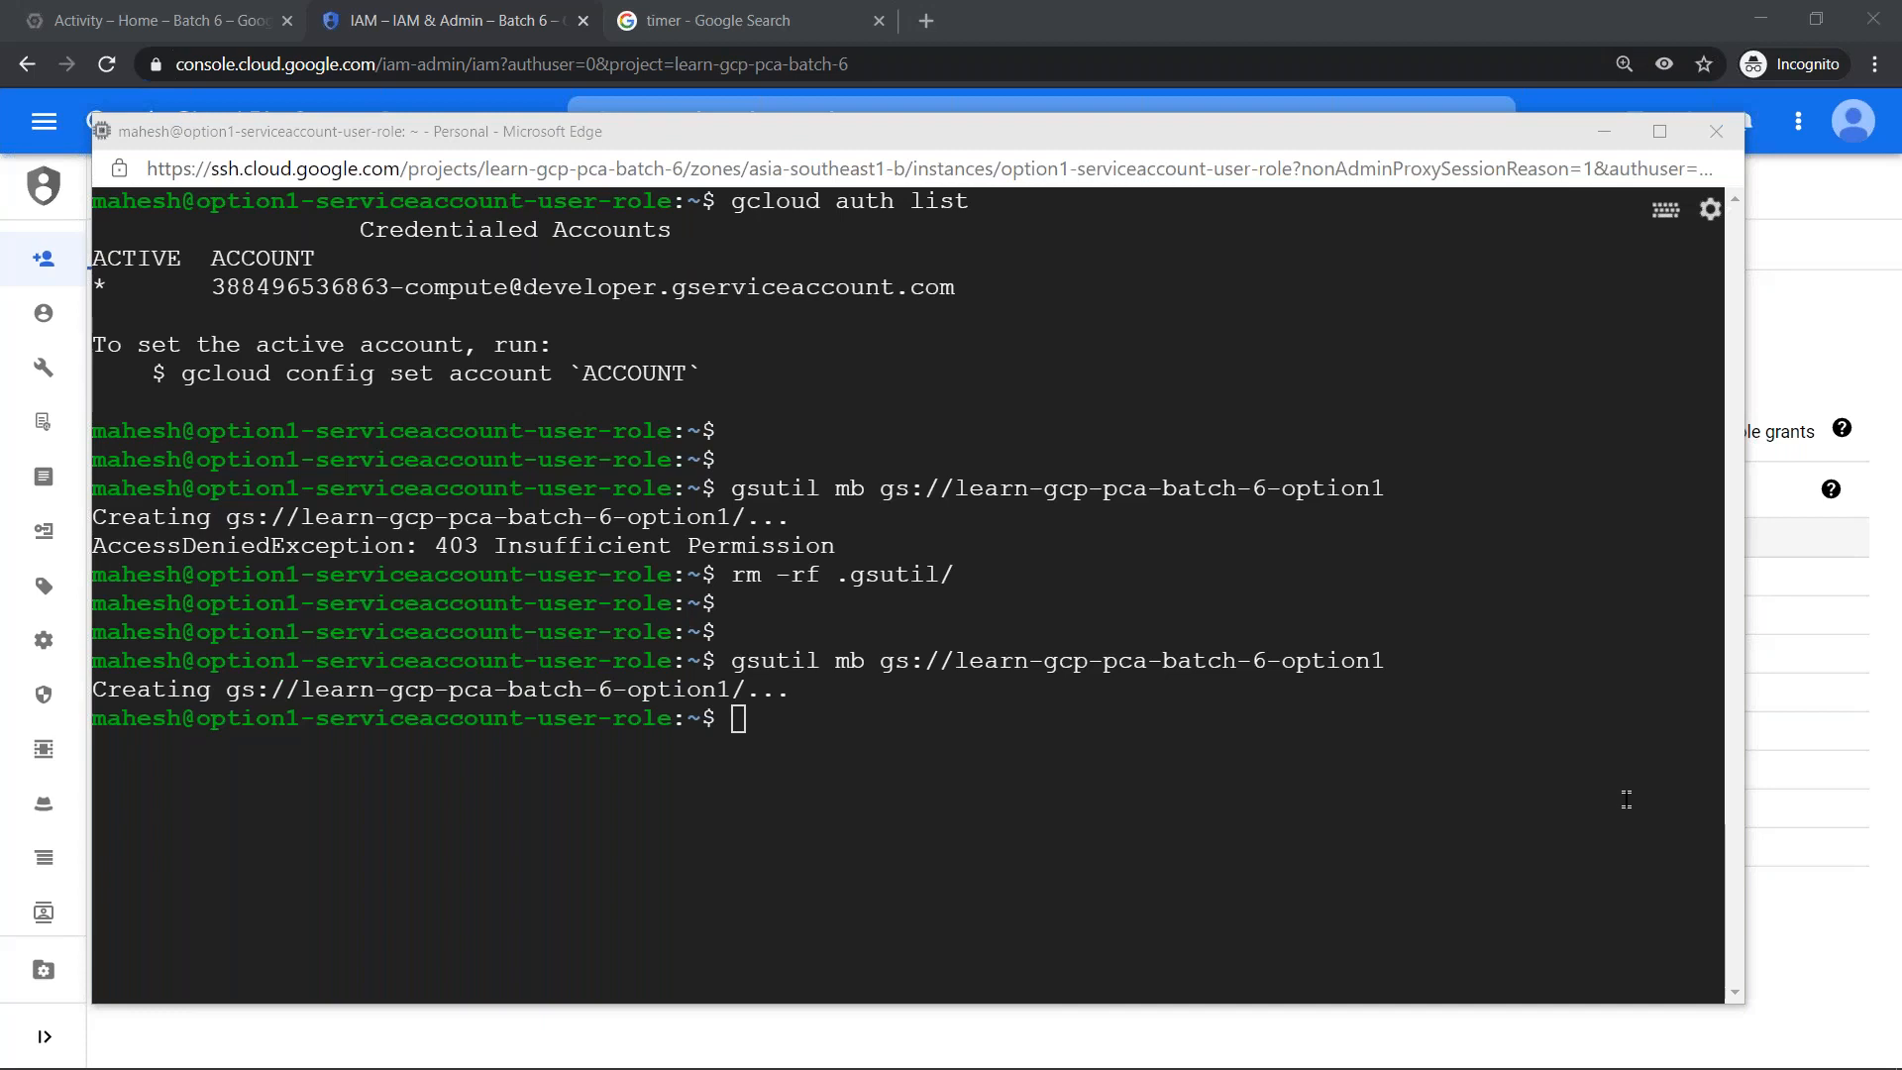
left_click(1099, 149)
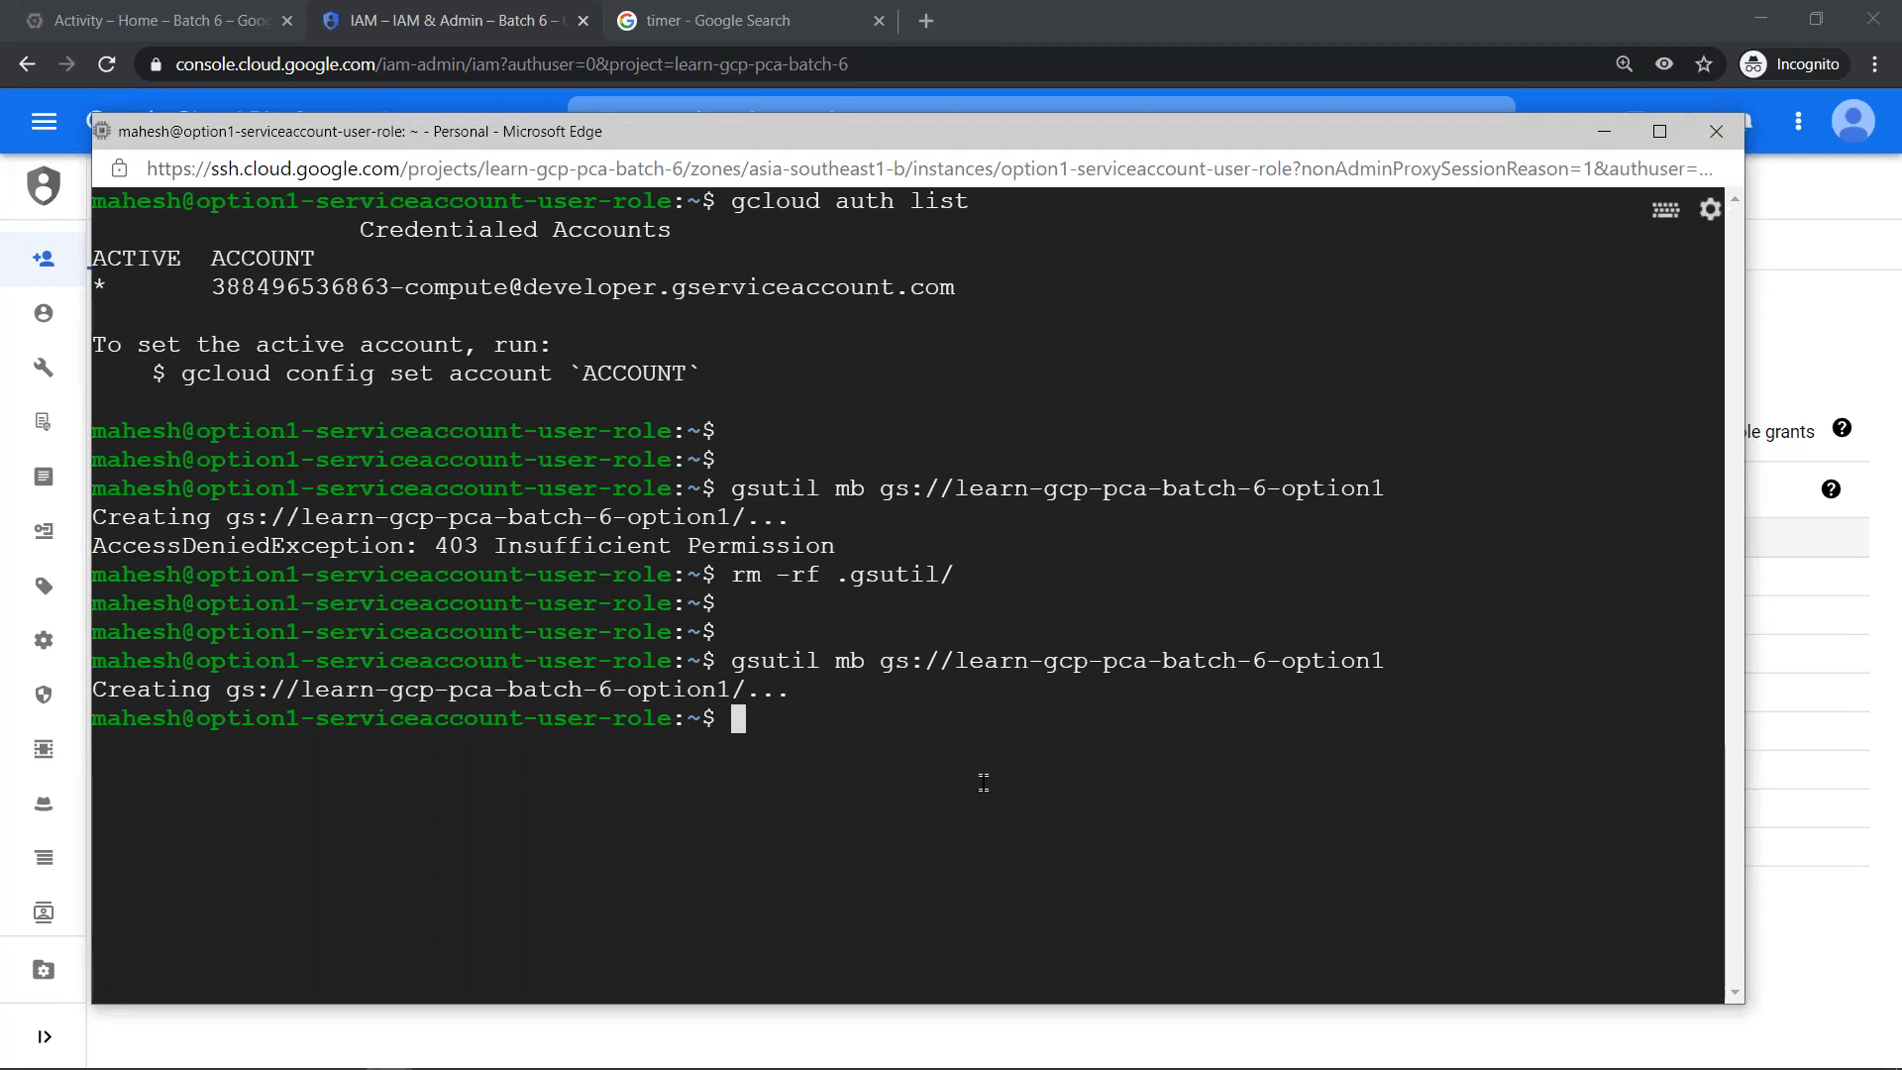
key("ctrl+l")
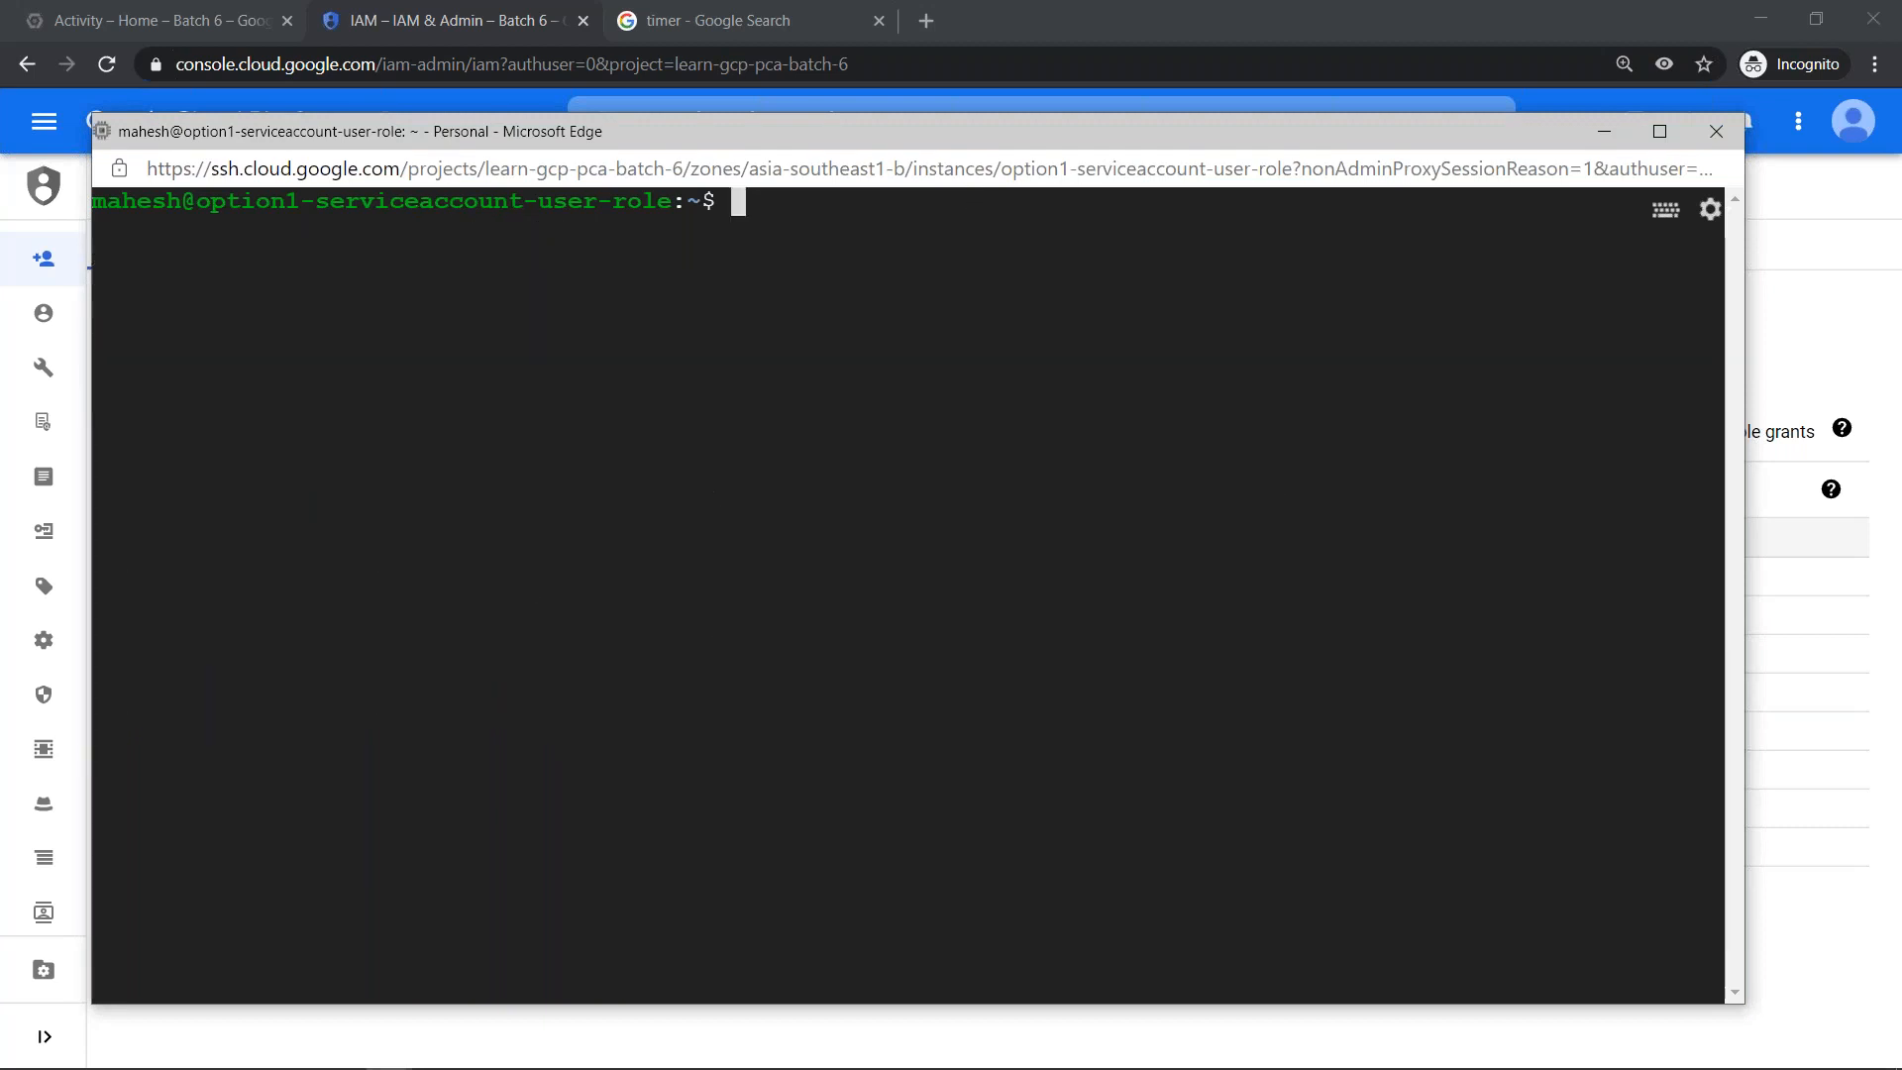
type("sudo ")
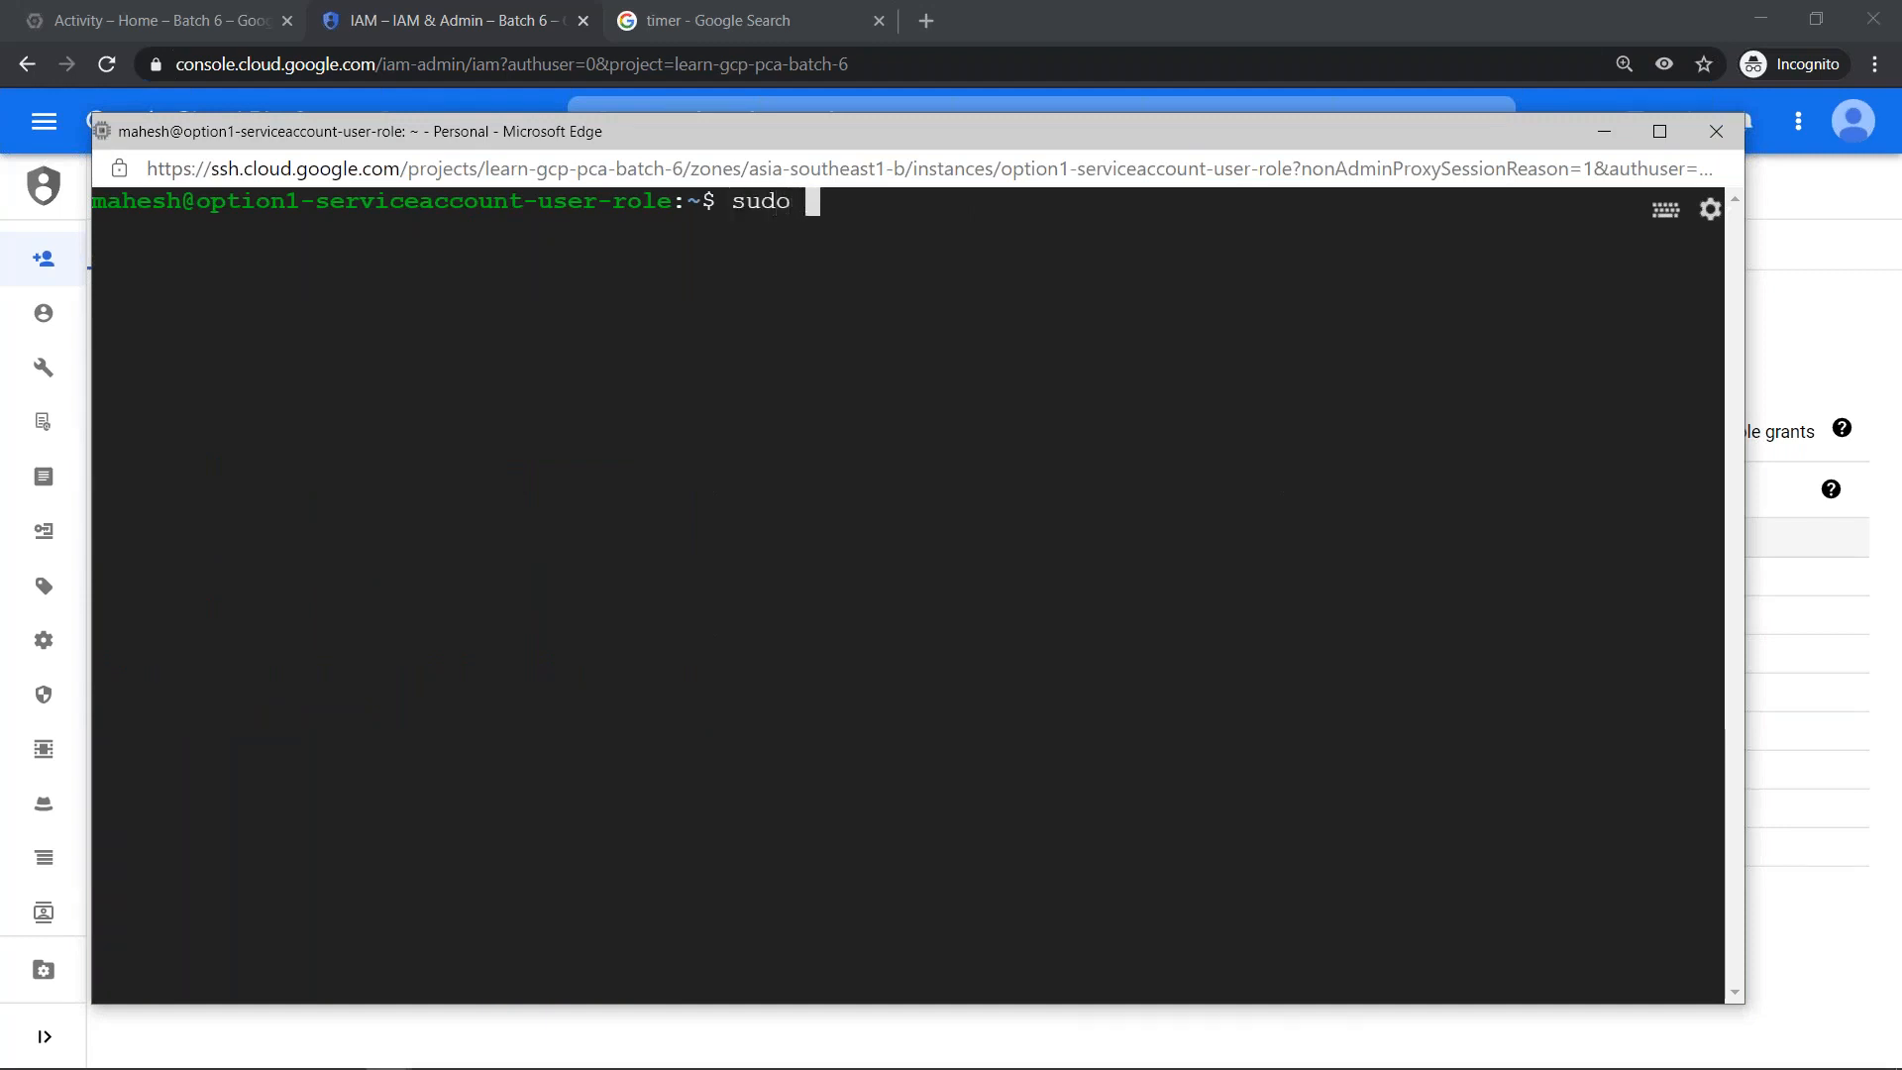
type("-s")
key("Return")
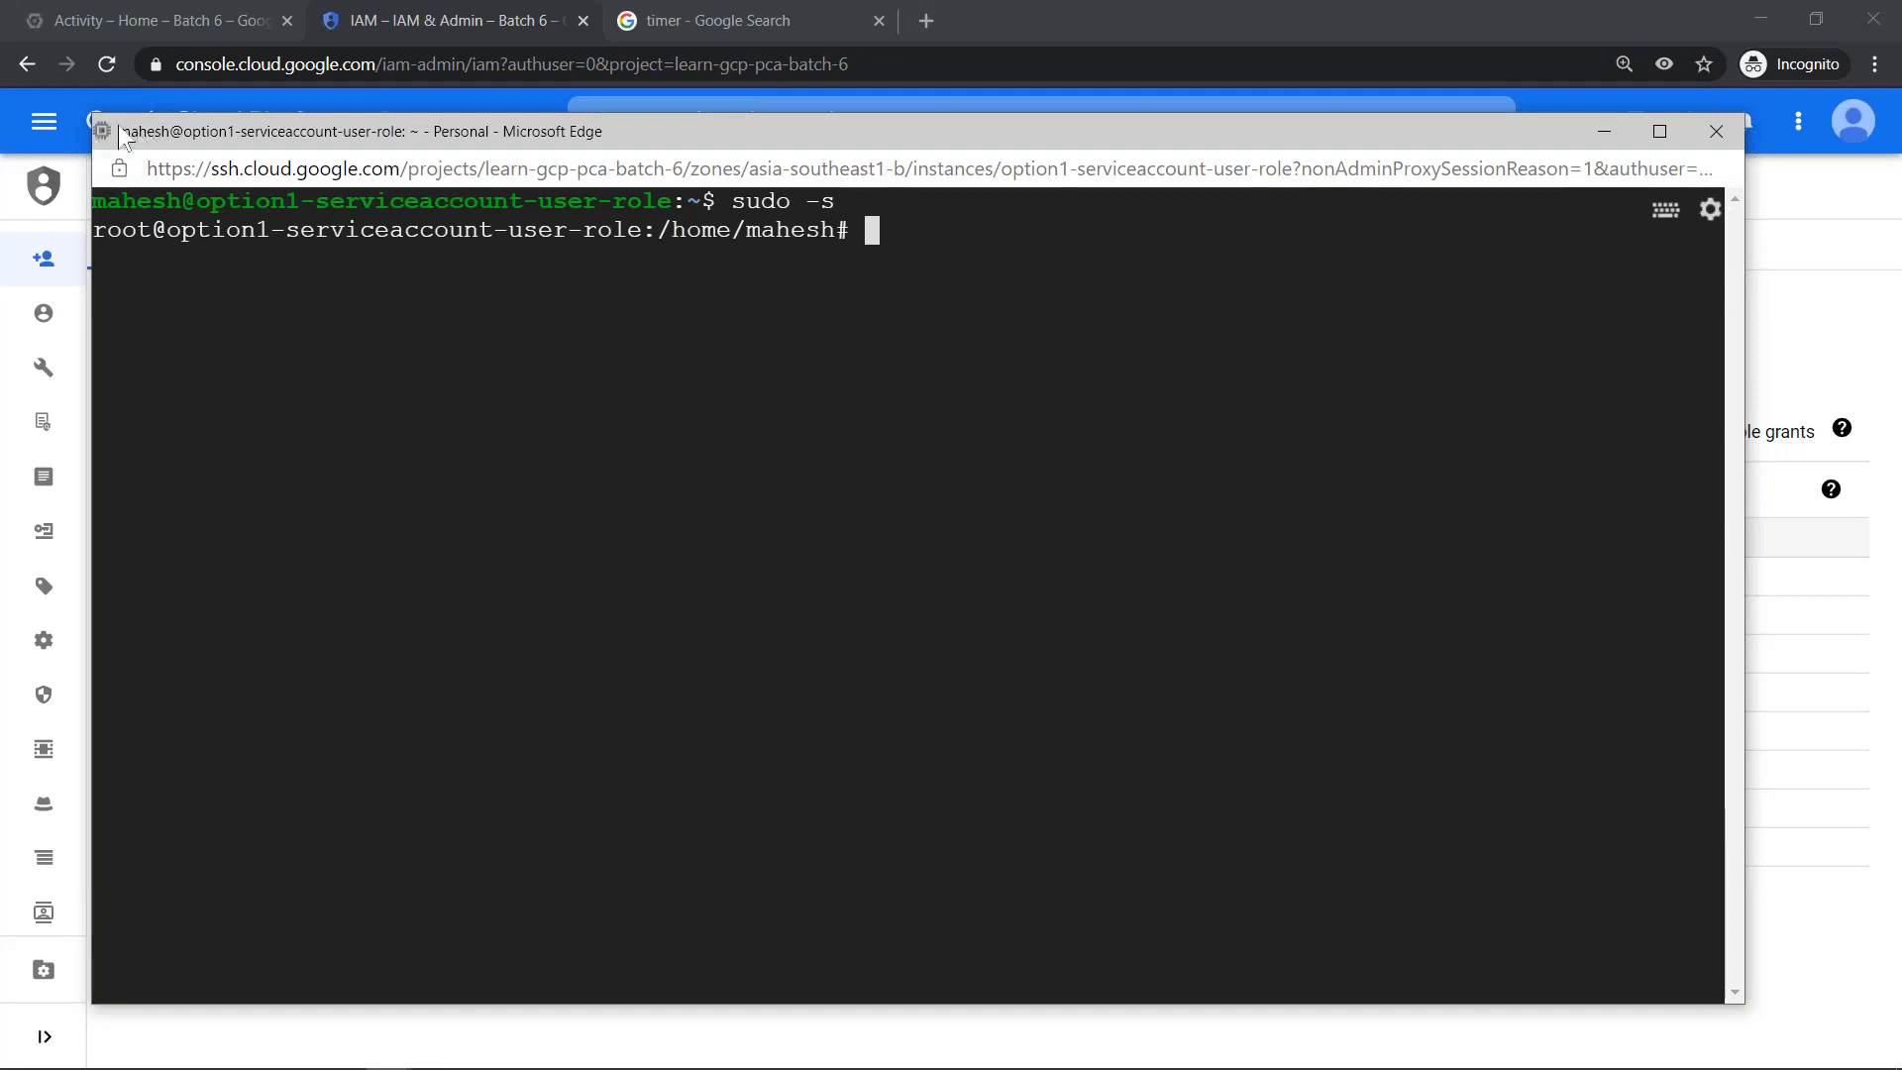
- Dismiss the SSH terminal window and return to the Batch 6 IAM permissions in Chrome
left_click_drag(280, 134, 0, 329)
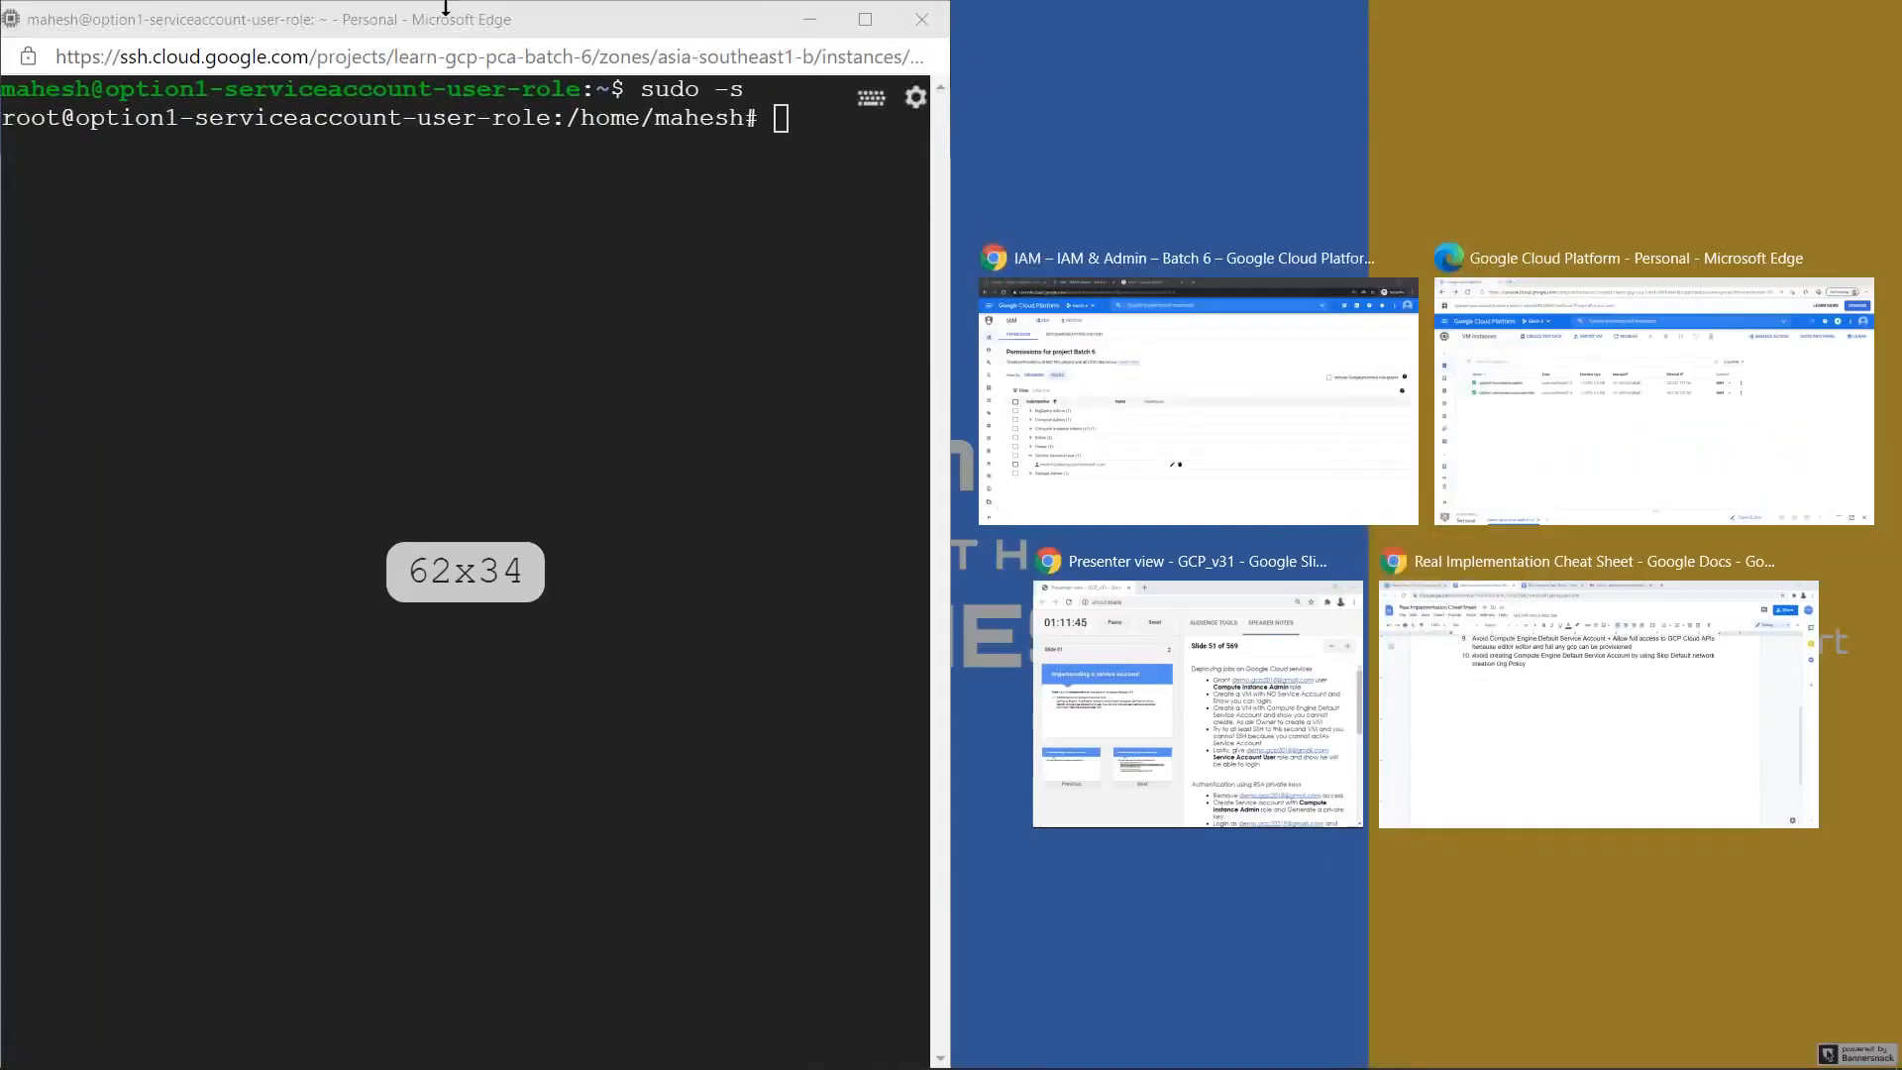
key("super+Right")
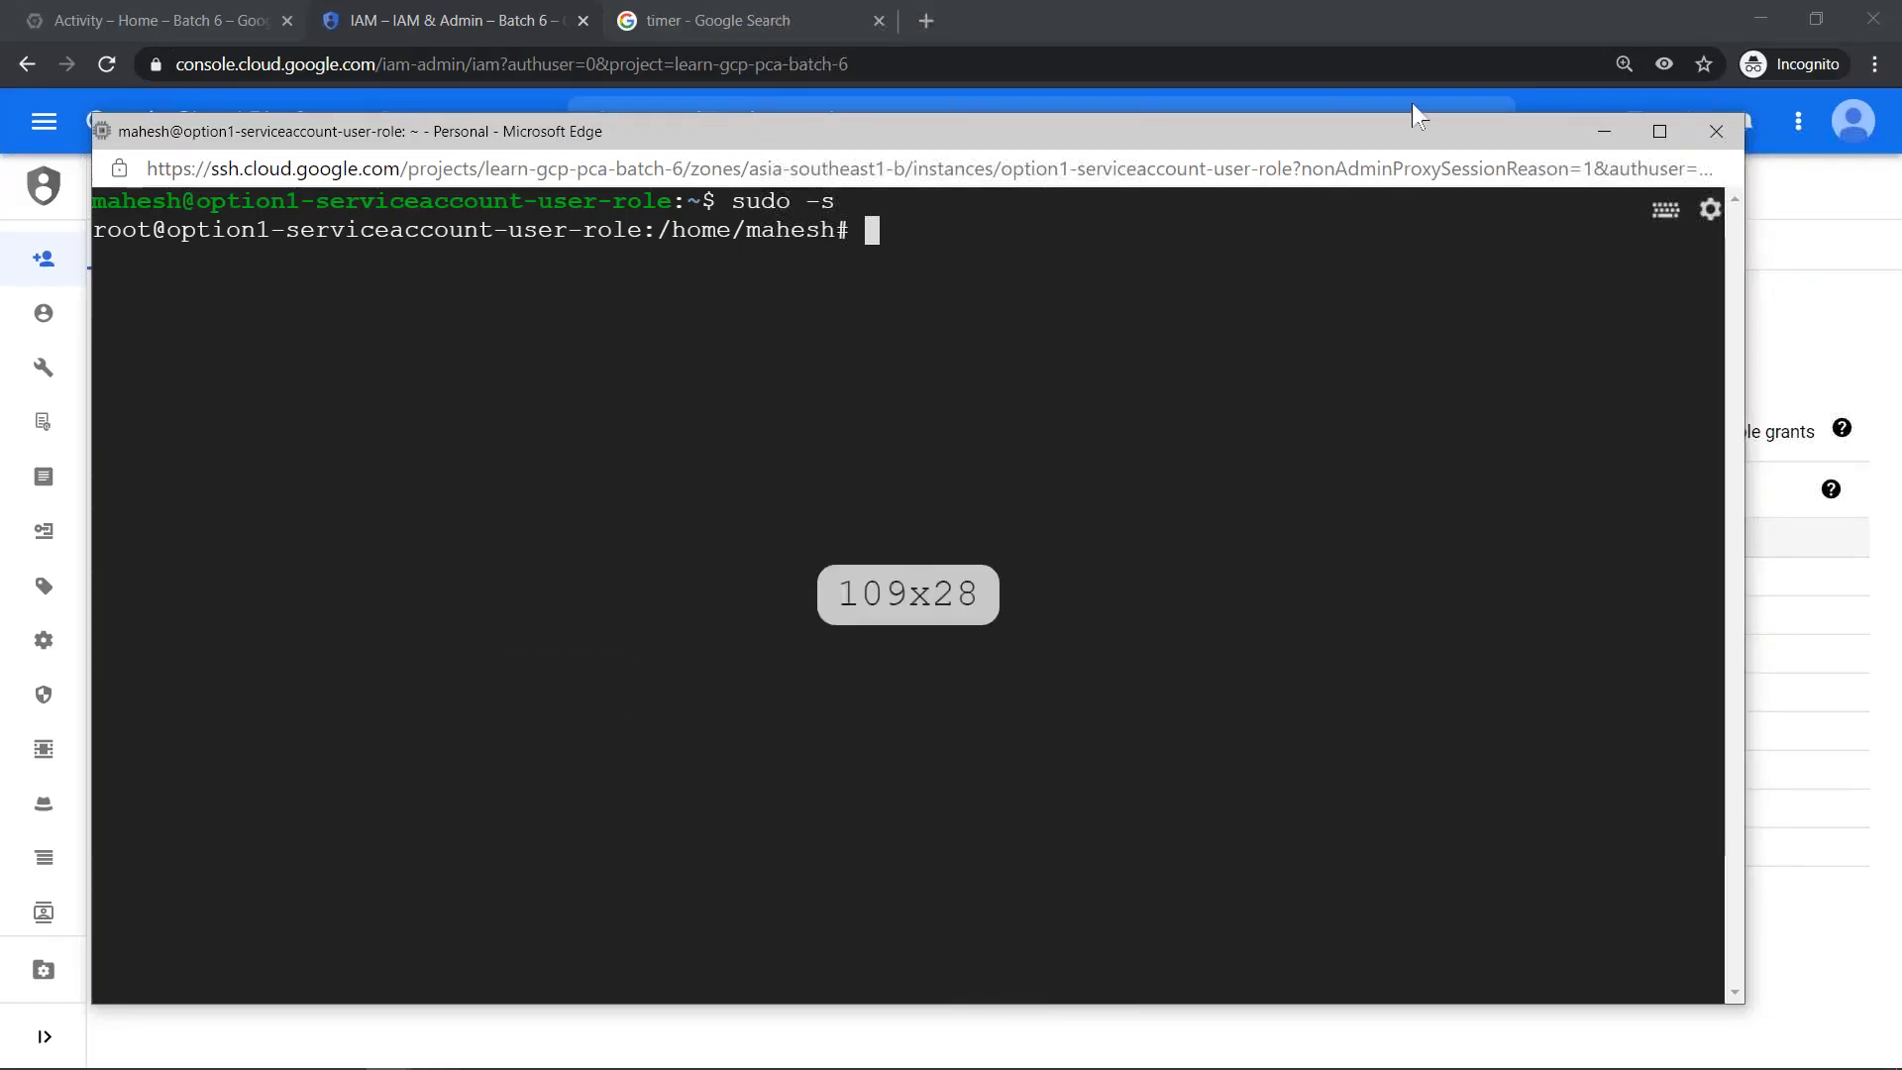
left_click(1411, 106)
left_click(1716, 131)
left_click(1030, 296)
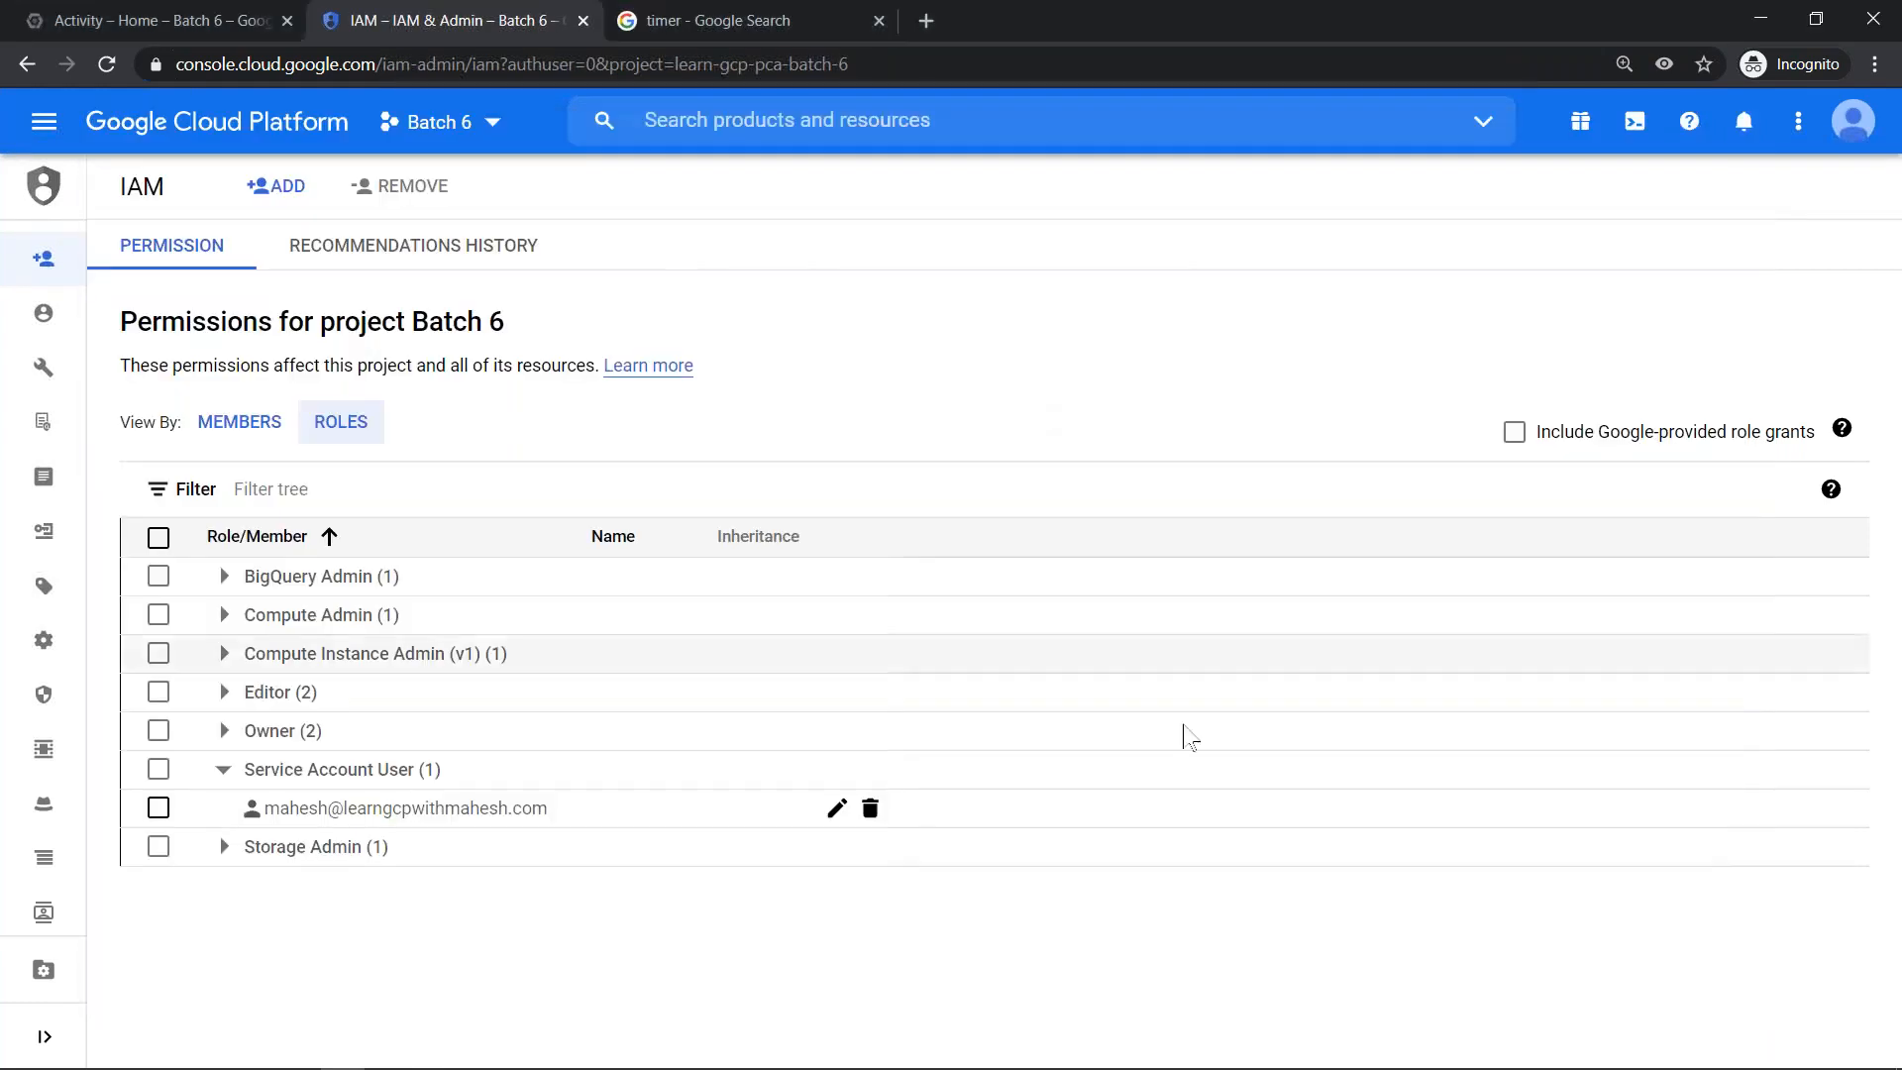
- Open the IAM page for Batch 6 in the browser tab showing the activity log
left_click(170, 24)
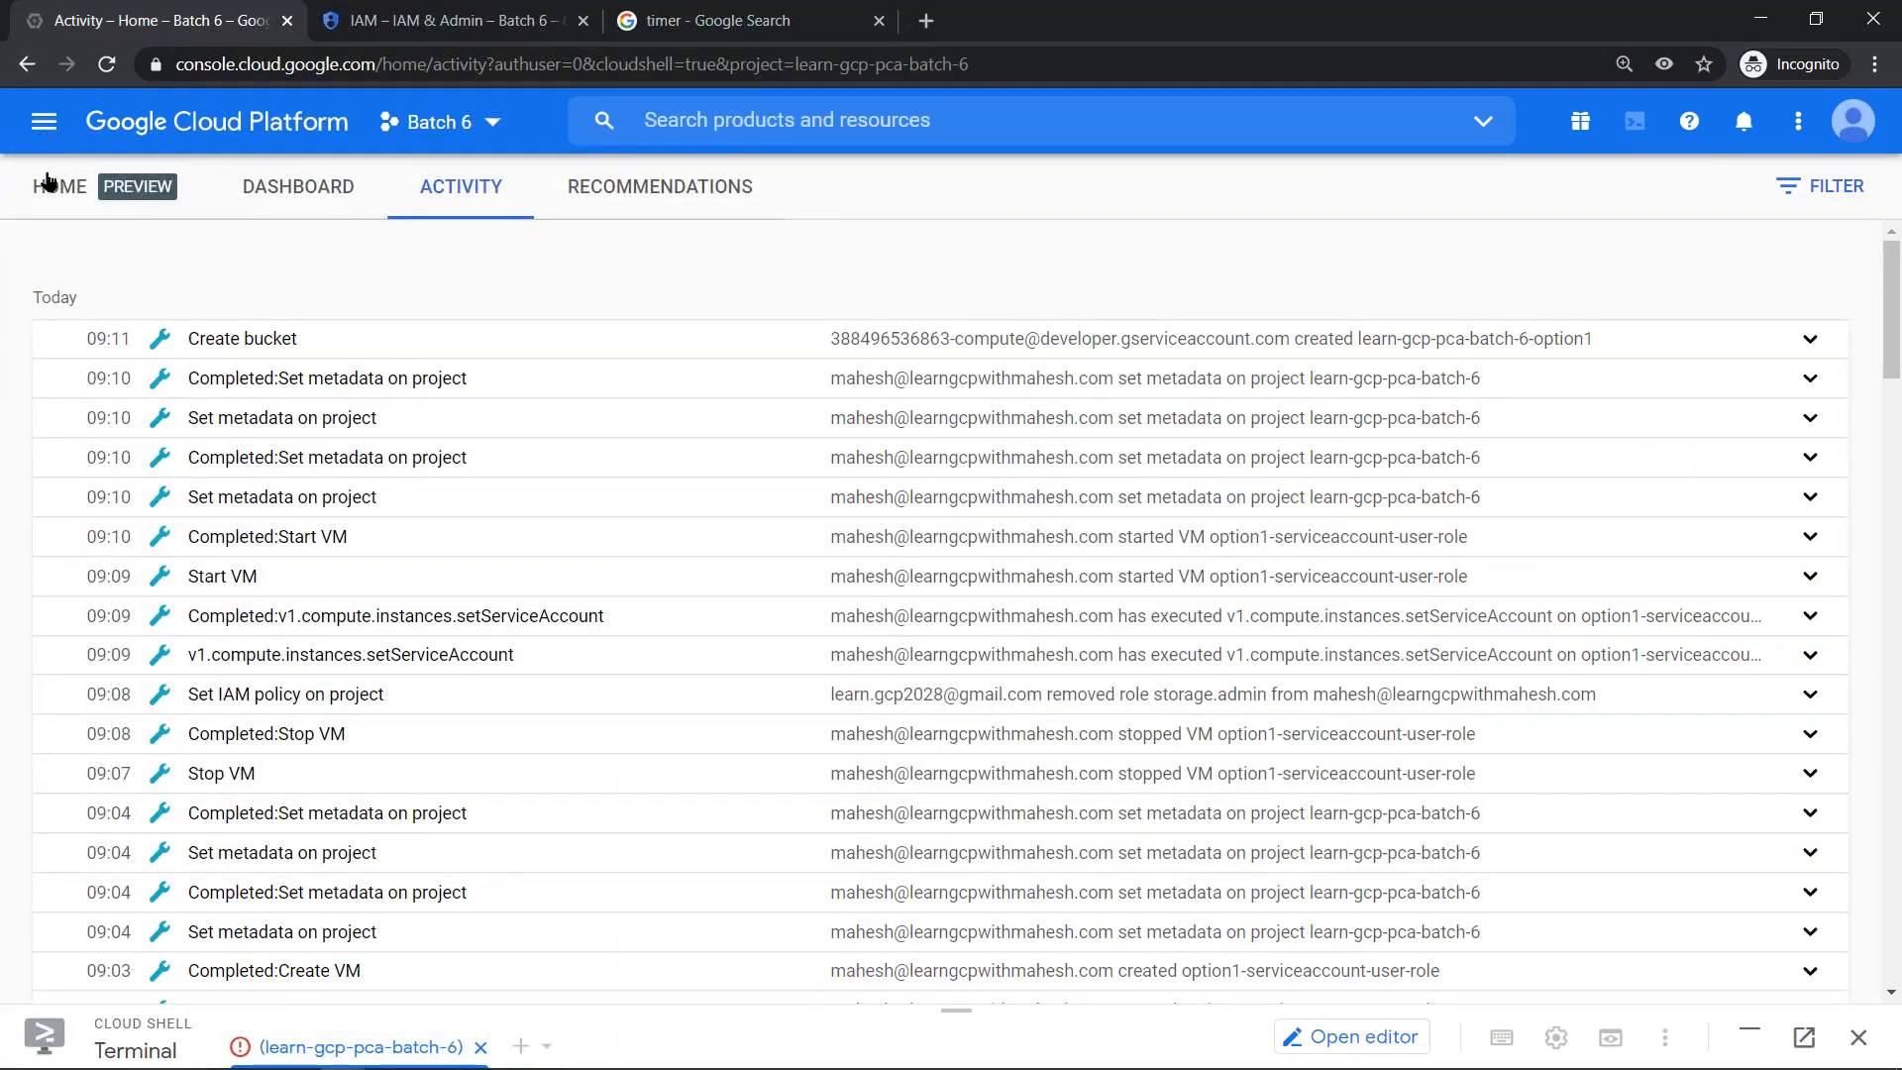
left_click(35, 124)
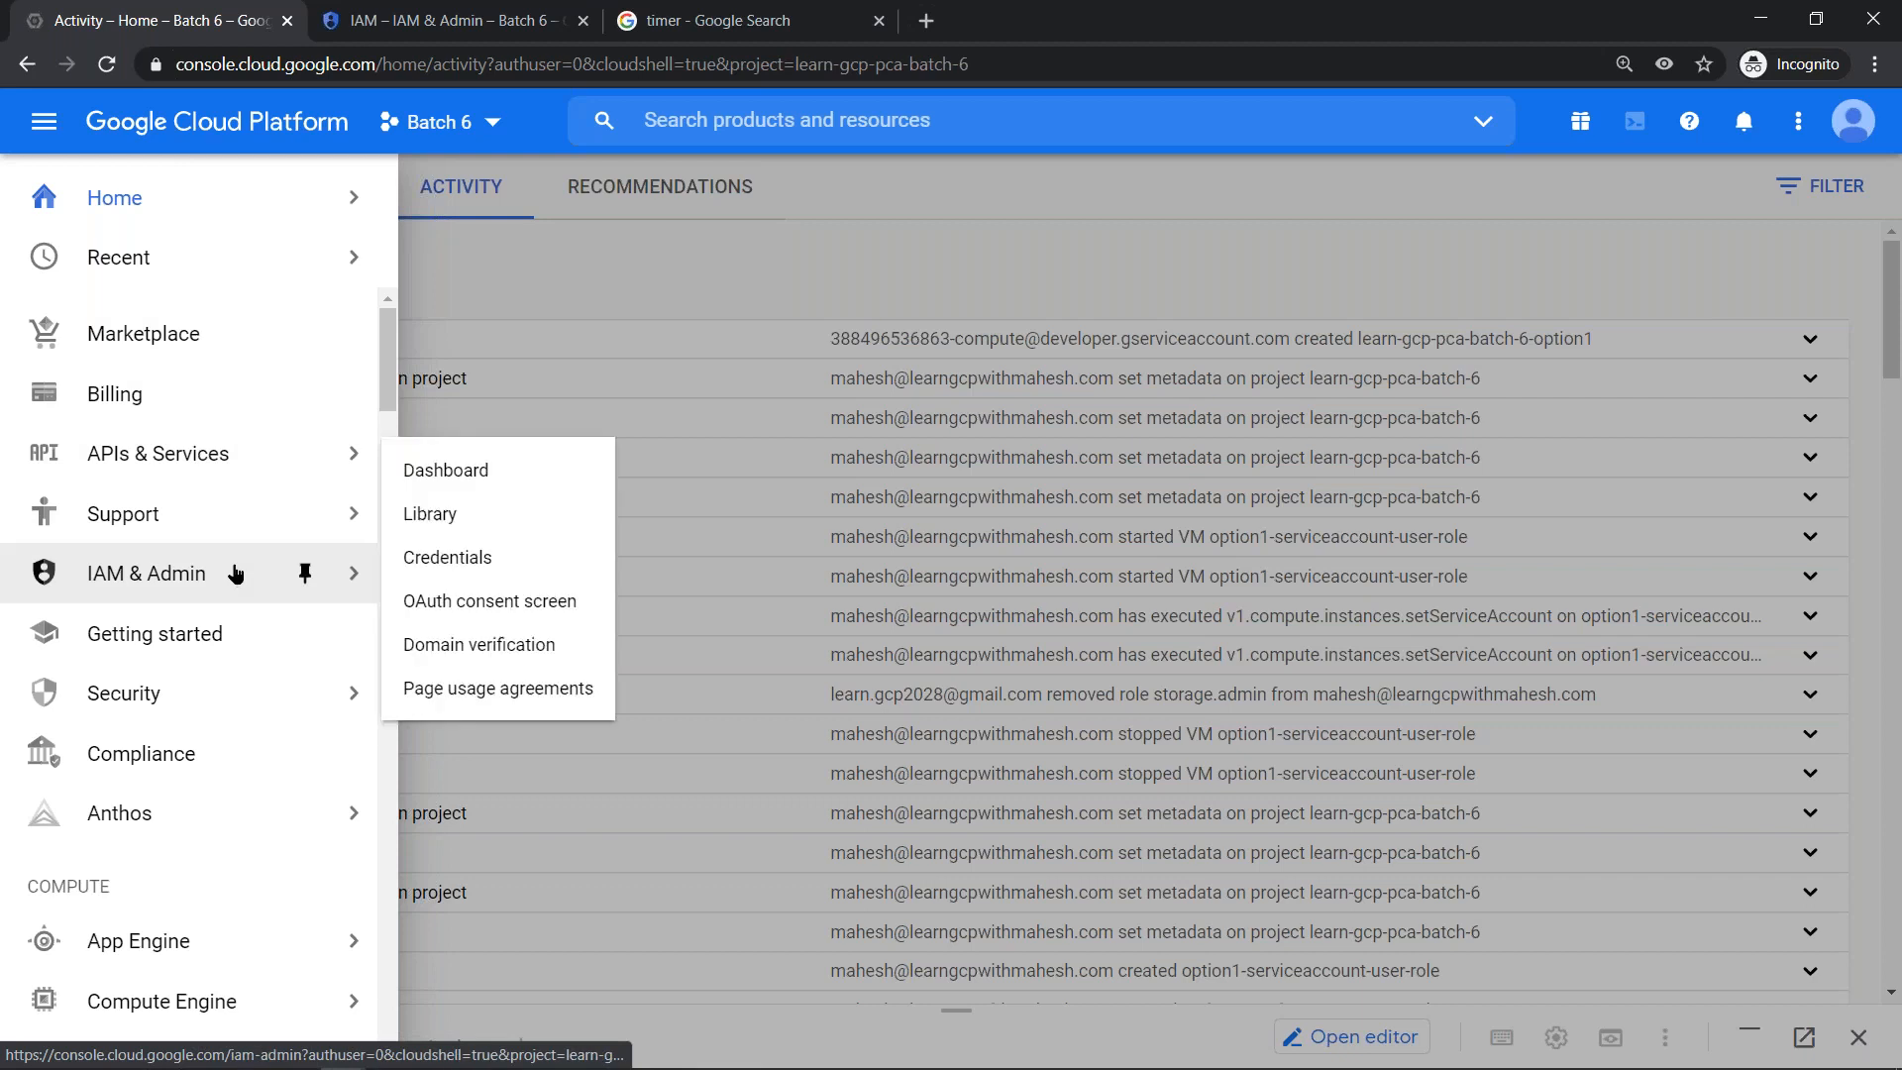
mouse_move(235, 572)
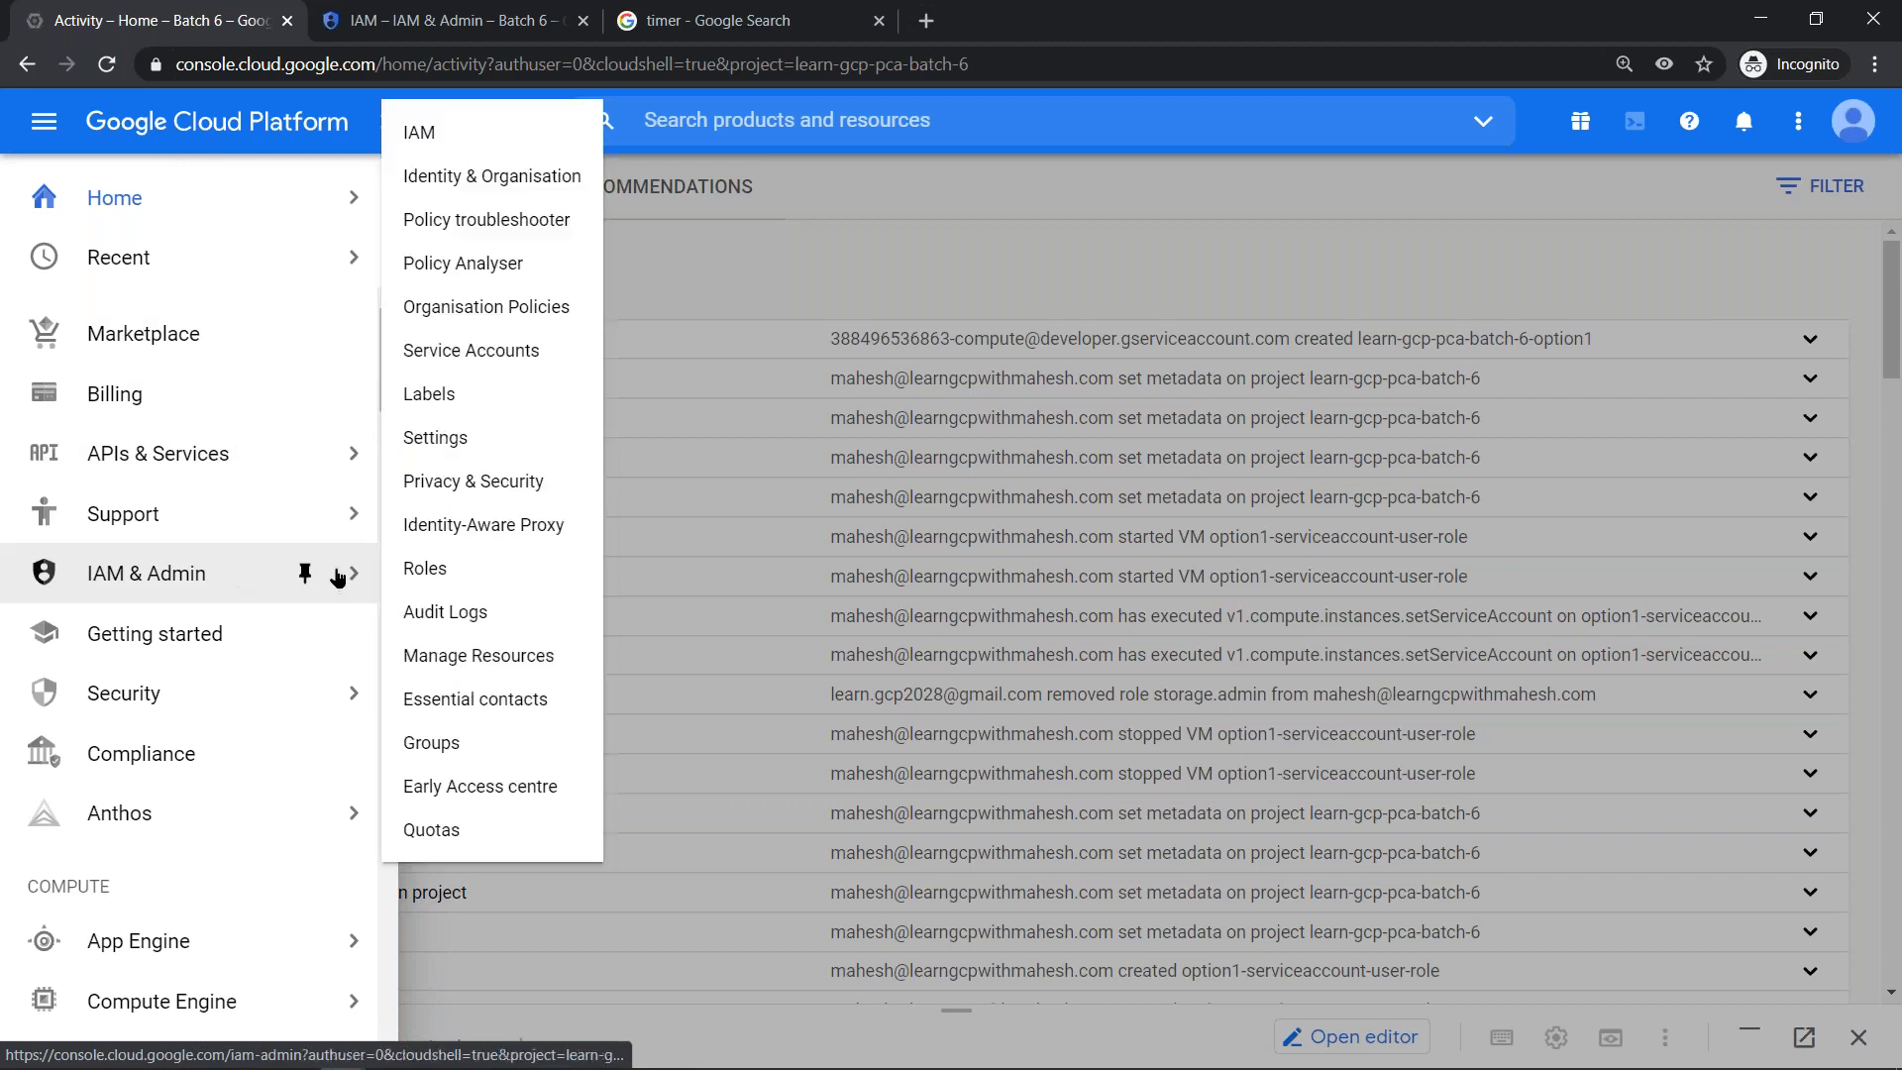
left_click(451, 143)
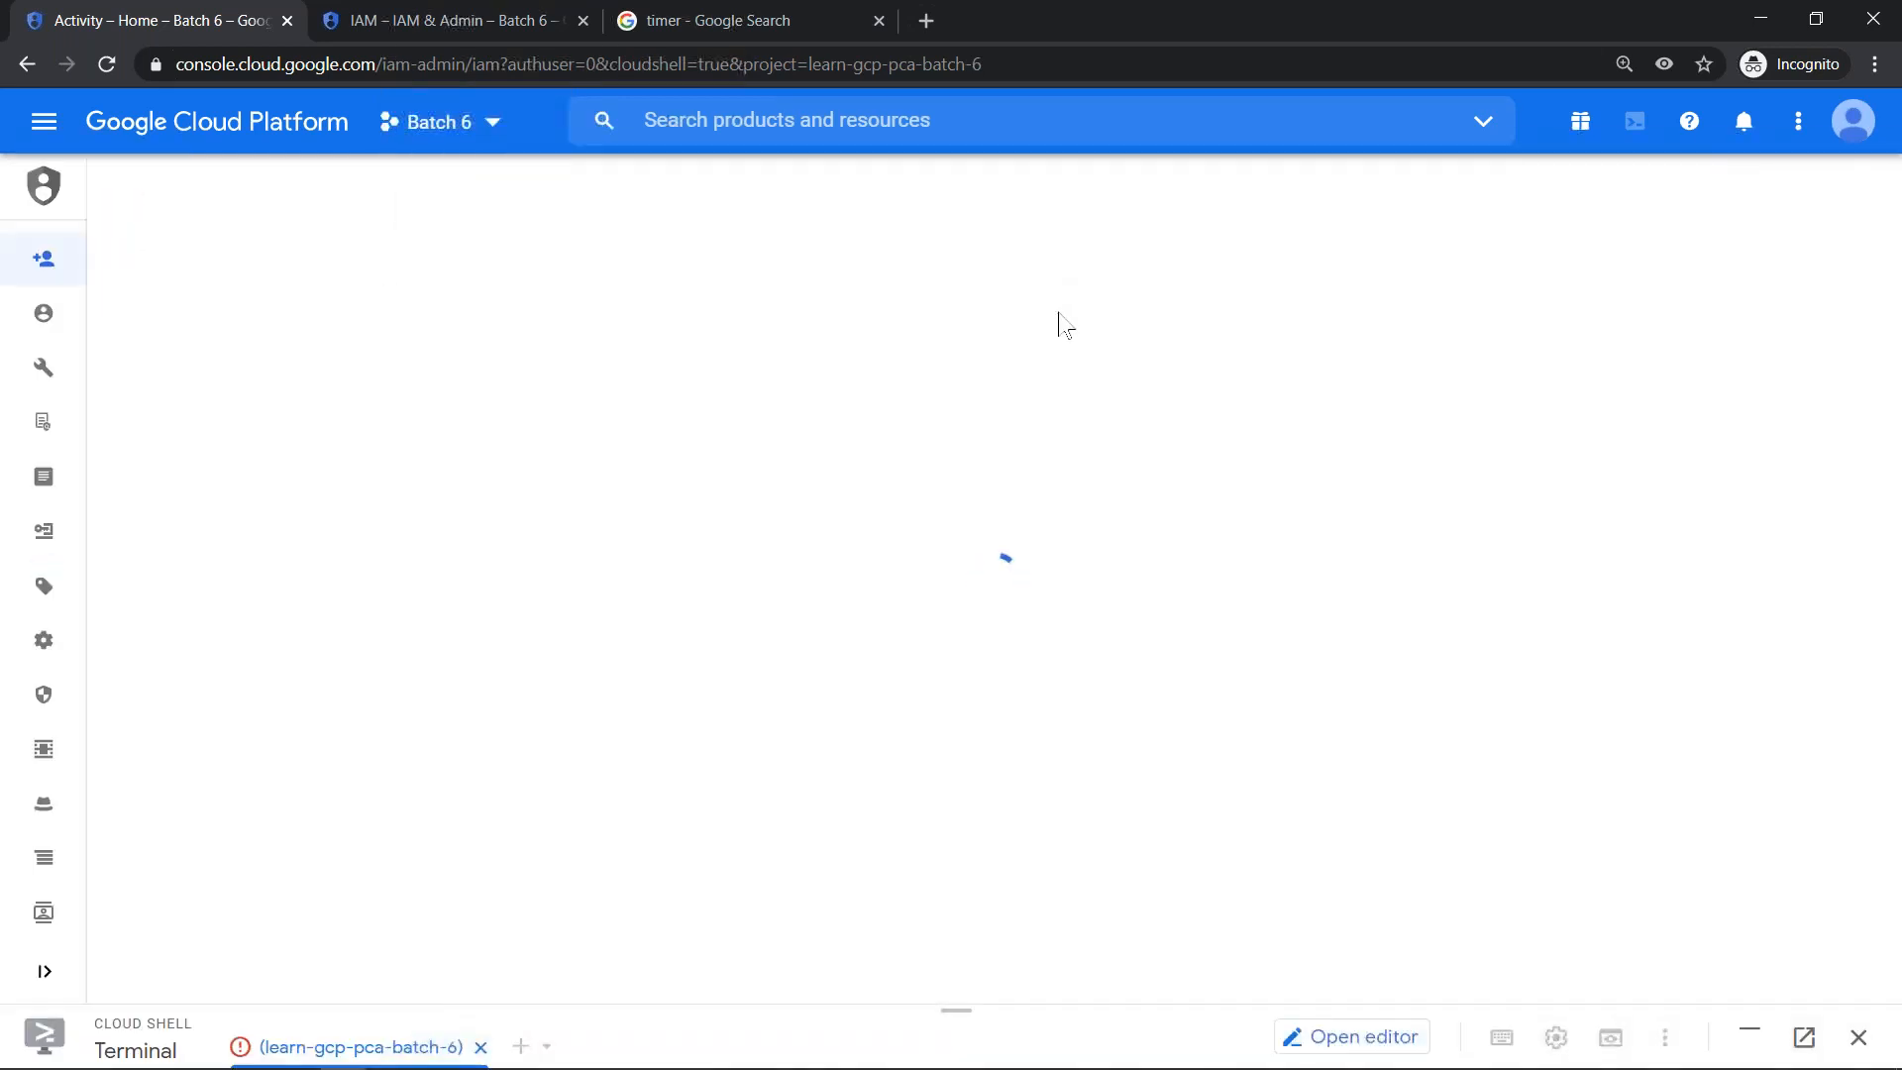
- Switch to the slide presentation showing the Impersonating a service account slide
key("alt+Tab")
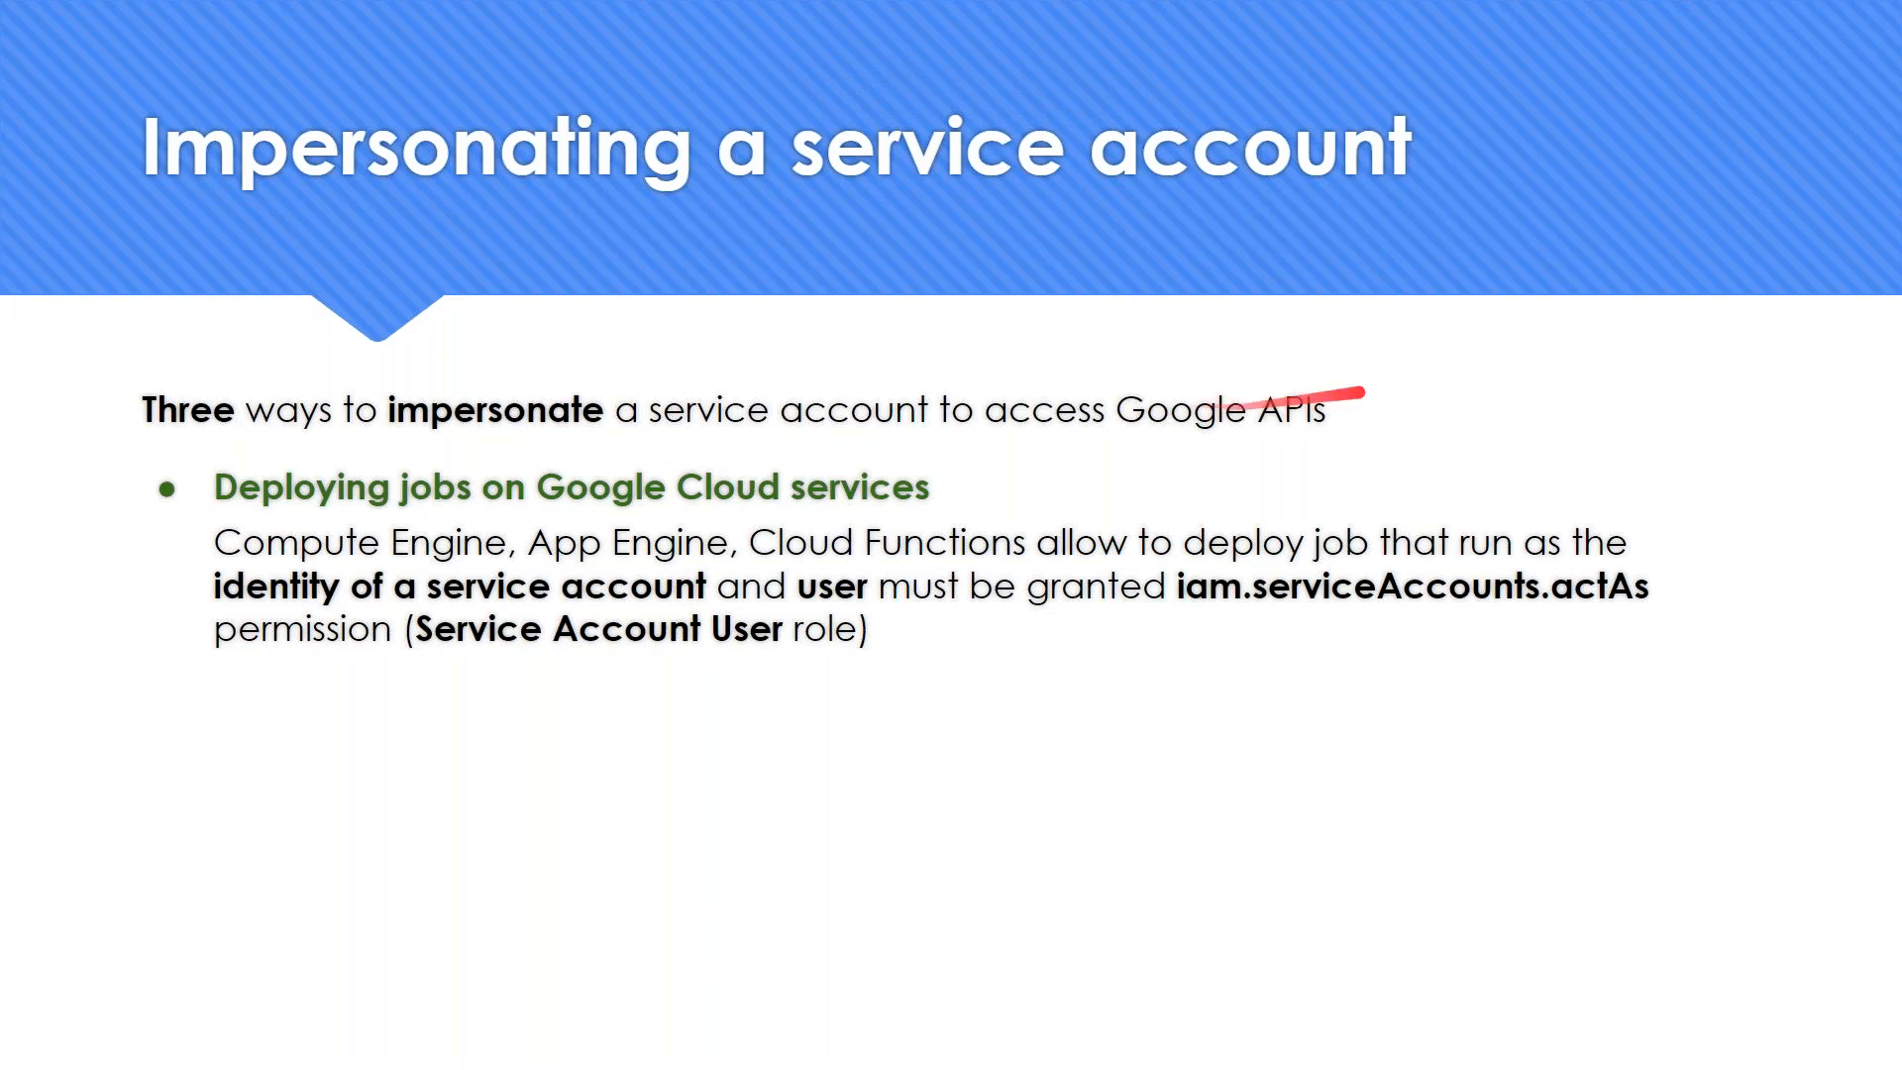
key("alt+Tab")
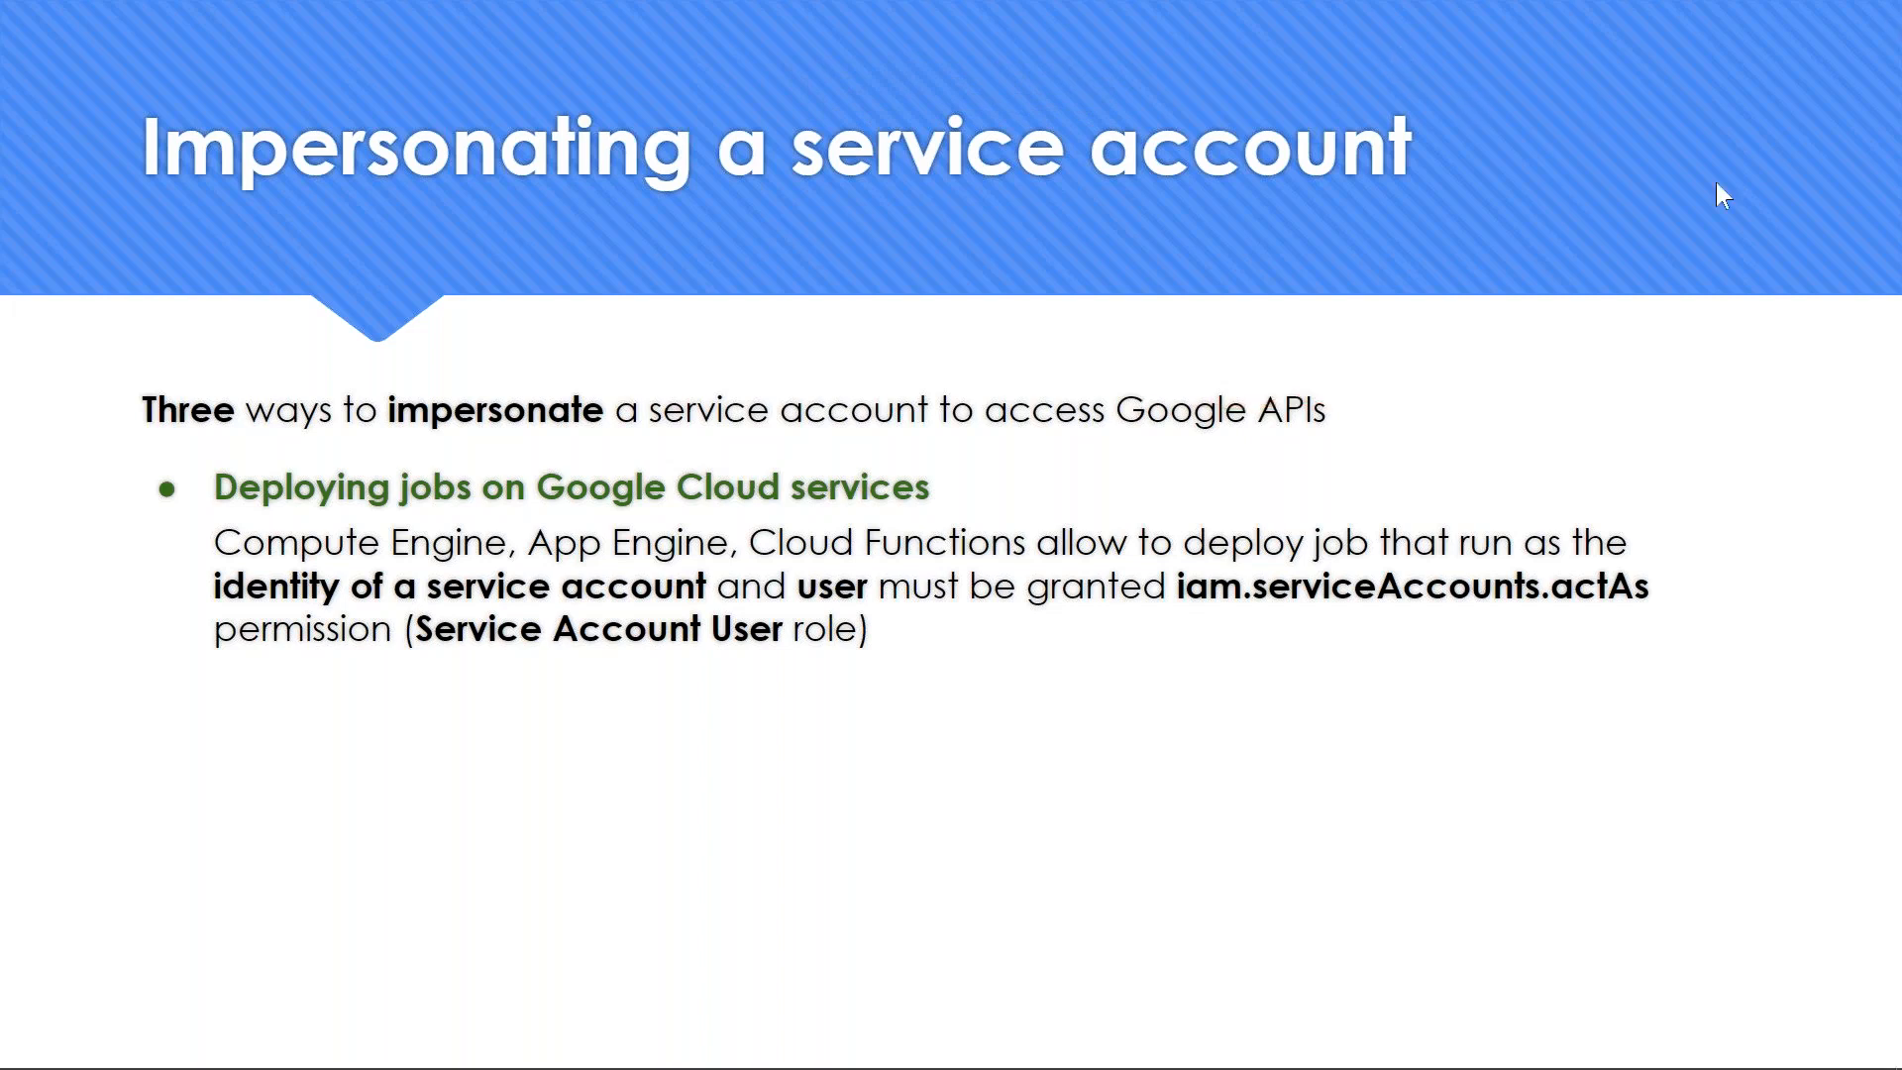
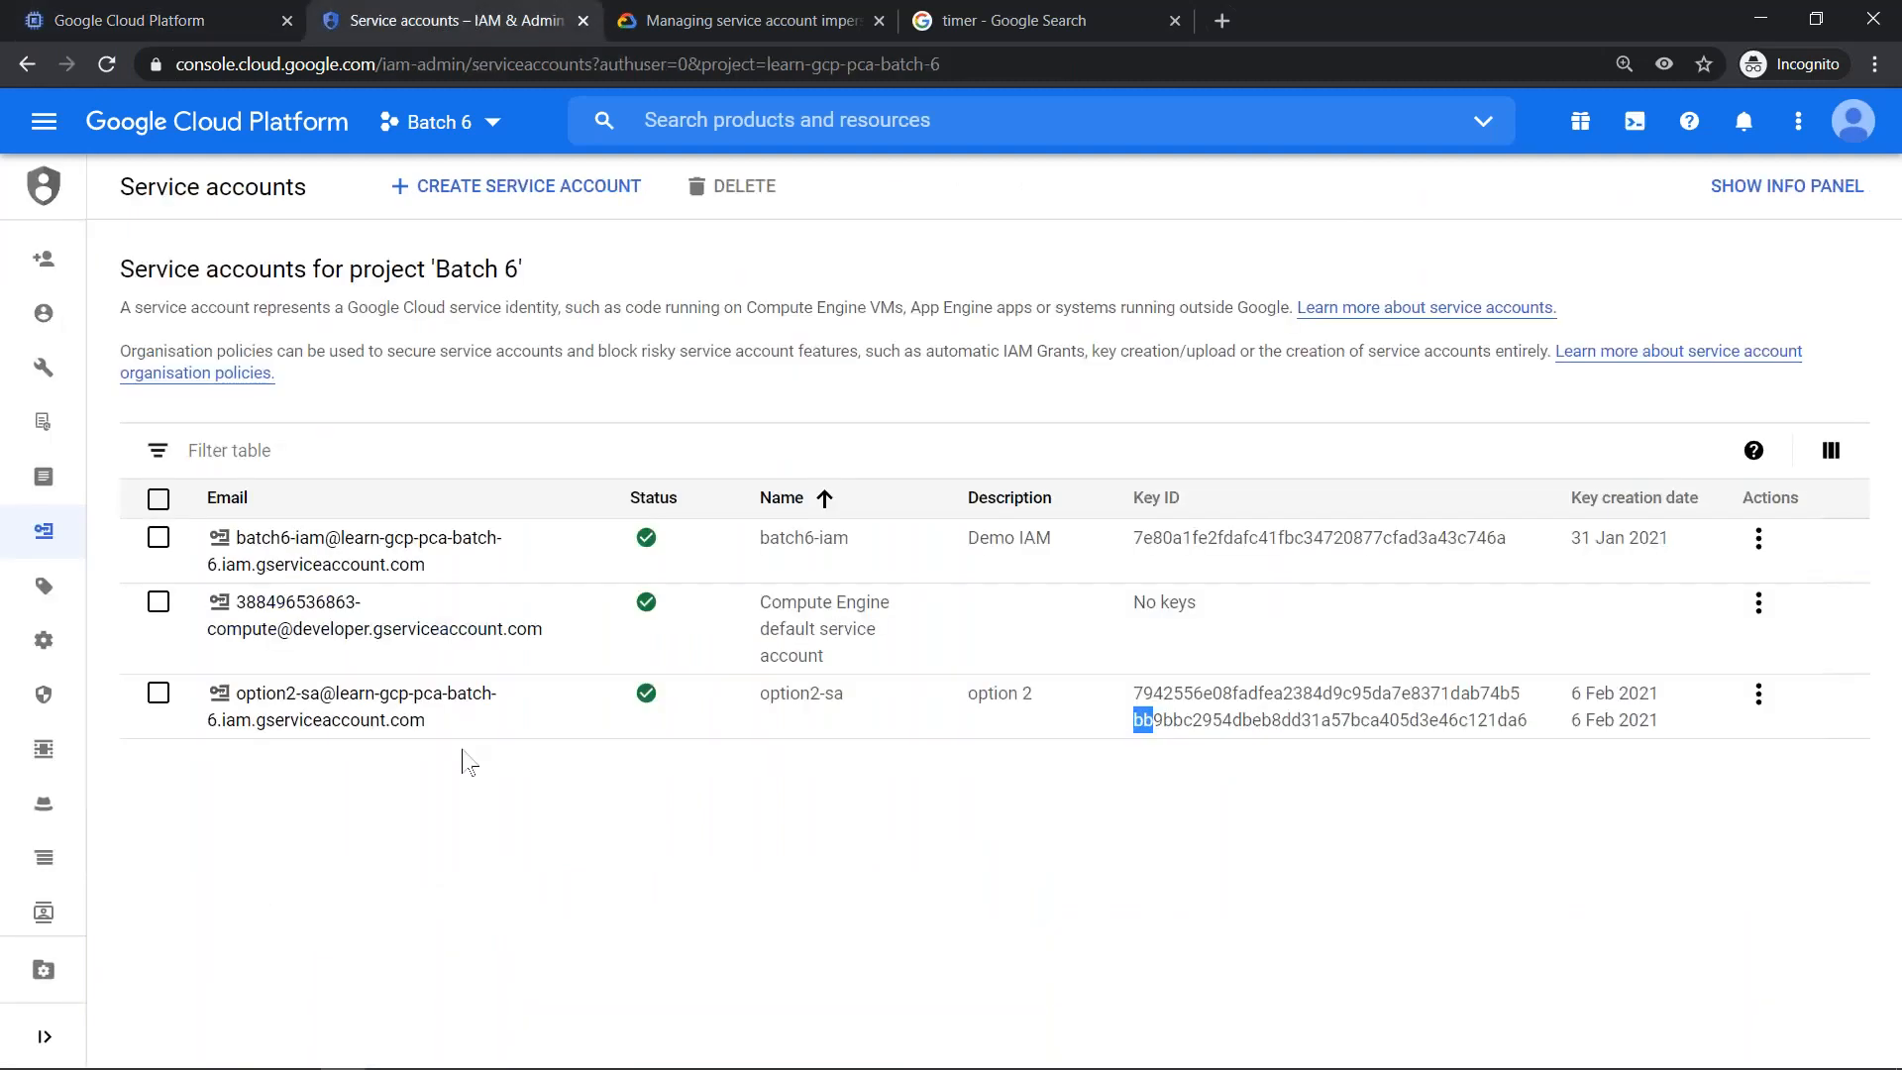
- Create a service account named option3-sa in Batch 6 with the description "Using SA Token"
left_click(661, 738)
left_click_drag(236, 700, 318, 695)
left_click(523, 196)
left_click(523, 194)
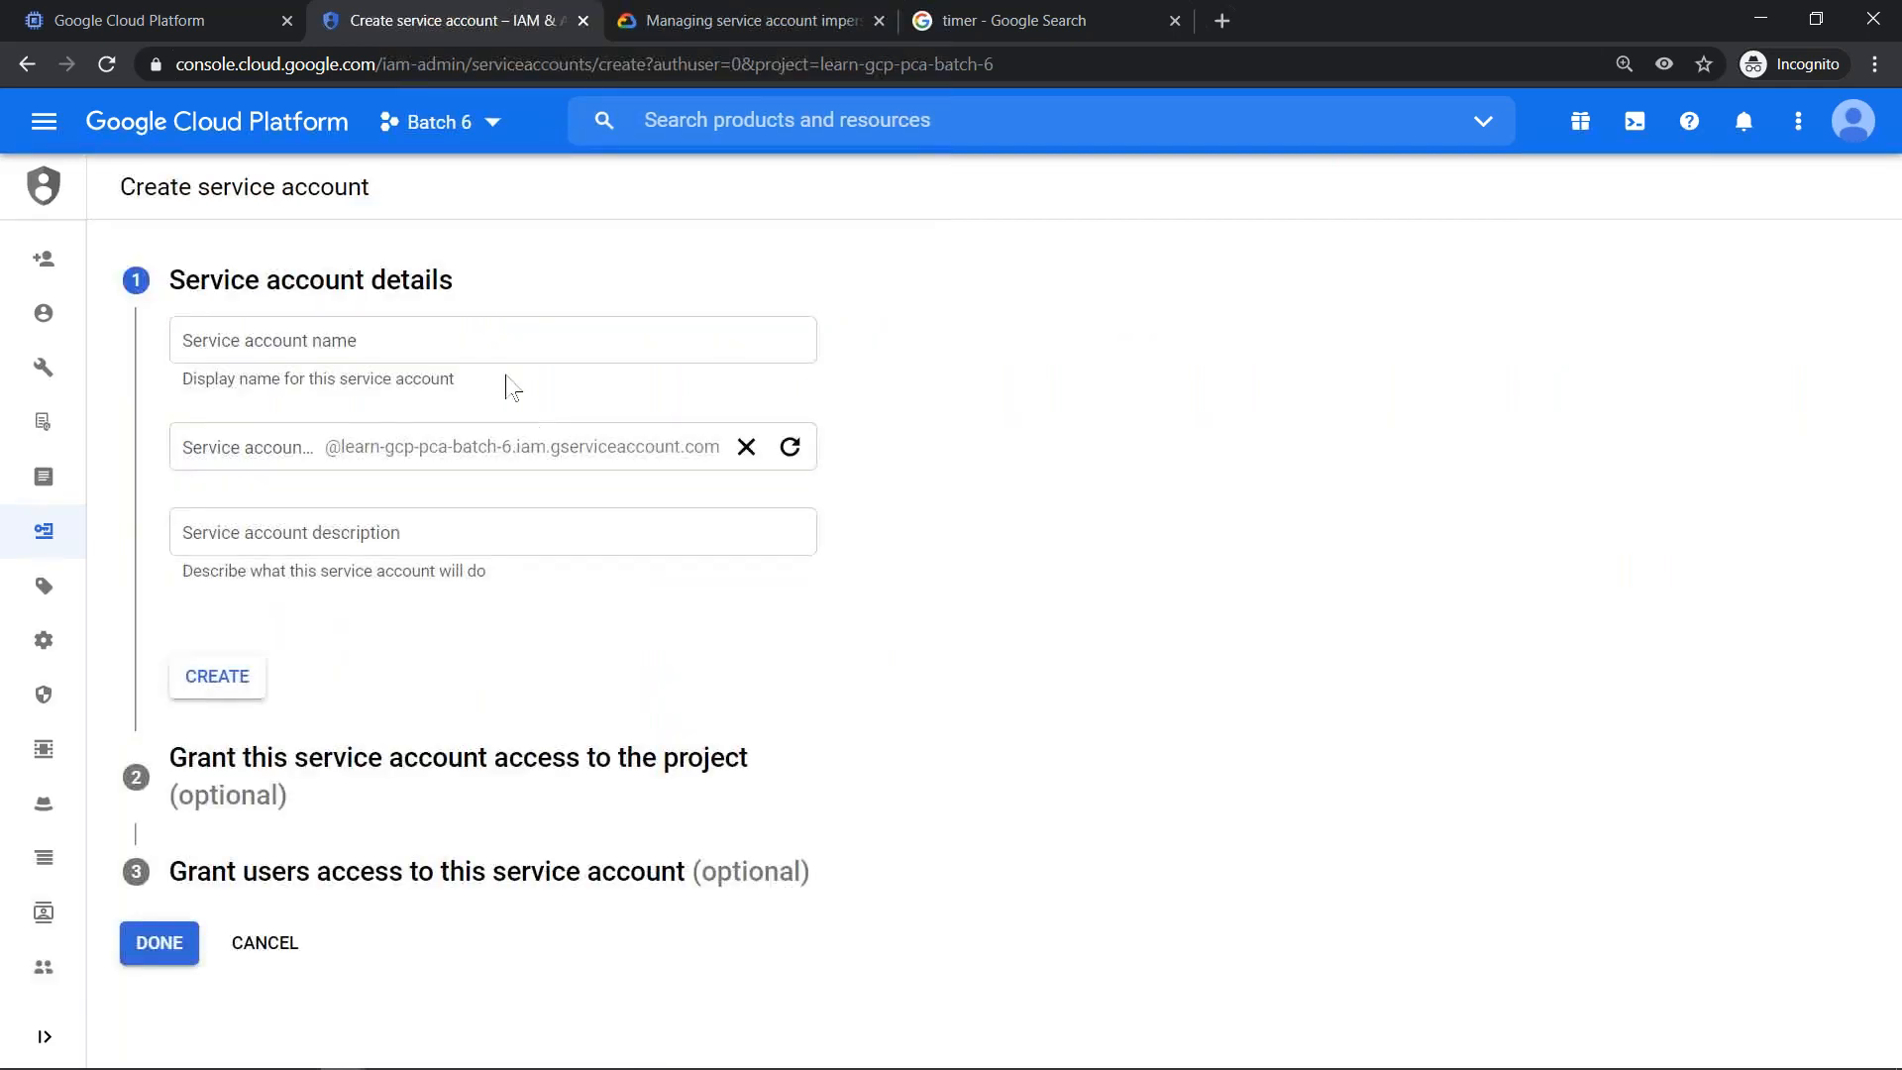
left_click(478, 333)
type("o")
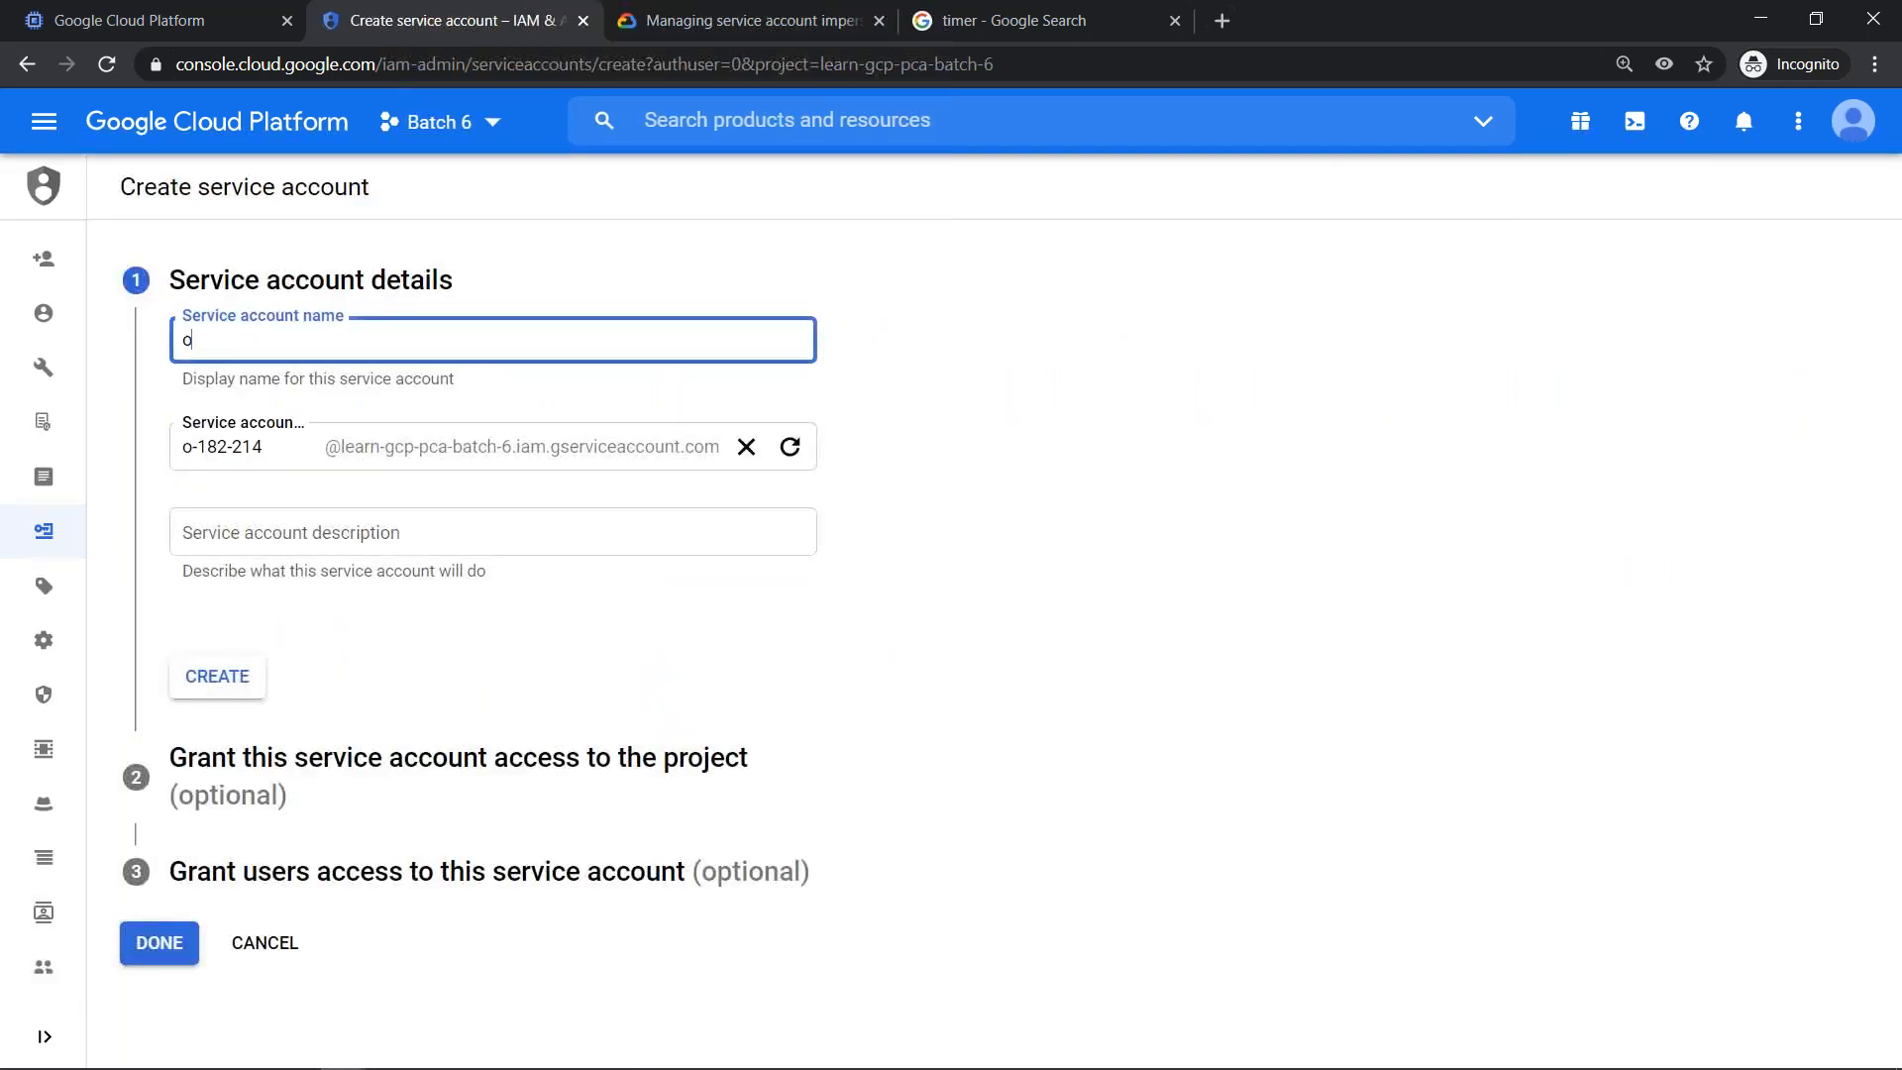
type("ption3-sa")
left_click(410, 541)
type("Using Se")
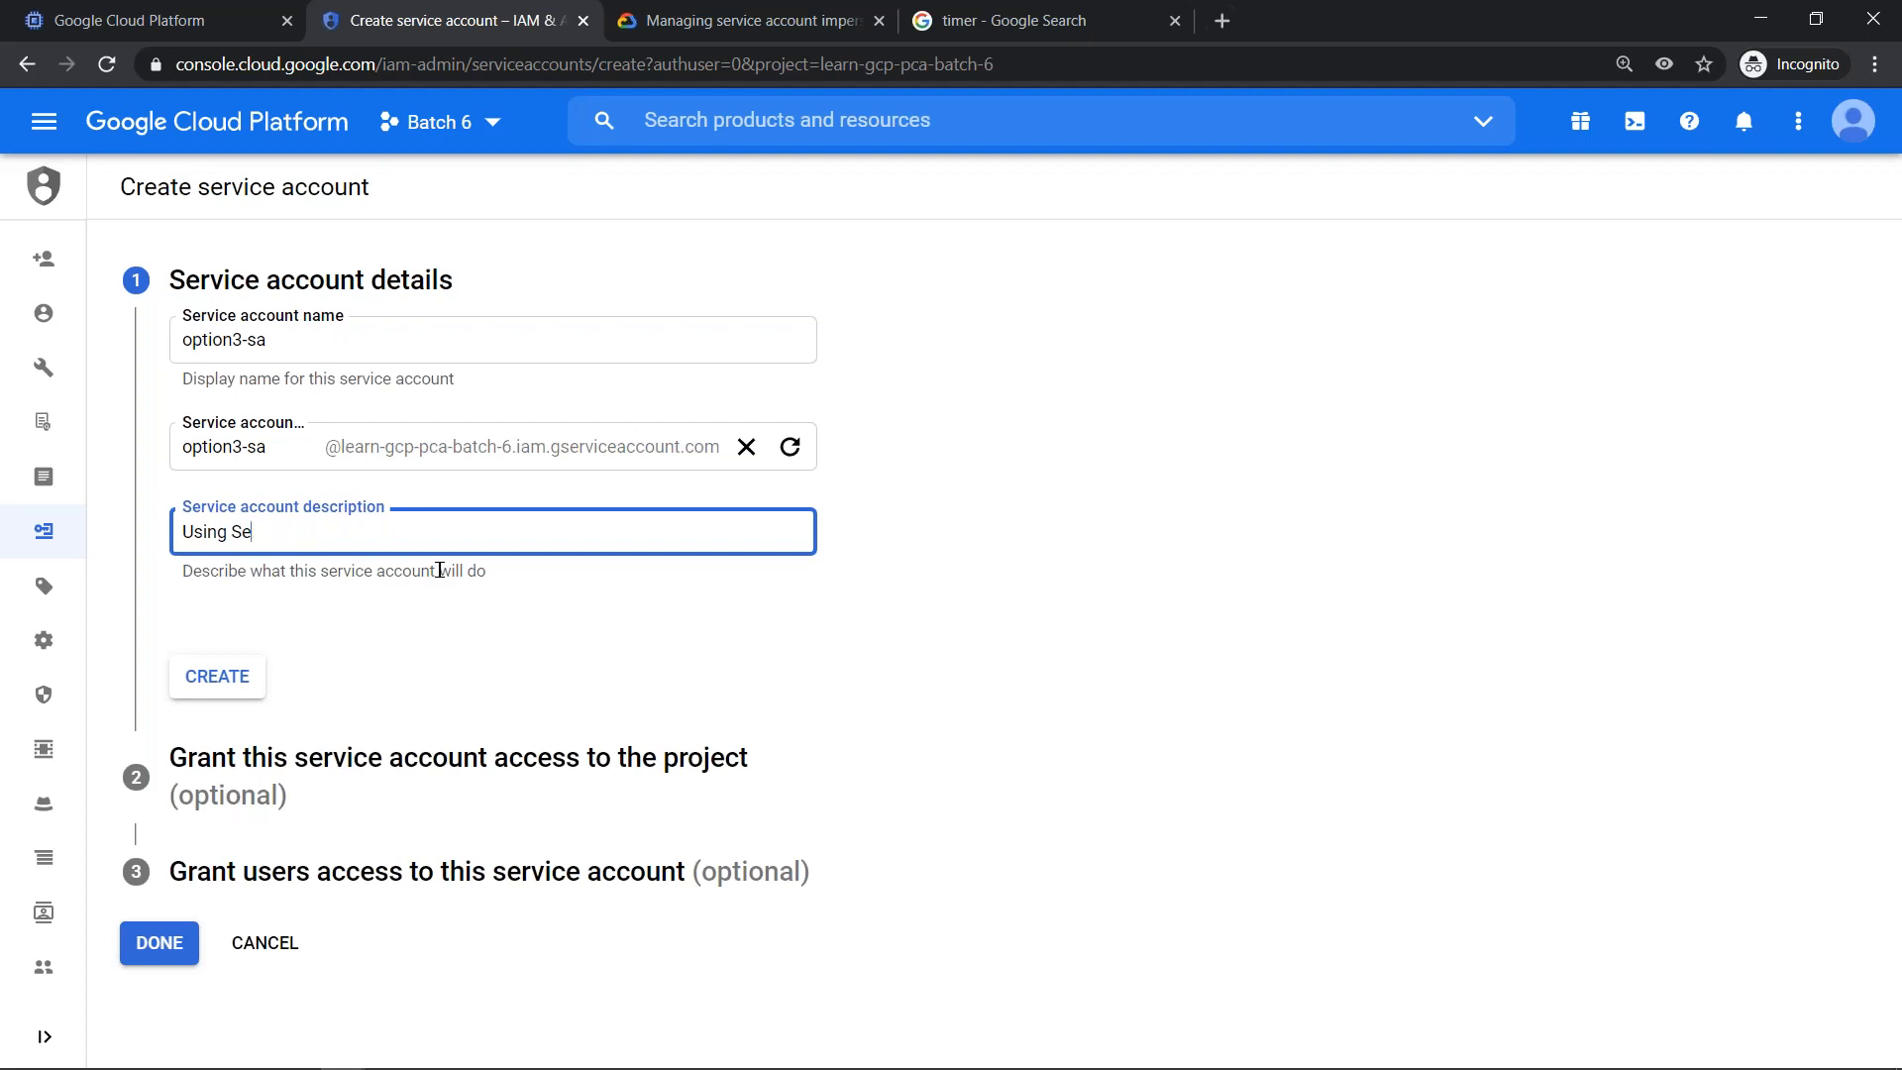
type("rviceToken")
left_click(240, 690)
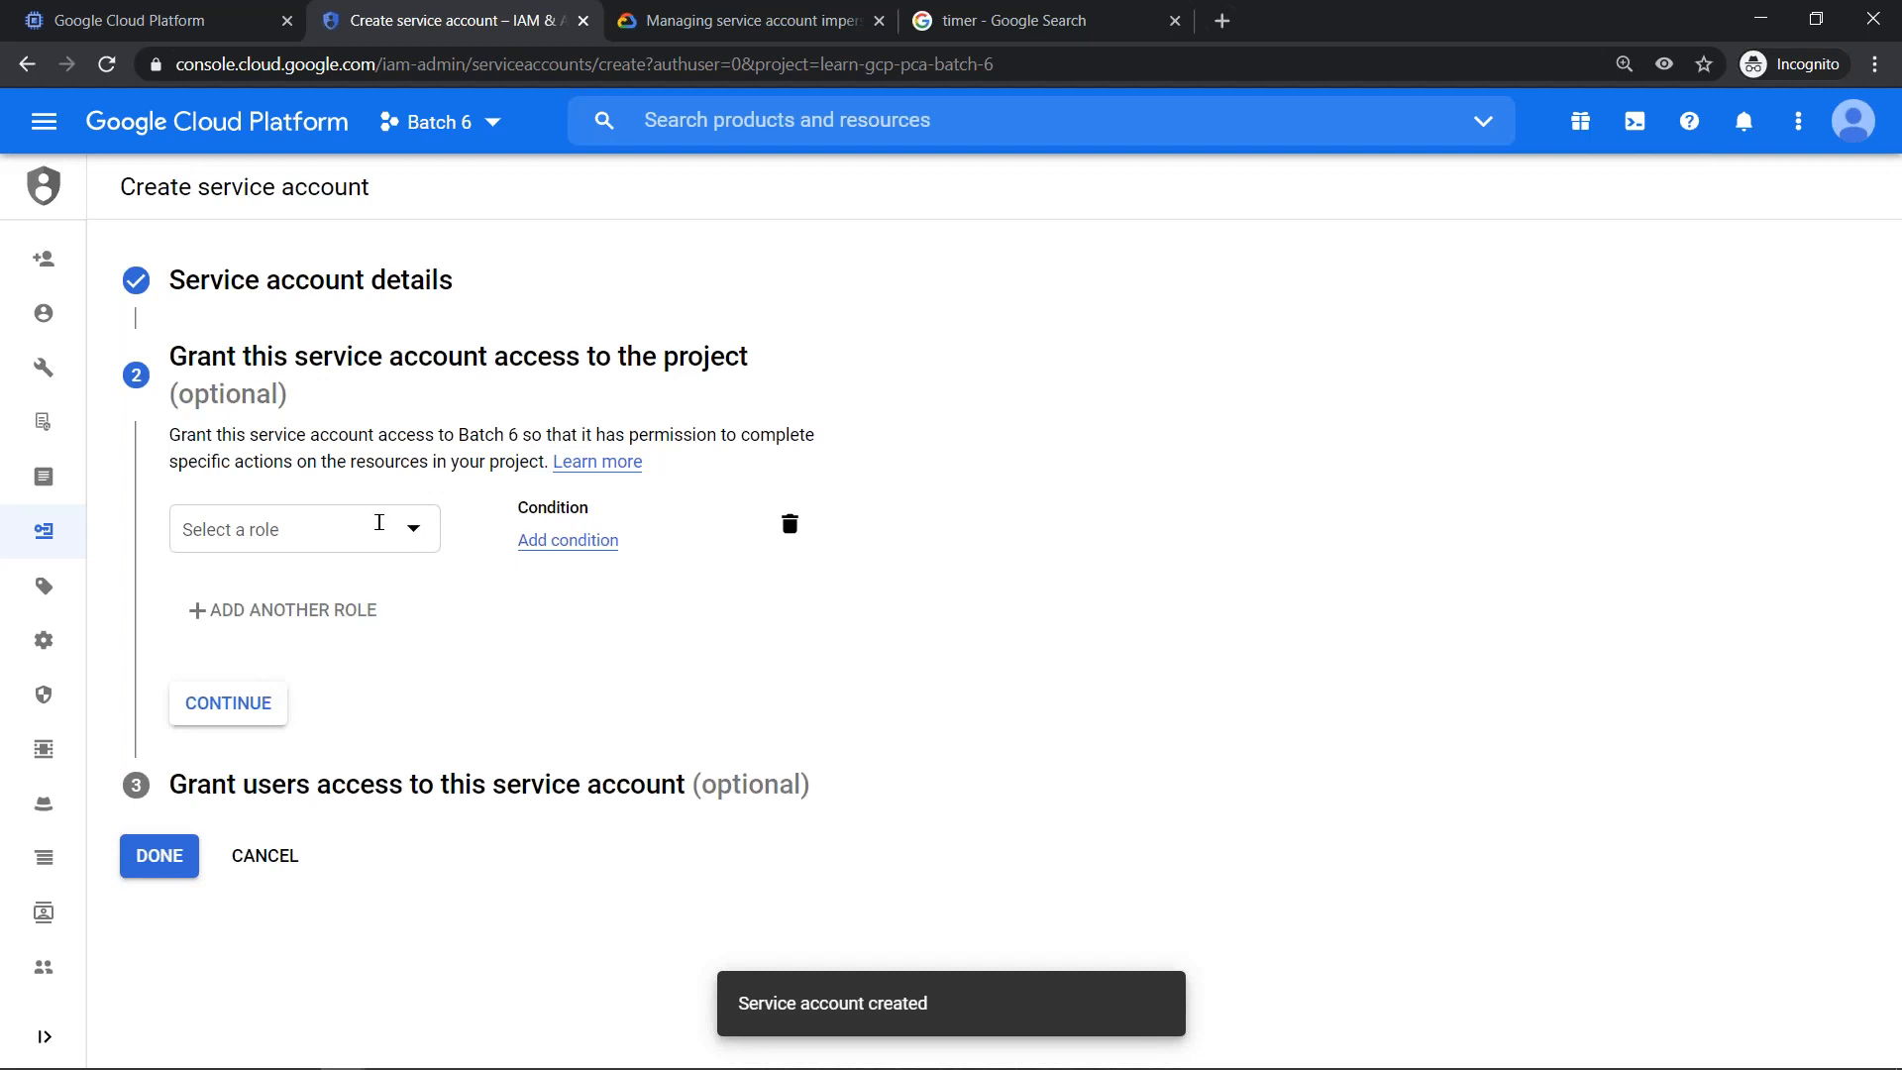
- Select the Compute Instance Admin (v1) and Storage Admin roles for option3-sa's access to the project
left_click(379, 523)
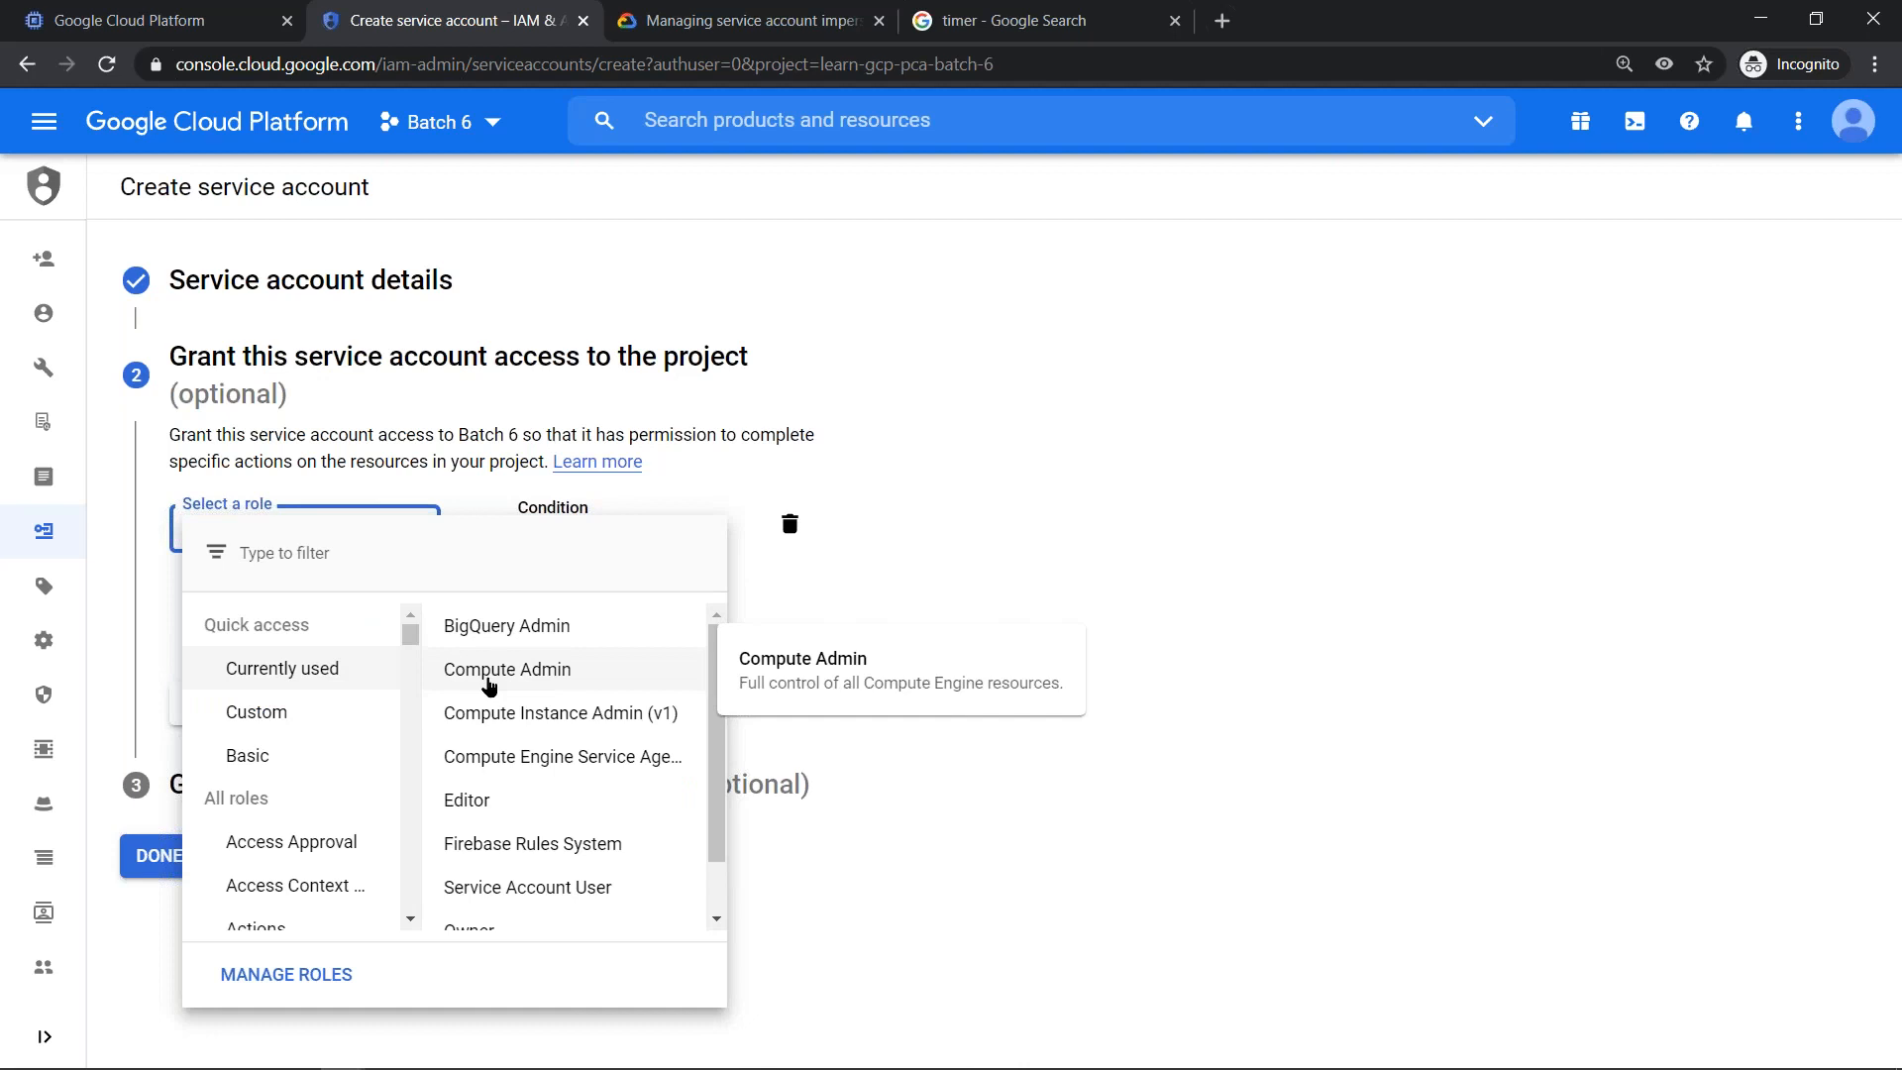
left_click(490, 670)
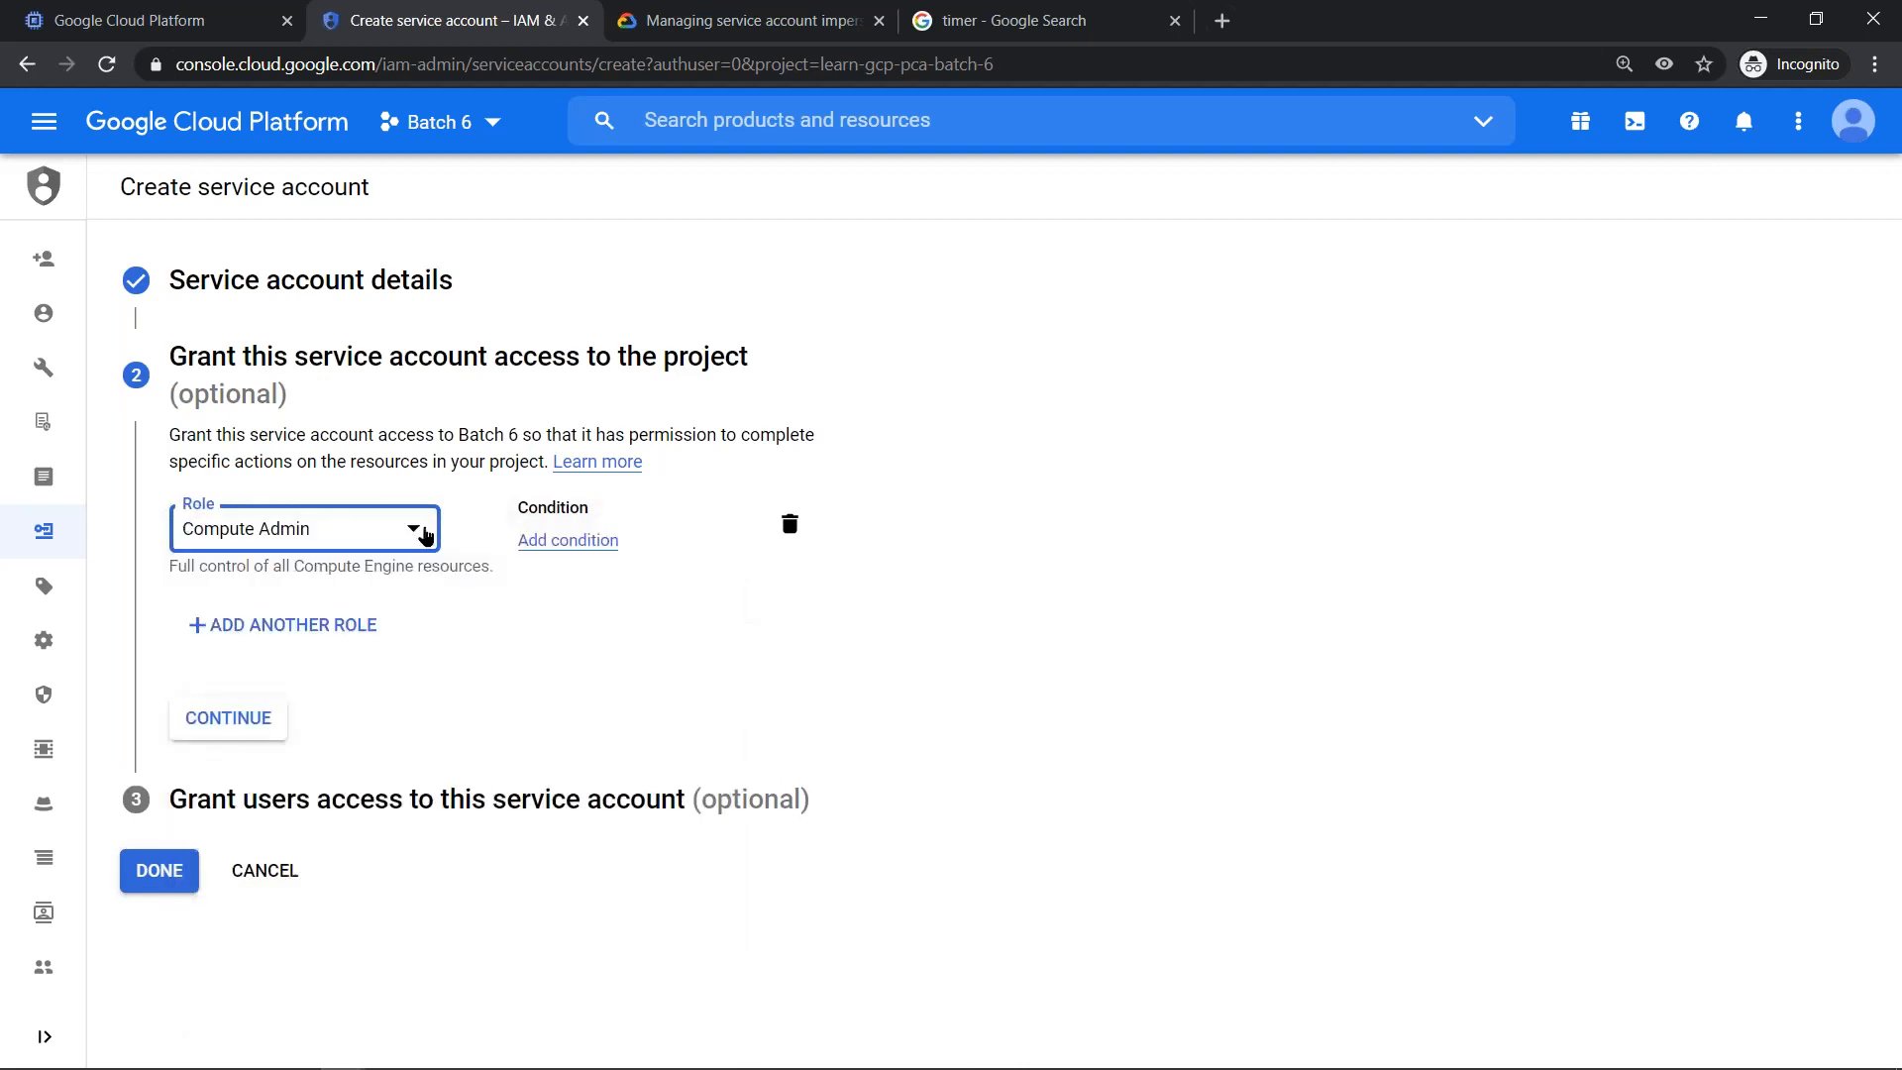
left_click(425, 535)
left_click(538, 714)
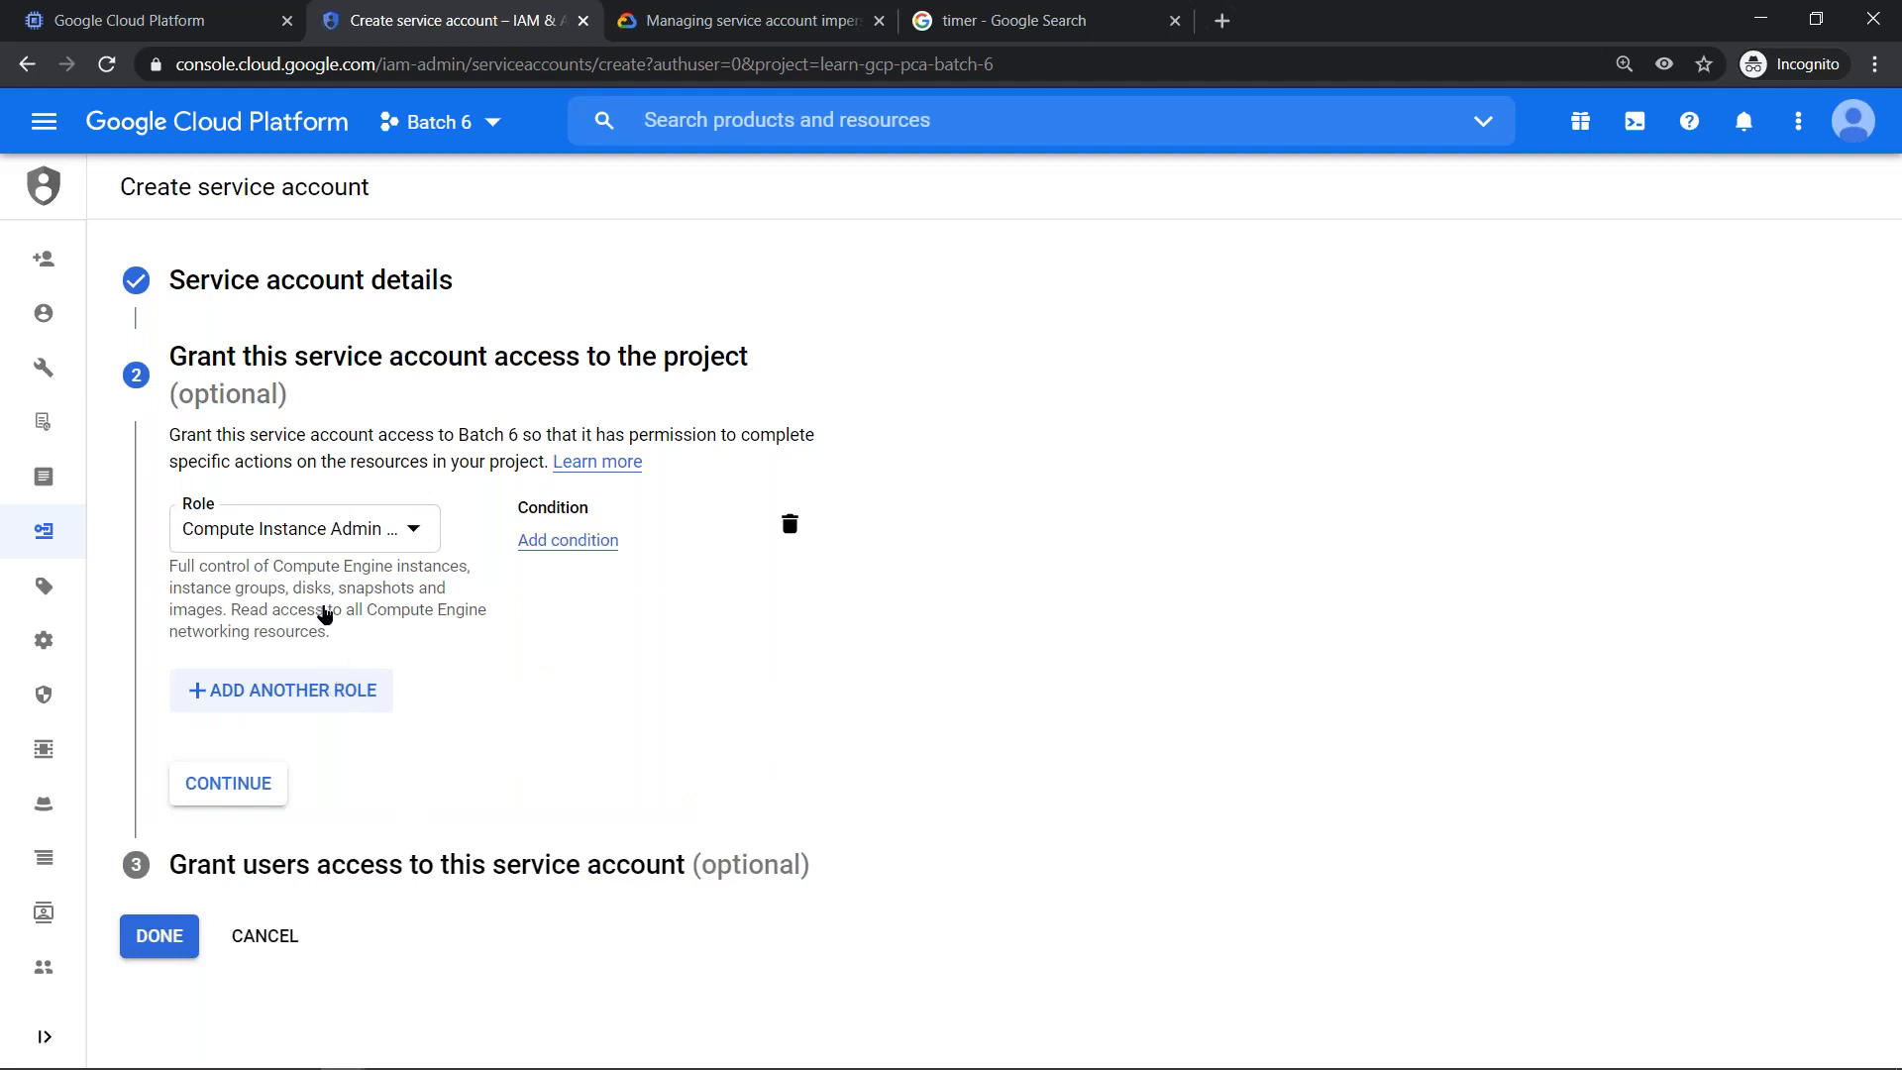
left_click(337, 684)
left_click(309, 706)
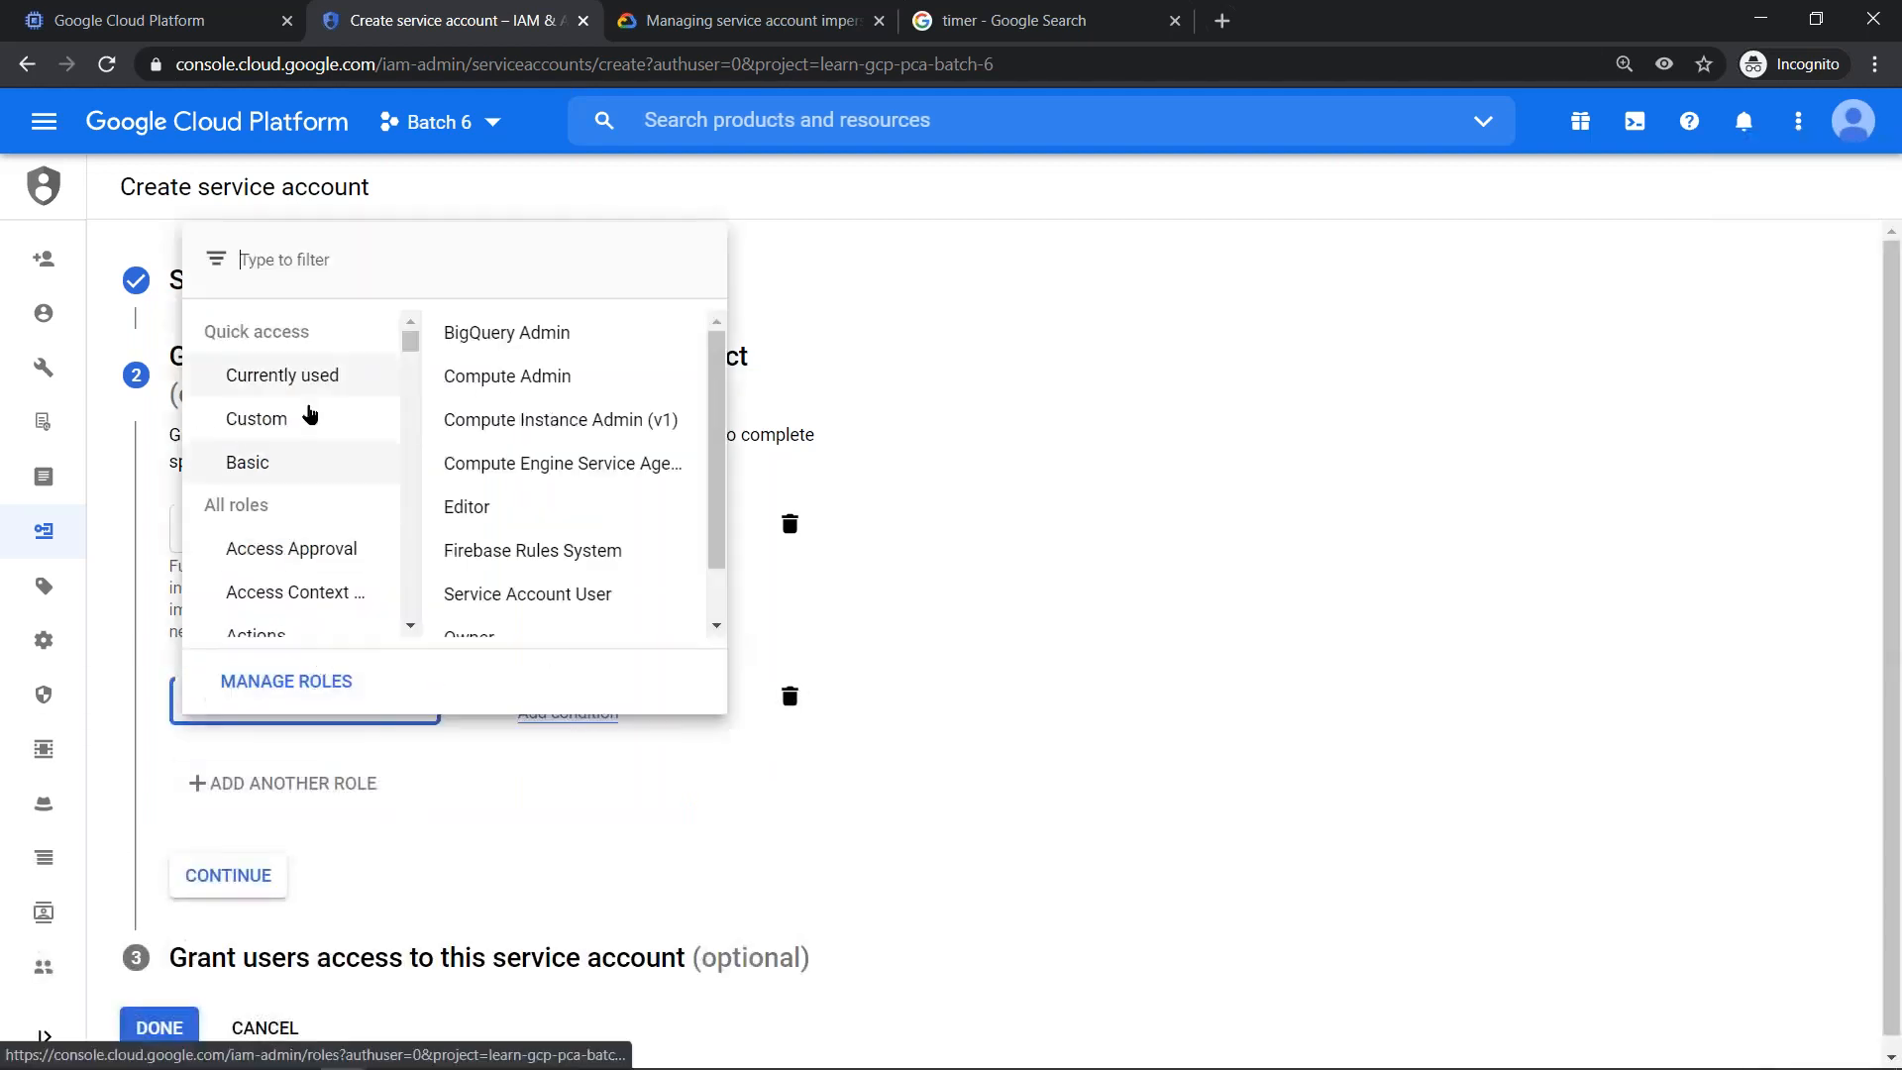
scroll(529, 594, "down", 1)
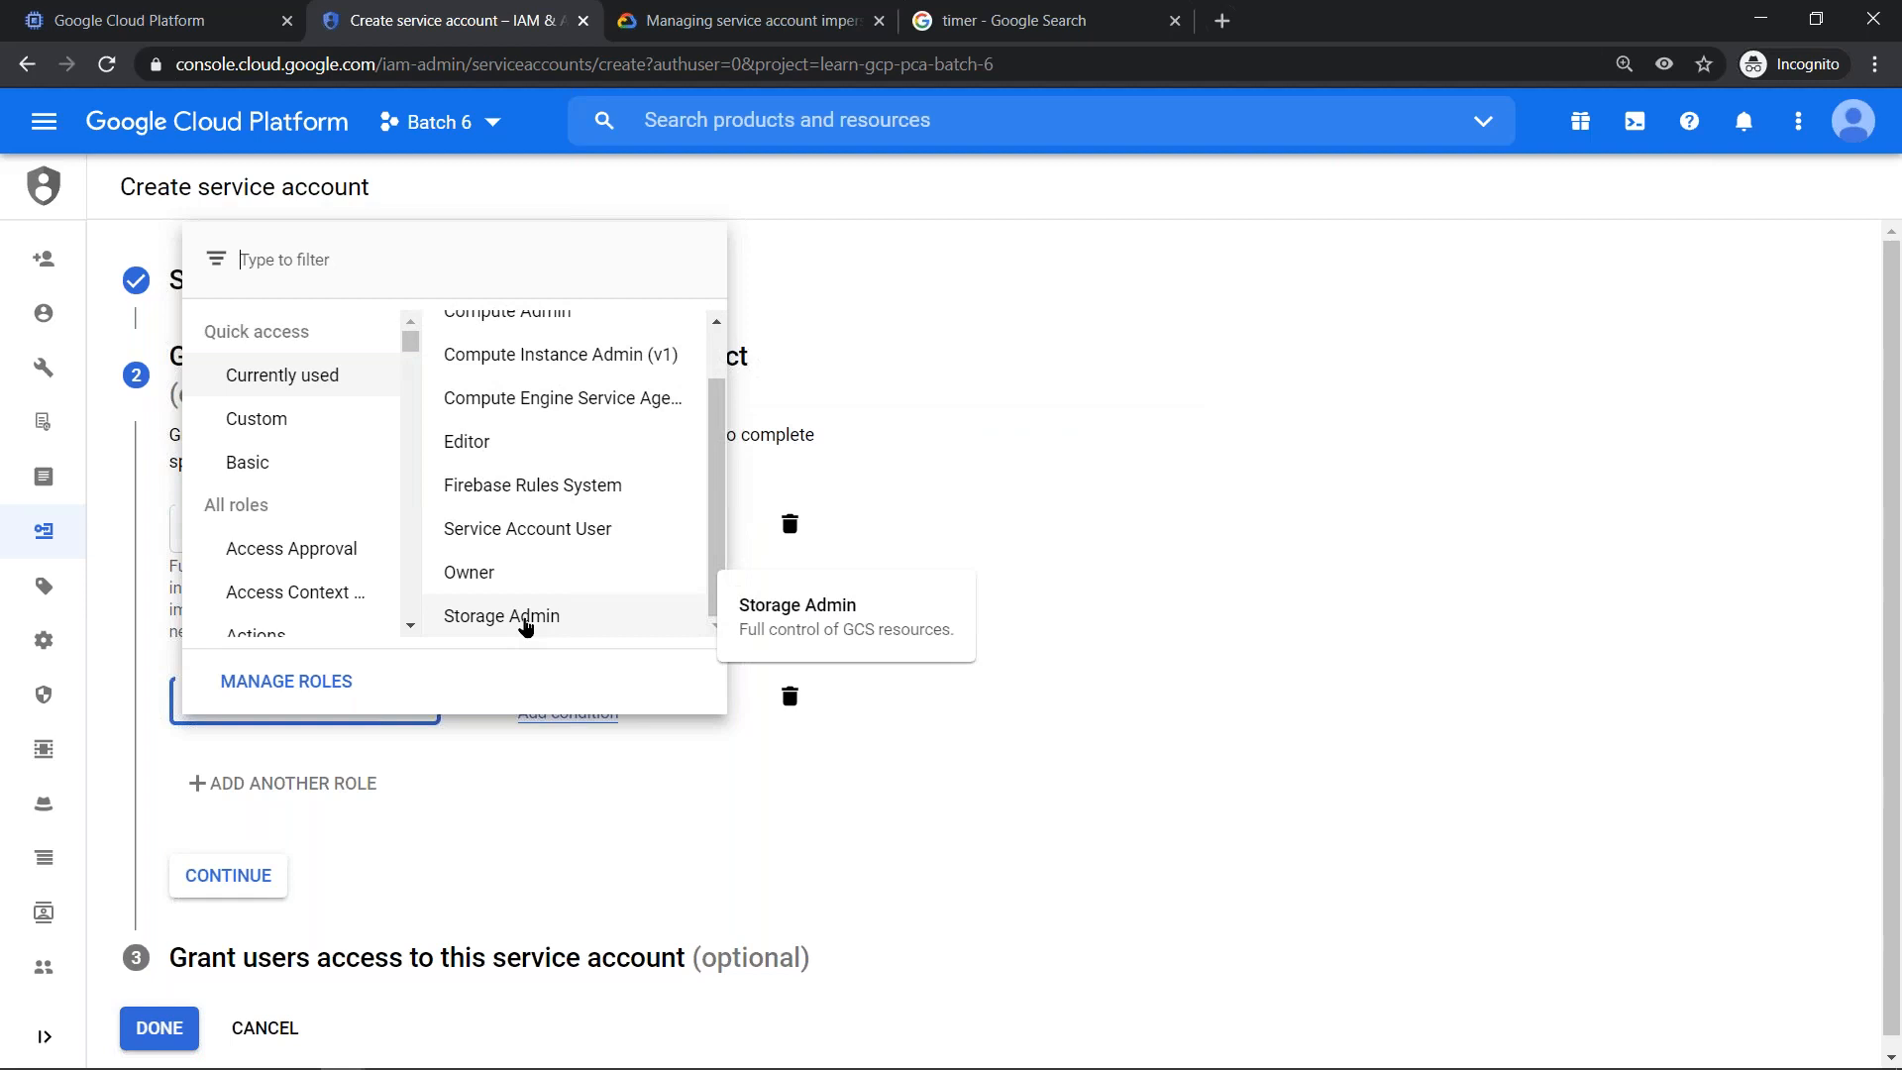
left_click(526, 615)
left_click(1090, 609)
- Apply the project roles with the policy update and finish creating option3-sa without granting any users access to it
left_click(253, 904)
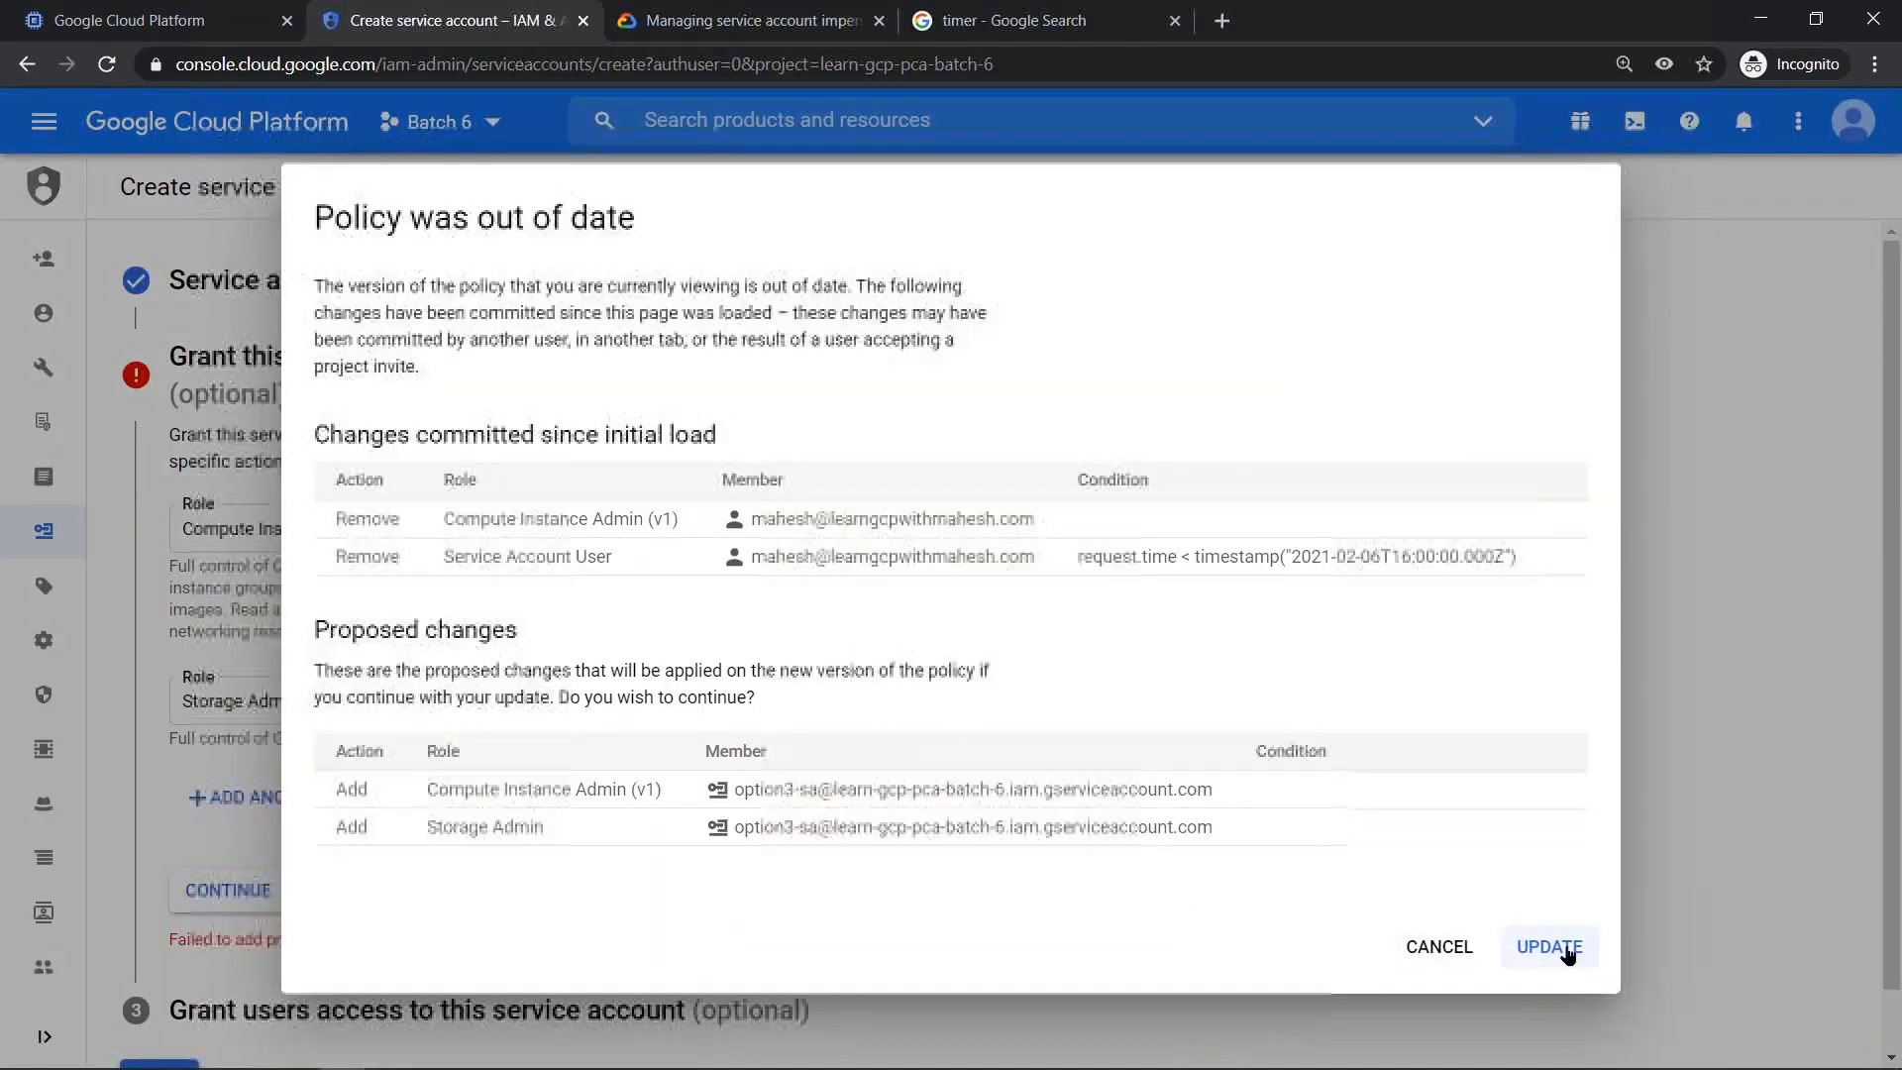
left_click(1551, 947)
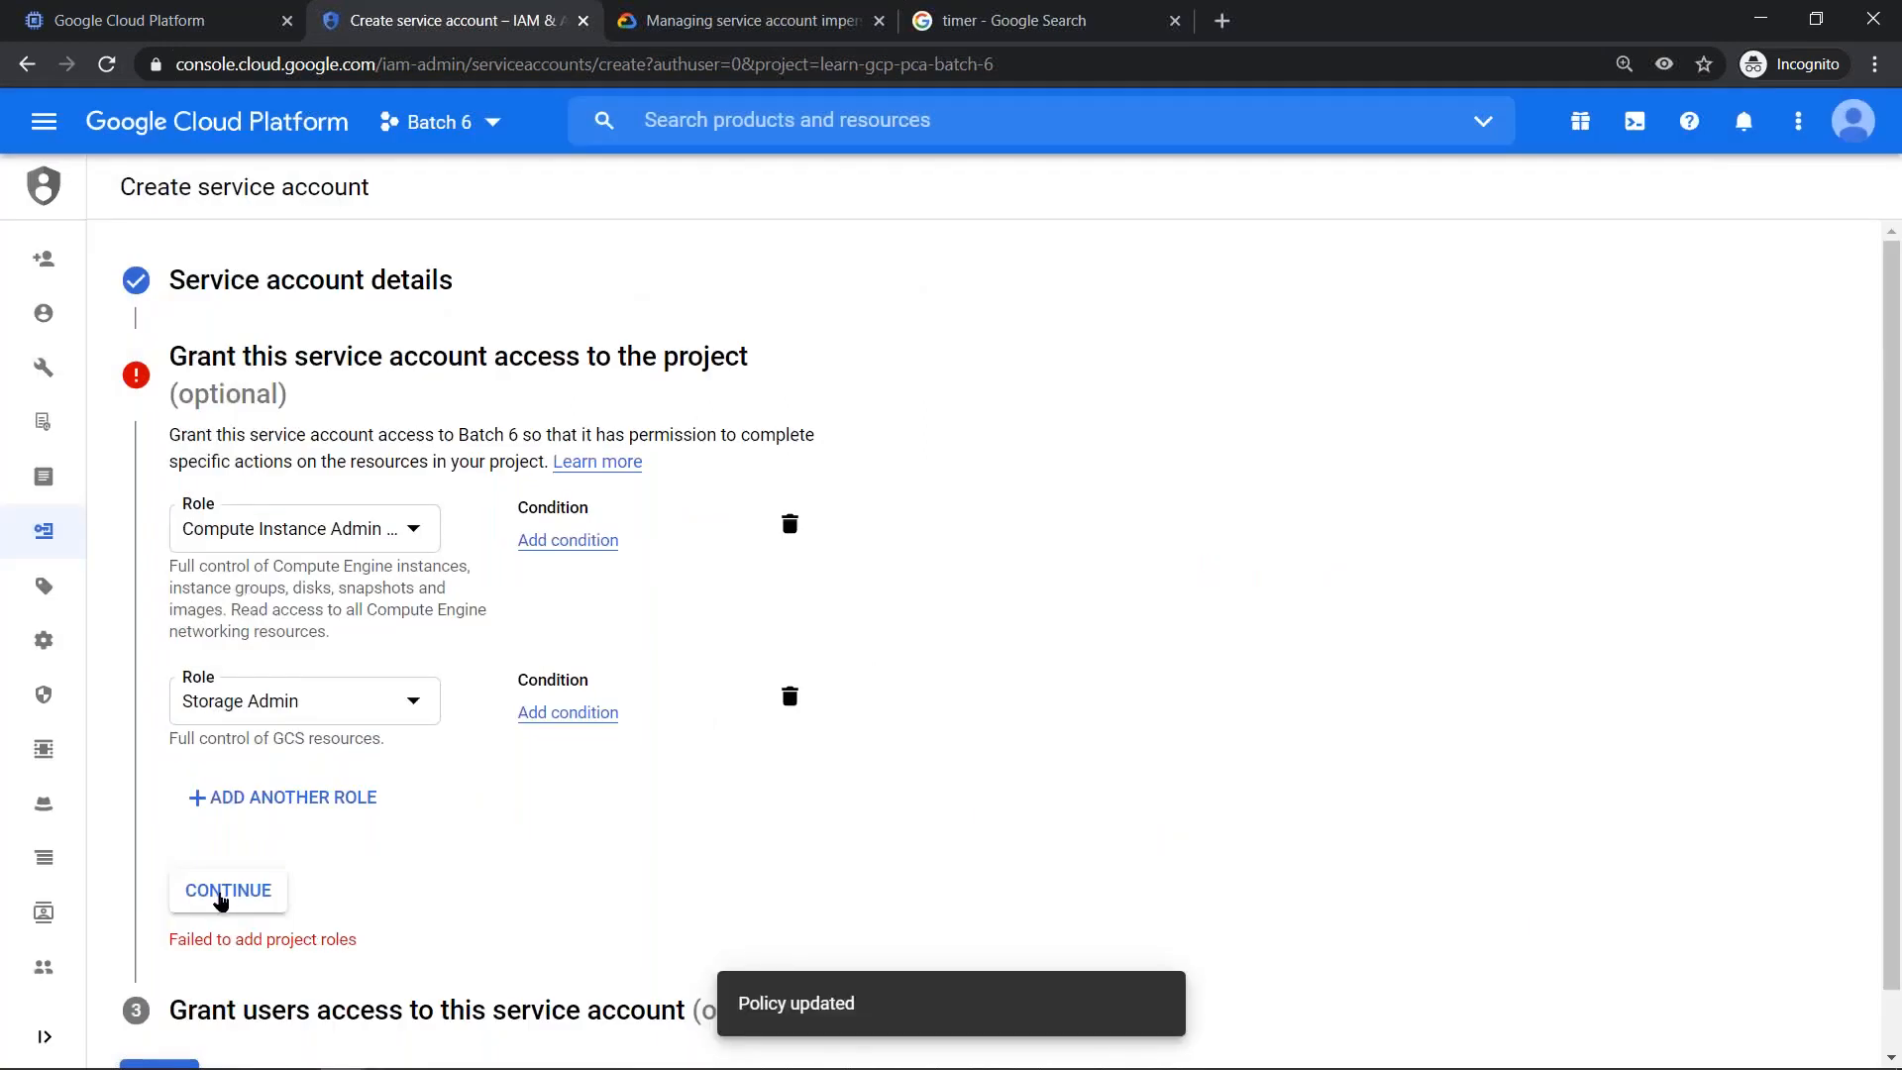
left_click(222, 894)
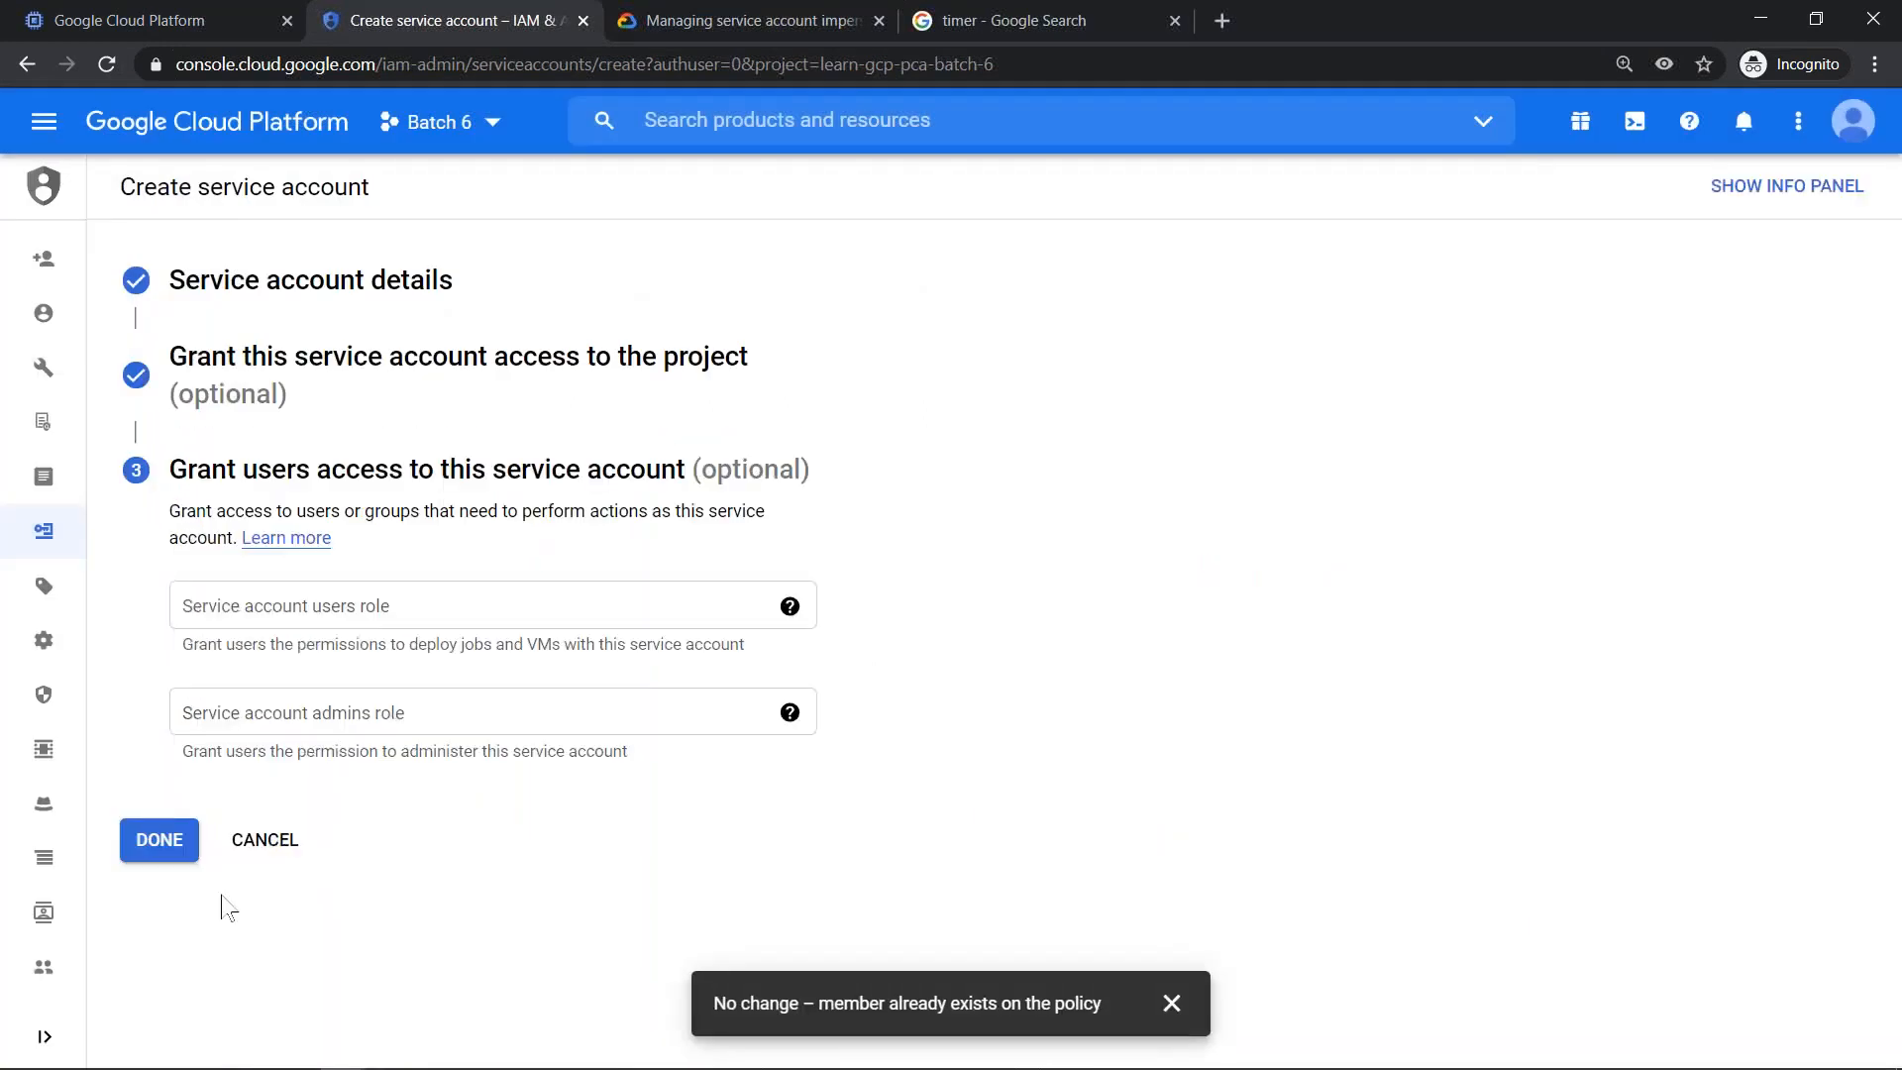
left_click(348, 605)
left_click(374, 709)
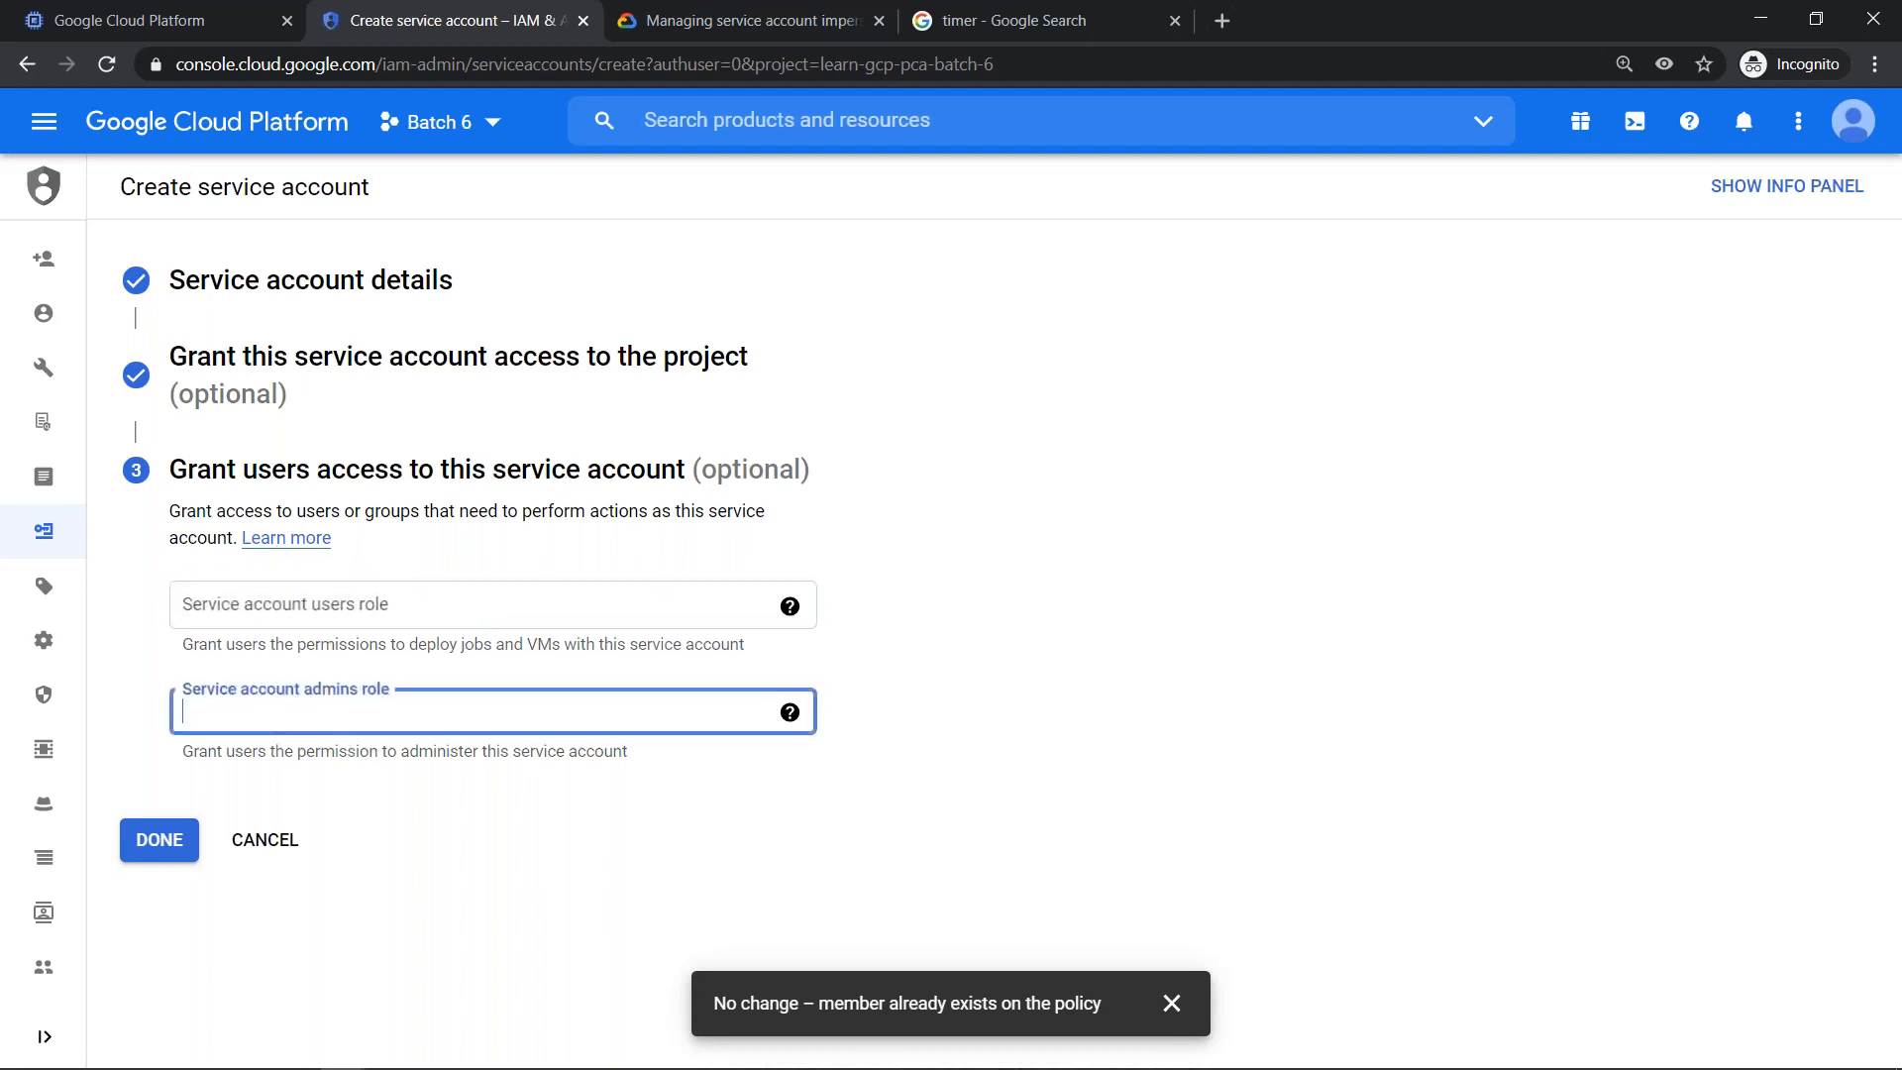
left_click(160, 842)
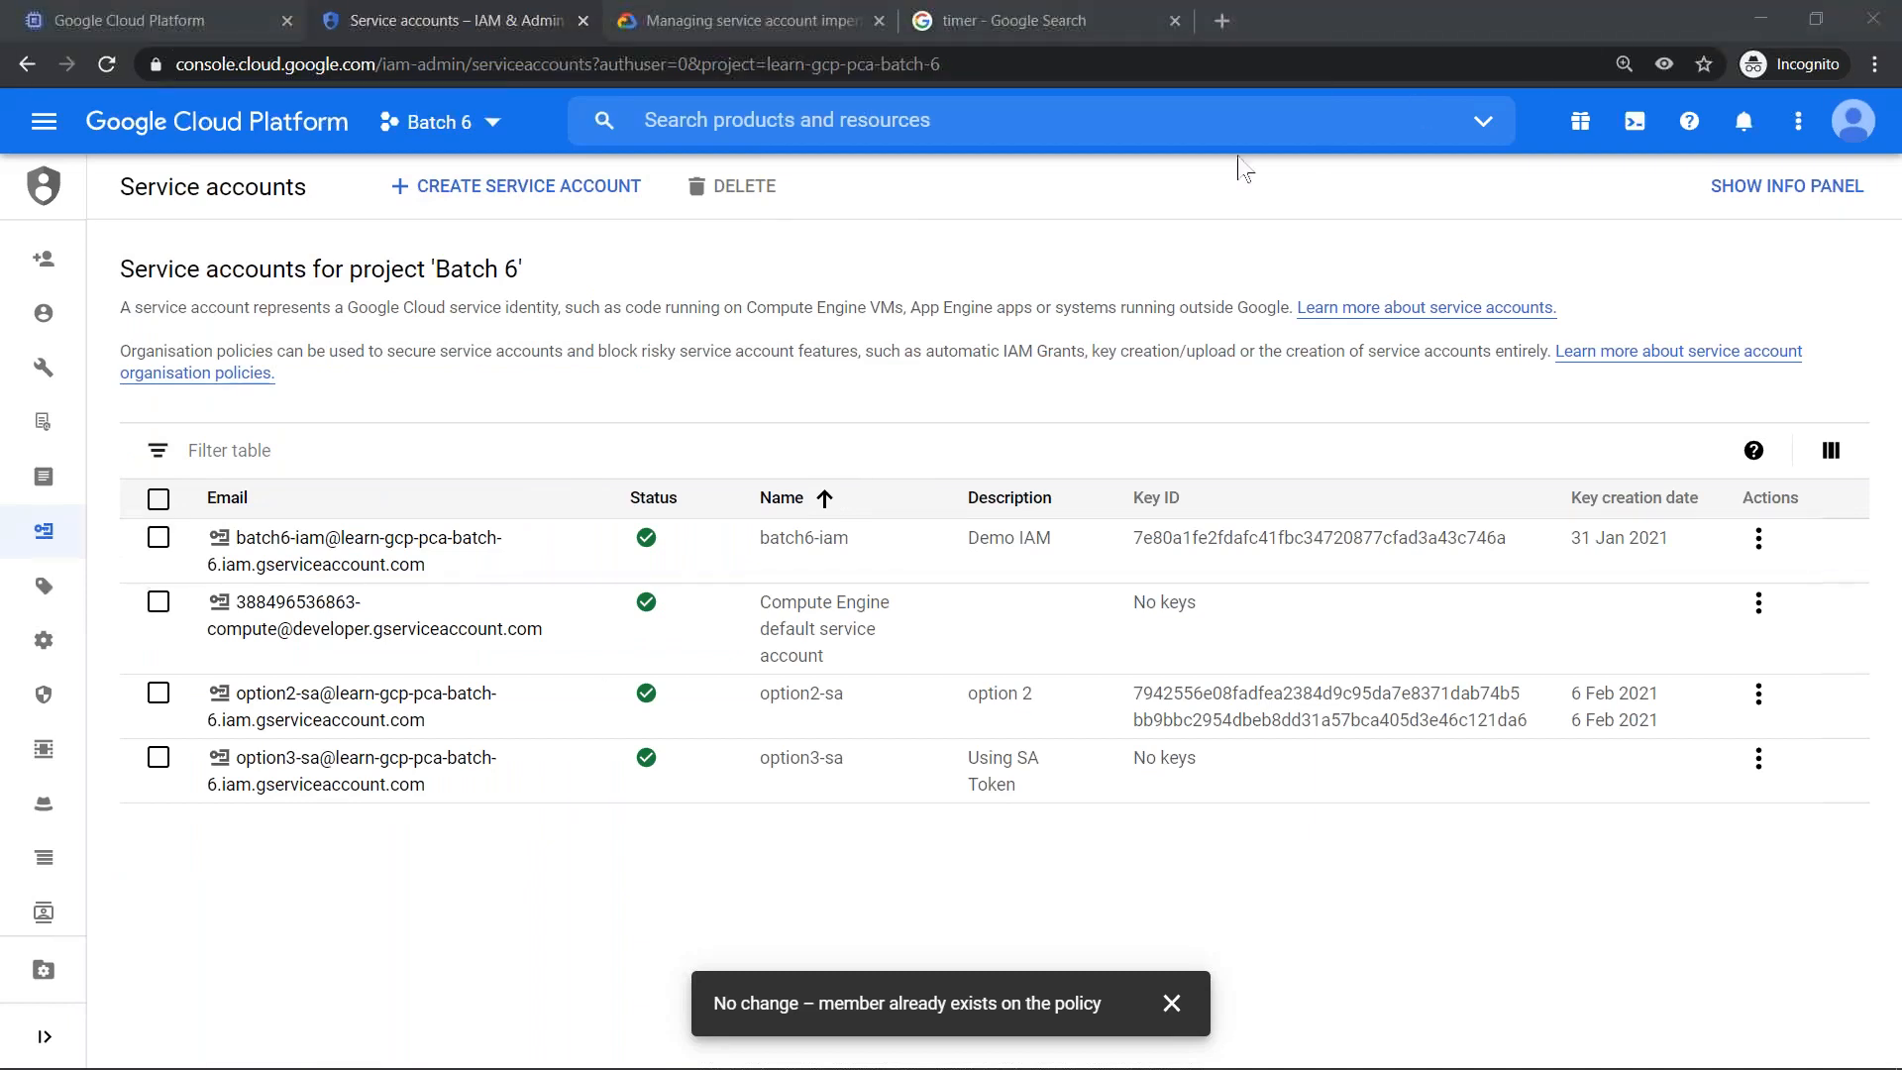
- Open the Batch 6 IAM permissions and filter the members by type User
left_click(56, 260)
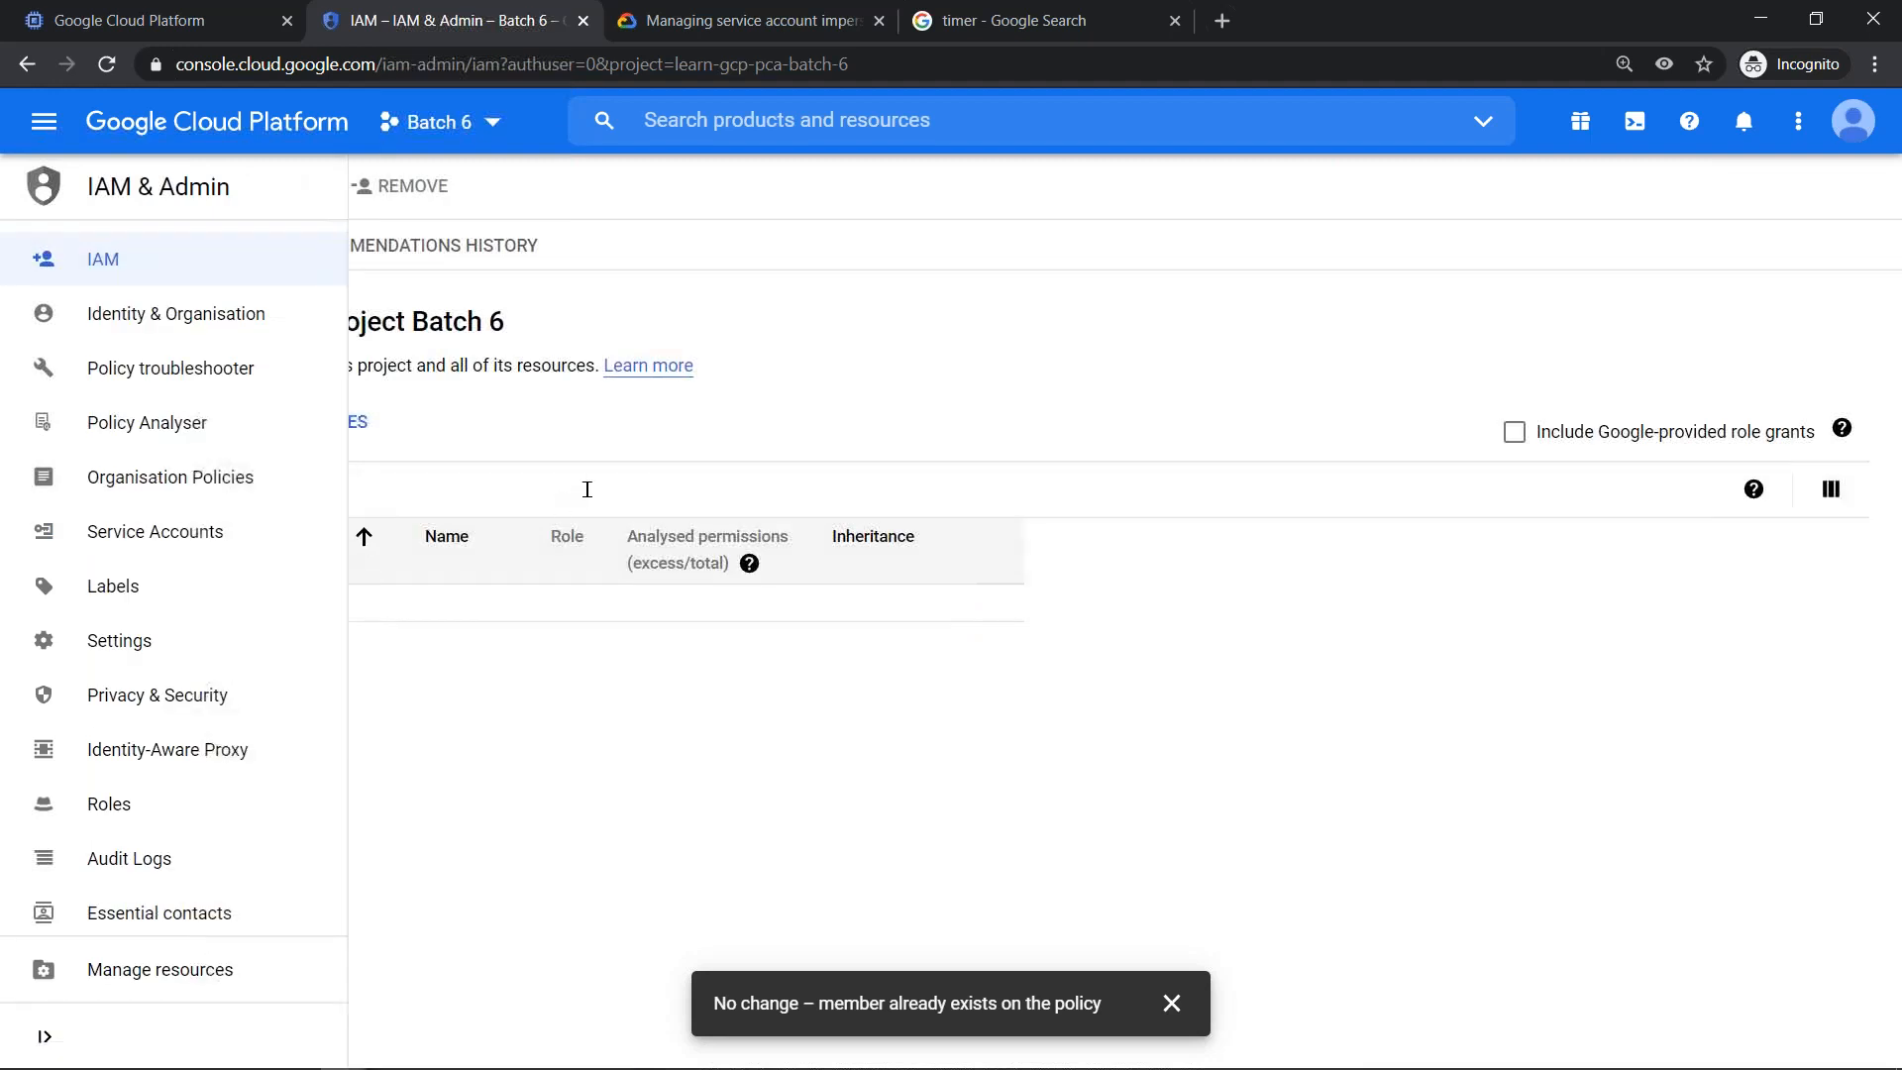
left_click(586, 489)
left_click(234, 570)
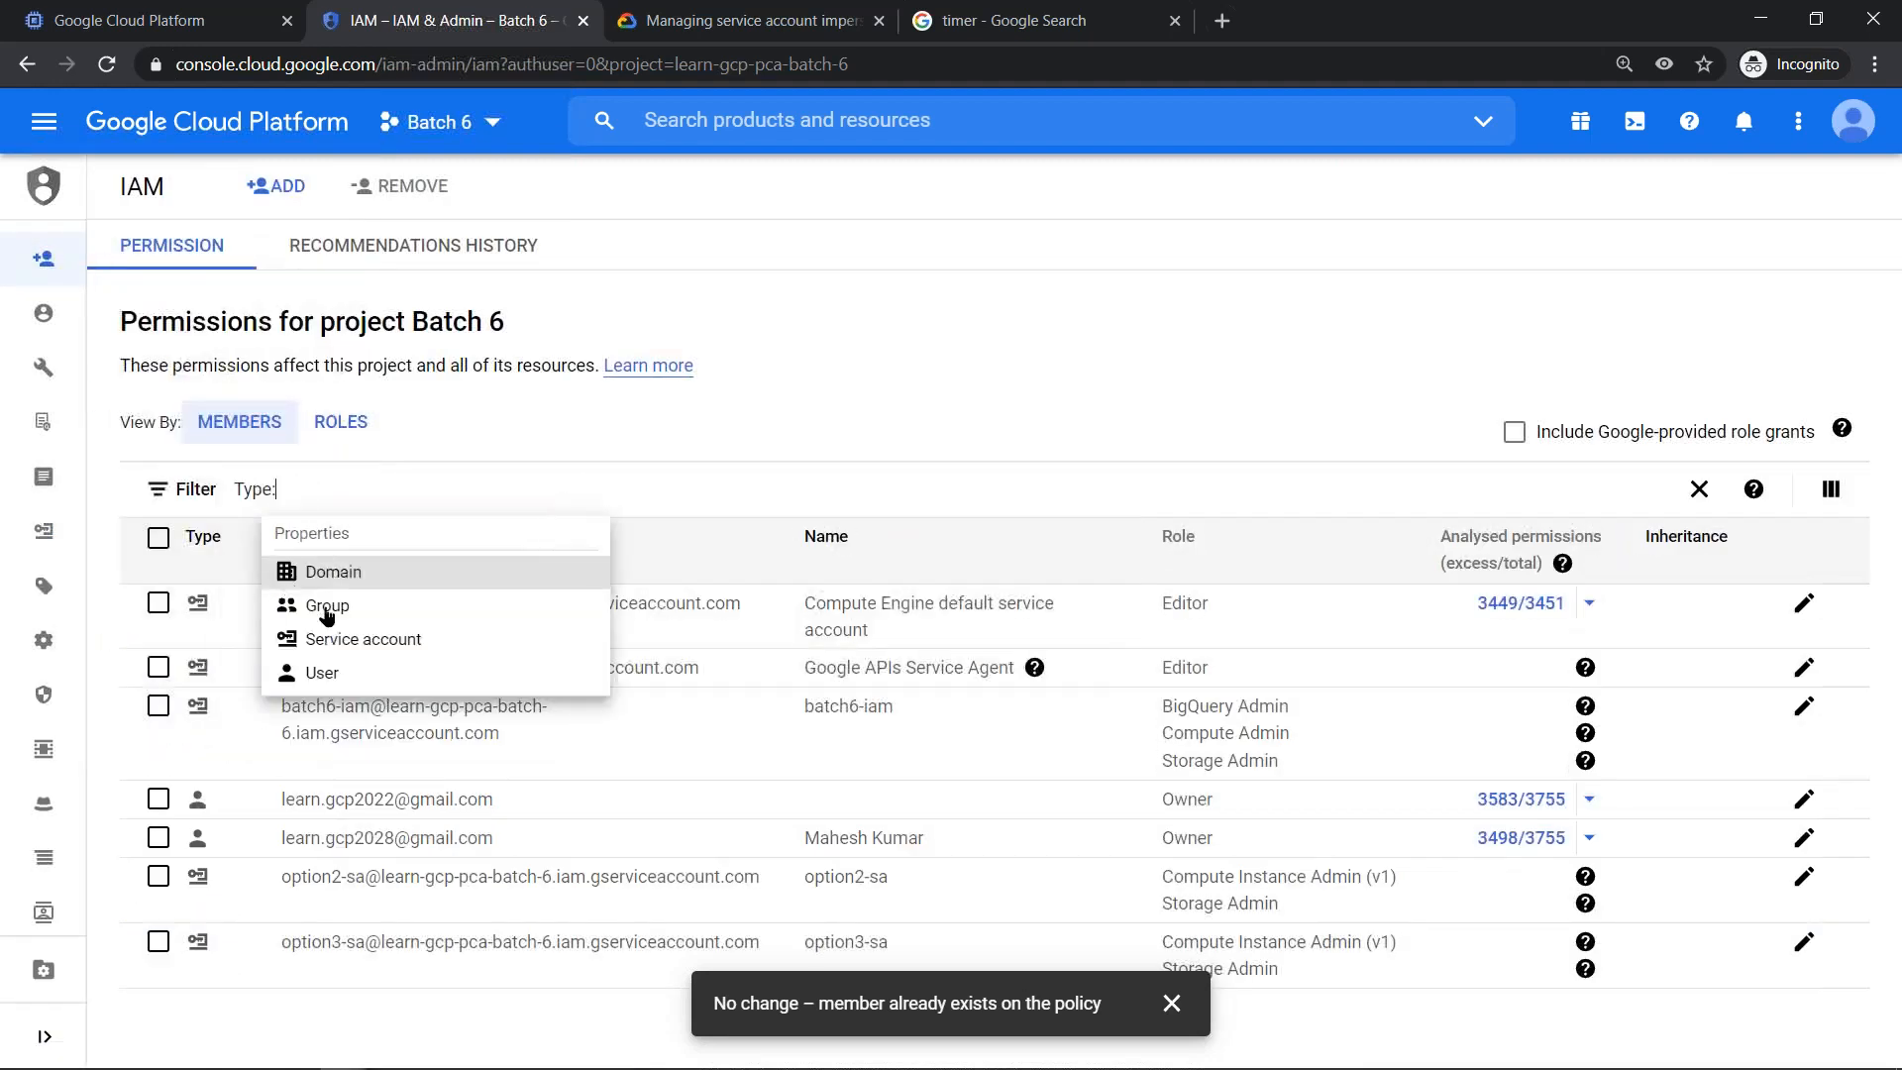
left_click(349, 672)
left_click(302, 806)
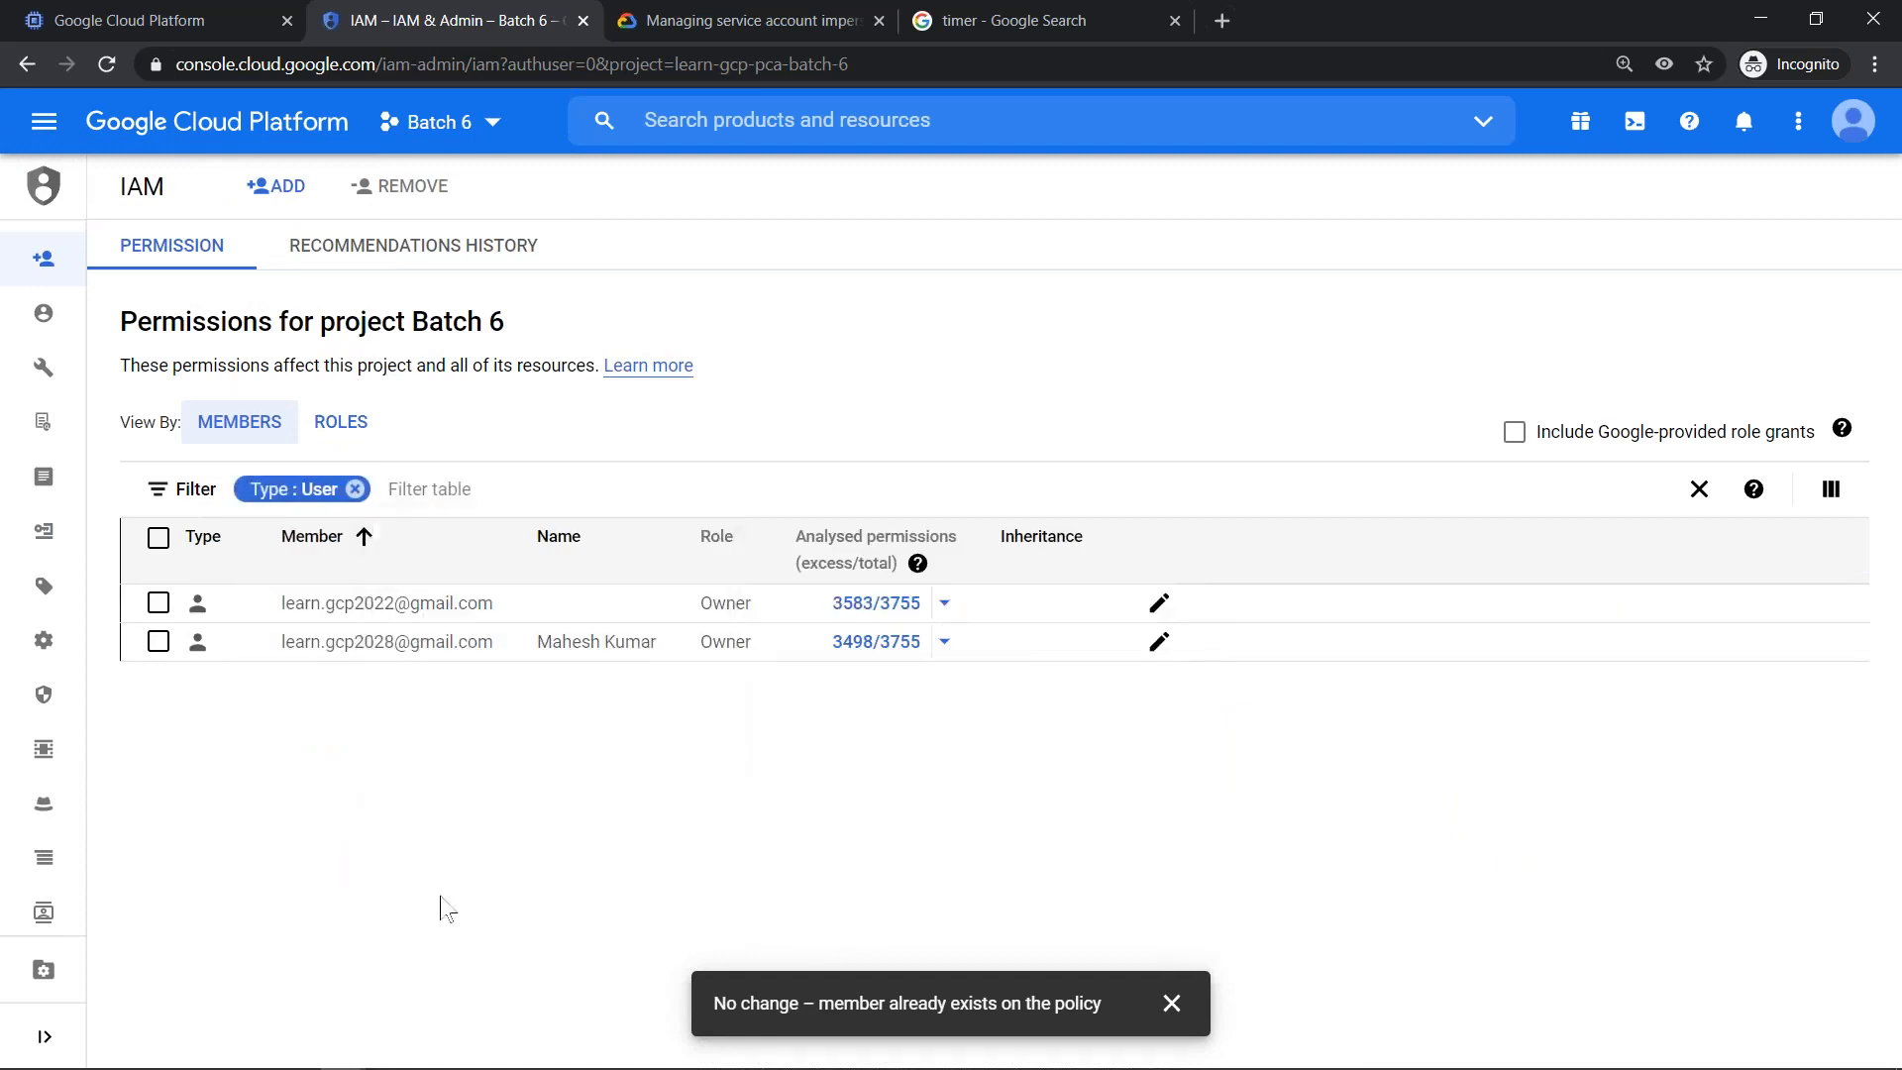
- Return to the service accounts list, select option3-sa and show its permissions
mouse_move(52, 535)
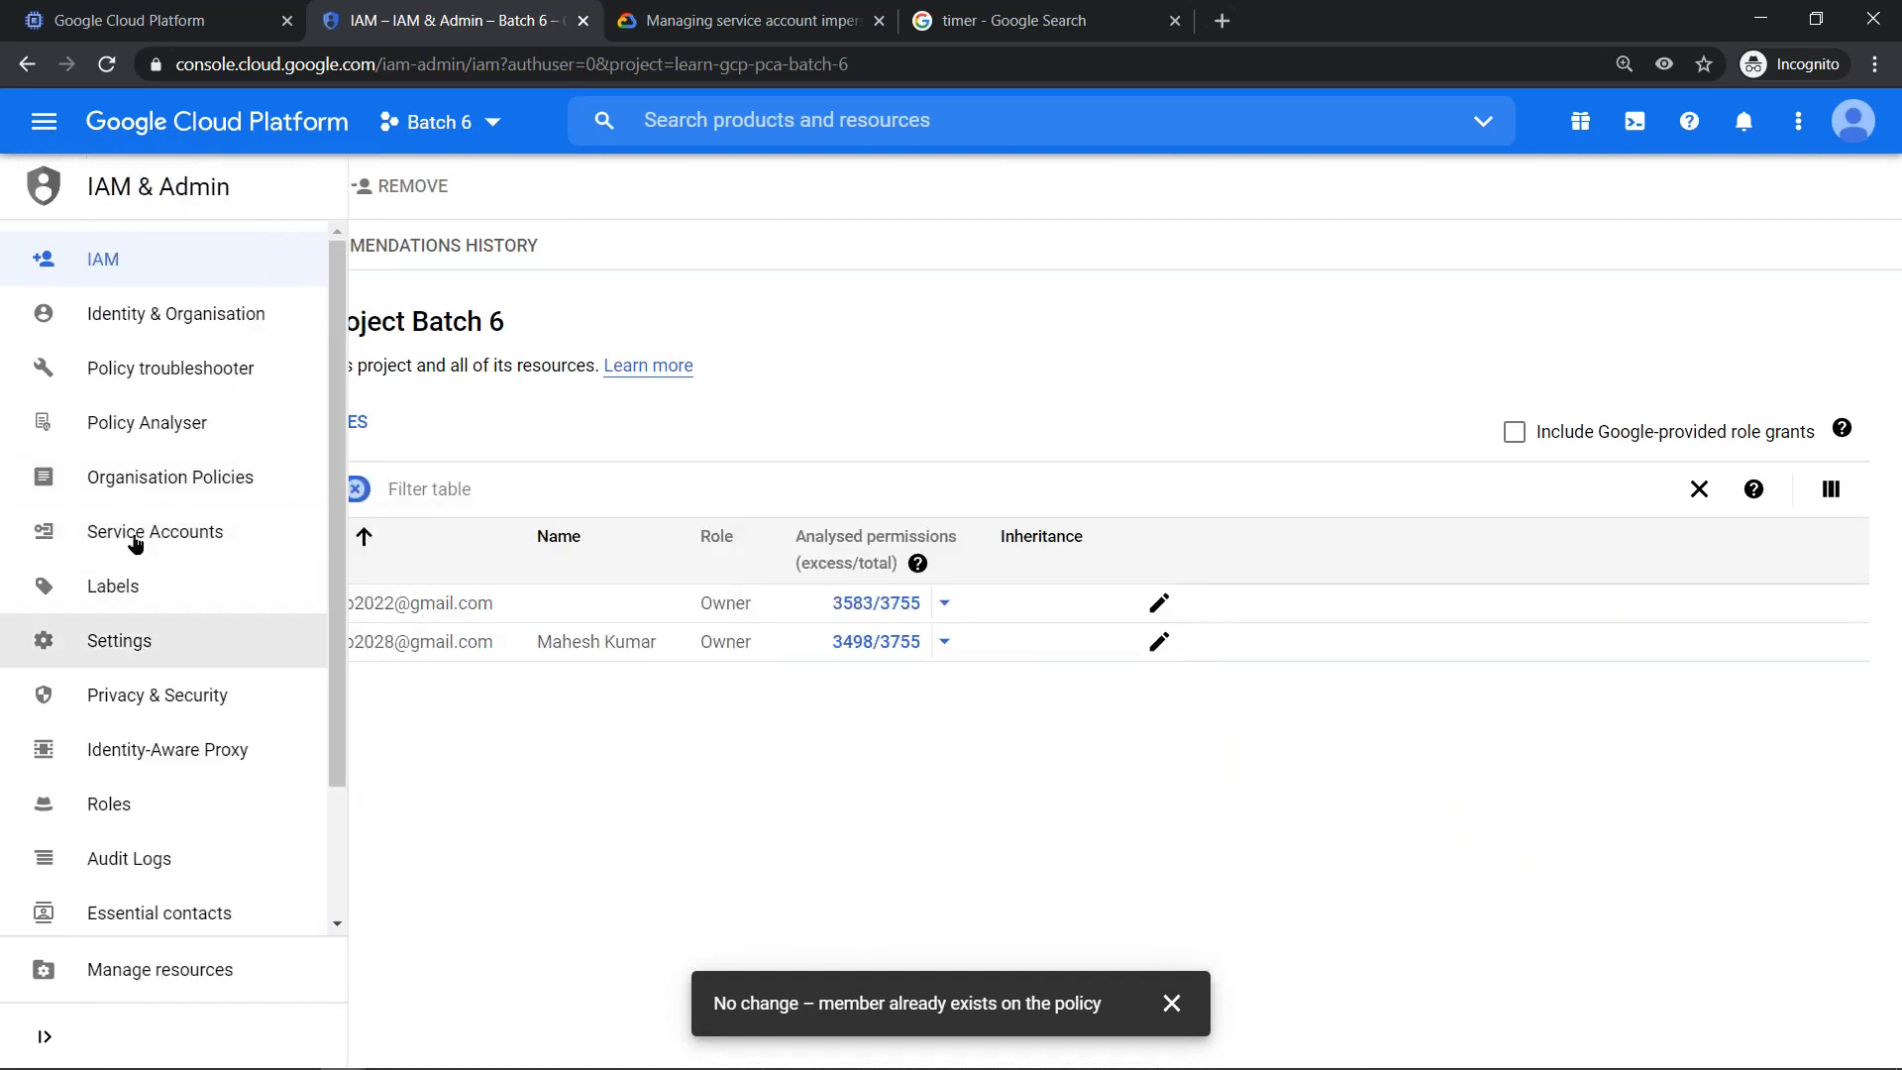
left_click(138, 535)
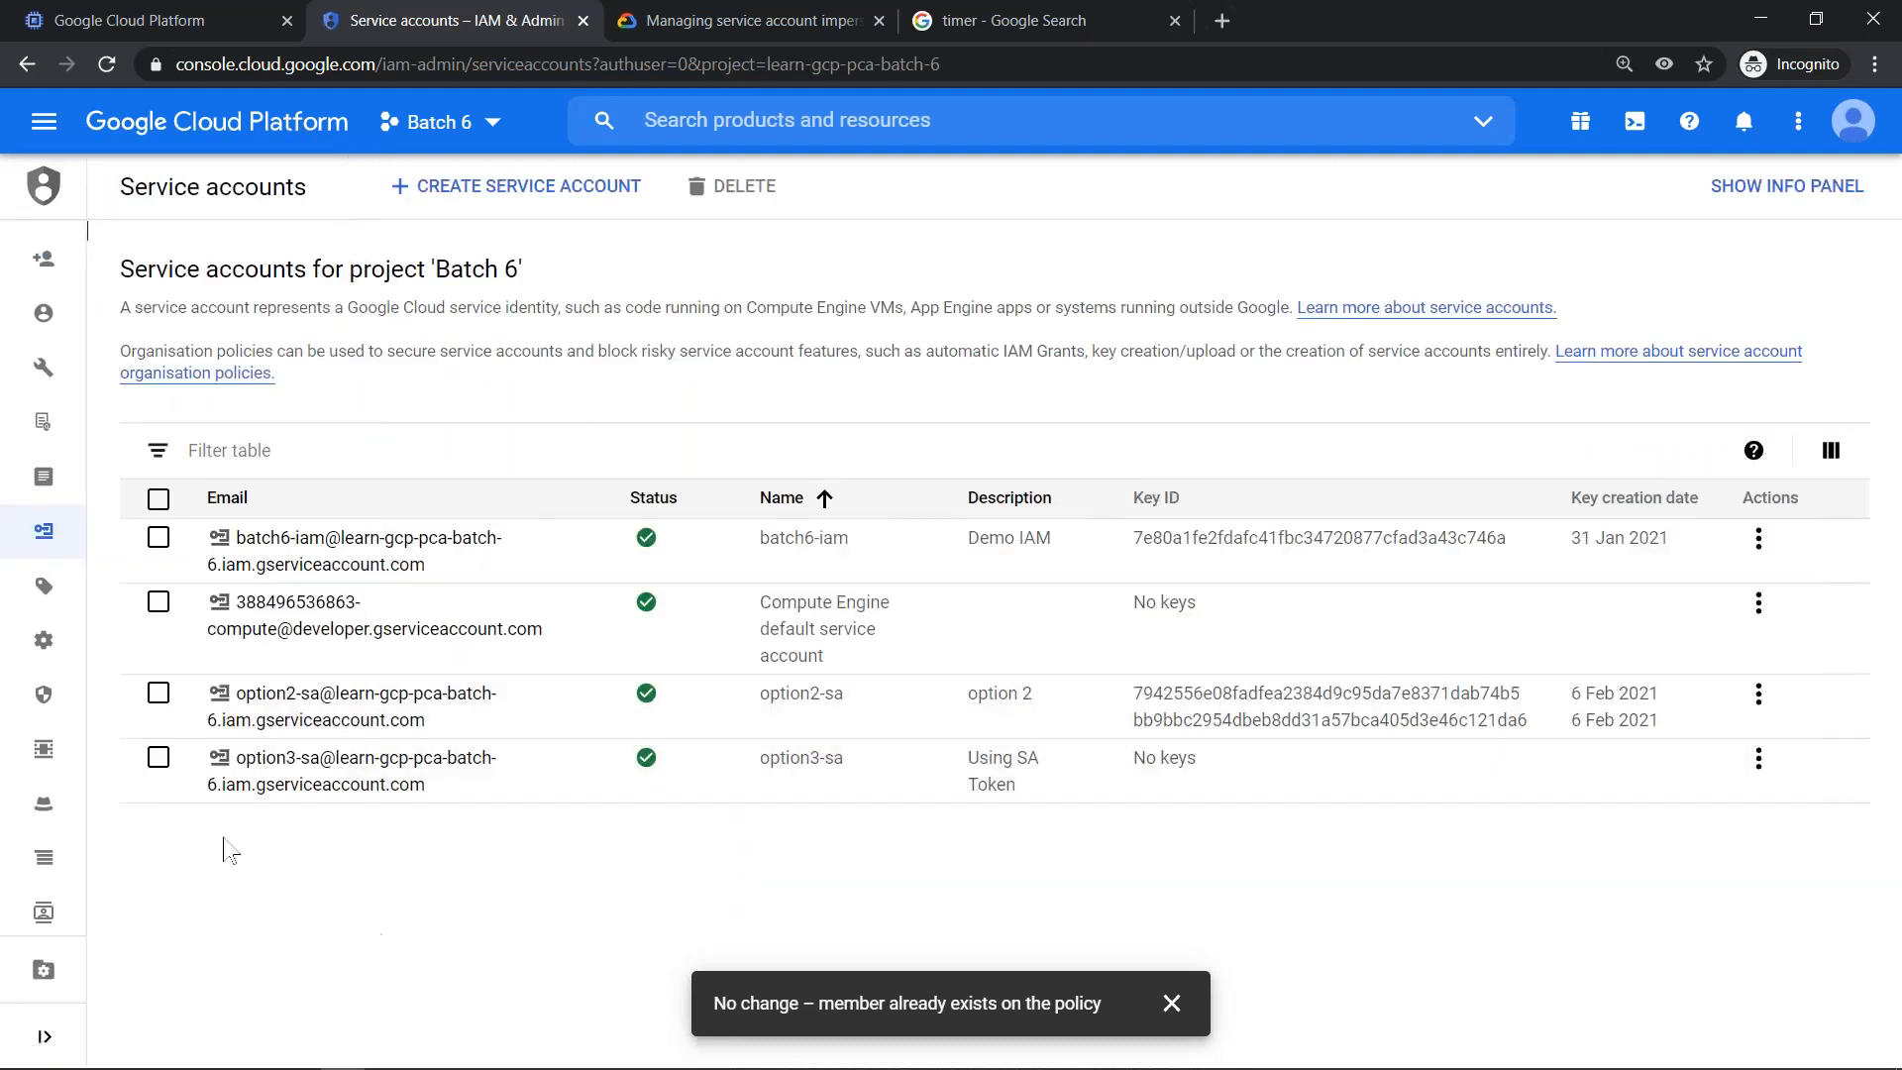
left_click(158, 757)
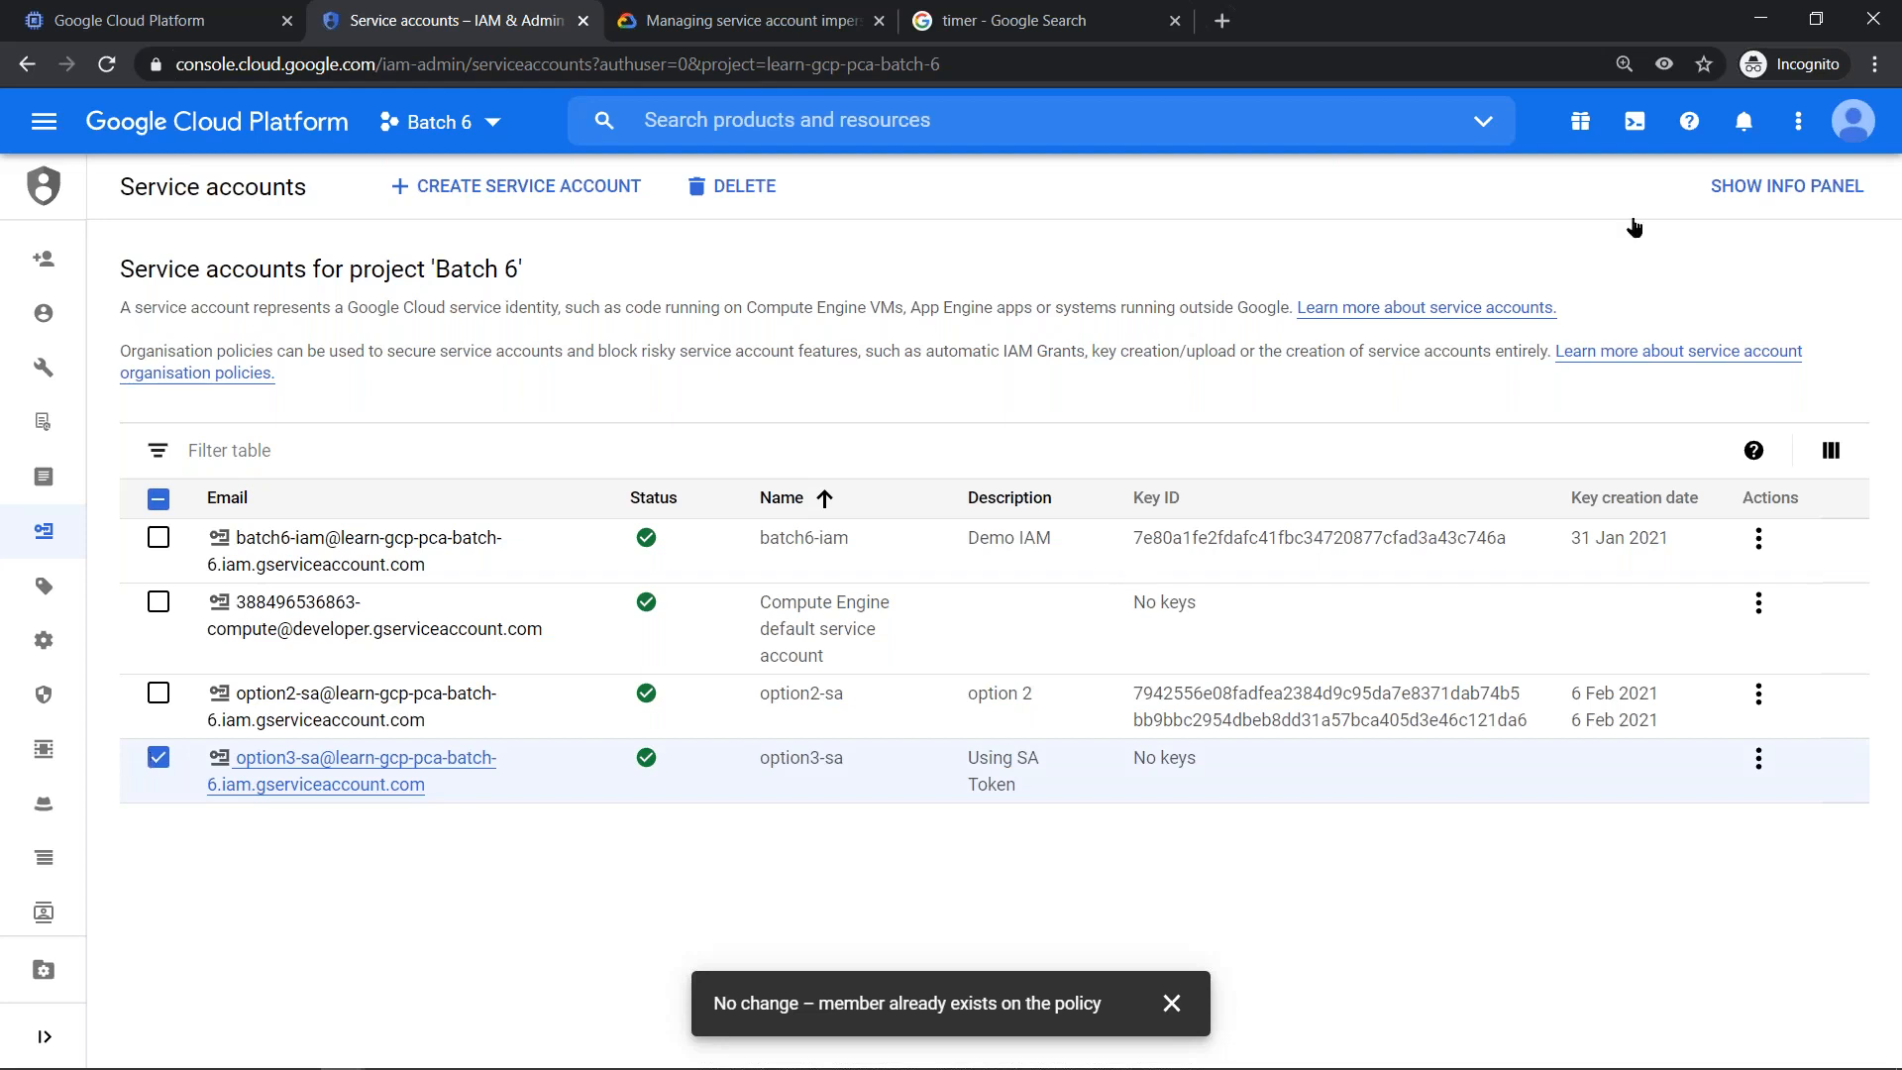
left_click(1764, 190)
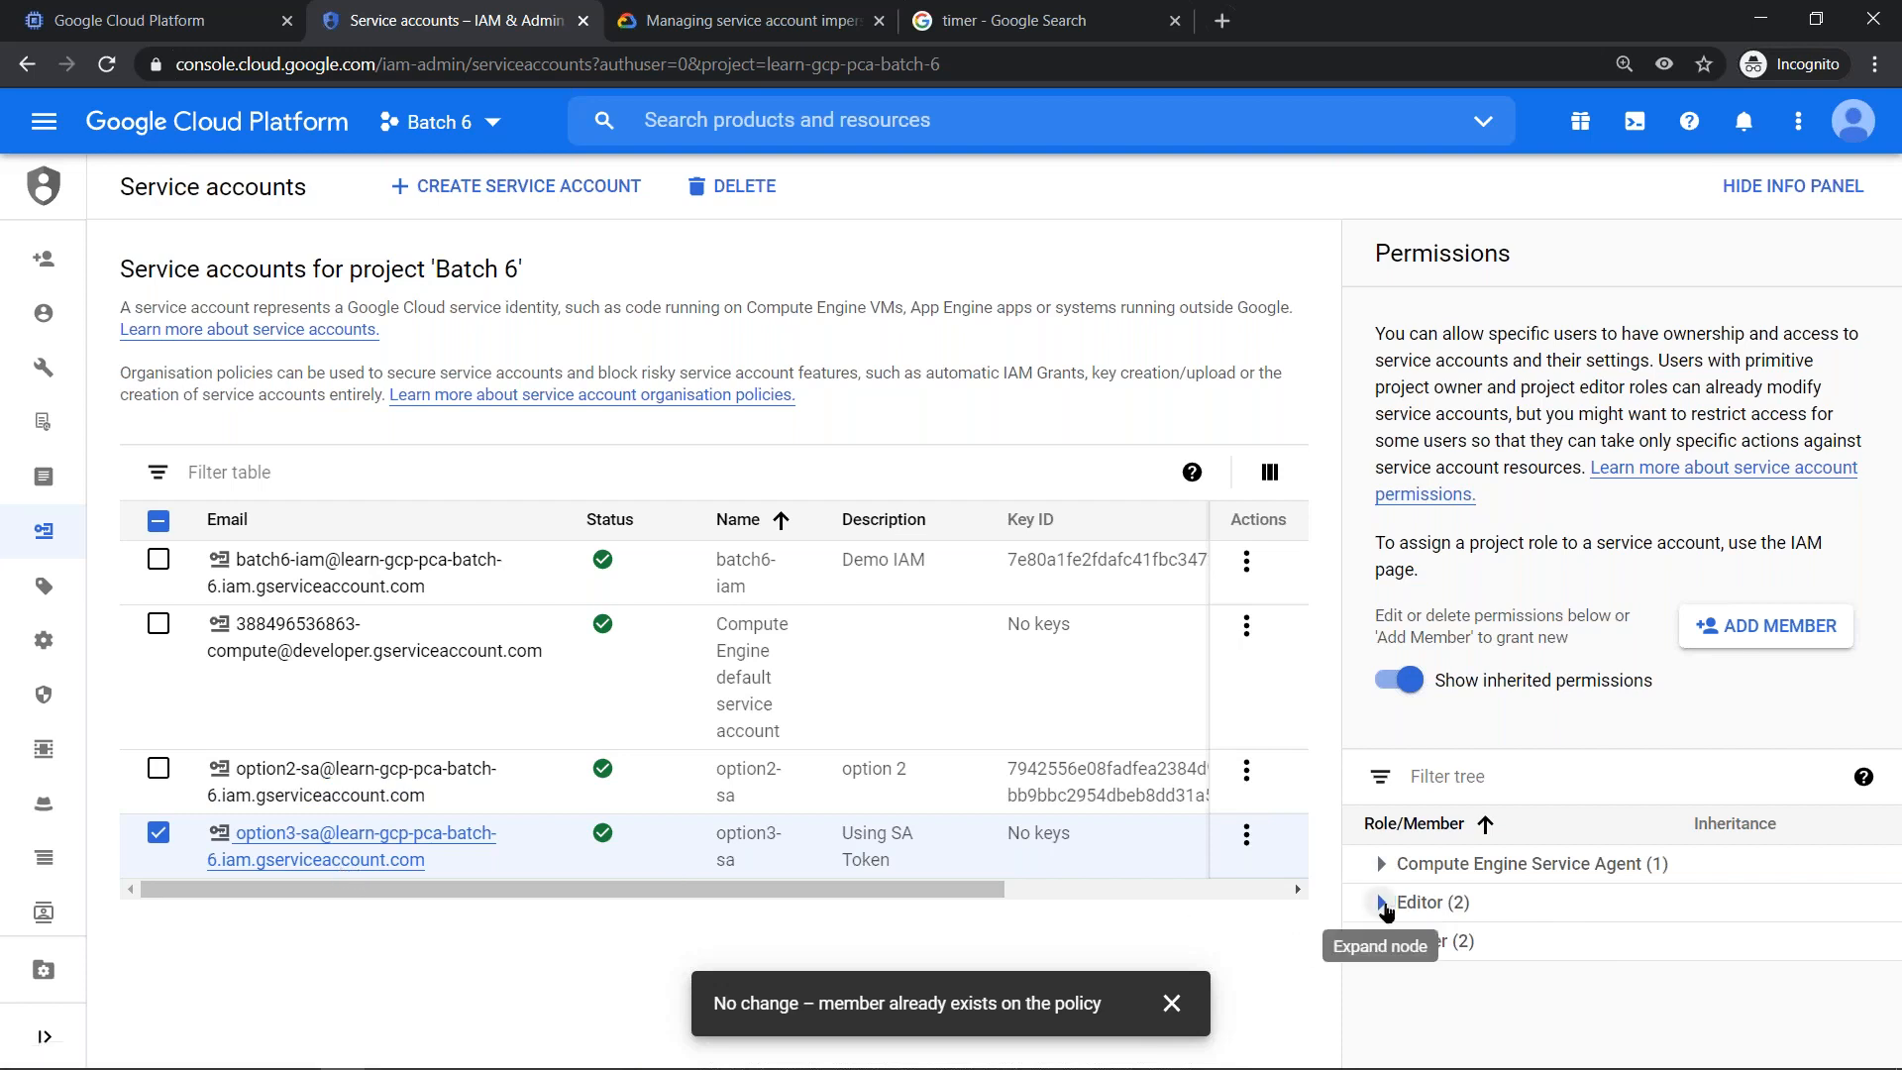
- Examine which members hold the Editor and Owner roles on option3-sa
left_click(1380, 901)
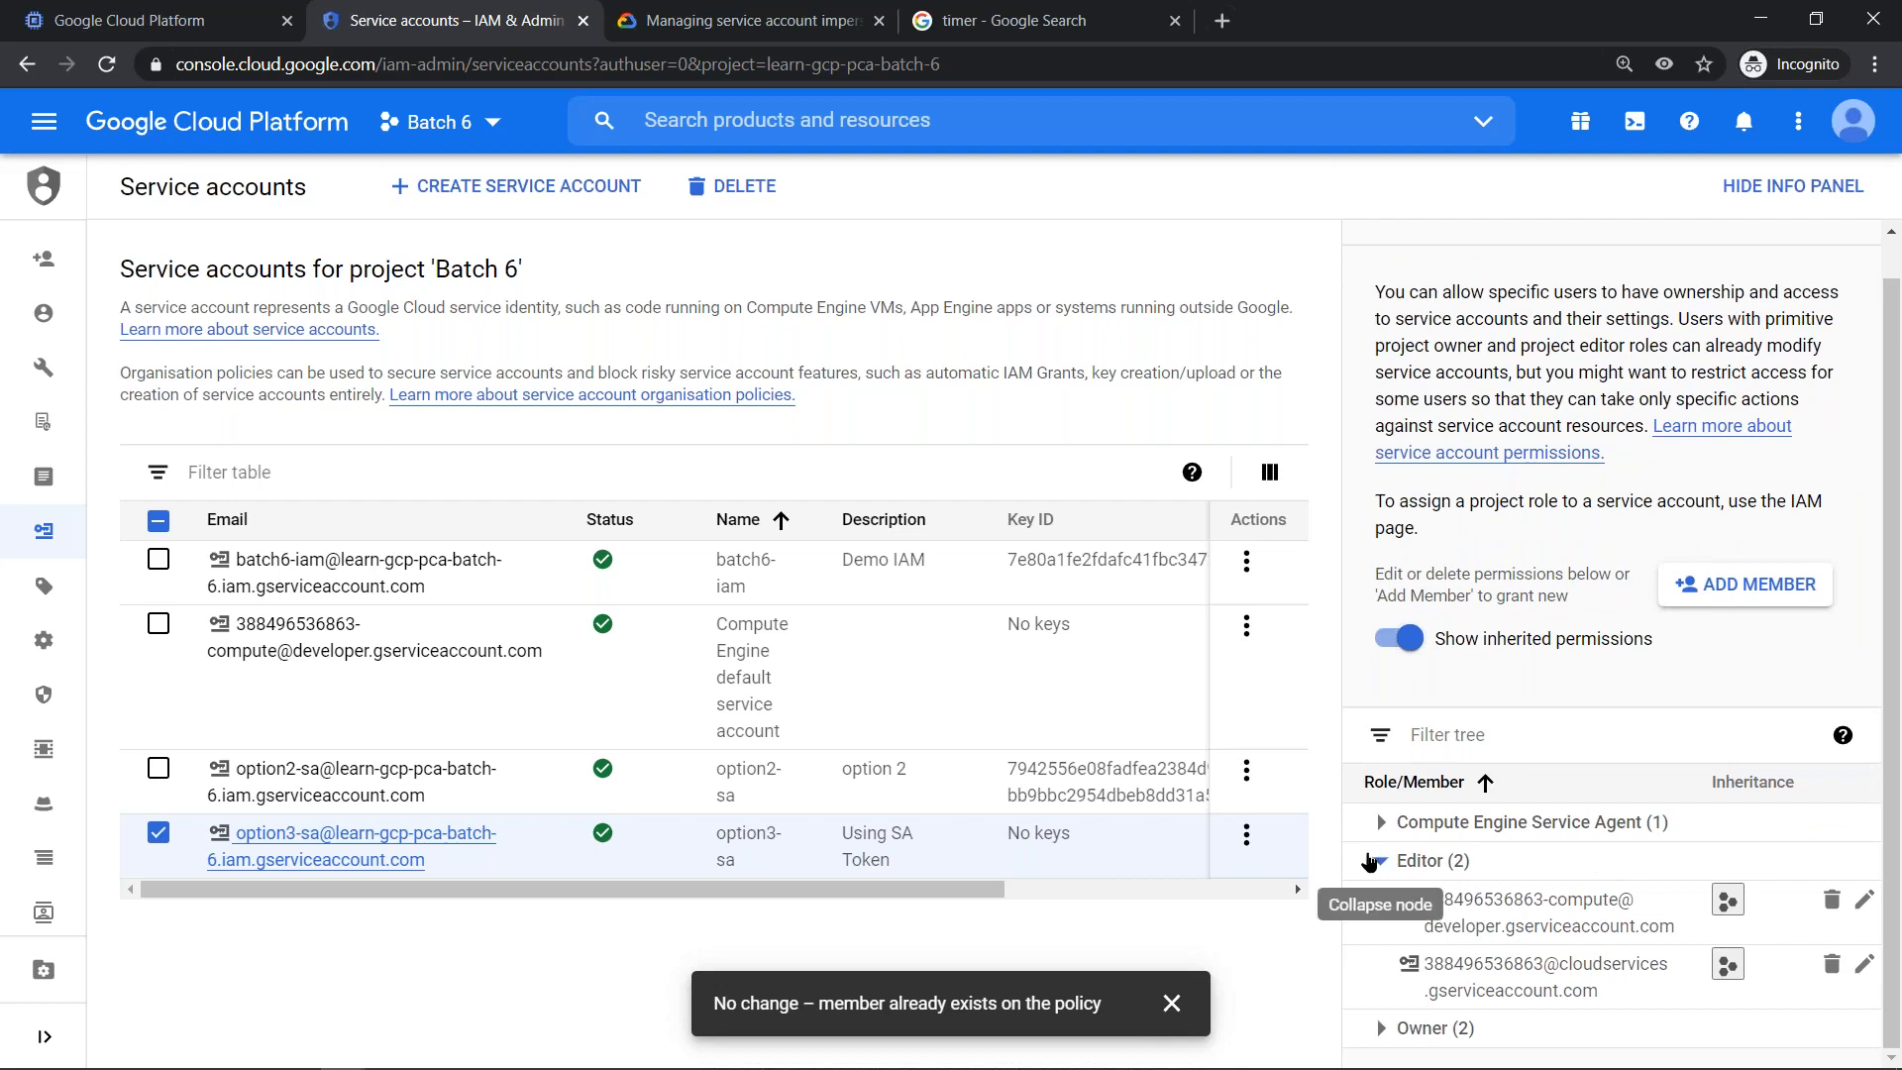
left_click(1379, 861)
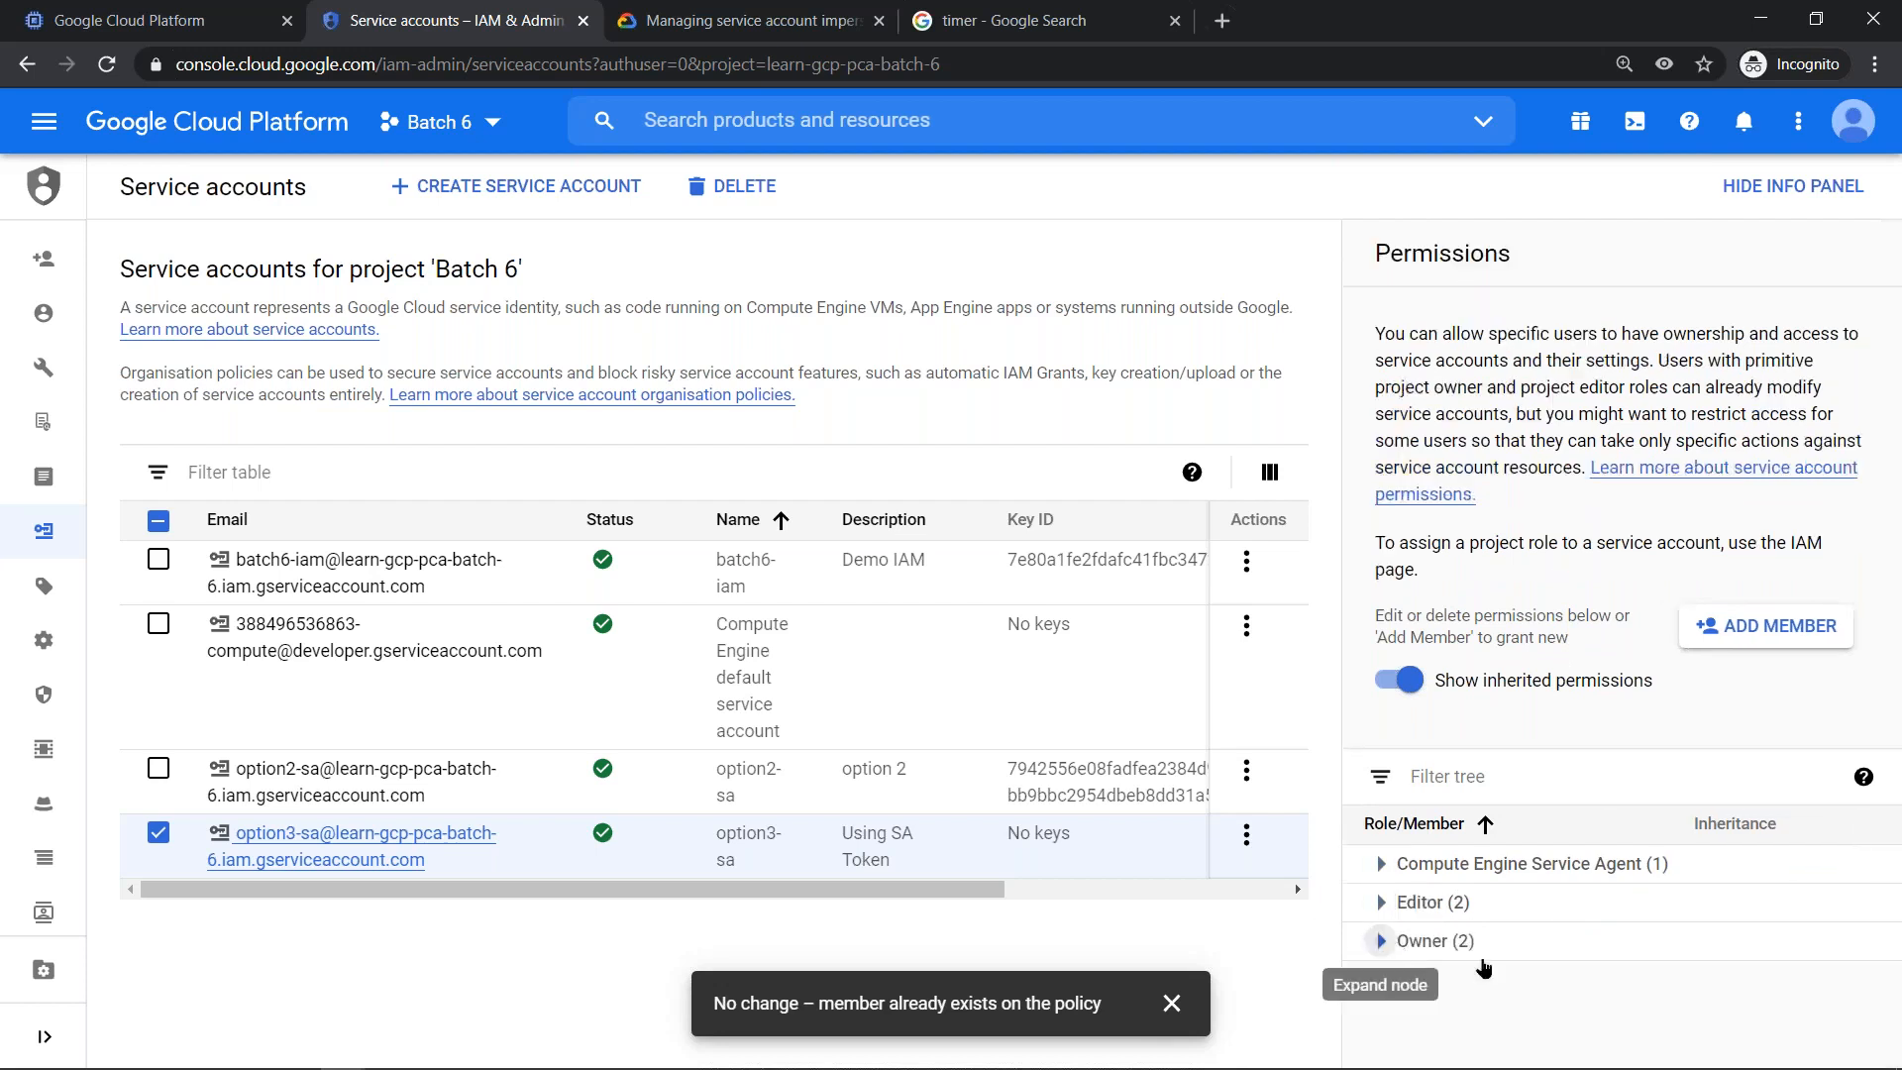
left_click(1381, 941)
left_click(1392, 950)
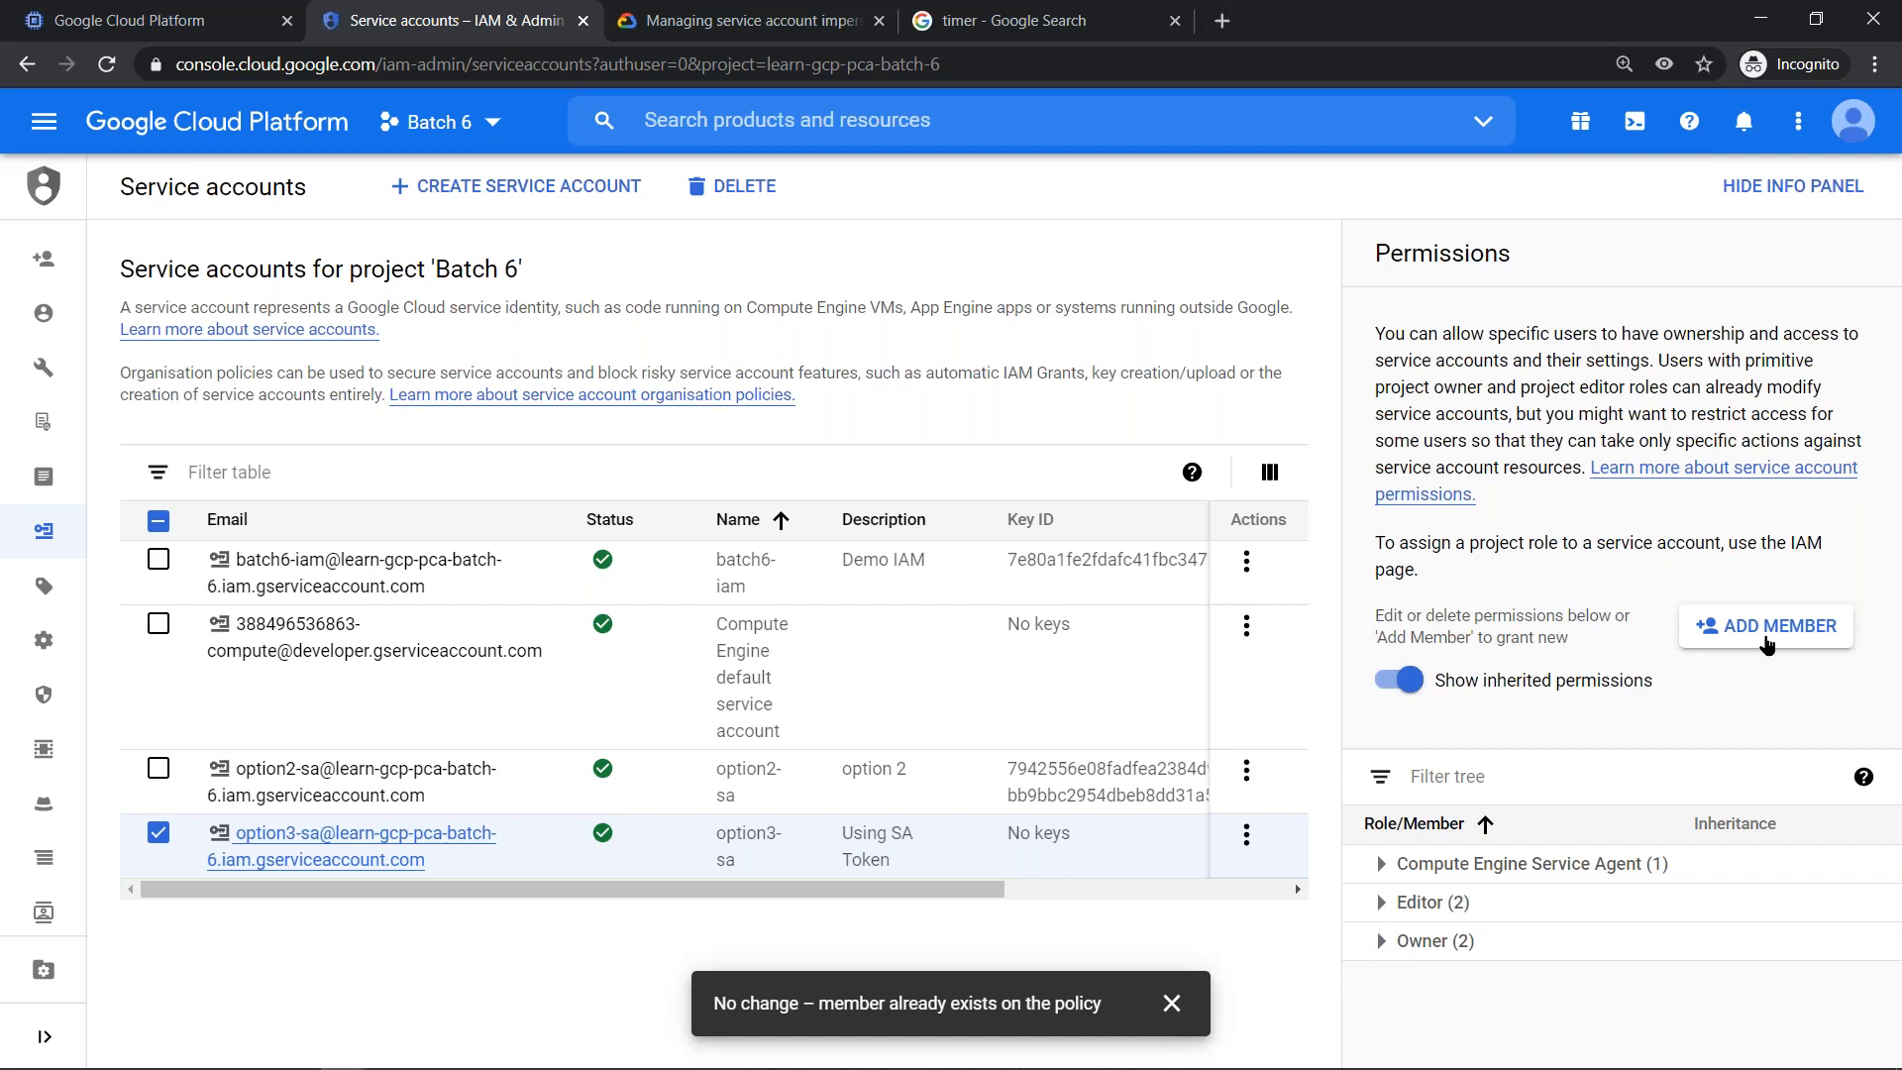
- Consult the impersonation documentation on the Service Account Token Creator role, check the VM instances page, and return to the service accounts
left_click(691, 22)
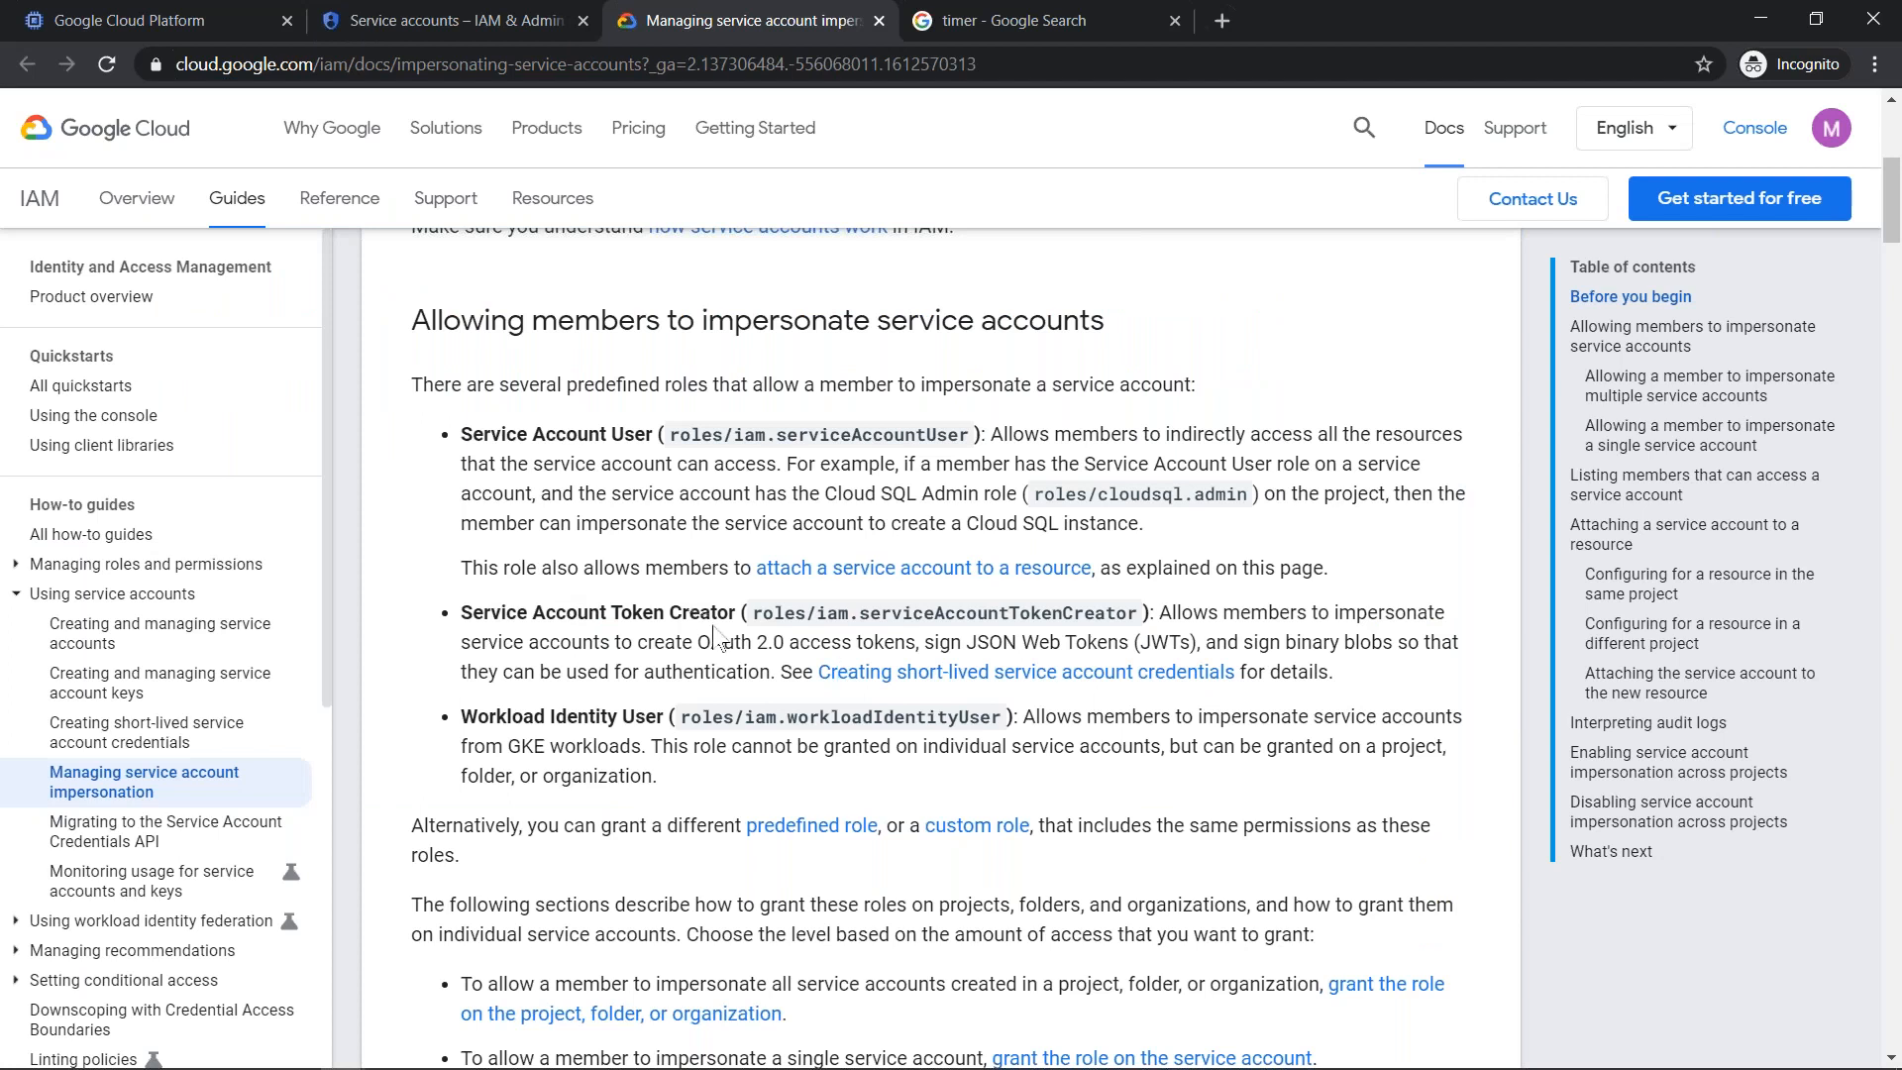
key("alt+Tab")
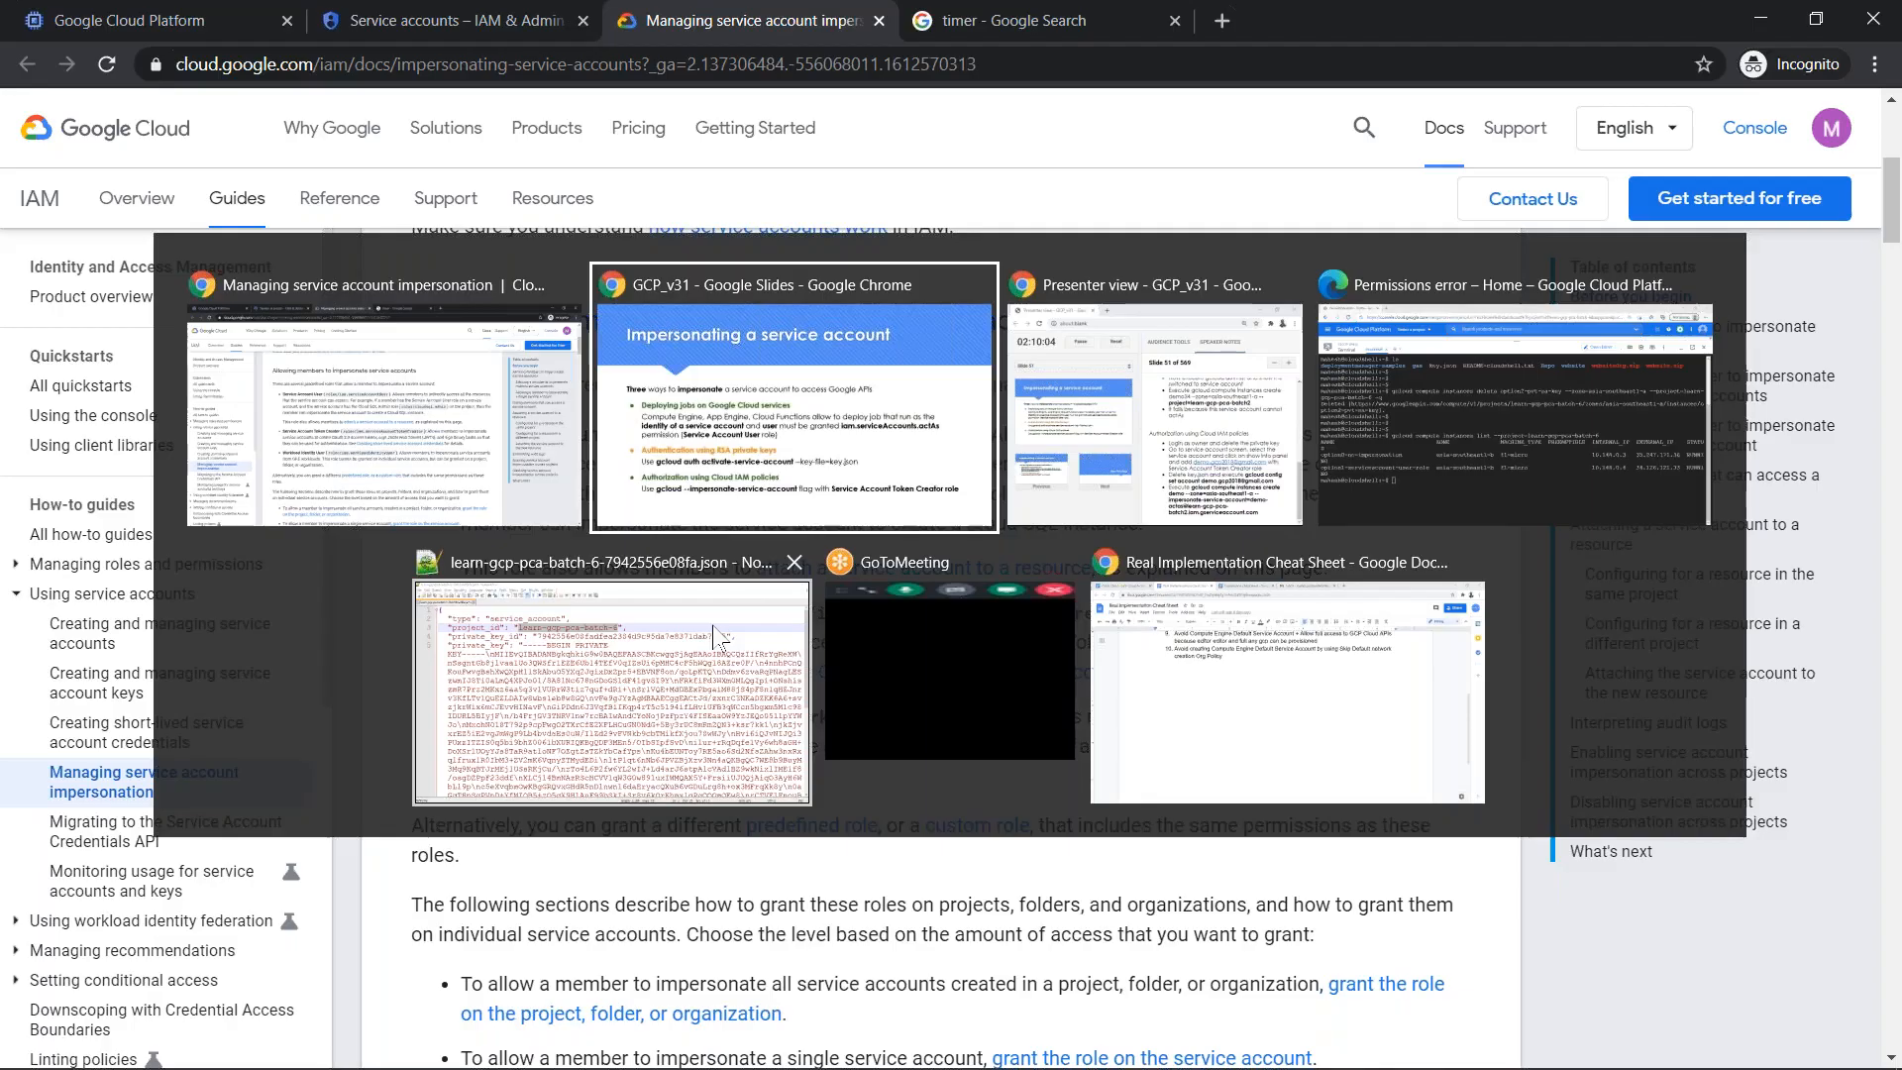
key("alt+Tab")
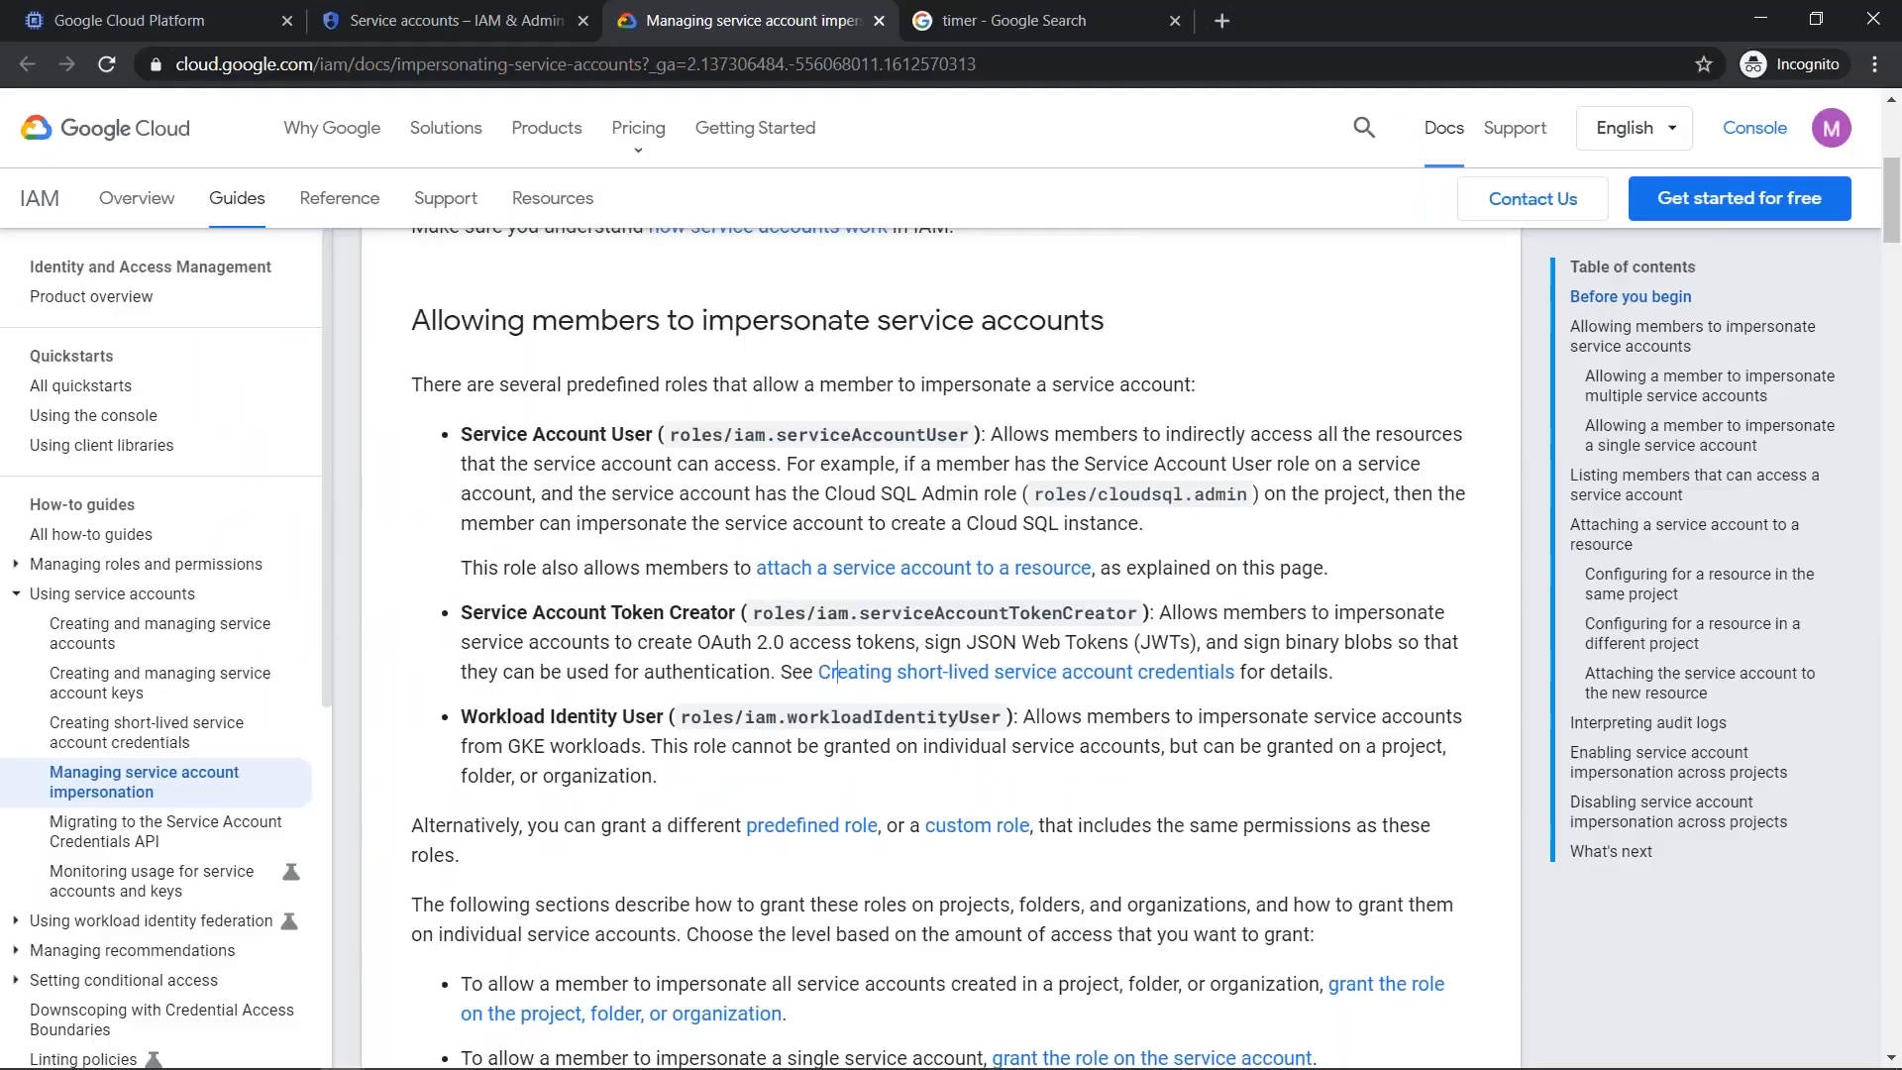
left_click(180, 18)
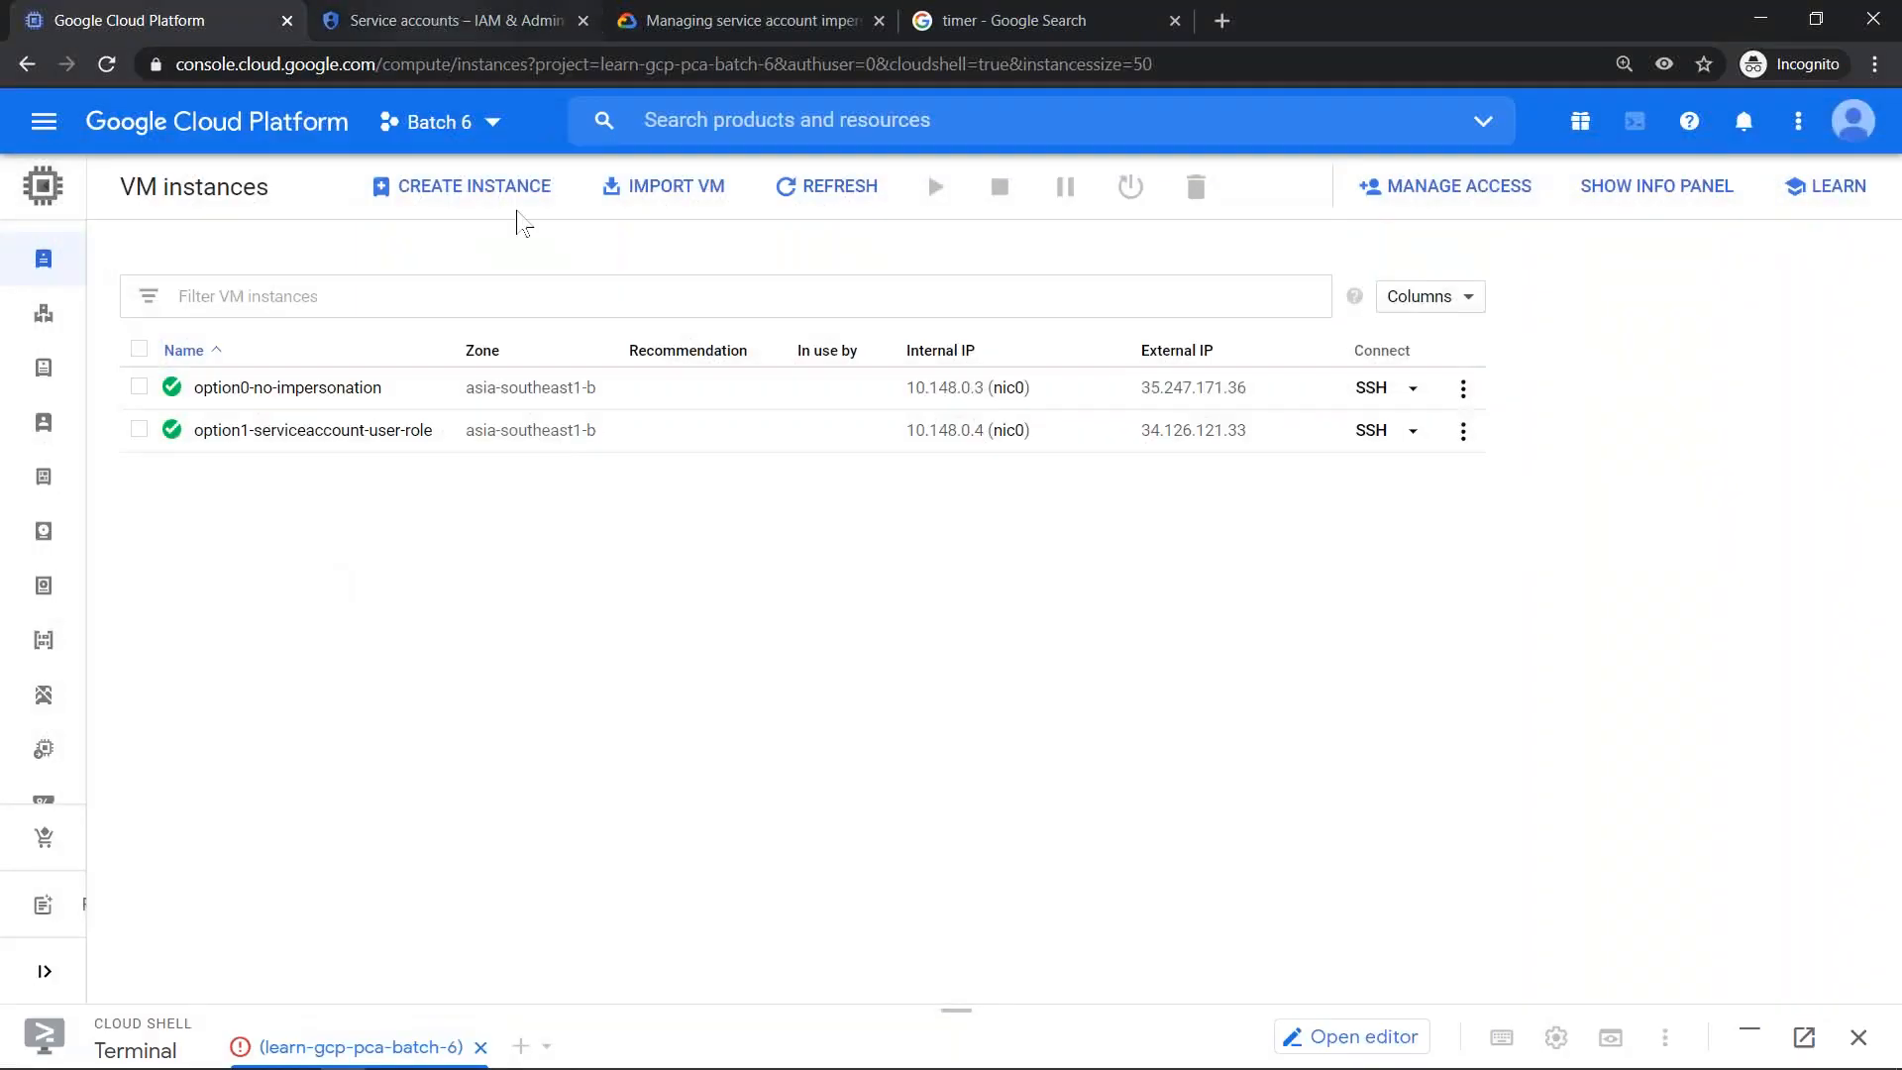
left_click(432, 13)
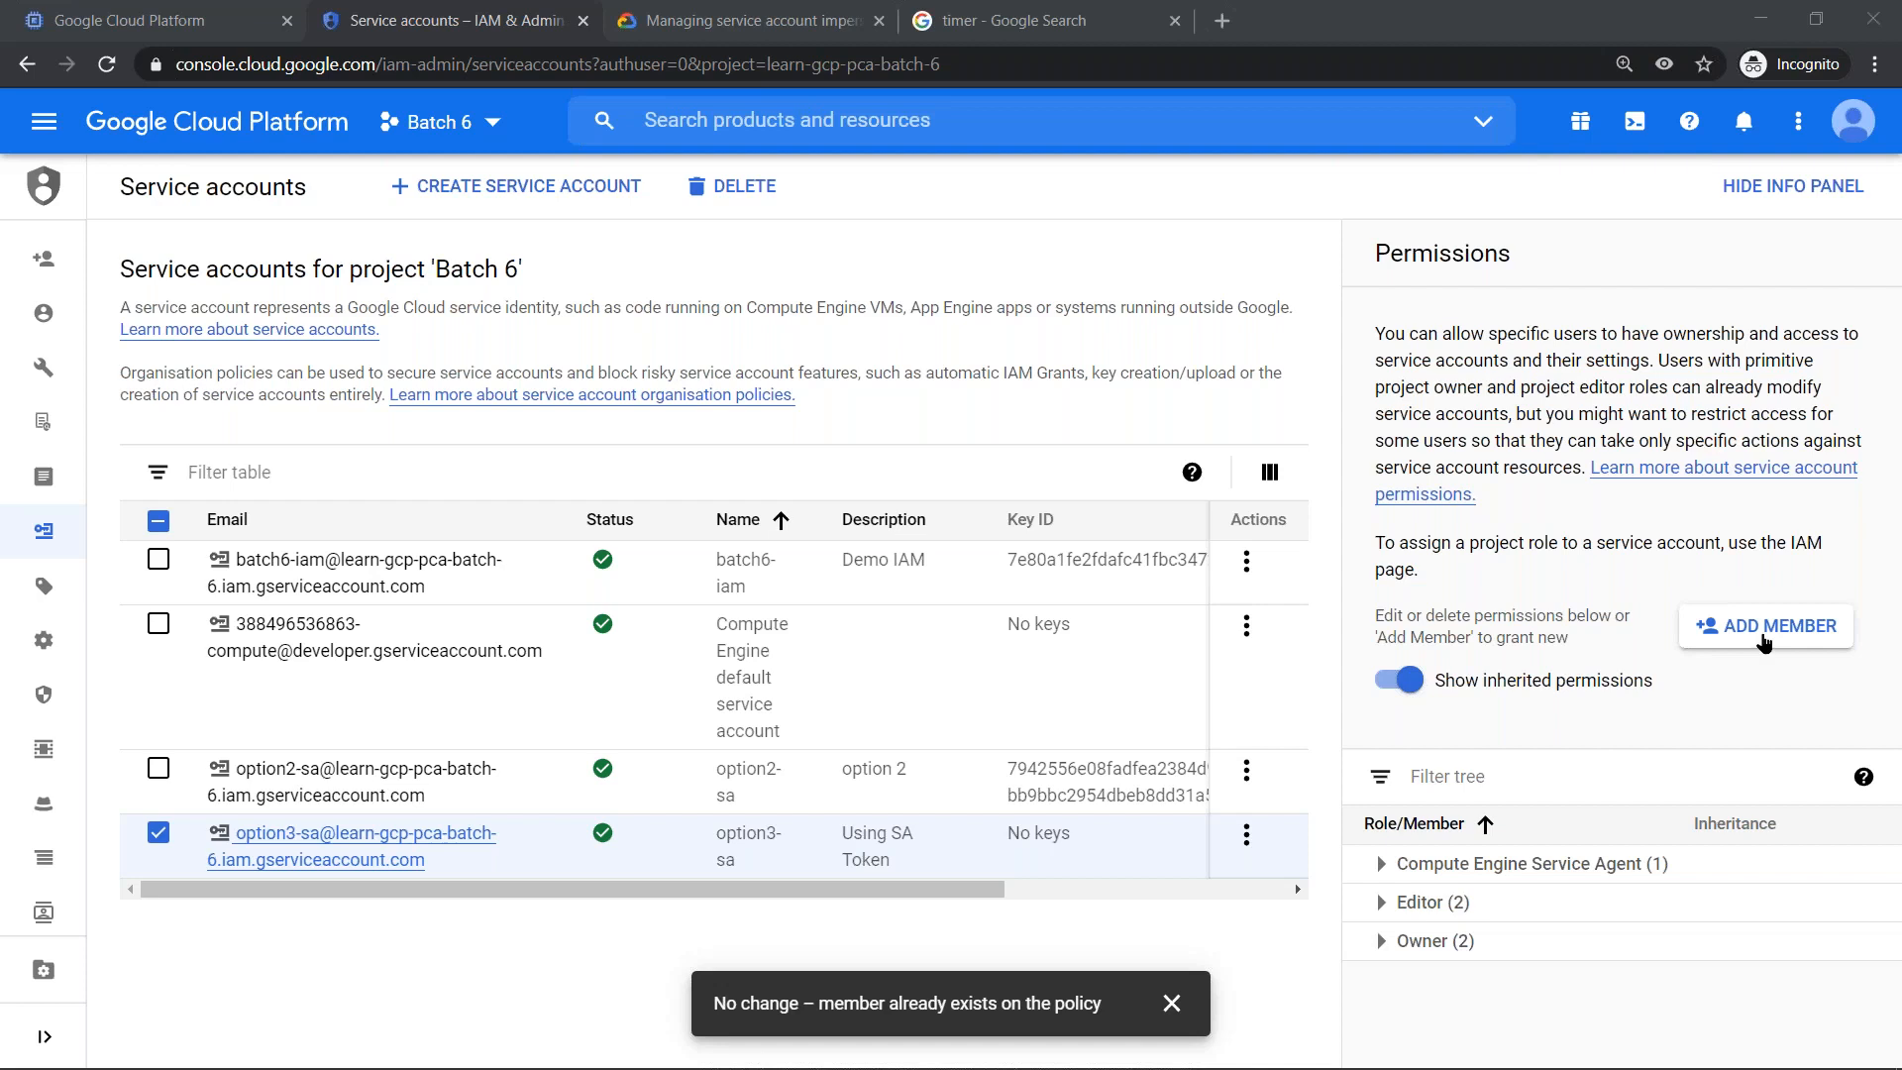
- Start adding a member to option3-sa and enter the user's e-mail address as the new member
left_click(1762, 637)
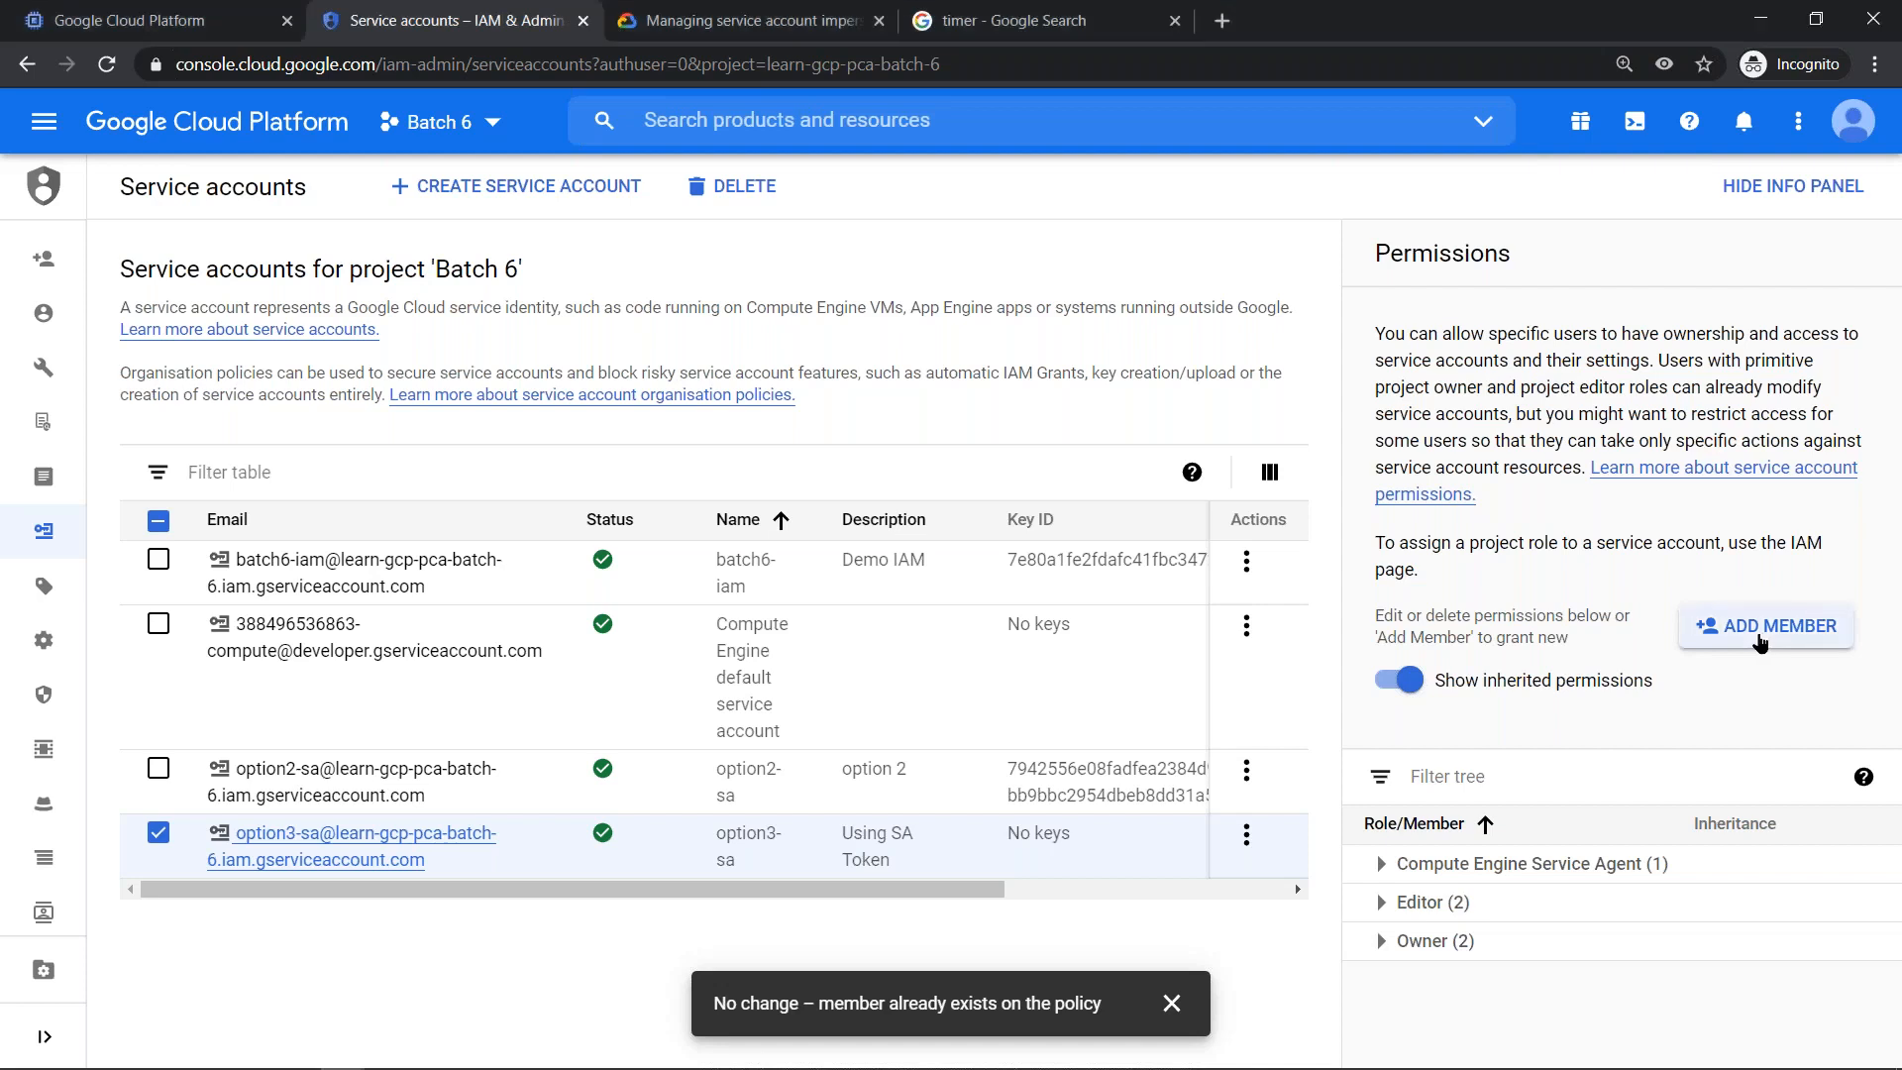
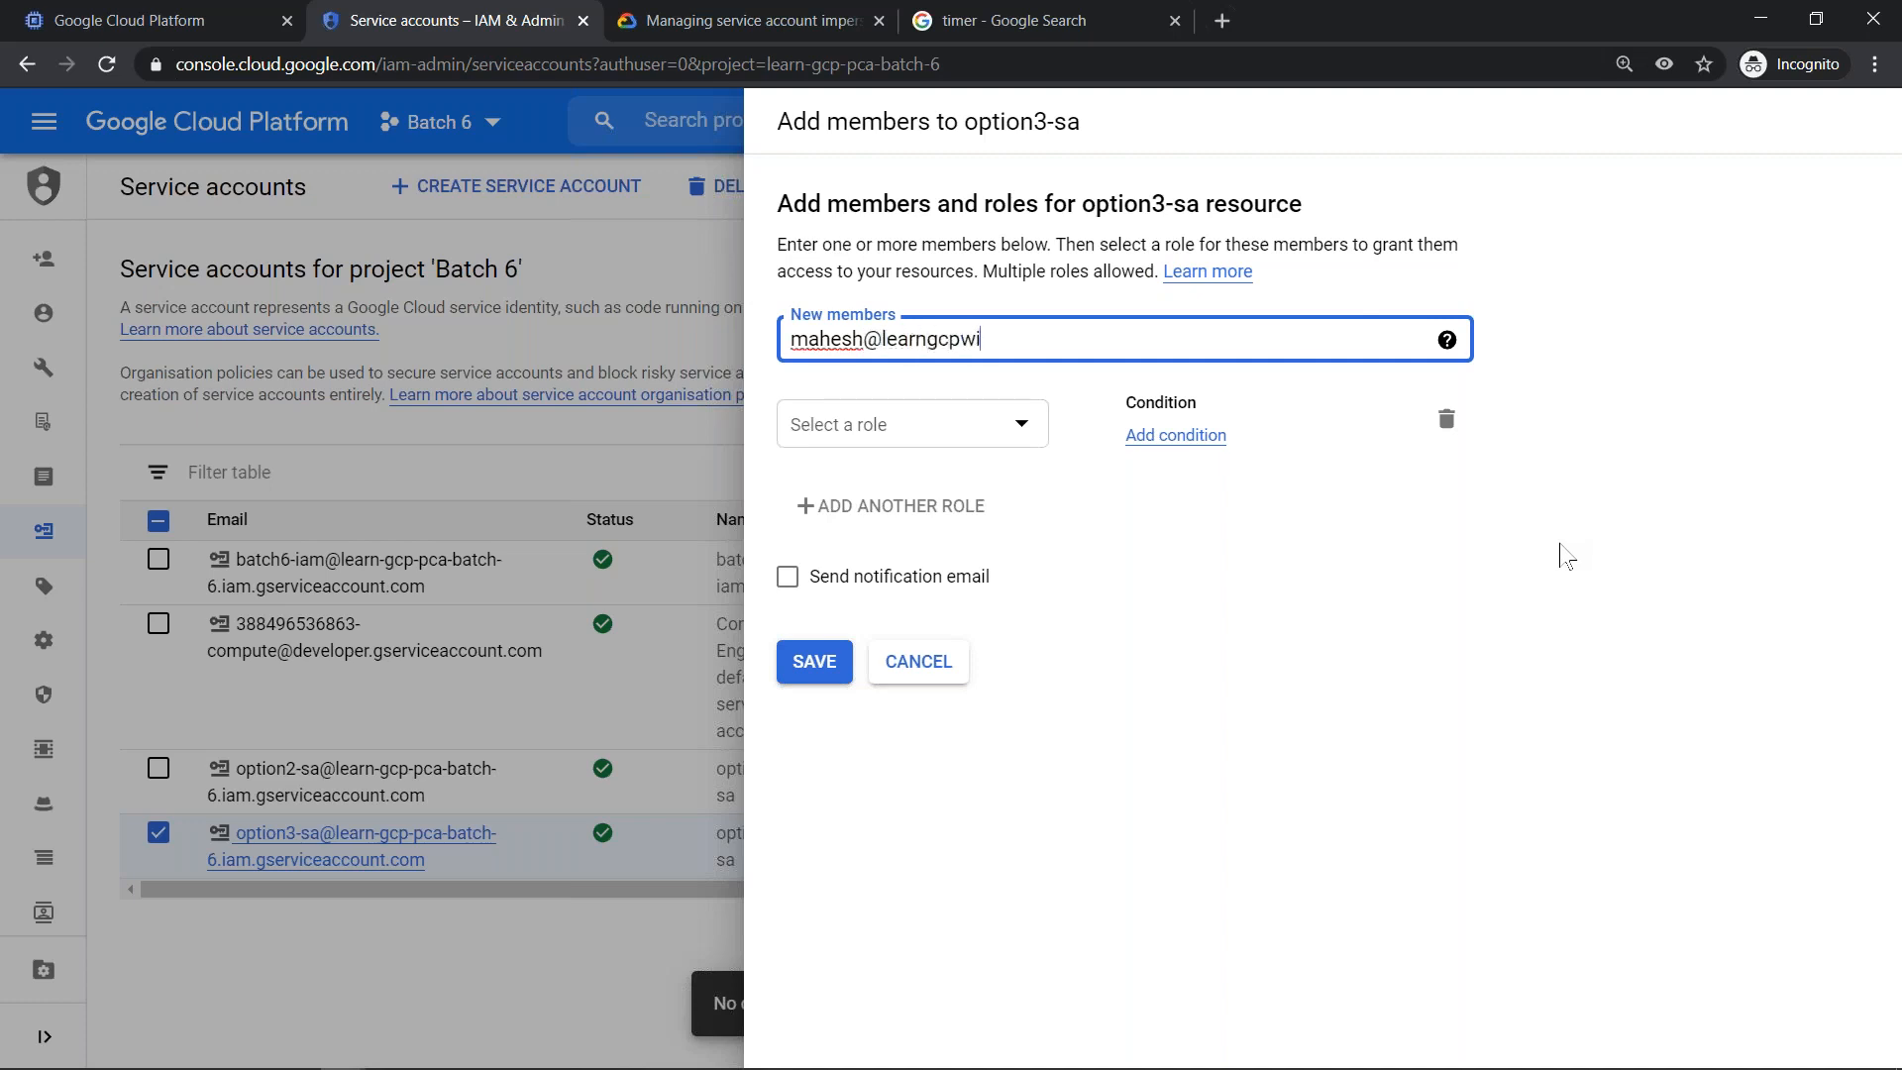
left_click(1185, 387)
- Assign the Service Account Token Creator role to the new member of option3-sa
left_click(962, 429)
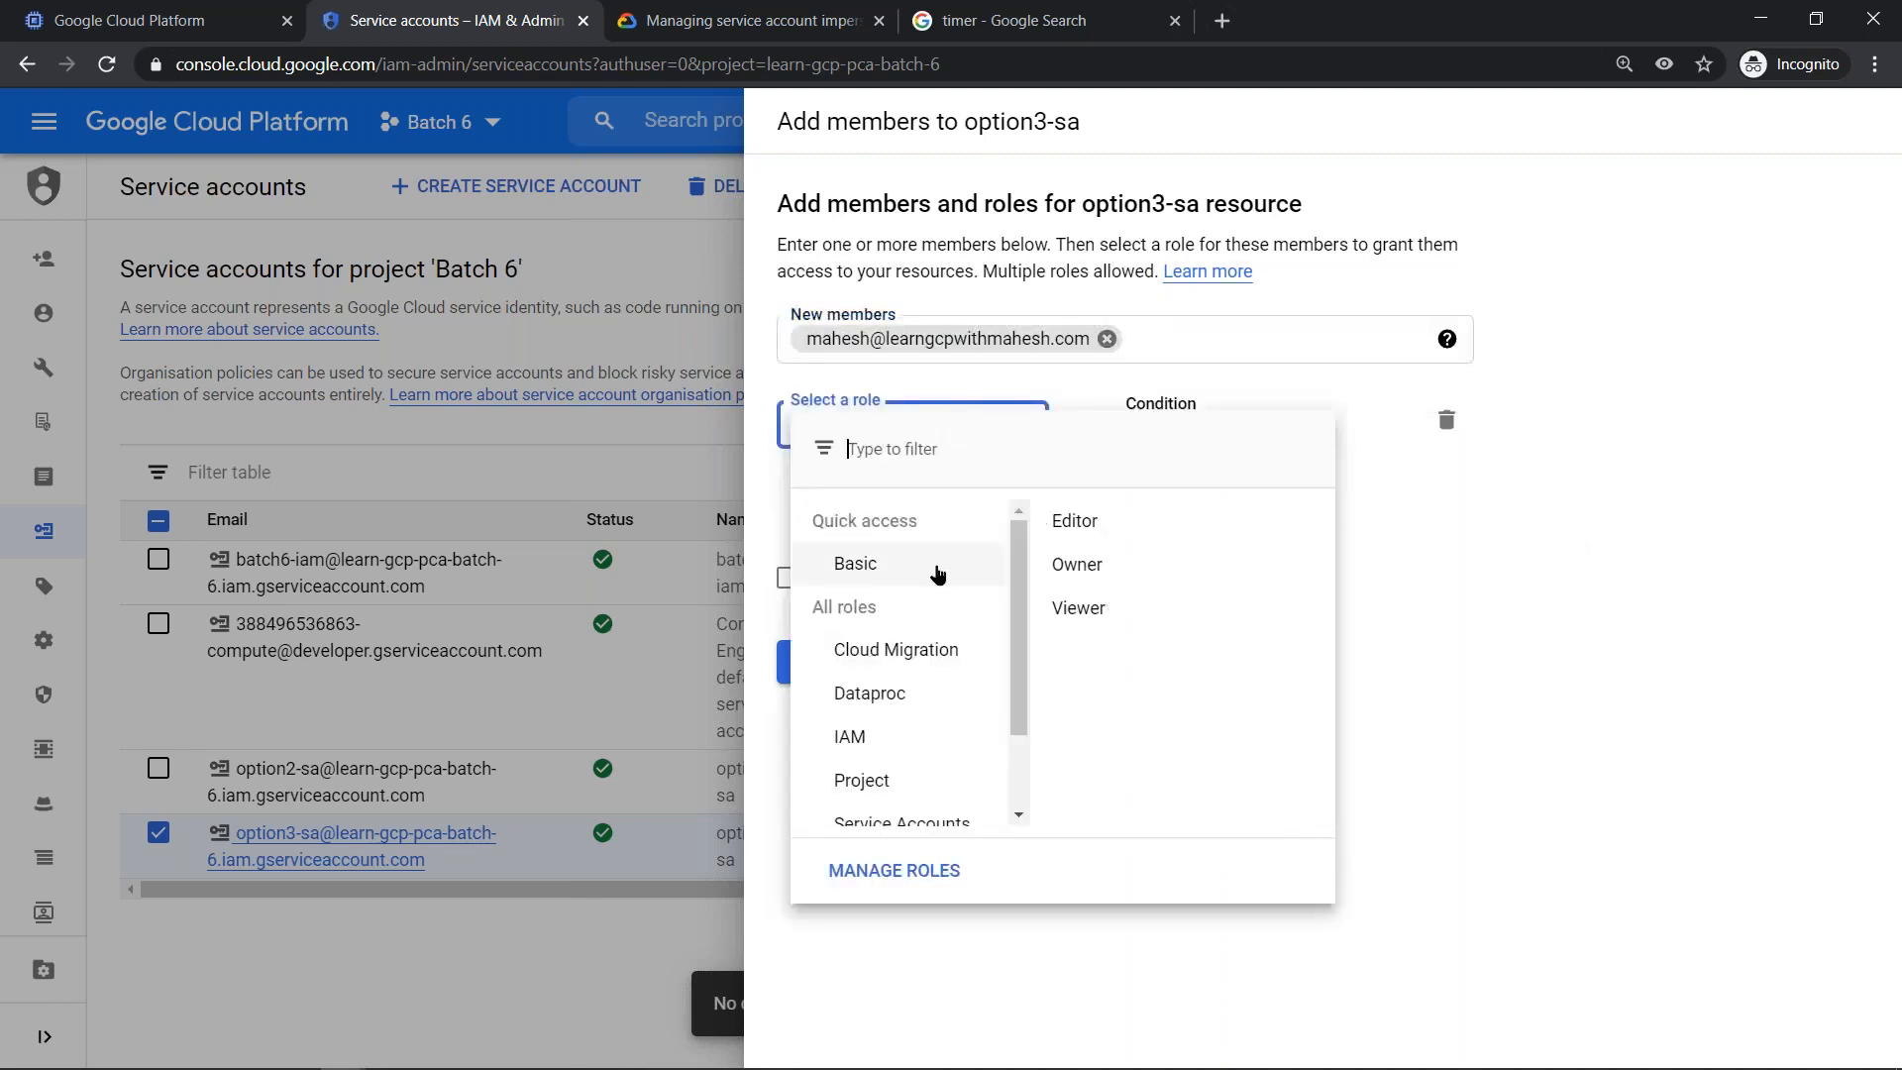
scroll(956, 563, "down", 2)
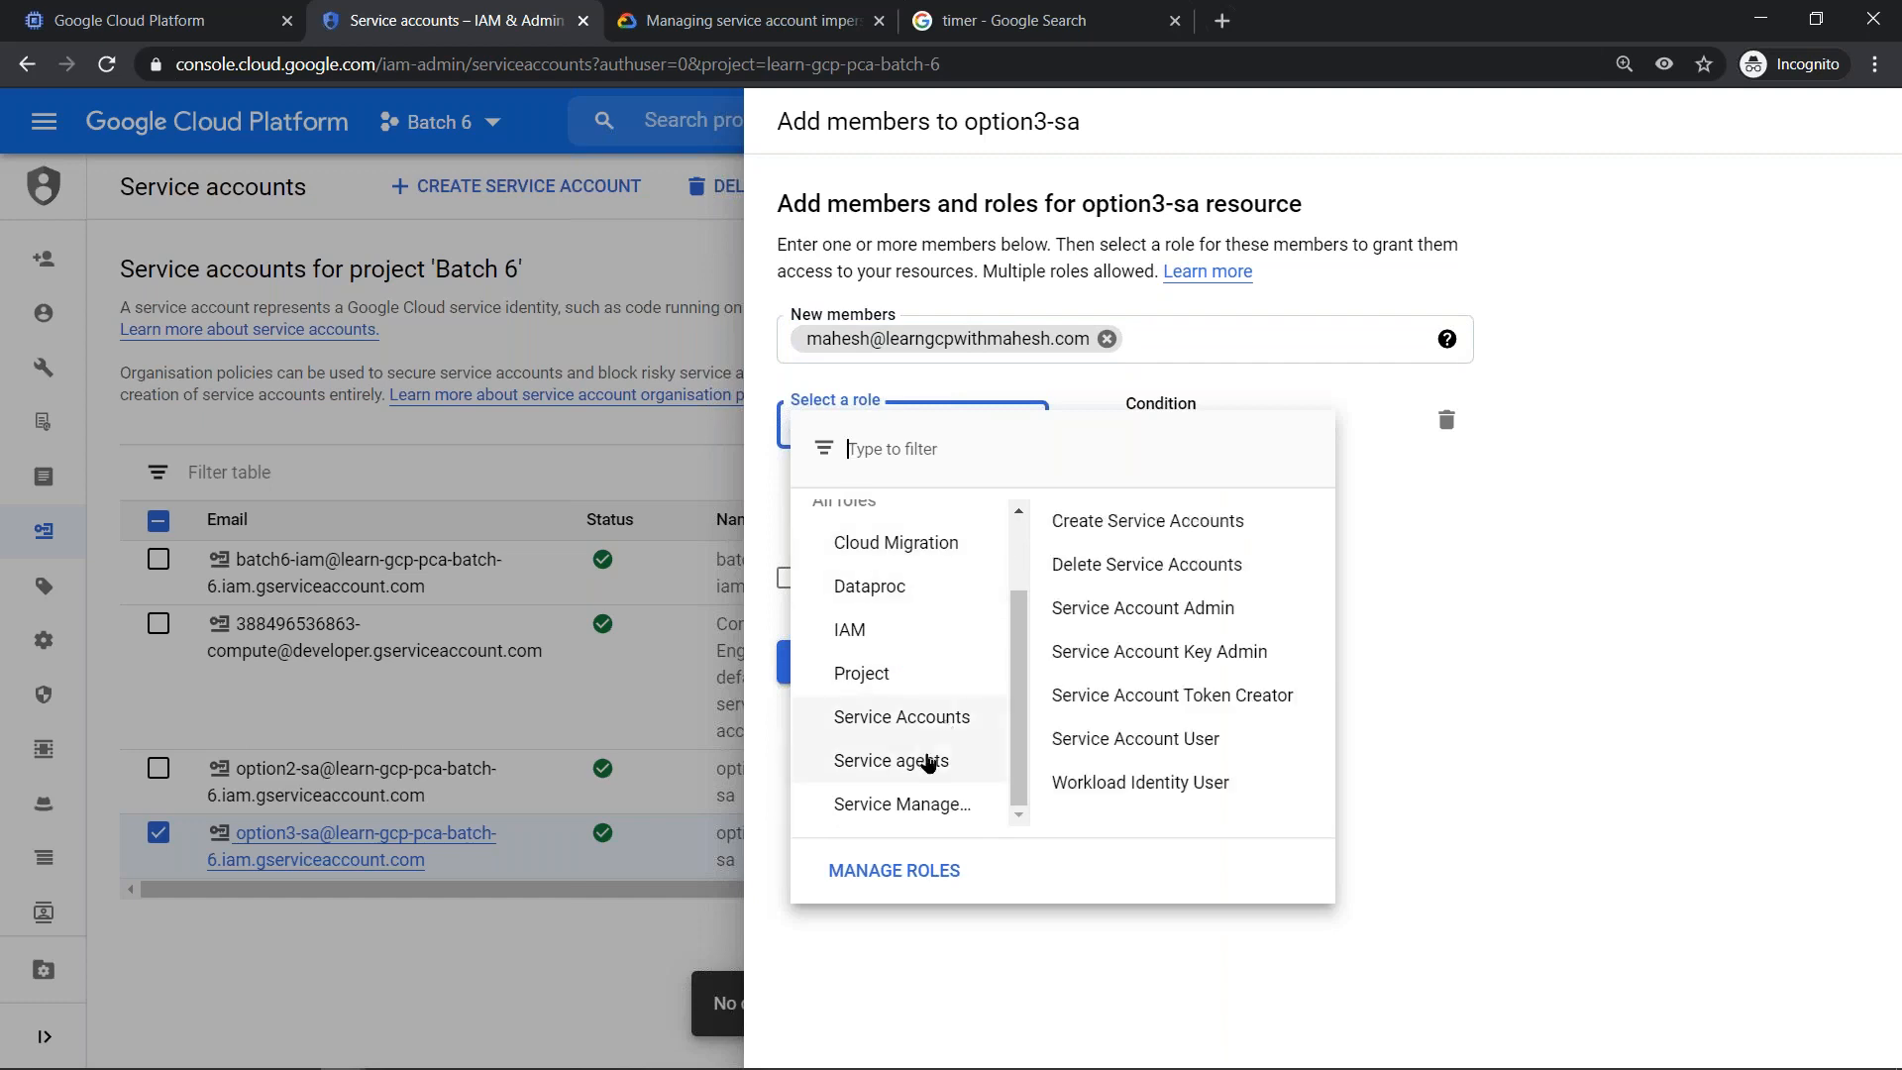
mouse_move(929, 736)
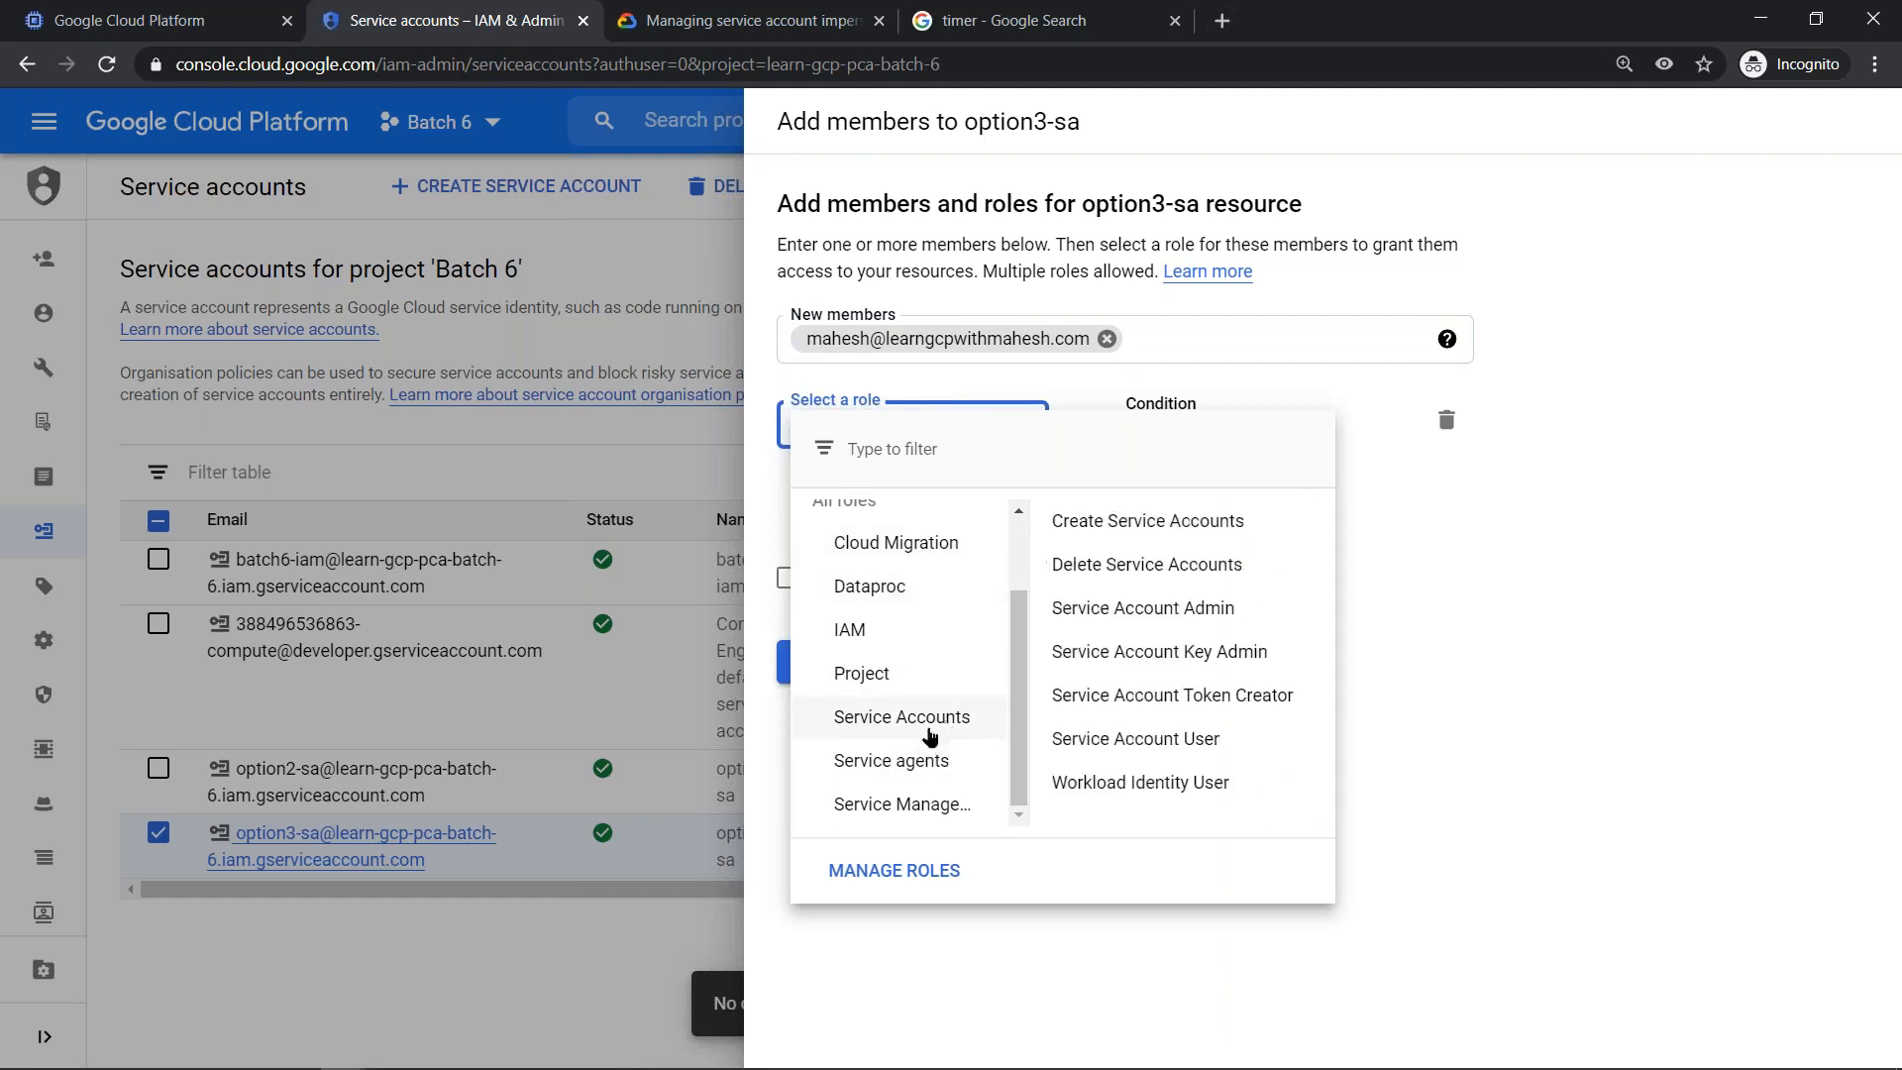
left_click(1185, 697)
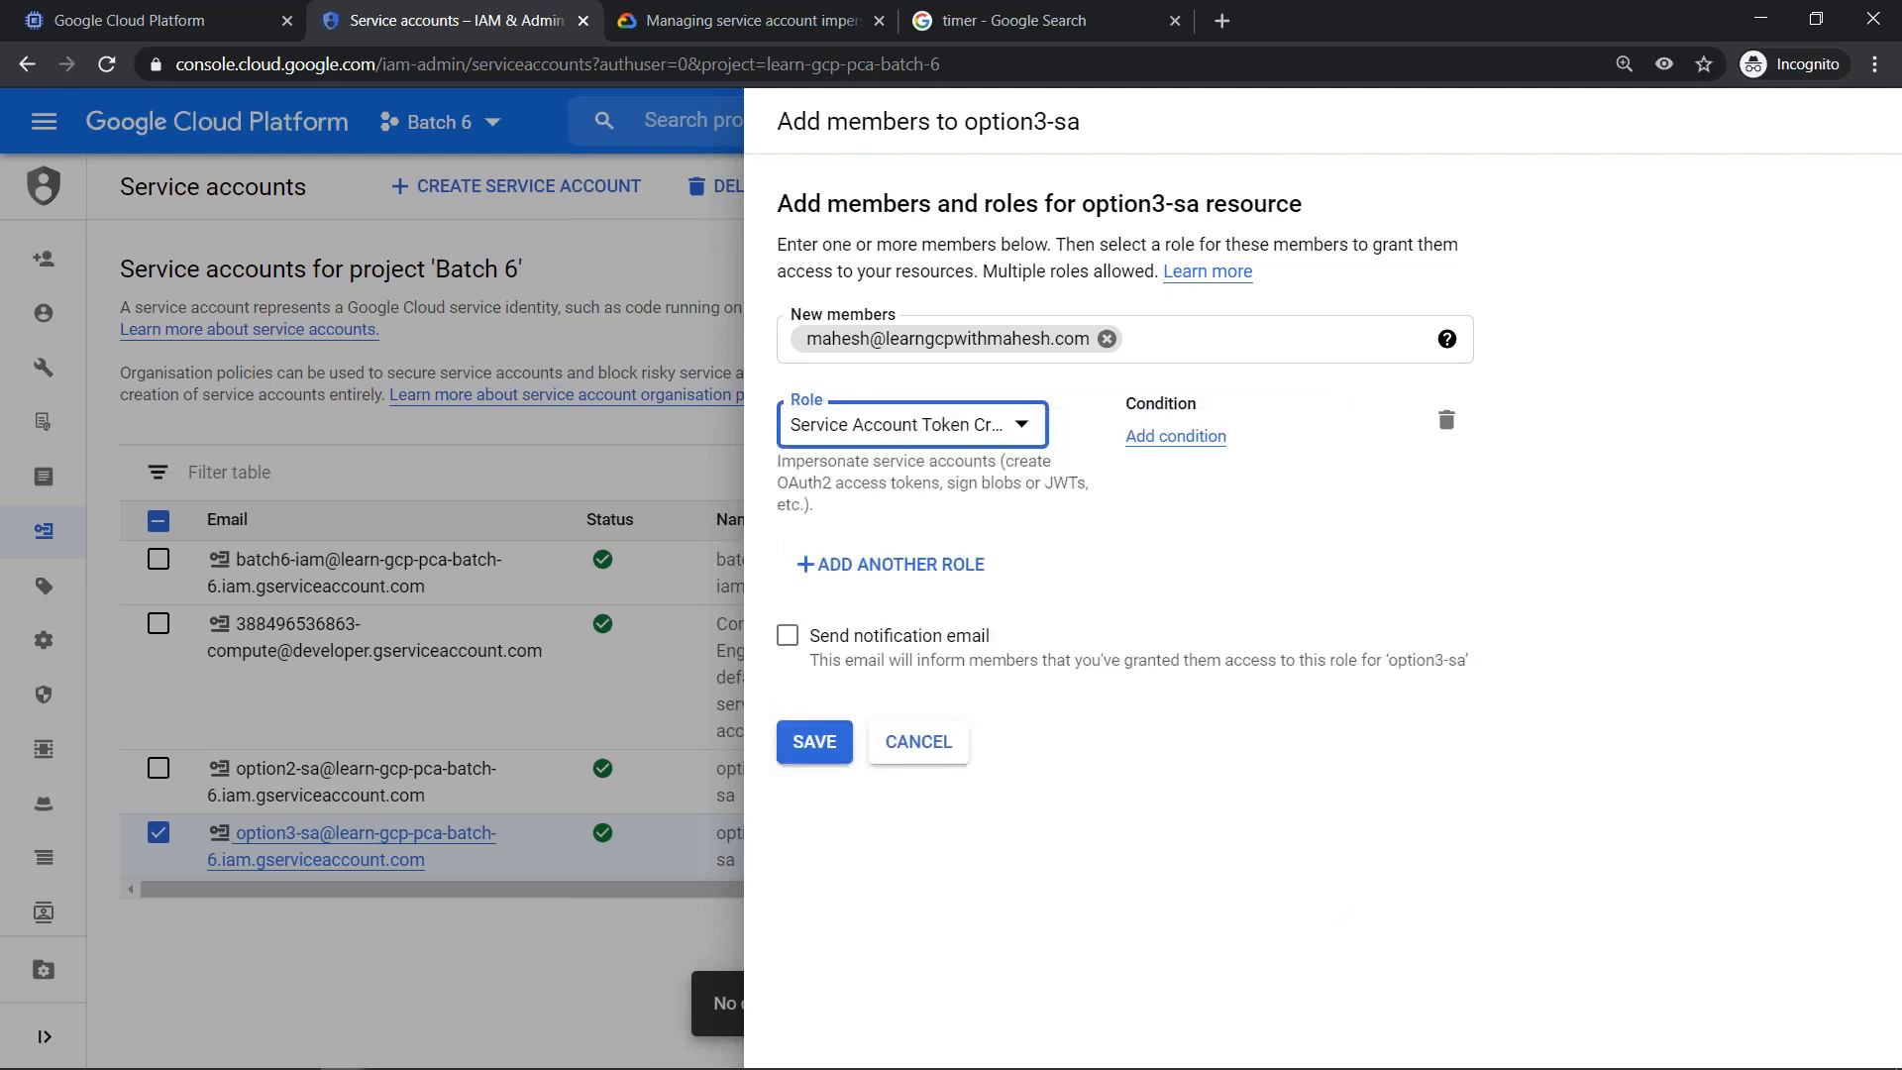
- Add a condition titled "revoke-in-a-day" to the Service Account Token Creator role
left_click(1192, 438)
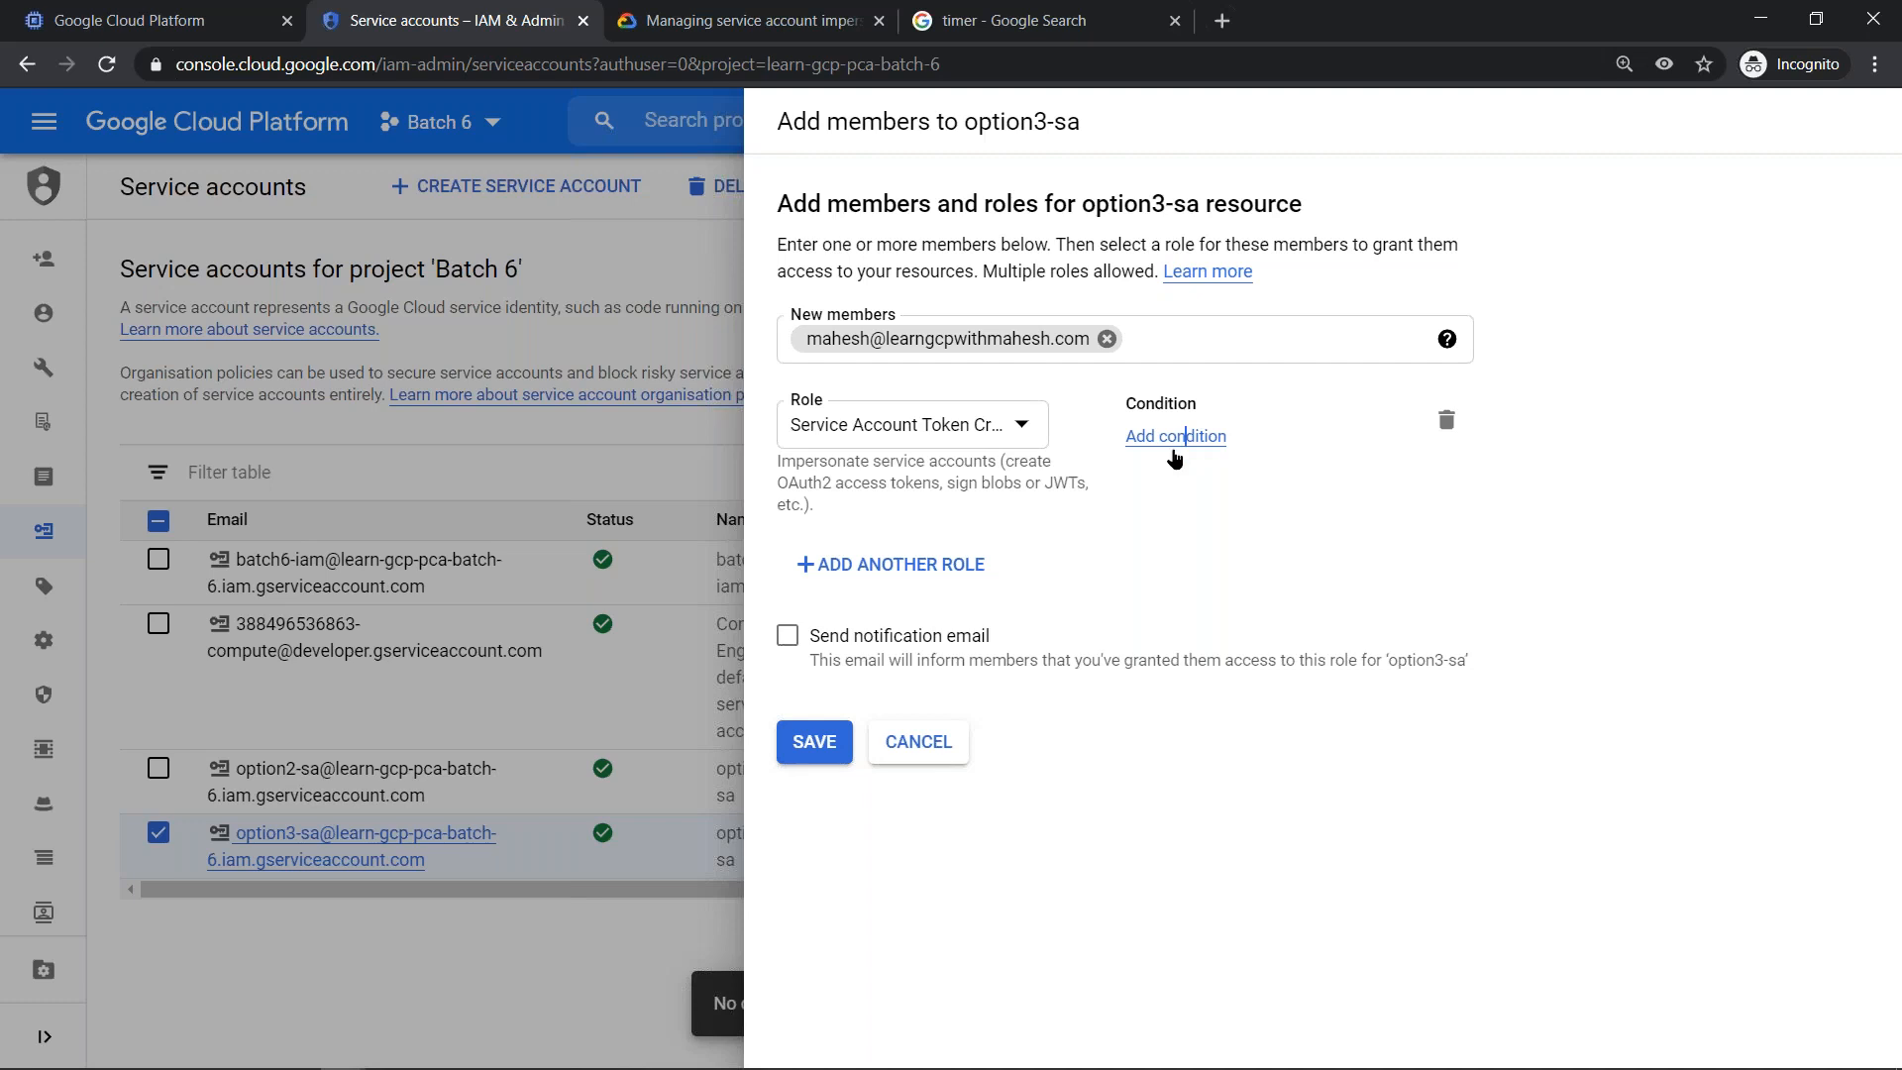
type("revoke-in-")
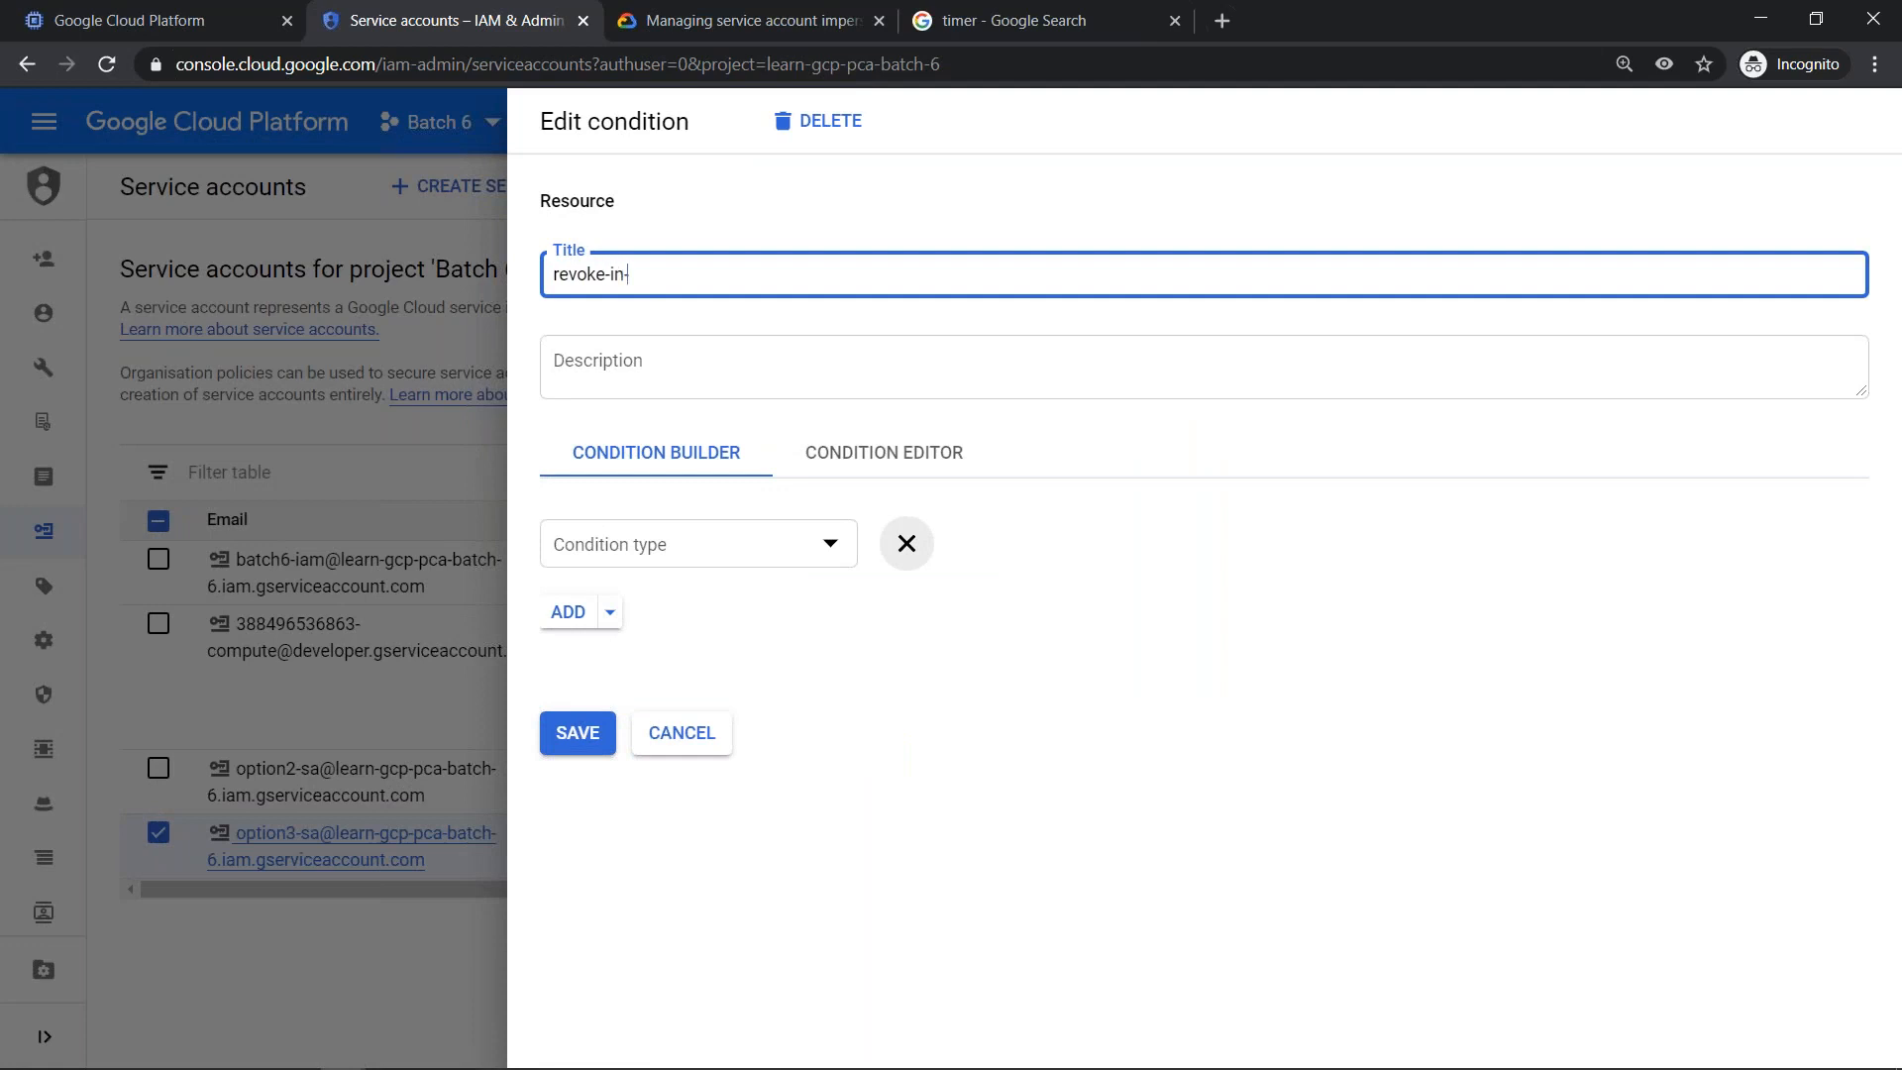
type("a-day")
left_click(731, 545)
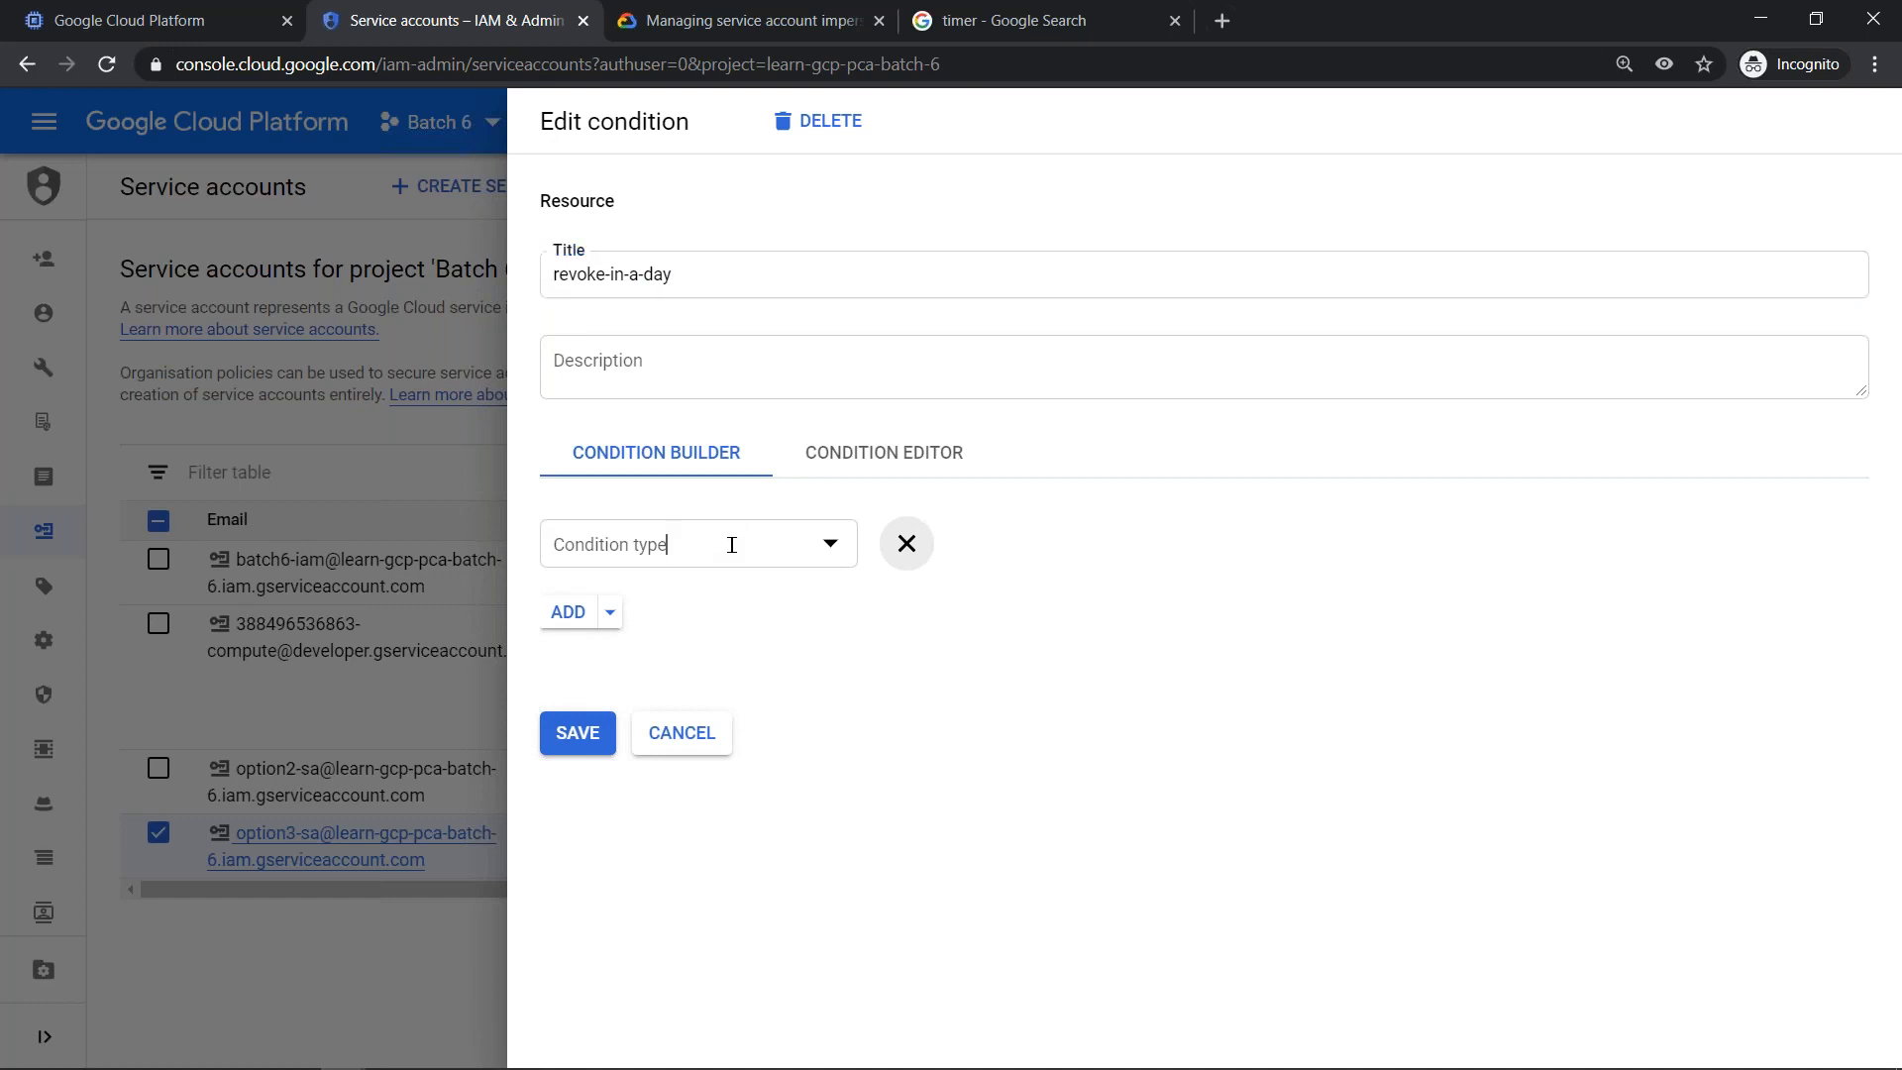
mouse_move(985, 642)
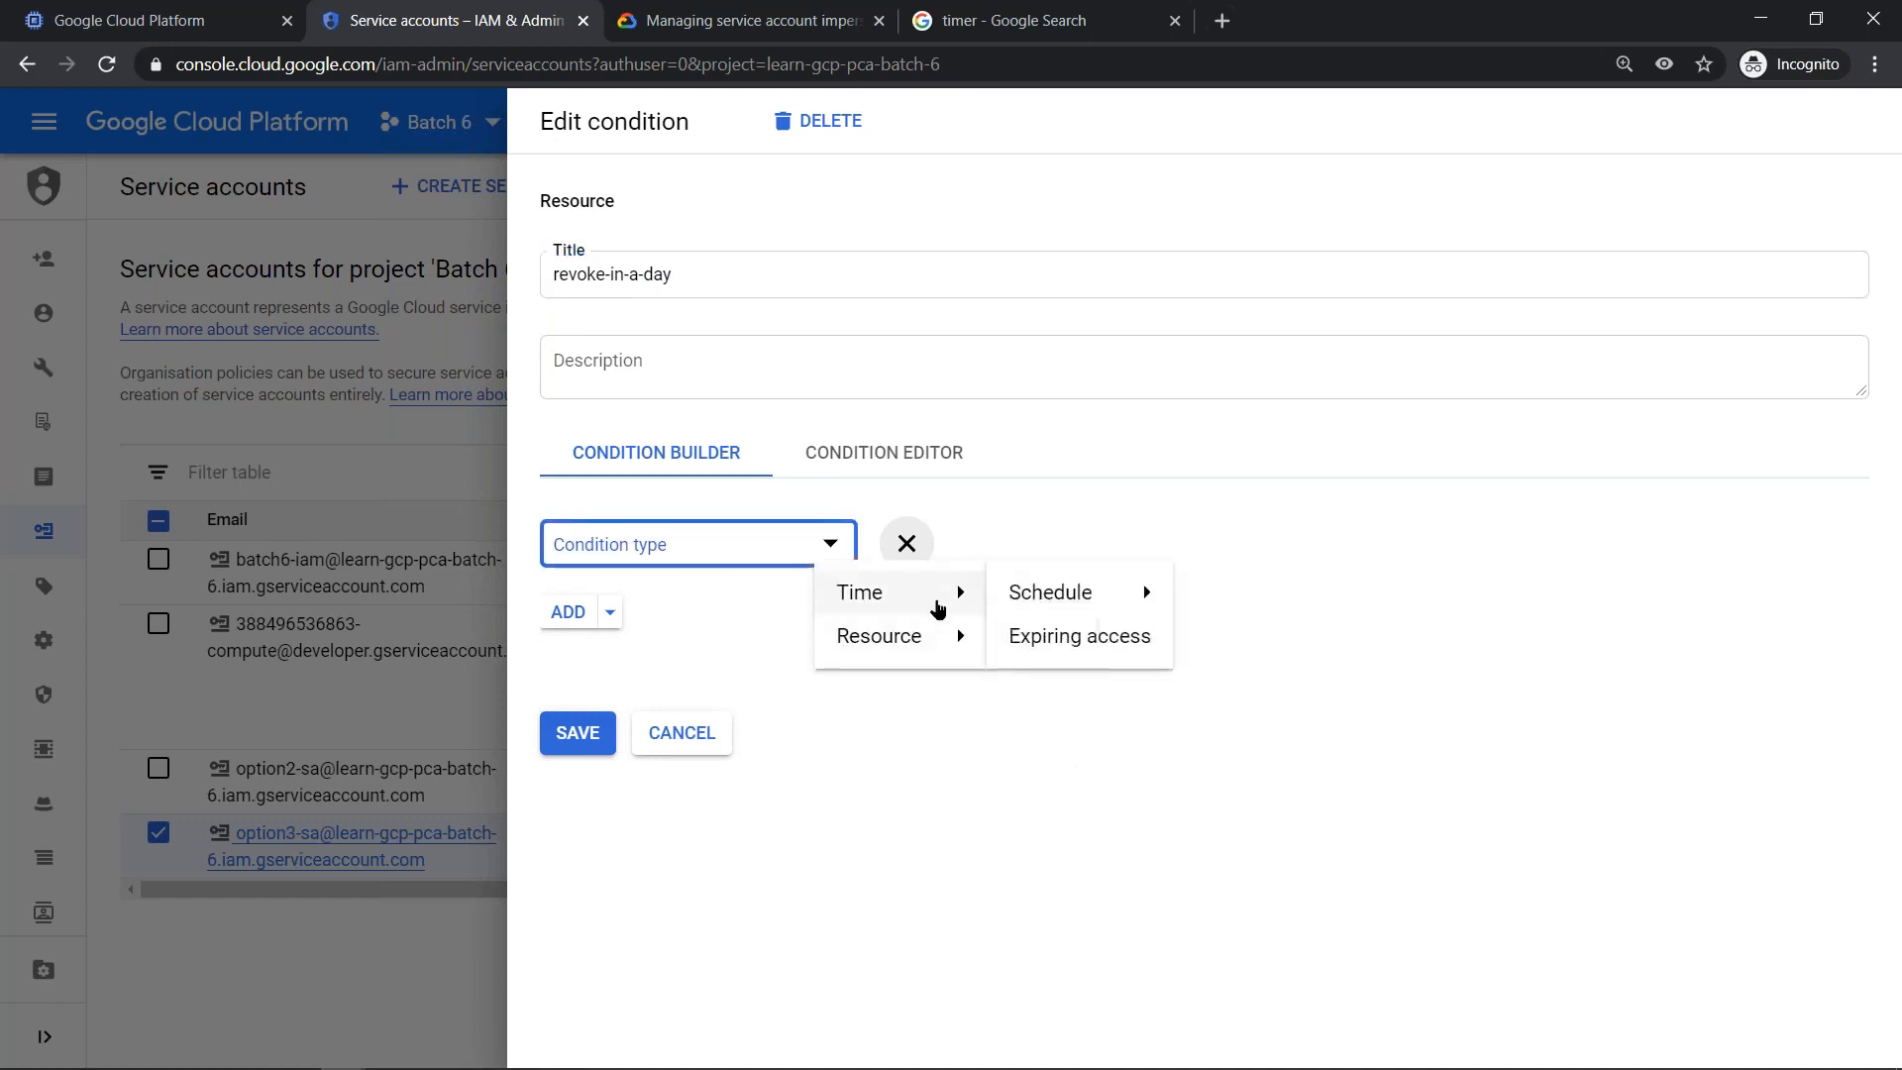
left_click(1058, 645)
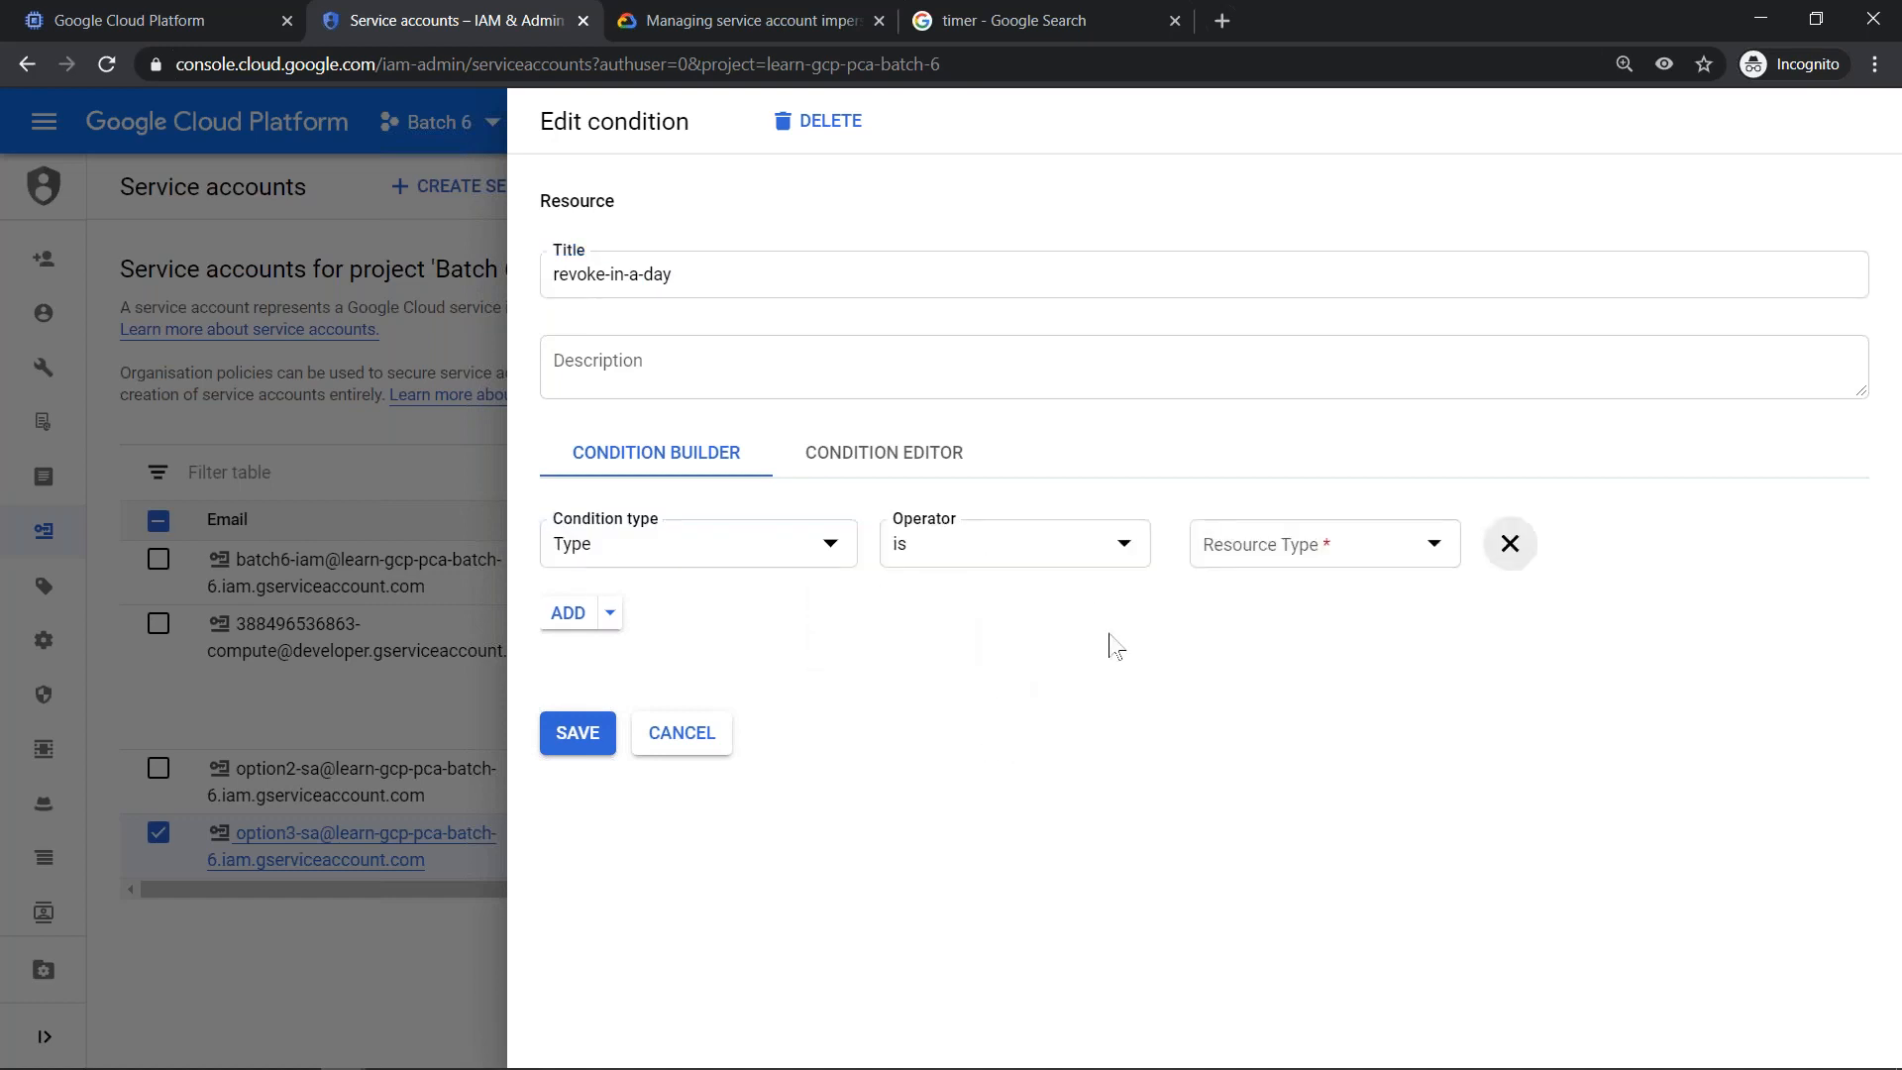
left_click(1433, 548)
left_click(1008, 634)
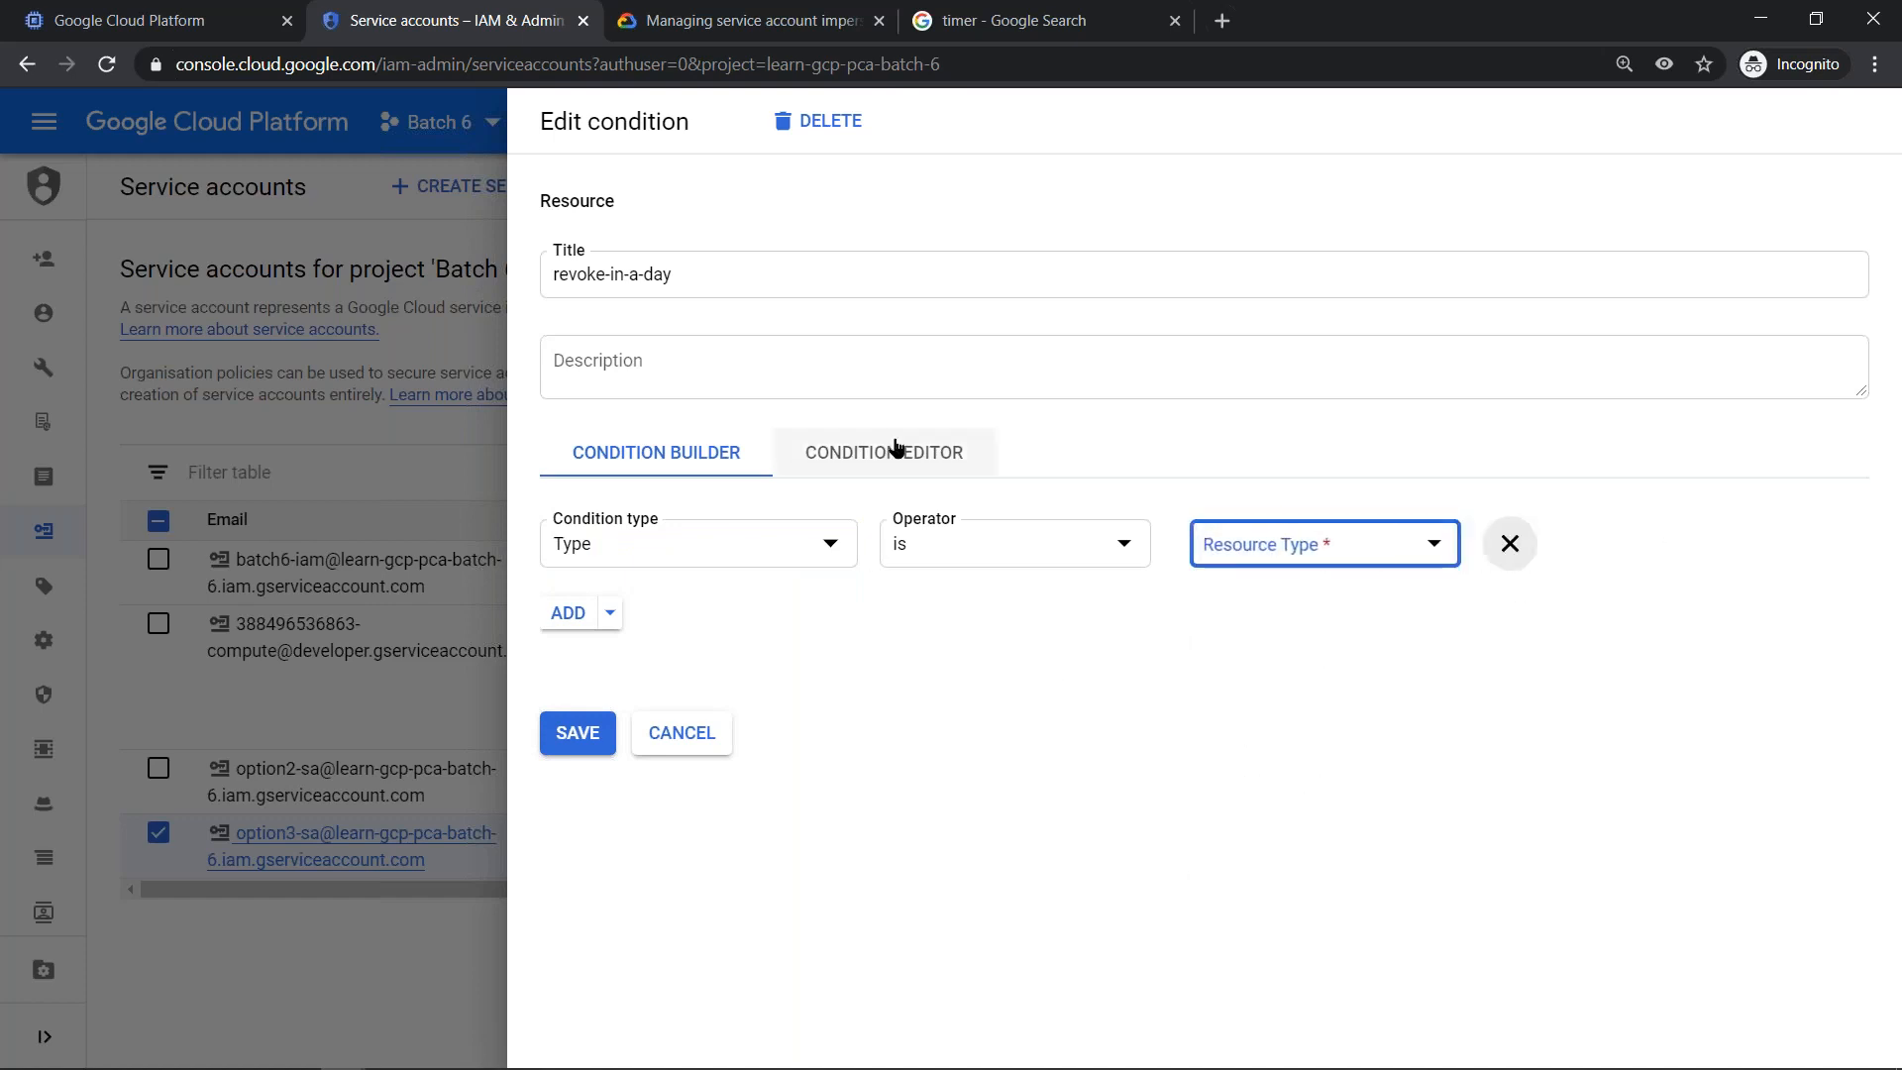
left_click(1493, 553)
left_click(565, 526)
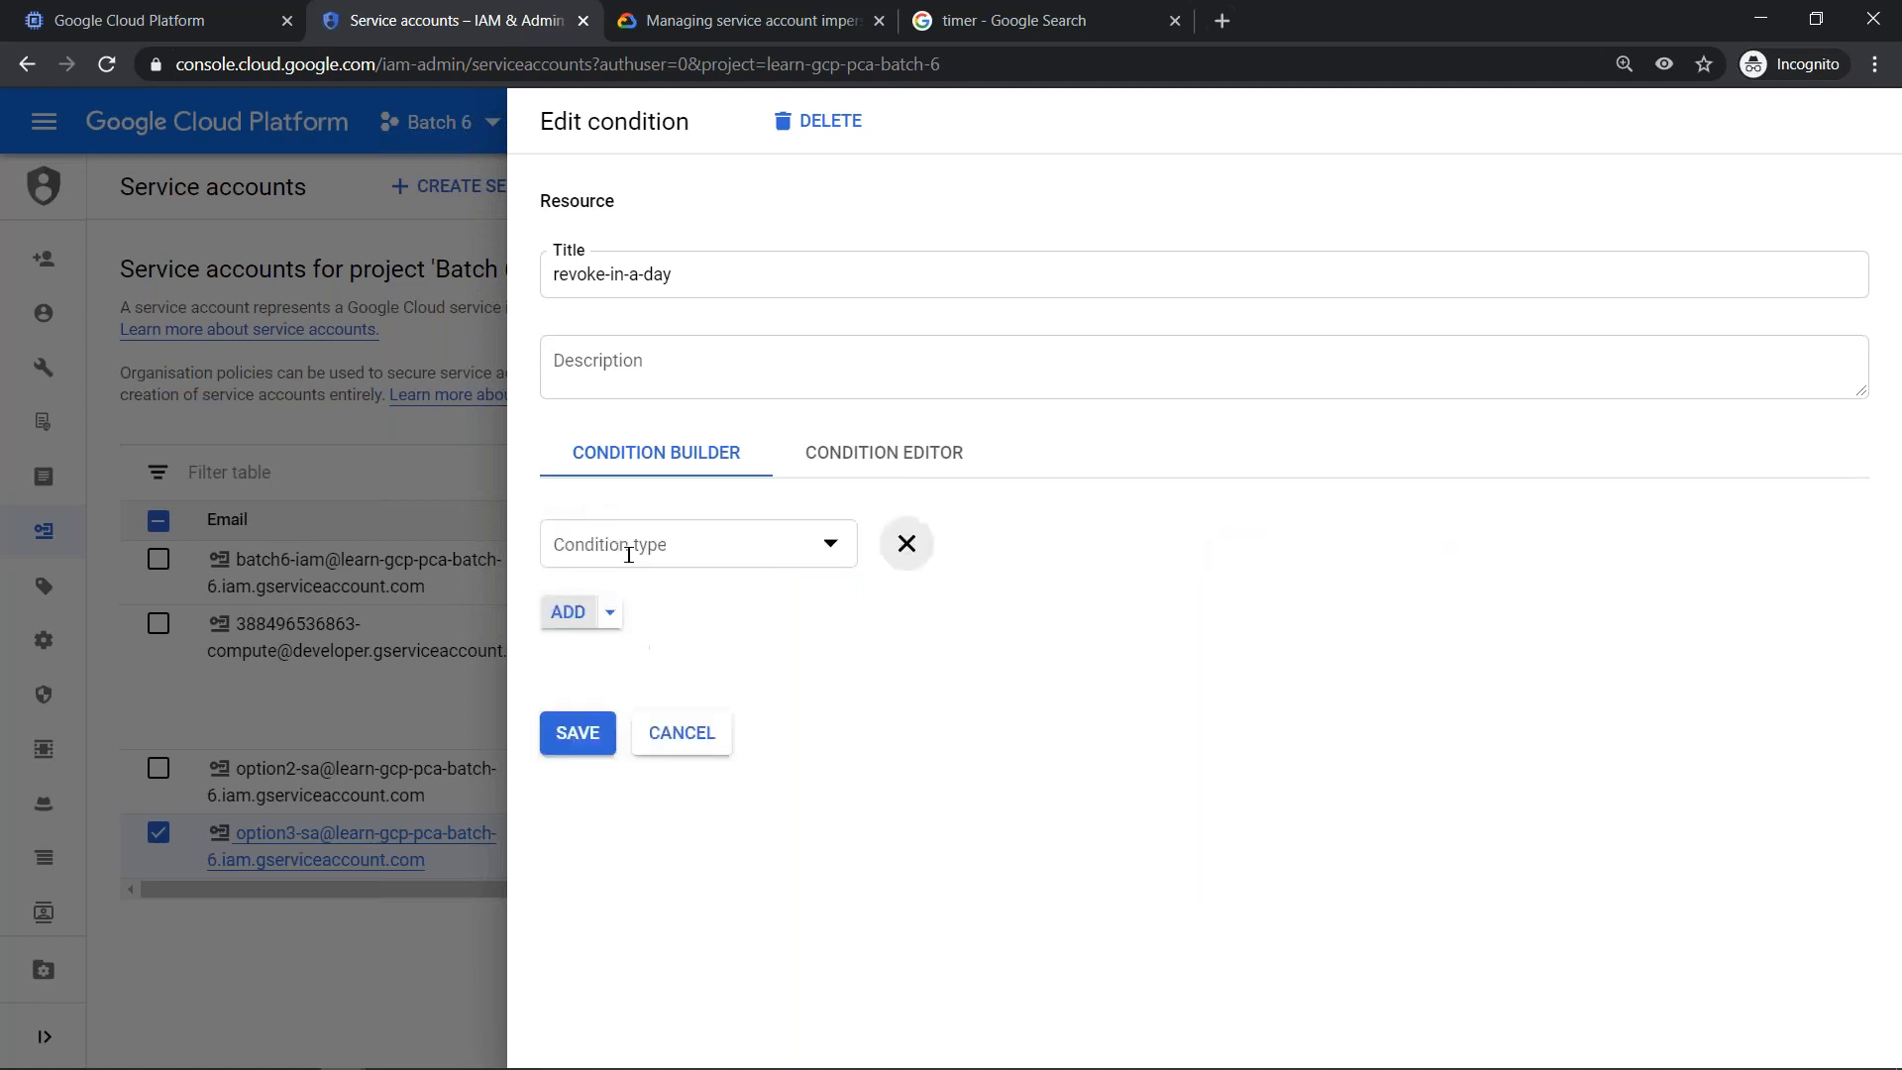
- Make the condition an Expiring access rule with the operator "by" and the date 06/02/2021
left_click(722, 544)
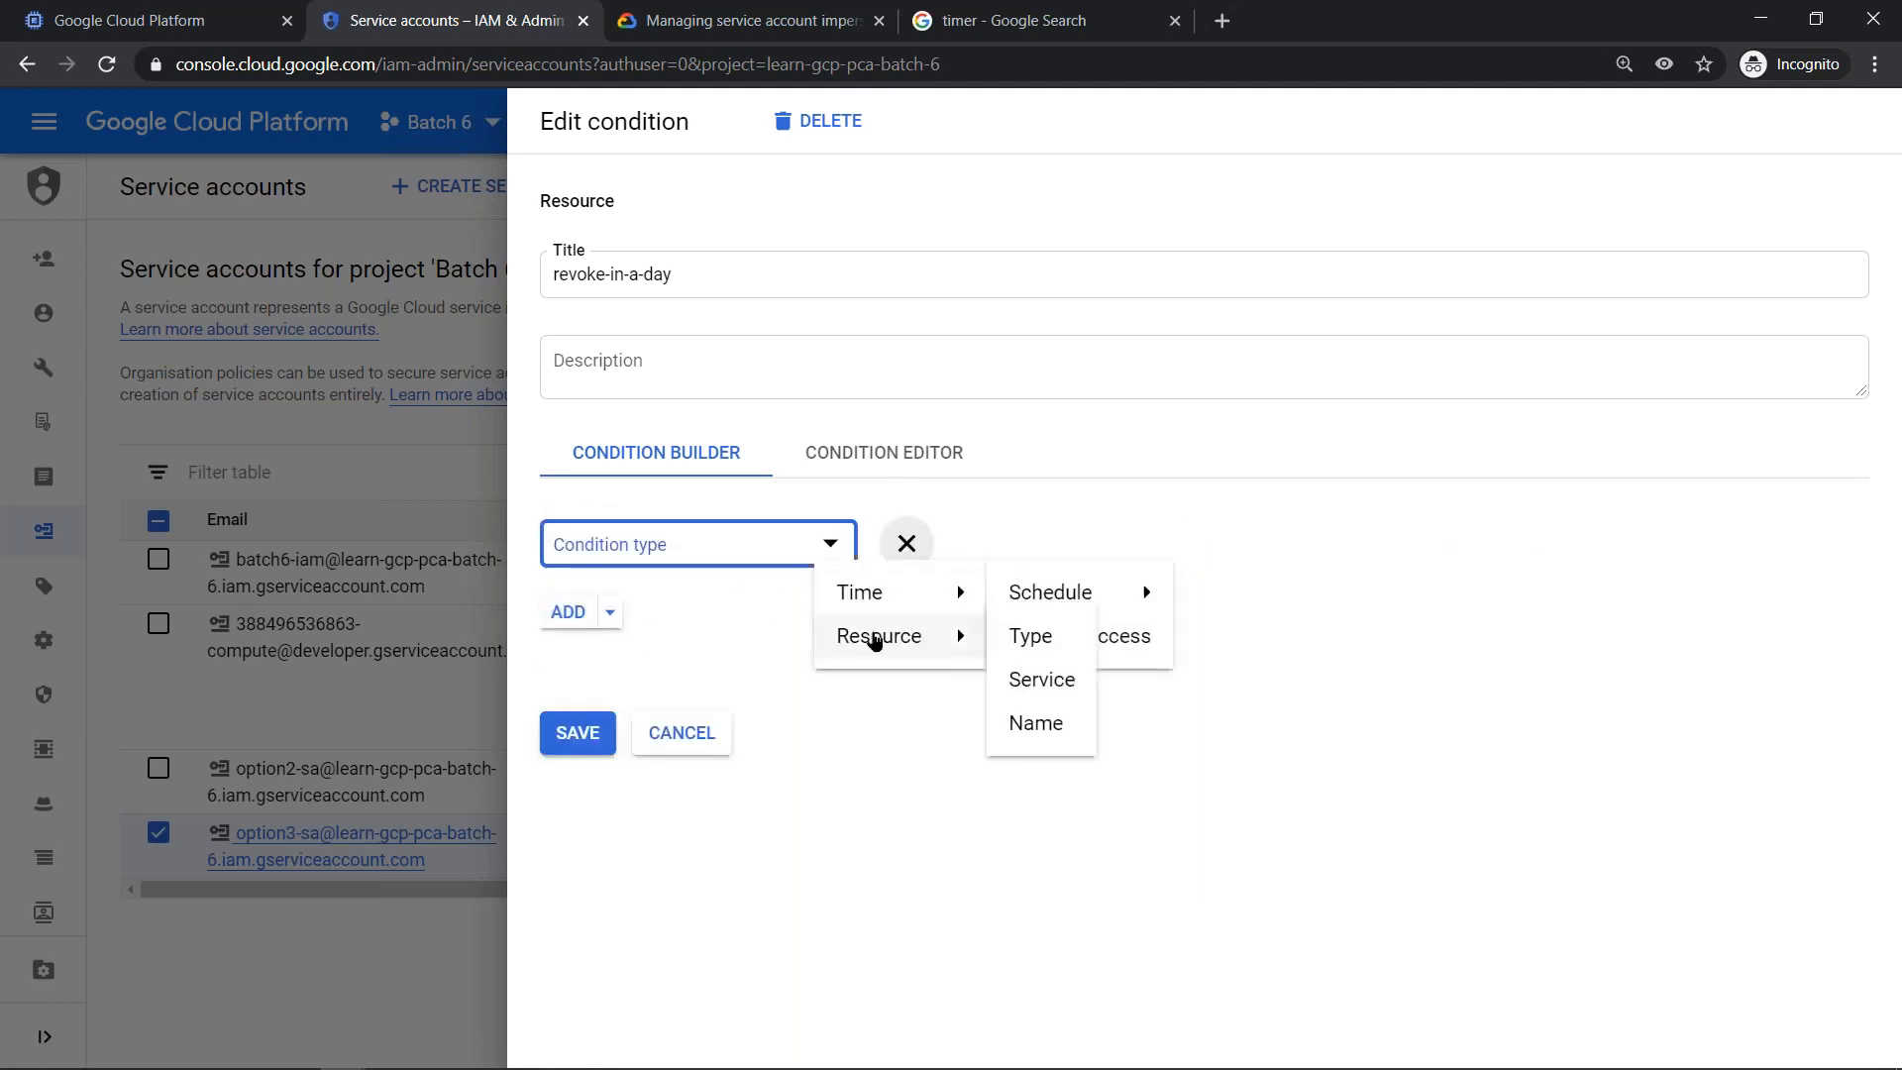
mouse_move(885, 594)
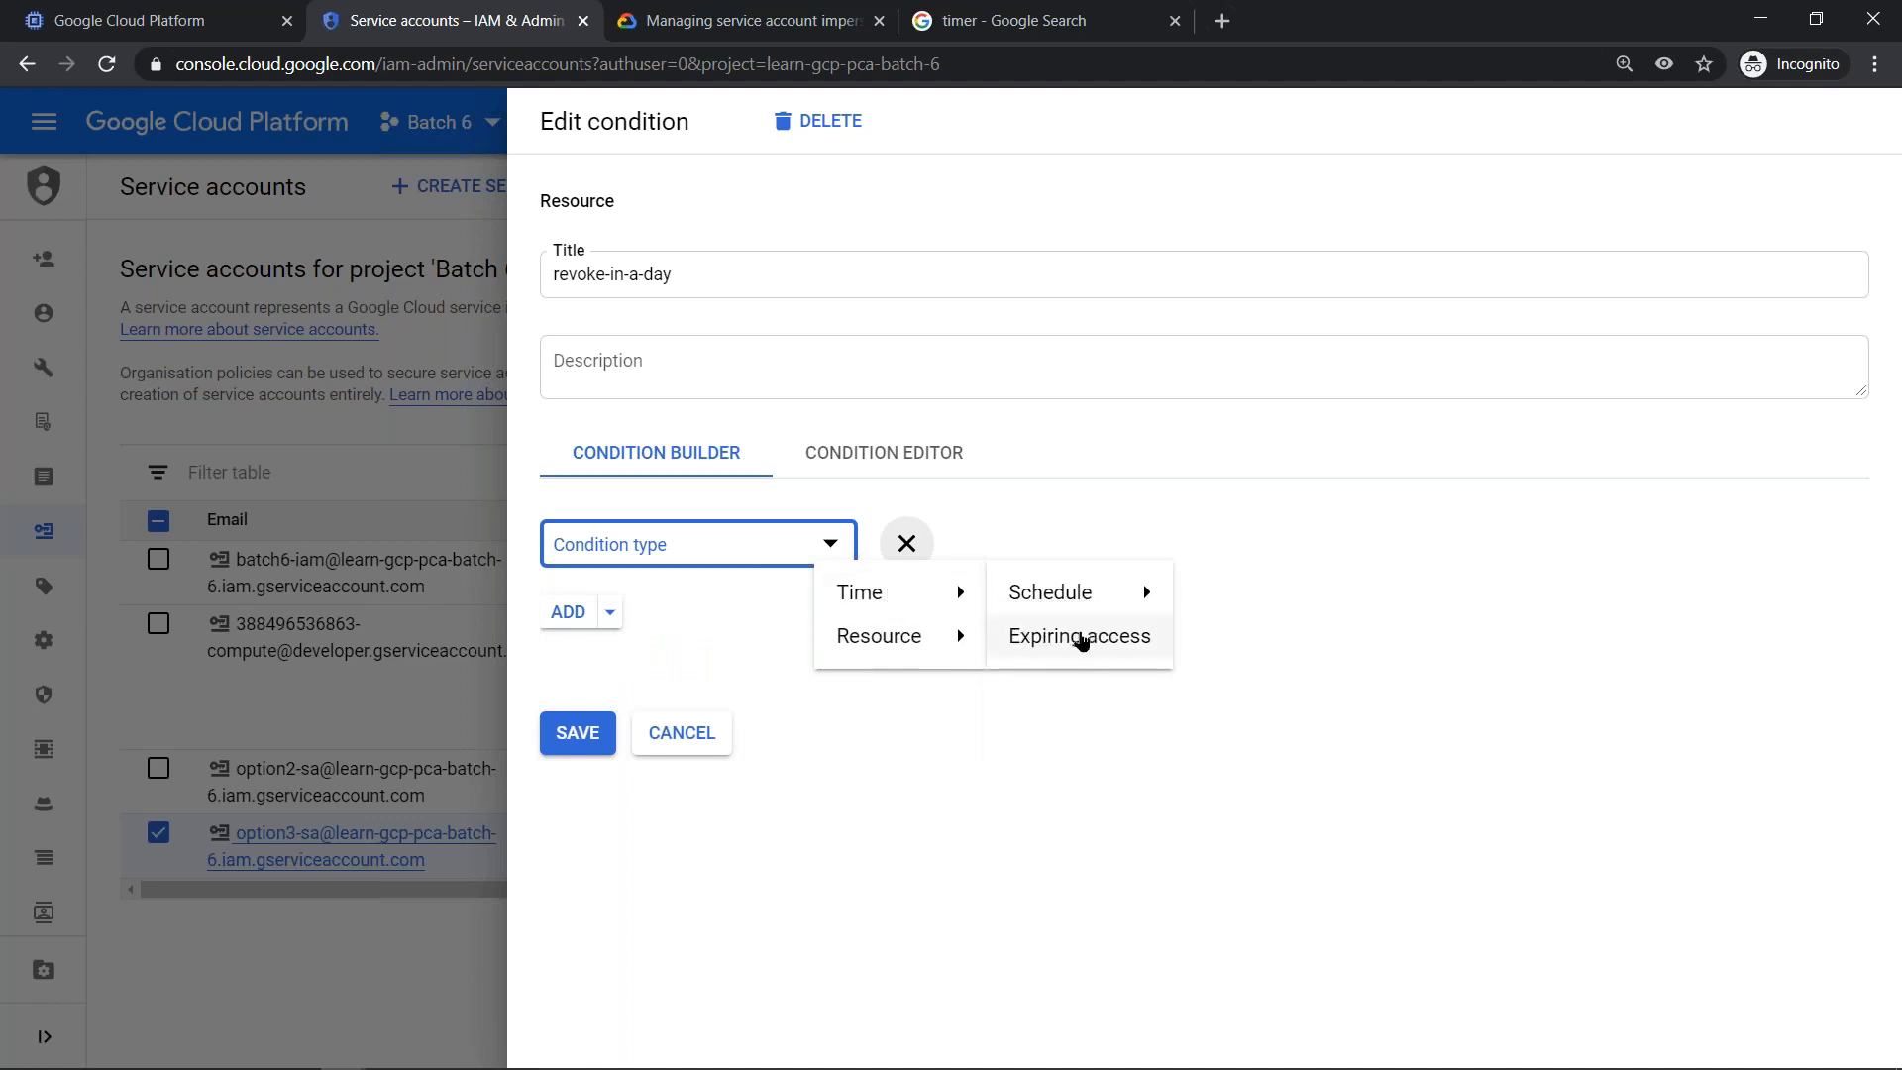
left_click(1074, 634)
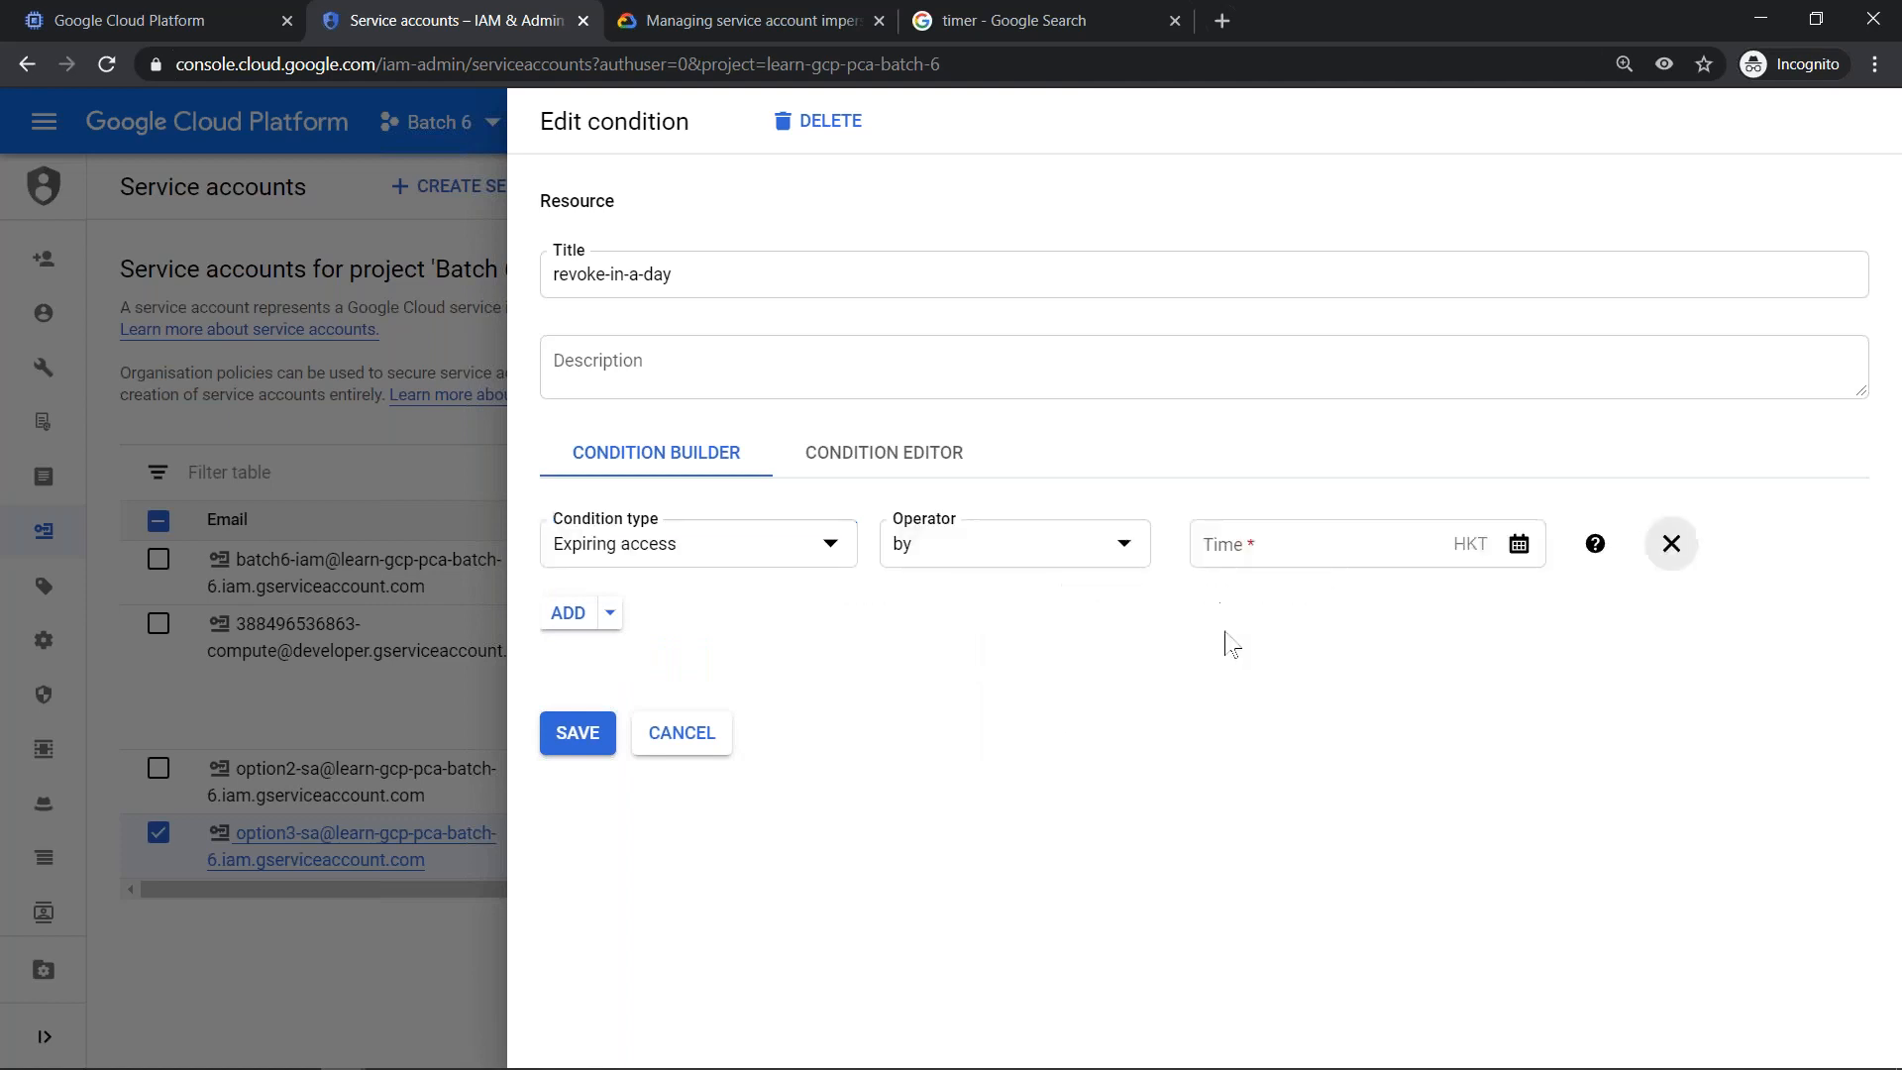
left_click(1519, 544)
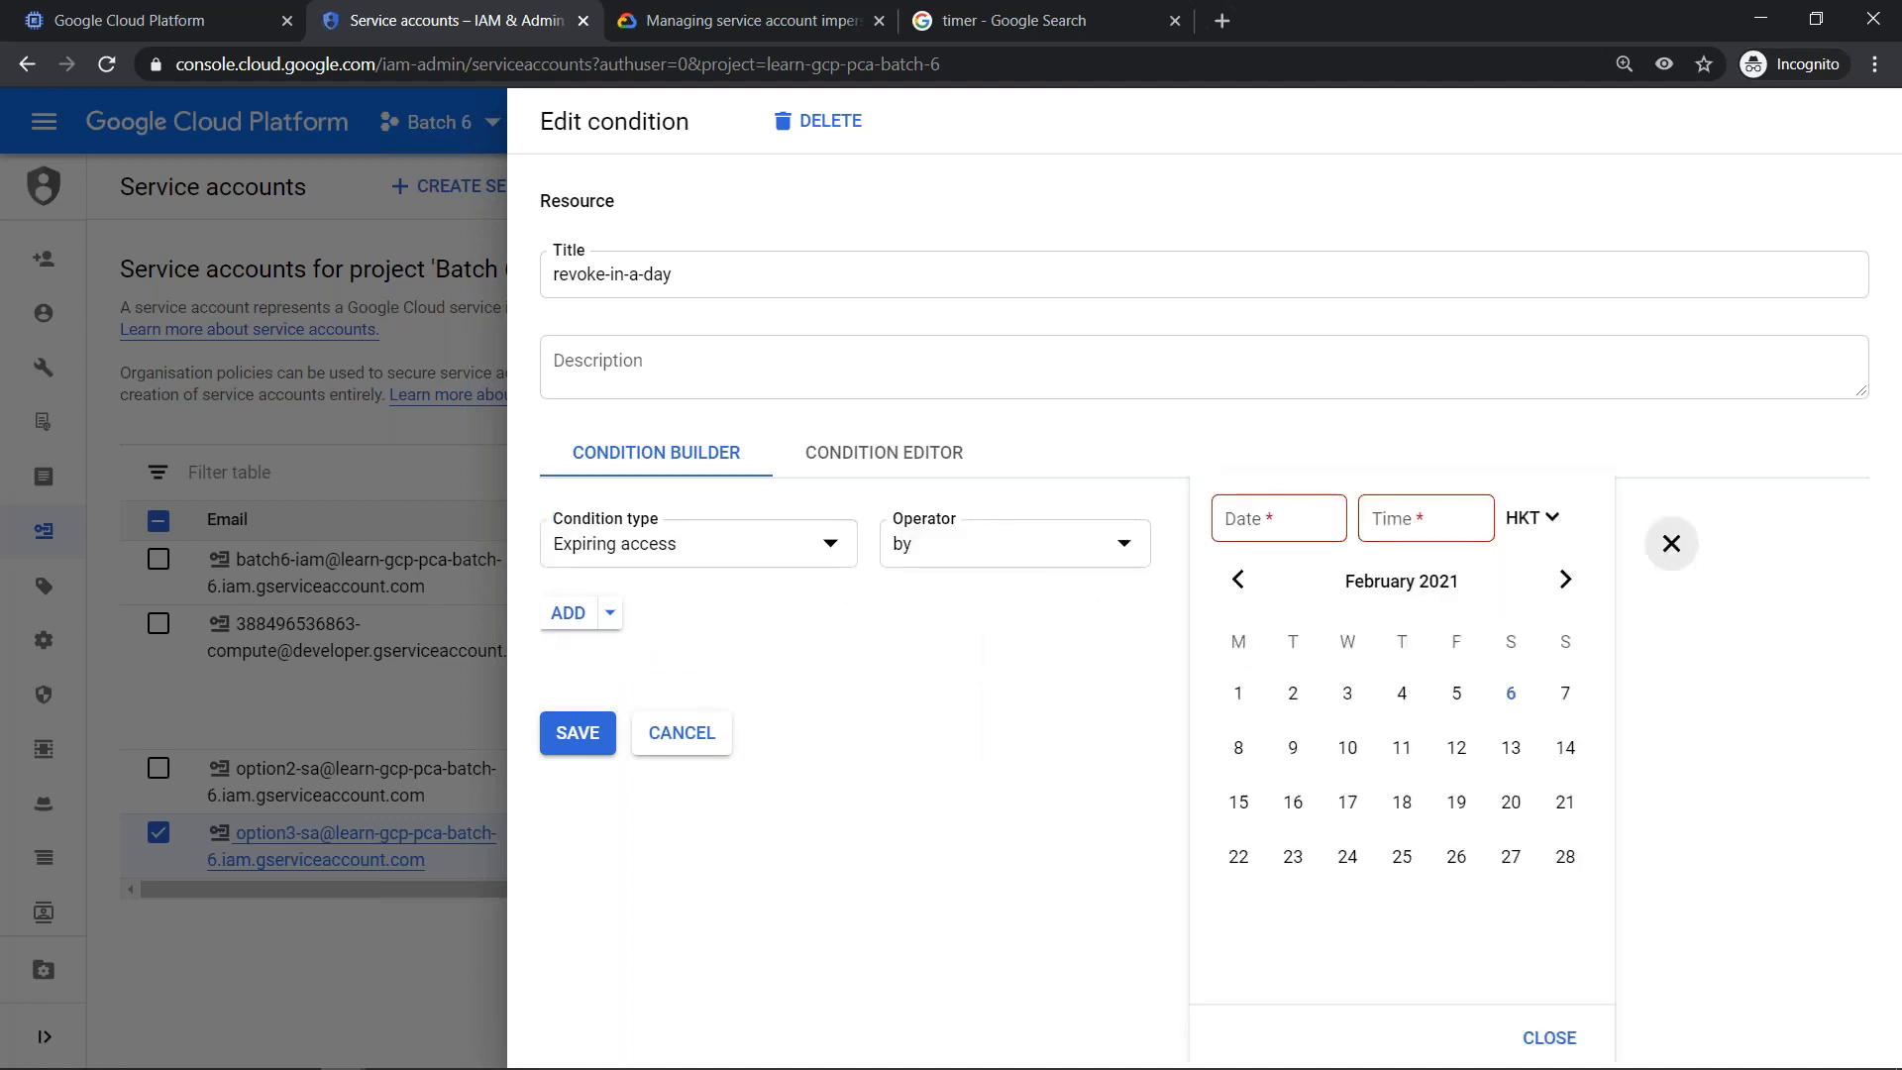
left_click(1513, 716)
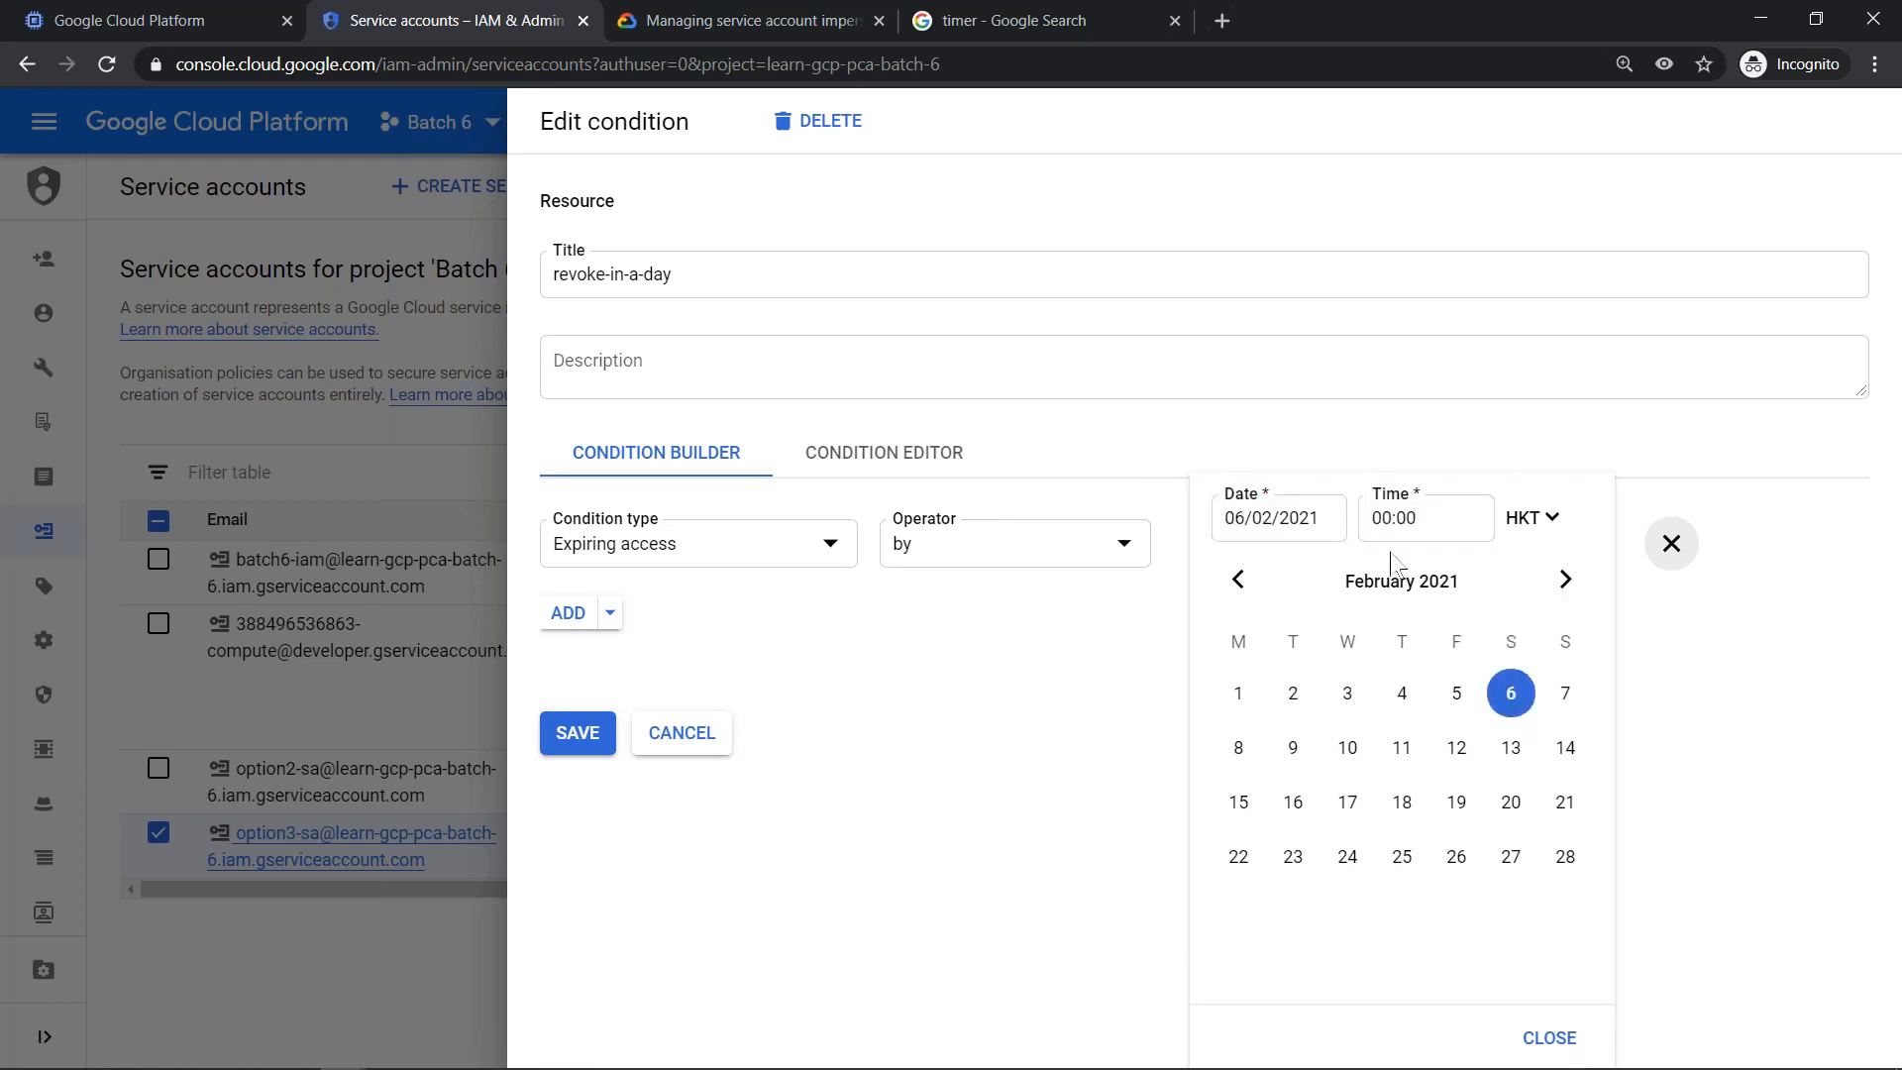
- Set the condition's expiry time to 23:00 HKT
left_click(1436, 532)
key("shift+Right")
key("shift+Right")
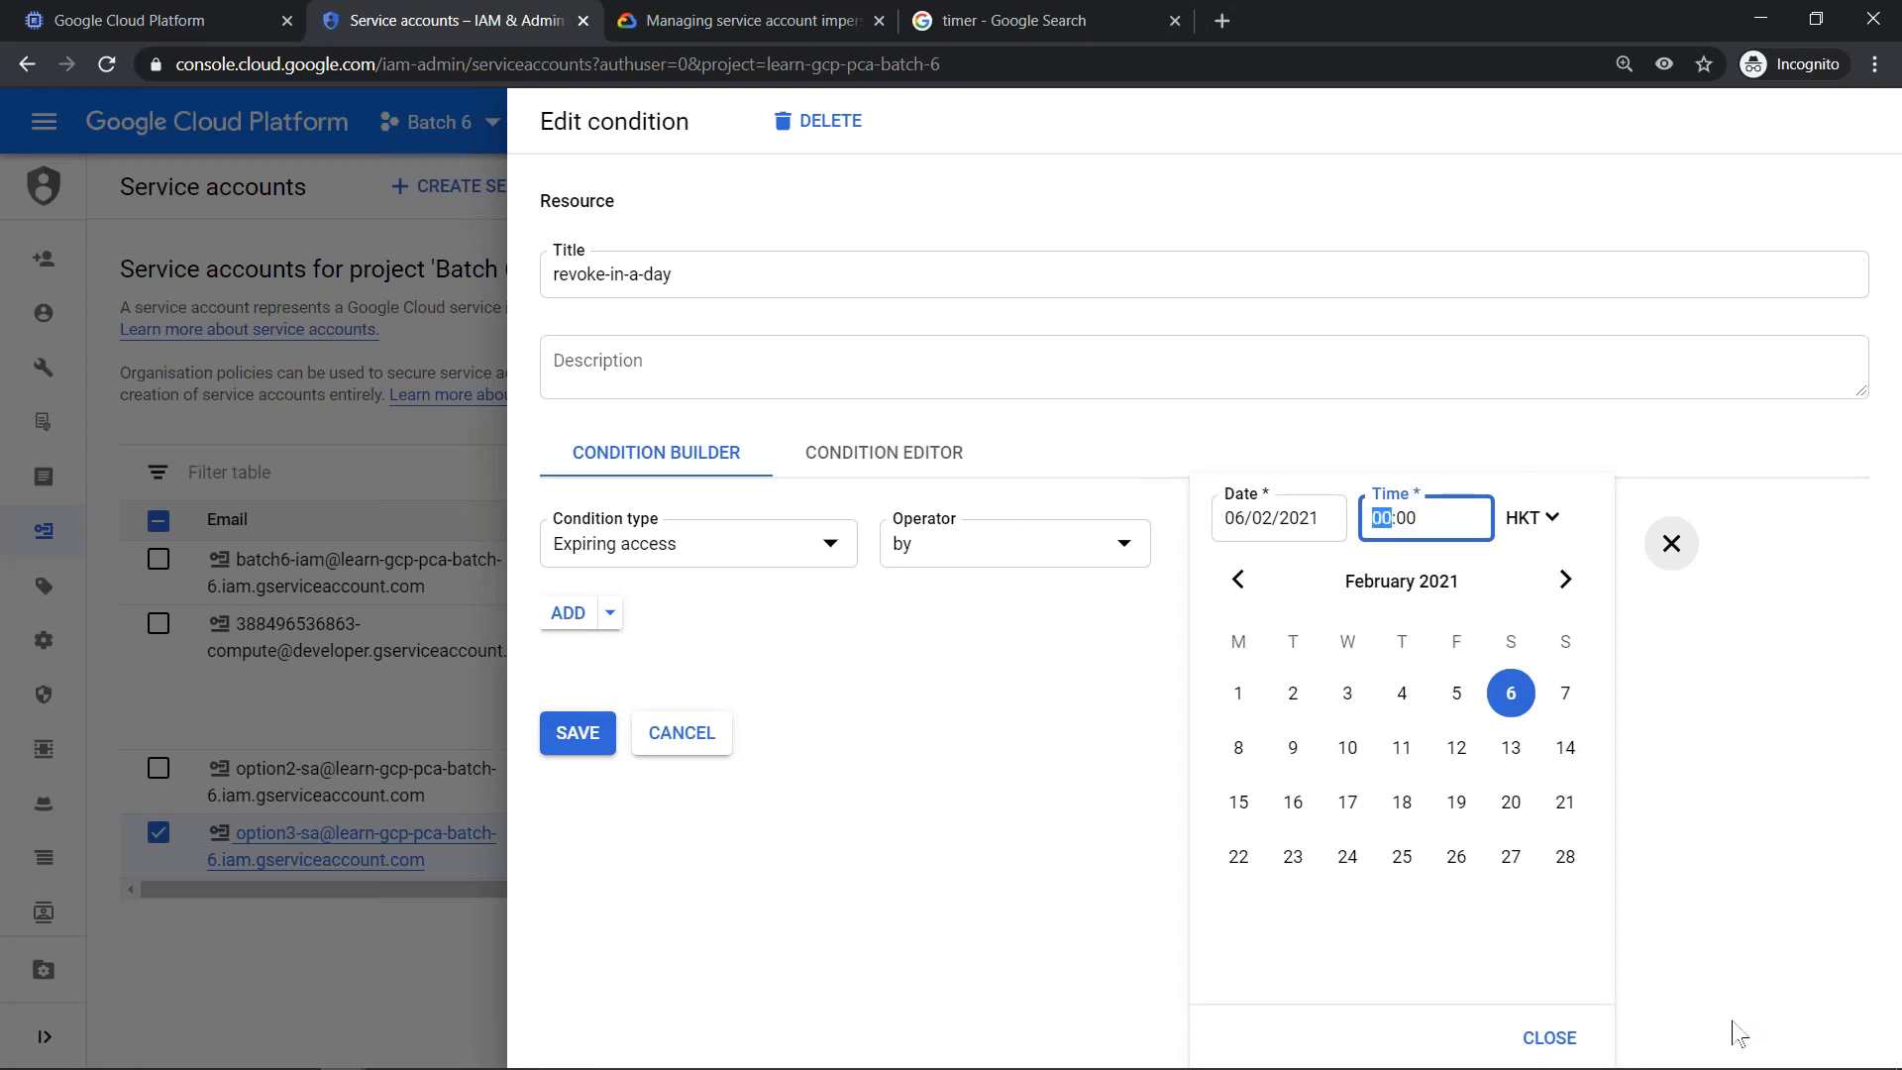
type("23")
key("shift+Left")
key("shift+Left")
- Check the current time on the system clock and set the condition's expiry time to 12:00 HKT
left_click(1813, 1065)
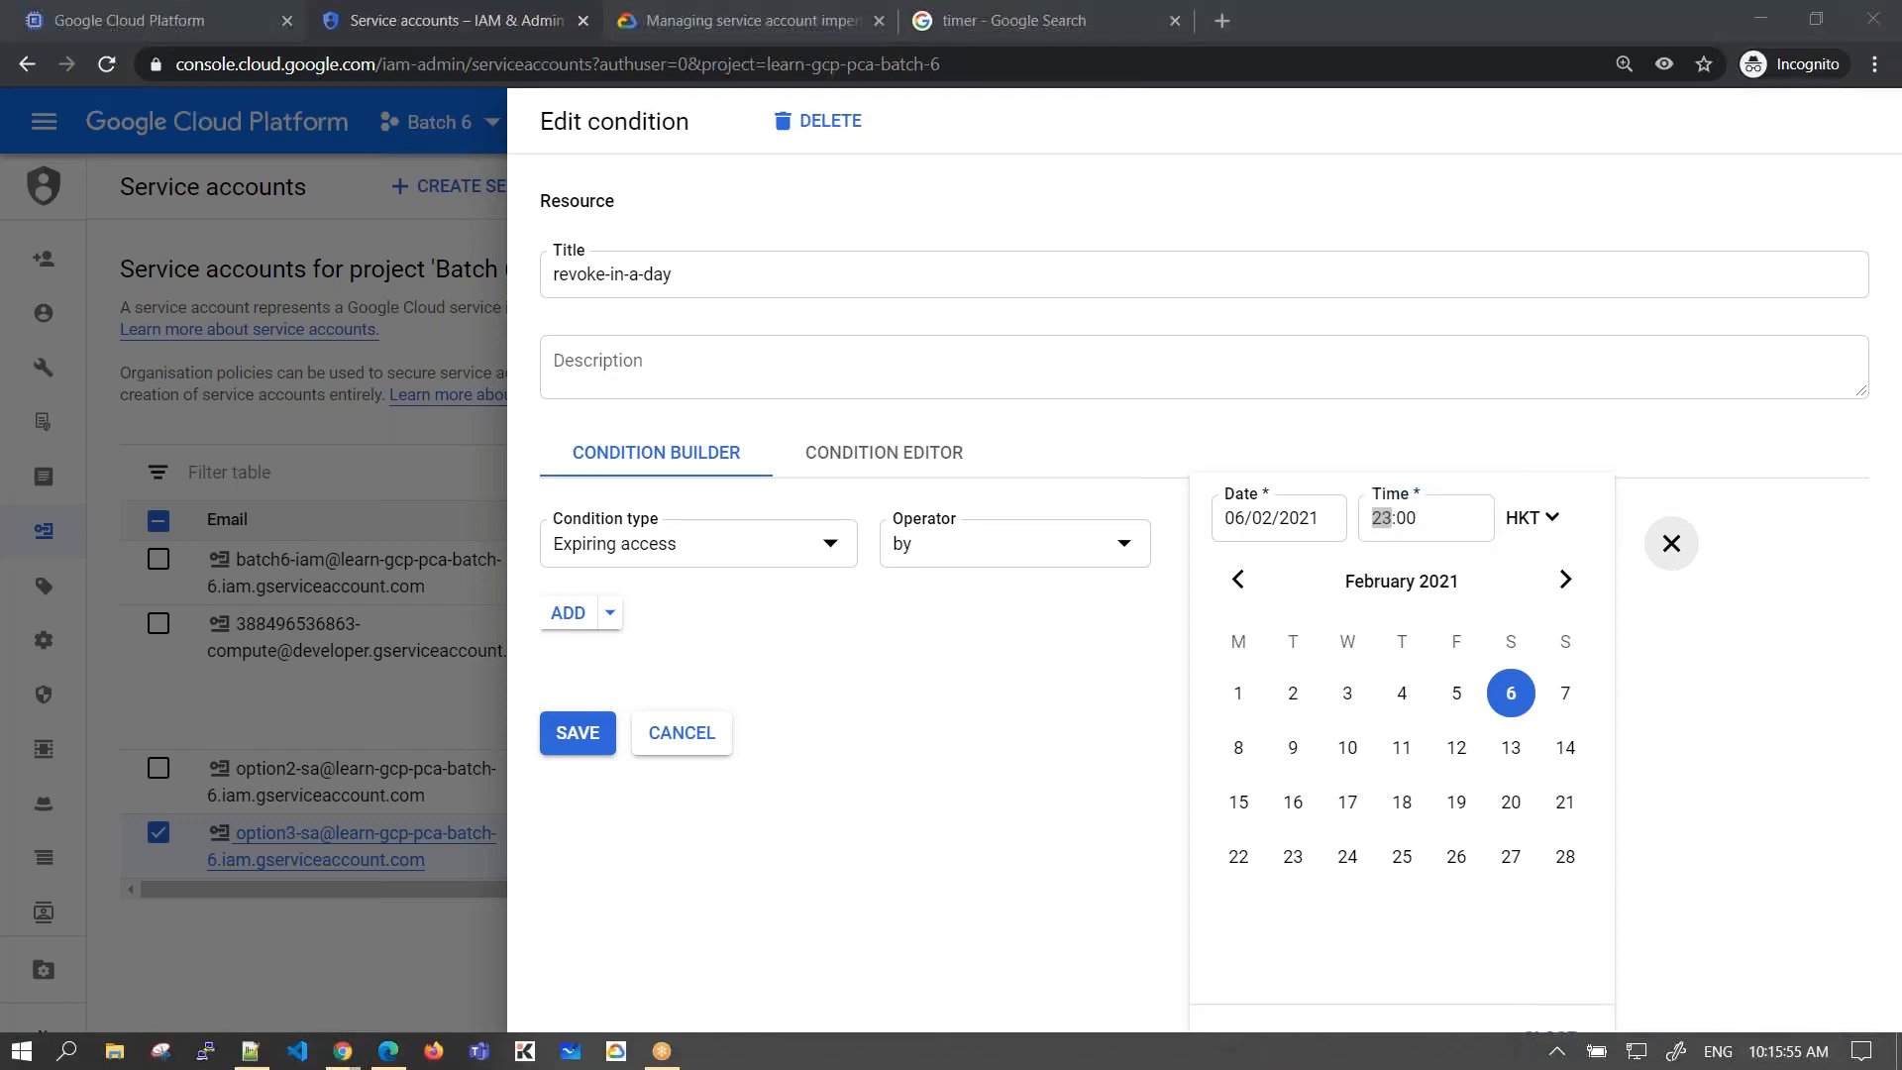
left_click(1451, 516)
type("12")
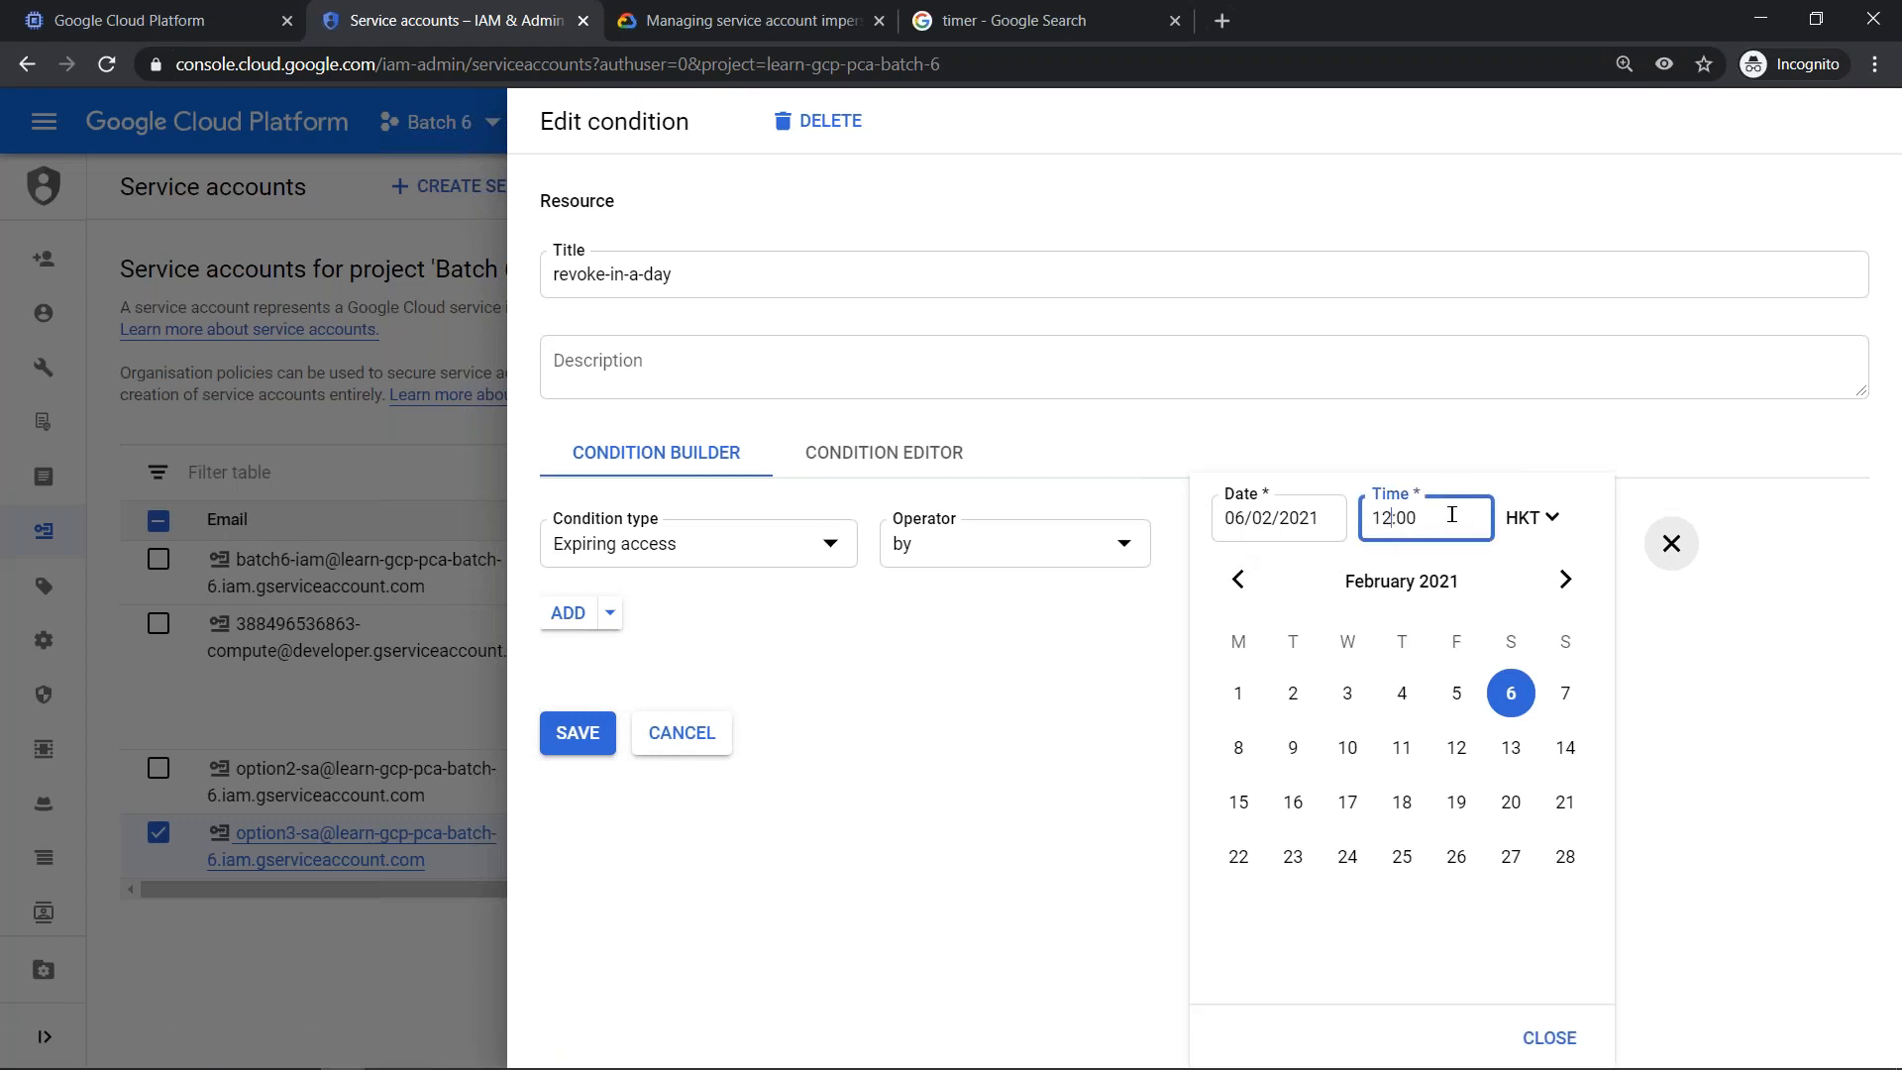
left_click(1672, 711)
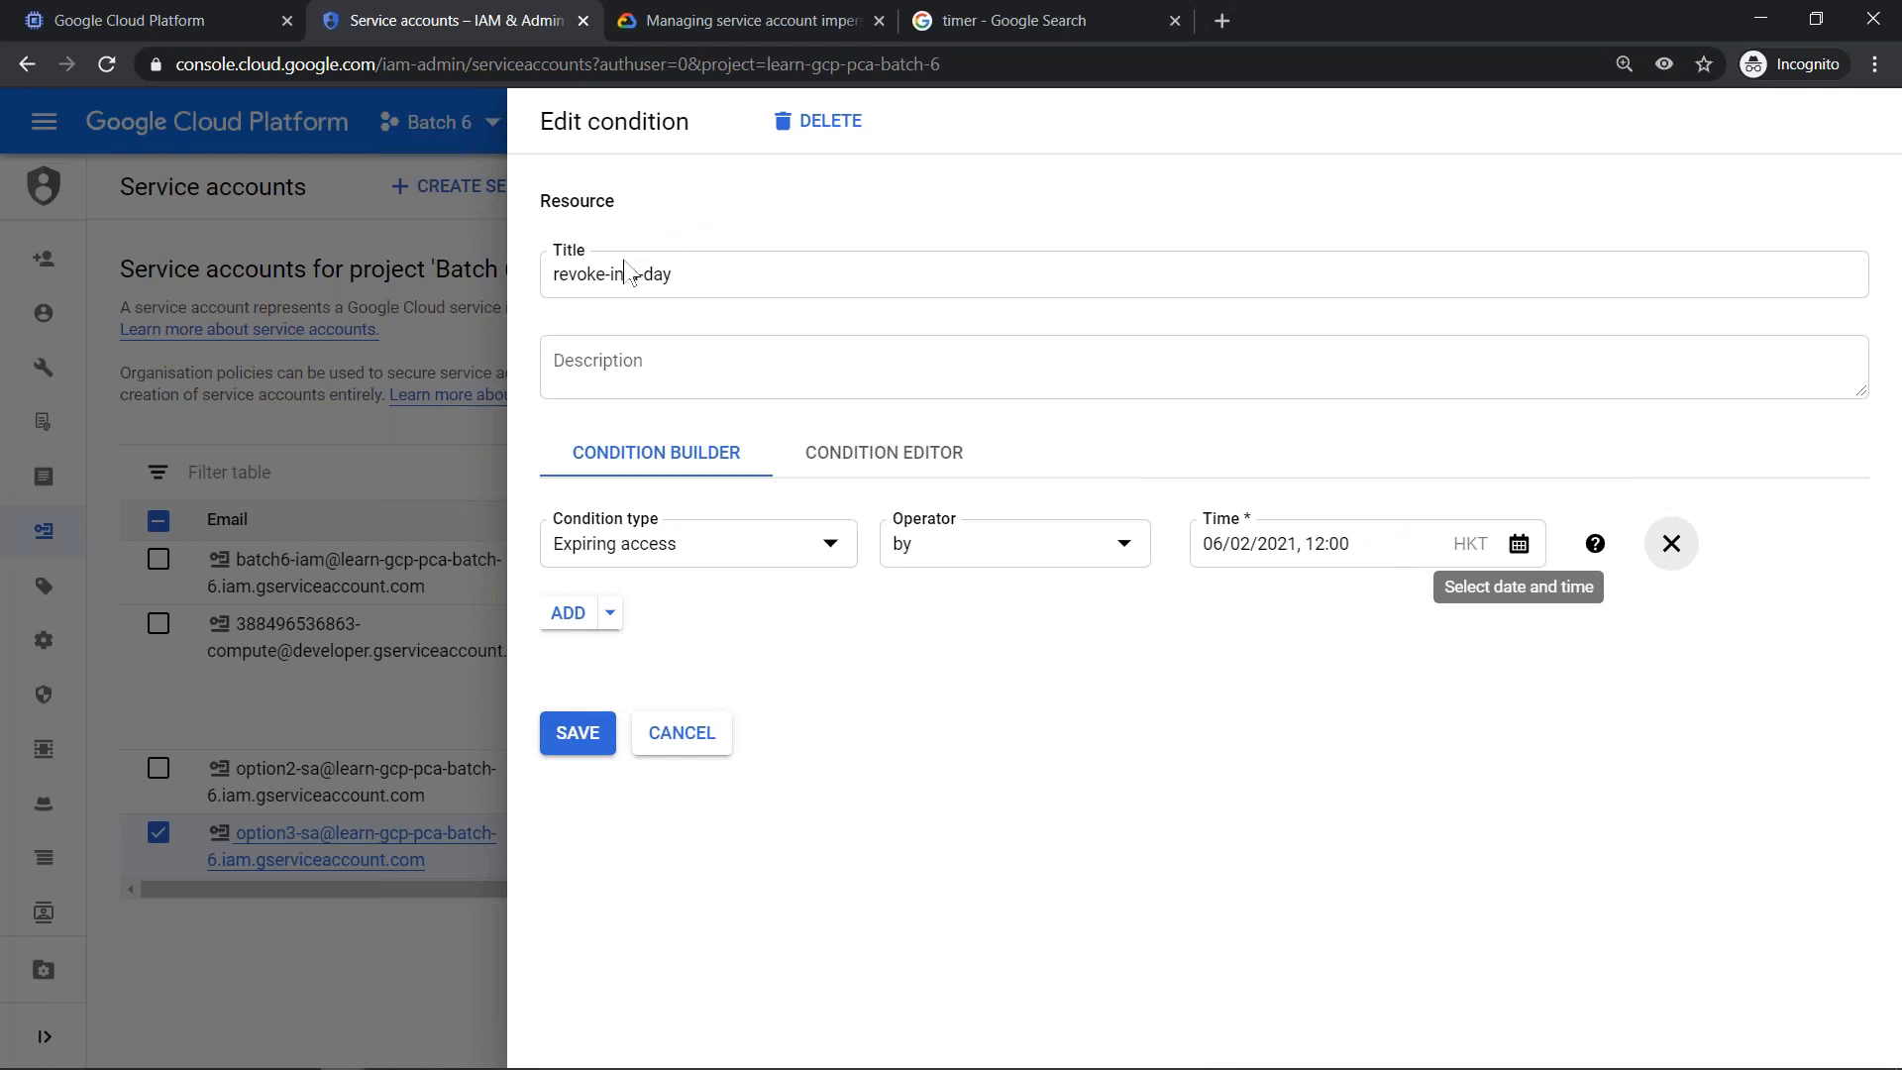
- Retitle the condition "revoke-by-noon"
left_click_drag(624, 274, 871, 285)
key("BackSpace")
key("BackSpace")
key("BackSpace")
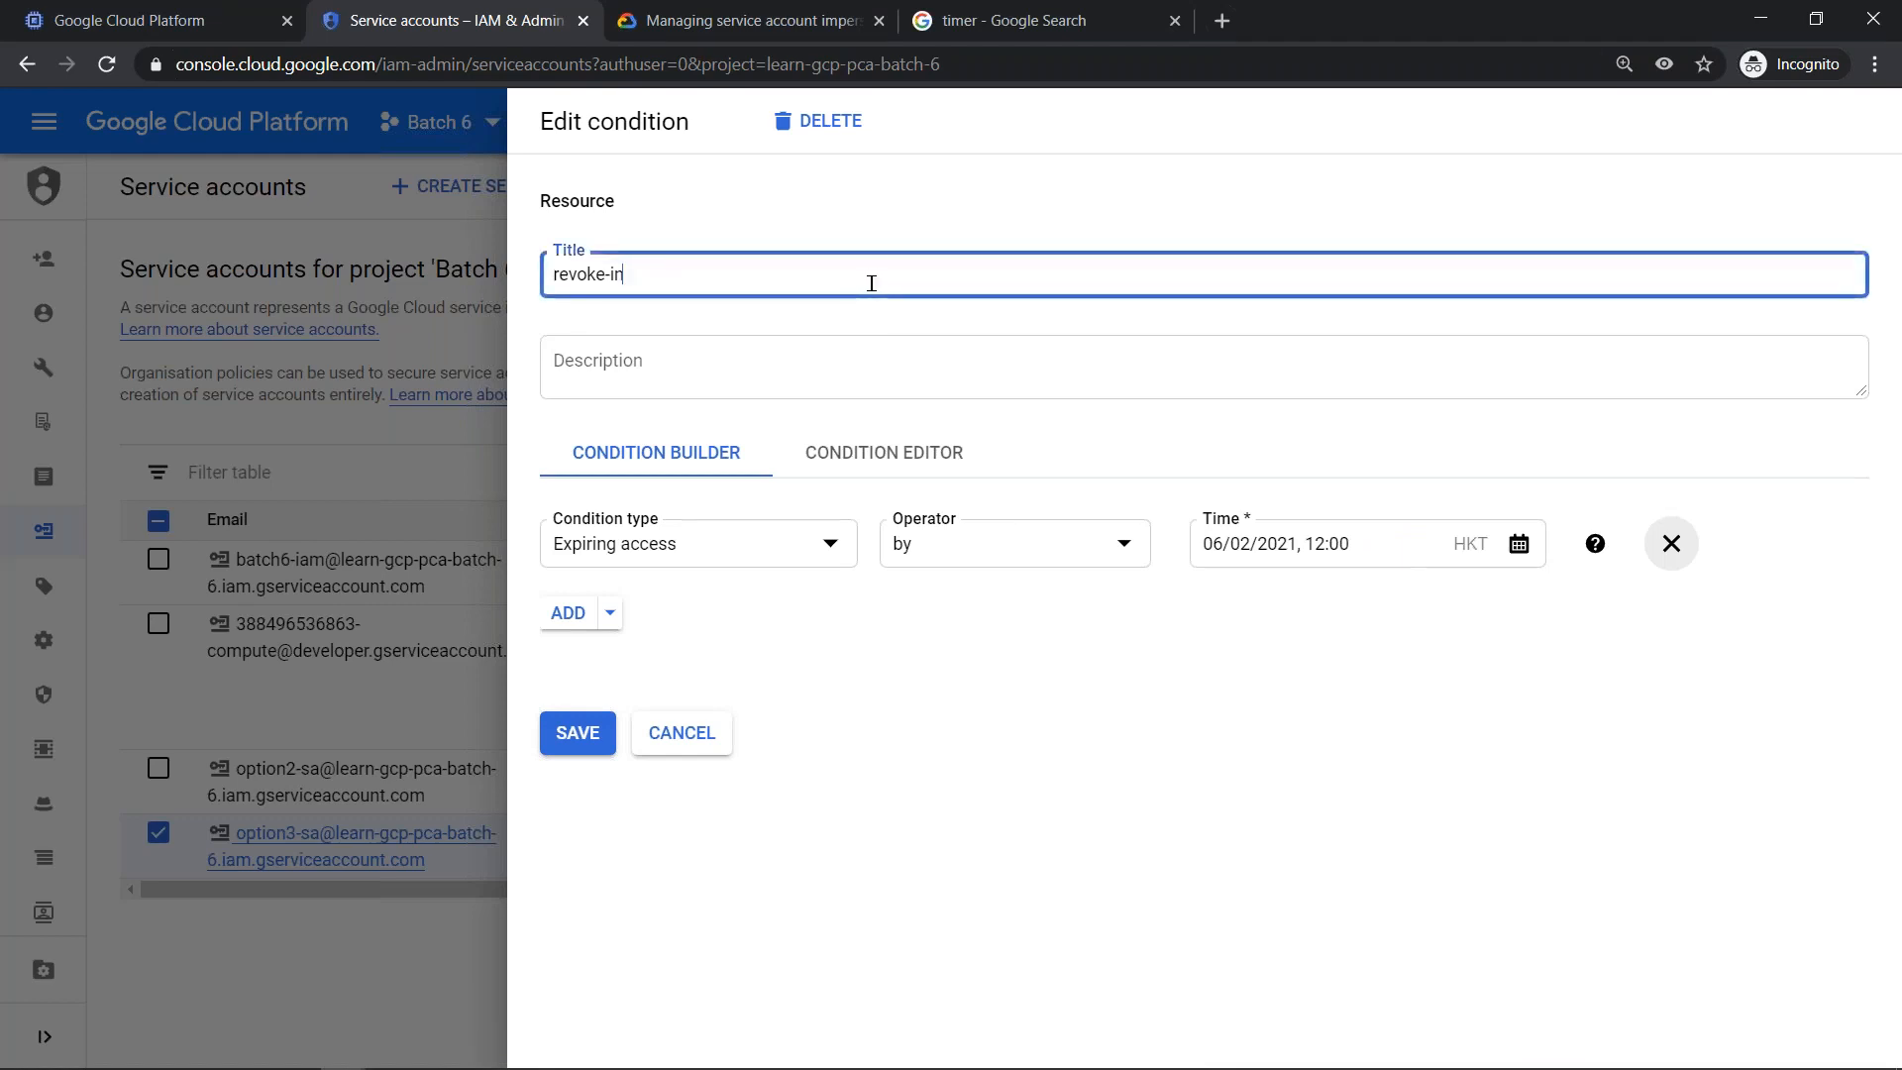
type("by-noon")
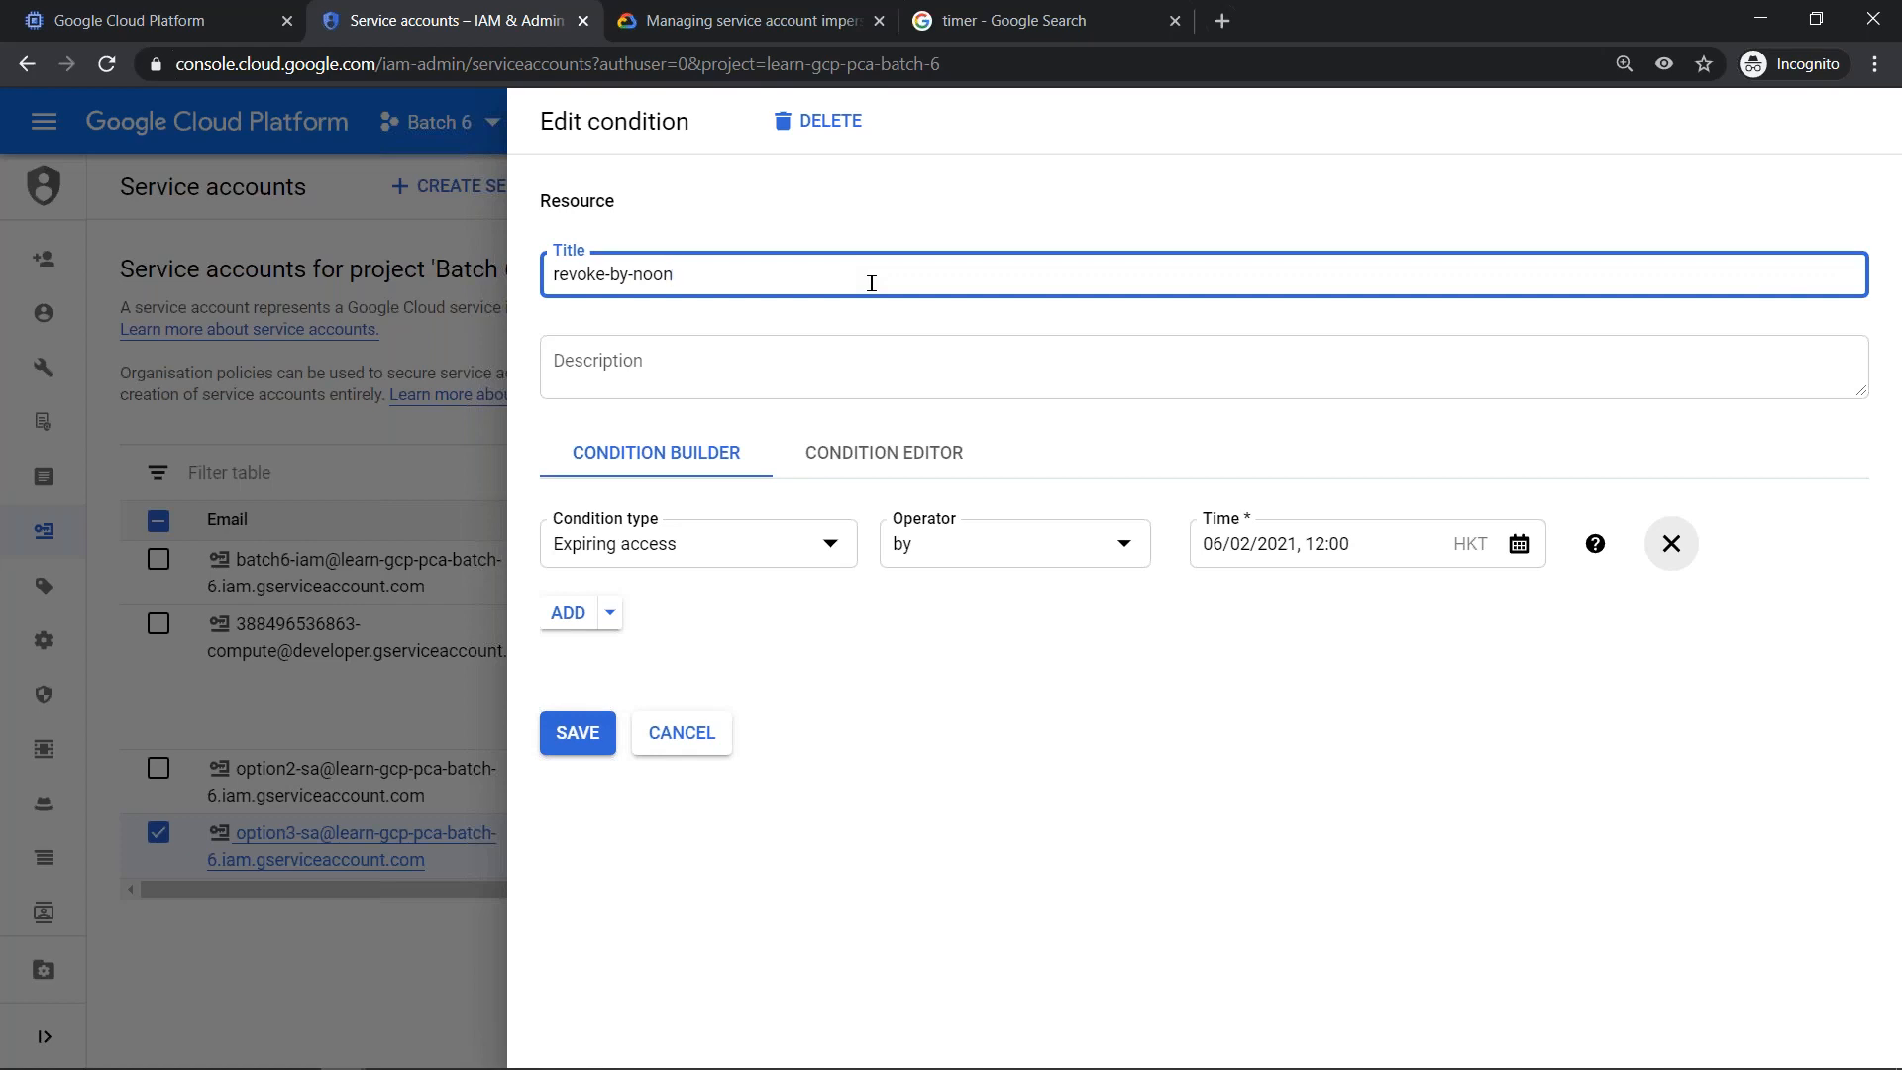
- Save the condition and the member's role grant on option3-sa, and hide the permissions information
left_click(569, 733)
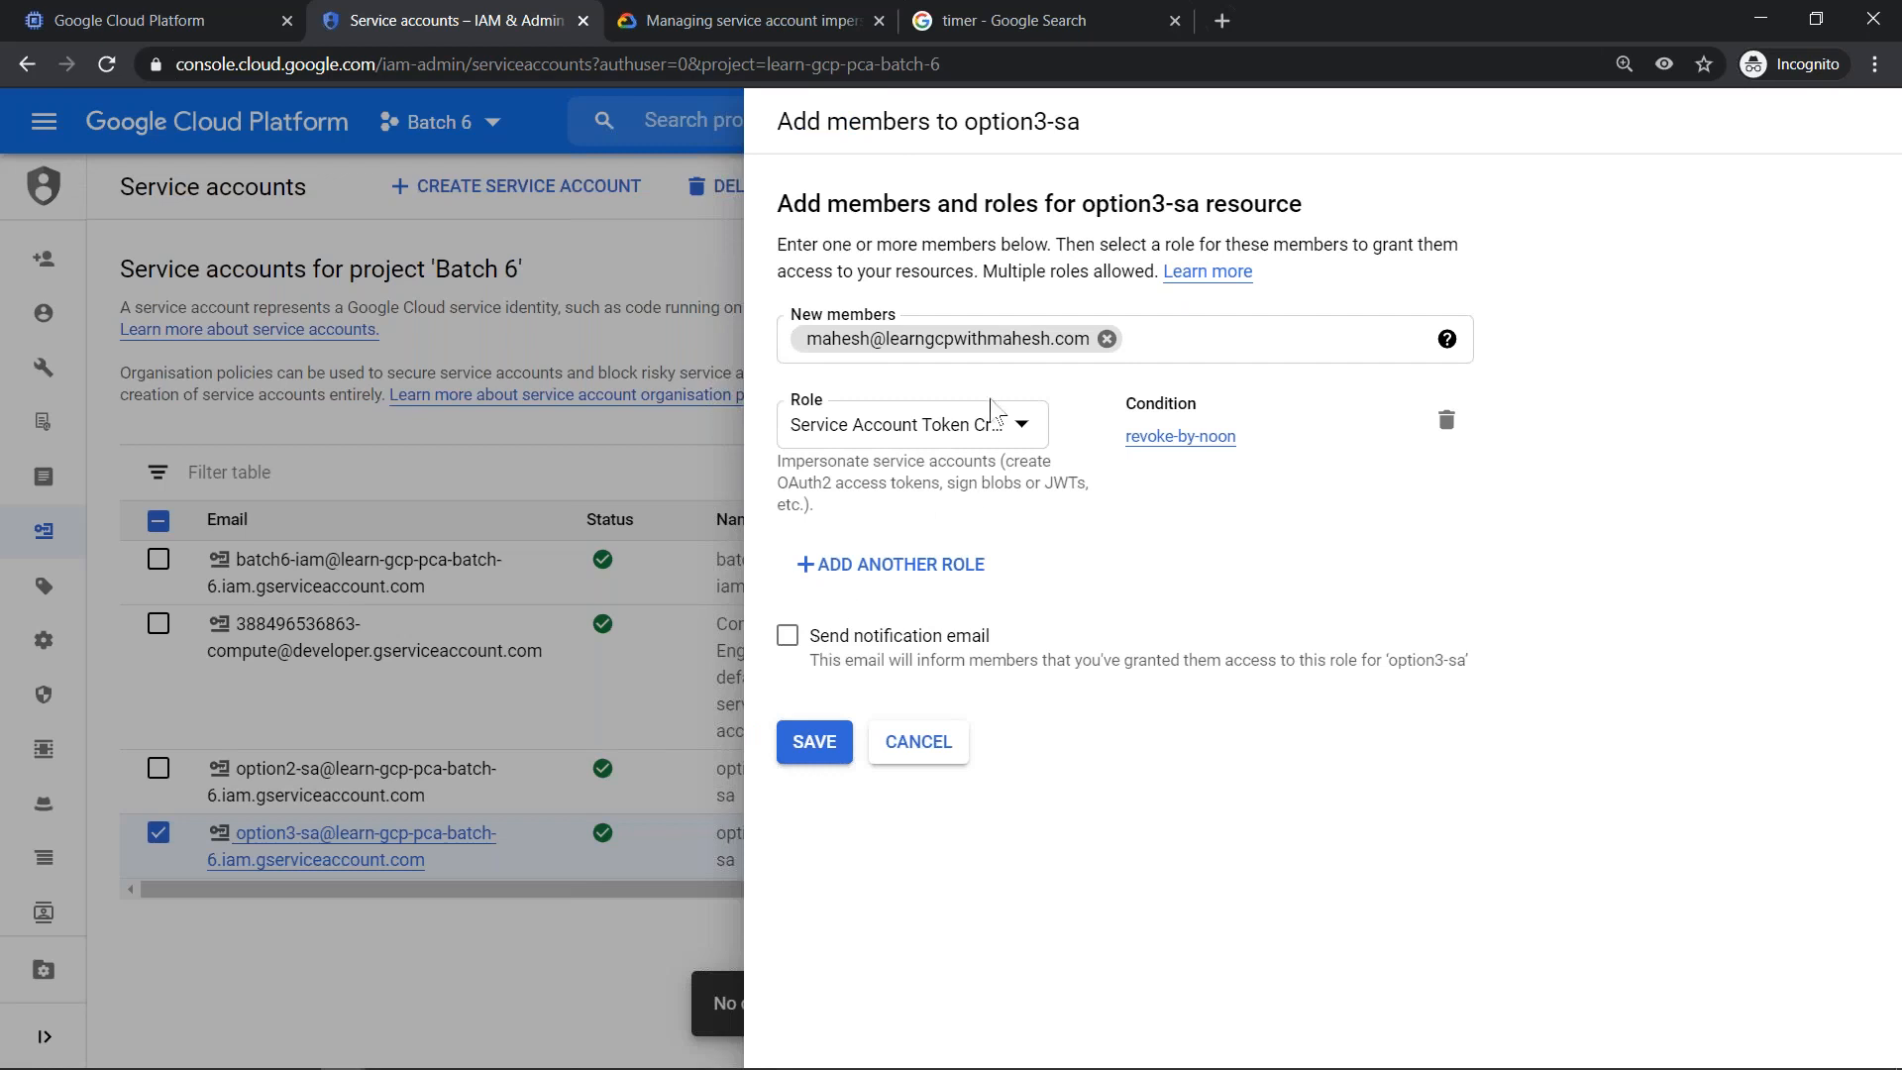
left_click(823, 745)
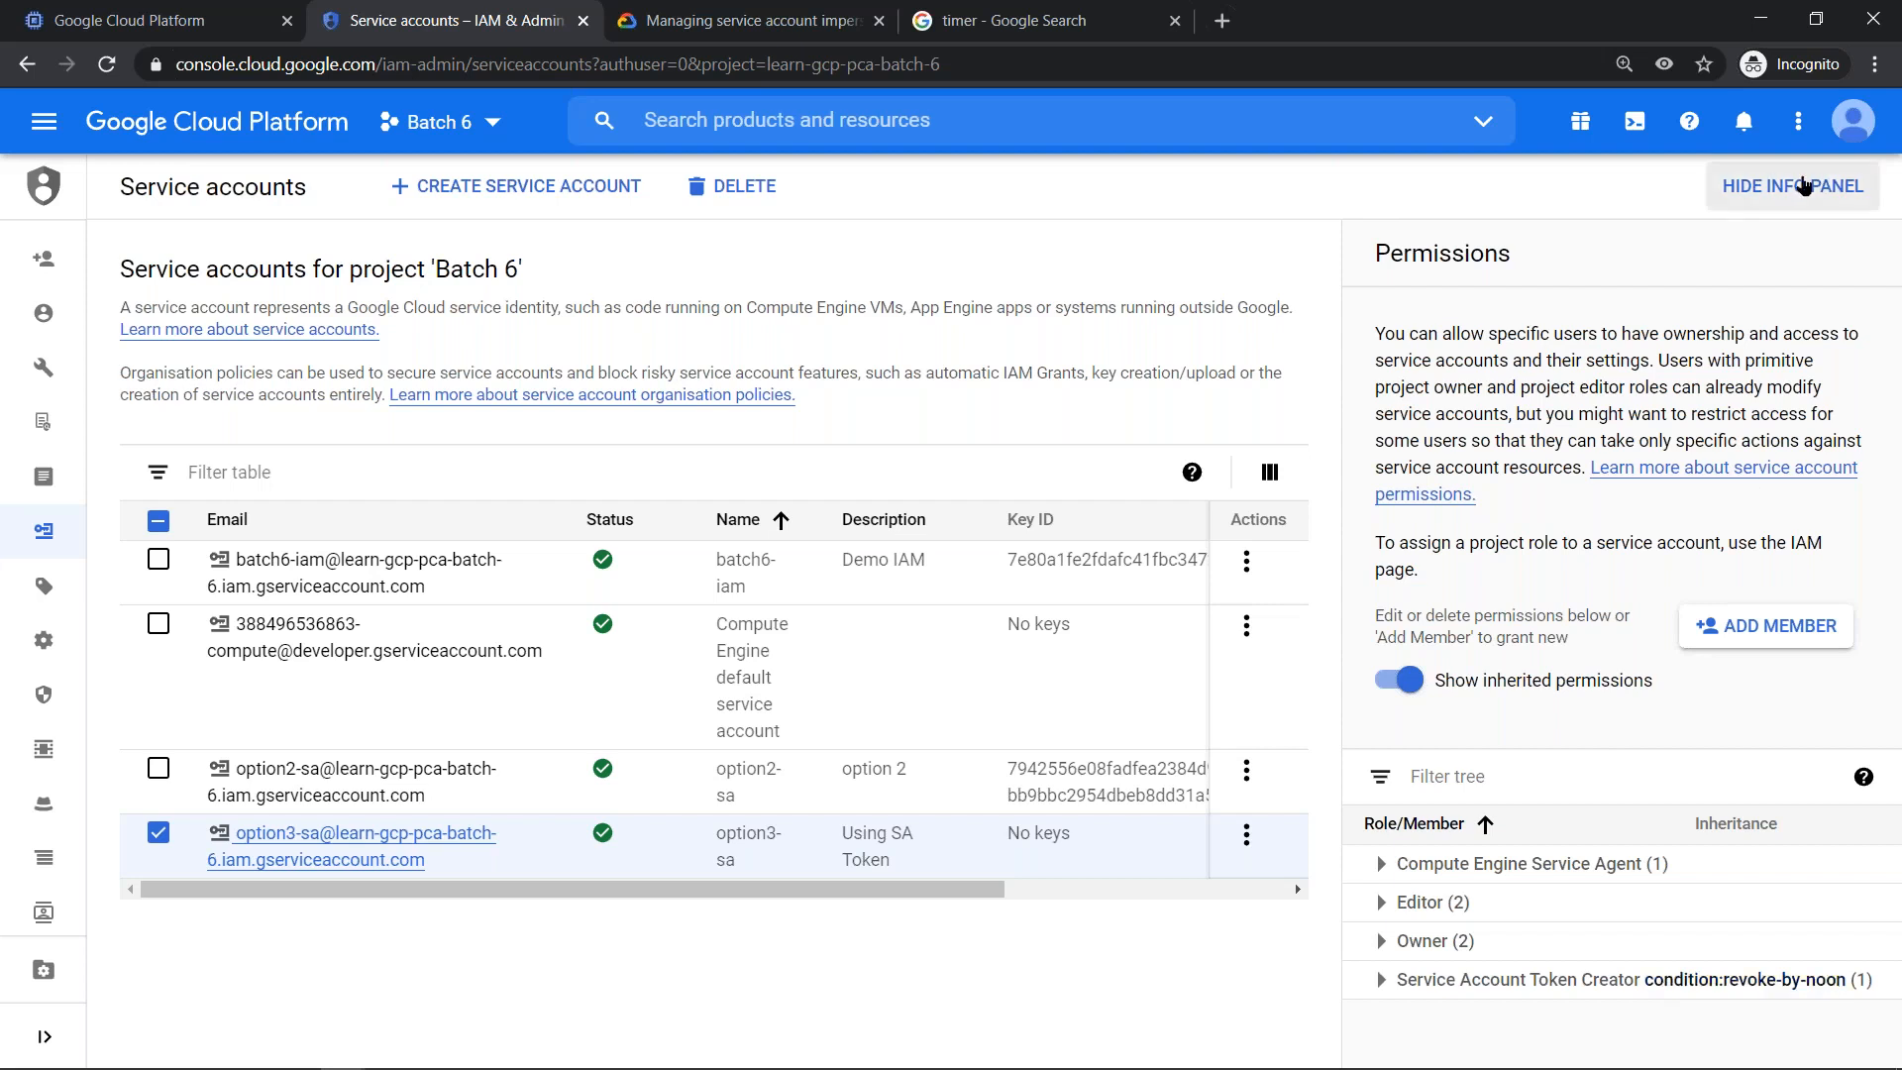
left_click(1803, 185)
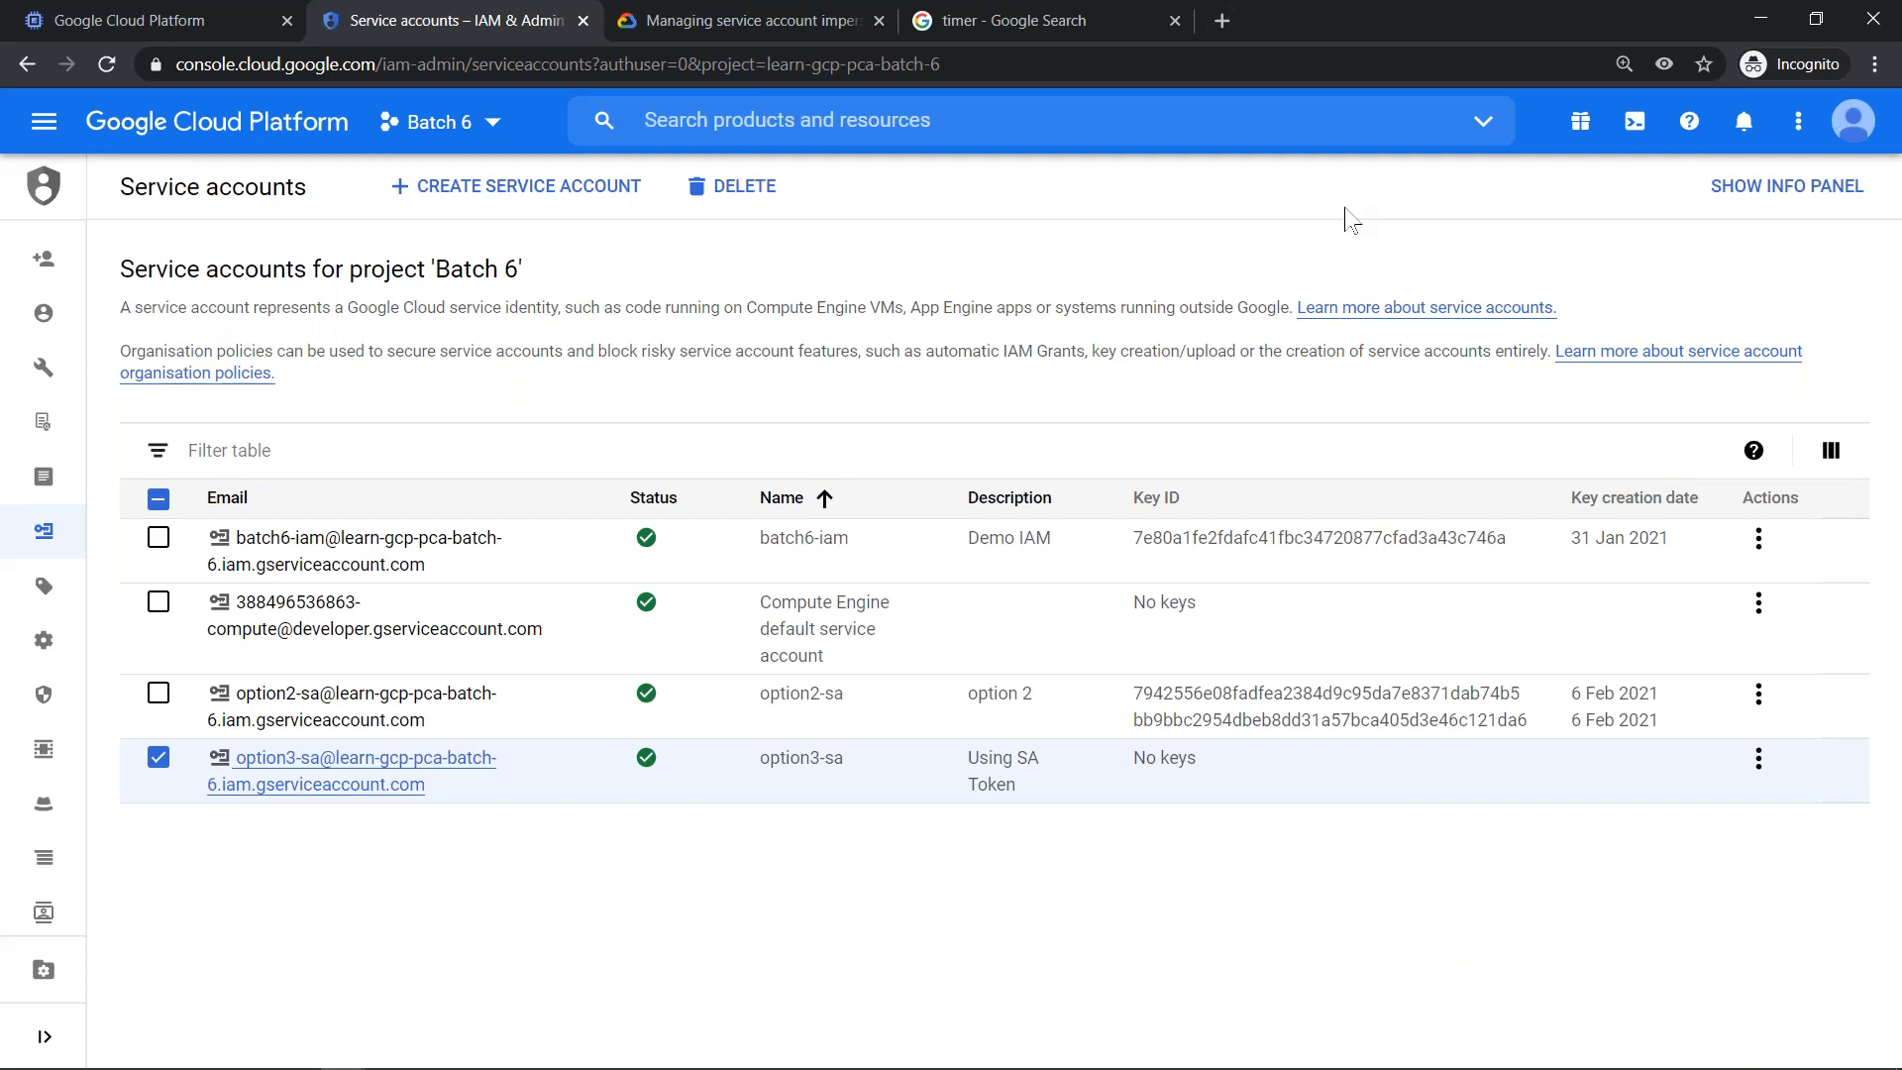
- Switch to the restricted user's console in Edge, reload the page, and reopen Cloud Shell with an enlarged terminal
key("alt+Tab")
key("alt+Tab")
key("alt+Tab")
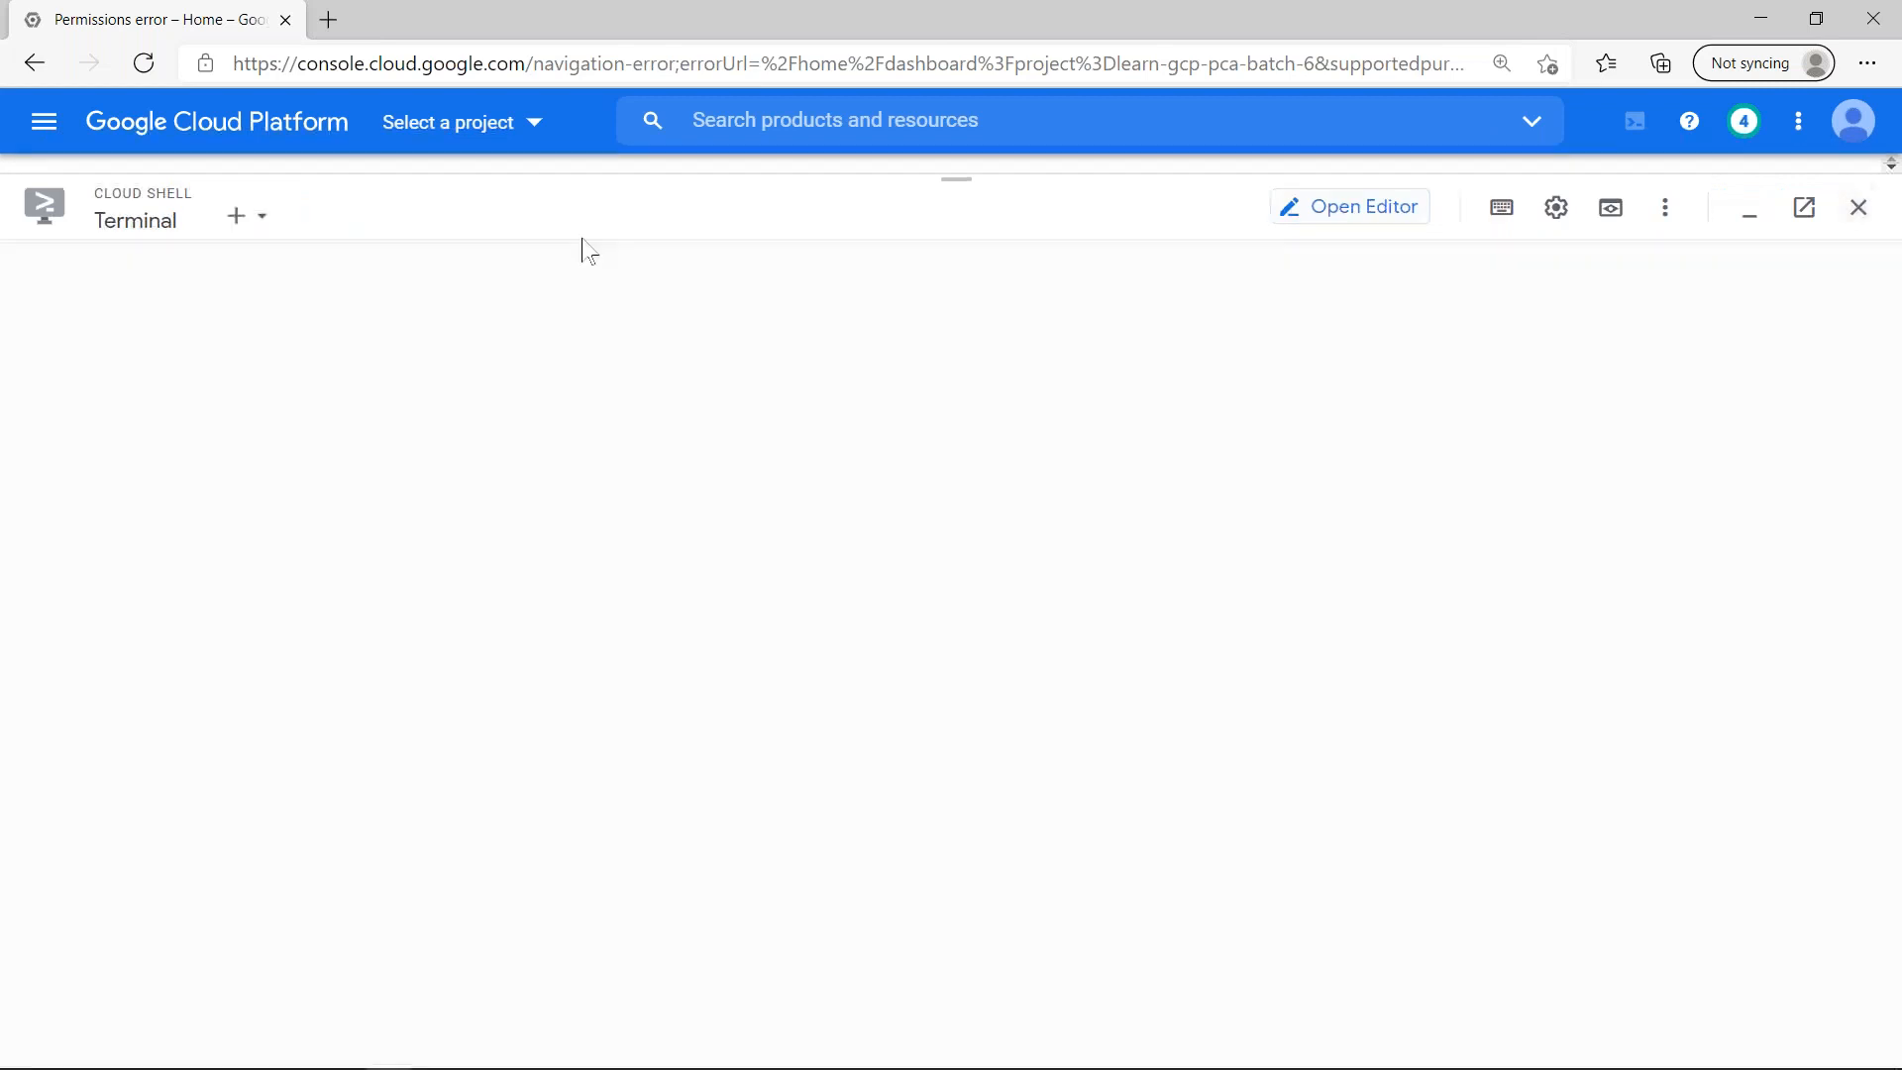
left_click(144, 66)
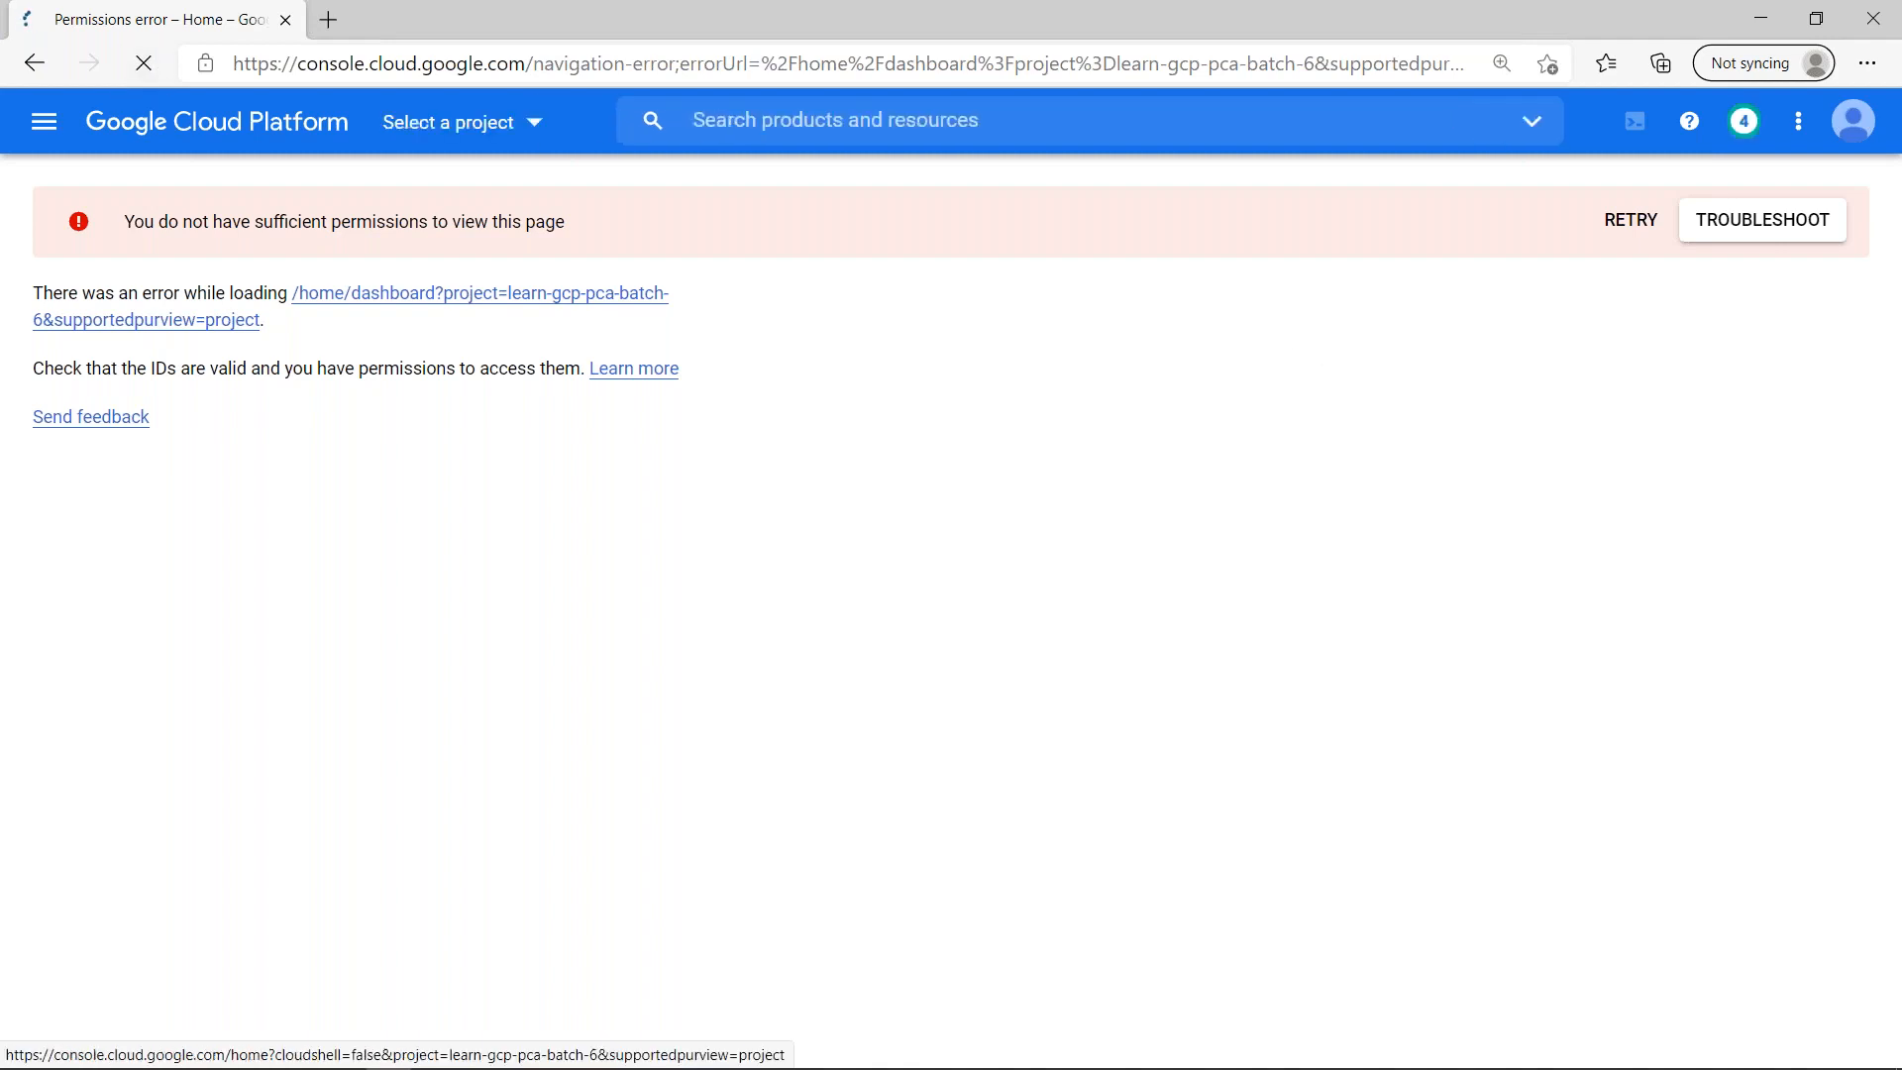
left_click(1612, 223)
left_click(1635, 121)
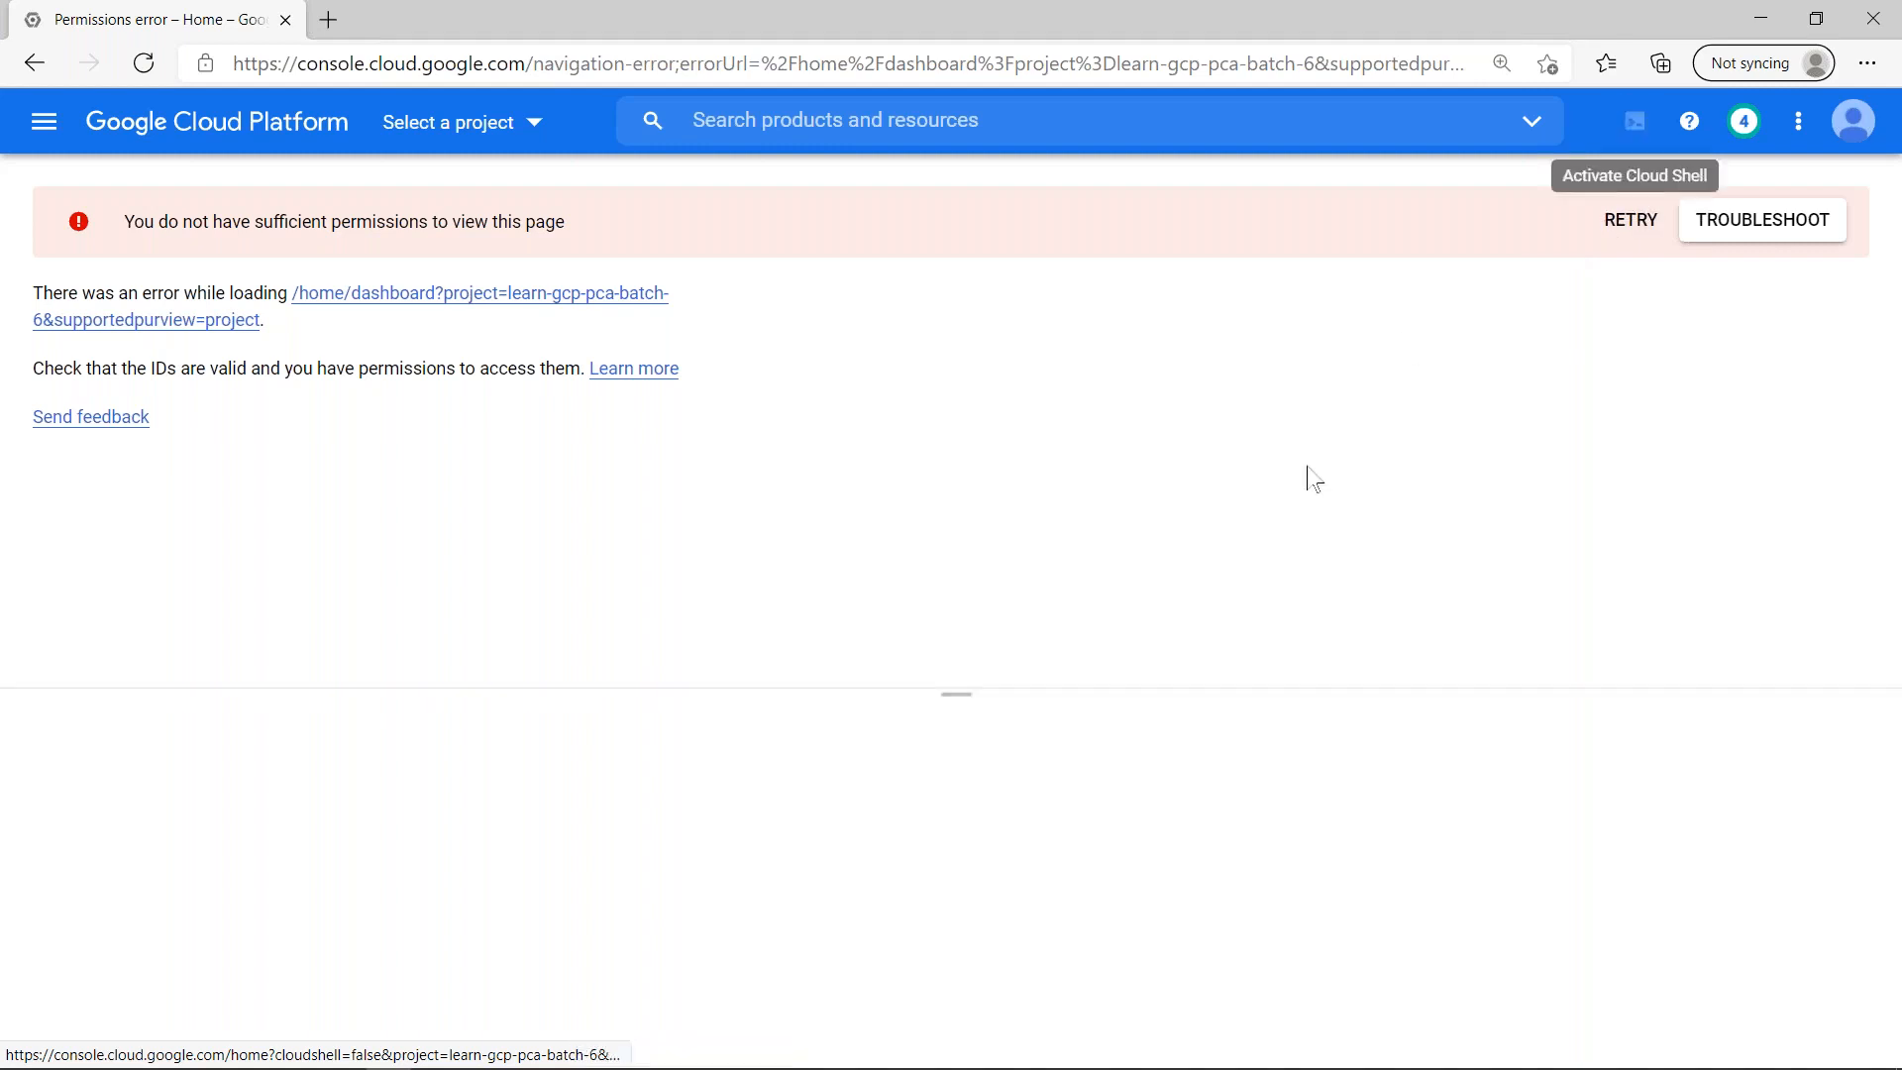
left_click_drag(955, 692, 889, 191)
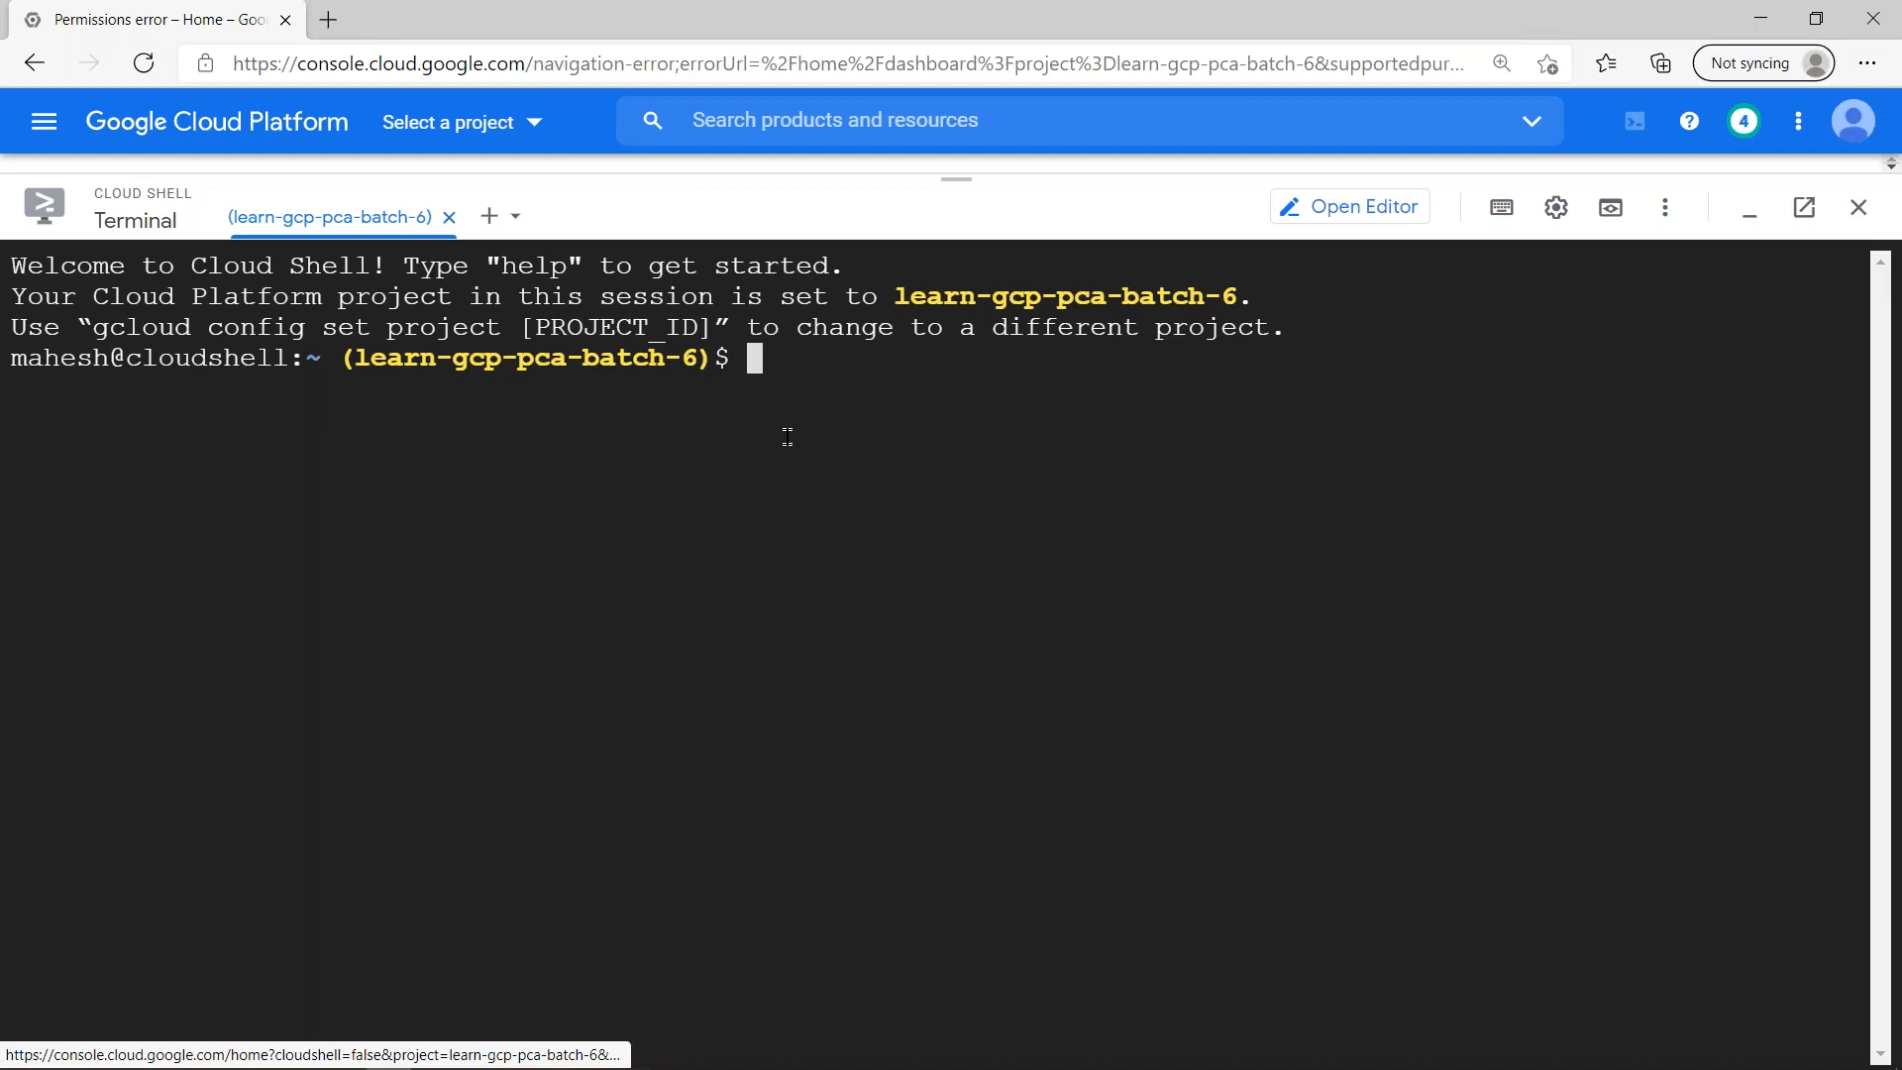
- Clear the configured project in Cloud Shell with "gcloud config unset project"
type("gcloud ")
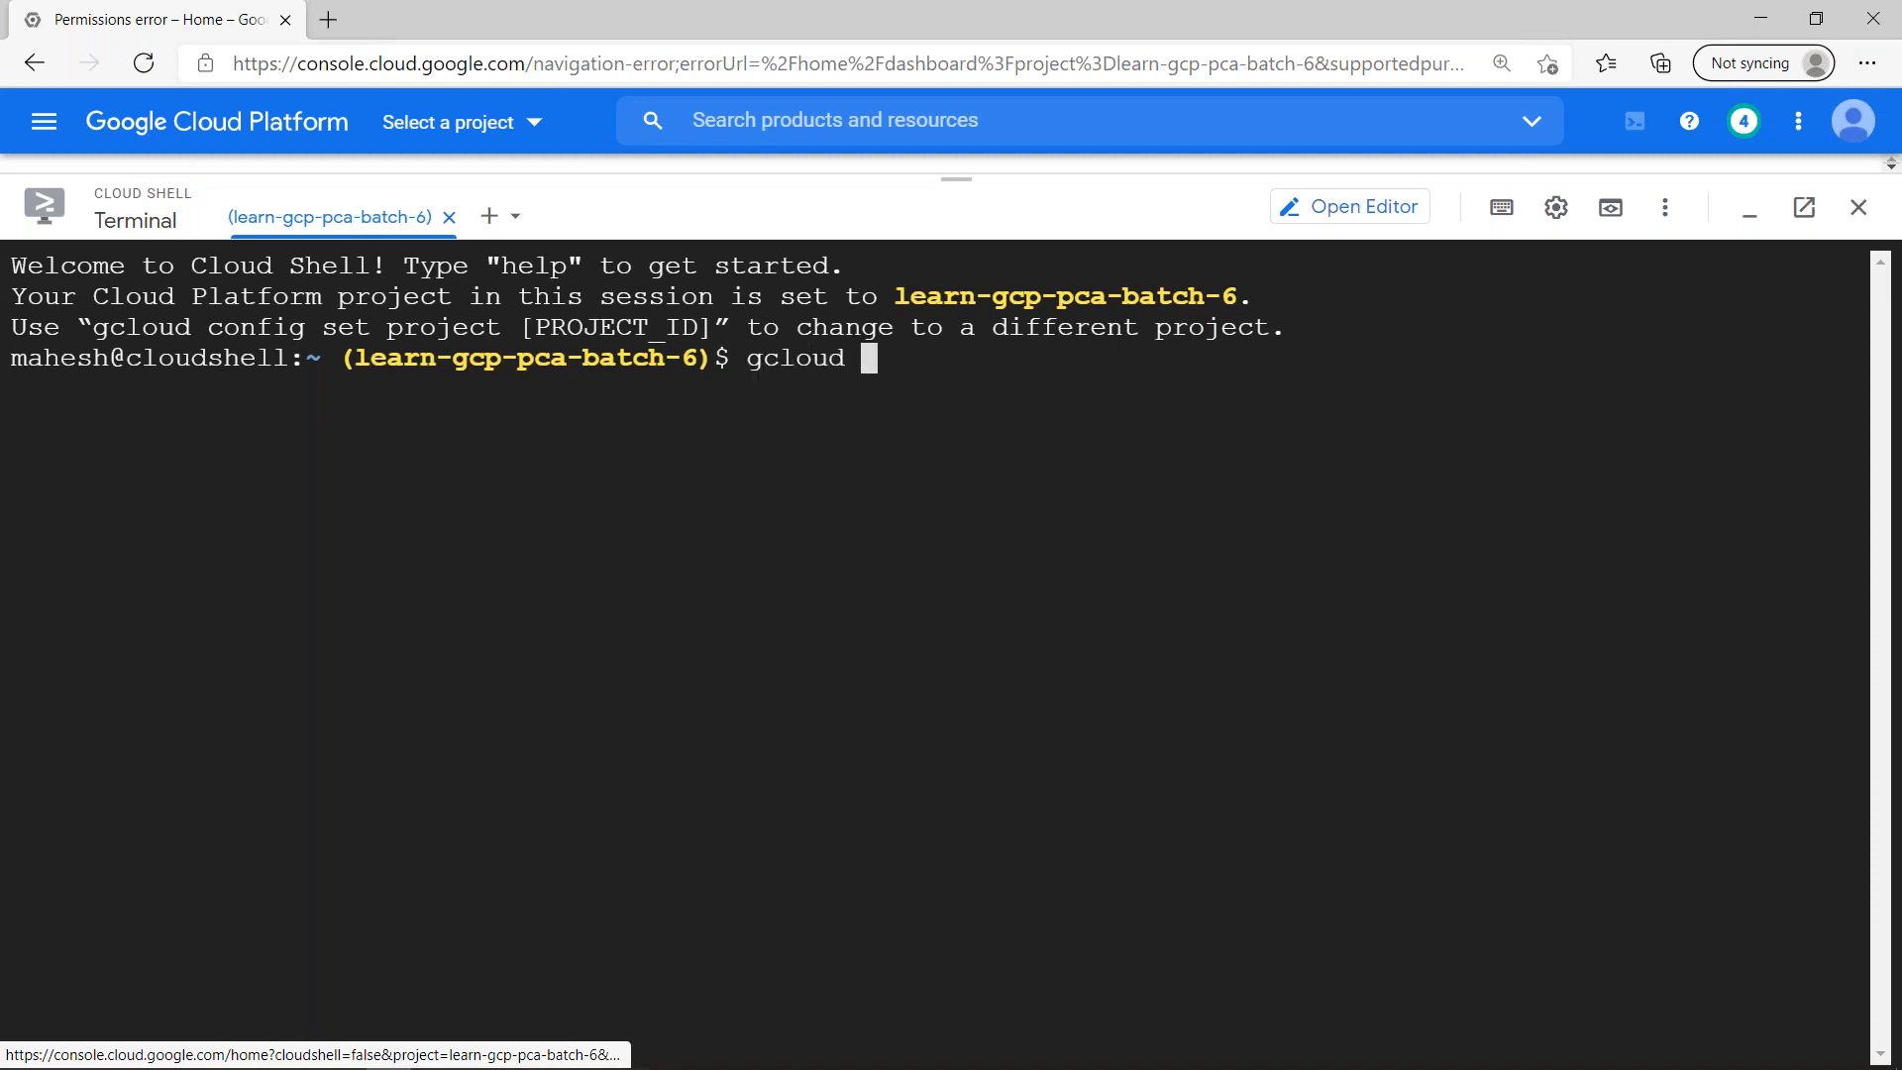
type("config u")
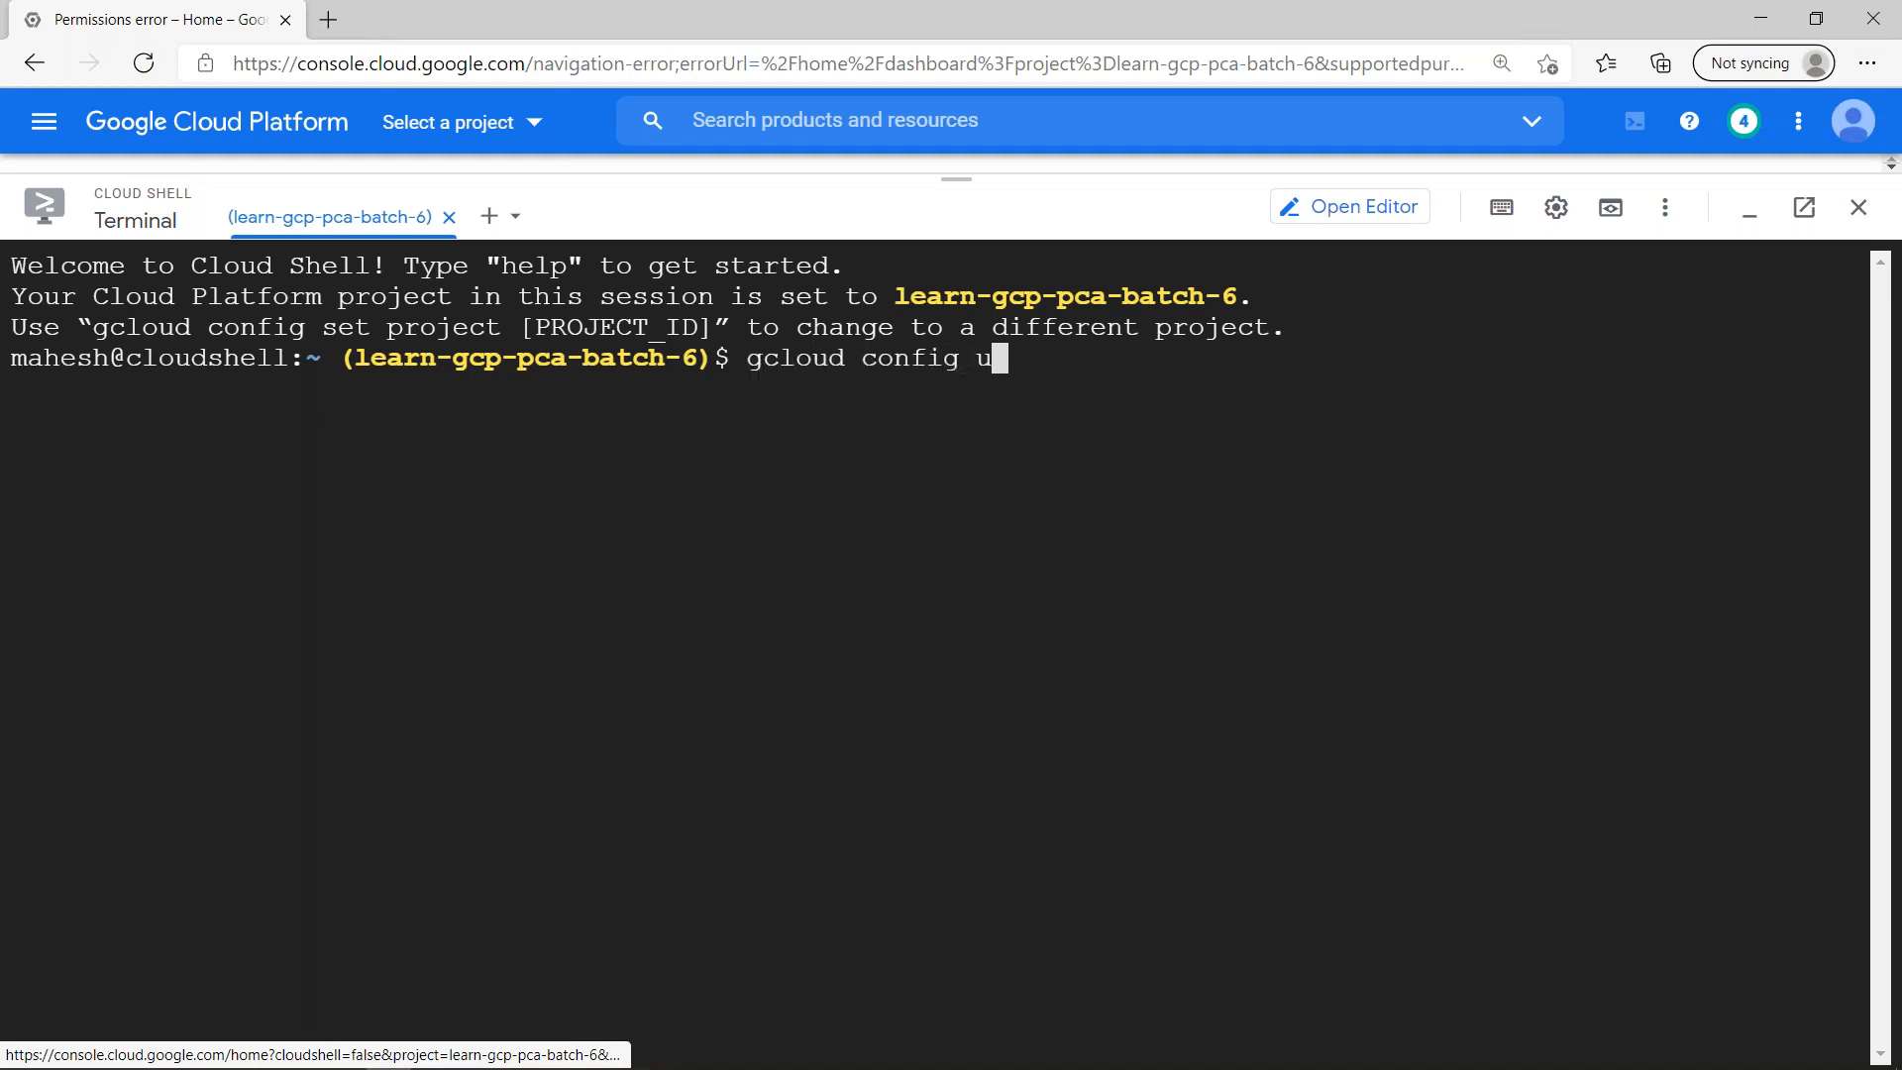
type("nset project")
key("Return")
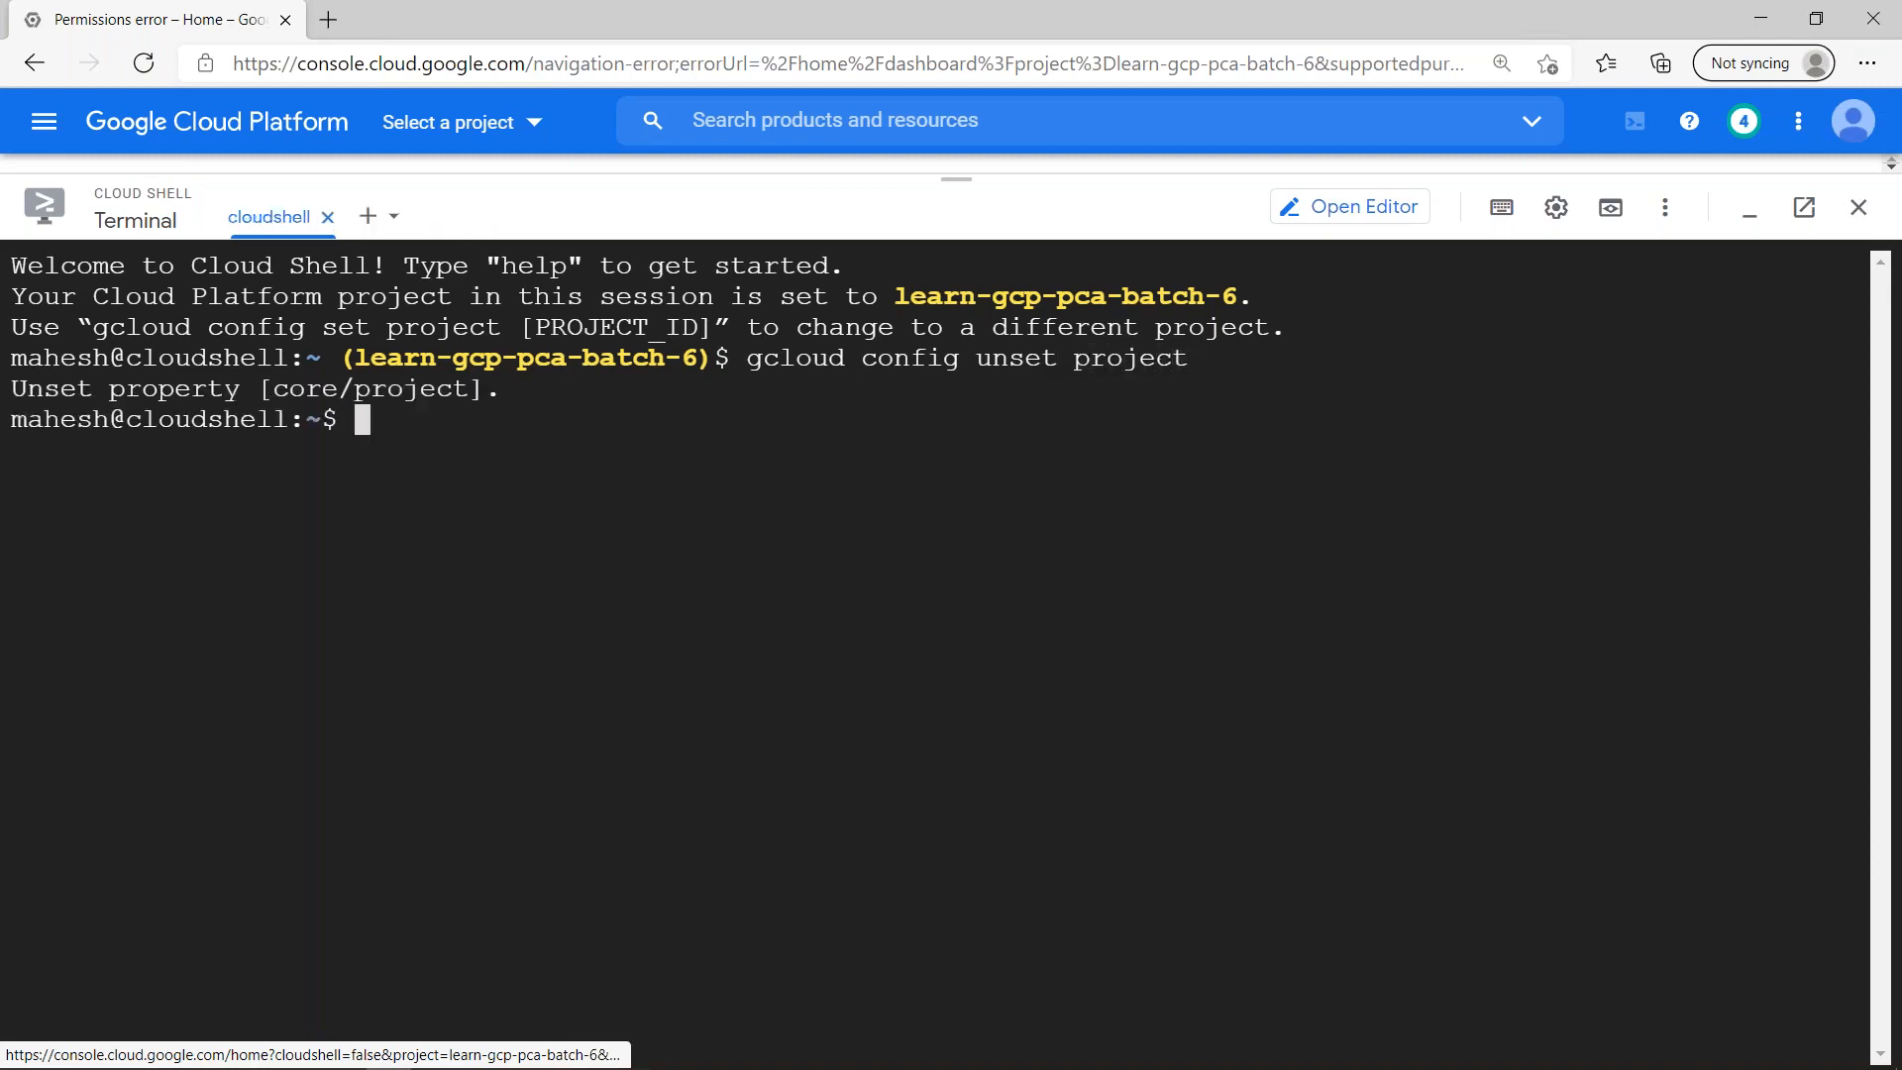
- Clear the terminal, run "gcloud auth list" and authorize Cloud Shell to use the account's credentials
key("ctrl+l")
type("gloud")
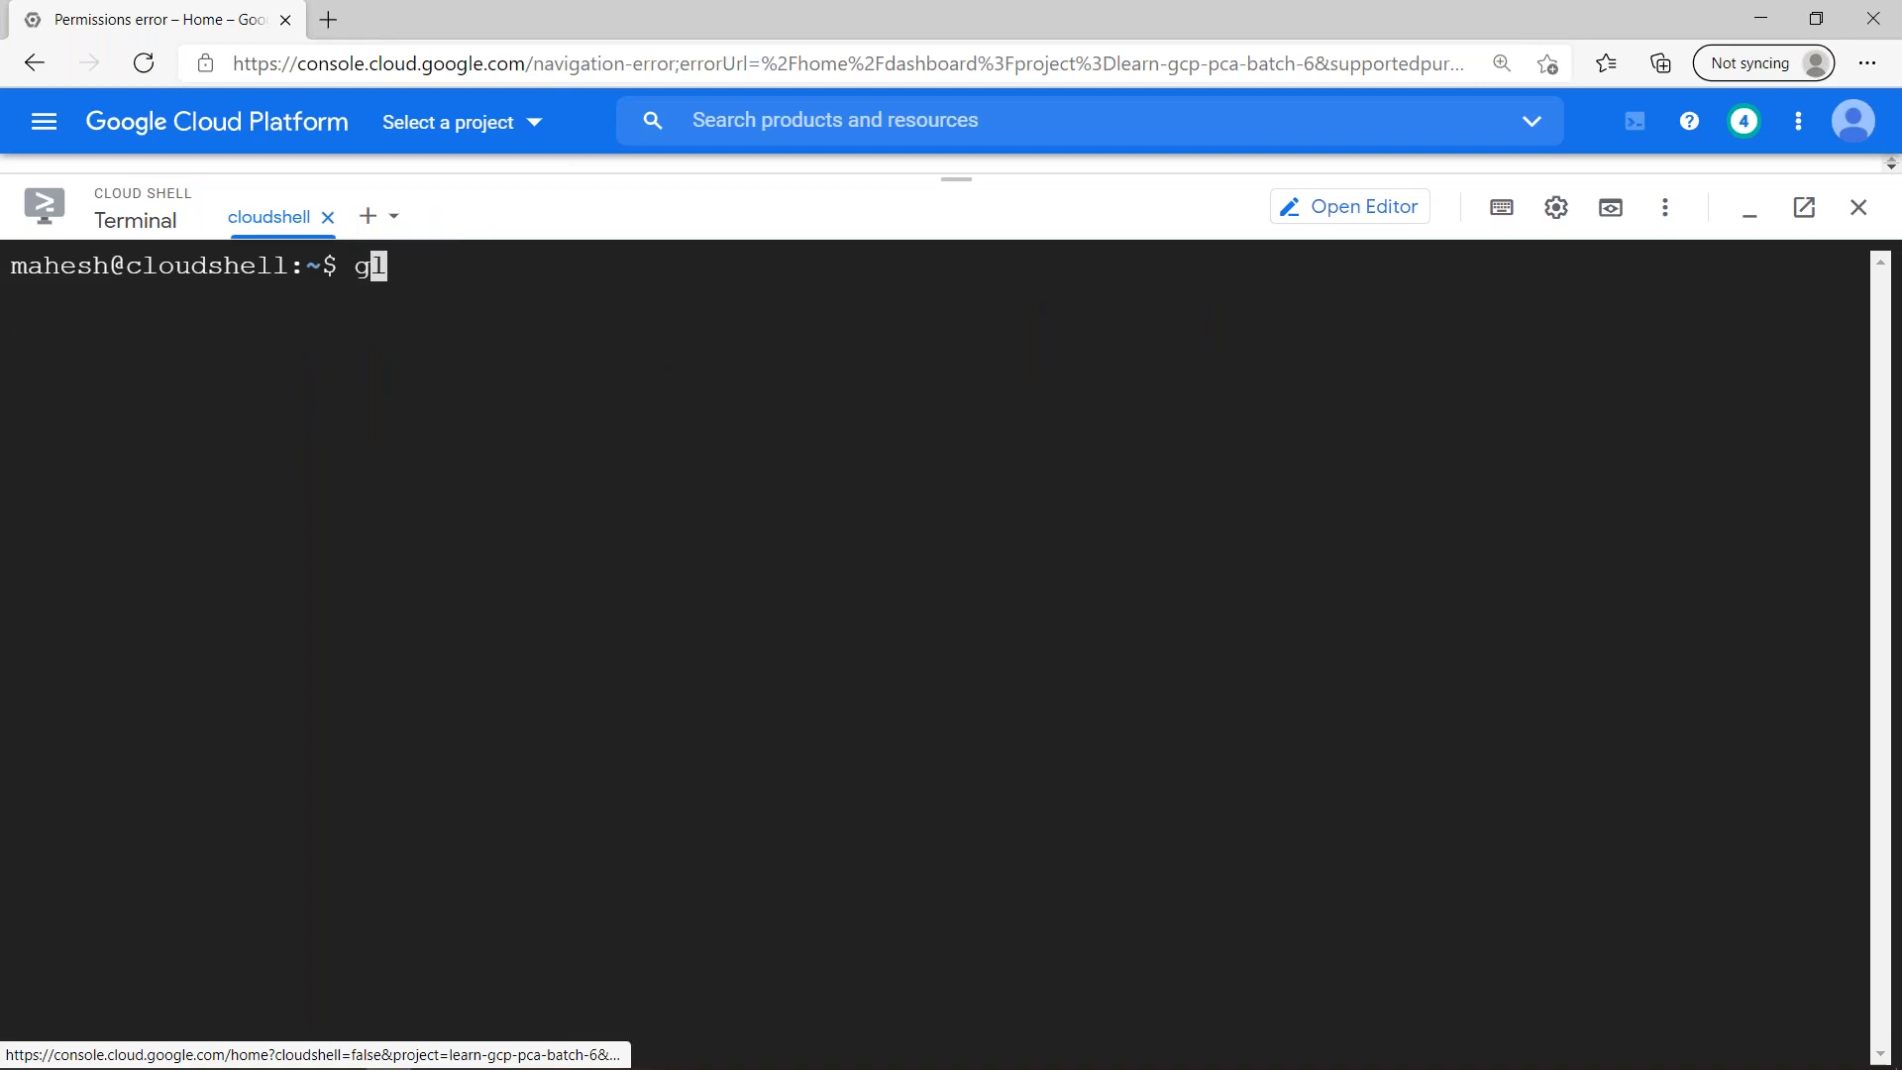
key("BackSpace")
key("BackSpace")
key("BackSpace")
key("BackSpace")
type("cloud comput")
key("BackSpace")
type("te")
key("BackSpace")
key("BackSpace")
key("BackSpace")
key("BackSpace")
key("BackSpace")
key("BackSpace")
key("BackSpace")
key("BackSpace")
type("auth list")
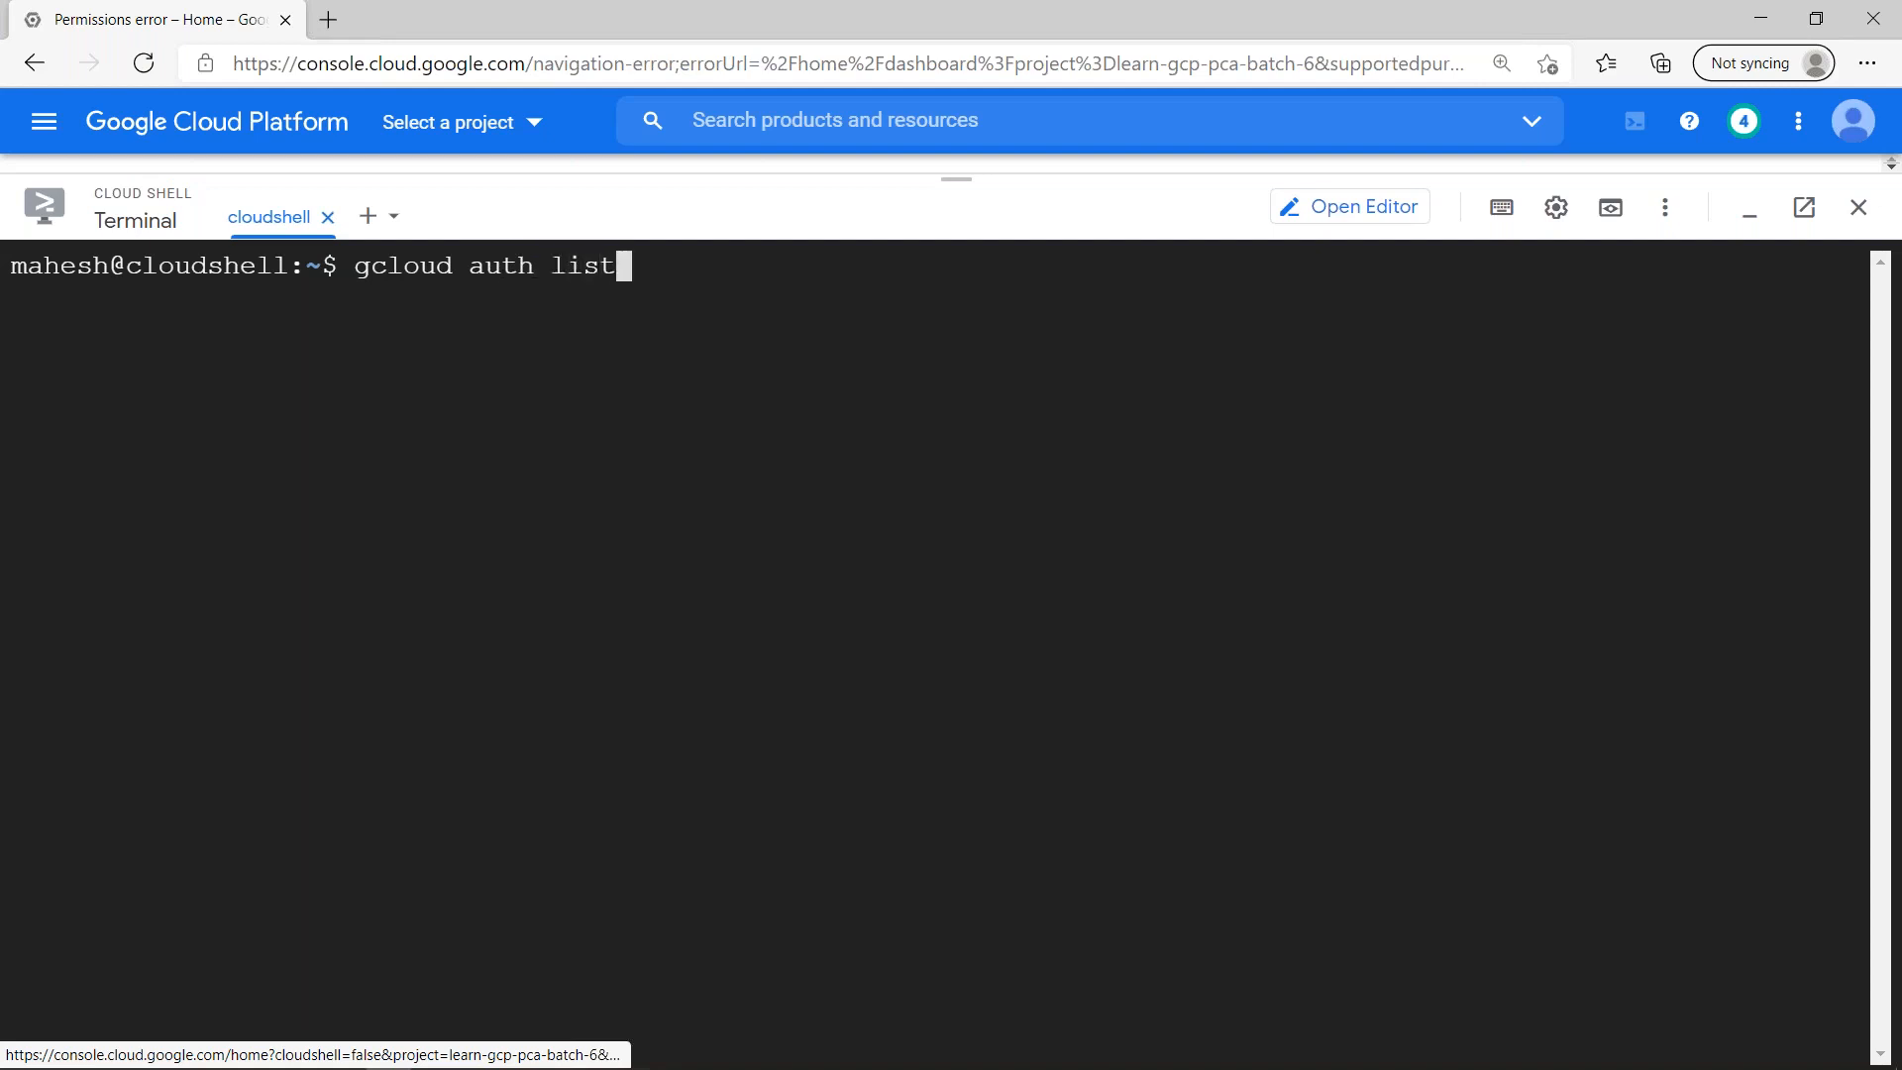
key("Return")
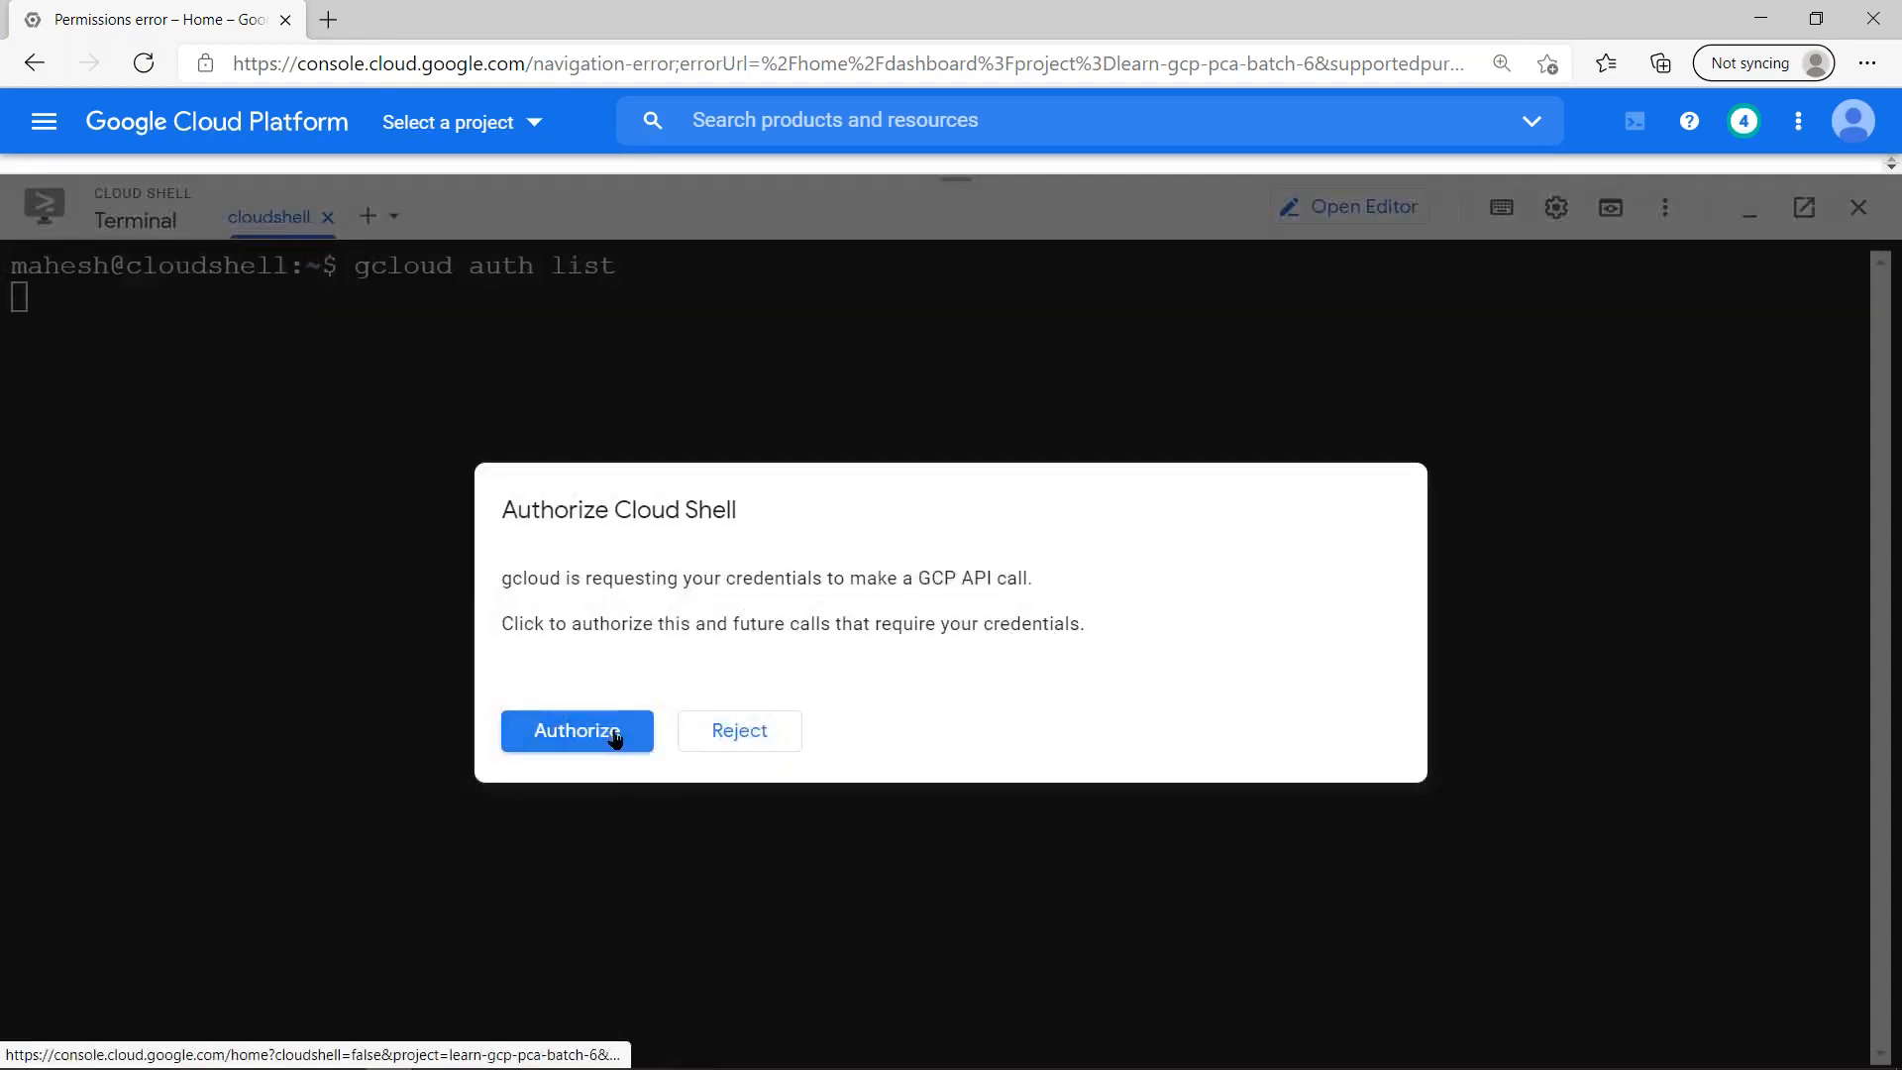
left_click(578, 731)
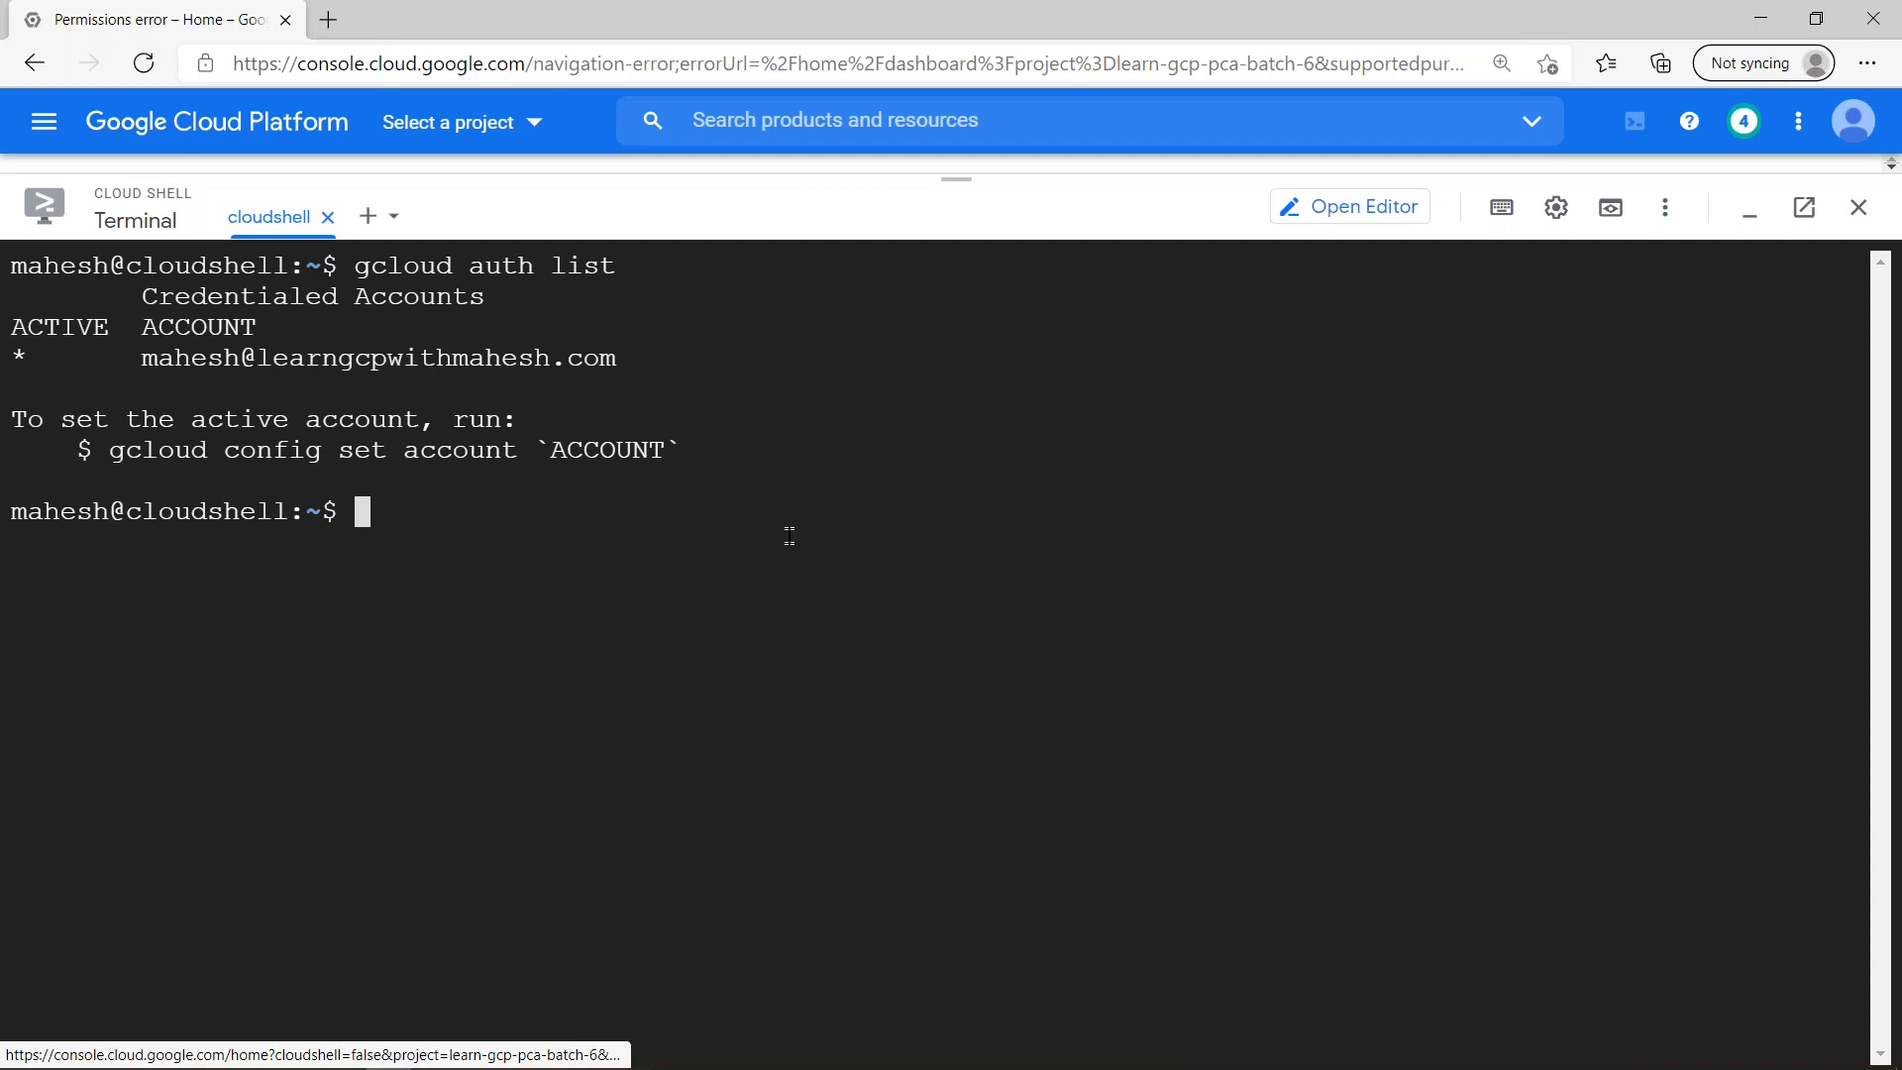
- Run "gcloud compute instances list --project learn-gcp-pca-batch-6" without impersonation
key("alt+Tab")
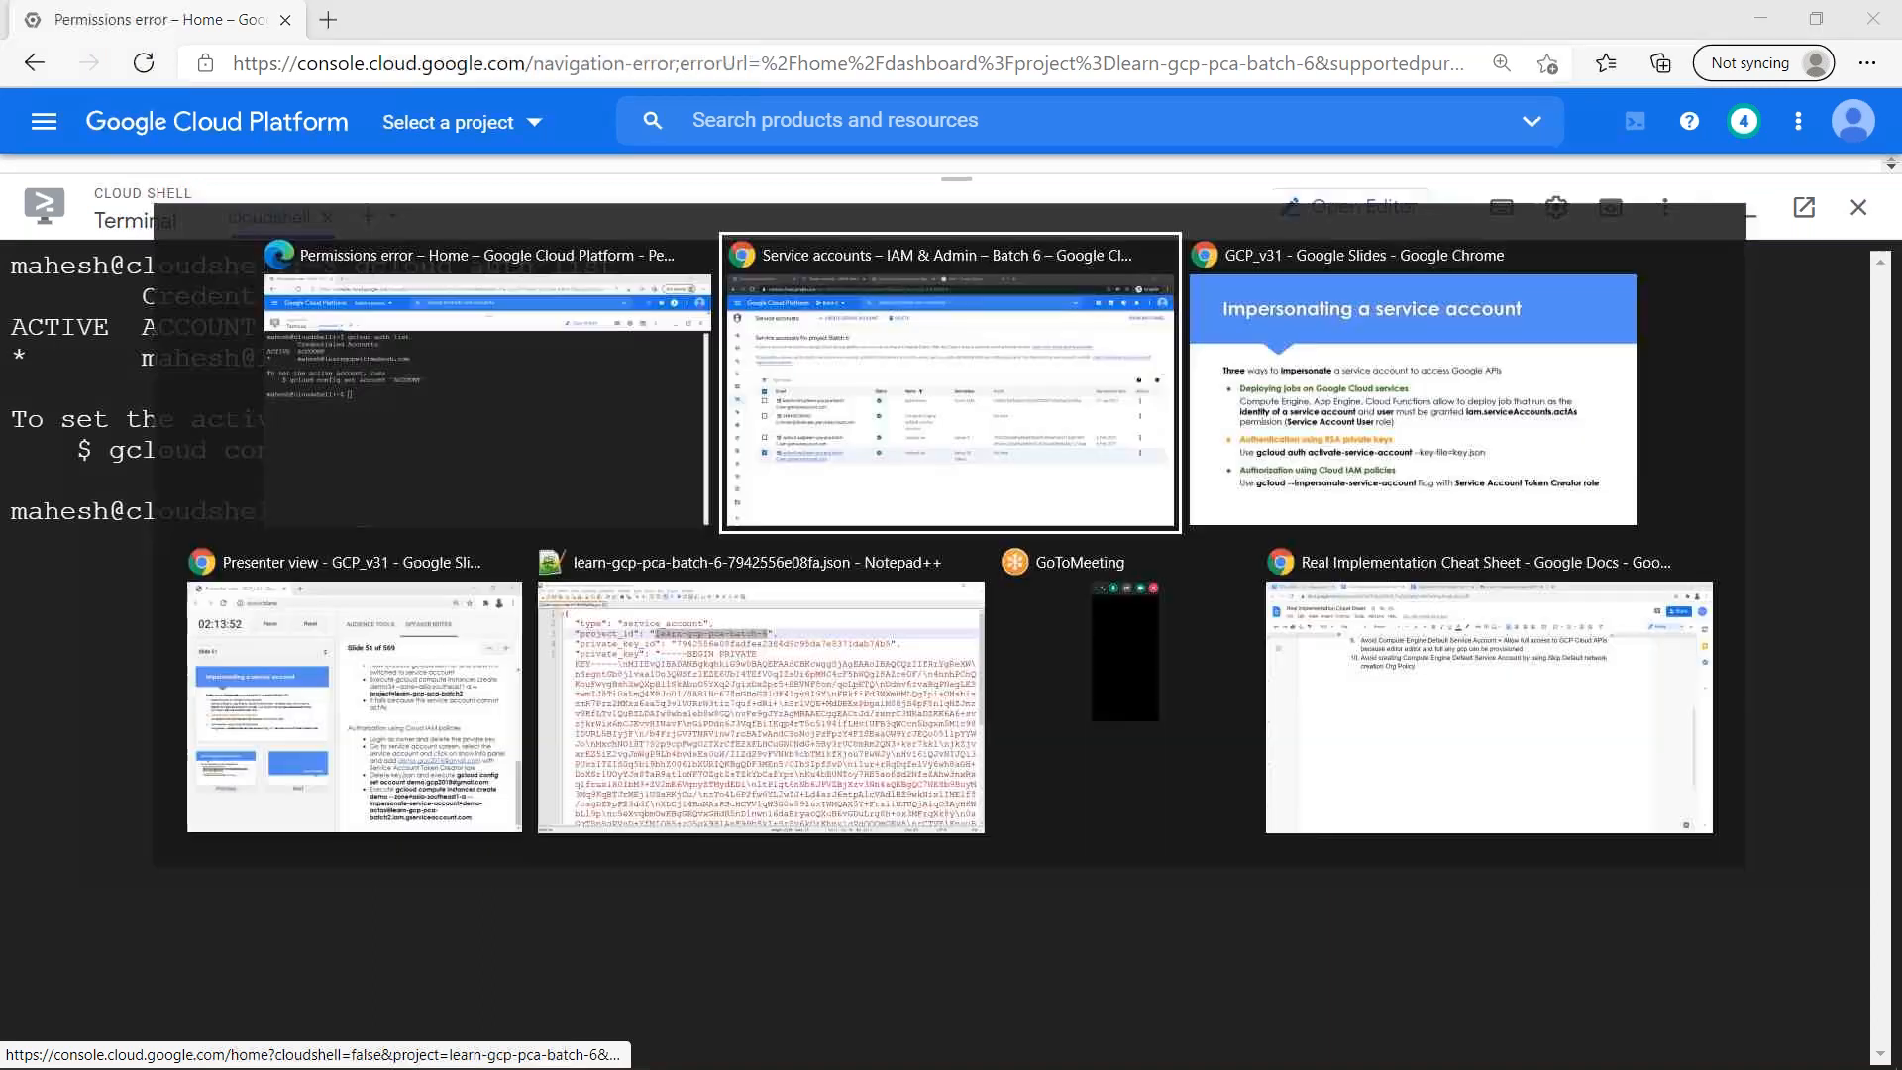
key("Escape")
type("gcloud compute instances list --project ")
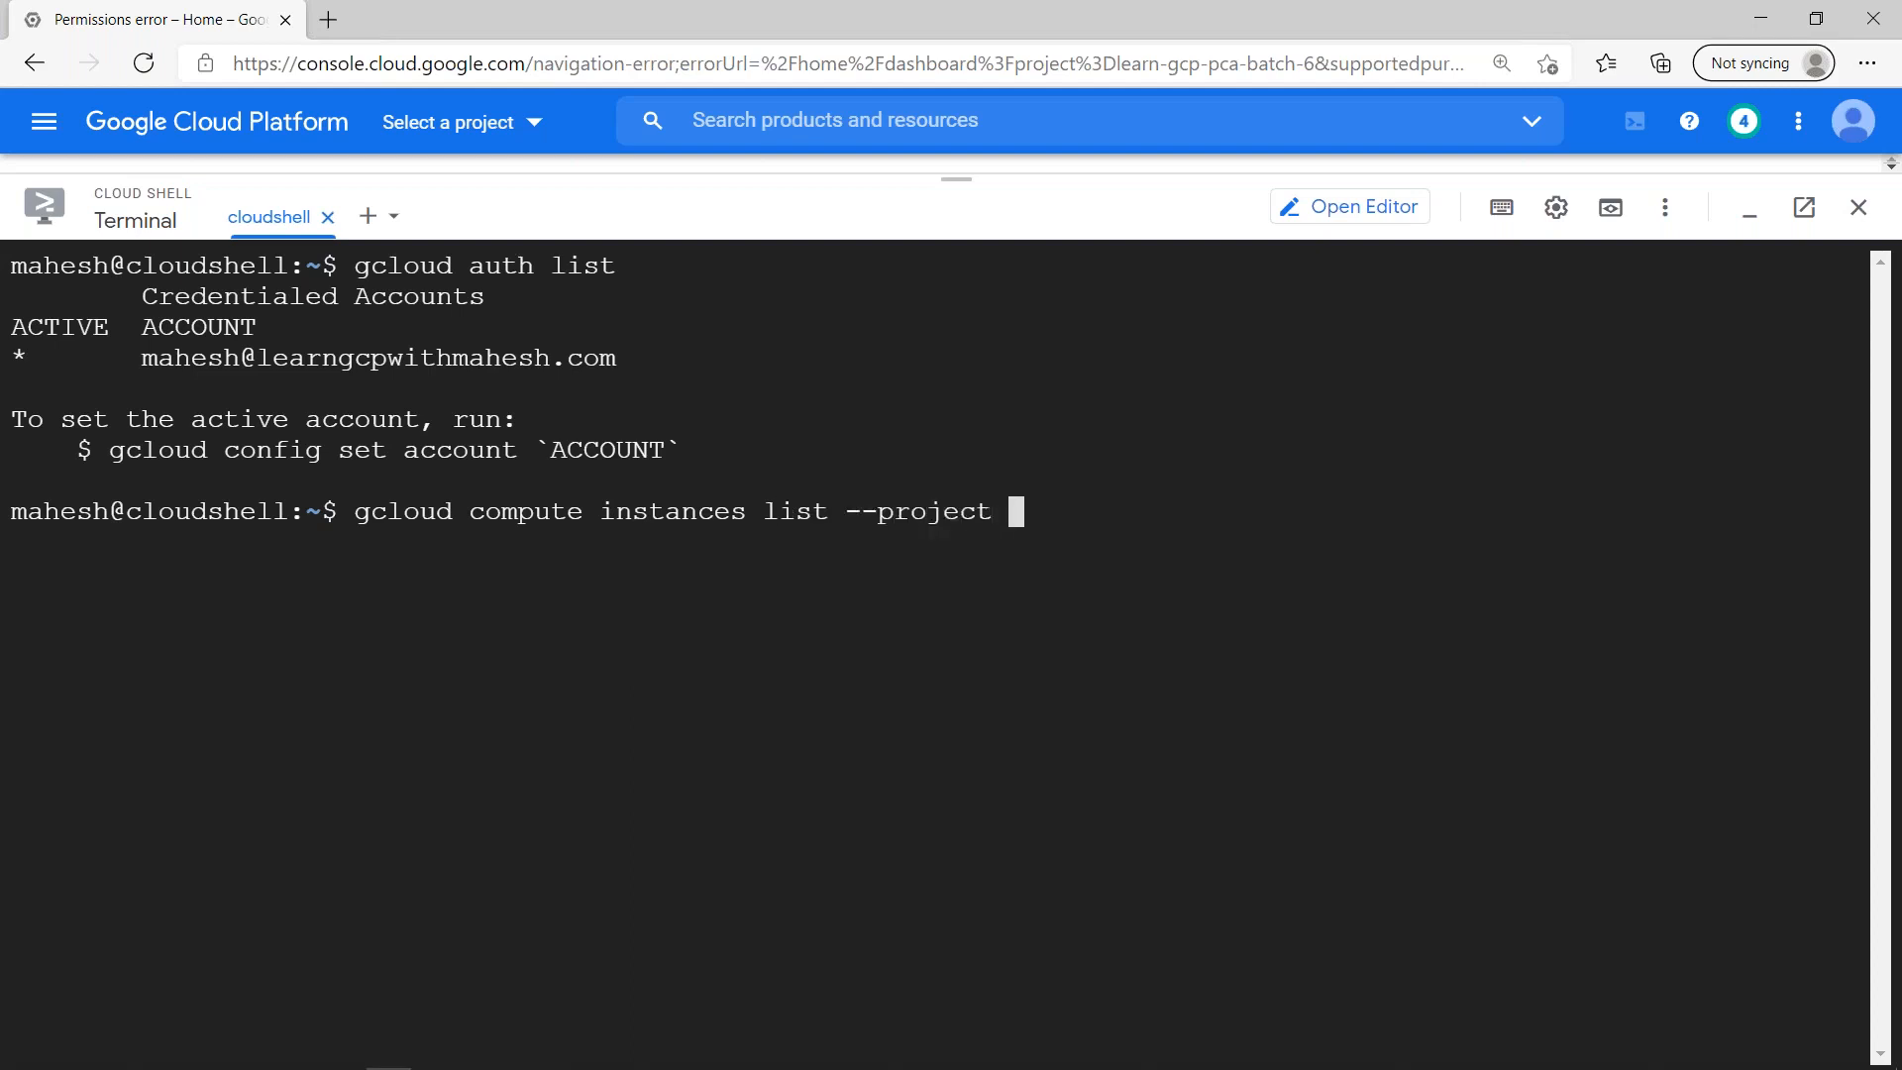
type("learn-gcp-pca-batch-6")
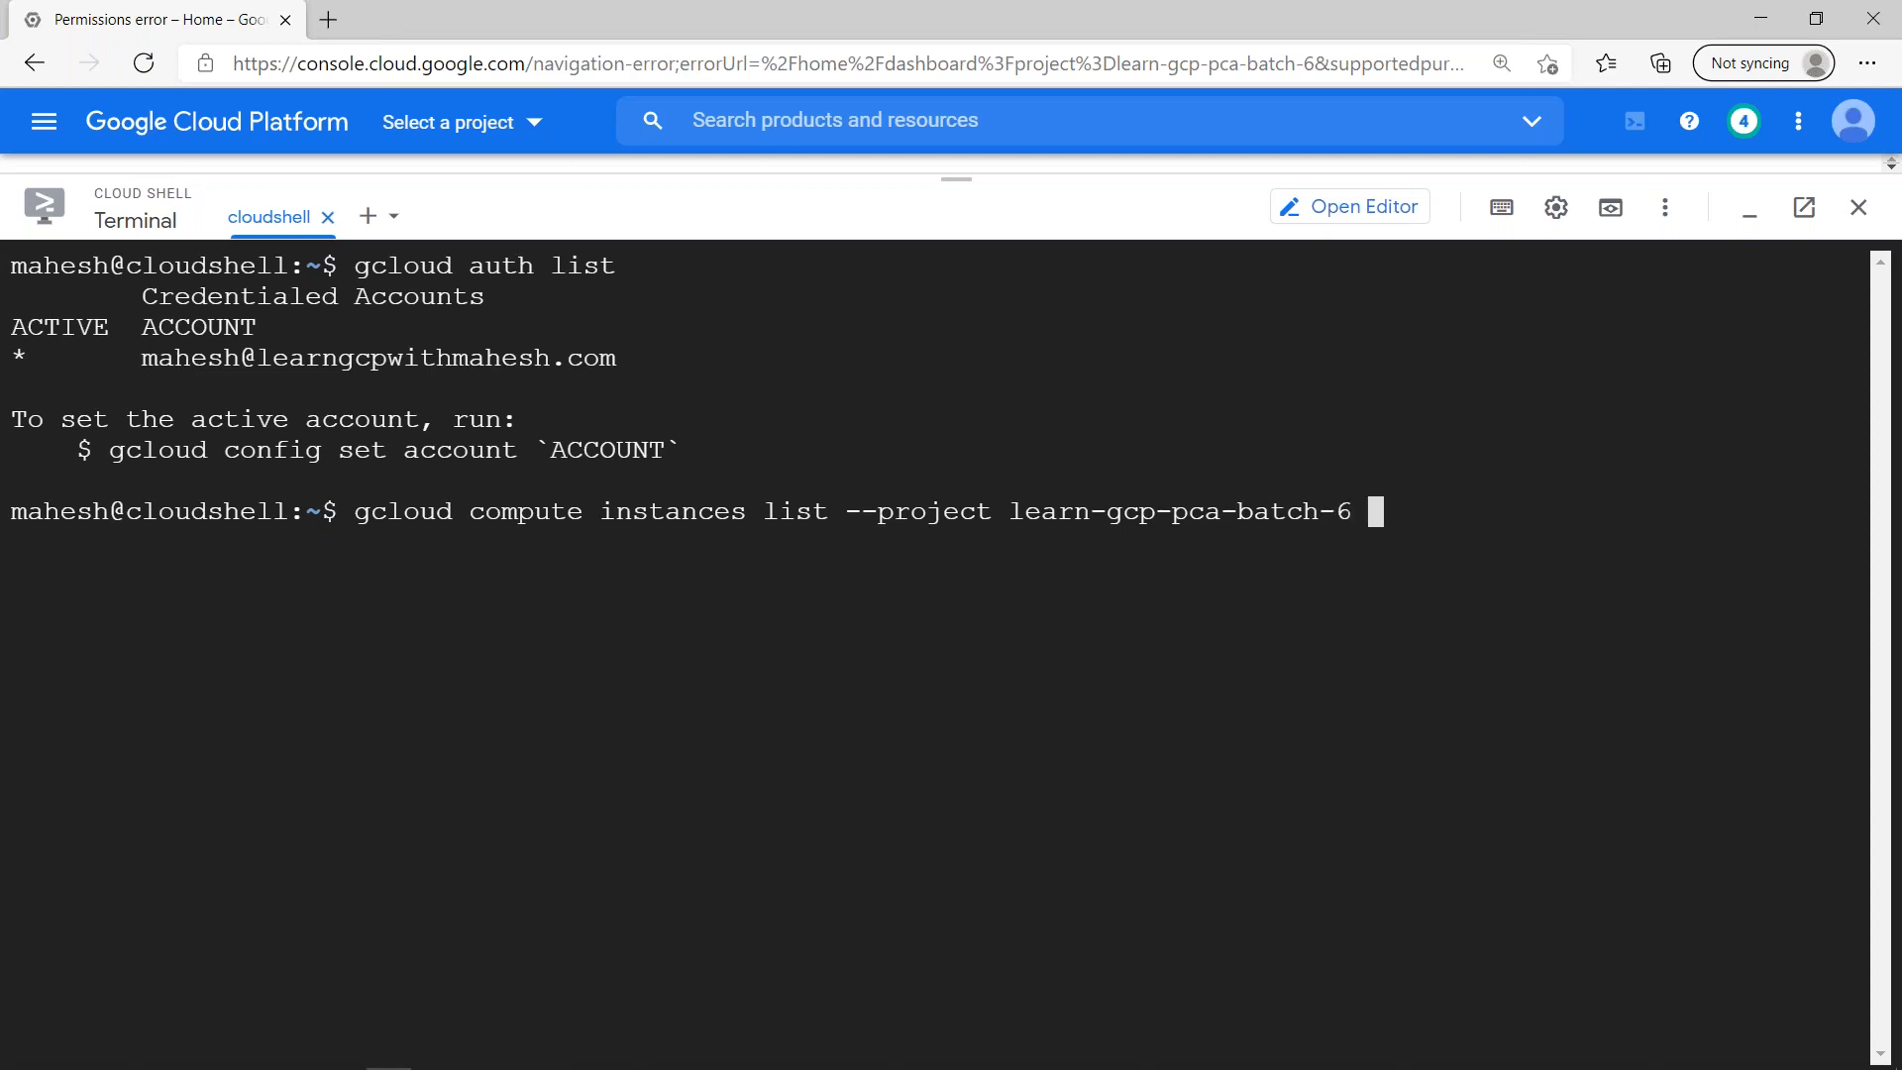
key("Return")
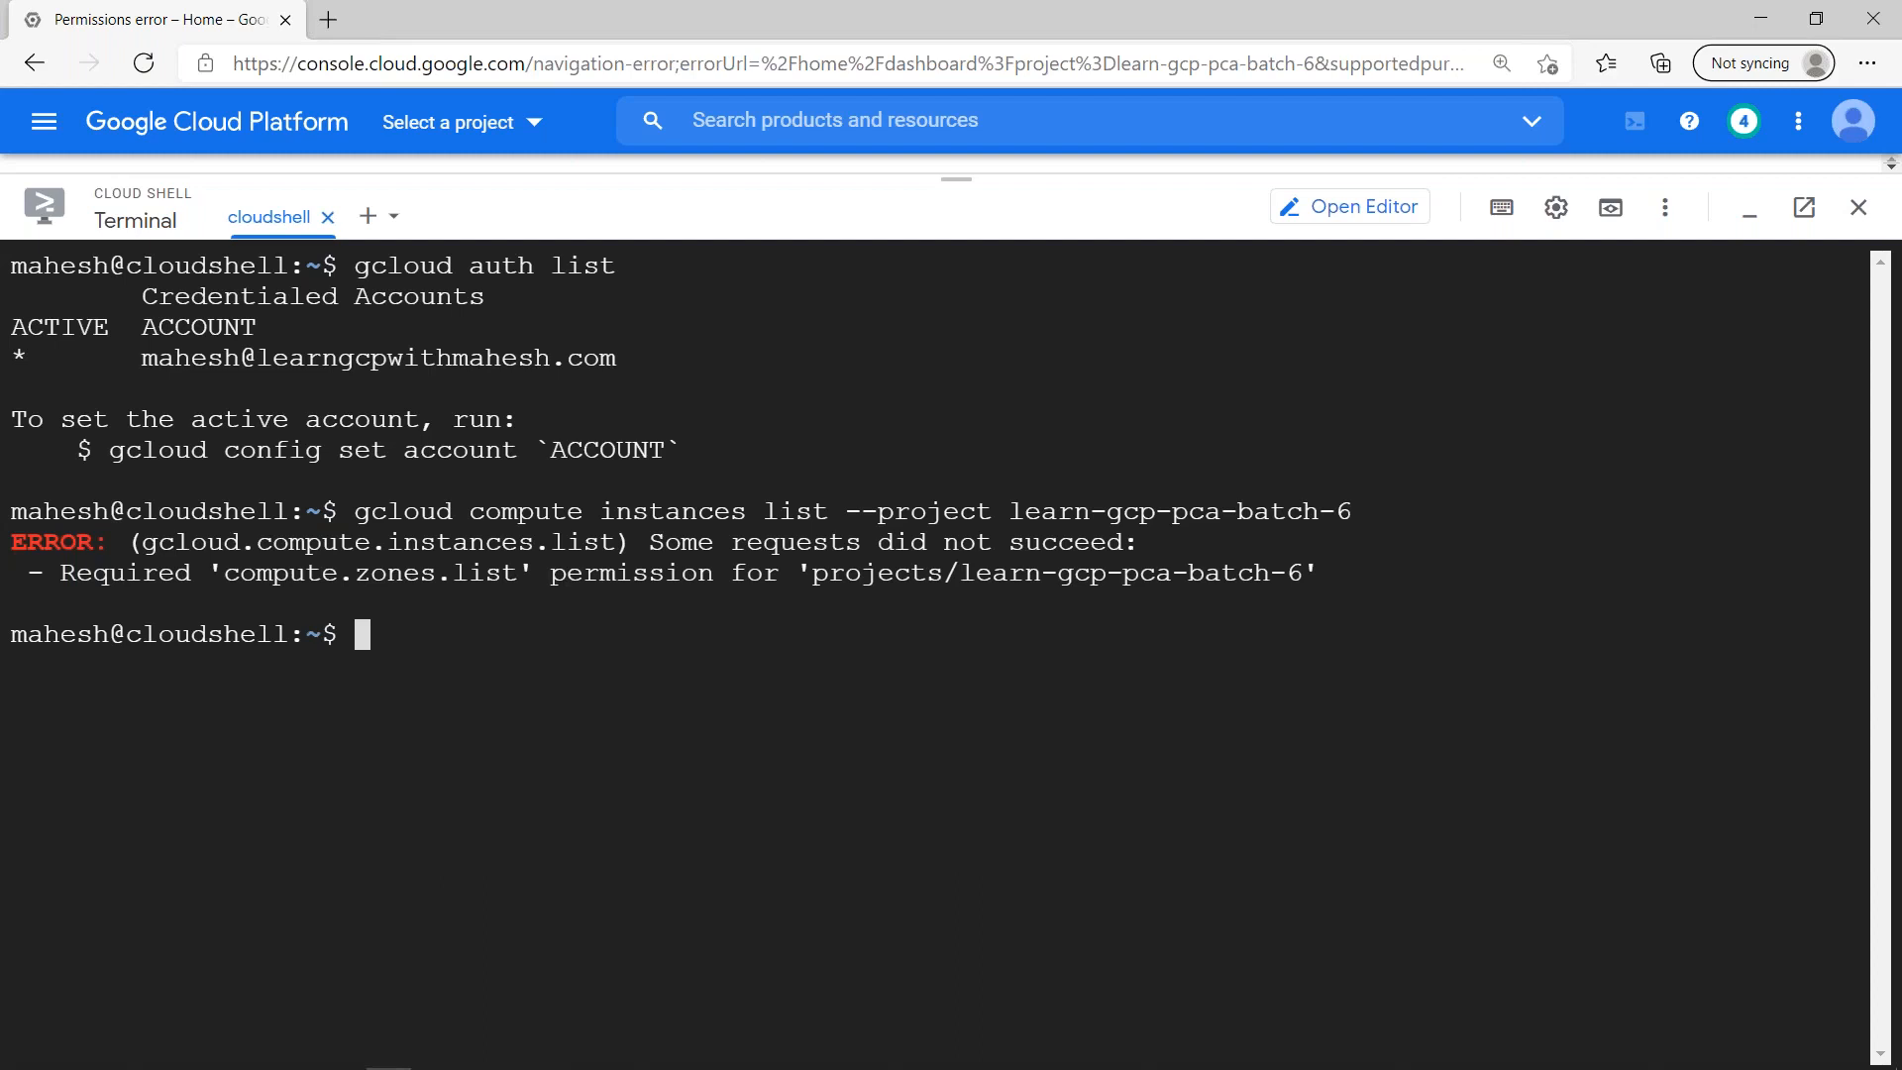
- Recall the instance list command and append the "--impersonate-service-account=" flag to it
key("Up")
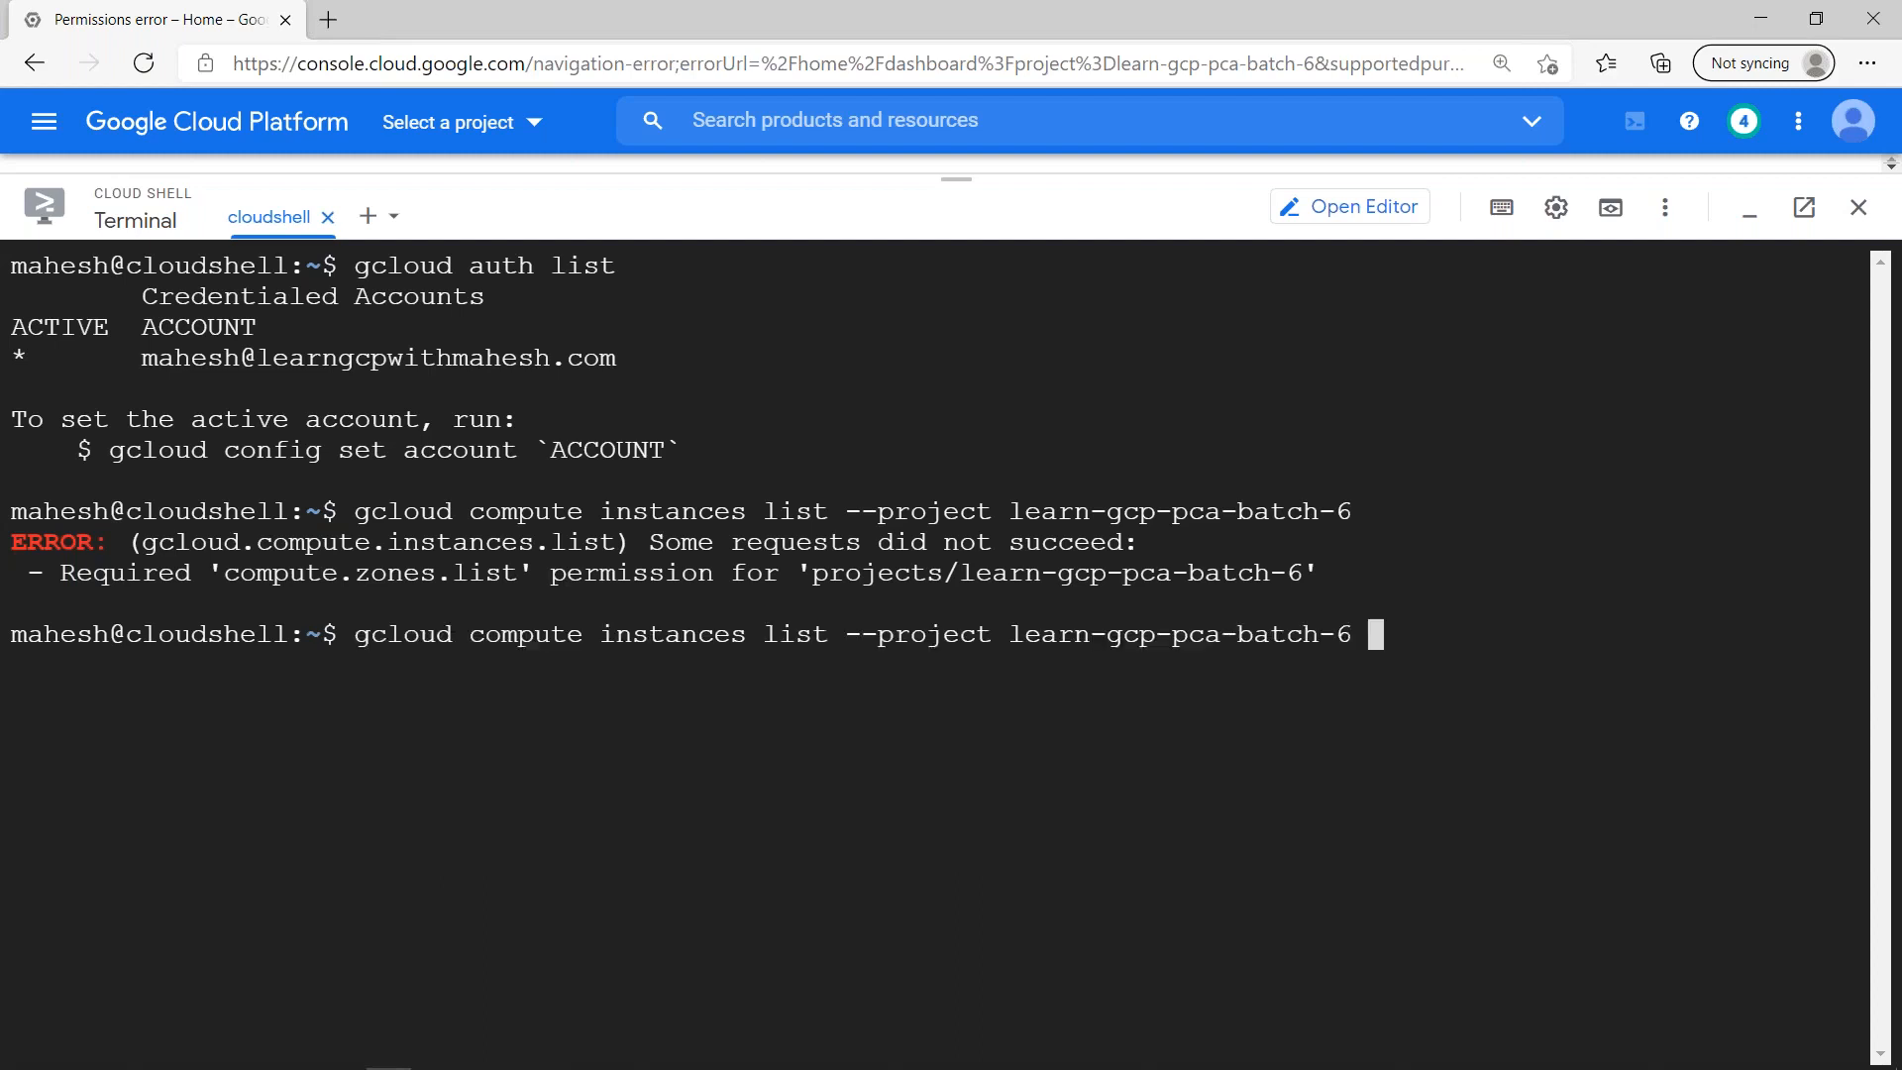
type("--impersonat")
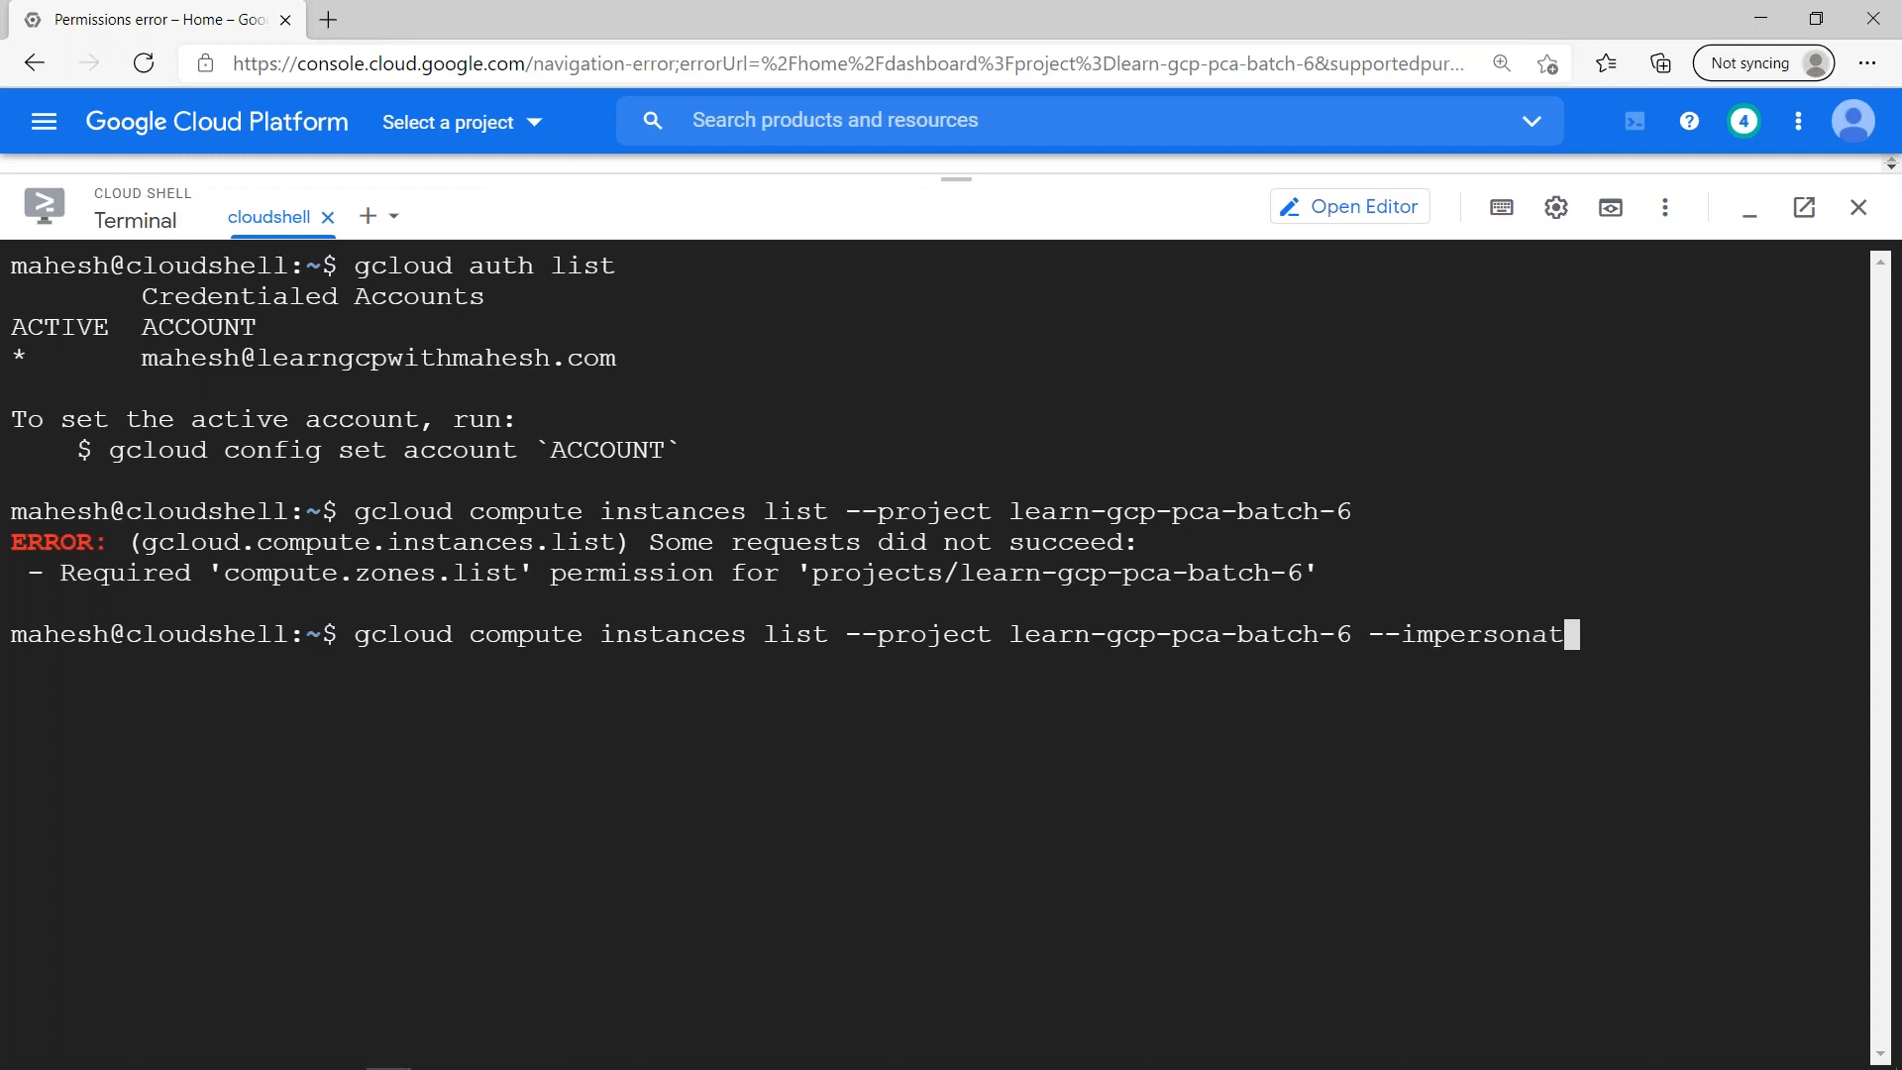
type("e-service-accou")
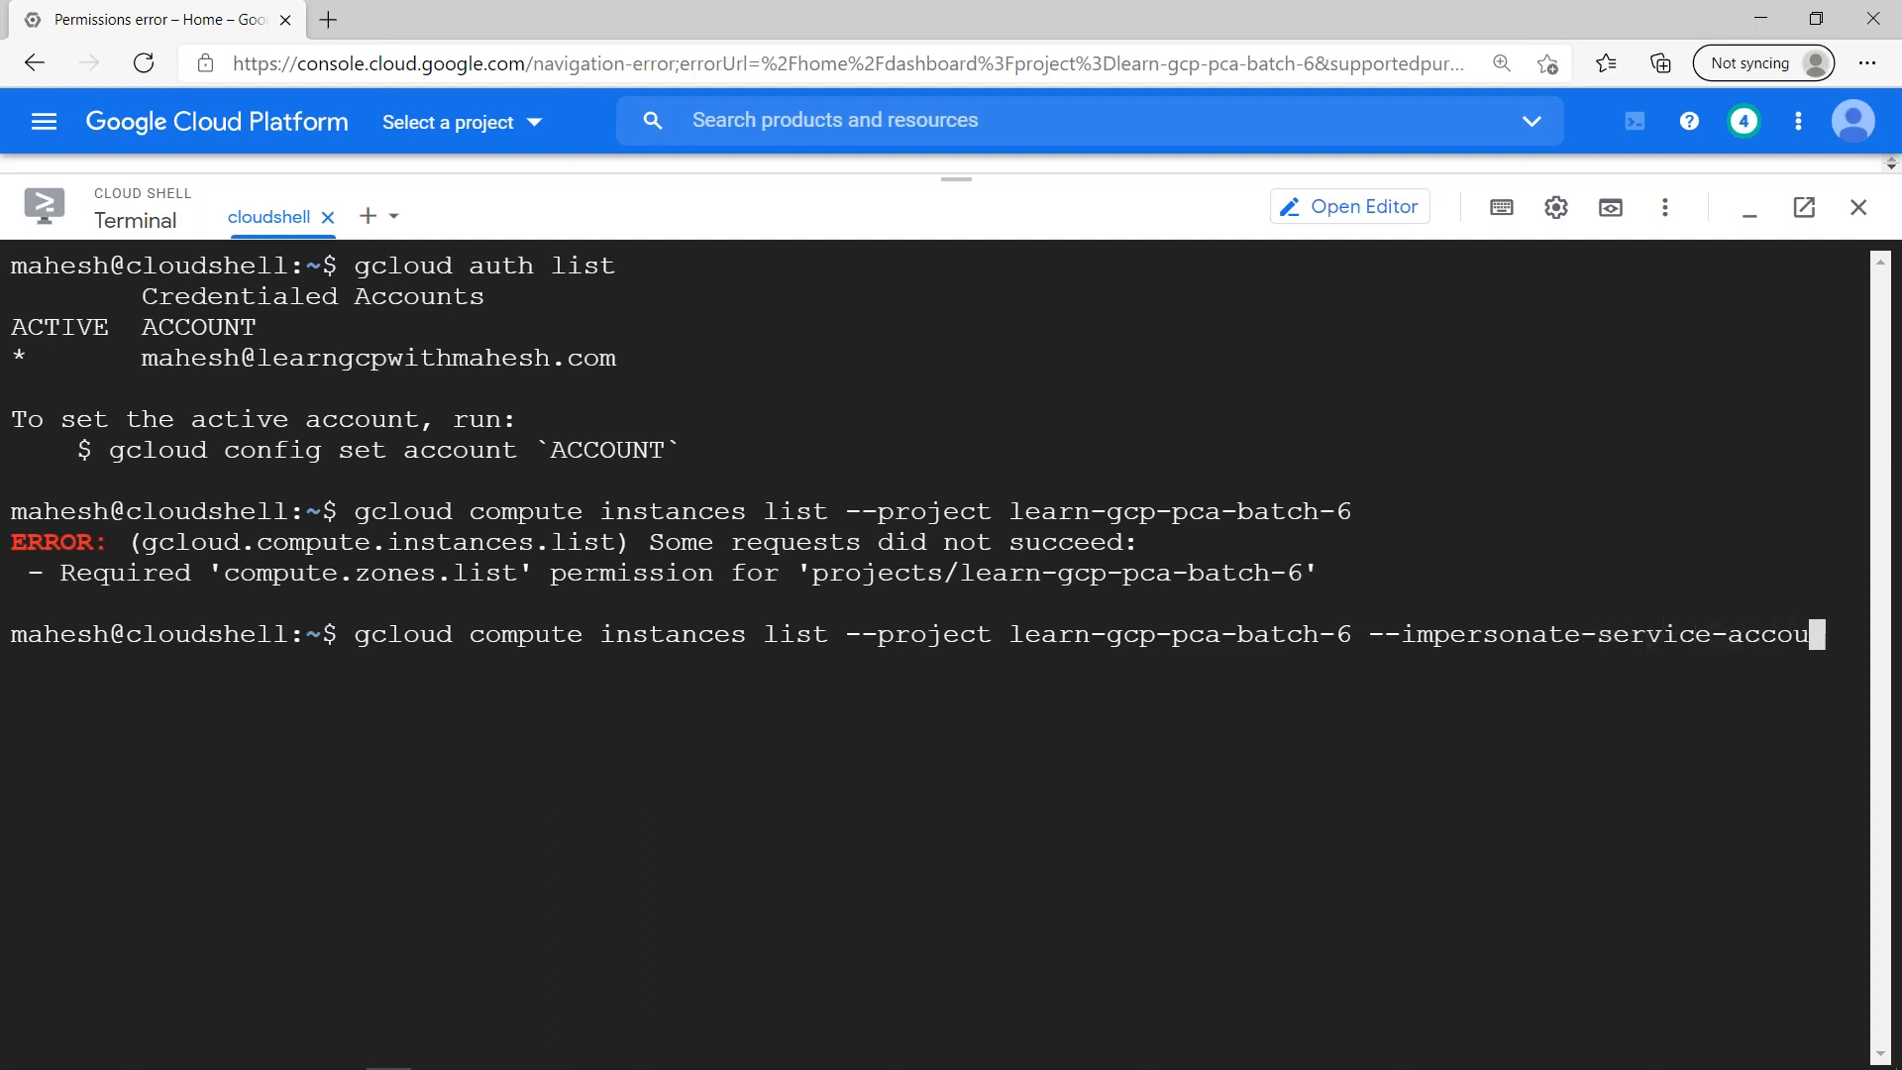
type("nt=")
- Copy the option3-sa service account's email from the admin console into the flag, run the impersonated listing, and inspect its output in a taller terminal
key("alt+Tab")
left_click_drag(425, 784, 232, 761)
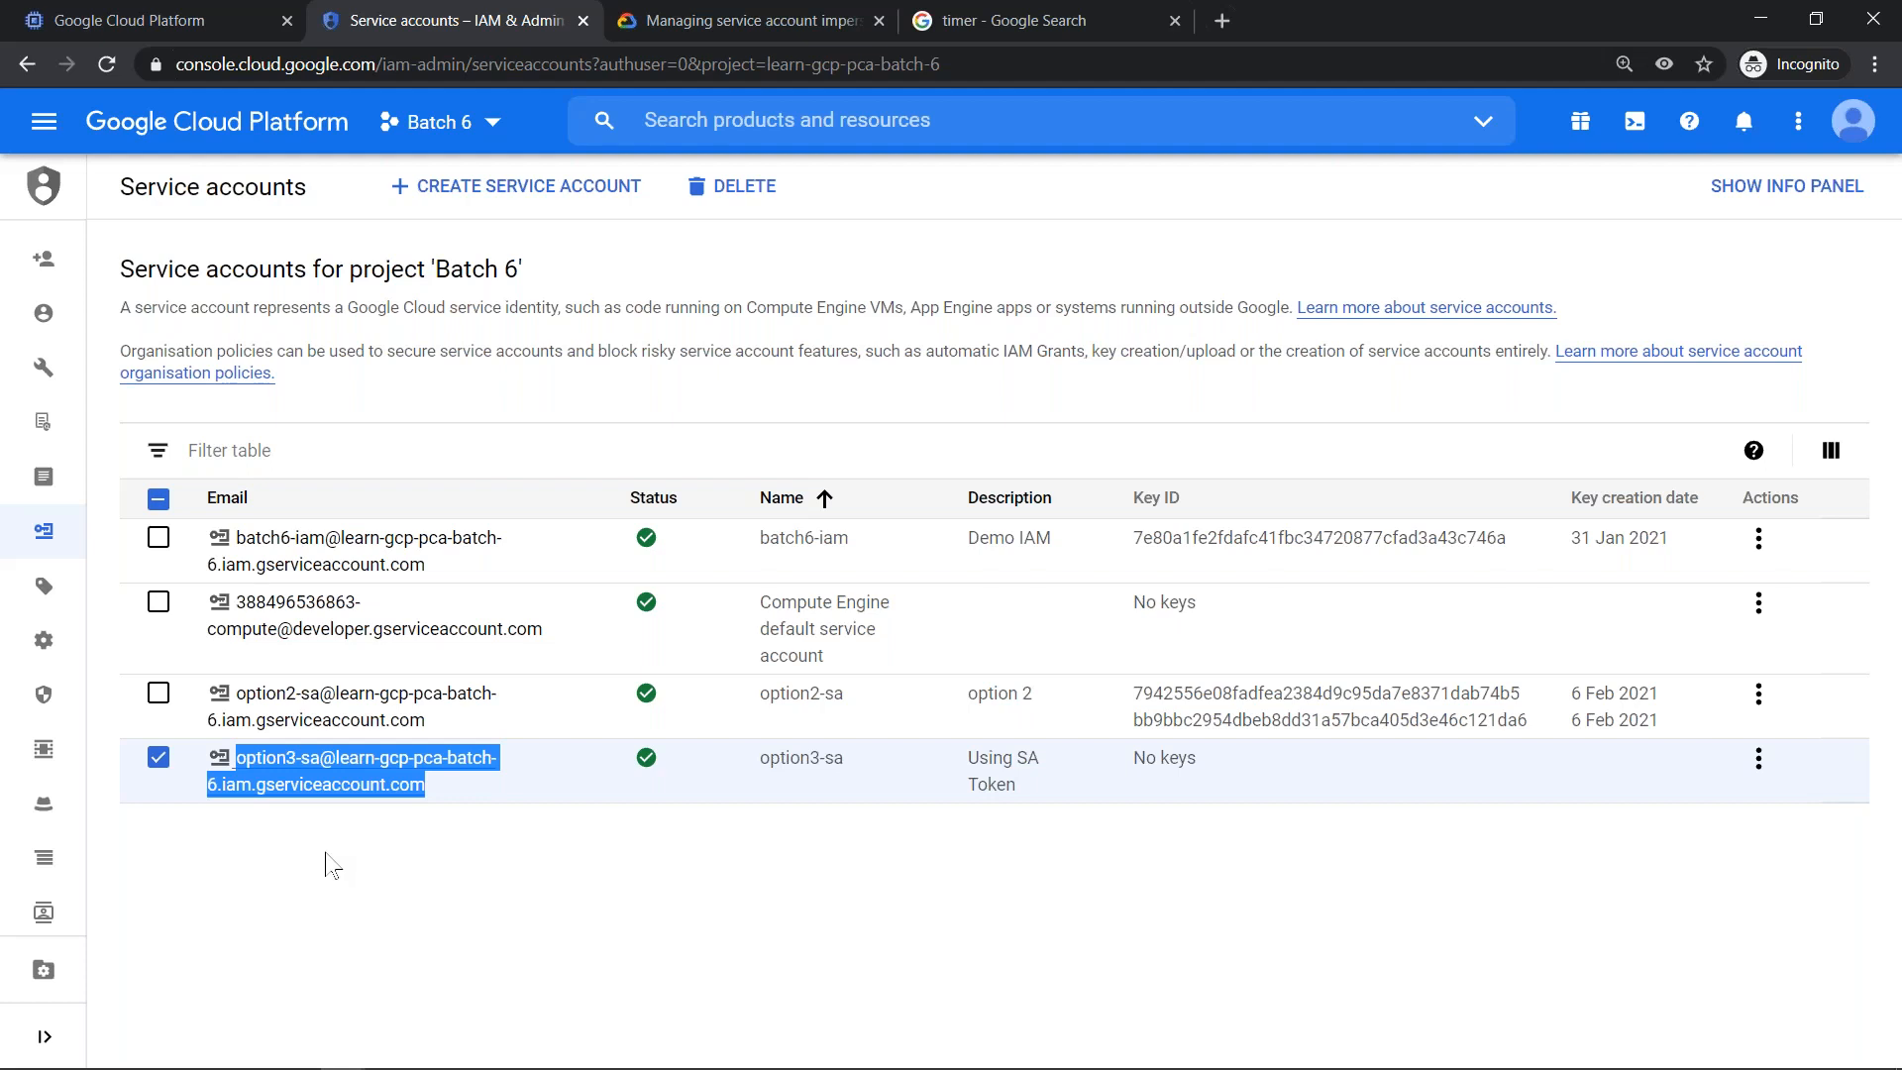
key("alt+Tab")
key("ctrl+v")
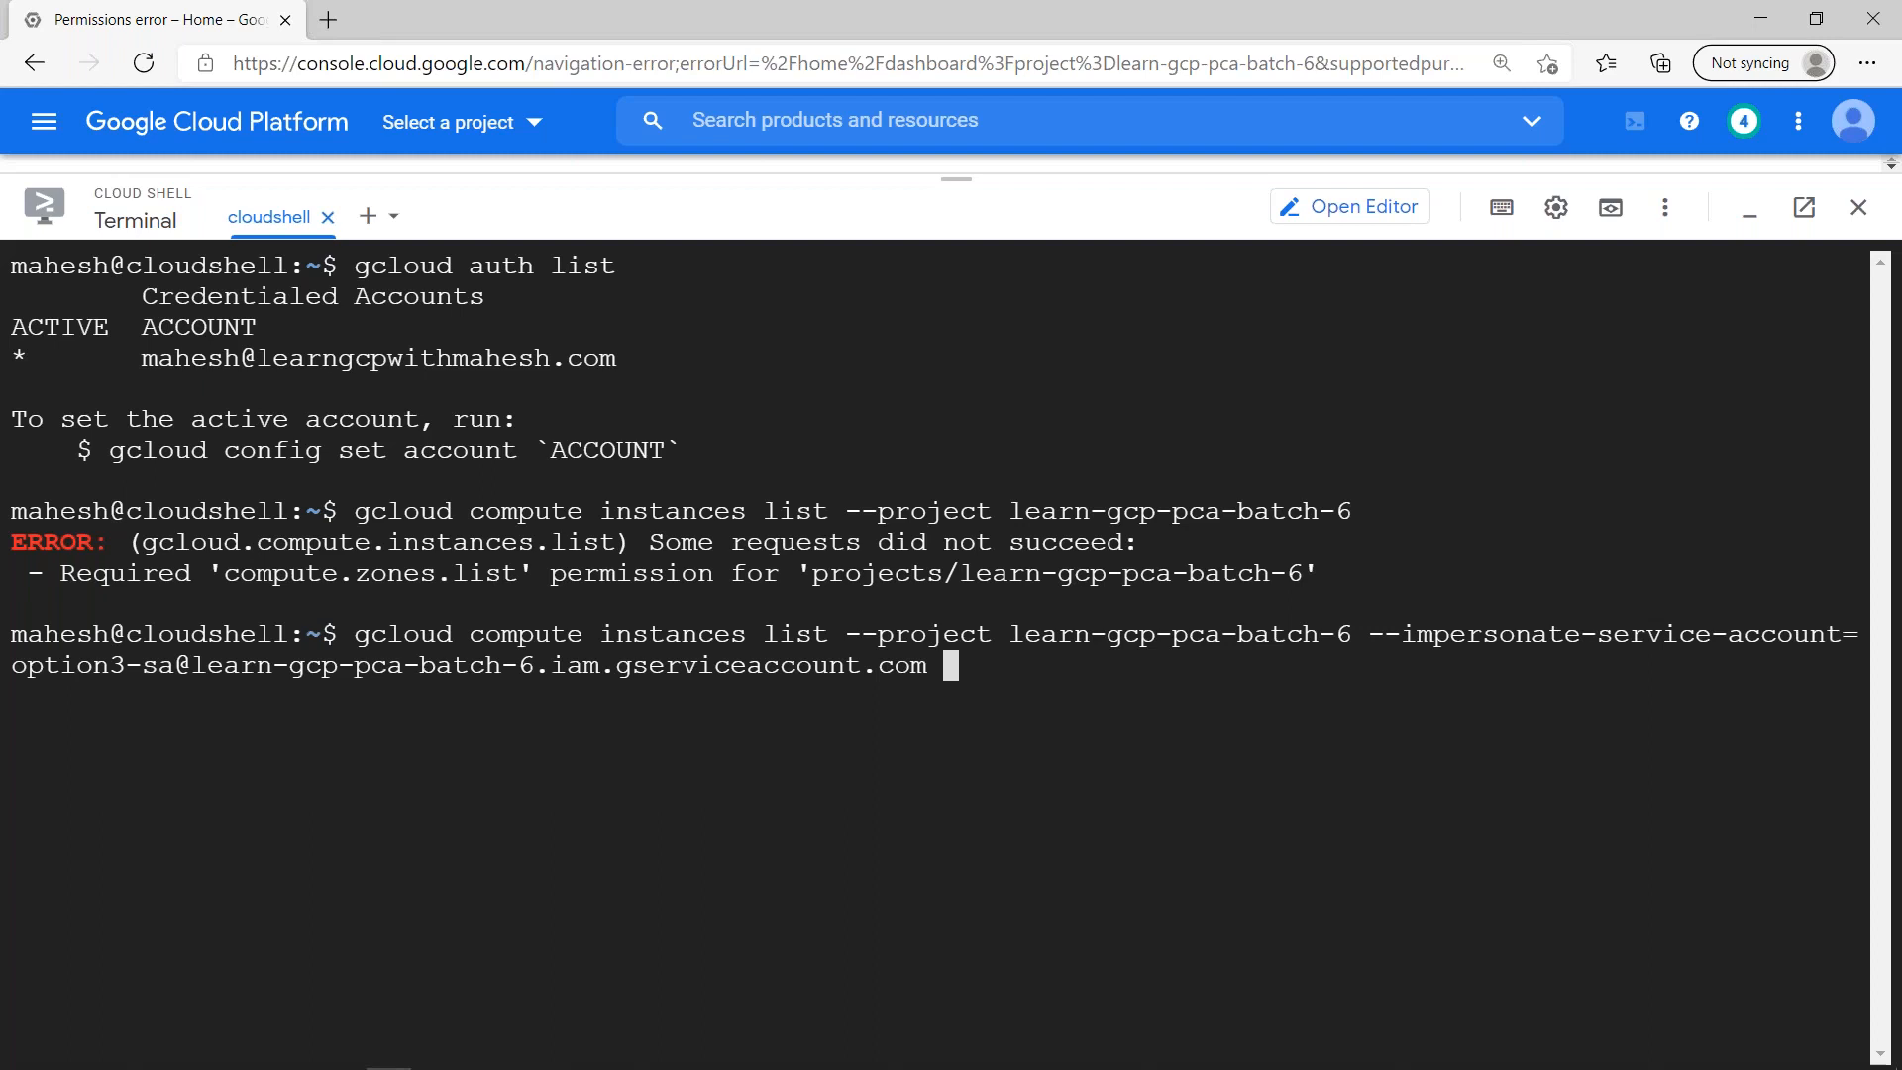
key("Return")
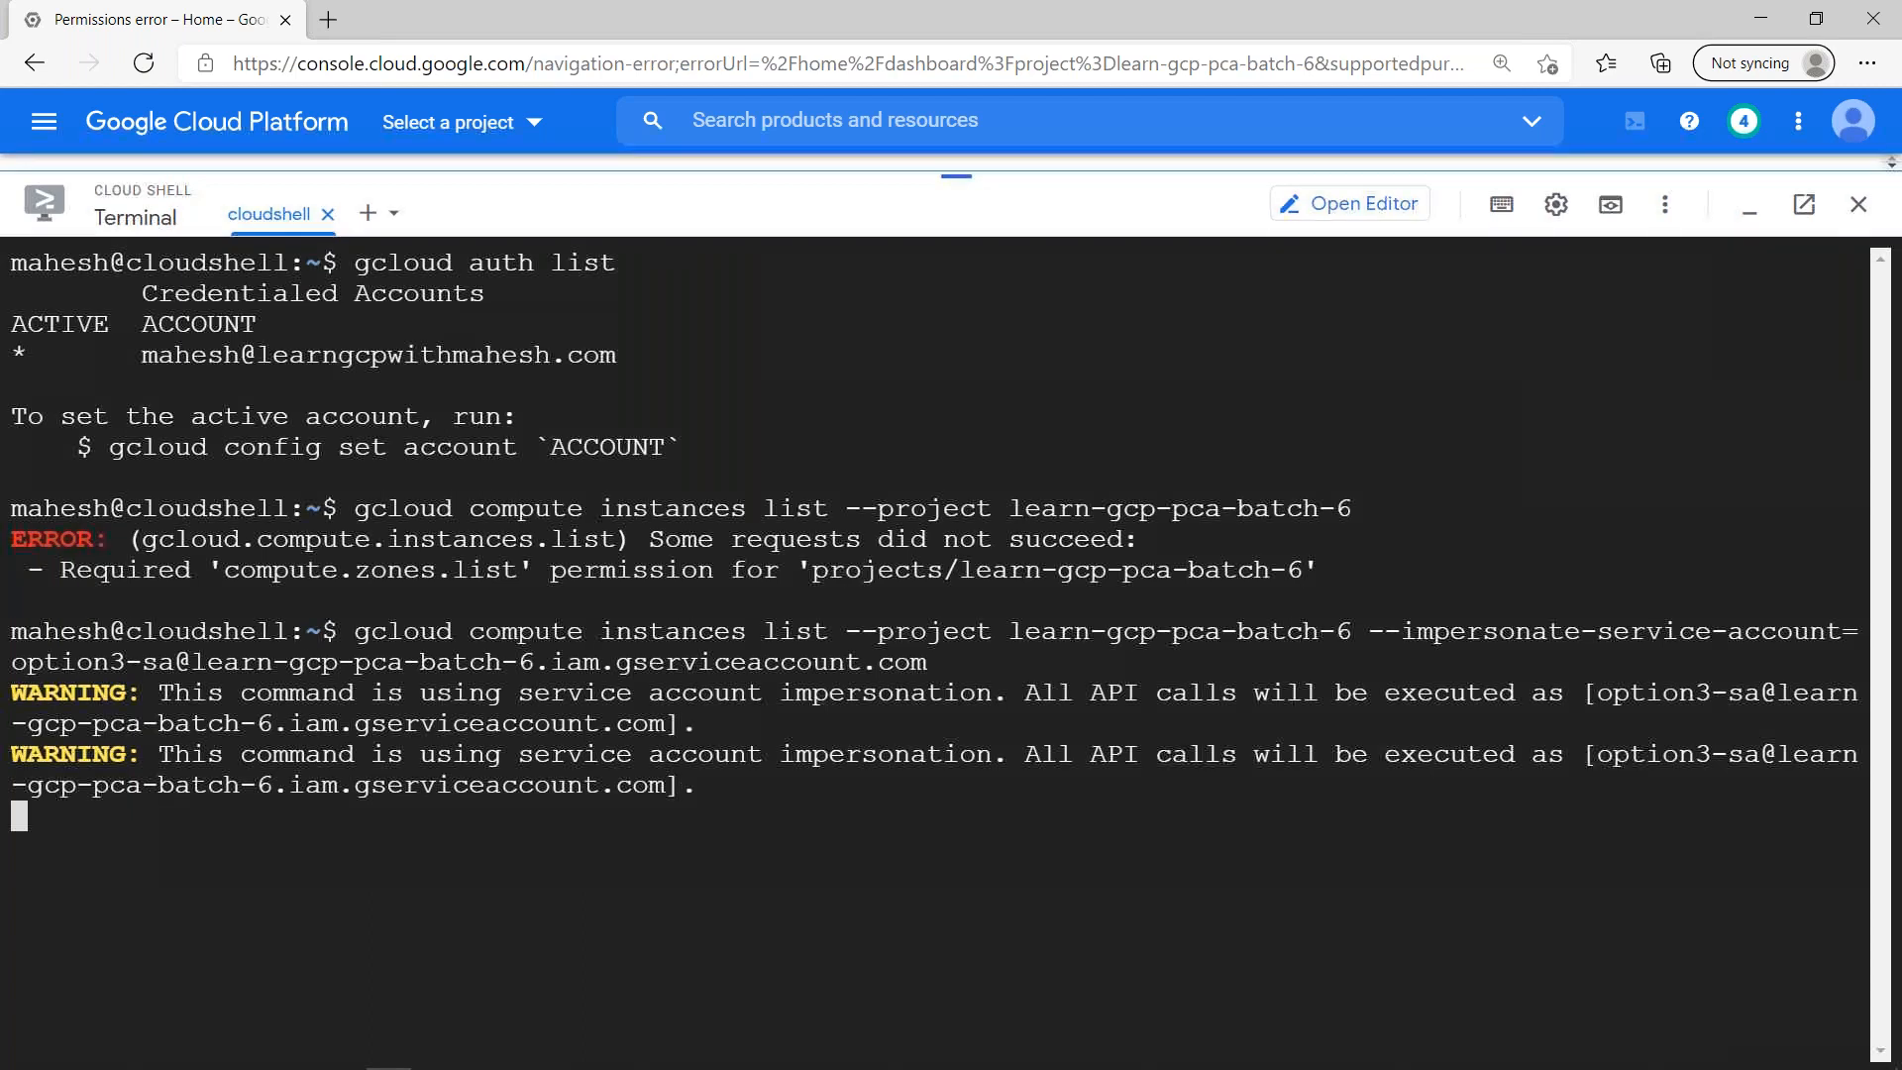
left_click_drag(955, 160, 955, 143)
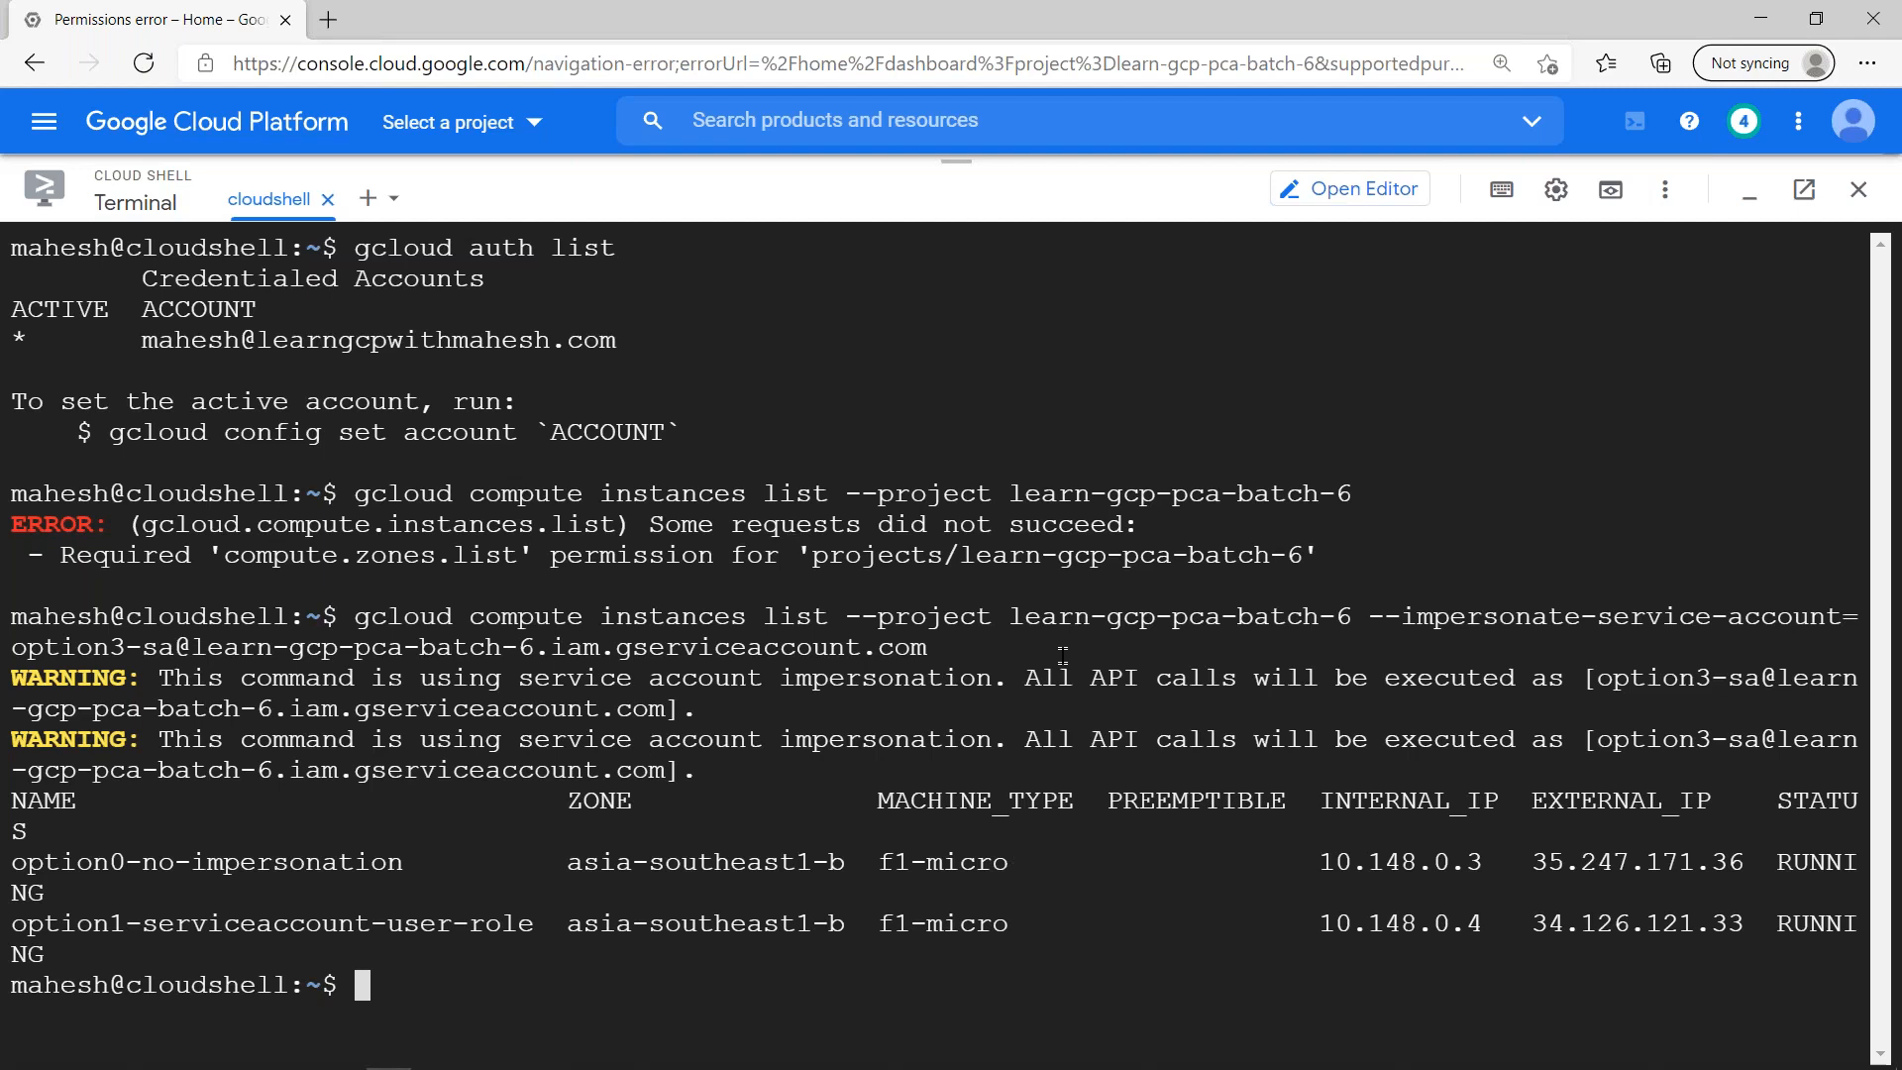
left_click_drag(1600, 680, 669, 706)
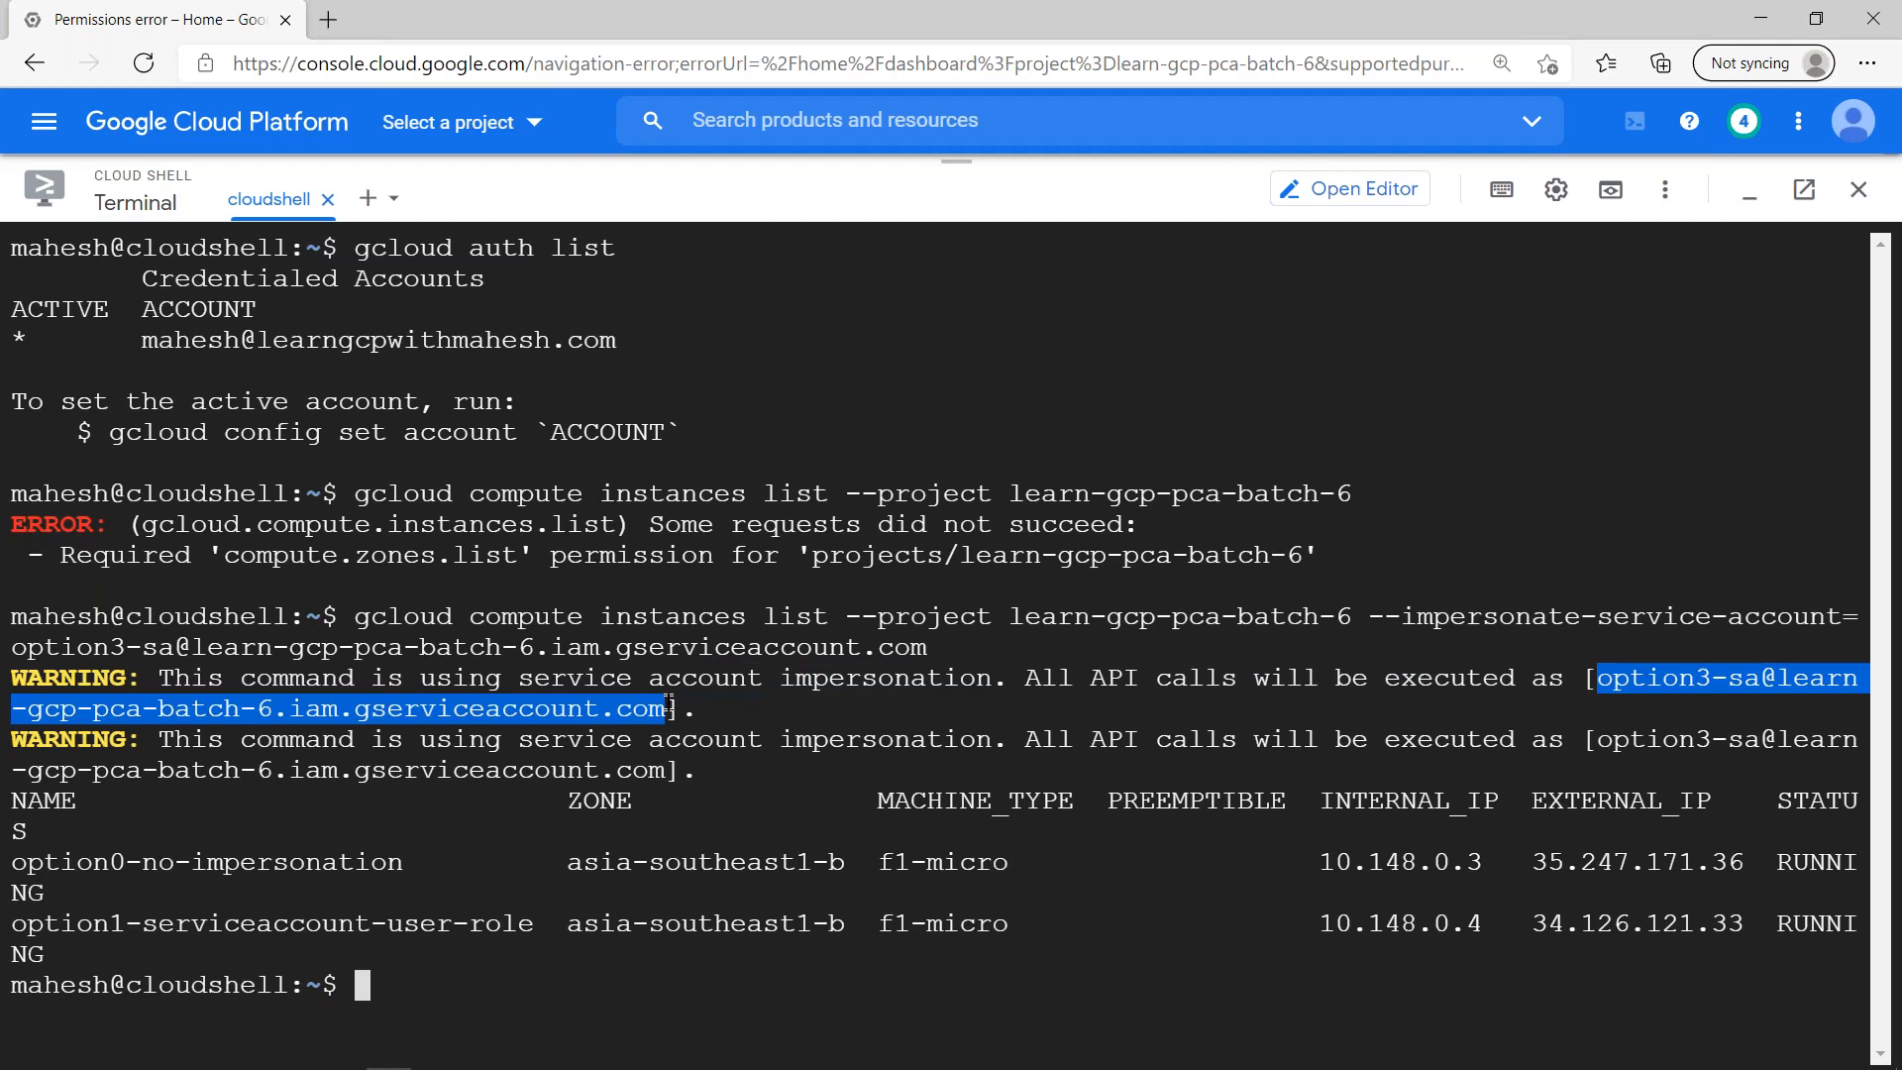
- Switch to the admin console in Chrome and open the activity log of project Batch 6
key("alt+Tab")
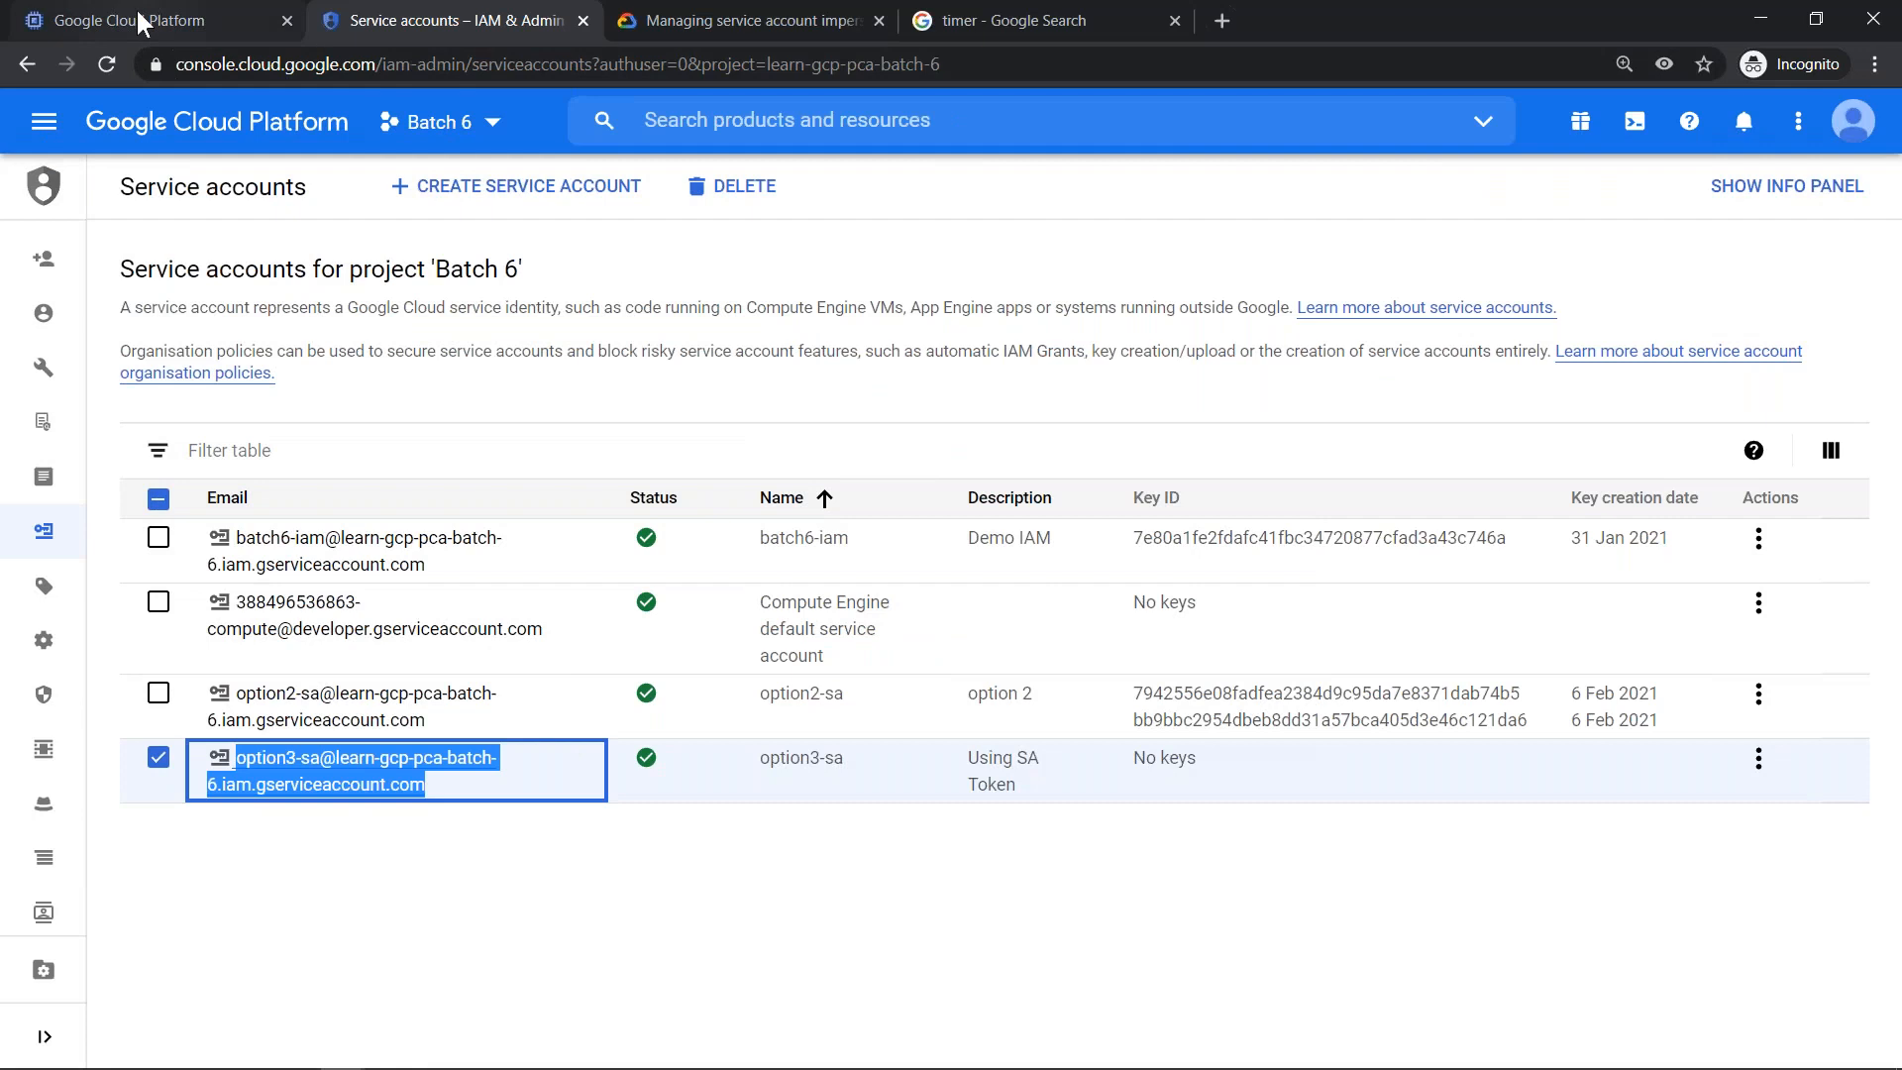
left_click(135, 10)
left_click(163, 121)
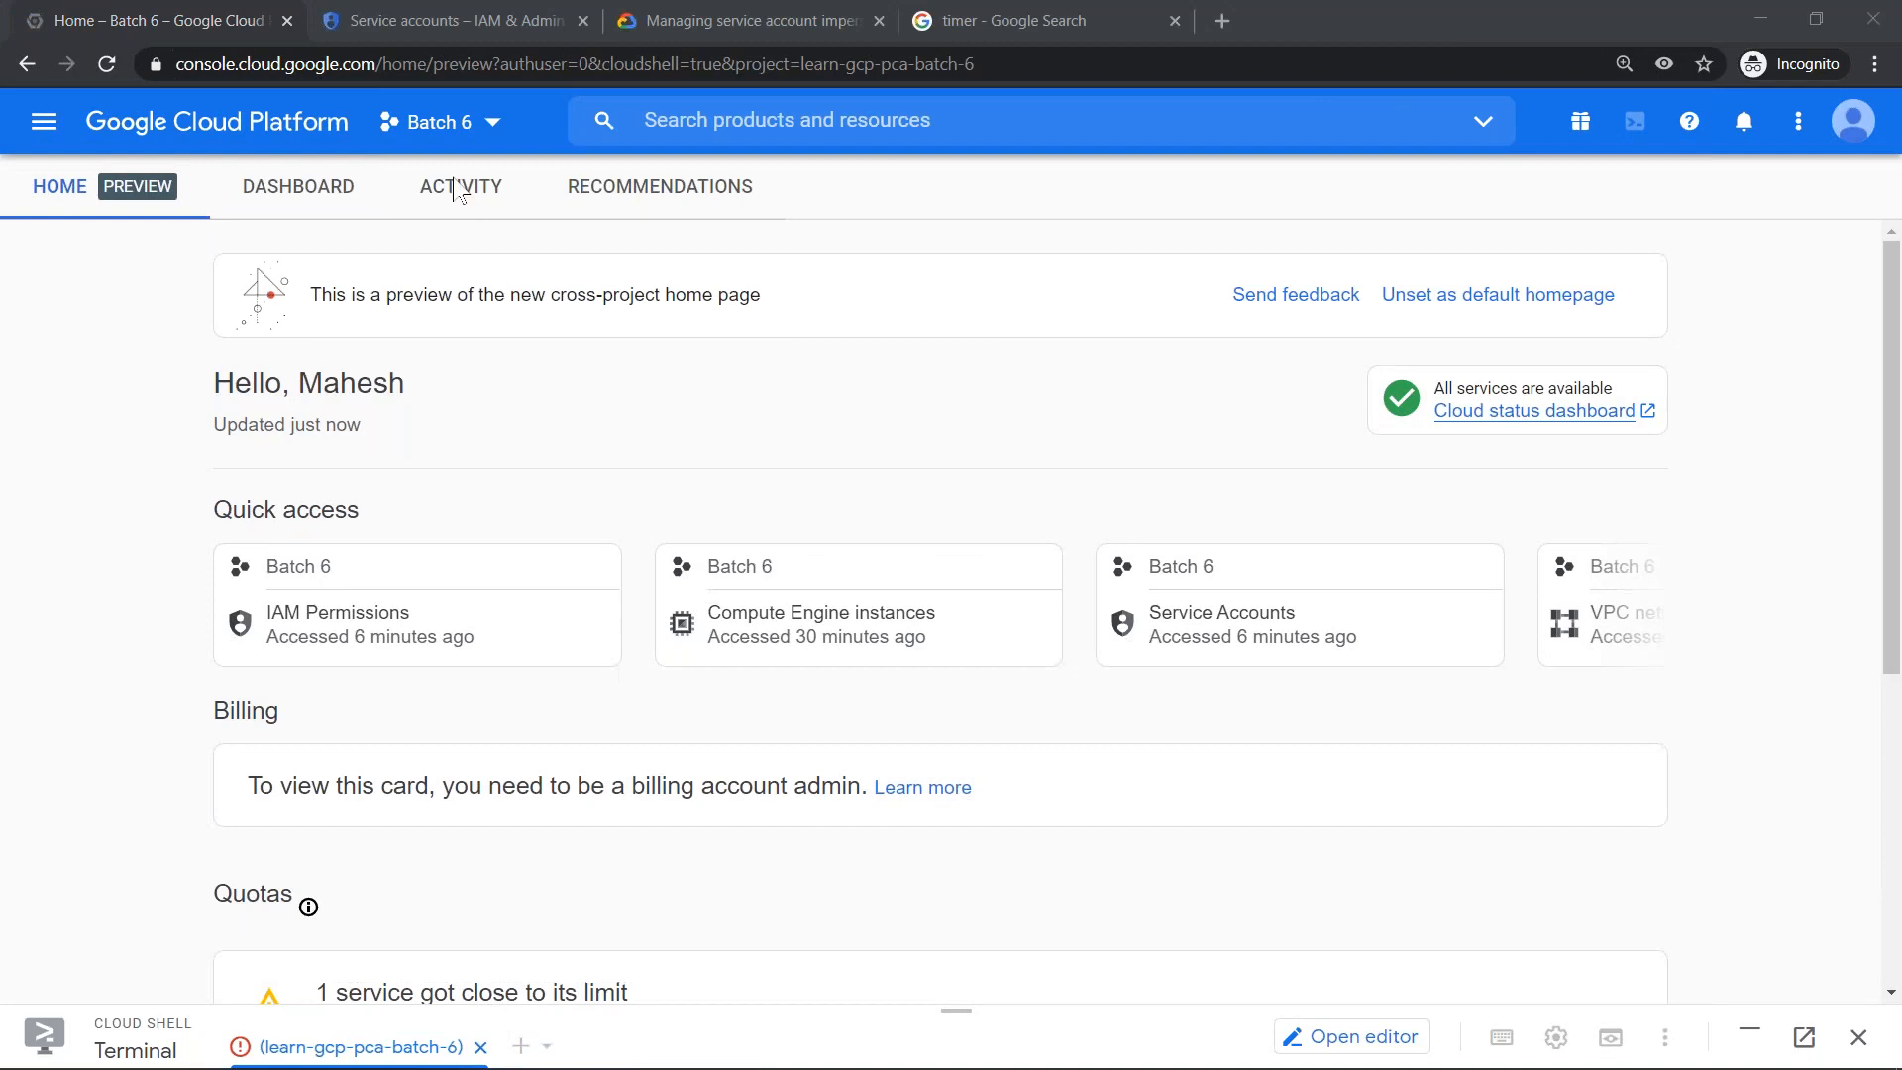
left_click(458, 188)
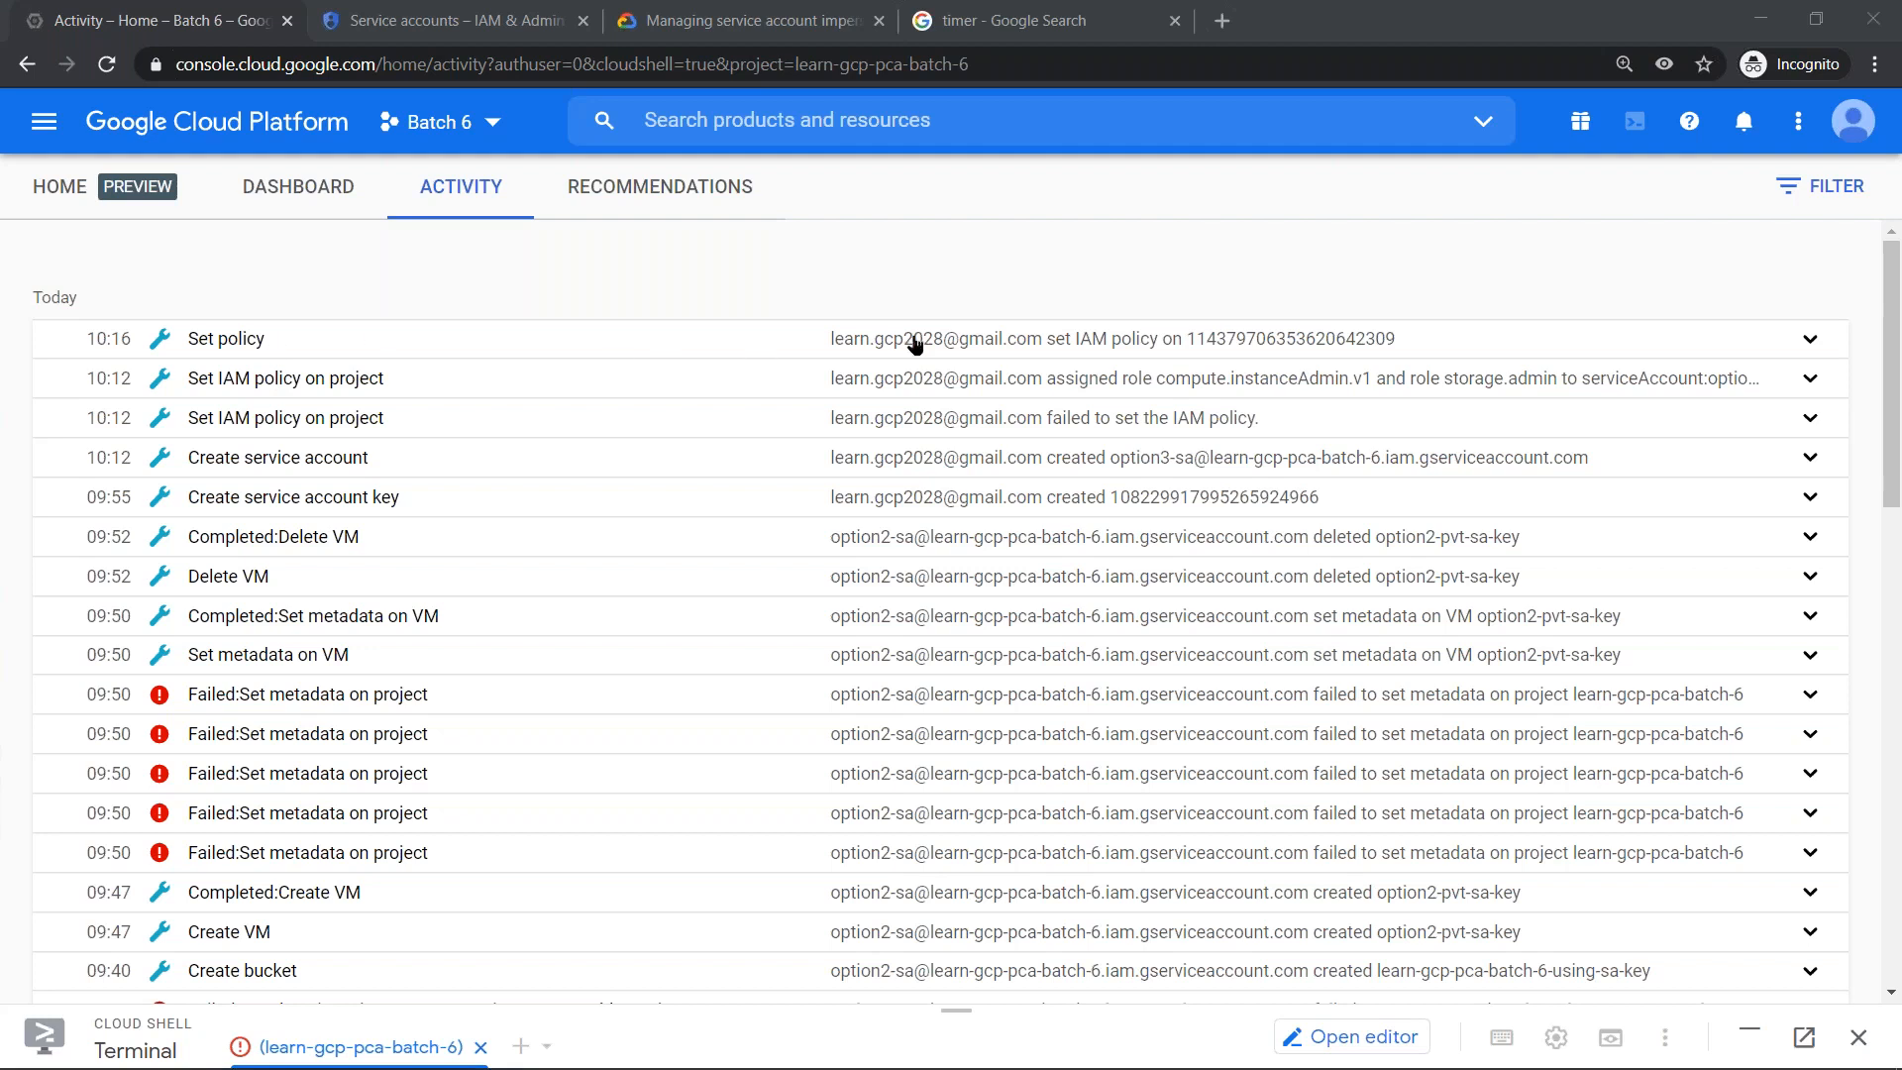
- Examine the user, member and role details of the latest Set policy entry, and collapse the entry
left_click(213, 342)
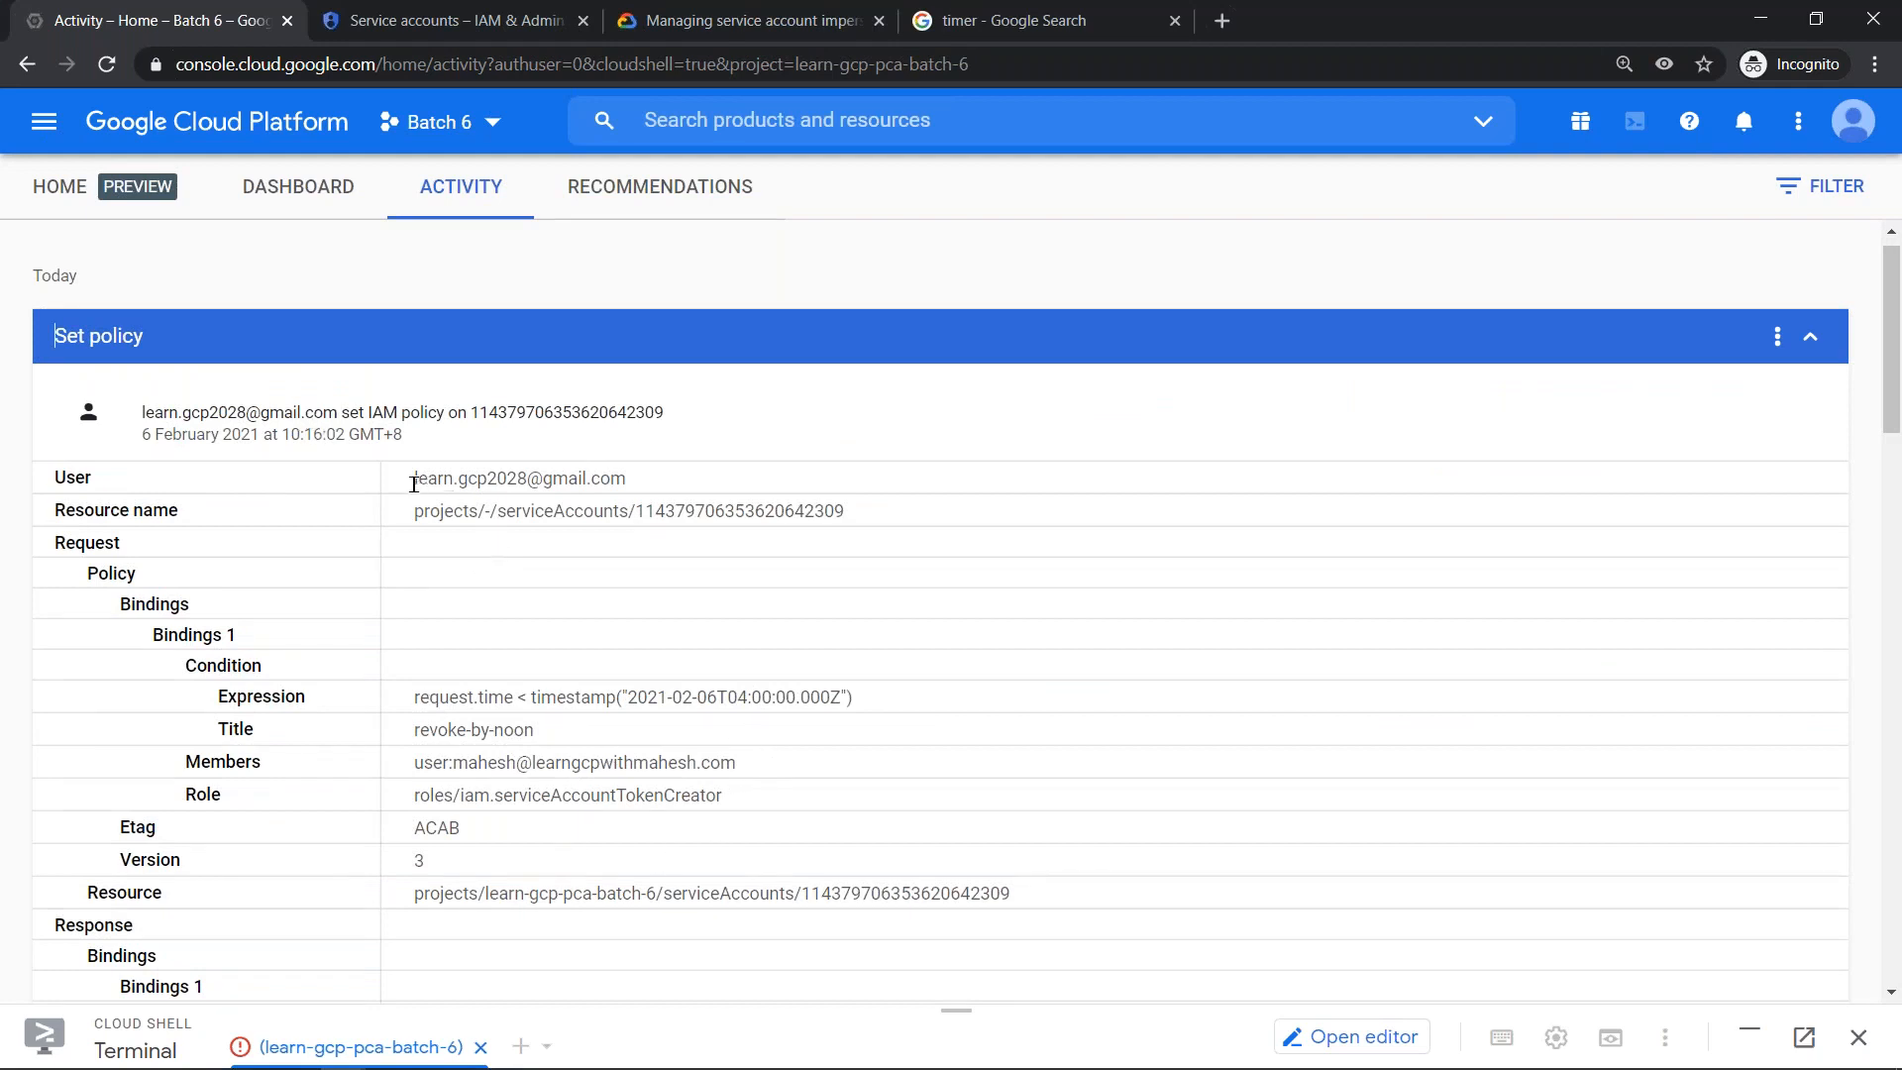
left_click_drag(414, 480, 619, 493)
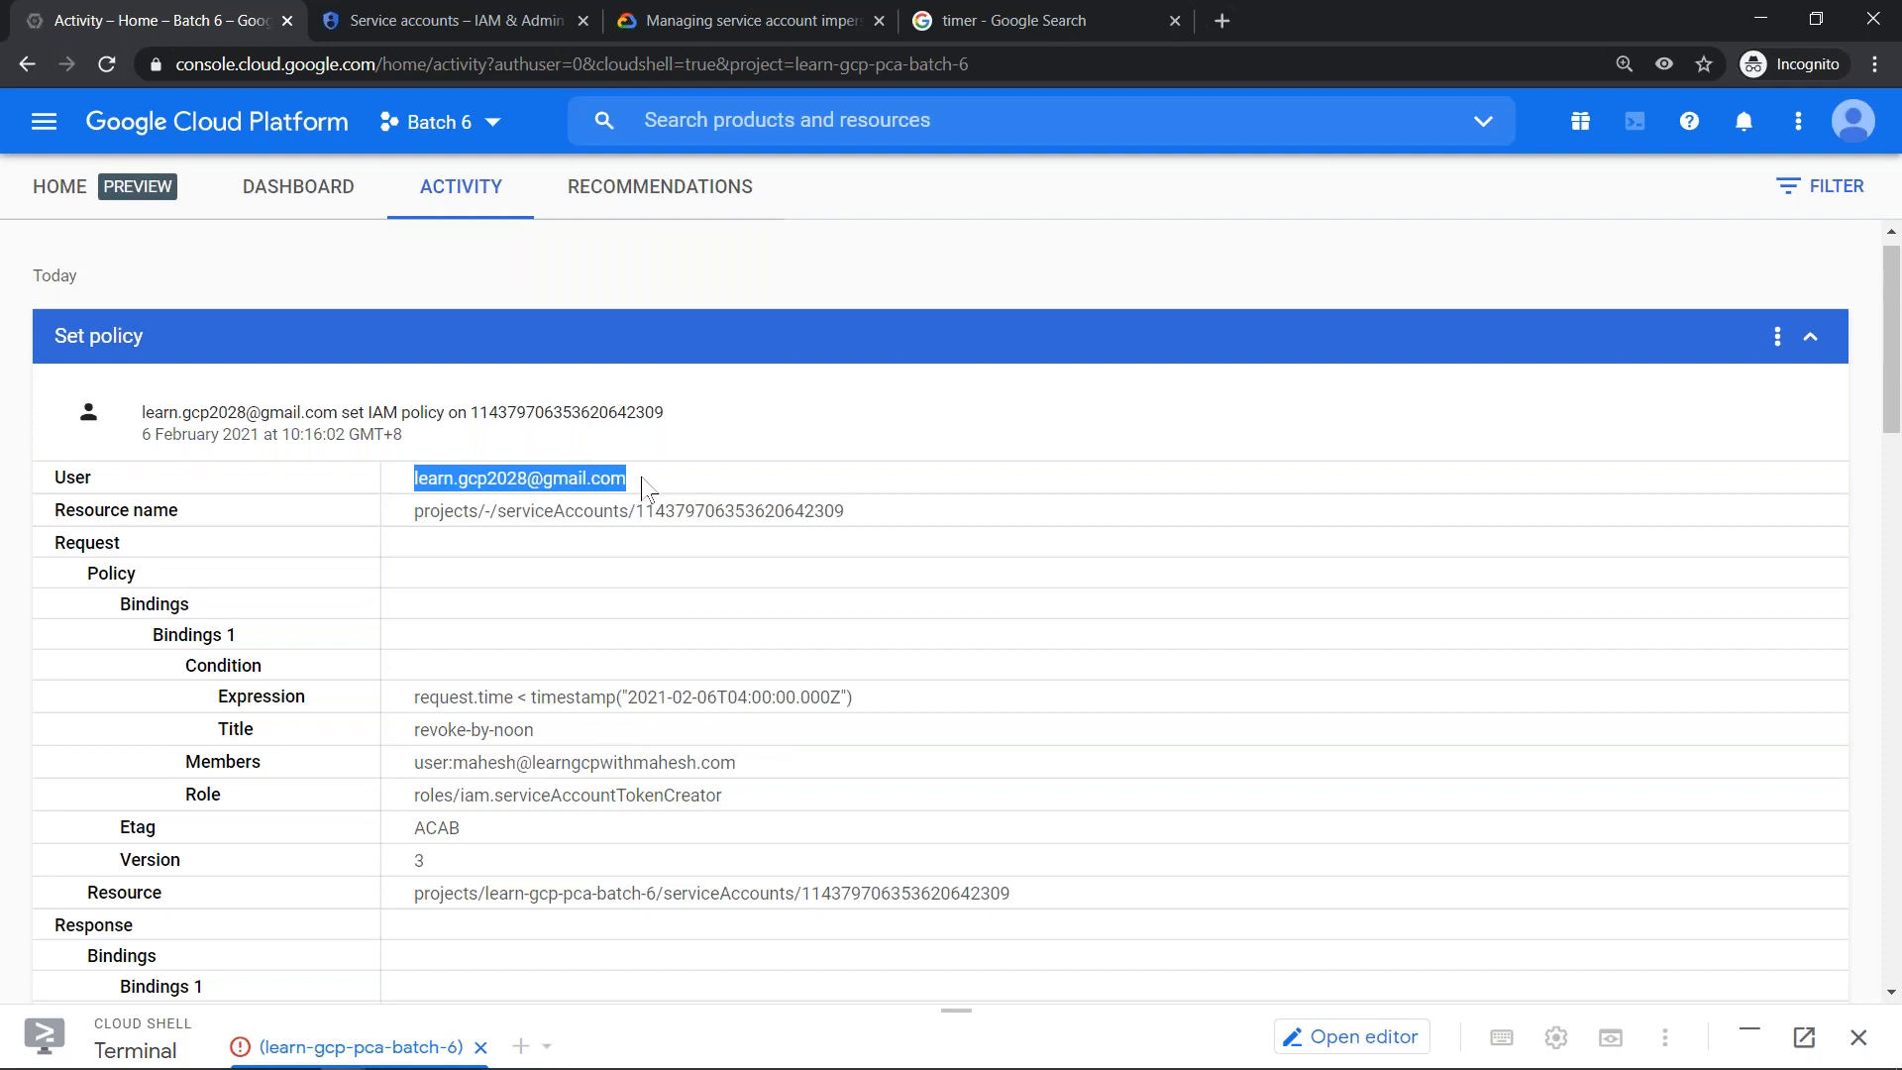
left_click_drag(415, 763, 480, 799)
left_click(726, 798)
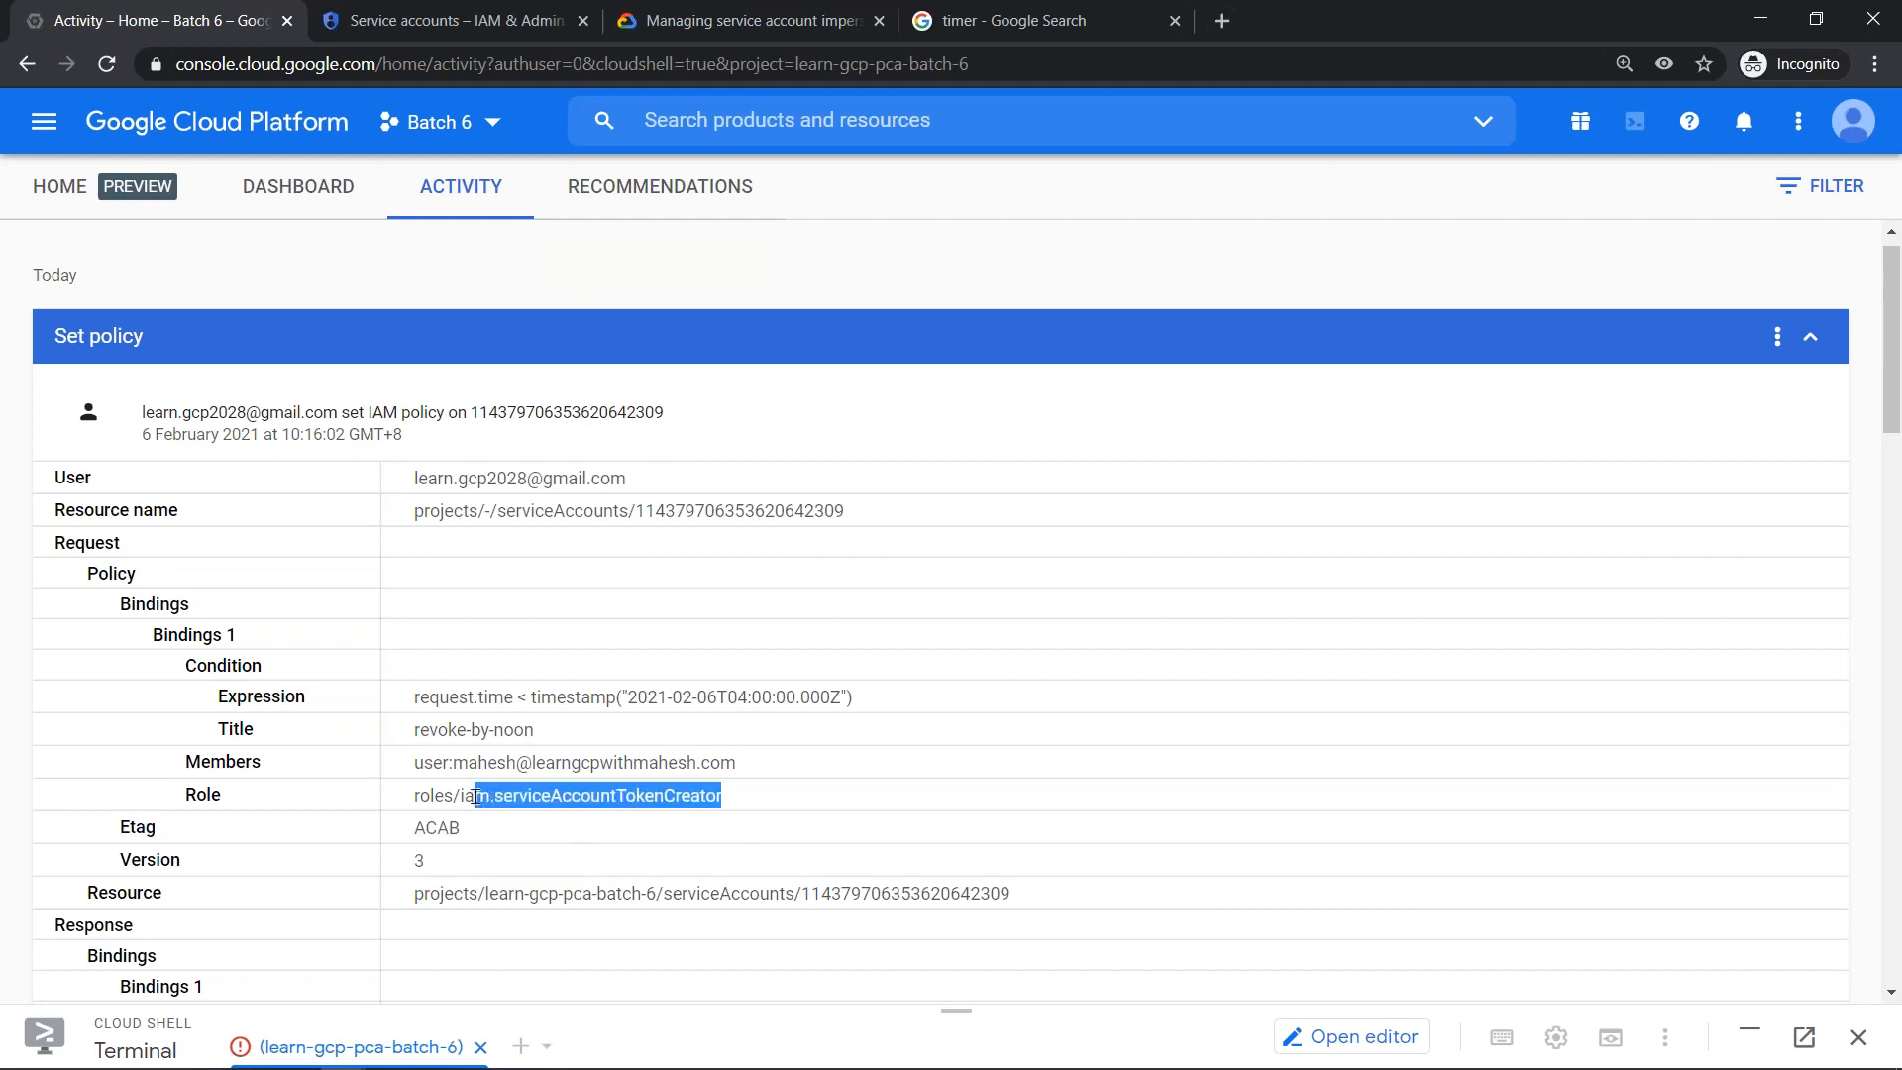
left_click(357, 357)
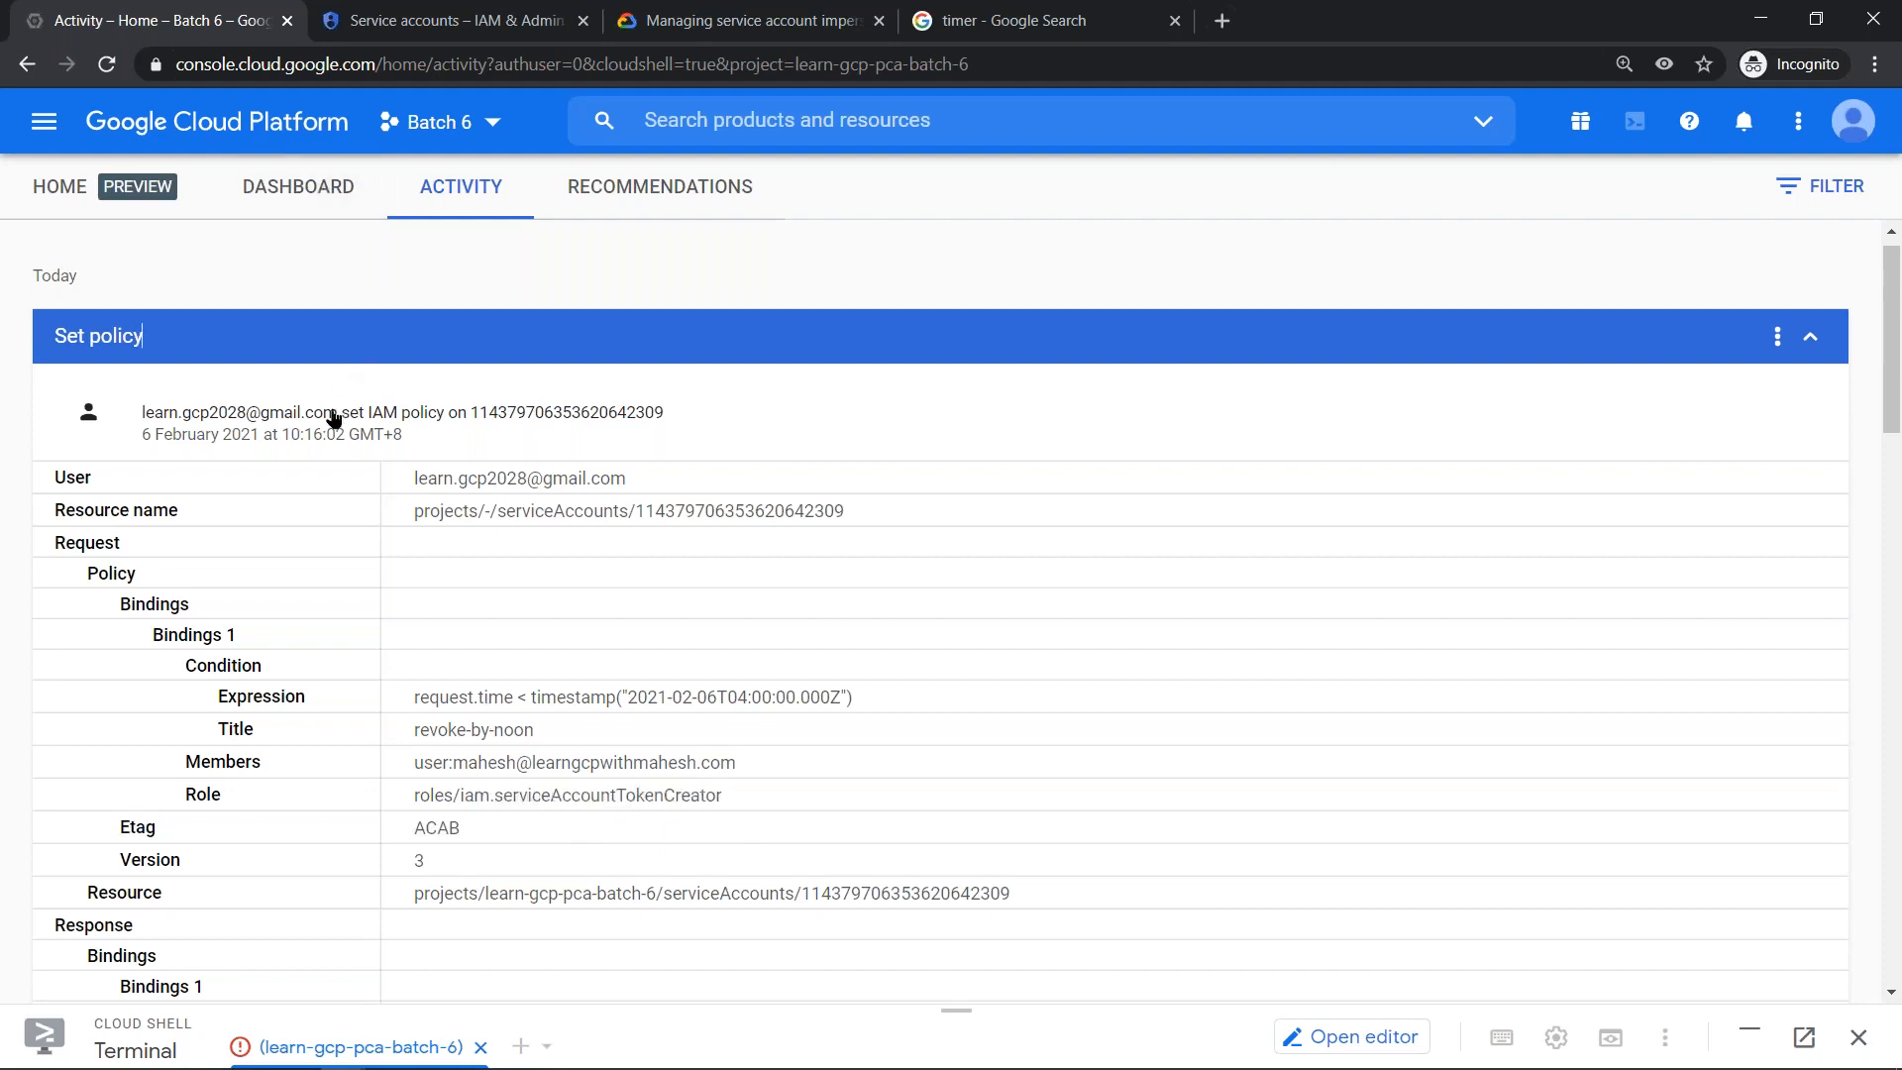
left_click(323, 434)
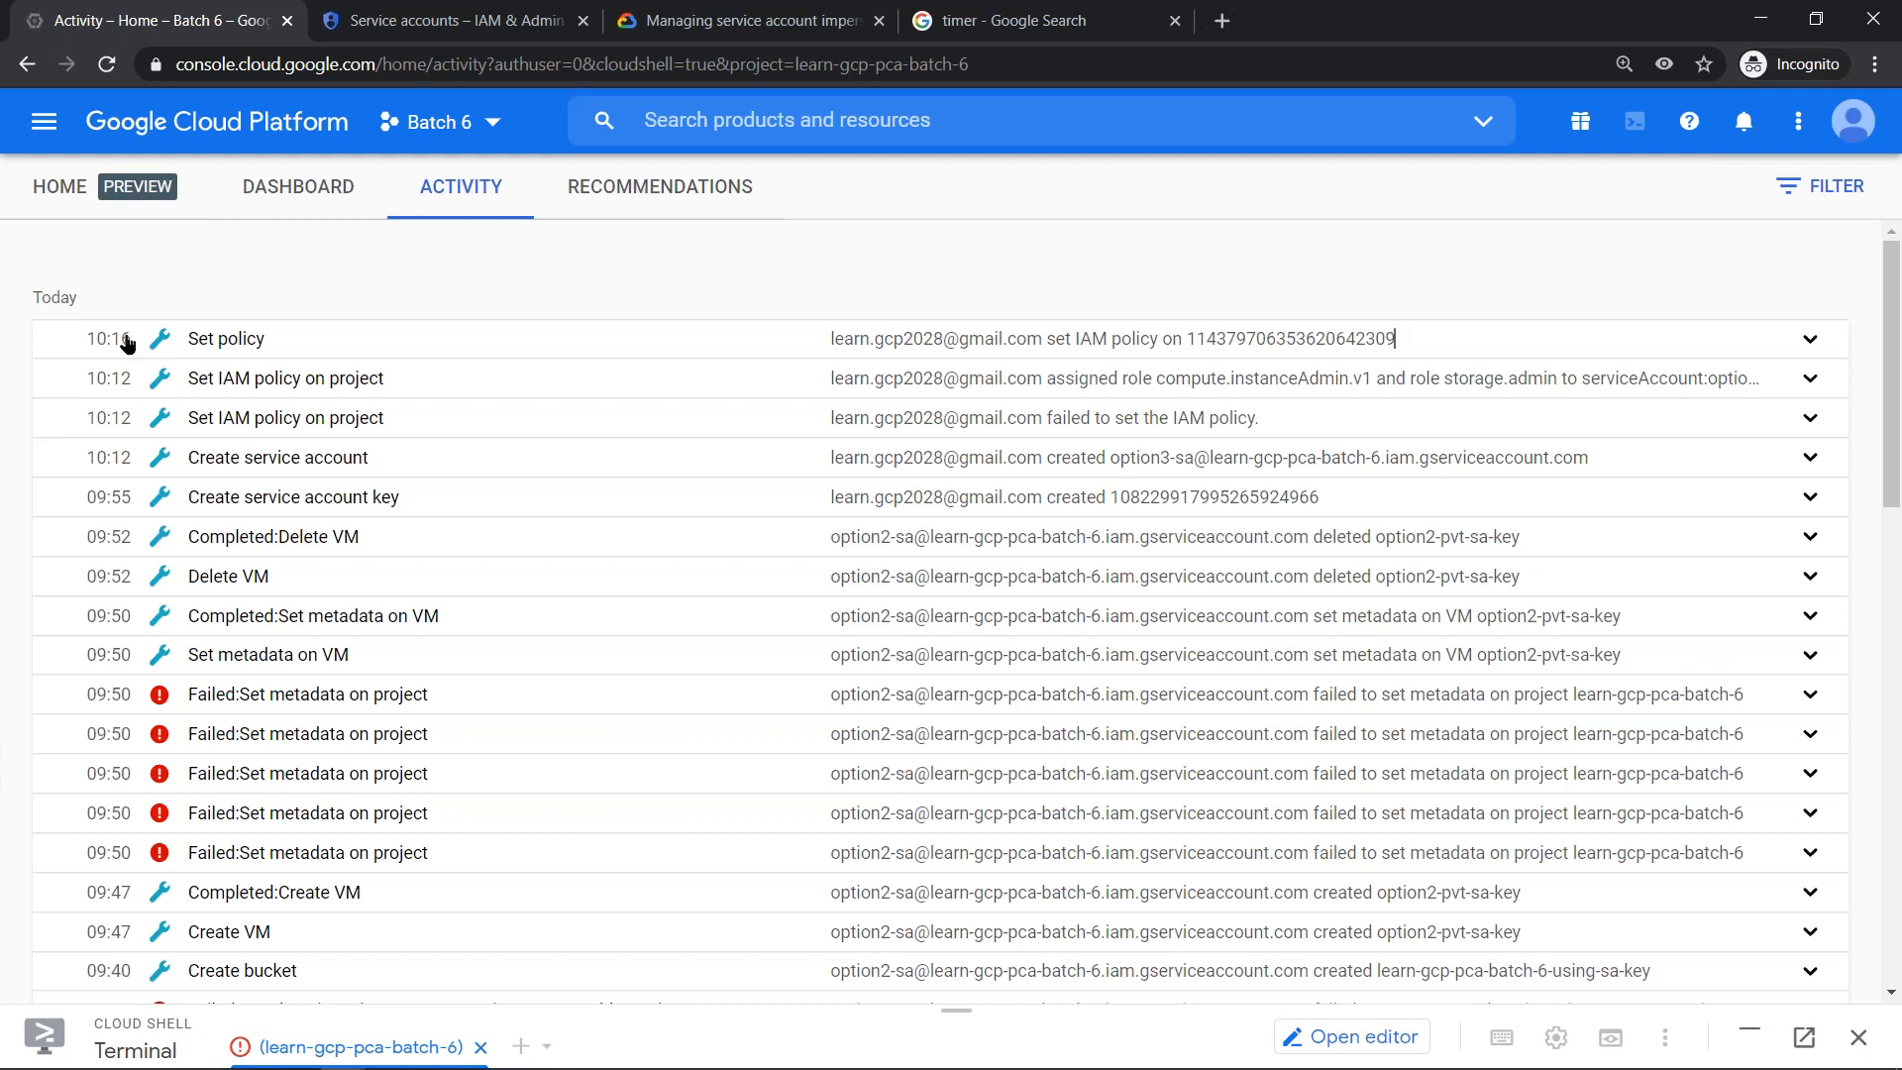
- Return to the restricted user's Cloud Shell in Edge and search the command history for an earlier gcloud command, ending with a cleared prompt
key("alt+Tab")
key("ctrl+l")
key("Up")
key("Up")
key("Up")
key("Up")
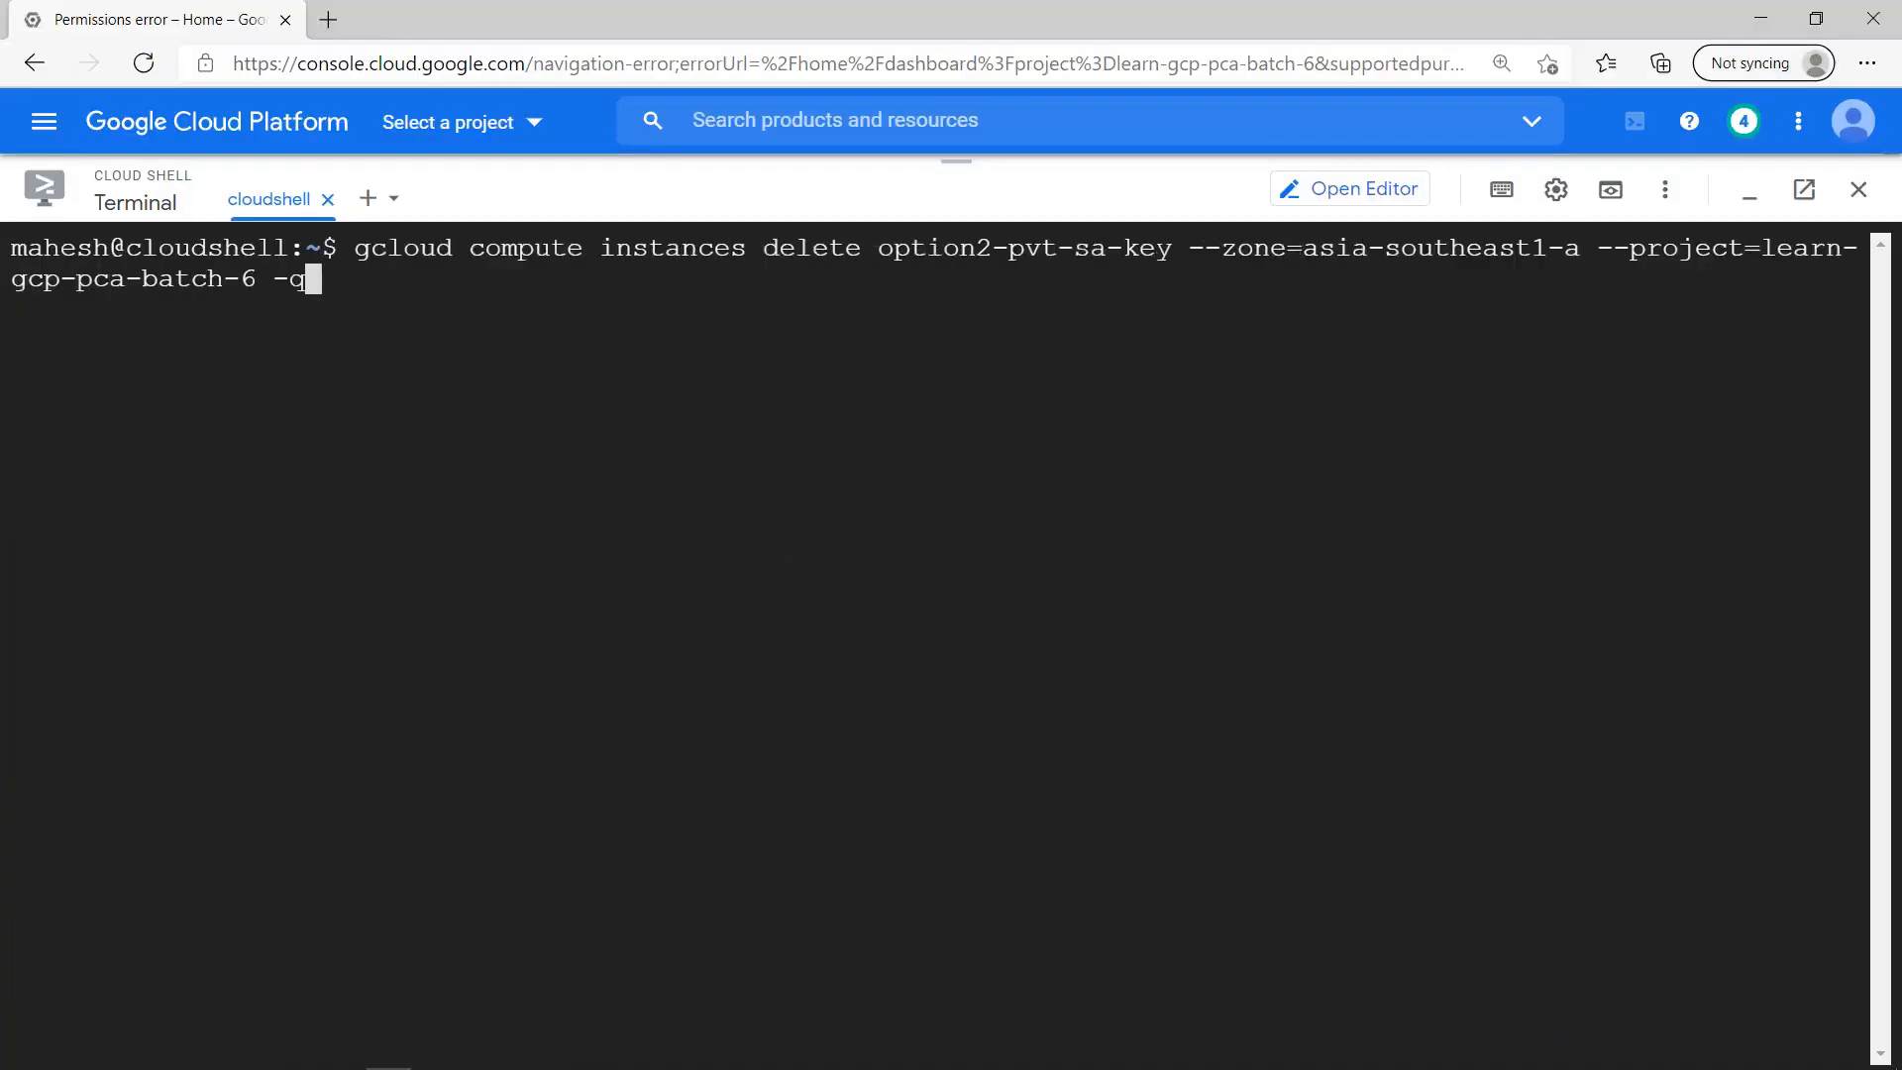
key("Up")
key("Up")
key("Up")
key("Up")
key("Up")
key("Up")
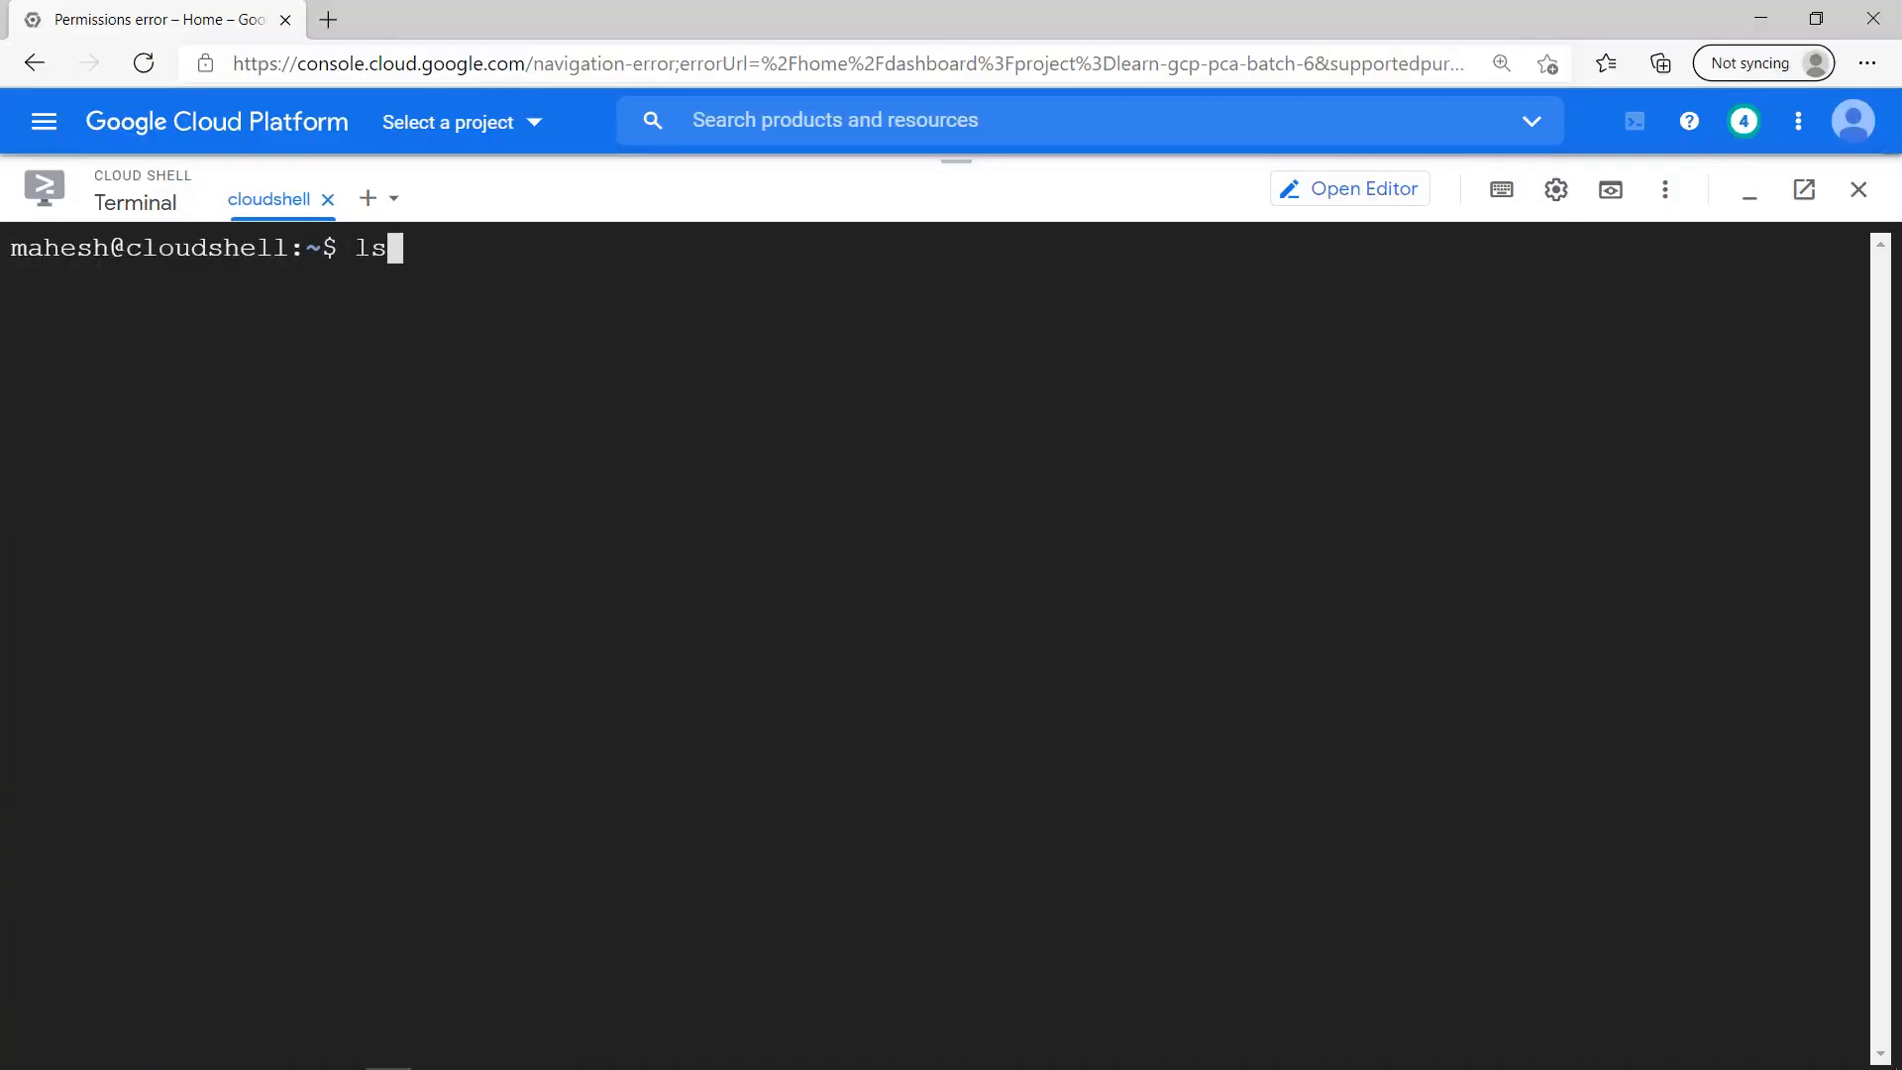
key("Down")
key("Down")
key("Down")
key("Down")
key("Up")
key("Down")
key("Up")
key("Up")
key("Up")
key("Up")
key("Up")
key("Up")
key("BackSpace")
key("BackSpace")
key("BackSpace")
key("BackSpace")
key("BackSpace")
key("BackSpace")
key("BackSpace")
key("BackSpace")
key("BackSpace")
key("BackSpace")
key("BackSpace")
key("BackSpace")
key("BackSpace")
key("BackSpace")
key("BackSpace")
key("BackSpace")
key("BackSpace")
key("BackSpace")
key("BackSpace")
key("BackSpace")
key("BackSpace")
key("ctrl+r")
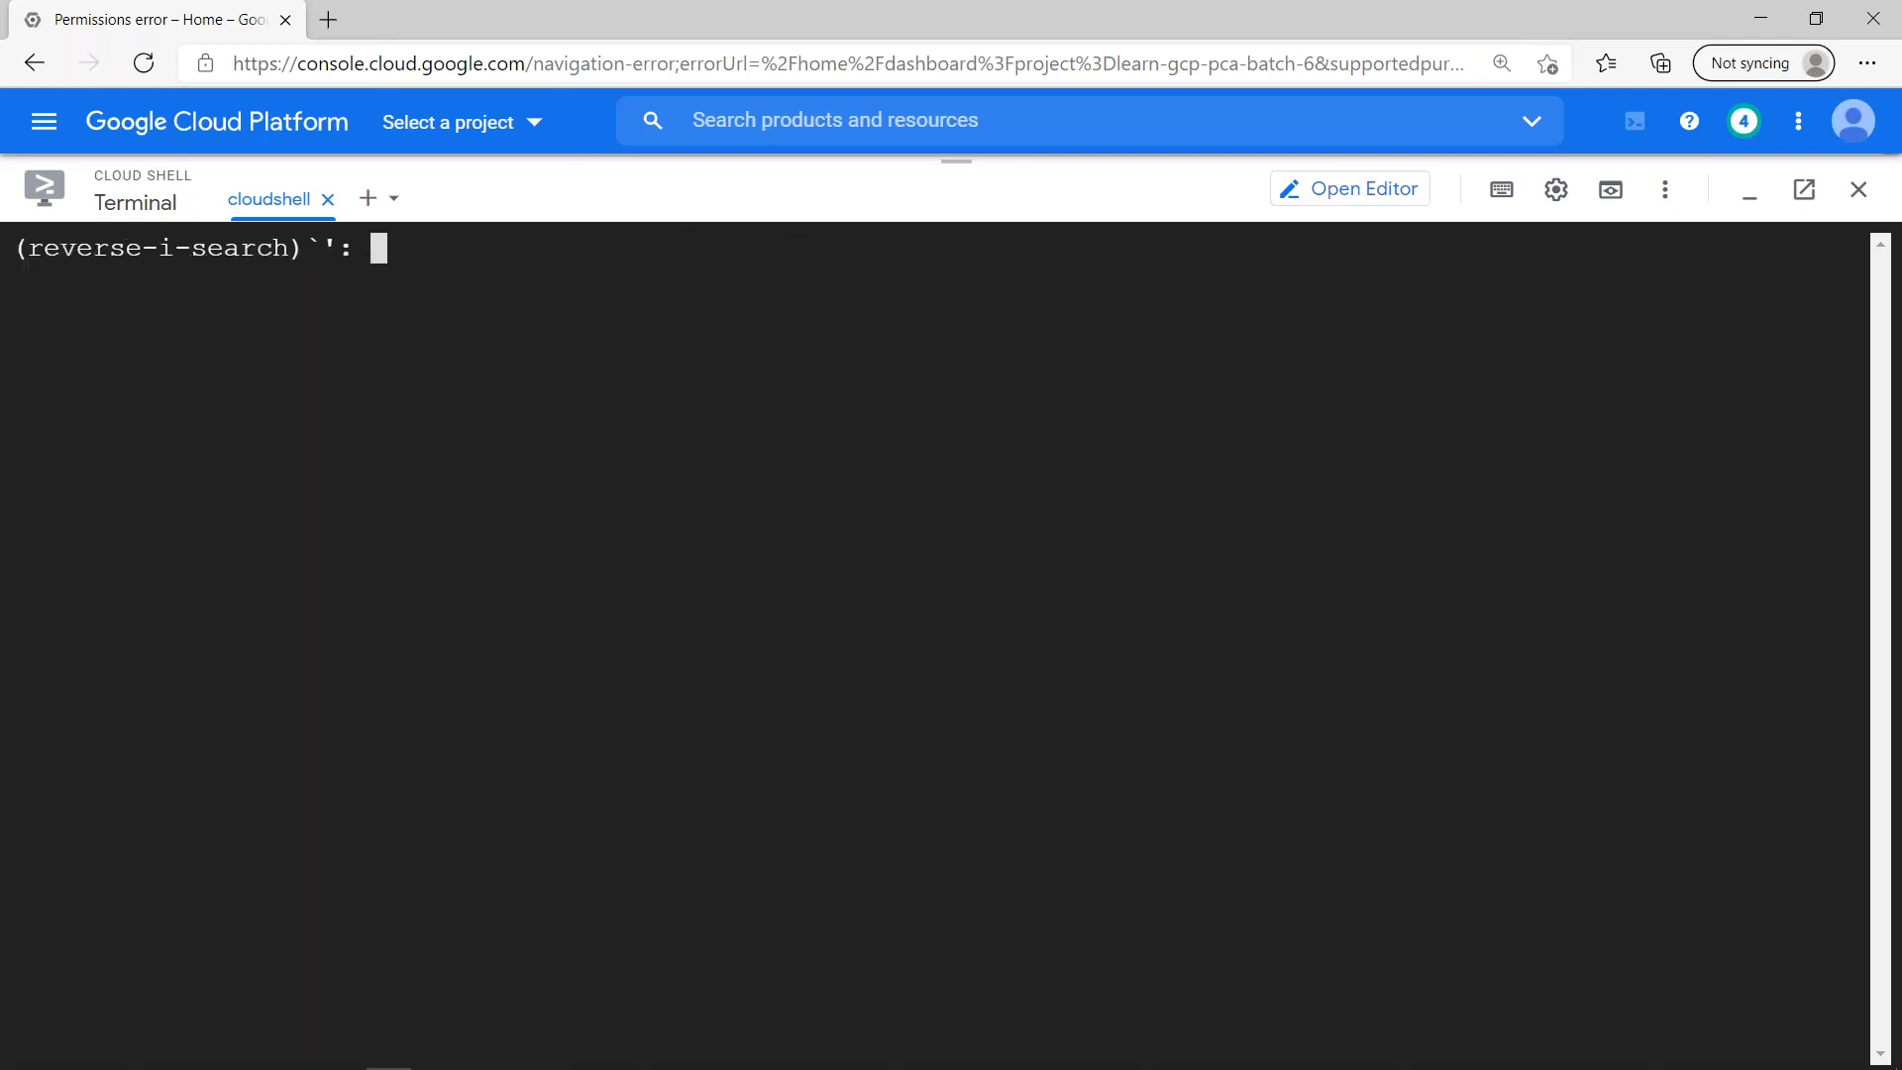
type("gcloud")
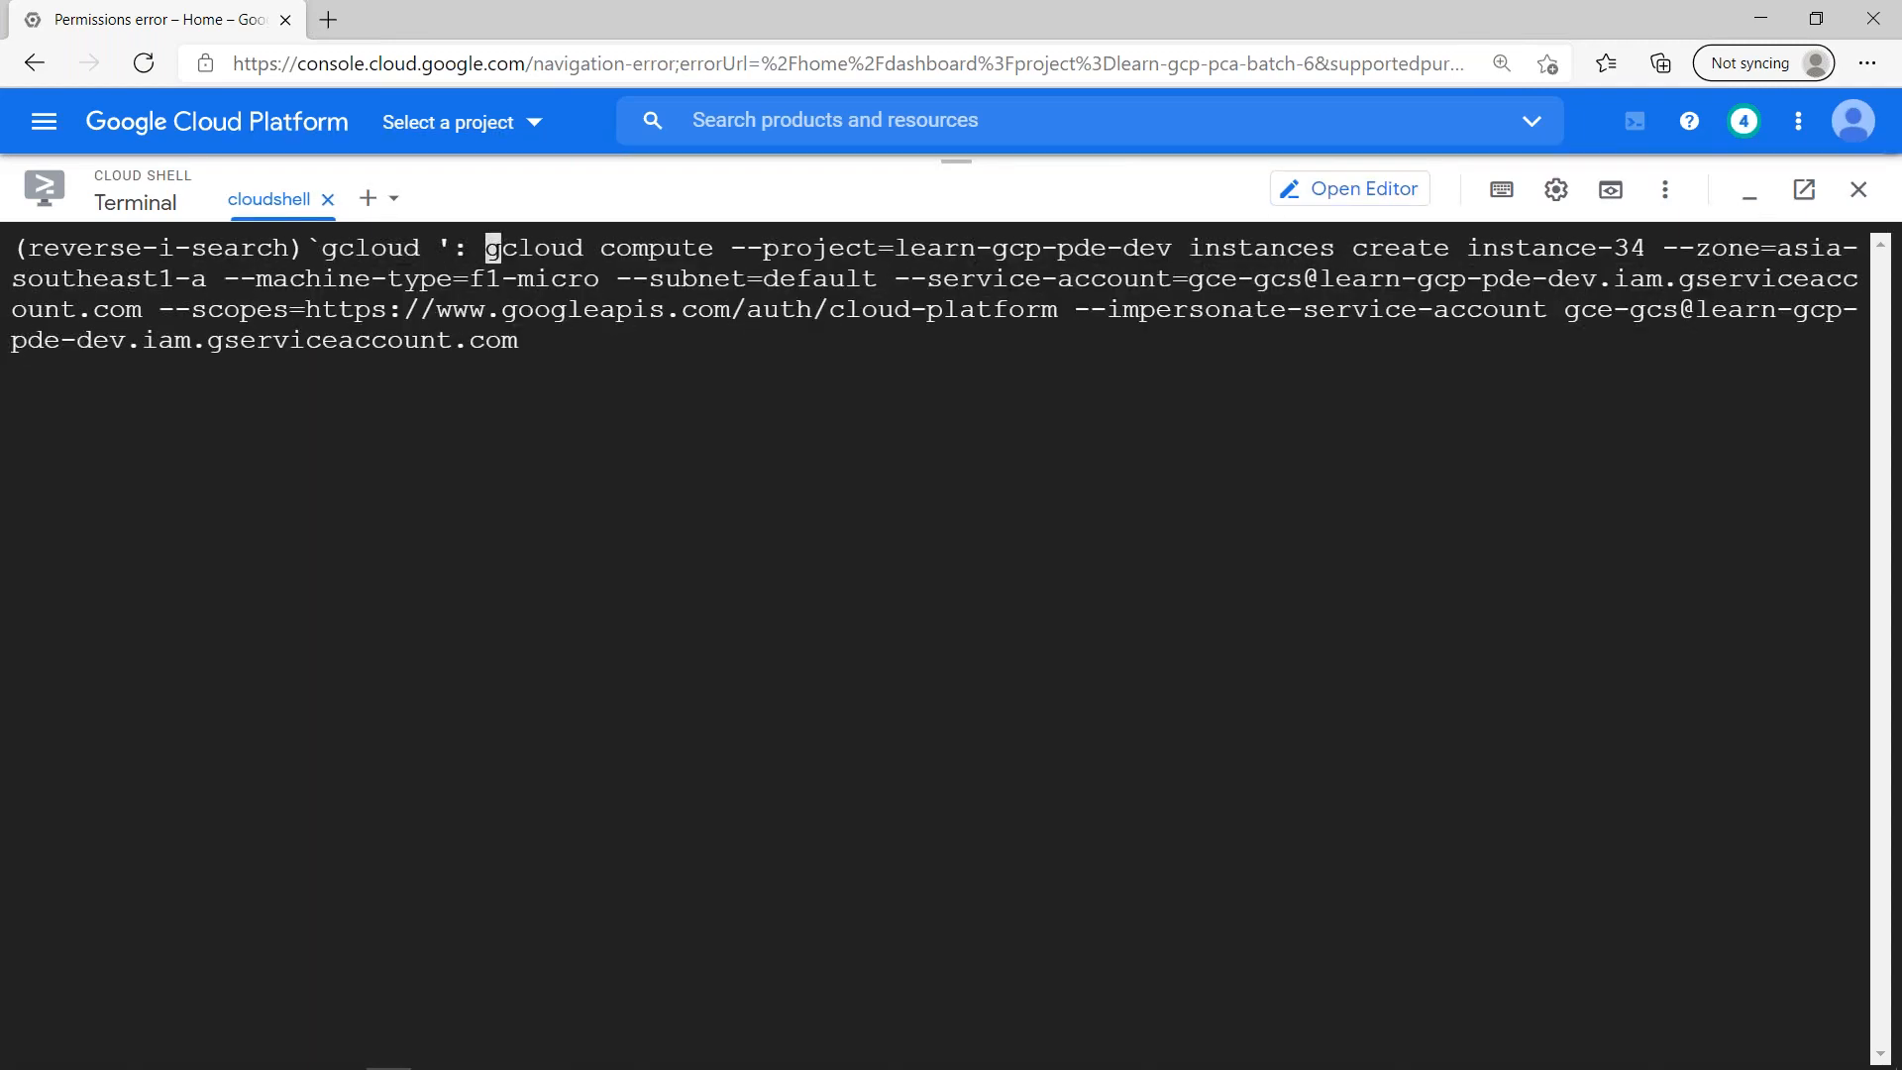
key("ctrl+c")
key("ctrl+l")
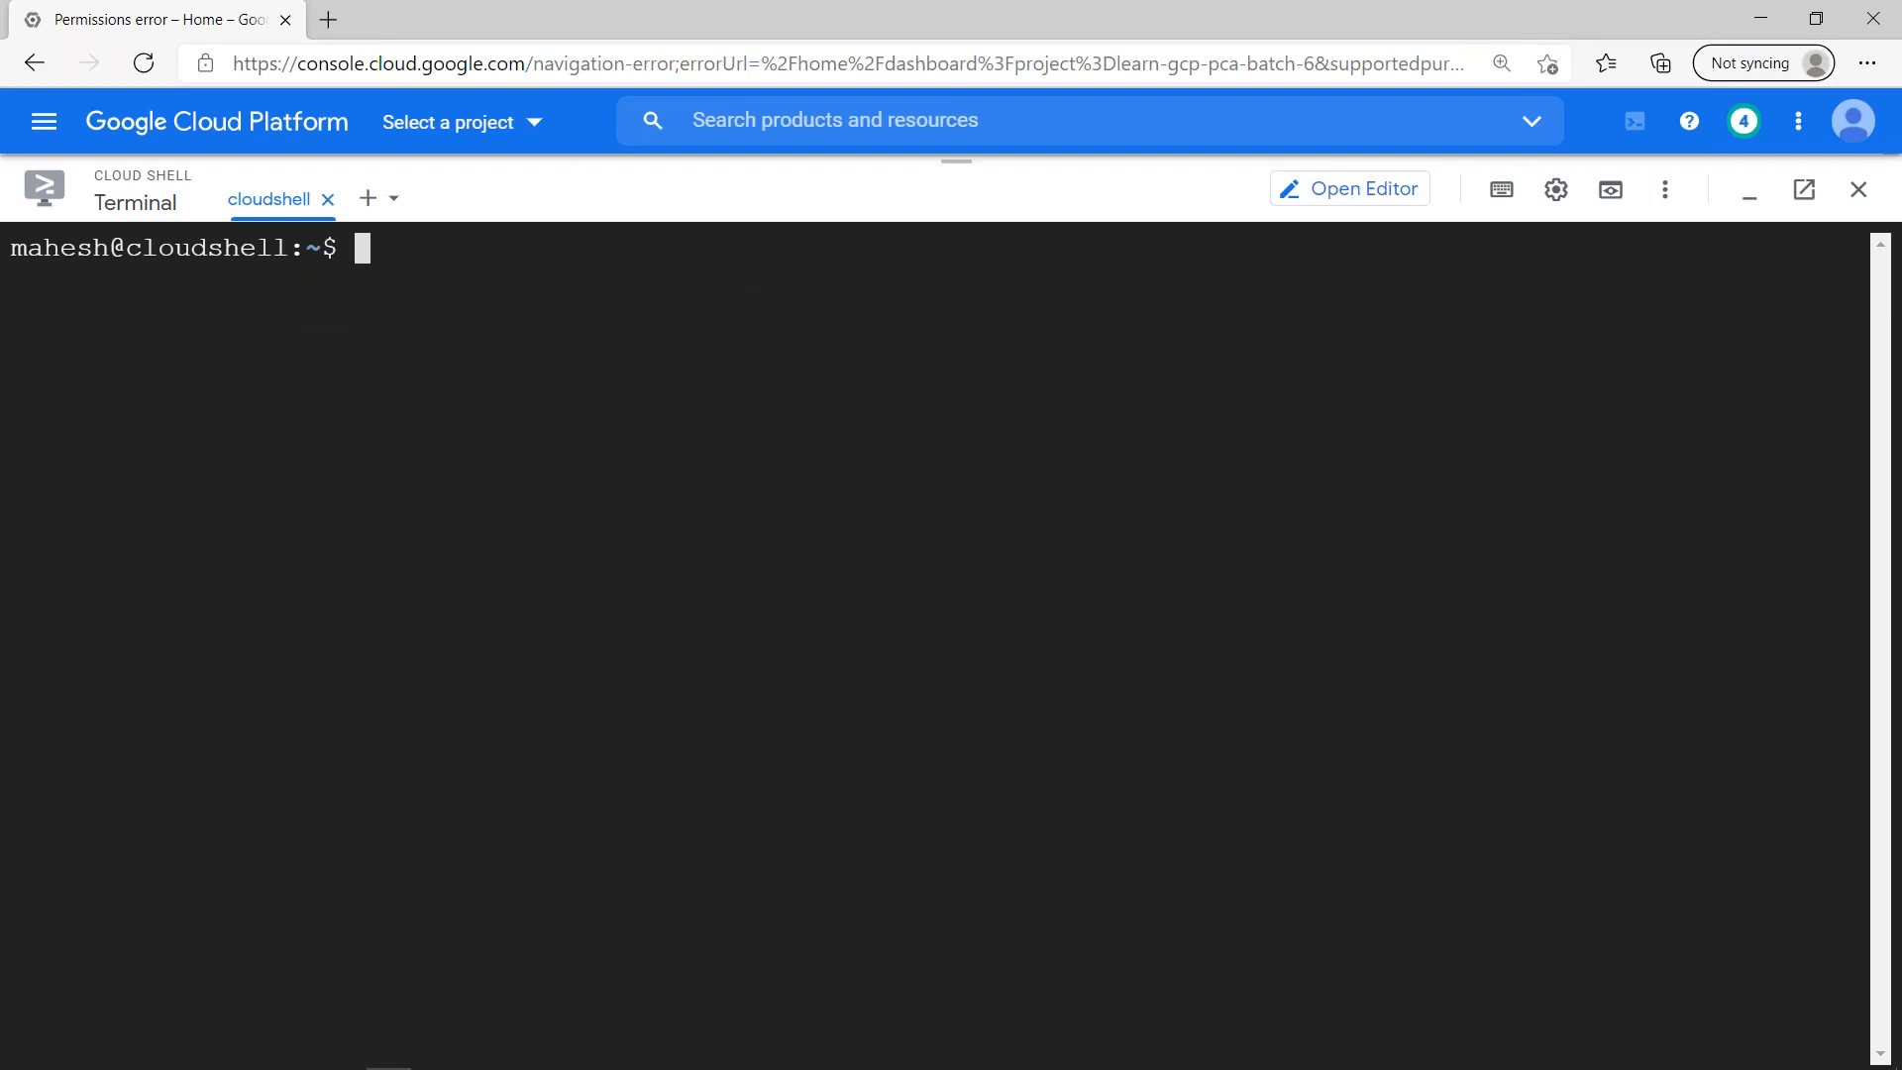
- Bring the impersonated instance list command back to the prompt and cancel it unexecuted, leaving it on screen as a reference
key("ctrl+v")
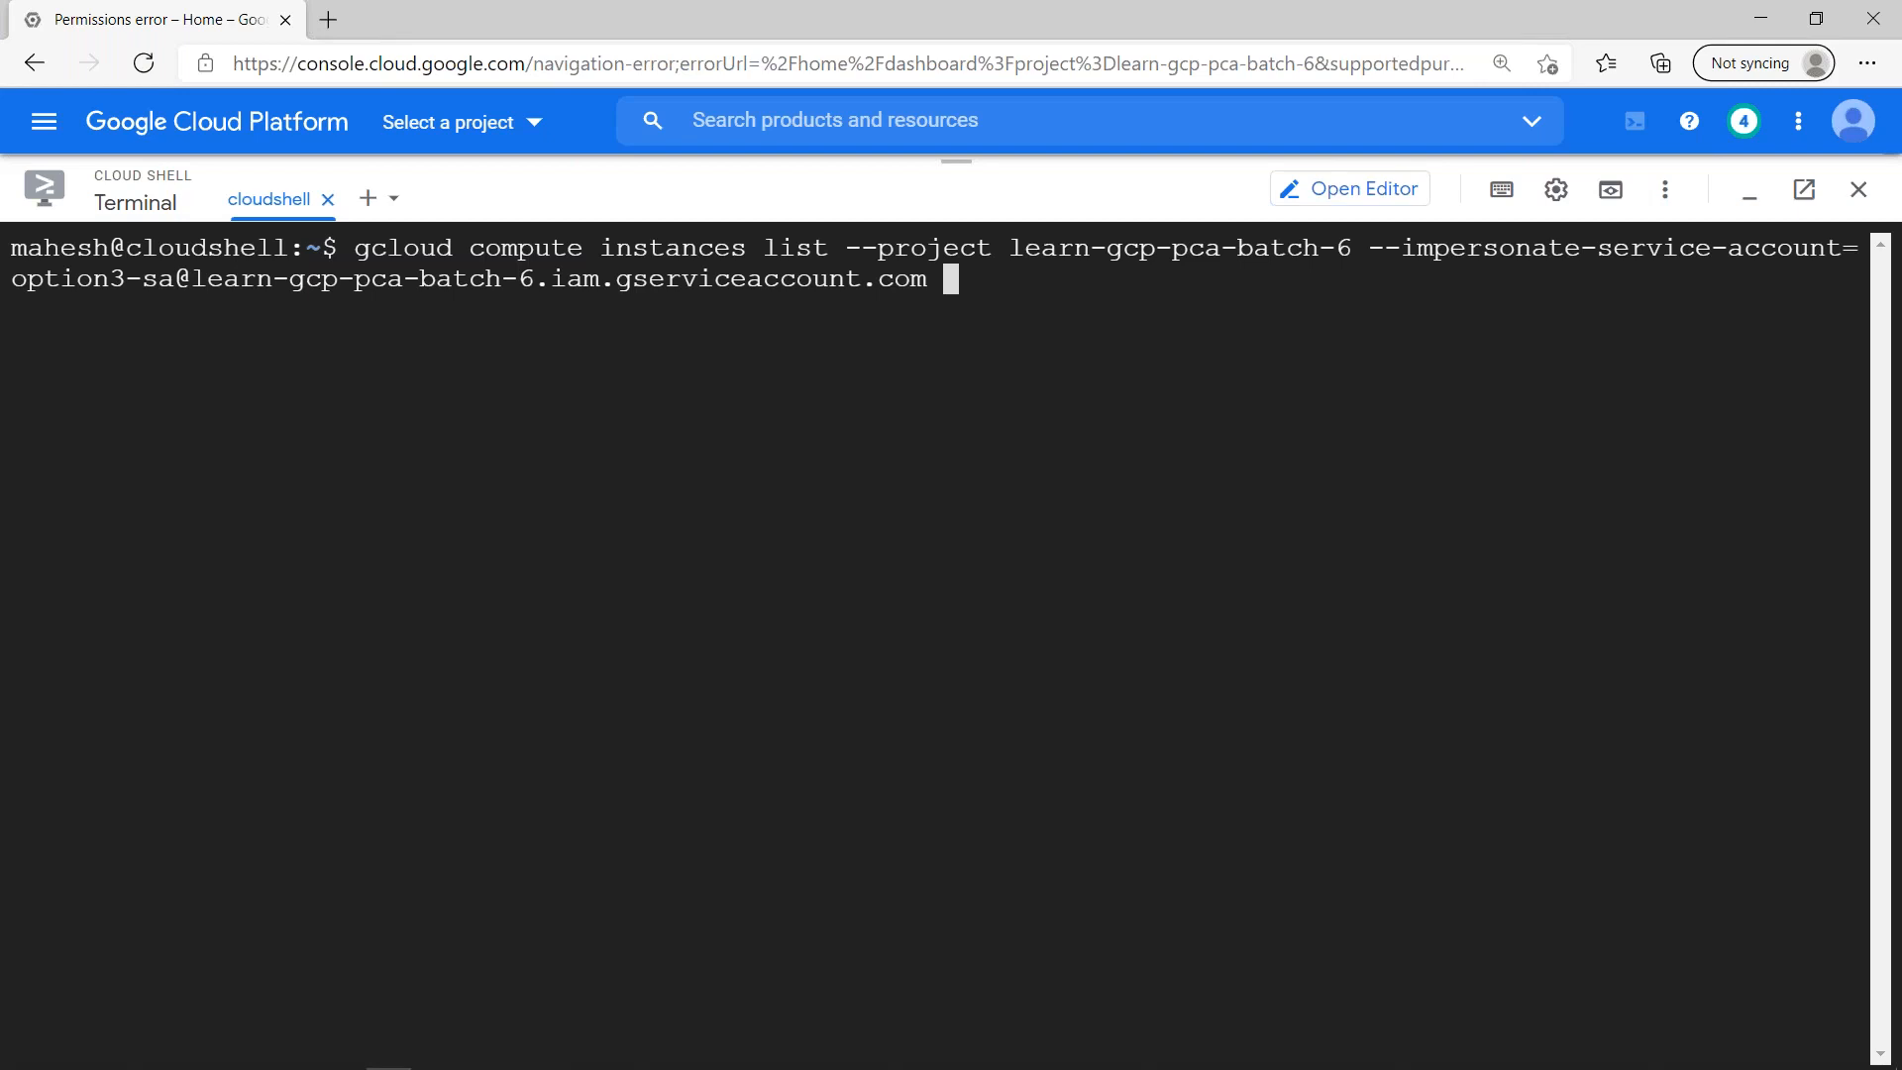
key("ctrl+c")
key("Return")
key("Return")
- Start a multi-line command with "gcloud compute instances create option3-sa-token \"
type("gcloud compute instances ")
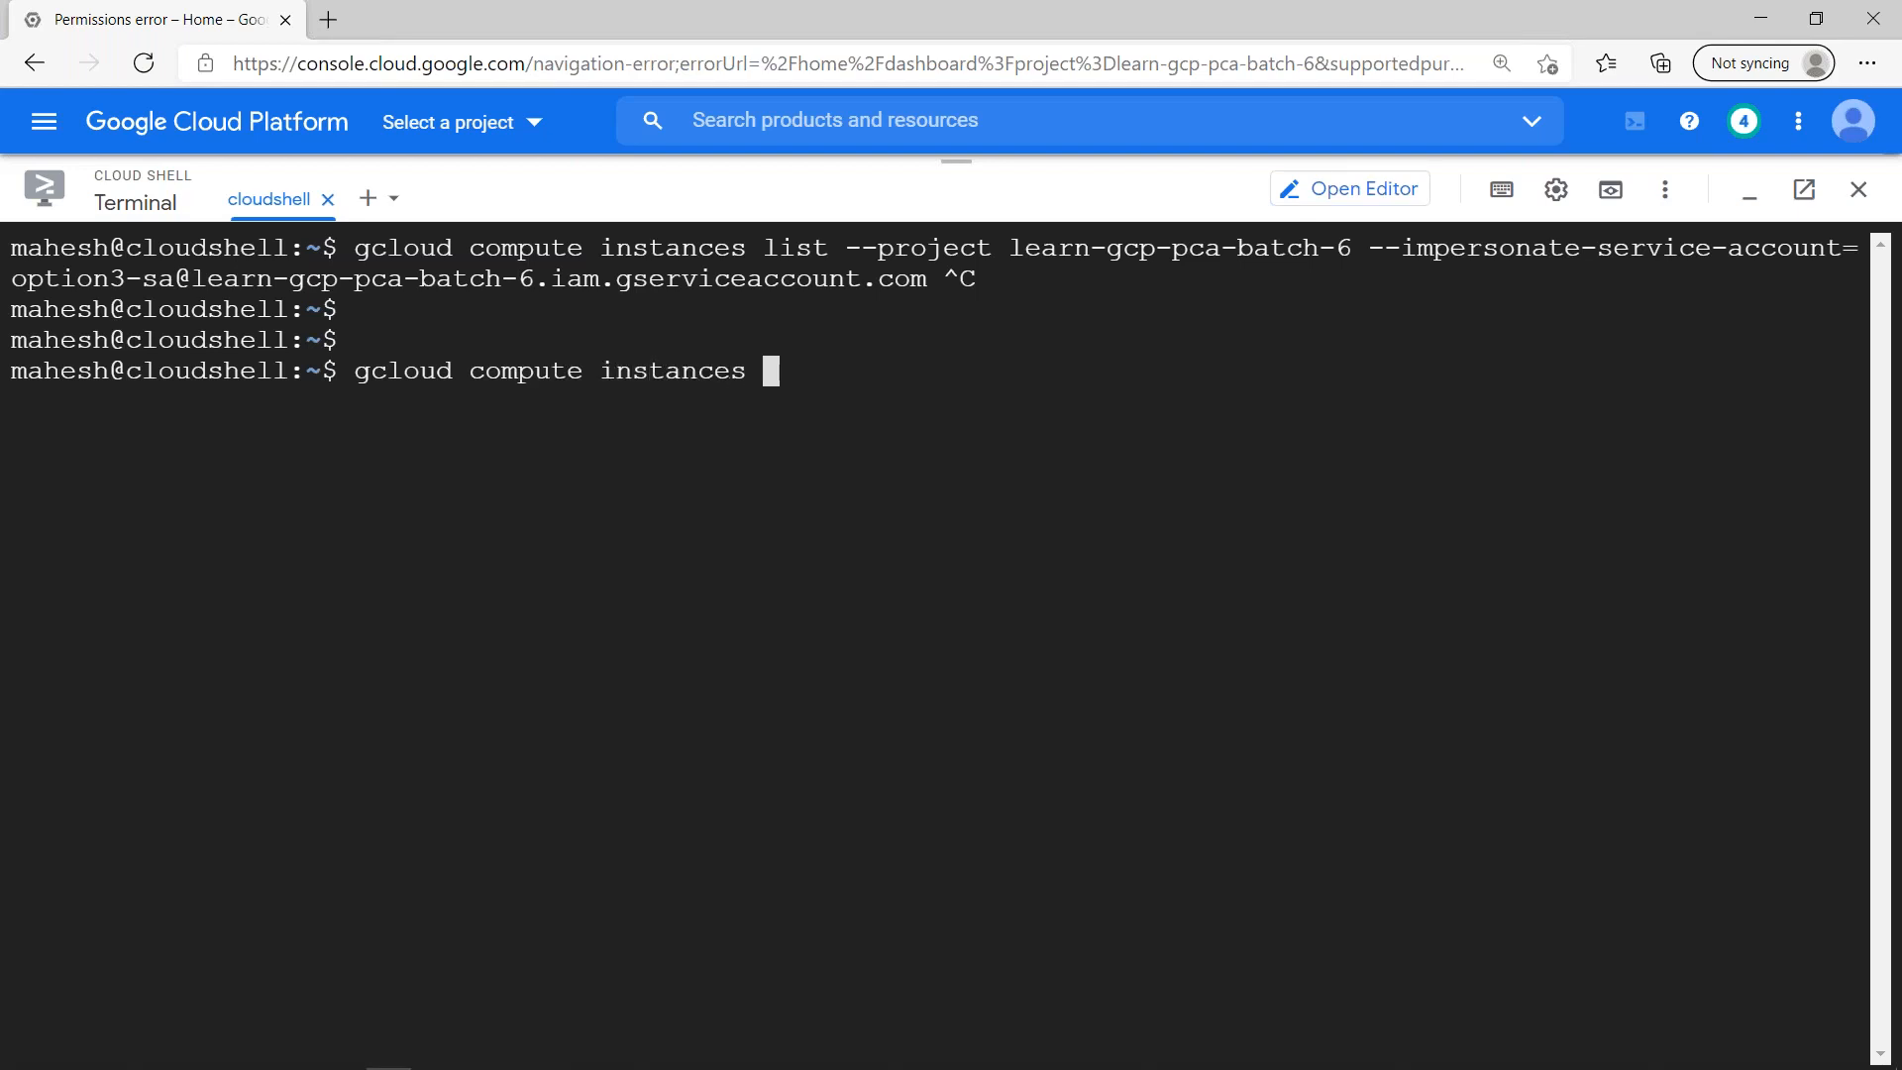
type("create optio")
type("n")
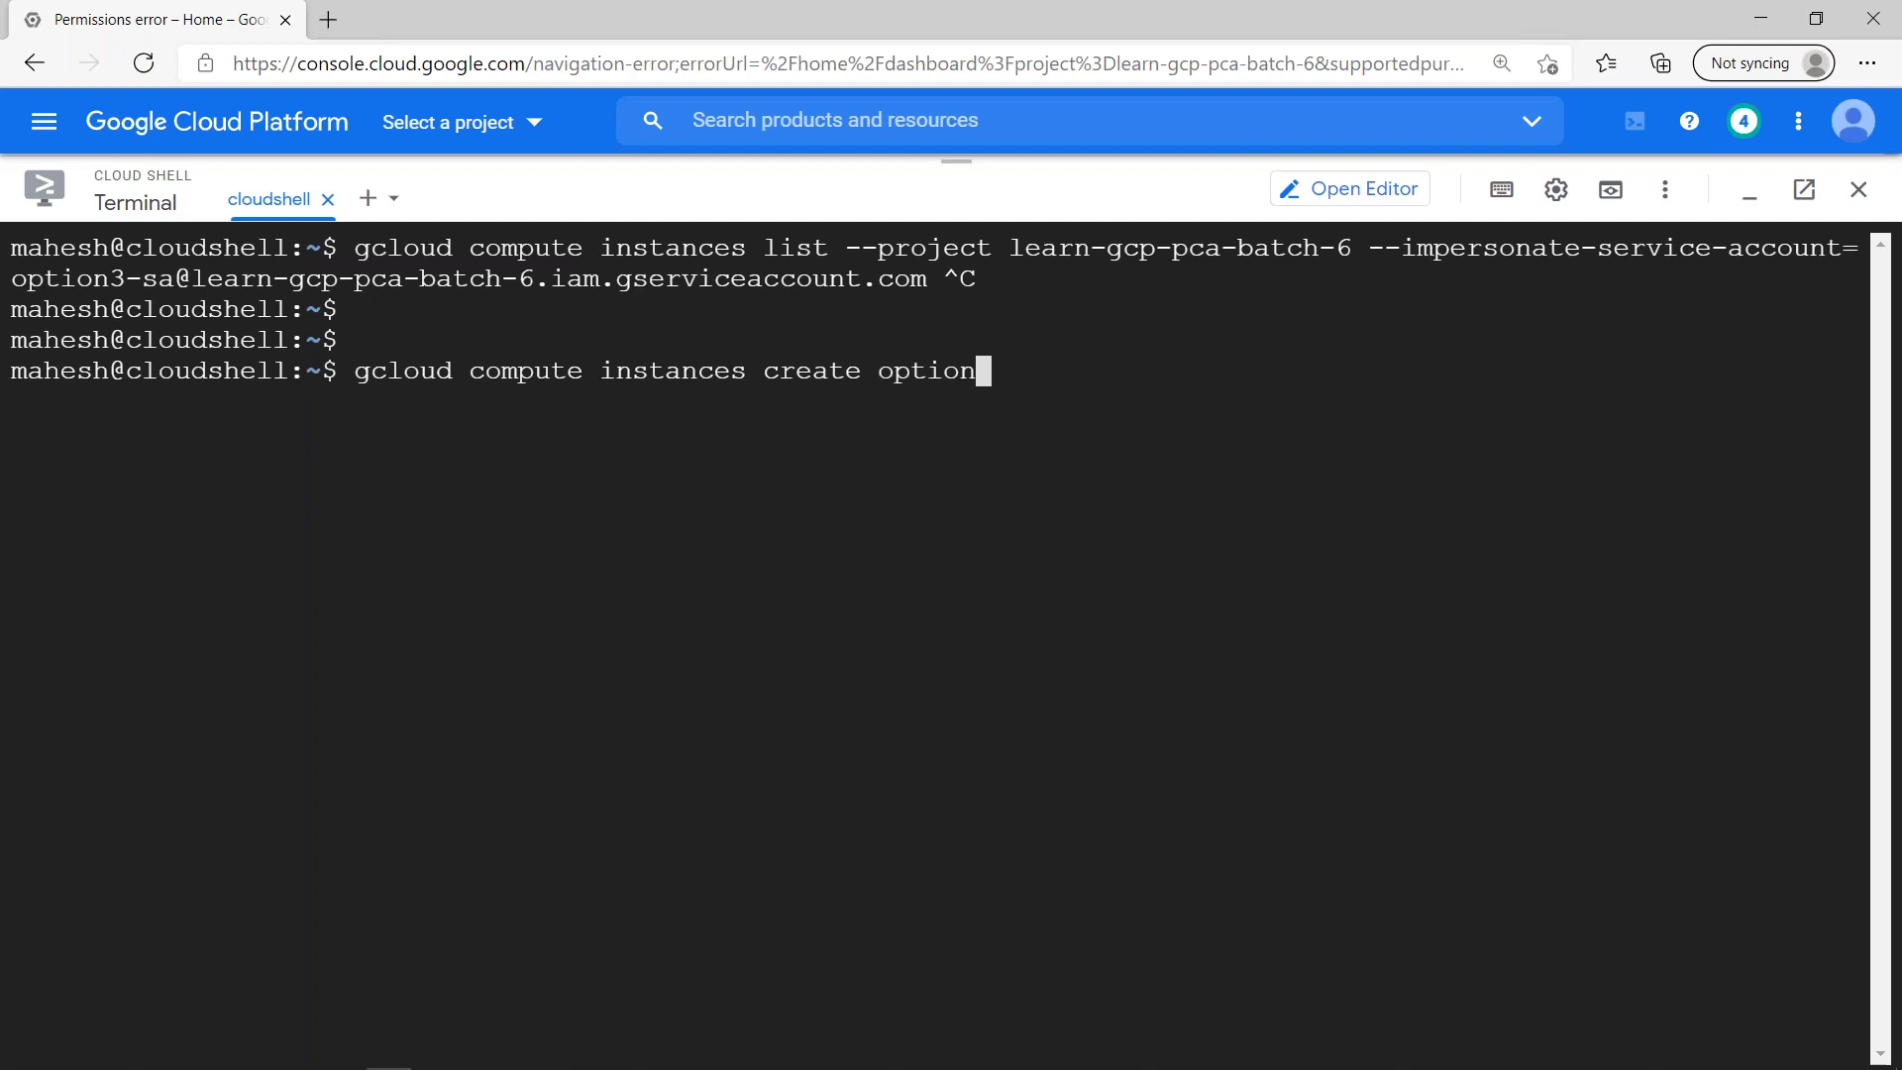
type("3-sa-token")
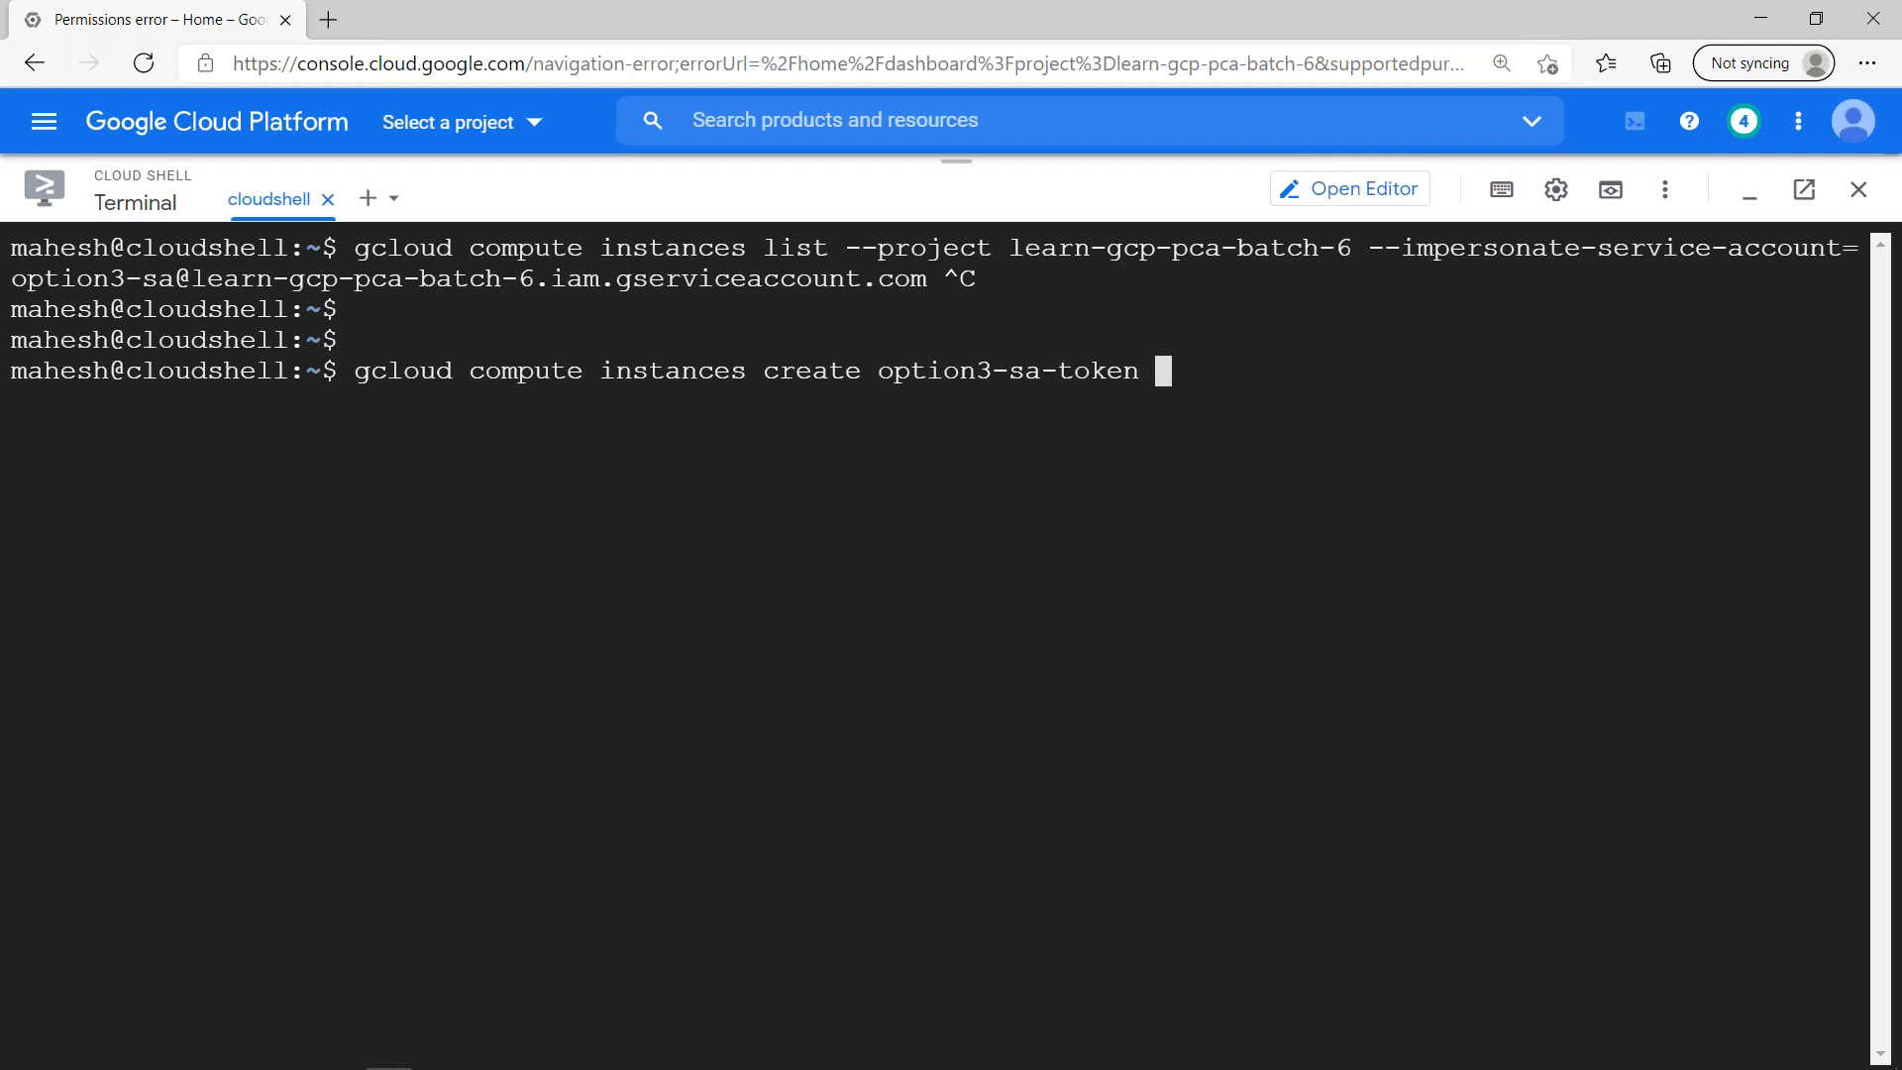
type(" \\")
key("Return")
- Add "--project learn-gcp-pca-batch-6 \" to the instance creation command, copying the project ID from the command above
type("--project")
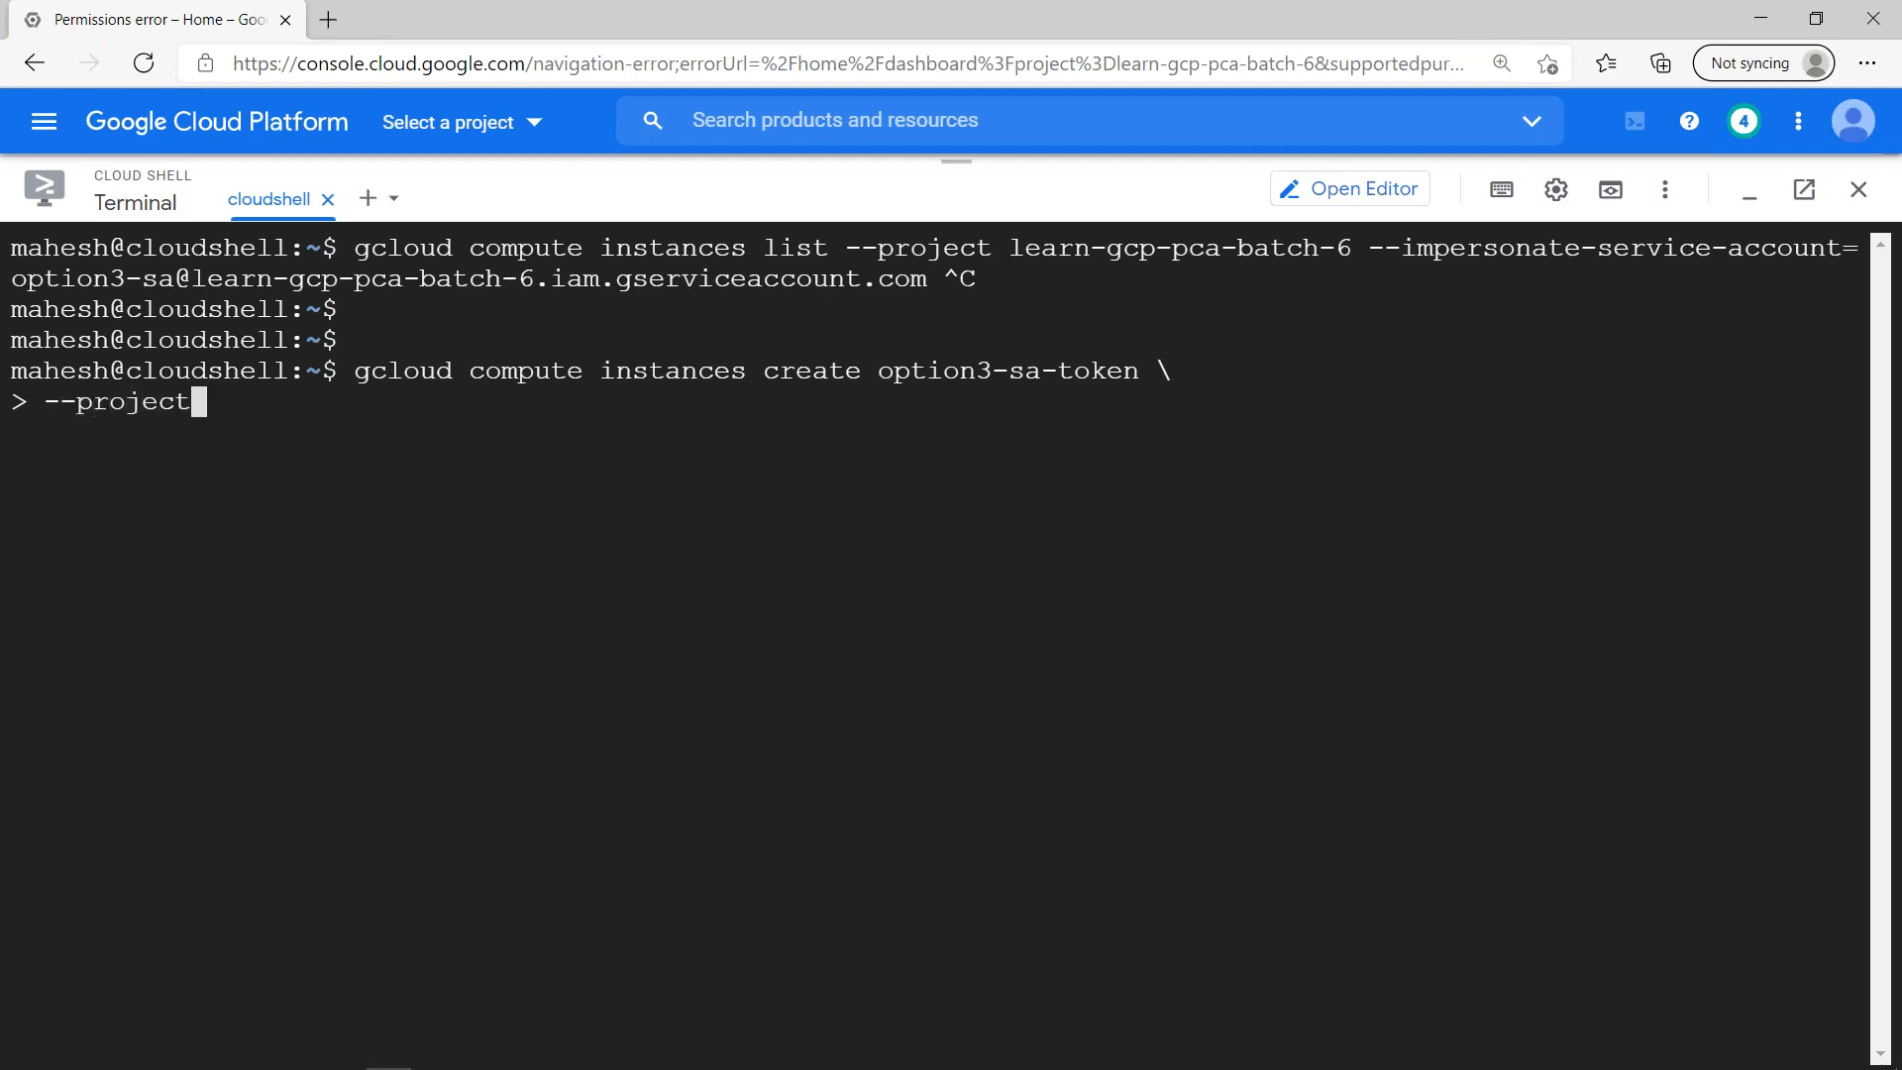
left_click_drag(1012, 250, 1353, 252)
key("ctrl+c")
key("ctrl+v")
type("\\")
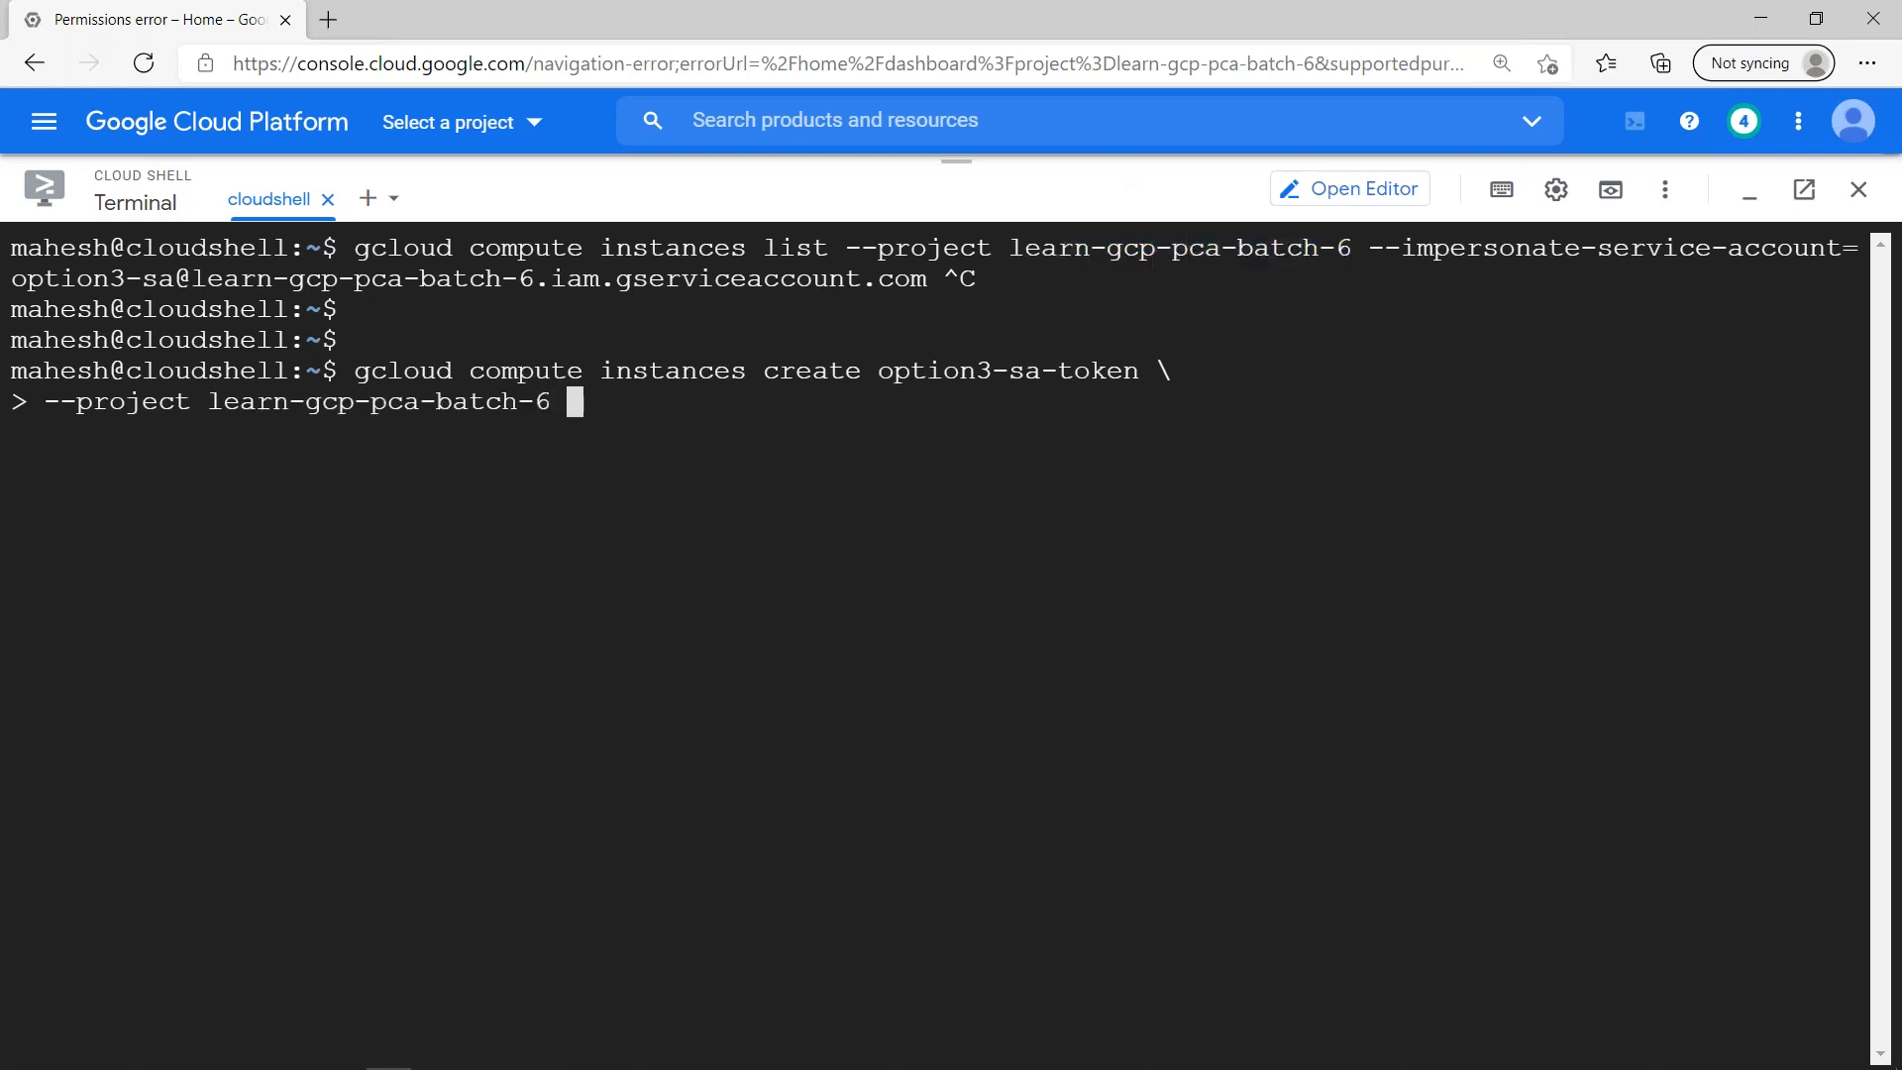
- Continue the instance creation command on a new line with "--zone asia-southeast1-a \"
key("Return")
type("--zone")
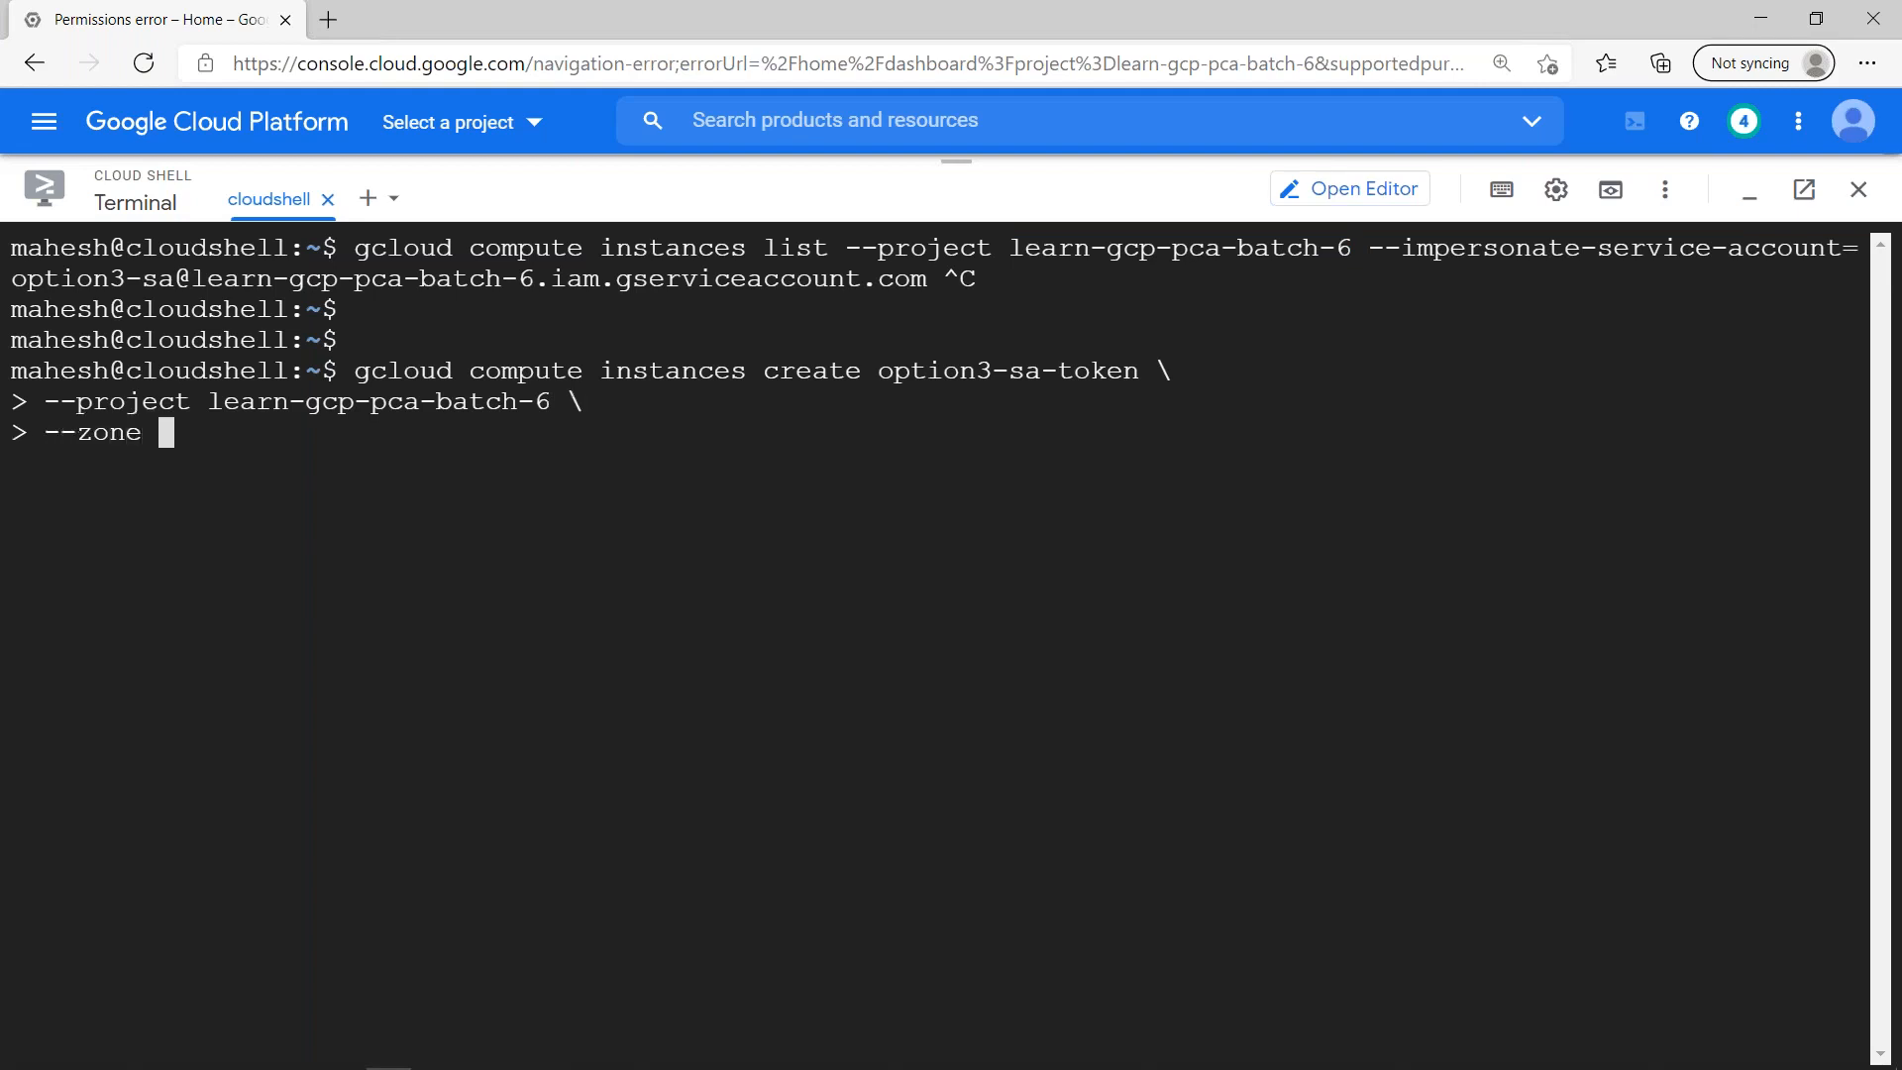
type(" asia-sourth")
key("BackSpace")
key("BackSpace")
key("BackSpace")
type("the")
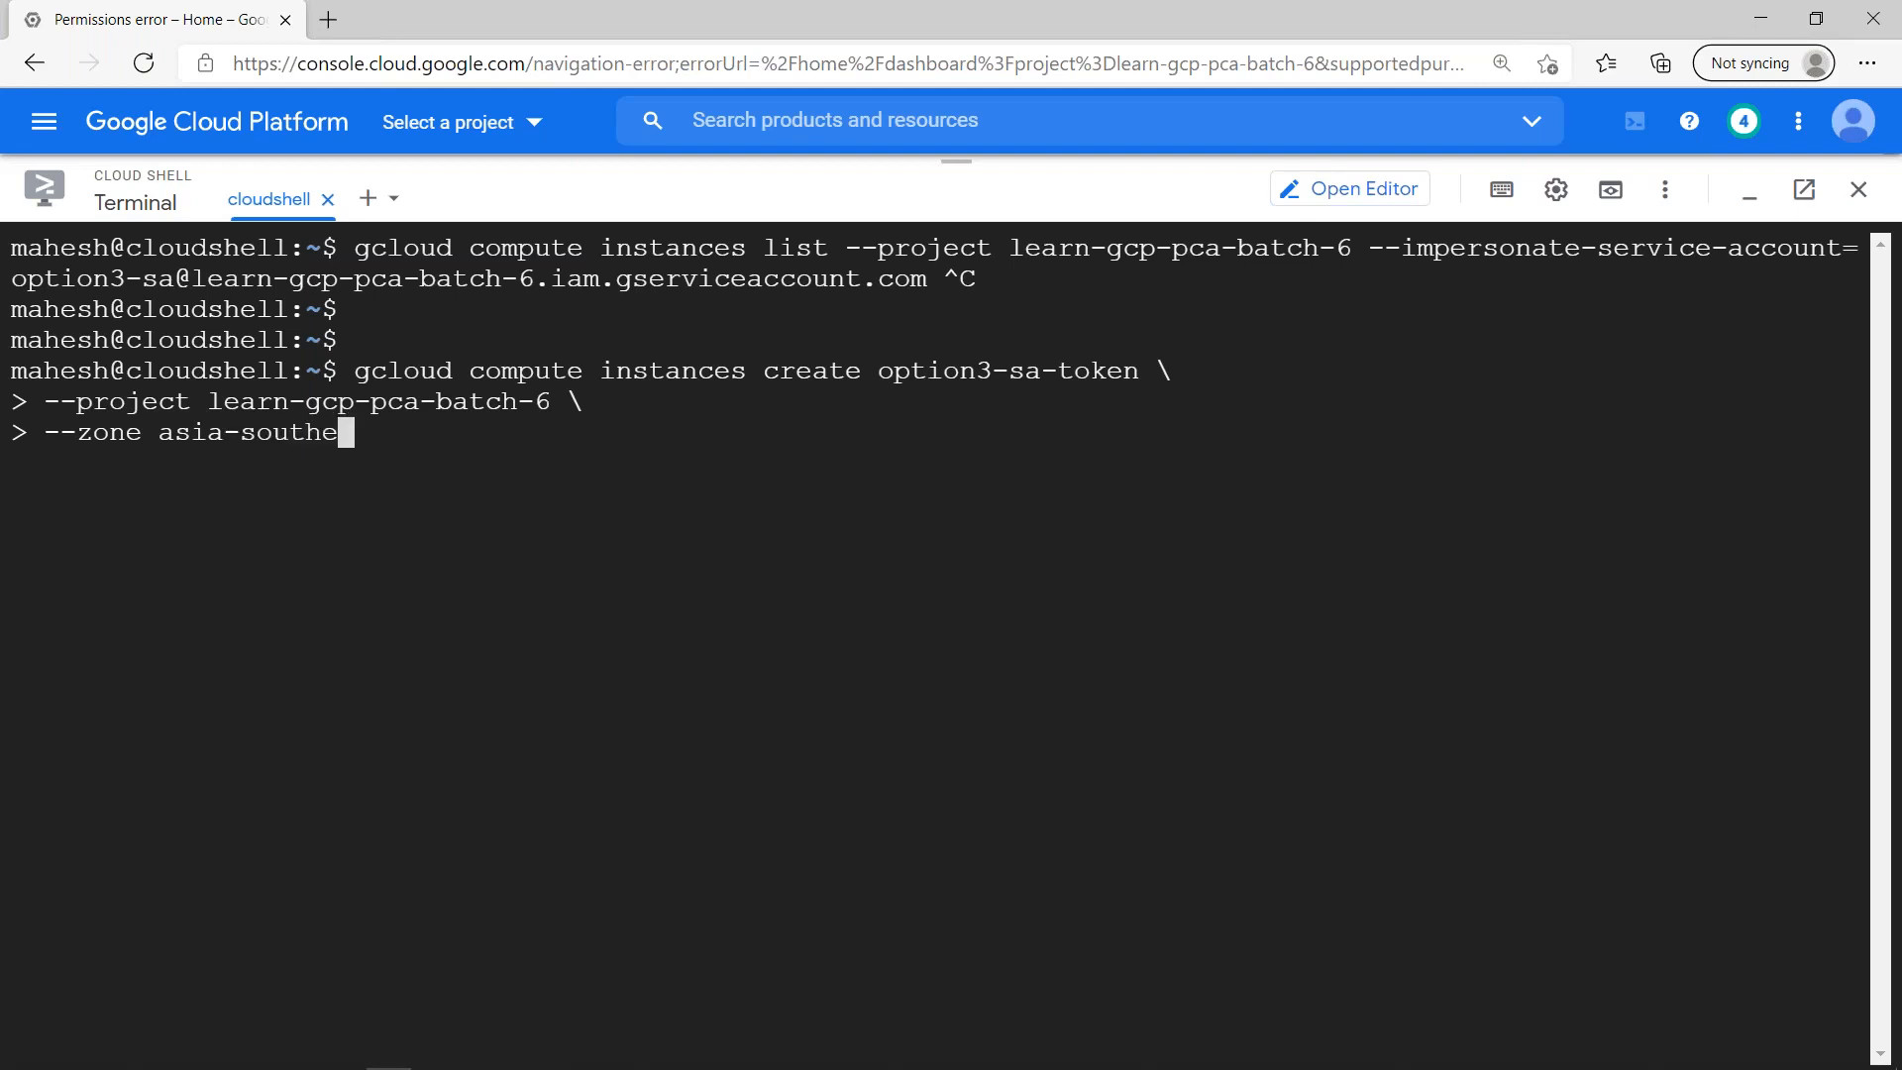
type("ast11")
key("BackSpace")
type("-a \\")
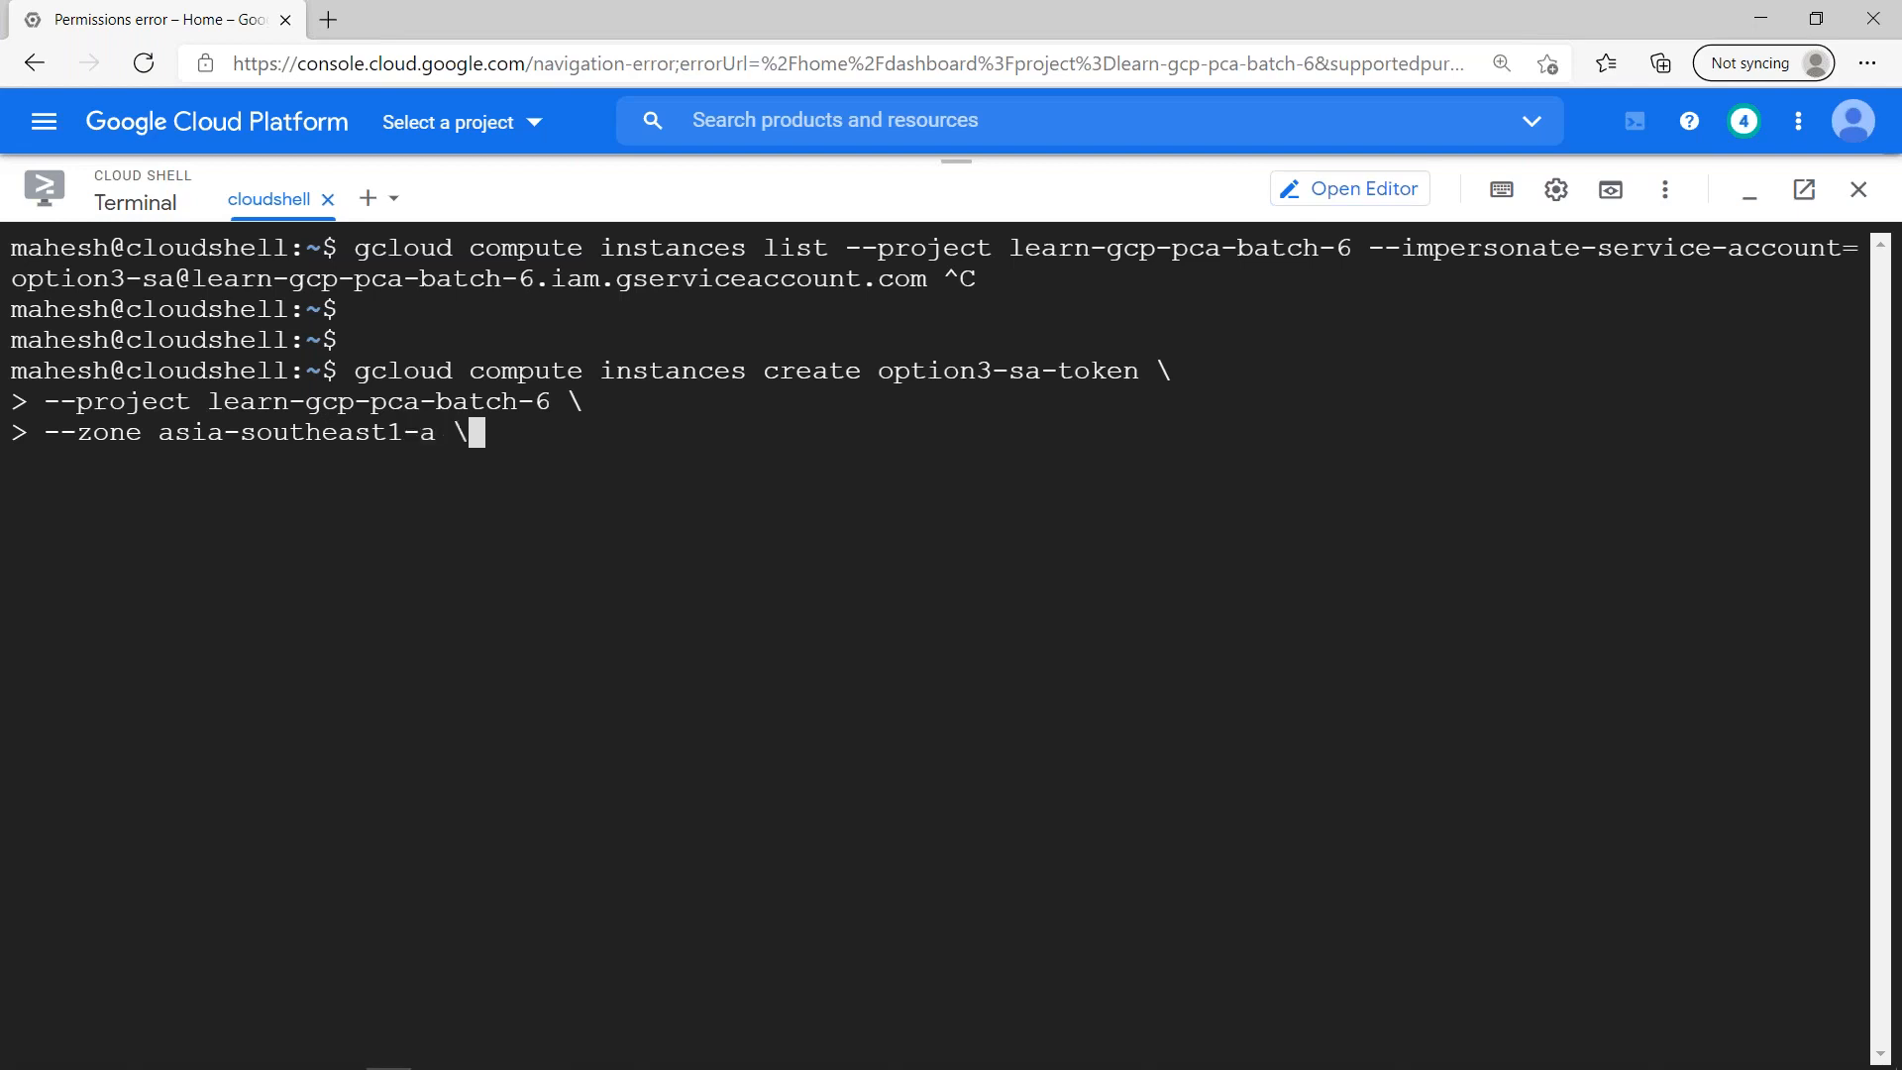
- Add the --impersonate-service-account flag for option3-sa on a new line, copying it from the list command above and ending with "\"
key("Return")
type("--")
left_click_drag(1370, 247, 925, 279)
left_click(872, 527)
key("BackSpace")
key("BackSpace")
key("ctrl+v")
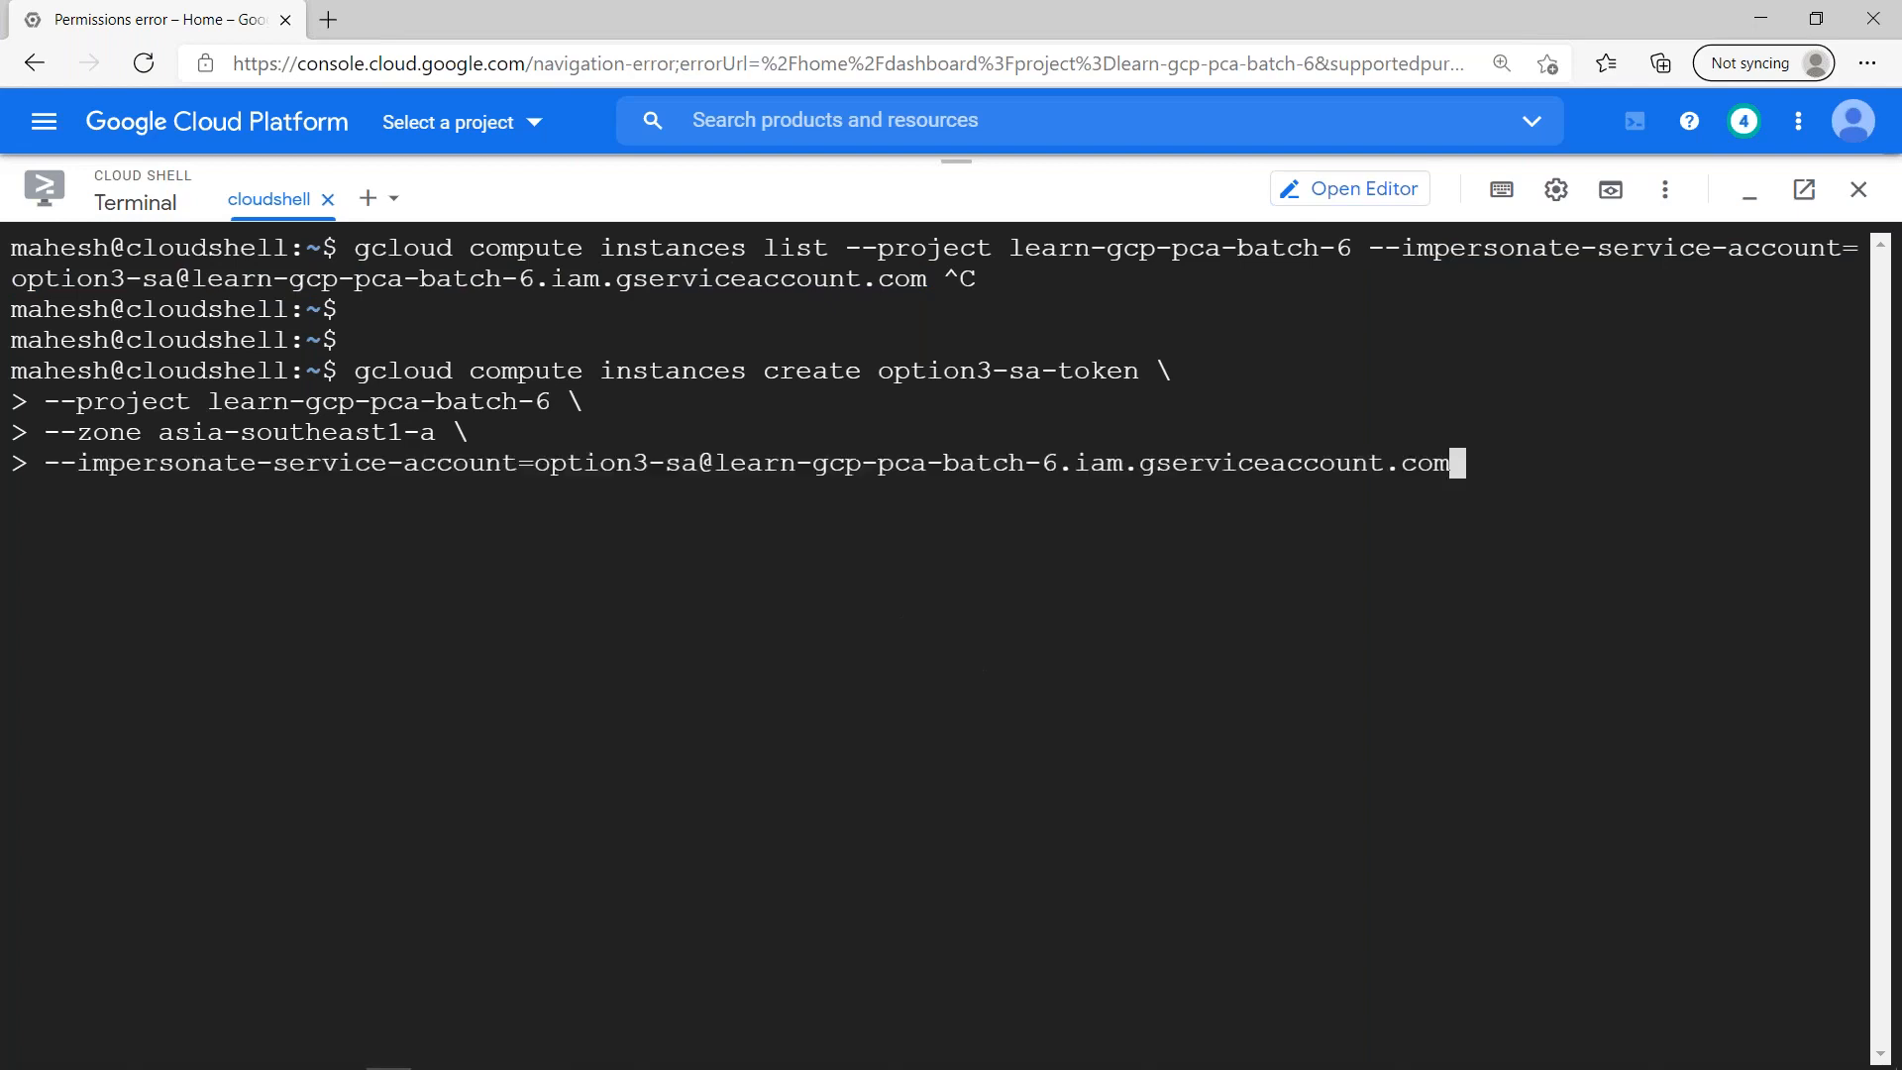
type("\\")
- Add "--no-service-account \" as the next line of the instance creation command
key("Return")
type("--nop")
key("BackSpace")
type("-service-acc")
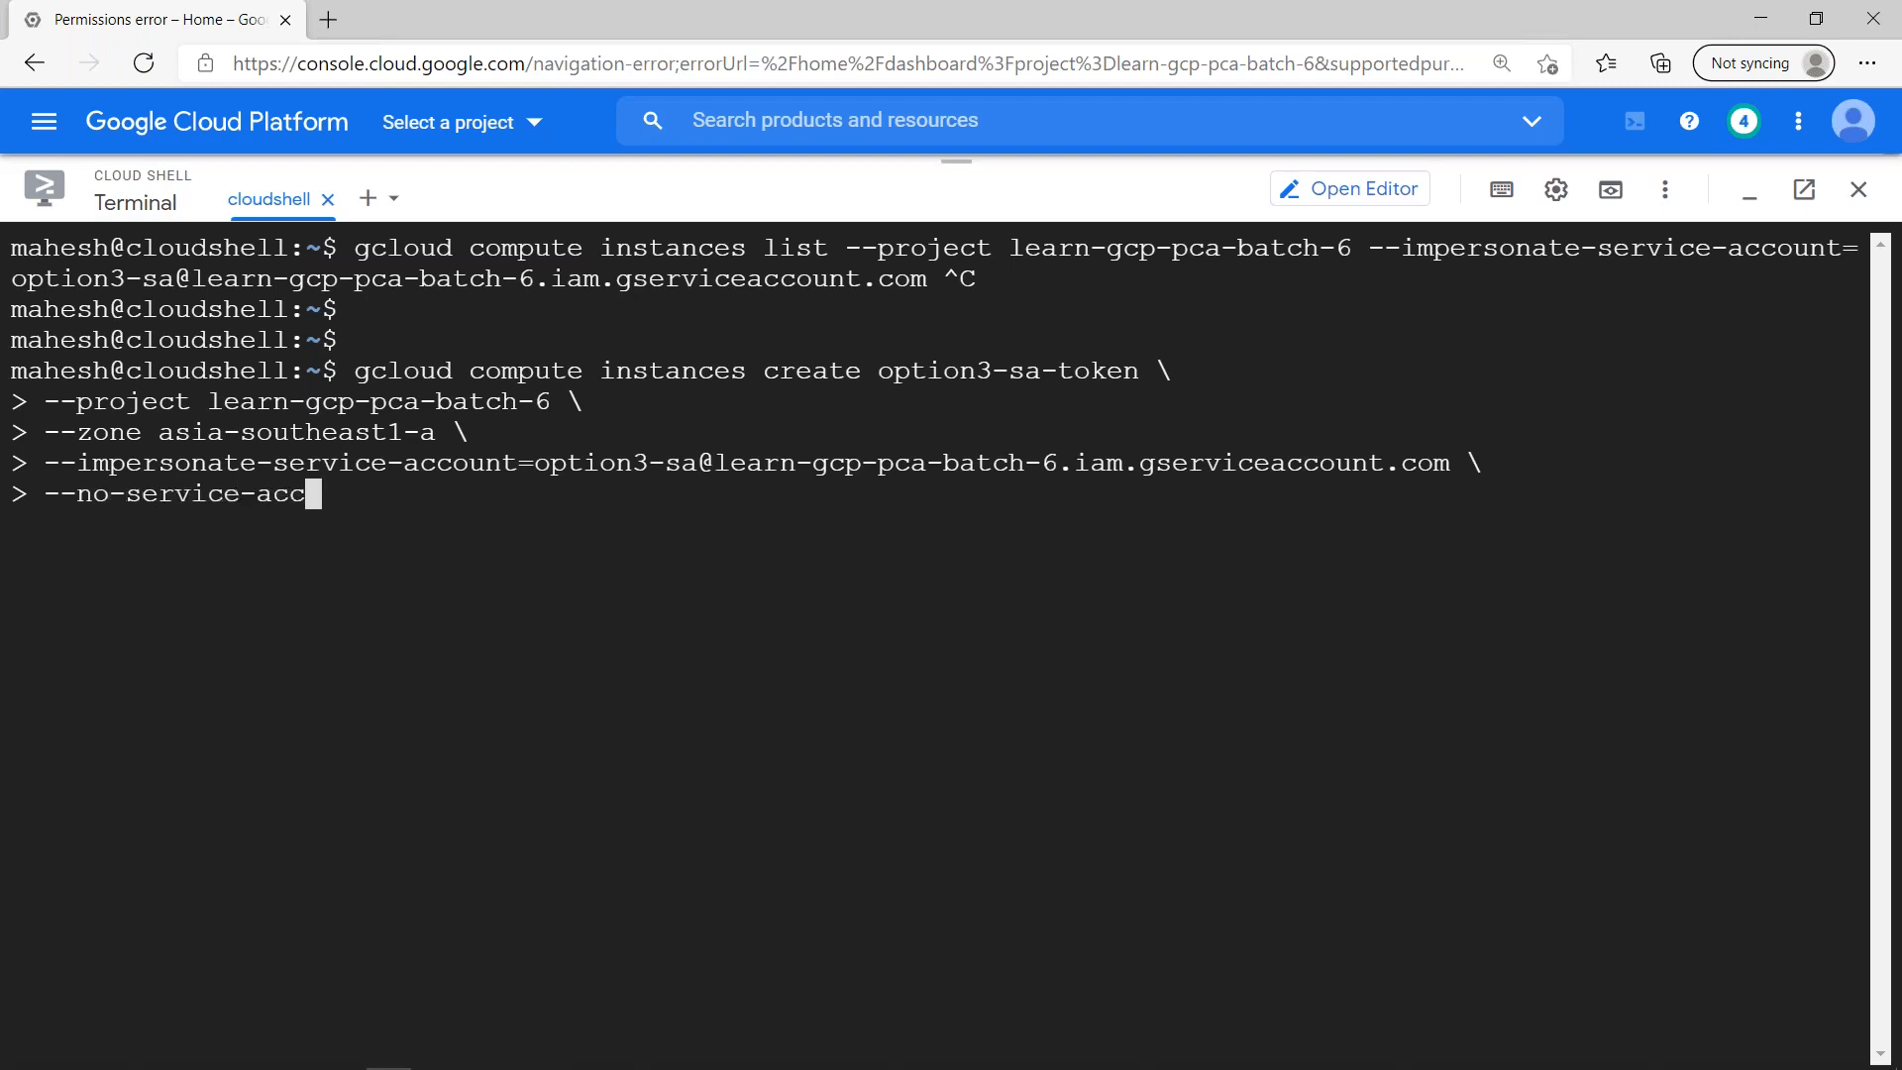
type("ount \\")
- Finish the instance creation command with "--no-scopes" on a new line and run it
key("Return")
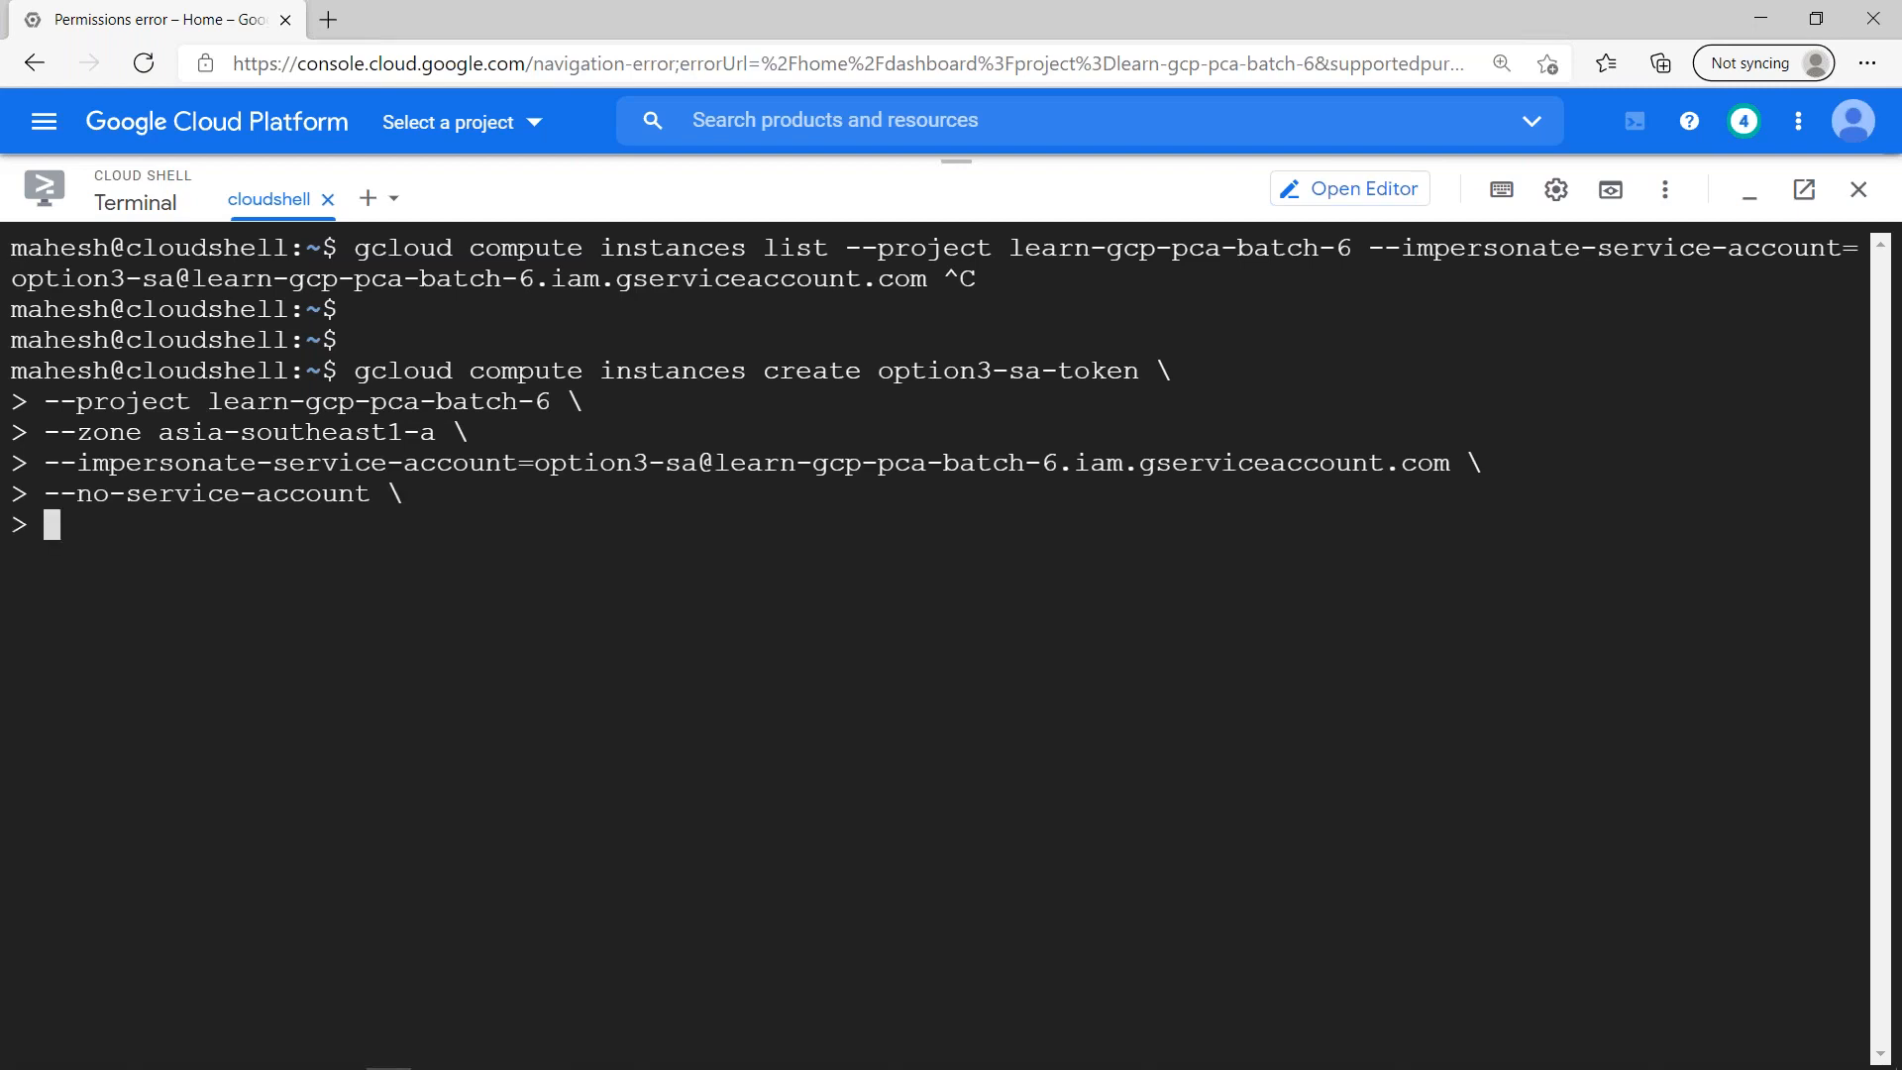
type("--no-scopes")
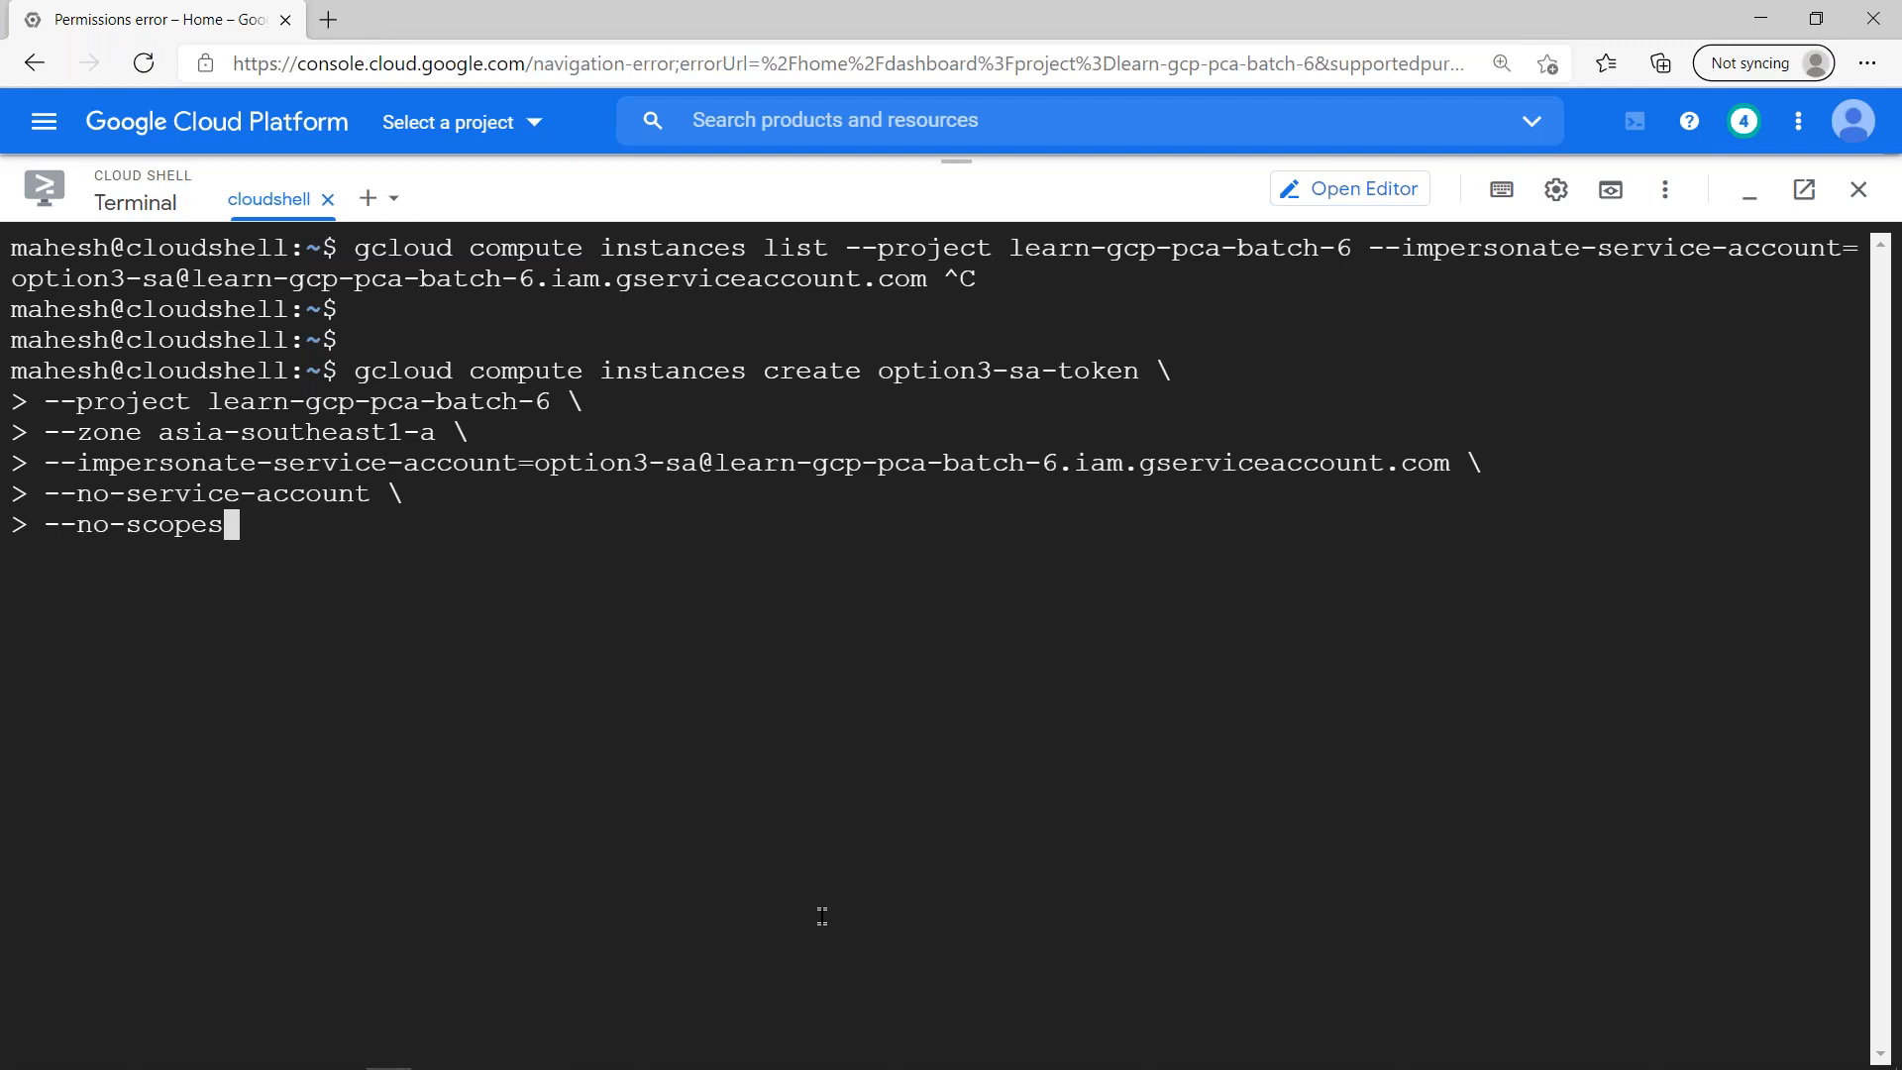
key("Return")
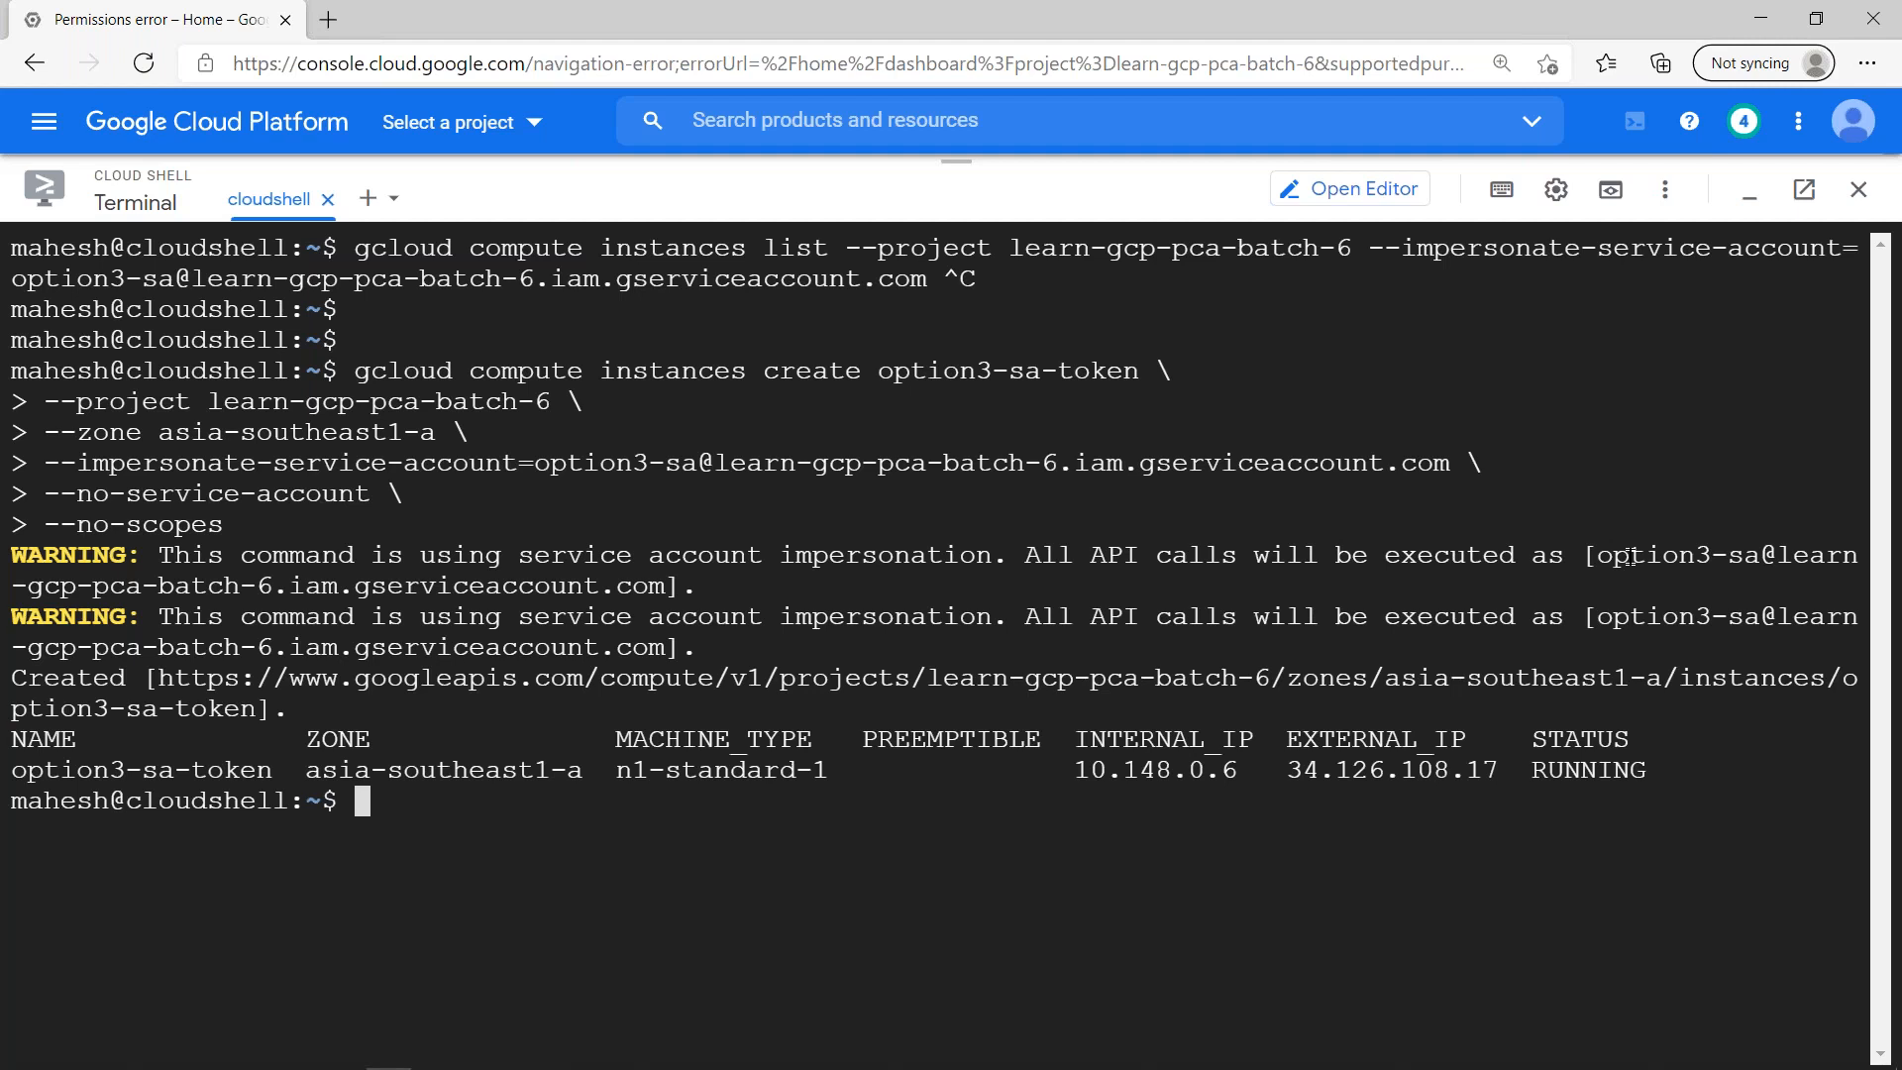
- Switch to the owner's Chrome window and reload the Batch 6 project's activity log
key("alt+Tab")
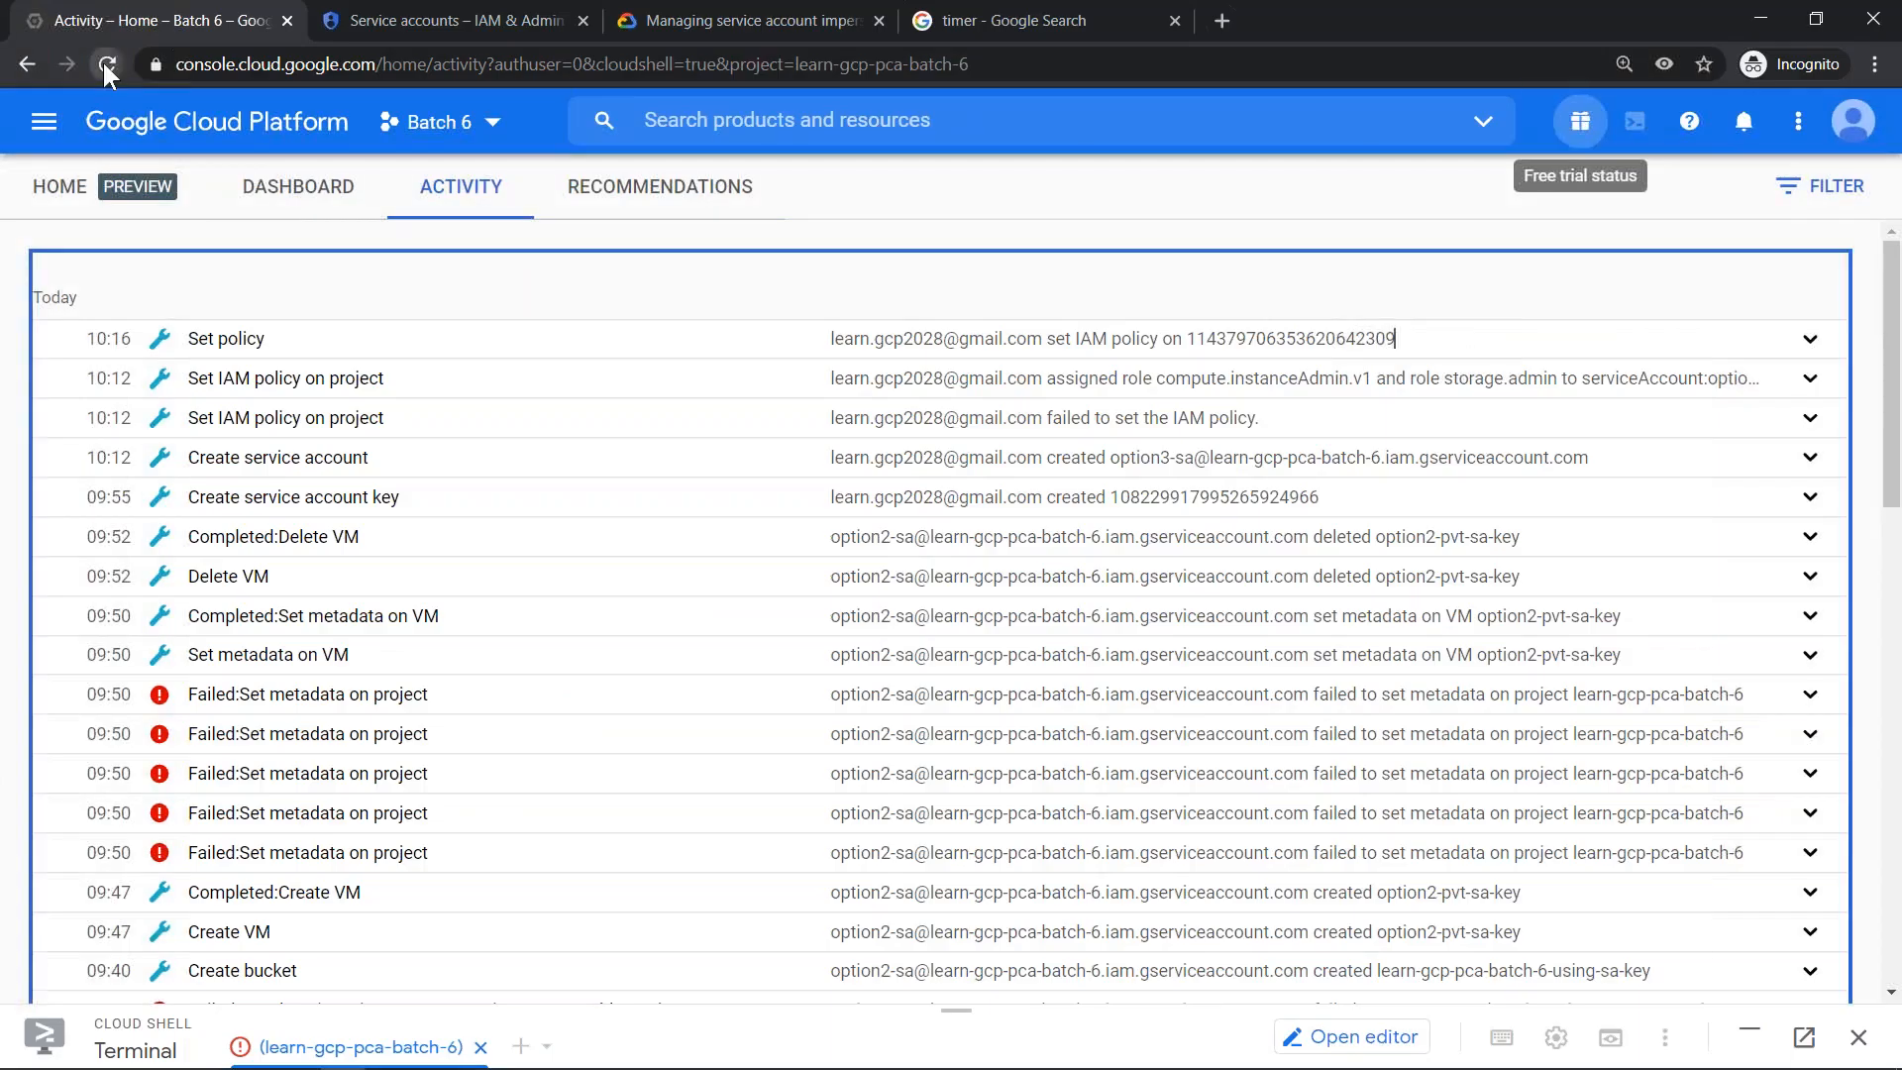
left_click(103, 62)
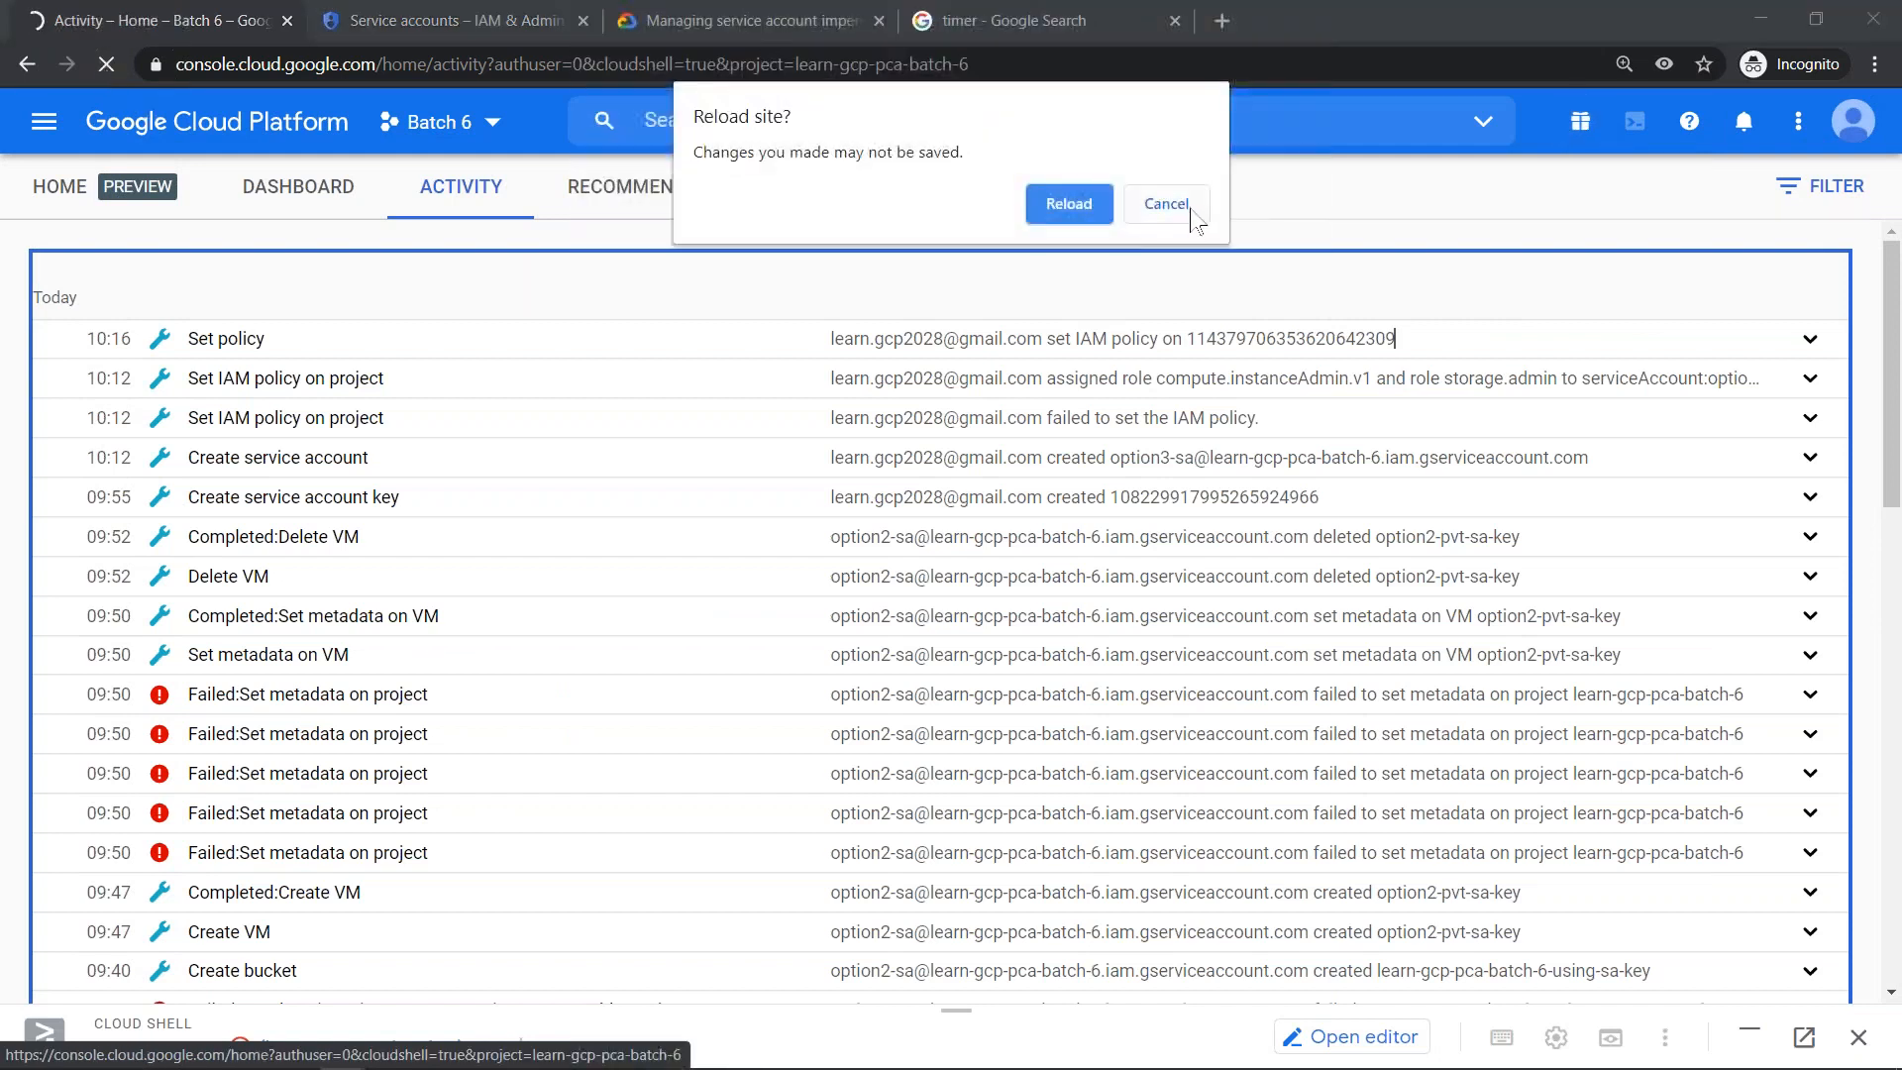
left_click(1082, 203)
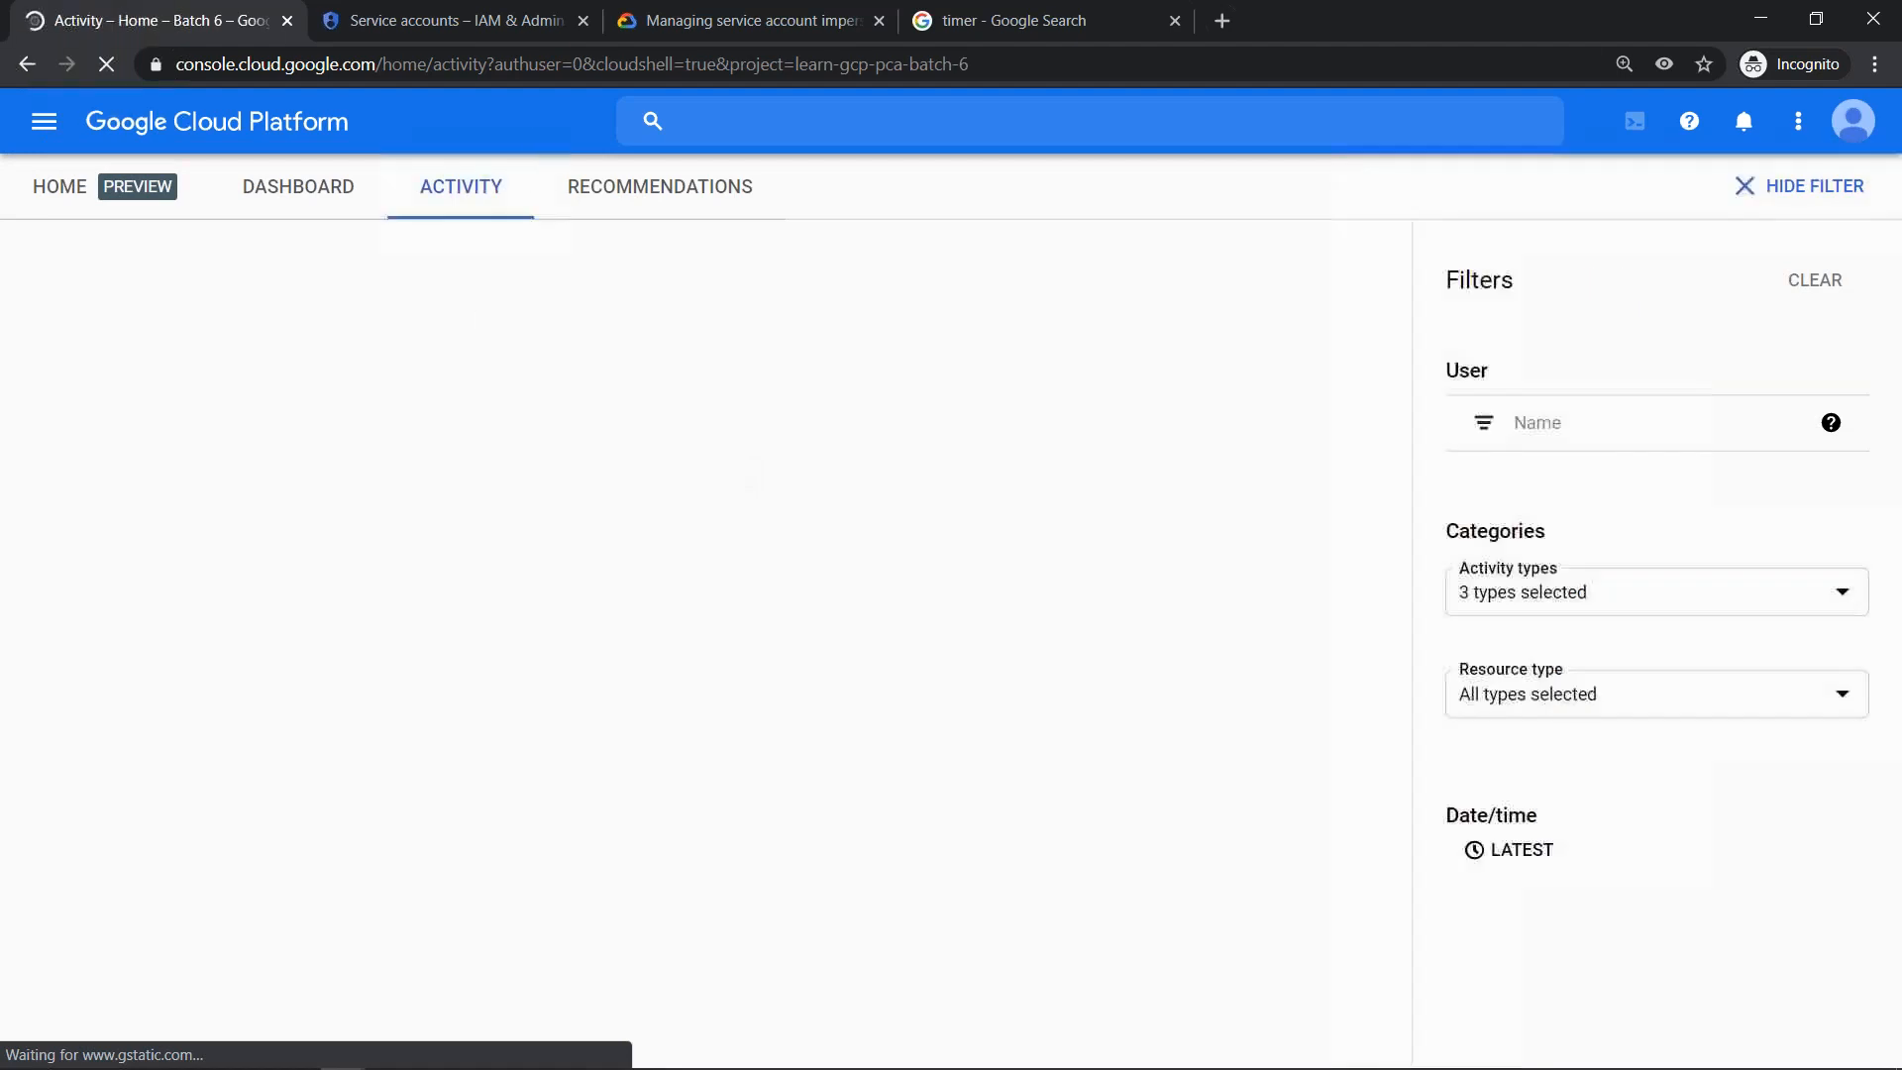
left_click(495, 203)
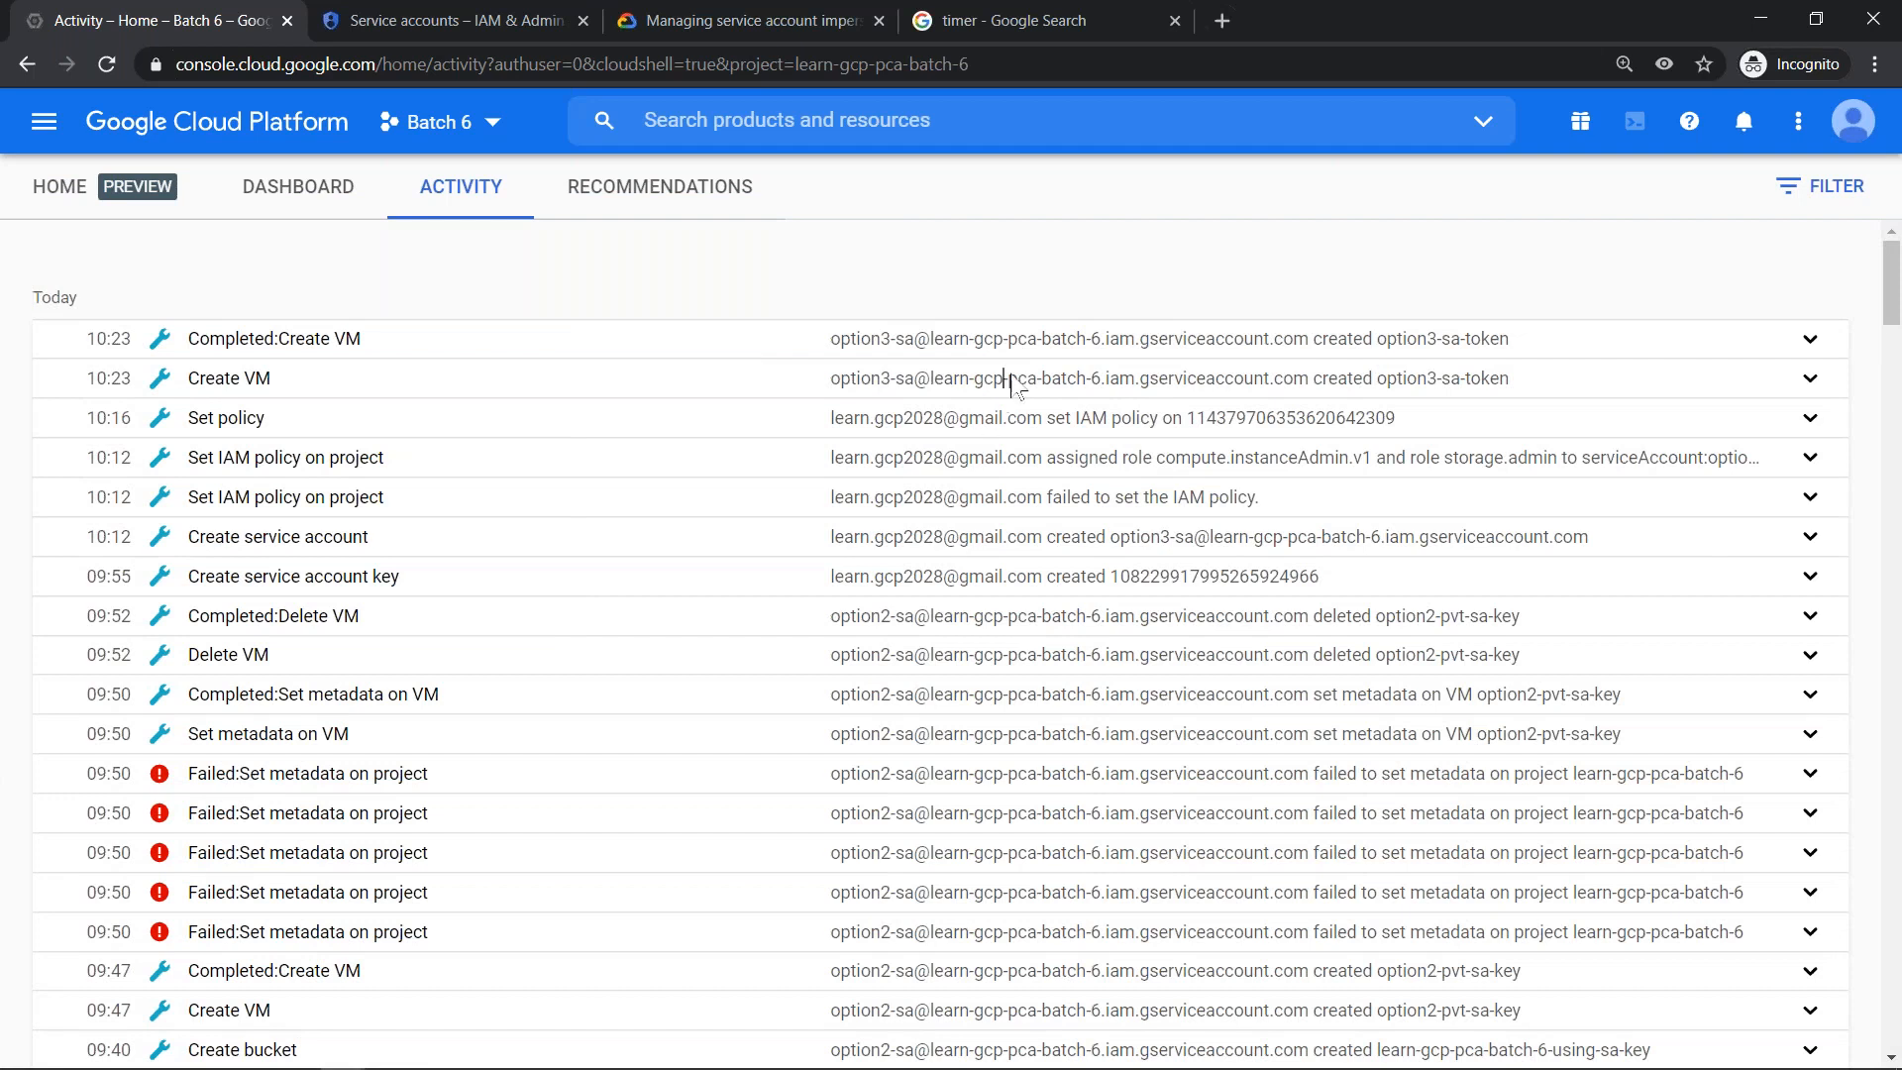
- Expand the Create VM entry for option3-sa-token and examine its User value, shrinking the Cloud Shell pane that covers the details
left_click(1010, 379)
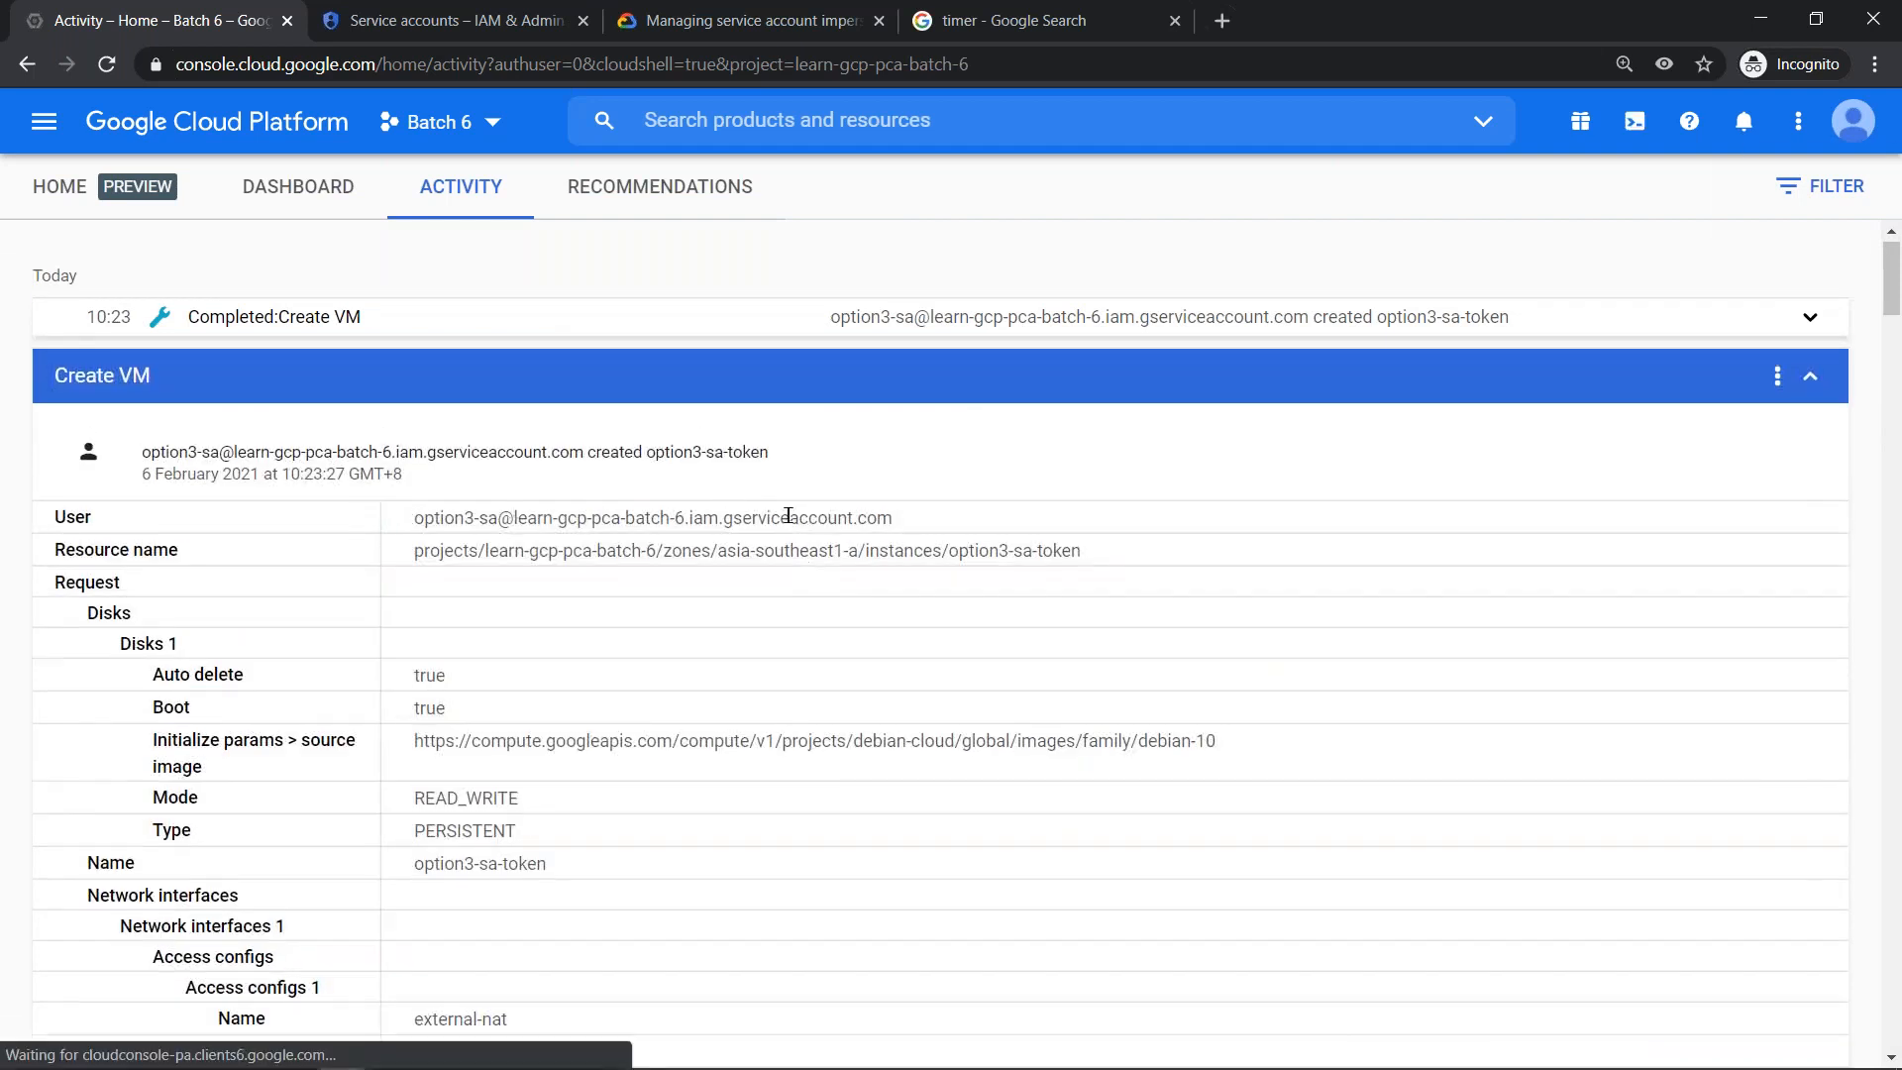
triple_click(896, 518)
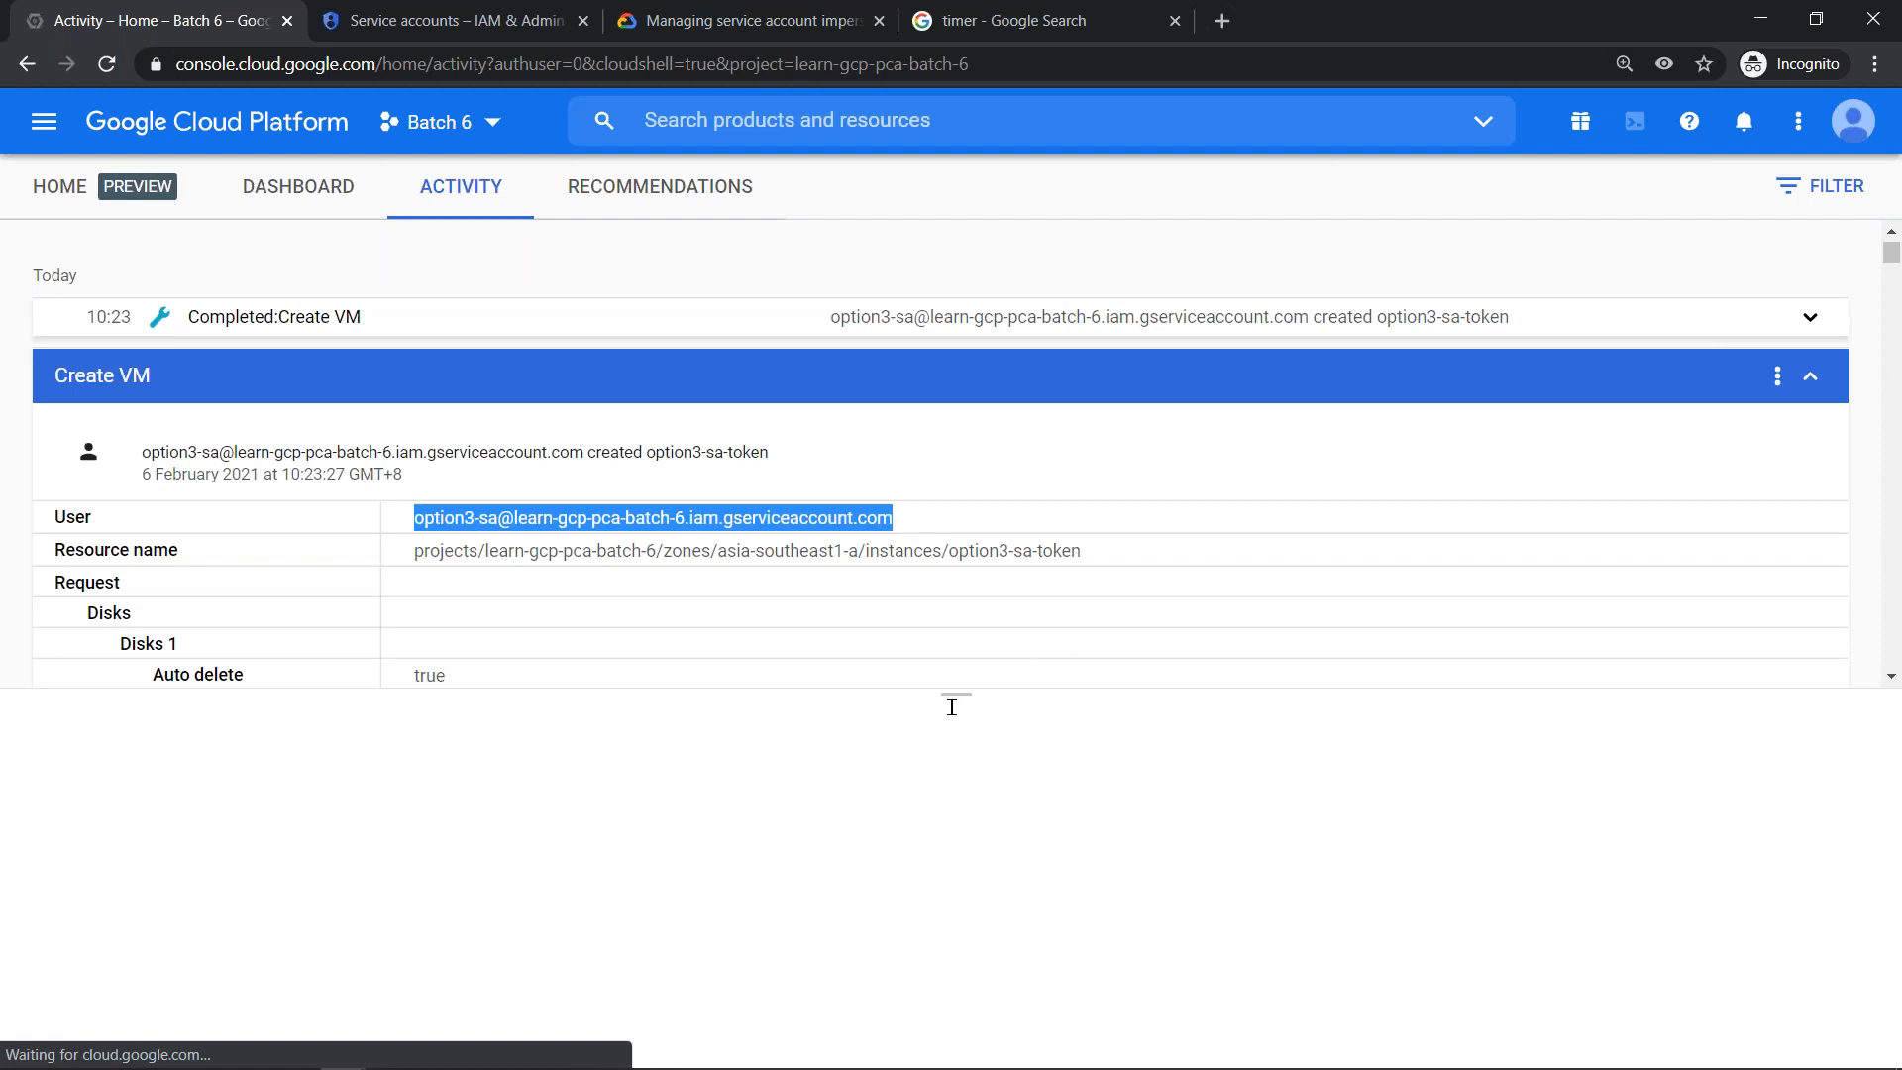
left_click_drag(955, 696, 938, 991)
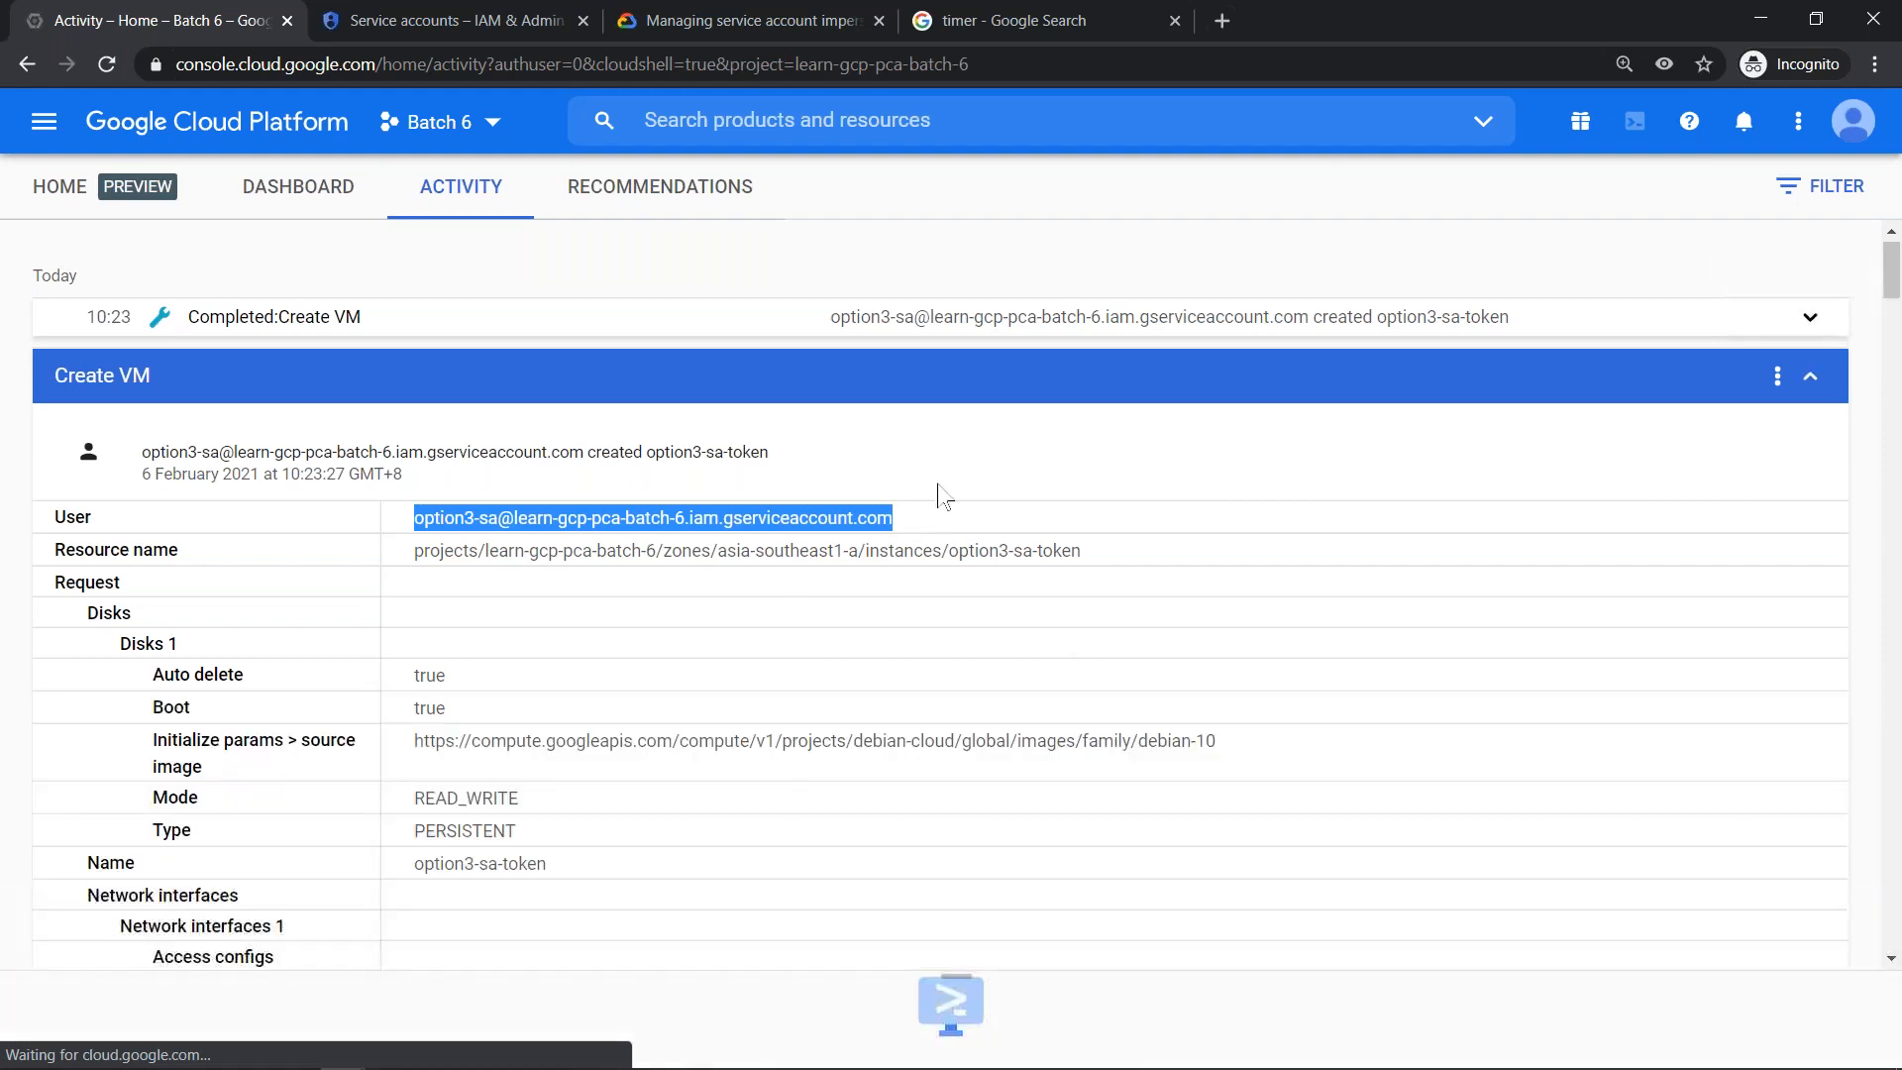
- Open the option2-sa service account from the service accounts list and delete both of its existing keys
left_click(451, 14)
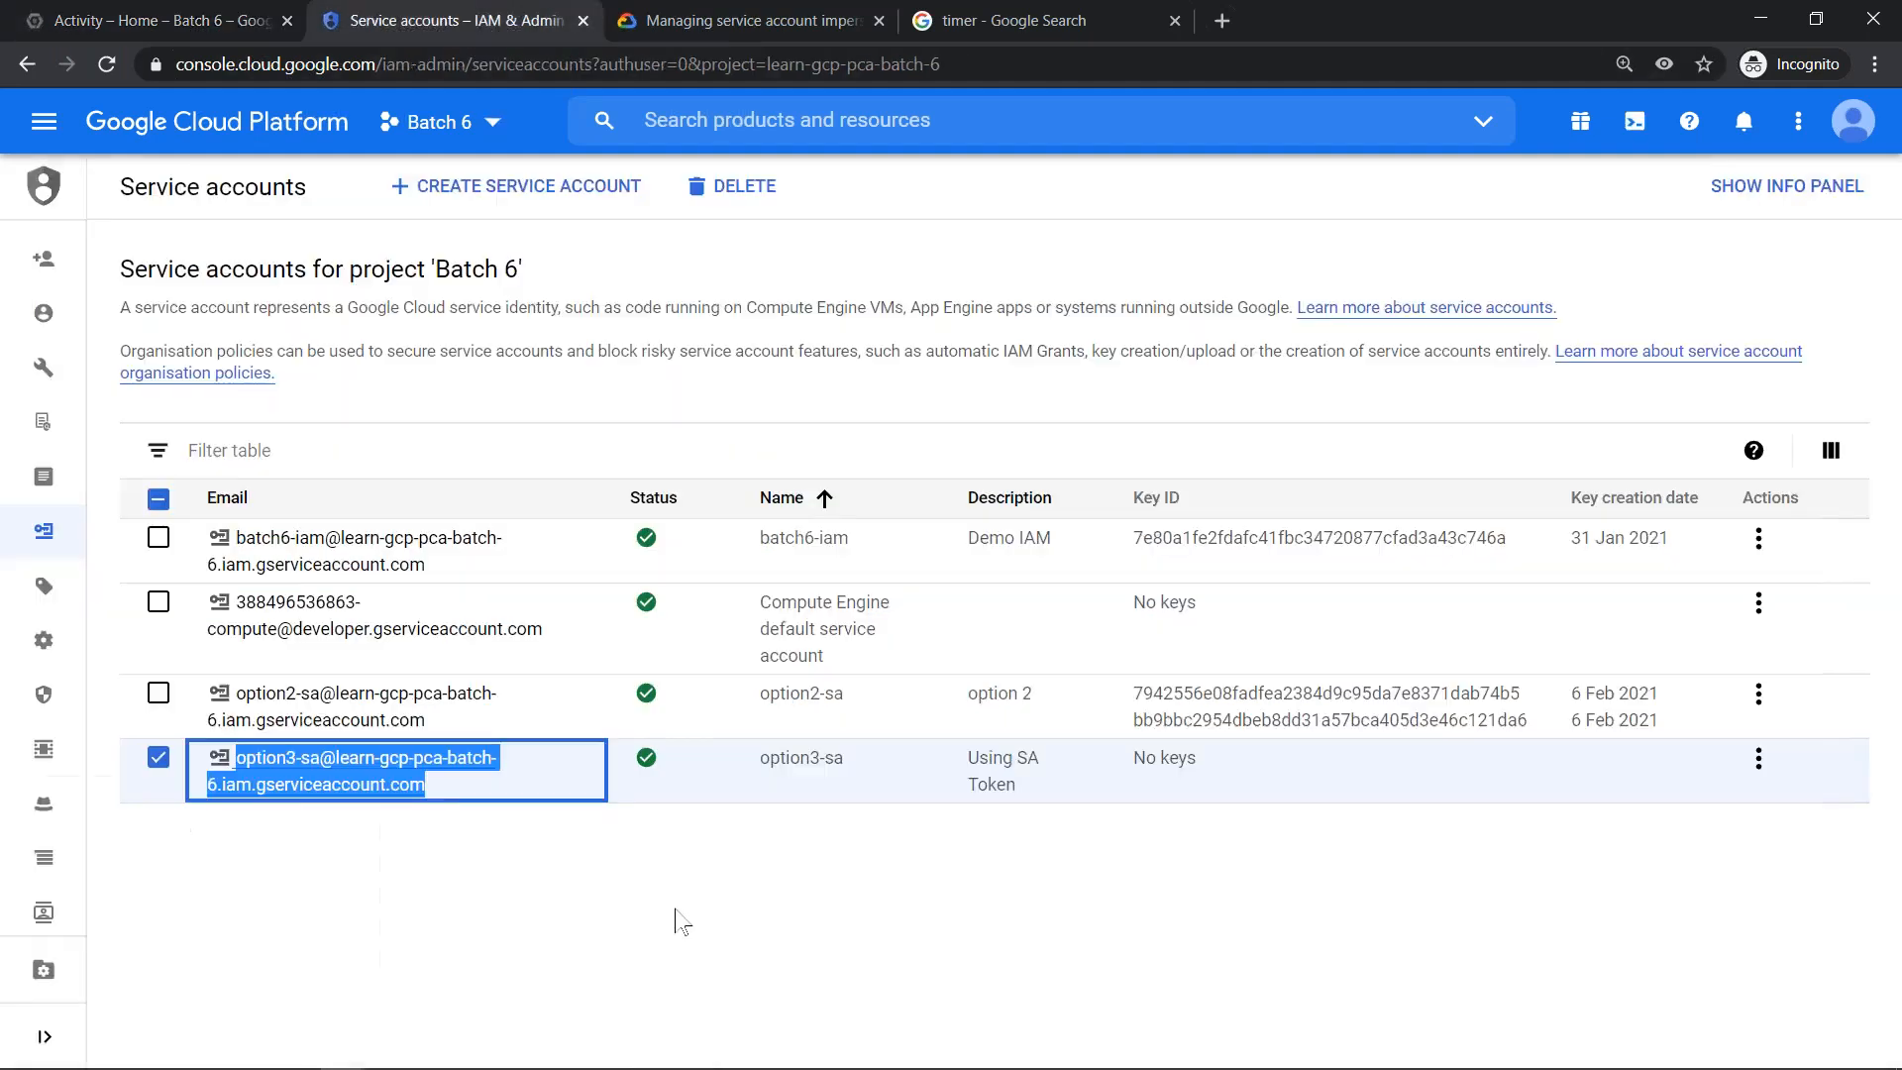
left_click(454, 700)
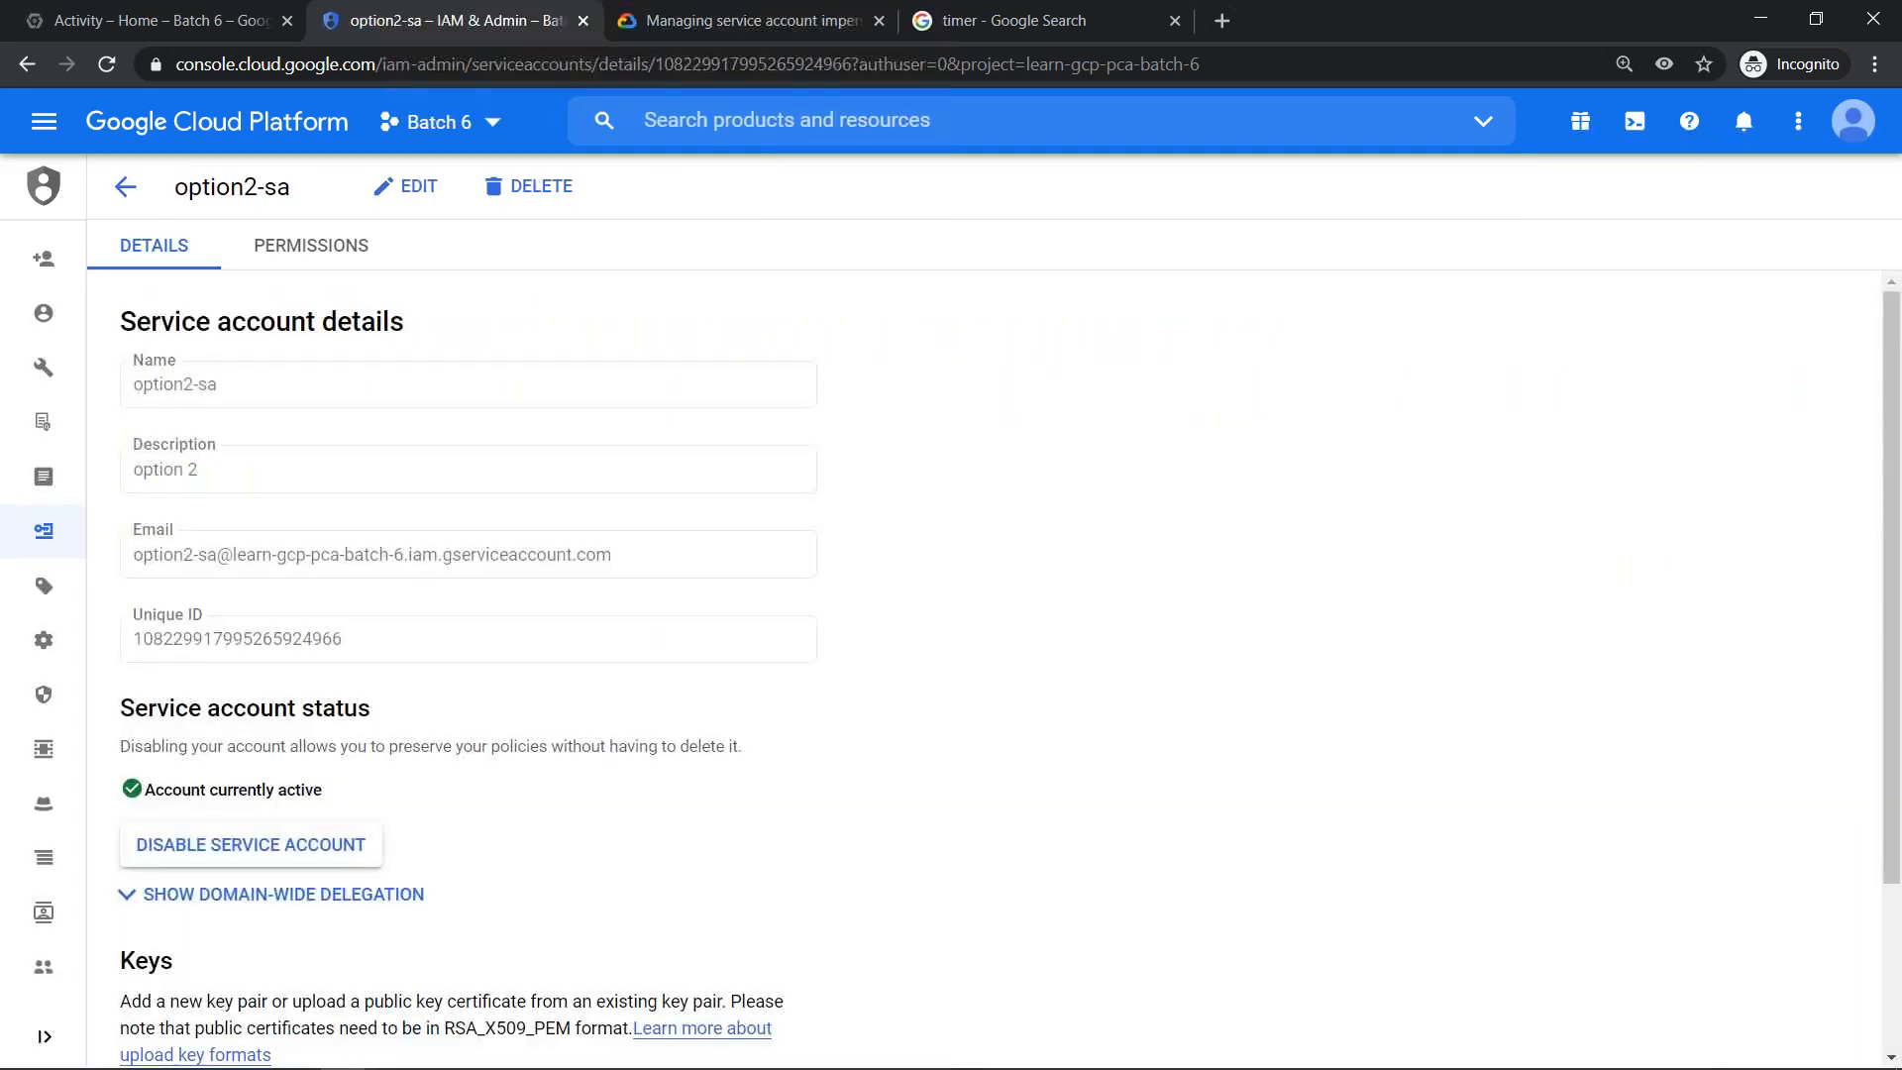
scroll(801, 587, "down", 3)
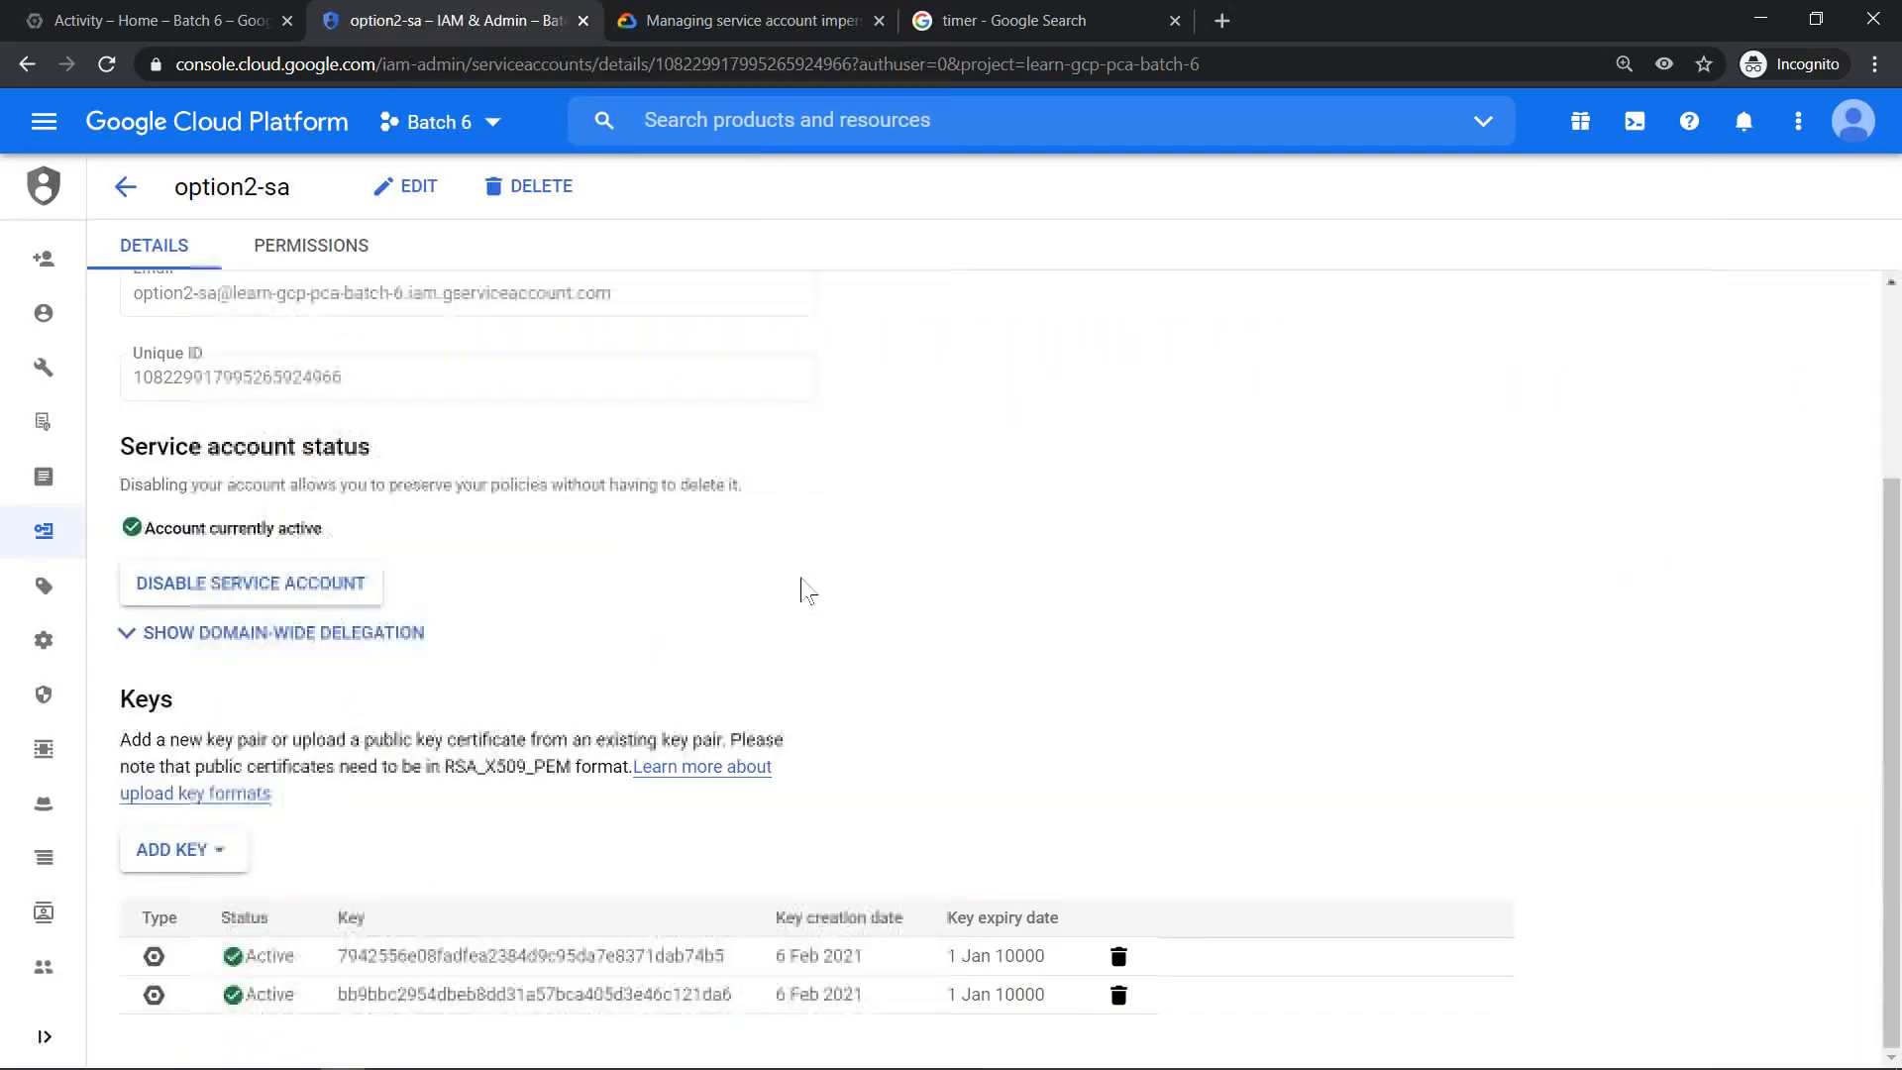
left_click(1119, 956)
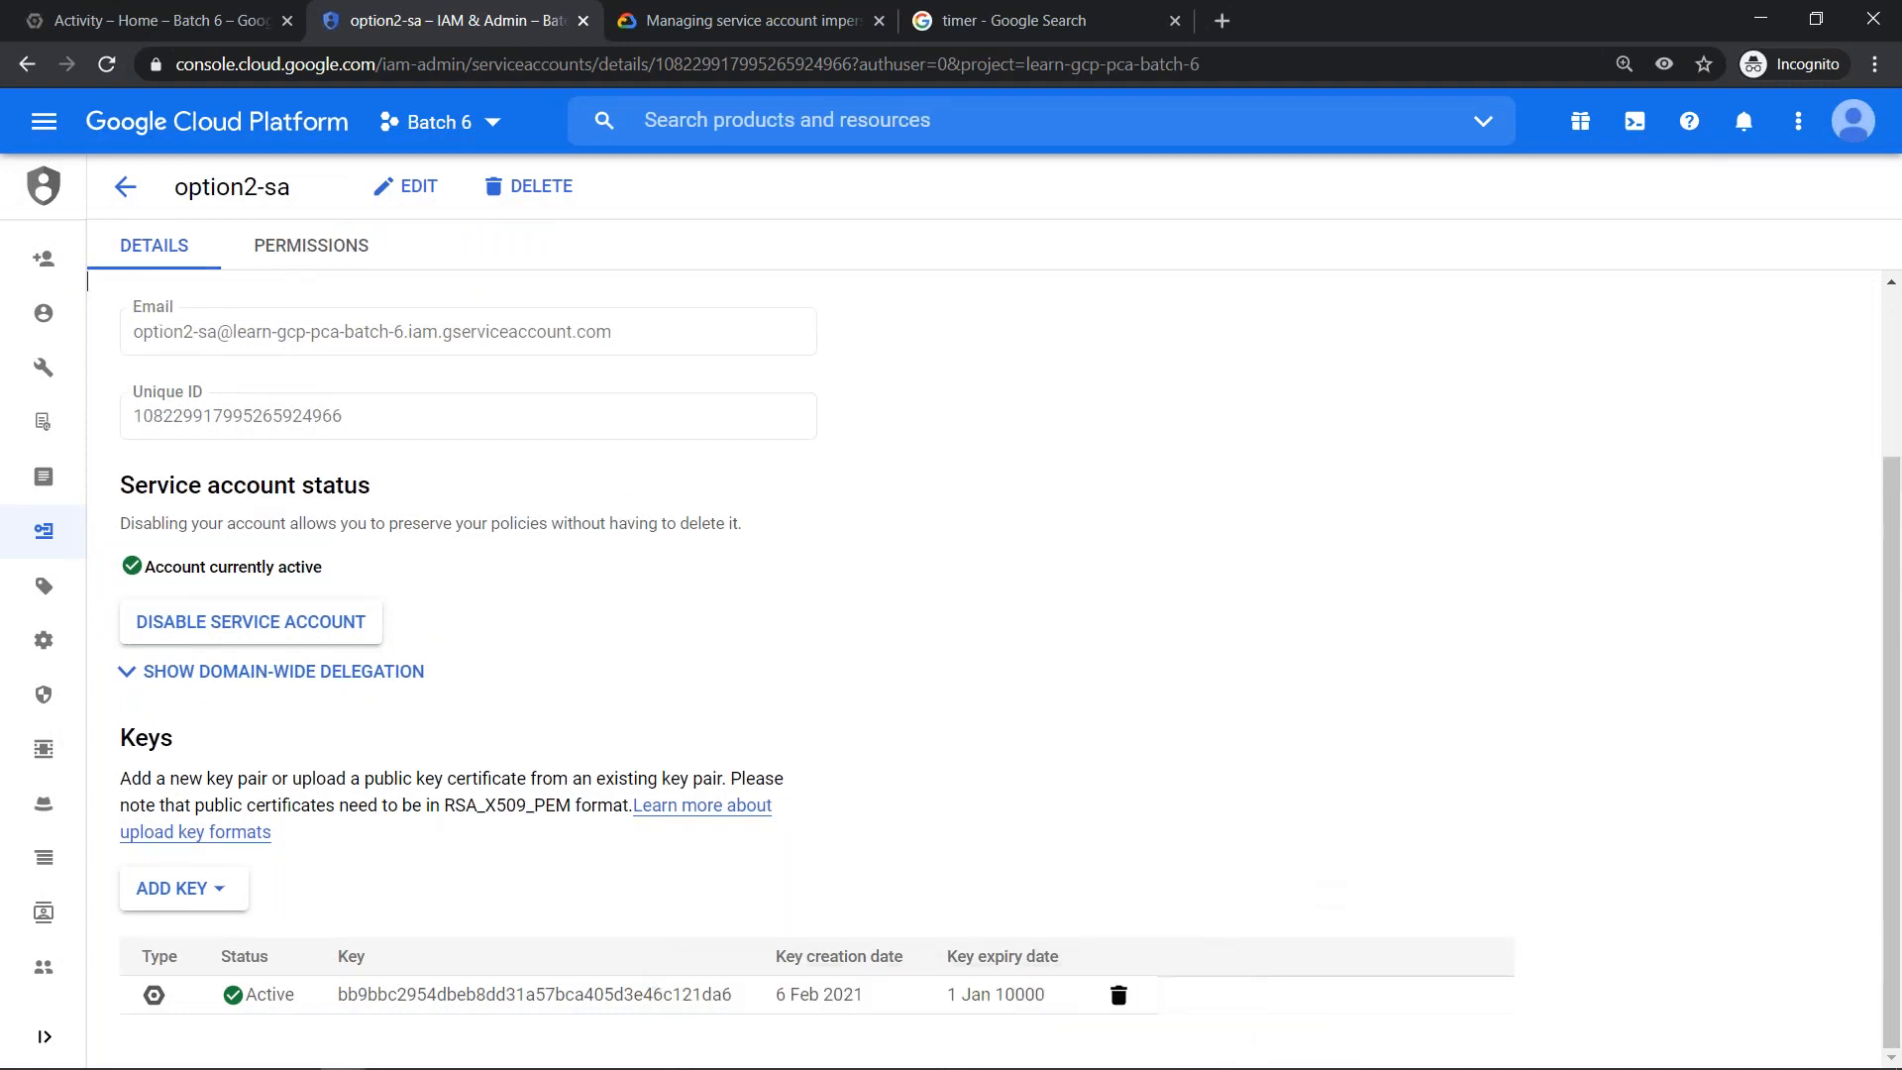
left_click(1118, 995)
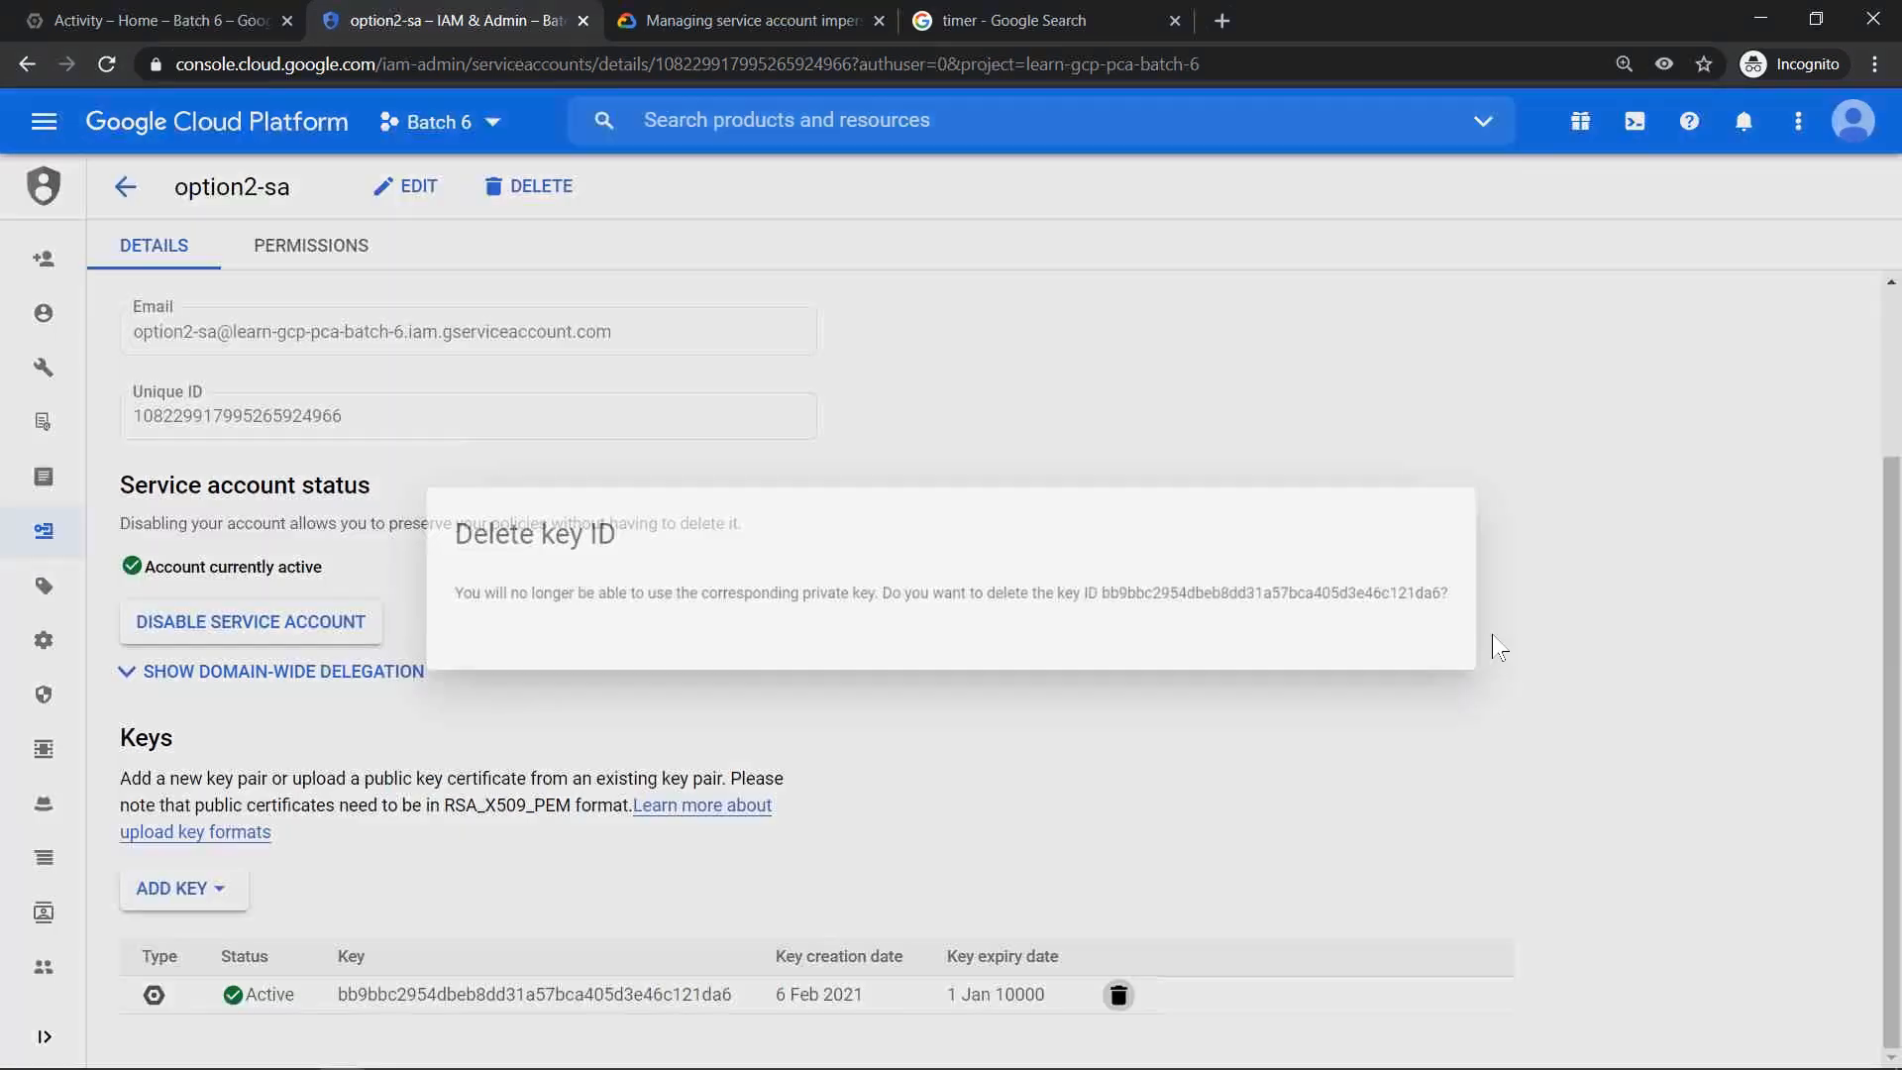
left_click(1490, 659)
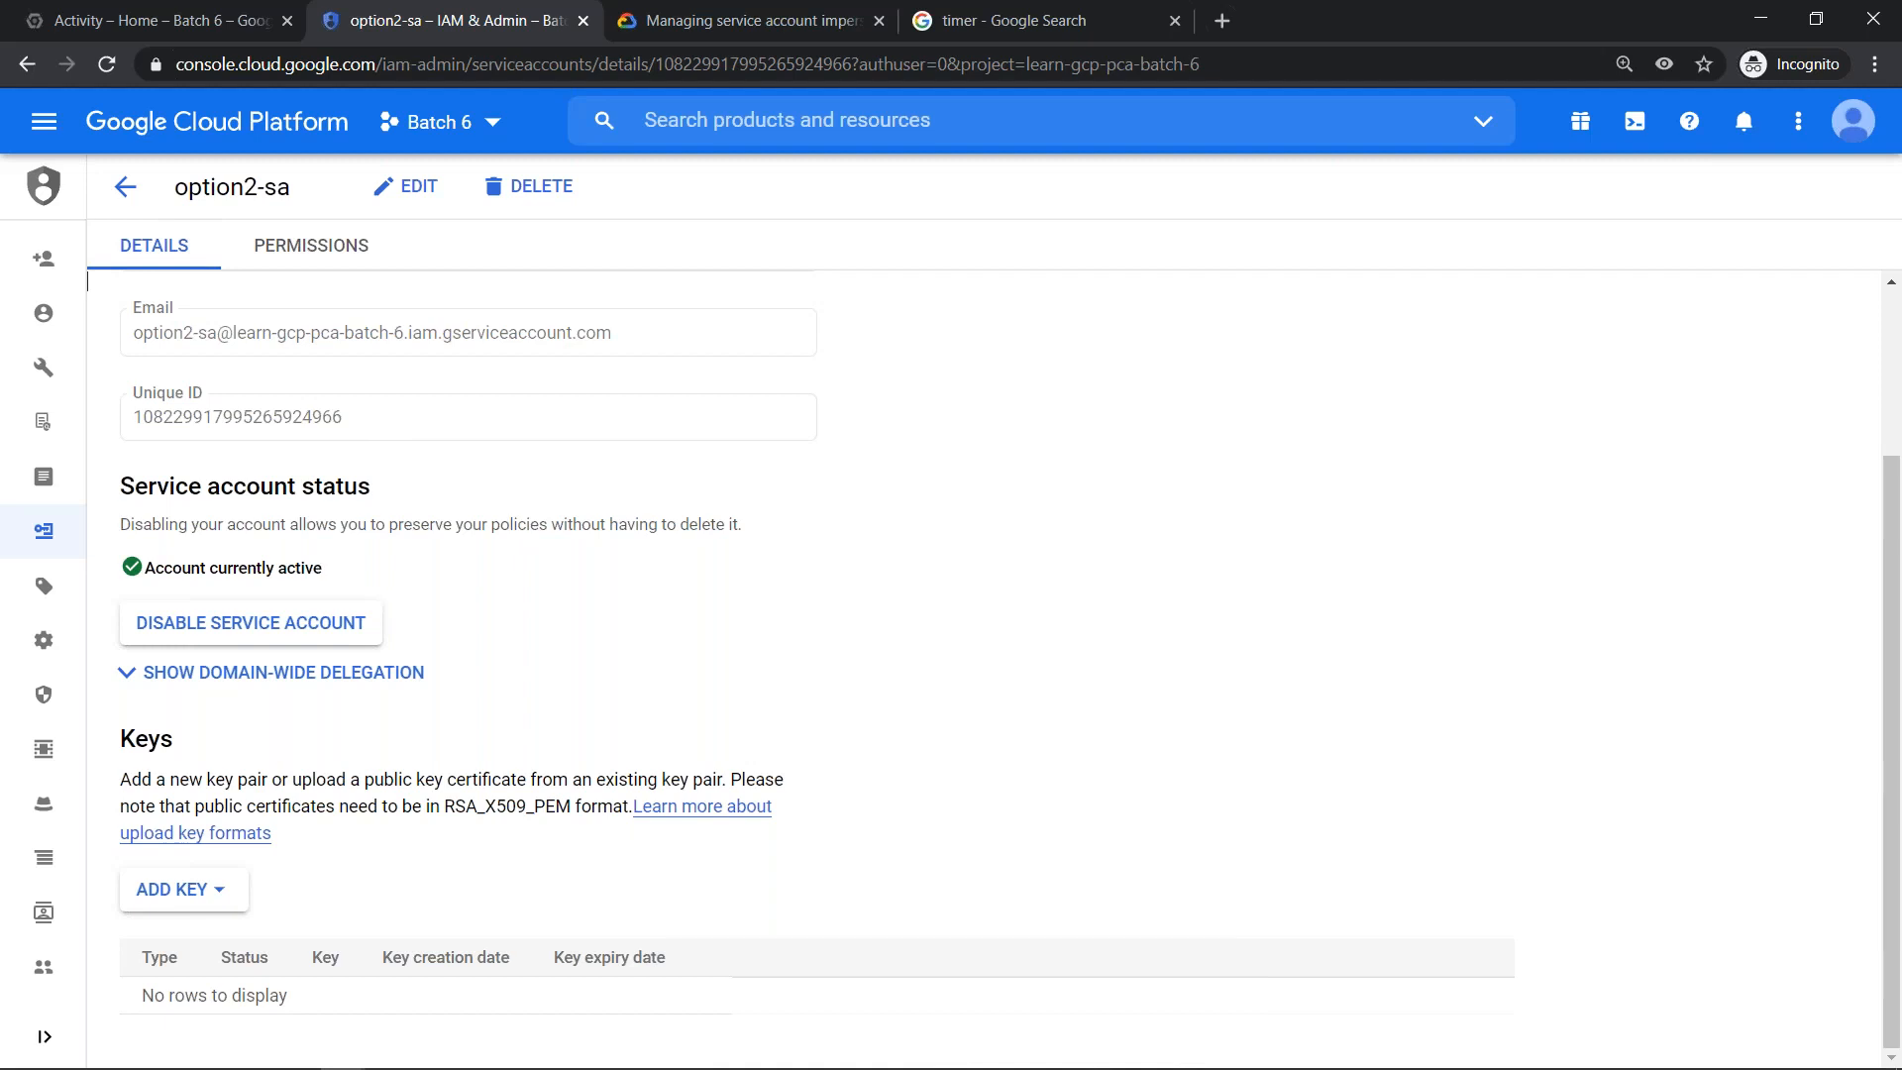
- Create and download a new JSON private key for option2-sa, and dismiss the saved-key notice and the download bar
left_click(210, 892)
left_click(210, 944)
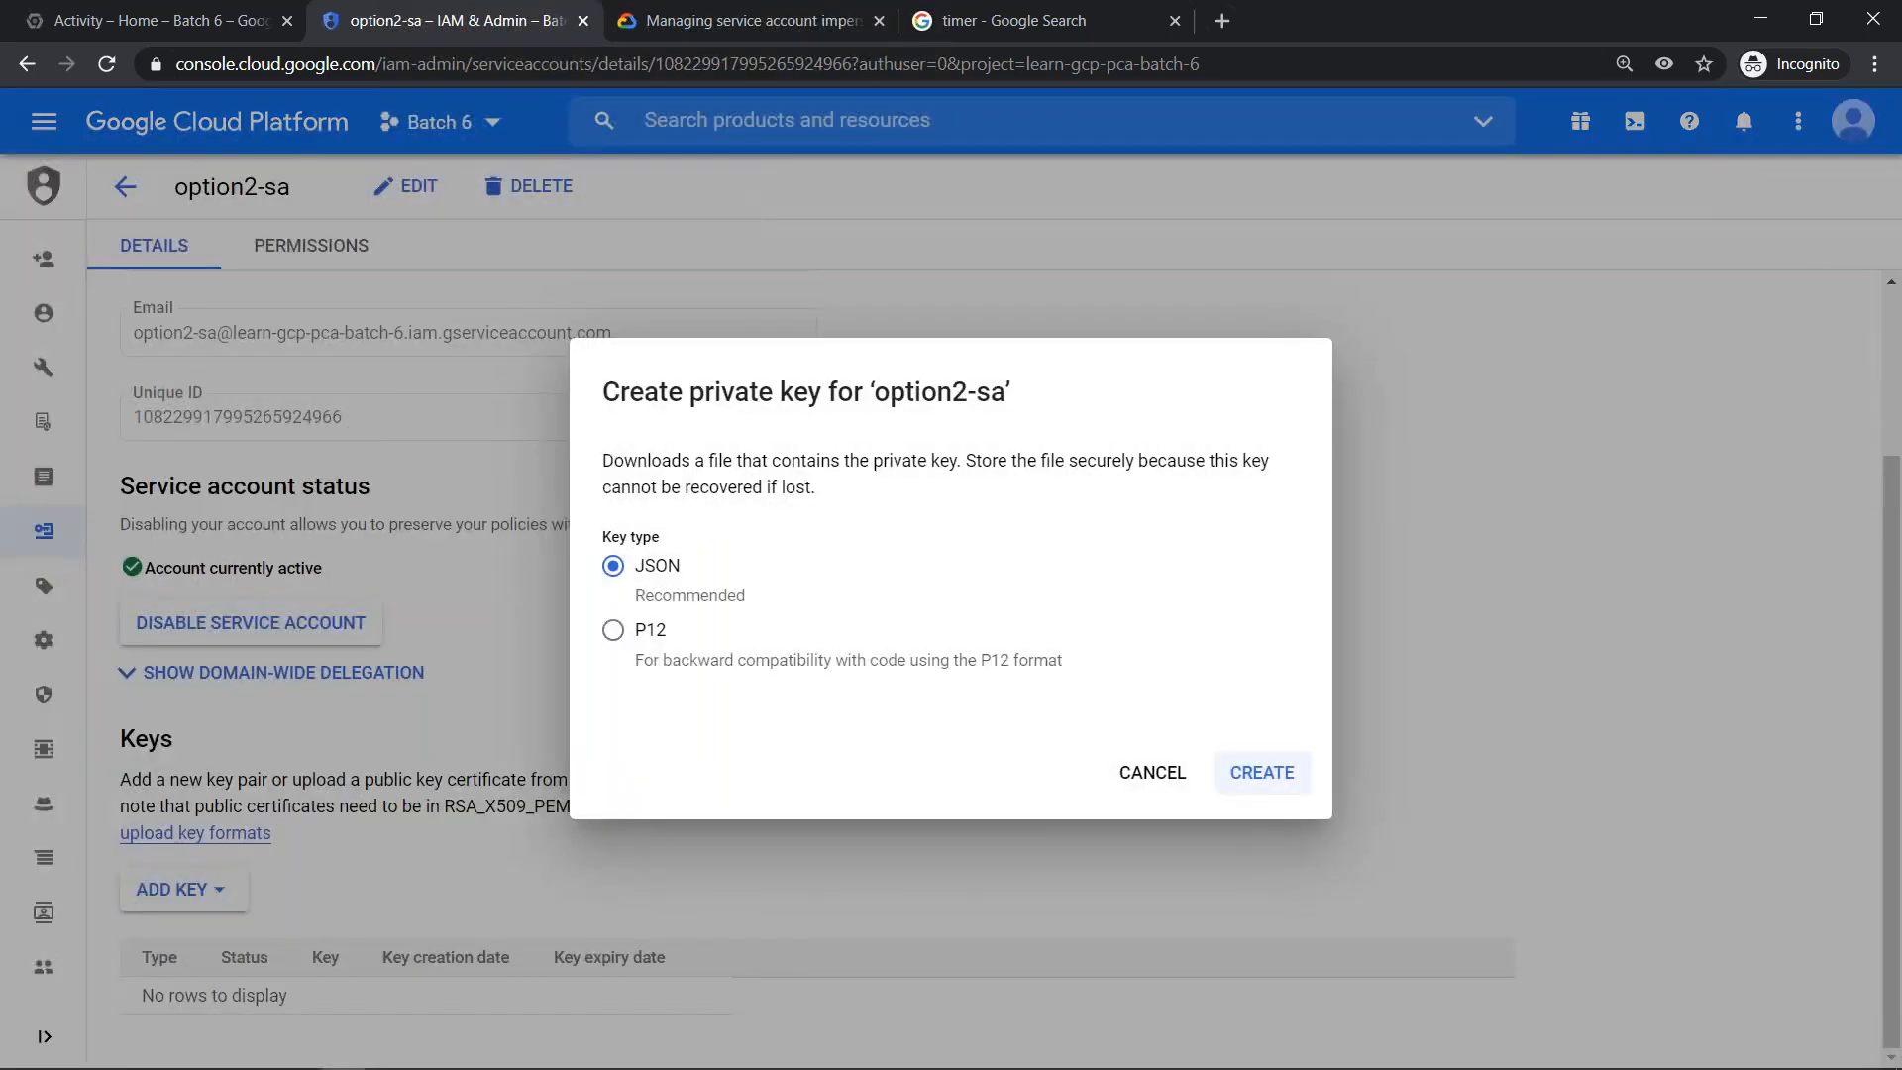
left_click(1262, 773)
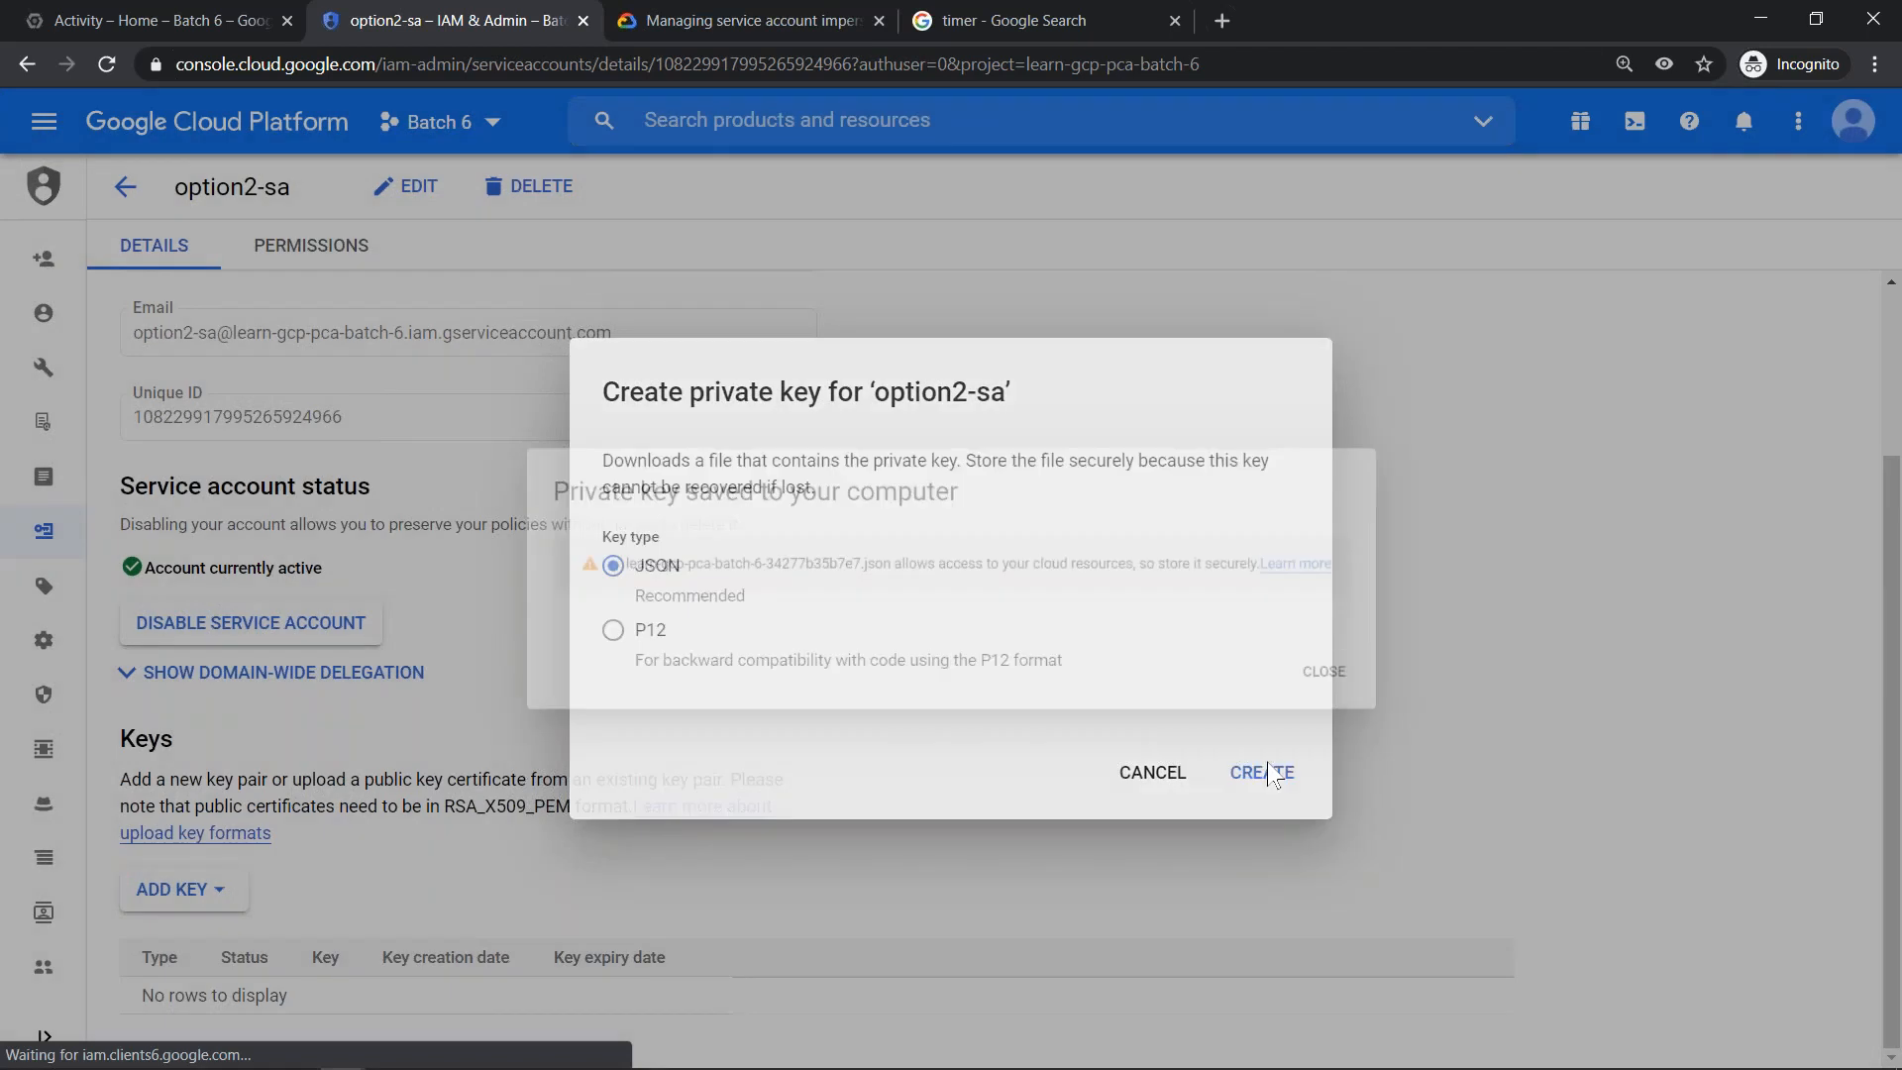
left_click(1419, 695)
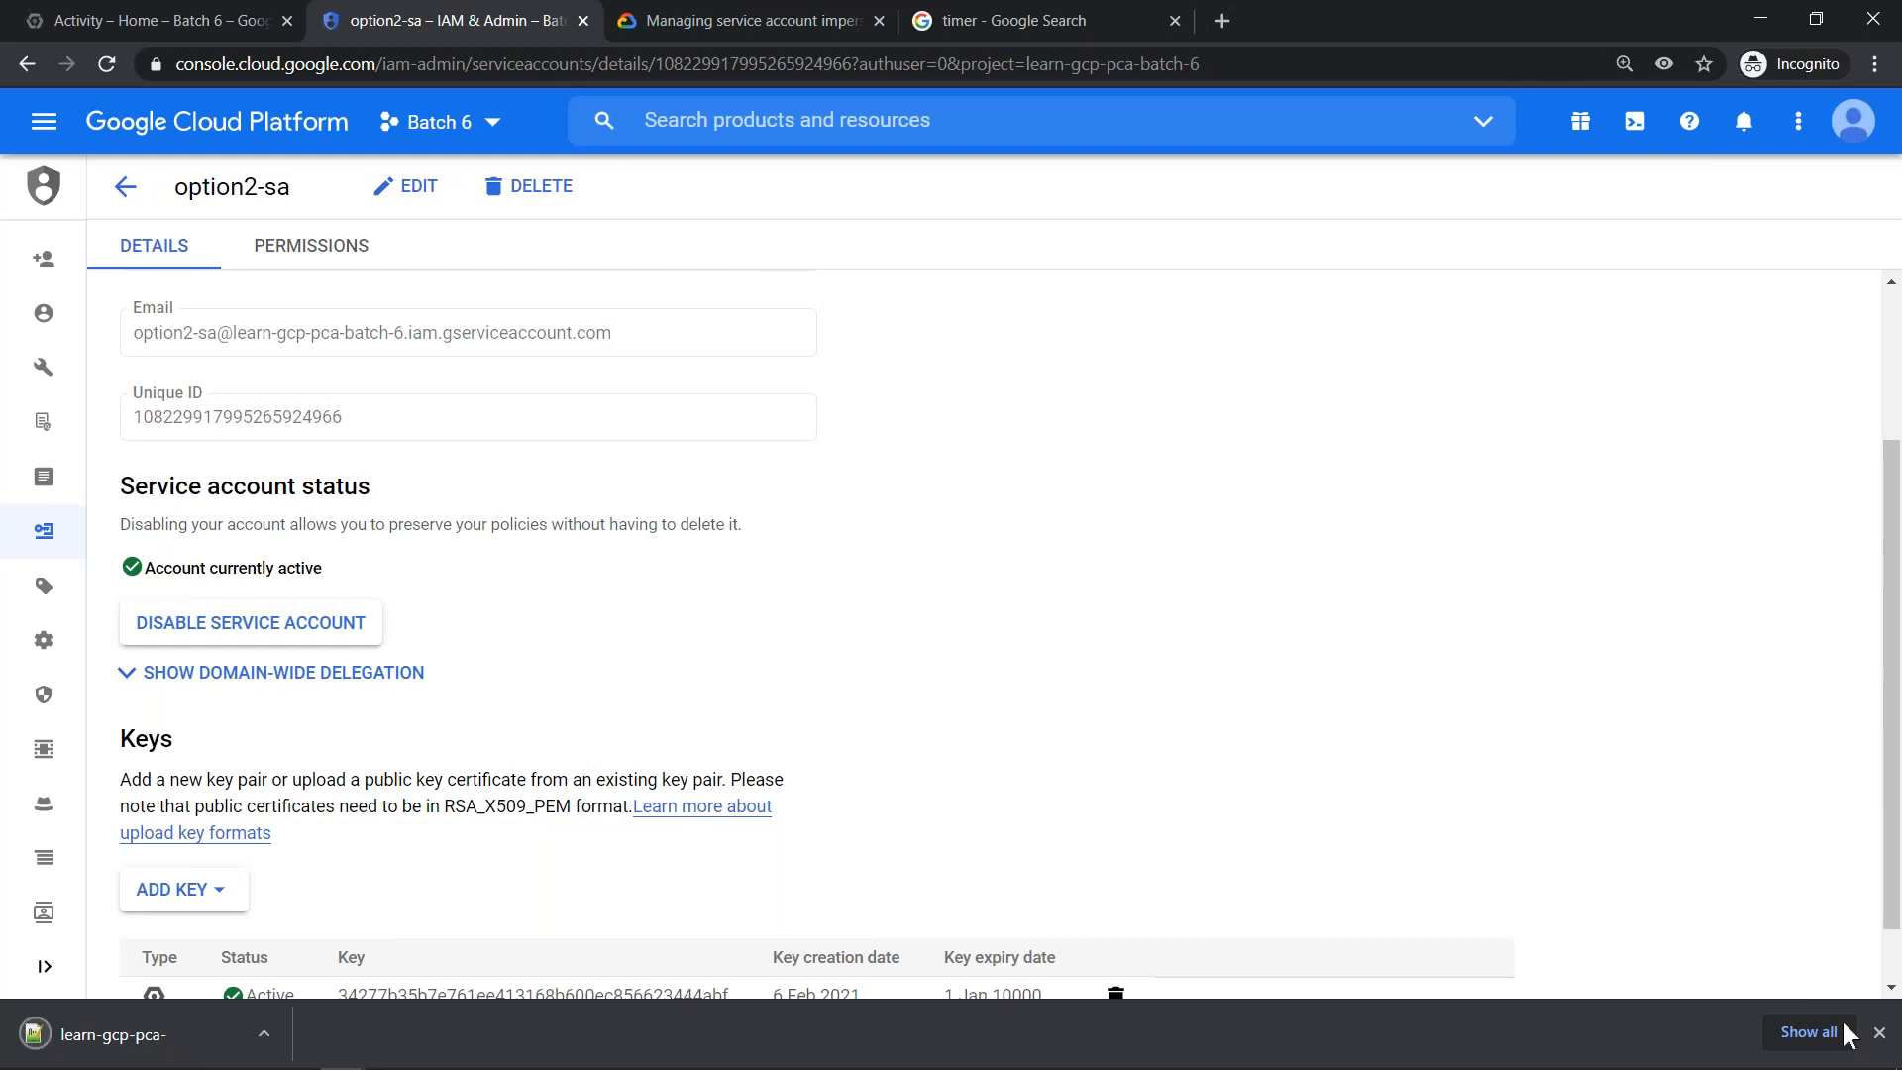
left_click(1879, 1033)
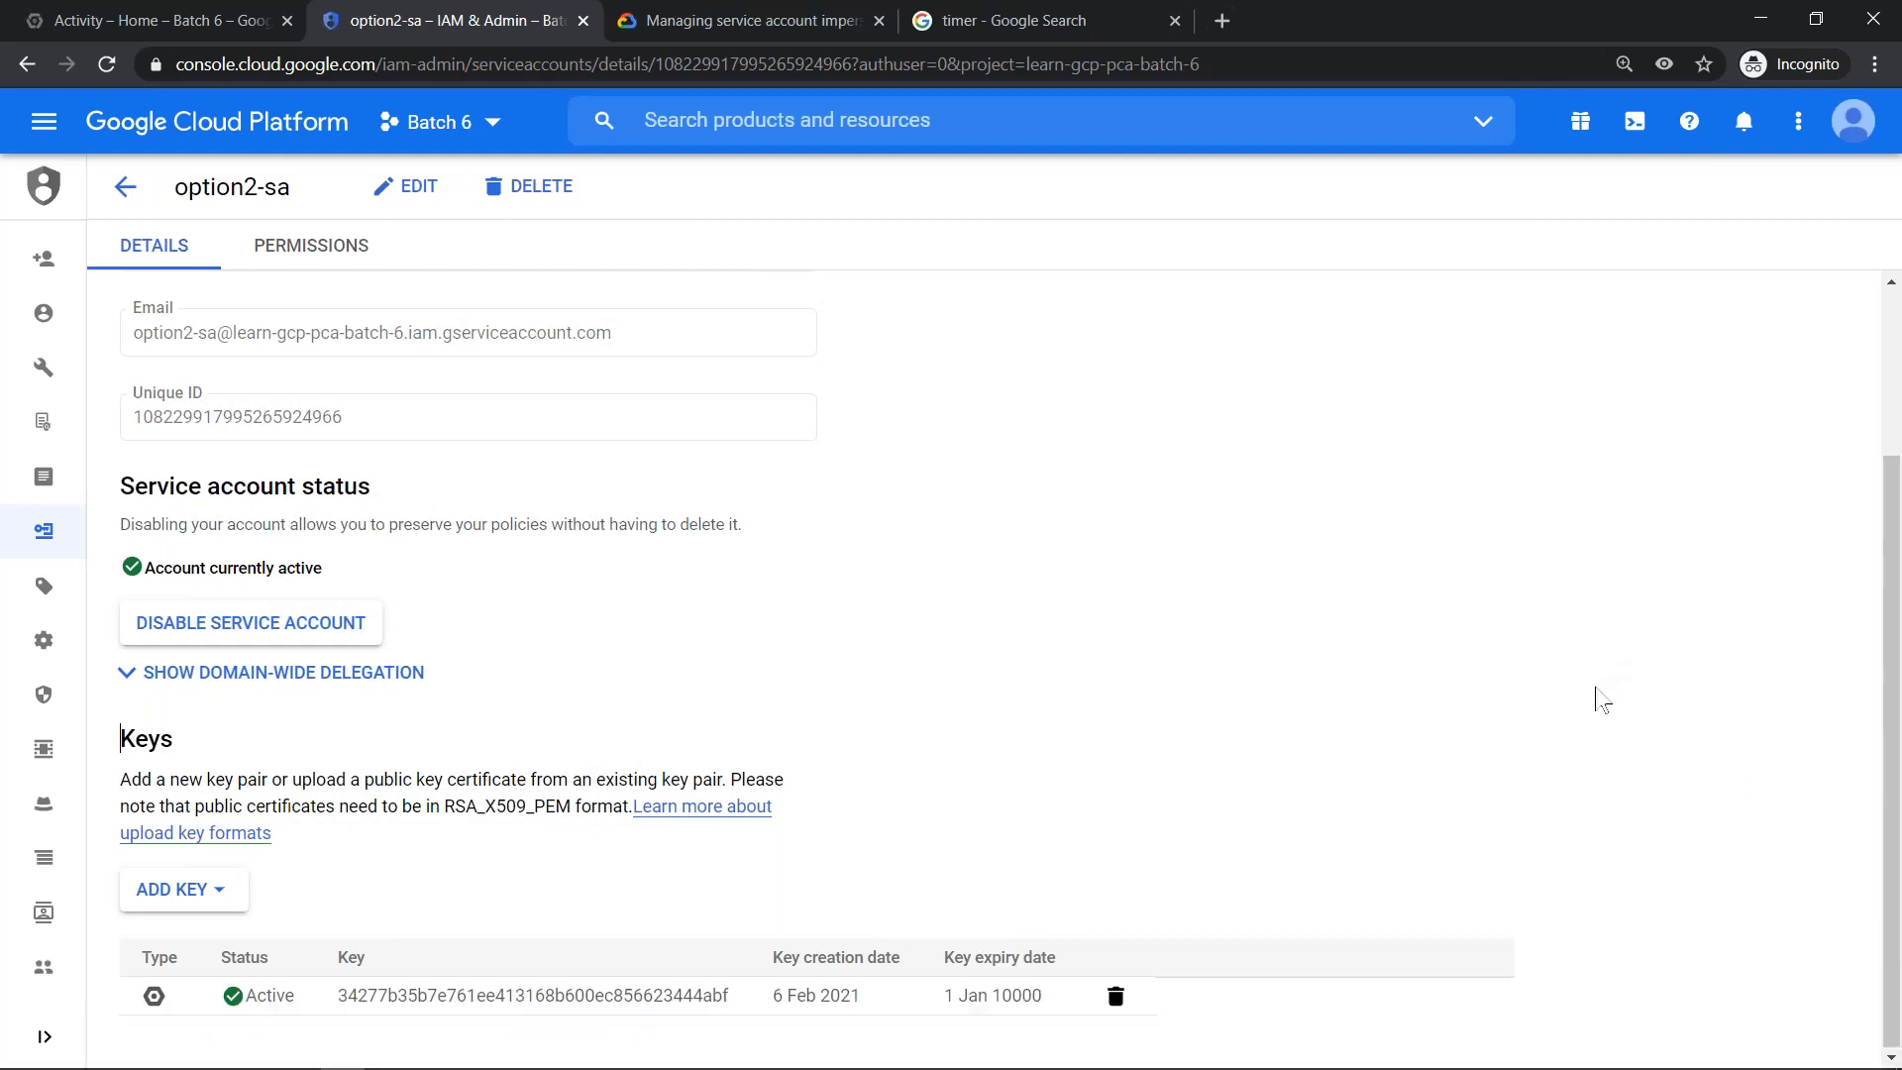
- Switch to the restricted user's Cloud Shell in Edge, clear the terminal and list the files in the home directory
key("alt+Tab")
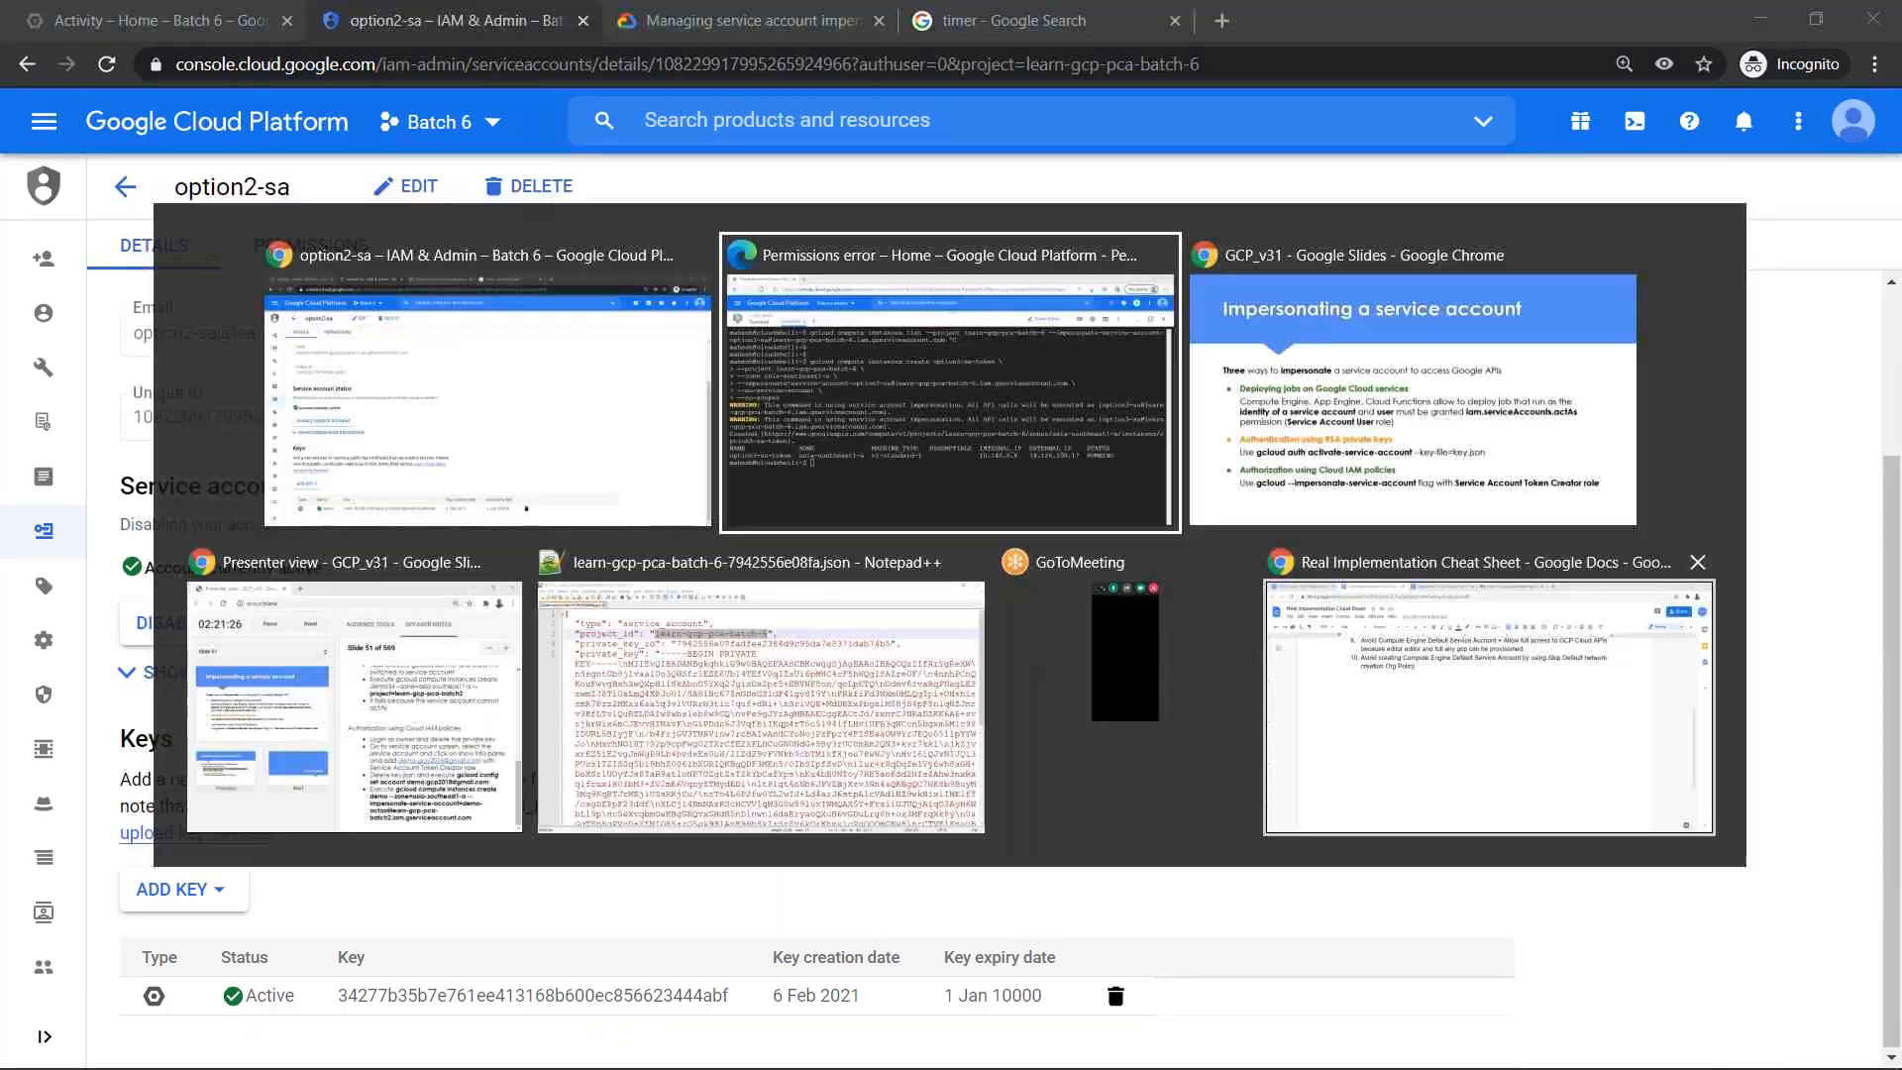
key("ctrl+l")
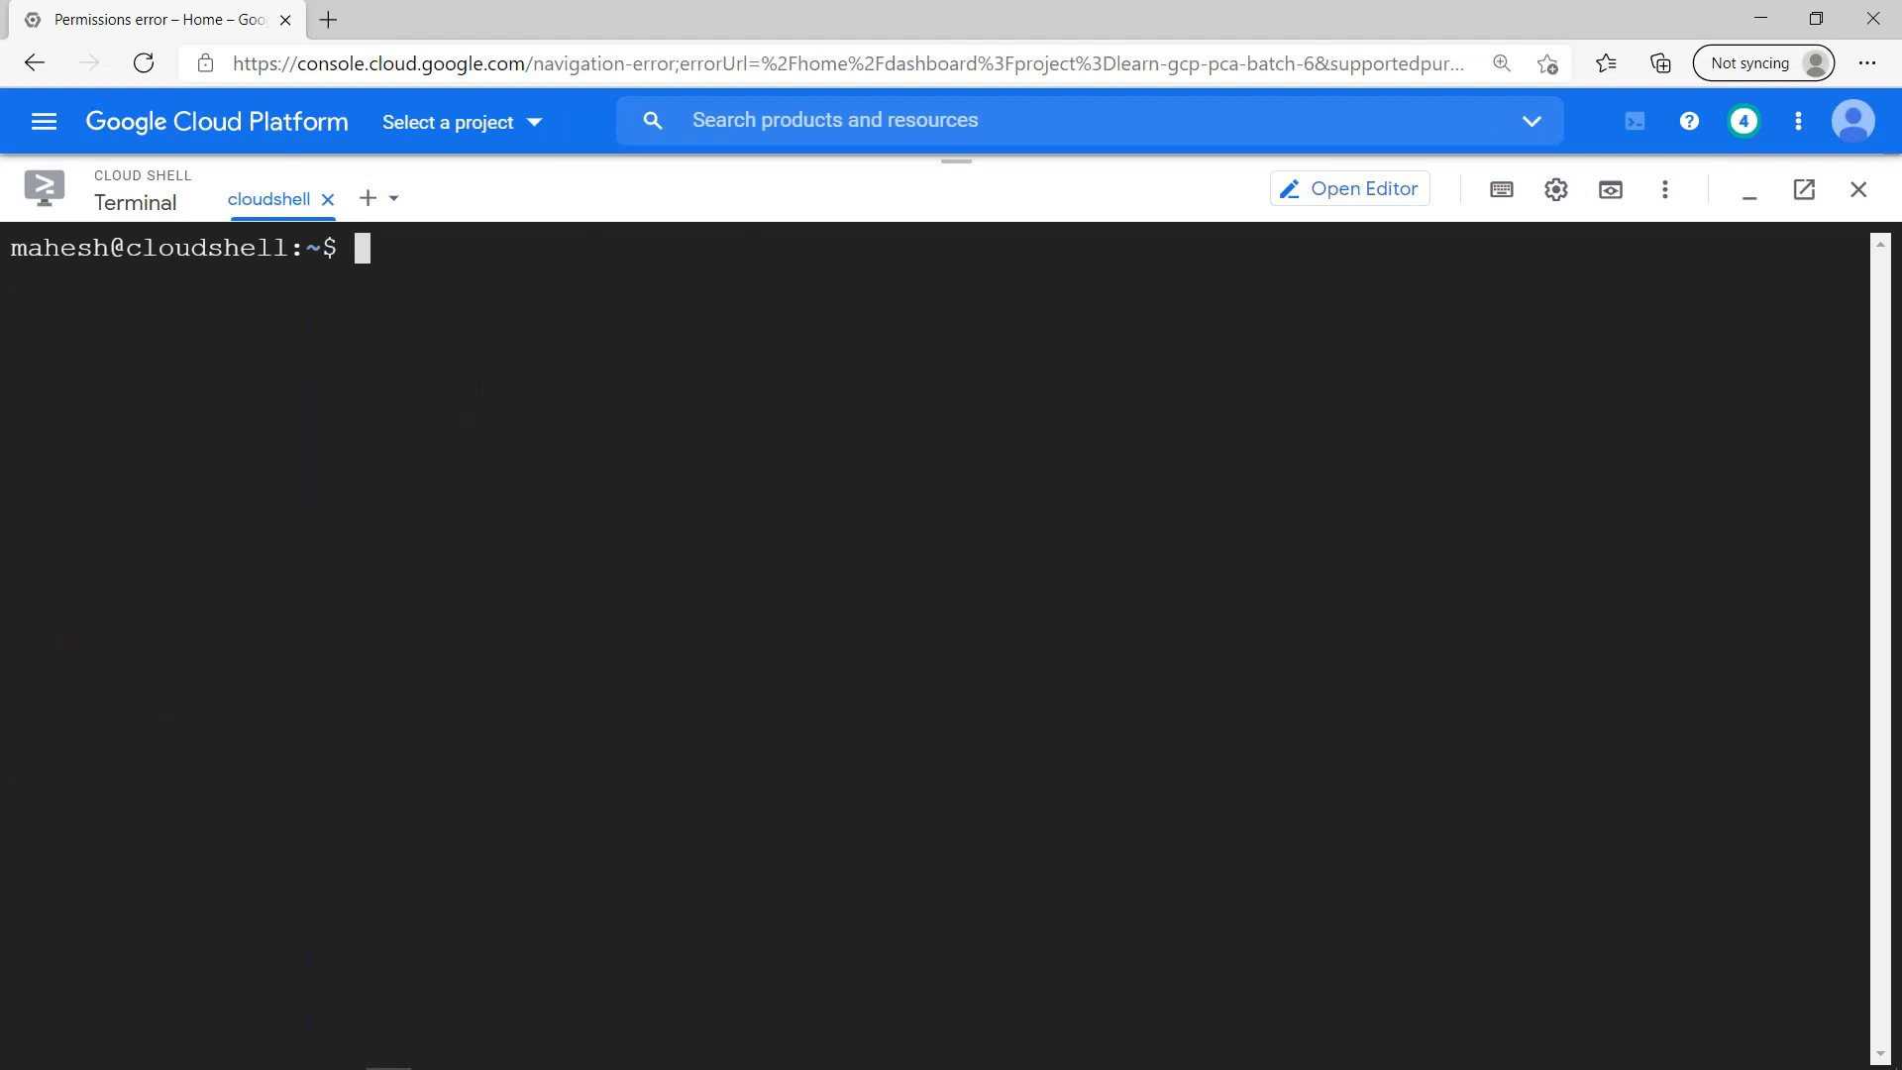
type("ls")
key("Return")
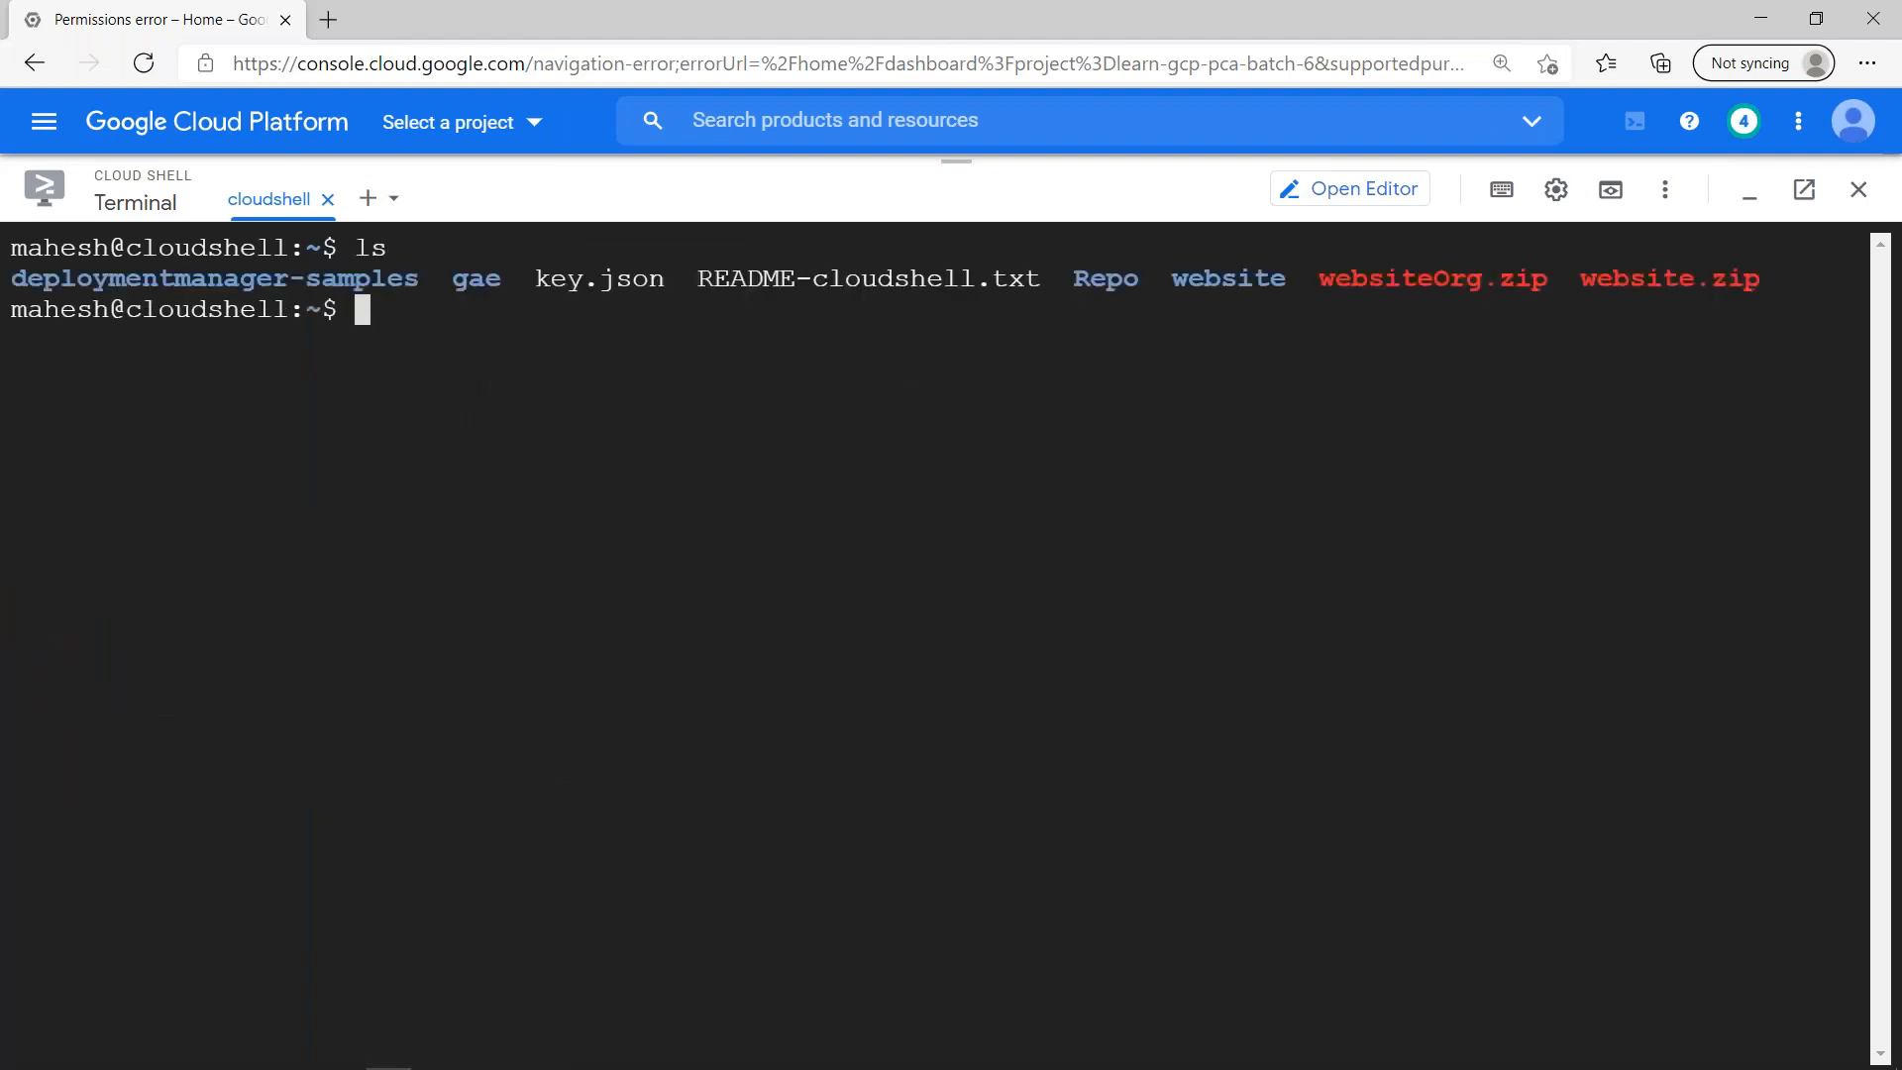
- Recall "gcloud auth activate-service-account --key-file=key.json" from the command history and run it to try the old option2-sa key
key("Return")
key("Return")
key("ctrl+r")
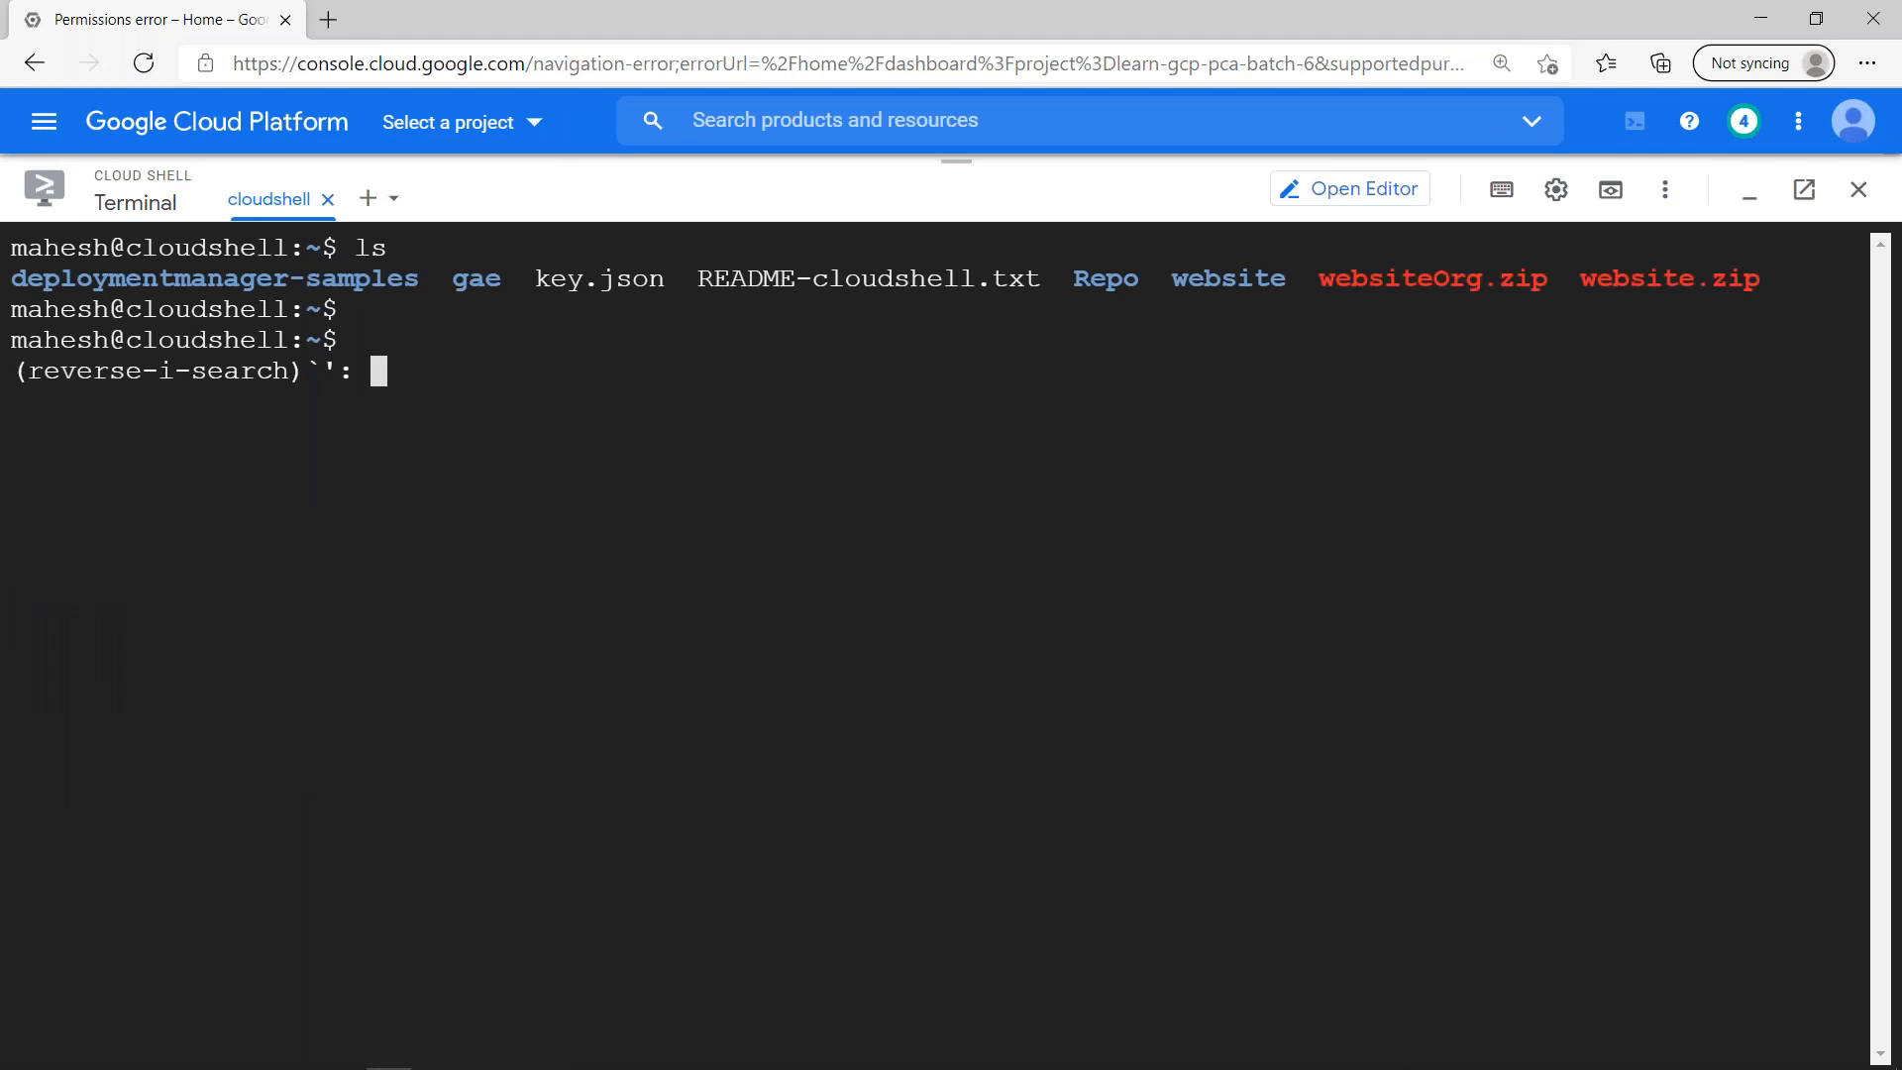
type("gcloud ")
type("auth a")
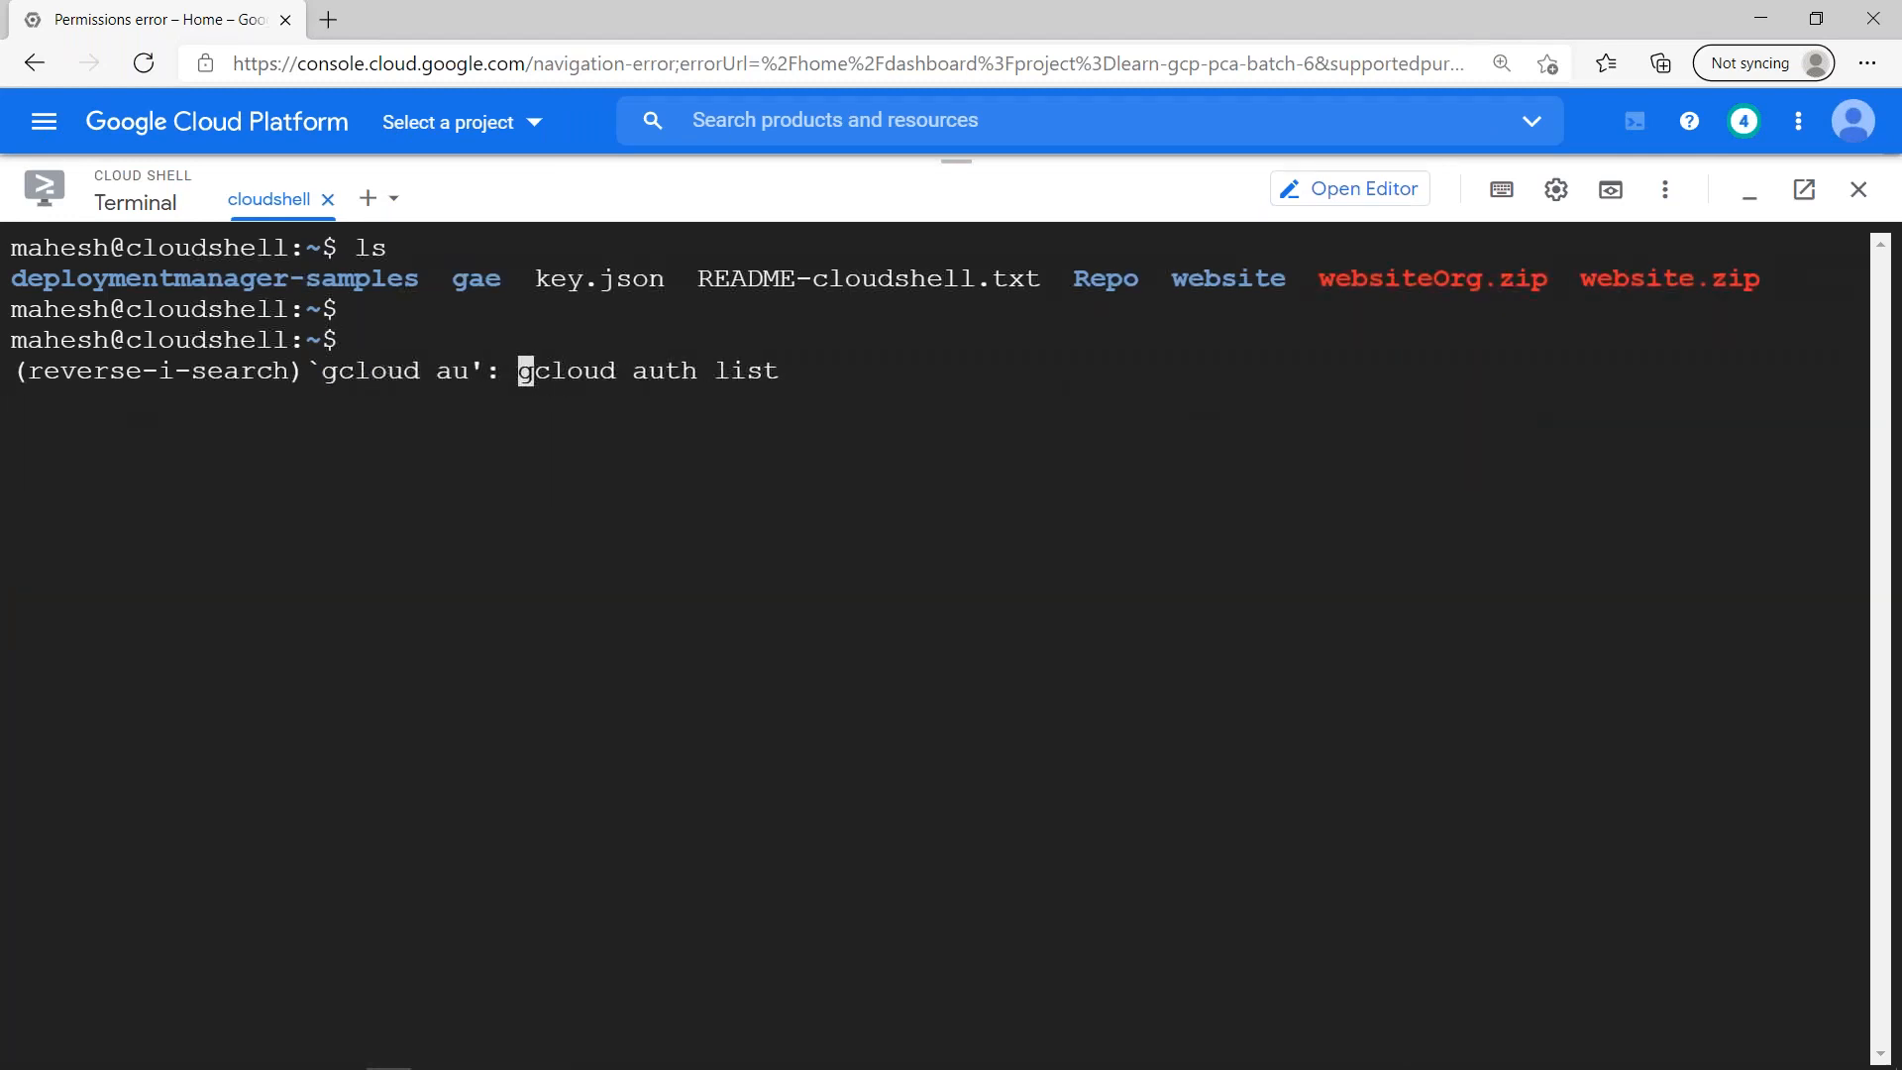
key("End")
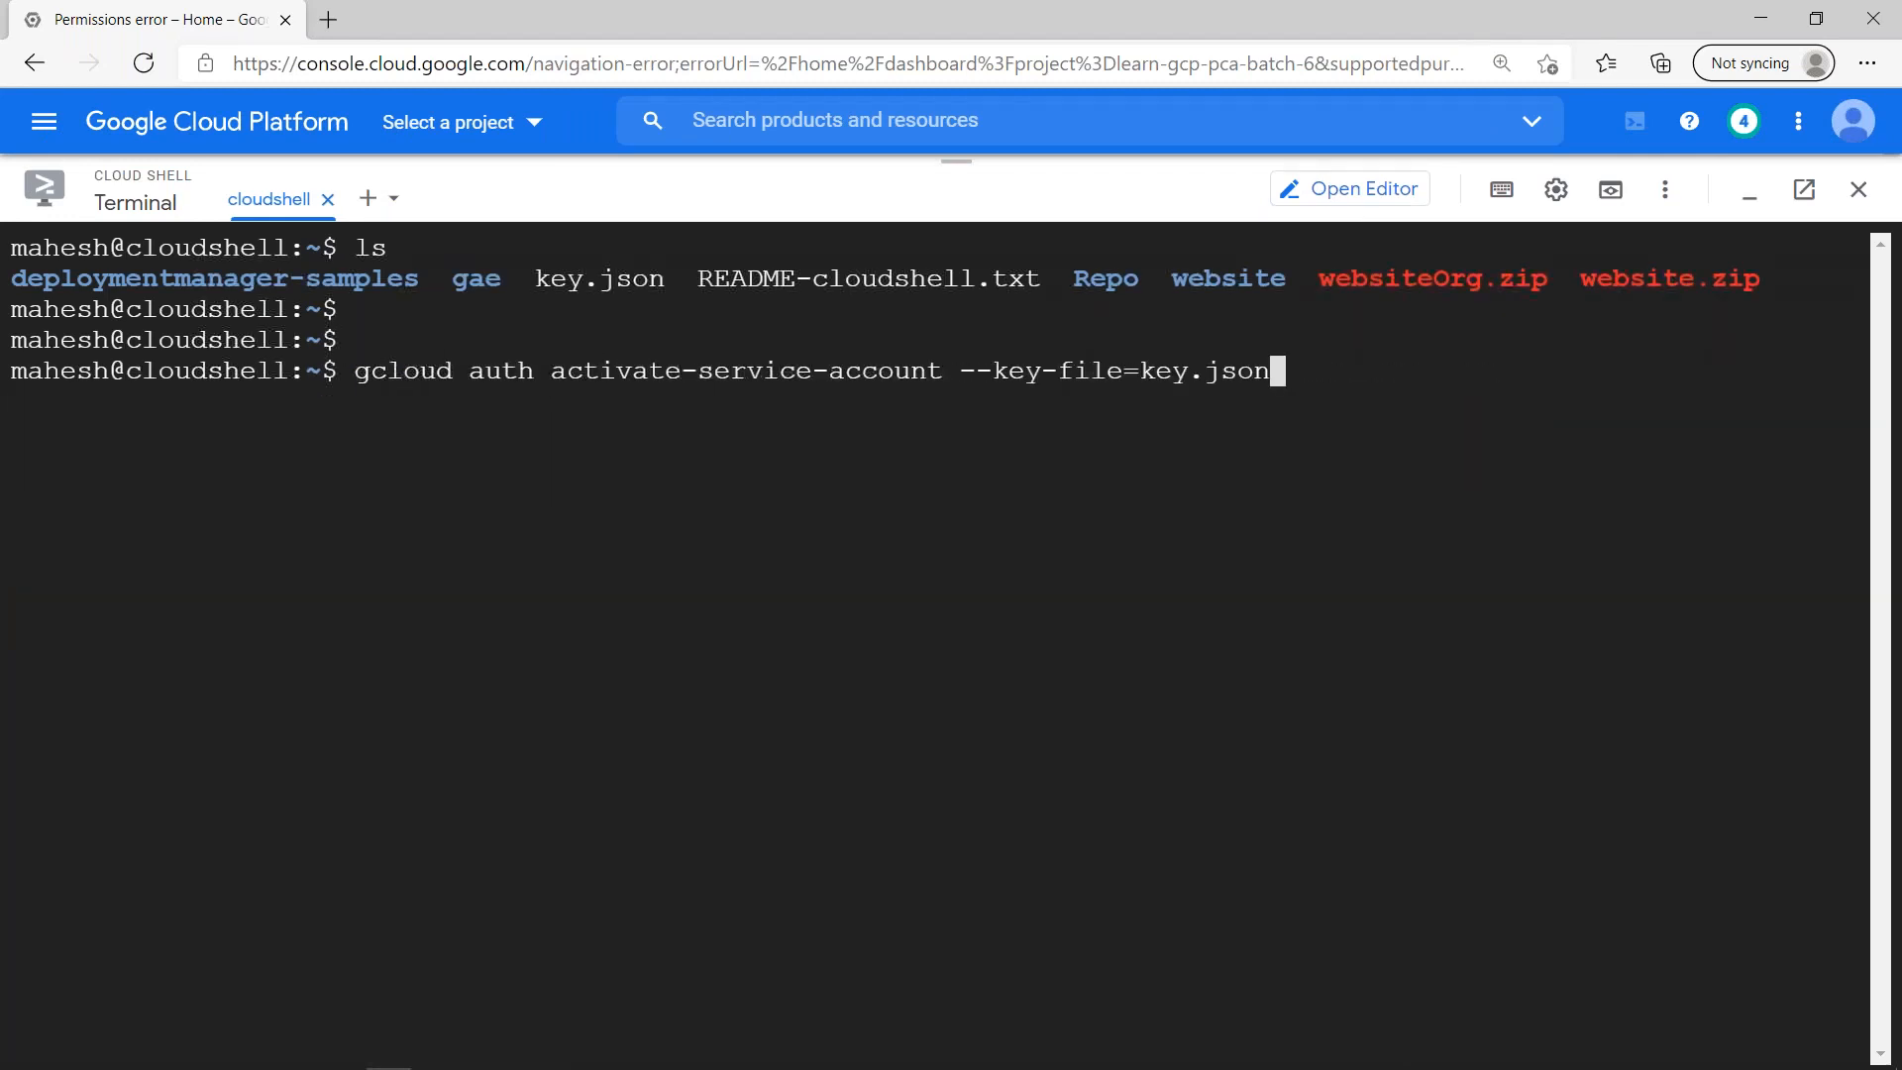
key("Return")
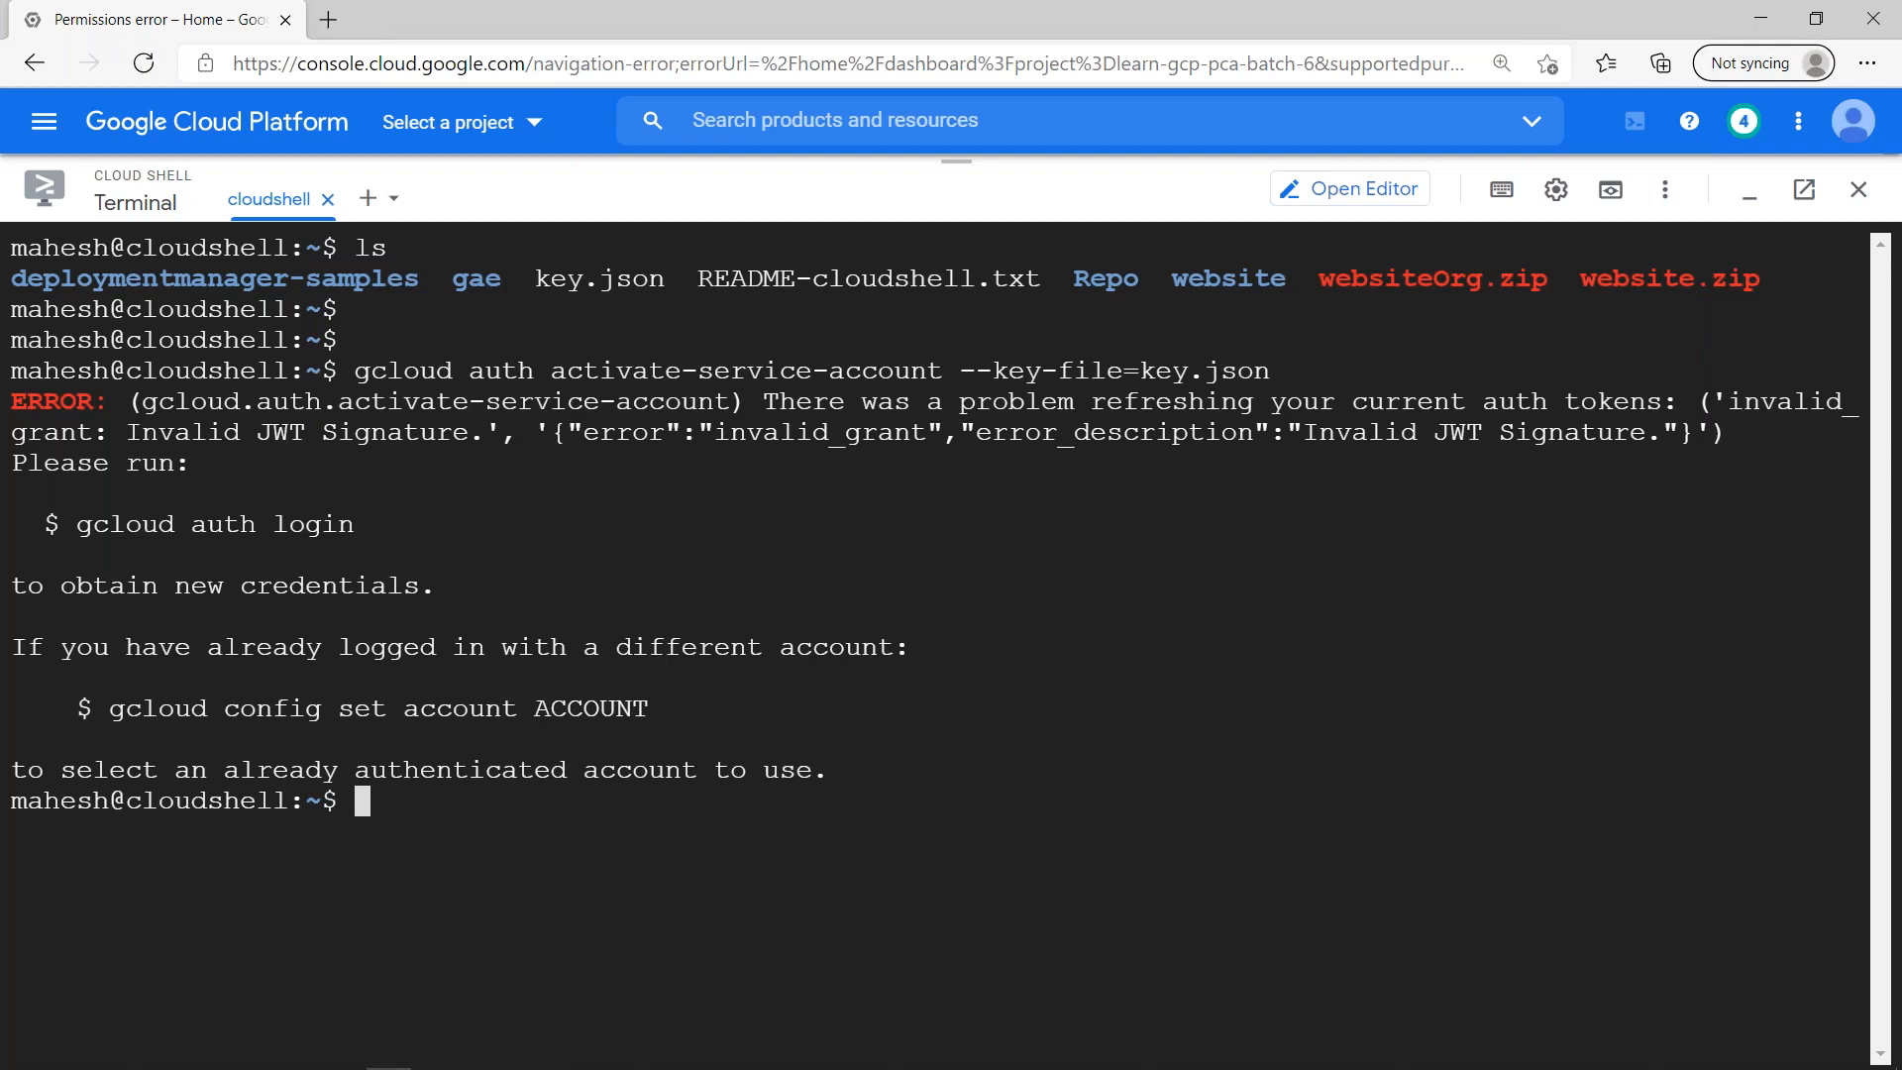
- Switch to the incognito Chrome window and search Google for "gcp key rotator" in a new tab
key("alt+Tab")
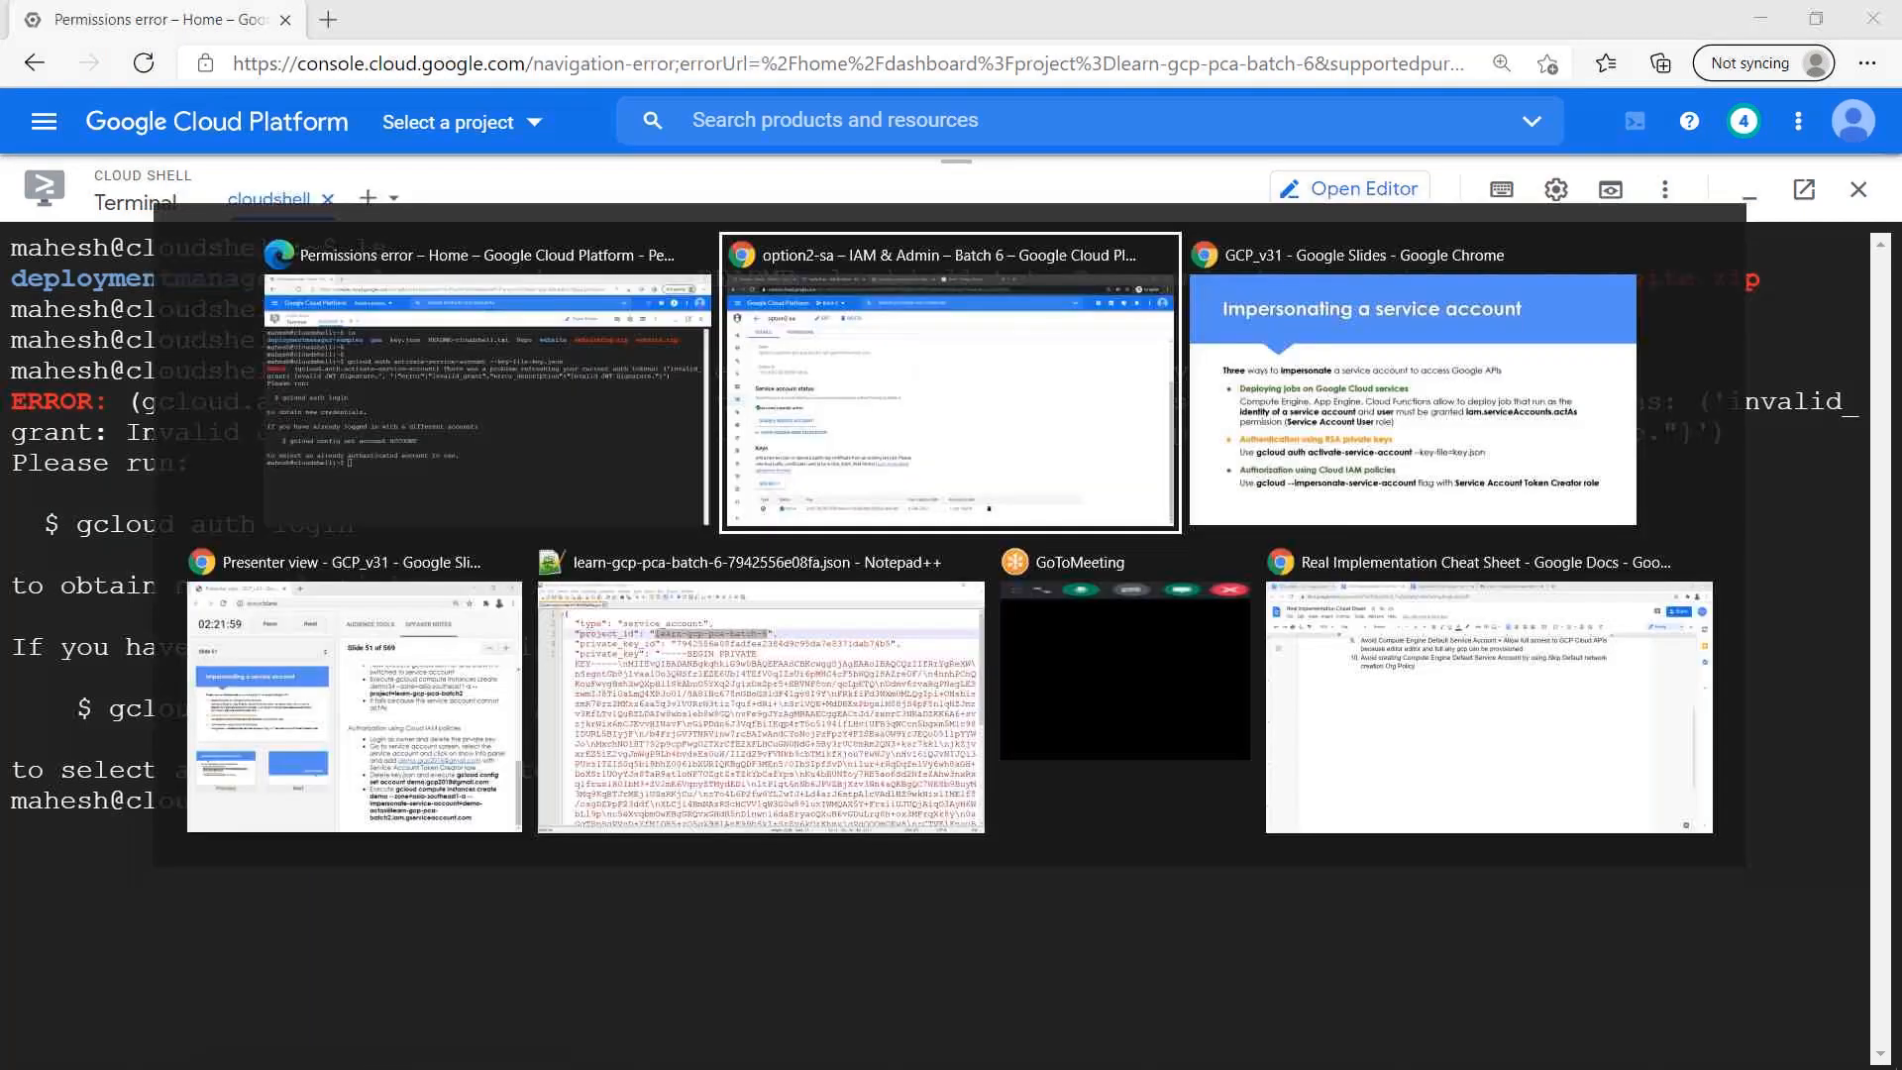
key("ctrl+t")
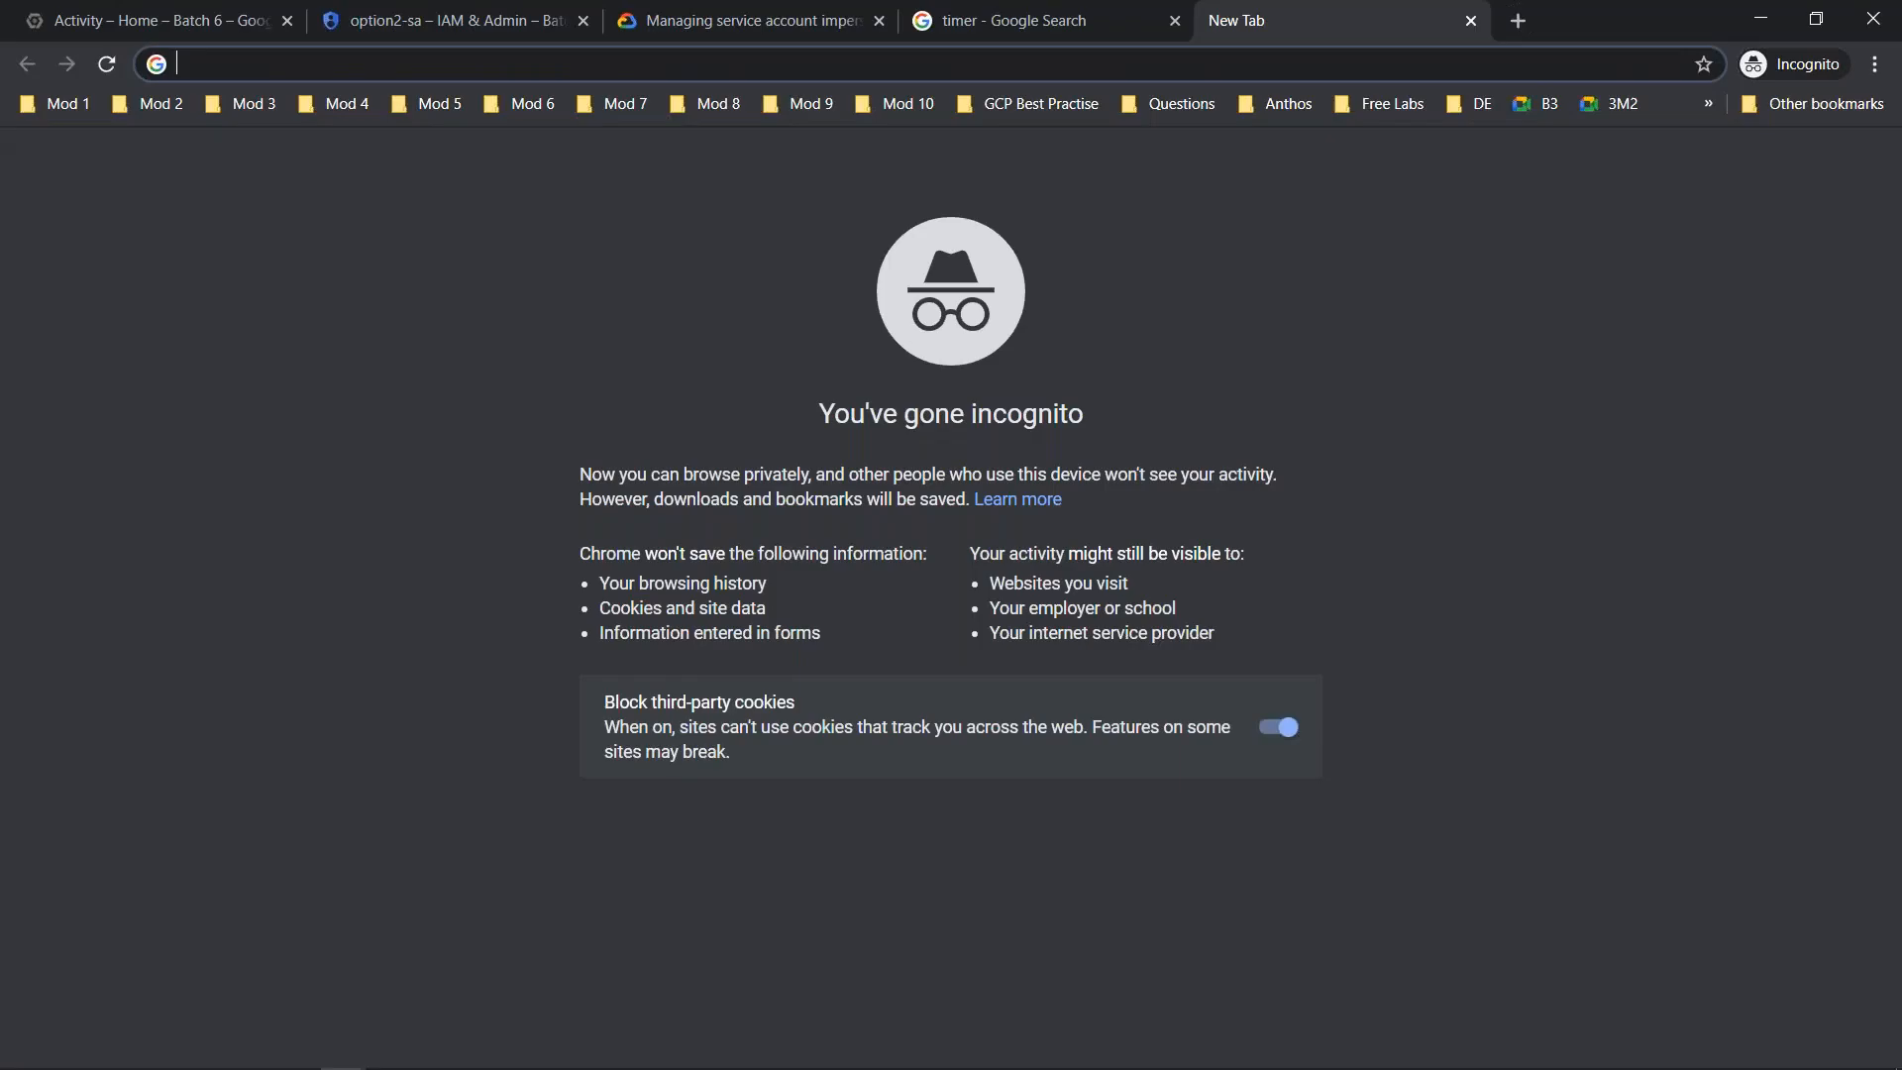
type("gcp key ")
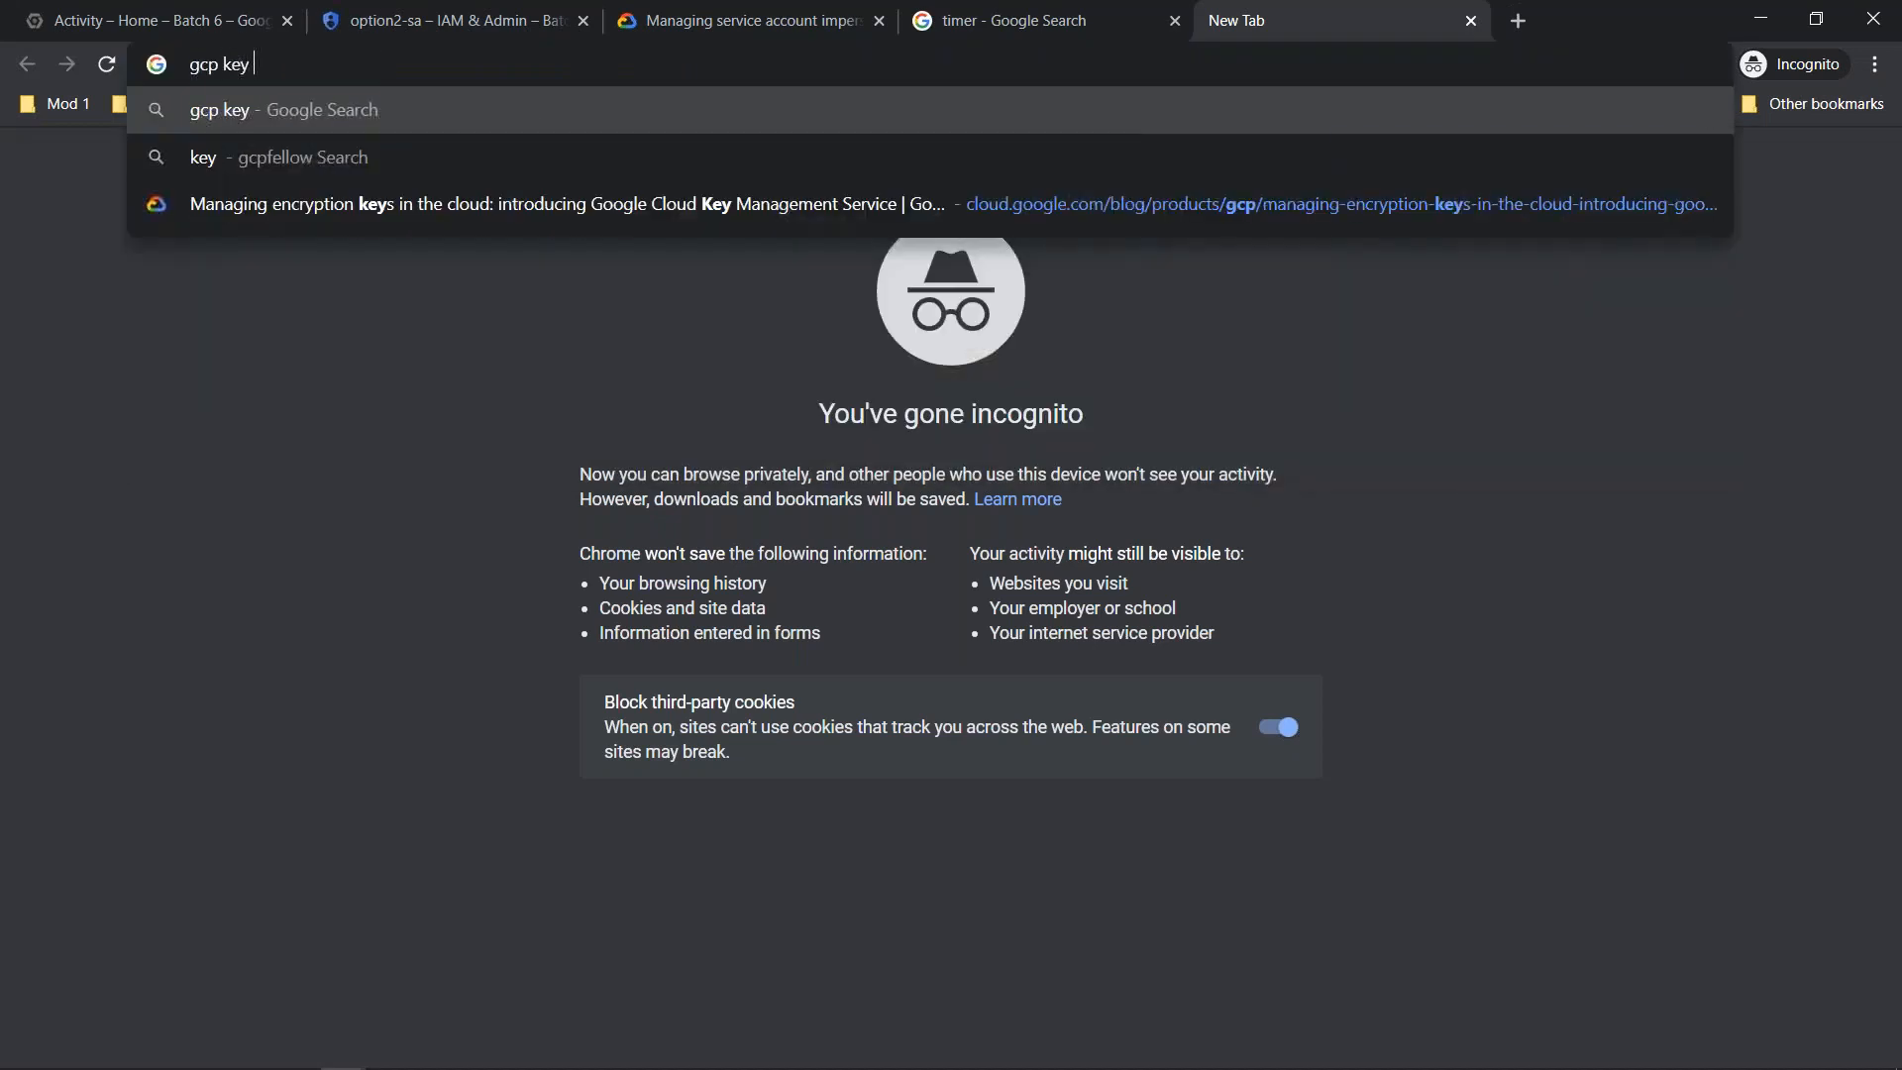
type("rot")
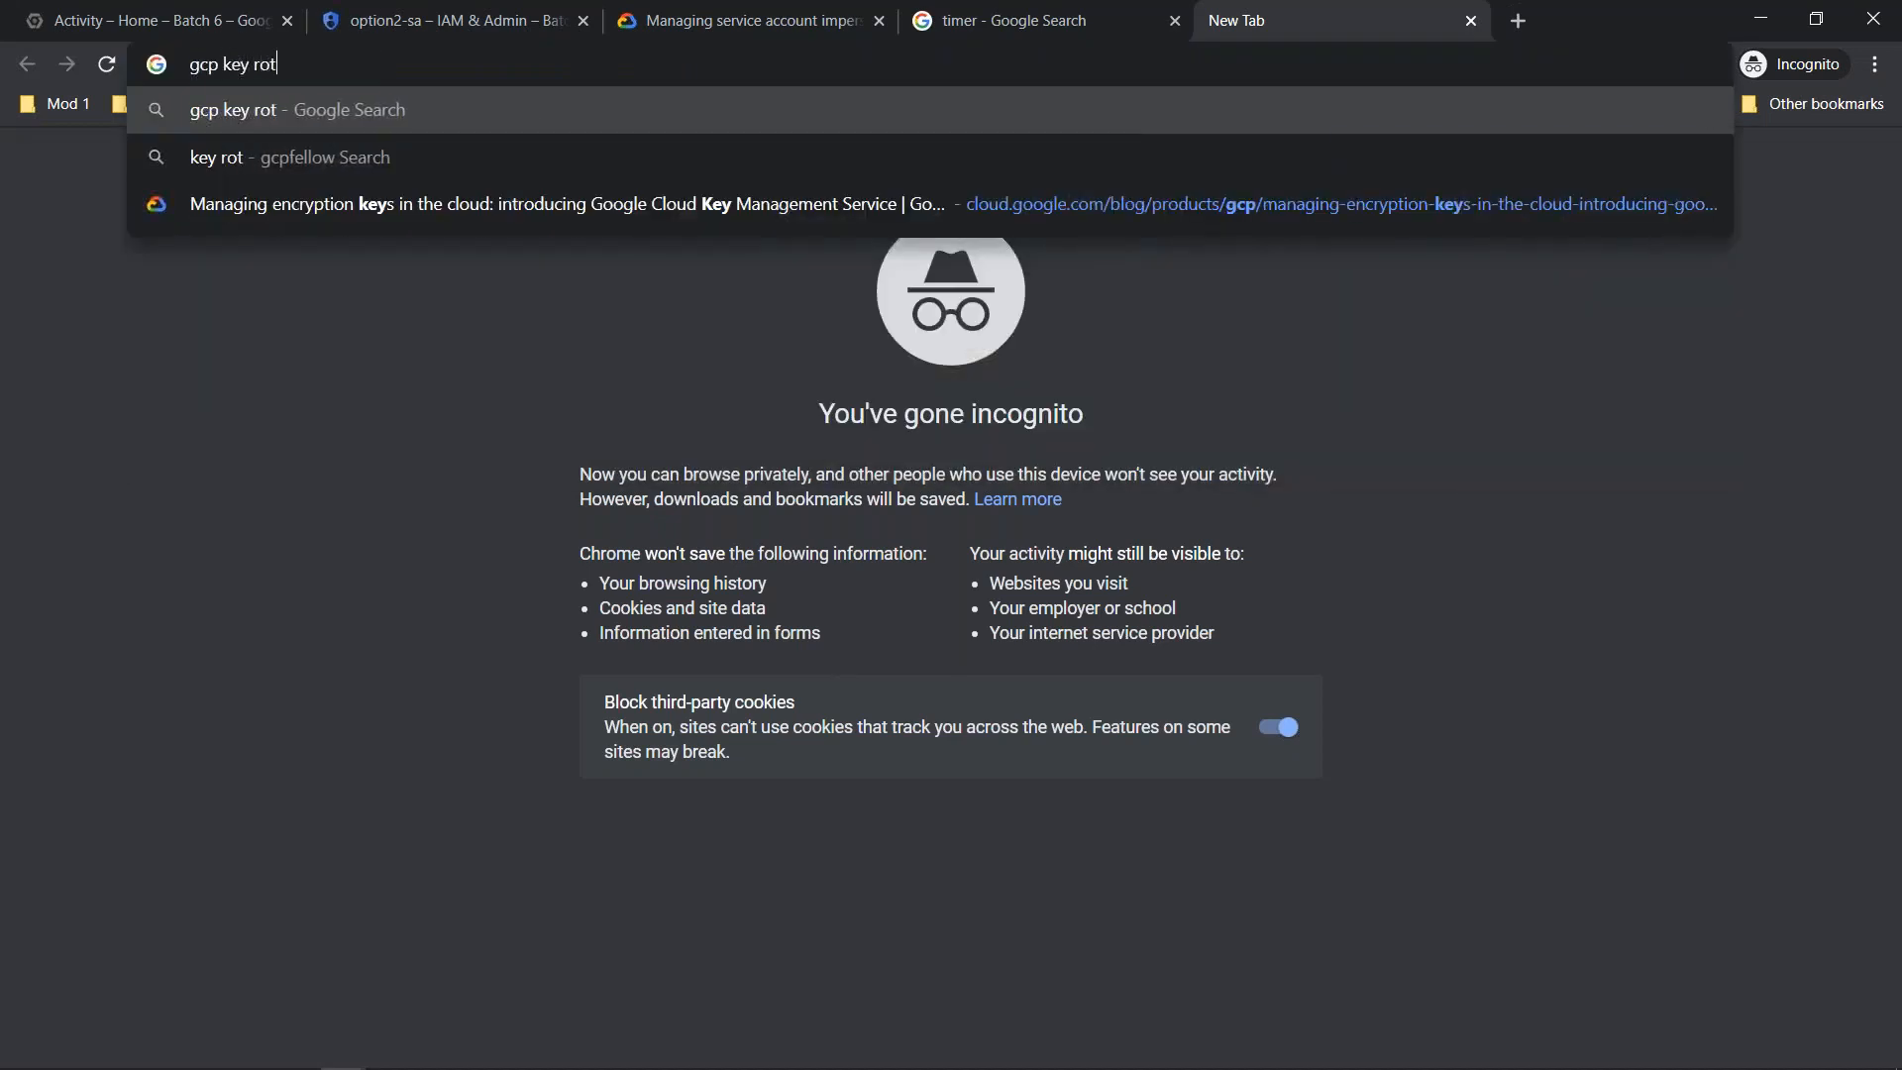
key("BackSpace")
key("BackSpace")
key("BackSpace")
type("rotator")
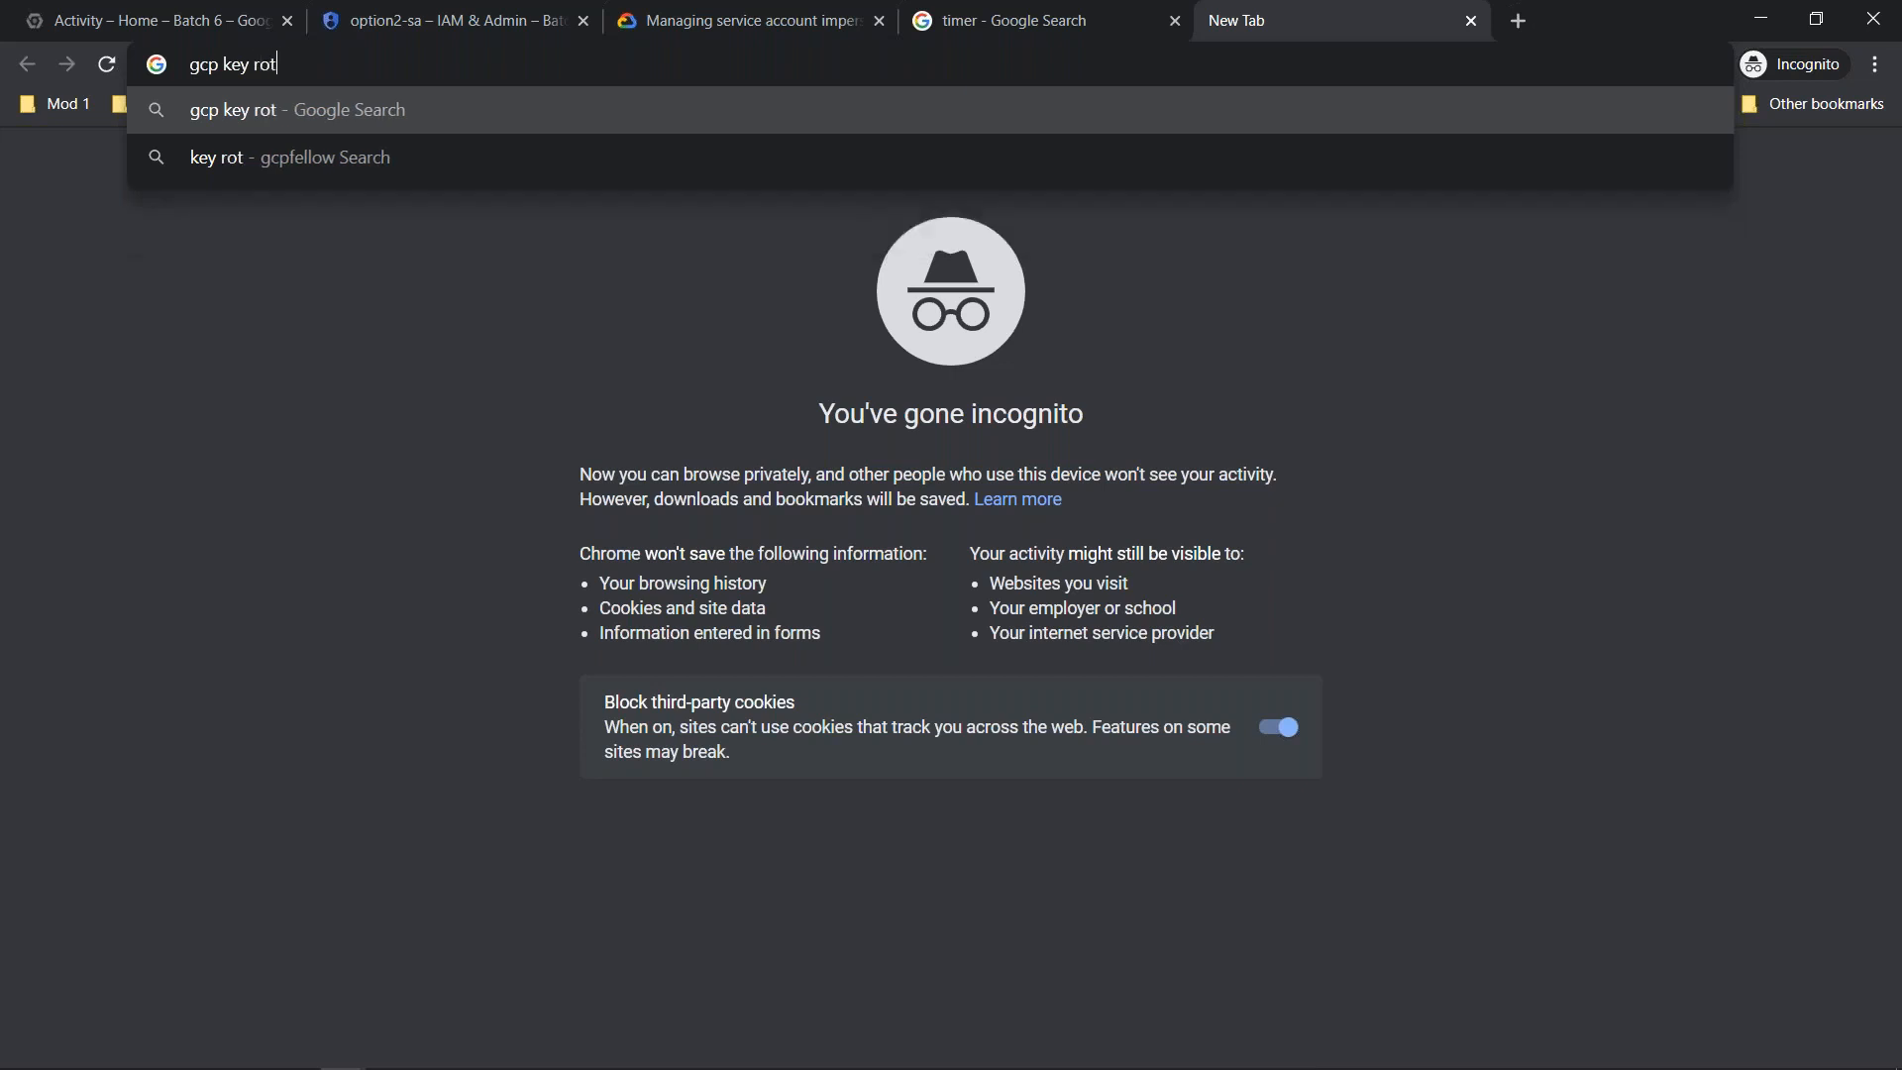
key("Return")
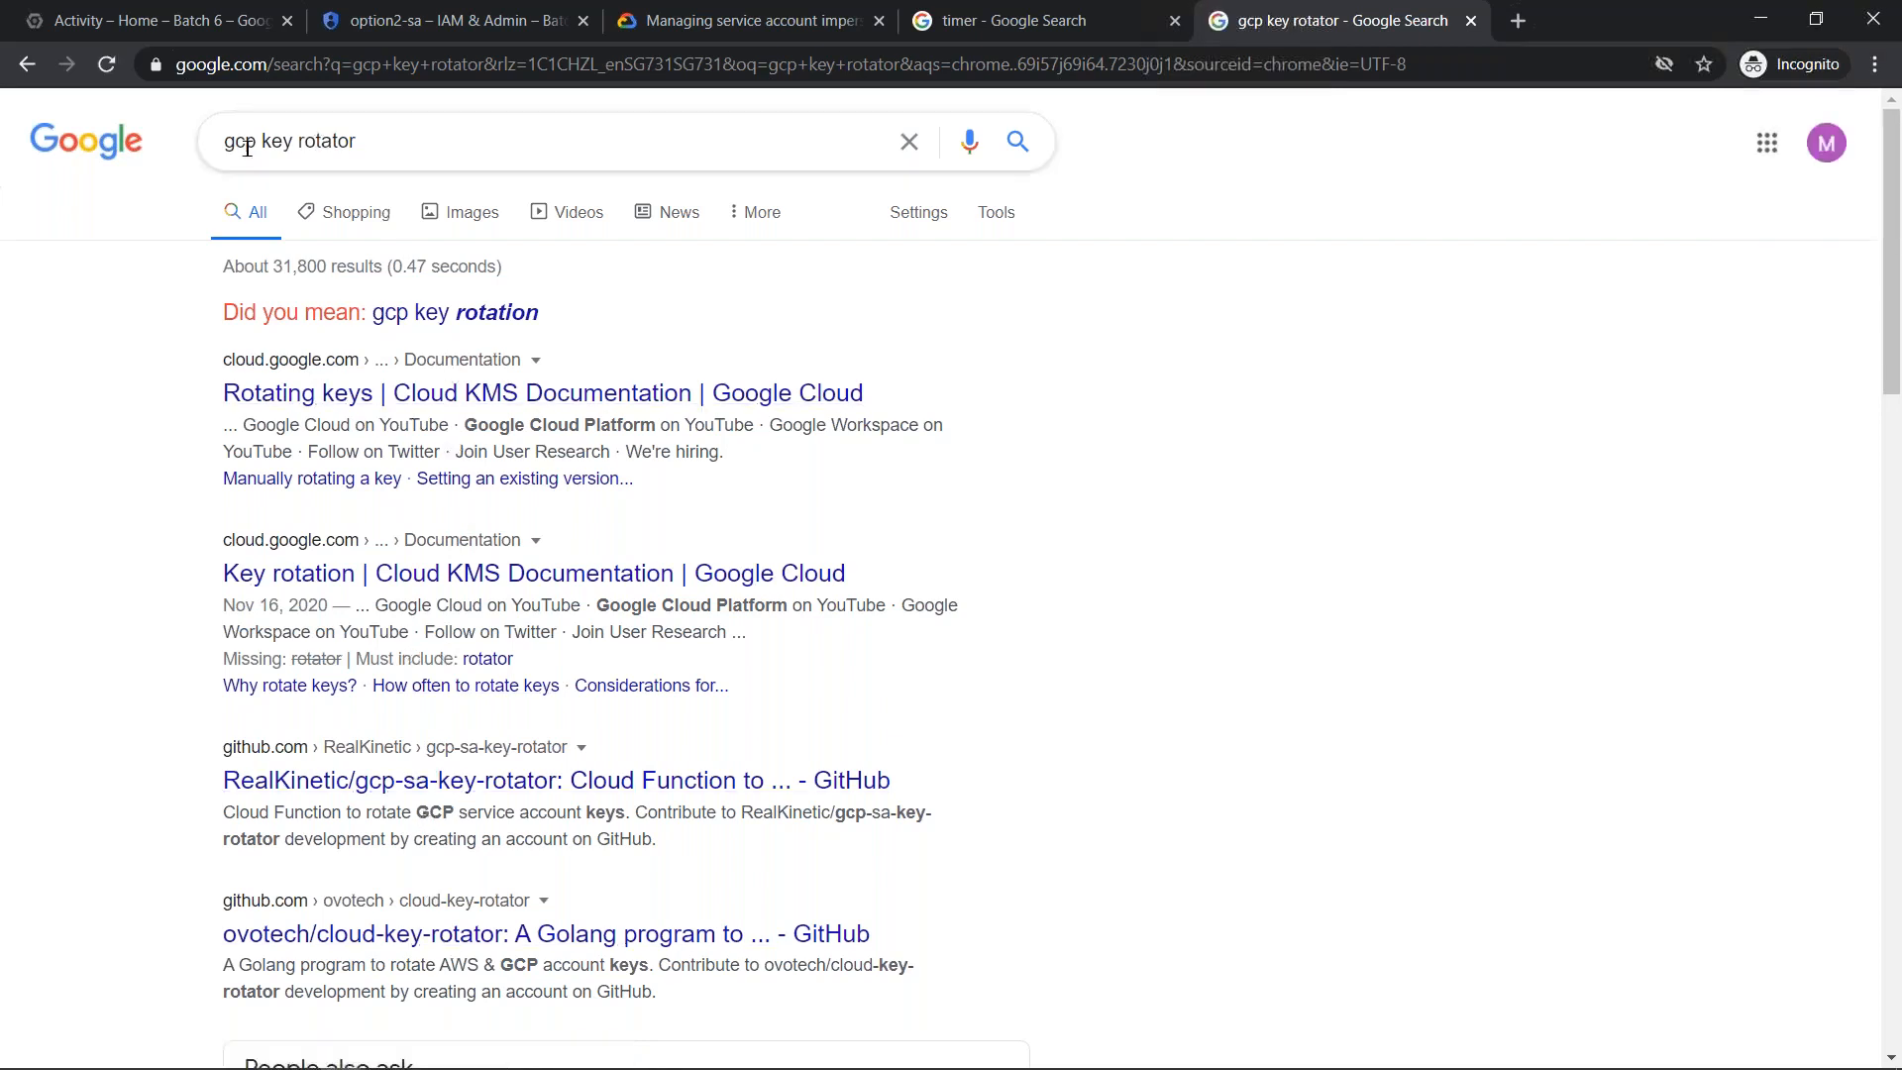
- Refine the Google search to "gcp sa key rotator"
left_click(565, 139)
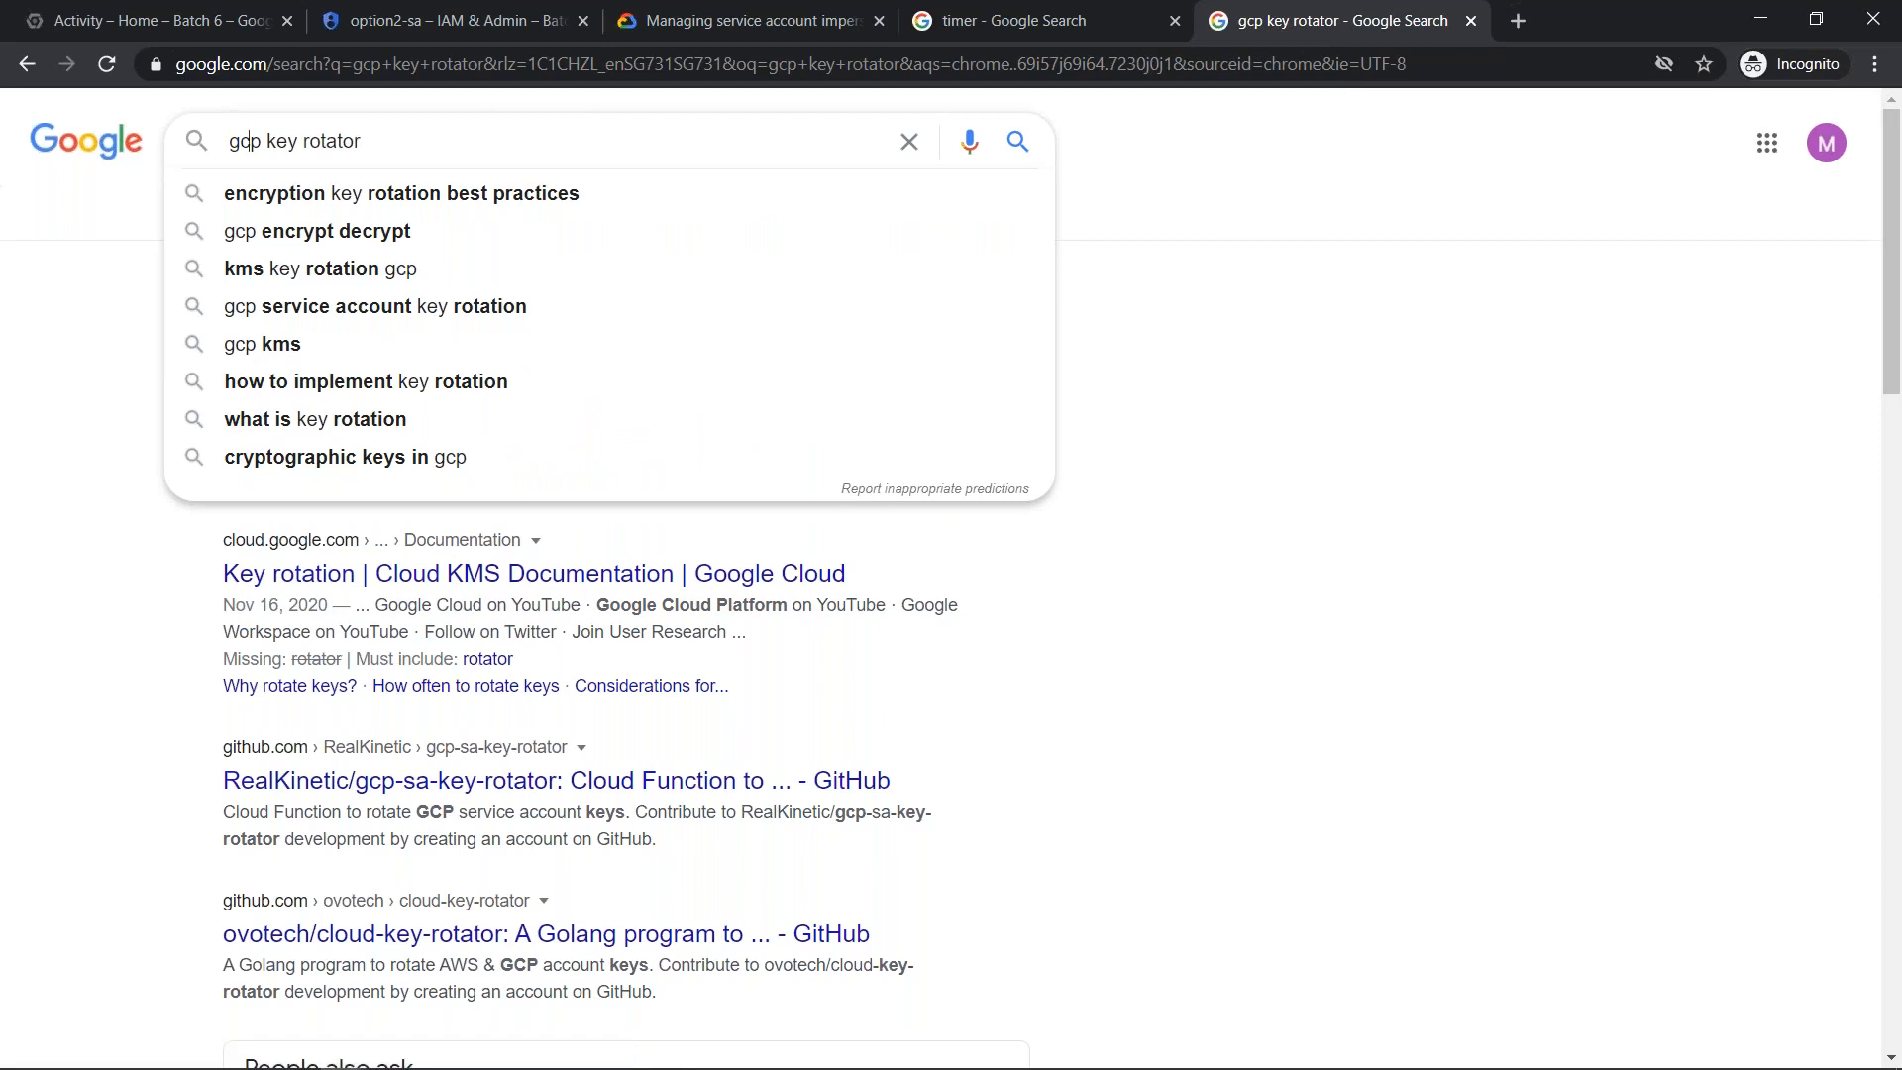
type("sa")
key("Return")
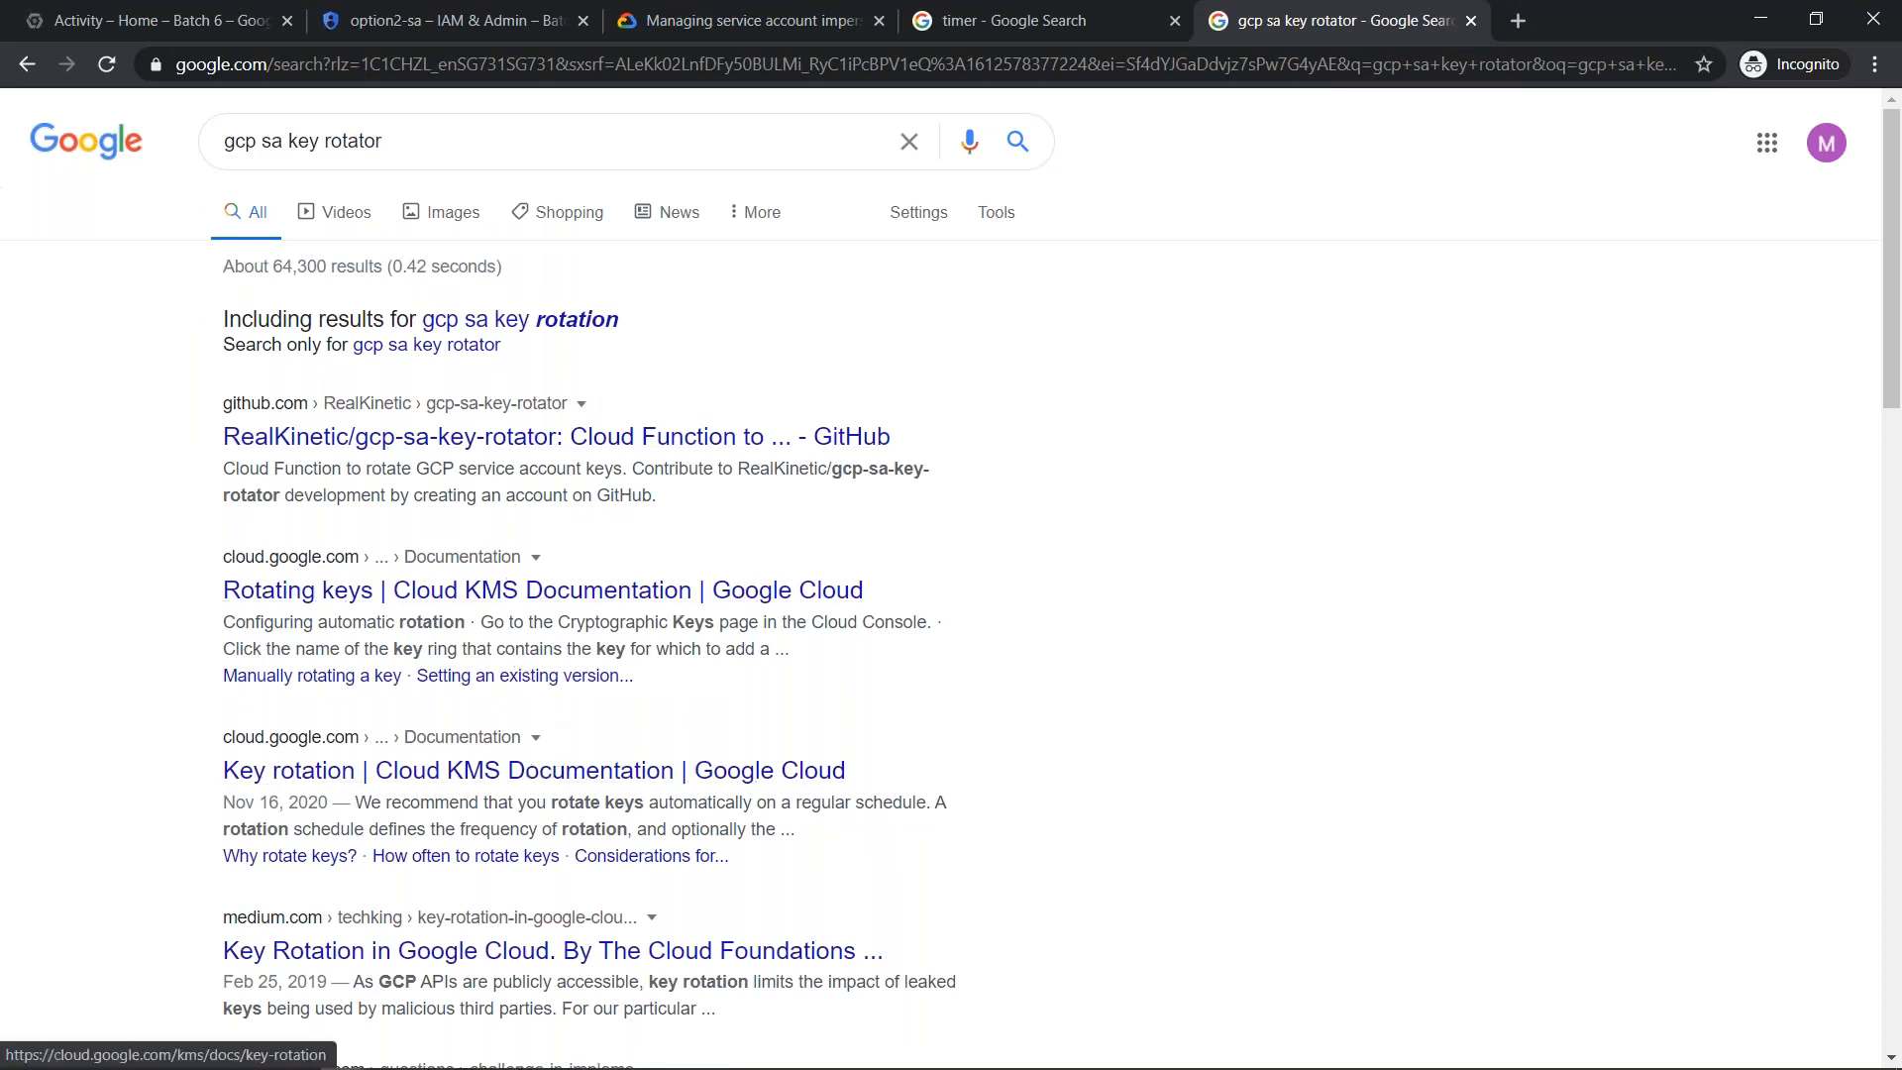
- Search Google for "gcp service account key rotation" and skim the results
left_click_drag(254, 147, 701, 182)
key("BackSpace")
type("service account")
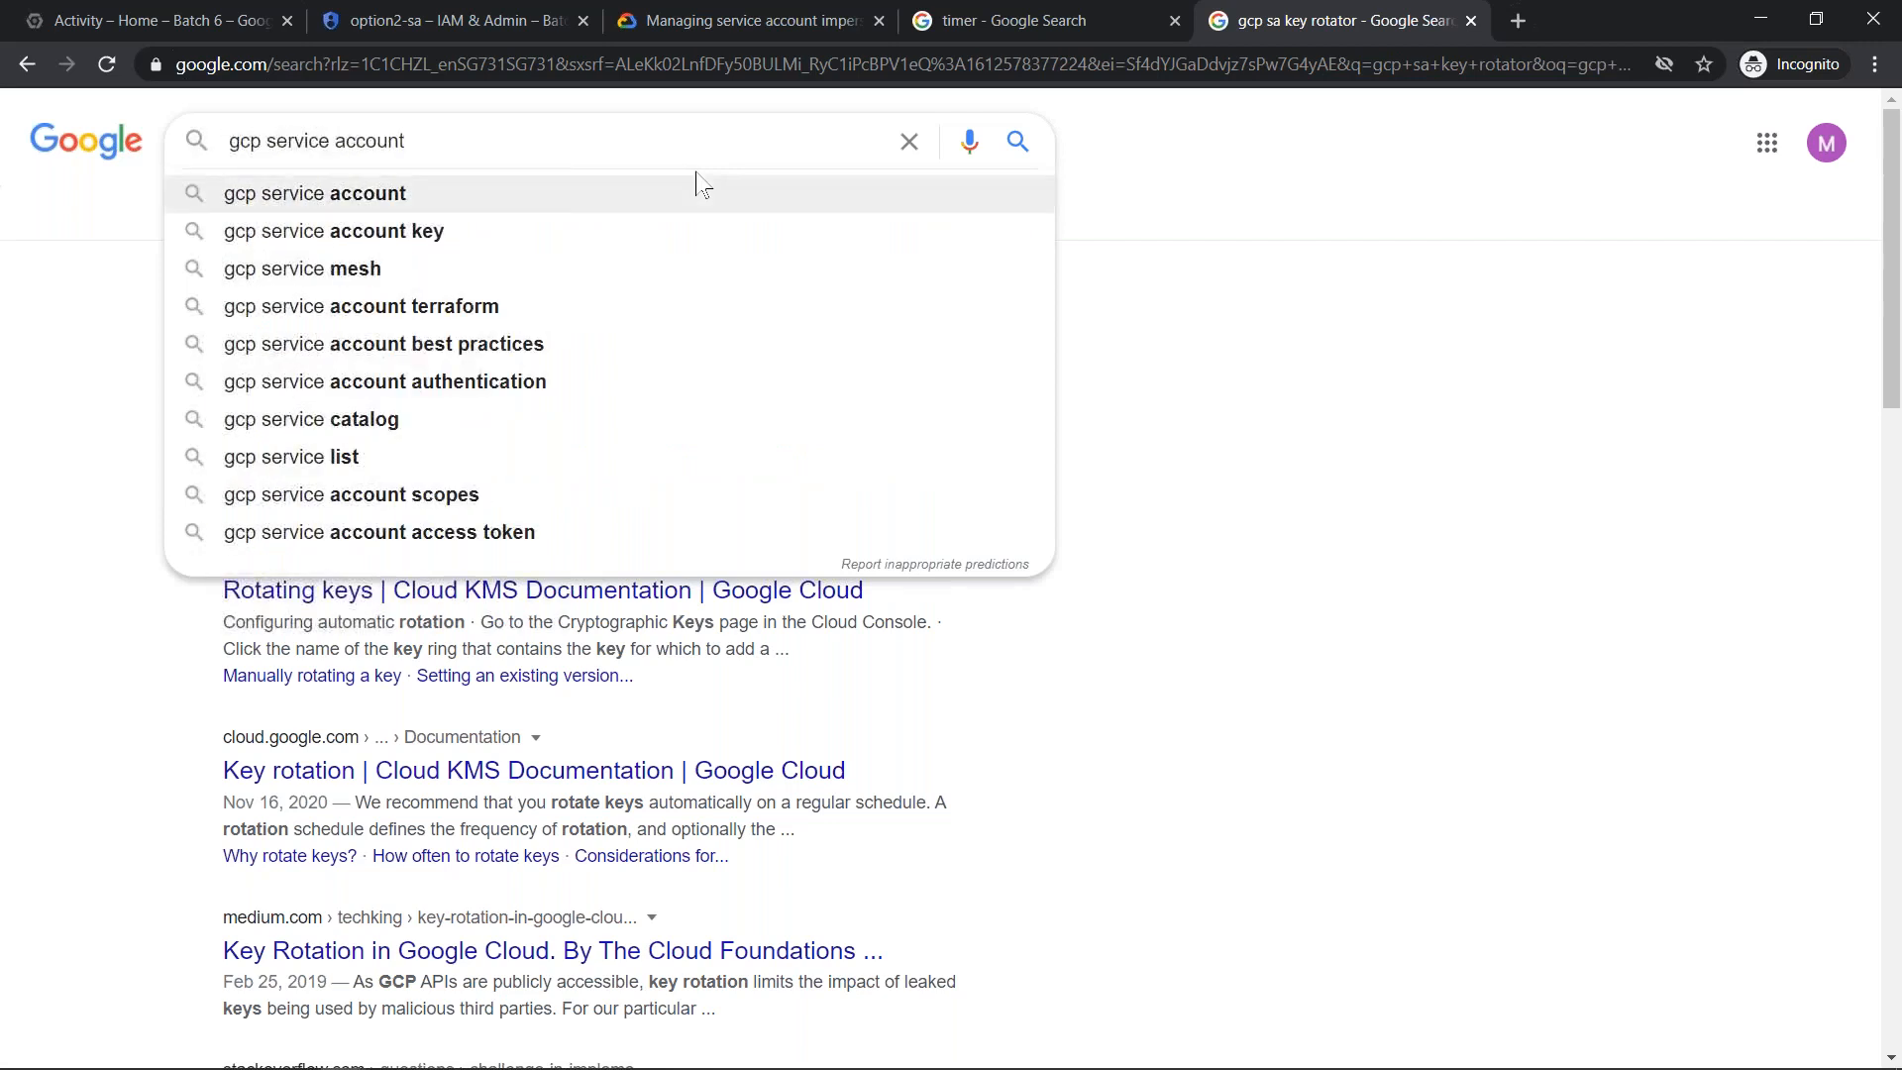
key("Down")
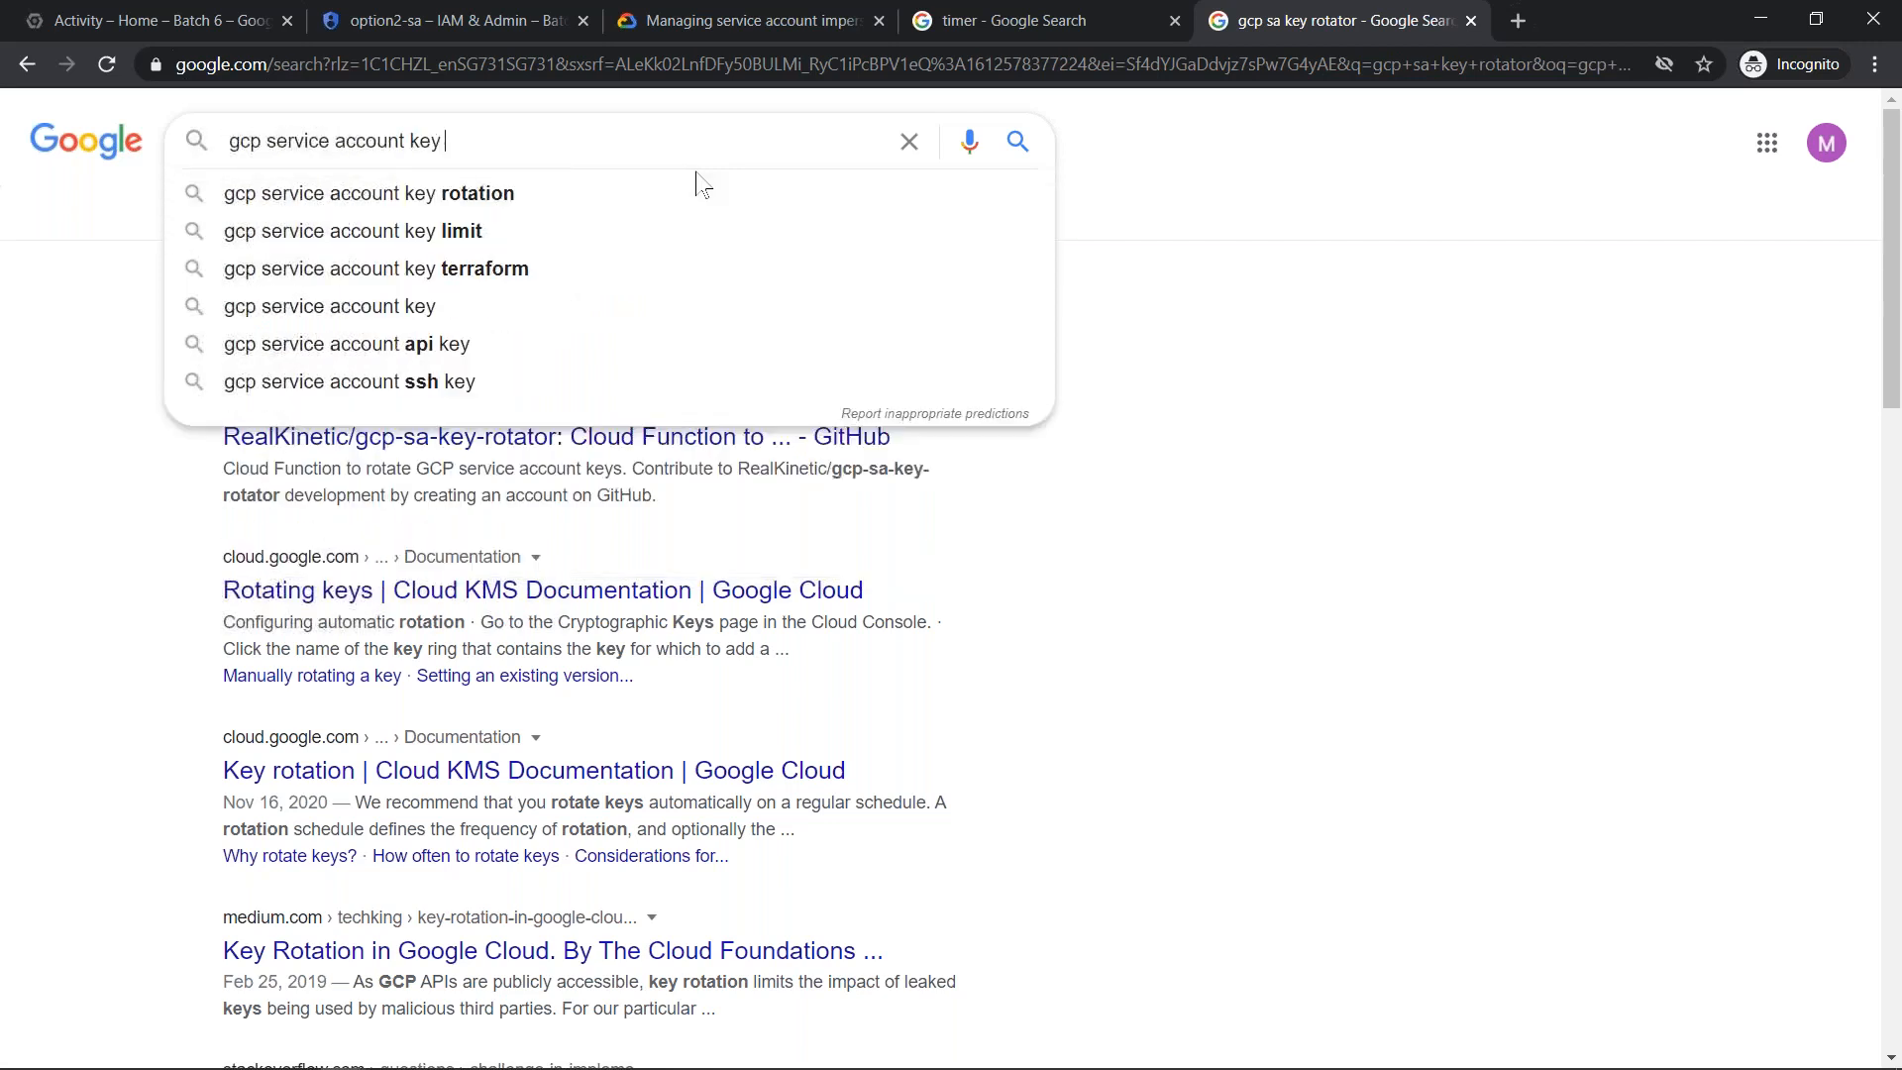
key("Down")
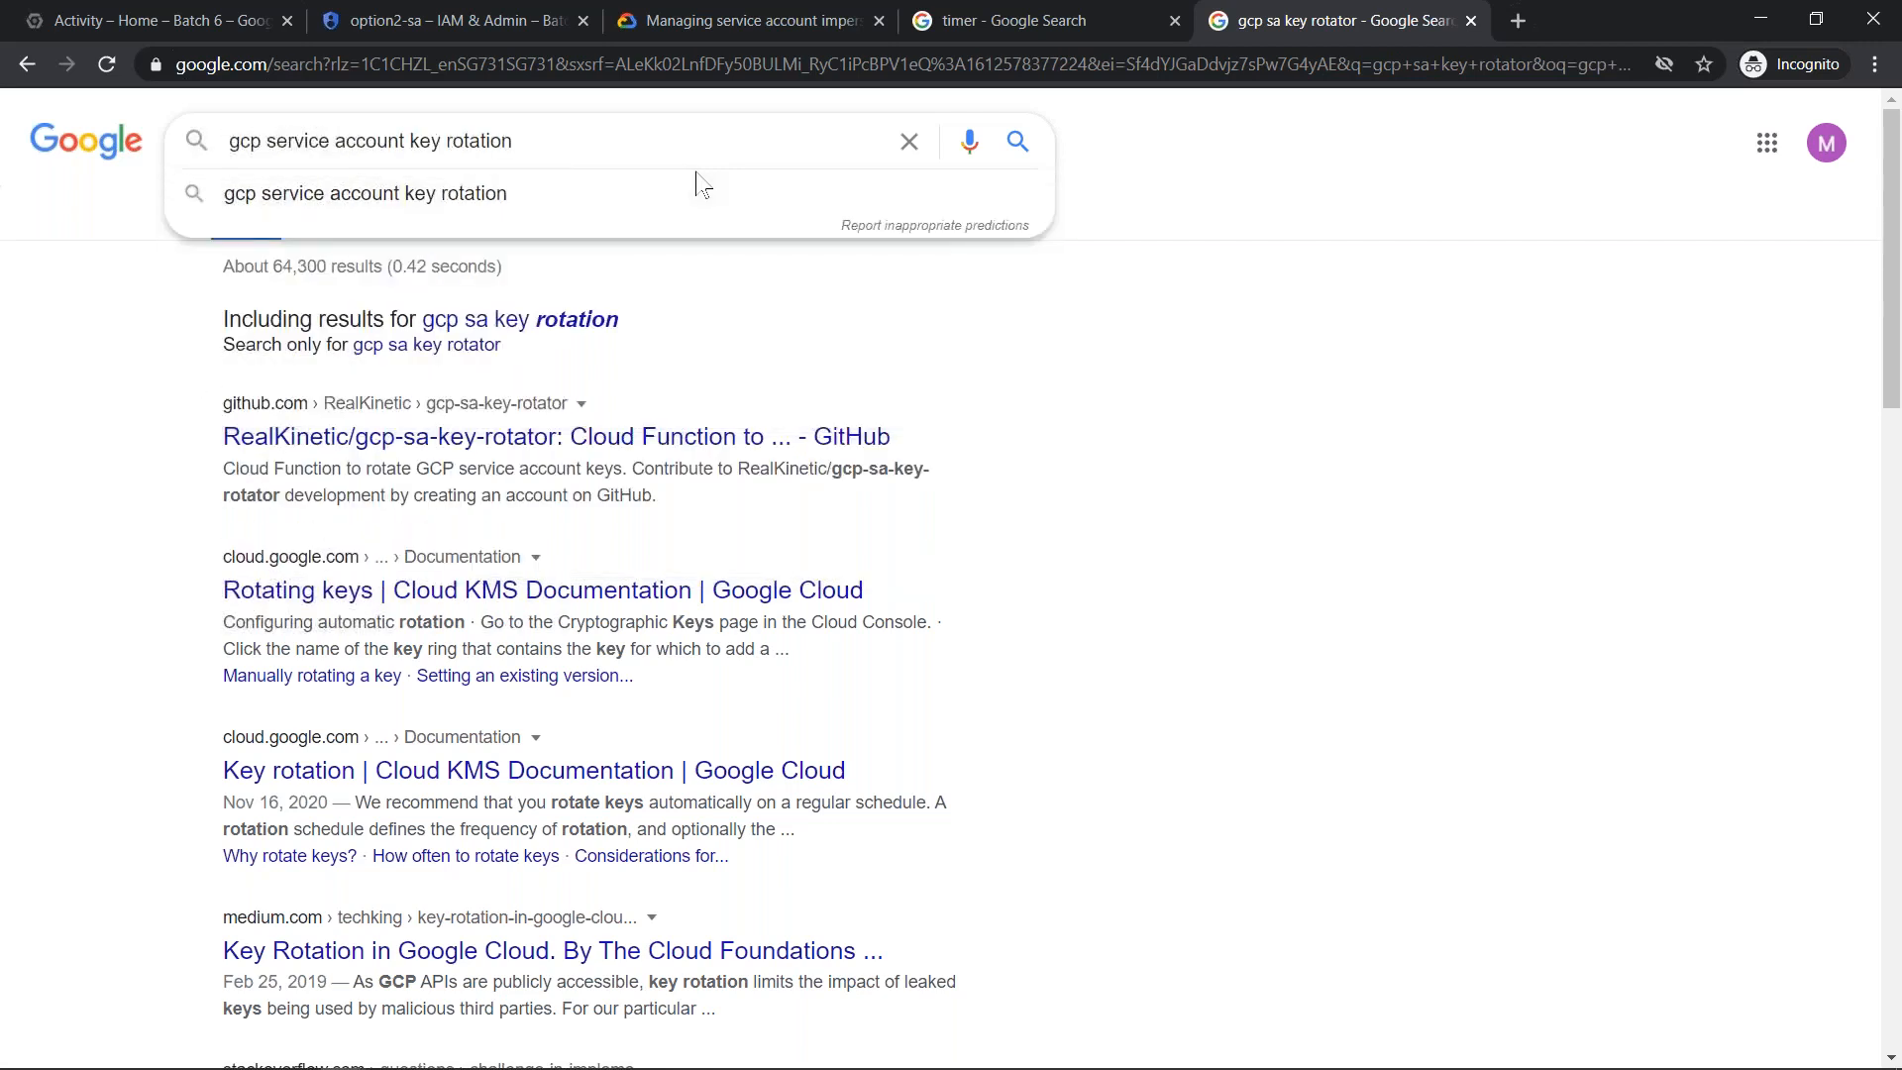
key("Return")
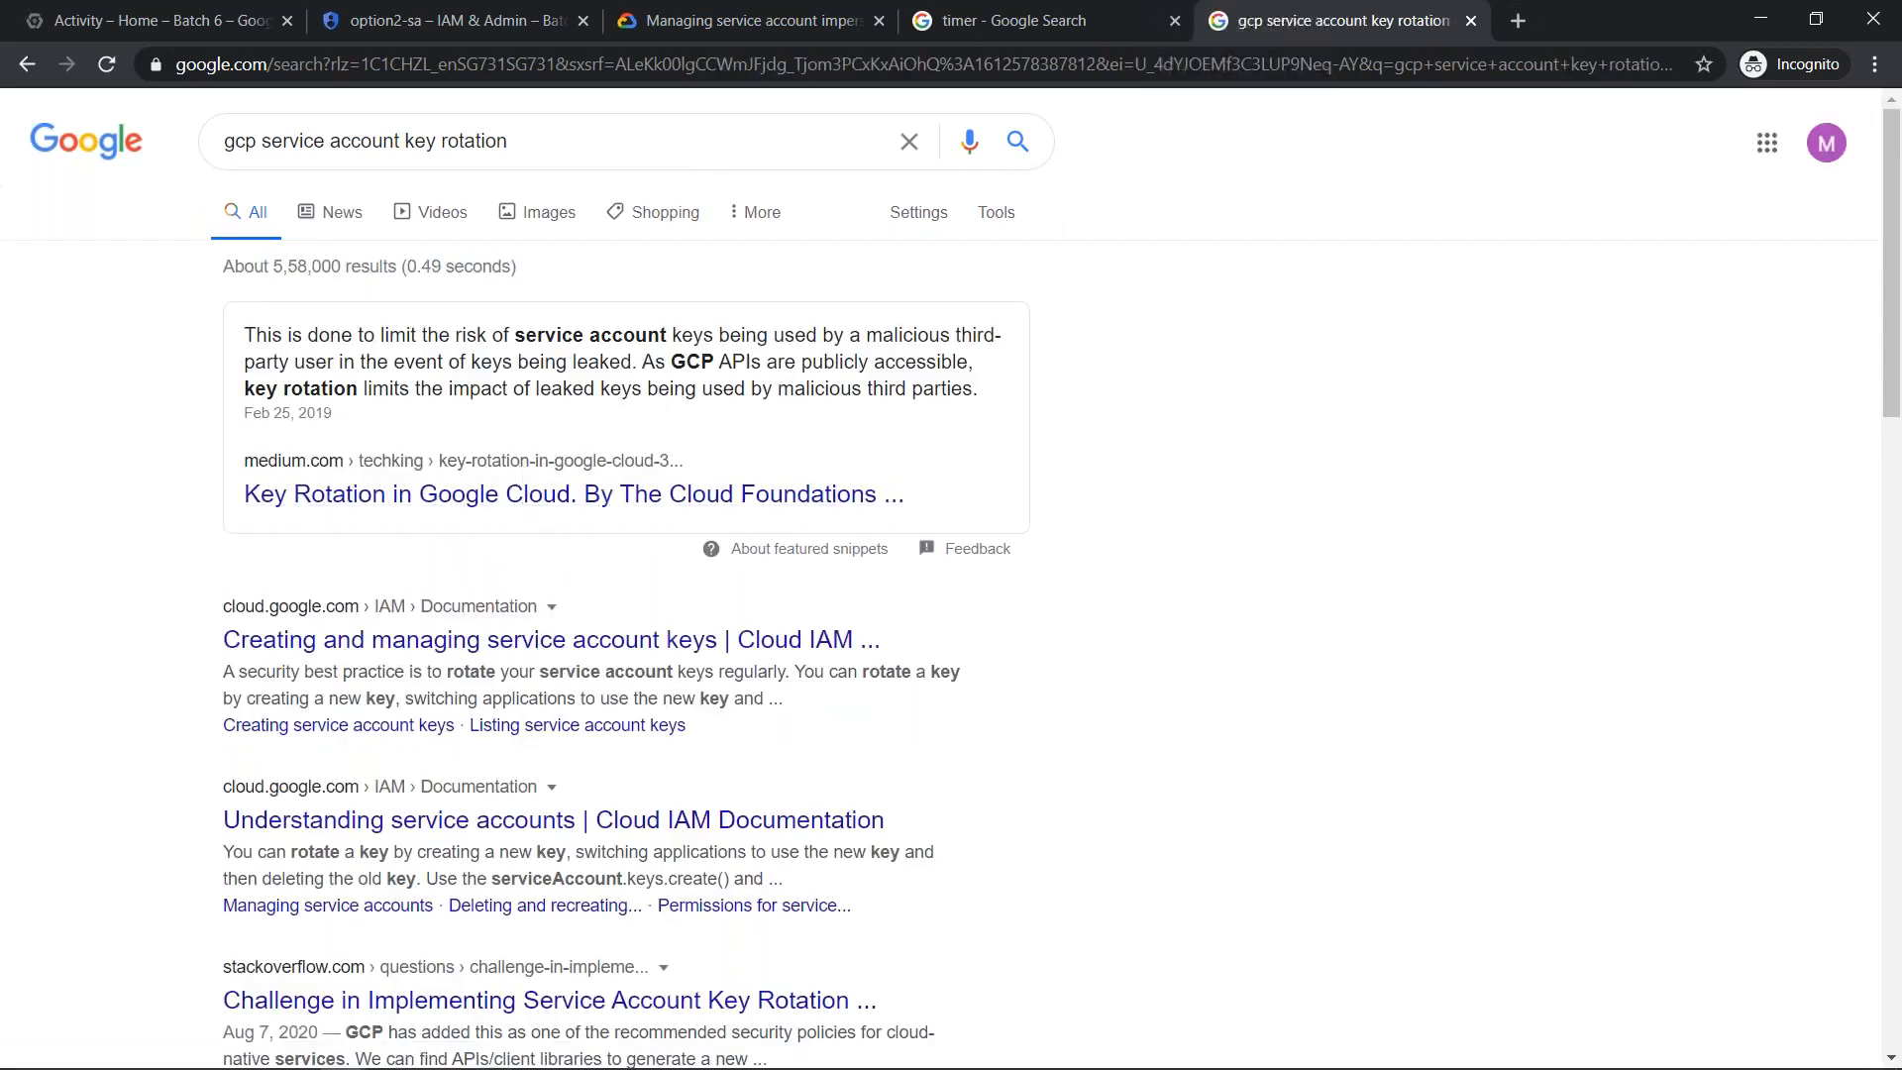
scroll(550, 699, "down", 9)
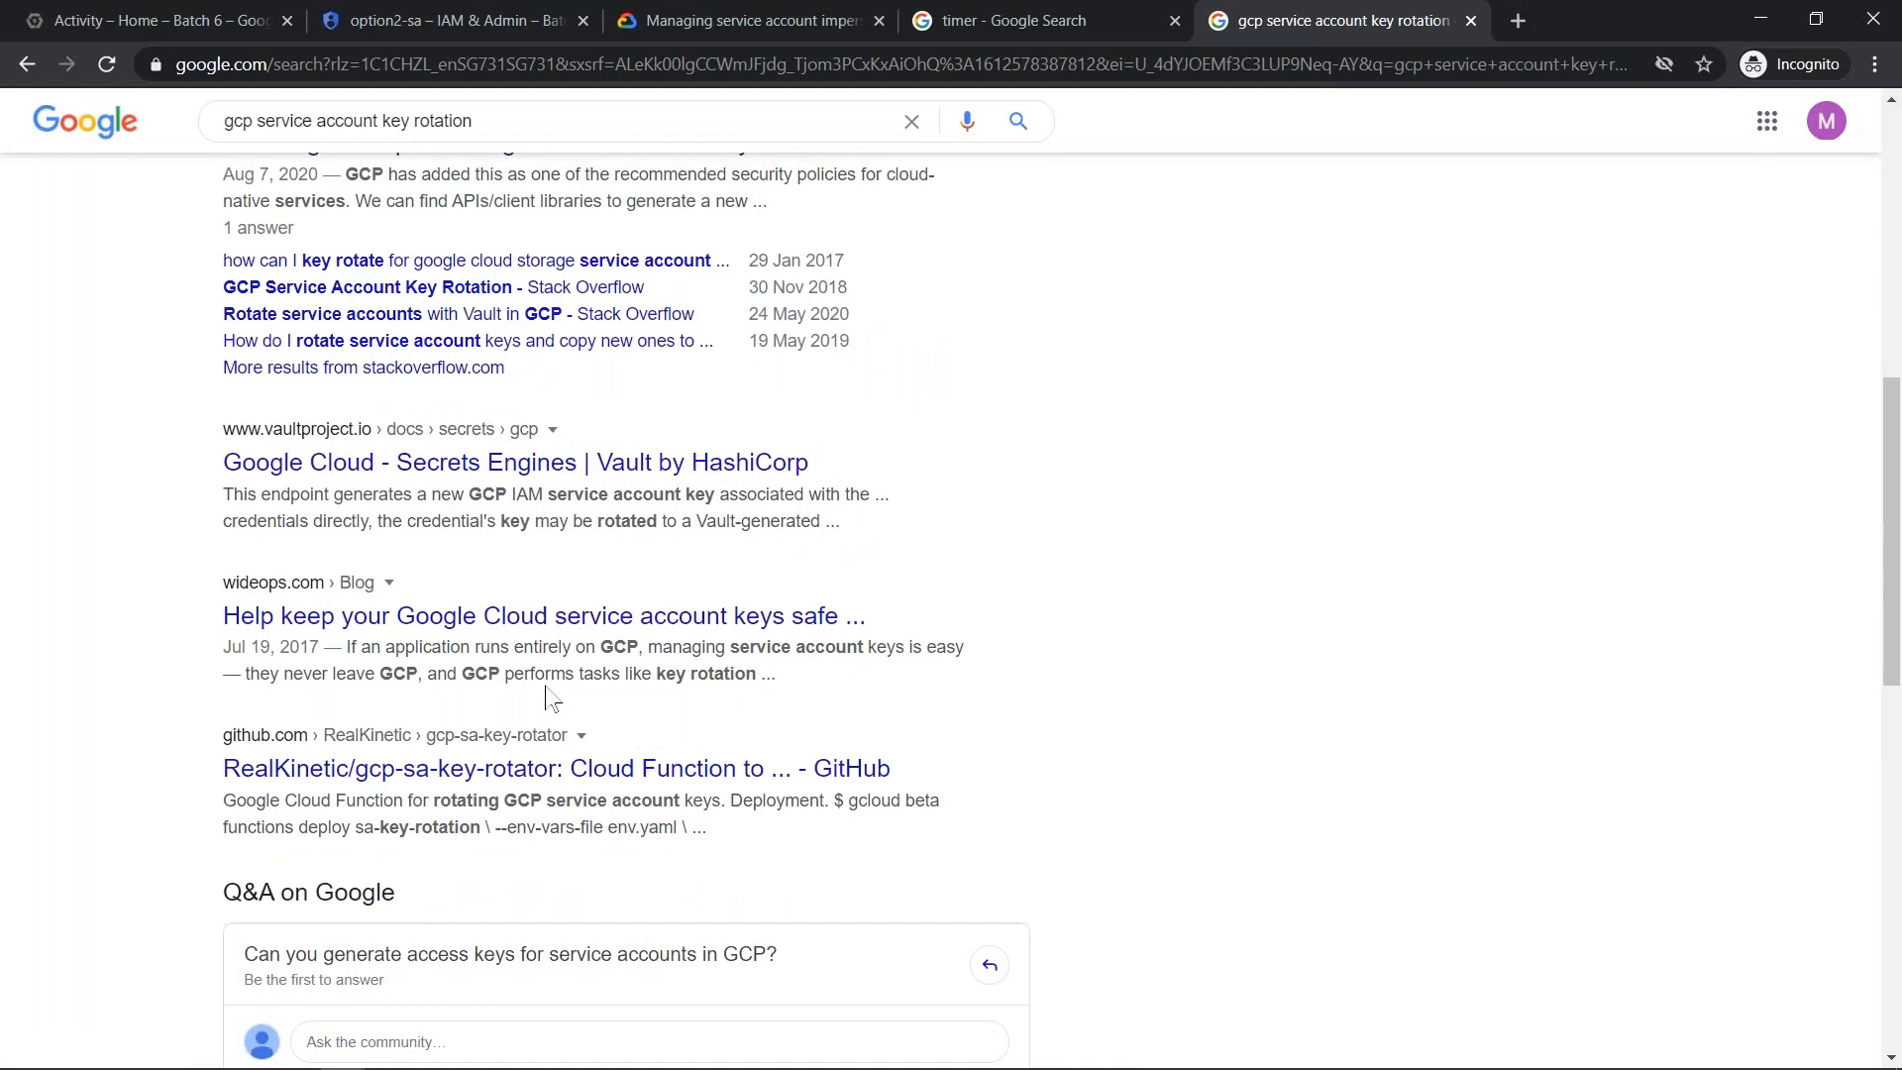
- Extend the query to "gcp service account key rotation open source" and look through the results for a rotation tool
scroll(550, 698, "up", 9)
left_click(575, 141)
type("open source")
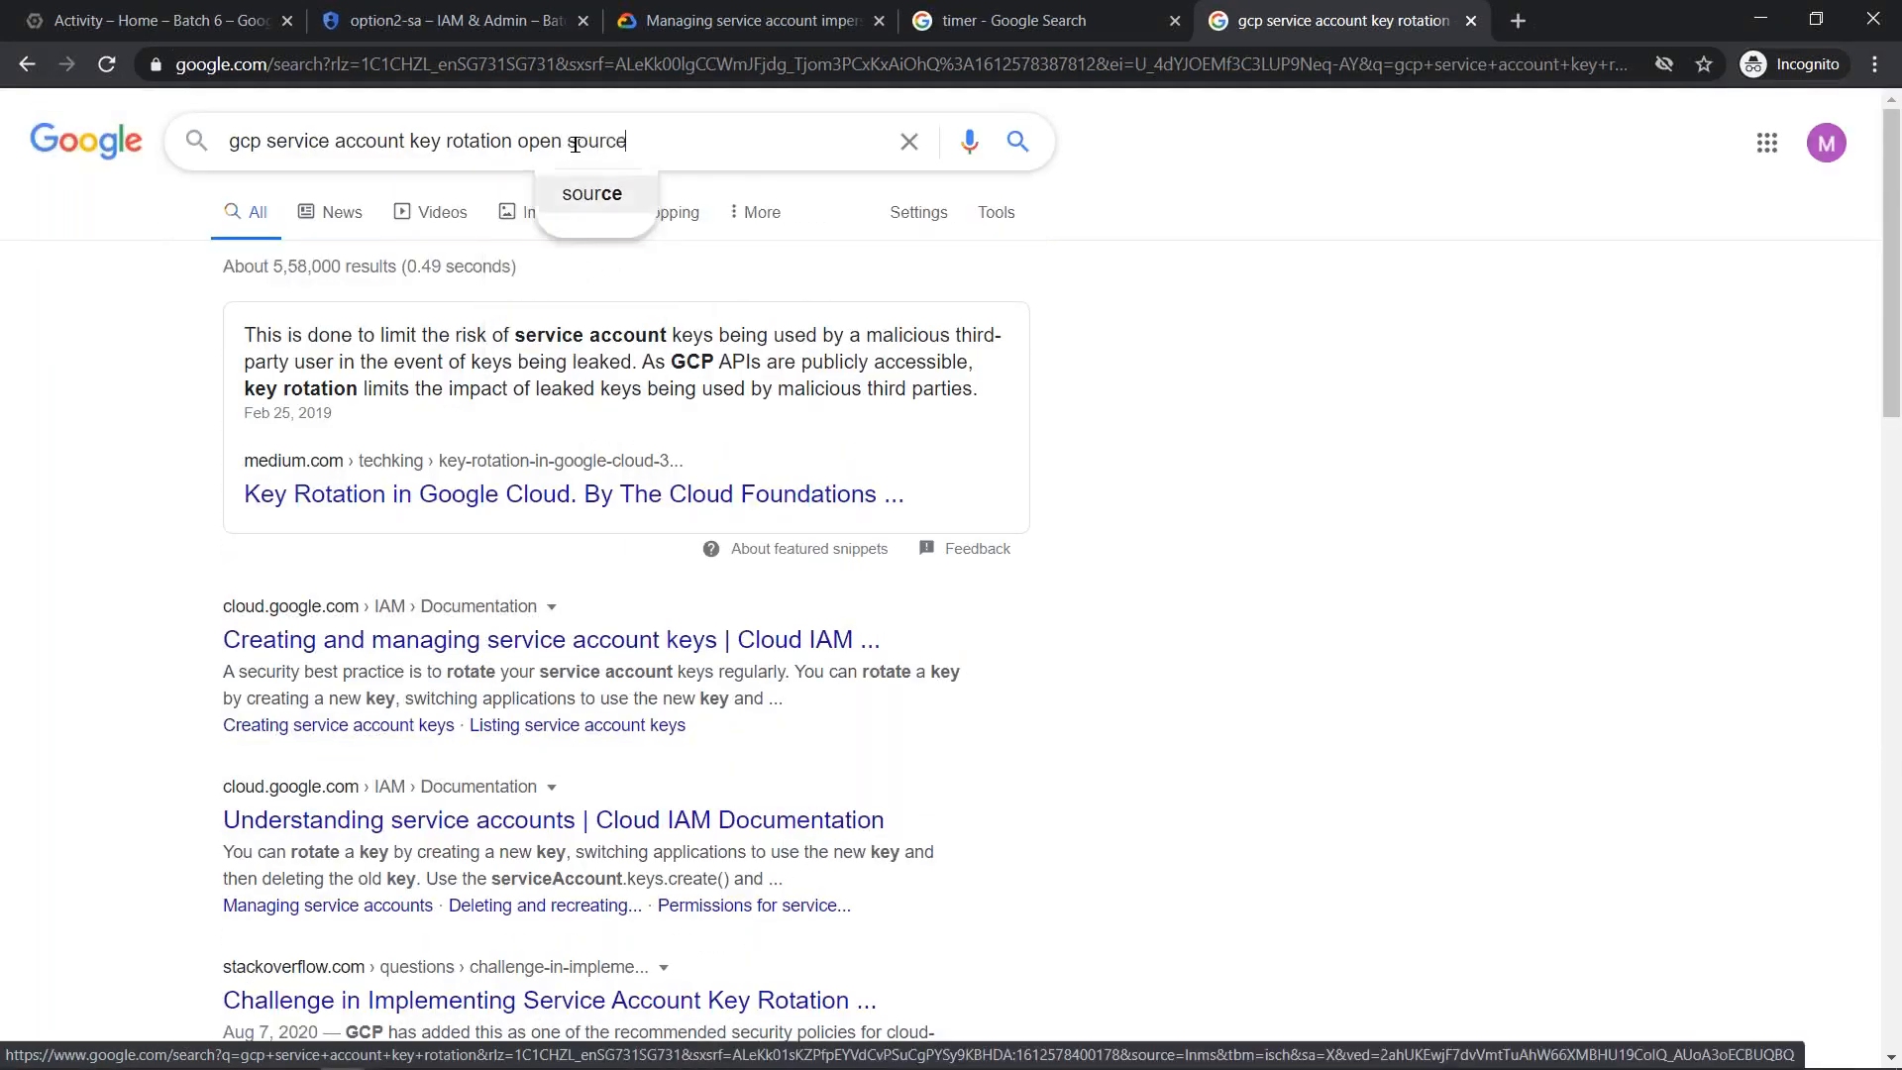
key("Return")
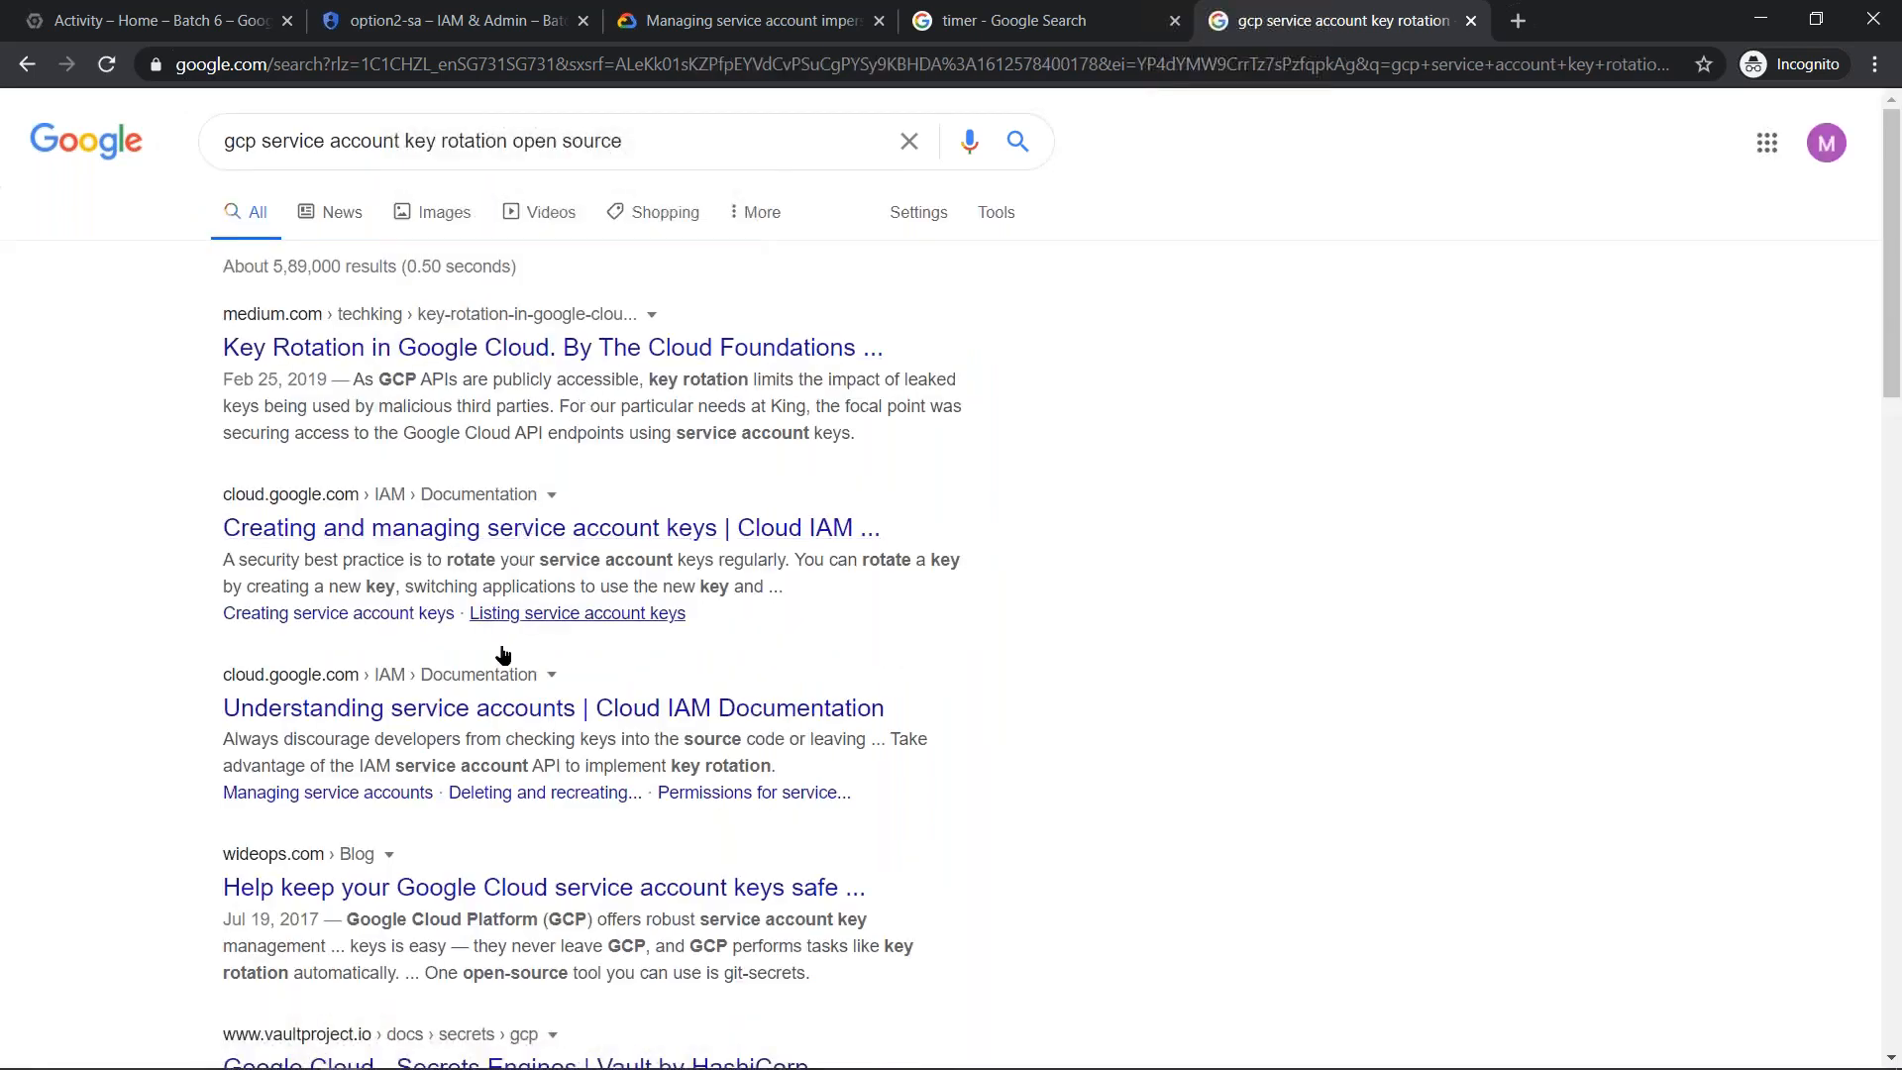
scroll(500, 809, "down", 8)
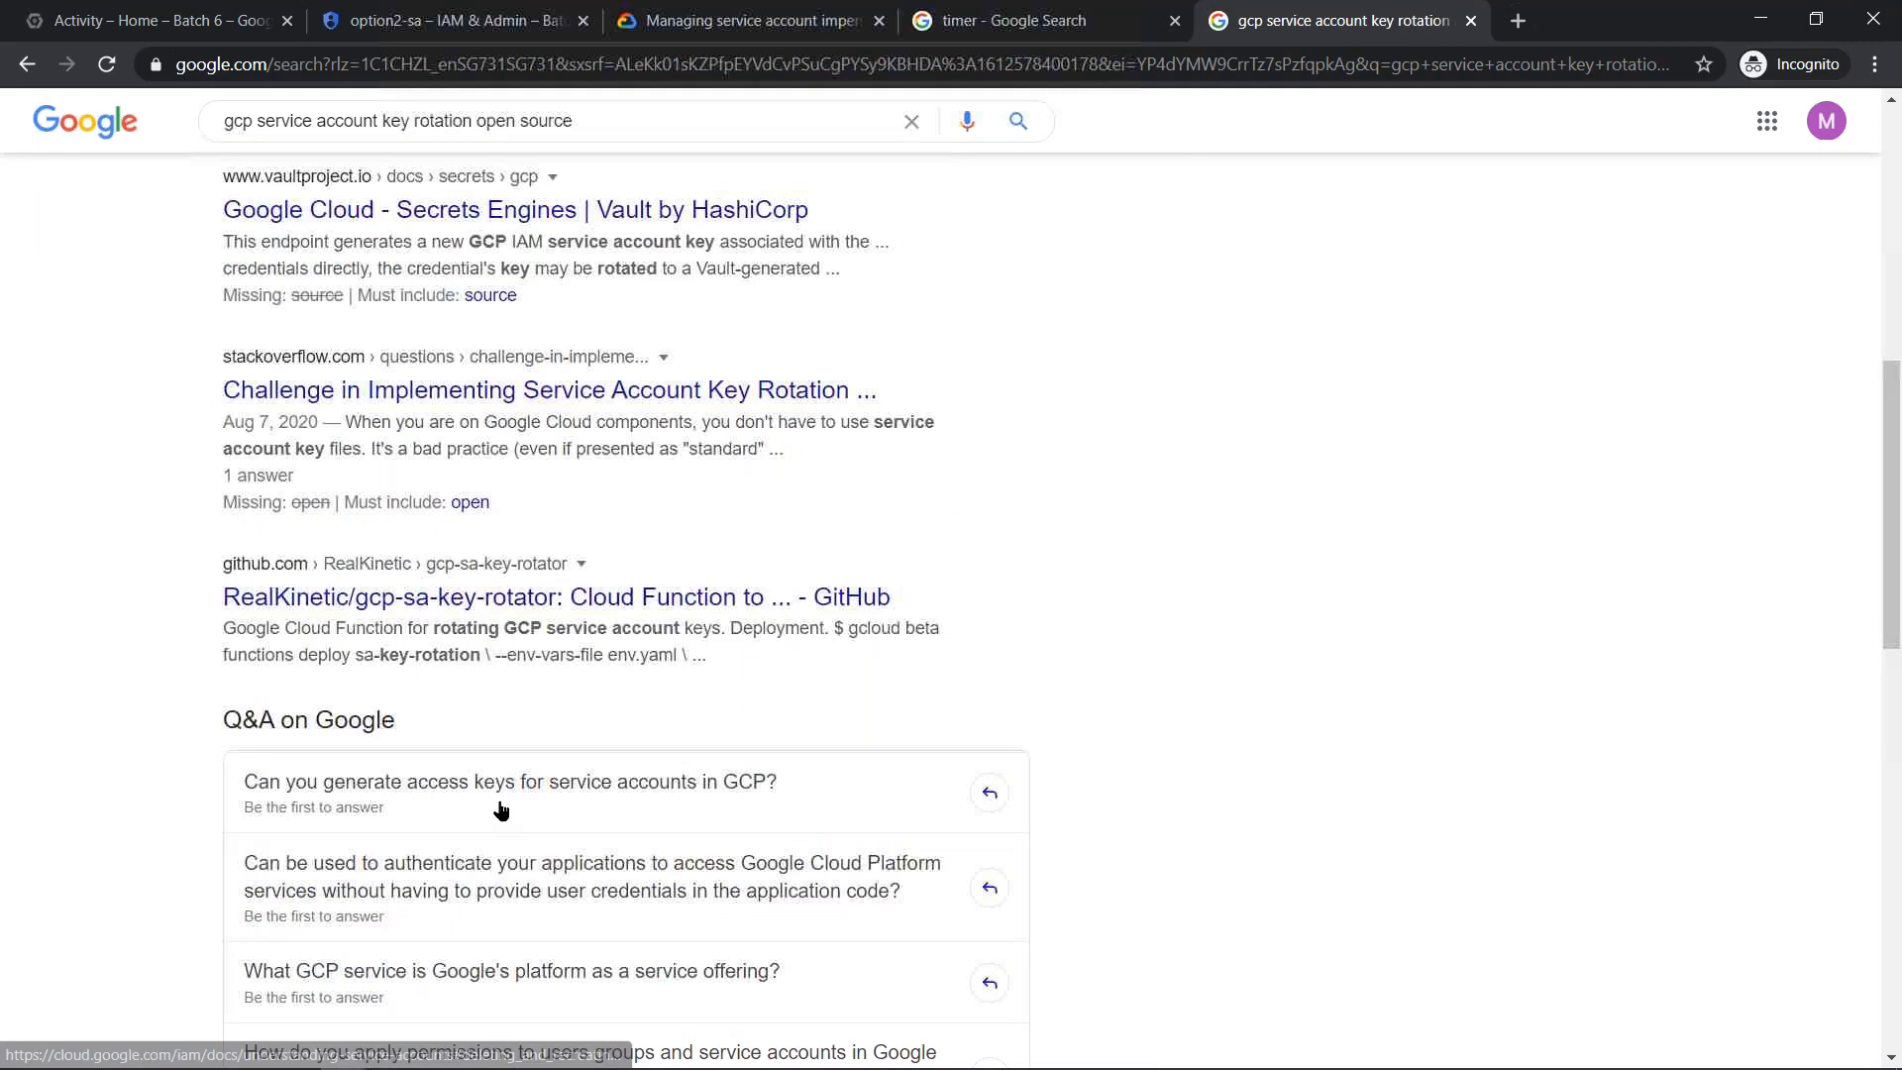
scroll(500, 809, "up", 8)
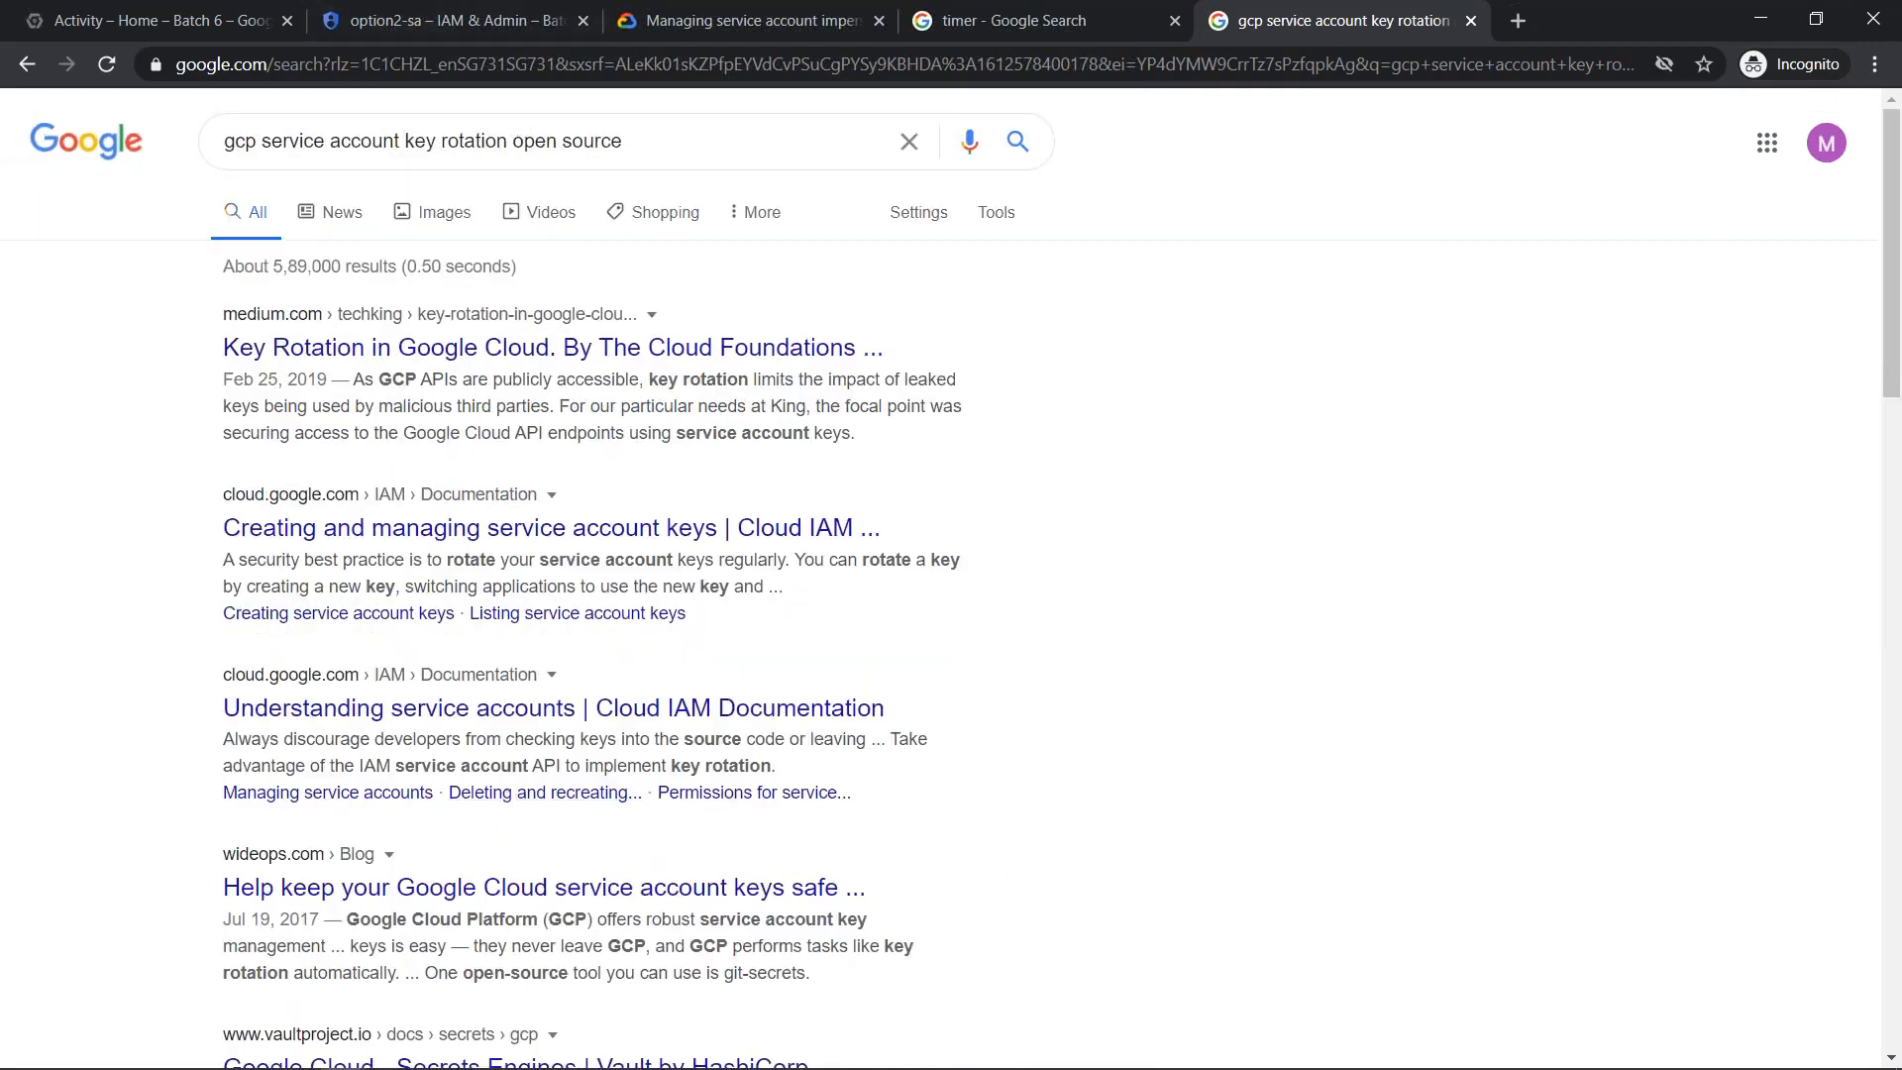
- Replace the query with the suggested search "open source google projects"
left_click_drag(508, 144, 4, 158)
key("BackSpace")
key("End")
type("go")
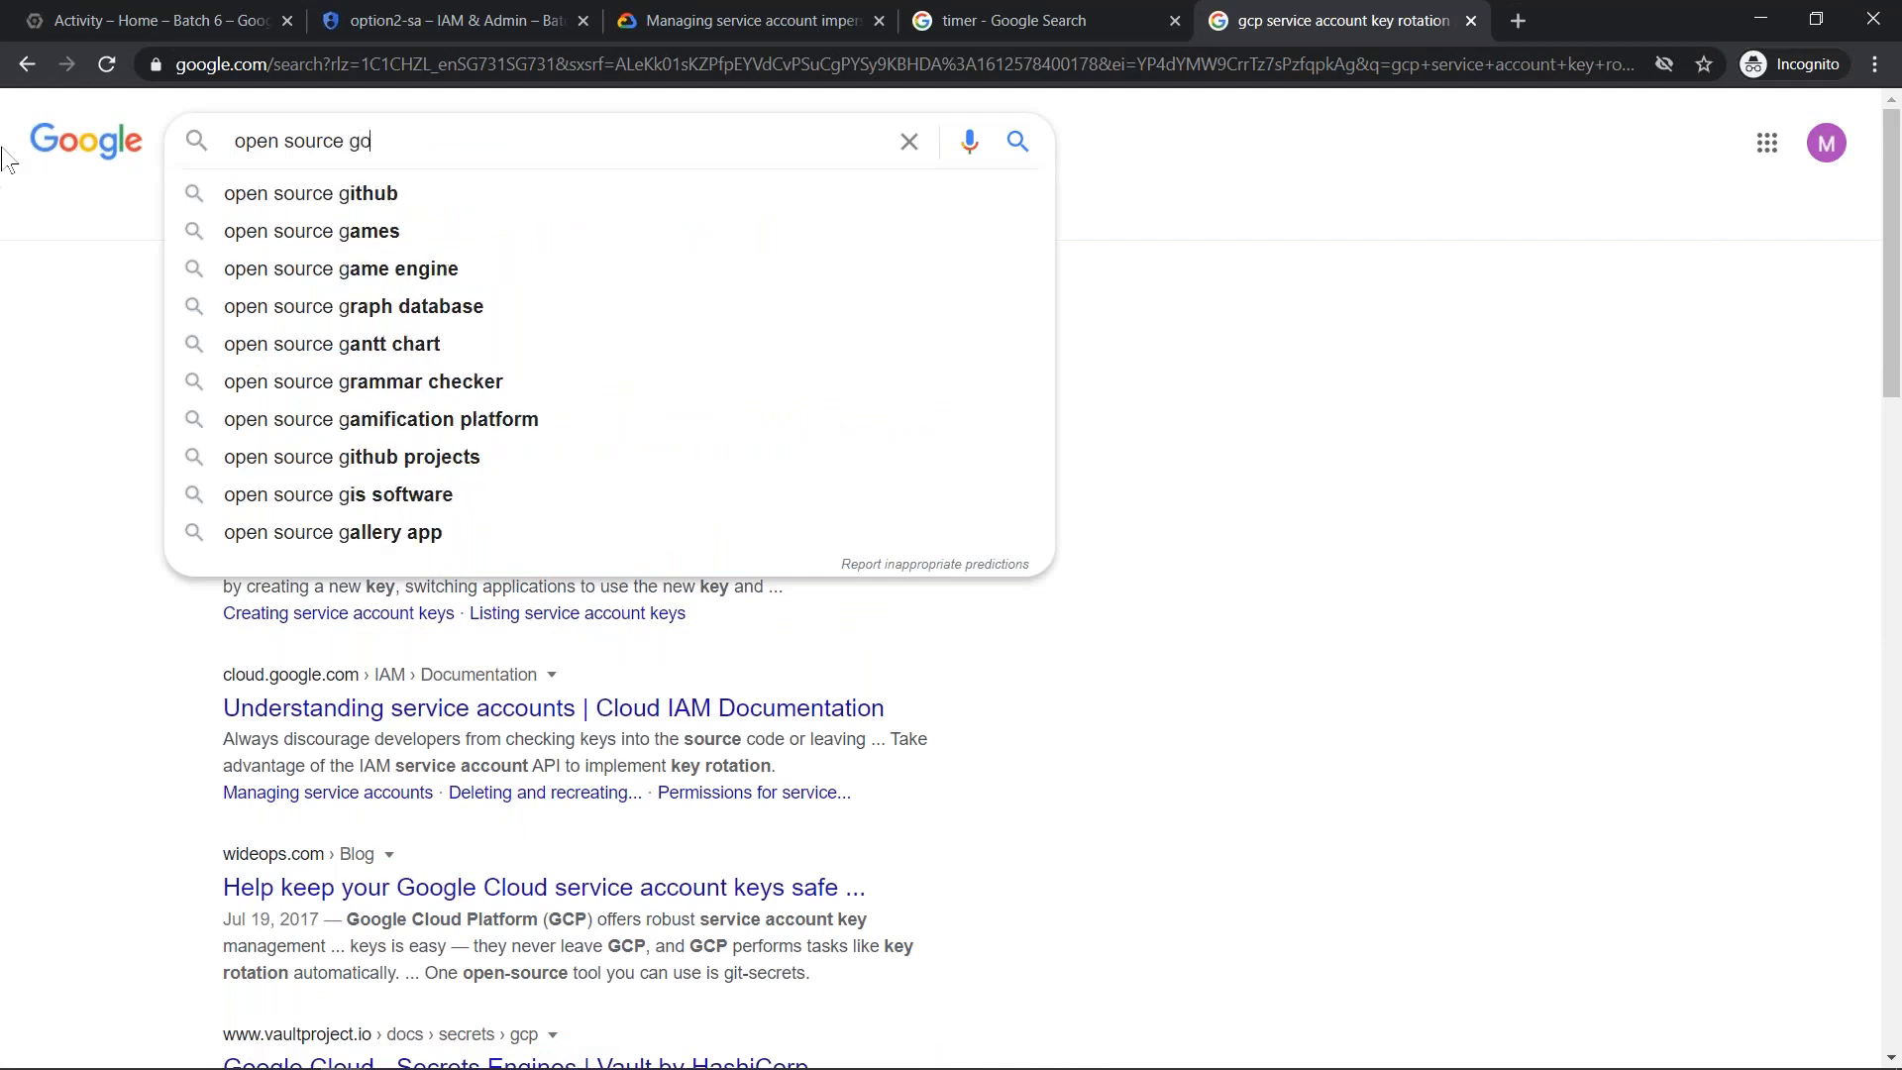
type("ogl")
key("Down")
key("Down")
key("Return")
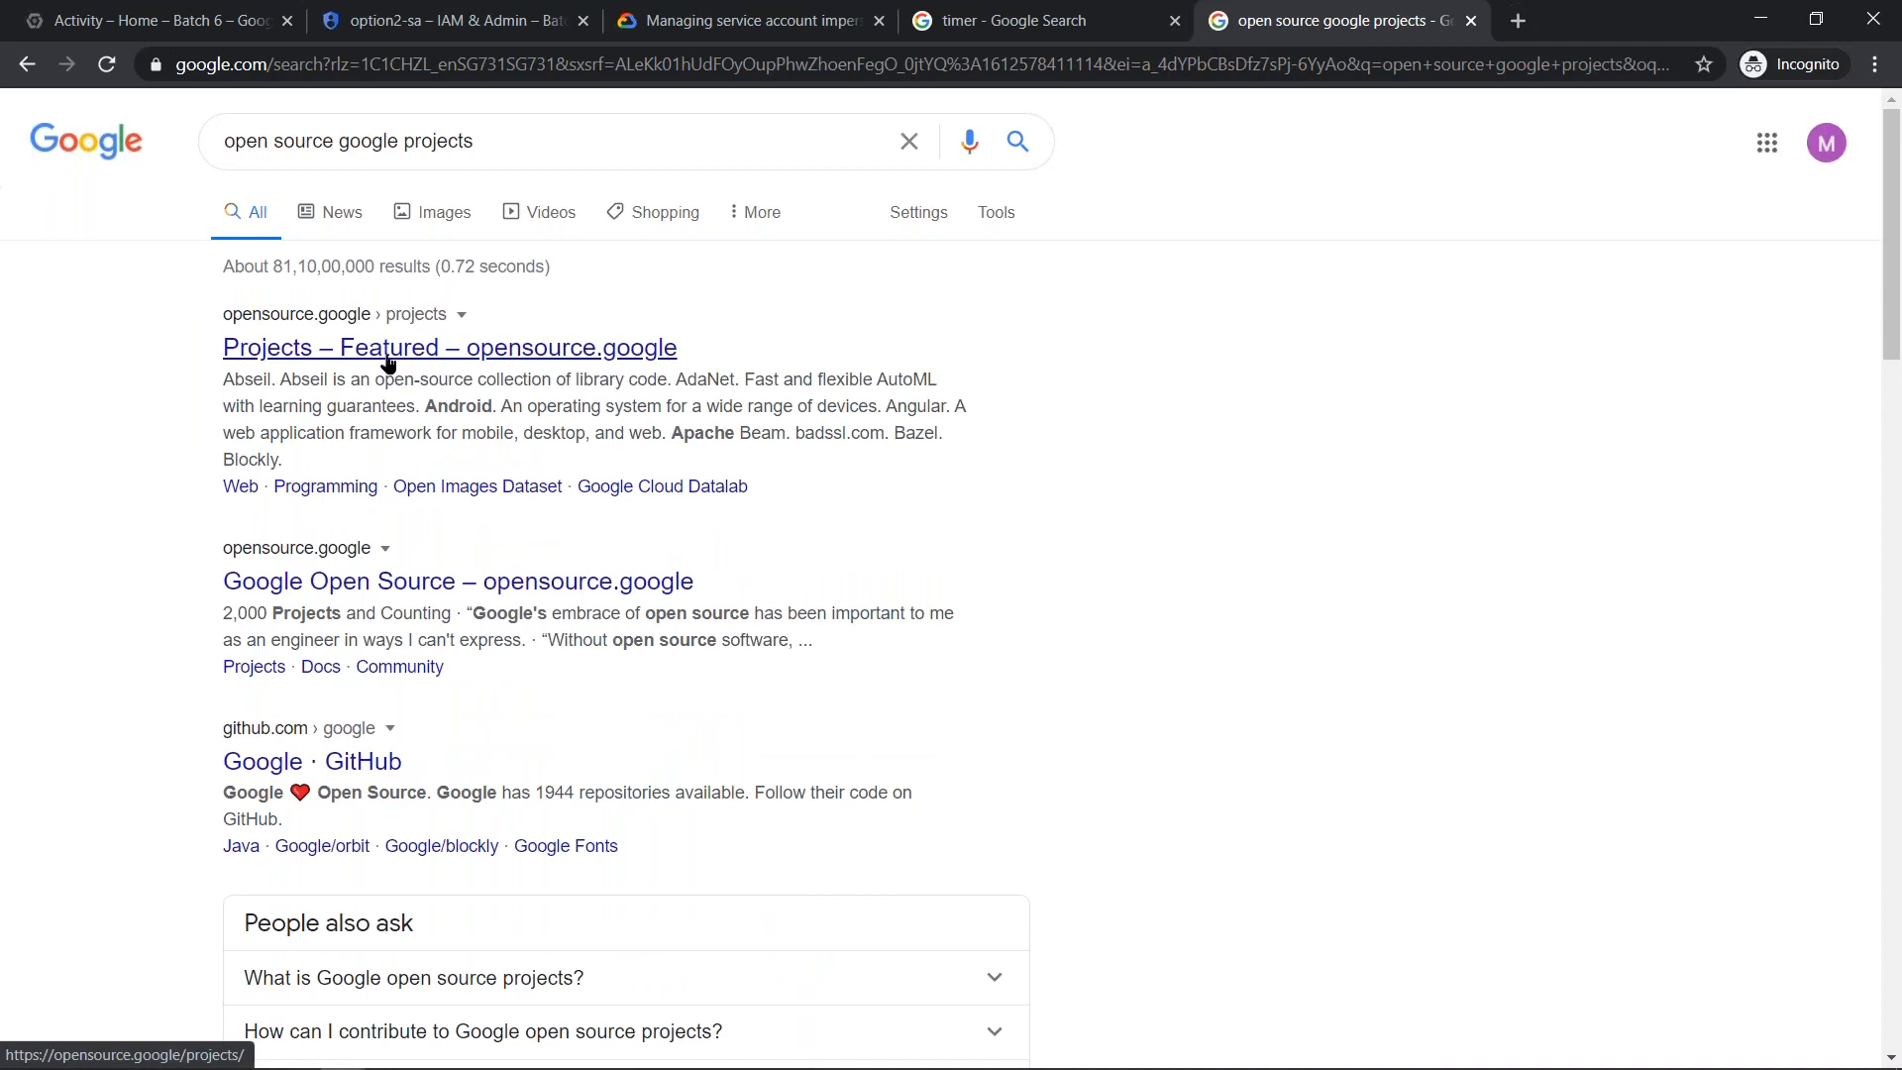
- Open the featured projects page on opensource.google and search its projects for "key rotator"
left_click(388, 357)
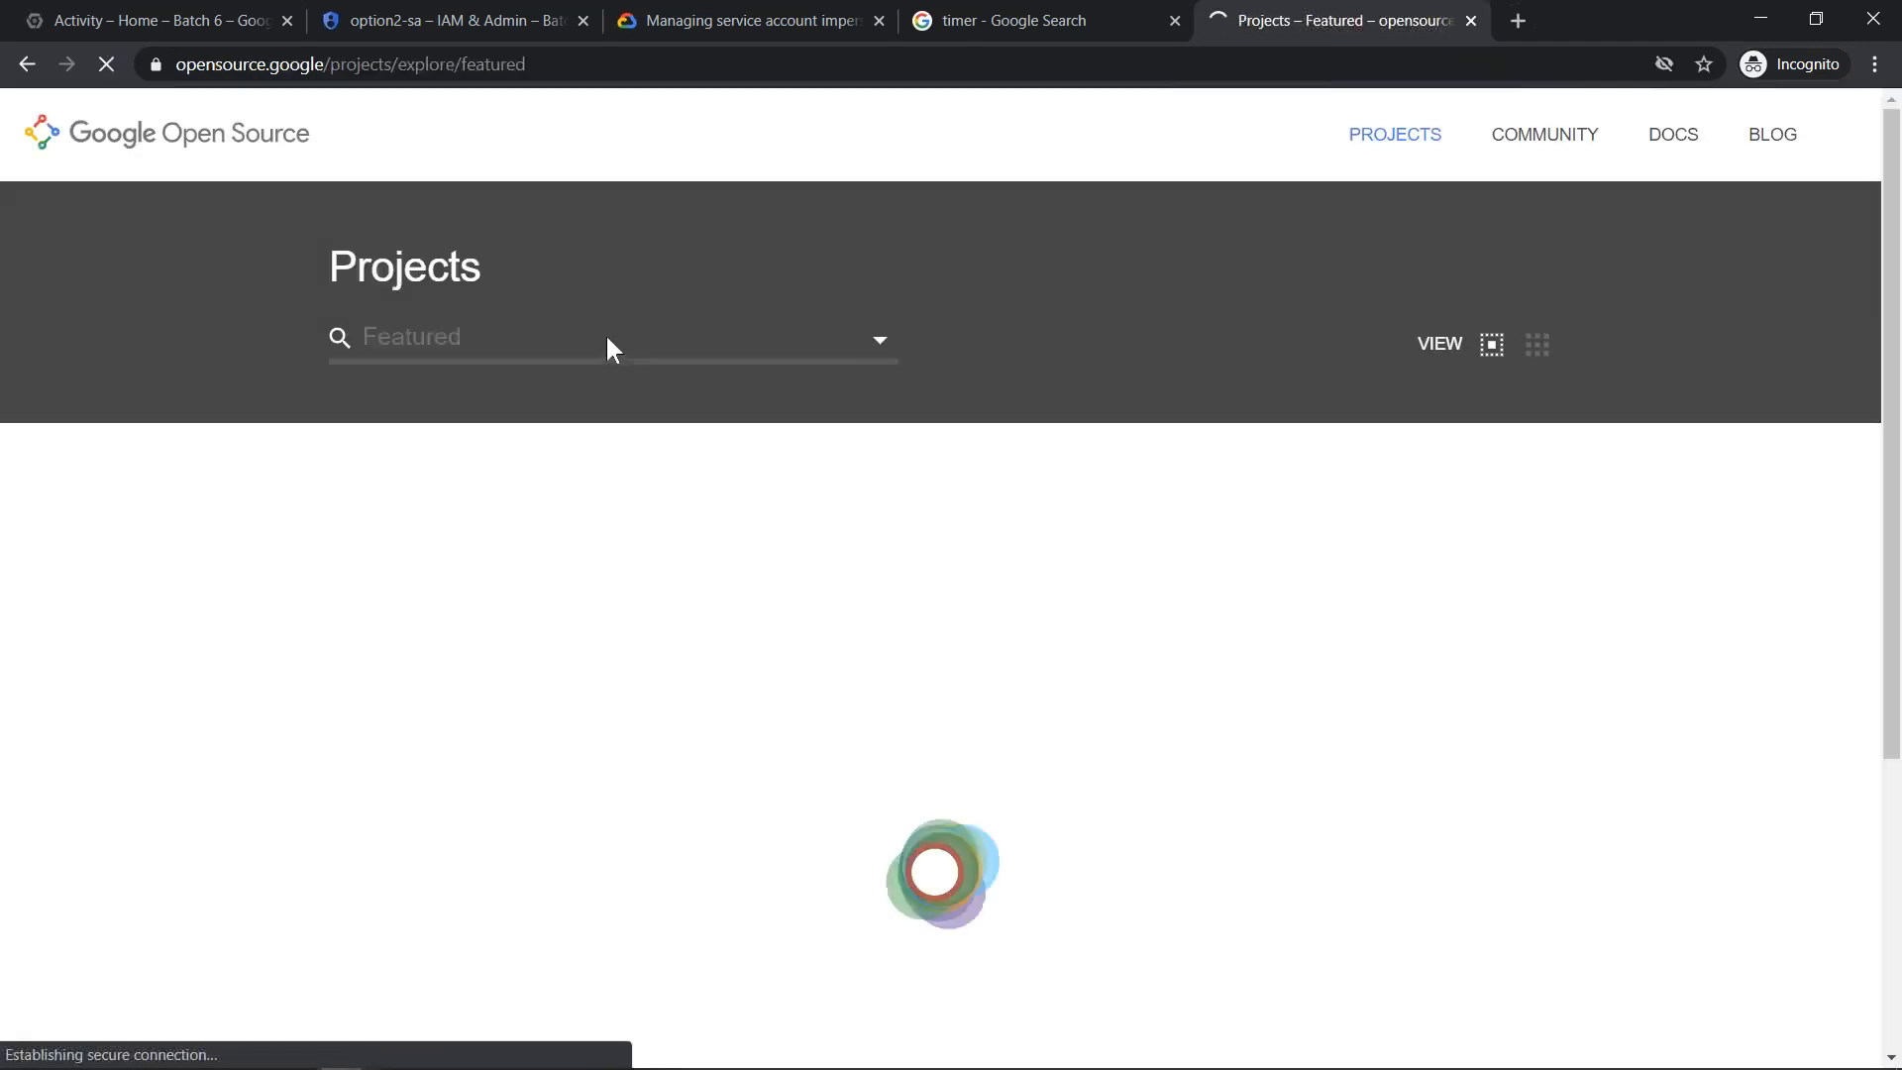
left_click(521, 334)
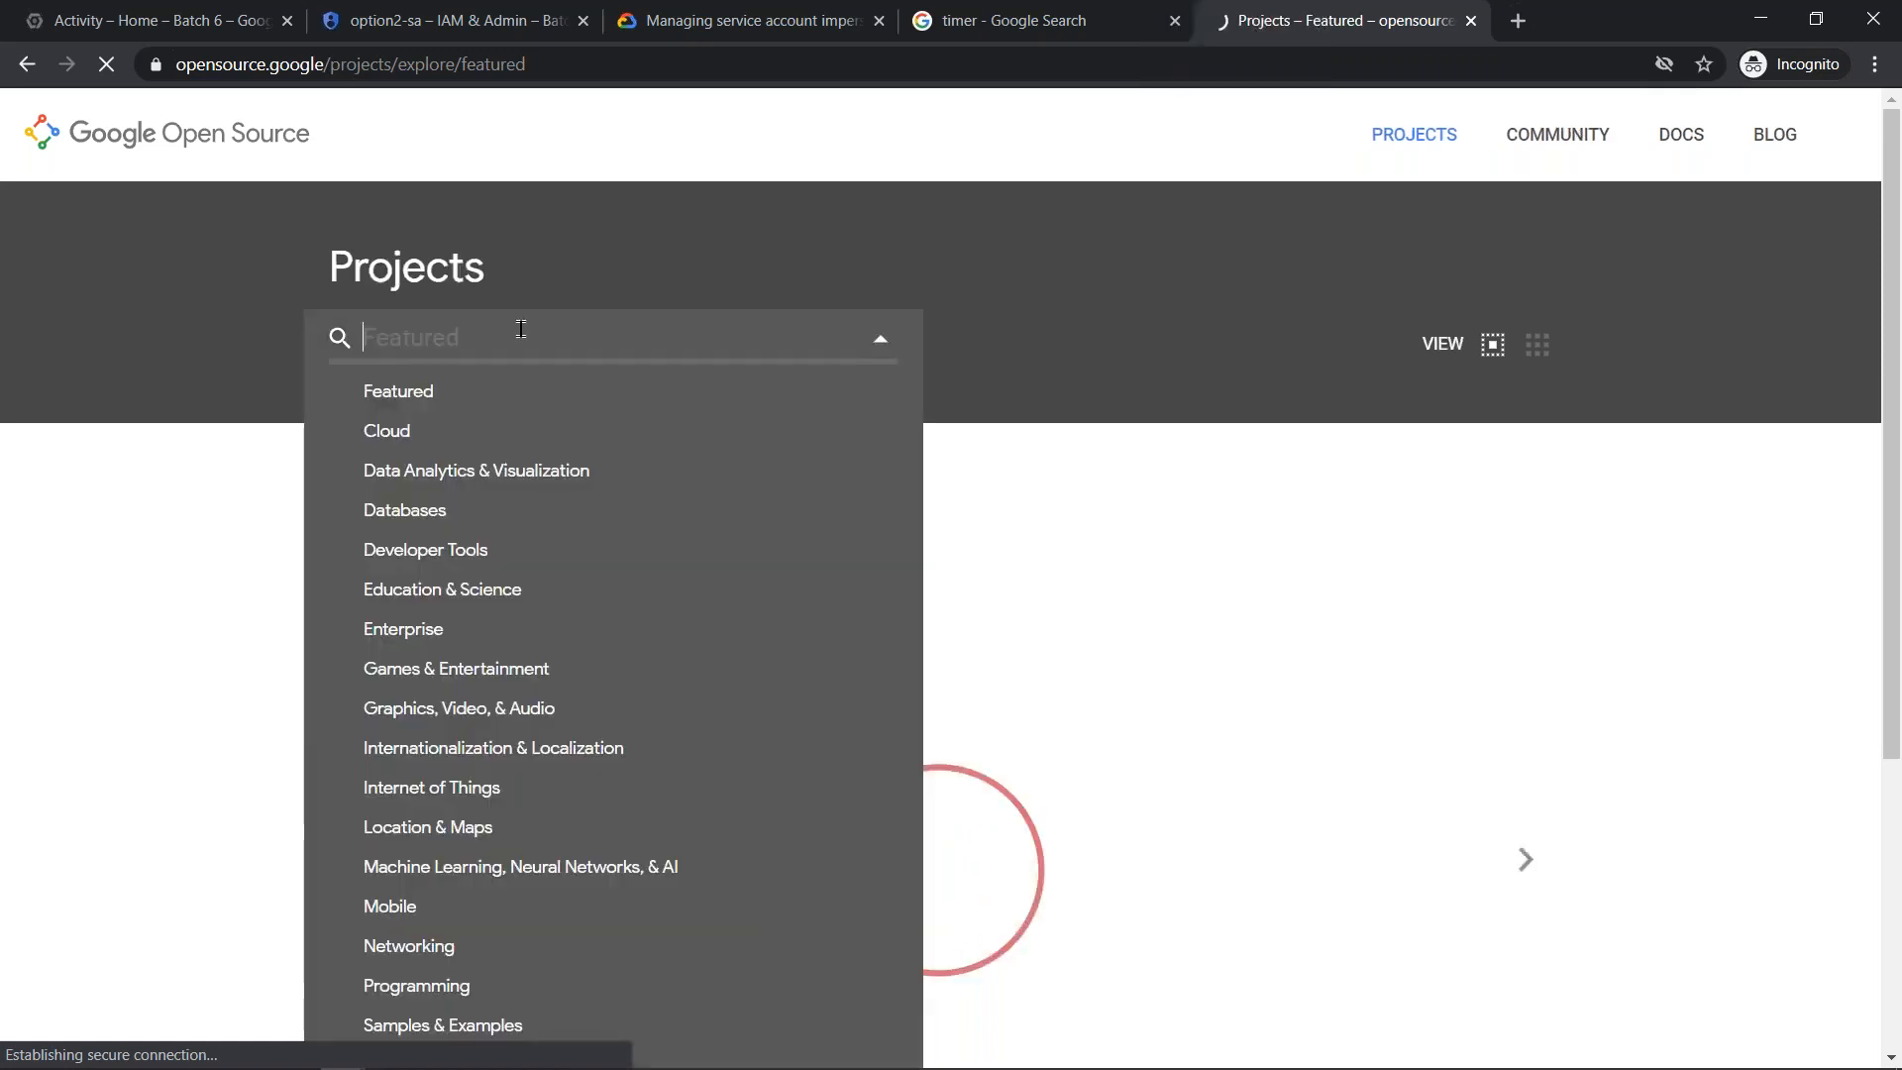
type("k")
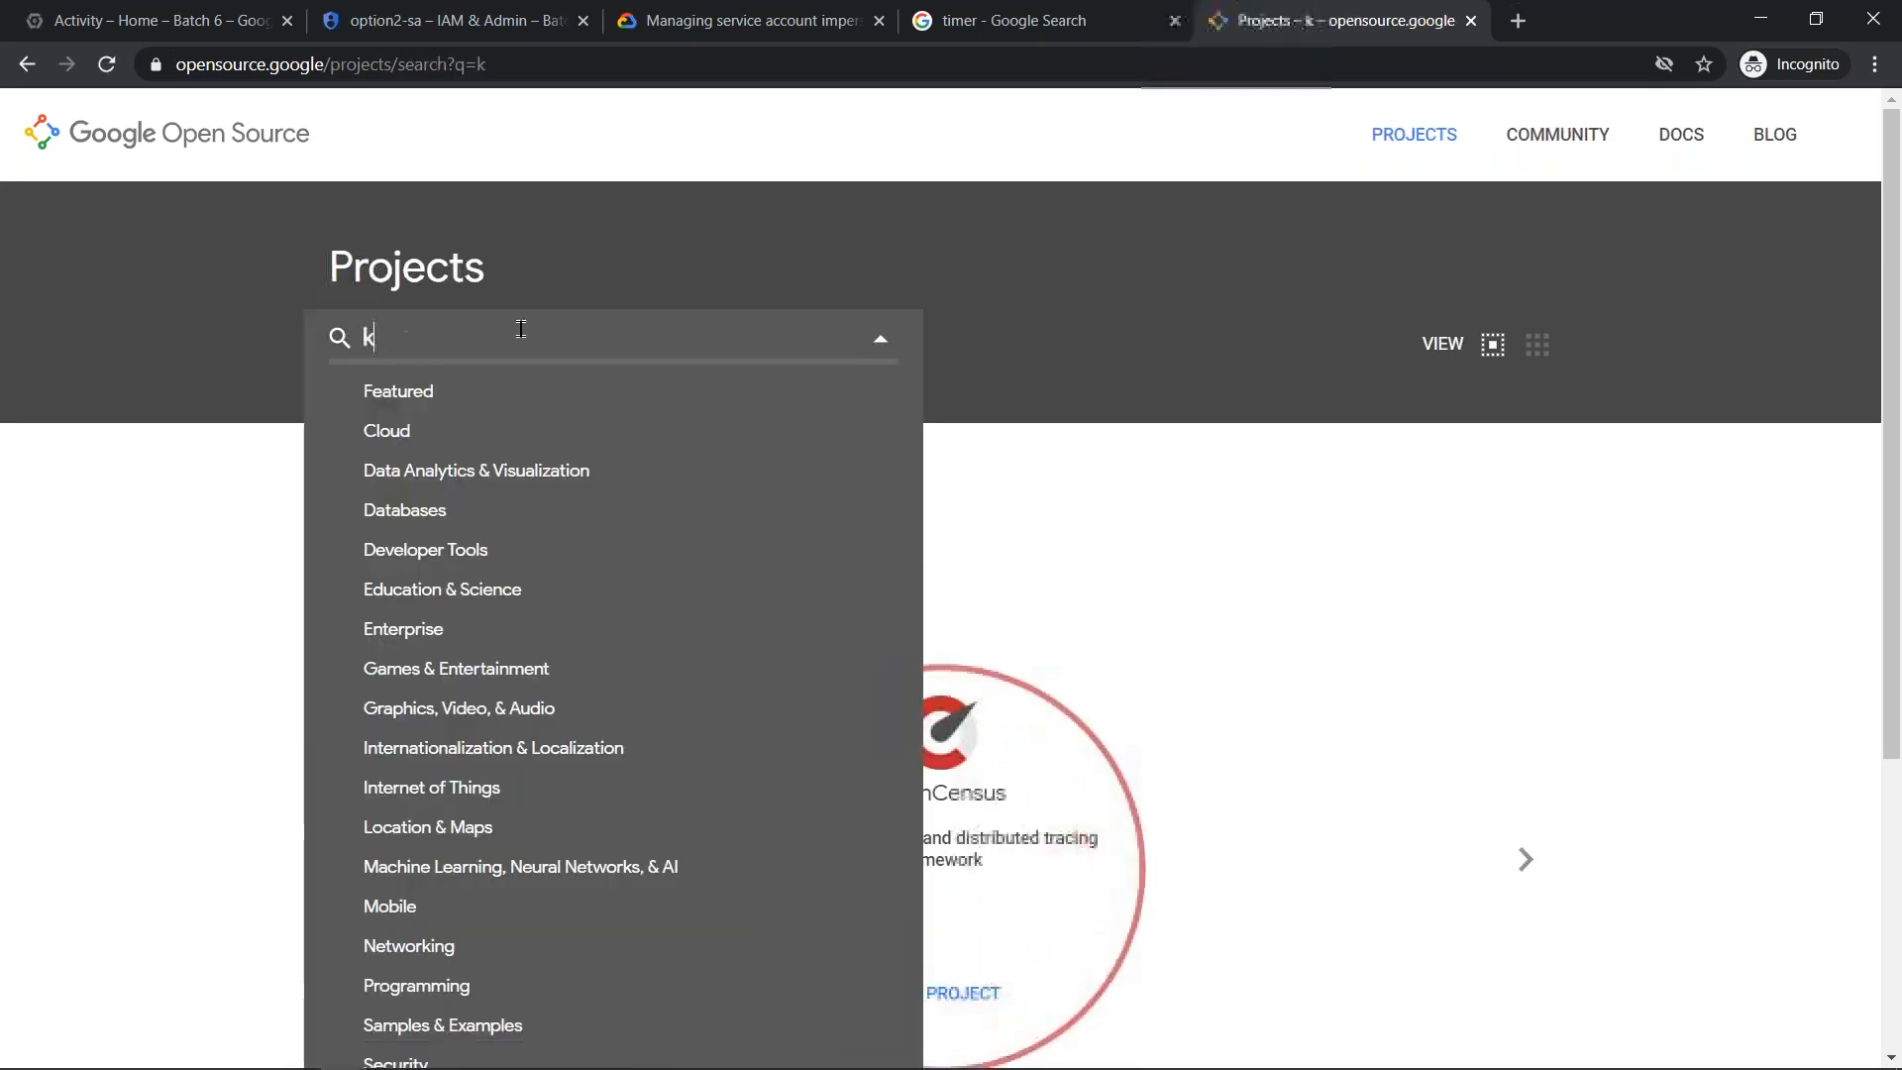
type("ey")
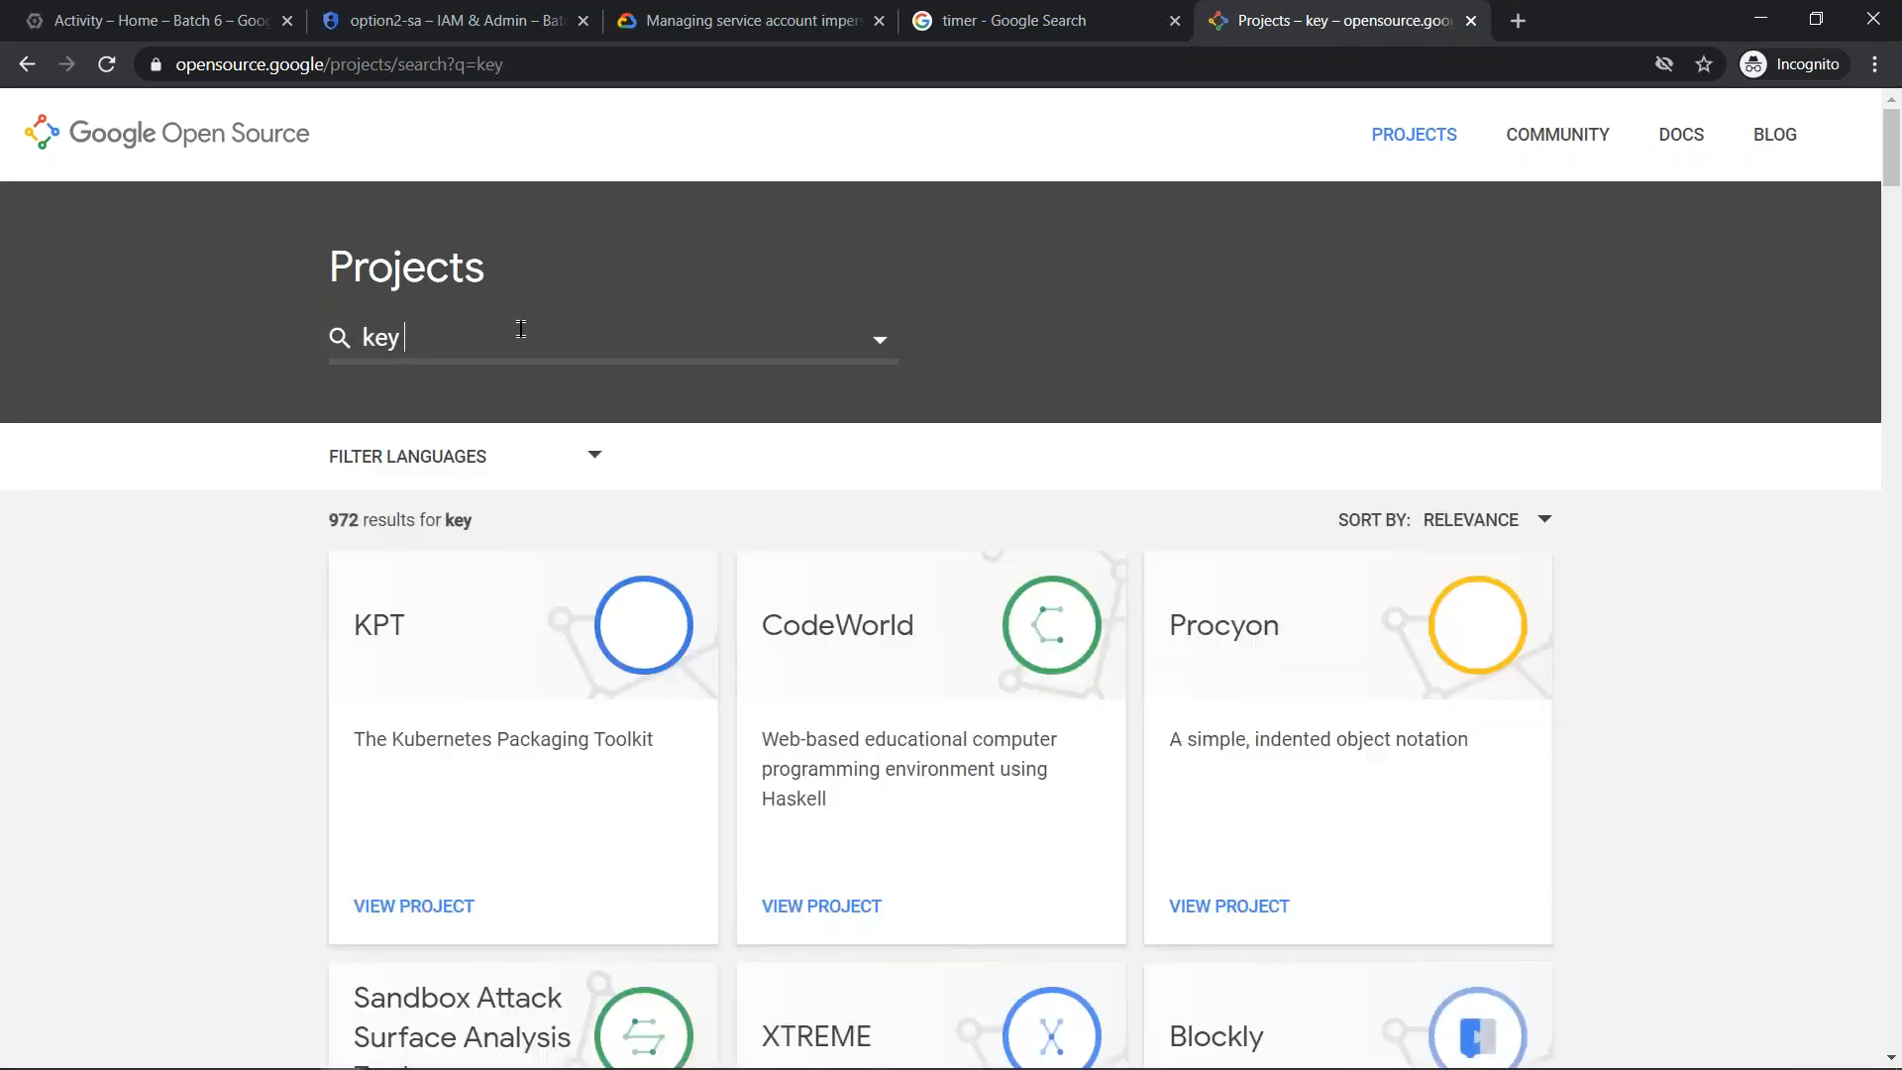
type(" rotator")
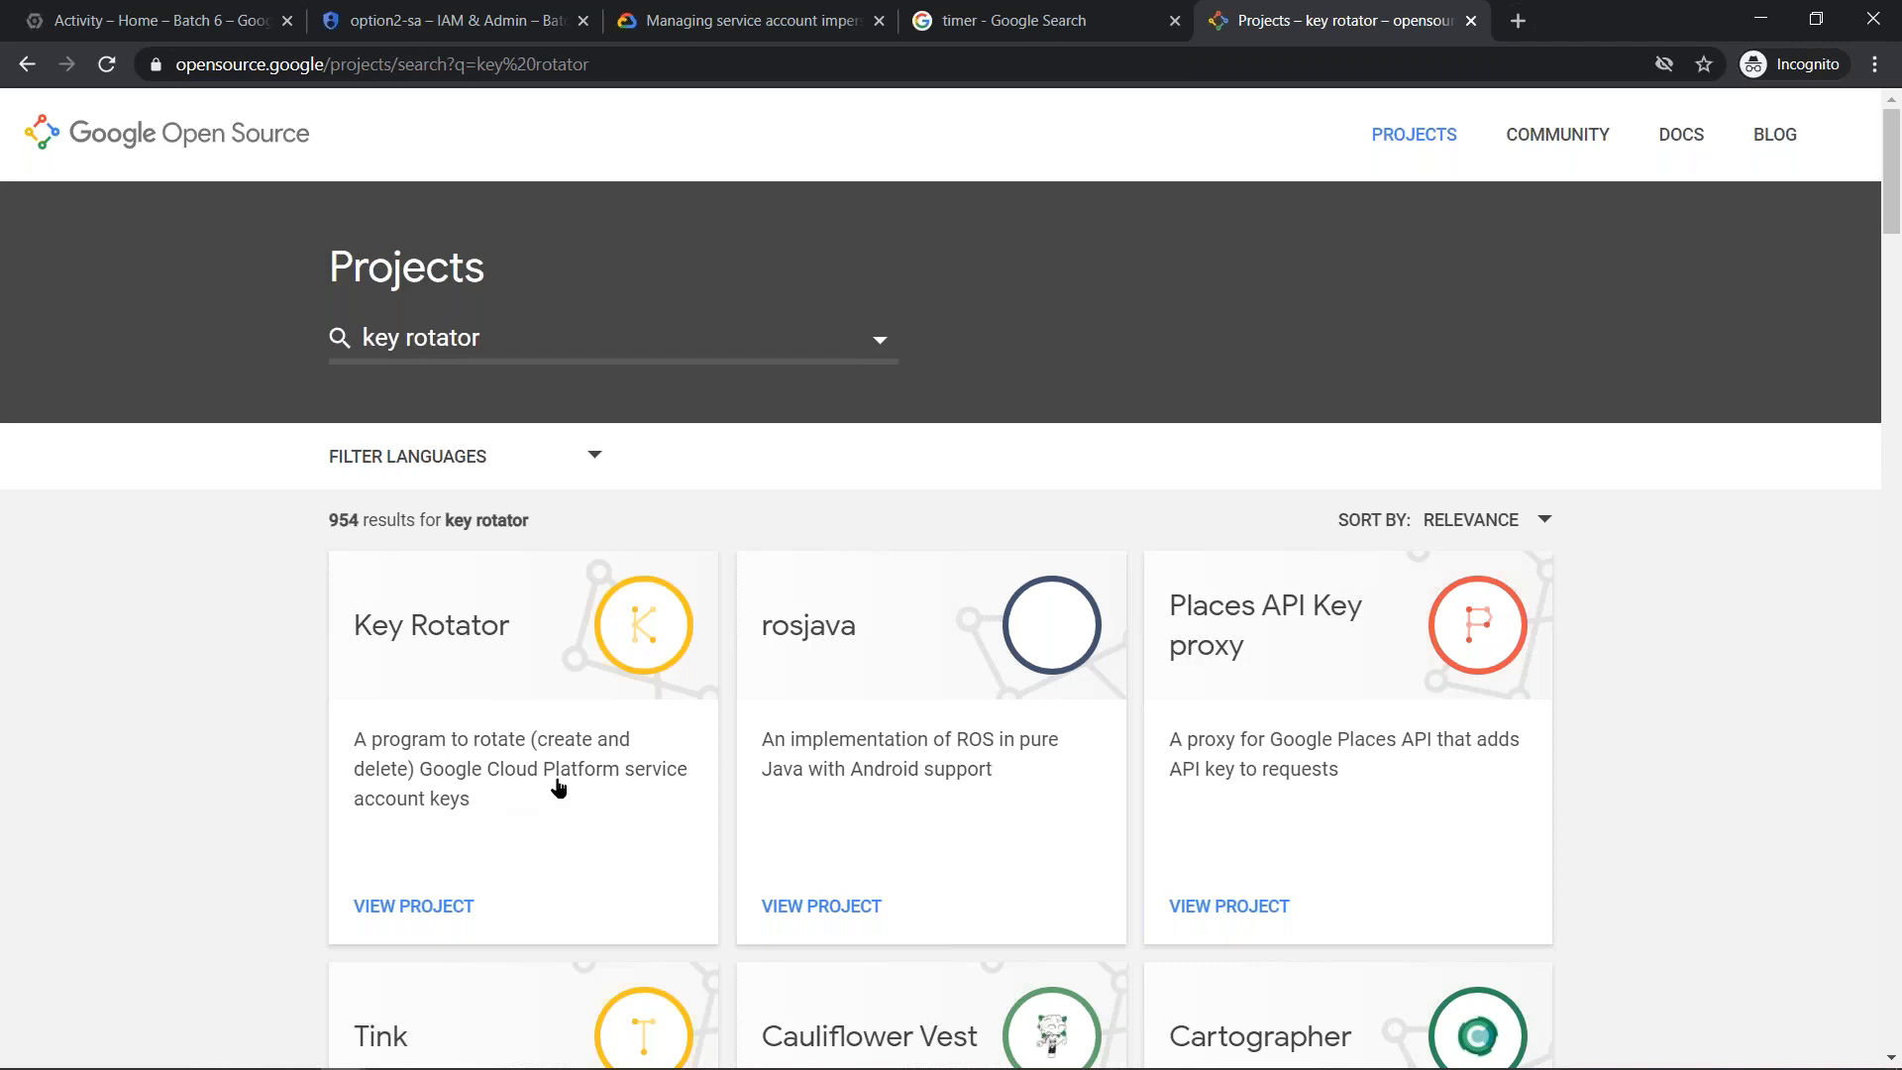
- Open the Key Rotator project and its keyrotator GitHub repository, and examine the README's install and usage instructions
left_click(613, 804)
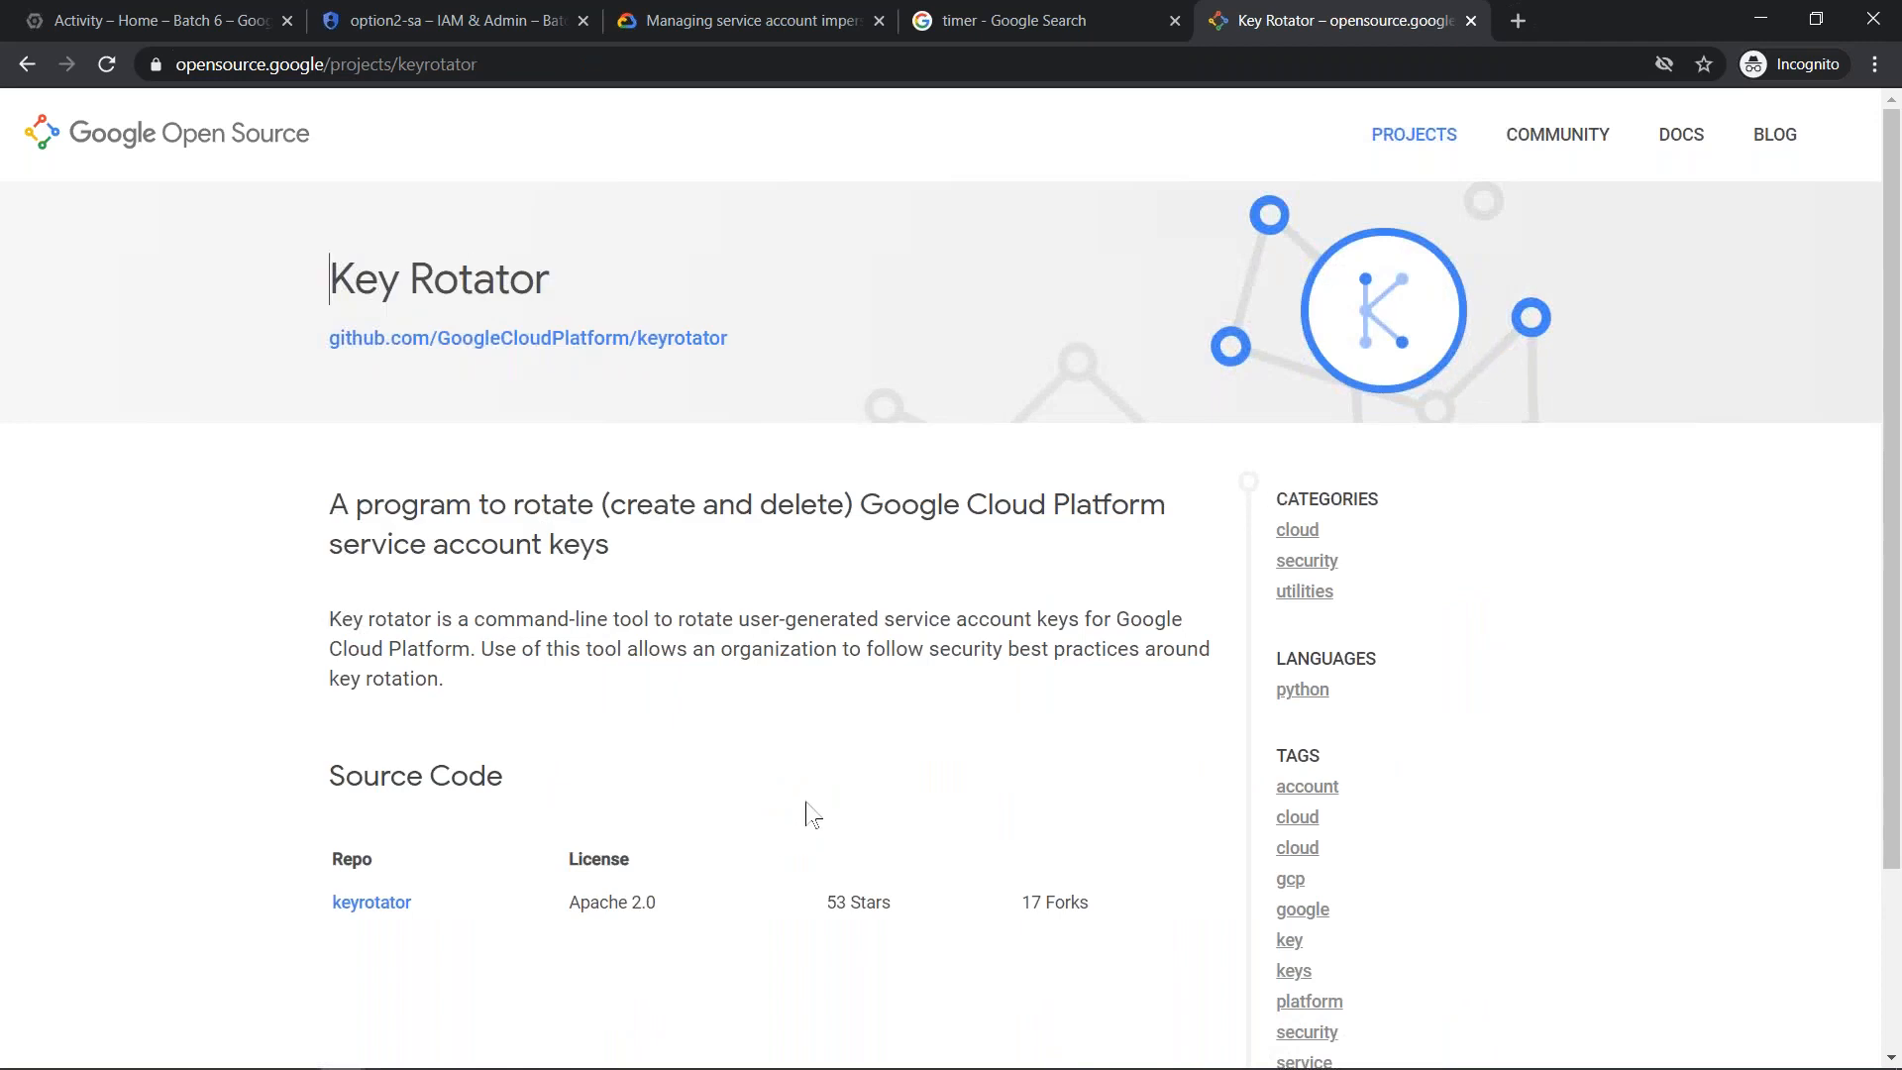
scroll(806, 815, "down", 3)
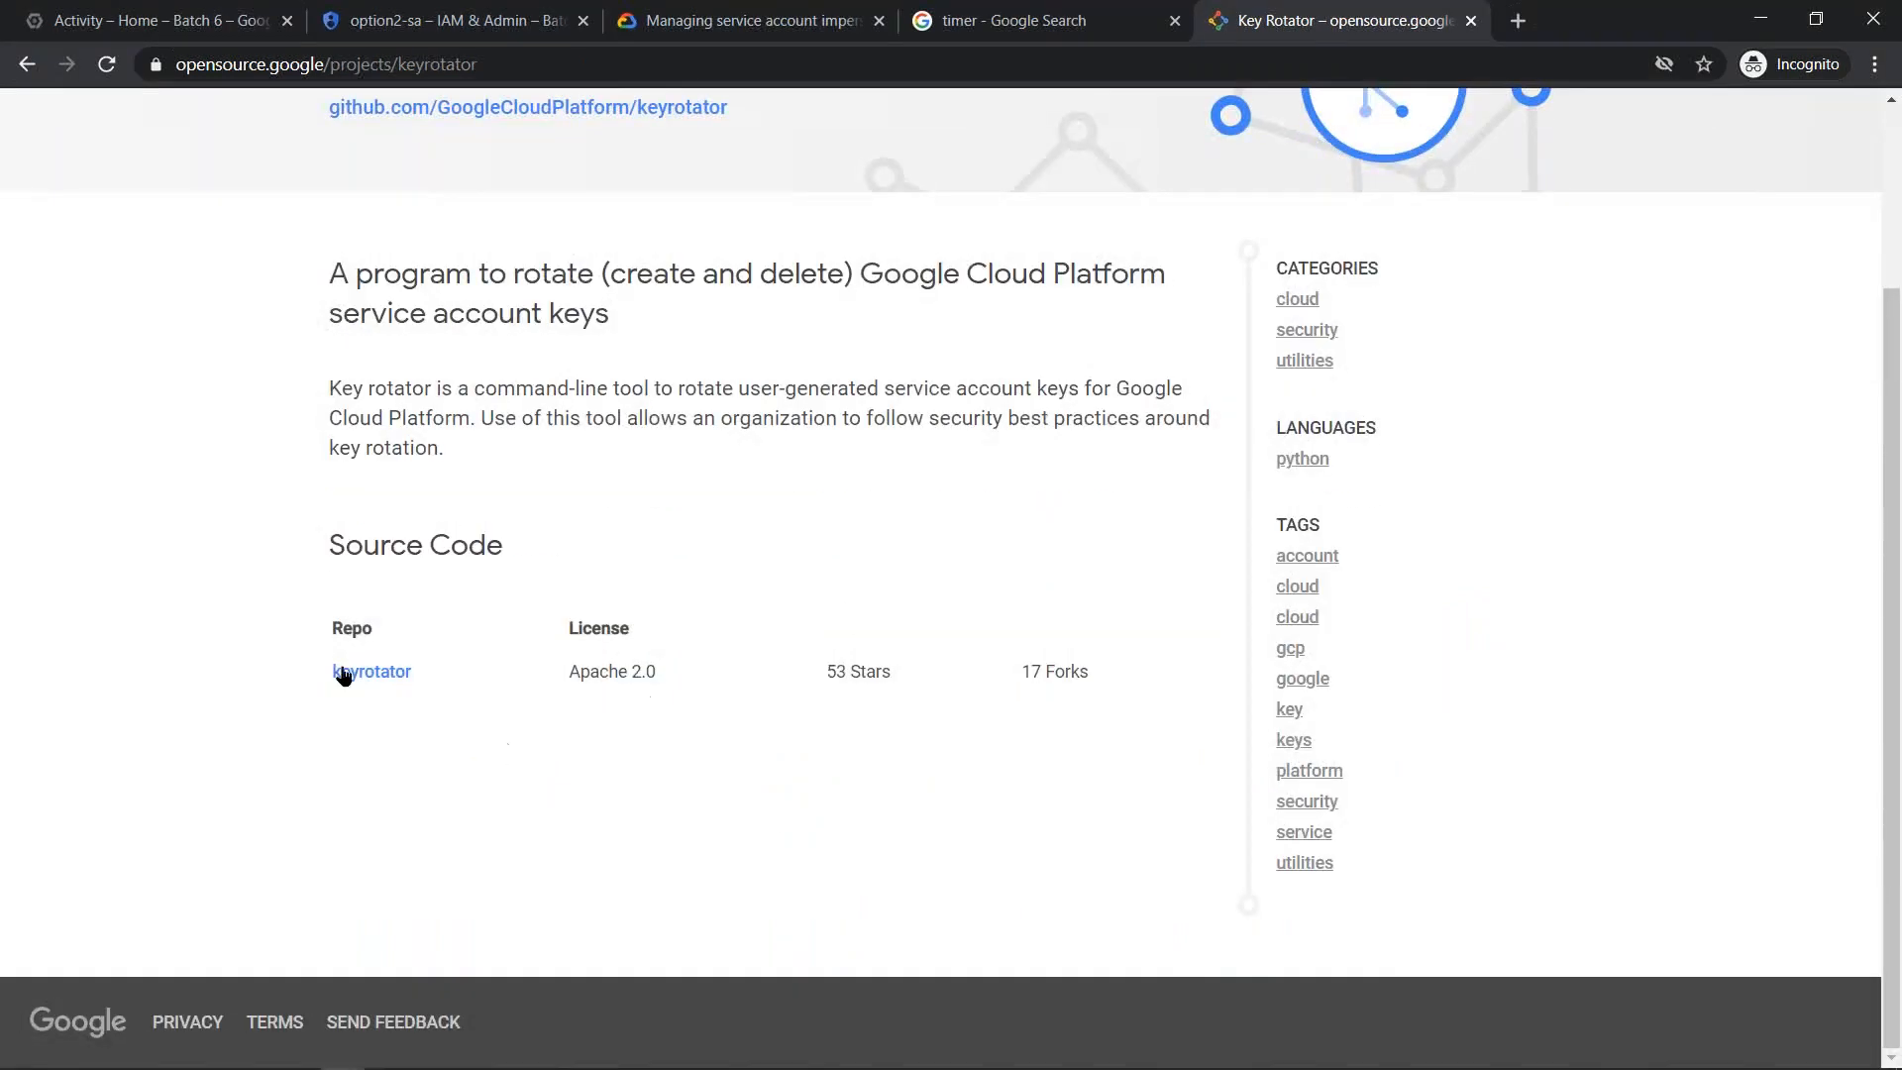
left_click(375, 676)
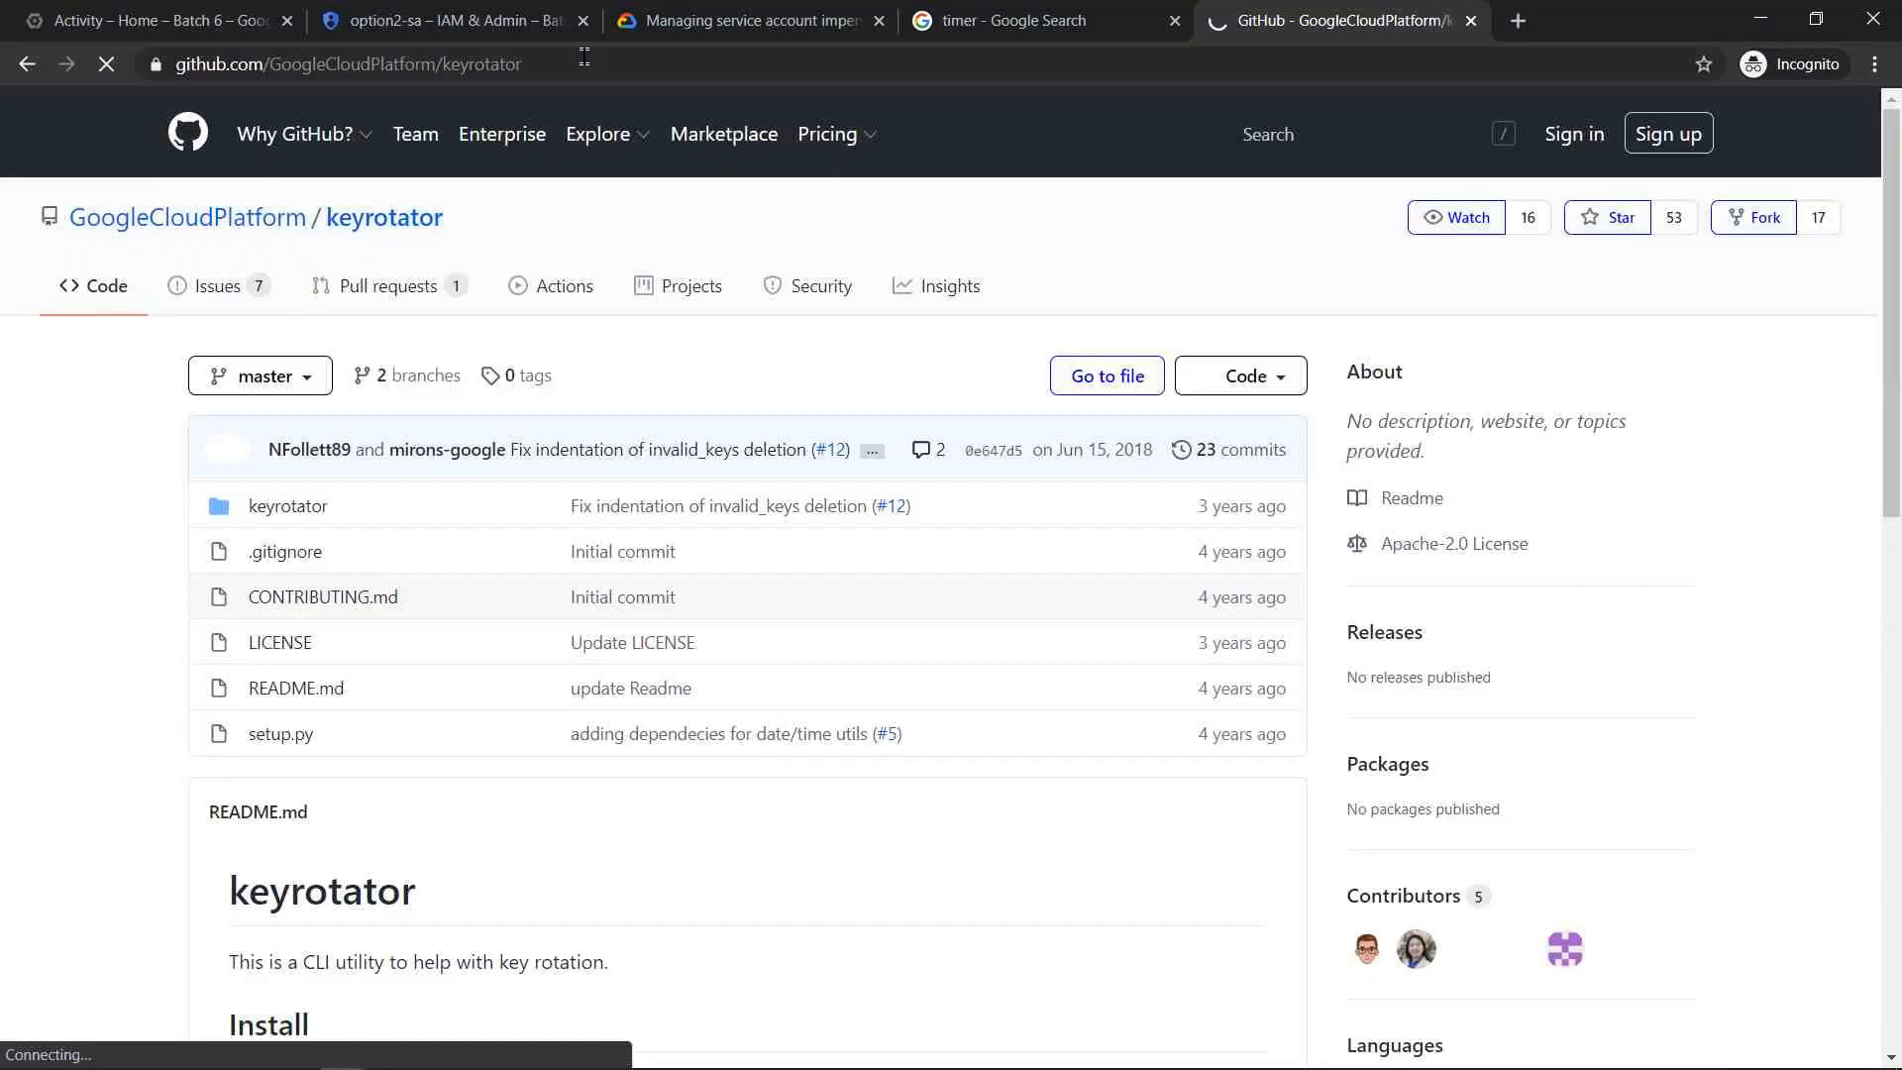
left_click(554, 63)
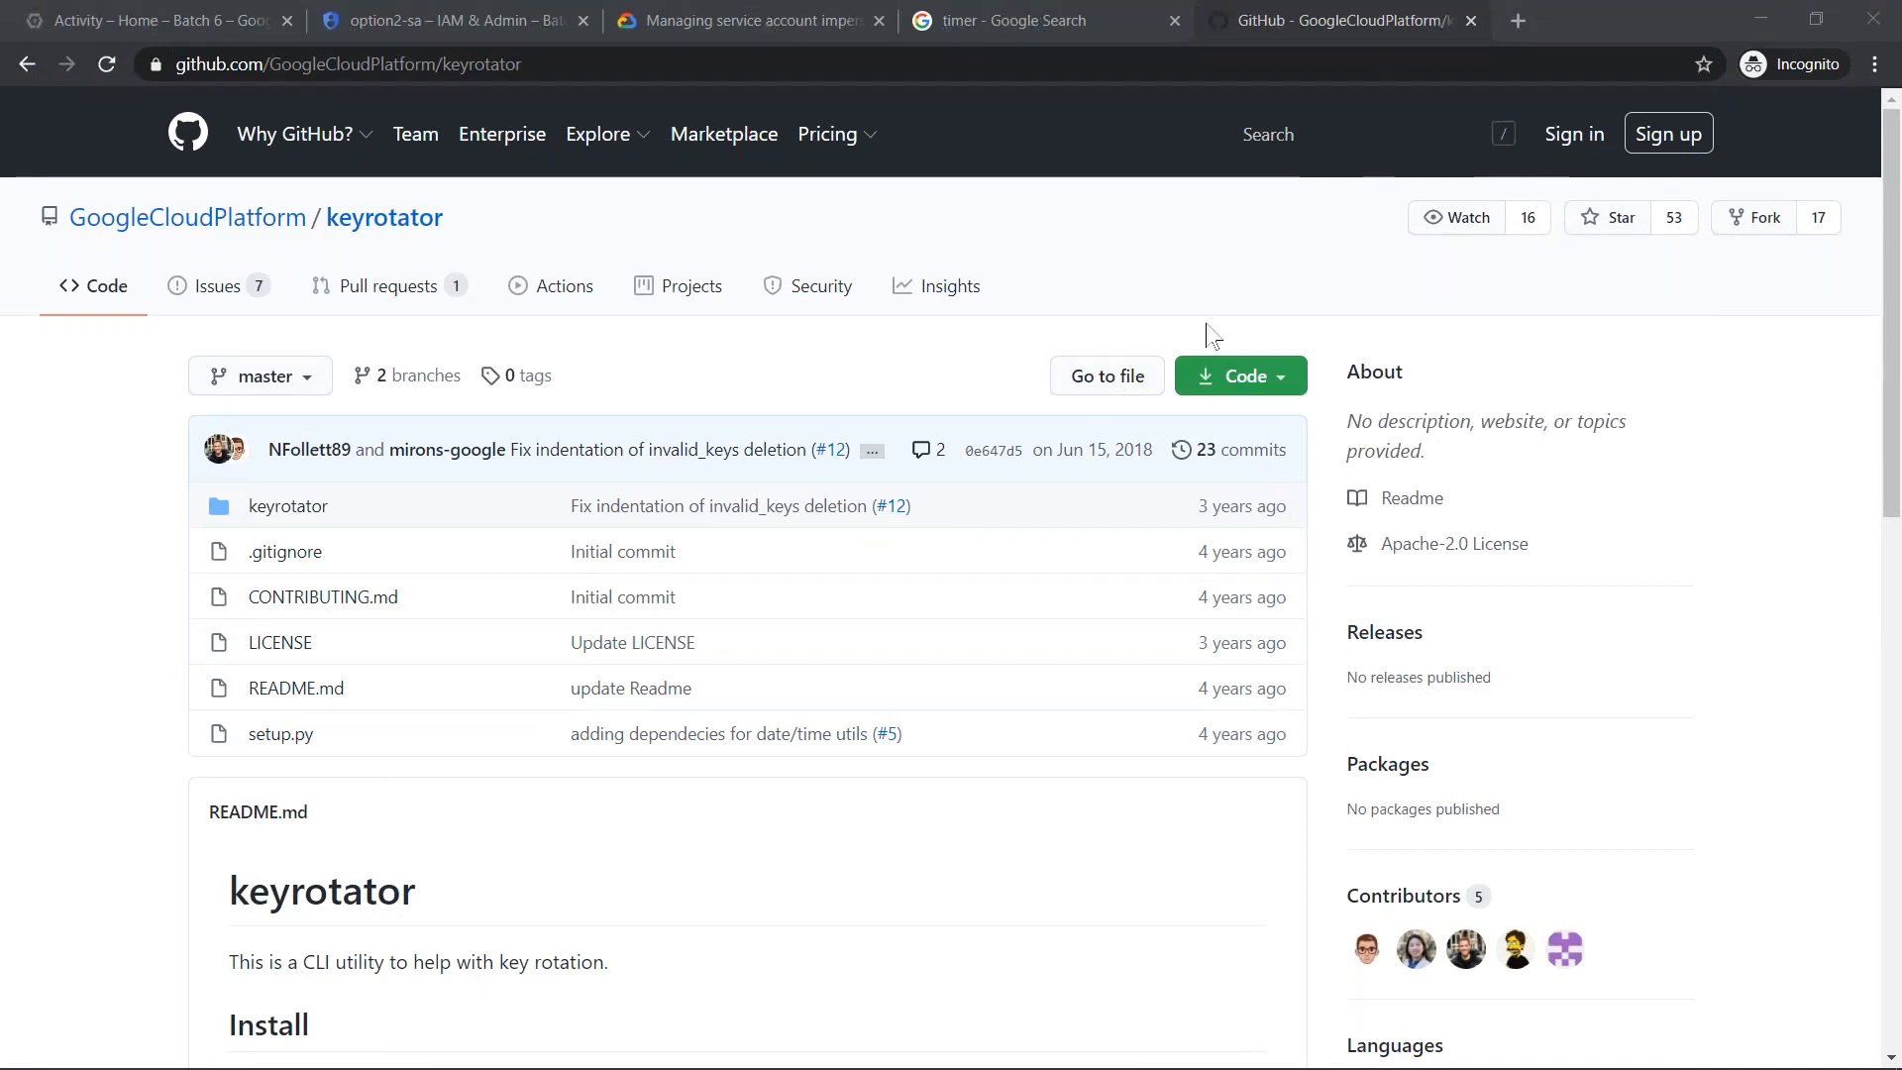
scroll(756, 628, "down", 8)
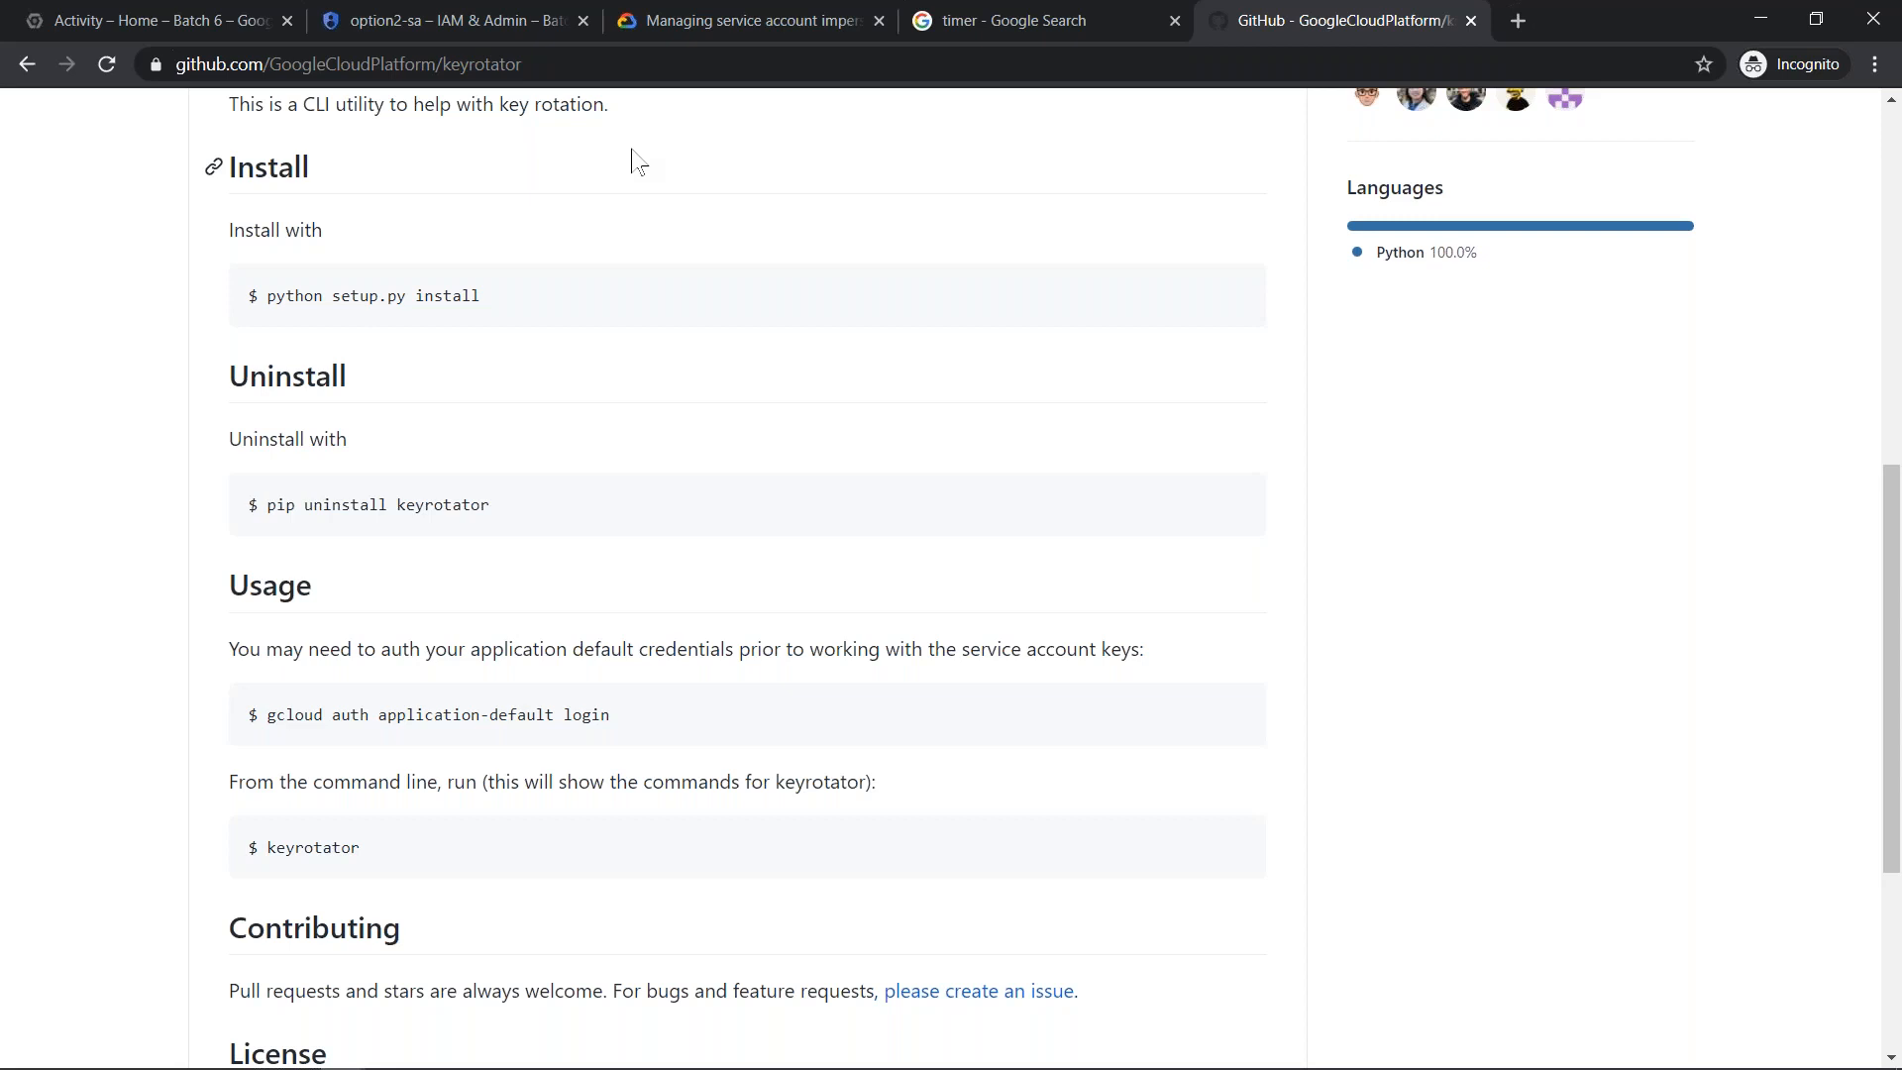
- Review the option2-sa service account details, and open the Batch 6 project's dashboard from its activity page
left_click(413, 20)
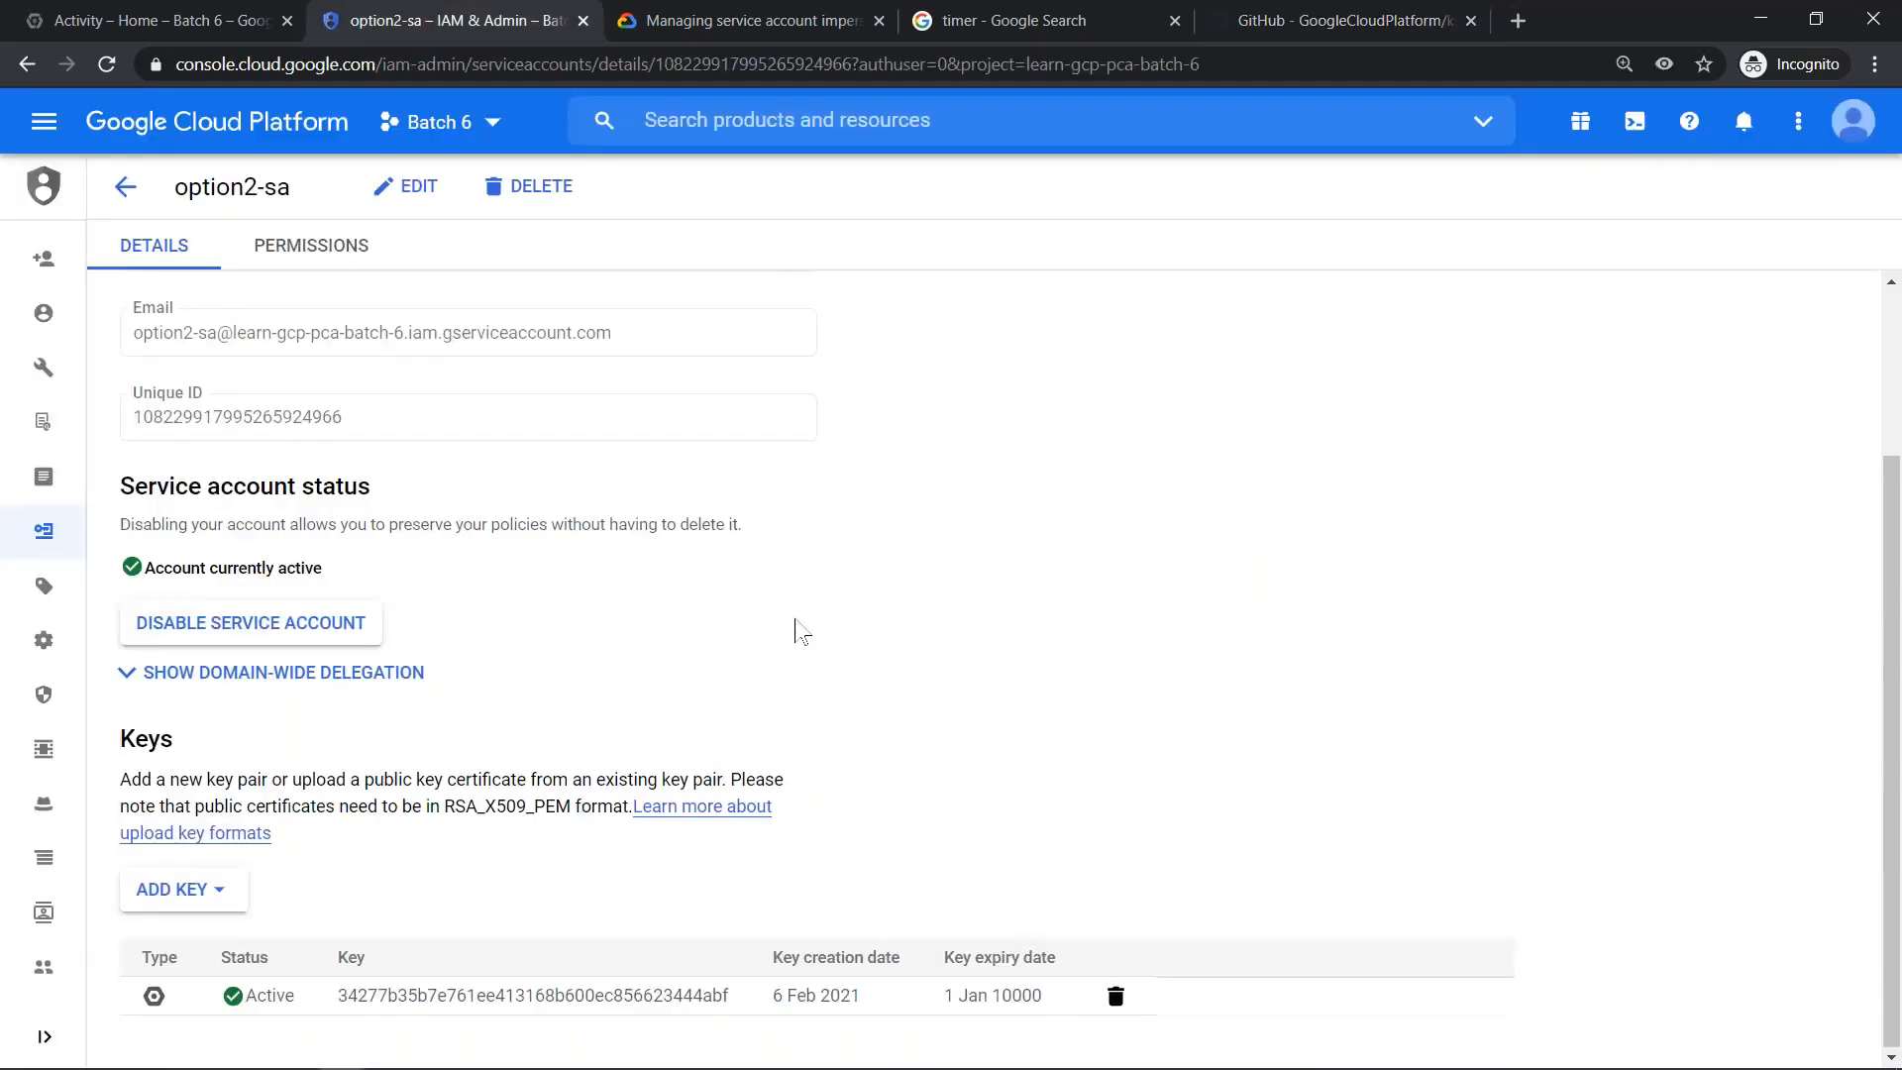
scroll(800, 571, "up", 3)
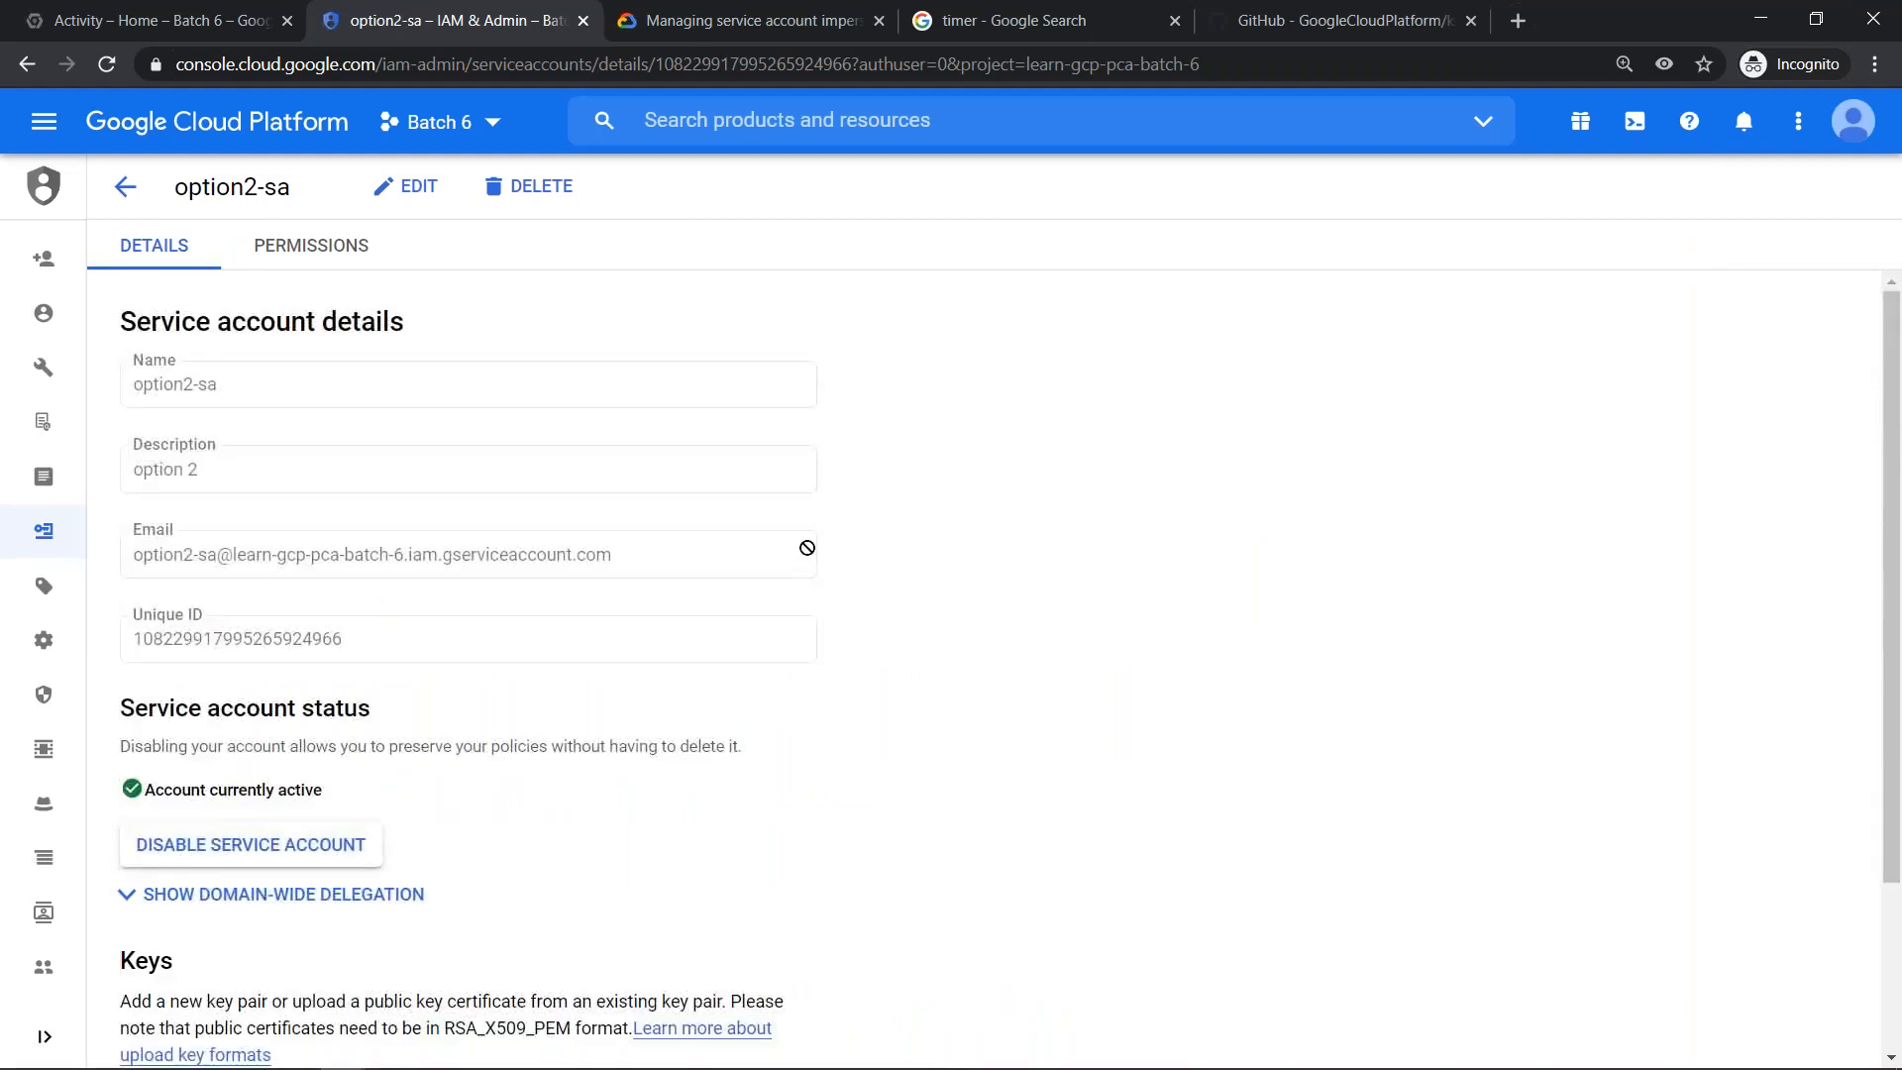
left_click(97, 10)
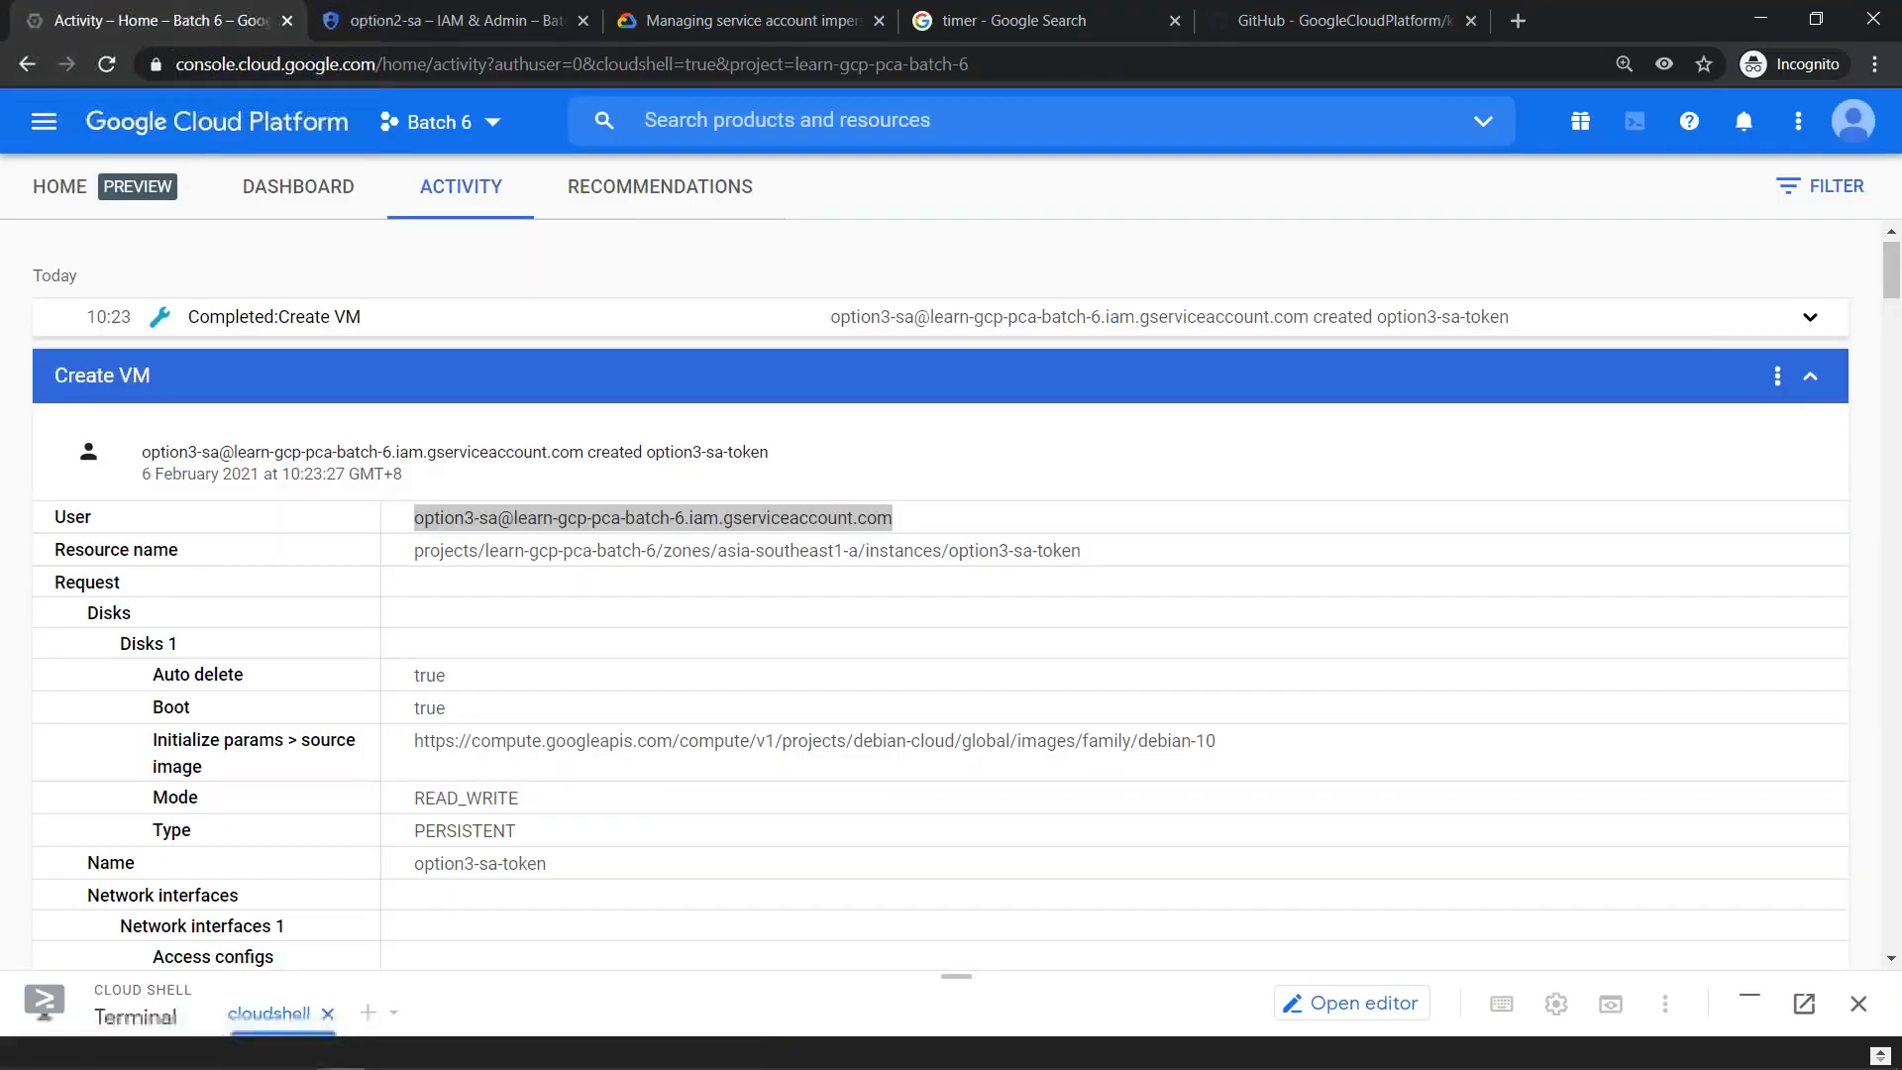
left_click(311, 189)
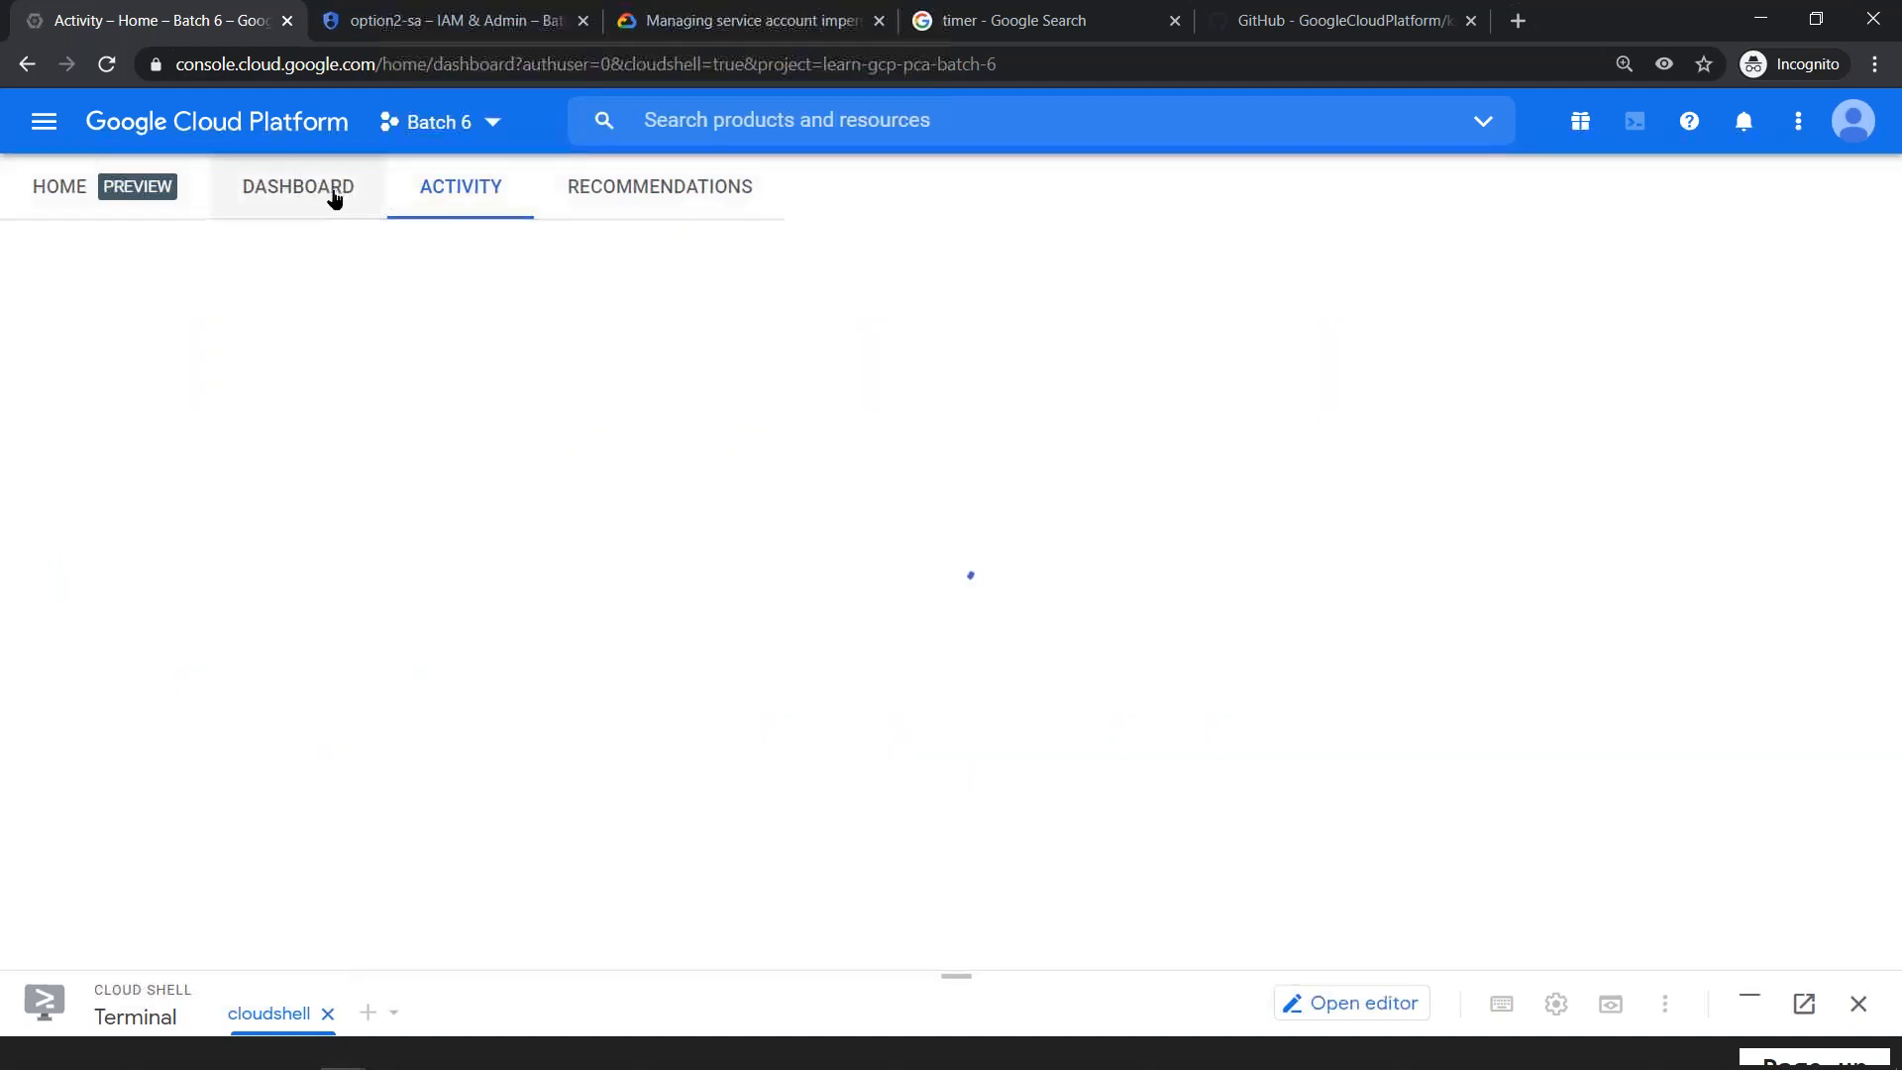
- Check the "Impersonating a service account" slide in the Google Slides presentation, and switch back to the Batch 6 console window
key("alt+Tab")
key("Tab")
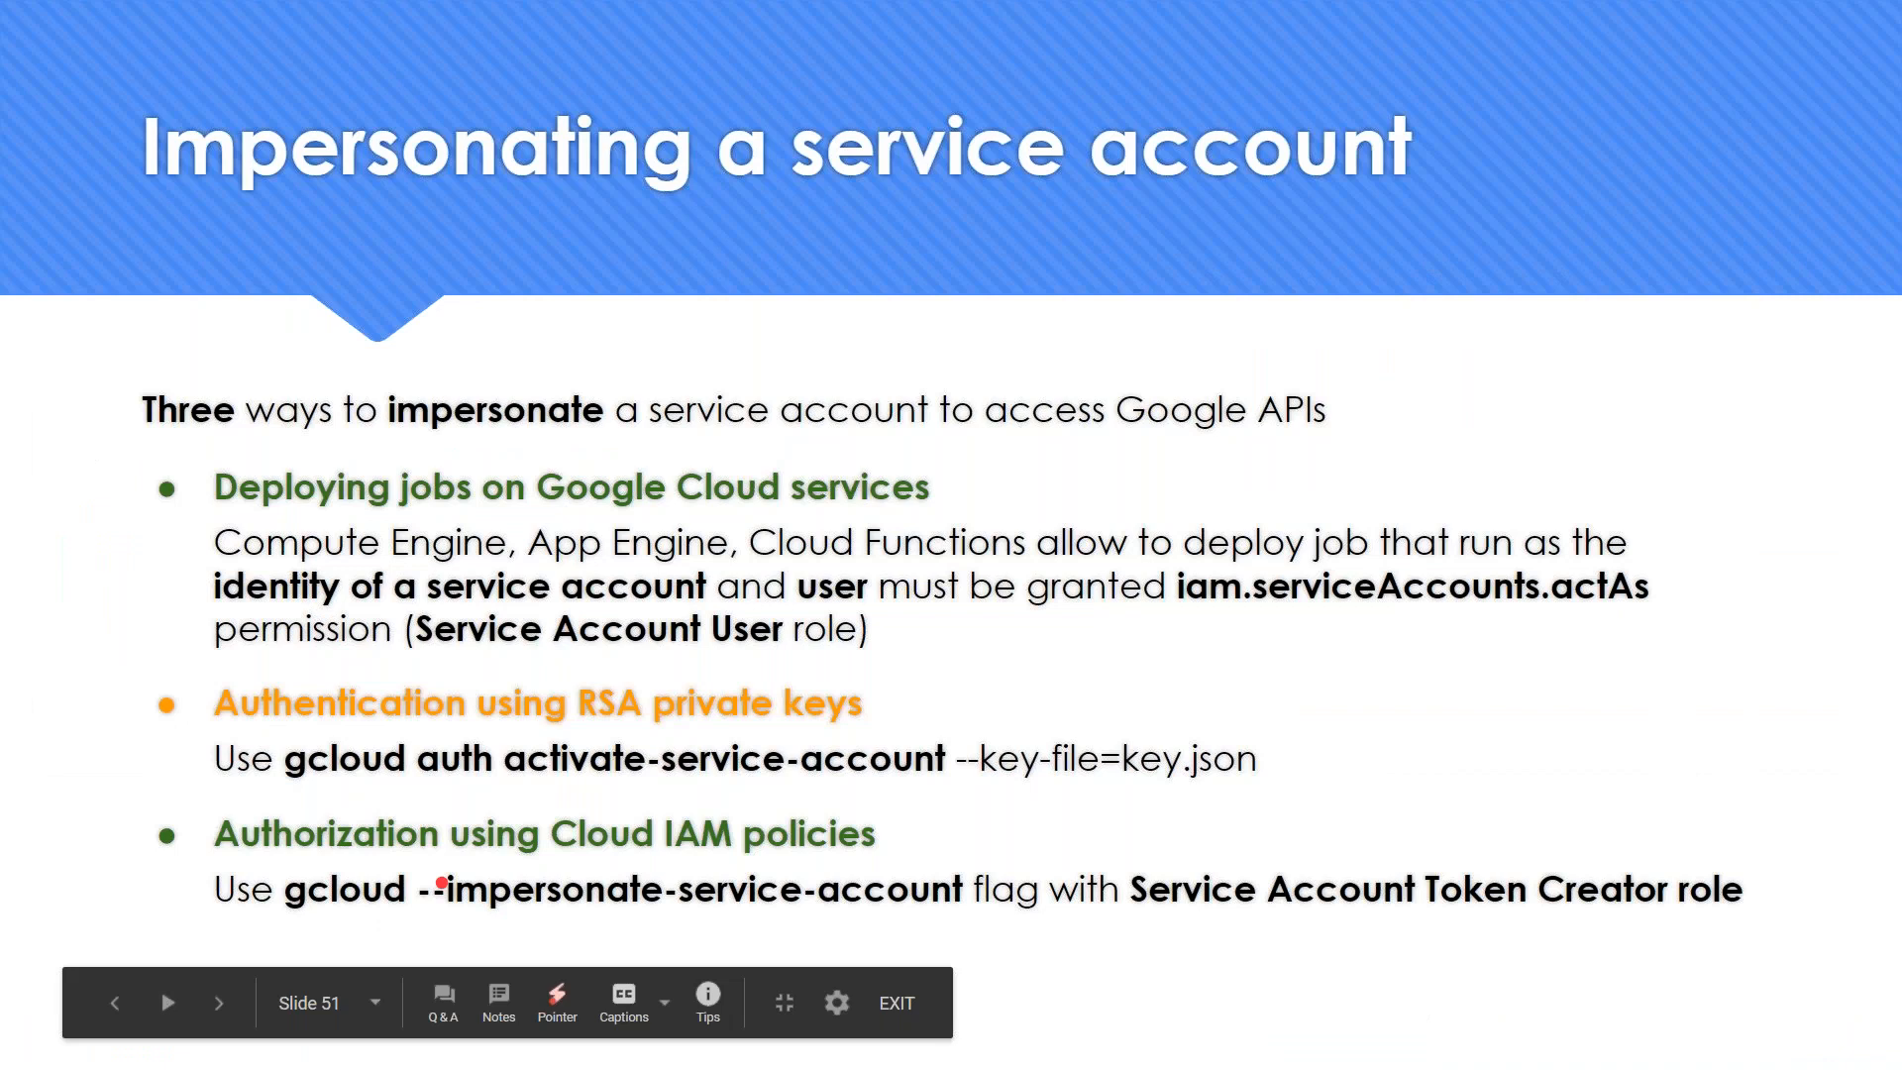
key("alt+Tab")
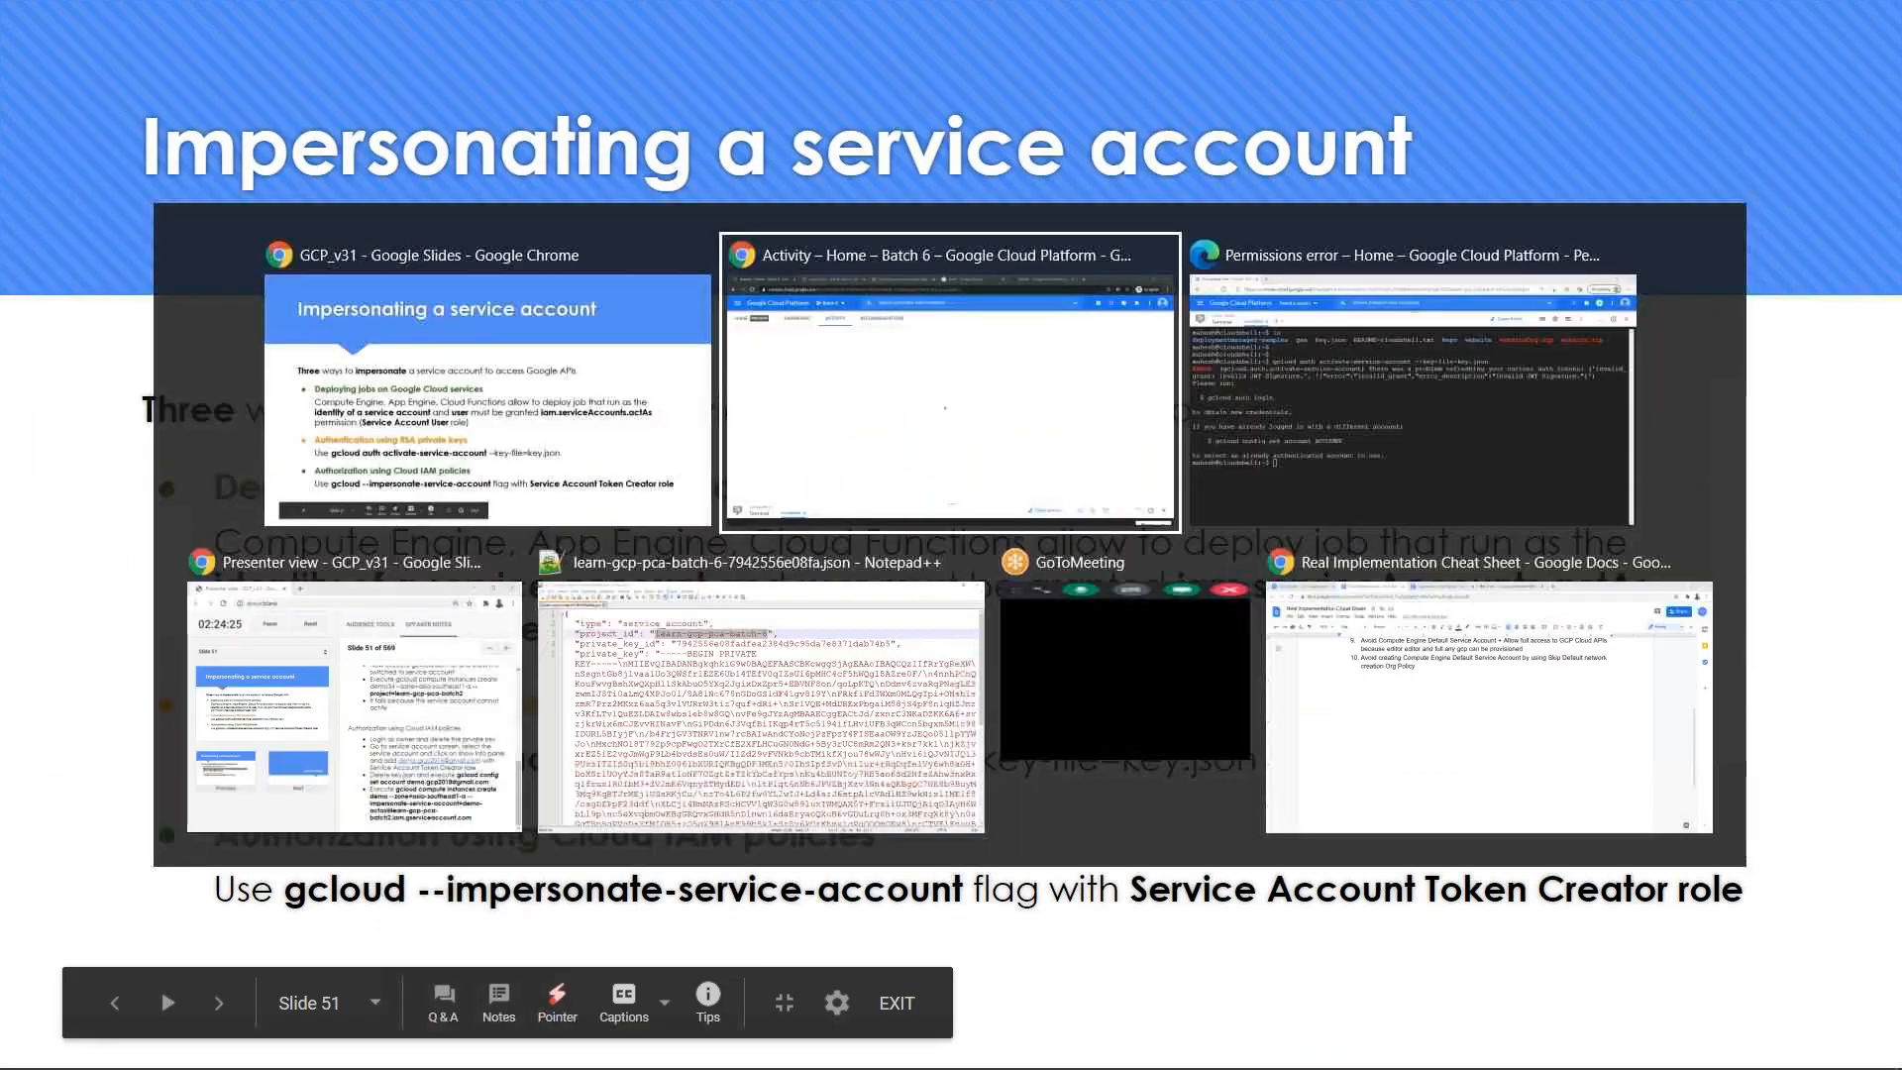
- Review the Workload Identity User role in the "Managing service account impersonation" documentation, highlighting its name and description
left_click(738, 20)
left_click_drag(462, 717, 645, 717)
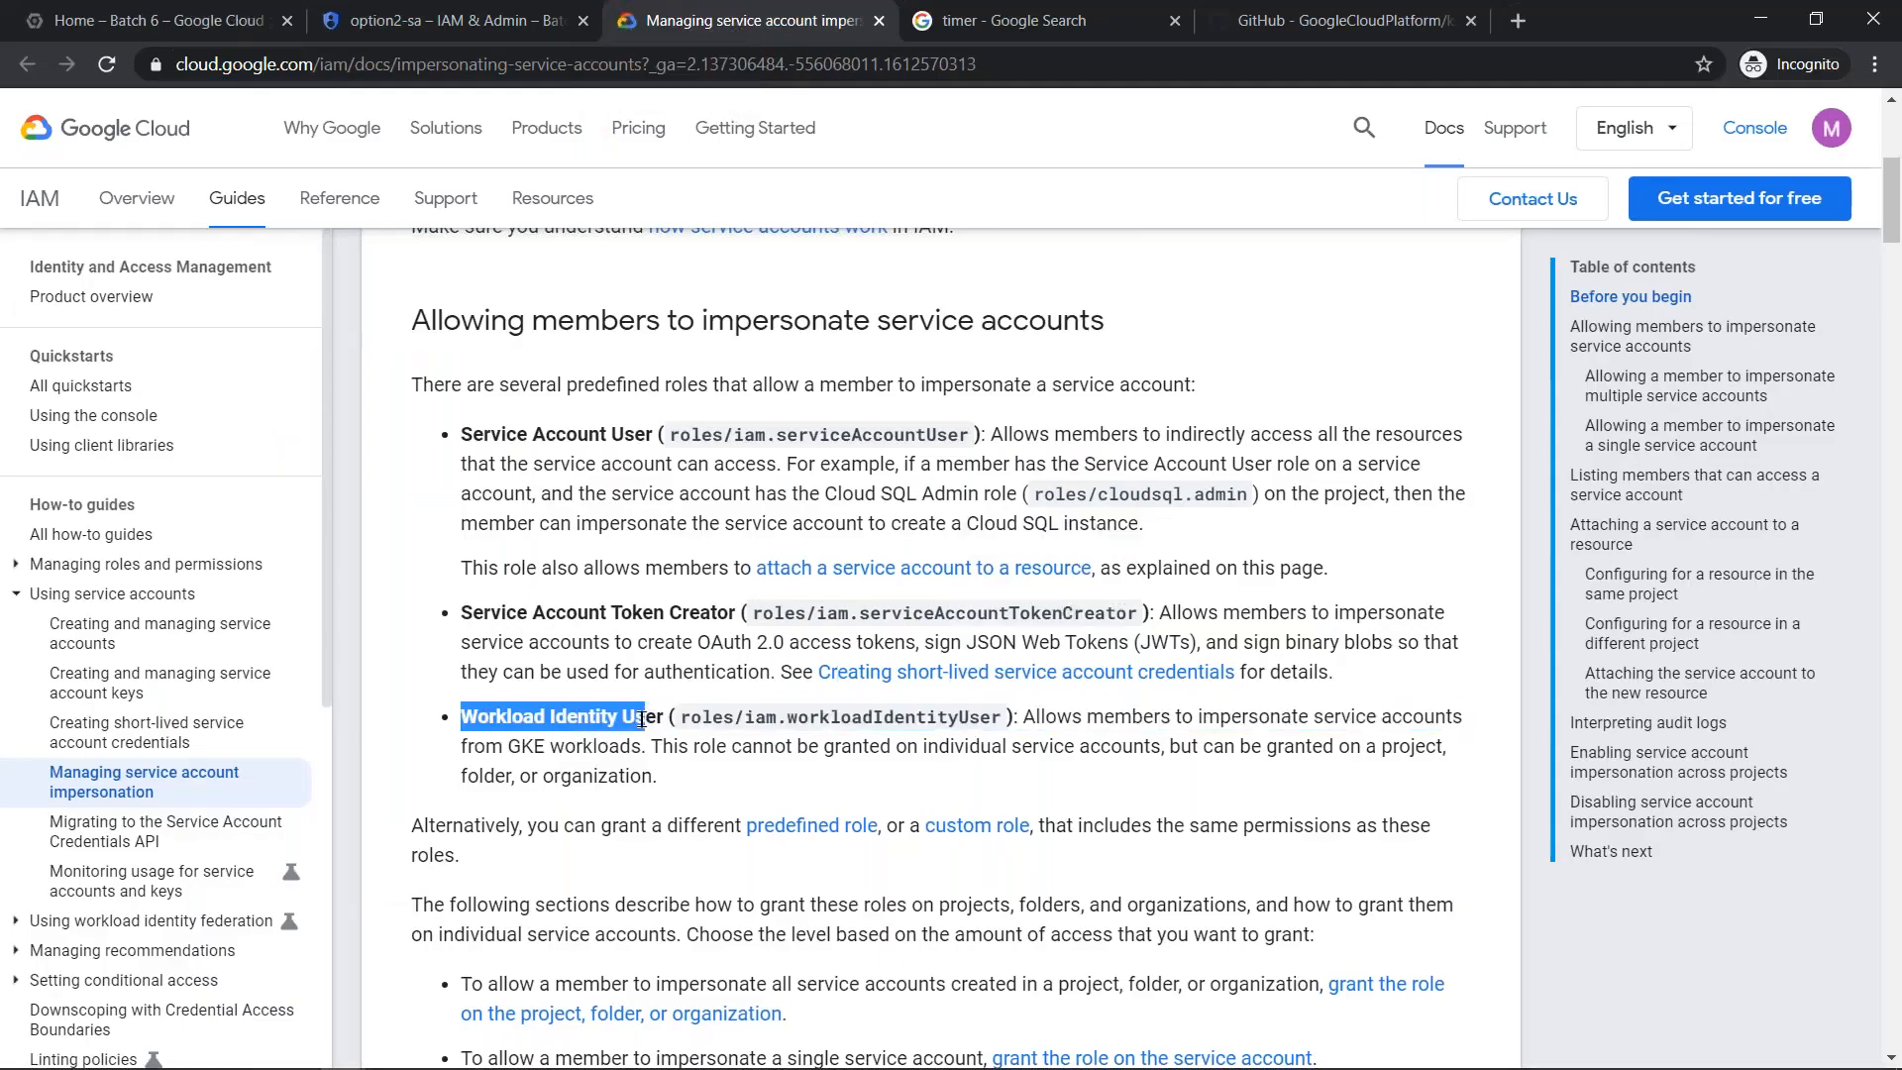
left_click_drag(685, 715, 1008, 738)
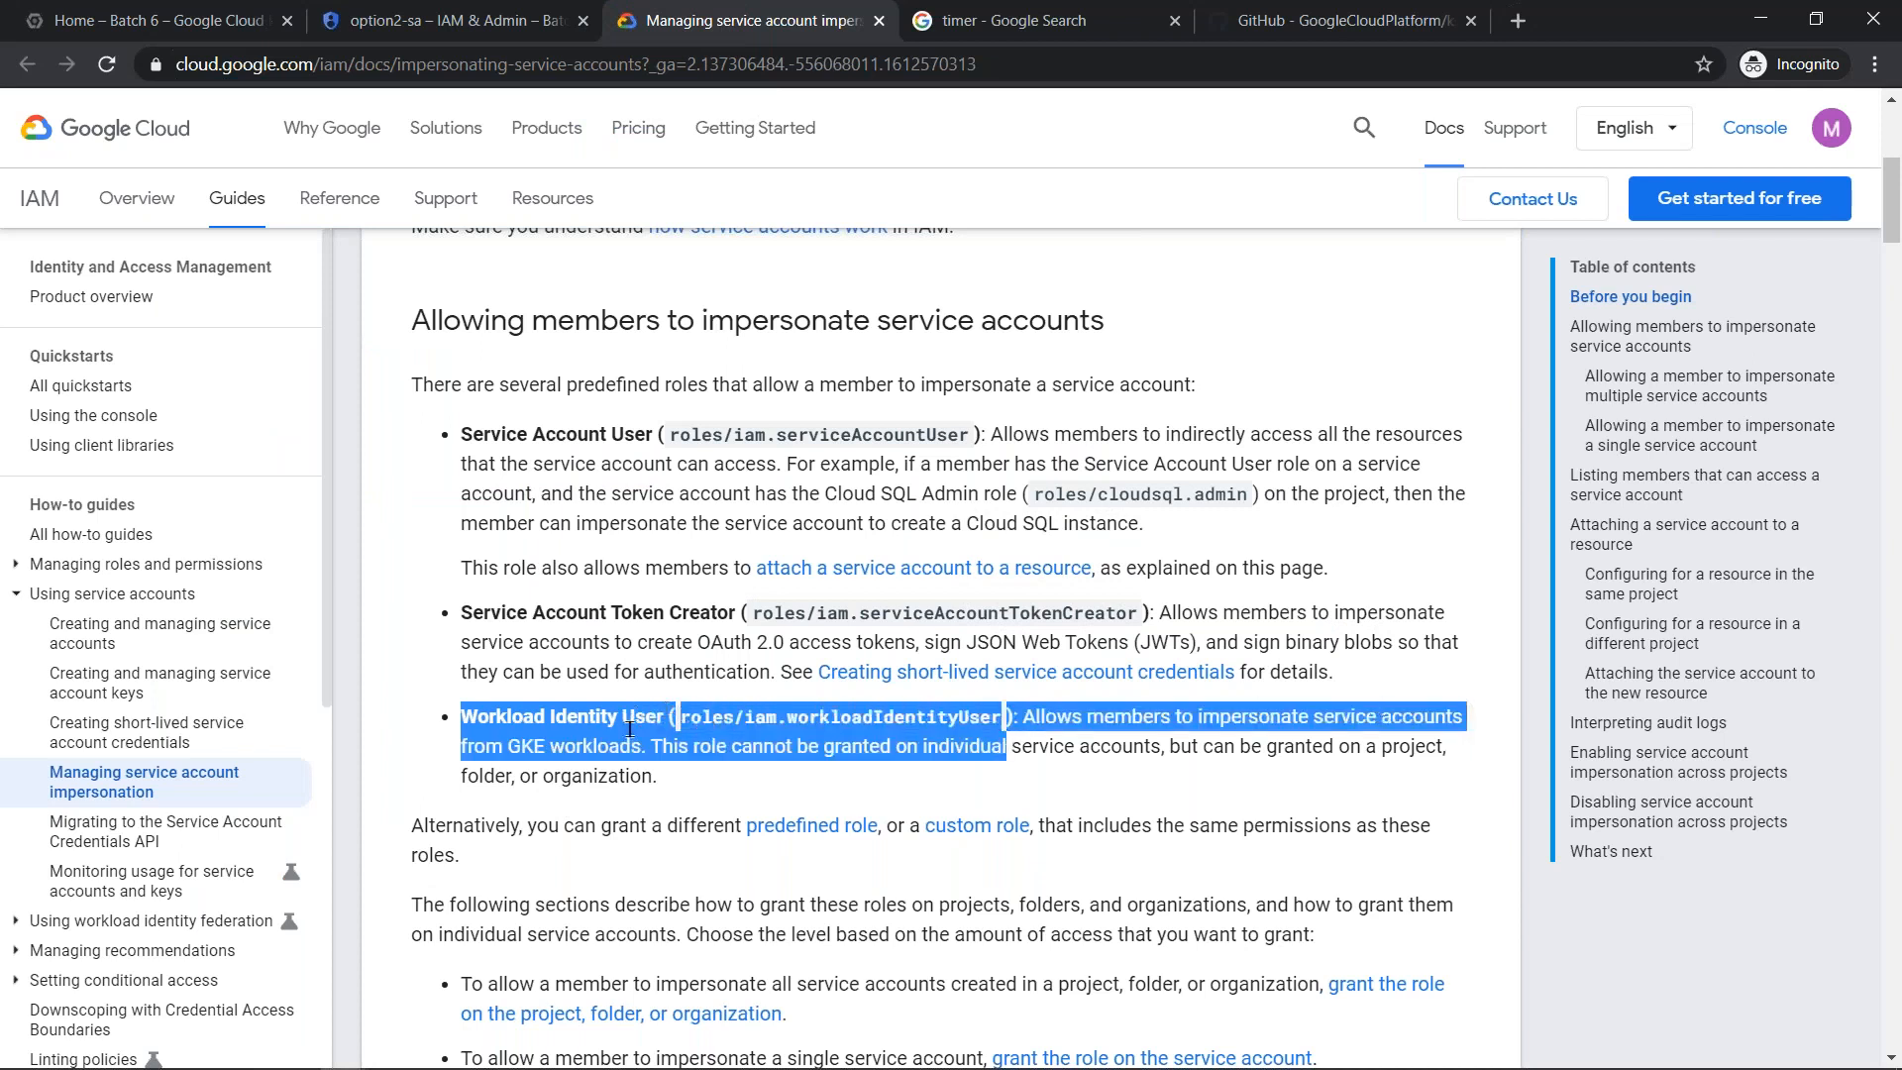
- Delete all three Compute Engine VM instances of the Batch 6 project, and switch back to the Google Slides presentation
left_click(196, 15)
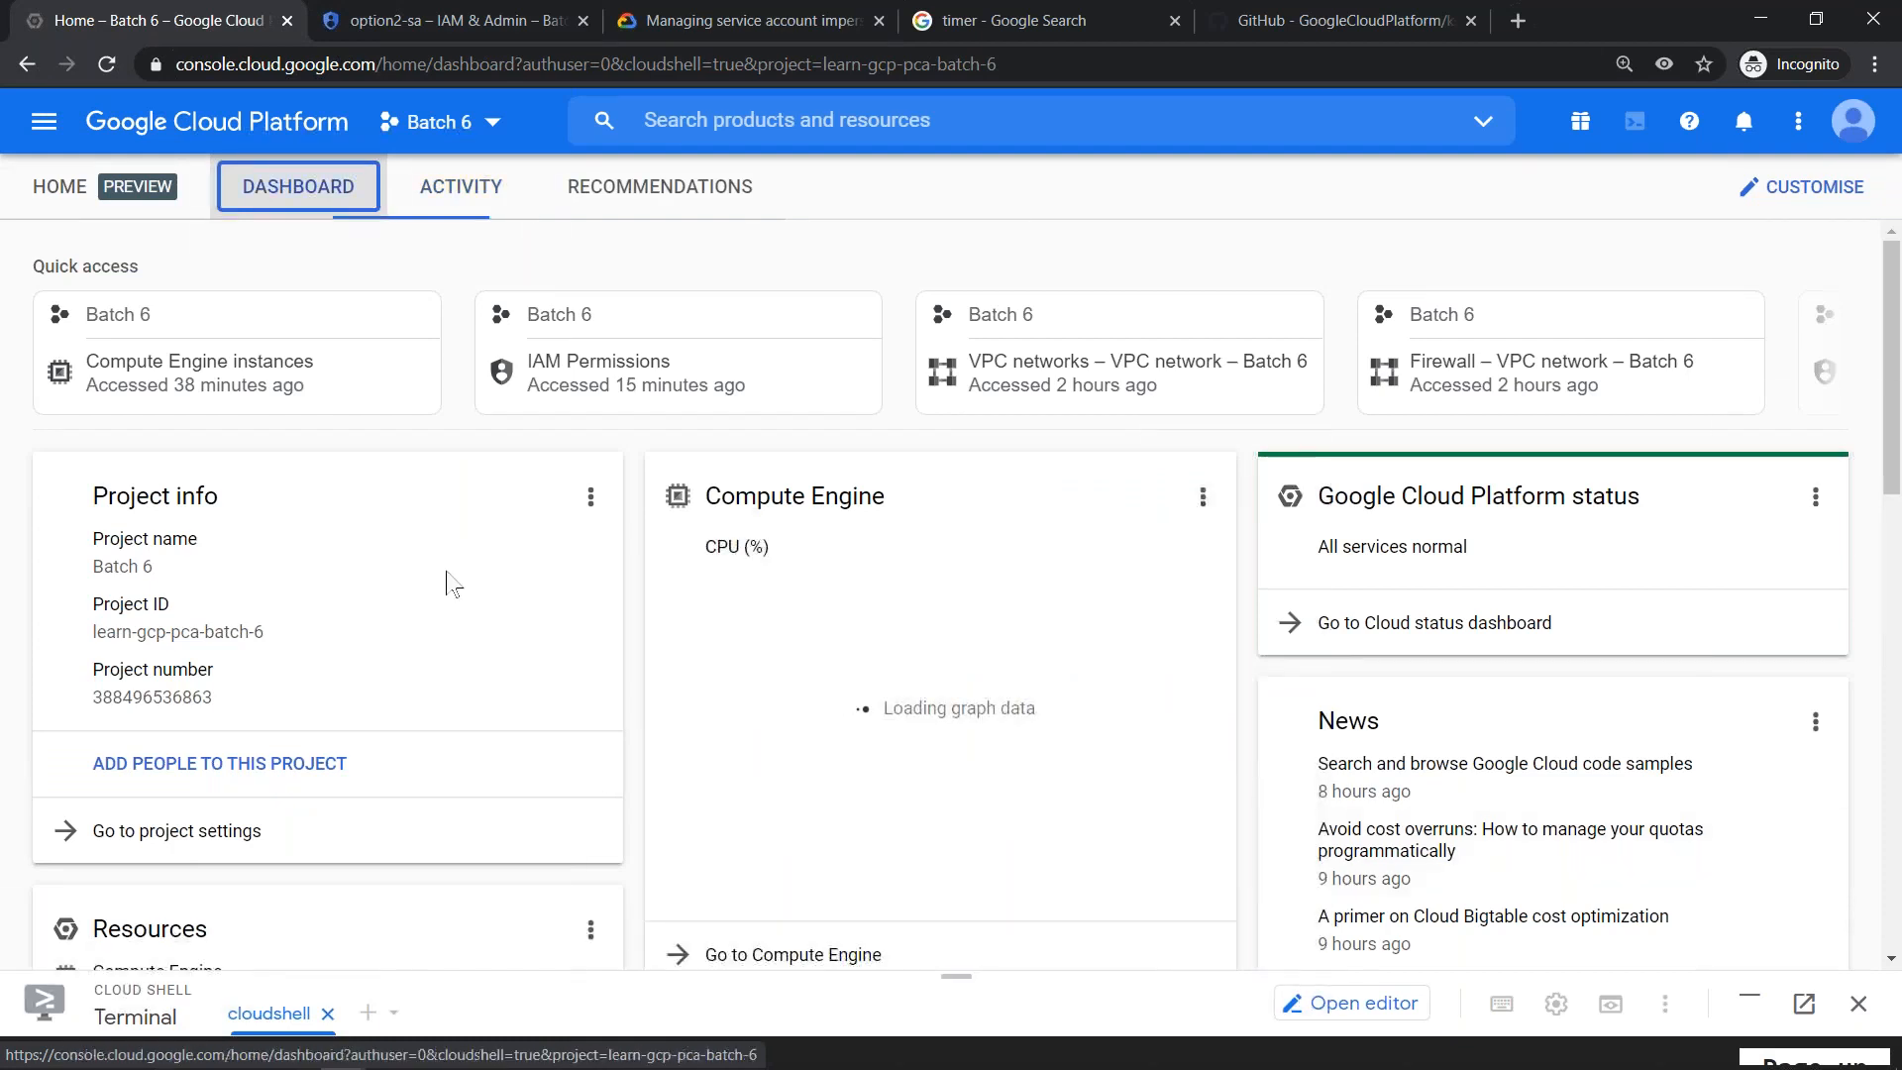
scroll(446, 584, "down", 6)
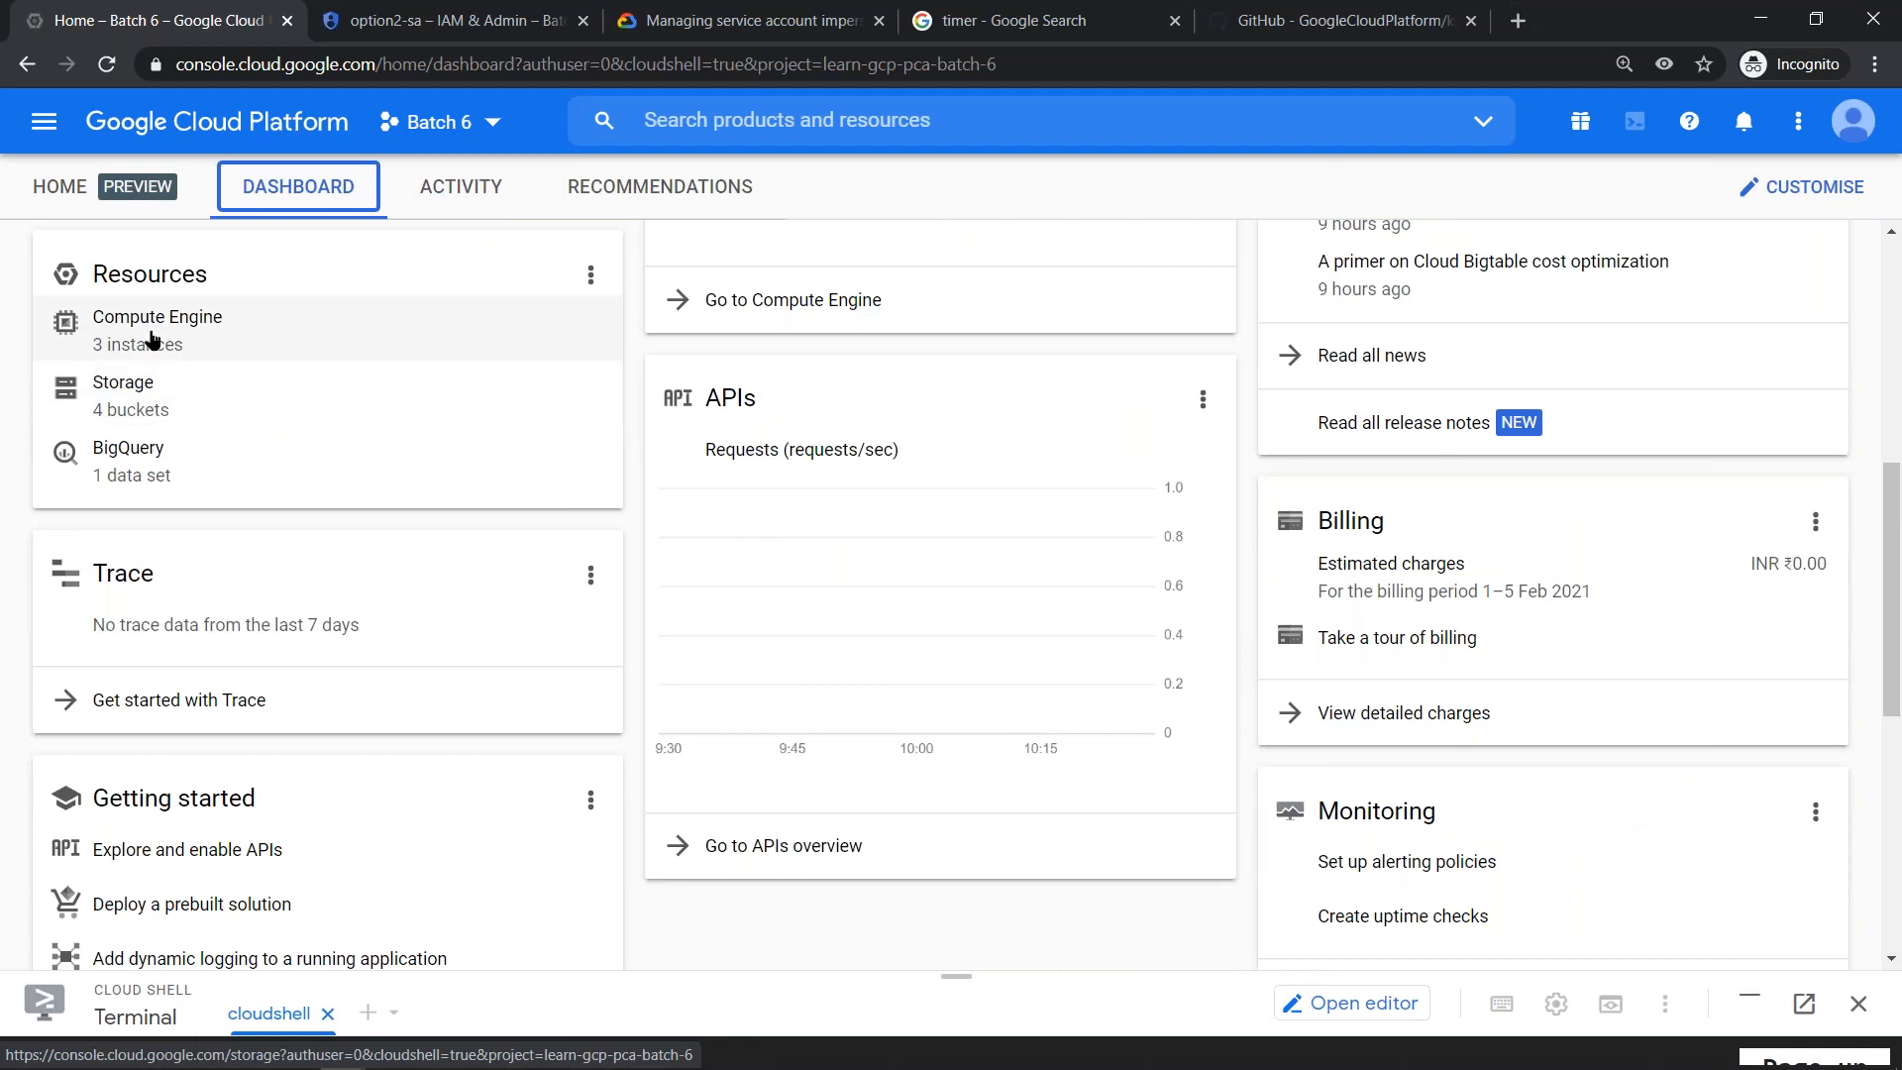
left_click(148, 340)
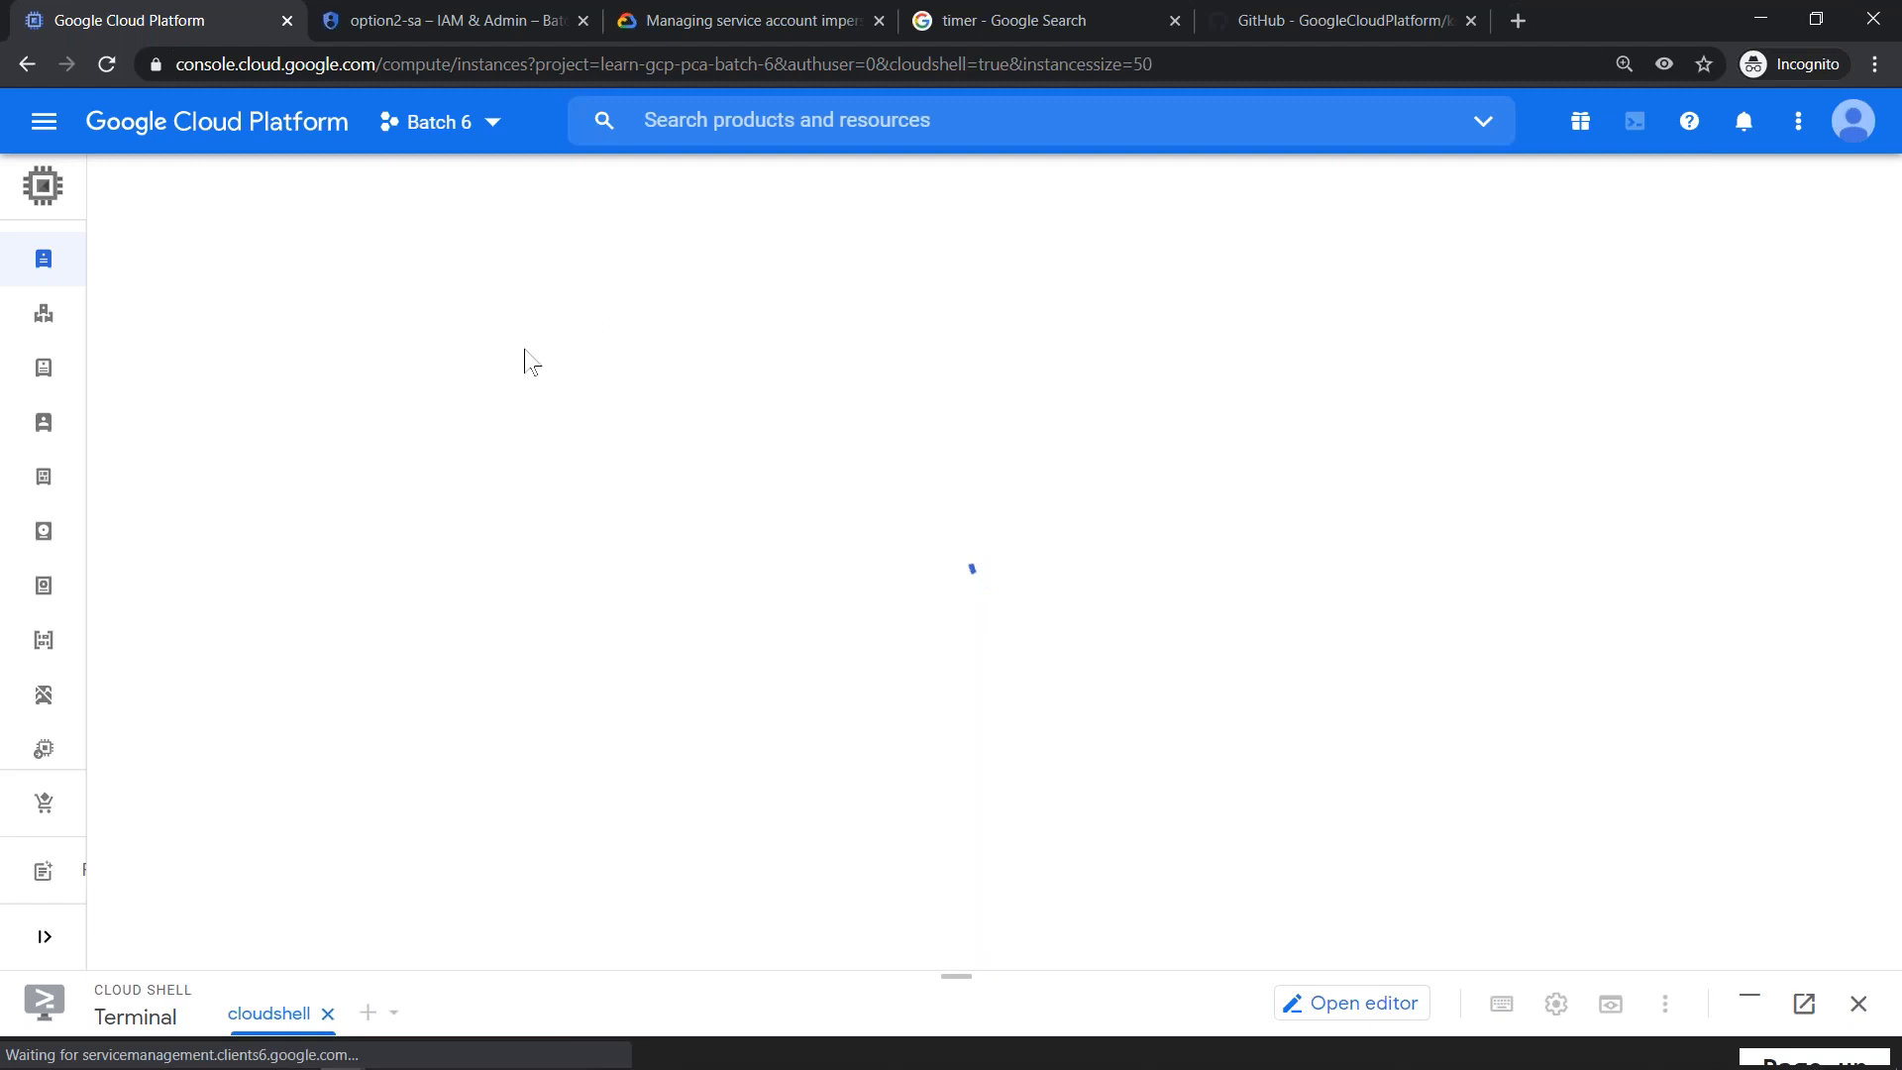
left_click(140, 349)
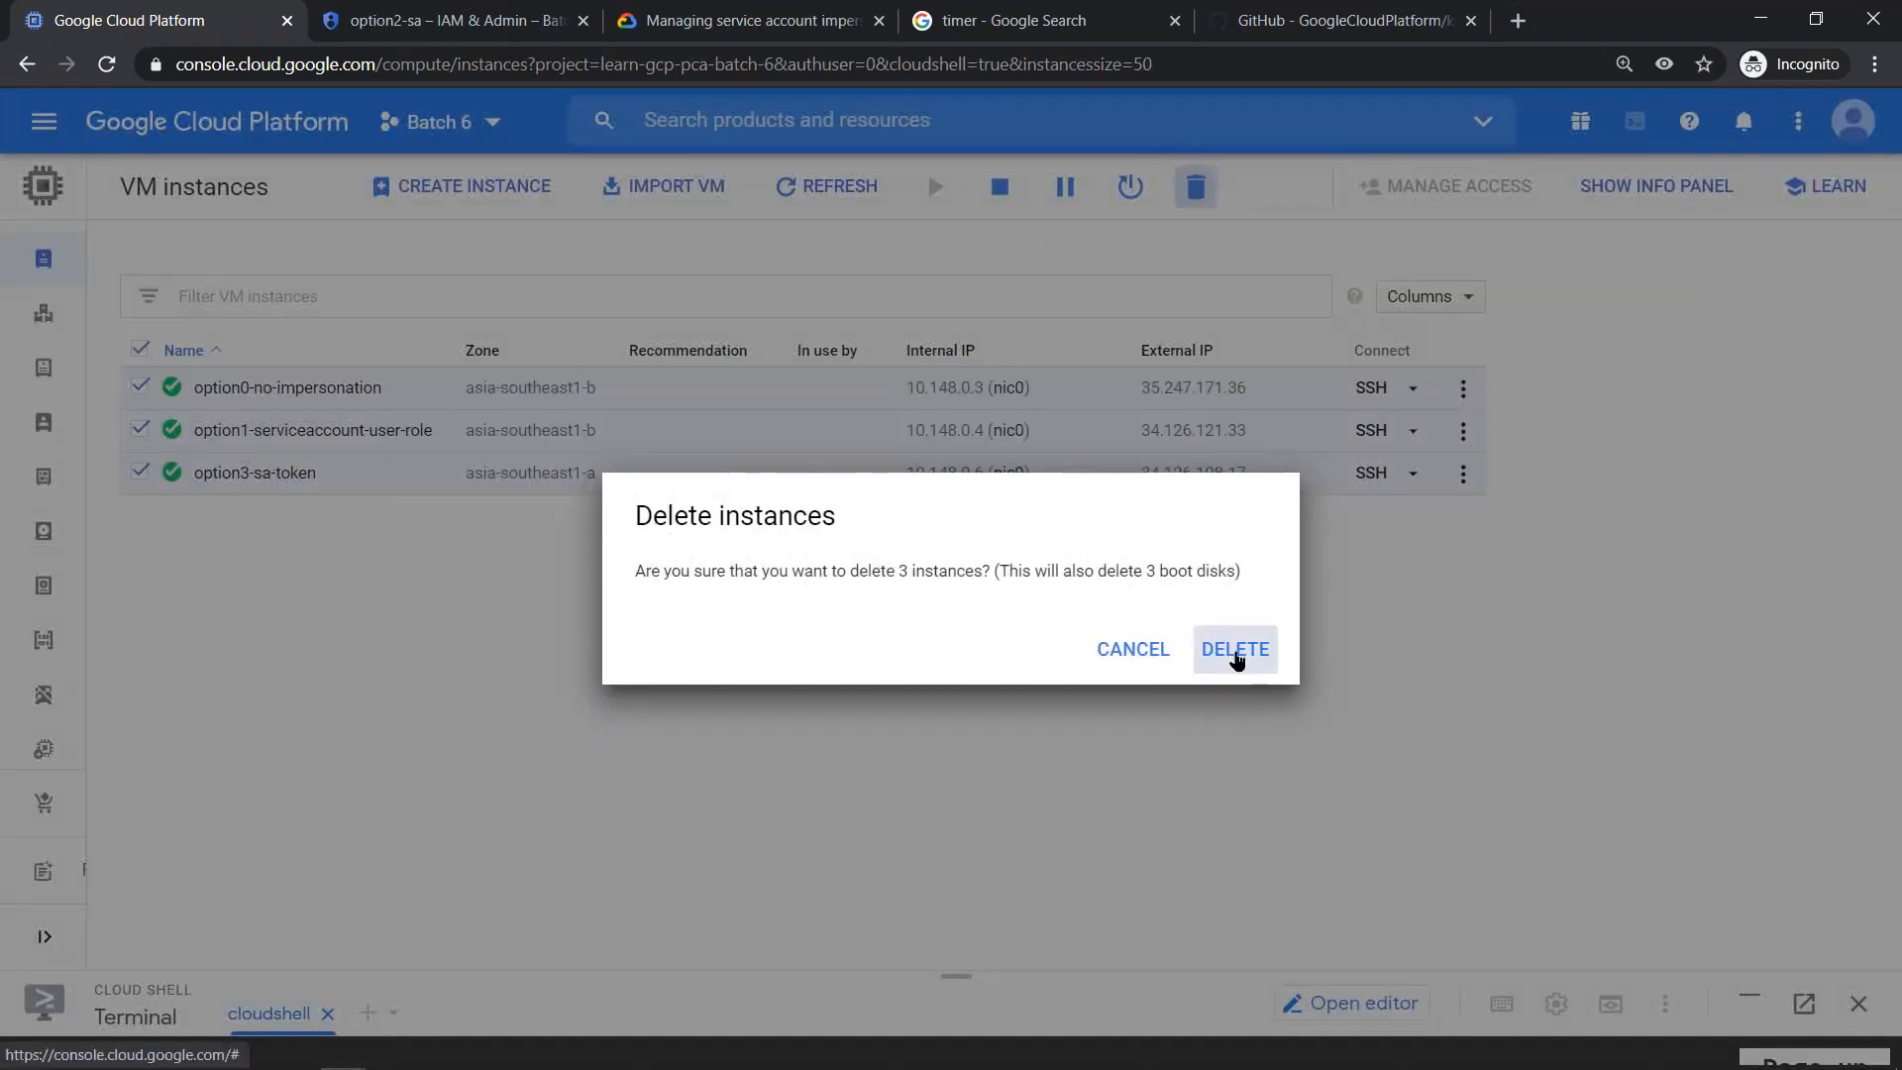
left_click(1236, 651)
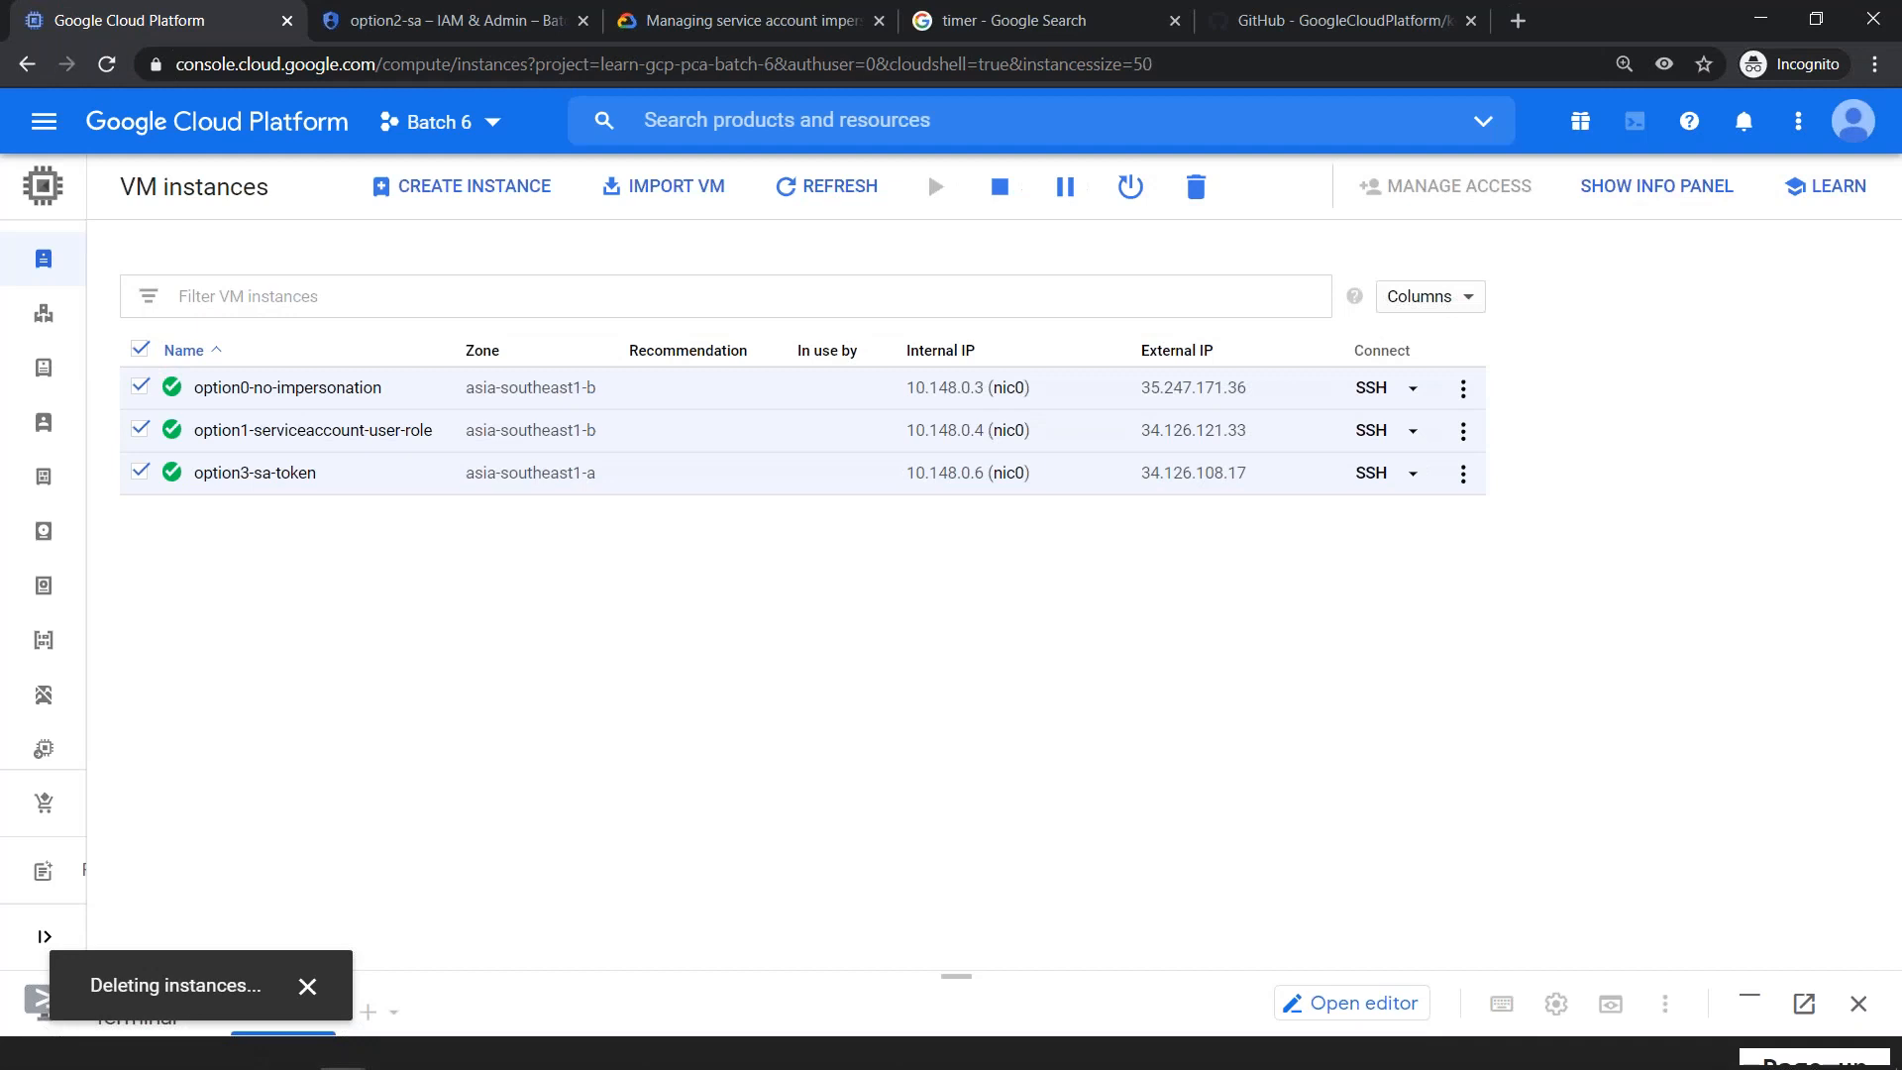
key("alt+Tab")
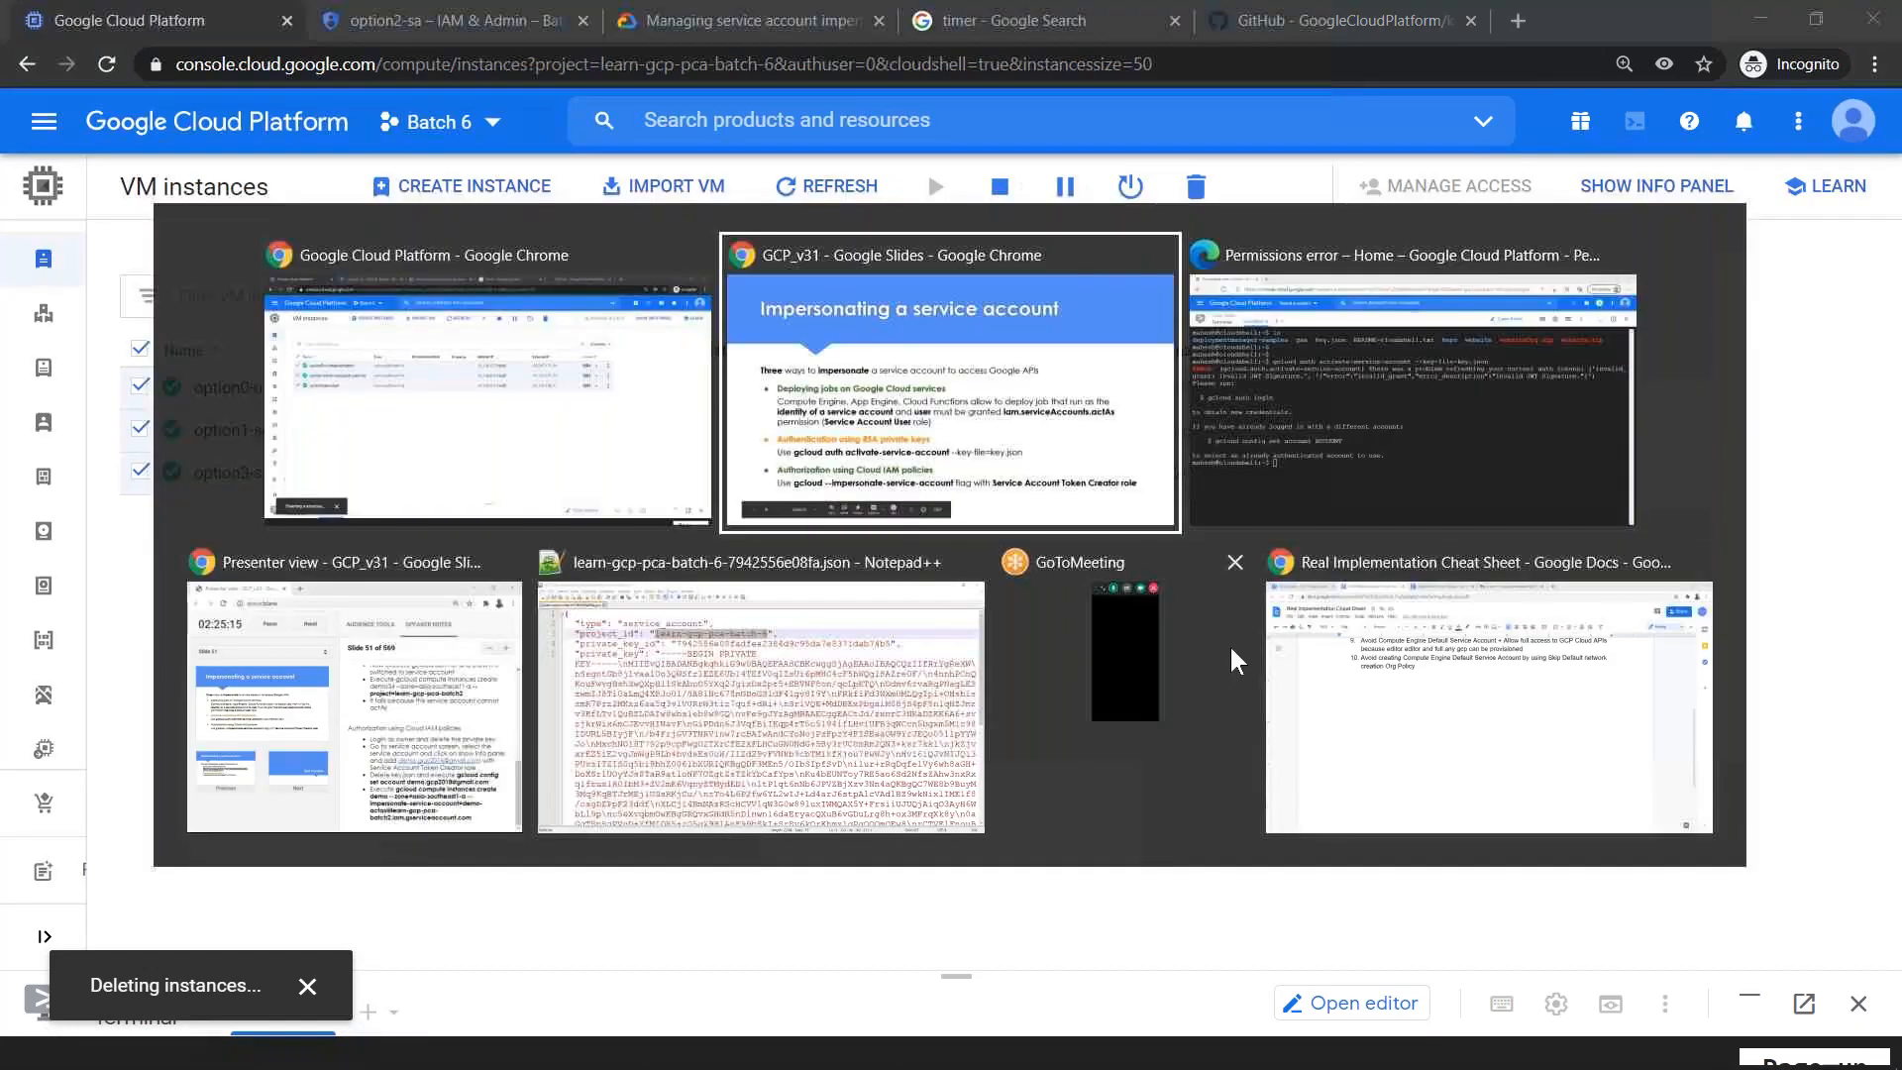
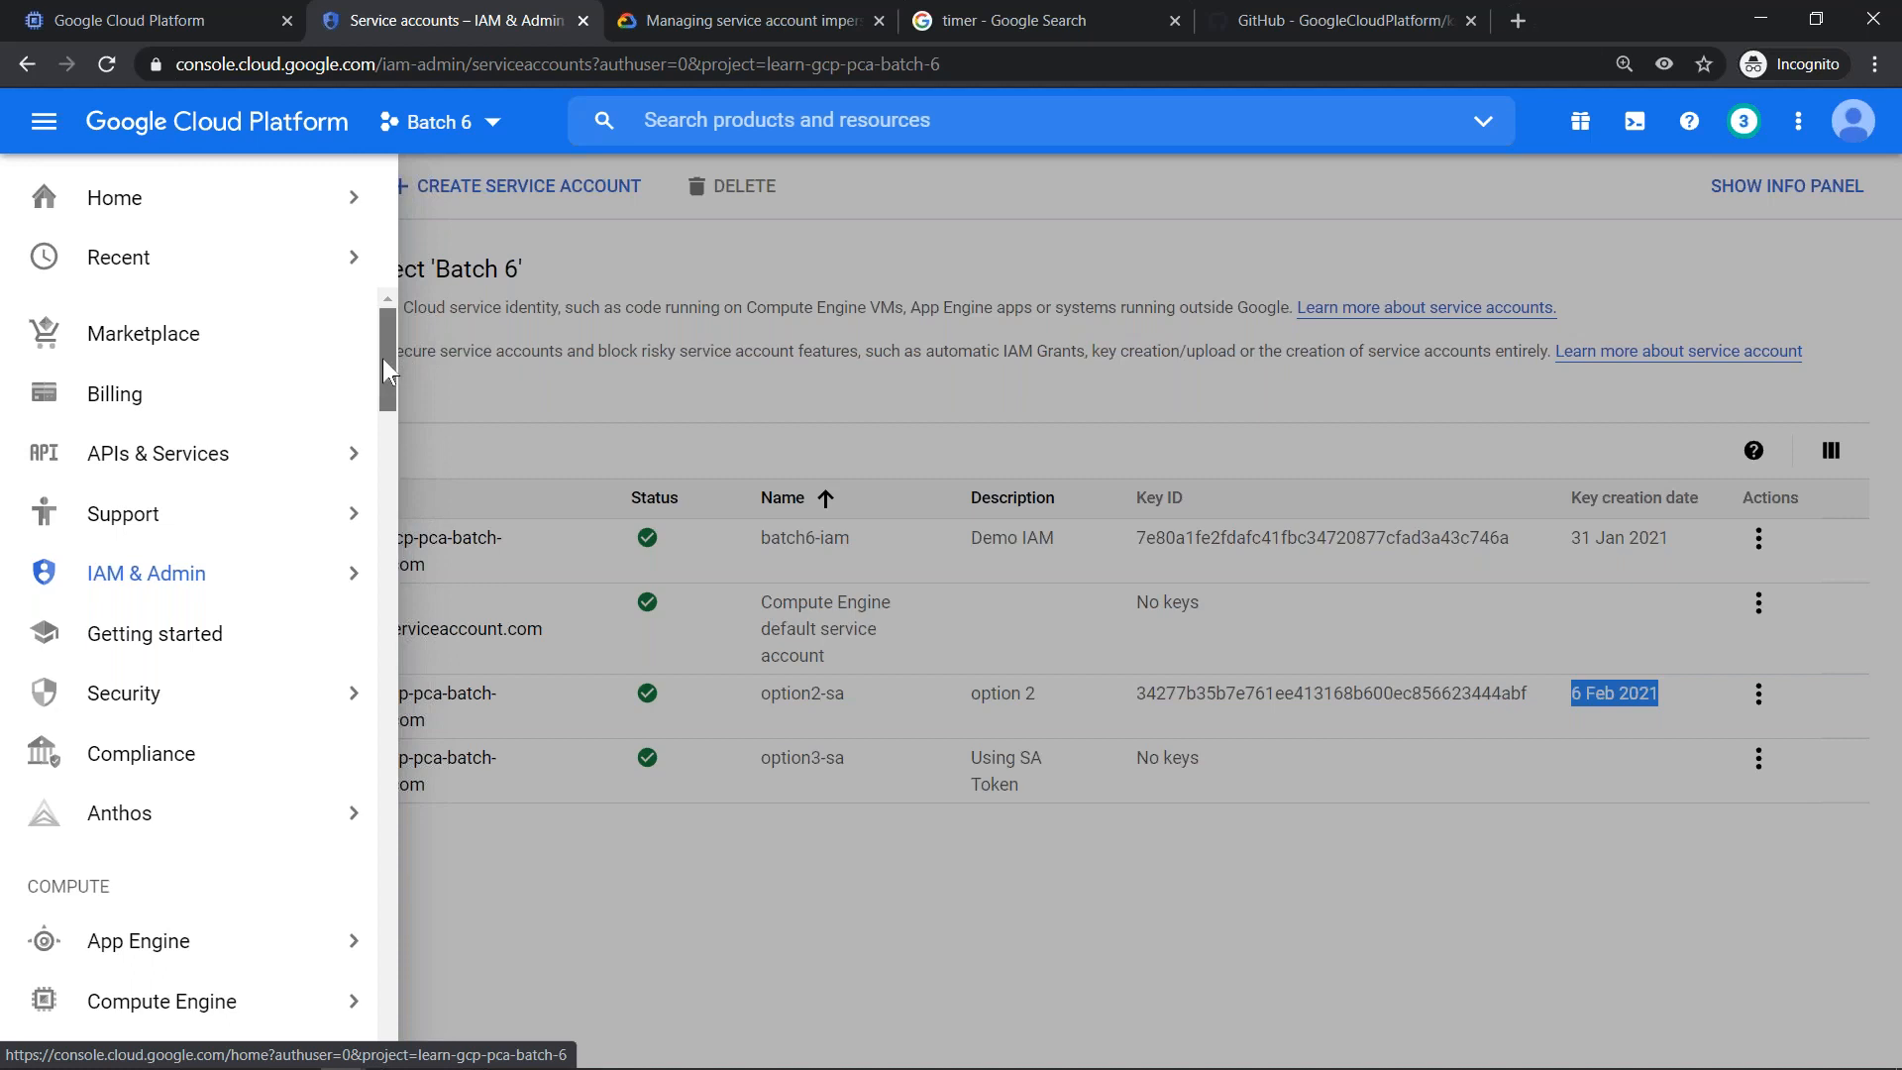
- Open Secret Manager for the Batch 6 project and enable the Secret Manager API
scroll(383, 359, "down", 2)
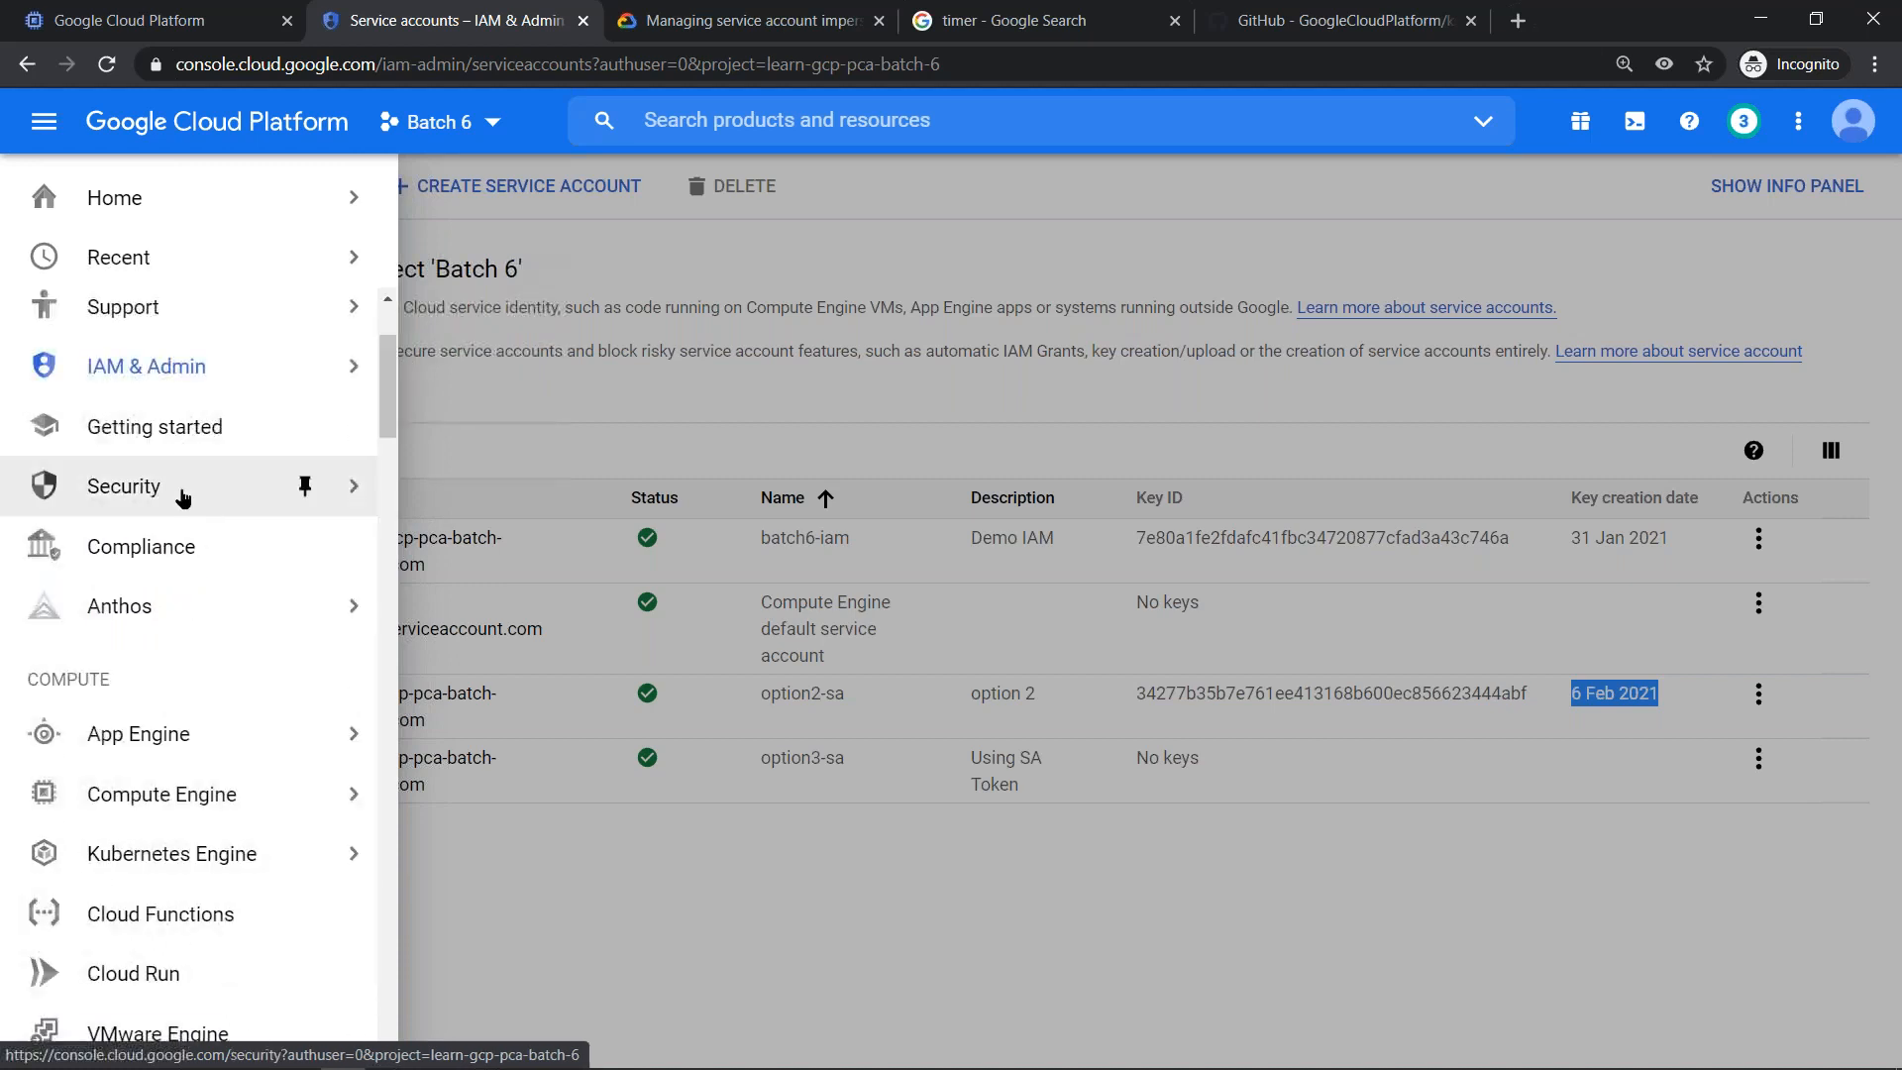
mouse_move(298, 488)
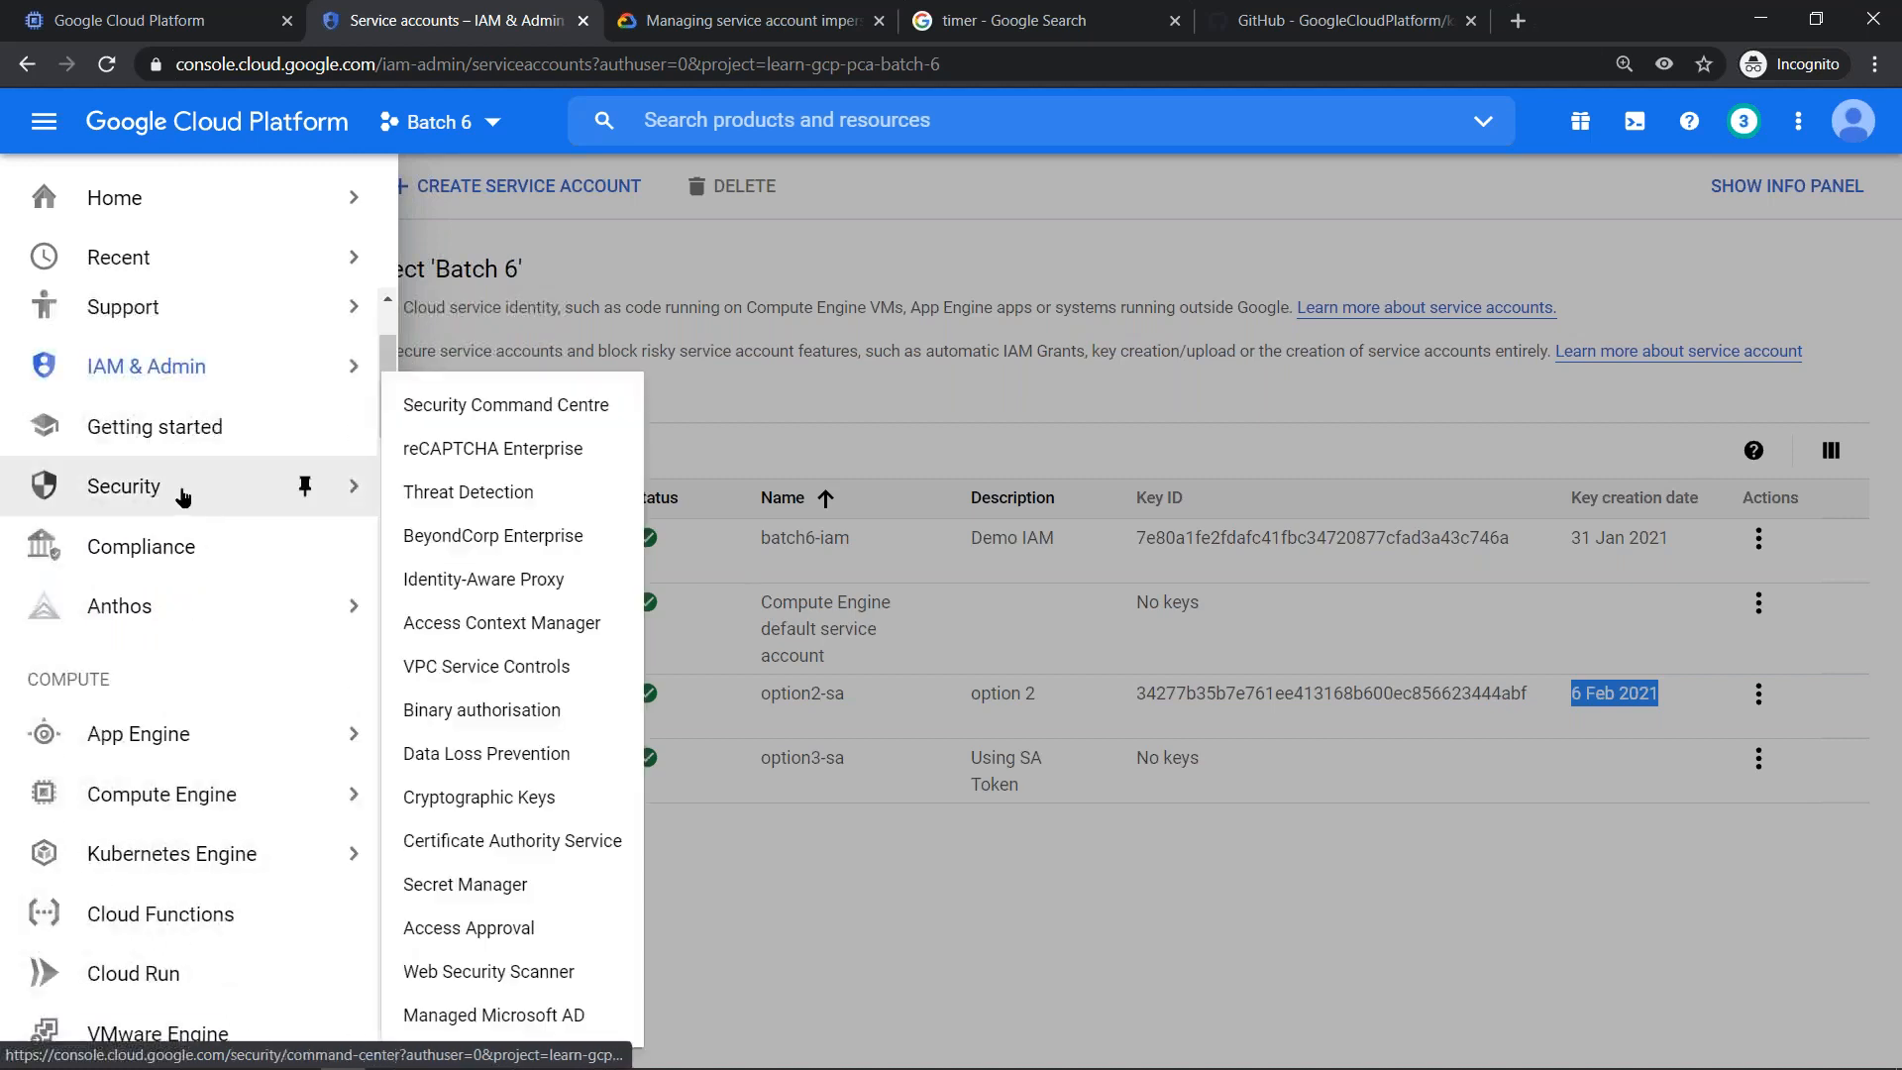
left_click(564, 892)
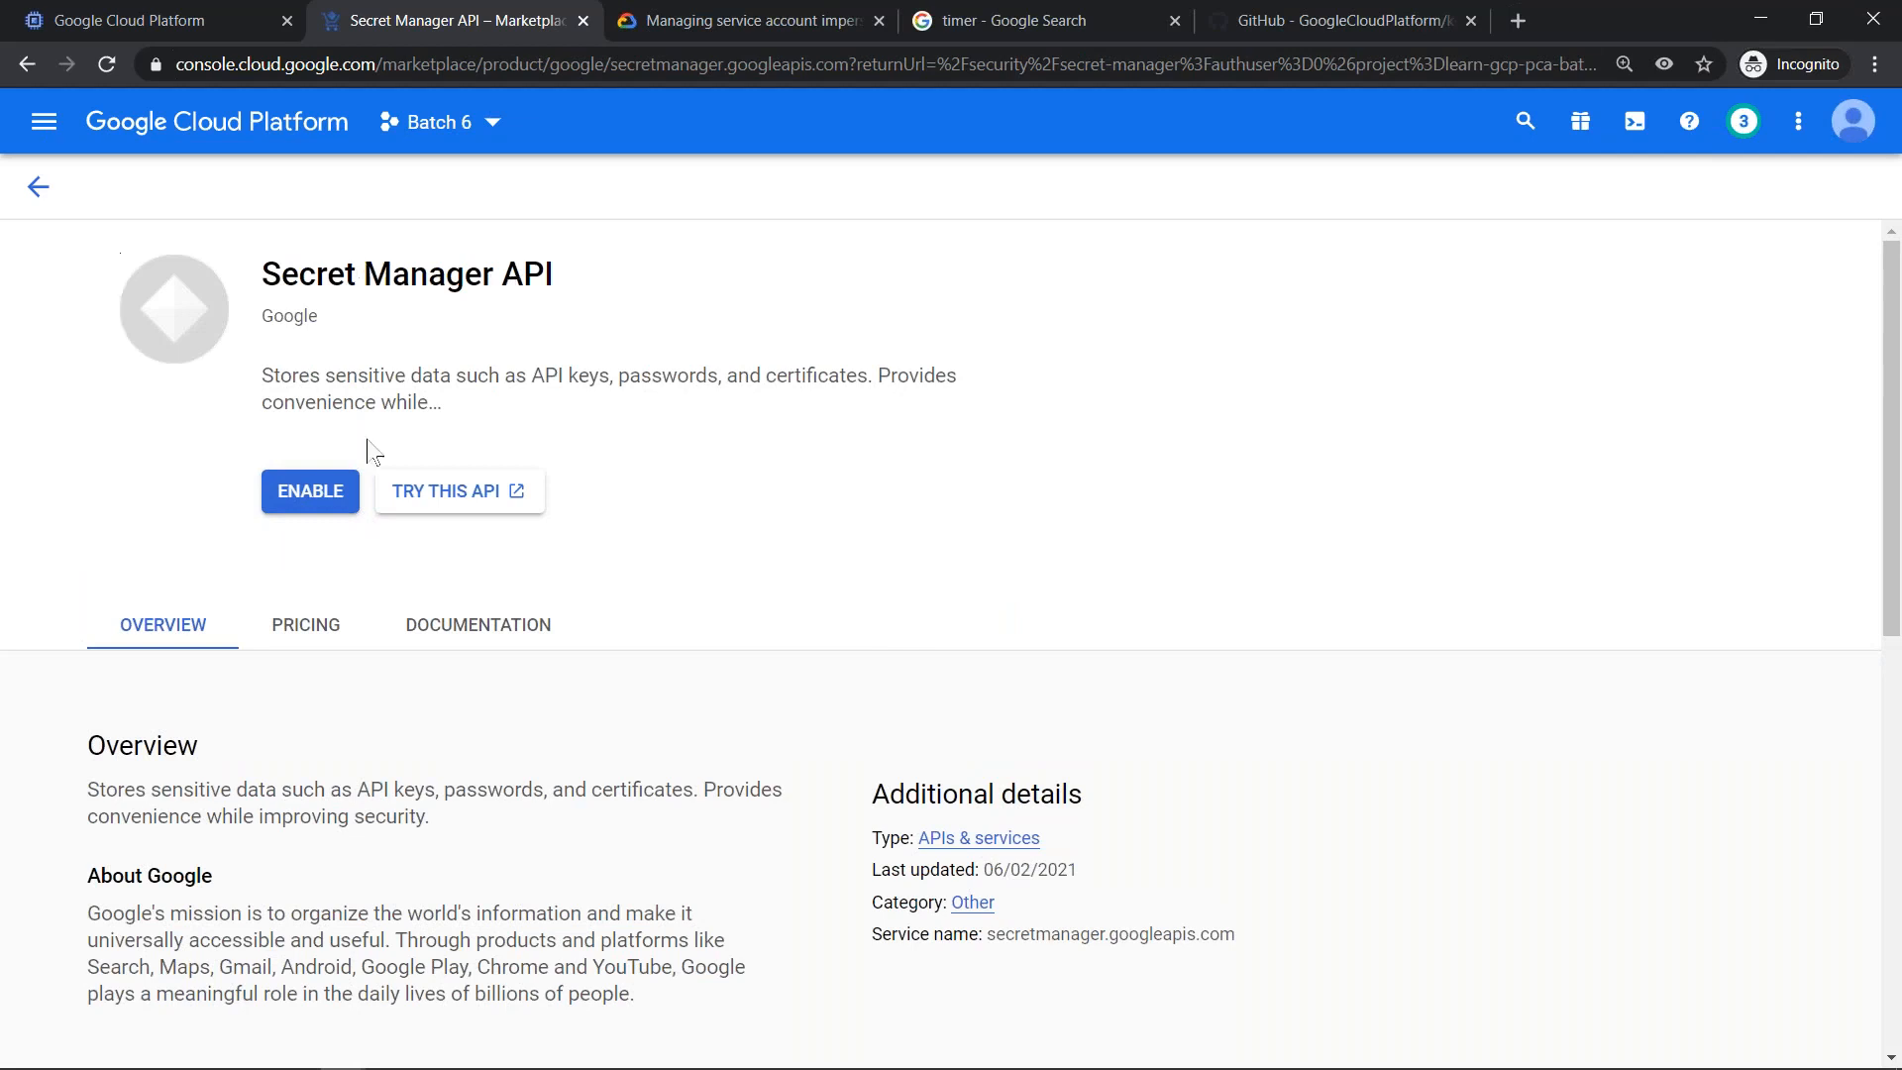
left_click(310, 496)
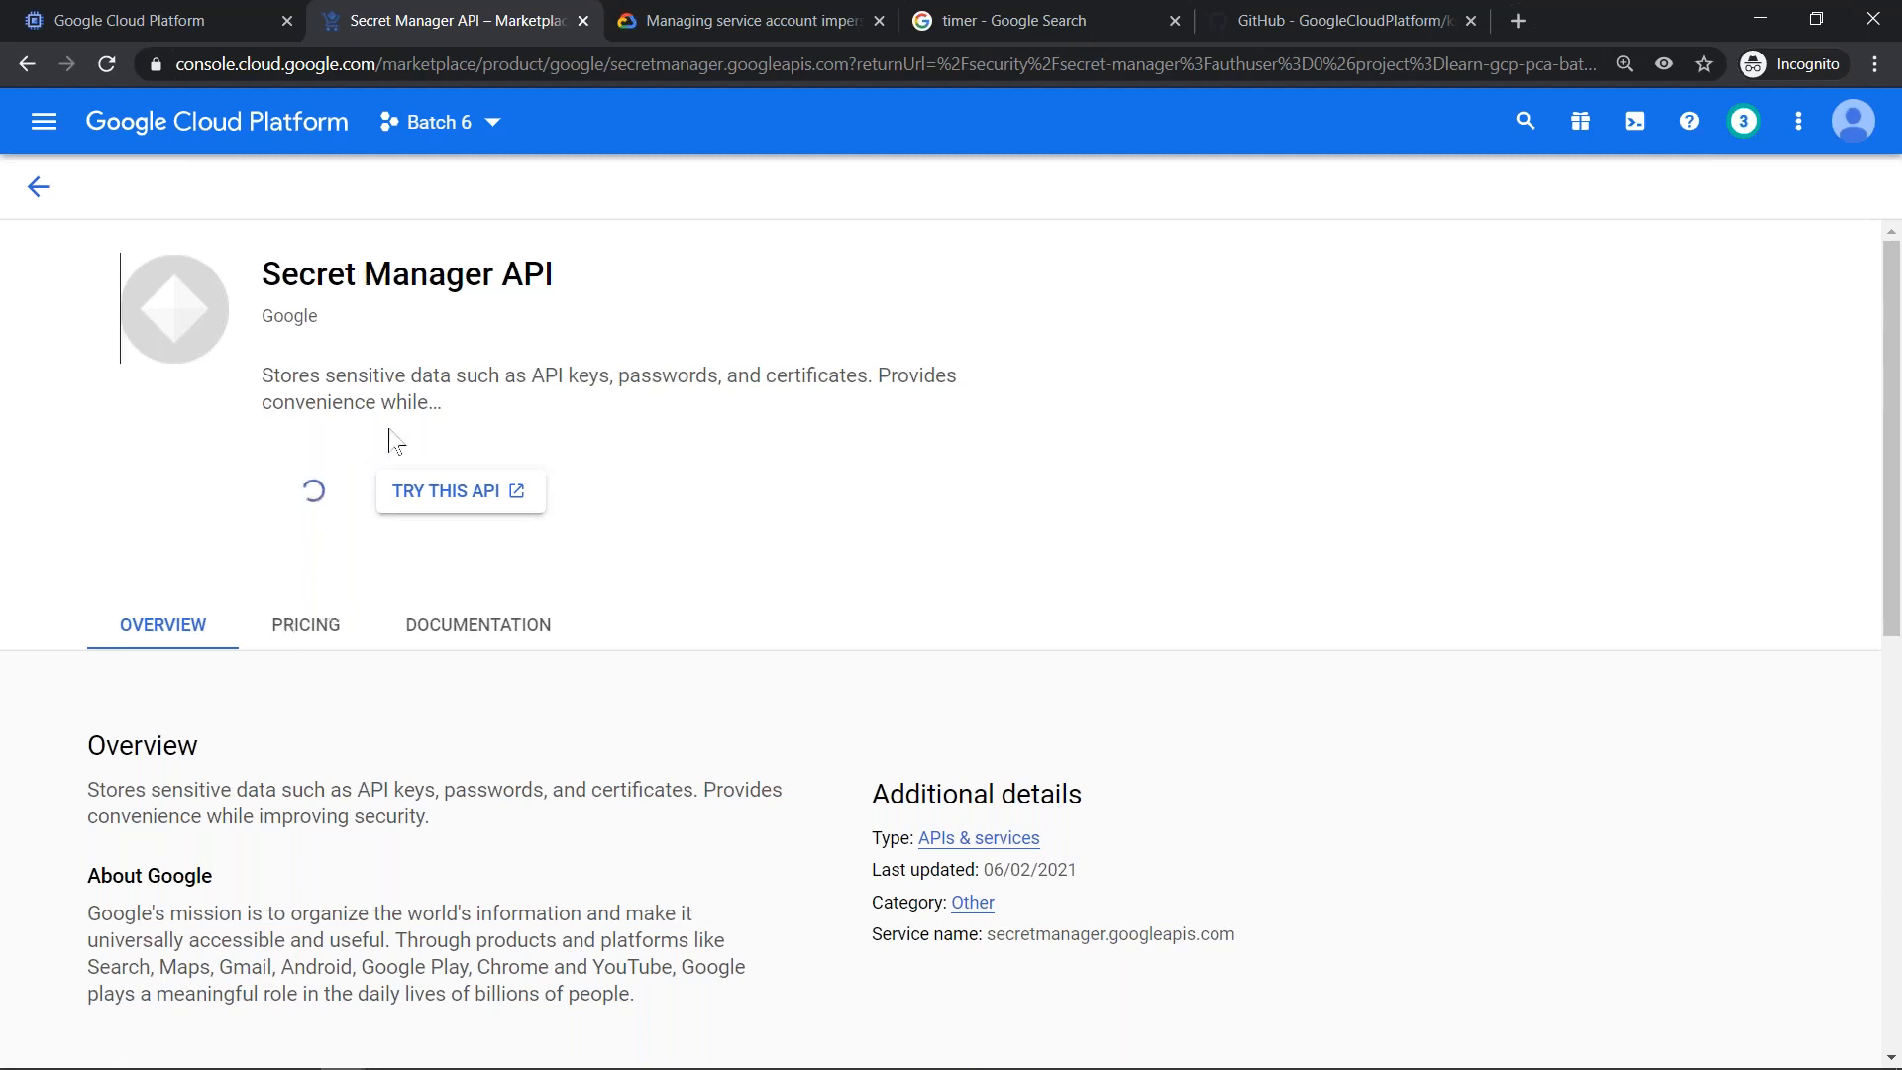
left_click(309, 491)
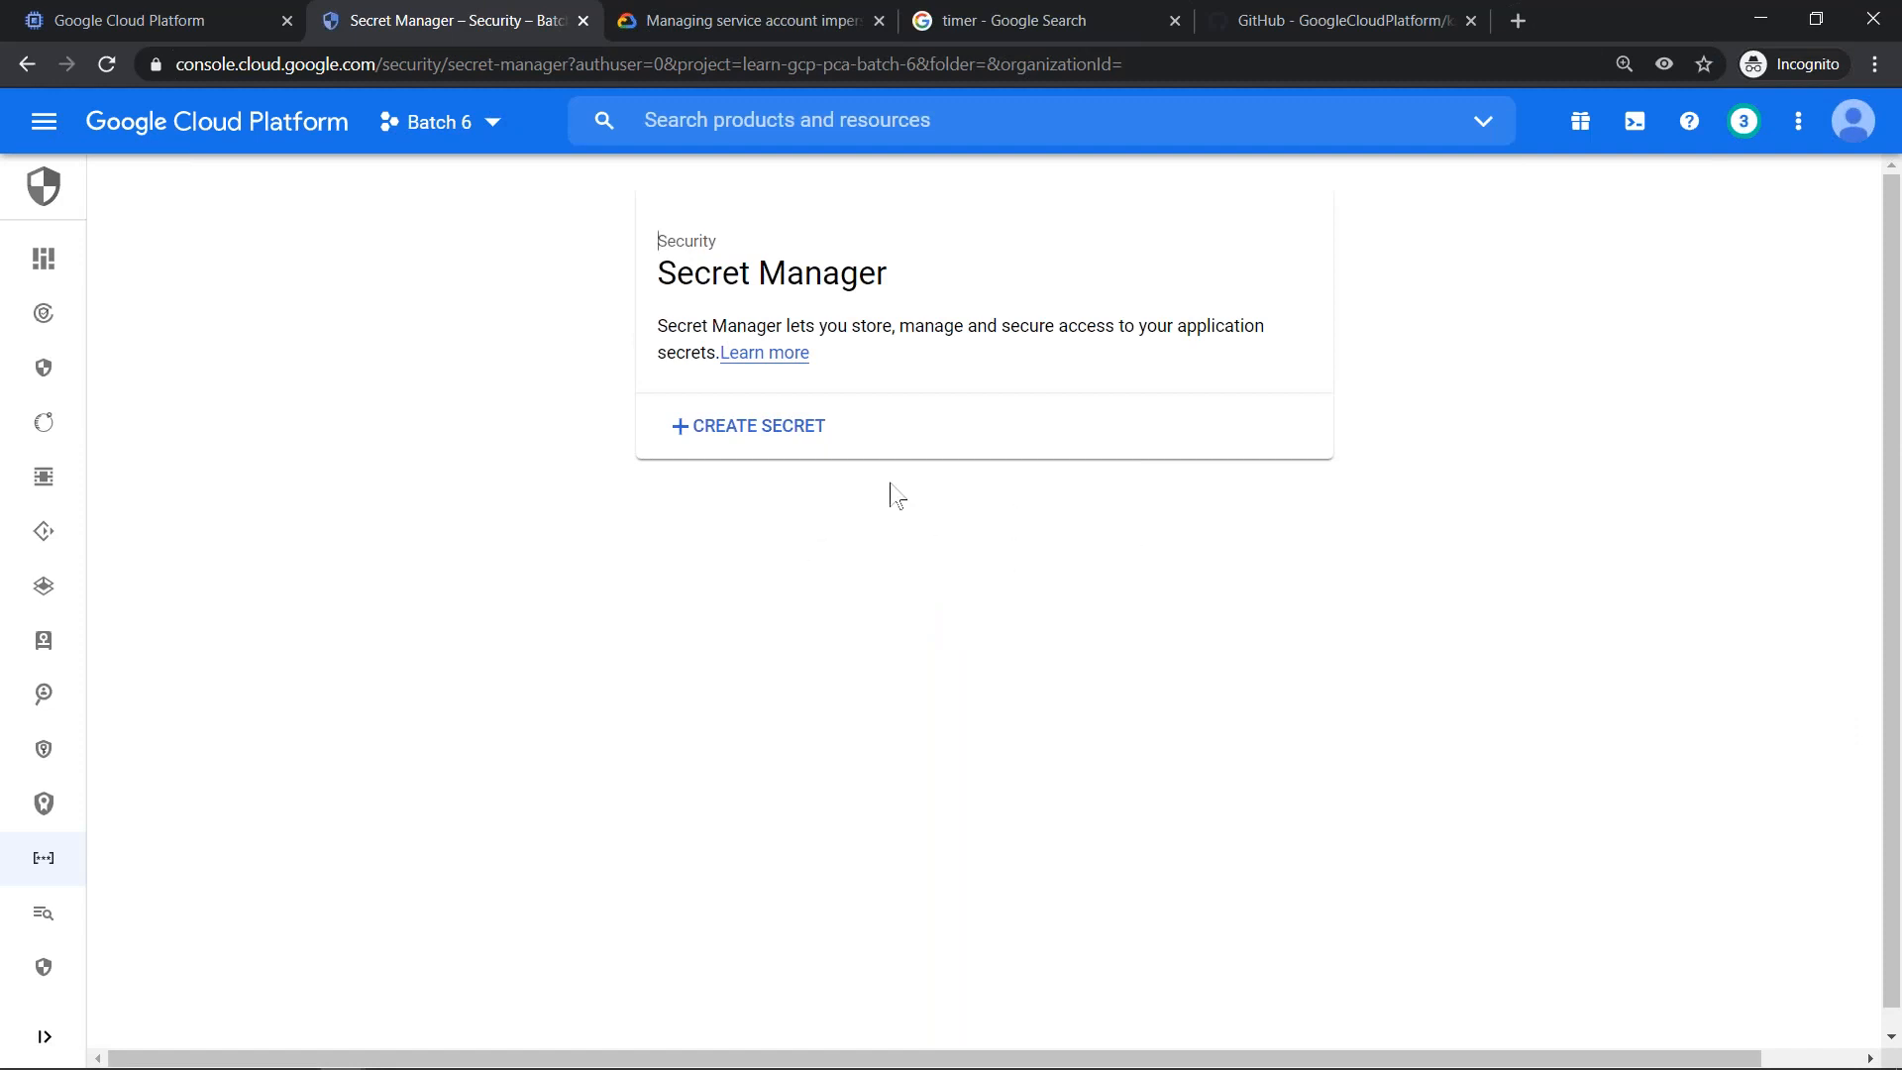
- Start creating a new secret and name it option2-sa0-key
left_click(756, 413)
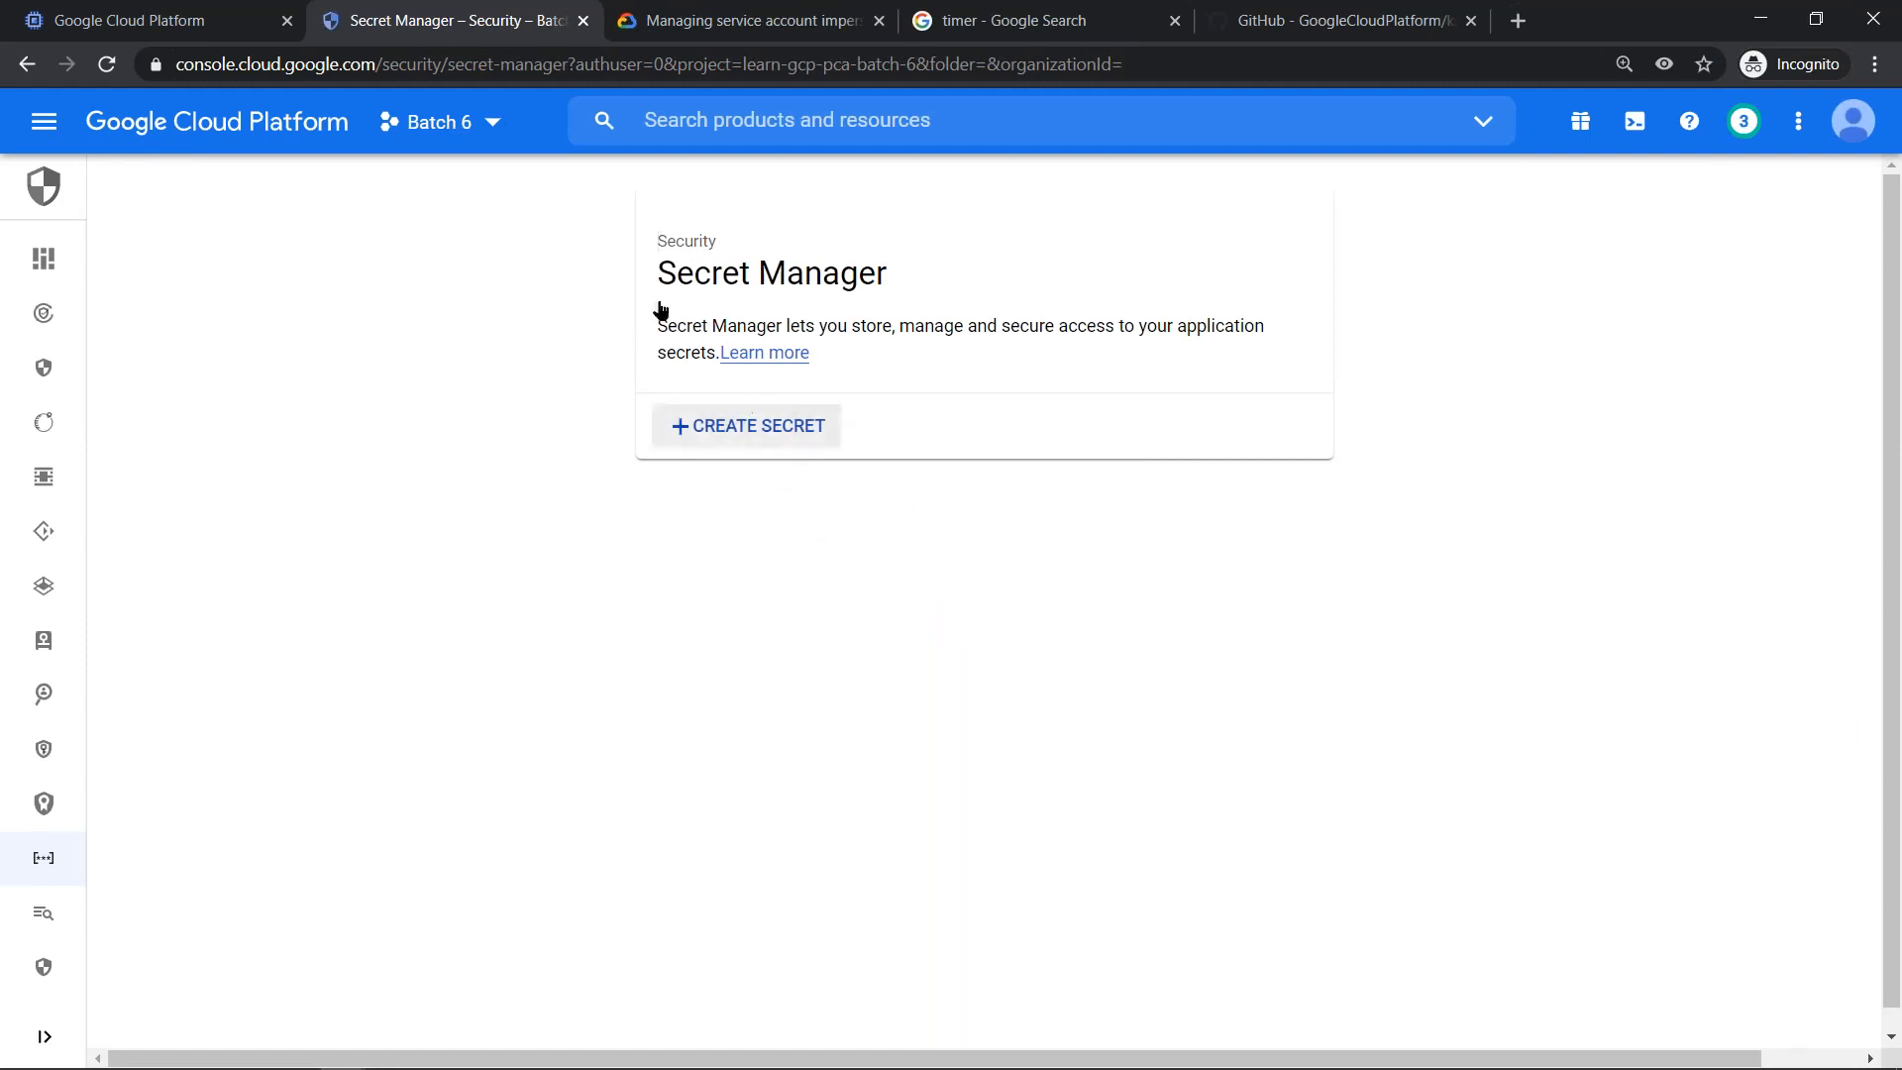
left_click(764, 434)
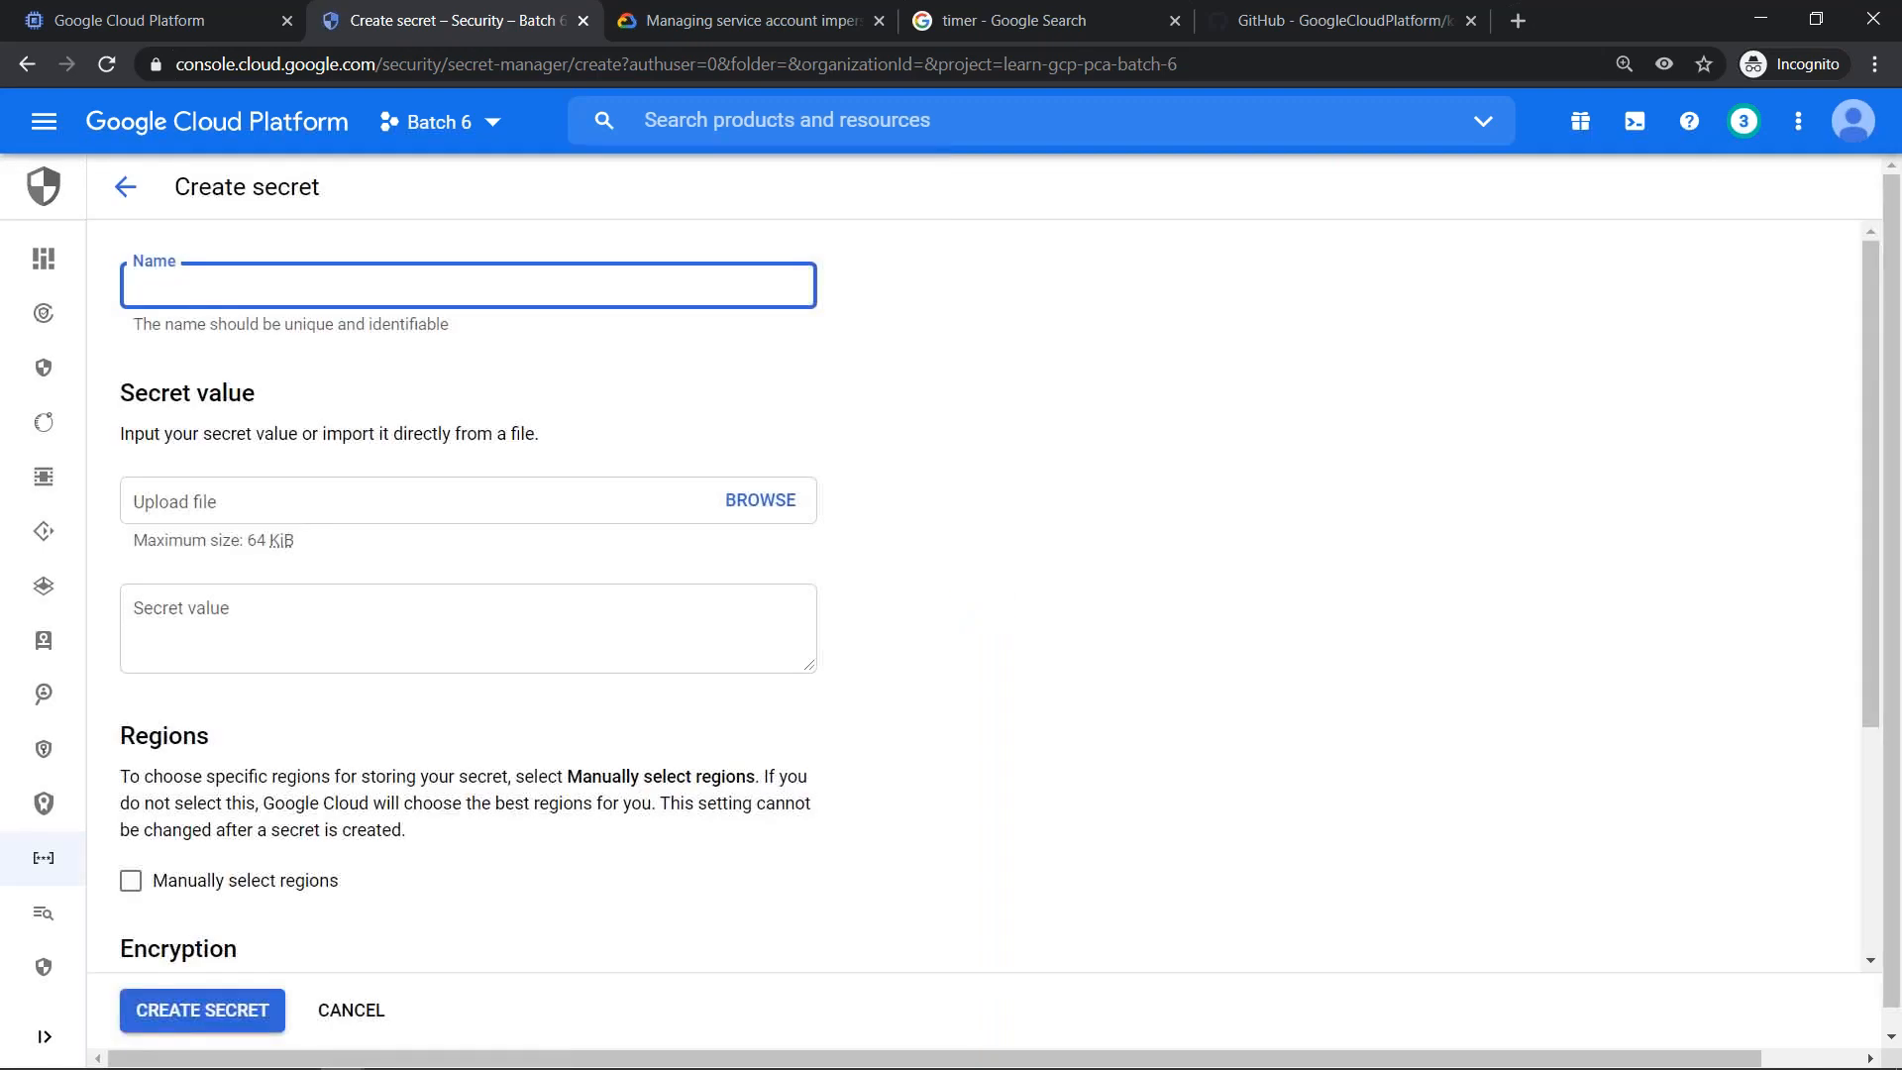
type("option2-sa0-key")
left_click(587, 630)
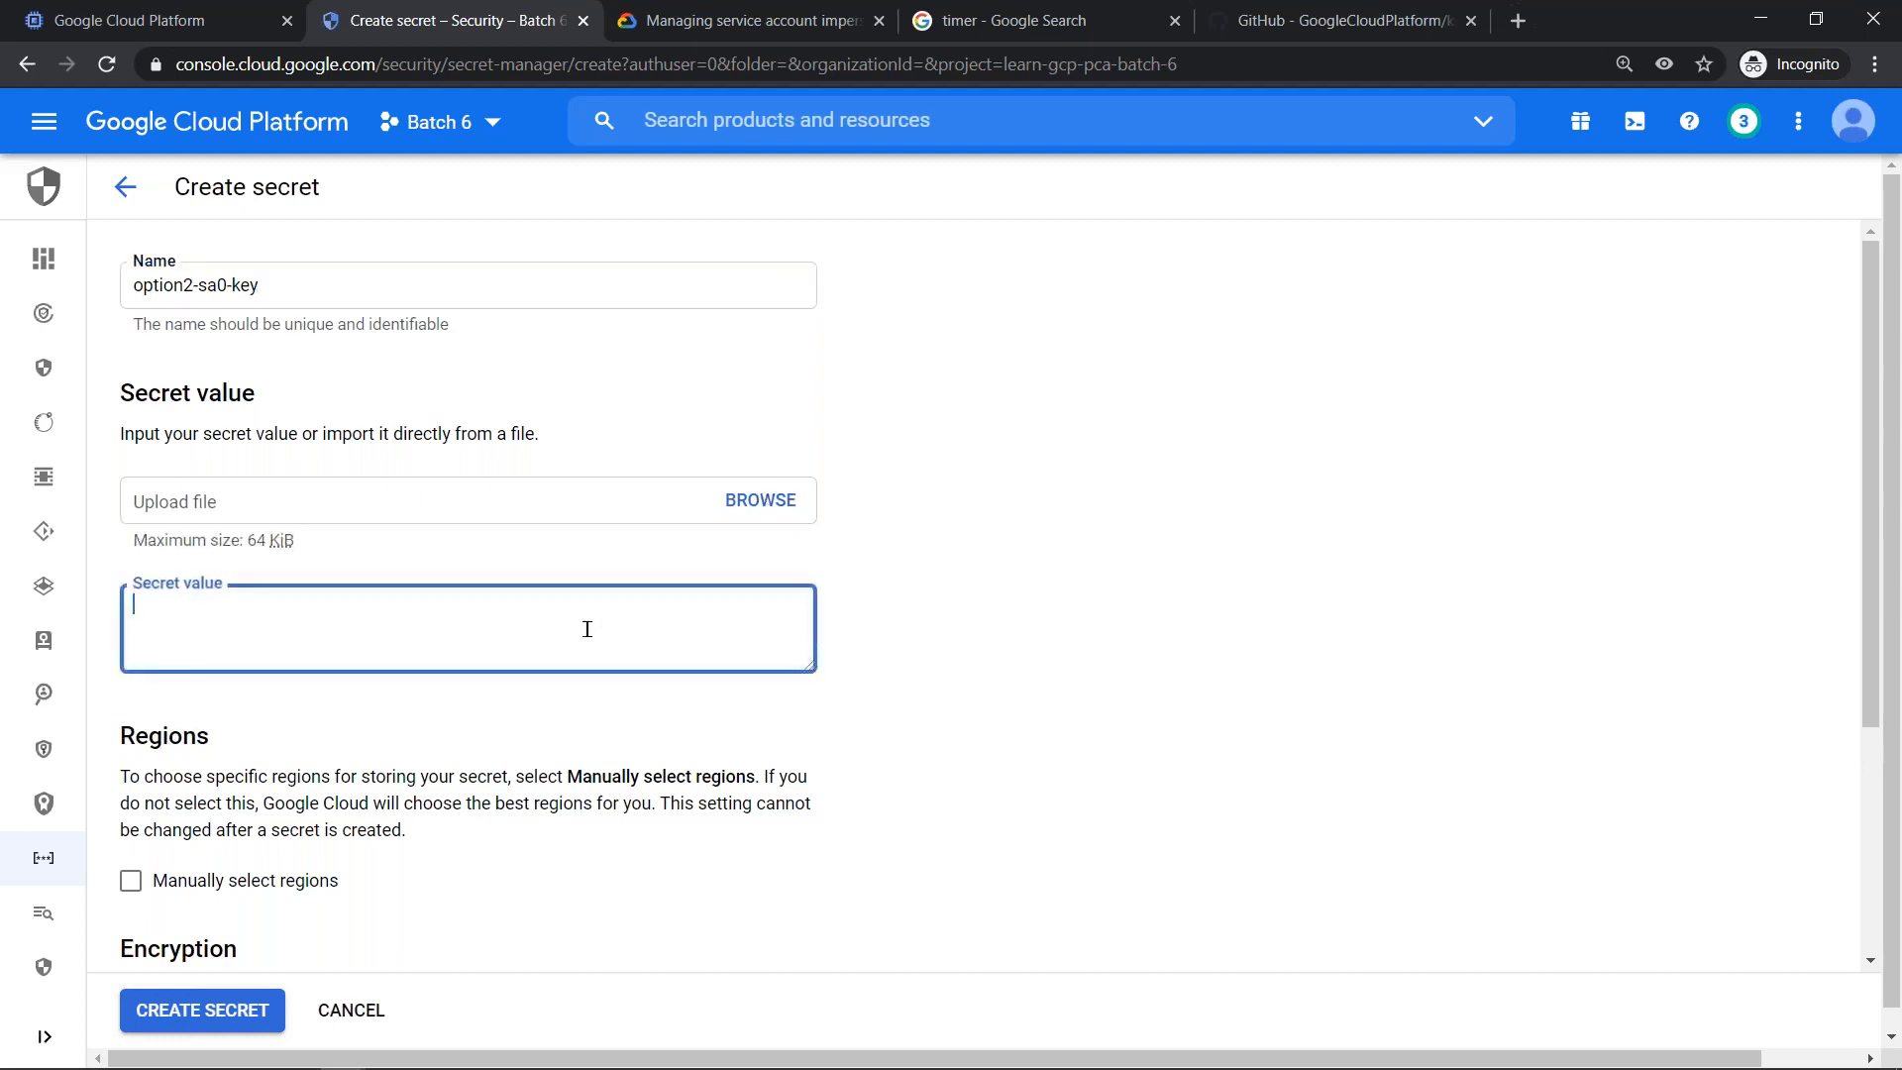
type("fgdfgdfgdfgdfg")
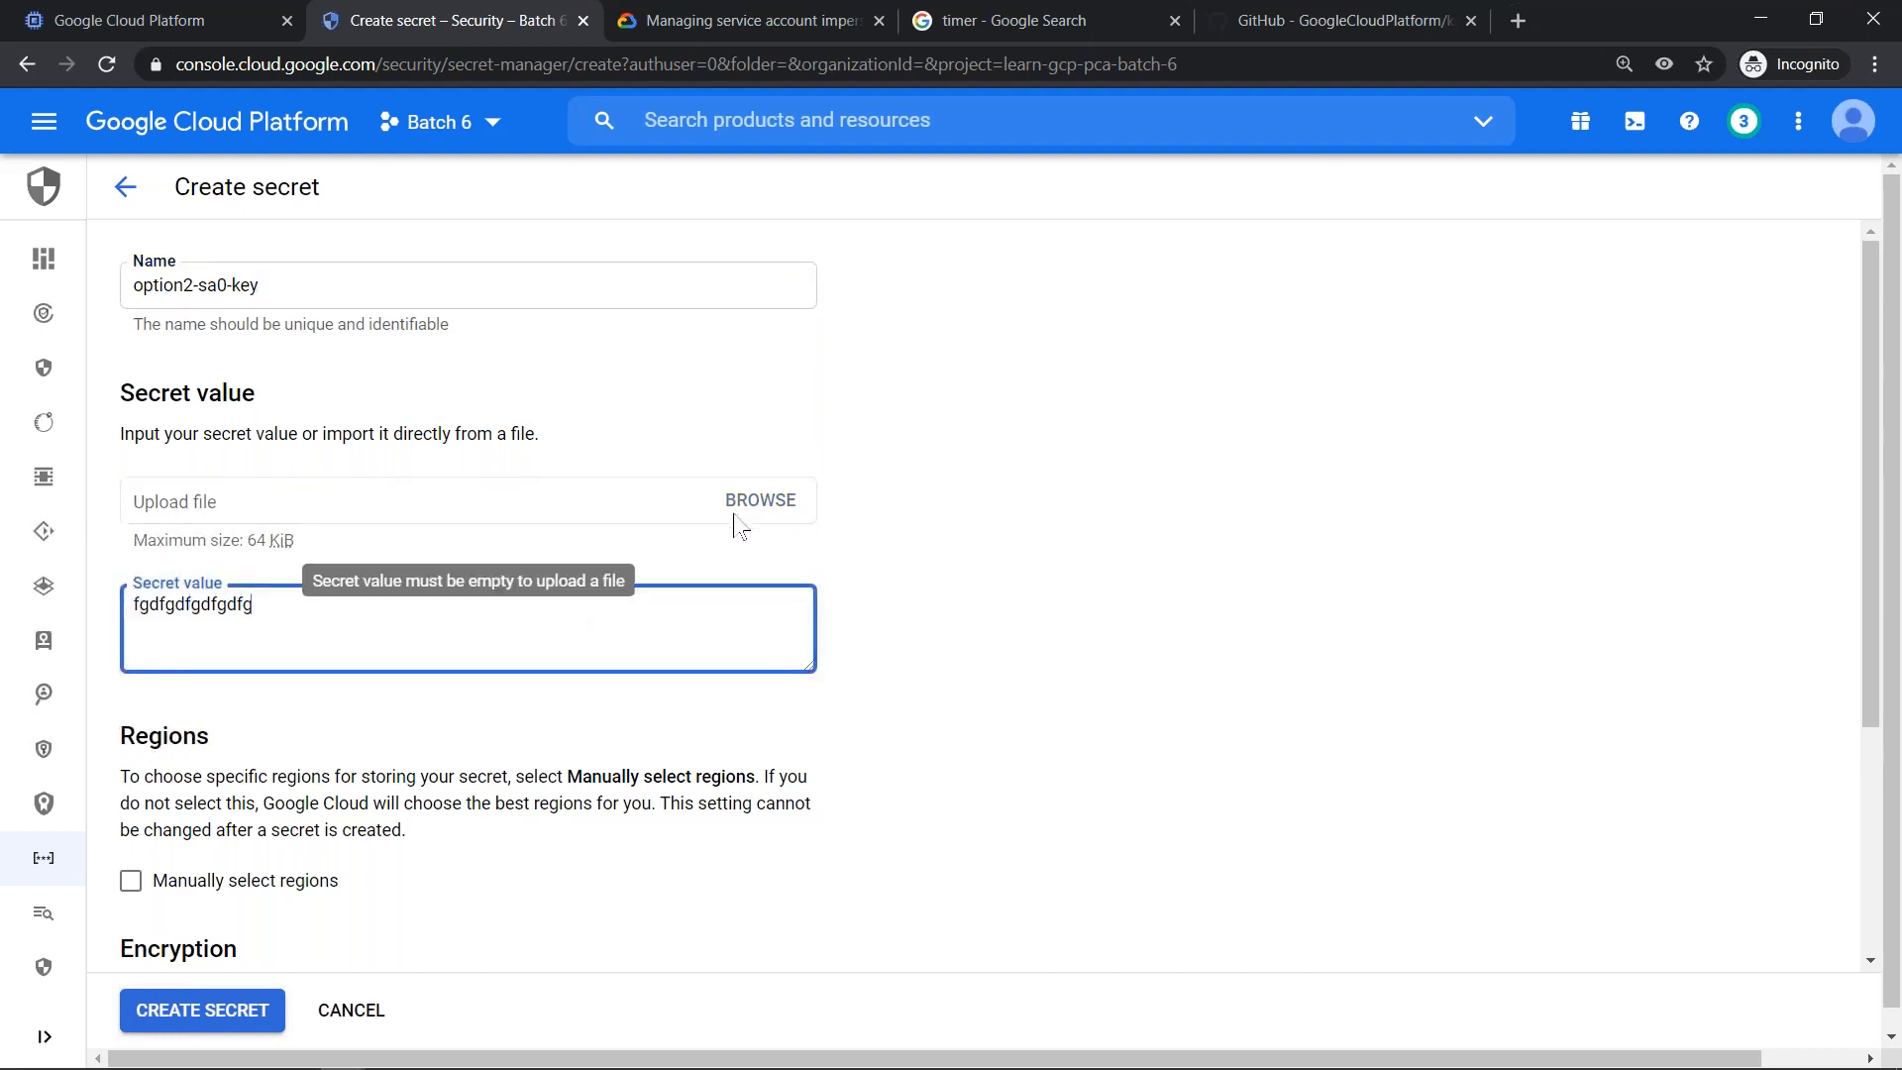
key("ctrl+a")
key("Home")
key("Delete")
key("ctrl+a")
key("BackSpace")
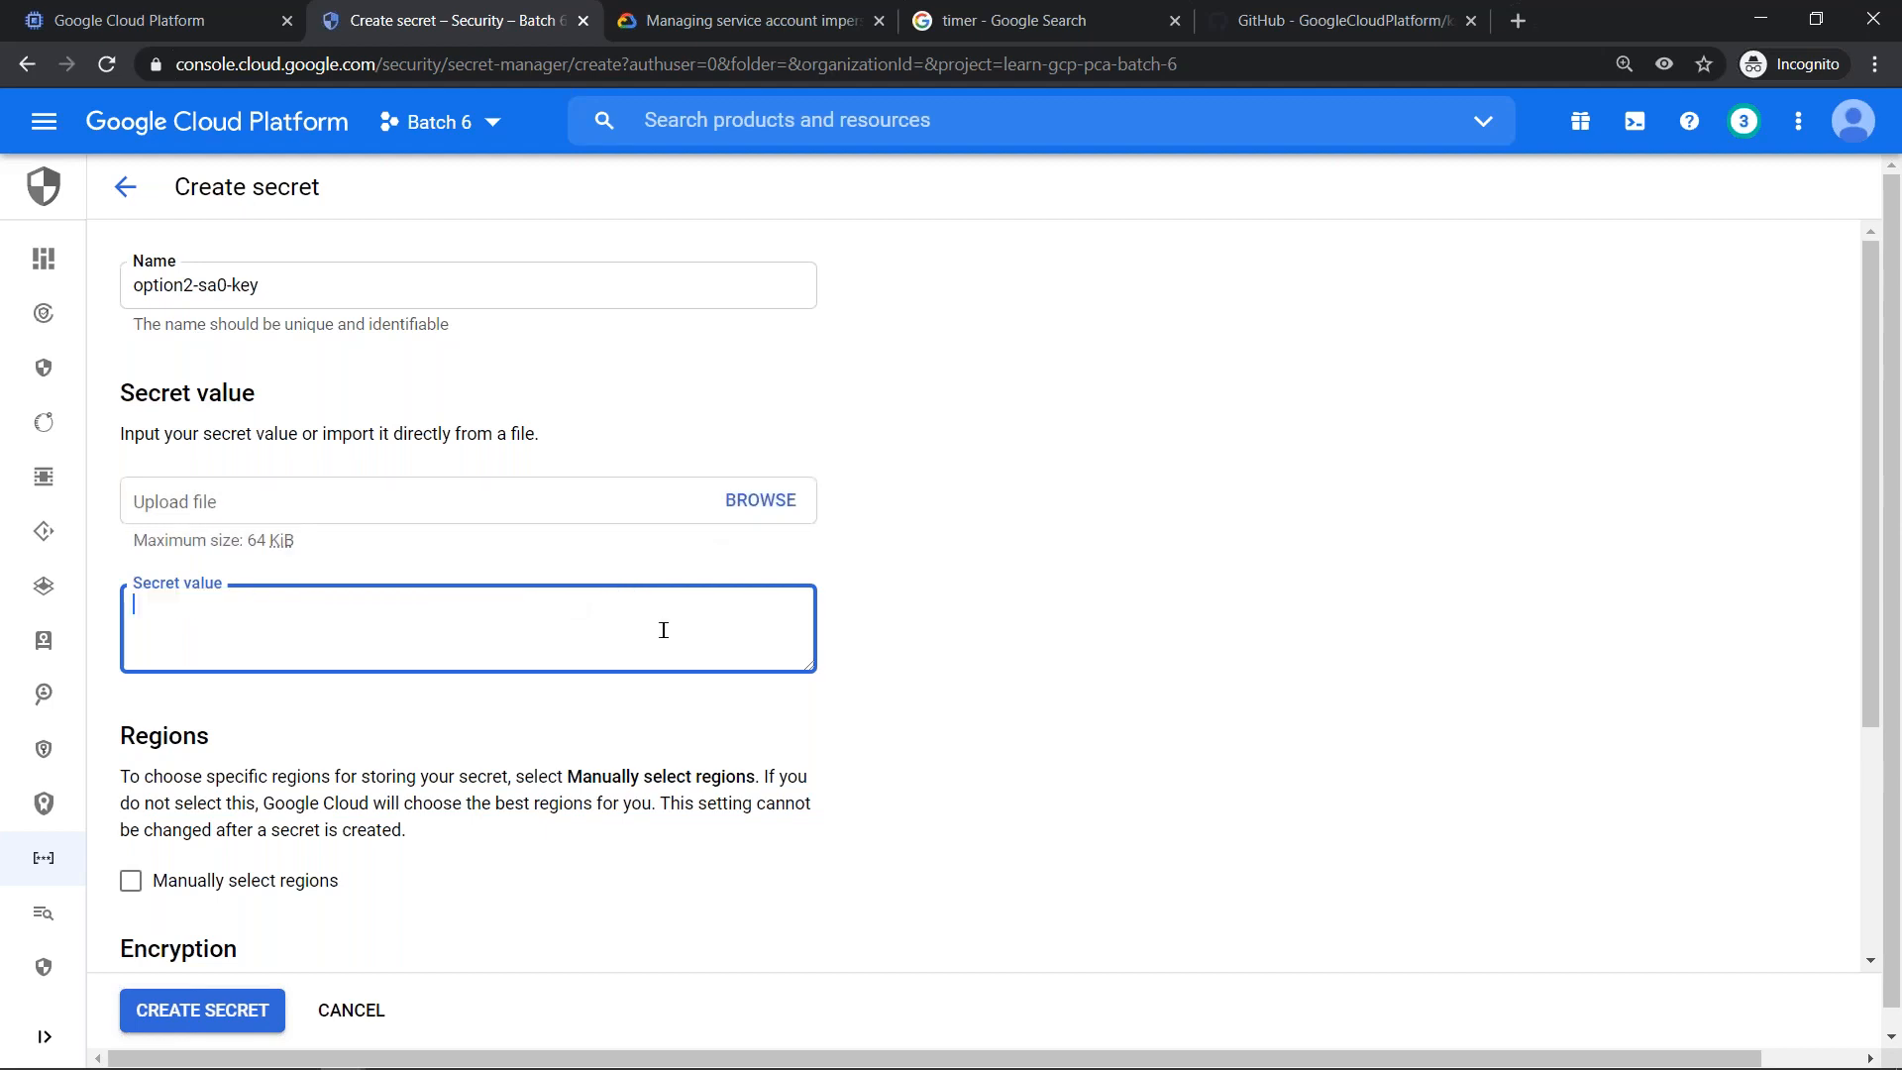
- Upload learn-gcp-pca-batch-6-34277b35b7e7.json from the Downloads folder as the secret value, and shrink the value box
left_click(789, 500)
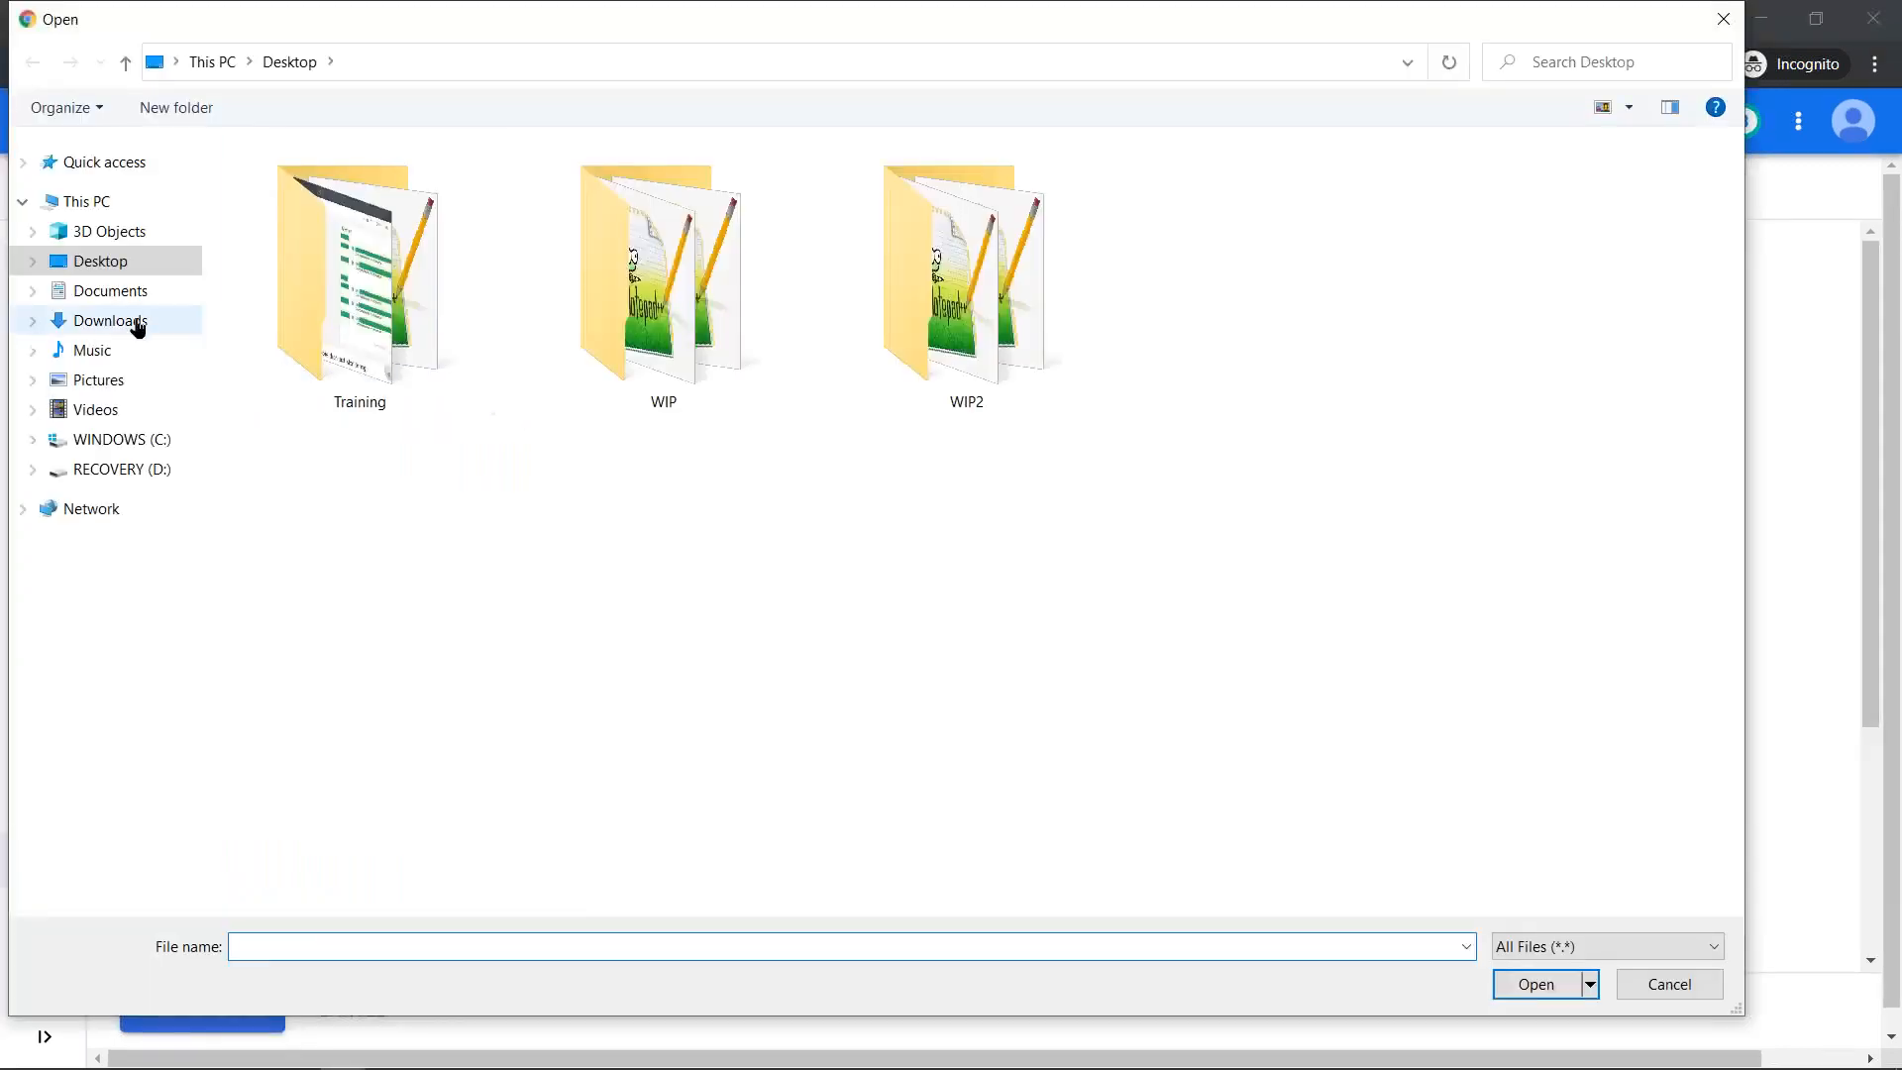
left_click(137, 327)
left_click(396, 220)
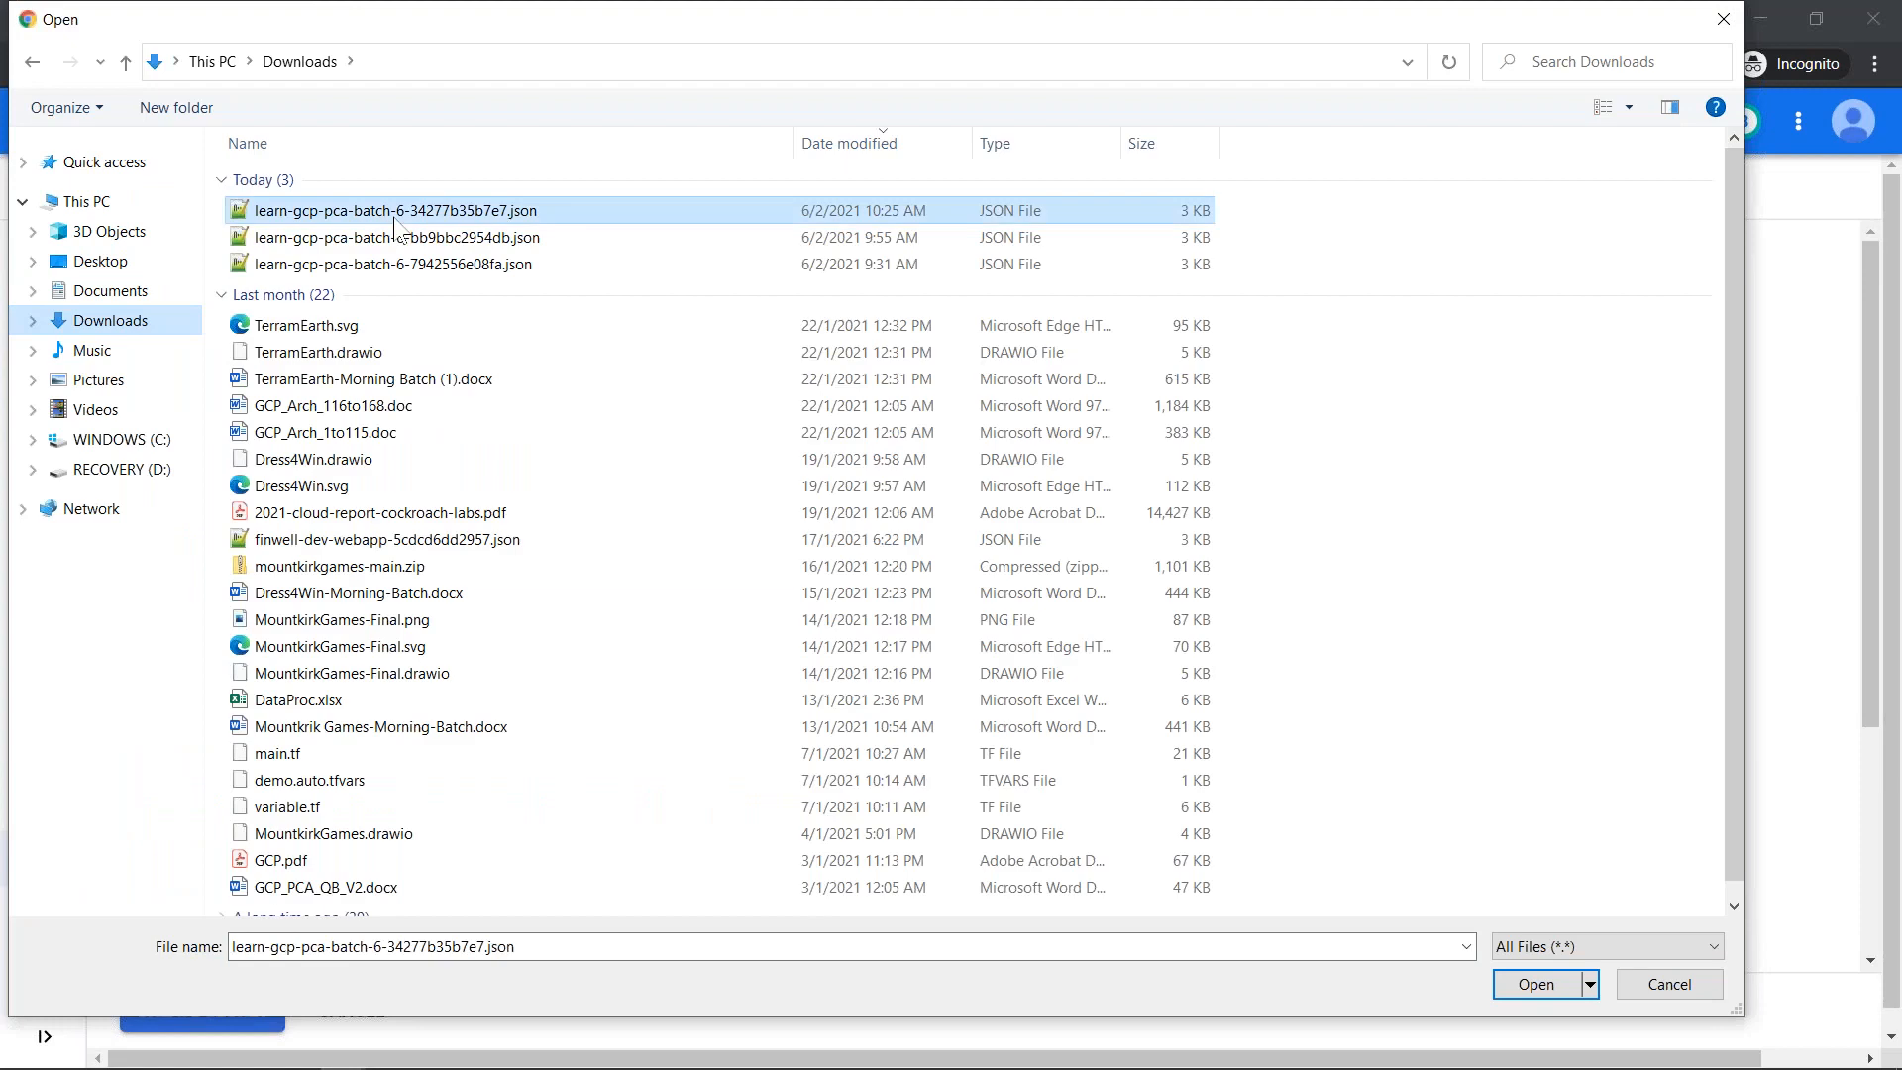
double_click(395, 222)
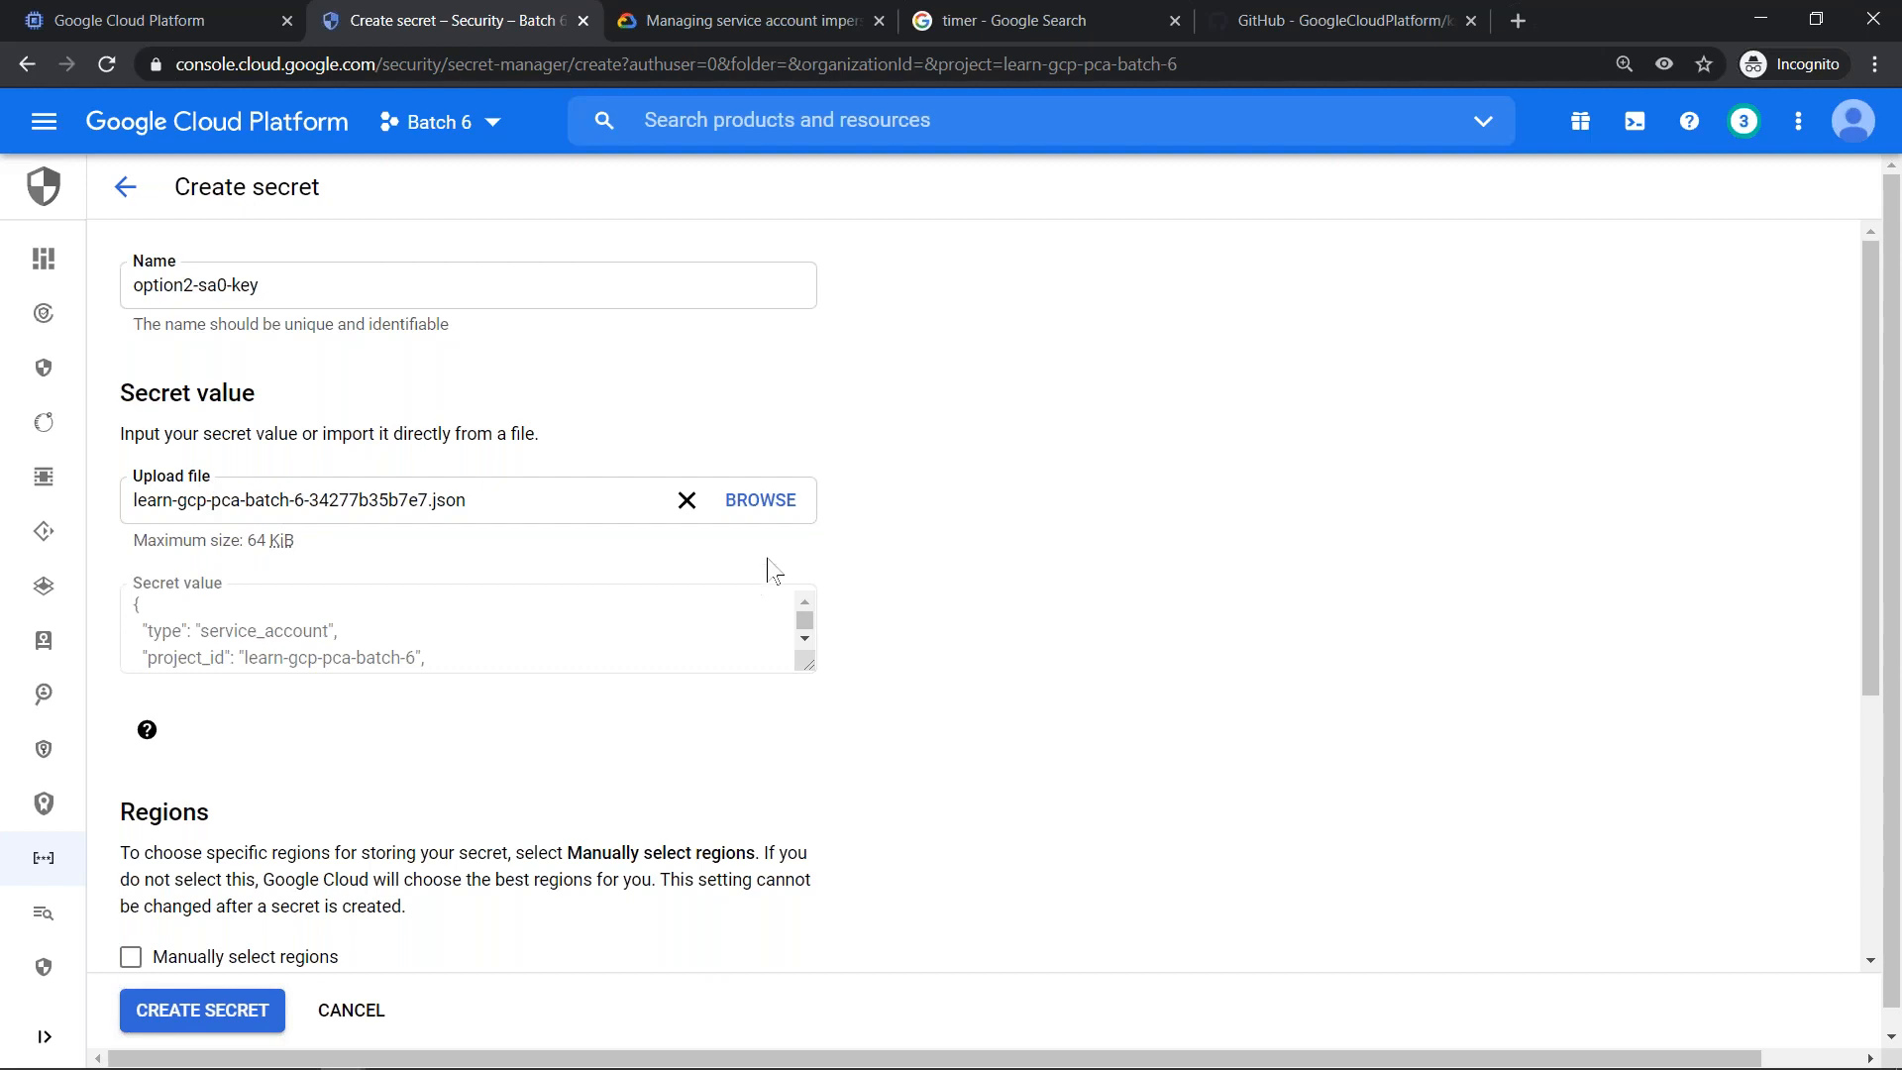
left_click_drag(809, 666, 807, 624)
- Manually select the regions asia-south1 and asia-southeast1 for the secret, and create it
scroll(436, 706, "down", 4)
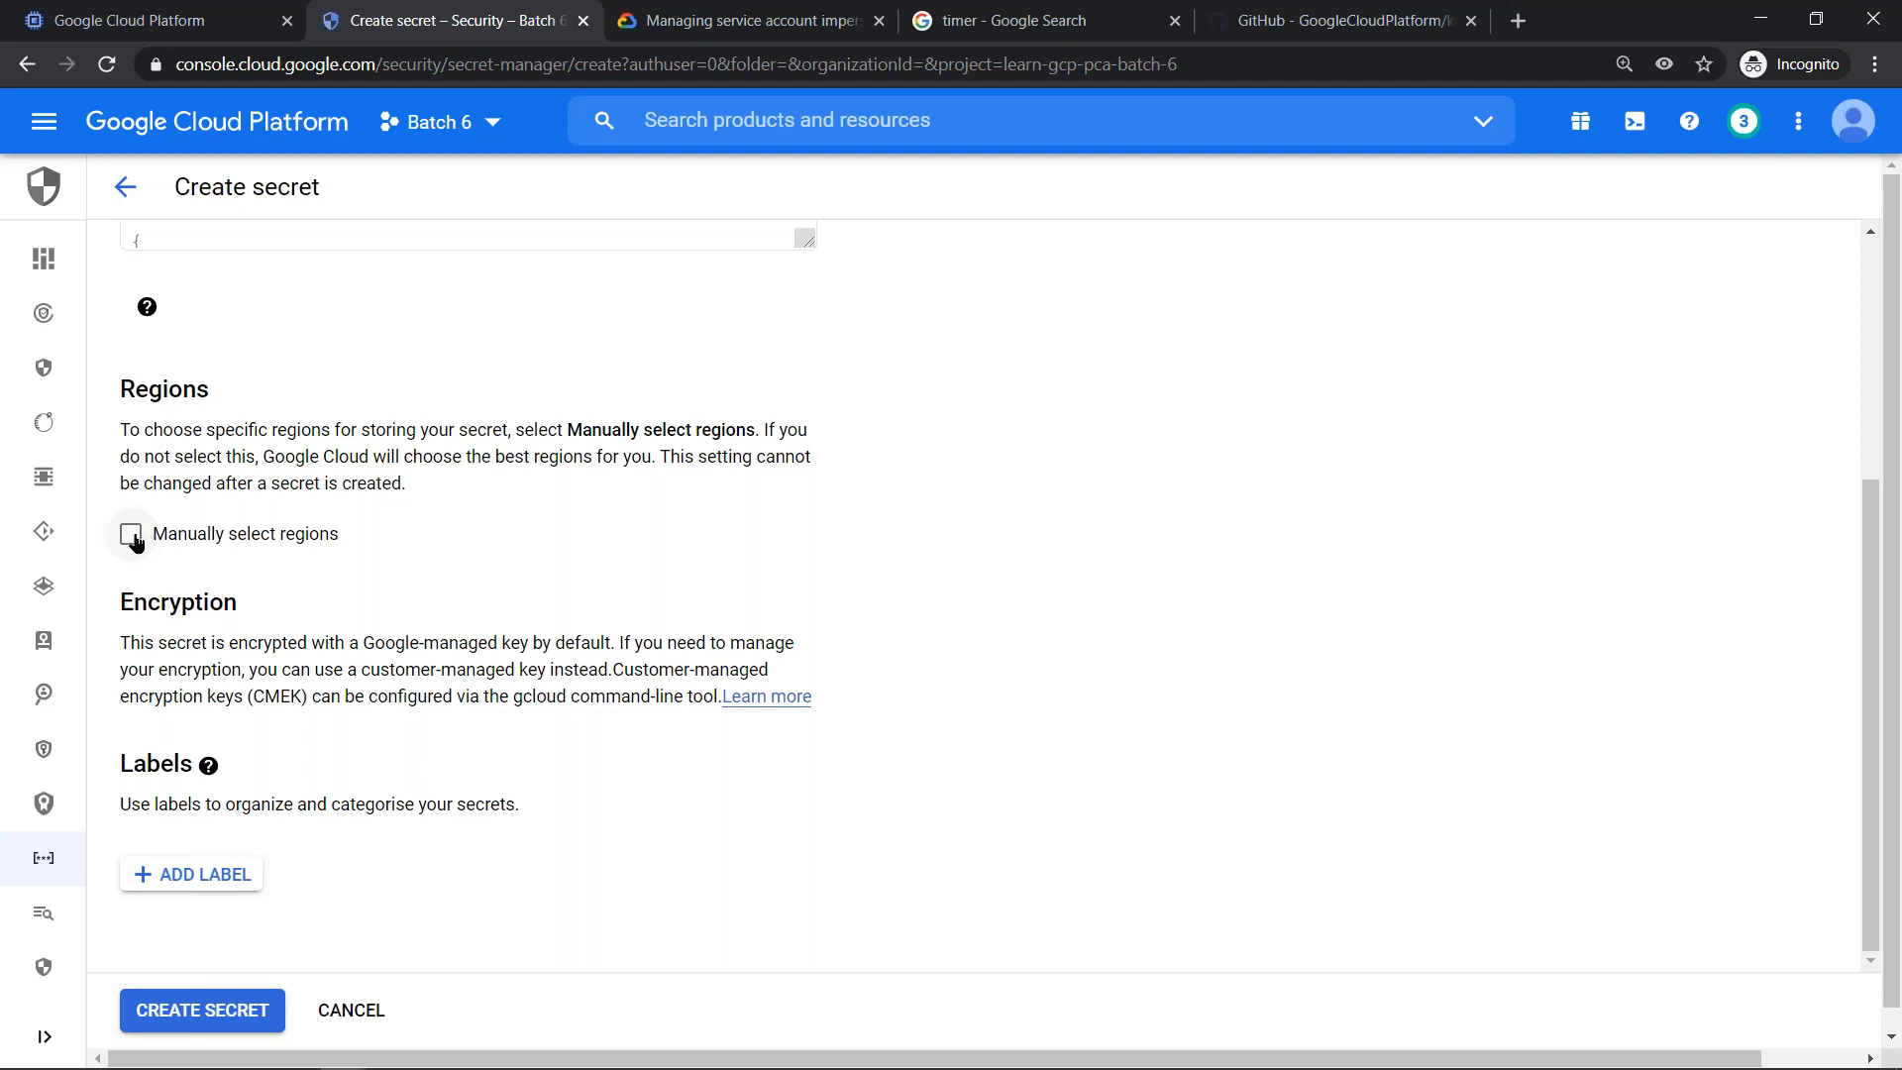
left_click(133, 537)
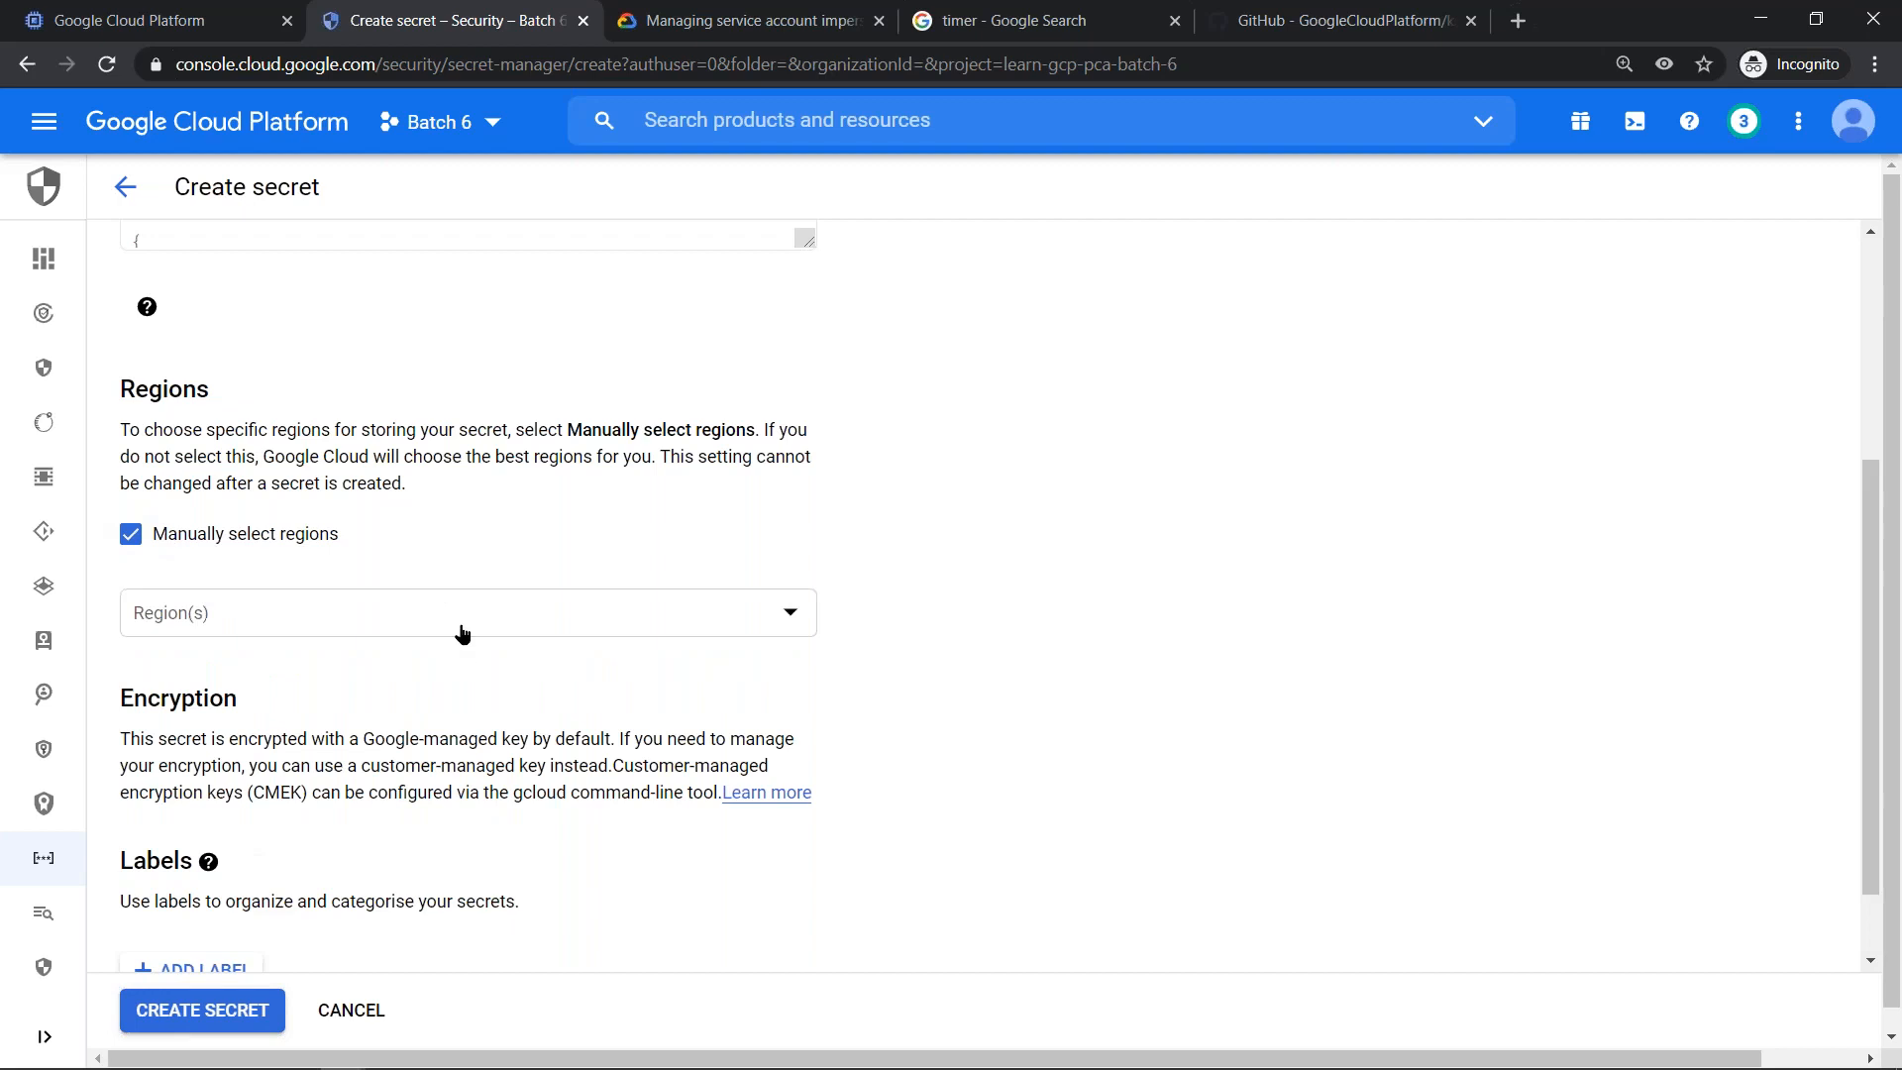
left_click(548, 629)
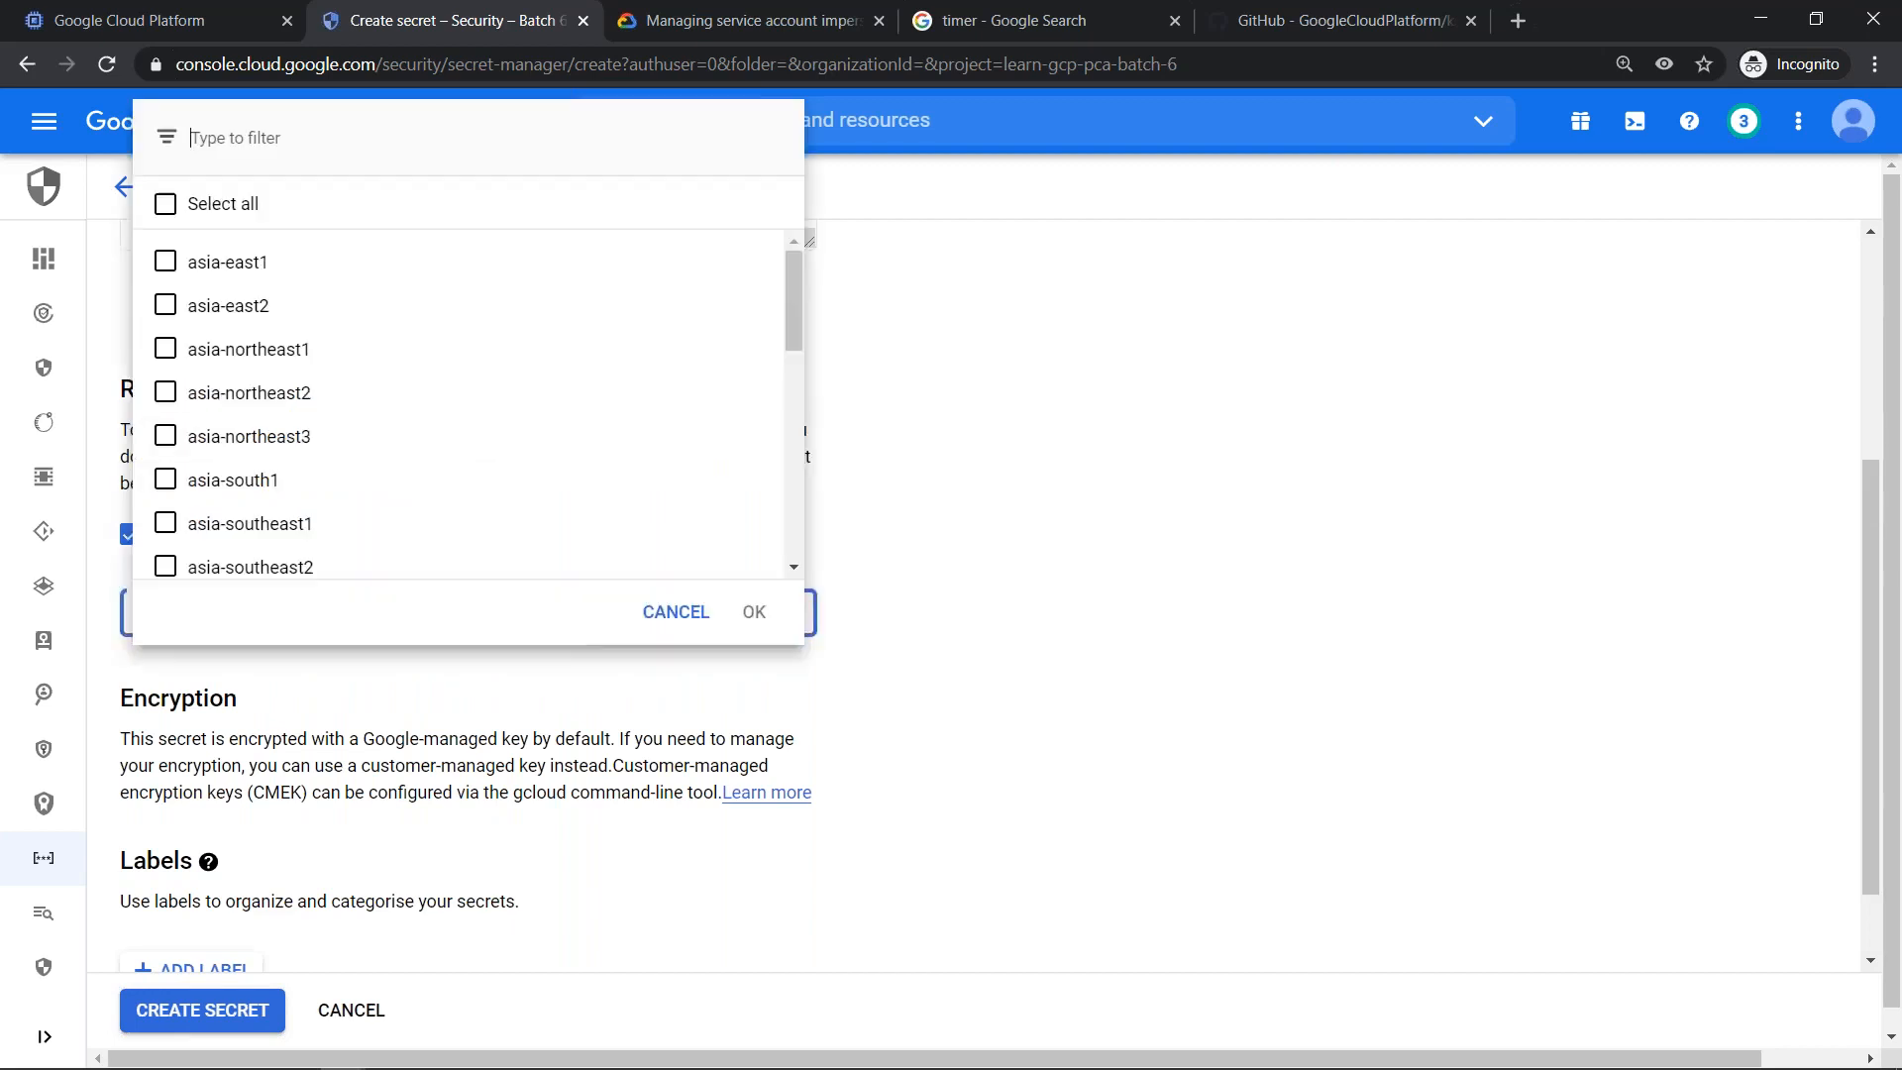
left_click(168, 525)
left_click(169, 525)
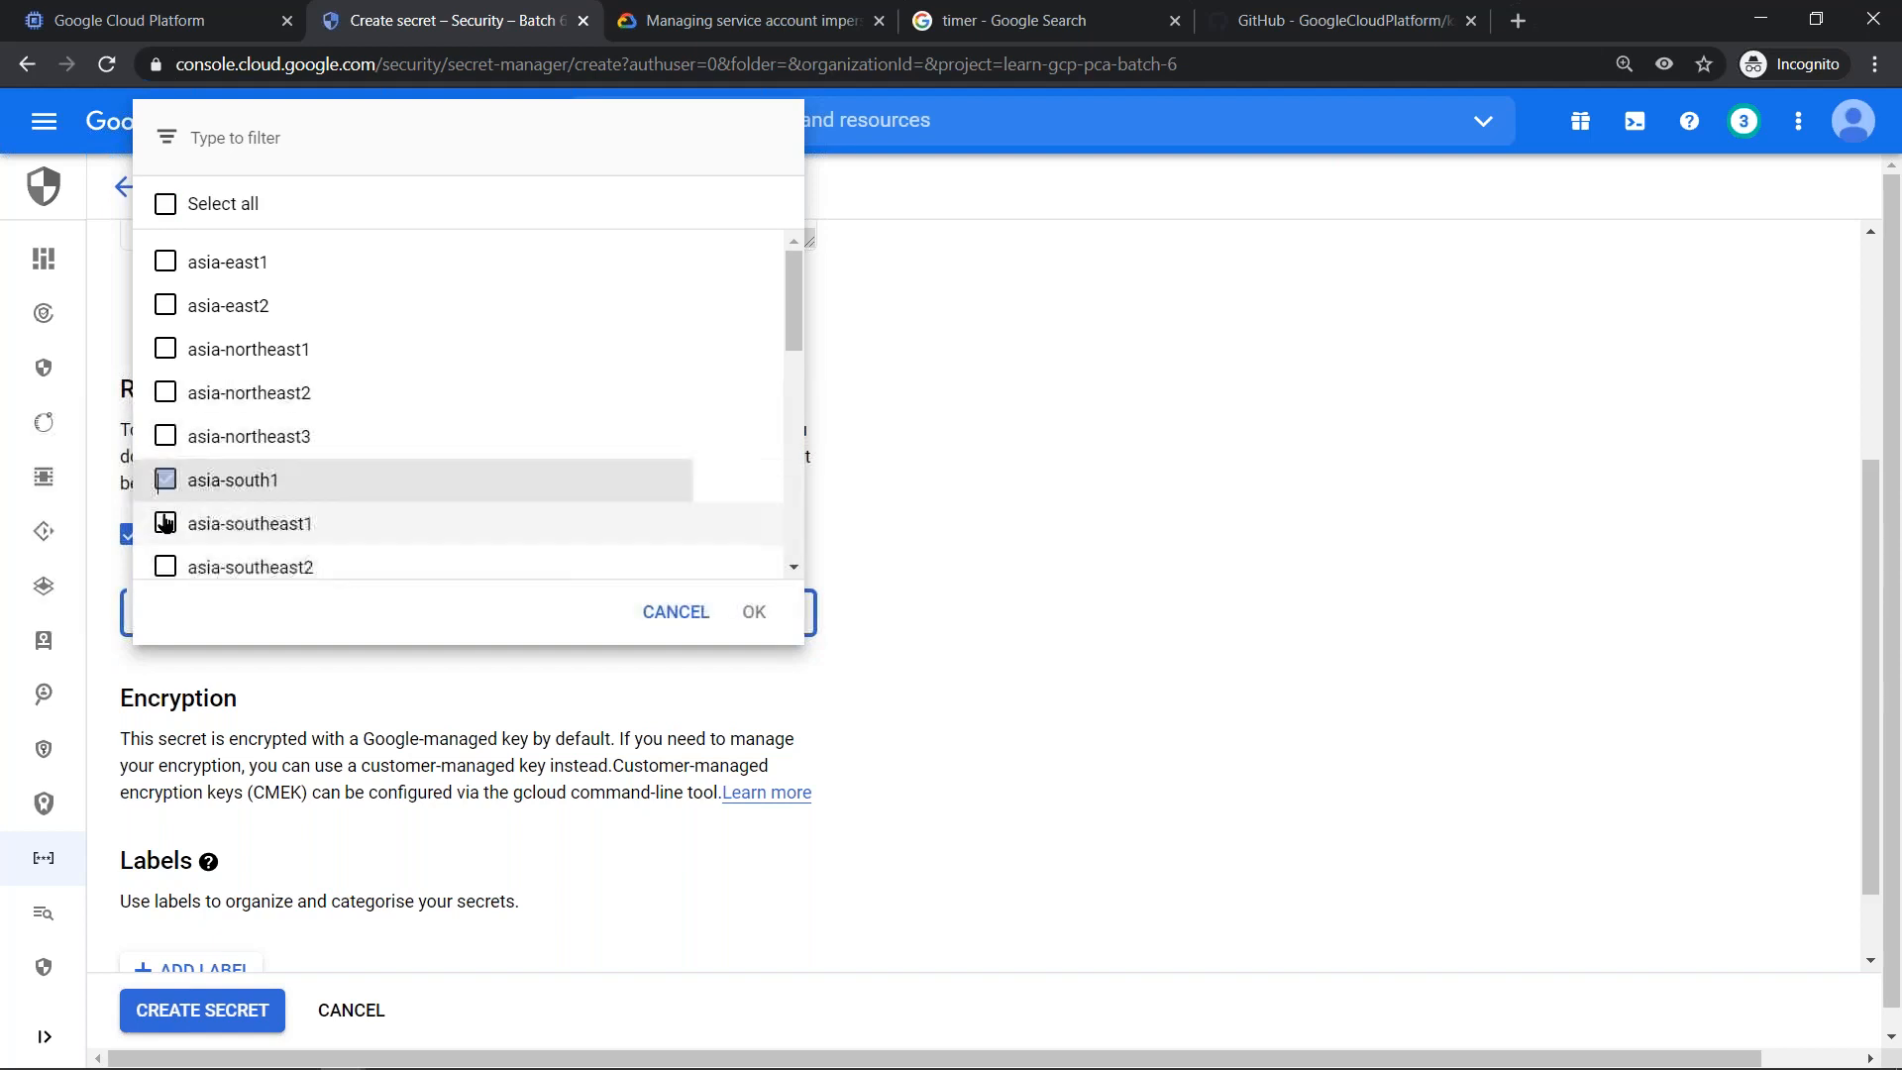
left_click(168, 481)
left_click(284, 527)
left_click(753, 612)
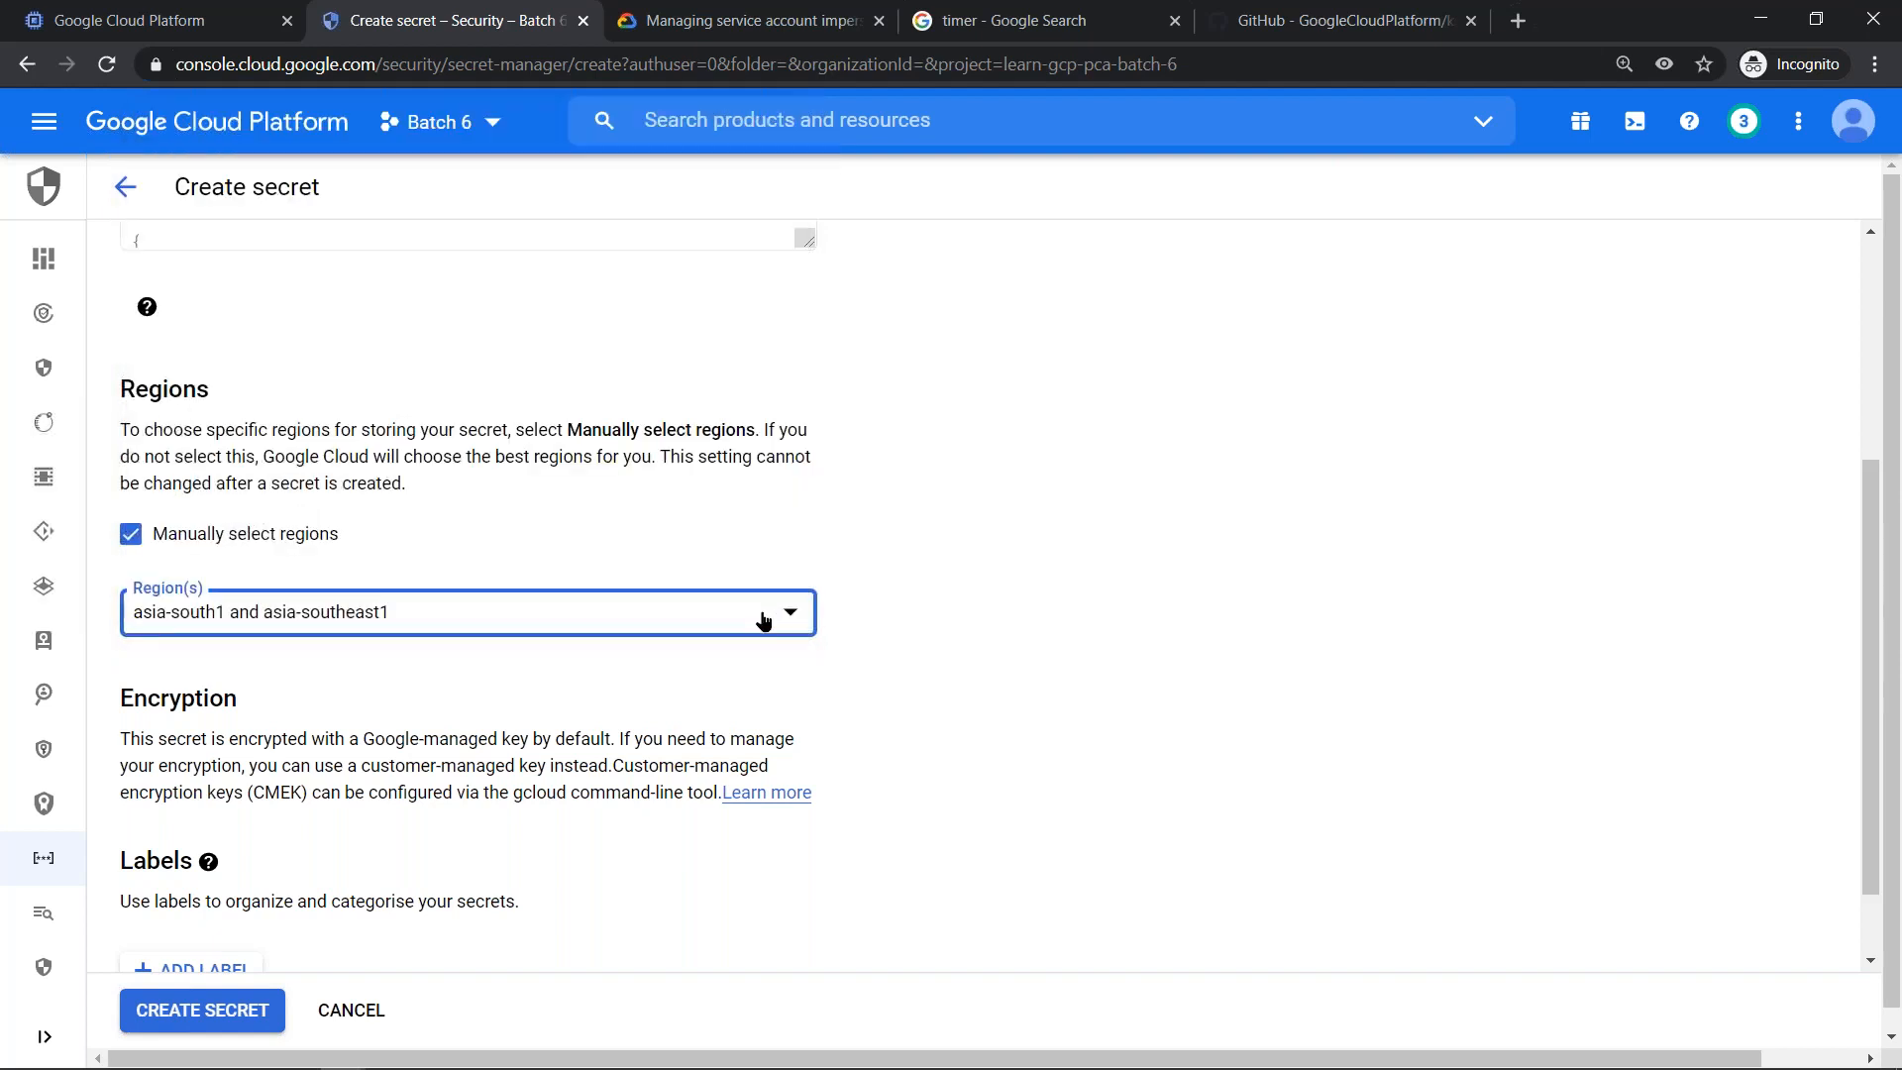
scroll(373, 843, "down", 1)
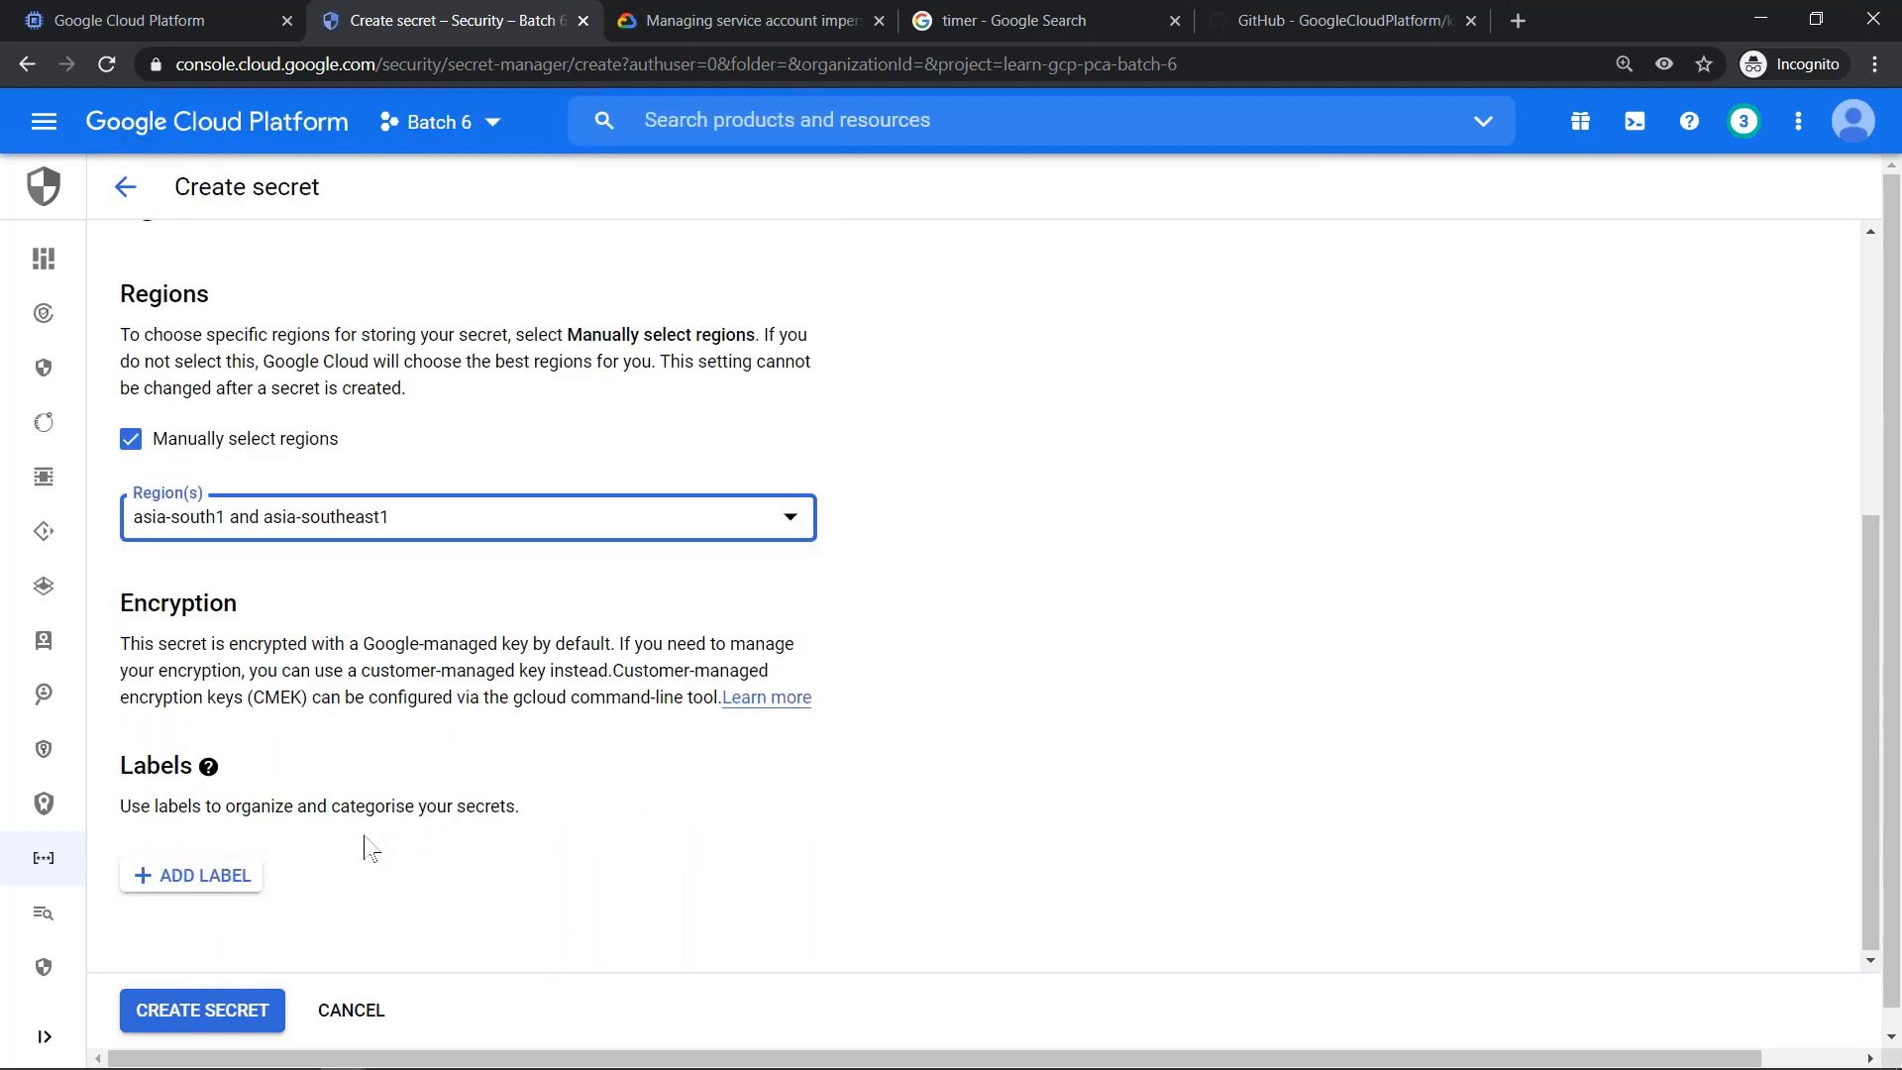
left_click(216, 1010)
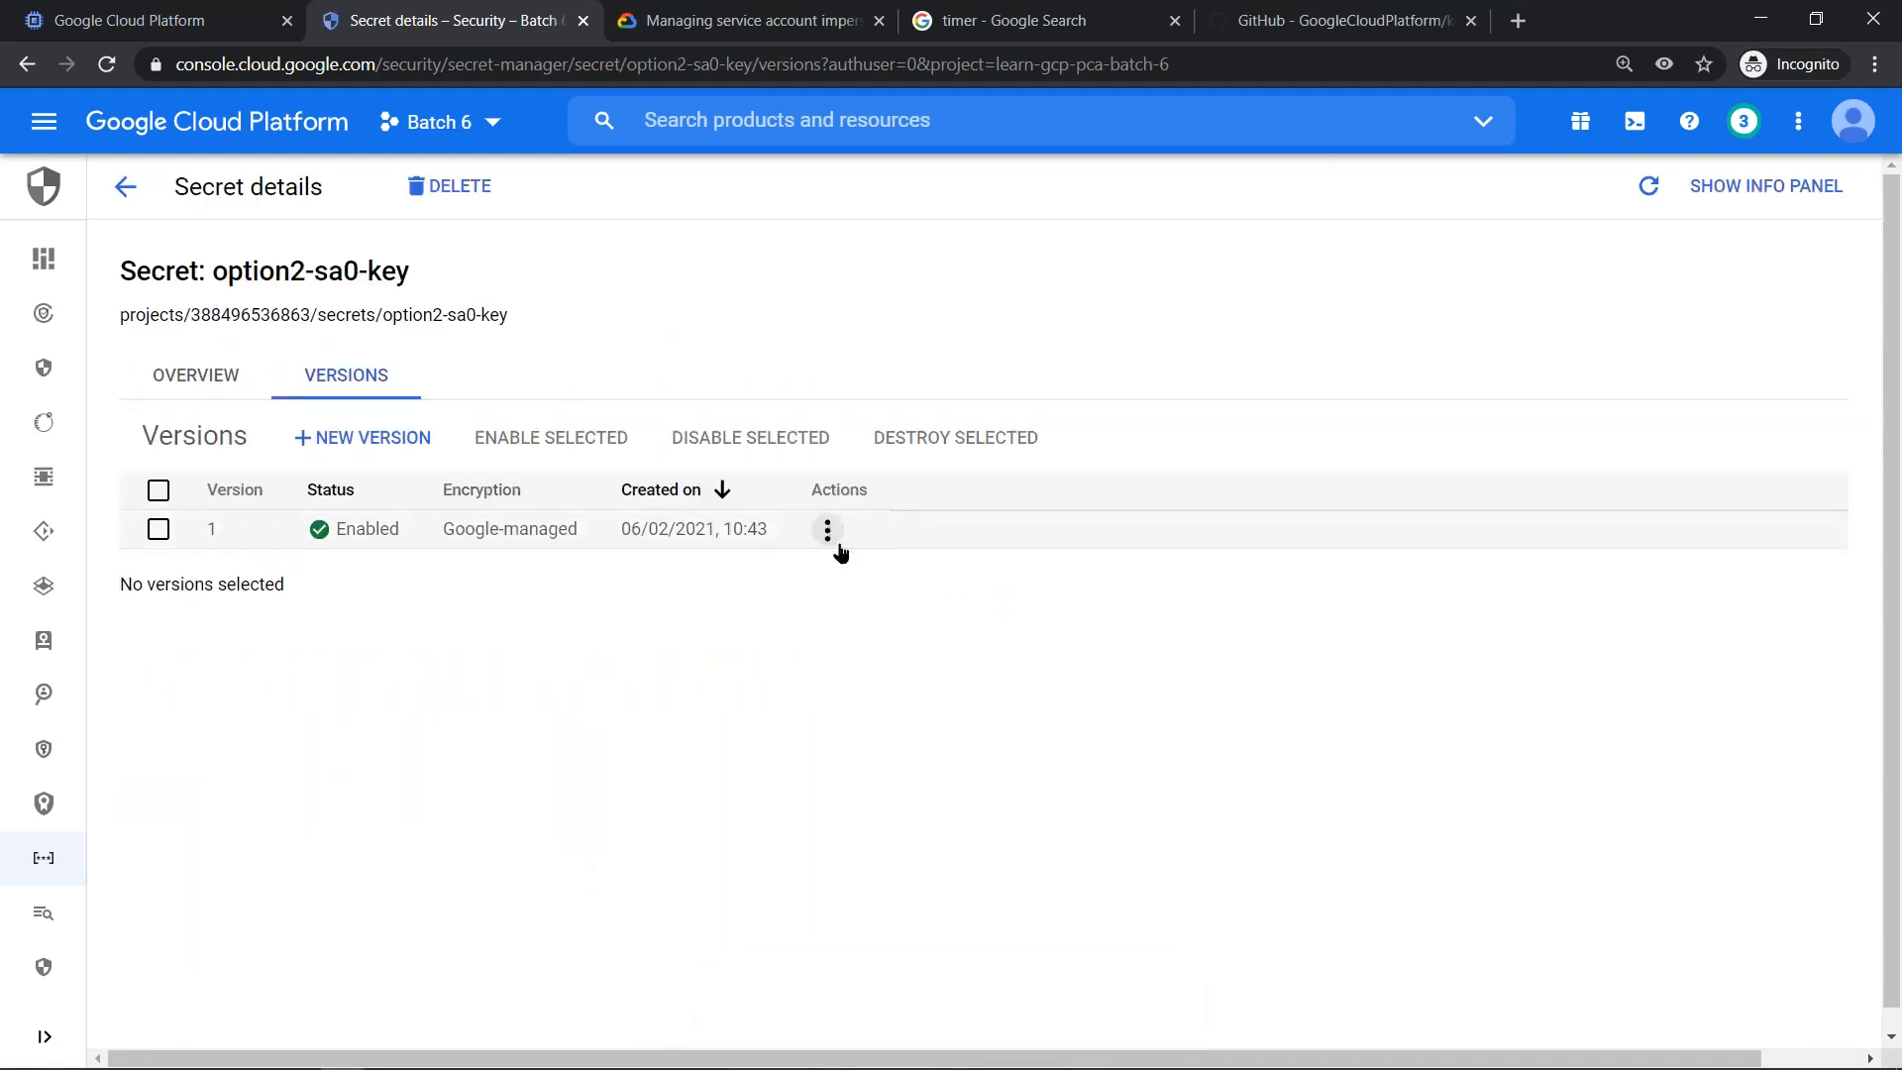
- View the stored value of version 1 of the option2-sa0-key secret, close it, and highlight the secret's name
left_click(829, 532)
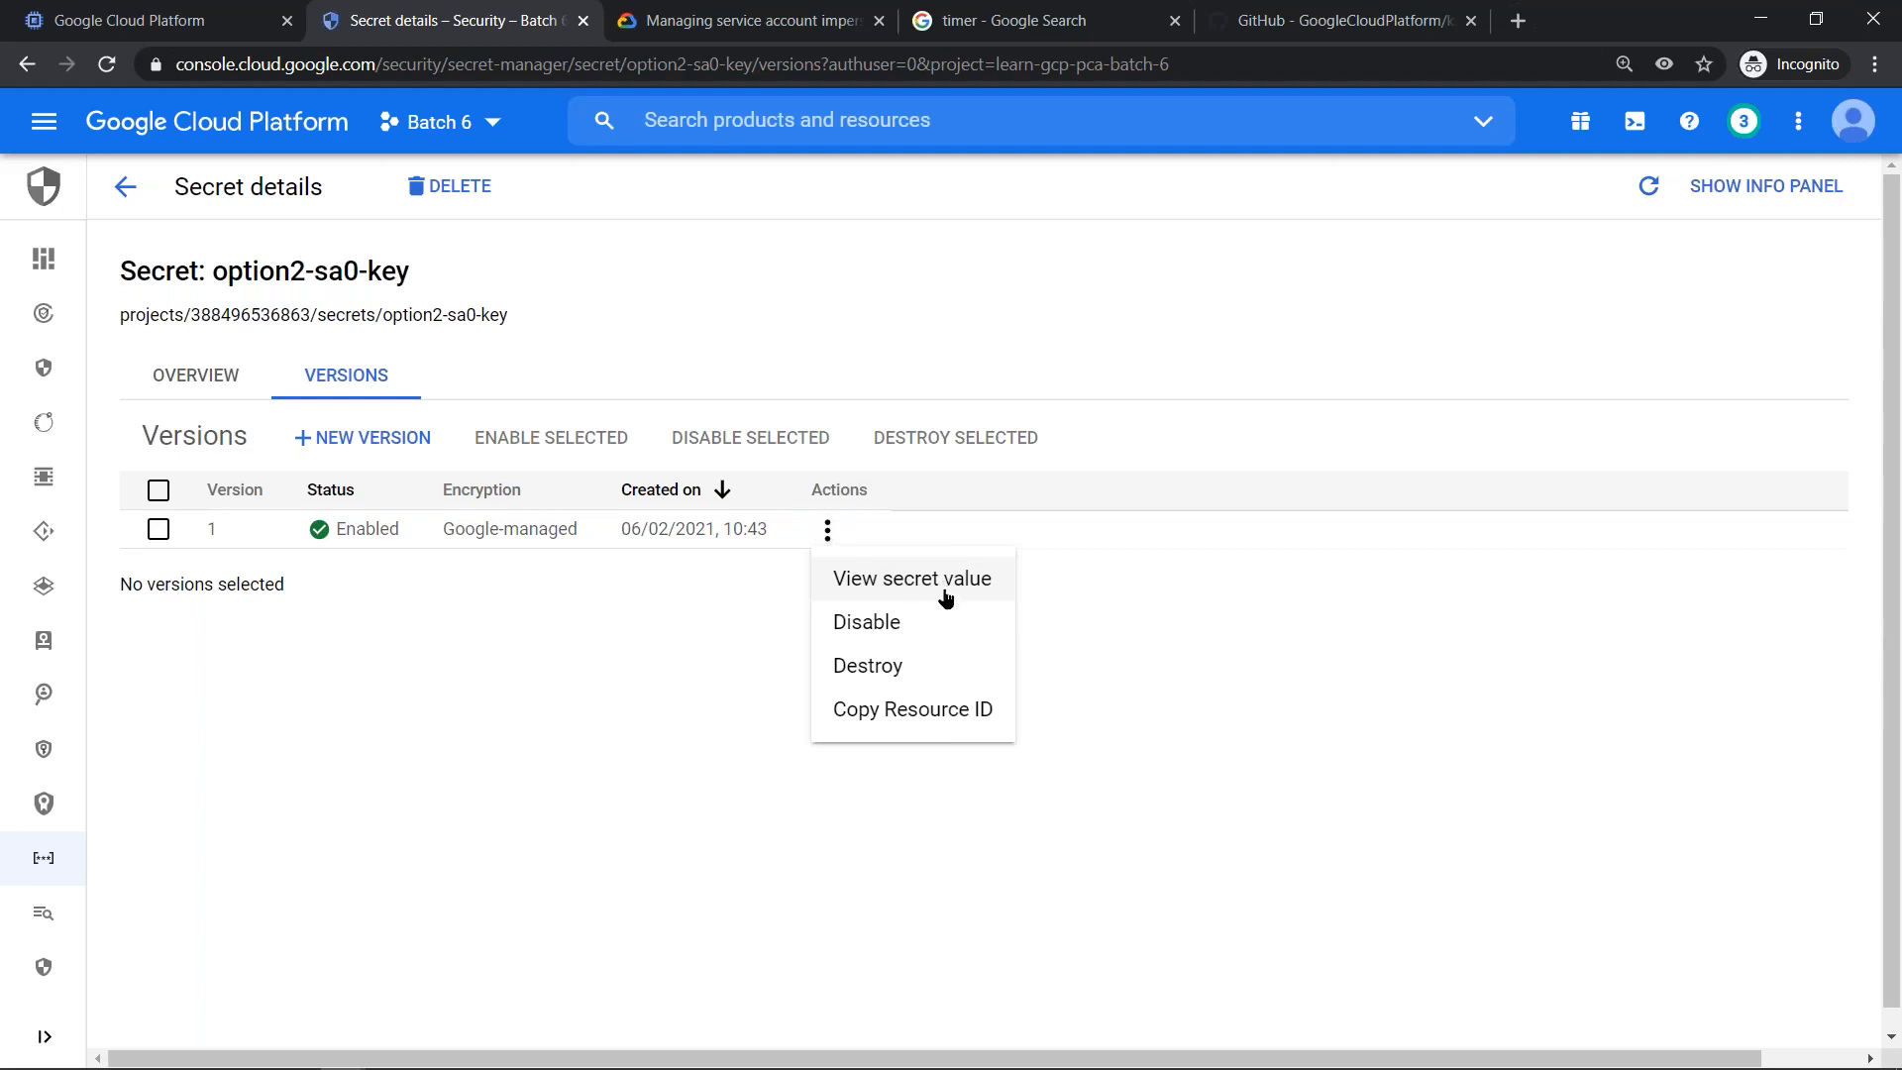
left_click(912, 578)
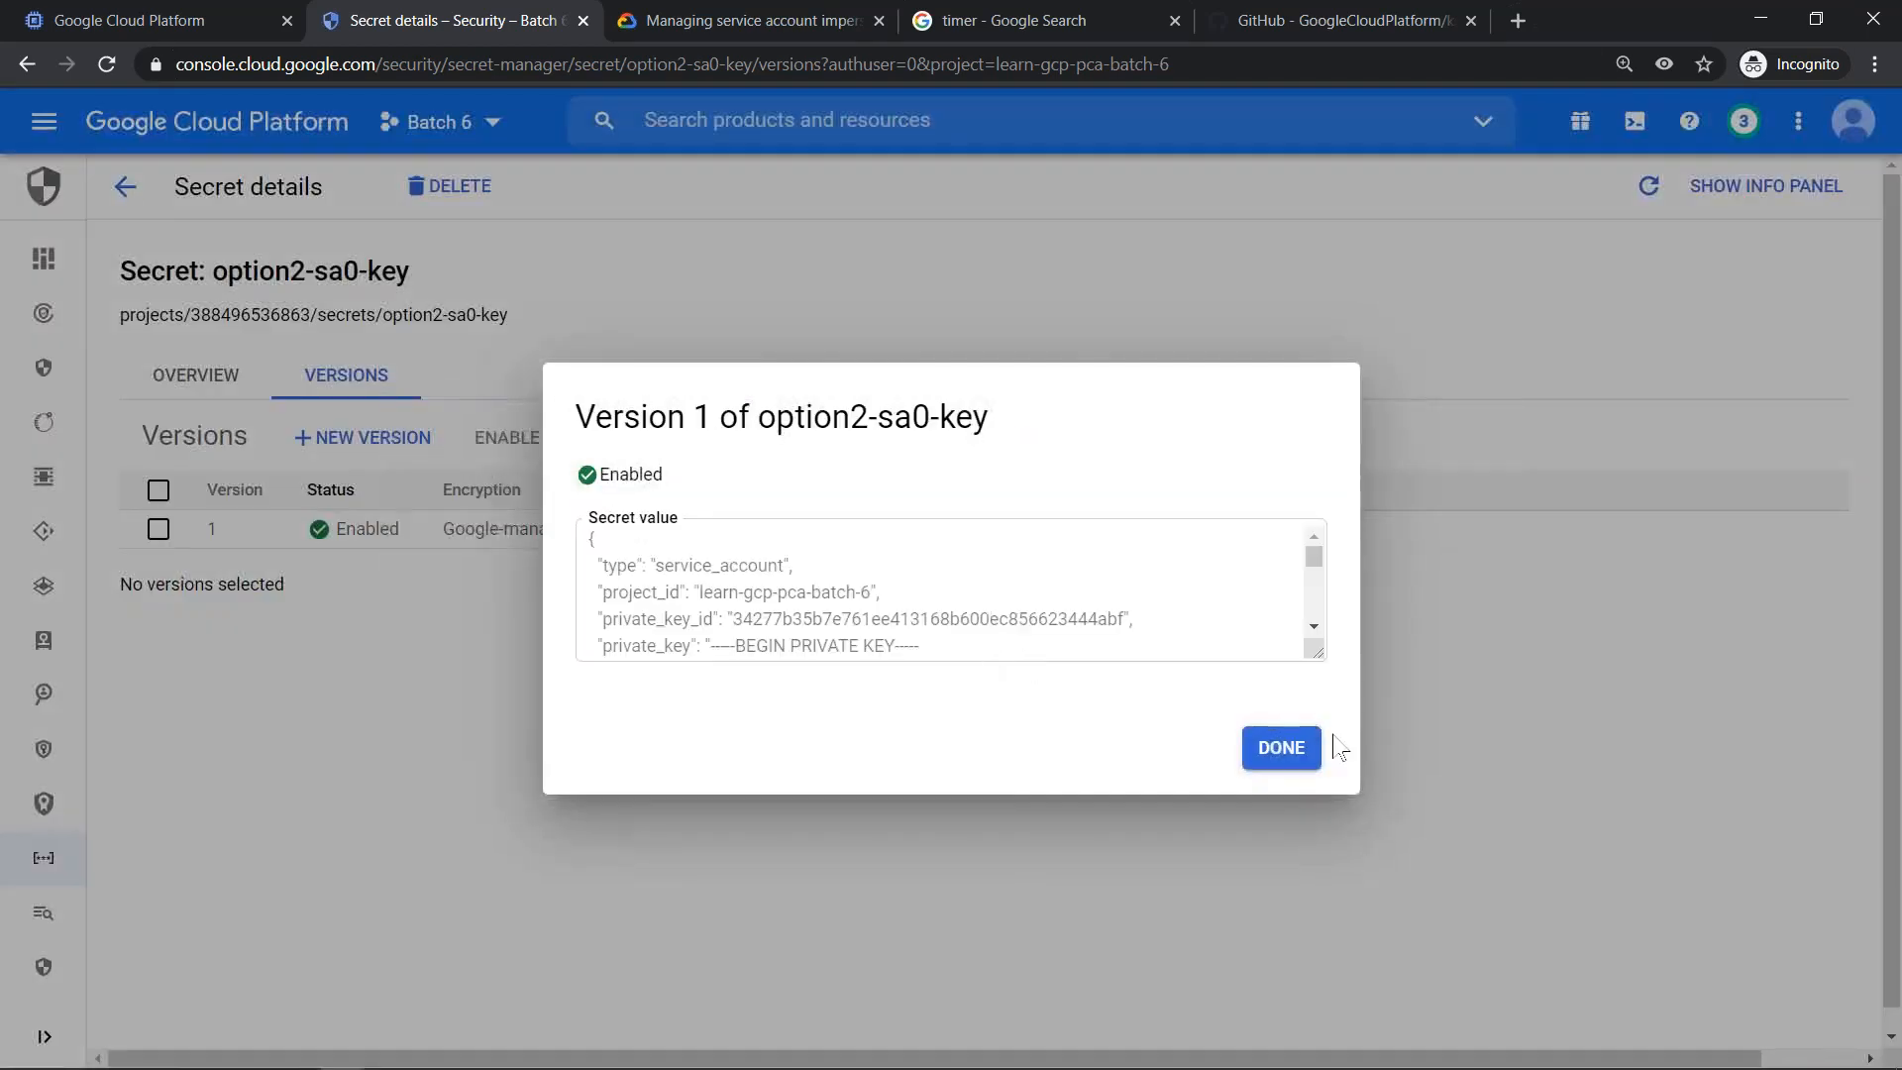
left_click(1292, 750)
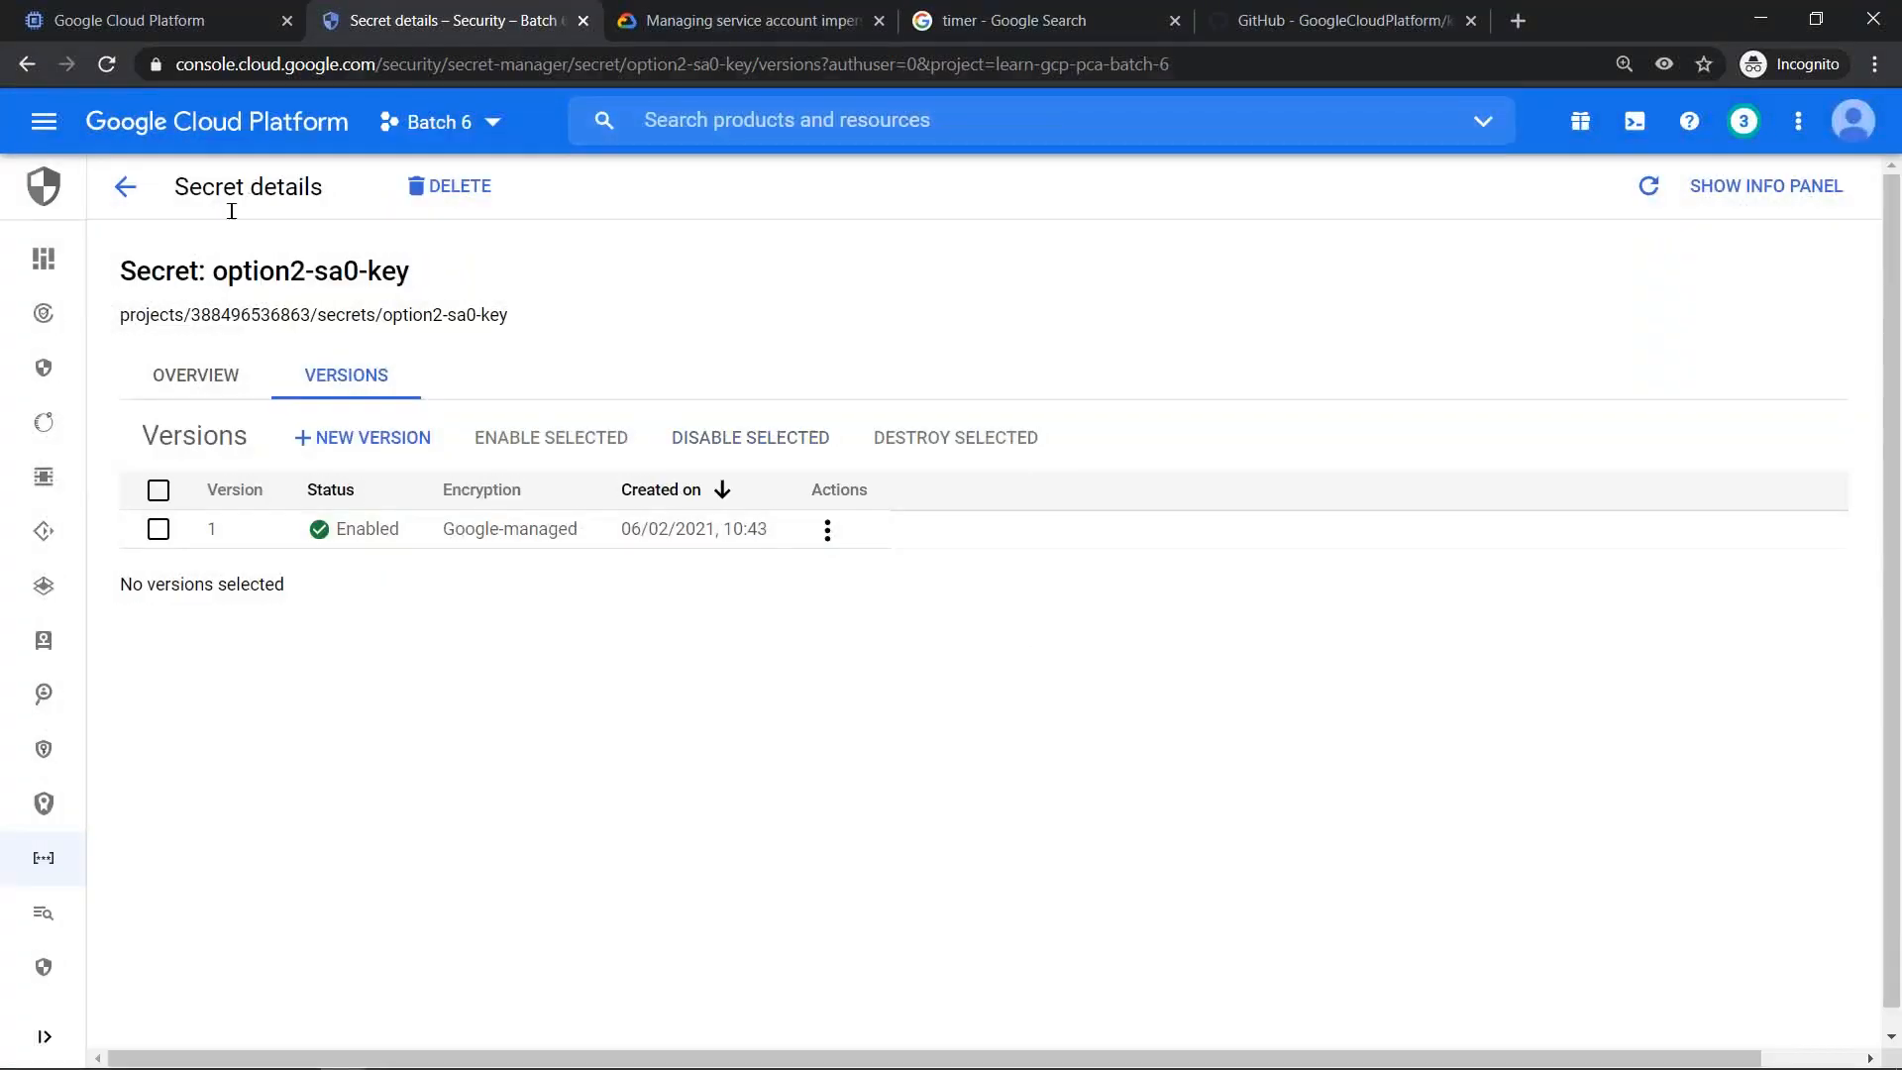
left_click_drag(454, 284, 209, 261)
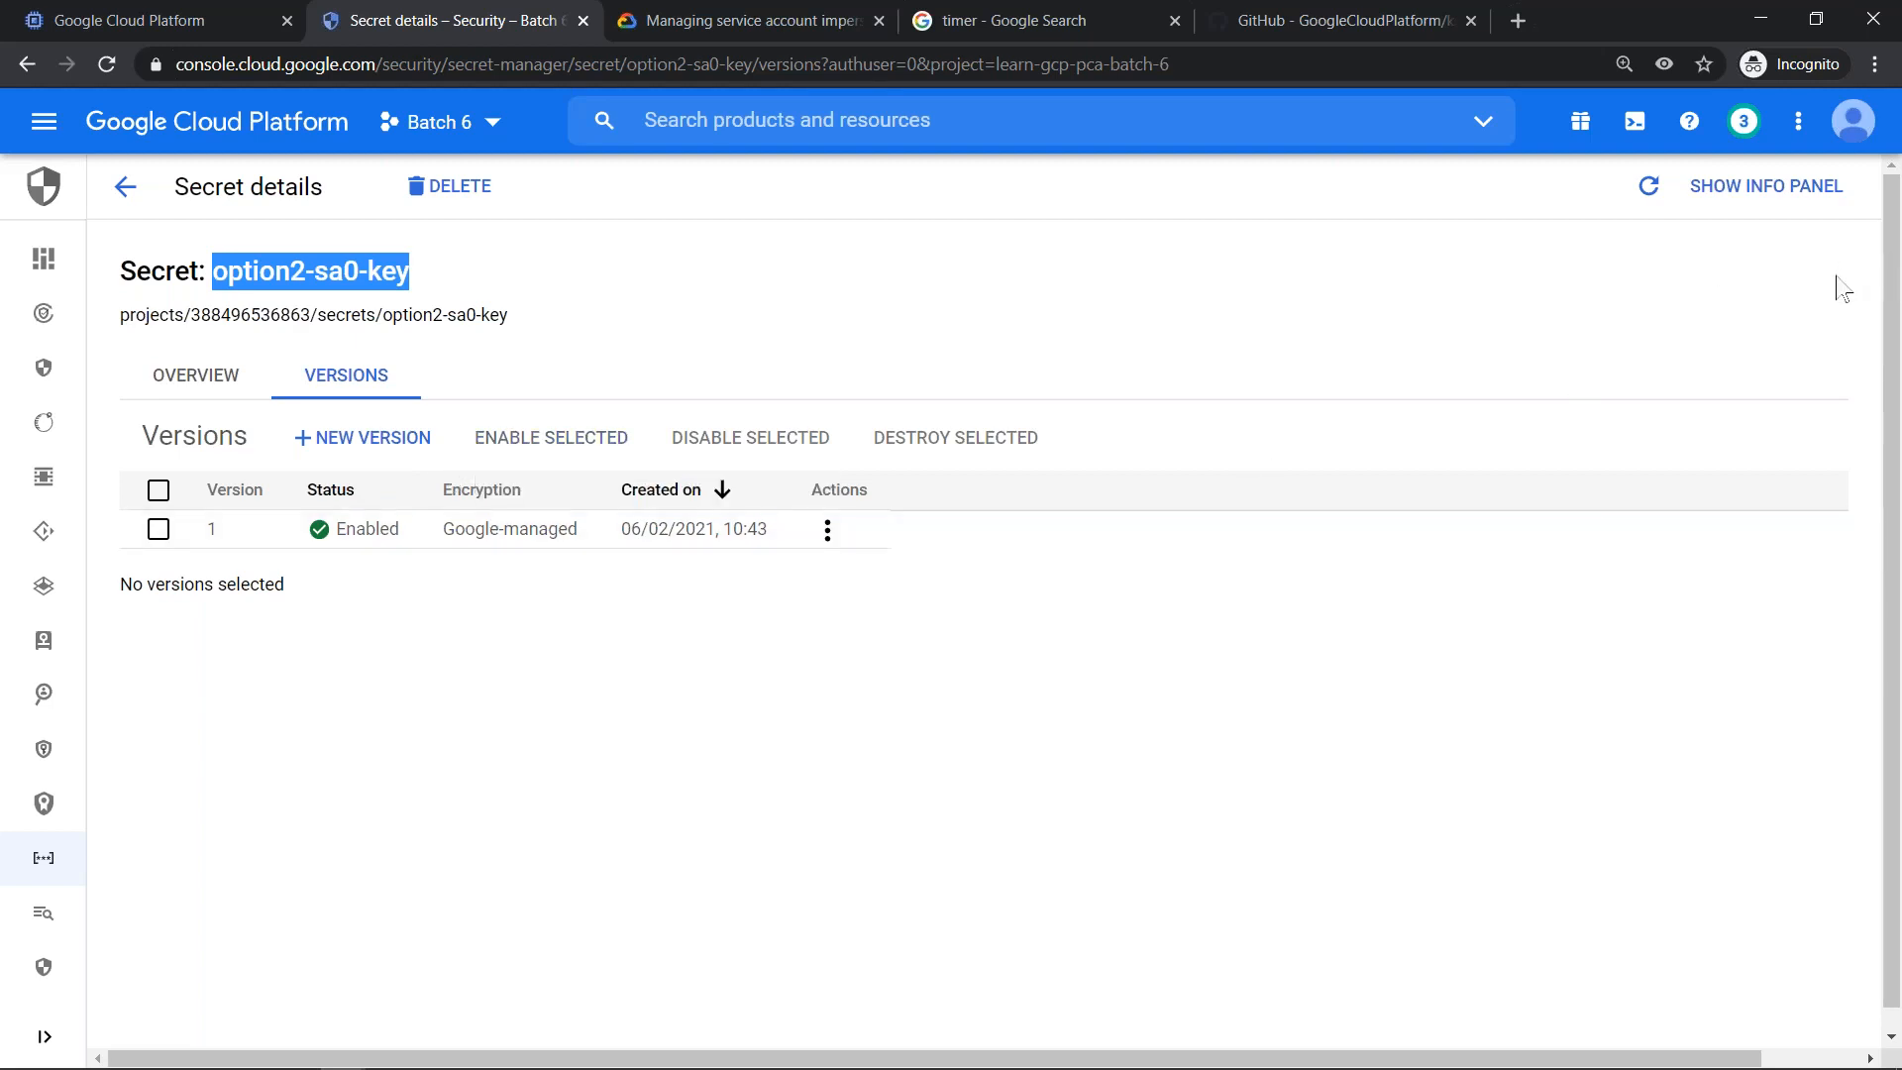
- Clear the highlight on the secret details page, and switch to the Google Slides presentation
key("alt+Tab")
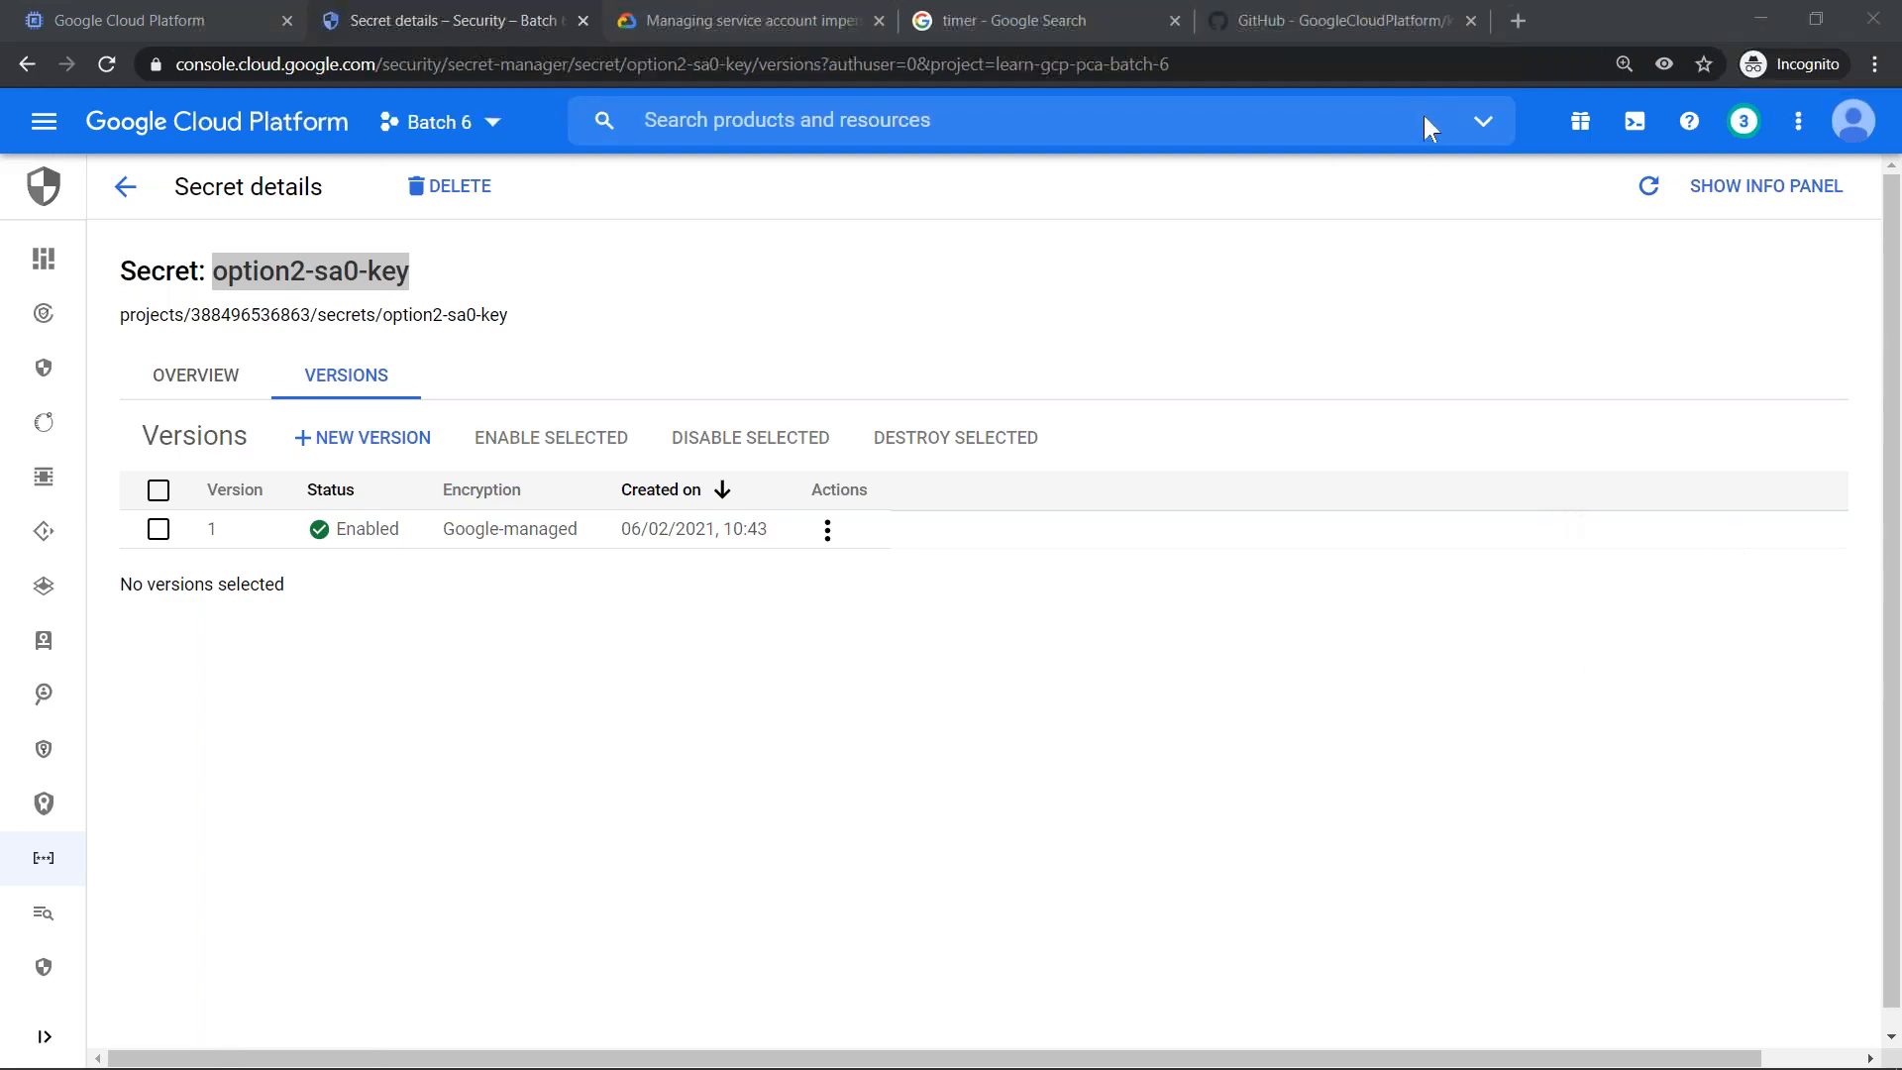
left_click(768, 728)
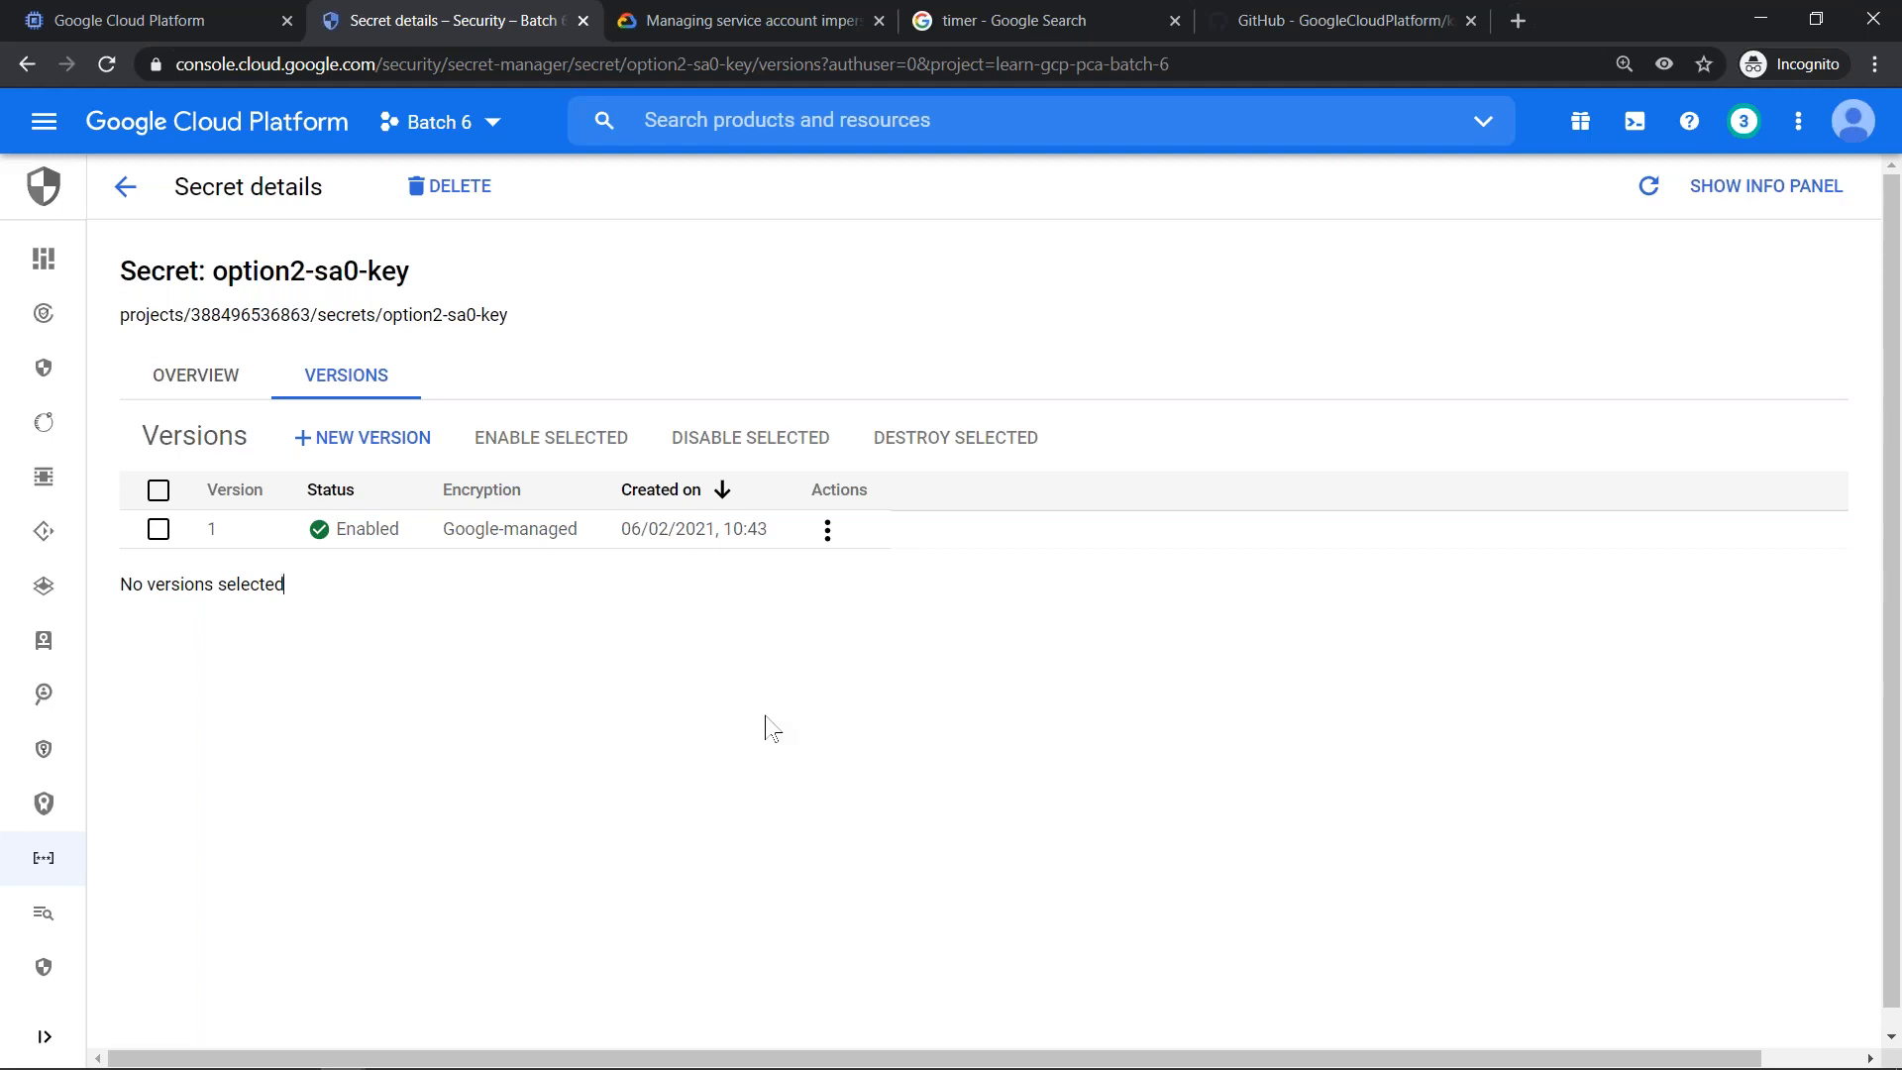
key("alt+Tab")
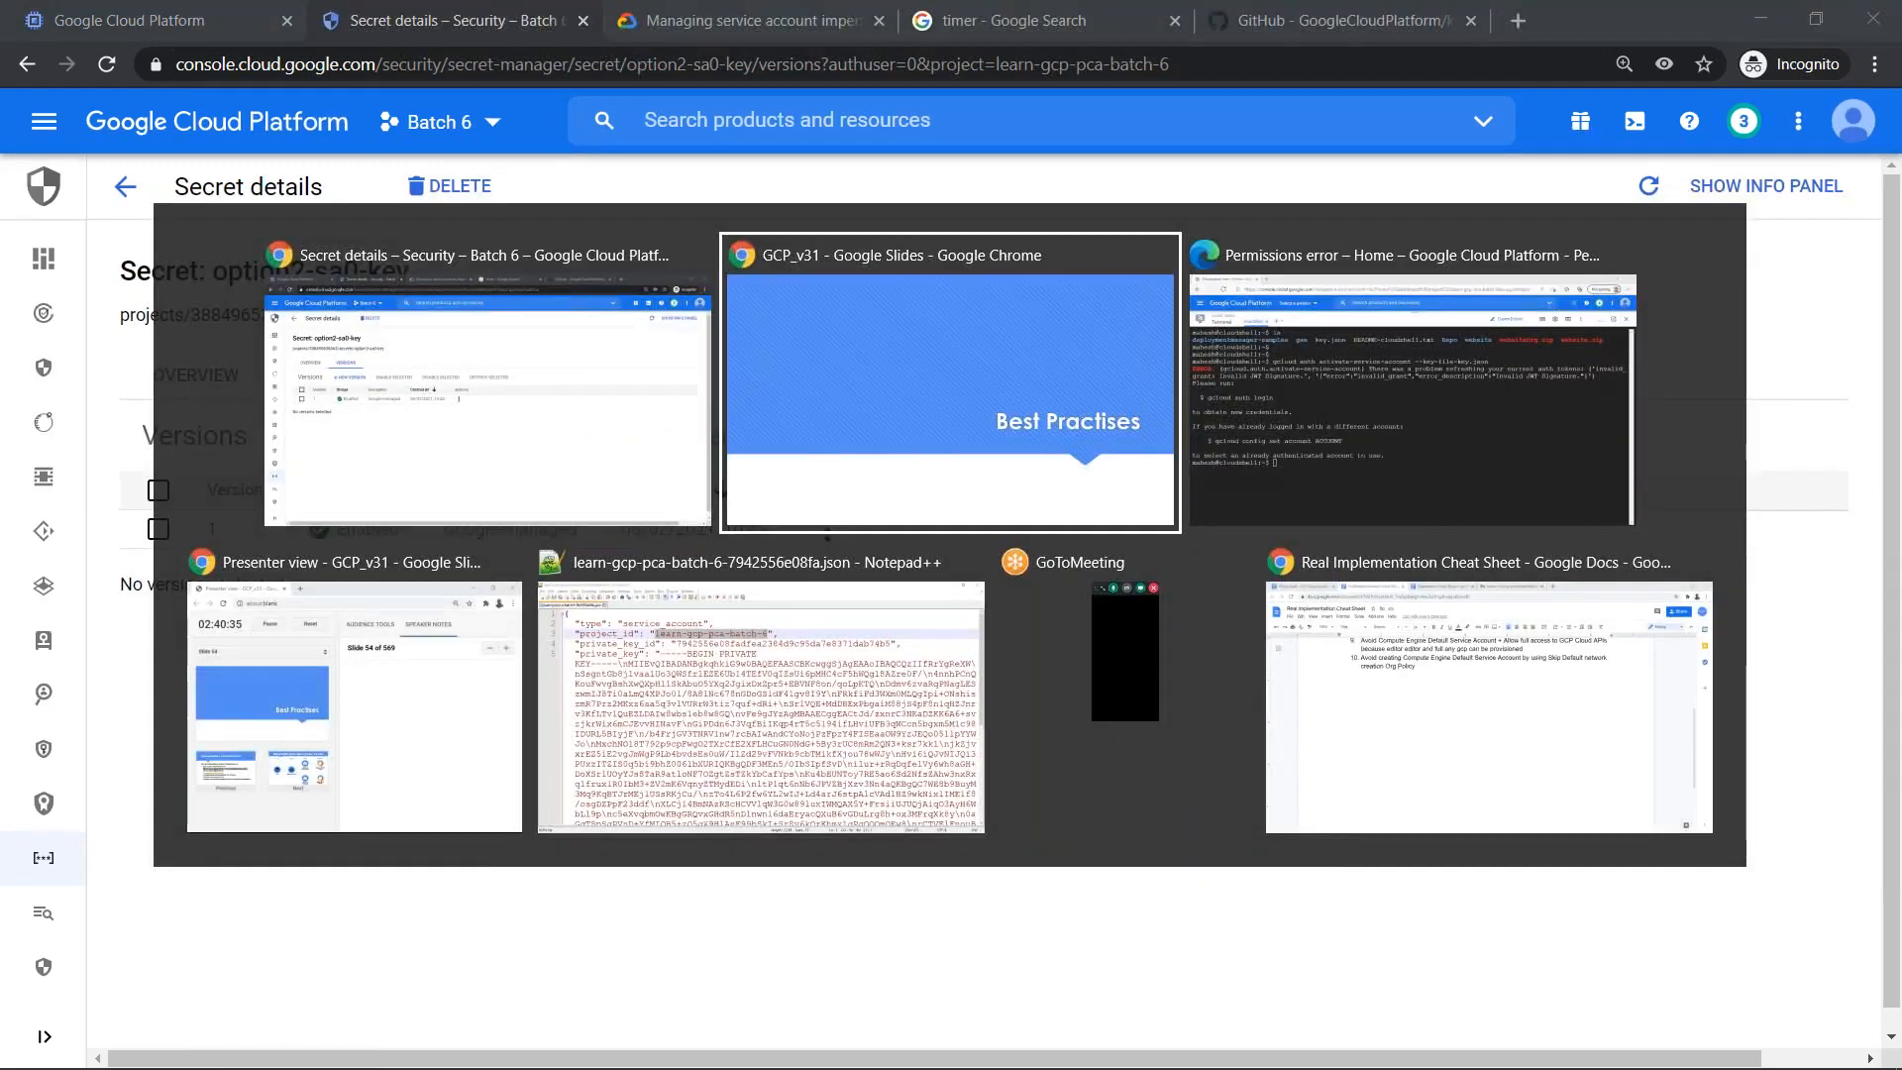
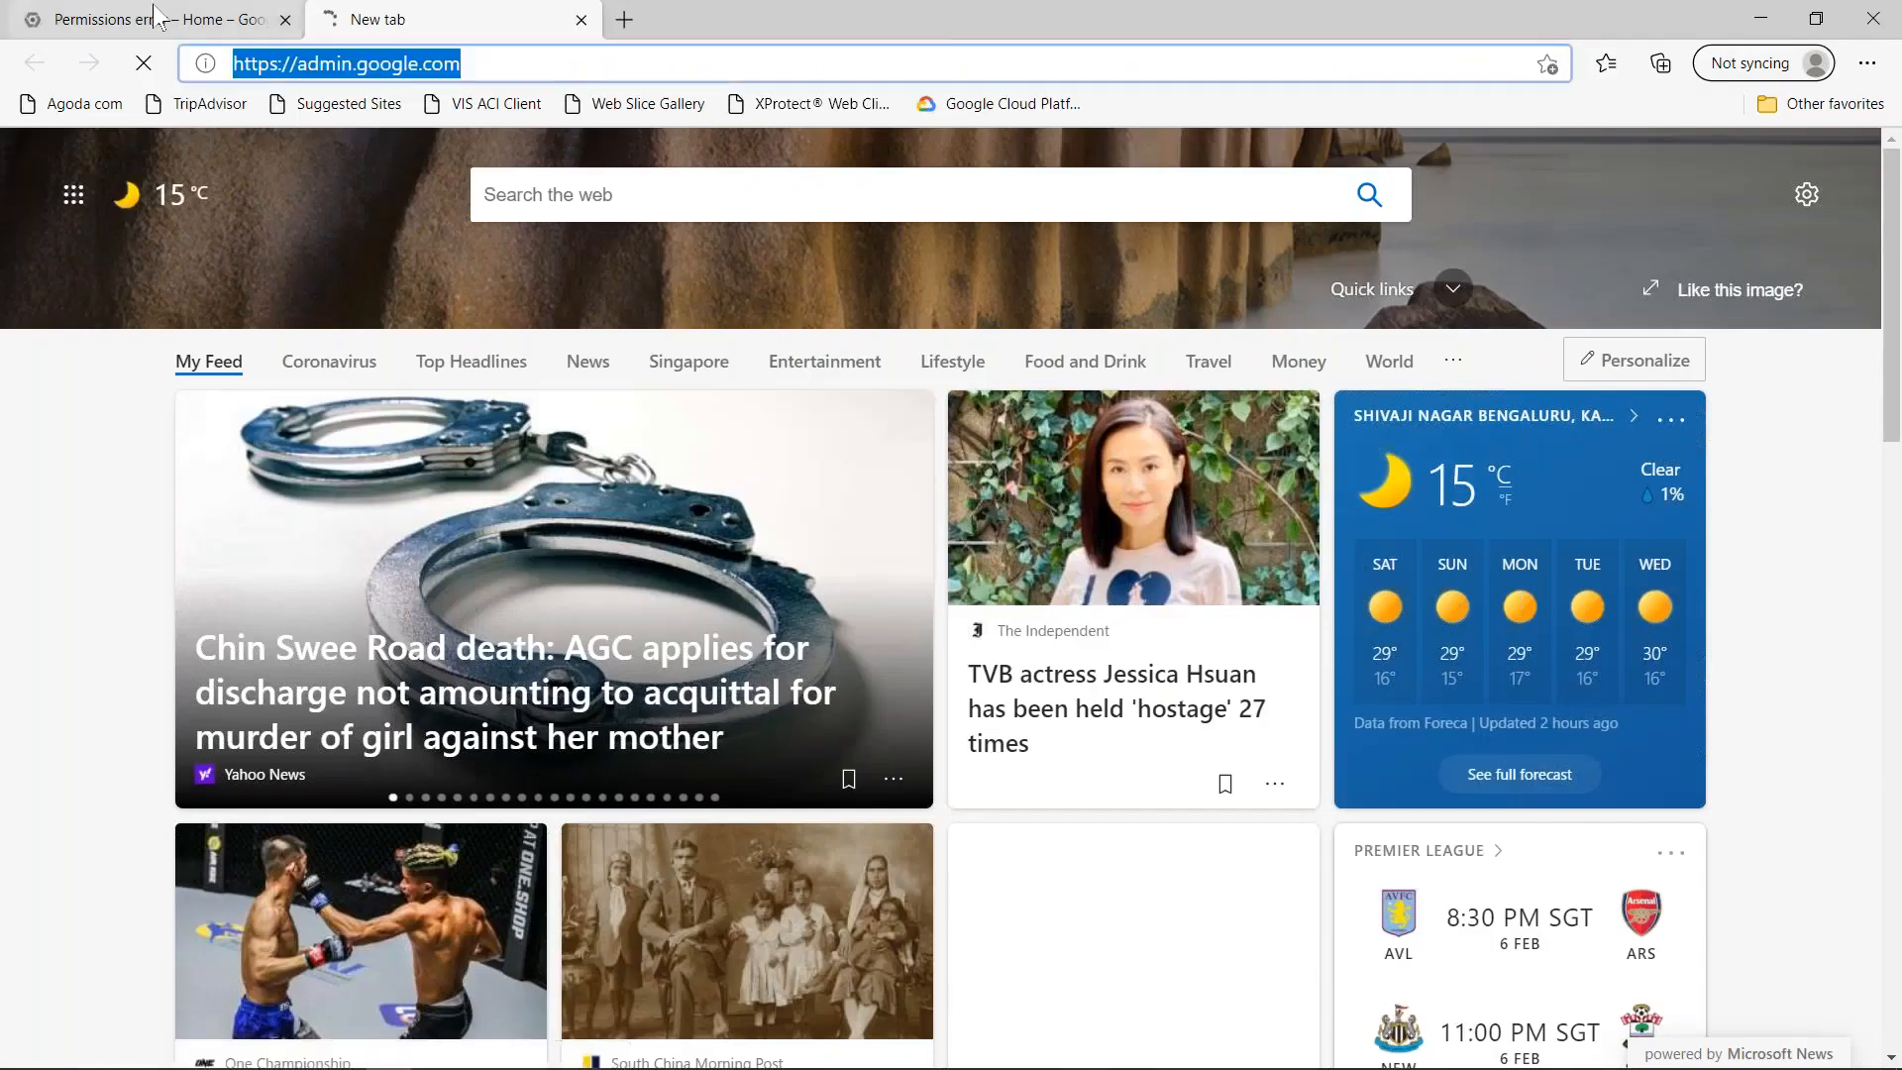
- Sign in to the Google Admin console at admin.google.com, verifying the administrator account with its password
left_click(181, 13)
left_click(475, 12)
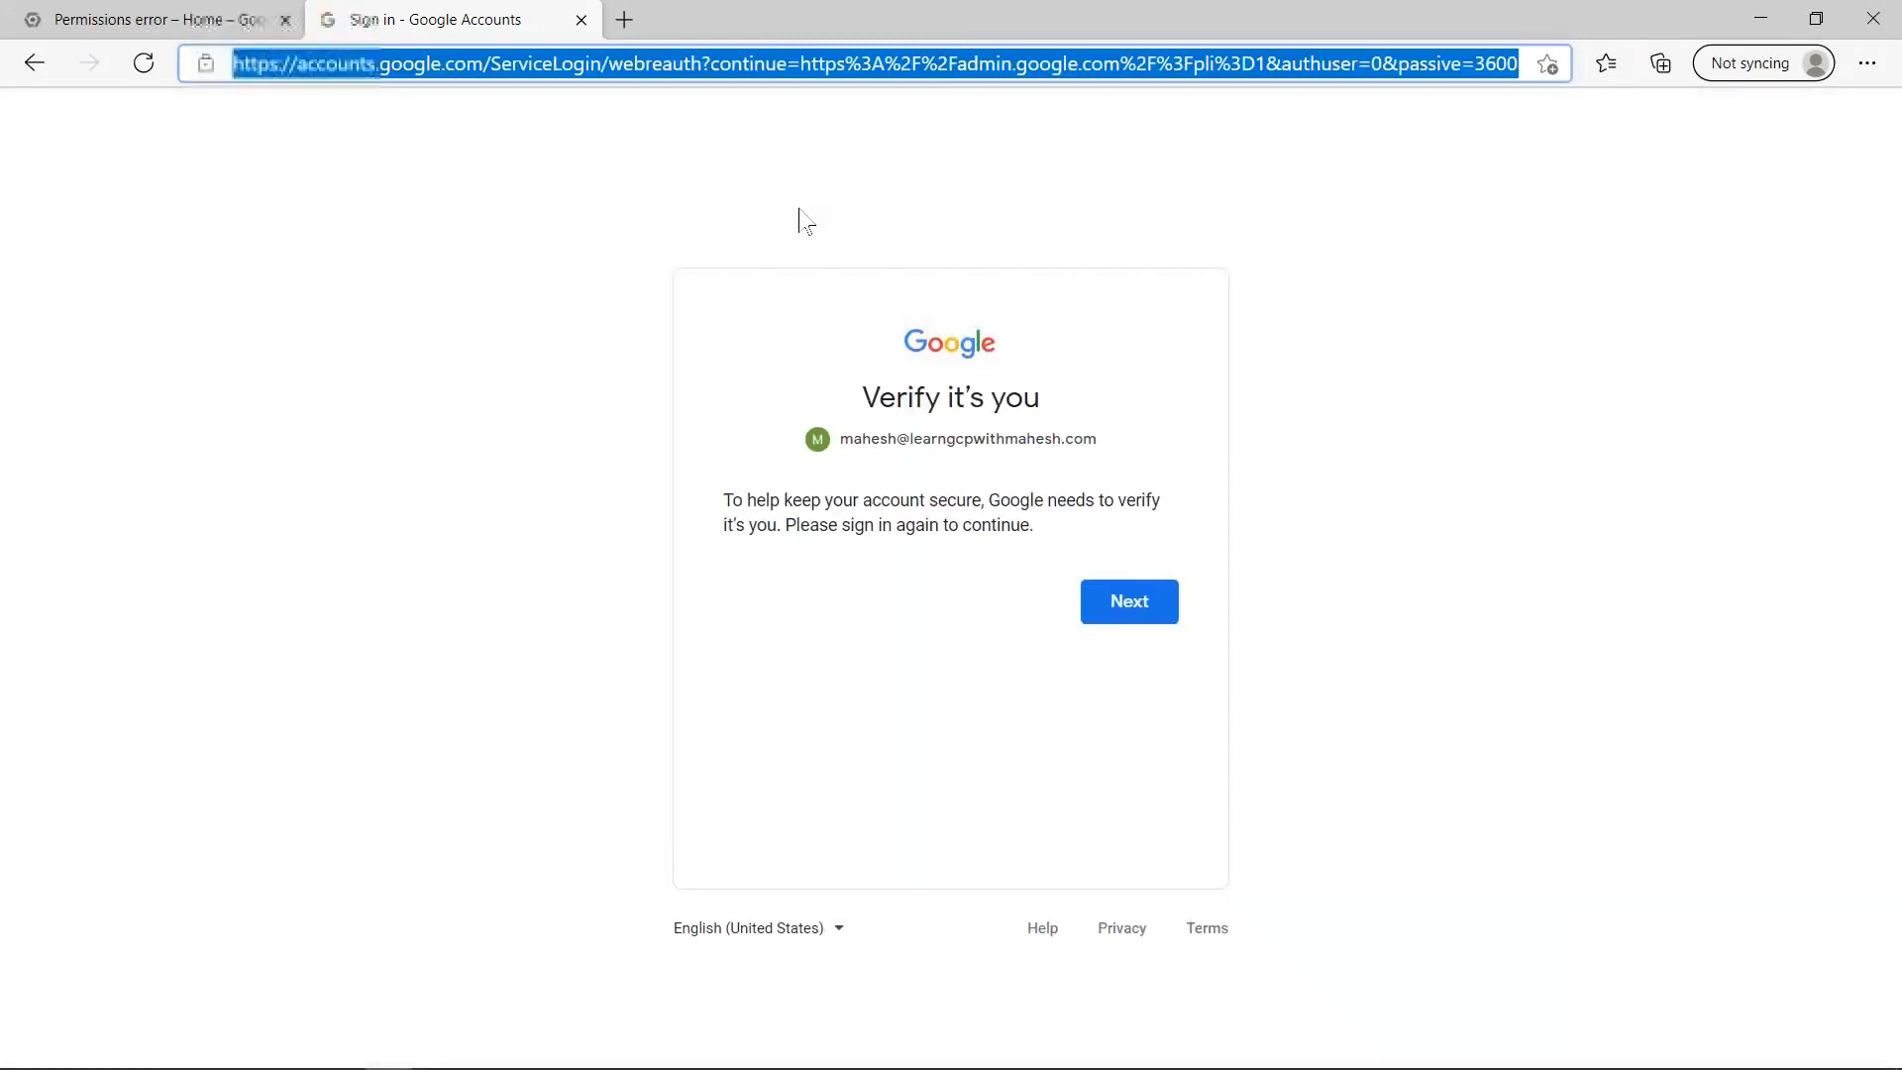
left_click(1107, 605)
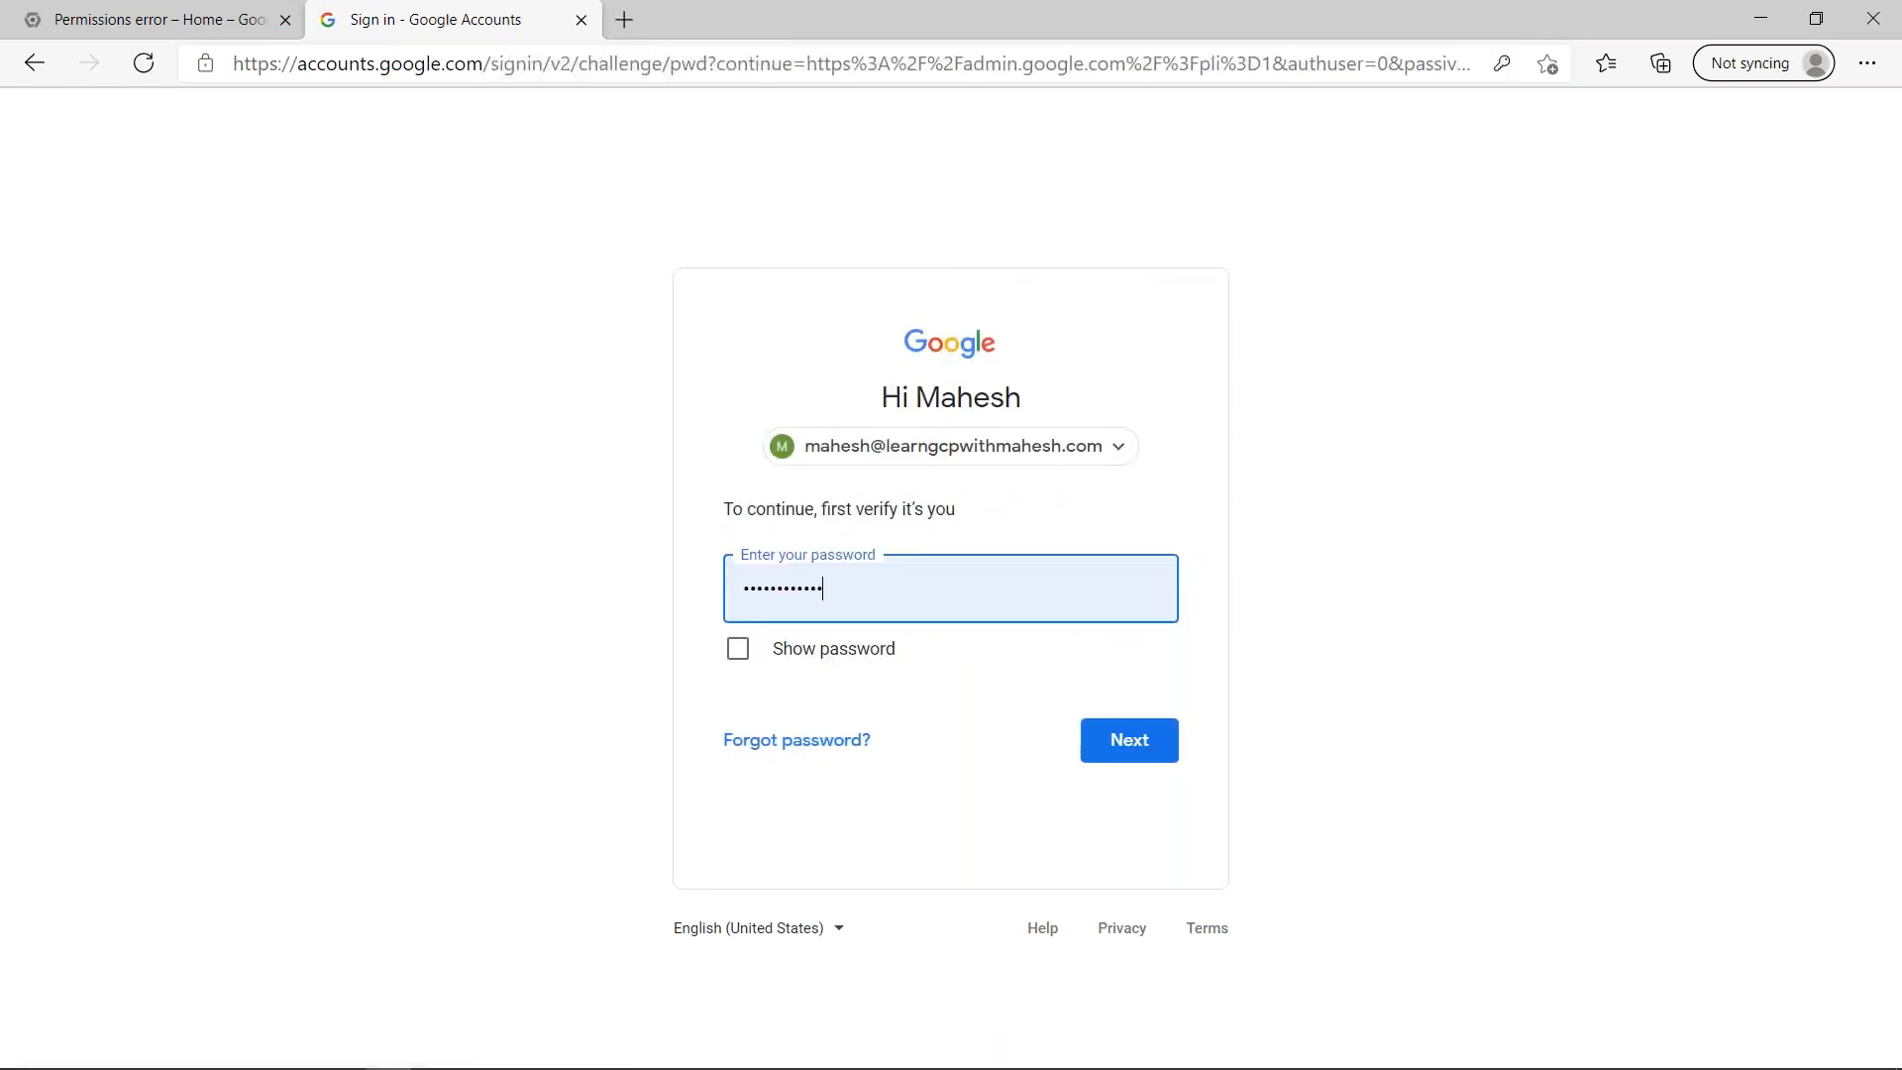
left_click(1149, 757)
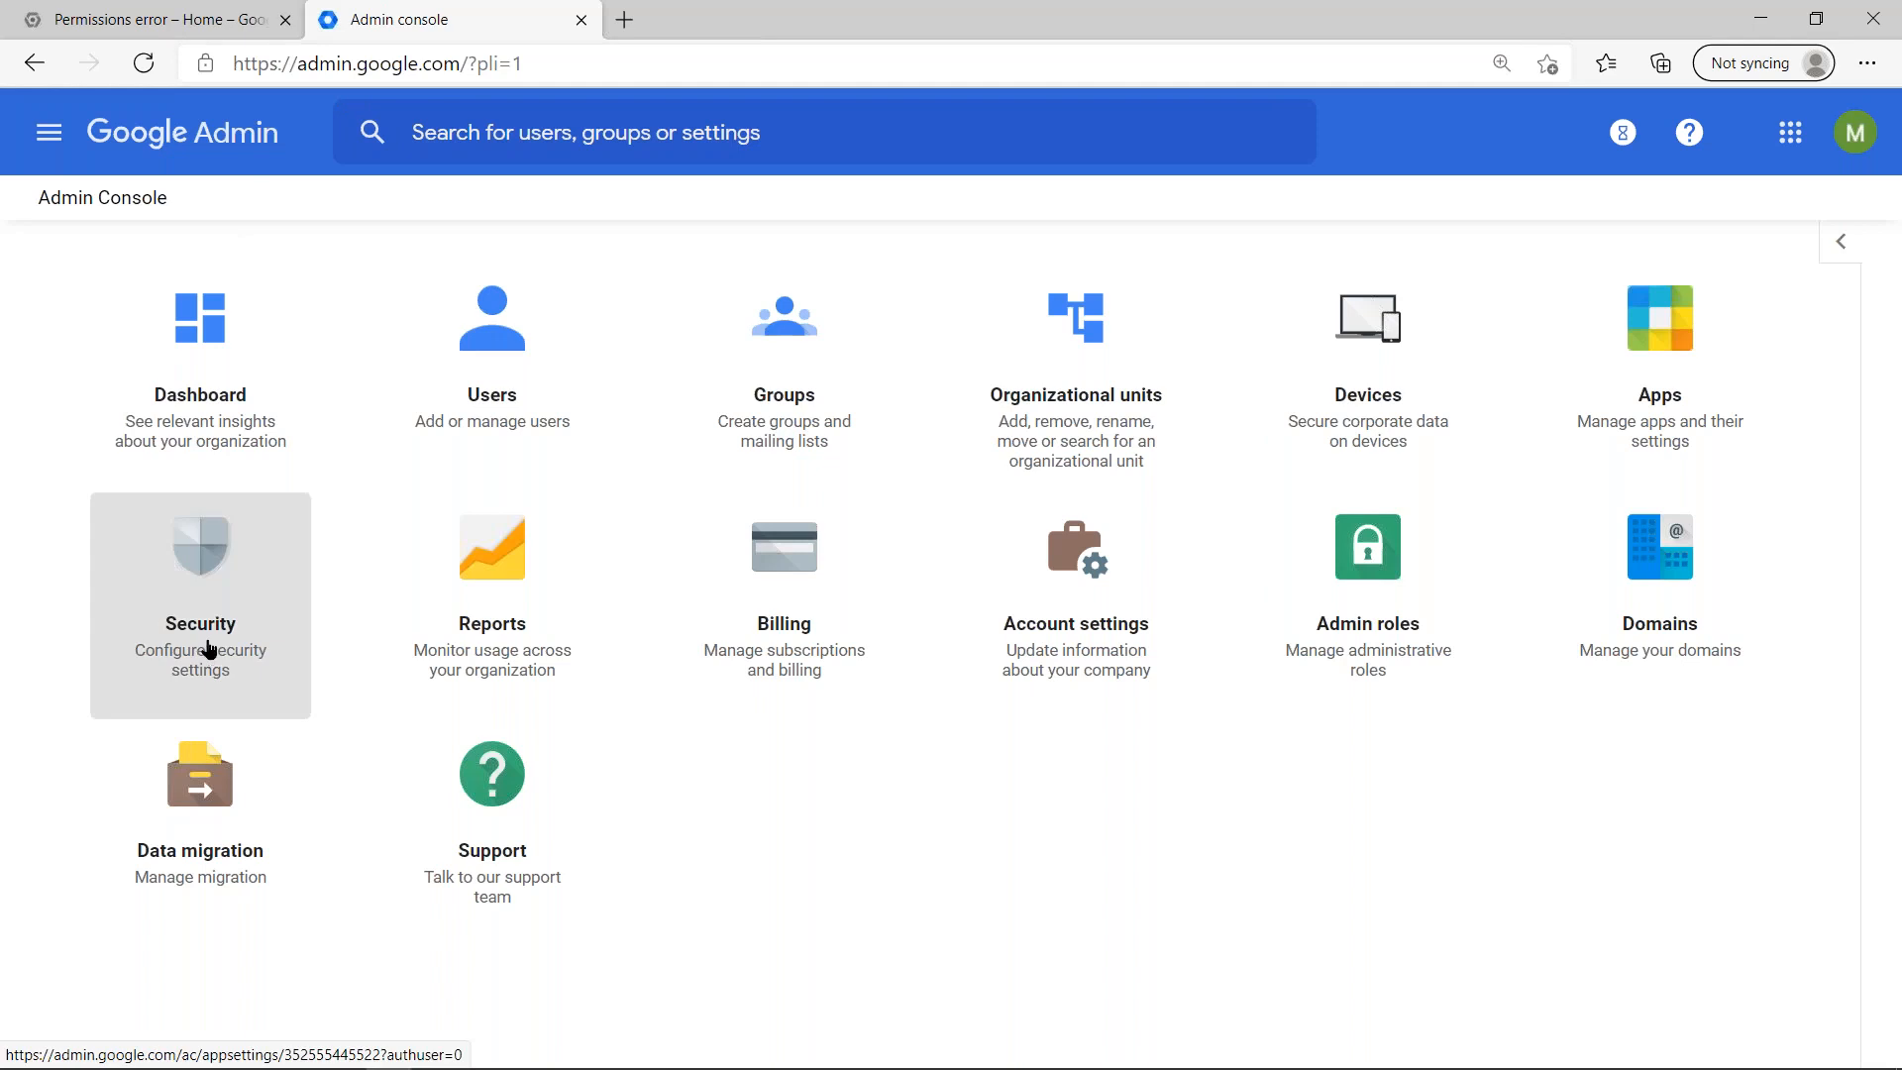
- View the user list and the group list in the admin console, and return to its home page
left_click(512, 337)
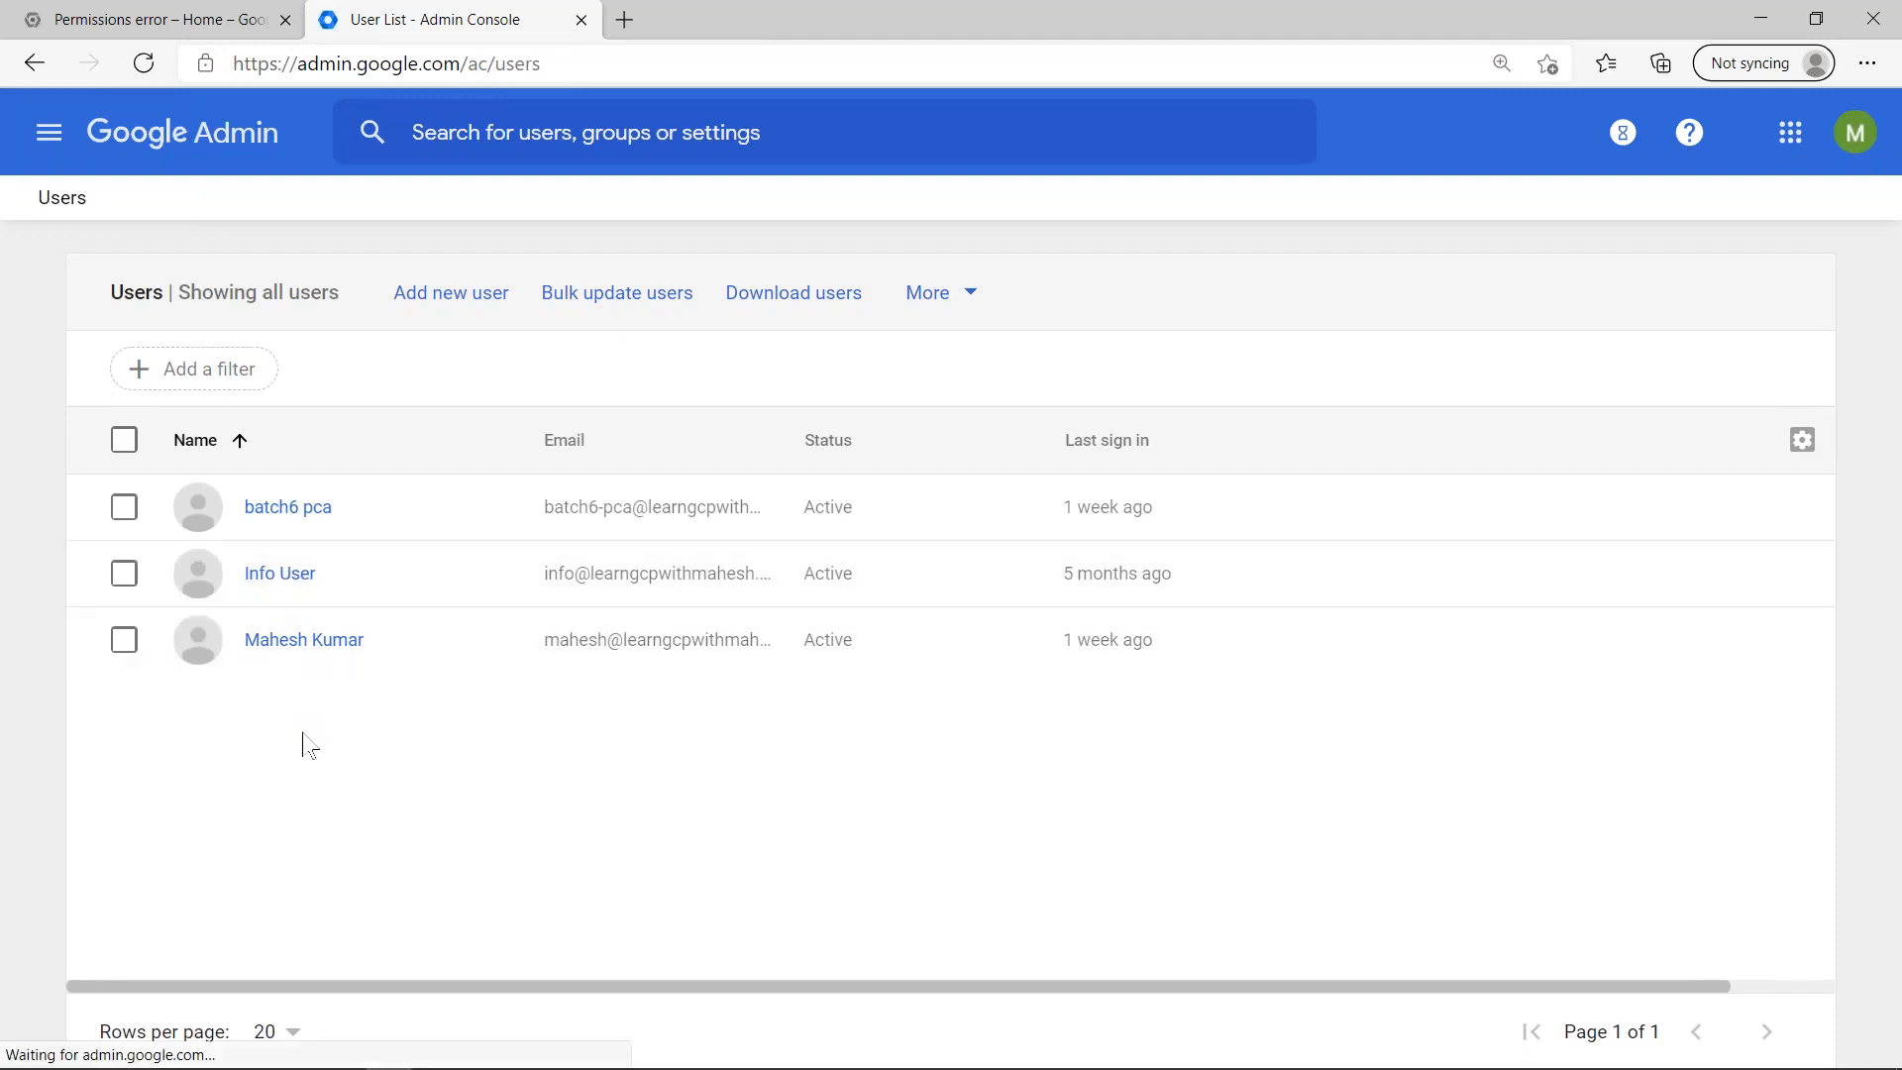
left_click(207, 148)
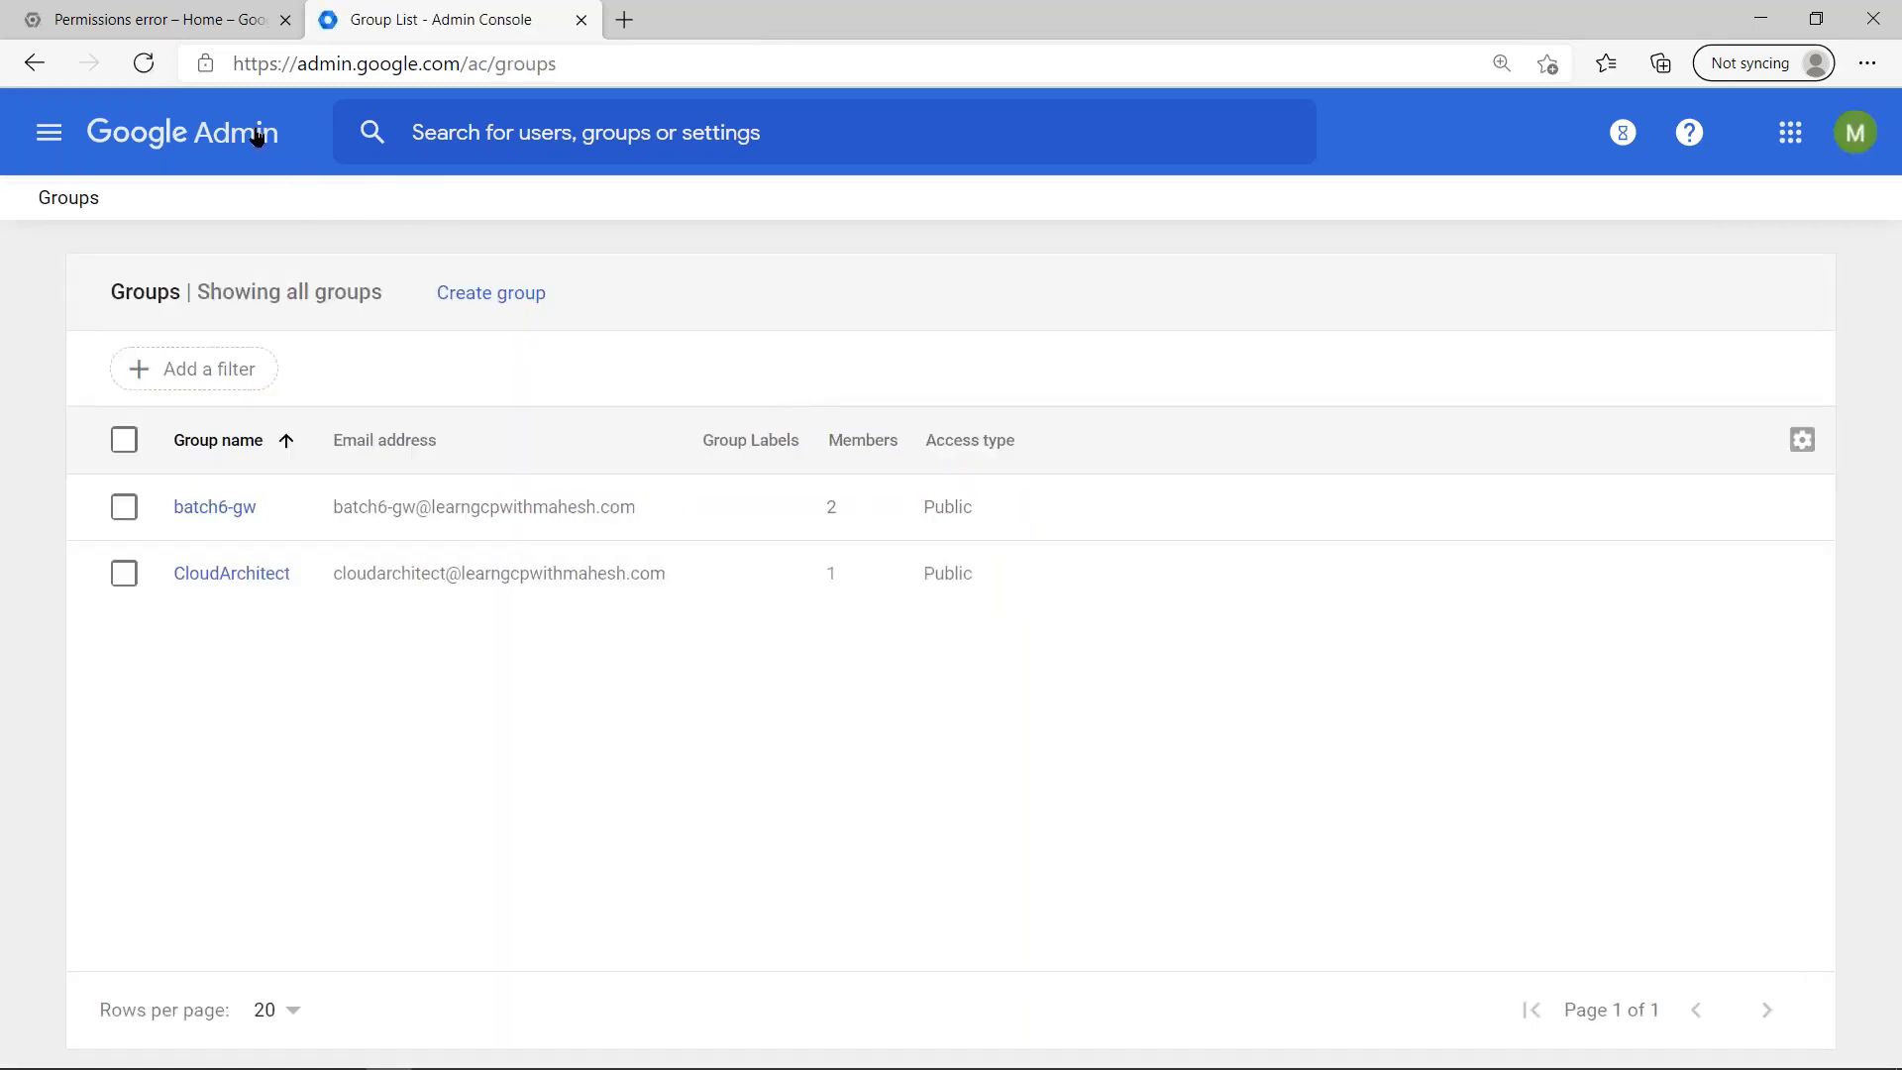
left_click(477, 309)
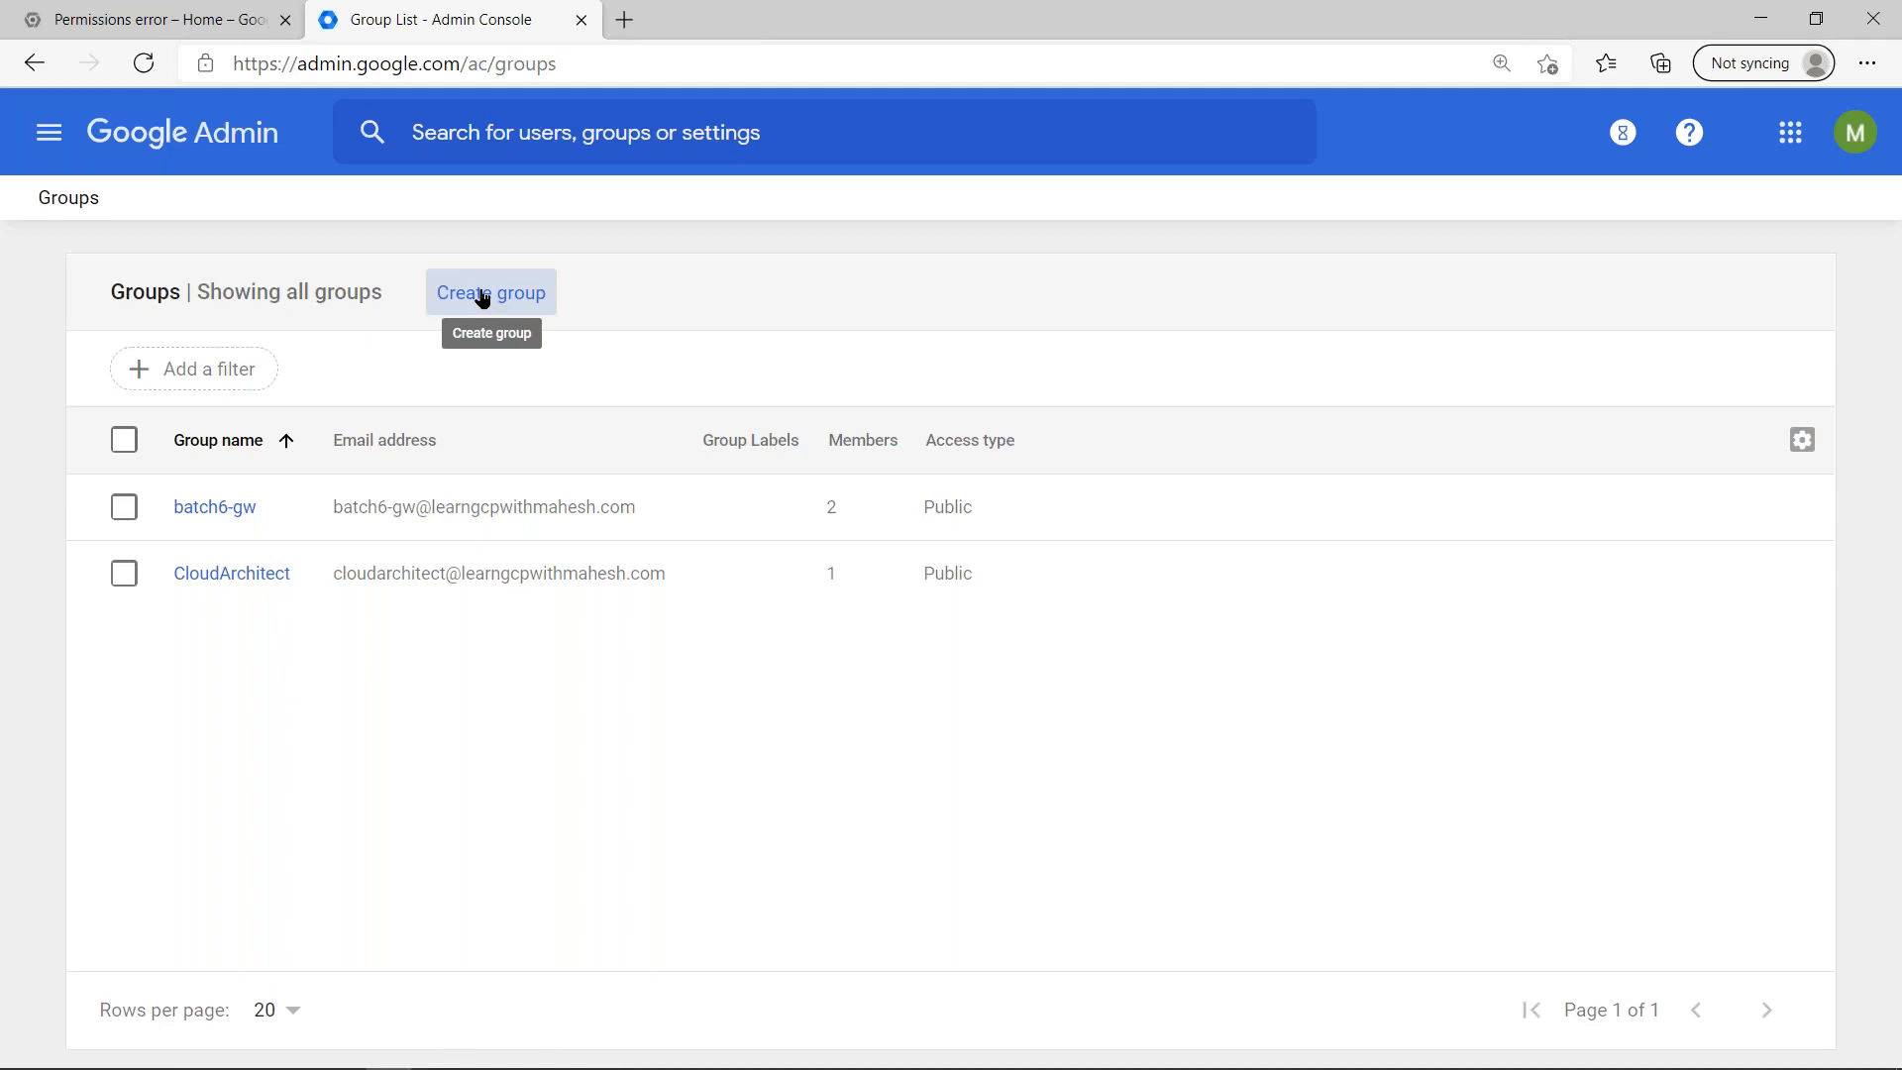
left_click(230, 147)
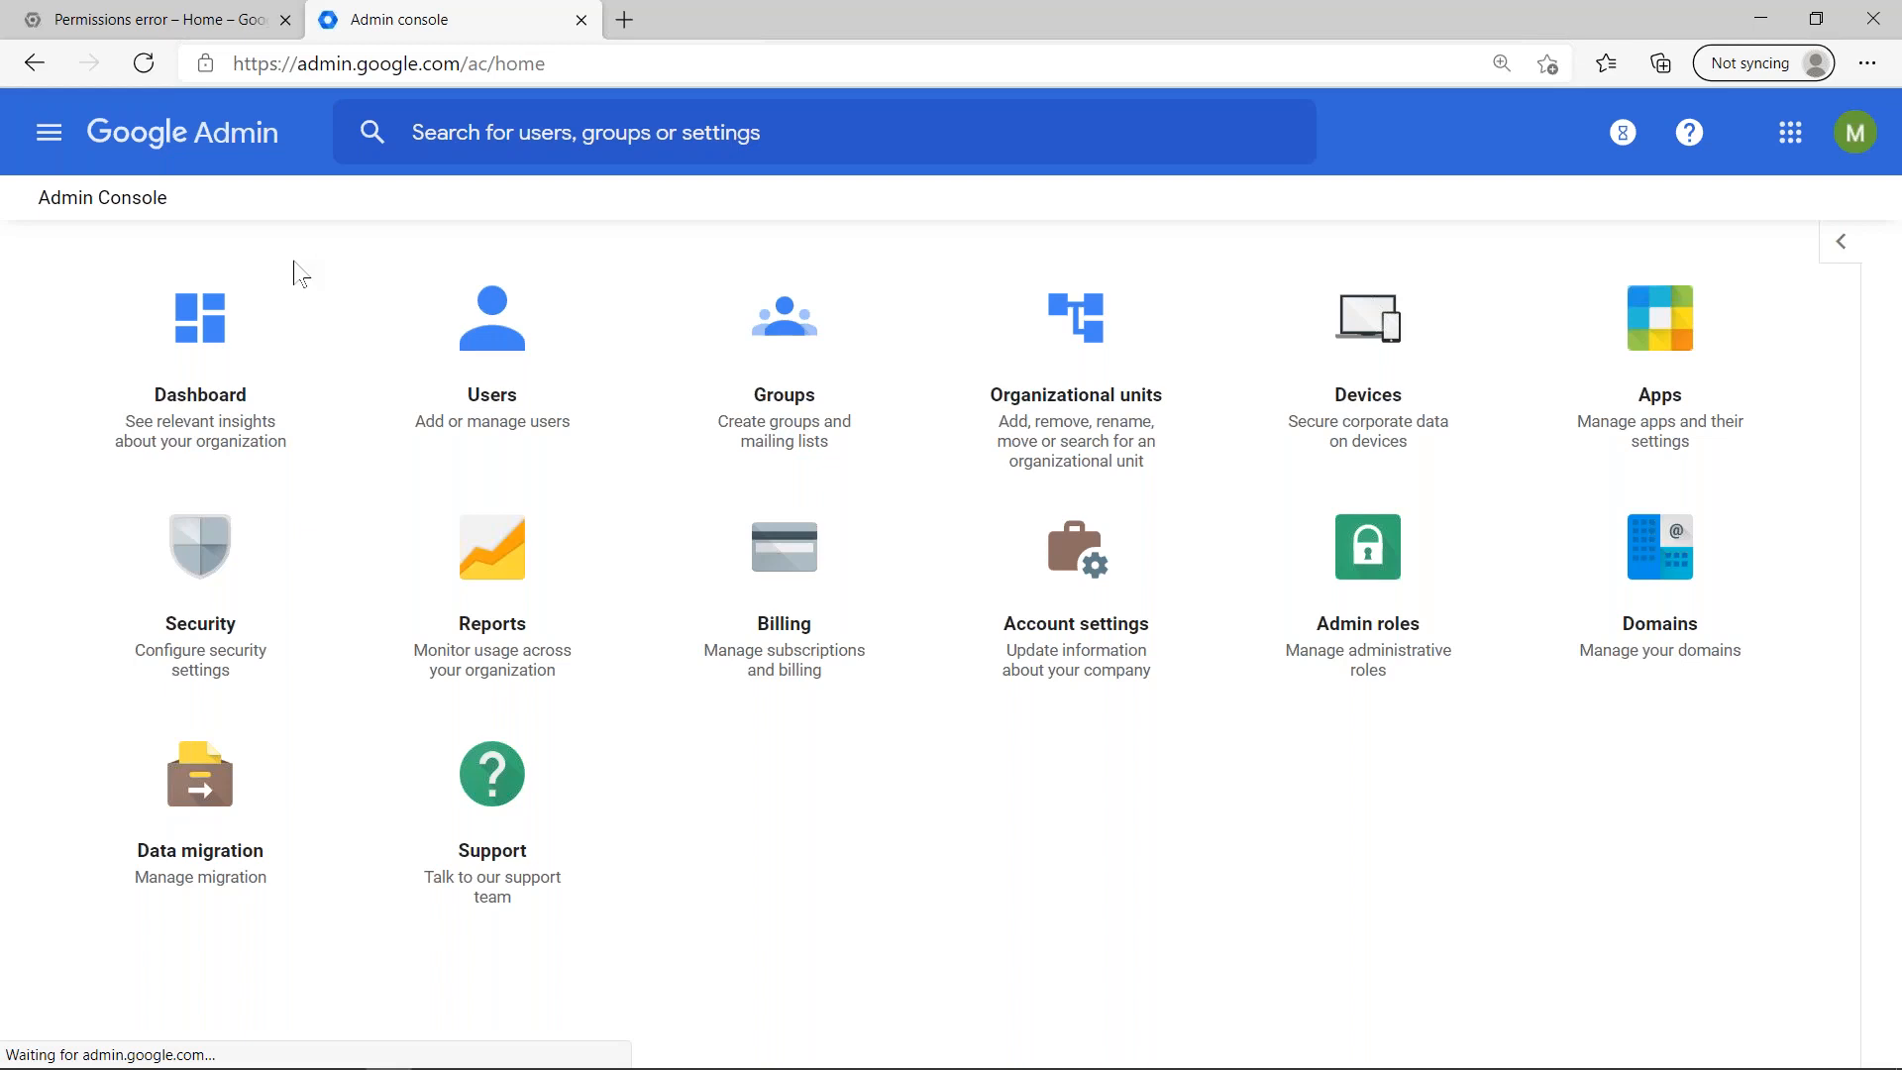
- Open the Security settings and examine the single sign-on setup for SAML applications, including its identity provider details and certificates
left_click(190, 604)
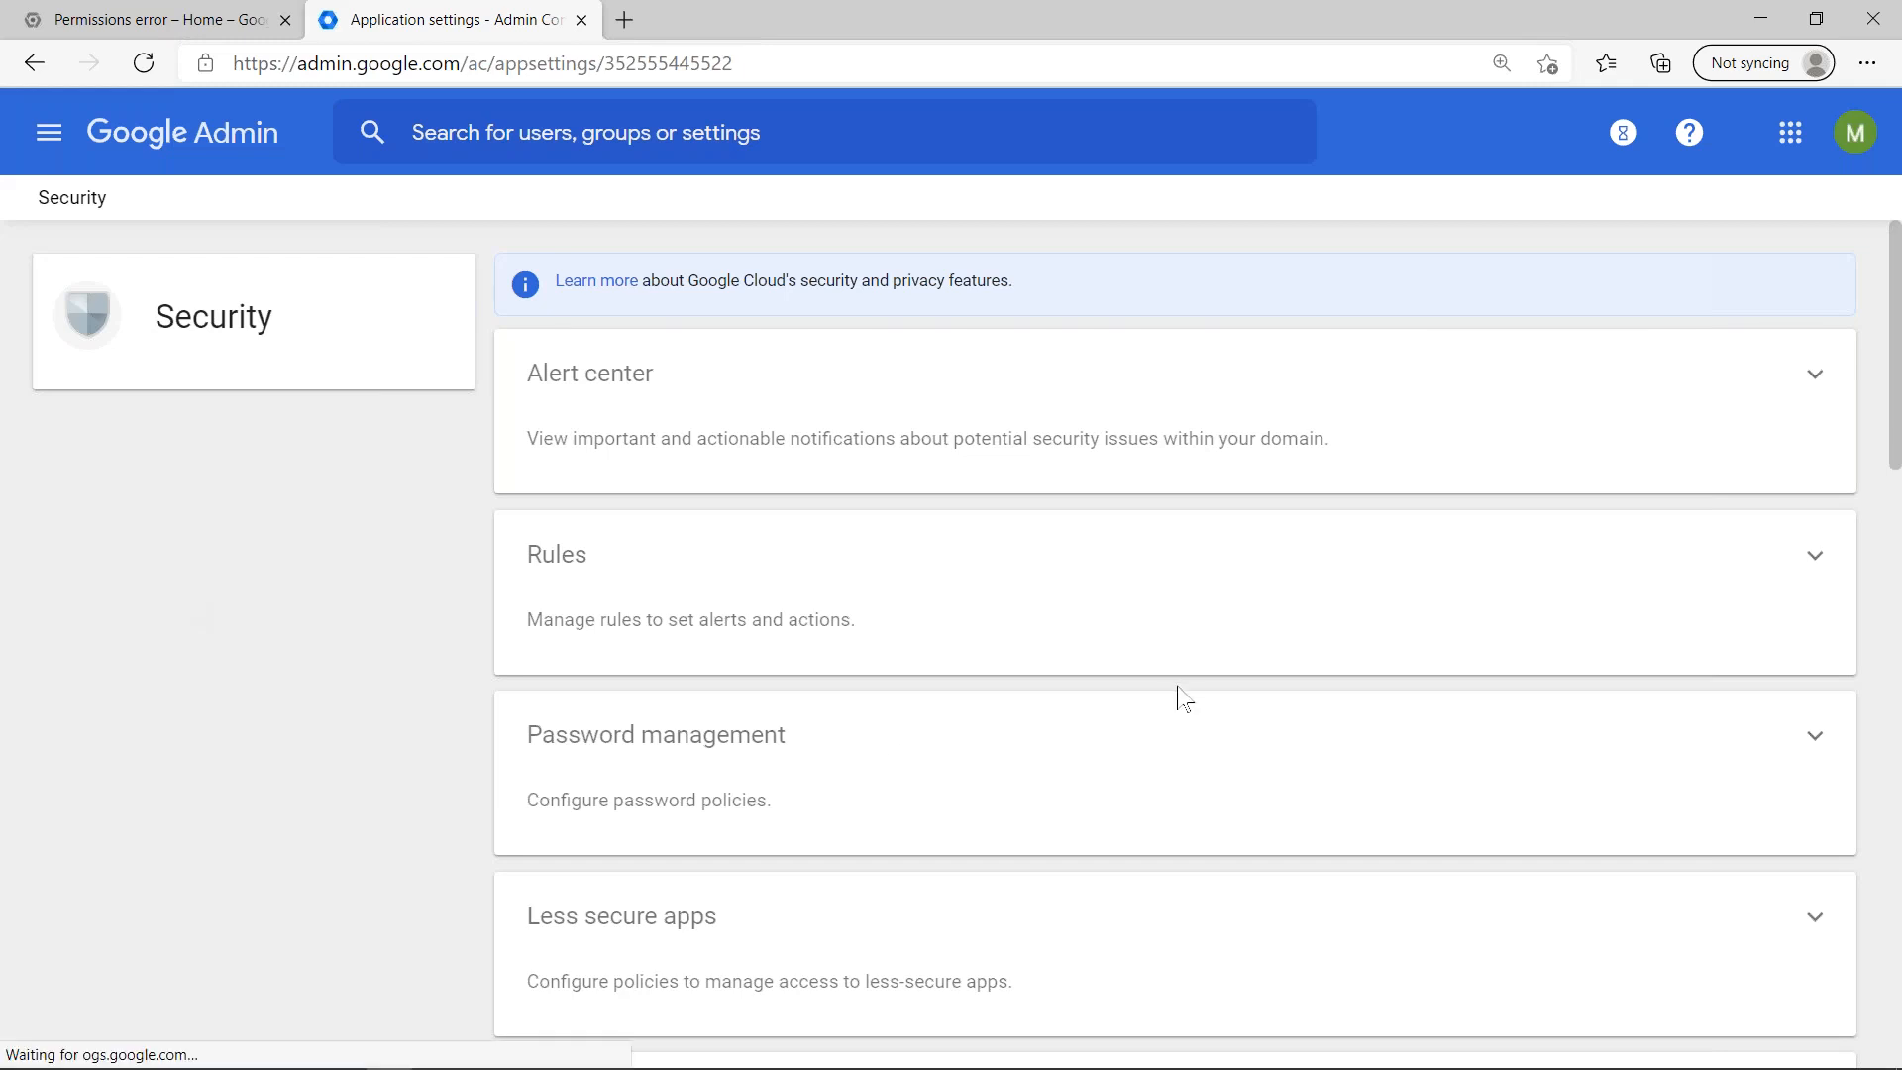
scroll(1185, 698, "down", 7)
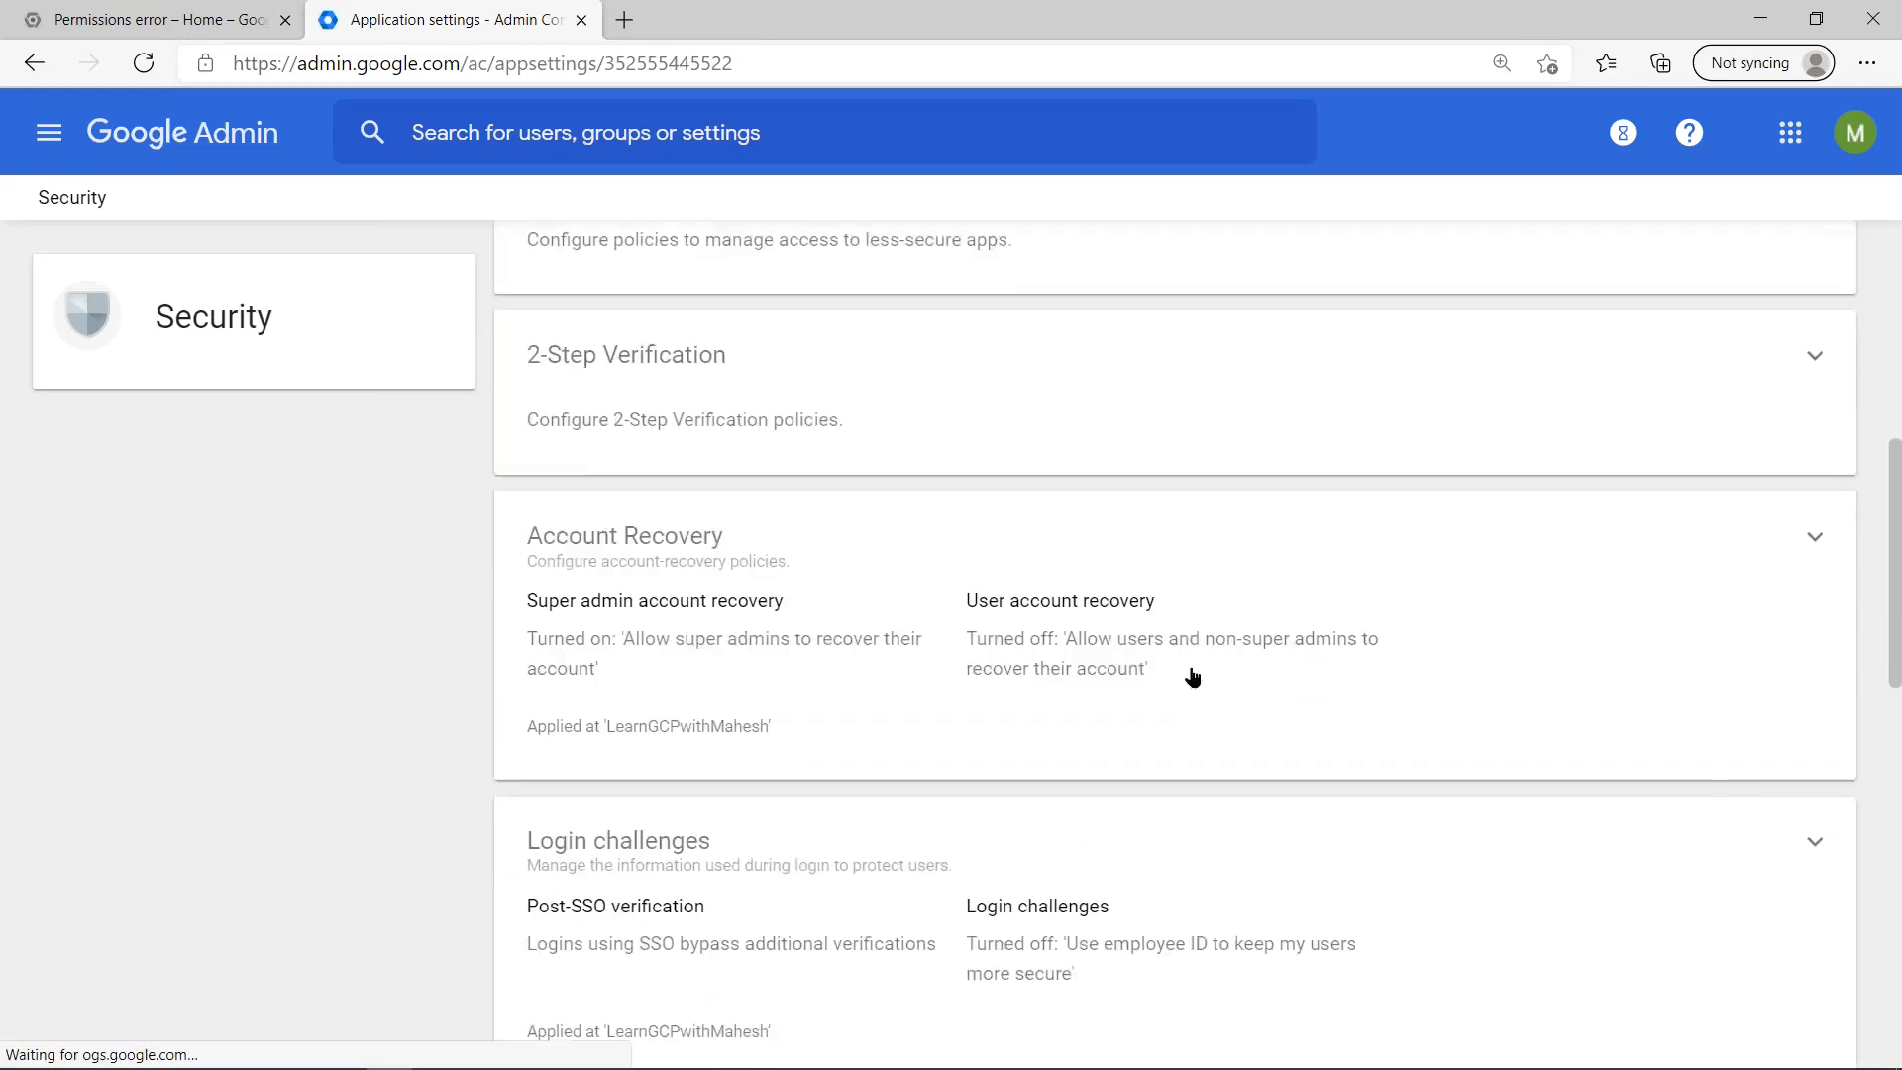
scroll(1188, 674, "down", 7)
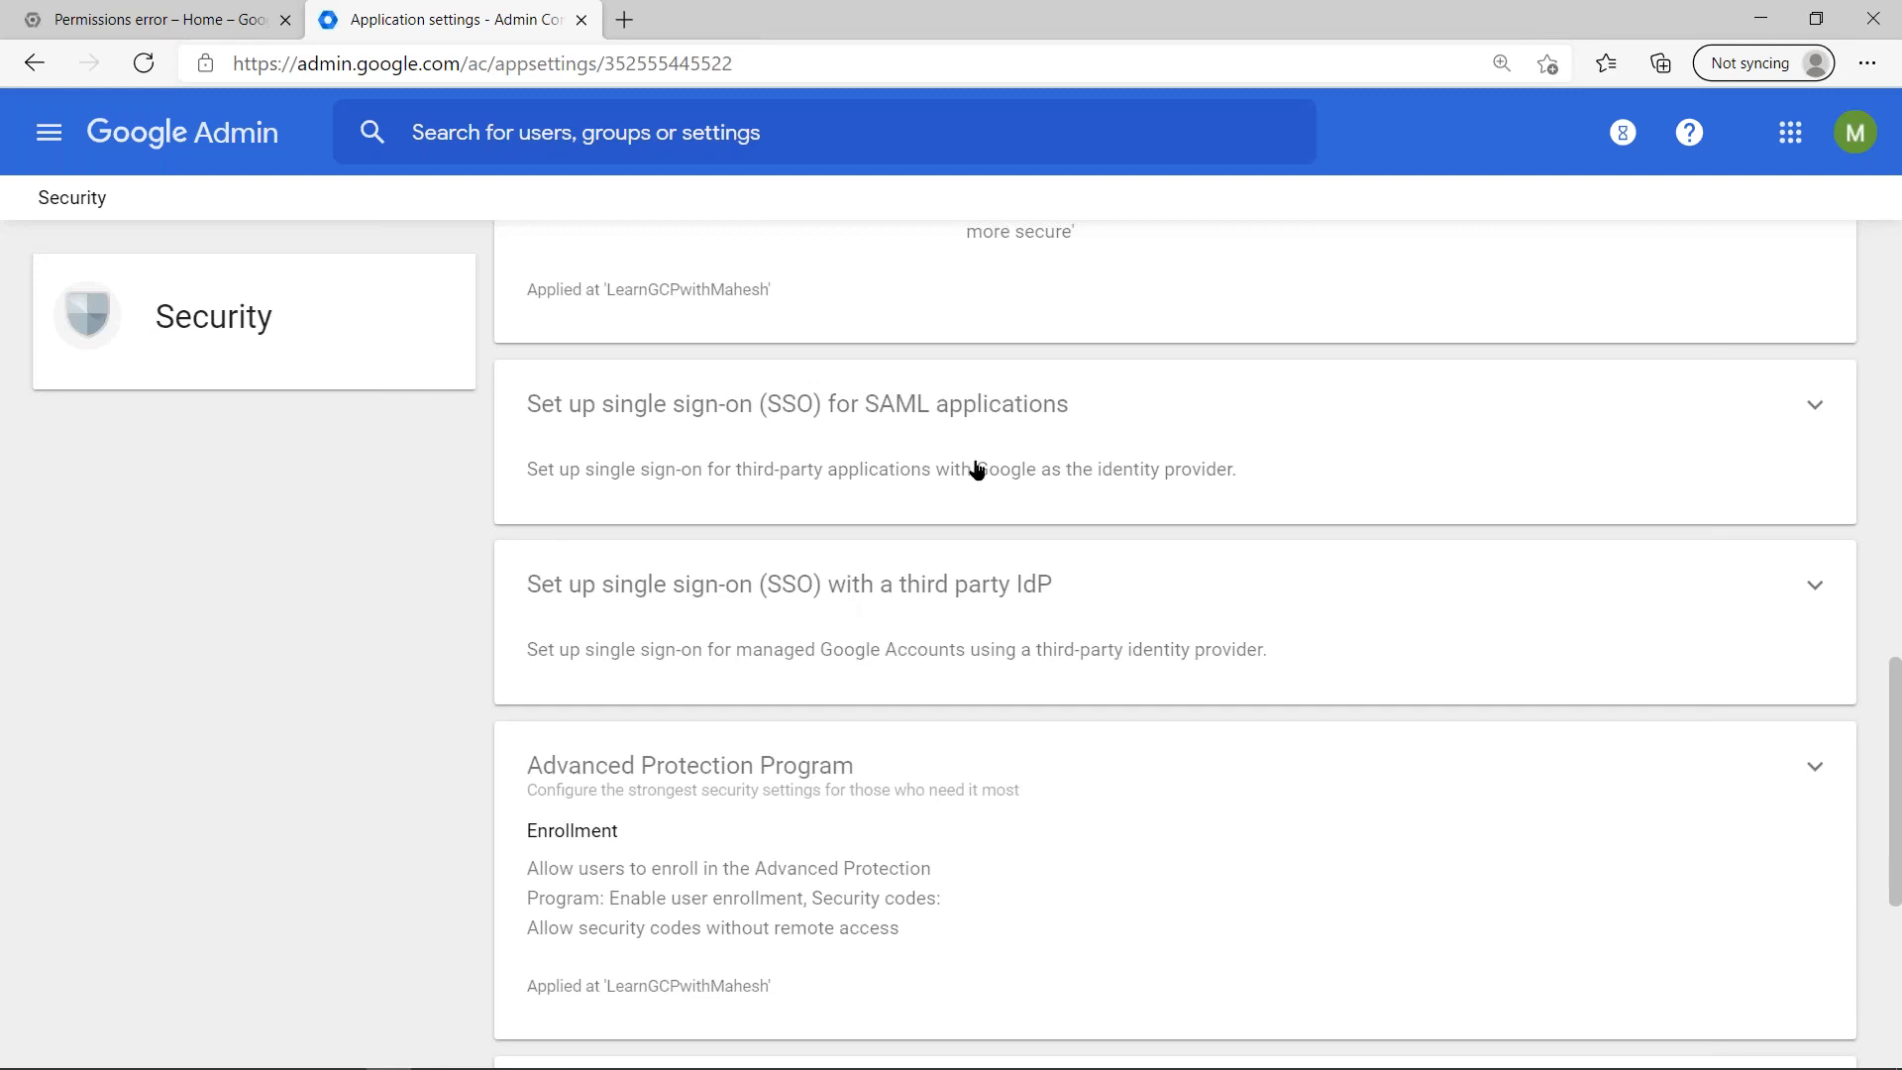
left_click(845, 414)
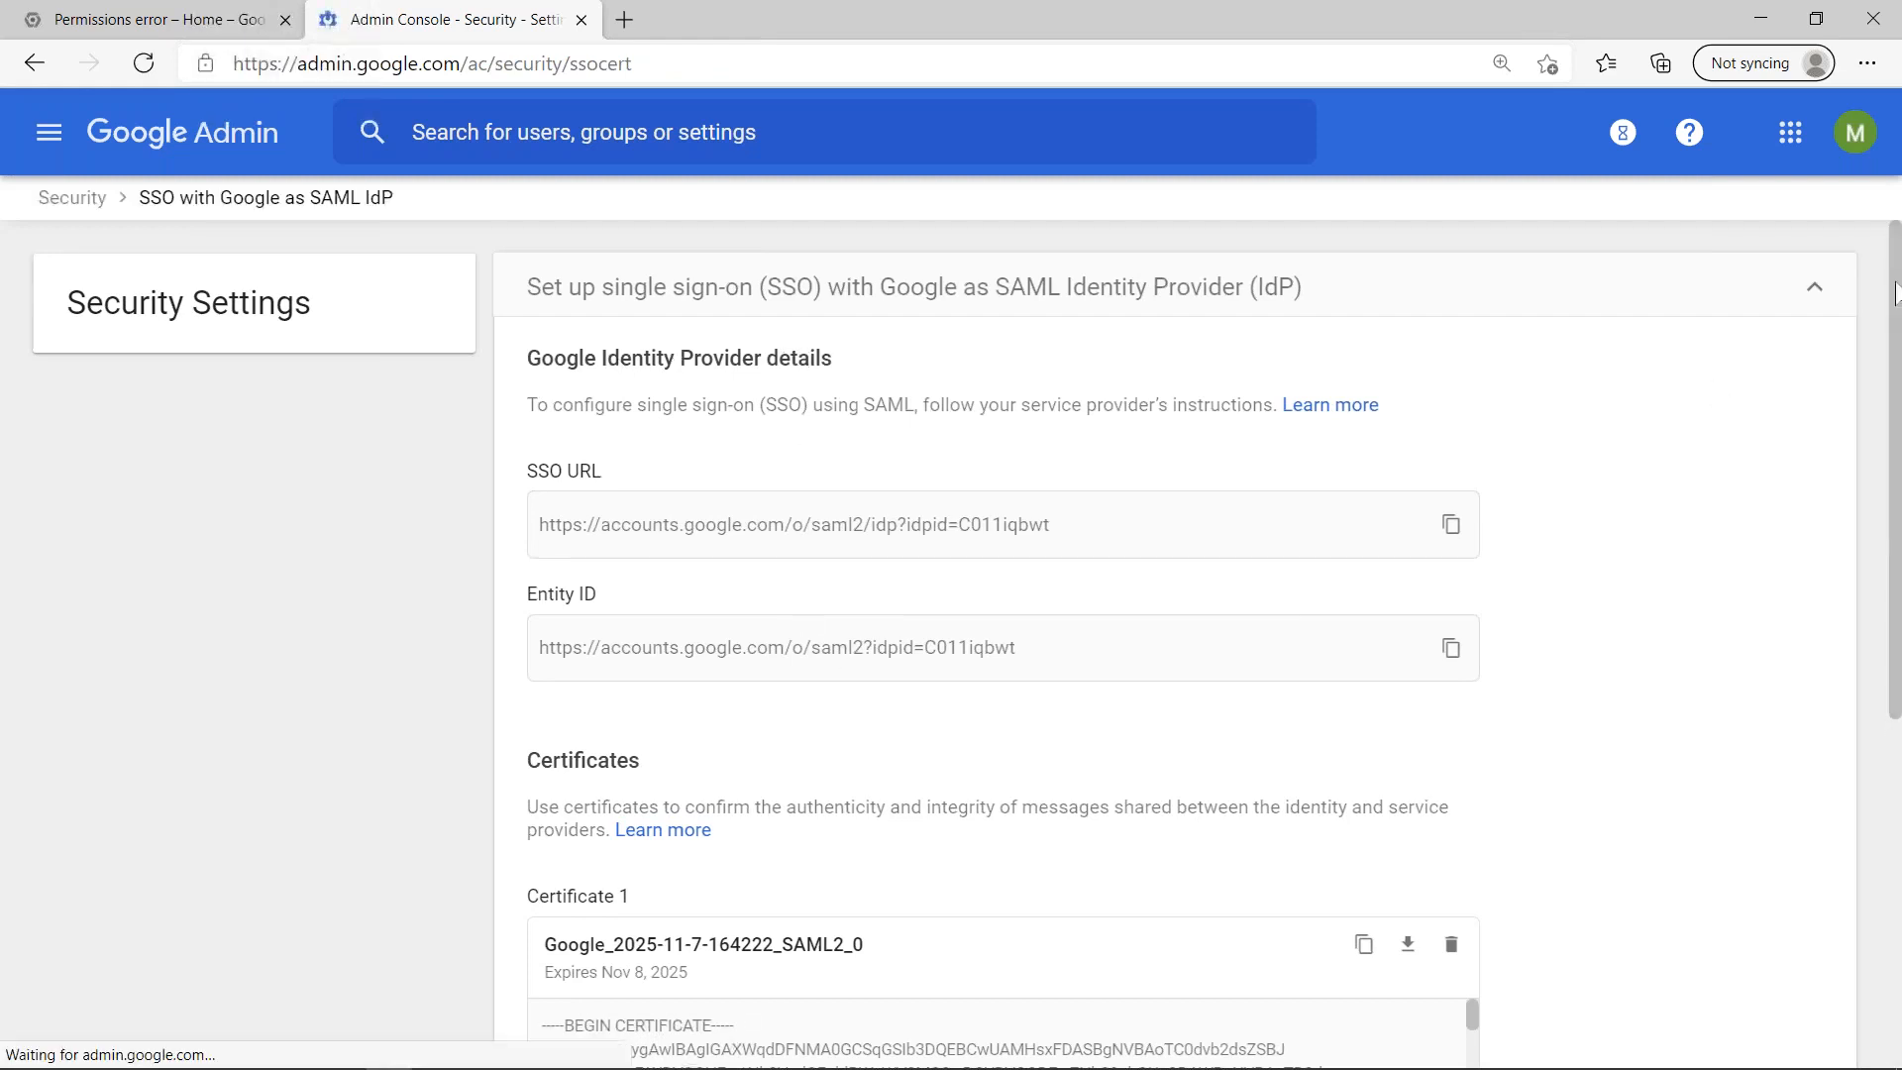
scroll(1881, 373, "down", 1)
scroll(1849, 562, "down", 4)
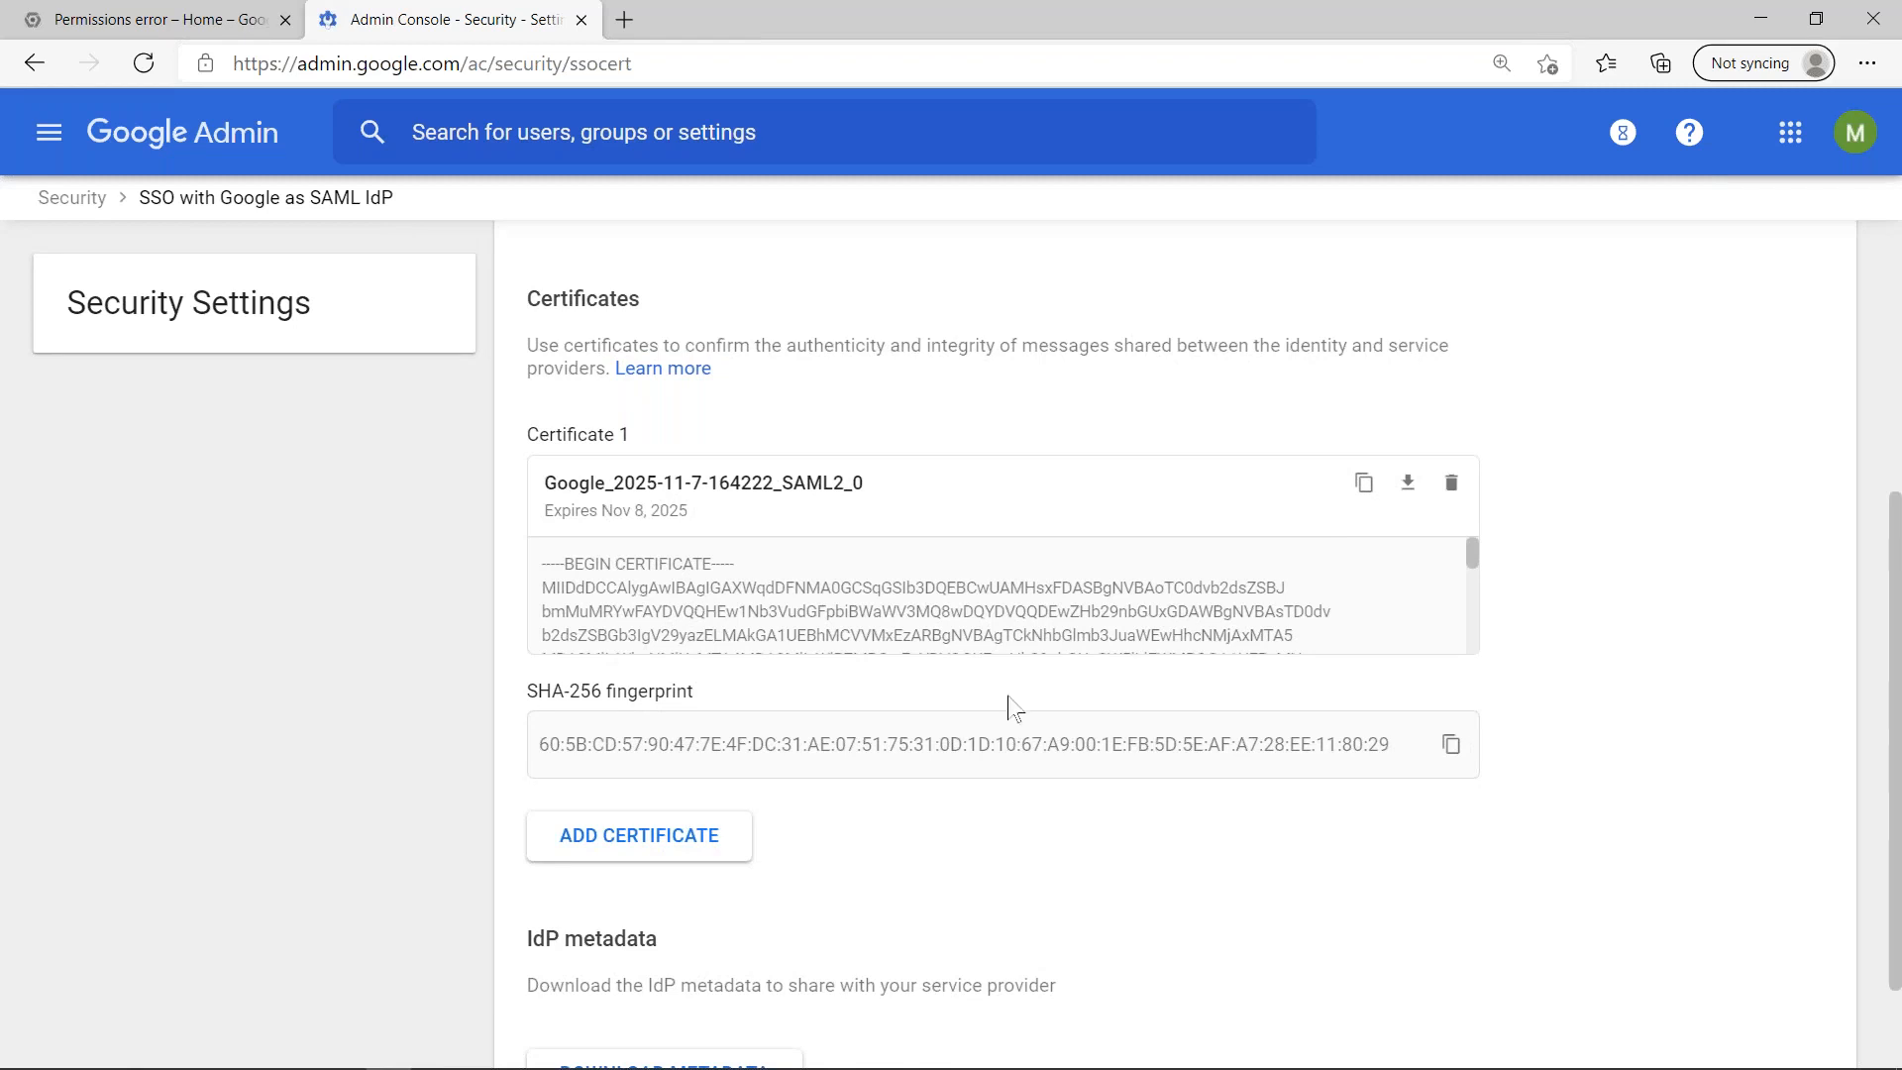
scroll(1009, 706, "up", 5)
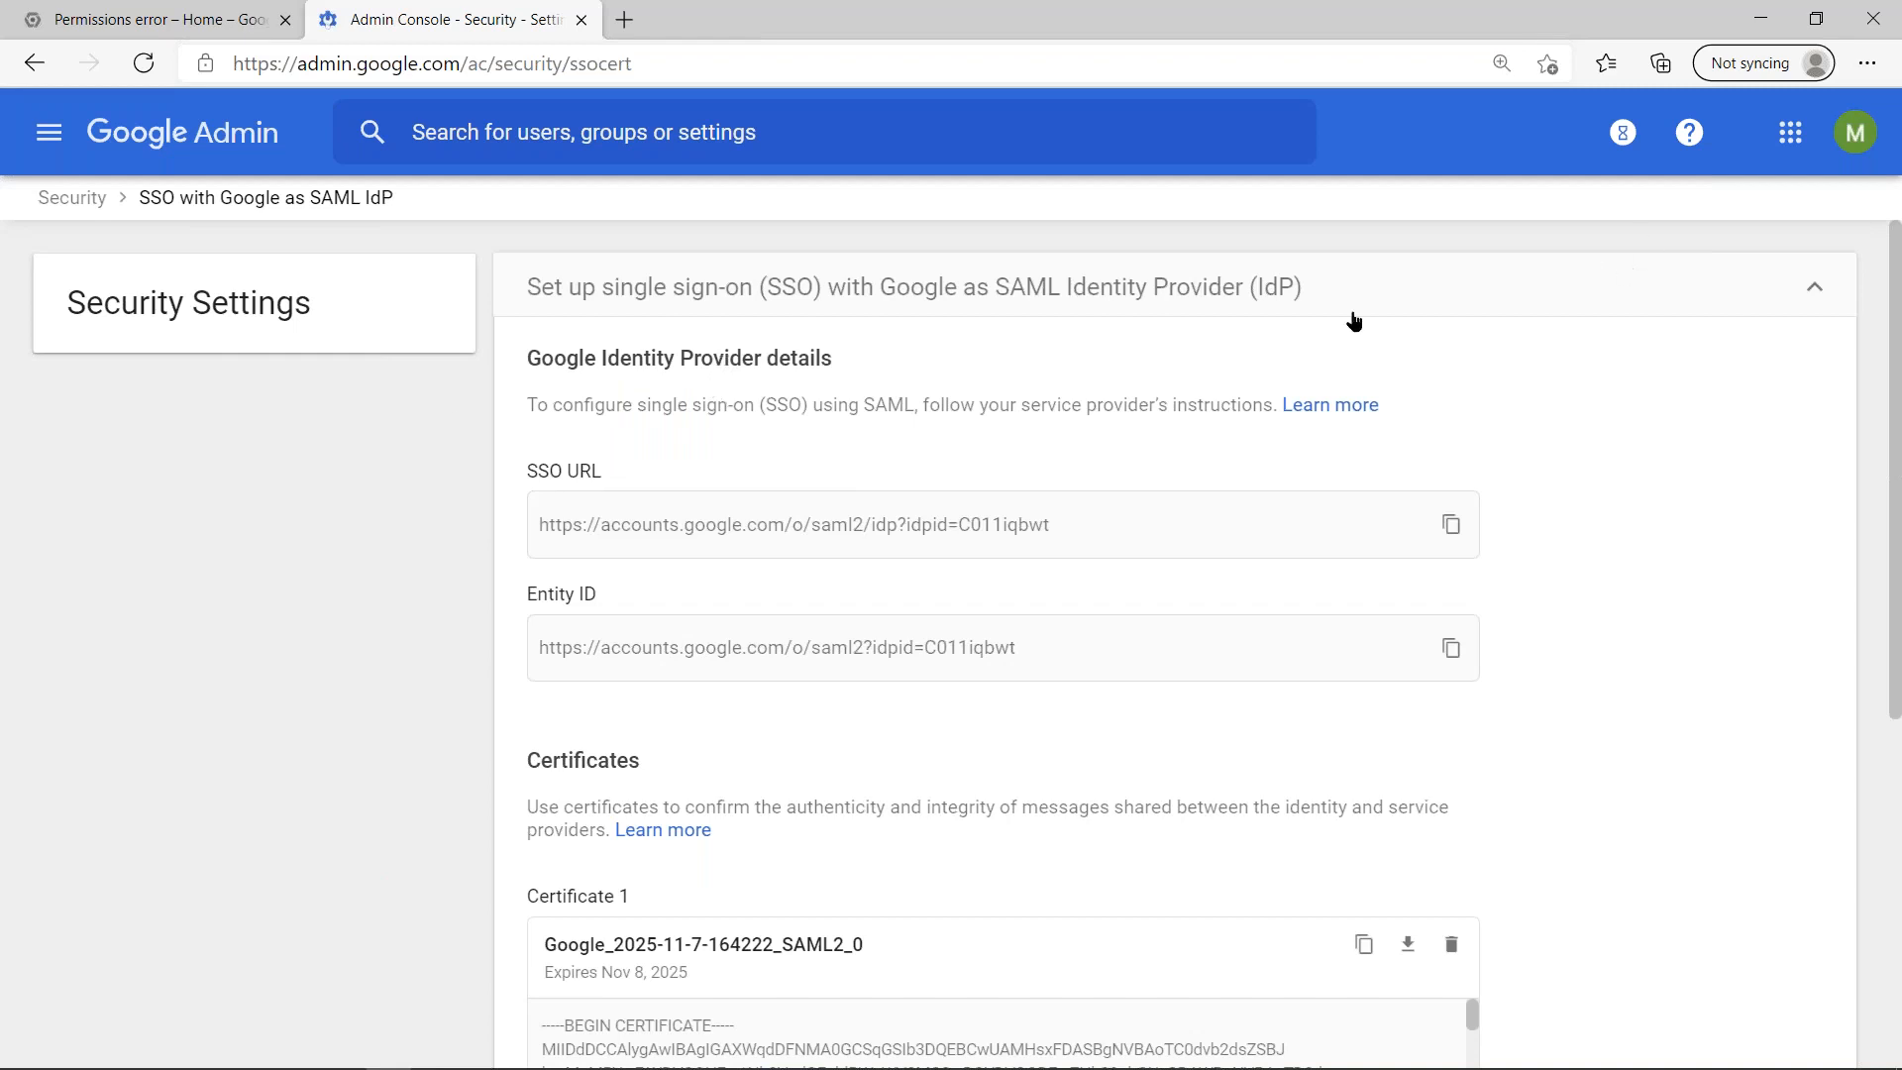
- Return to the Security settings and examine the form for setting up single sign-on with a third party IdP
left_click(80, 201)
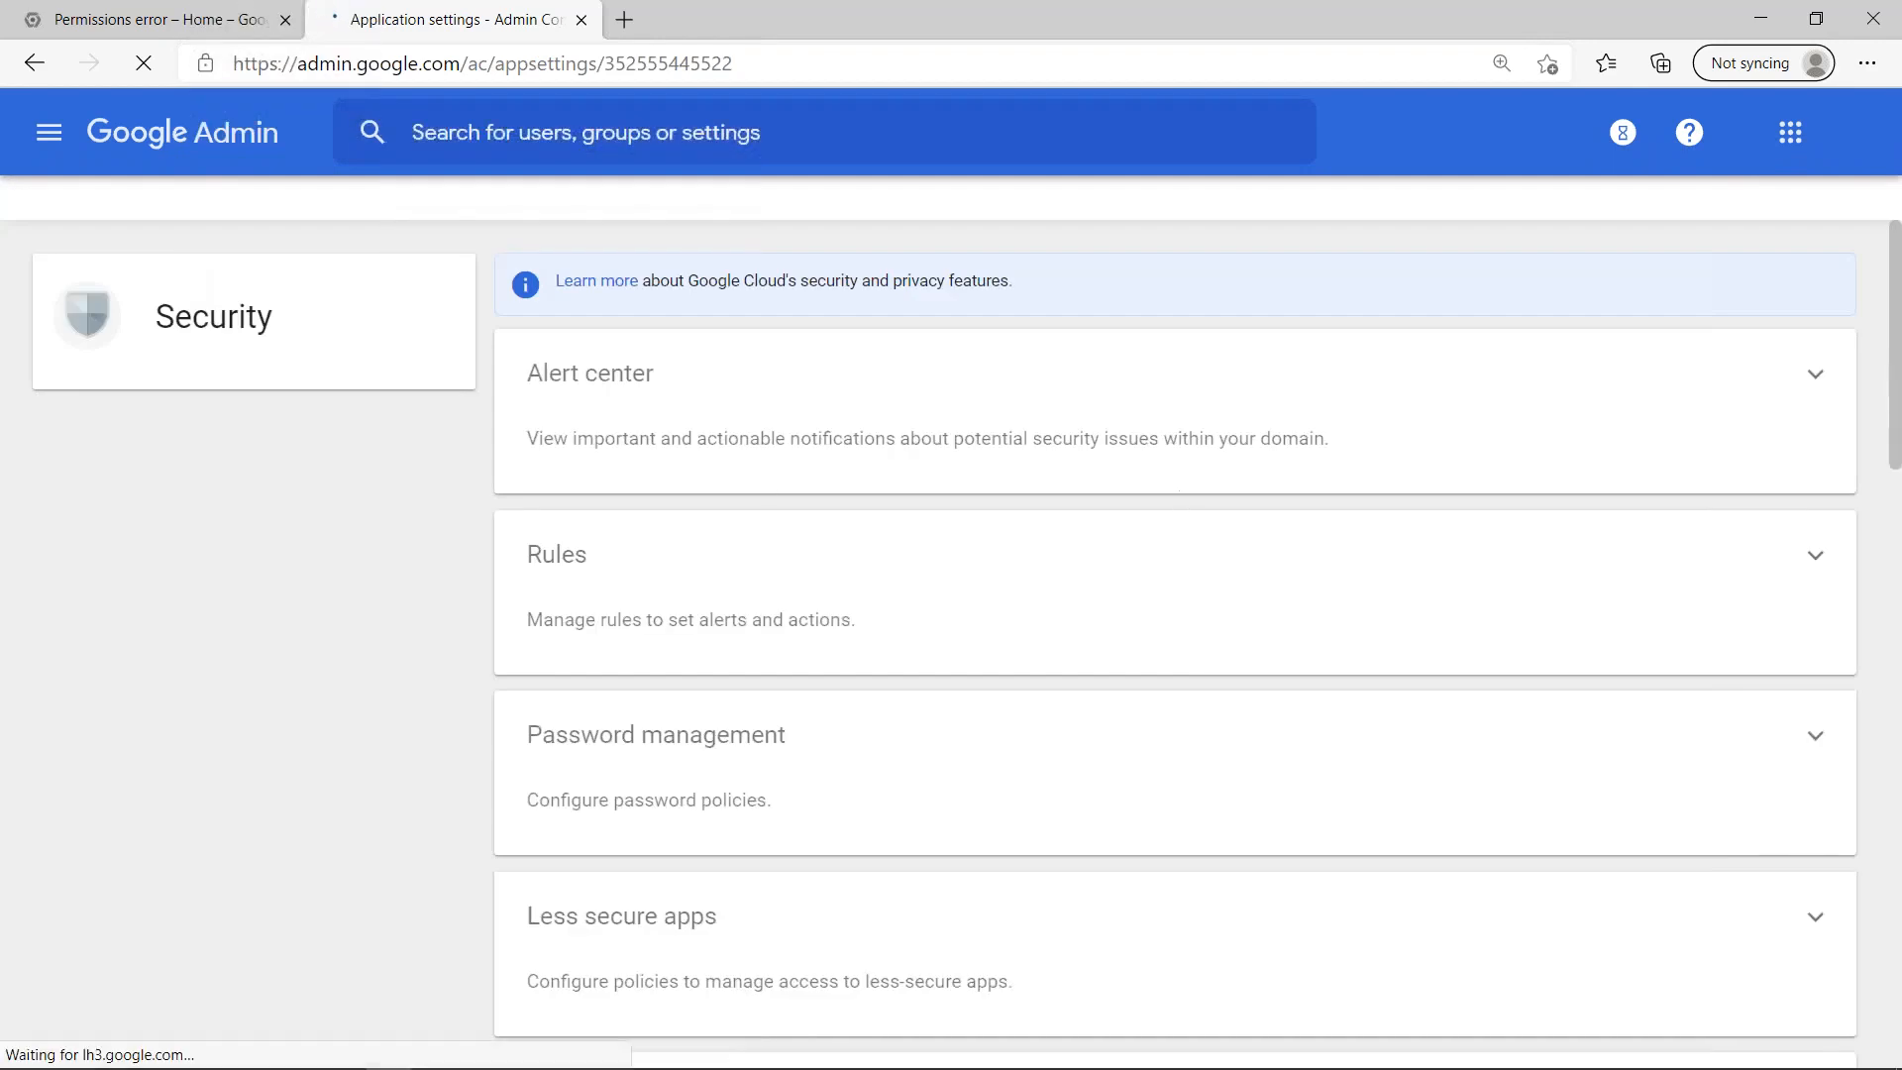
scroll(1010, 660, "down", 5)
scroll(793, 813, "down", 12)
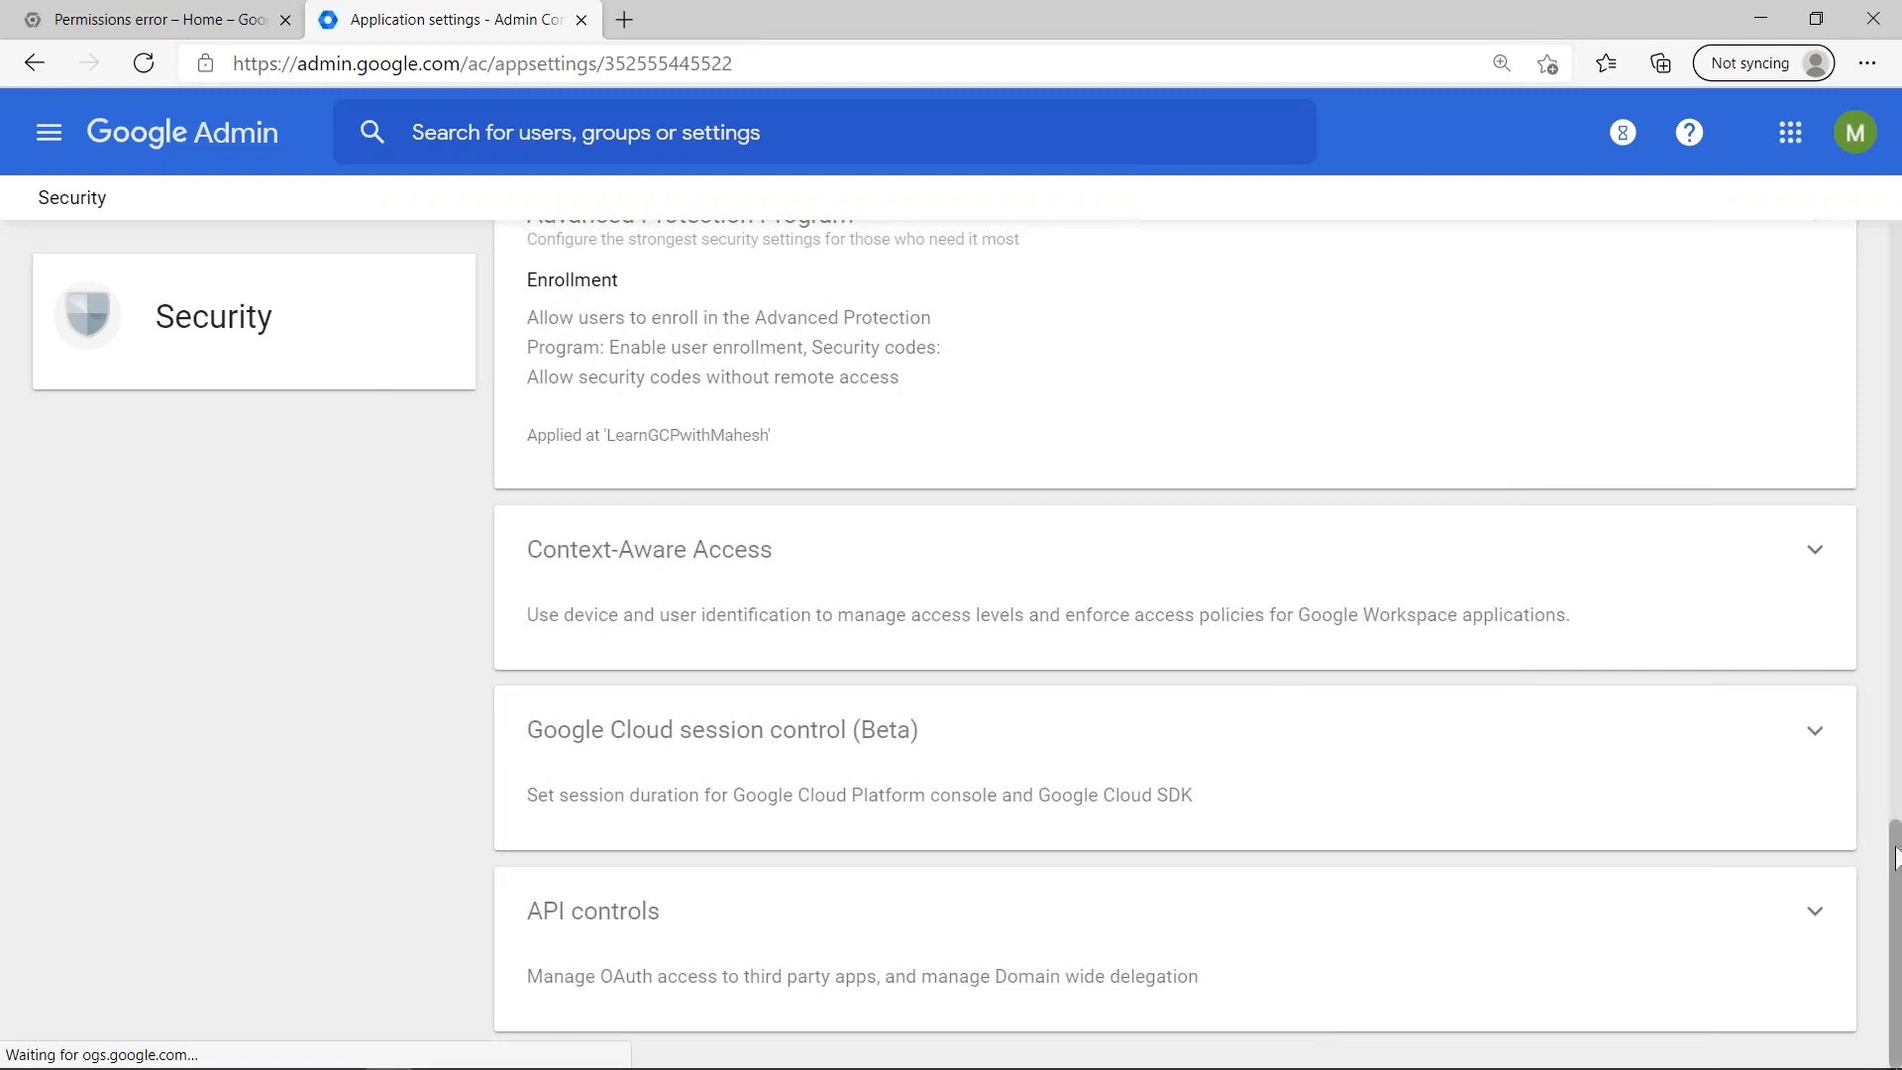
scroll(1894, 857, "up", 4)
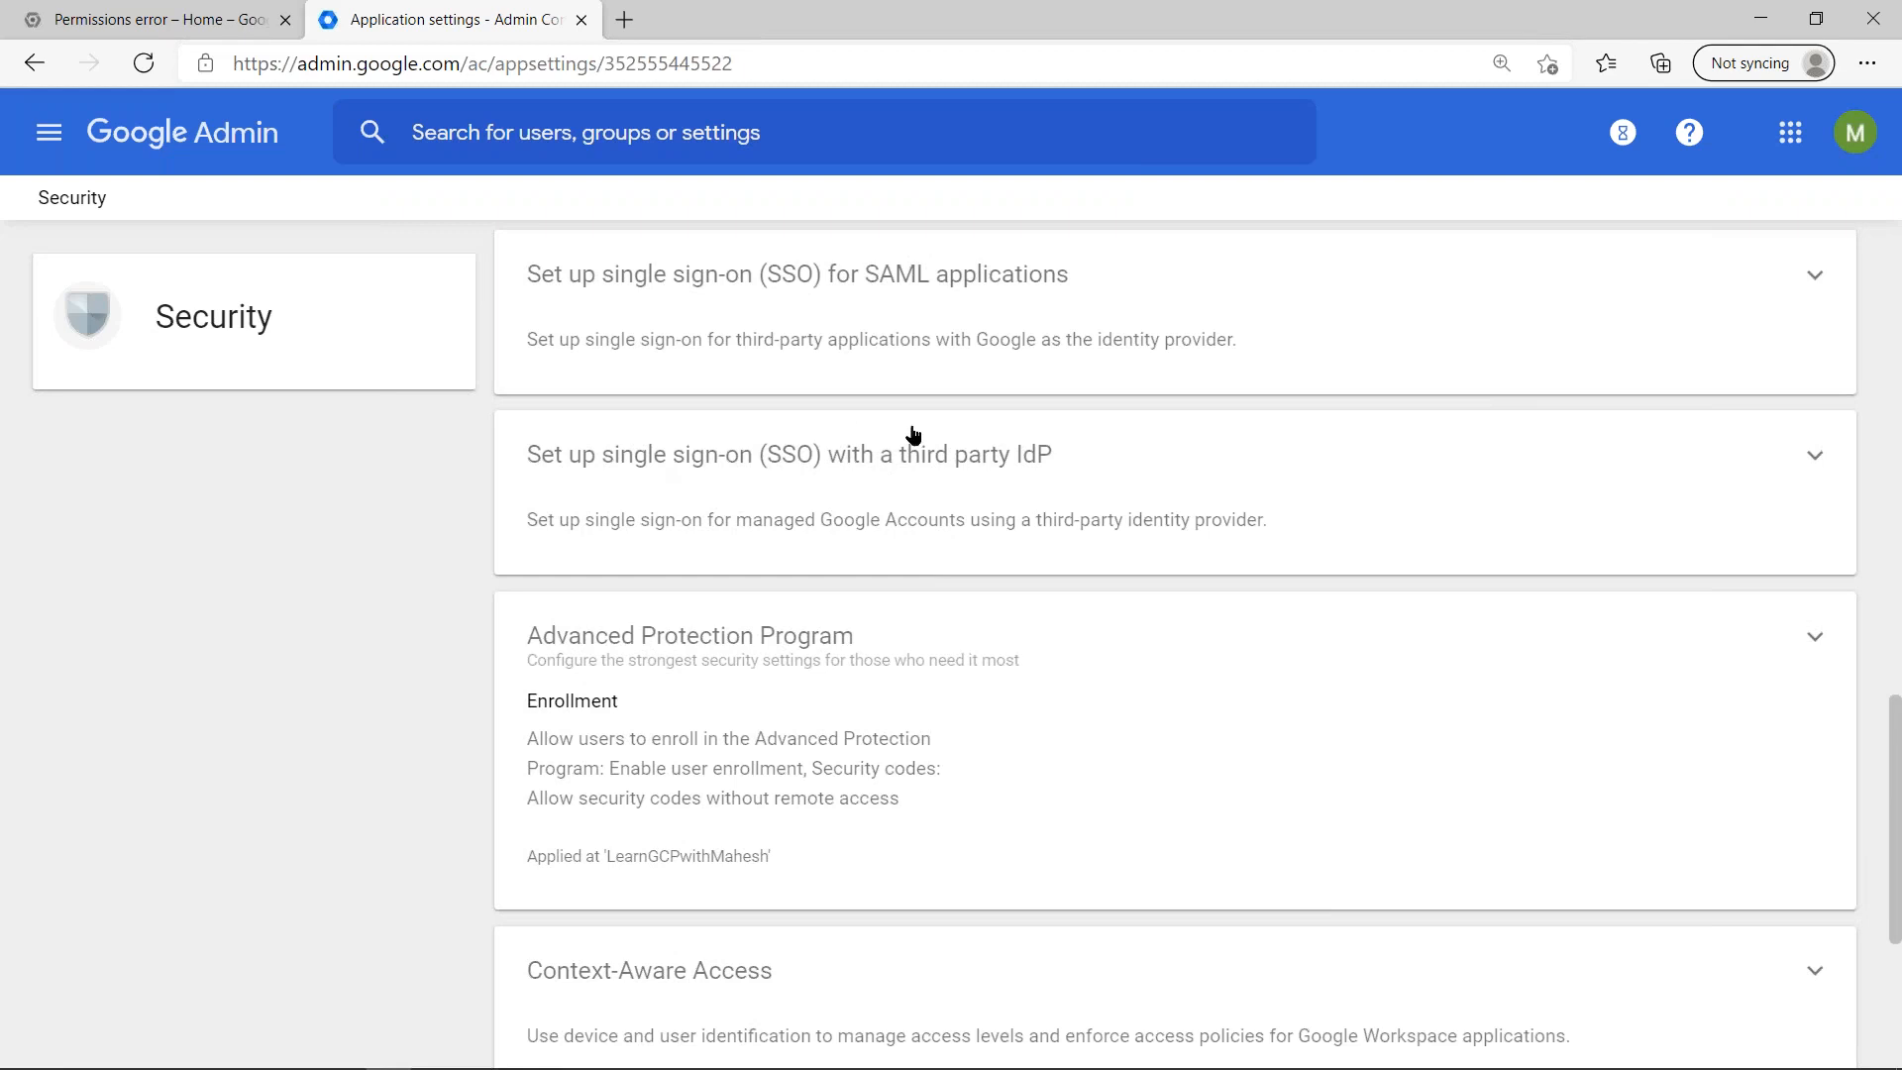
left_click(1005, 473)
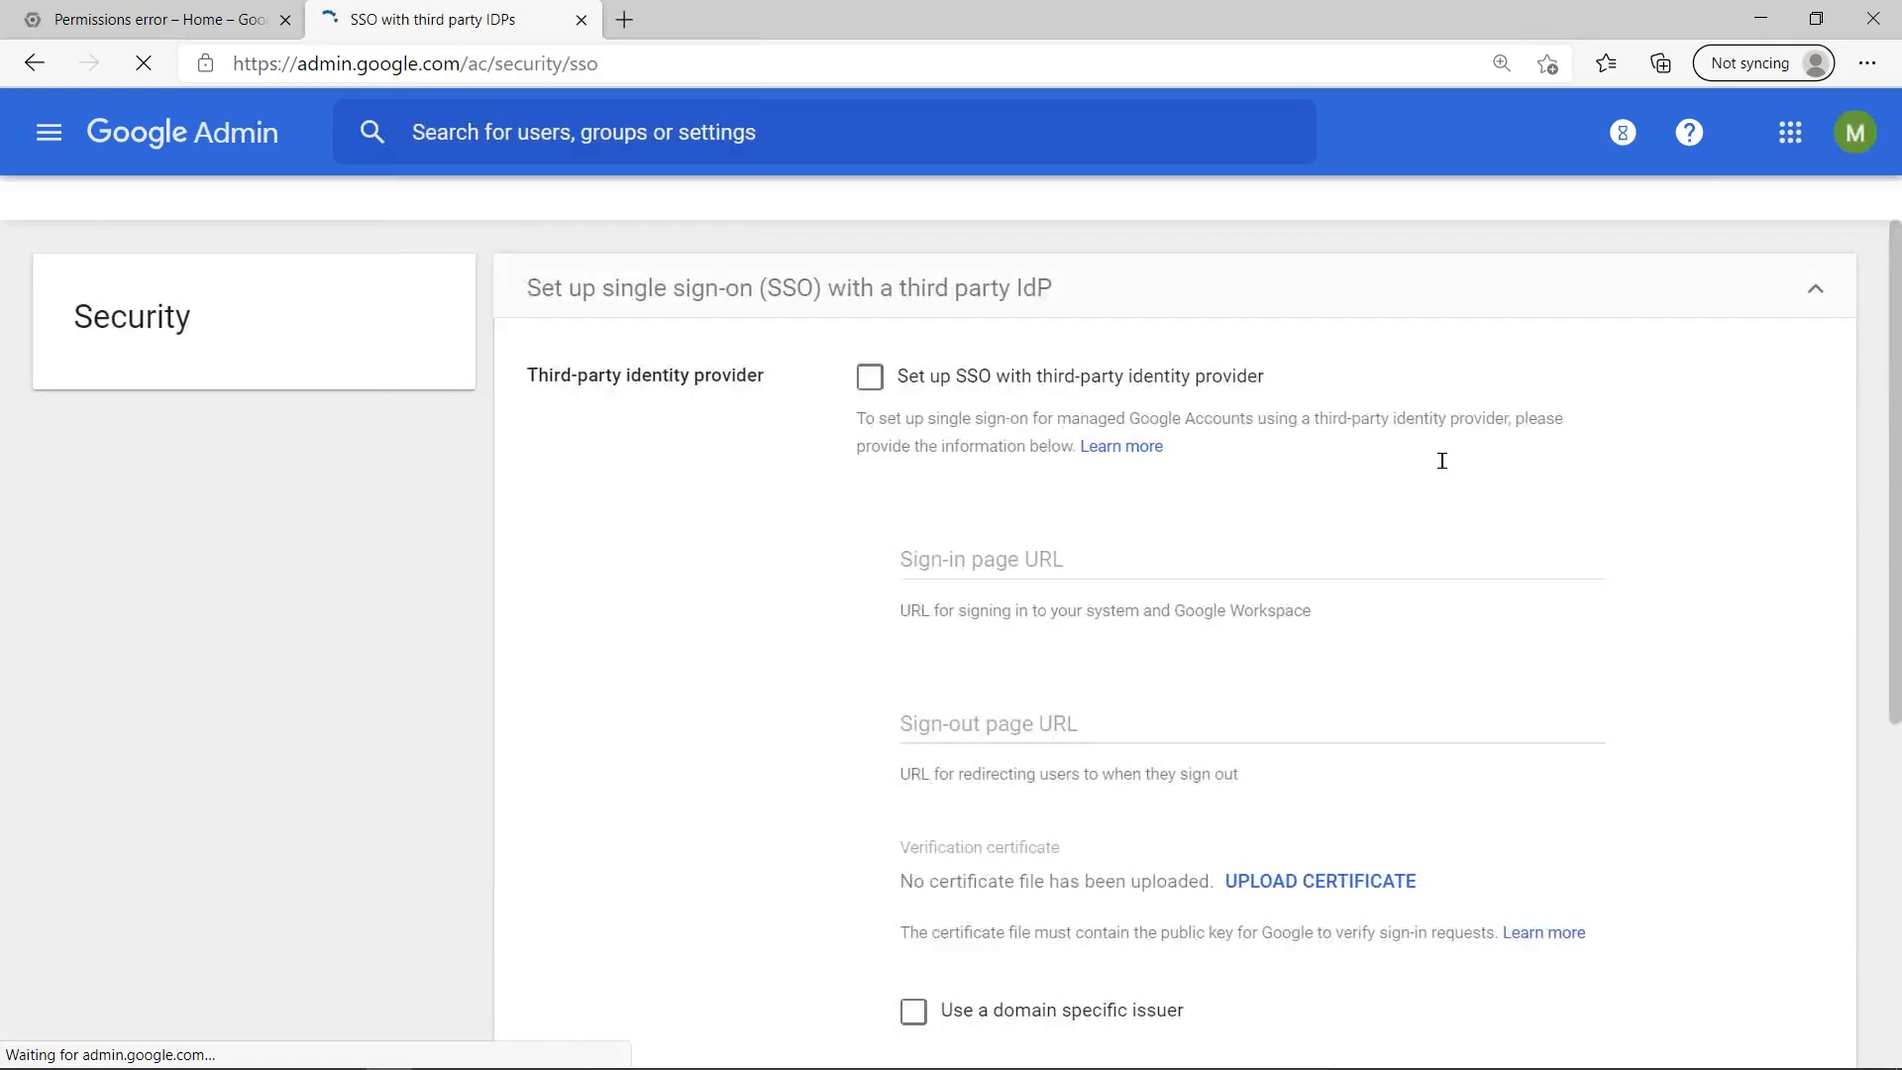
scroll(1376, 514, "down", 3)
scroll(1113, 512, "down", 3)
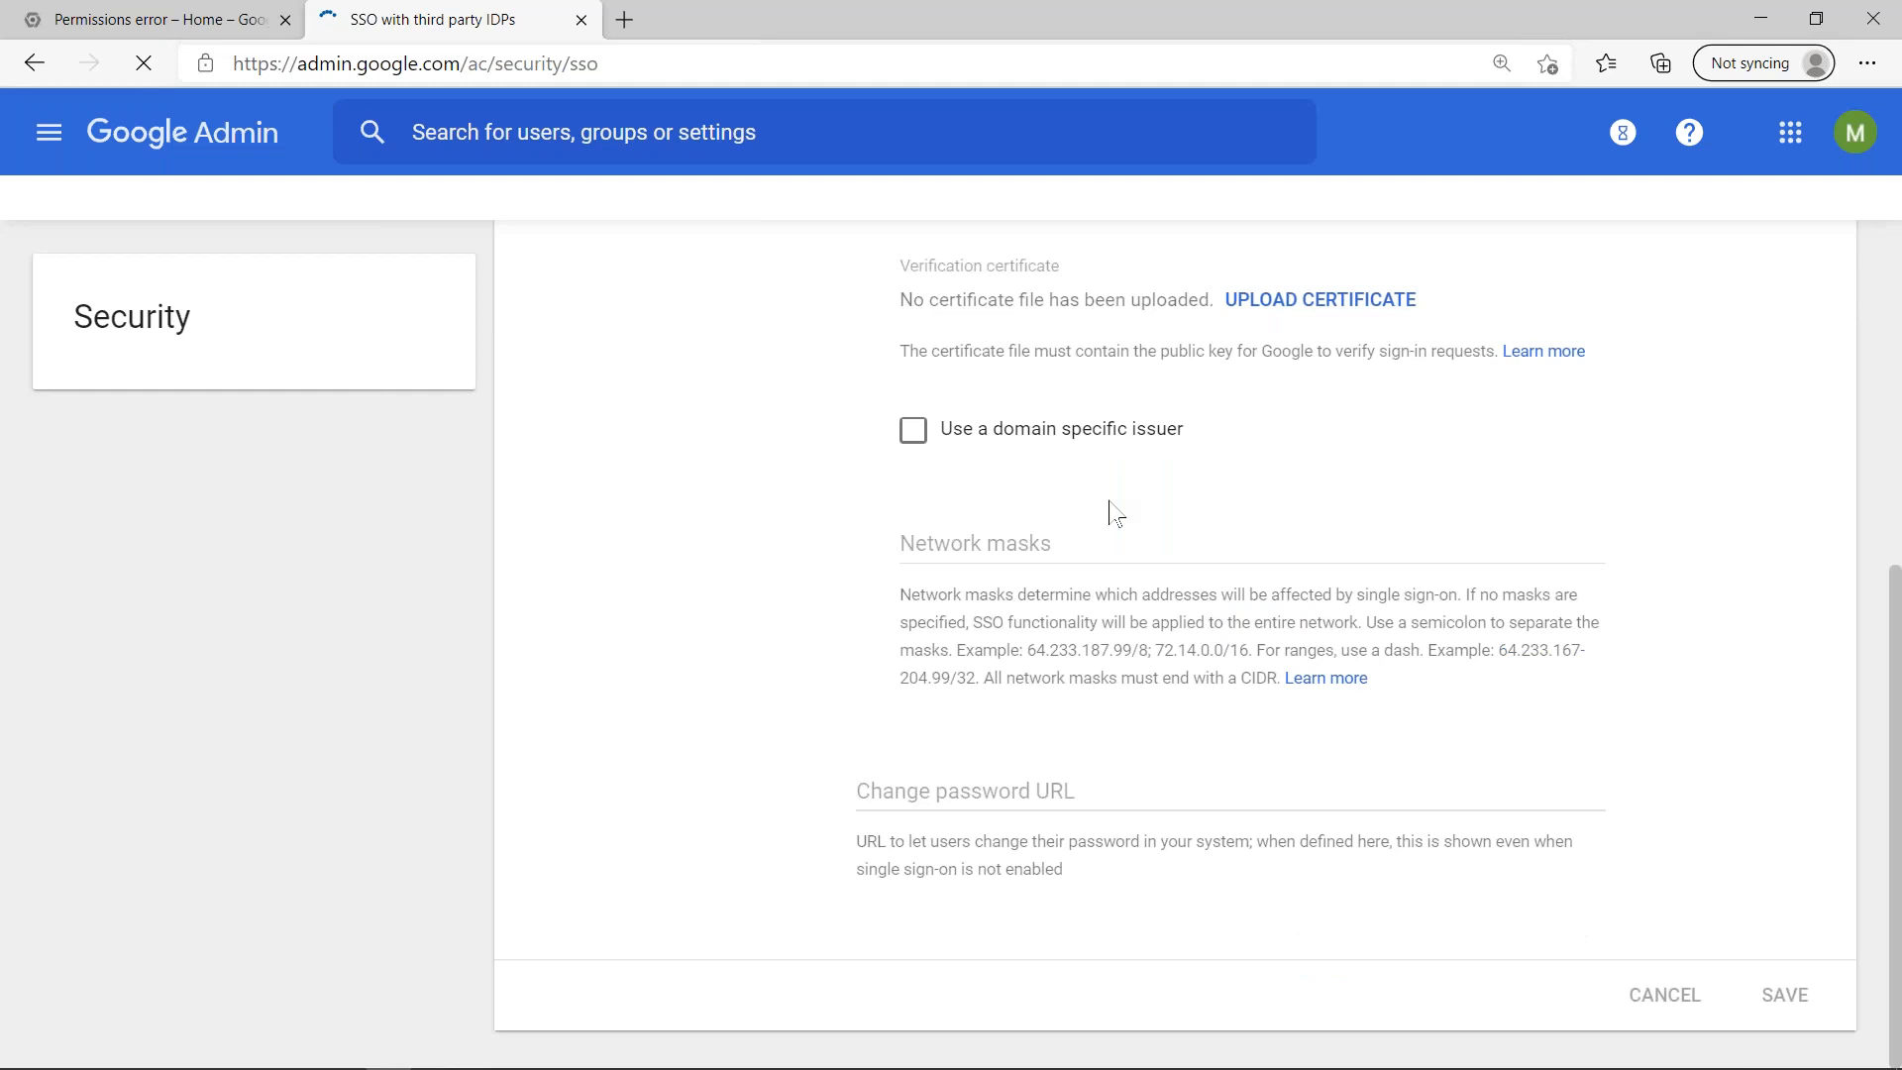
scroll(1112, 512, "up", 6)
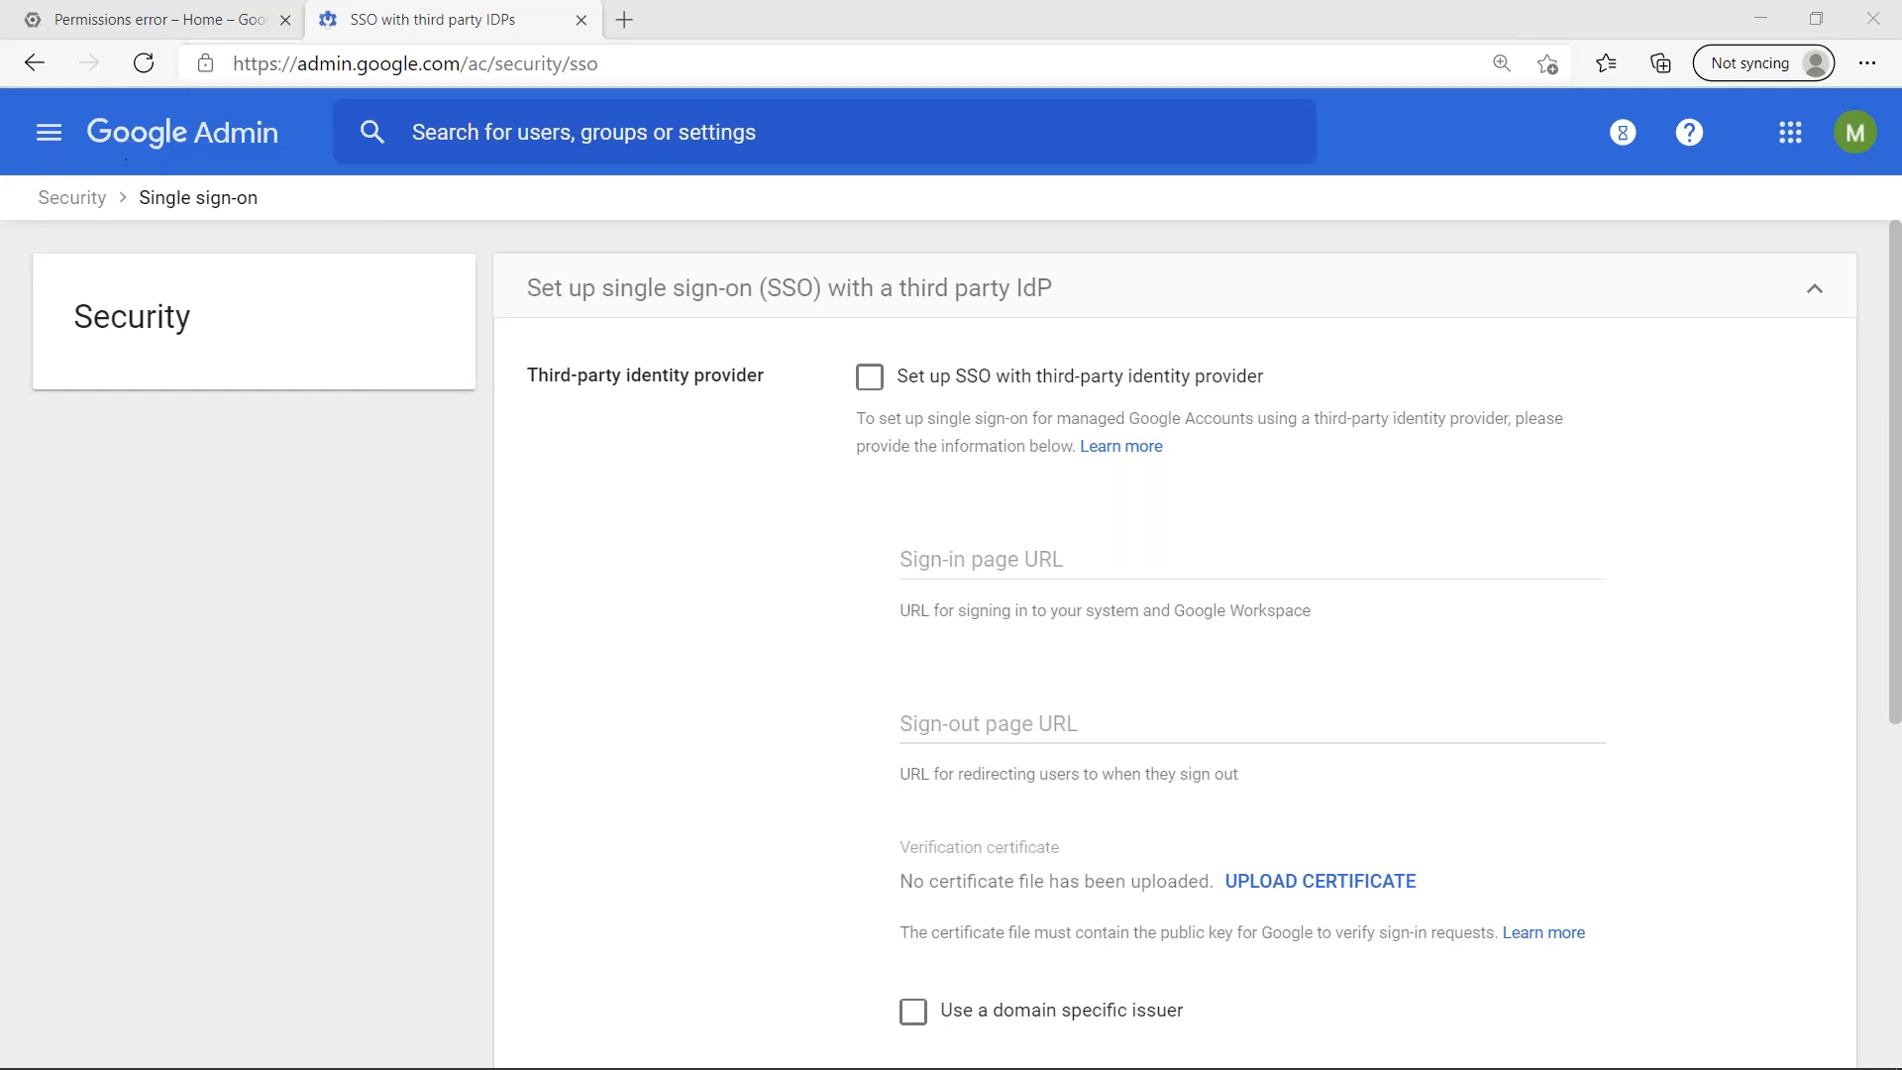
- Go back to the admin home page, look through the Security settings, and reopen the SSO setup for SAML applications
left_click(236, 143)
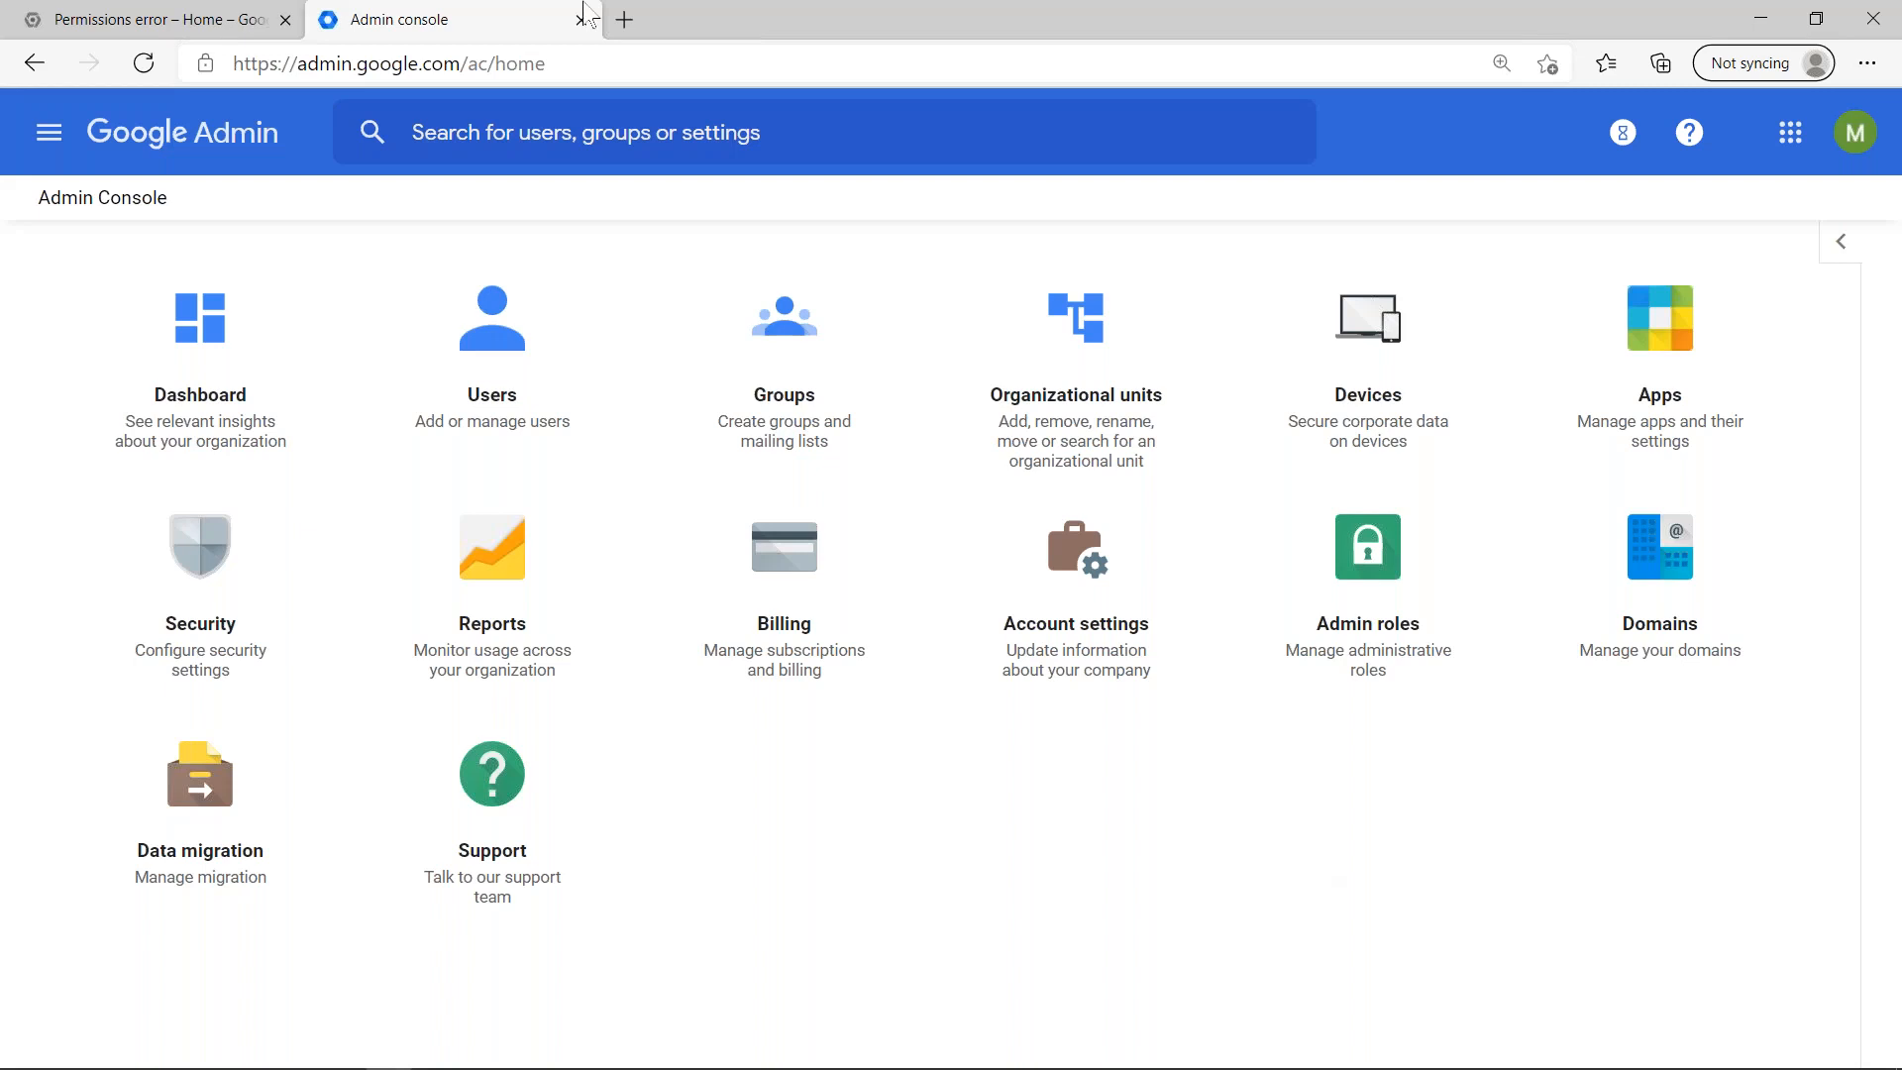
left_click(224, 636)
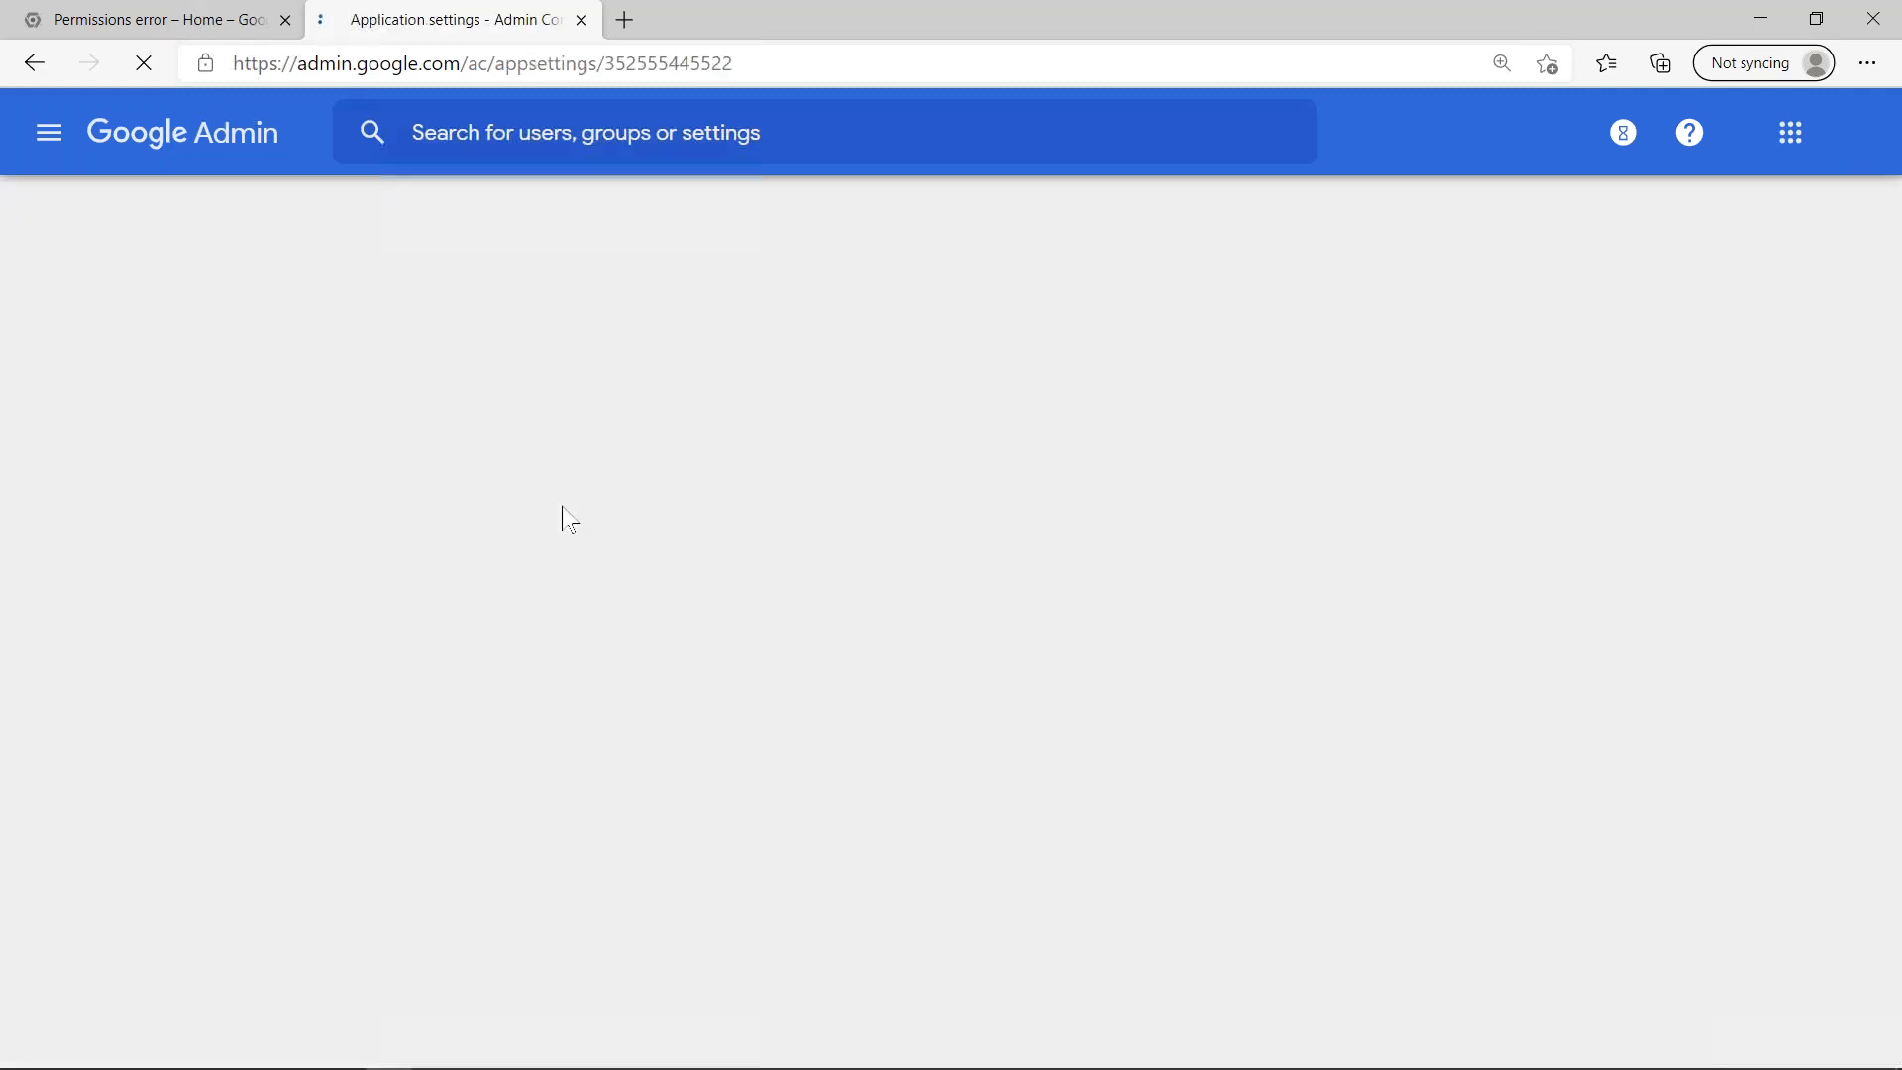
scroll(1005, 458, "down", 10)
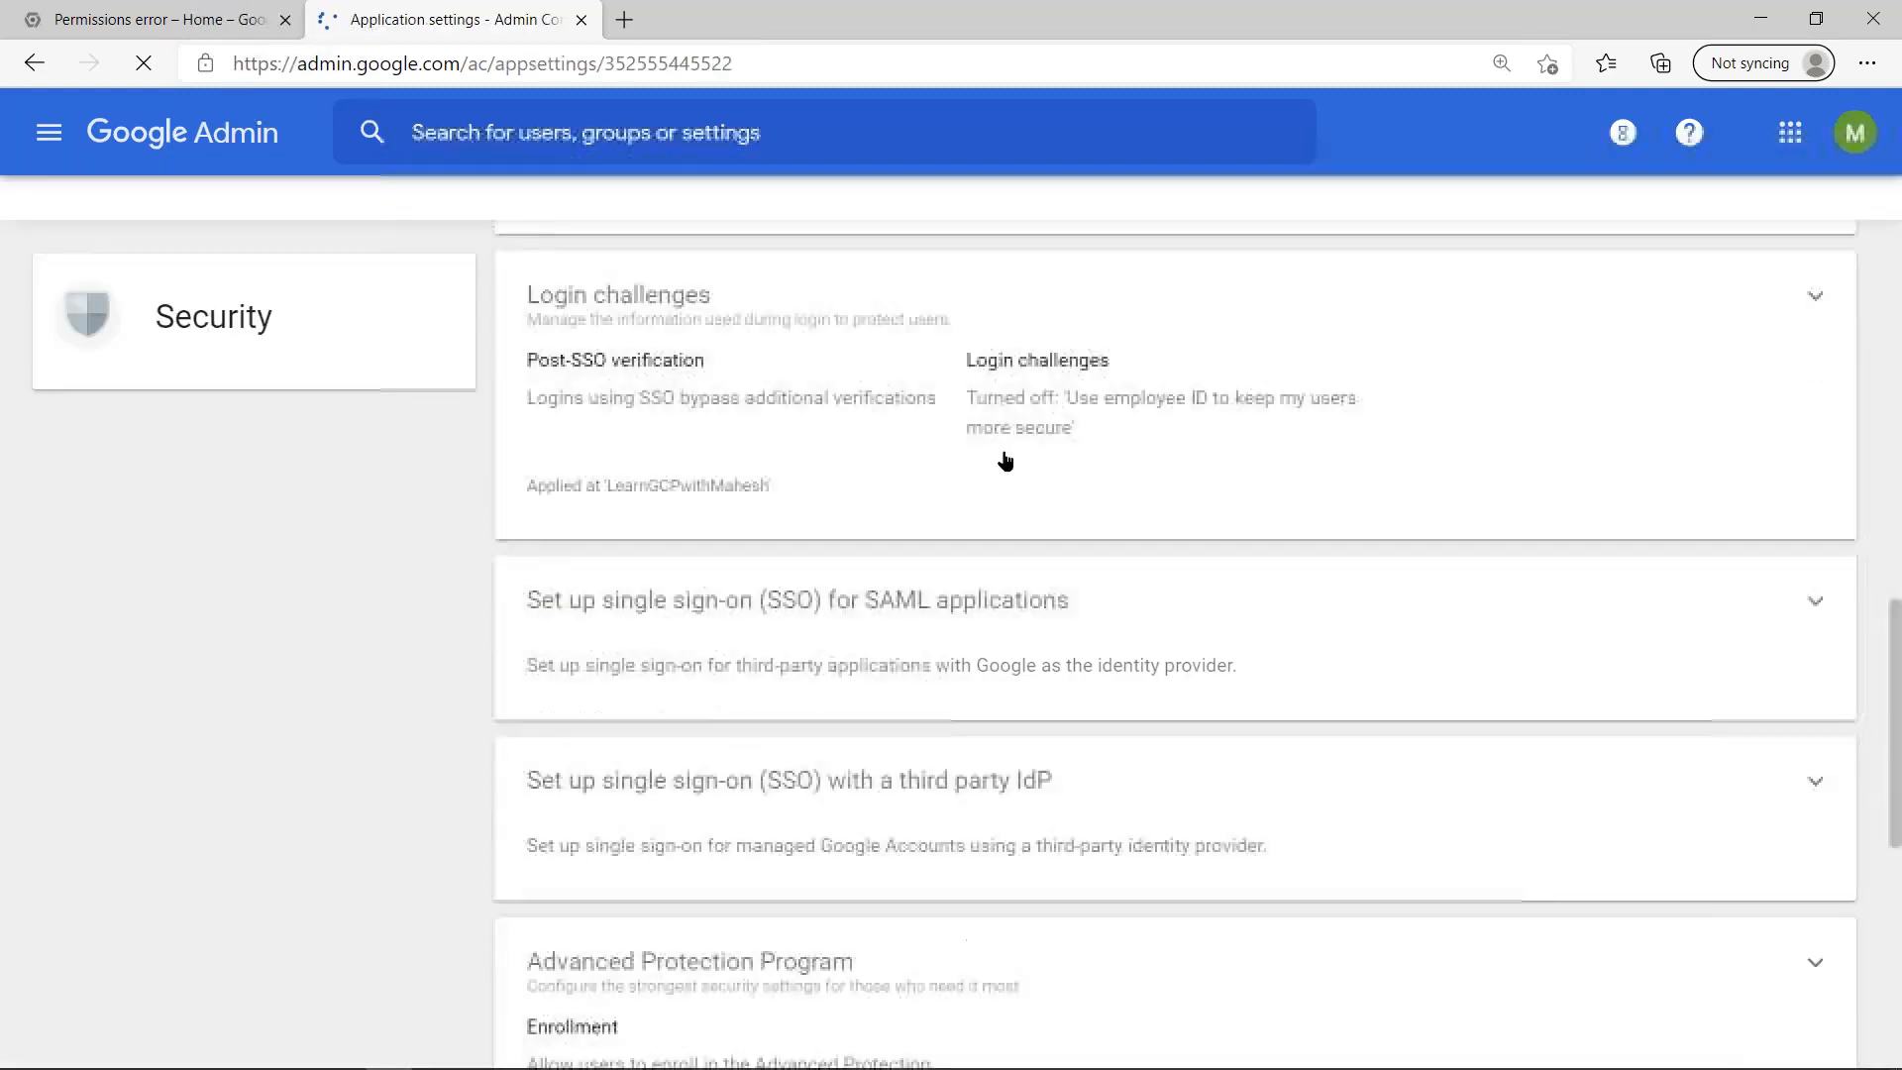
scroll(1005, 458, "down", 2)
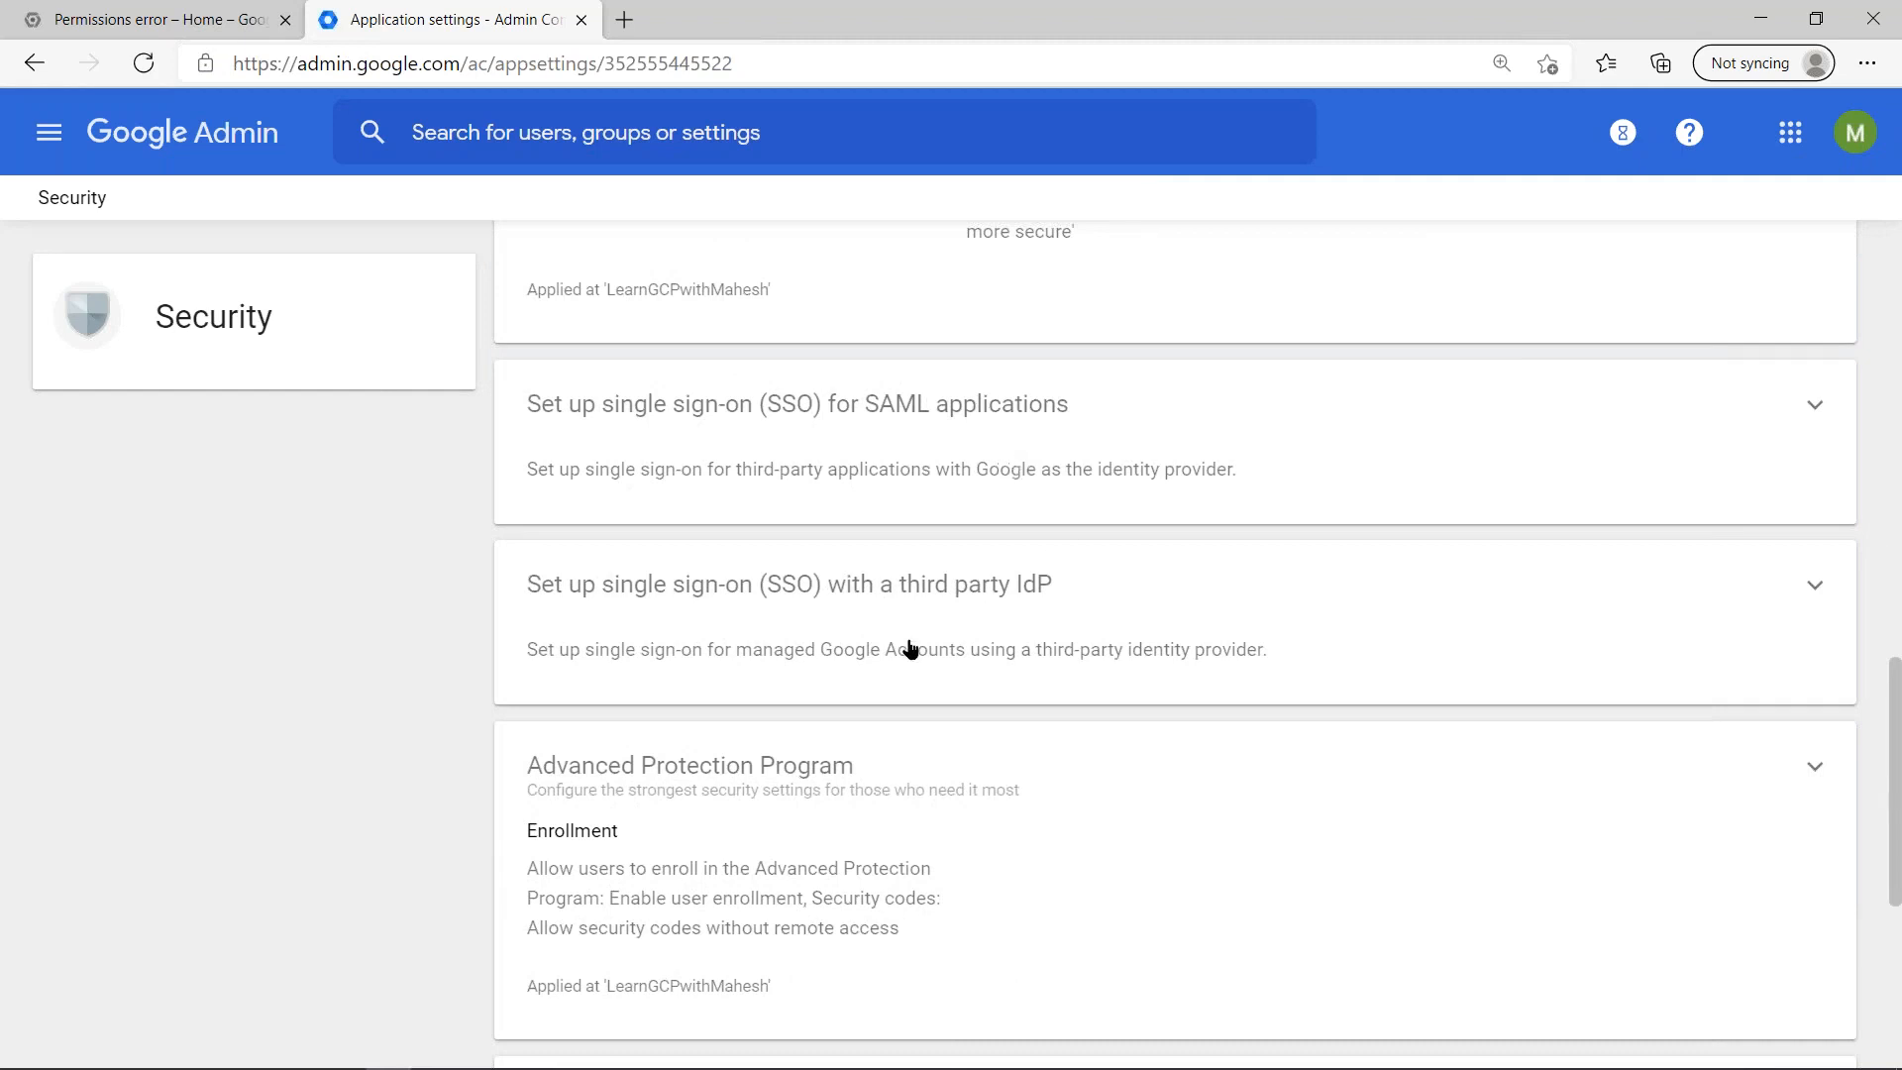
scroll(910, 649, "down", 5)
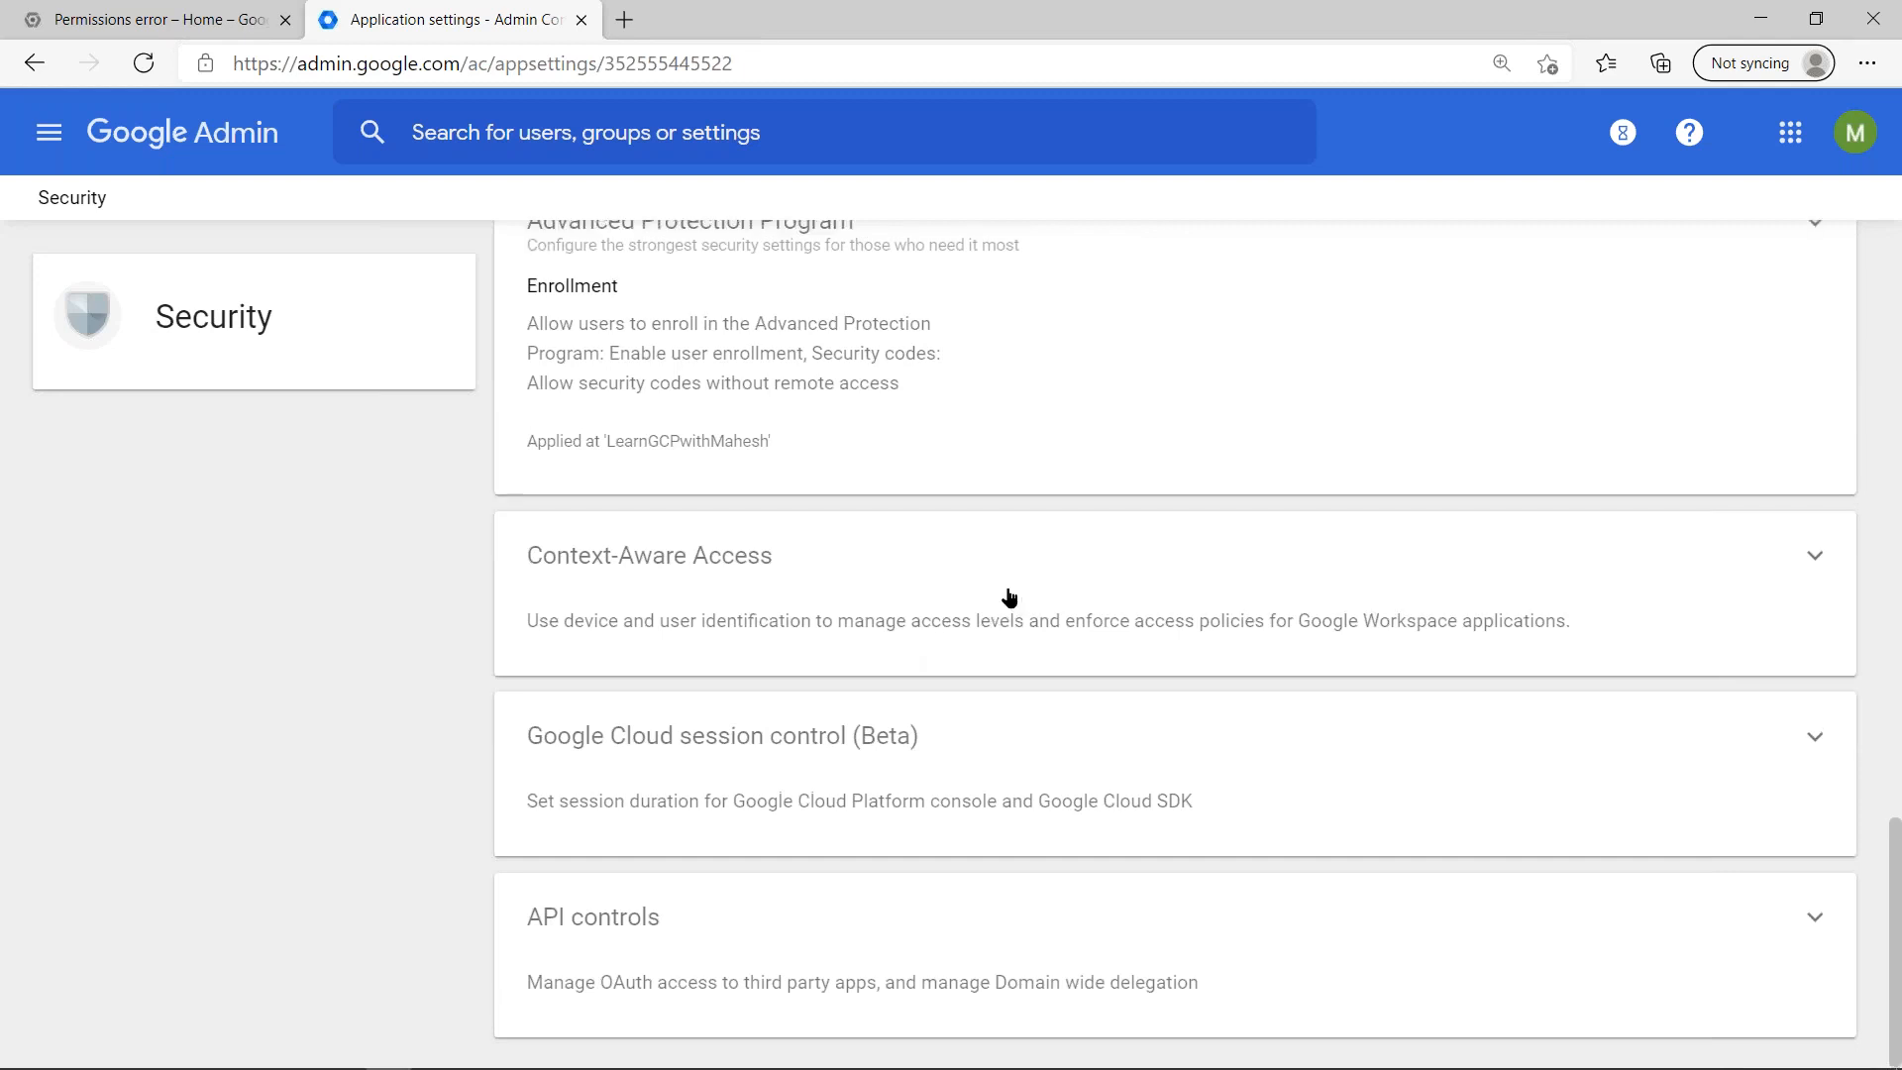
scroll(1045, 654, "up", 12)
scroll(1049, 679, "down", 6)
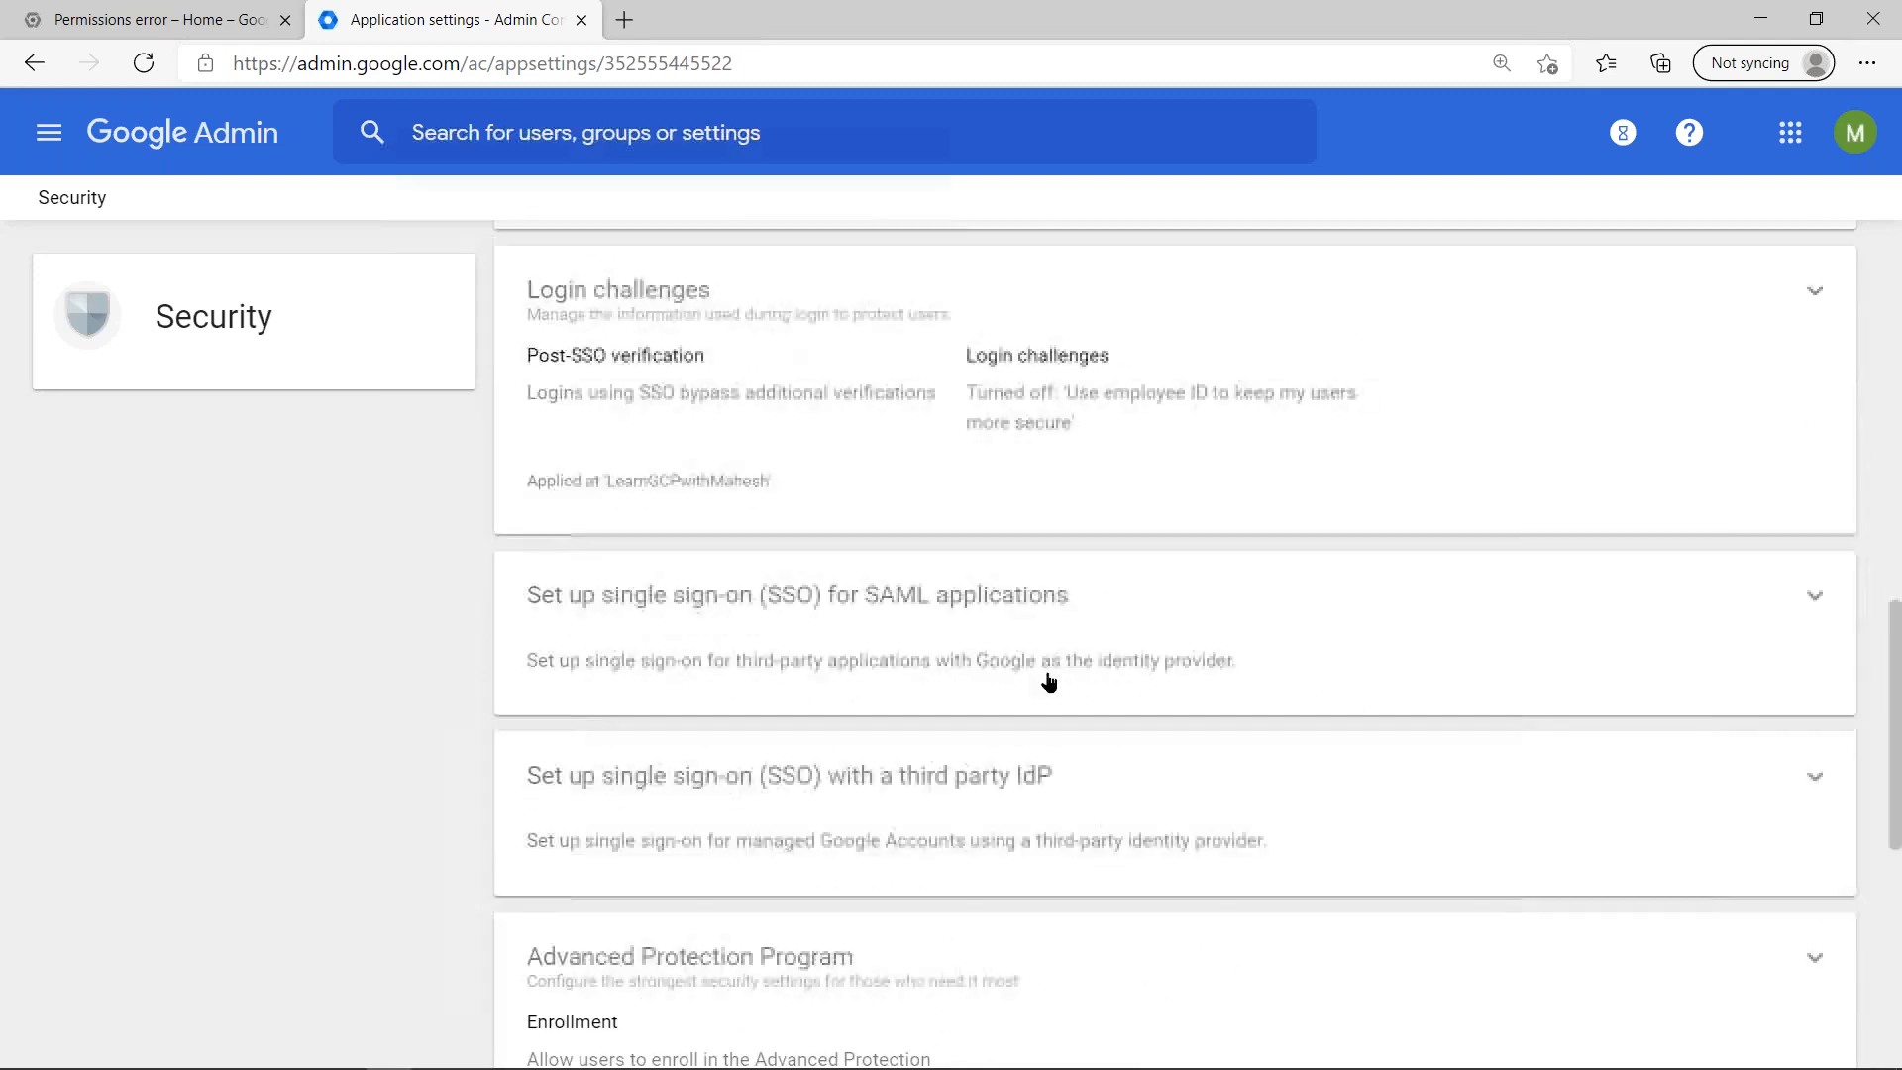
left_click(1110, 649)
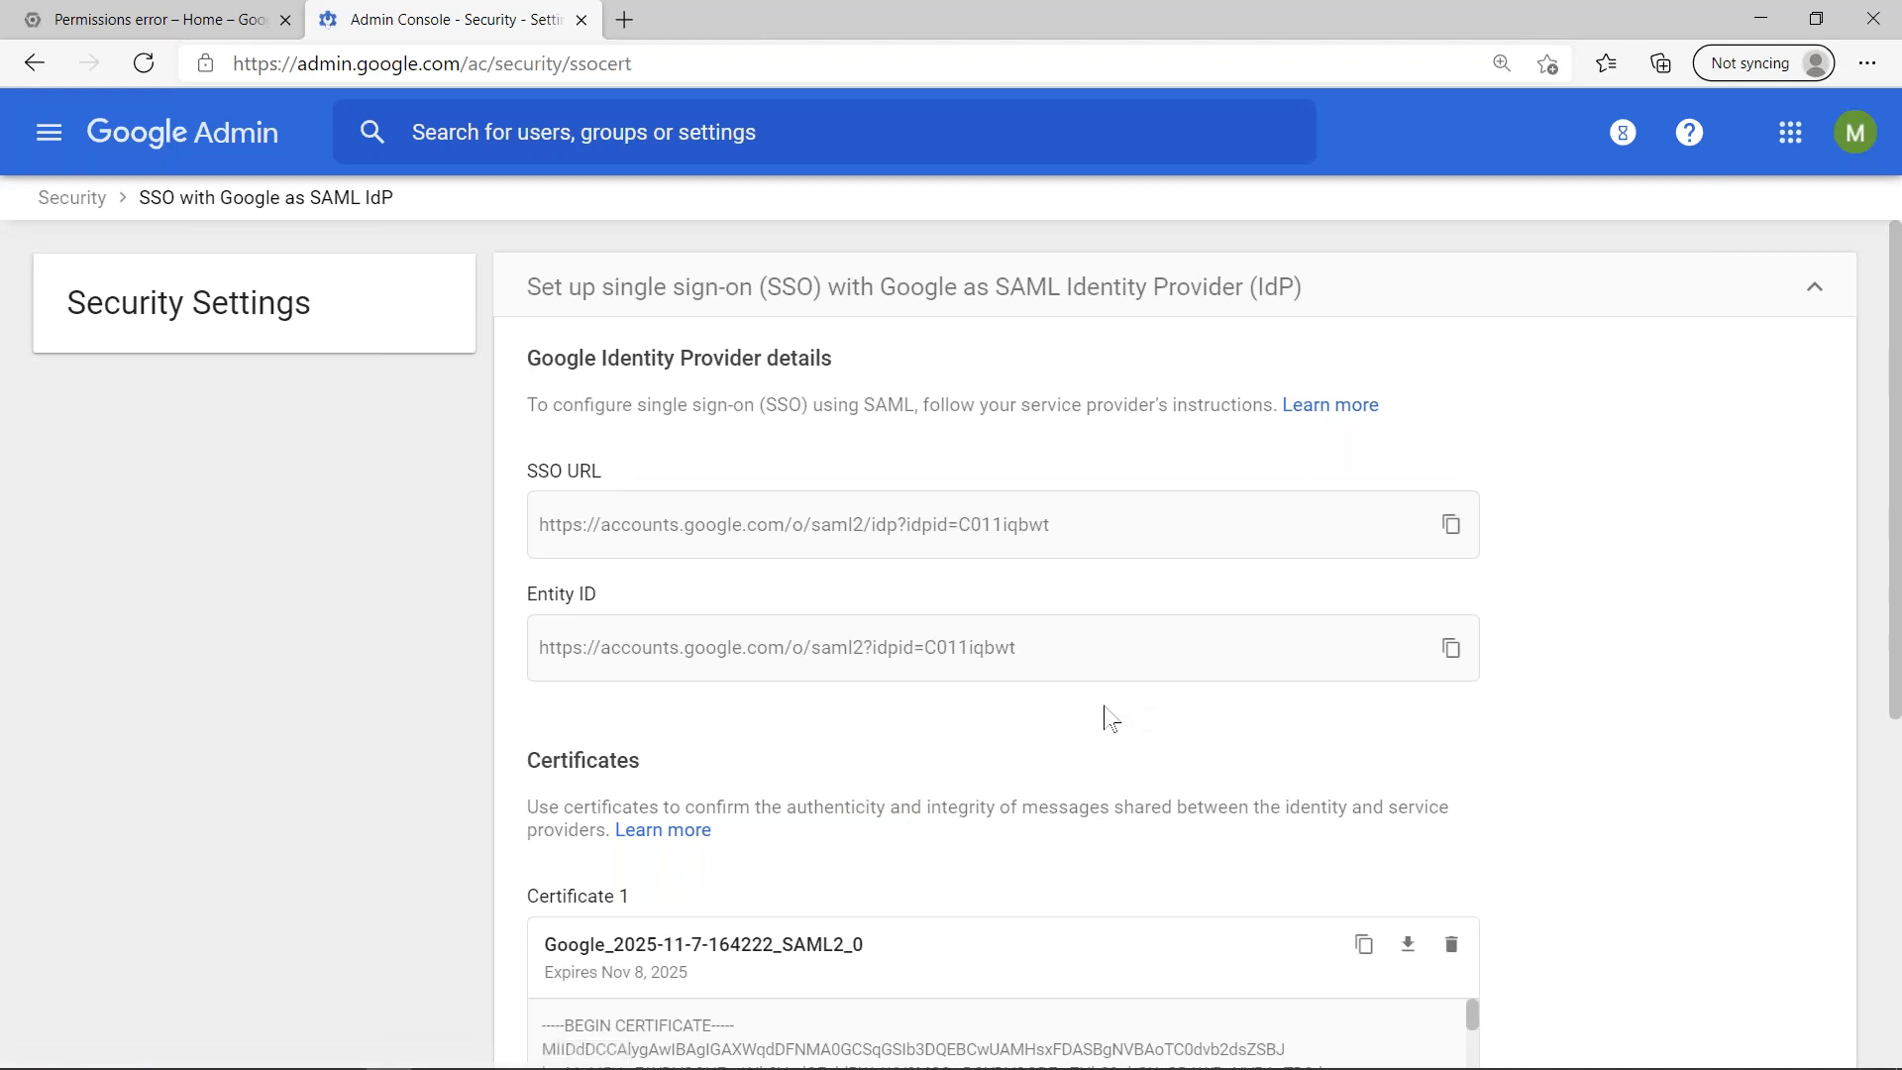
- Return to the Security settings, look over the account recovery and access sections, and view the SAML applications SSO details again
left_click(77, 201)
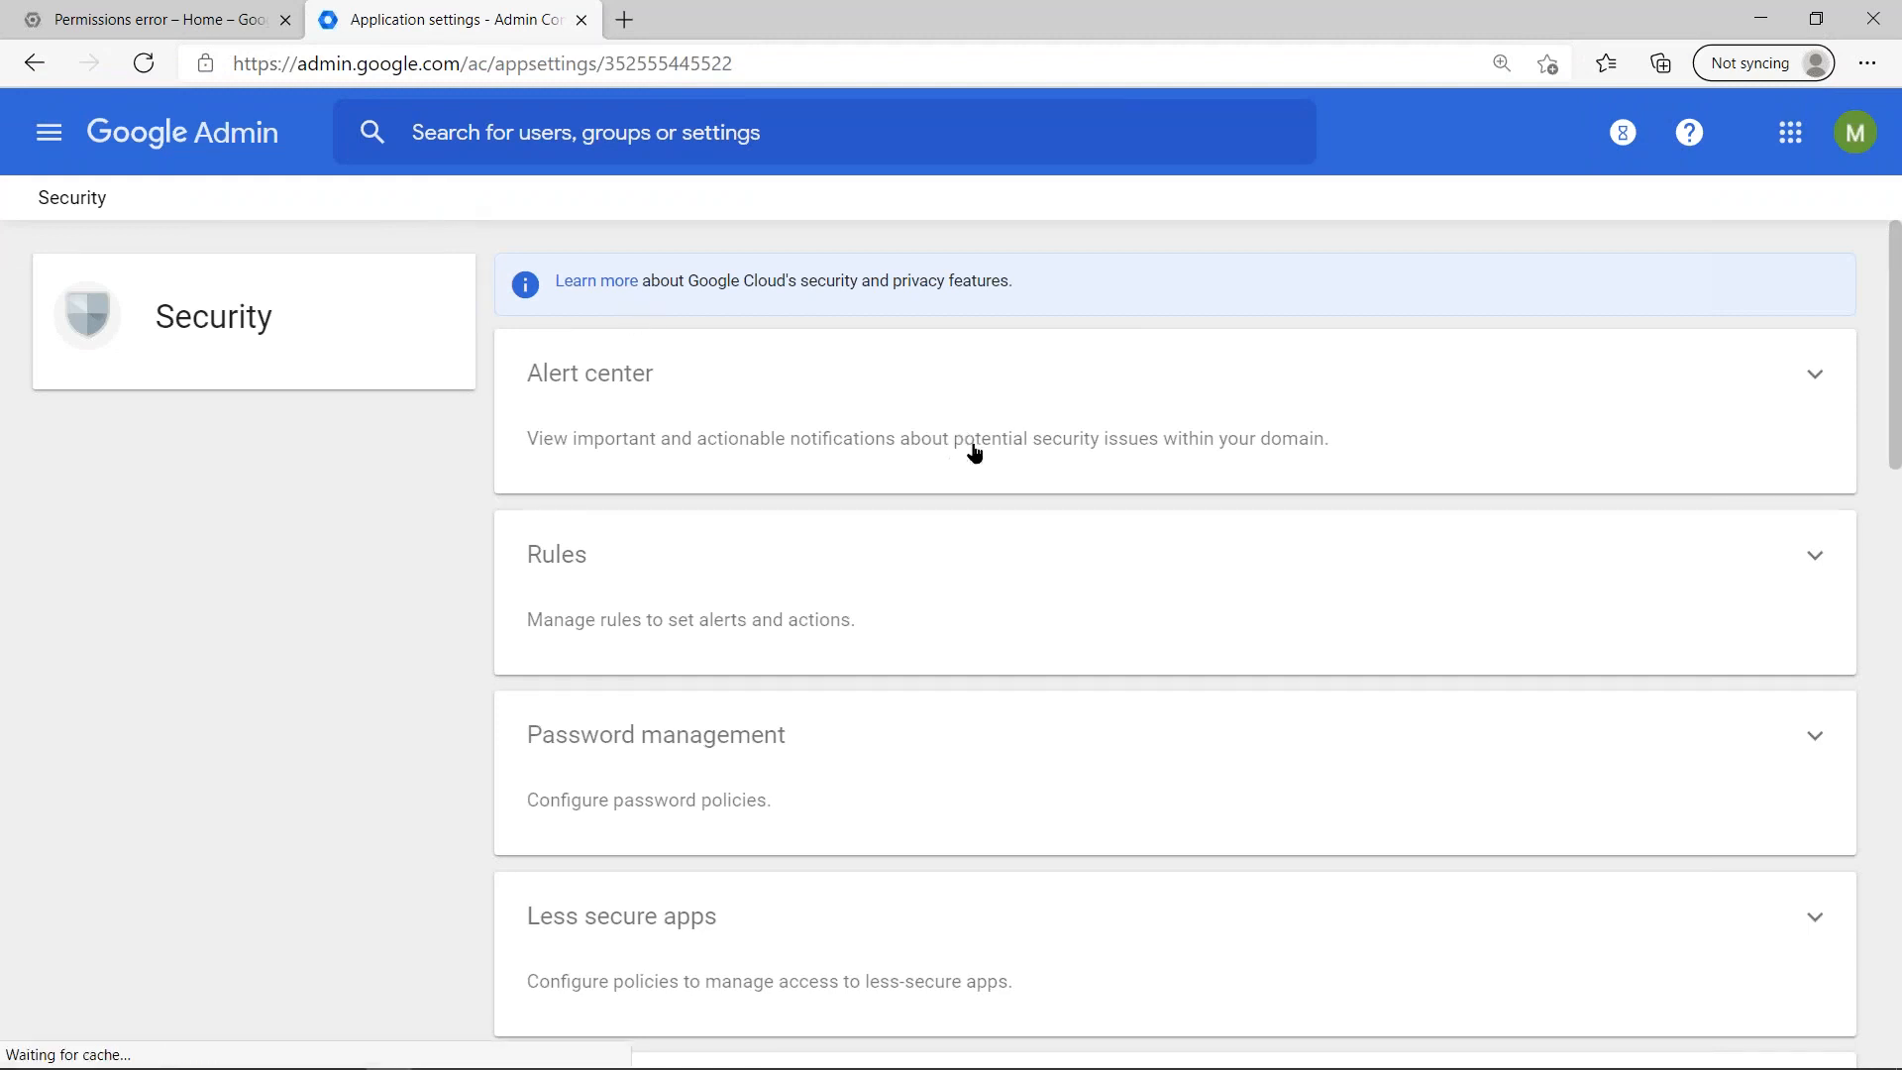
scroll(995, 483, "down", 7)
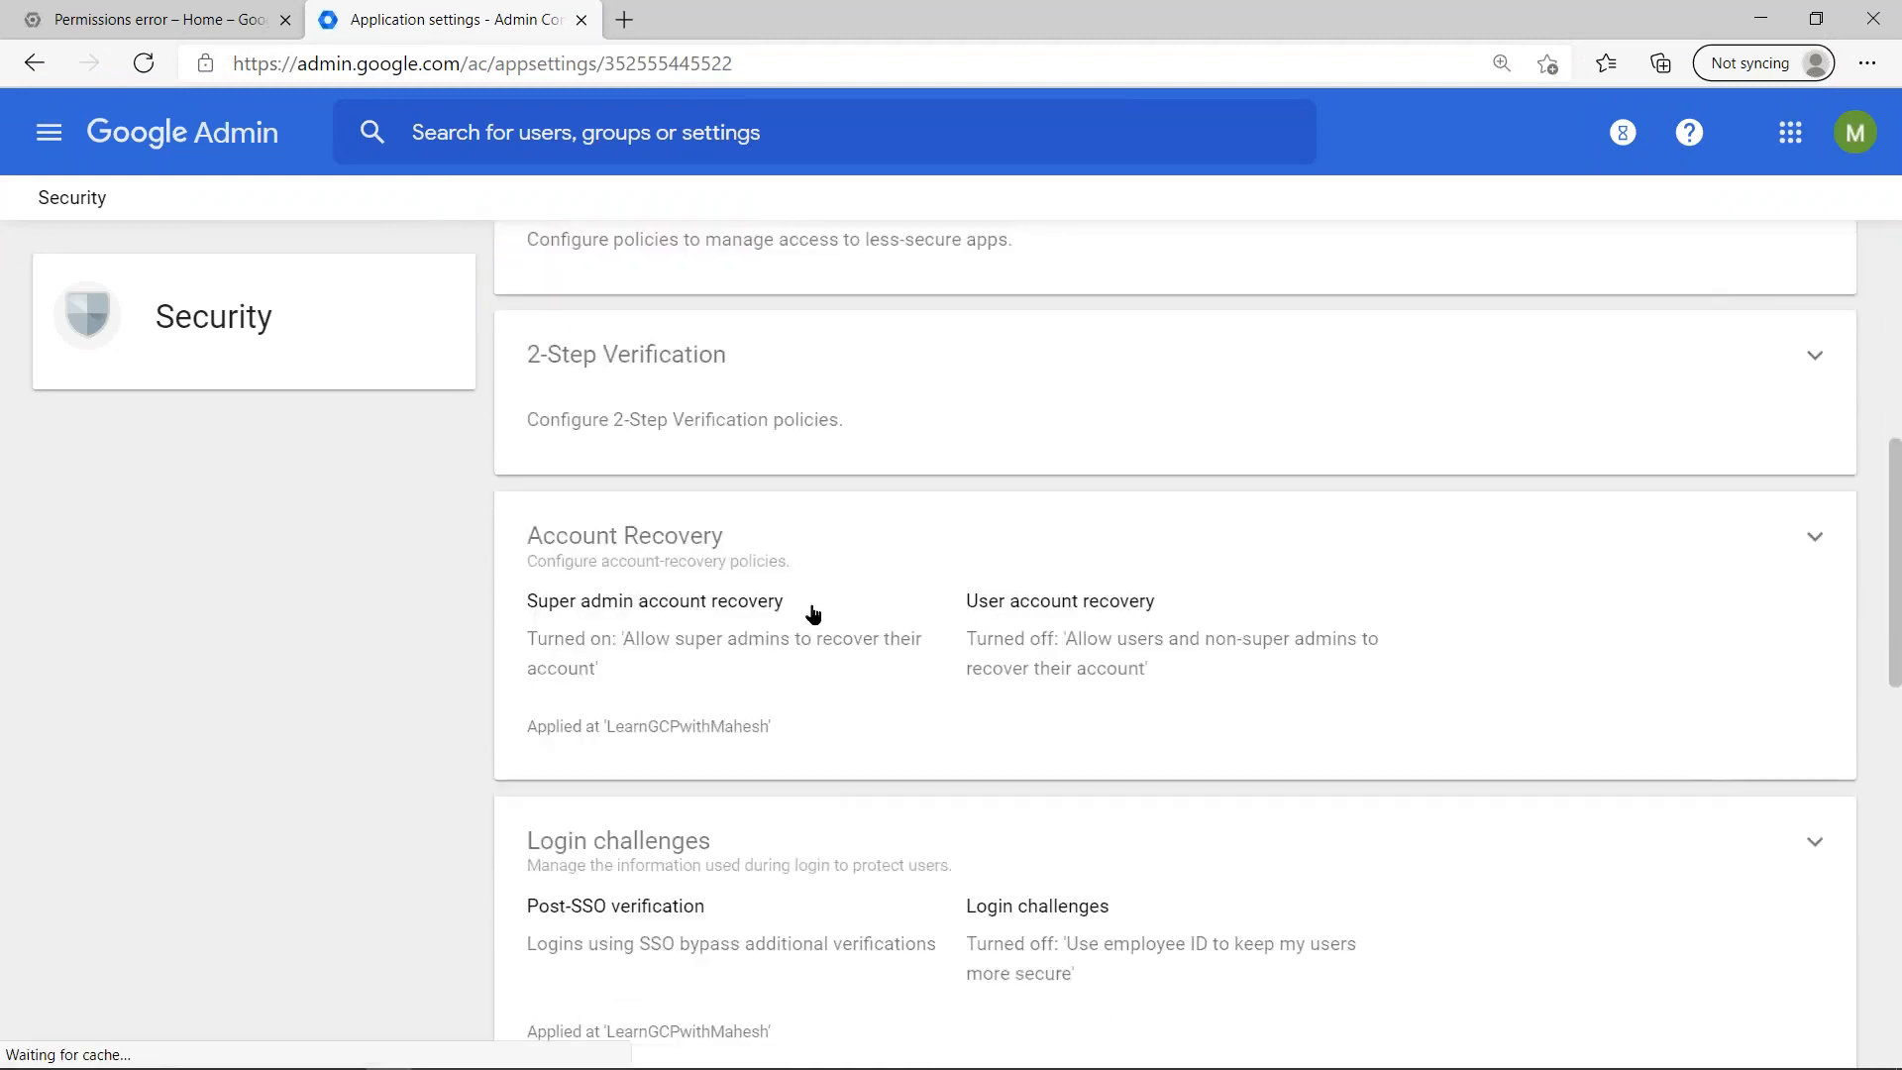
scroll(812, 615, "down", 5)
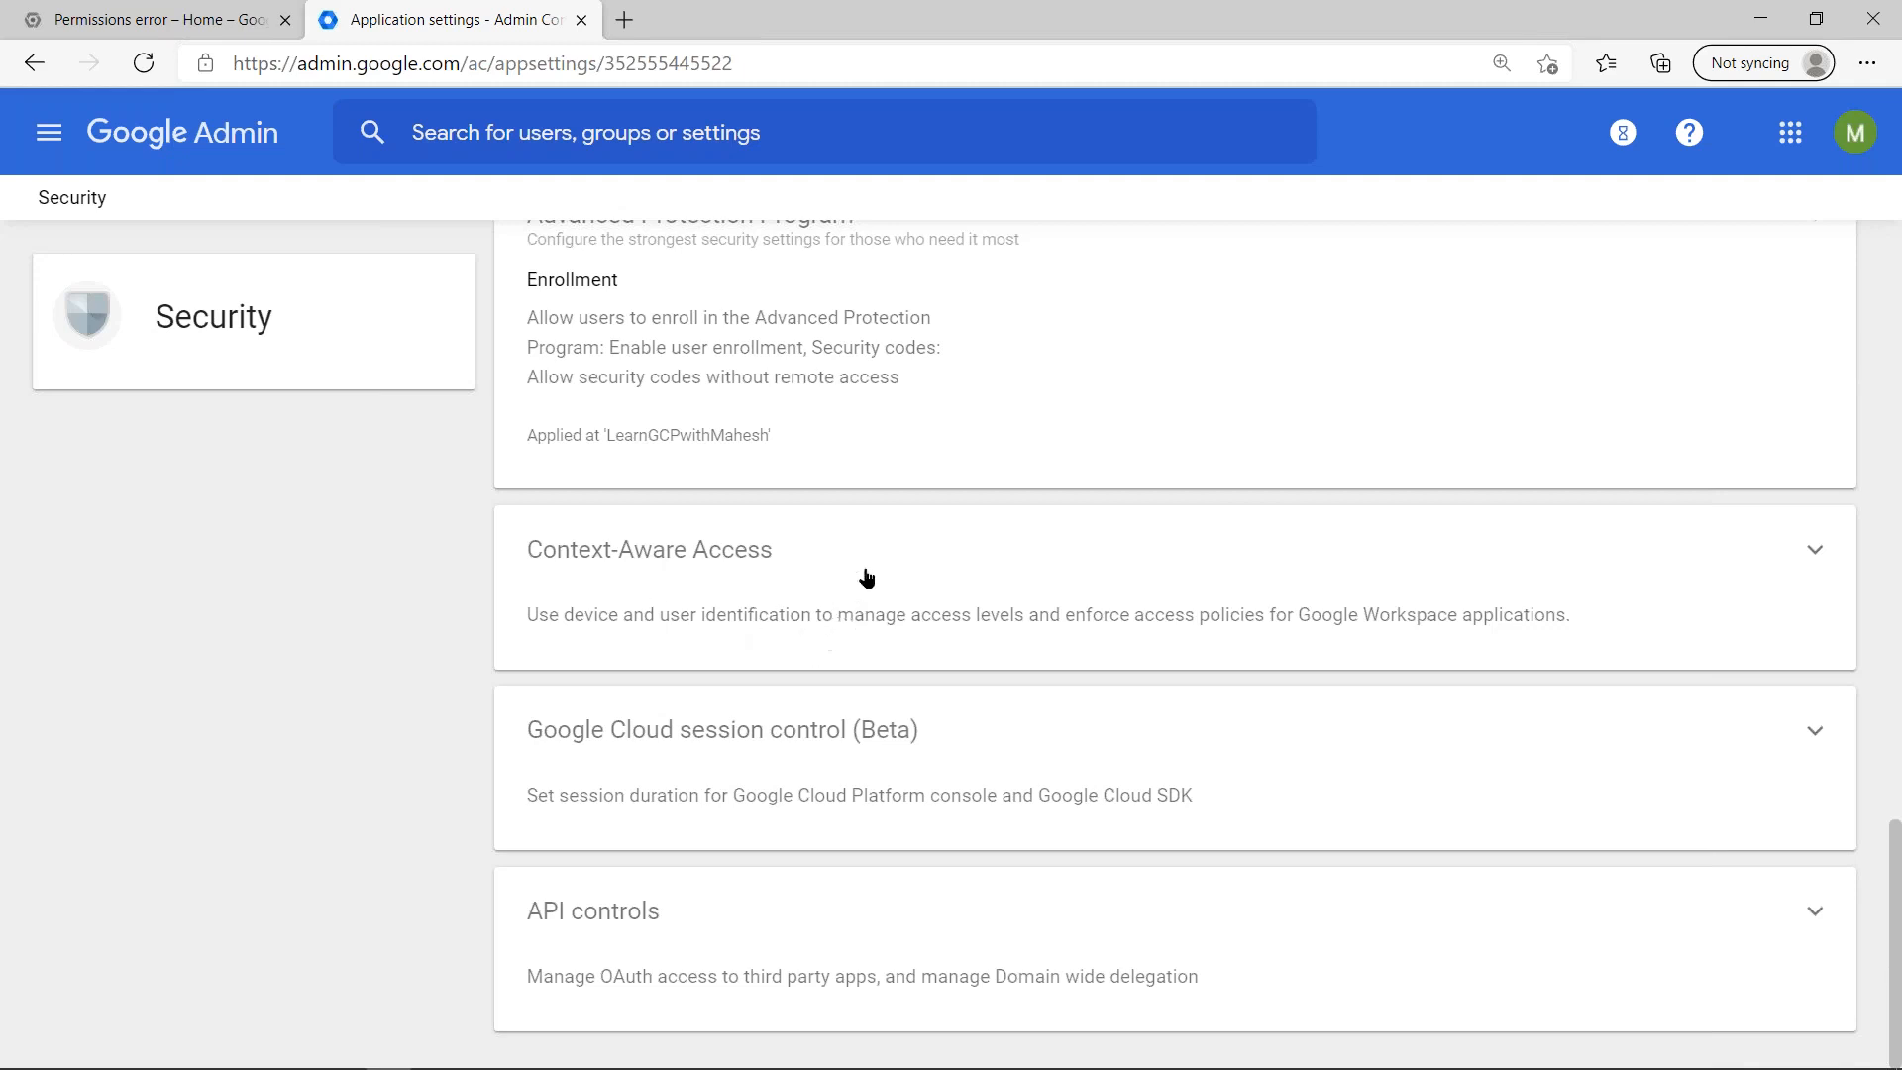
scroll(867, 577, "up", 6)
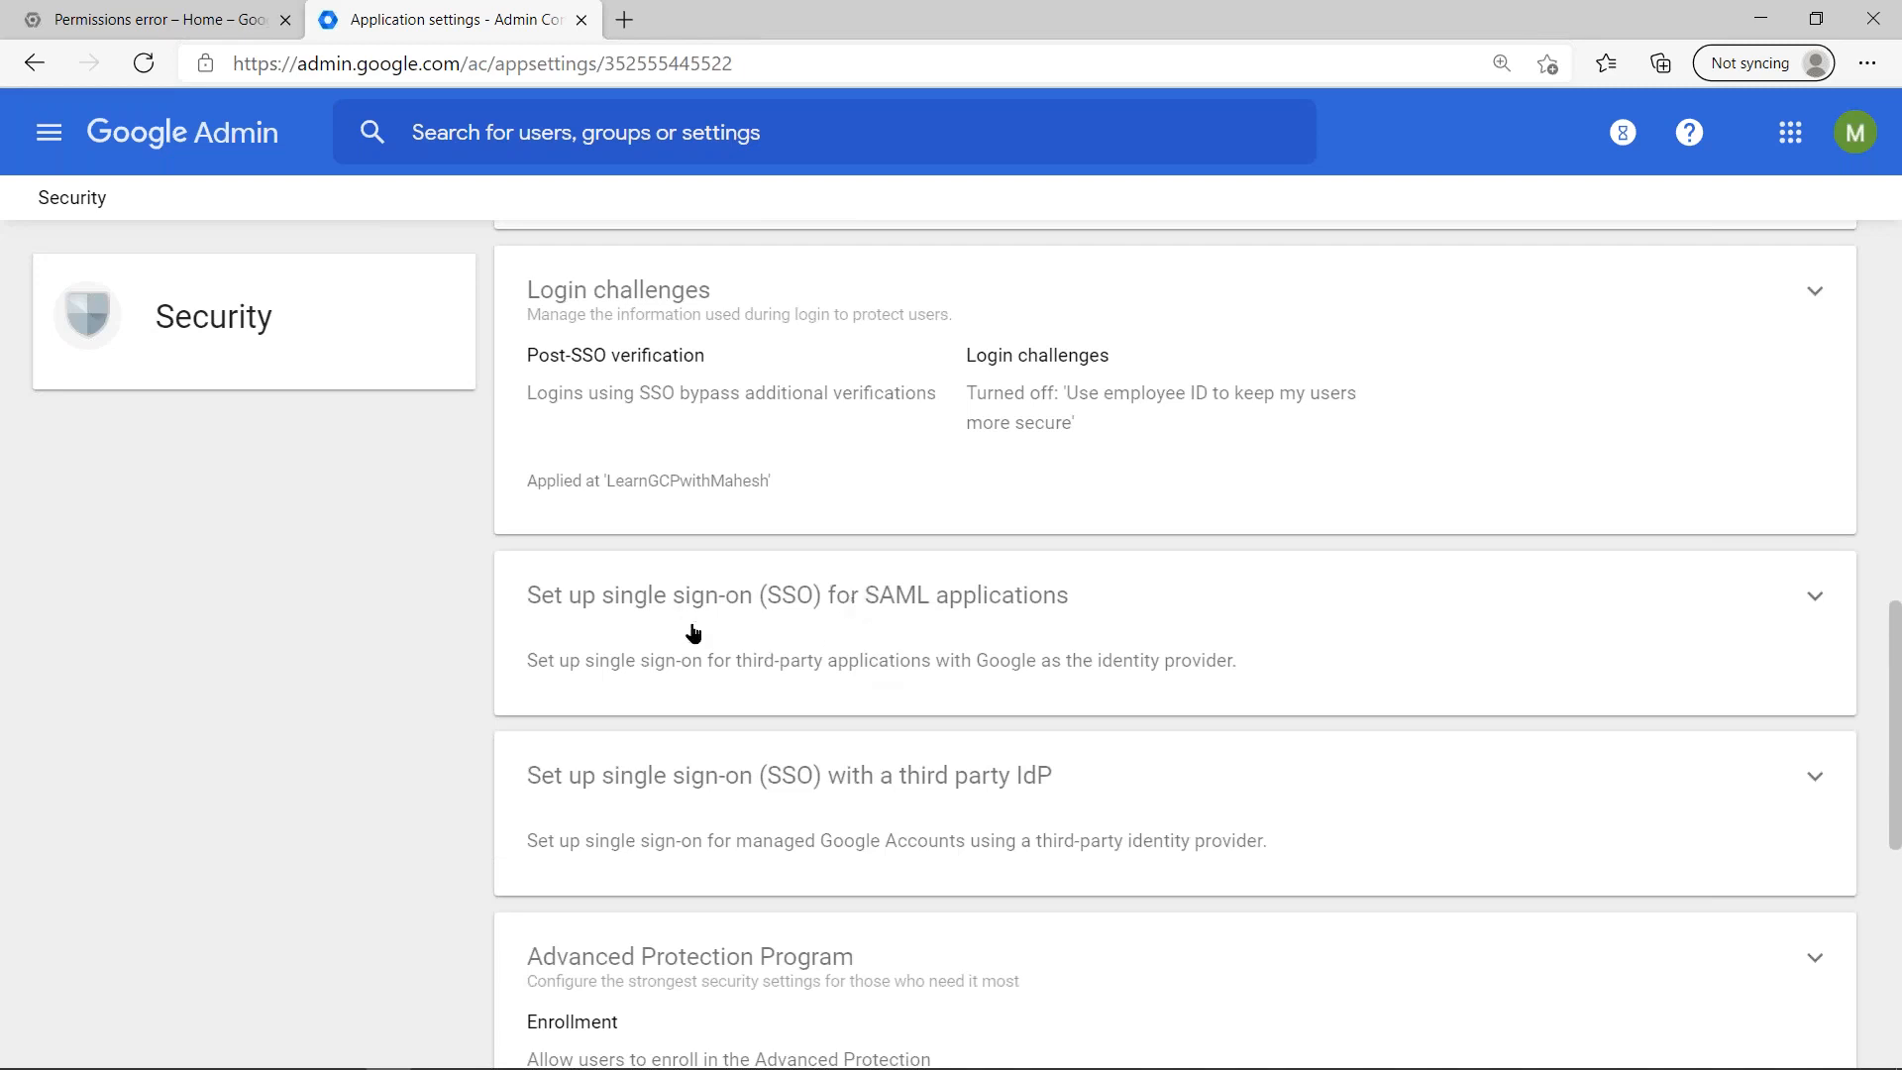
left_click(960, 639)
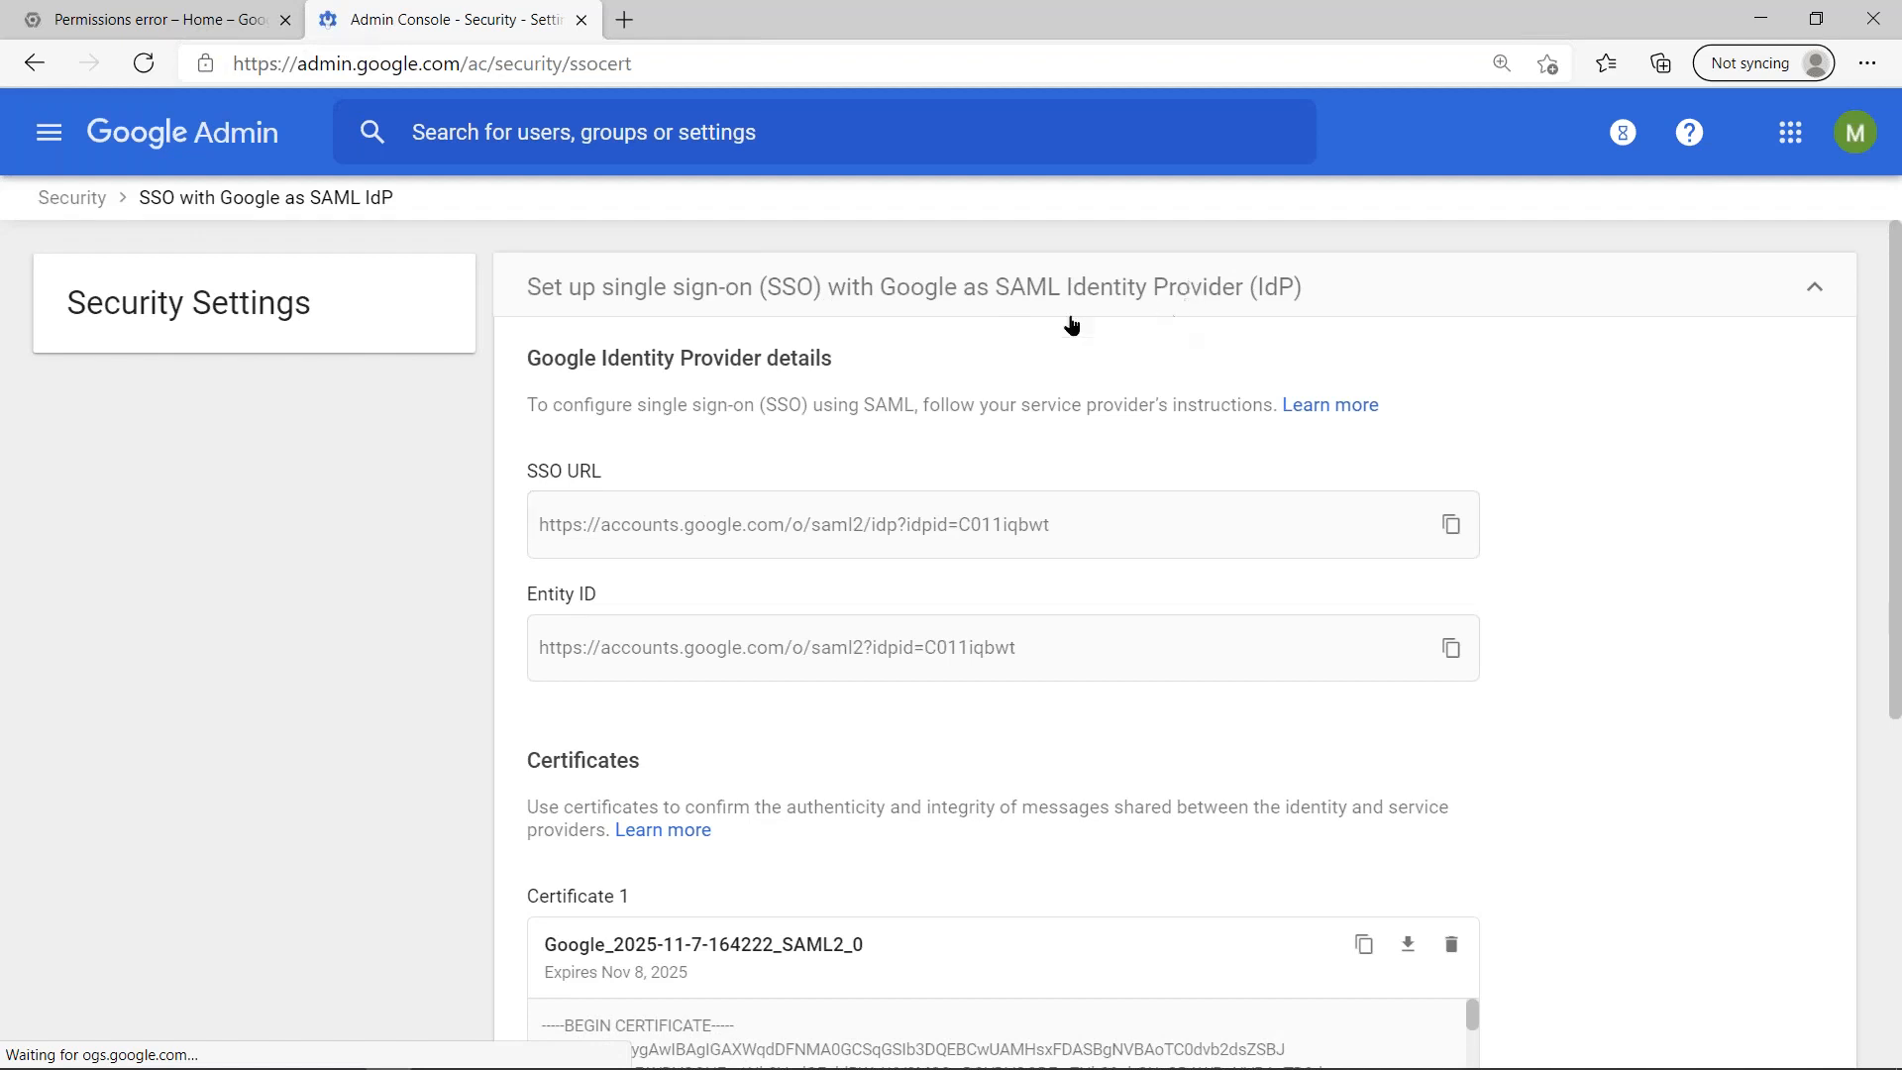
- View the third party IdP single sign-on setup from the Security settings, and switch to the Google Cloud Directory Sync slide
left_click(81, 201)
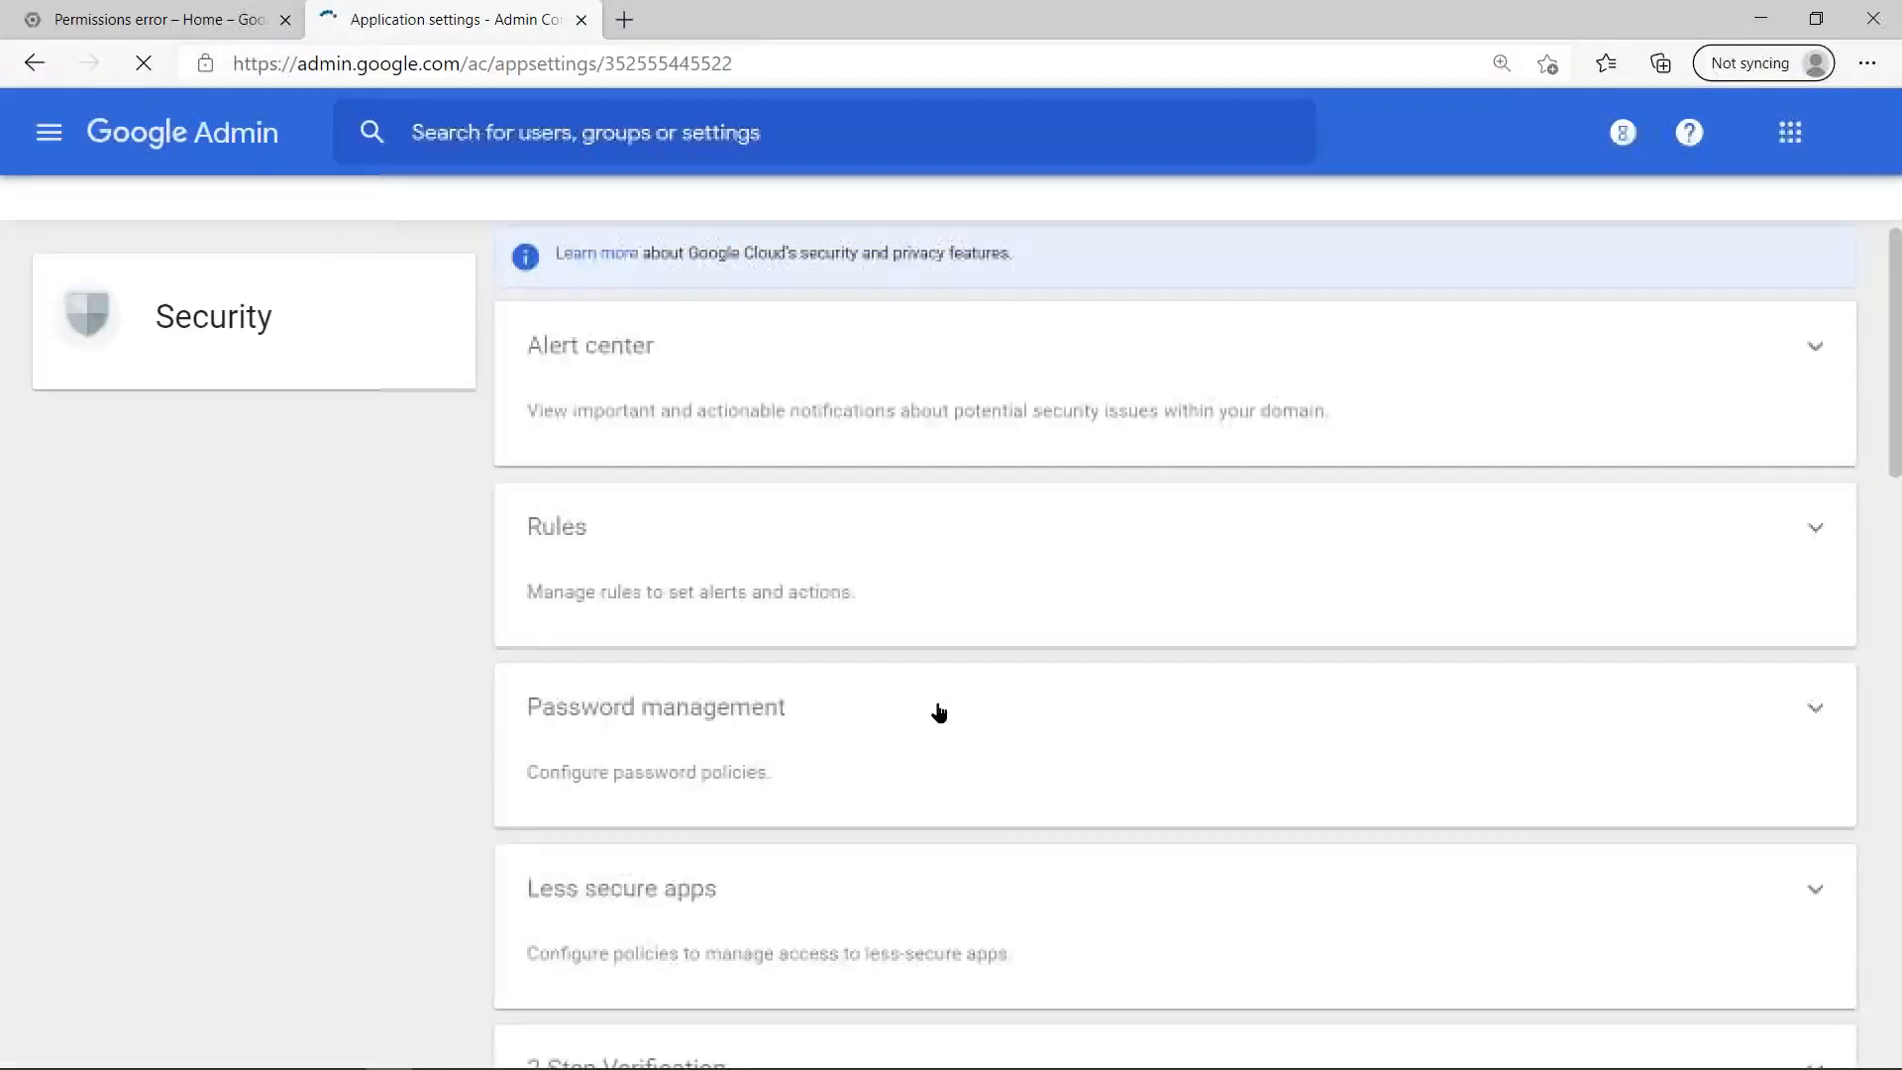
scroll(947, 692, "down", 10)
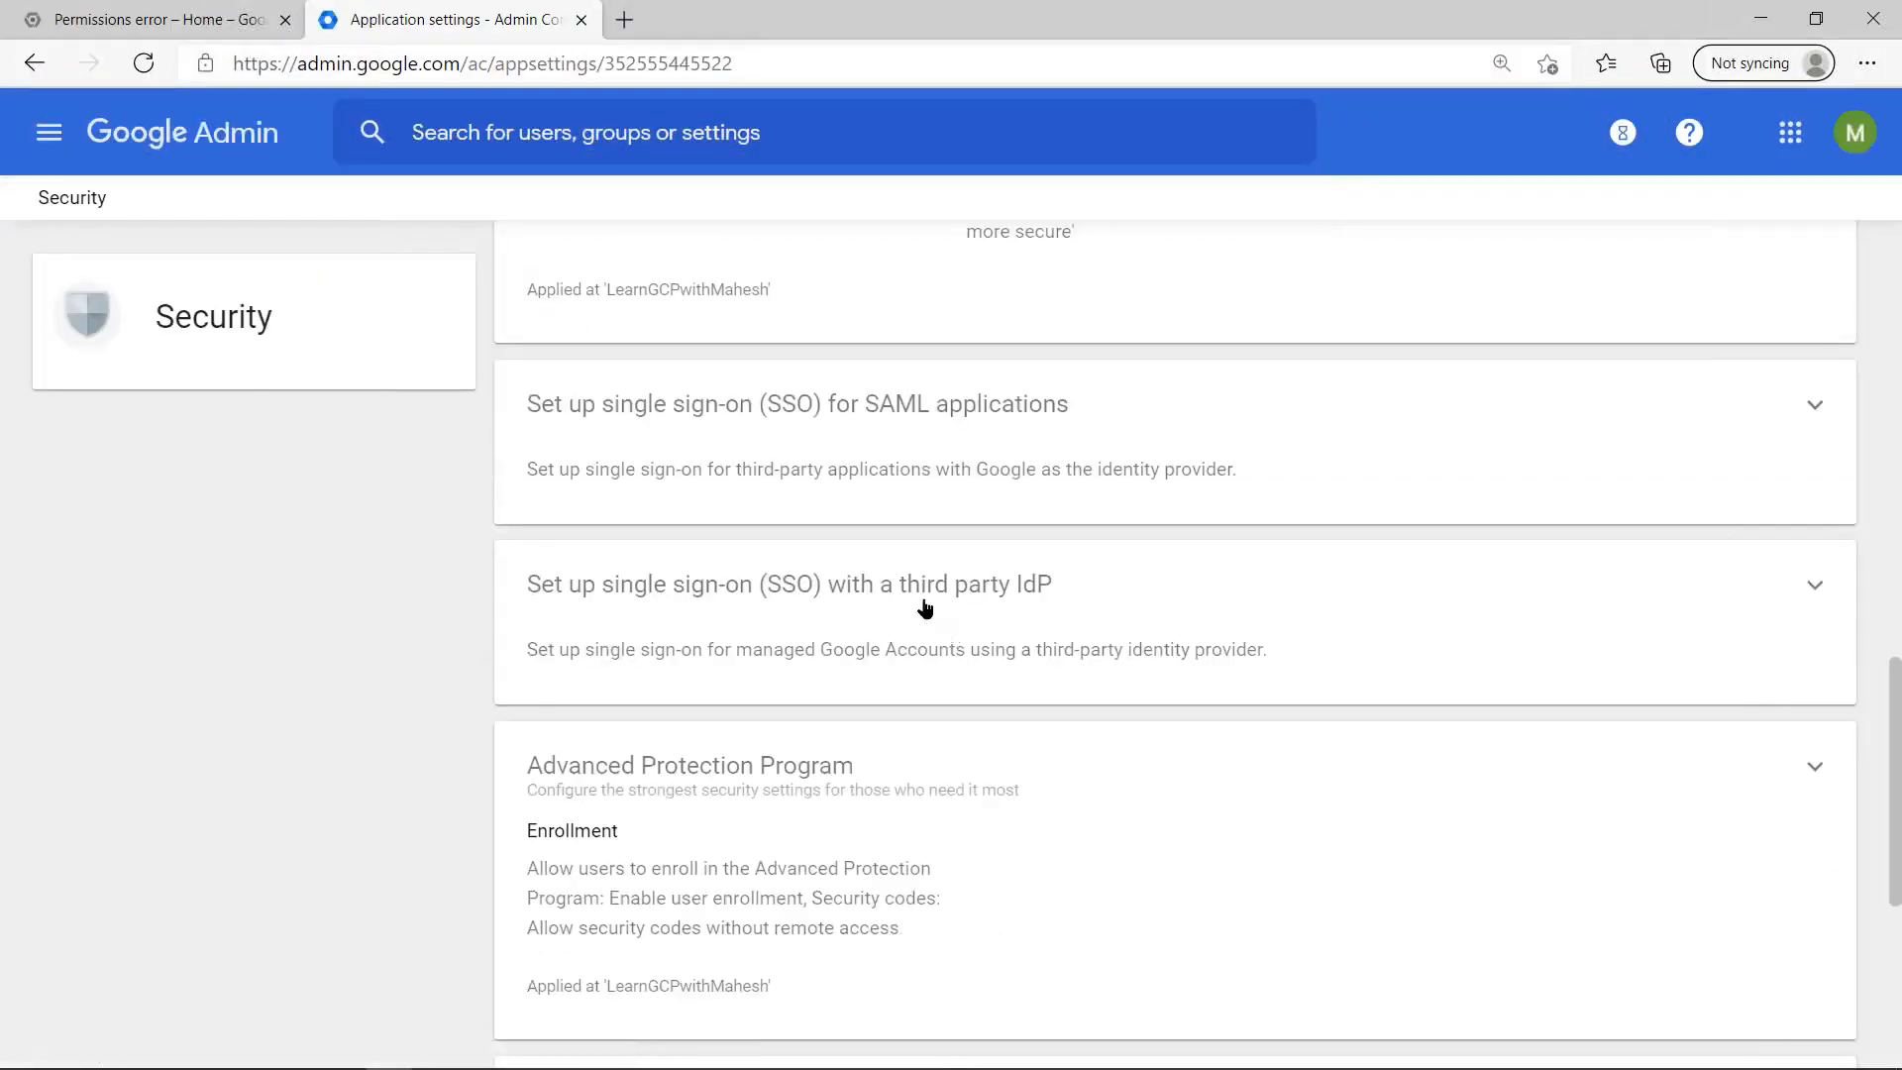
left_click(937, 625)
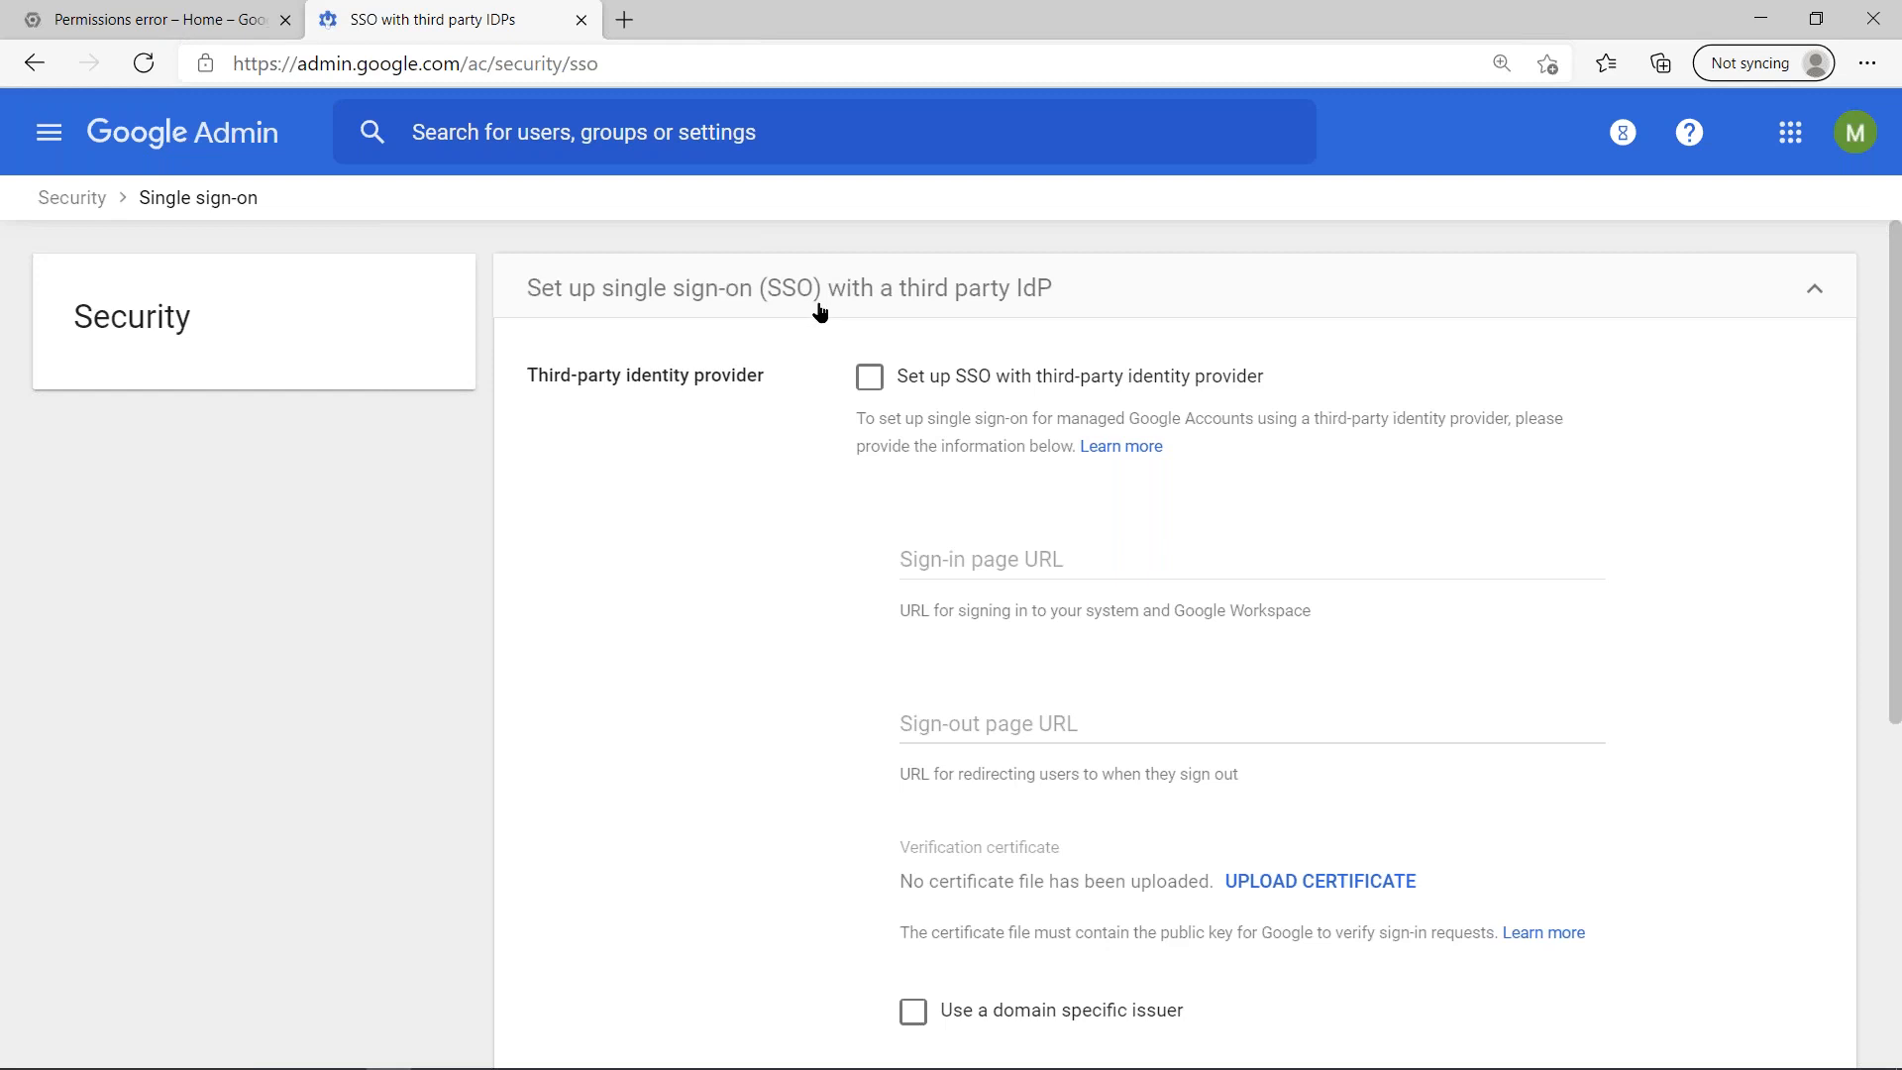
key("alt+Tab")
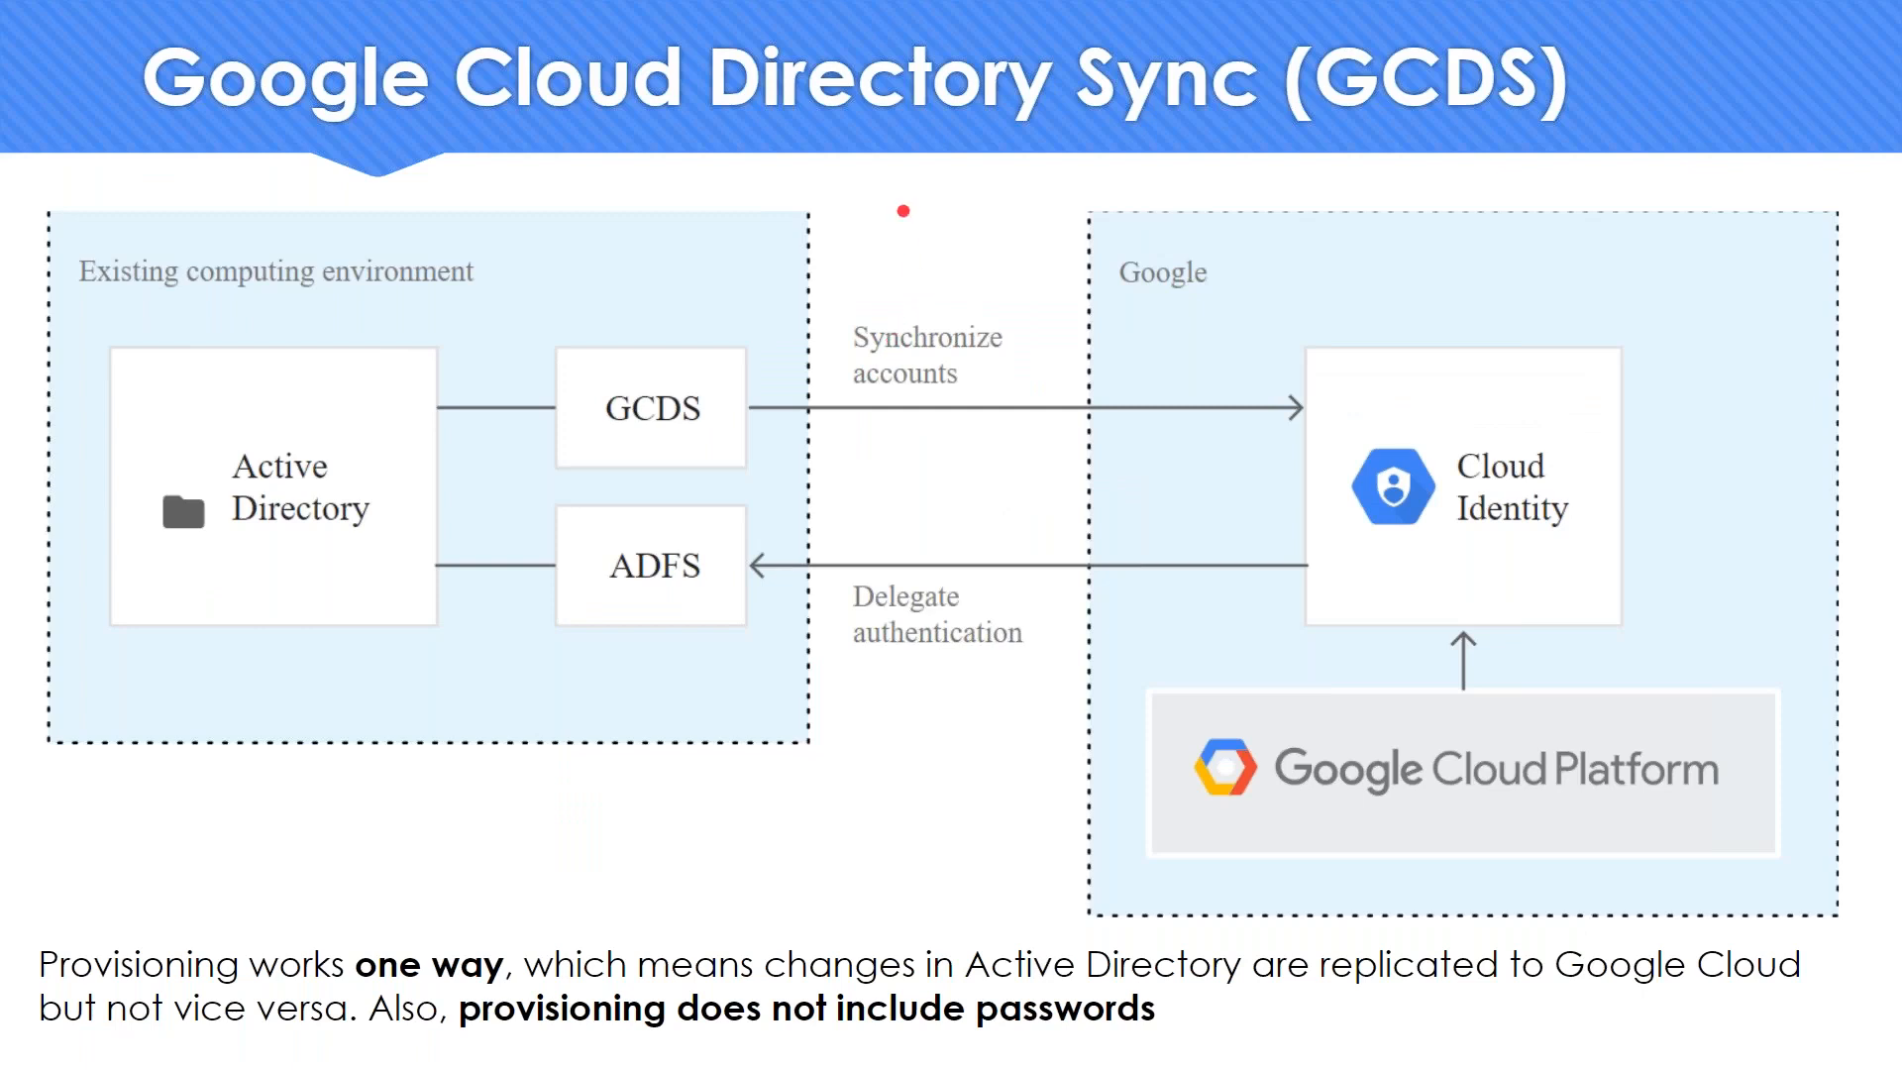
- Switch to the Google Cloud console in the browser and select the top-level organization from the list of all projects
key("alt+Tab")
left_click(89, 202)
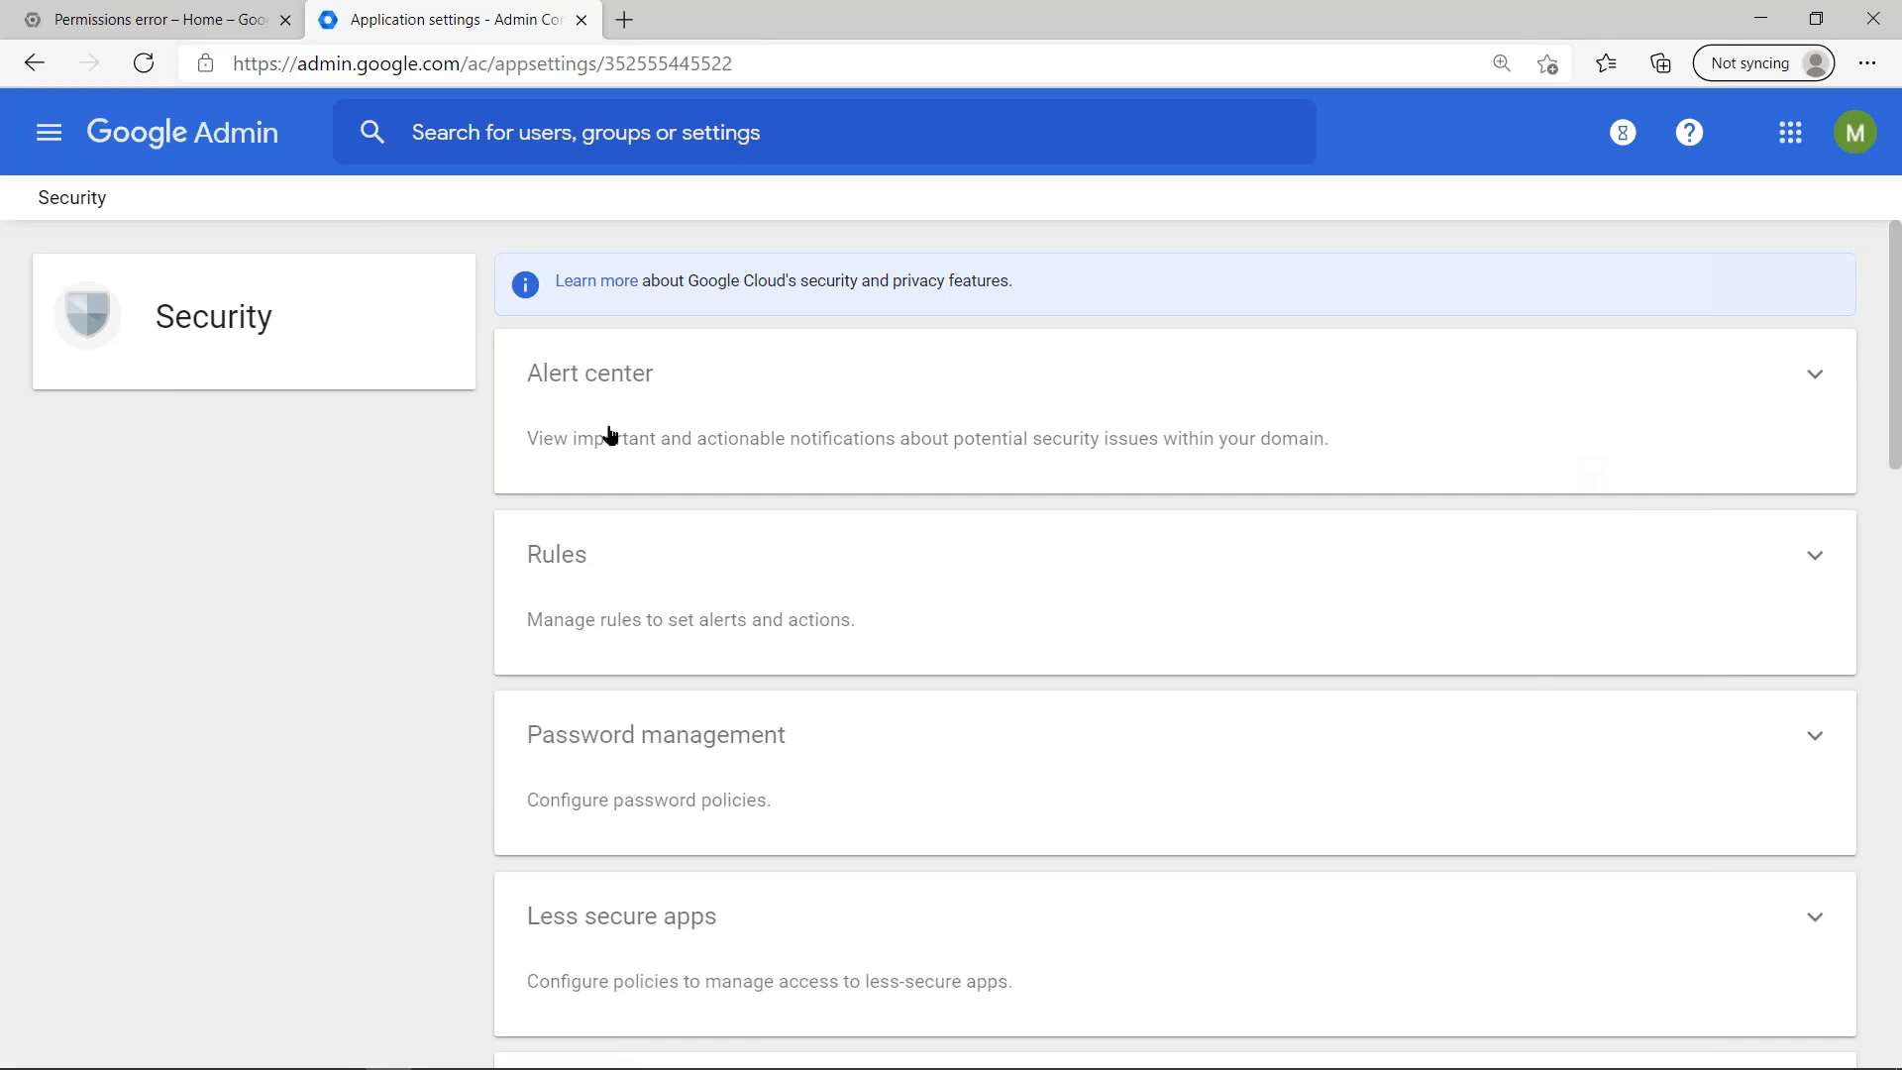
left_click(45, 14)
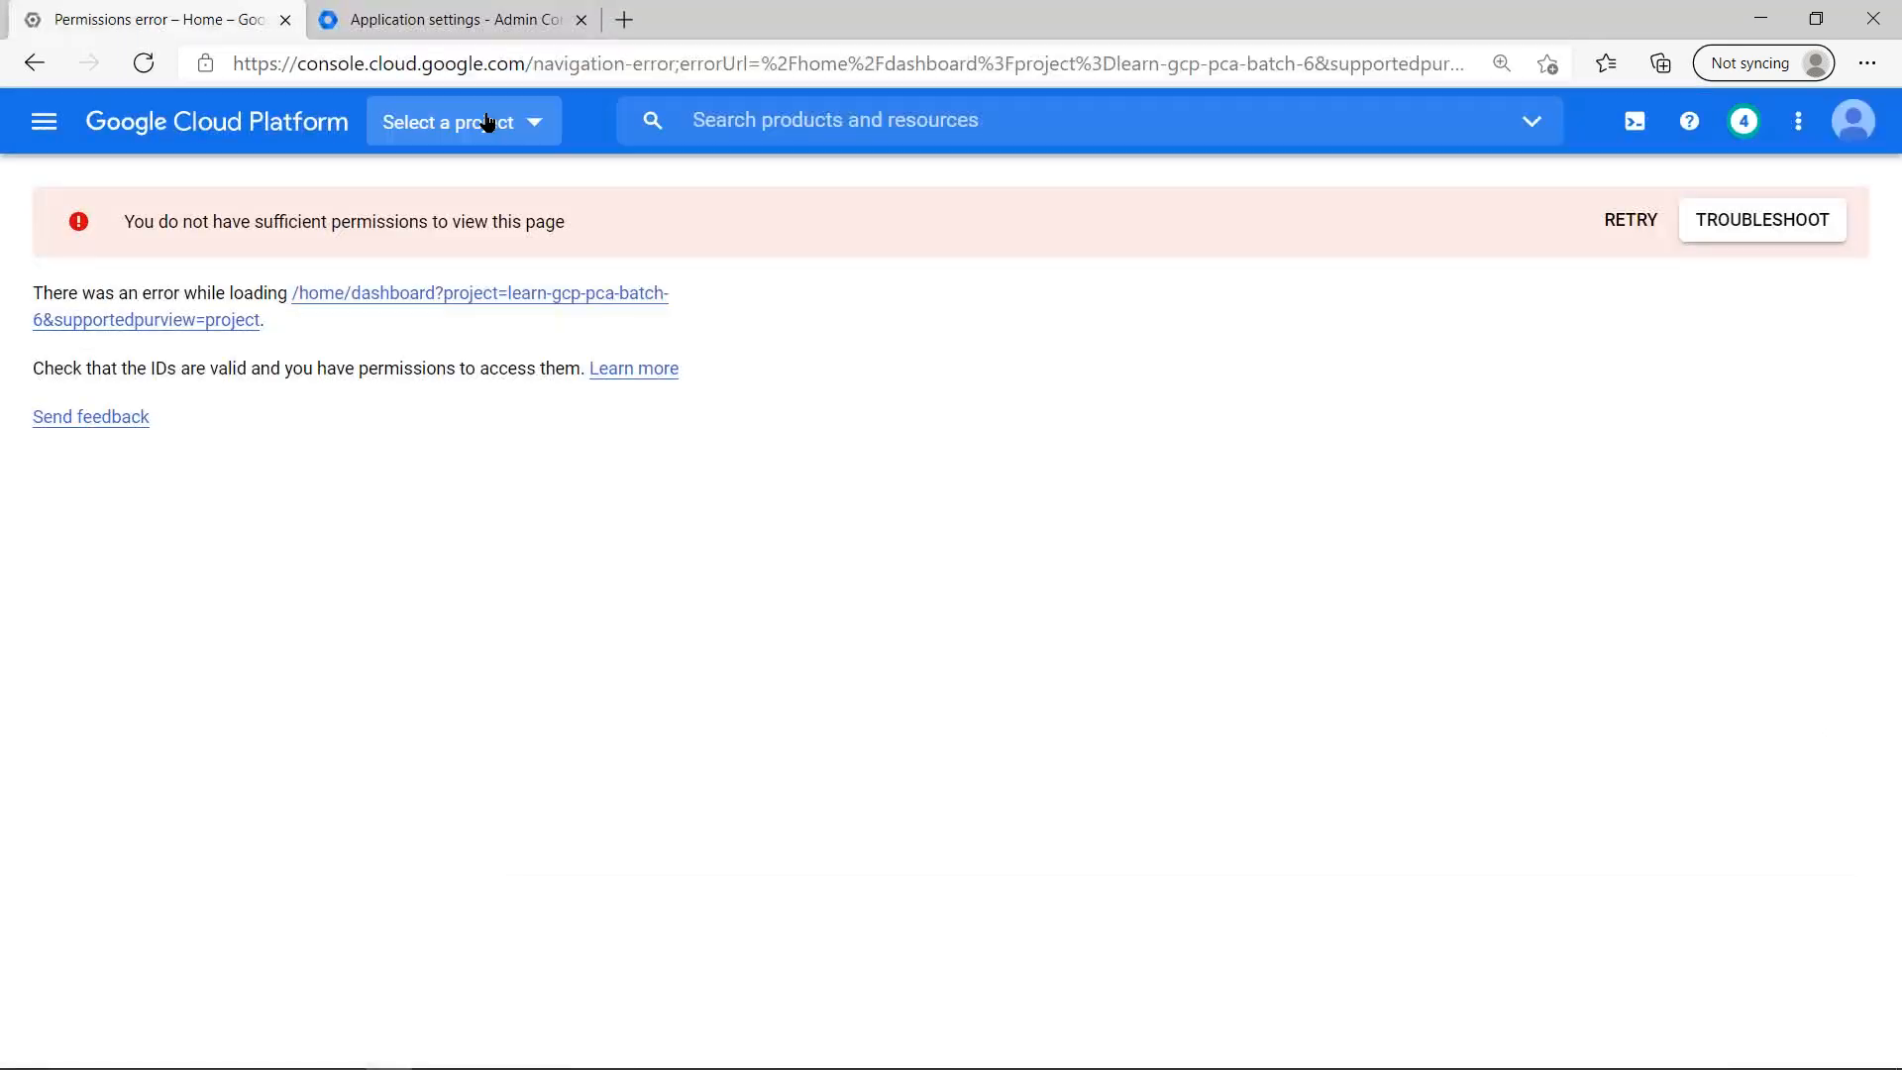
left_click(535, 129)
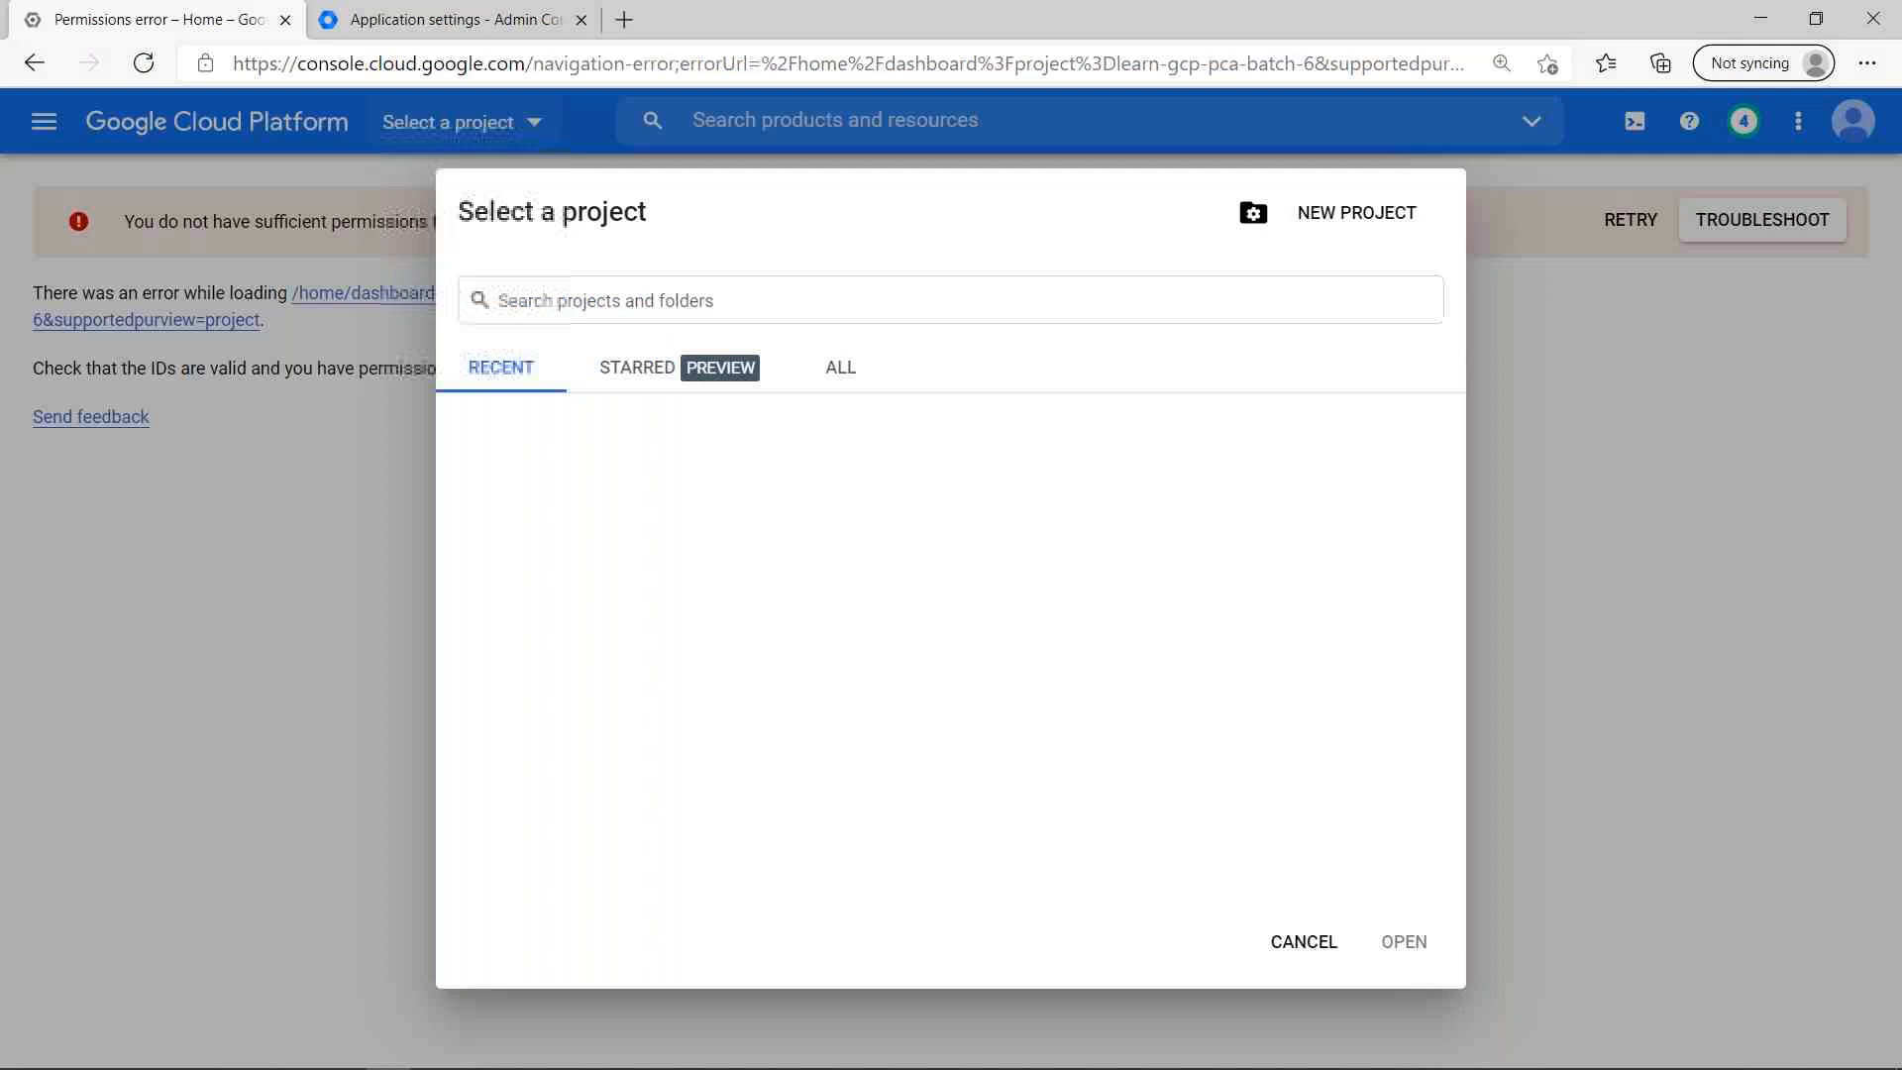
left_click(841, 368)
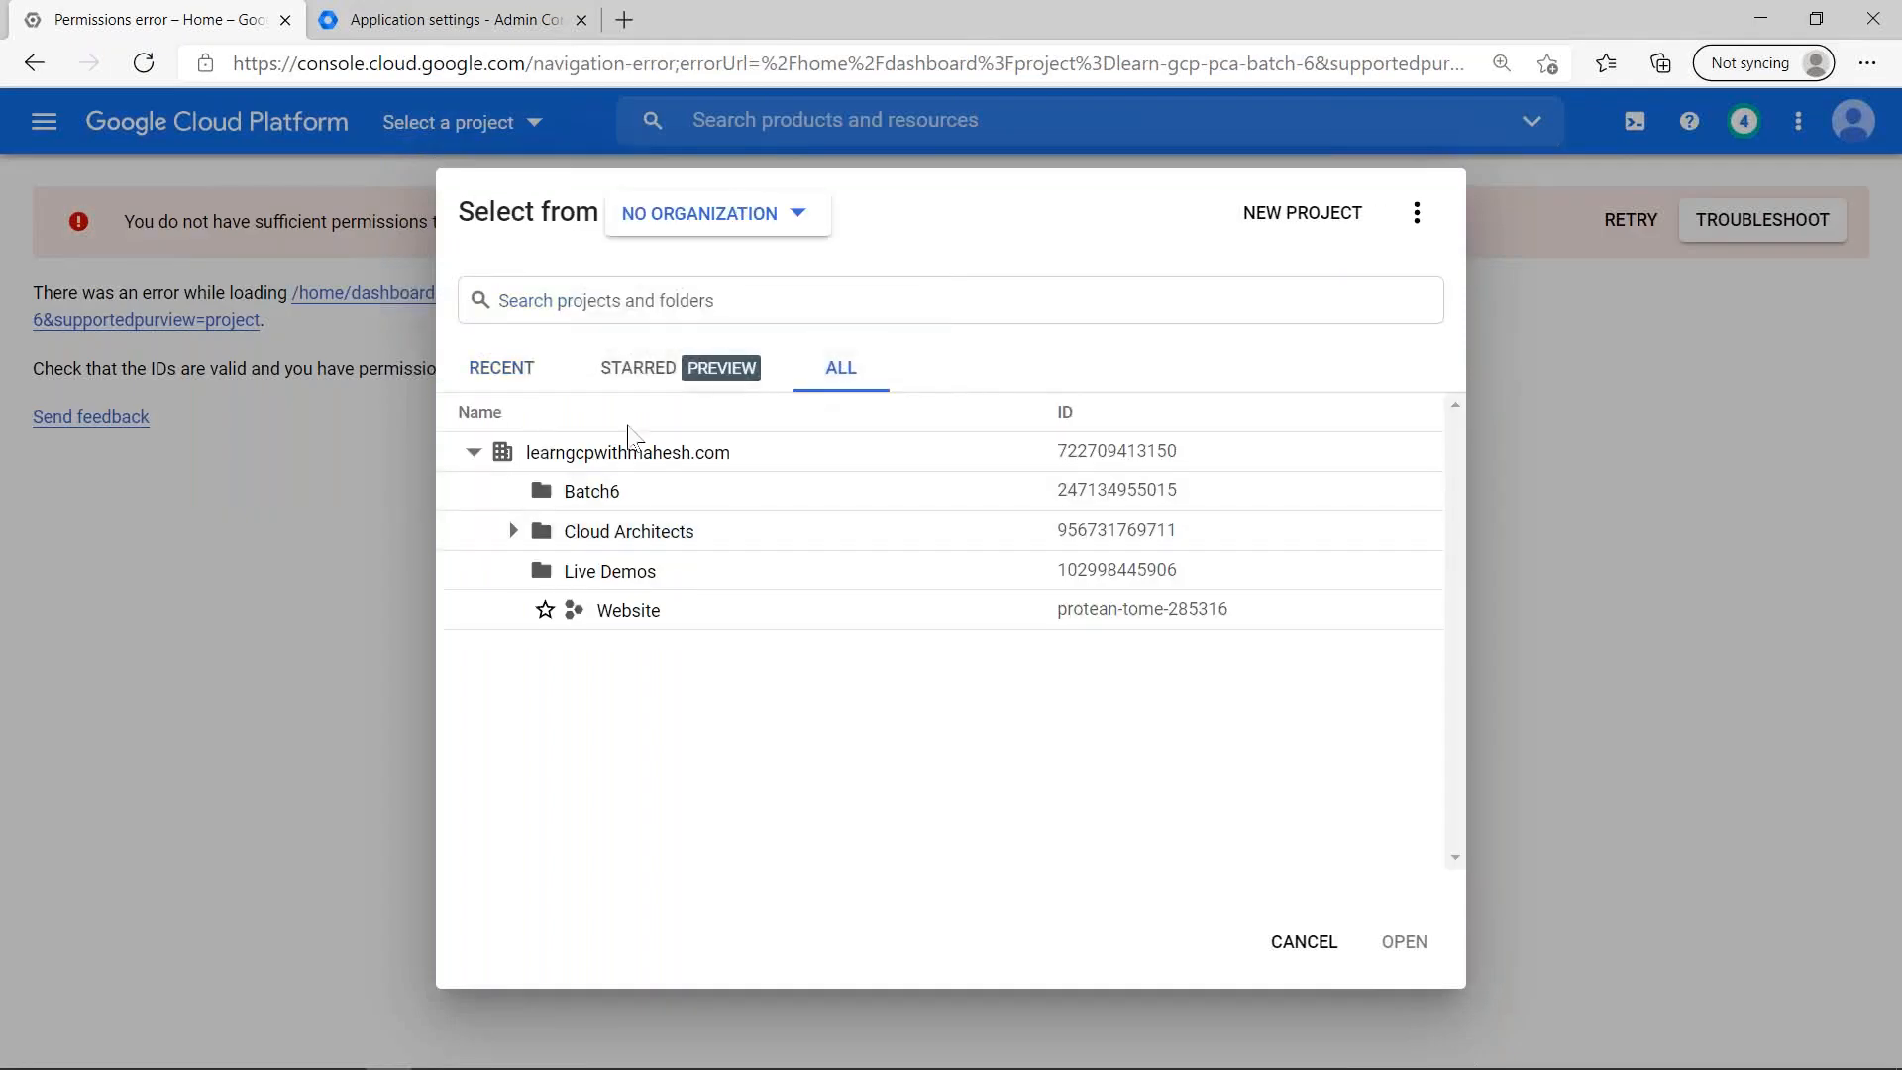
left_click(630, 458)
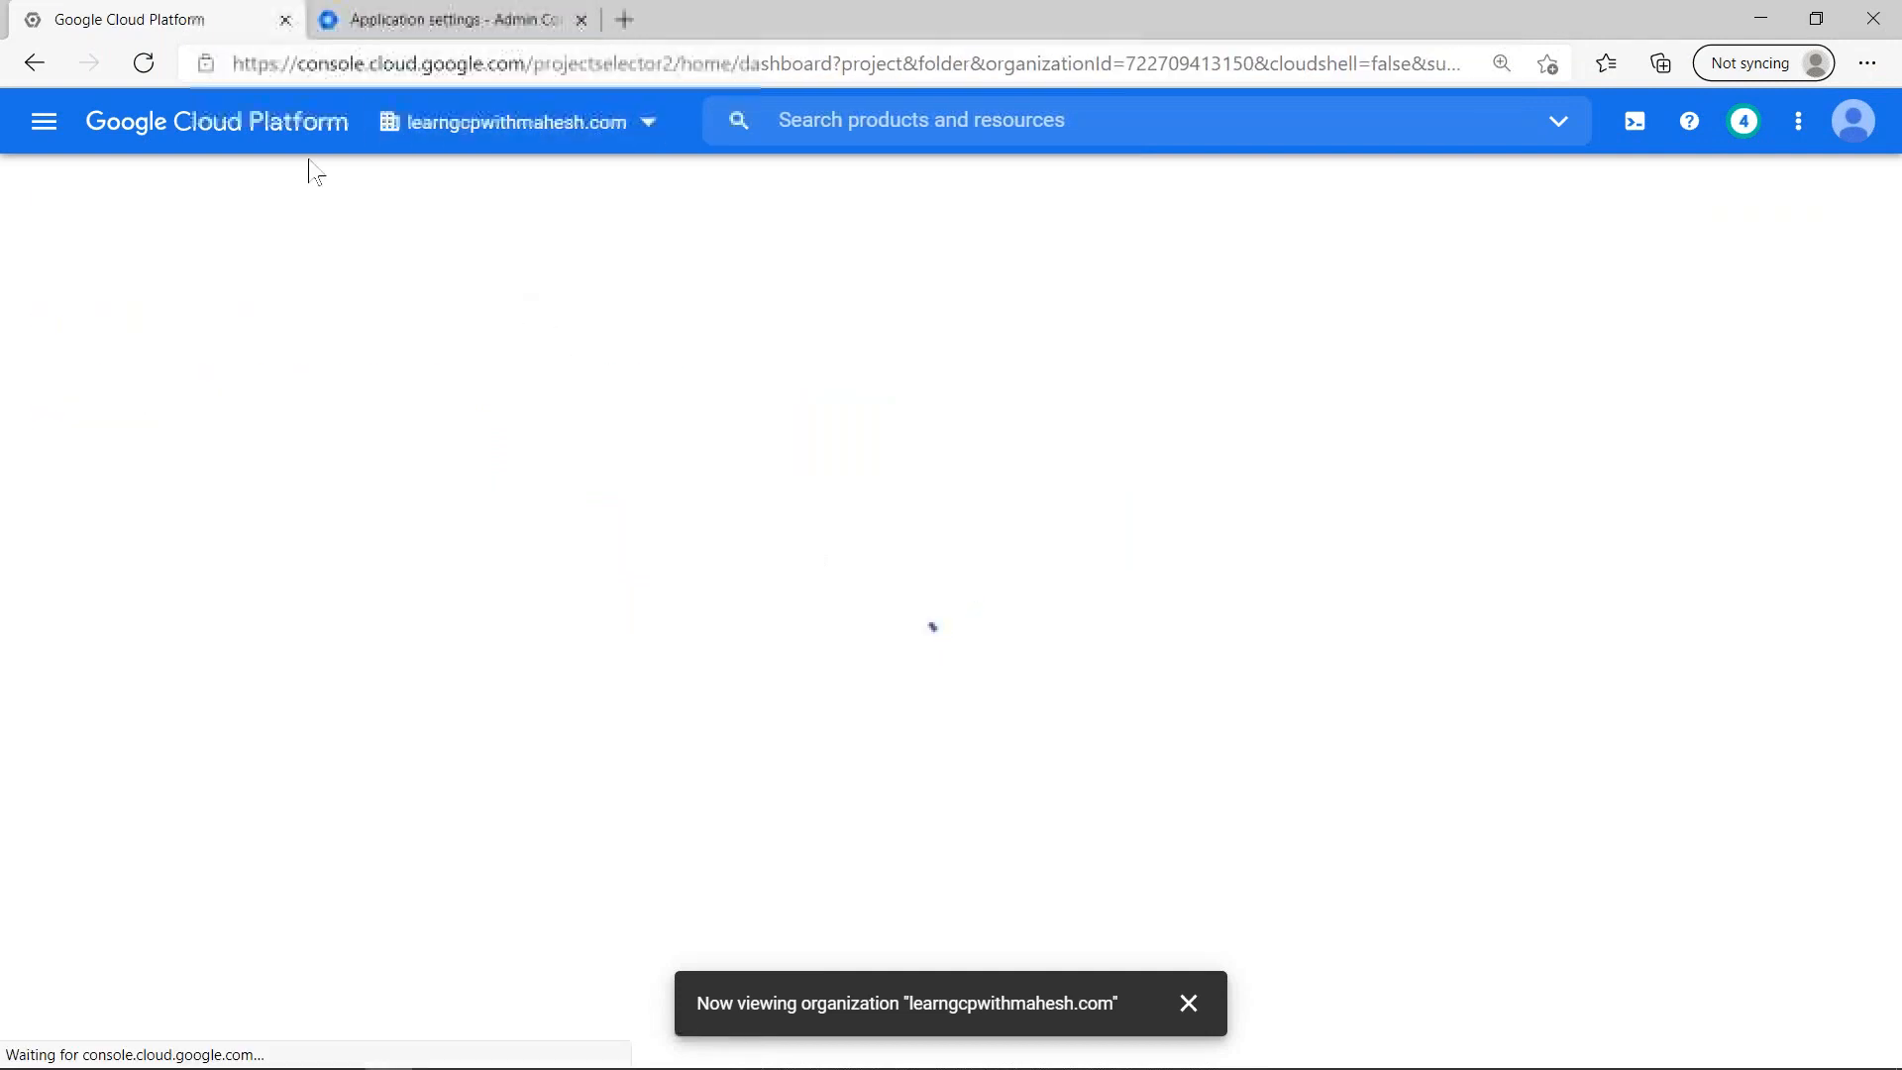
- Open the Managed Microsoft AD page of the Security services and look over the other security services offered
left_click(45, 130)
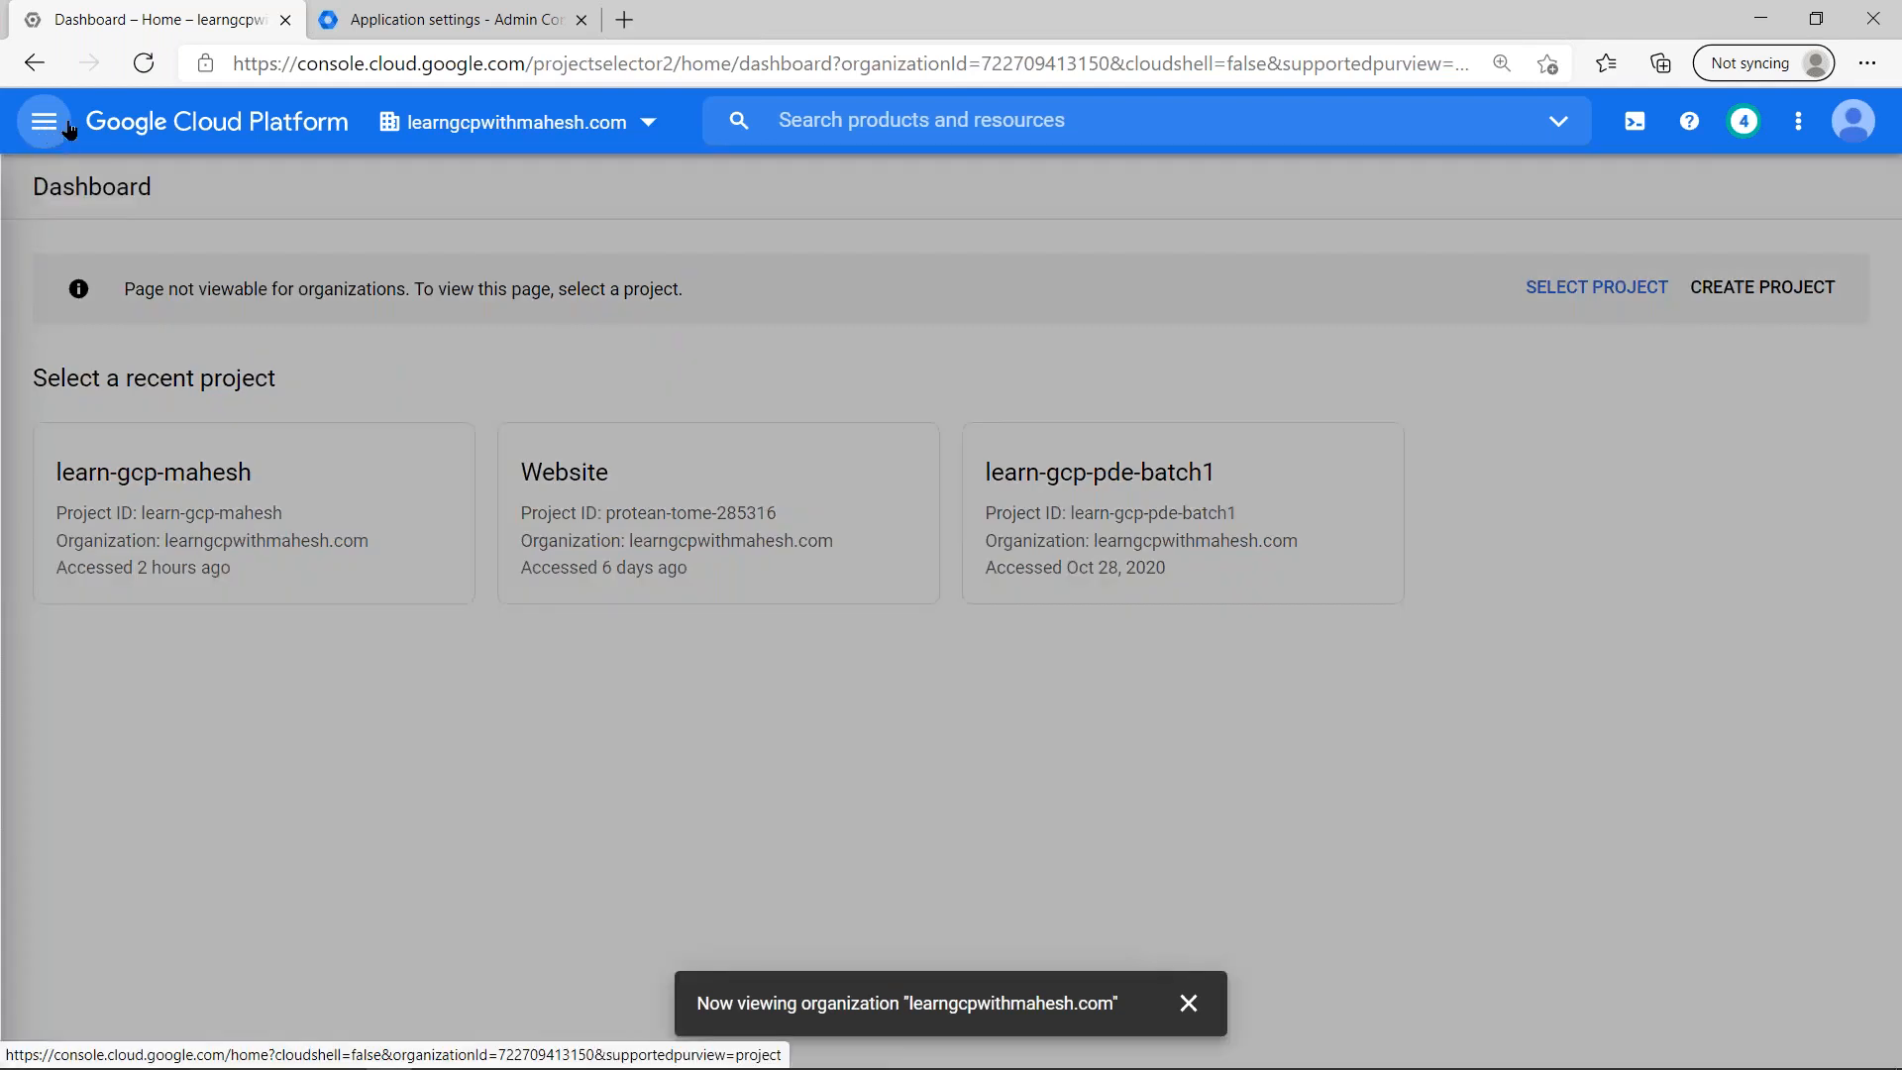
left_click(305, 453)
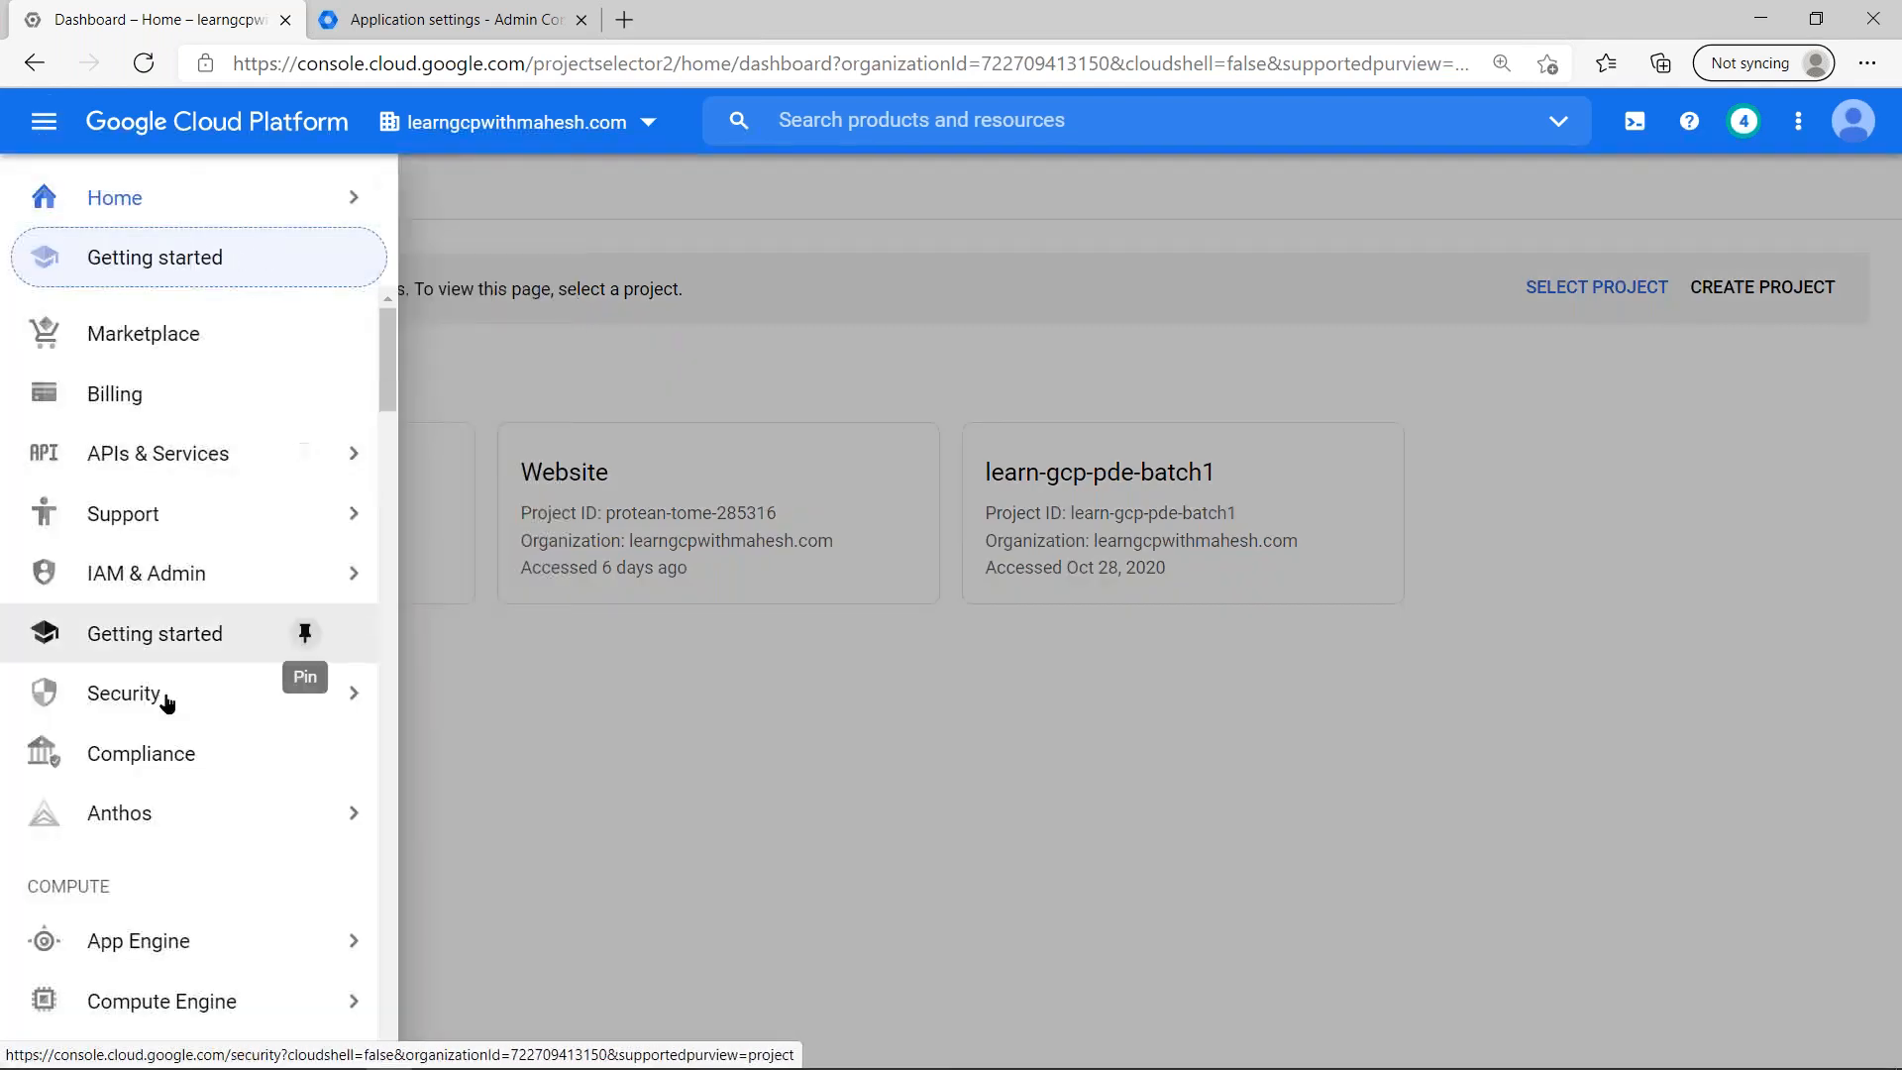
mouse_move(186, 699)
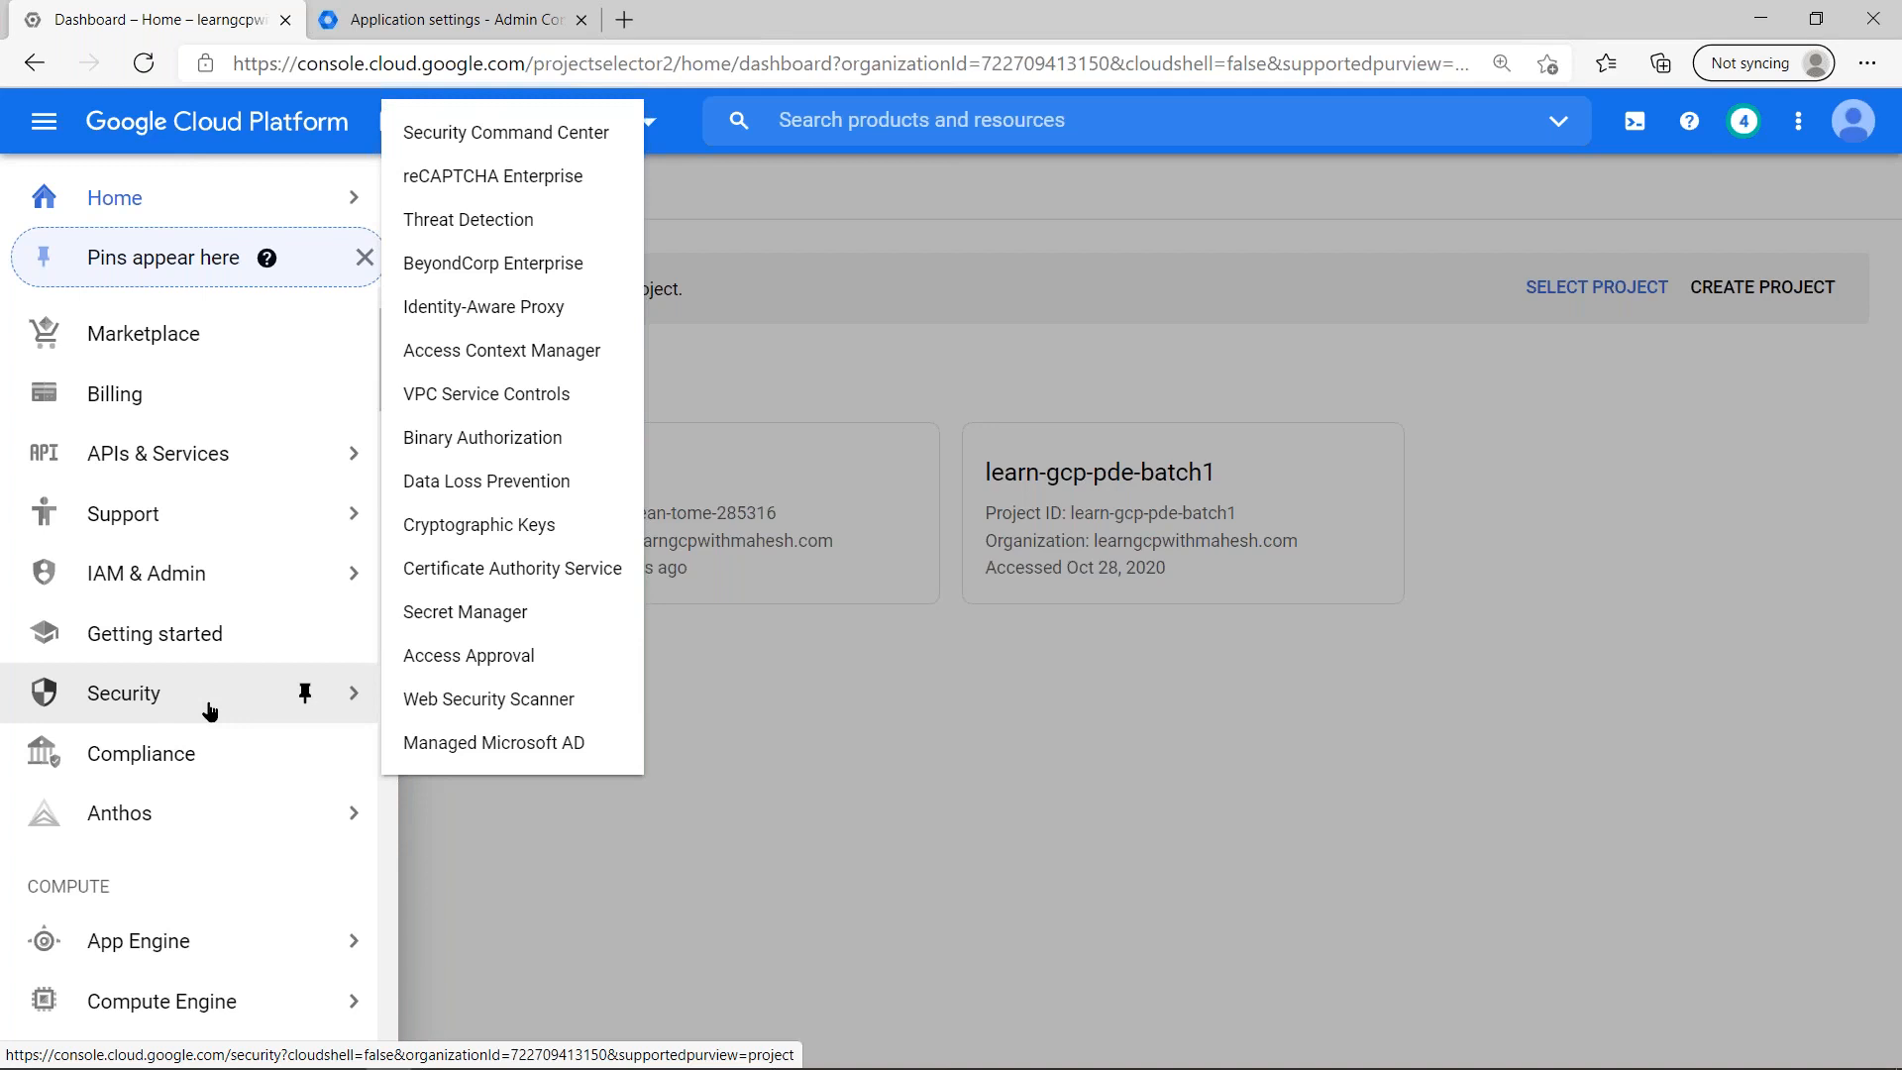
left_click(552, 743)
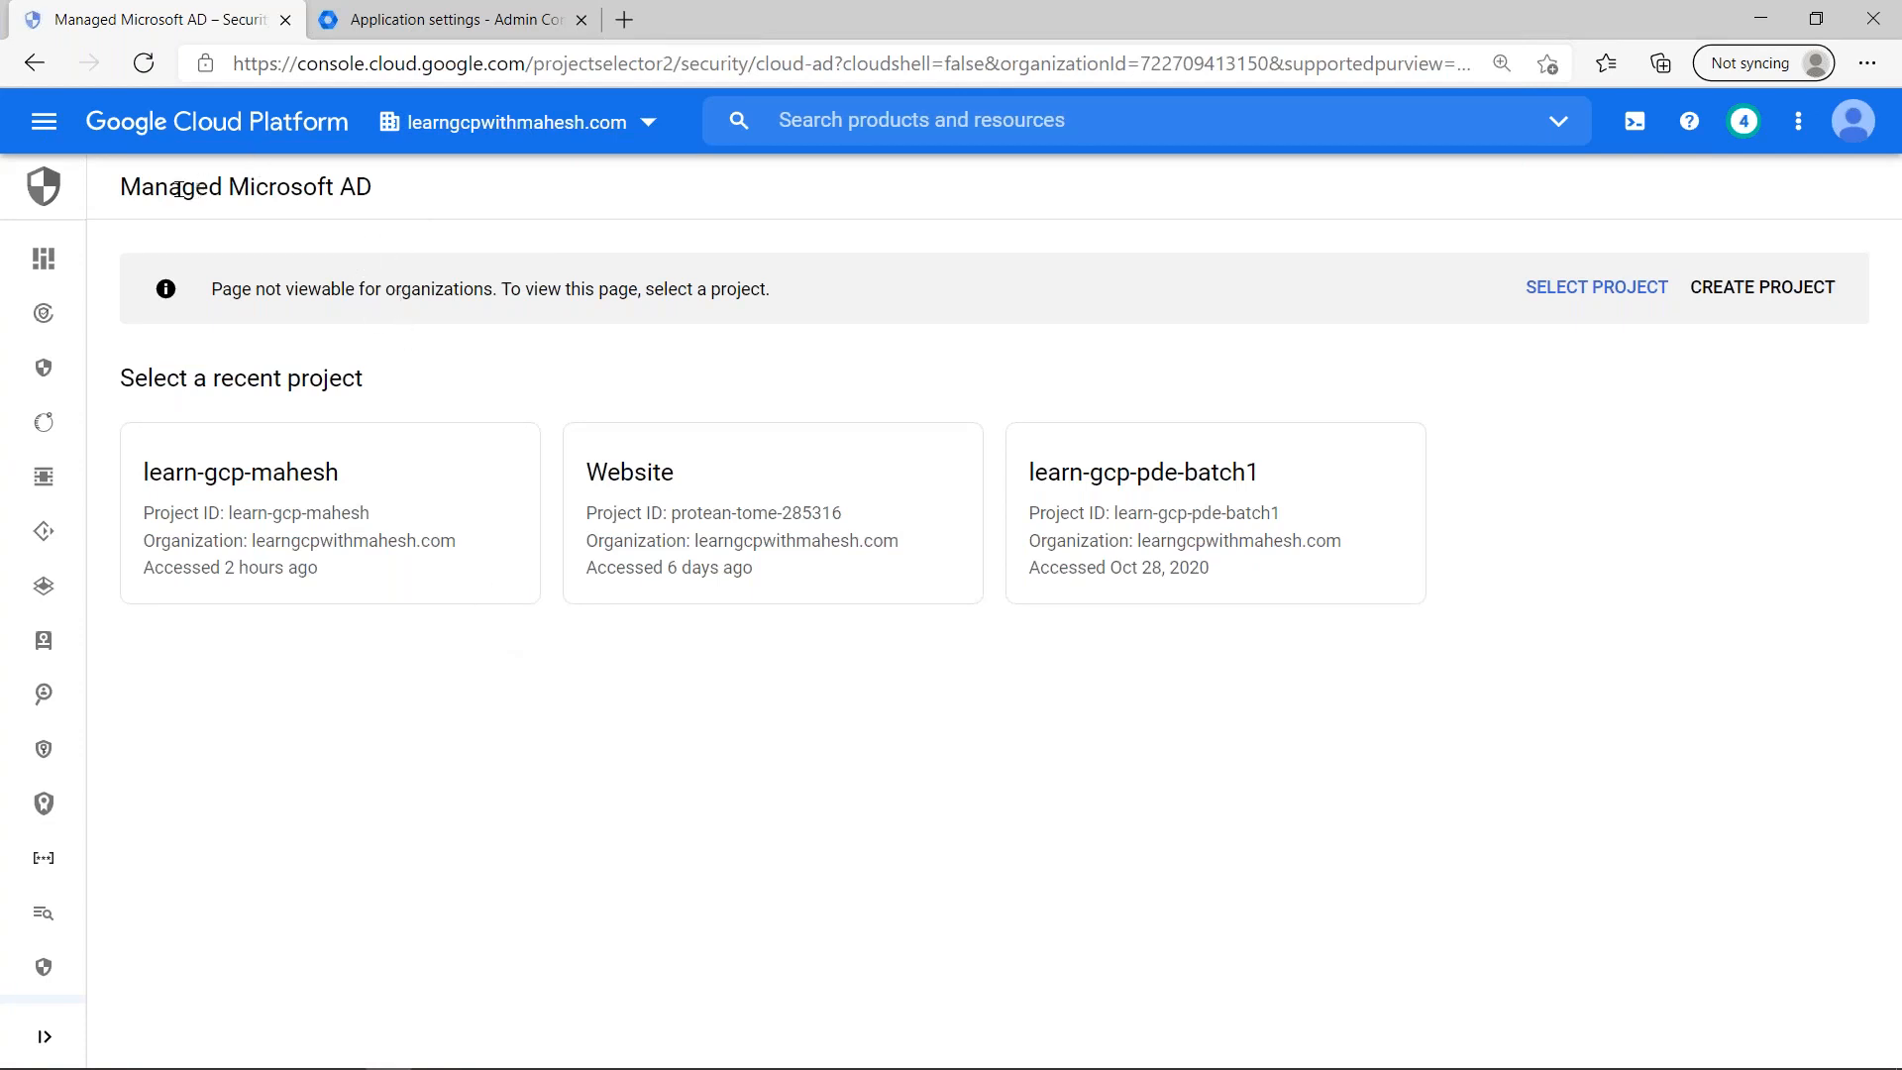
double_click(222, 186)
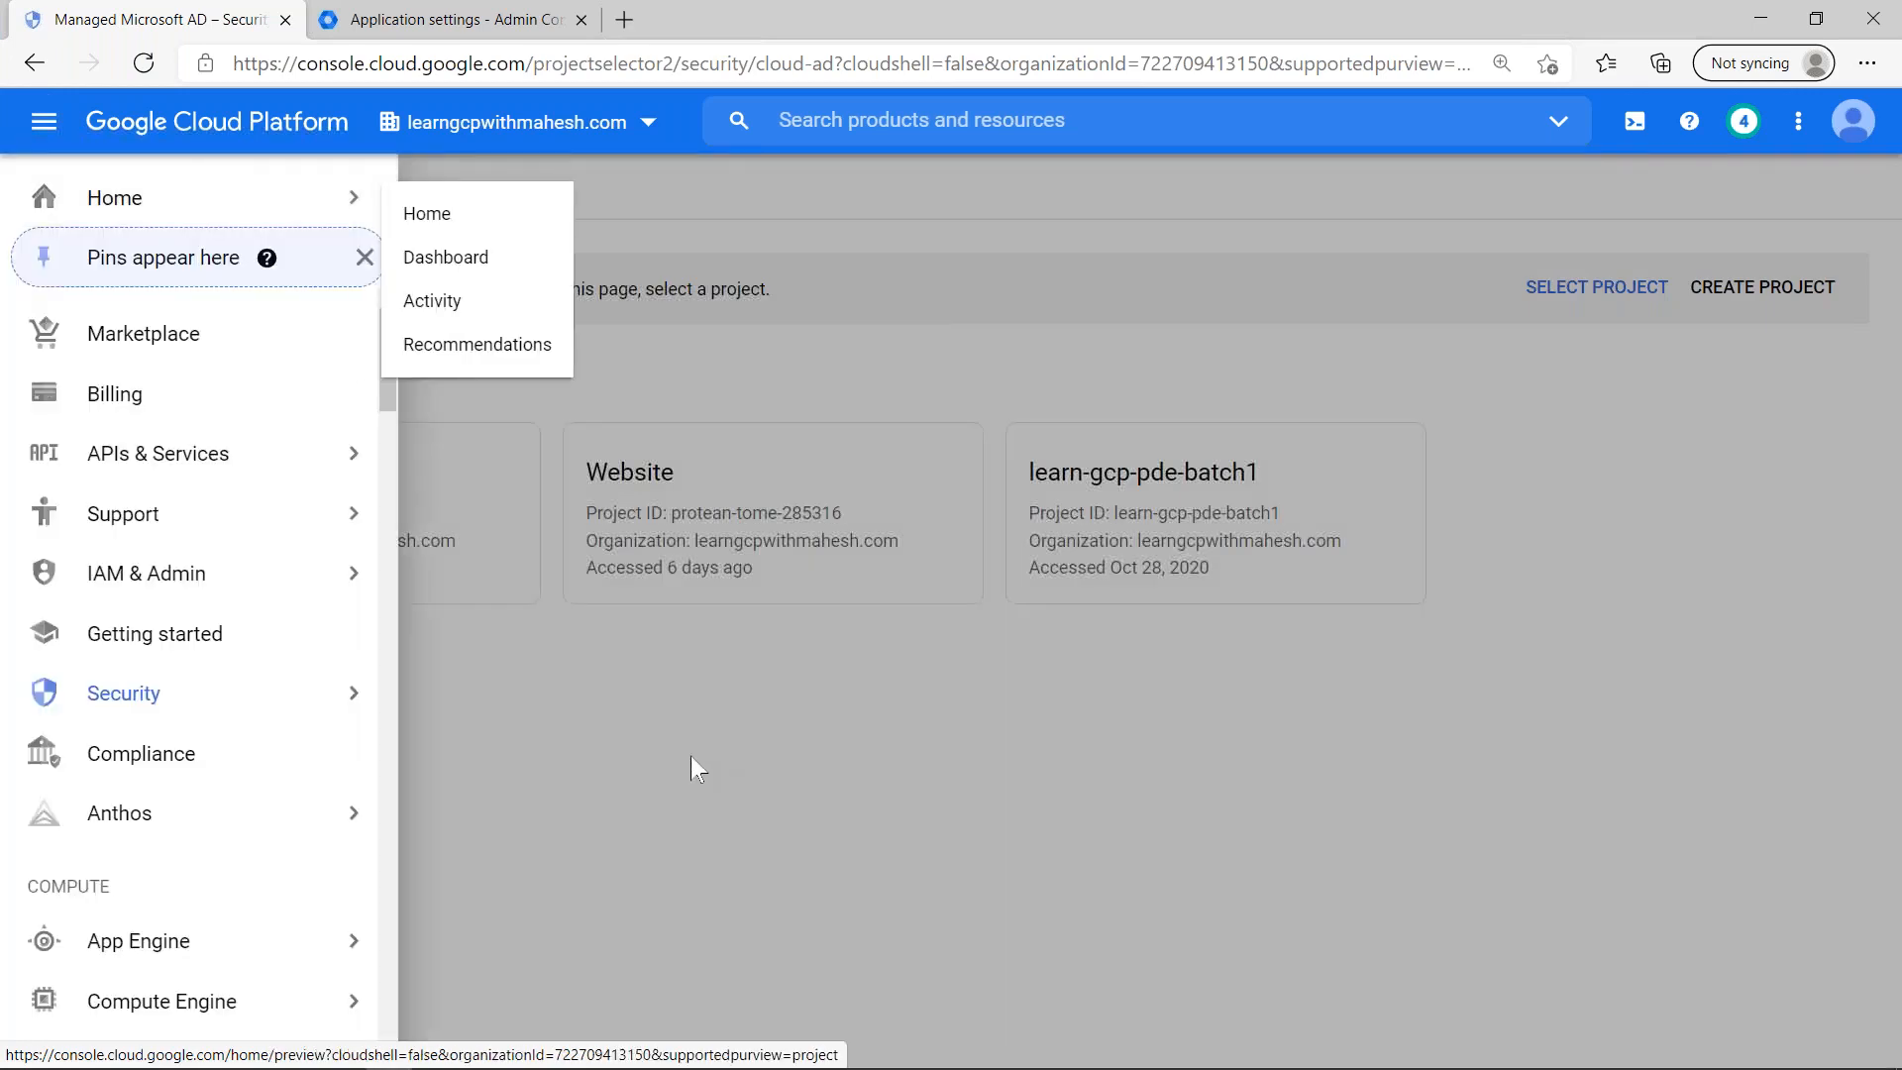
left_click(634, 208)
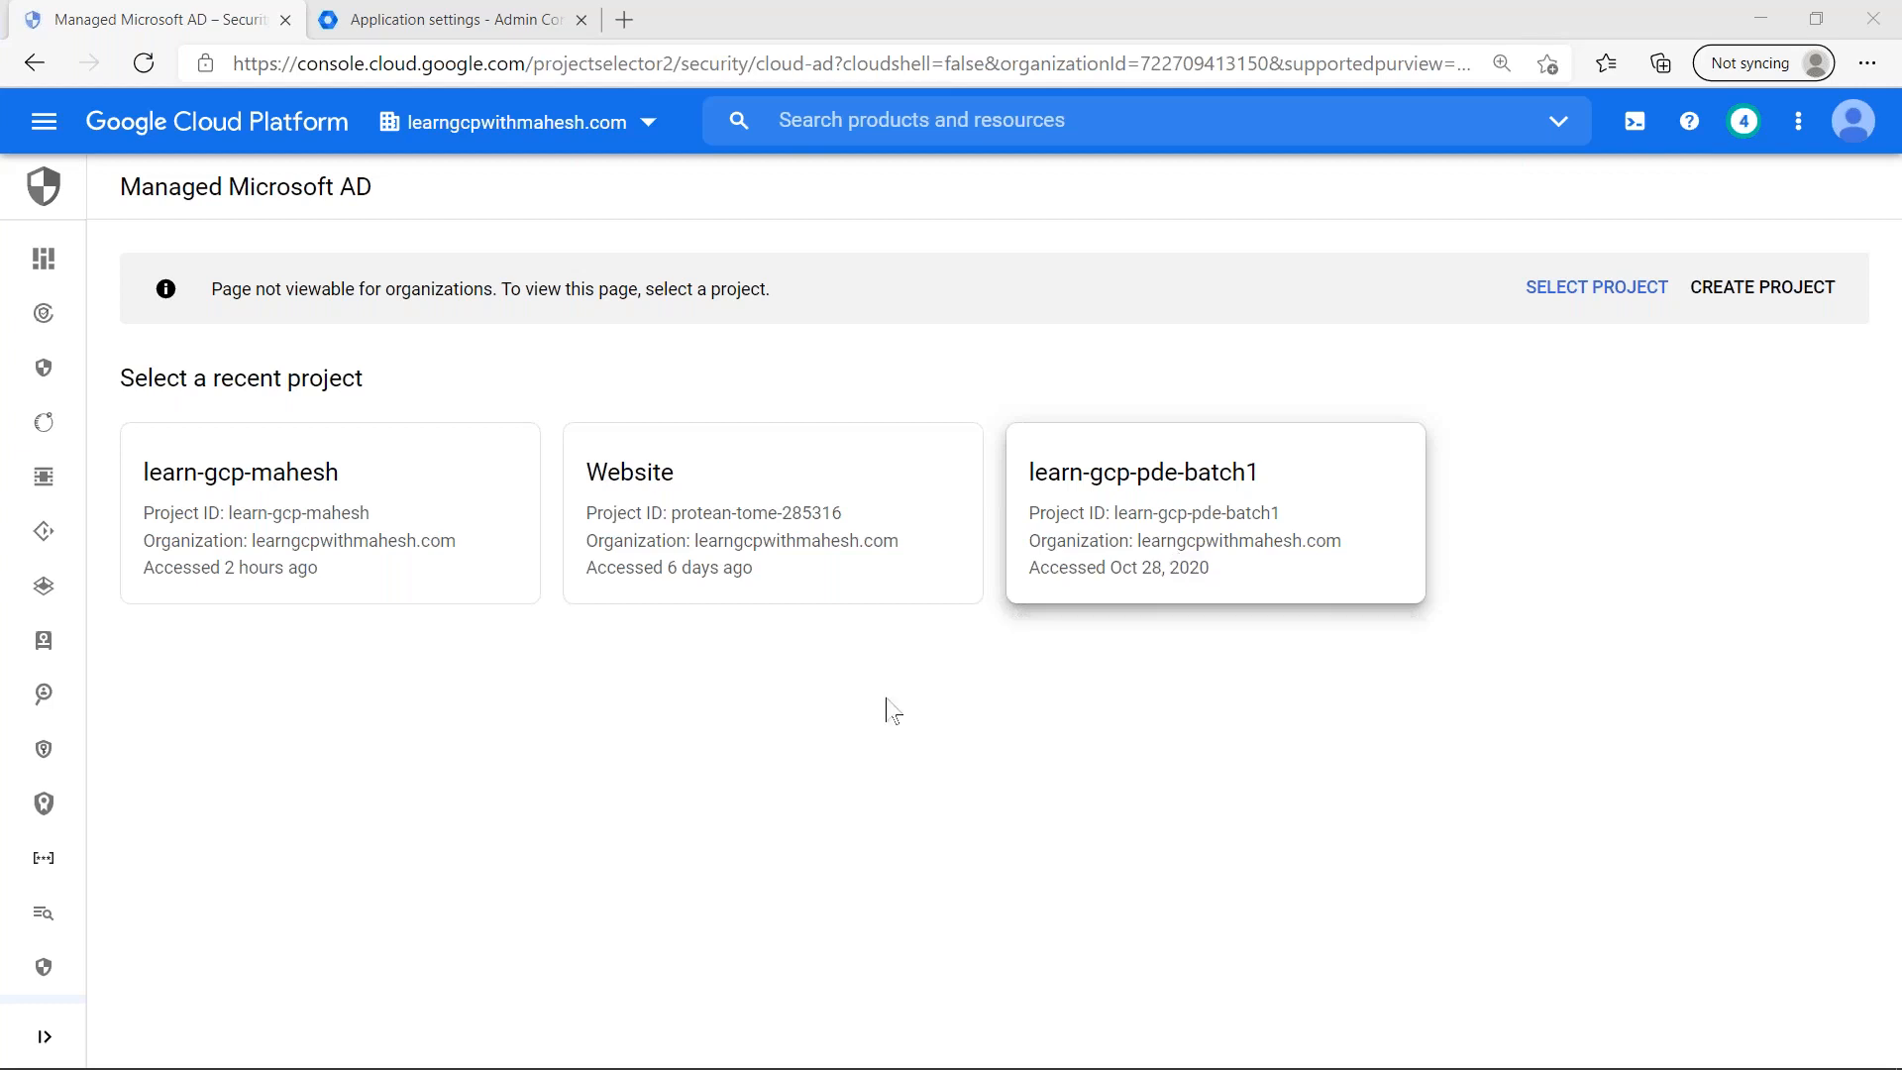
mouse_move(43, 260)
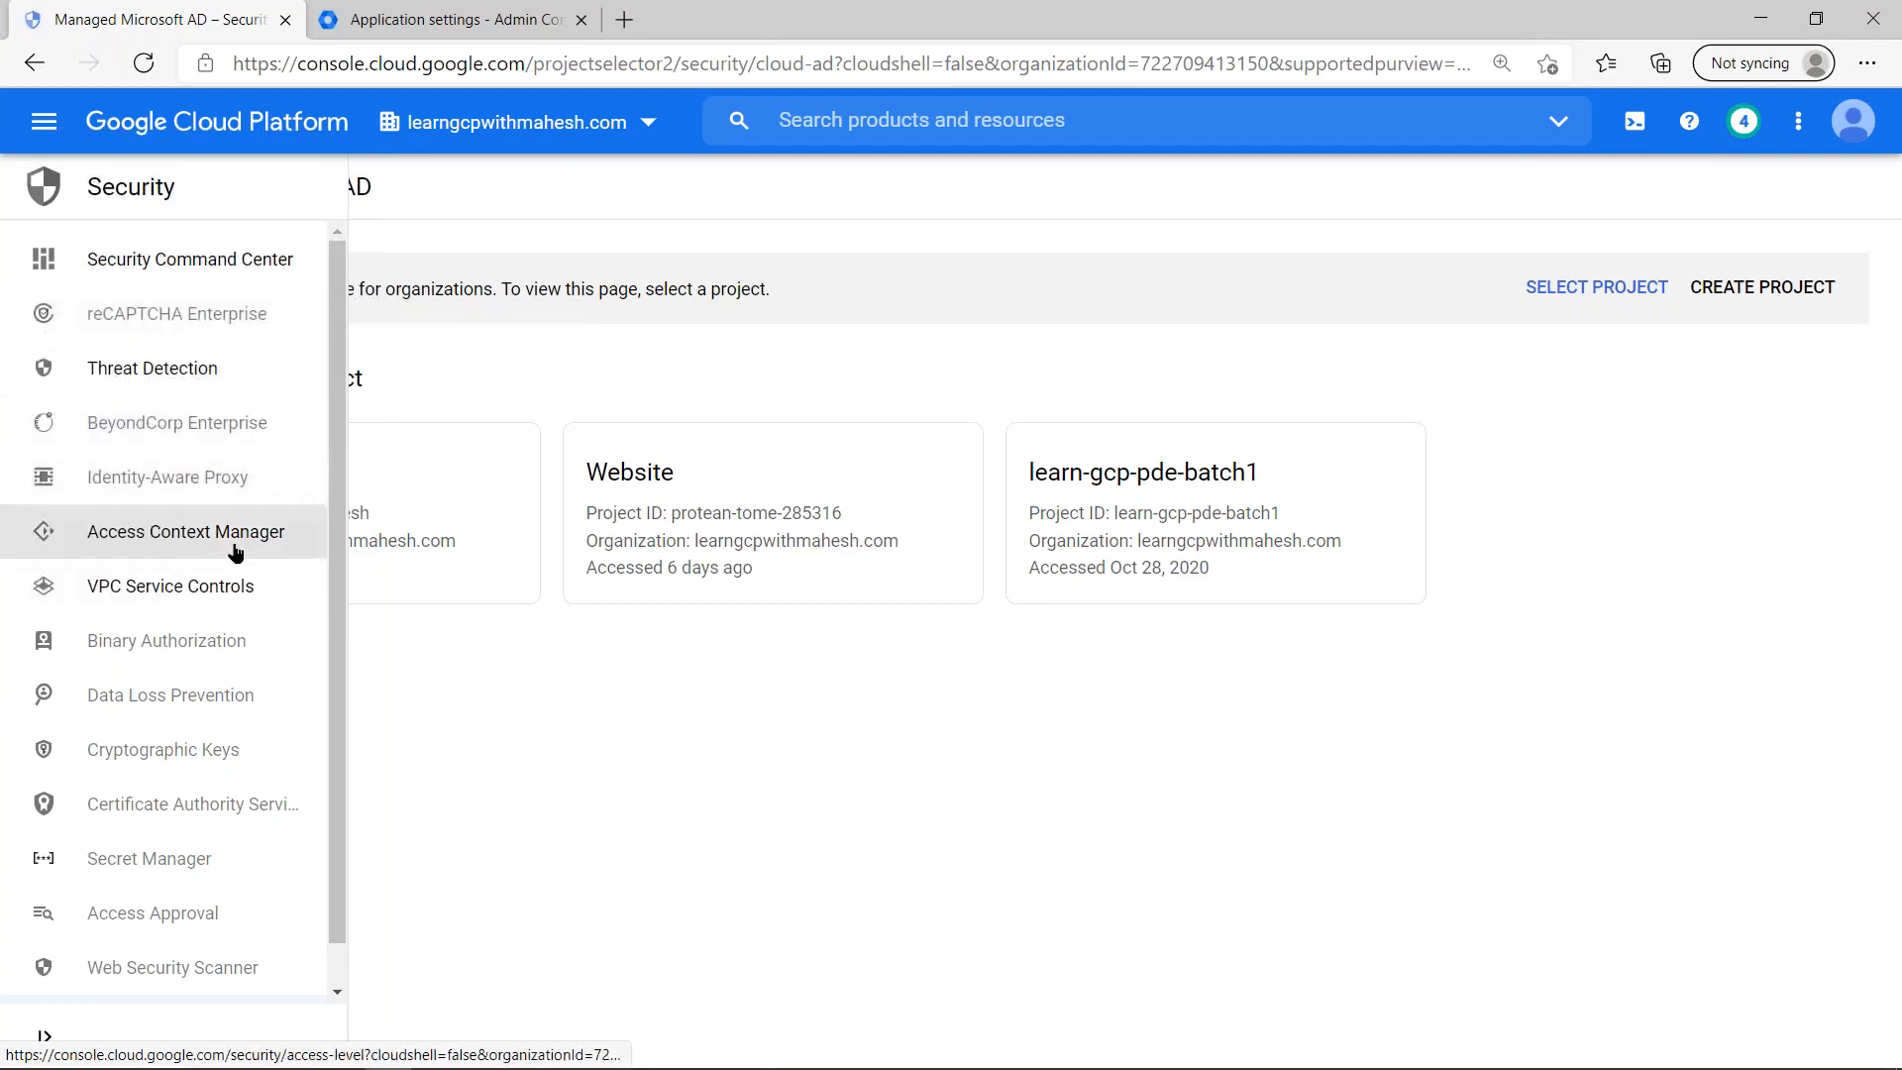
- Return to the Google Admin home page and view the Devices section with its mobile, endpoint and Chrome device categories
left_click(413, 20)
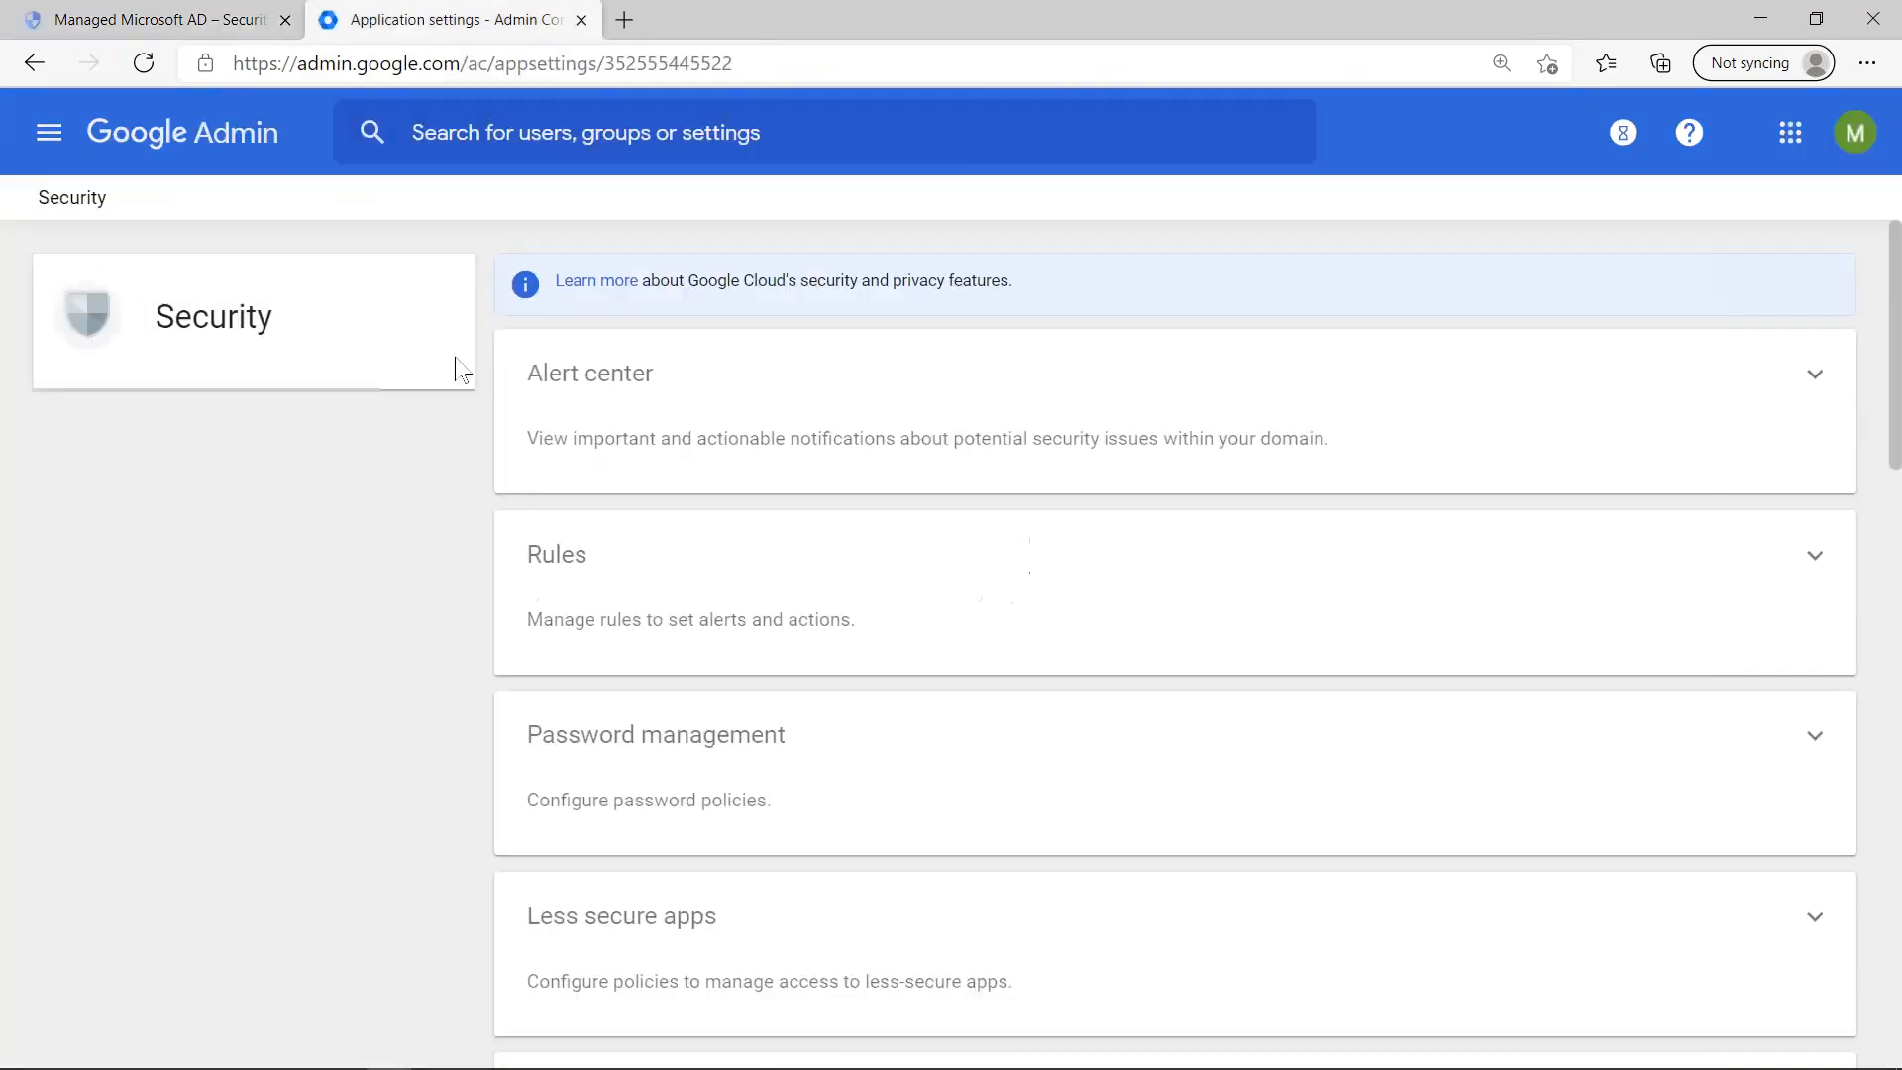
left_click(245, 157)
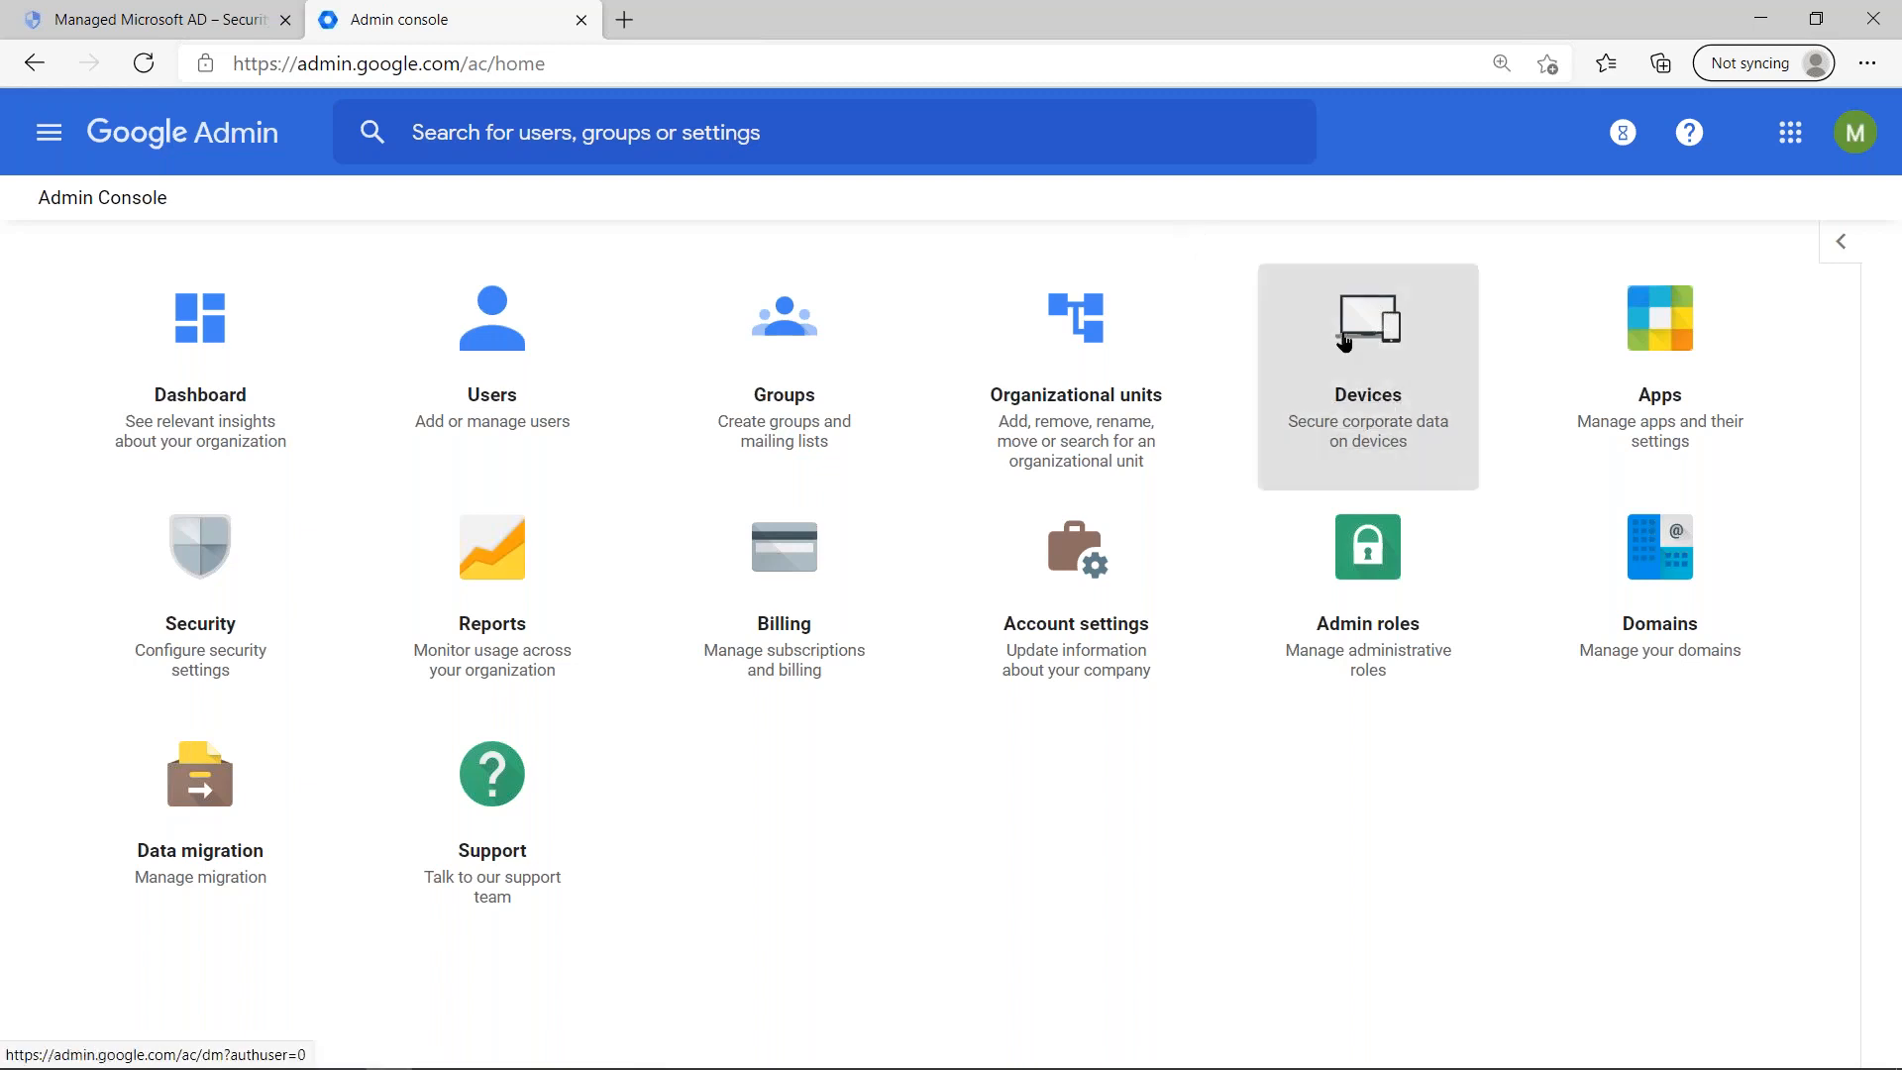
triple_click(1266, 896)
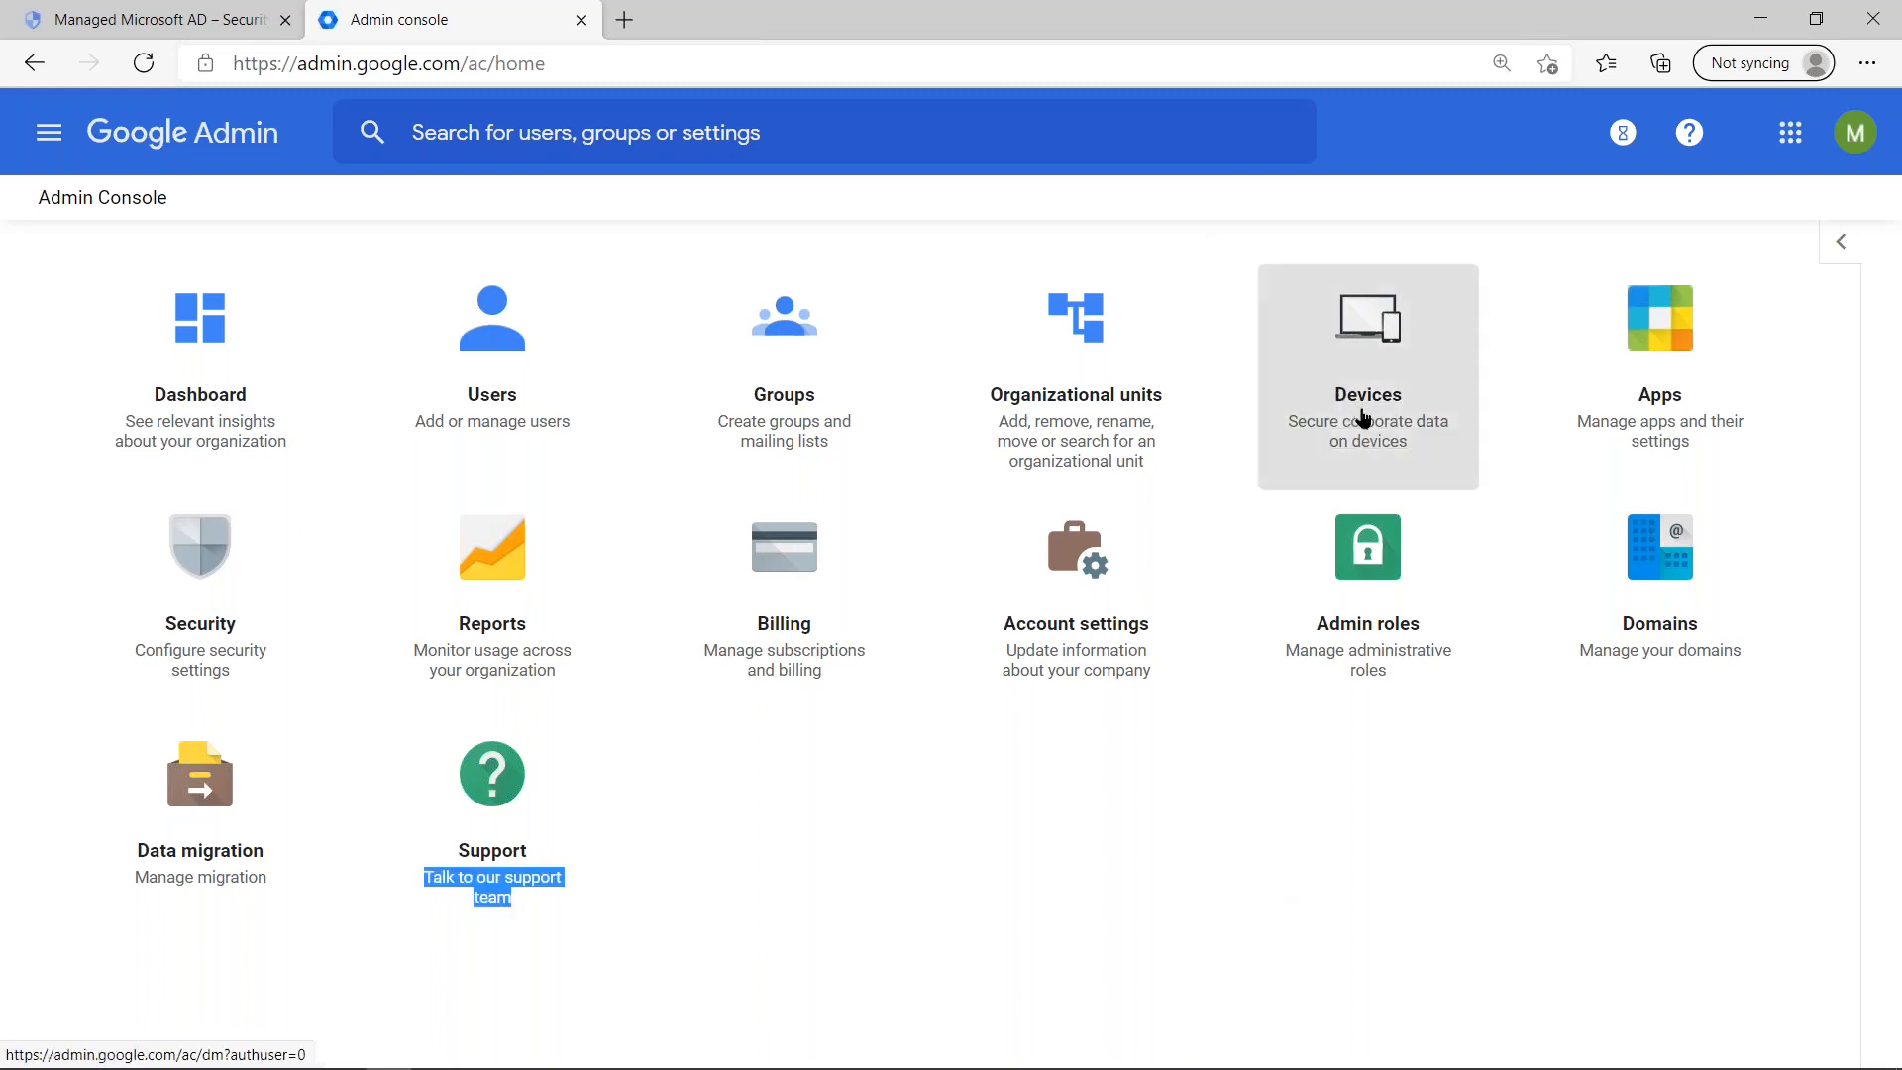
left_click(1366, 436)
left_click(1317, 372)
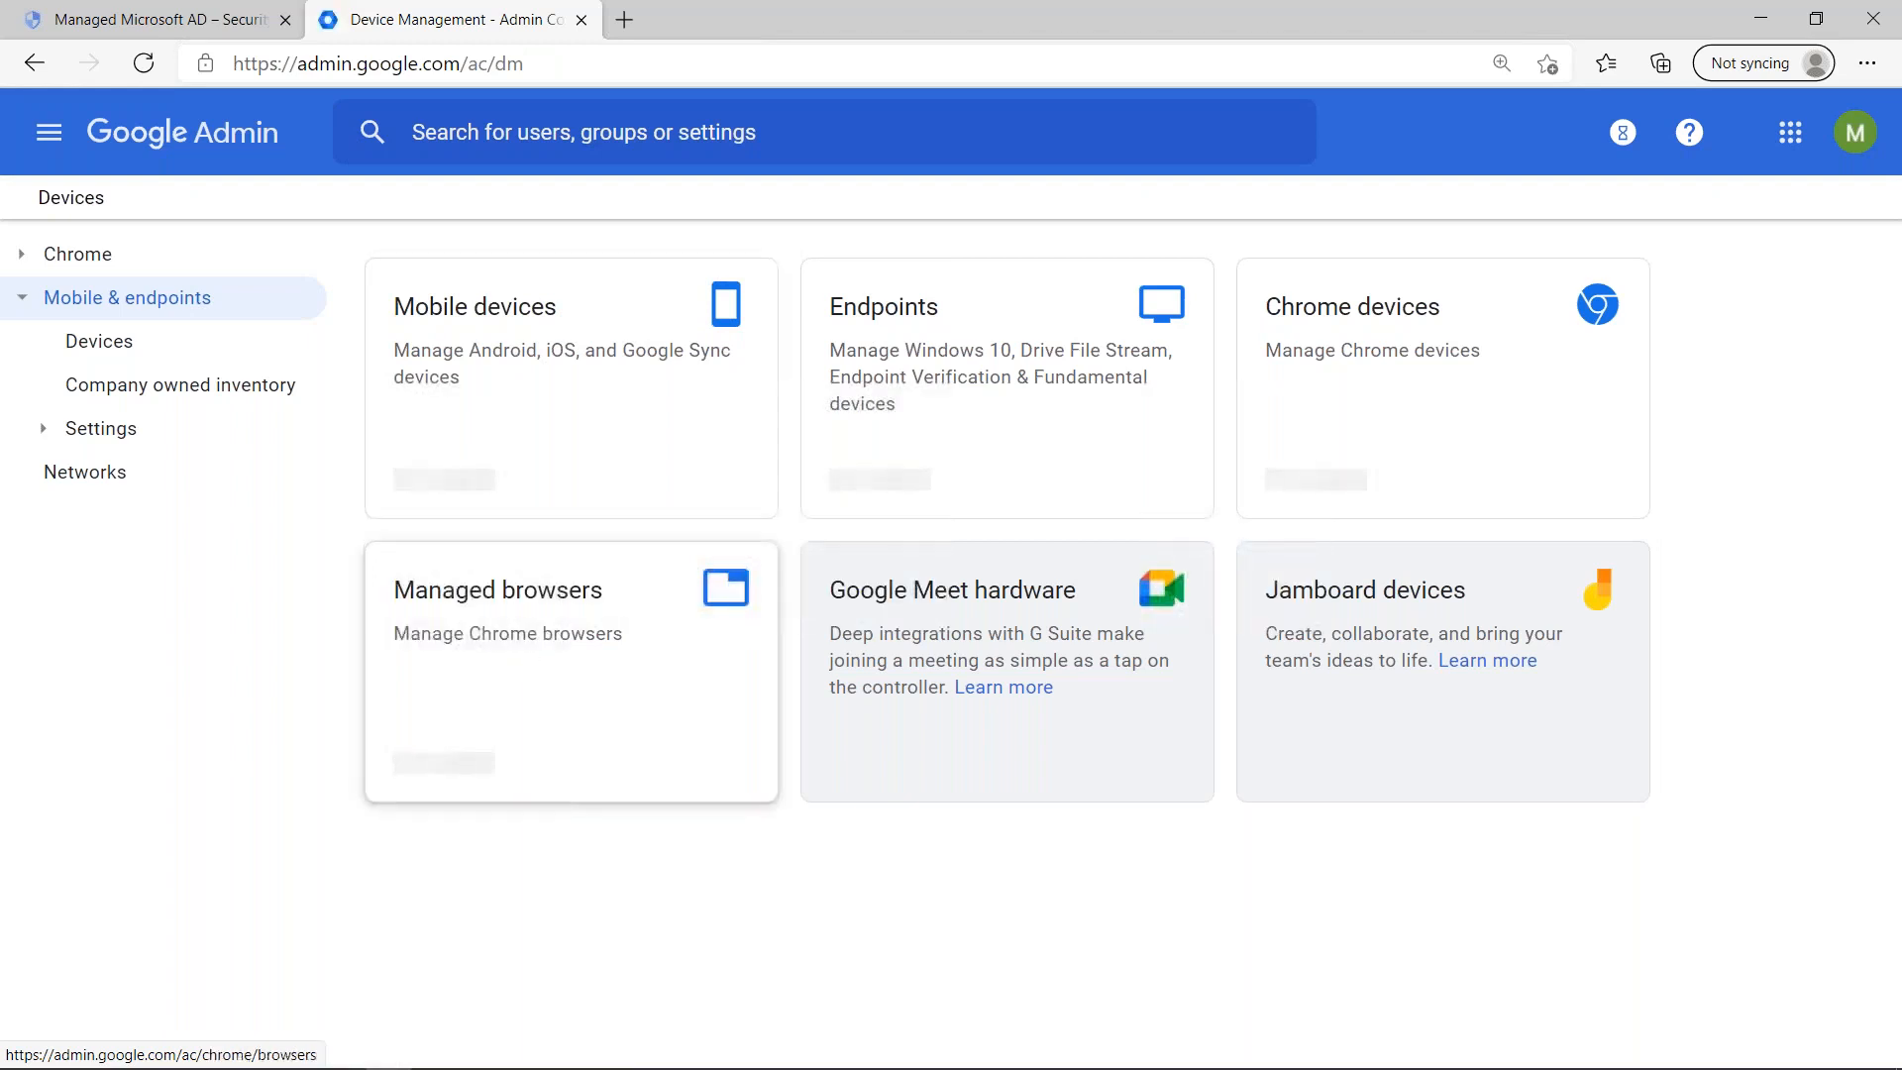
left_click(1423, 375)
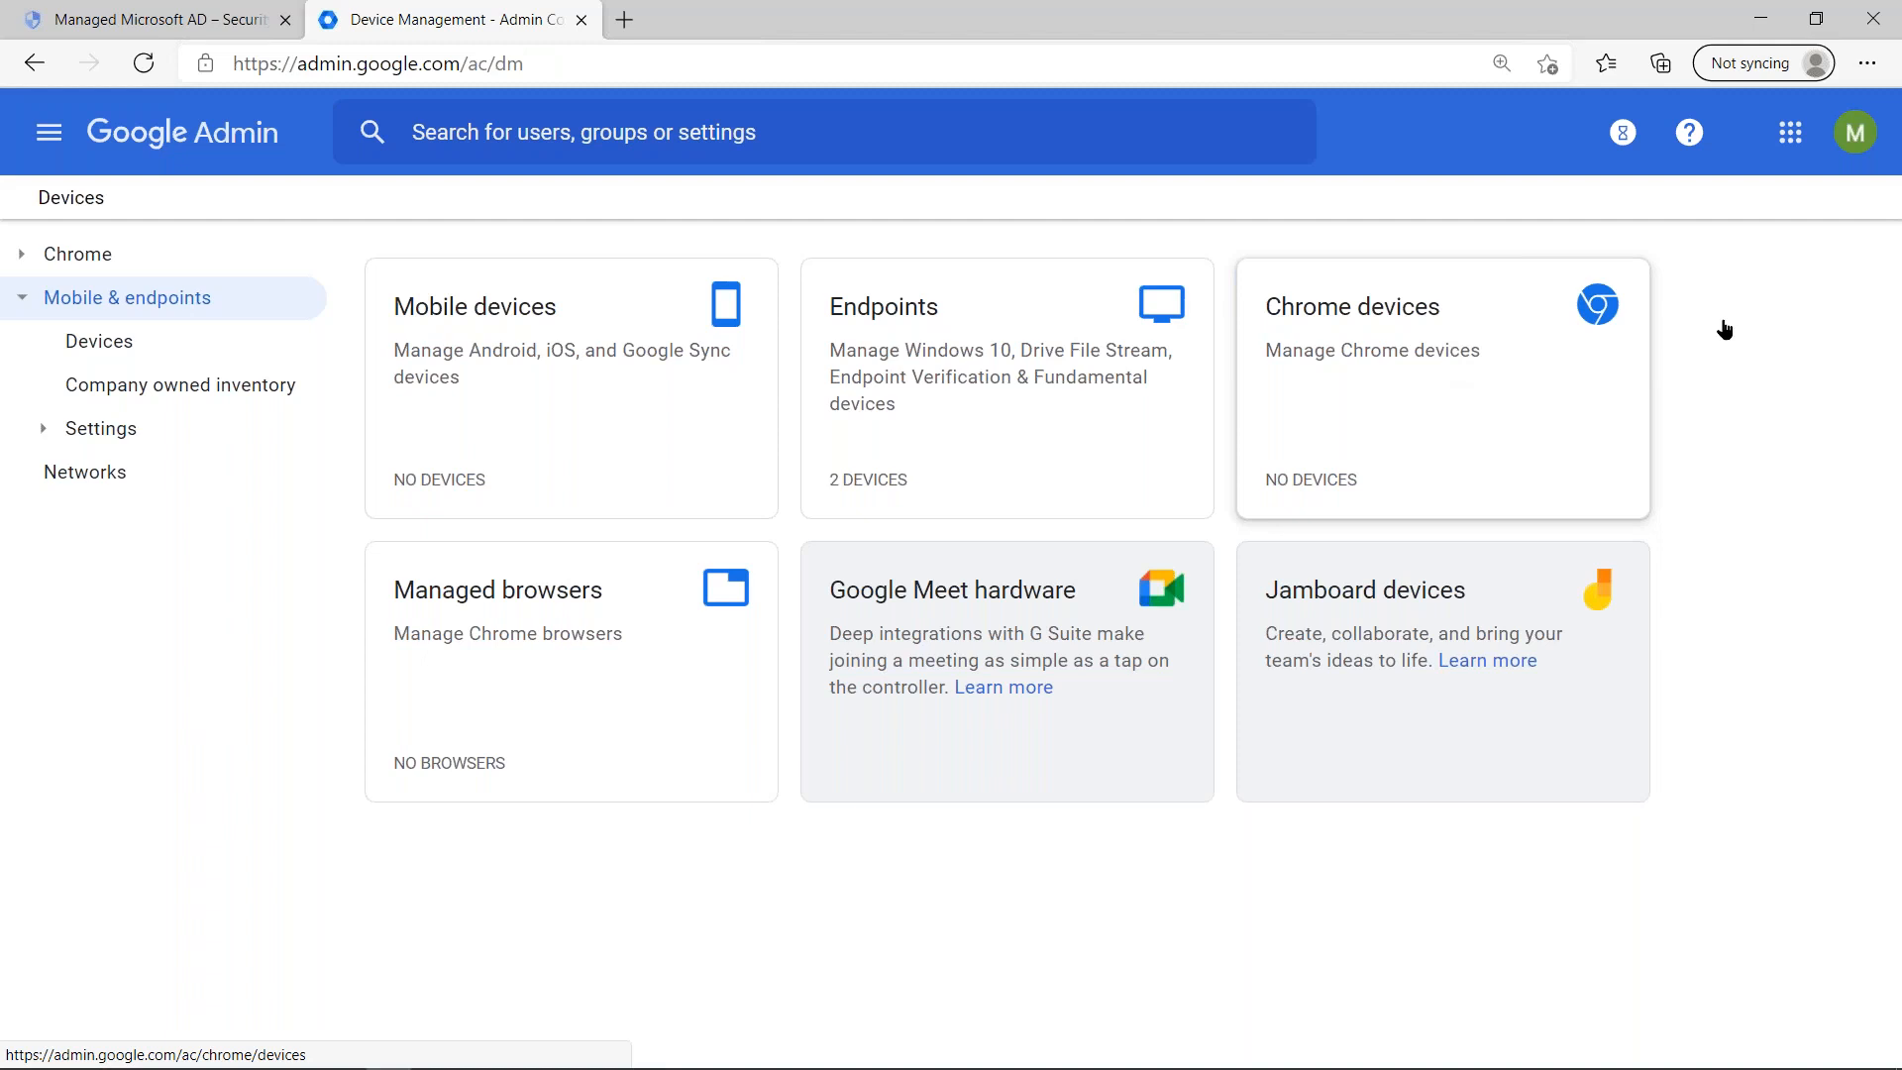
- View the signed-in account's details in the Google Cloud console and compare with the Google Admin Devices page
left_click(159, 20)
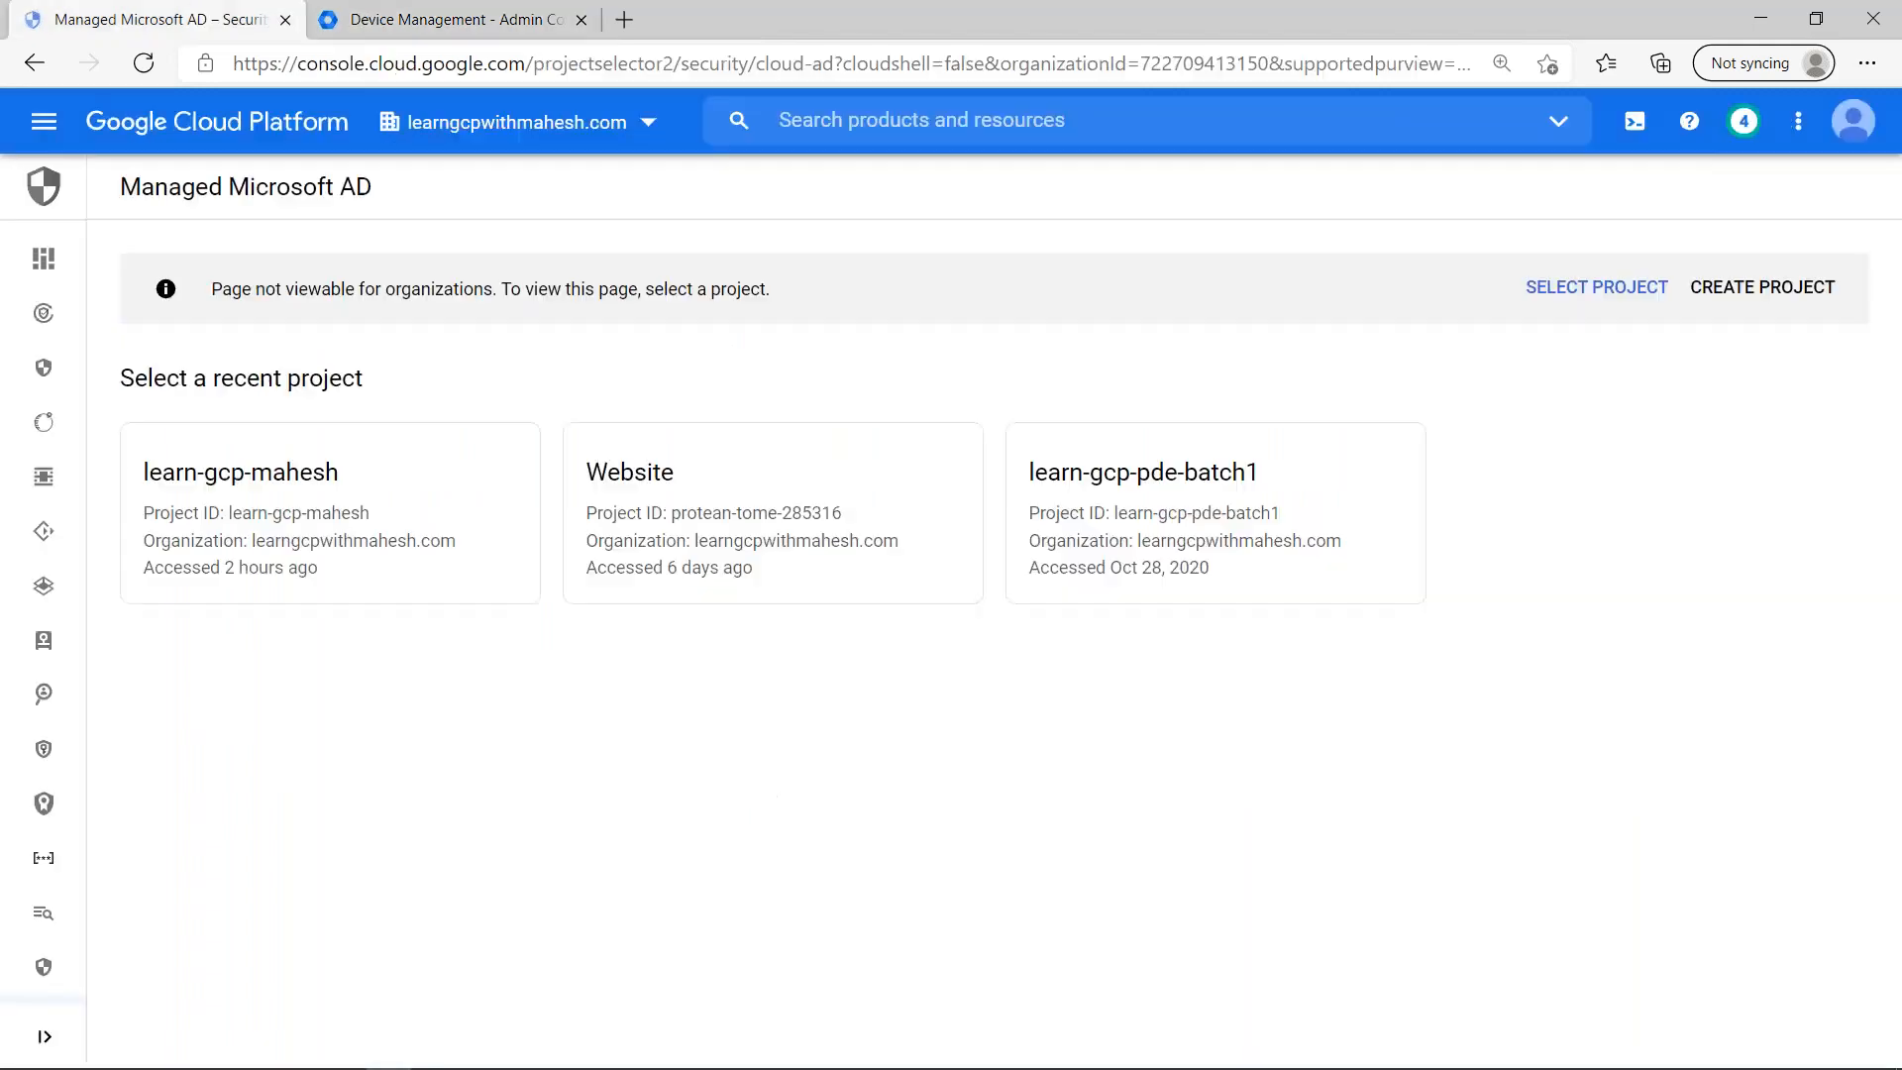
left_click(1853, 121)
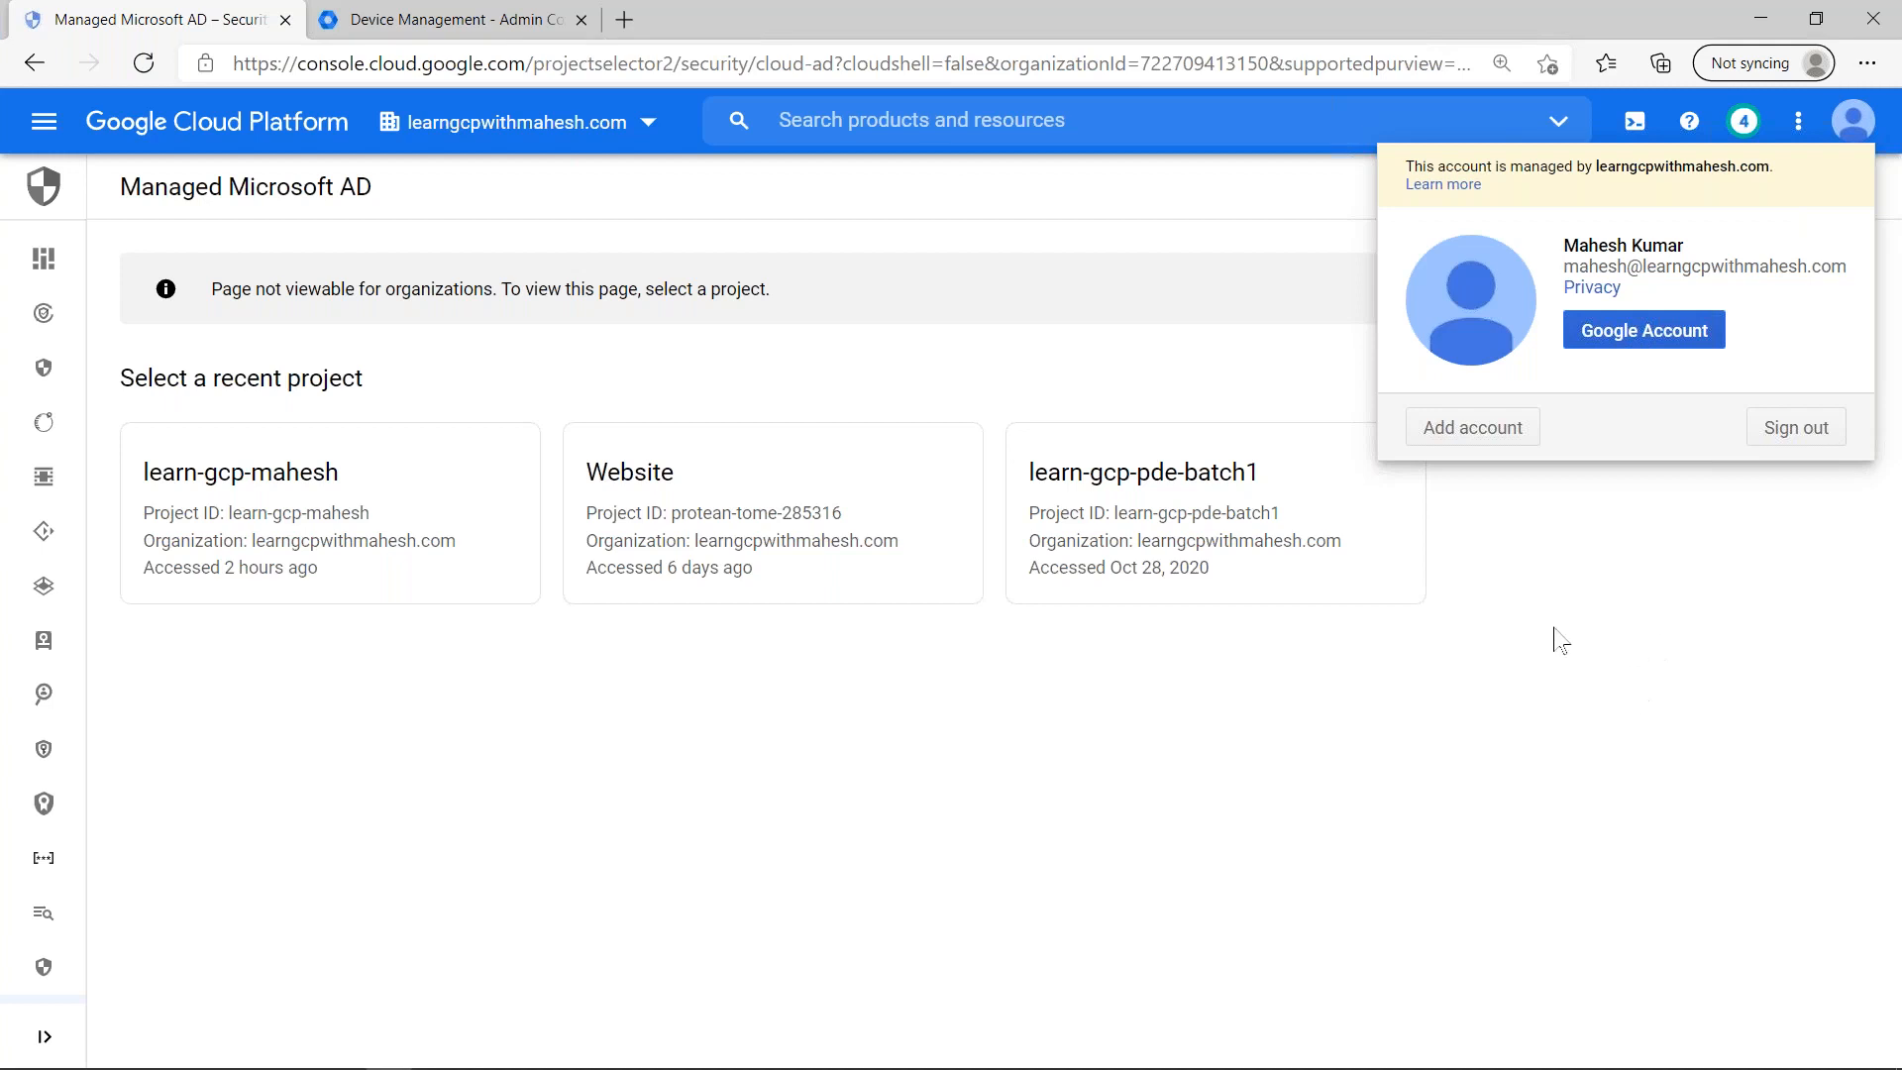
left_click(414, 19)
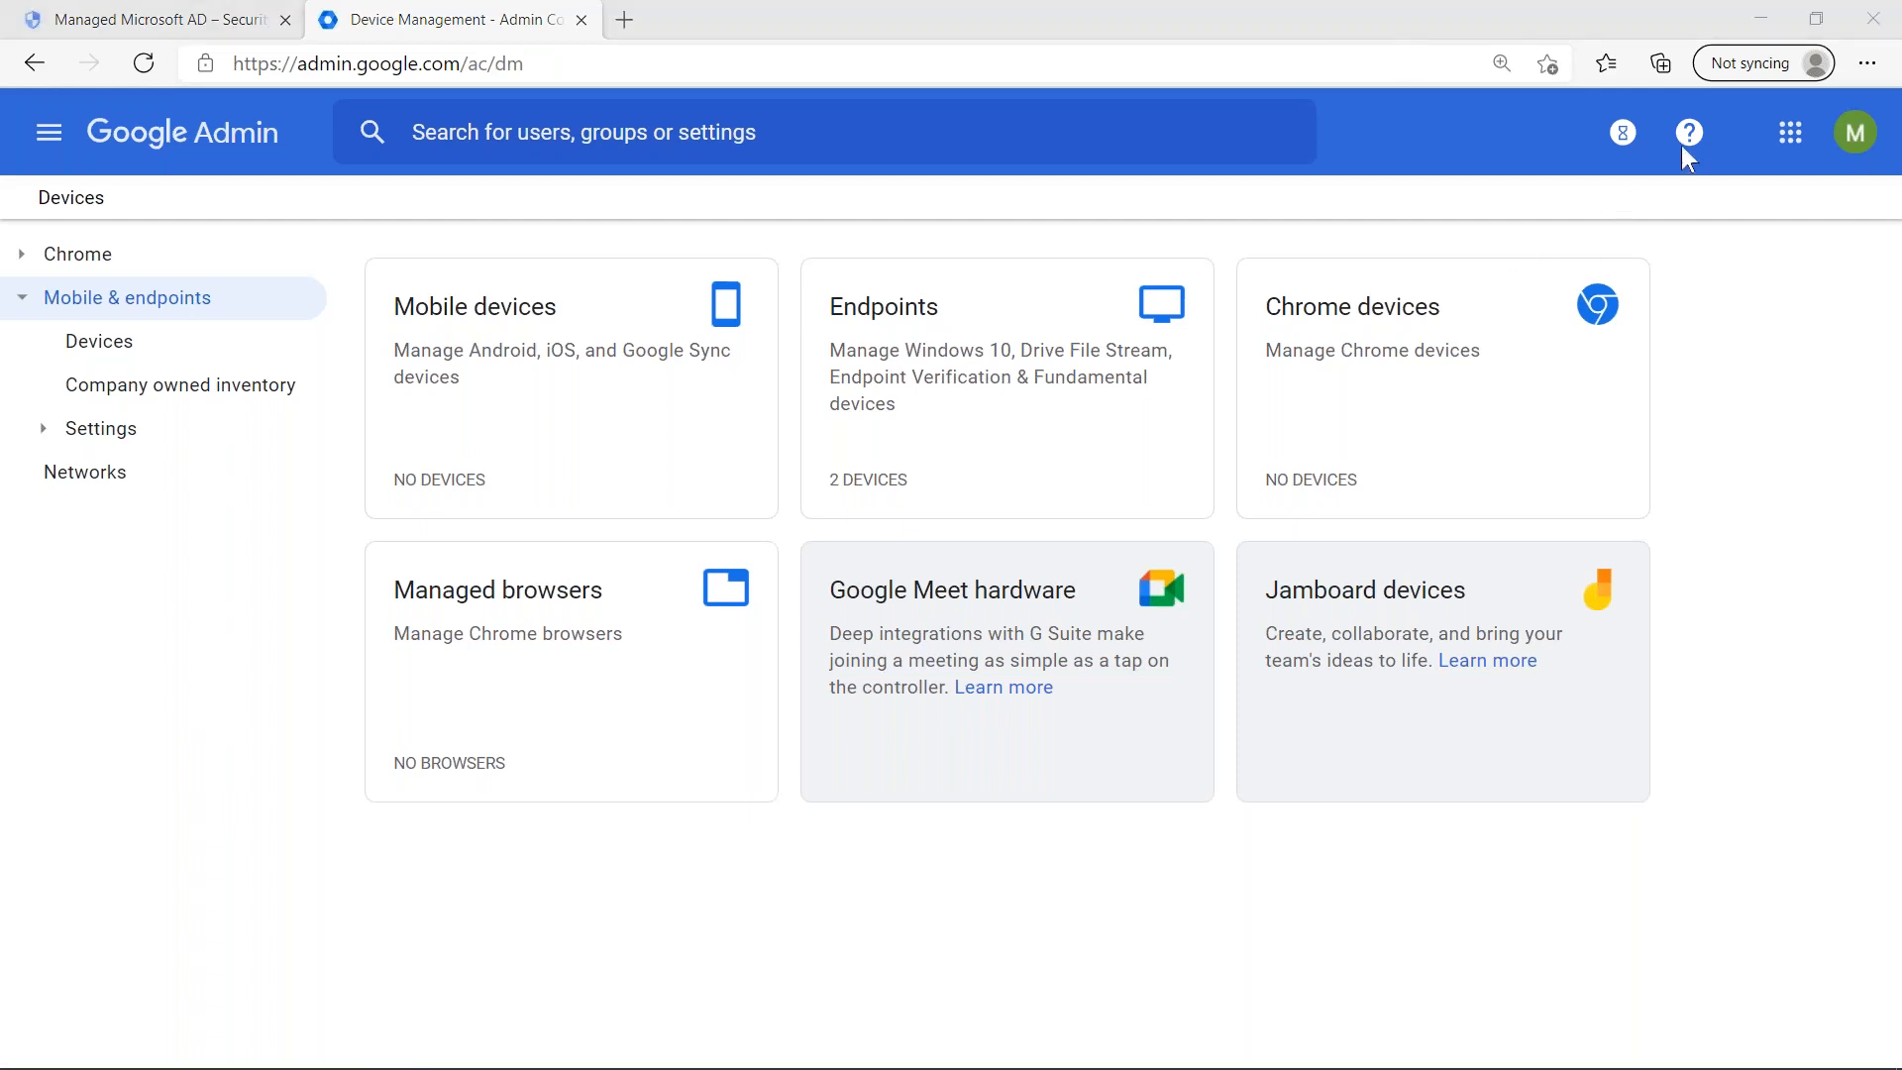
left_click(1220, 910)
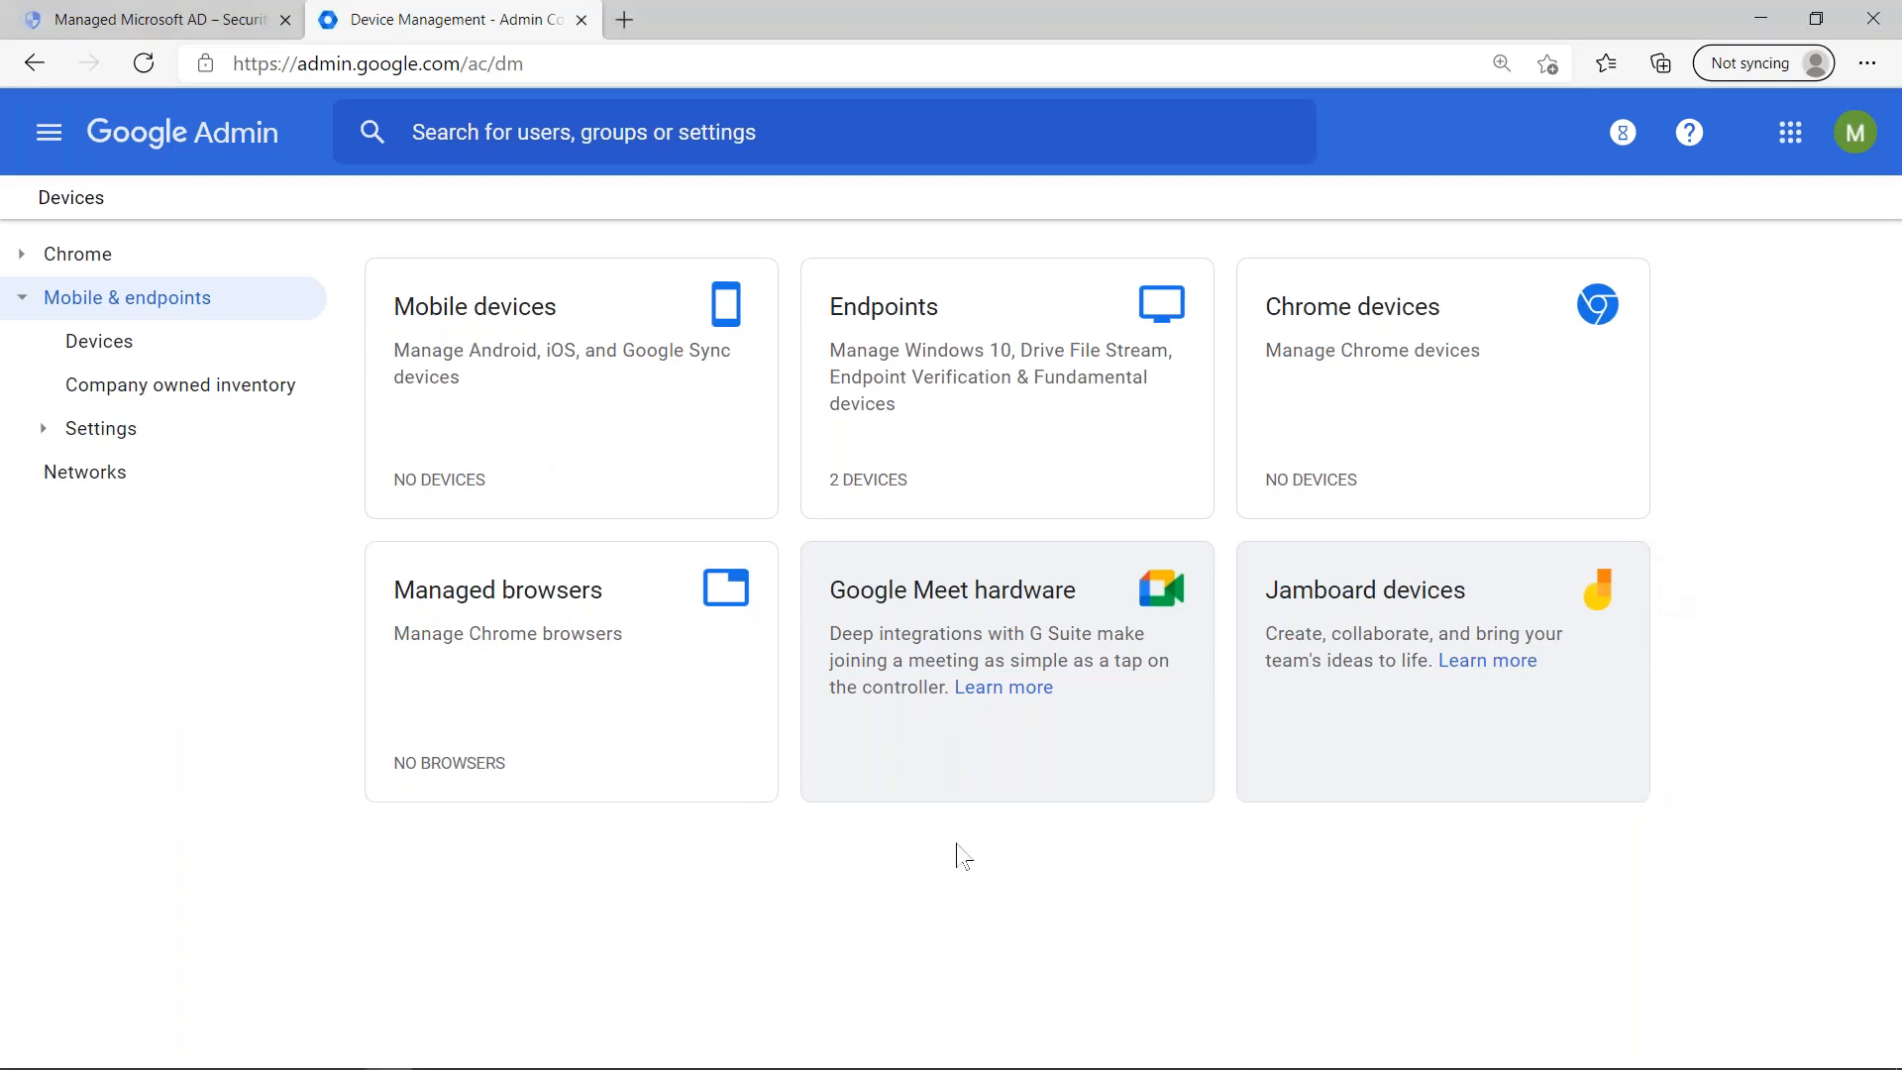
left_click(195, 13)
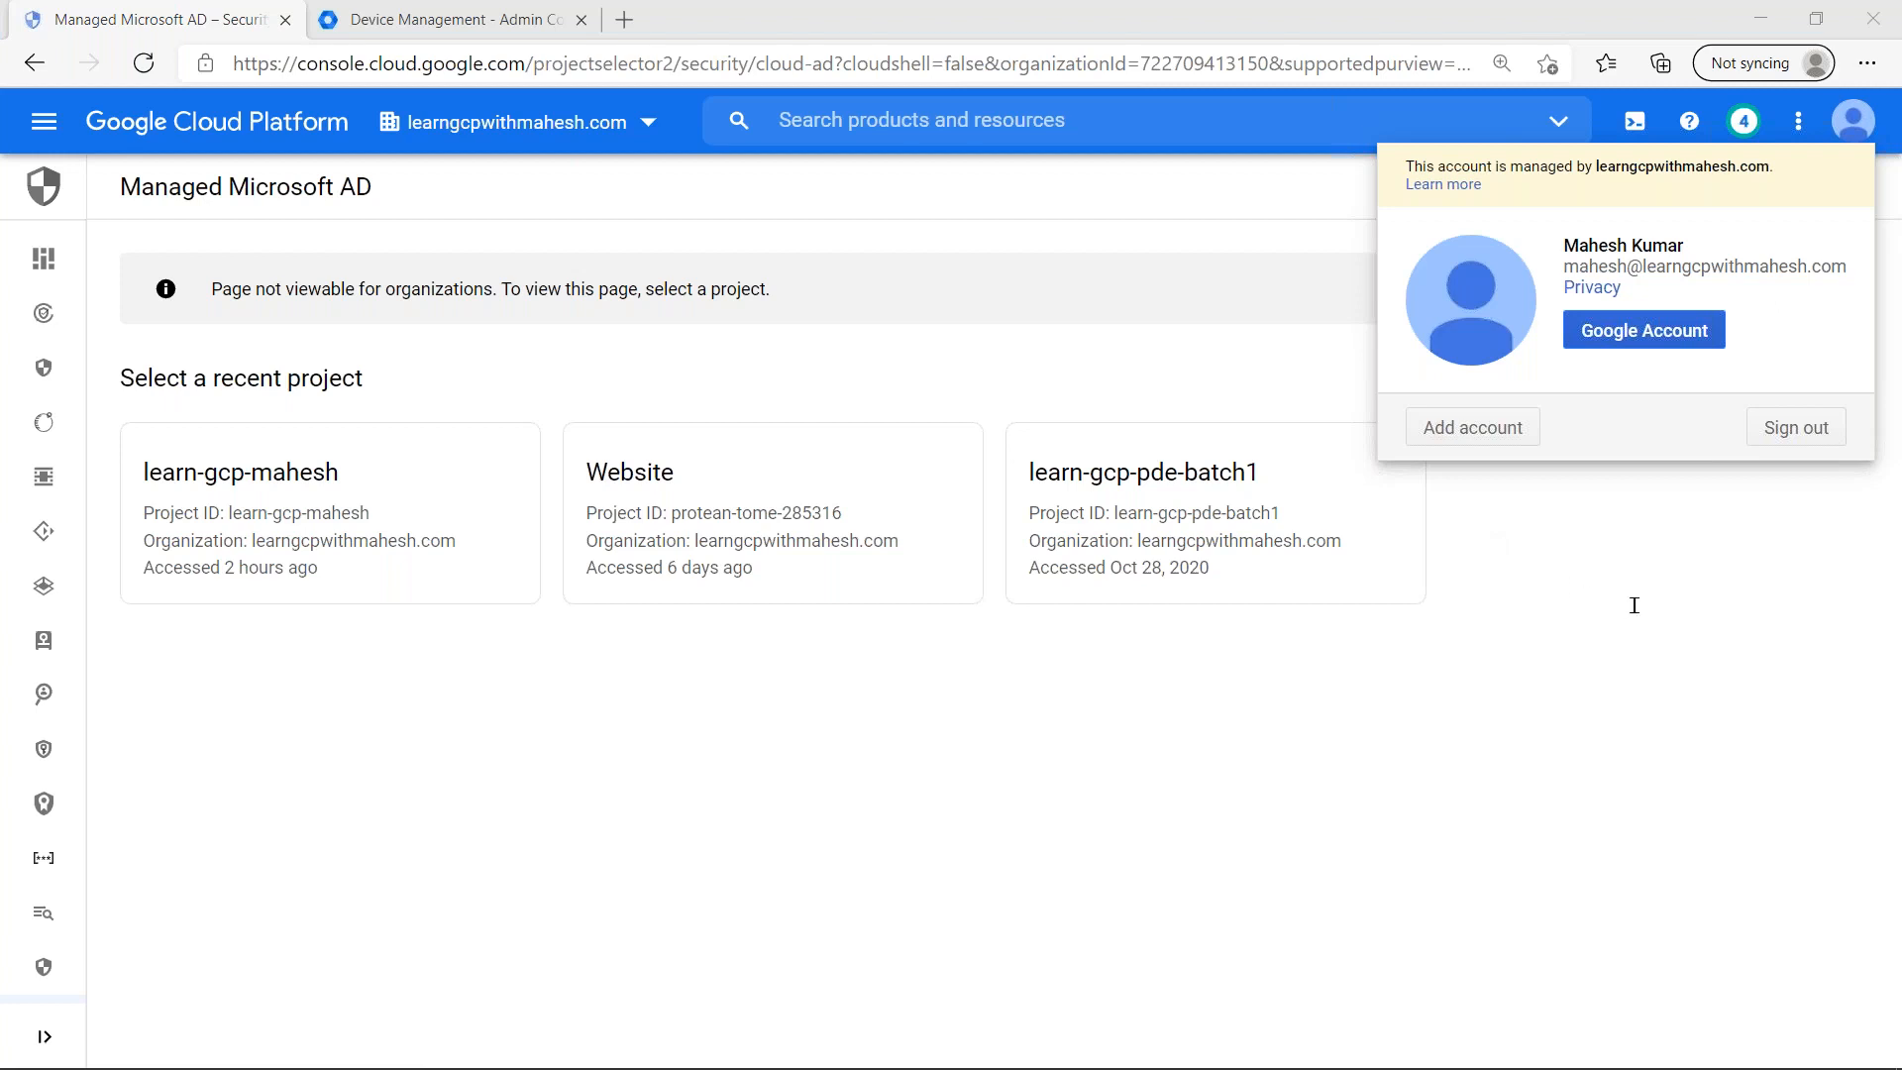
- Paste the copied question about Service Provider versus Identity Provider into a new Notepad document and save it on the Desktop as question.txt
key("super+r")
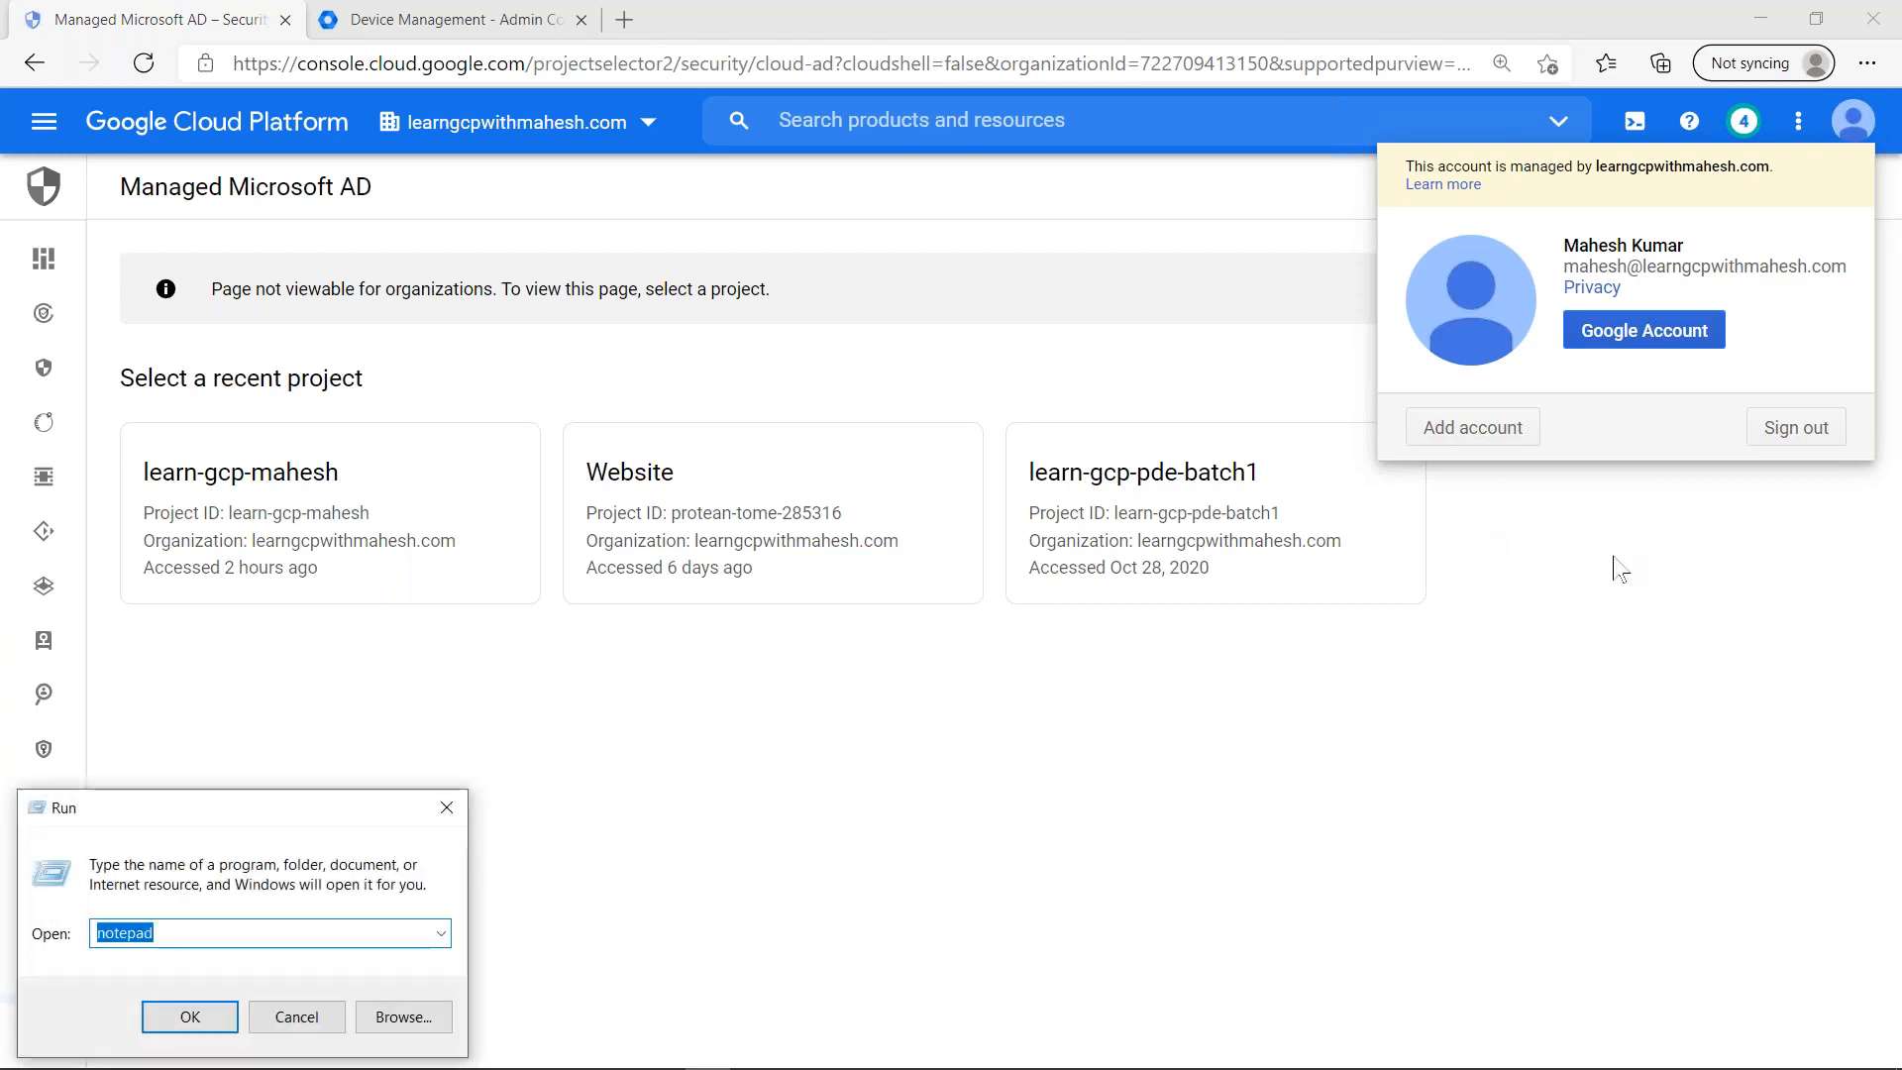
key("Return")
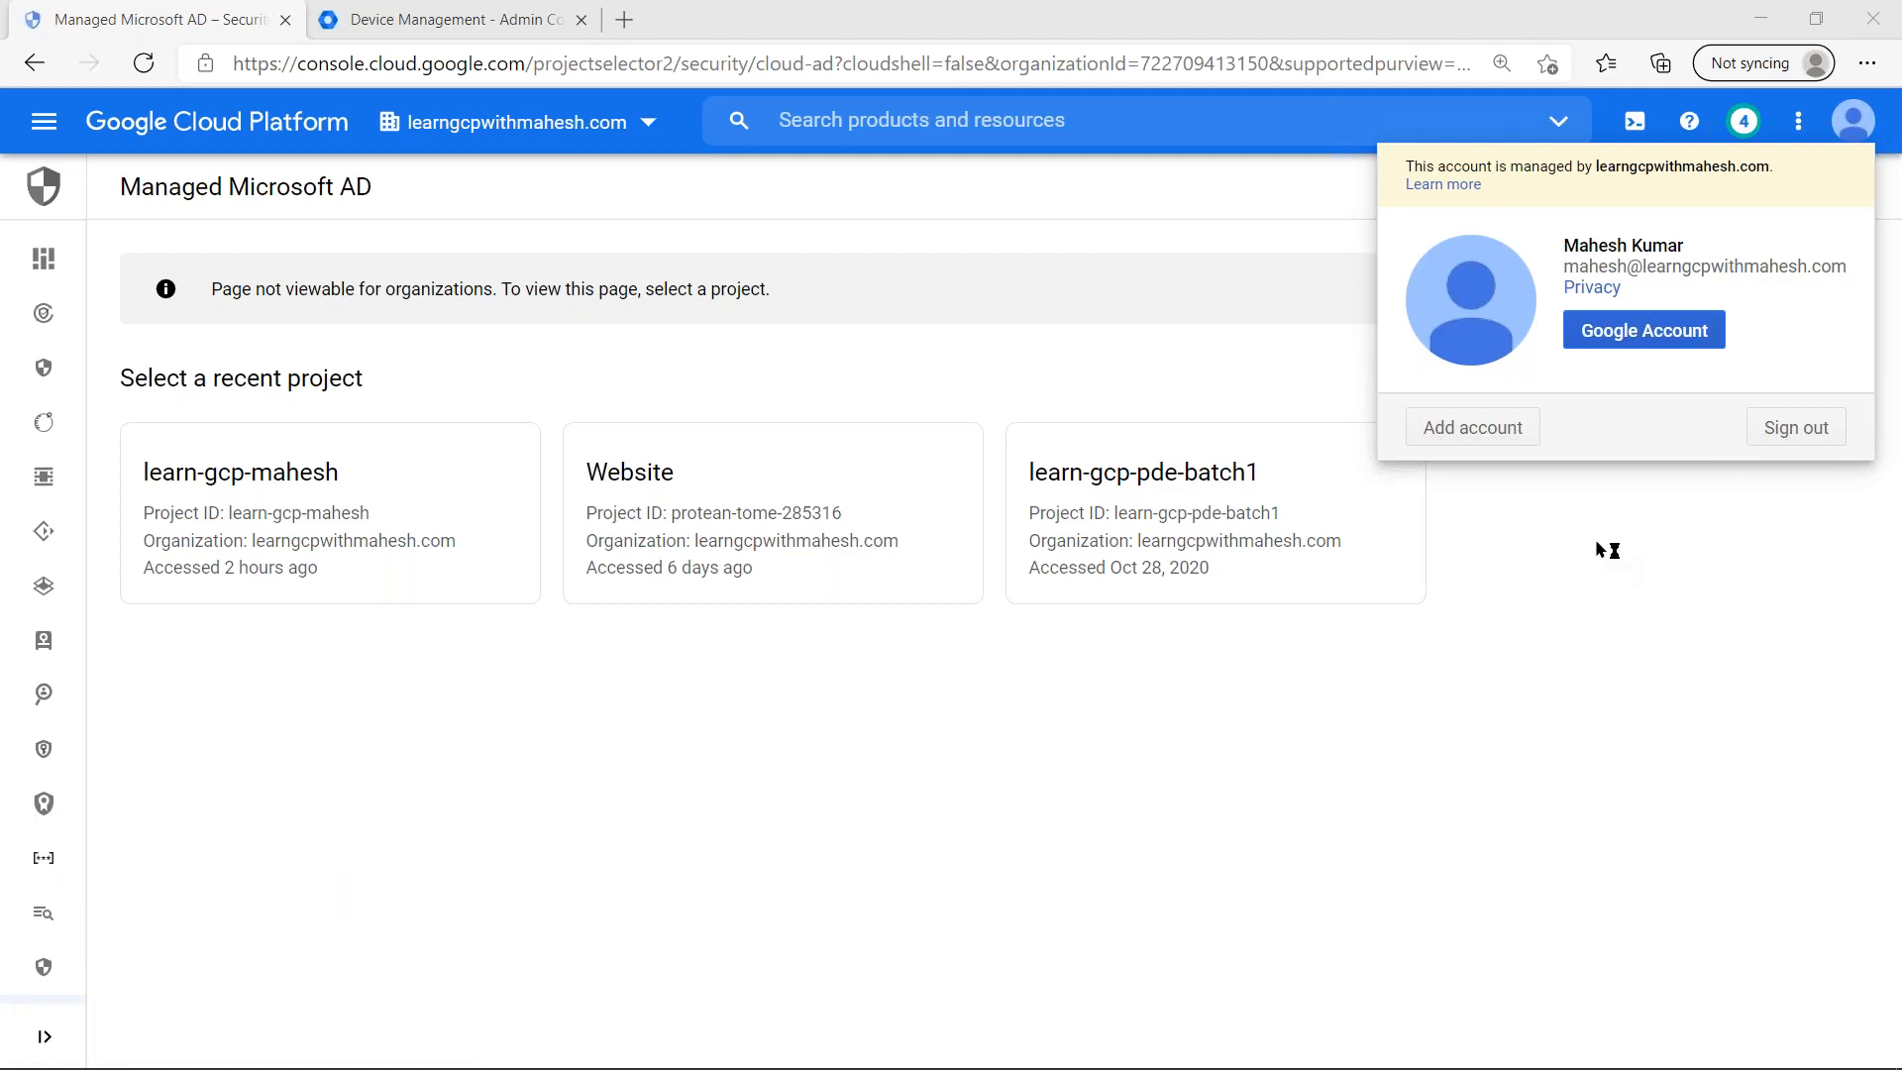
type("can we give conclude about who will act as Service Provider versus Identity Provider..")
left_click_drag(763, 154, 641, 320)
key("ctrl+s")
type("question")
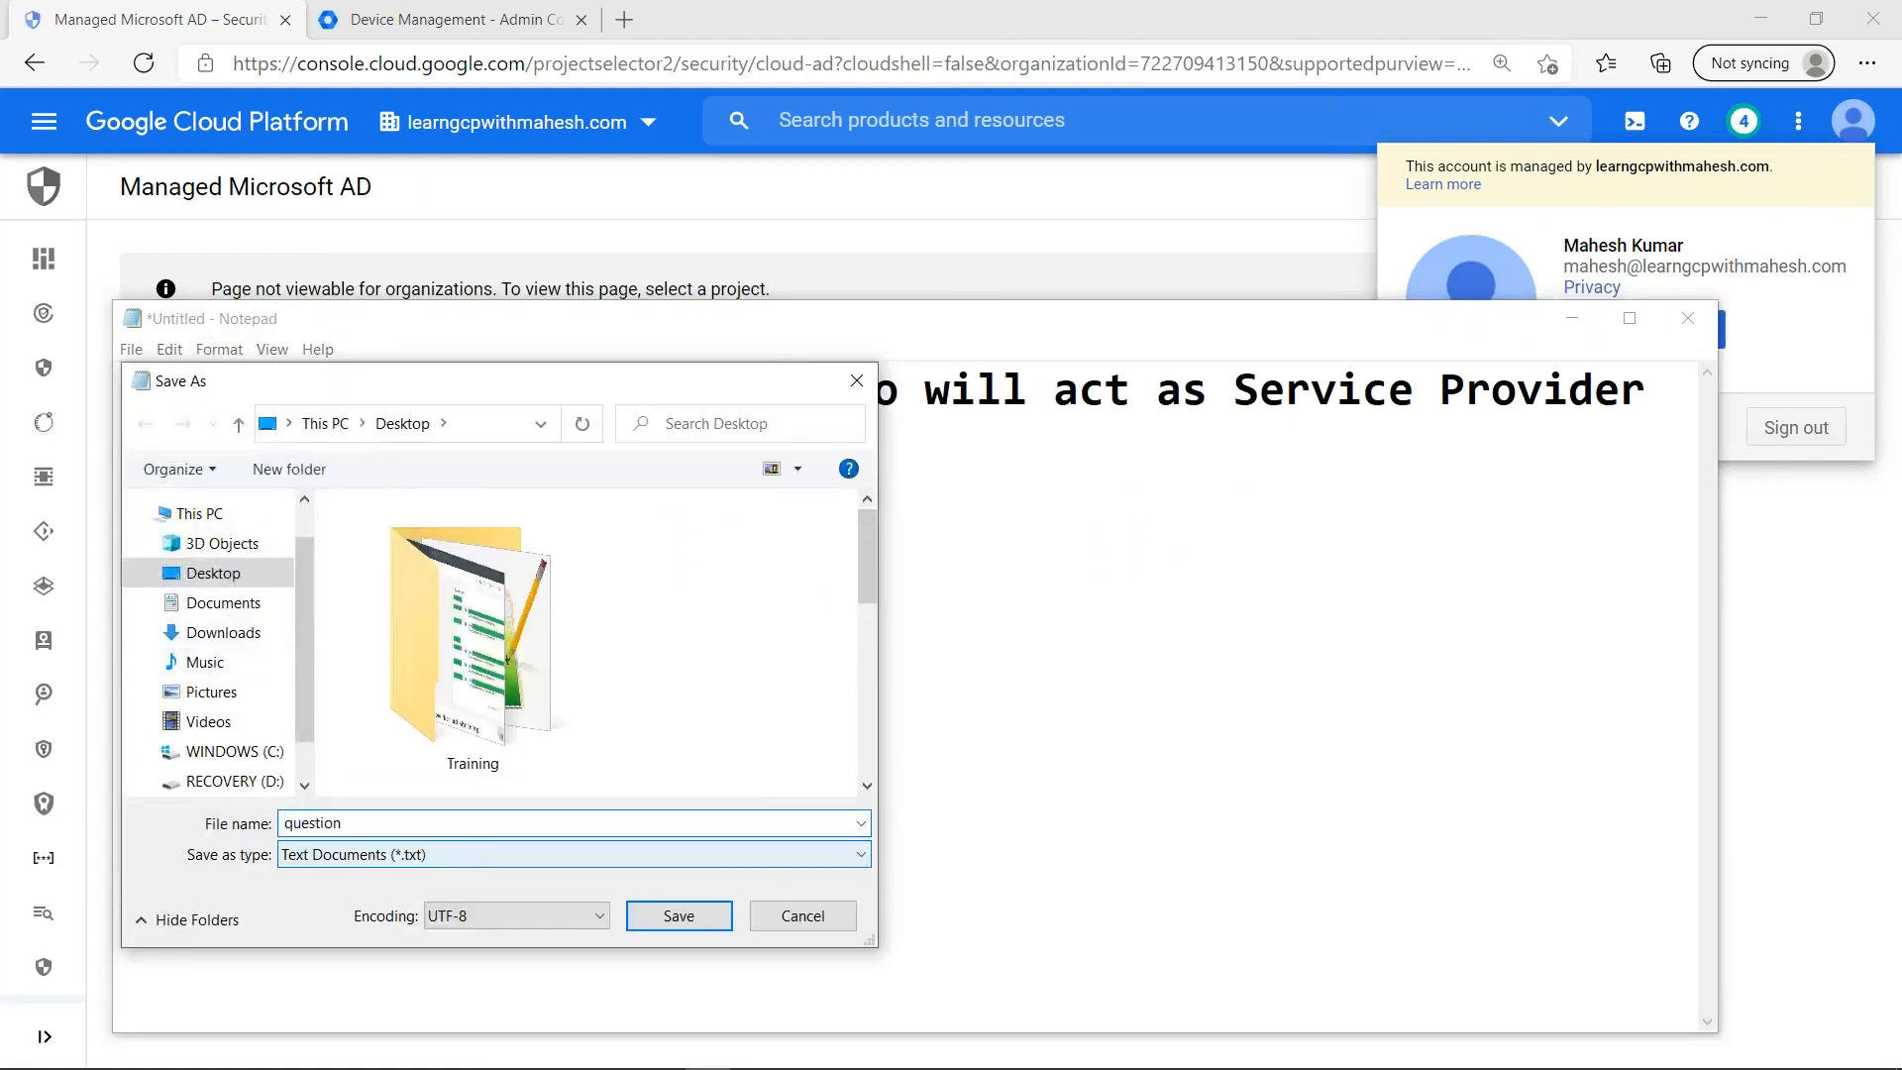
type(".txt")
key("Return")
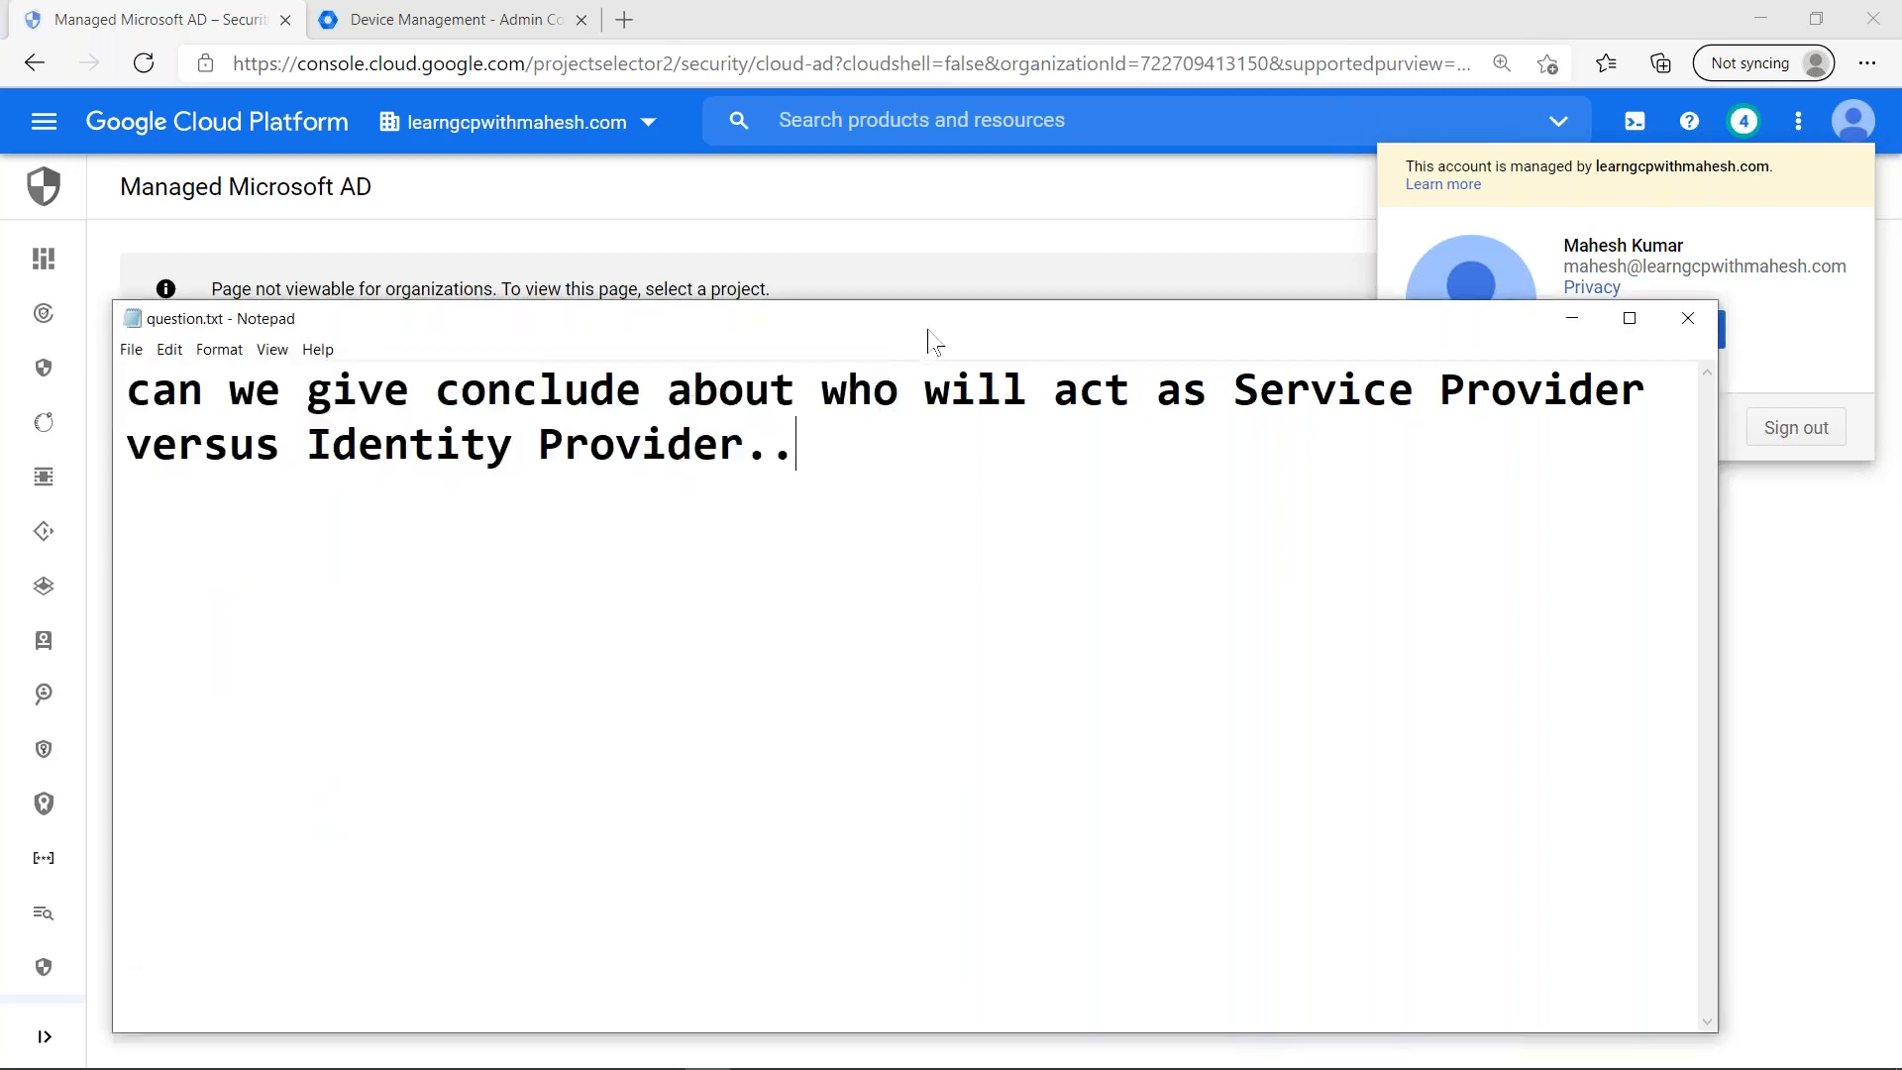
- Close the question note and the account details, and switch back to the Google Cloud Directory Sync slide
left_click_drag(786, 324, 248, 362)
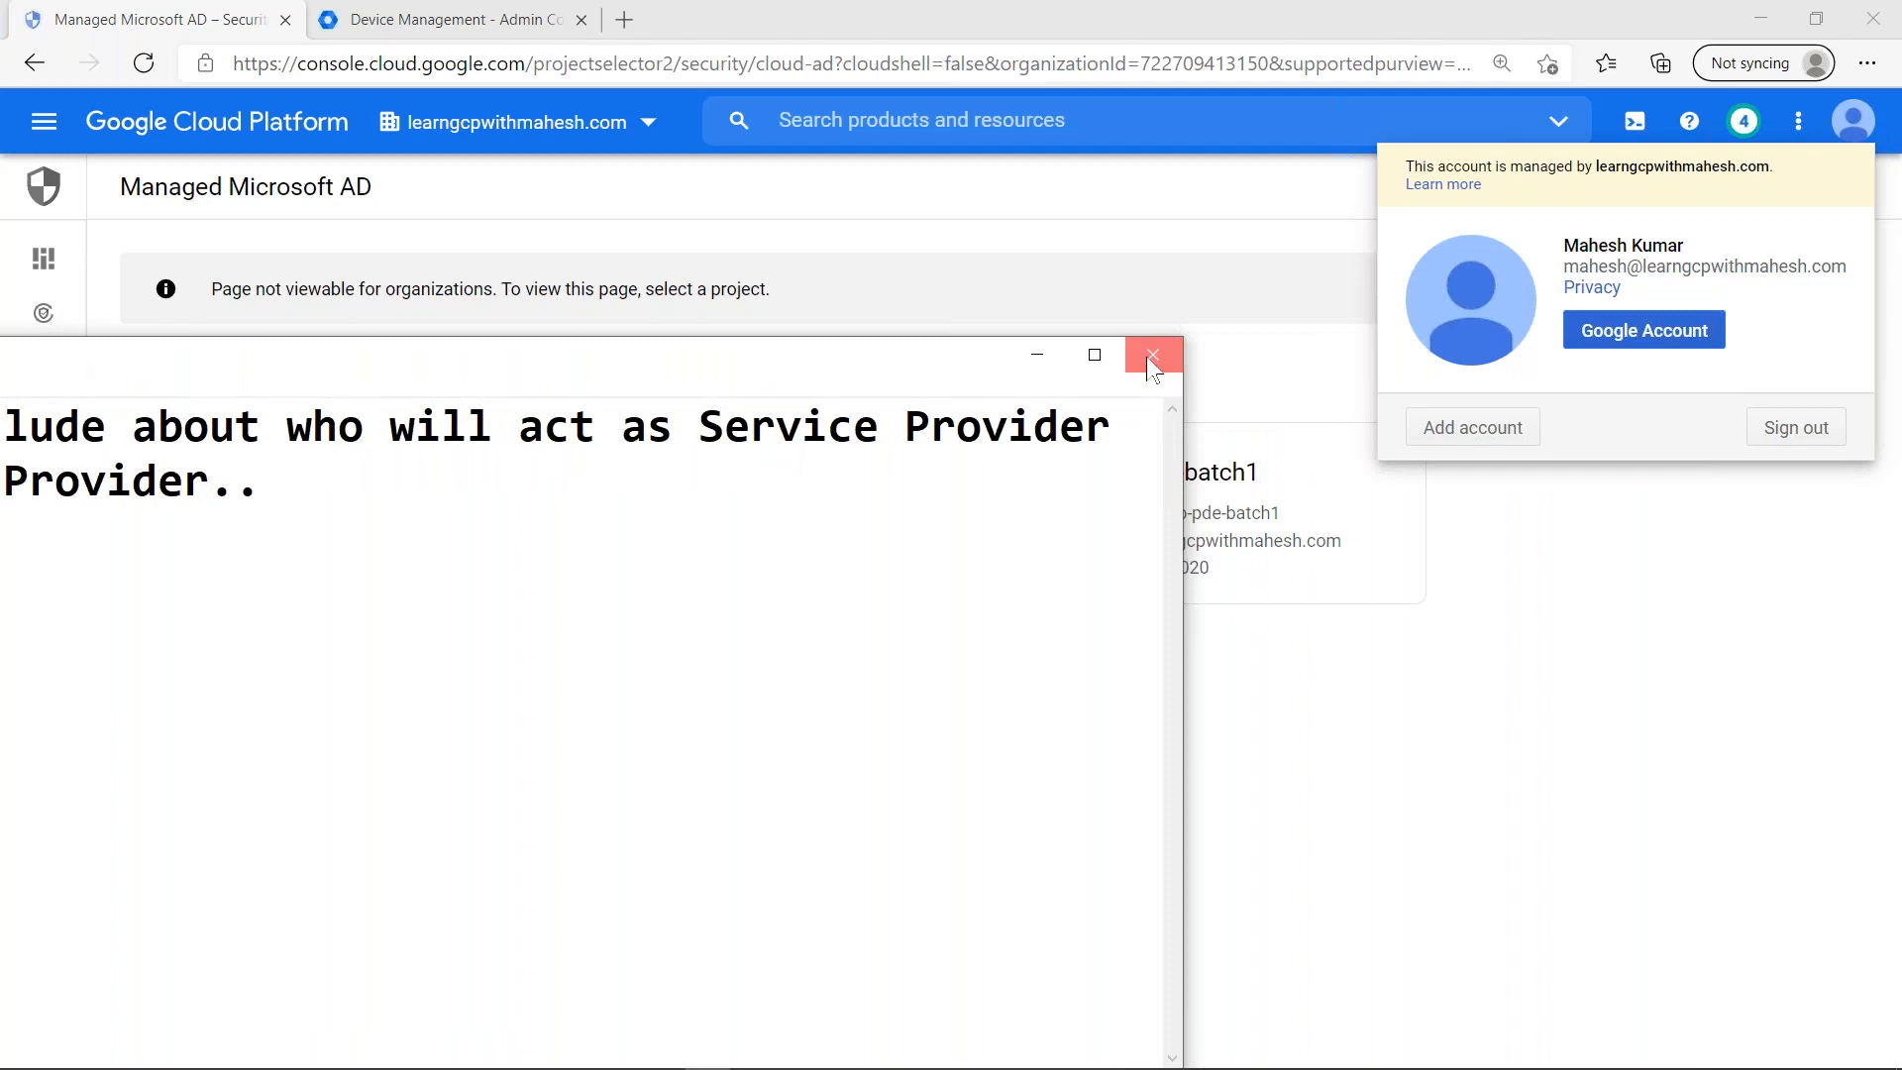
left_click(1146, 360)
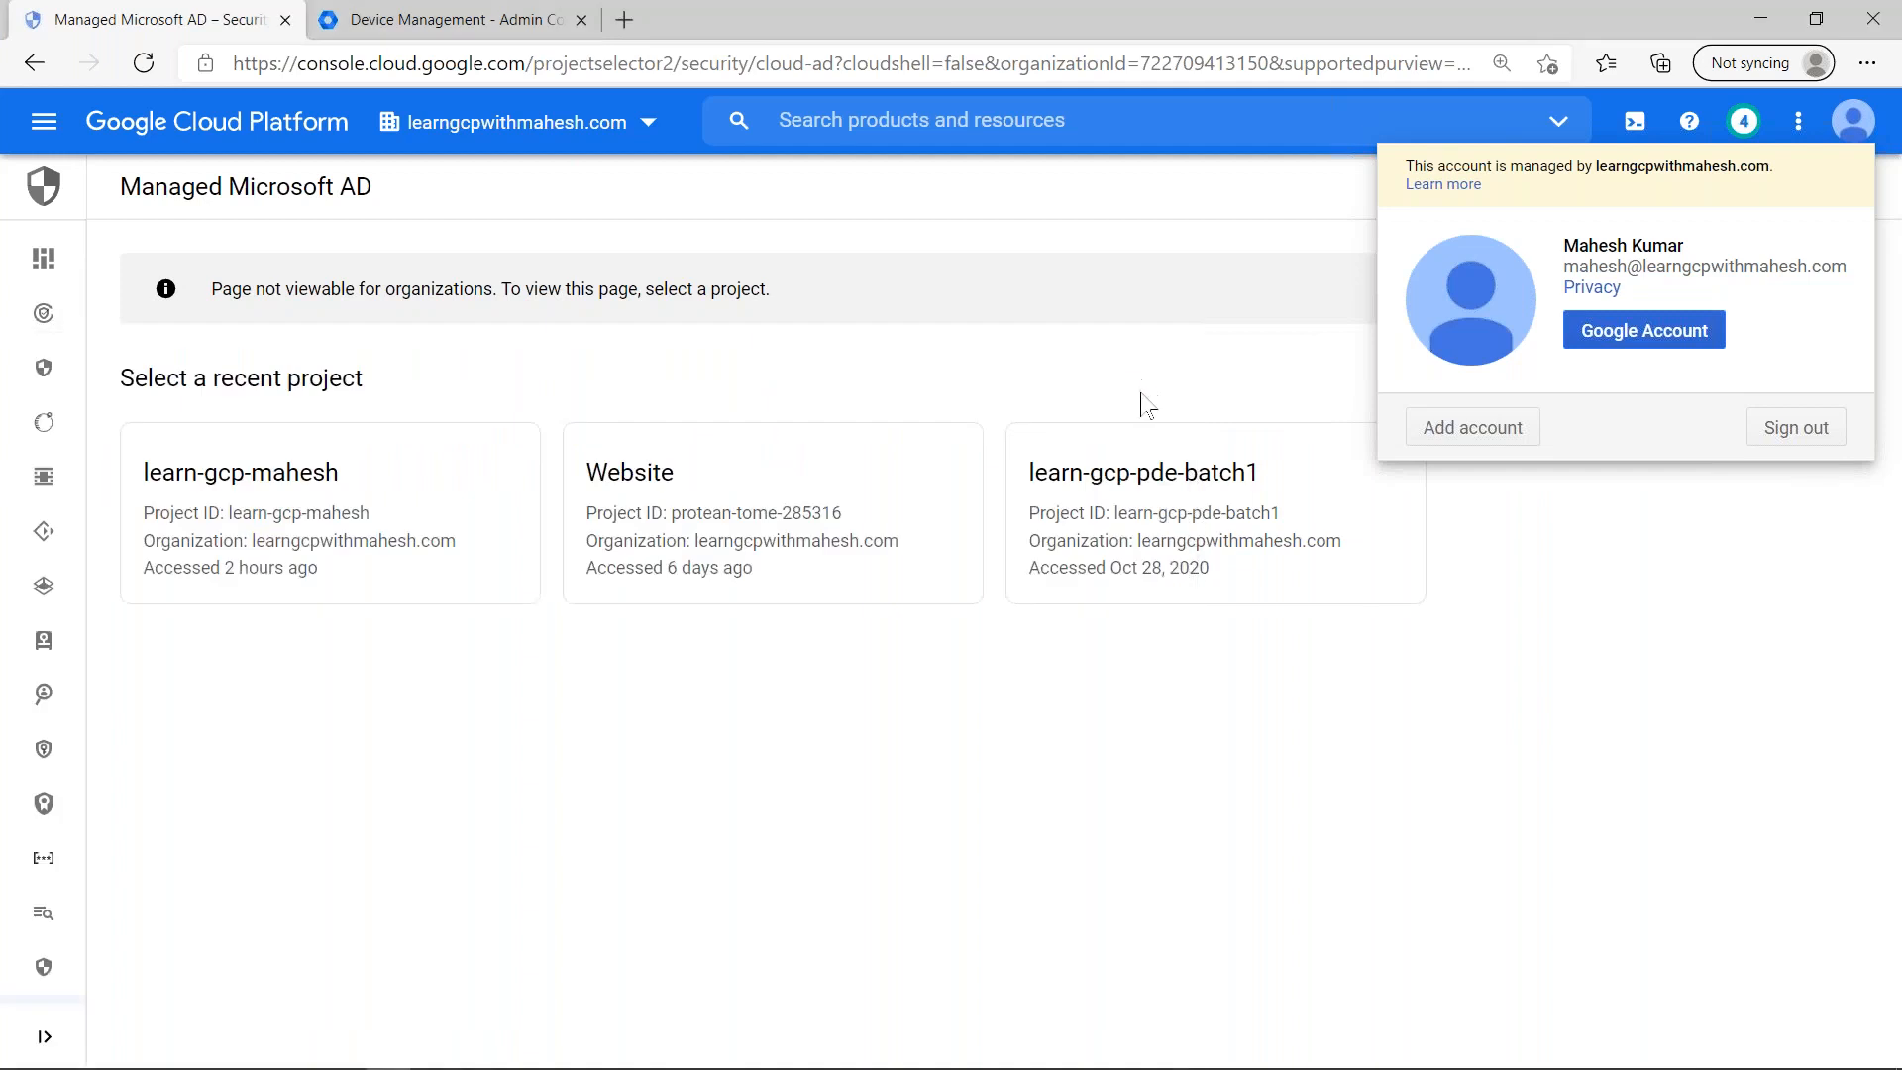
left_click(1172, 822)
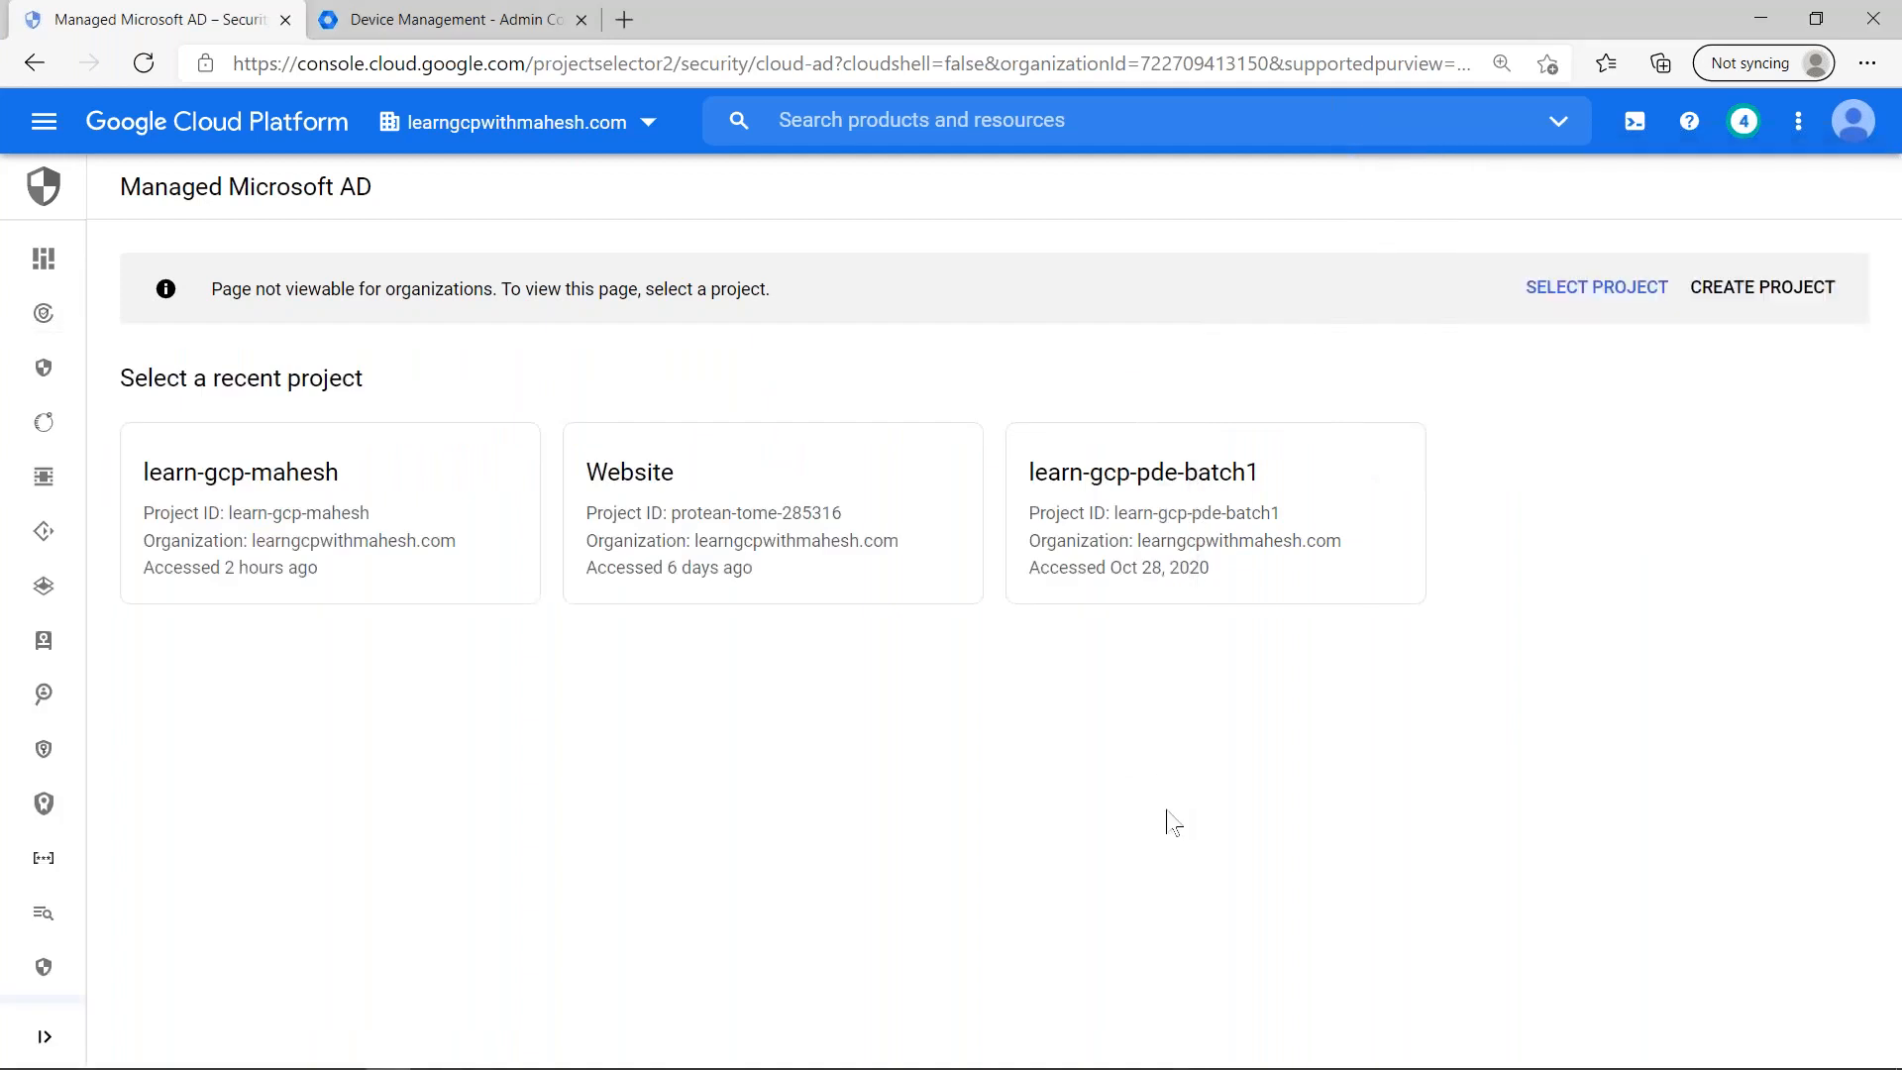
key("alt+Tab")
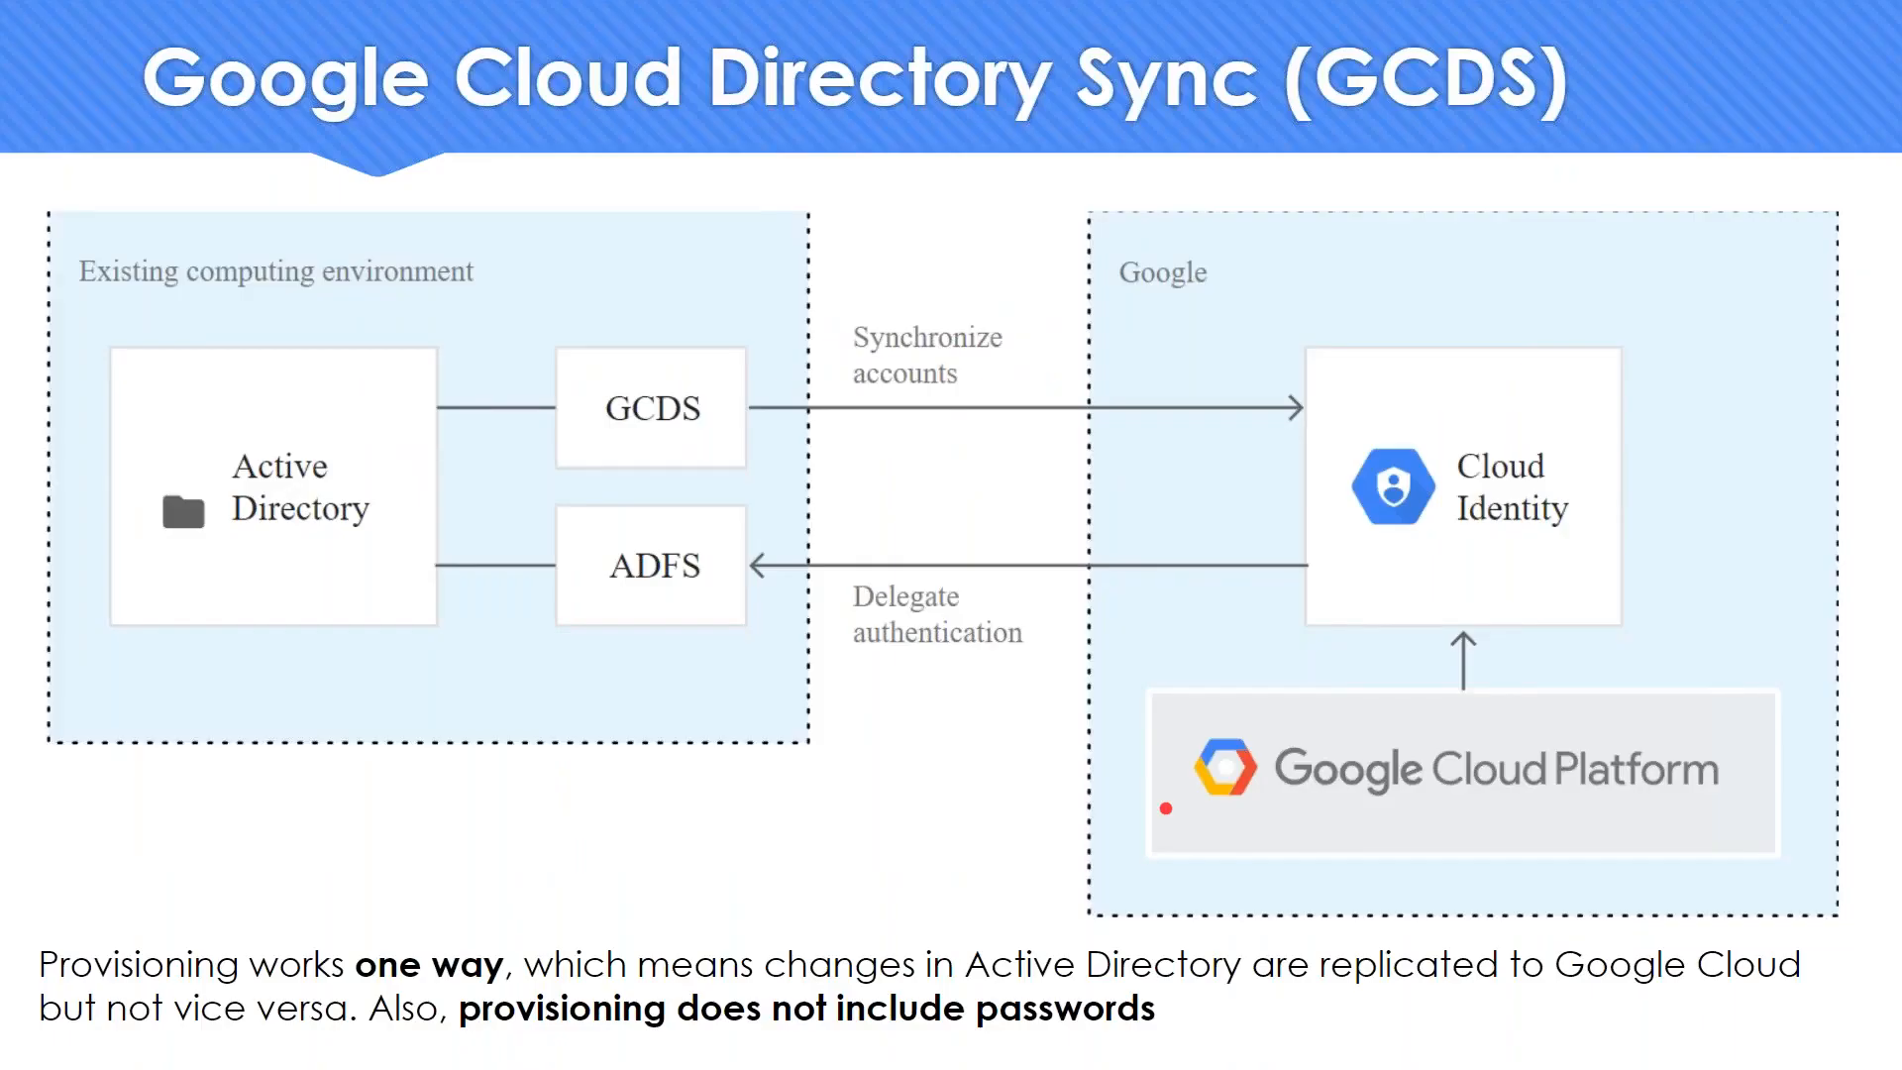
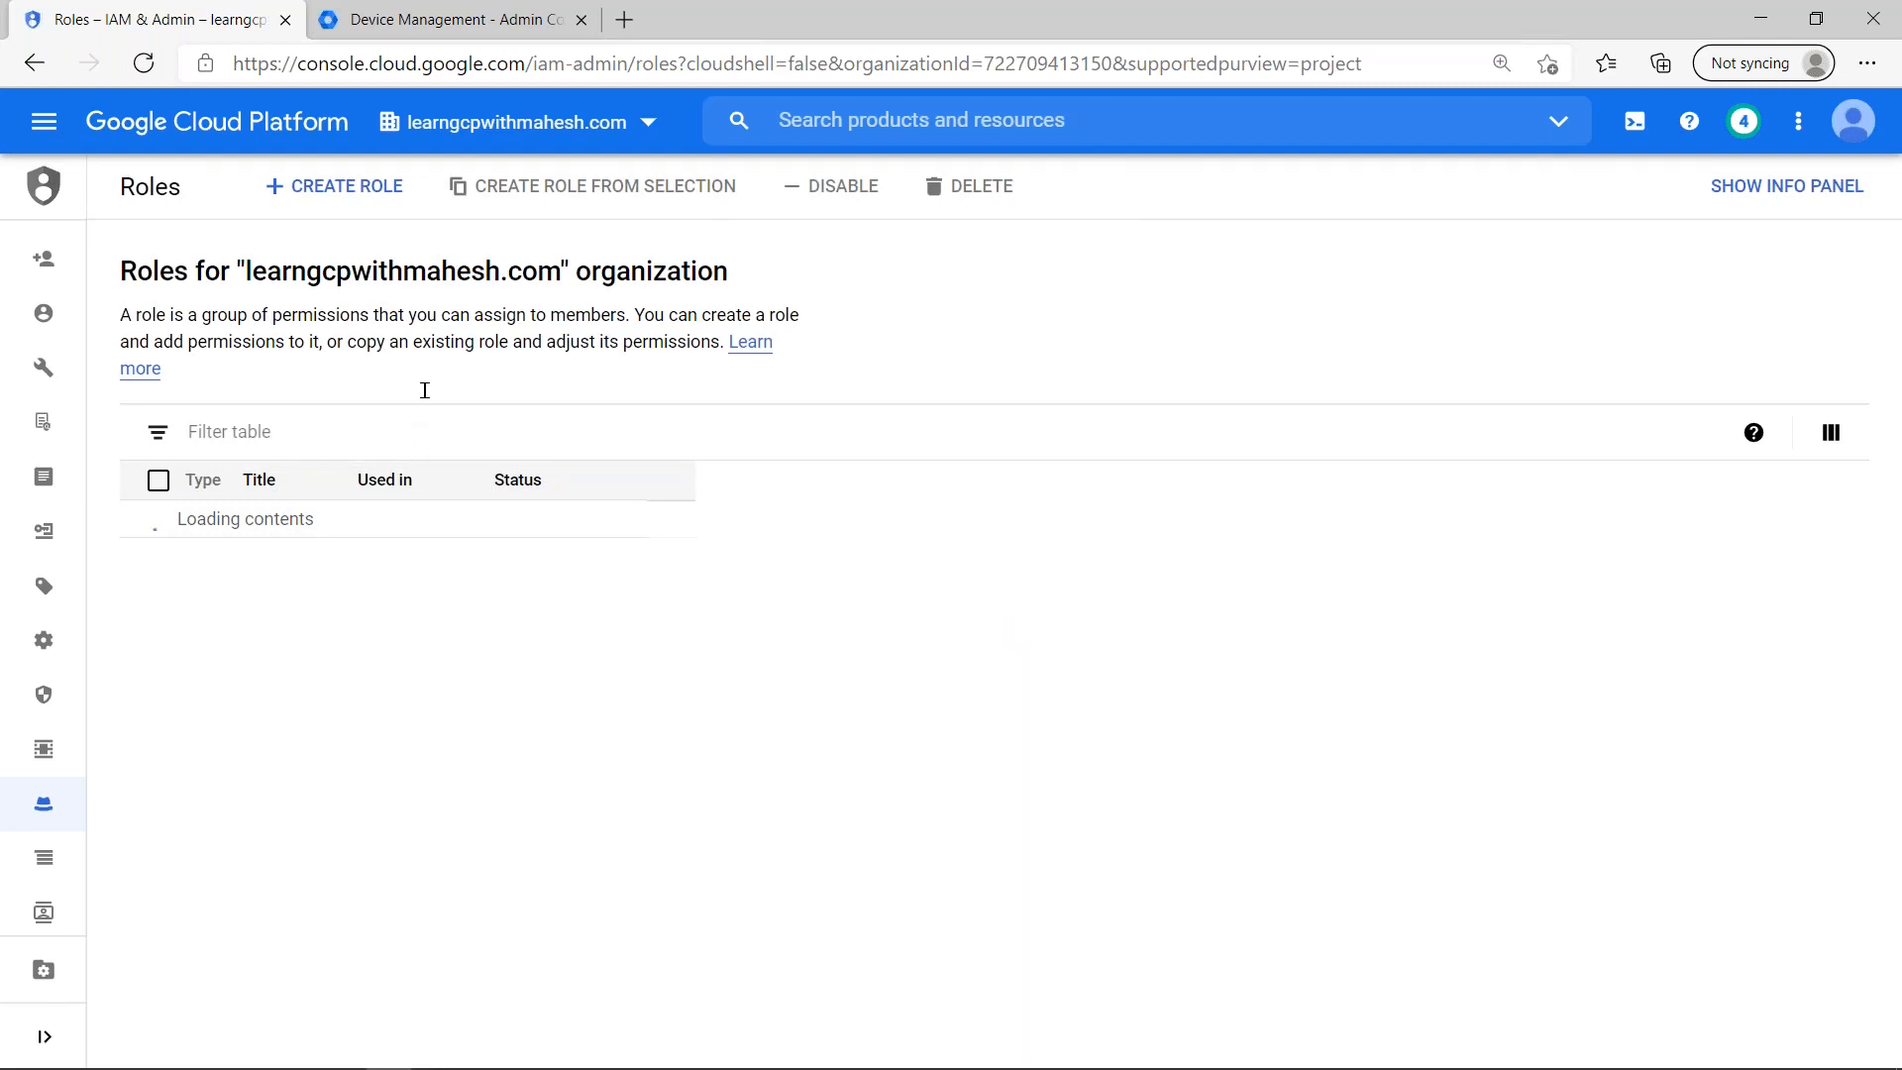
- Filter the organization's roles by BigQuery Job User, check the question slide, and open that role's details
left_click(426, 428)
type("B")
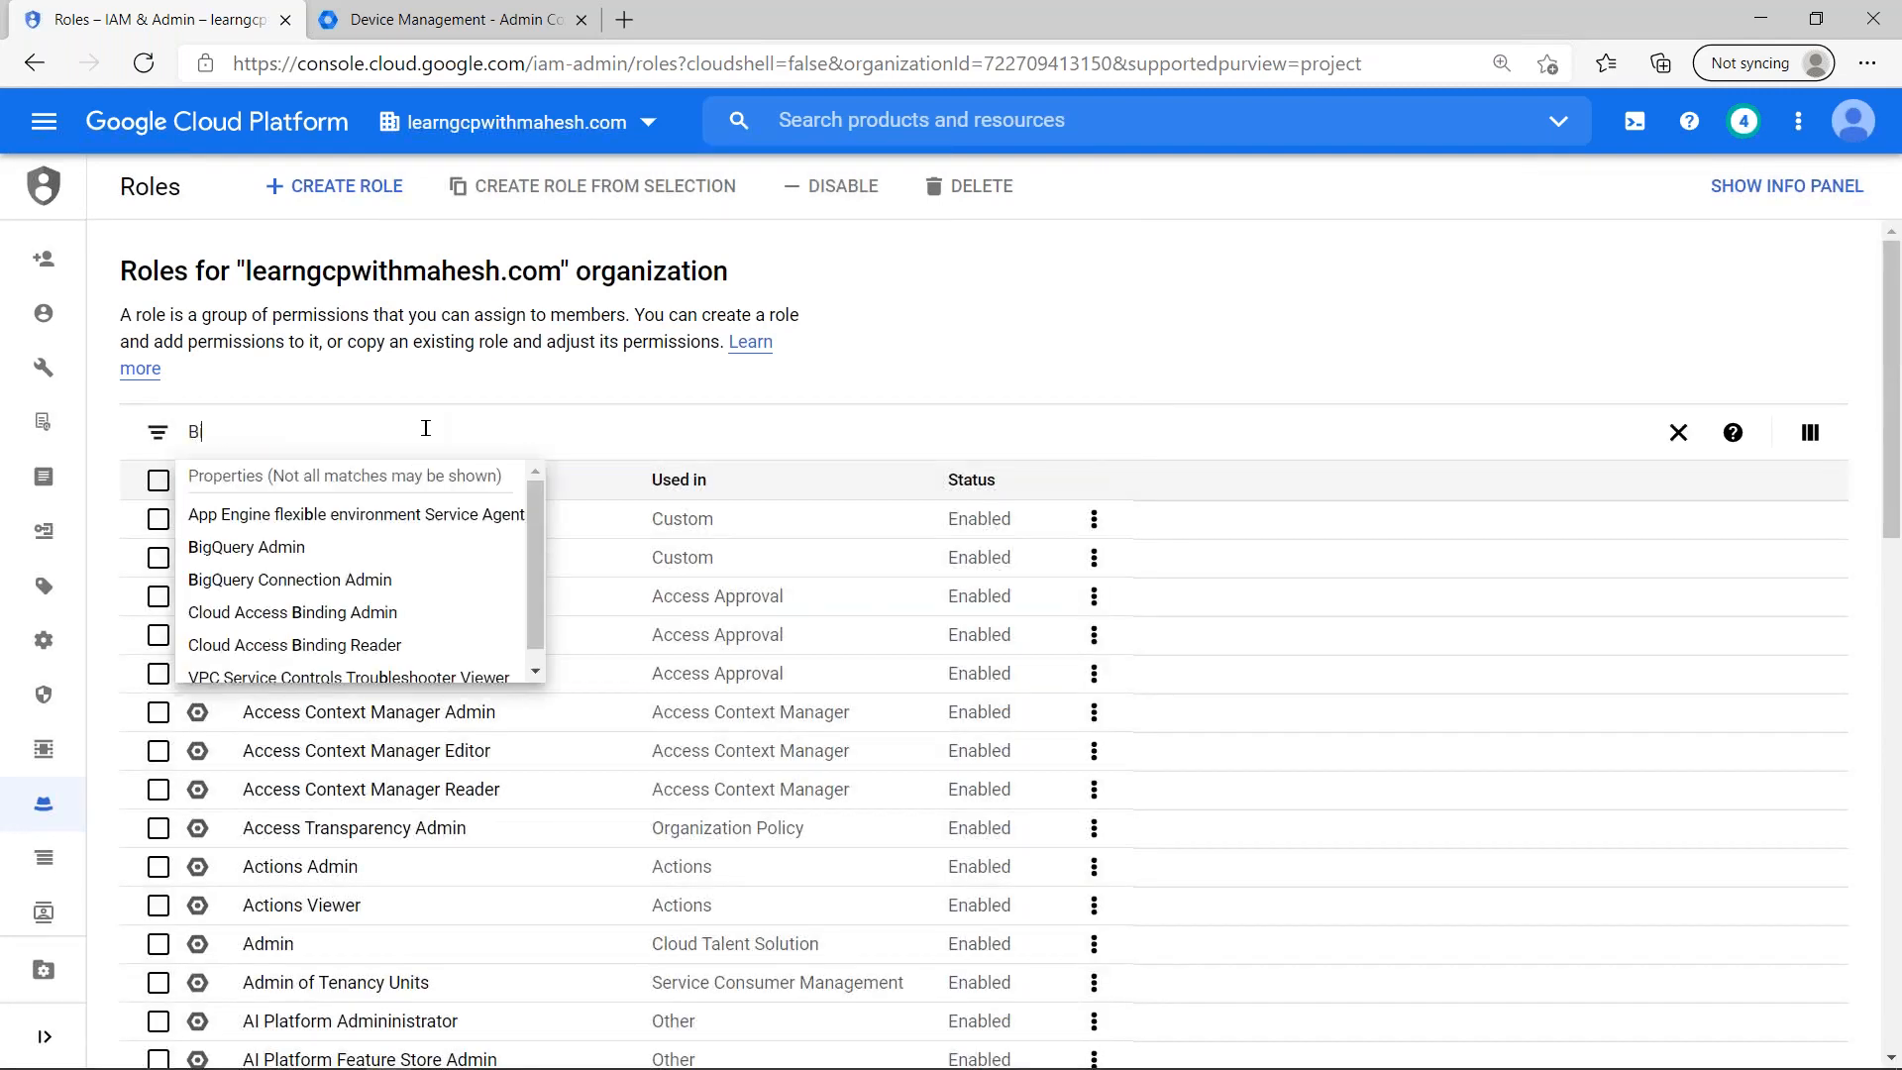
type("igQuery J")
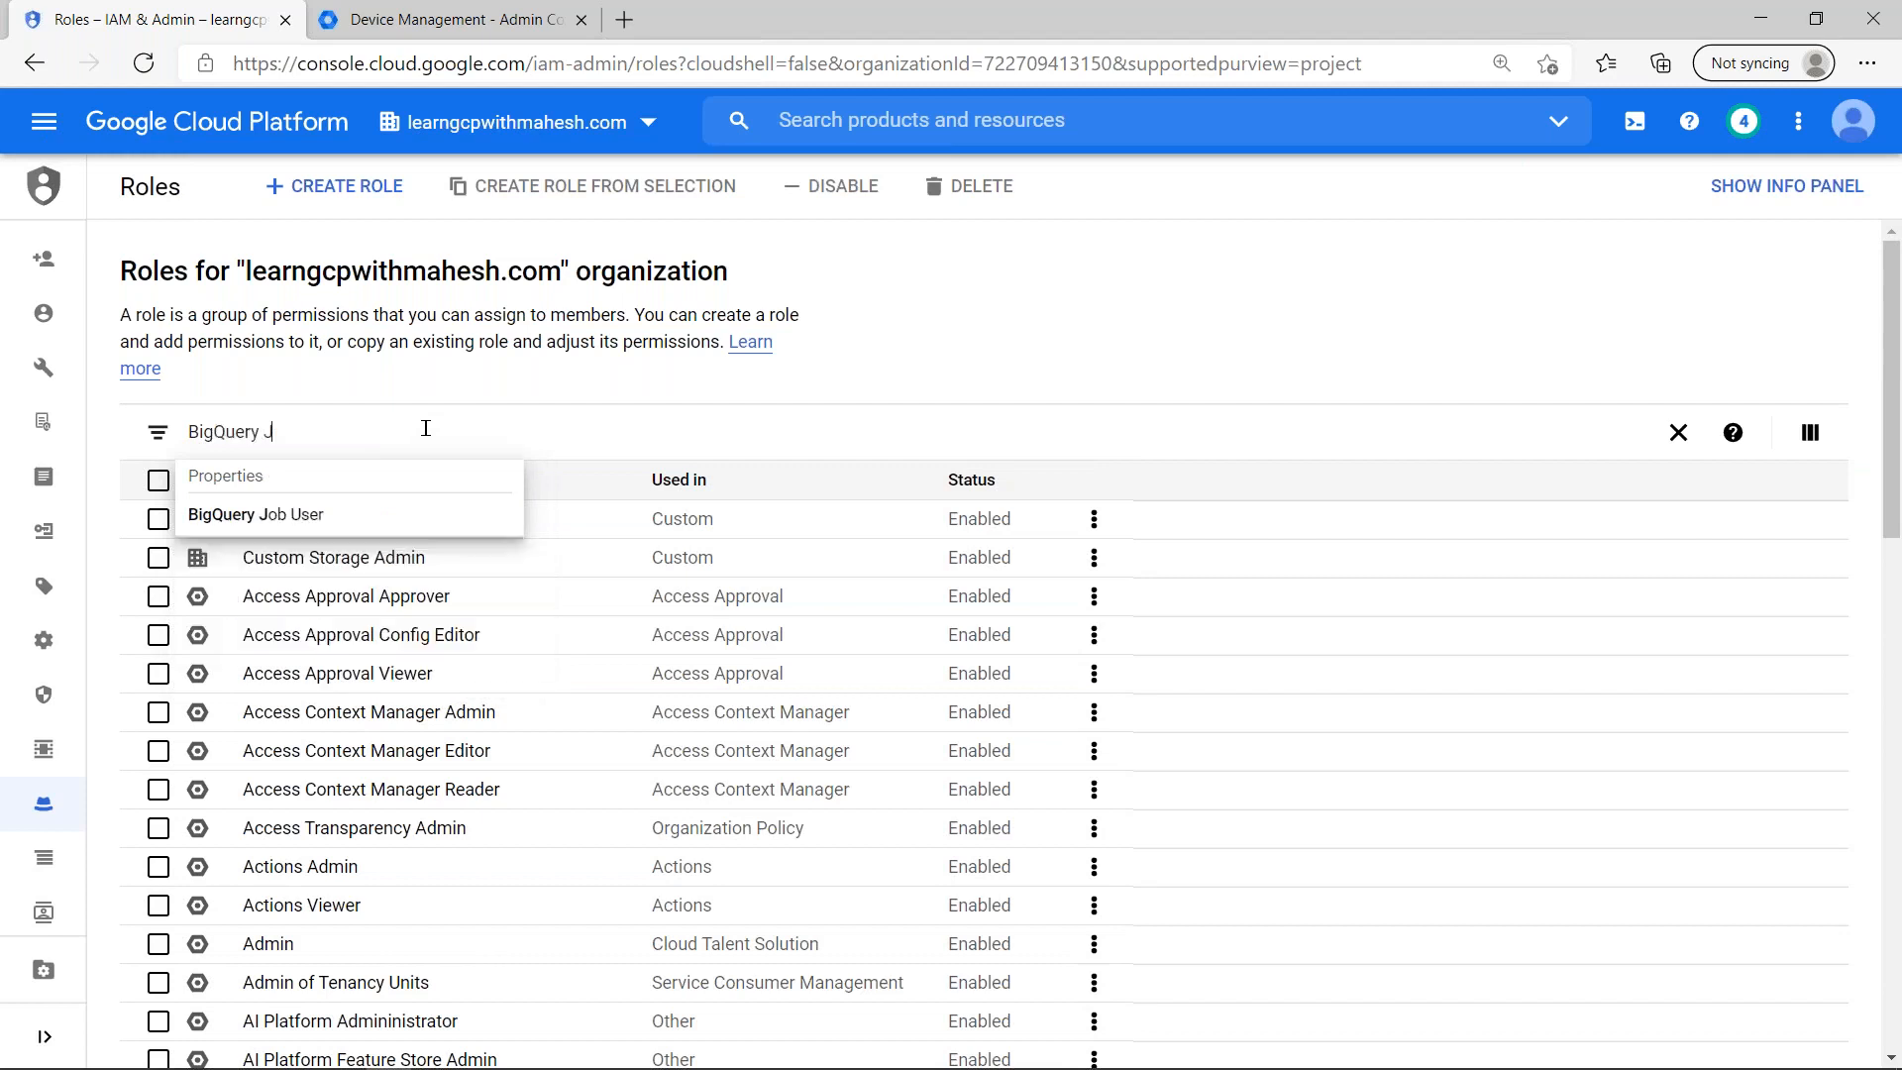
left_click(407, 520)
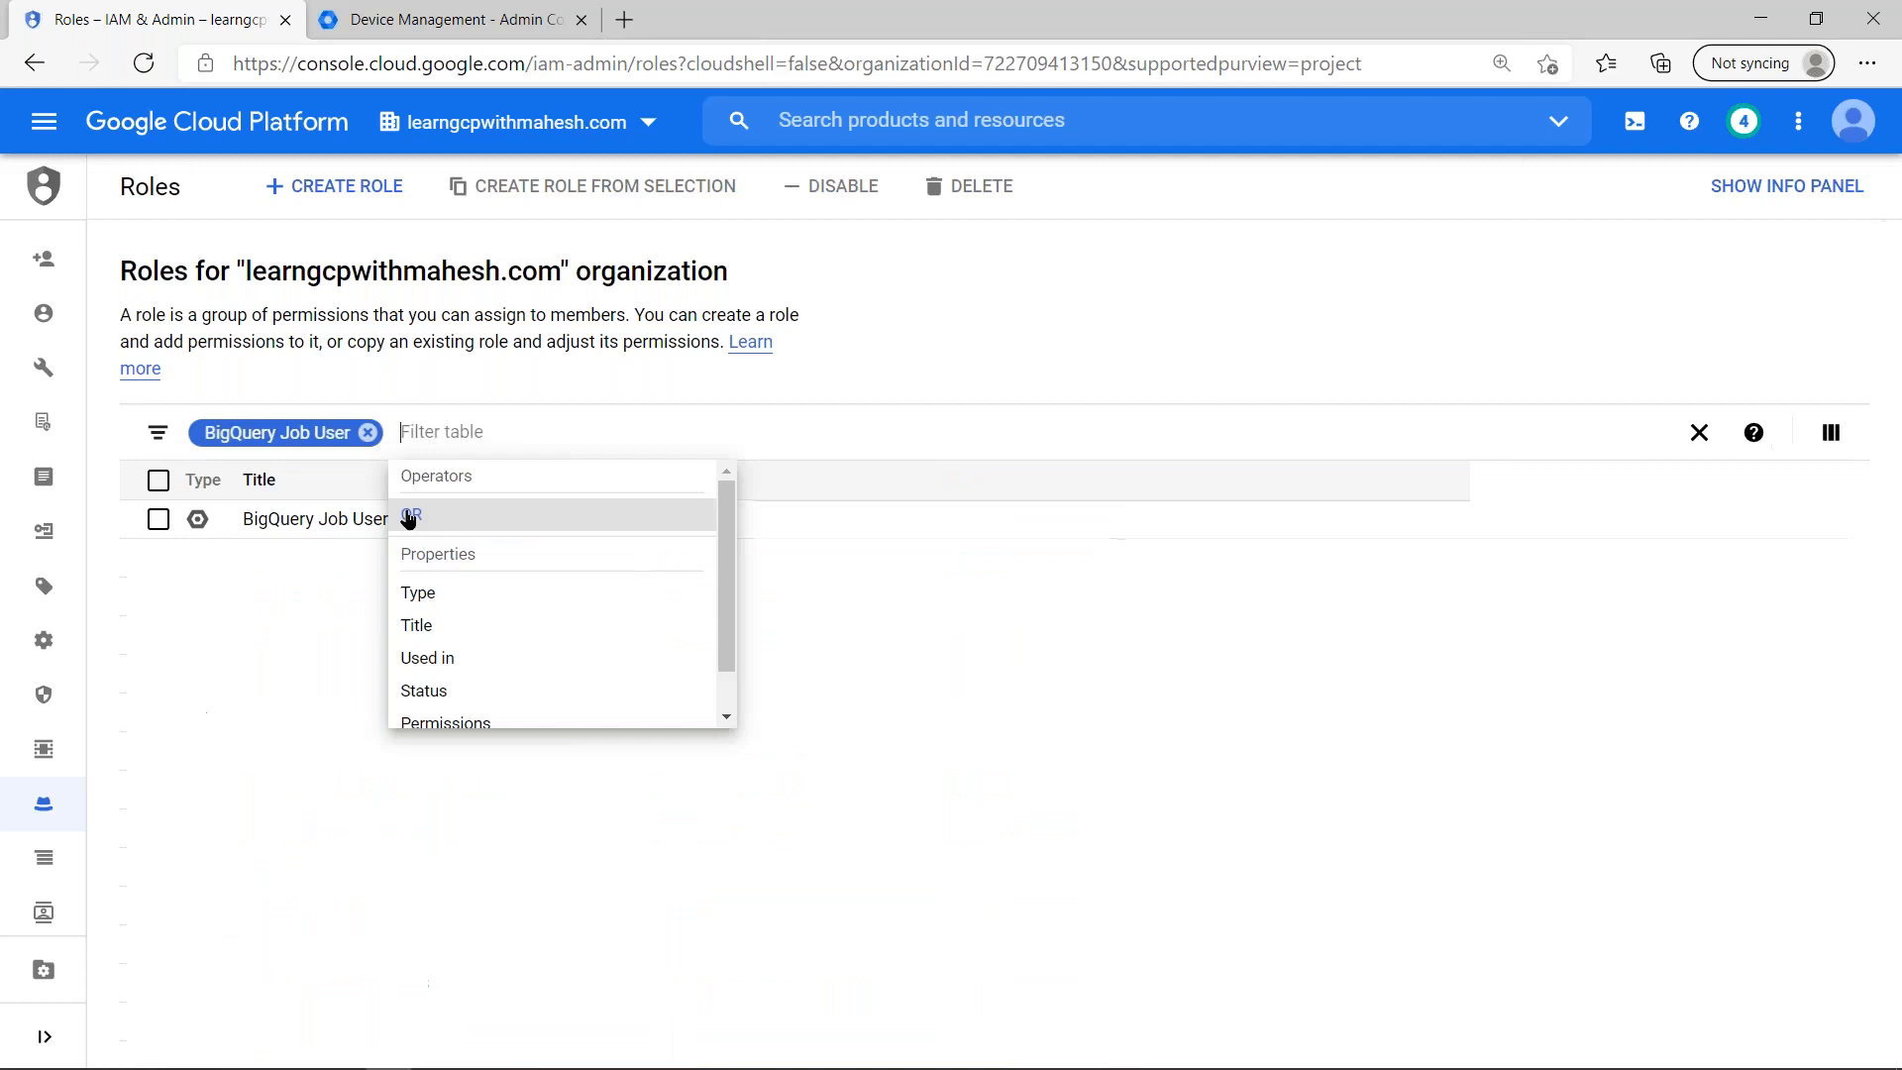
key("alt+Tab")
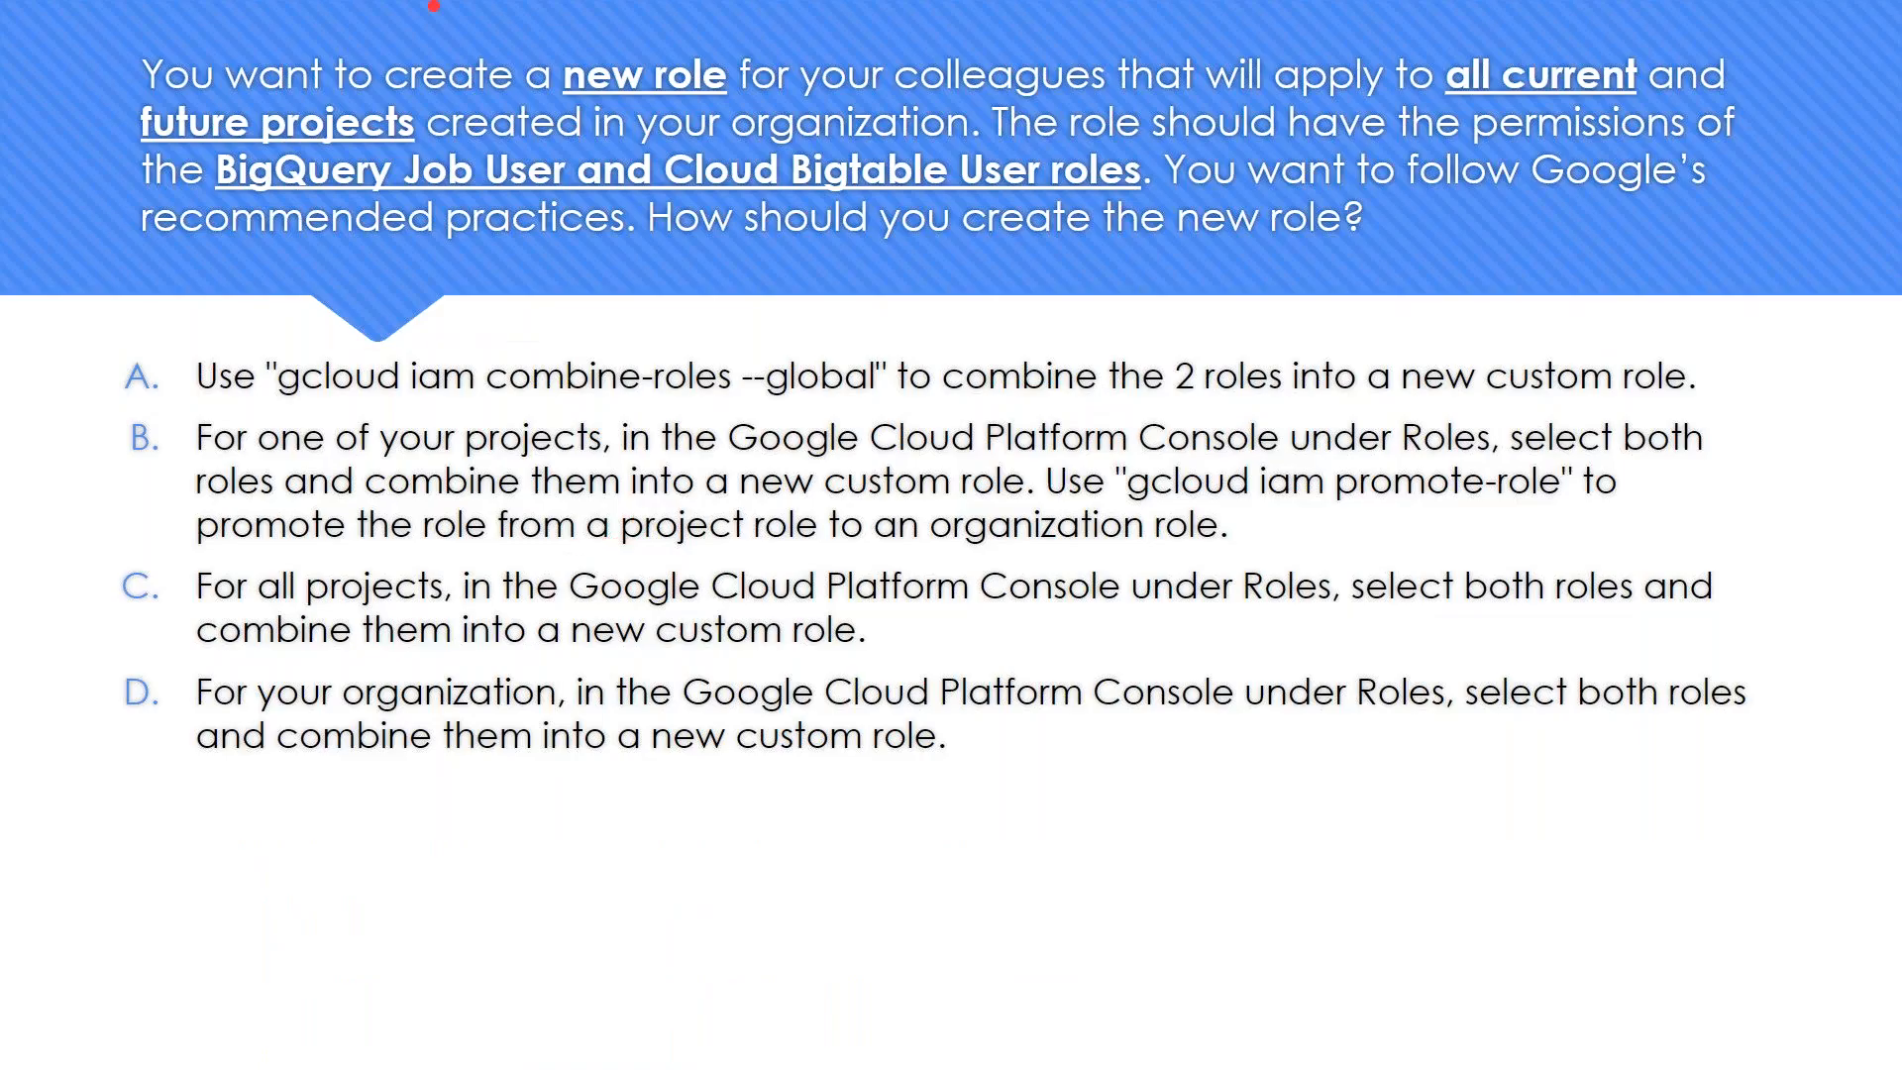
key("alt+Tab")
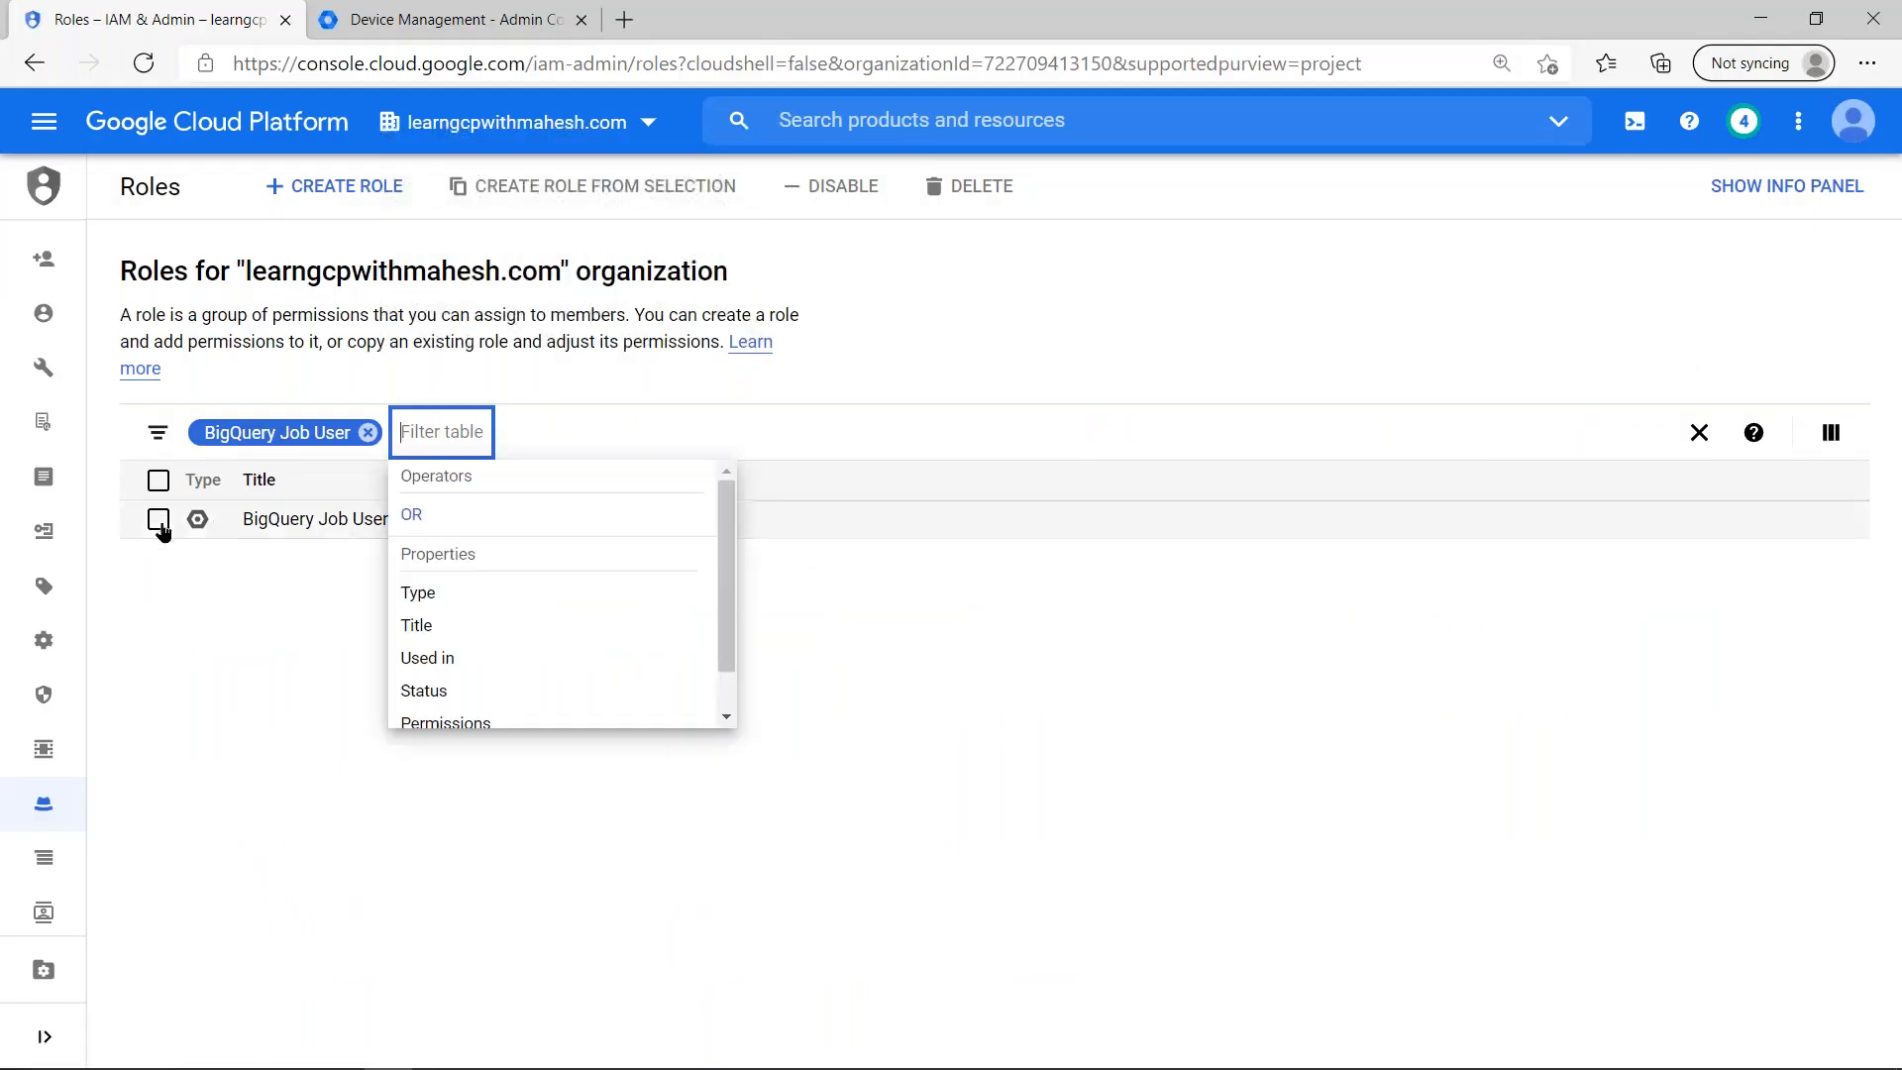
left_click(297, 523)
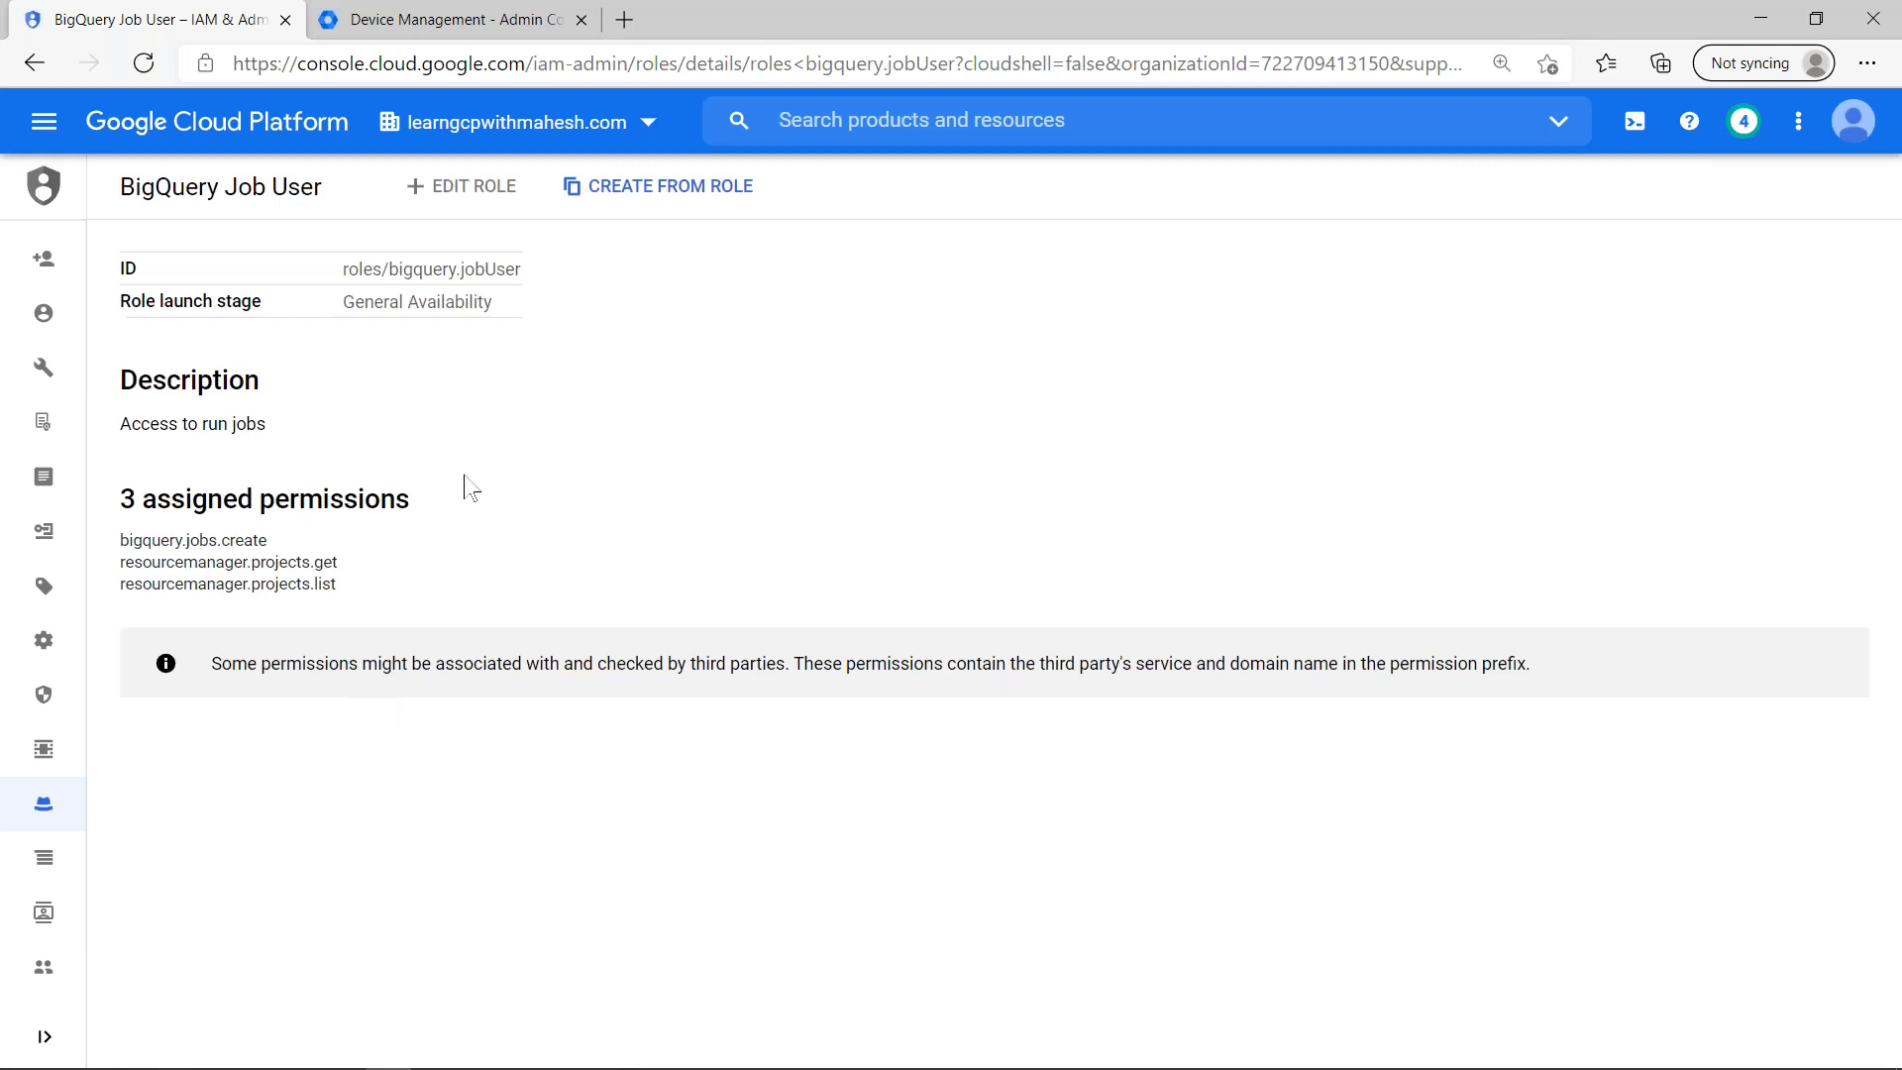
- Start a custom role based on BigQuery Job User and open the dialog for adding permissions to it
left_click(667, 192)
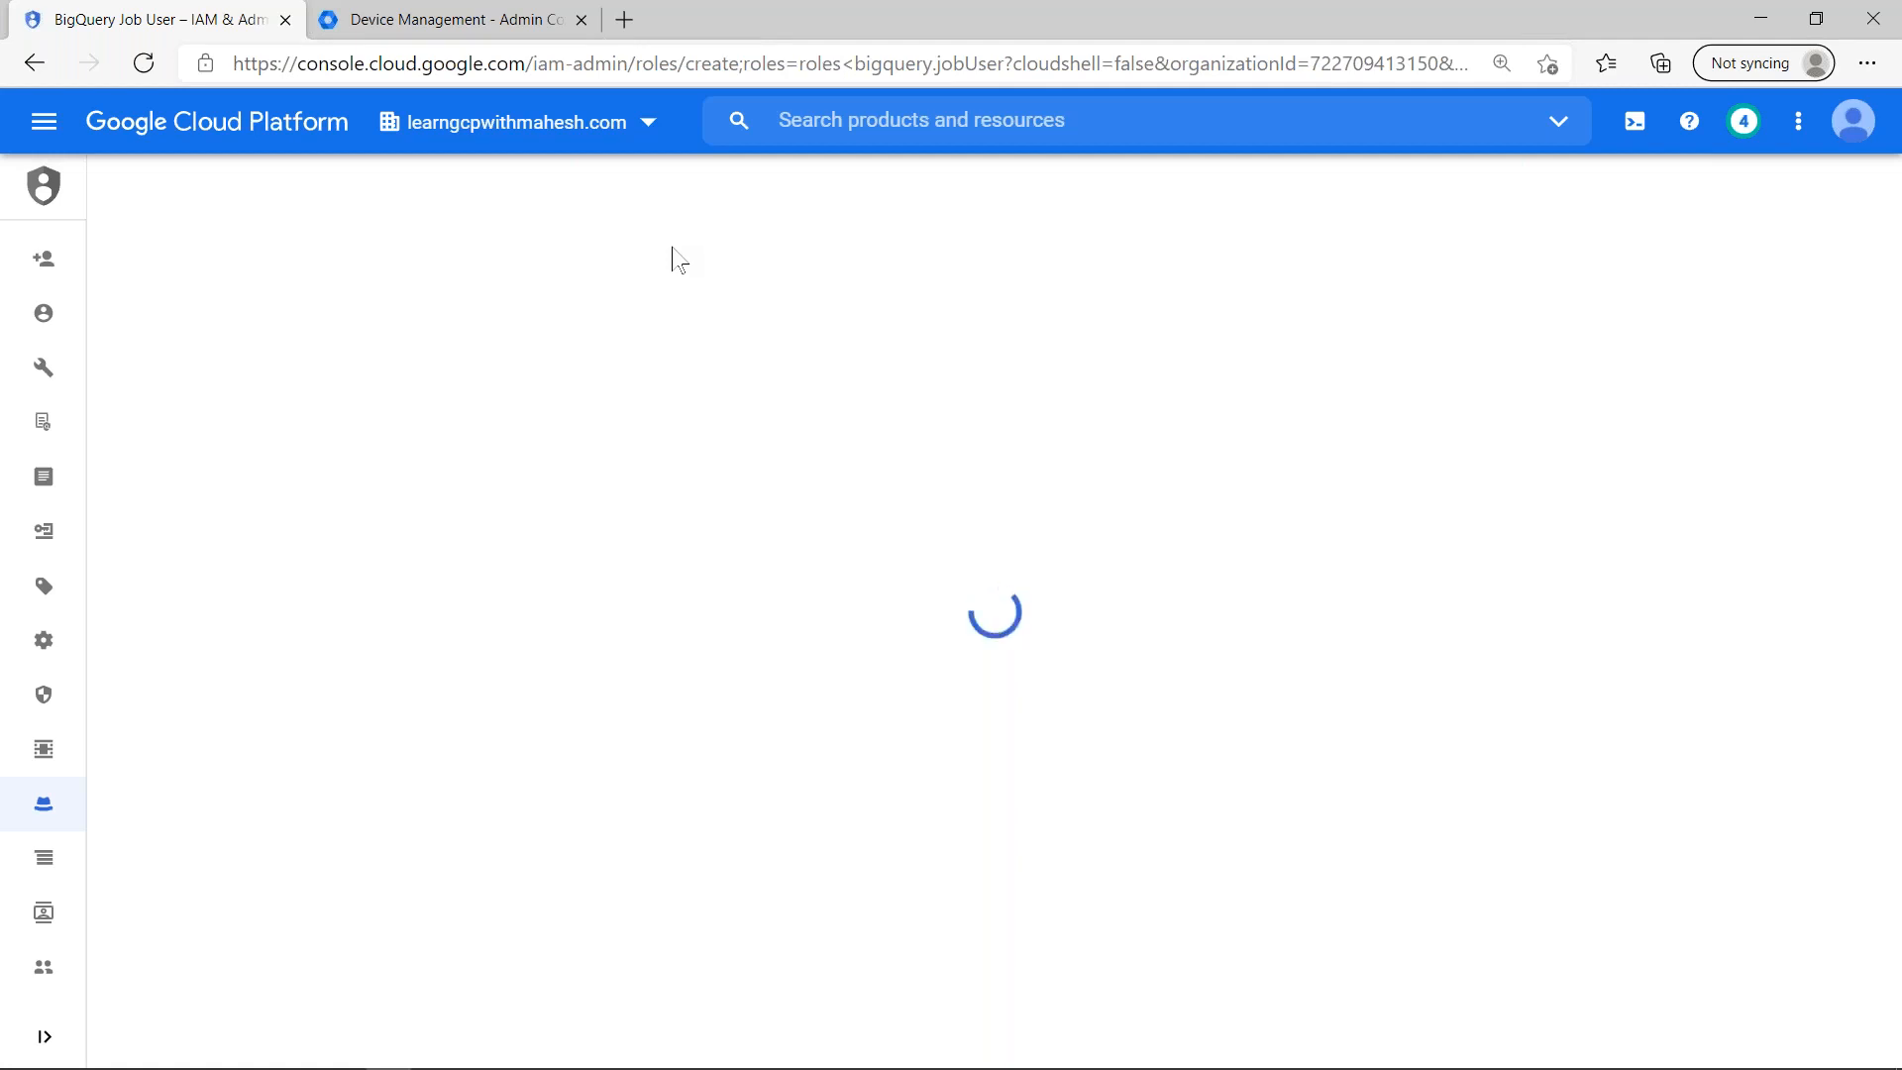
key("alt+Tab")
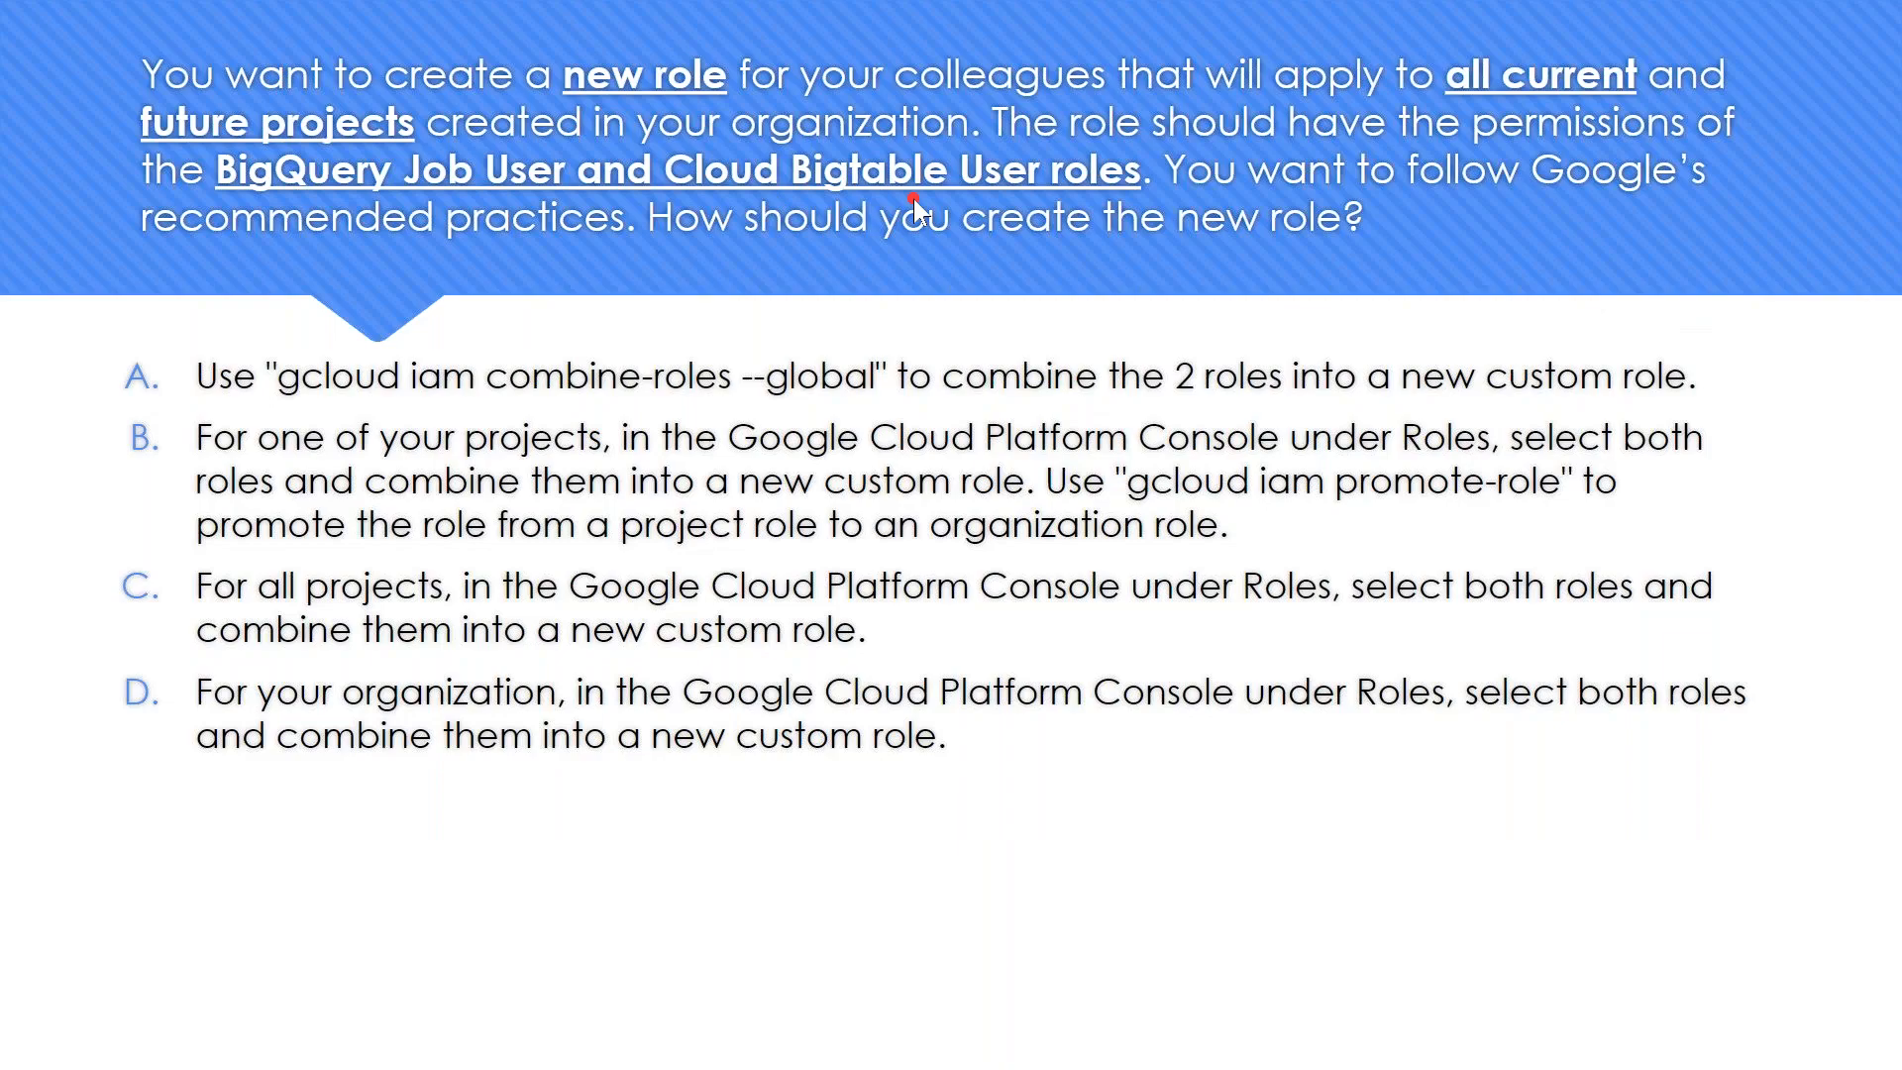
key("alt+Tab")
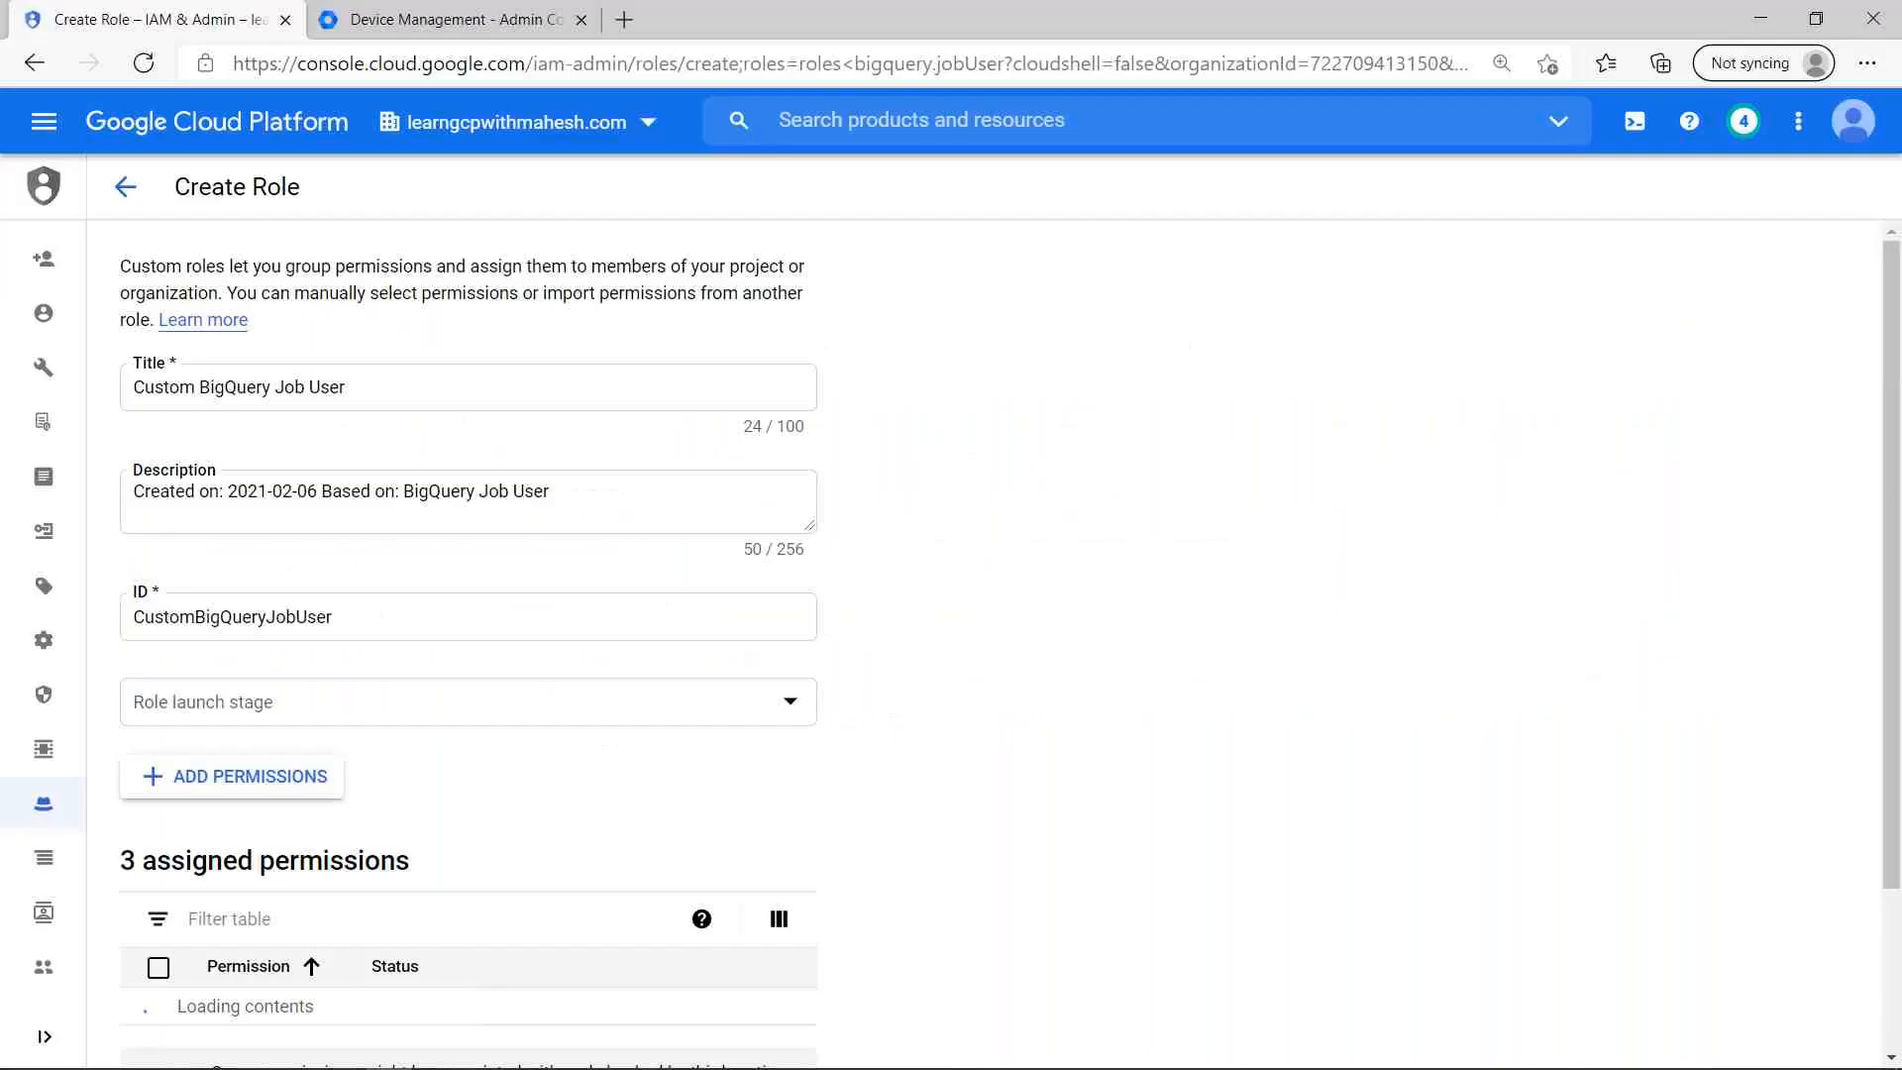
left_click(297, 785)
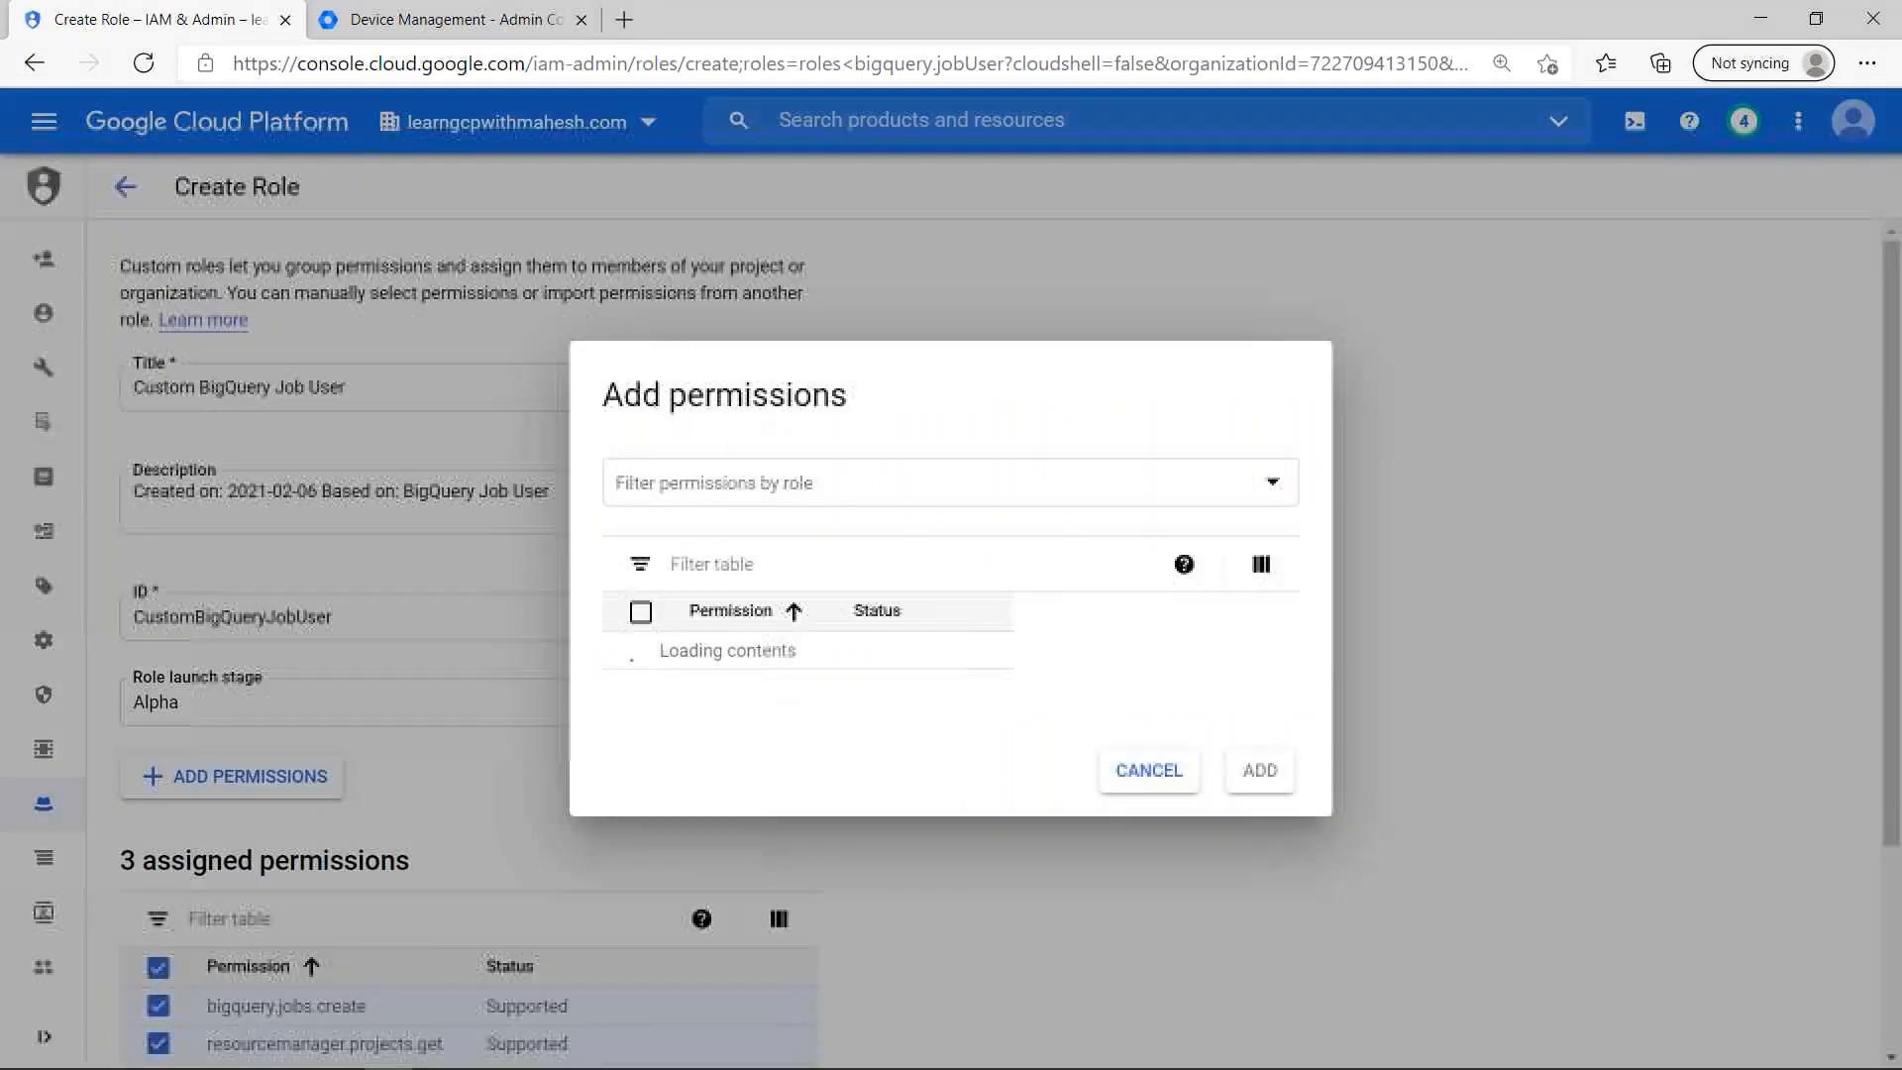
key("Escape")
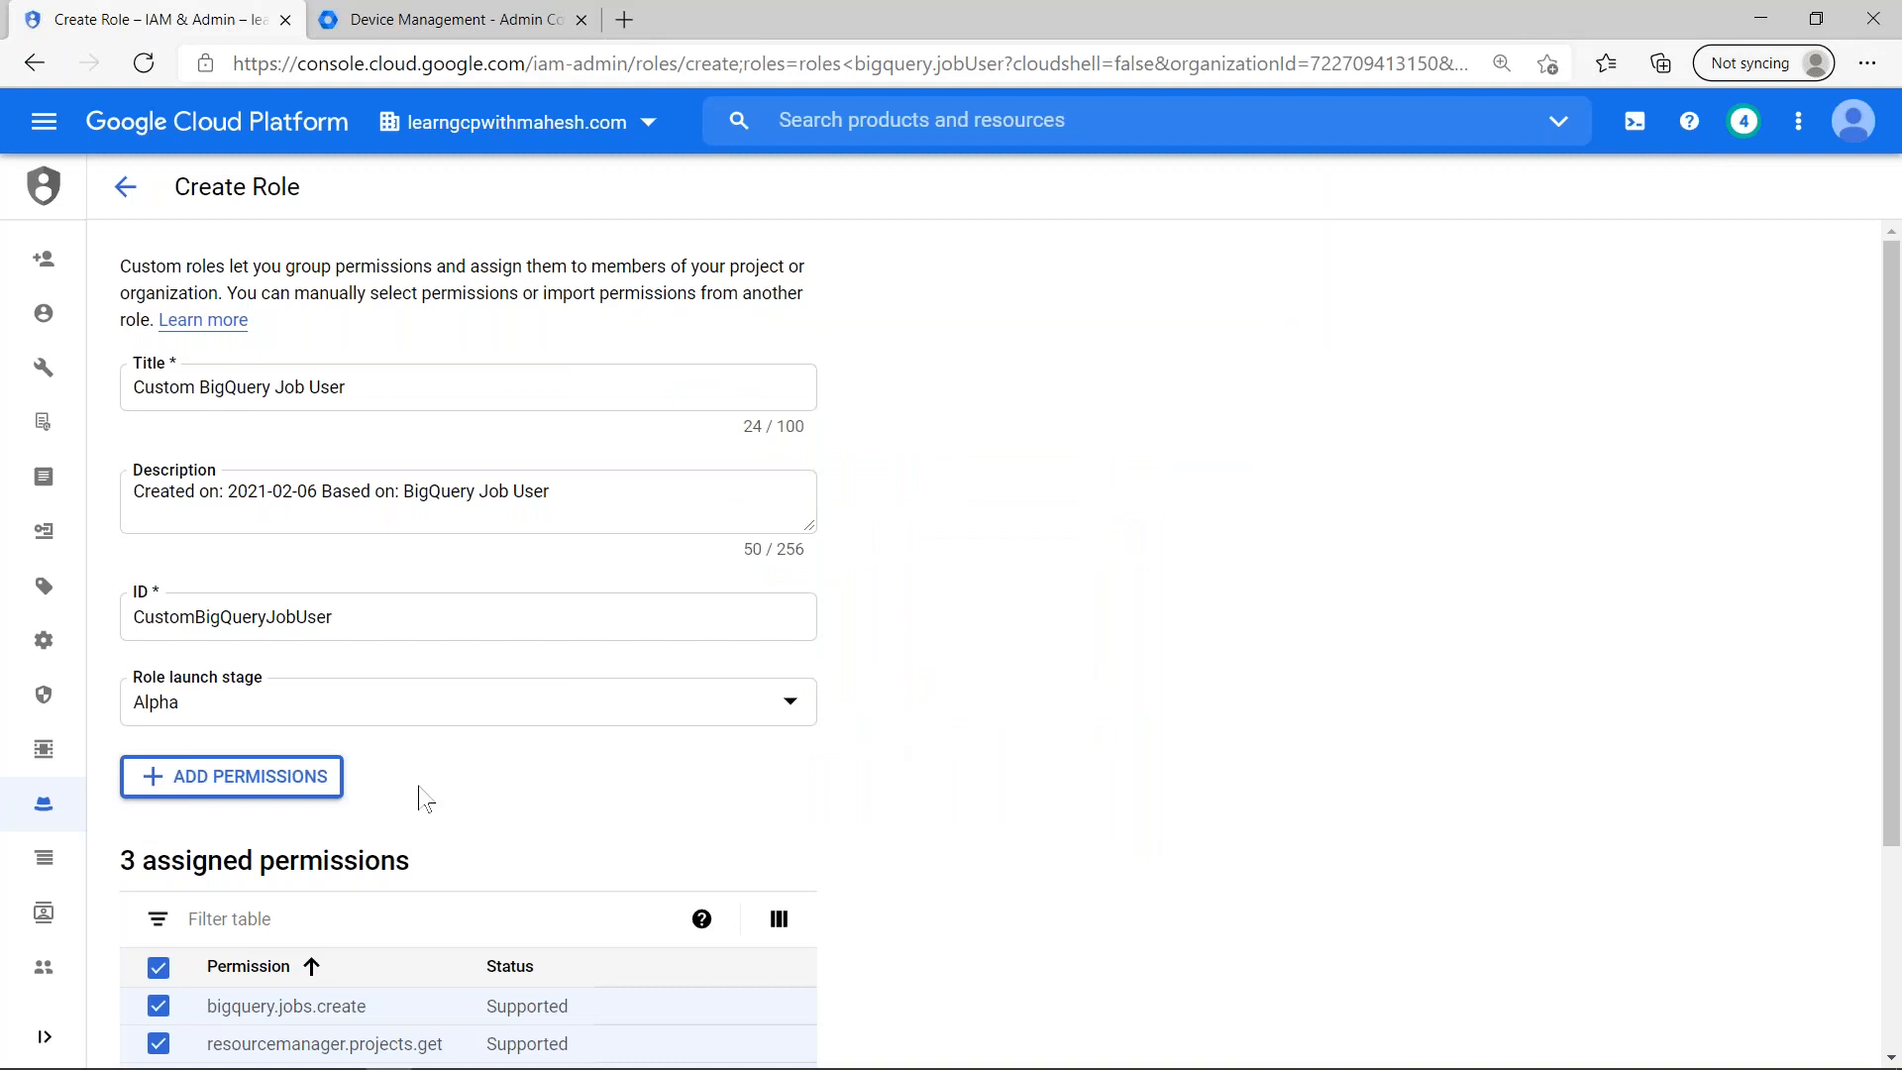
scroll(426, 743, "down", 3)
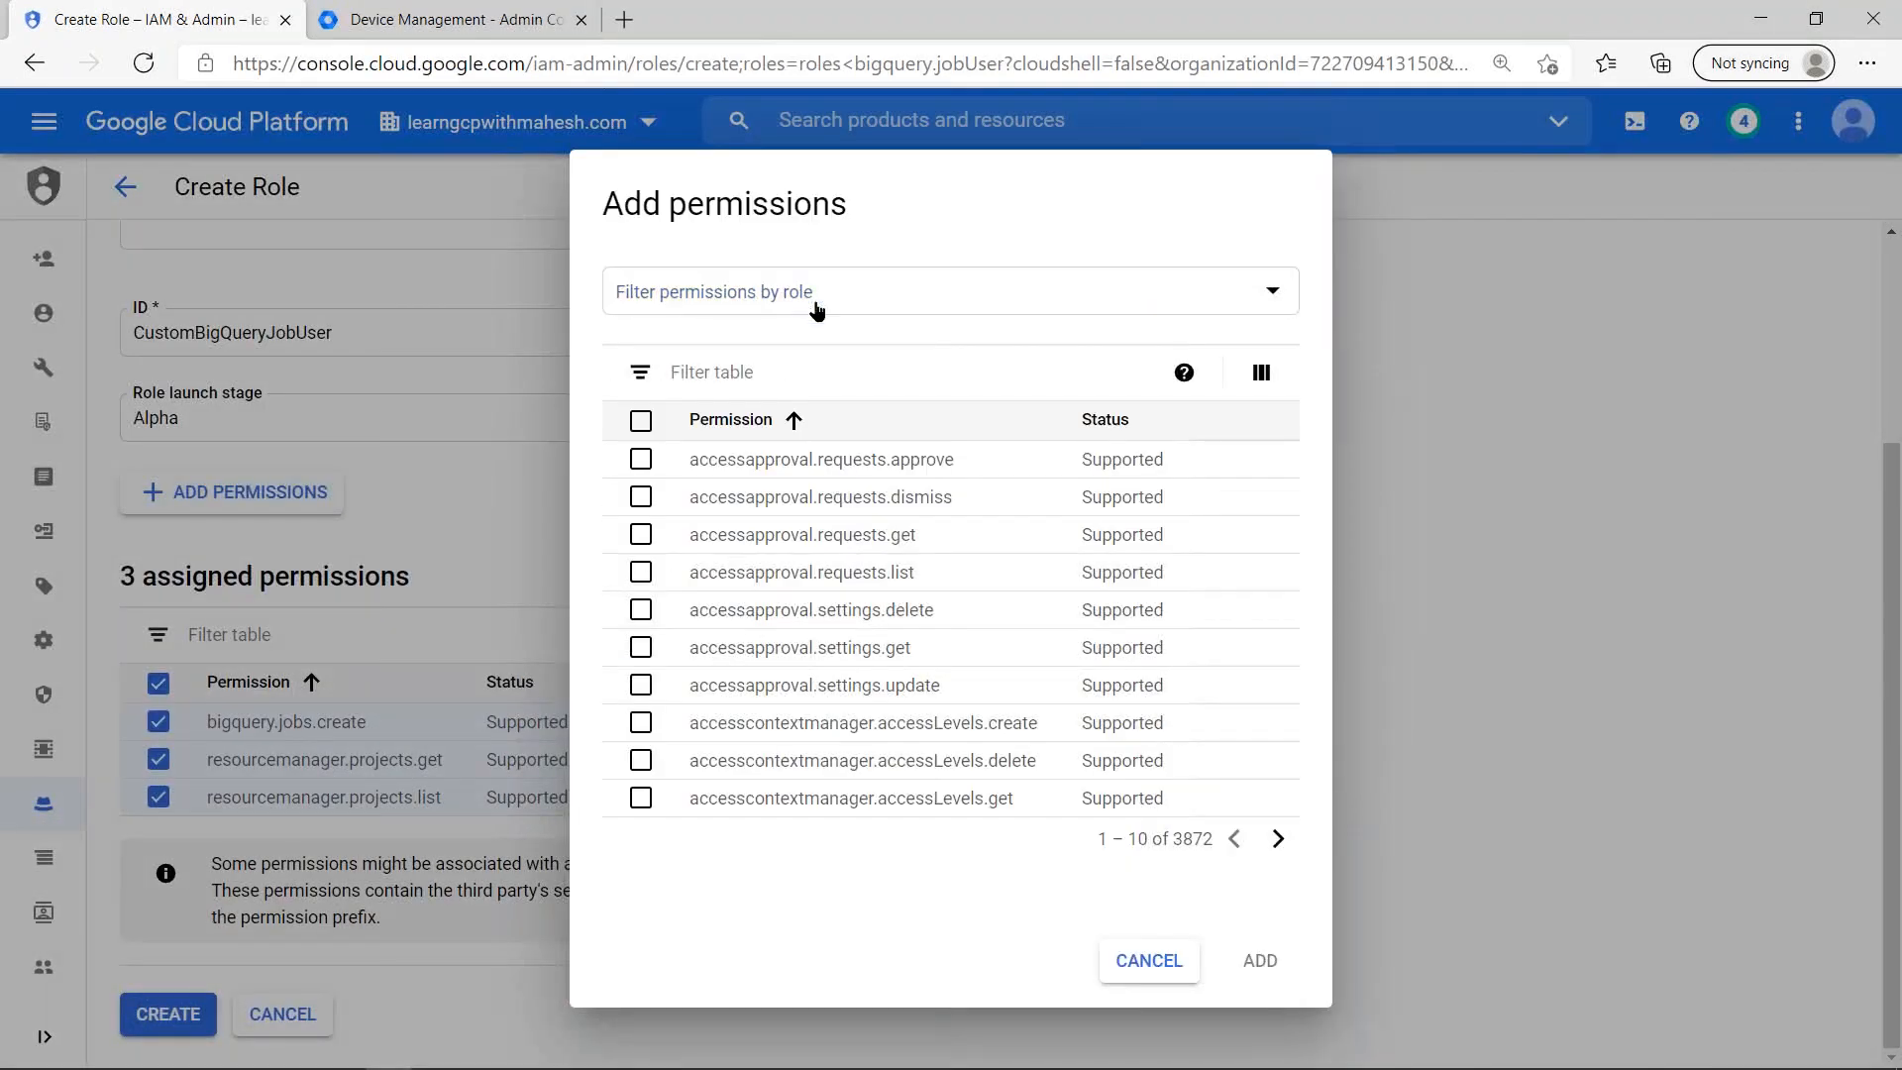
- Search the role filter for bigtable and limit the permissions list to the Bigtable User role
left_click(1270, 293)
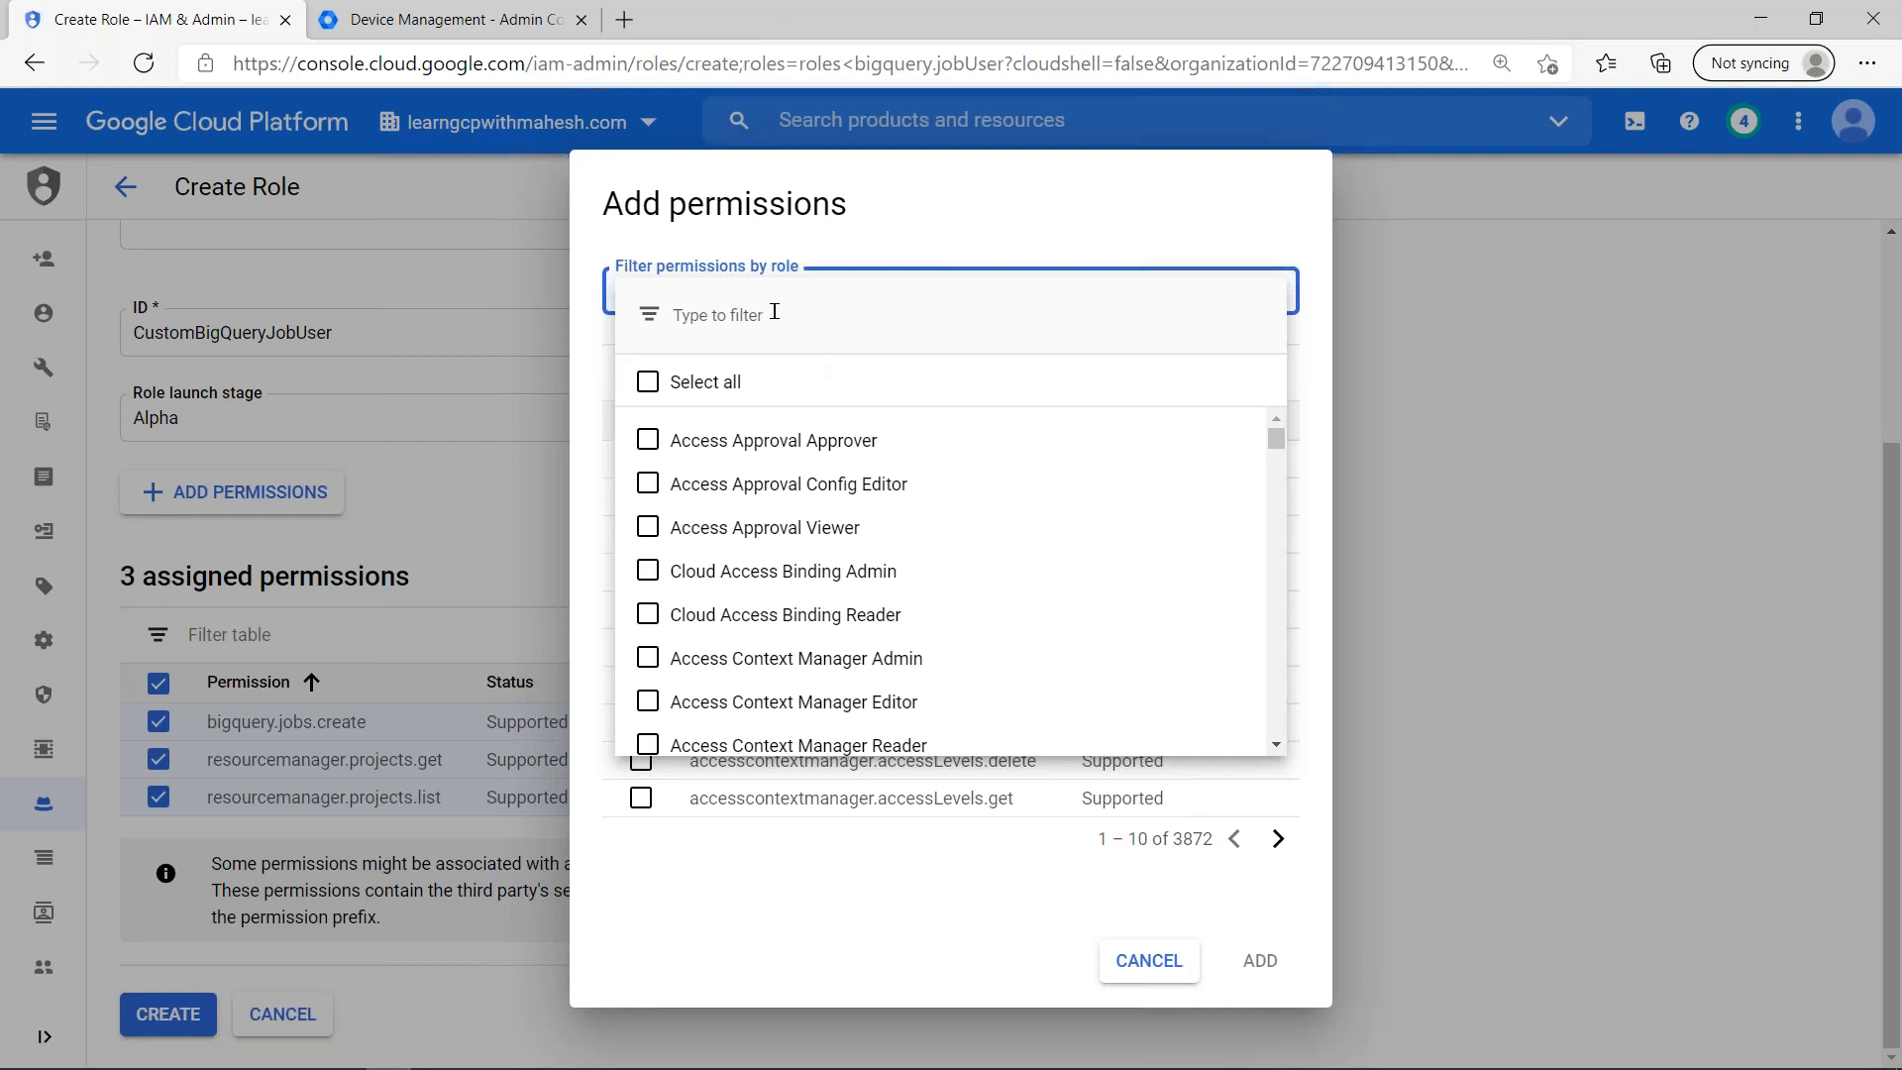
type("Cloud")
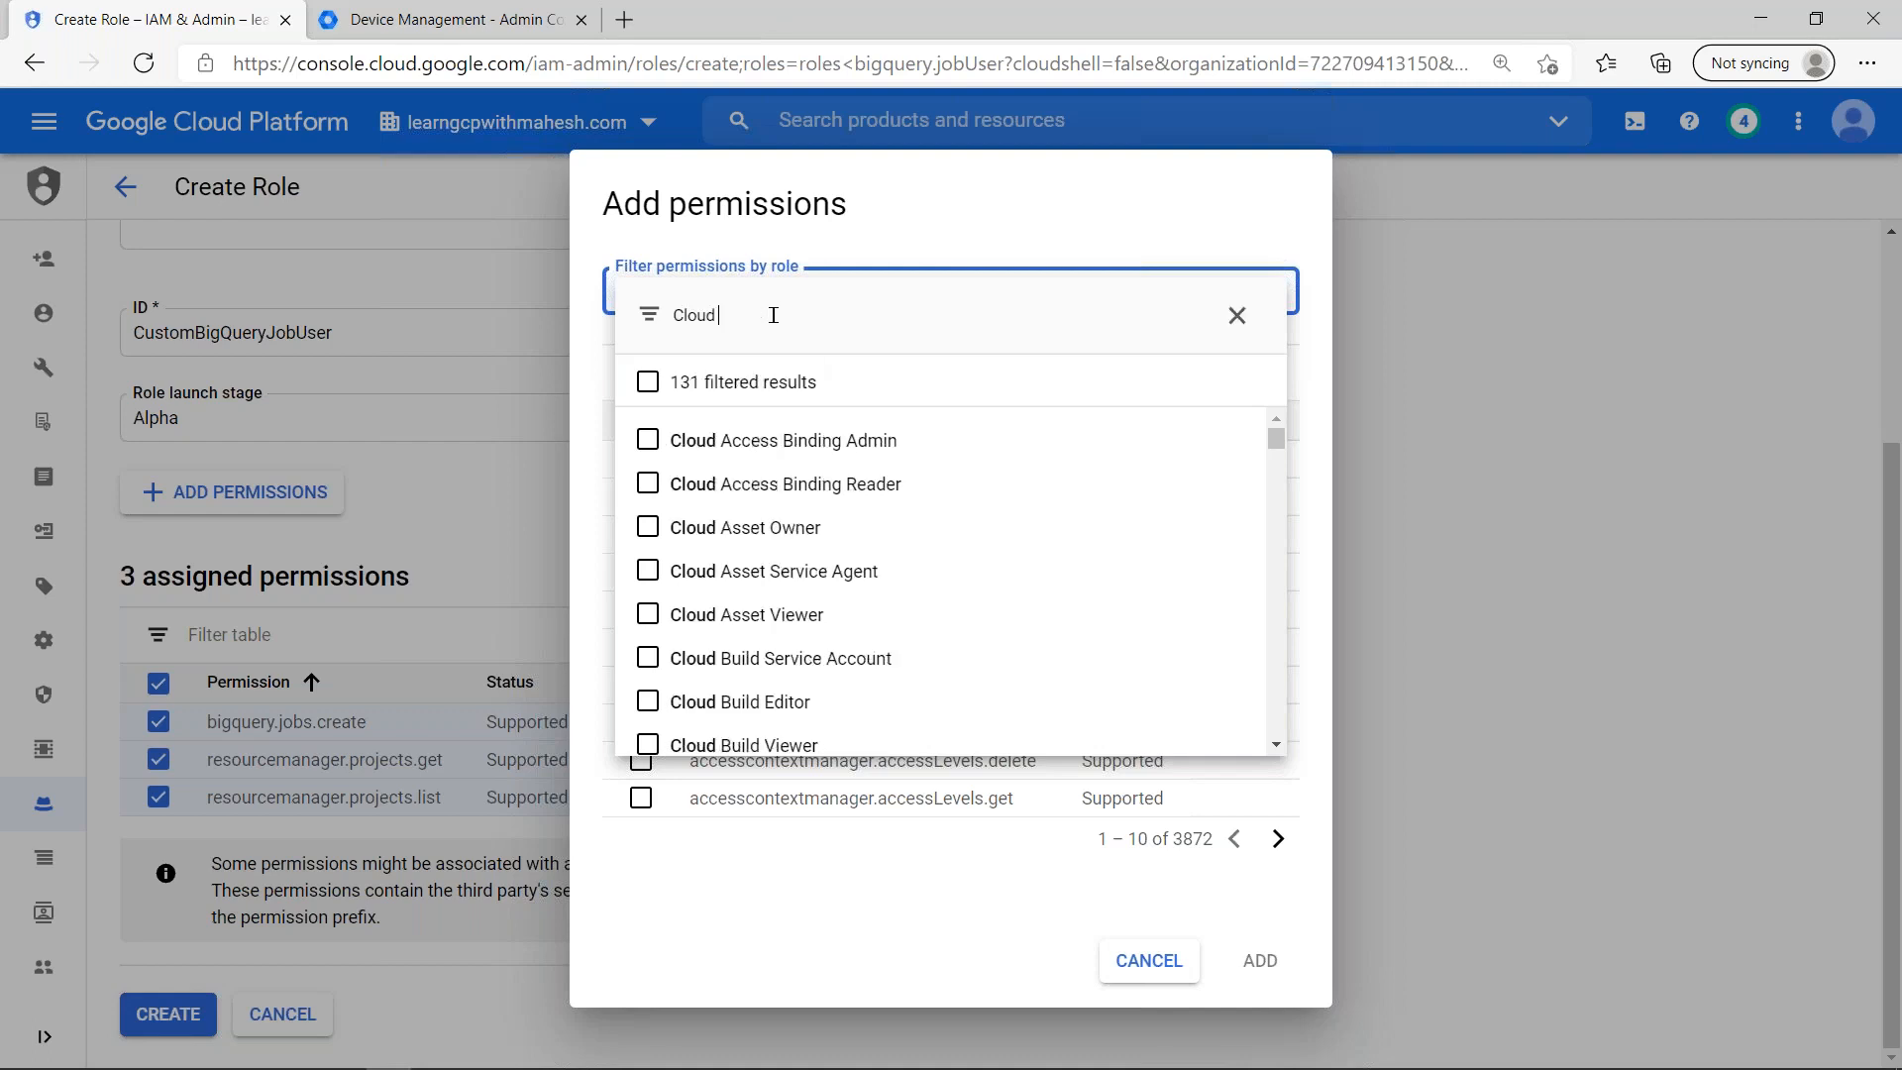
type(" big")
key("BackSpace")
key("ctrl+a")
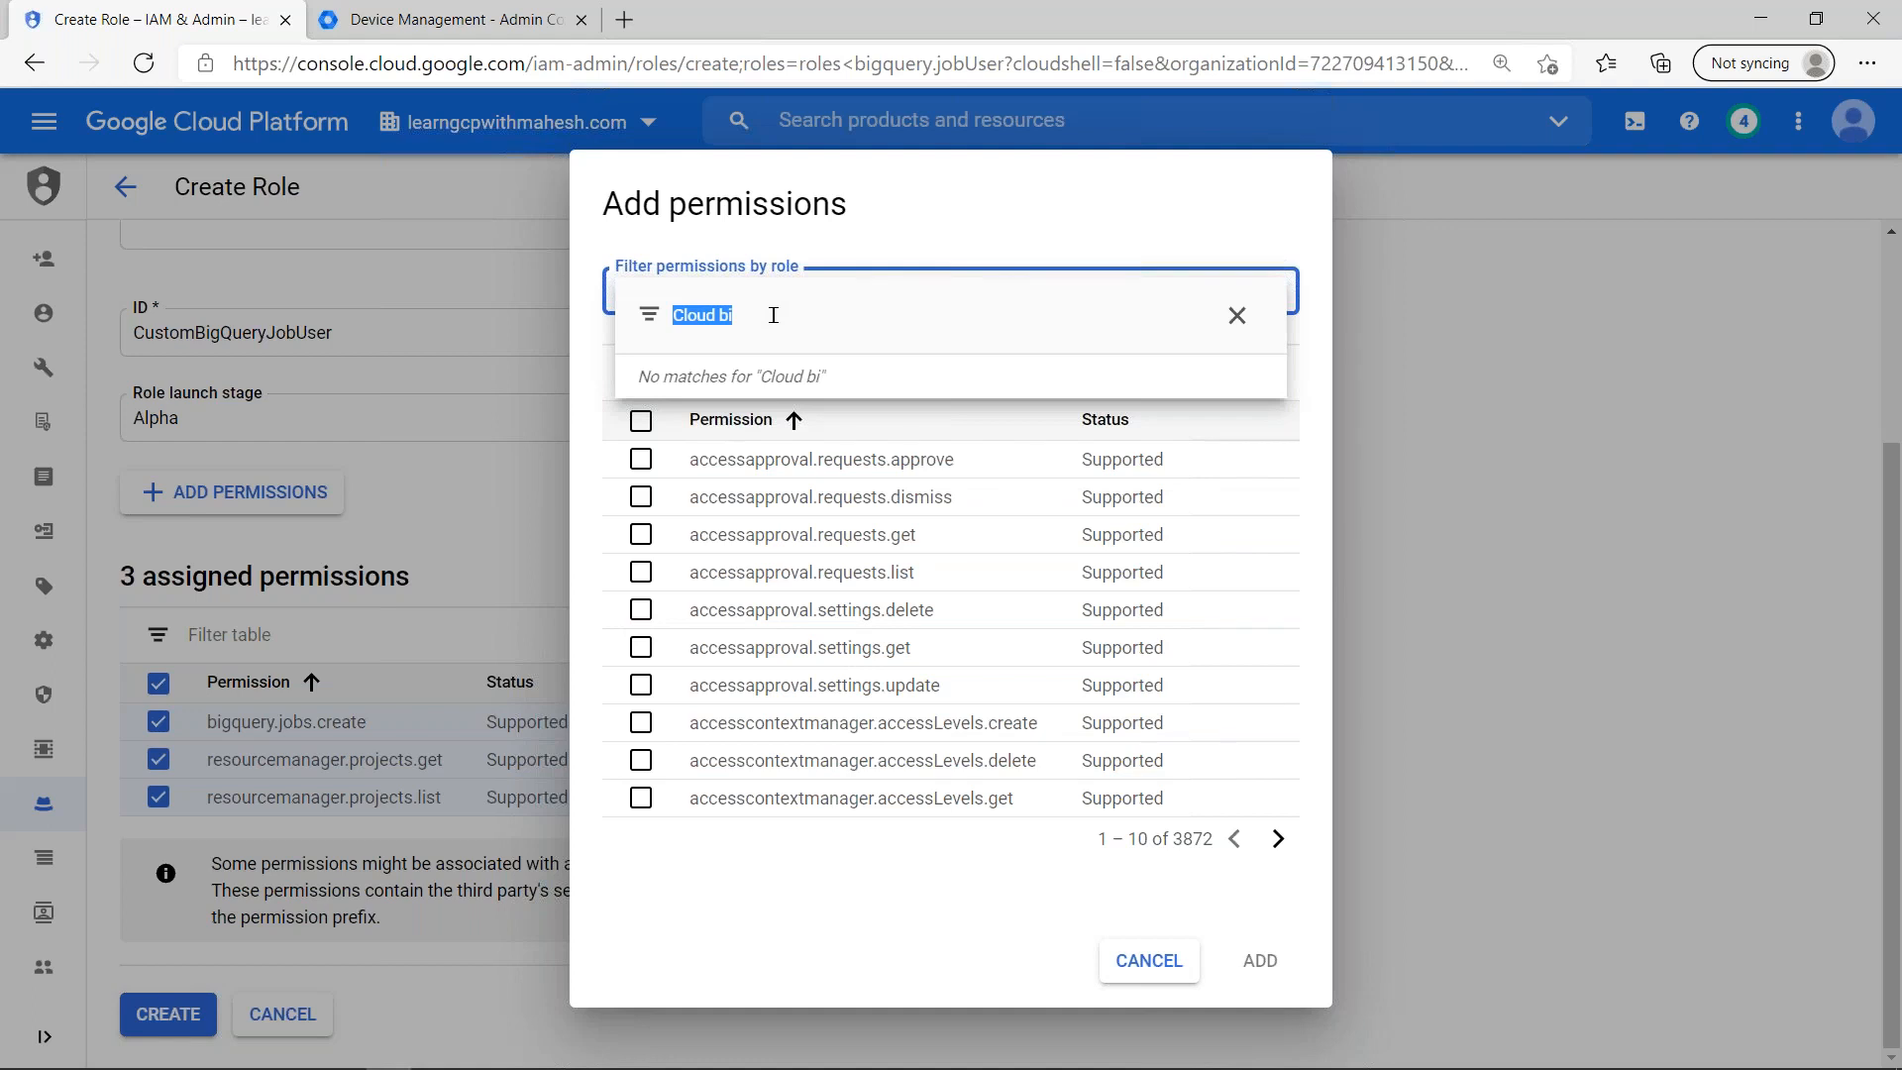
type("bigtable")
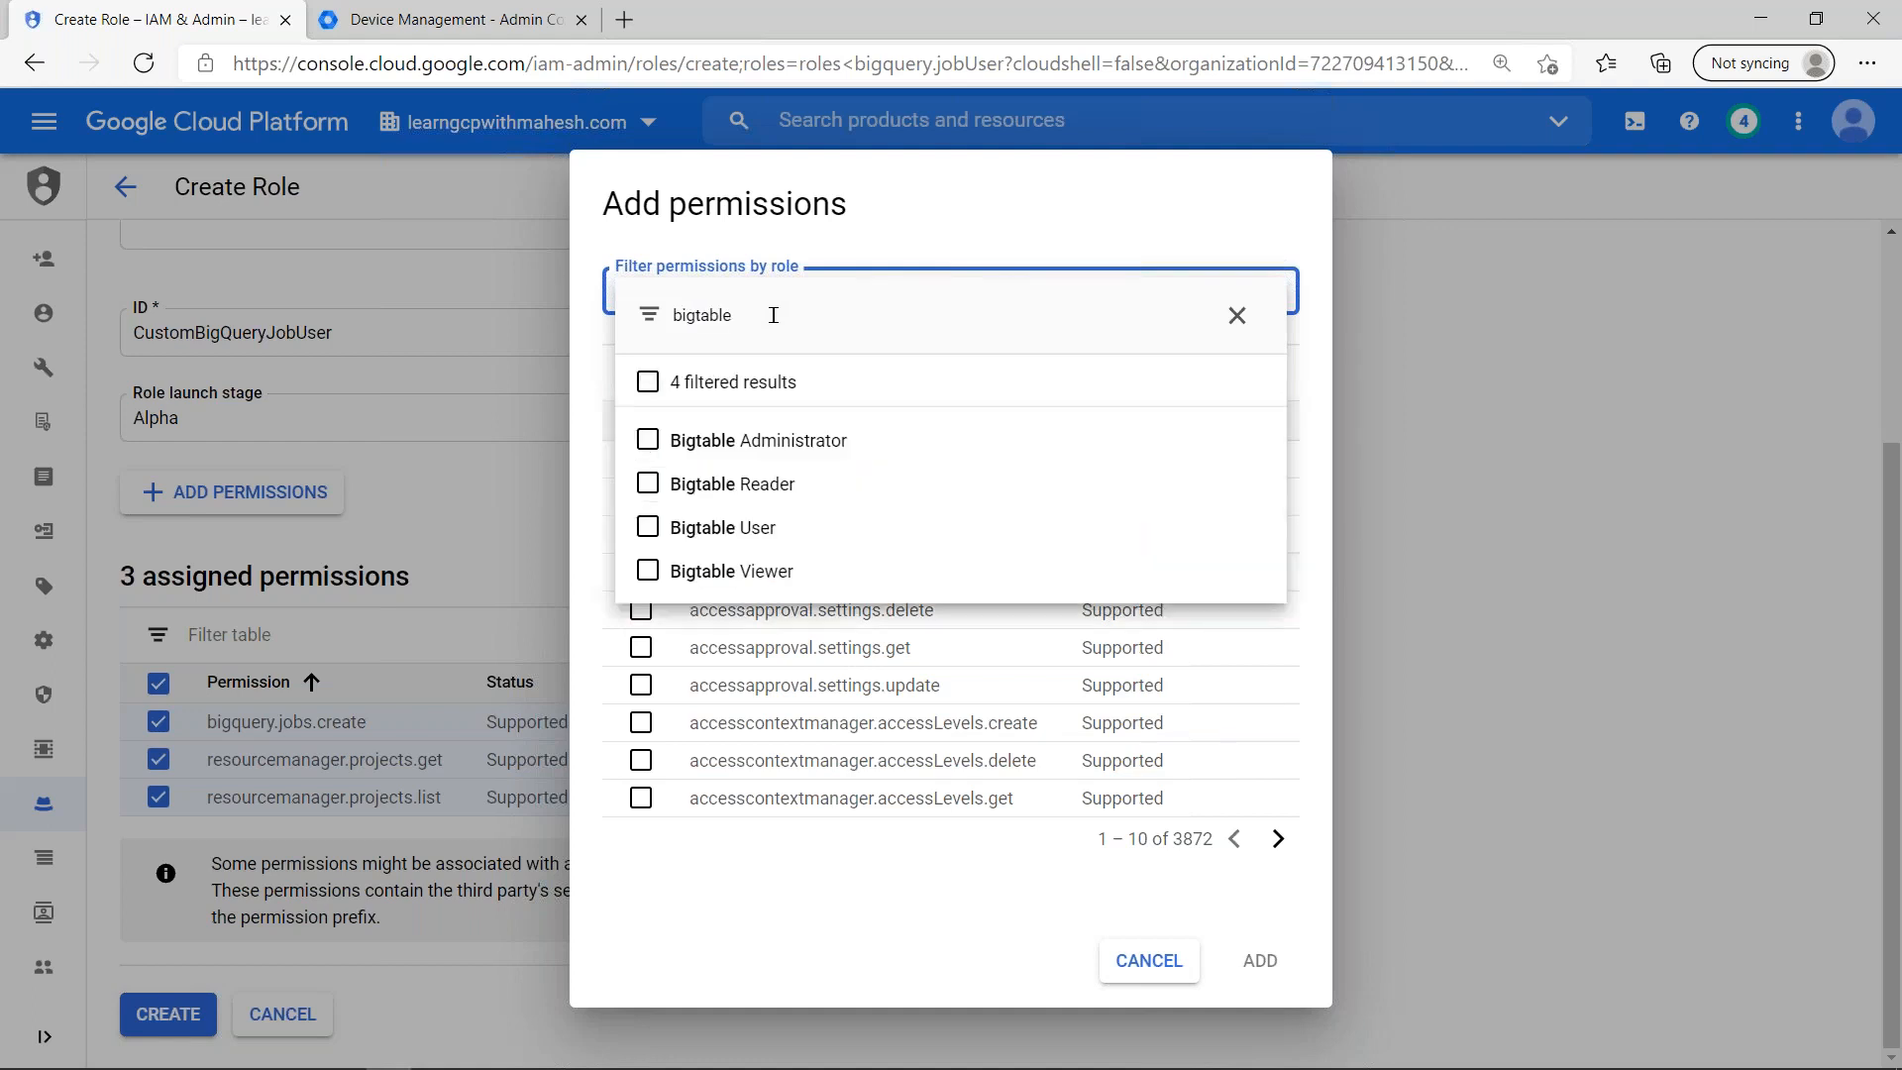
left_click(874, 538)
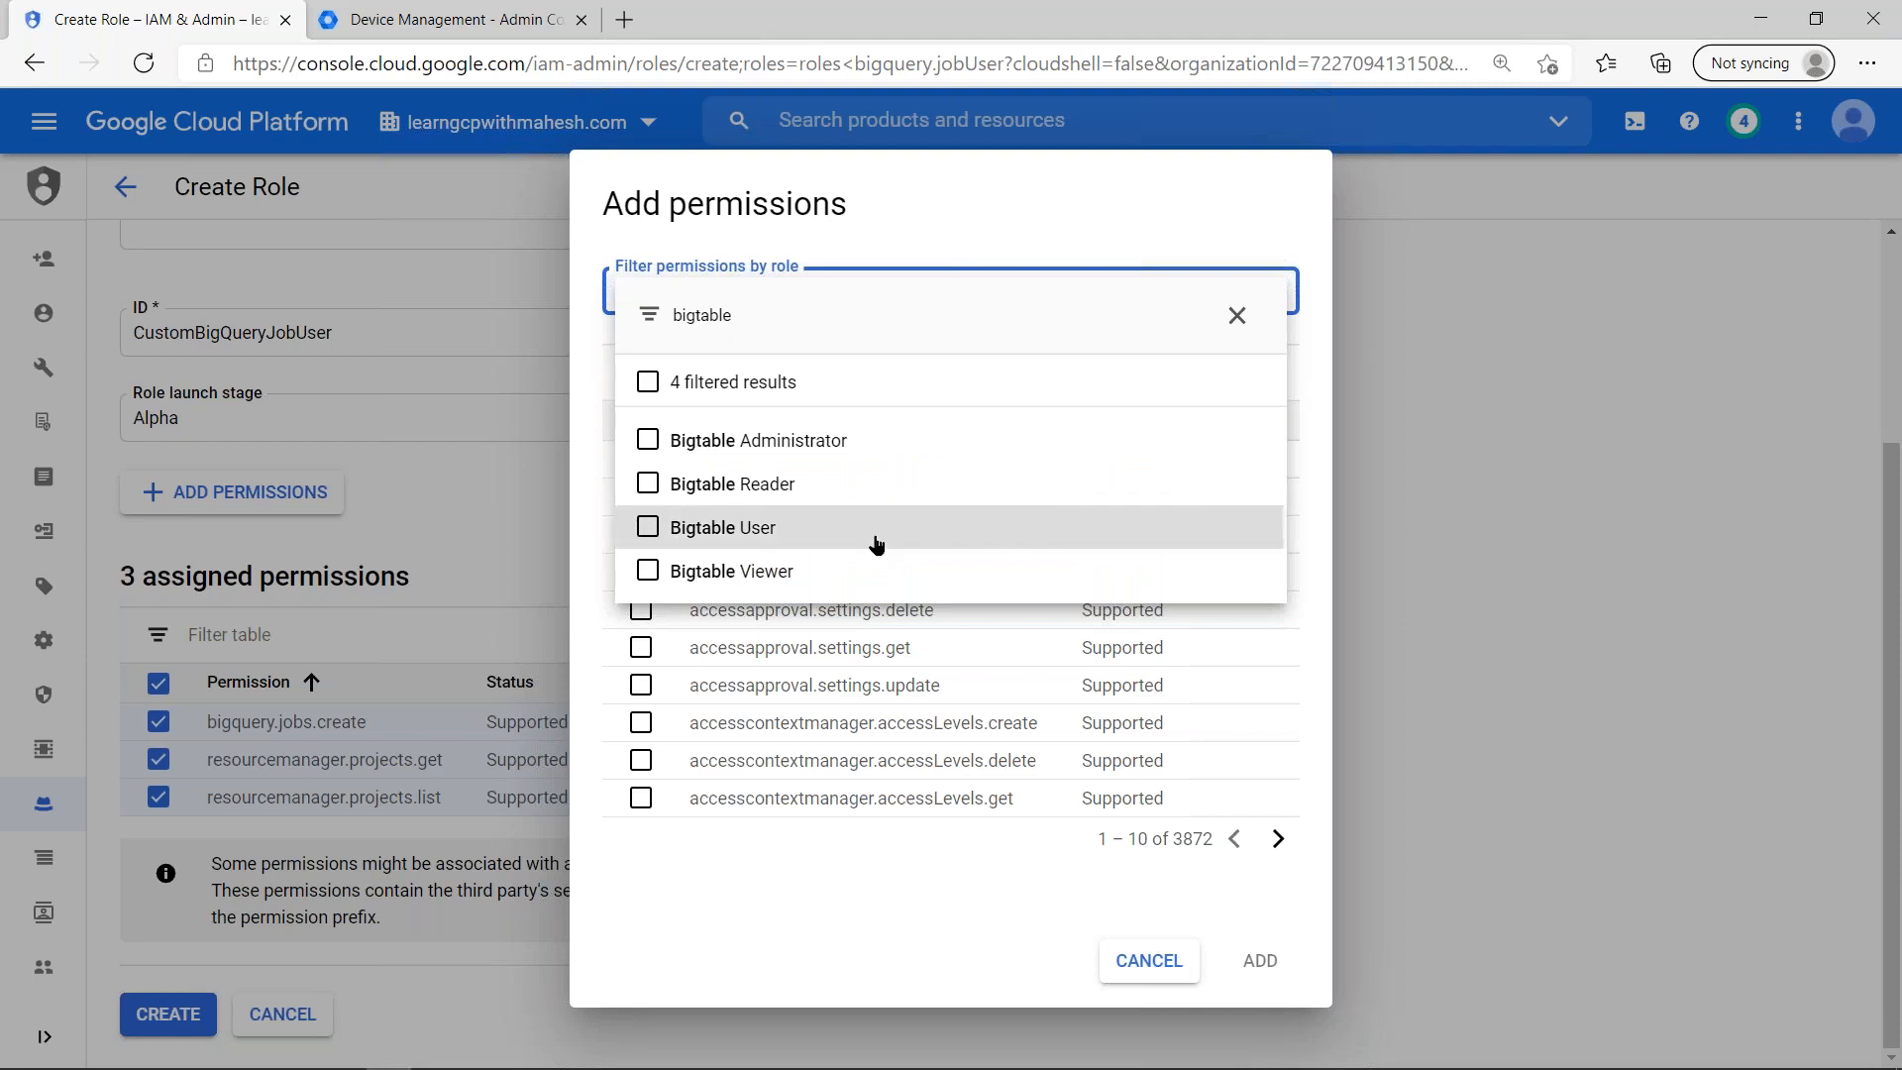
left_click(811, 954)
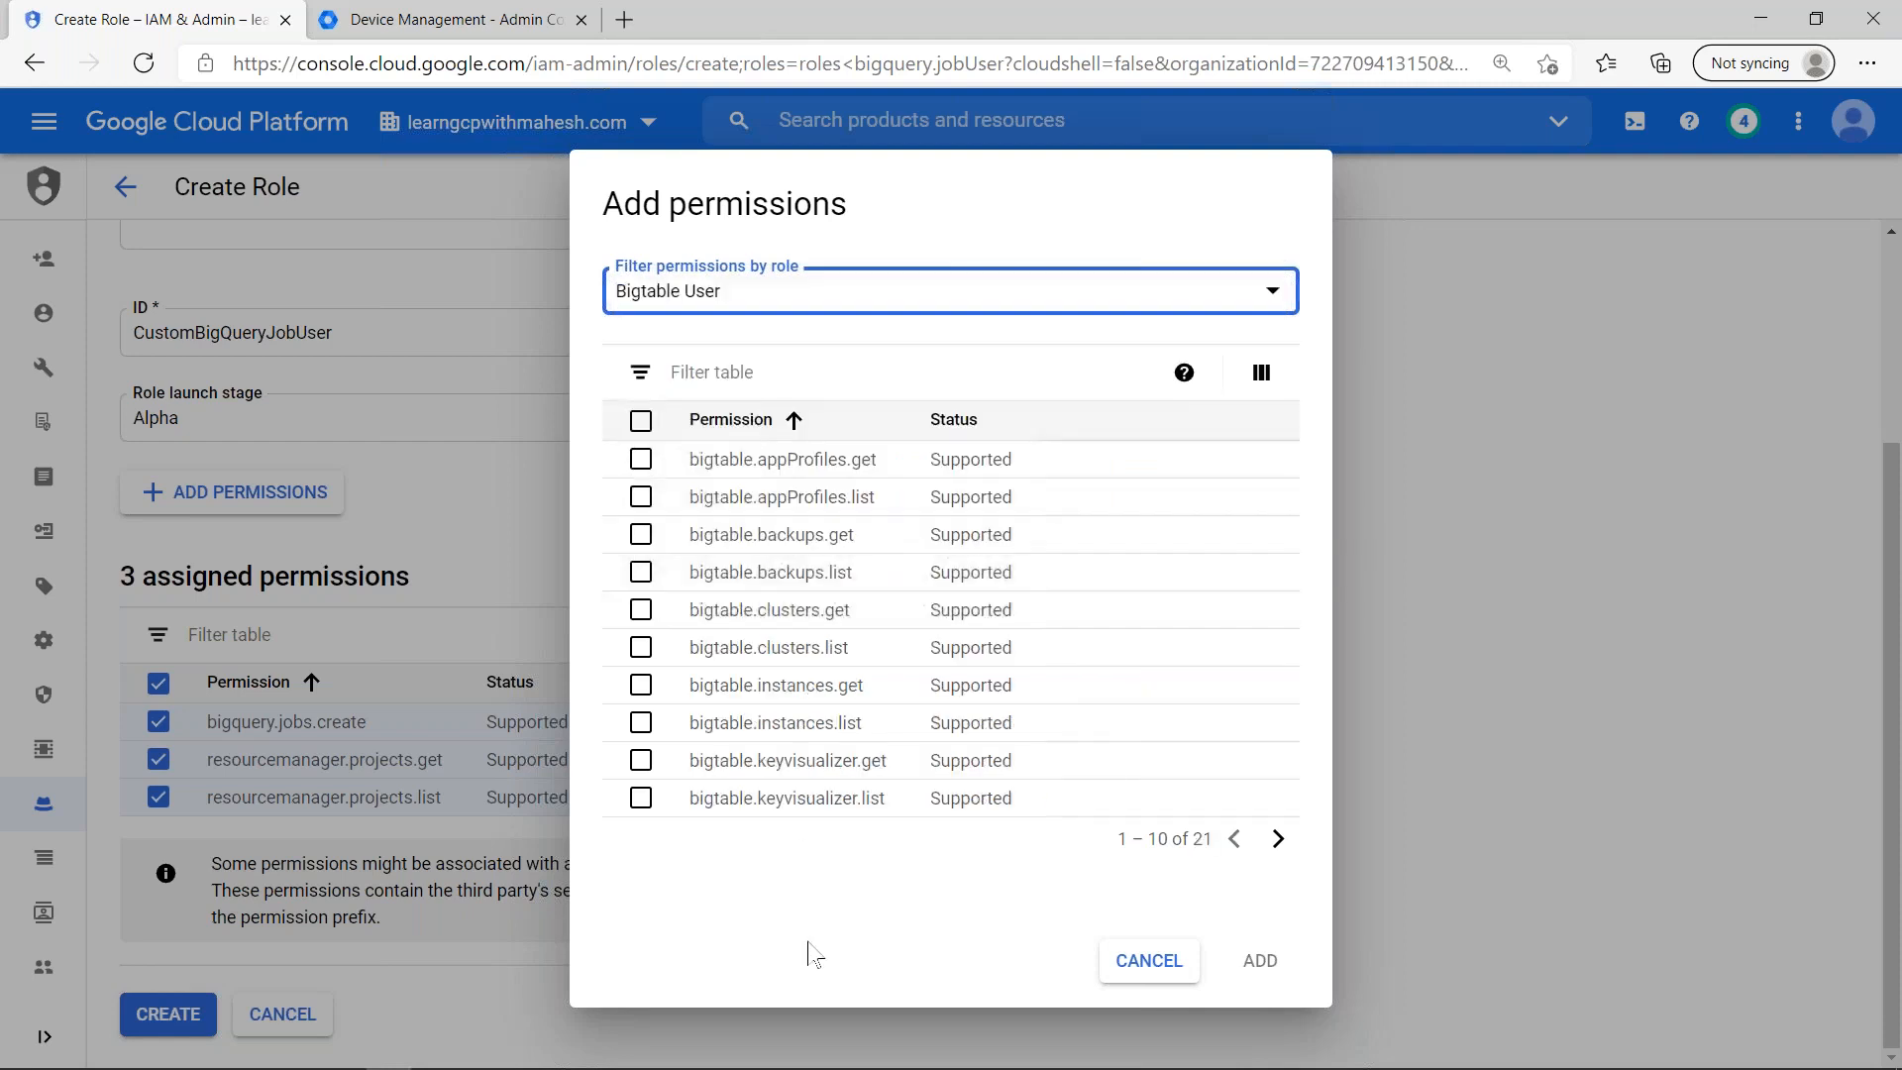
- Select all Bigtable User permissions across every page of the list and add them to the custom role
key("alt+Tab")
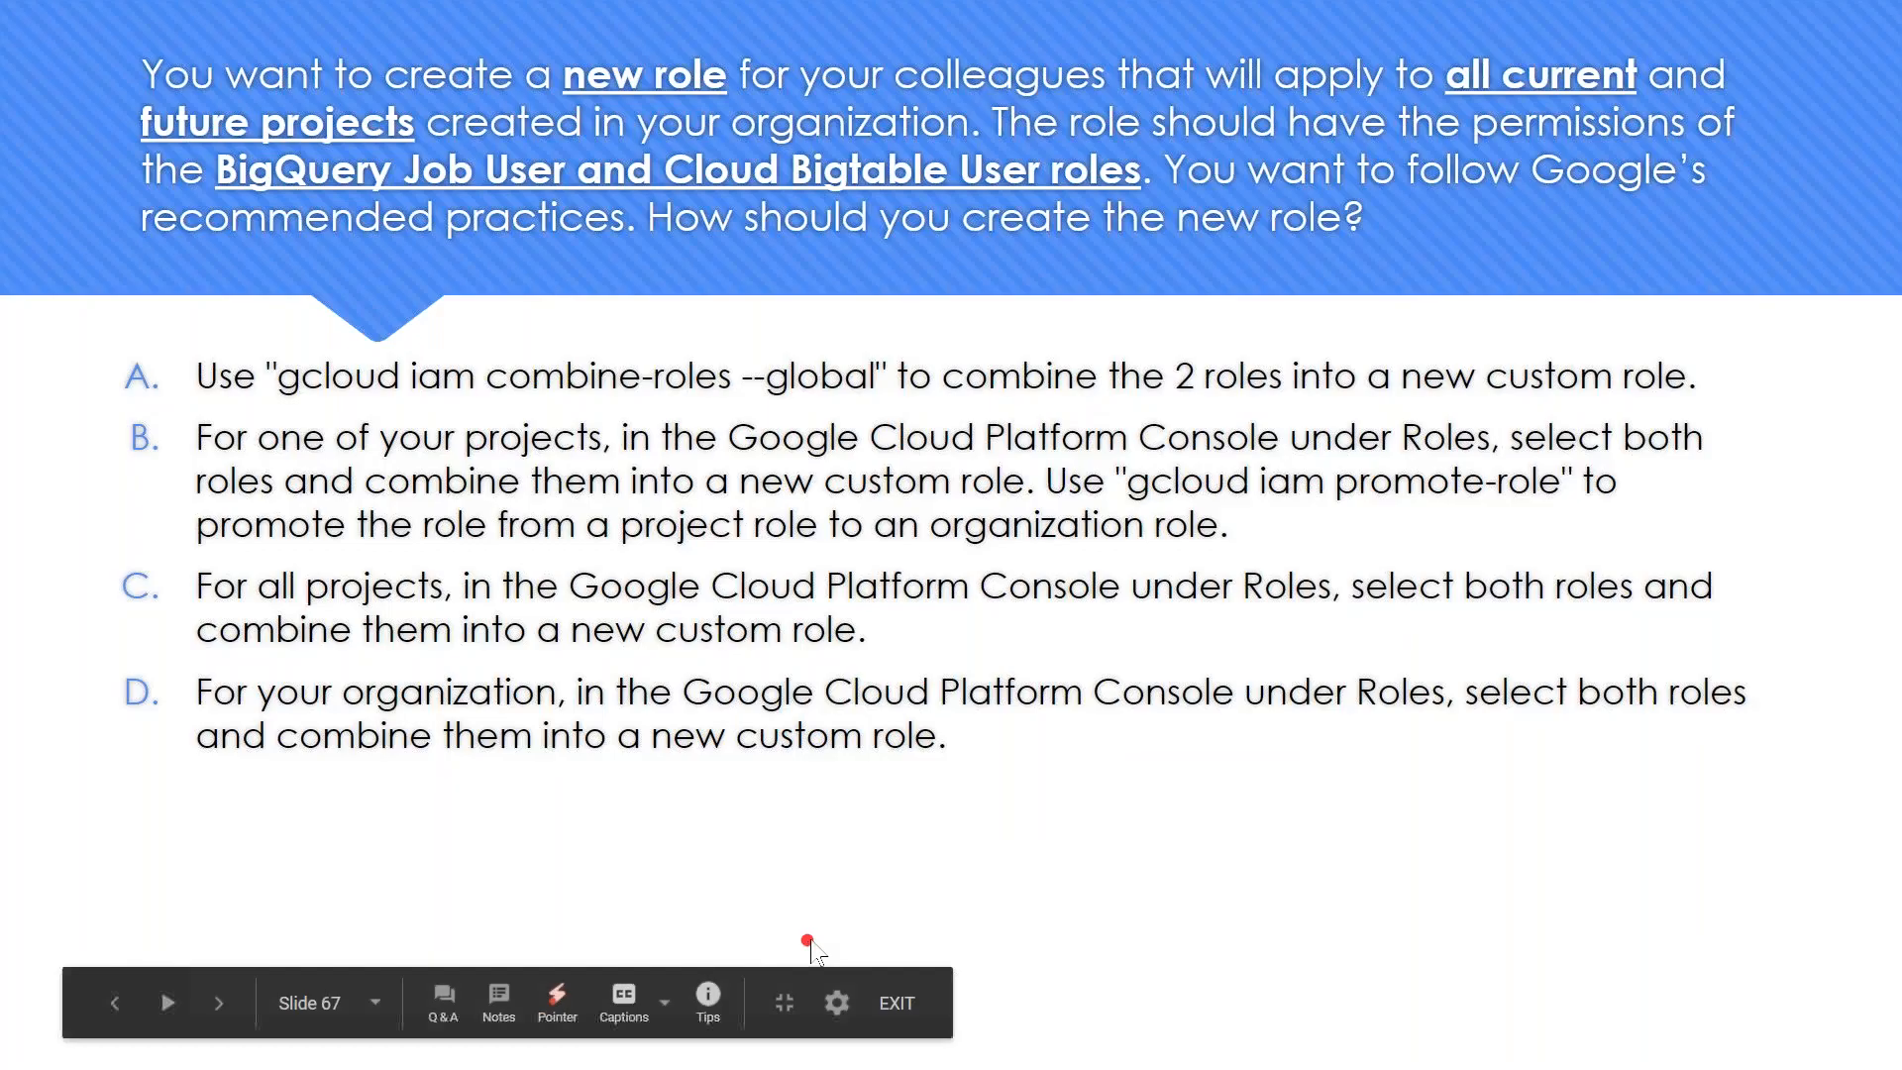
key("alt+Tab")
left_click(642, 424)
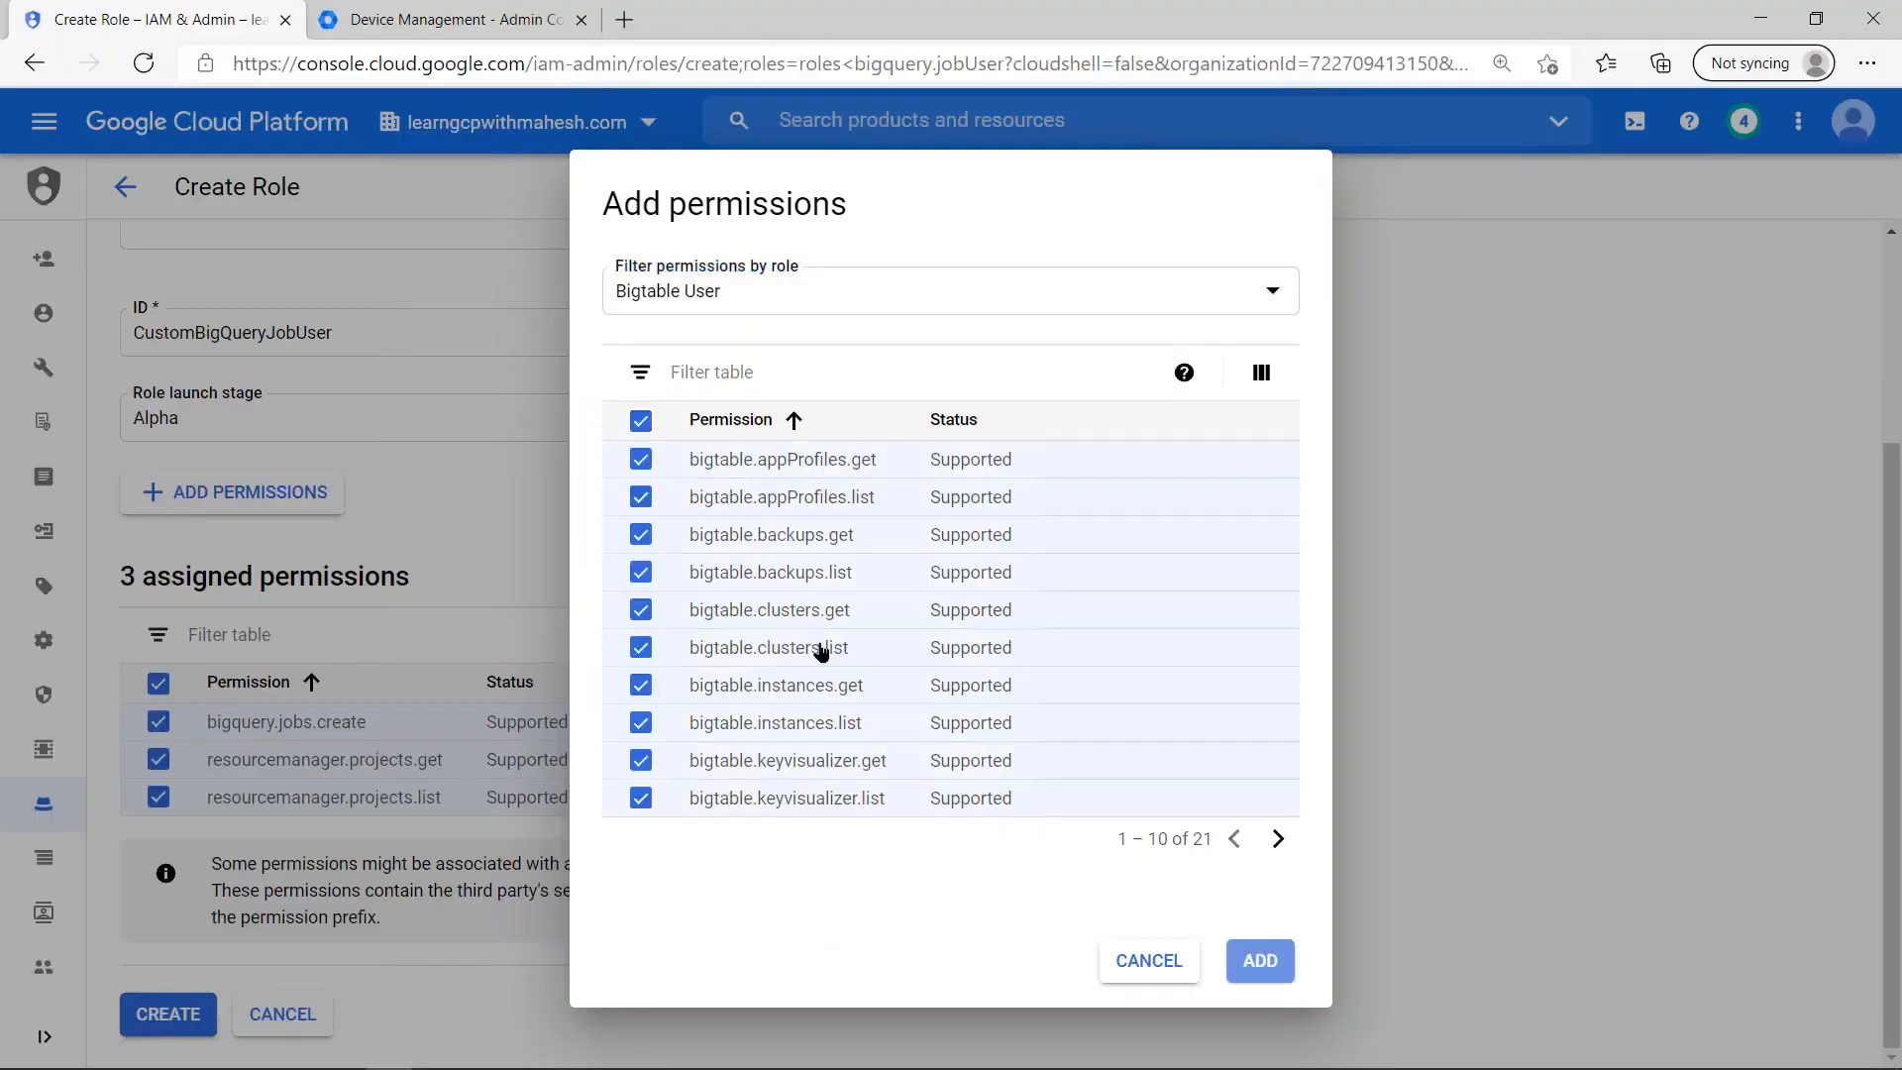
left_click(1278, 839)
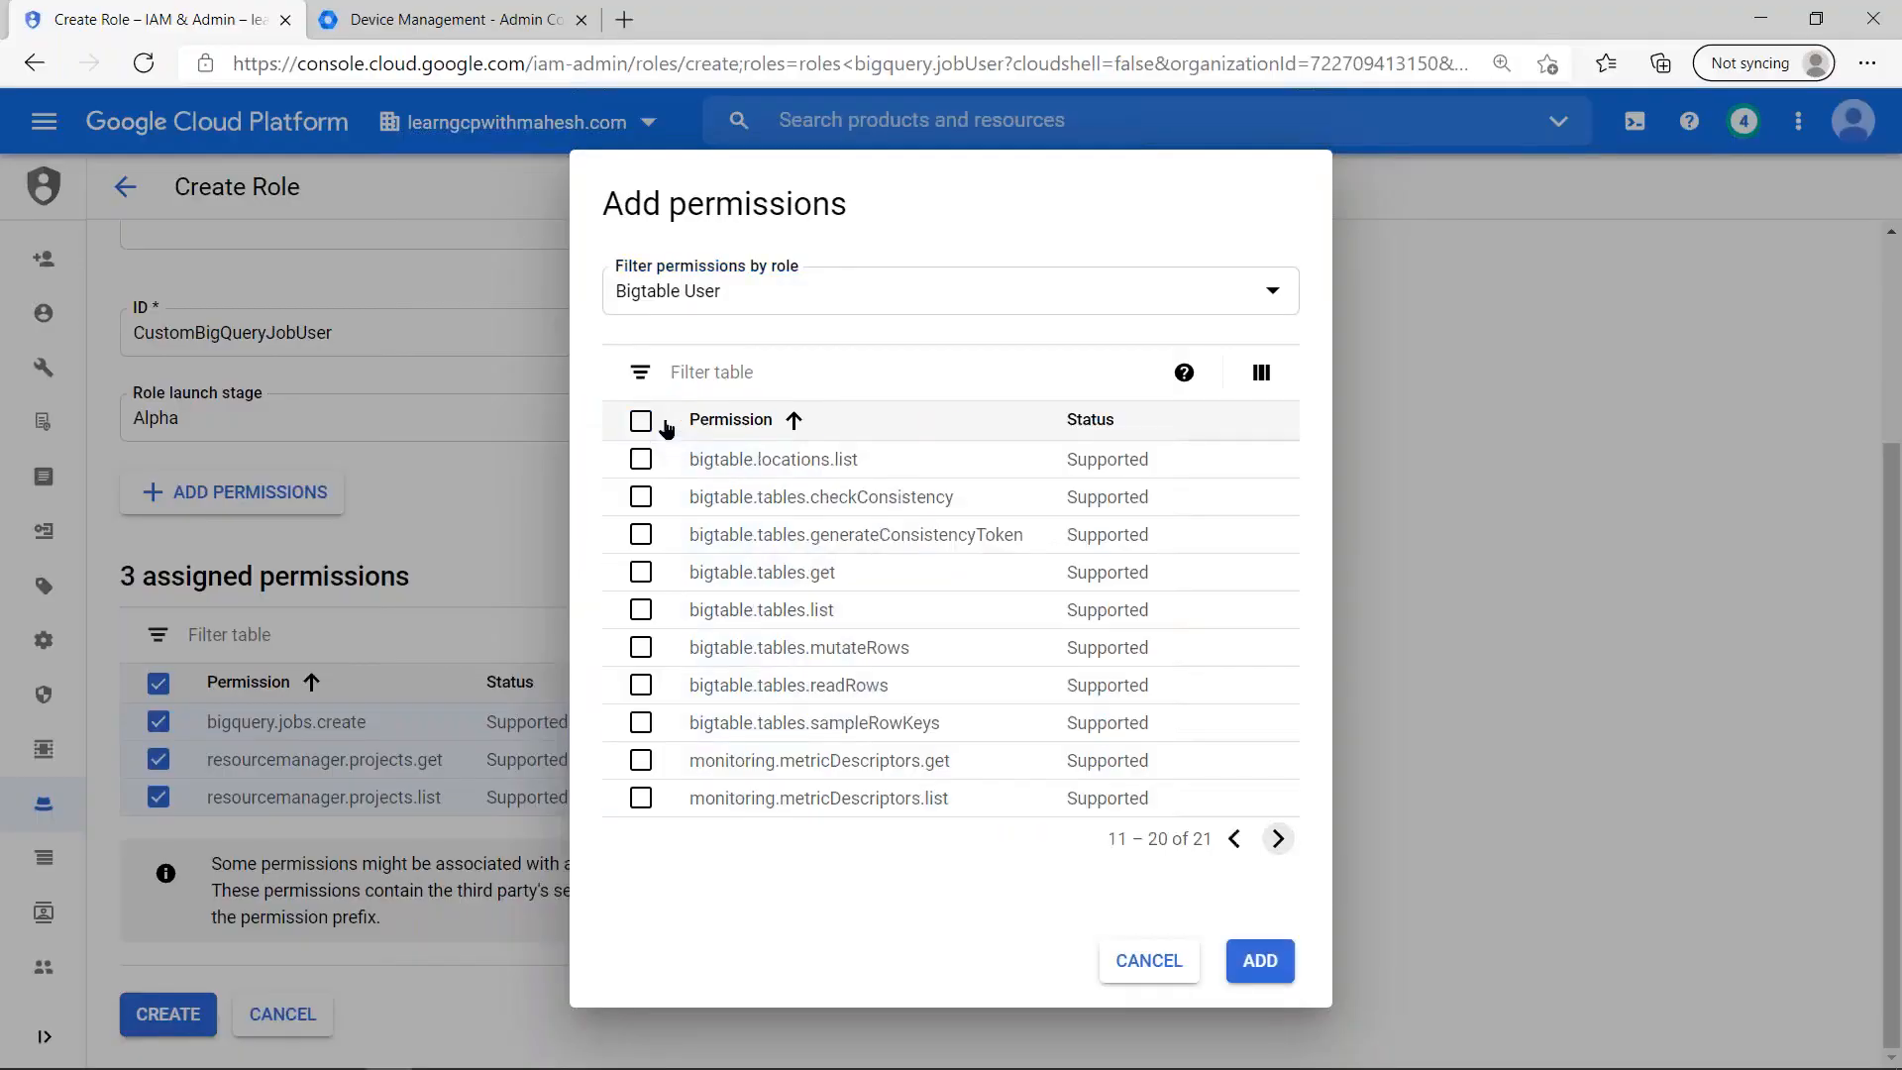
left_click(1277, 842)
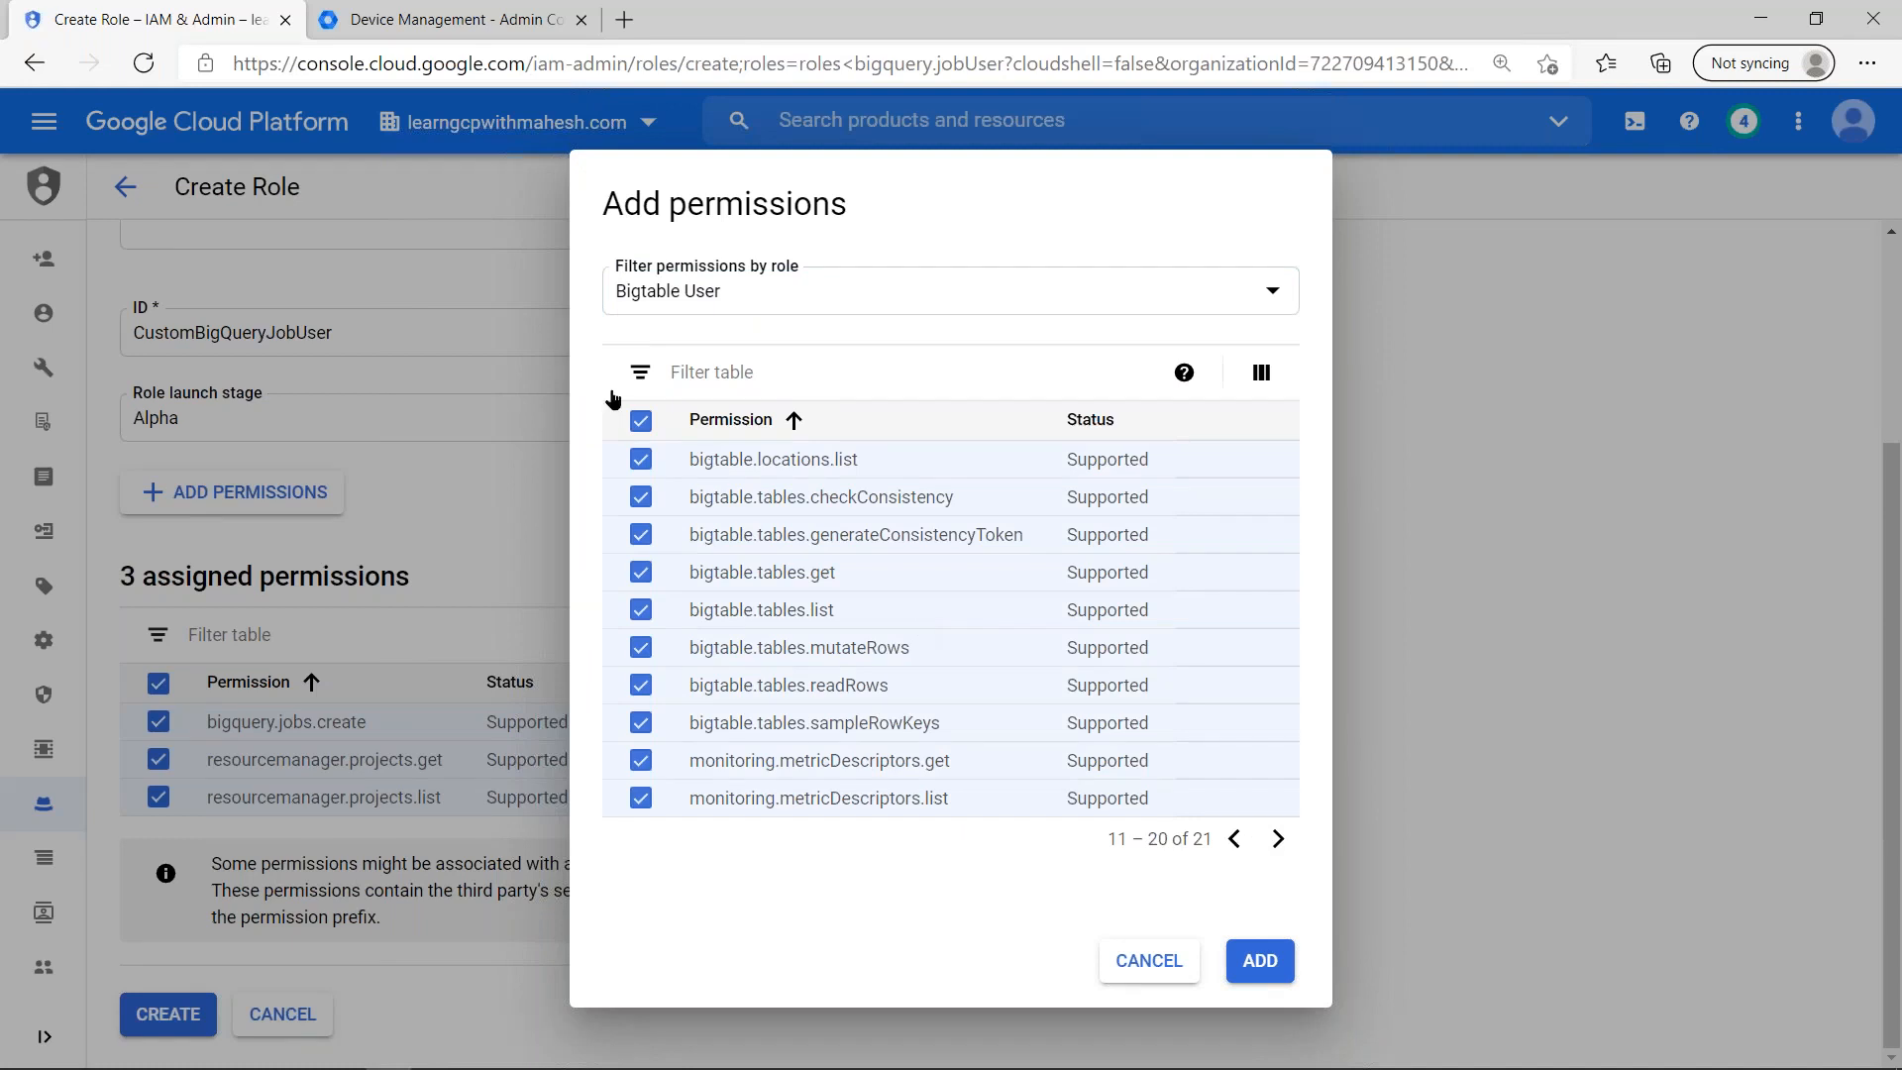
left_click(641, 628)
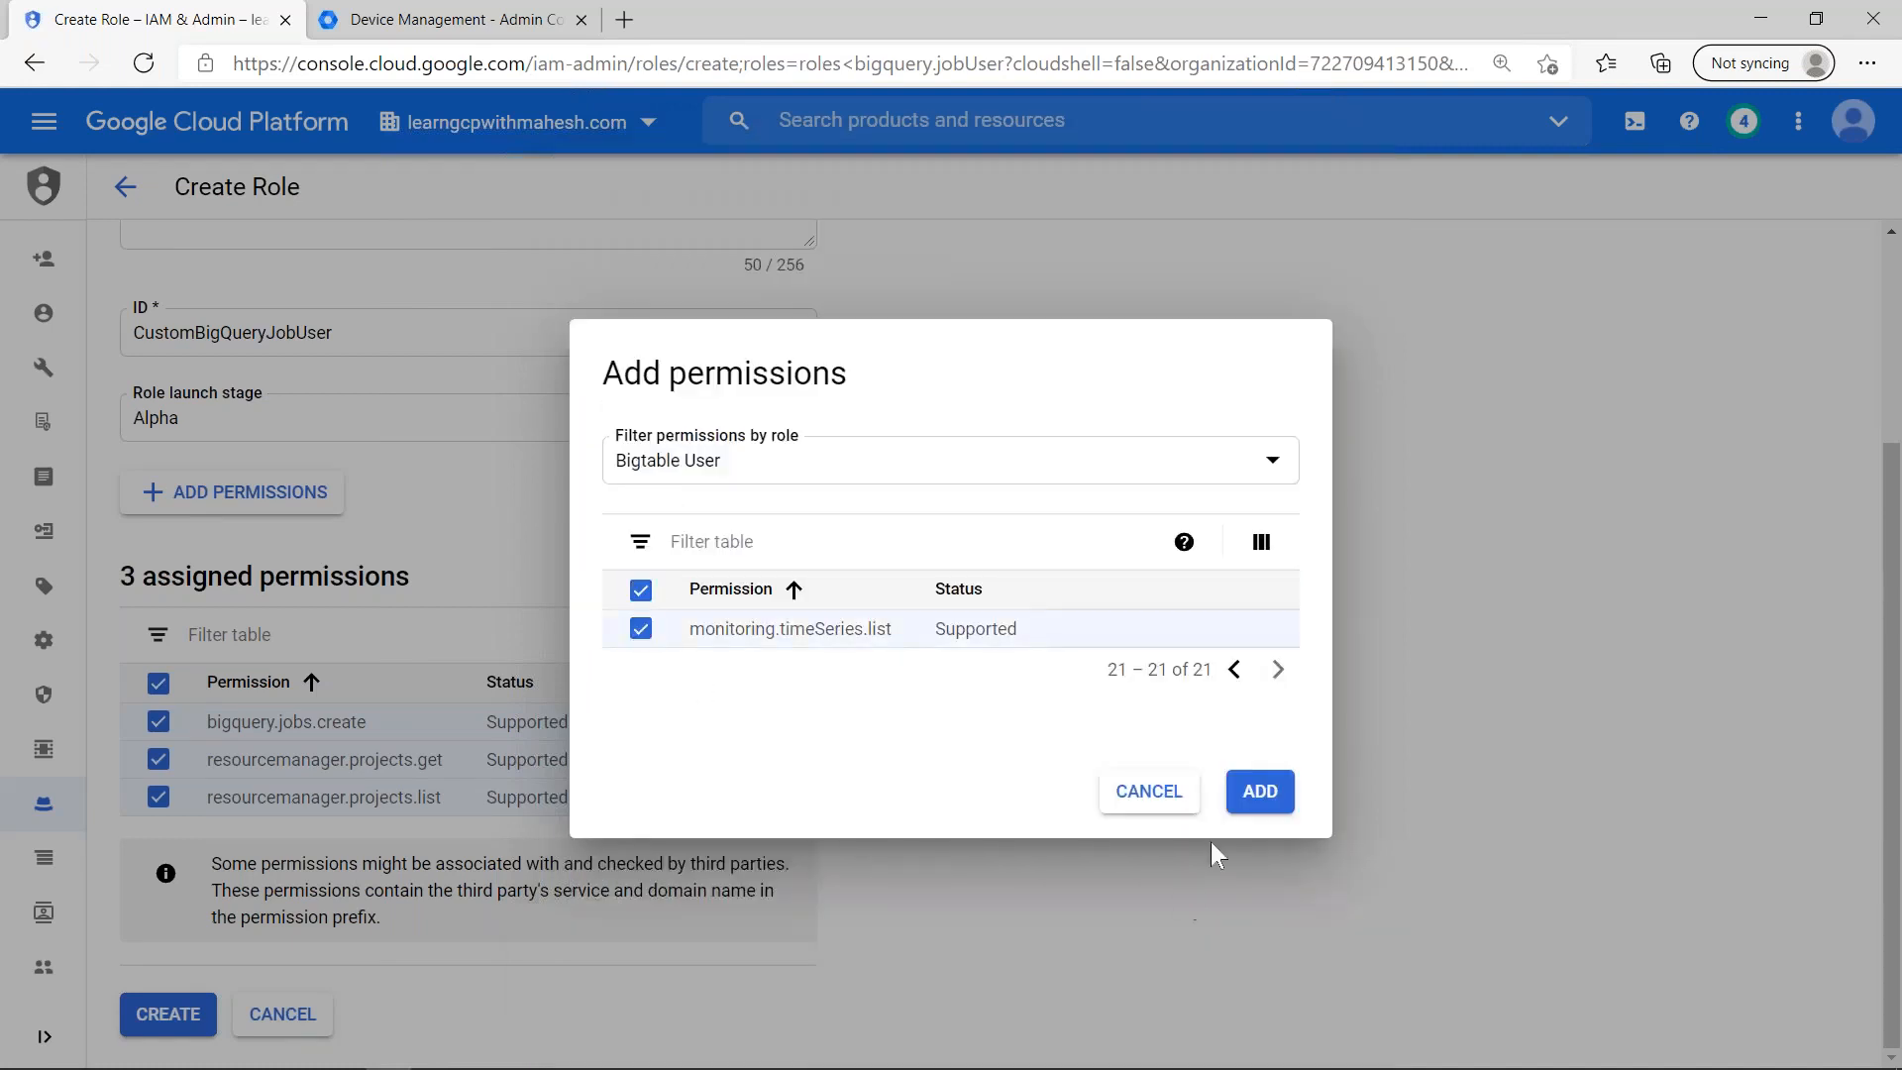
left_click(1269, 807)
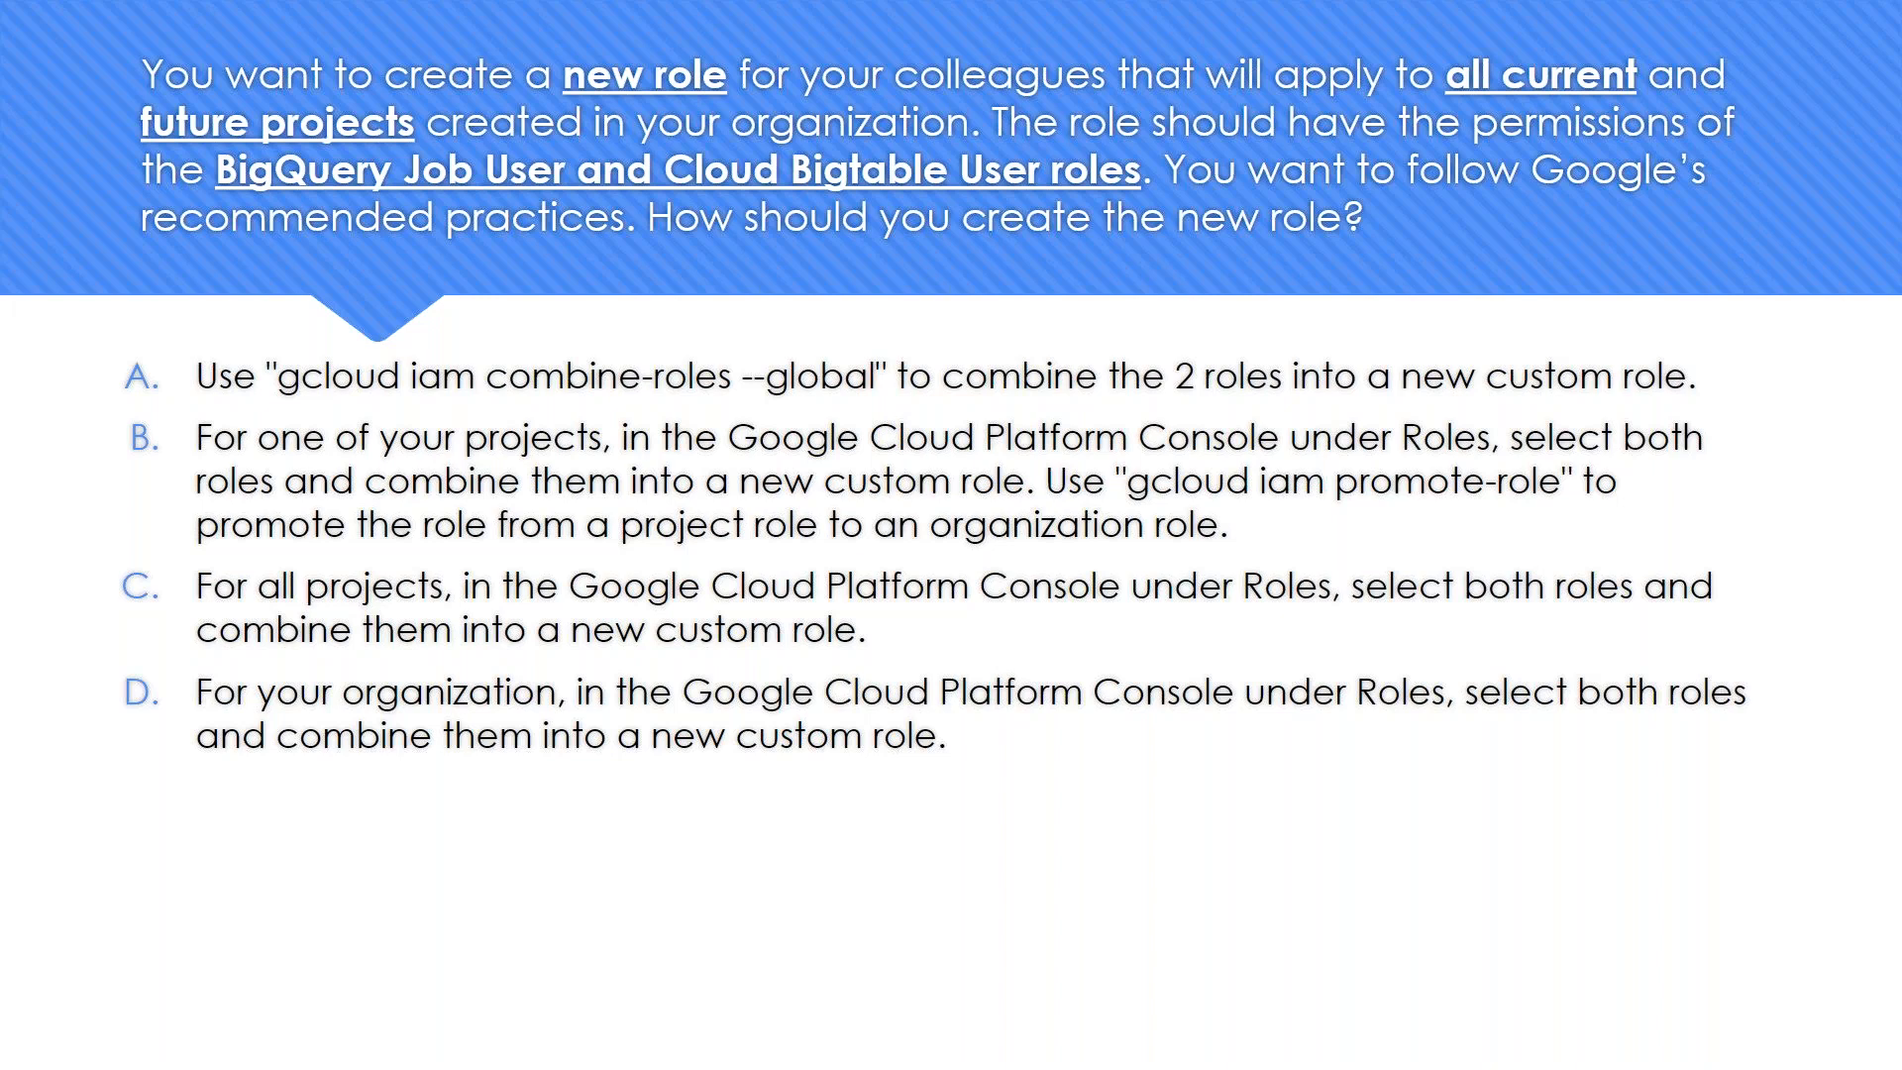
- Open Cloud Shell and start entering "gcloud iam comb" to check the combine-roles command from answer A on the question slide
key("alt+Tab")
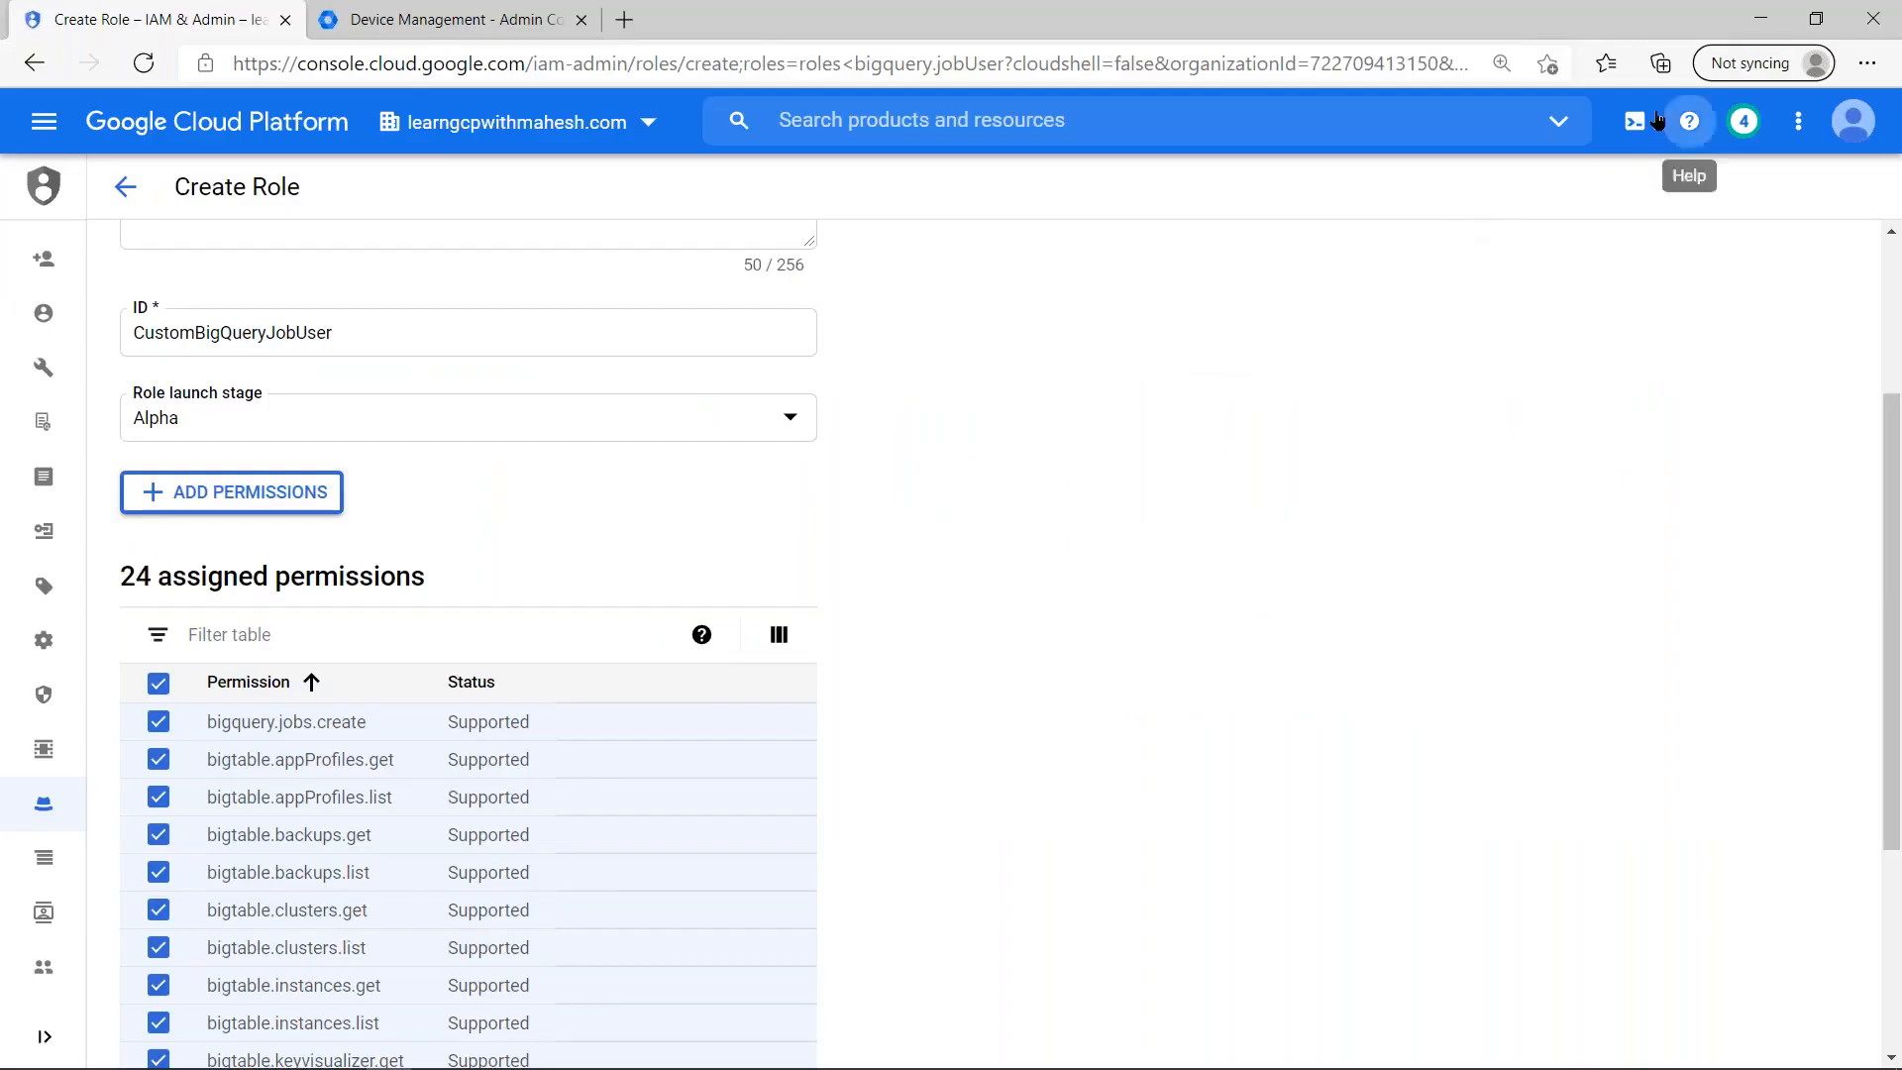
left_click(1637, 120)
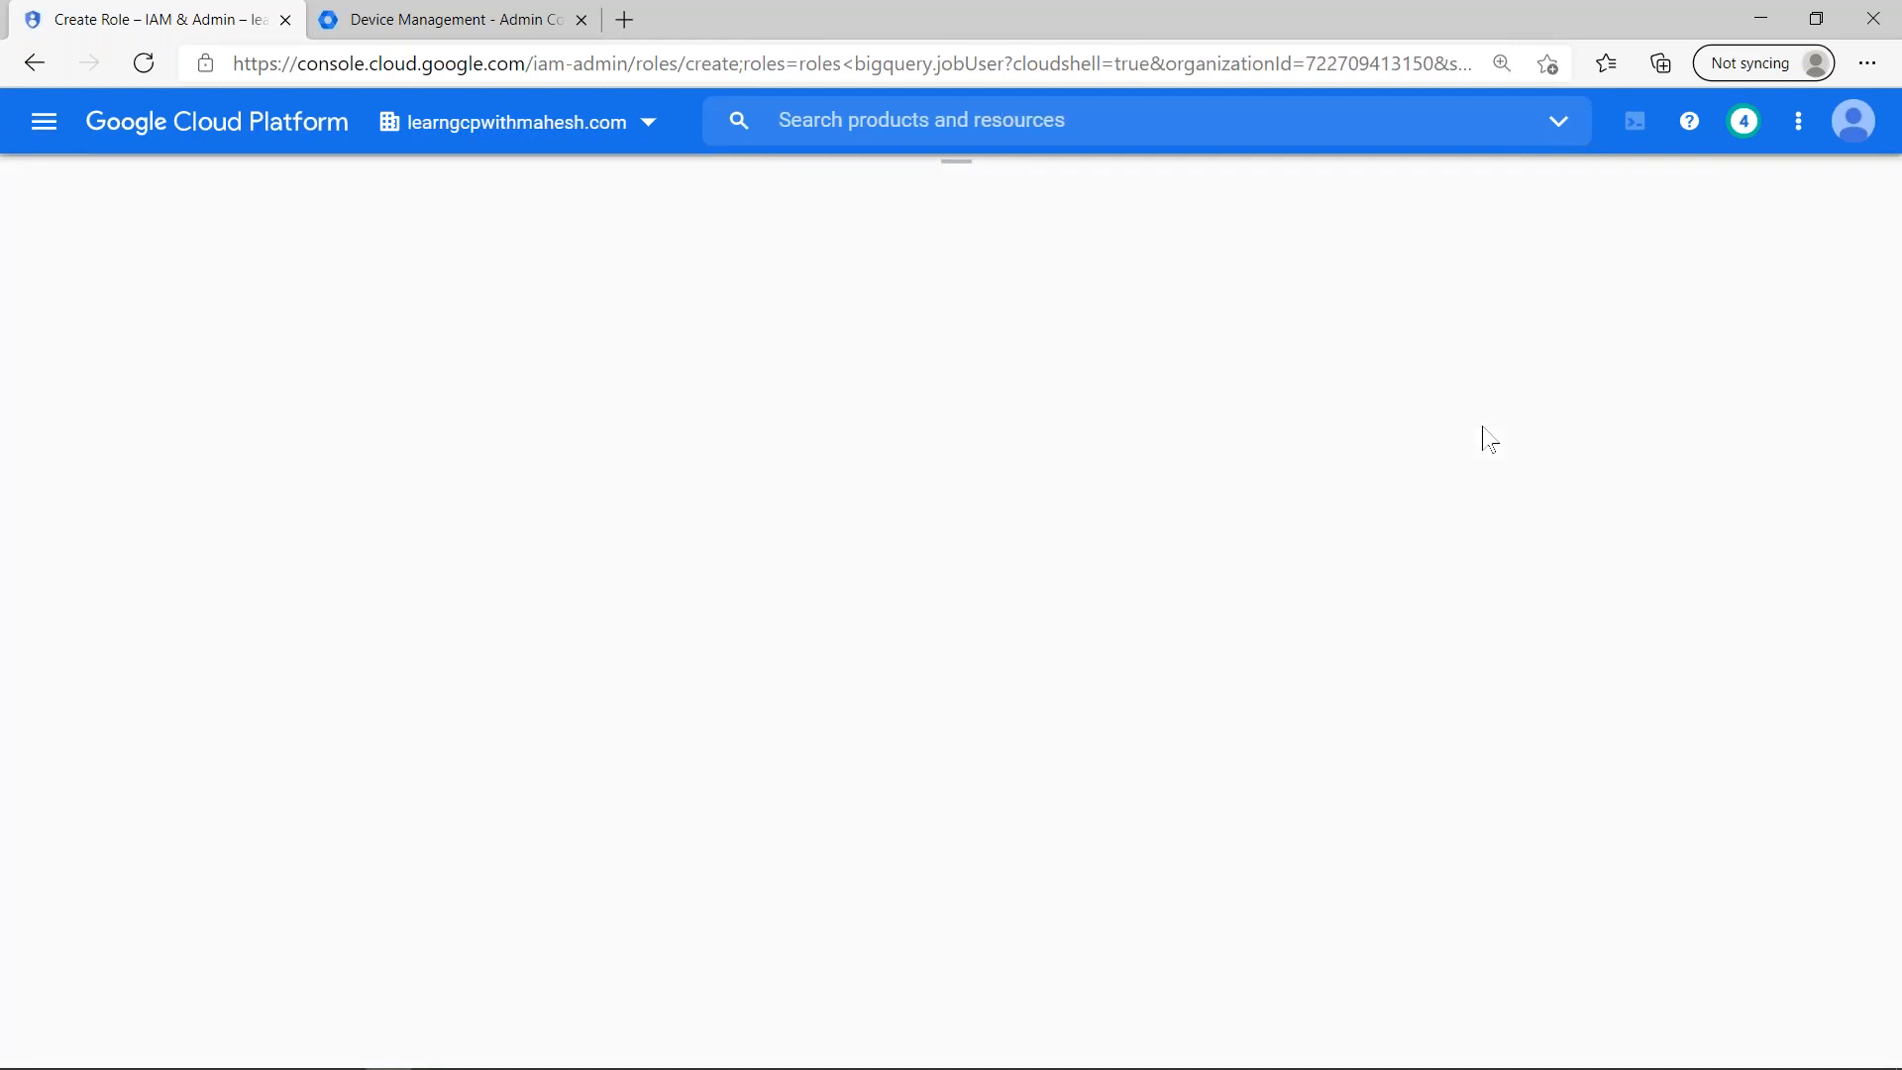
key("alt+Tab")
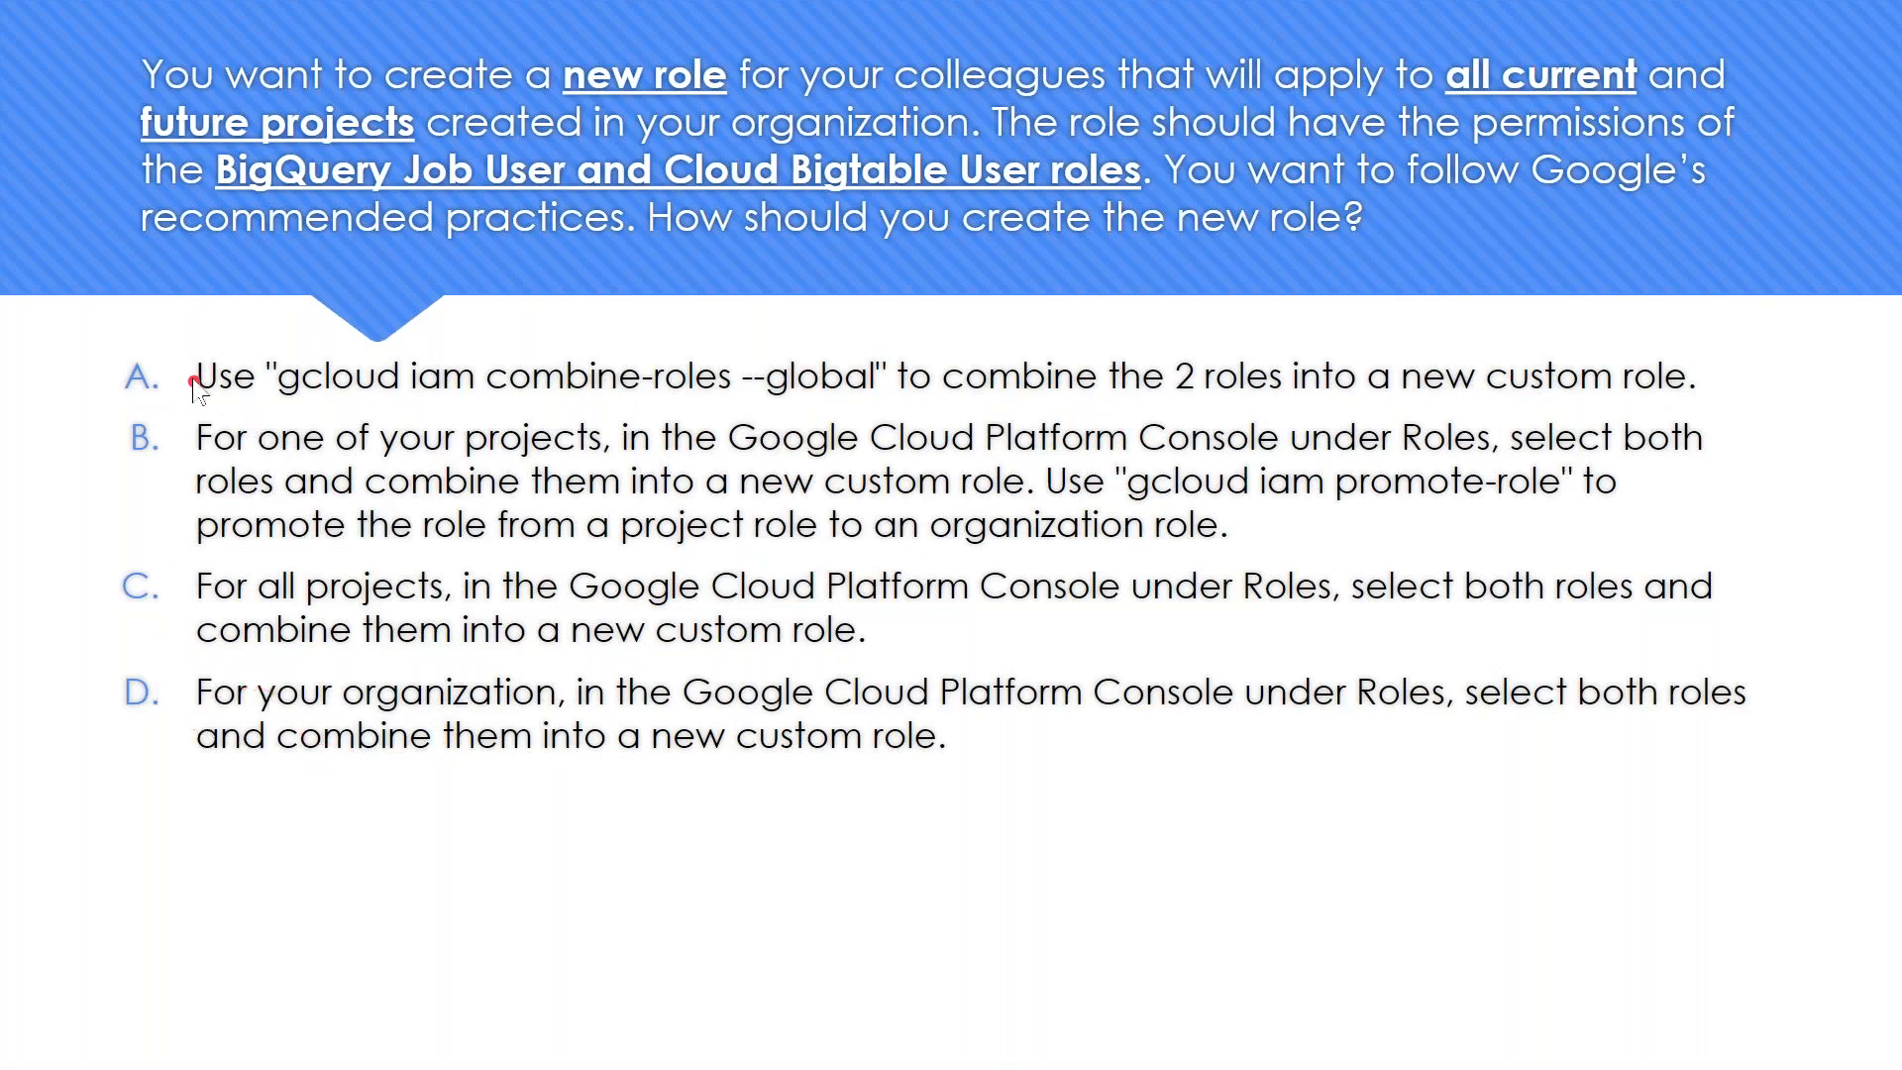
key("alt+Tab")
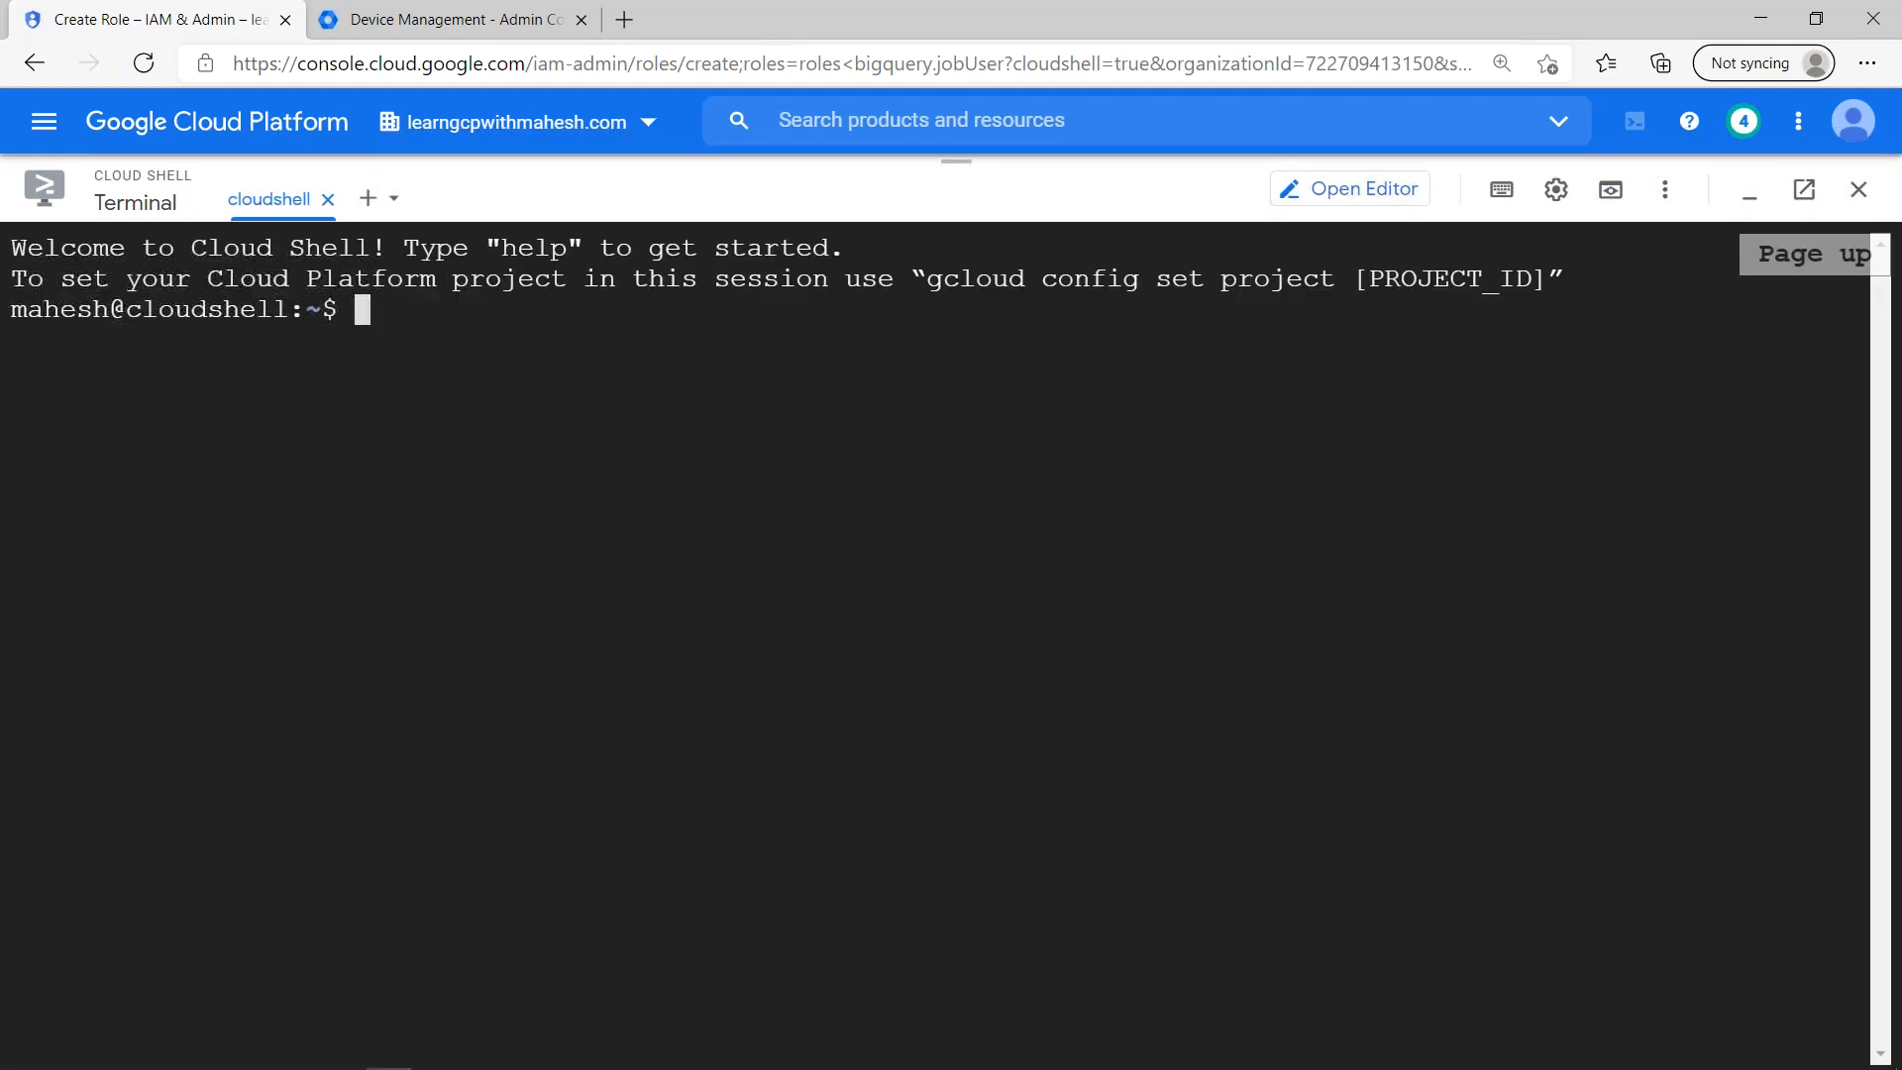
type("gcloud iam comb")
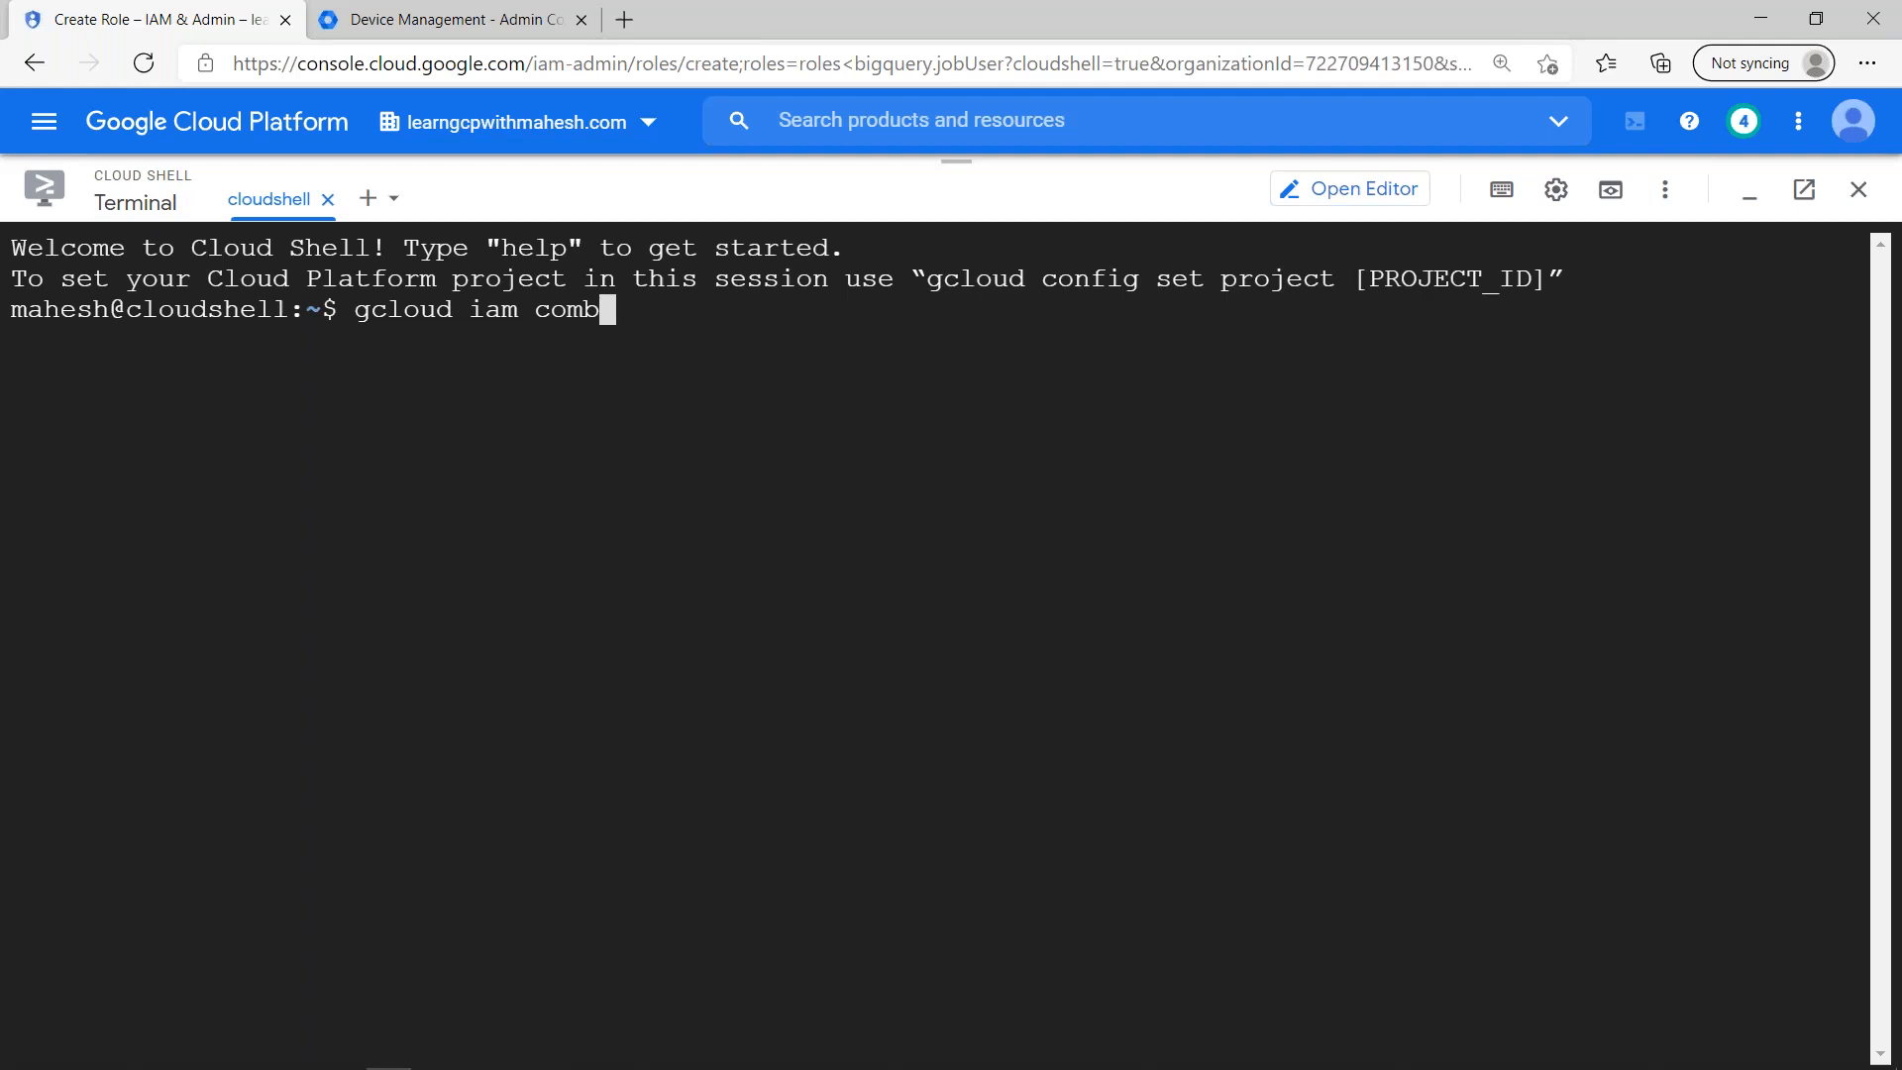
key("alt+Tab")
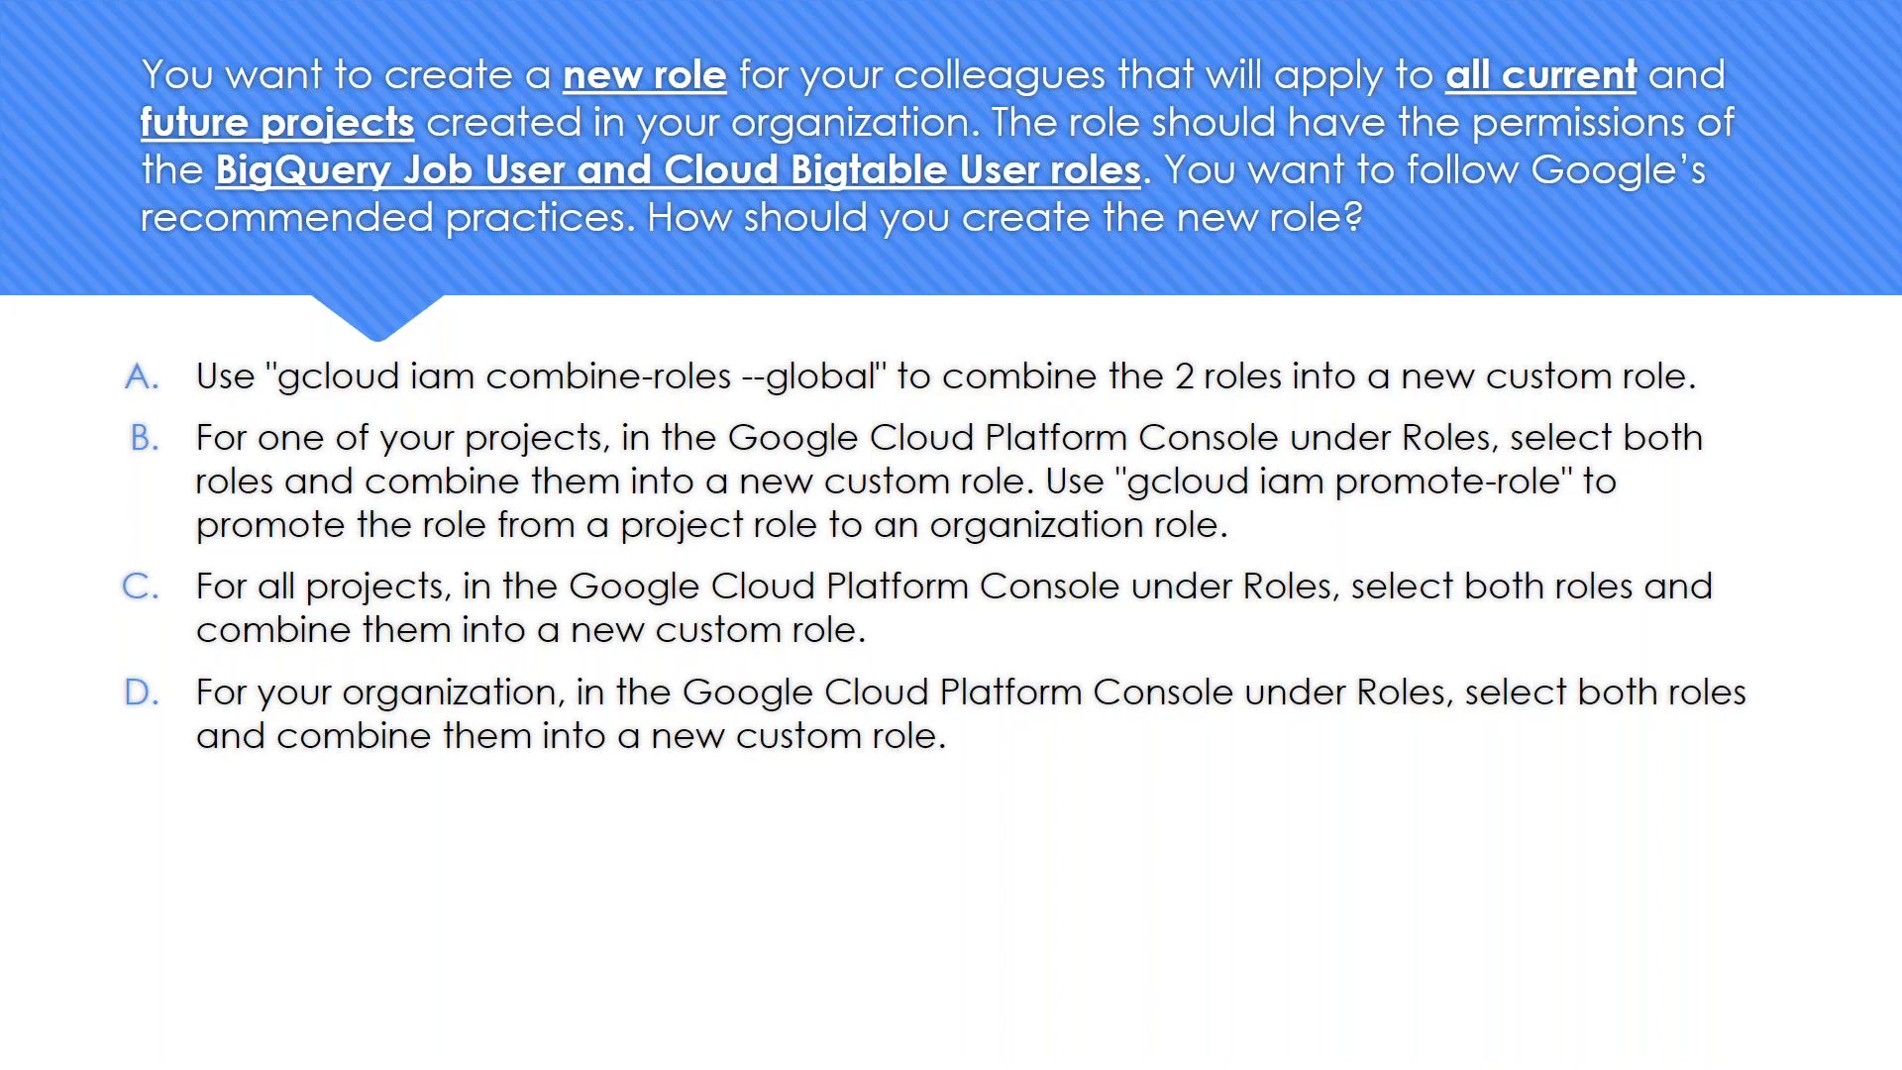
- Replace "comb" with "prom" in the Cloud Shell command to check the promote-role command from answer B
key("alt+Tab")
key("BackSpace")
key("BackSpace")
key("BackSpace")
key("BackSpace")
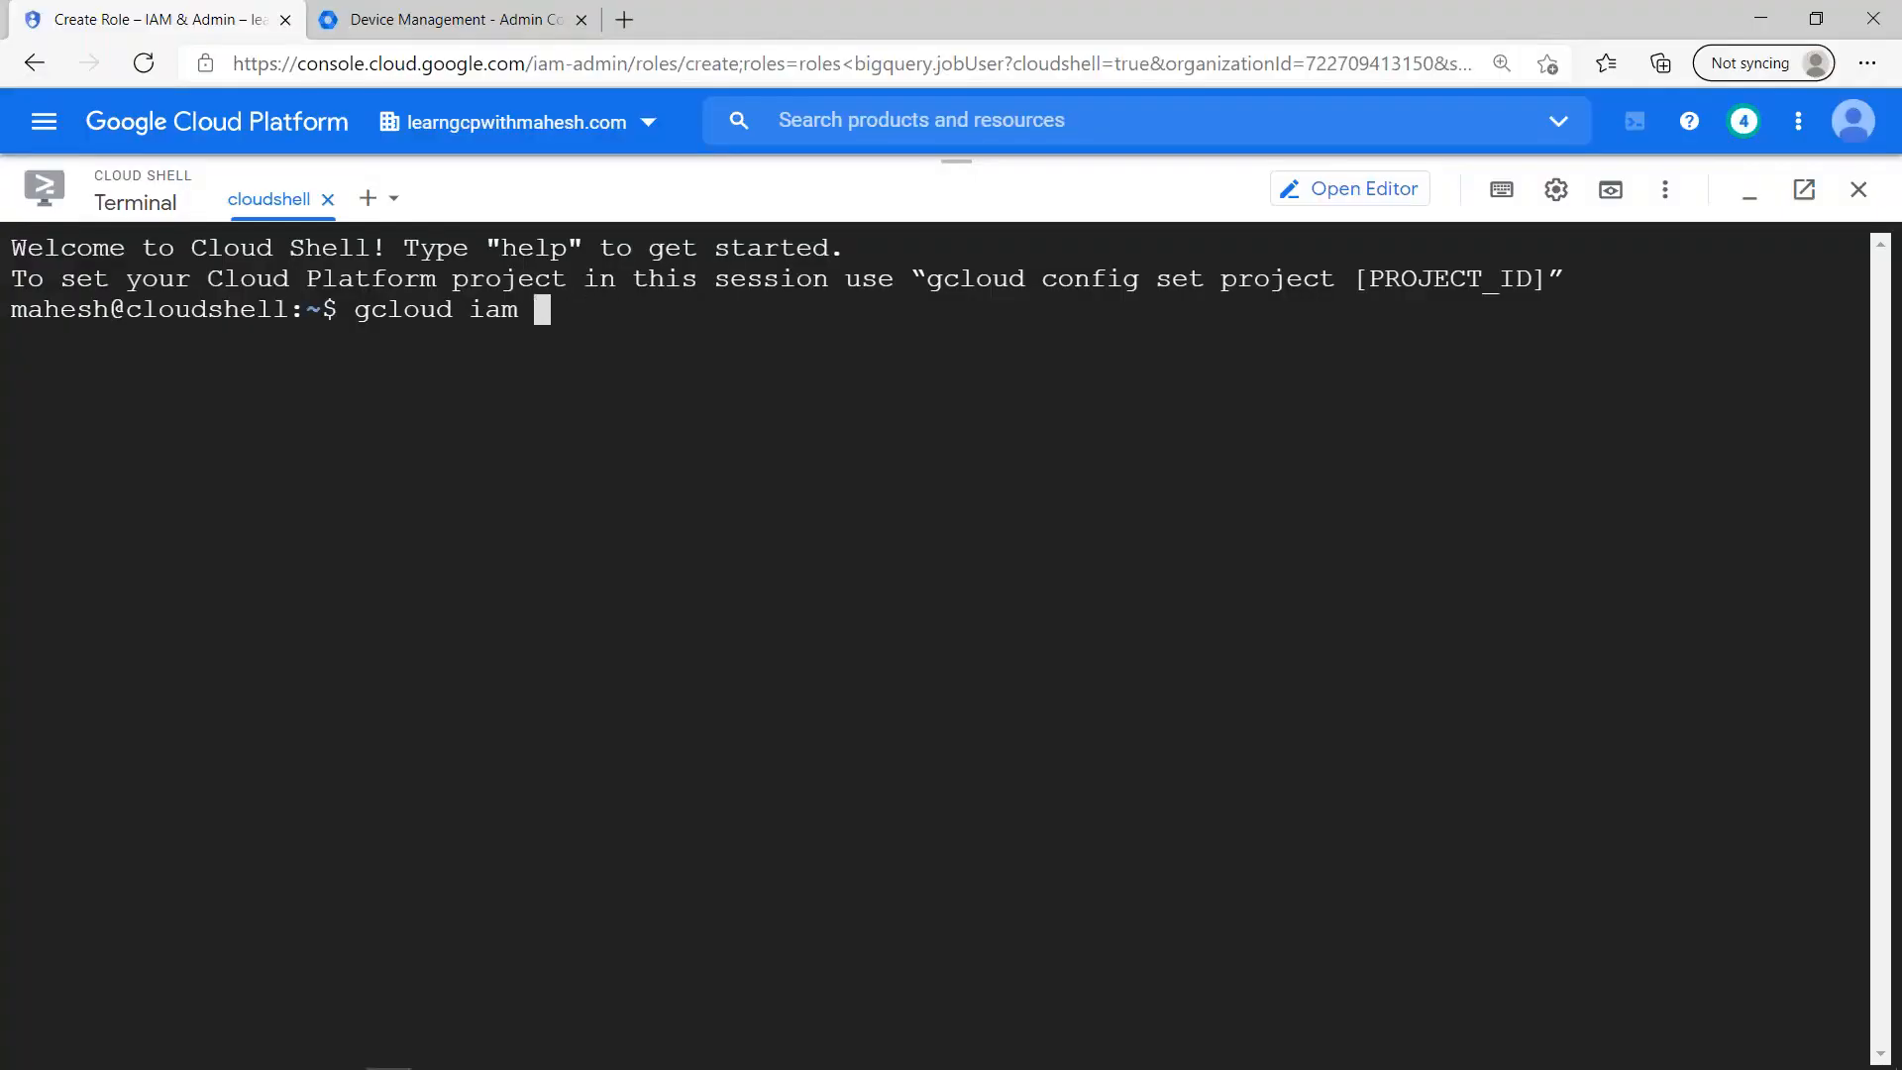
type("prom")
- Switch back to the question slide and reveal answer D as the highlighted correct option
key("alt+Tab")
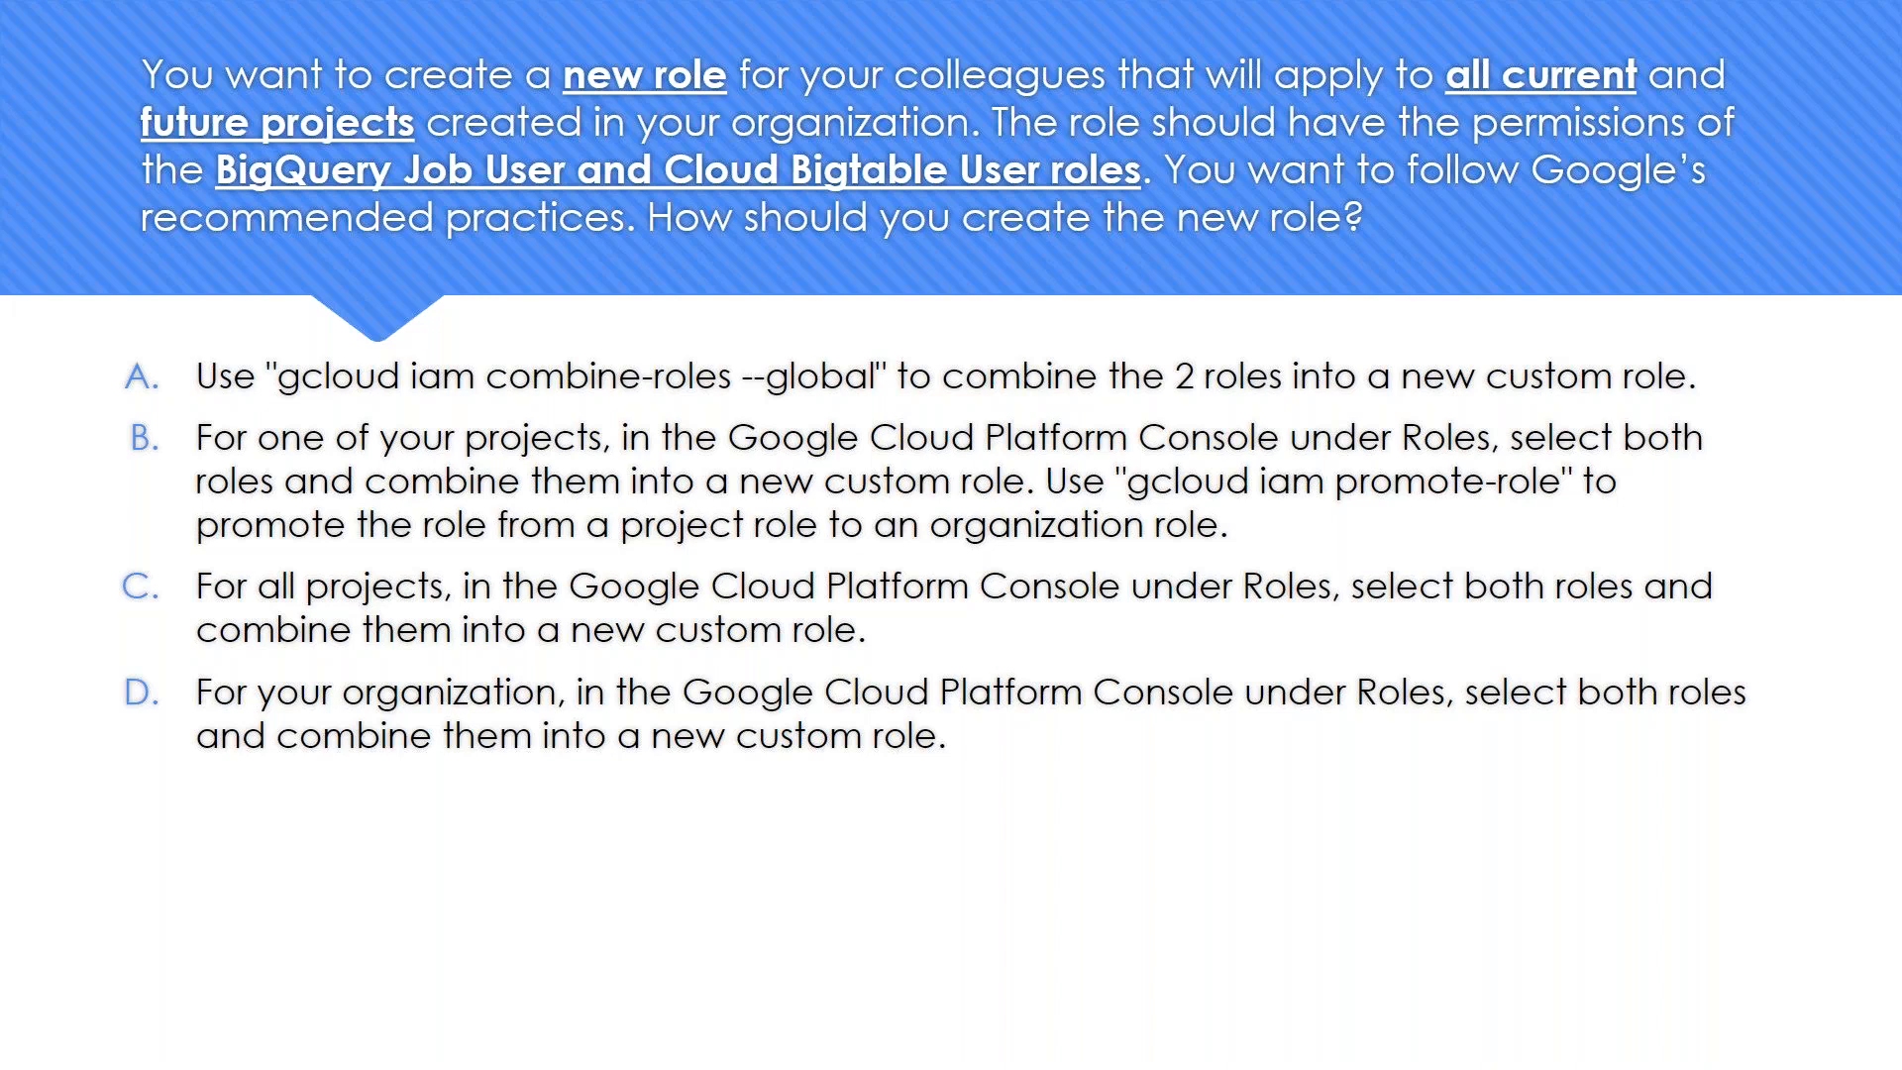
left_click(614, 647)
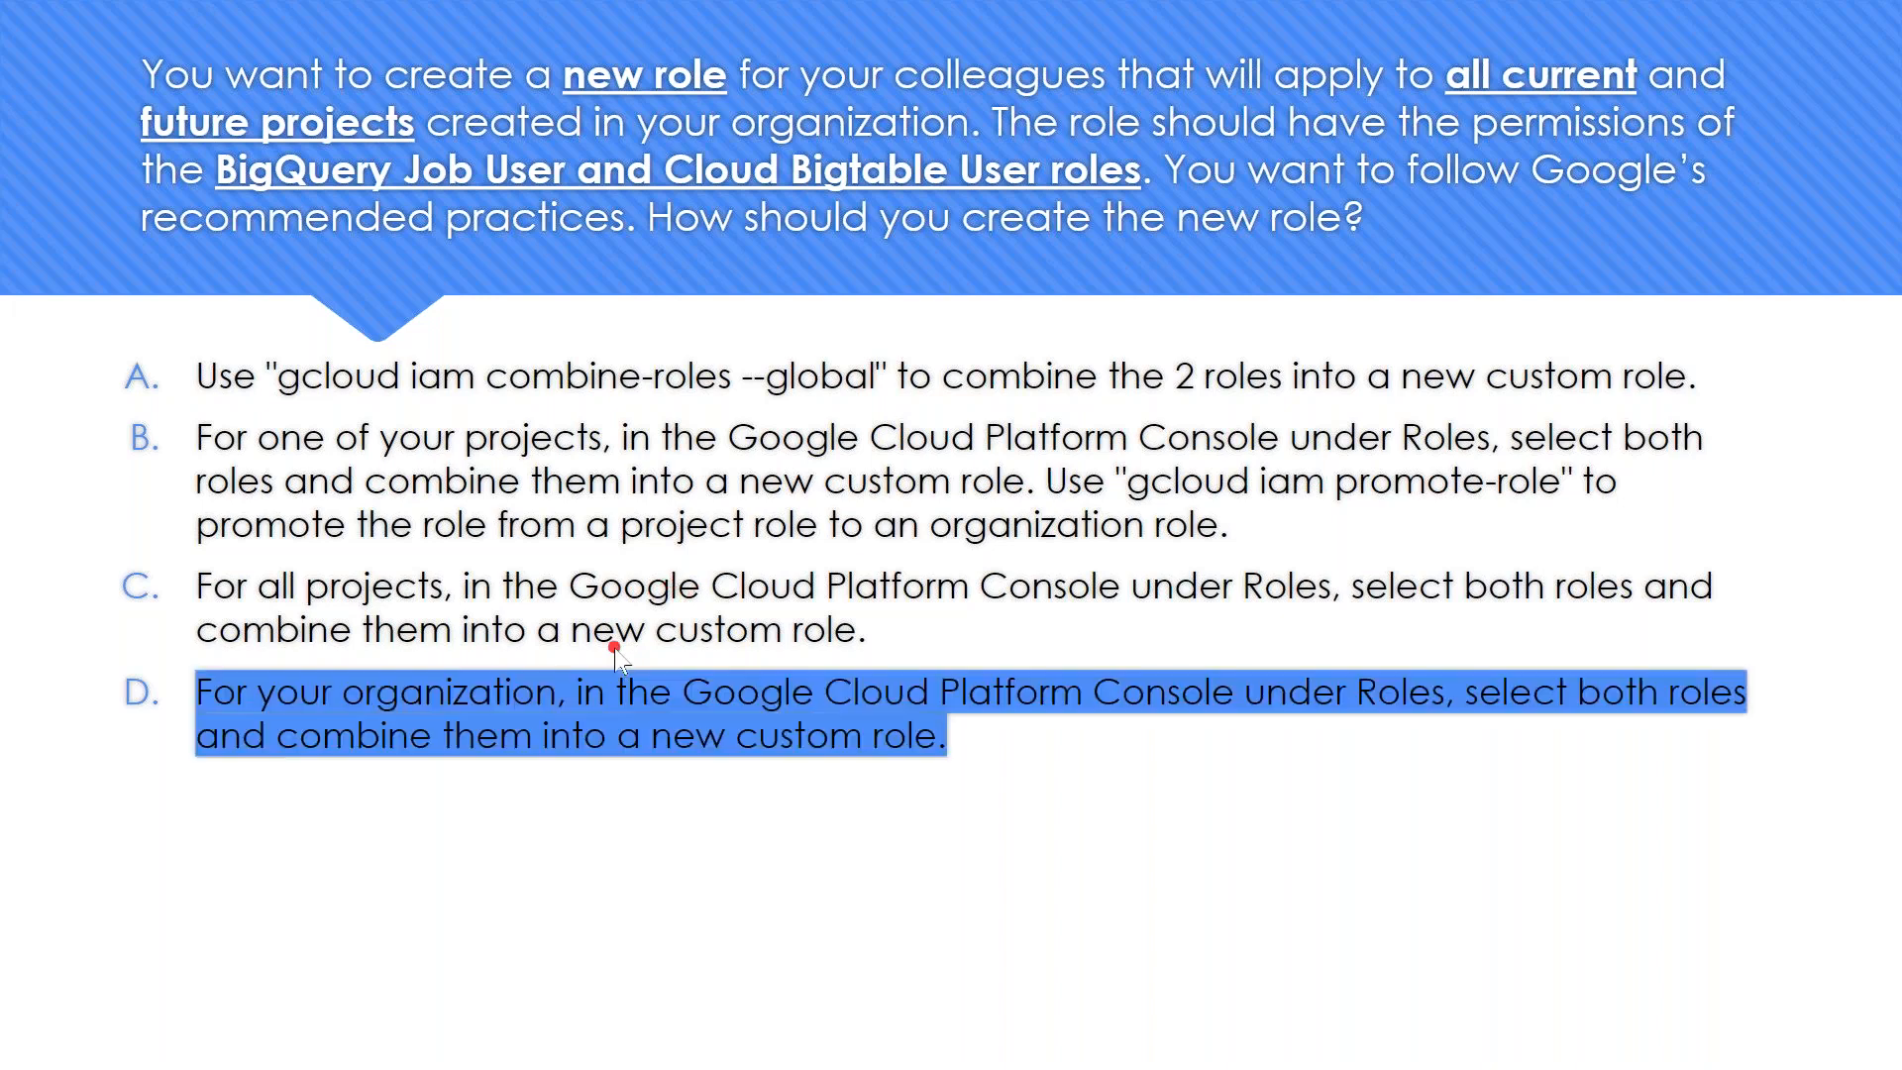